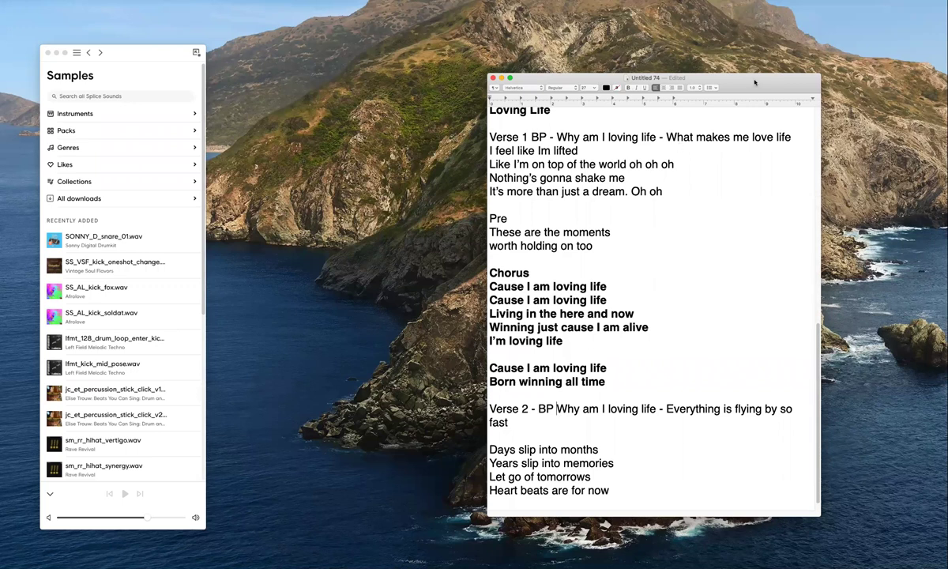
Reposition the lyrics document, delete the blank lines above the "Loving Life" title, and minimise the document
left_click_drag(755, 83, 764, 76)
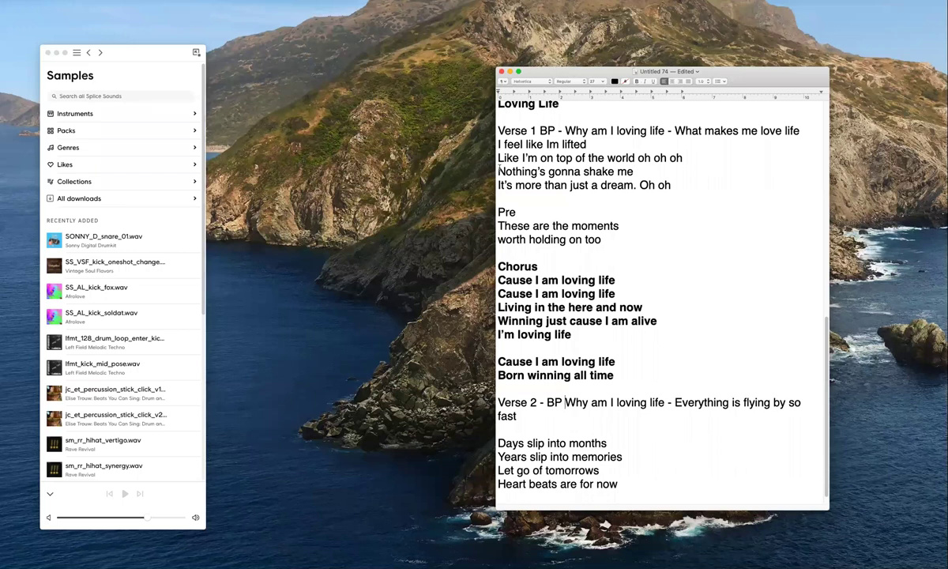
scroll(637, 240, "up", 5)
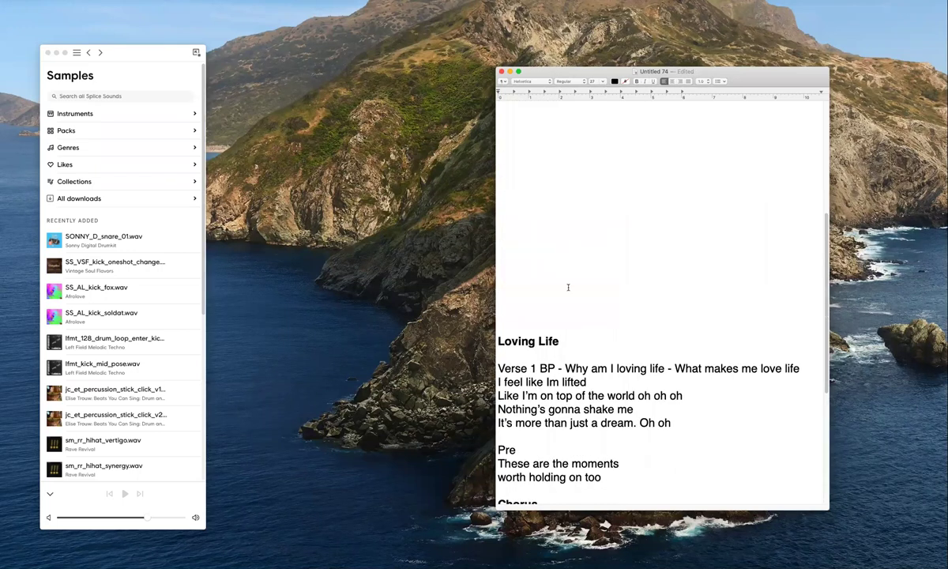
left_click_drag(513, 300, 483, 17)
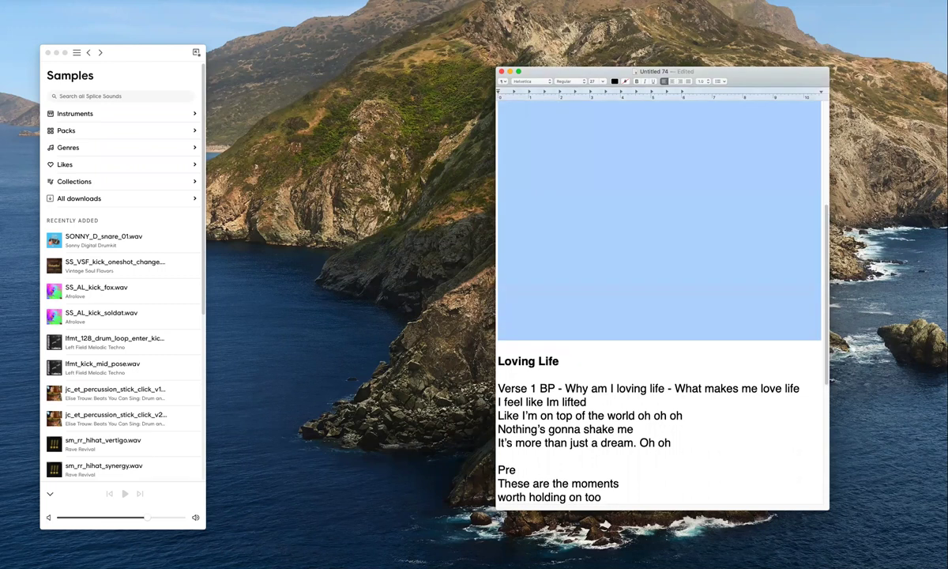
key("super+z")
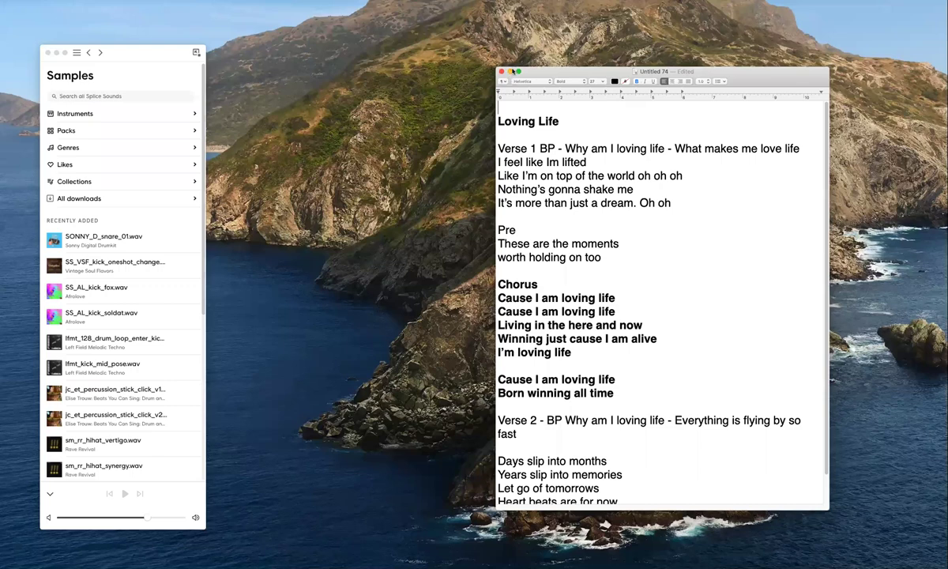
left_click(510, 71)
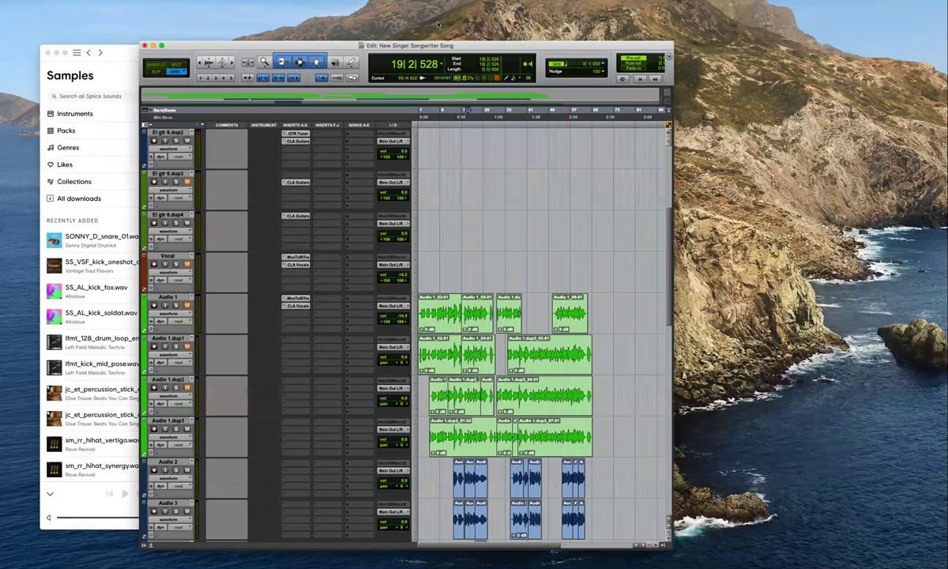
Switch to Pro Tools, move its edit window towards the screen's upper-left corner, and enlarge it to nearly fill the screen
left_click_drag(439, 24, 422, 16)
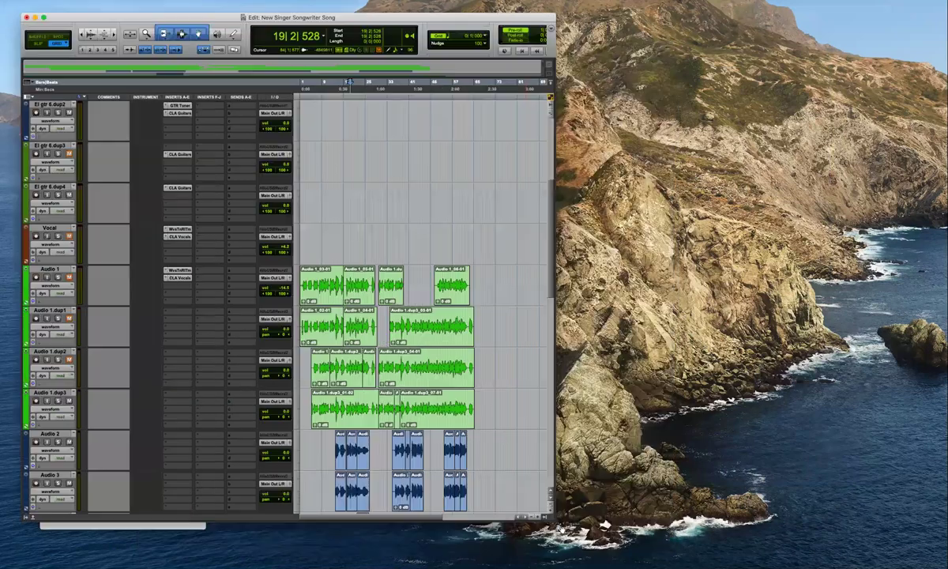
left_click_drag(557, 520, 936, 550)
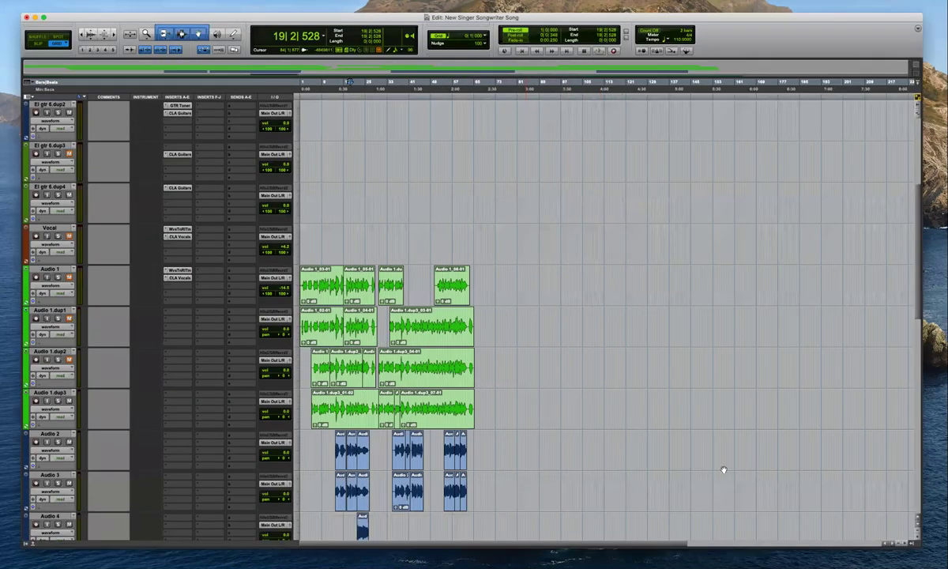
key("t")
key("super+bracketright")
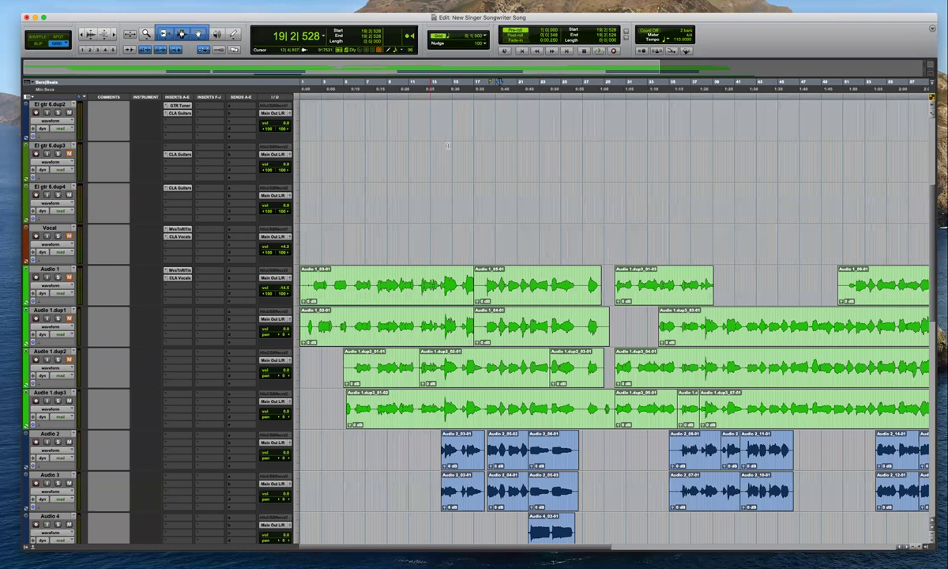
Play a short passage of the song from bar 14 and return the cursor to the session start
left_click(448, 146)
key("space")
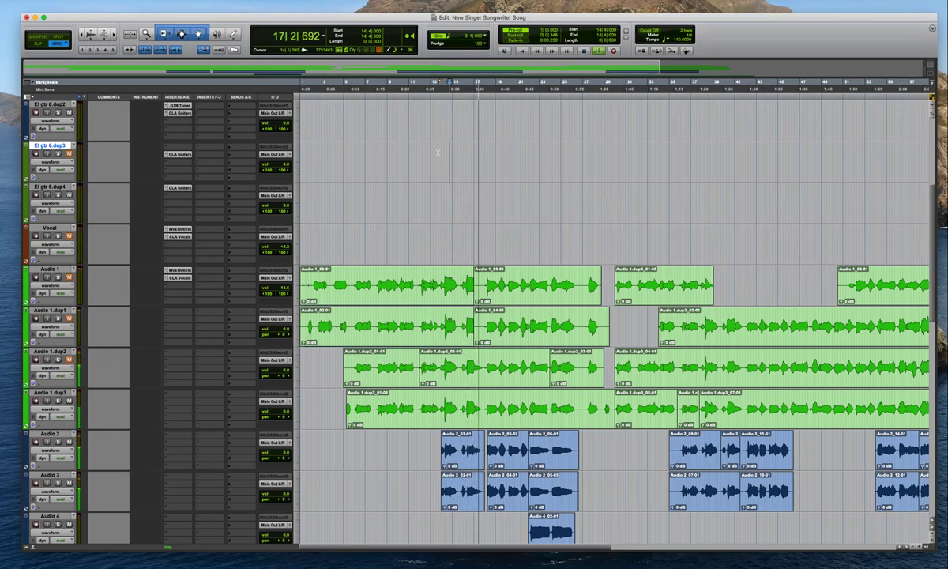
key("space")
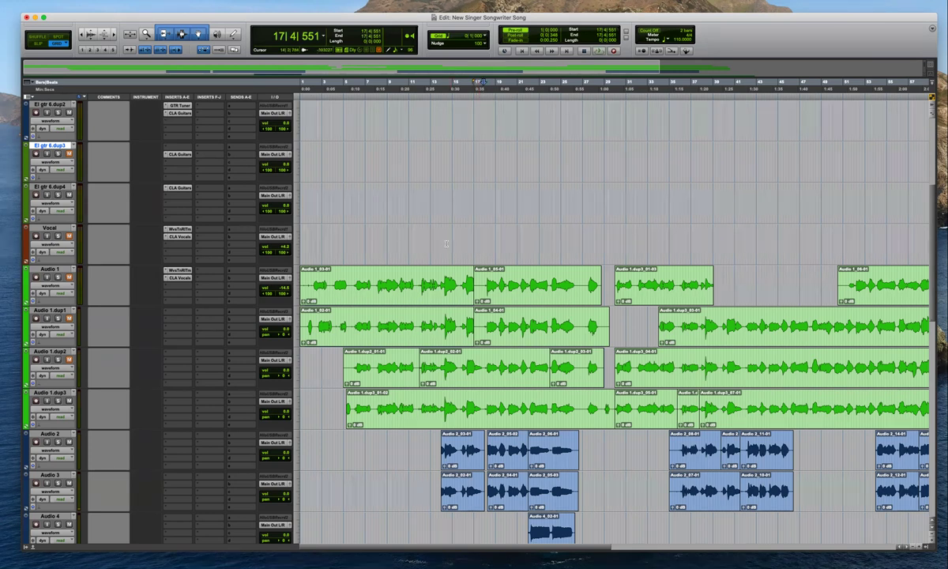
key("super+bracketright")
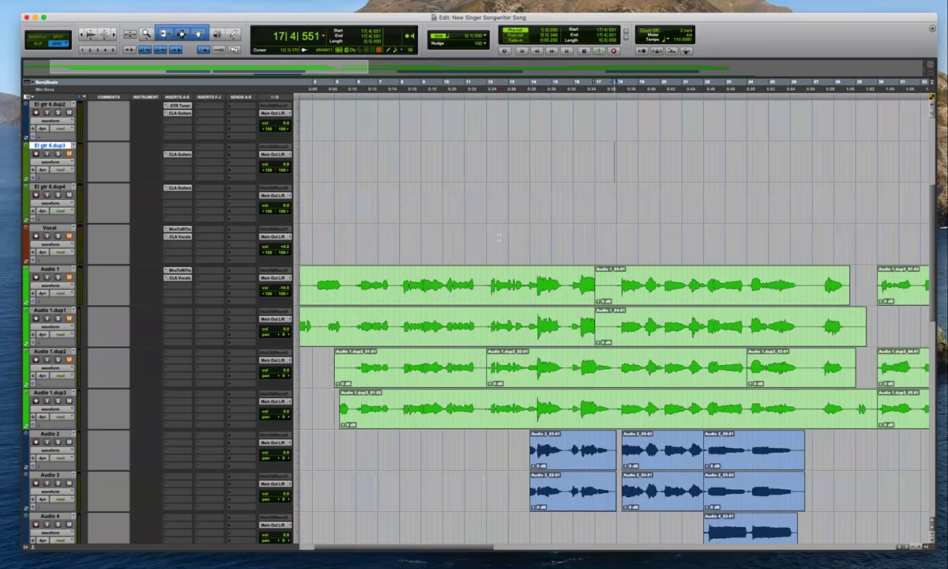
left_click(395, 239)
key("Return")
key("super+bracketleft")
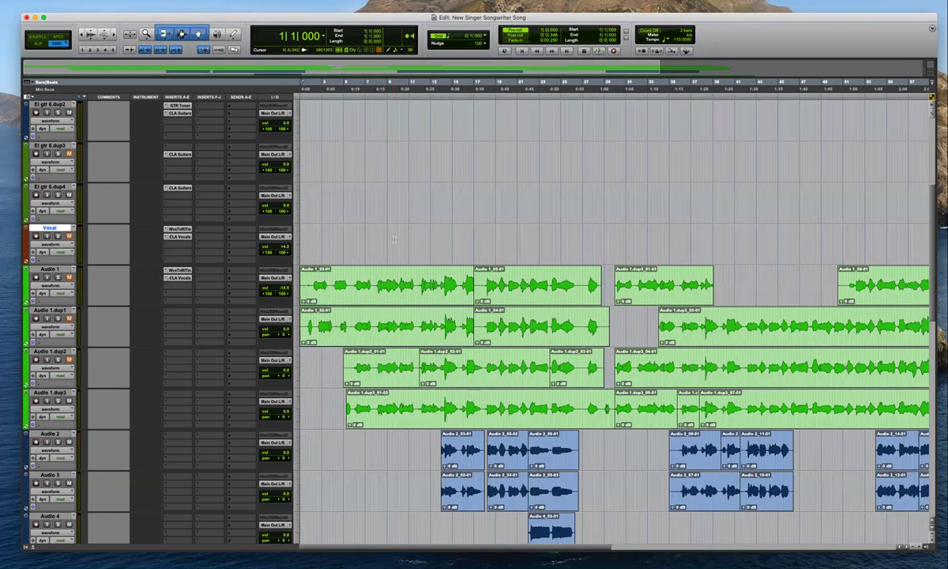
Select the tracks Audio 1 through Audio 1.dup3 and examine the backing vocal and guitar tracks below them
left_click(59, 269)
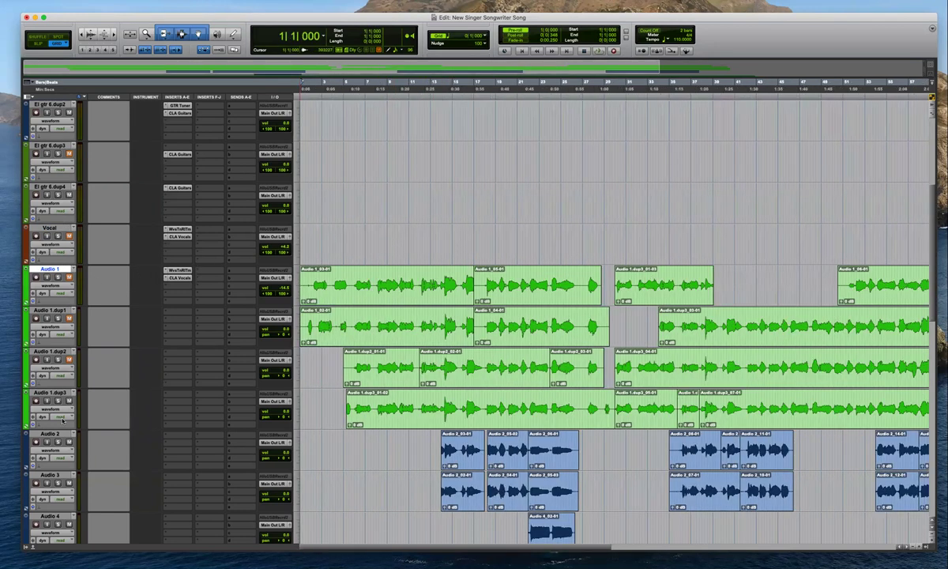
left_click(61, 393, "shift")
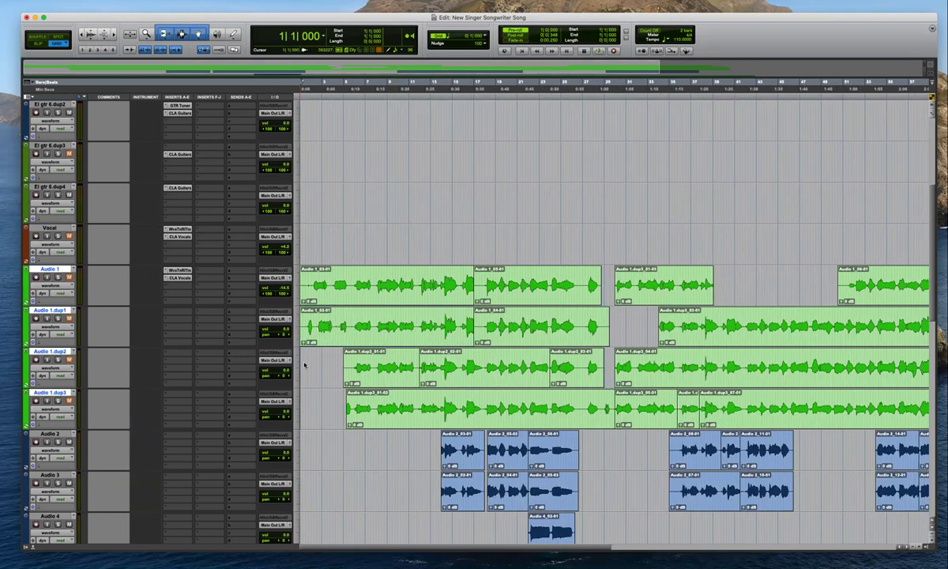
scroll(255, 348, "down", 1)
scroll(345, 360, "down", 1)
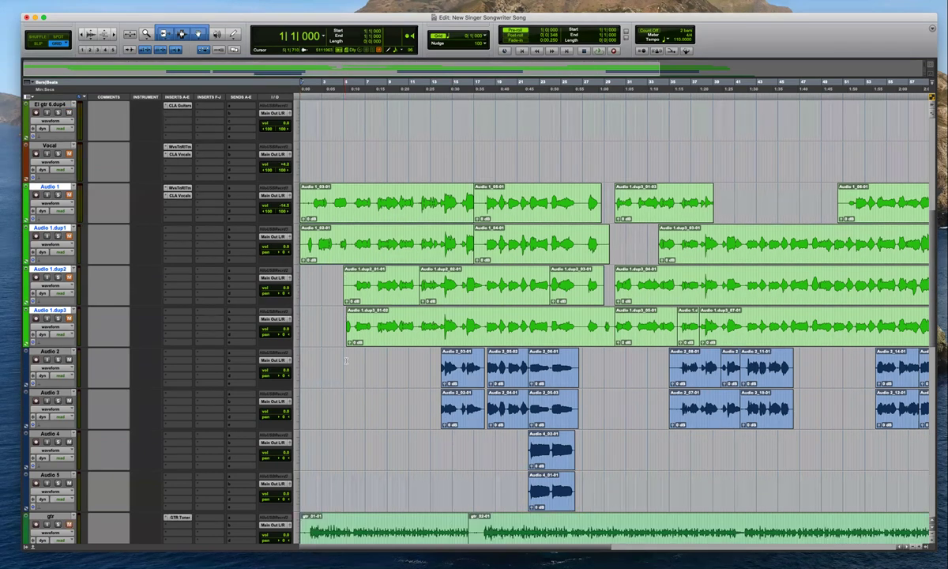
scroll(346, 359, "down", 9)
key("t")
scroll(321, 329, "up", 2)
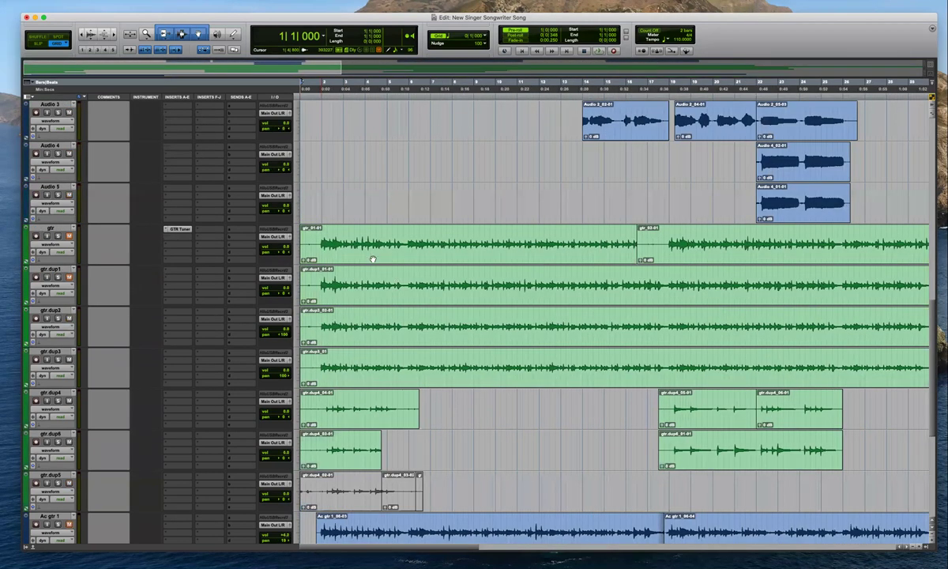
key("super+bracketleft")
key("super+bracketleft")
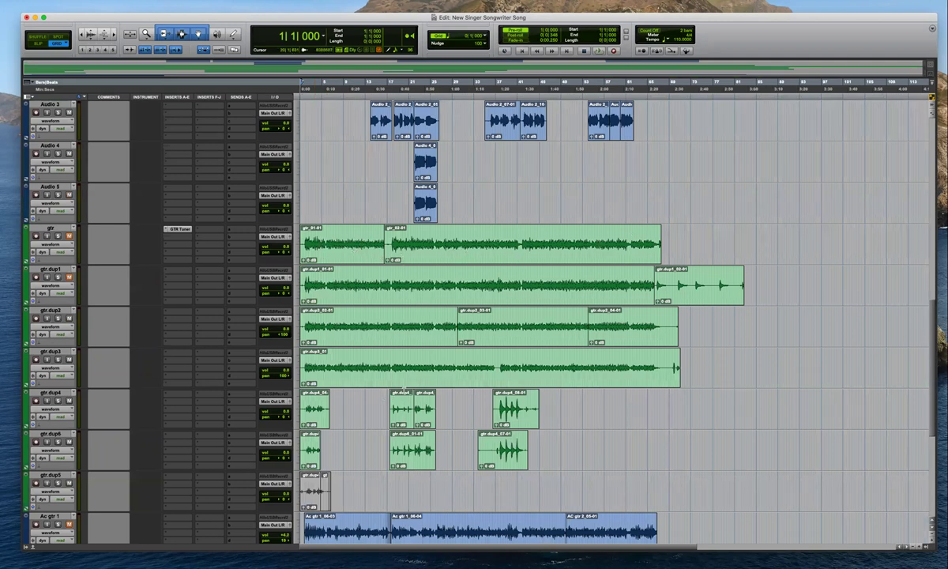
scroll(380, 297, "down", 3)
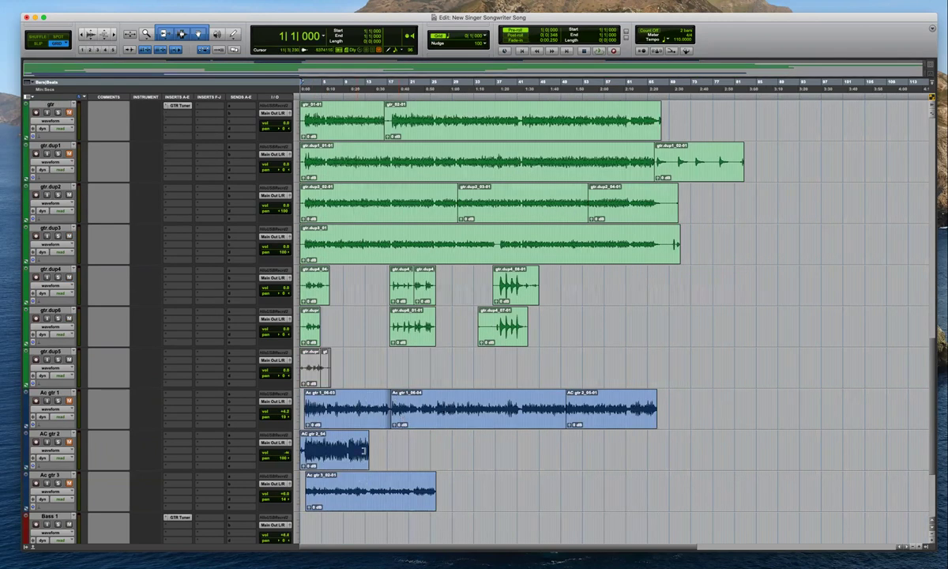
Solo the AC gtr 2 track and play its recording from bar 2
left_click(314, 449)
key("t")
key("ctrl+]")
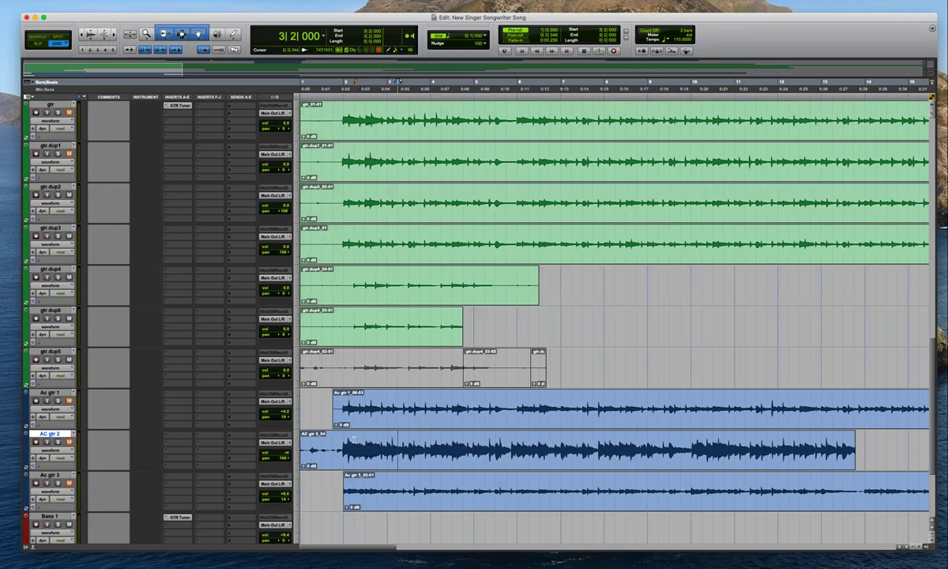
key("ctrl+[")
left_click(317, 446)
key("ctrl+]")
key("ctrl+[")
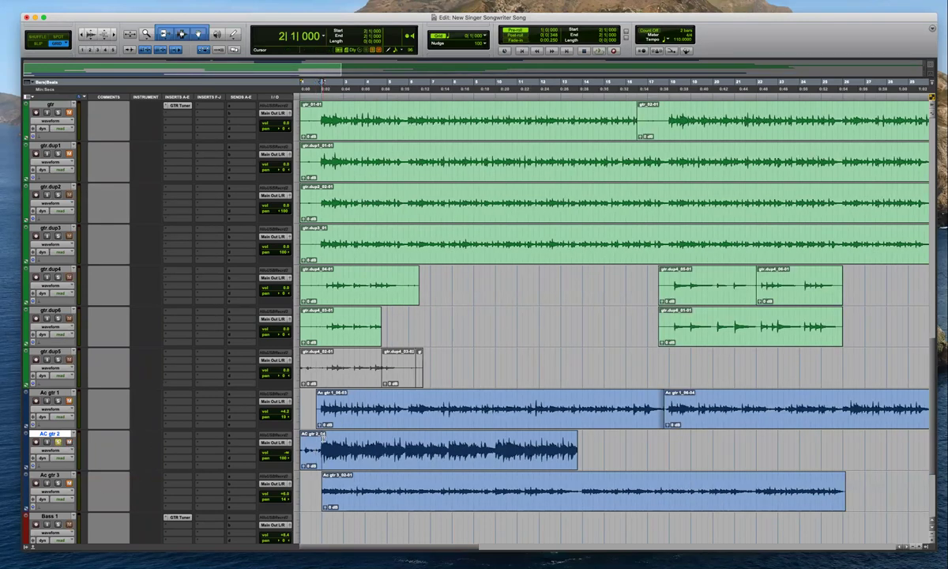
key("ctrl+]")
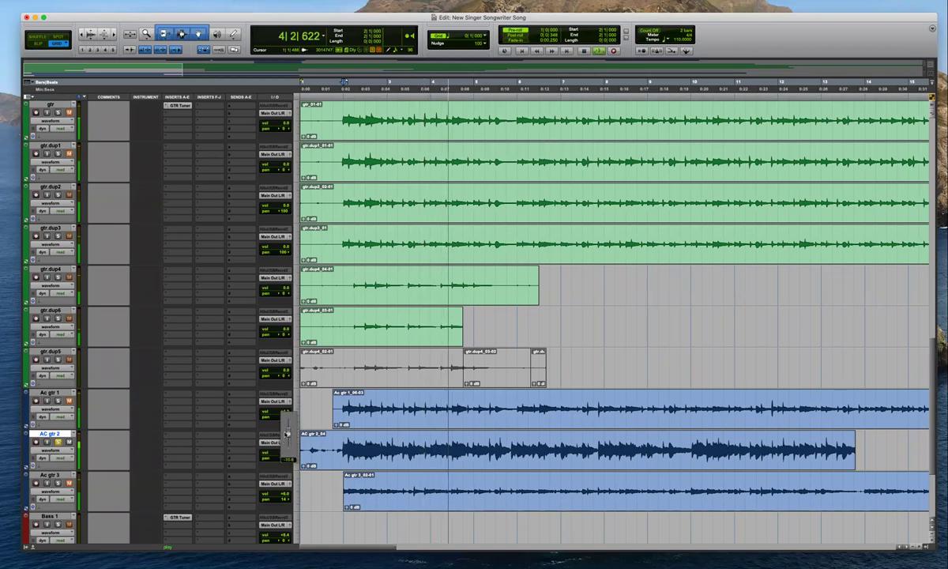
Raise the AC gtr 2 volume to about -2.6 dB, set its pan to 0, and play the track from the session start
left_click_drag(286, 453, 285, 448)
left_click(286, 458, "alt")
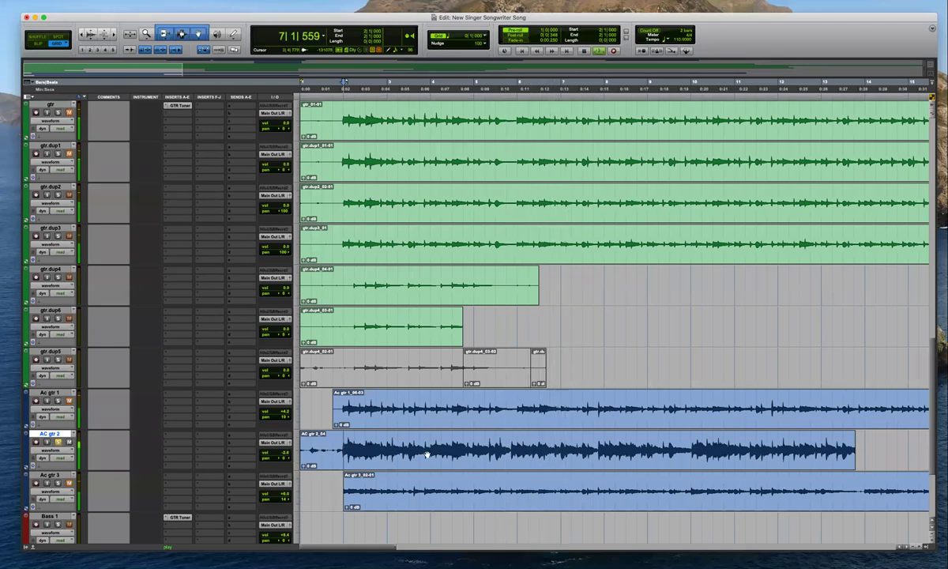
key("Return")
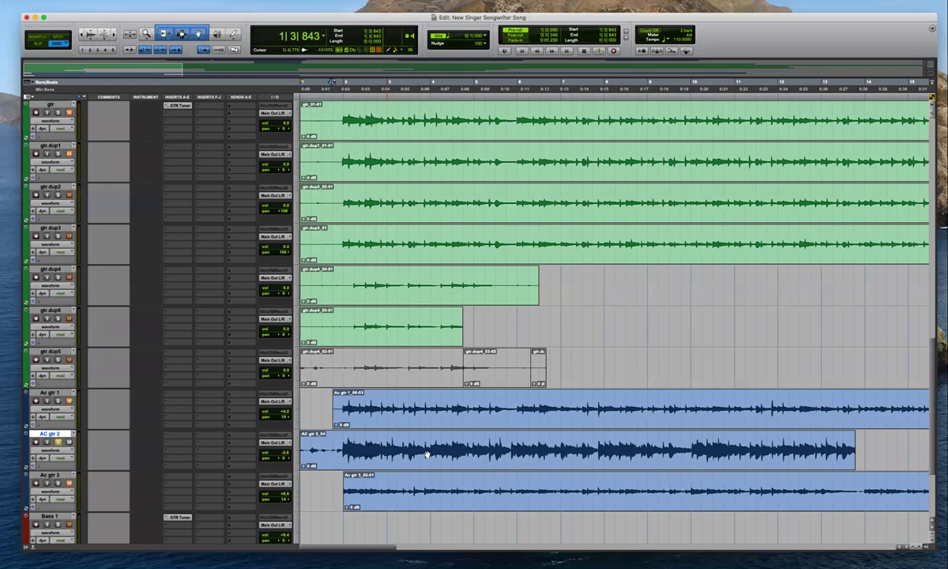
key("Return")
key("space")
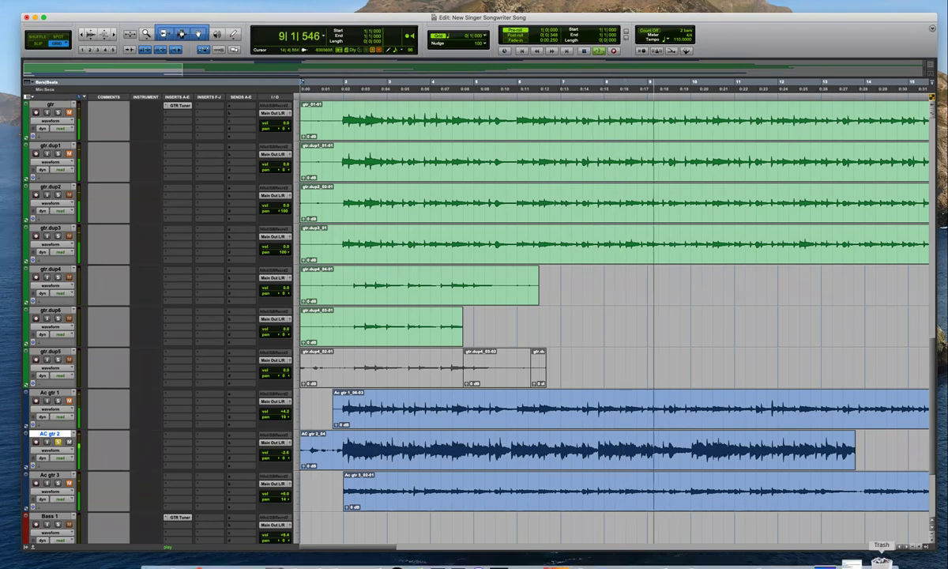
Restore the minimised lyrics document, move it to the screen's left edge, and reshape it into a narrow, tall window
left_click(863, 553)
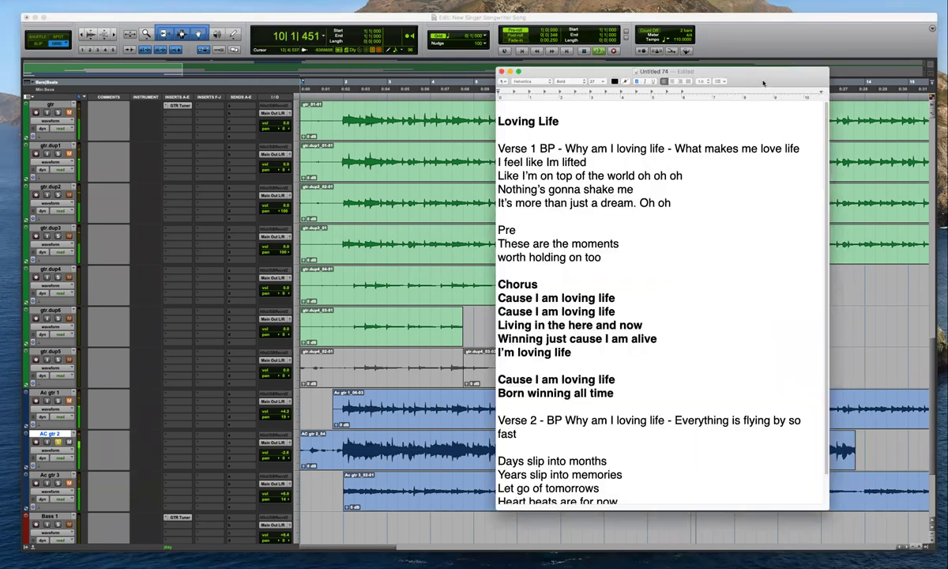
left_click_drag(755, 72, 265, 76)
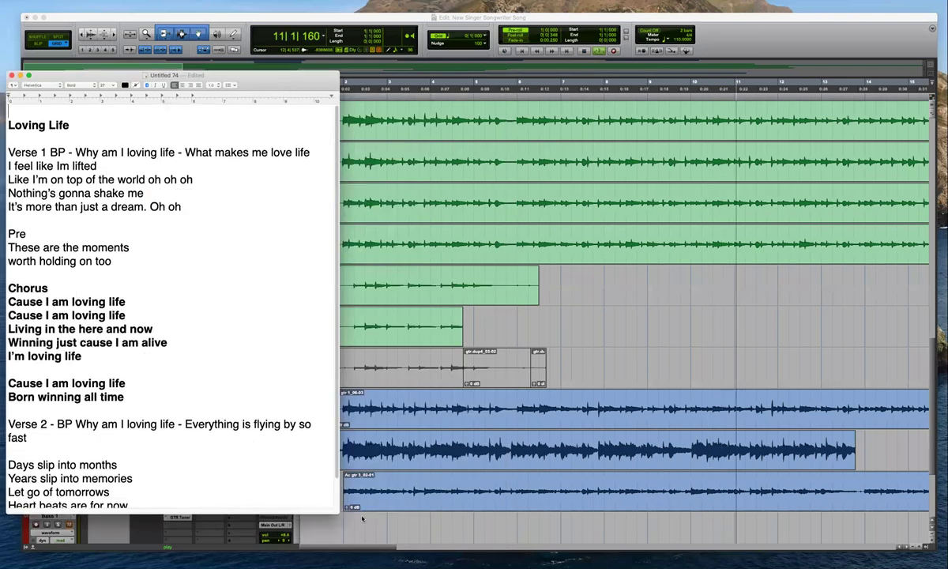
left_click_drag(339, 513, 254, 546)
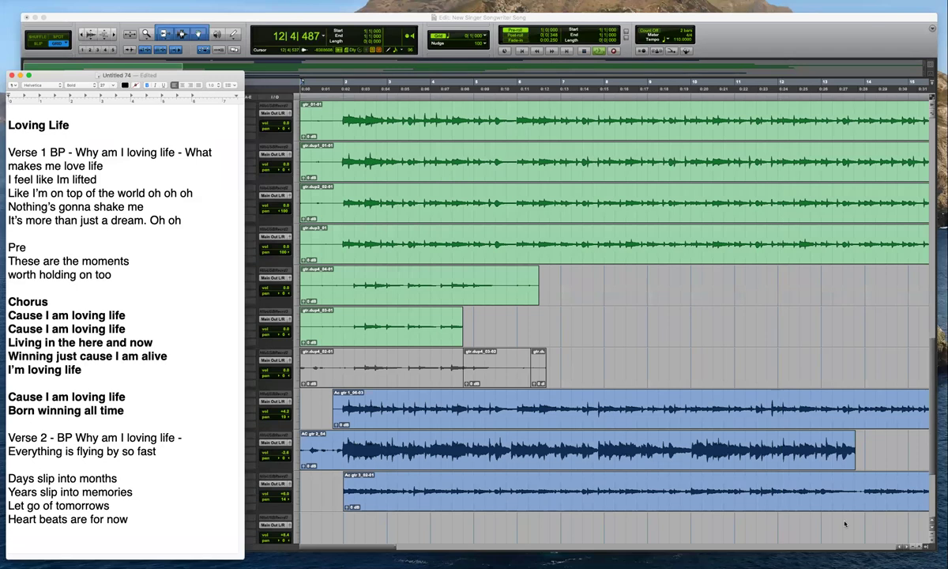
type("r")
Return to Pro Tools, narrow the edit window, and shift it right to expose more of the lyrics document
left_click(861, 437)
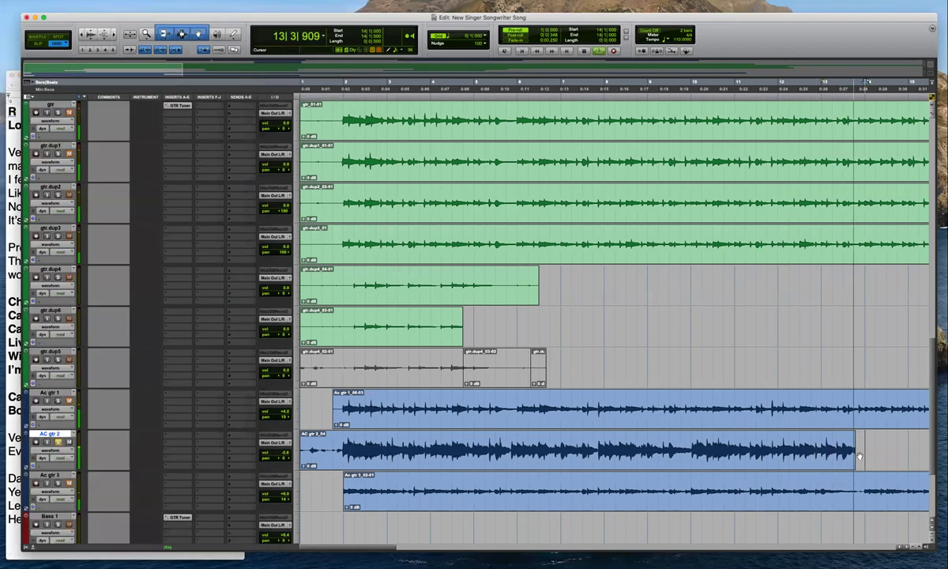
key("r")
key("r")
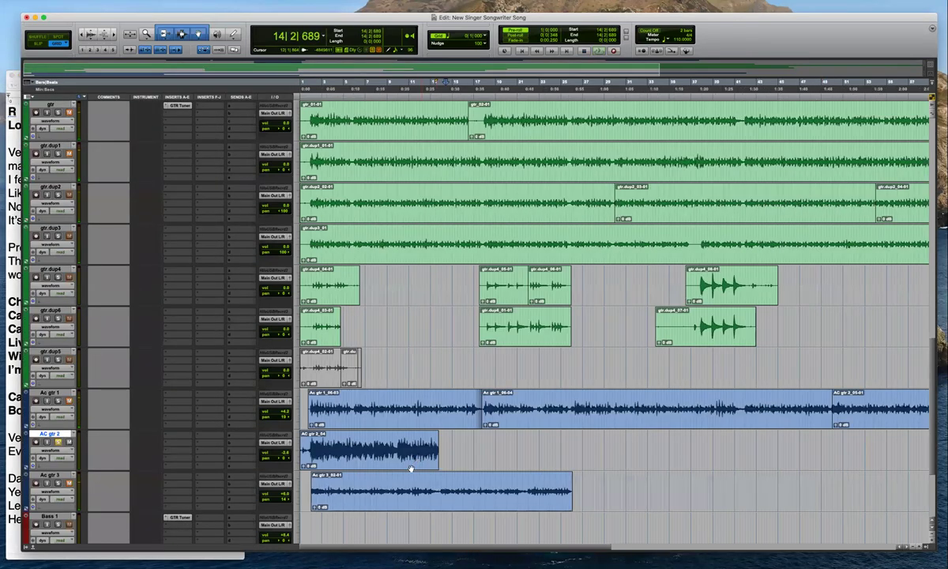
left_click_drag(937, 549, 800, 543)
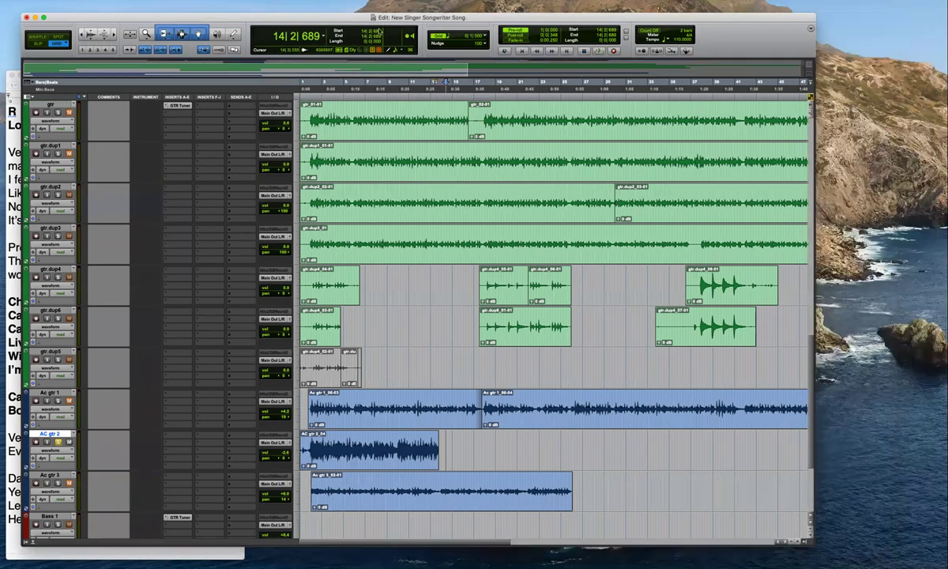
left_click_drag(377, 18, 445, 24)
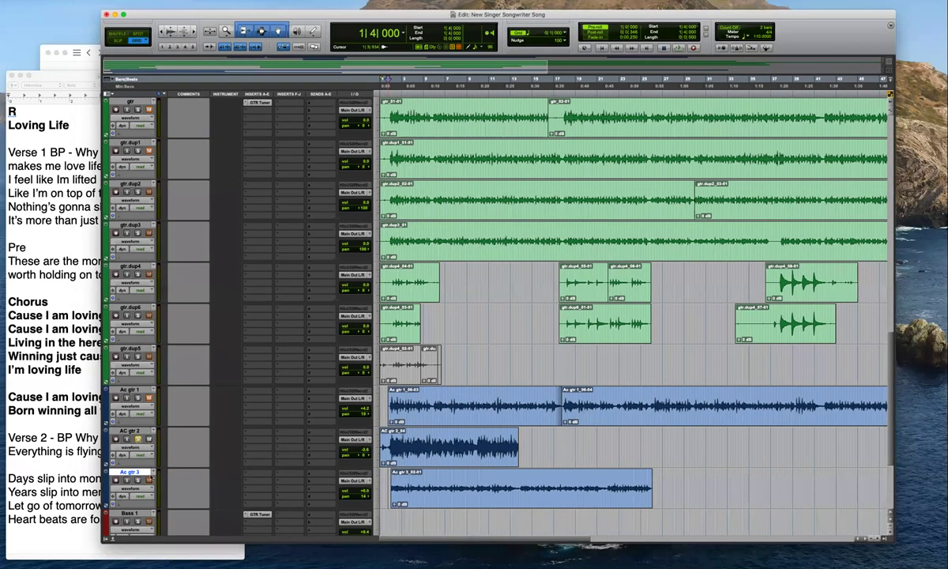
Play from beat 4 of bar 1 with Ac gtr 3 soloed, setting its volume to about +2.4 dB and its pan to 0
key("space")
key("t")
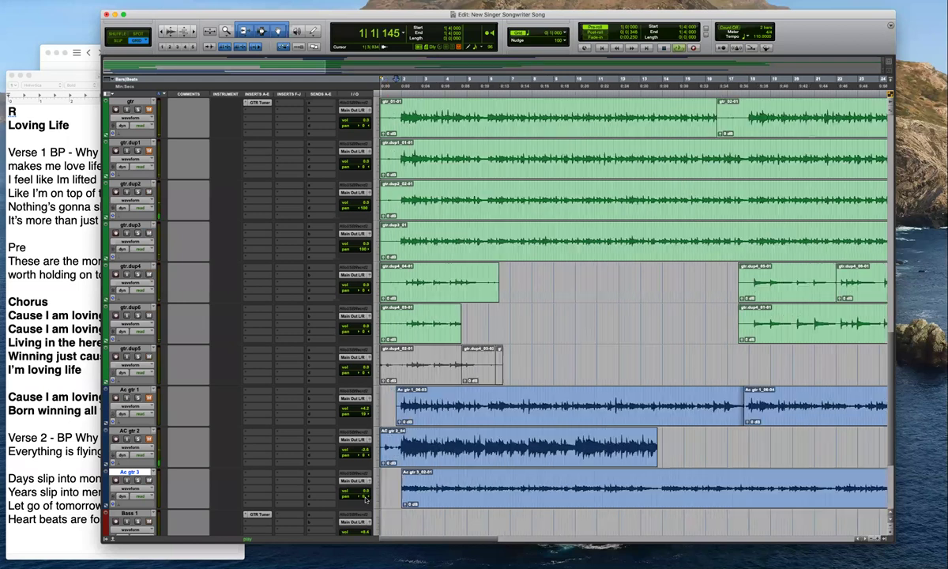
key("t")
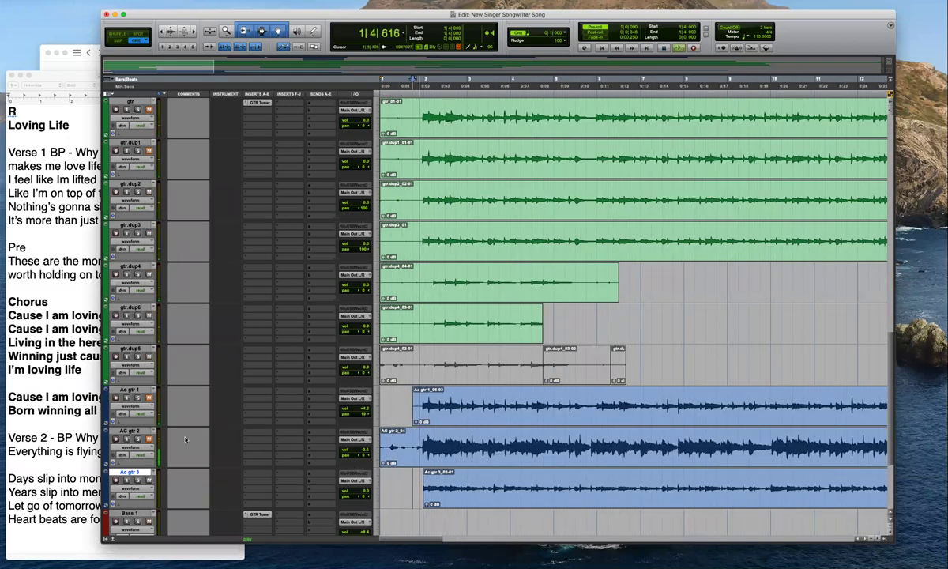
key("super+bracketright")
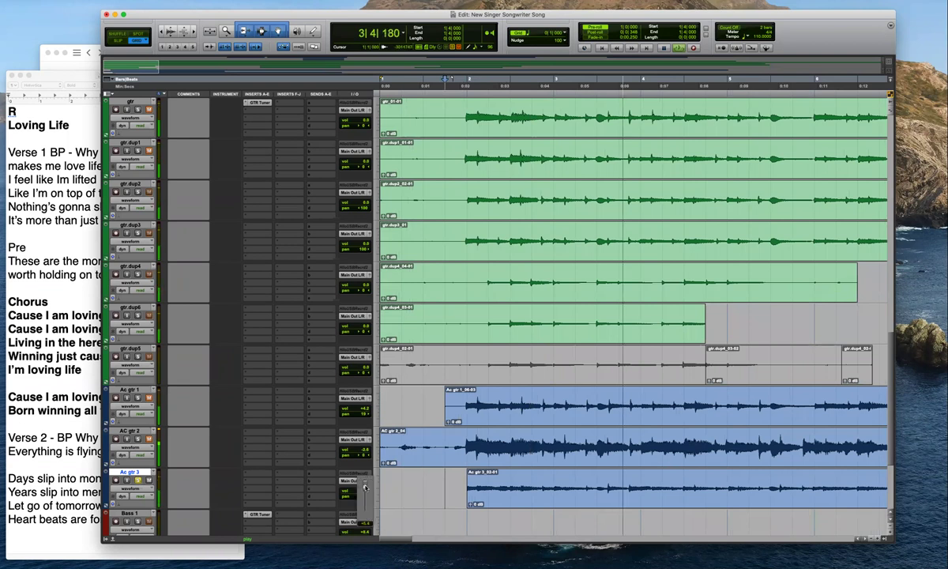
key("super+bracketleft")
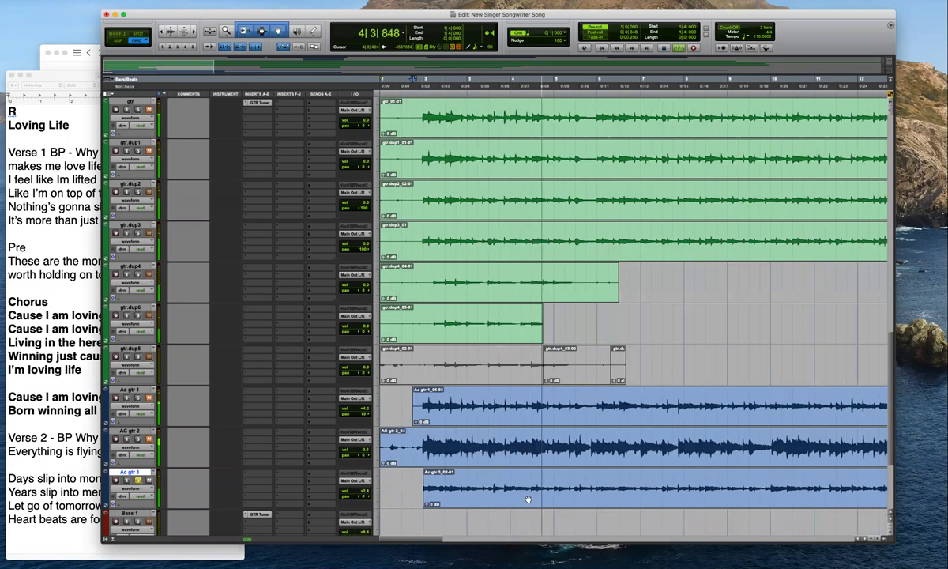
View the lyrics document while Ac gtr 3 plays, then clear the track's solo, mute it, and stop playback
left_click(87, 110)
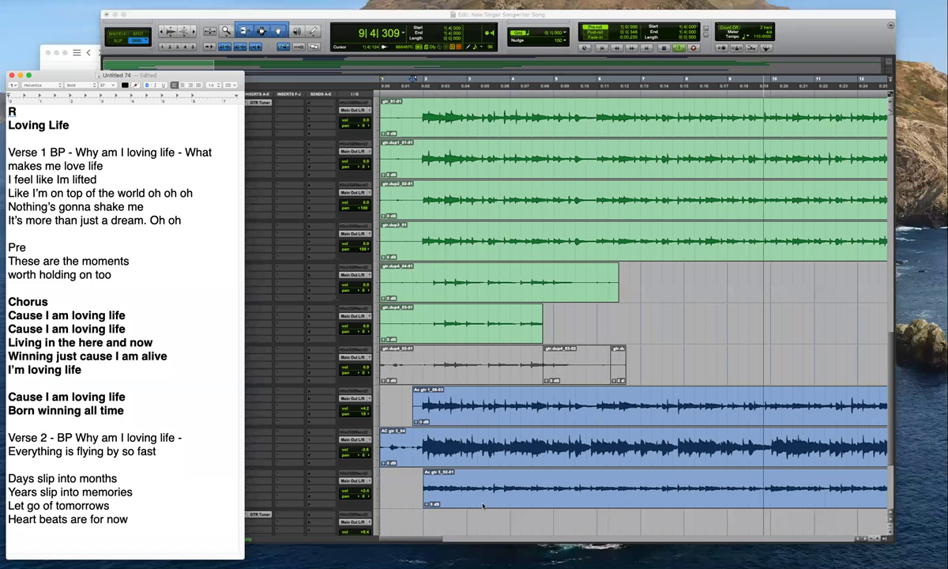
left_click(310, 452)
left_click(310, 452)
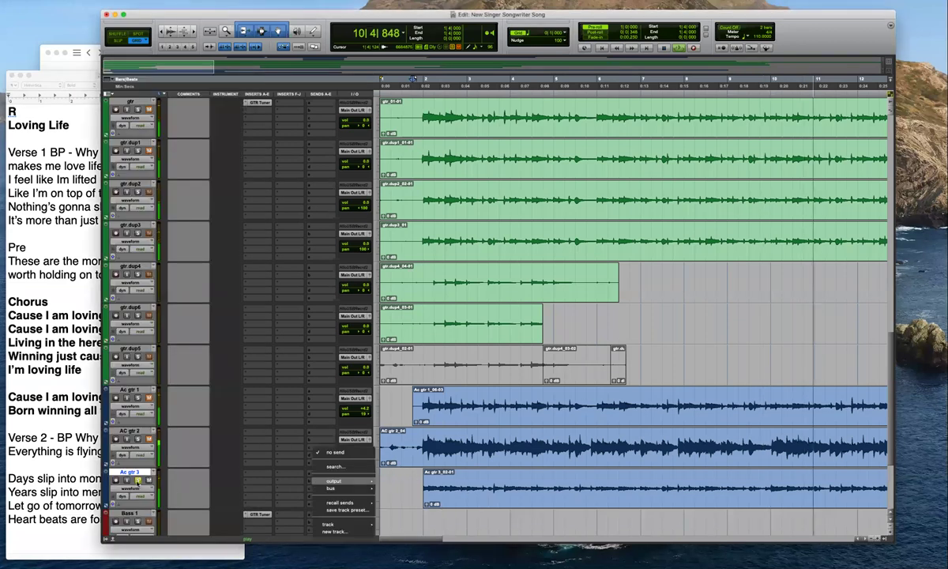
left_click(147, 481)
key("space")
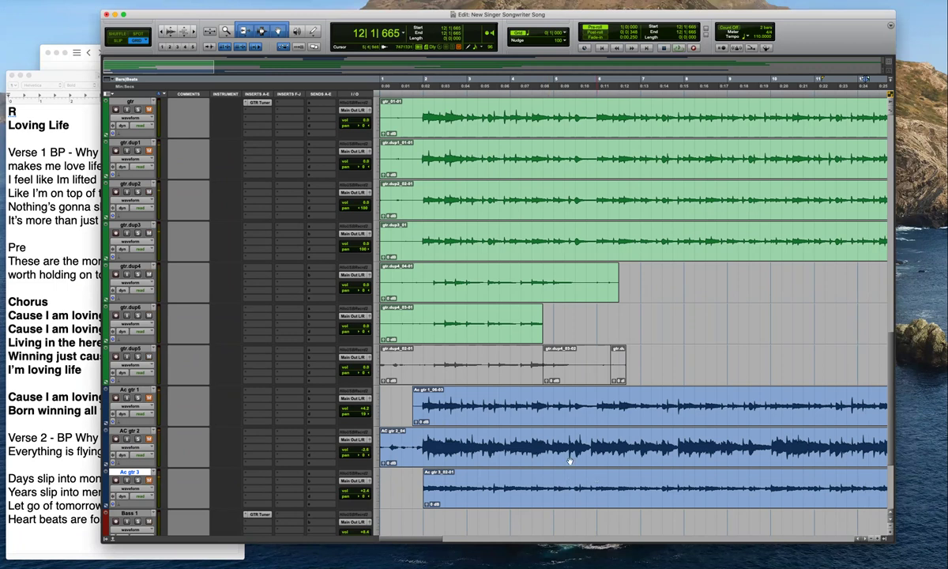
Shift the Pro Tools edit window slightly to the right and bring the lyrics document to the front
left_click(91, 227)
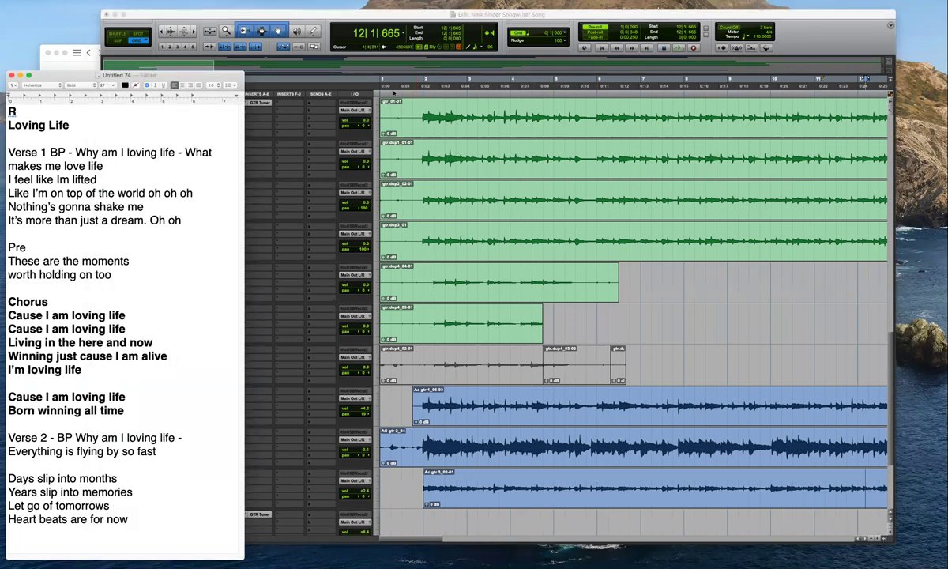
left_click_drag(409, 16, 422, 15)
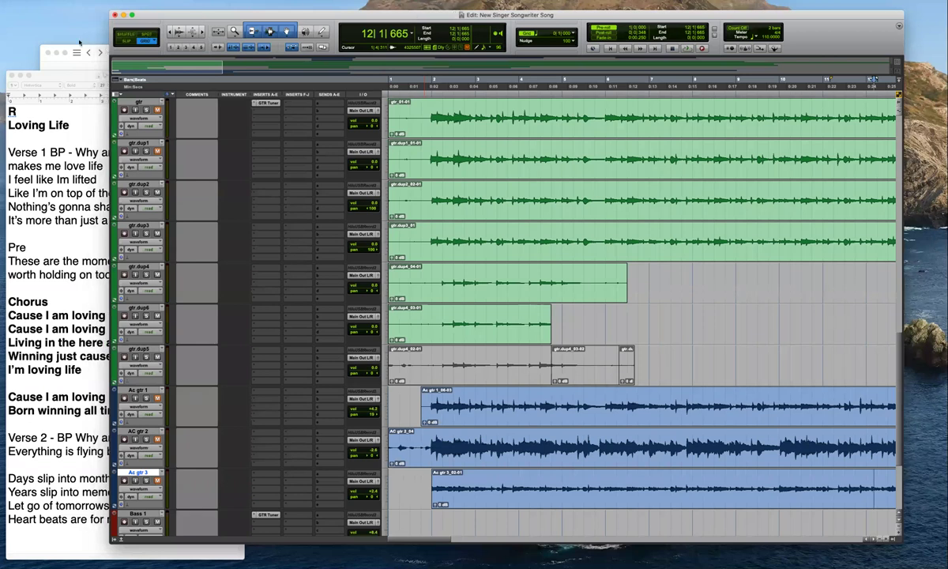
left_click(99, 126)
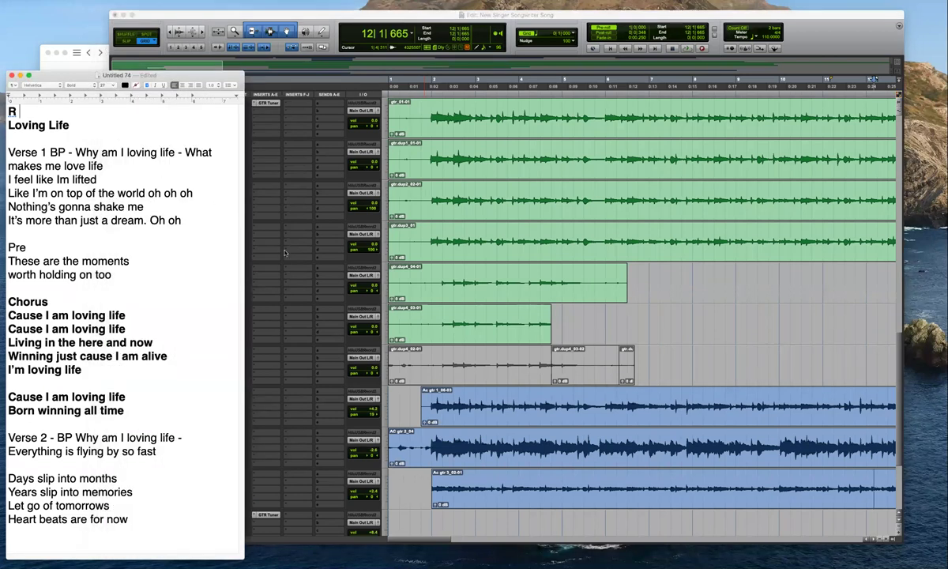
Return to Pro Tools, play Ac gtr 3 soloed from bar 6, and adjust its volume to about +2.4 dB
left_click(607, 478)
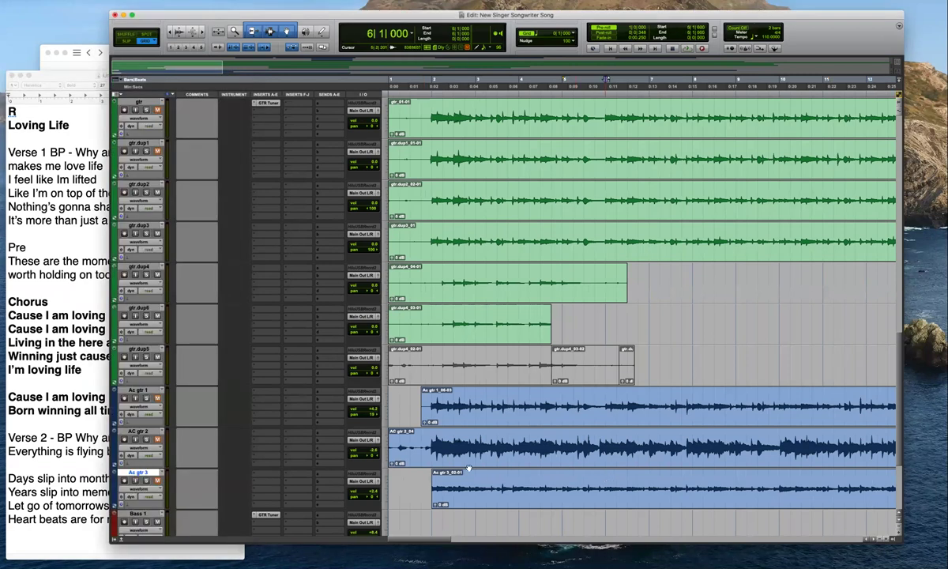
key("space")
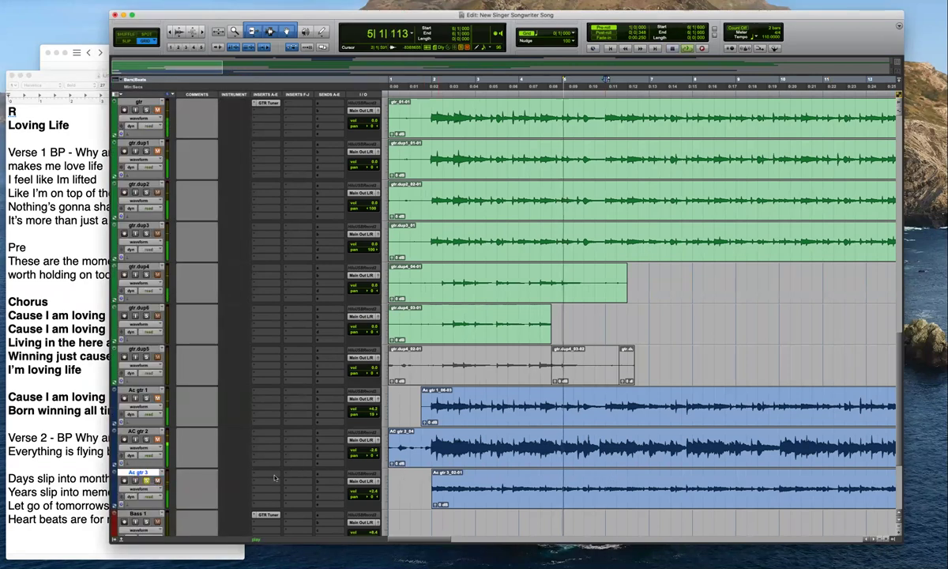
left_click(373, 490)
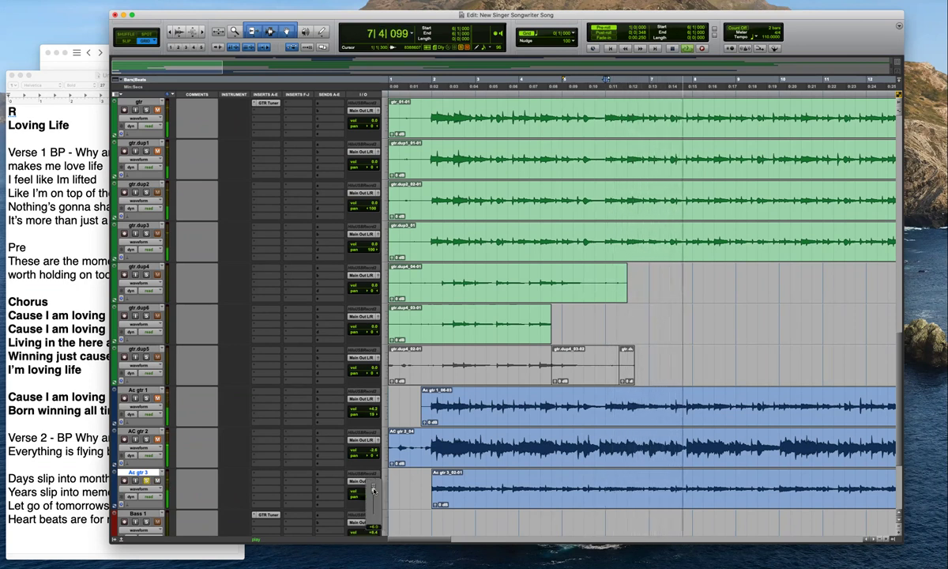
left_click_drag(374, 491, 374, 492)
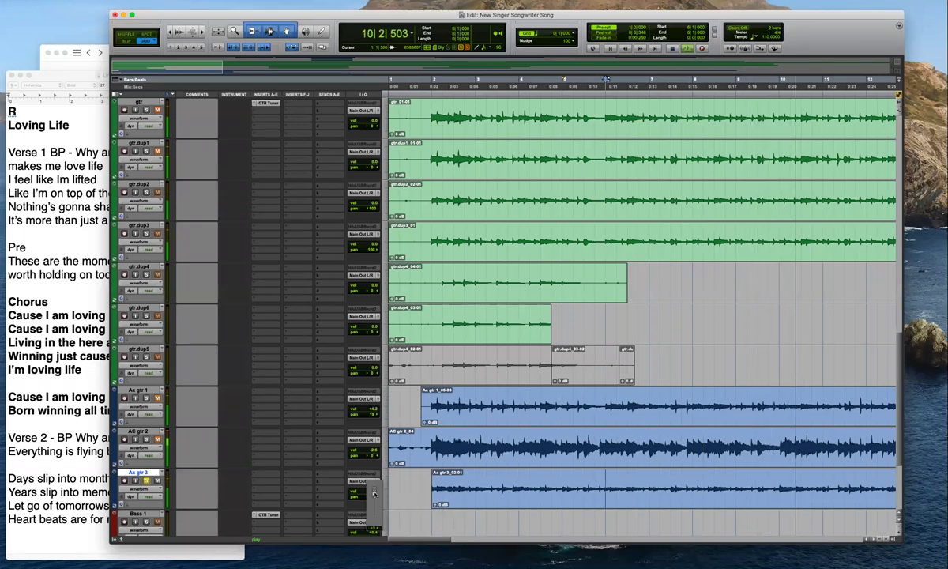
View the lyrics document while Ac gtr 3 keeps playing, then return to Pro Tools and stop playback
left_click(39, 301)
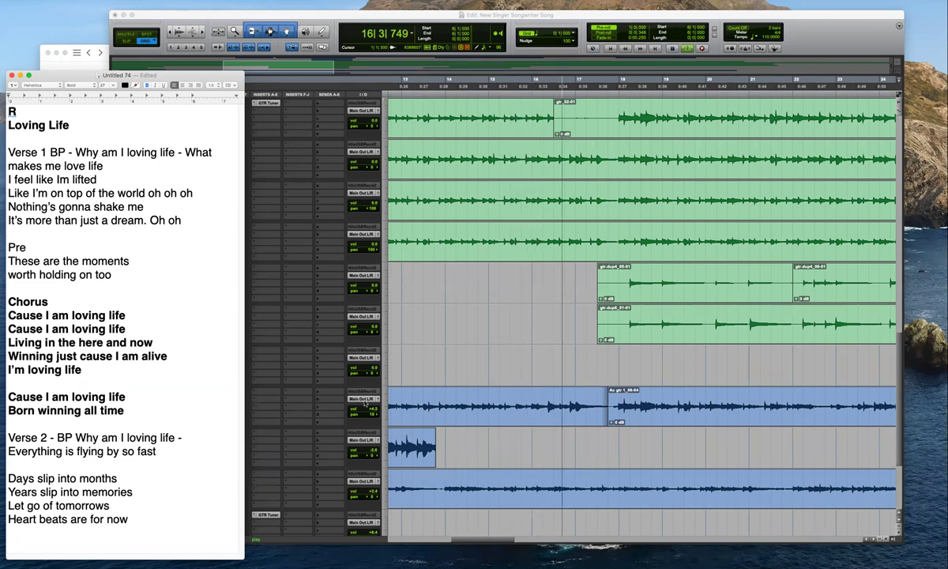
left_click(372, 166)
key("space")
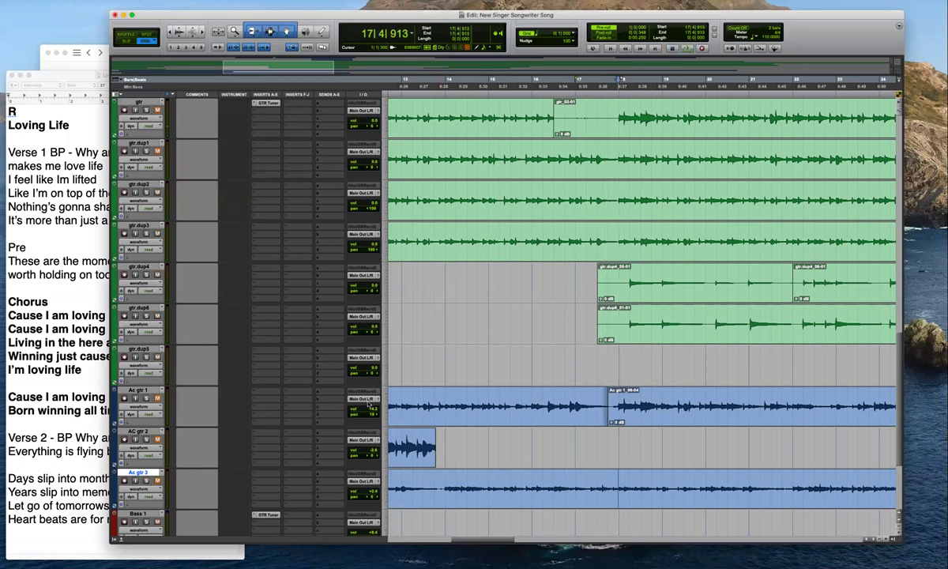
left_click(83, 130)
type("r")
left_click(489, 353)
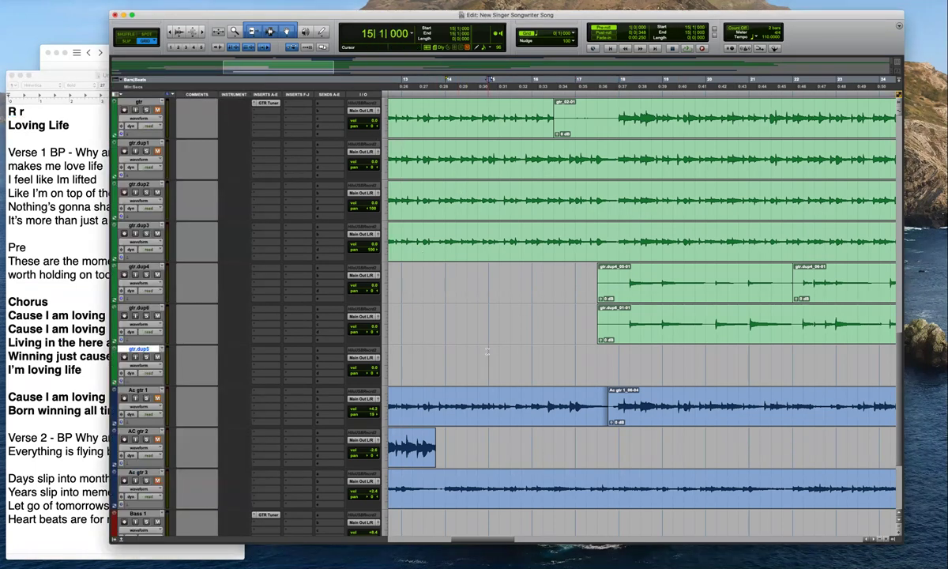
Delete the stray "R r" characters above the Loving Life title in the lyrics document
left_click(47, 131)
key("BackSpace")
key("BackSpace")
key("BackSpace")
Switch back to Pro Tools, return to the session start, and display the full song length in the timeline
left_click(429, 369)
key("Return")
key("r")
key("r")
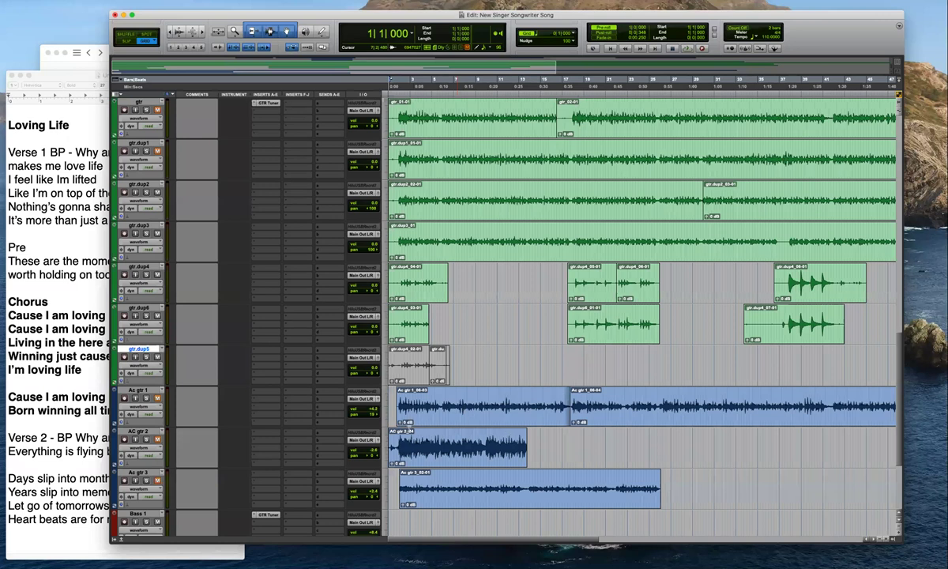
key("r")
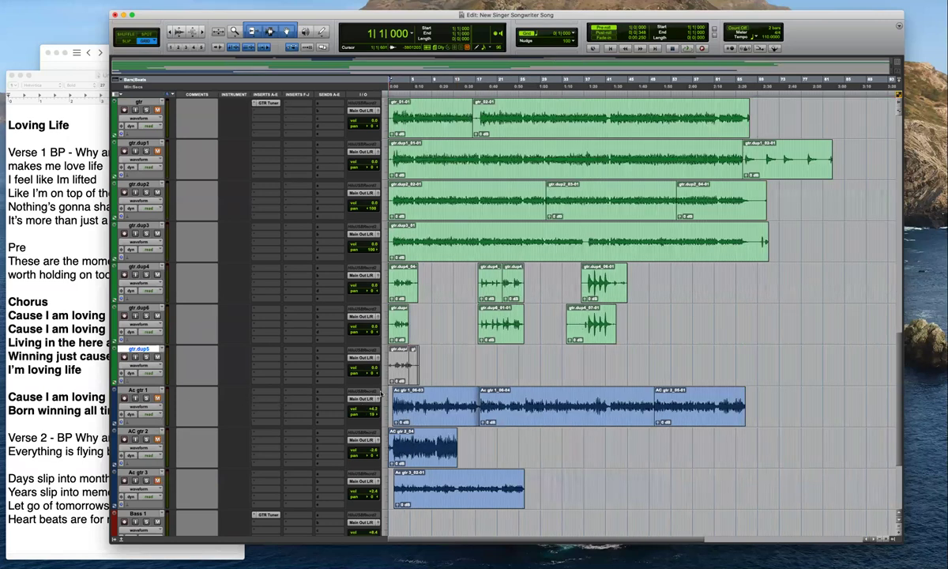
Place the edit cursor at bar 1 beat 3 on Ac gtr 1 and examine the guitar clips across the song
left_click(391, 400)
key("t")
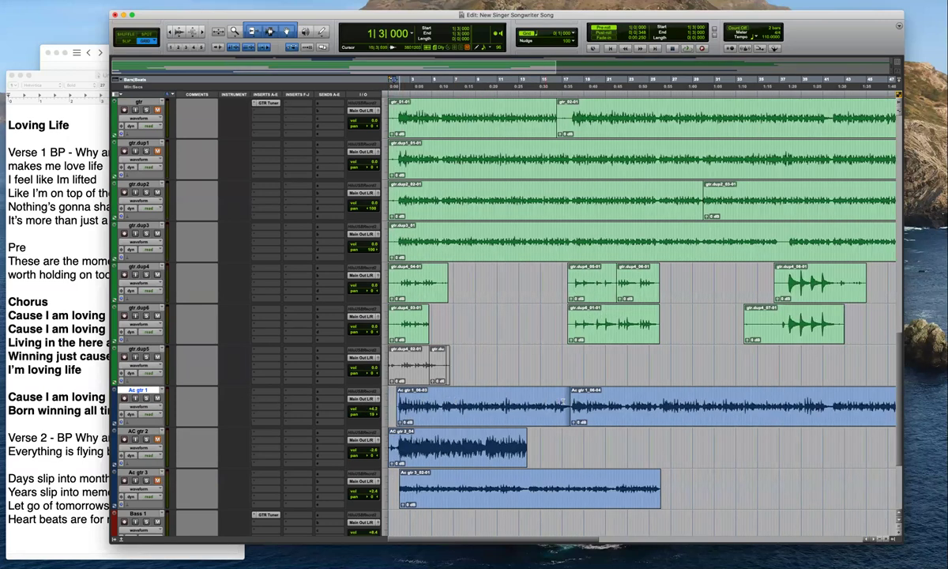
key("super+bracketleft")
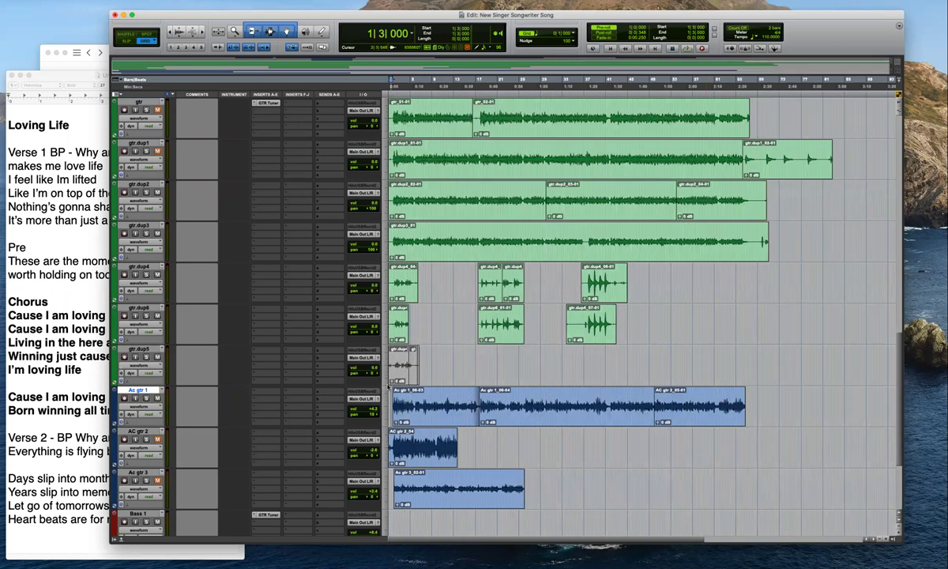
key("super+bracketright")
key("super+bracketright")
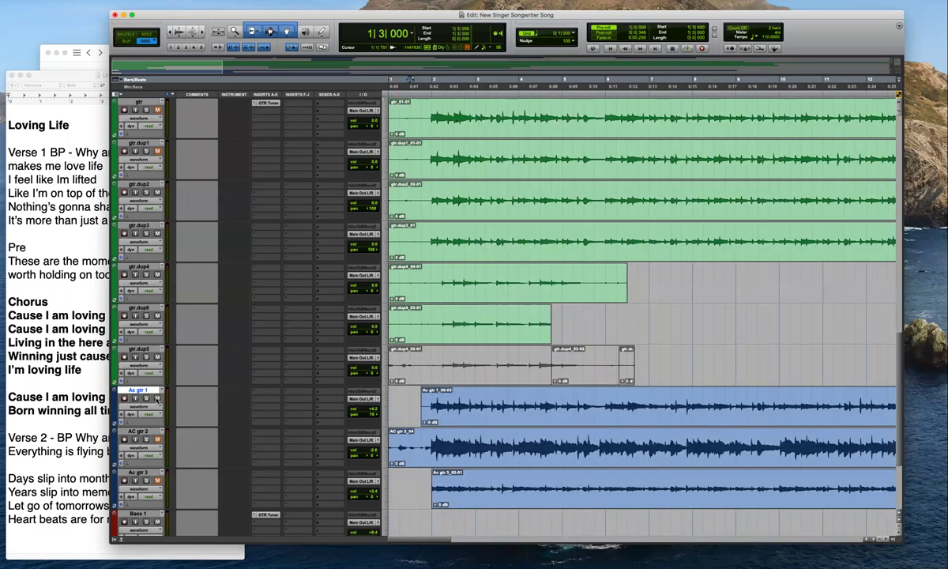
key("super+bracketleft")
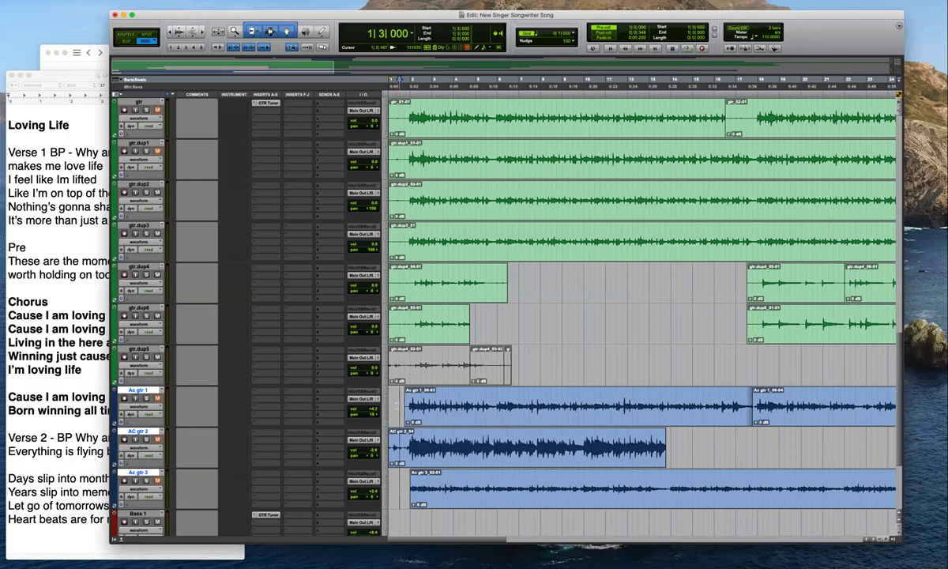
scroll(398, 405, "up", 2)
key("super+bracketleft")
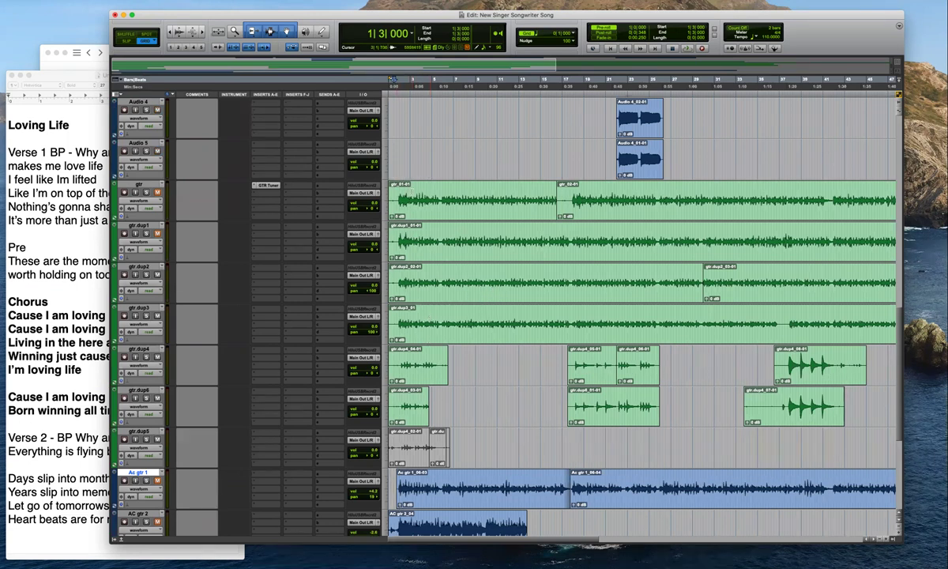
key("super+bracketleft")
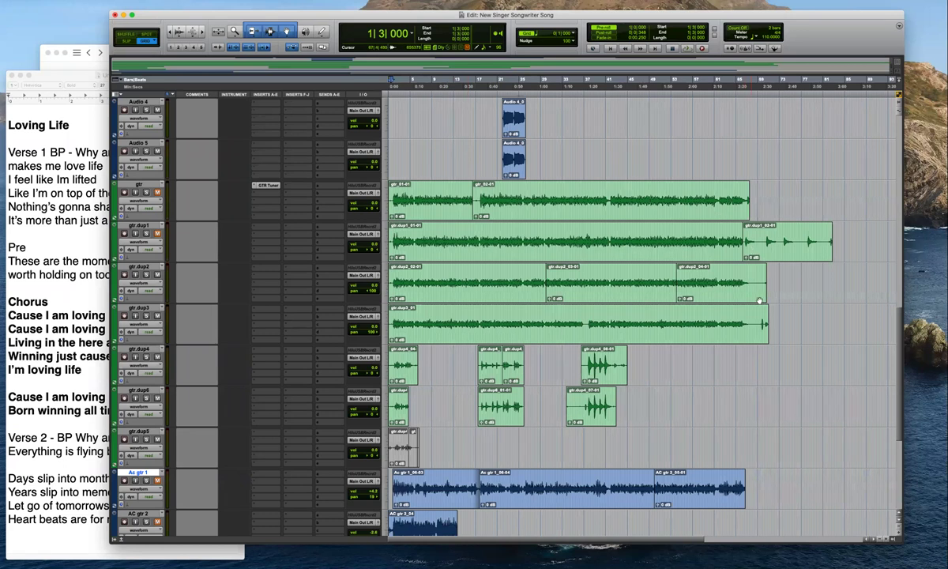
Extend the end of the first clip on the gtr.dup6 track to about bar 5
scroll(461, 259, "up", 2)
scroll(462, 259, "down", 2)
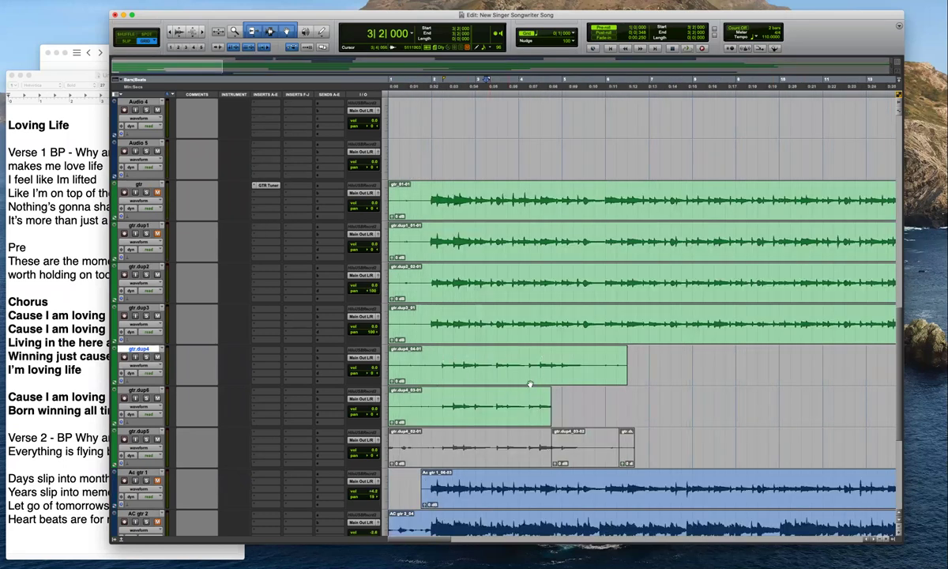
left_click_drag(566, 403, 560, 407)
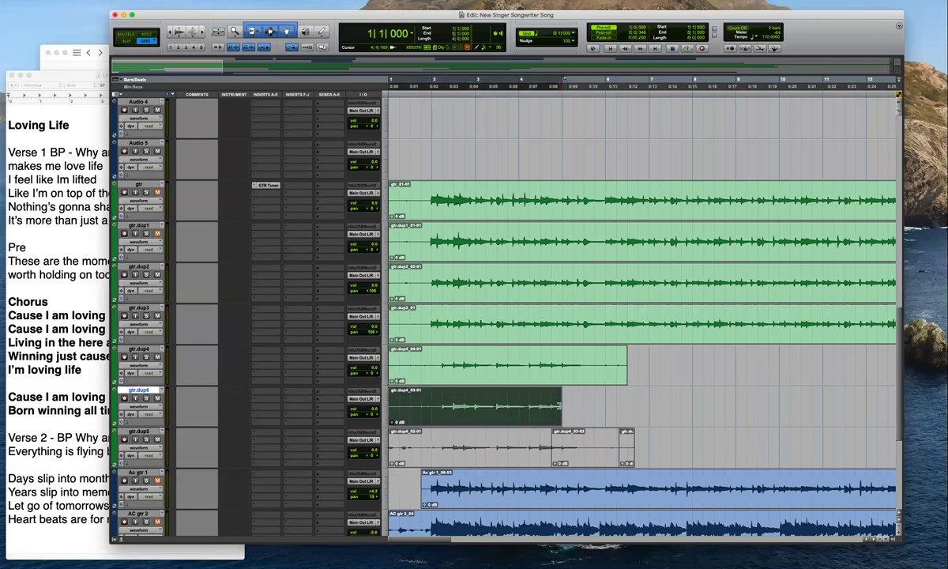
Extend the end of the first clip on the Audio 1 track to bar 17 beat 4
key("super+bracketleft")
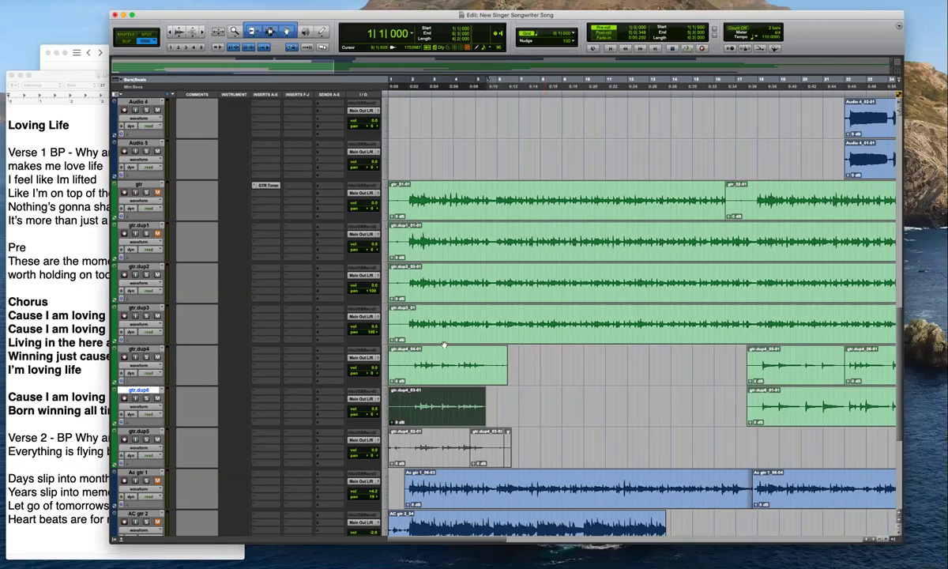
key("super+bracketleft")
scroll(550, 314, "up", 5)
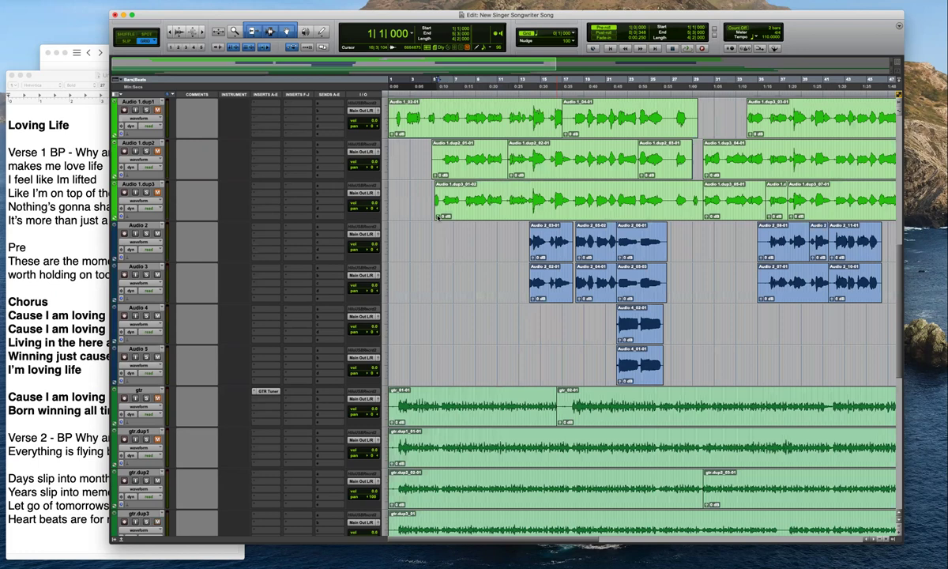
scroll(447, 164, "up", 3)
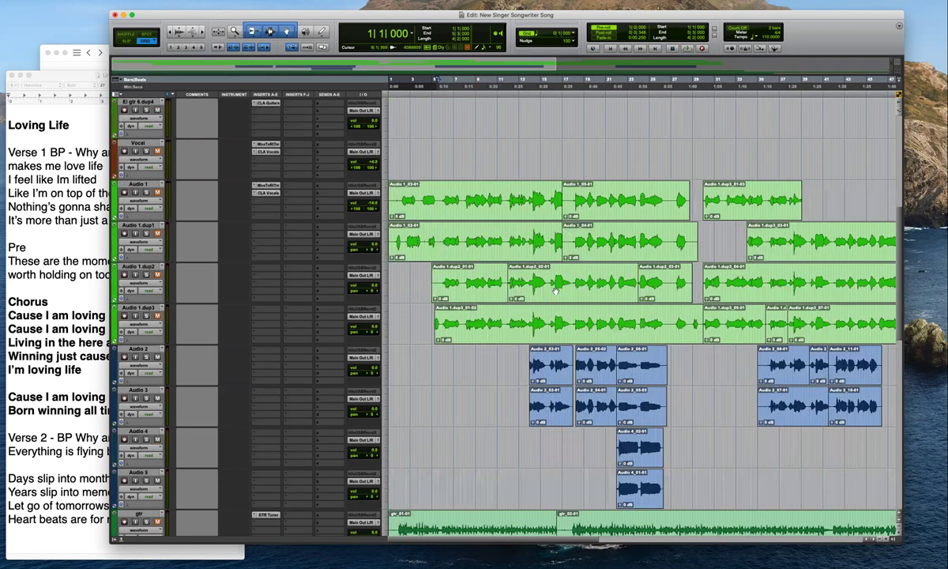
key("super+bracketleft")
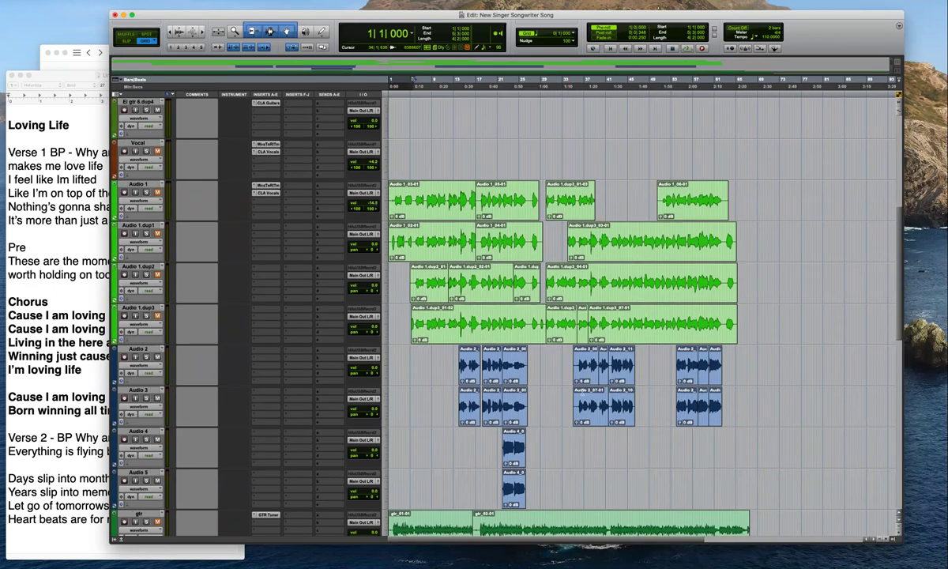
scroll(416, 364, "up", 5)
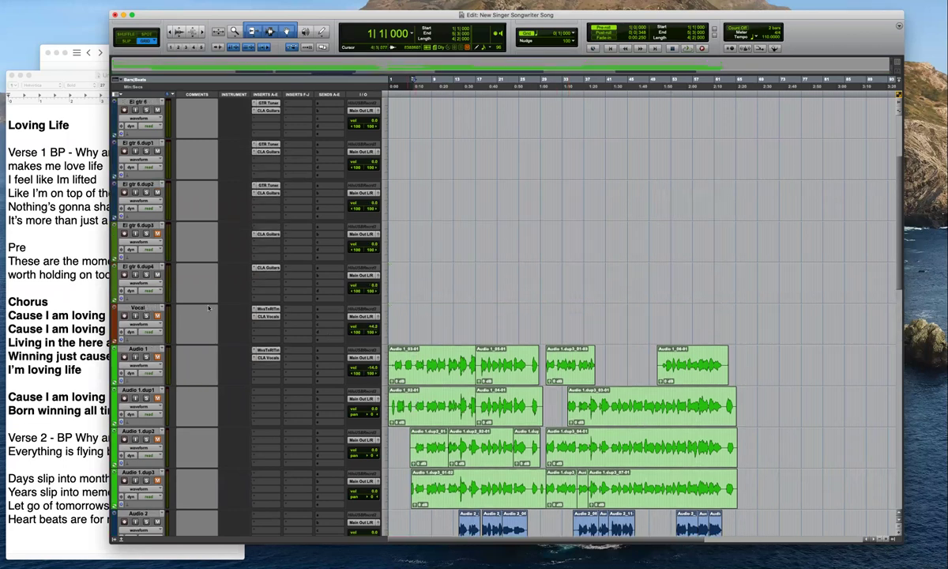
left_click(410, 308)
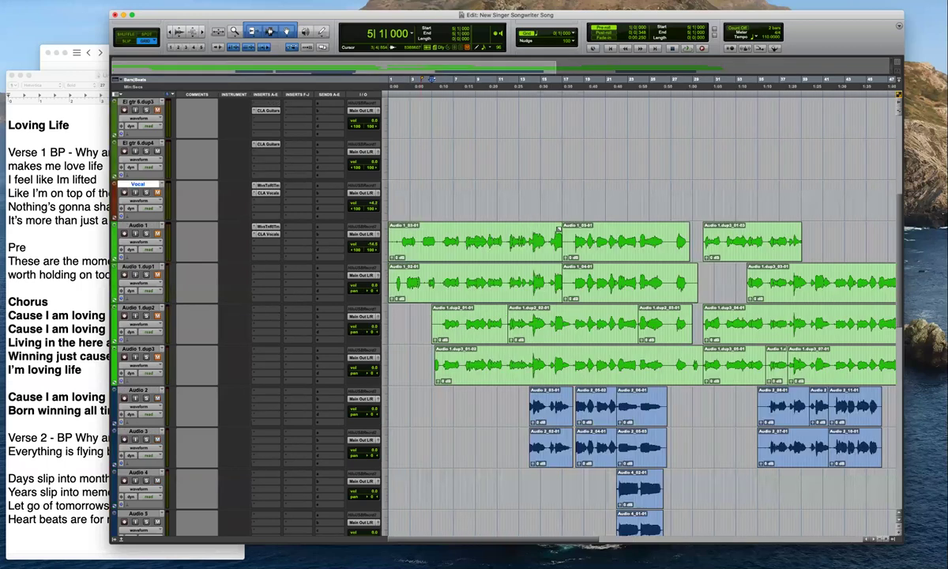
left_click_drag(390, 241, 570, 244)
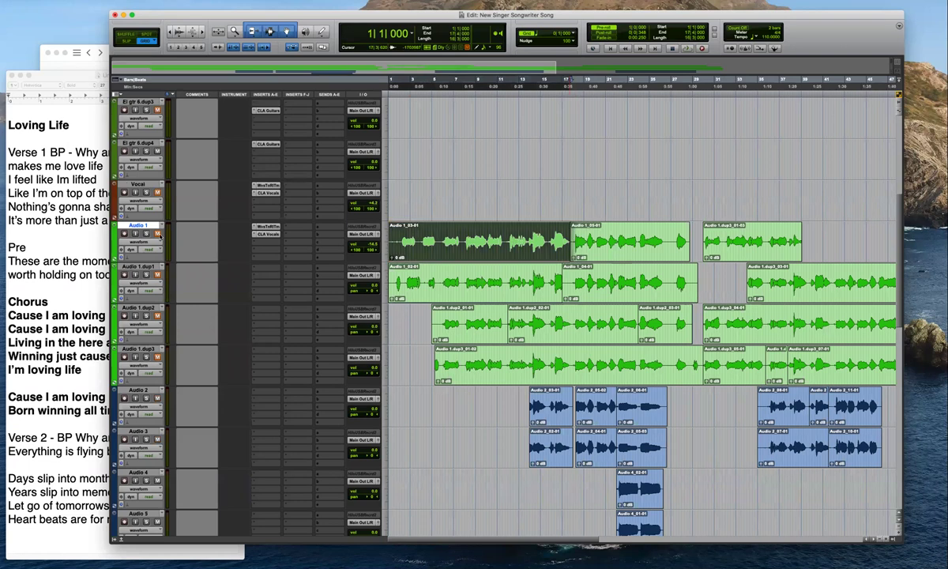
key("super+bracketleft")
left_click(255, 227)
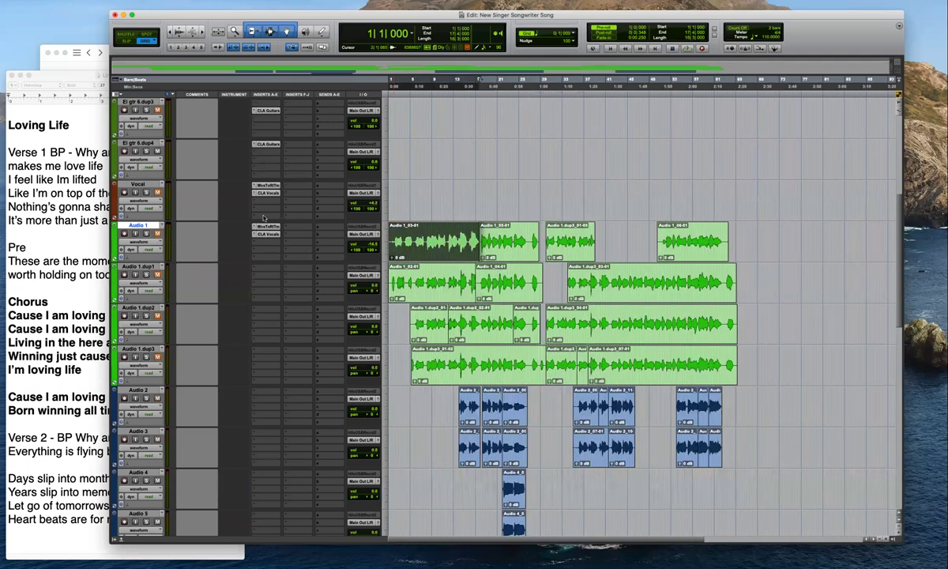
left_click(272, 176)
left_click(272, 176)
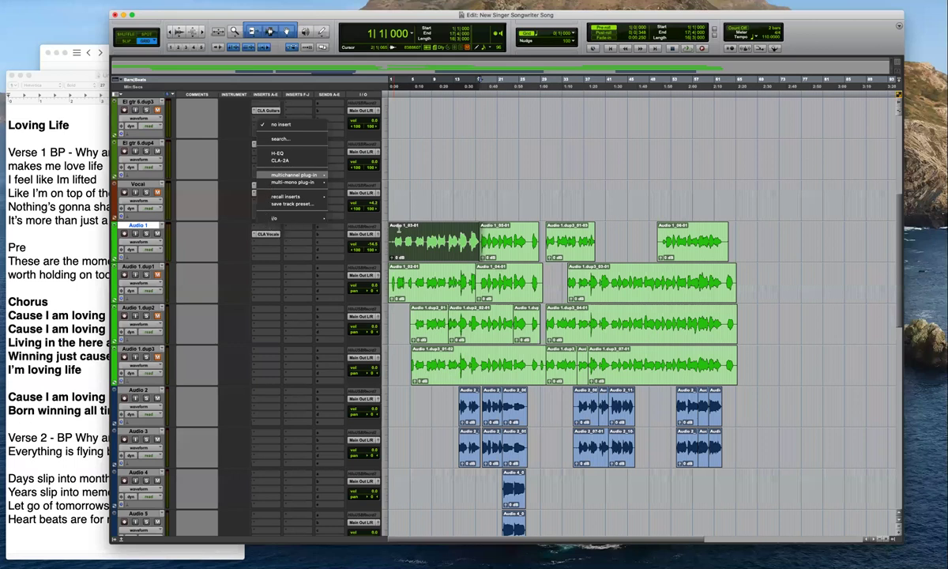
left_click(397, 227)
Return to the session start and view the gtr tracks below the vocal tracks
key("Return")
key("super+bracketright")
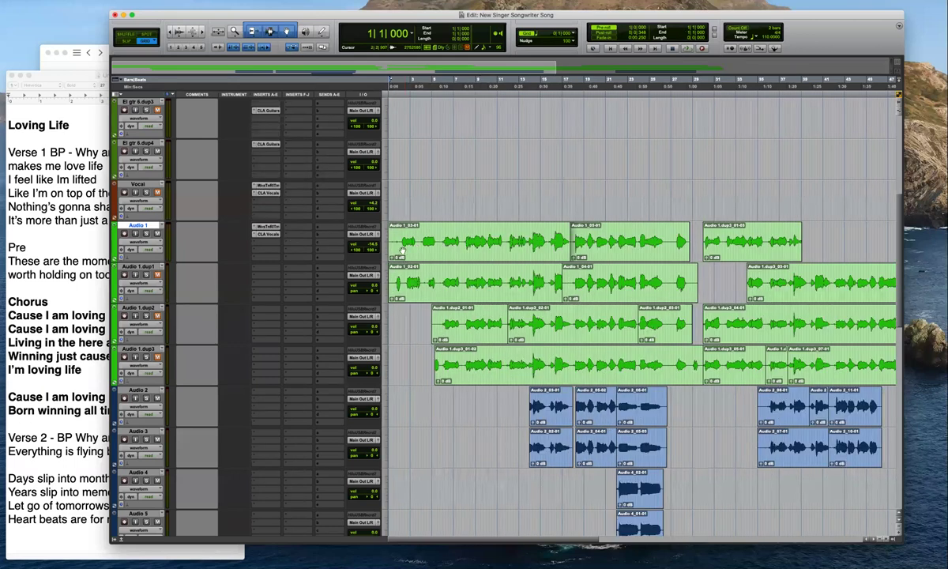
scroll(436, 372, "down", 4)
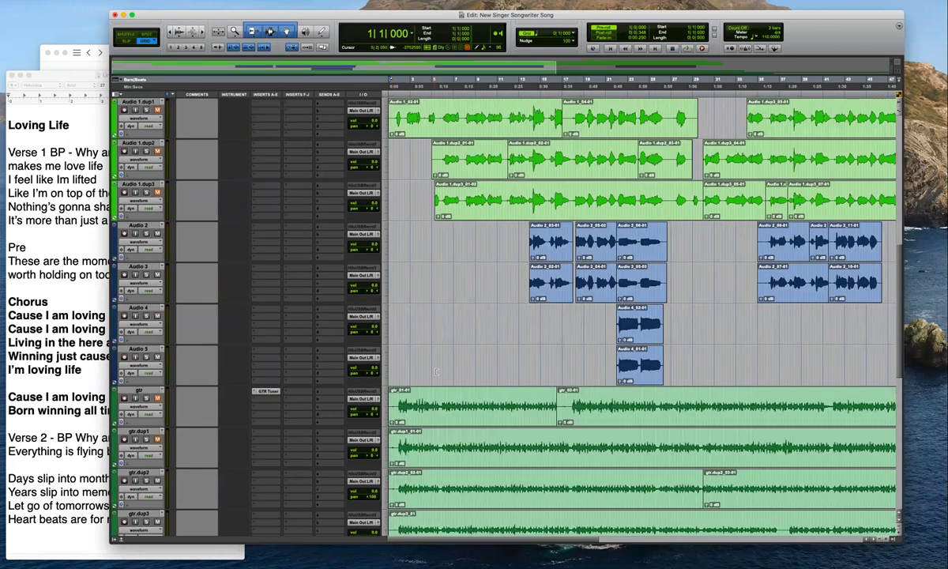
scroll(436, 372, "down", 4)
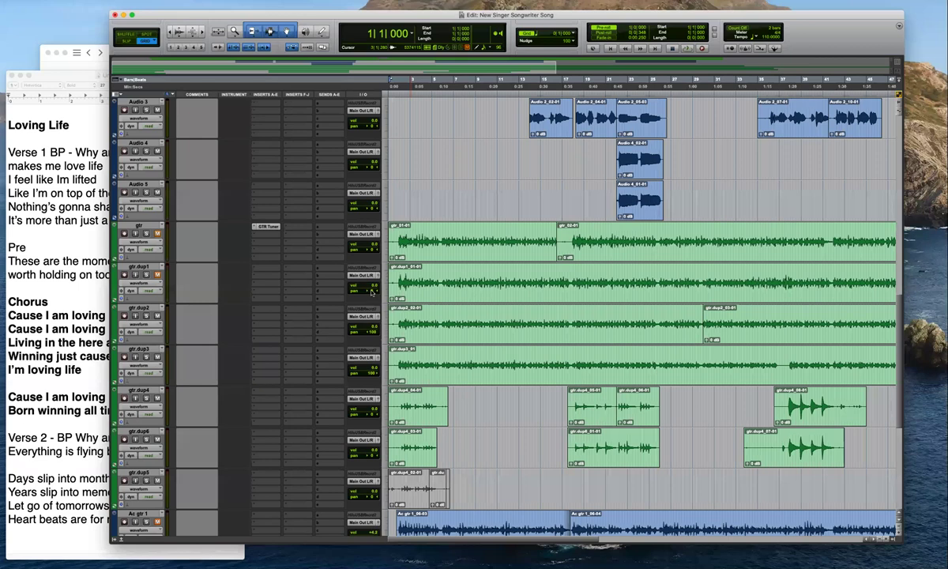
Trim the starts of the first gtr.dup4 and gtr.dup6 clips to just after bar 2 and align their ends just before bar 6
scroll(374, 292, "down", 3)
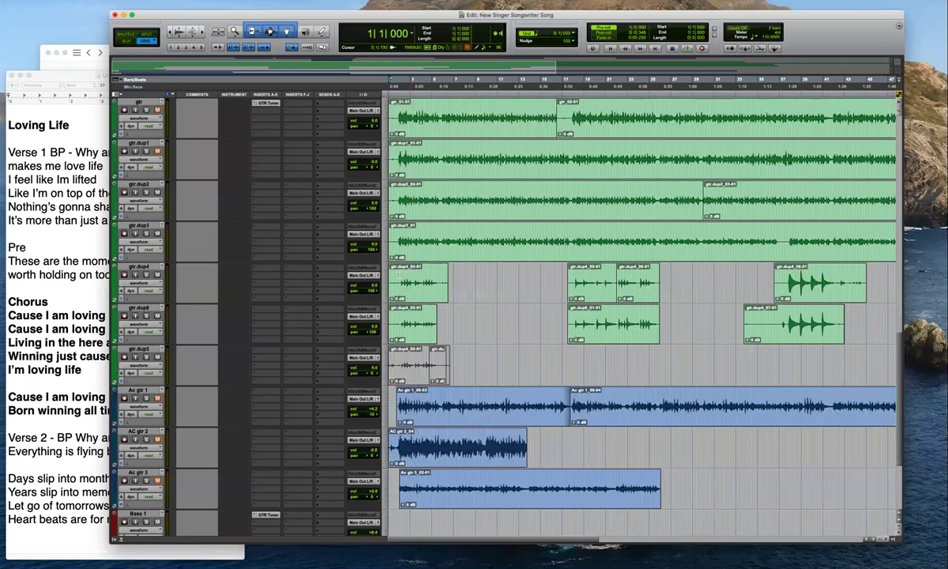
left_click(398, 277)
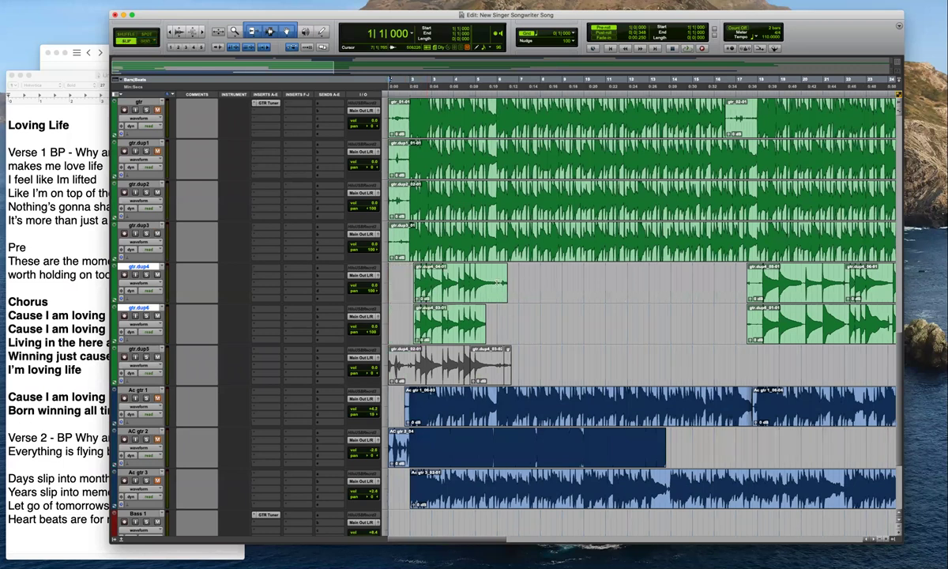
left_click(495, 288)
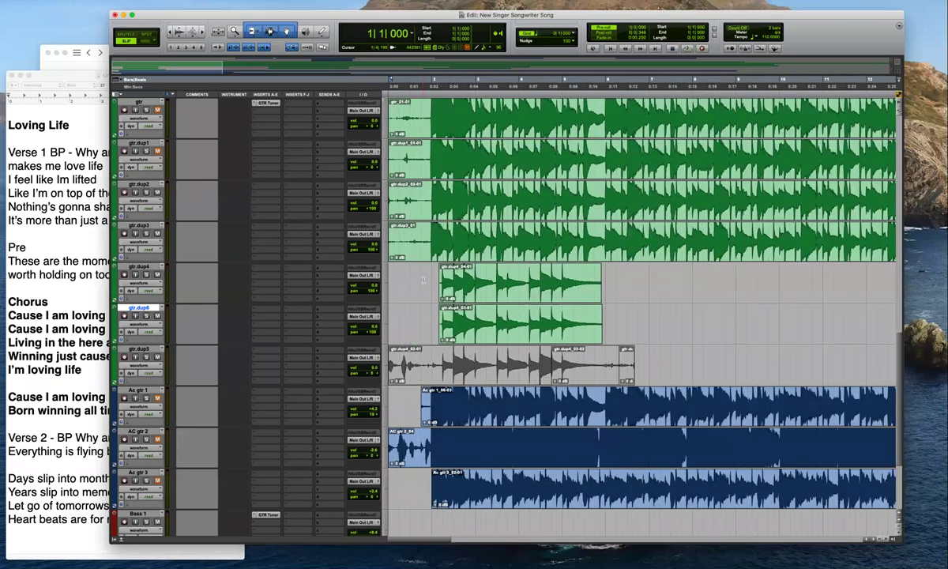
Play from the session start and trim the starts of the gtr.dup2 and gtr.dup3 clips to just before bar 2
key("space")
key("p")
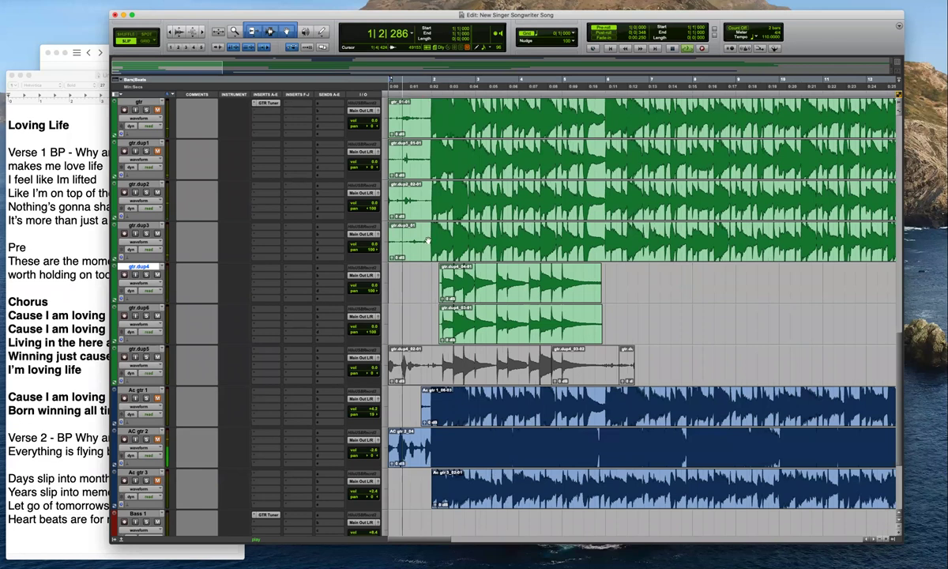
left_click_drag(428, 195, 428, 239)
key("a")
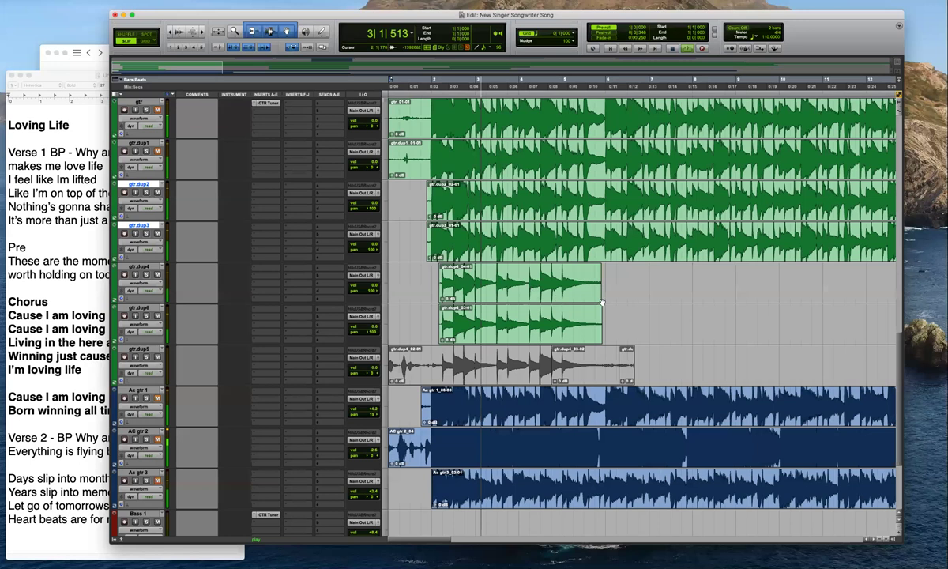
Separate the first strum around bar 2 on gtr.dup3 into its own clip, from about 1|4|879 to 2|1|412
key("ctrl+]")
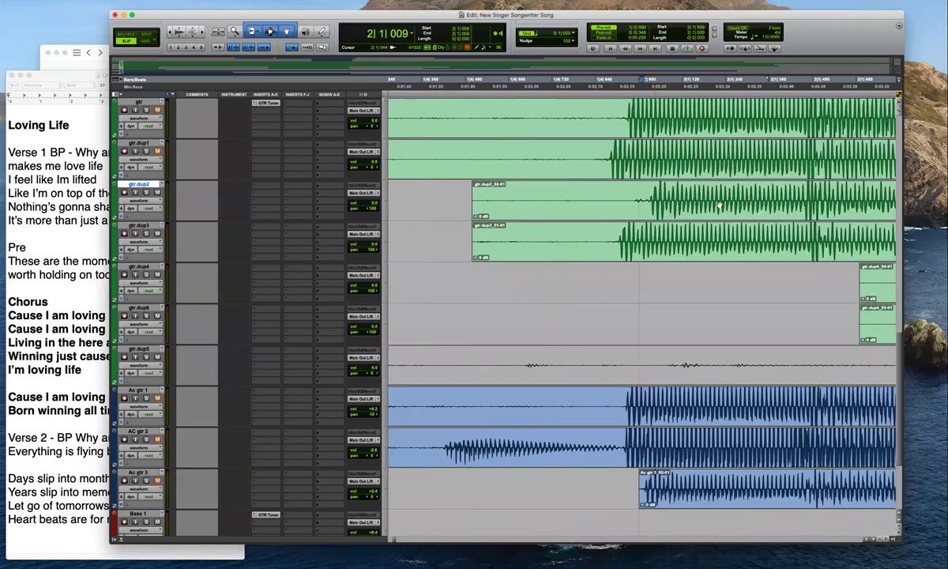
left_click(602, 237)
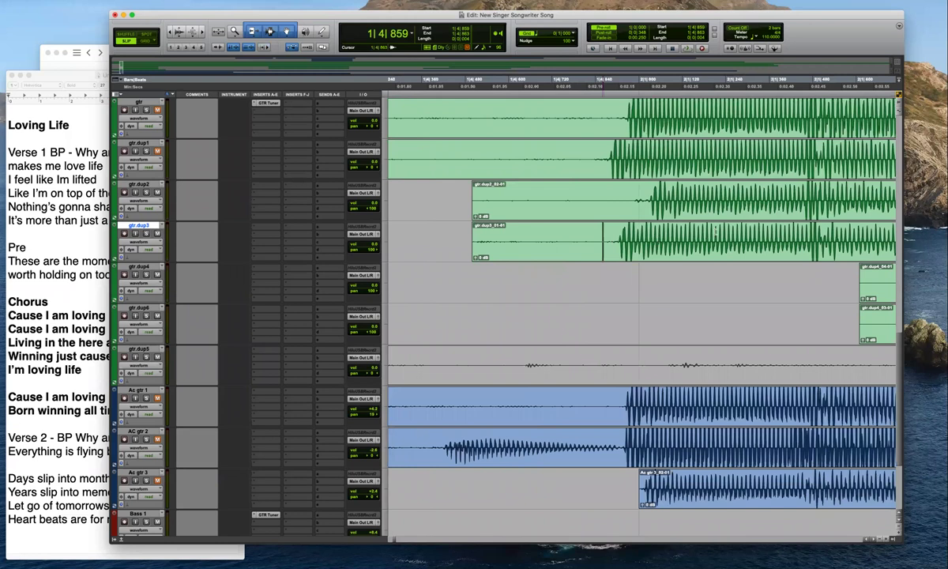
left_click(797, 226, "shift")
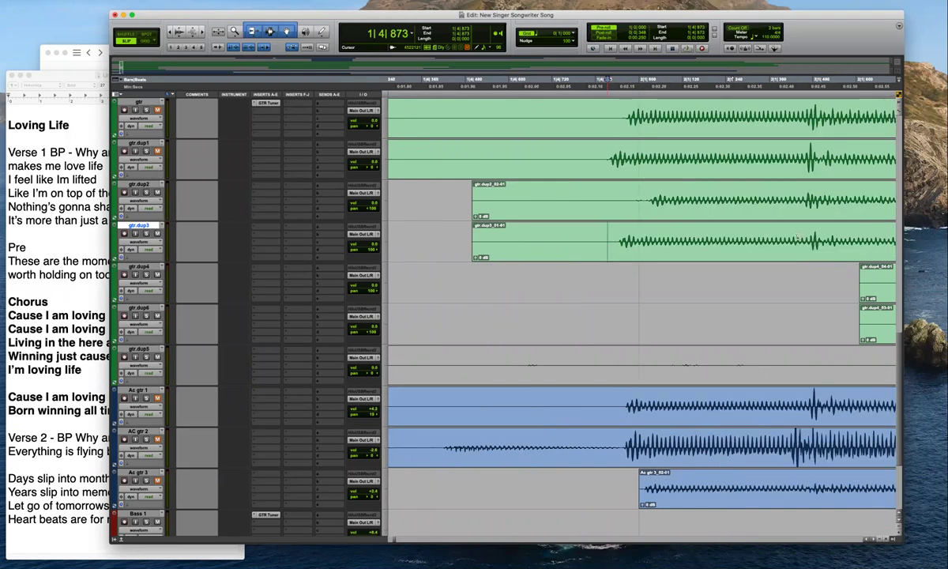
left_click(790, 230, "shift")
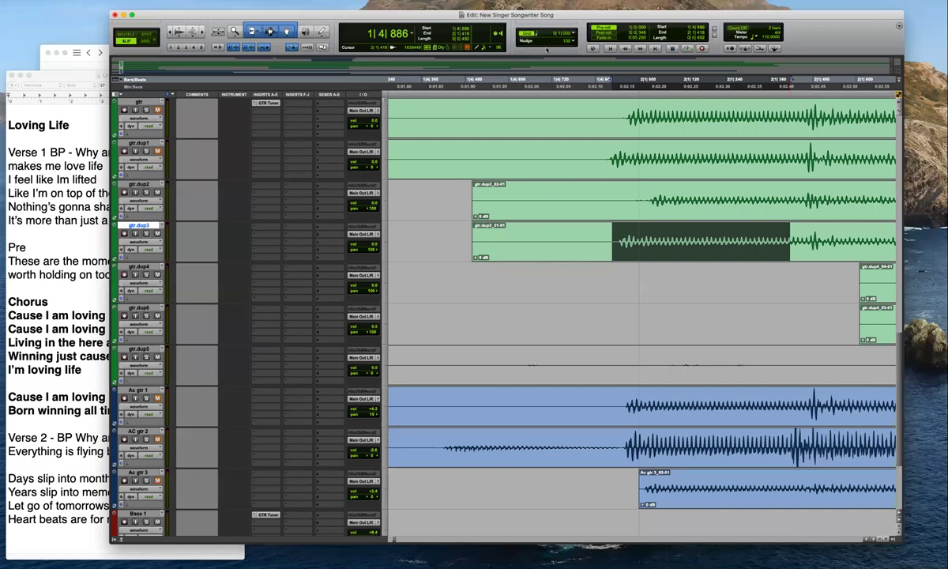
left_click(632, 253)
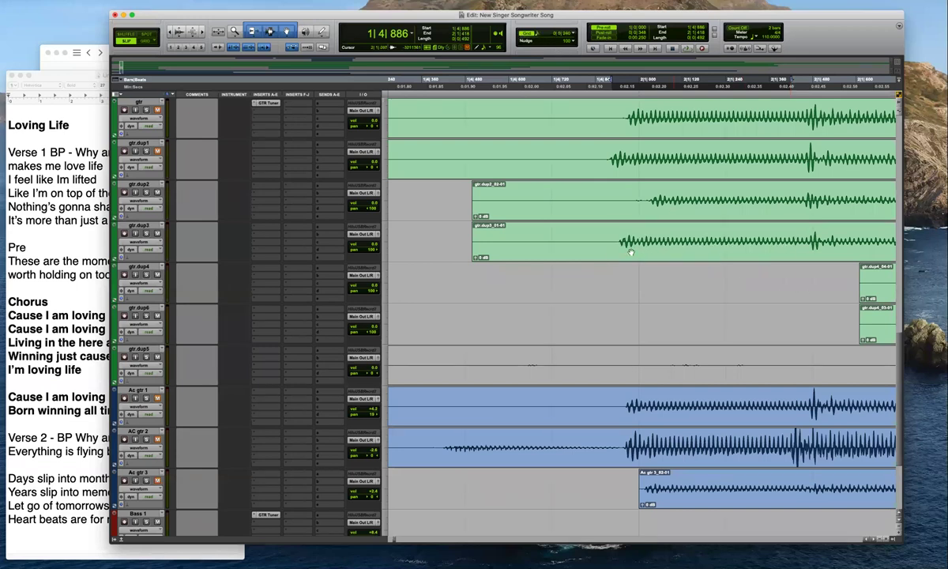
left_click_drag(609, 240, 789, 241)
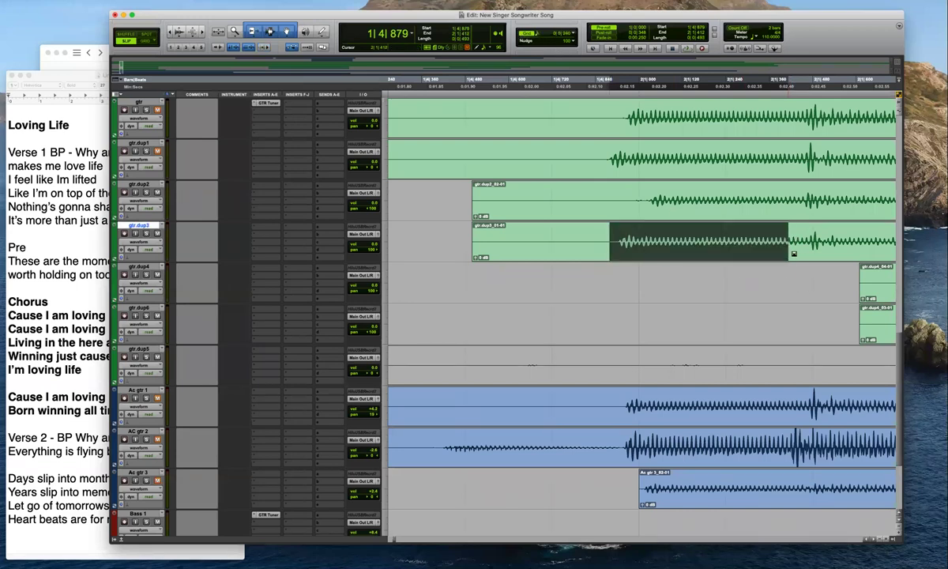
key("super+e")
Shift the separated gtr.dup3 strum slightly later to bar 2 and adjust its boundary with the following clip so they meet
left_click(773, 260)
left_click_drag(770, 258, 781, 258)
left_click(804, 238)
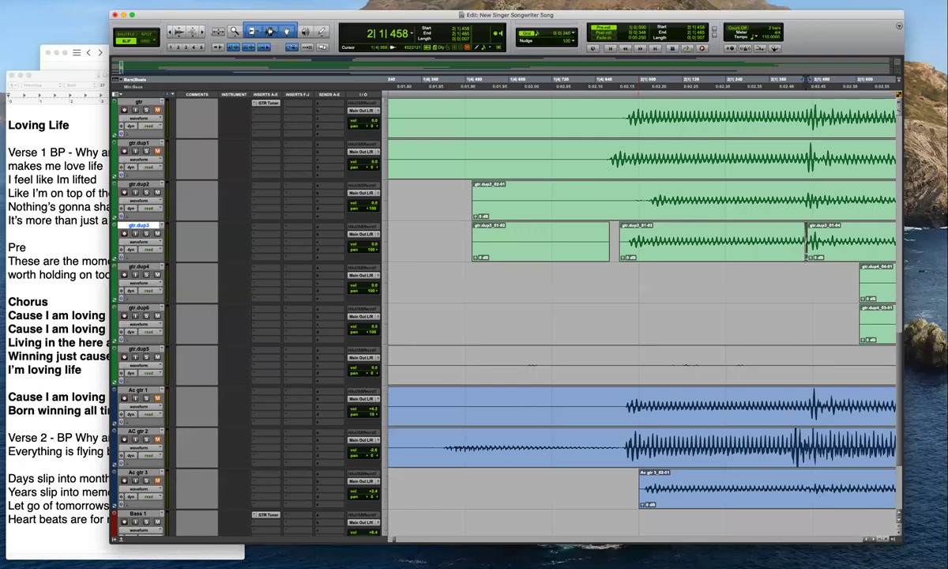
left_click(735, 241)
left_click_drag(734, 240, 740, 239)
Delete the audio before bar 2 on gtr.dup2 and gtr.dup3 and add short fade-ins to both clip starts
left_click_drag(456, 202, 639, 233)
key("BackSpace")
key("f")
left_click(572, 192)
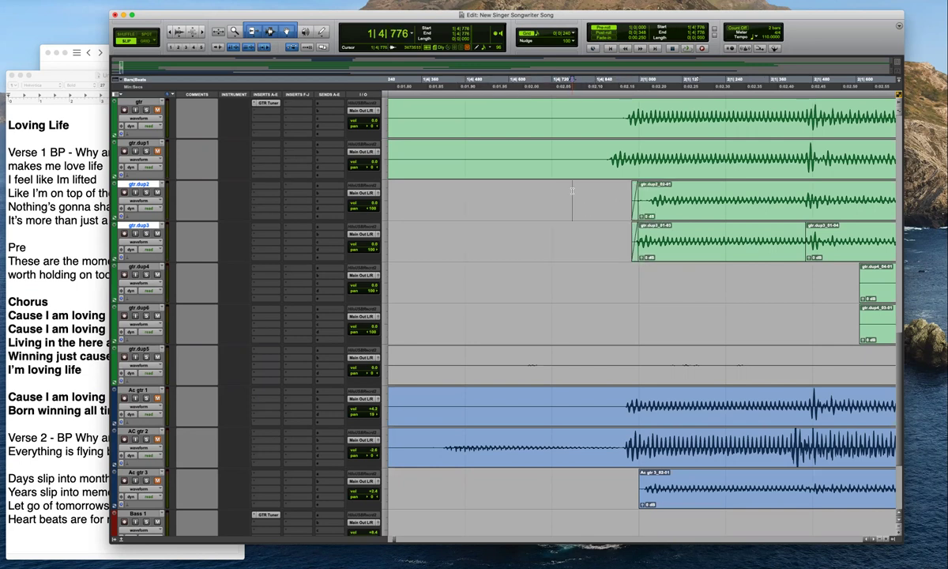
Play back the guitars and add fade-outs from about bar 5 beat 3 to the ends of the first gtr.dup4 and gtr.dup6 clips
key("r")
key("r")
key("space")
key("r")
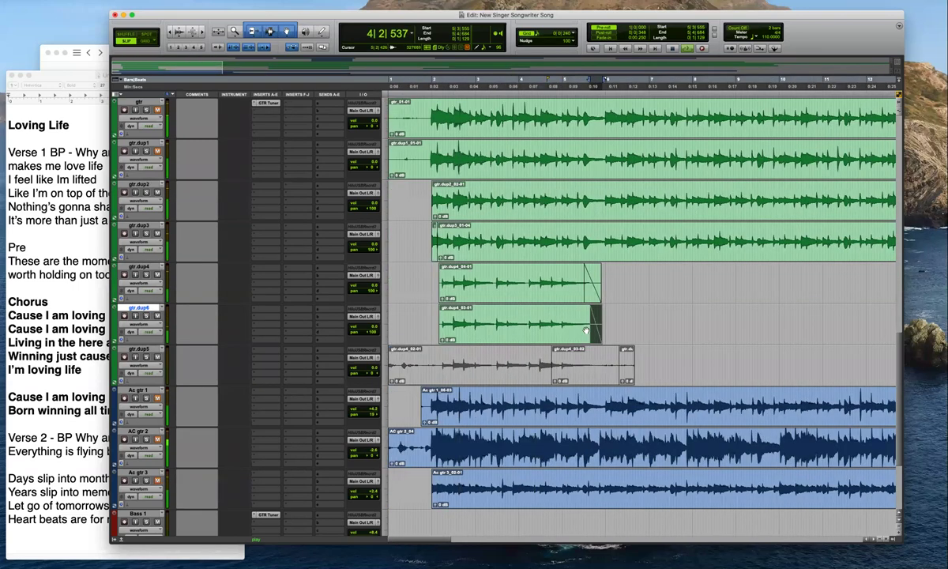
Separate the Audio 1 vocal clip at bar 5 beat 4, selecting from there back to the session start
scroll(519, 276, "up", 5)
left_click(555, 296)
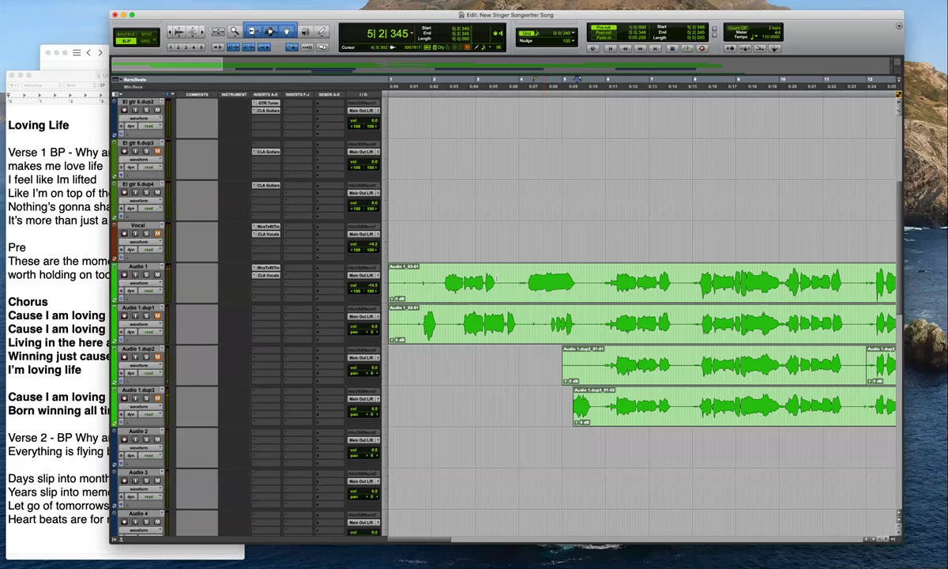
left_click(437, 281)
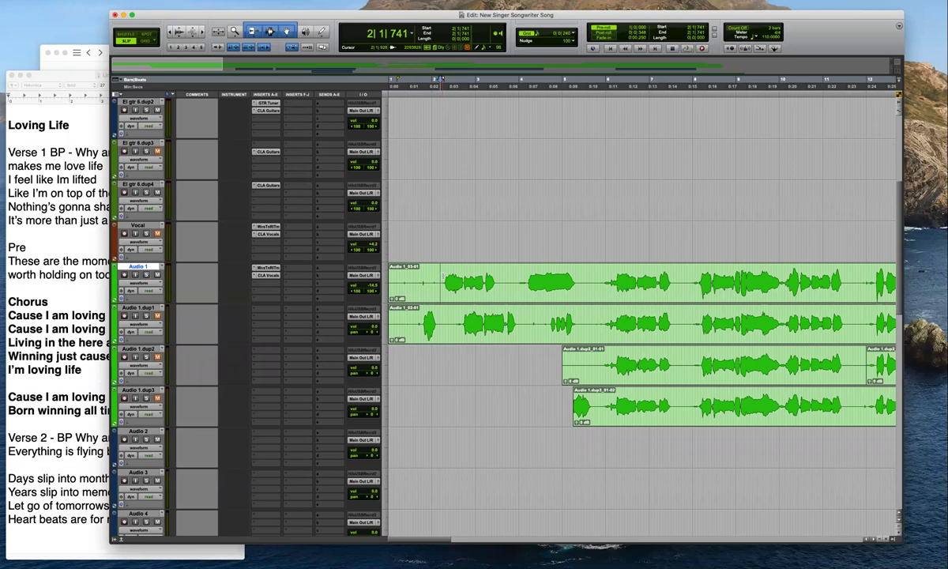
left_click(440, 278)
left_click_drag(596, 279, 363, 279)
key("super+e")
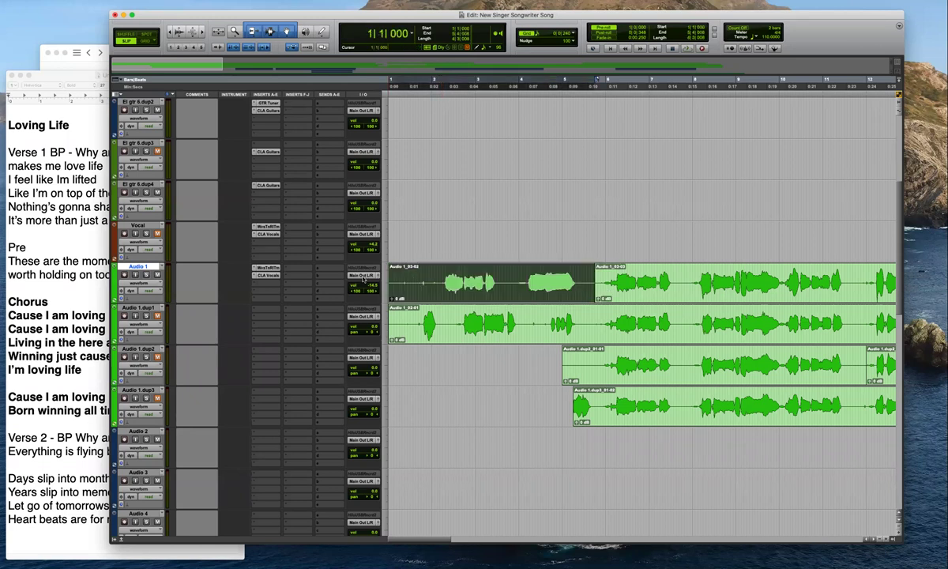
Try muting the separated opening vocal clip on Audio 1 and unmute it again
key("super+m")
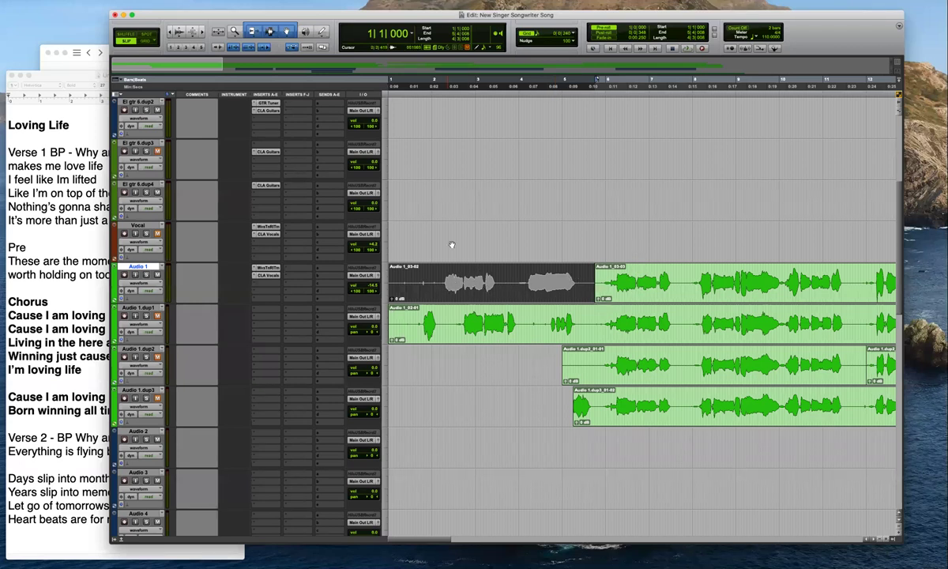
left_click(447, 243)
left_click(518, 294)
key("super+m")
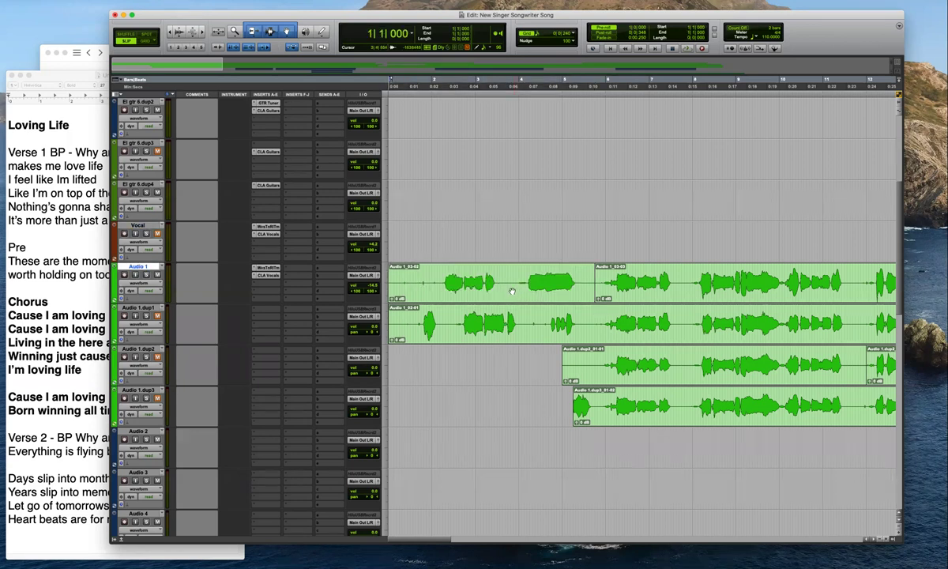
Play the opening vocals and delete the silence before the first phrase on Audio 1, up to 2|1|835
key("super+bracketright")
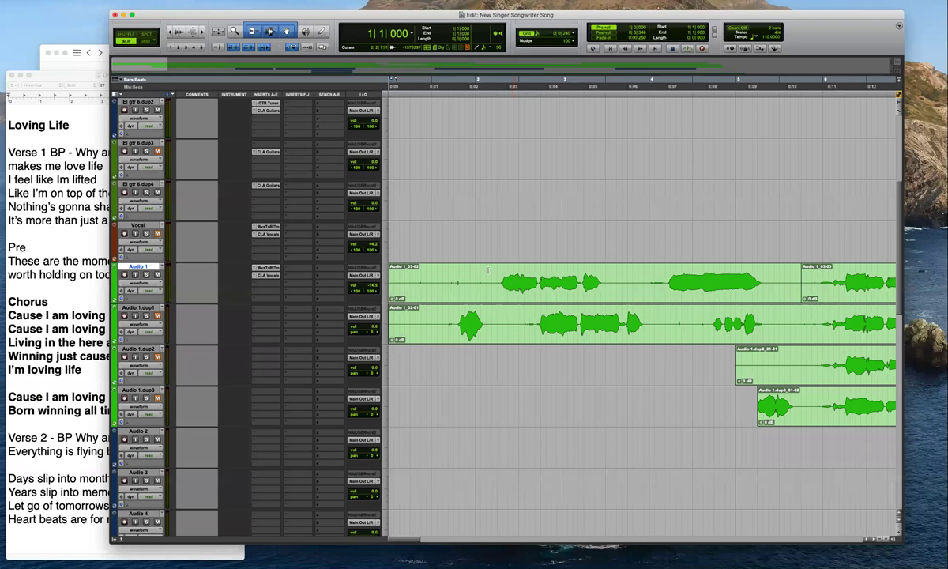
left_click(411, 328)
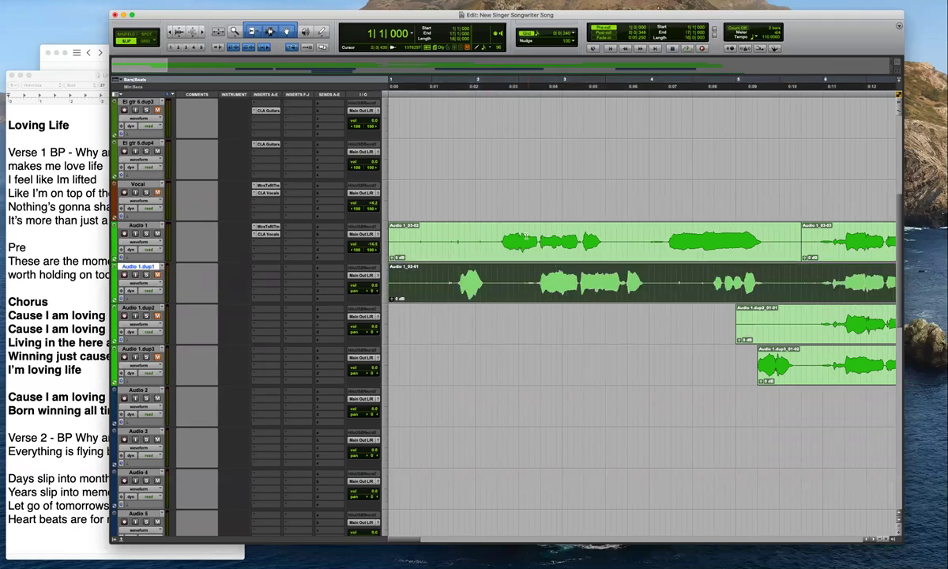
left_click(526, 241)
key("space")
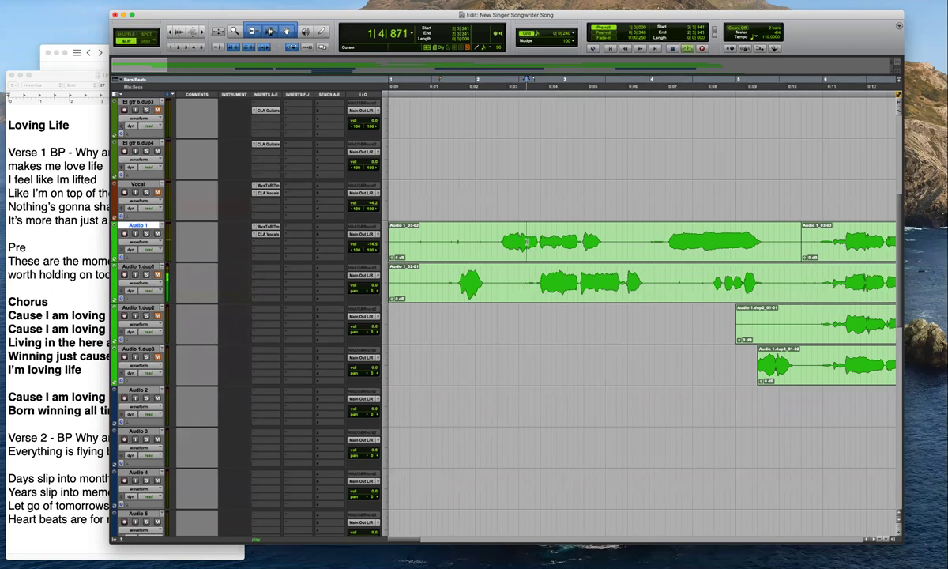
left_click_drag(495, 240, 373, 240)
key("Delete")
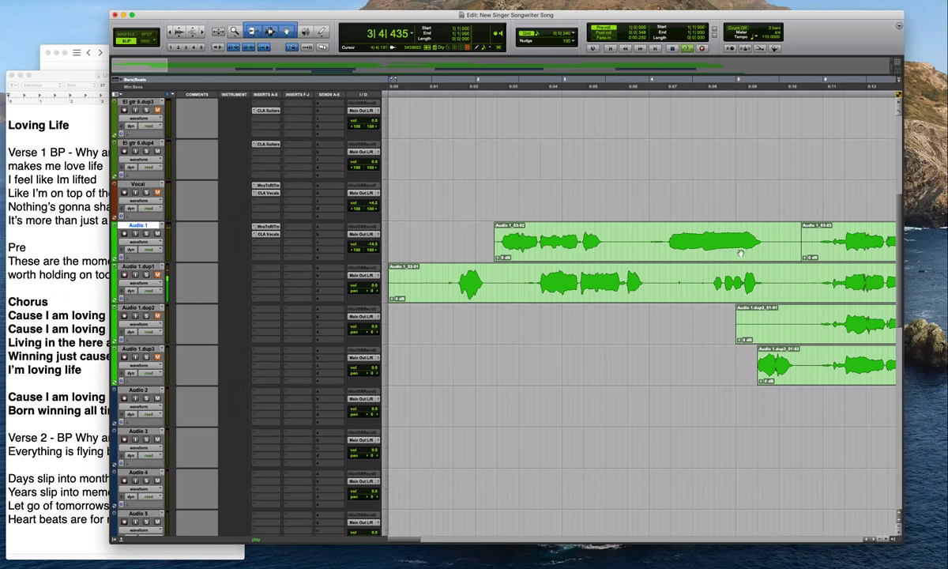
Mute the opening Audio 1 clip that ends at bar 5 beat 4 and move the Edit window aside to uncover the lyrics
key("super+bracketleft")
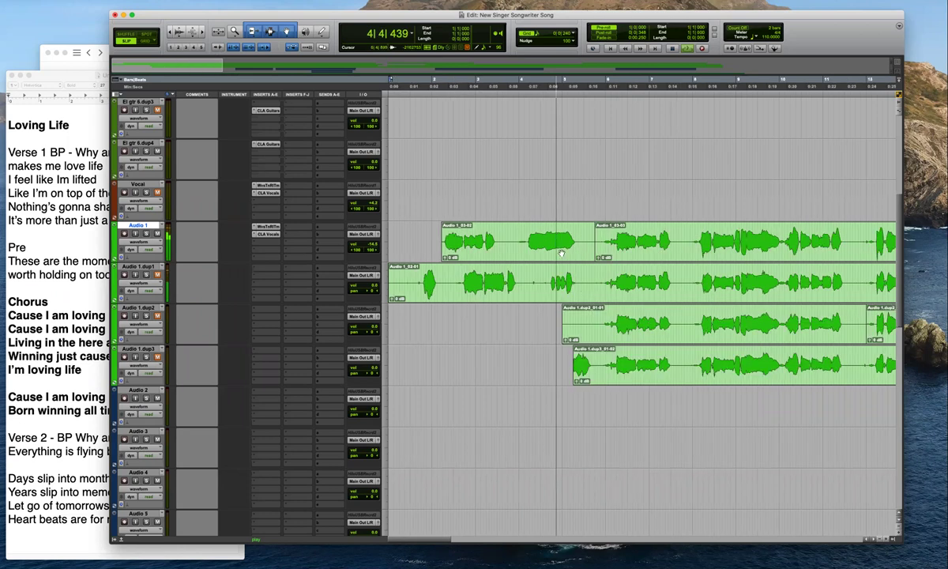
left_click(561, 253)
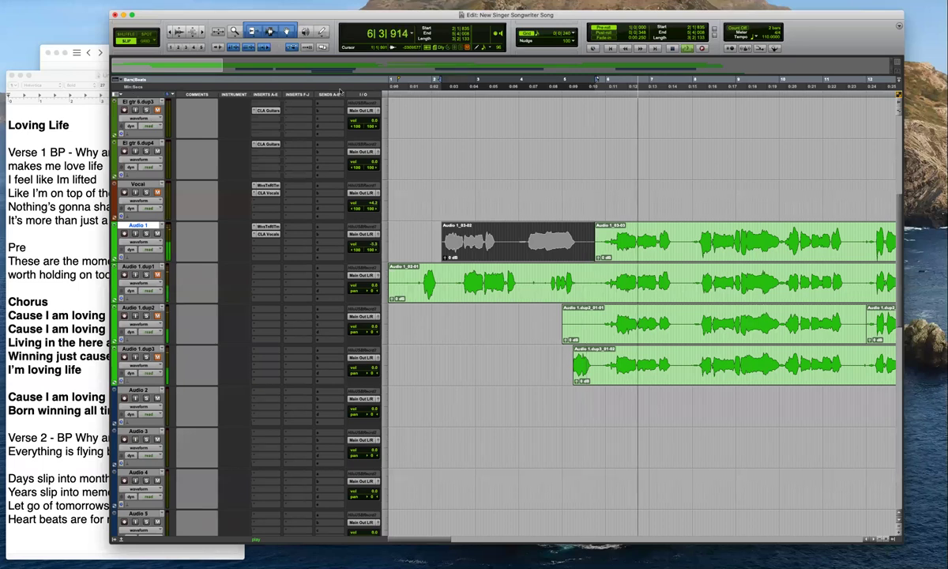
left_click_drag(903, 544, 839, 548)
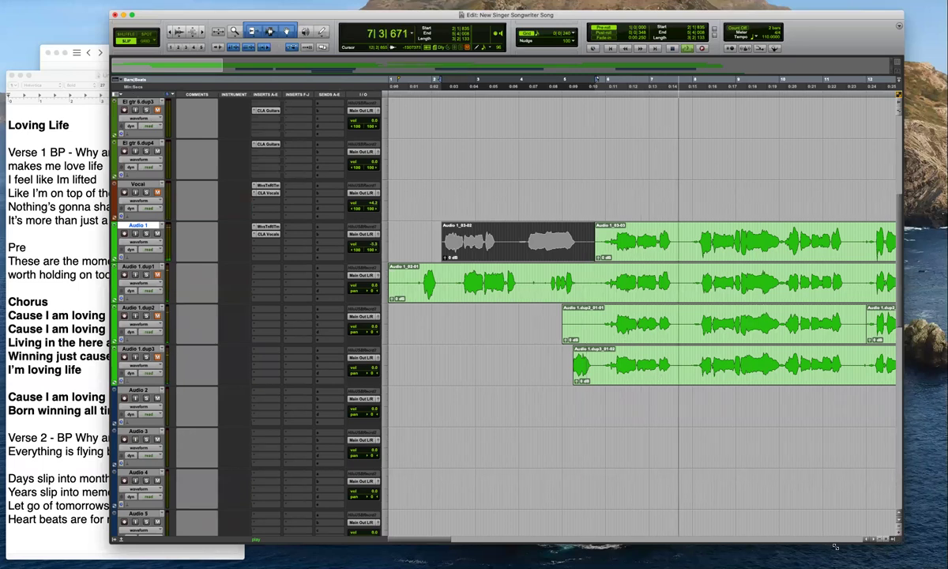
left_click_drag(400, 16, 472, 19)
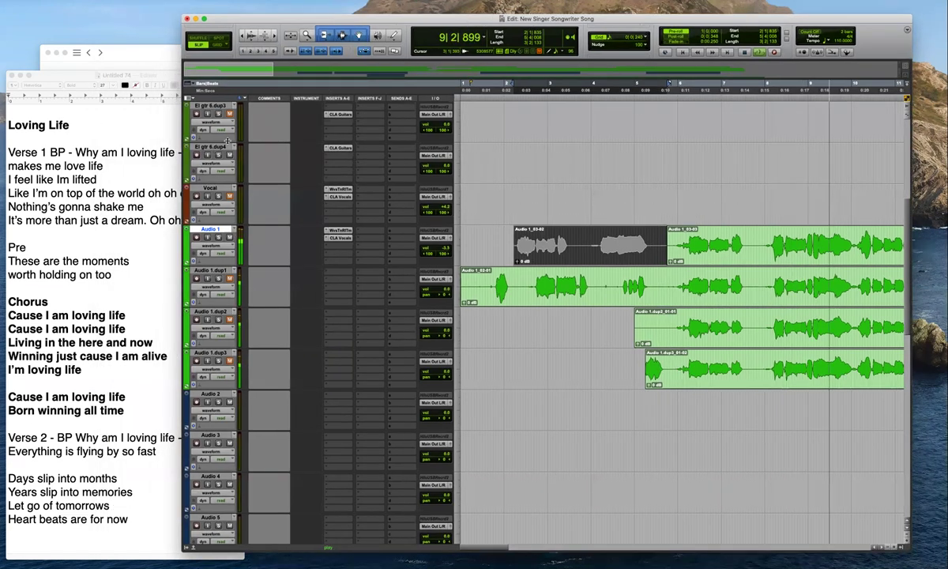
Set the note transition to 13.3 in Waves Tune Real-Time on Audio 1 and close the plug-in
scroll(283, 239, "up", 3)
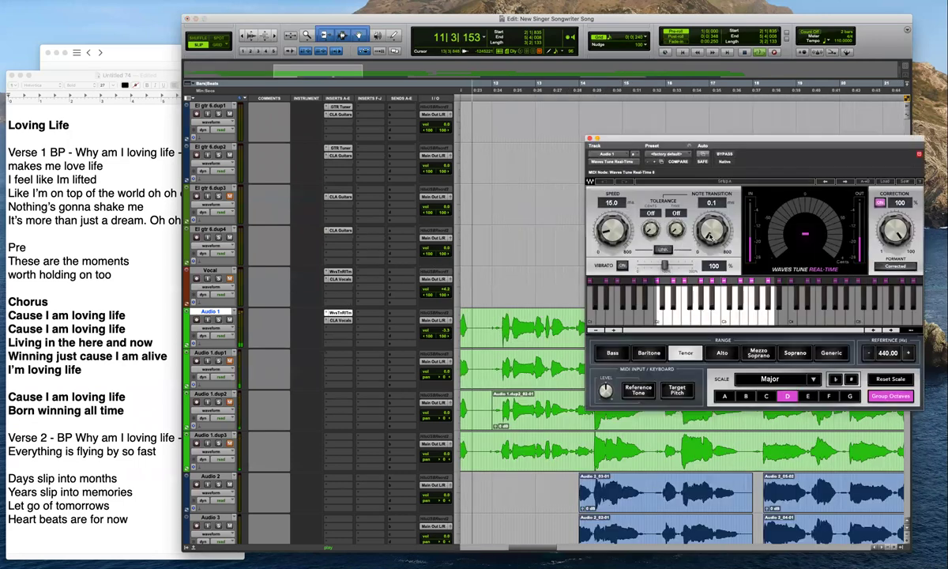
left_click_drag(710, 235, 709, 229)
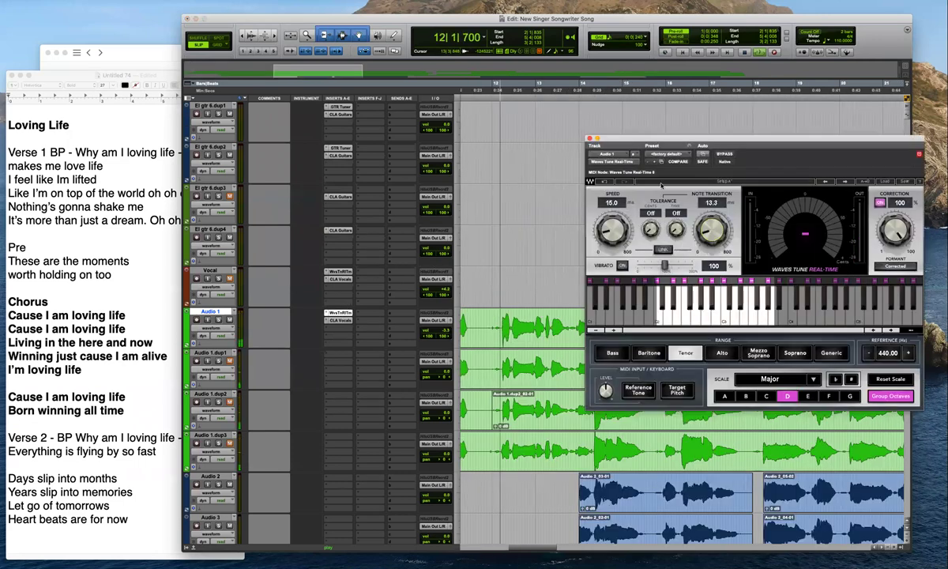
left_click(589, 139)
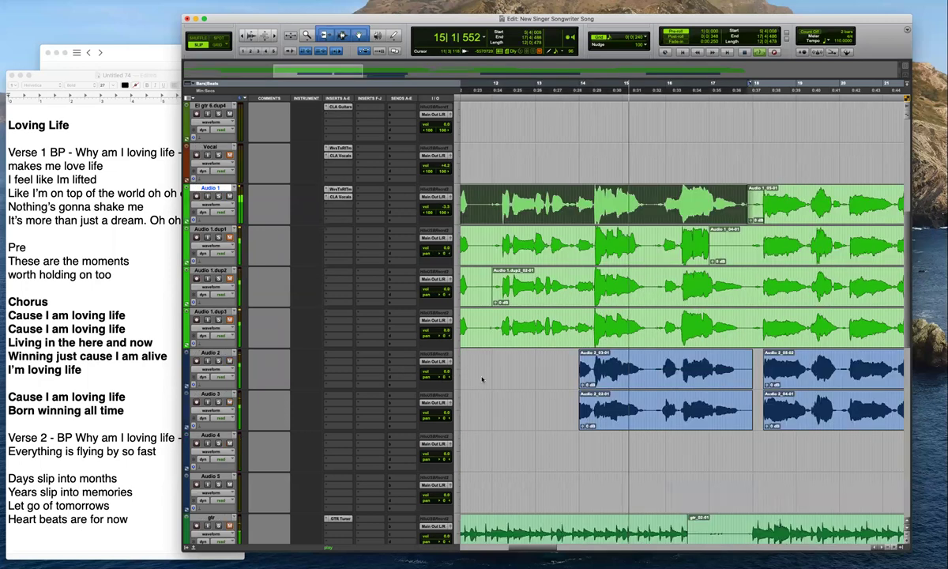
Pan Audio 3 fully left and Audio 2 fully right, and lower both tracks' volumes
left_click_drag(445, 420, 425, 419)
left_click_drag(444, 378, 450, 375)
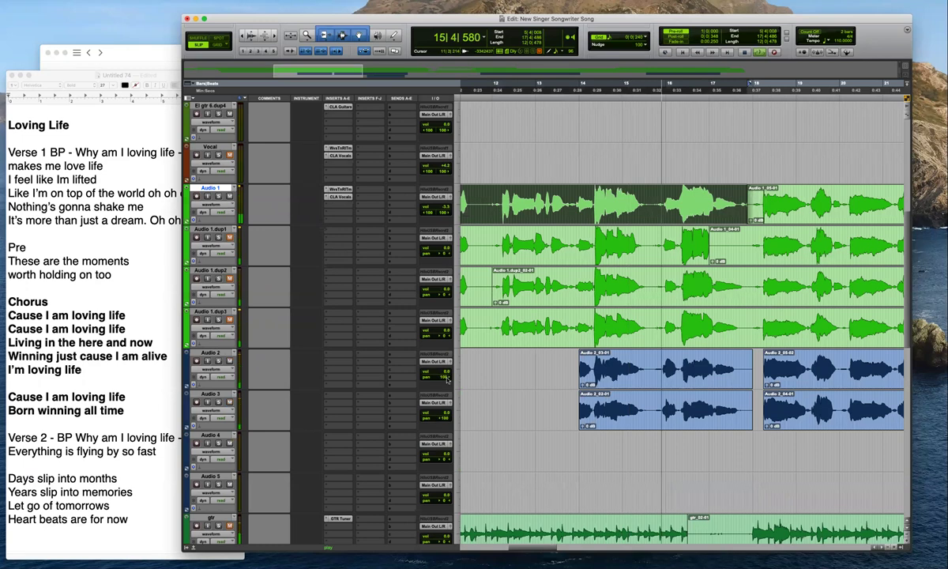
left_click_drag(446, 412, 446, 418)
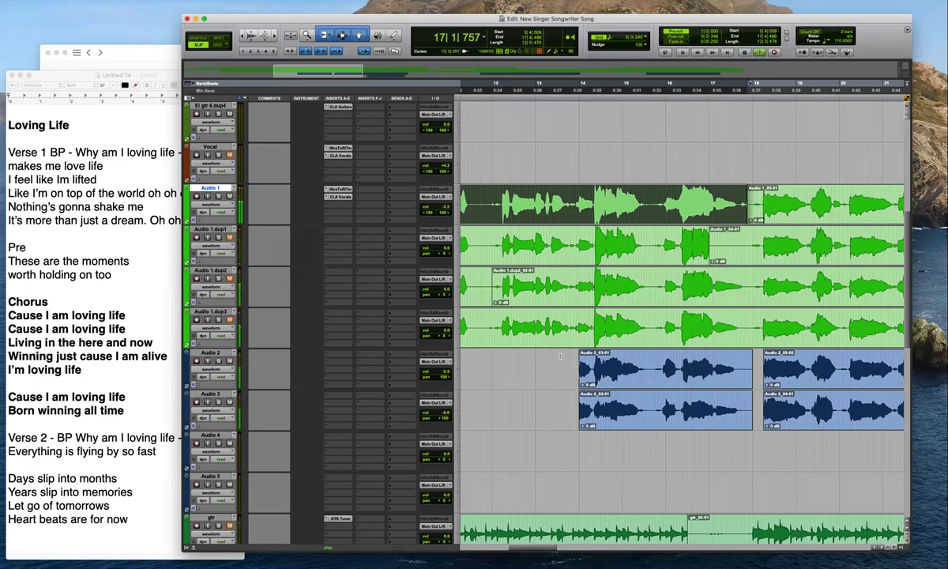
Extend the first Audio 2 and Audio 3 clips back to about bar 13 beat 4 with fade-ins, and the second ones to about bar 18
left_click_drag(570, 354, 576, 358)
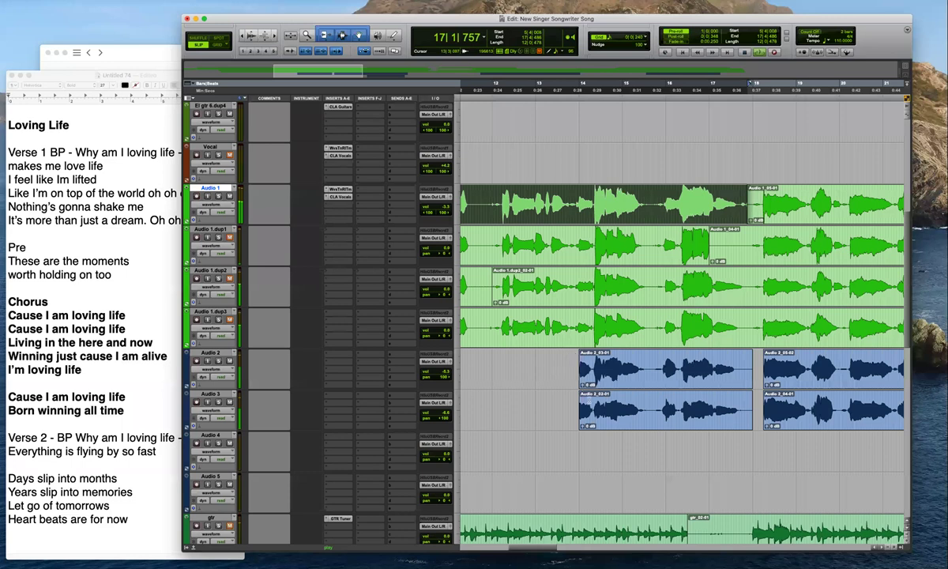
left_click(568, 409)
left_click_drag(568, 393, 572, 393)
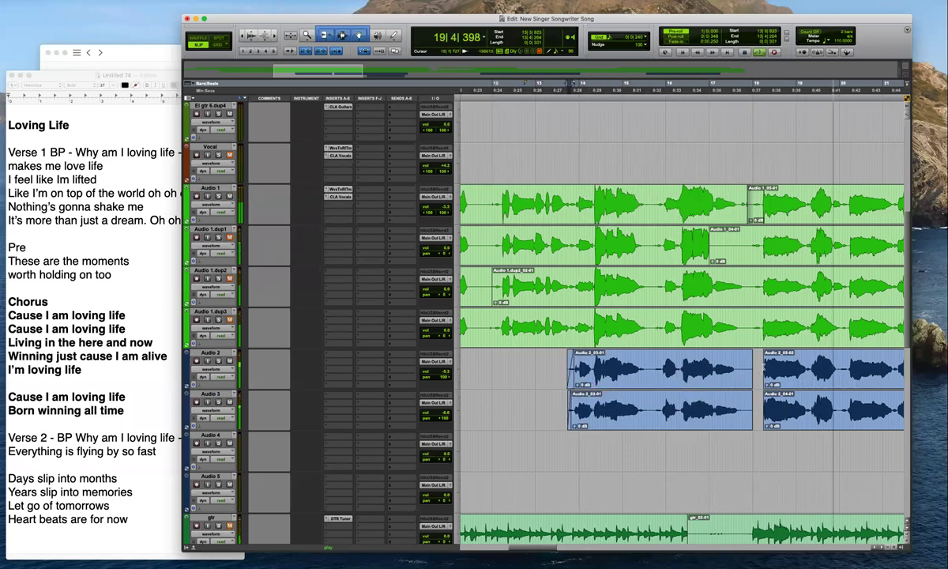
left_click_drag(762, 368, 756, 365)
left_click(756, 405)
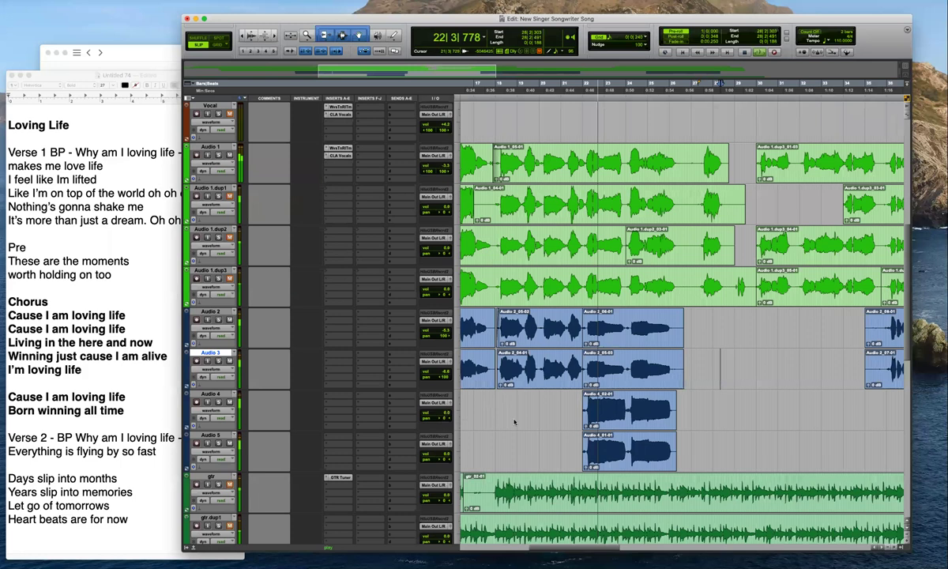
Pan Audio 4 fully right and Audio 5 fully left, and lower both tracks' volumes
left_click_drag(445, 418, 515, 421)
left_click_drag(445, 460, 387, 456)
left_click_drag(444, 412, 446, 446)
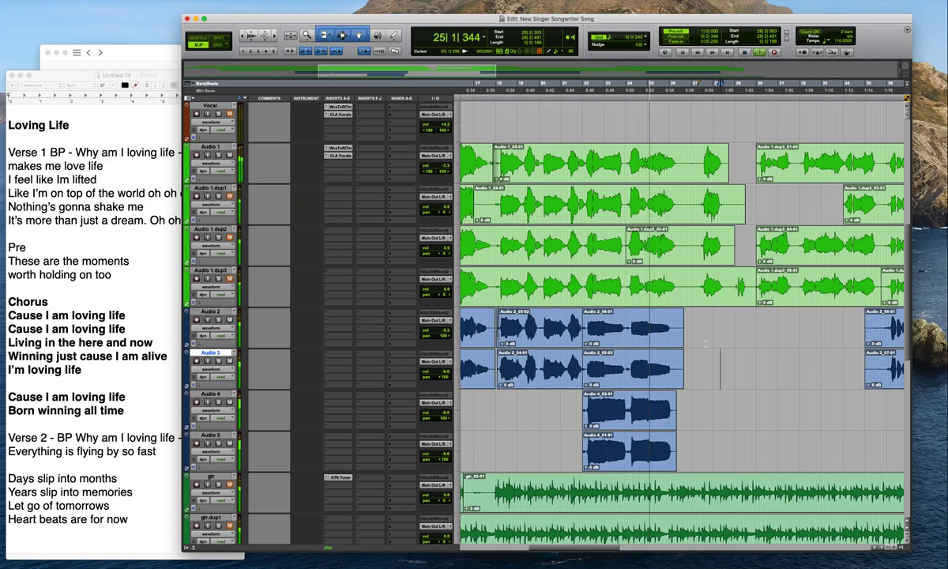
left_click_drag(754, 312, 714, 385)
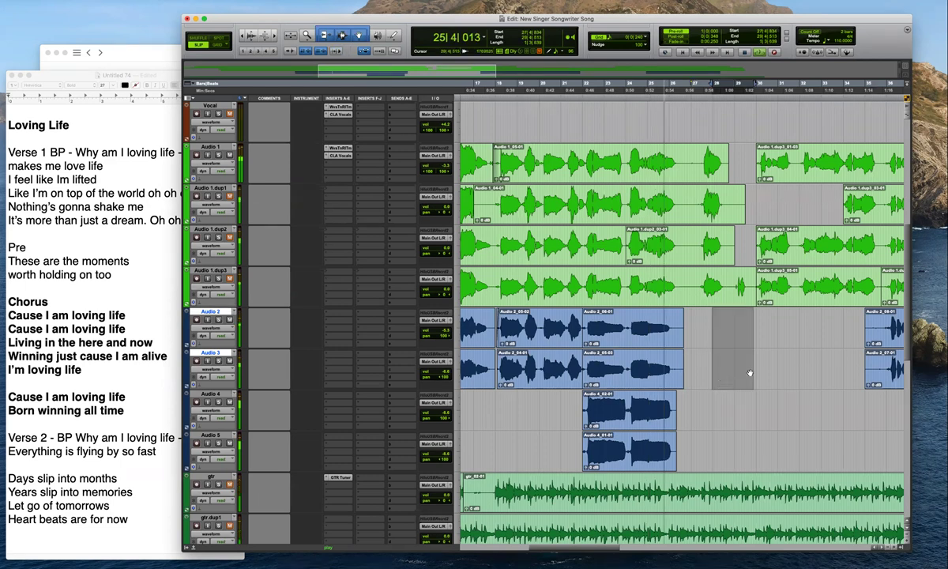
left_click(750, 373)
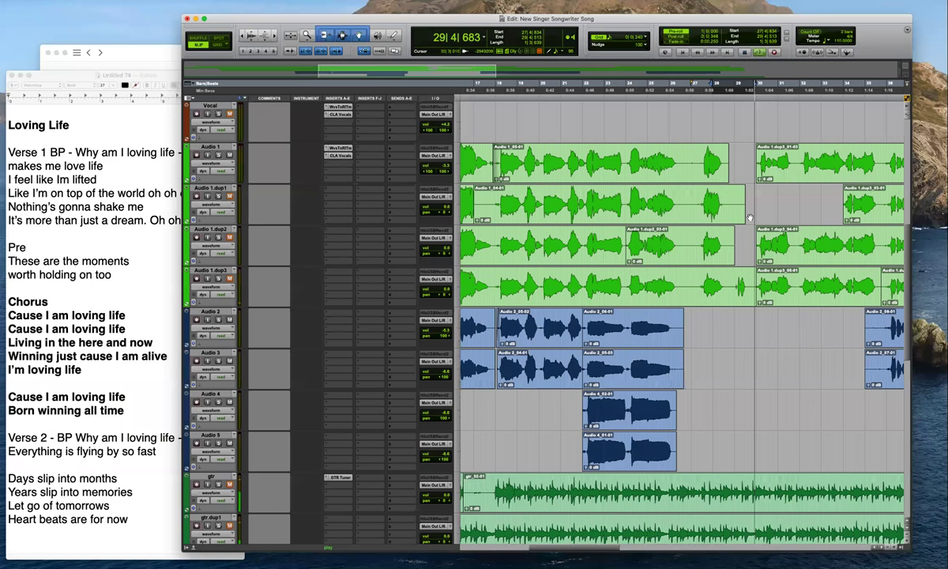
key("t")
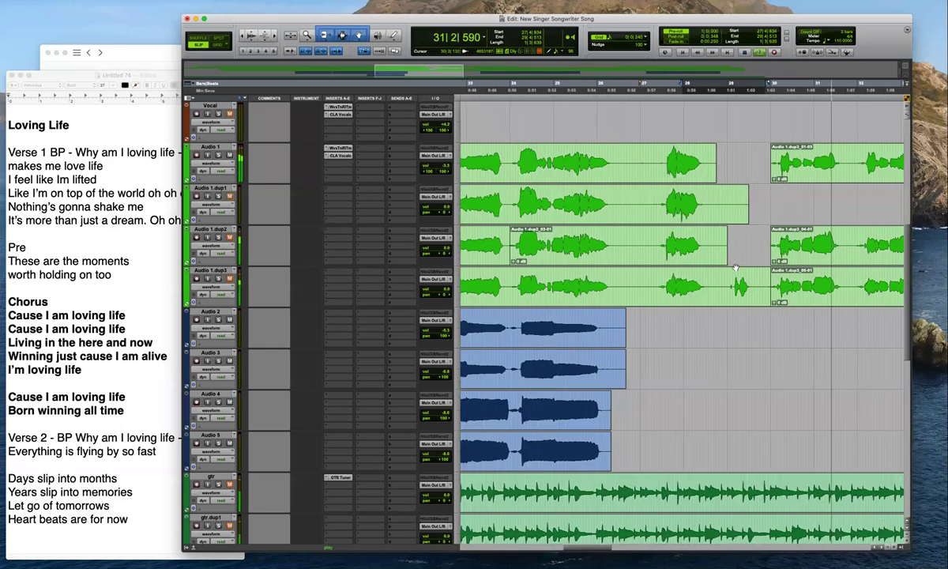
key("super+bracketleft")
left_click(776, 197)
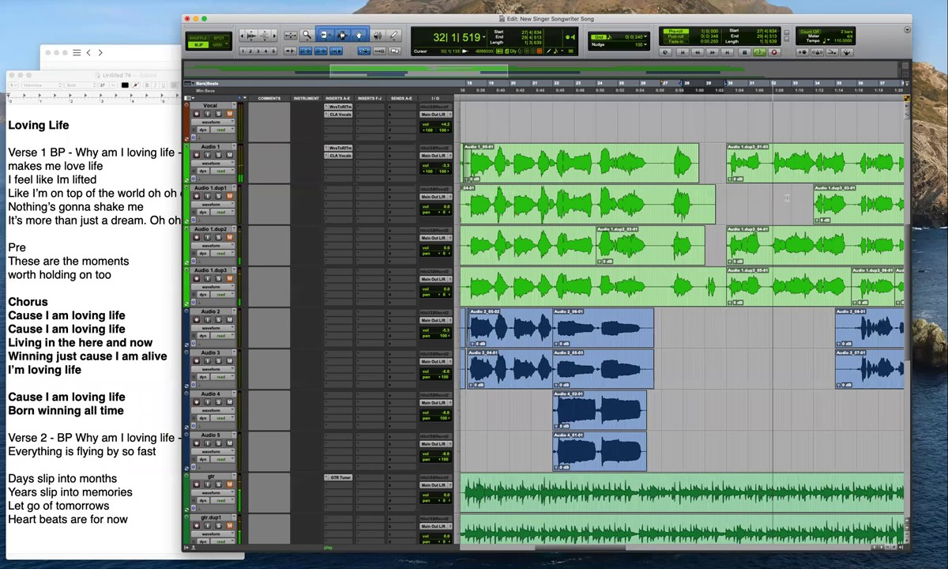
left_click(793, 198)
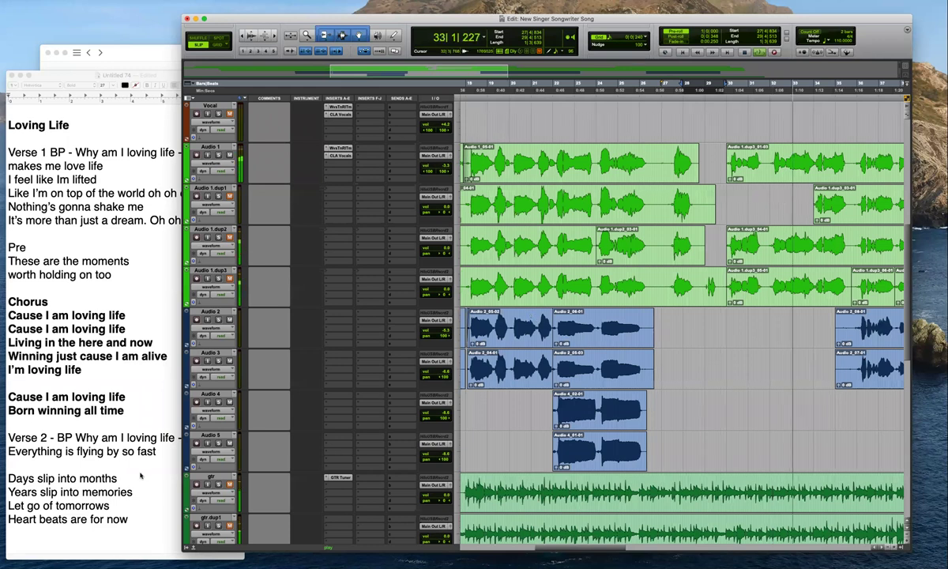
Append "oh oh oh" to the lyric line "Years slip into memories" in the text document and return to the Pro Tools session
left_click(147, 192)
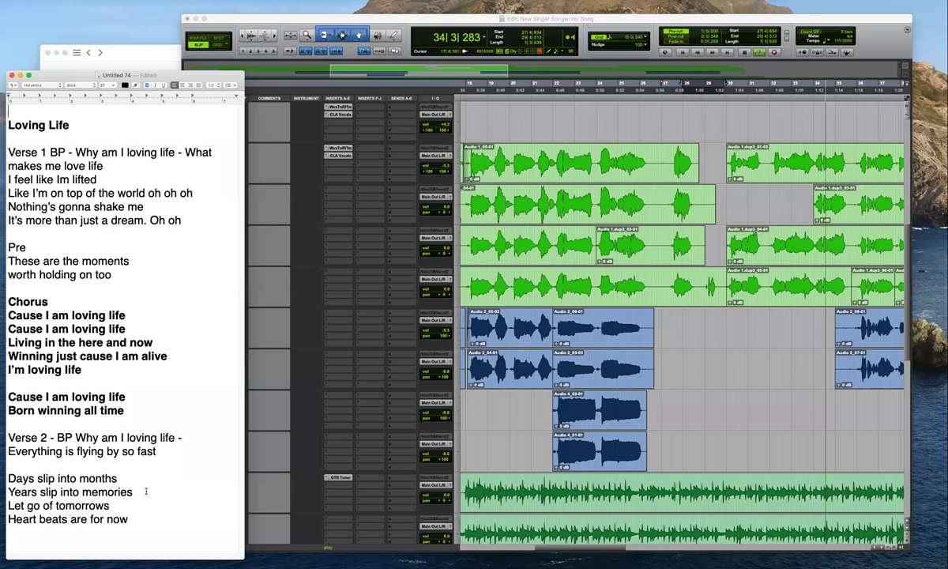
left_click(136, 491)
type("oh oh oh")
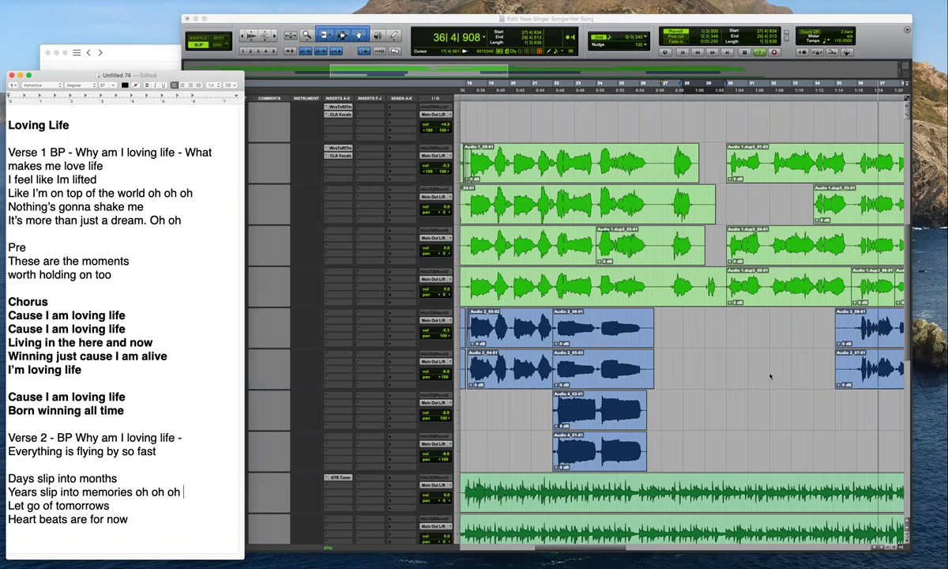
left_click(796, 366)
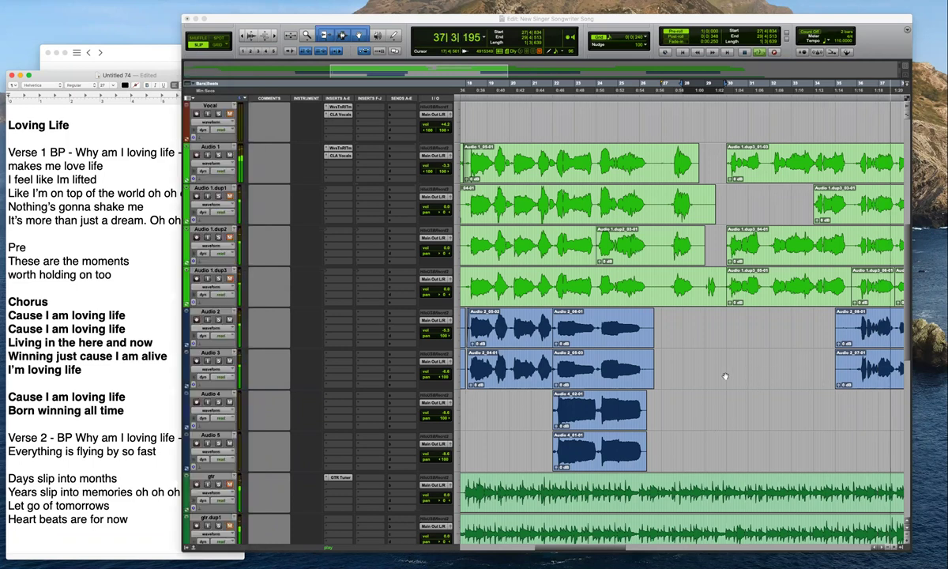
Separate the Audio 1.dup1 passage from about bar 39 beat 3 to bar 48 and move it up to Audio 1
key("r")
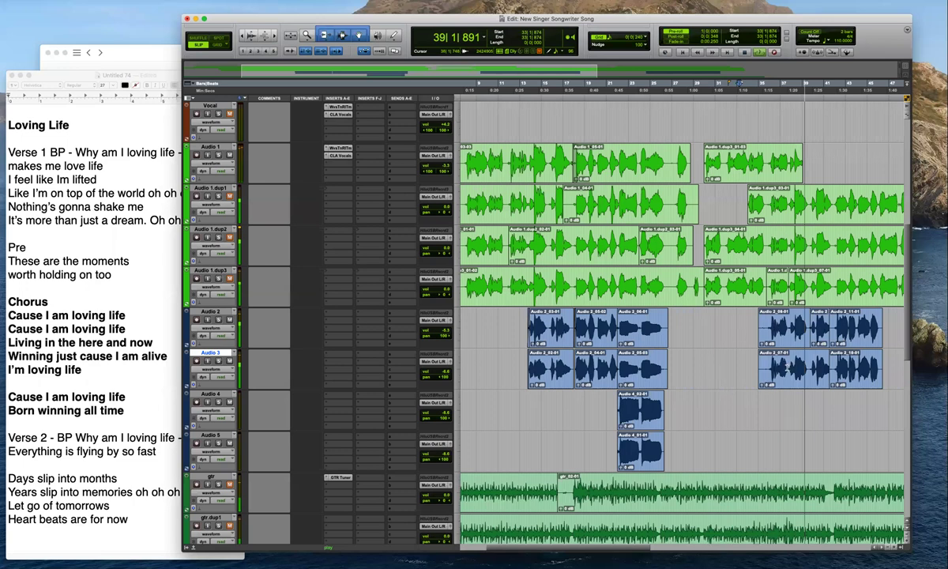
left_click_drag(875, 332, 839, 369)
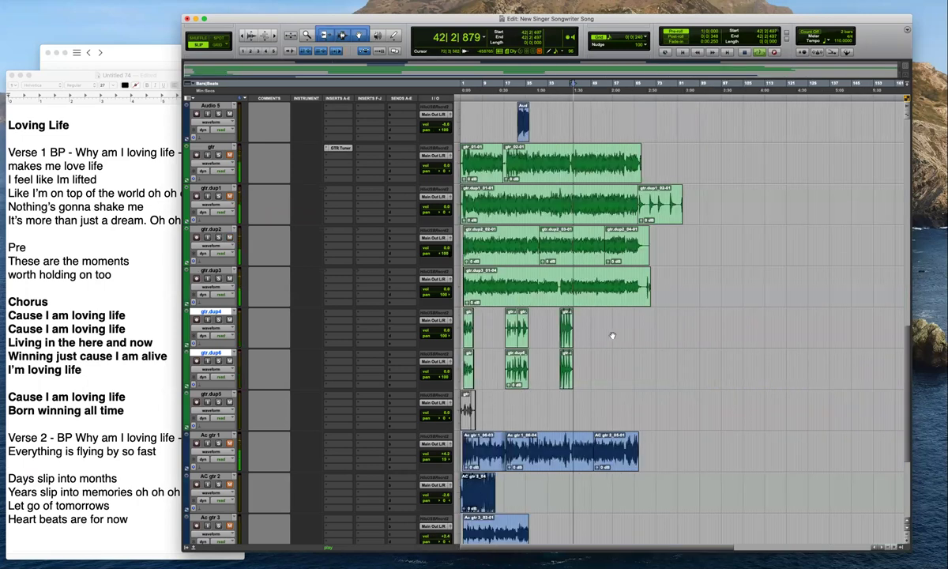
scroll(614, 336, "up", 10)
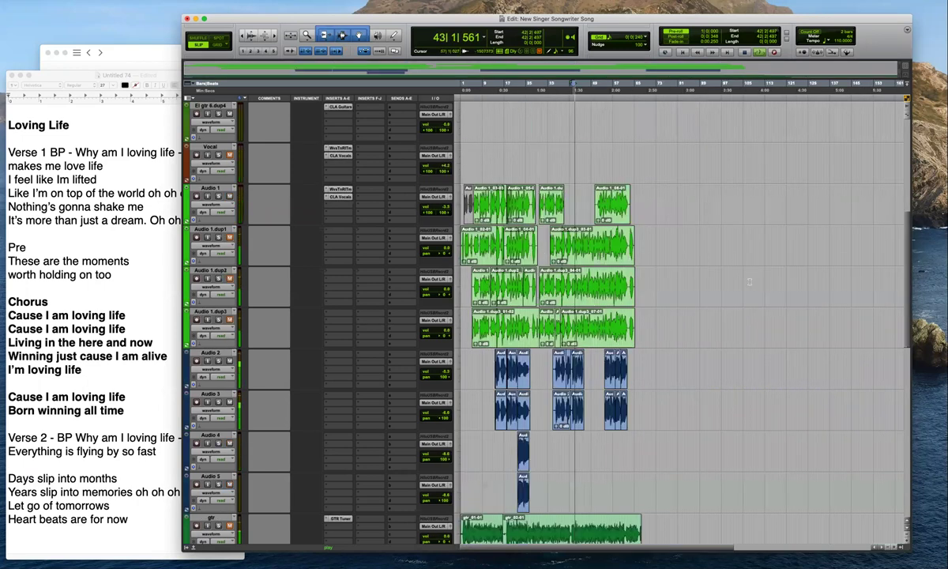
key("t")
key("t")
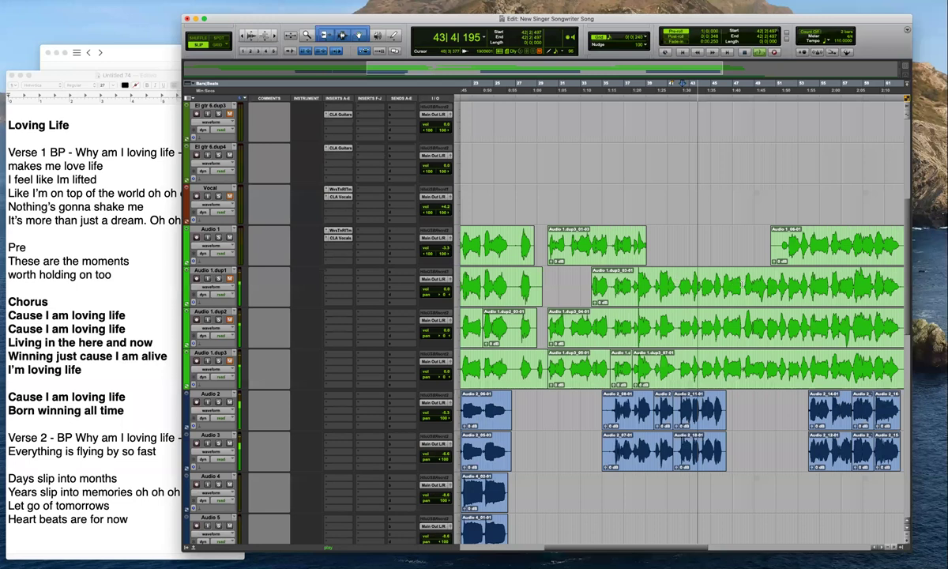
left_click_drag(744, 282, 678, 283)
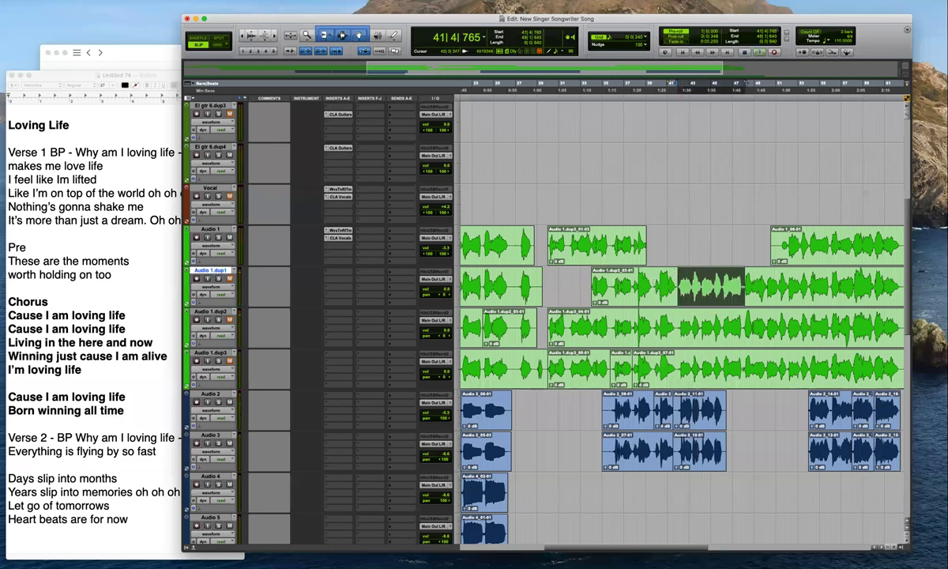
left_click(651, 283)
key("b")
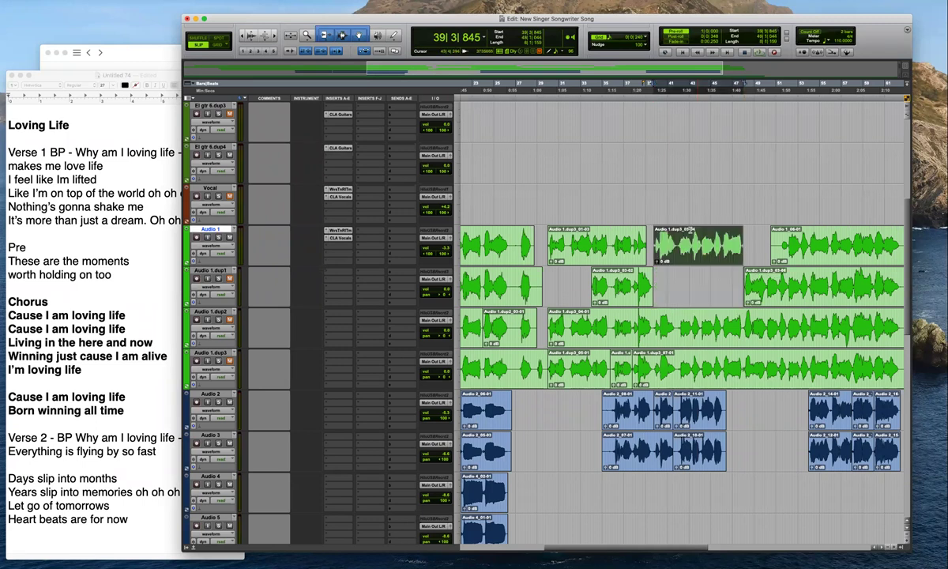
left_click(683, 238)
key("space")
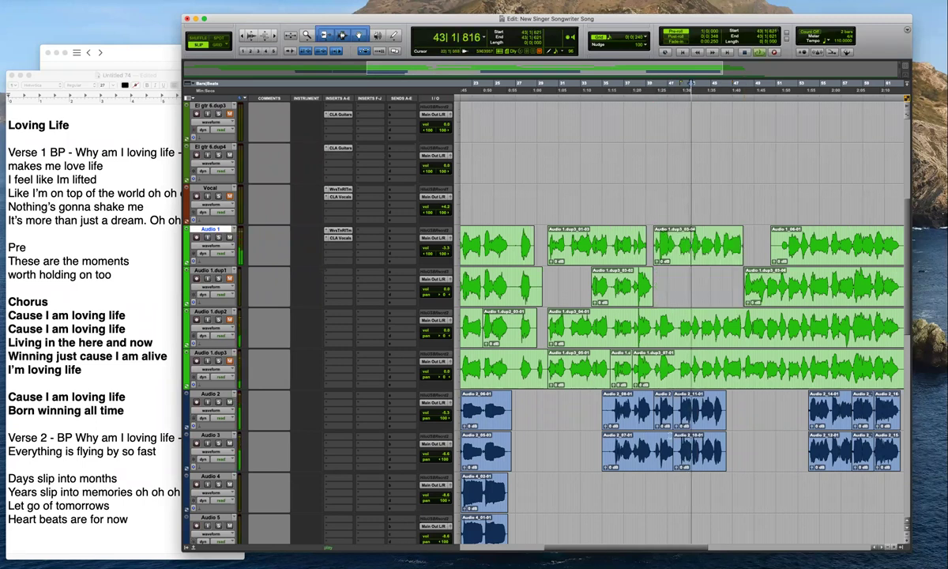
Shift the clip joins on Audio 2 and Audio 3 to about bar 41 beat 4 and crossfade them
left_click_drag(674, 408, 676, 408)
key("t")
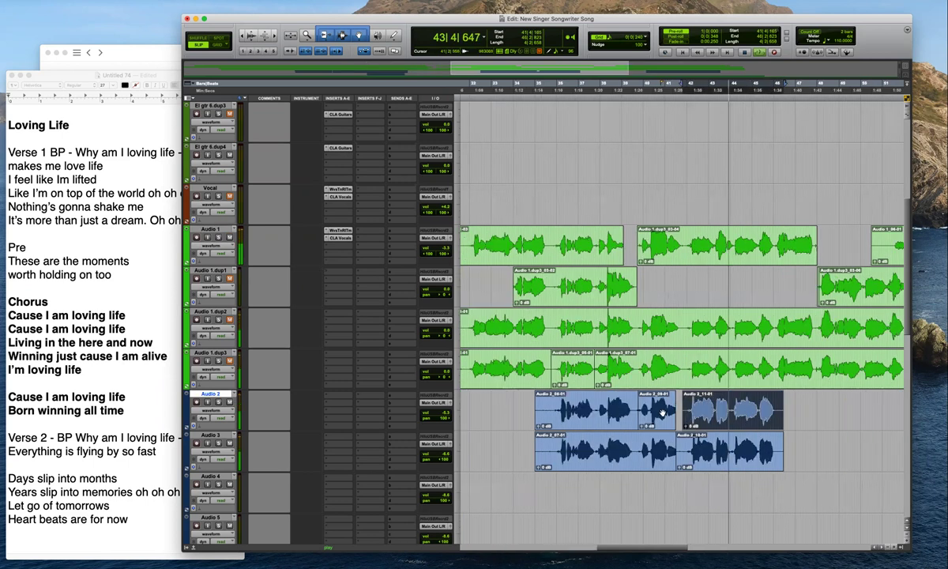
key("super+bracketright")
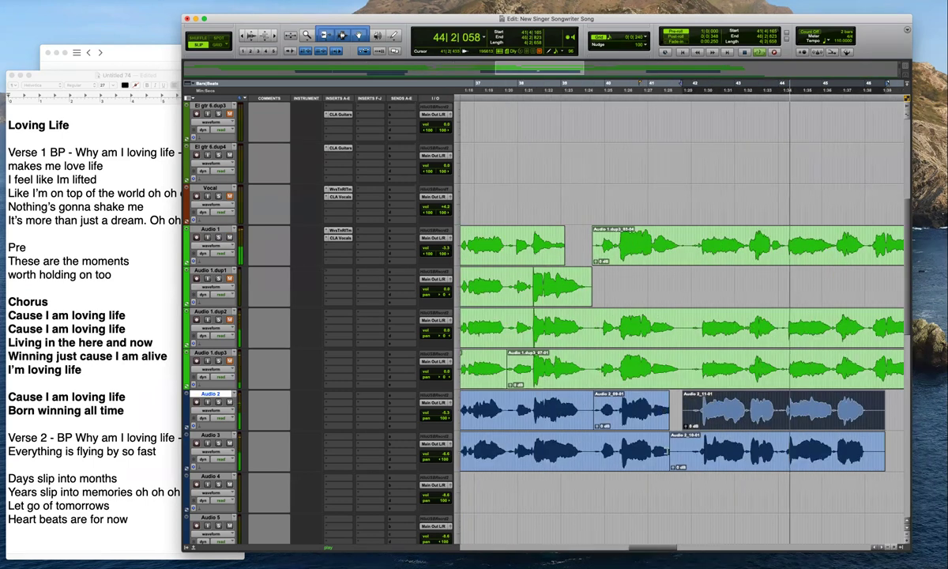
left_click_drag(690, 424, 685, 425)
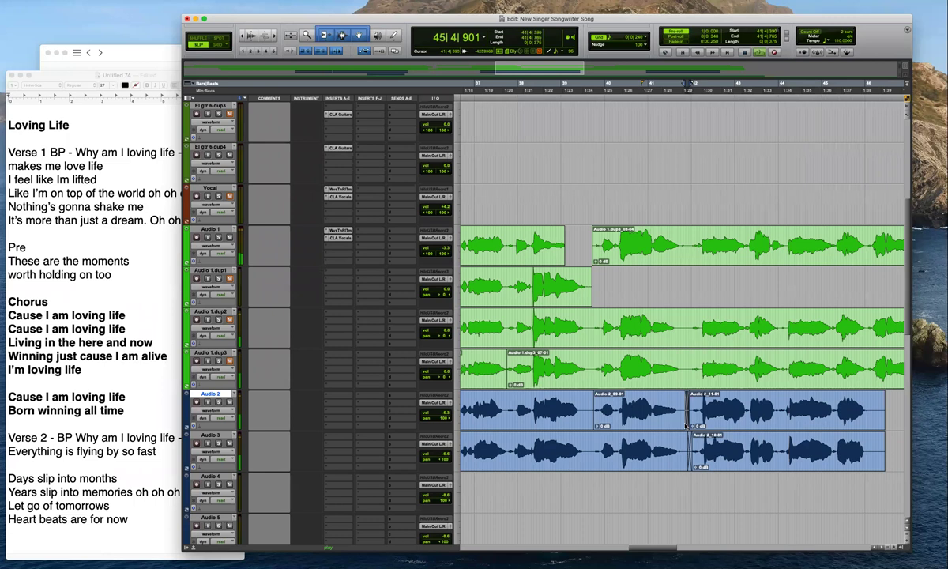
Separate the Audio 1.dup1 phrase from about bar 47 beat 4 to bar 50, try moving it to Audio 1, and undo the move
key("r")
key("super+bracketright")
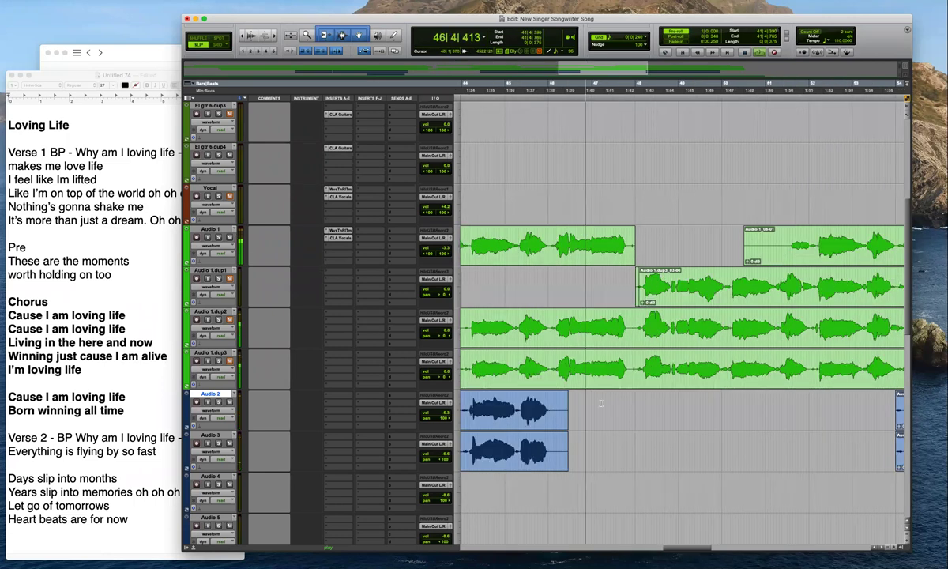
key("super+bracketleft")
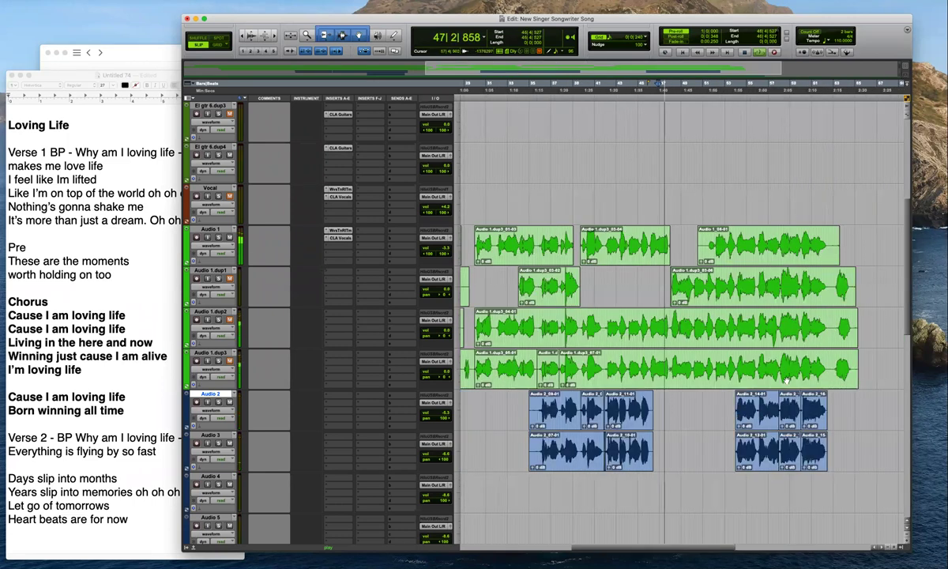
key("super+bracketright")
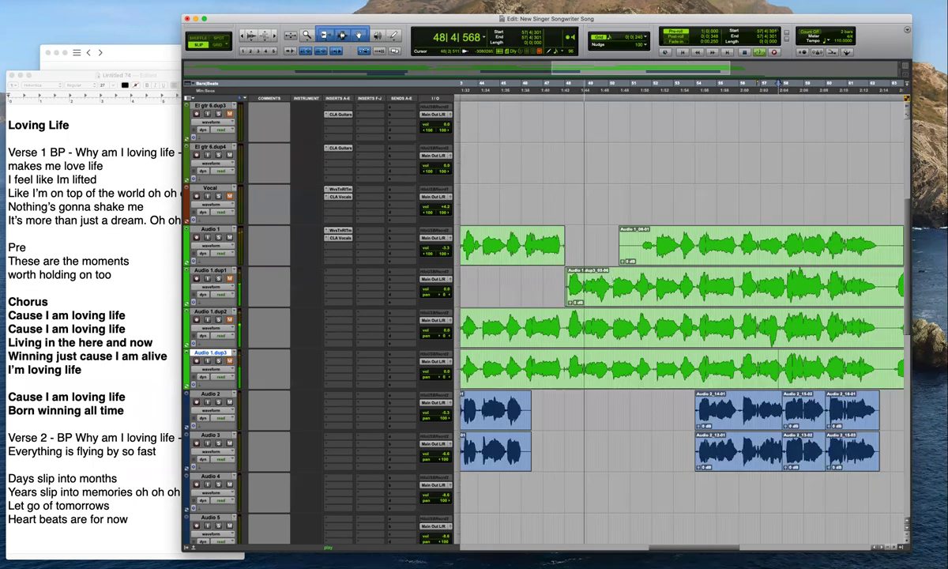
left_click_drag(560, 280, 614, 235)
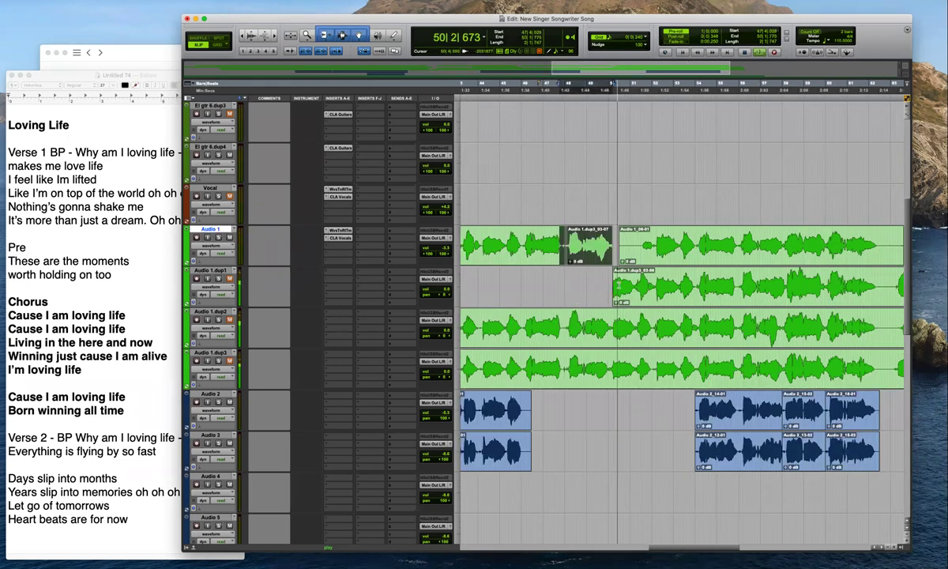
key("super+z")
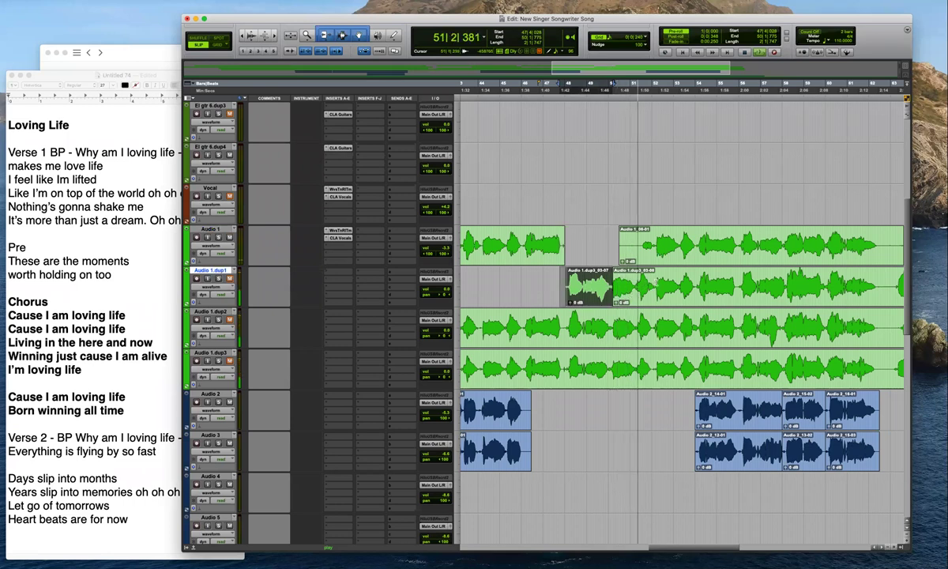
Trim the start of the last Audio 1 clip to about bar 52 and move the Audio 1.dup1 phrases between bars 48 and 52 onto Audio 1
left_click_drag(612, 242, 646, 242)
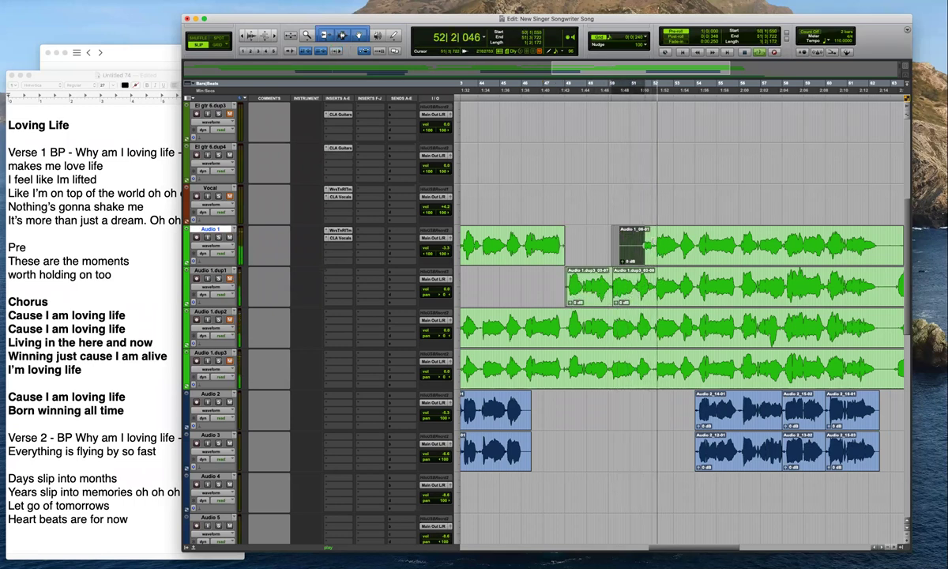
key("Delete")
key("b")
left_click(632, 295)
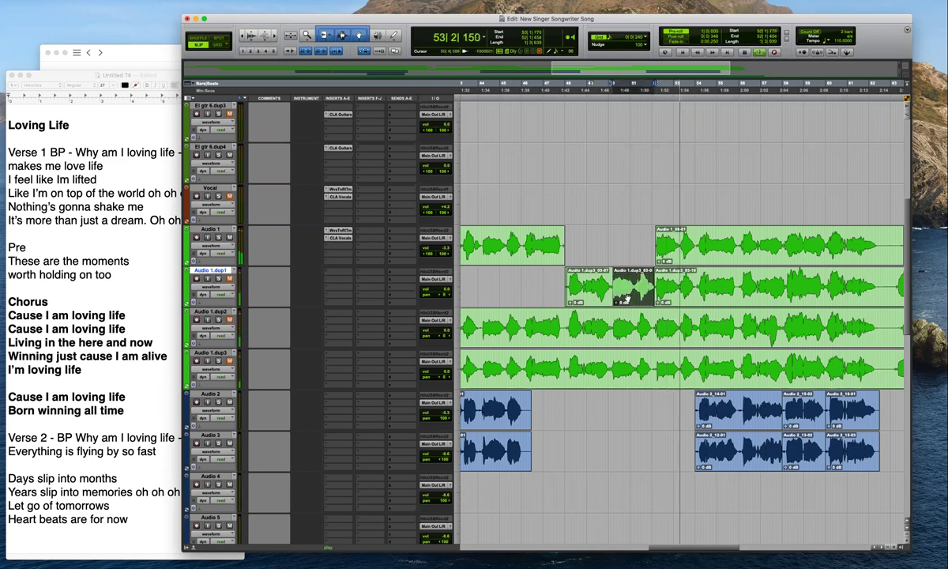
left_click(594, 299, "shift")
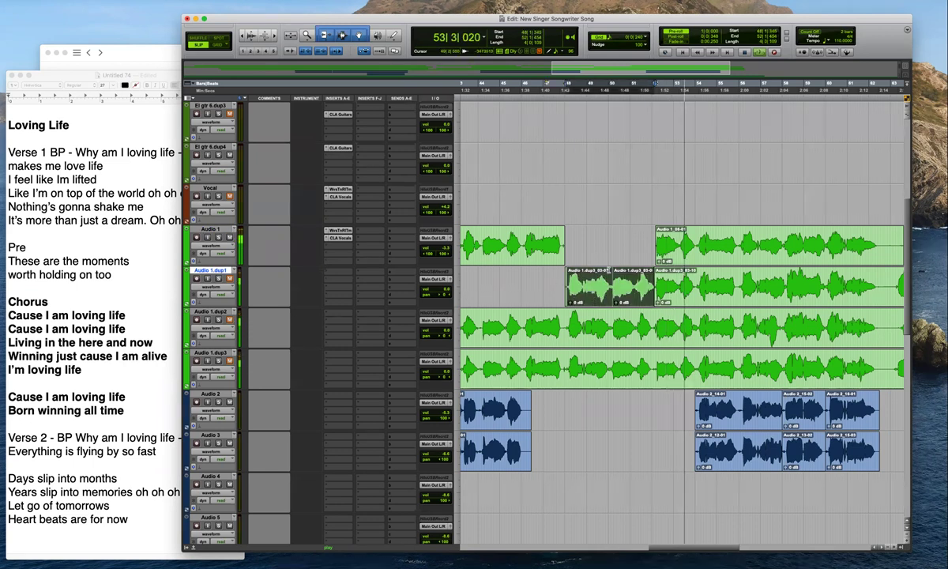
left_click(560, 277)
Shift the clip joins on Audio 2 and Audio 3 to just after the start of bar 58 and crossfade them
key("r")
key("t")
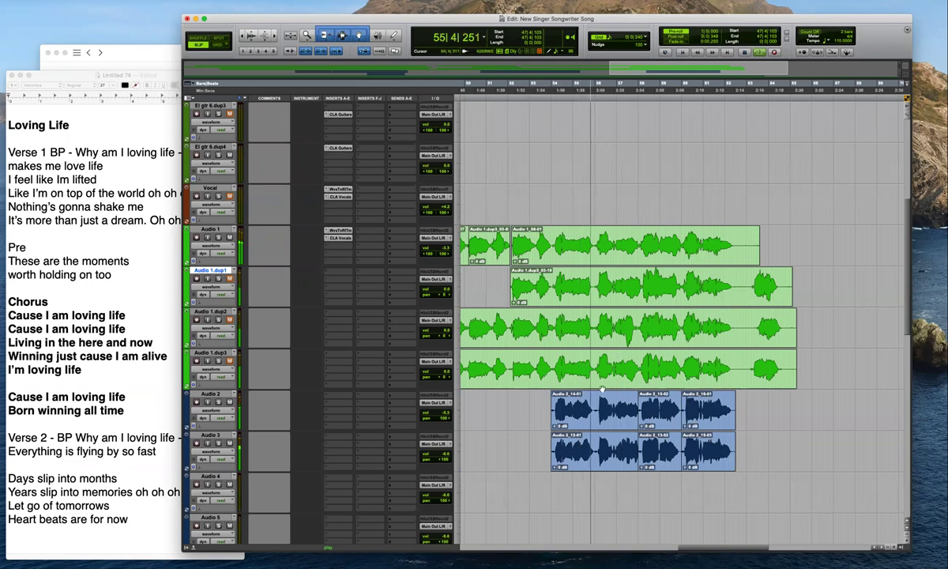
scroll(561, 369, "up", 5)
scroll(559, 370, "down", 7)
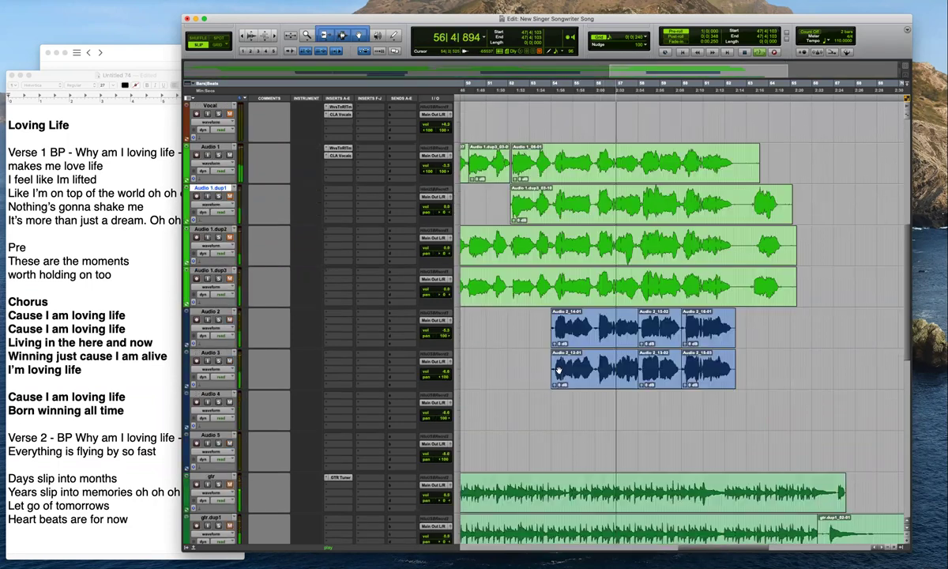
key("t")
key("t")
key("t")
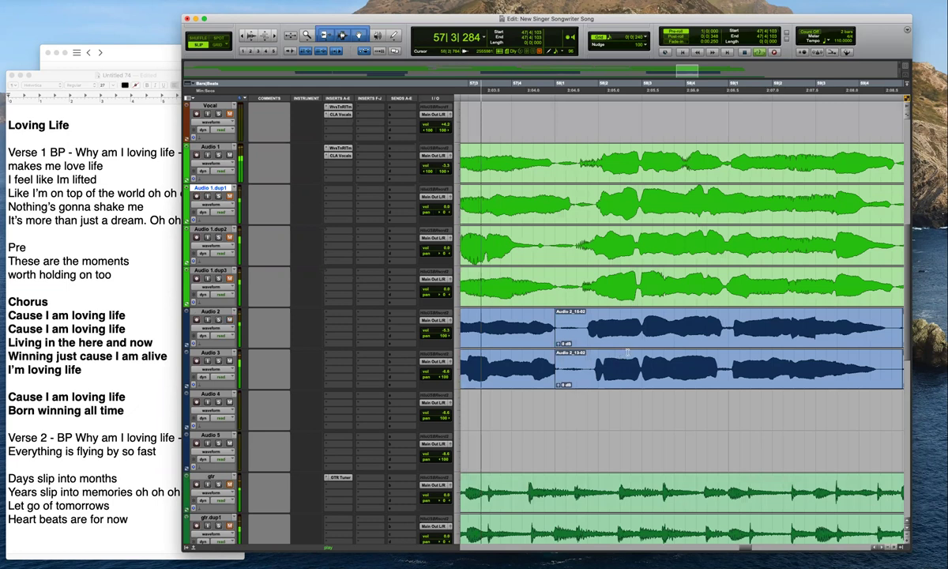
key("super+bracketleft")
key("super+bracketleft")
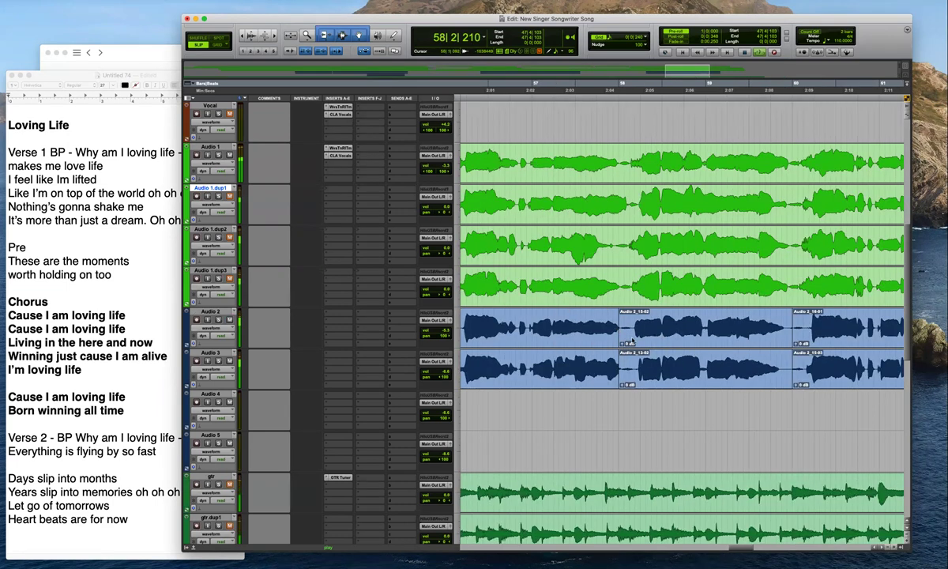
left_click_drag(633, 374, 640, 386)
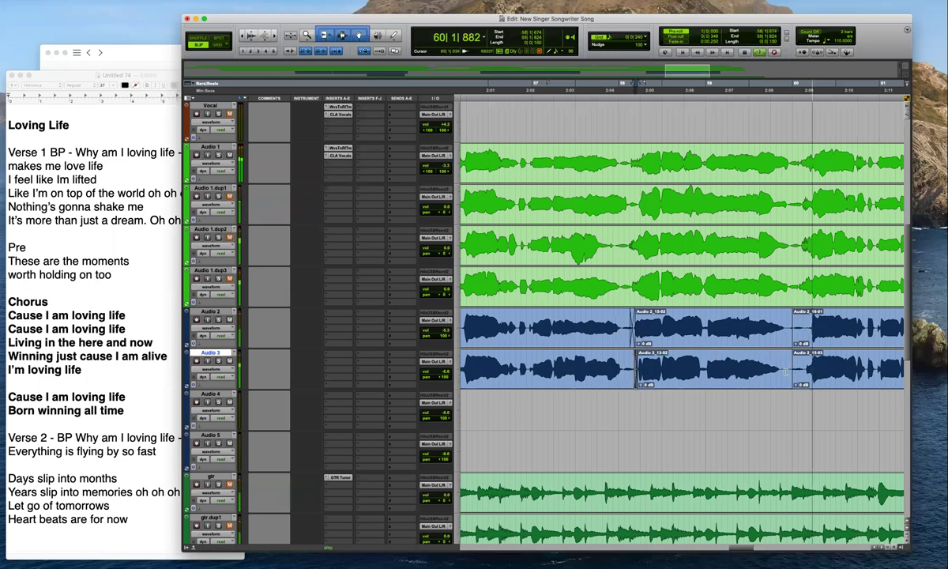
Extend the last clips on Audio 3 and Audio 2 back to about bar 59 beat 4 and crossfade their joins
left_click(785, 371)
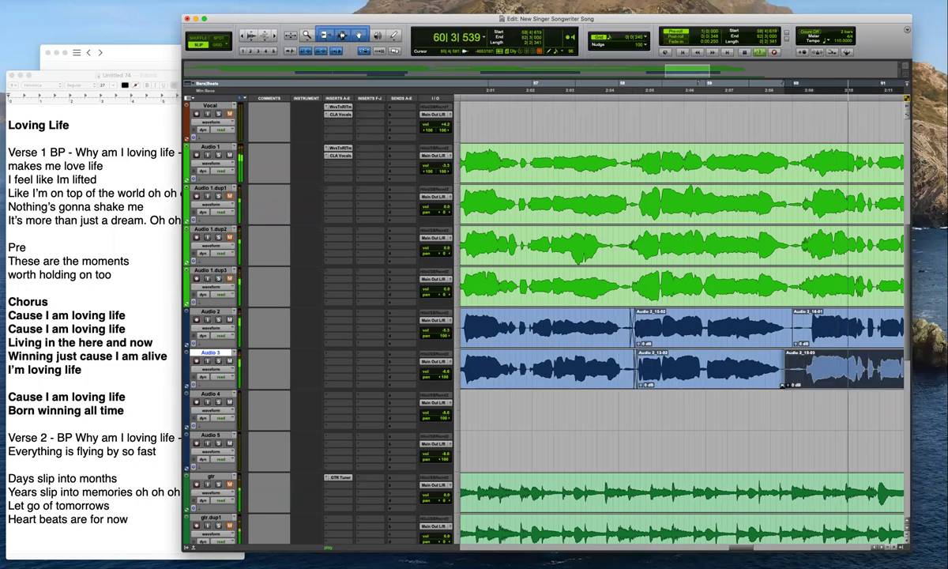
left_click(787, 336)
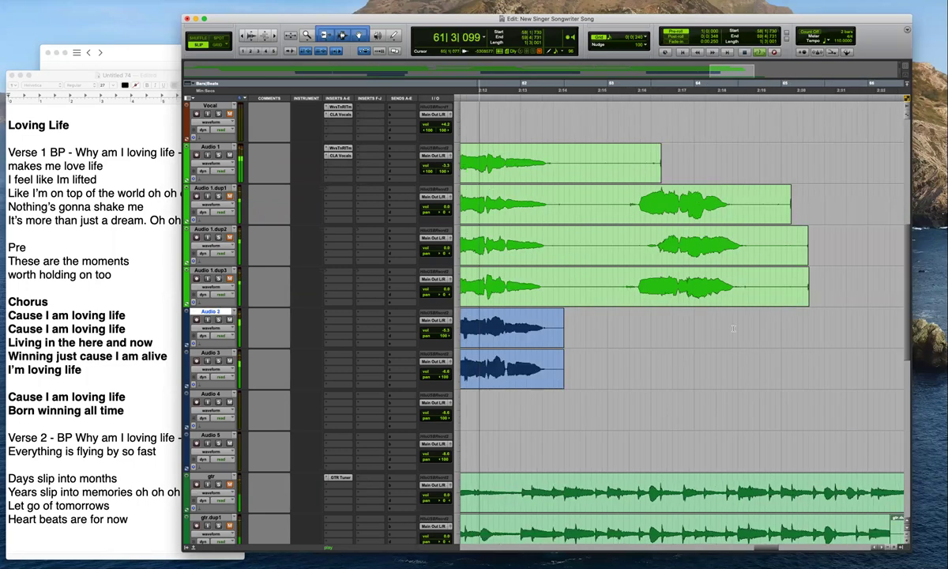
key("r")
left_click_drag(511, 313, 507, 313)
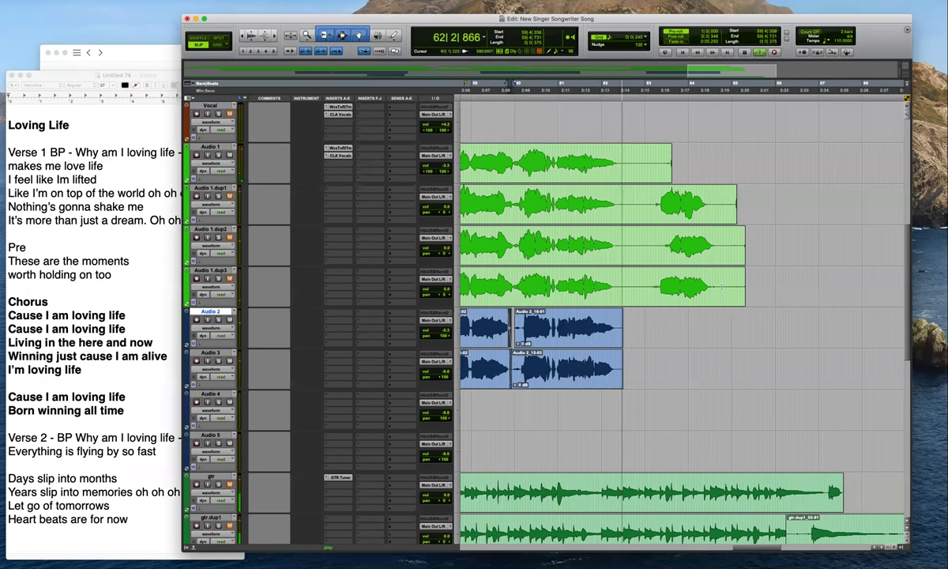
Delete the tails of the three Audio 1 duplicates past about bar 64 beat 4 and move Audio 1.dup1's last phrase onto a shortened Audio 1
left_click_drag(721, 287, 779, 207)
key("Delete")
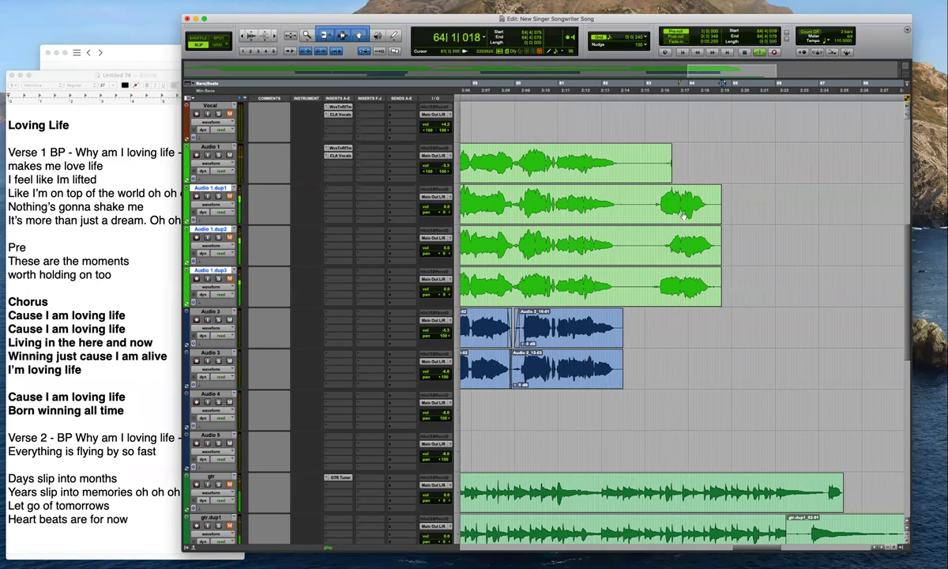
left_click(684, 215)
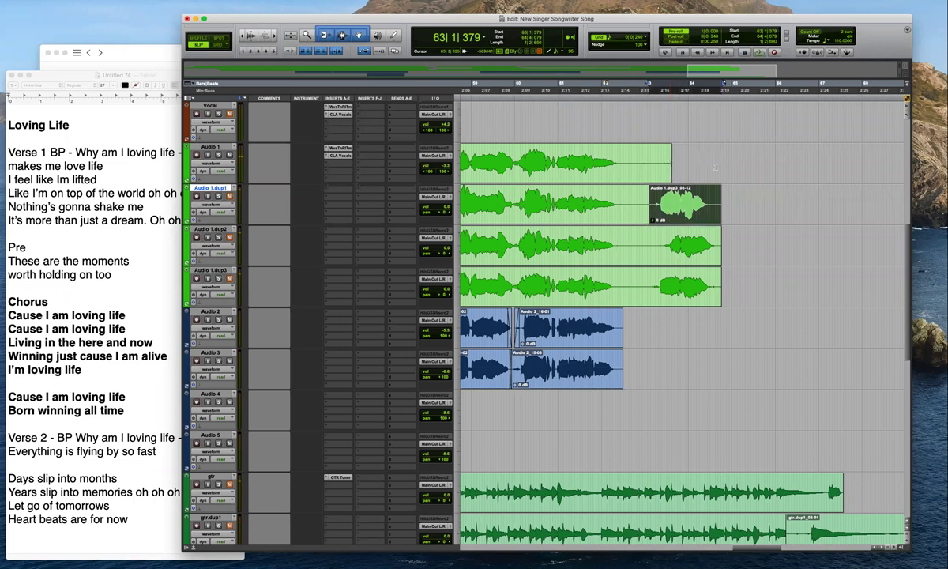
left_click(637, 169)
left_click_drag(633, 160, 693, 163)
key("Delete")
left_click_drag(672, 200, 650, 136)
left_click(651, 119)
key("t")
key("space")
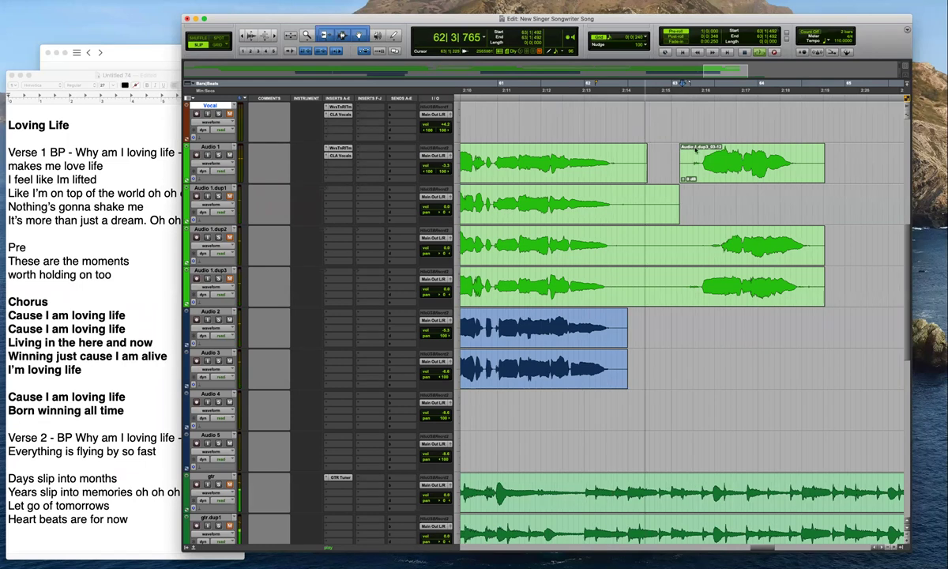
Extend the ends of the last clips on Audio 1, Audio 1.dup2 and Audio 1.dup3 to about bar 65
key("r")
key("r")
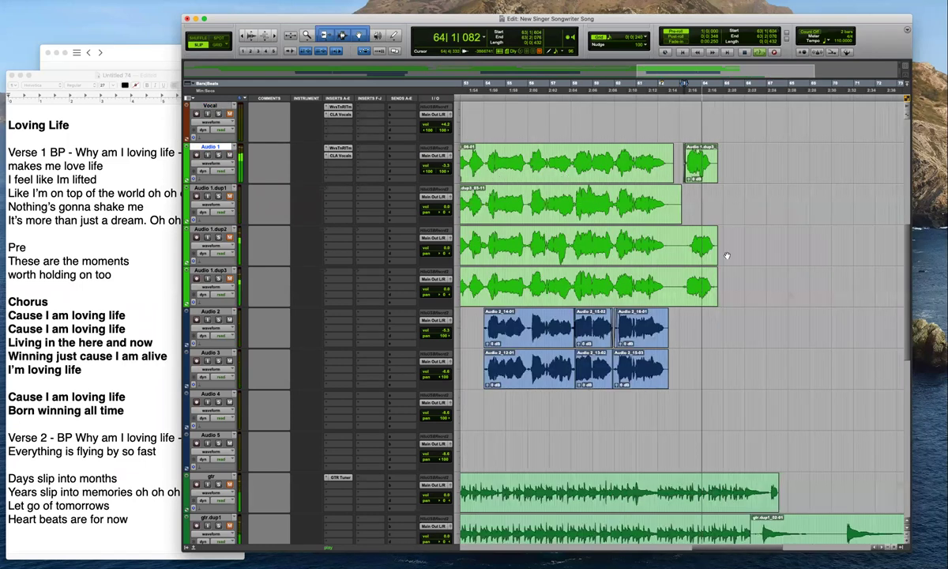
left_click_drag(717, 170, 726, 170)
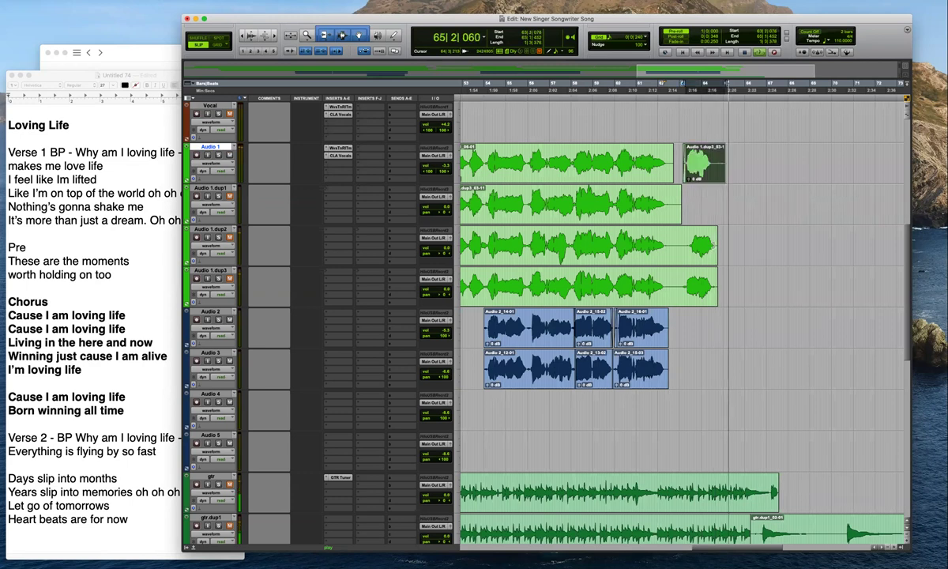
left_click_drag(718, 249, 729, 249)
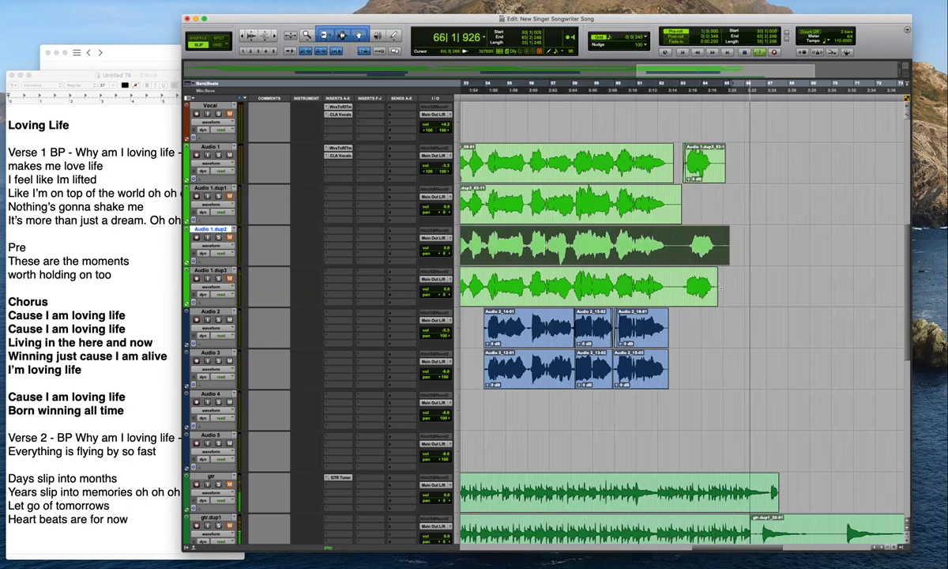
left_click_drag(716, 287, 729, 287)
left_click(677, 247)
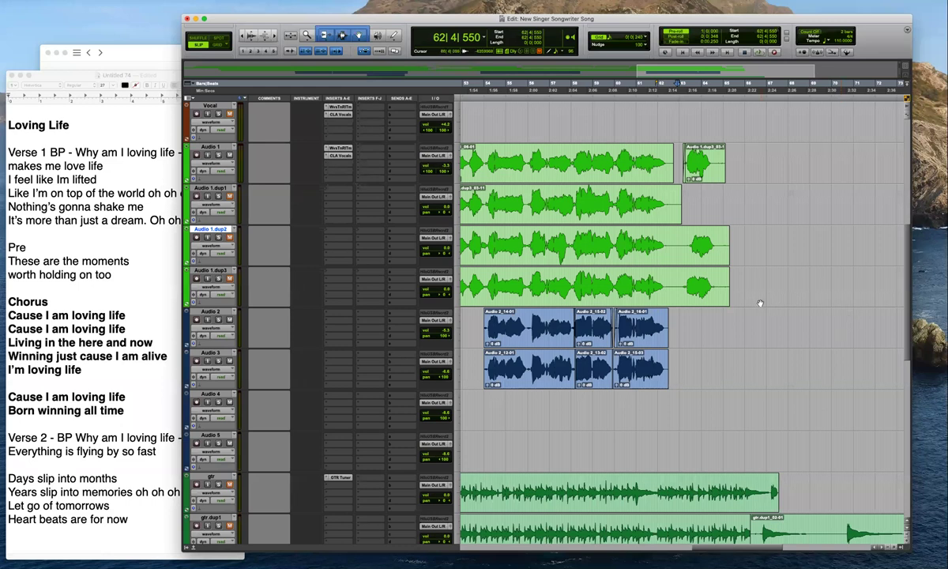
Shift the join between the first two Audio 1.dup1 clips to about bar 17 beat 4
key("r")
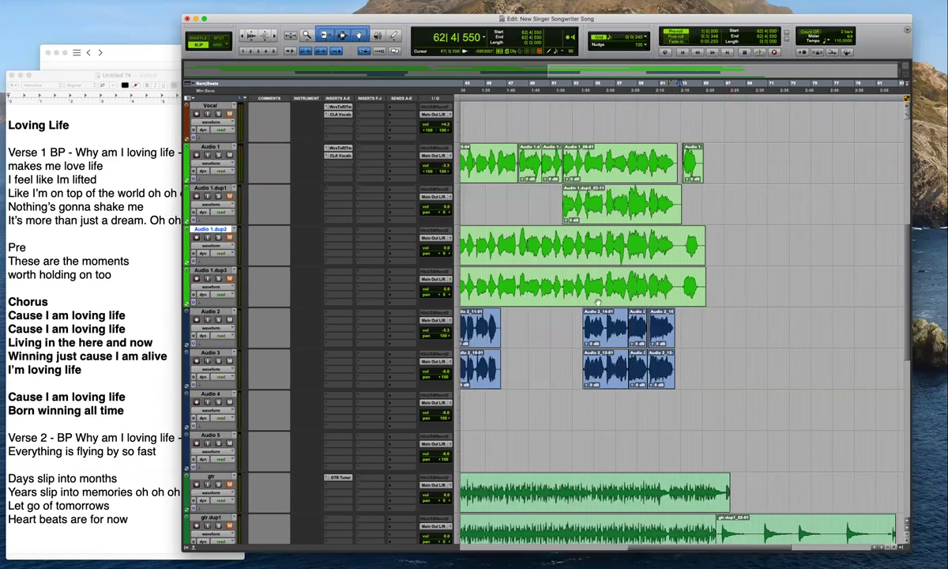
key("r")
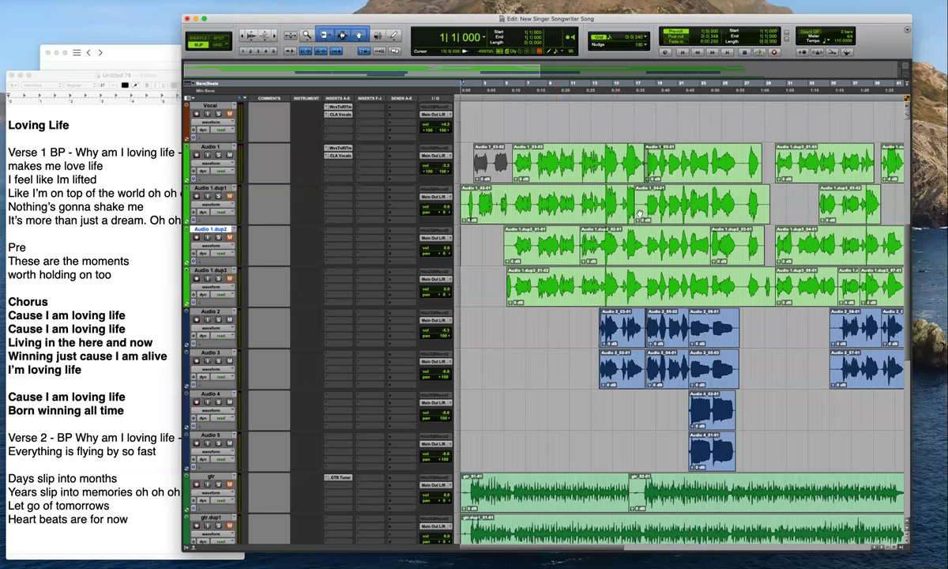
left_click(600, 199)
left_click_drag(645, 207, 644, 206)
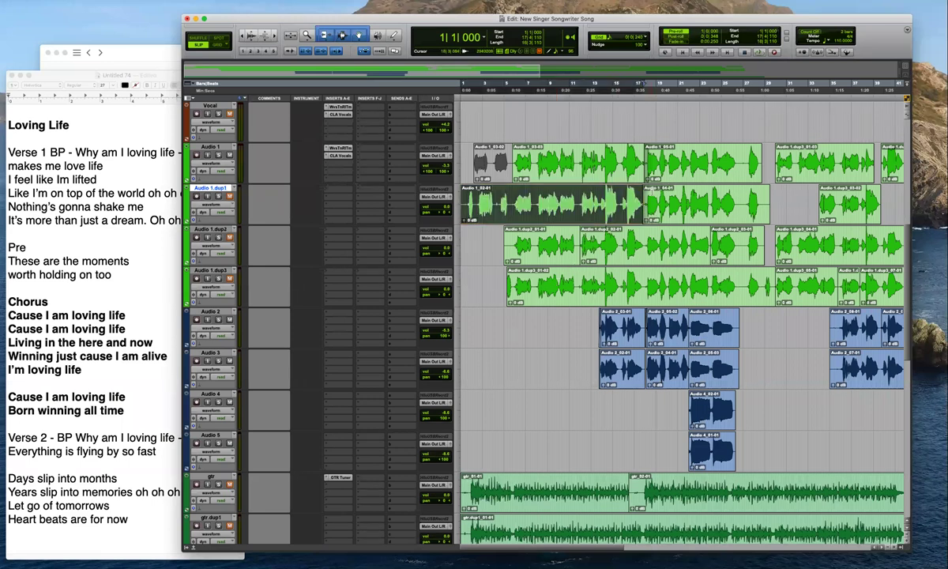
left_click(644, 195)
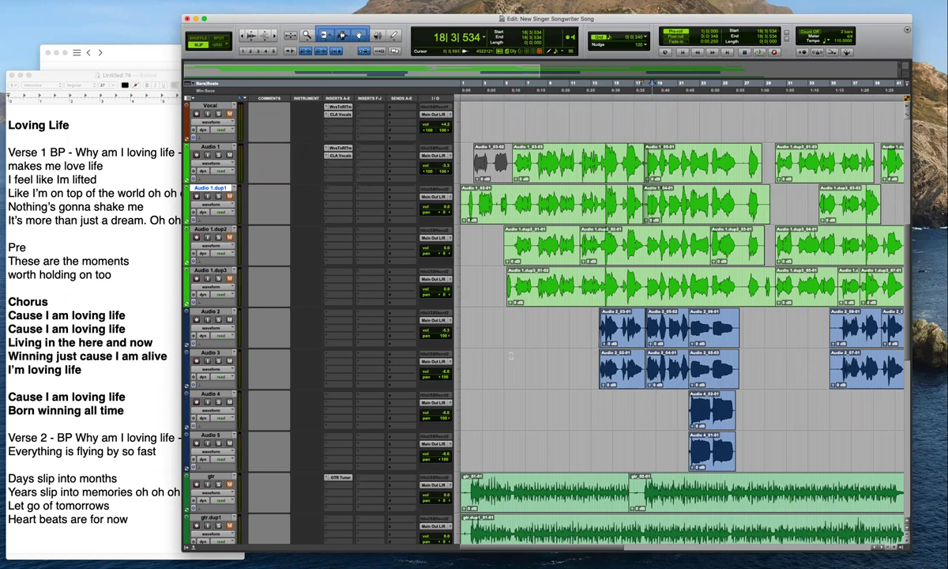
Hide the Ac gtr 1, AC gtr 2 and Ac gtr 3 tracks and make them inactive
scroll(510, 356, "down", 4)
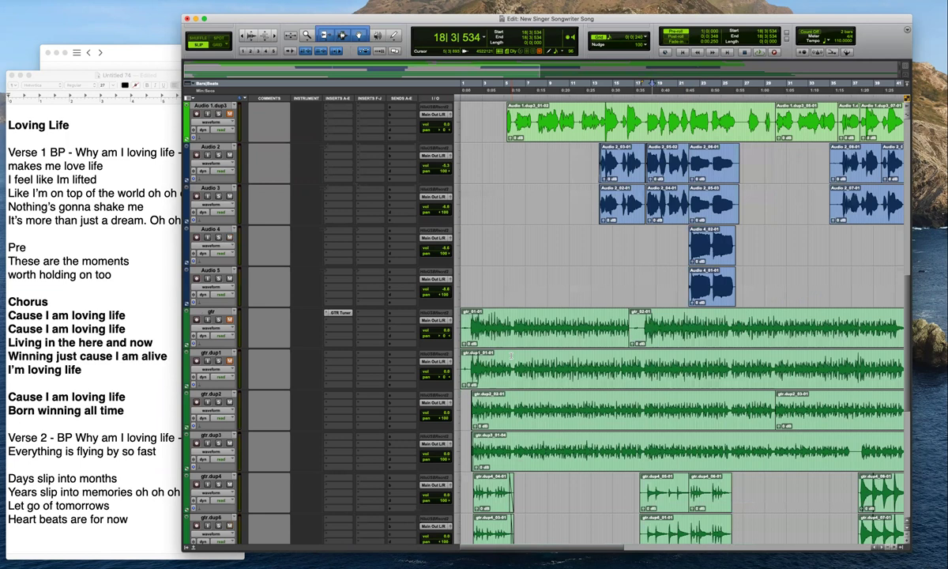
scroll(511, 356, "down", 8)
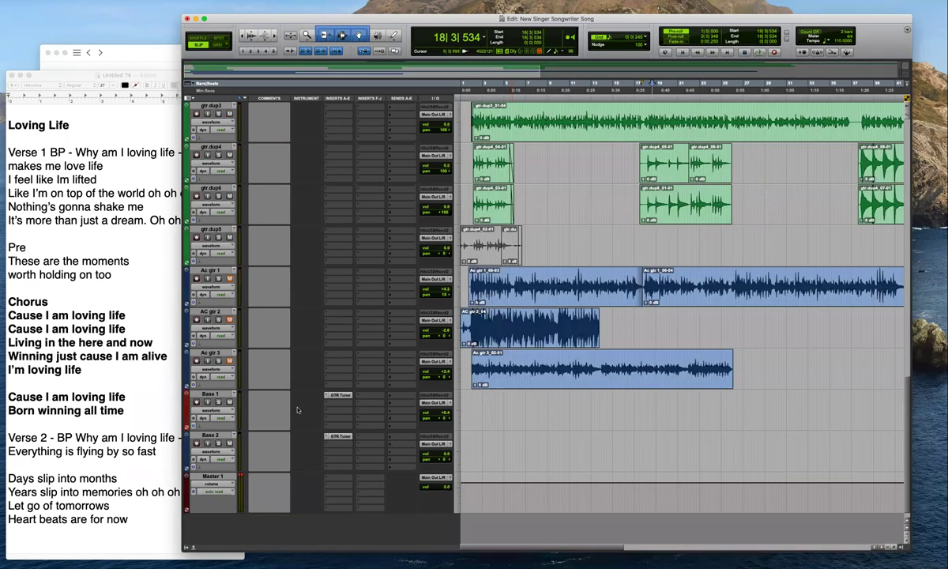
left_click(210, 394)
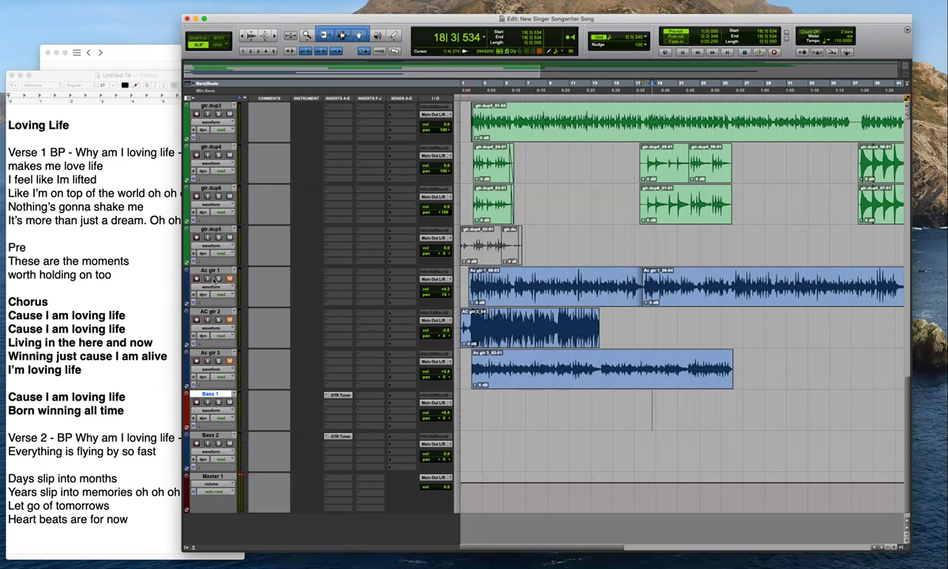
left_click(210, 353)
left_click(211, 271, "shift")
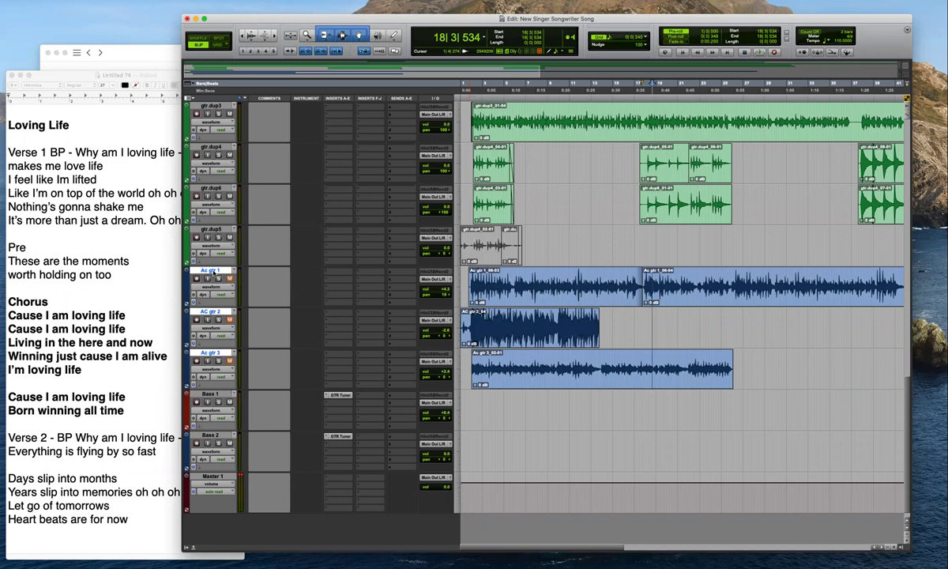
right_click(223, 271)
left_click(237, 280)
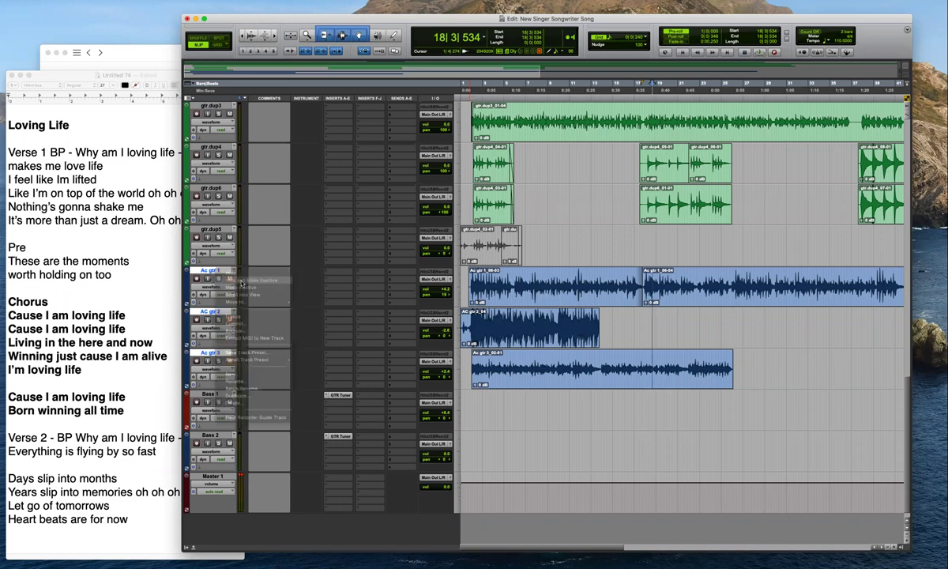
Remove the empty Bass 2 track from the session's track list
left_click_drag(215, 385, 201, 423)
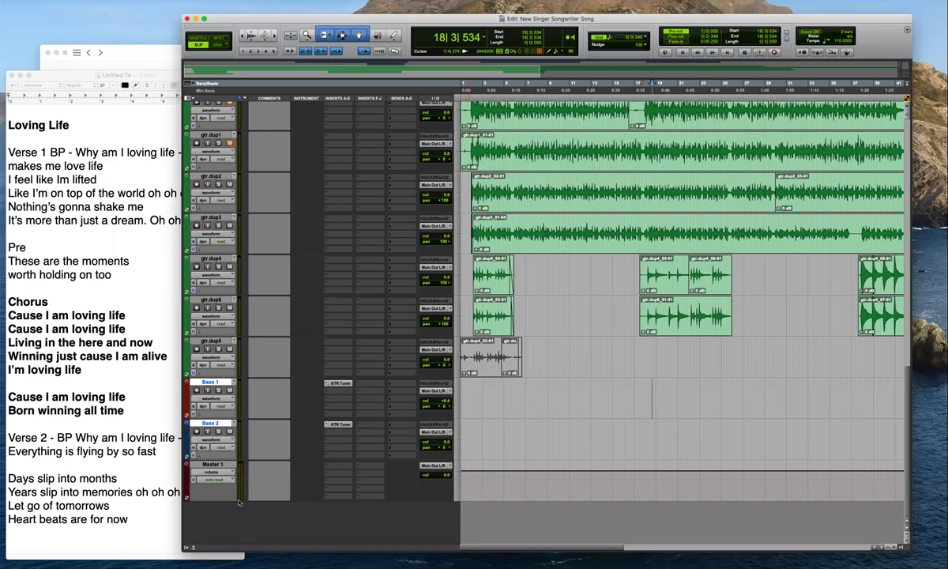
right_click(223, 379)
left_click(221, 490)
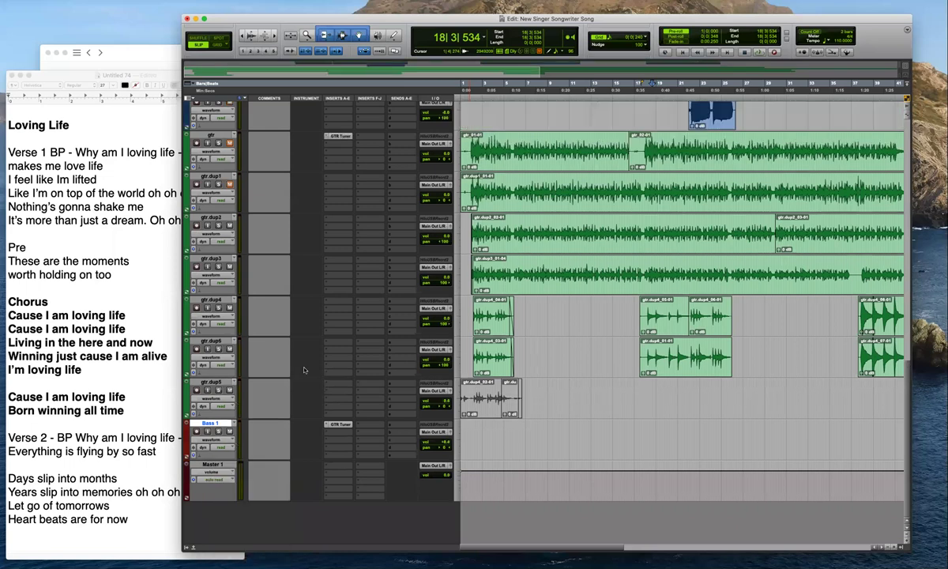
right_click(218, 425)
left_click(229, 522)
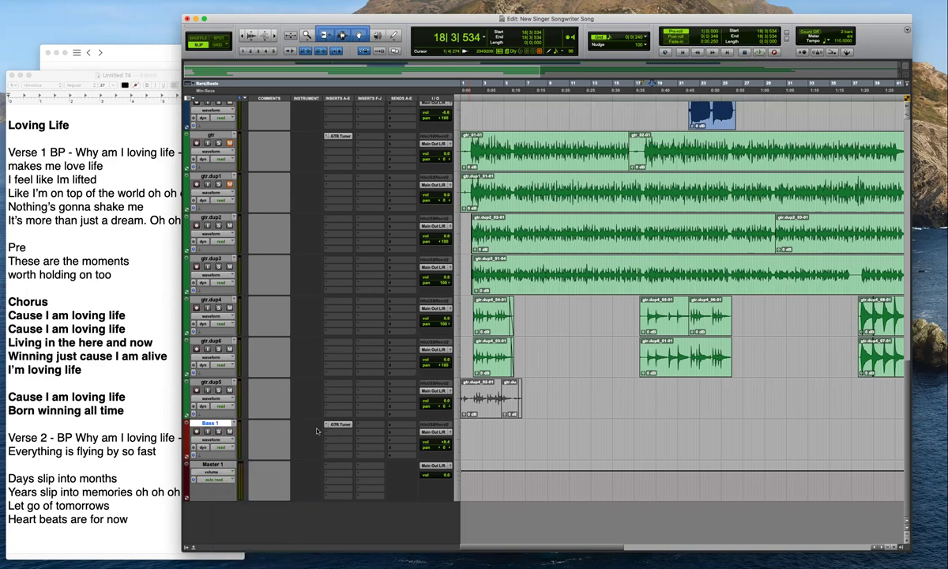
Delete the empty El gtr tracks, the Vocal track and the Inst 1 track
scroll(348, 381, "up", 10)
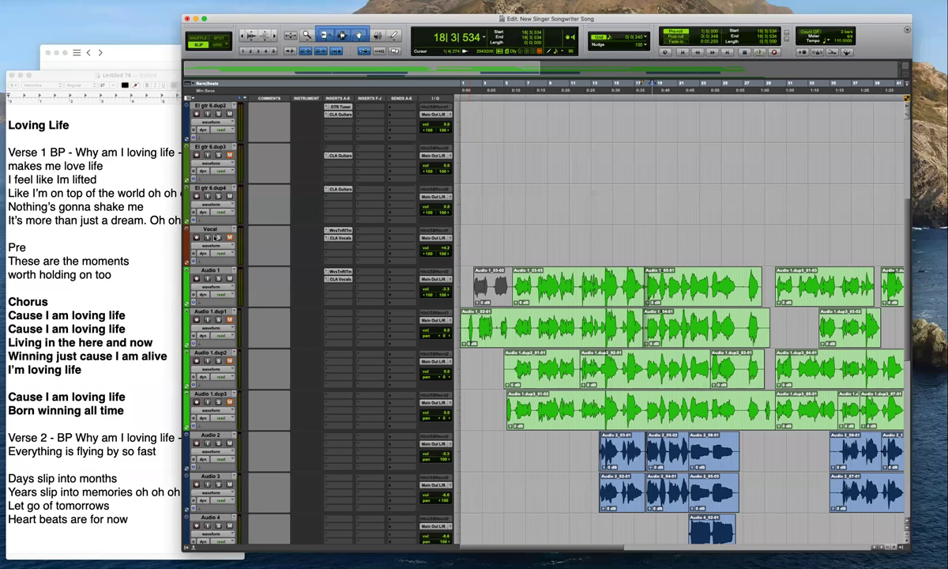
scroll(215, 237, "up", 5)
right_click(218, 237)
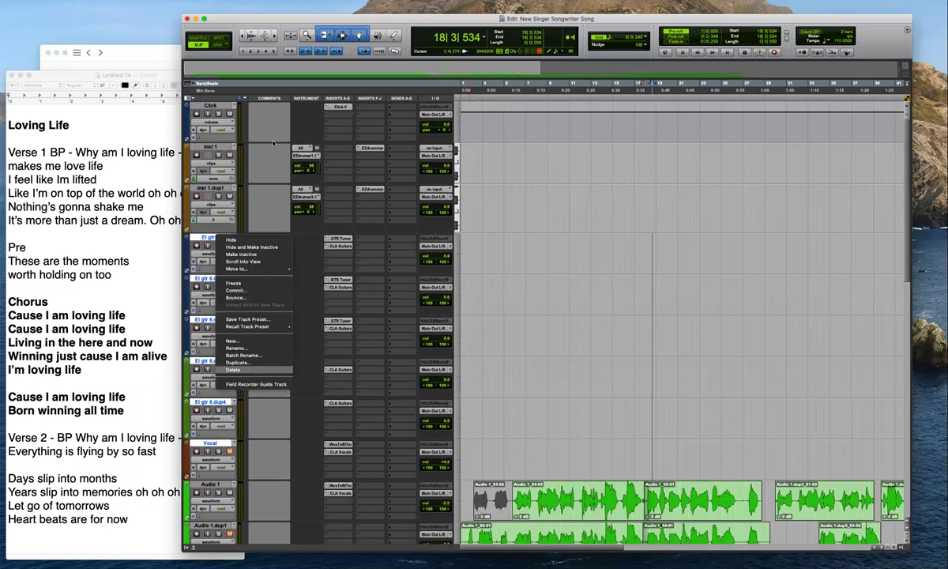
left_click(233, 369)
right_click(209, 147)
left_click(227, 279)
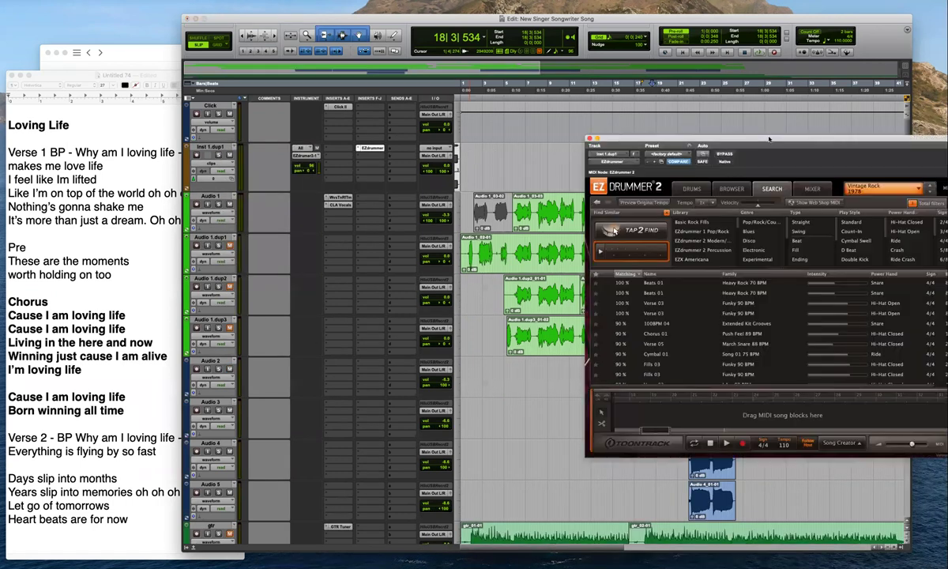
Browse EZdrummer 2 Percussion for Straight 4/4 shaker grooves and audition 8th Acc 1 2 3 4 and 16th Acc All 8th
left_click_drag(728, 138, 662, 109)
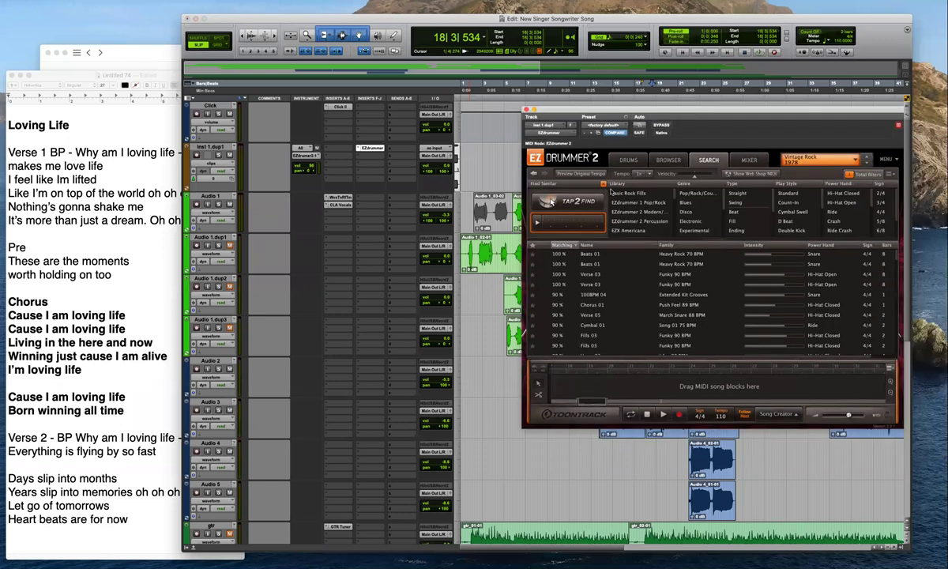
left_click(642, 156)
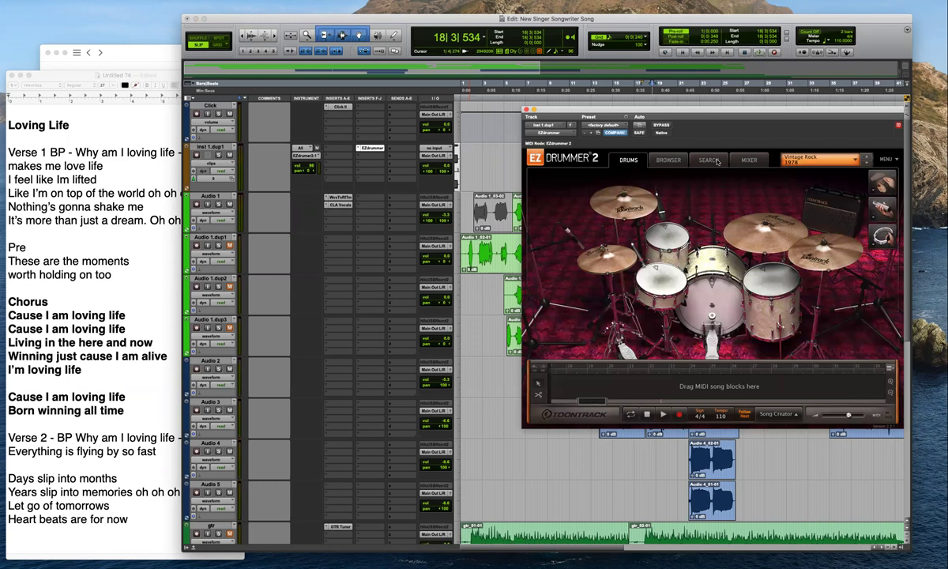
left_click(668, 159)
left_click(582, 275)
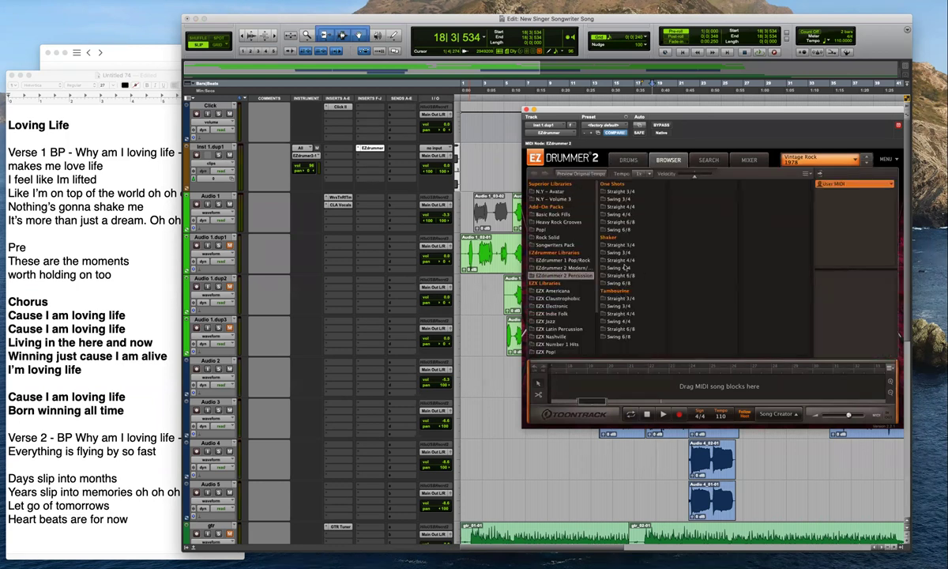
left_click(617, 260)
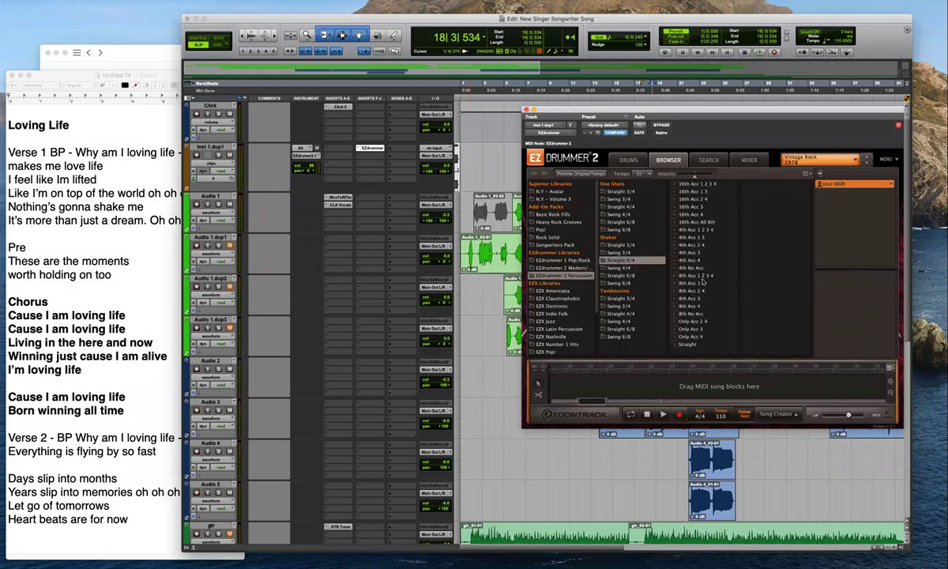
left_click(676, 276)
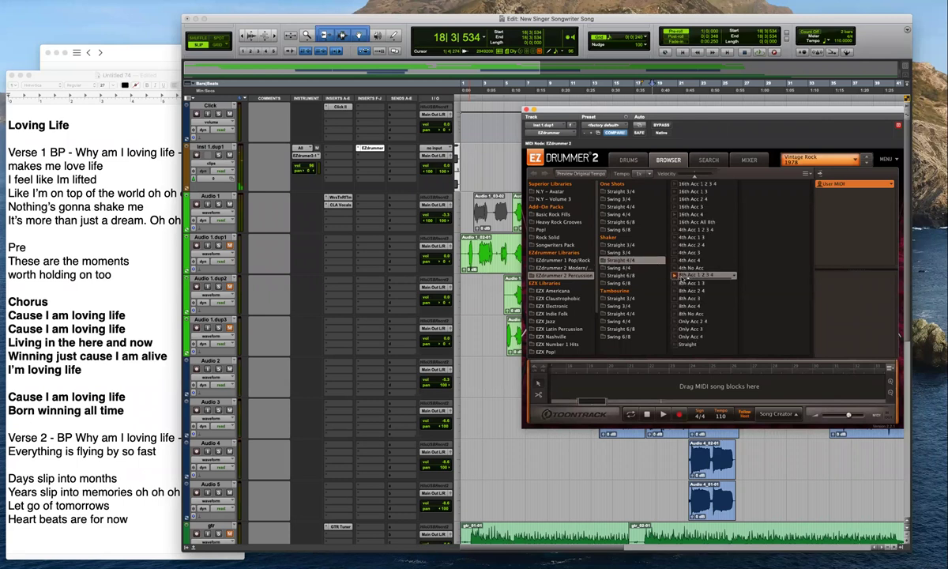
left_click(676, 223)
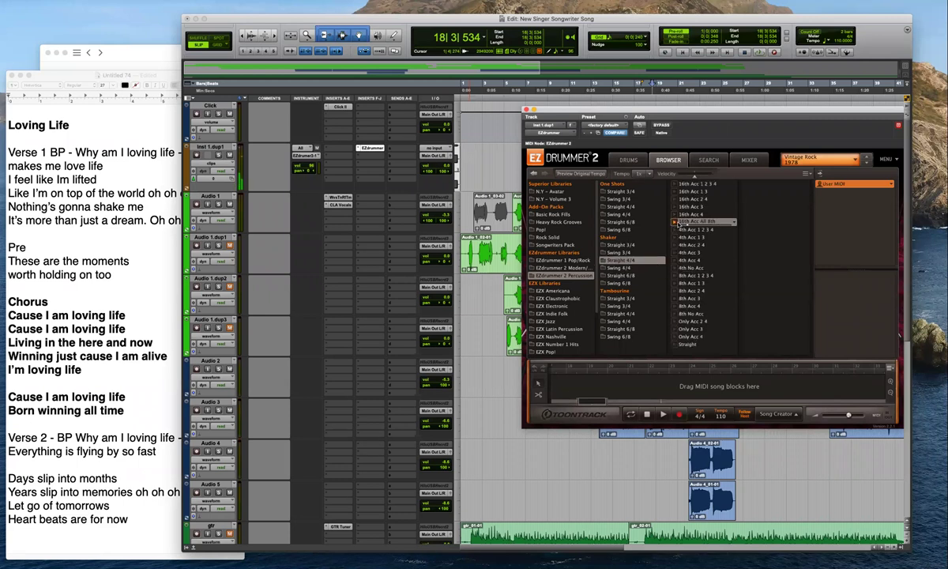
Move the EZdrummer window clear of the vocal clips and audition the shaker grooves 16th Acc 2 4 and 16th Acc 1 3
left_click_drag(600, 110, 219, 81)
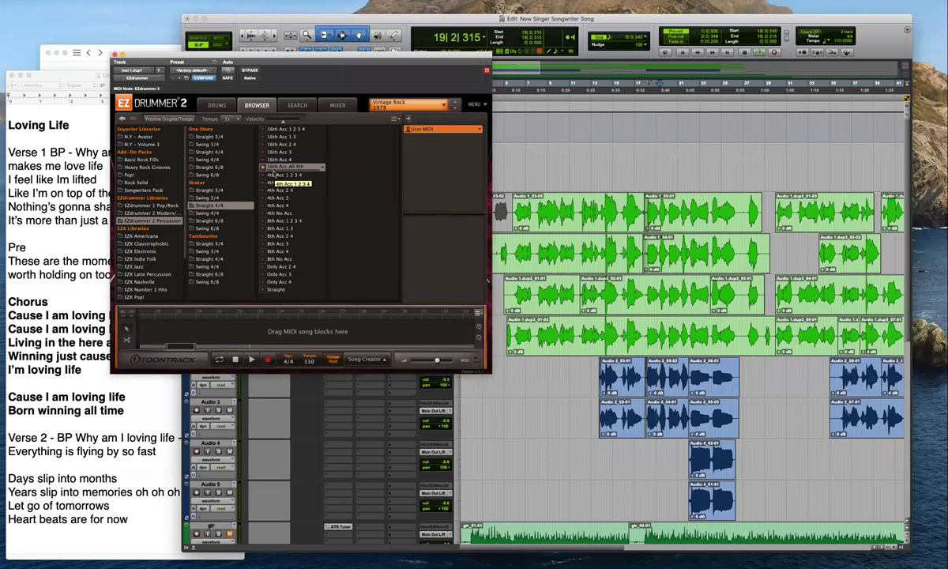
left_click(281, 139)
left_click(279, 145)
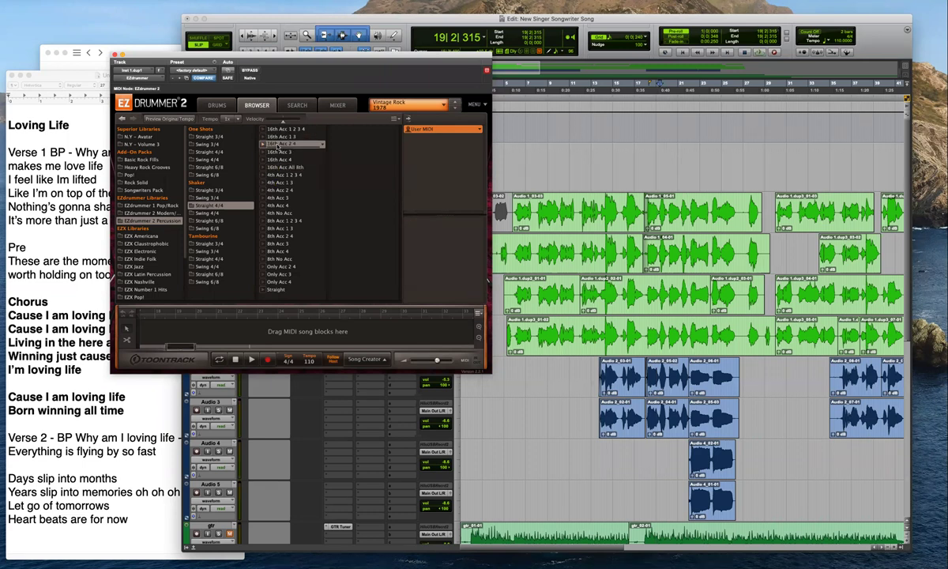
left_click(267, 136)
Play the song from around bars 17 to 18 while auditioning the 16th Acc 1 3 and 16th Acc 4 shaker grooves
left_click(639, 150)
left_click(642, 153)
key("t")
key("t")
key("space")
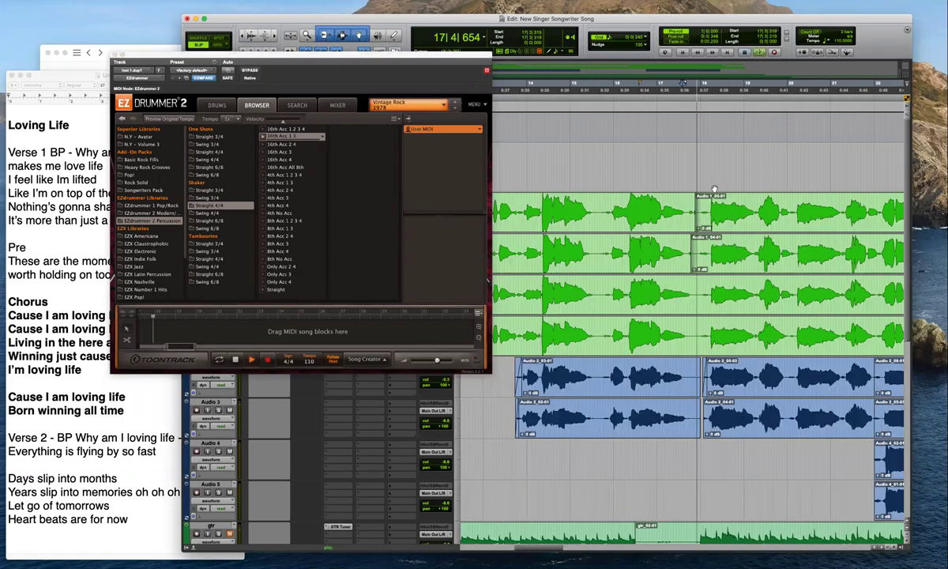
left_click(264, 137)
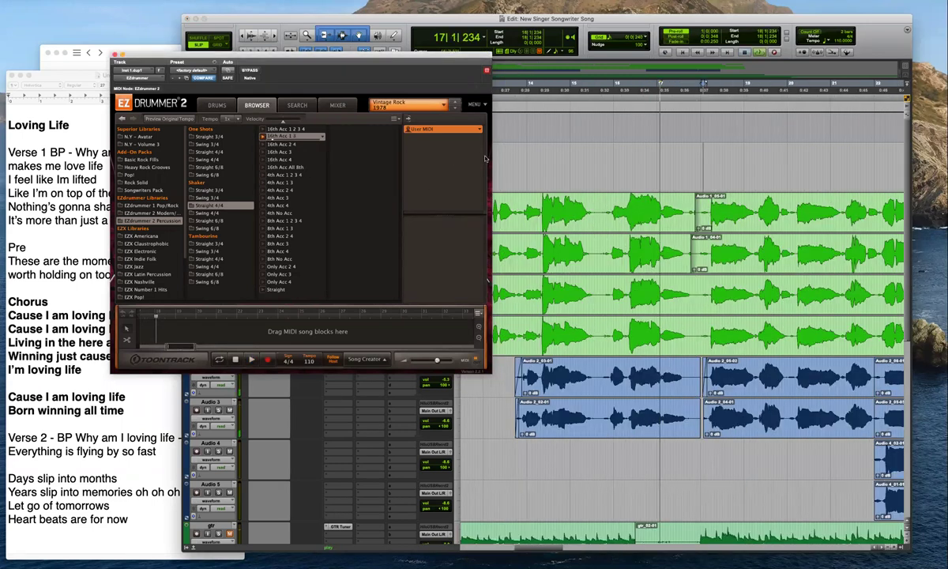
key("space")
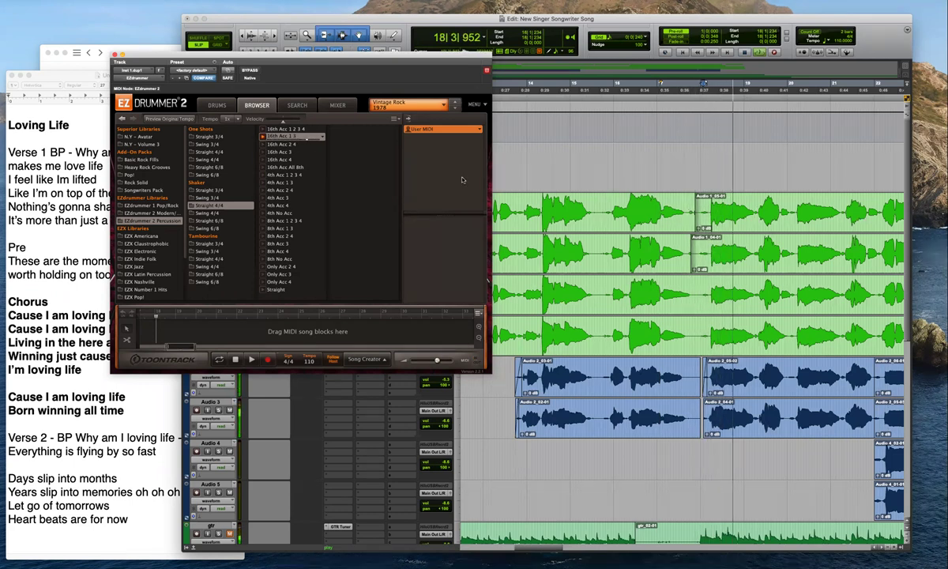
left_click(289, 160)
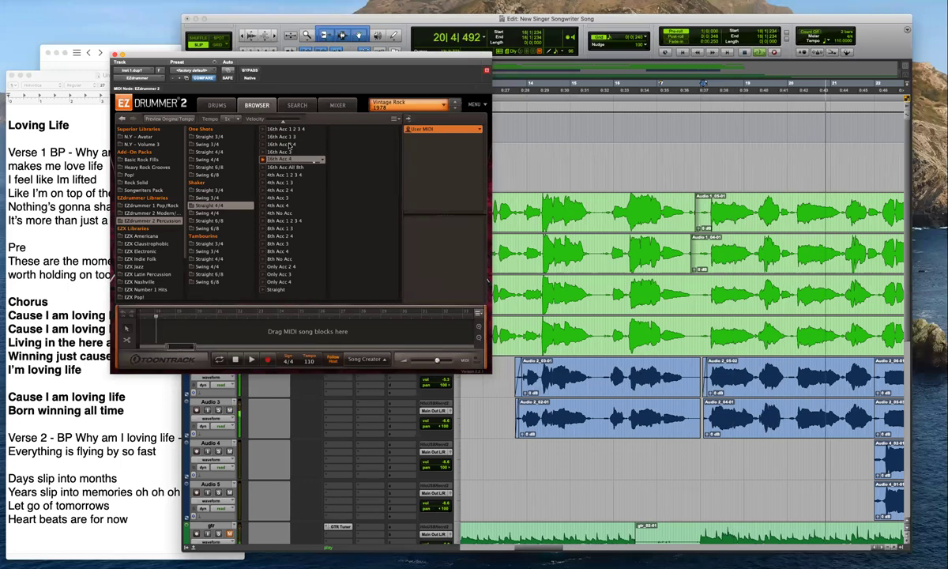
left_click(292, 135)
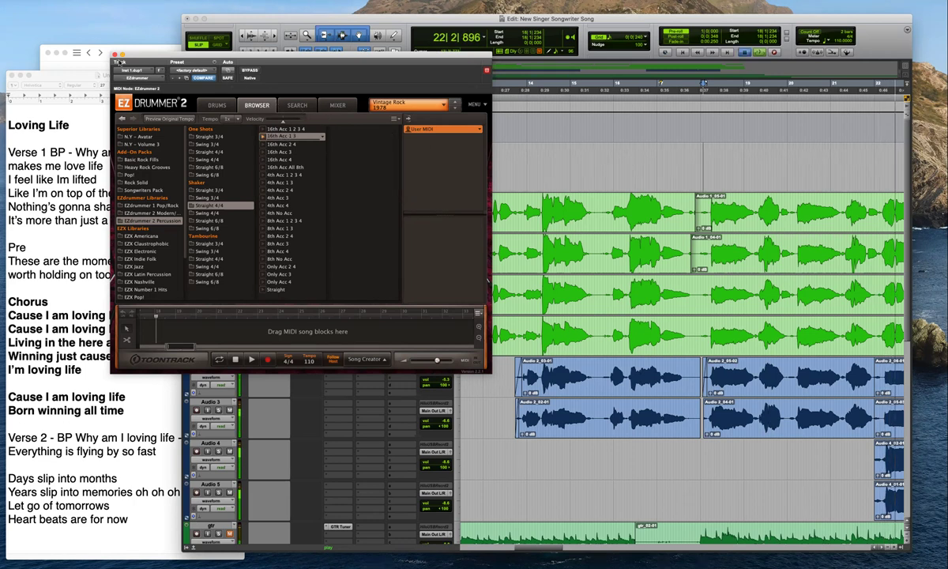
Place the 16th Acc 1 3 shaker groove on the Inst 1.dup1 track just after bar 18 and check the EZdrummer mixer
left_click_drag(291, 136, 714, 167)
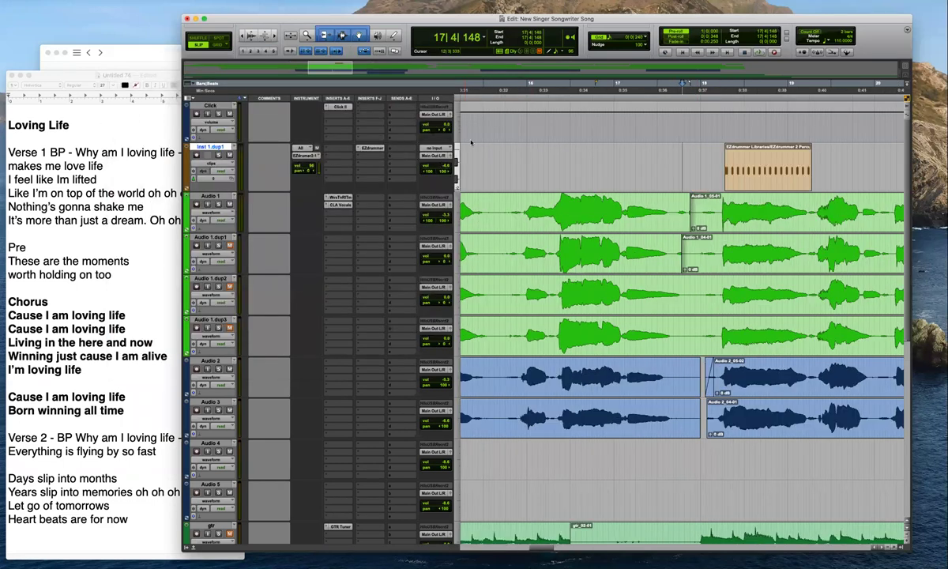
left_click(370, 147)
left_click(336, 104)
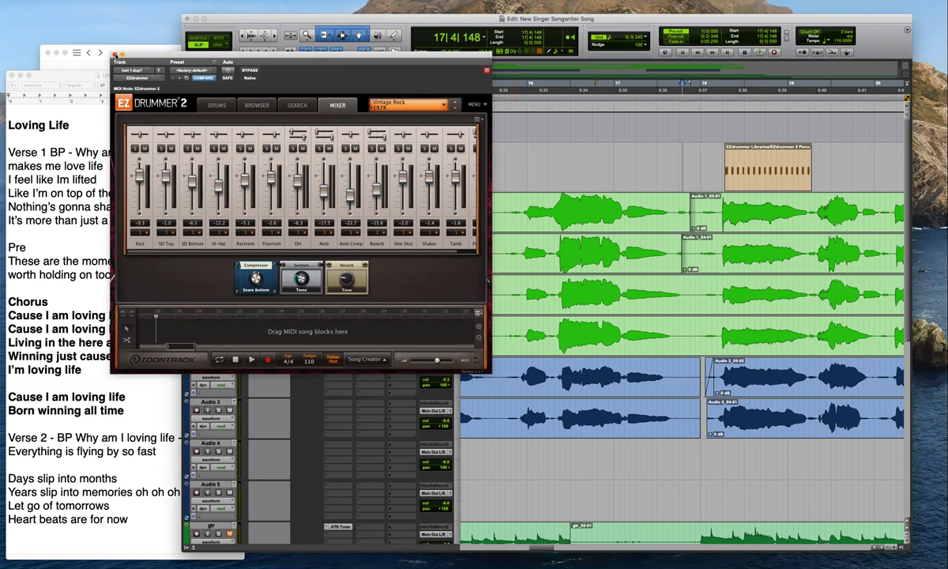
left_click(487, 69)
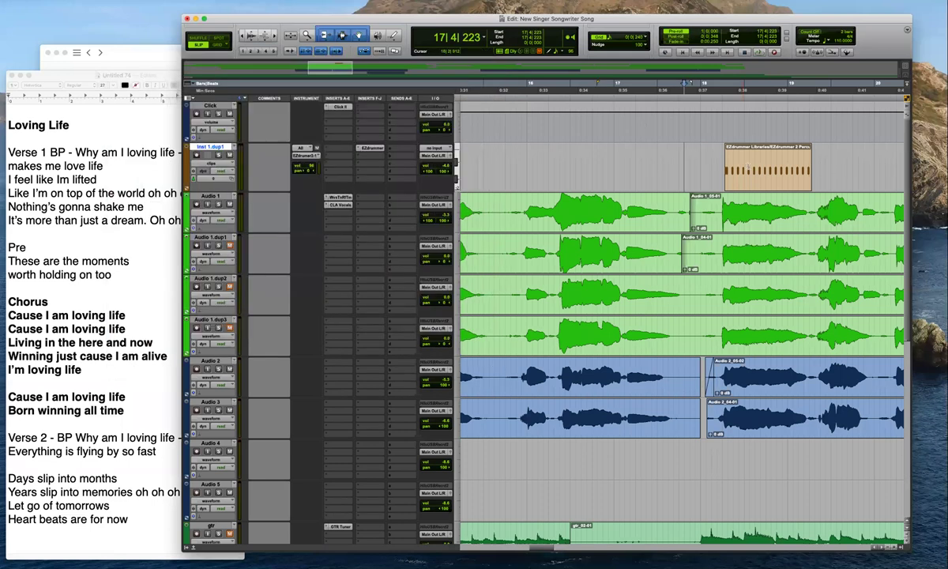
Switch to Grid mode, align the shaker clip with bar 18 and repeat it through to the end of the song
key("F4")
left_click_drag(739, 183, 715, 182)
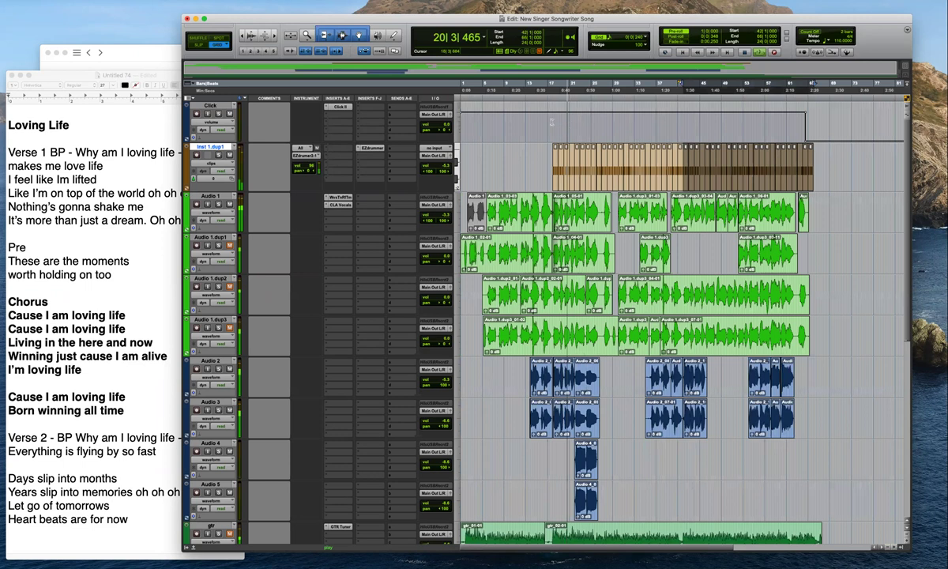
Play from around bar 18 and delete the leftover audio on the four Audio 1 tracks between 28|3|000 and 30|1|240
left_click(560, 118)
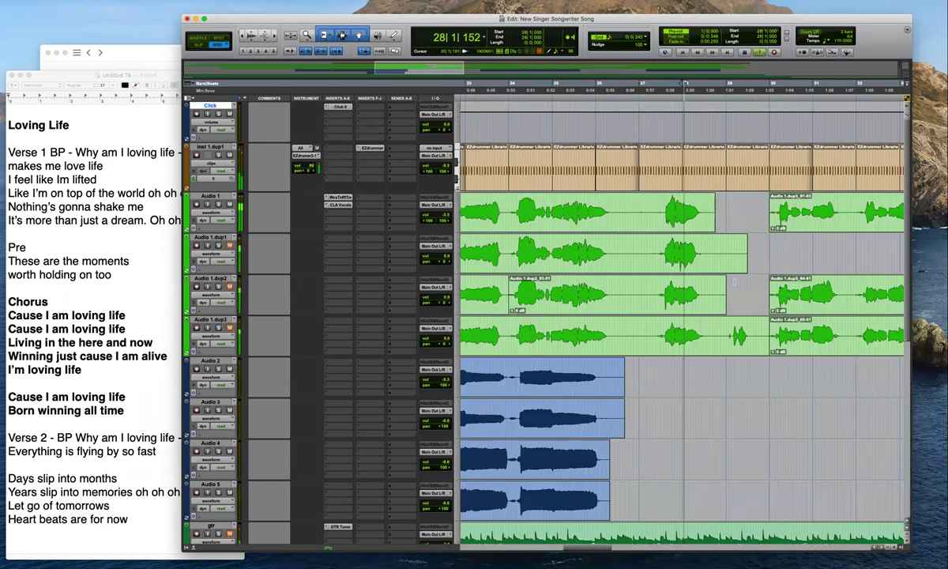
key("r")
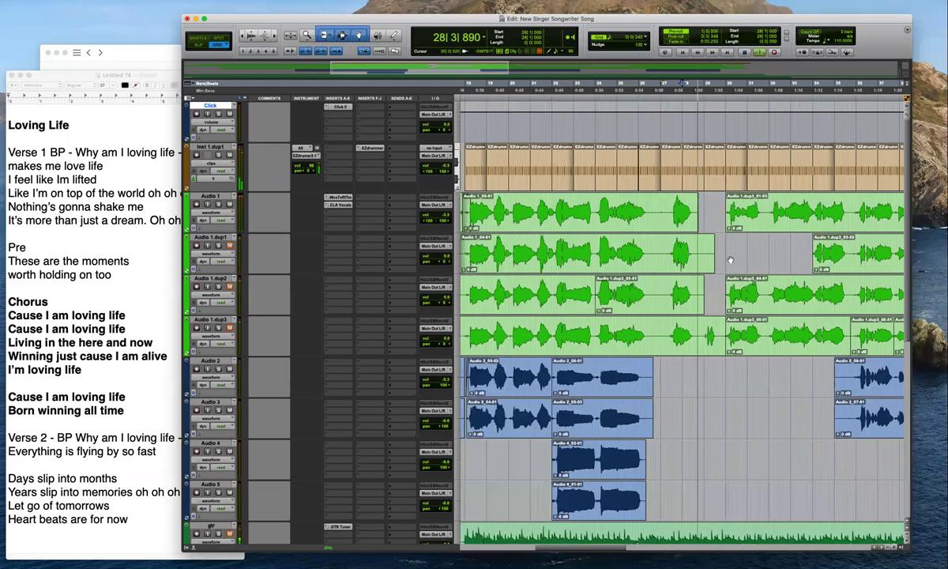
key("t")
left_click_drag(705, 212, 772, 333)
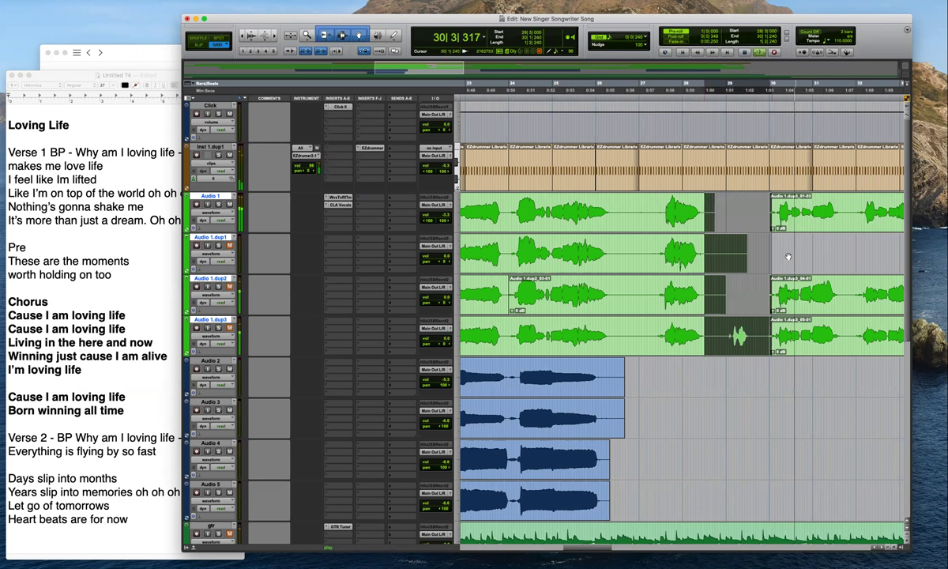
key("Delete")
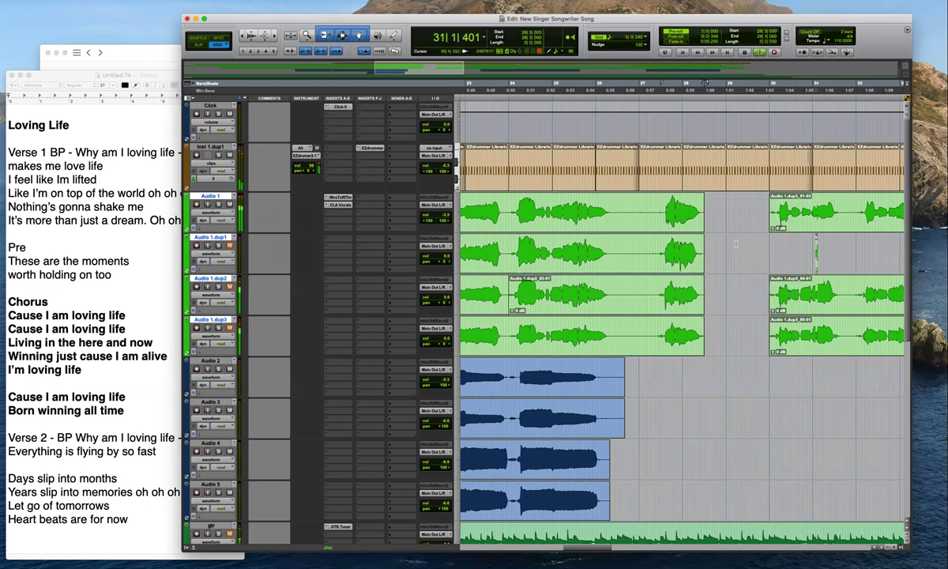
key("super+bracketleft")
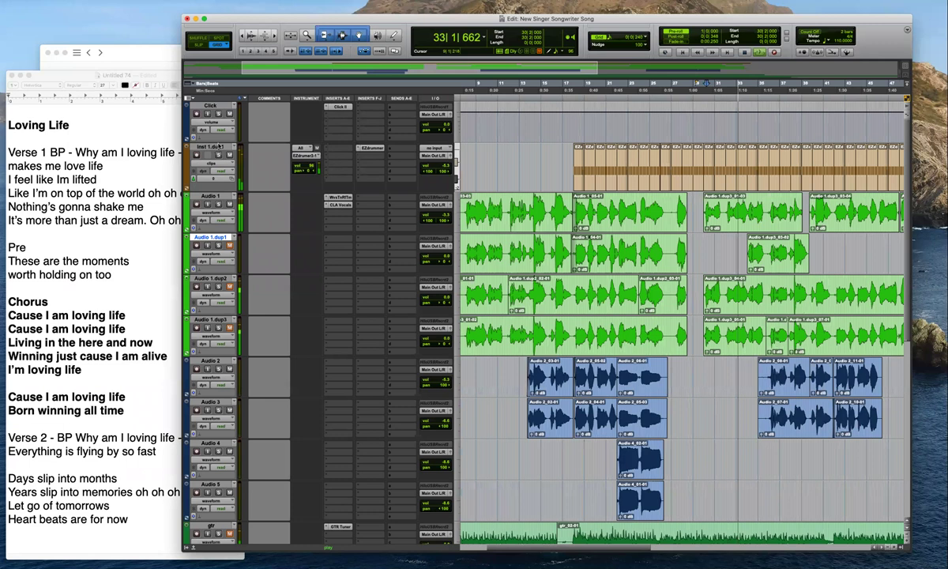
Create a stereo instrument track named Piano, in ticks, directly below the Inst 1.dup1 track
left_click(220, 147)
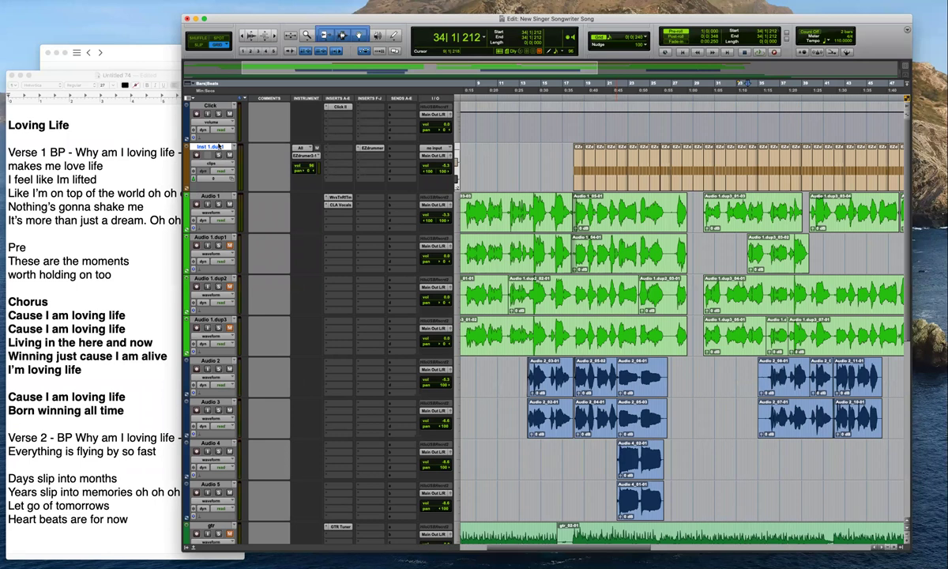
key("super+shift+n")
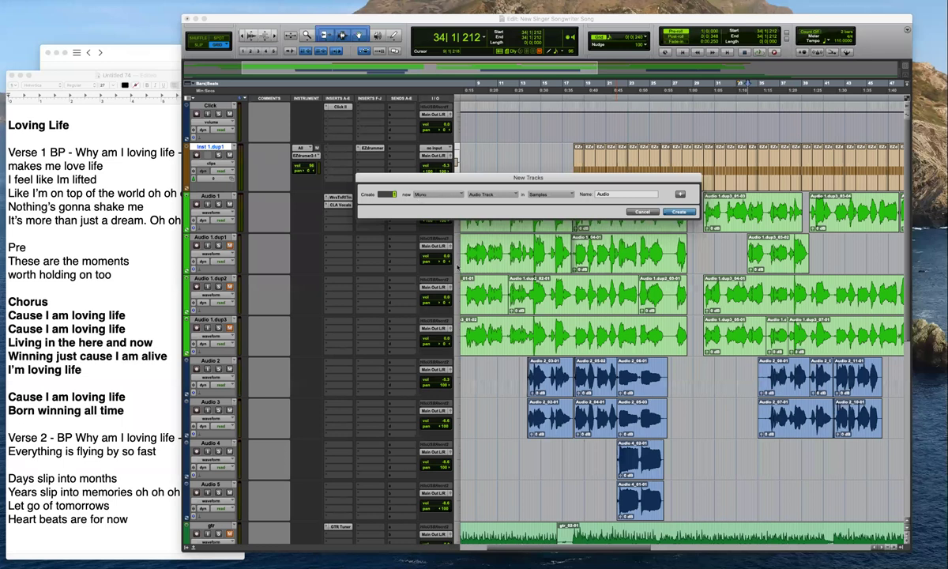
left_click(439, 194)
left_click(514, 195)
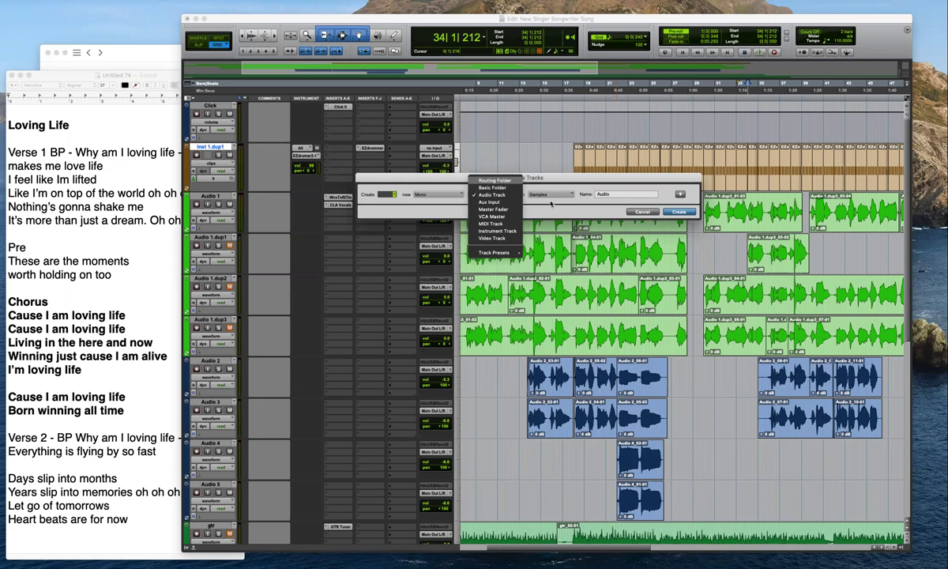
left_click(558, 195)
left_click(512, 196)
left_click(498, 231)
left_click(433, 197)
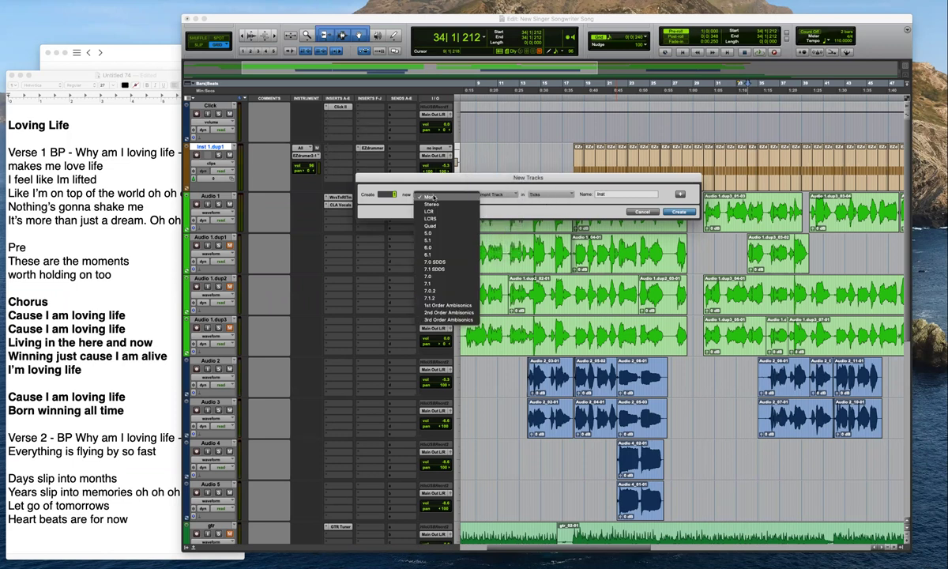
left_click(431, 205)
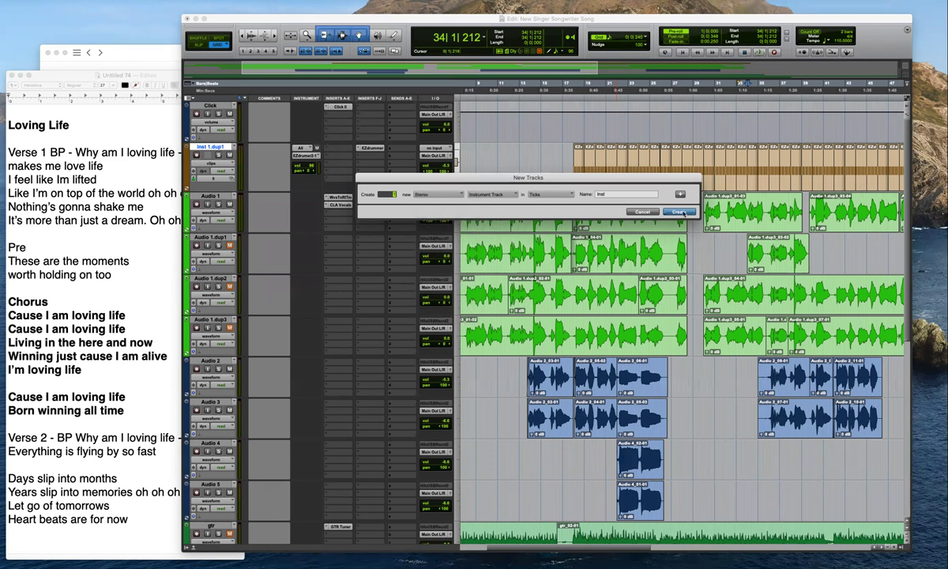
key("Tab")
type("Piano")
key("Return")
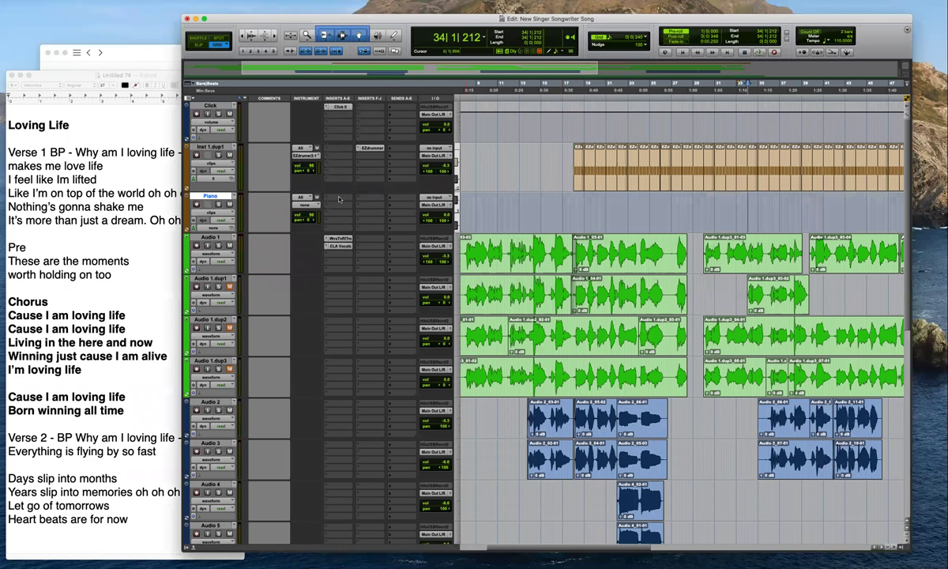
Insert the multichannel Native Instruments Kontakt 5-AAX (stereo) instrument on the Piano track
left_click(351, 197)
mouse_move(392, 200)
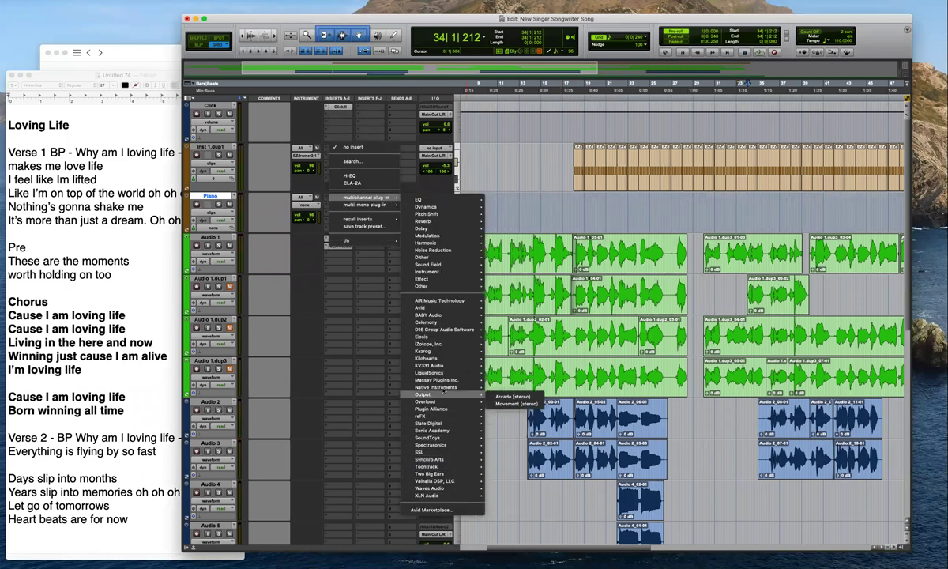
mouse_move(449, 387)
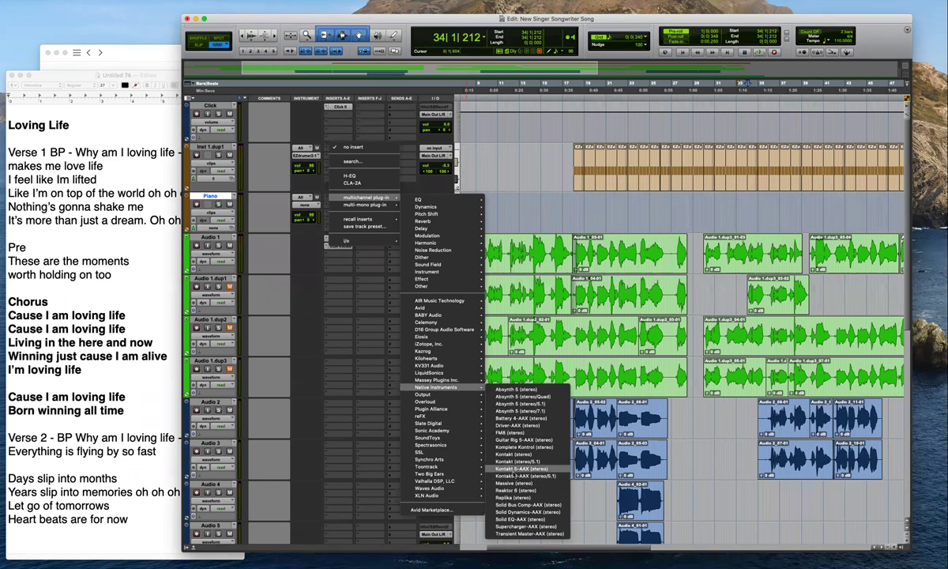
key("Escape")
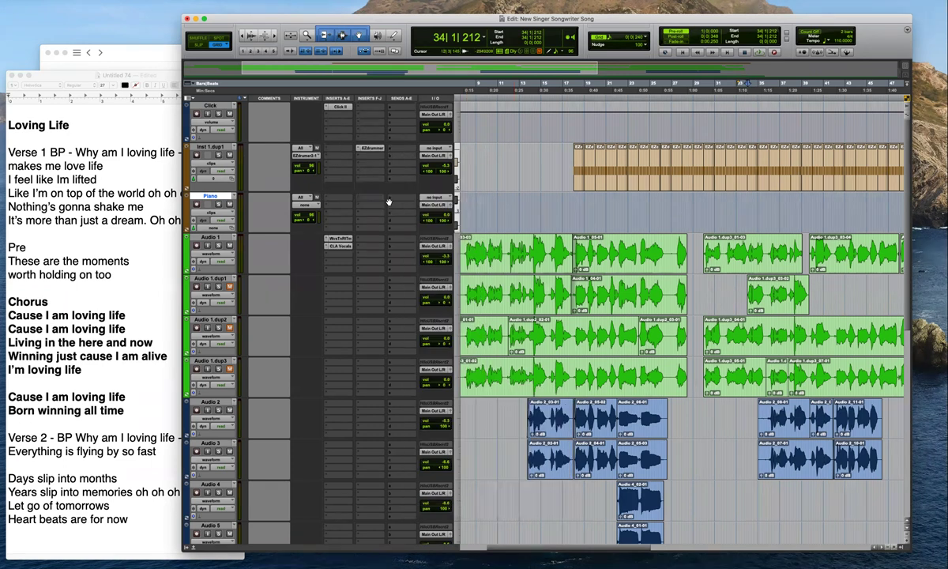
left_click(376, 151)
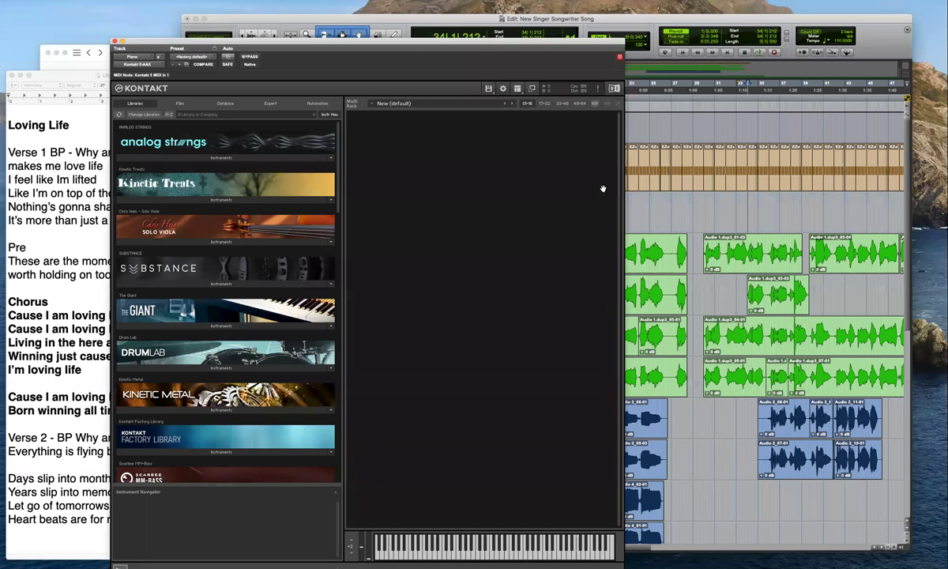
Find the Emotional Piano library in Kontakt and load its Soundiron Emotional Piano Jazz instrument
scroll(320, 158, "down", 4)
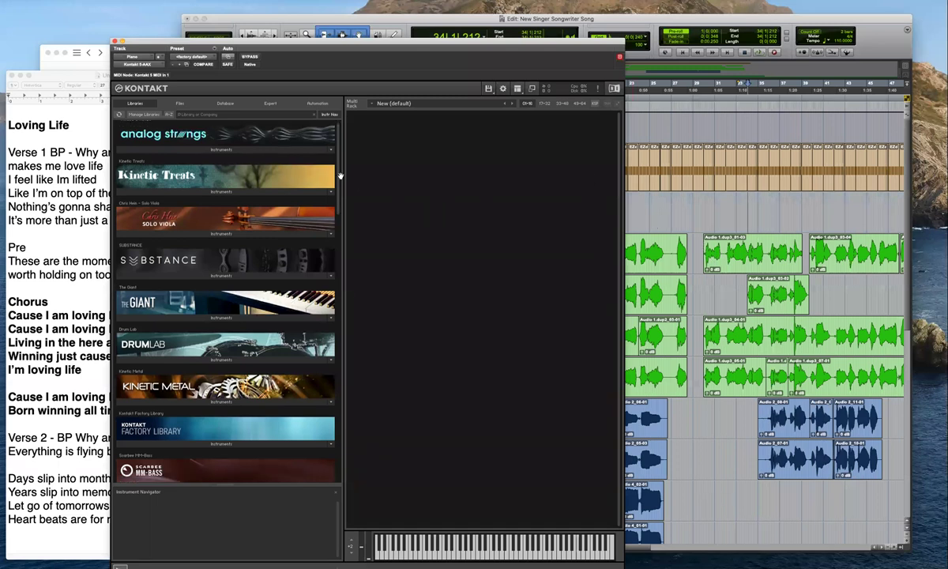
scroll(341, 229, "down", 10)
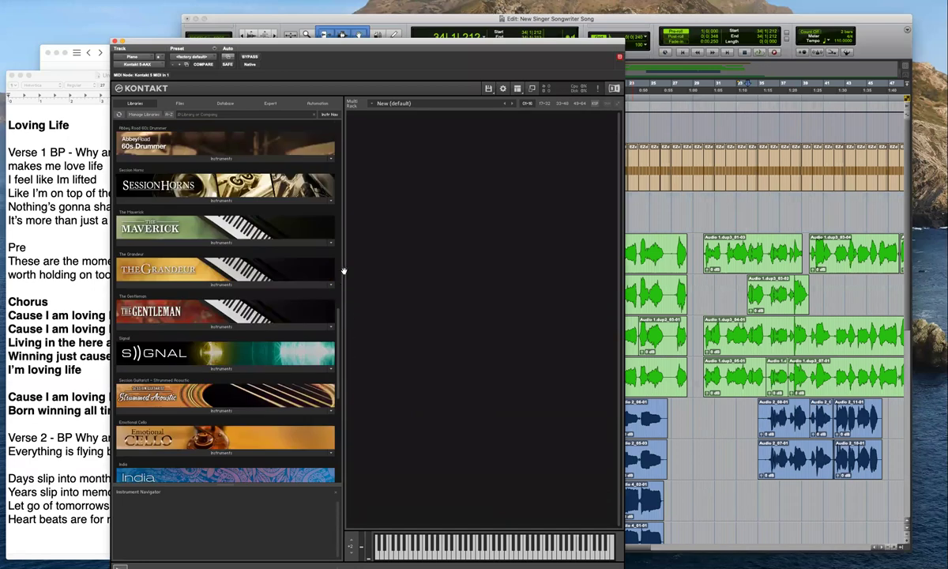
scroll(320, 225, "up", 10)
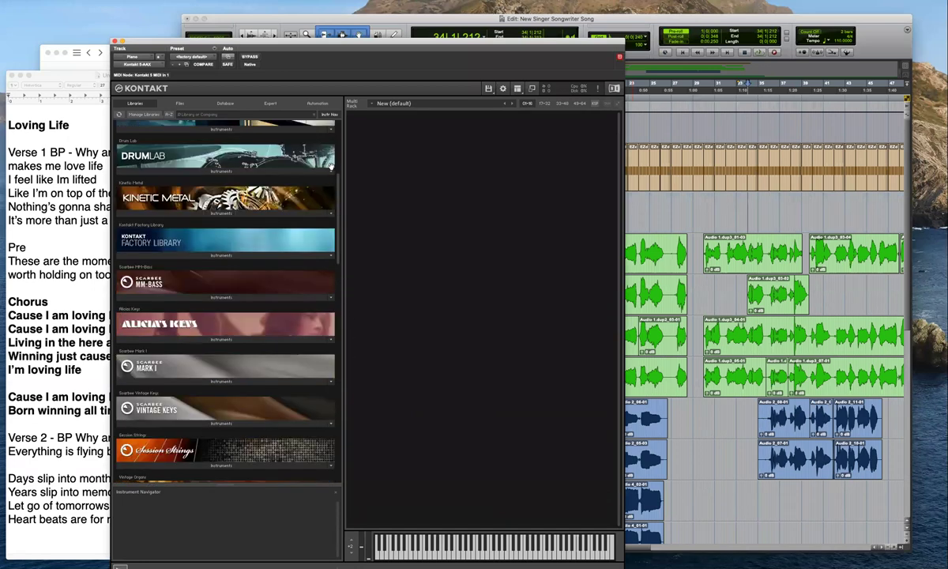
scroll(331, 154, "up", 5)
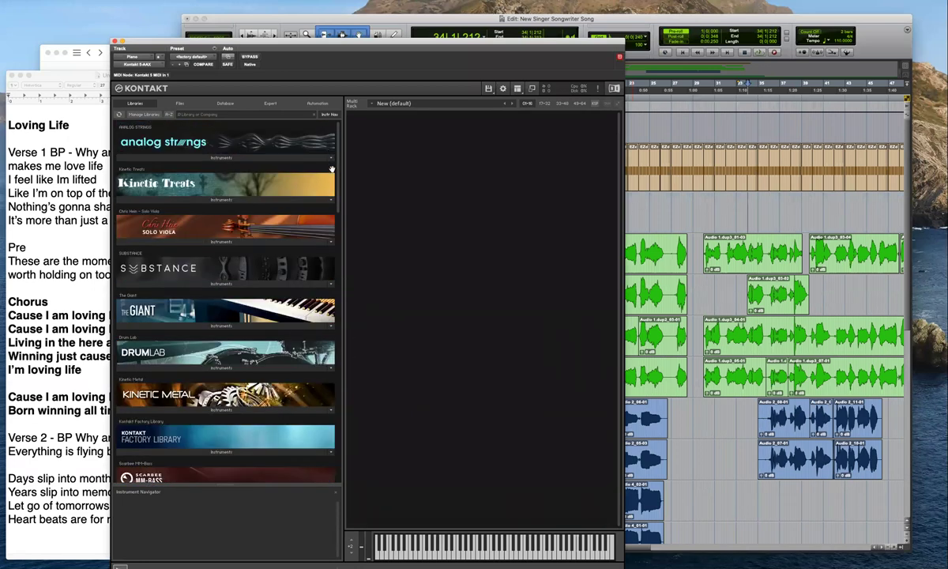
scroll(332, 168, "down", 3)
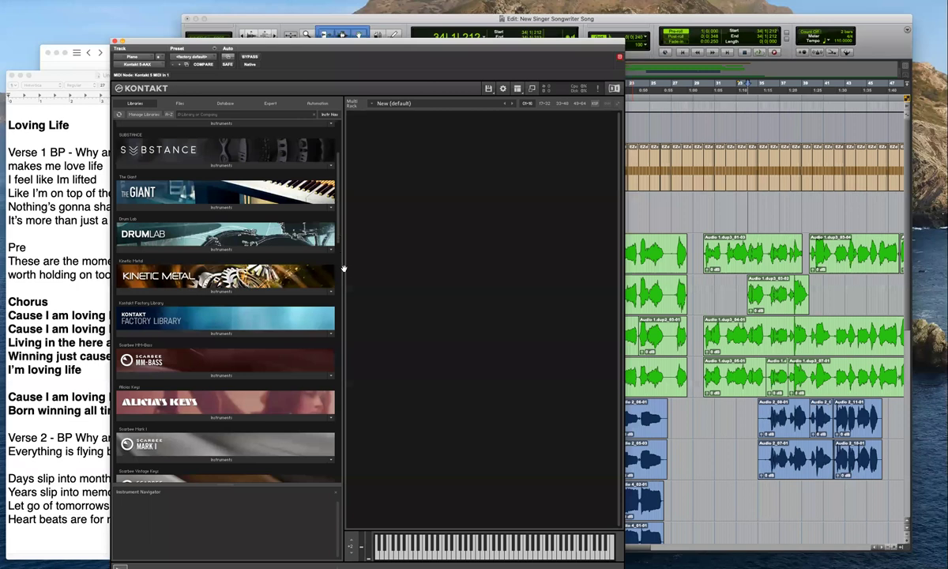
scroll(326, 275, "down", 8)
scroll(347, 320, "down", 5)
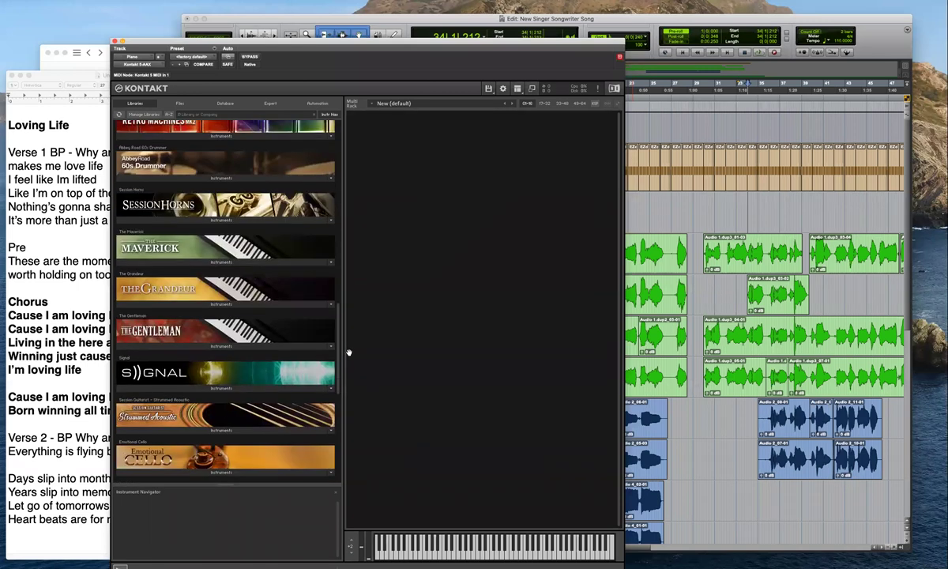
scroll(354, 415, "down", 8)
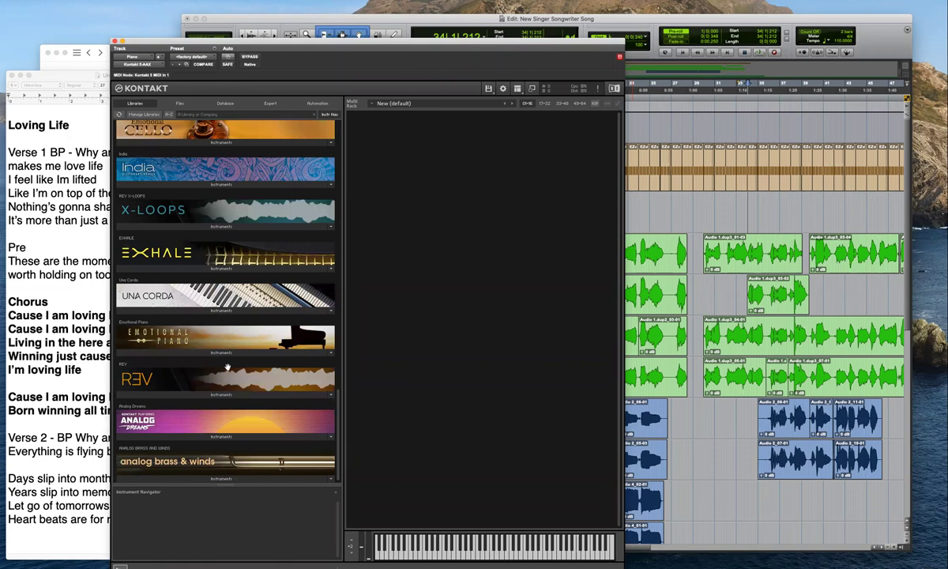
left_click(190, 348)
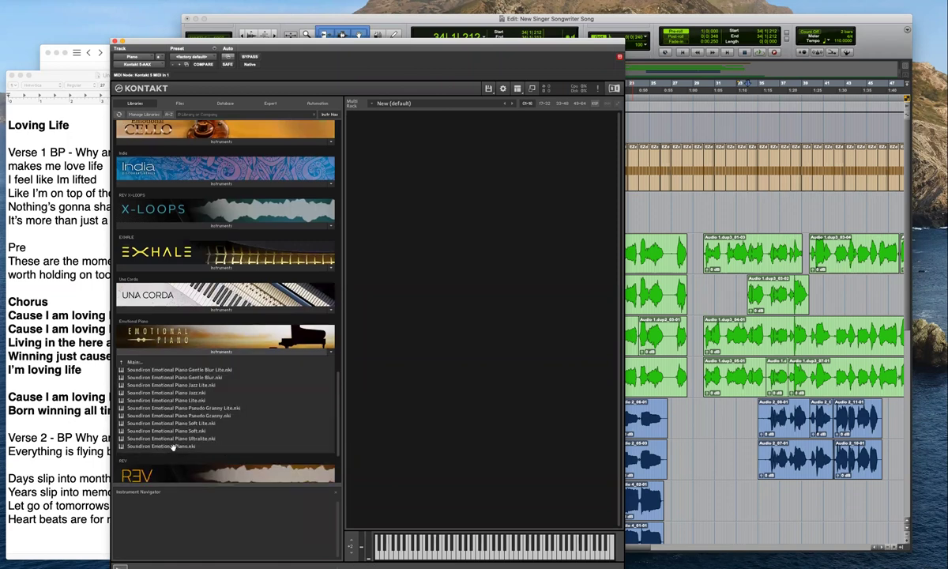
left_click_drag(174, 394, 455, 331)
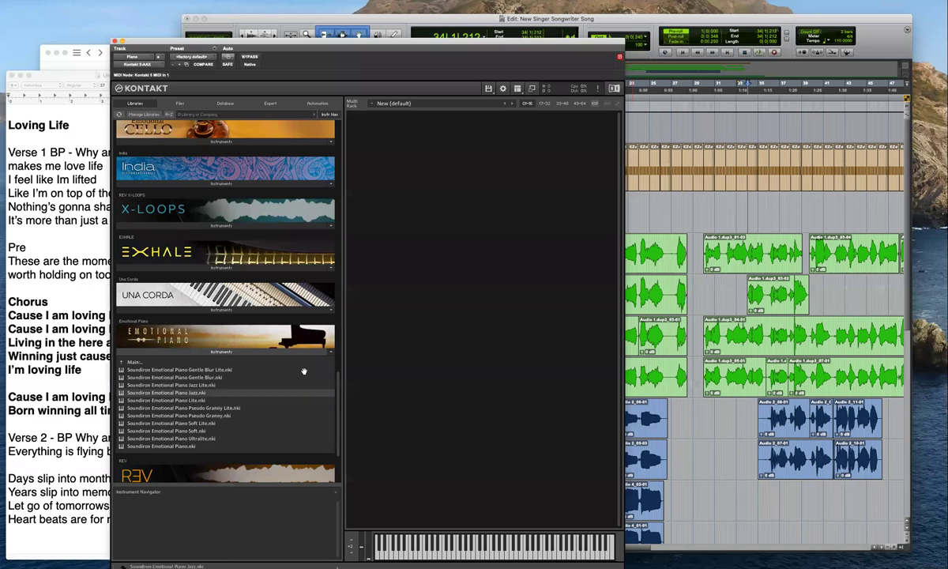
left_click_drag(204, 393, 398, 390)
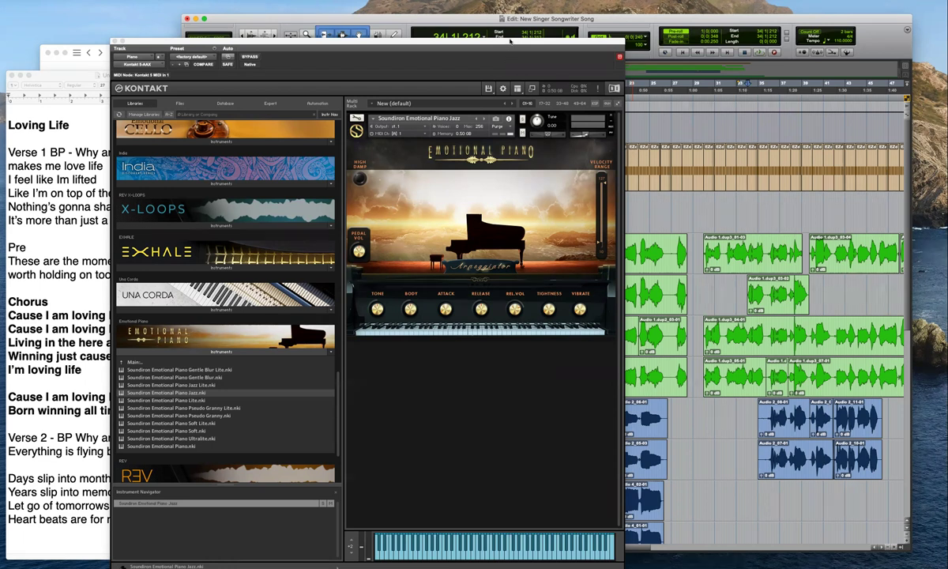
Move the Kontakt window clear of the track names and first inserts, and bring the lyrics document to the front
left_click_drag(521, 41, 563, 11)
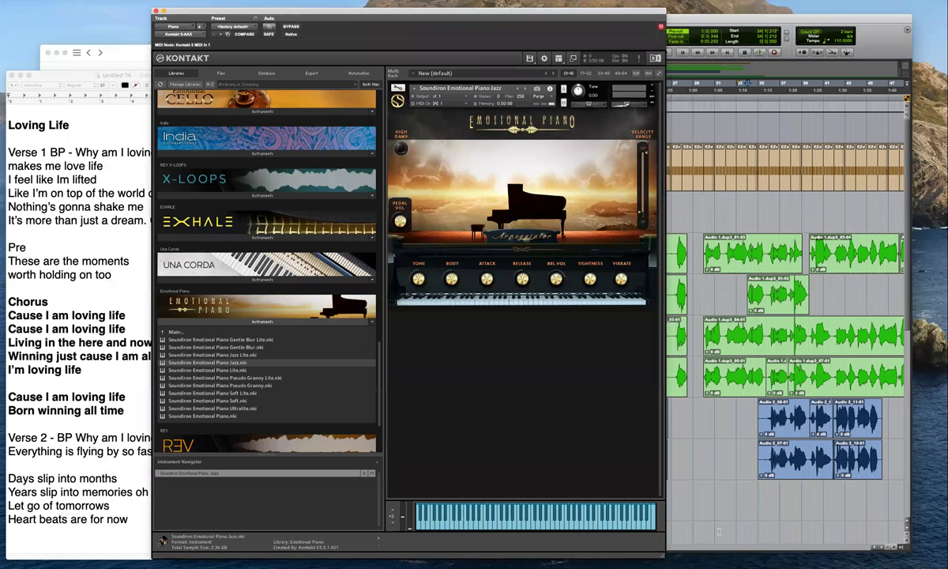
left_click_drag(485, 13, 731, 13)
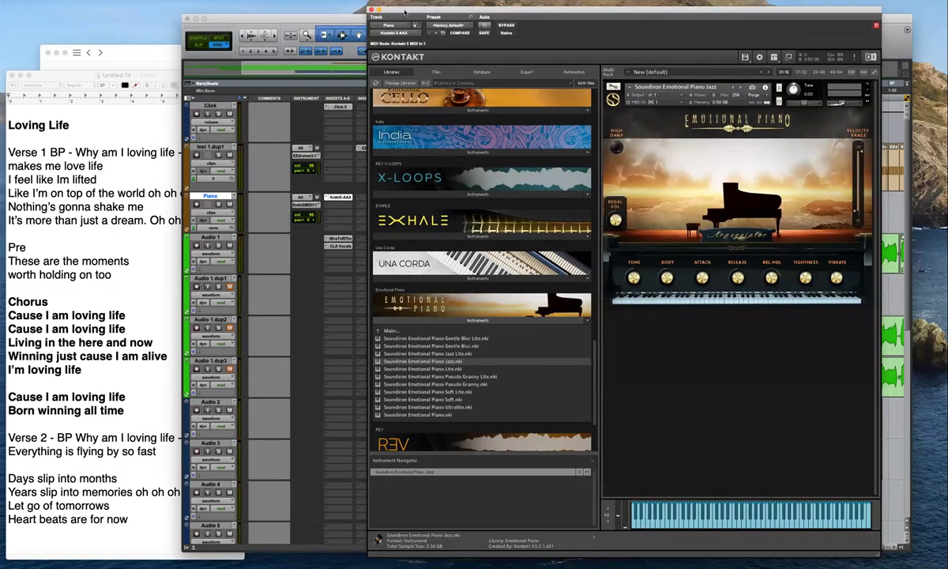
left_click_drag(645, 22, 314, 20)
key("super+equal")
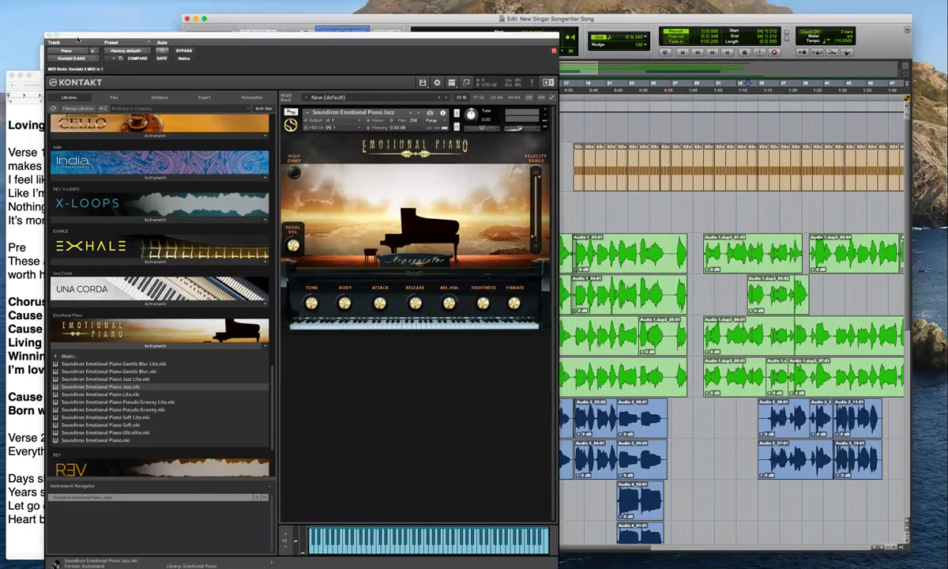
left_click_drag(66, 10, 73, 36)
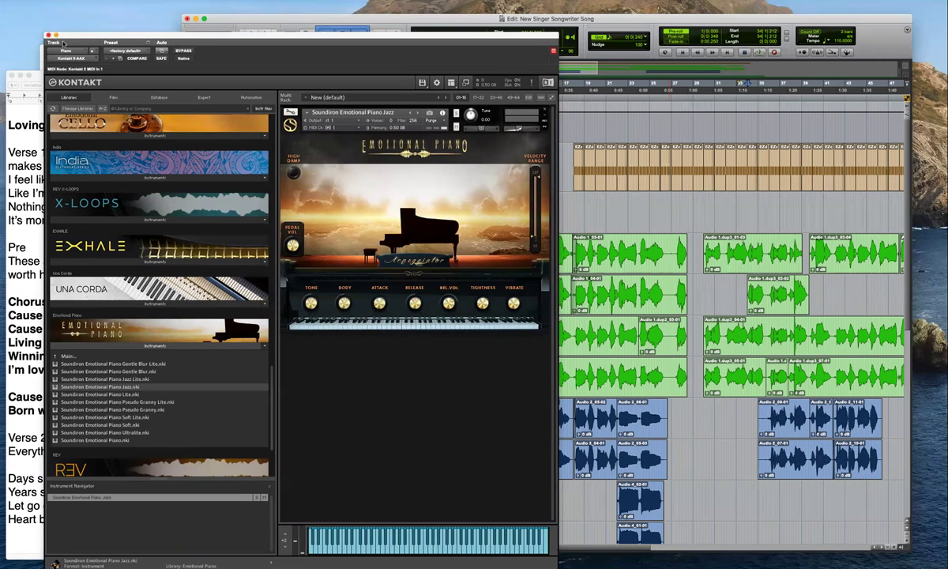
key("super+equal")
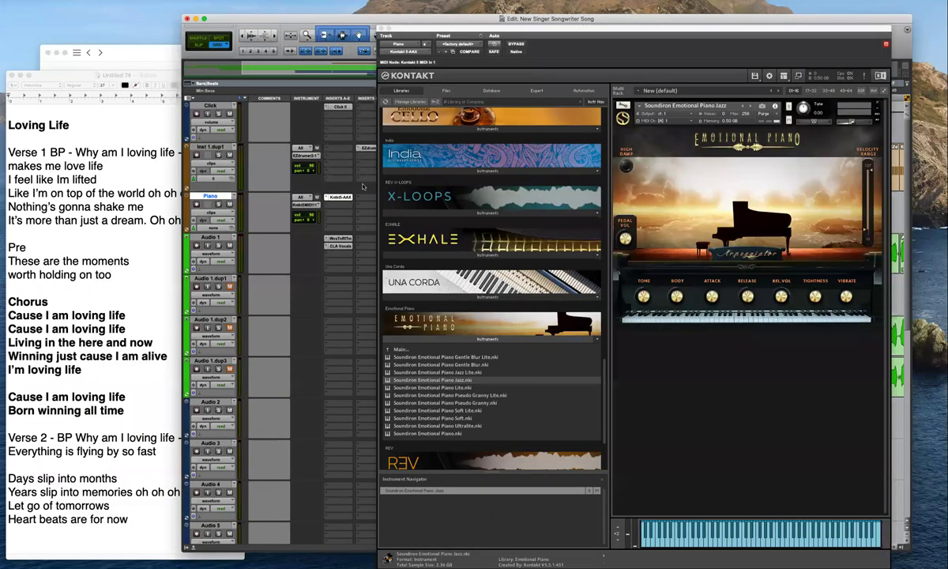
left_click(22, 75)
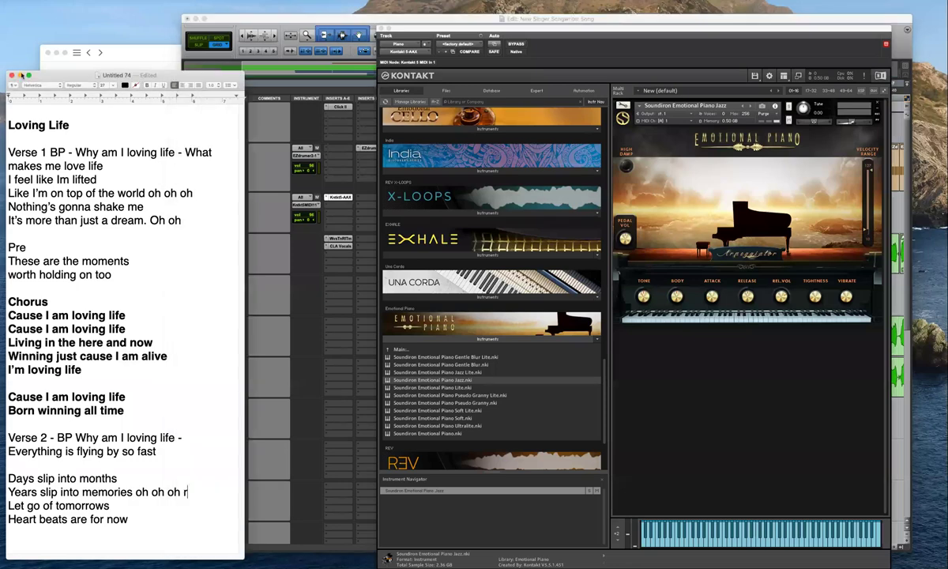
Put the lyrics document away, move the Kontakt window aside and bring the session's Edit window to the front
left_click(20, 75)
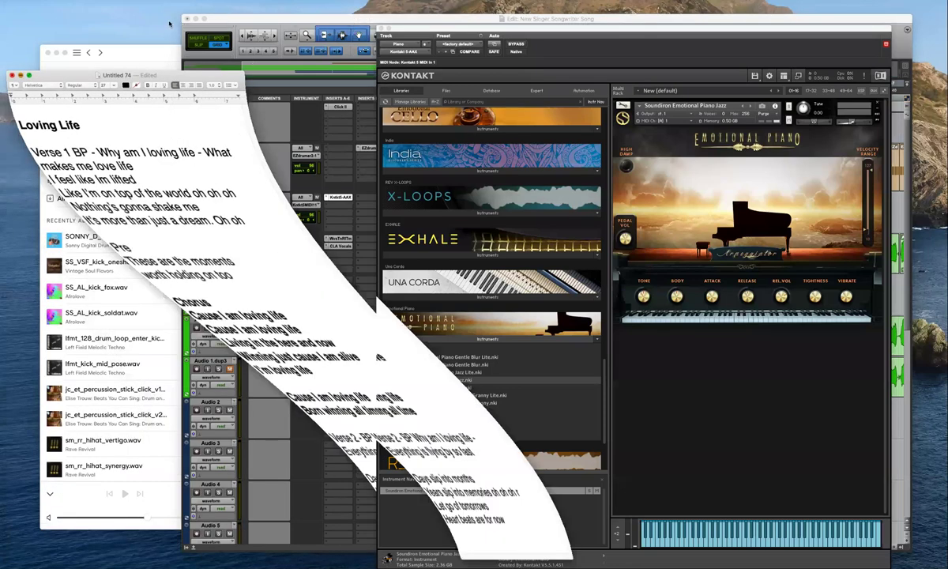
key("super+equal")
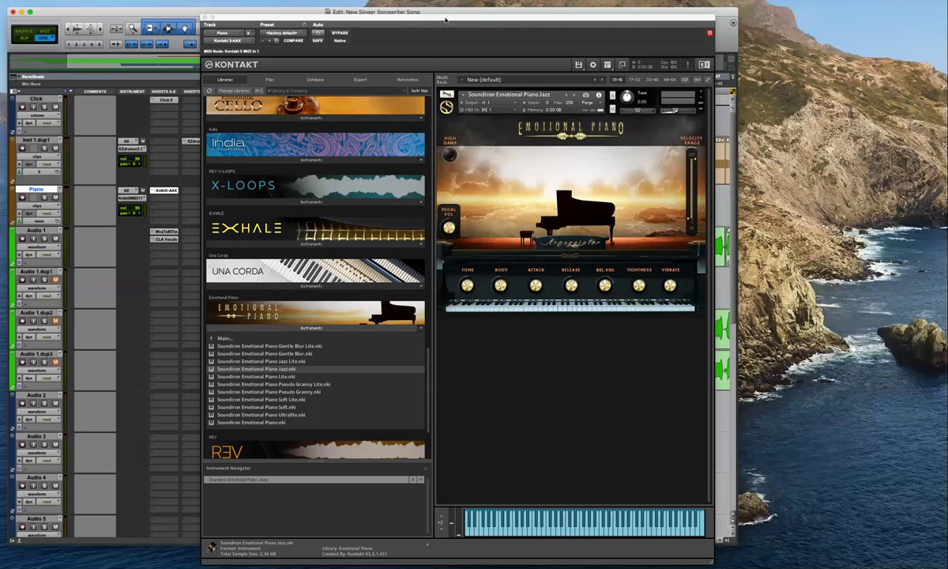
left_click_drag(445, 19, 664, 17)
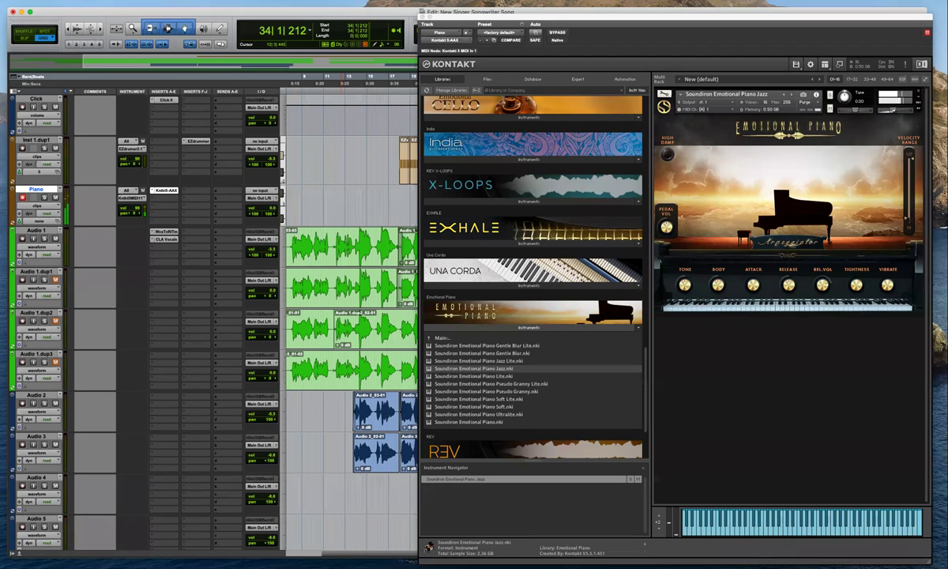
left_click(422, 12)
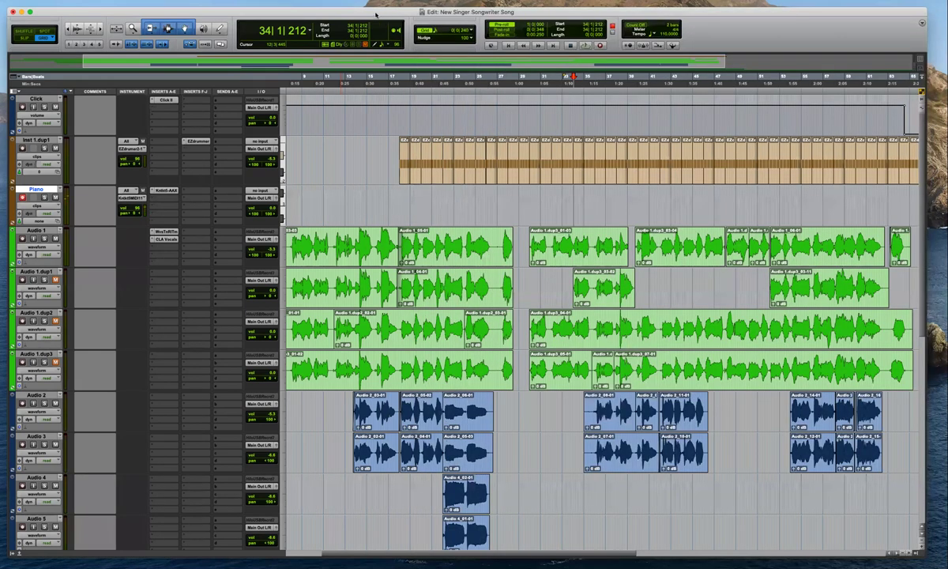
Check the cache size options in the Playback Engine settings and close the dialog
left_click(84, 0)
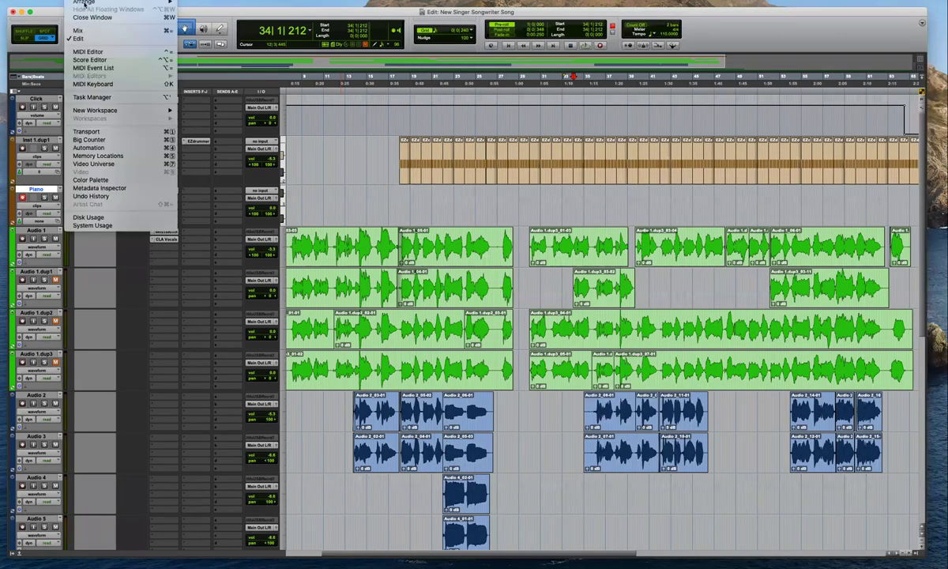
left_click(474, 215)
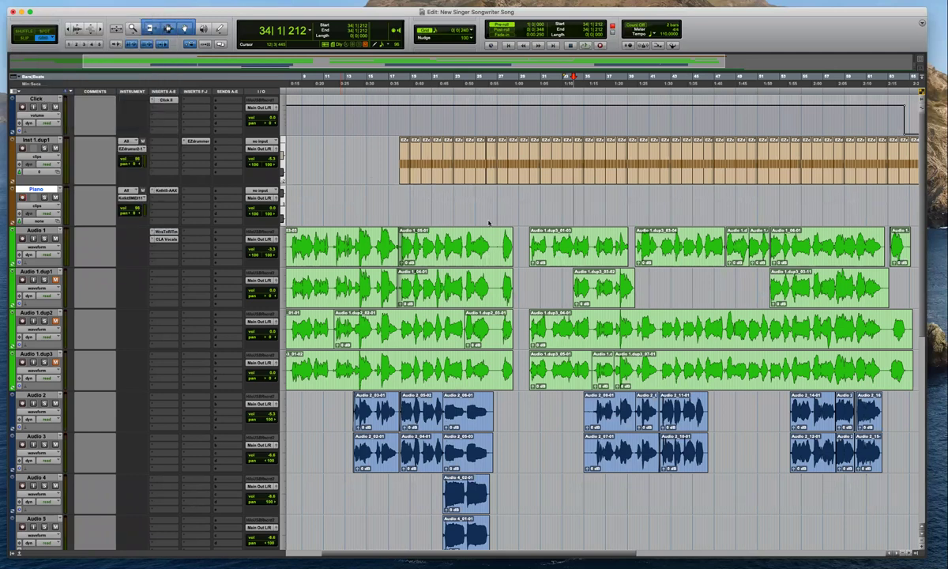
left_click(478, 269)
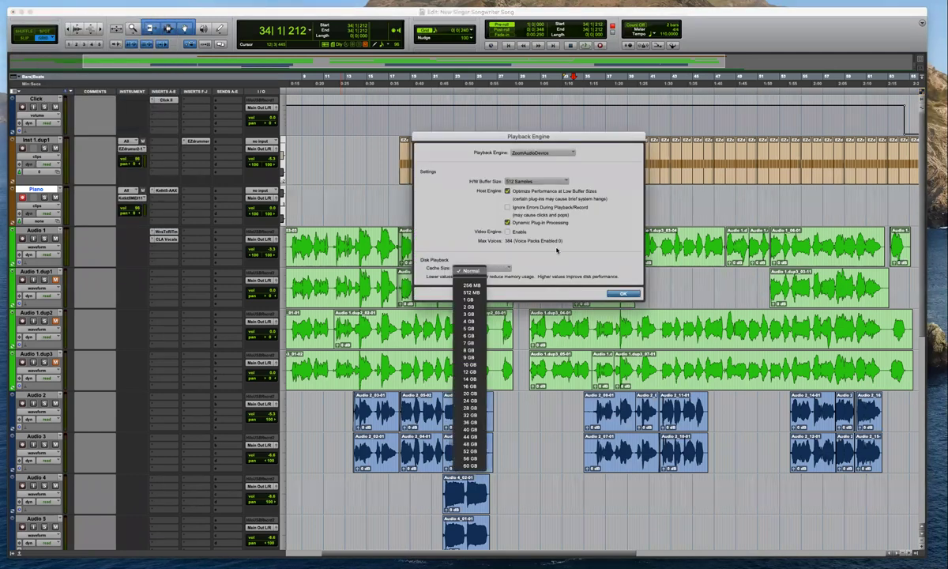
left_click(625, 295)
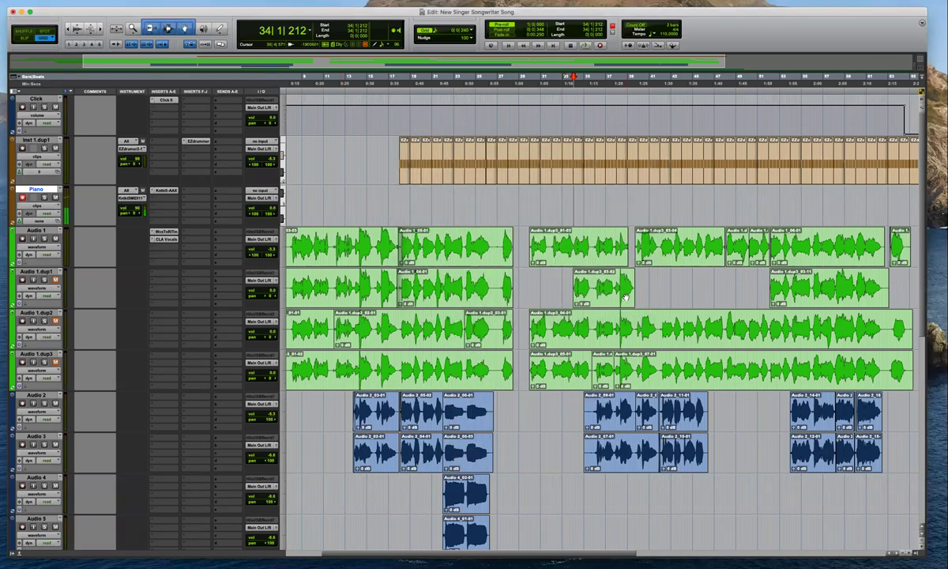
Play the song around bar 17 and increase the height of the Piano track
left_click(588, 204)
left_click(584, 204)
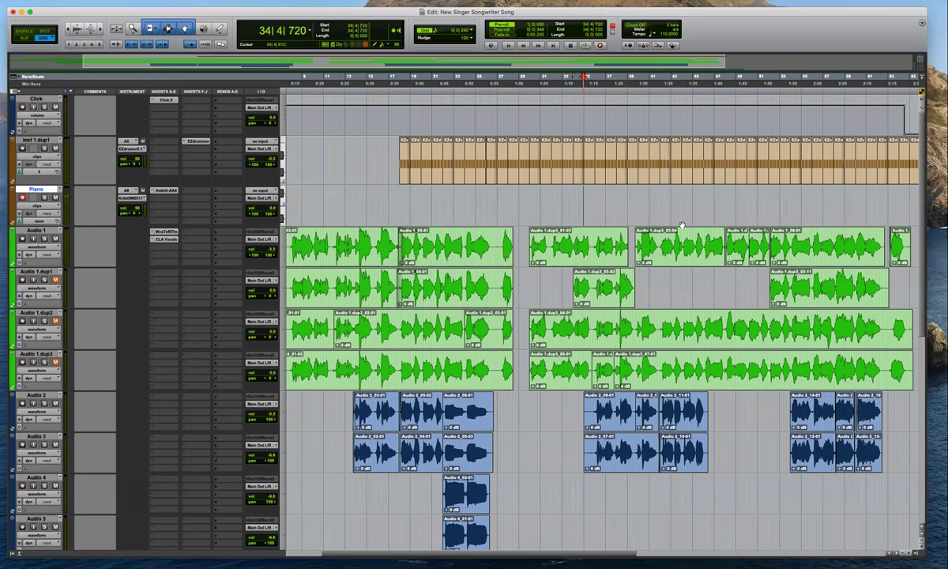
key("space")
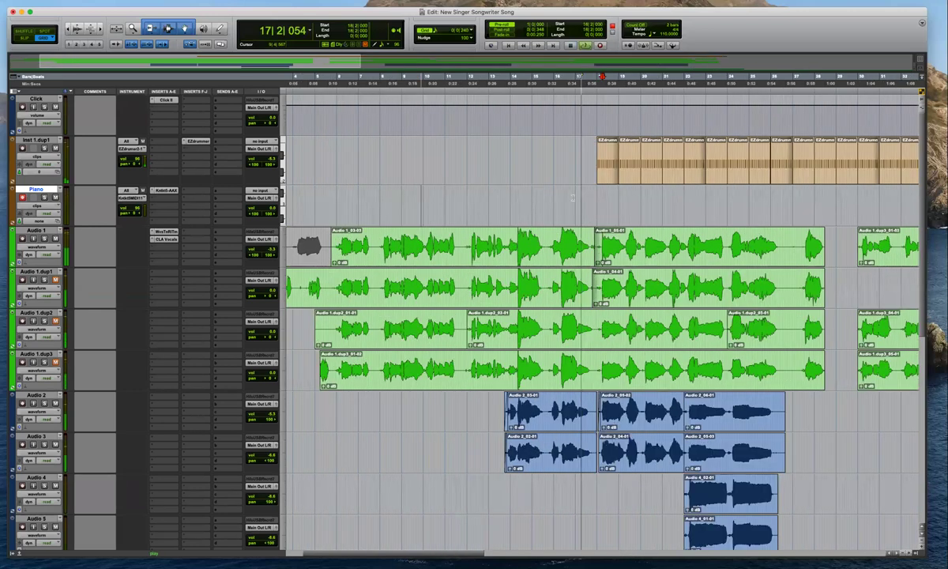
scroll(506, 207, "down", 4)
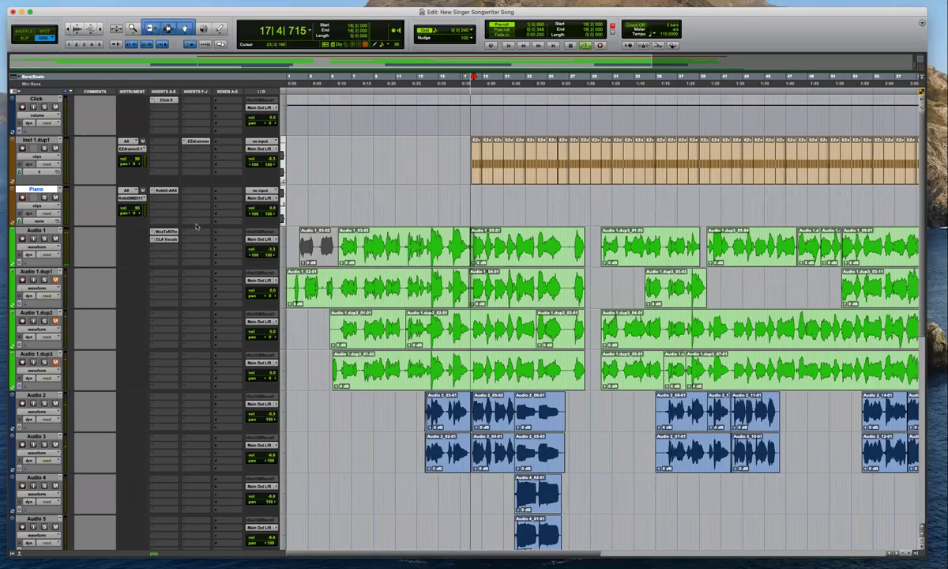
left_click_drag(197, 226, 200, 271)
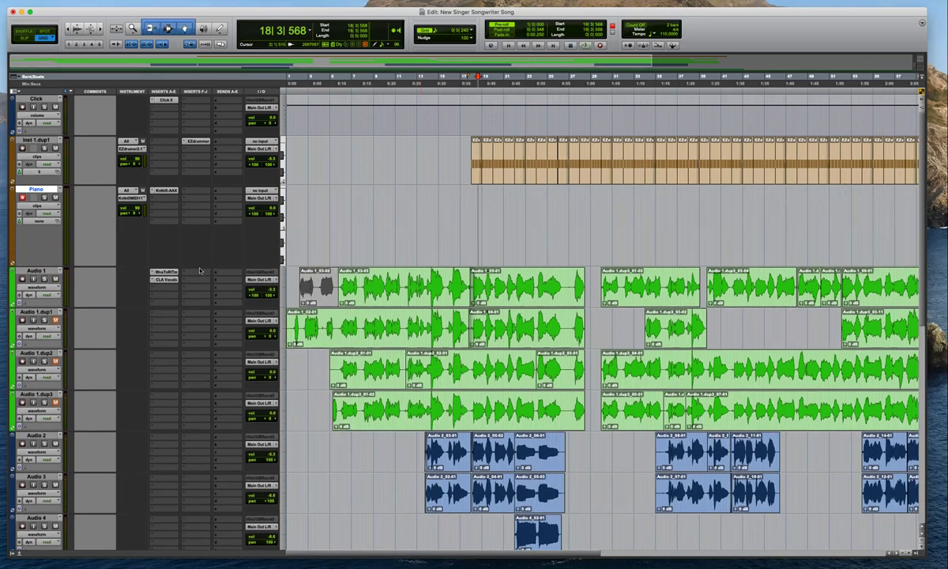
Try recording a piano take on the Piano track from 17|1|240
left_click(460, 211)
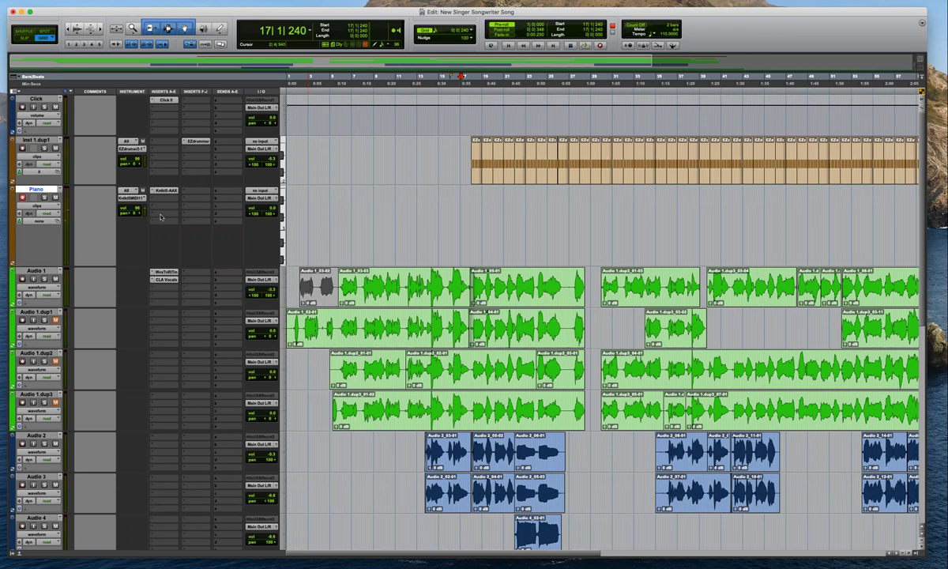
key("space")
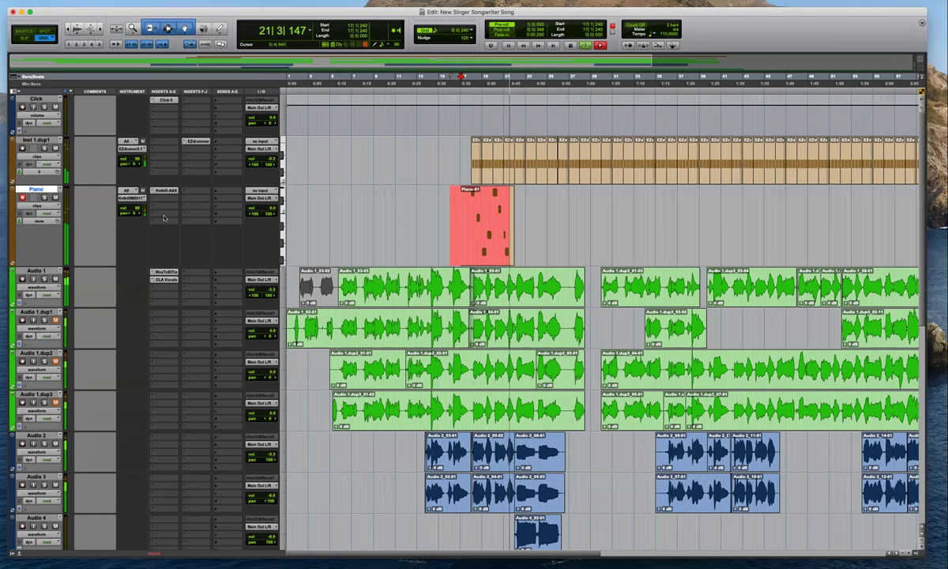
key("space")
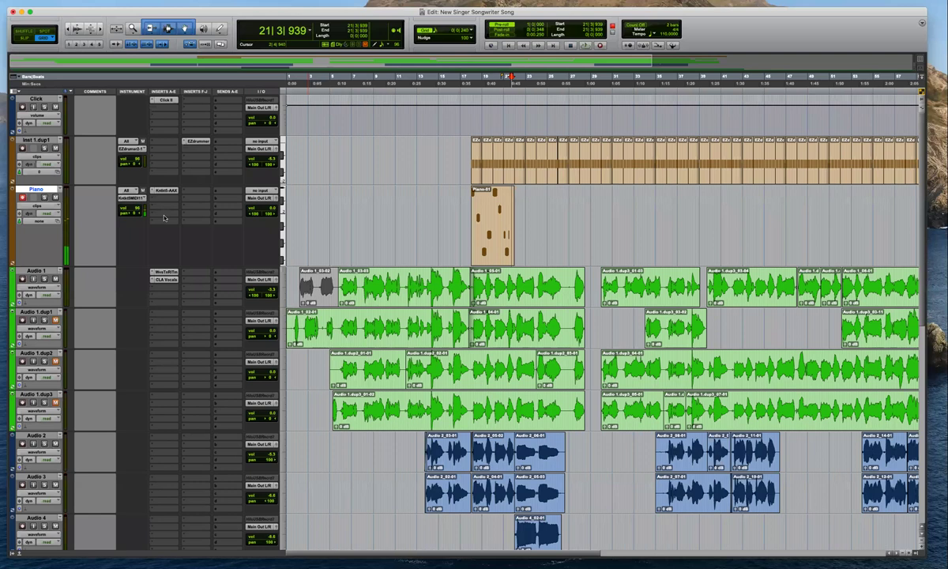
key("super+z")
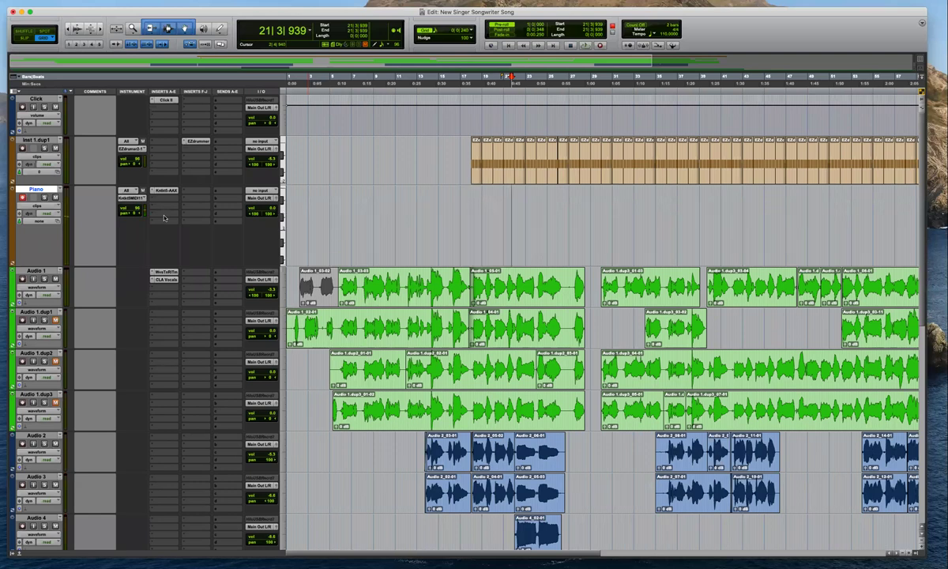
Record a piano take on the Piano track from 17|3|240 into bar 22
key("space")
key("space")
left_click(466, 201)
key("t")
key("super+bracketright")
key("space")
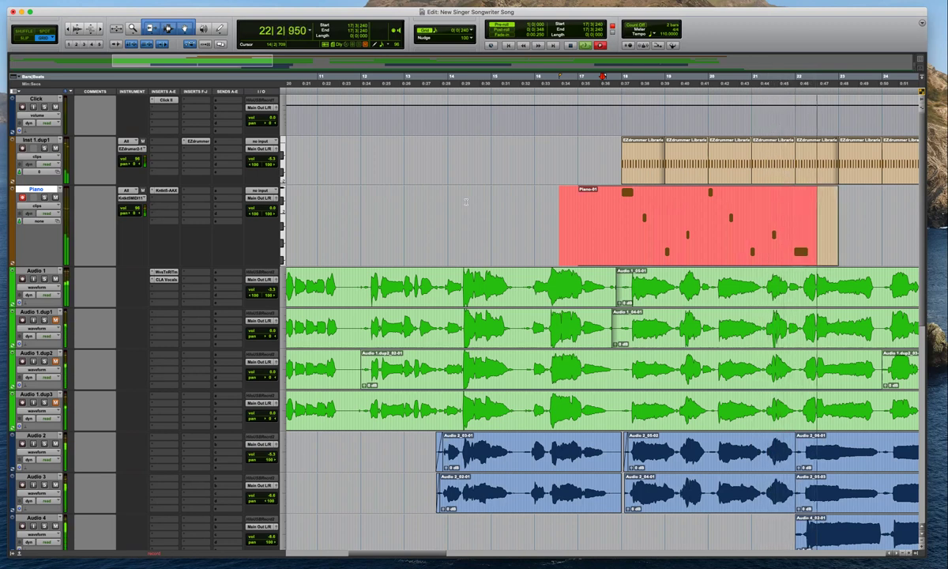
key("space")
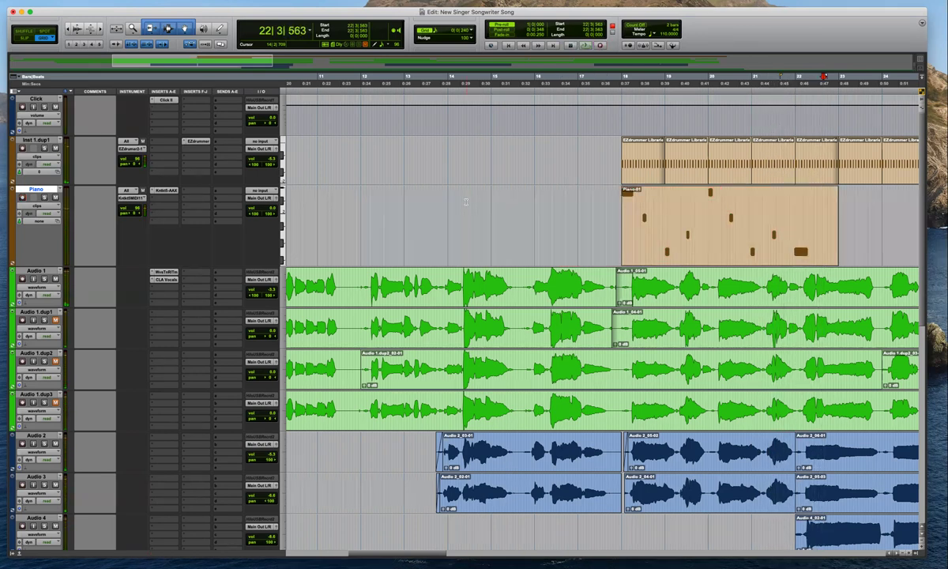
Trim the end of the recorded piano clip back to 21|4|480 and record the continuation from that point
key("shift+r")
left_click_drag(838, 211, 790, 208)
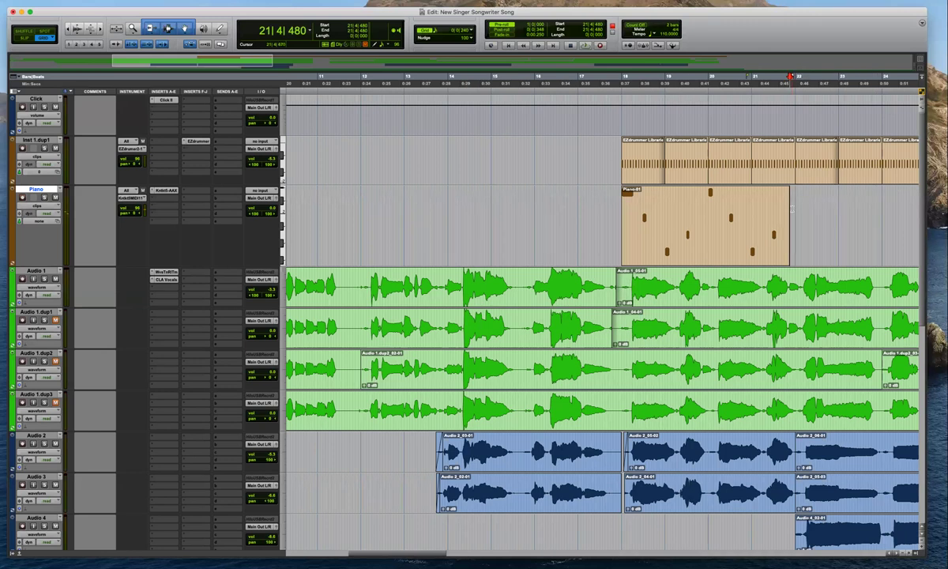
key("space")
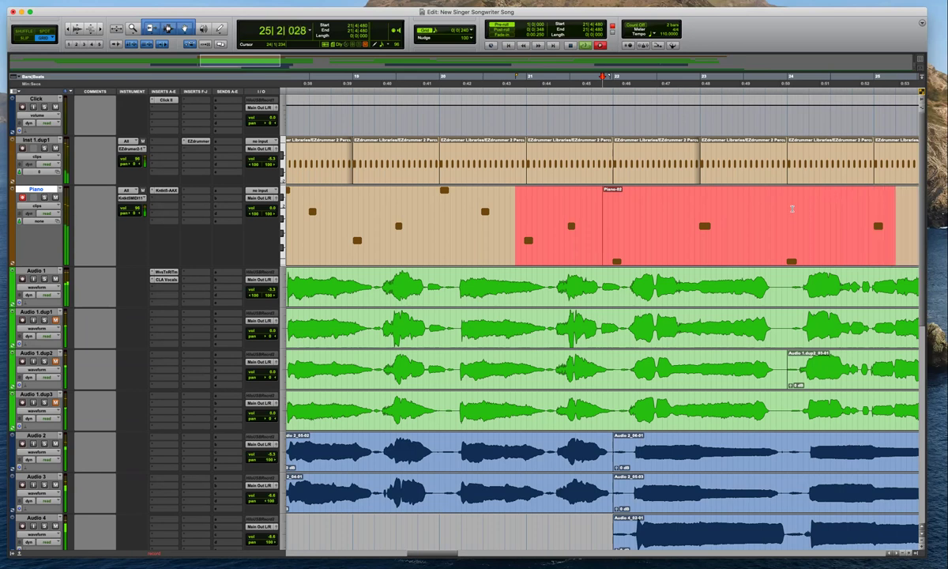
Quantize the note starts of both recorded piano clips to a 1/16 note grid
key("r")
key("super+bracketleft")
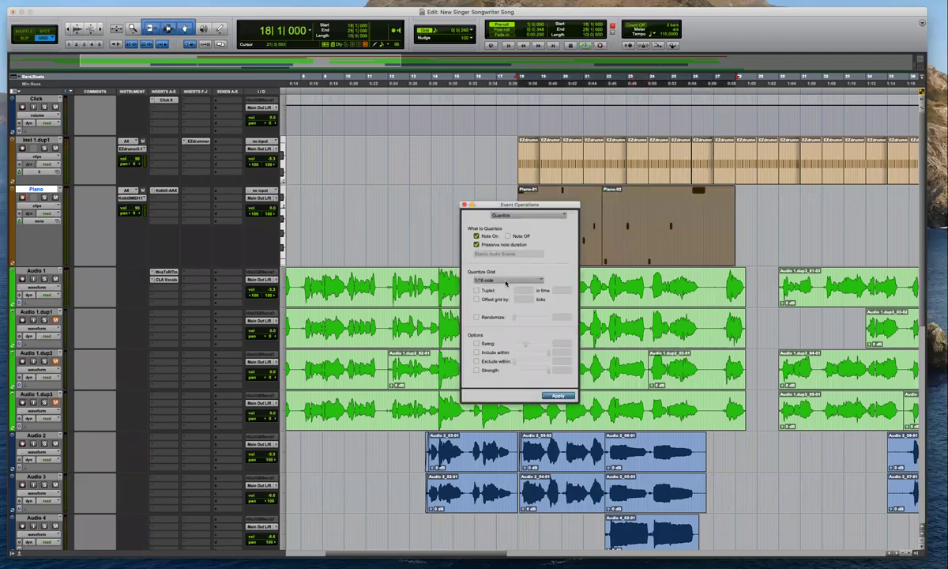
left_click(508, 281)
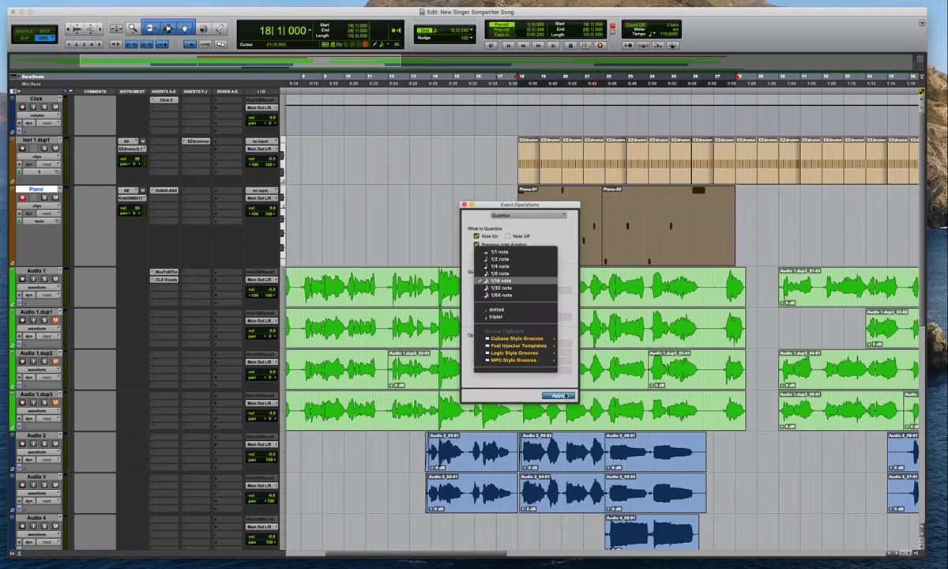
left_click(500, 274)
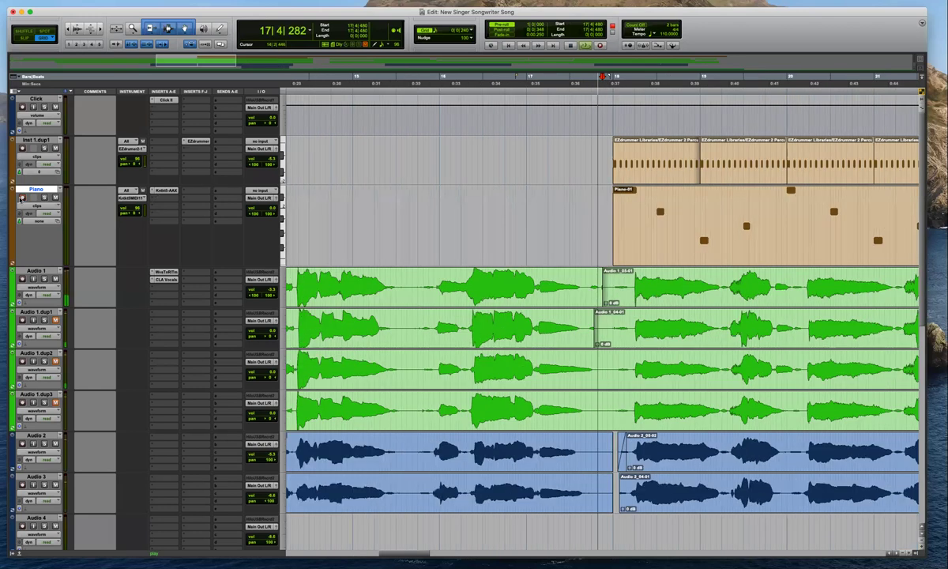
Disarm the Piano track for recording and set its output volume to +1.2 dB during playback
left_click(269, 208)
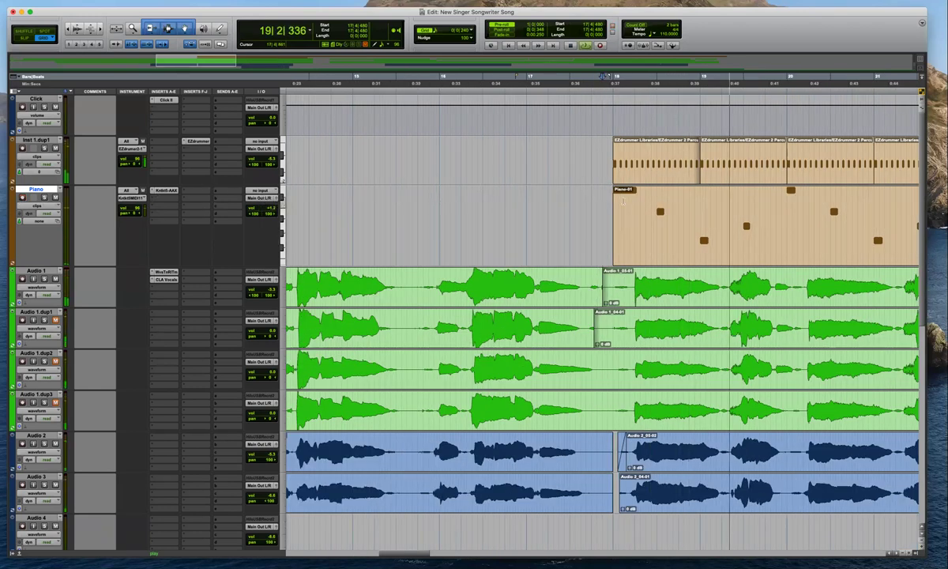
key("space")
Show the Piano track in notes view, make it much taller and play its notes from bar 17
key("minus")
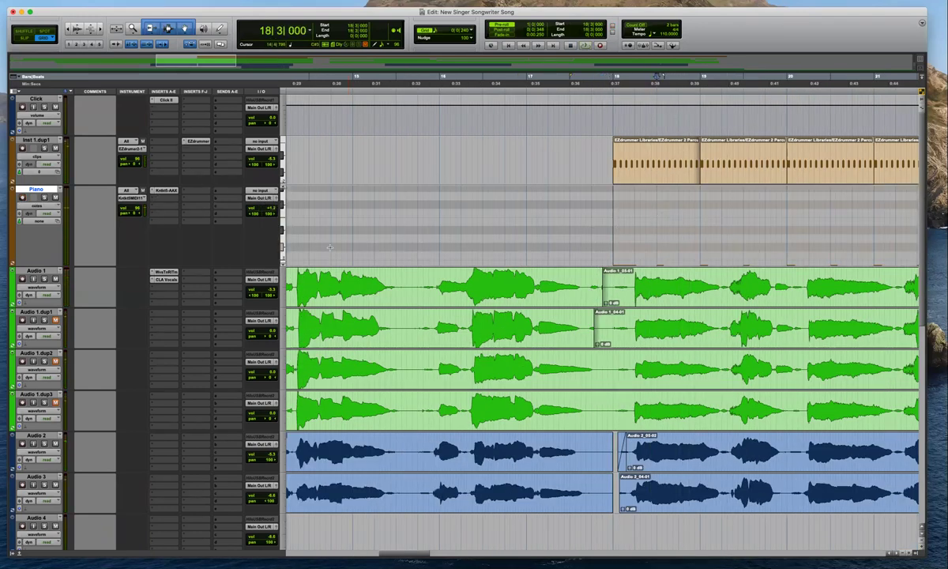
left_click_drag(221, 264, 232, 389)
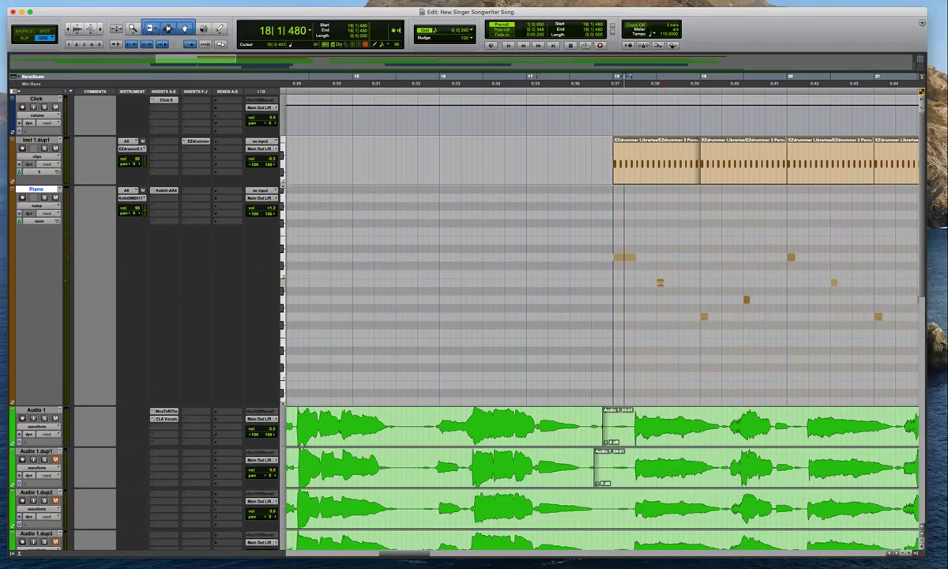
left_click(660, 283)
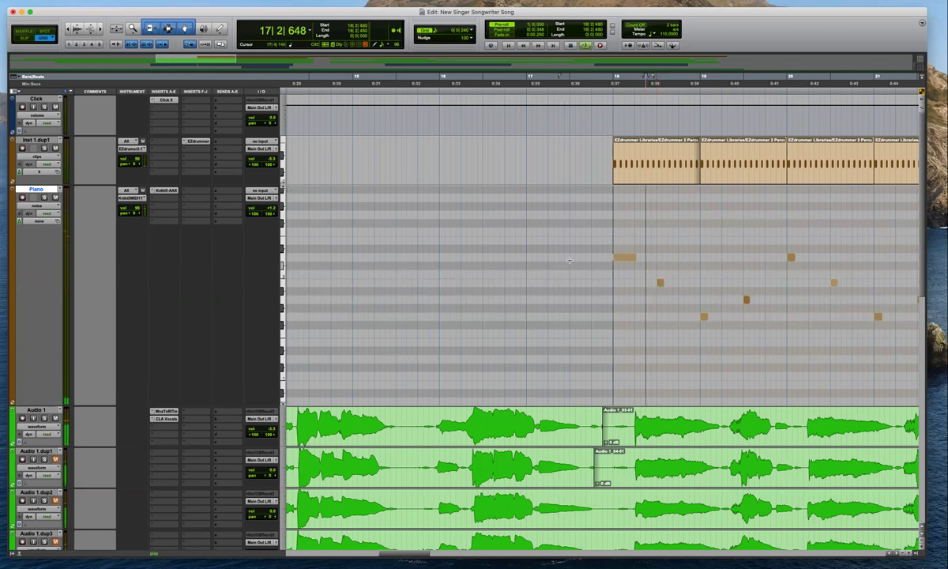
left_click(35, 206)
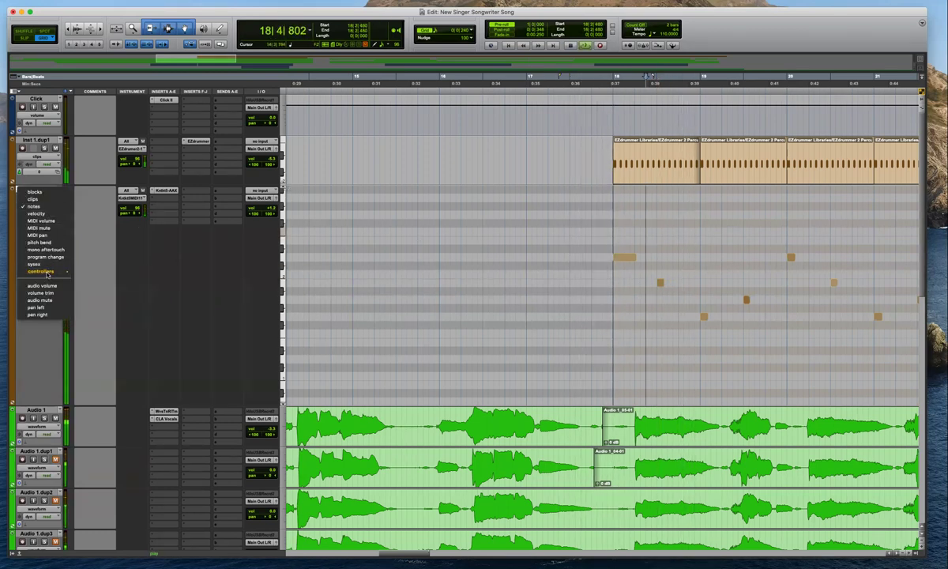
left_click(589, 283)
Duplicate the Piano track together with its Kontakt instrument and recorded notes
key("r")
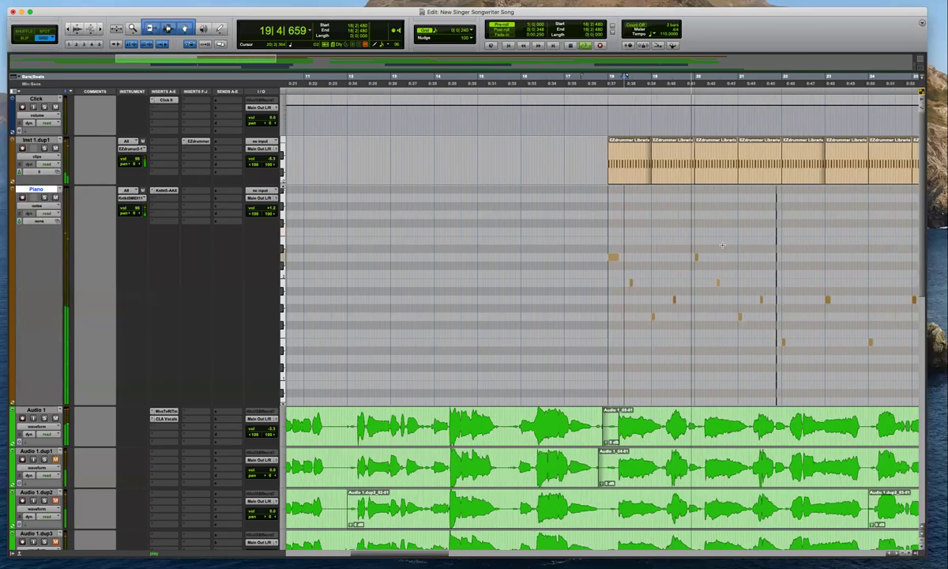
key("super+bracketleft")
key("super+bracketleft")
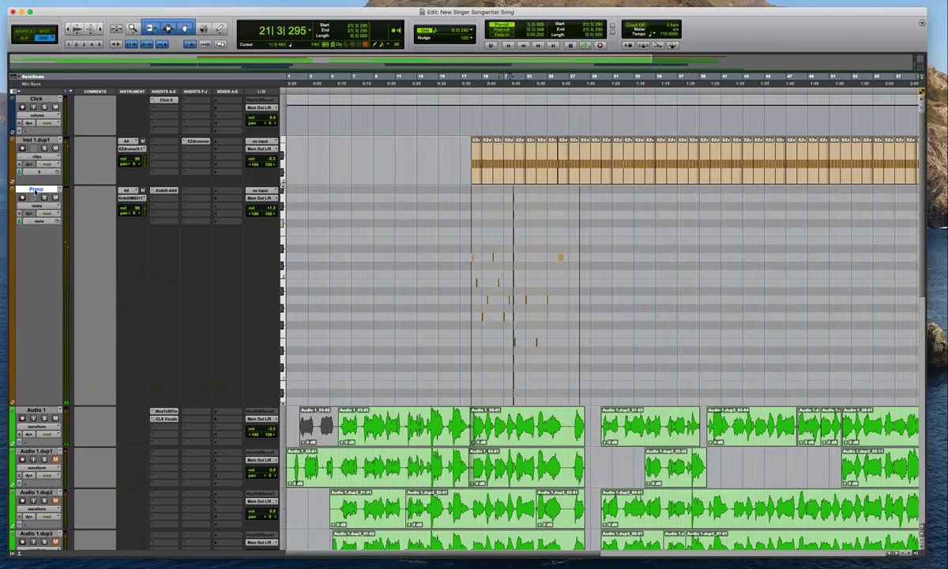
key("alt+shift+d")
key("Return")
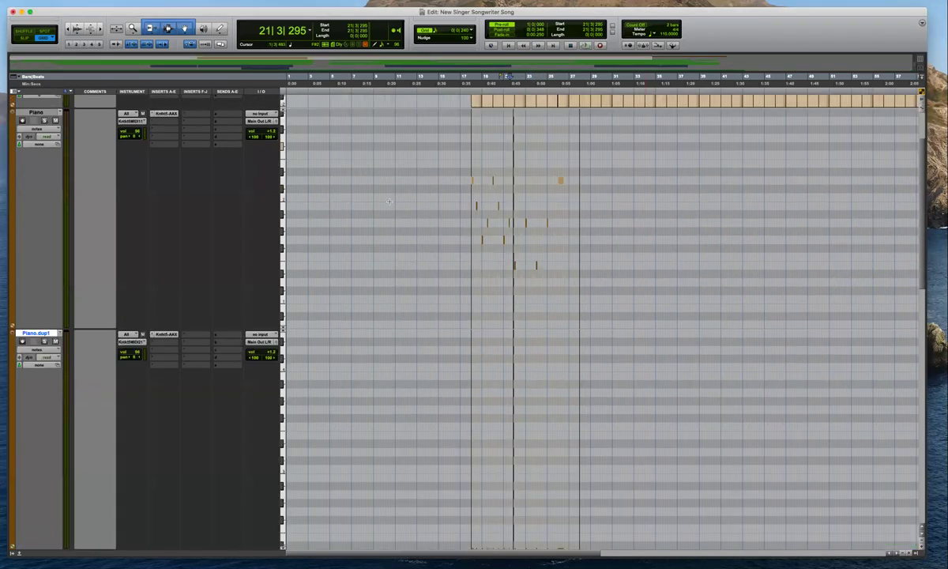
Reduce the height of the original Piano track, show it as clips and delete both of its recorded clips
left_click_drag(198, 329, 205, 186)
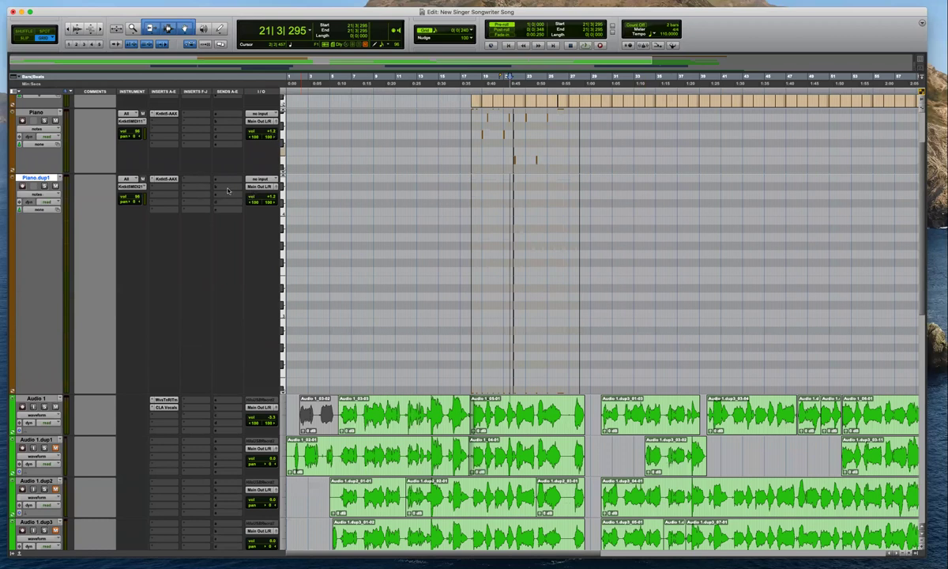
scroll(465, 200, "up", 3)
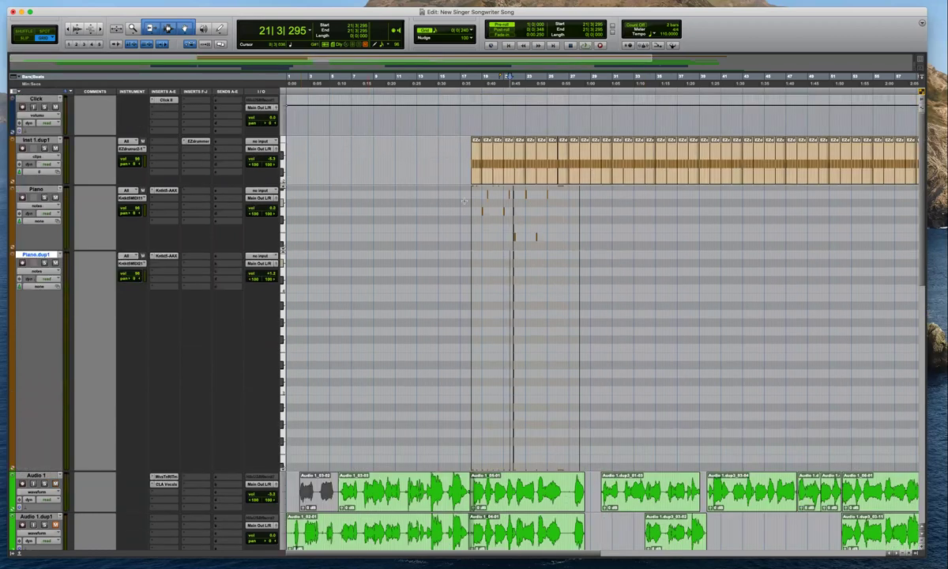
left_click(519, 220)
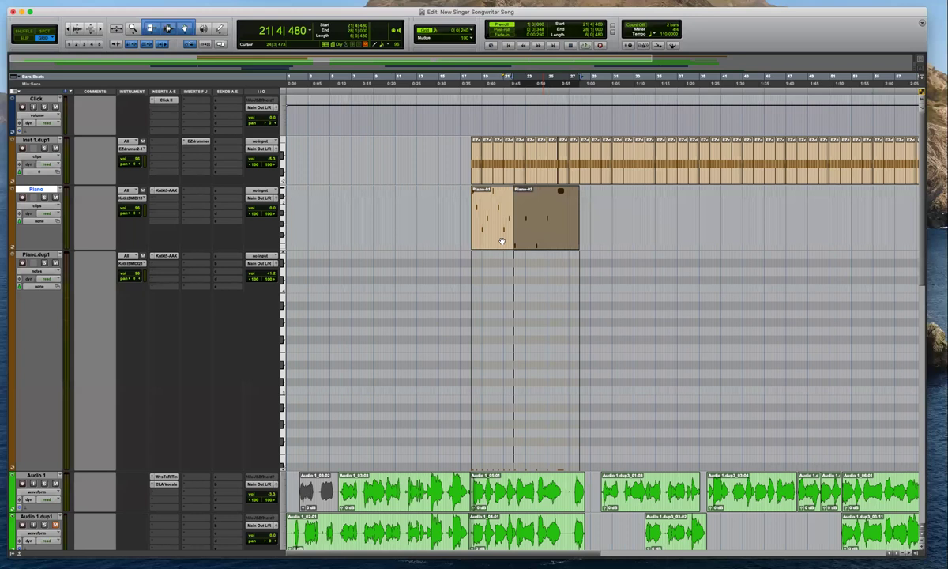
key("super+z")
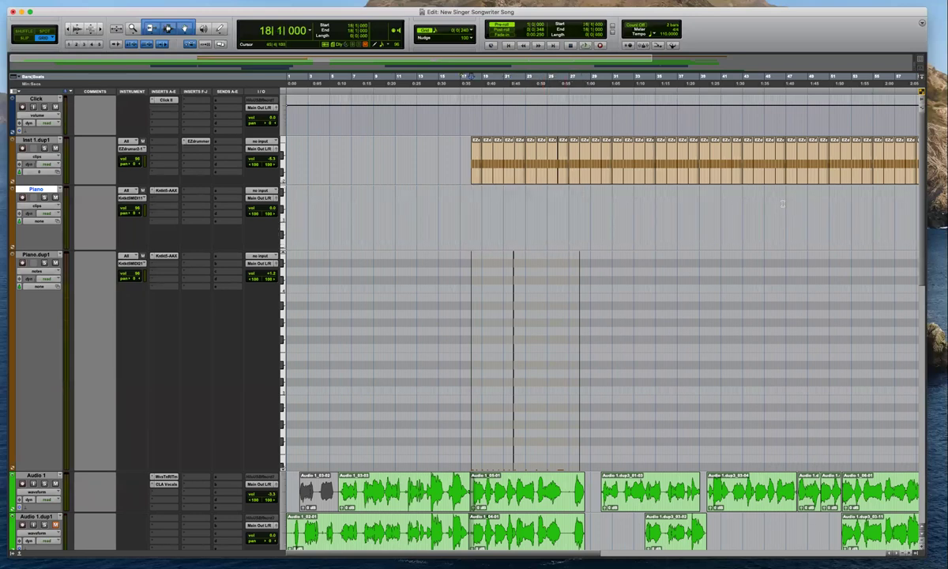
Play the song around bars 39 to 41, lower the EZdrummer track's volume to -13.9 dB and arm the Piano track for recording
left_click(740, 204)
key("space")
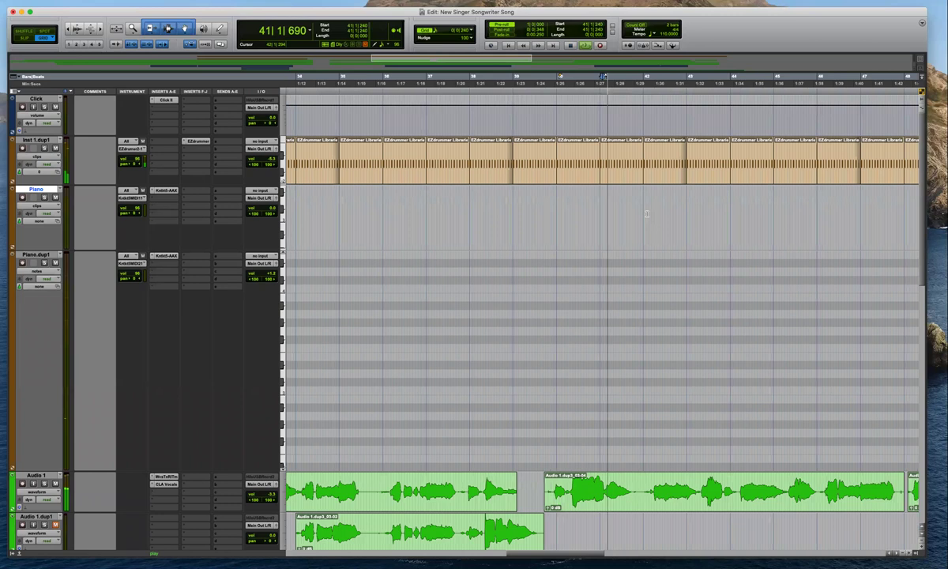
key("space")
left_click(514, 214)
key("space")
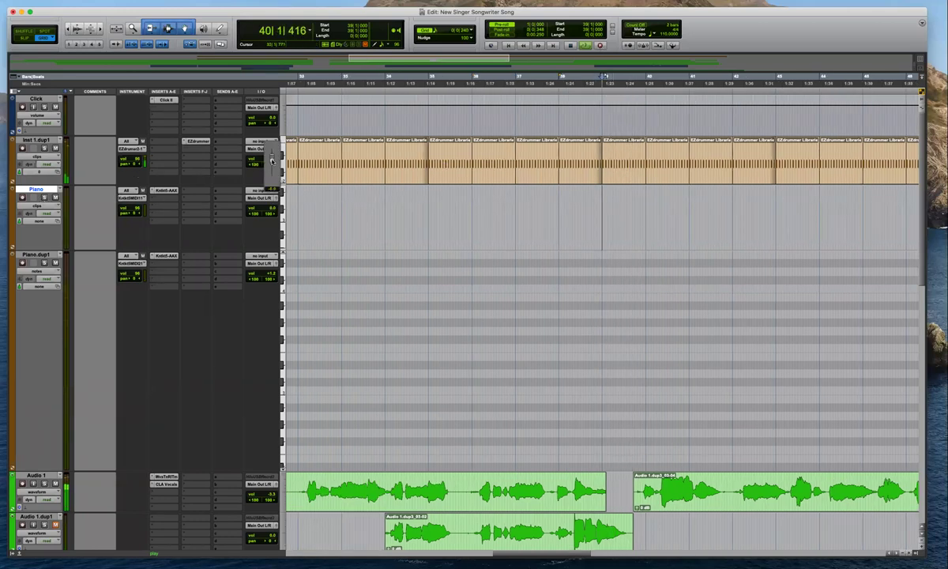
key("space")
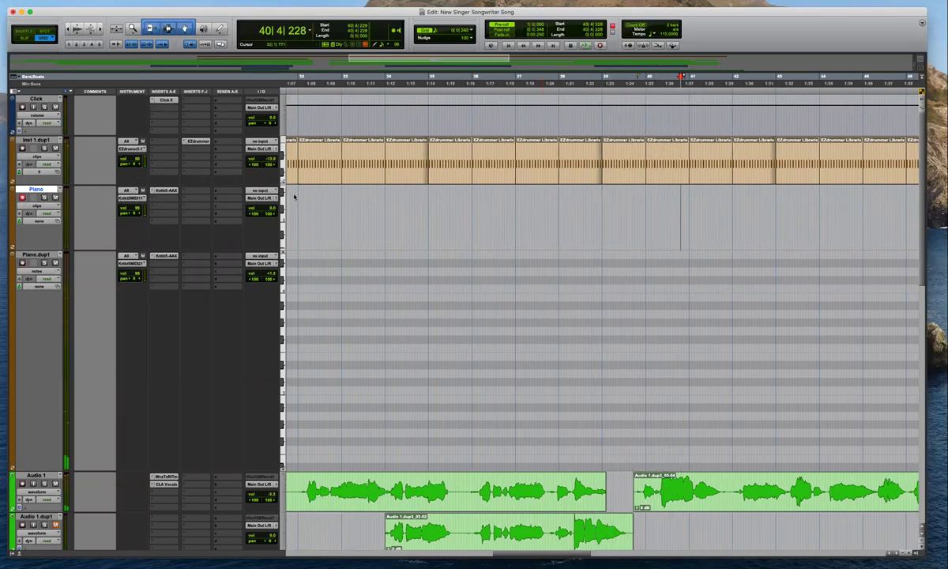
left_click(551, 209)
key("space")
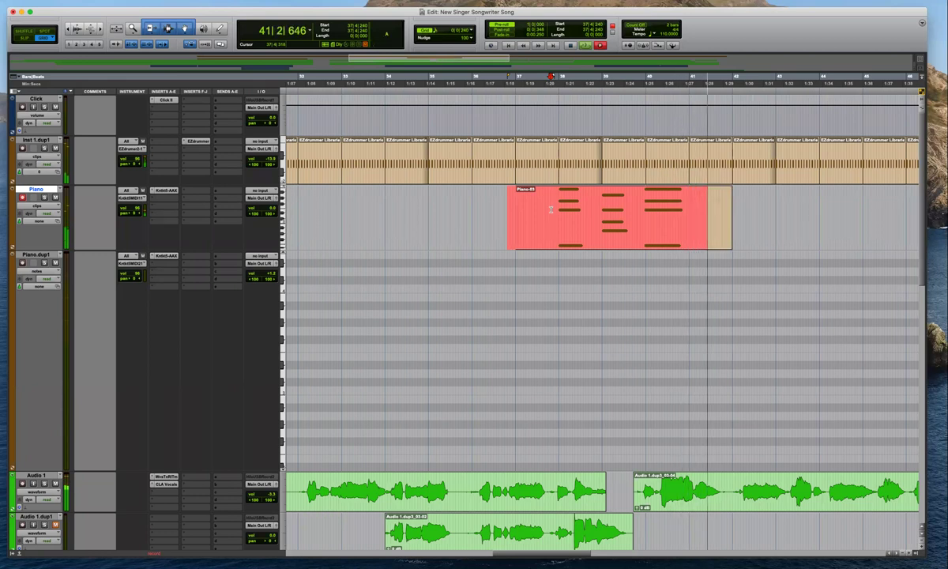
key("space")
key("super+z")
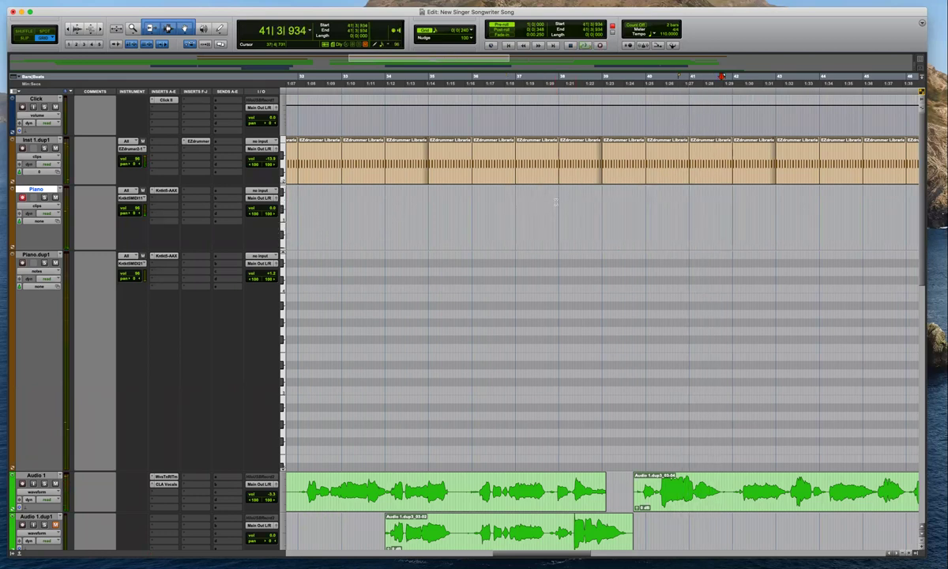
key("space")
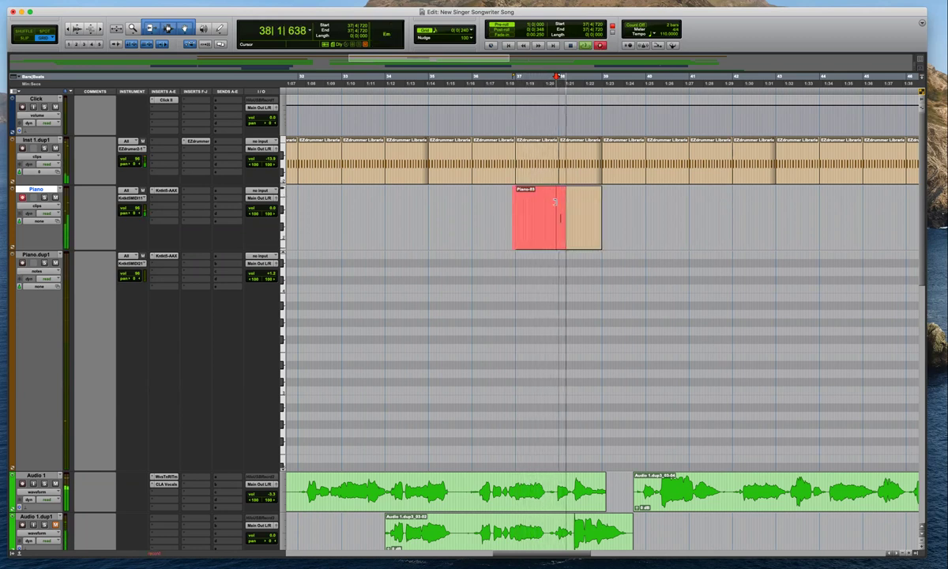
key("space")
key("super+z")
key("space")
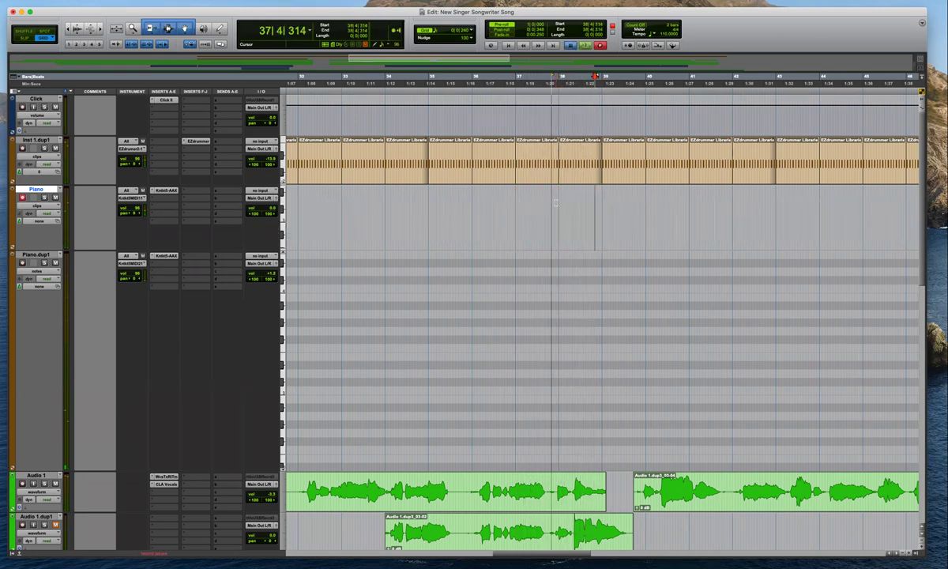
Record a chord take on the Piano track from 37|4|480 through bar 41 and delete the clip's excess tail
left_click(556, 203)
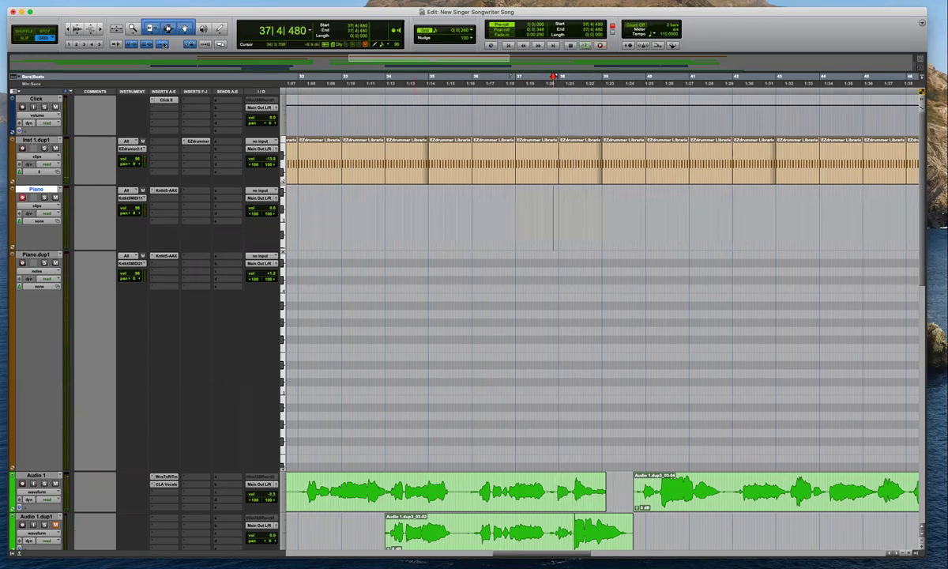
key("super+space")
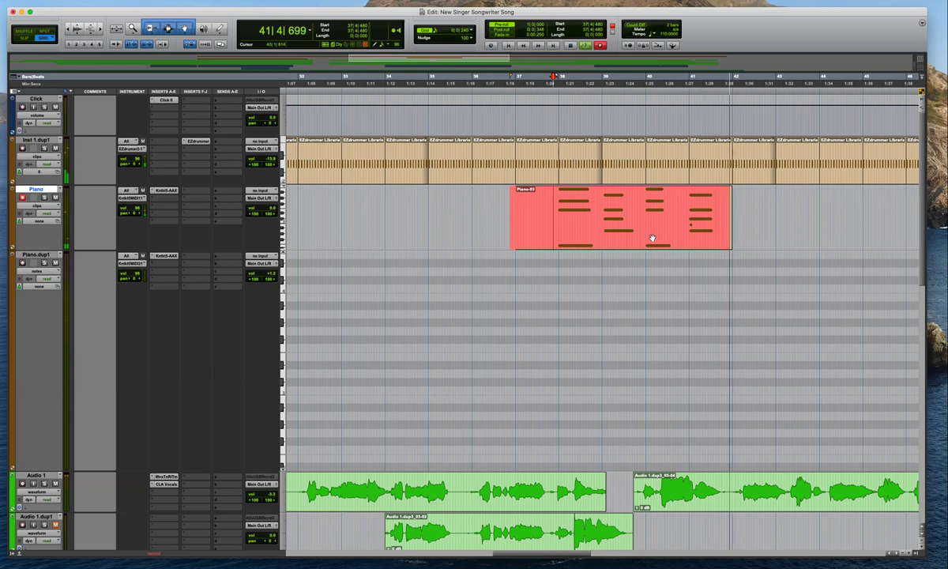
key("space")
left_click_drag(724, 205, 797, 205)
key("Delete")
Show the Piano track as notes and delete the stray short note at the start of bar 41
left_click(690, 211)
key("ctrl+minus")
scroll(701, 220, "up", 5)
left_click(703, 213)
left_click(691, 194)
key("Delete")
left_click(669, 228)
Quantize all recorded Piano notes to a 1/8 note grid, with note-on timing and note durations preserved
key("super+a")
key("alt+0")
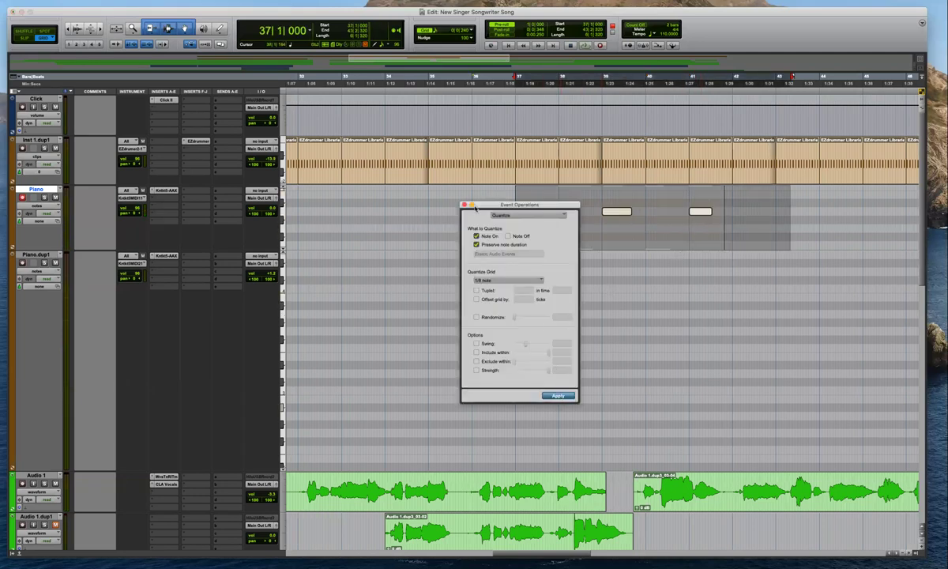
left_click(559, 396)
left_click(761, 198)
key("super+bracketright")
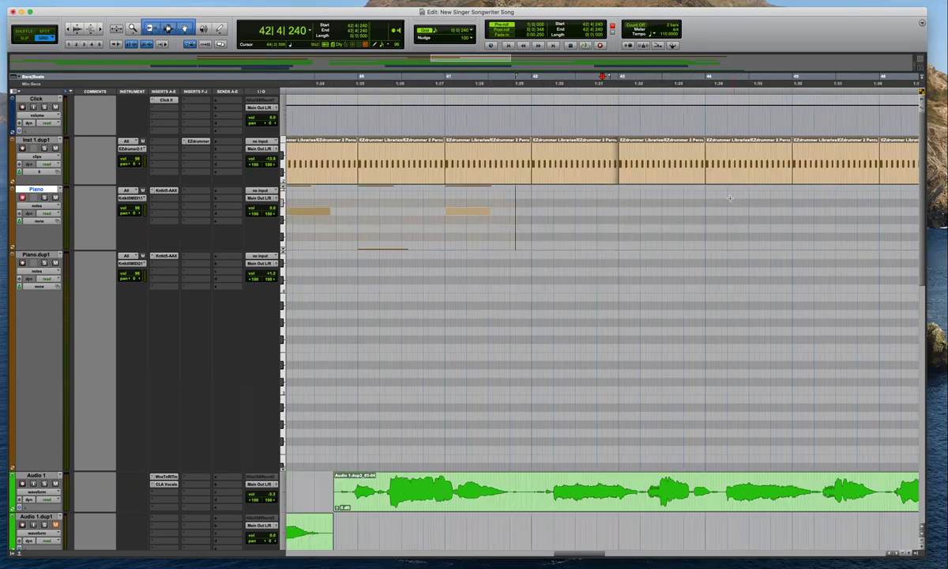
left_click(515, 203)
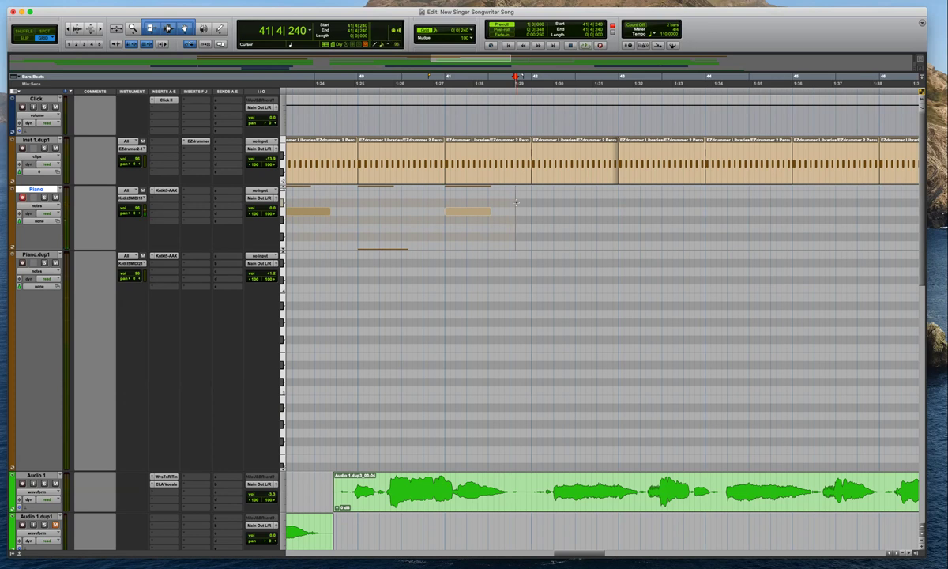
key("space")
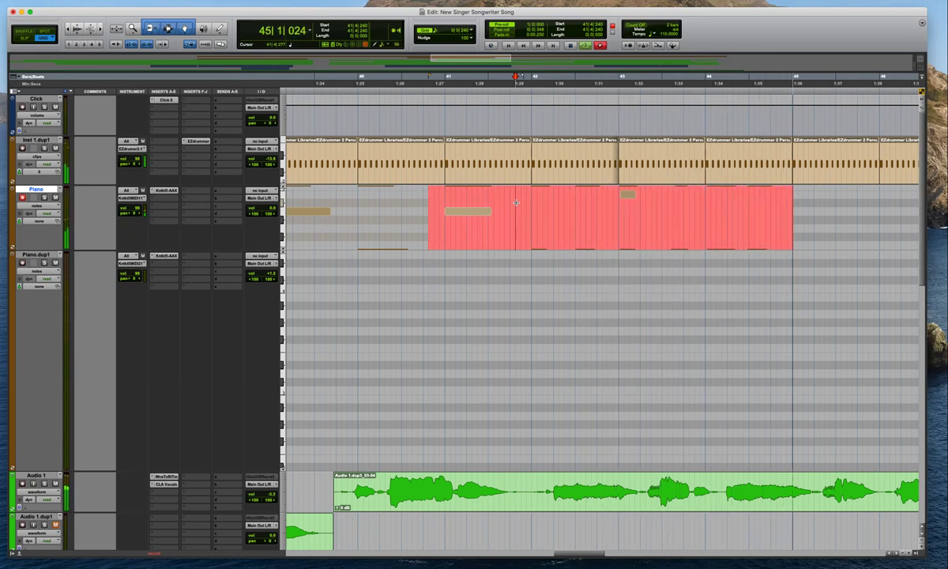
key("super+period")
key("super+bracketleft")
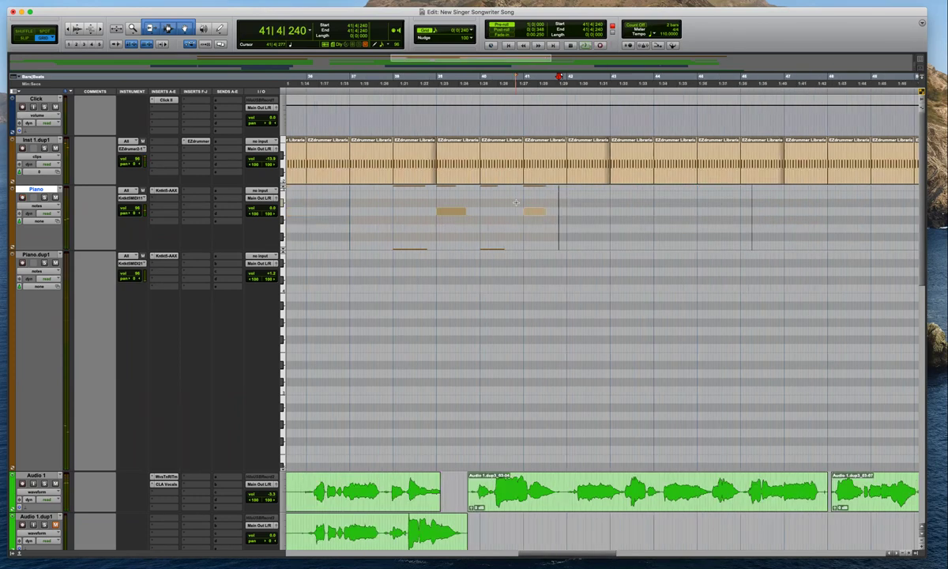
key("super+space")
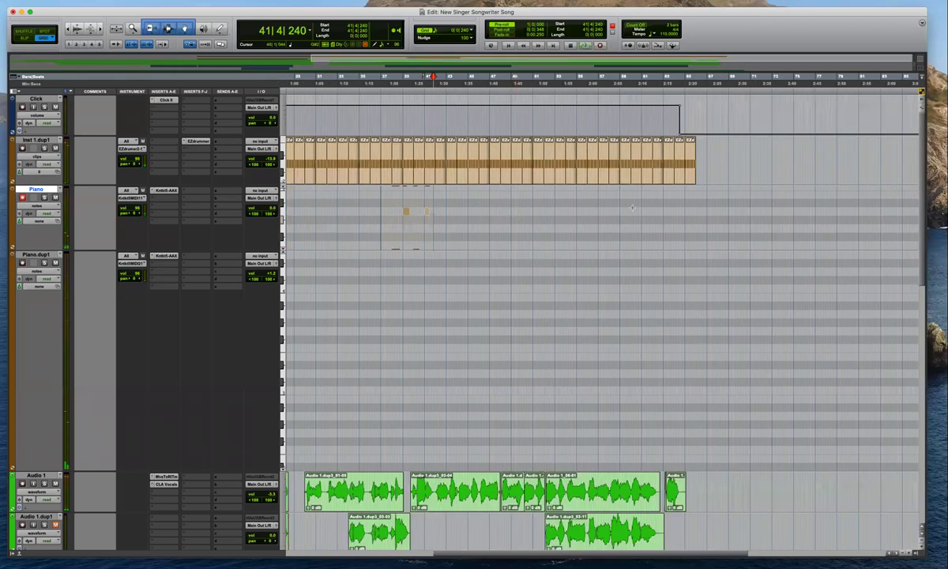
Record a new Piano take starting at 41|4|240 and continuing to about the end of bar 50
key("t")
key("t")
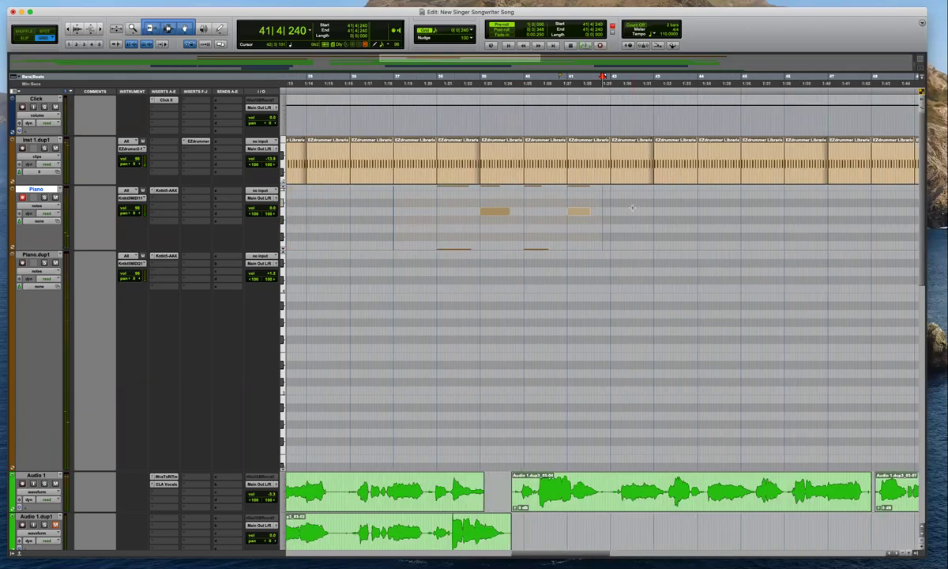
key("super+bracketleft")
key("super+bracketright")
key("super+bracketright")
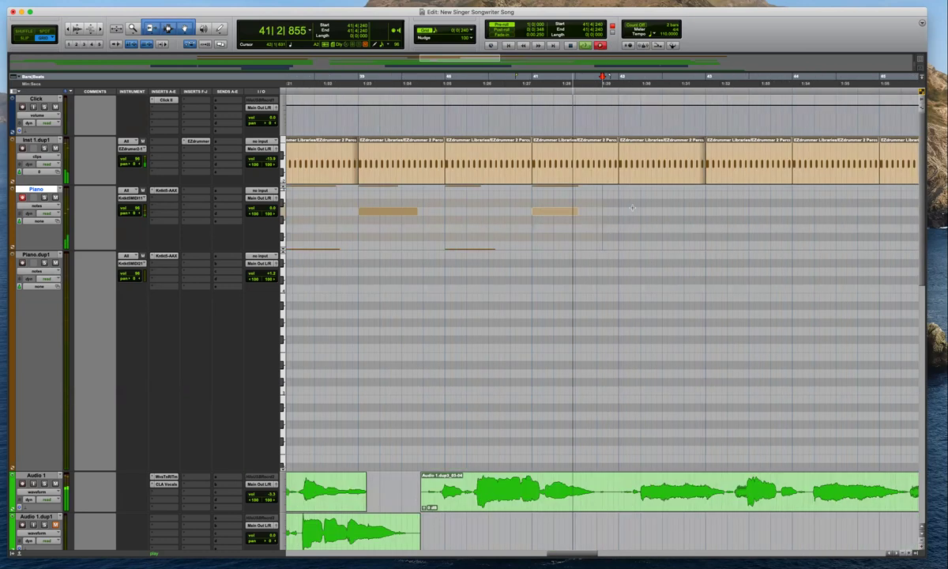
left_click(632, 207)
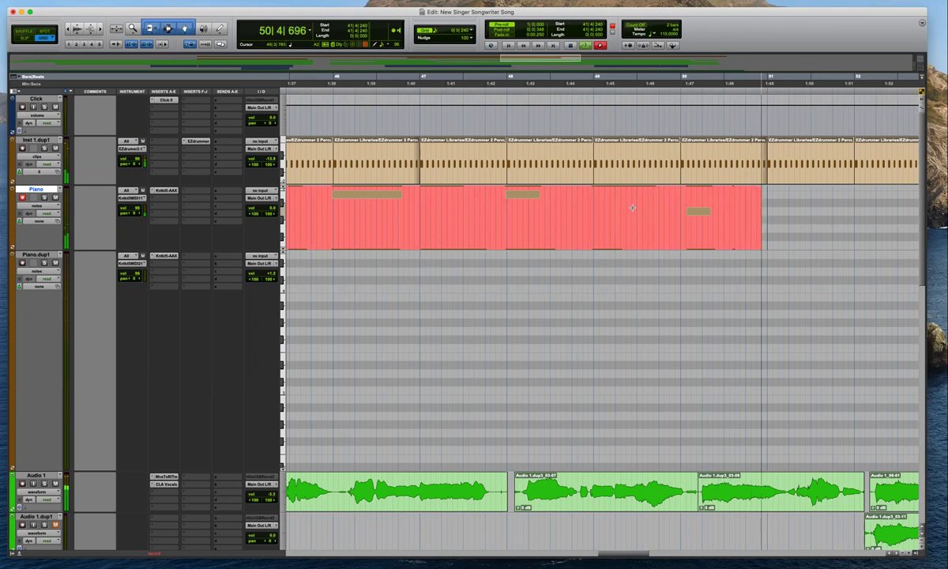
key("r")
key("space")
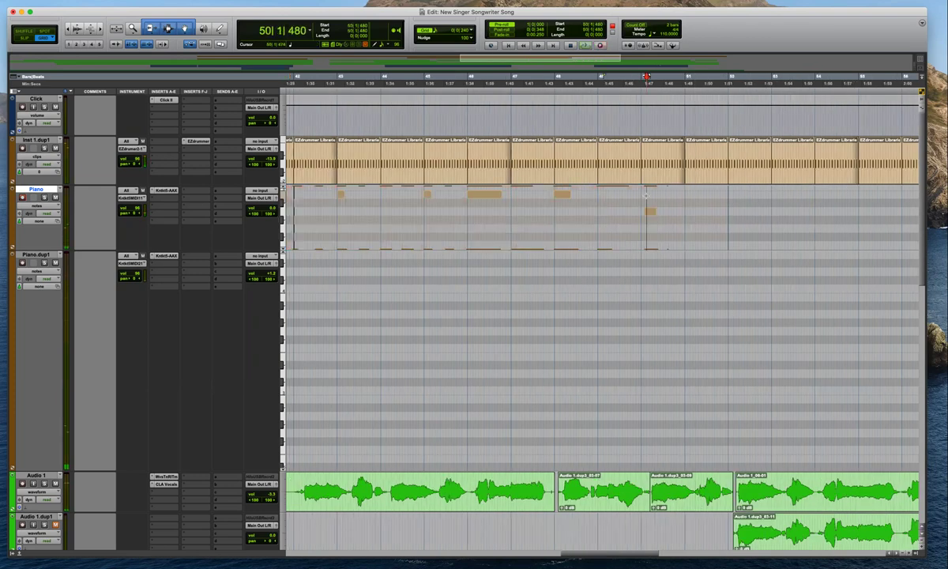
Show the Piano track as clips, cut the new take off at 49|4|720 and quantize it to 1/8 notes
left_click_drag(726, 200, 638, 204)
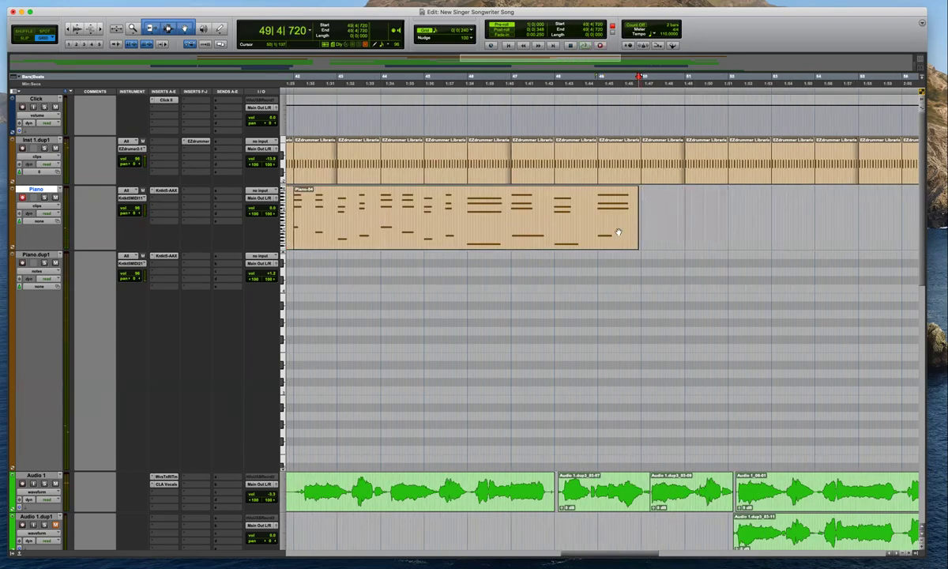
left_click(617, 233)
key("r")
key("alt+0")
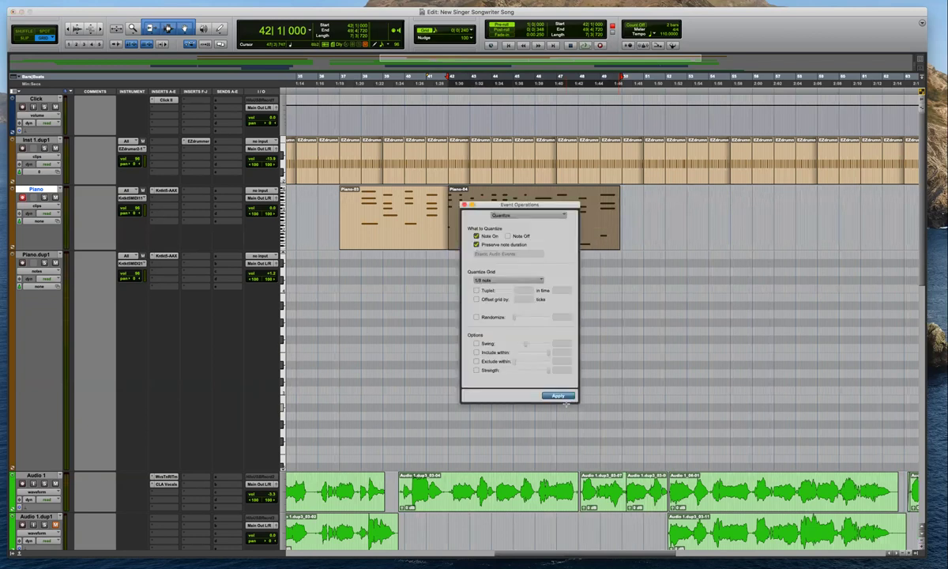
left_click(464, 205)
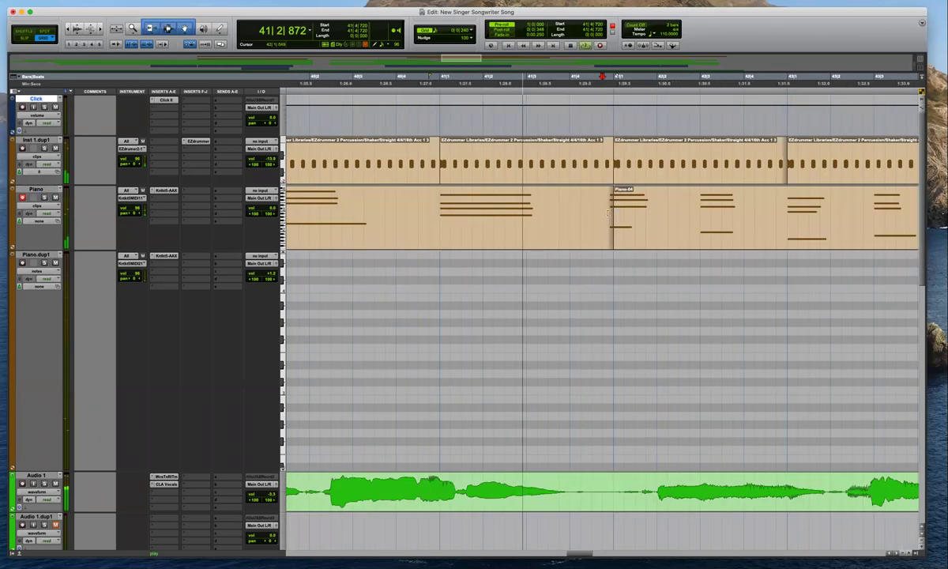
Separate the Piano section from 41|4|000 to 42|2|240 around the clip boundary and quantize it to 1/8 notes
key("space")
left_click_drag(571, 211, 667, 203)
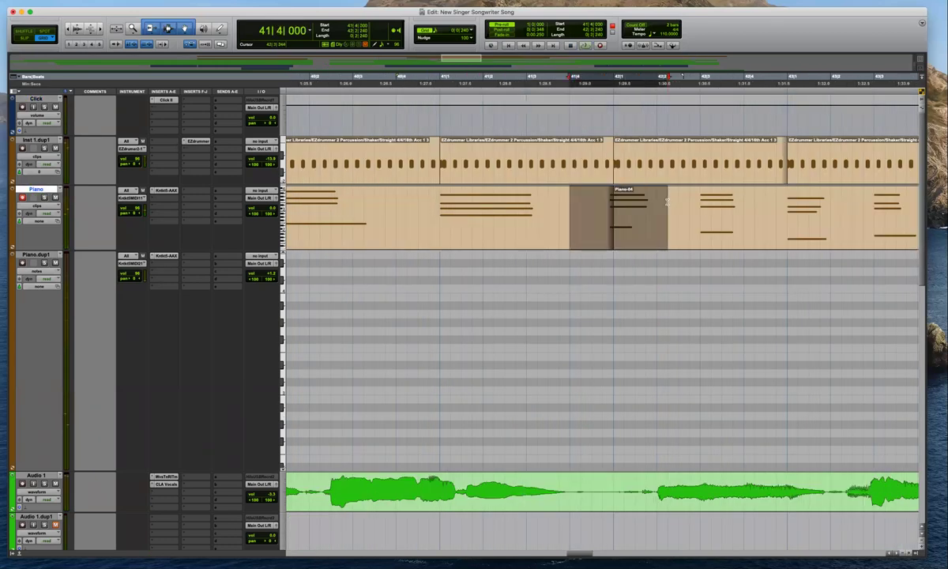
key("super+e")
key("alt+0")
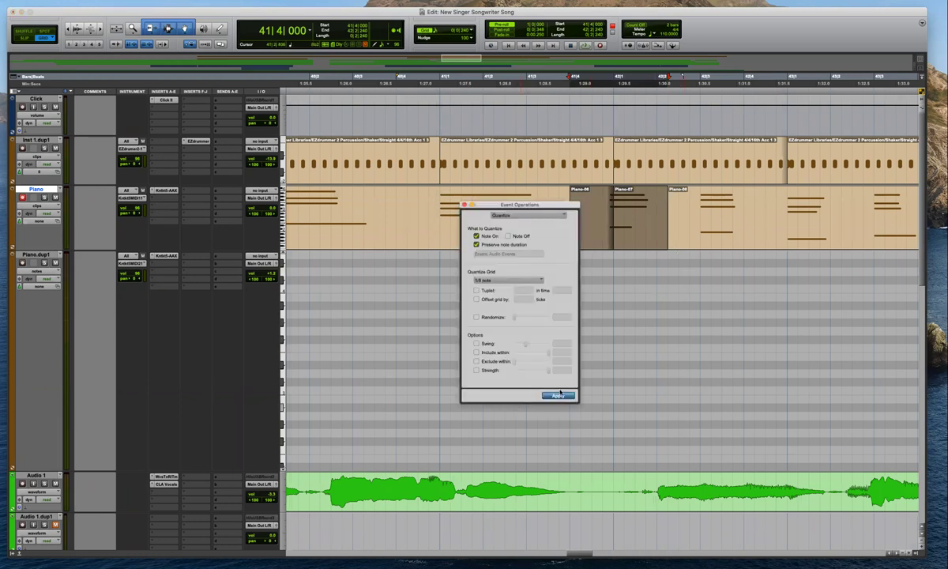
left_click(465, 205)
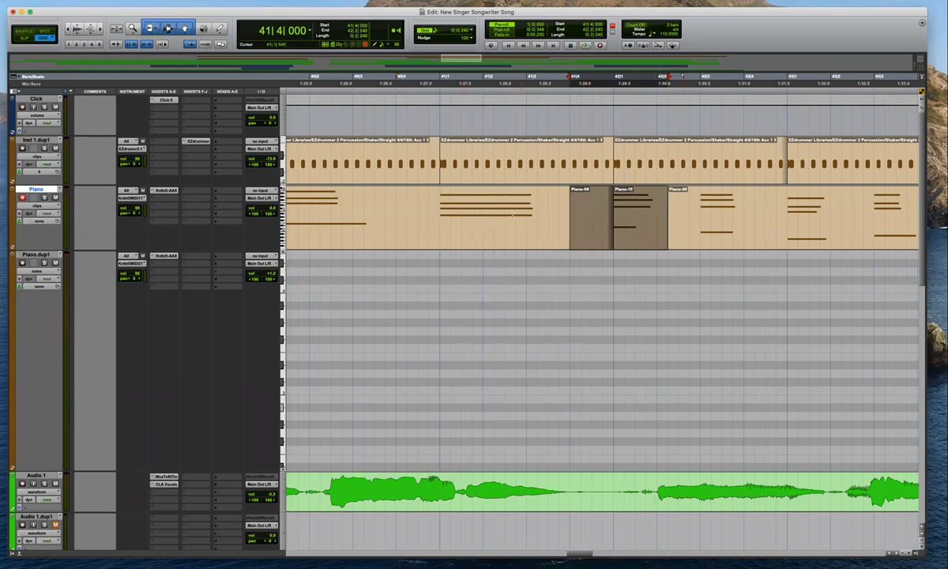
Consolidate the split Piano pieces into a one-beat clip at 41|4|000 and an eight-bar clip starting at 42|1|000
left_click_drag(571, 212, 613, 211)
key("r")
key("r")
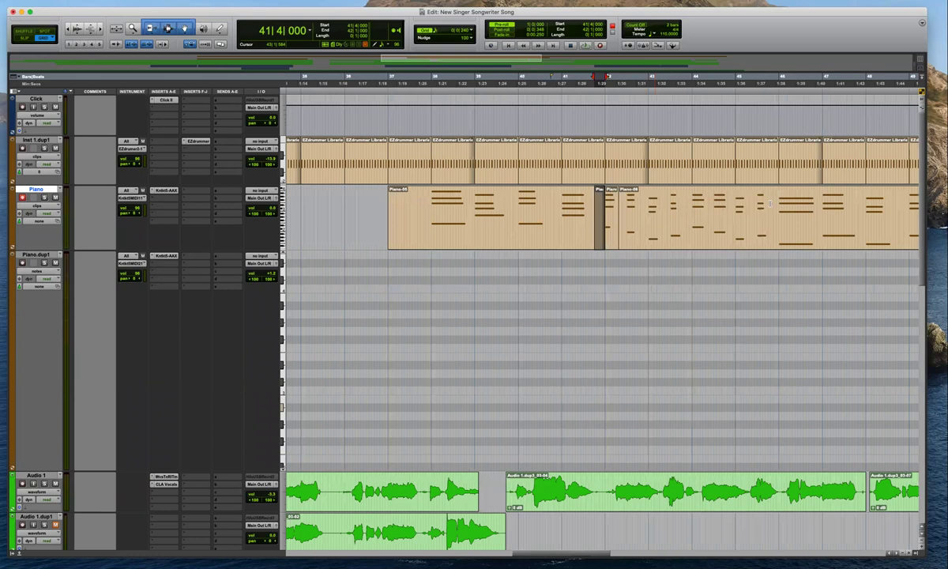
double_click(770, 204)
key("r")
left_click(779, 209)
key("t")
key("t")
left_click_drag(588, 208, 399, 219)
left_click_drag(593, 208, 432, 207)
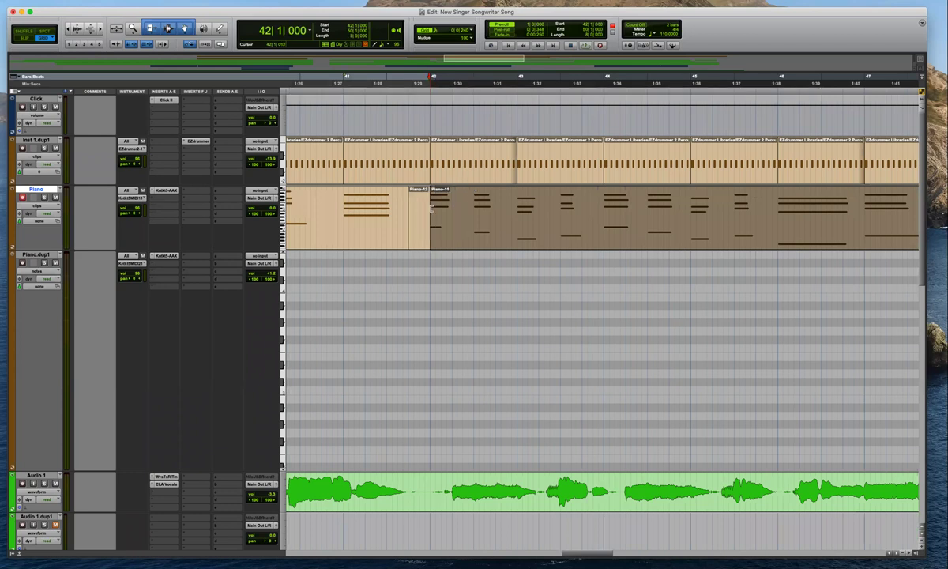
Duplicate the eight-bar Piano clip to bar 50 and lower the Audio 1 track's volume to -11.2 dB during playback
key("r")
key("super+bracketleft")
key("super+bracketleft")
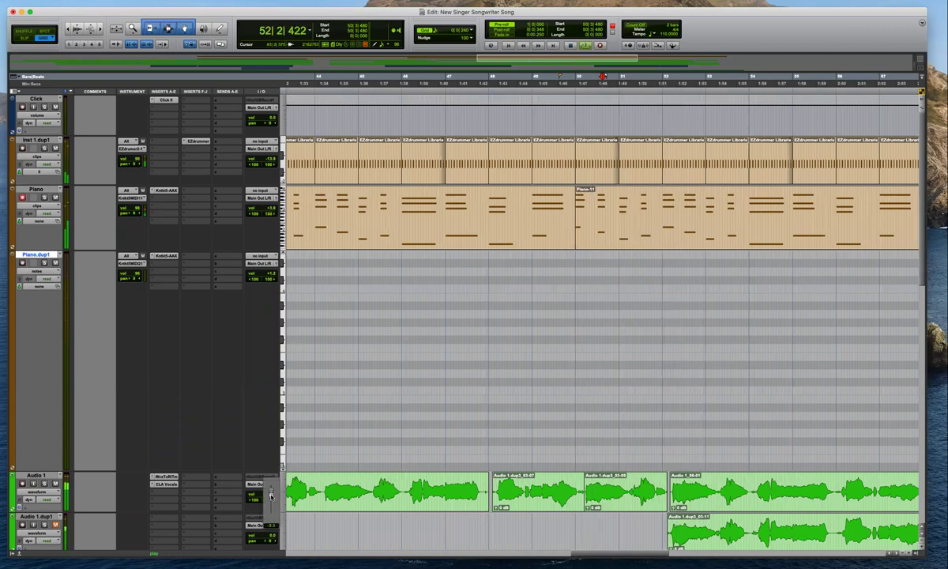
left_click_drag(272, 500, 271, 499)
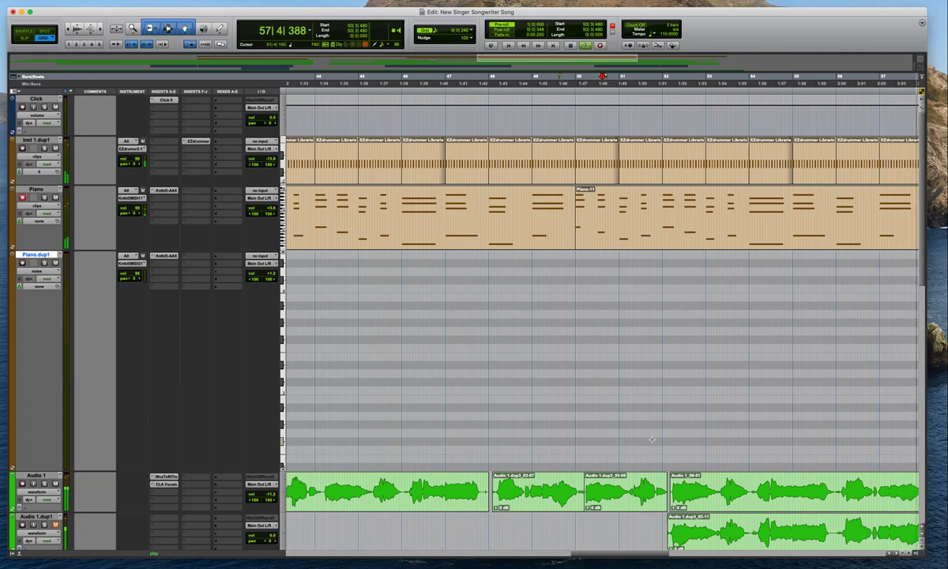
Split the duplicated Piano clip at 55|4|720, just ahead of bar 56
key("r")
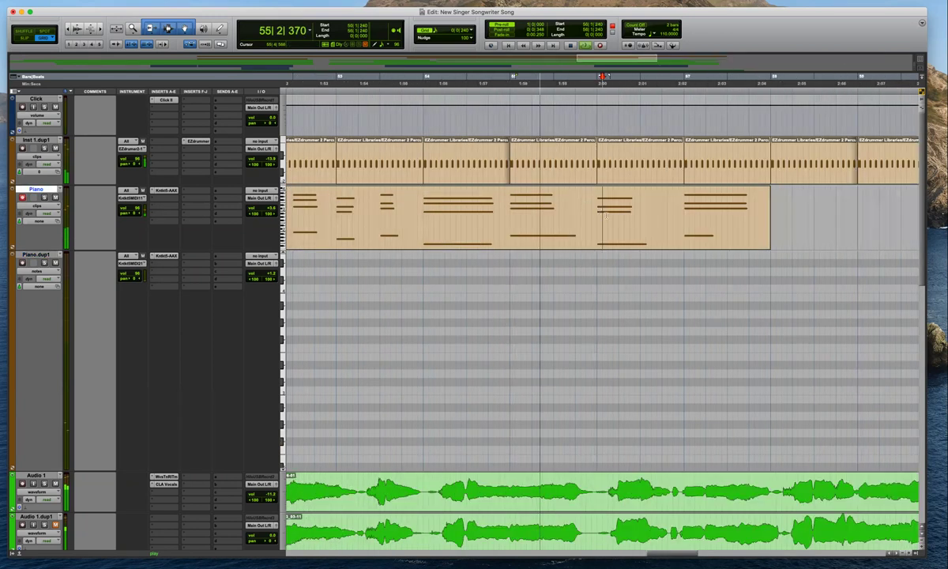
left_click(606, 215)
left_click(633, 234)
key("super+bracketleft")
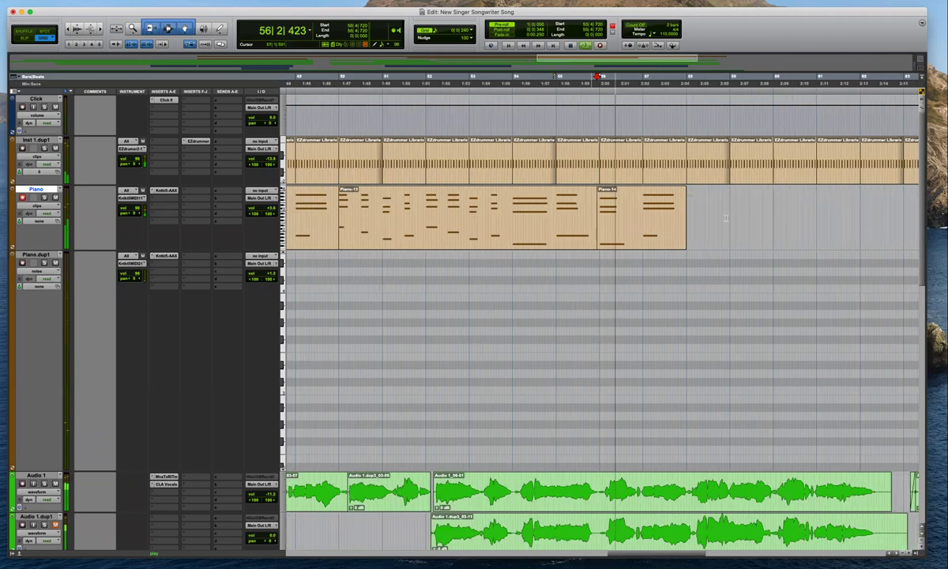
Repeat the split-off Piano ending twice as two-bar clips starting at 57|4|720 and 59|4|720
key("super+bracketright")
left_click(674, 226)
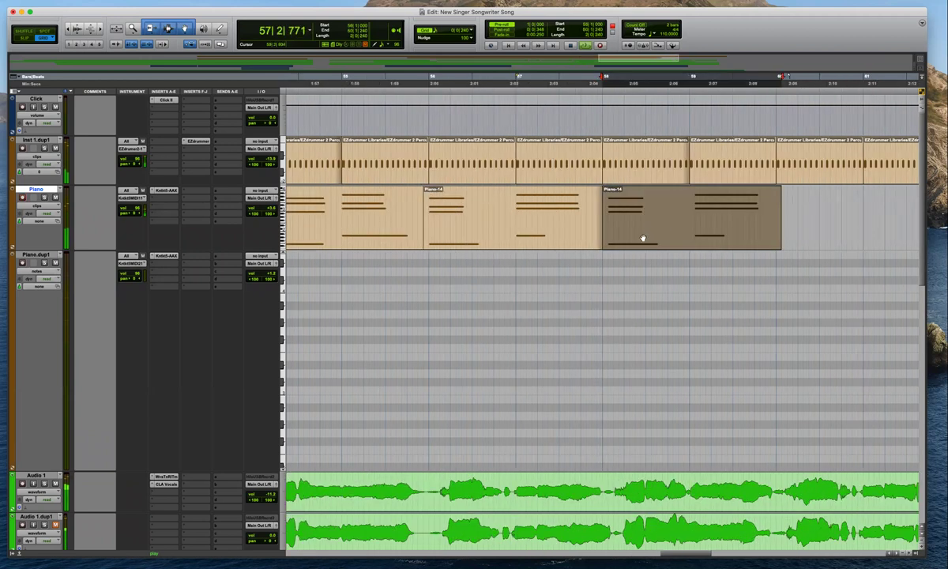
left_click_drag(631, 238, 627, 243)
left_click_drag(766, 208, 761, 208)
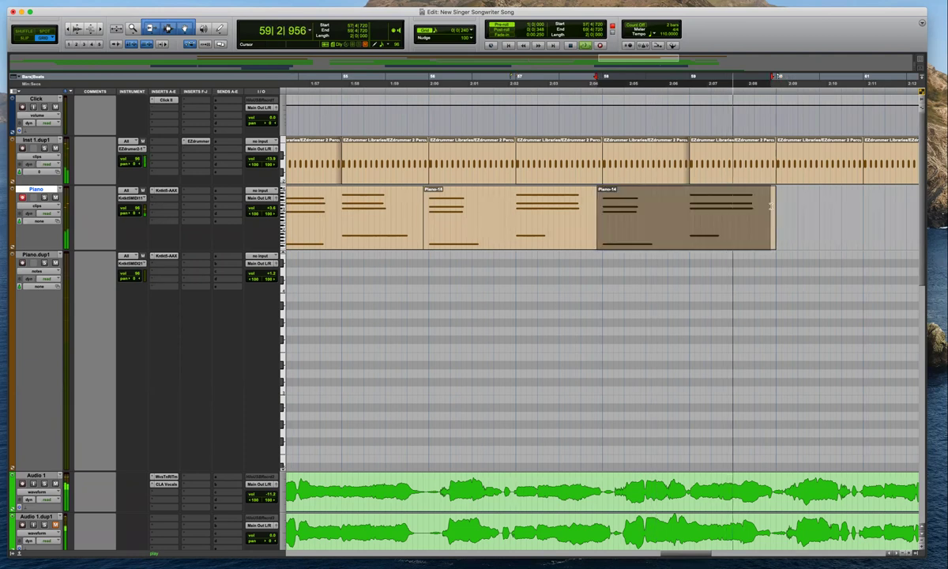
key("super+d")
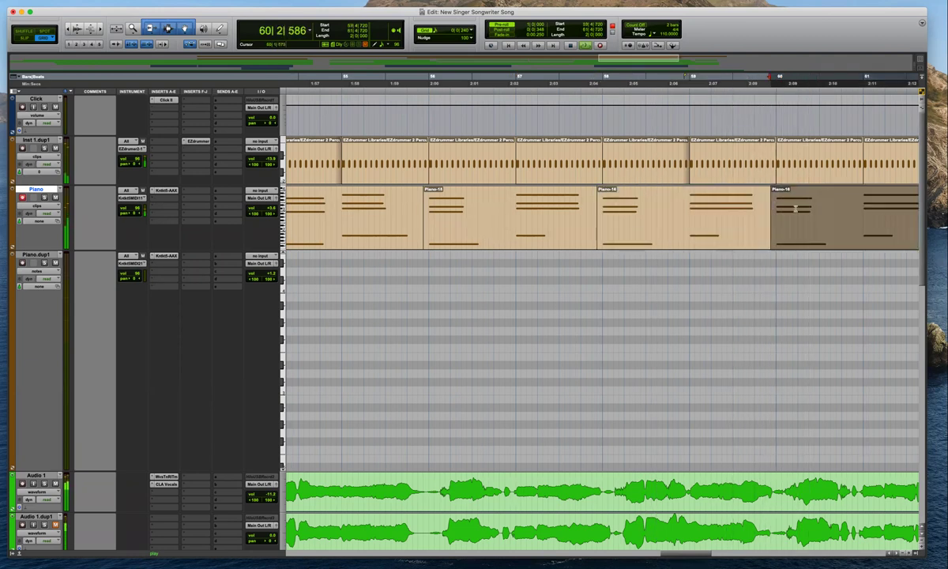
key("r")
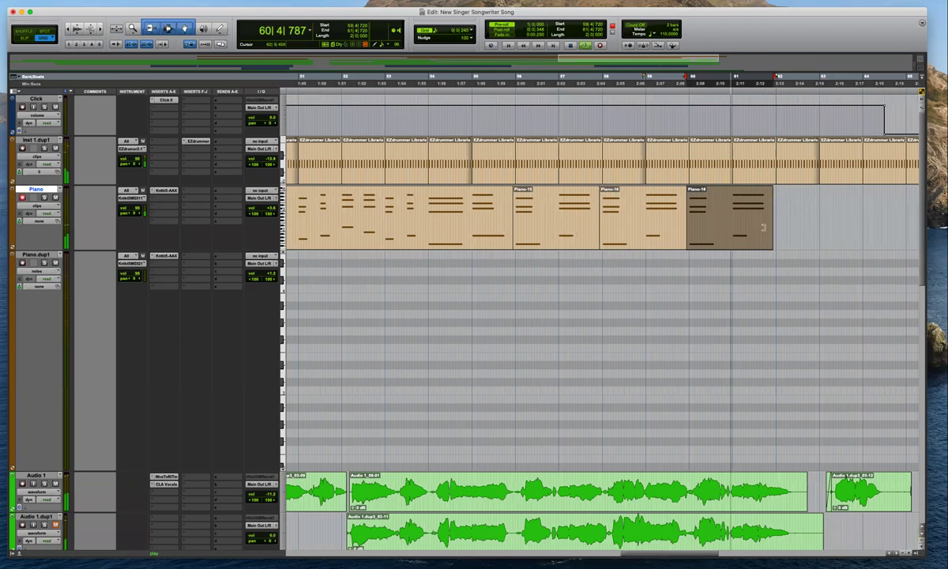
key("super+d")
key("super+bracketright")
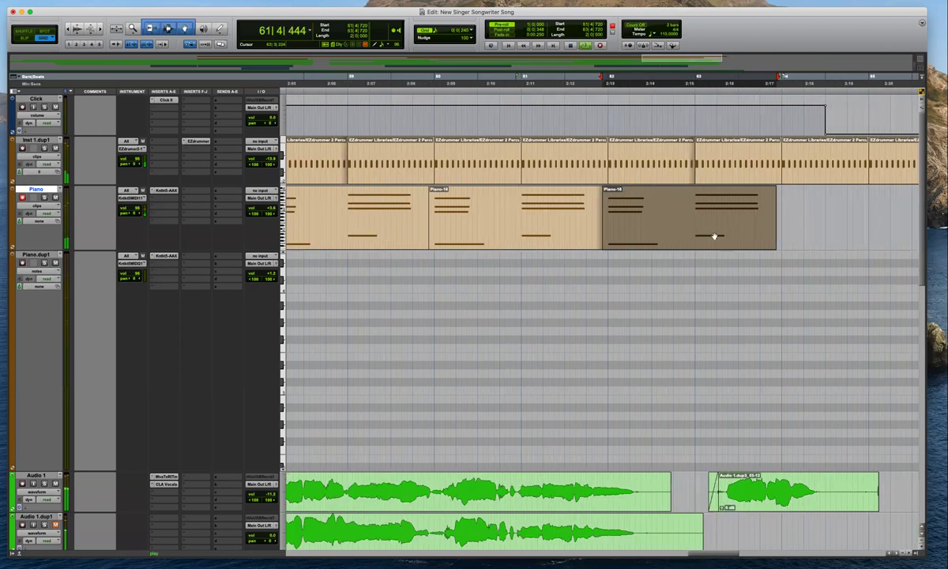
key("super+z")
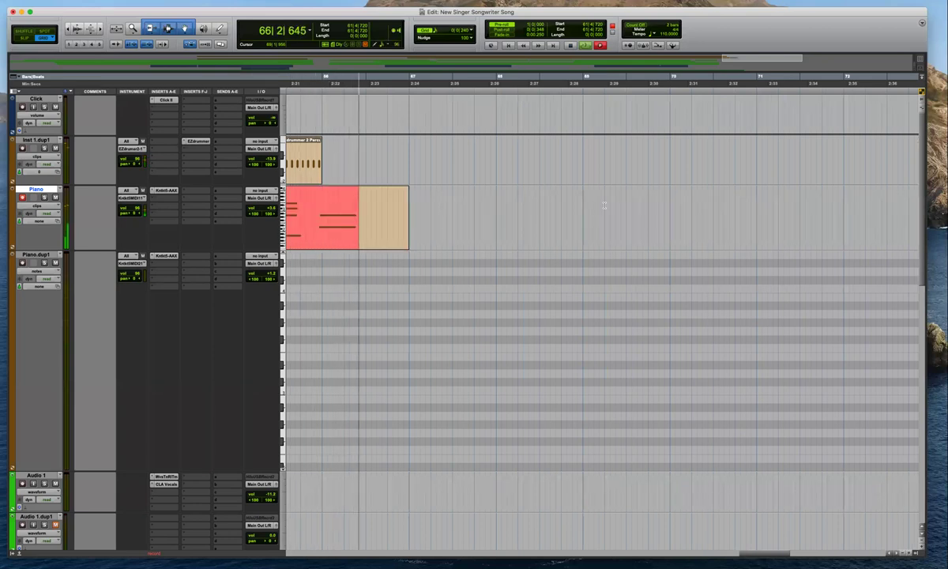
Record a new ending part on the Piano track from 61|4|720 and stop after bar 67
key("r")
key("r")
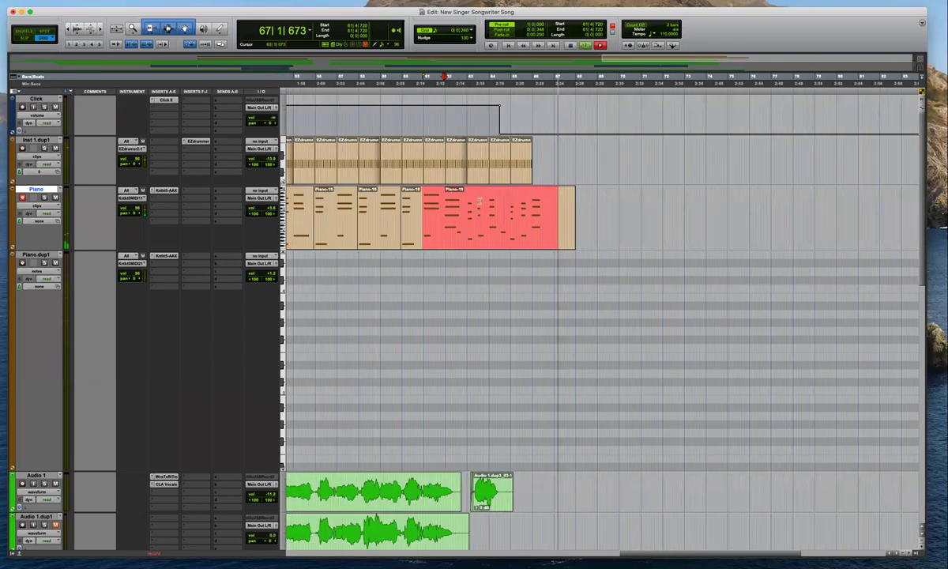
key("space")
key("t")
key("t")
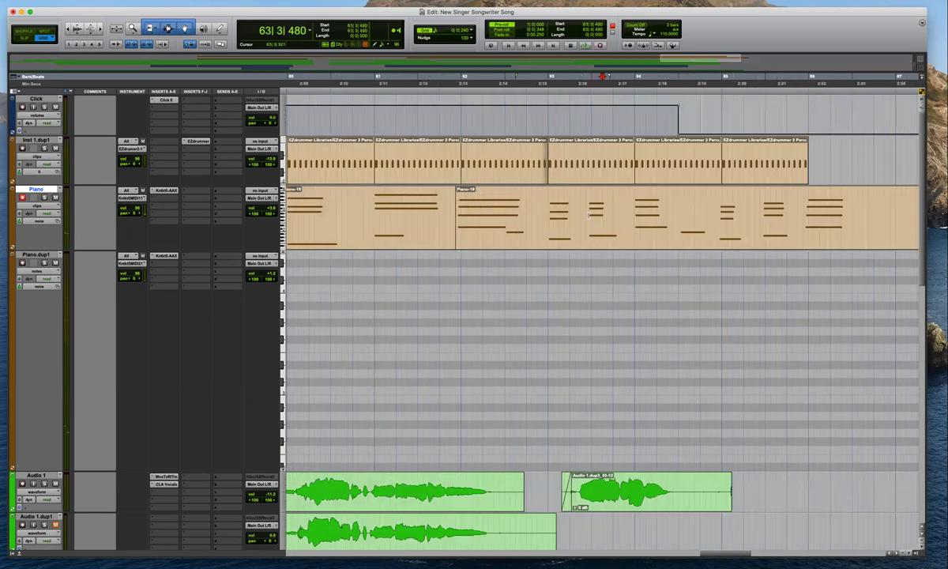
Quantize the newly recorded Piano ending's note starts to a 1/8 note grid, preserving note duration
left_click(625, 243)
key("alt+0")
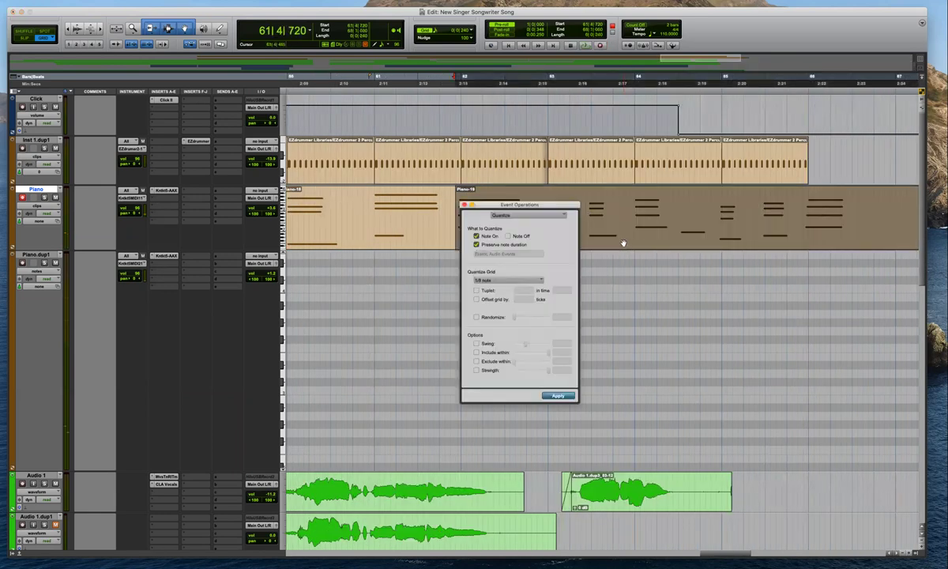
left_click(562, 396)
left_click(465, 206)
Examine the quantized Piano ending around bars 62 to 66 and play it back from 63|1|720
left_click(542, 199)
key("t")
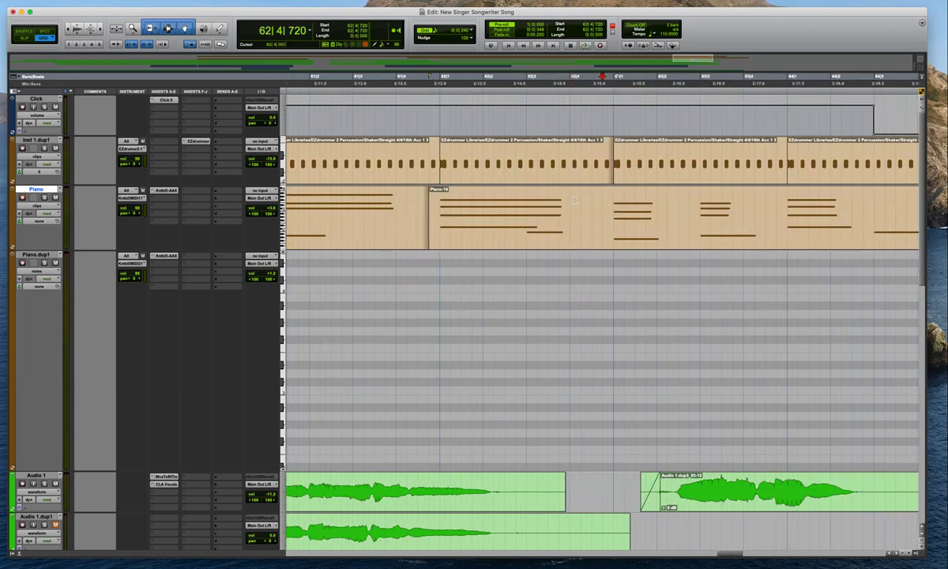
key("r")
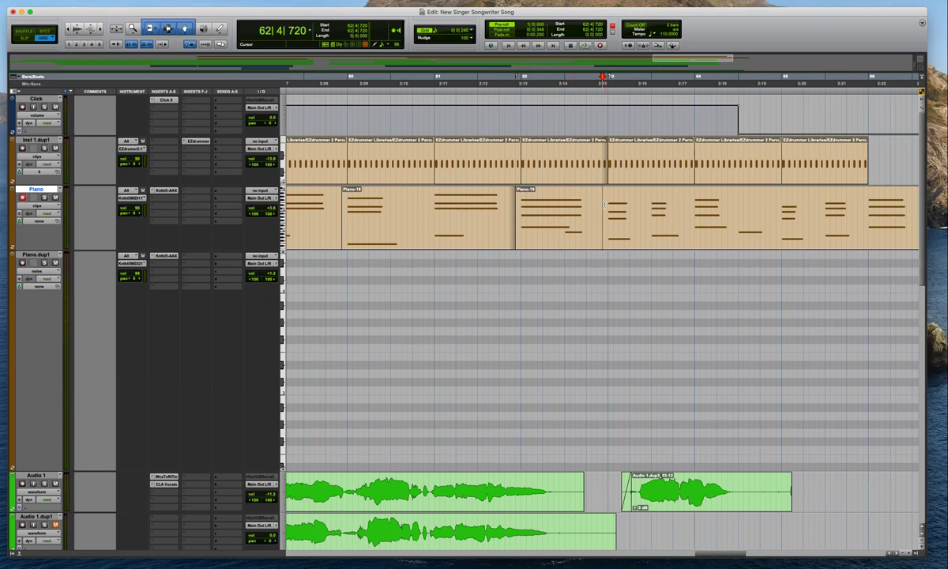
key("r")
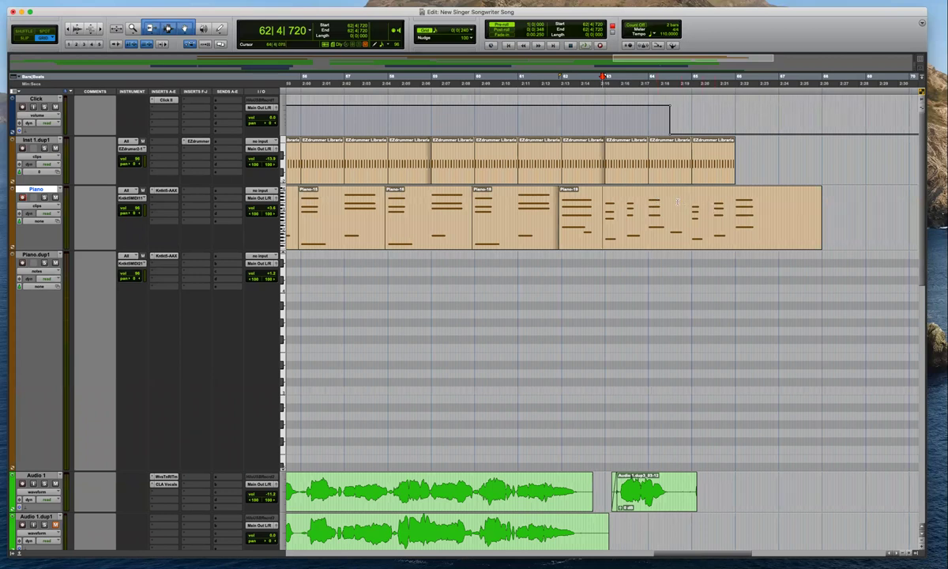
left_click(678, 202)
key("t")
key("r")
left_click(538, 208)
key("space")
key("t")
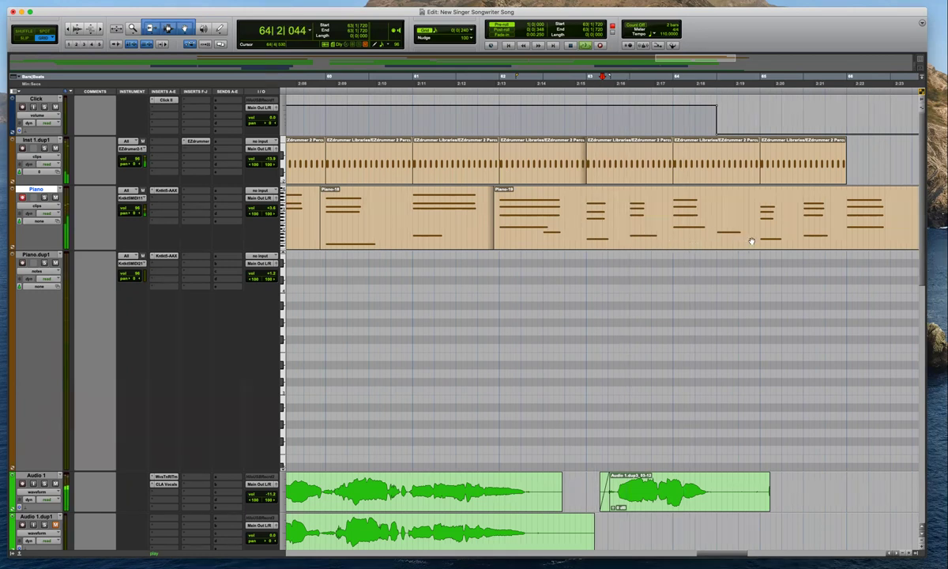
Show the Piano track's notes in a taller lane and add two higher copies of the 64|3|000 note, then audition the chord
key("ctrl+minus")
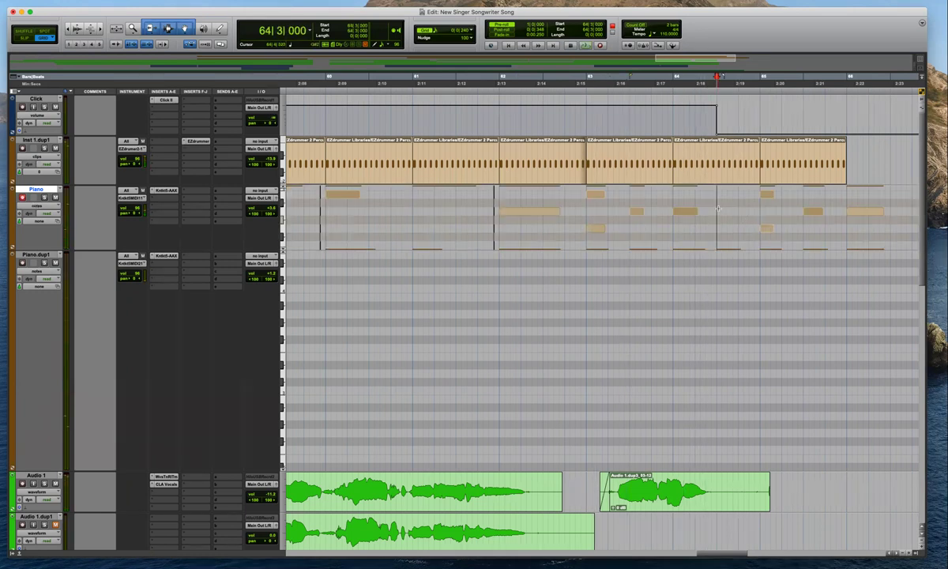
left_click_drag(239, 253, 221, 379)
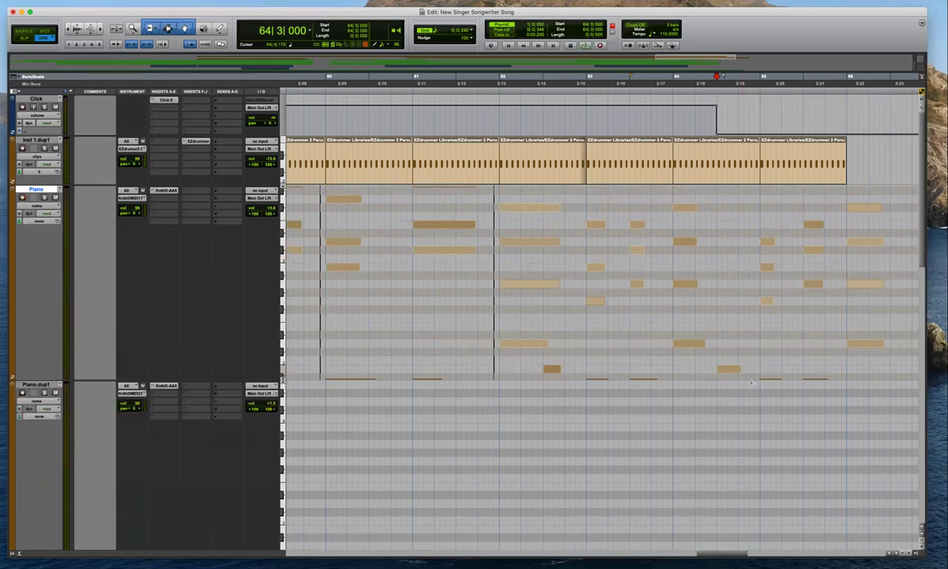
scroll(747, 193, "down", 1)
left_click(731, 363)
left_click_drag(729, 325, 729, 261)
left_click(705, 196)
key("space")
key("space")
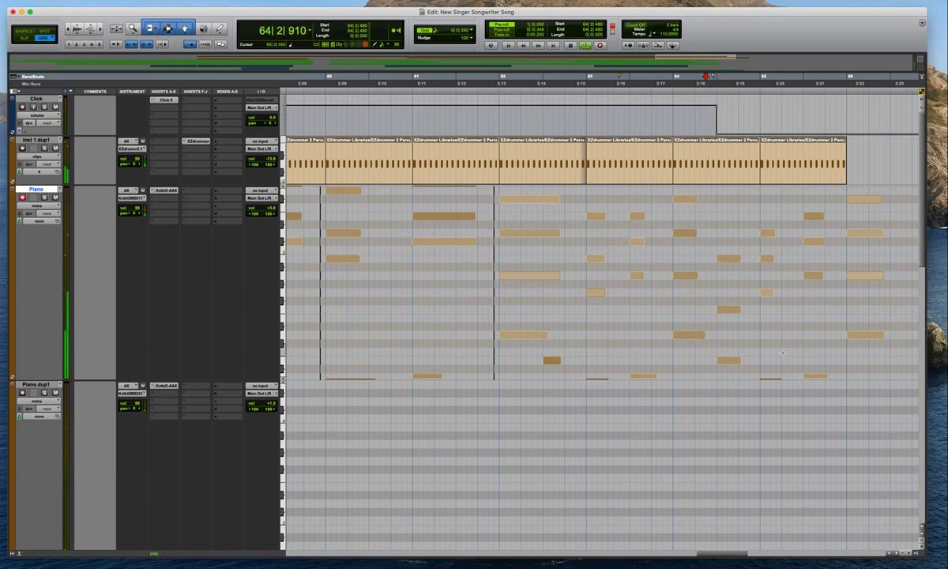
Raise the middle note of the Piano chord at 64|3|000 by a semitone to F#2 and audition it
left_click(732, 310)
left_click_drag(735, 311, 735, 302)
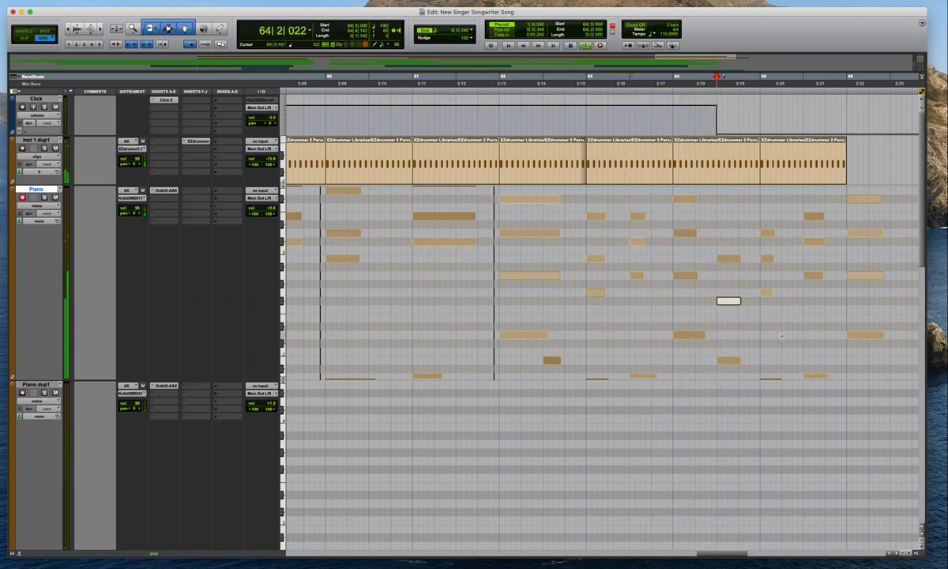
key("space")
Try the top note of the Piano chord at 64|3|000 on C3 and on Bb2, auditioning each
left_click_drag(737, 303, 739, 254)
key("space")
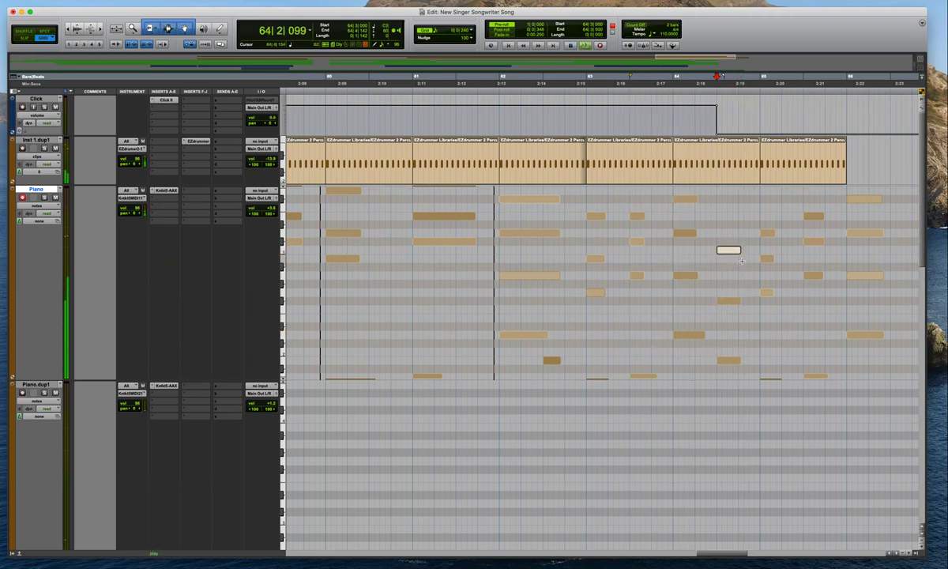
key("space")
left_click_drag(736, 251, 735, 267)
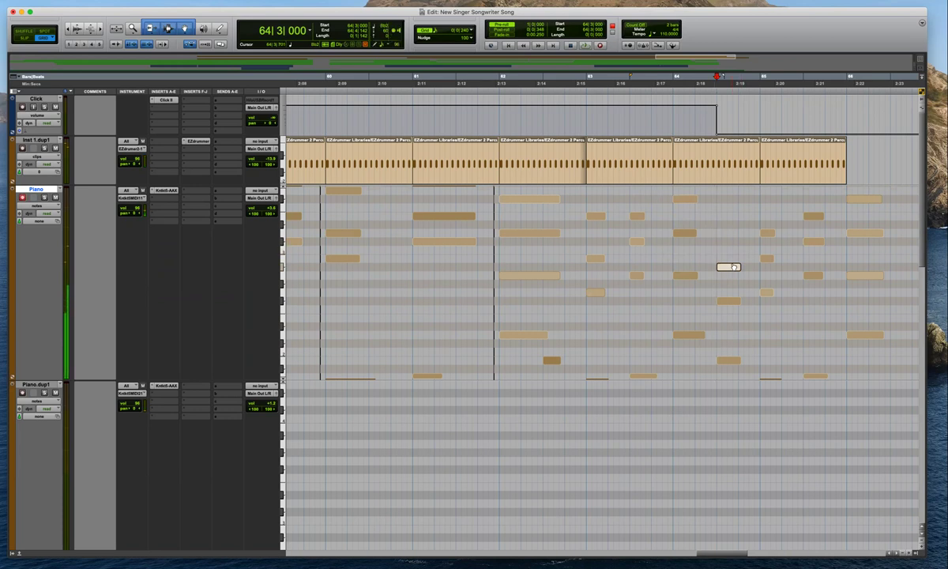
key("space")
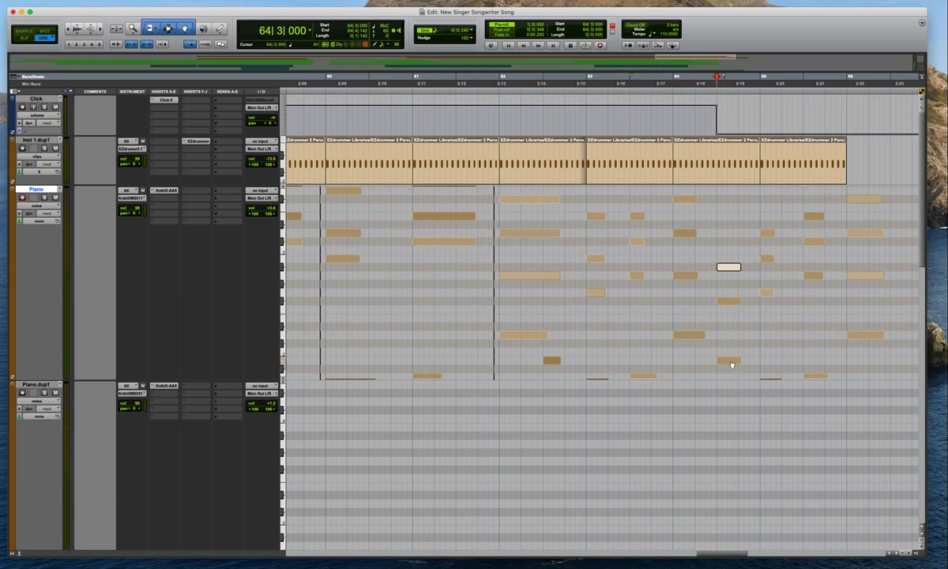
Lower the top note of the Piano chord at 64|3|000 to A2 and play through the ending
left_click_drag(729, 268, 731, 362)
left_click(733, 303)
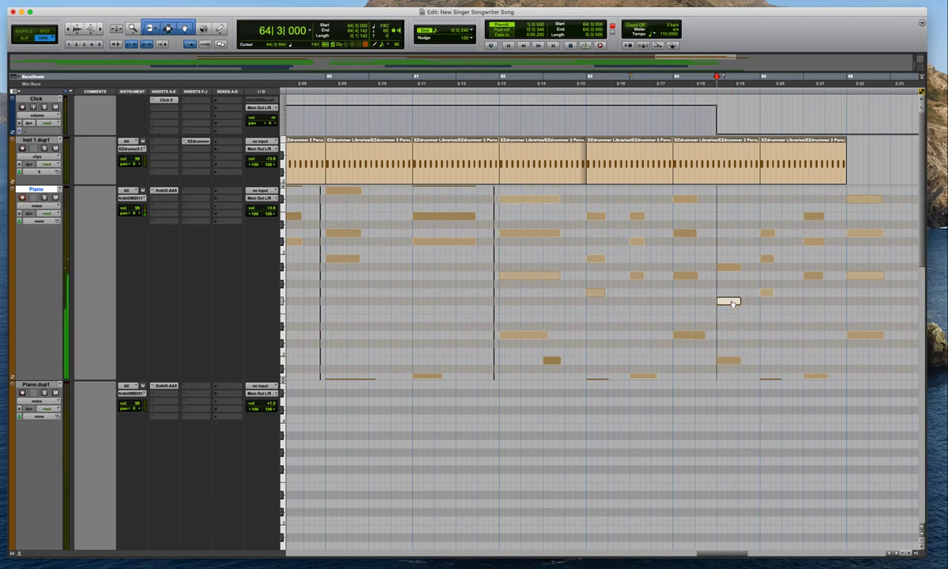
left_click_drag(733, 304, 734, 277)
key("space")
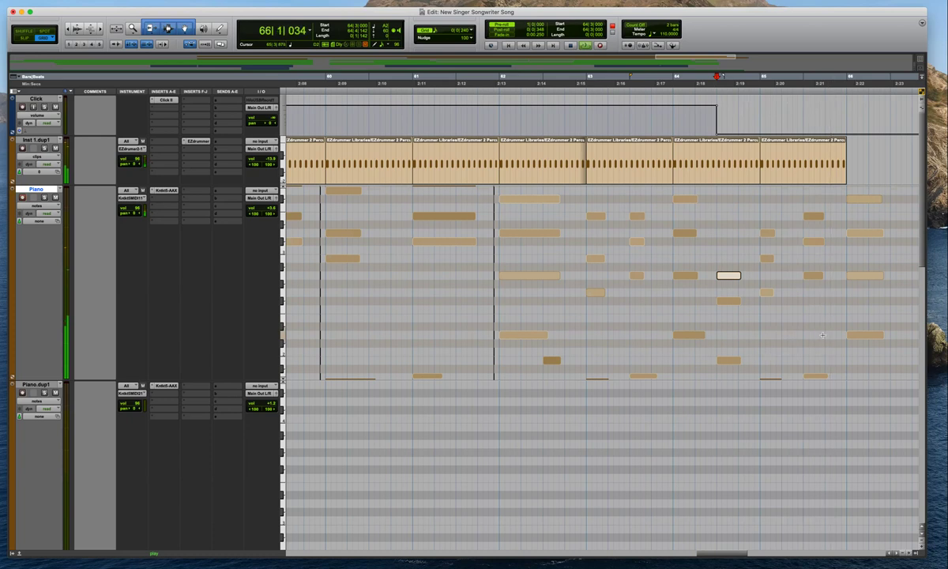
key("r")
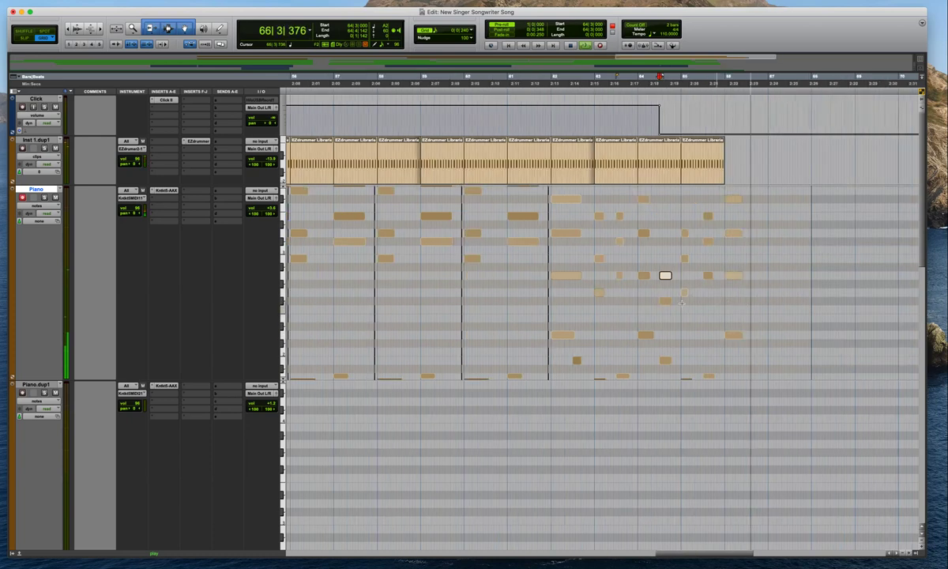
key("space")
Reduce the Piano track's height, show Piano.dup1 as clips and consolidate its two clips from bar 18 into one ten-bar clip
key("super+bracketleft")
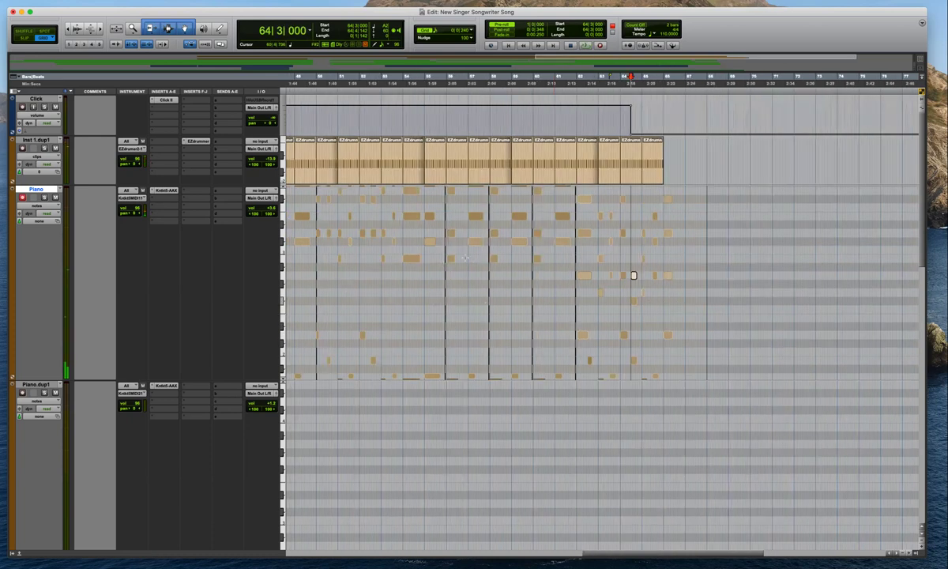
key("super+bracketleft")
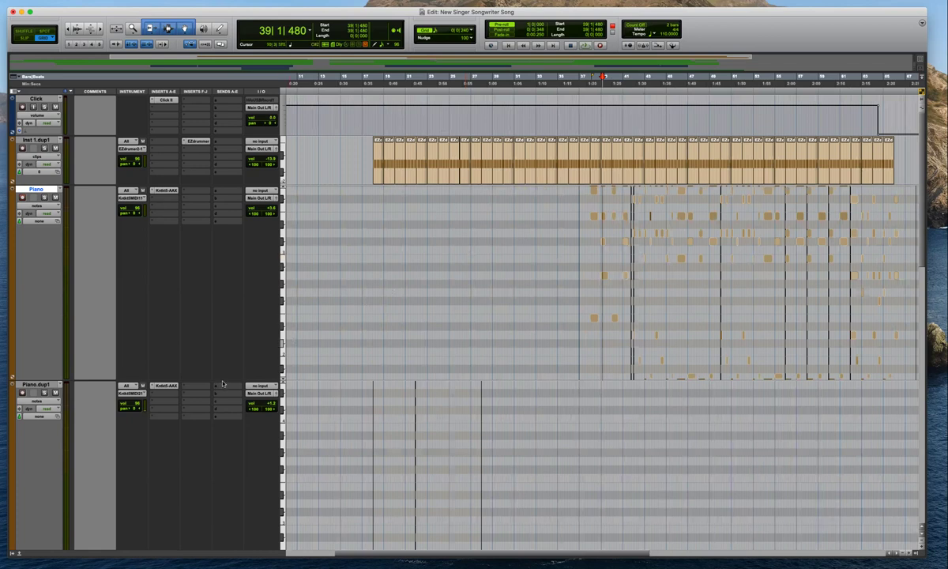
left_click_drag(224, 381, 250, 275)
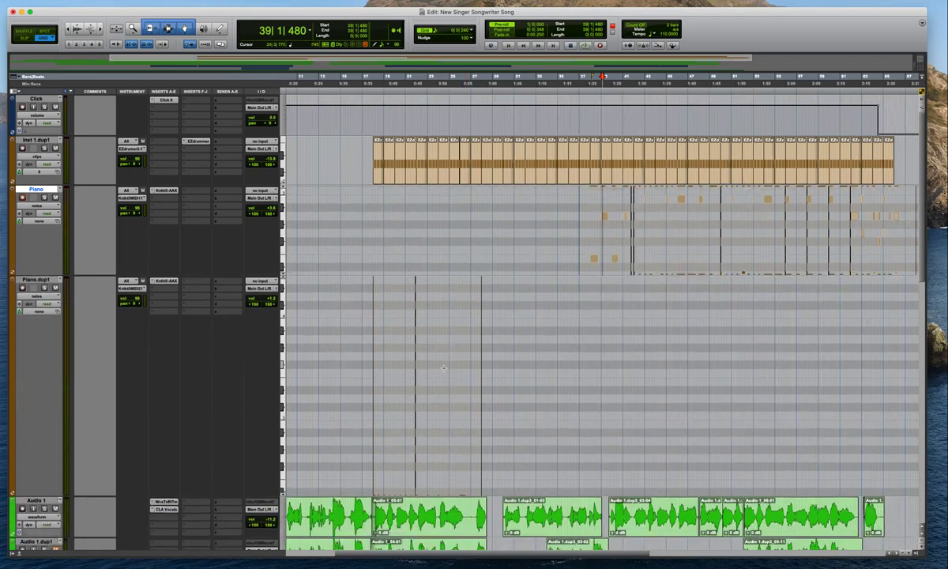
left_click(445, 395)
key("ctrl+minus")
left_click_drag(396, 397, 444, 423)
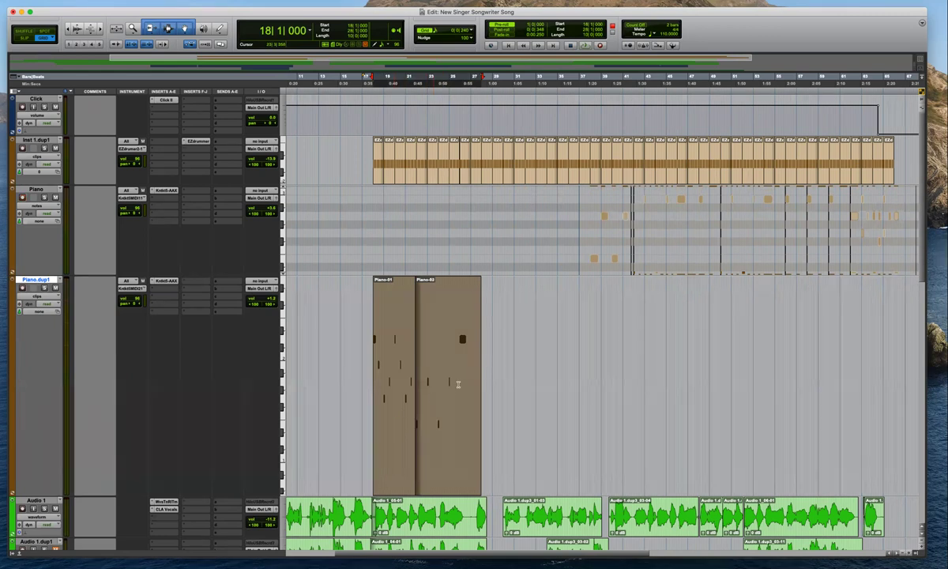
key("alt+shift+3")
Copy the consolidated ten-bar Piano.dup1 clip so that the copy starts at 38|1|000
left_click_drag(423, 418, 632, 410)
key("ctrl+bracketright")
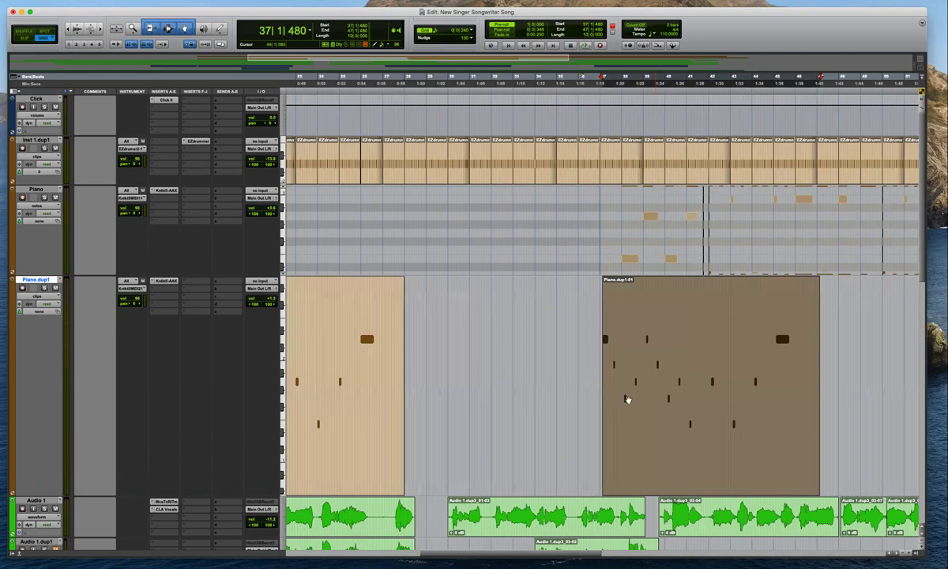
key("ctrl+bracketright")
key("ctrl+bracketright")
left_click_drag(711, 392, 726, 392)
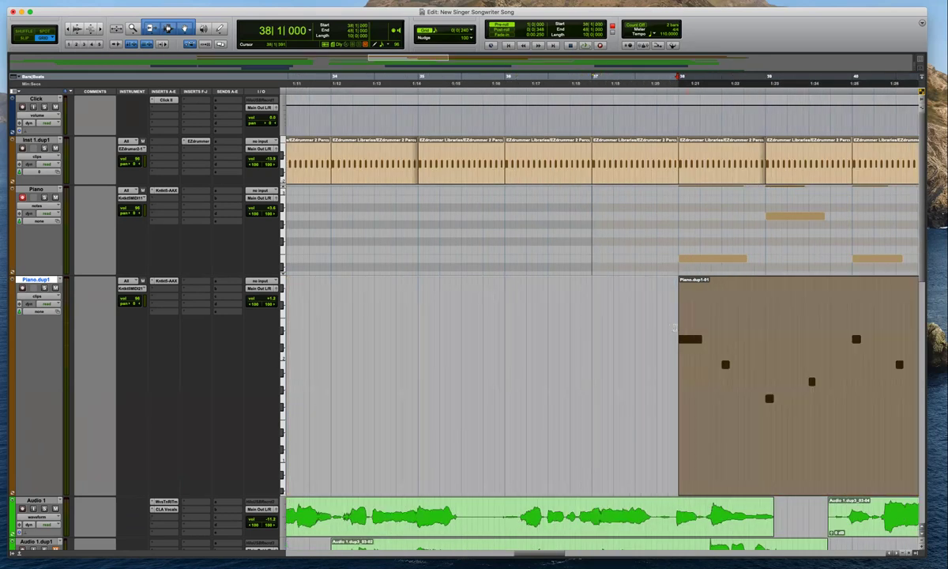
Play the copied Piano.dup1 clip from 37|4|720 and raise the Piano.dup1 track's volume to +12.0 dB
key("super+bracketleft")
left_click(639, 322)
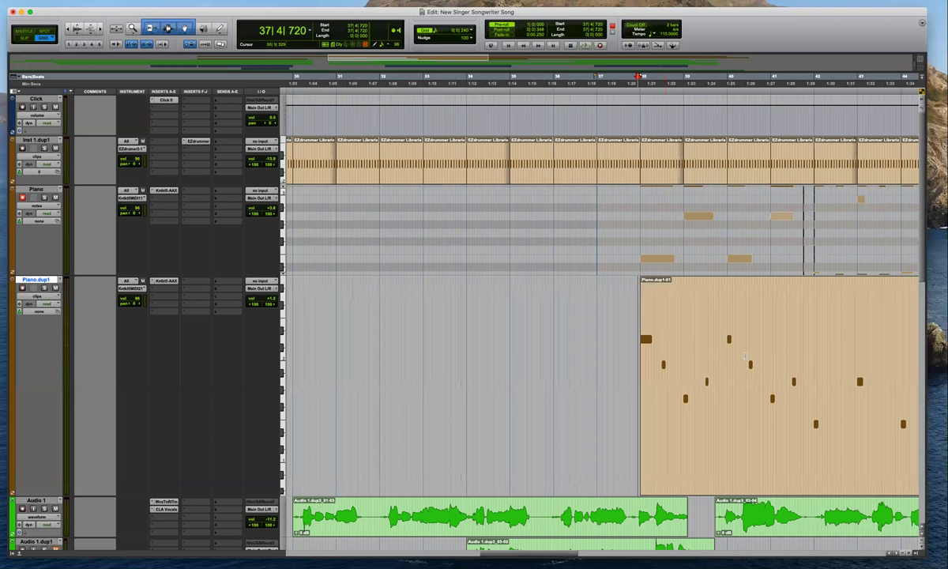
key("ctrl+bracketright")
key("ctrl+bracketright")
key("ctrl+bracketleft")
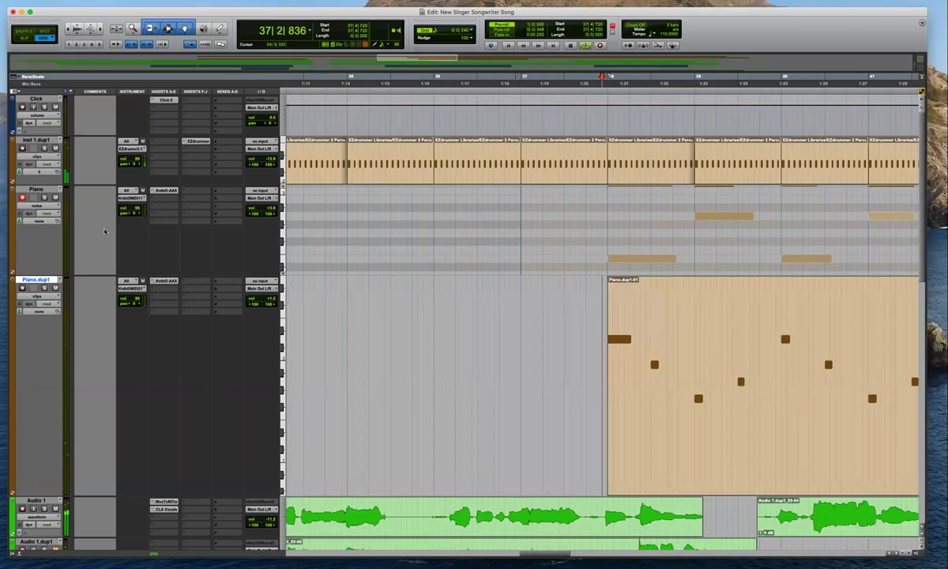
key("ctrl+bracketright")
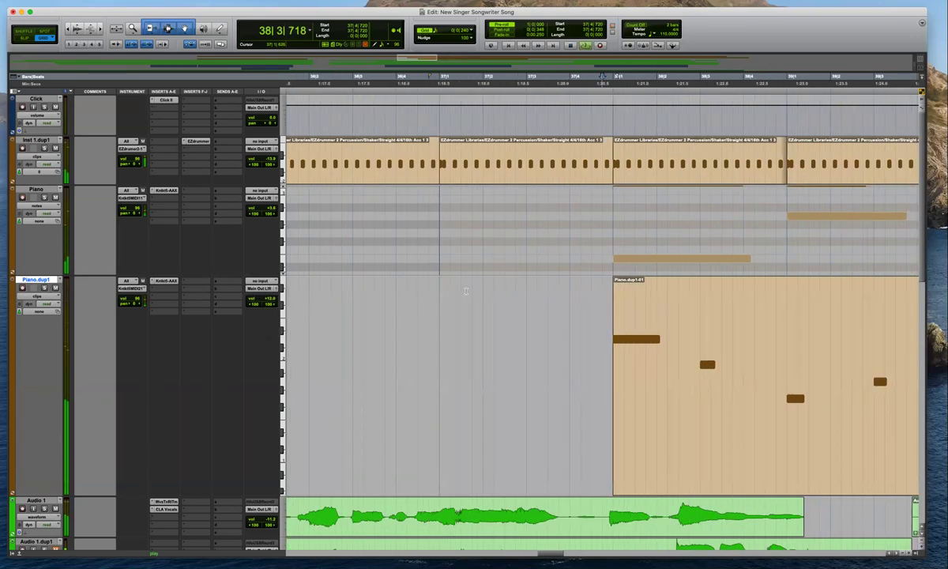
key("ctrl+bracketleft")
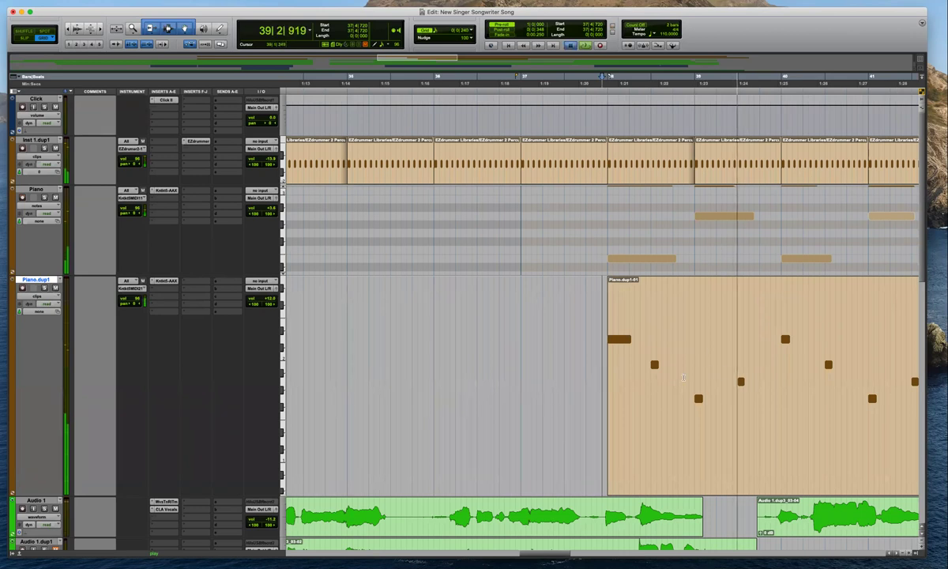
key("space")
Move the copied ten-bar Piano.dup1 clip to start at 42|1|000 and audition it against the vocals
key("ctrl+bracketleft")
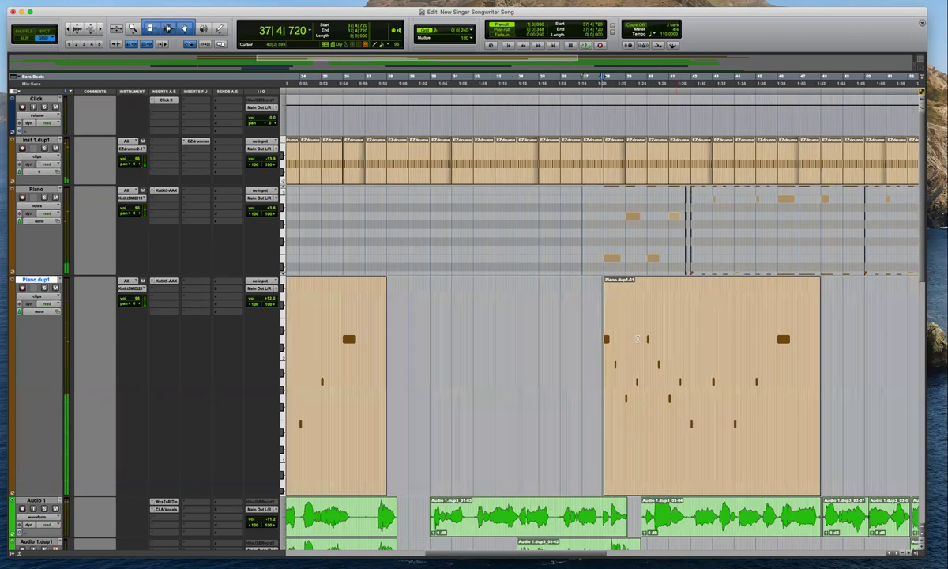
left_click_drag(767, 433, 731, 430)
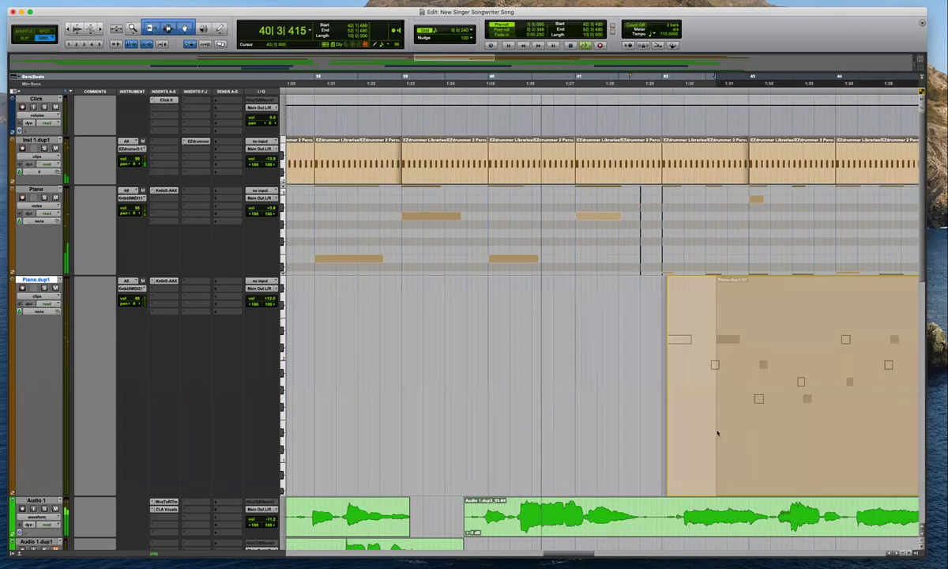
key("r")
key("t")
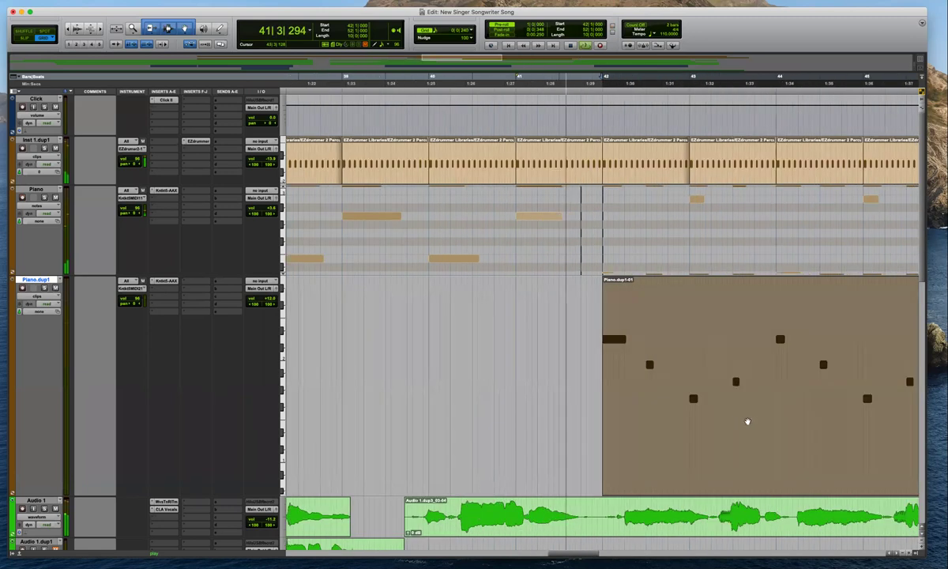
key("space")
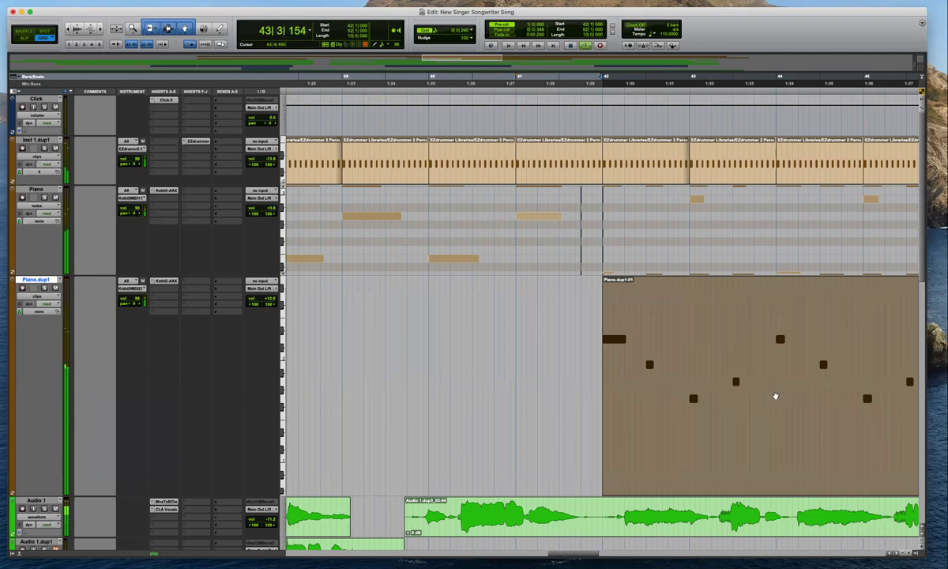
key("r")
key("space")
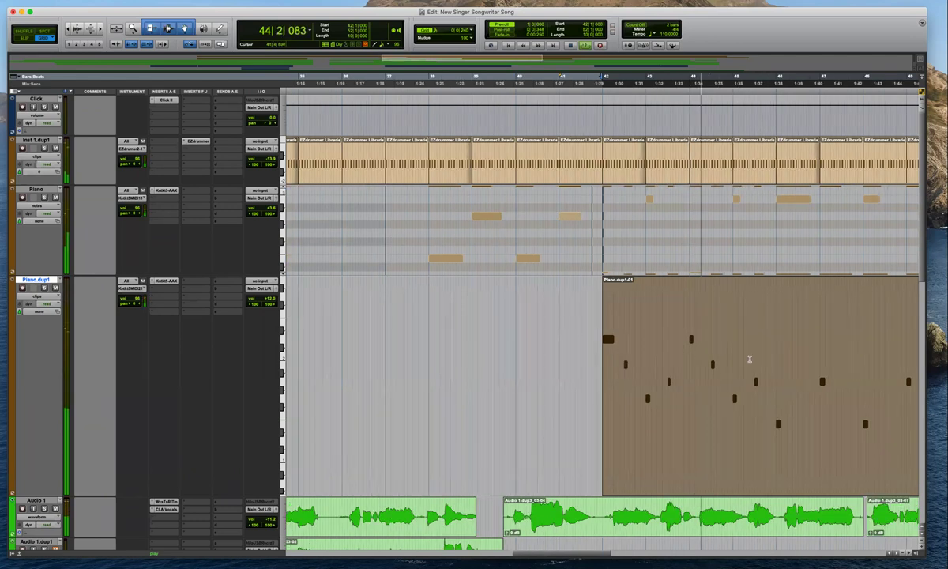
key("super+bracketright")
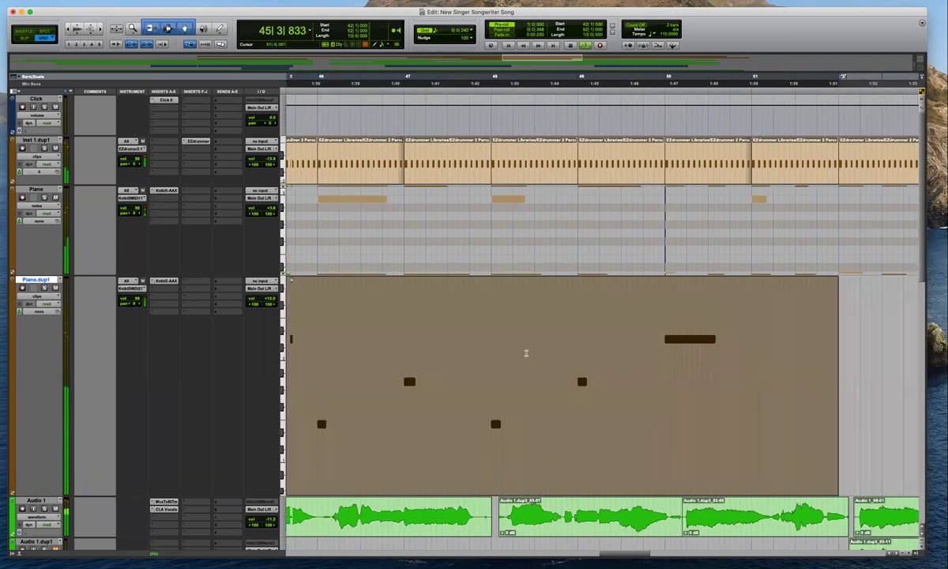
Trim the end of the copied Piano.dup1 clip back to 49|4|720, cutting off its final held note
key("super+bracketleft")
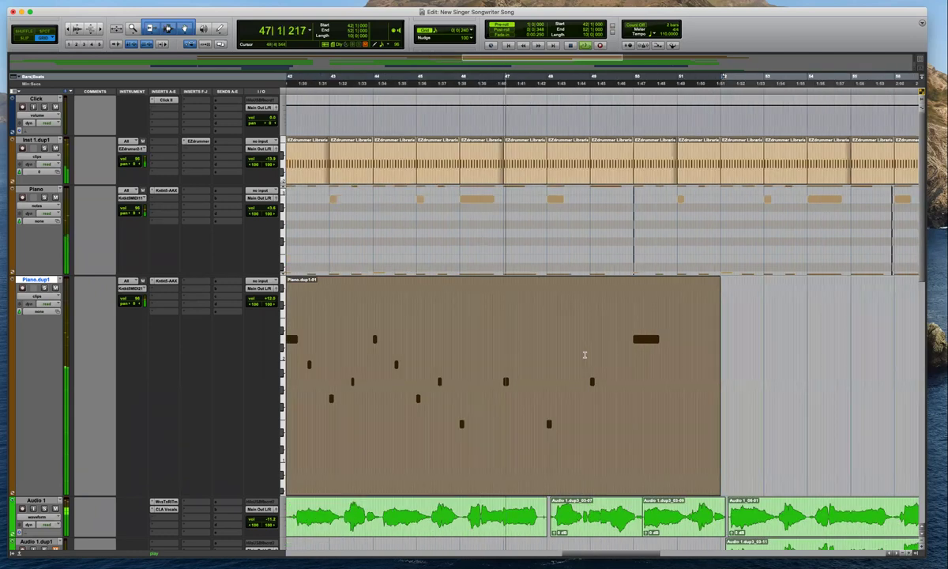
left_click(630, 343)
key("s")
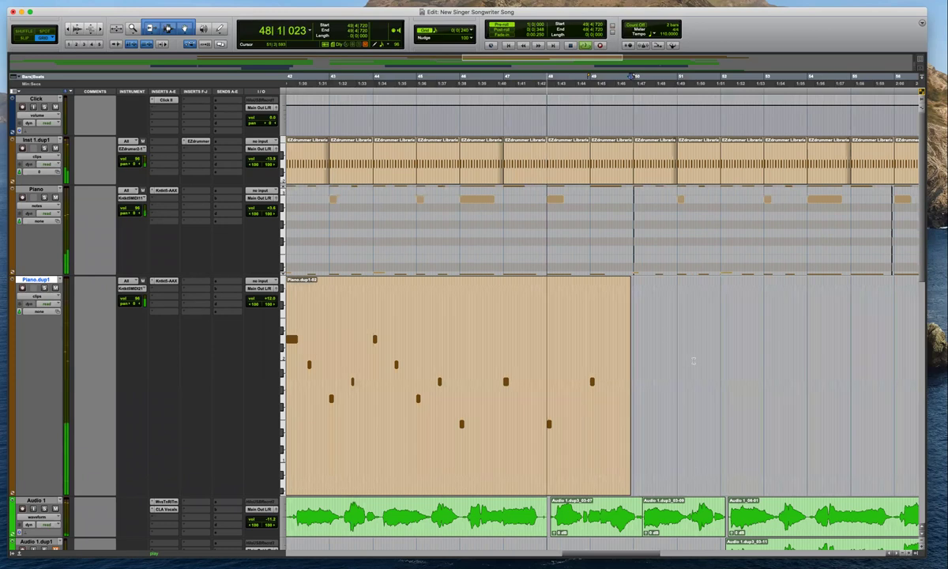
Duplicate the shortened Piano.dup1 clip so that the copy starts at 50|1|000
key("e")
key("e")
key("r")
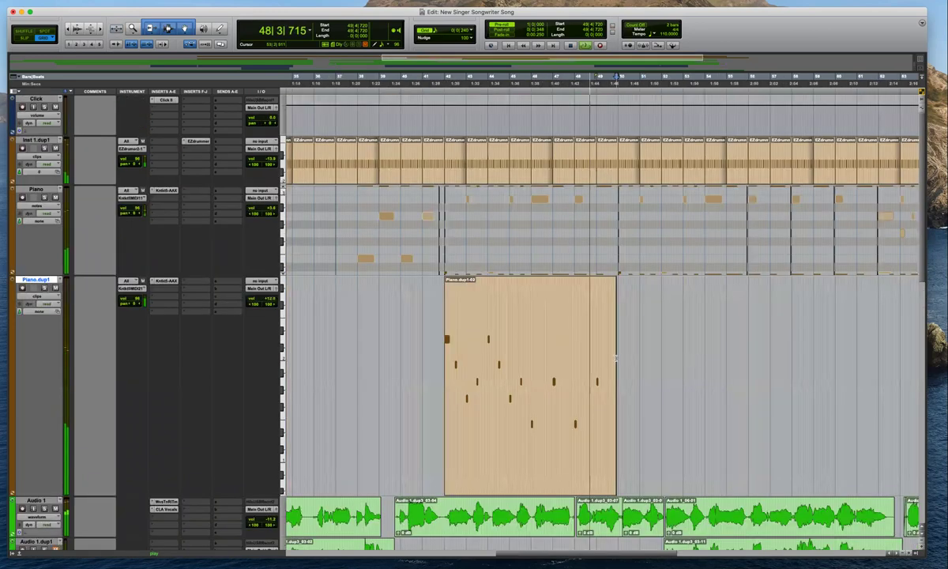
left_click(513, 440)
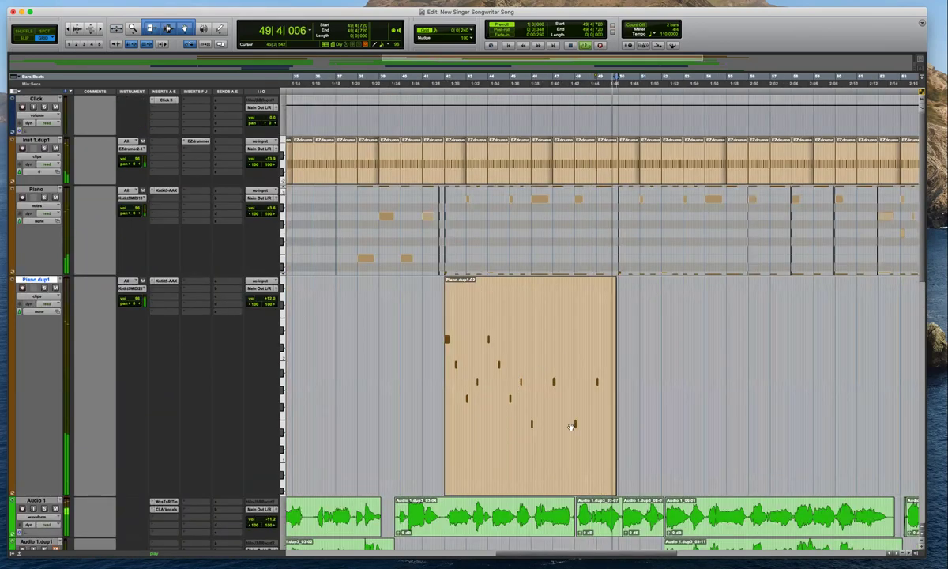
key("super+d")
key("t")
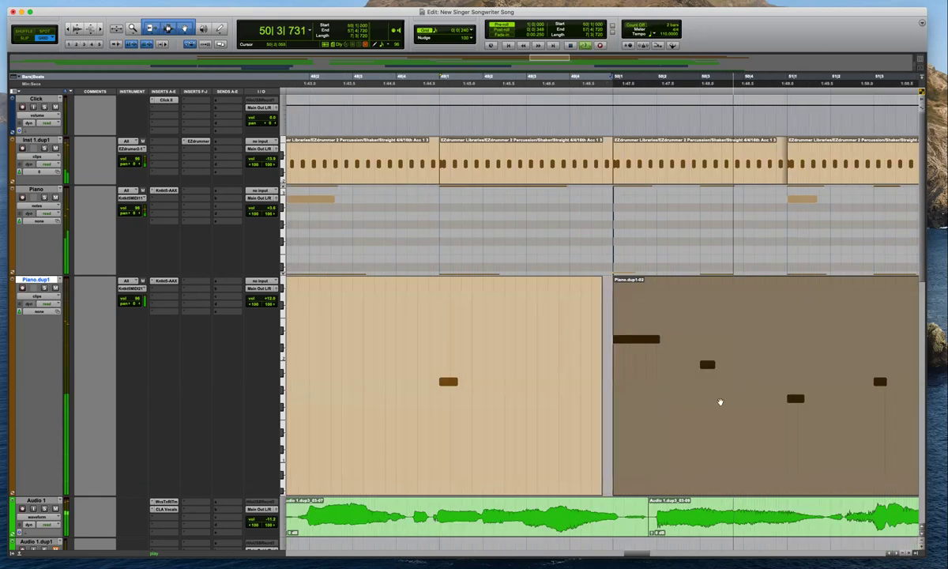
key("r")
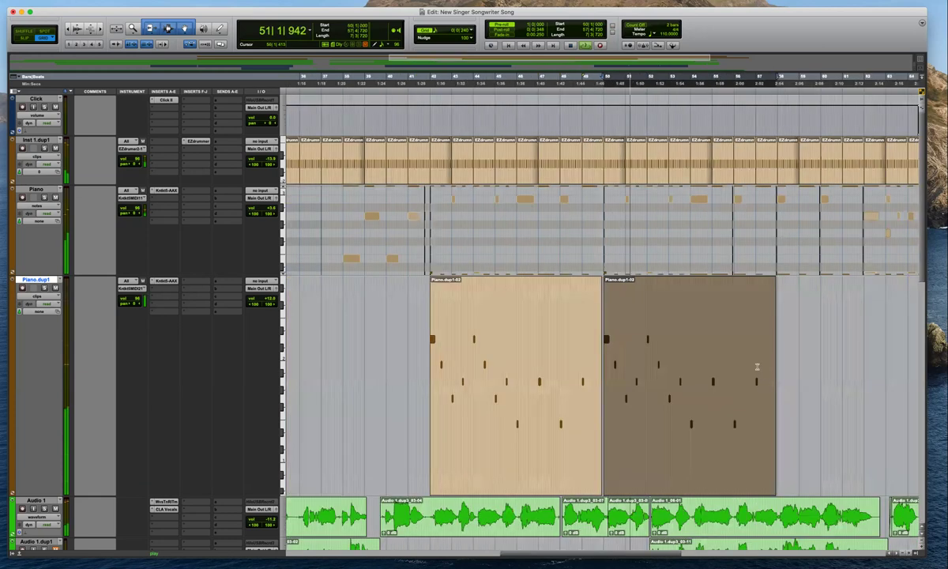
Split the duplicated Piano.dup1 clip at 53|4|480 and duplicate its second half to start at 57|4|480
key("b")
left_click(710, 436)
key("t")
key("t")
key("r")
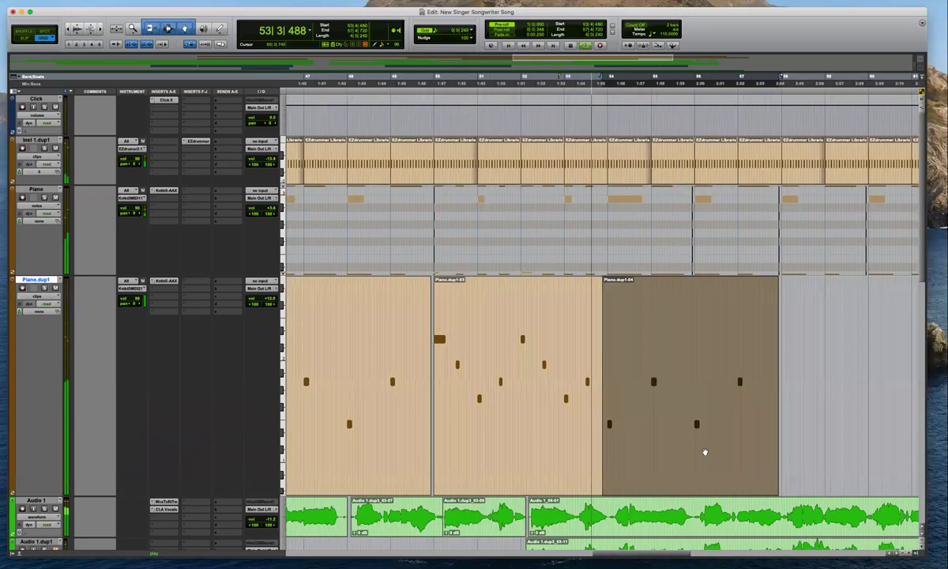
key("super+d")
key("t")
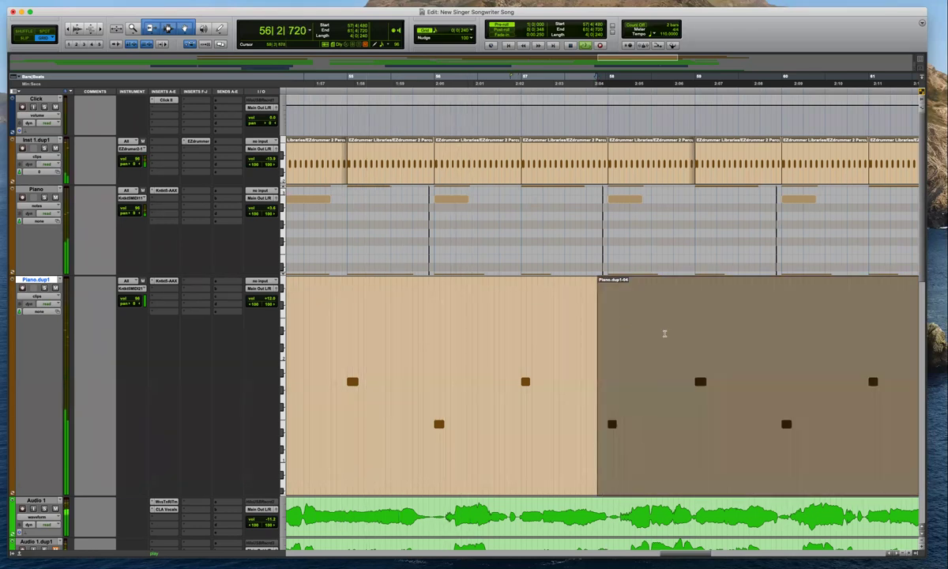
key("r")
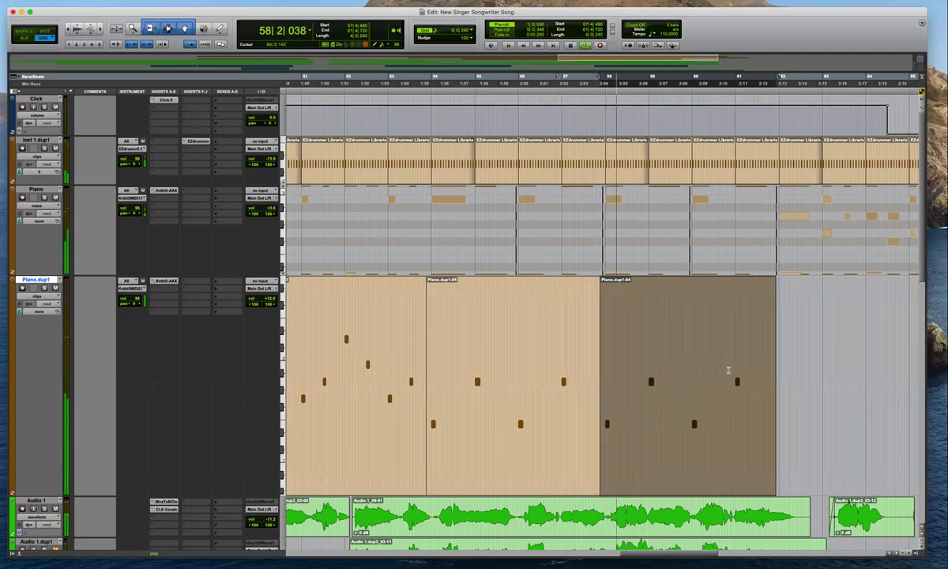
Extend the end of the last Piano.dup1 clip to 63|1|000 so it includes the held note at bar 62
left_click(736, 368)
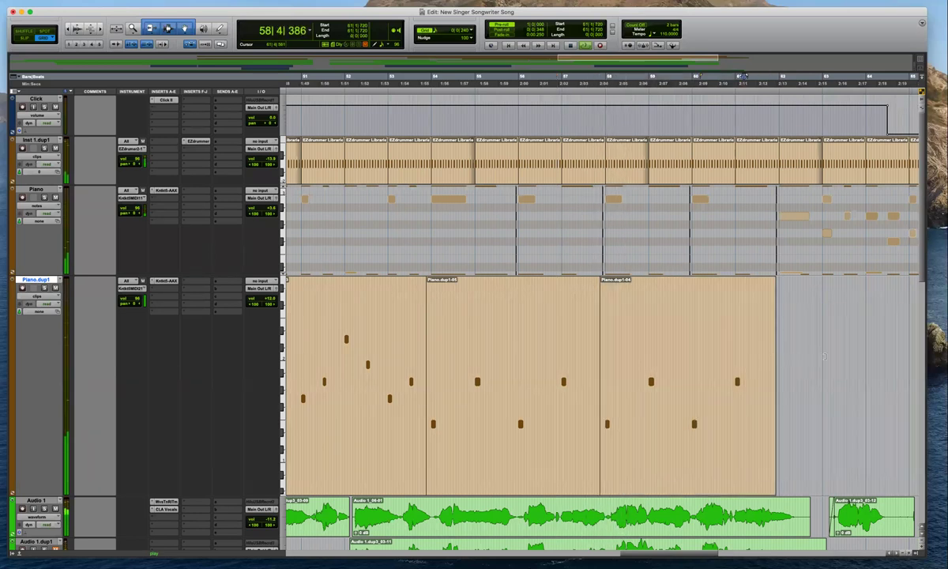
left_click(823, 357)
left_click(776, 320)
key("r")
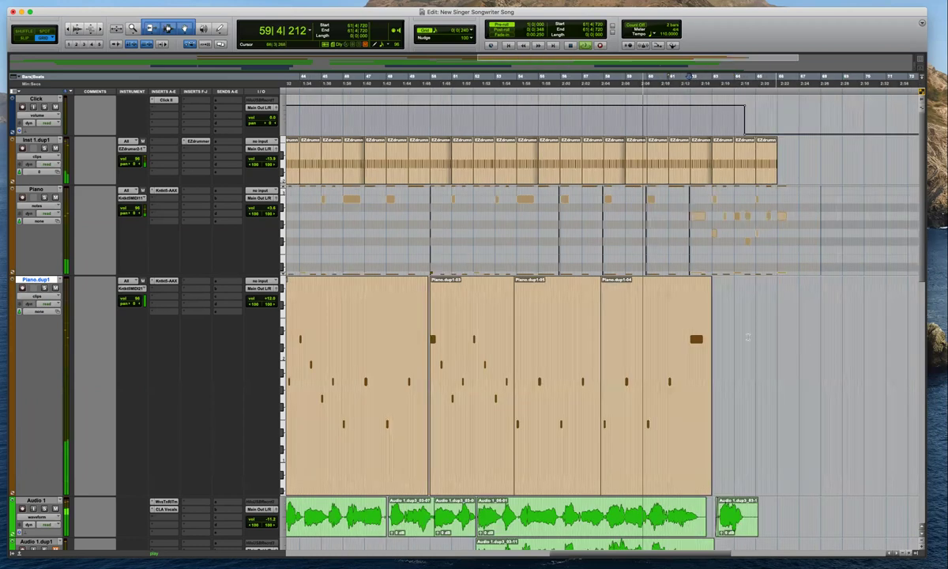
key("t")
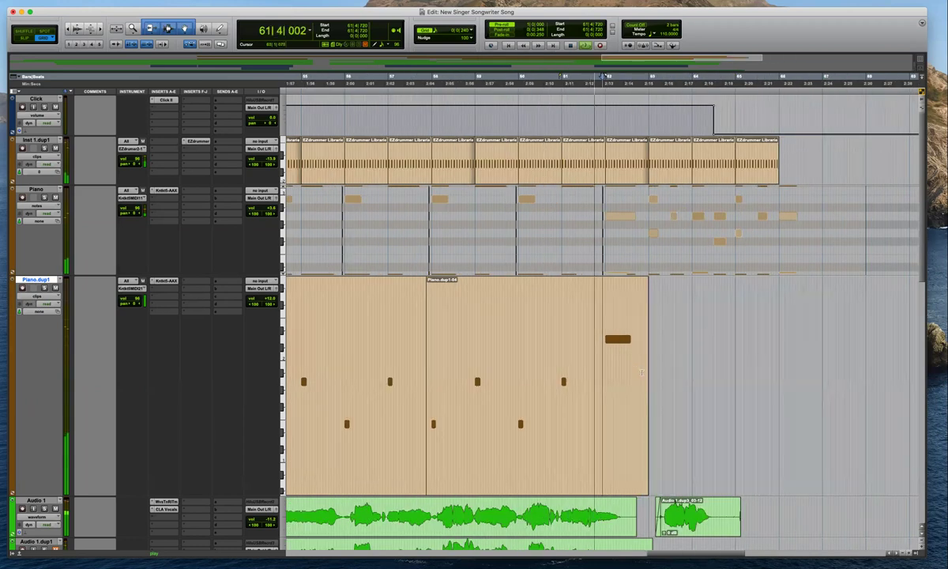
Split the last Piano.dup1 clip at 61|4|480, just before the held note
left_click(602, 361)
key("b")
key("r")
left_click(612, 425)
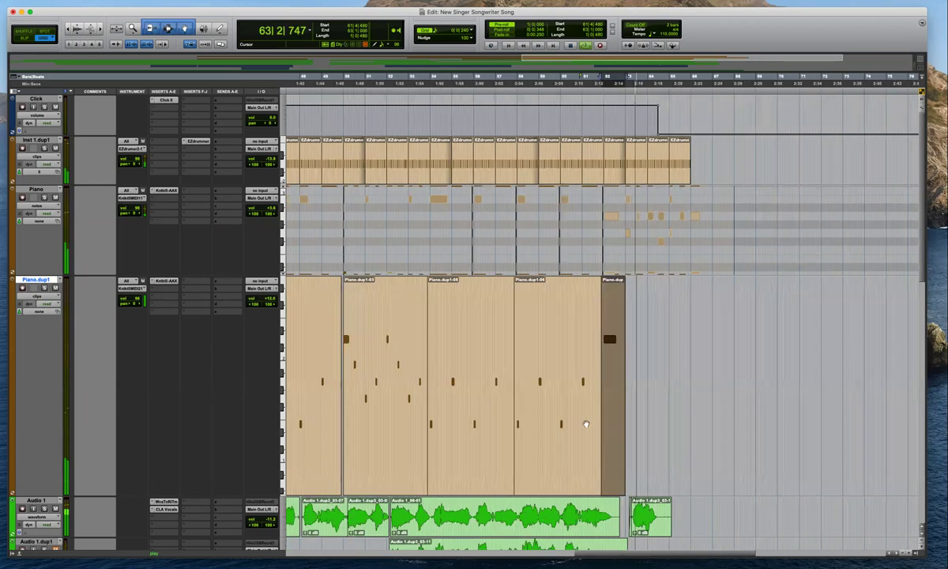
Select all Piano.dup1 clips from 42|1|000 to 63|1|000 and quantize their note starts to a 1/8 note grid
left_click(390, 389)
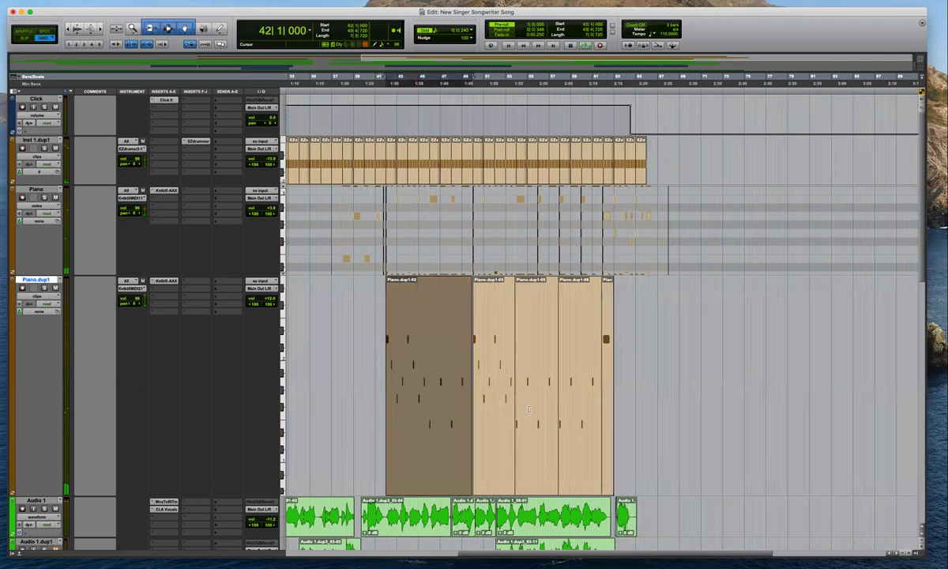
left_click(609, 445, "shift")
key("alt+0")
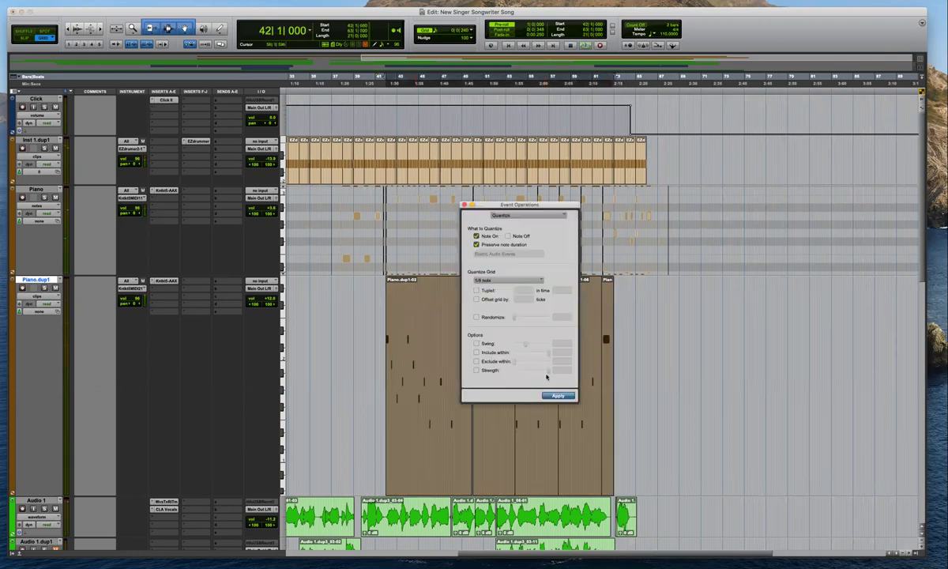
left_click(559, 396)
left_click(465, 205)
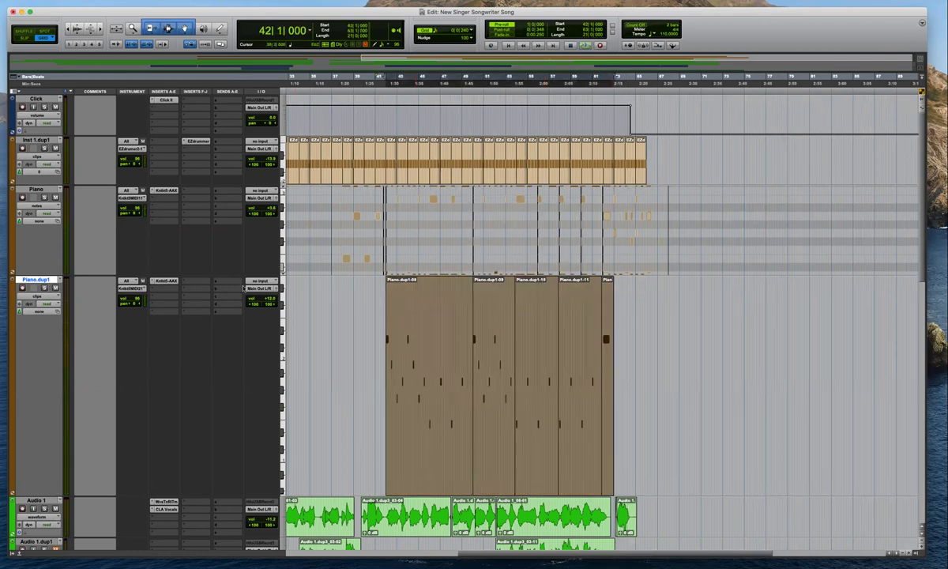
Return the Piano.dup1 track's volume to 0.0 dB and check the quantized notes around bar 45
left_click(425, 337)
key("t")
key("t")
key("t")
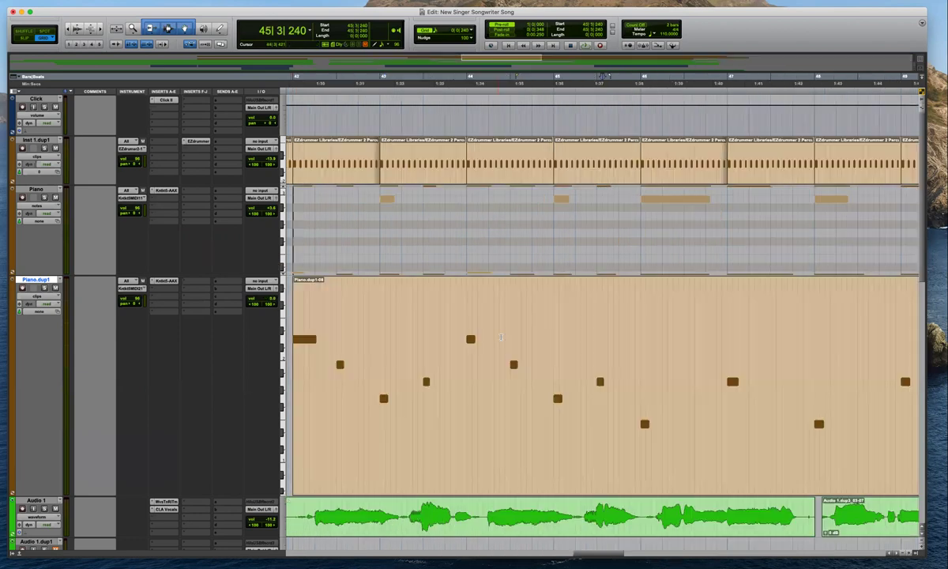
key("r")
Open Kontakt on Piano.dup1 and replace Soundiron Emotional Piano Jazz with The Maverick piano
left_click(167, 281)
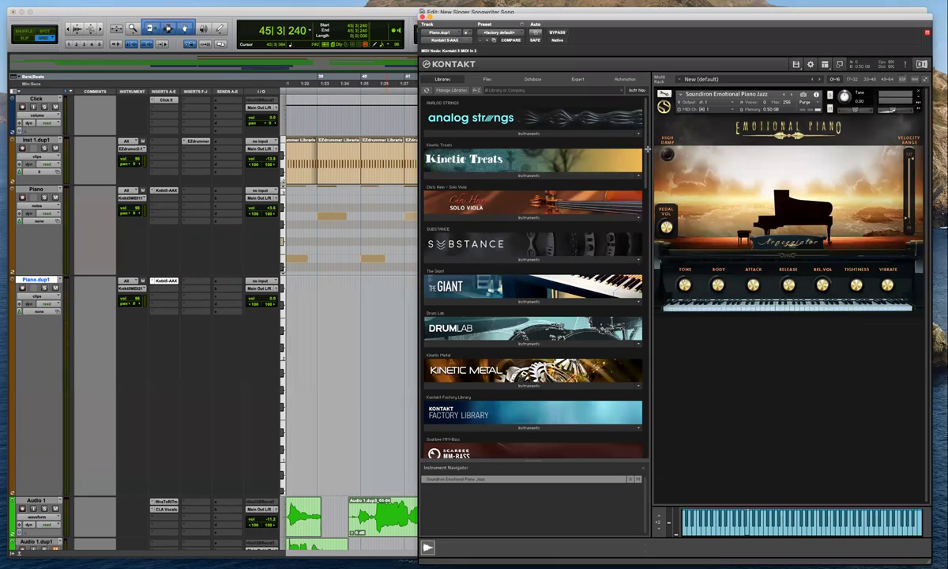
left_click_drag(647, 146, 643, 245)
left_click_drag(646, 289, 653, 346)
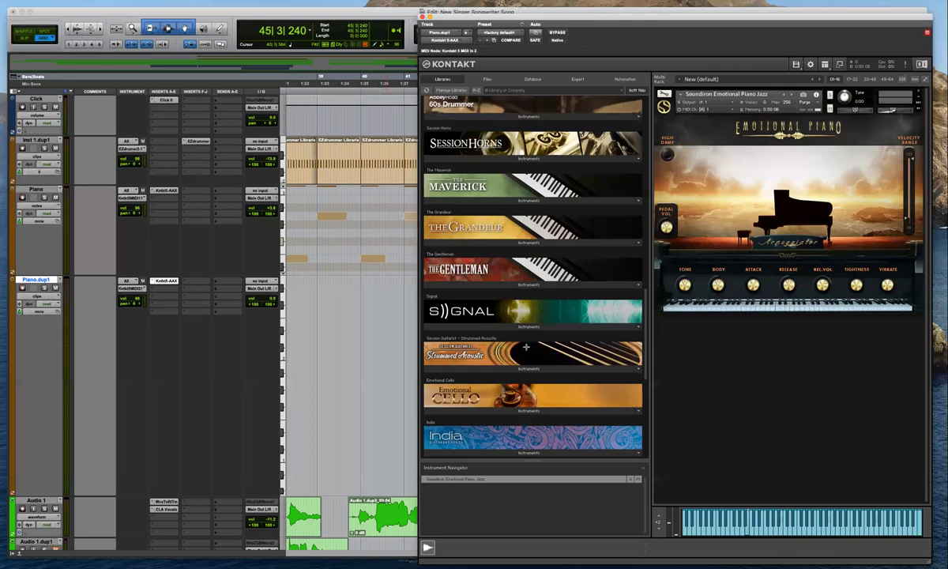
scroll(526, 346, "up", 3)
left_click(496, 294)
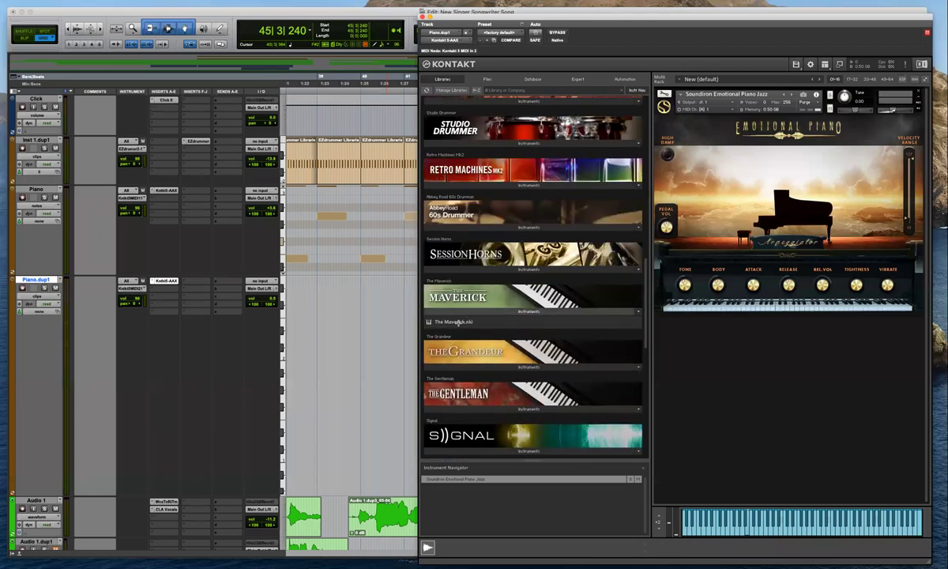
left_click_drag(457, 323, 684, 270)
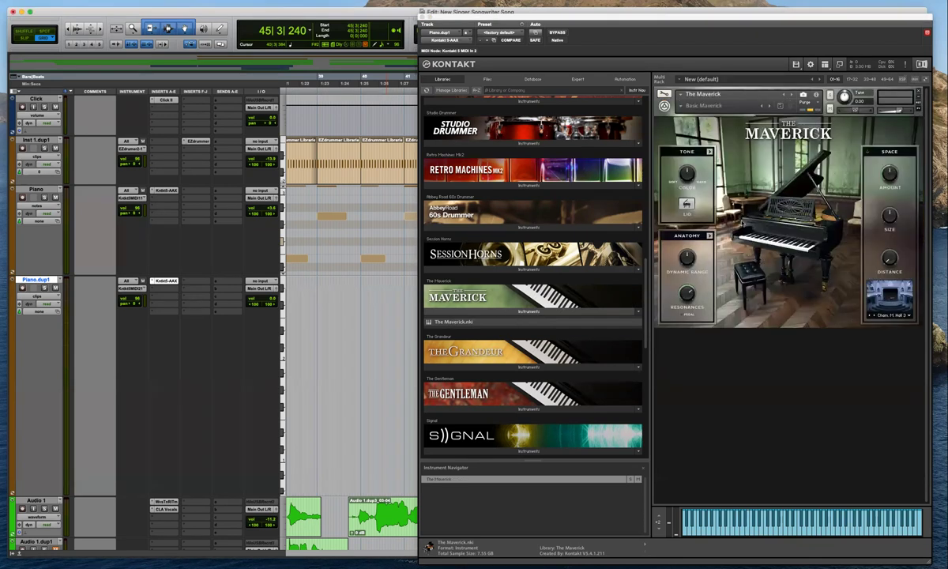
Play the arrangement from 41|4|480 with Piano.dup1 soloed to hear The Maverick, keeping its Kontakt window in view
left_click(366, 324)
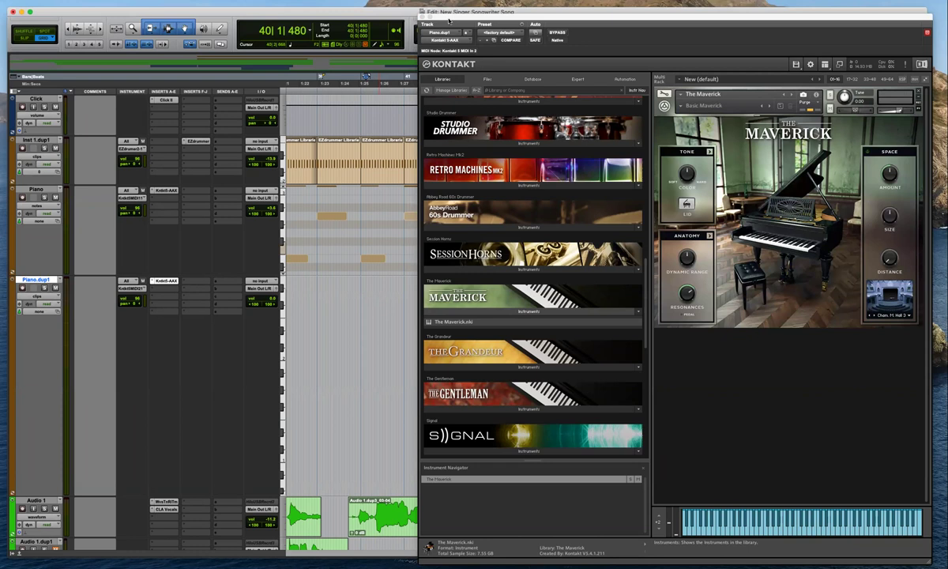
left_click_drag(472, 21, 470, 410)
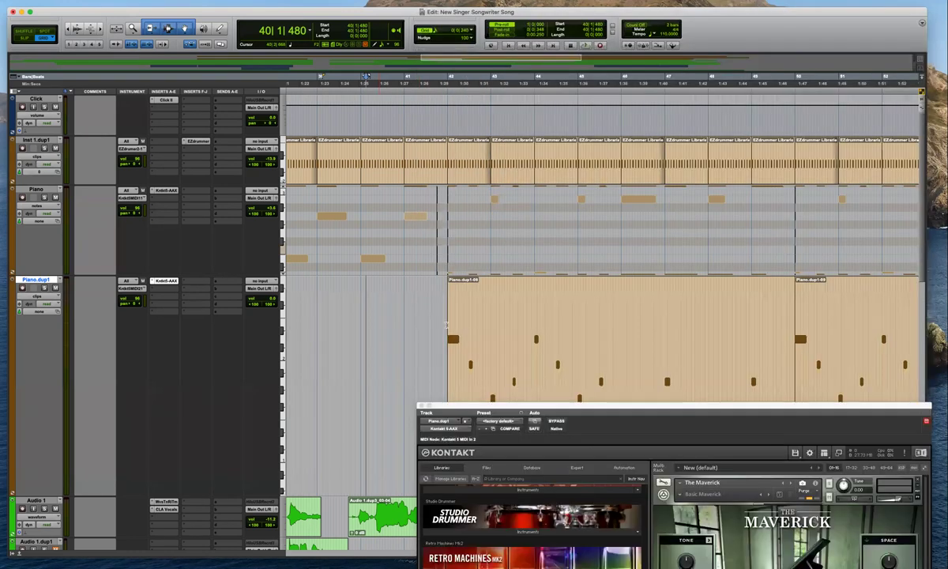
left_click_drag(529, 406, 487, 355)
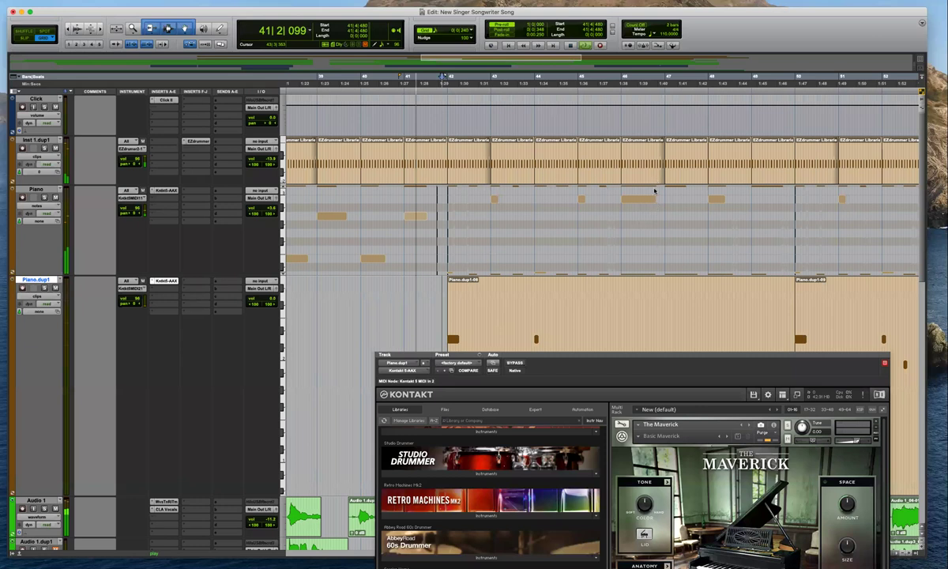
left_click(45, 288)
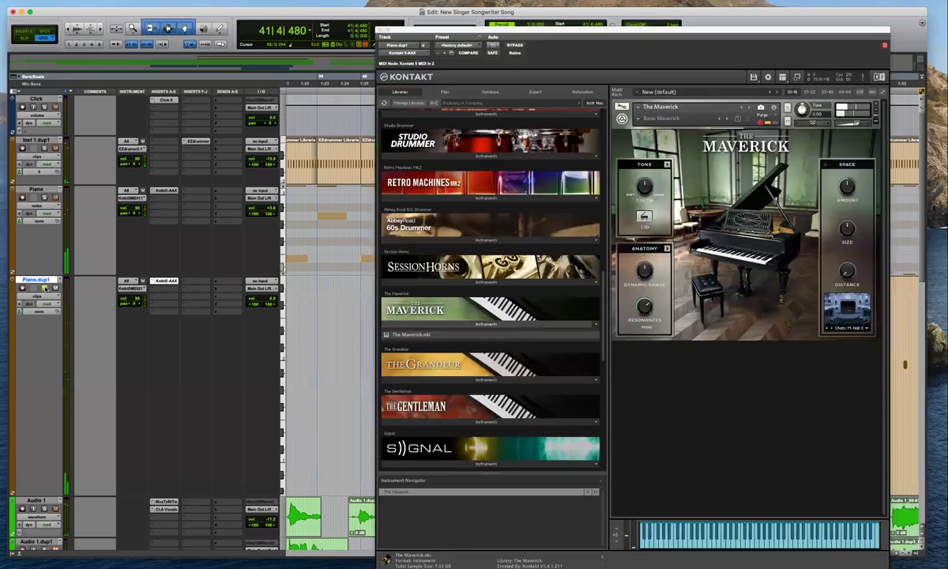
left_click_drag(782, 38, 595, 76)
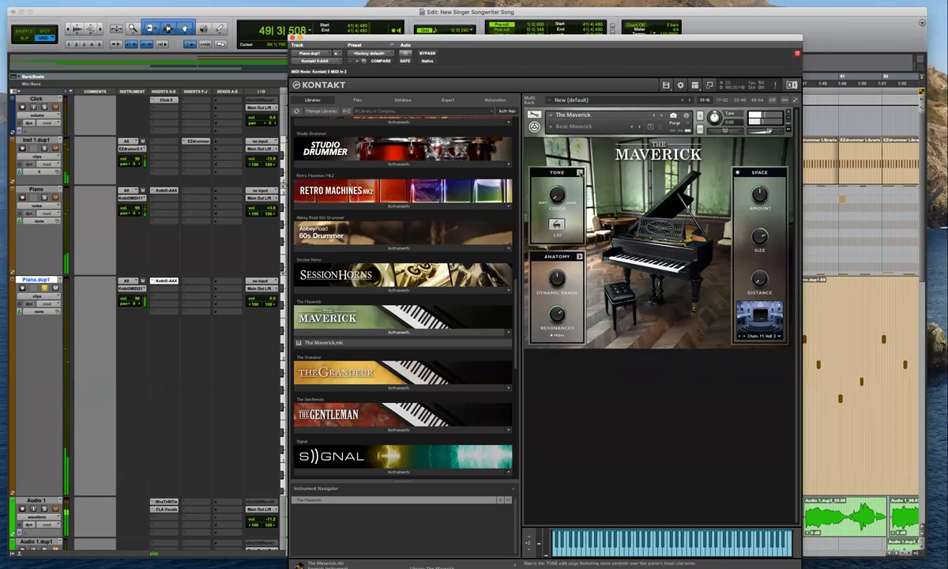
Examine The Maverick's Tone page and lid control during playback, stop playback and close the Kontakt window
left_click(580, 173)
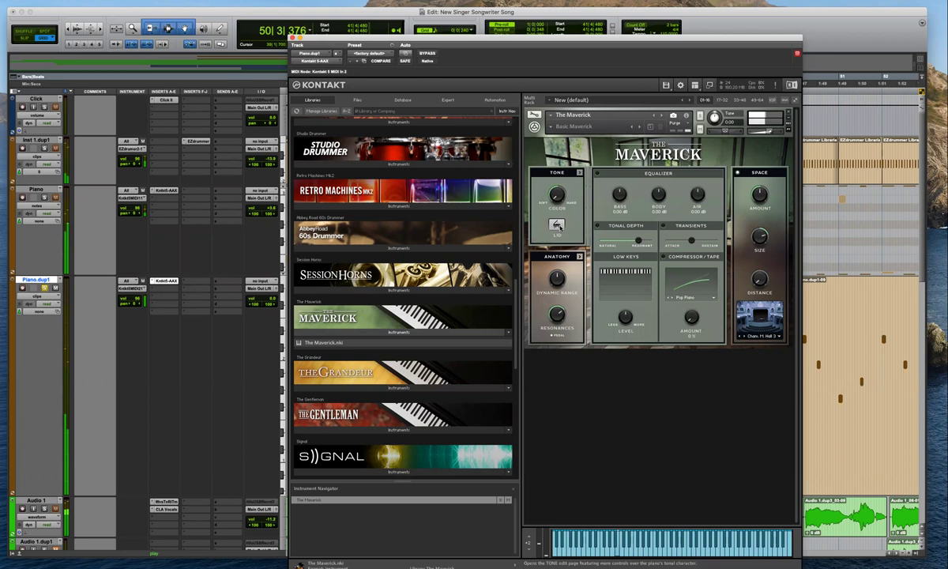
left_click(557, 225)
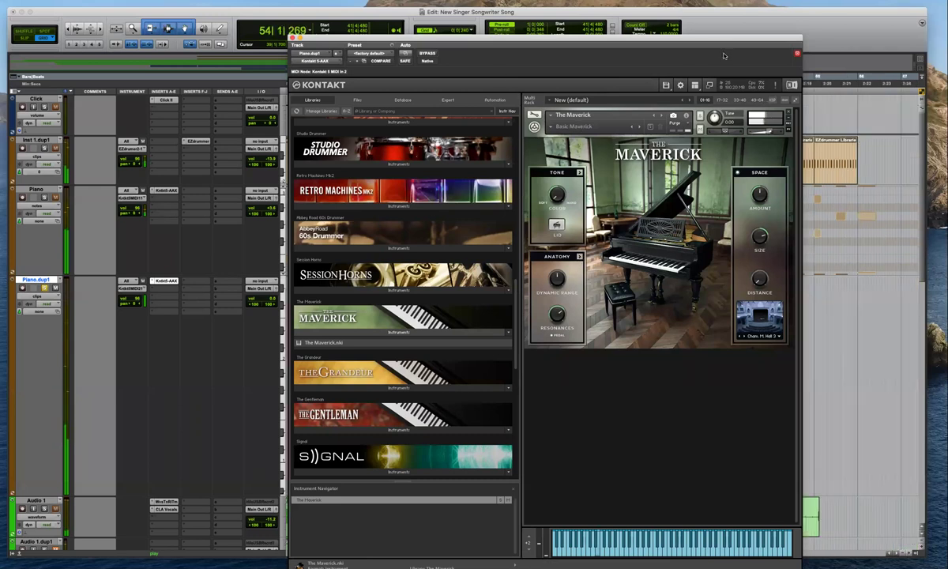
key("space")
key("super+w")
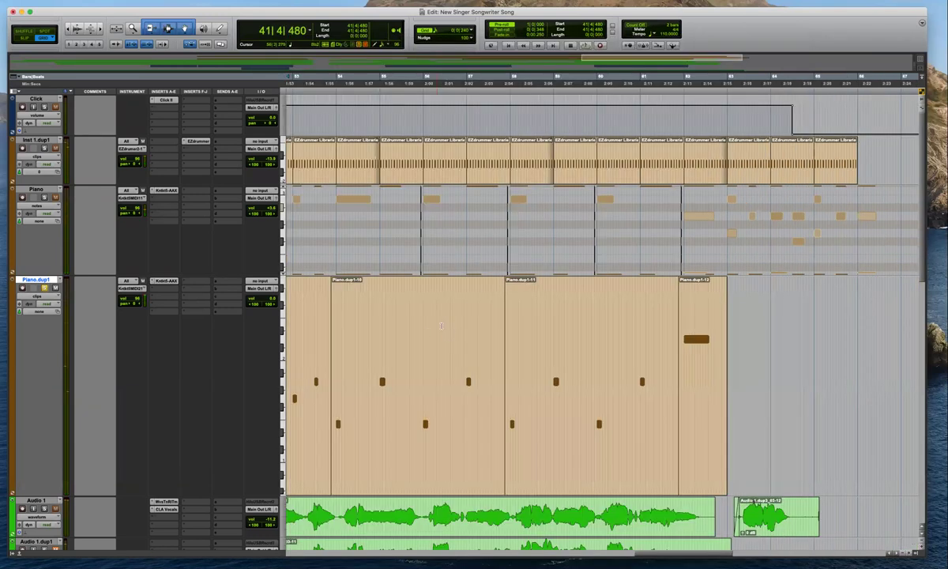
Switch the Piano.dup1 track's view from clips to velocity
left_click(430, 345)
key("r")
key("r")
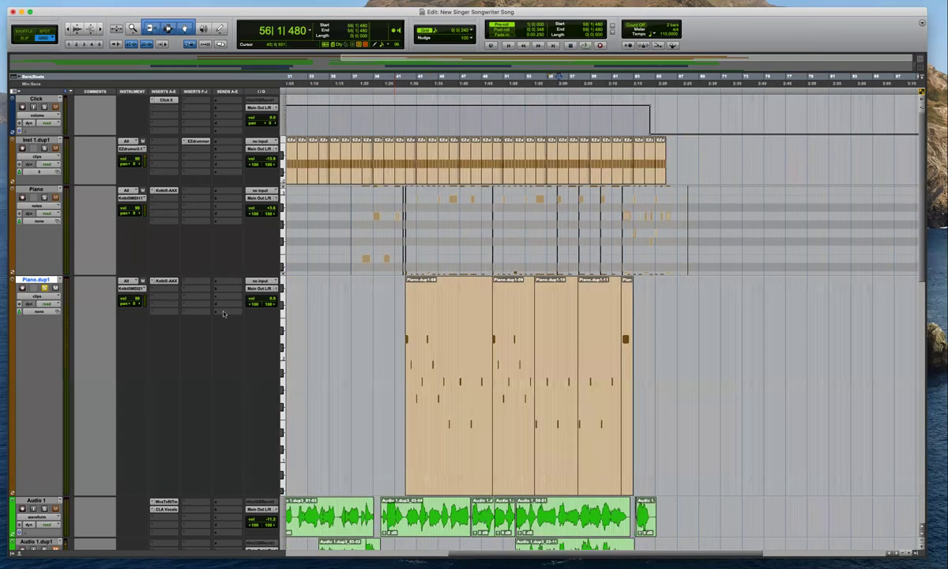
left_click(46, 298)
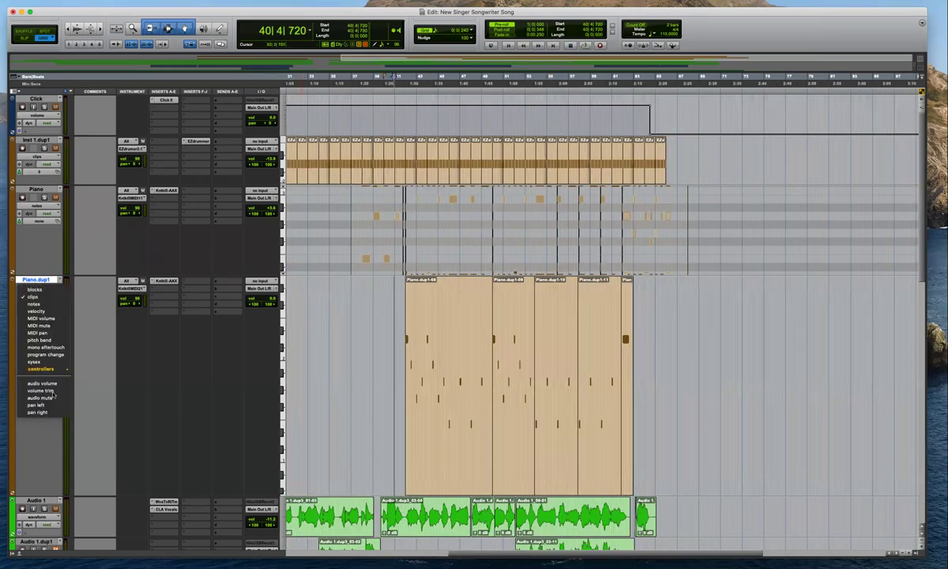
mouse_move(47, 369)
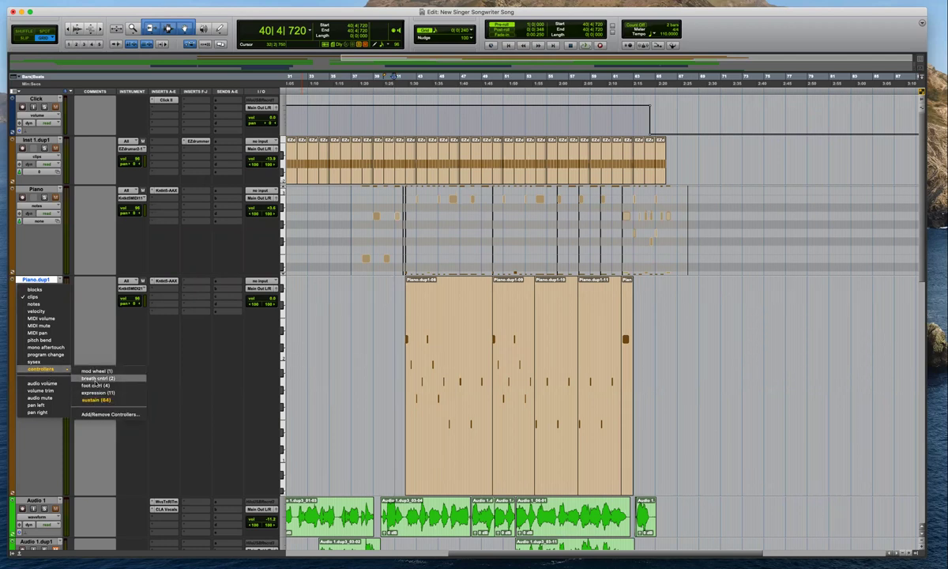
left_click(36, 310)
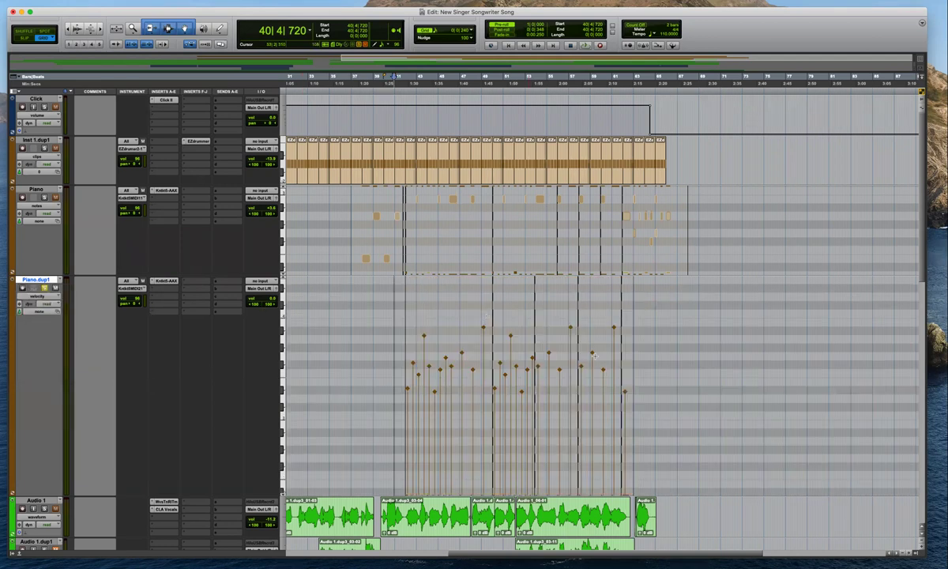
Select all Piano.dup1 notes, bring their velocities to one uniform level and play the part from 47|2|720
double_click(542, 401)
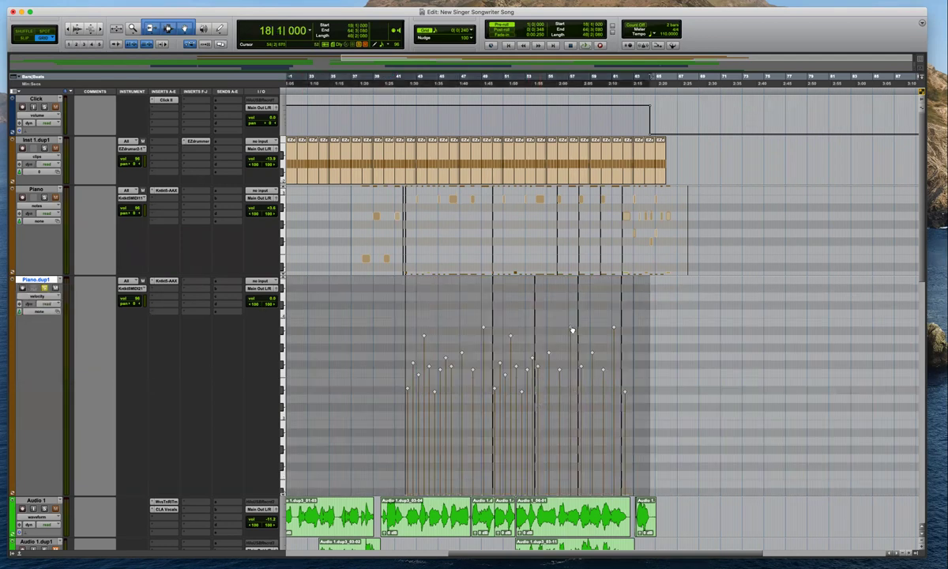
left_click_drag(571, 325, 587, 150)
left_click_drag(571, 276, 448, 362)
key("space")
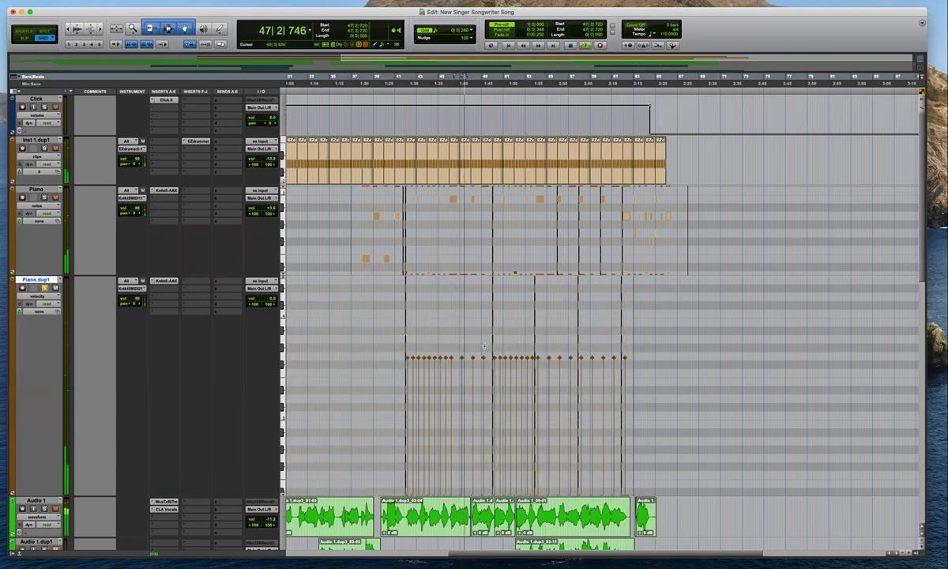
Undo the last two velocity changes on Piano.dup1 and stop playback
key("super+z")
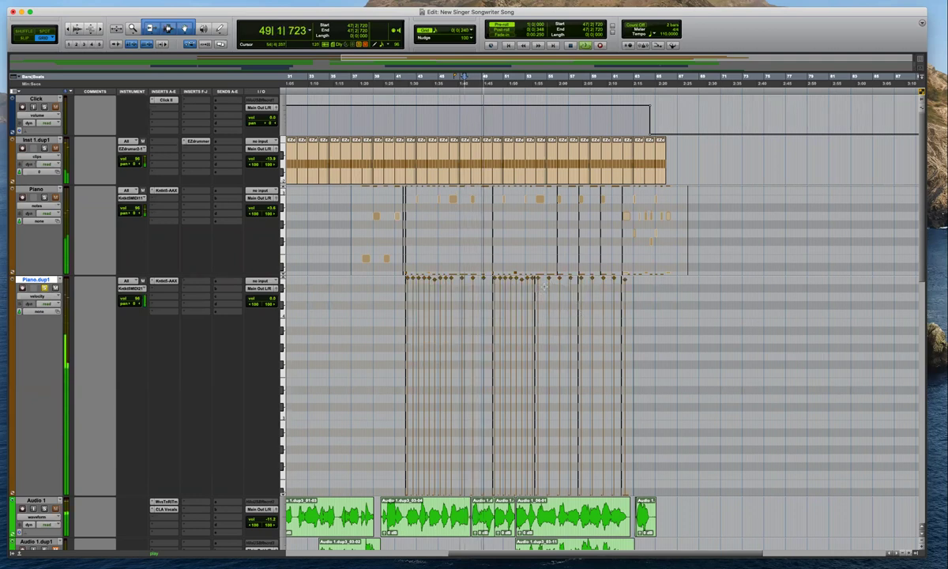
key("super+z")
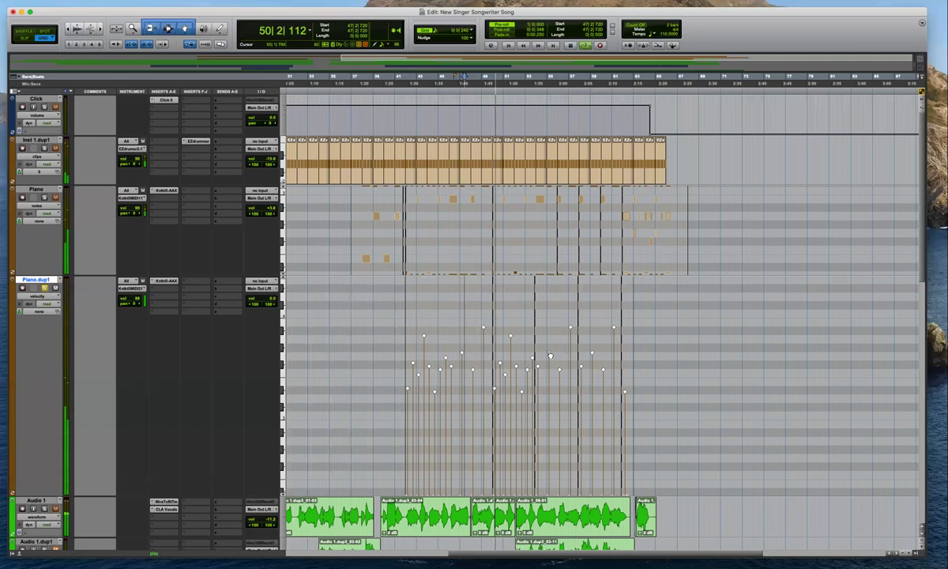
key("space")
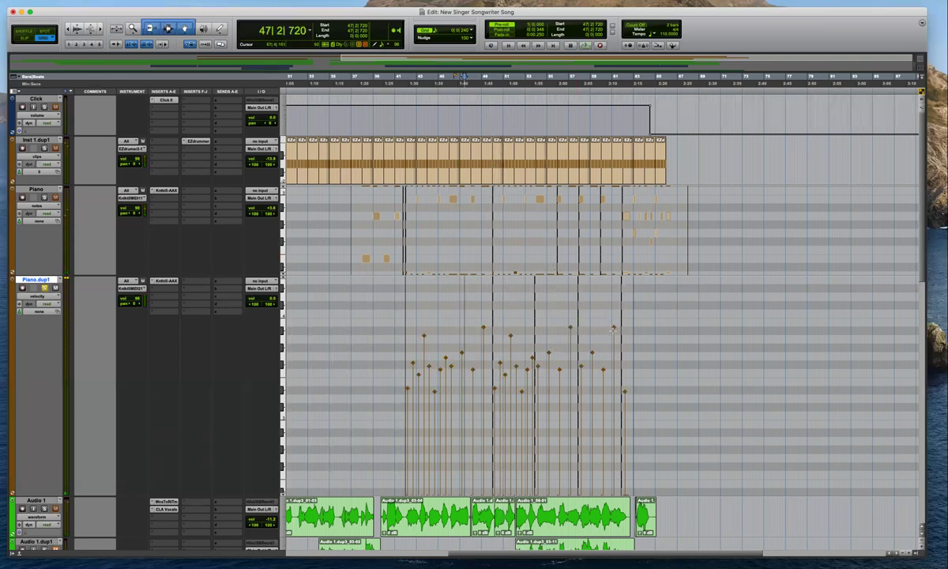
Raise all Piano.dup1 note velocities to the maximum, pull them down together to one uniform level and play the part
key("super+a")
left_click_drag(572, 329, 575, 249)
left_click_drag(547, 311, 560, 175)
left_click_drag(573, 280, 575, 331)
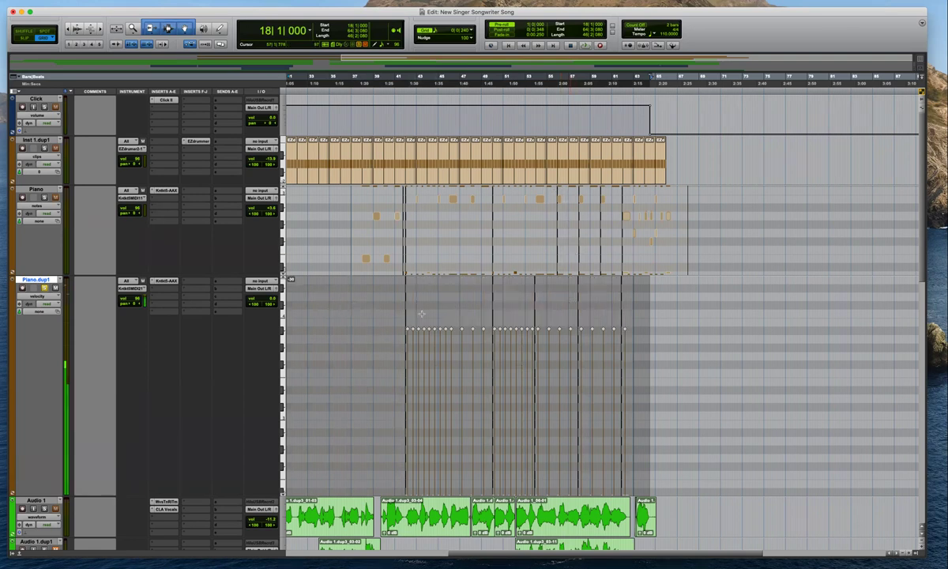
key("space")
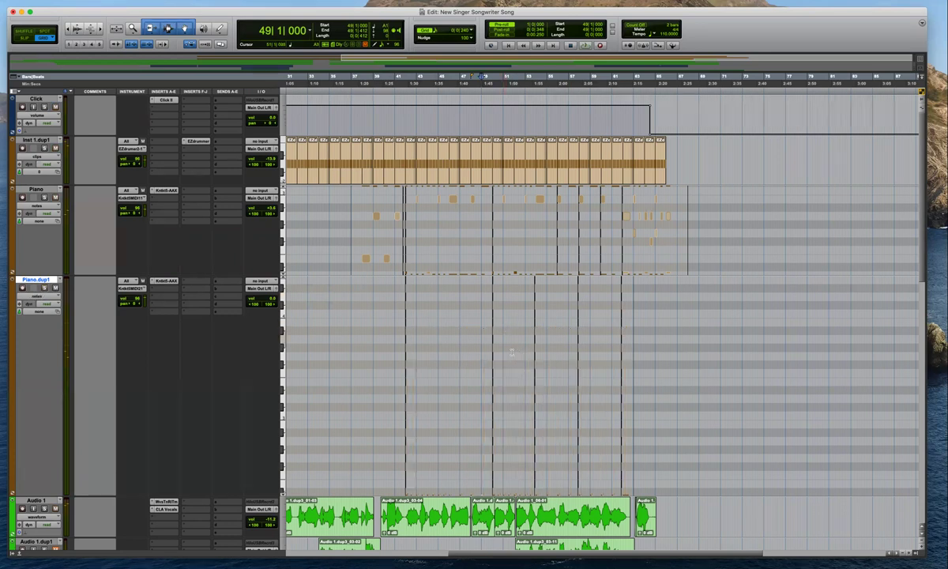
In clips view, consolidate Piano.dup1 from 40|2|000 to 63|4|480 into one clip and delete the leftover clip before it
key("ctrl+minus")
left_click(353, 396)
key("Delete")
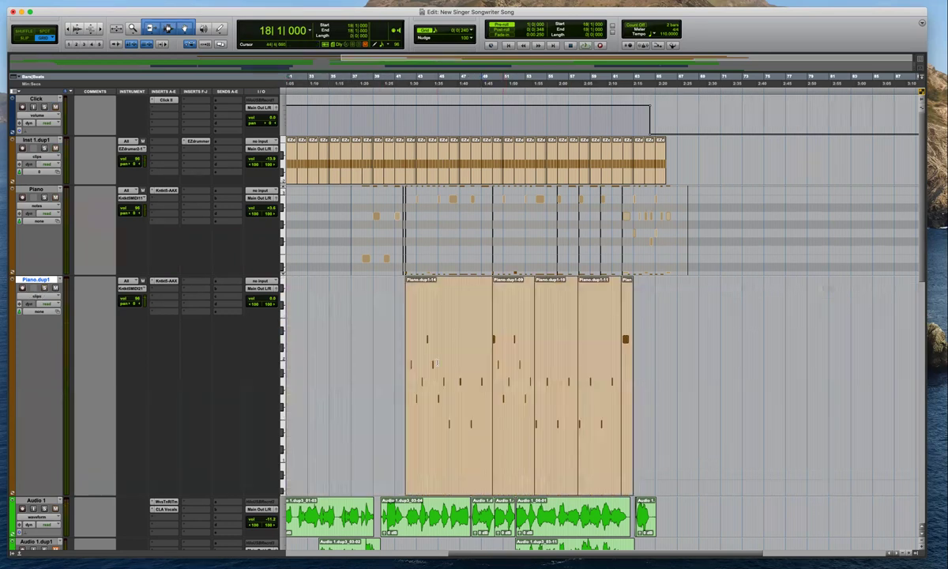
left_click(438, 403)
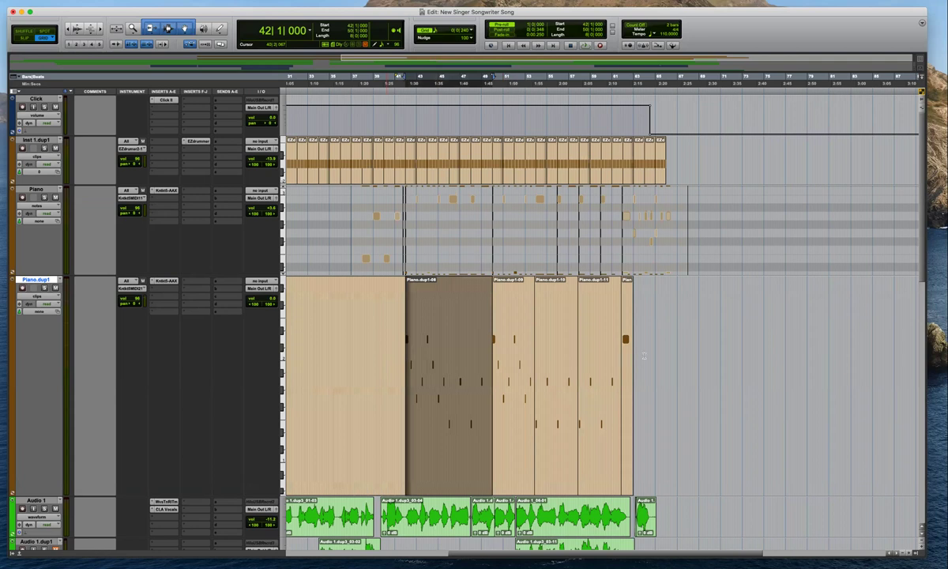
left_click_drag(388, 356, 644, 355)
key("alt+shift+3")
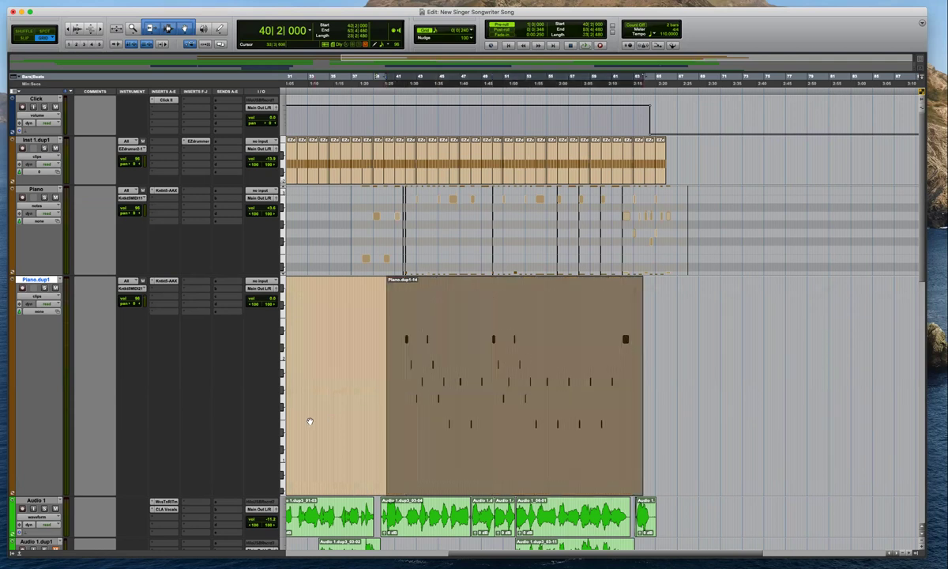
left_click(309, 421)
key("Delete")
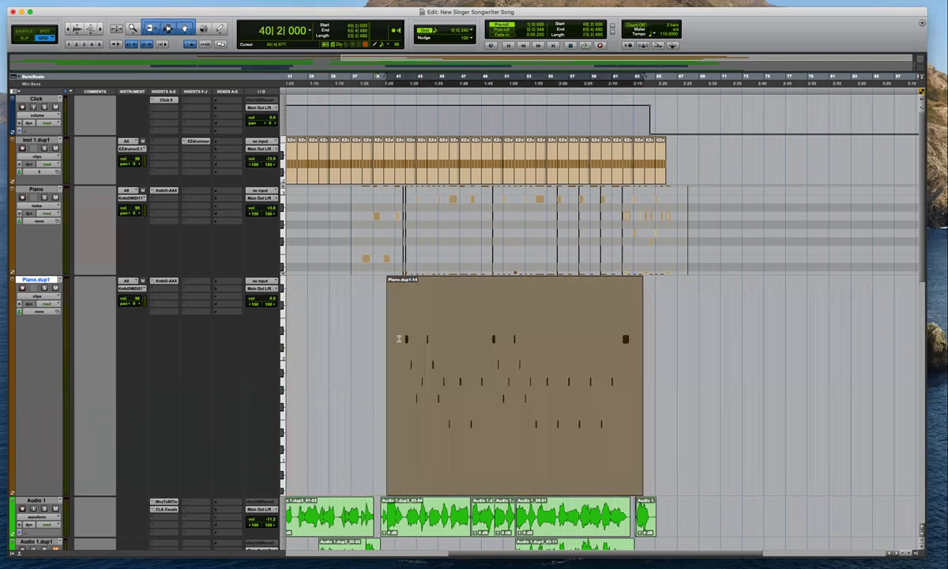
Select all notes in the consolidated Piano.dup1 clip and duplicate them one octave lower in notes view
key("alt+t")
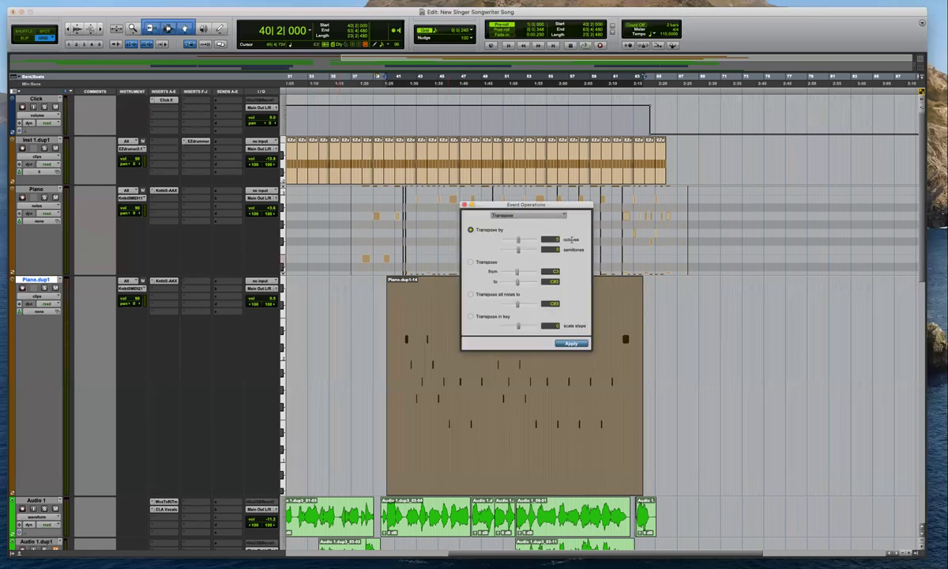
left_click(465, 205)
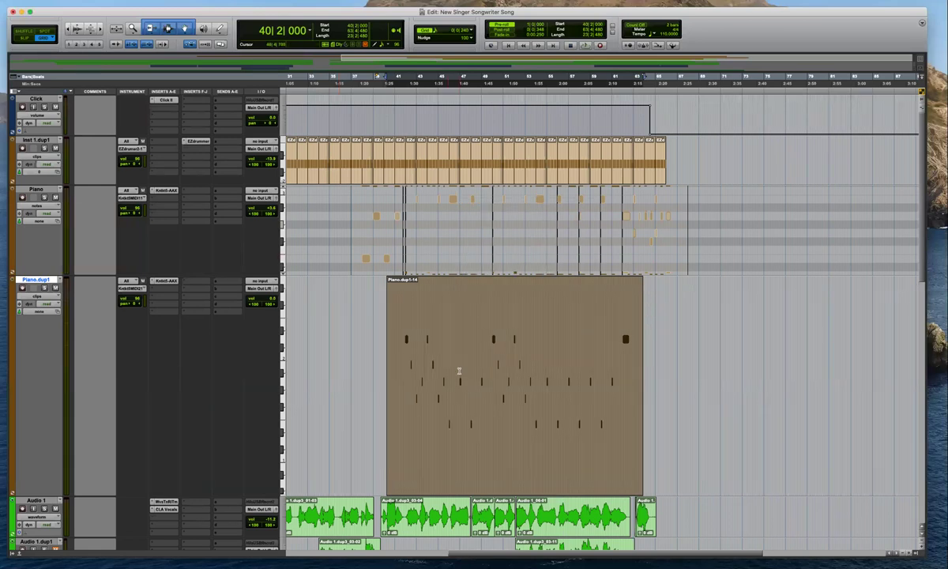
left_click(457, 349)
key("minus")
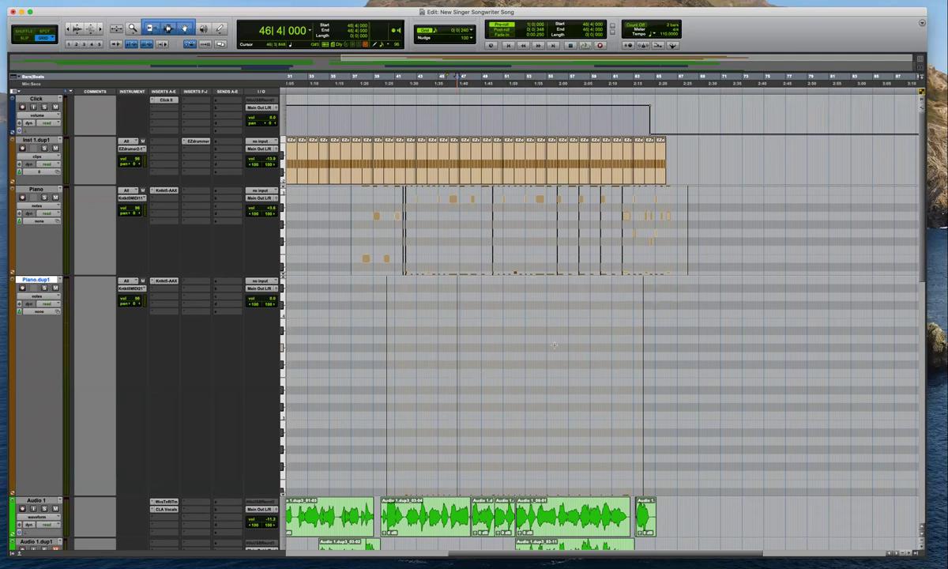
scroll(555, 345, "down", 5)
left_click_drag(656, 279, 406, 417)
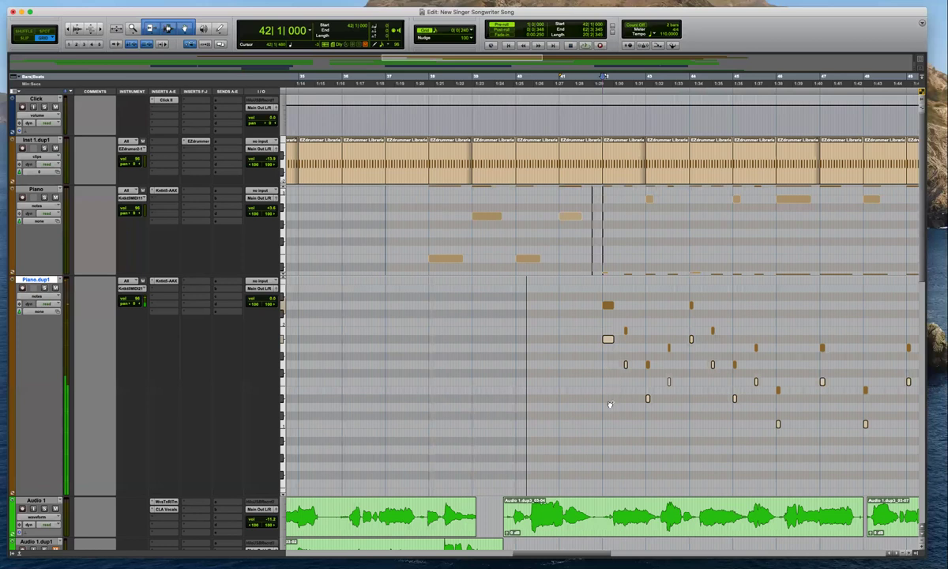
left_click_drag(611, 414, 611, 412)
Play the octave-doubled Piano.dup1 part around bar 42 with both note layers in view, and stop playback
key("space")
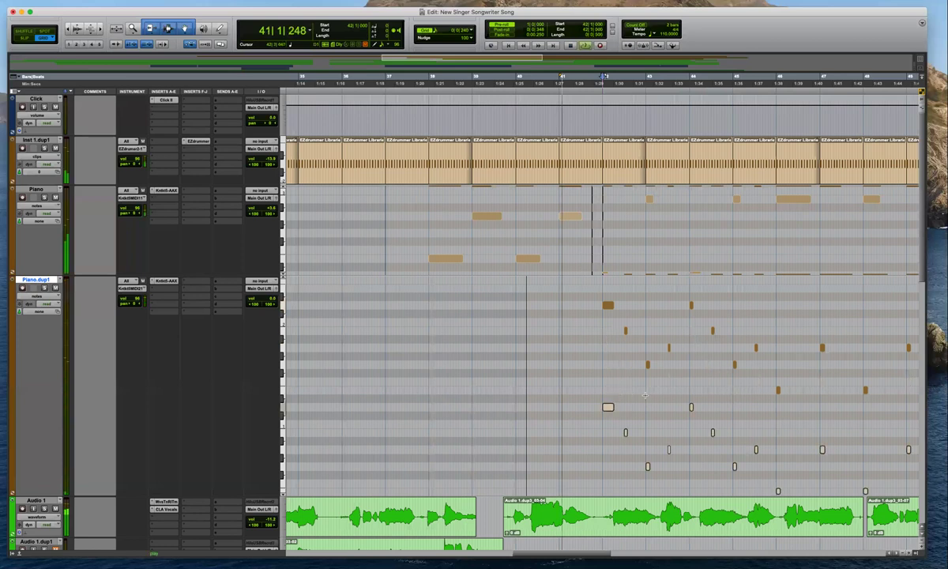
key("super+bracketleft")
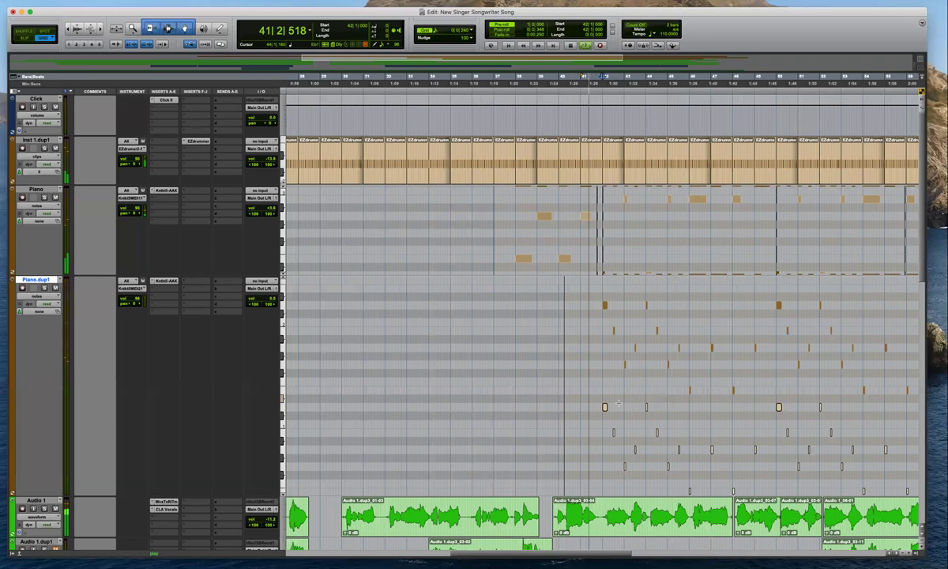
scroll(608, 387, "down", 2)
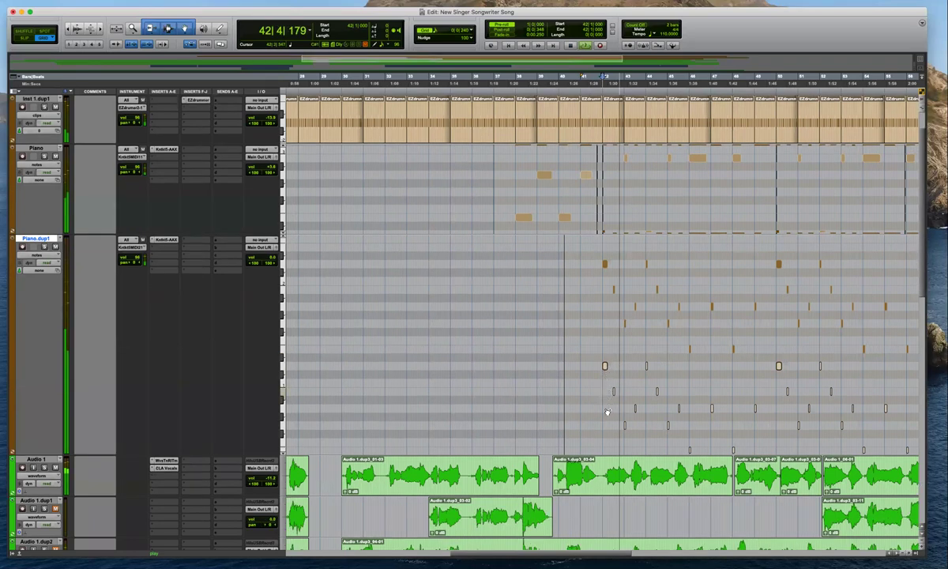
key("space")
Try a second copy of the Piano.dup1 notes another octave lower, undo it and play the part from bar 42
scroll(607, 443, "down", 2)
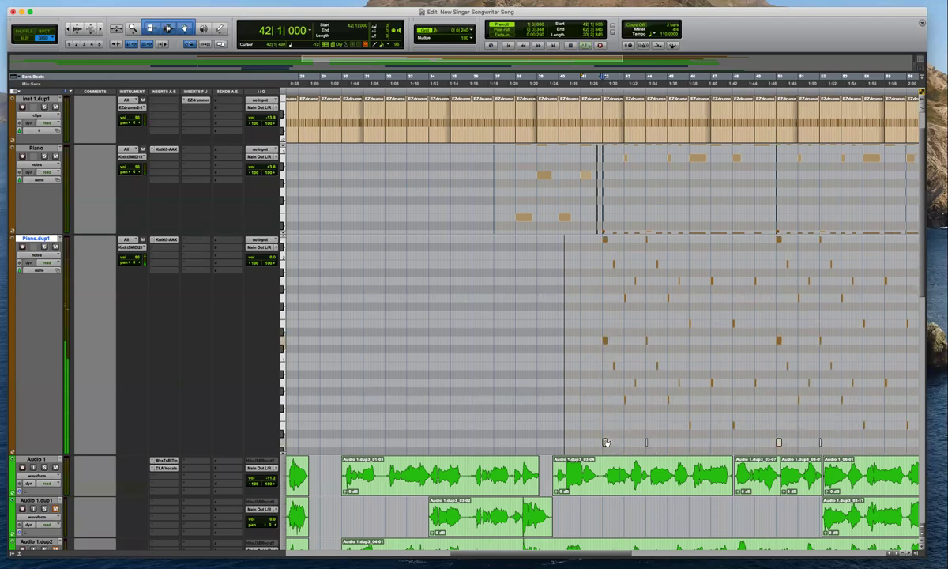
key("r")
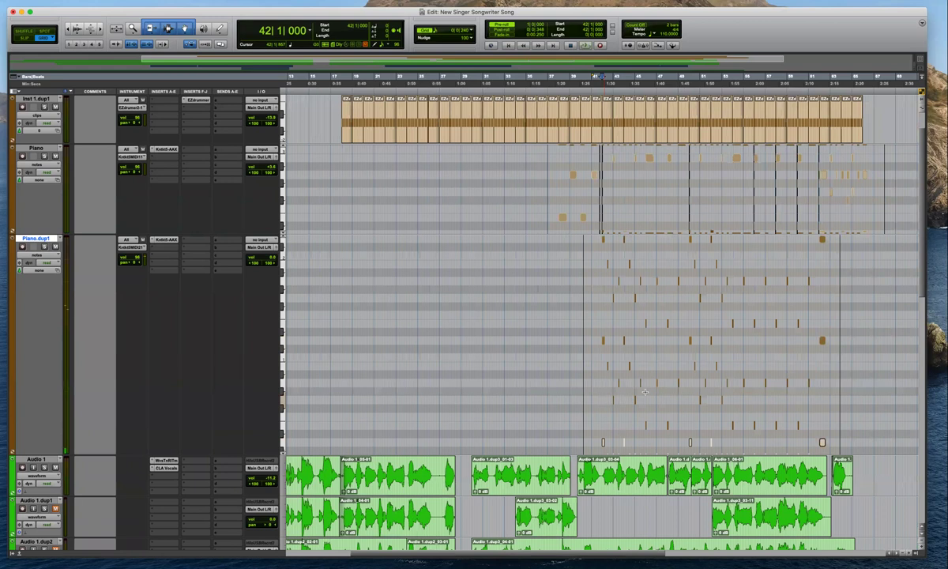
key("space")
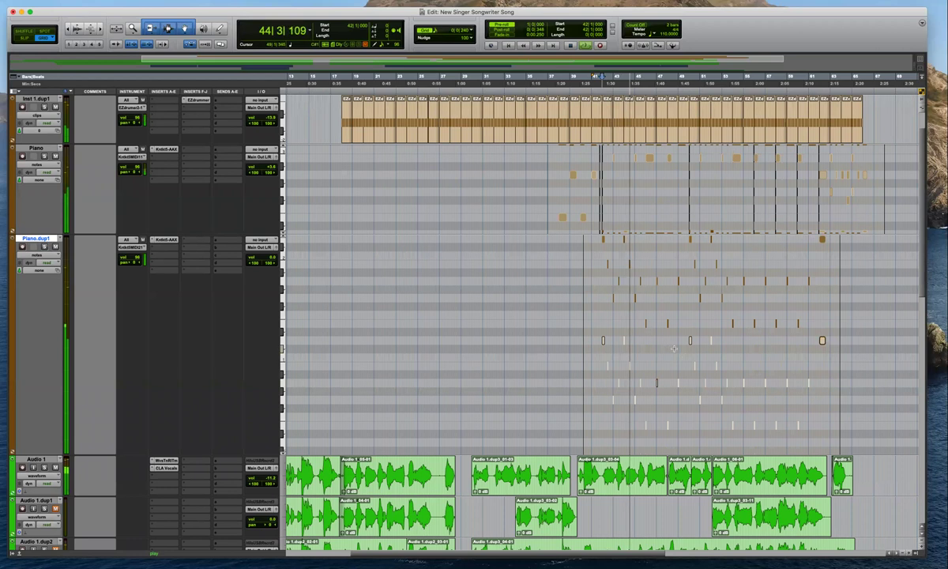
key("space")
Switch the Piano.dup1 track's view to the sustain (64) controller
left_click(35, 254)
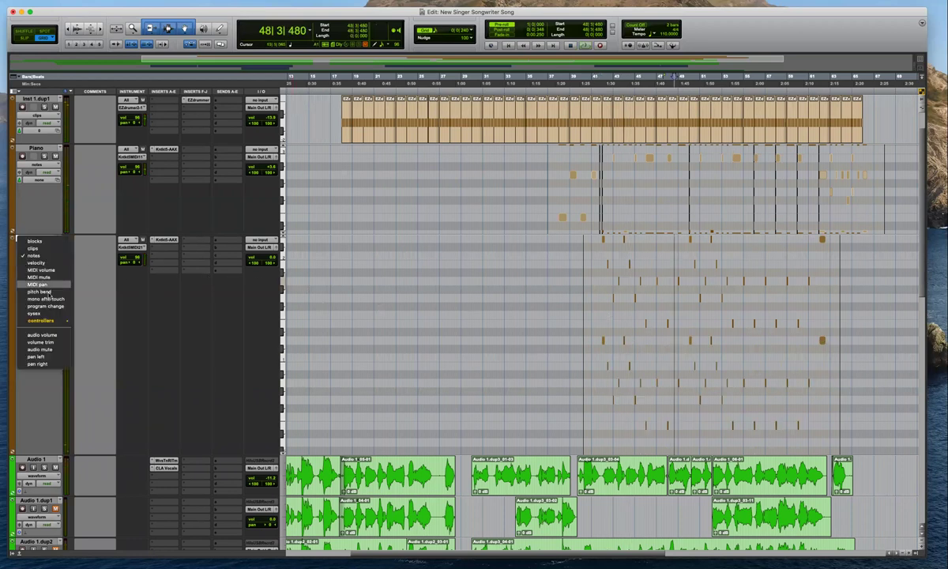
mouse_move(53, 321)
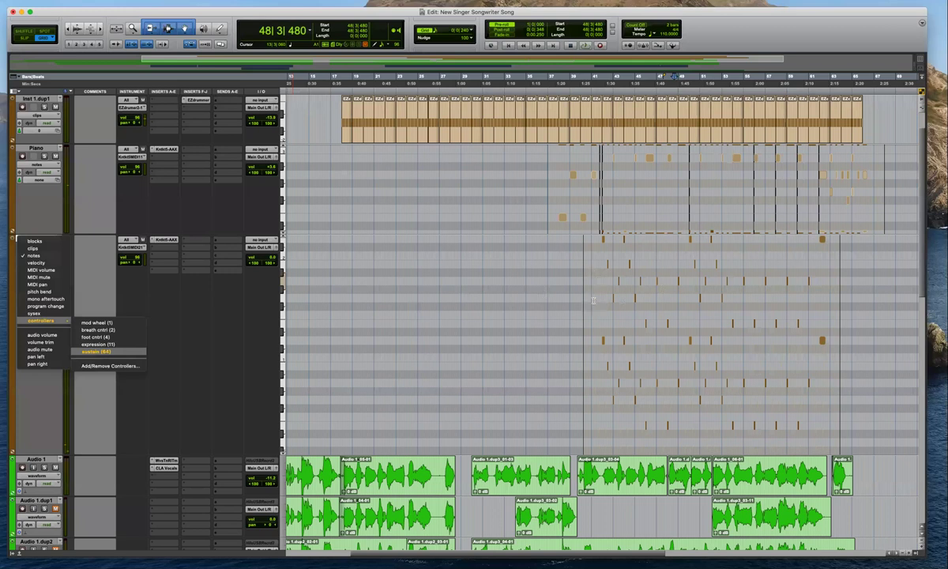
left_click(97, 352)
Change the edit mode to Slip and place the edit cursor by the first notes of Piano.dup1 in bar 42
left_click(589, 300)
key("t")
key("t")
key("t")
left_click(671, 285)
key("t")
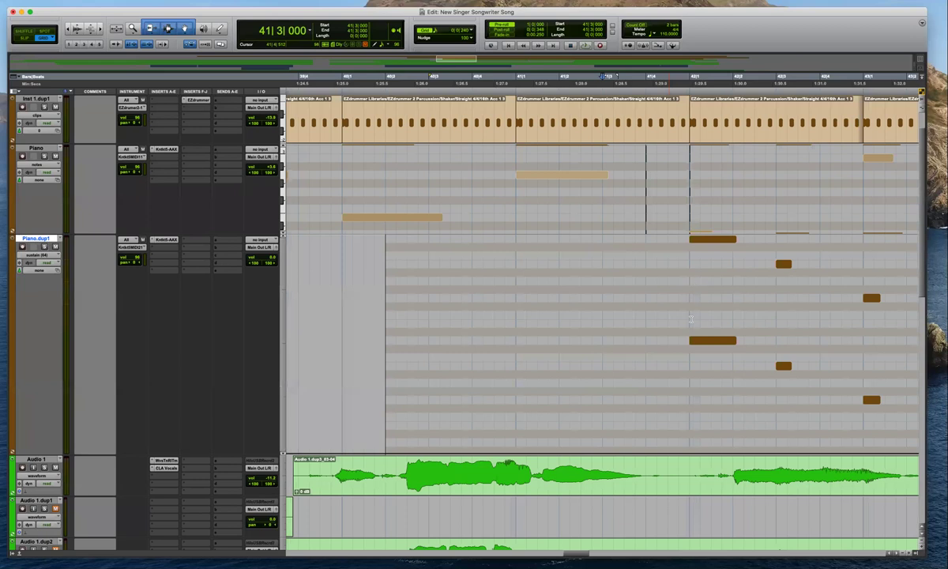
left_click(695, 321)
key("F3")
key("F2")
left_click(692, 301)
key("t")
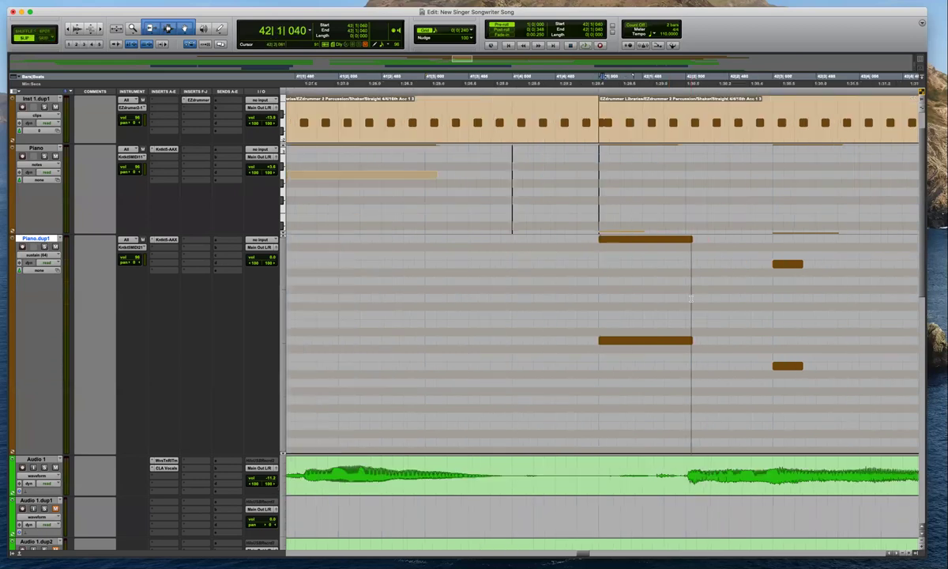
Select a tiny range just after 42|1|000 in Piano.dup1's sustain lane and try to raise its value
key("super+bracketright")
key("super+bracketright")
key("super+bracketright")
key("super+bracketright")
left_click_drag(549, 317, 553, 317)
left_click_drag(557, 268, 558, 261)
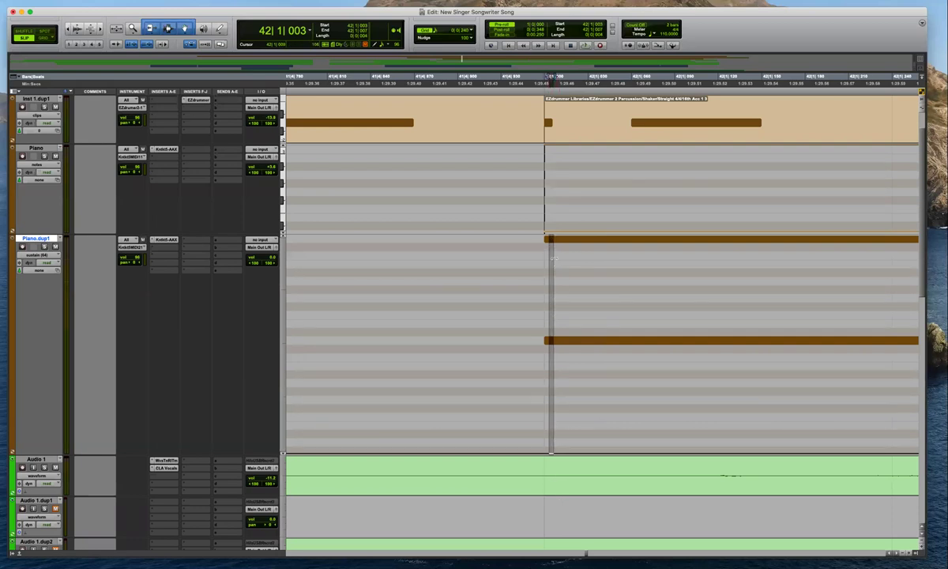
Place the edit cursor at 41|4|958, just before the first notes of Piano.dup1
key("r")
key("r")
left_click(587, 319)
key("r")
key("r")
key("r")
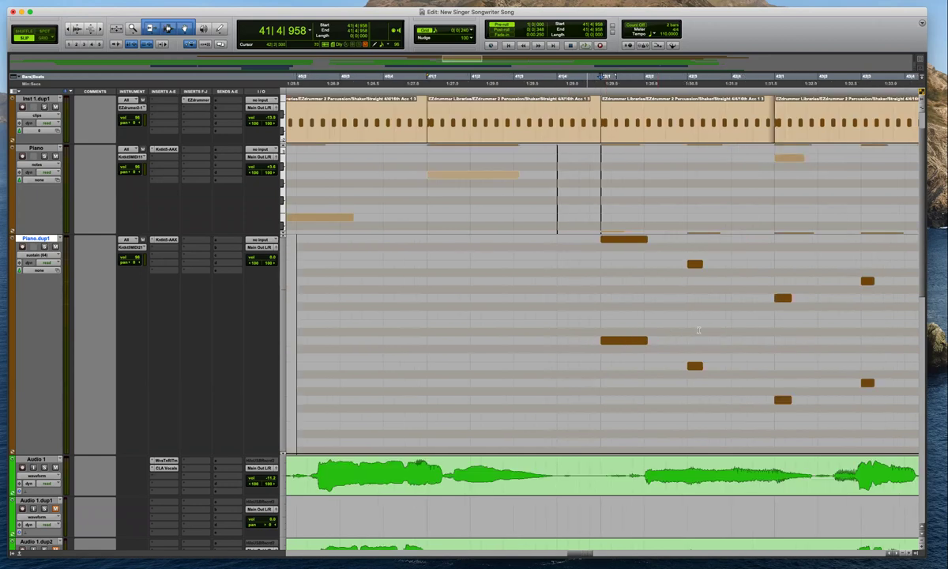
Raise Piano.dup1's sustain controller to 127 from about bar 35 onward, so it covers the whole part
key("r")
key("r")
key("r")
key("r")
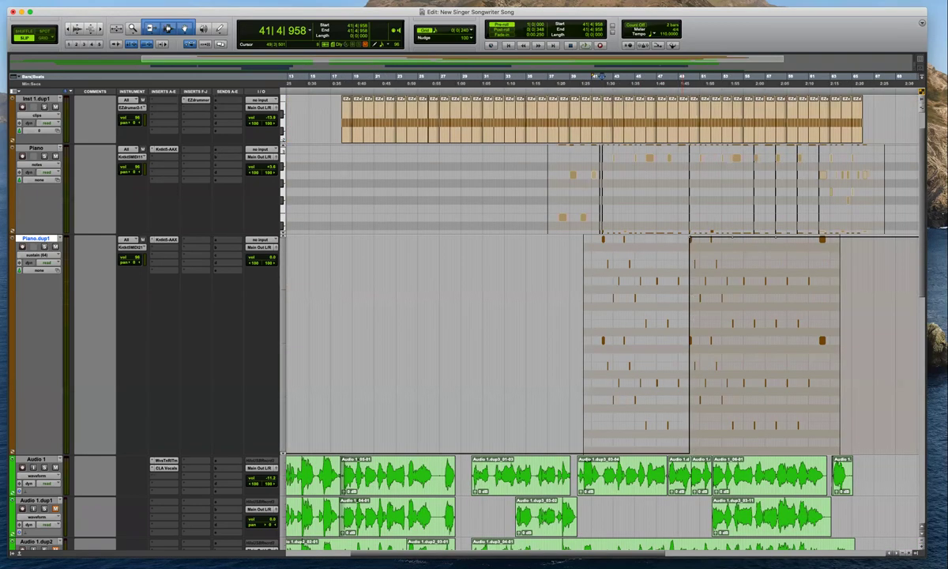
key("super+z")
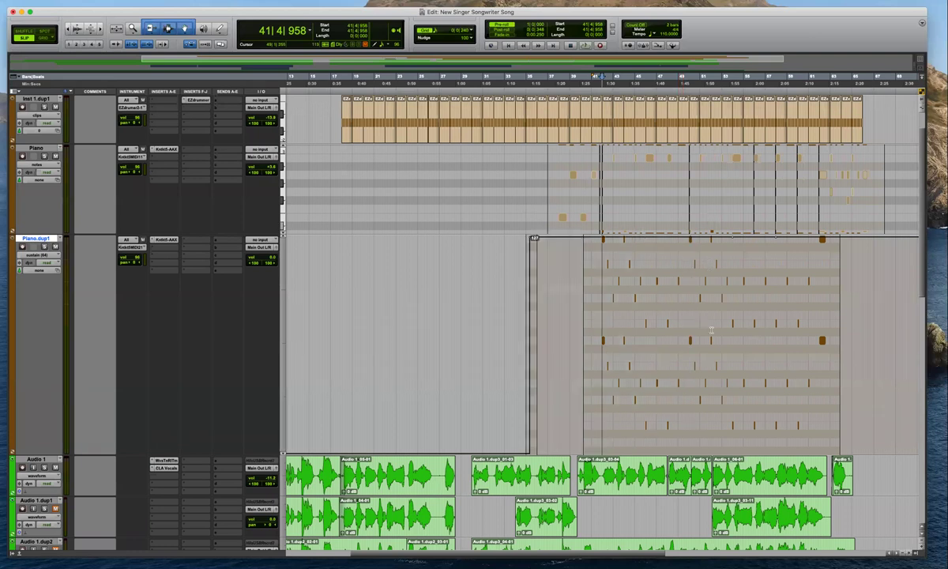
left_click_drag(711, 330, 789, 307)
key("super+z")
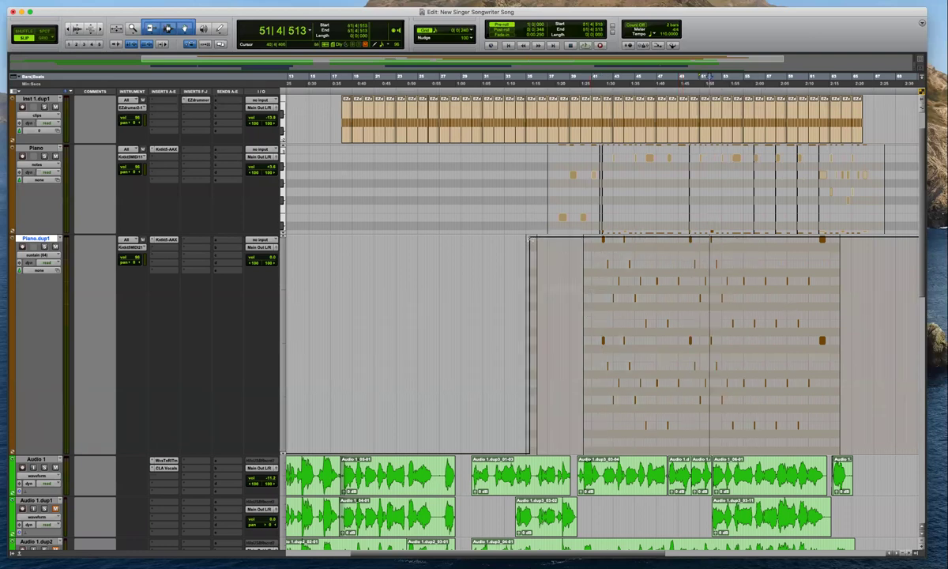
Extend the Piano.dup1 sustain-on back to about 34|4 and create a short sustain-off gap at 42|1|005, 8 ticks long
left_click_drag(531, 239, 523, 238)
left_click(598, 306)
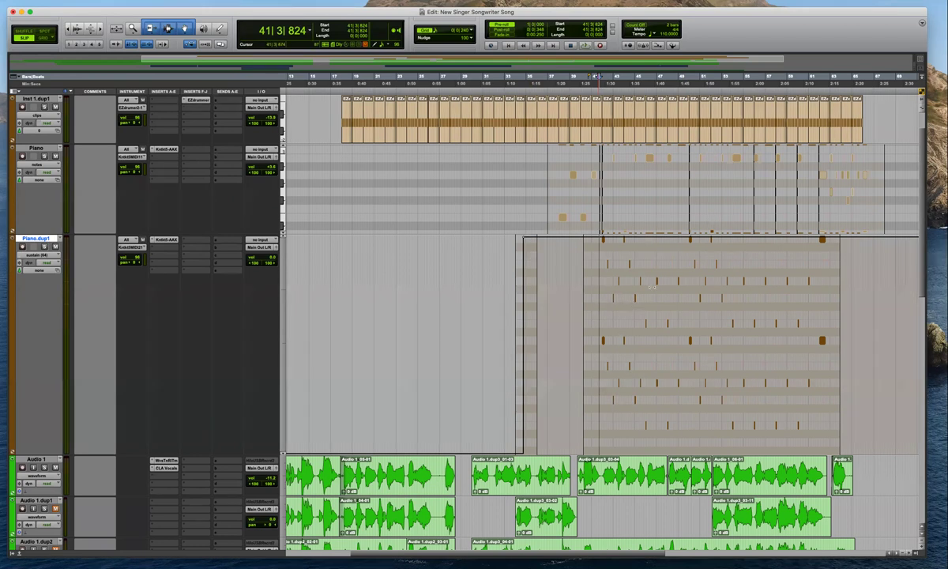
key("super+bracketright")
key("super+bracketright")
key("super+bracketright")
key("super+bracketright")
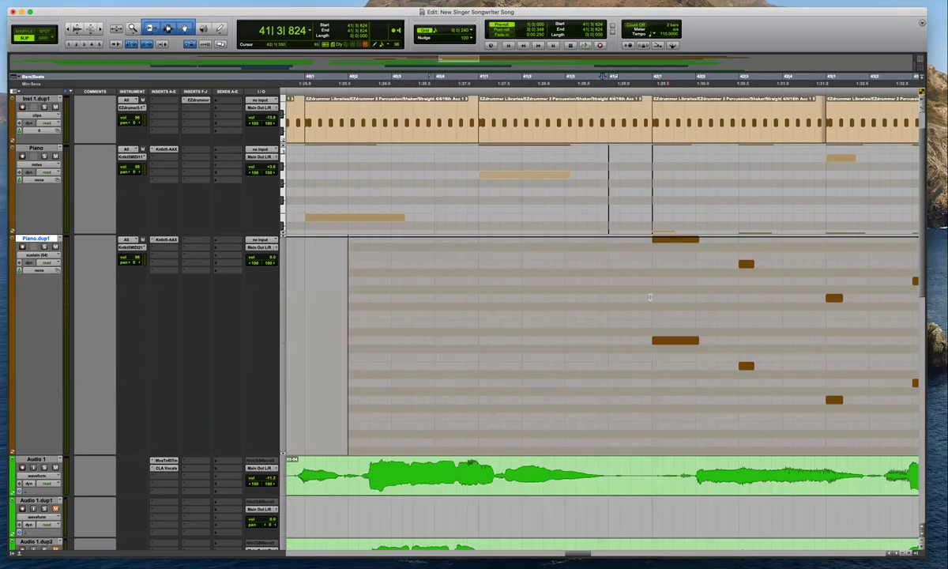
left_click(654, 298)
key("super+bracketright")
key("super+bracketright")
key("super+bracketright")
key("super+bracketright")
key("super+bracketright")
left_click_drag(552, 297, 562, 297)
left_click_drag(562, 240, 563, 461)
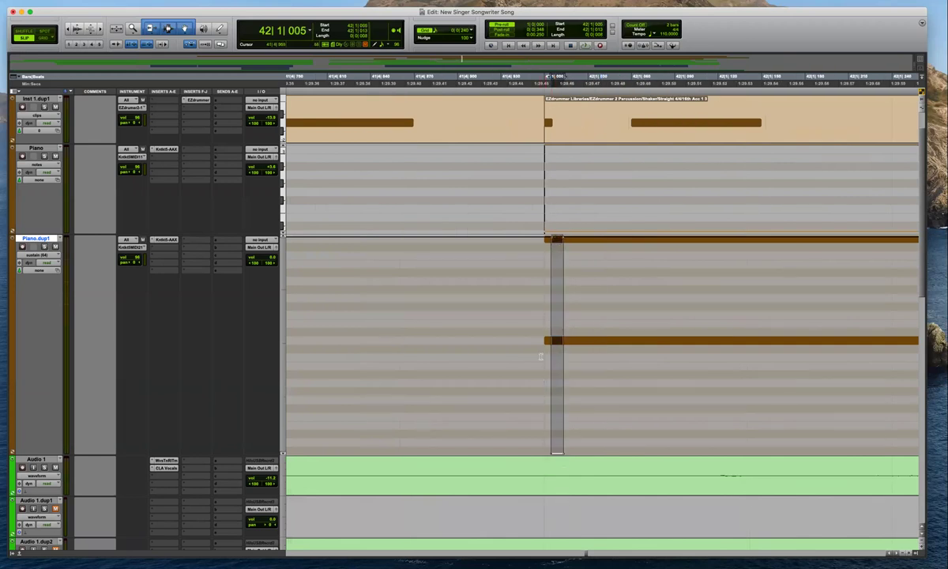
Switch to Grid mode and select the Piano.dup1 sustain gap from 42|1|000 to 42|1|240 for copying
key("super+bracketleft")
key("super+bracketleft")
left_click(582, 338)
key("super+bracketright")
key("super+bracketright")
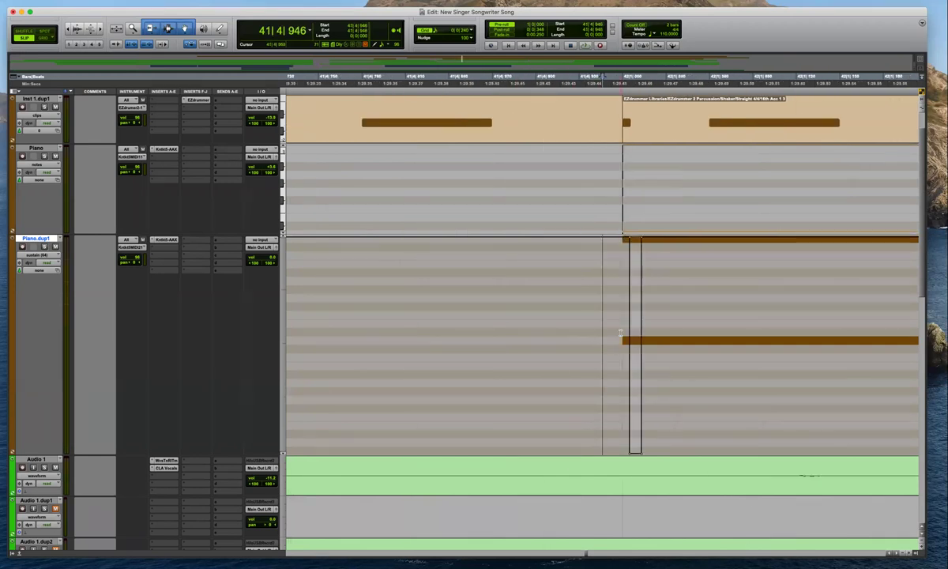
left_click(623, 338)
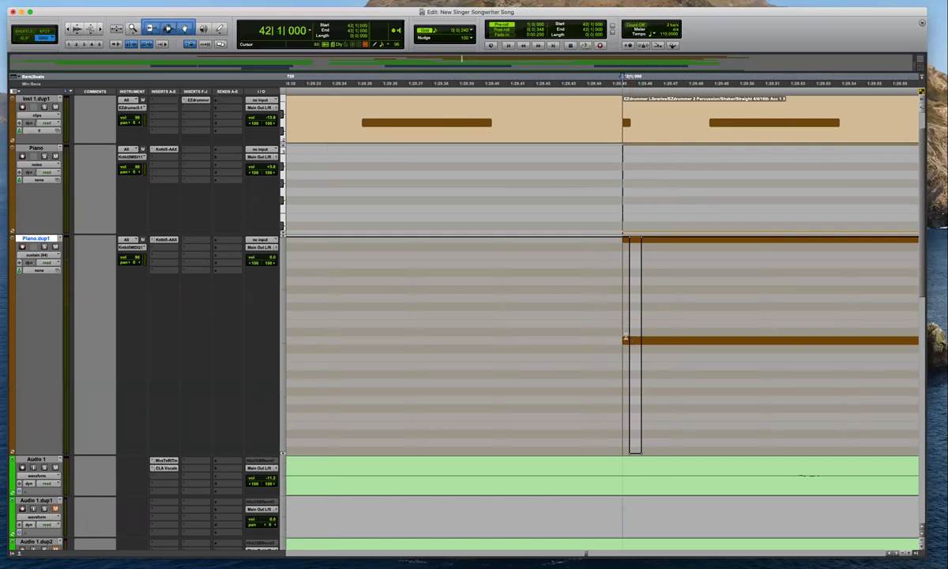
key("super+bracketleft")
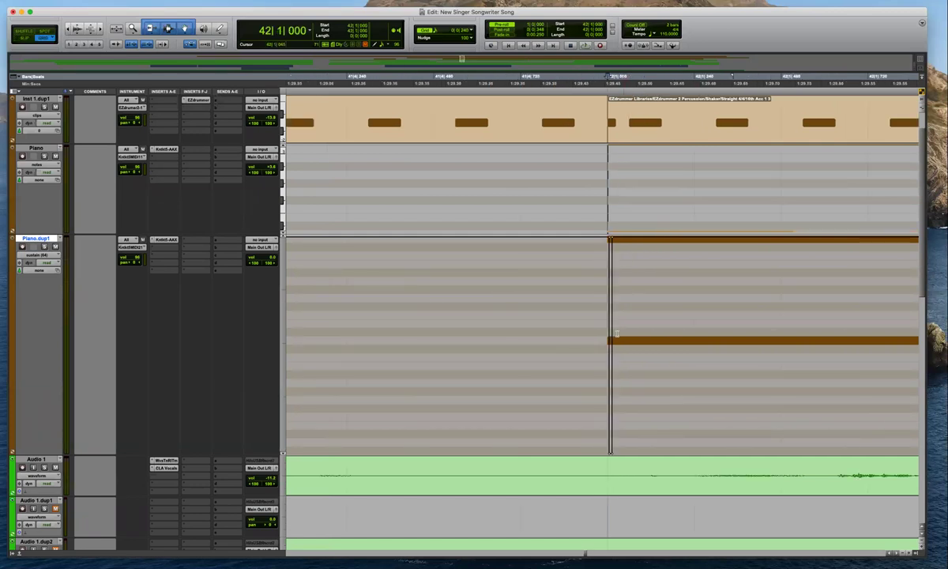
left_click_drag(627, 338, 694, 339)
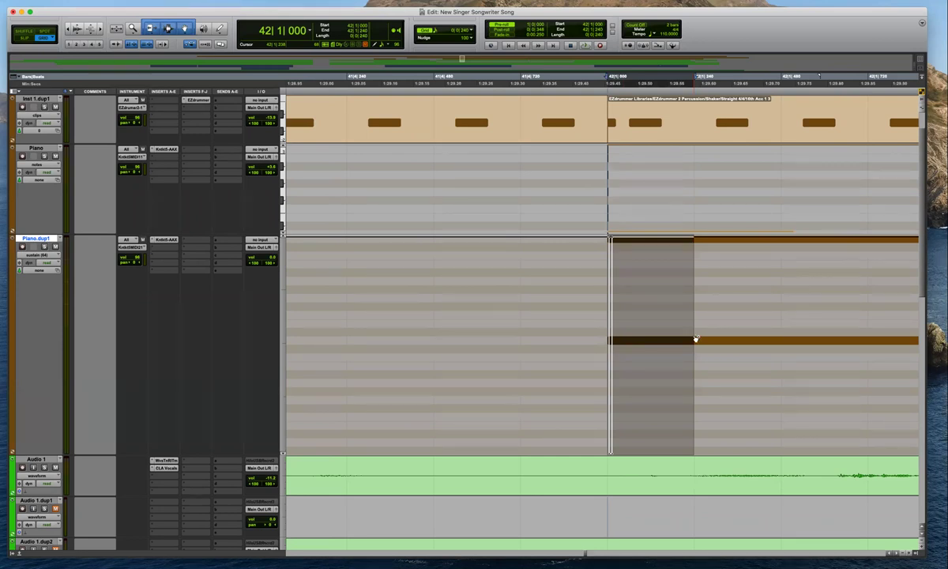
Paste the copied sustain gap at 42|3|000 on Piano.dup1, under the second chord
key("super+bracketleft")
key("super+bracketleft")
key("super+bracketleft")
left_click(690, 326)
key("super+v")
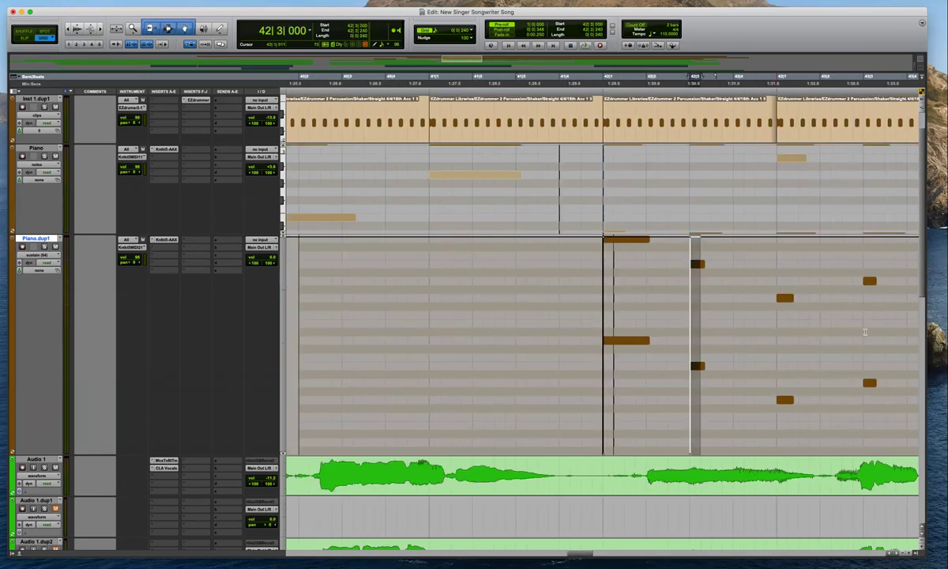
Paste the sustain gap at 43|1 and 43|3 on Piano.dup1, at the chord starts
left_click(864, 316)
key("super+v")
left_click(853, 321)
key("super+bracketright")
key("super+bracketright")
key("super+bracketright")
key("super+bracketright")
key("super+bracketright")
key("super+bracketleft")
key("super+bracketleft")
key("super+bracketleft")
key("super+bracketleft")
key("super+bracketleft")
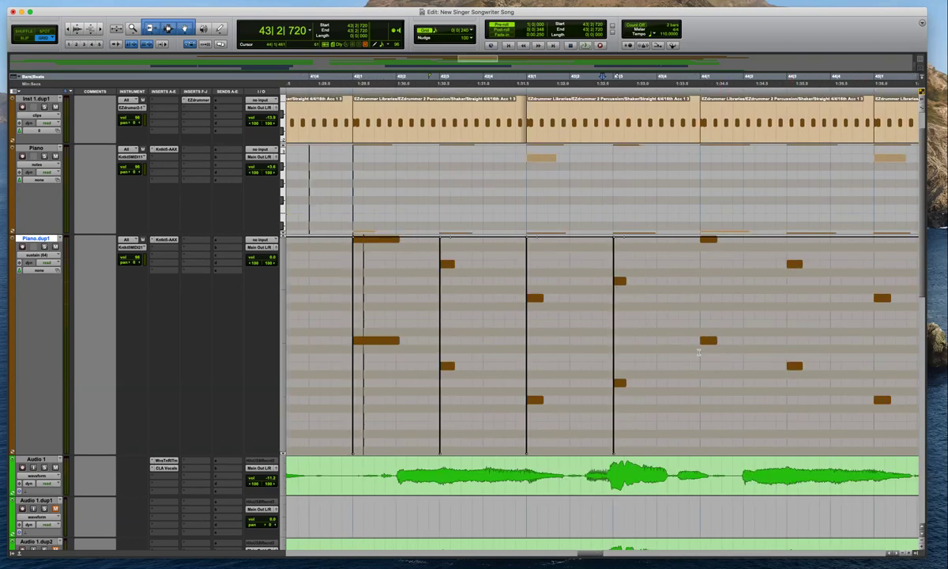
Paste the sustain gap on Piano.dup1 at 44|1, 44|3, 45|1, 45|3, 46|1, 47|1, 48|1 and 49|1
key("shift+KP_Add")
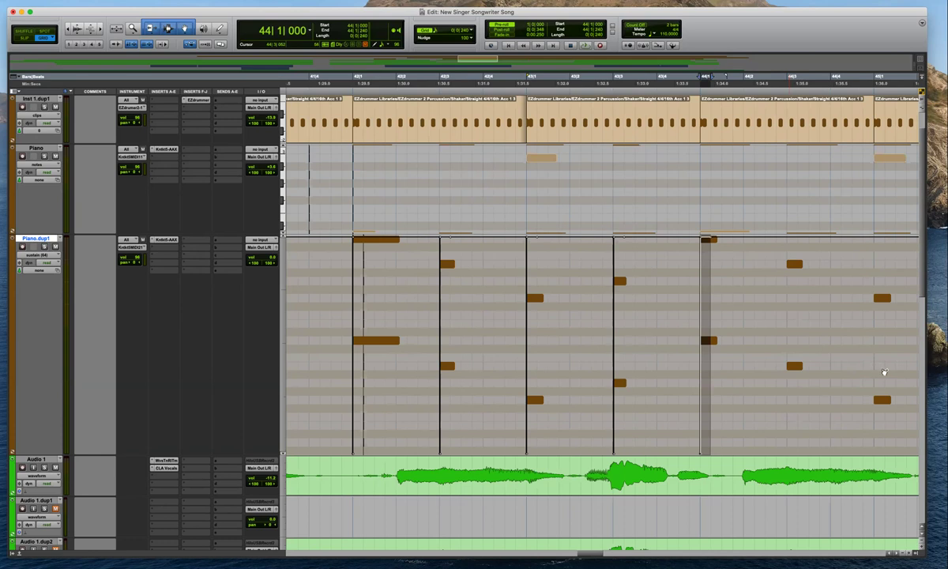
key("super+bracketleft")
key("shift+KP_Add")
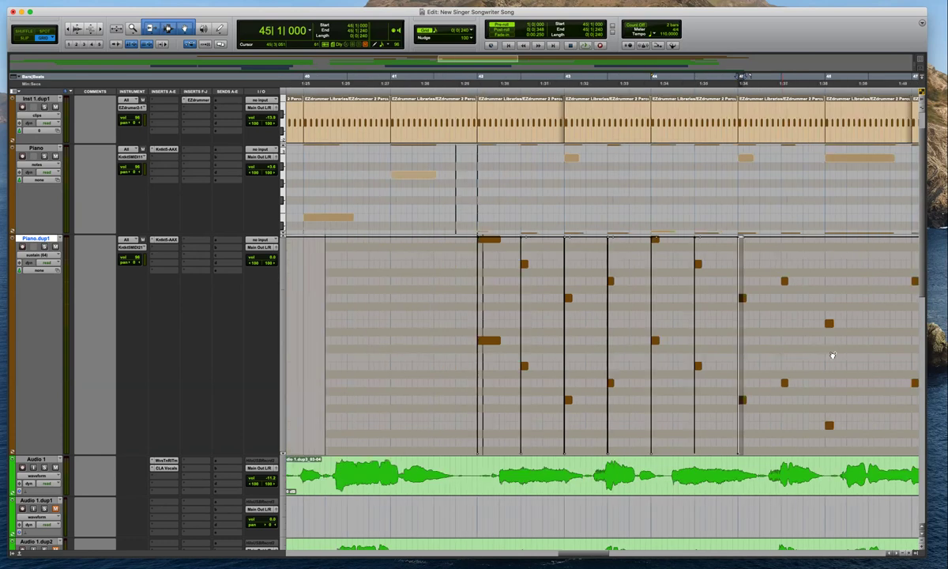
key("super+bracketleft")
key("shift+KP_Add")
key("shift+KP_Add")
key("shift+KP_Add")
key("shift+KP_Add")
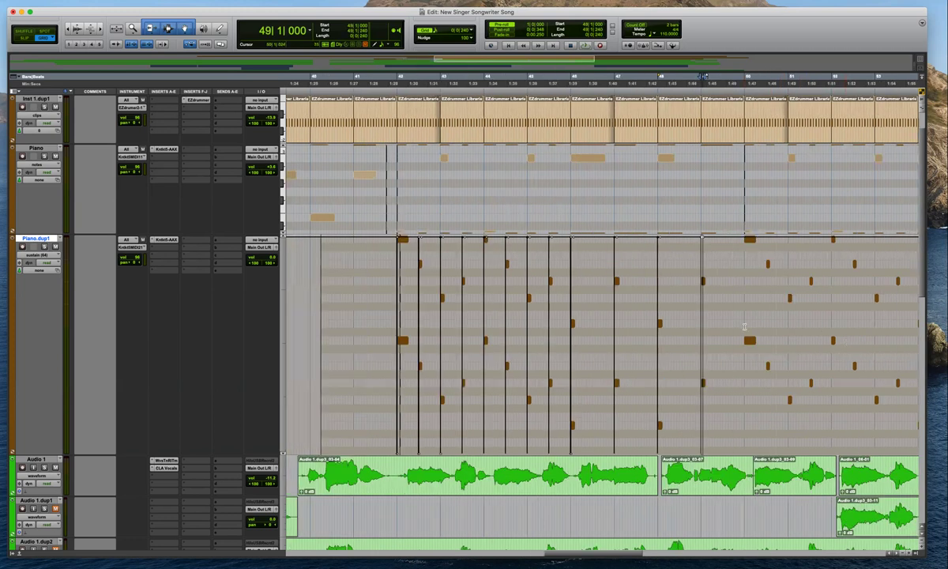
Paste the sustain gap on Piano.dup1 at 50|1, 50|3, 51|1 and 51|3
key("shift+KP_Add")
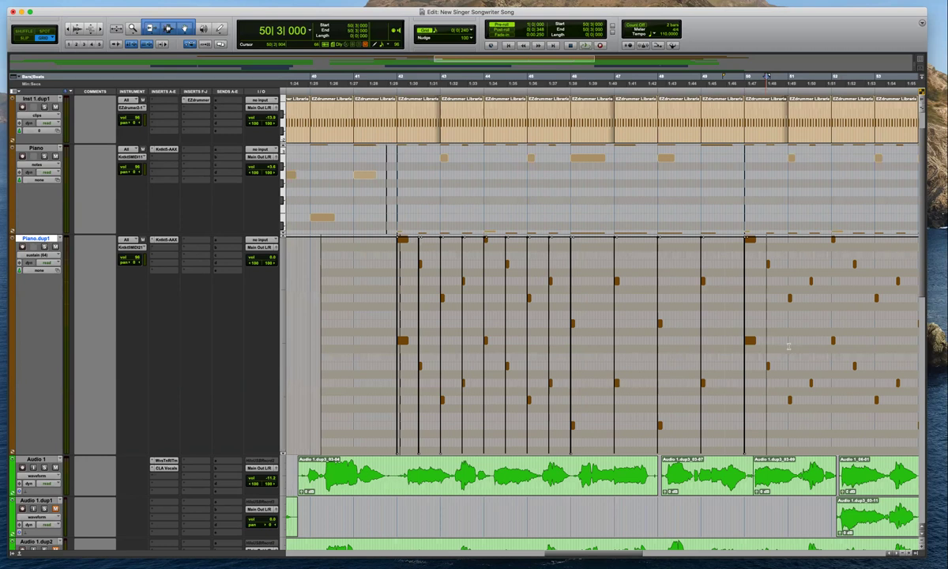
key("shift+KP_Add")
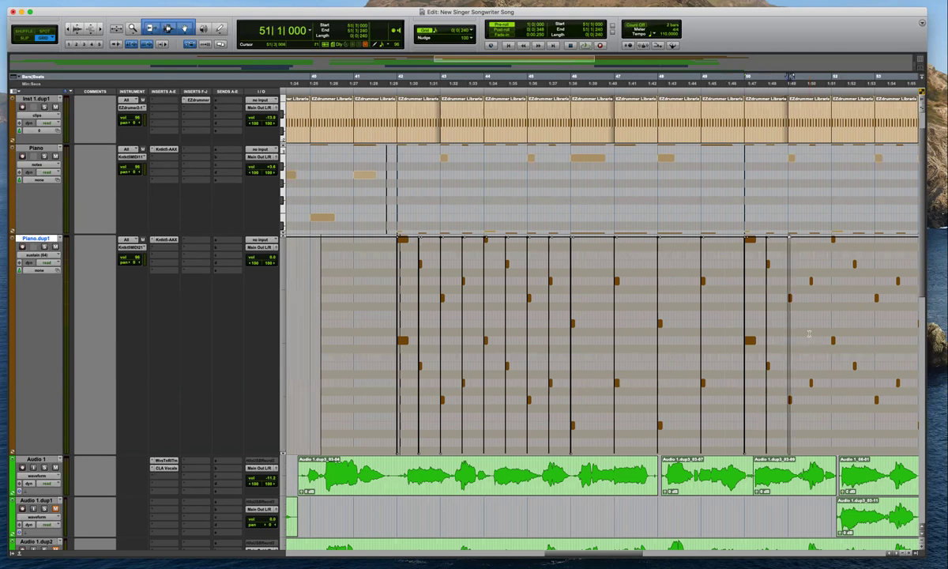
left_click(812, 334)
key("t")
key("t")
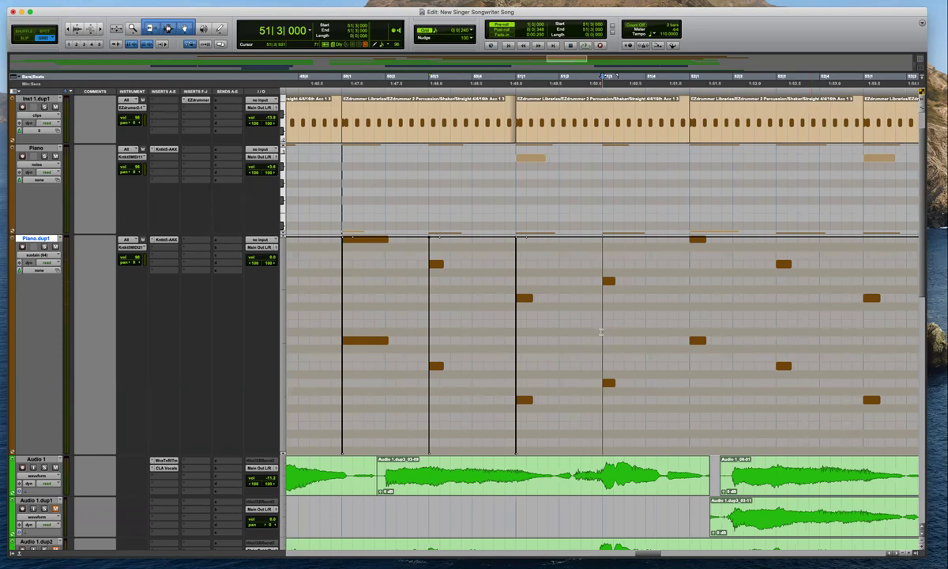
left_click(564, 311)
left_click_drag(602, 324, 614, 322)
Paste the sustain gap on Piano.dup1 at 52|1, 52|3, 53|1, 53|3 and 54|1
left_click(689, 309)
key("super+v")
left_click(778, 327)
key("super+v")
left_click(864, 337)
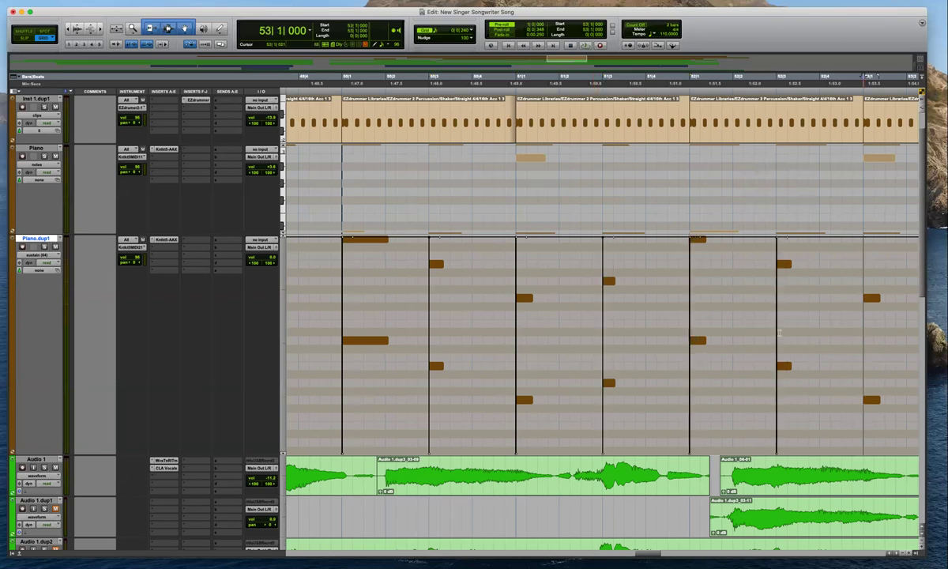
key("r")
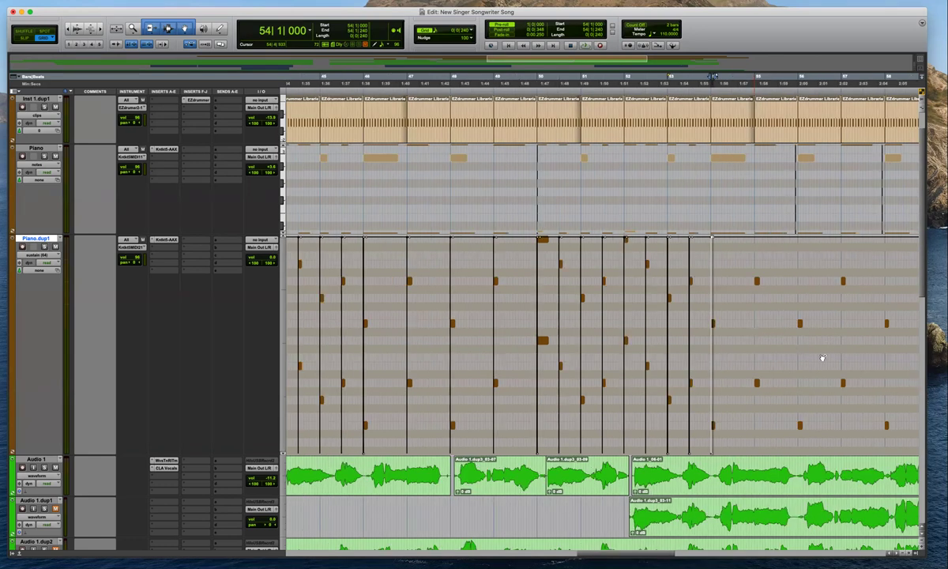
Paste the sustain gap on Piano.dup1 at the starts of bars 55, 56, 57 and 58
key("b")
key("Tab")
key("b")
key("Tab")
key("b")
key("Tab")
key("b")
key("Tab")
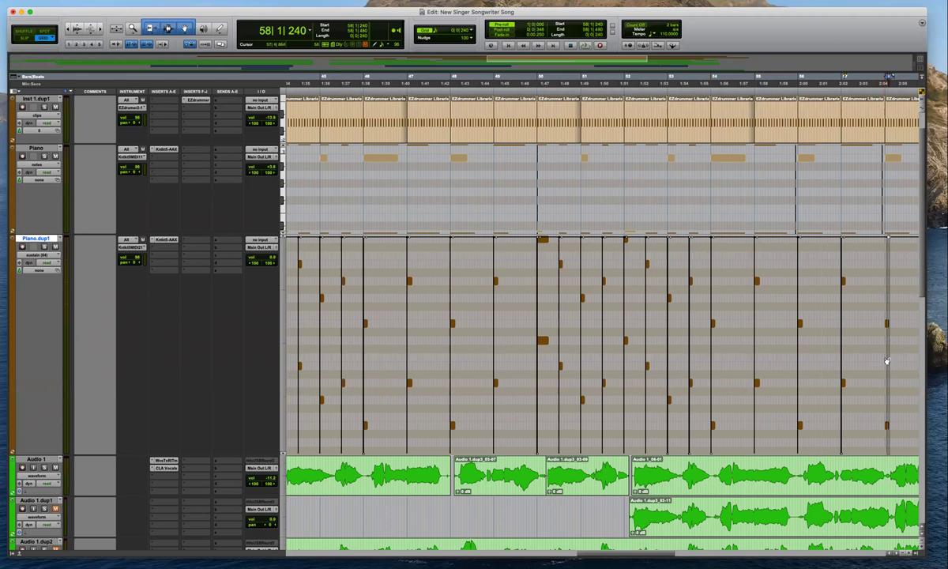
Paste the sustain gap on Piano.dup1 at the starts of bars 59, 60, 61 and 62
key("r")
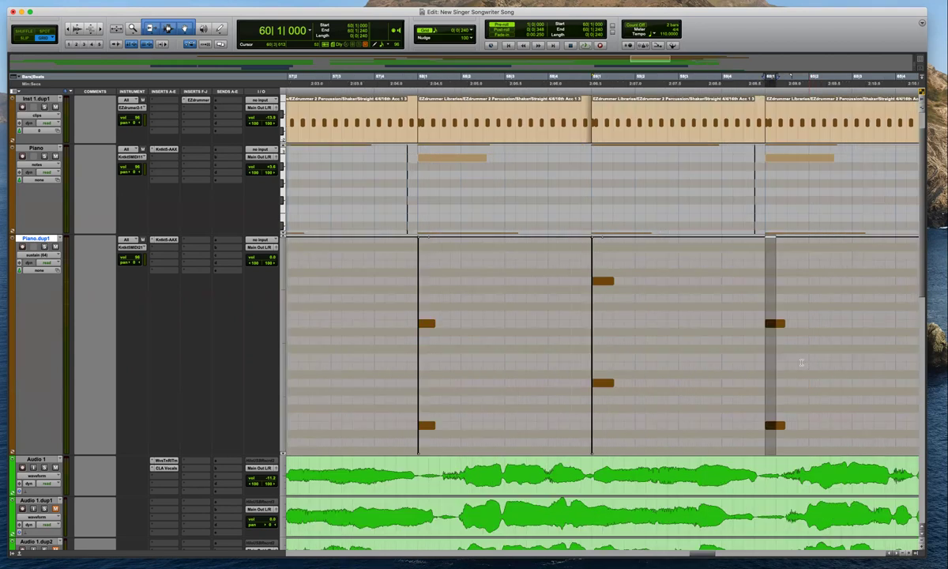
key("r")
left_click(858, 320)
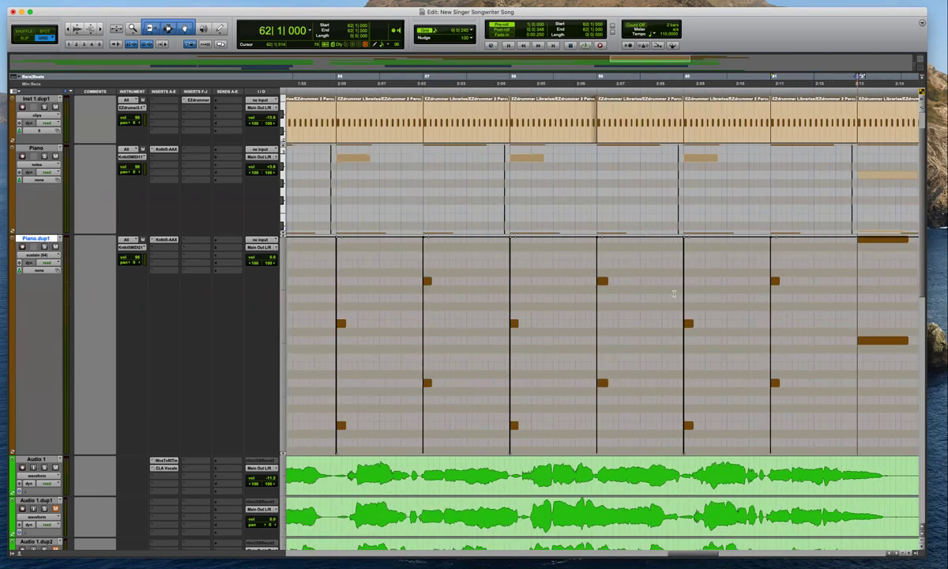
key("r")
key("r")
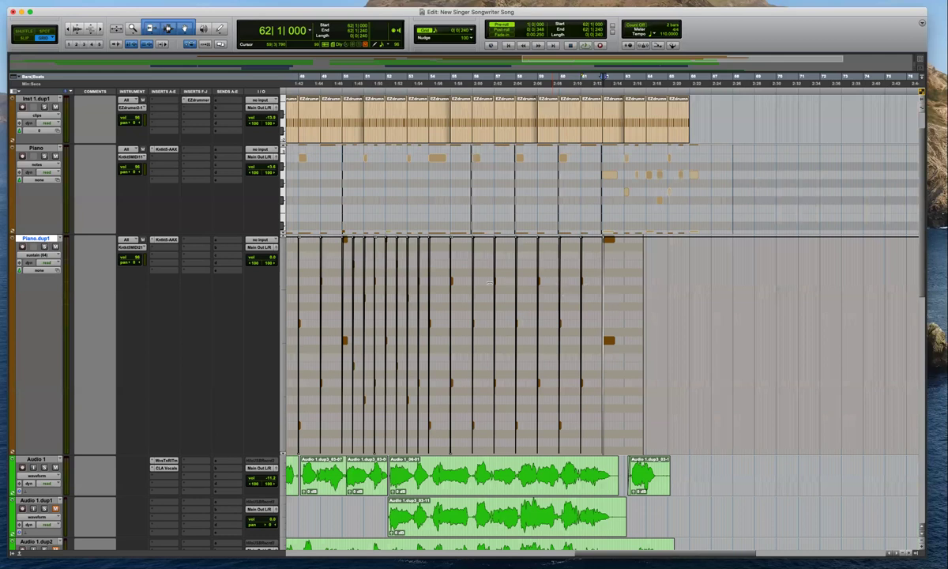
key("r")
key("r")
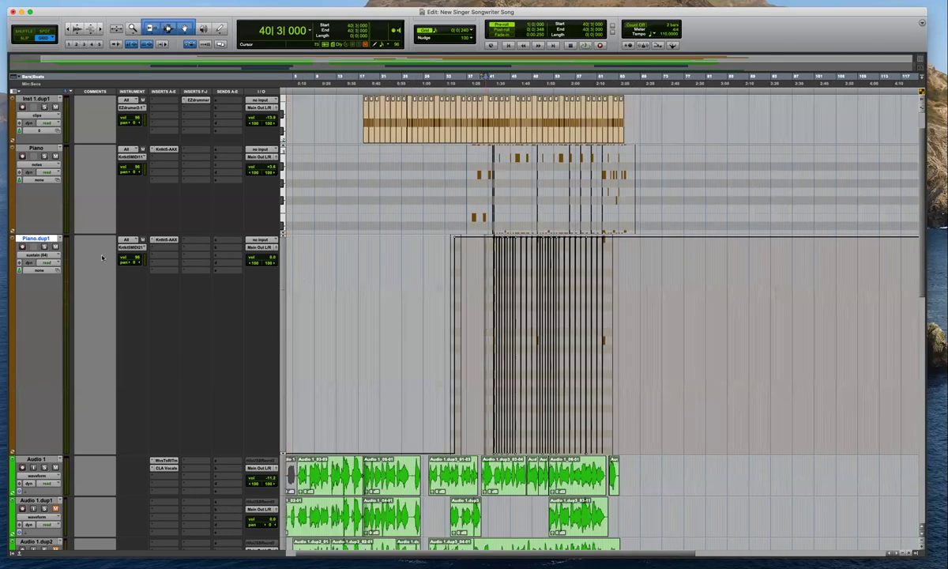
Play the song back around 40|3 to hear the edited Piano.dup1 sustain
key("space")
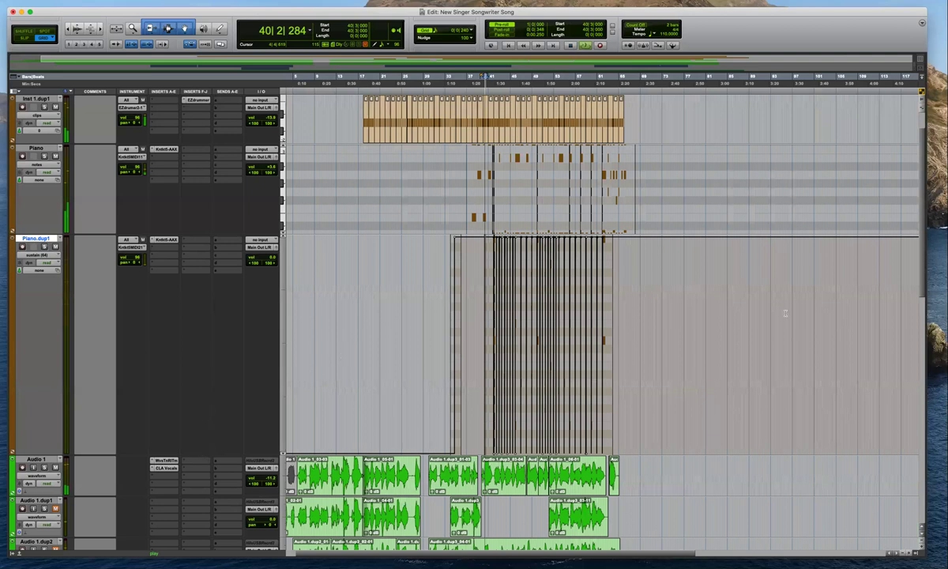
key("e")
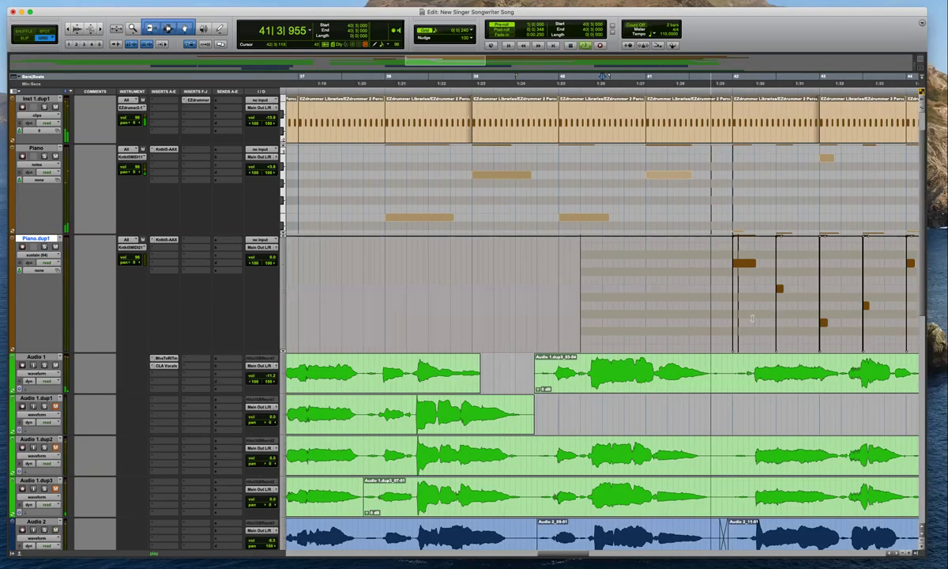
key("r")
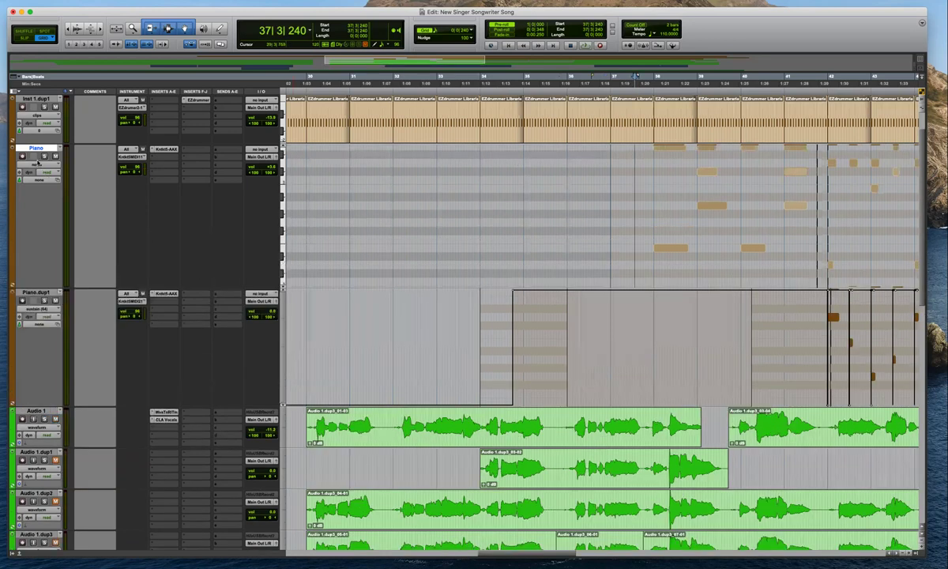
left_click(37, 163)
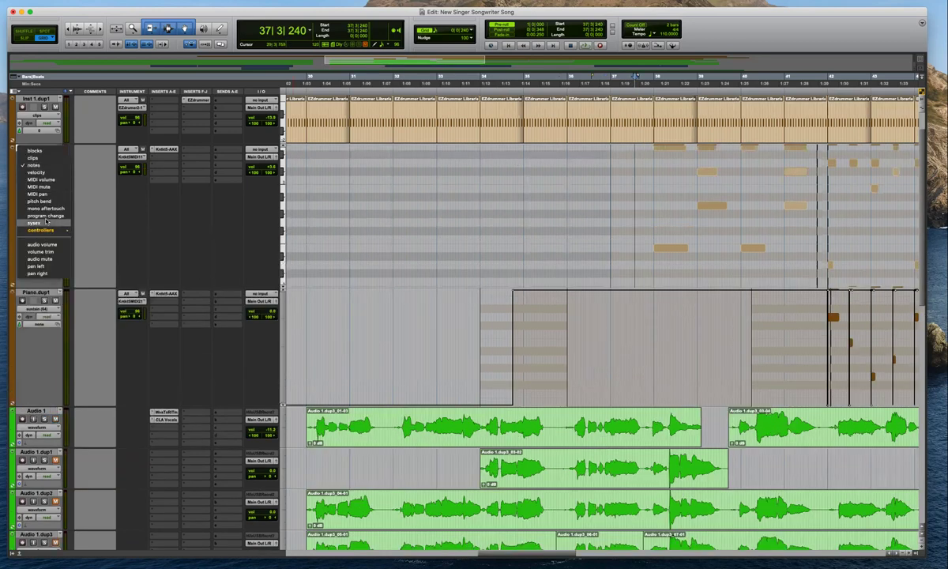
mouse_move(41, 230)
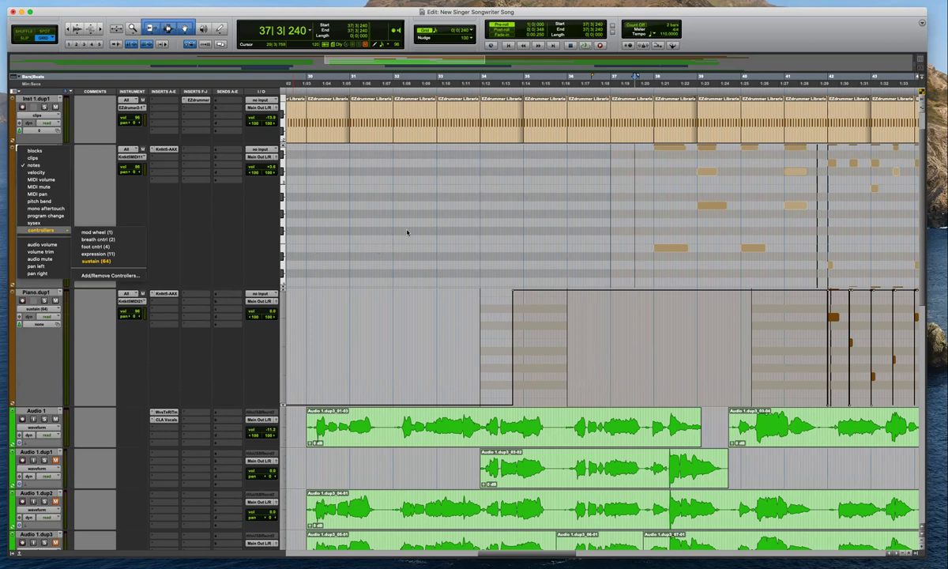
left_click(380, 219)
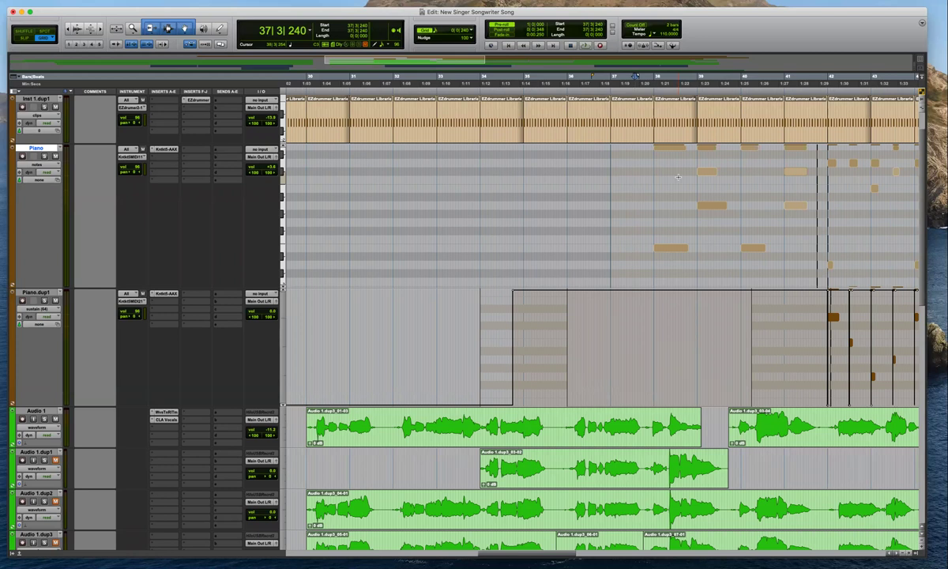
Place the edit cursor in bar 38 on the Piano track and switch its view to sustain (64) data
left_click(655, 179)
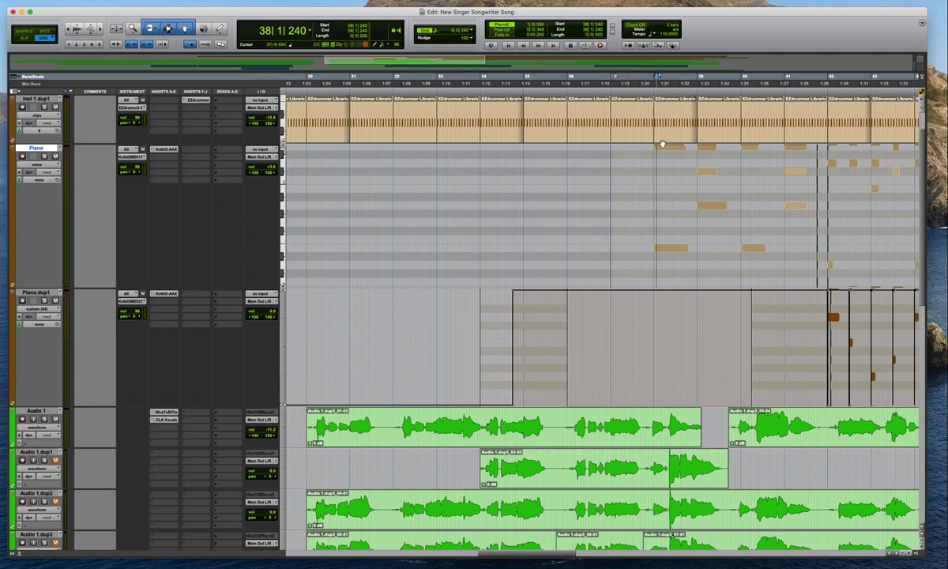
left_click(651, 169)
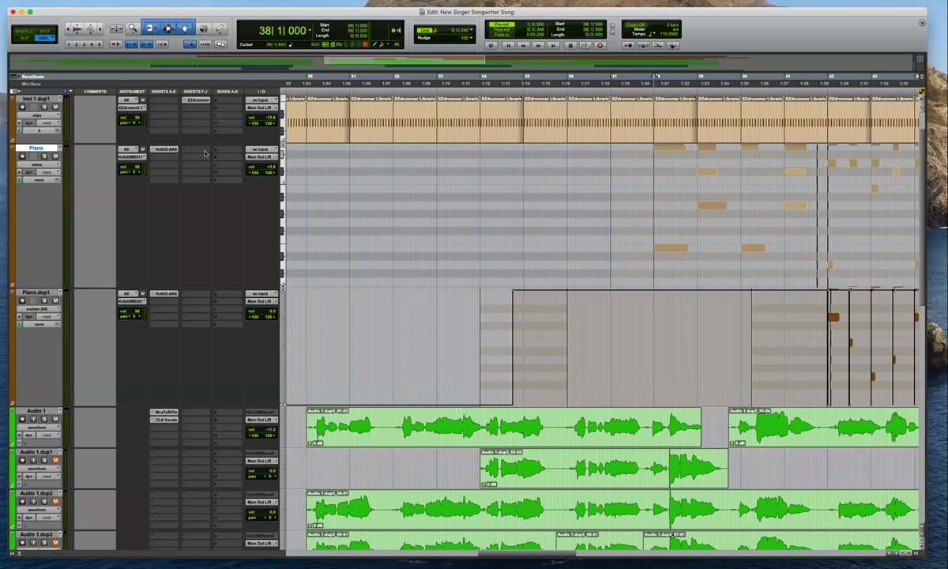
scroll(619, 171, "right", 3)
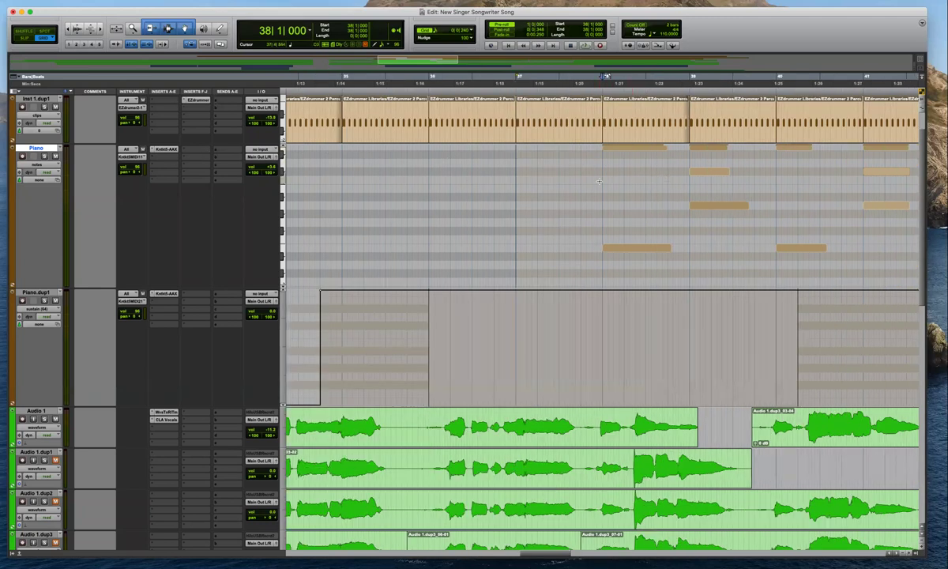
key("t")
key("super+bracketleft")
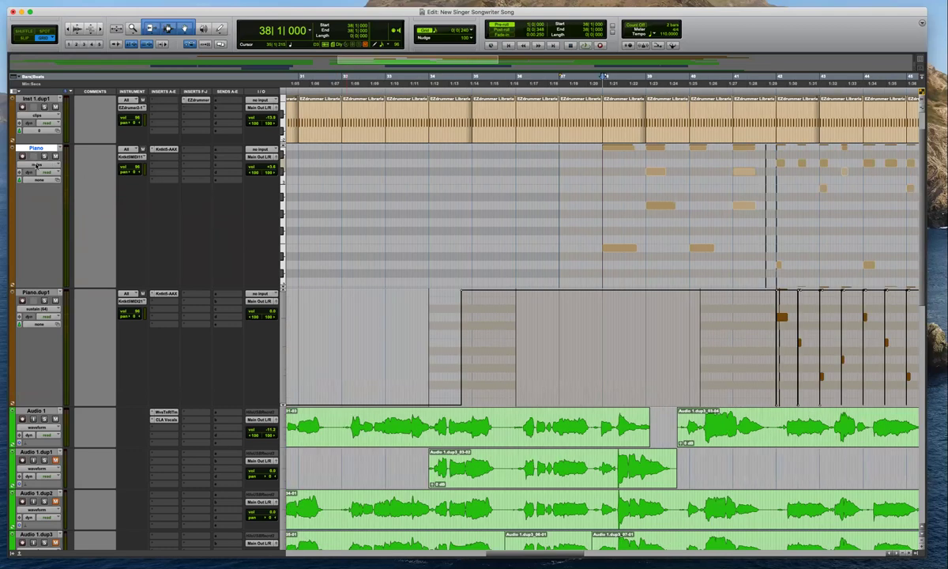
left_click(36, 164)
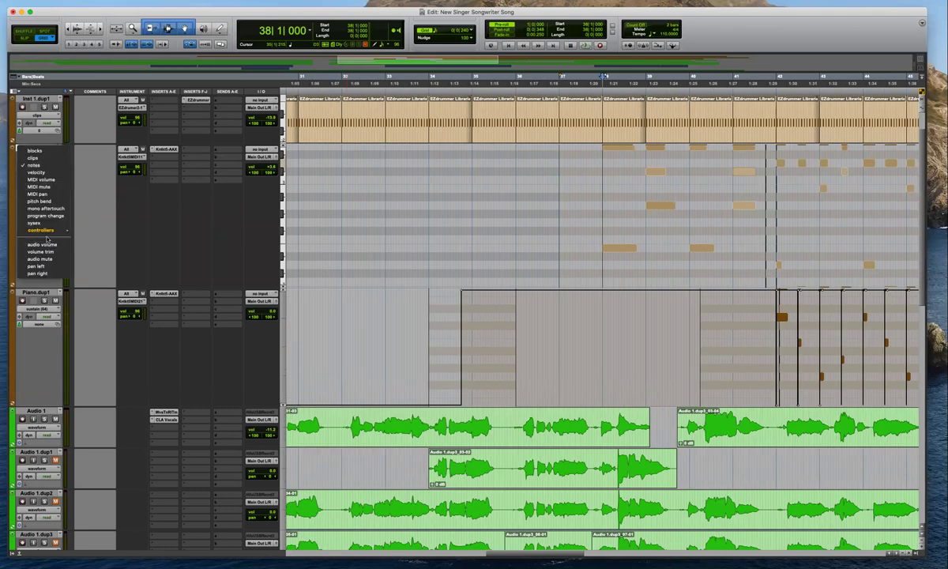
left_click(512, 157)
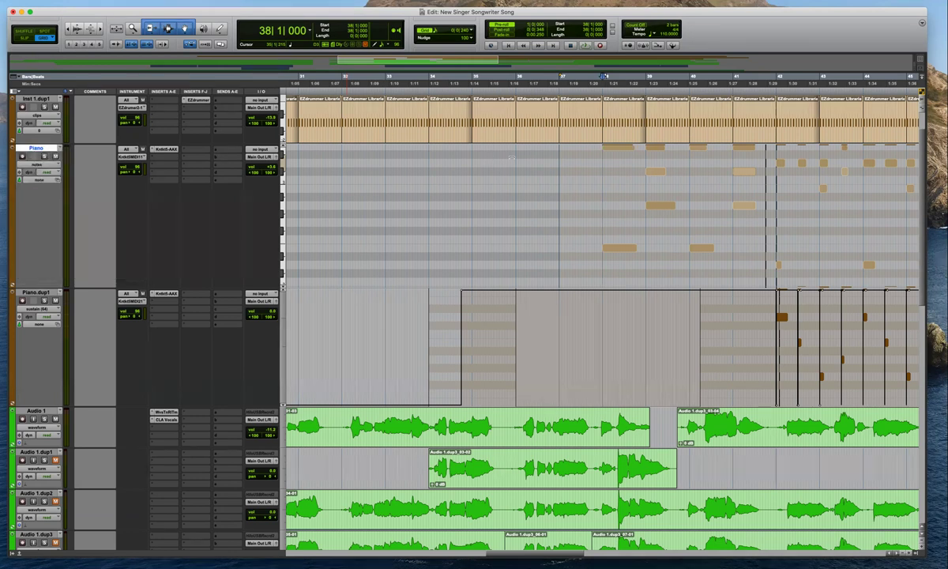
left_click(613, 191)
key("super+bracketright")
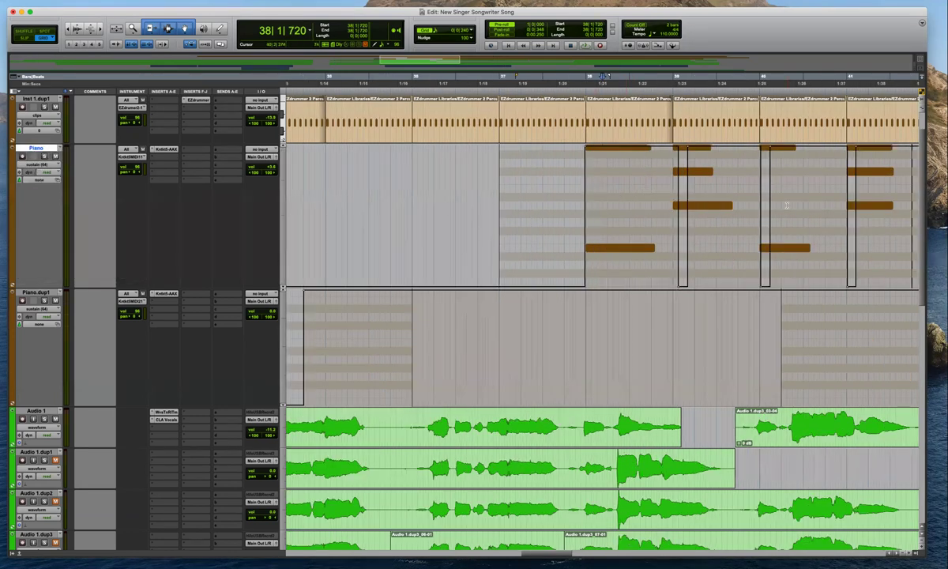
Play the song from a little before bar 38 and raise the Piano track's volume to +9.7 dB
key("super+bracketright")
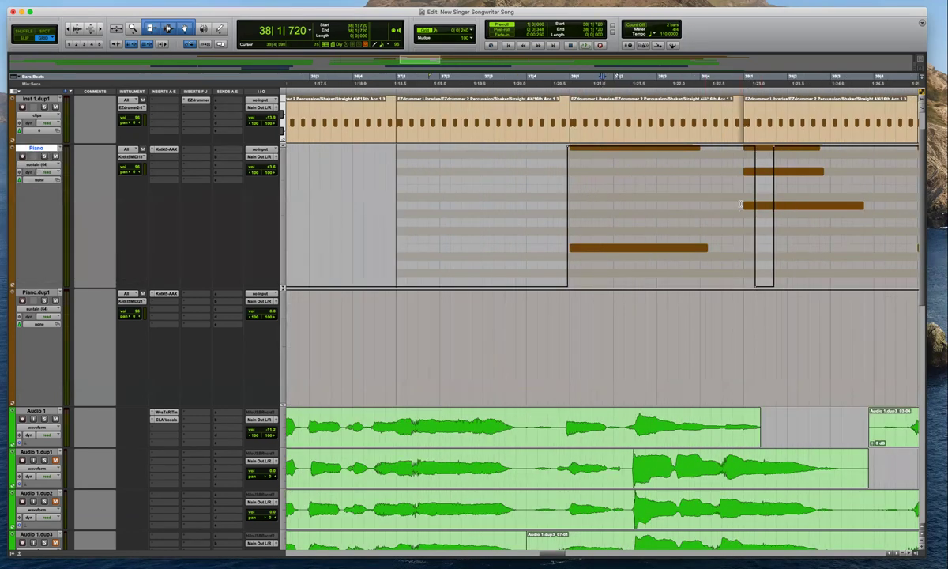
key("super+bracketleft")
left_click(575, 202)
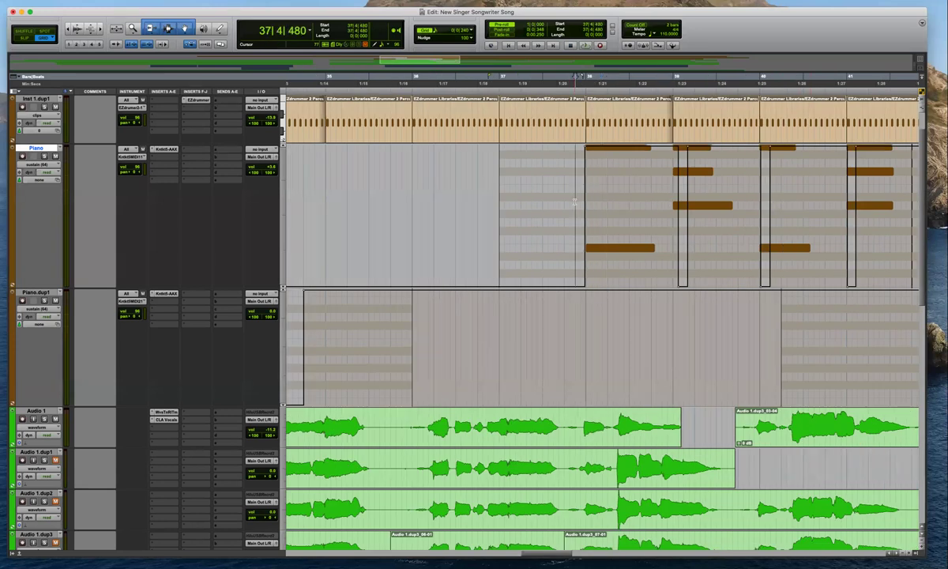
key("space")
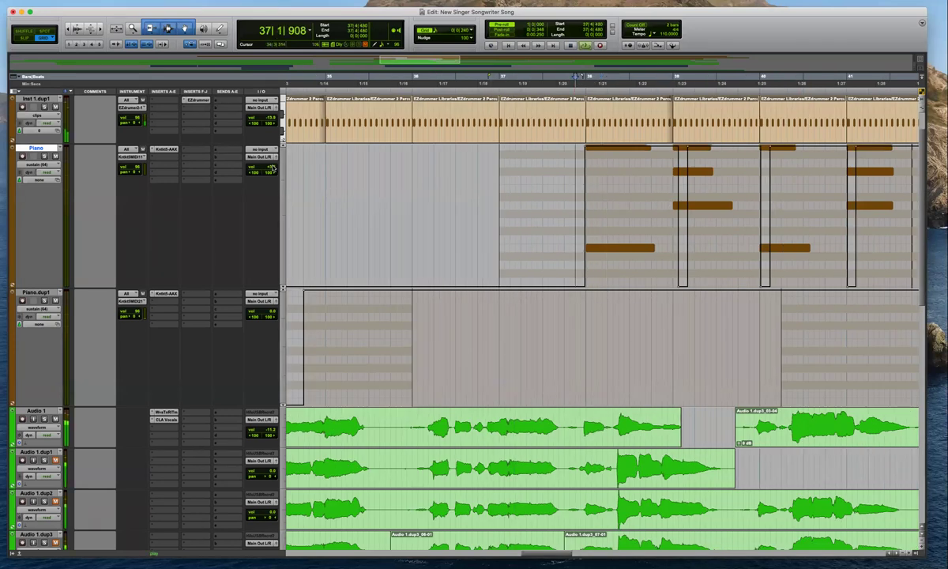
key("super+bracketright")
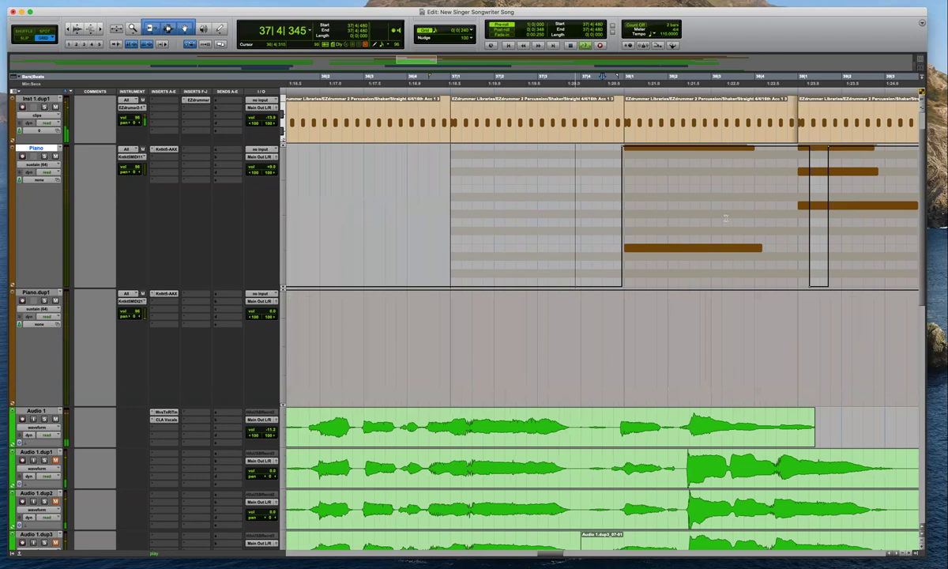
key("super+bracketleft")
key("super+bracketleft")
key("super+bracketright")
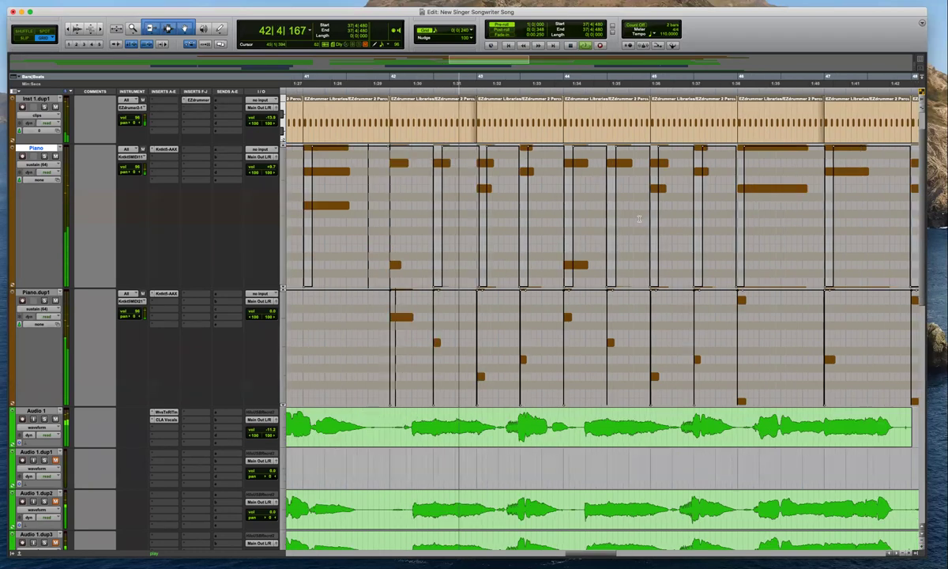
Lower the volume of Audio 2 to -7.9 dB and reduce the volume of Audio 3 during playback
scroll(525, 261, "down", 5)
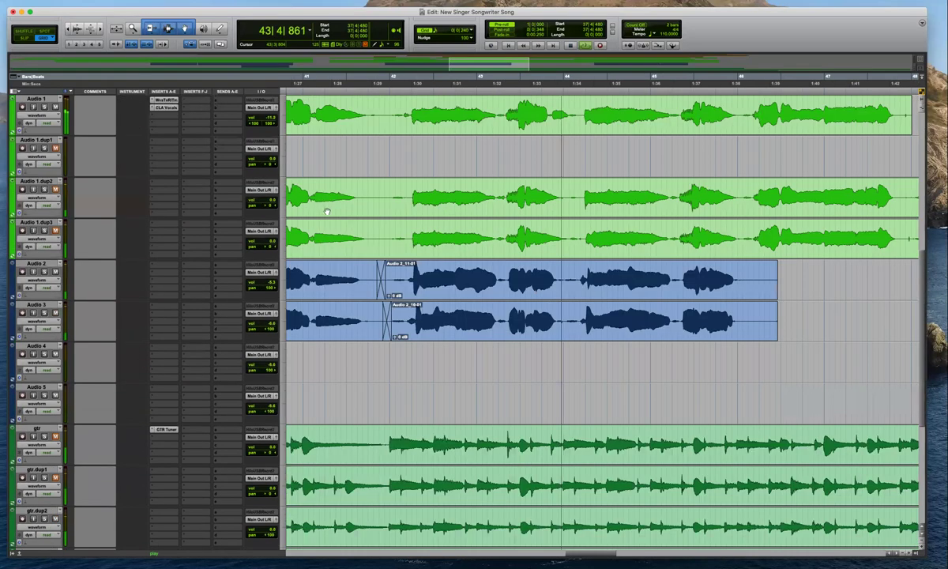
scroll(264, 190, "down", 2)
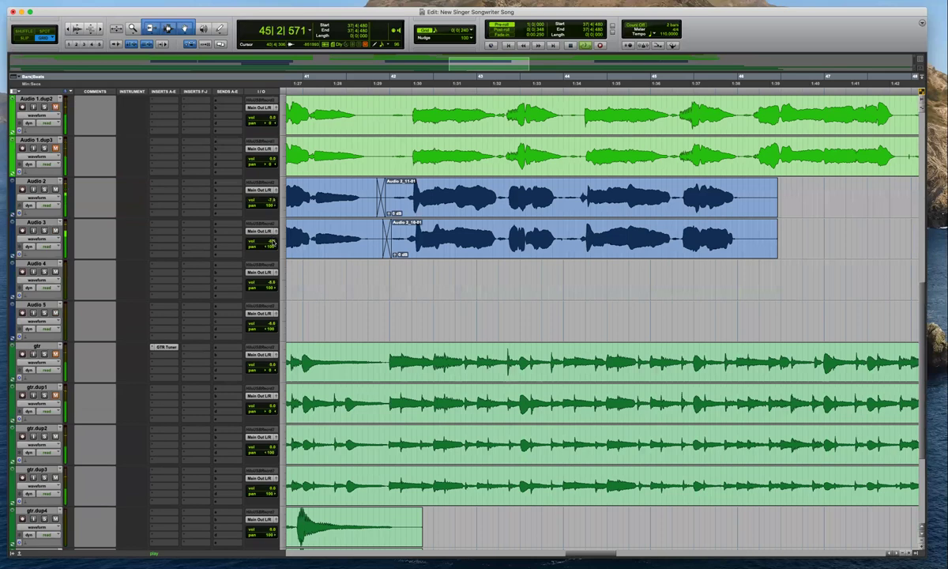
scroll(615, 314, "up", 6)
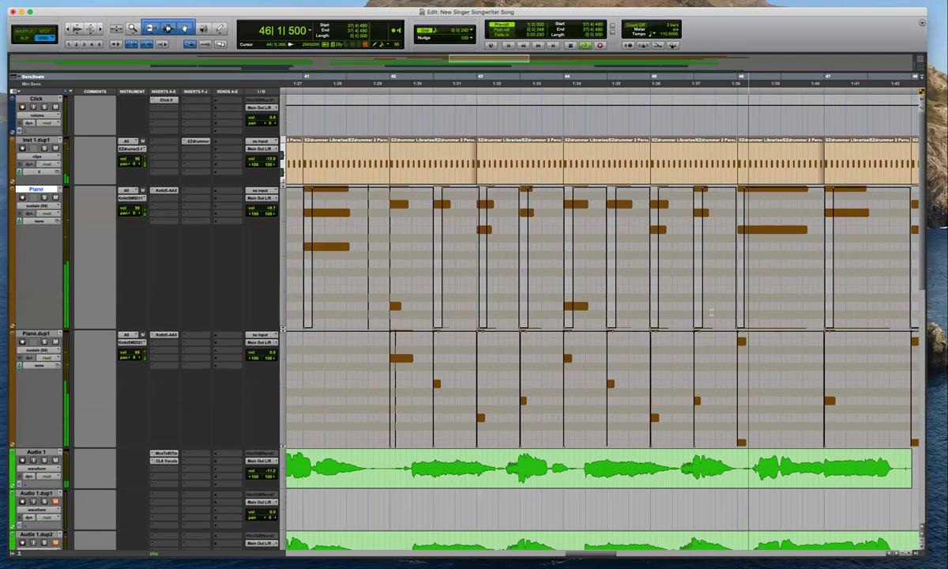
Lower the volume of the Inst 1.dup1 shaker track to -17.2 dB
key("r")
key("r")
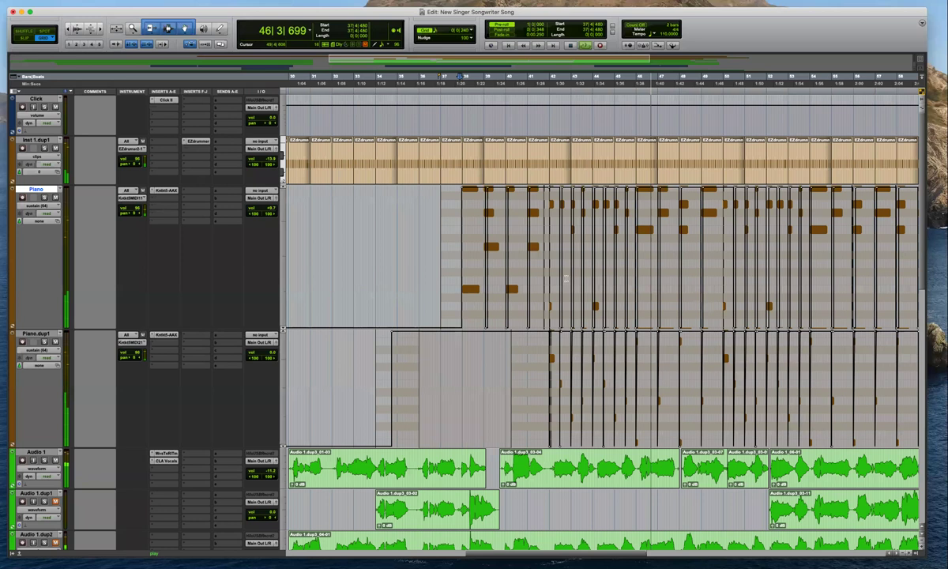
key("t")
key("t")
left_click_drag(270, 160, 269, 161)
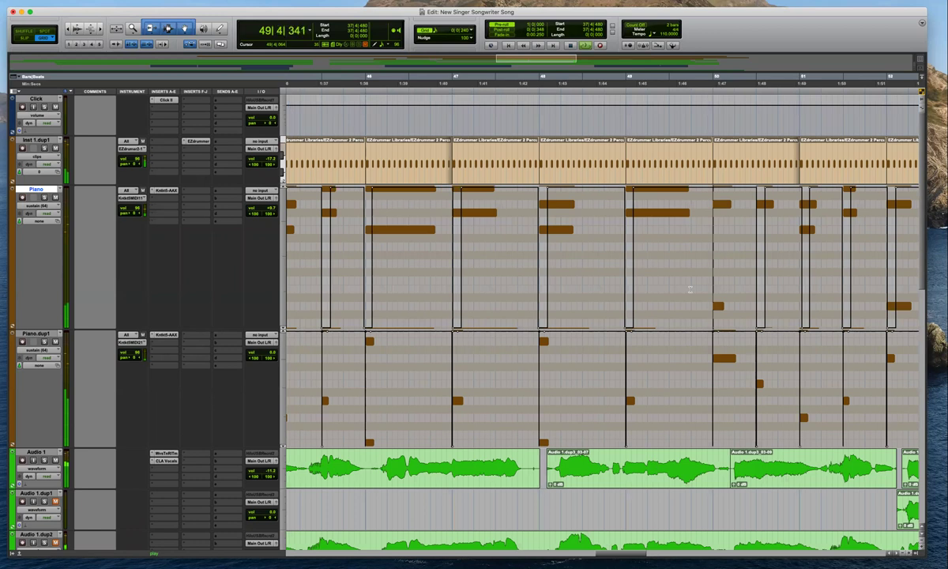
Listen to bars 50 to 62 while following the piano, vocal and guitar tracks, and stop playback at 62|3|240
key("r")
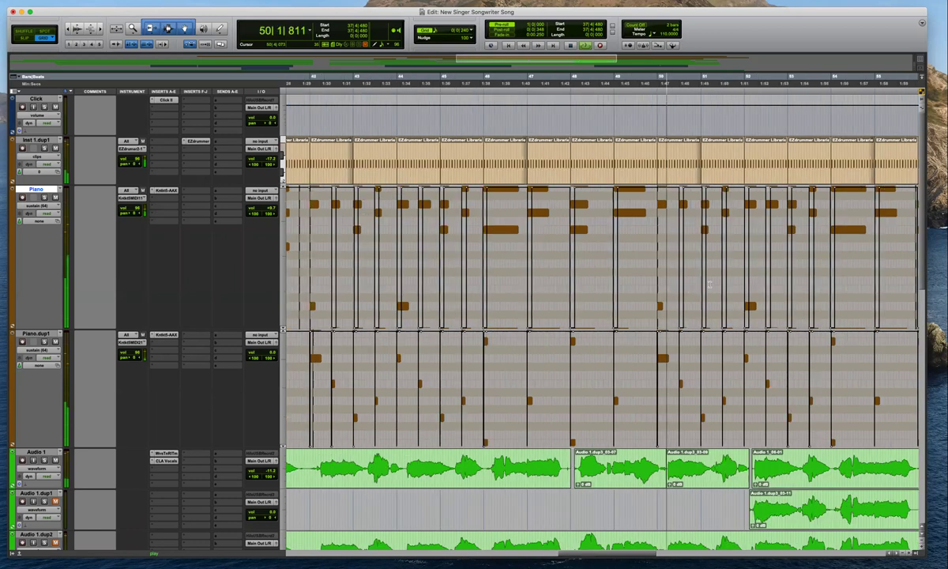
key("r")
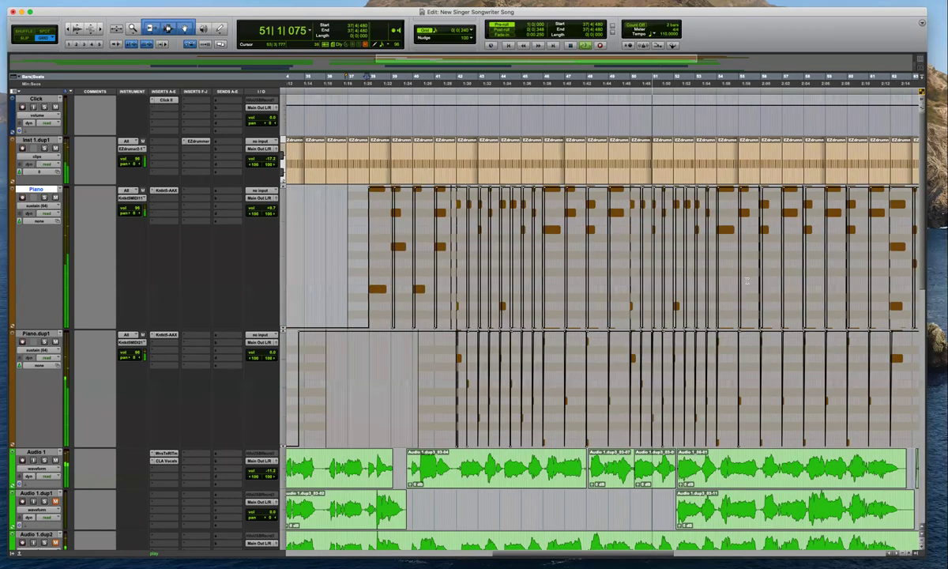
key("t")
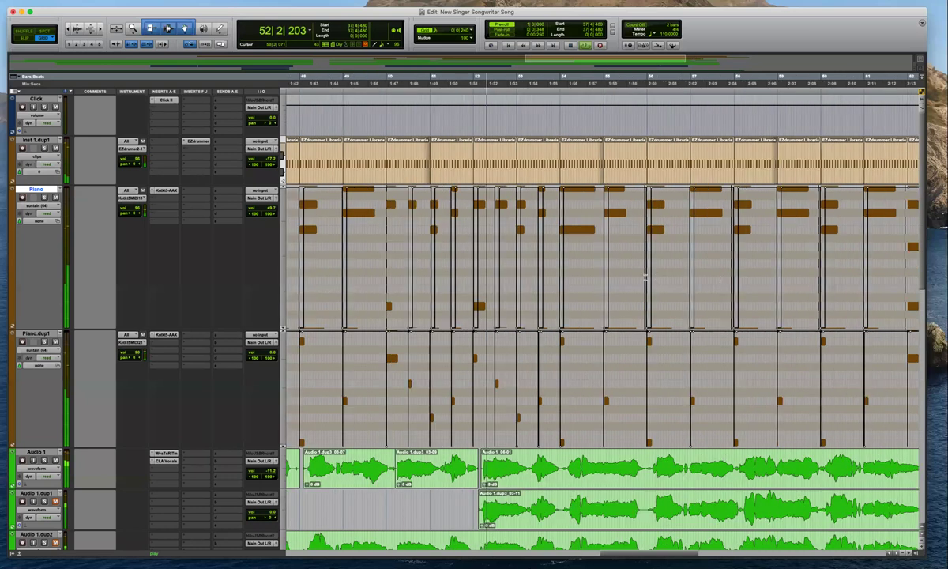
key("t")
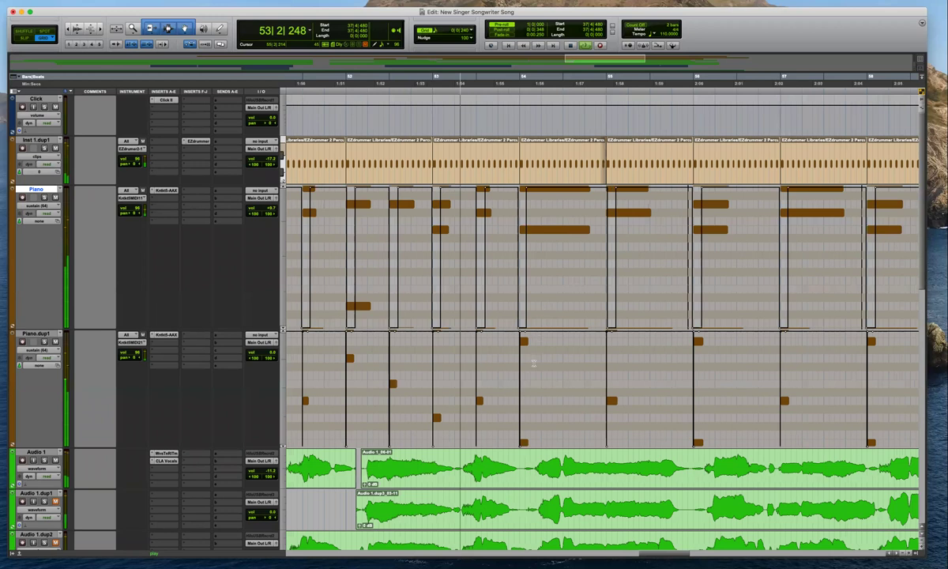
scroll(534, 363, "down", 5)
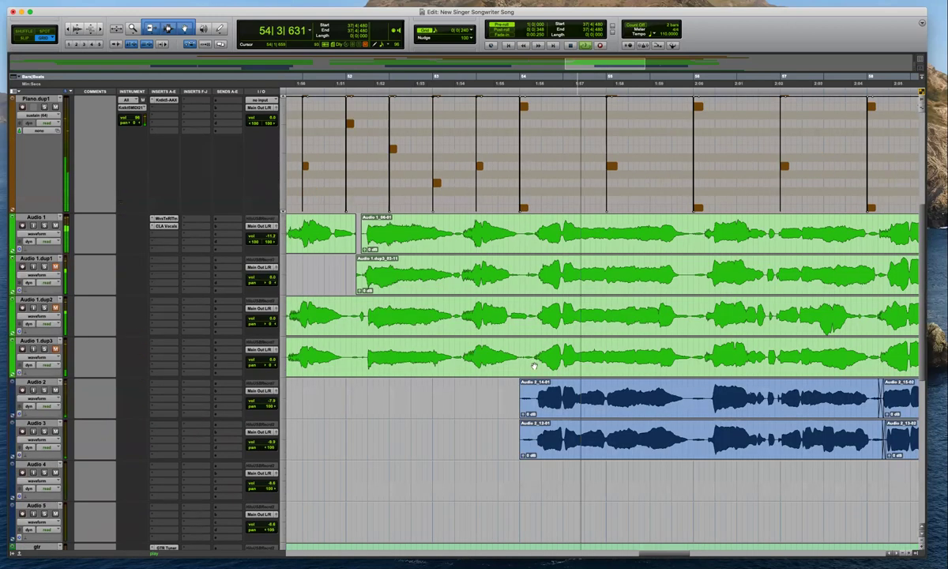
scroll(534, 363, "down", 5)
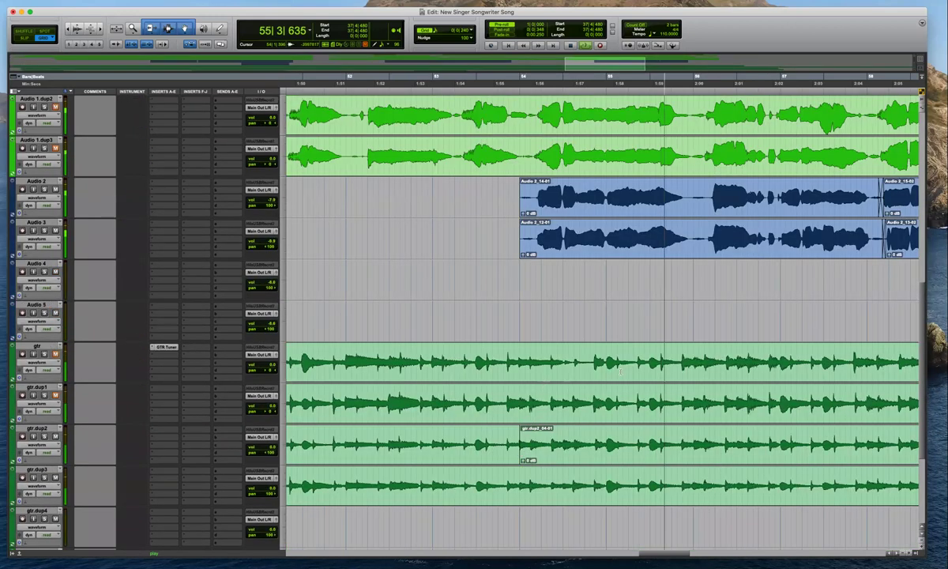
scroll(651, 364, "up", 10)
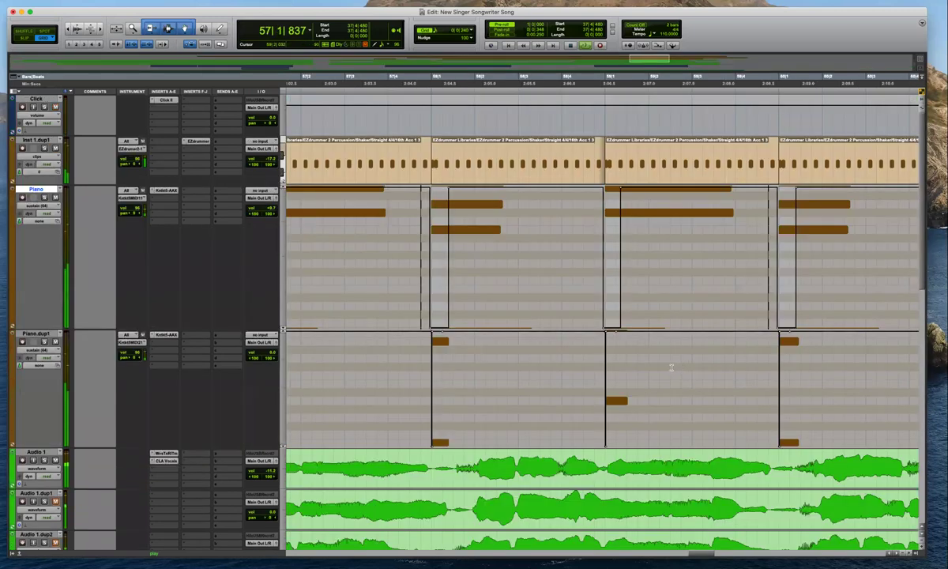
key("r")
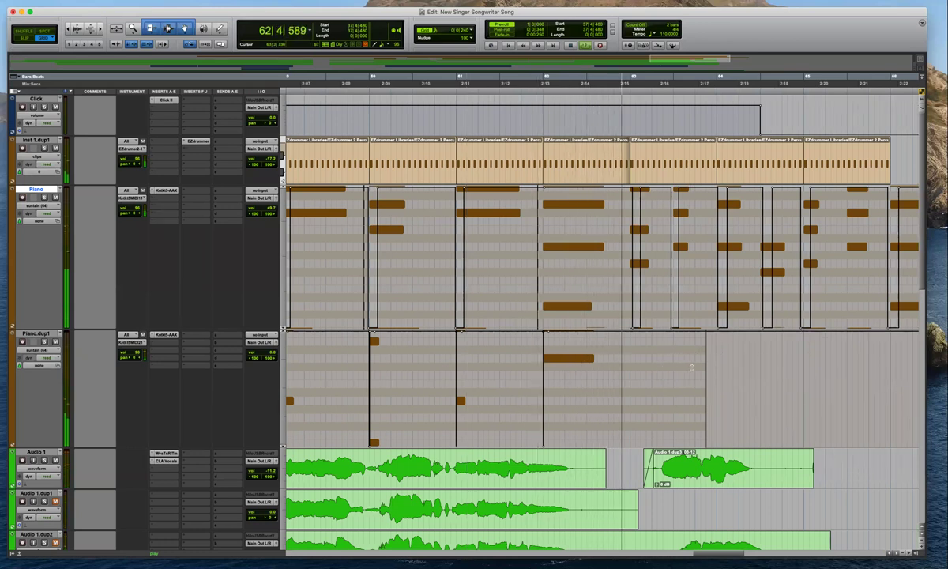
left_click(591, 281)
key("space")
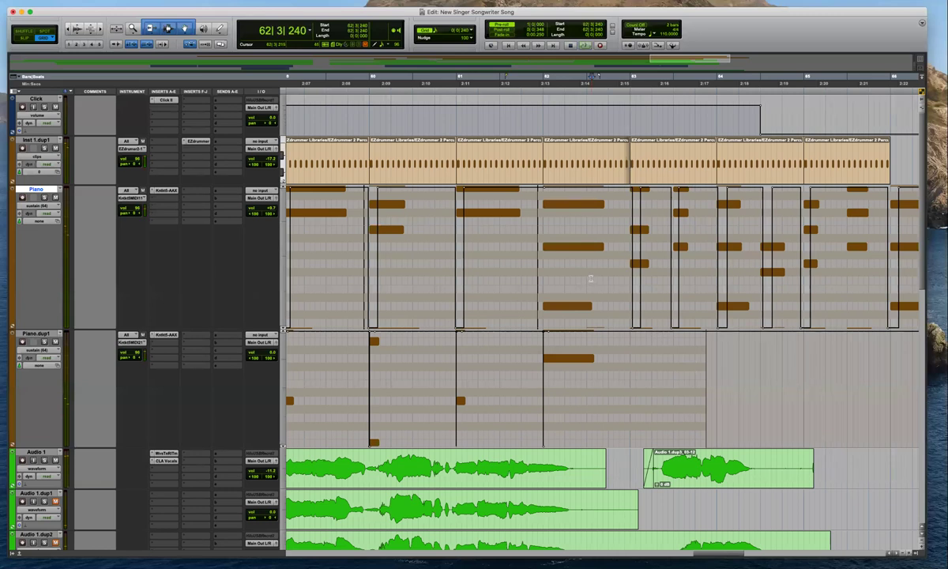
Switch the Piano track to notes view and audition the low notes at 62|1 and 62|3
key("minus")
left_click_drag(609, 328, 608, 333)
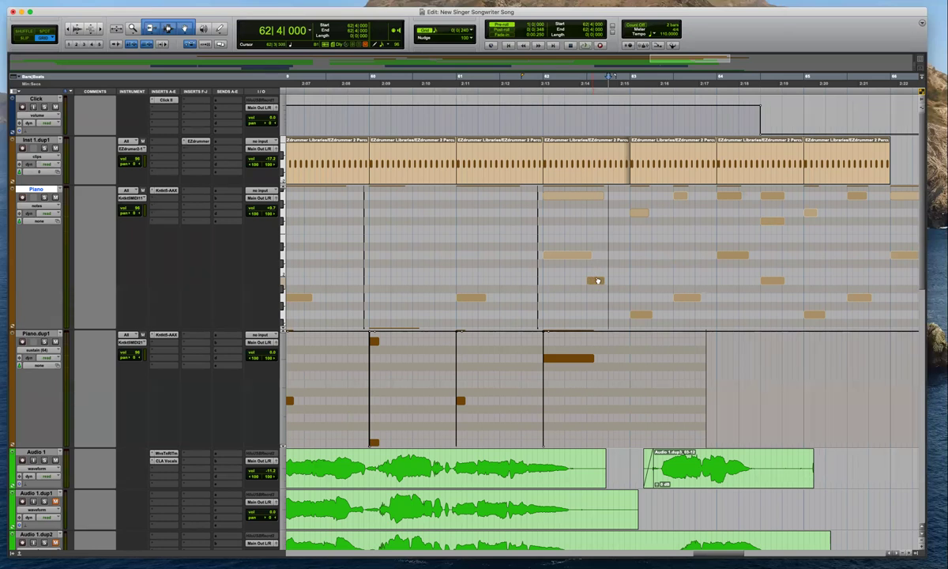
left_click(598, 281)
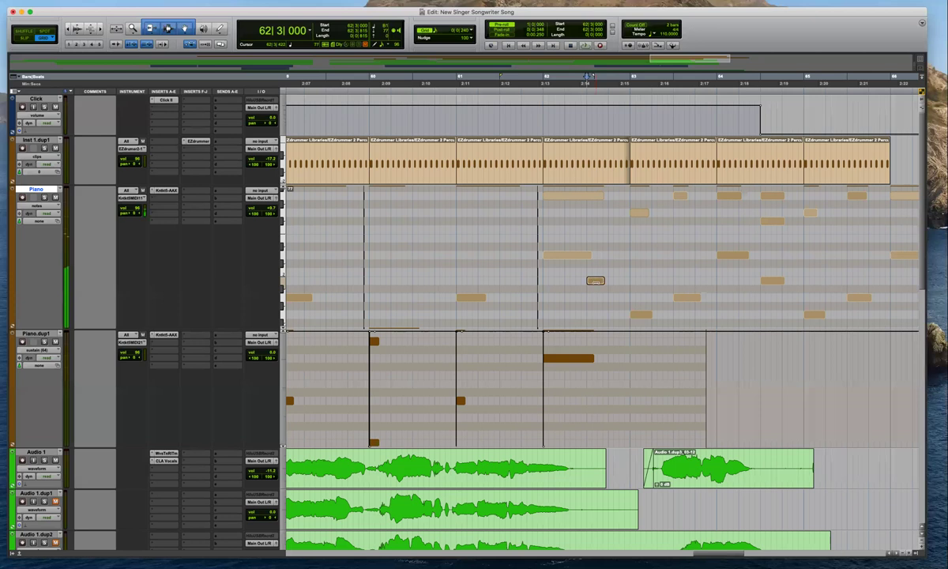
left_click(579, 255)
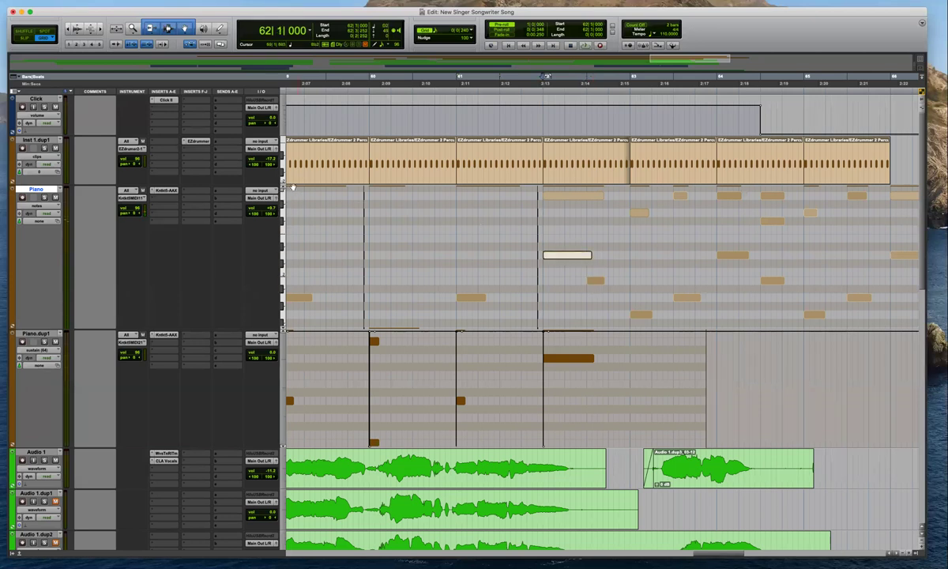
left_click(571, 255)
left_click(596, 281)
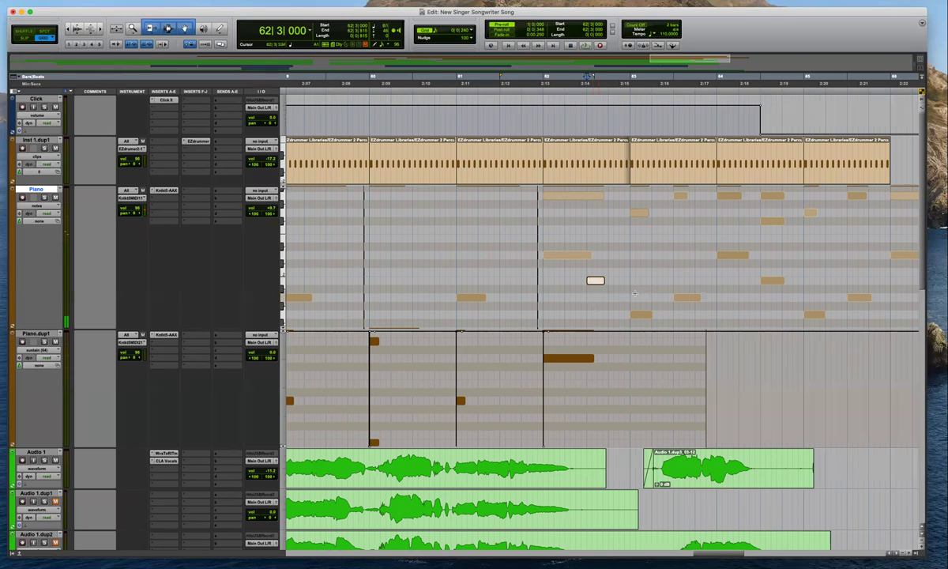
Play the song from just before bar 62 into bar 63 to check the piano's low notes
left_click(536, 248)
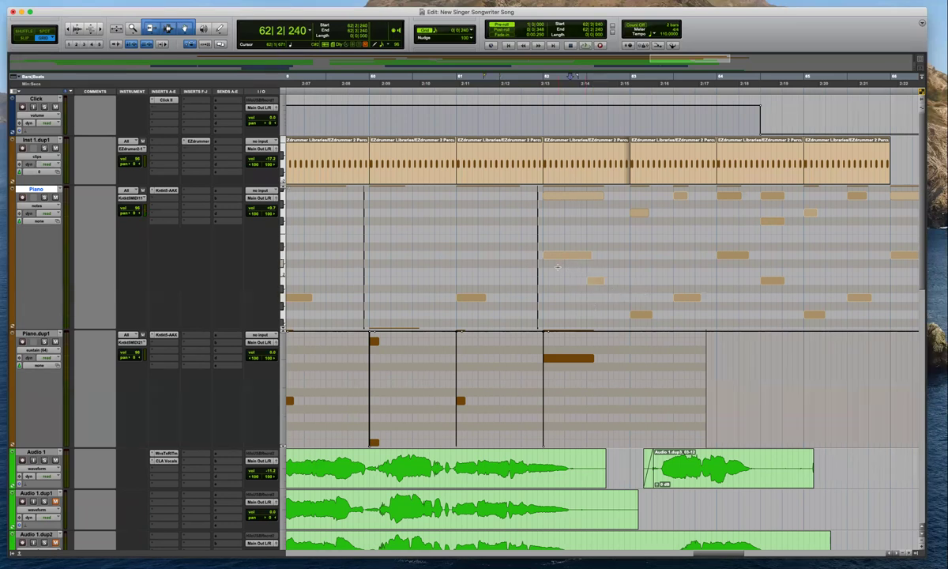
key("space")
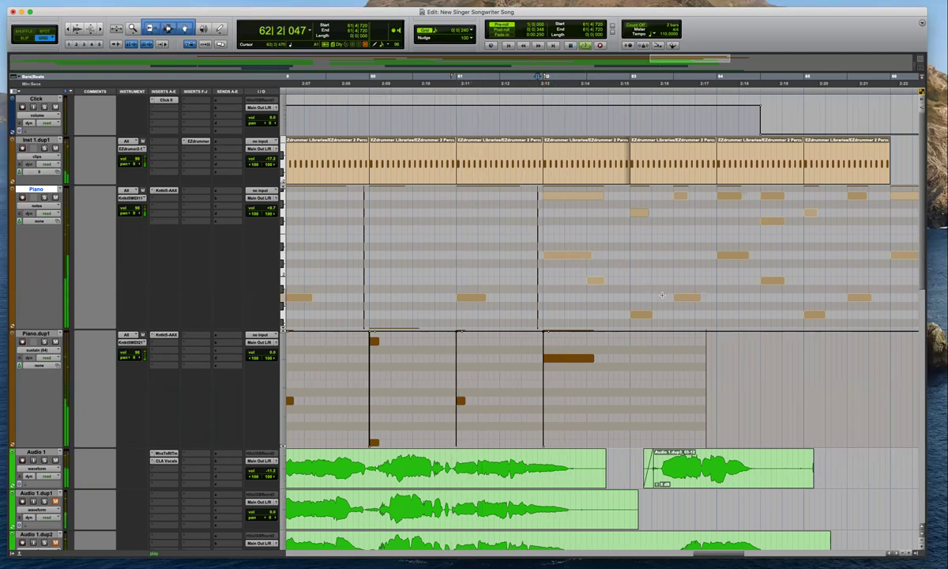
key("r")
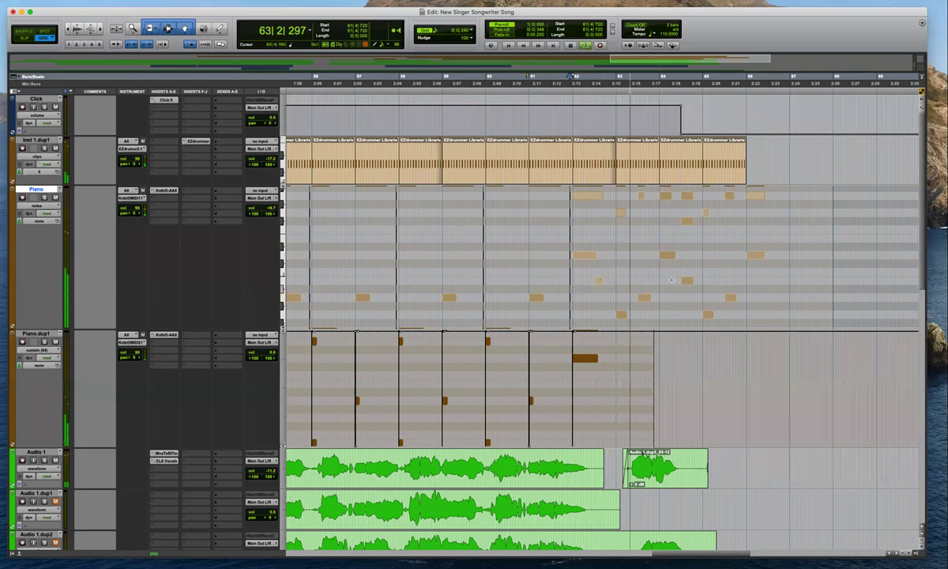
key("super+bracketright")
key("space")
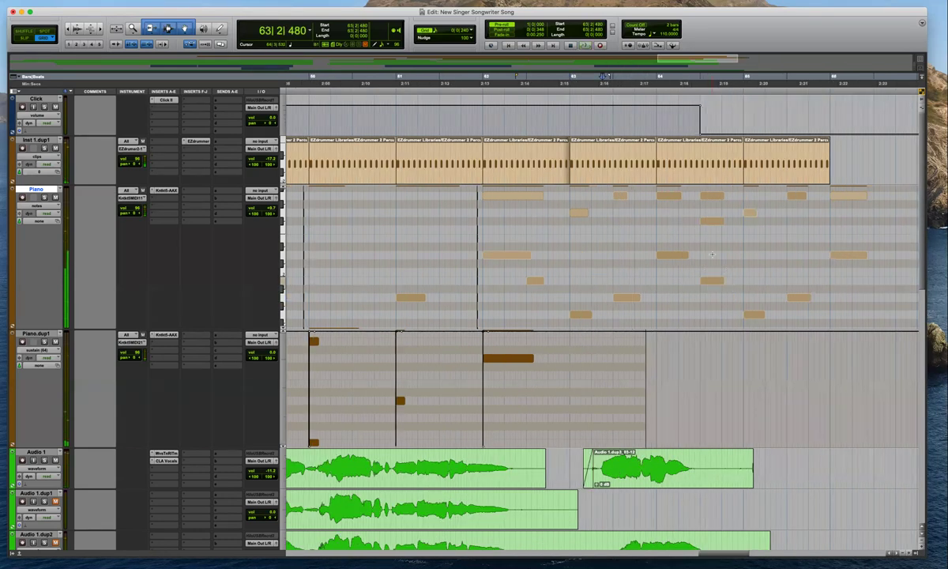
Place the edit cursor at 64|4|480 and play back the piano chords around bar 64
left_click(735, 200)
scroll(735, 199, "up", 3)
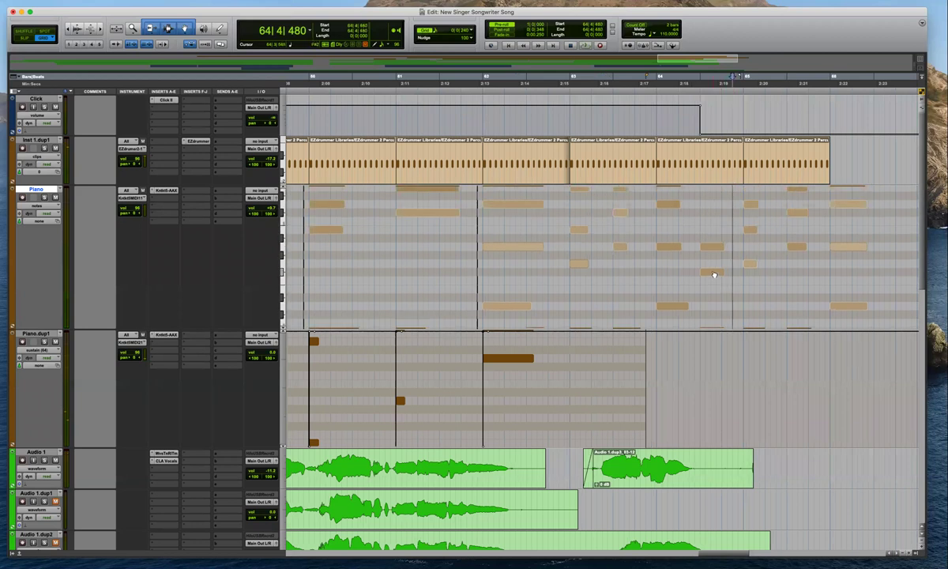
key("space")
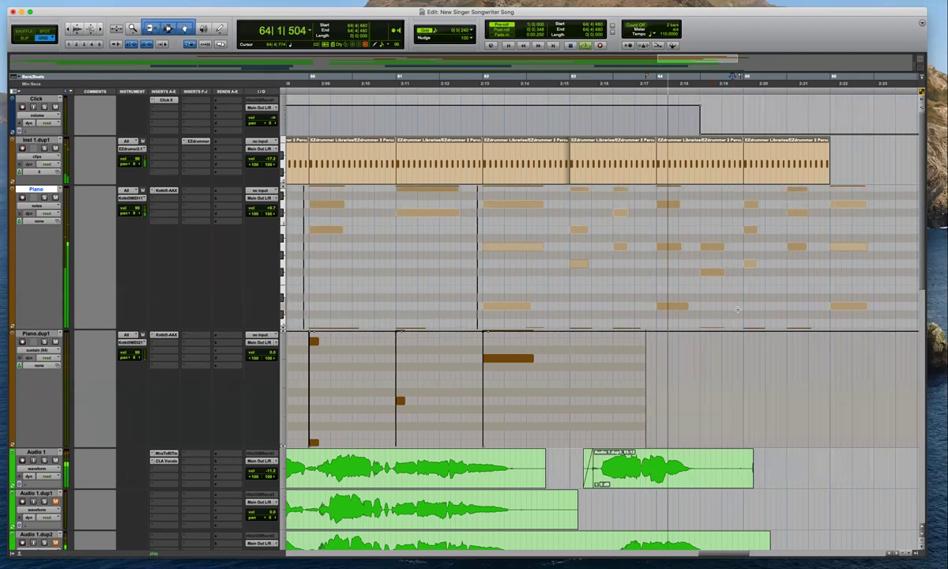
key("space")
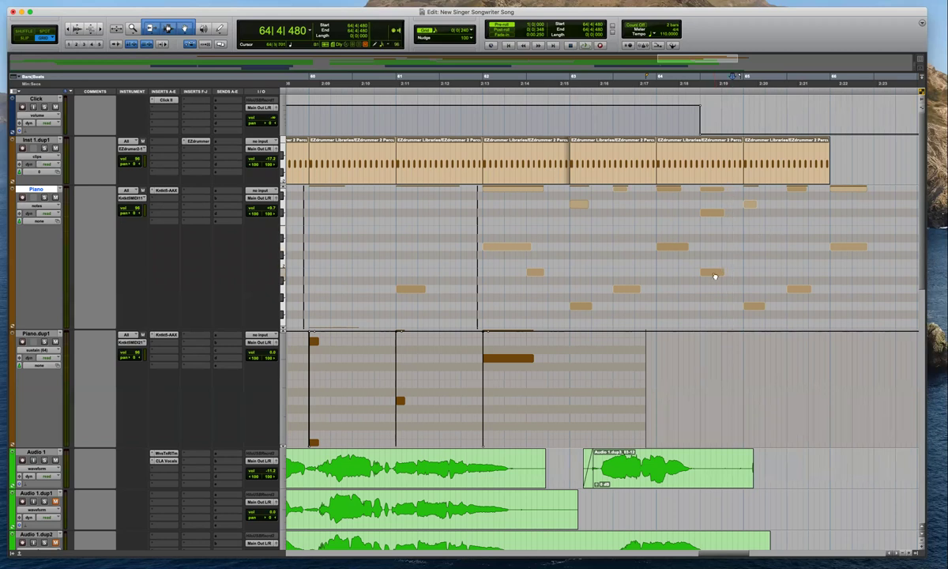
Copy the piano note at 64|3 about four semitones lower and play back the passage, auditioning the lowest note of that chord
left_click_drag(714, 215, 713, 249)
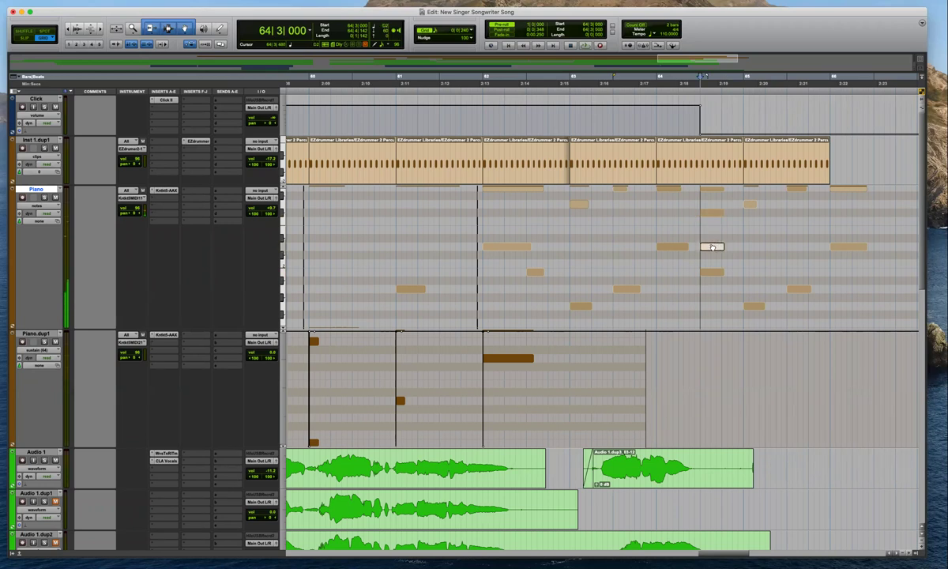
key("space")
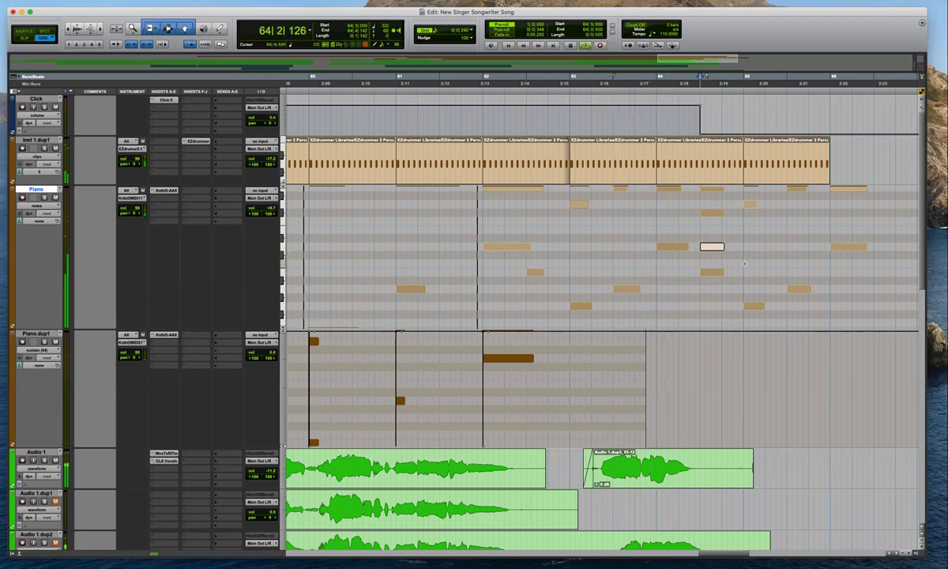
left_click(714, 272)
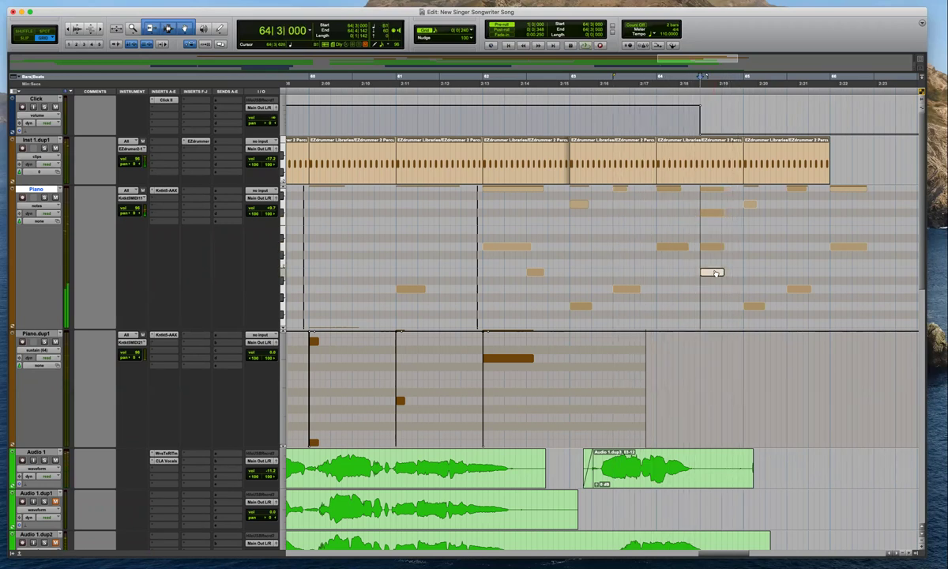
key("space")
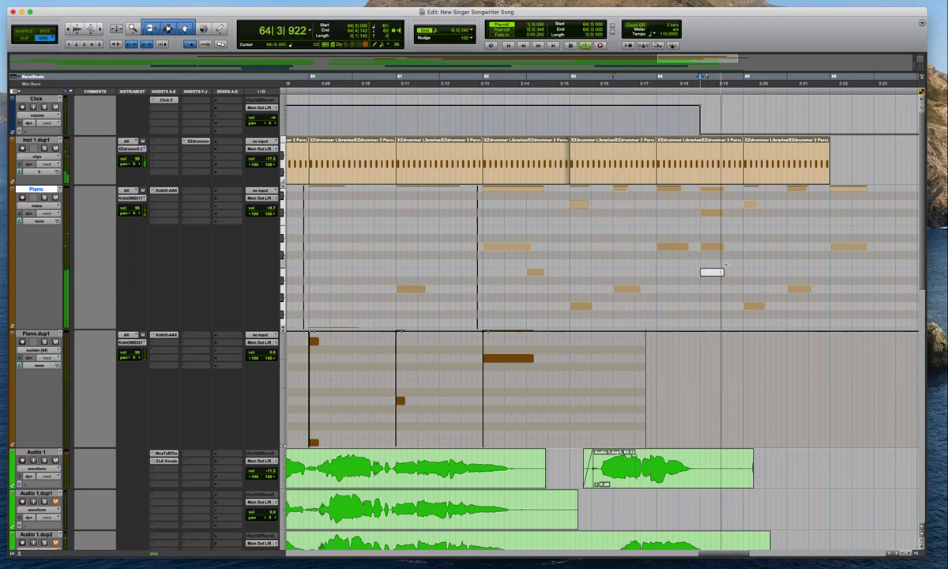
key("space")
Mute the copied note's original and the lowest note at 64|3 on the Piano track, and play back the passage
left_click(710, 214)
key("super+m")
left_click(714, 248)
key("space")
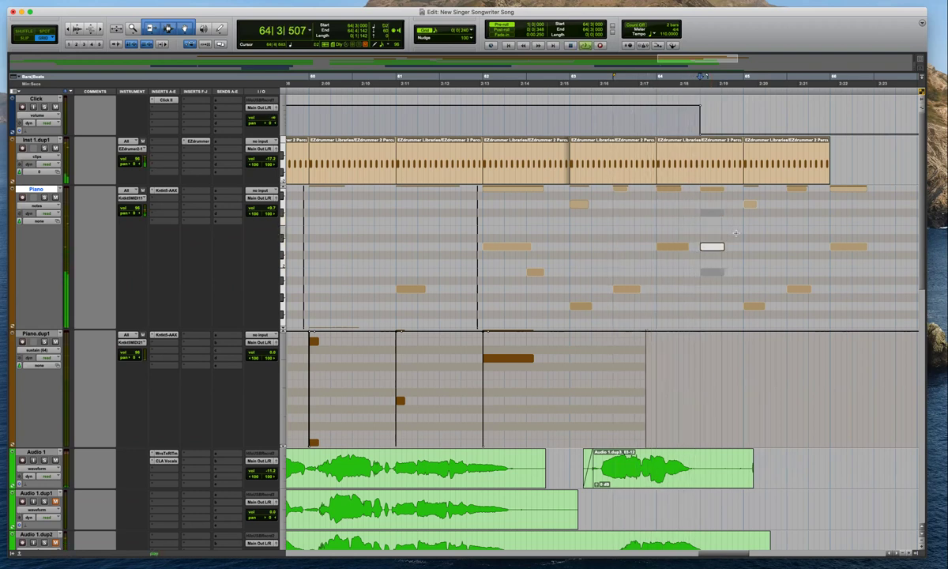
Play back the altered piano chord around 64|3 with the copied note sounding
key("space")
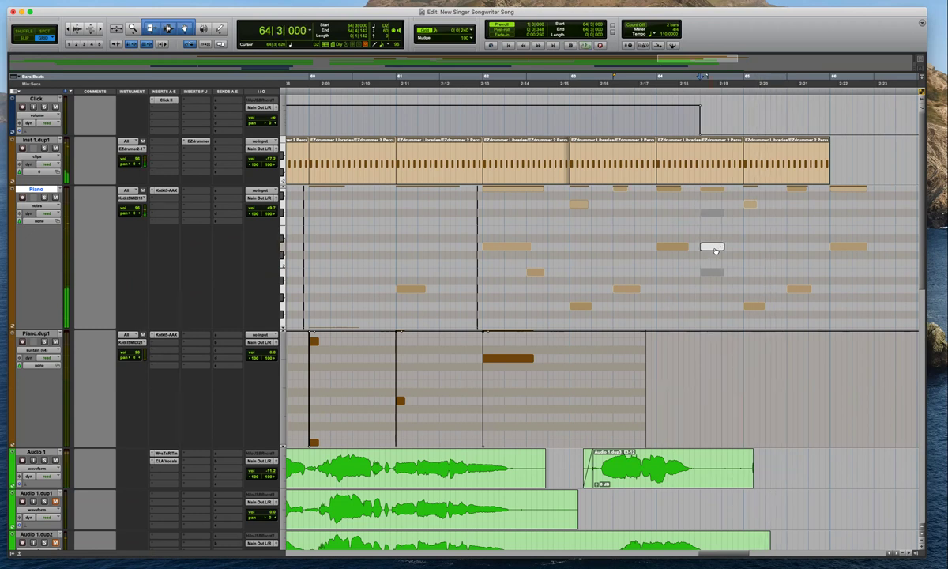
left_click(728, 225)
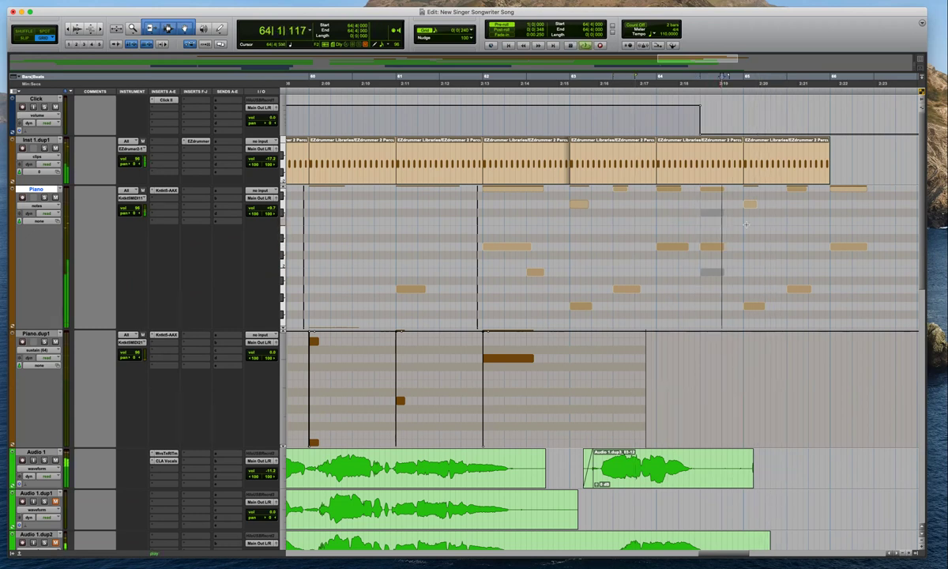
key("space")
Unmute the lowest piano note at 64|3, mute the copied note above it instead, and play back the passage
left_click(715, 273)
key("super+m")
left_click(714, 247)
key("super+m")
key("space")
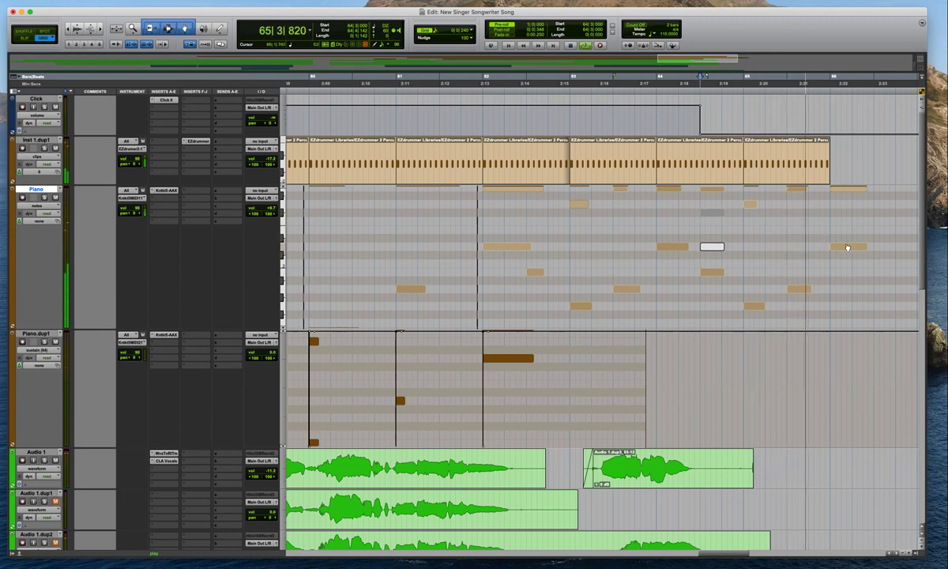
key("space")
left_click(727, 265)
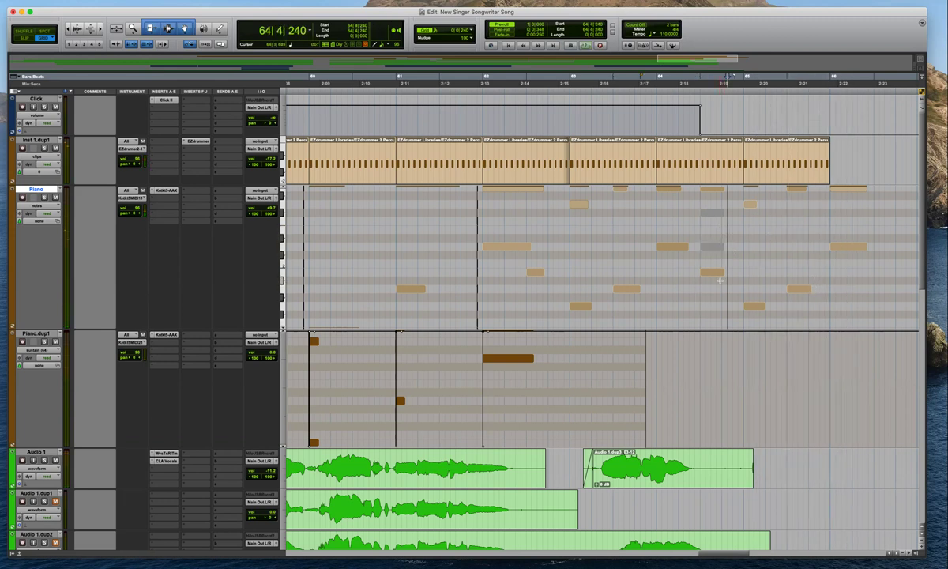
Audition the individual notes of the piano chord at 64|3, from the lowest note to the upper ones
left_click(712, 271)
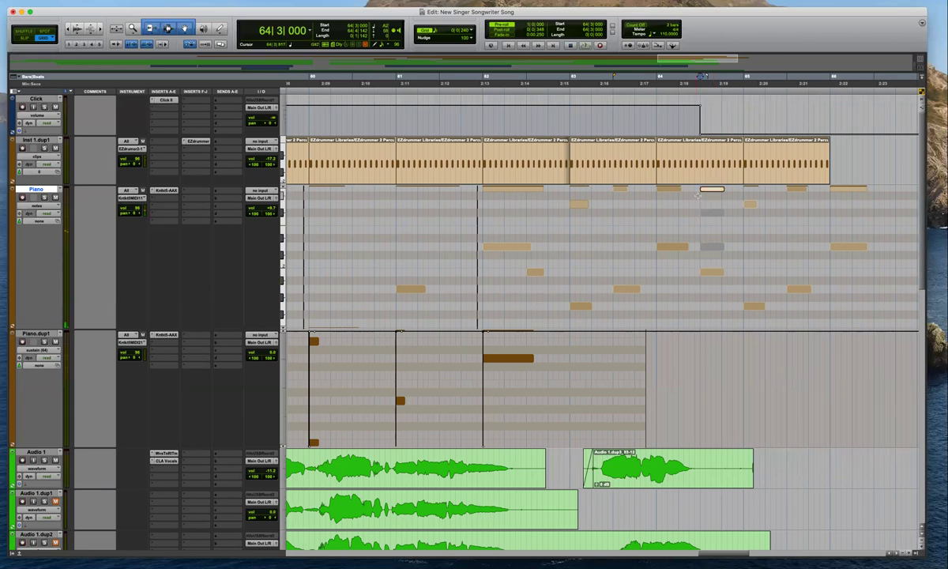
key("r")
left_click(667, 192)
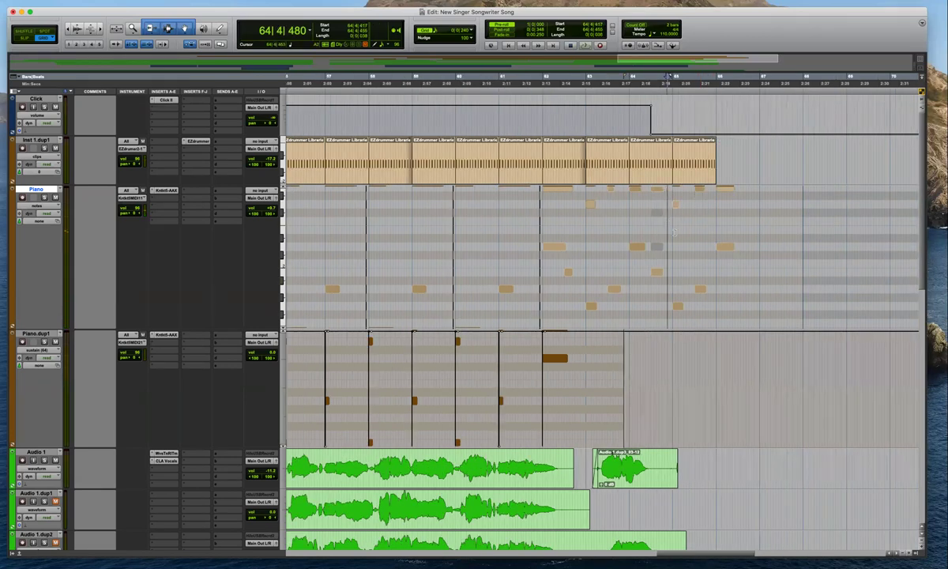
key("t")
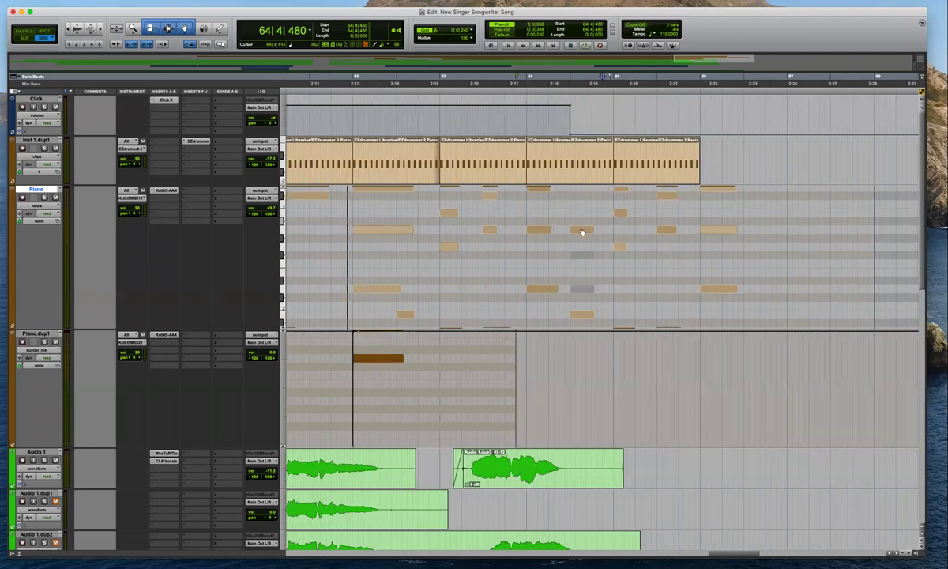
key("r")
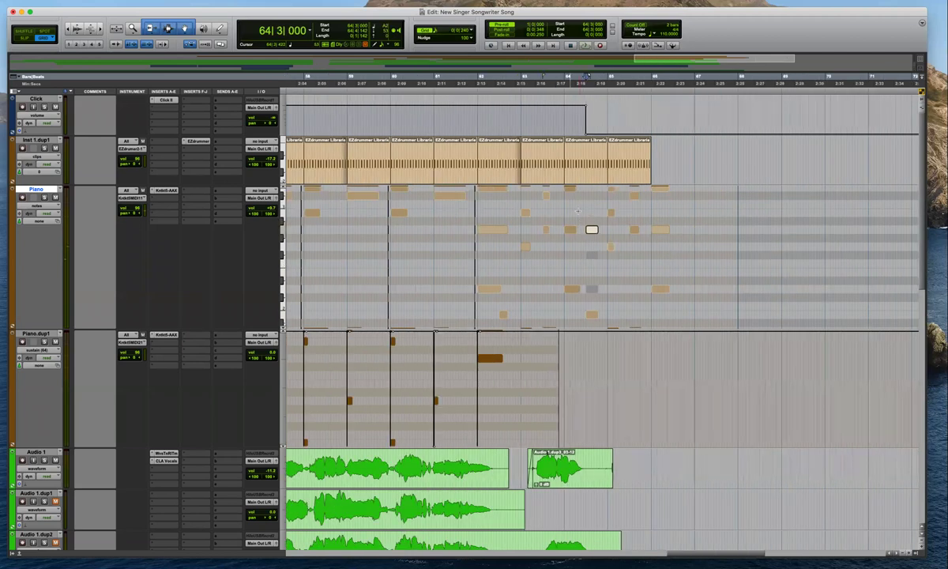
key("t")
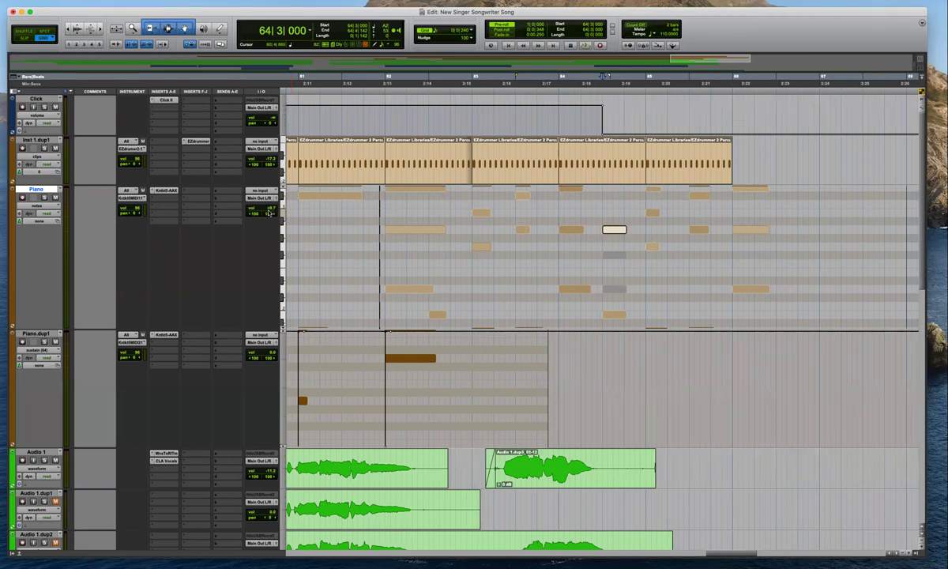
Reset the Piano track's volume to 0.0 dB and return to the start of the song
left_click(269, 210, "alt")
key("r")
left_click(613, 371)
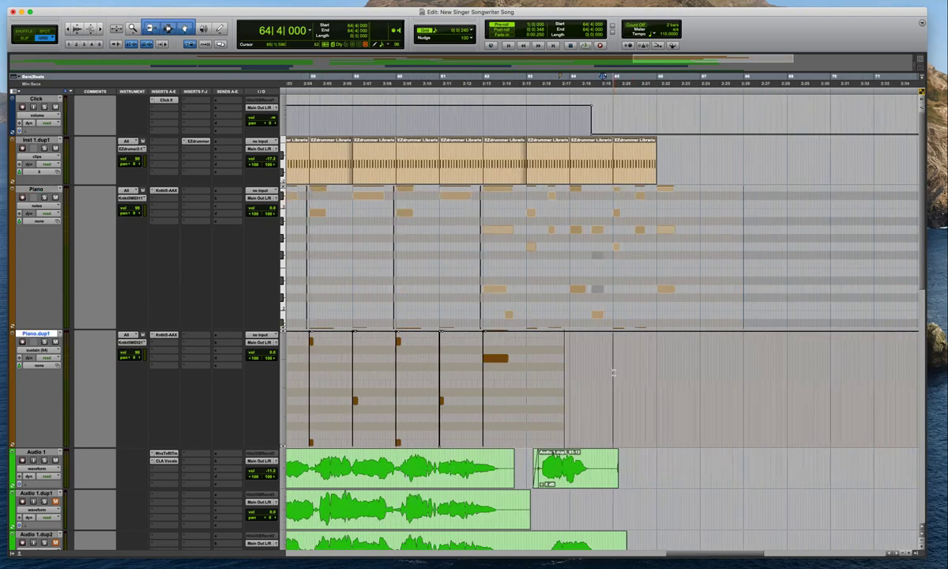
key("super+bracketleft")
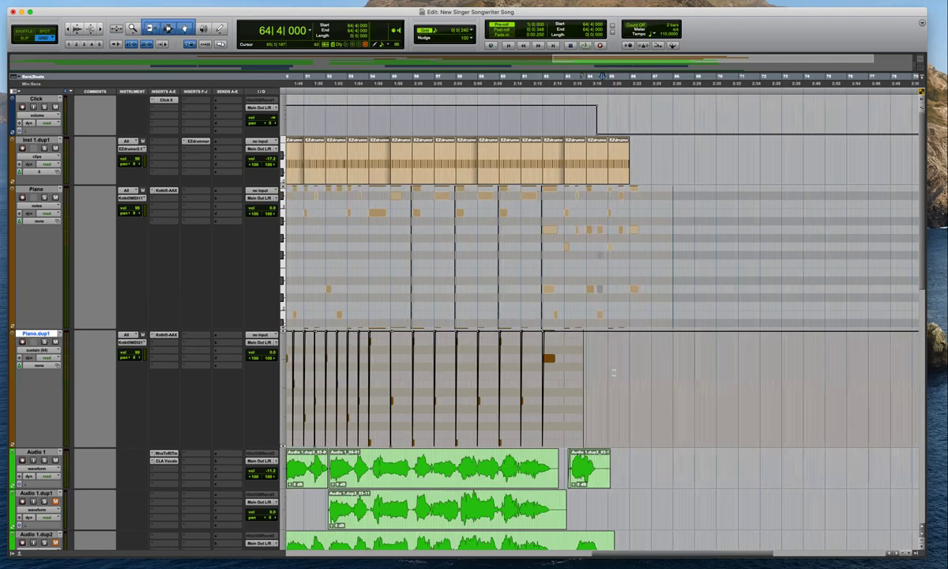
key("Return")
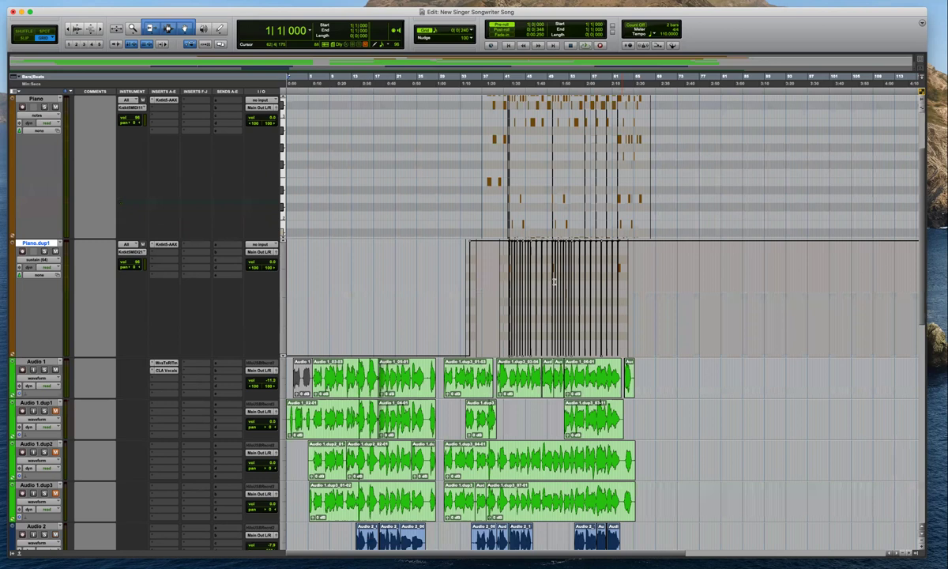
Play the song from 37|1|480 and again from the beginning to check the arrangement
left_click(482, 285)
key("super+bracketright")
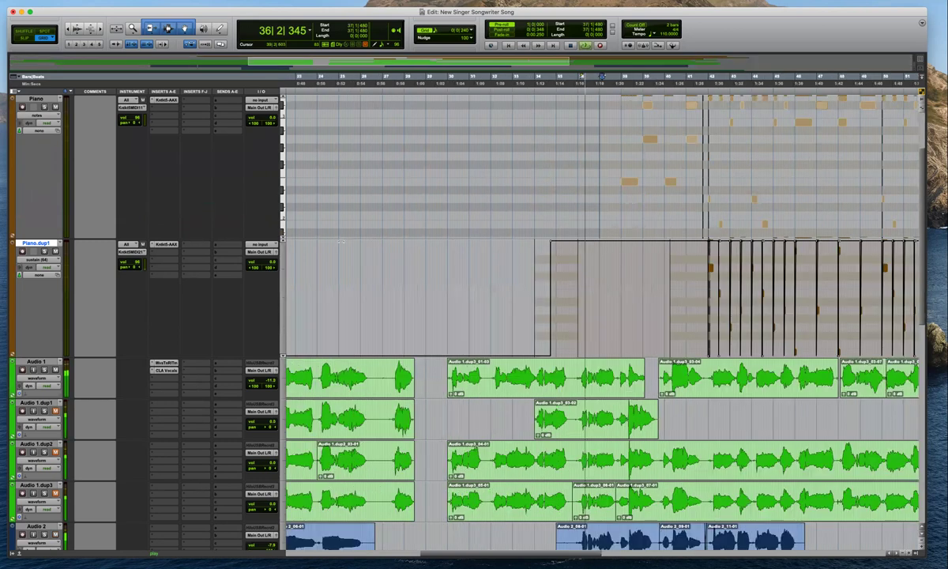
key("Return")
key("super+bracketleft")
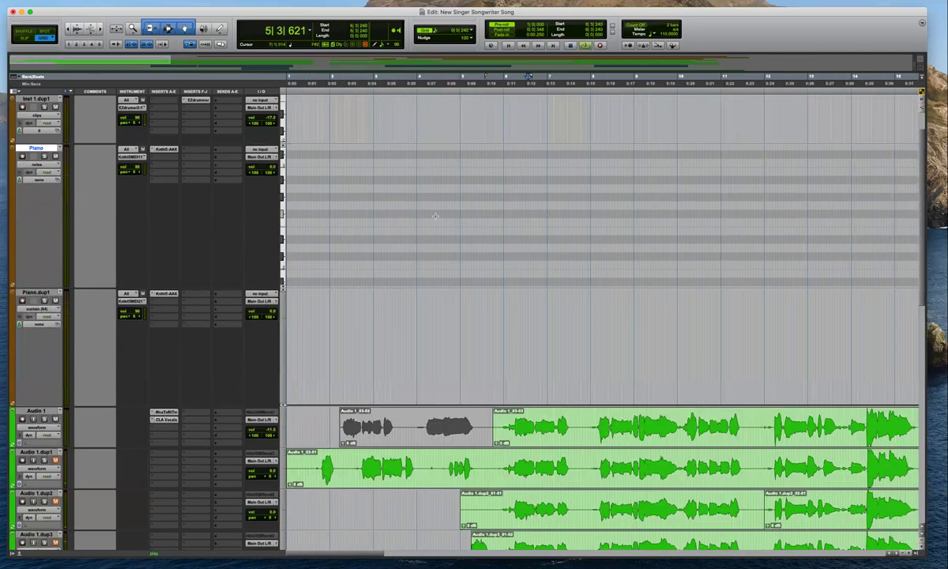
key("Return")
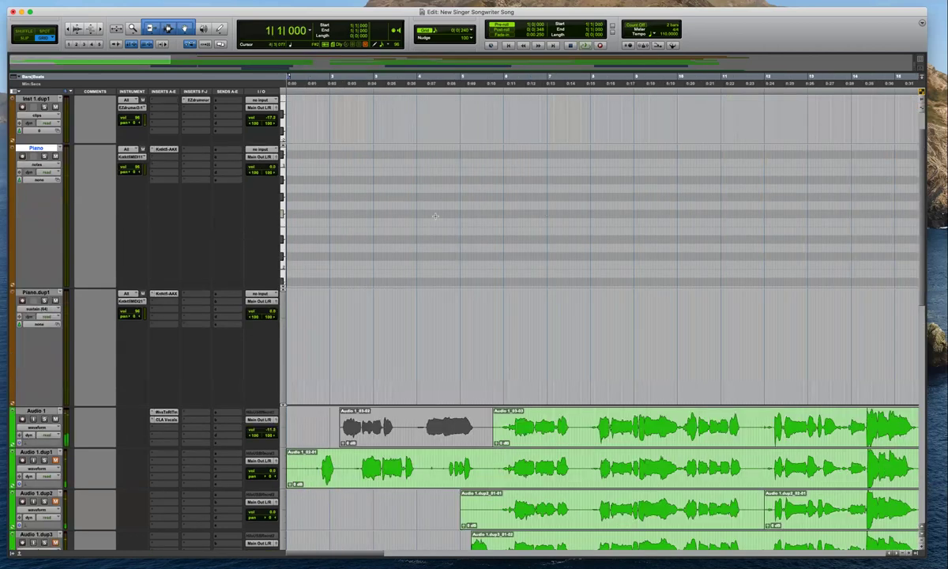
key("super+bracketright")
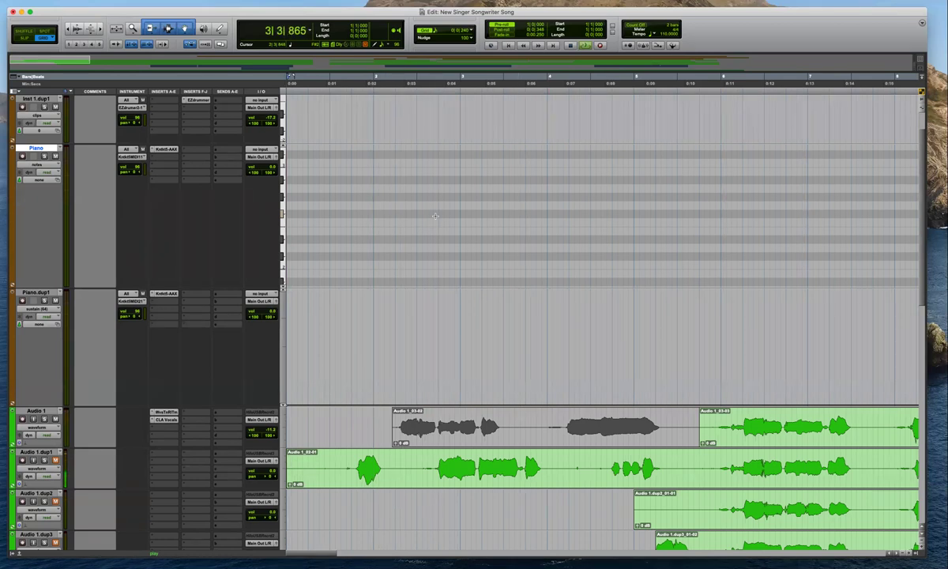
key("r")
key("space")
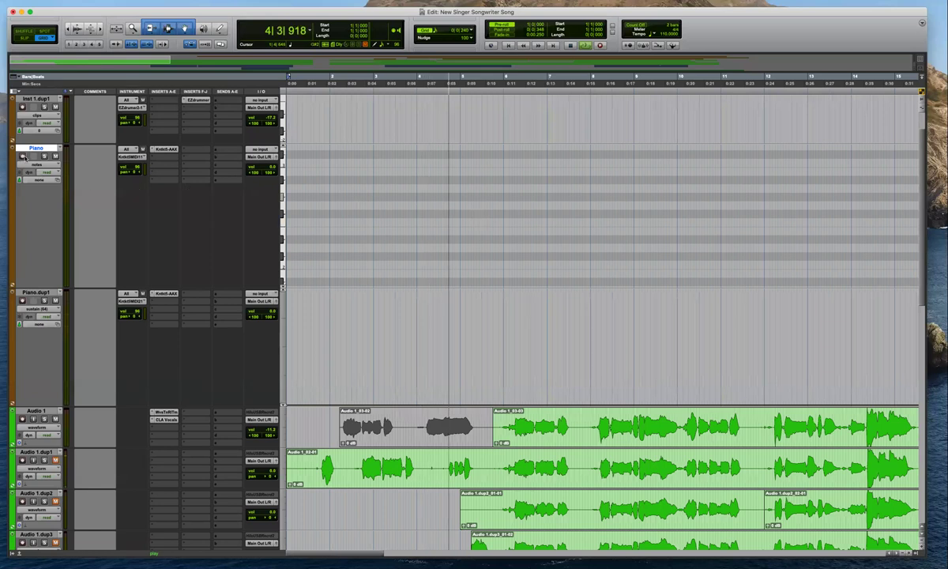
Record-enable the Piano track at the song's start and move it below the gtr.dup3 track
key("Return")
left_click(23, 155)
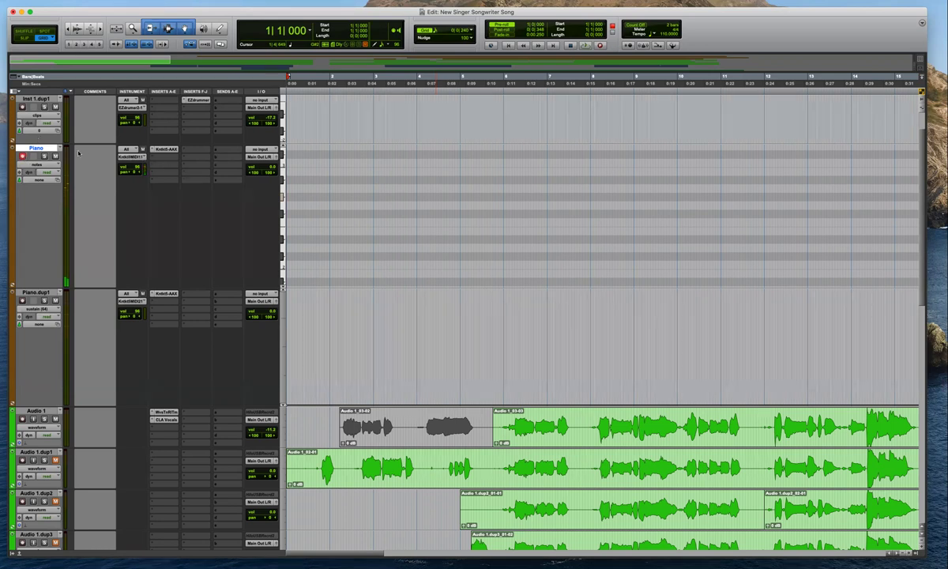
left_click_drag(39, 453, 57, 551)
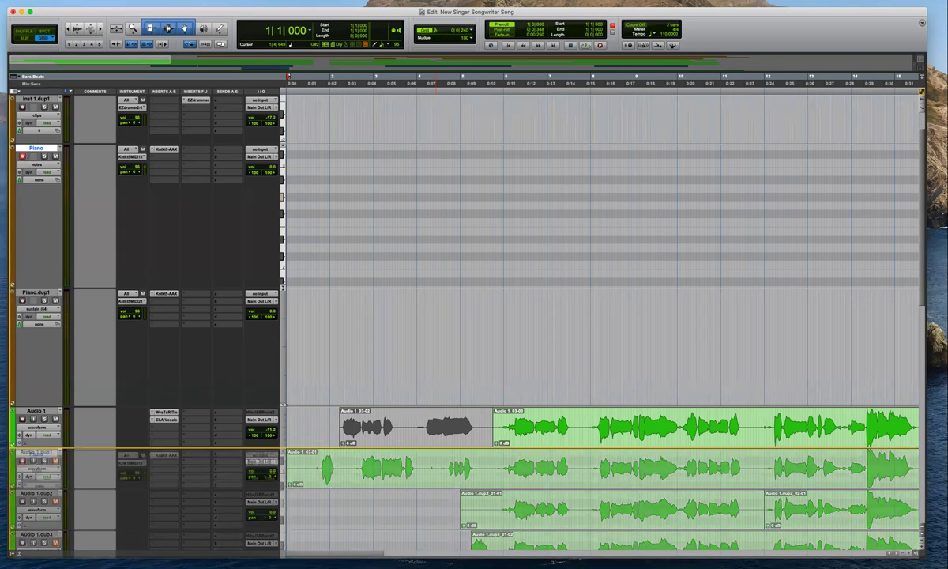
left_click_drag(57, 452, 79, 450)
scroll(79, 450, "down", 10)
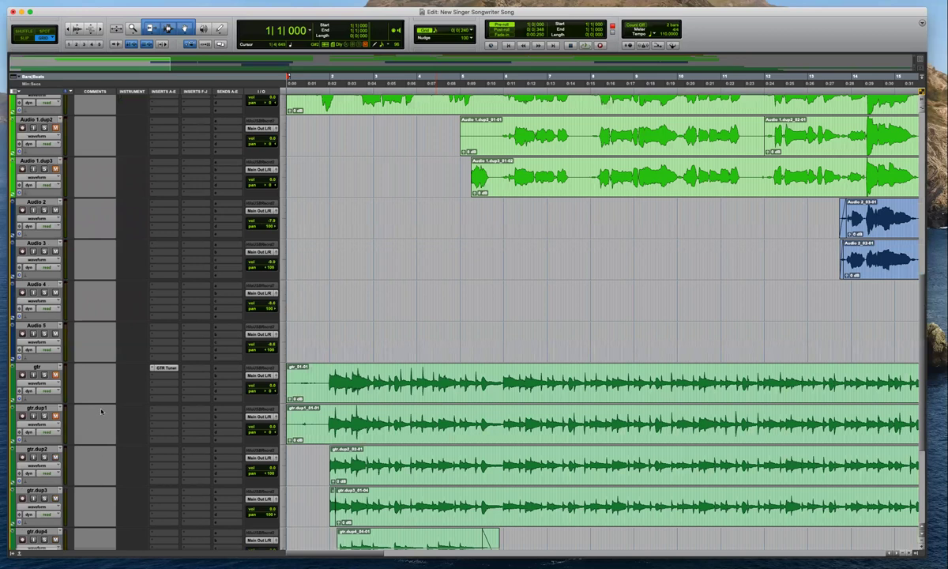
scroll(316, 356, "down", 5)
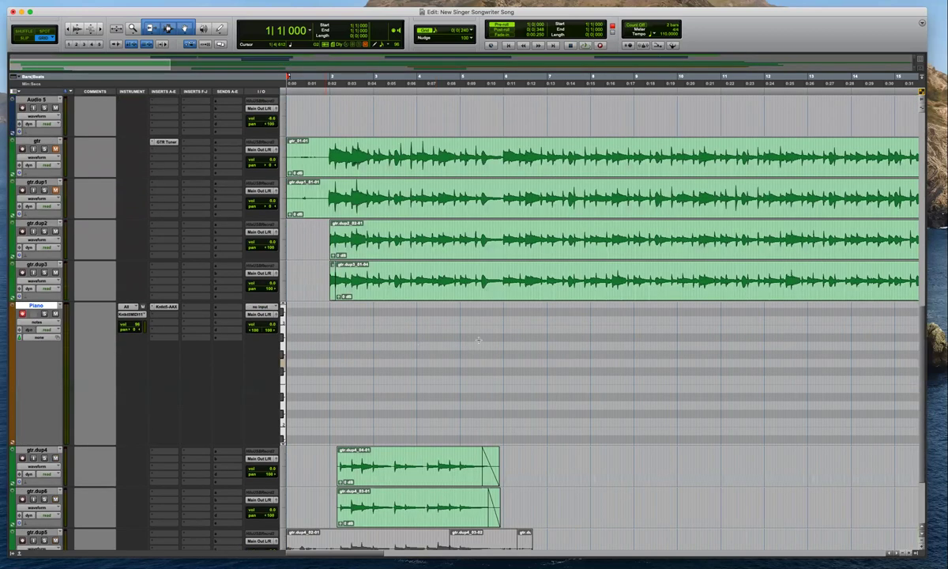
Play the guitars from 2|1|000 with the Piano track armed to rehearse the intro's piano part
key("t")
key("t")
left_click(491, 340)
left_click(460, 330)
key("space")
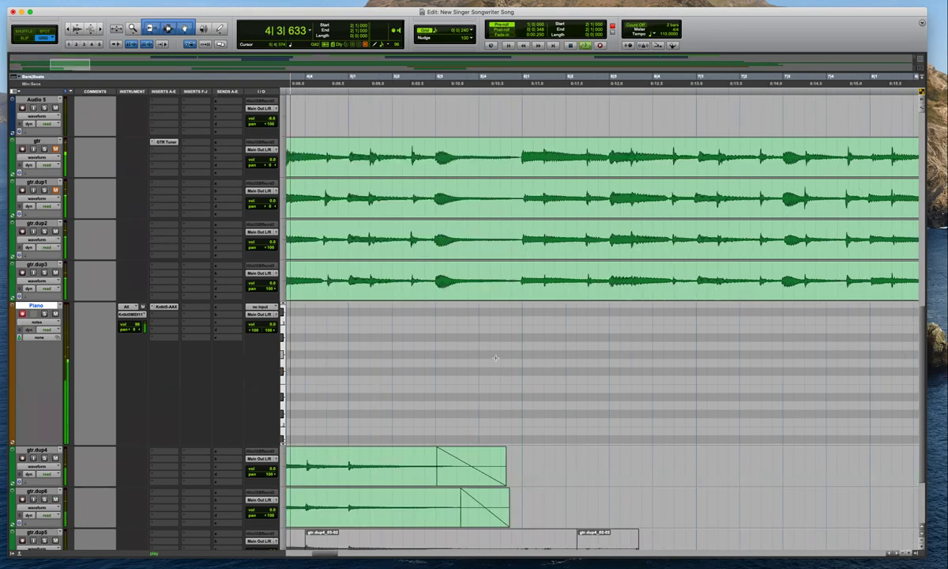
key("space")
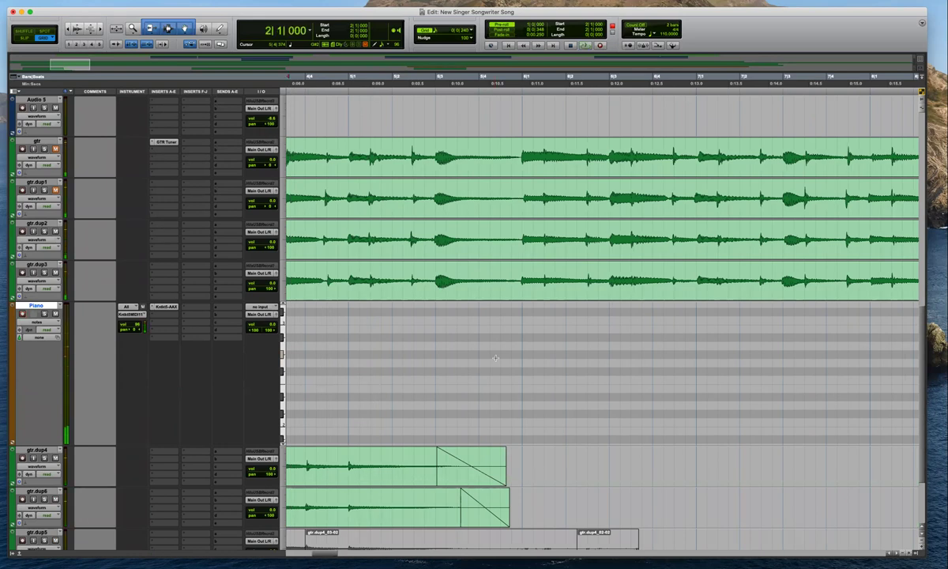
Record a piano melody on the Piano track from the song's start to about bar 6, replacing the first take with a second
key("r")
key("r")
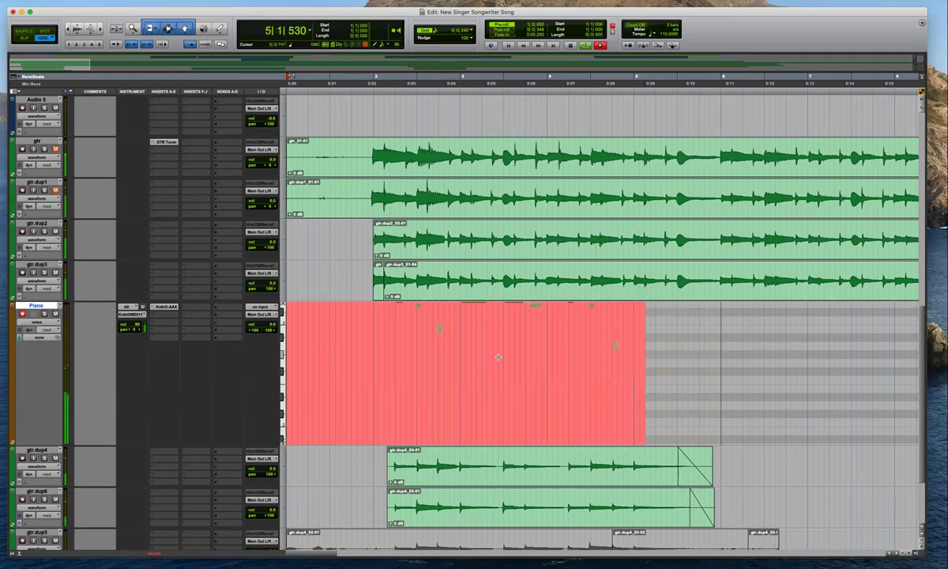
key("super+bracketleft")
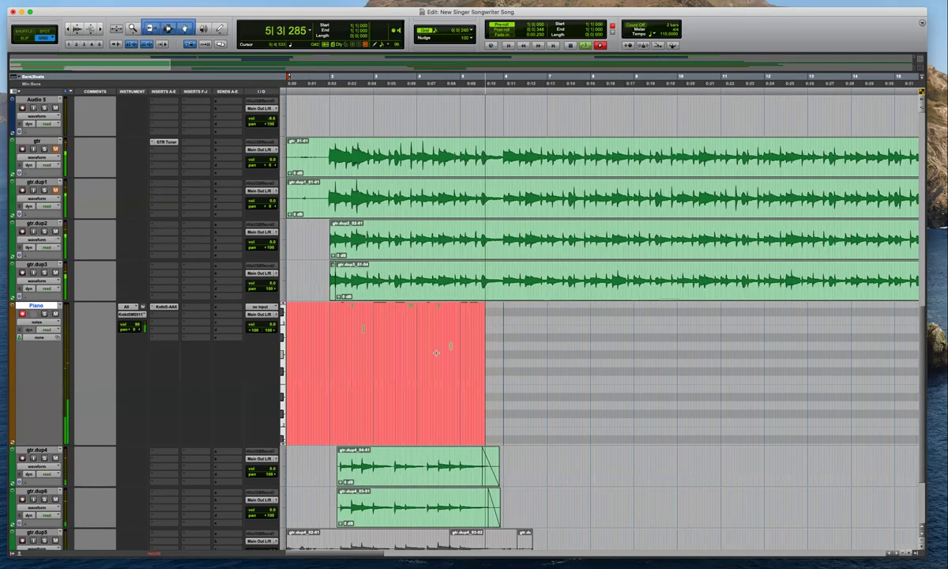
key("space")
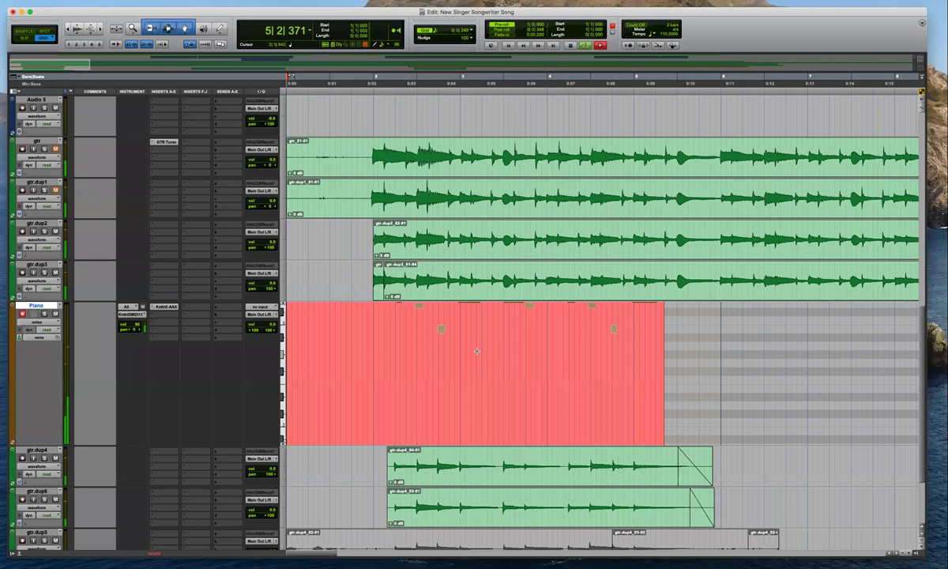
key("r")
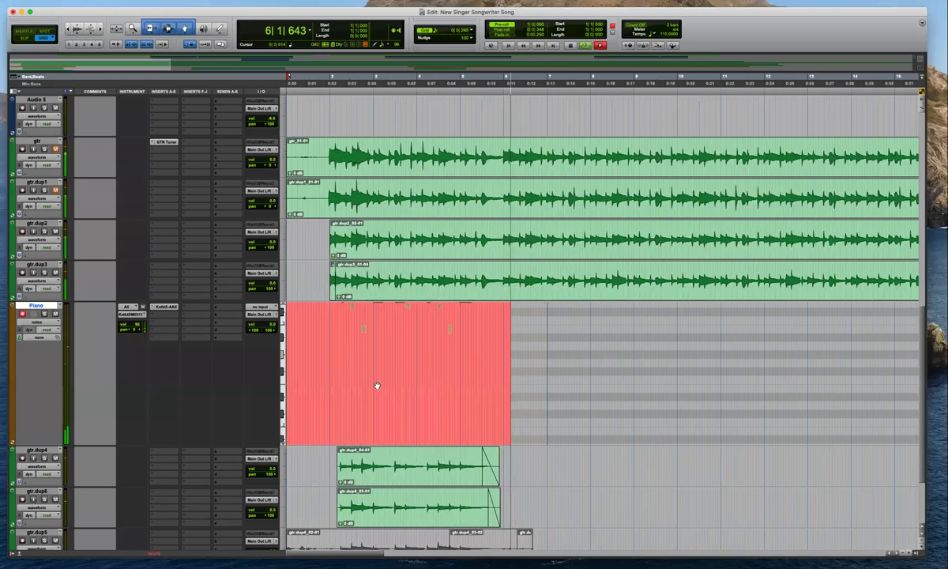
key("space")
Quantize the recorded piano notes' starts to a 1/8 note grid, preserving note duration
key("alt+0")
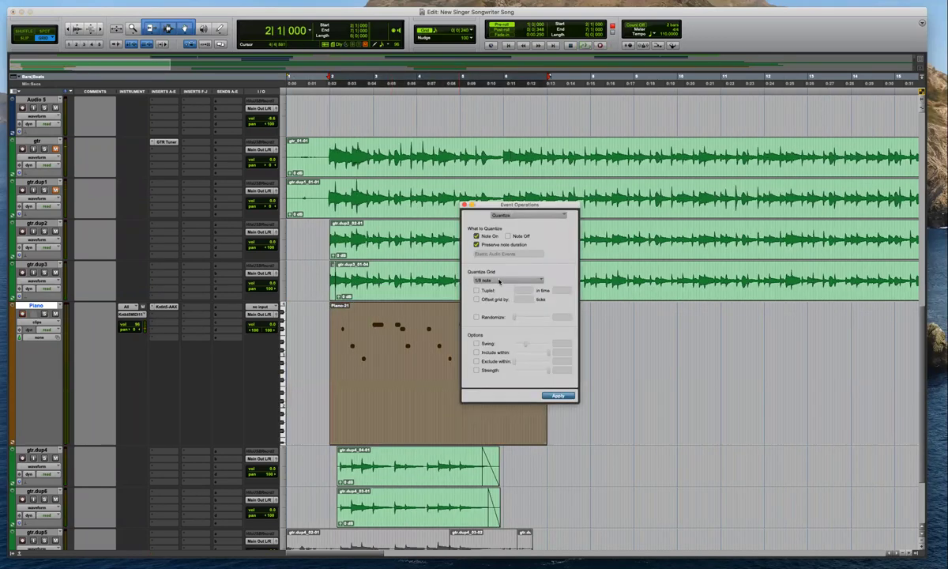
left_click(500, 281)
left_click(502, 280)
left_click(564, 398)
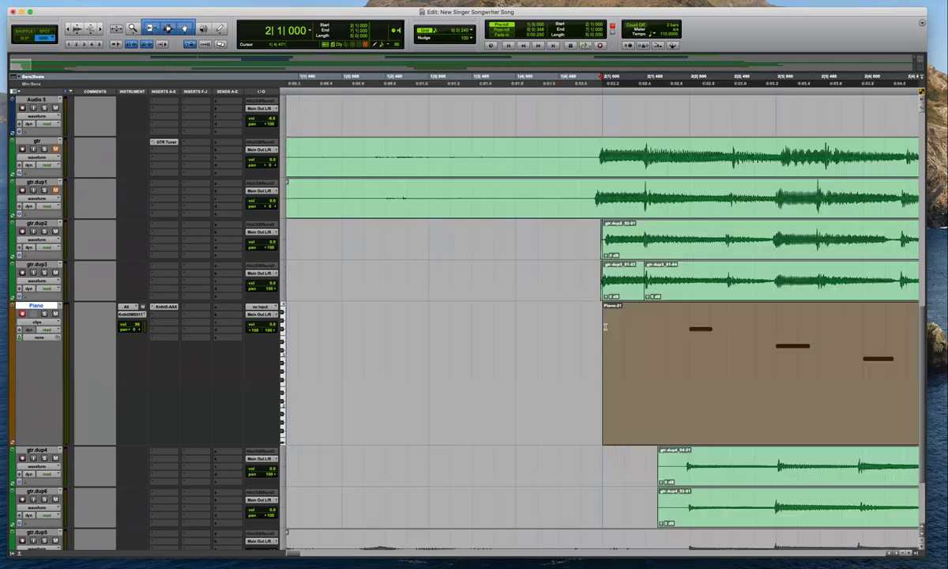
Trim the empty start of the recorded piano clip to just before its first note in bar 2
key("r")
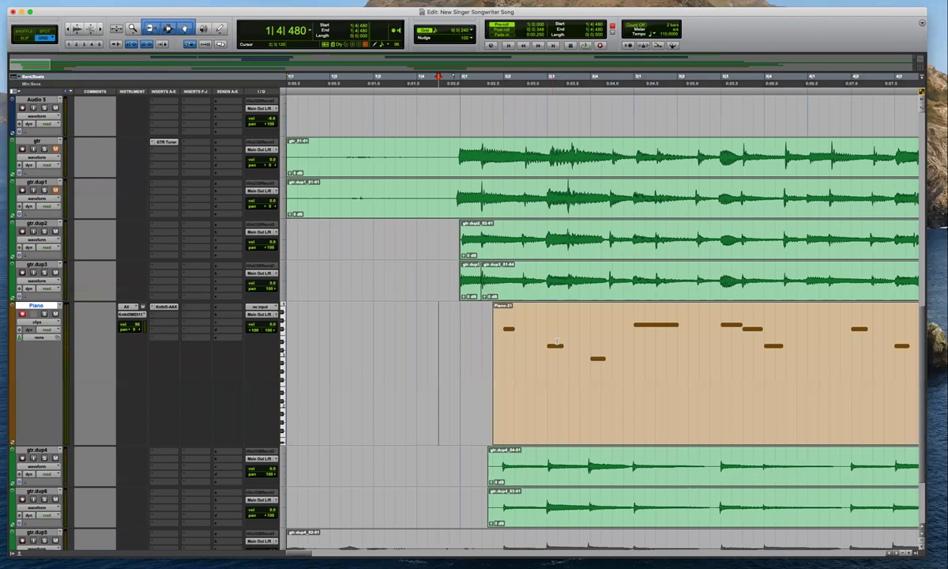
left_click(557, 343)
key("t")
key("super+bracketleft")
key("super+bracketleft")
key("super+bracketleft")
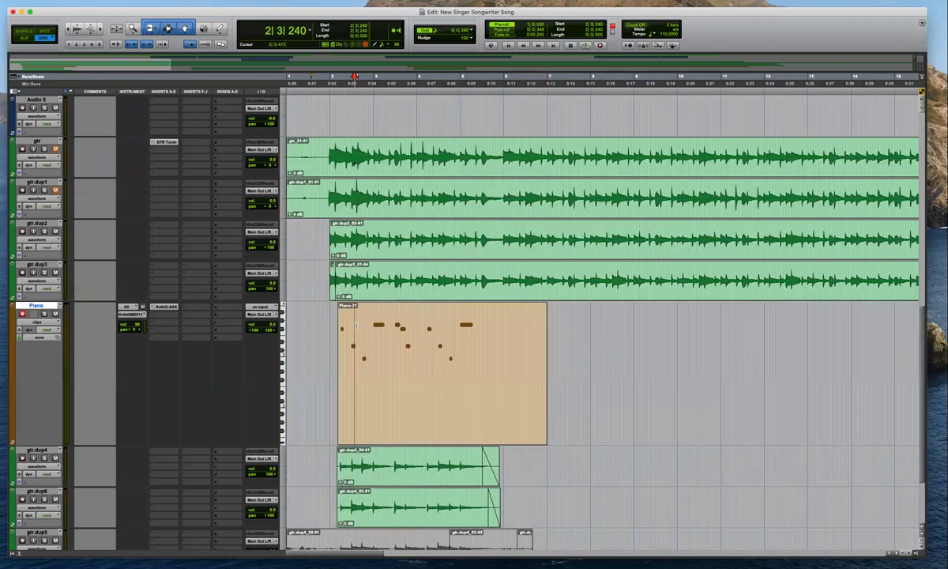
key("super+bracketright")
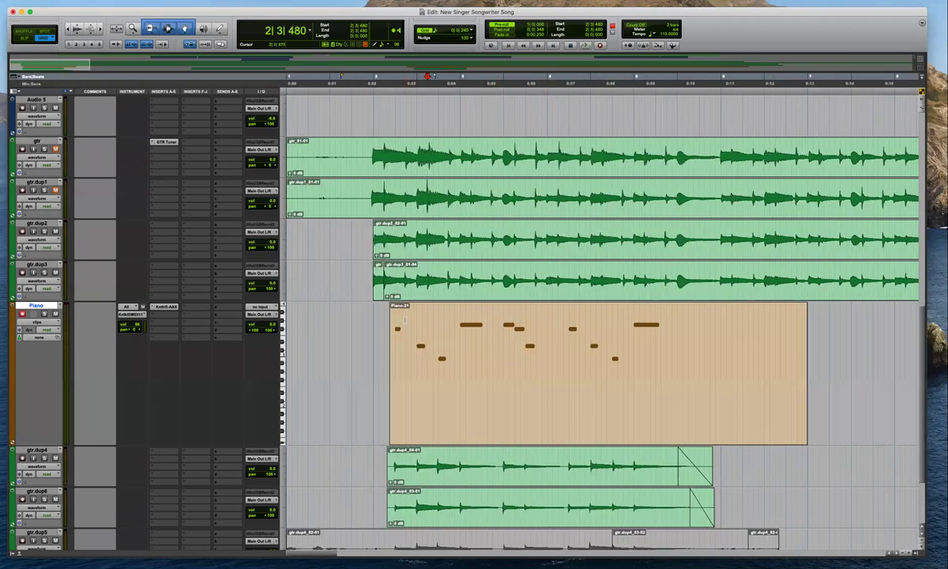
Disarm and solo the Piano track, and play back the recorded melody from around 2|2|480 and 3|4|240
key("Return")
key("space")
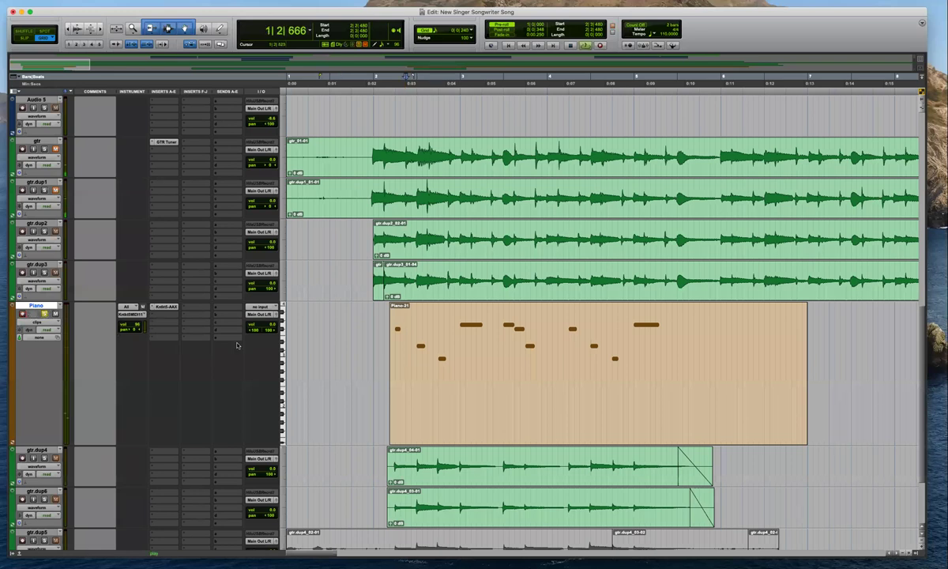
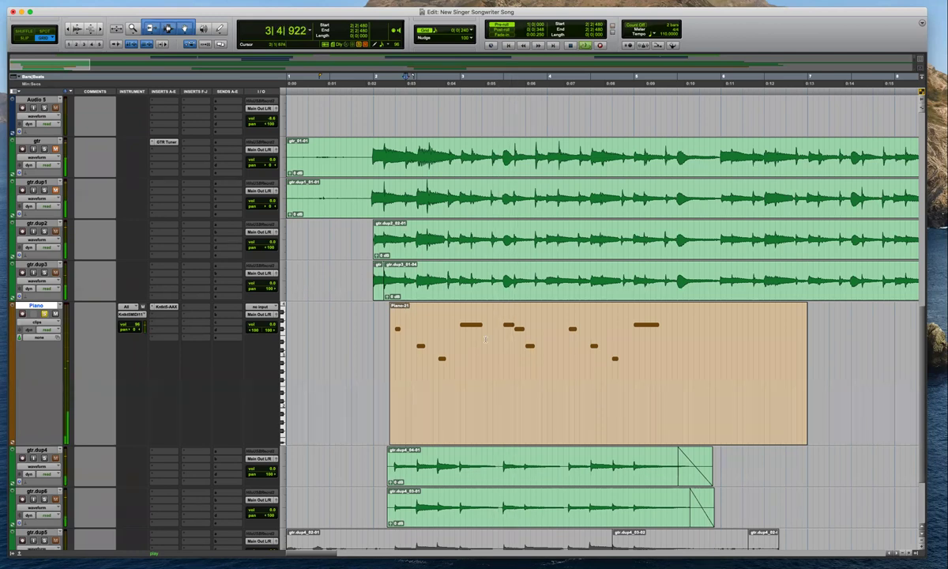
left_click(529, 334)
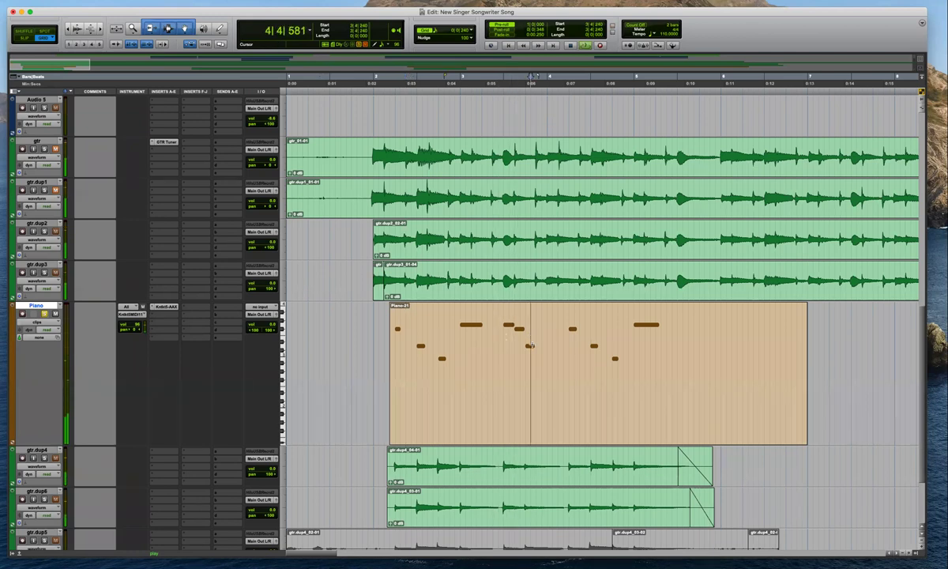
Lengthen all notes of the recorded piano melody together and play the result back from around bar 2
key("ctrl+minus")
key("space")
double_click(662, 366)
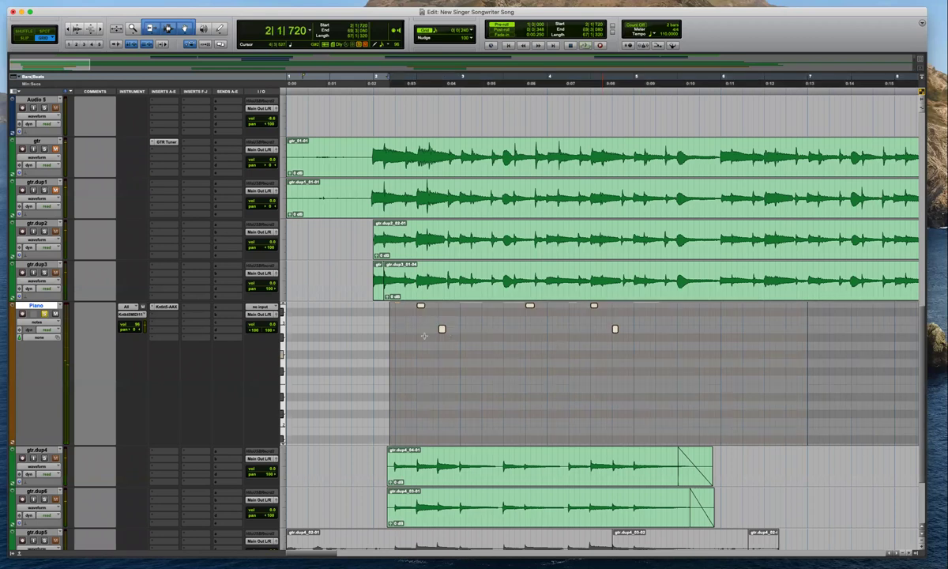
left_click_drag(454, 332, 460, 332)
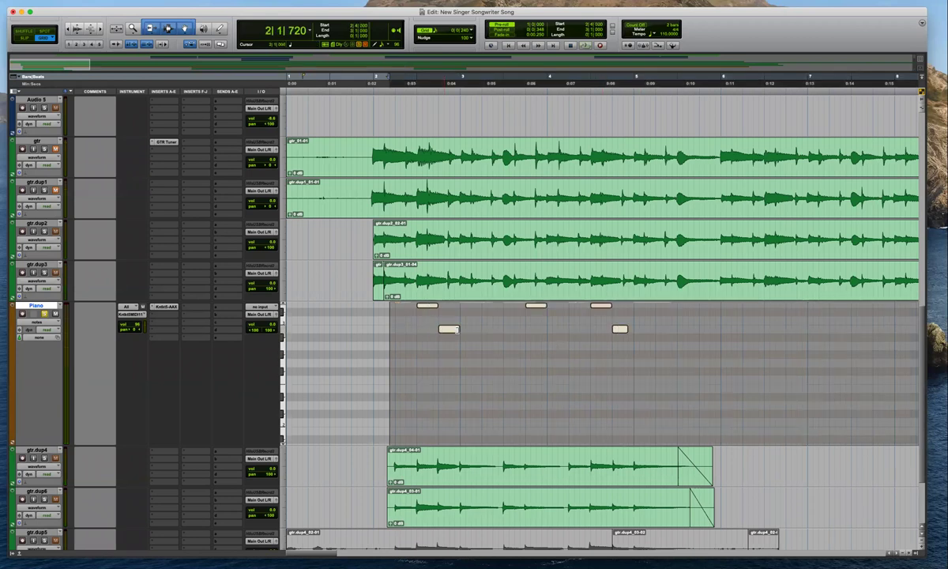
left_click(407, 336)
key("space")
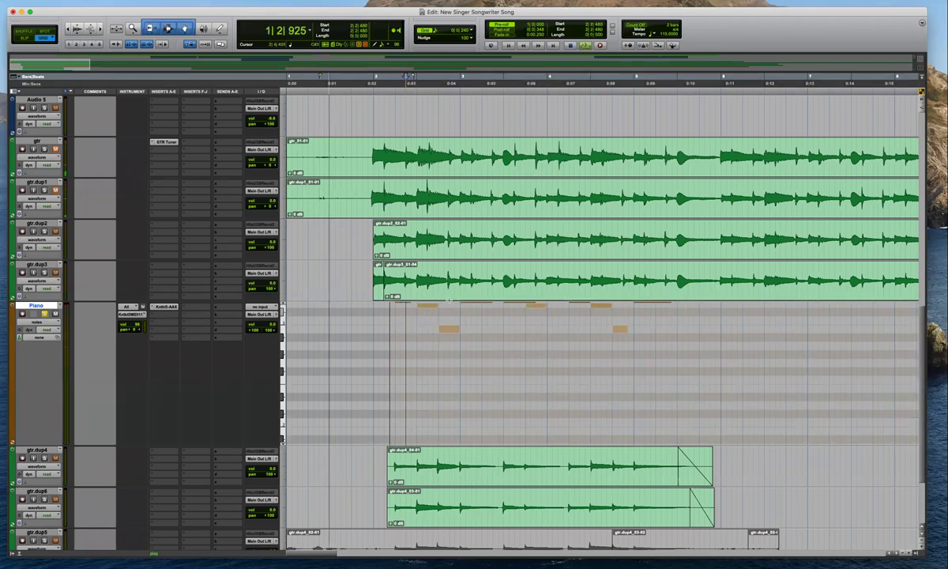
Shorten the piano note starting at 3|3|000 to end at 3|3|480, and listen to the melody
left_click(450, 303)
key("t")
scroll(452, 305, "up", 5)
left_click(520, 372)
key("ctrl+bracketleft")
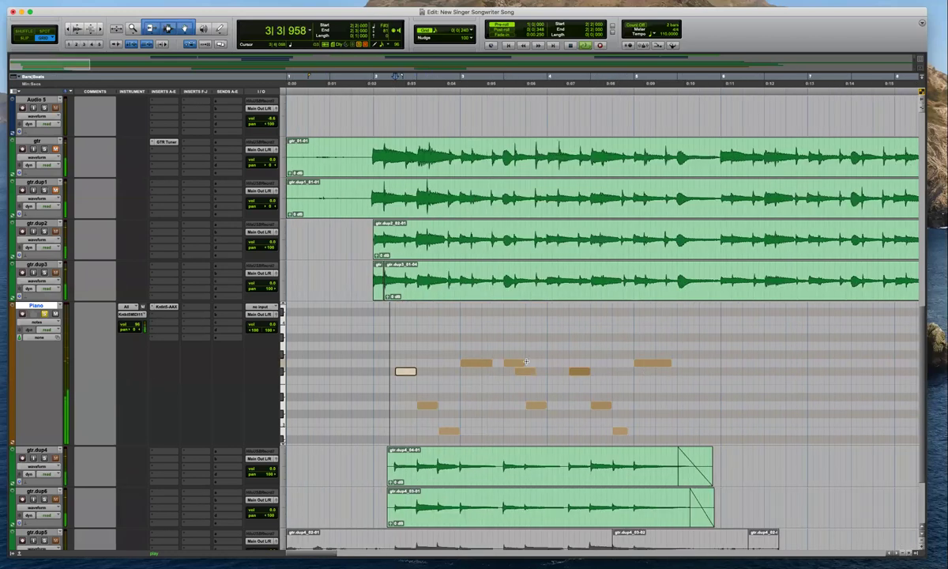
left_click(512, 363)
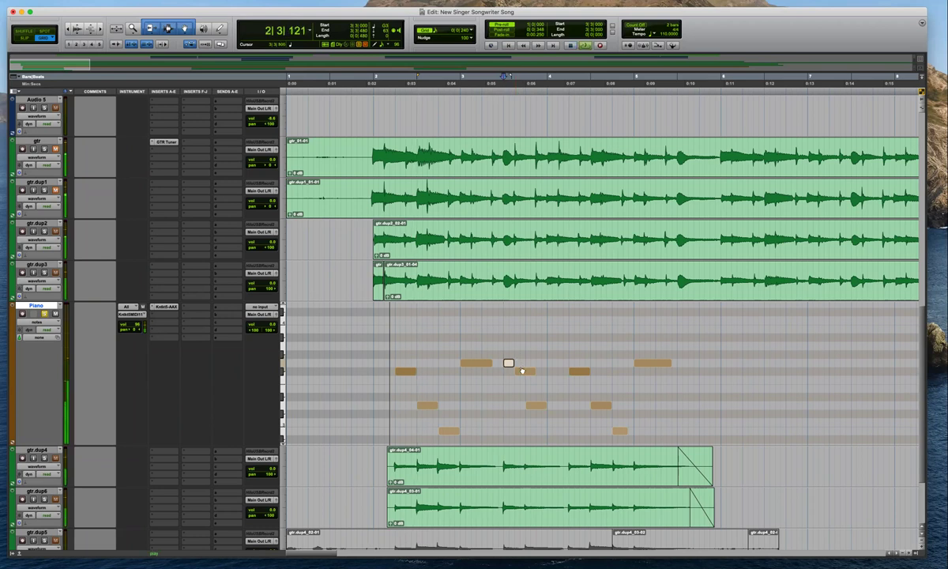
key("ctrl+bracketright")
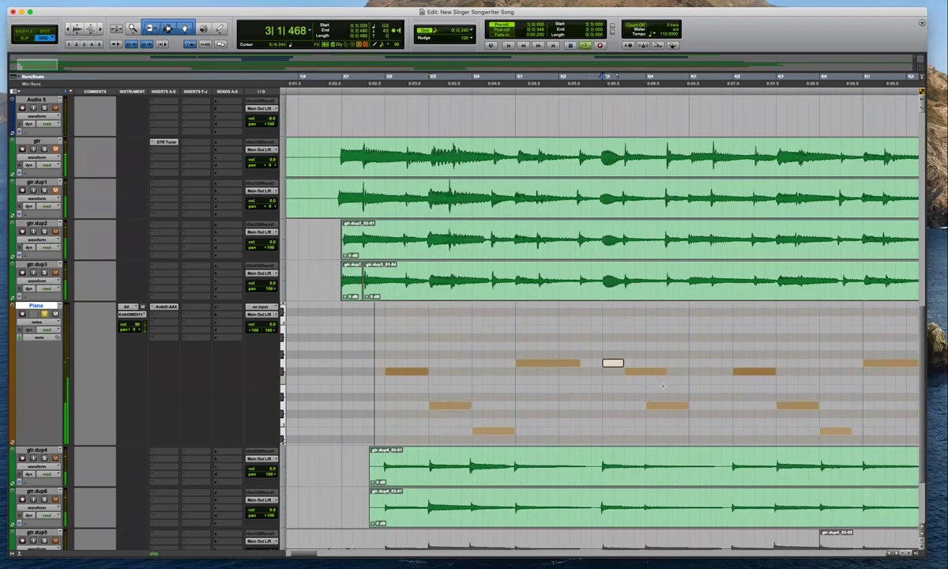
key("ctrl+bracketleft")
key("ctrl+bracketleft")
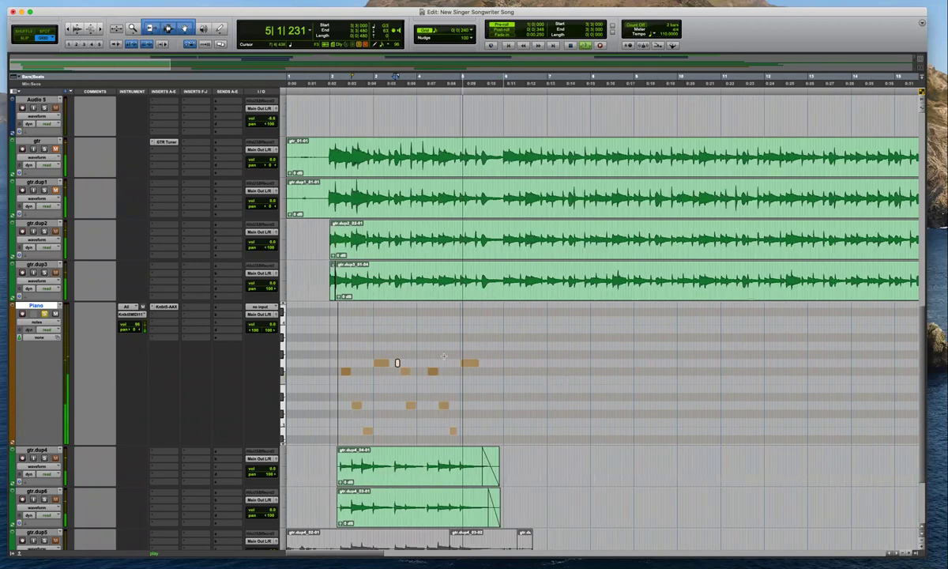
key("space")
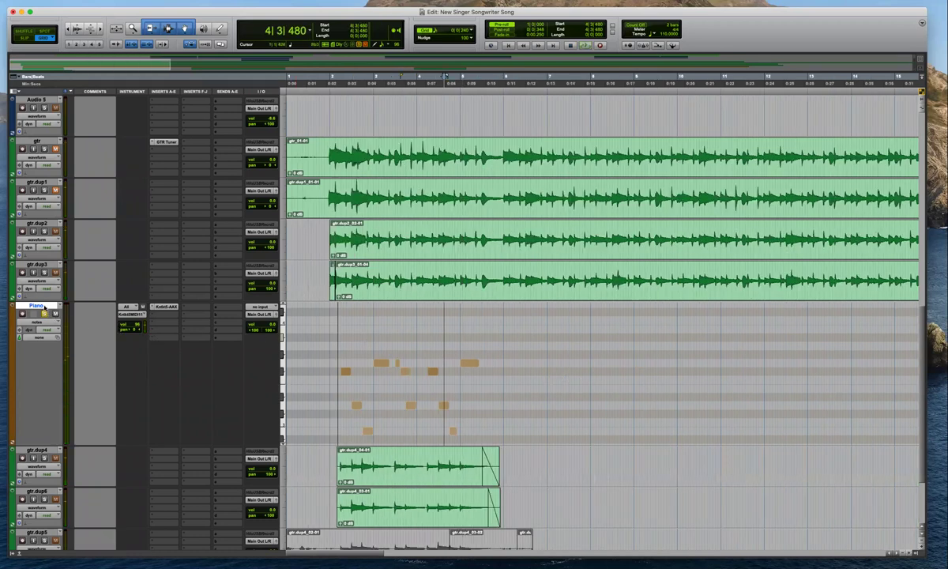
right_click(45, 311)
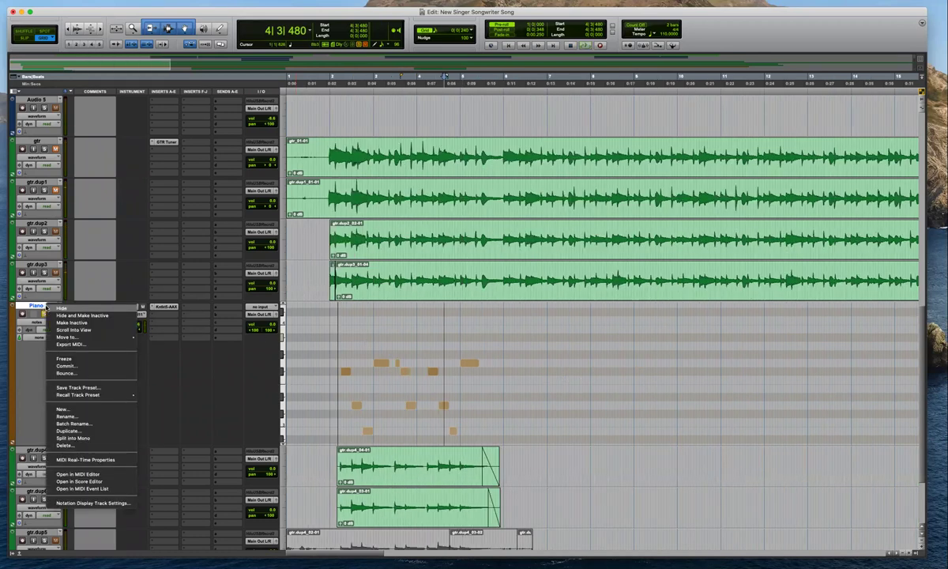
left_click(66, 366)
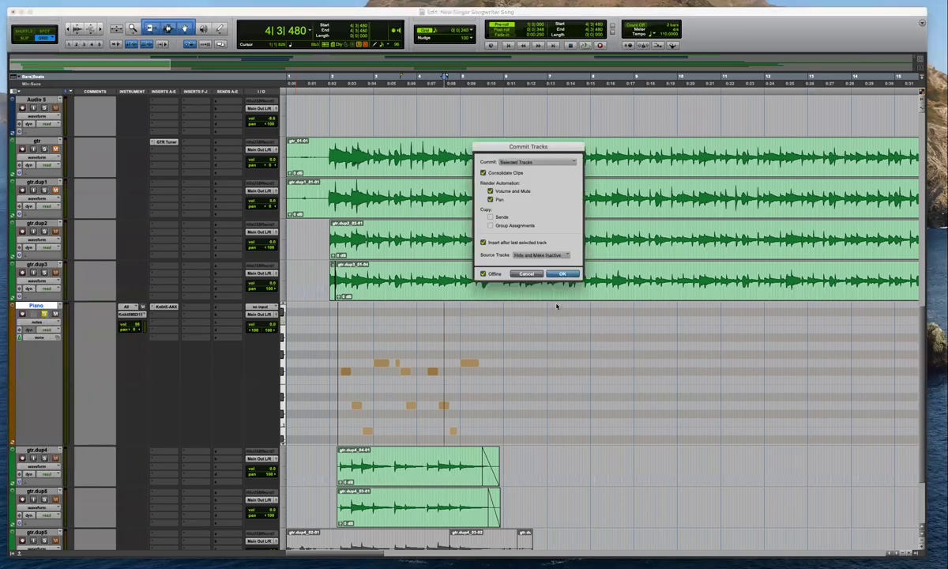
left_click(533, 275)
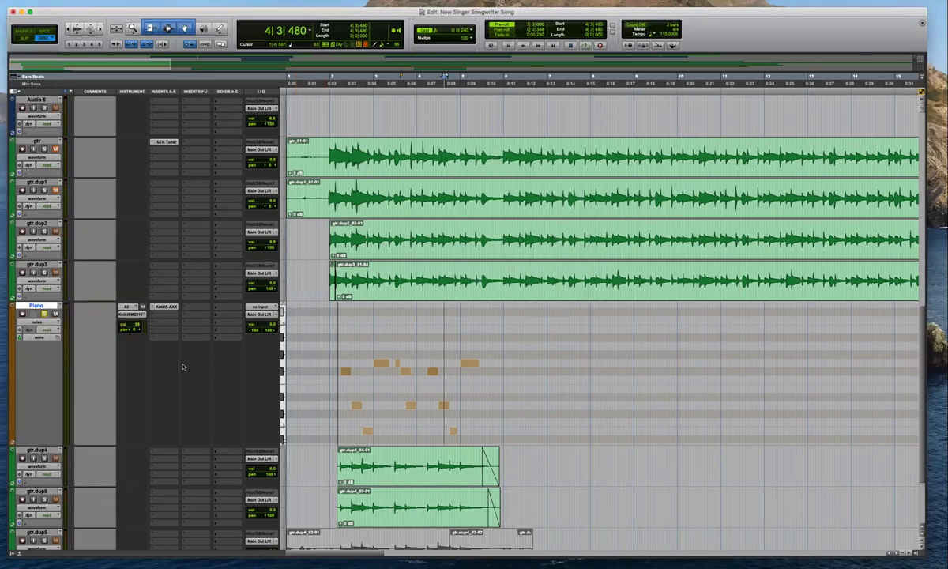
Insert the stereo ValhallaShimmer reverb on the Piano track after Kontakt and move its window clear of the notes
left_click(166, 314)
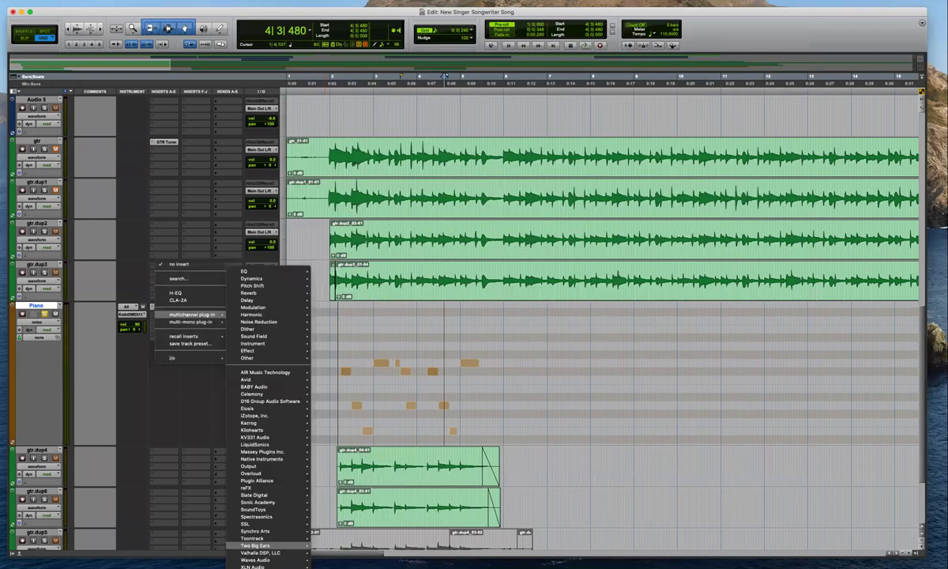
mouse_move(261, 552)
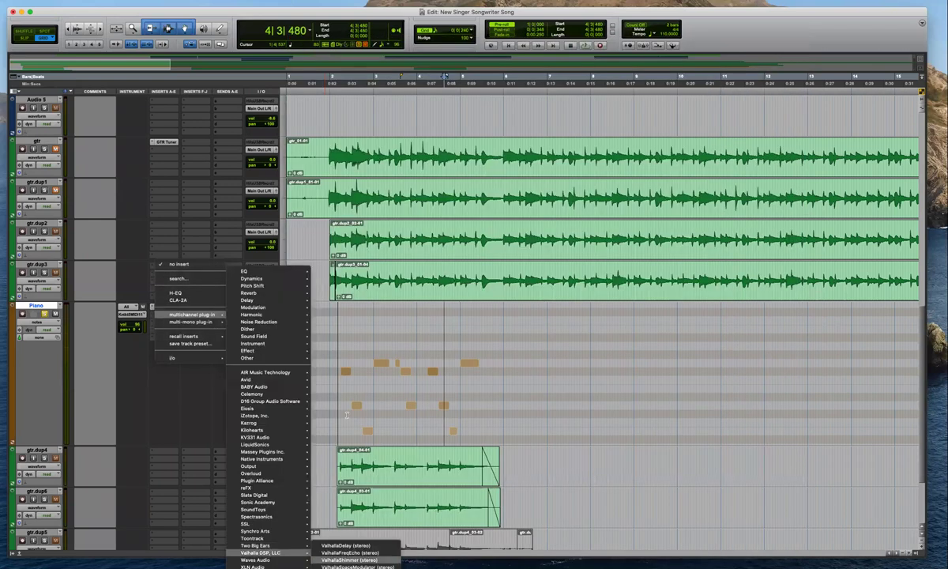
left_click(348, 559)
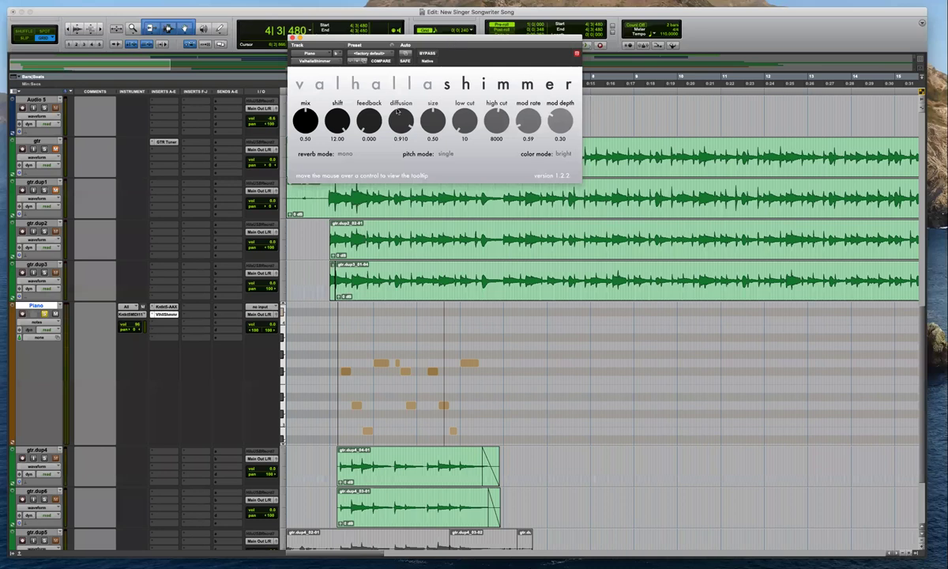
left_click_drag(310, 80, 388, 111)
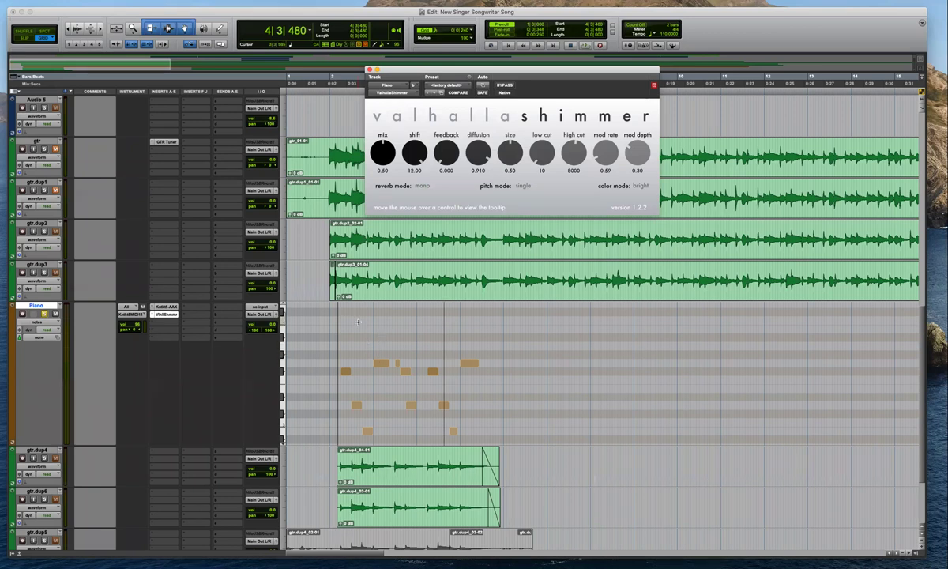
left_click_drag(437, 70, 449, 108)
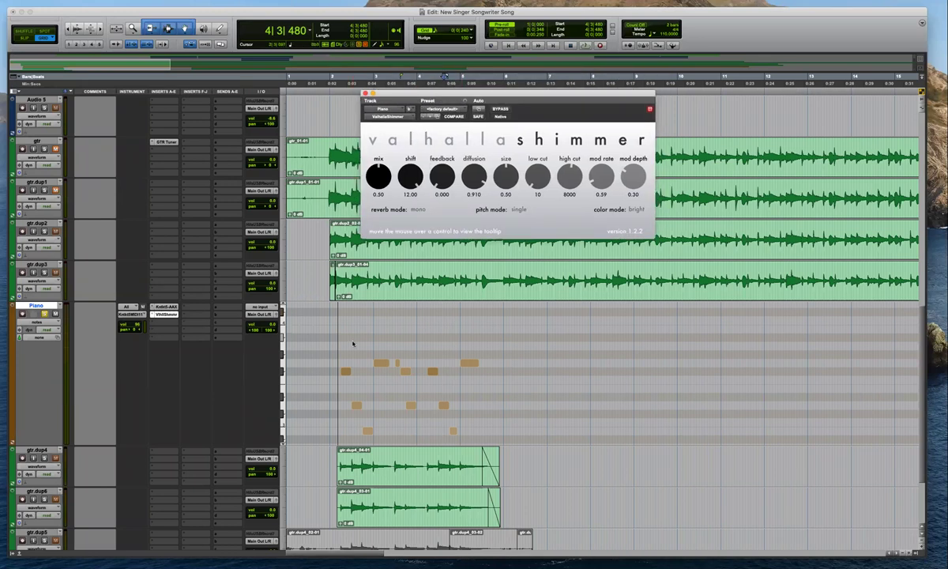
Set the ValhallaShimmer feedback to 0.032 while playing back the piano melody, and close the plug-in window
key("super+bracketright")
key("space")
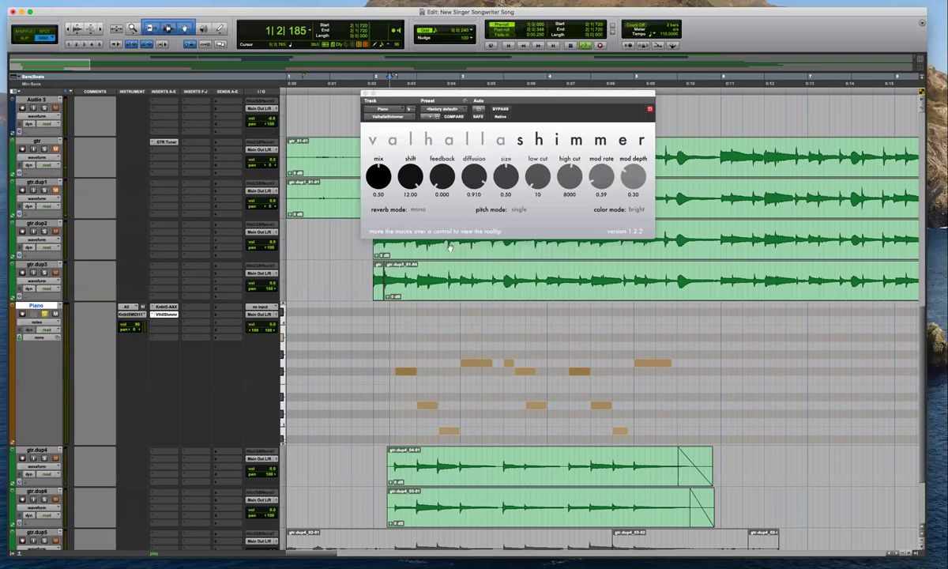
left_click_drag(439, 185, 440, 184)
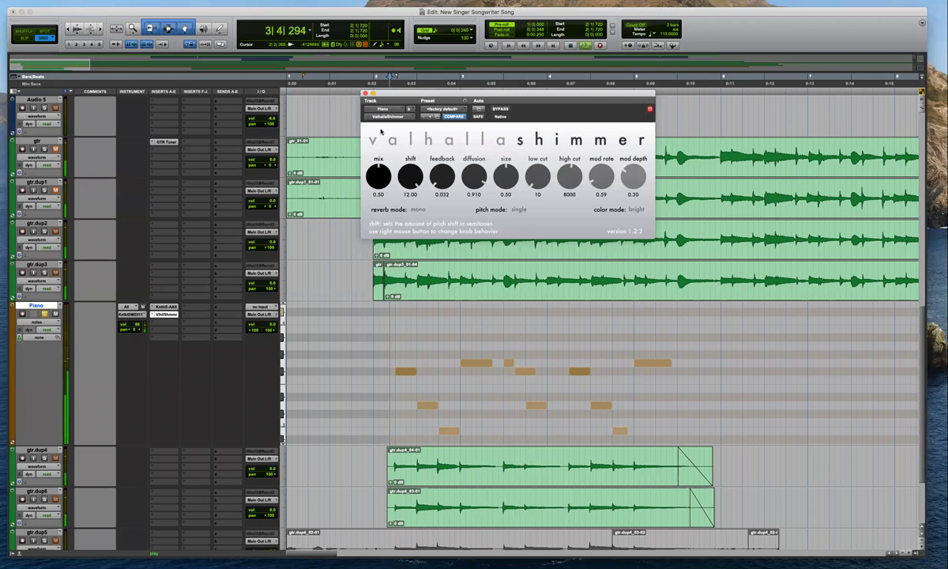
left_click(364, 93)
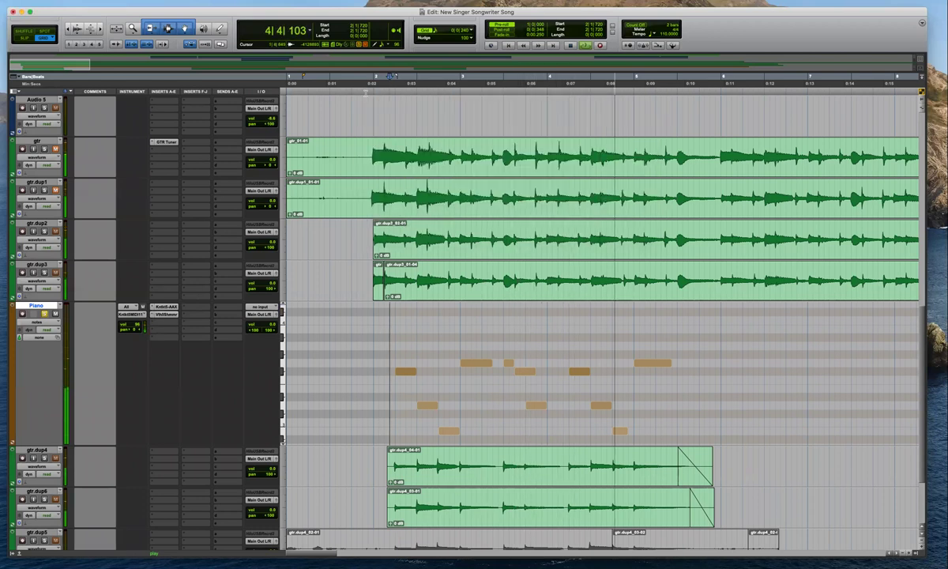
key("space")
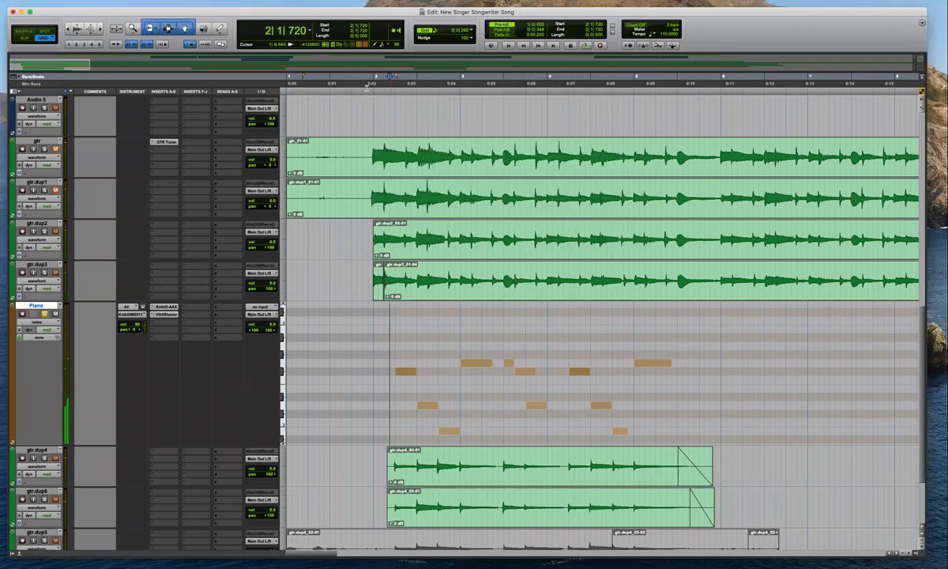
Remove the ValhallaShimmer insert from the Piano track
left_click(153, 316)
left_click(177, 262)
left_click(372, 338)
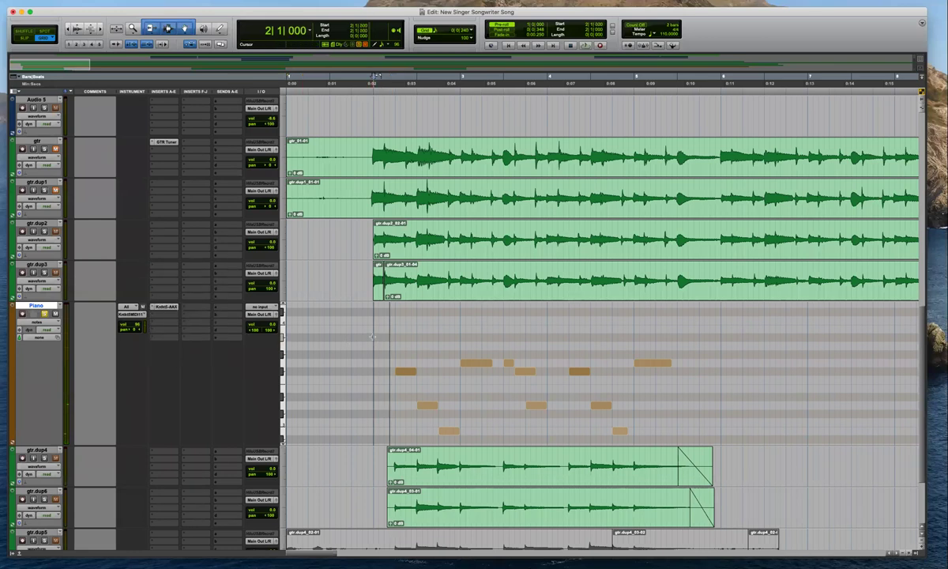
Show the Piano track as clips and cut off the empty tail so the melody clip ends at 5|4|000
key("minus")
left_click(699, 321)
key("b")
left_click(727, 393)
key("Delete")
left_click(645, 417)
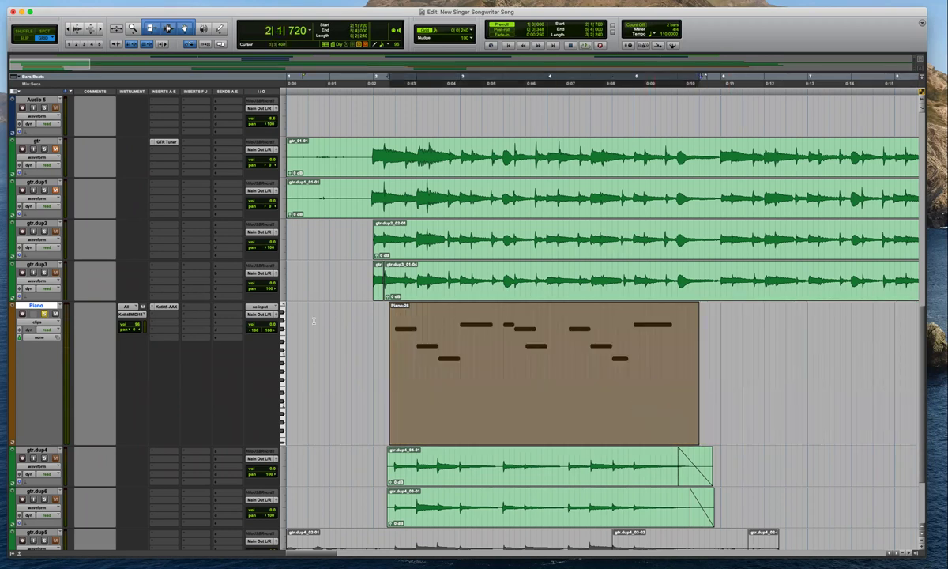
Select the Piano track's range from the song's start to just past the beginning of bar 6
right_click(39, 310)
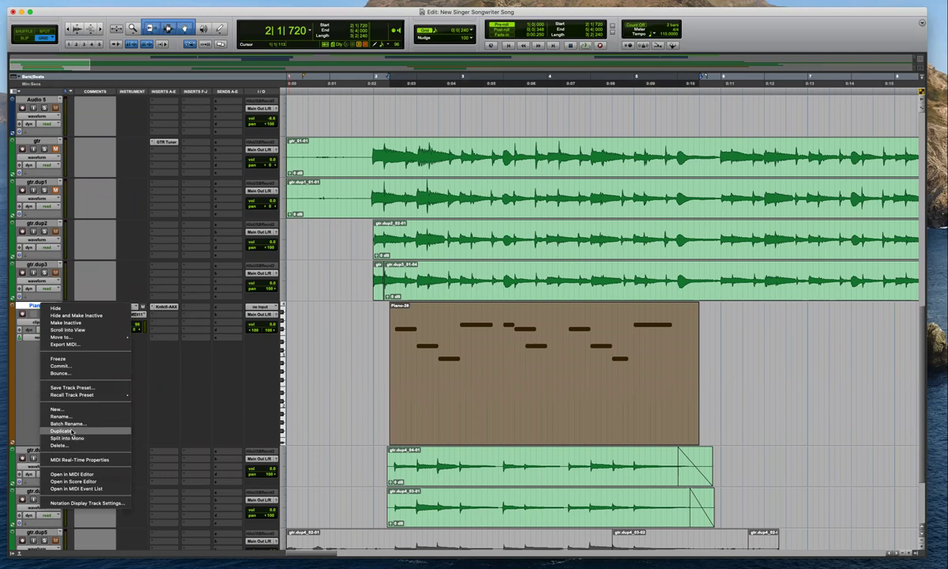
left_click(607, 312)
left_click_drag(730, 326, 286, 332)
right_click(438, 386)
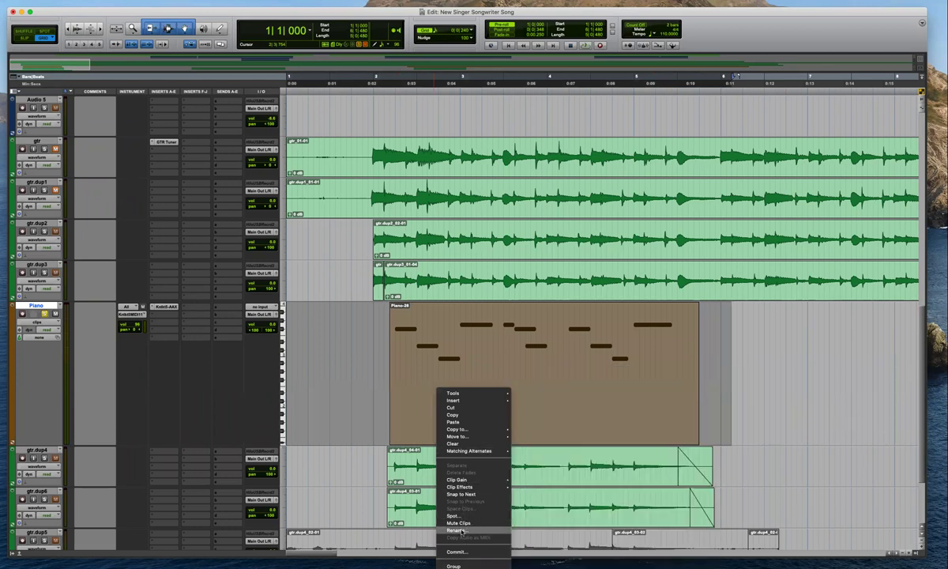
left_click(369, 365)
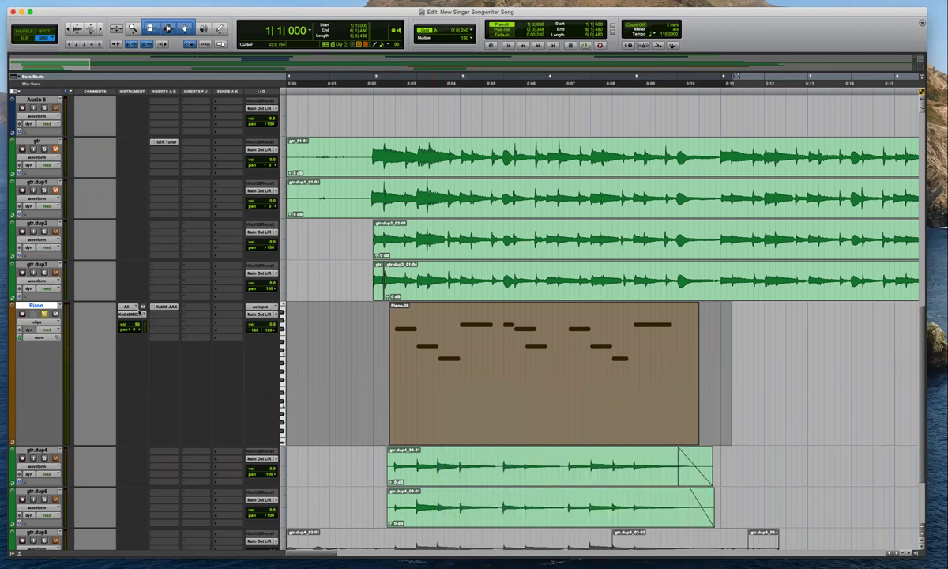
Try committing the selected Piano range to audio with source tracks set to Do Nothing, and undo the commit
right_click(44, 312)
left_click(75, 343)
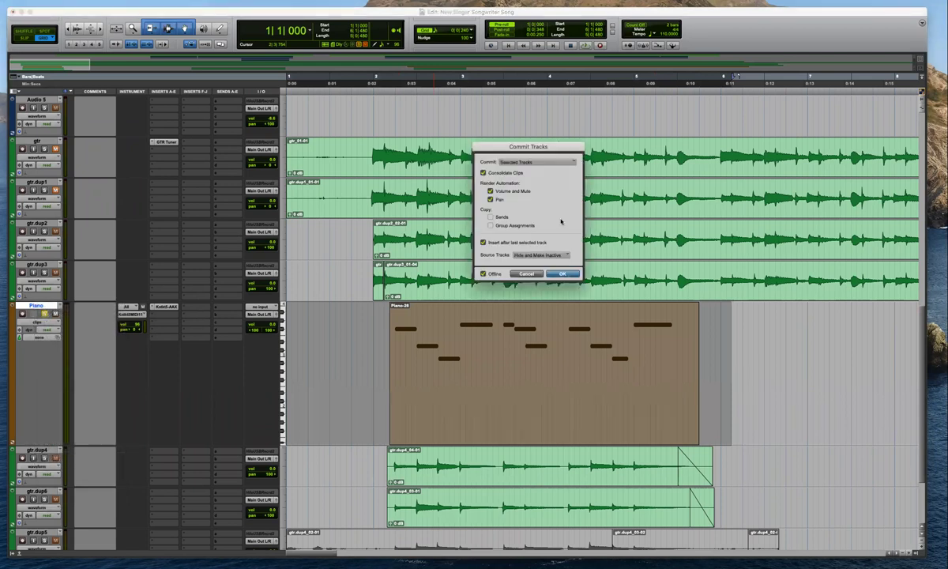
left_click(557, 161)
left_click(525, 172)
left_click(548, 256)
left_click(538, 247)
left_click(563, 273)
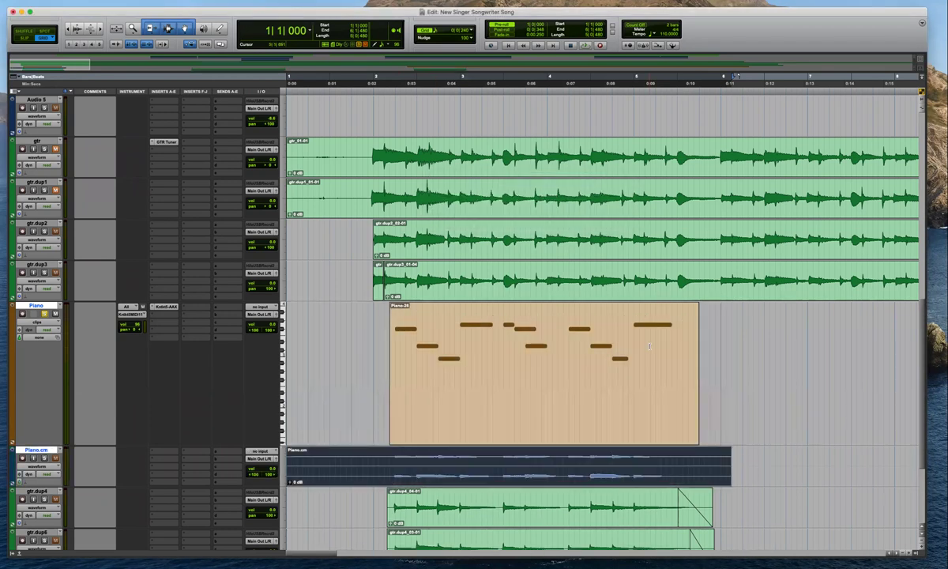
key("super+z")
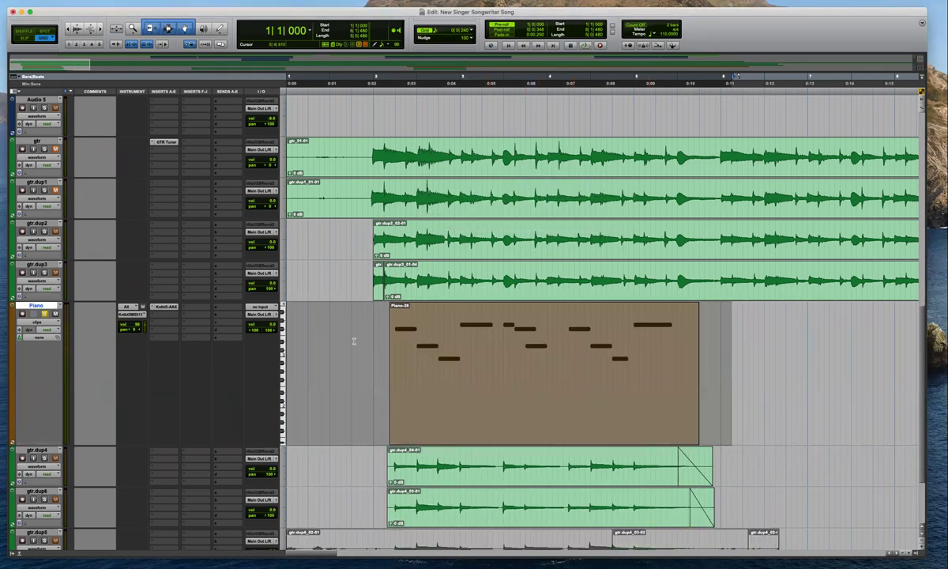
Raise the Emotional Piano instrument's volume inside the Piano track's Kontakt plug-in and close its window
left_click(273, 325)
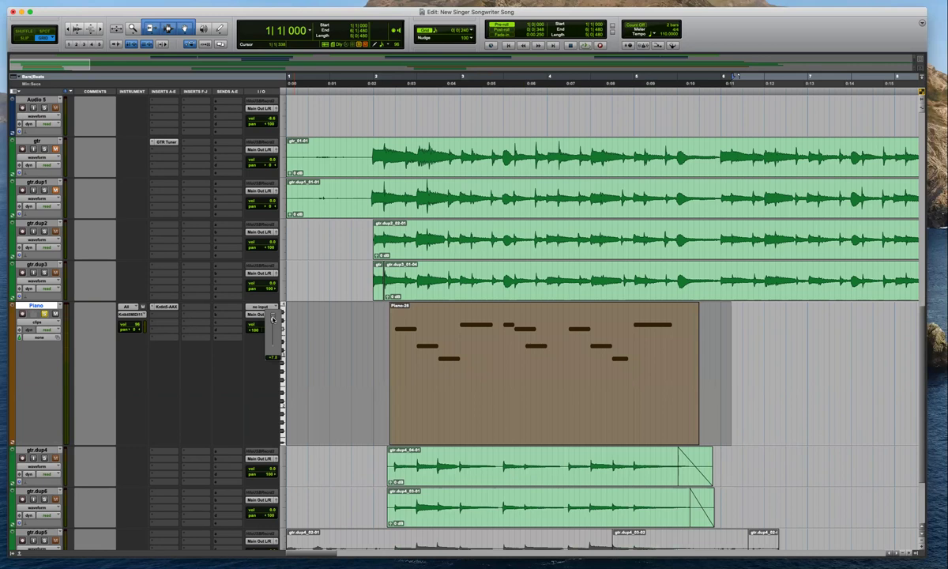
left_click_drag(273, 319, 274, 319)
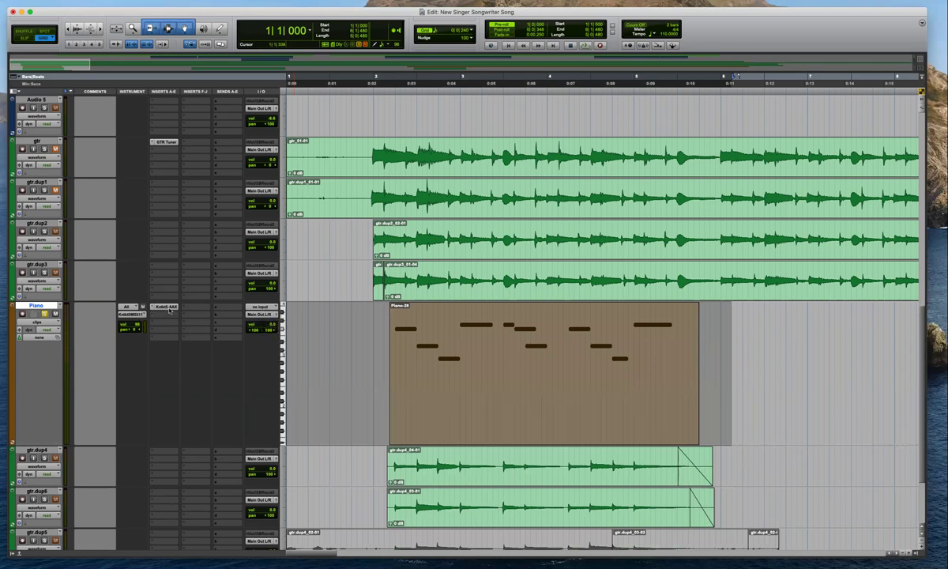
left_click(167, 307)
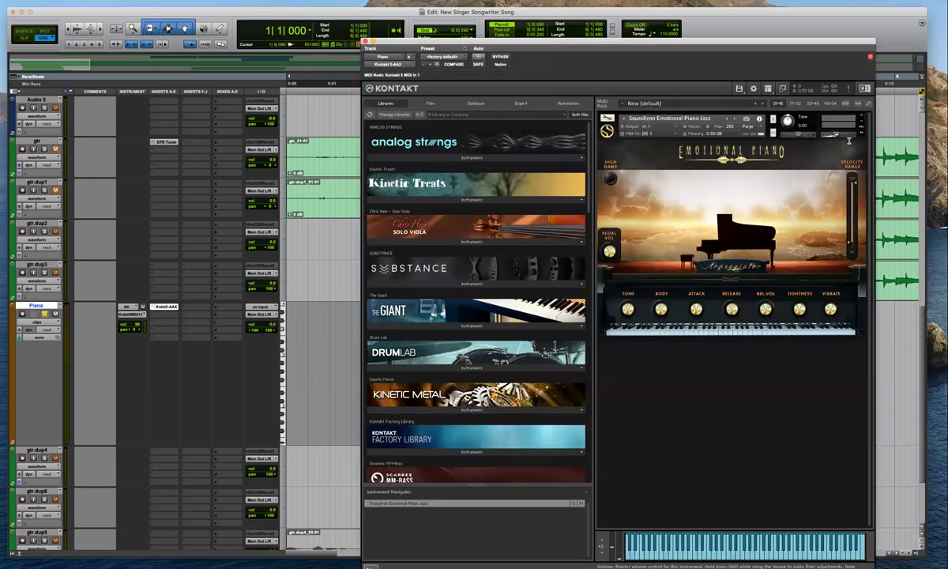
left_click(366, 41)
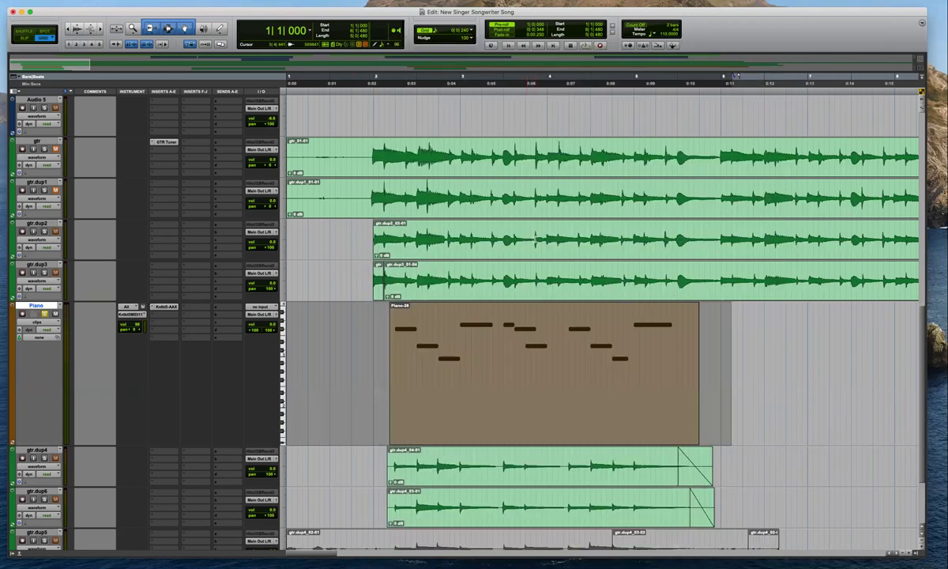
Commit the selected Piano range to a new audio track offline, with consolidated clips and source tracks set to Do Nothing
right_click(46, 307)
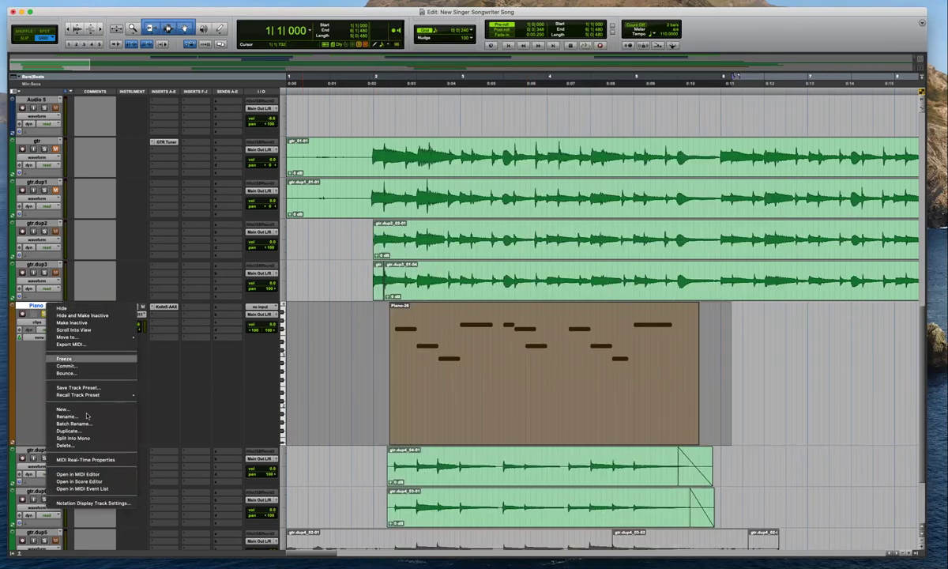
left_click(71, 366)
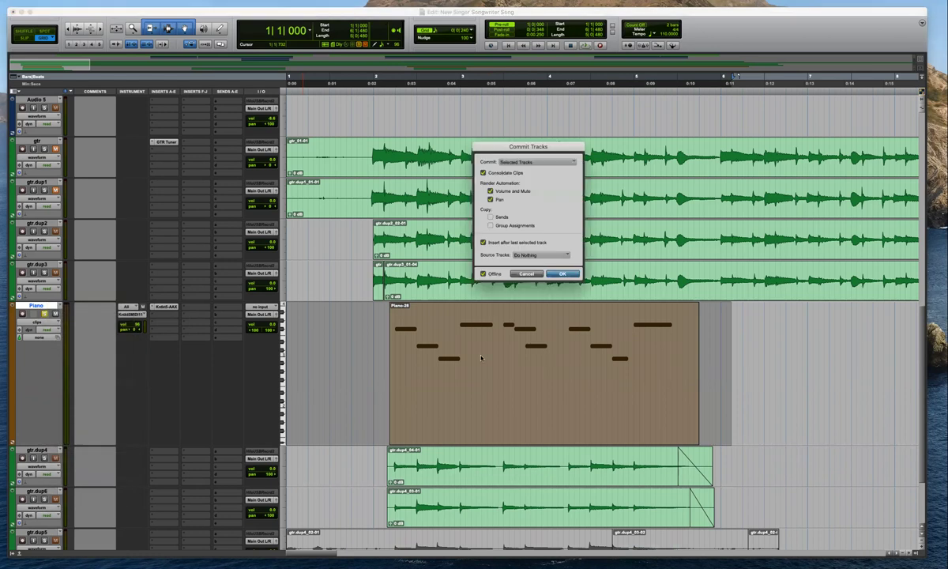
left_click(561, 274)
left_click(541, 161)
left_click(570, 274)
left_click(563, 273)
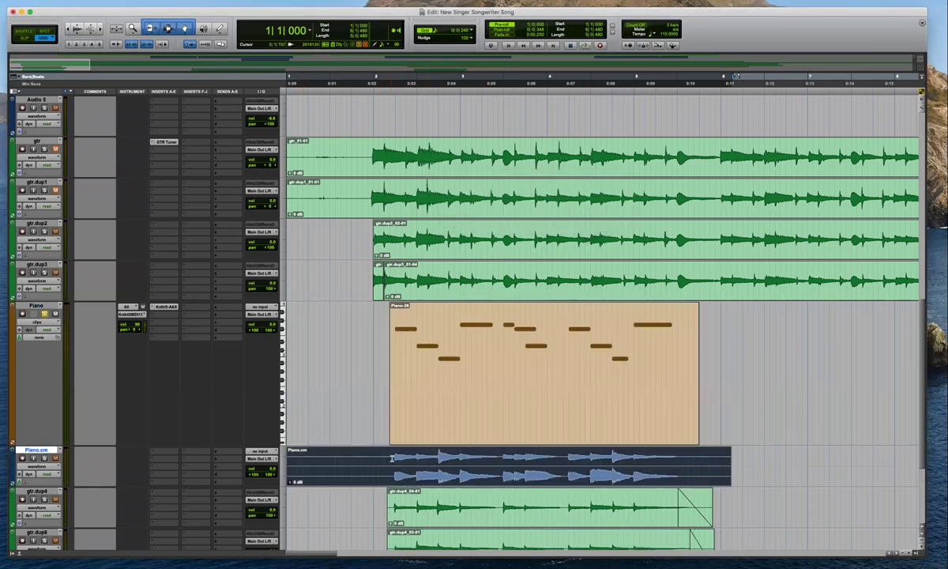
Solo the committed Piano.cm track, play it from the melody's start, and examine the first note's waveform
left_click(503, 458)
key("space")
left_click(45, 458)
key("t")
key("space")
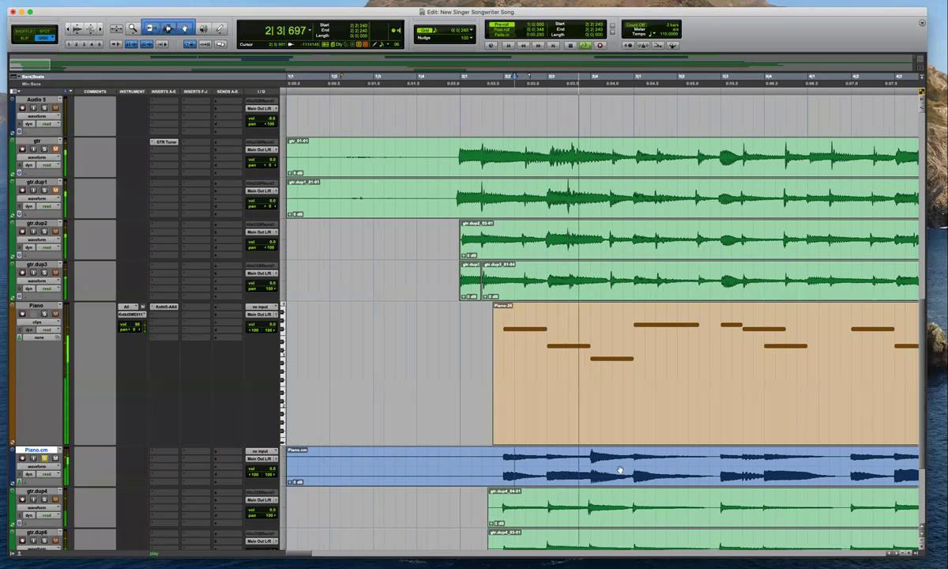
key("super+bracketright")
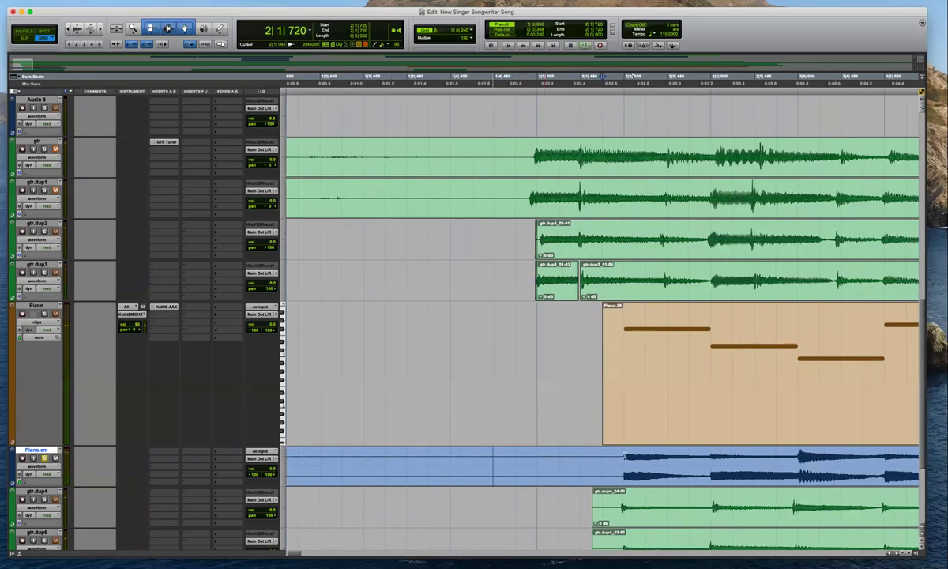
key("r")
left_click_drag(547, 464, 504, 463)
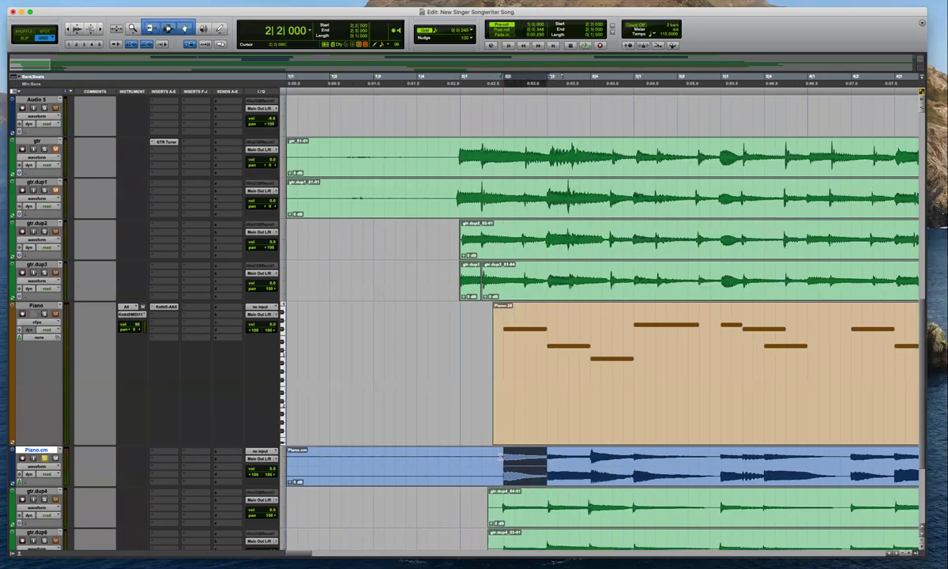
Reverse the entire Piano.cm audio clip with the AudioSuite Reverse process
key("r")
key("r")
key("Return")
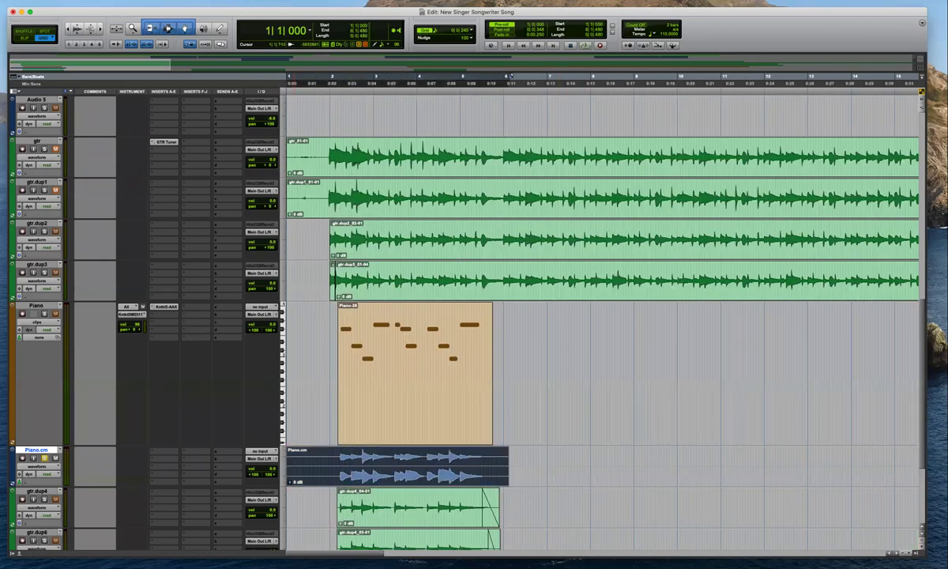
left_click(8, 1)
mouse_move(22, 83)
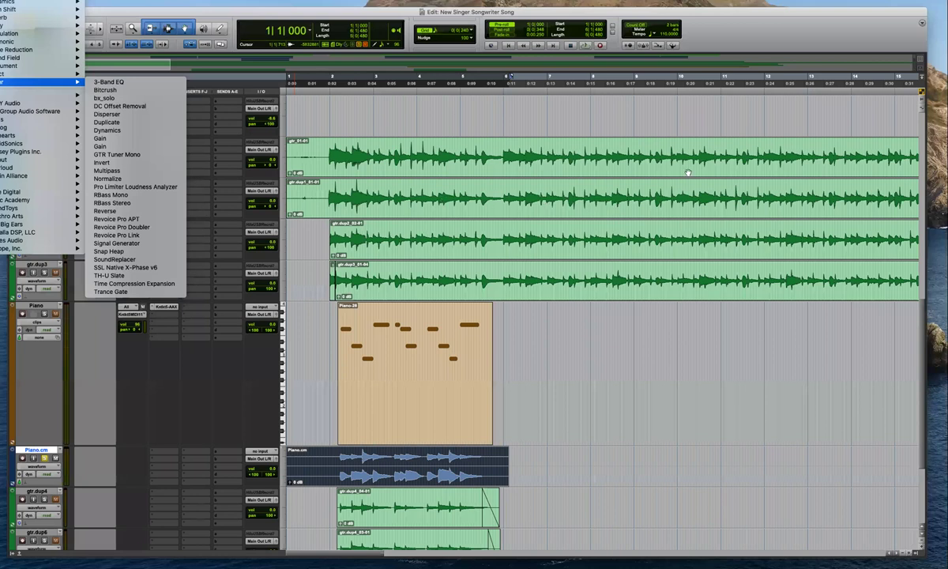
left_click(105, 211)
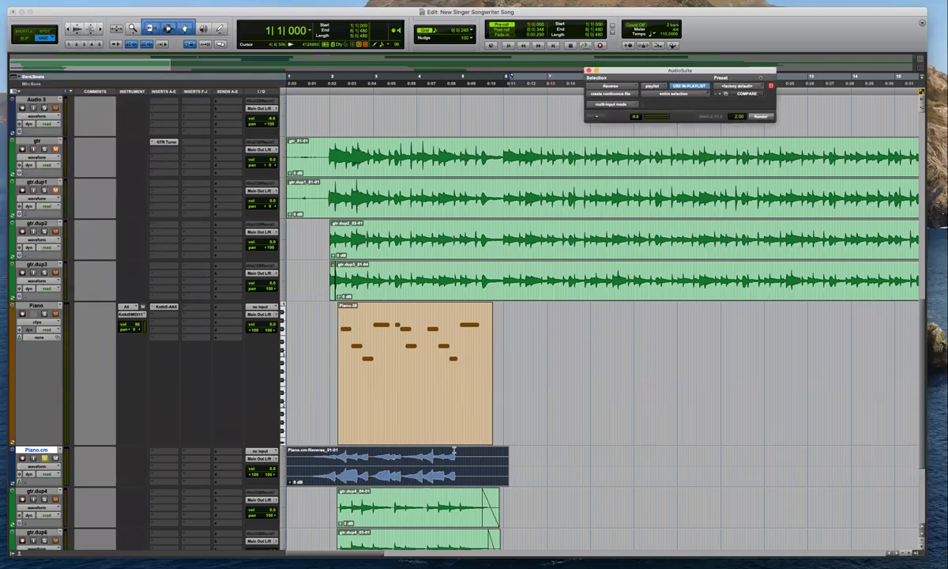
left_click(451, 458)
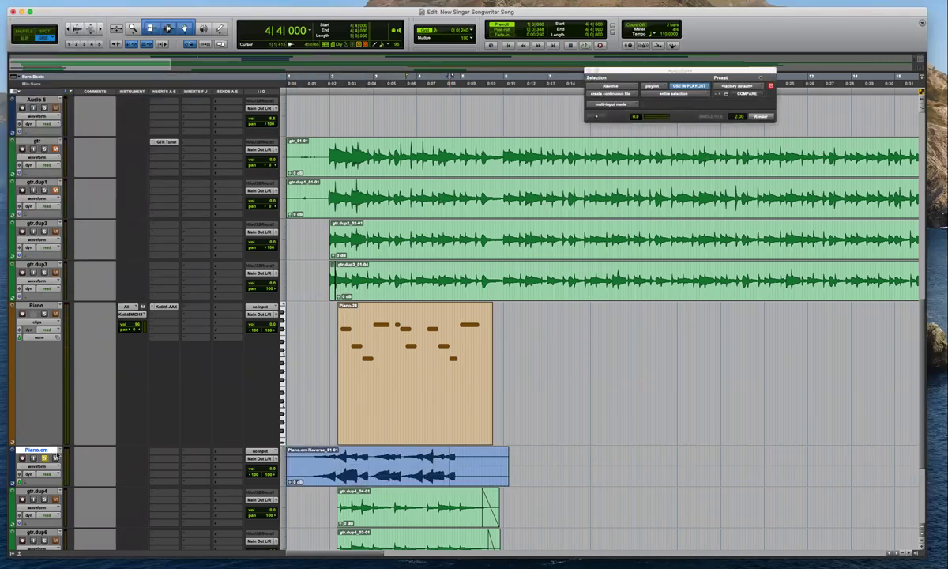
Duplicate the Piano.cm track and leave the reversed clip only on the duplicate, keeping the original track empty
key("alt+shift+d")
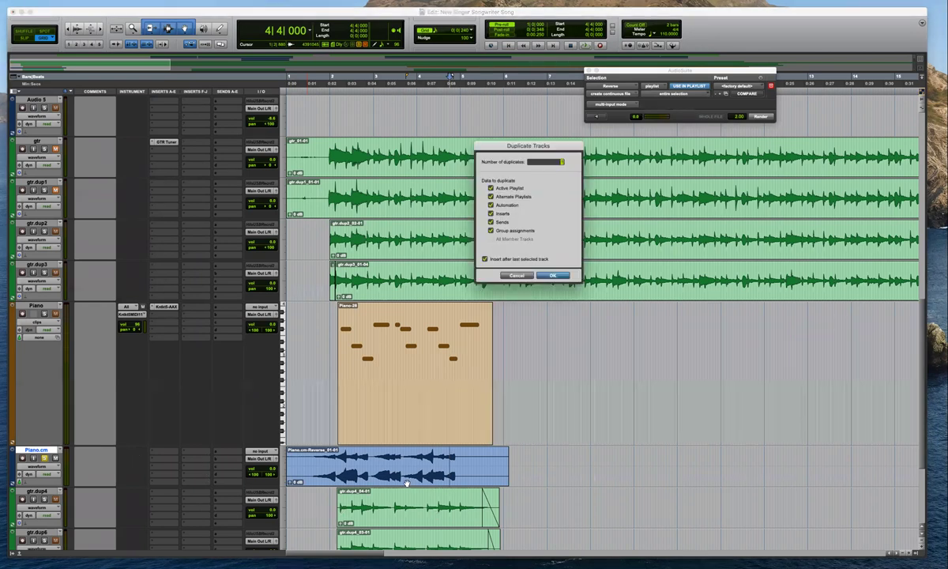
key("Return")
key("Delete")
left_click(352, 466)
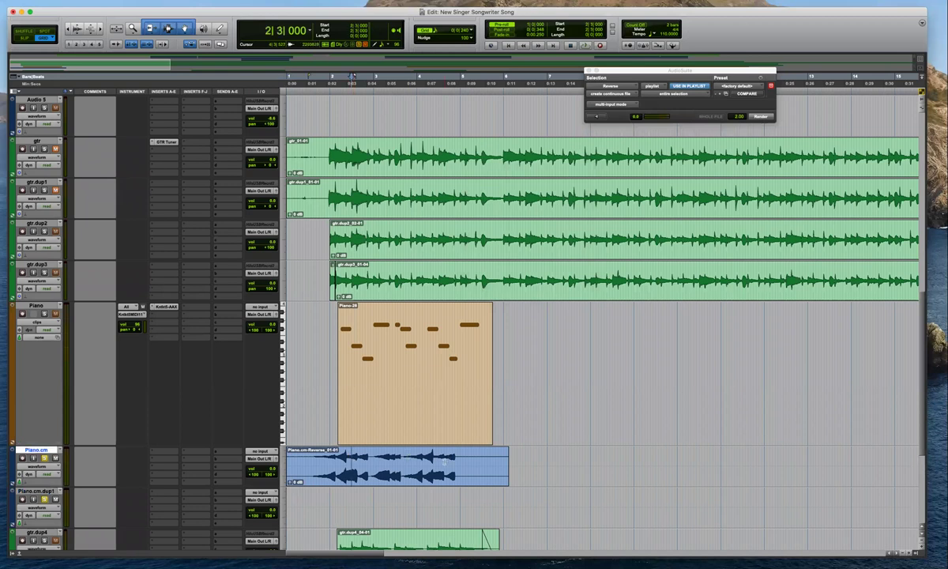
left_click_drag(431, 476, 430, 499)
Separate the last reversed note on Piano.cm.dup1 and move it onto Piano.cm starting at 2|1|000
left_click(447, 498)
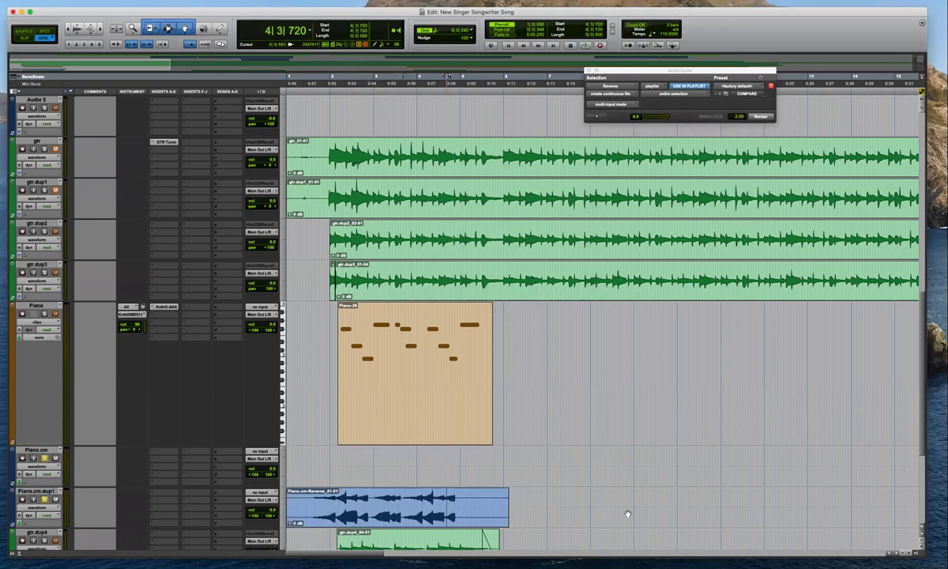
key("t")
key("t")
key("super+bracketleft")
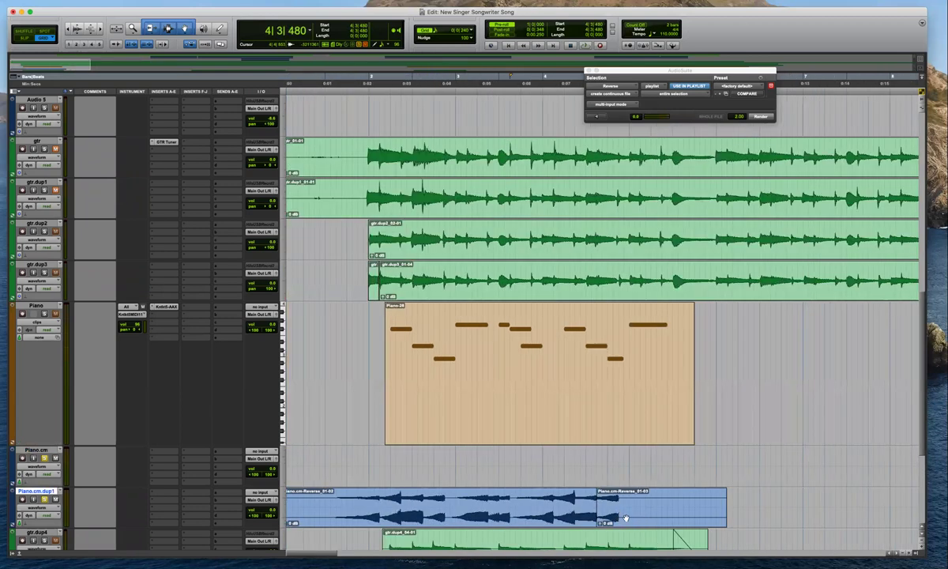
left_click(625, 514)
left_click_drag(619, 507, 393, 456)
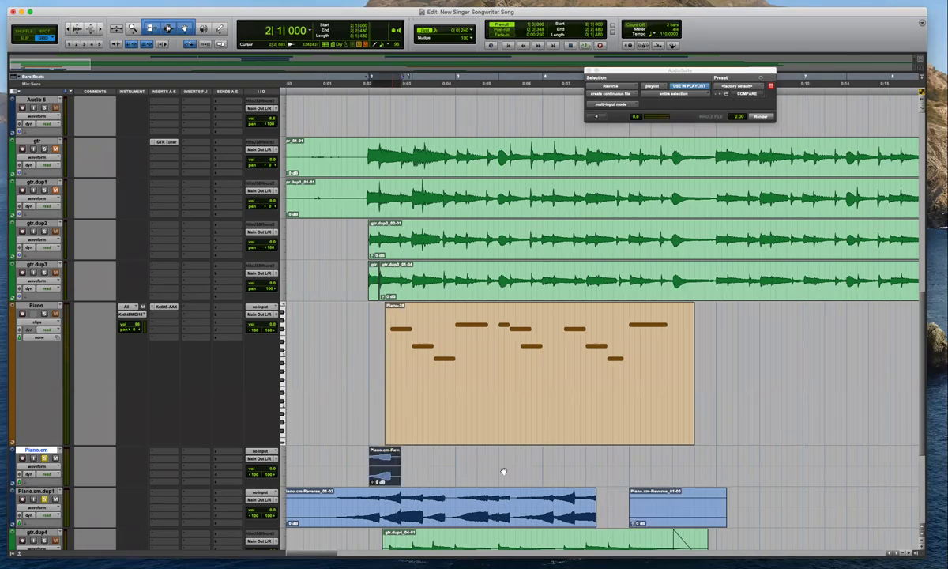
key("super+bracketright")
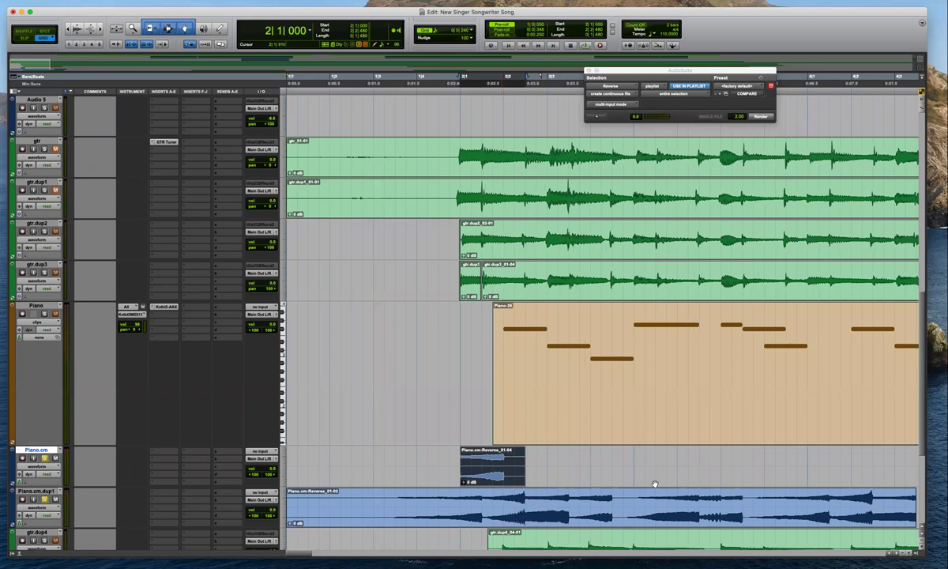
key("super+bracketleft")
Separate the second-to-last reversed note on Piano.cm.dup1 and place it on Piano.cm starting at 2|2|000
left_click(580, 499)
key("g")
left_click_drag(589, 519, 410, 471)
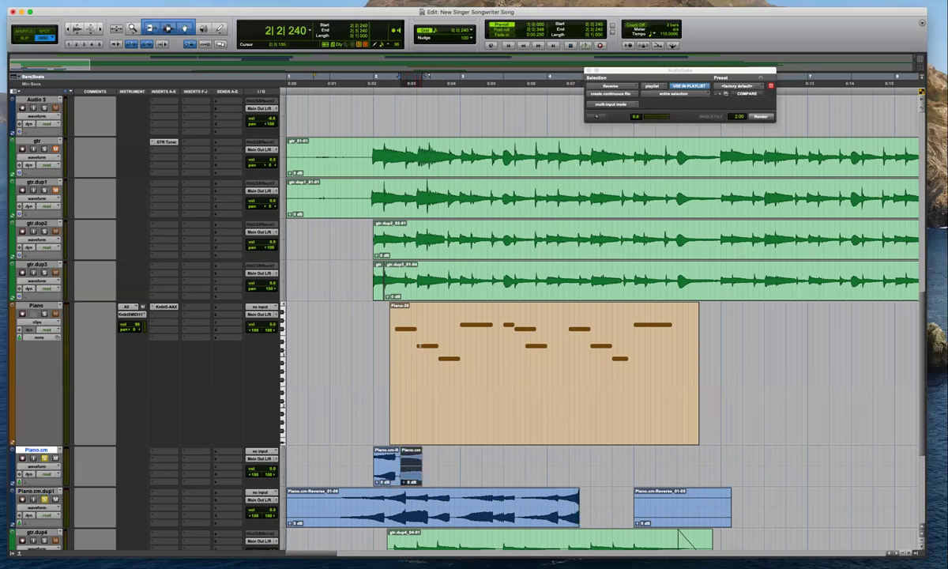
left_click(420, 346)
key("t")
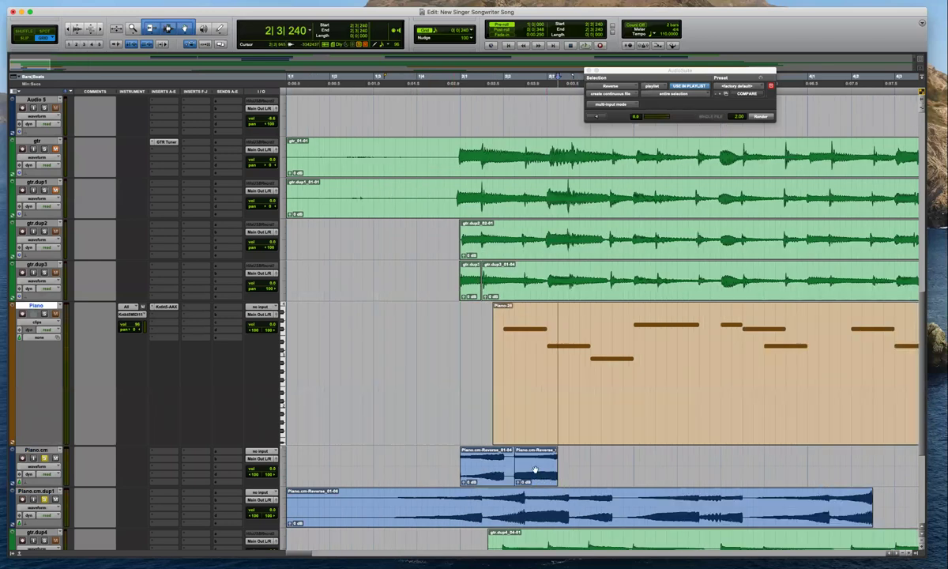
left_click_drag(535, 469, 524, 470)
key("r")
Move the next two reversed notes from Piano.cm.dup1 onto Piano.cm back to back, the long one starting at 2|4|000
left_click_drag(573, 524, 431, 477)
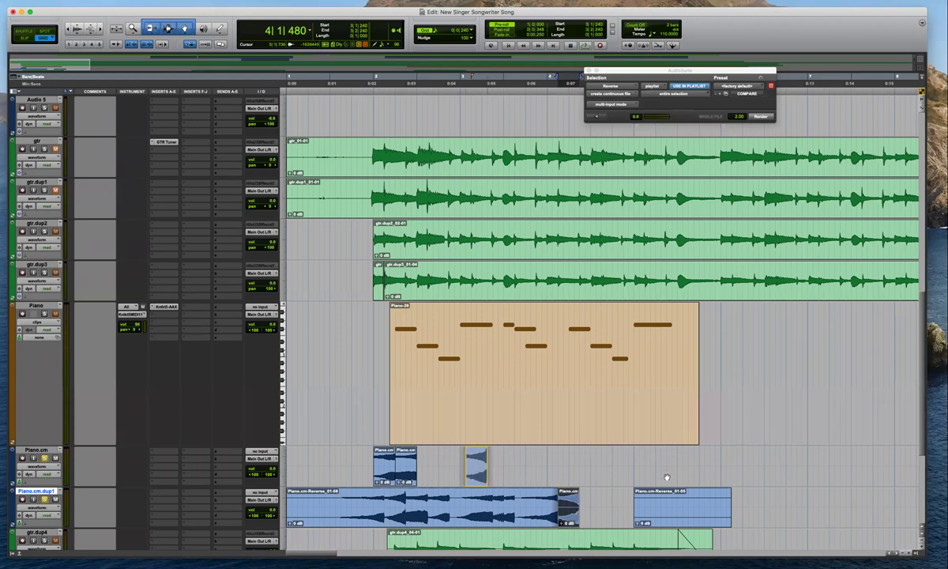
left_click(516, 500)
key("b")
left_click_drag(535, 514, 458, 472)
key("super+bracketright")
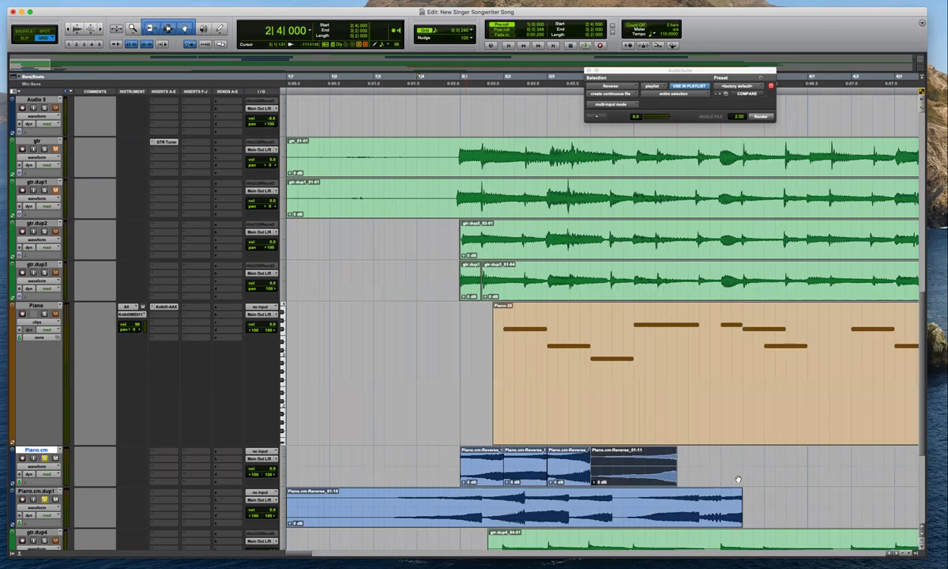
Duplicate Piano.cm, keep only the long fourth reversed clip on the copy starting at 2|3|000, and delete that clip from Piano.cm
key("t")
left_click_drag(761, 473, 731, 471)
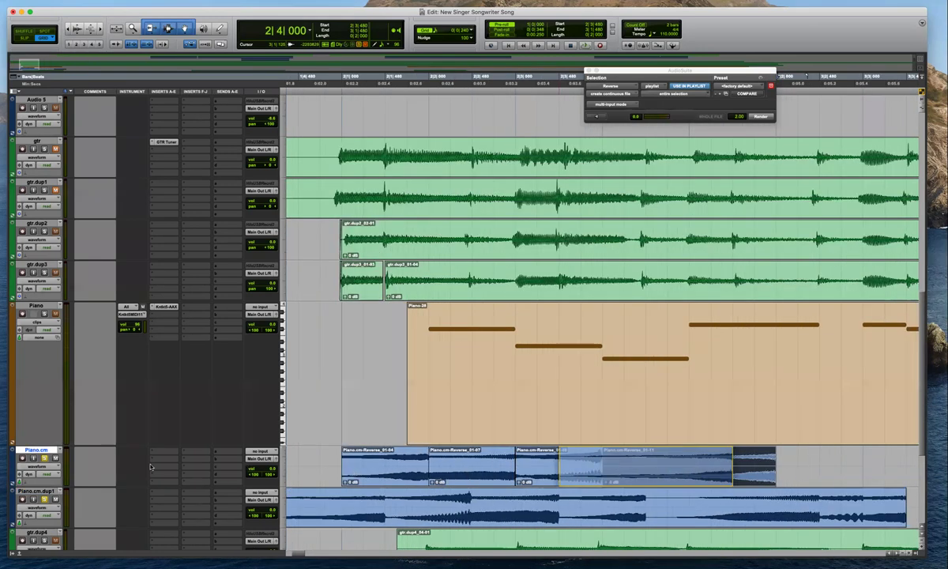
key("alt+shift+d")
key("Return")
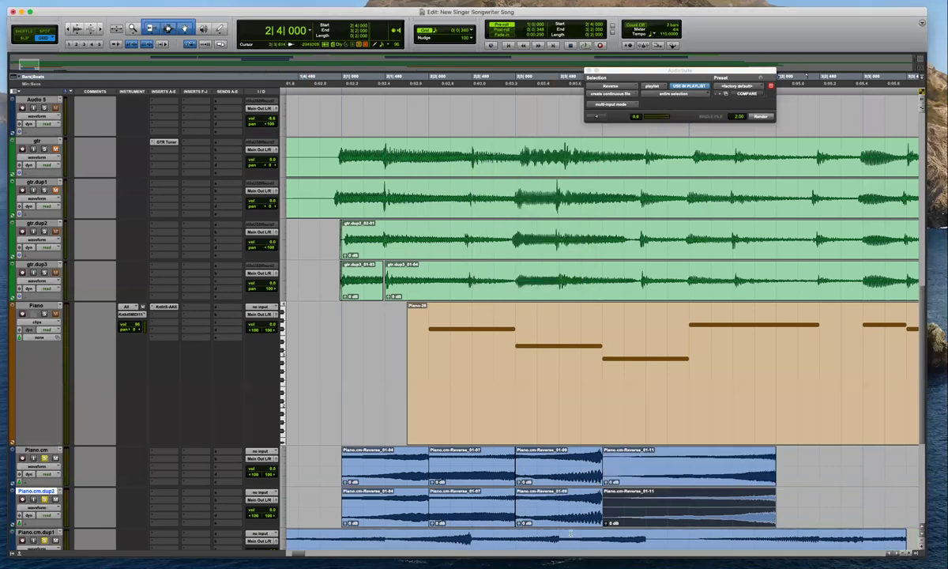
left_click(569, 520)
left_click(471, 518, "shift")
key("Delete")
left_click_drag(672, 516, 583, 515)
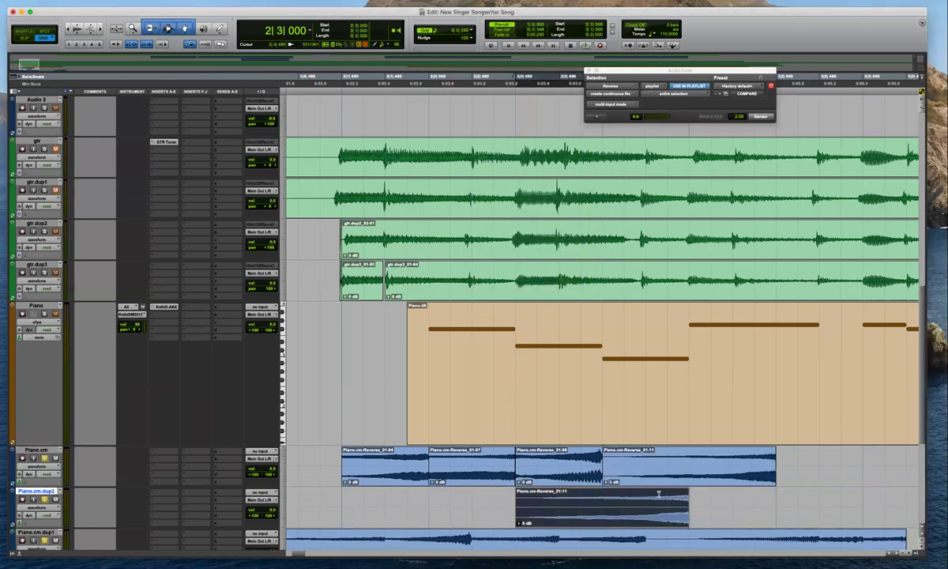
left_click(715, 466)
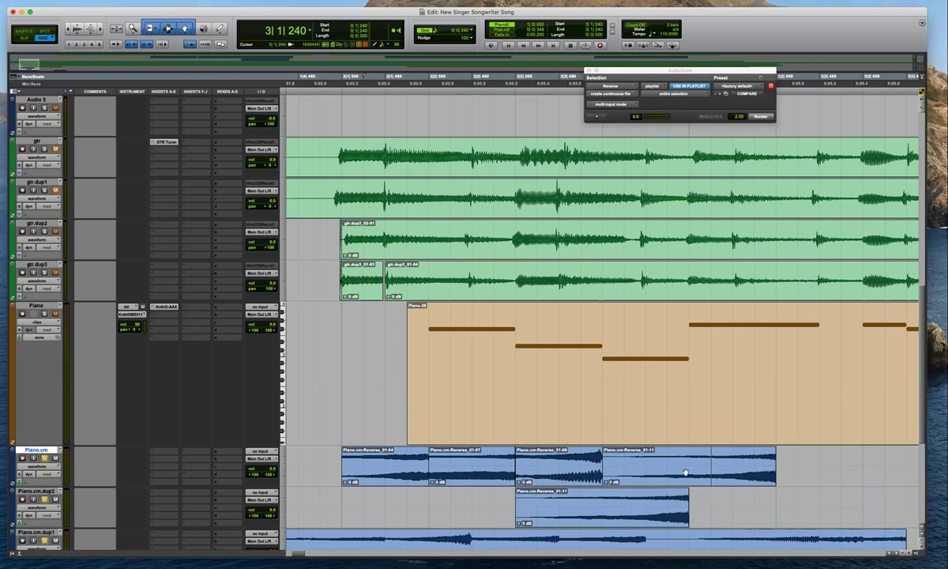
left_click(685, 472)
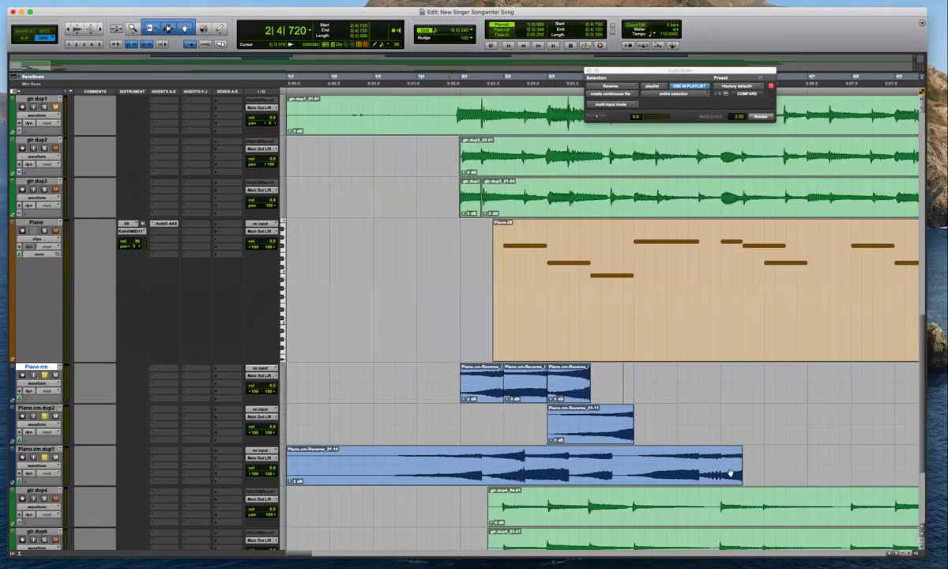
Place the next short reversed note on Piano.cm at 3|2|480 and shift the long clip on Piano.cm.dup2 to 2|4|000
left_click_drag(731, 472, 711, 393)
key("t")
left_click_drag(430, 411, 517, 411)
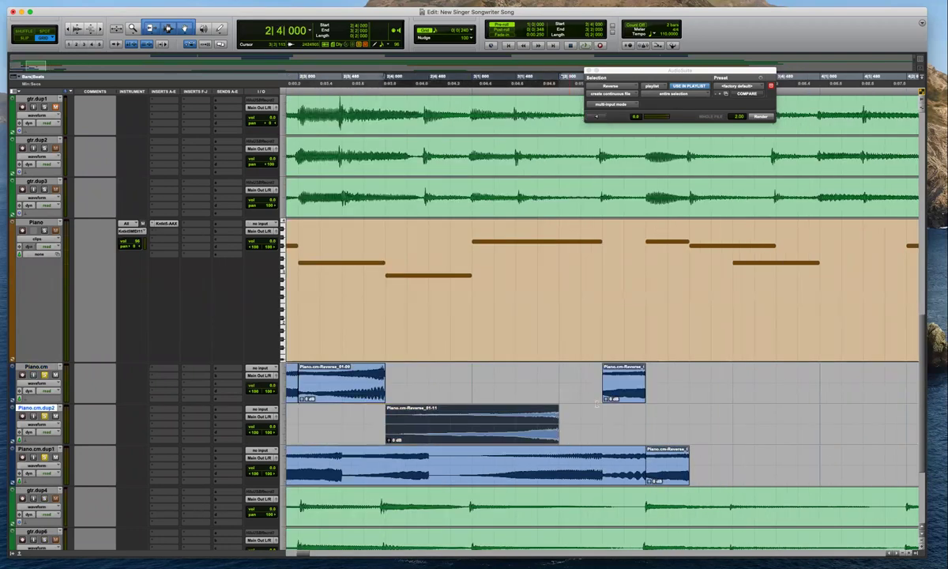
key("super+z")
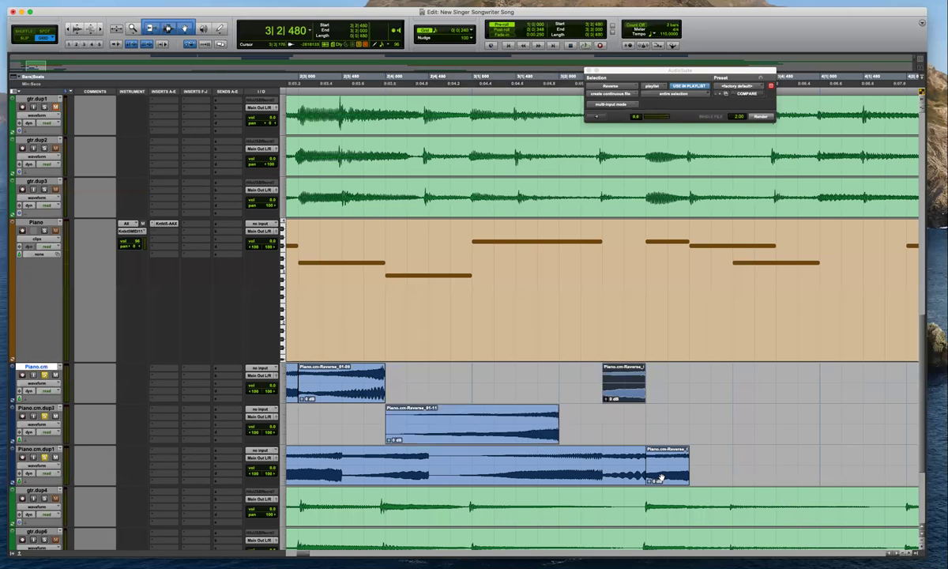
Move the next two reversed segments from Piano.cm.dup1 into bar 3, the first onto Piano.cm and the second onto Piano.cm.dup2
left_click_drag(665, 479, 672, 393)
left_click(486, 472)
left_click_drag(486, 472, 658, 419)
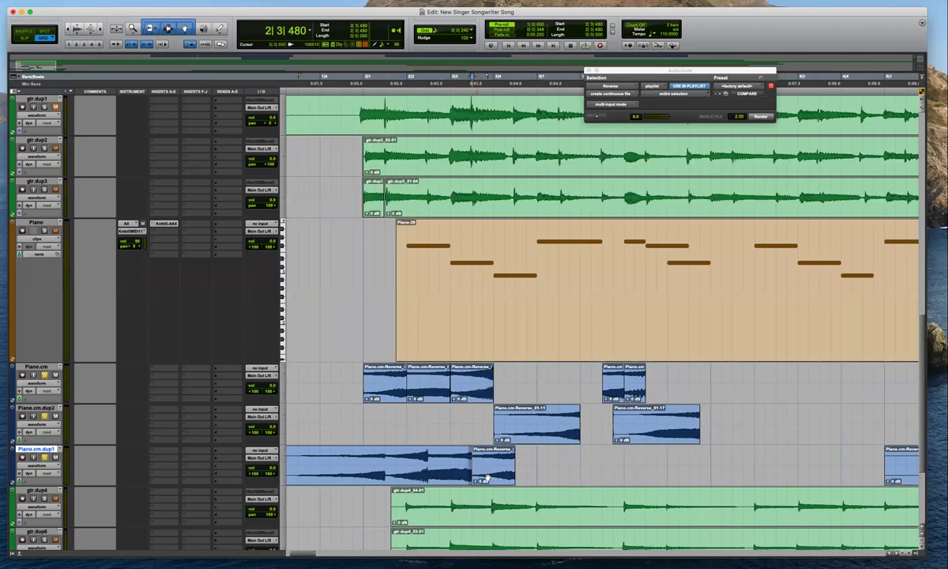
Move the next three reversed notes from Piano.cm.dup1 into bar 4, alternating between Piano.cm, Piano.cm.dup2 and Piano.cm
left_click_drag(487, 478, 724, 383)
left_click_drag(429, 451, 766, 419)
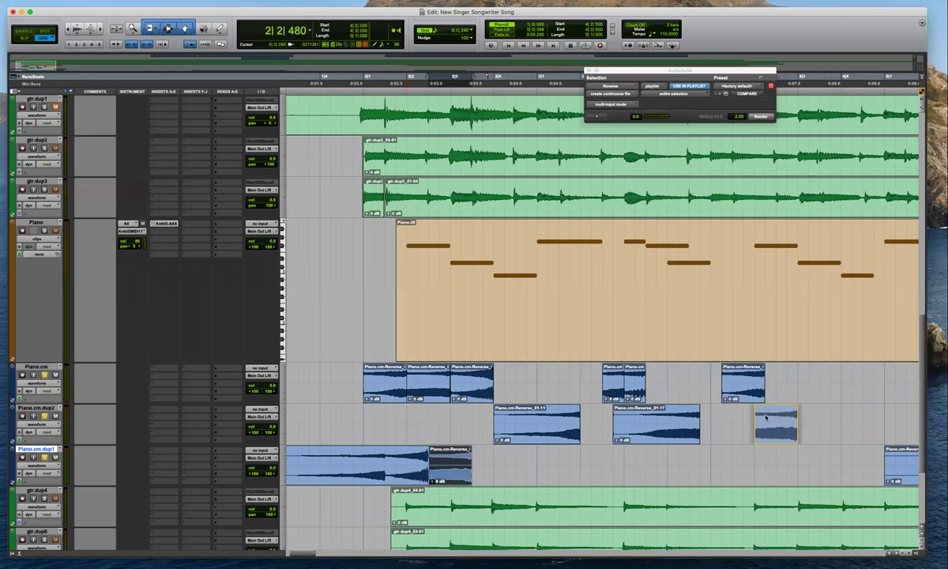
left_click_drag(385, 454, 826, 385)
Move the remaining reversed clip on Piano.cm.dup1 so it ends at 5|1|000, and delete the silent leftover clip after it
left_click(423, 471)
key("r")
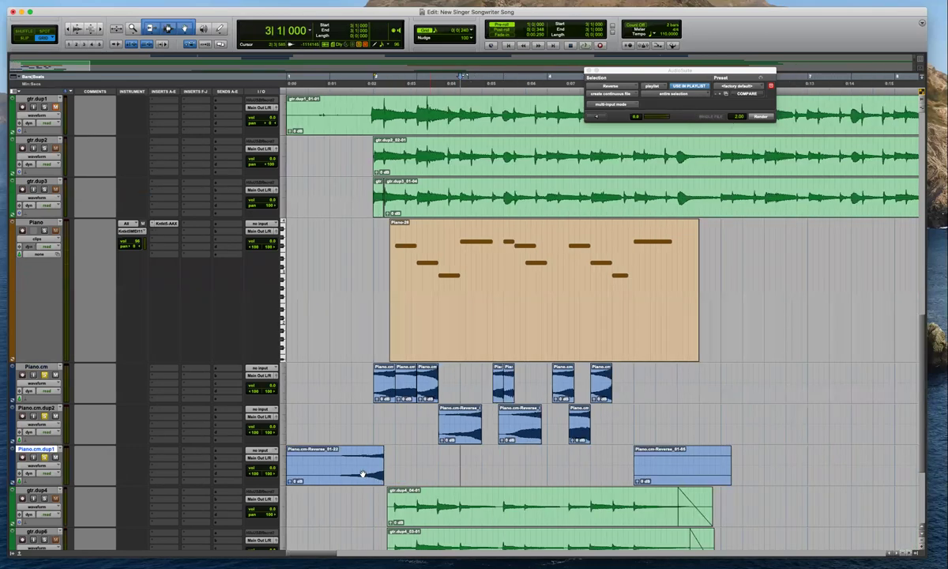
left_click_drag(376, 476, 619, 486)
left_click(677, 476)
key("Delete")
left_click(635, 417)
scroll(393, 371, "right", 2)
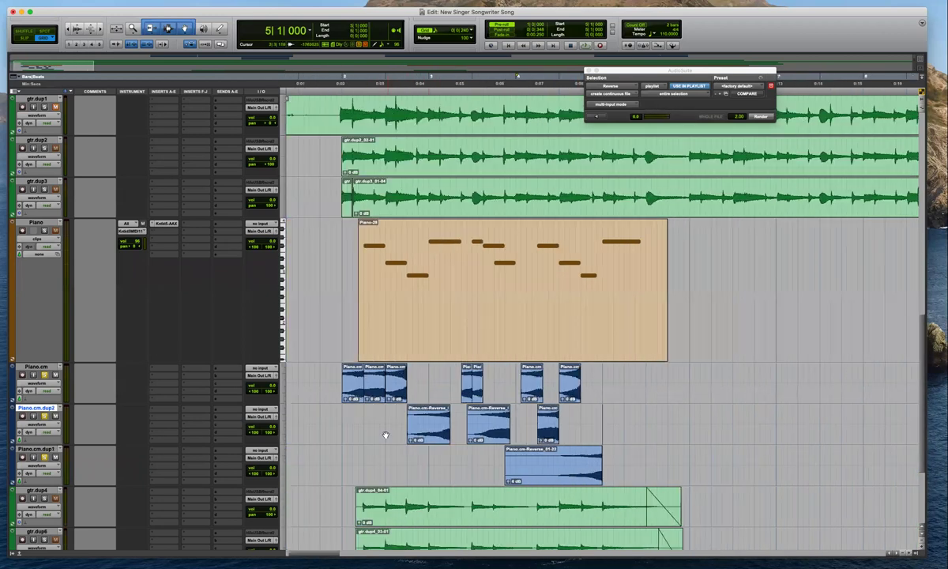
Take the three reversed piano tracks out of solo and play the intro from the song's start with the other tracks
left_click(342, 422)
key("t")
key("Return")
key("space")
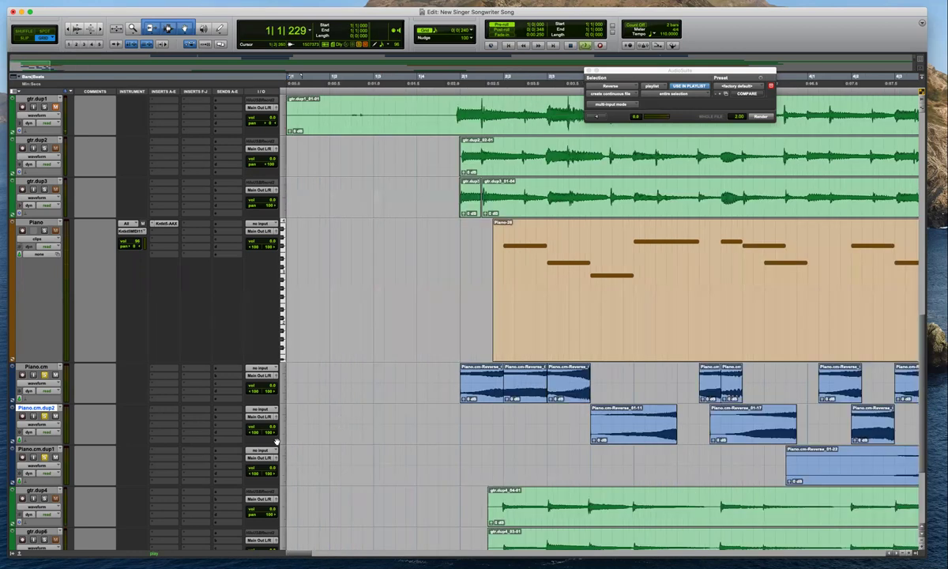
key("super+bracketleft")
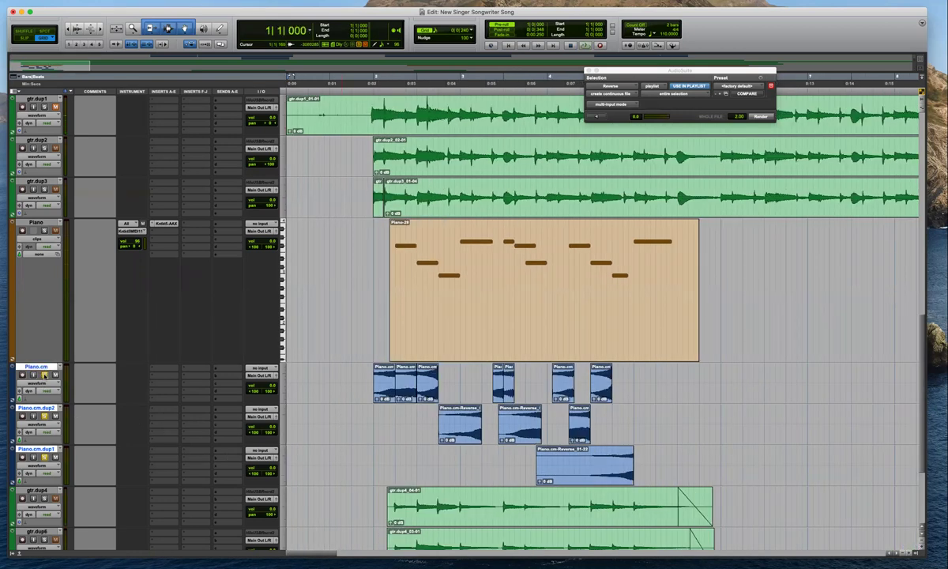
key("space")
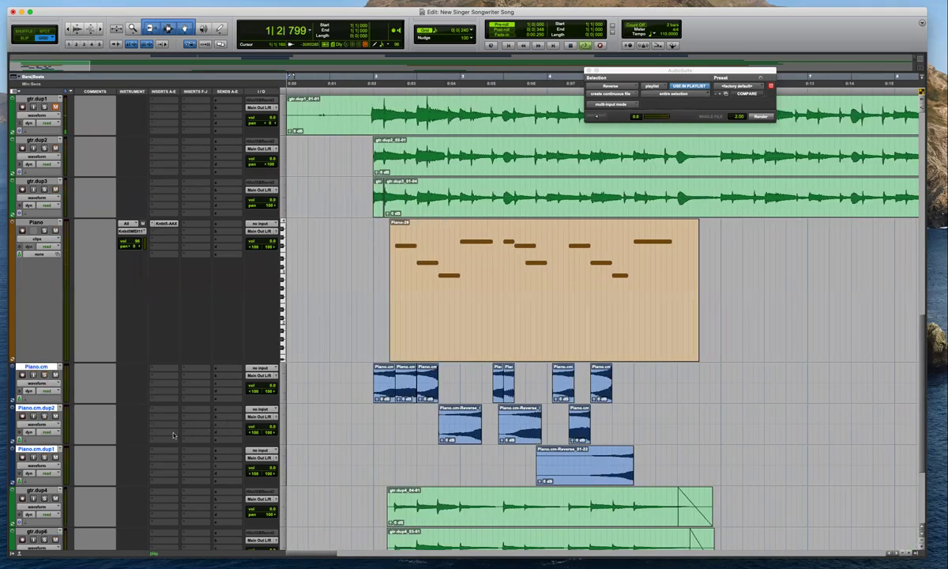
key("super+bracketright")
key("super+bracketleft")
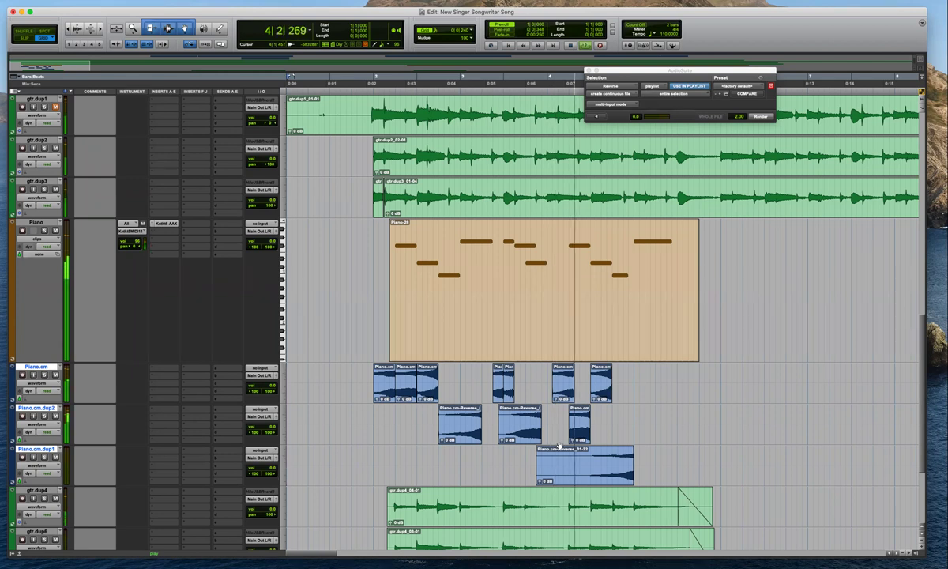
key("space")
Examine the reversed clips against the MIDI notes around bar 4 and play the arrangement from 4|1|480
left_click(567, 393)
key("super+bracketright")
key("super+bracketright")
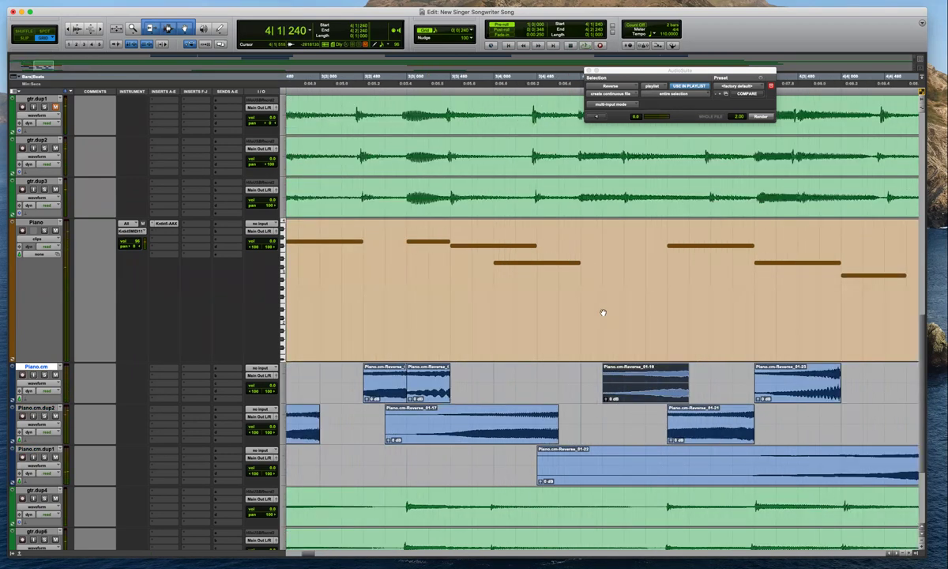
key("super+bracketleft")
left_click(613, 294)
left_click(614, 268)
key("space")
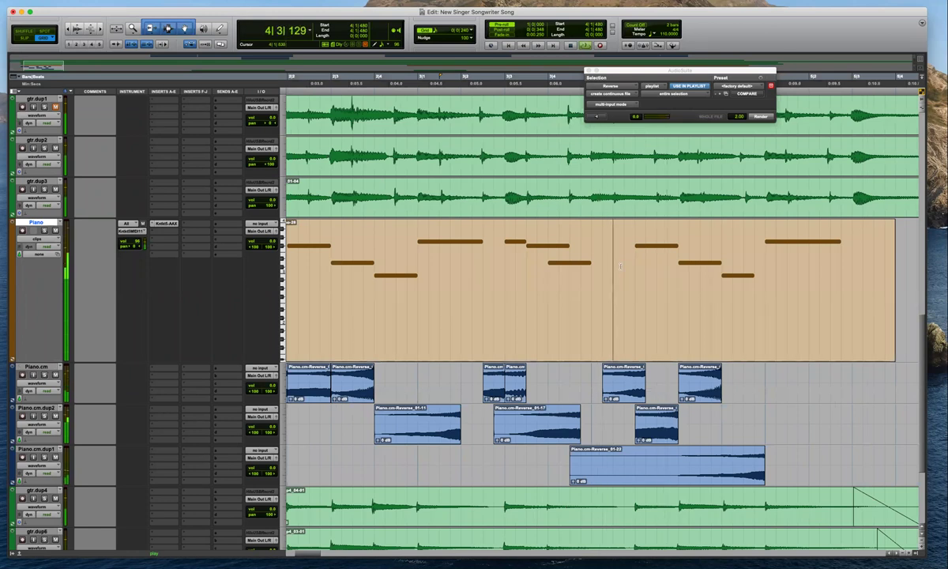
key("super+bracketleft")
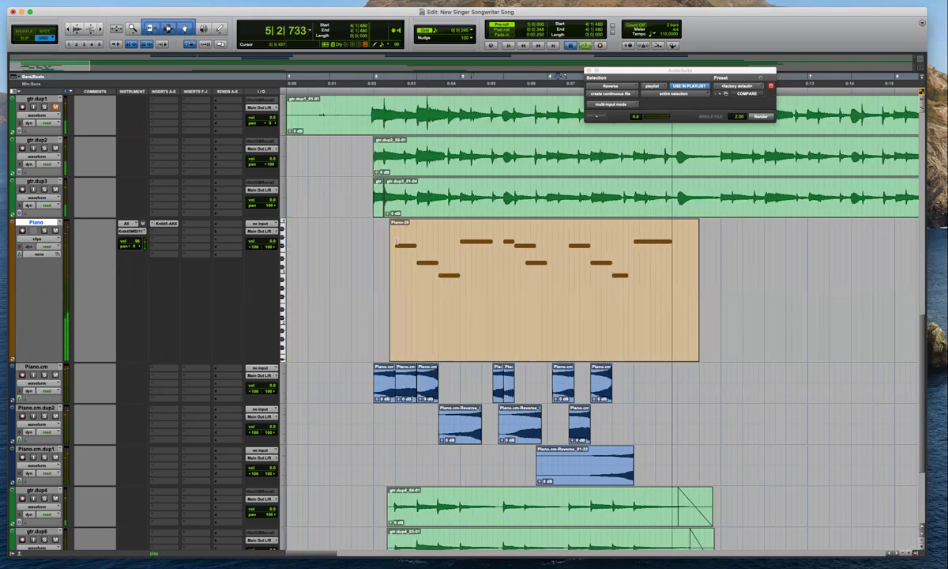
Play the start of the intro leading into 2|1|000, with the first reversed clips in close view
key("space")
left_click(374, 283)
key("super+bracketright")
key("super+bracketright")
key("space")
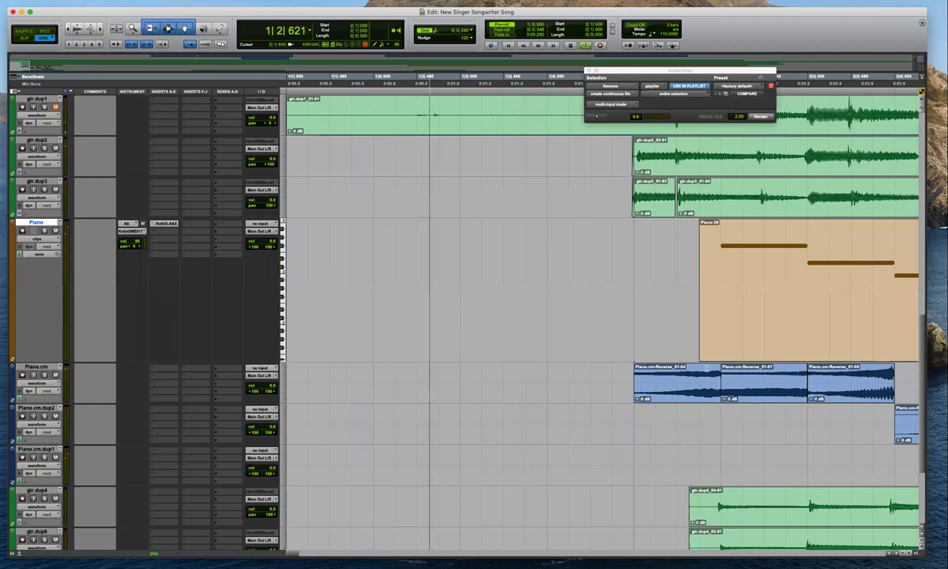
Try to add a fade where the first two reversed clips on Piano.cm meet
key("space")
left_click(712, 387)
left_click(717, 280)
key("super+bracketleft")
key("super+bracketright")
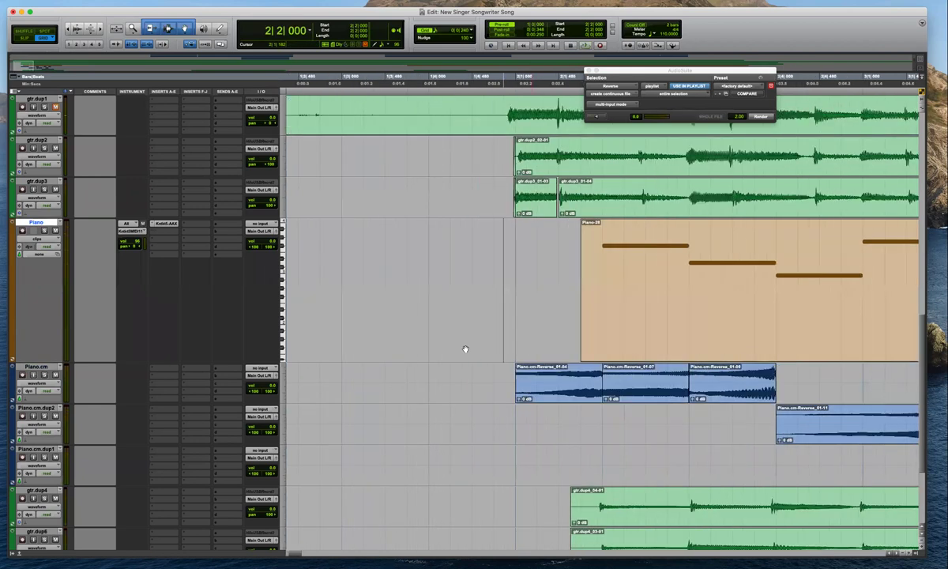
left_click(599, 371)
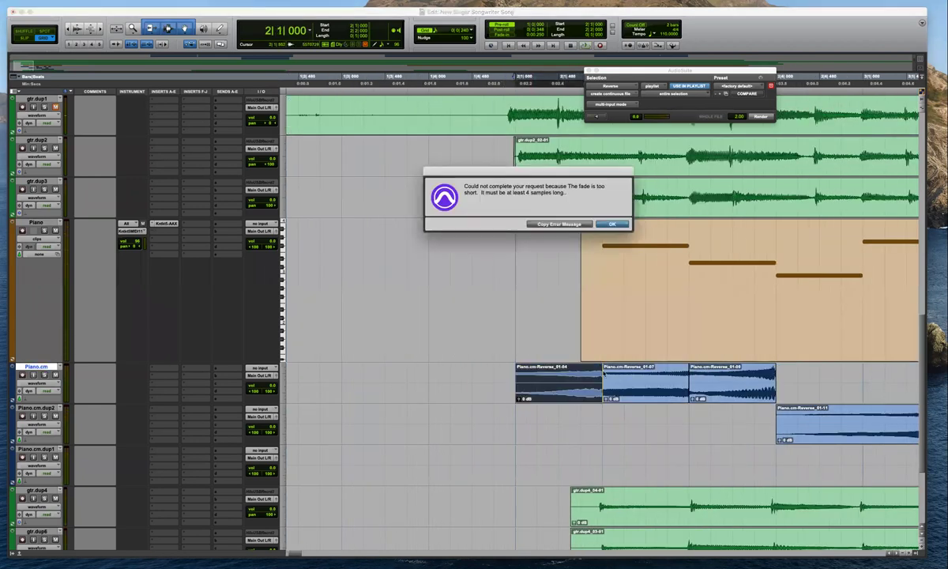
left_click(610, 225)
Move Piano.cm-Reverse_01-04 down to Piano.cm.dup2, starting just after 2|1|000, and play it back
left_click_drag(584, 383, 594, 424)
left_click(597, 382)
key("space")
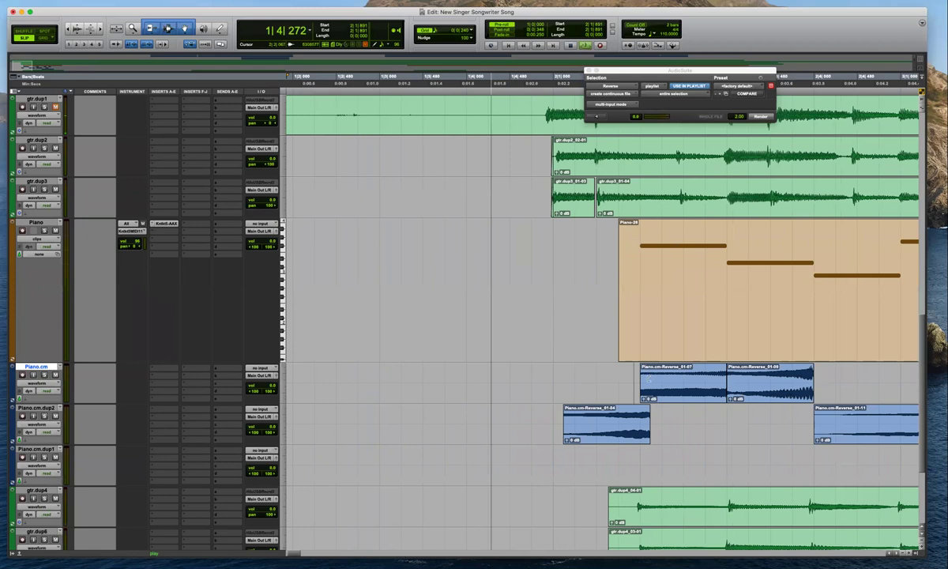
Add fade-ins to Piano.cm-Reverse_01-07 on Piano.cm and Piano.cm-Reverse_01-04 on Piano.cm.dup2, listening to the result
key("space")
left_click_drag(503, 368, 514, 369)
left_click(479, 377)
key("space")
left_click_drag(578, 410, 618, 411)
left_click(653, 379)
scroll(703, 390, "right", 3)
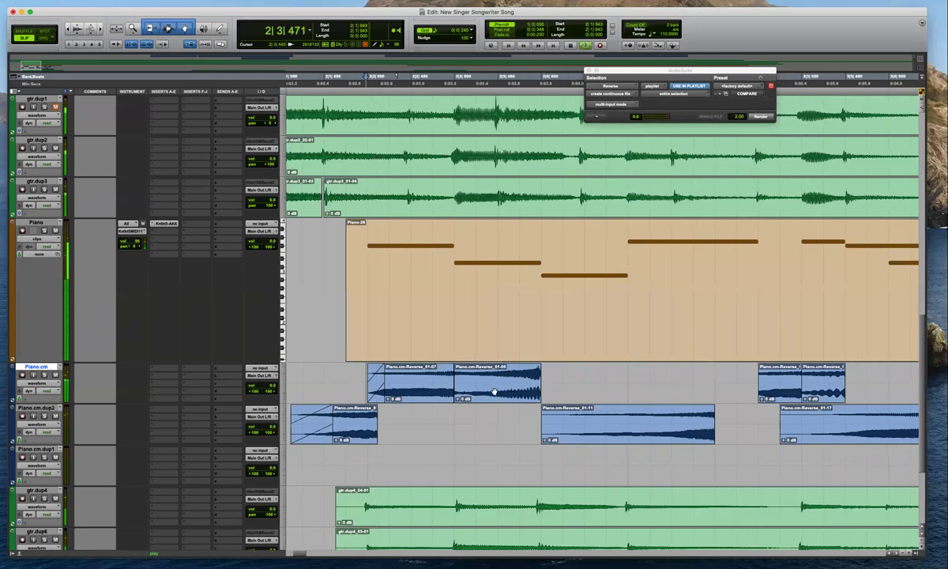
Add a 430-tick fade-in to the third reversed clip and a short fade-out to Piano.cm-Reverse_01-07 before it
key("space")
left_click_drag(457, 368, 496, 374)
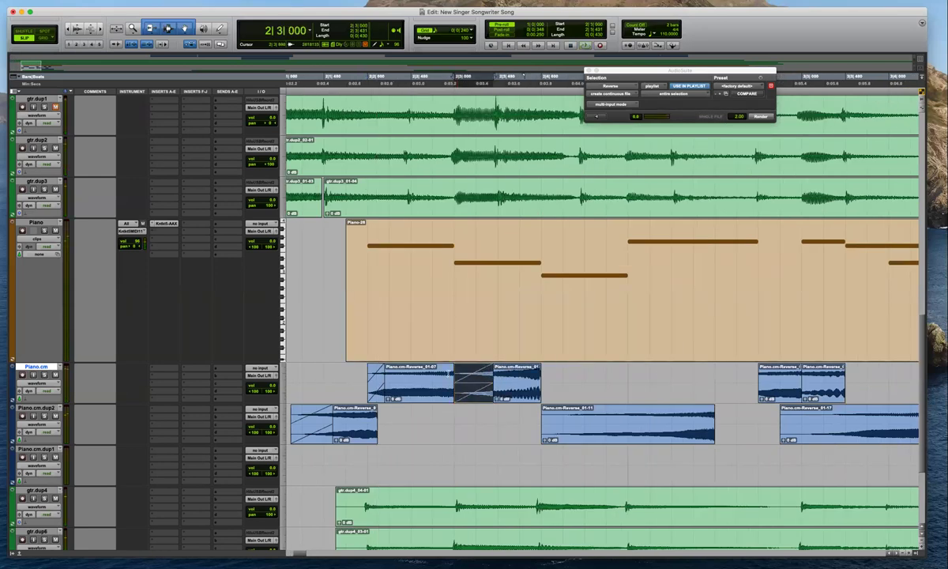
key("space")
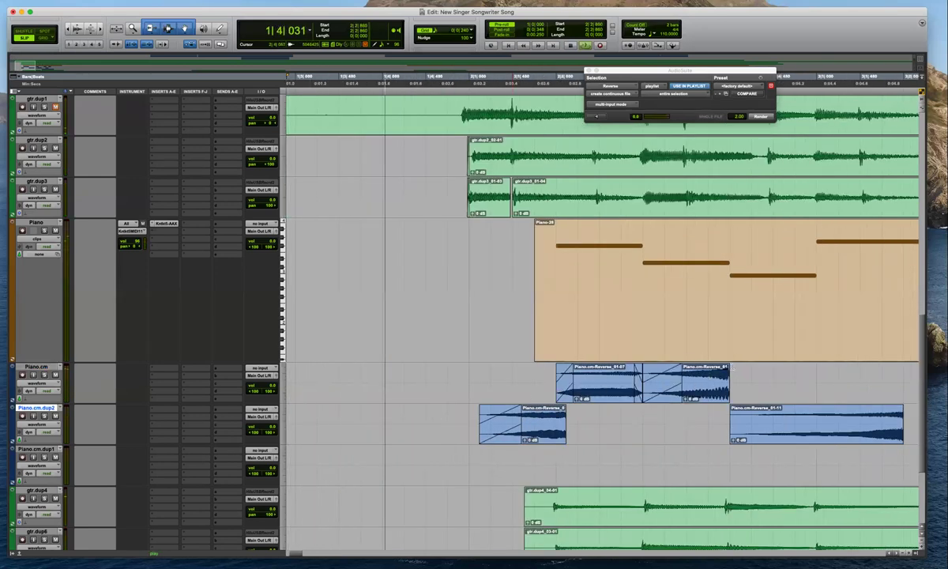
Fade in the first half of Piano.cm-Reverse_01-11 on Piano.cm.dup2 and shift the clip later to 2|4|207
left_click_drag(733, 410, 817, 413)
key("r")
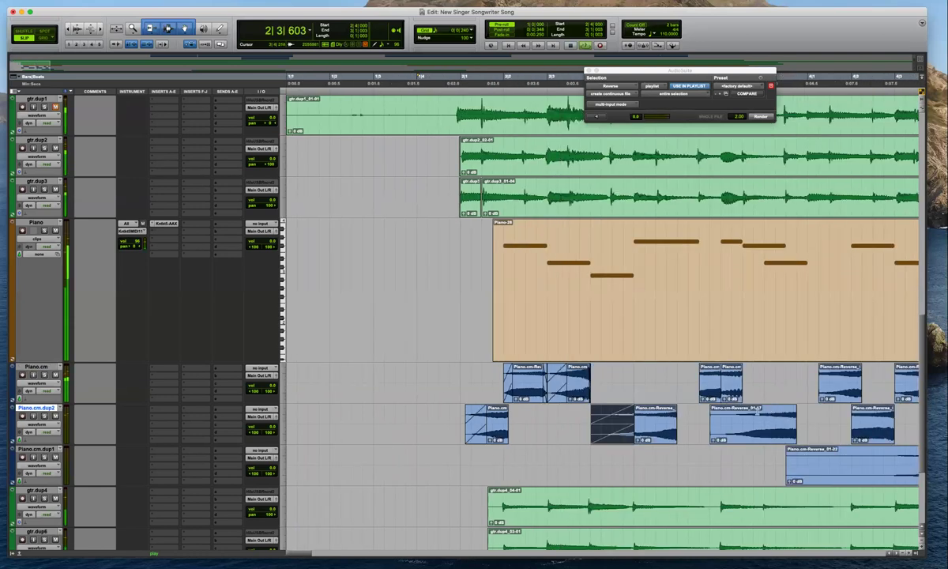
left_click_drag(662, 427, 672, 428)
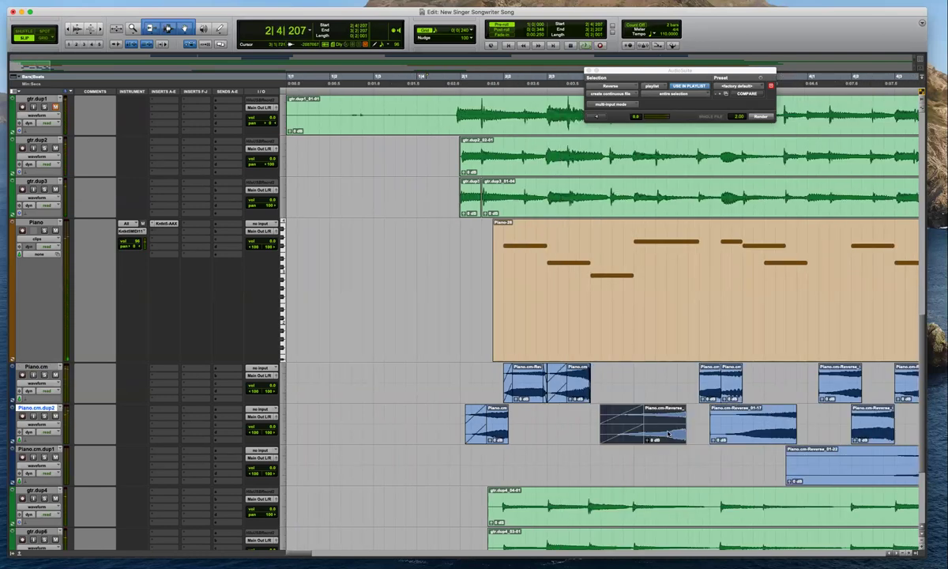
Trim the start of Piano.cm-Reverse_01-17 and add fades to it and to the two short bar 3 clips on Piano.cm
left_click_drag(702, 367, 706, 368)
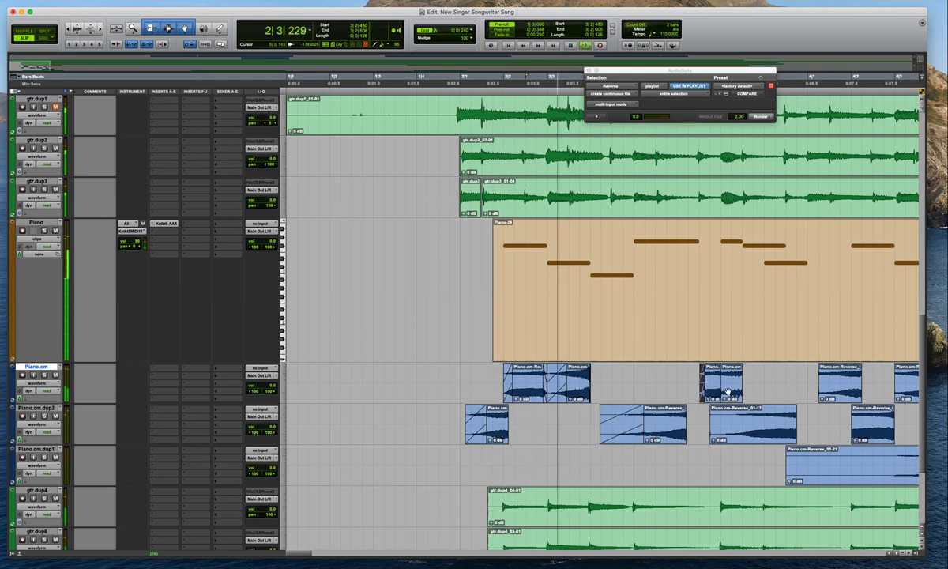
left_click_drag(702, 420, 785, 410)
left_click(709, 421)
left_click(787, 383)
left_click_drag(723, 366, 716, 368)
key("space")
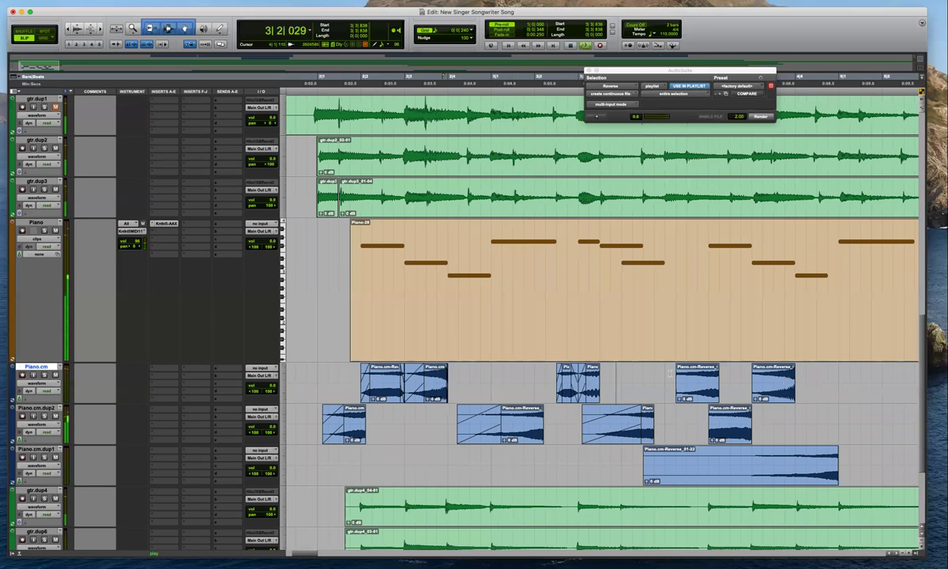
Trim the start of Piano.cm's first bar 4 clip and fade in both it and the following clip on Piano.cm.dup2
key("Delete")
left_click_drag(684, 368, 714, 372)
left_click_drag(711, 409, 732, 415)
key("space")
Fade in the last reversed clip on Piano.cm and add short fade-outs to it and the overlapping Piano.cm.dup2 clip
left_click_drag(754, 369, 770, 372)
left_click(742, 387)
key("space")
left_click_drag(750, 409, 746, 411)
left_click_drag(792, 369, 789, 372)
scroll(822, 423, "down", 1)
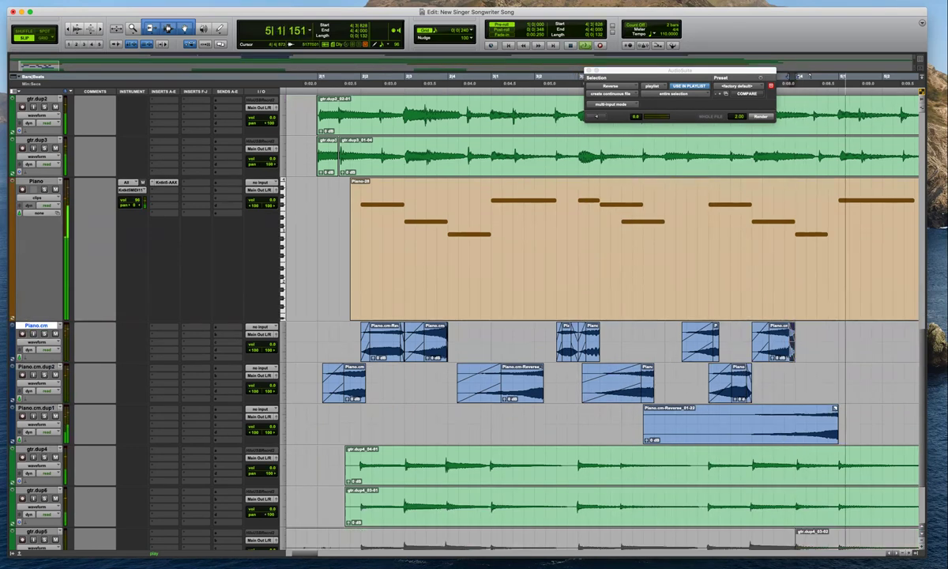
Delete the long quiet start of Piano.cm-Reverse_01-22 on Piano.cm.dup1 and fade the remaining part in and out
left_click_drag(836, 409, 829, 410)
left_click_drag(632, 423, 791, 421)
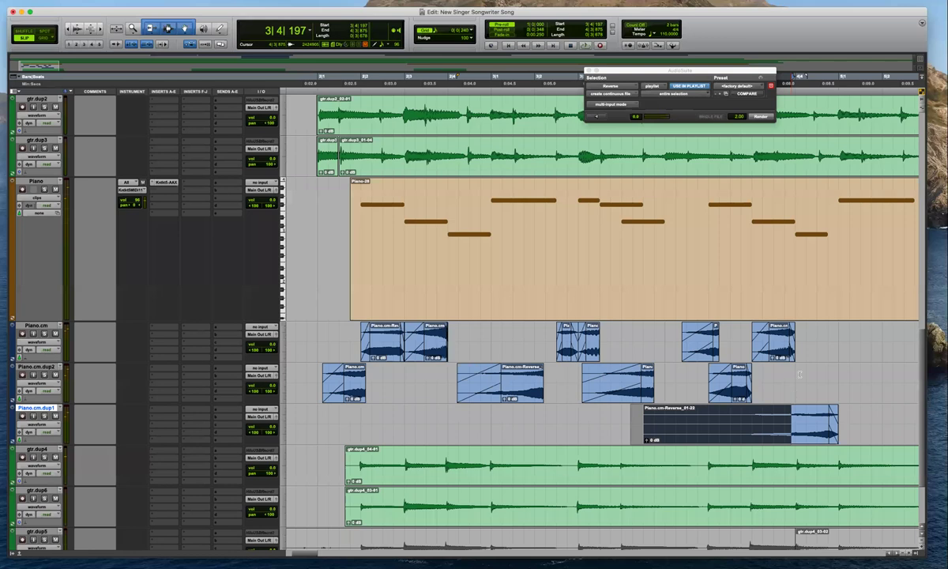
key("Delete")
left_click(839, 388)
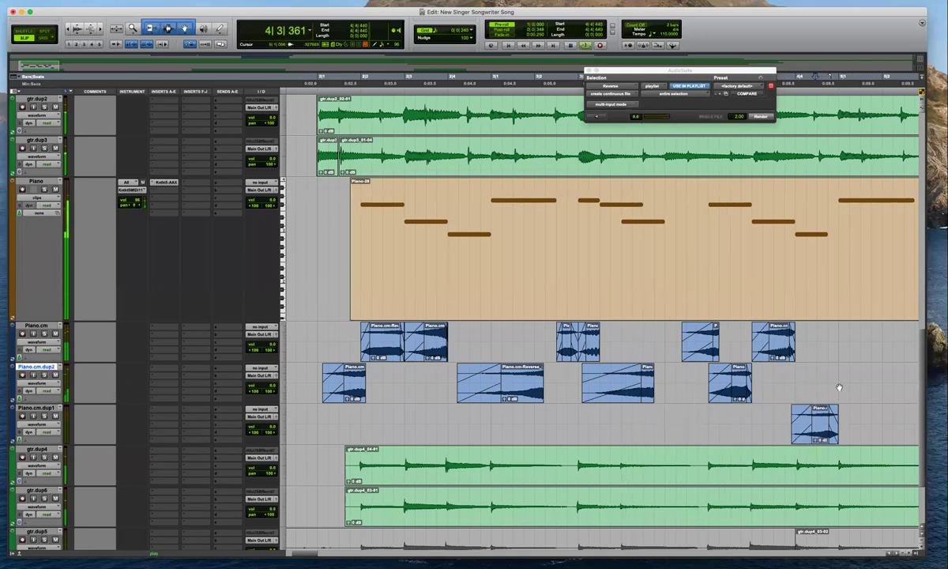
Play from 4|1|129 and shift the reversed clip near the start of bar 4 on Piano.cm slightly later
key("space")
left_click(674, 332)
key("space")
key("space")
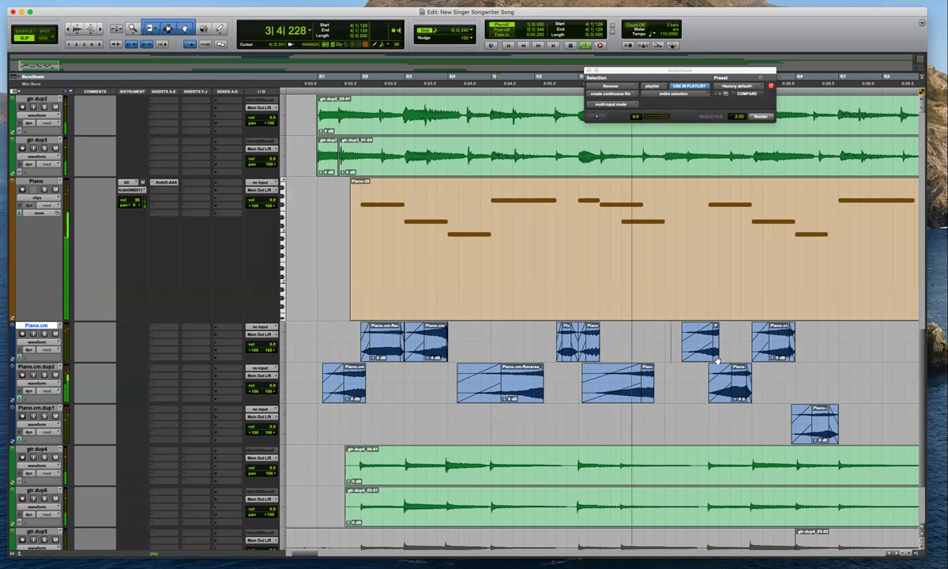
key("space")
left_click_drag(715, 353, 730, 355)
Play from 4|2|380 and shift the bar 4 clip on Piano.cm.dup2 and the last clip on Piano.cm later
left_click(725, 244)
key("space")
key("t")
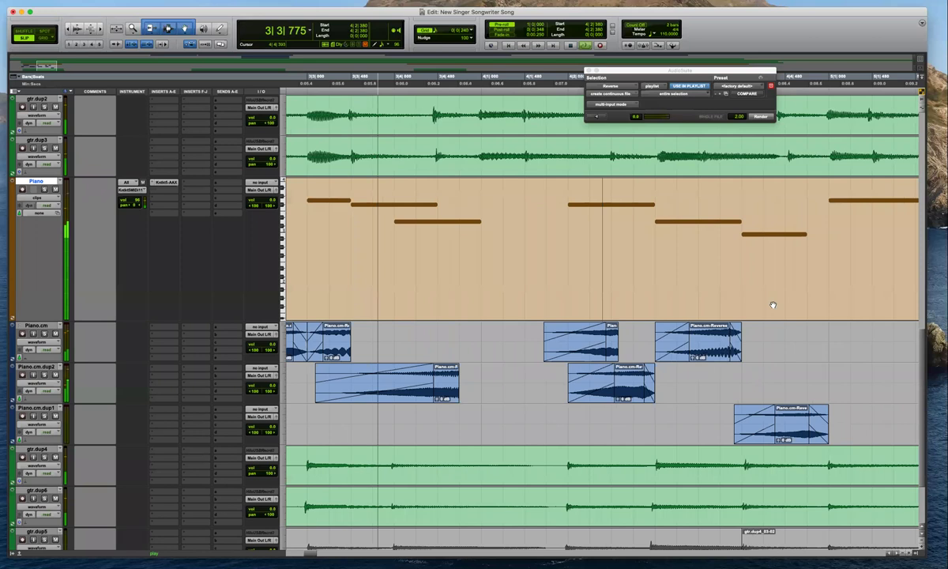
key("r")
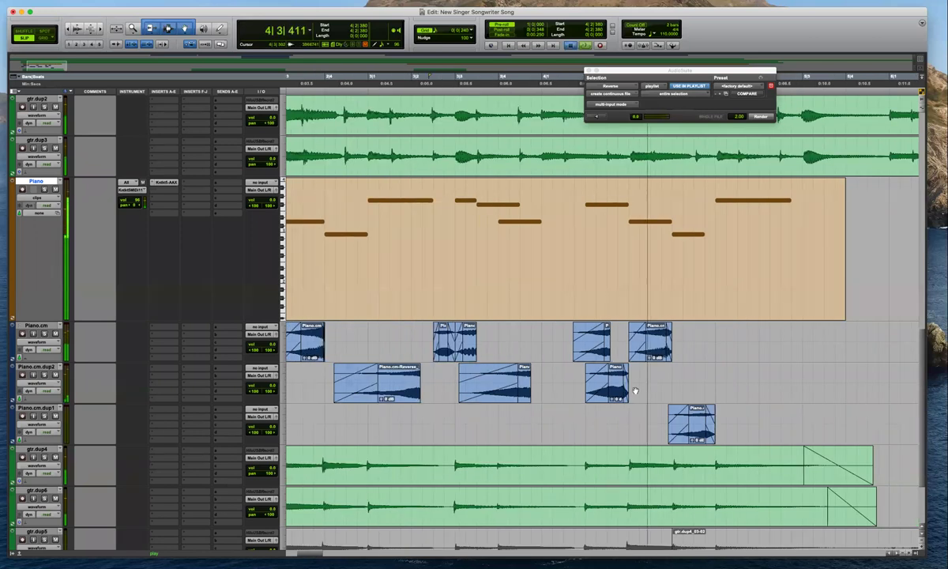
left_click_drag(615, 386, 678, 358)
left_click(675, 382)
Shift the Piano.cm.dup1 clip later to 4|4|881 and pull the last Piano.cm clip back to 4|3|225
key("space")
left_click_drag(701, 434, 743, 434)
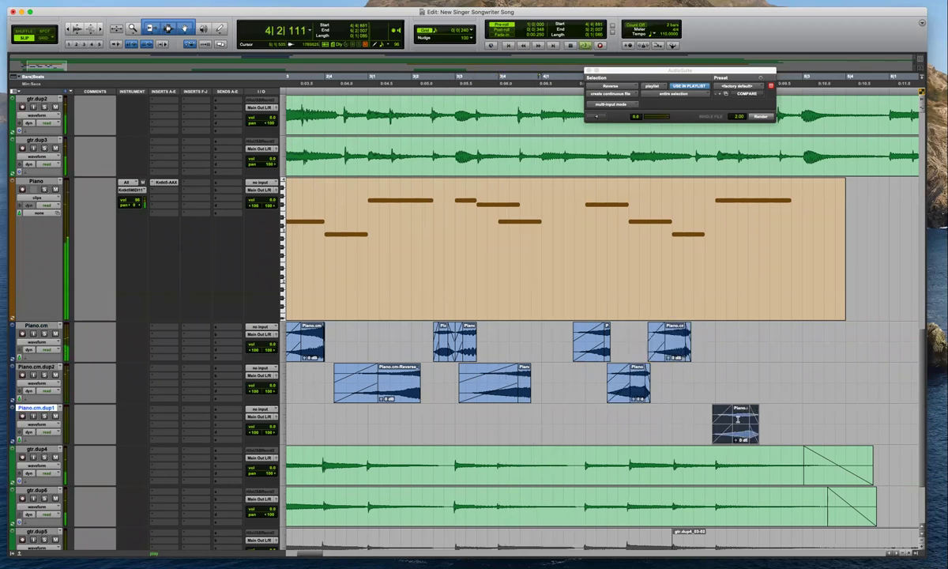
key("space")
left_click_drag(674, 355, 665, 356)
key("r")
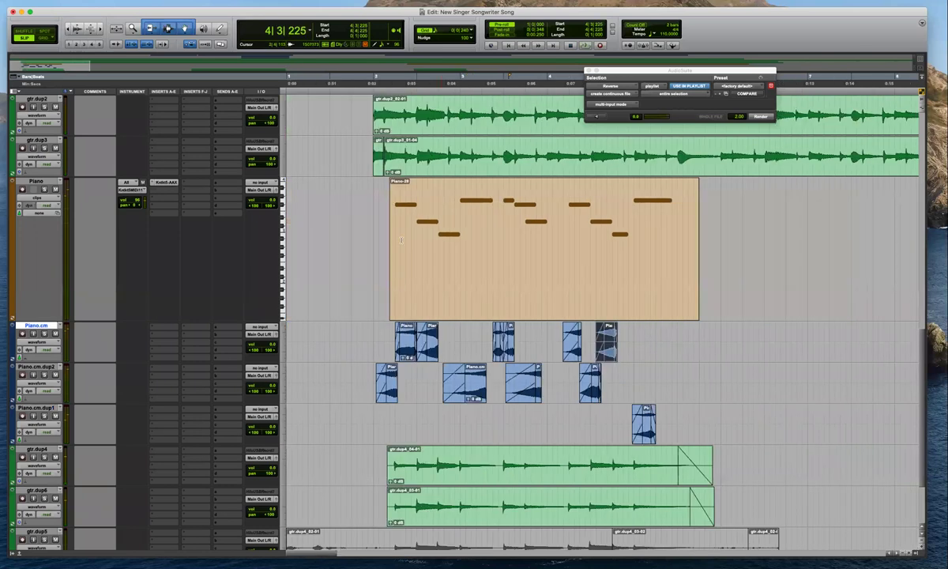
Play the intro and shift the first reversed clip on Piano.cm.dup2 later to 2|1|497
left_click(388, 245)
key("t")
key("space")
key("t")
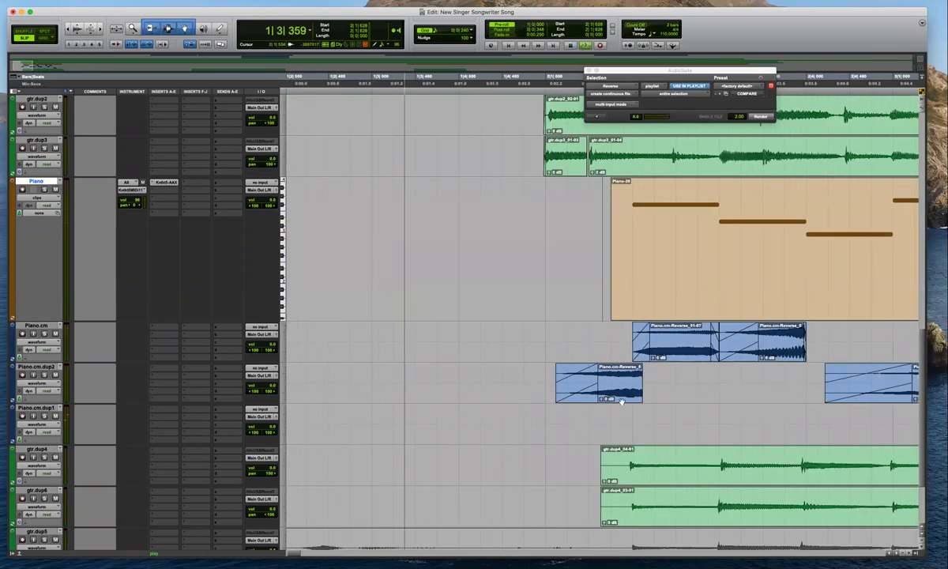
left_click(622, 403)
key("super+bracketleft")
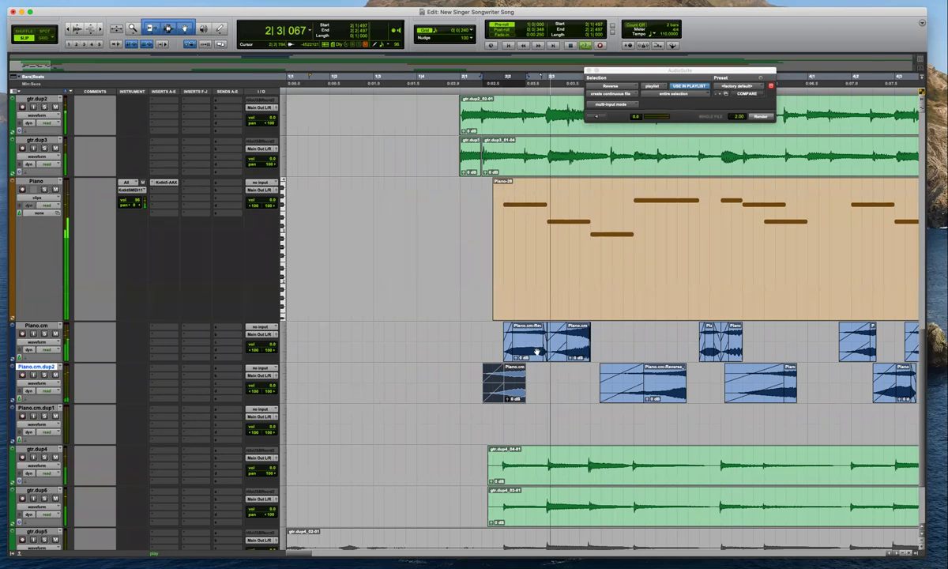
key("space")
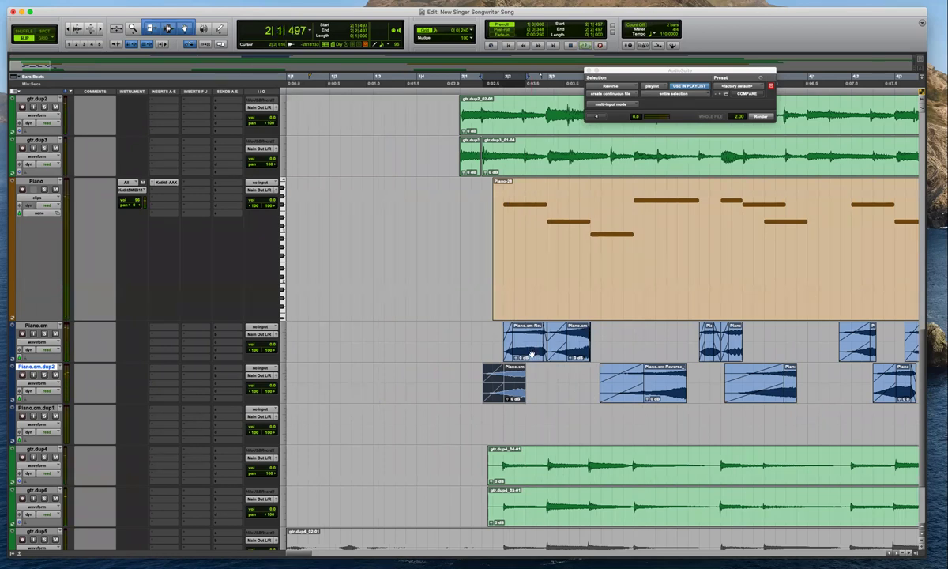
Try deleting the first reversed clip on Piano.cm, play the intro without it, and undo the deletion
double_click(530, 333)
key("Delete")
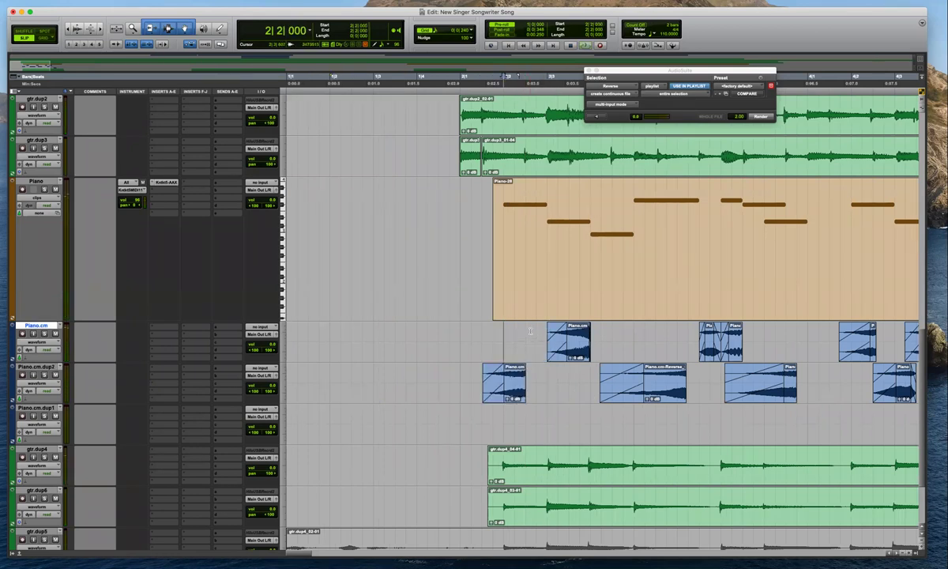
key("space")
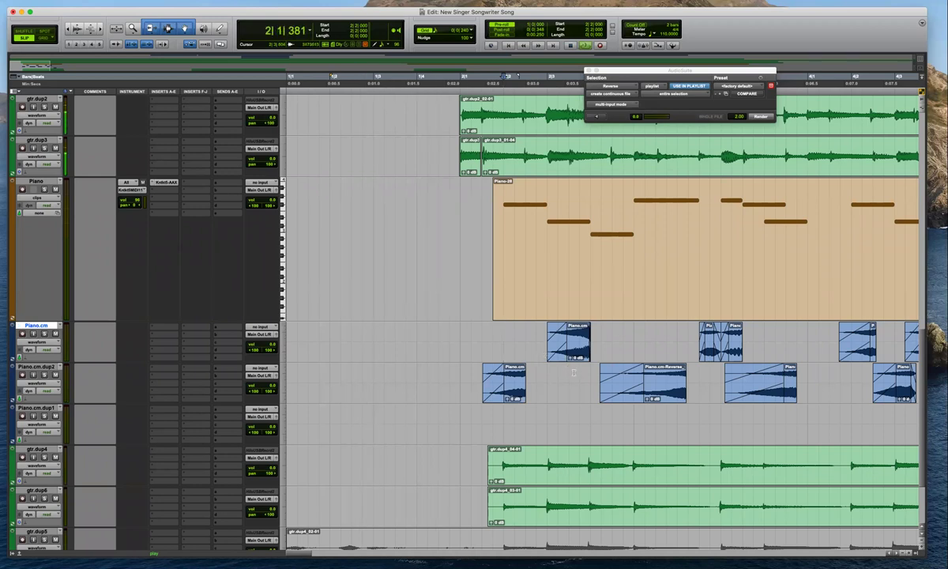
key("super+z")
Shift the first two reversed clips on Piano.cm together slightly later and play from 2|3|041
left_click(571, 354, "shift")
left_click_drag(527, 354, 558, 351)
left_click(549, 246)
key("space")
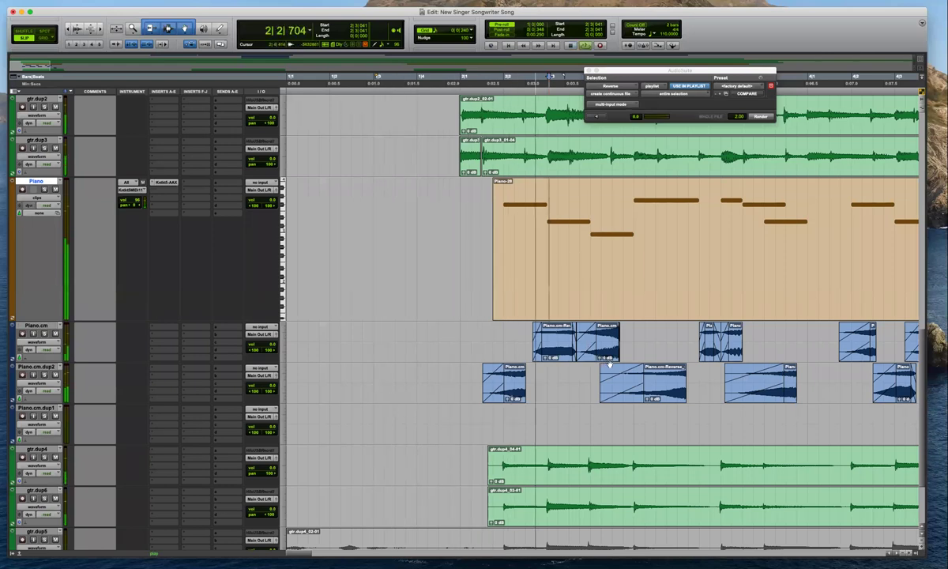
Move the first reversed clip from Piano.cm.dup2 up to Piano.cm and shift the clips around 3|3 slightly later
left_click_drag(515, 397, 516, 356)
left_click_drag(769, 399, 785, 397)
mouse_move(734, 353)
left_mouse_down()
mouse_move(747, 353)
mouse_move(727, 357)
left_mouse_up()
scroll(769, 357, "right", 4)
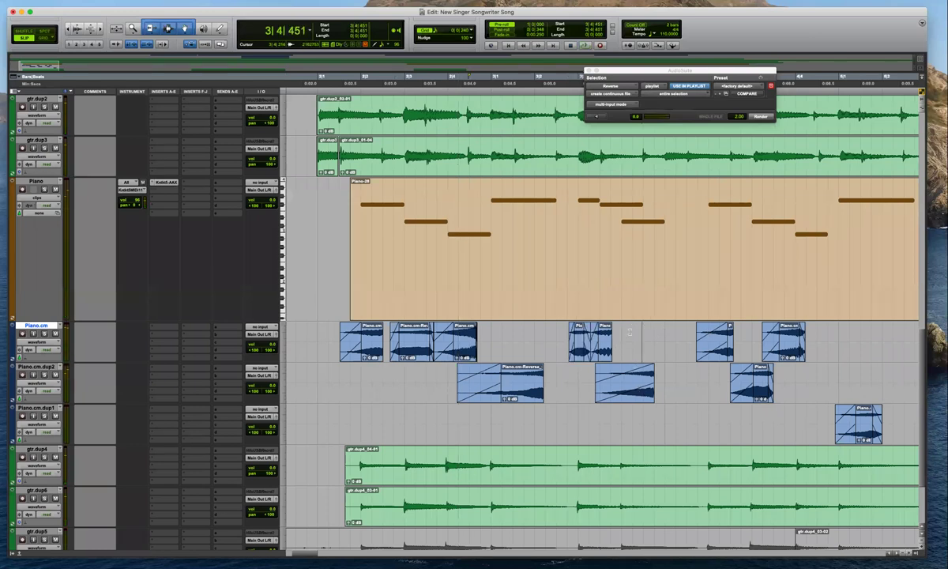
Shift the first bar 4 clip and the second short bar 3 clip on Piano.cm slightly later
left_click_drag(723, 351, 729, 351)
left_click_drag(601, 355, 612, 355)
key("r")
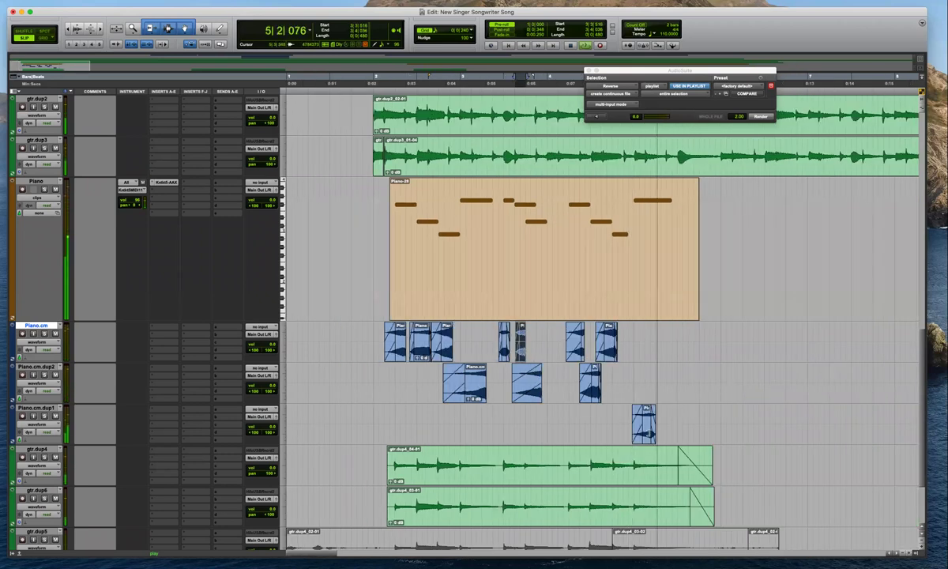
Move the final reversed clip from Piano.cm.dup1 to Piano.cm.dup2 and set the Piano and Piano.cm.dup2 volumes to -4.0
left_click_drag(643, 425, 643, 383)
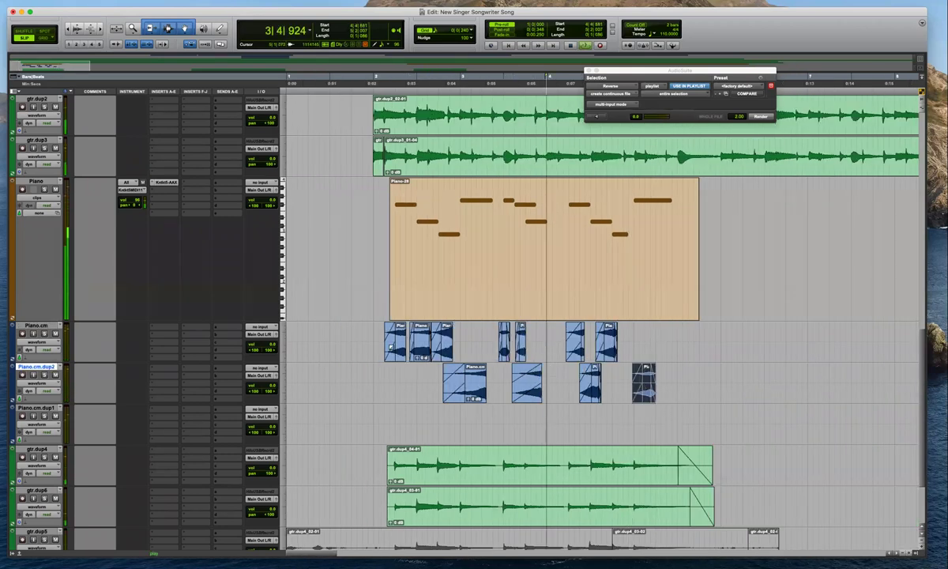
key("r")
left_click_drag(264, 385, 264, 392)
left_click_drag(272, 200, 273, 208)
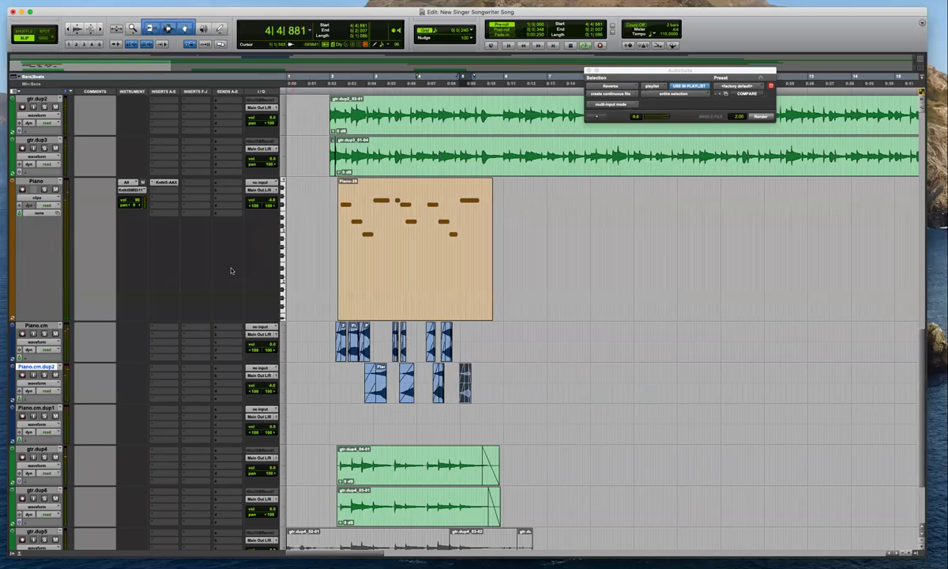
Trim the overlapping start of Piano.cm.dup2's first reversed clip and move the clip up to Piano.cm
left_click(43, 326)
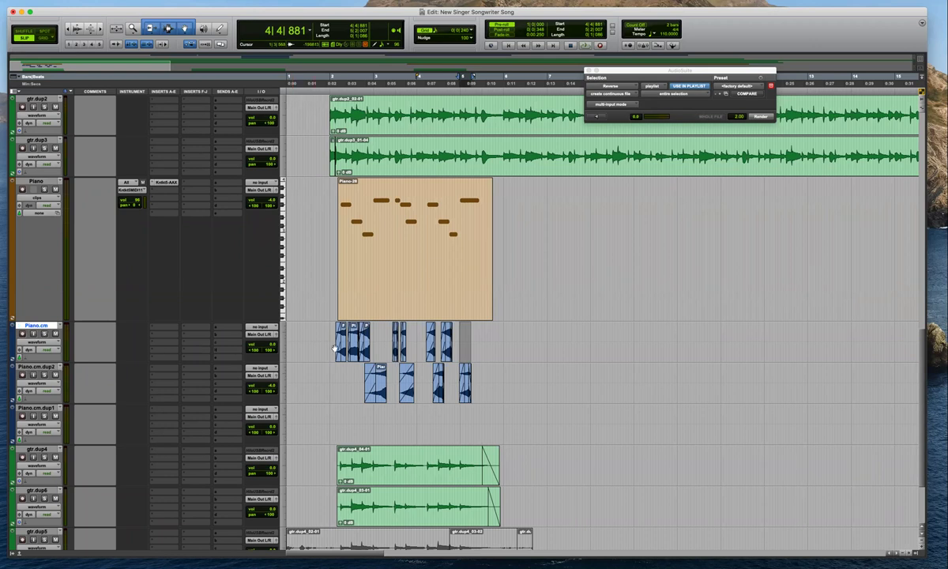
left_click(382, 334)
key("t")
key("t")
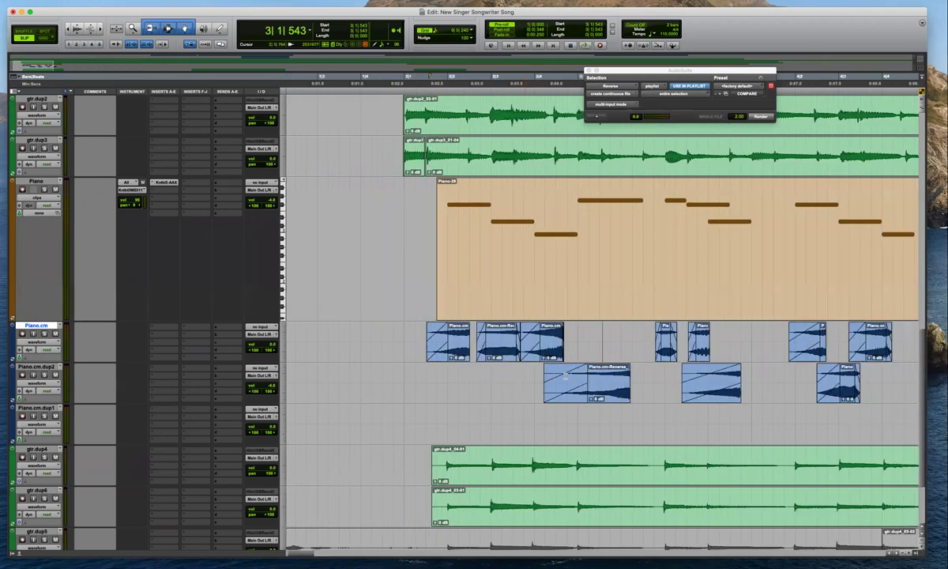
left_click_drag(566, 377, 529, 378)
key("Delete")
left_click_drag(610, 390, 613, 352)
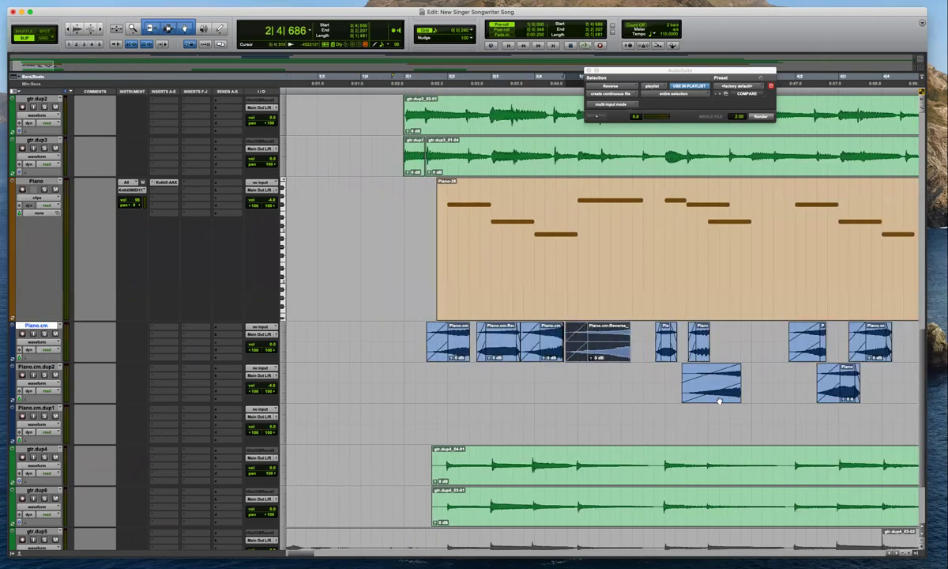
Trim the start of the next Piano.cm.dup2 clip in bar 3 and move it up to Piano.cm at 3|3|838
left_click_drag(680, 373, 705, 380)
key("Delete")
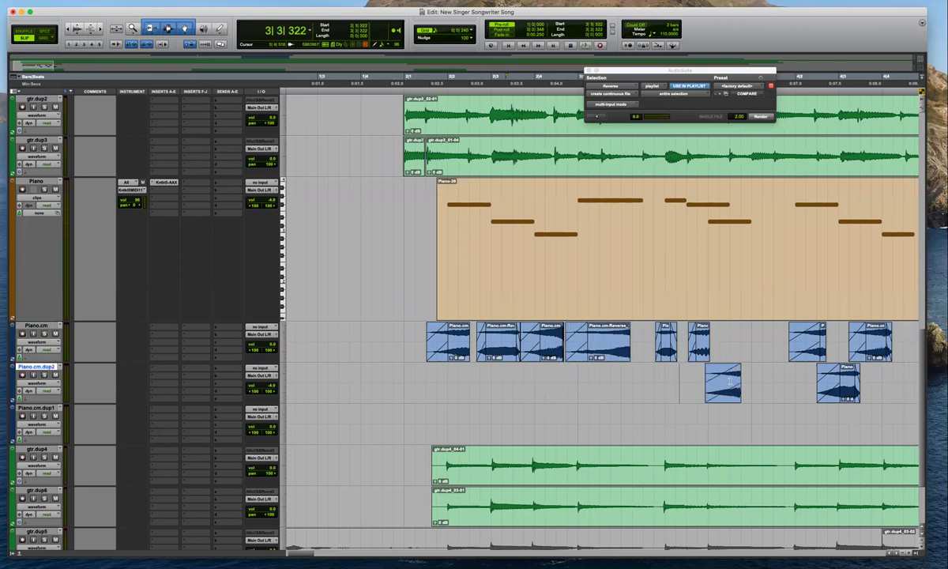
left_click(730, 382)
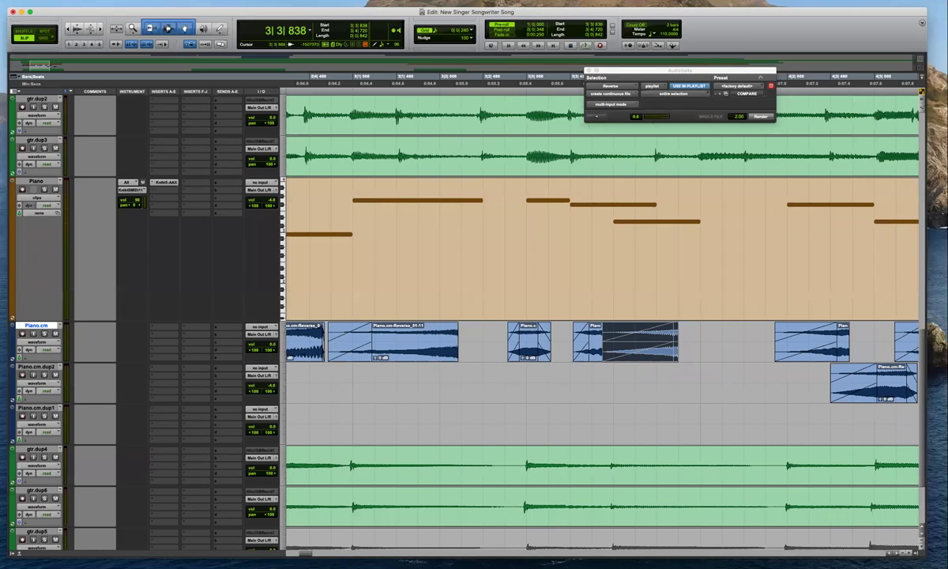
mouse_move(607, 335)
left_mouse_down()
mouse_move(608, 348)
mouse_move(619, 343)
mouse_move(599, 325)
left_mouse_up()
Trim the start of the remaining Piano.cm.dup2 clip in bar 4 and move it up to Piano.cm at 4|2|793
key("r")
left_click_drag(839, 388, 847, 342)
key("super+bracketright")
key("t")
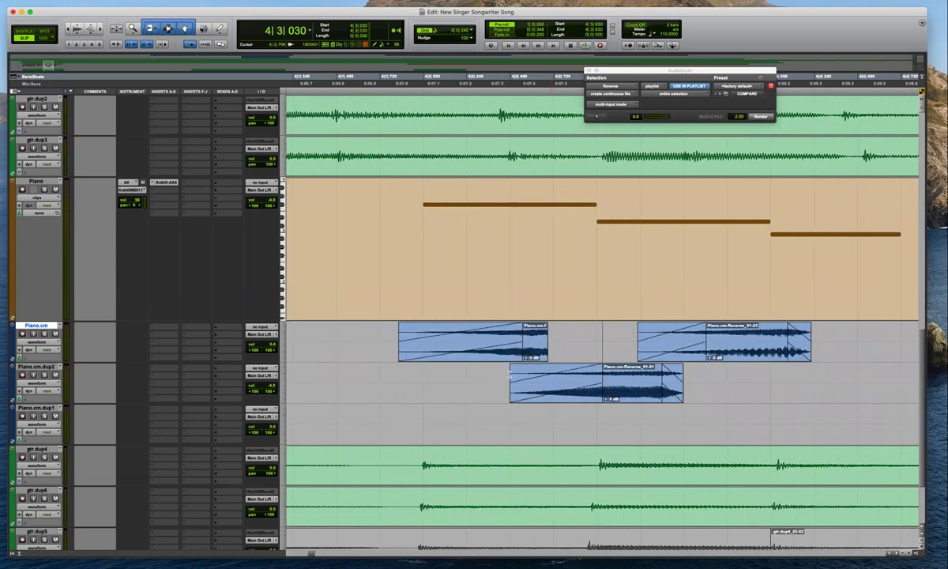
left_click_drag(510, 376, 567, 382)
left_click_drag(640, 395, 605, 332)
key("super+bracketleft")
key("super+bracketleft")
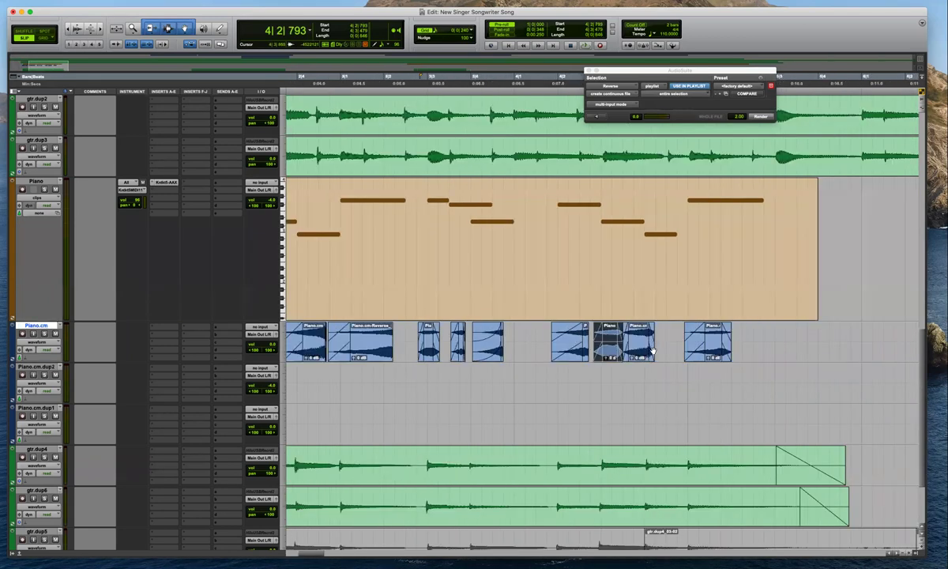
Play the intro from its start and insert the multichannel ValhallaShimmer plug-in on the Piano.cm track
left_click(375, 327)
key("space")
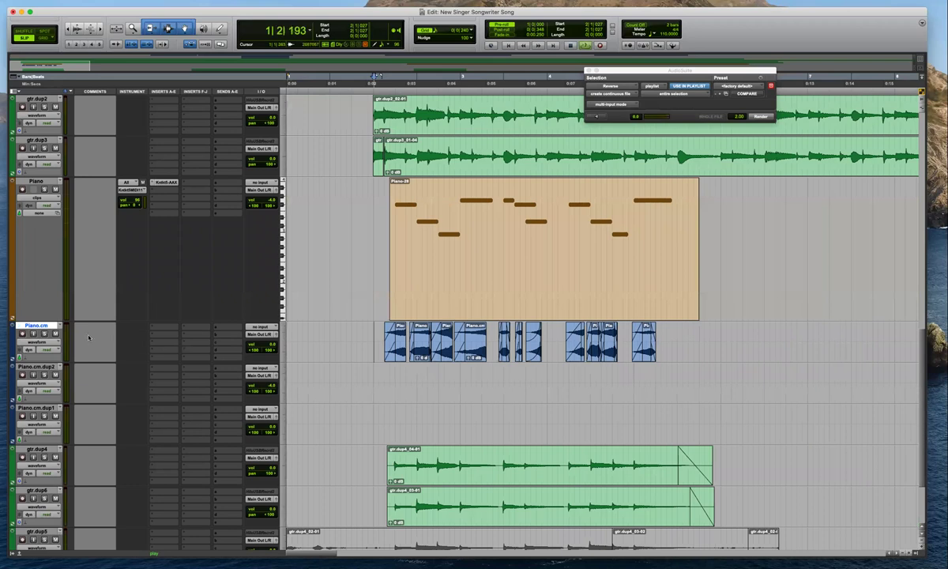
left_click(163, 327)
mouse_move(179, 327)
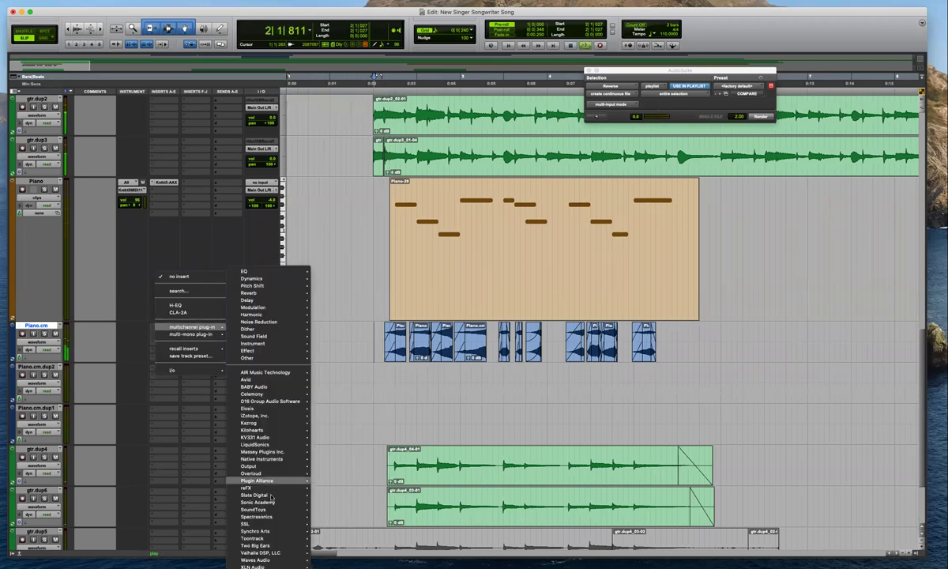
mouse_move(261, 559)
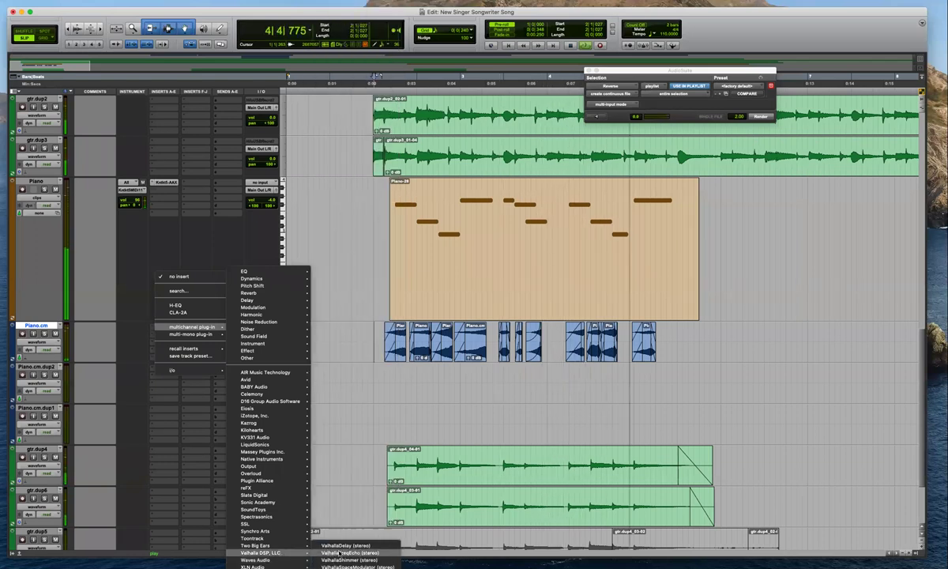
left_click(348, 560)
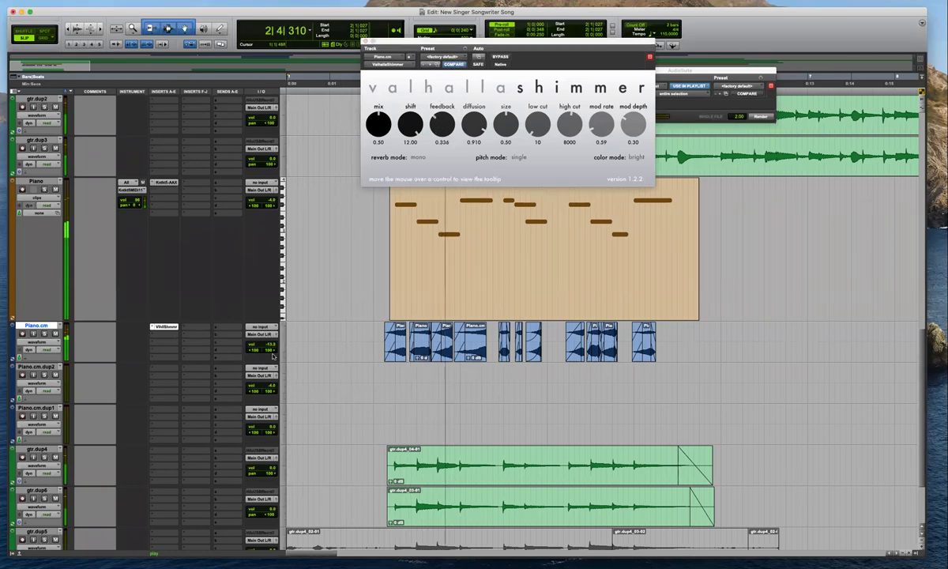
Lower the Piano.cm volume to -13.2, shift its long reversed clip near bar 3 slightly later, and audition from bar 4
left_click(478, 357)
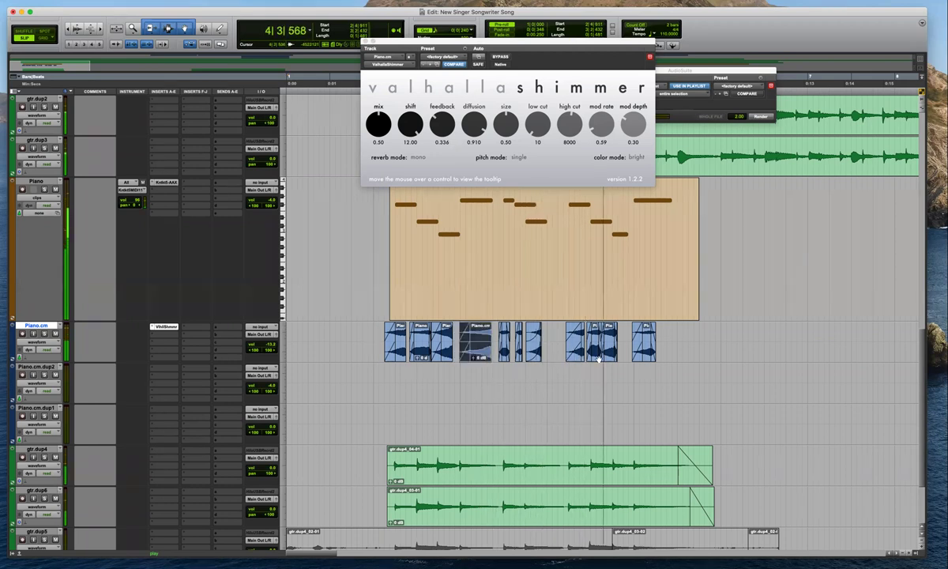
left_click(604, 256)
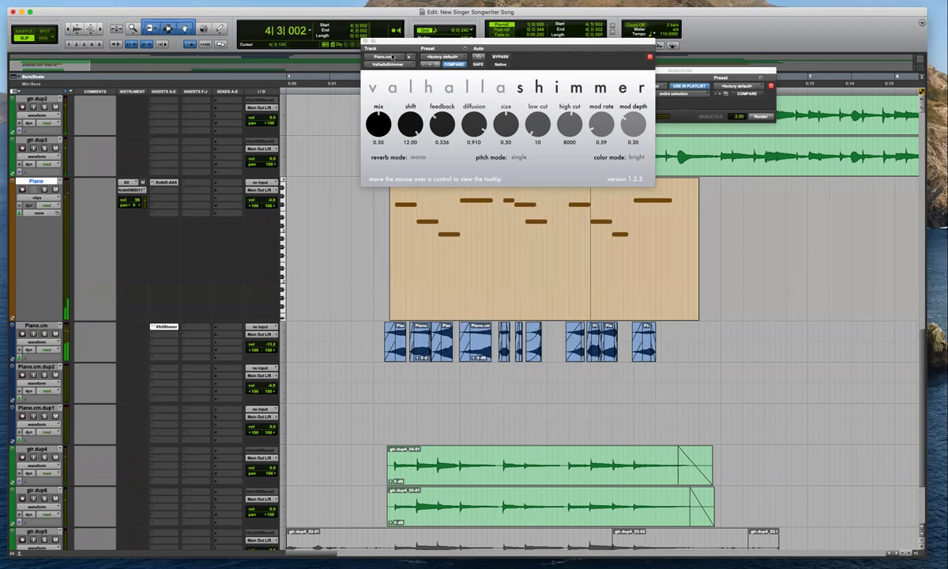
left_click(366, 41)
key("t")
key("space")
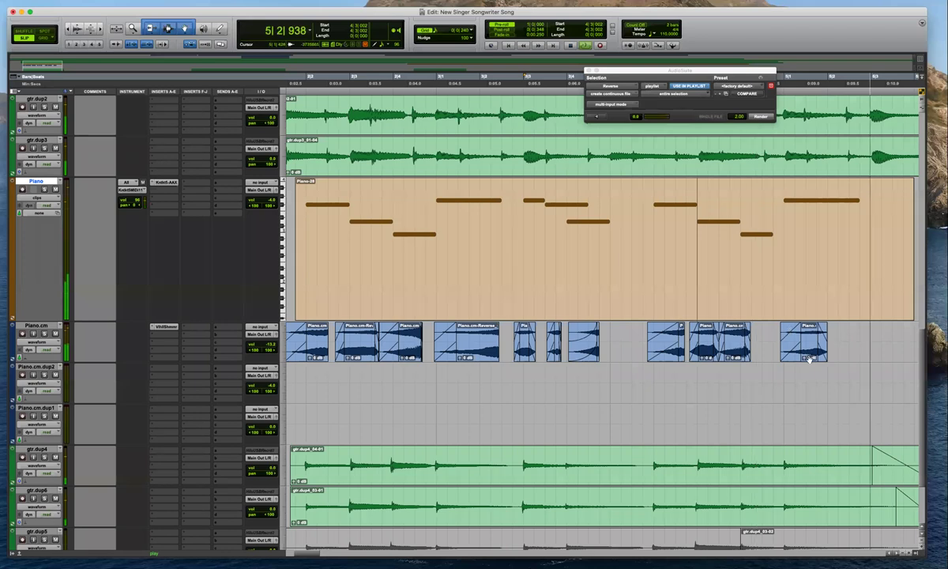
key("super+bracketleft")
key("space")
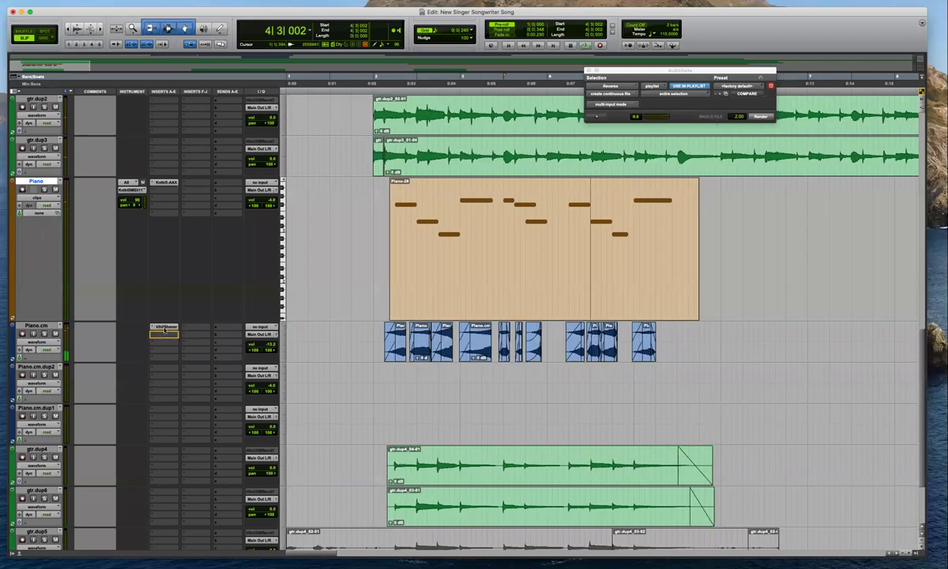
Insert ValhallaVintageVerb above ValhallaShimmer on Piano.cm, with a 13.61 s decay and 26.4 % mix
left_click(164, 330)
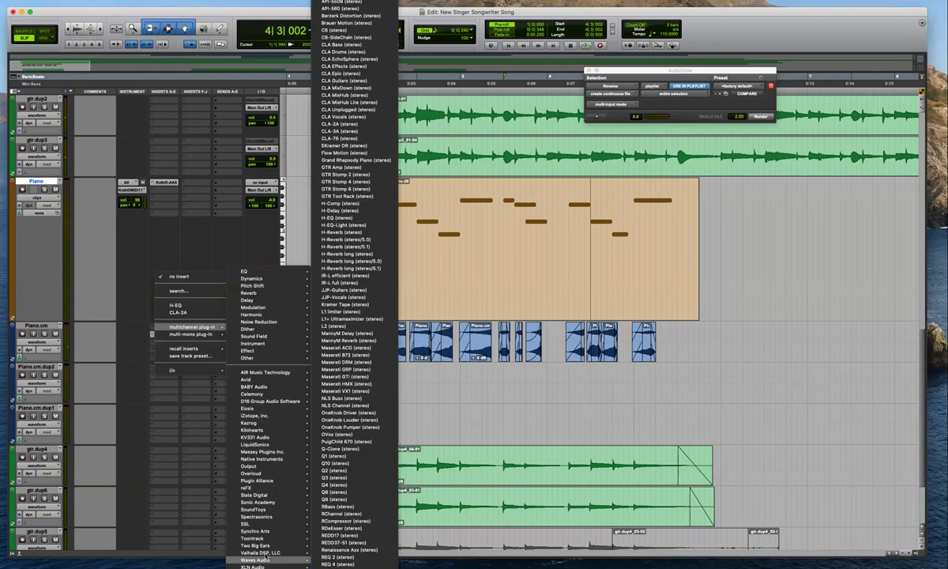
mouse_move(282, 552)
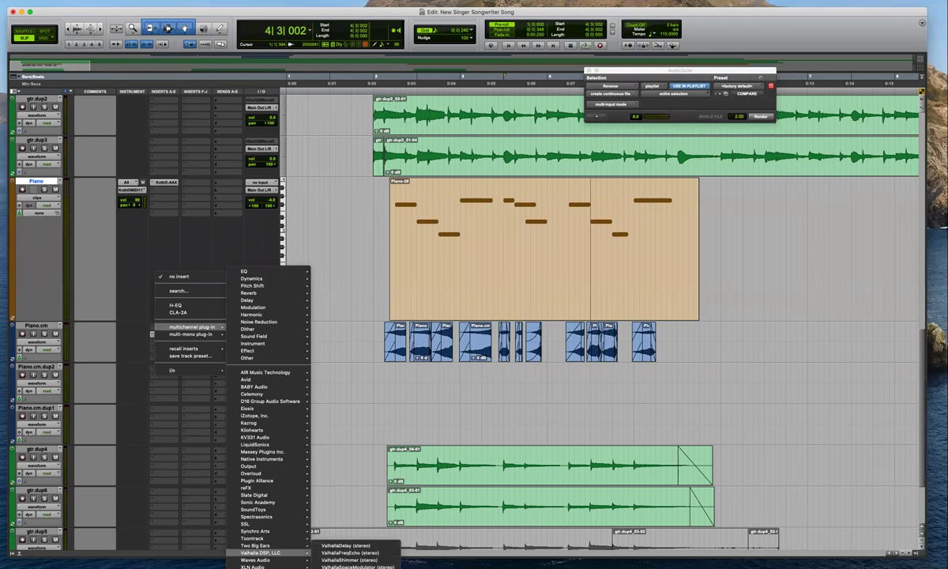
left_click(352, 568)
left_click_drag(450, 150, 393, 226)
key("space")
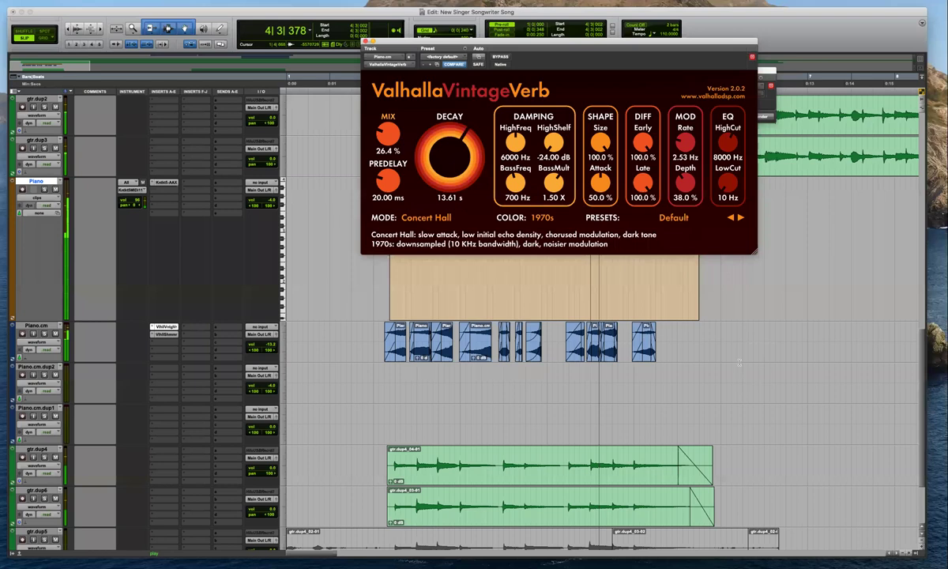
left_click(366, 42)
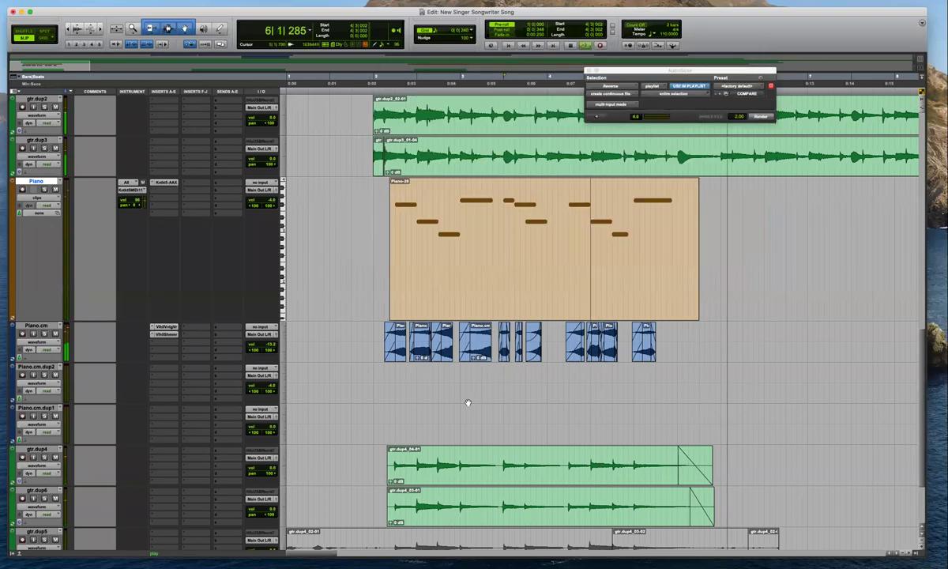
Return to the start of the reversed clips and lower the Piano.cm track volume to about -18
key("space")
left_click(378, 325)
key("super+bracketleft")
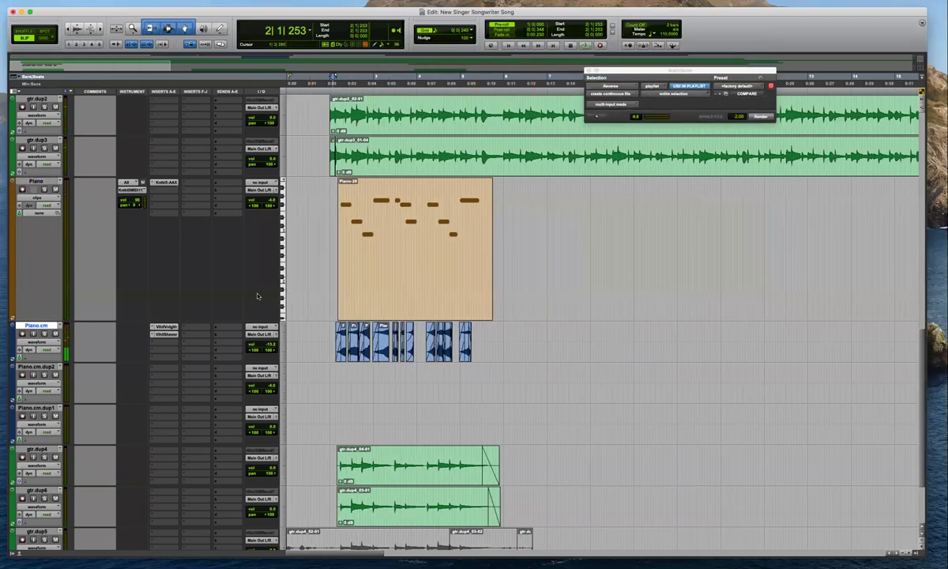
key("super+bracketright")
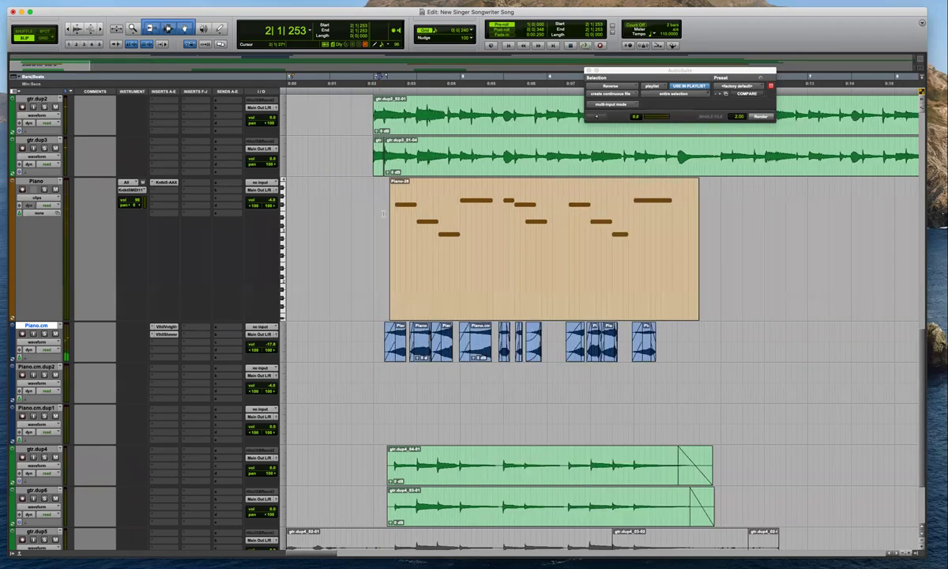
Transpose the intro MIDI clip on the Piano track up one octave and lower that track's volume to about -9
left_click(388, 224)
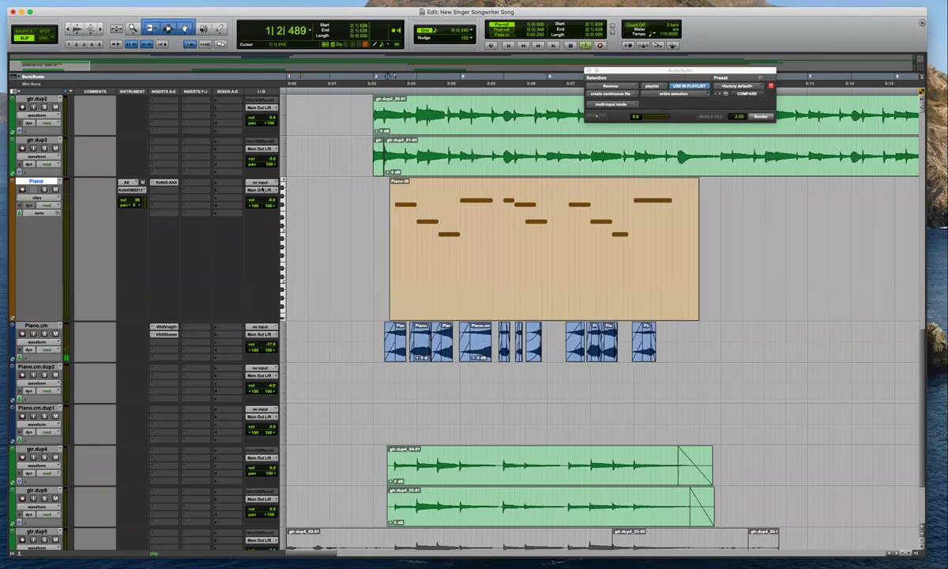
left_click(464, 280)
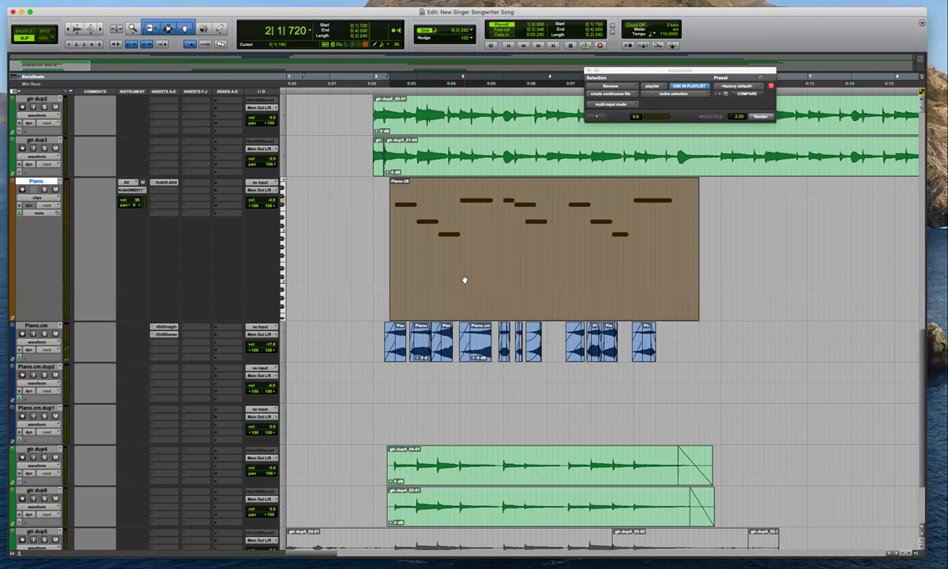
key("alt+t")
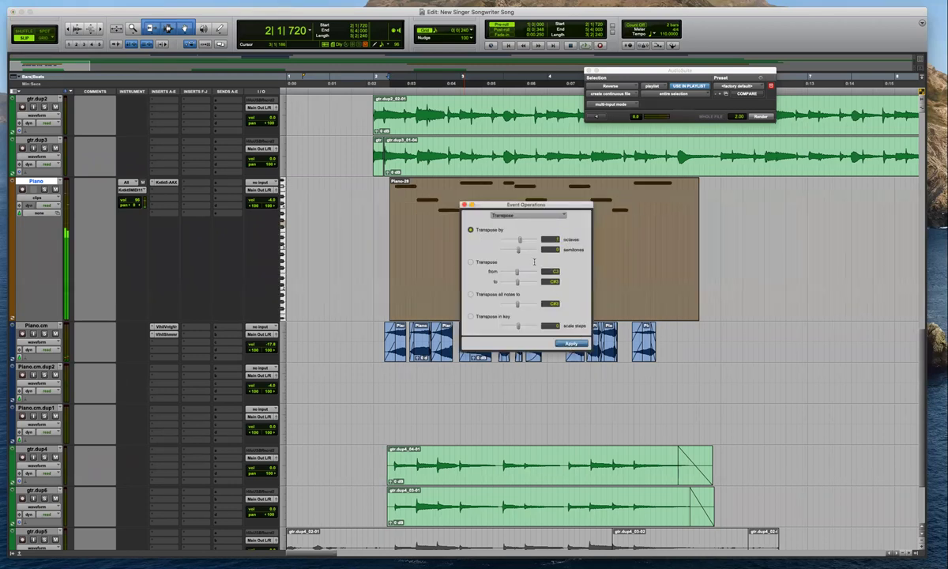
left_click(571, 345)
key("super+bracketleft")
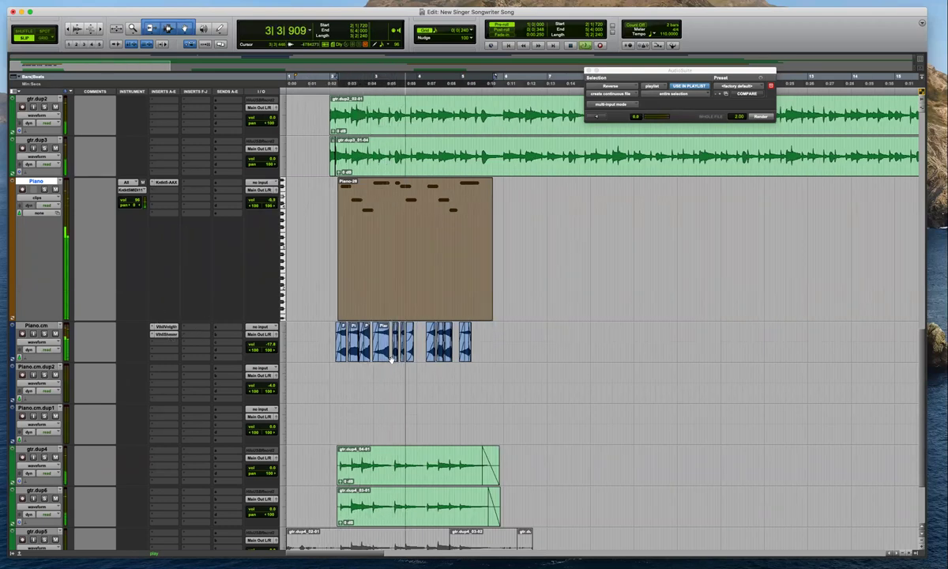
scroll(463, 367, "down", 1)
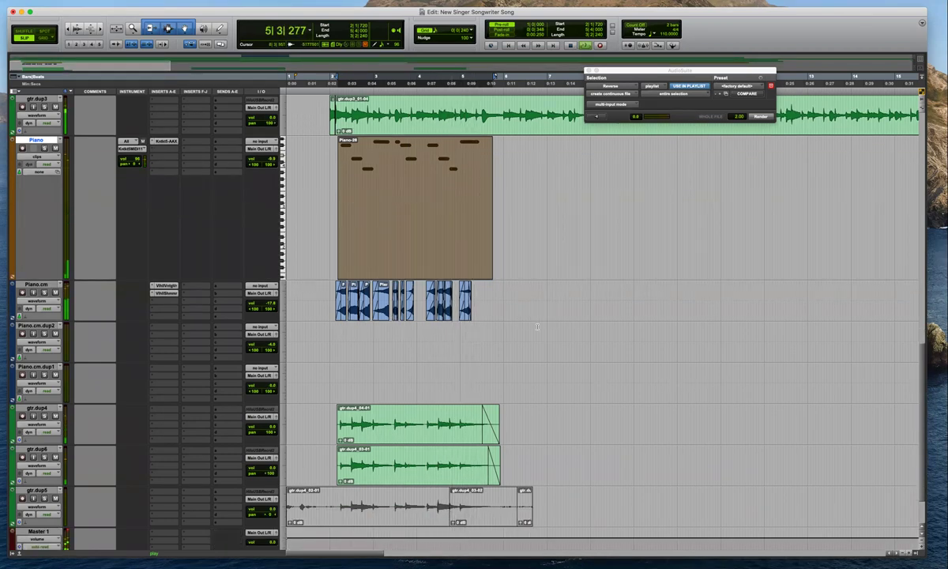
key("space")
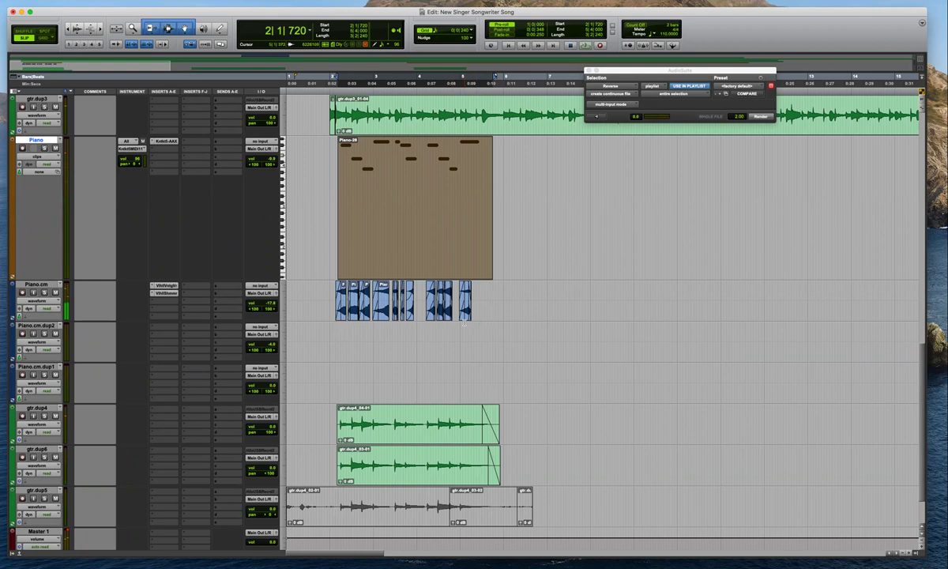
Play the intro from the start of bar 2 to check the piano's balance with the reversed swells and guitars
left_click(337, 179)
key("t")
left_click(334, 183)
key("t")
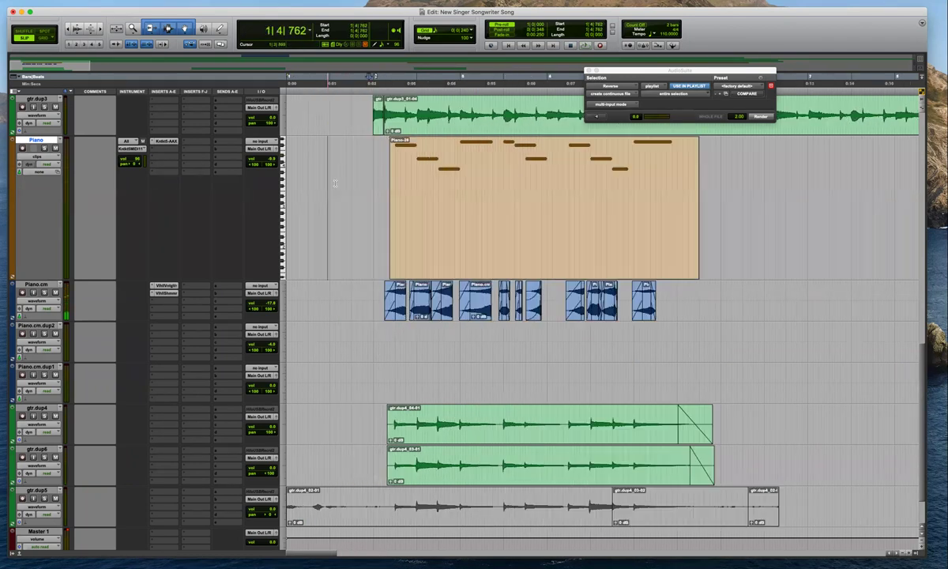
key("super+bracketleft")
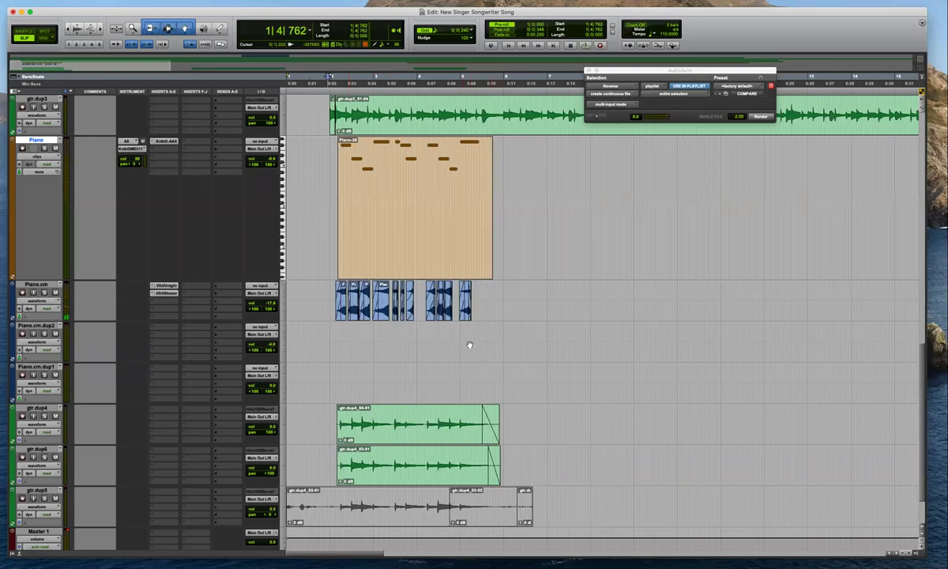
key("super+bracketright")
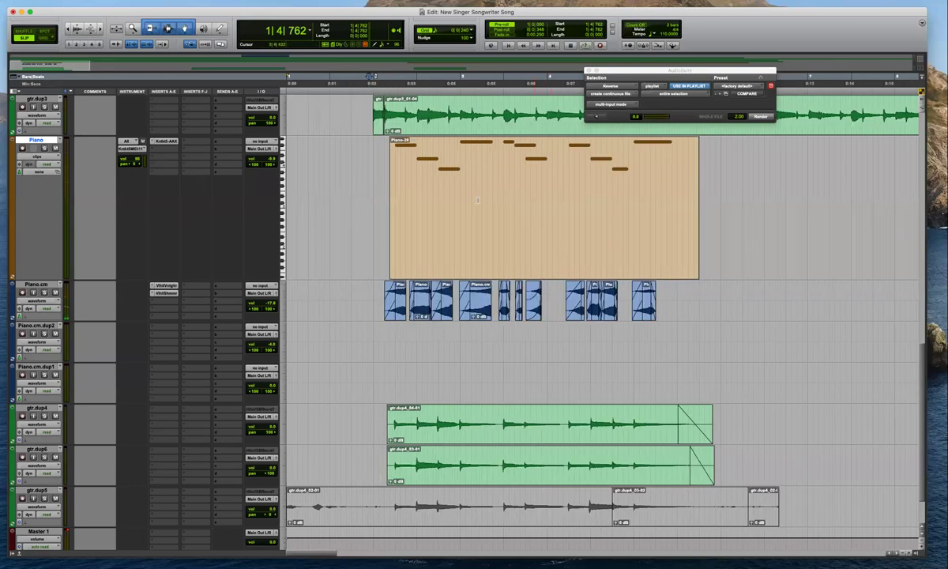
key("super+bracketleft")
key("super+bracketleft")
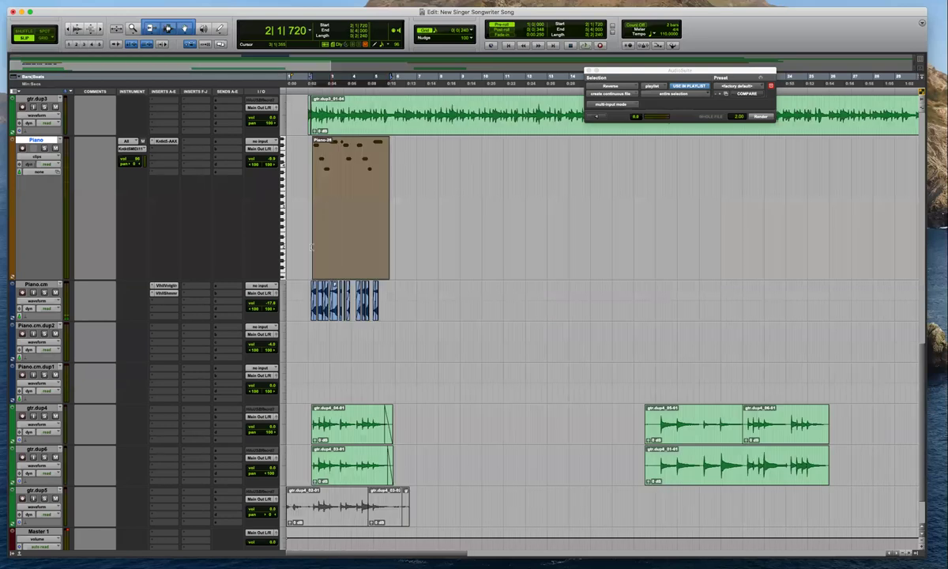
left_click_drag(299, 291, 394, 293)
left_click(394, 292)
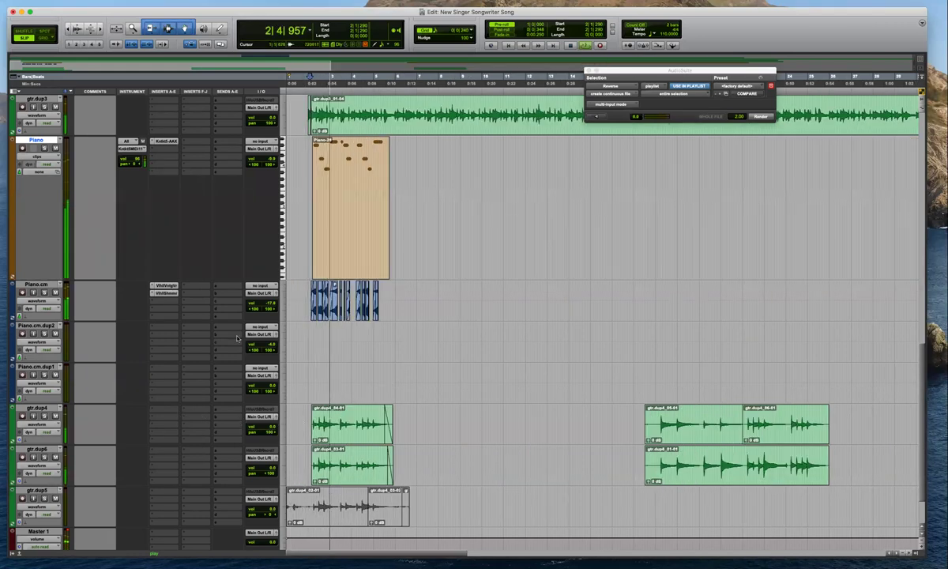
key("r")
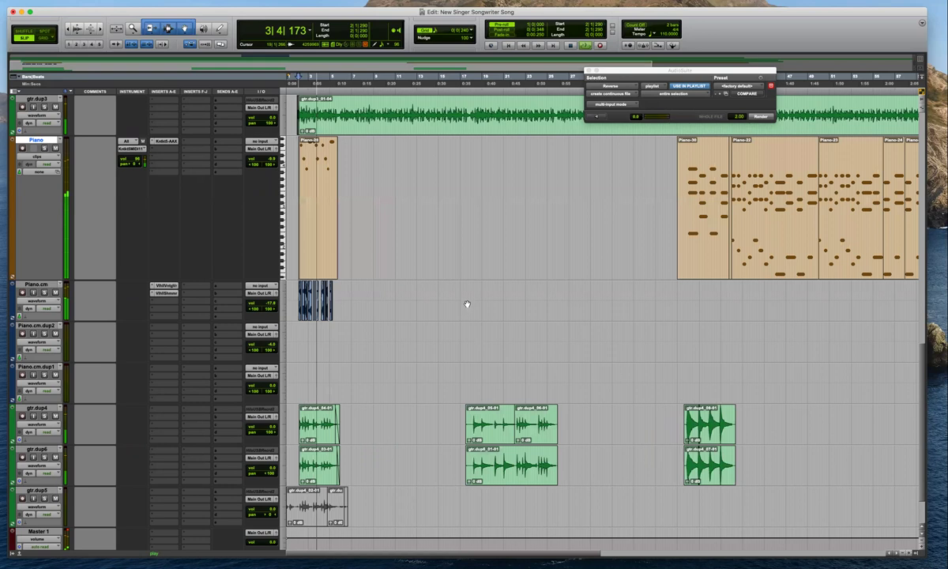
scroll(471, 304, "down", 2)
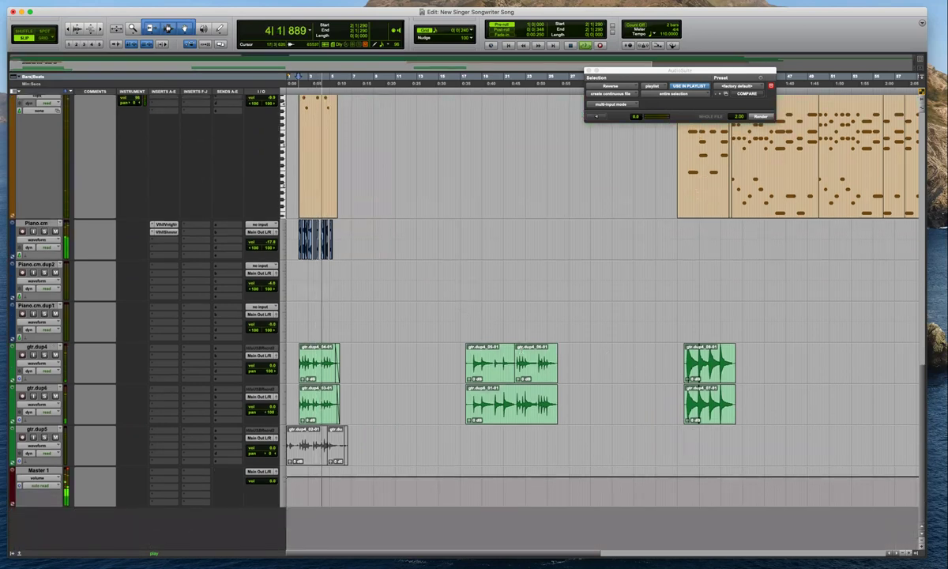
key("space")
Delete the lead-in before the first note of the gtr.dup4 and gtr.dup6 clips near bar 18
key("t")
left_click(649, 311)
key("t")
key("t")
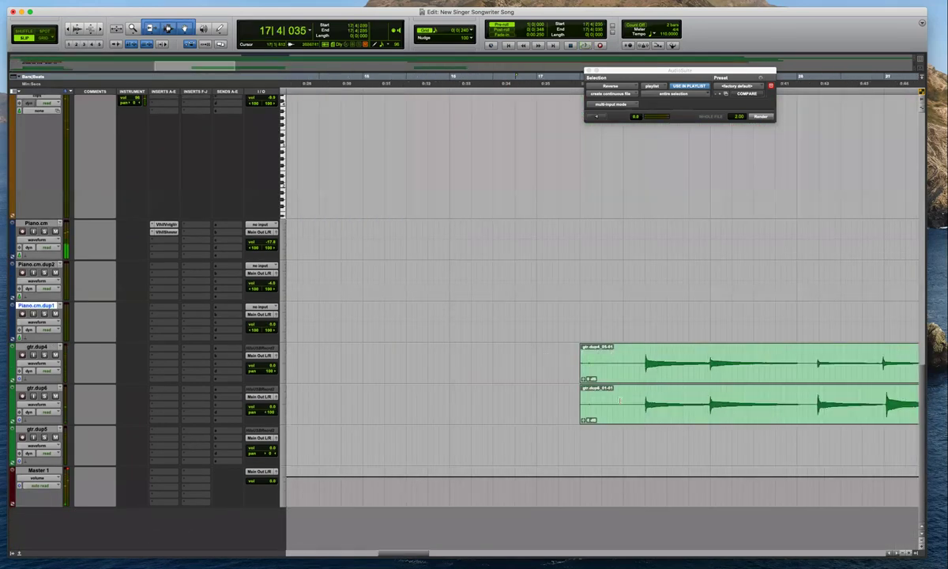
left_click_drag(552, 398, 640, 365)
key("Delete")
left_click(798, 368)
key("r")
key("r")
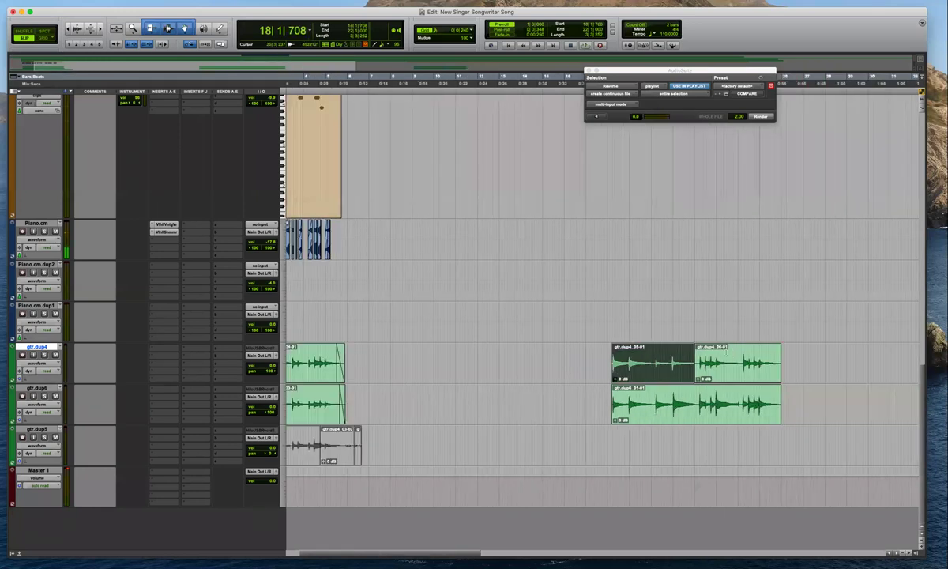
key("r")
key("r")
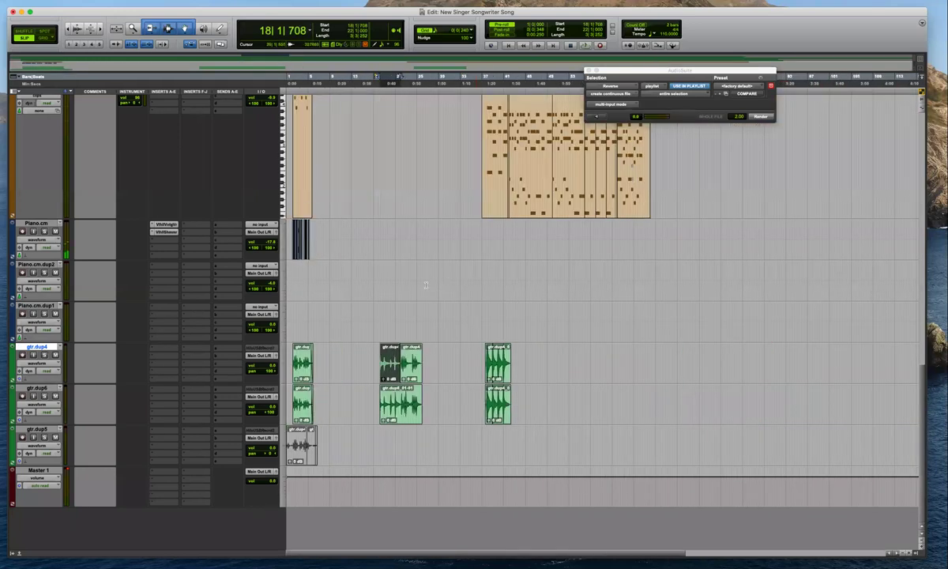
Delete the lead-in before the first note of the intro clips on gtr.dup4 and gtr.dup6 in bar 2
left_click(292, 314)
key("t")
key("t")
key("t")
key("t")
key("t")
key("t")
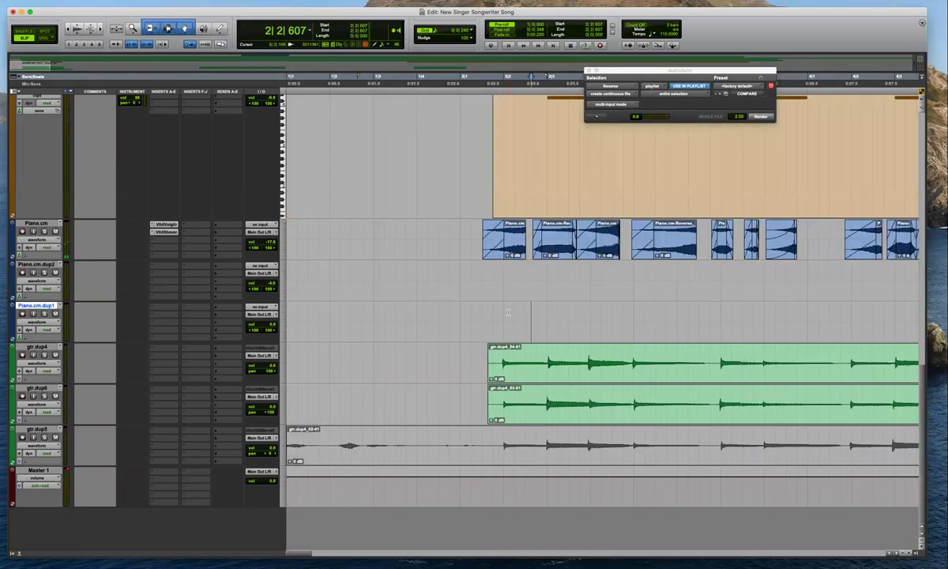
key("space")
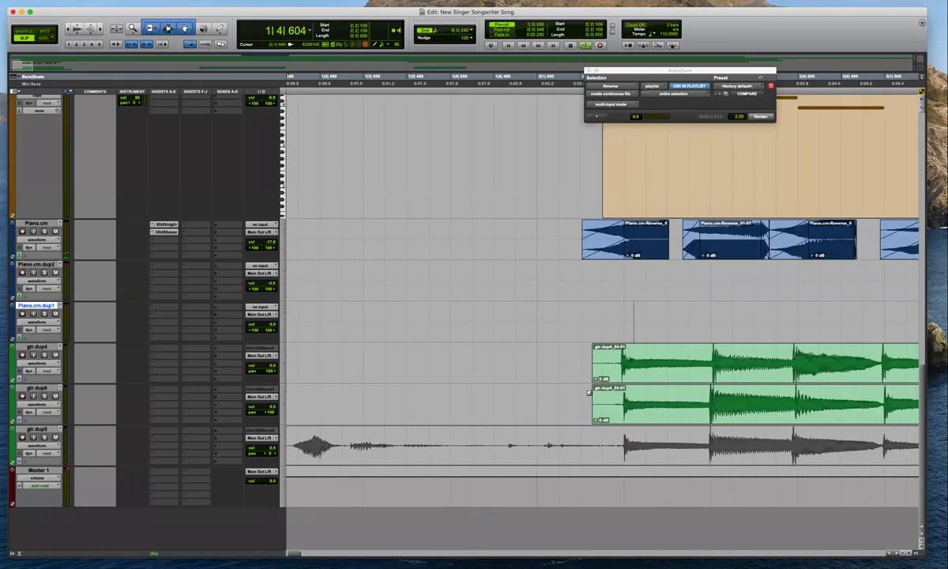
left_click_drag(581, 378, 616, 400)
key("Delete")
left_click(669, 360)
key("t")
key("t")
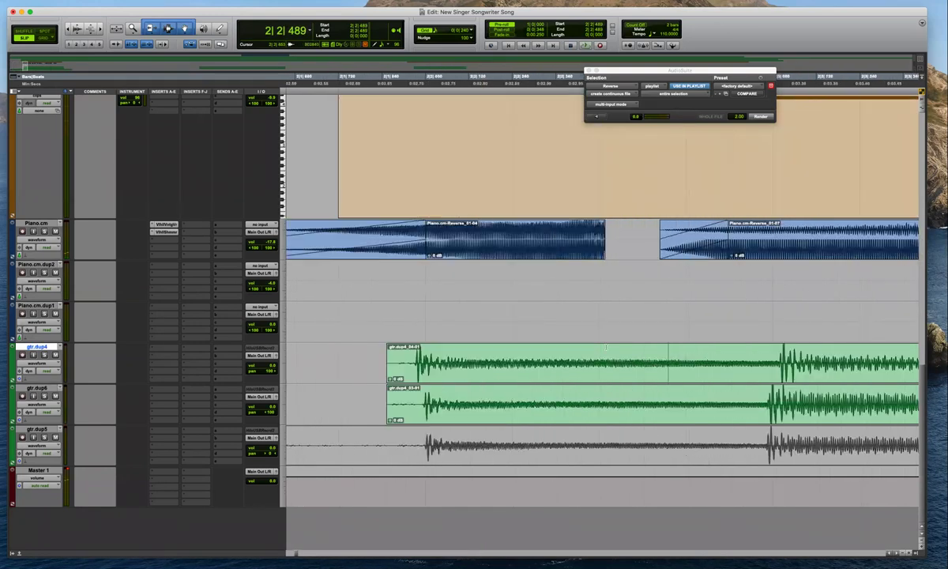
Separate and shift gtr.dup4's first intro note in bar 2 into time with gtr.dup6, and trim the start of both clips
key("r")
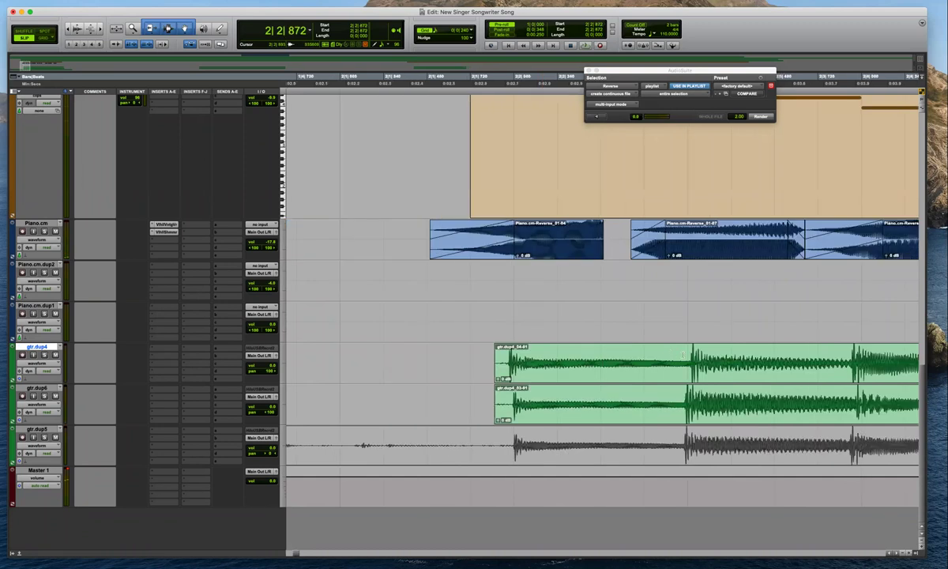
key("b")
left_click_drag(664, 374, 686, 379)
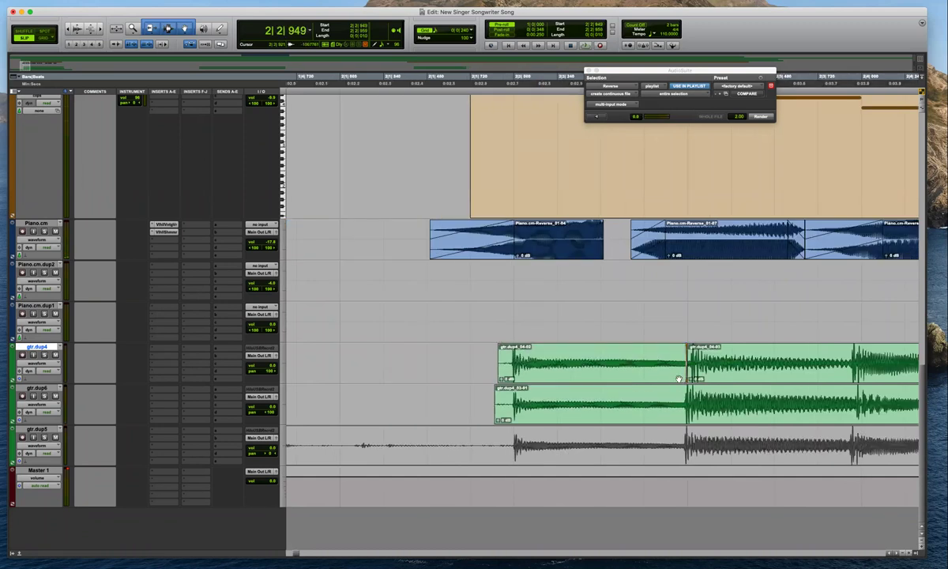
left_click_drag(483, 358, 513, 393)
key("Delete")
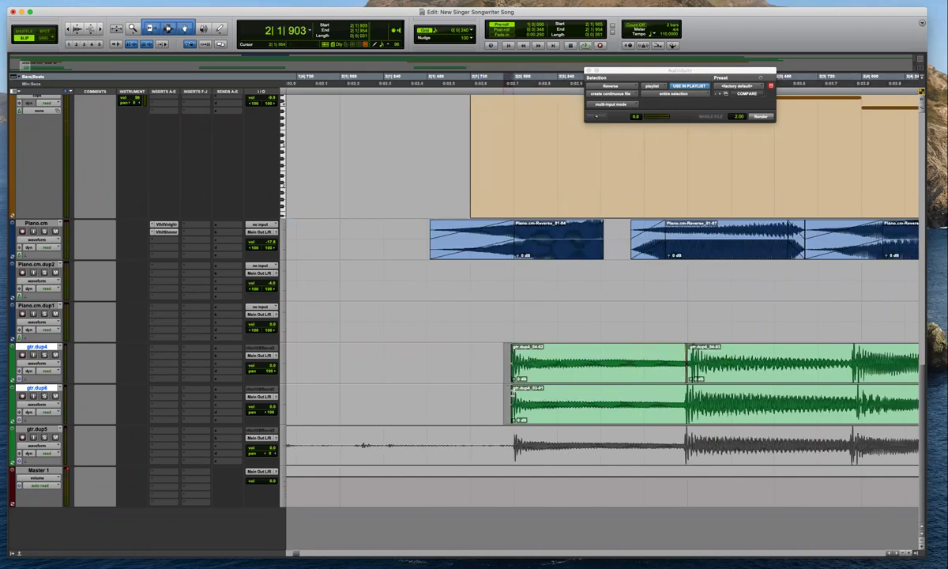
Separate the gtr.dup4 note at bar 3 beat 1, nudge it slightly into time with gtr.dup6, and smooth its edges with fades
key("space")
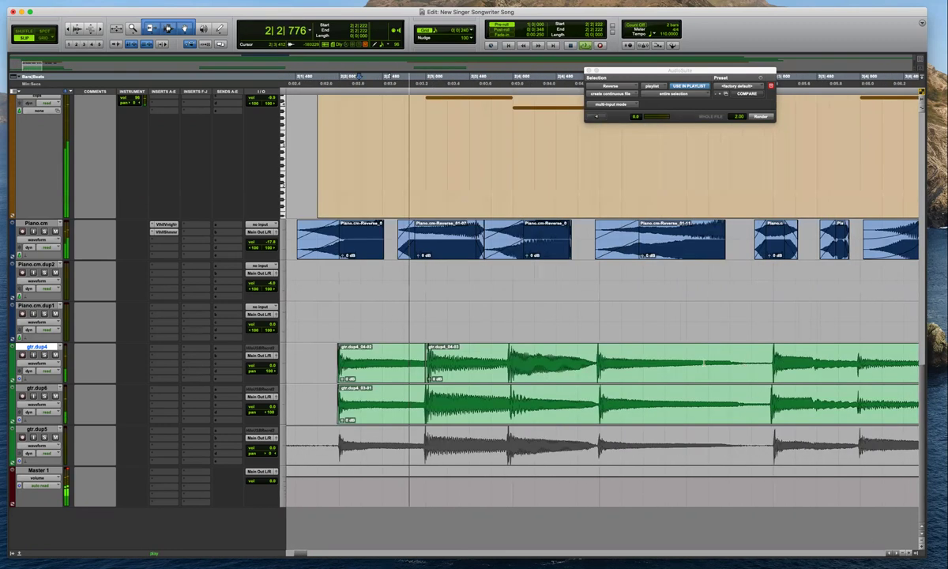
key("space")
left_click_drag(766, 357, 623, 374)
key("b")
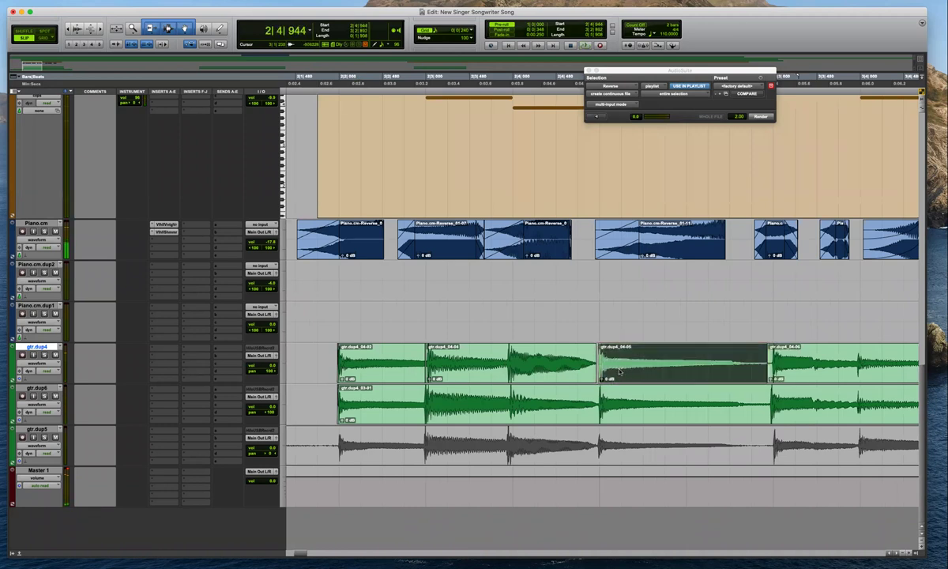
left_click(599, 350)
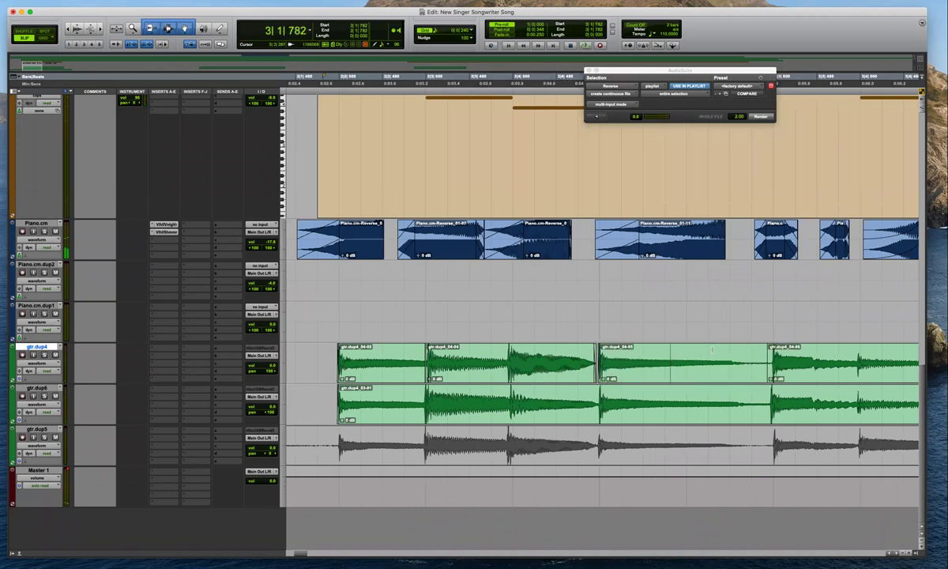
key("space")
left_click_drag(768, 381, 765, 381)
key("r")
Play the rest of the intro through bar 4 to check the guitars' timing against the piano
scroll(735, 367, "right", 3)
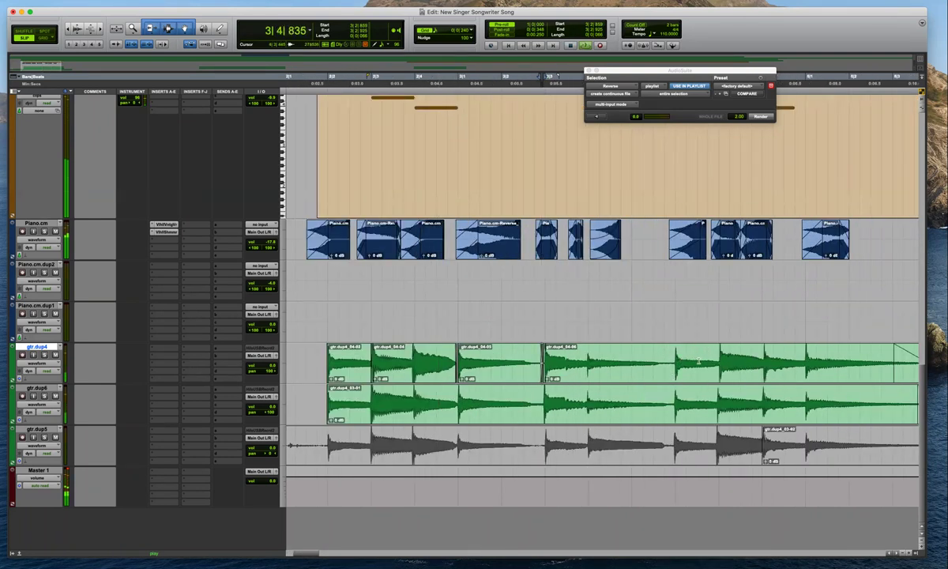
key("super+bracketright")
scroll(699, 360, "right", 10)
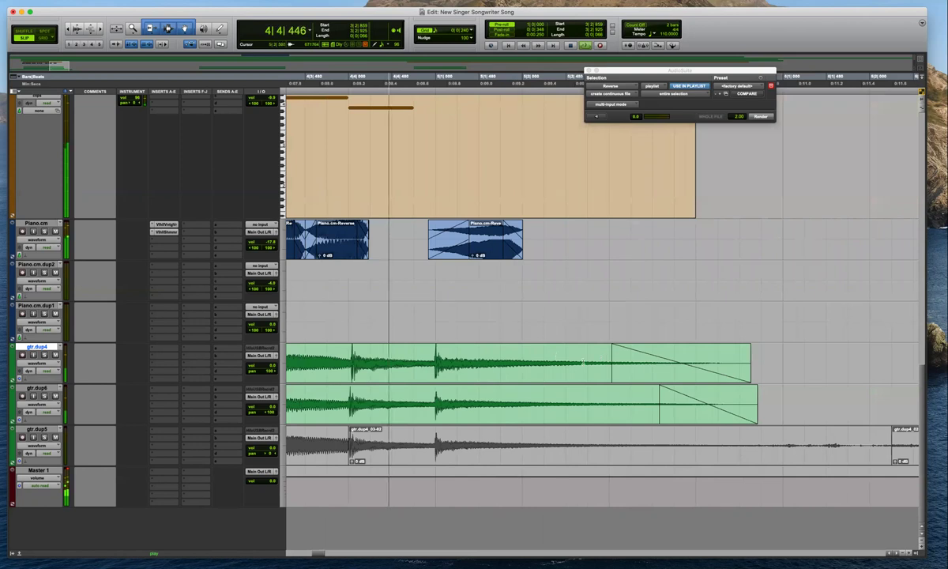
key("r")
key("r")
key("r")
key("r")
key("space")
Delete the lead-in of the gtr.dup4 and gtr.dup6 clips at bar 18 and fade in their starts
left_click(663, 313)
key("t")
key("t")
key("t")
key("space")
key("t")
left_click_drag(518, 361, 564, 403)
key("Delete")
left_click_drag(555, 360, 571, 391)
key("f")
key("r")
key("r")
key("t")
Separate the gtr.dup4 notes from bar 20 beat 2, shift them slightly later, and fade the clip edges around the cut
key("super+bracketleft")
key("super+bracketleft")
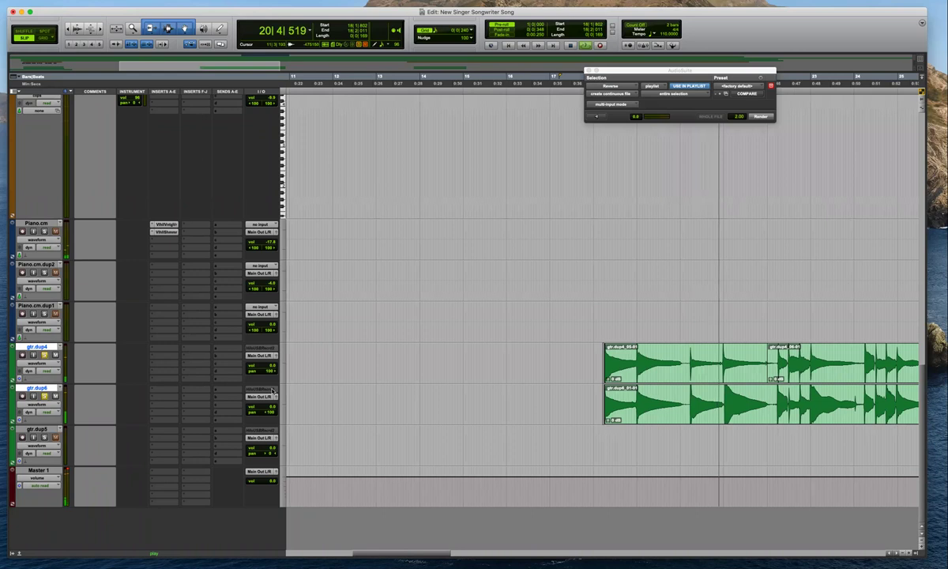
key("super+bracketright")
key("super+bracketright")
key("r")
key("space")
left_click(446, 365)
key("t")
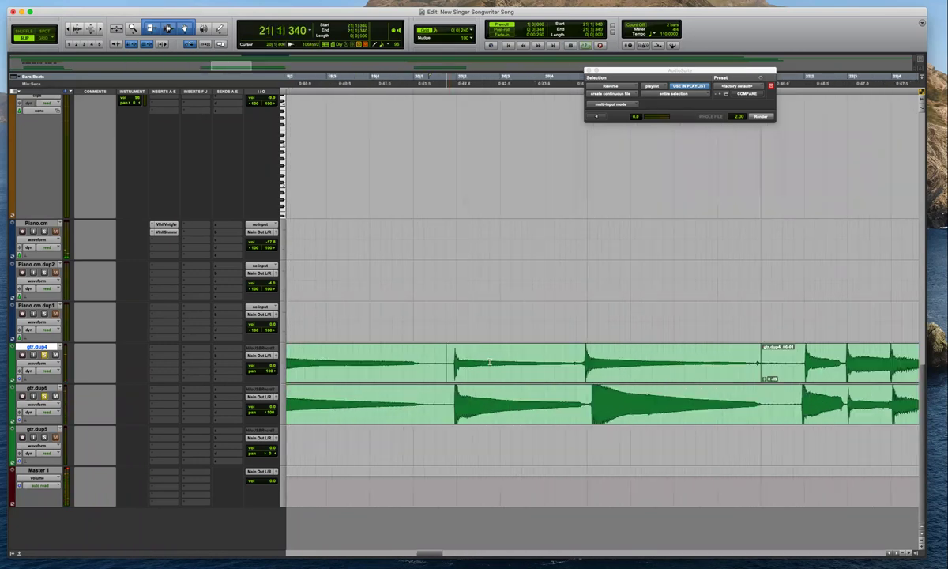
key("t")
key("t")
left_click(523, 350)
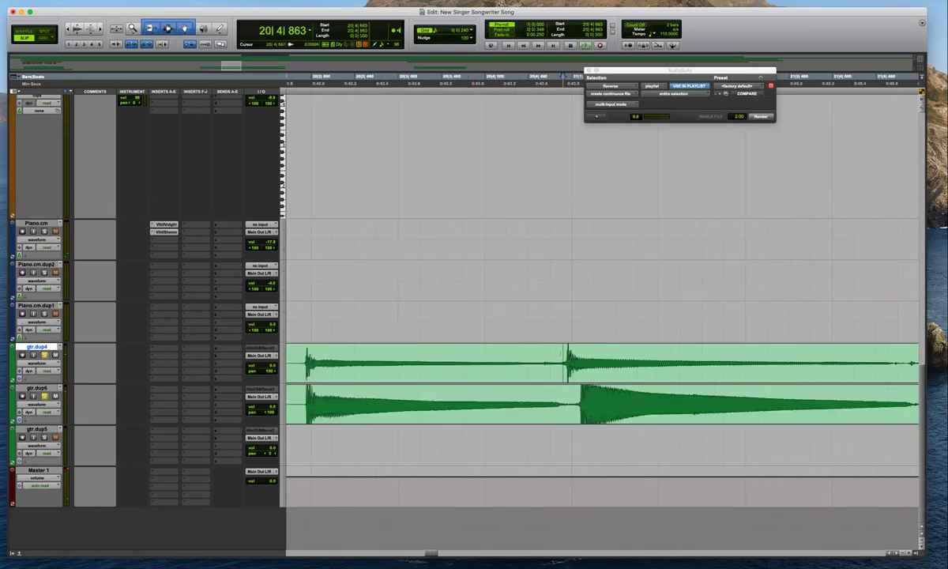
left_click_drag(302, 359, 632, 361)
key("super+e")
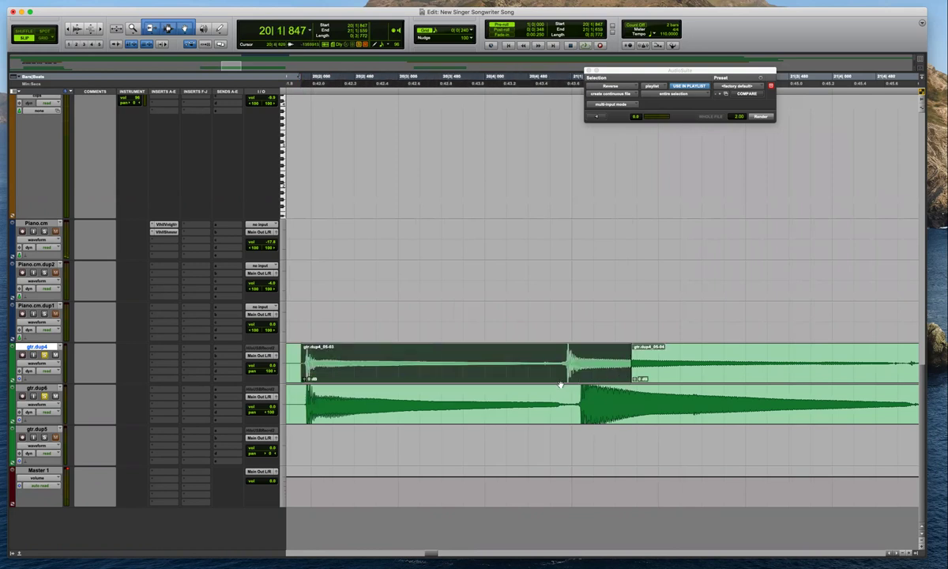
left_click_drag(570, 378, 574, 379)
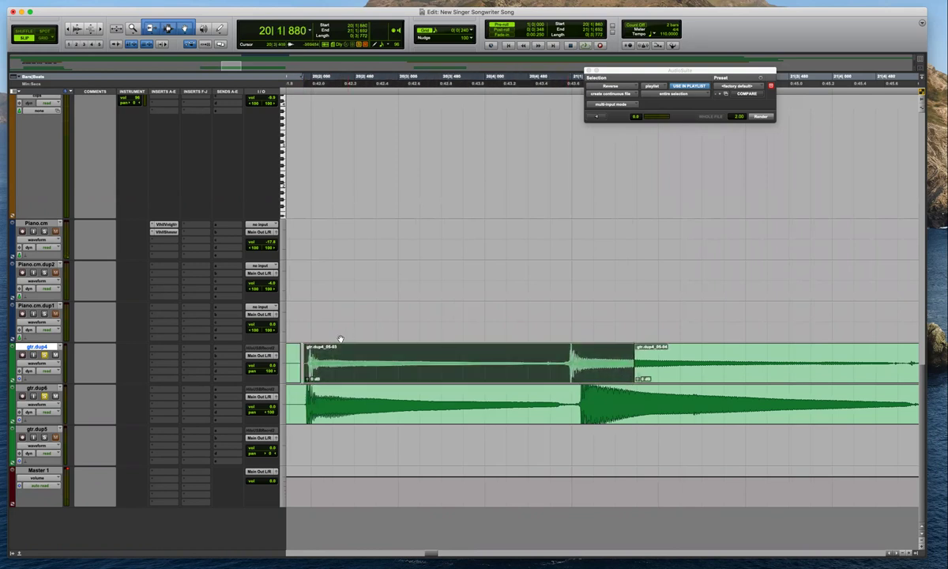
left_click_drag(310, 347, 296, 347)
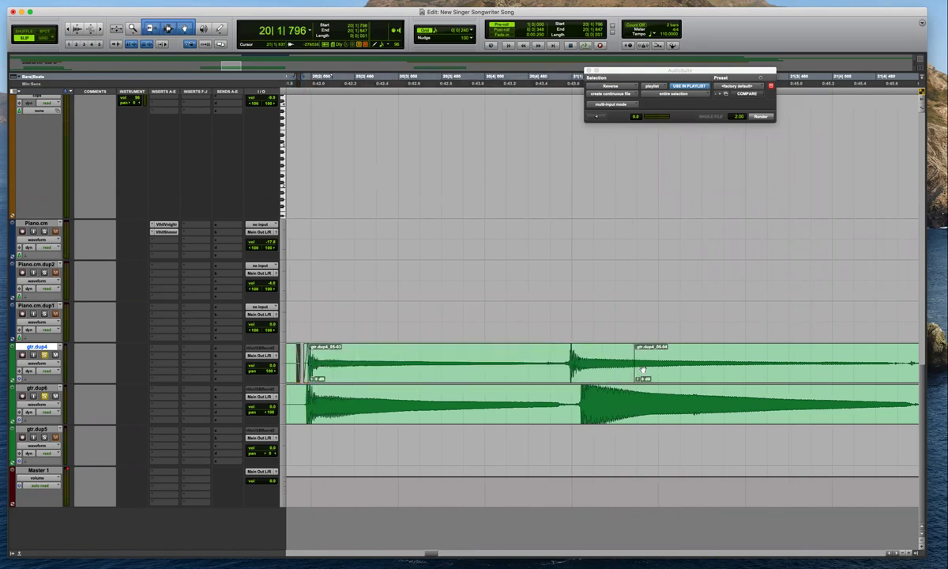
Clear the silence before bar 22 beat 2 on gtr.dup4 and separate gtr.dup6's first note there with fades at its edges
left_click_drag(634, 363, 722, 358)
key("Delete")
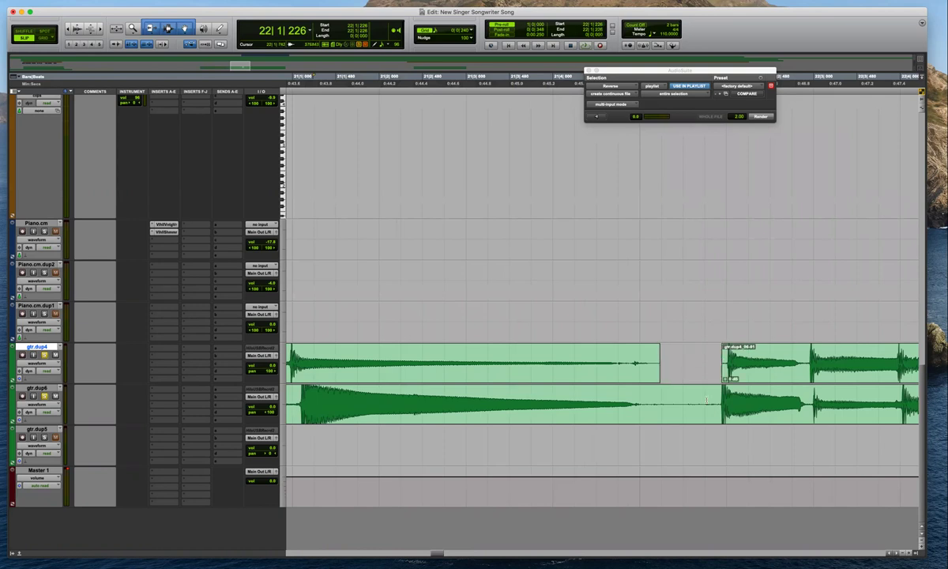
left_click(709, 401)
left_click_drag(715, 401, 811, 421)
key("super+e")
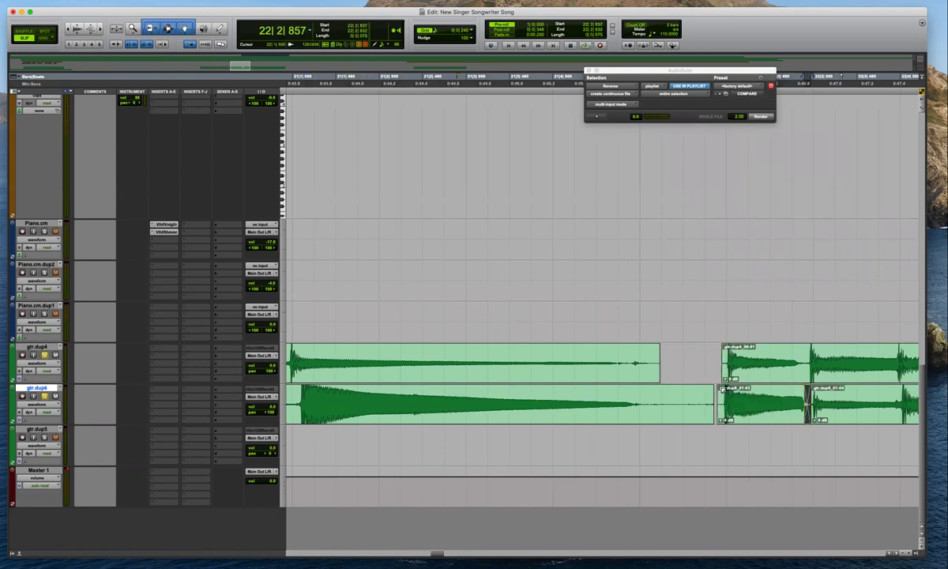
left_click_drag(722, 389, 724, 389)
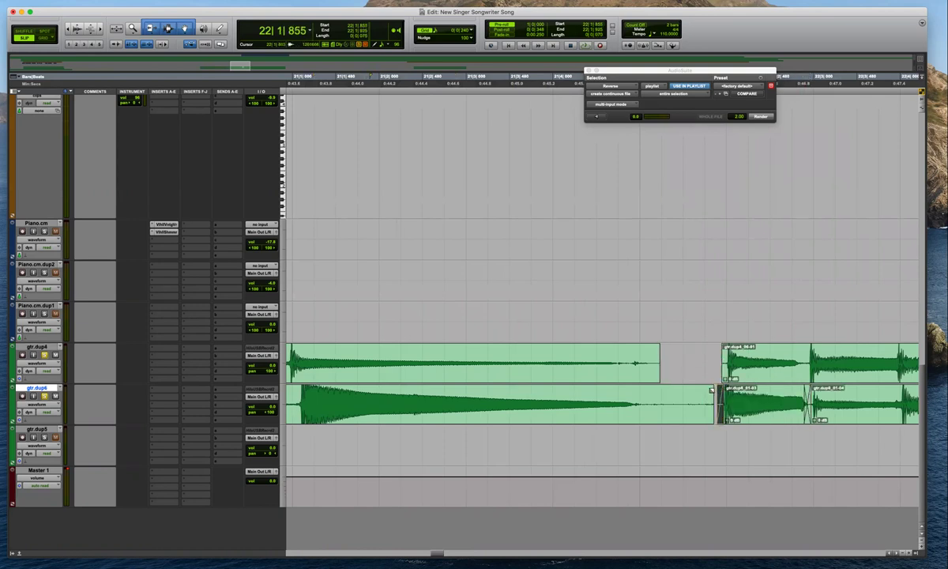
double_click(688, 395)
key("Delete")
key("super+z")
Separate gtr.dup6 just before the note at bar 20 beat 2 and fade out the tail of the preceding clip
key("super+bracketleft")
left_click(400, 389)
key("super+bracketright")
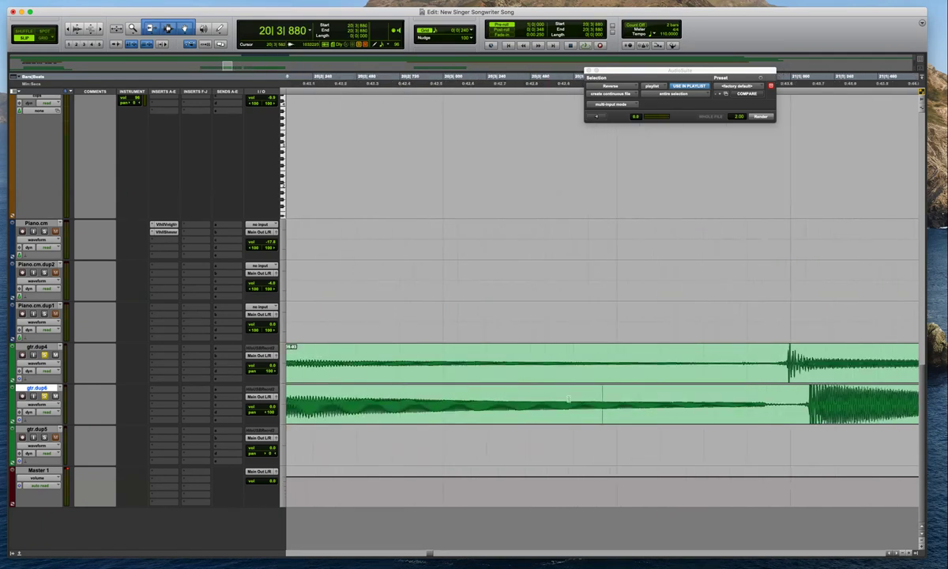
key("super+bracketleft")
key("super+bracketright")
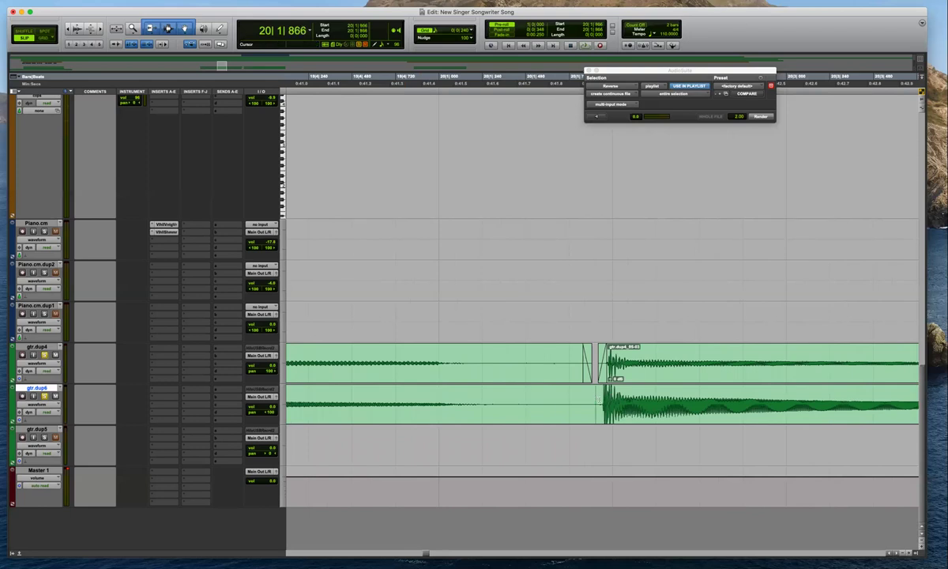
key("b")
key("r")
left_click_drag(620, 416, 562, 389)
key("t")
key("t")
key("r")
key("r")
key("r")
key("r")
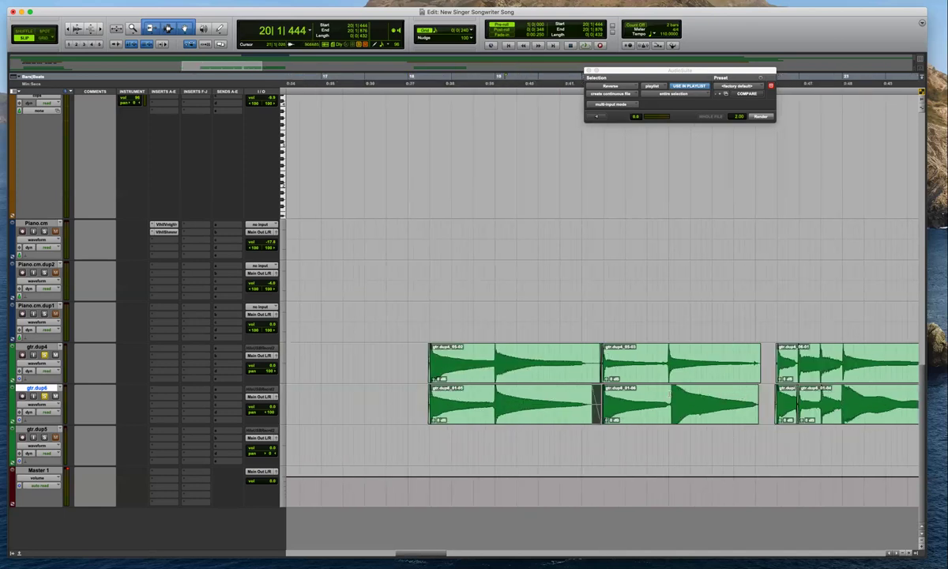
Separate the gtr.dup6 note at bar 21 beat 1 and move it earlier into time with gtr.dup4
key("super+bracketright")
key("super+bracketright")
key("super+bracketright")
left_click_drag(673, 416, 647, 412)
left_click(584, 367)
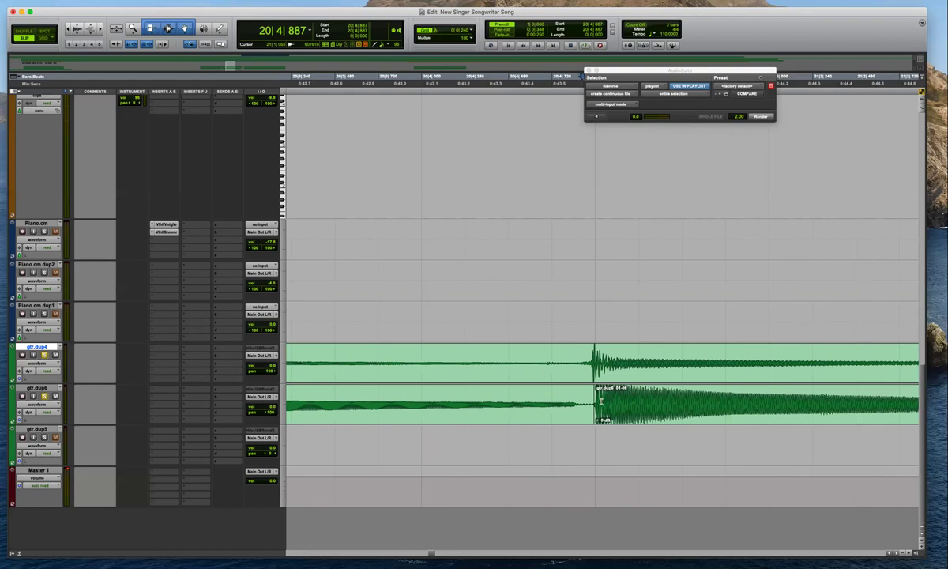
left_click_drag(591, 422, 599, 422)
left_click(629, 396)
Fade out the ends of the gtr.dup6 and gtr.dup4 clips in bar 21, shortening the gtr.dup4 clip slightly
key("r")
key("r")
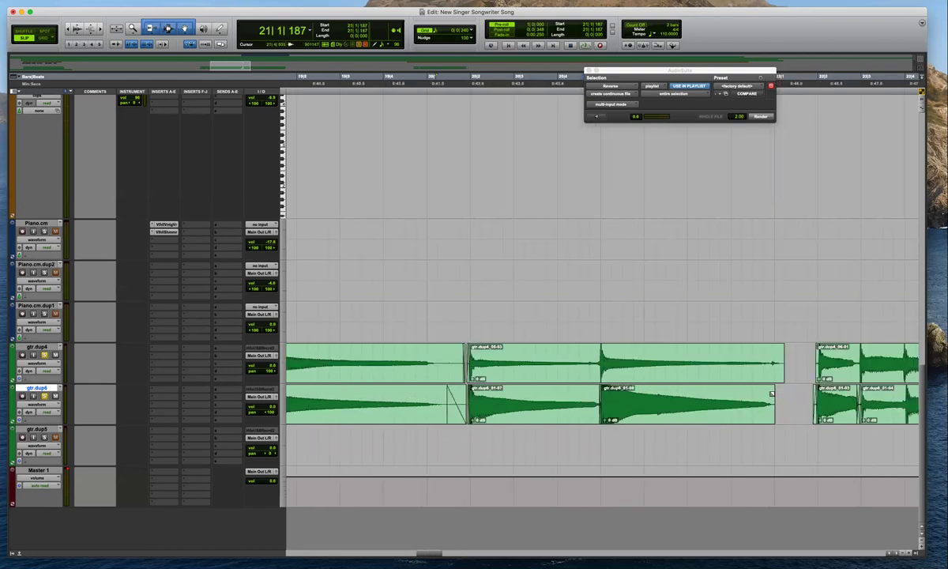
left_click_drag(772, 393, 755, 391)
left_click(780, 350)
left_click_drag(778, 358, 693, 350)
key("Delete")
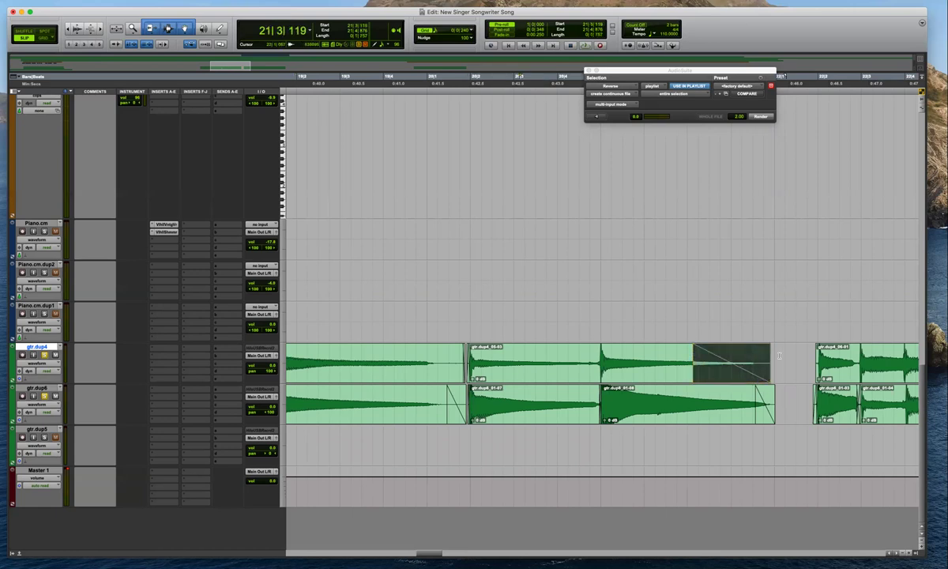
left_click(780, 356)
Fade in the start of the gtr.dup4 clip at bar 22 beat 2
key("r")
left_click(832, 321)
key("t")
key("r")
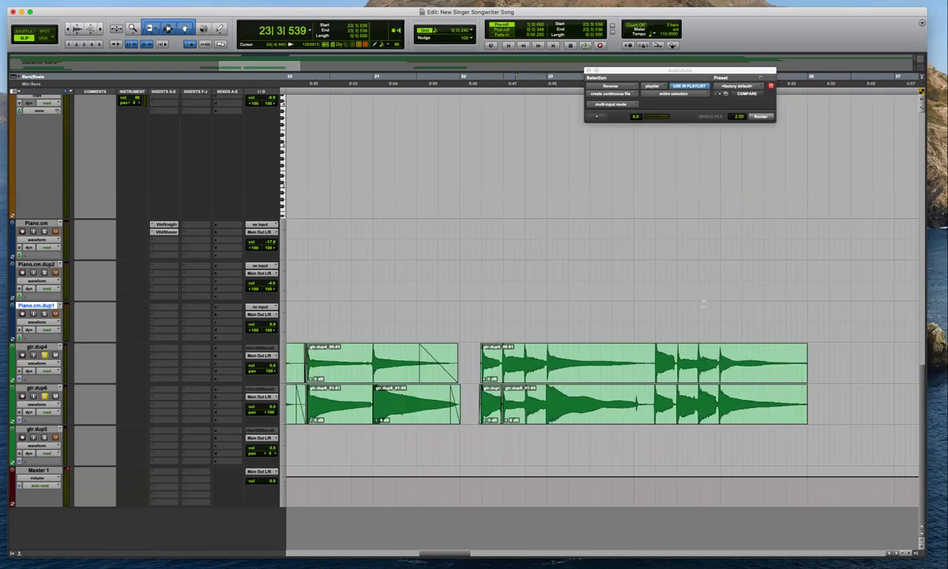
left_click(483, 319)
key("t")
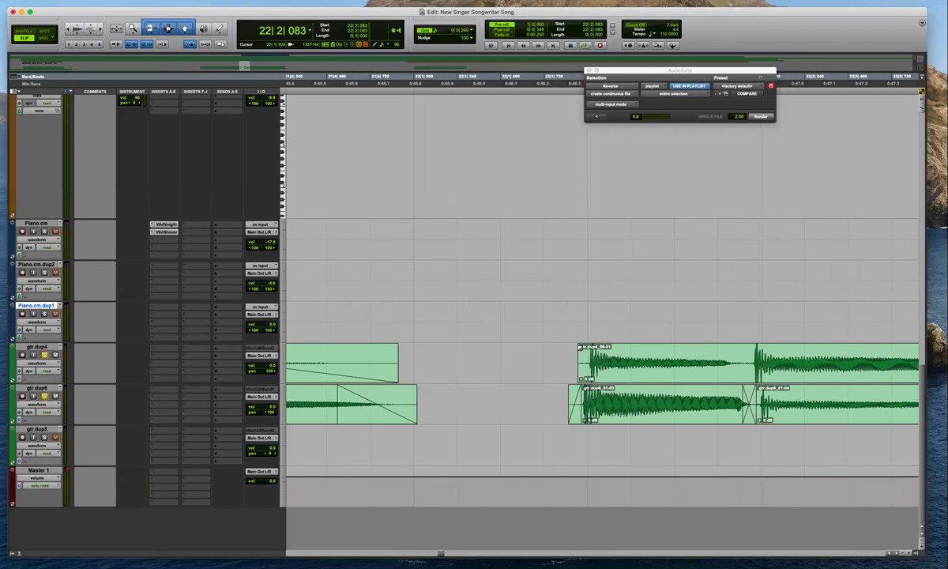
left_click_drag(581, 348, 589, 349)
key("r")
Separate the gtr.dup4 section from bar 22 beat 3 to bar 23, shift it slightly later, and fade across its edges
key("r")
left_click(644, 356)
key("t")
key("t")
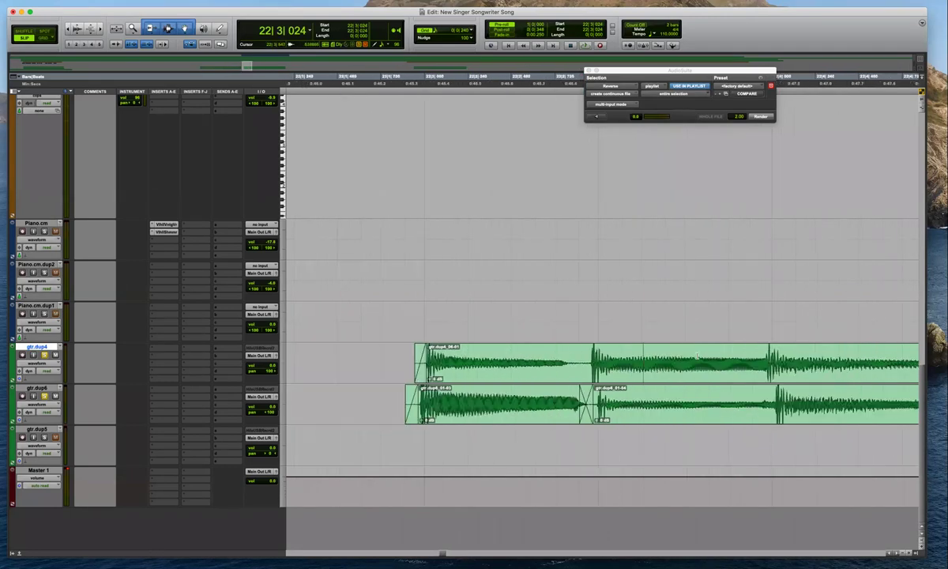
left_click_drag(594, 365, 766, 365)
key("r")
left_click(770, 365, "shift")
key("b")
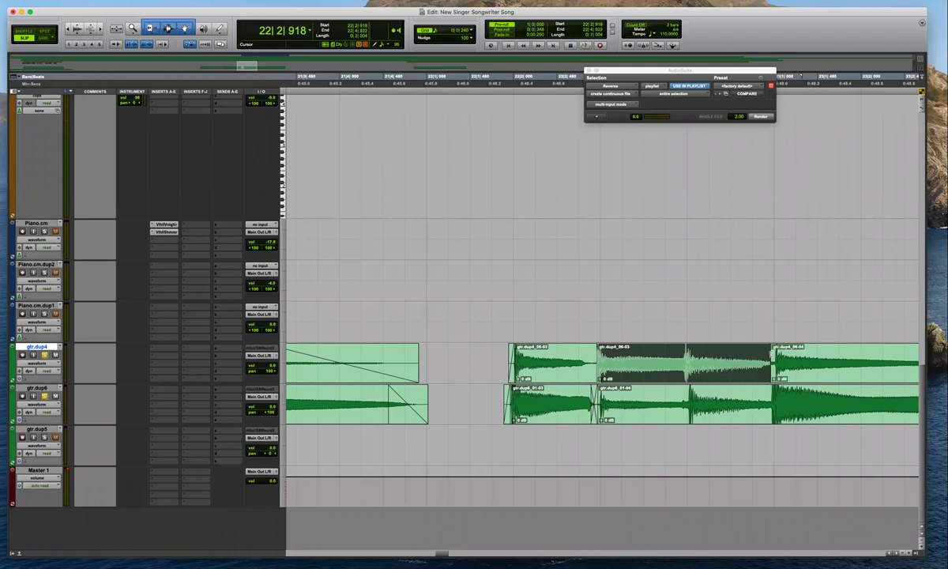
key("t")
key("t")
left_click_drag(640, 374, 649, 375)
left_click_drag(615, 347, 583, 346)
key("r")
key("r")
left_click_drag(779, 380, 781, 380)
Play the gtr.dup4 and gtr.dup6 clips around bars 23 and 24 to check their timing
left_click(816, 354)
key("t")
key("r")
key("r")
left_click(798, 350)
key("t")
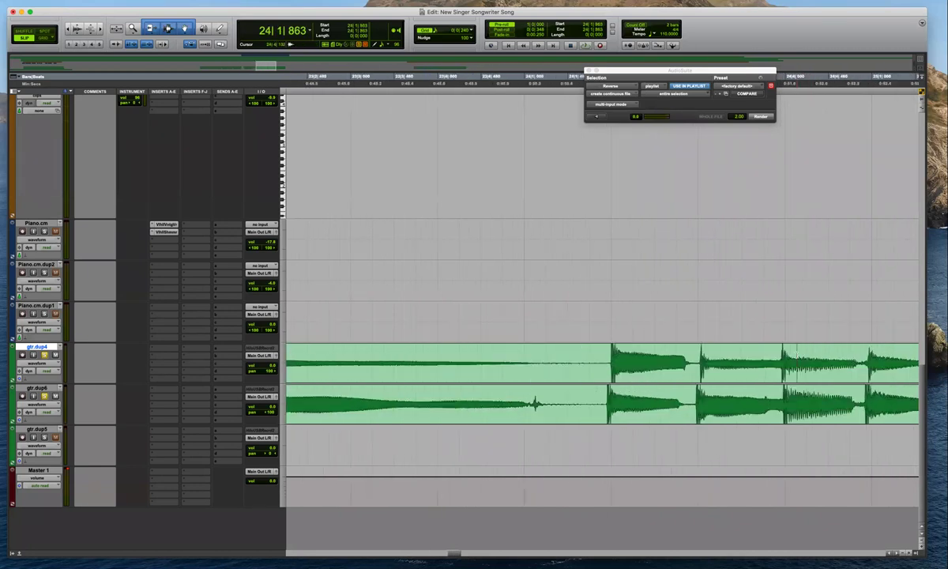
key("space")
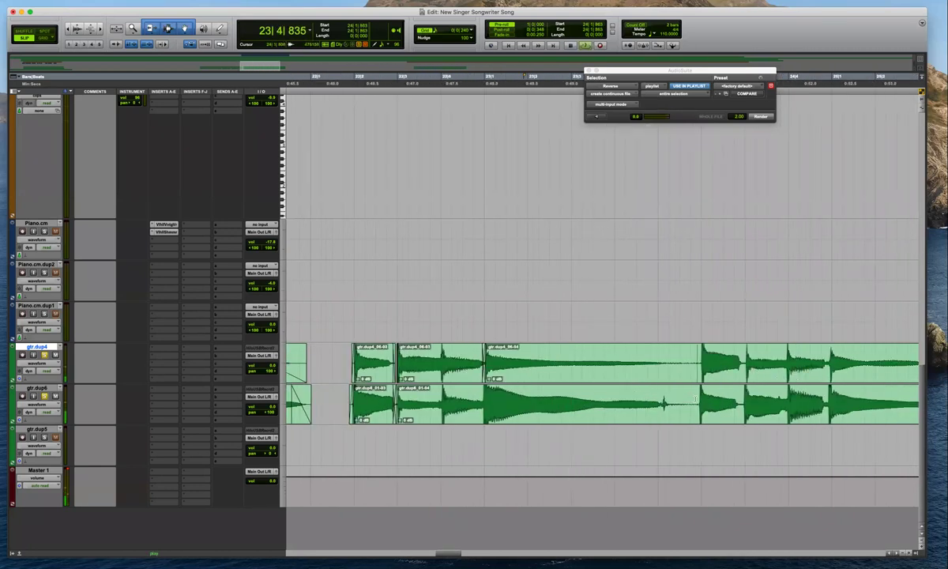
Try to delete the stray noise before bar 24 beat 2 on gtr.dup6 only and play the result
left_click_drag(695, 399, 662, 399)
key("Delete")
key("space")
key("super+z")
Delete the noise before bar 24 beat 2 on both gtr.dup4 and gtr.dup6 and fade in the notes that follow
left_click(647, 399)
key("space")
left_click_drag(663, 399, 659, 349)
key("Delete")
key("space")
key("Delete")
left_click_drag(699, 392, 703, 392)
Separate gtr.dup6 just before the note at bar 24 beat 4 and crossfade the cut
left_click(752, 363)
key("r")
key("t")
key("t")
key("t")
mouse_move(562, 395)
left_mouse_down()
mouse_move(720, 397)
mouse_move(701, 413)
mouse_move(737, 417)
left_mouse_up()
left_click(700, 402)
key("b")
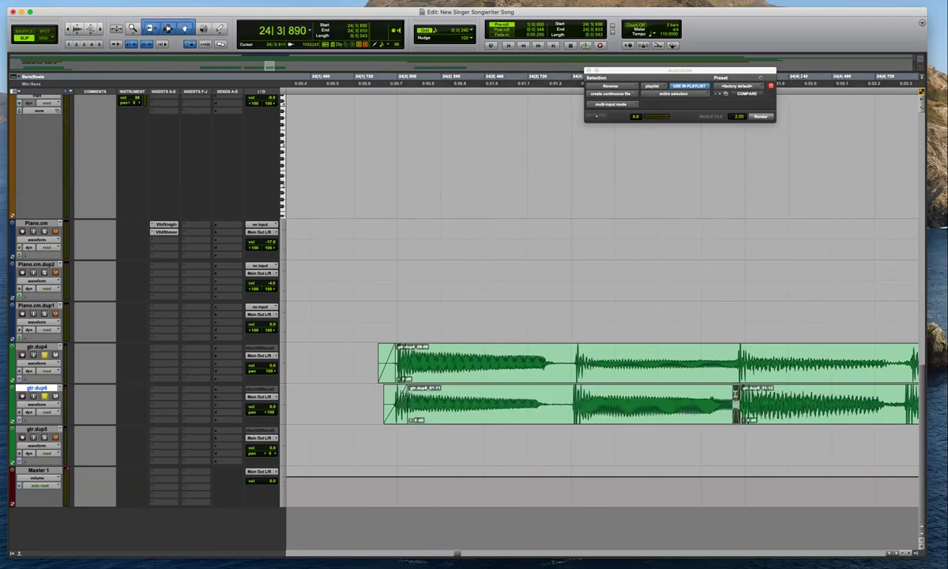
Separate gtr.dup6 near the bar 24 beat 4 note leading into bar 25 and trim the cut edge
key("r")
left_click(751, 392)
key("t")
key("t")
key("r")
key("r")
key("t")
left_click_drag(602, 396, 761, 395)
key("r")
key("r")
key("shift+Tab")
key("t")
key("t")
key("b")
left_click_drag(632, 415, 639, 415)
Trim the matching edge on gtr.dup4 and add short fades around the cuts on gtr.dup4 and gtr.dup6
left_click(605, 359)
left_click_drag(645, 372, 650, 372)
left_click_drag(613, 346, 617, 345)
left_click_drag(605, 345, 599, 346)
left_click_drag(599, 387, 617, 387)
key("r")
key("r")
Fade out the ends of the last gtr.dup4 and gtr.dup6 clips in bar 25
left_click_drag(780, 390, 722, 388)
left_click_drag(780, 348, 696, 349)
key("r")
key("r")
key("r")
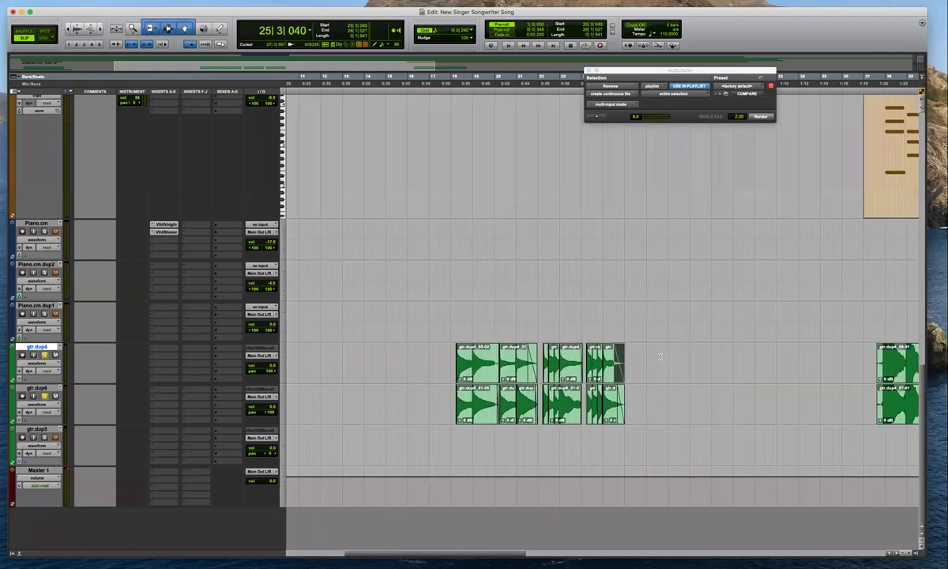
Delete the audio before the first note just ahead of bar 38 on gtr.dup4 and gtr.dup6 and fade in both clips
key("r")
left_click(687, 307)
key("t")
key("t")
key("t")
key("t")
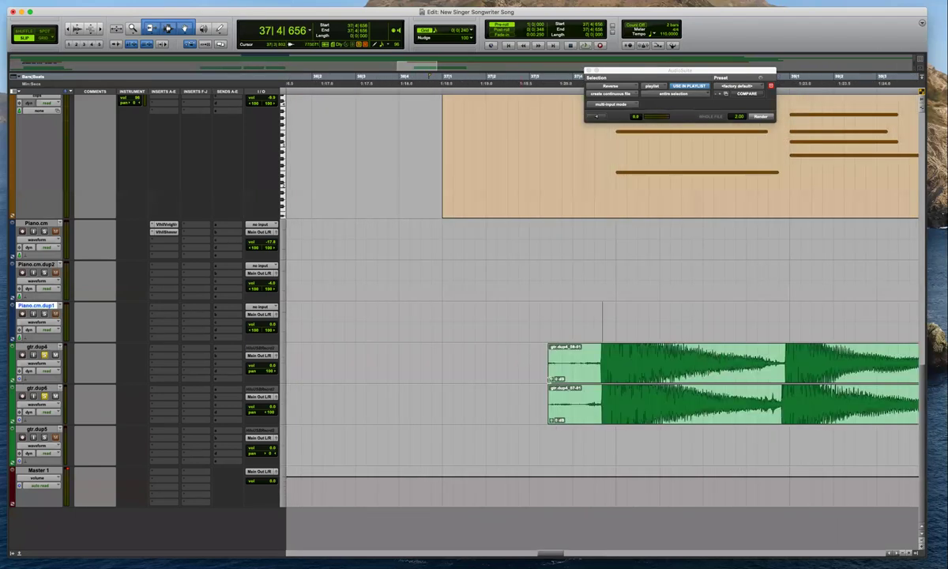
left_click_drag(525, 357, 595, 395)
key("BackSpace")
left_click_drag(585, 357, 599, 401)
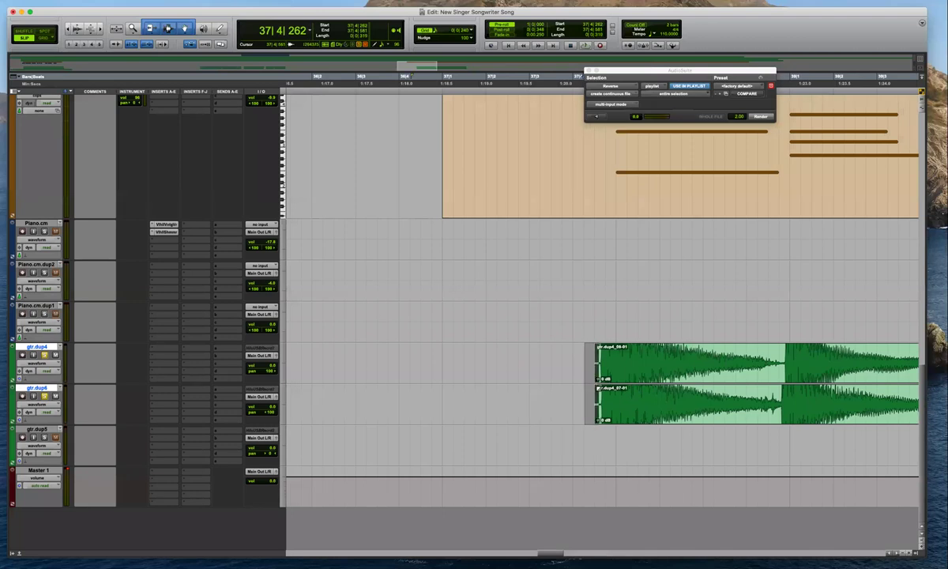
key("r")
key("t")
key("t")
key("f")
key("r")
key("r")
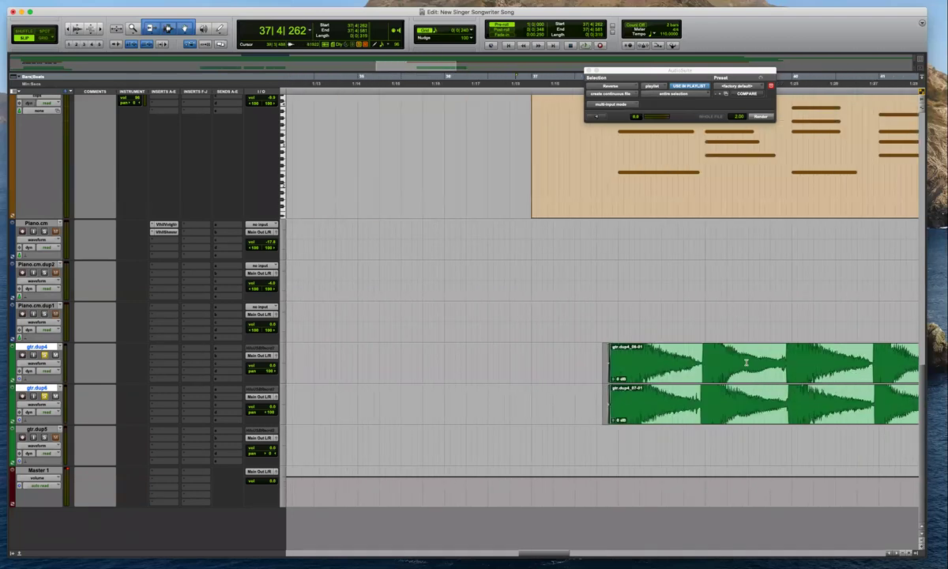
Separate gtr.dup6 before the notes near bars 39 and 40 and tighten the pieces to gtr.dup4
left_click(704, 357)
key("super+alt+bracketleft")
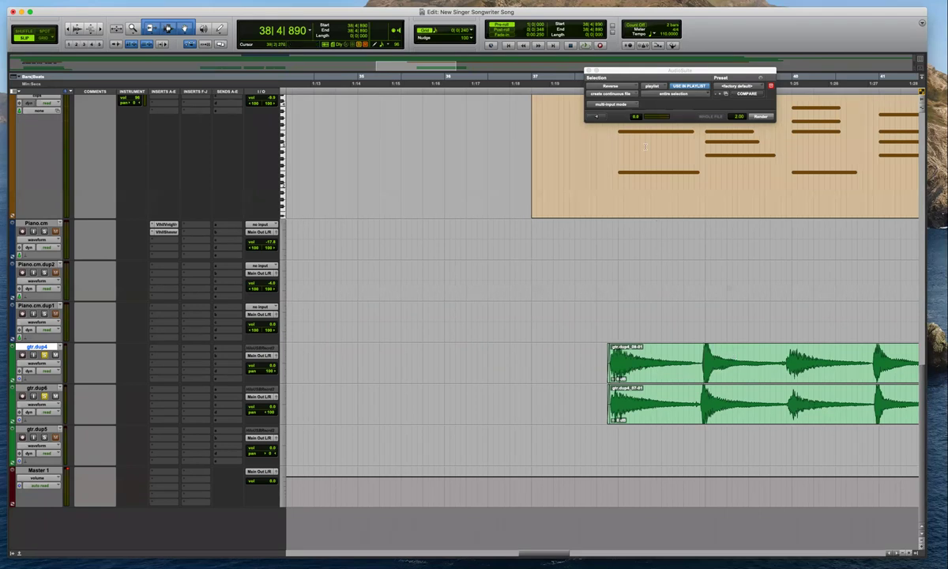
left_click(709, 353)
key("t")
key("t")
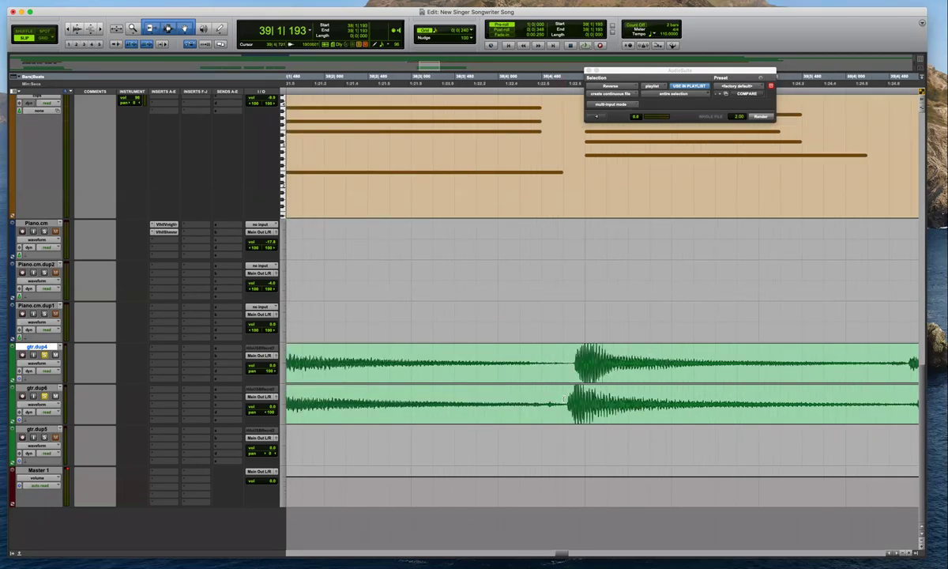
key("super+bracketleft")
key("super+bracketleft")
key("super+bracketleft")
left_click_drag(596, 403, 771, 418)
key("super+bracketright")
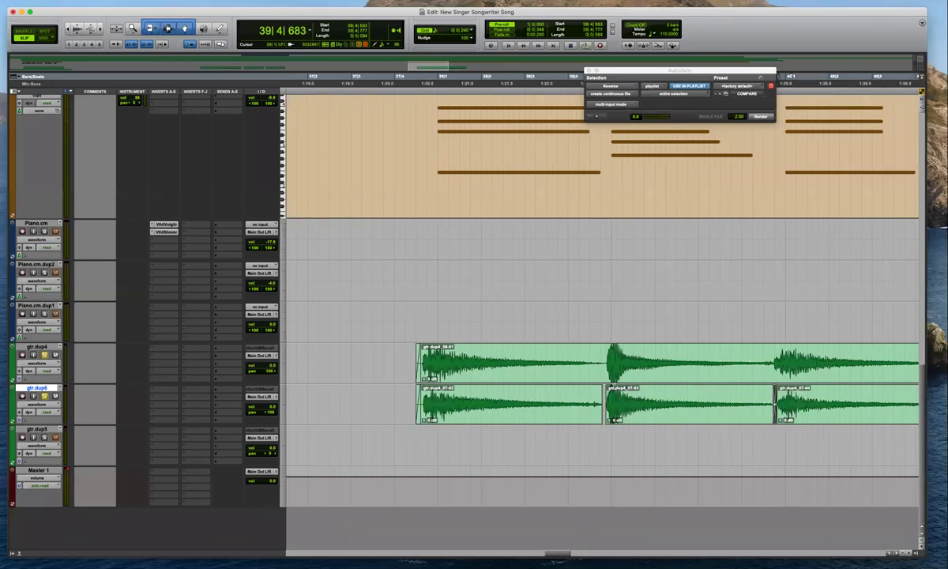
Play the clips from bar 38 and fade out the ends of gtr.dup4 and gtr.dup6 after bar 41 beat 3
key("super+bracketleft")
key("super+bracketleft")
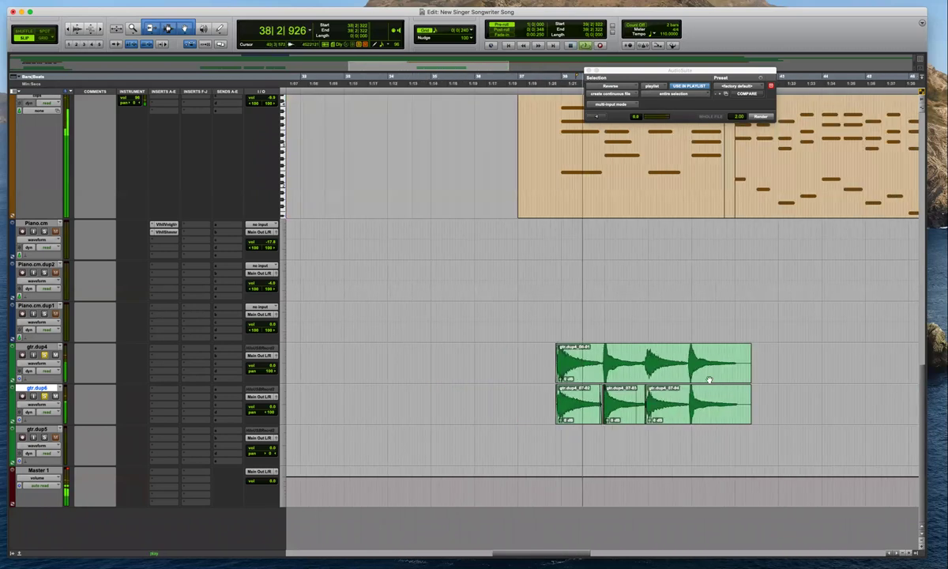
key("Delete")
left_click_drag(759, 378, 714, 389)
key("f")
key("t")
key("r")
key("r")
key("r")
key("r")
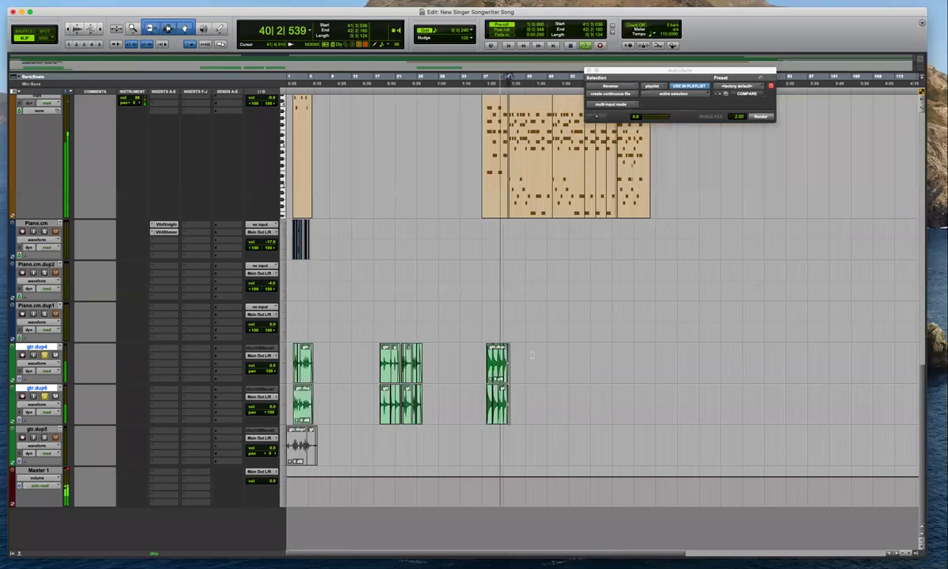
Unsolo gtr.dup4 and gtr.dup6 and select the gtr.dup5 track
left_click(488, 313)
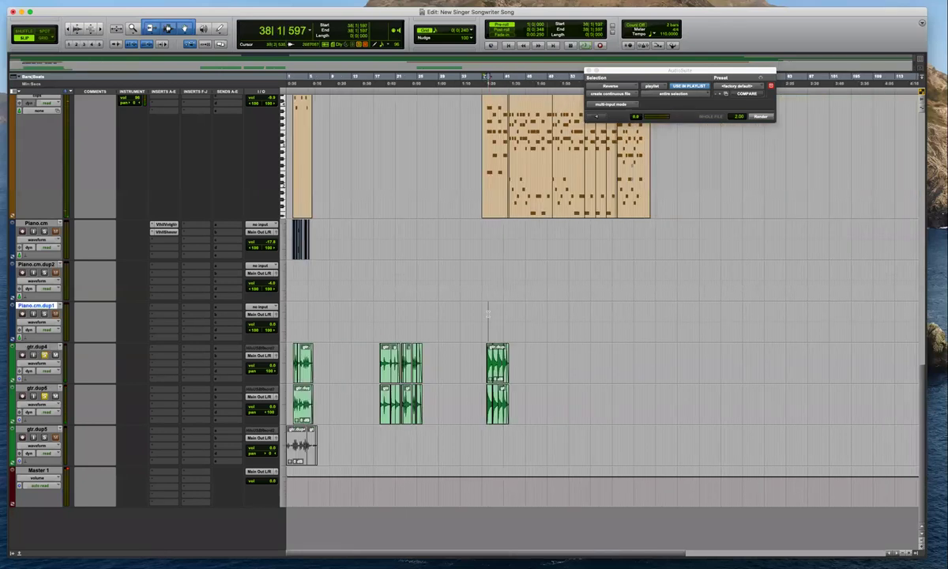
left_click(41, 347)
key("r")
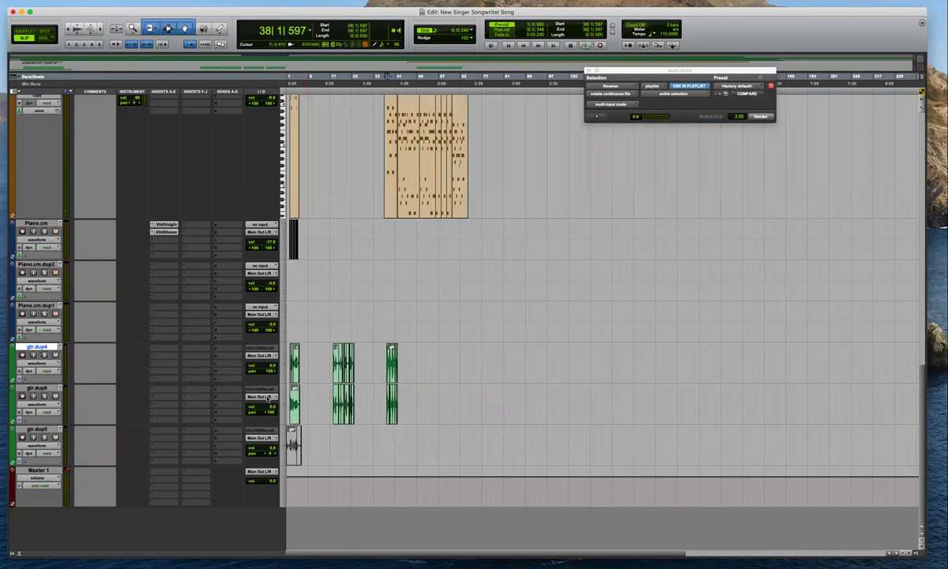
key("t")
key("t")
right_click(51, 429)
left_click(77, 446)
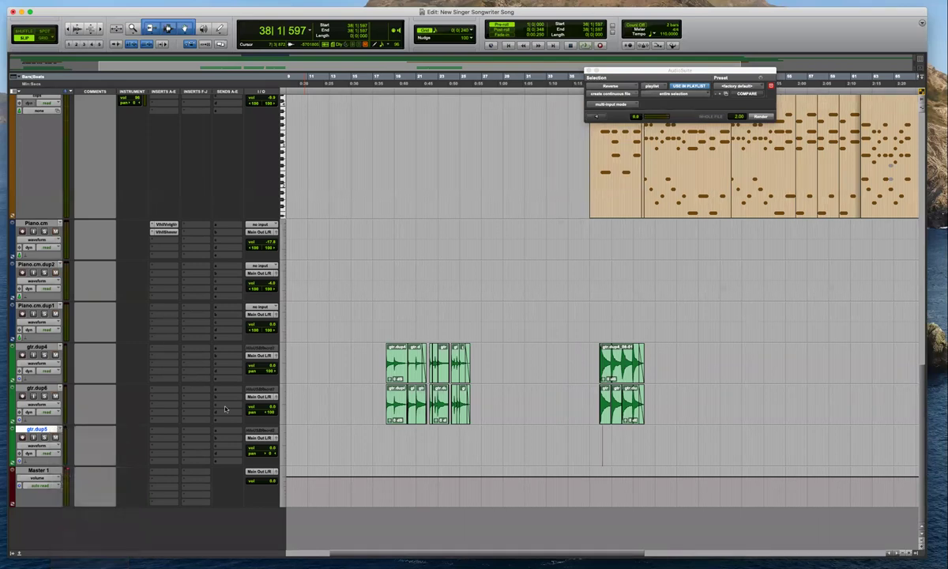
Return to the song start and select the gtr.dup2 and gtr.dup3 tracks
scroll(210, 380, "up", 8)
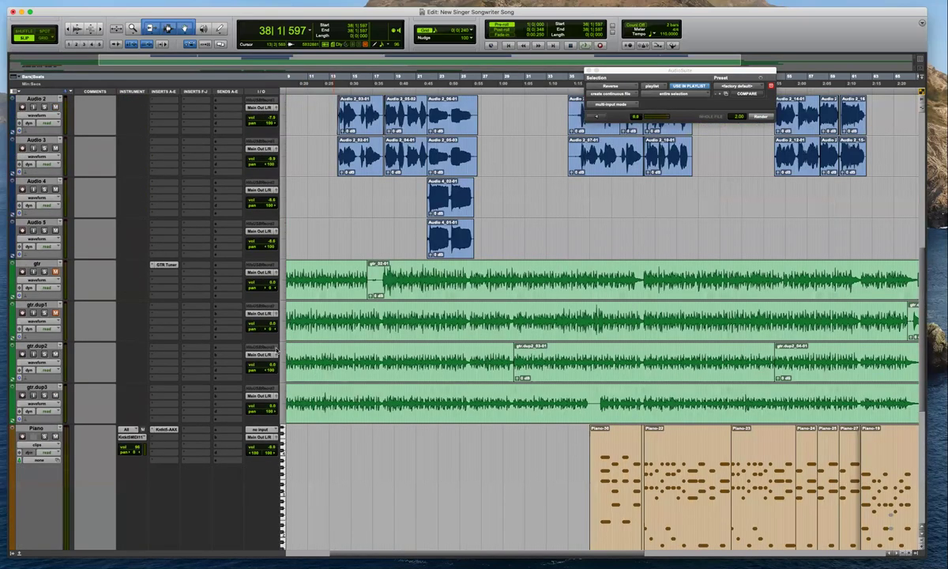
key("super+bracketleft")
key("Return")
key("t")
key("t")
key("t")
key("t")
key("t")
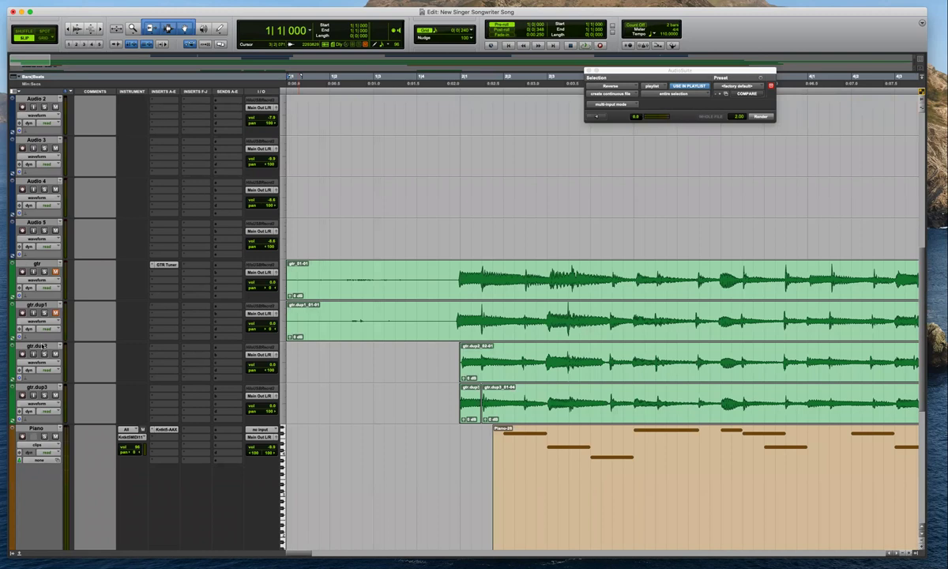
key("super+bracketright")
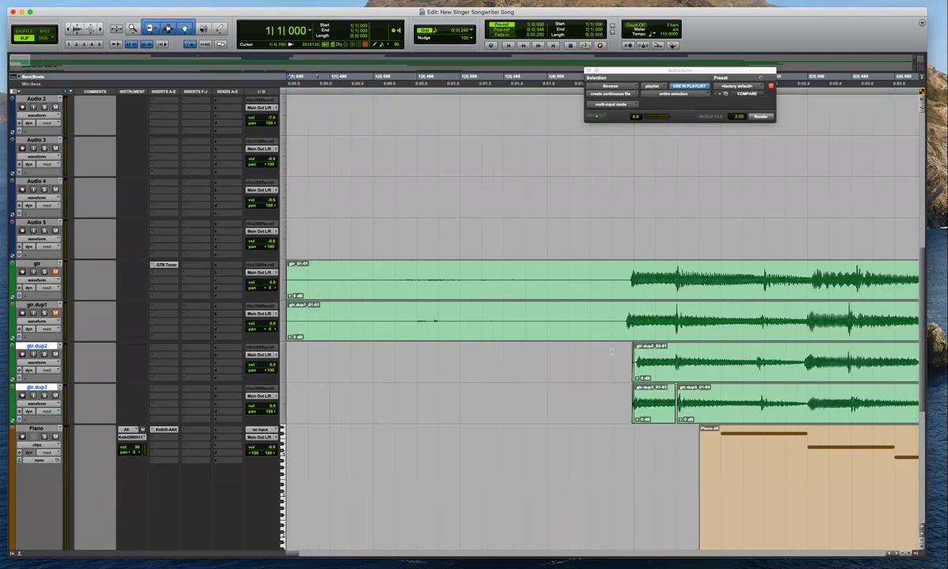
Solo gtr.dup2 and gtr.dup3 and play their opening notes at bar 2
left_click(621, 355)
key("t")
key("space")
key("space")
key("r")
key("r")
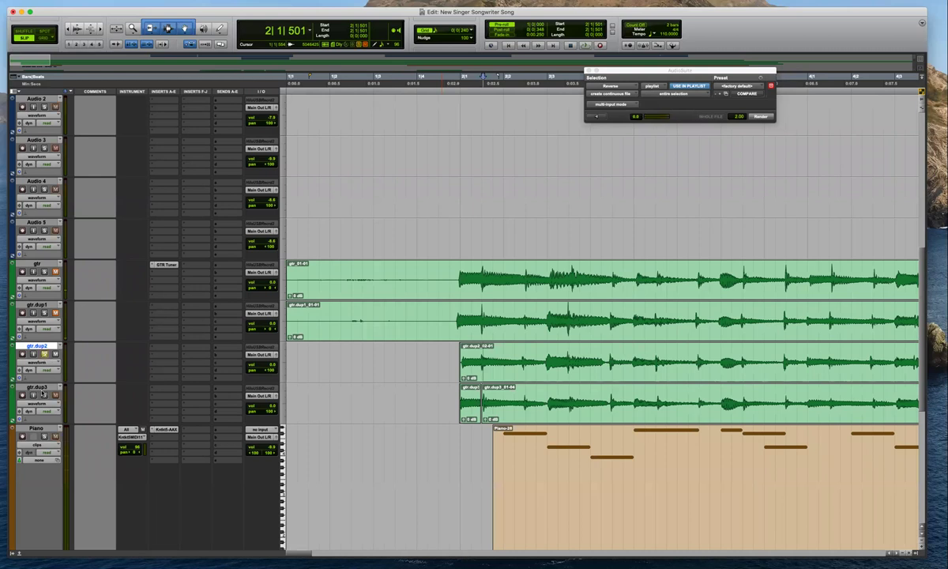
left_click(480, 357)
key("t")
key("t")
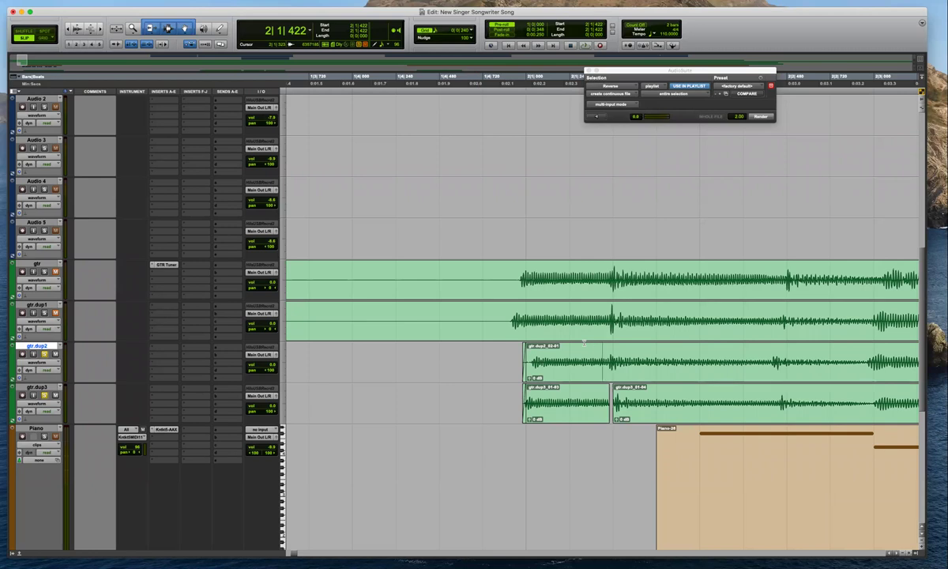
Examine the gtr, gtr.dup1, gtr.dup2 and gtr.dup3 takes over the whole song and at the opening
key("r")
key("r")
key("r")
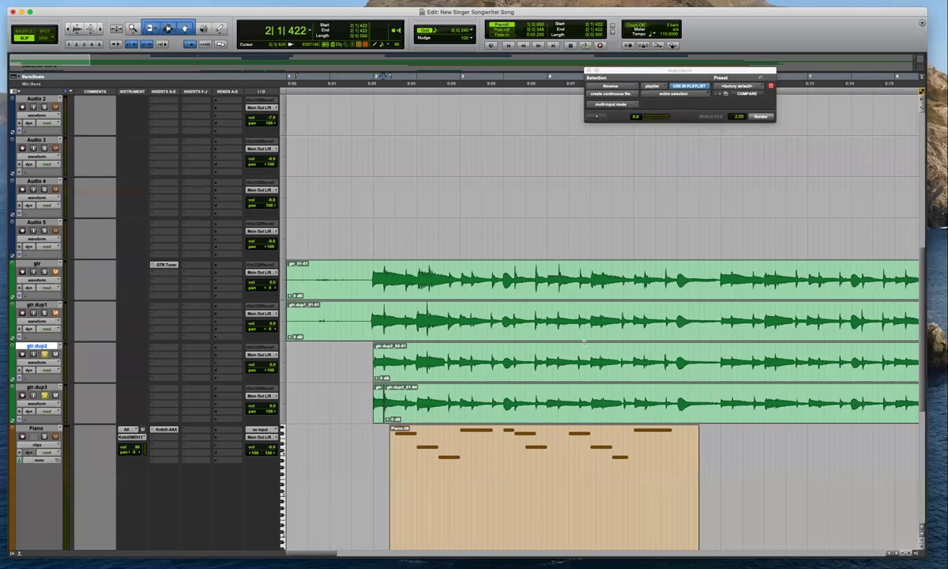
key("super+bracketleft")
key("super+bracketleft")
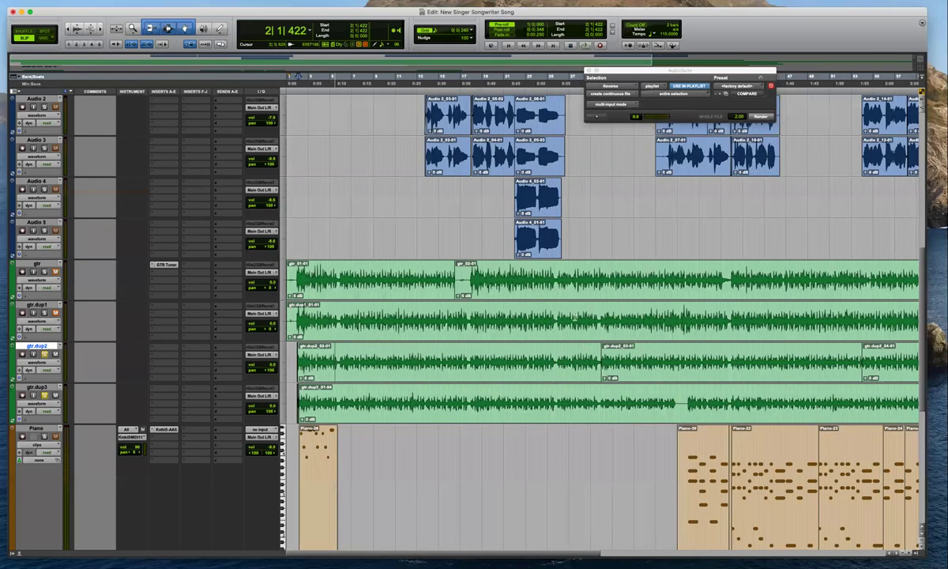
key("super+bracketleft")
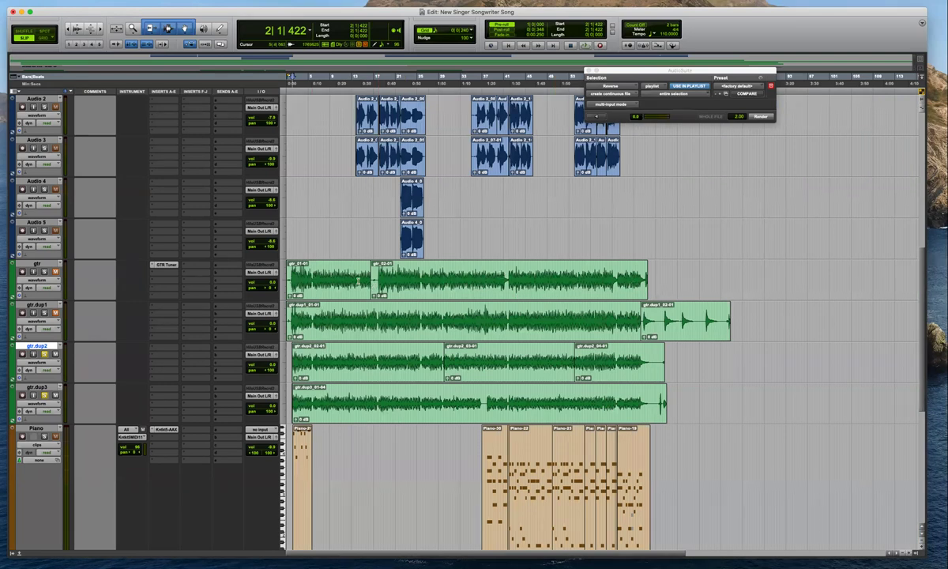
key("super+bracketright")
key("super+bracketright")
key("super+bracketright")
key("super+bracketright")
key("super+bracketright")
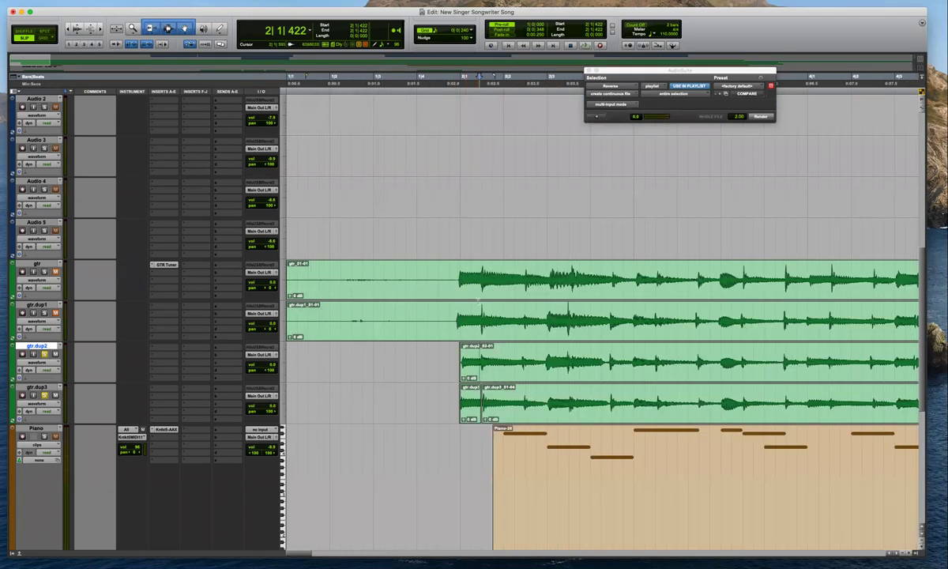
Trim the silence before gtr.dup1's first note and move its passage from 2|1|490 to just before bar 2 beat 3 onto gtr.dup2
left_click_drag(455, 317, 272, 319)
key("Delete")
key("super+bracketright")
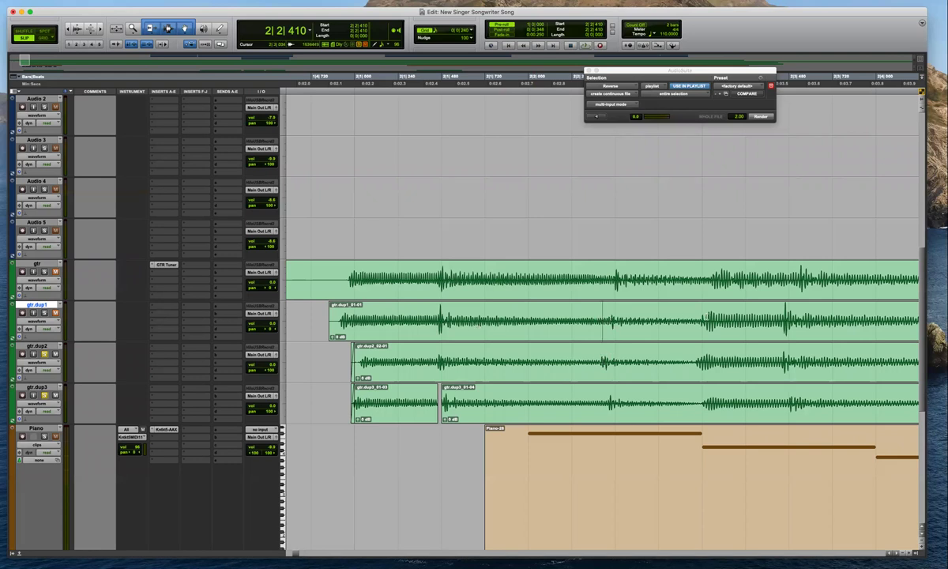
left_click_drag(698, 318, 423, 353)
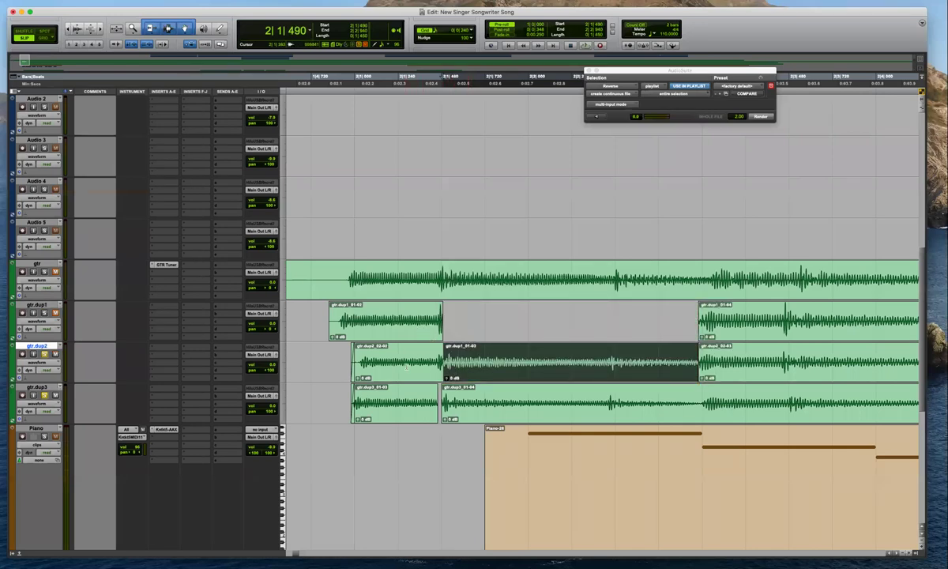
Replace gtr.dup2's first note with the opening piece of gtr.dup1 and heal the separation between the moved pieces
left_click(421, 370)
key("Delete")
left_click_drag(431, 333, 459, 358)
key("super+h")
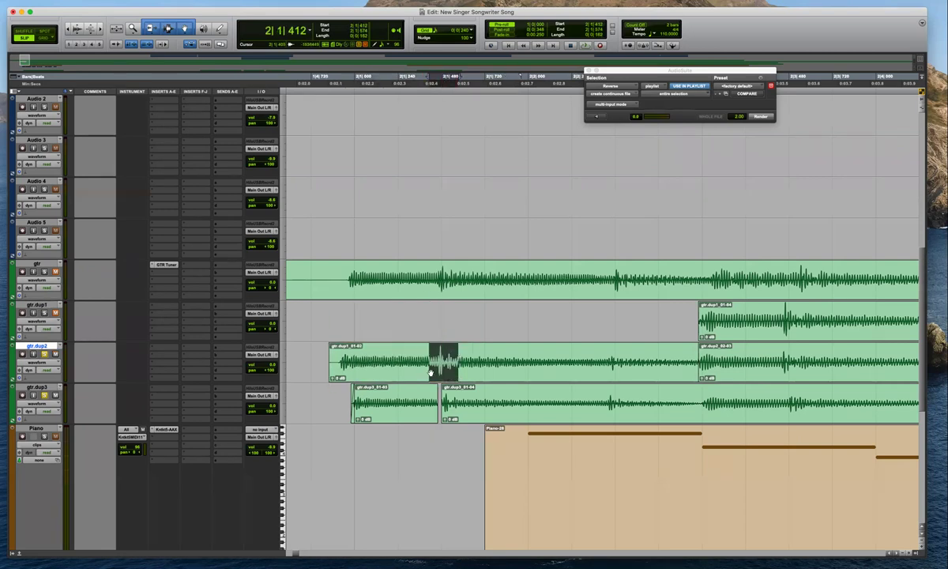
Separate gtr.dup2 before its second note in bar 2, shift the first note later and crossfade the cuts on gtr.dup2 and gtr.dup3
left_click(436, 355)
left_click(433, 355)
key("super+e")
left_click_drag(410, 376, 433, 421)
left_click(546, 357)
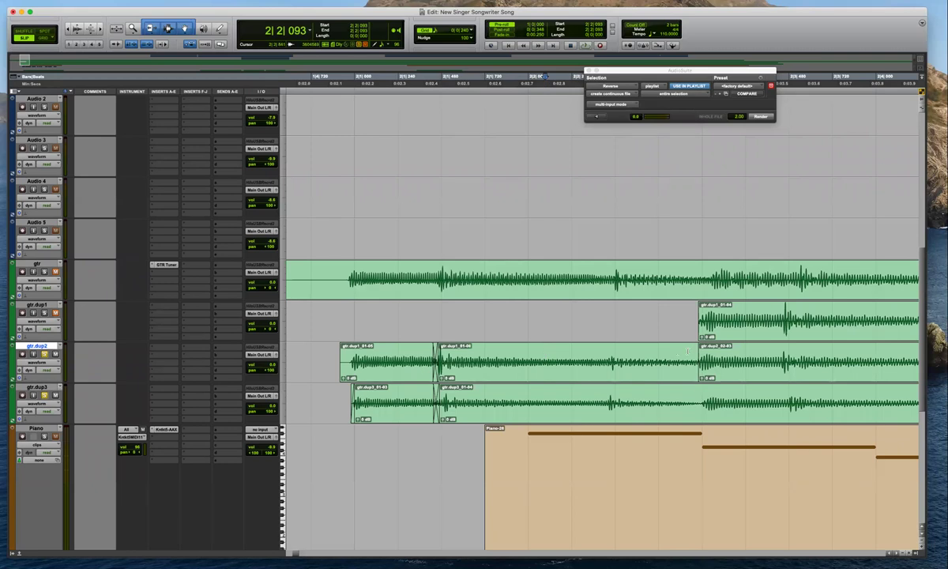
Fade in the start of gtr.dup2 just before bar 2 and play the edited opening
left_click(680, 353)
key("space")
key("r")
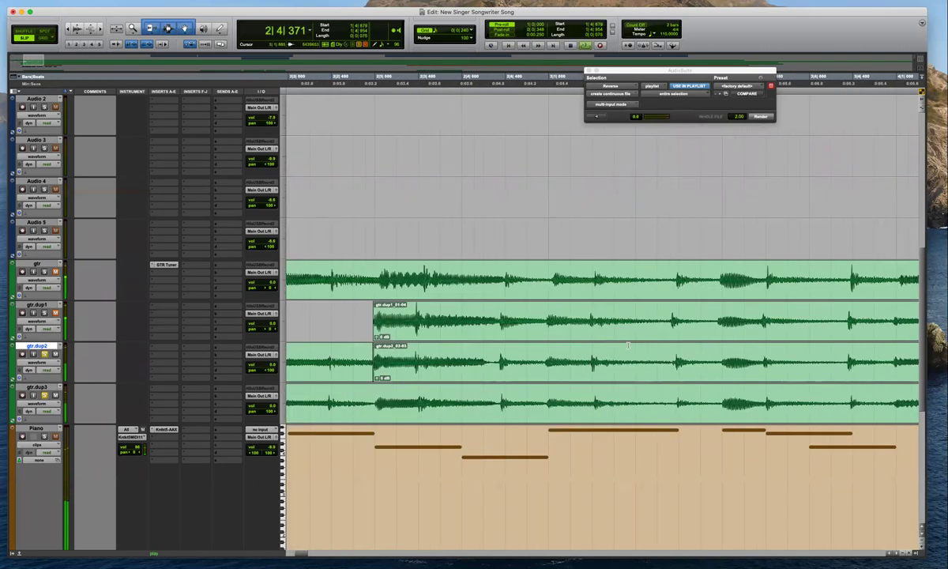
key("space")
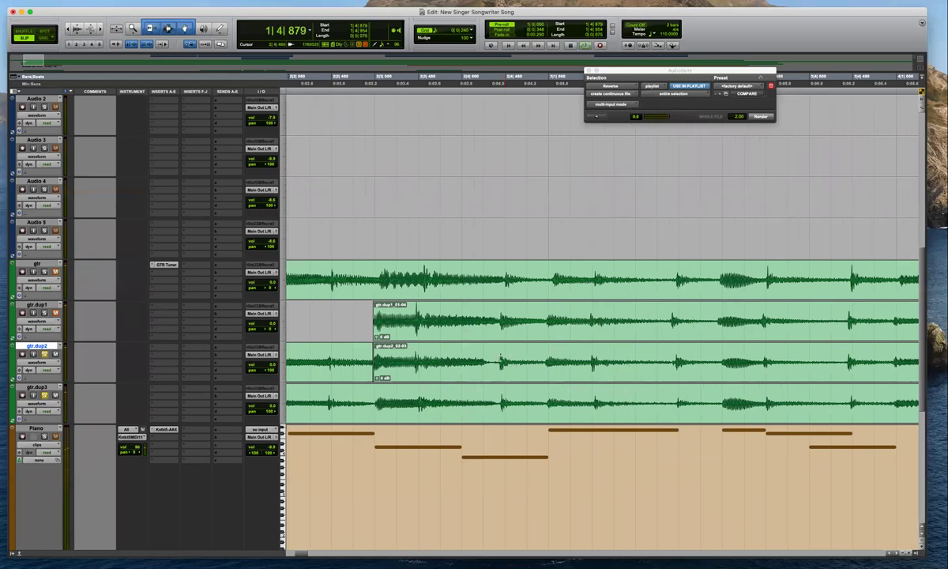
Check the timing of gtr.dup2 against gtr.dup3 and the other guitar takes through bars 2 to 4
left_click(512, 358)
key("r")
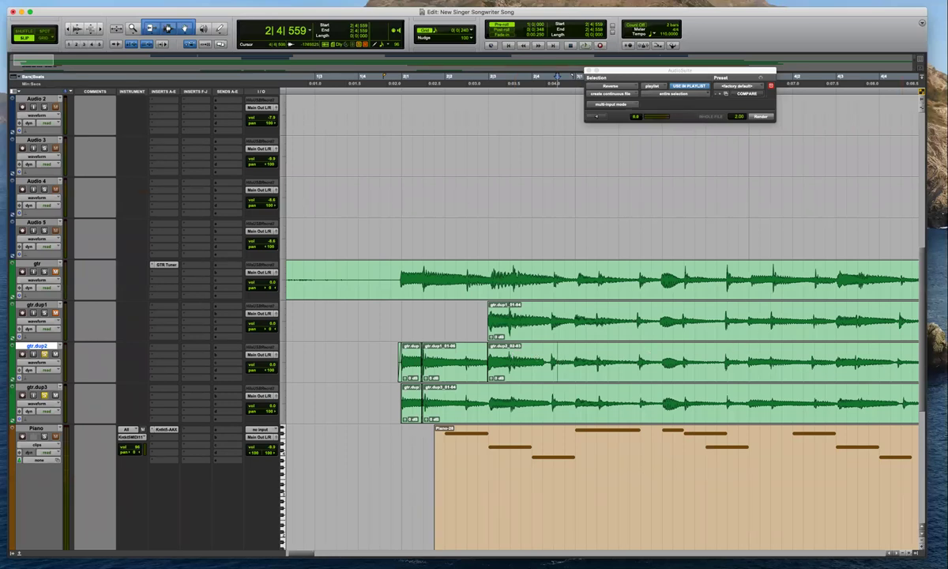
scroll(757, 349, "down", 1)
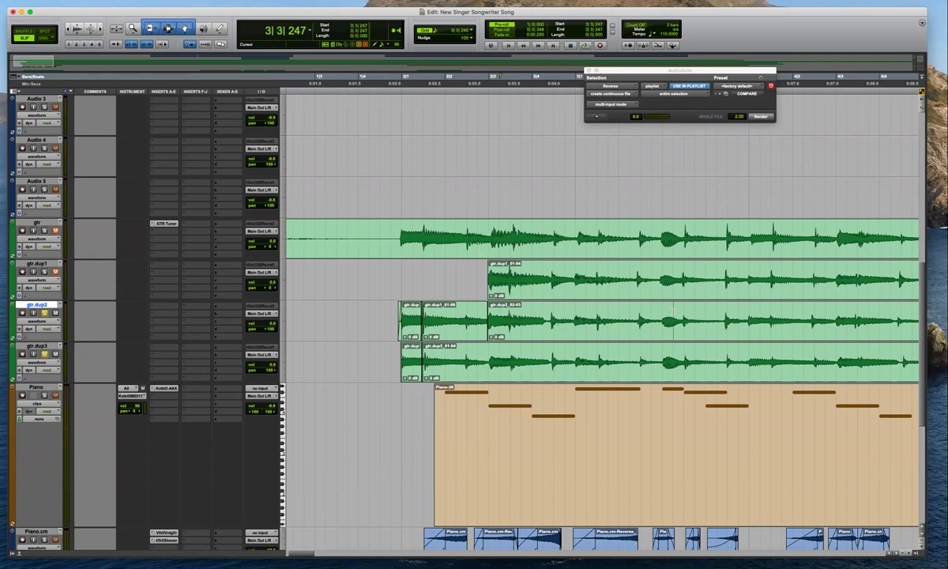
key("super+bracketright")
key("super+bracketright")
key("super+bracketleft")
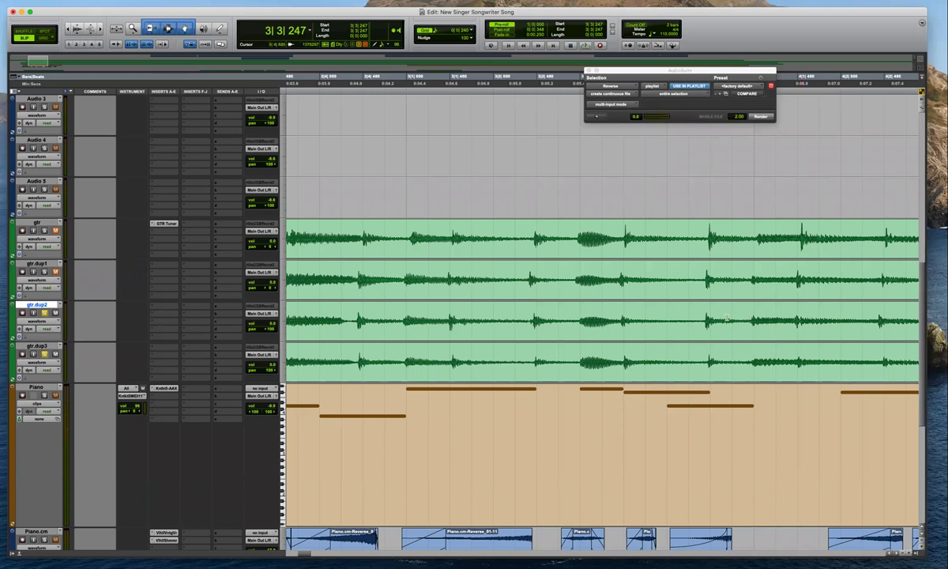
left_click(693, 311)
key("r")
key("r")
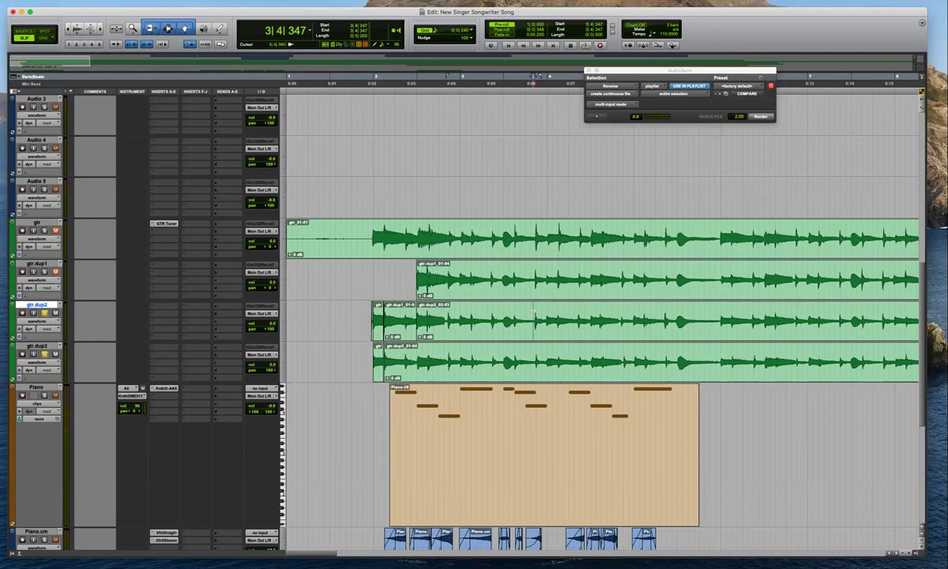
key("t")
key("t")
key("r")
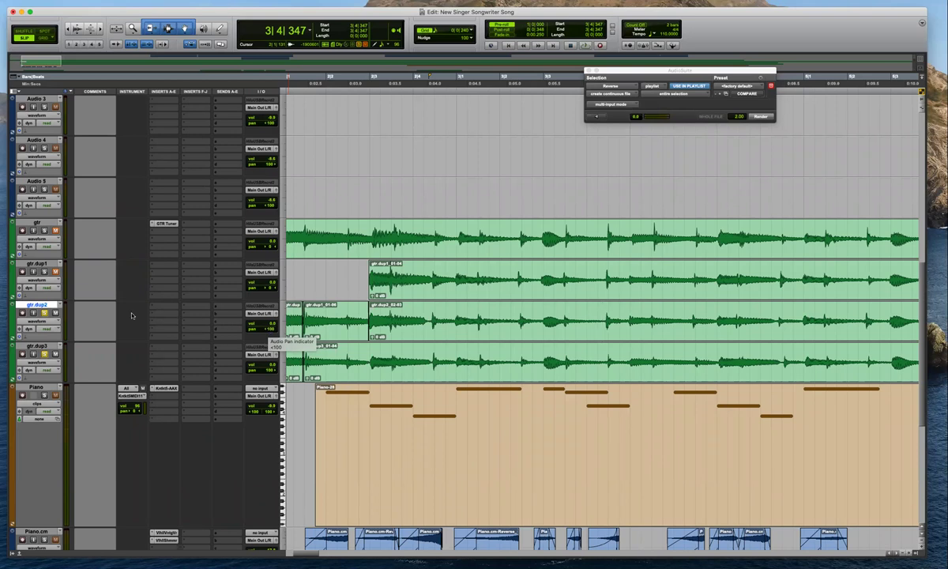
Play gtr.dup2 through bar 4 and replace its passage from 4|2|474 to the start of bar 5 with the gtr track's take
left_click(410, 332)
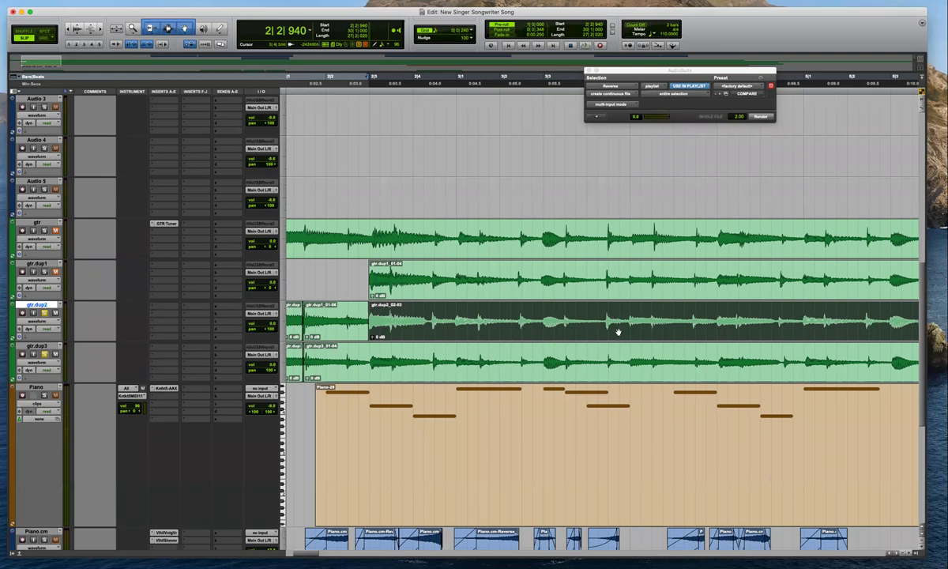
left_click(629, 310)
left_click(603, 312)
key("space")
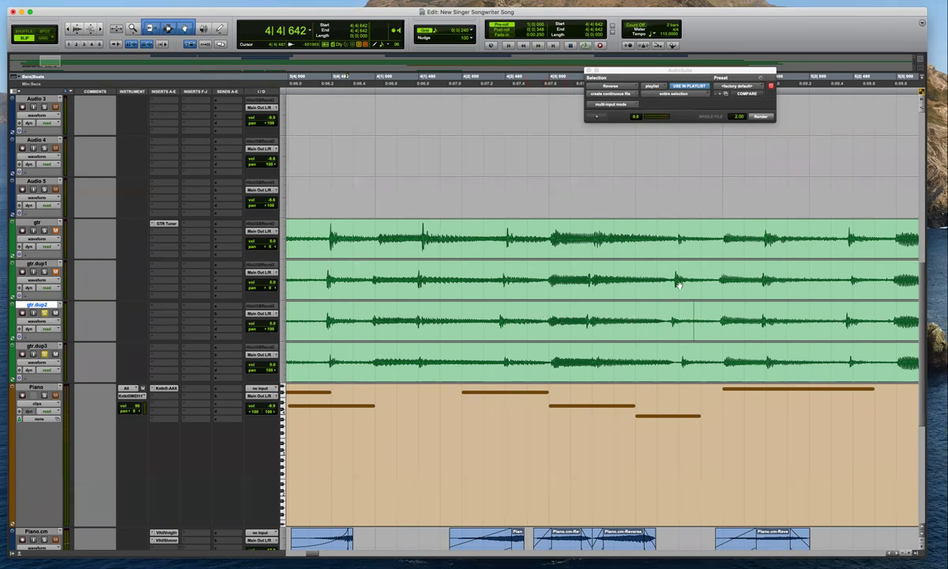
left_click_drag(506, 236, 690, 332)
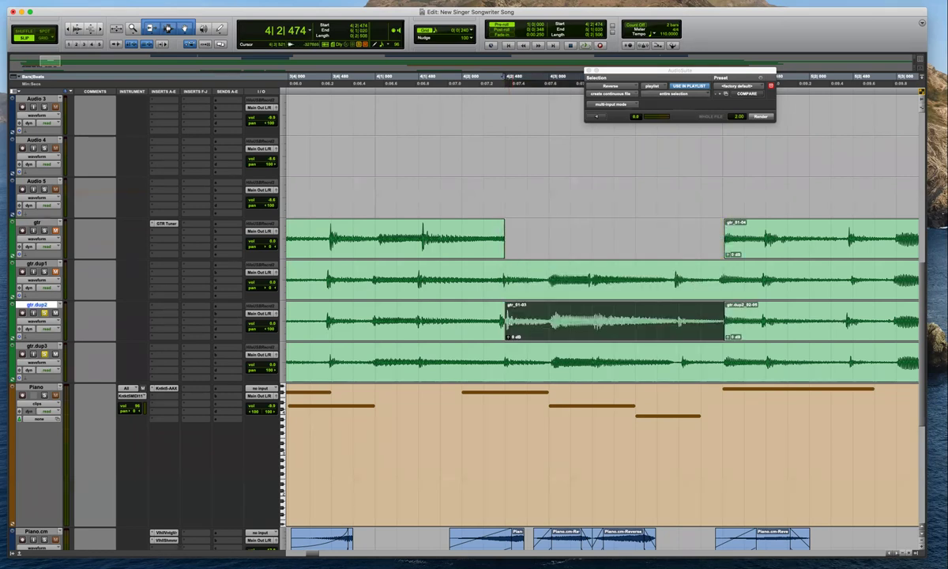
Trim the borrowed gtr passage on gtr.dup2 to start at about 4|2|905, crossfade its edges and play the edit
left_click_drag(504, 320, 548, 335)
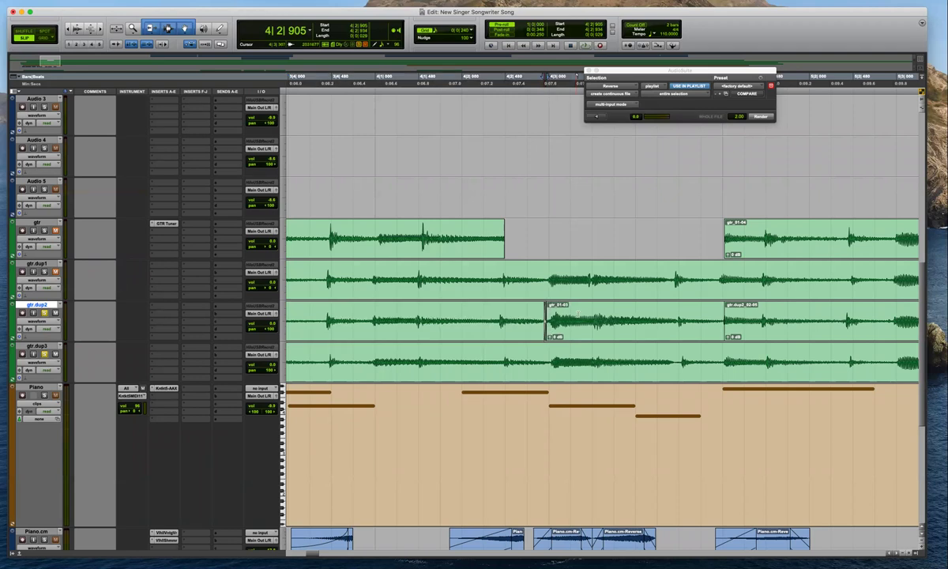
key("space")
left_click(775, 332)
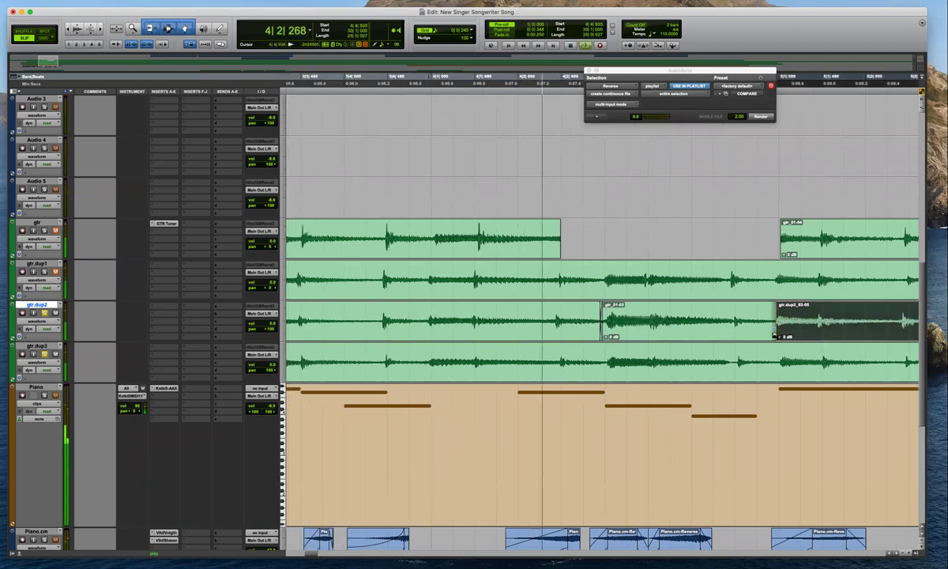
left_click(801, 312)
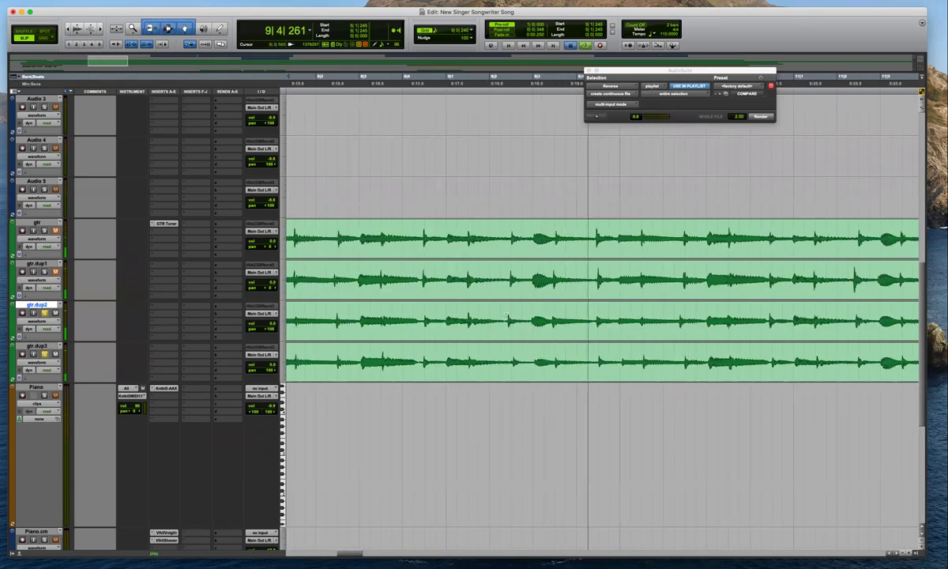
Replace gtr.dup2 from 8|4|939 for a length of 2|497 with the gtr track's passage and crossfade both ends
key("t")
key("r")
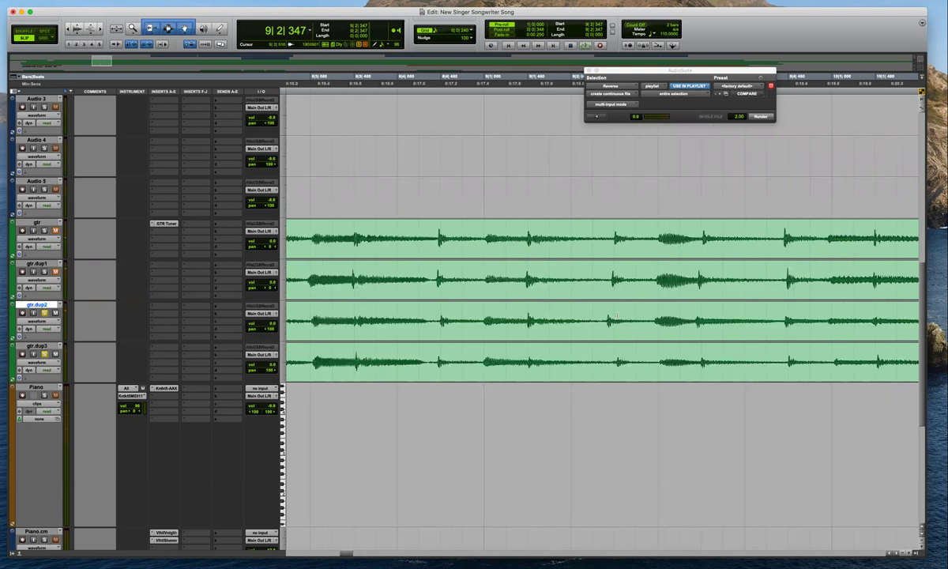
left_click_drag(482, 235, 700, 233)
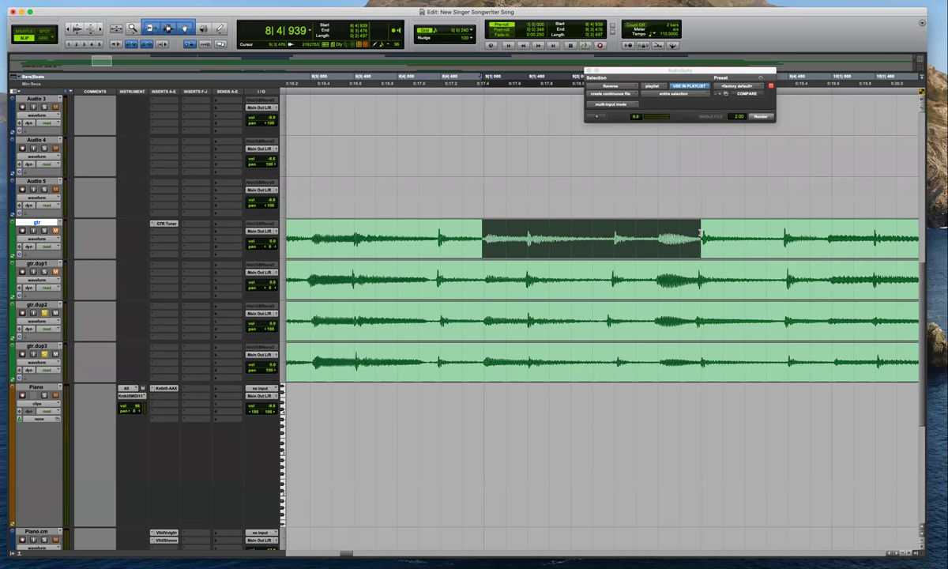
left_click_drag(630, 234, 627, 312)
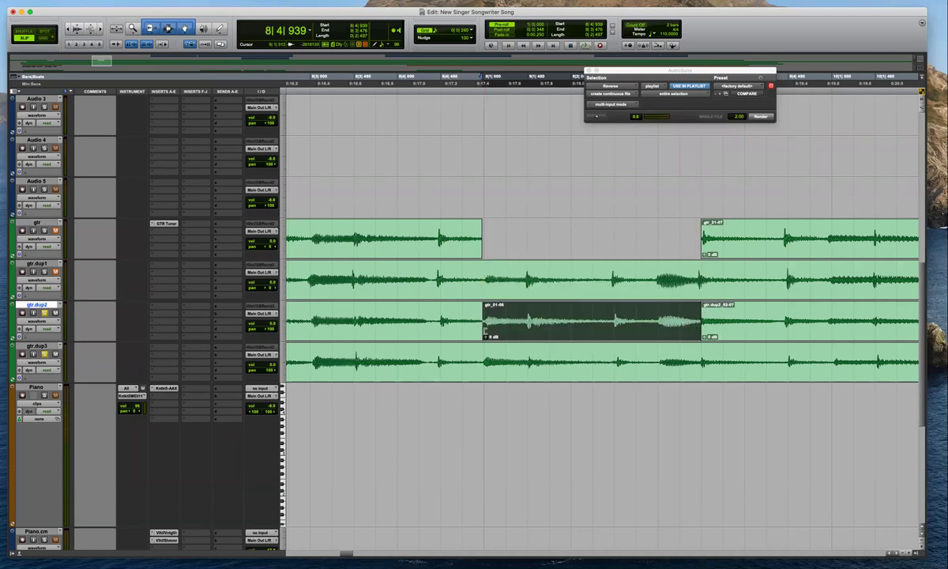
left_click(455, 314)
left_click_drag(702, 321, 696, 334)
left_click(715, 319)
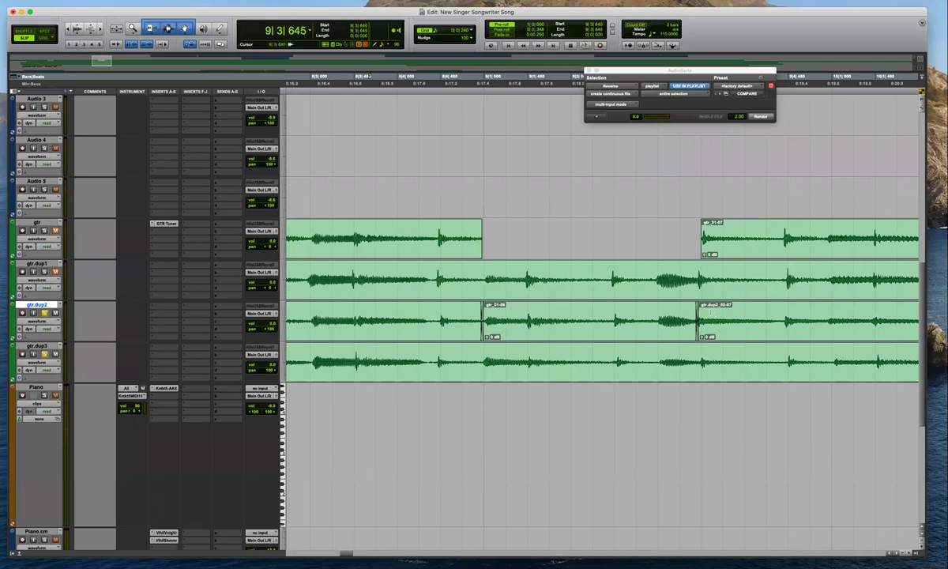
Separate gtr.dup2 just before its note near 9|4|375, crossfade the cut and play the edit
left_click(773, 316)
left_click(781, 318)
key("b")
left_click(766, 334)
mouse_move(768, 334)
left_mouse_down()
mouse_move(782, 321)
mouse_move(779, 334)
left_mouse_up()
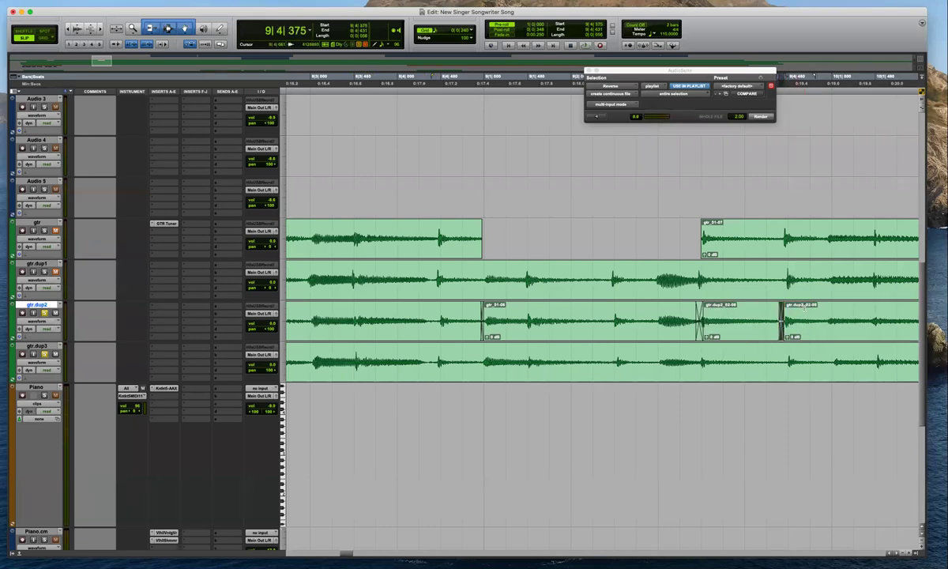
left_click(805, 309)
key("space")
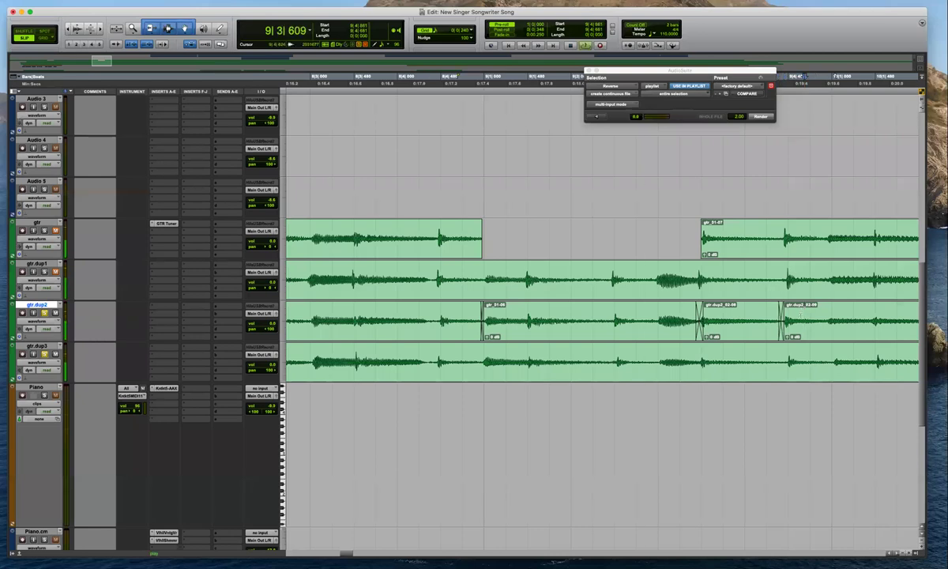
Play gtr.dup2 into bar 10 and check its timing against the other guitar tracks
key("space")
key("r")
left_click(723, 312)
key("space")
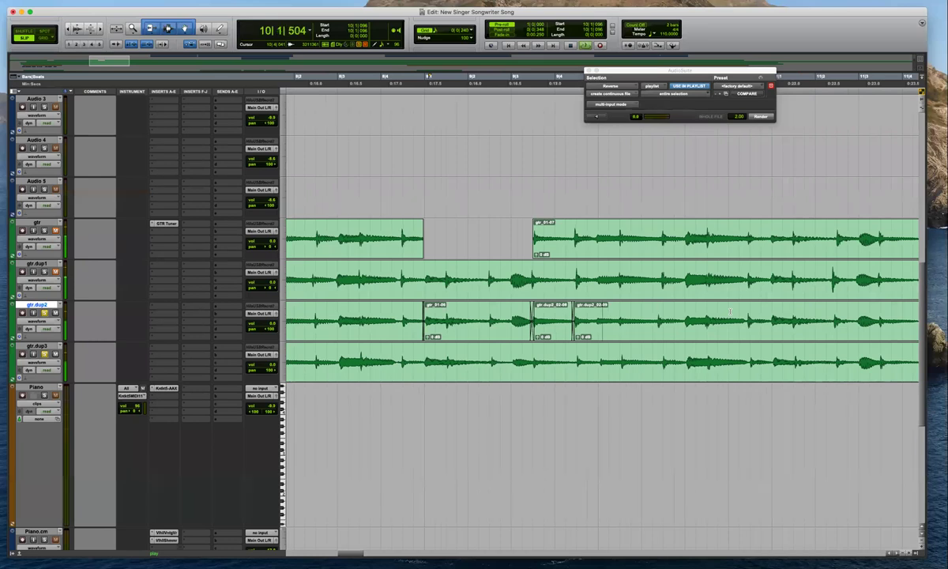
key("space")
left_click(663, 315)
key("t")
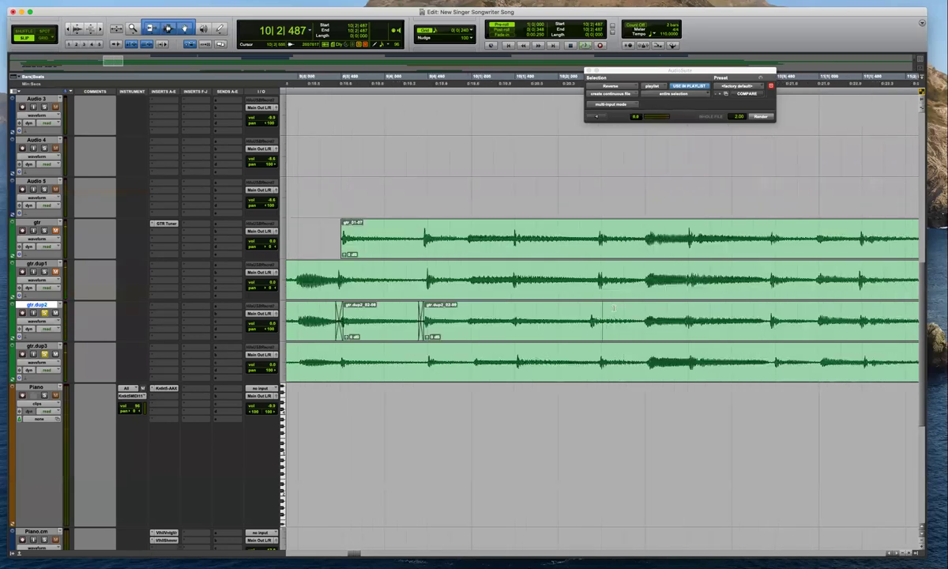
Replace gtr.dup2 from 9|4|901 for a length of 2|037 with the gtr track's passage, crossfade its edges and play it
left_click_drag(419, 332, 631, 336)
key("super+z")
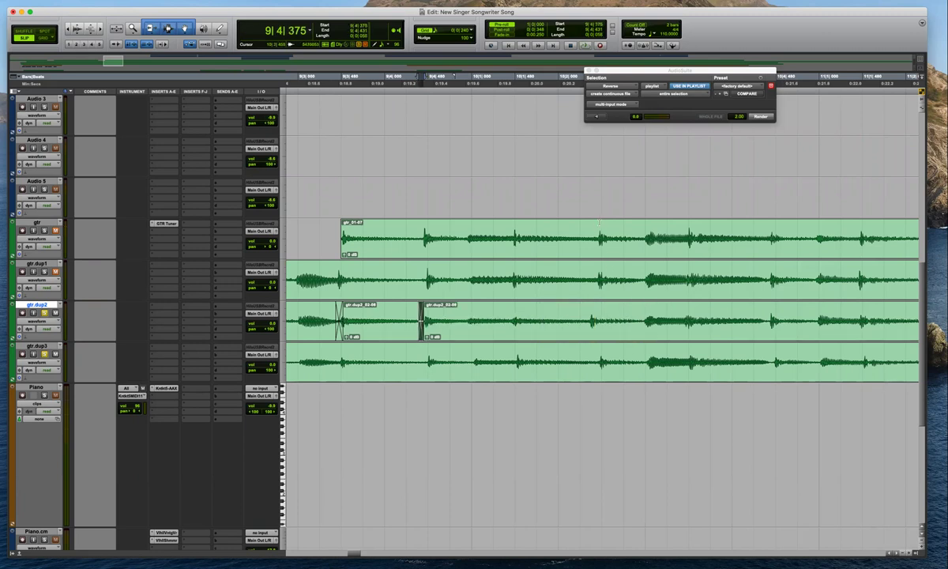
left_click_drag(466, 234, 625, 314)
key("b")
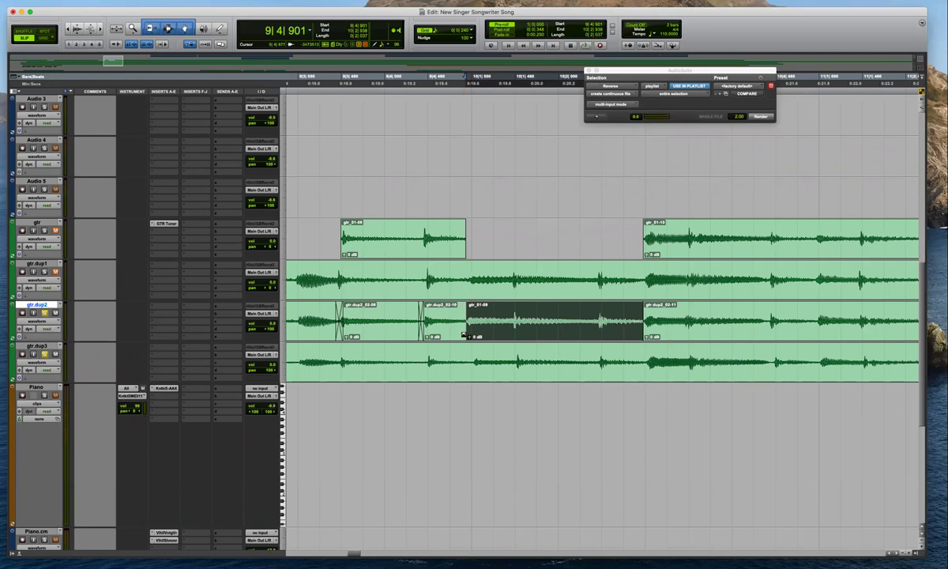
left_click_drag(466, 337, 464, 337)
left_click(530, 318)
key("space")
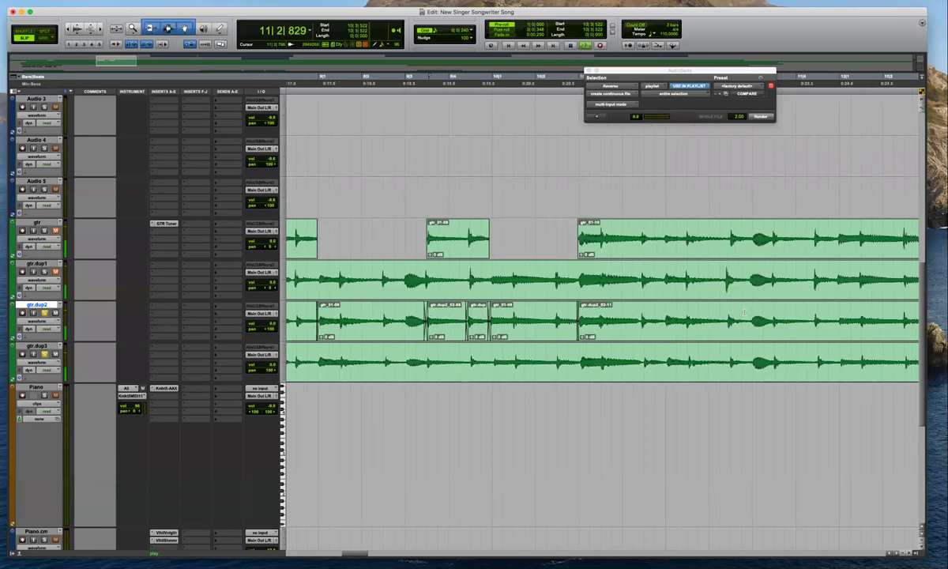
Check the timing of gtr.dup2 against gtr.dup3 by playing from bar 11 through bar 16
key("r")
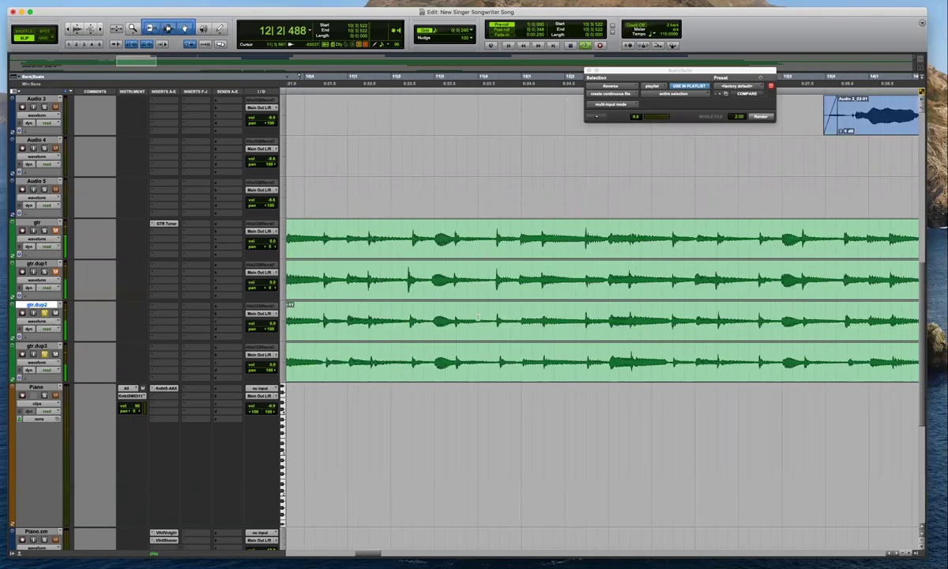
key("space")
left_click(529, 328)
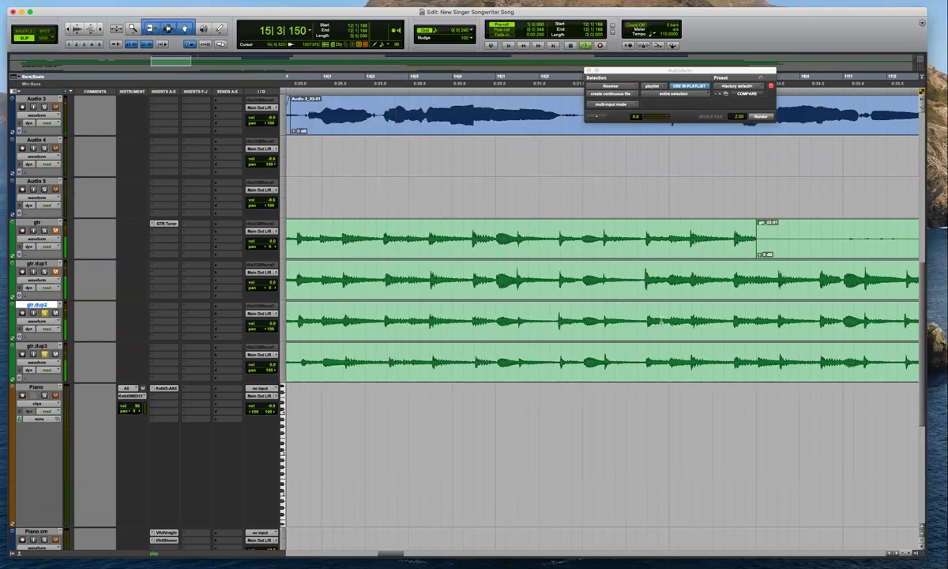
scroll(665, 320, "right", 2)
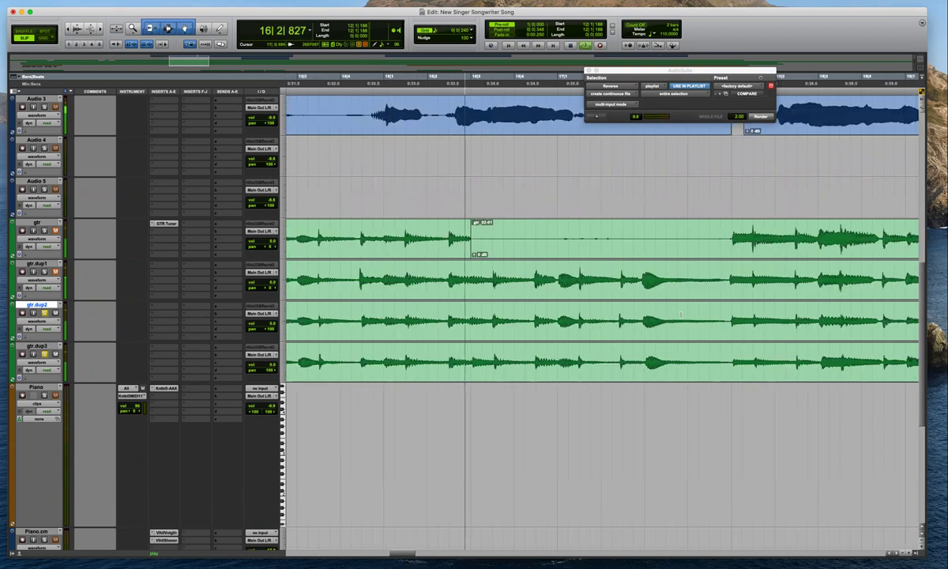
key("r")
key("r")
key("super+bracketleft")
key("super+bracketleft")
key("super+bracketleft")
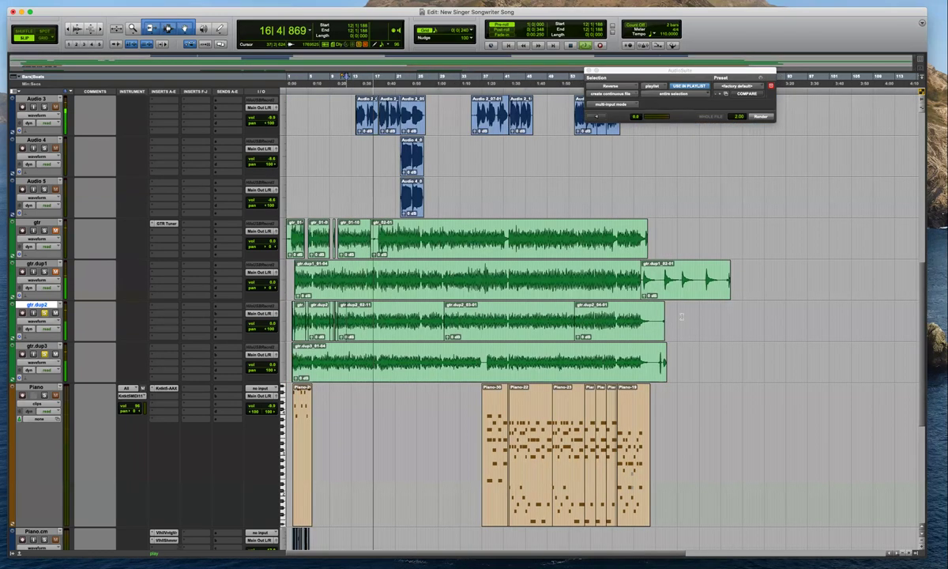
Check the timing of gtr.dup2 against the other guitar tracks through bars 18 to 20 and replay bar 19
key("super+bracketright")
key("super+bracketright")
key("super+bracketright")
key("super+bracketright")
key("super+bracketright")
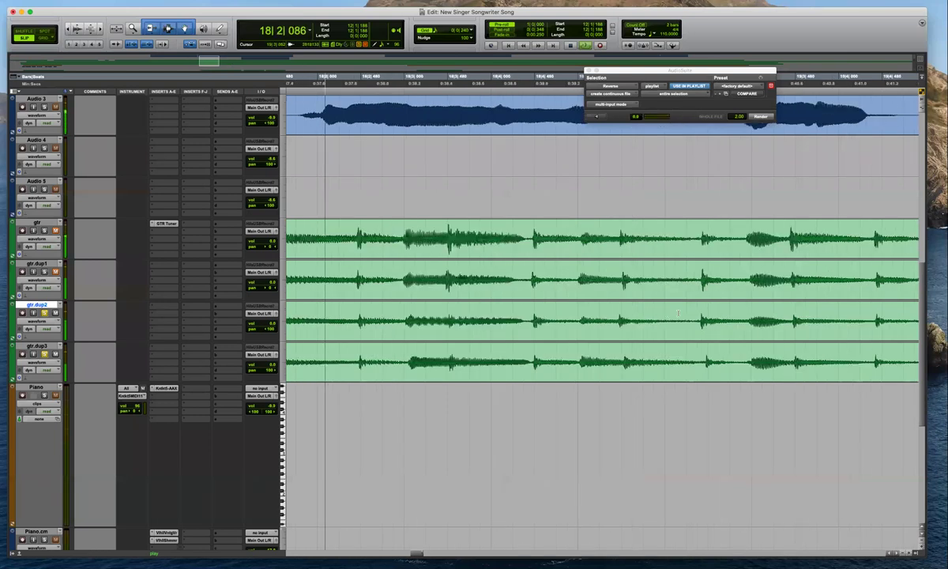
key("super+bracketleft")
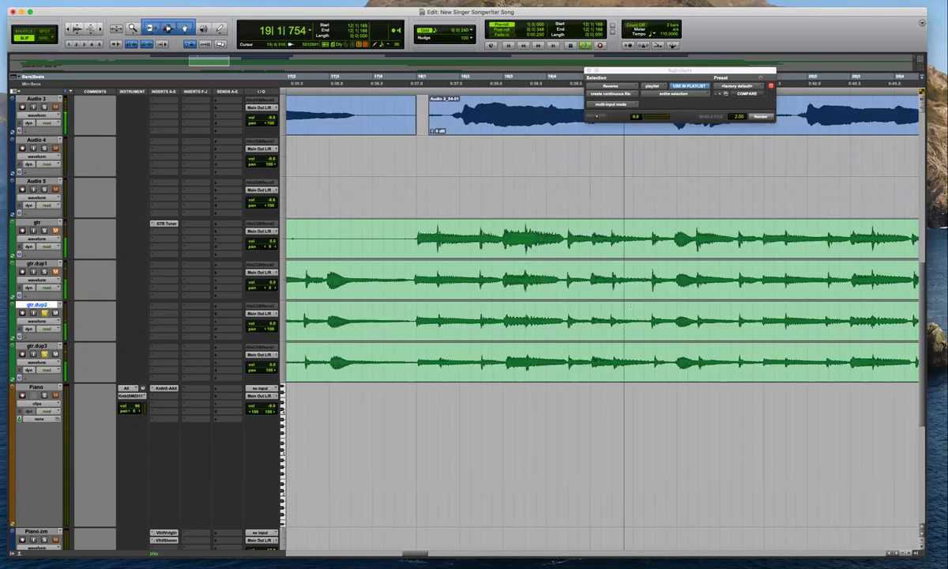
key("super+bracketright")
key("super+bracketleft")
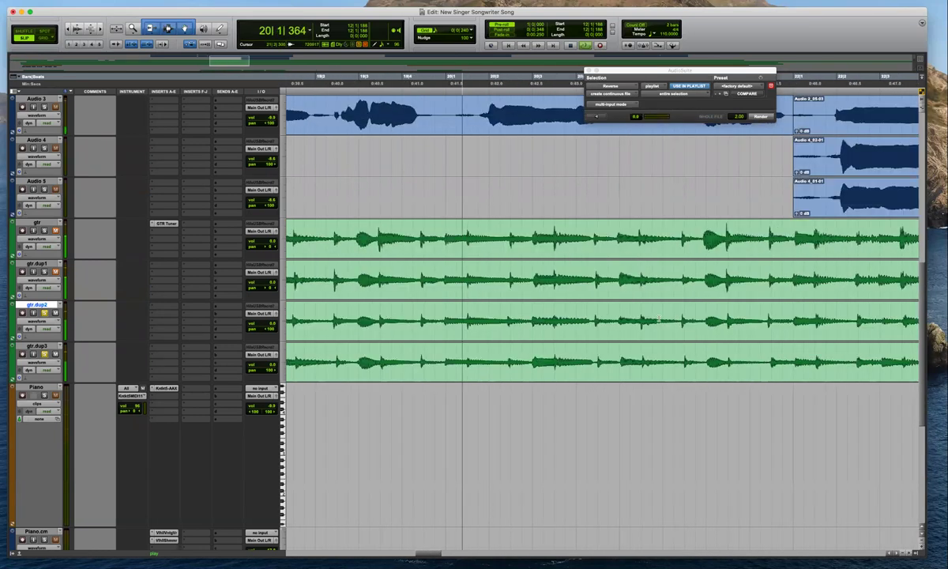
key("space")
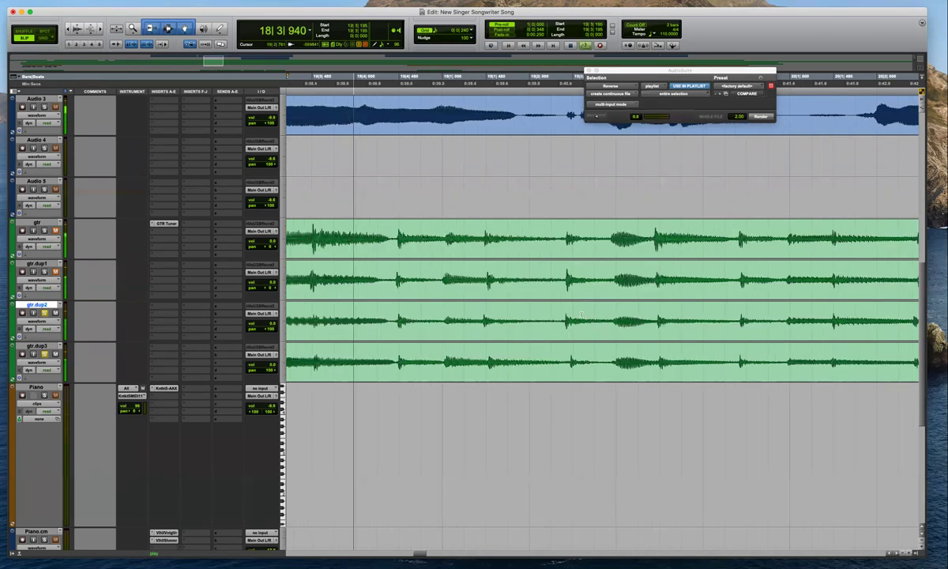
key("space")
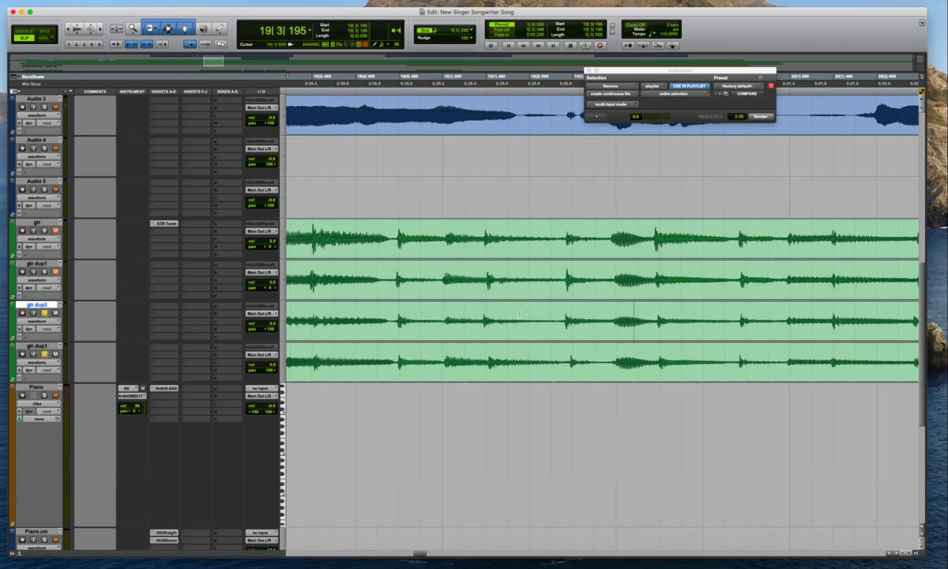
Separate the gtr.dup2 note near the end of 19|2, shift it slightly later, crossfade both cuts and play on
mouse_move(558, 319)
left_mouse_down()
mouse_move(608, 320)
mouse_move(589, 330)
mouse_move(558, 320)
left_mouse_up()
key("b")
left_click_drag(557, 336, 554, 335)
left_click_drag(612, 336, 615, 336)
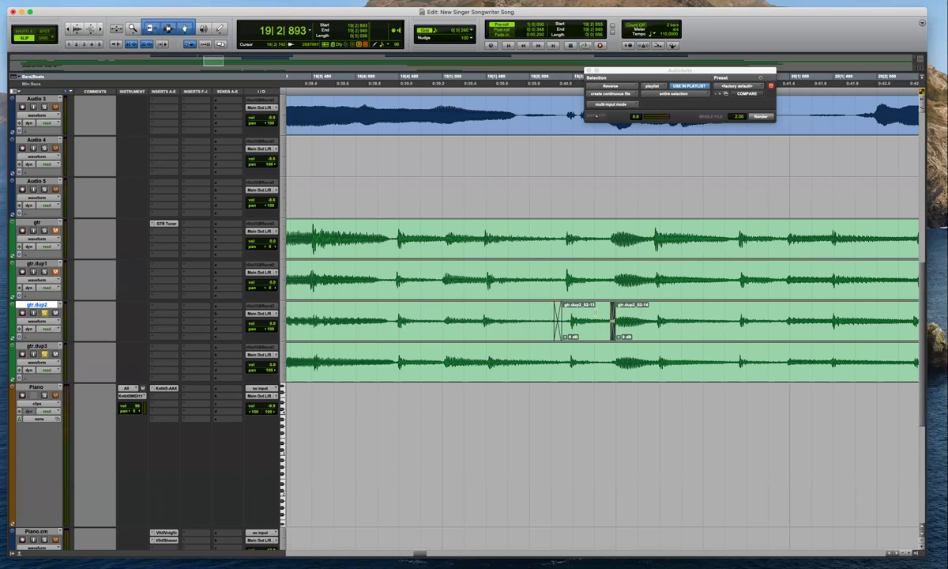
key("space")
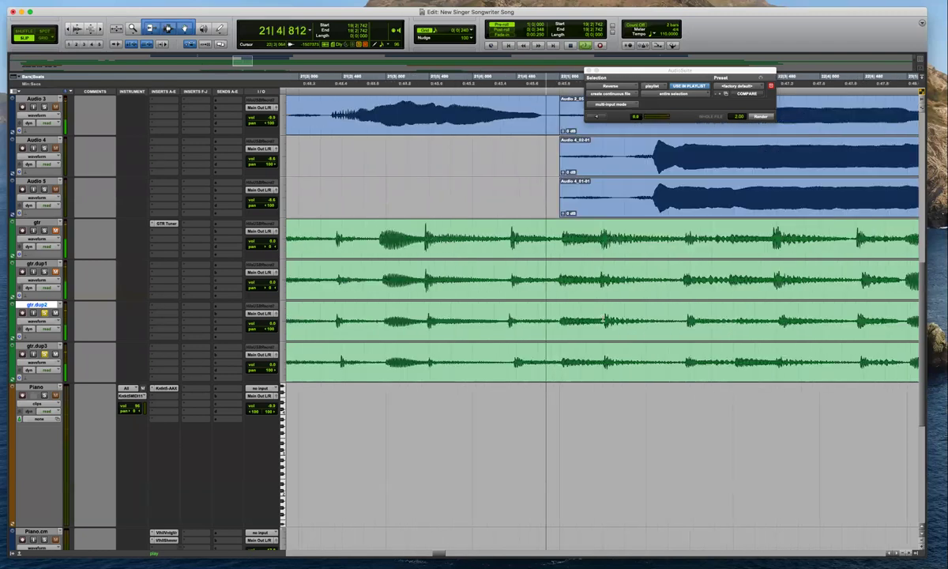
Replace gtr.dup2 from 21|2|933 to just before bar 22 with gtr.dup1's passage, placed slightly later, and crossfade both ends
key("space")
left_click_drag(554, 275, 379, 269)
left_click_drag(455, 298, 475, 333)
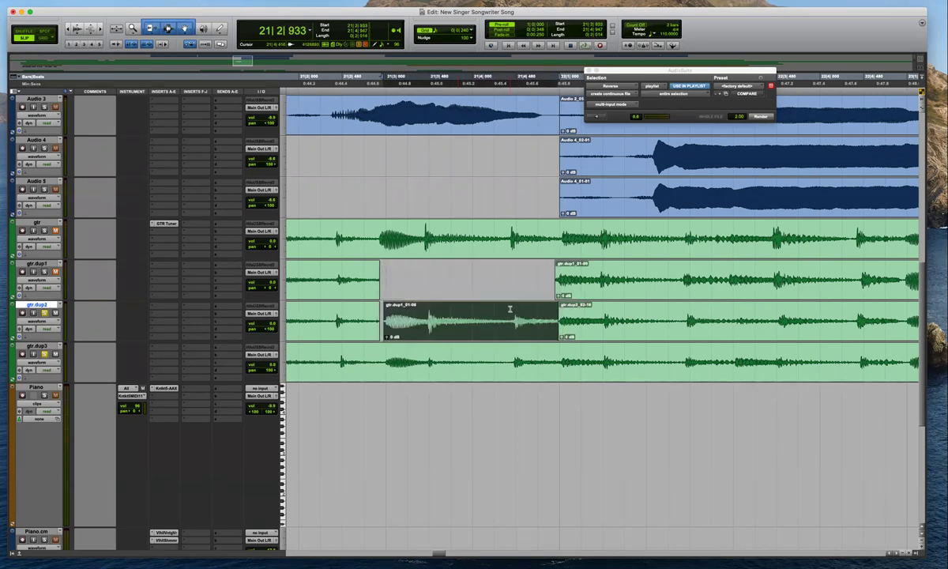
left_click_drag(556, 336, 554, 336)
left_click_drag(386, 320, 377, 321)
left_click_drag(377, 336, 376, 337)
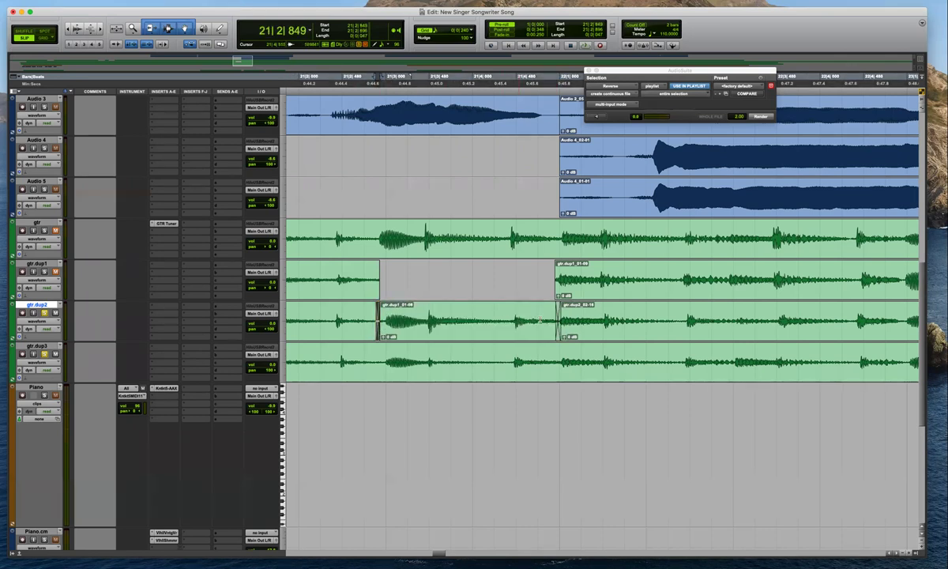
Play the borrowed passage on gtr.dup2 from bar 21 into bar 22 to check its crossfades
left_click(530, 320)
key("r")
key("space")
scroll(748, 312, "up", 2)
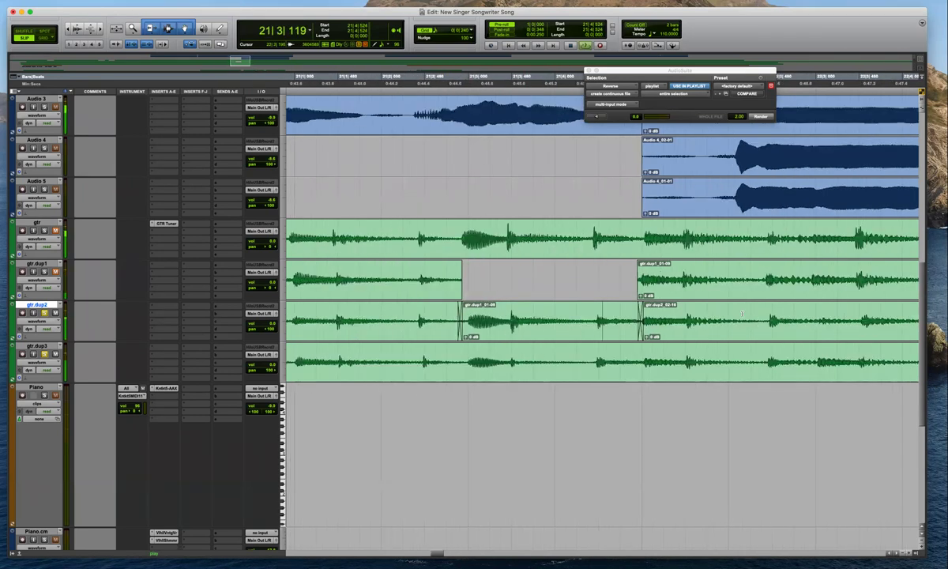
key("space")
left_click(634, 314)
key("space")
left_click(656, 318)
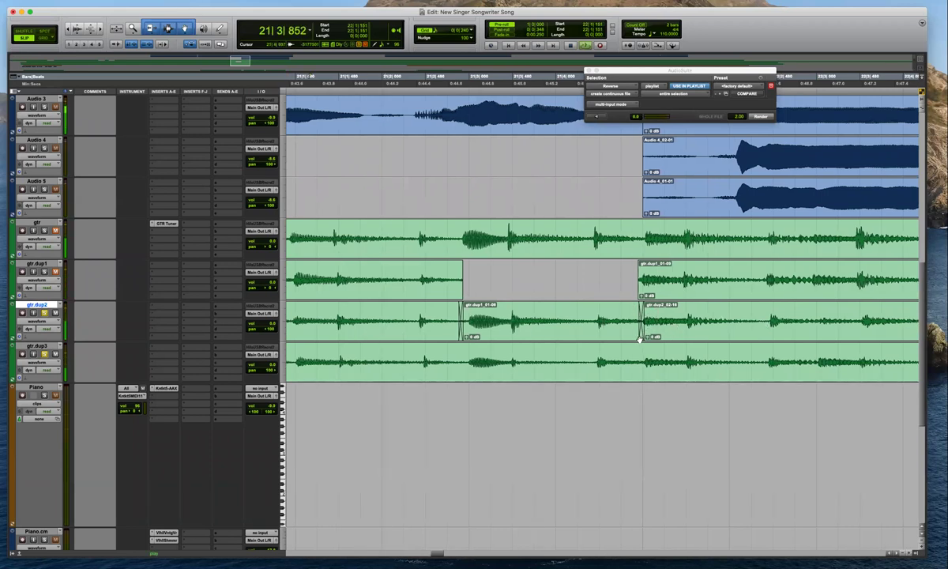
Move the crossfade at the start of bar 22 on gtr.dup2 earlier into beat 21|4 and play it
left_click_drag(640, 336, 619, 333)
key("space")
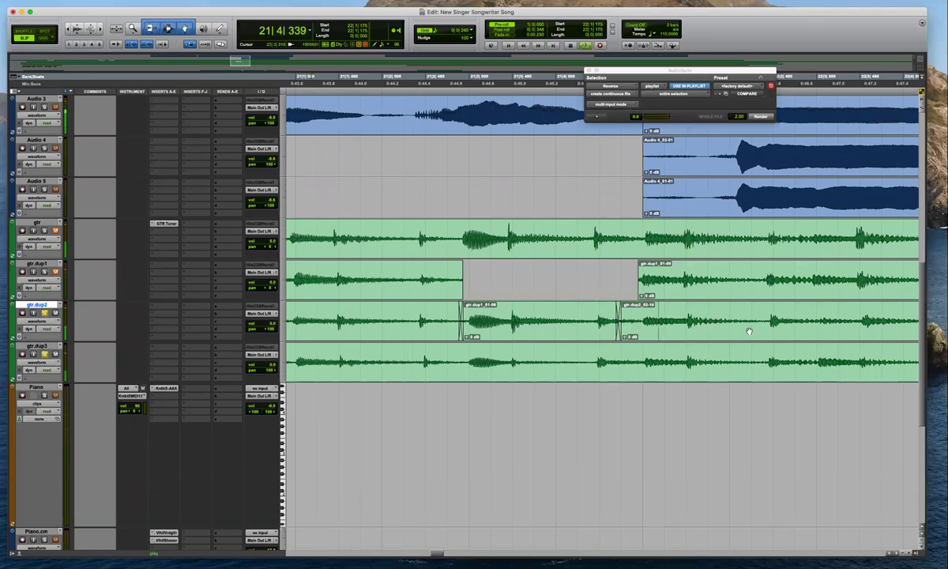
key("space")
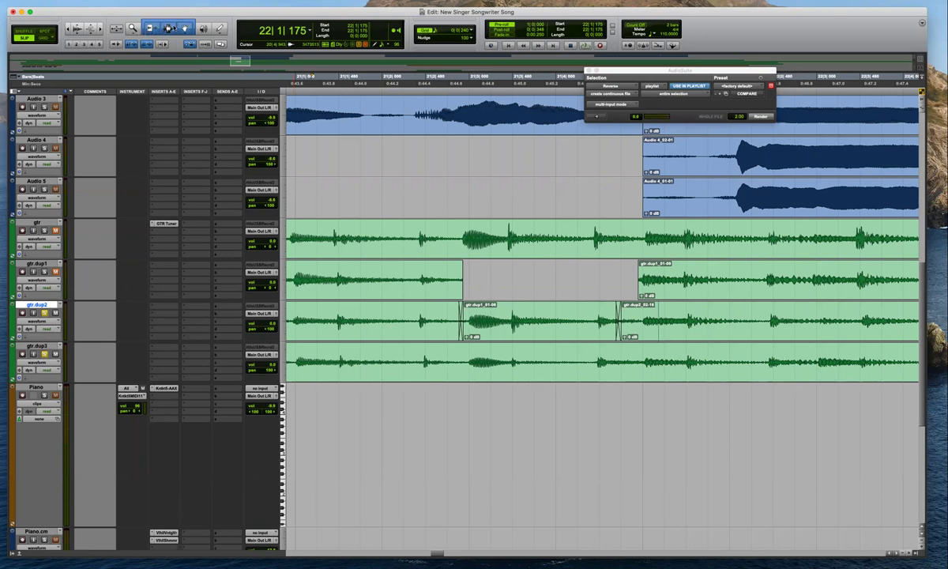
Remove the crossfade before bar 22 on gtr.dup2 and replace the note from 21|4|379, length 0|540, with the gtr track's take
left_click(185, 26)
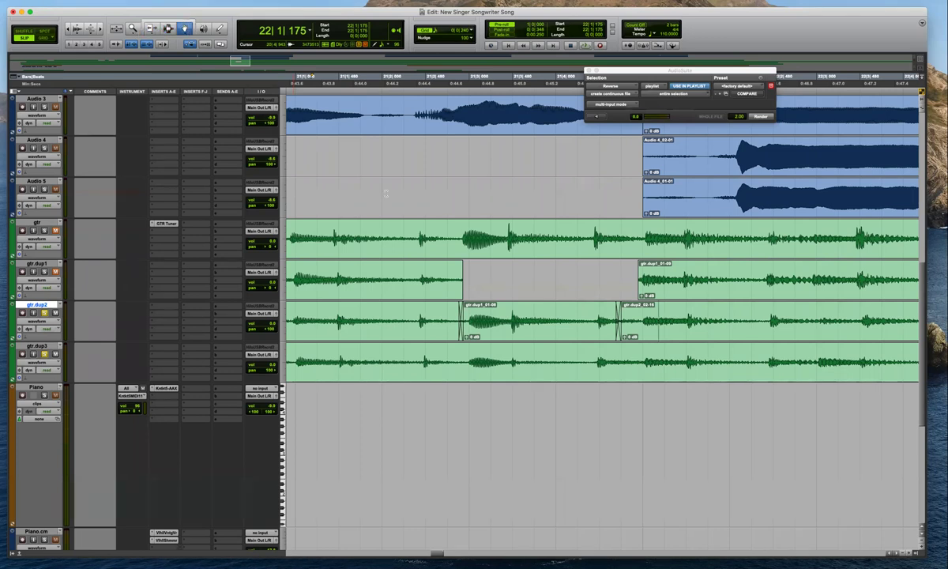
key("super+7")
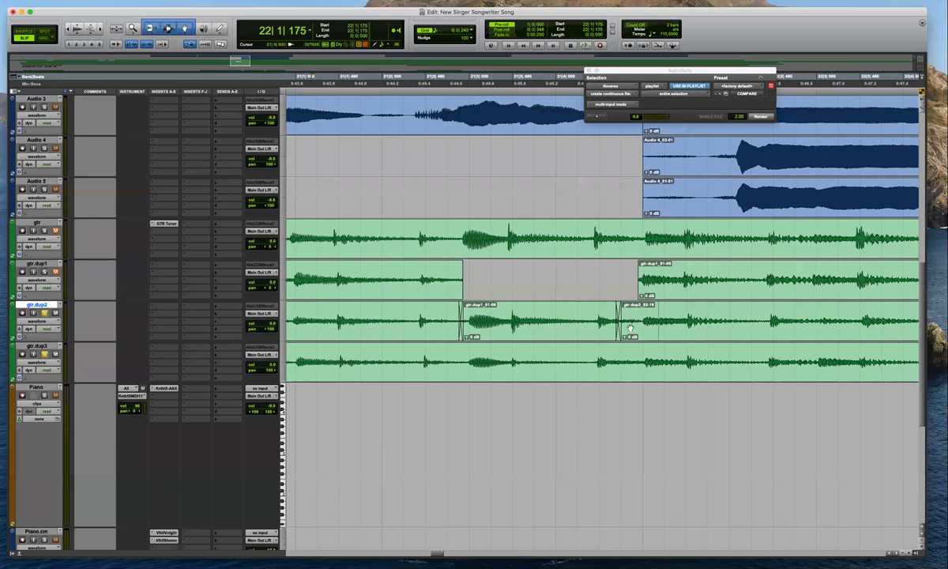
left_click(617, 328)
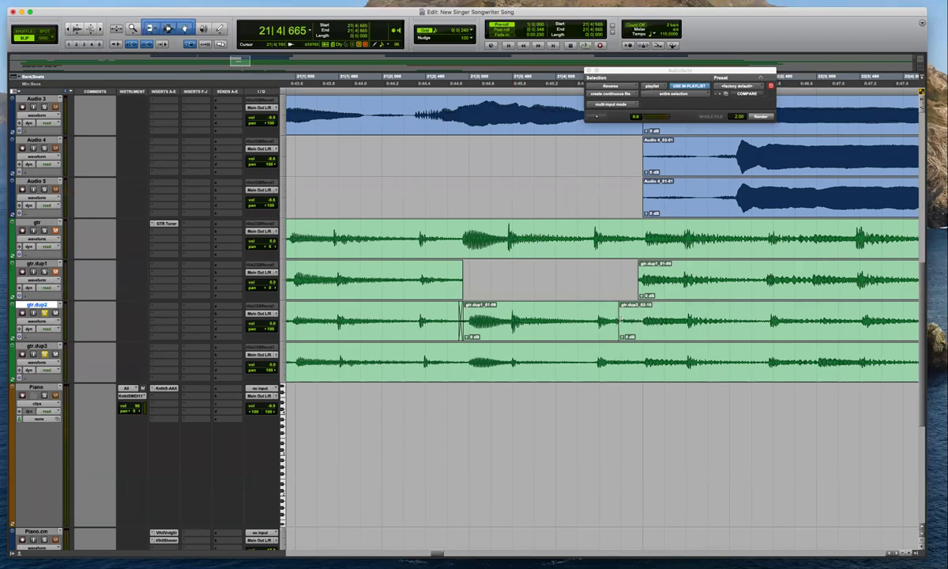
mouse_move(621, 320)
left_mouse_down()
mouse_move(579, 319)
mouse_move(642, 318)
mouse_move(612, 320)
left_mouse_up()
left_click_drag(638, 238, 606, 333)
key("F1")
key("F2")
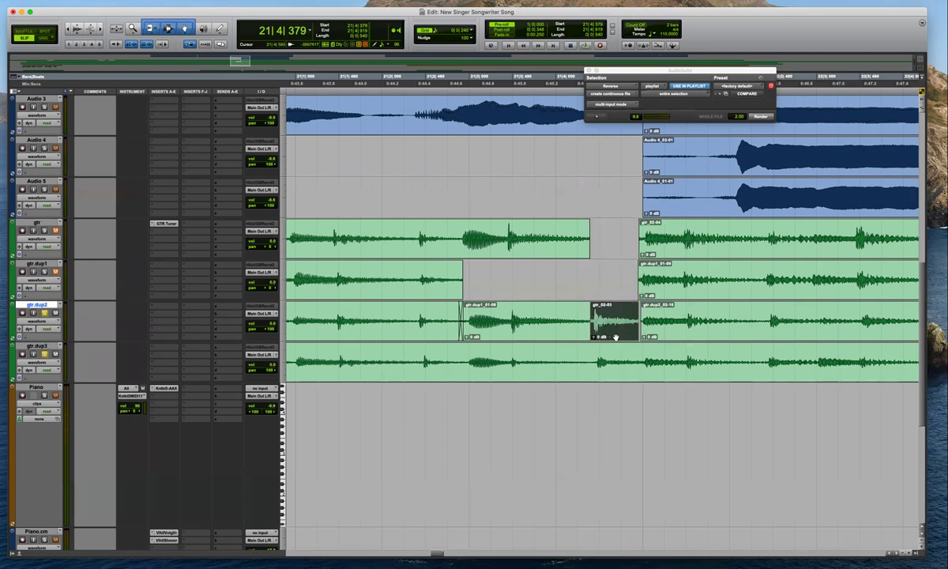
Move the borrowed note in beat 21|4 of gtr.dup2 slightly later, extend its start to 21|4|365, crossfade both ends and play it
left_click_drag(613, 337, 590, 328)
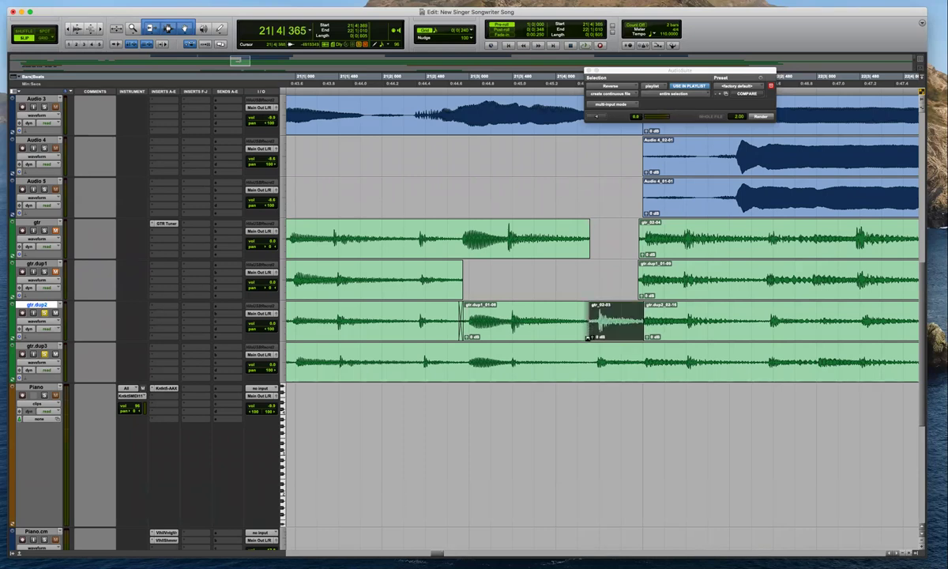
left_click_drag(590, 337, 589, 338)
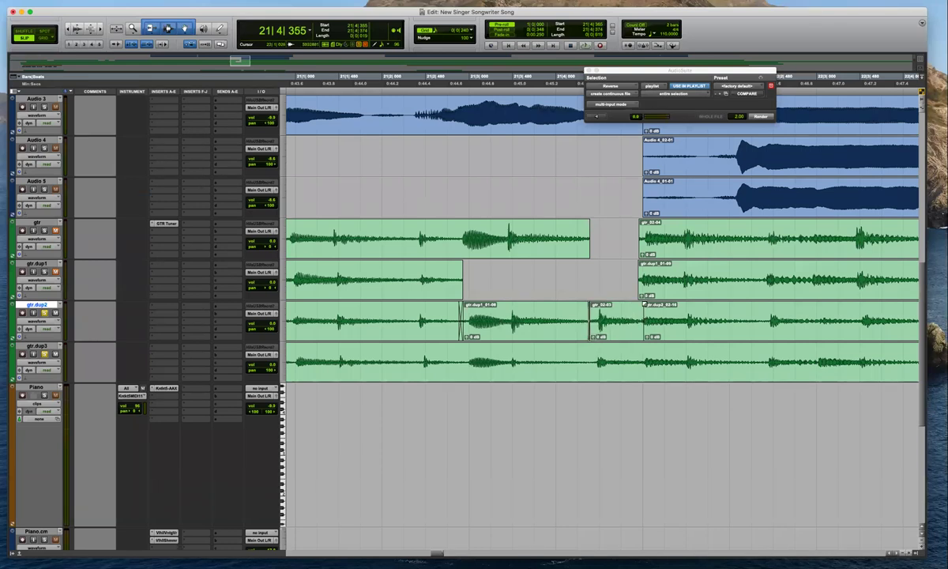
left_click(644, 304)
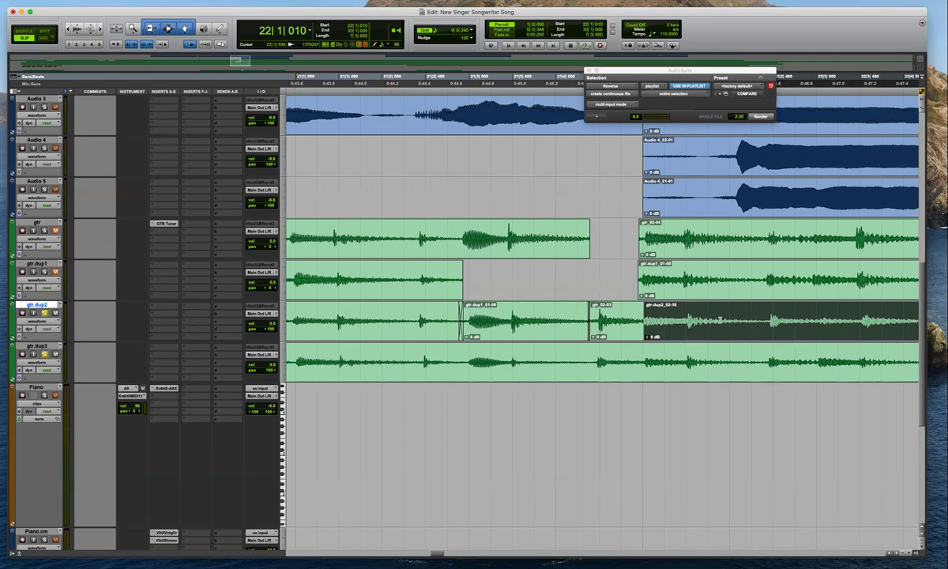
left_click(664, 317)
left_click_drag(645, 337, 643, 337)
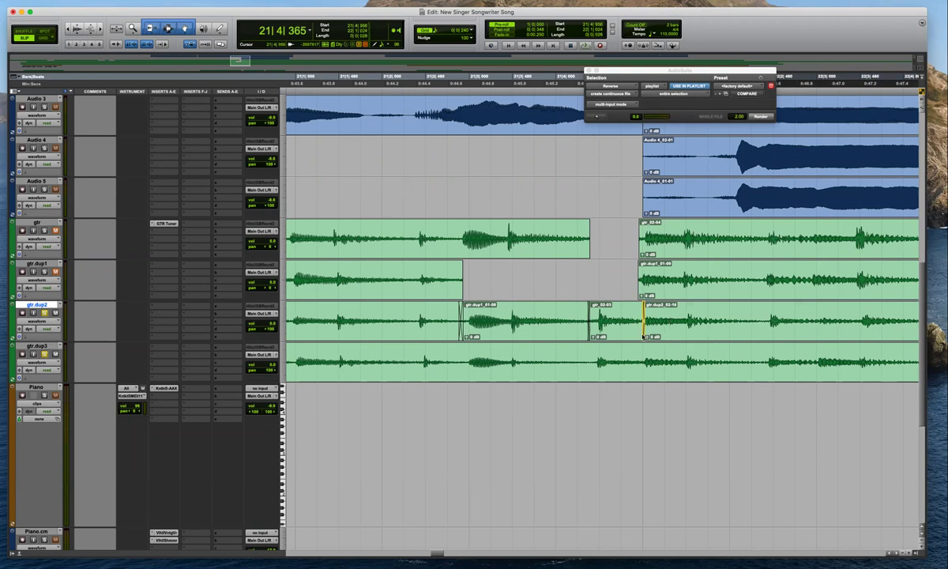
key("space")
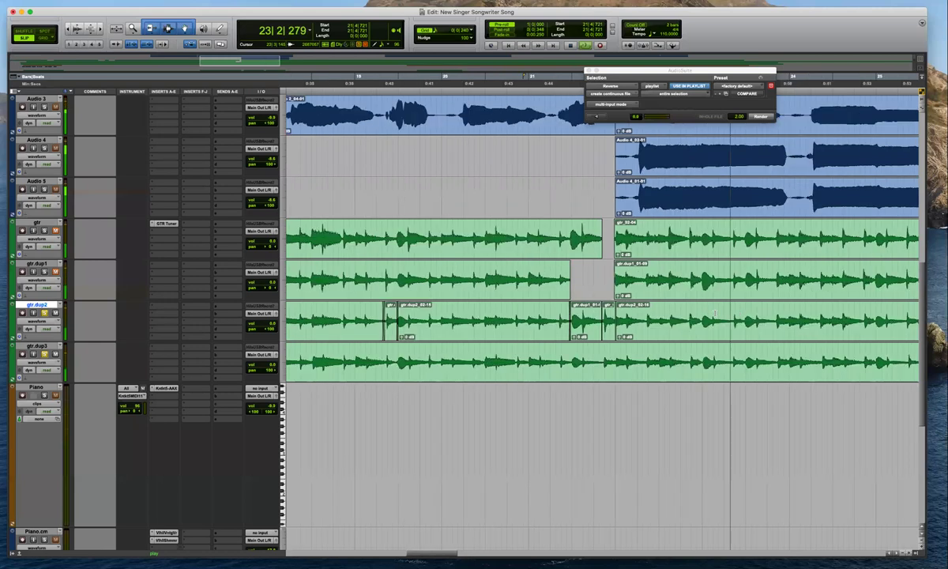
key("space")
Replace gtr.dup2's note from 22|4|401, length 0|512, with gtr.dup1's take and crossfade both ends
left_click(715, 313)
key("t")
key("t")
left_click(498, 317)
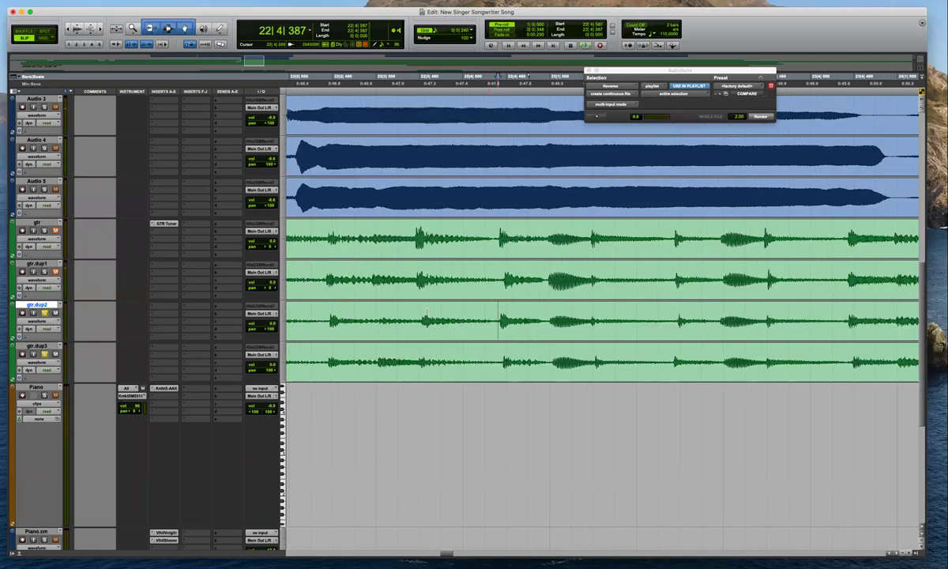
left_click_drag(547, 275, 493, 279)
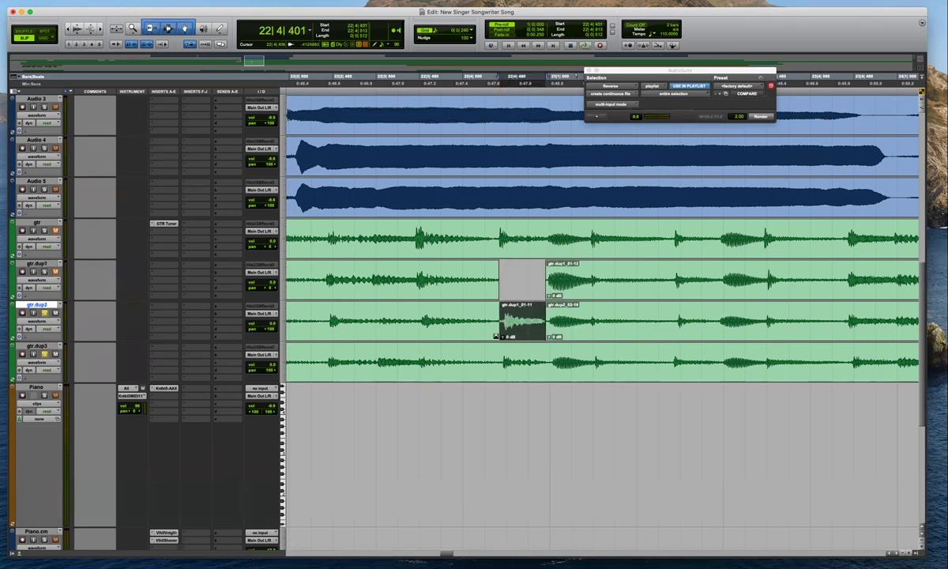
left_click_drag(502, 325, 544, 337)
left_click(619, 320)
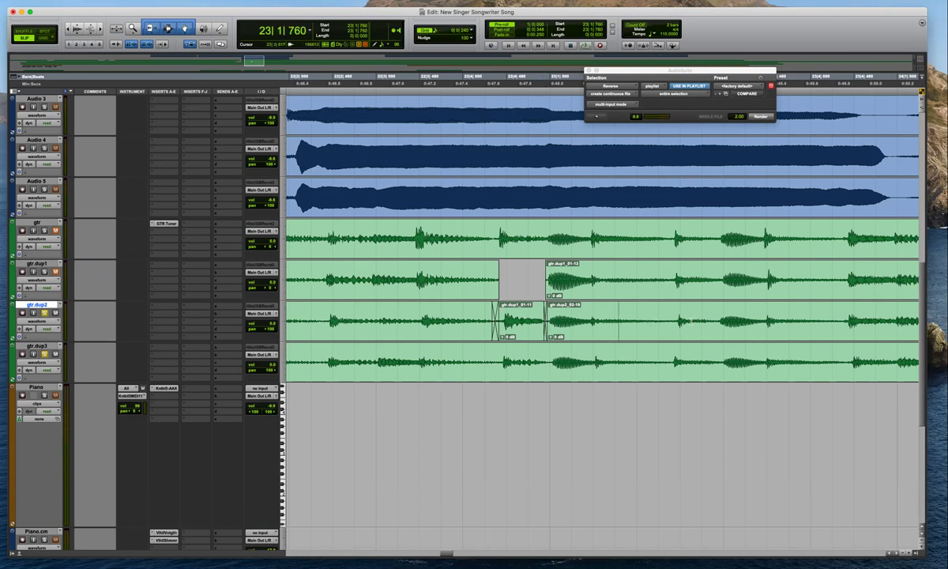
Play gtr.dup2 across the new crossfades before bar 23 and look ahead to the clip boundary near bar 30
key("space")
key("r")
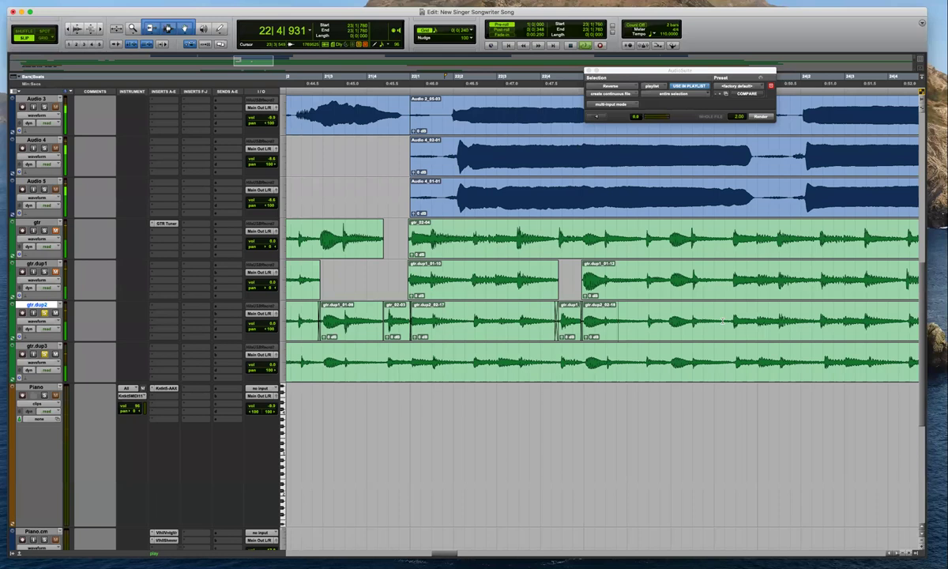
key("super+bracketleft")
key("super+bracketleft")
key("super+bracketleft")
key("super+bracketright")
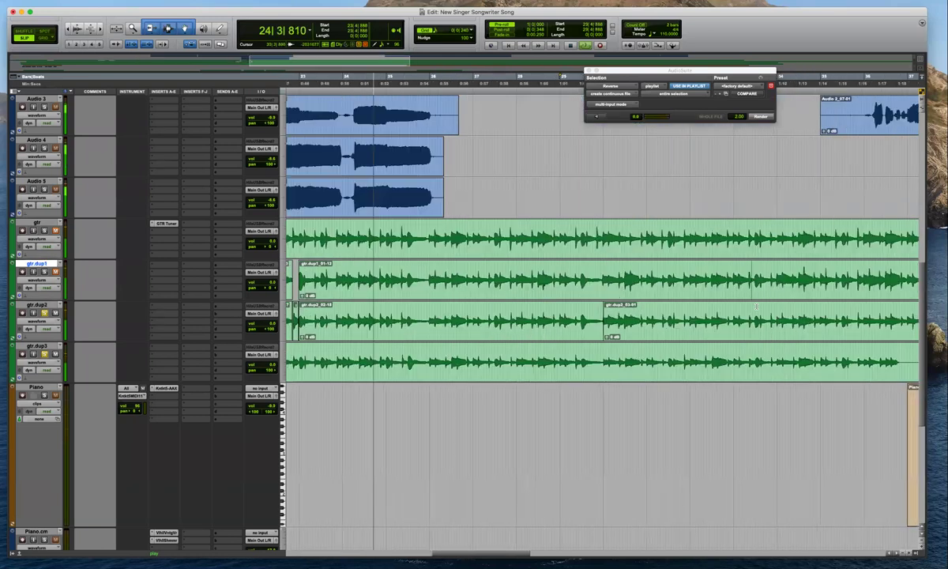
scroll(582, 316, "left", 3)
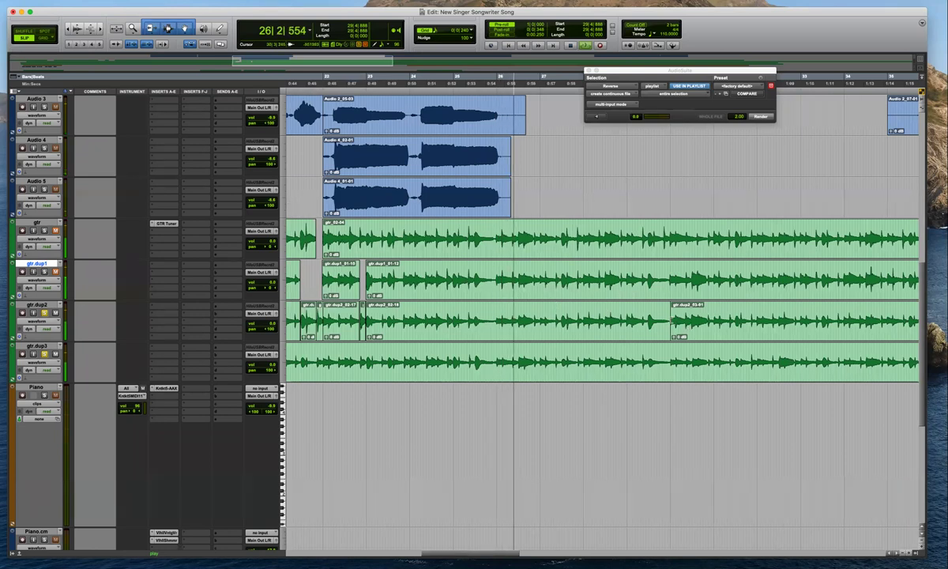
left_click_drag(668, 335, 665, 335)
left_click(689, 319)
key("super+bracketright")
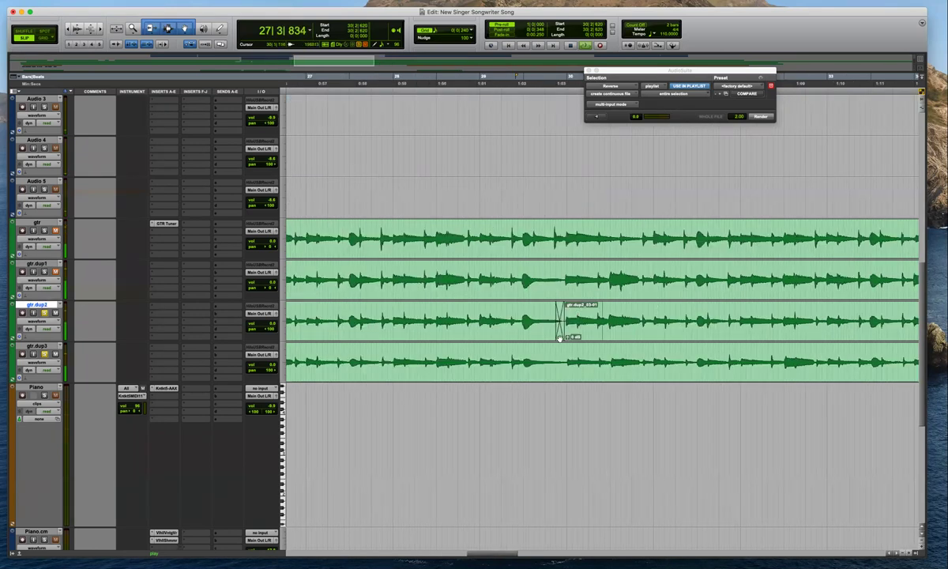
key("super+z")
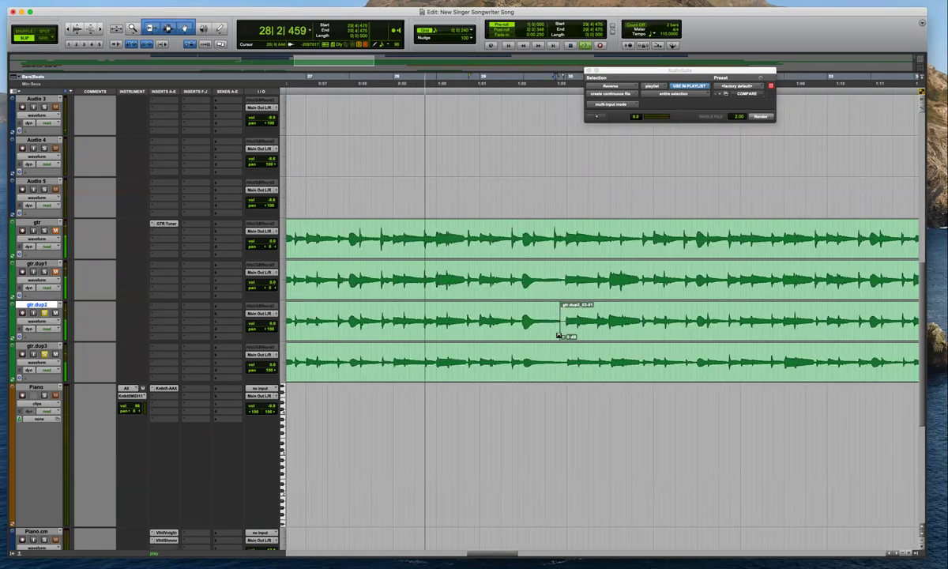
Adjust the clip boundary near the start of bar 30 on gtr.dup2 and crossfade the two clips there
mouse_move(556, 325)
left_mouse_down()
mouse_move(588, 326)
mouse_move(562, 335)
left_mouse_up()
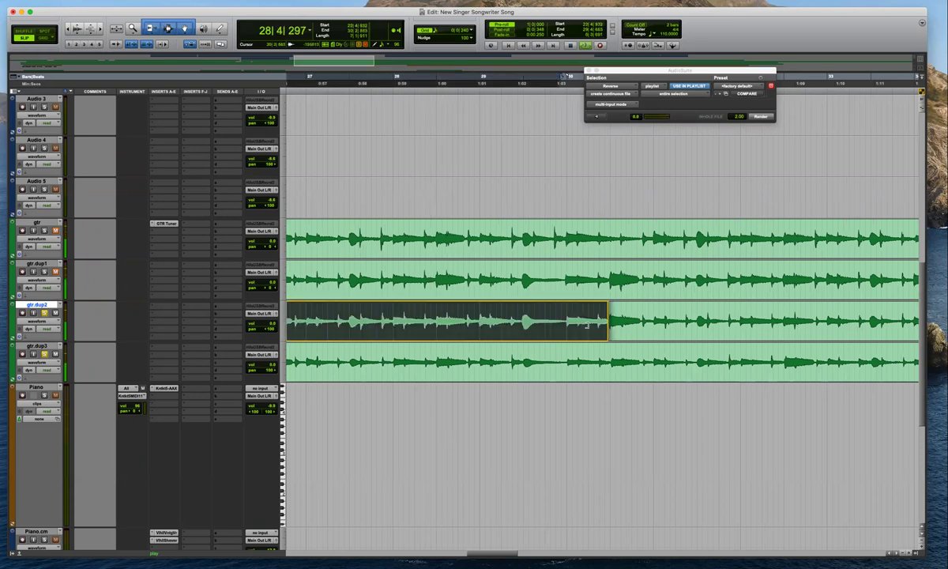
left_click(586, 319)
key("super+bracketright")
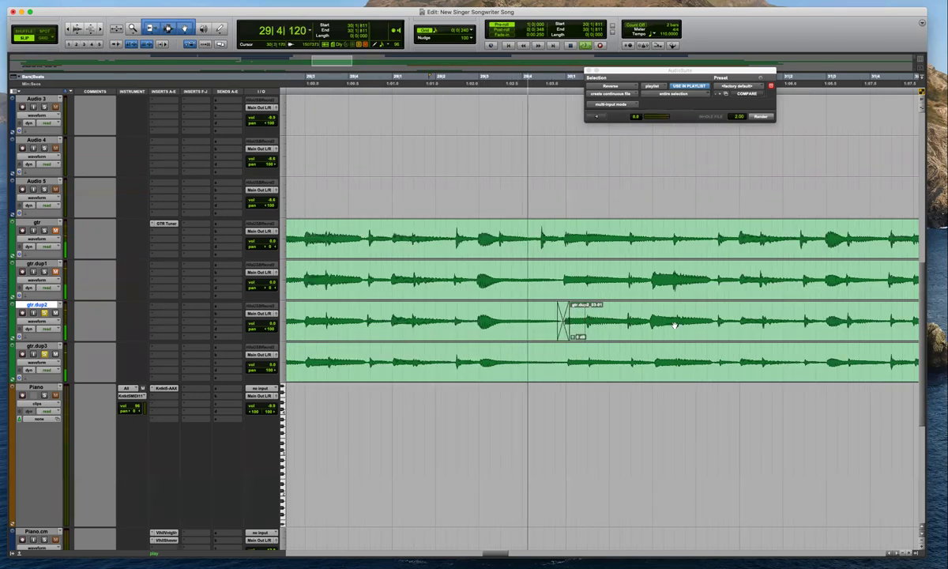
Keep playing from bar 30 and examine the guitar tracks around the silent gap on gtr.dup3 in bars 36 and 37
key("super+bracketleft")
key("super+bracketleft")
key("super+bracketleft")
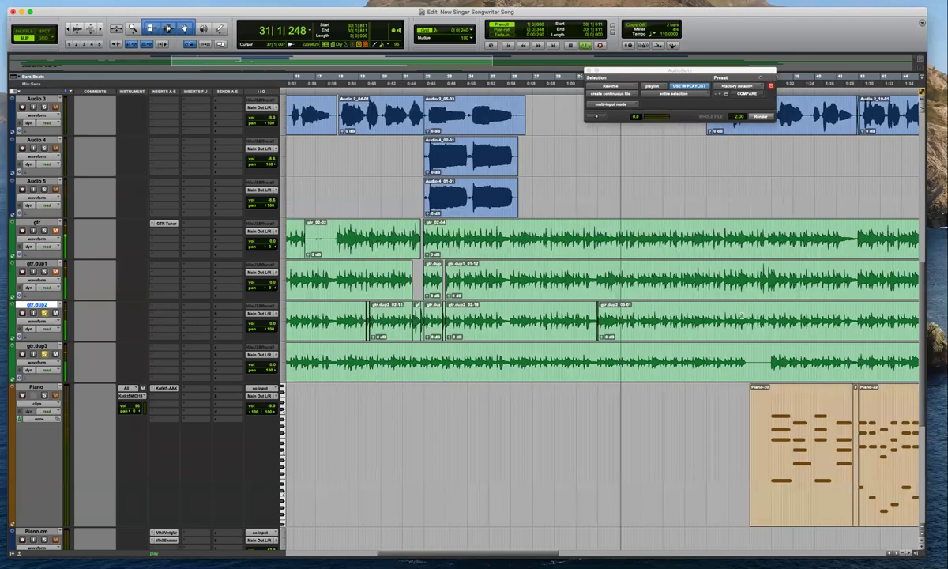
left_click(741, 357)
key("super+bracketright")
key("super+bracketright")
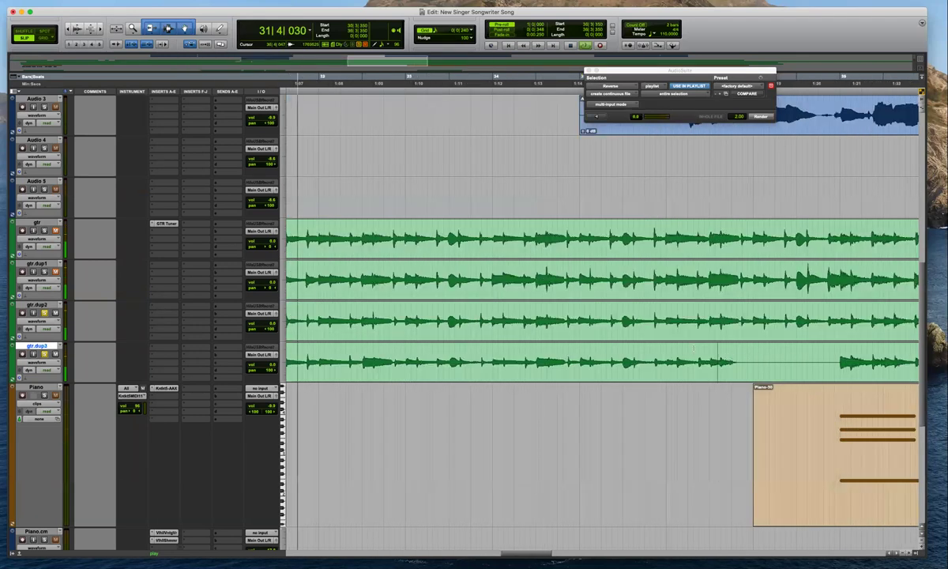
key("super+bracketleft")
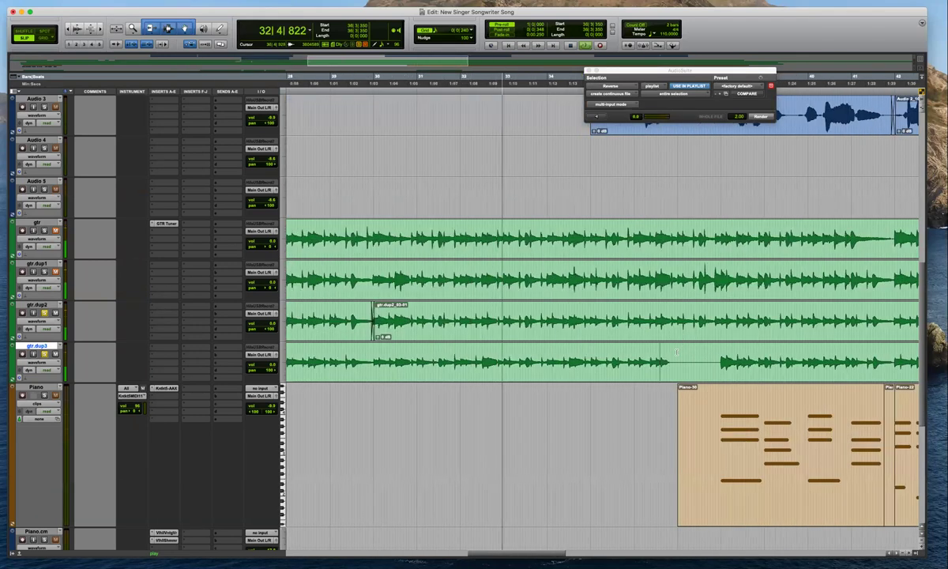
key("super+bracketright")
key("super+bracketright")
key("super+bracketright")
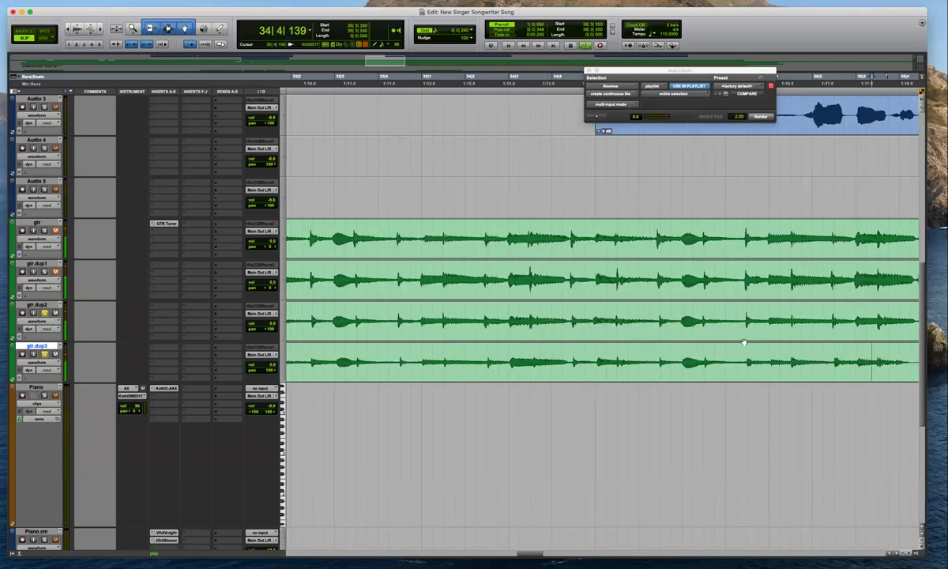
key("super+bracketleft")
key("super+bracketleft")
key("super+bracketleft")
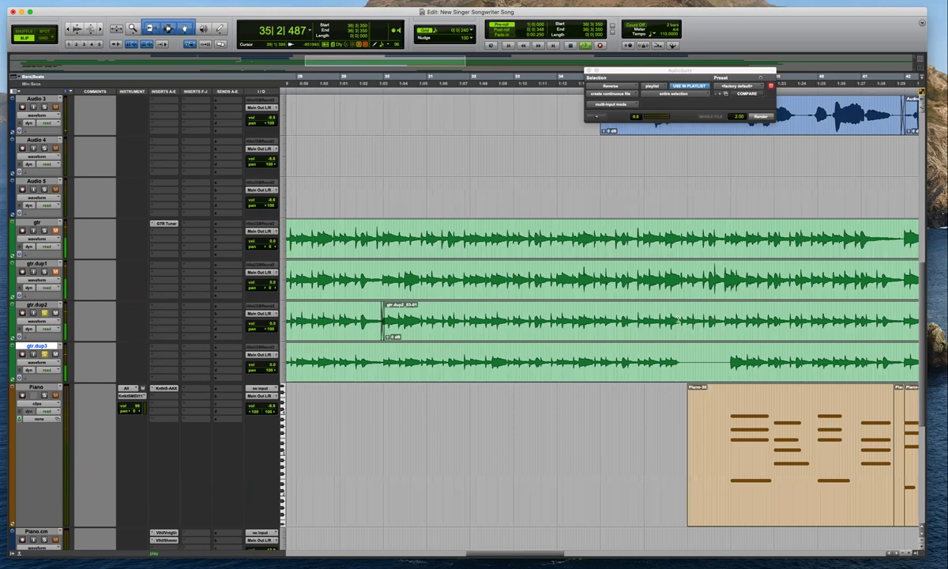
key("super+bracketright")
key("super+bracketright")
key("super+bracketright")
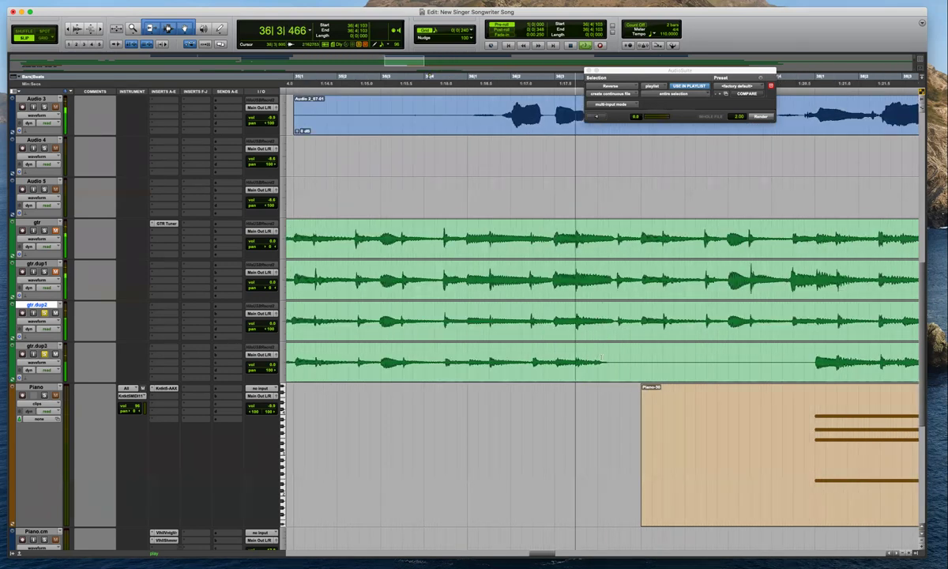
Clear the cut-off note on gtr.dup3 from 36|2|437, fill beats 35|4 to 37|4 with the gtr track's passage and crossfade its start
left_click_drag(530, 359, 624, 360)
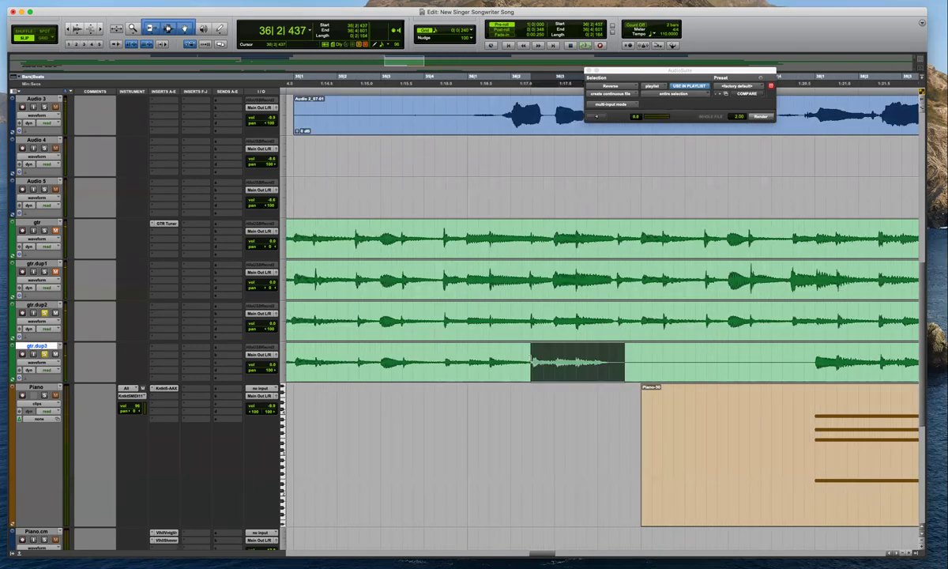
key("Delete")
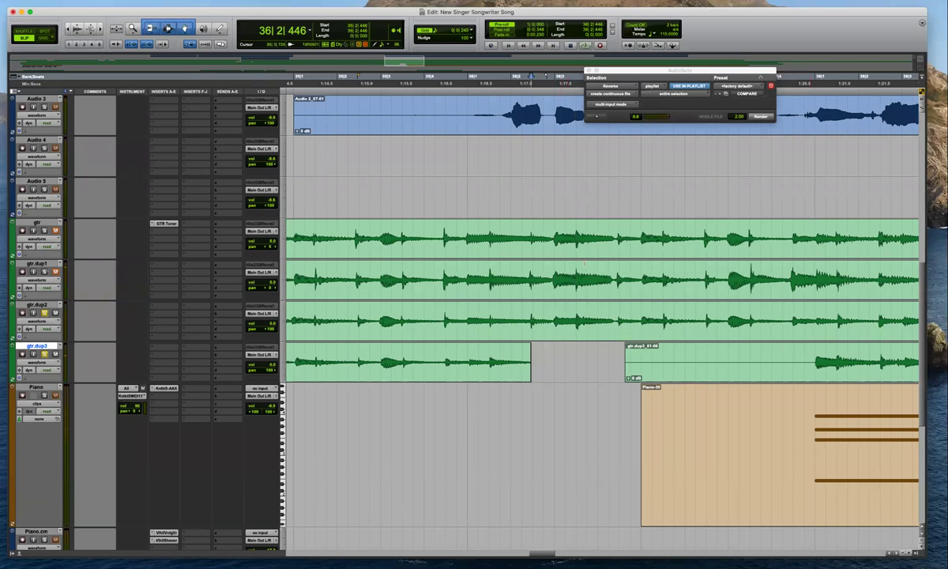
left_click(443, 236)
left_click_drag(442, 236, 768, 250)
left_click_drag(715, 237, 704, 360)
left_click_drag(440, 377, 444, 377)
Extend the borrowed passage on gtr.dup3 to the start of bar 38, crossfade its end there and play the edit
left_click(558, 358)
key("space")
left_click_drag(791, 369, 818, 367)
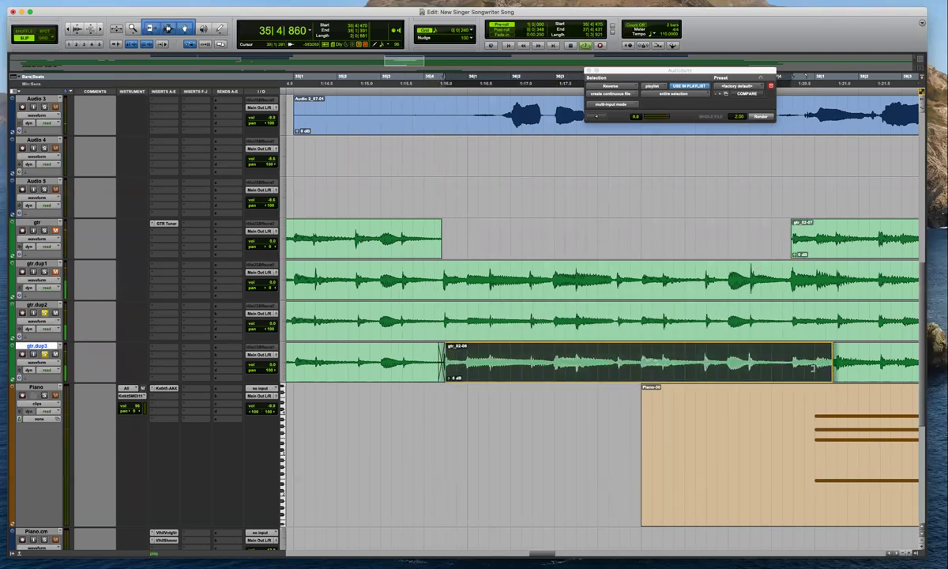
left_click(814, 378)
left_click(840, 357)
key("t")
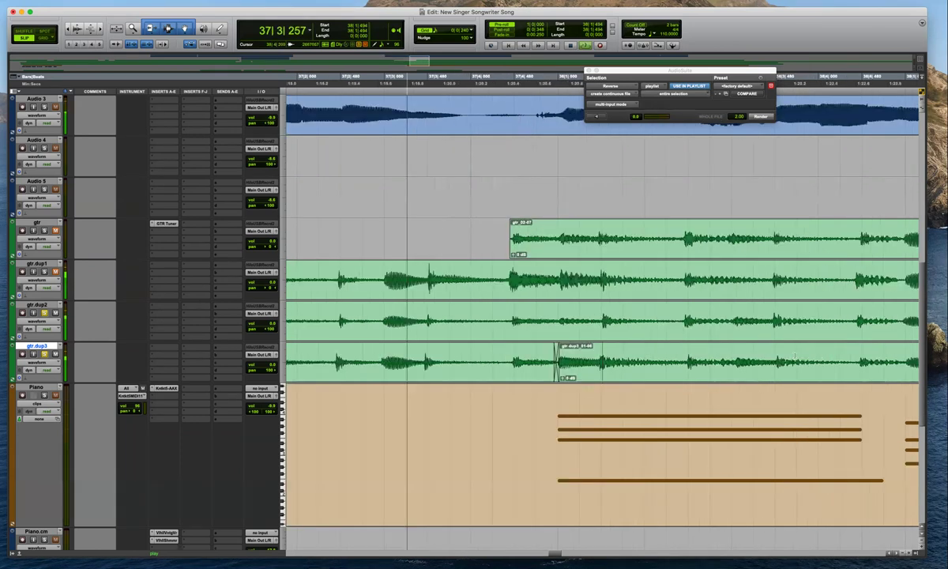
Listen to bars 38 through 45 and compare the guitar tracks' alignment, close up and in overview
key("super+bracketleft")
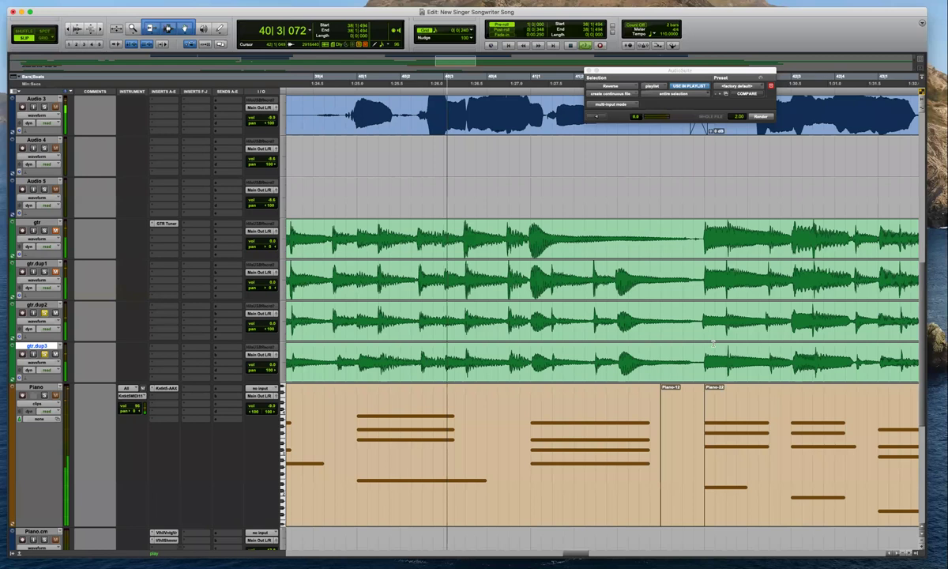
key("r")
key("r")
key("r")
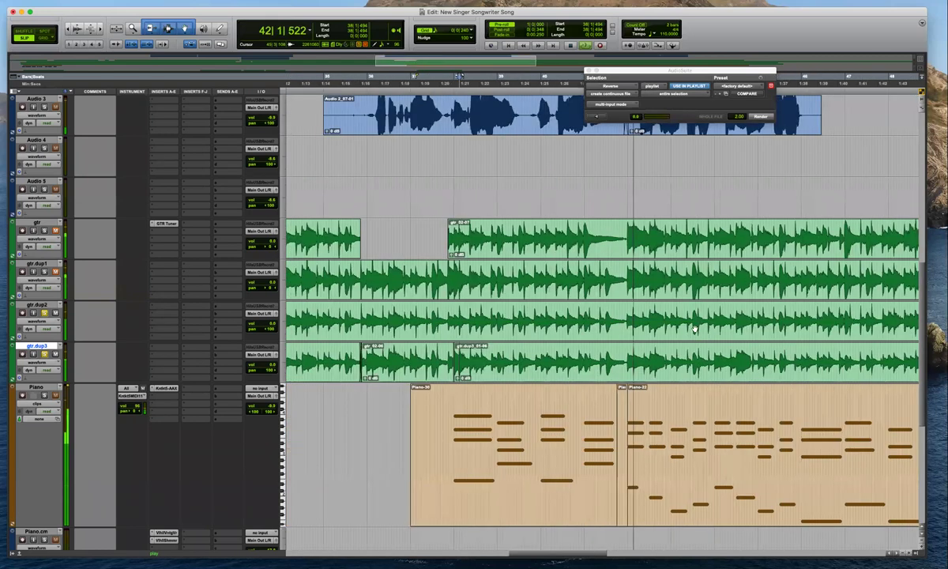
key("super+bracketleft")
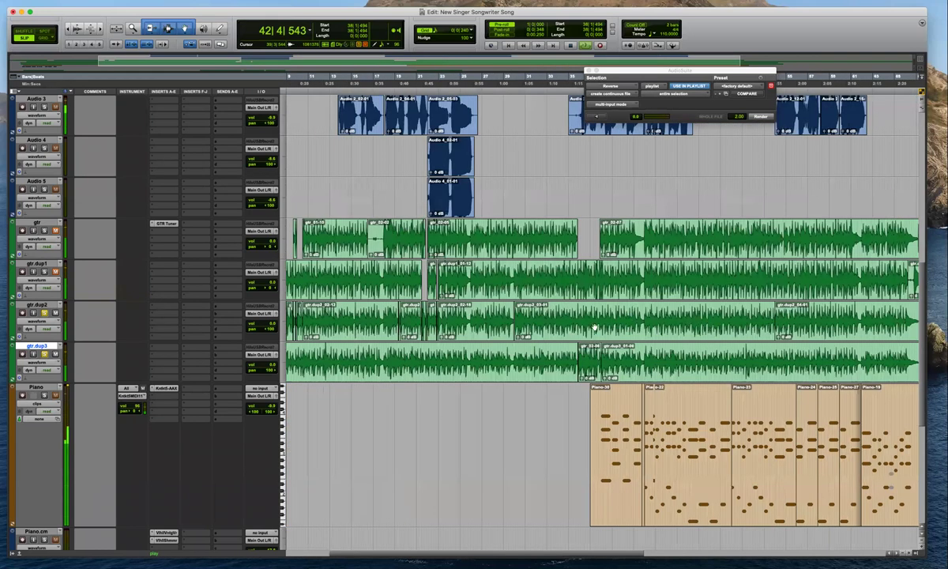
key("super+bracketright")
key("super+bracketright")
key("super+bracketright")
key("super+bracketright")
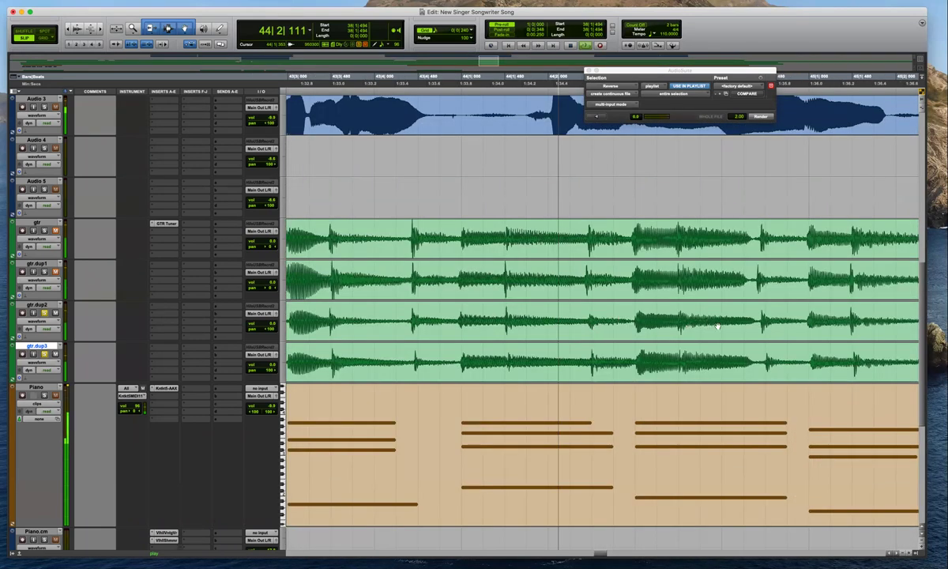
key("super+bracketleft")
key("super+bracketleft")
key("super+bracketleft")
key("super+bracketleft")
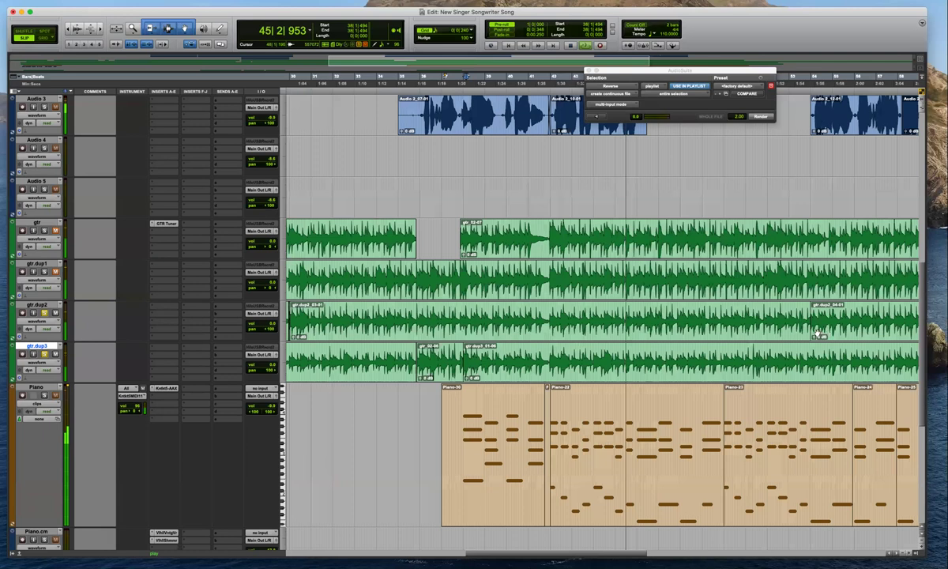
Inspect the clip starting at bar 54 on gtr.dup2 and place the edit cursor on that track near bar 49
left_click(826, 335)
key("space")
key("super+bracketright")
scroll(560, 318, "left", 4)
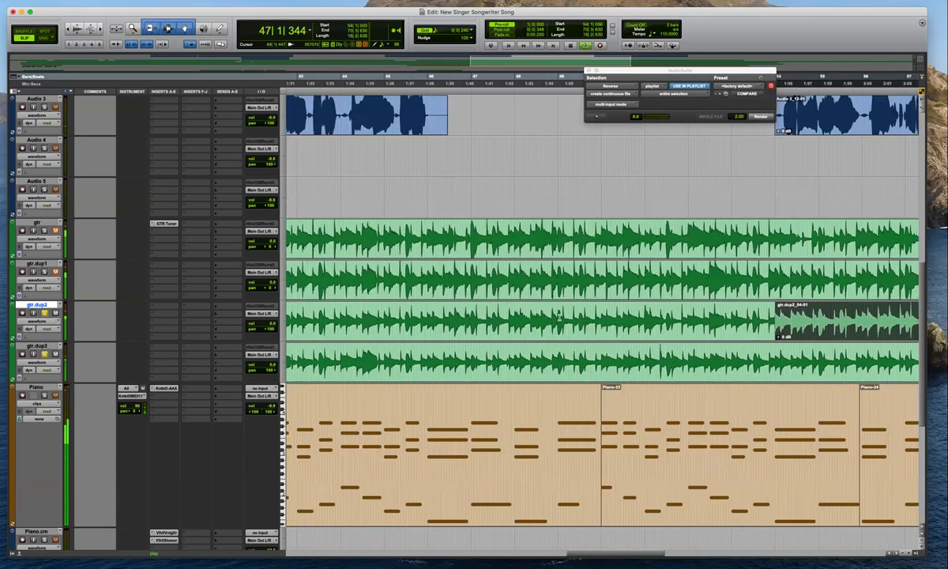
left_click(562, 312)
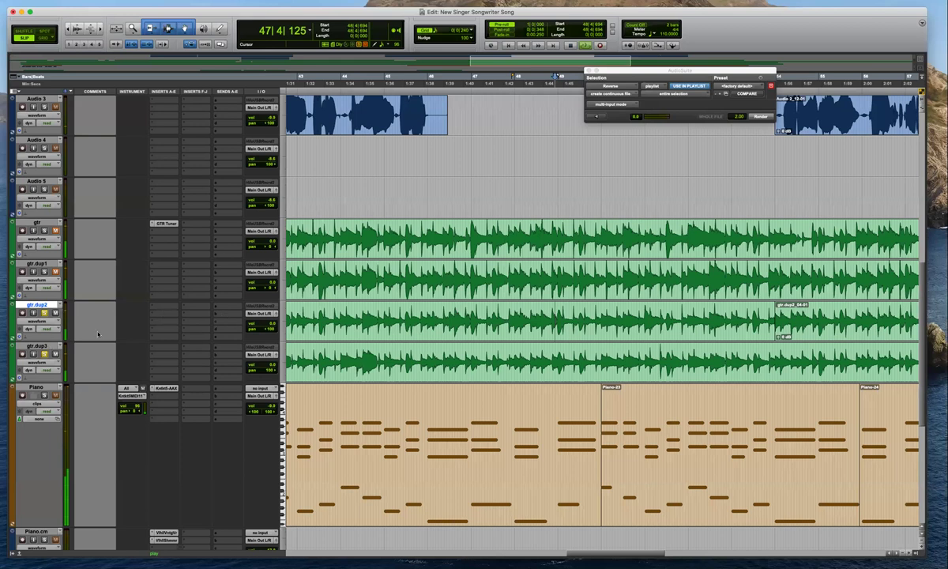
Select the gtr.dup2 and gtr.dup3 tracks together and open the insert choices in the gtr track's row
left_click(164, 256)
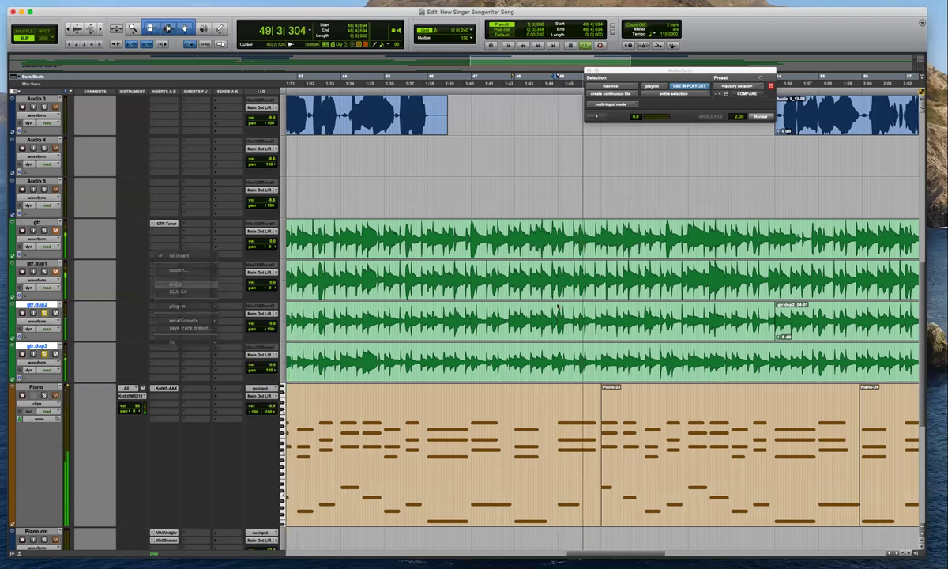
Roll off the low frequencies of the gtr.dup2 track with the H-EQ high-pass filter and close the plug-in window
left_click_drag(396, 119, 433, 125)
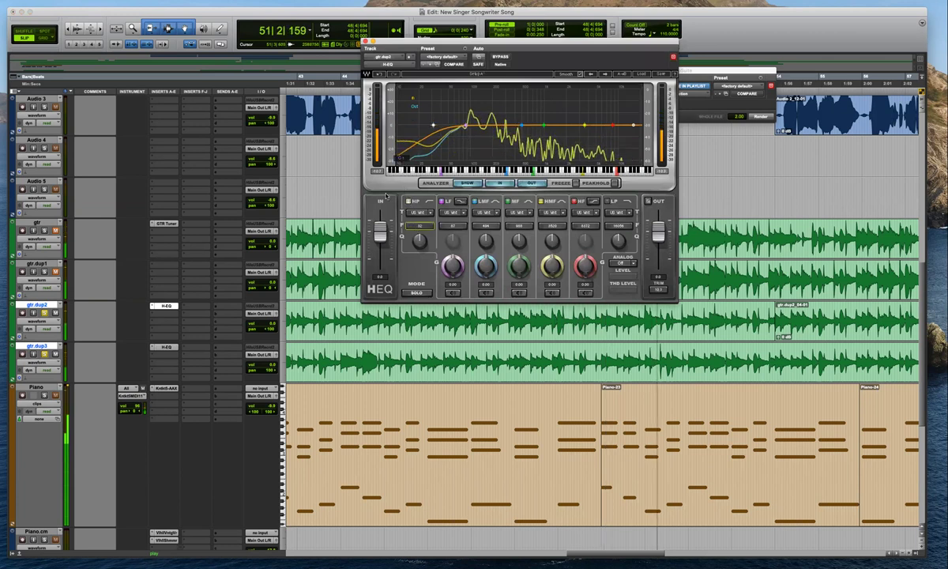
left_click_drag(386, 196, 430, 219)
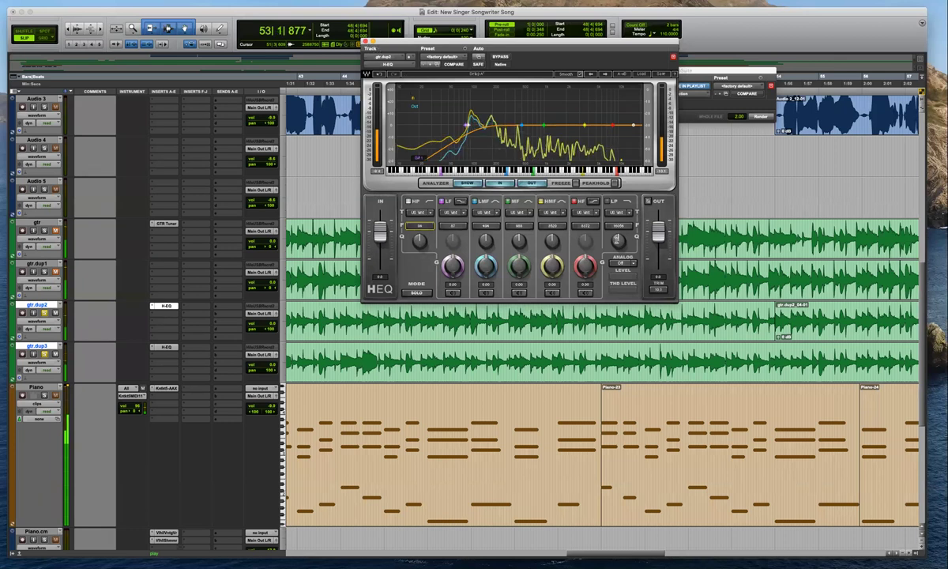
left_click(366, 41)
Crossfade the gtr.dup2 clip boundary near bar 53 beat 4 and play back across it
left_click(773, 267)
key("space")
key("t")
key("t")
key("t")
left_click_drag(620, 318, 557, 338)
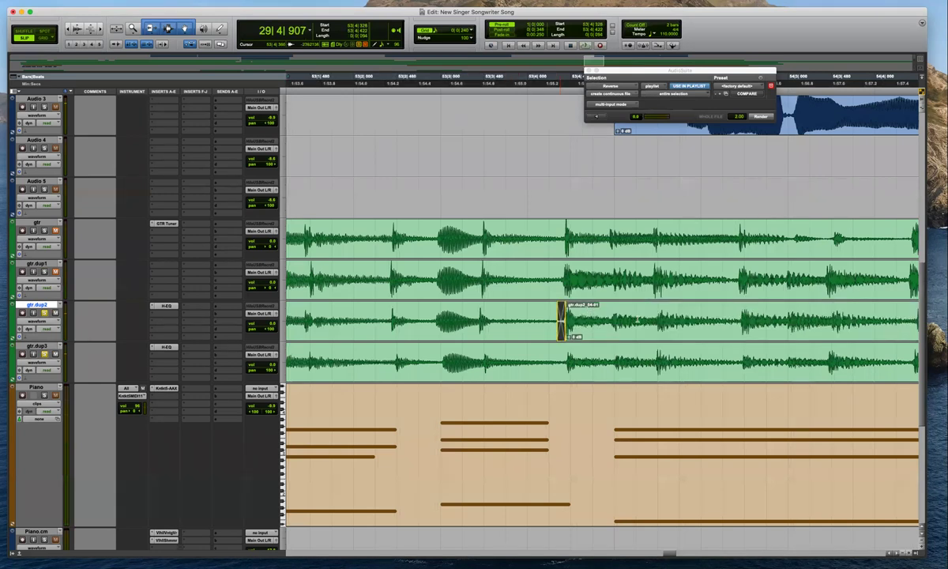
left_click(591, 320)
key("r")
key("space")
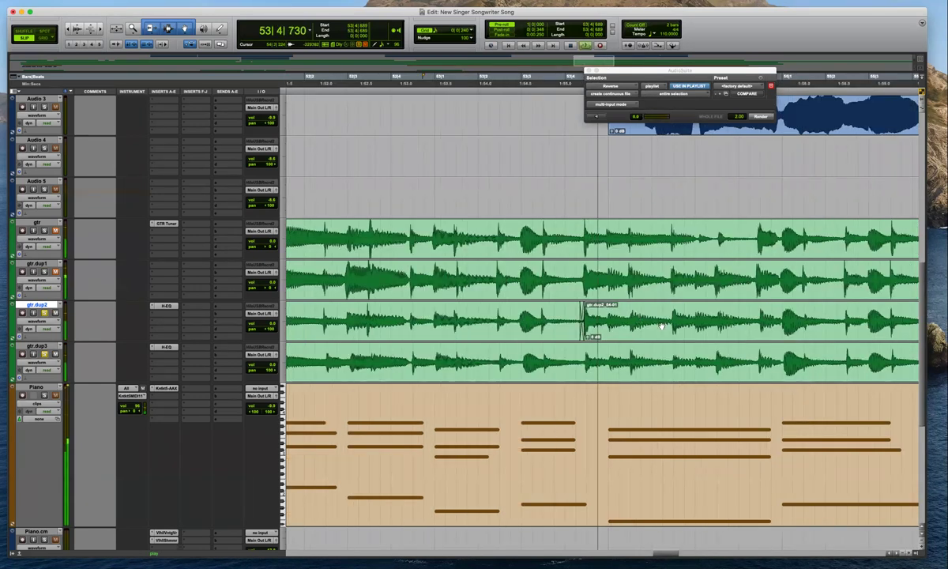
Listen to the doubled guitars gtr.dup2 and gtr.dup3 from bar 54 to bar 63, checking the transition around bar 61
key("super+bracketleft")
key("super+bracketleft")
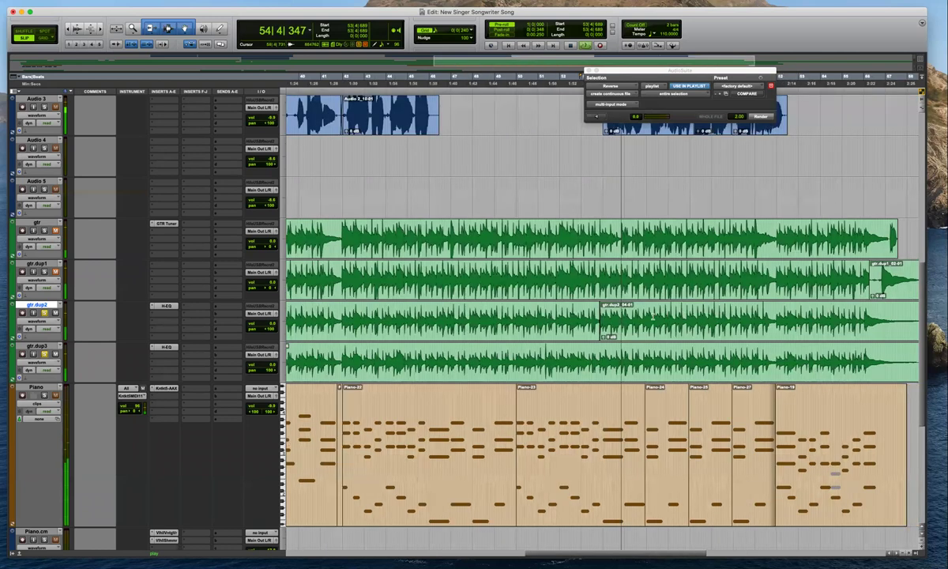
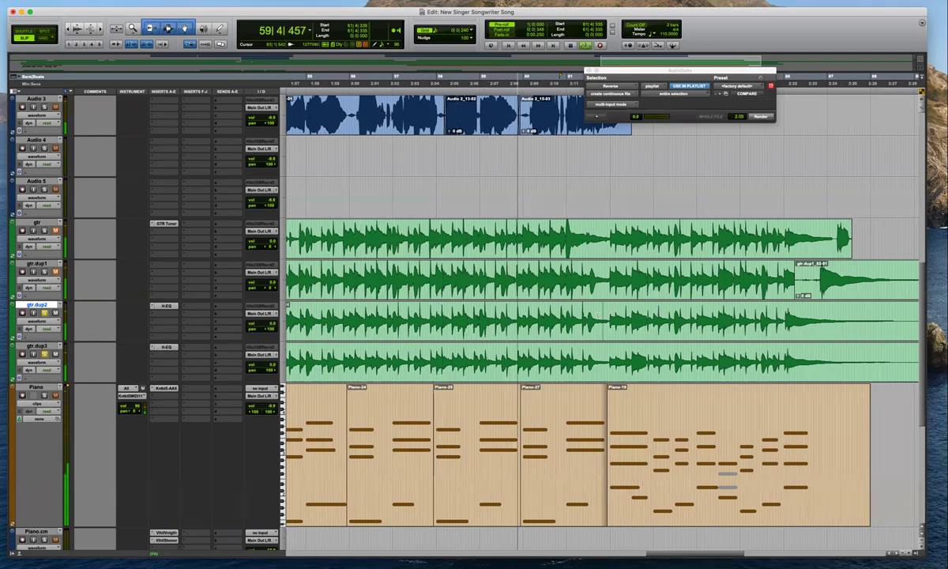
left_click(612, 316)
key("t")
key("t")
key("super+bracketright")
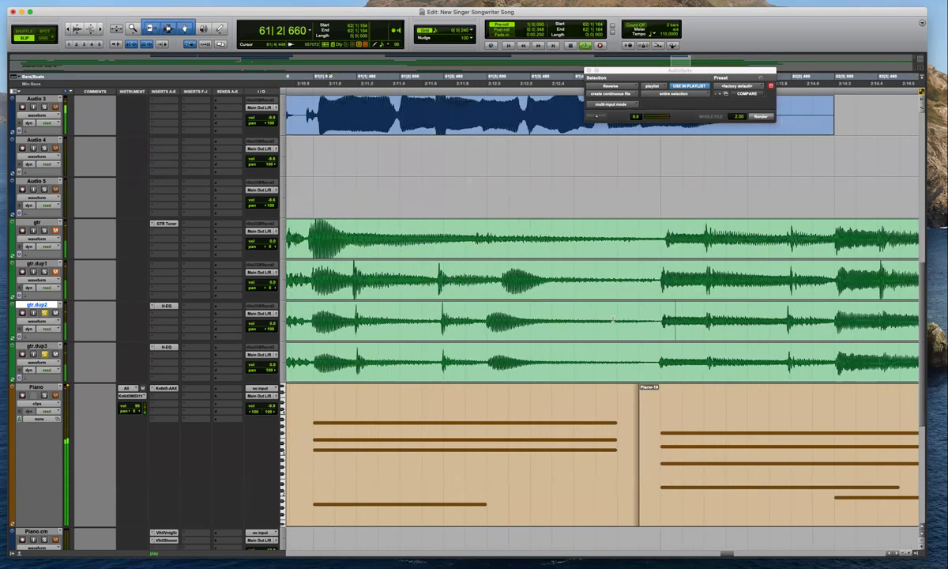
key("super+bracketleft")
key("super+bracketleft")
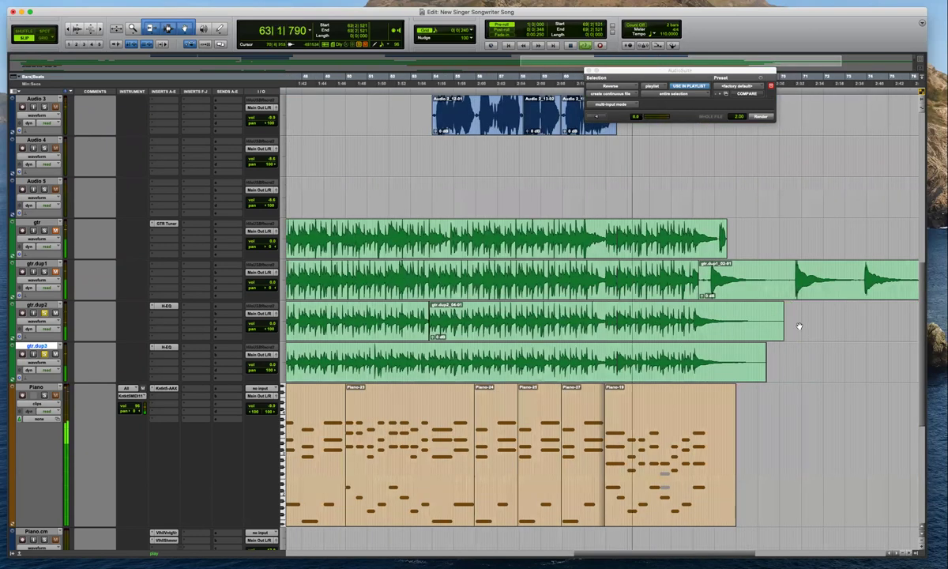
key("space")
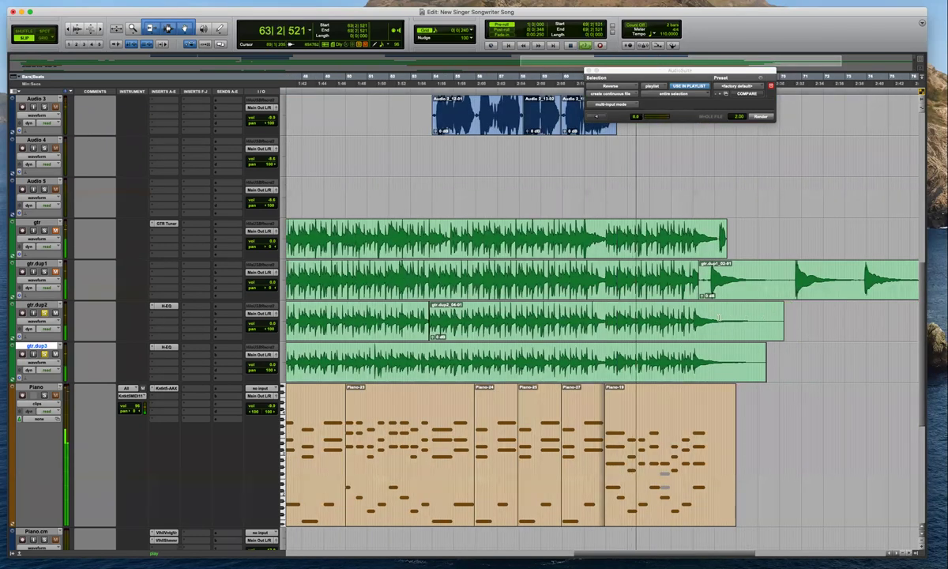
Move the gtr phrase between 65|2 and bar 66 onto gtr.dup2, replacing the audio there, and crossfade its start
key("super+bracketright")
key("super+bracketright")
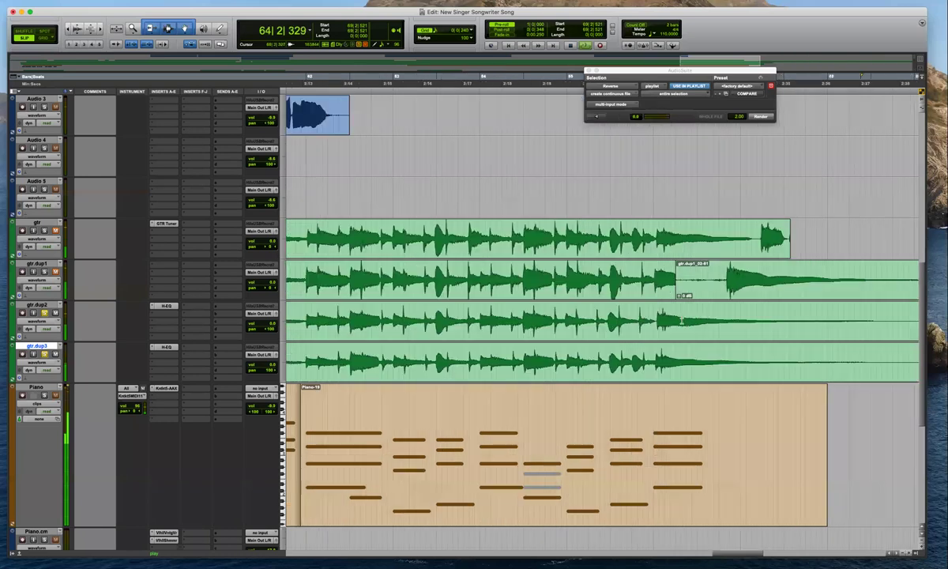
scroll(642, 313, "right", 3)
key("super+bracketright")
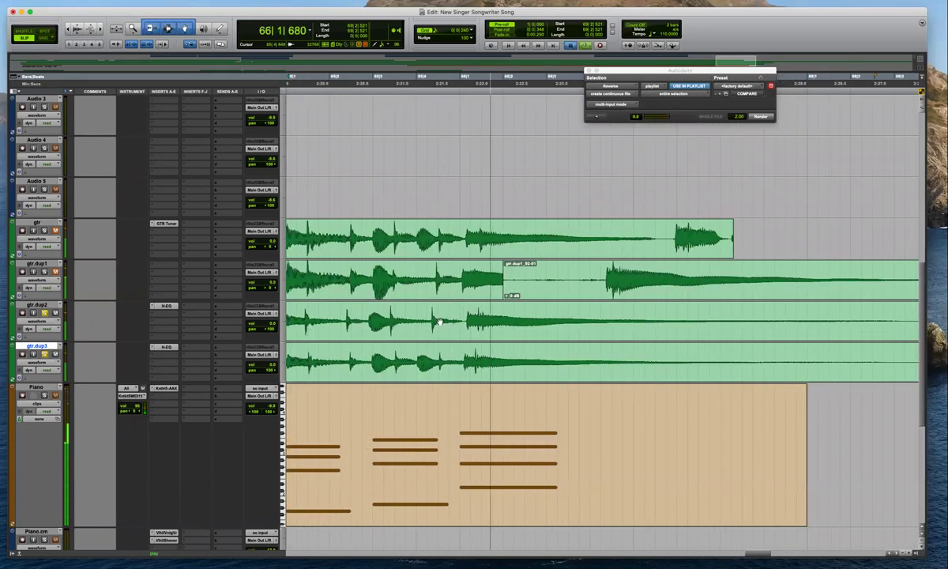
left_click(369, 316)
key("super+bracketright")
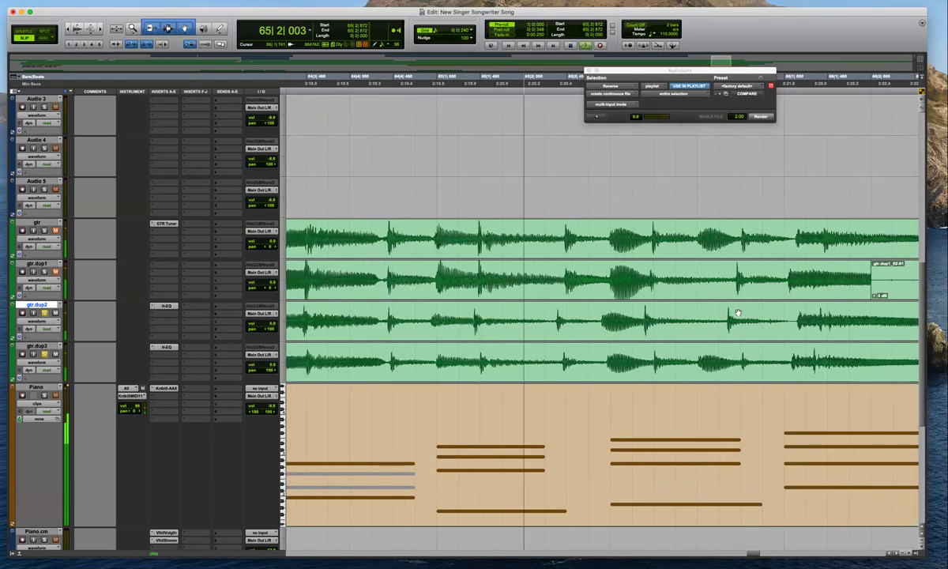
key("space")
left_click_drag(607, 235, 594, 337)
key("b")
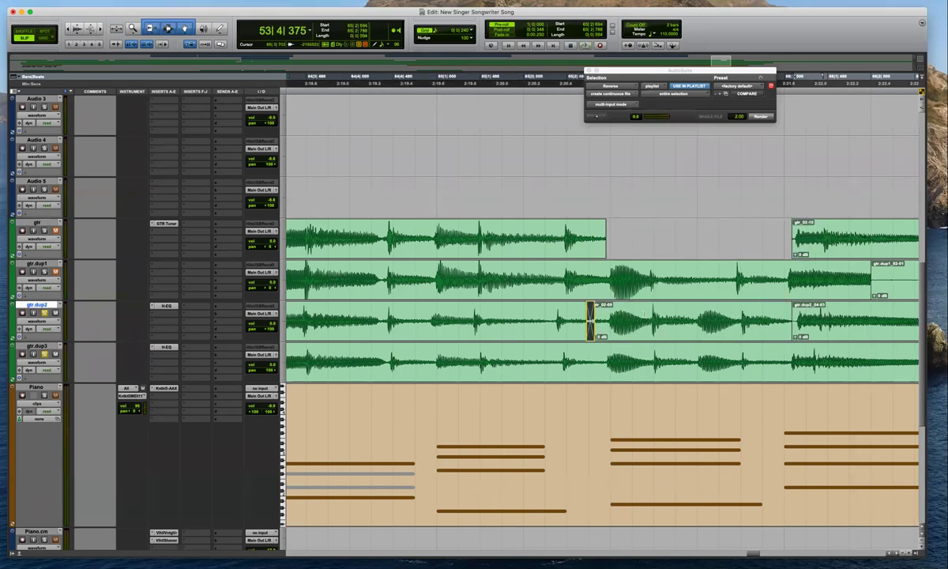
key("space")
Extend the moved clip on gtr.dup2 back to about 65|1 and slightly past 66|1, crossfading both boundaries
left_click(793, 325)
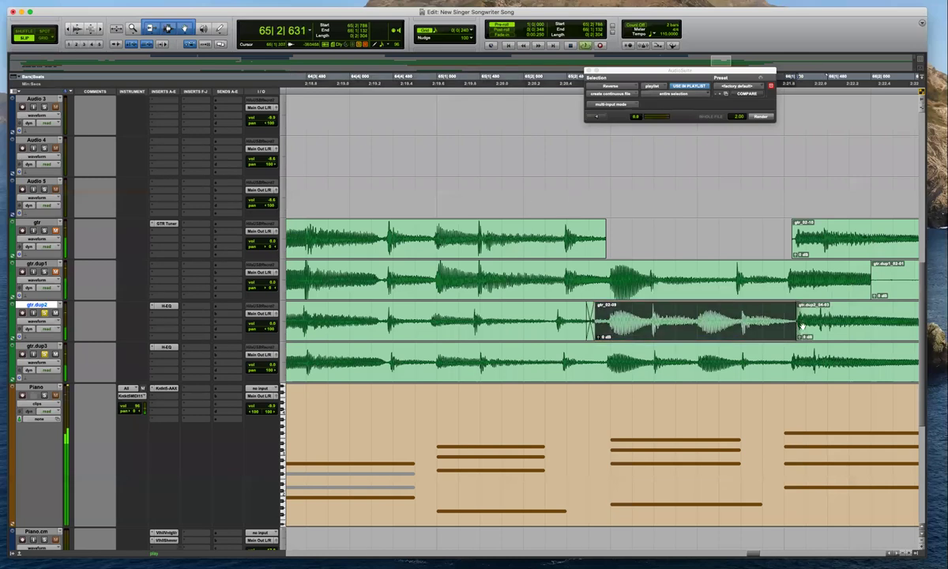
key("r")
key("space")
left_click_drag(597, 325, 517, 323)
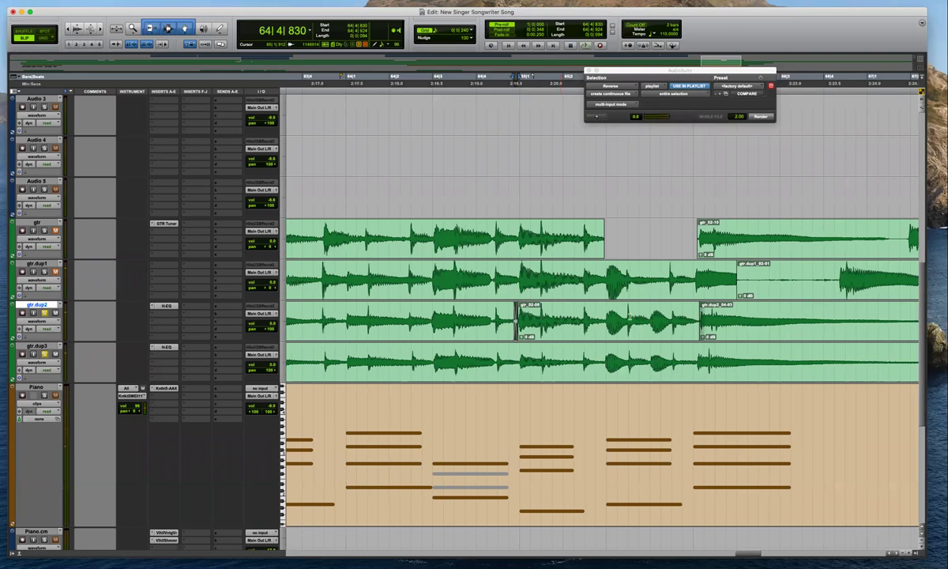
key("space")
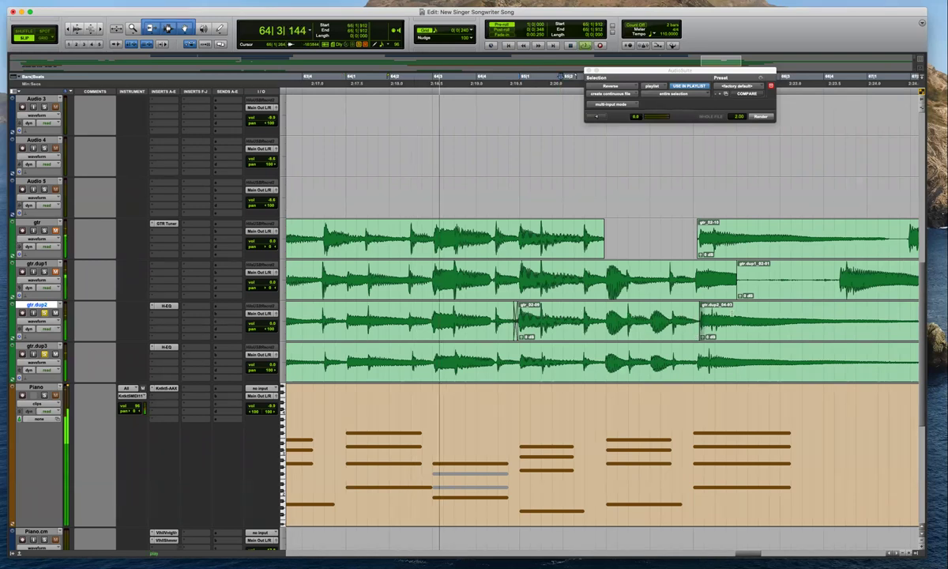
key("t")
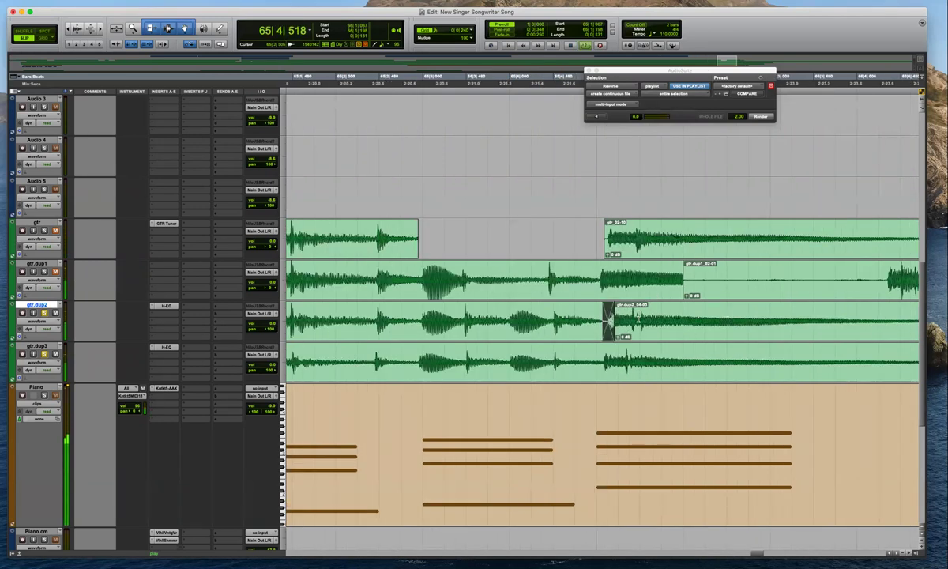
key("r")
key("space")
Extend the start of the replacement clip on gtr.dup2 back to about 64|4|387 and crossfade the new boundary
left_click(539, 319)
key("t")
key("t")
key("t")
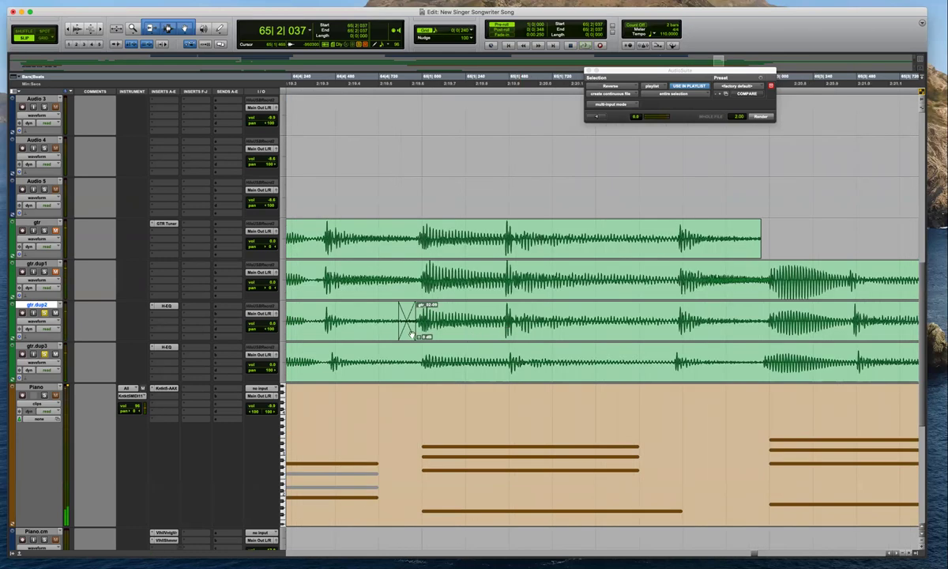
left_click(399, 324)
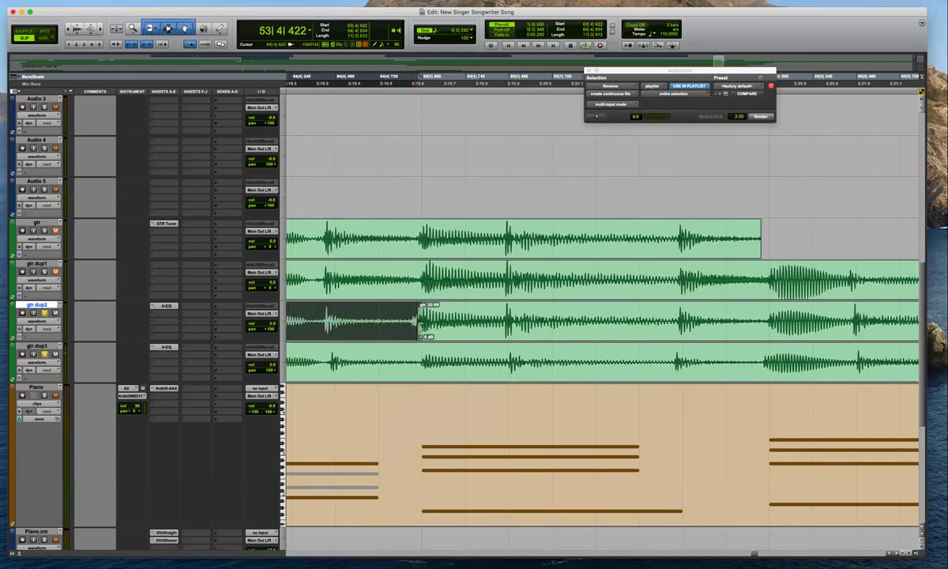
left_click_drag(323, 317, 318, 333)
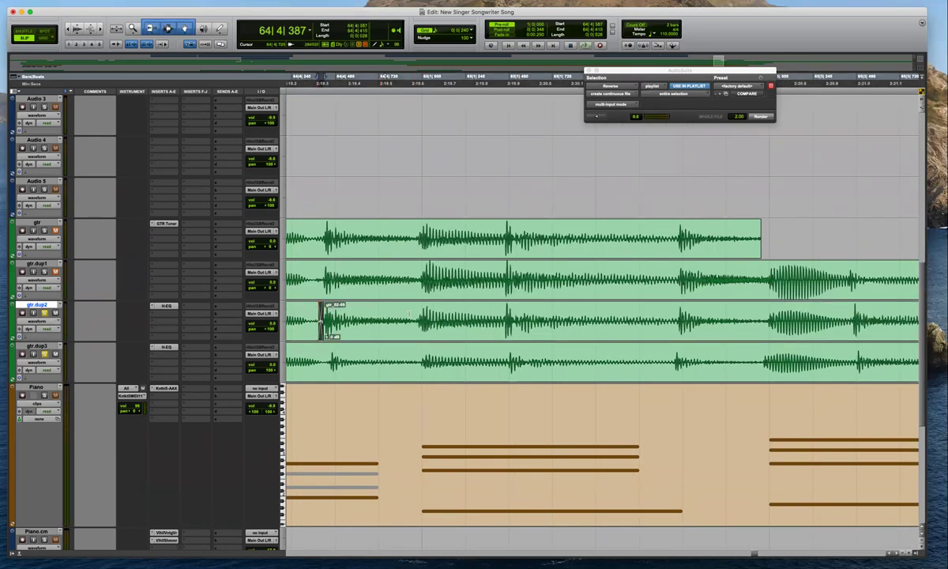
Play back the repaired gtr.dup2 section from bar 64 into bar 66, enlarging the waveforms to examine the guitar tails
left_click(408, 320)
key("r")
key("r")
key("space")
key("r")
key("r")
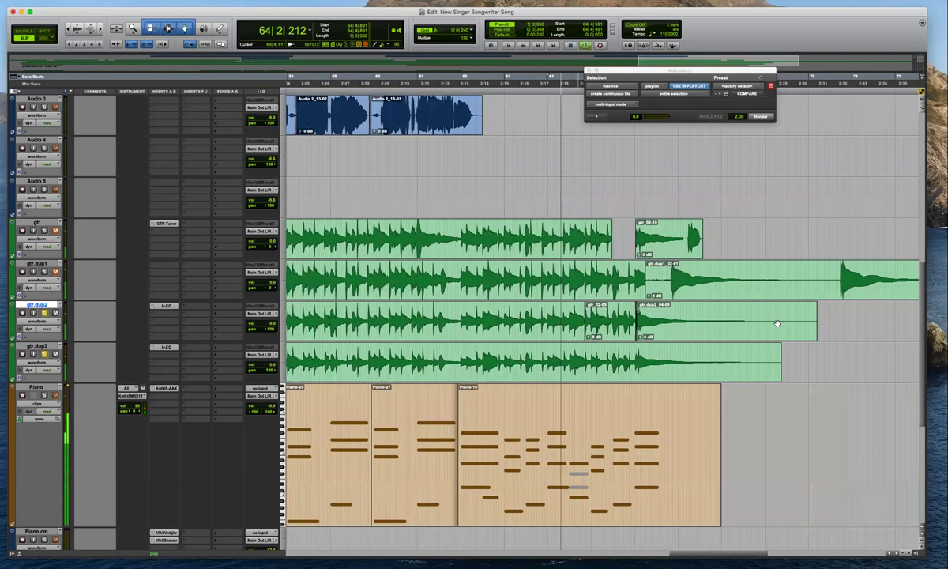
key("super+alt+bracketright")
key("super+bracketright")
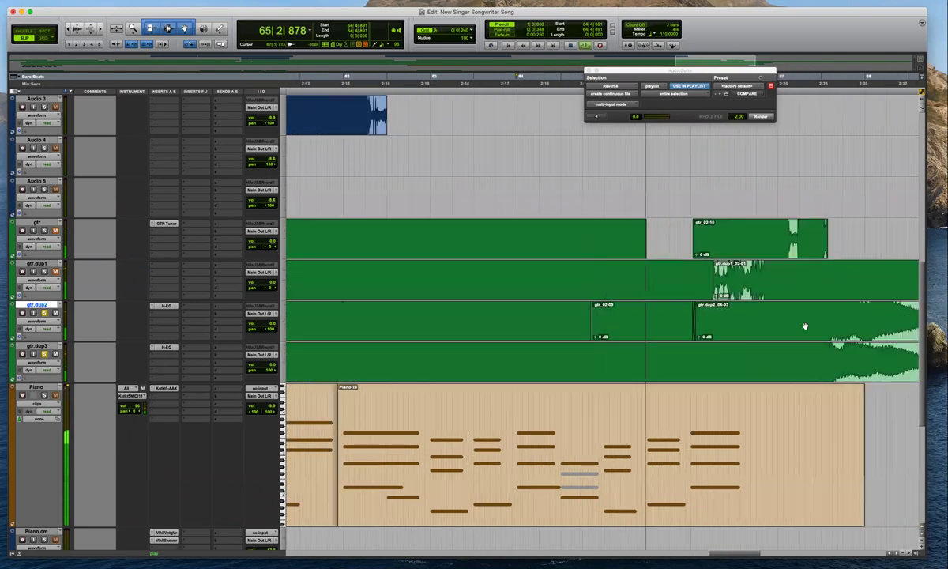
key("r")
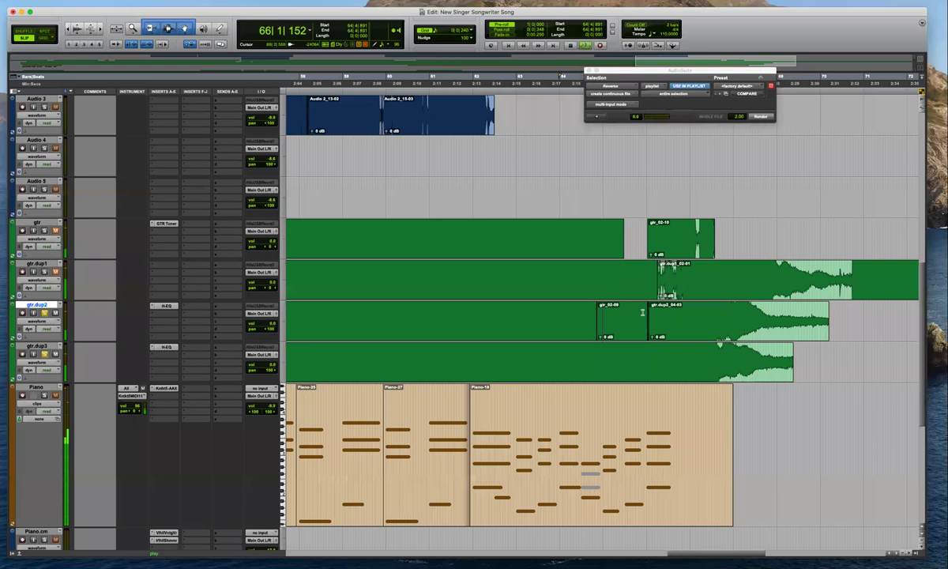
key("space")
Fade out the tail of the gtr.dup2 track from about 68|3|351 to its end at 70|2|464
scroll(795, 330, "right", 4)
left_click(637, 317)
left_click(623, 317)
key("t")
key("t")
key("t")
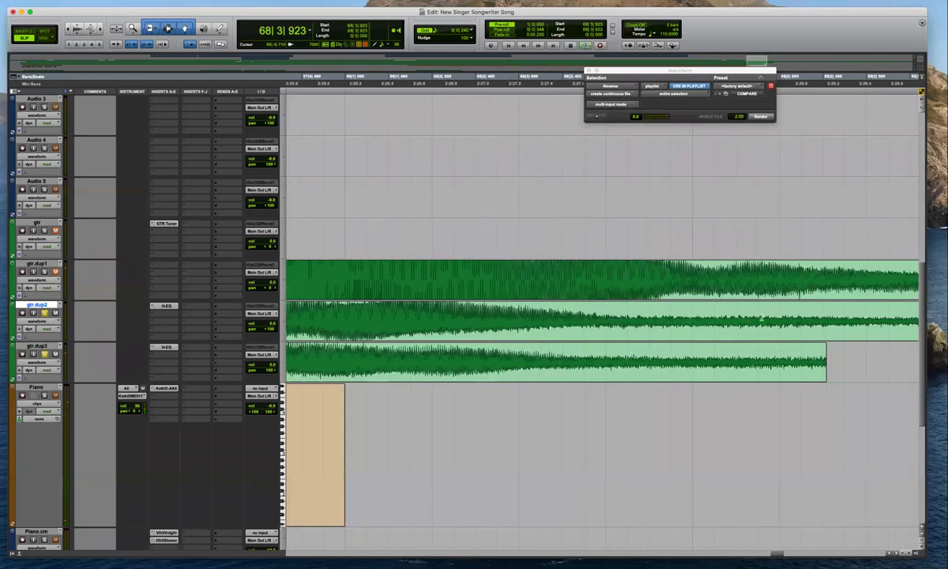
key("r")
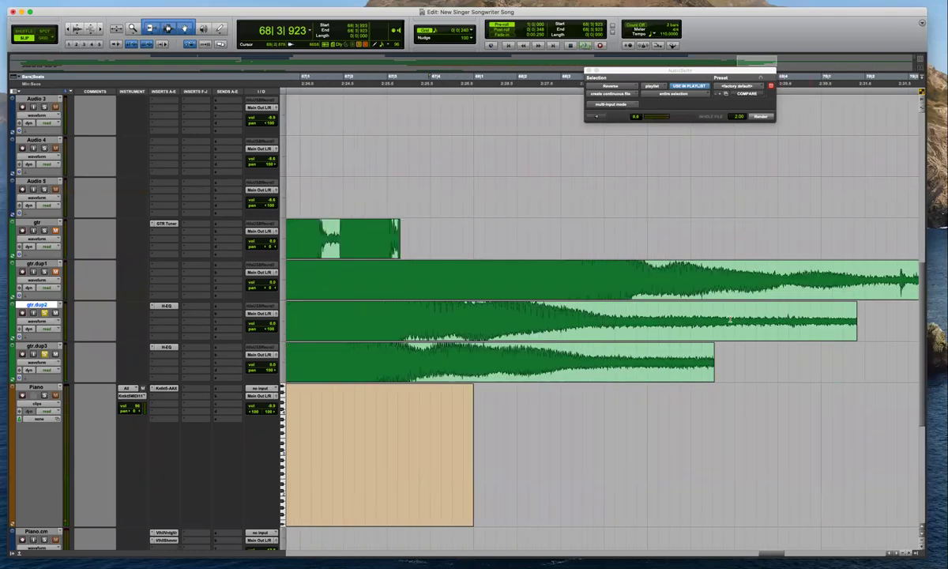
scroll(729, 319, "down", 1)
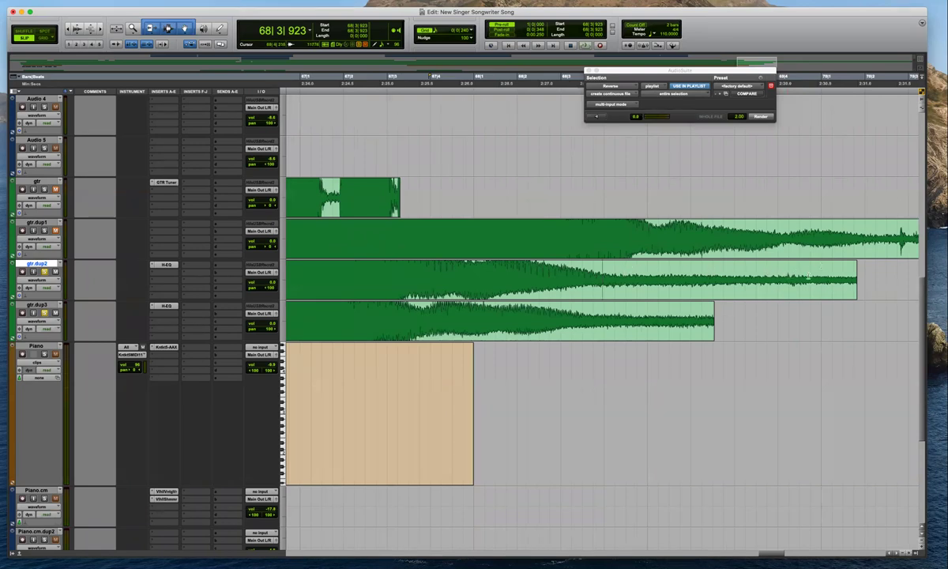
mouse_move(853, 278)
left_mouse_down()
mouse_move(917, 278)
mouse_move(807, 279)
mouse_move(744, 262)
mouse_move(501, 264)
left_mouse_up()
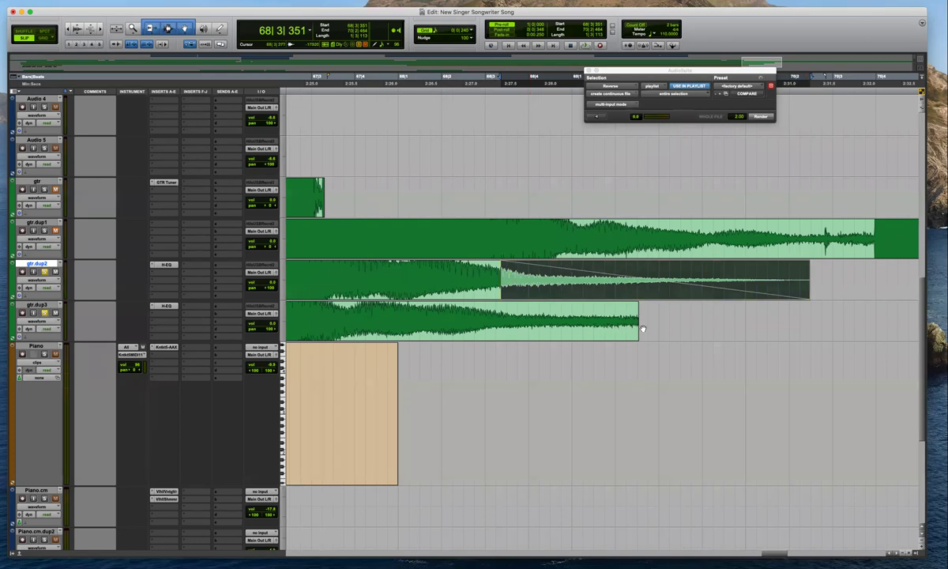
Fade out the tail of gtr.dup3 from about 67|4|049 to 69|2|521 and reduce the waveform display height
left_click_drag(598, 304, 357, 305)
key("super+alt+[")
key("super+alt+[")
key("super+alt+[")
key("super+alt+[")
key("super+alt+[")
key("super+alt+[")
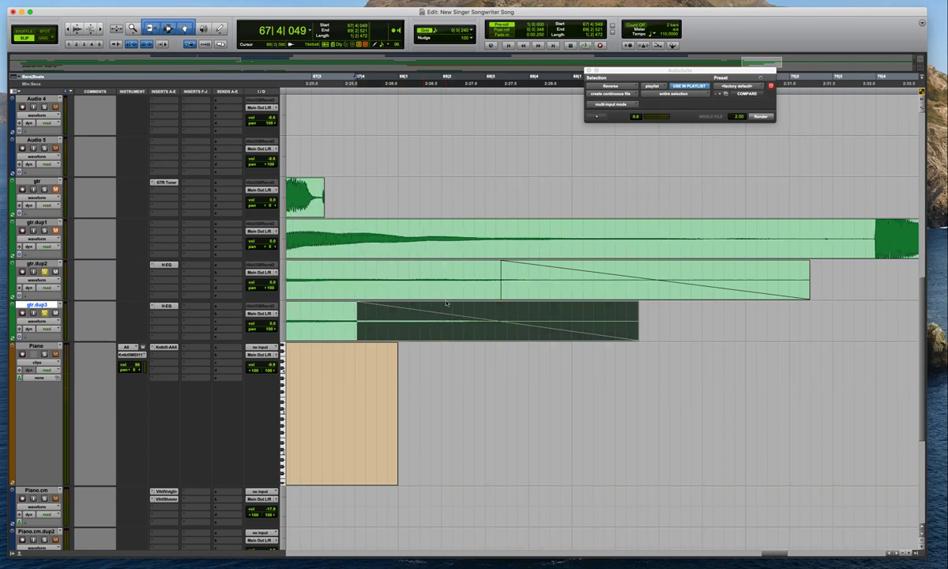
Examine and play back the guitar ending around bar 66, comparing the final chord on all four guitar tracks
key("r")
key("r")
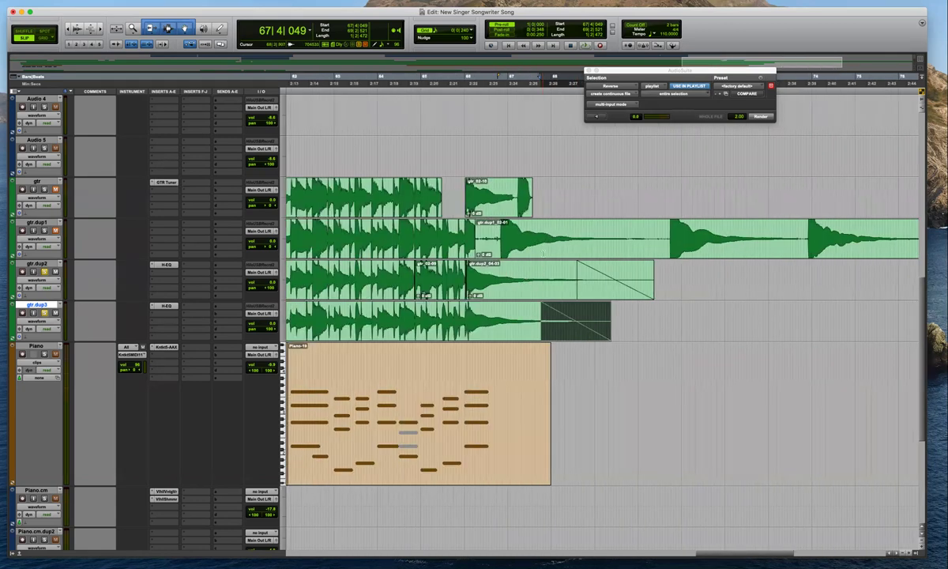
key("super+bracketleft")
left_click(535, 145)
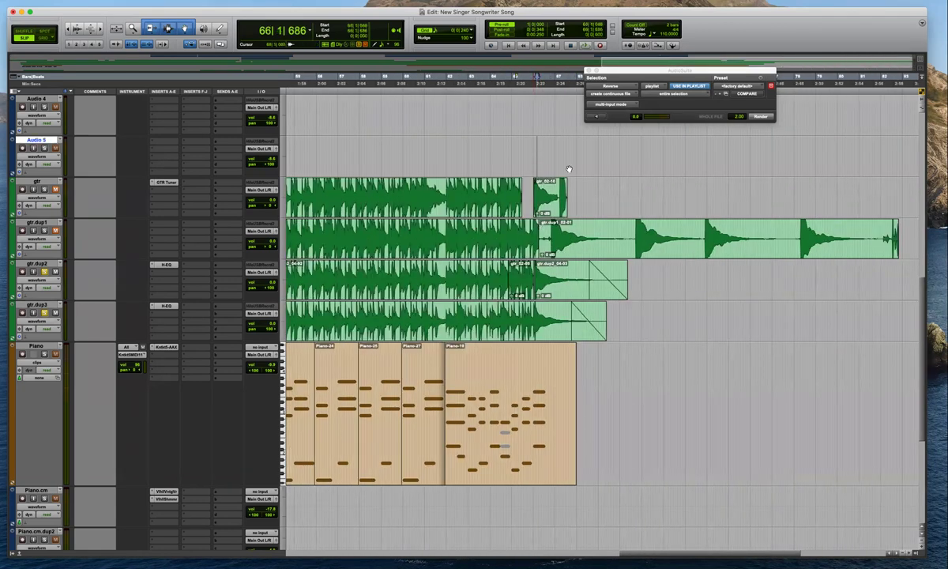
key("super+bracketright")
key("super+bracketright")
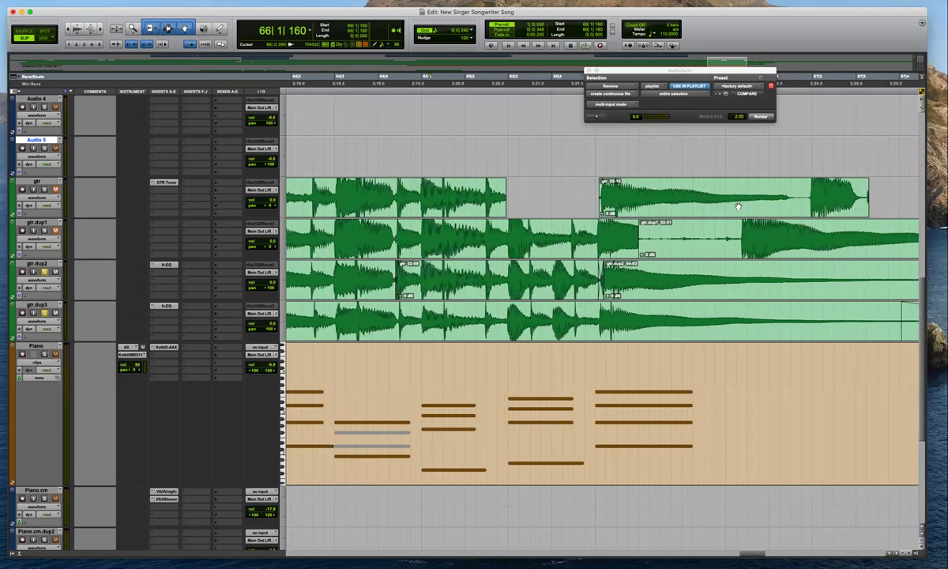
key("super+bracketright")
key("space")
key("space")
key("super+bracketleft")
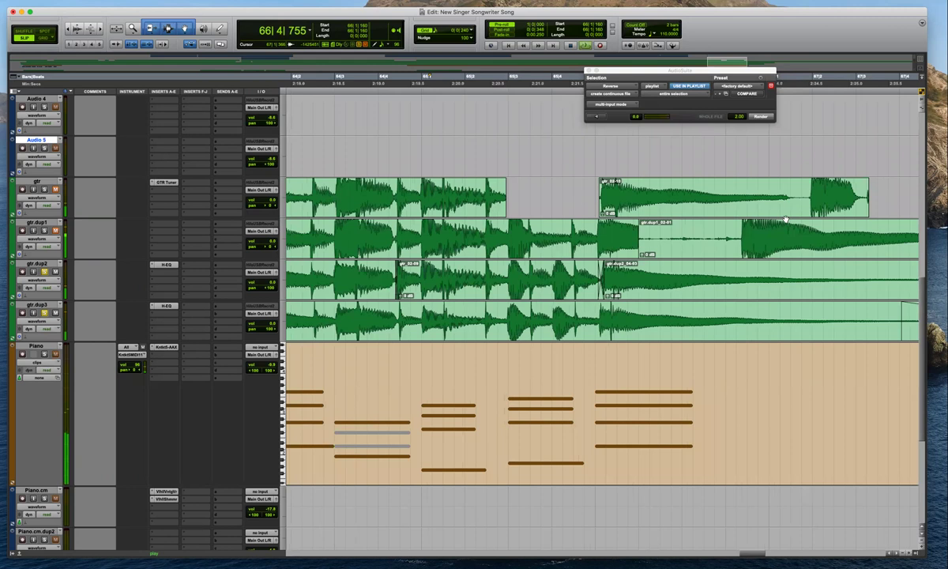
key("space")
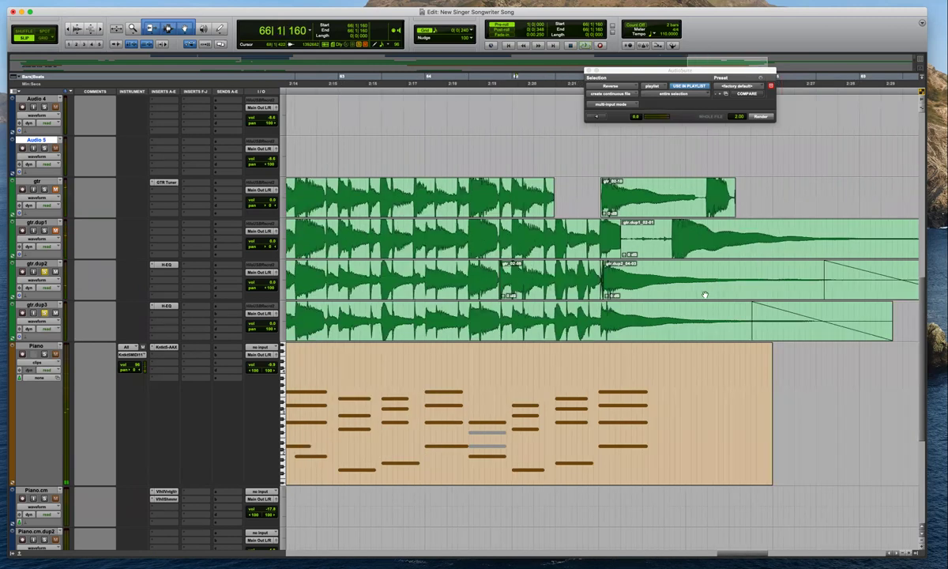
Delete the final gtr.dup2 clip after 66|1, including its fade-out
left_click(703, 291)
key("super+bracketleft")
key("super+bracketleft")
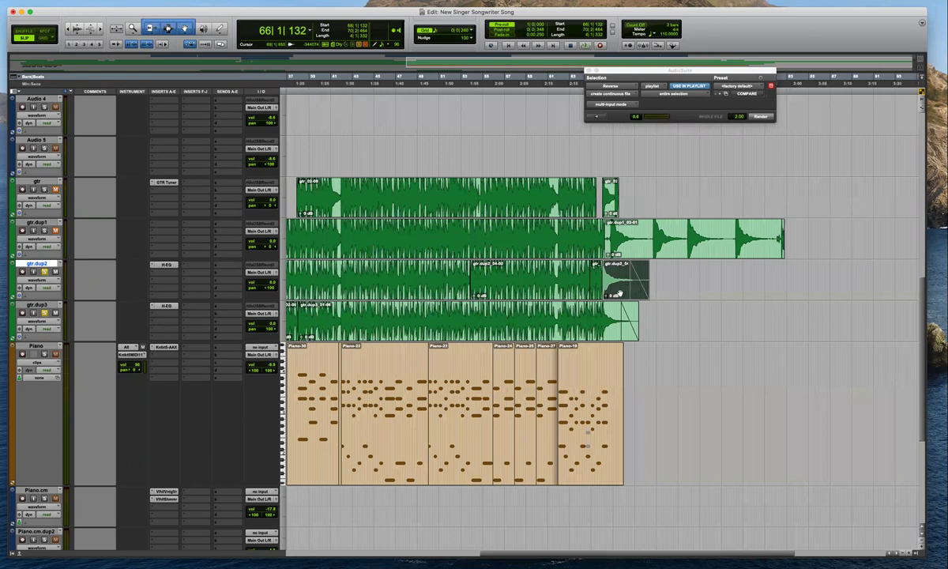
key("super+d")
key("BackSpace")
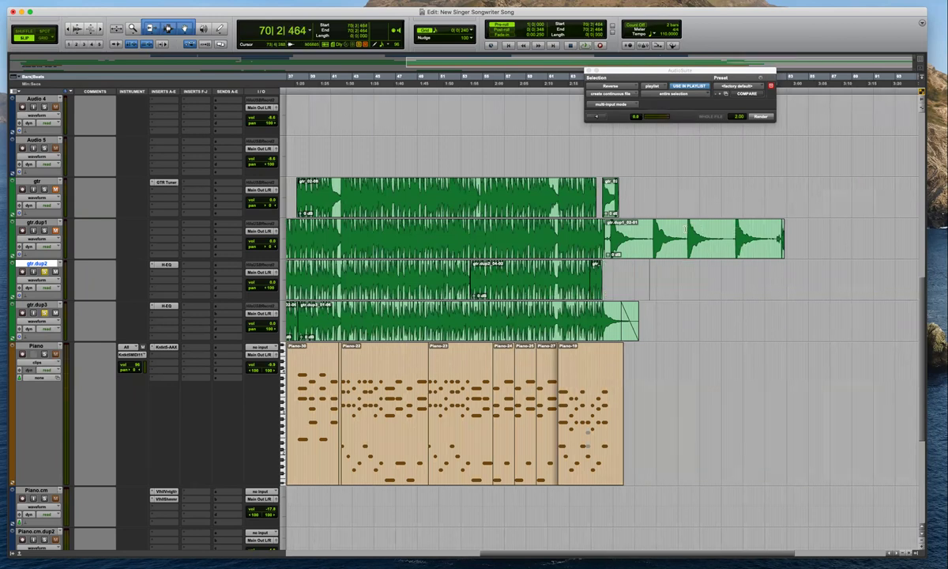
Move a spare ringing chord from gtr.dup1 down to gtr.dup2 just after 66|1 and trim the unwanted audio before its attack
left_click(688, 230)
key("super+bracketright")
left_click_drag(609, 234, 786, 234)
key("super+bracketleft")
left_click_drag(662, 250, 564, 273)
key("t")
key("t")
key("super+bracketright")
key("Delete")
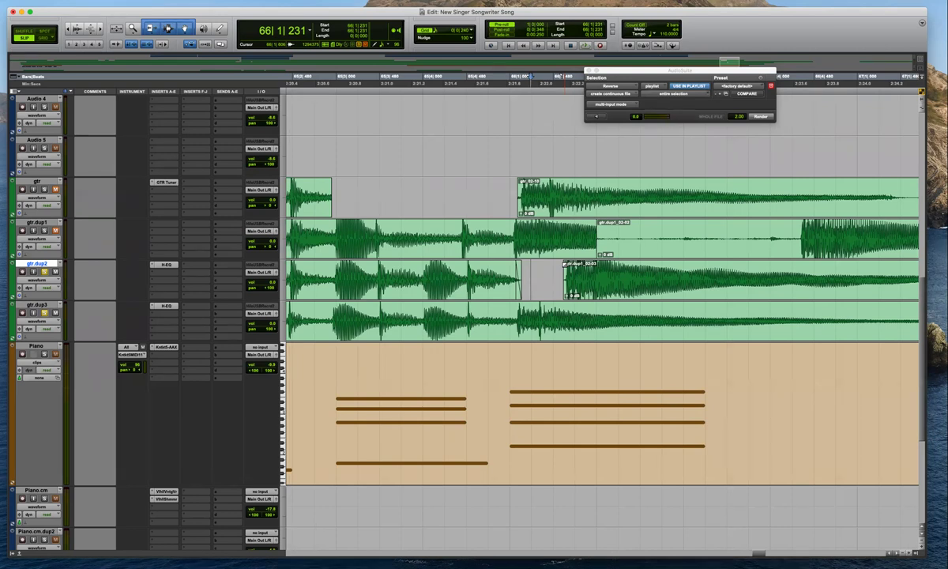
Shift the replacement chord on gtr.dup2 back to 66|1, aligned with the other guitars, and crossfade it into the preceding clip
left_click(532, 249)
left_click(566, 263)
left_click_drag(588, 281, 539, 282)
left_click(521, 229)
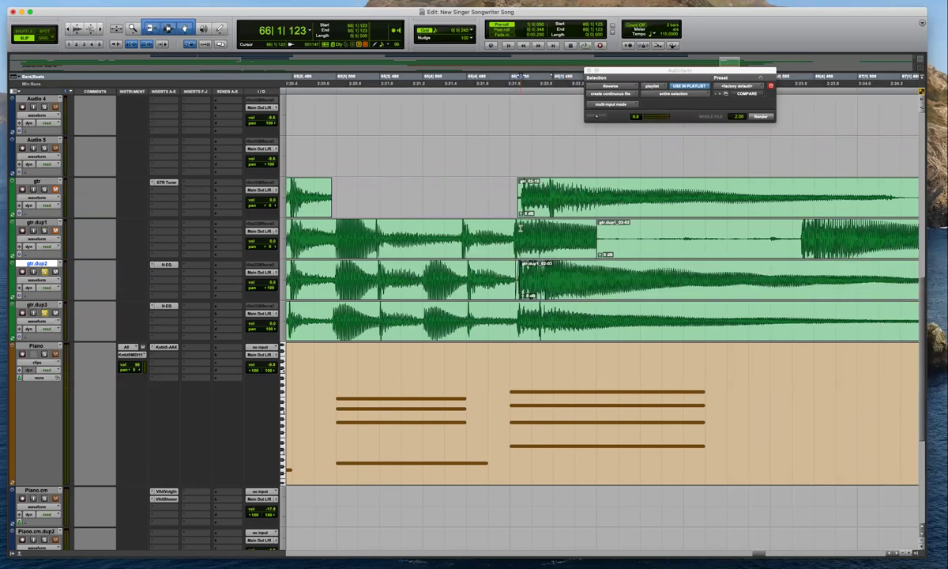
key("t")
left_click(595, 292)
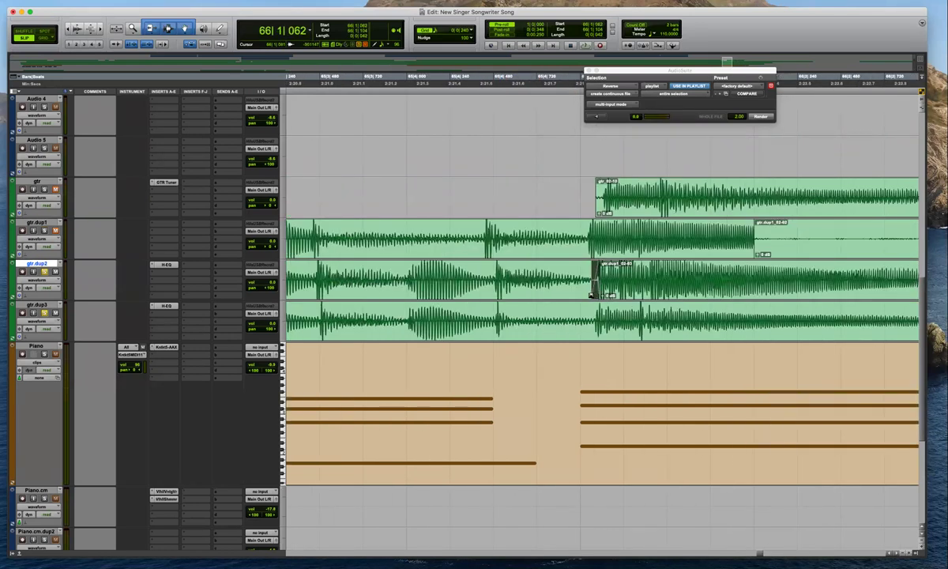
Play back across the new joint on gtr.dup2 and fade out the chord's tail from about 68|1|872 to 70|2|474
left_click(620, 271)
key("r")
key("r")
key("r")
key("space")
key("super+bracketleft")
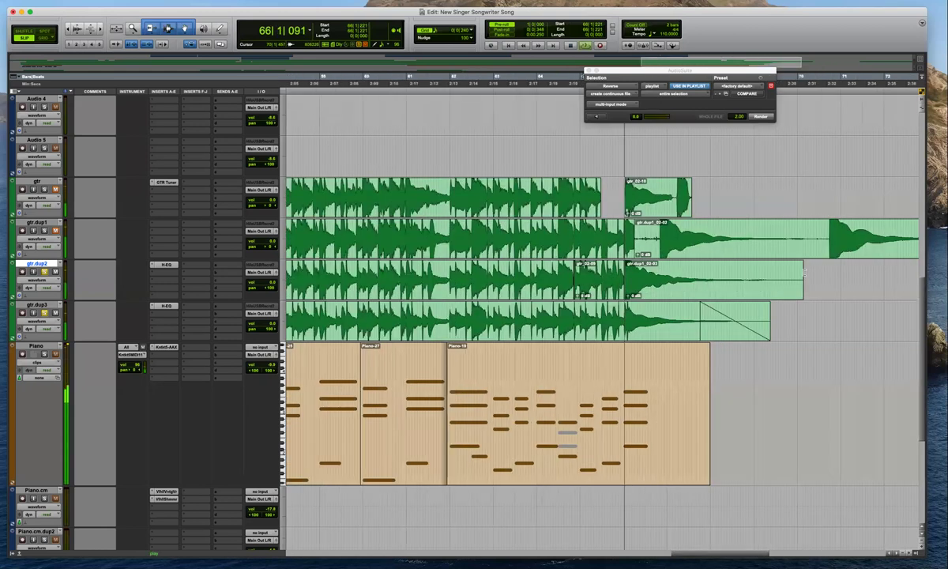
key("super+bracketright")
key("super+bracketright")
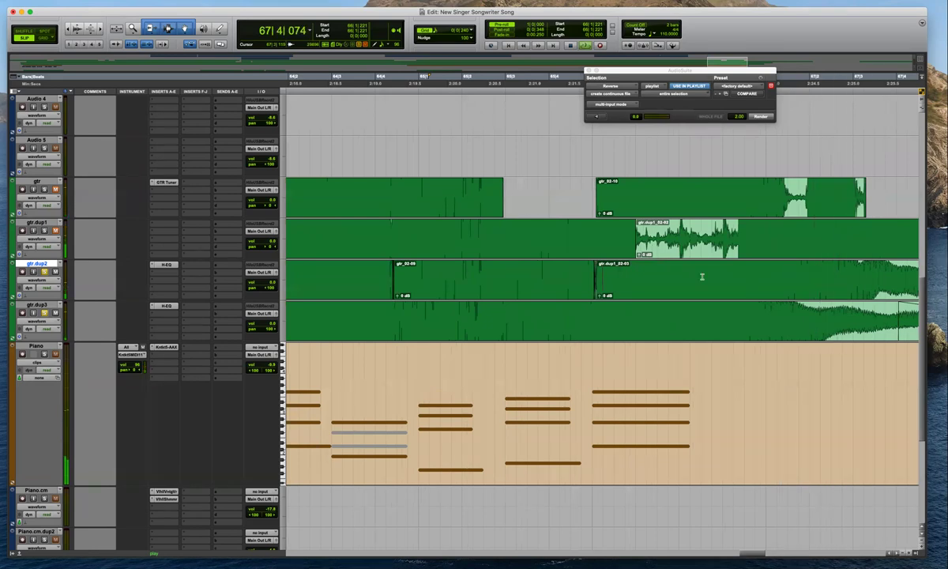
key("super+bracketleft")
key("super+bracketleft")
key("super+bracketleft")
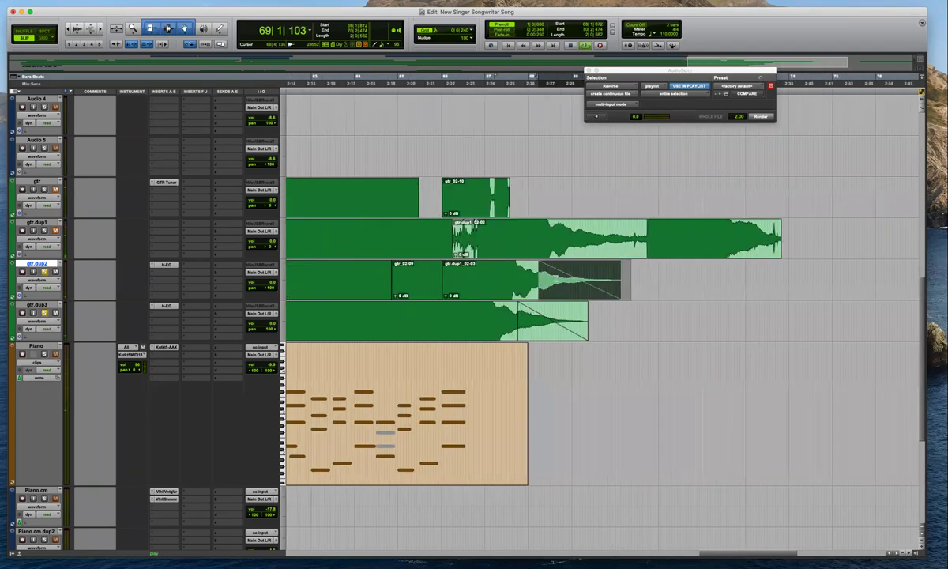
key("super+bracketleft")
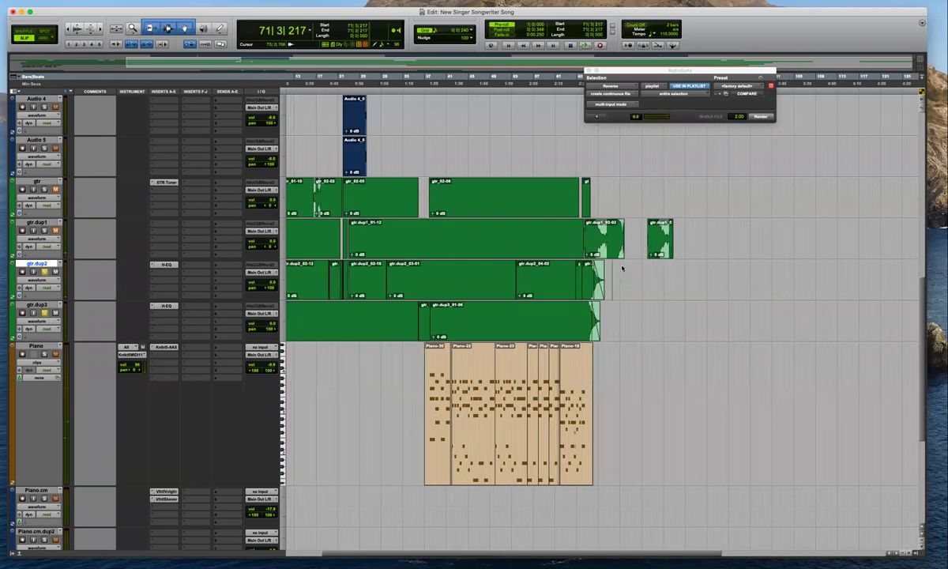
Reduce the waveform display height, then hide and make inactive the unused gtr and gtr.dup1 tracks
key("1")
key("2")
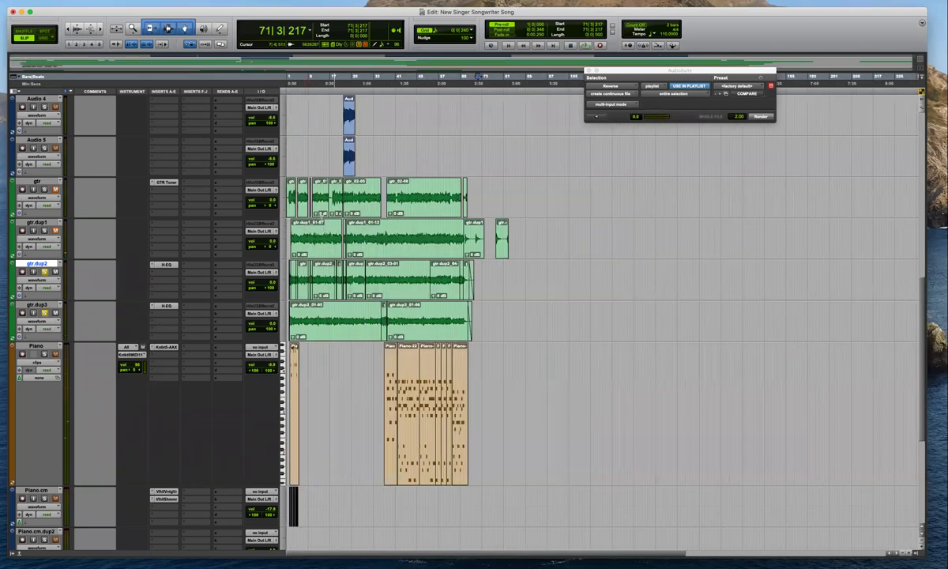
key("3")
key("p")
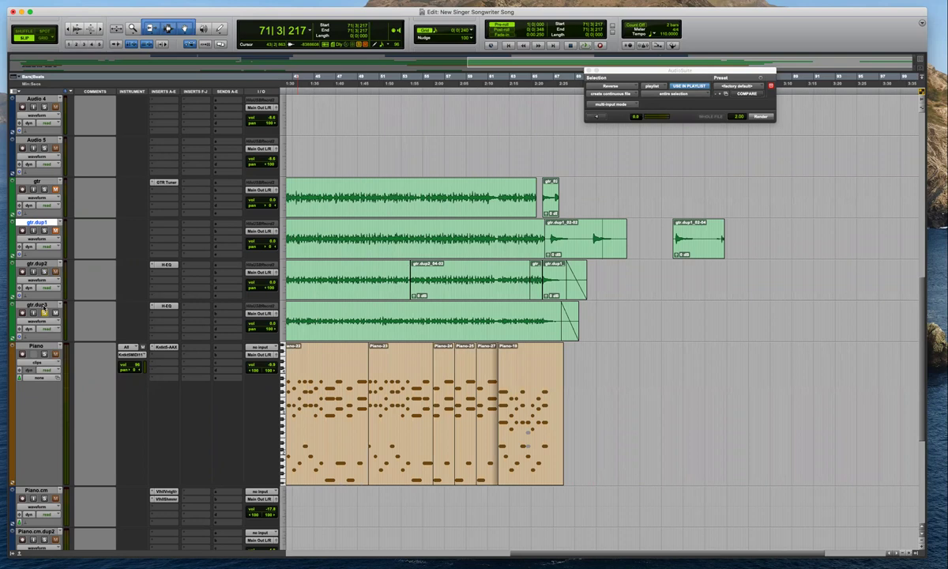
right_click(36, 182)
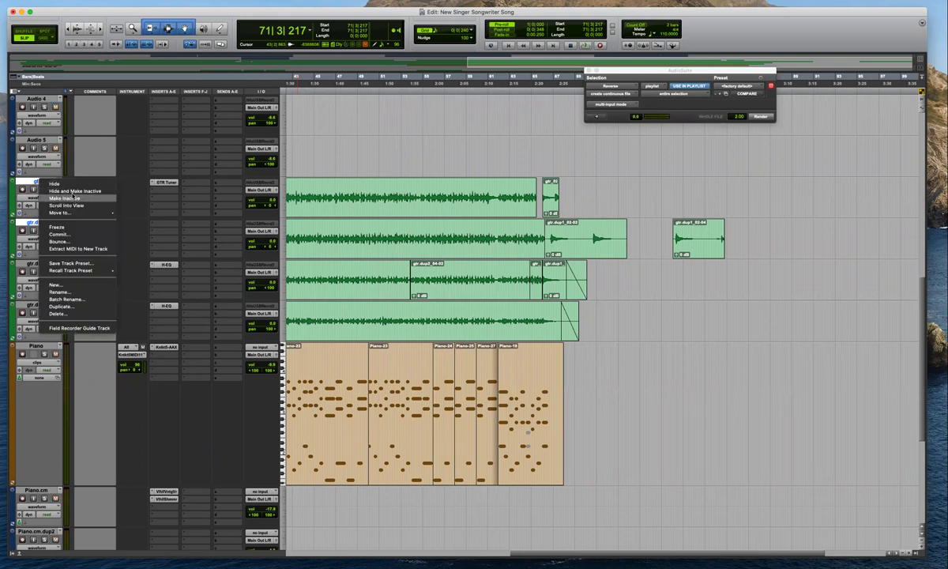
left_click(75, 192)
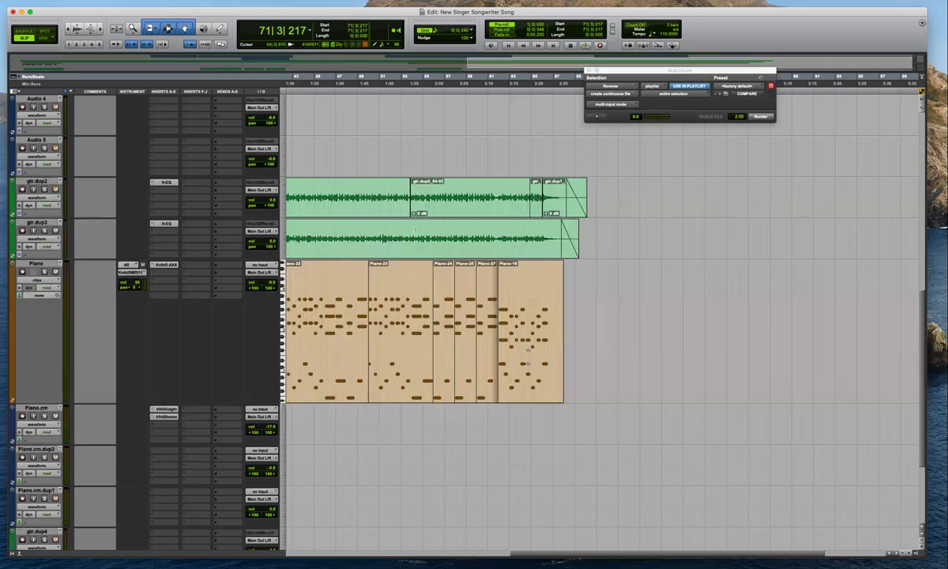
Play the song's opening and compare the H-EQ settings on gtr.dup2 and gtr.dup3, closing the plug-in window at the end
key("Return")
key("t")
key("t")
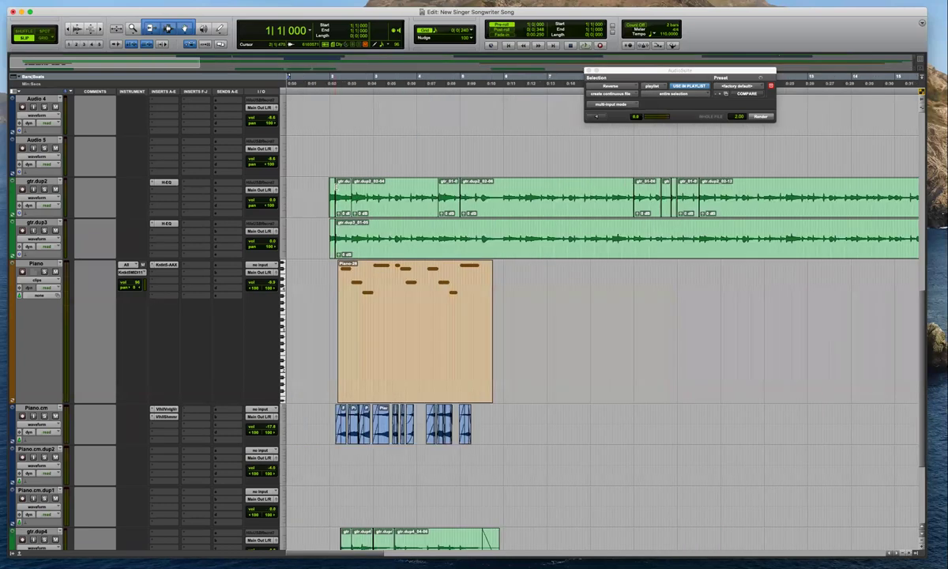
left_click(331, 152)
key("r")
key("r")
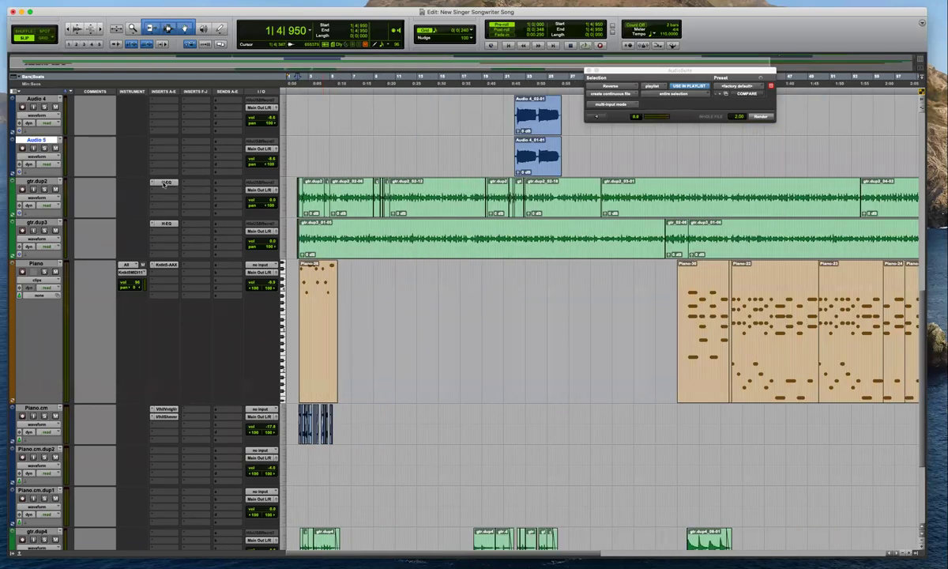
left_click(164, 182)
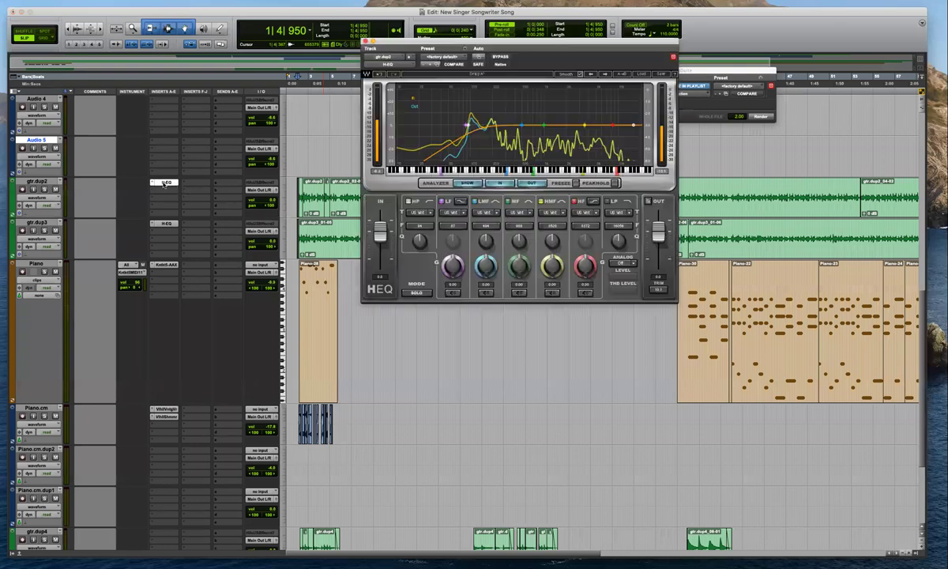
left_click(164, 223)
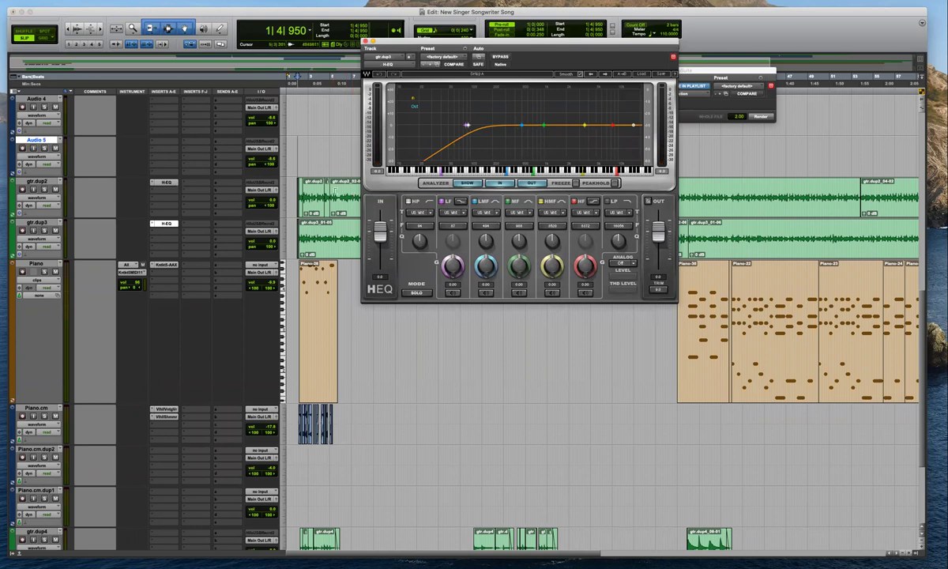
key("space")
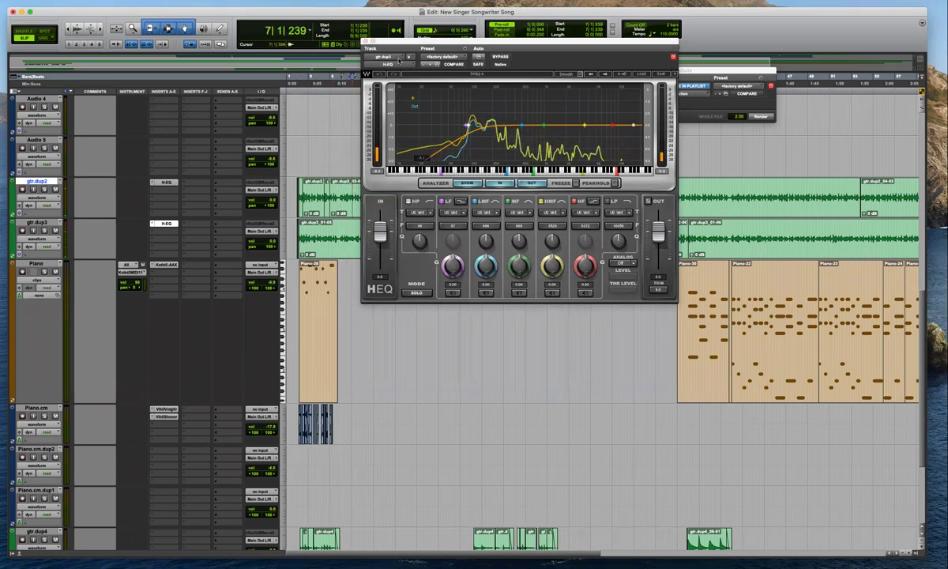
left_click(365, 42)
Add a new audio track above the Audio 1 vocal track and enlarge its height
scroll(528, 261, "up", 3)
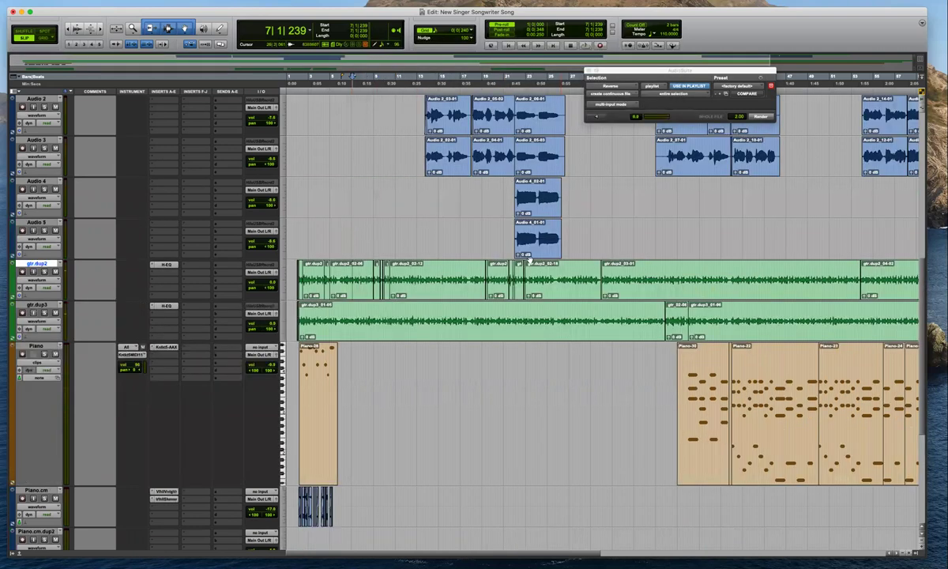
scroll(449, 288, "up", 6)
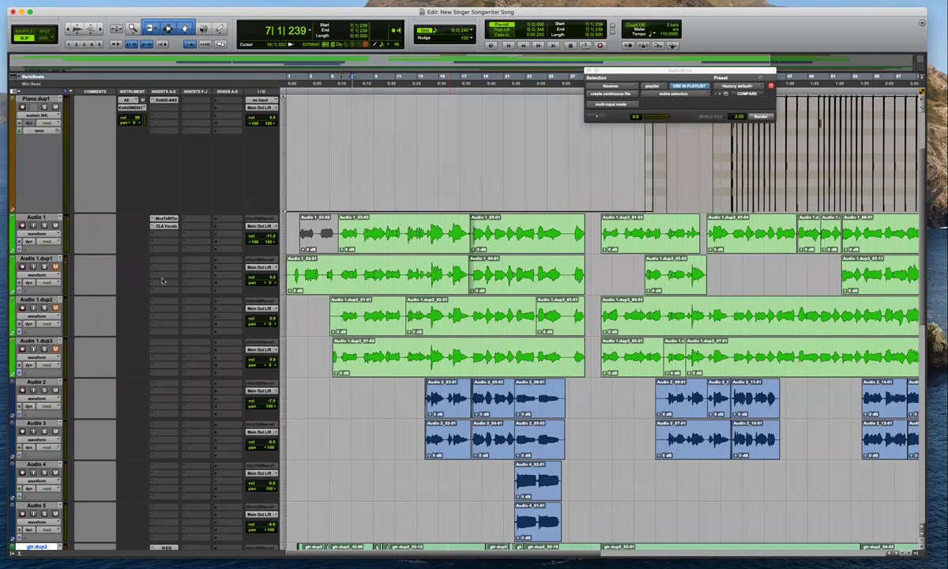
scroll(43, 268, "up", 1)
key("r")
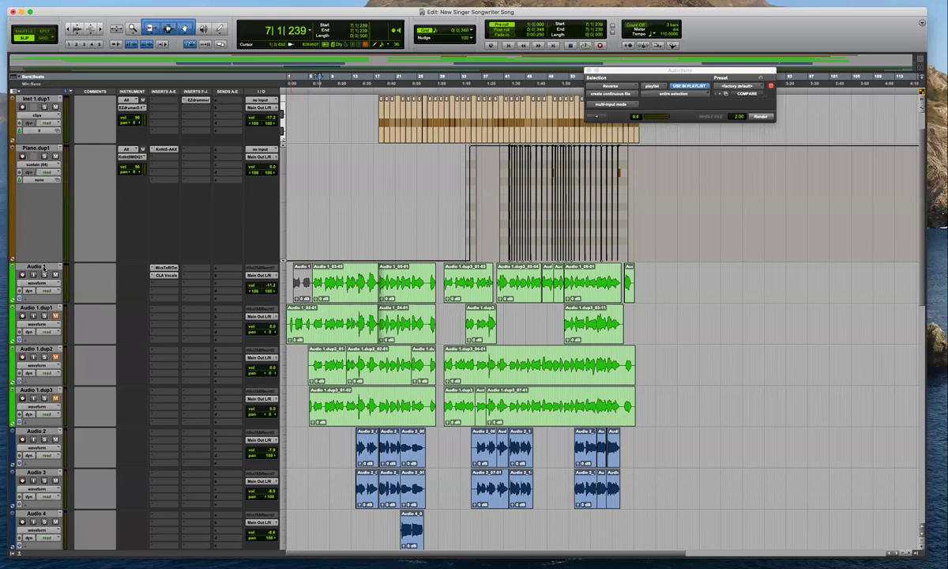
left_click_drag(44, 308, 44, 258)
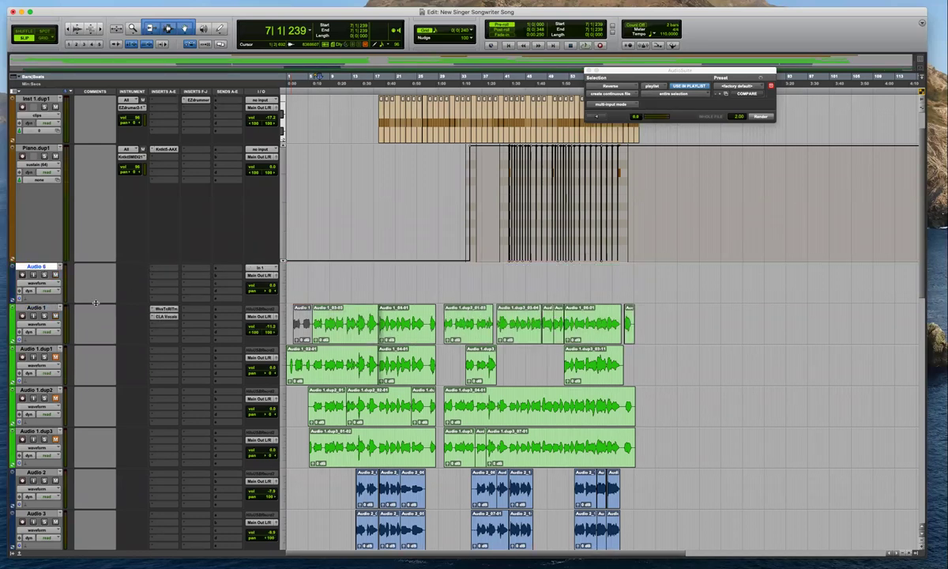
left_click_drag(95, 304, 92, 345)
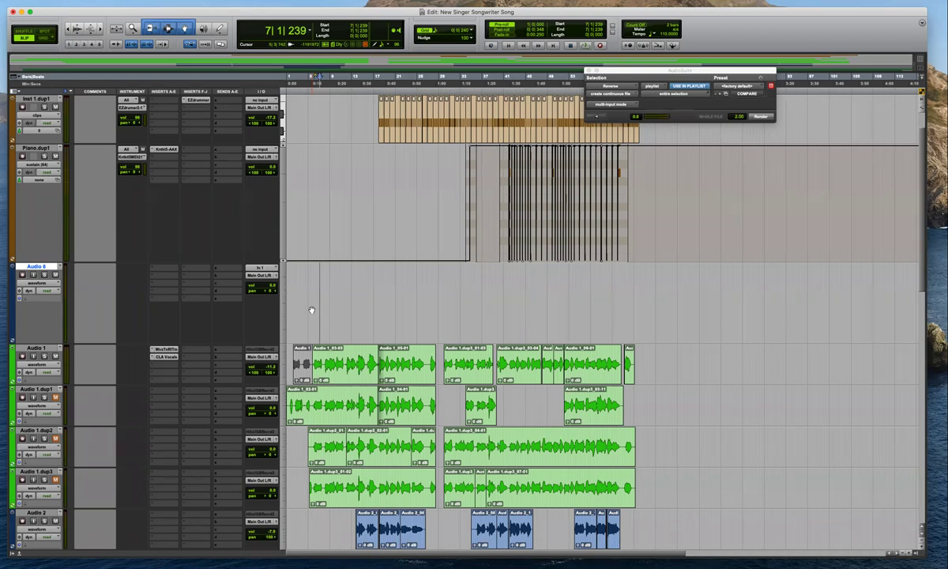
Trim the start of the first active vocal clip on Audio 1 to 5|4|684
left_click(314, 281)
key("t")
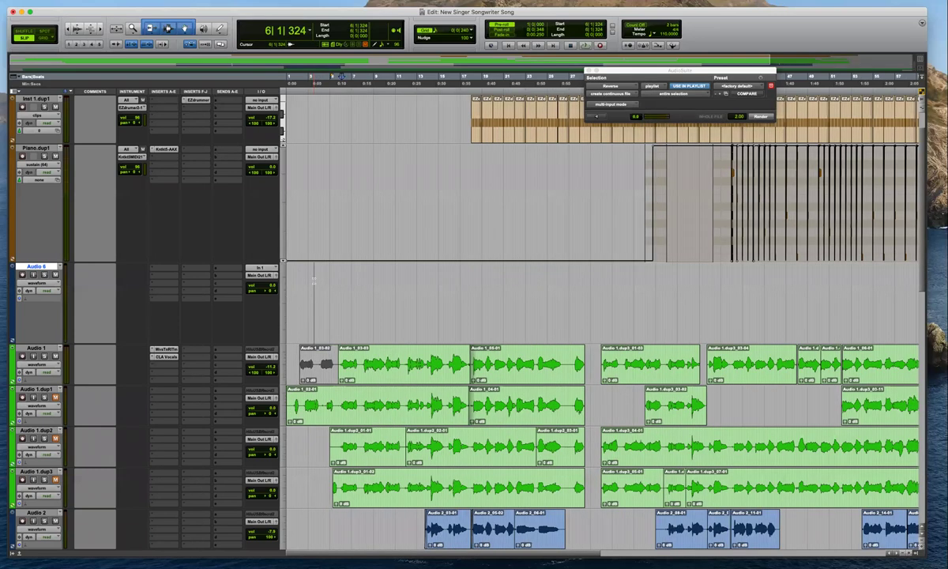
key("super+bracketright")
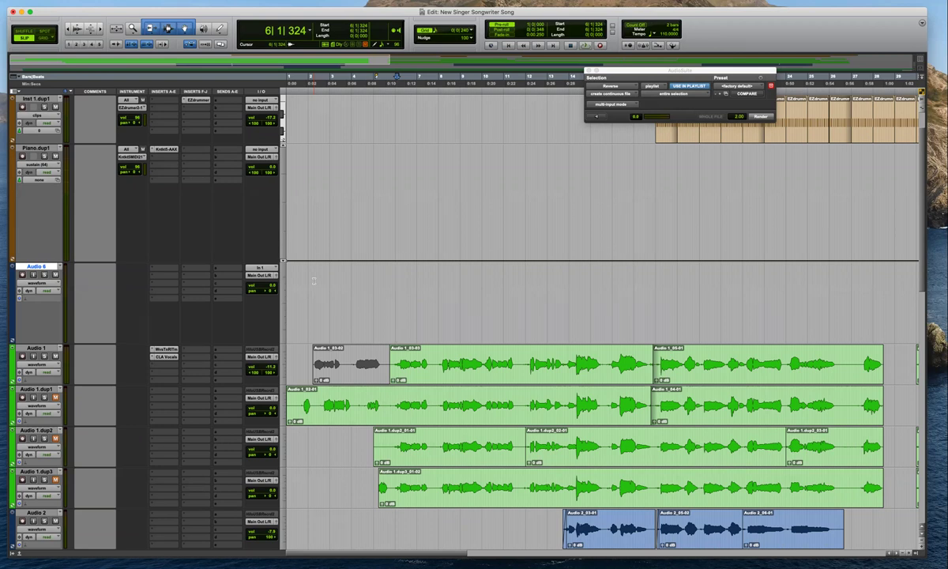
left_click(393, 325)
key("t")
scroll(434, 350, "up", 1)
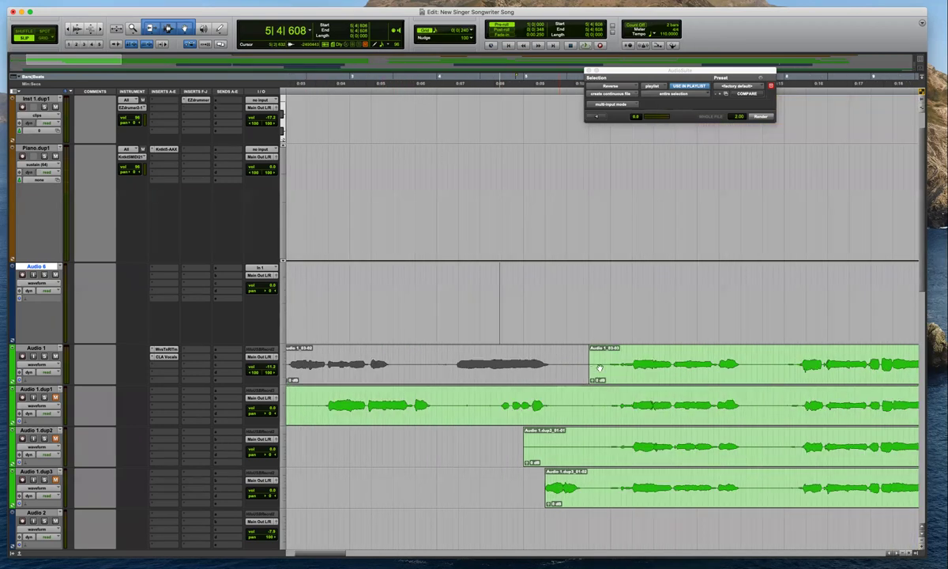
left_click(609, 362)
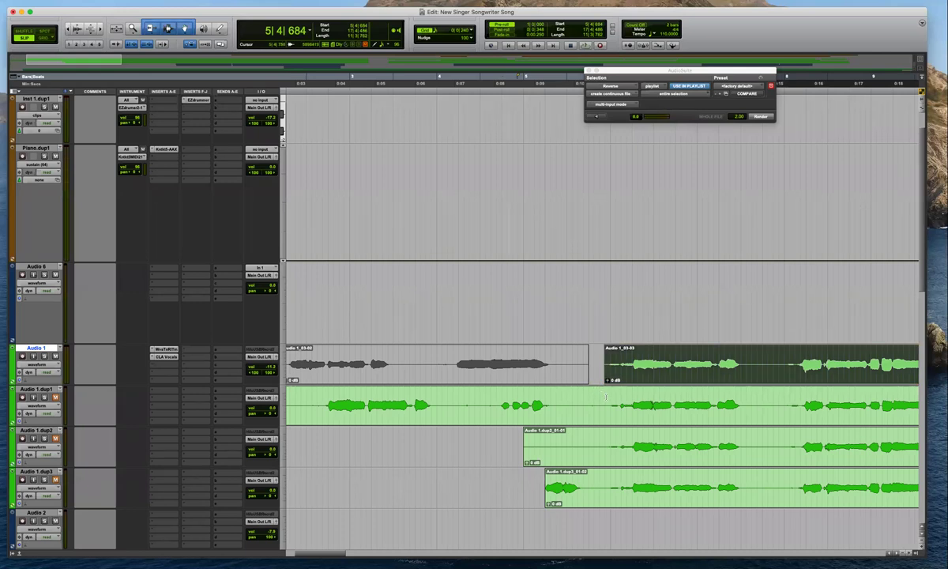
Delete the audio from 1|1|000 to 5|4|852 on Audio 1.dup1, Audio 1.dup2 and Audio 1.dup3
left_click_drag(606, 396, 233, 485)
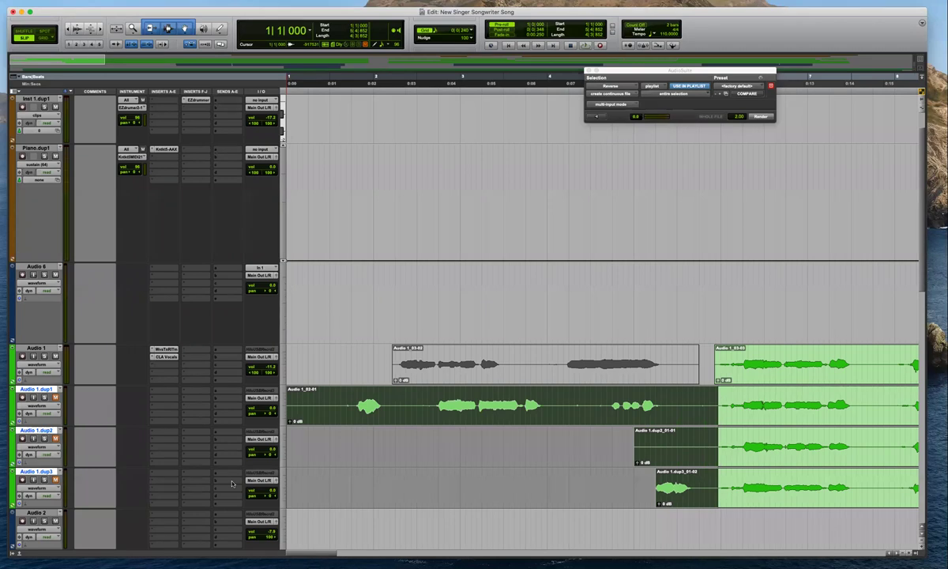
key("Delete")
key("r")
key("r")
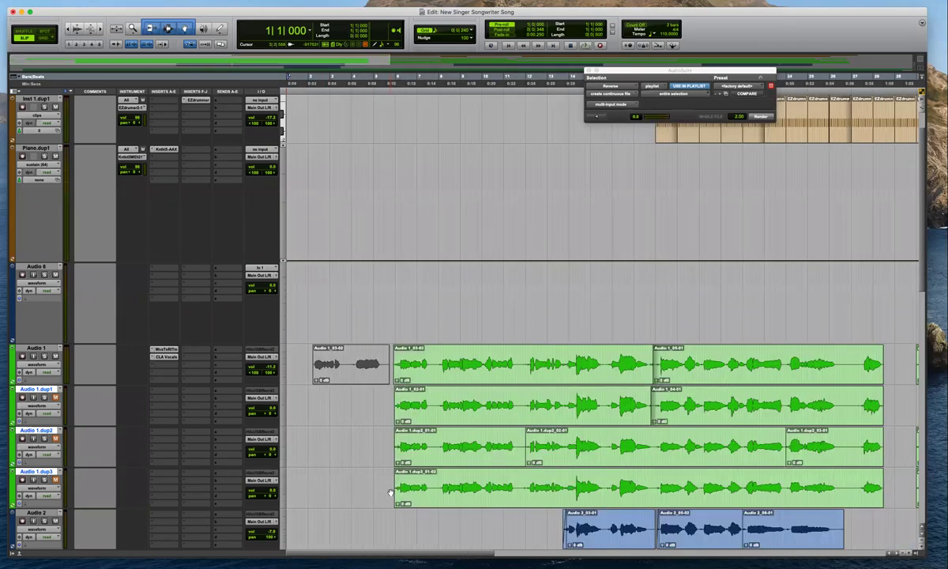
key("super+bracketleft")
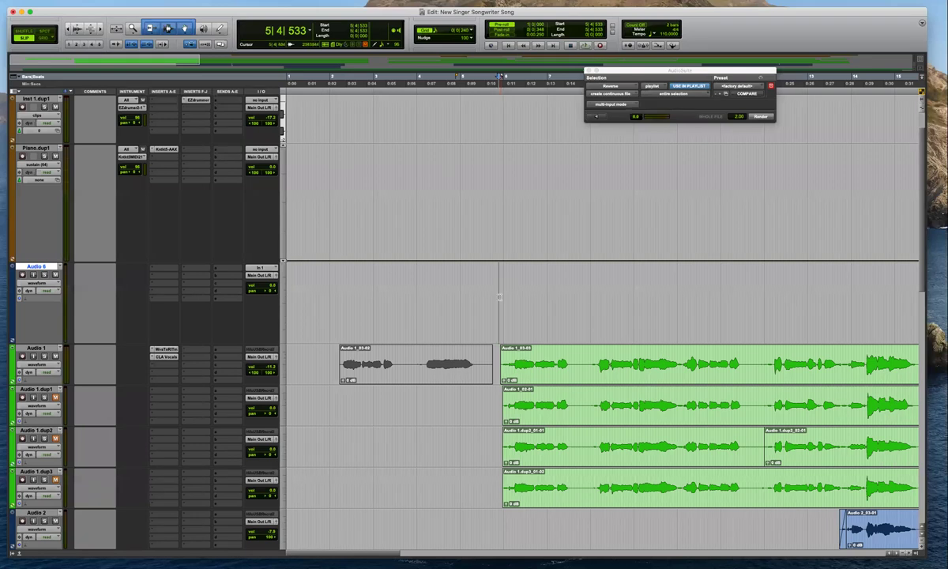
Examine the vocal entrance around bars 5 and 6 across the Audio 1 track and its duplicates
left_click(498, 296)
left_click(500, 295)
key("t")
key("t")
key("r")
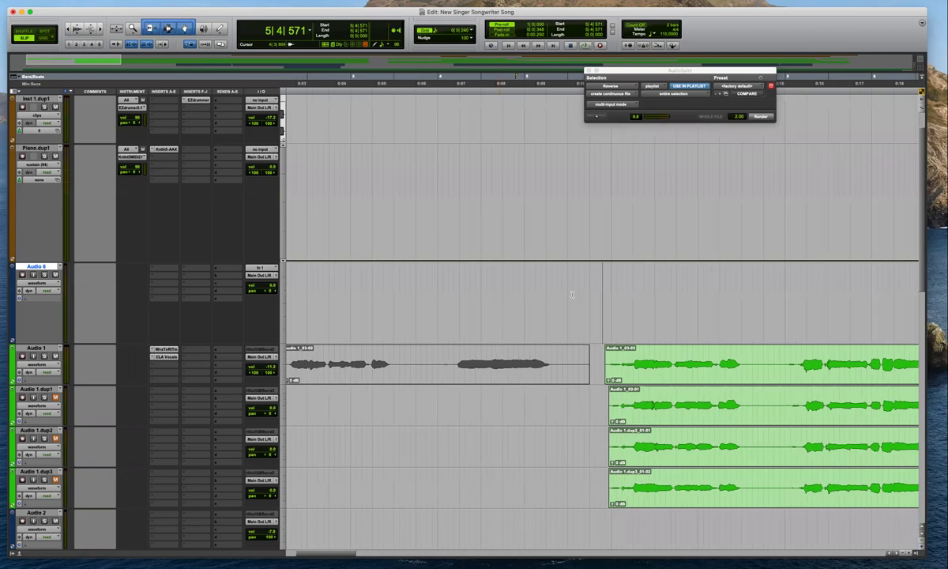
left_click(571, 292)
key("super+bracketleft")
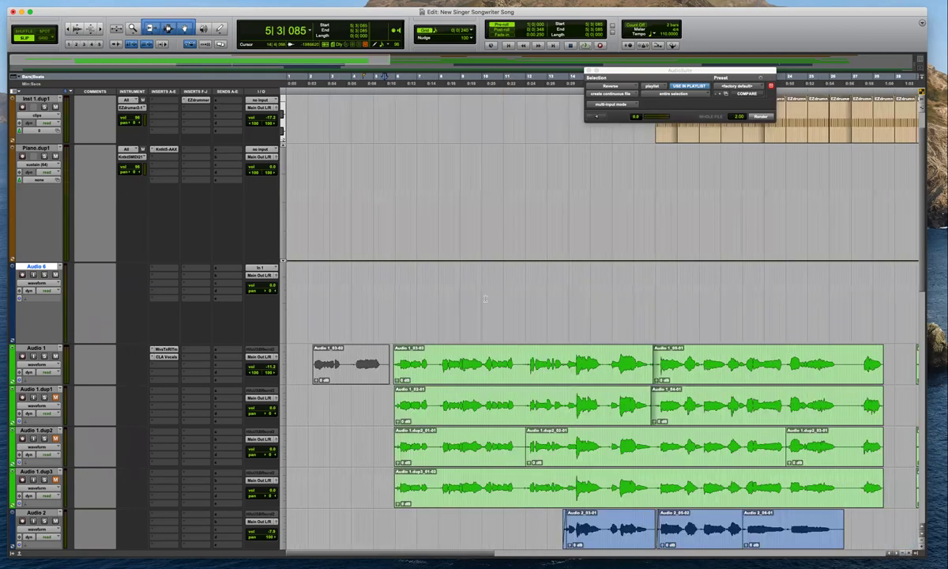
left_click(396, 289)
key("super+bracketright")
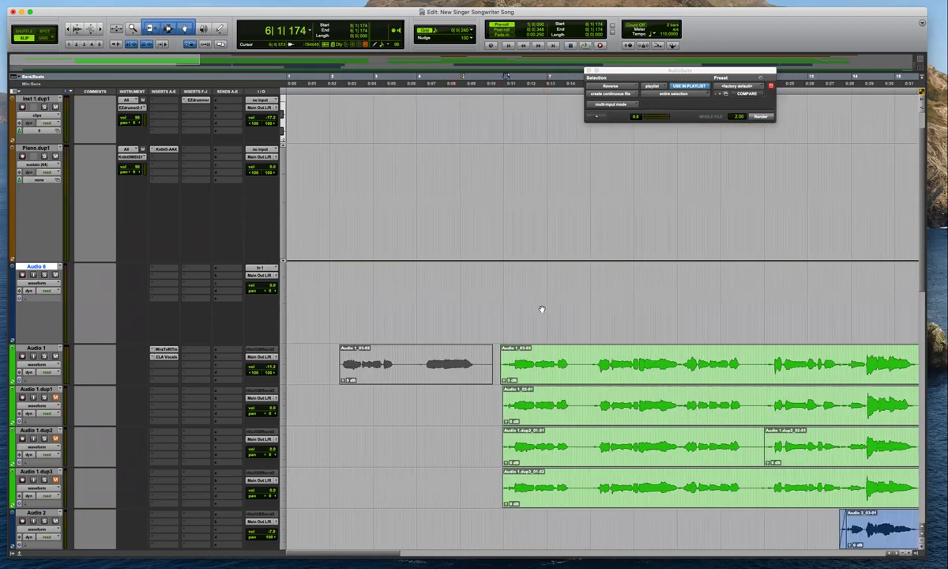
key("super+bracketleft")
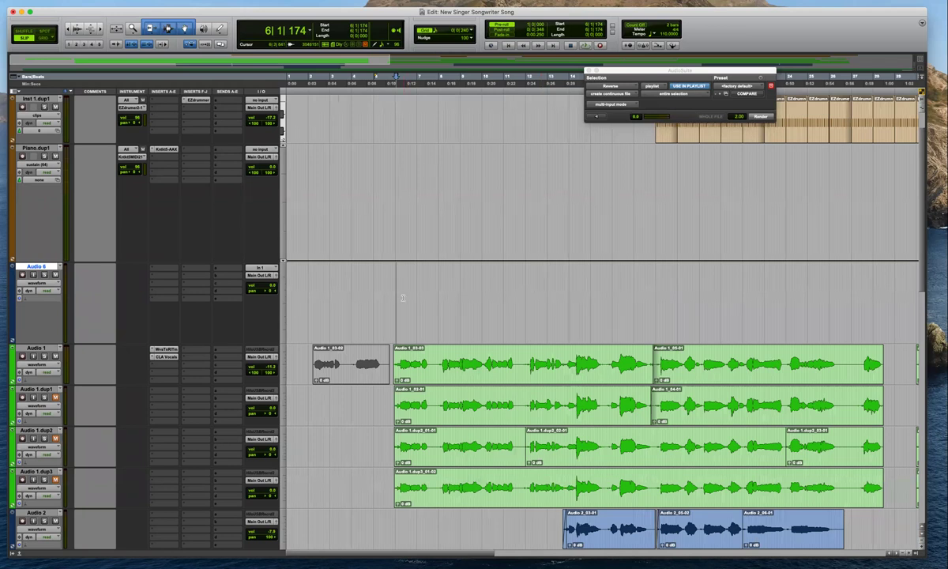
key("super+bracketright")
key("super+bracketleft")
Remove the WvsTnRlTm insert from Audio 1 and copy its CLA Vocals plug-in to Audio 1.dup1, Audio 1.dup2 and Audio 1.dup3
left_click(152, 349)
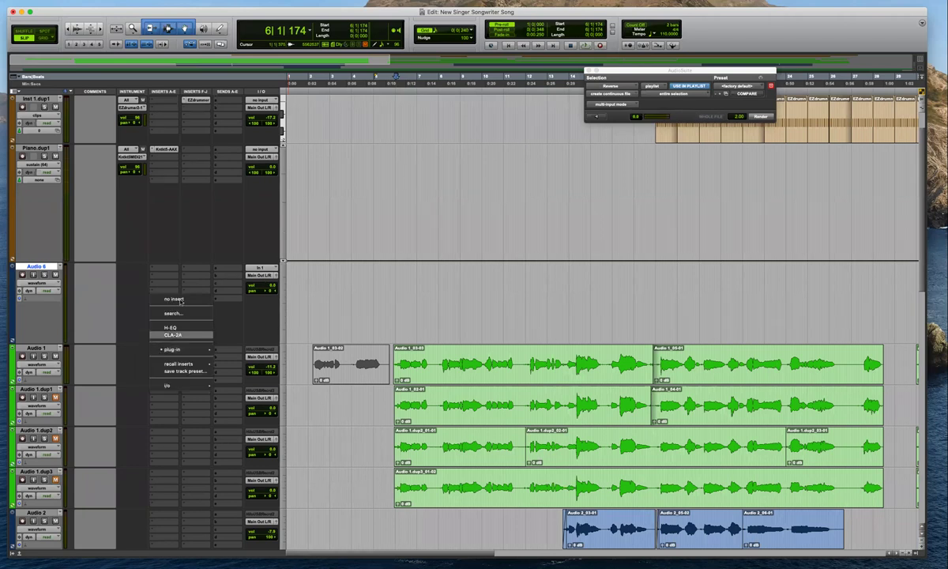
left_click(158, 341)
left_click_drag(167, 359, 167, 483)
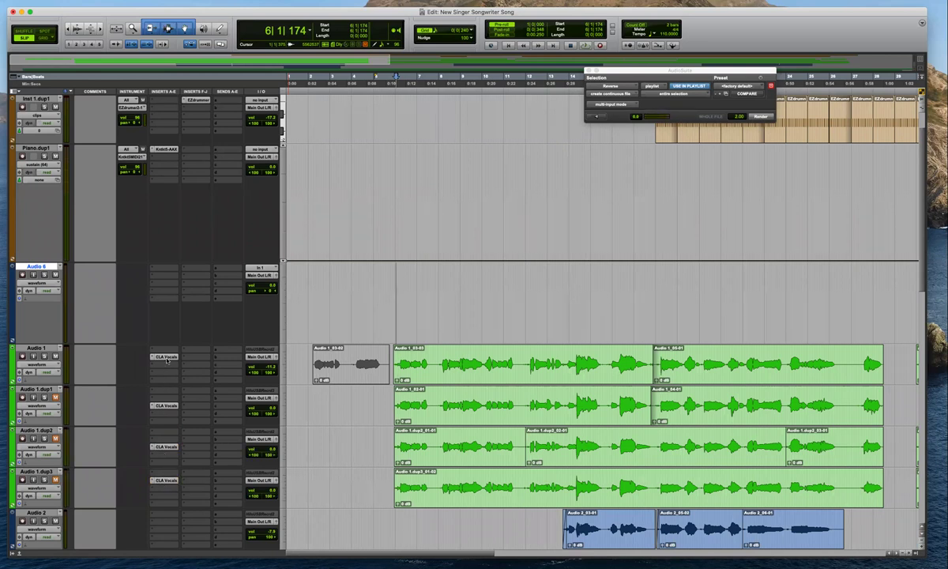
left_click(166, 357)
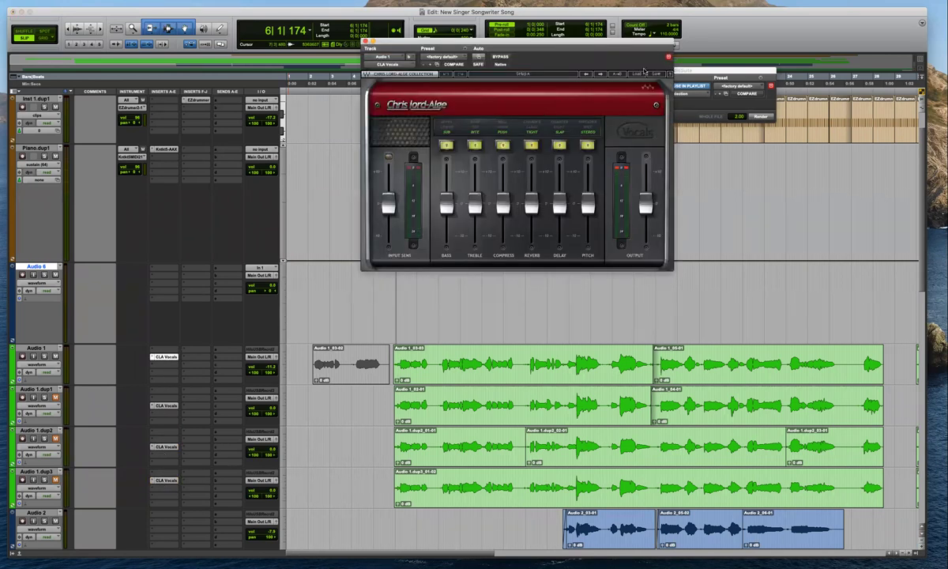
left_click(637, 73)
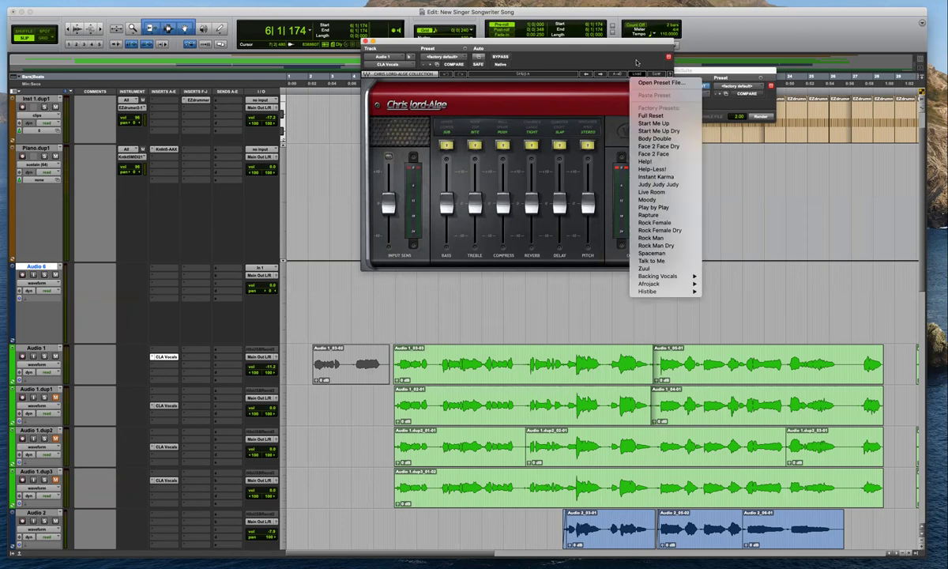
left_click(594, 64)
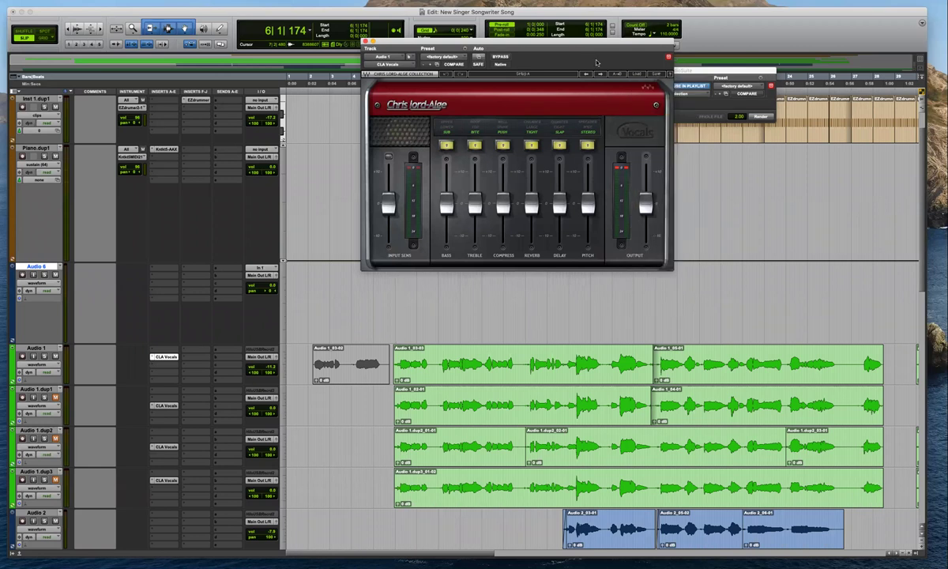
left_click(366, 40)
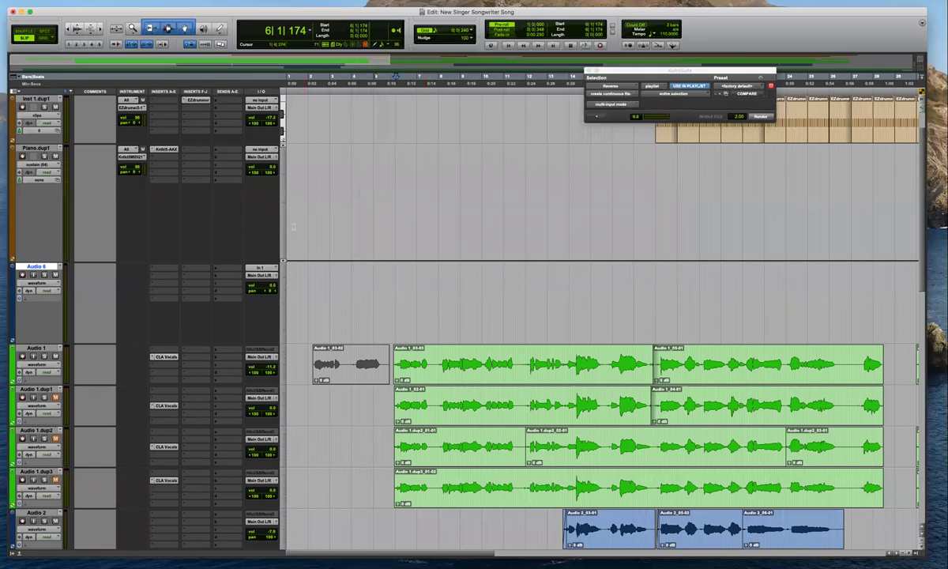
Copy the CLA Vocals plug-in from Audio 1 to Audio 6 and load its Rock Man preset there
left_click_drag(167, 359, 172, 275)
left_click(166, 275)
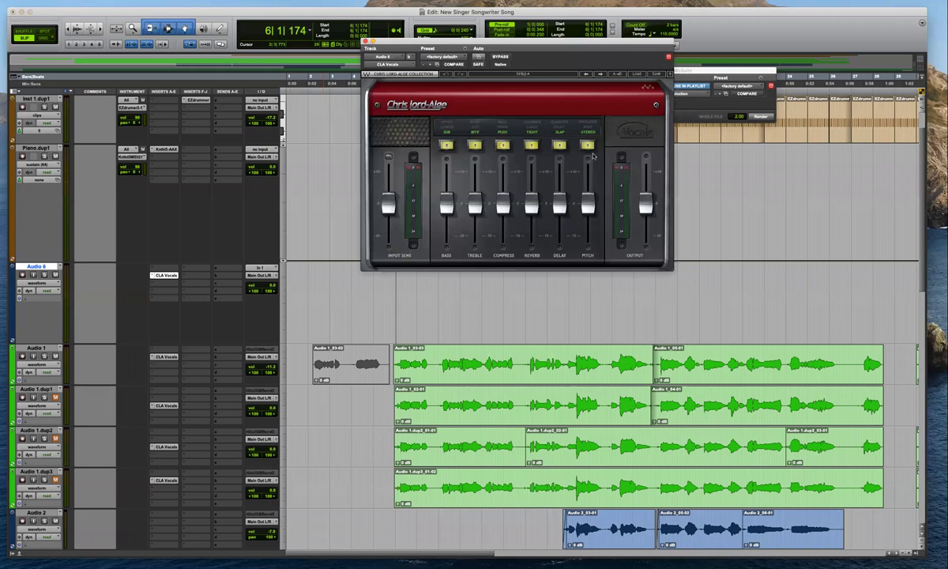
left_click(637, 74)
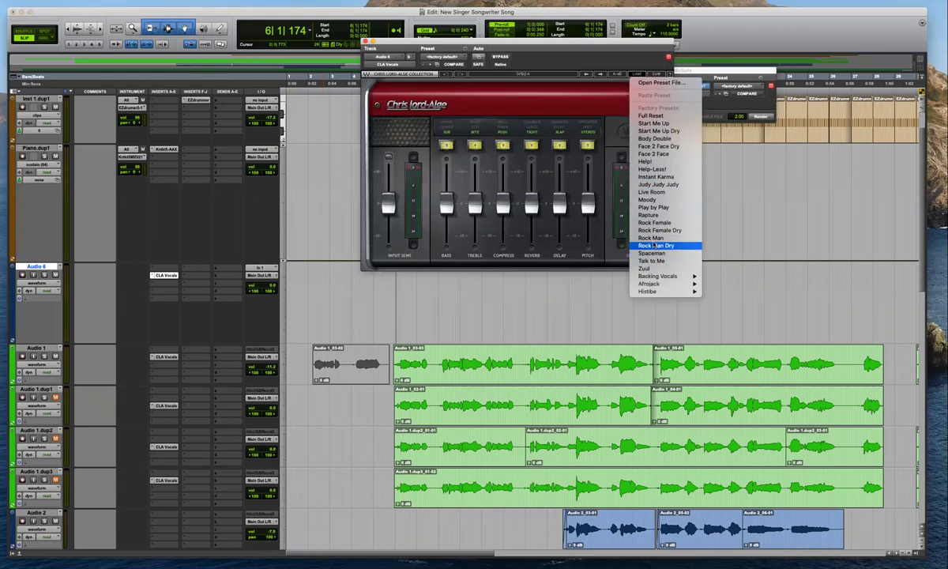
left_click(655, 239)
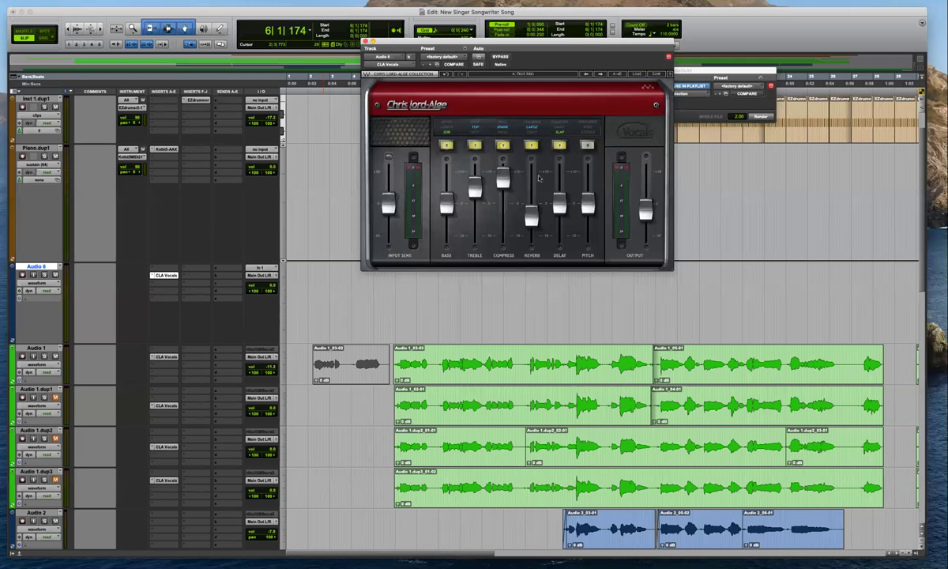
left_click(365, 42)
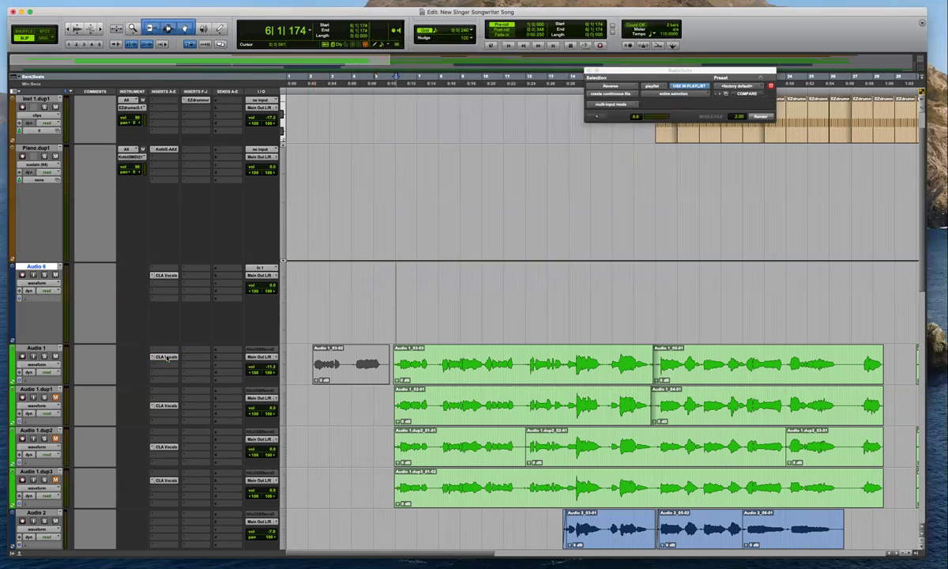
left_click_drag(167, 406, 167, 448)
Audition the first vocal phrase around bars 5 to 7 on Audio 1
left_click(401, 319)
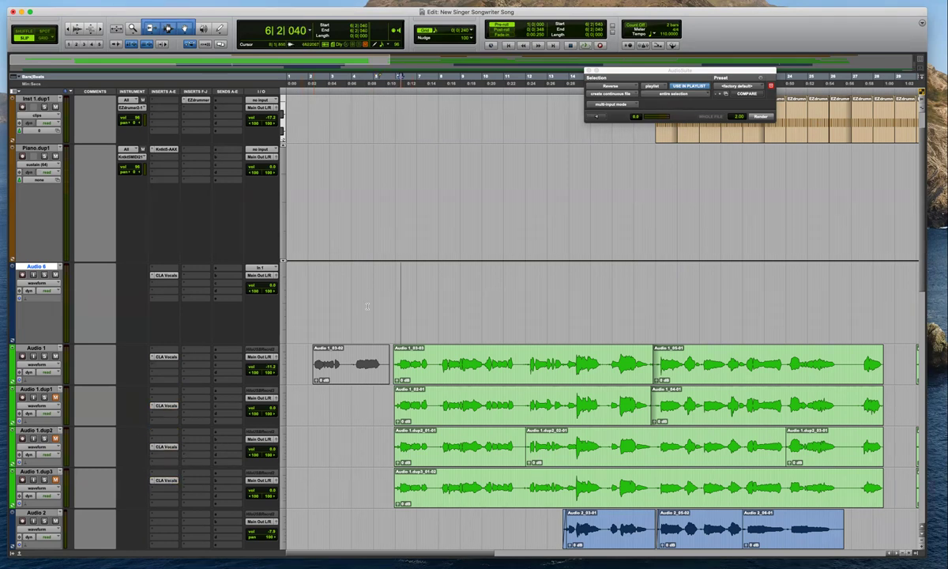
left_click(402, 322)
key("t")
key("t")
key("t")
key("r")
left_click(576, 310)
key("t")
key("super+bracketright")
key("space")
key("super+bracketleft")
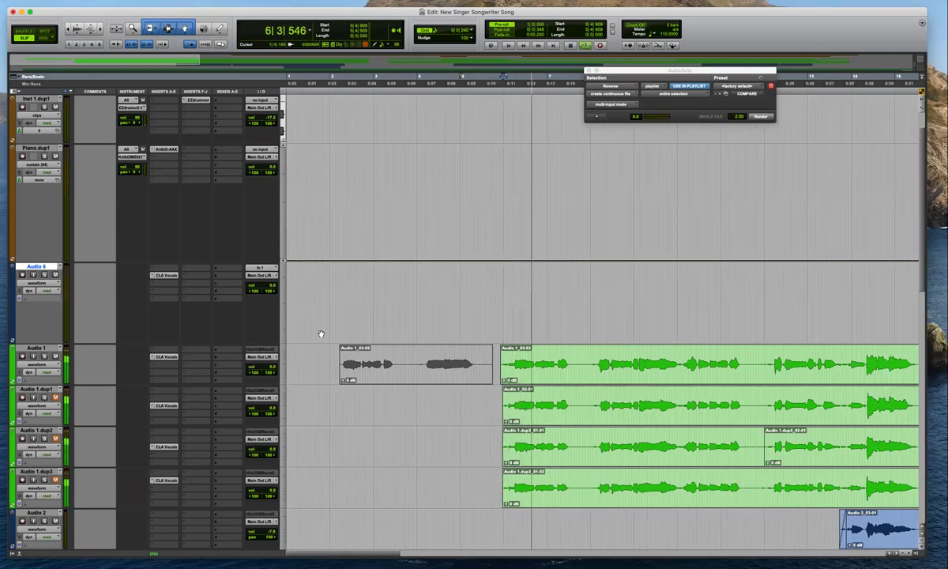
Mute Audio 1 and audition the first vocal phrase on Audio 1.dup1
left_click(343, 402)
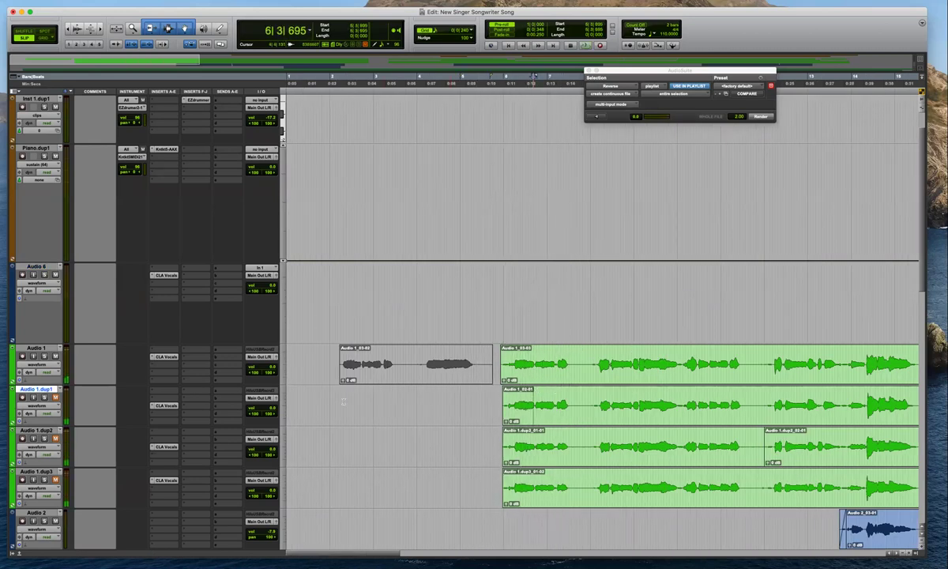
key("space")
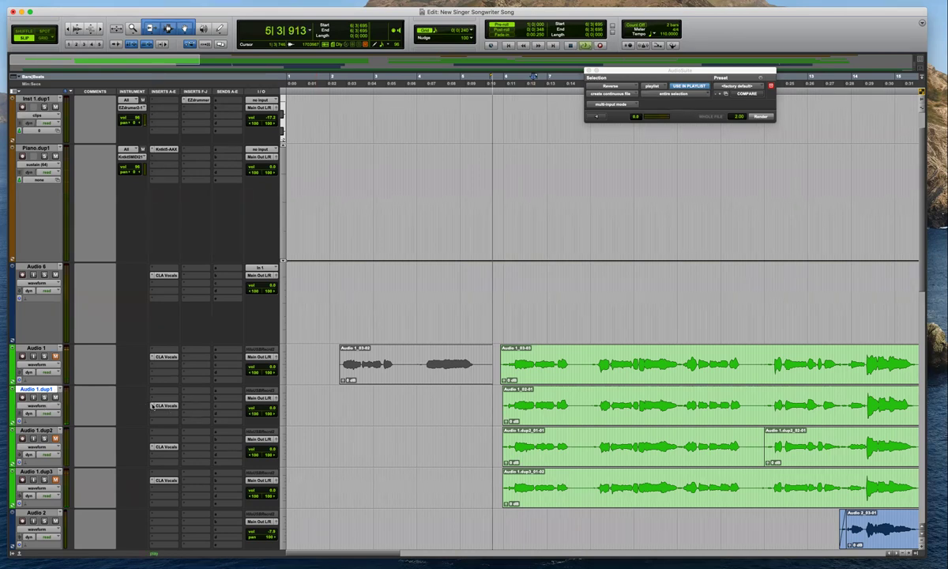
key("space")
key("space")
scroll(575, 427, "down", 3)
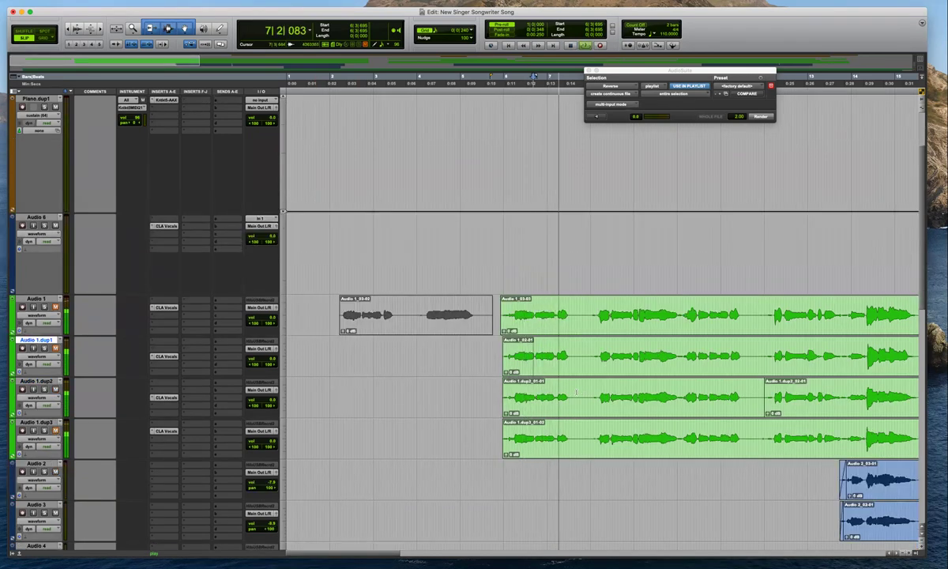
Audition the first vocal phrase on Audio 1.dup3 with the other vocal takes muted
left_click(580, 436)
scroll(69, 368, "down", 5)
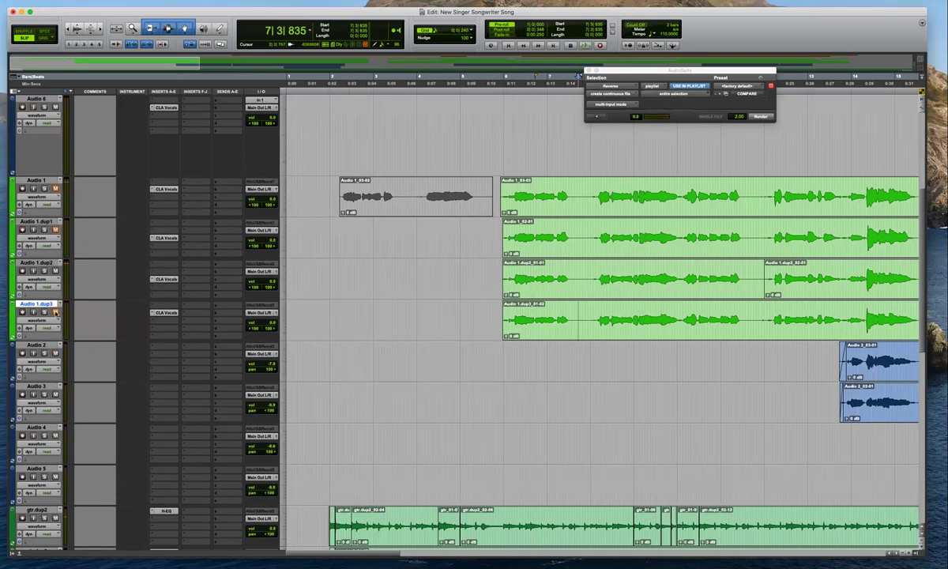
key("space")
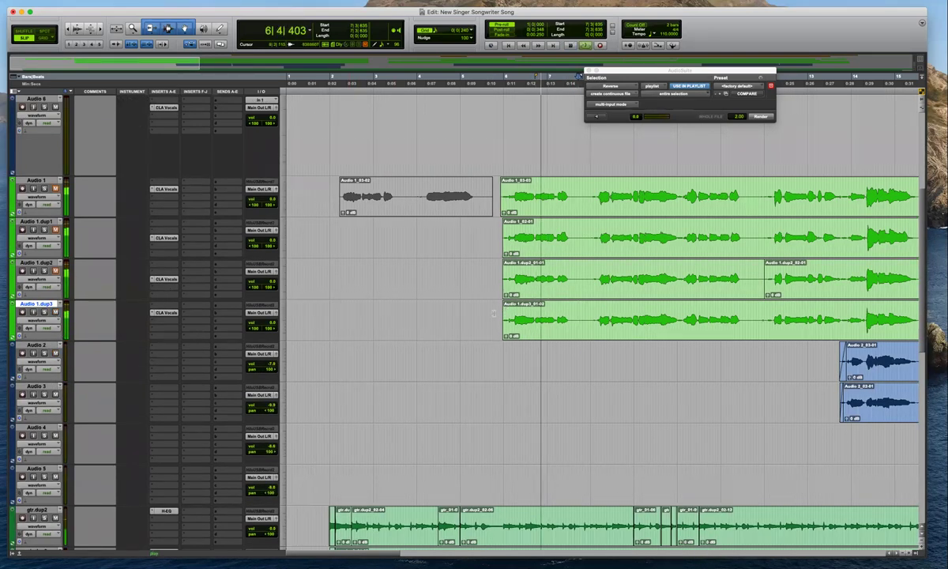
left_click(494, 313)
key("space")
key("space")
key("t")
key("r")
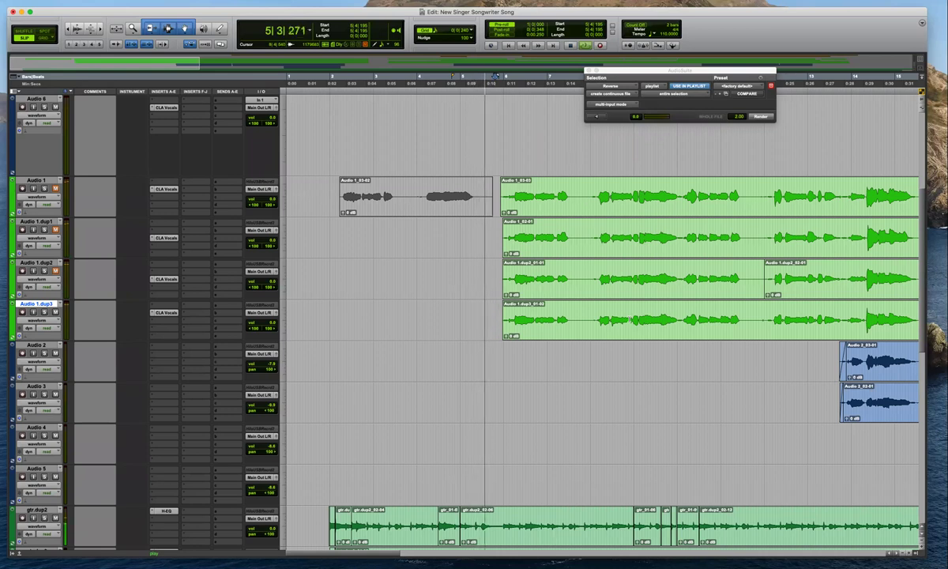
key("t")
key("r")
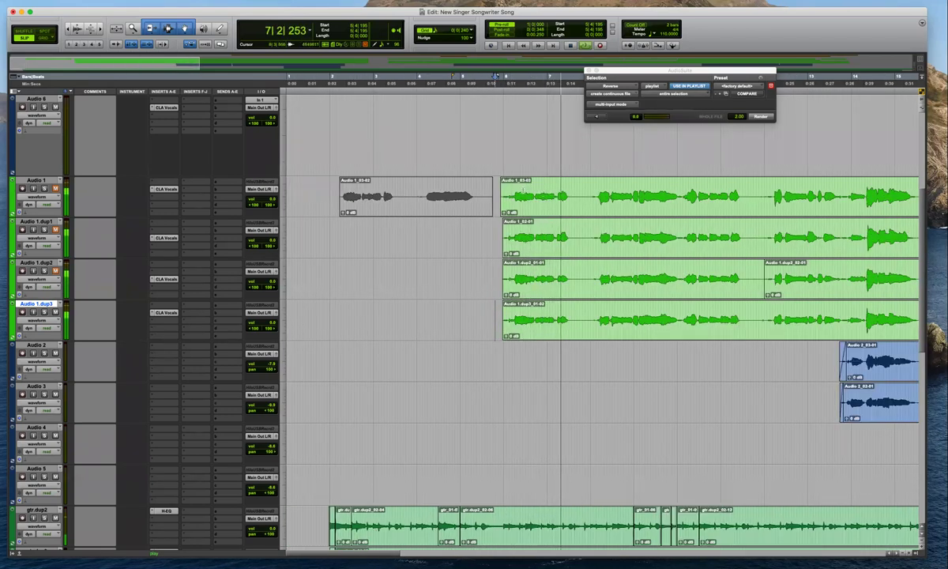
key("space")
Split the Audio 1 vocal clip at 7|3|497 and move its first phrase up to Audio 6
left_click(523, 190)
key("space")
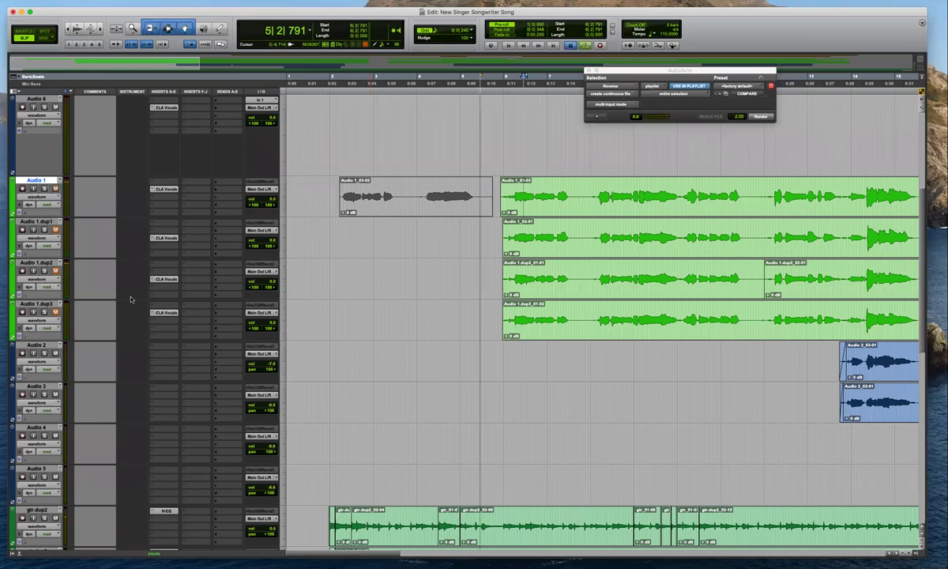
left_click(575, 187)
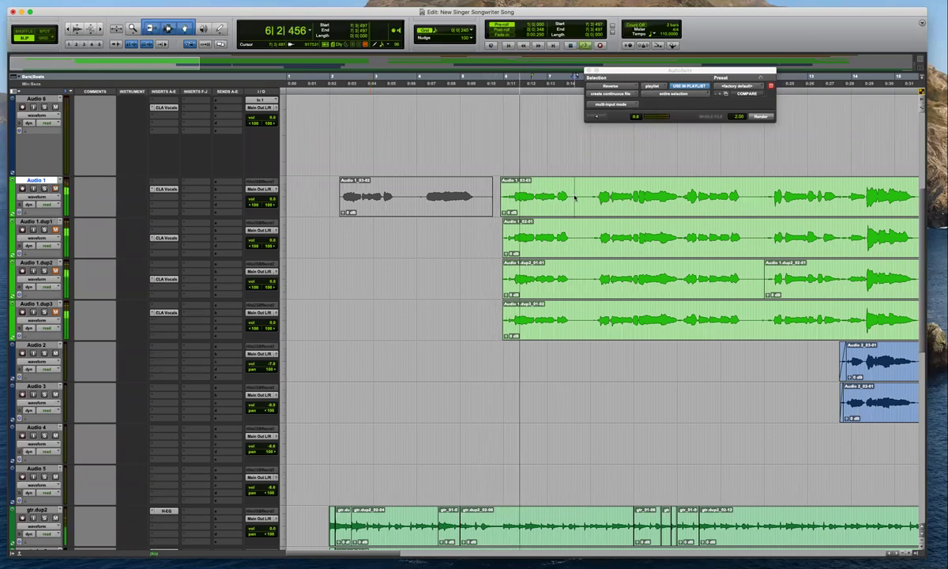
key("b")
scroll(616, 285, "up", 3)
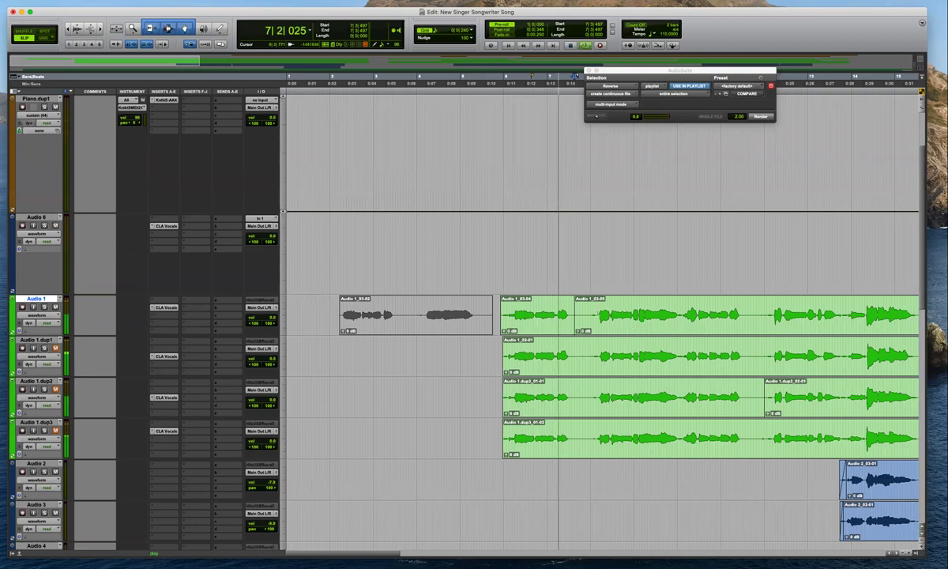
left_click_drag(534, 328, 535, 254)
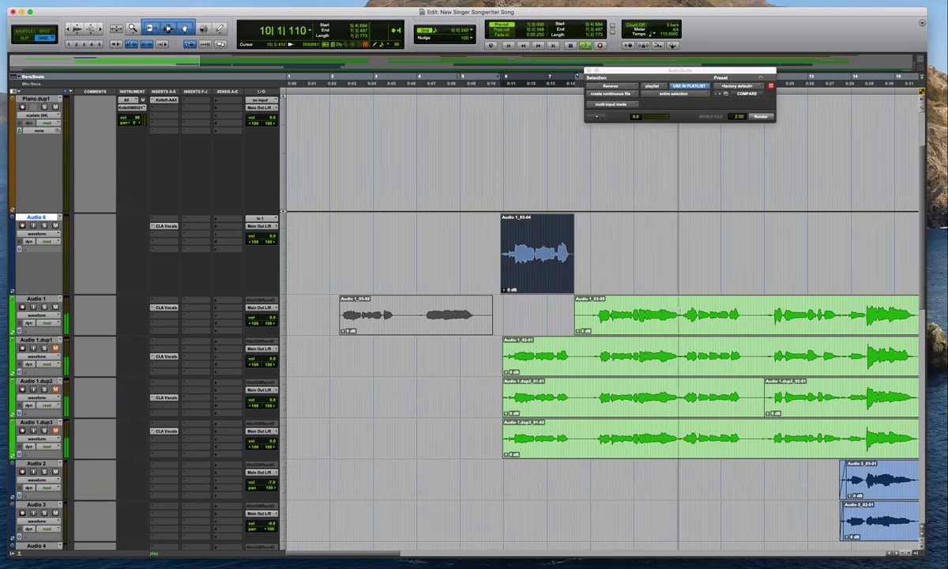
Audition the second vocal phrase around bars 8 to 10 on Audio 1.dup1, Audio 1.dup3 and Audio 1.dup2 in turn
left_click(642, 348)
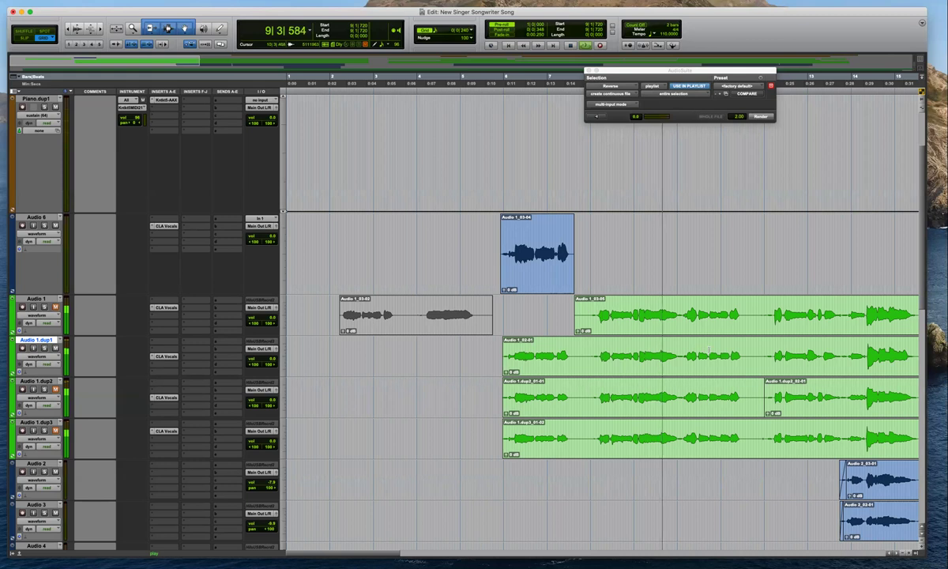
left_click(590, 346)
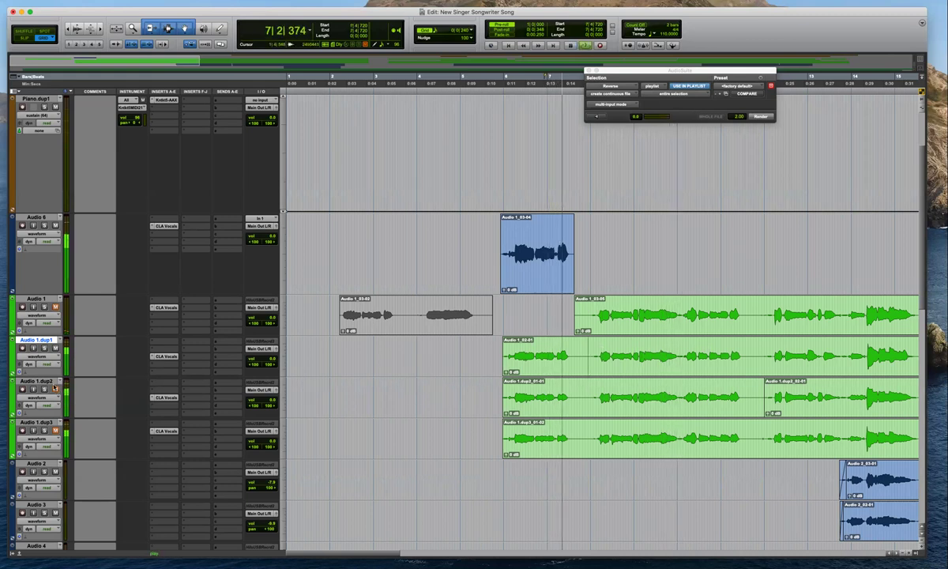
left_click(54, 349)
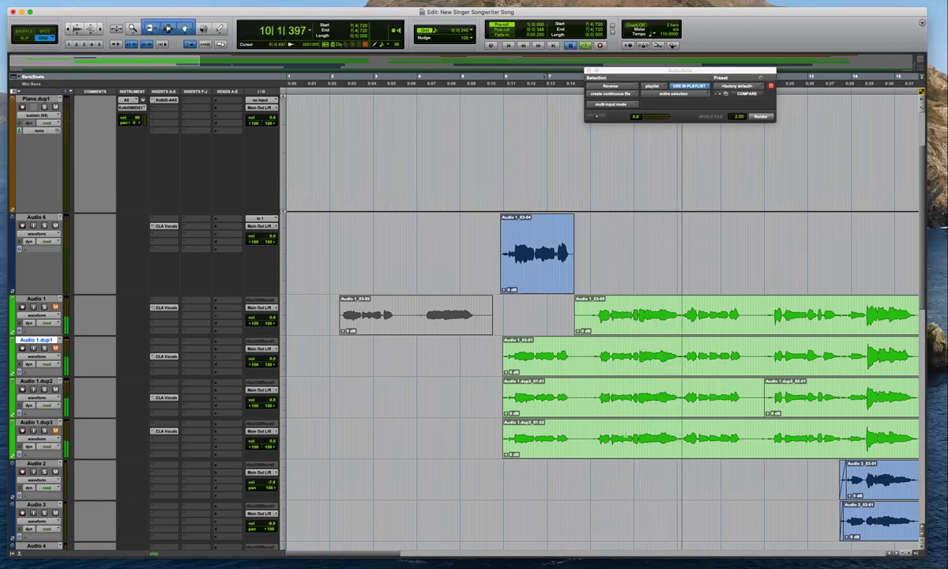
left_click(626, 439)
left_click(56, 430)
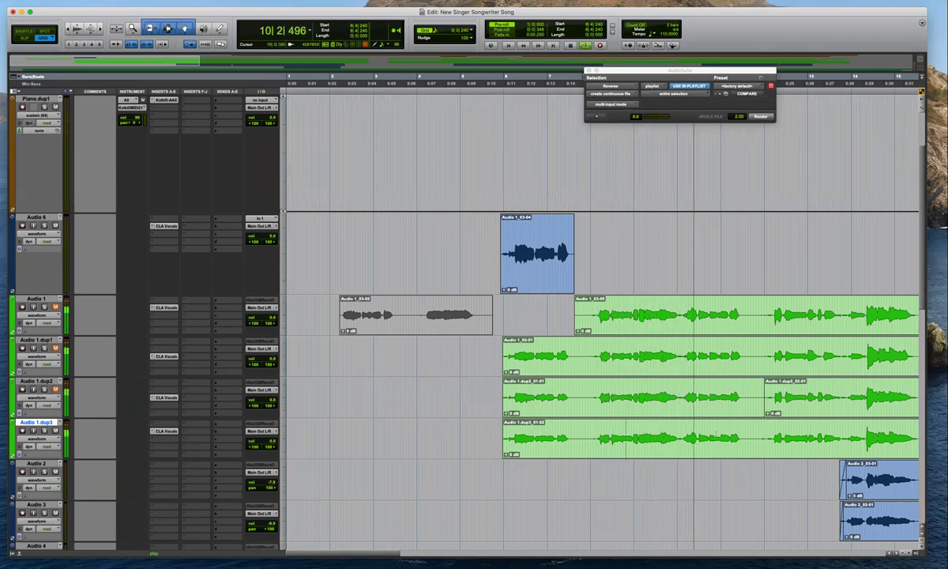
key("space")
left_click(595, 393)
key("space")
left_click(55, 390)
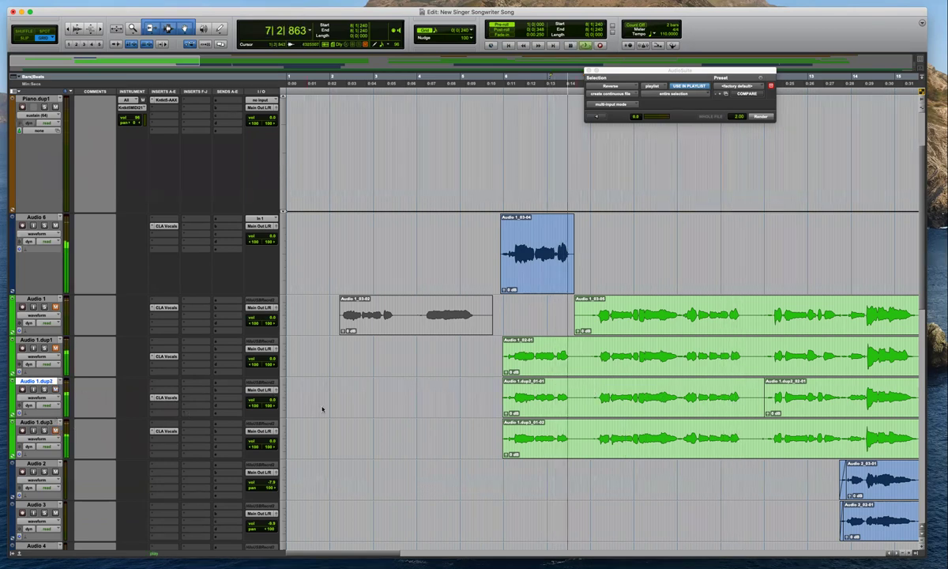
Separate the second vocal phrase from about bar 8 to 10|1|000 on Audio 1.dup2 and move it to Audio 6
key("super+alt+bracketright")
left_click_drag(591, 393, 741, 392)
key("super+e")
key("space")
left_click(677, 391)
key("super+e")
left_click_drag(652, 407, 652, 271)
left_click(689, 237)
key("space")
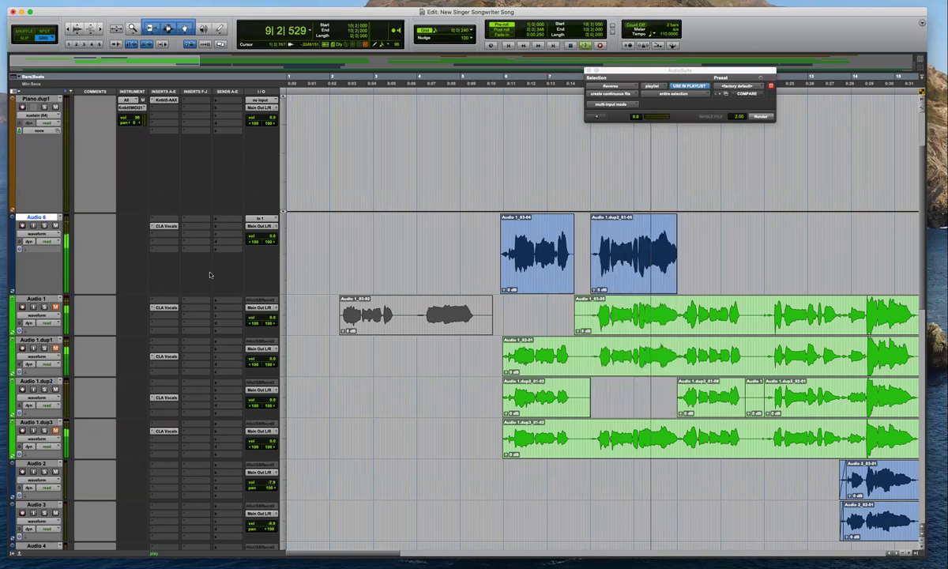
Mute Audio 6 and audition the third vocal phrase from 10|1|000 on Audio 1.dup3
left_click(56, 390)
left_click(57, 431)
key("t")
key("t")
left_click(554, 426)
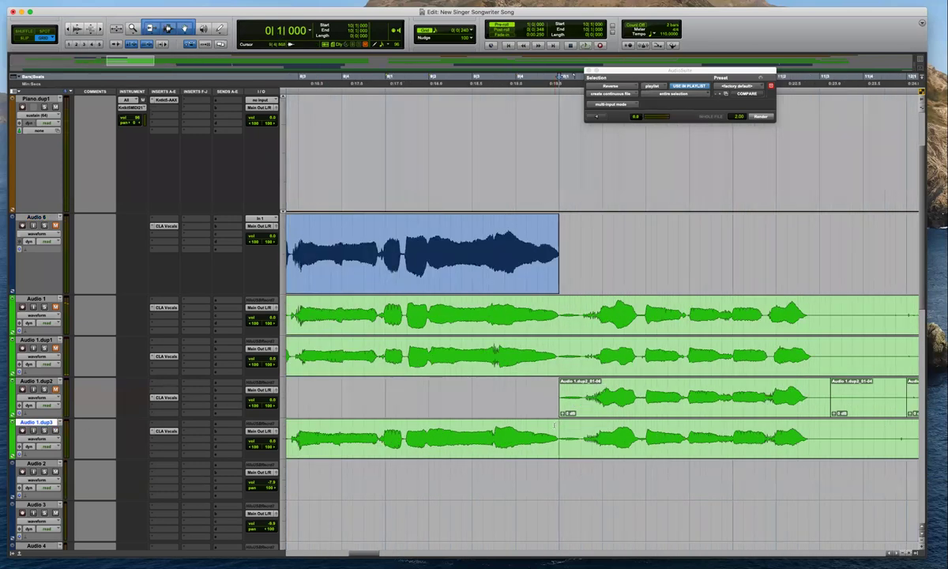
key("space")
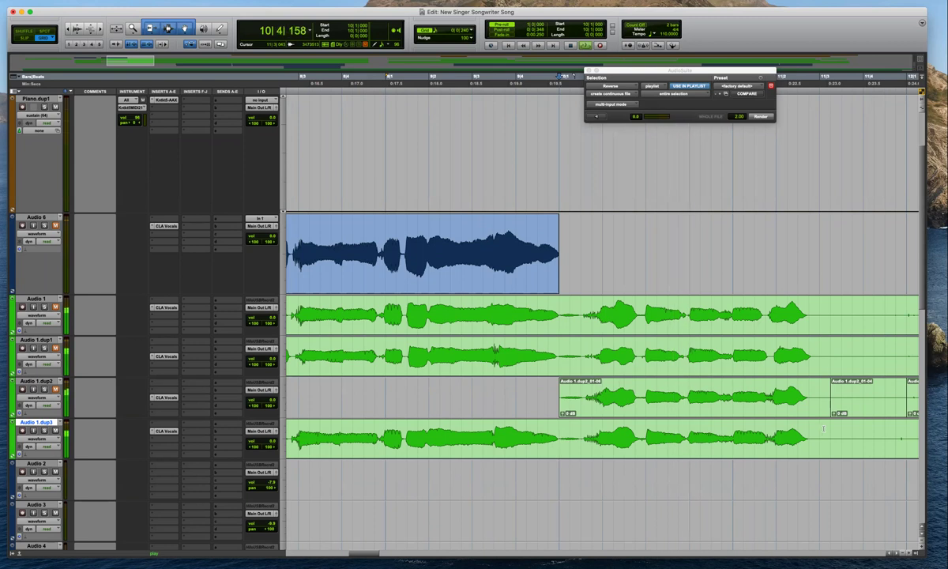
Separate the third vocal phrase, about one and a half bars from 10|1|000, on Audio 1.dup3 and move it to Audio 6
key("super+bracketleft")
key("space")
left_click_drag(716, 436, 619, 279)
key("b")
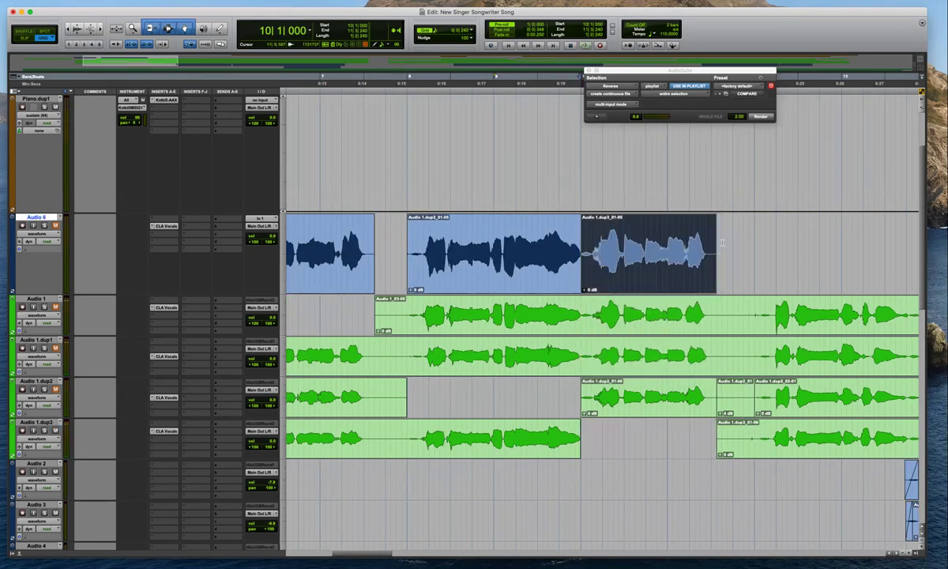
Examine the start of the next vocal phrase around bars 11 to 13 on the takes with enlarged waveforms
key("space")
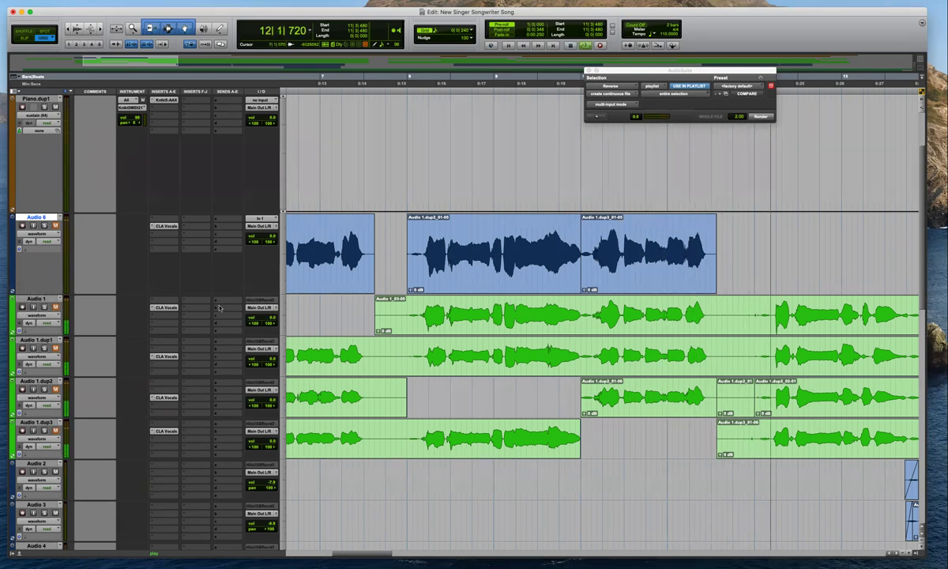
key("space")
key("space")
key("super+alt+bracketright")
key("super+alt+bracketright")
key("super+alt+bracketright")
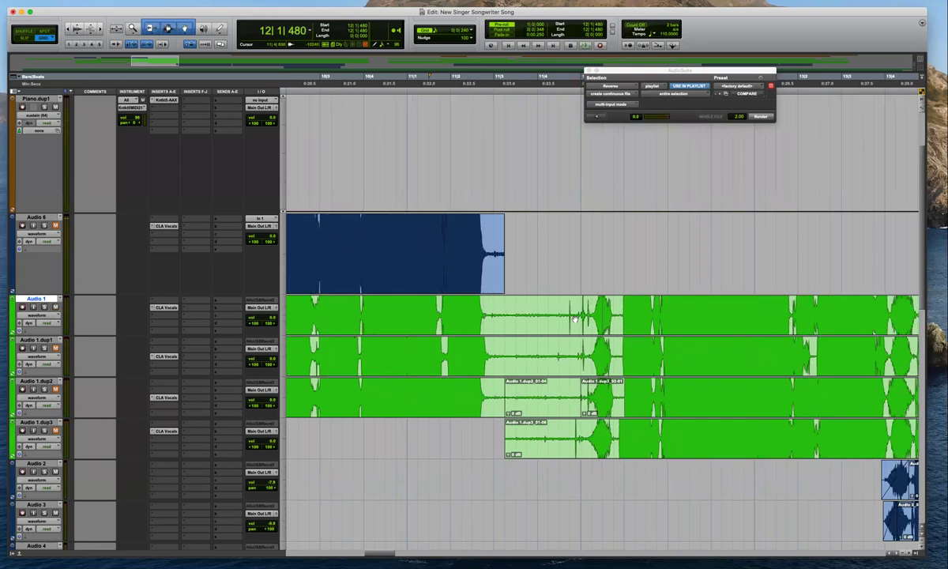
key("super+alt+bracketright")
key("super+alt+bracketright")
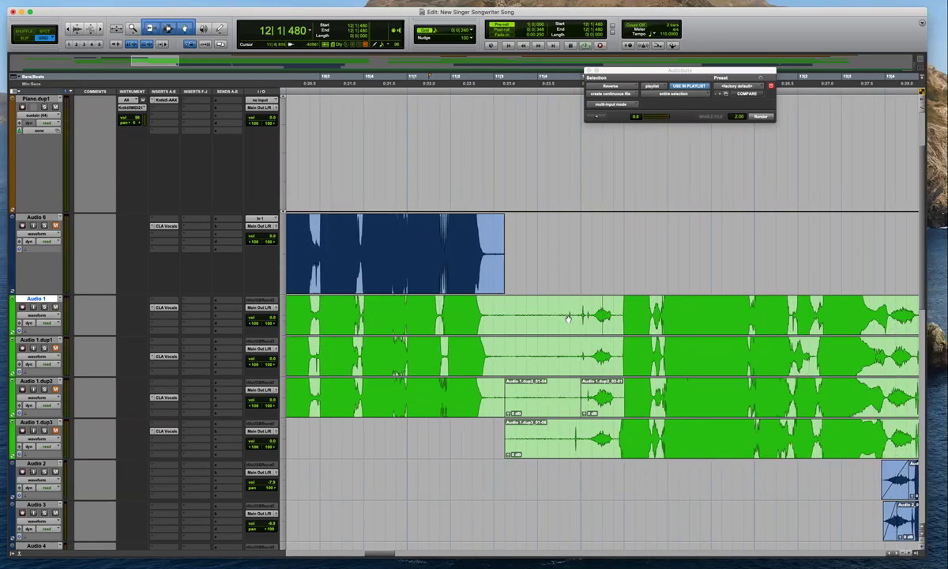
Split the Audio 1 vocal clip at 12|1|240 and play back the transition out of the comped phrase
left_click(592, 310)
key("r")
left_click(598, 252)
key("space")
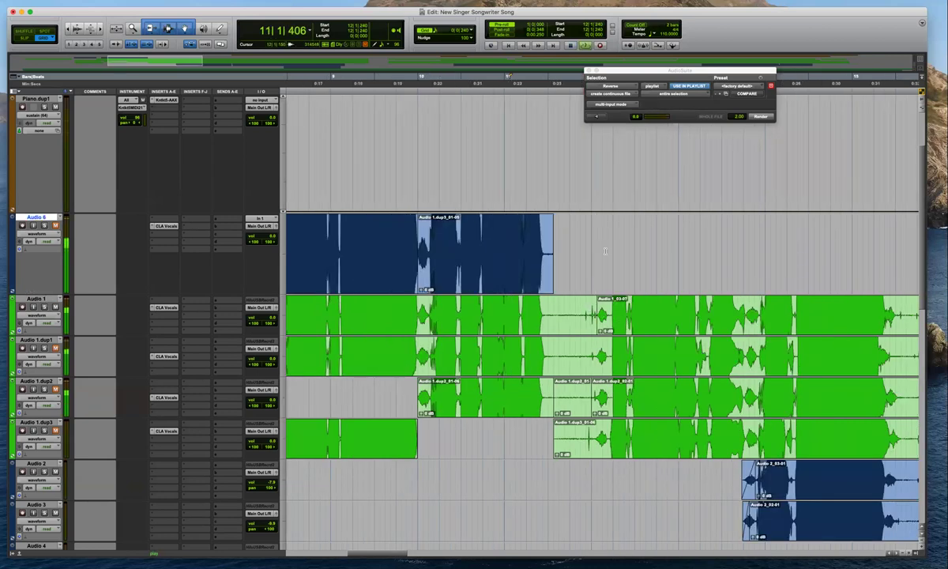
key("super+bracketright")
key("super+bracketright")
key("super+bracketleft")
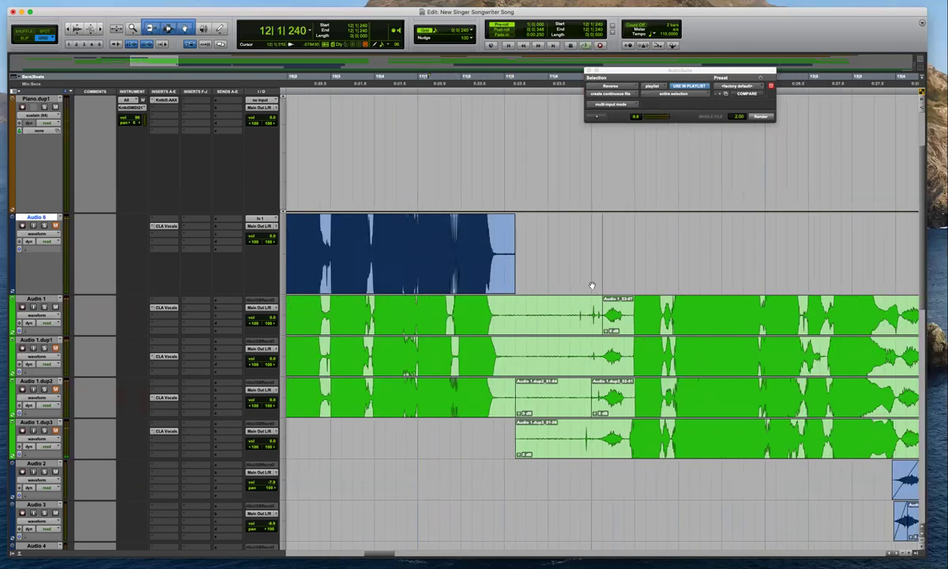
Play back the transition into bar 12 and audition the next vocal phrase from 12|1|000 on Audio 1.dup1
key("space")
key("super+bracketleft")
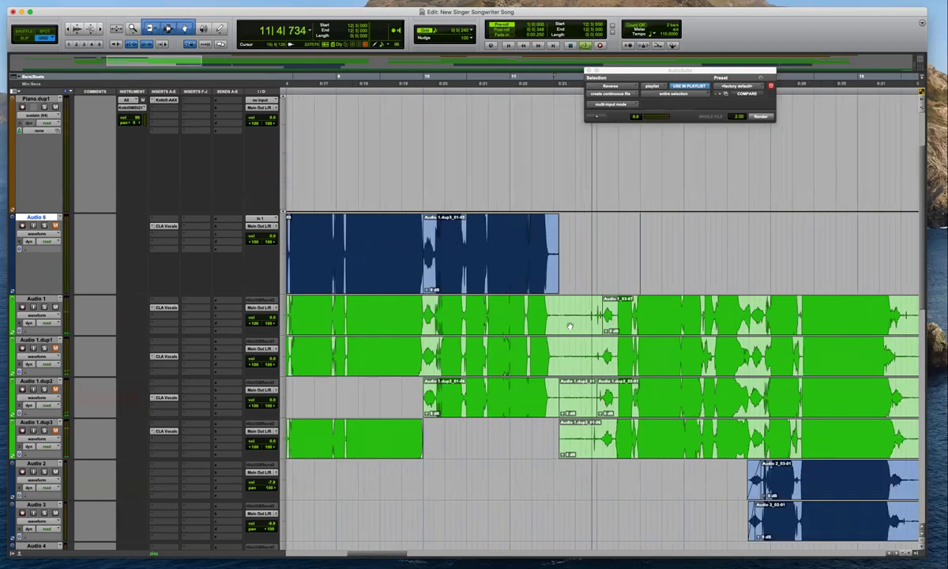
key("super+bracketleft")
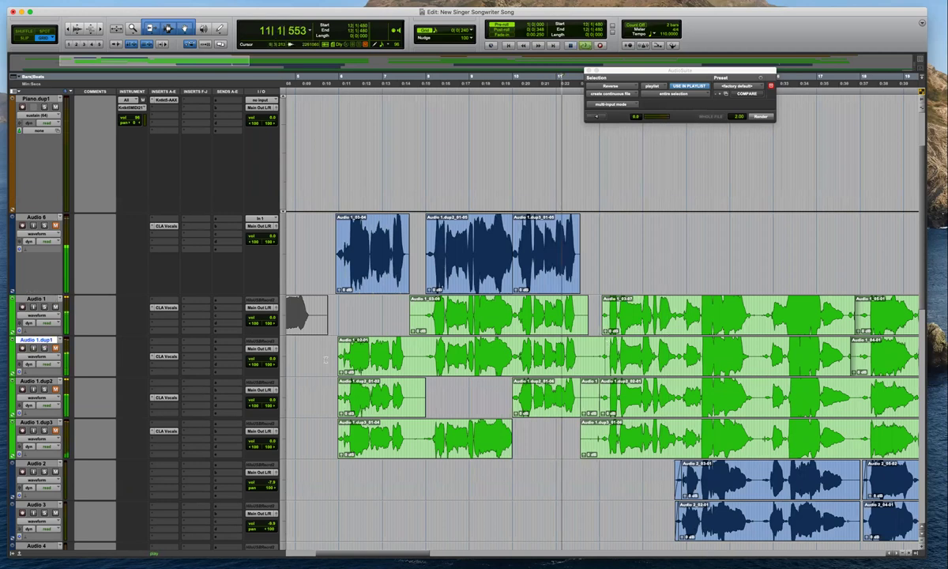
key("super+bracketright")
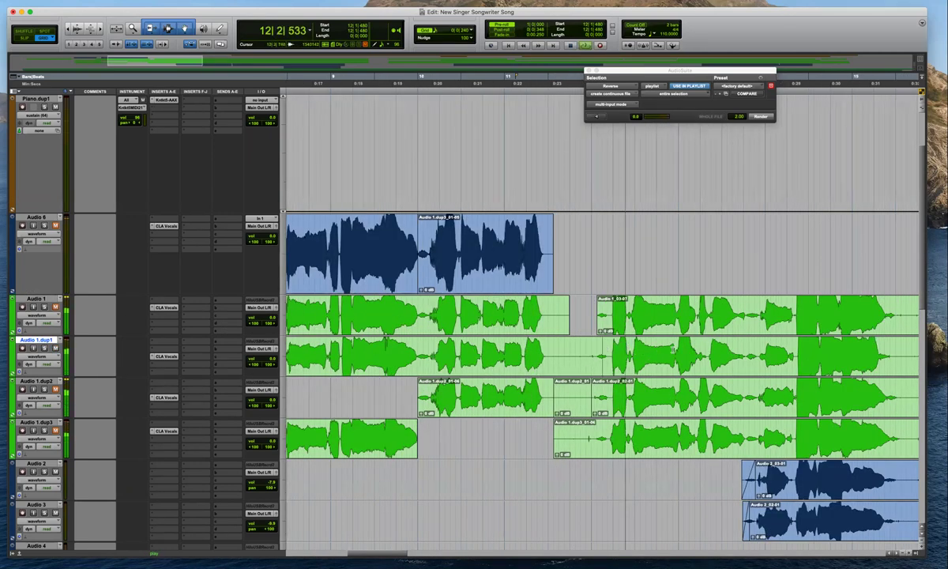
left_click(594, 345)
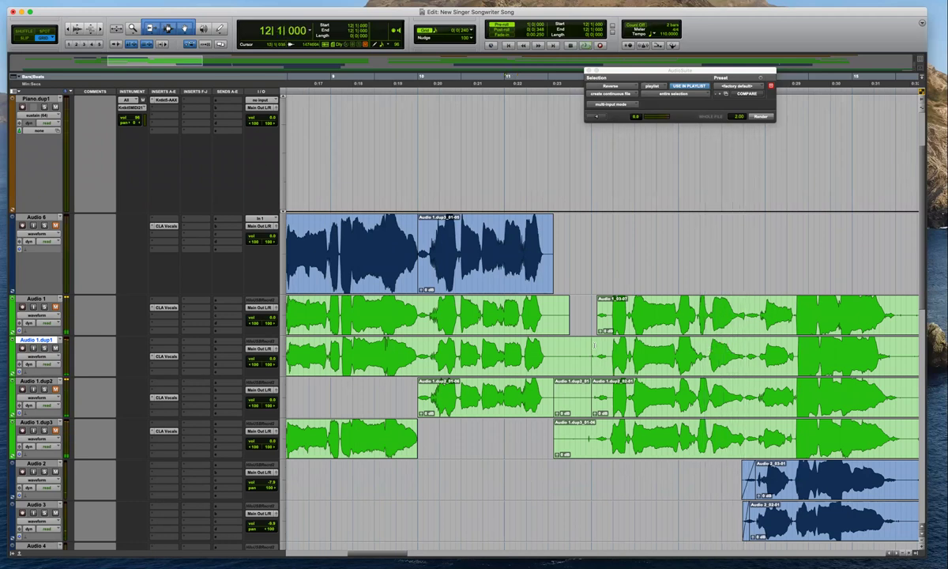
key("space")
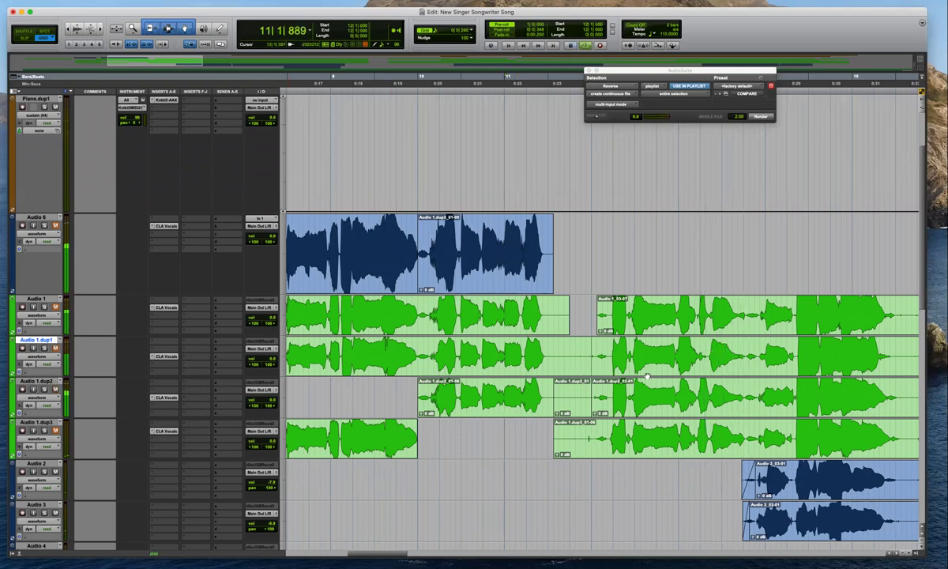
Separate the vocal phrase from 12|1|000 to 15|3|480 on Audio 1.dup2 and move it to Audio 6
left_click(607, 392)
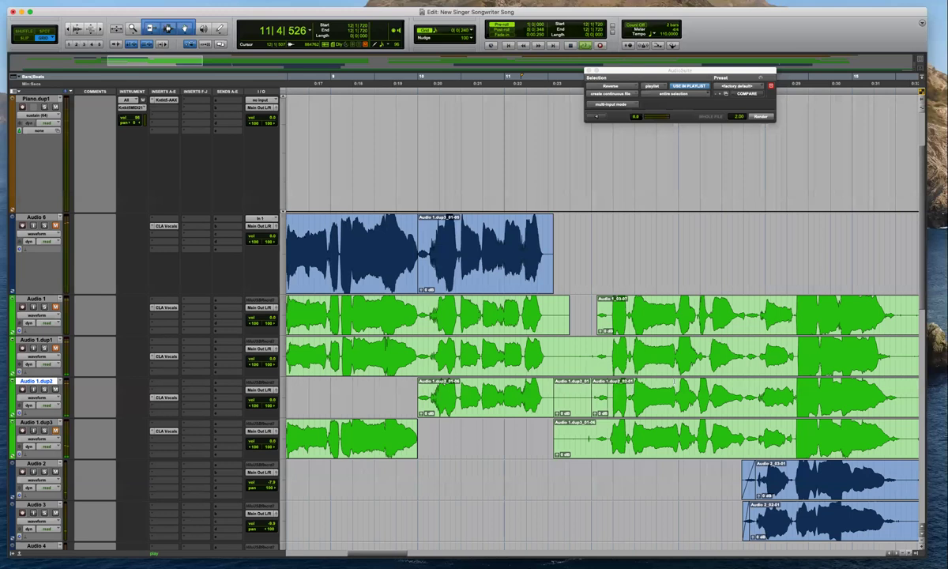
key("r")
key("r")
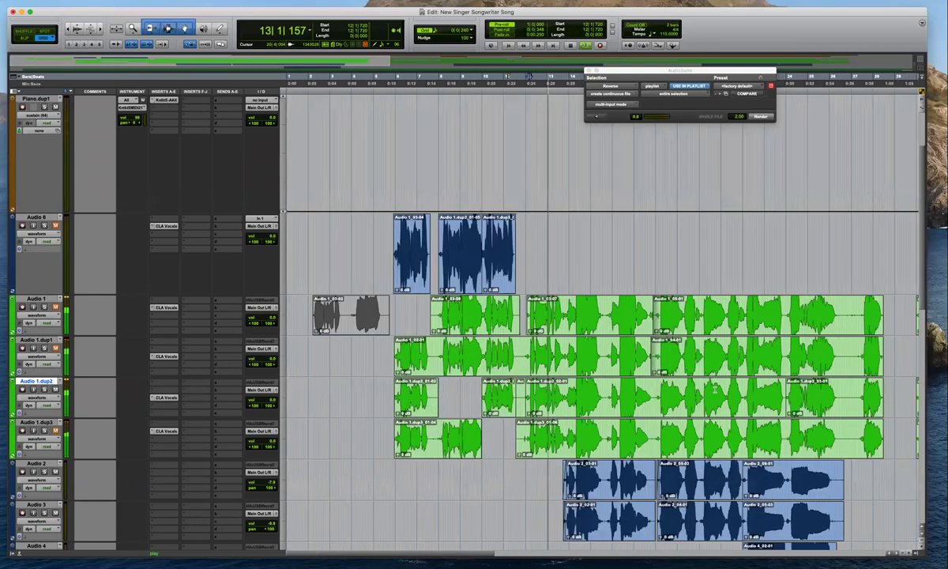
key("t")
key("t")
key("r")
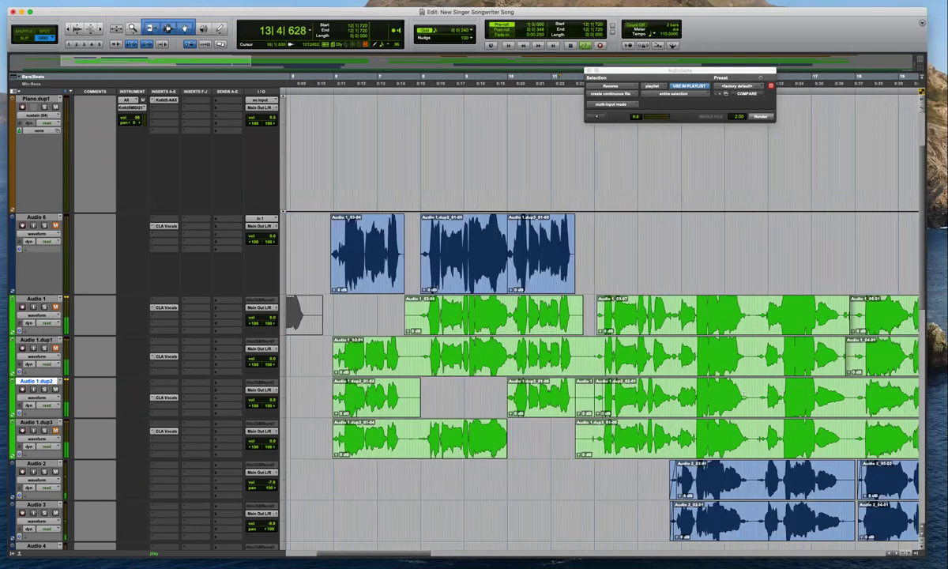
left_click(695, 408)
left_click_drag(697, 409, 688, 255)
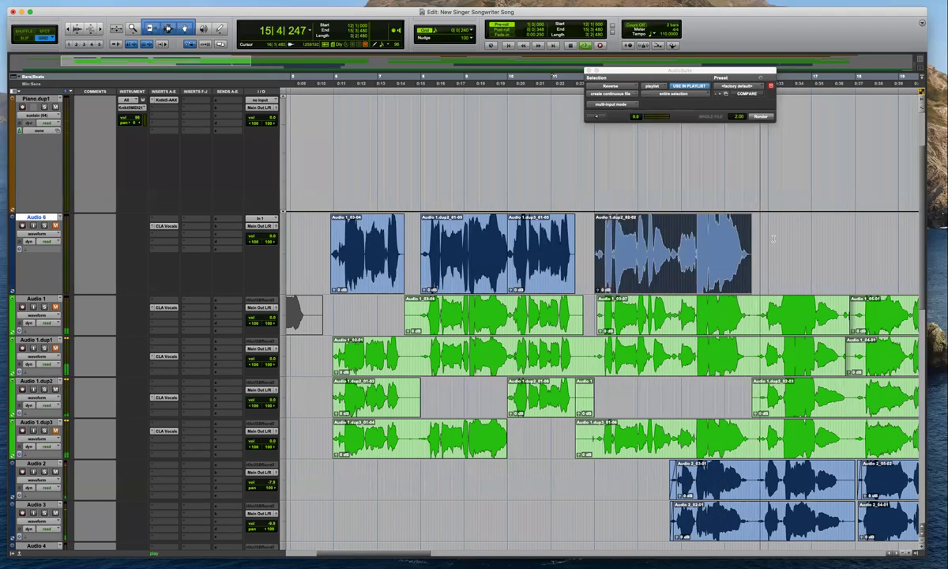
Mute the Audio 3 harmony vocal and audition the next lead phrase from 16|1|480
left_click(775, 245)
key("t")
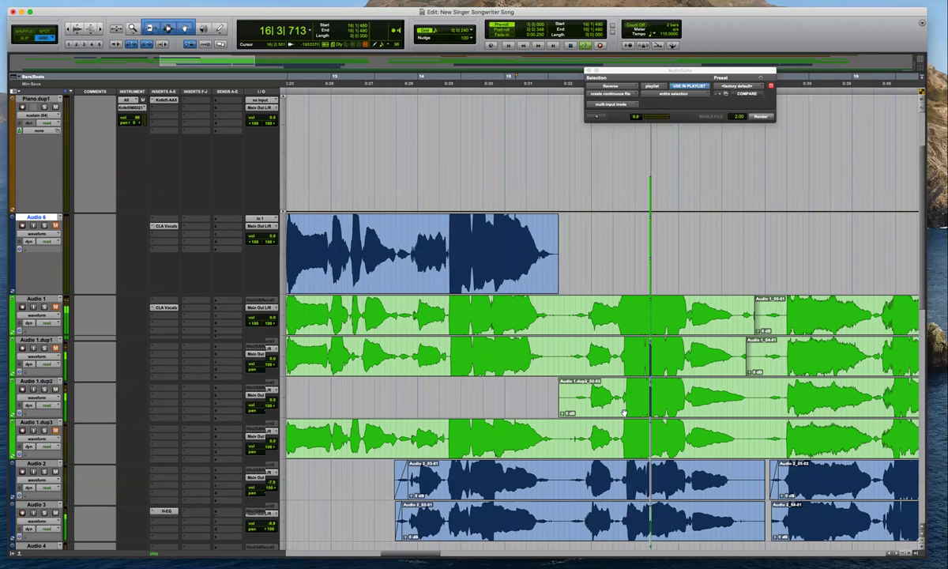
scroll(225, 327, "down", 6)
key("r")
key("r")
key("r")
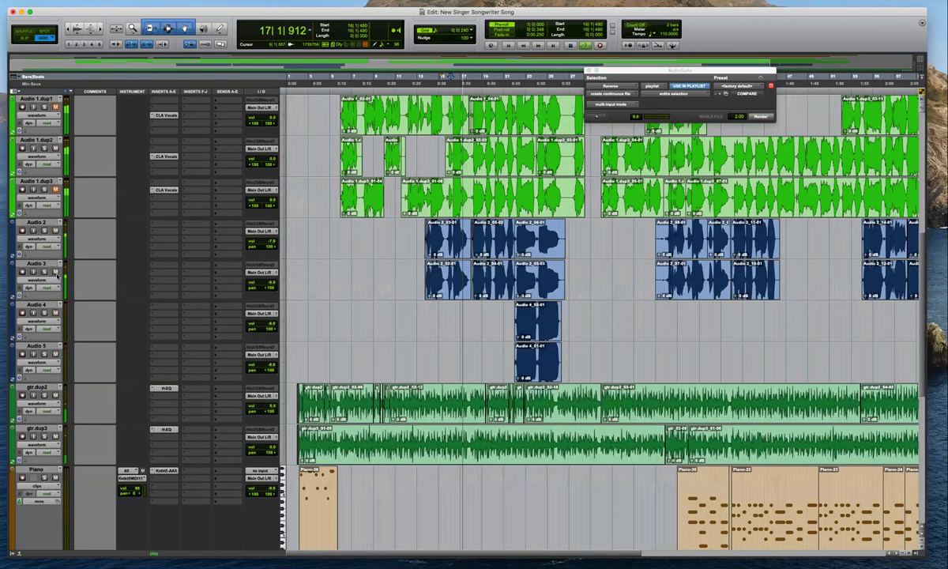
left_click(55, 263)
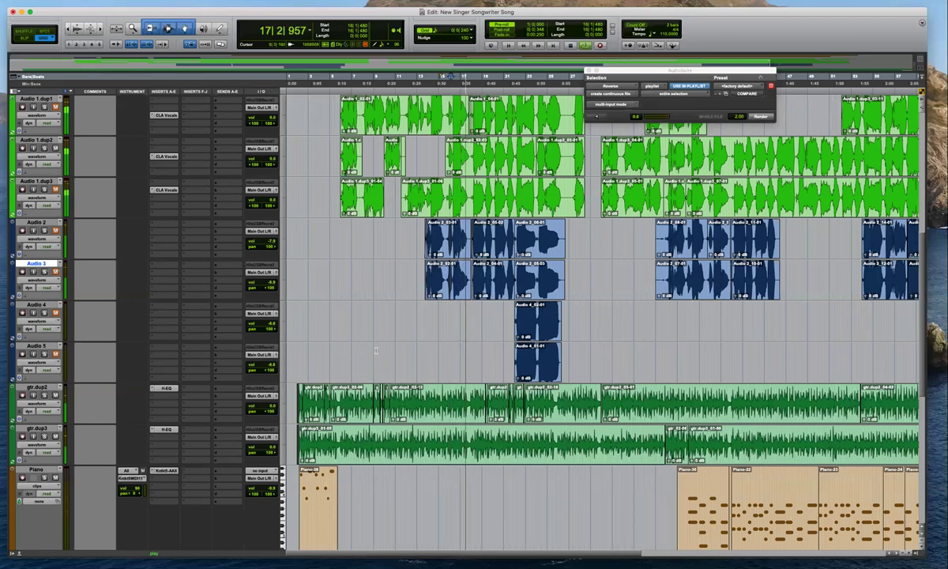
scroll(499, 366, "up", 5)
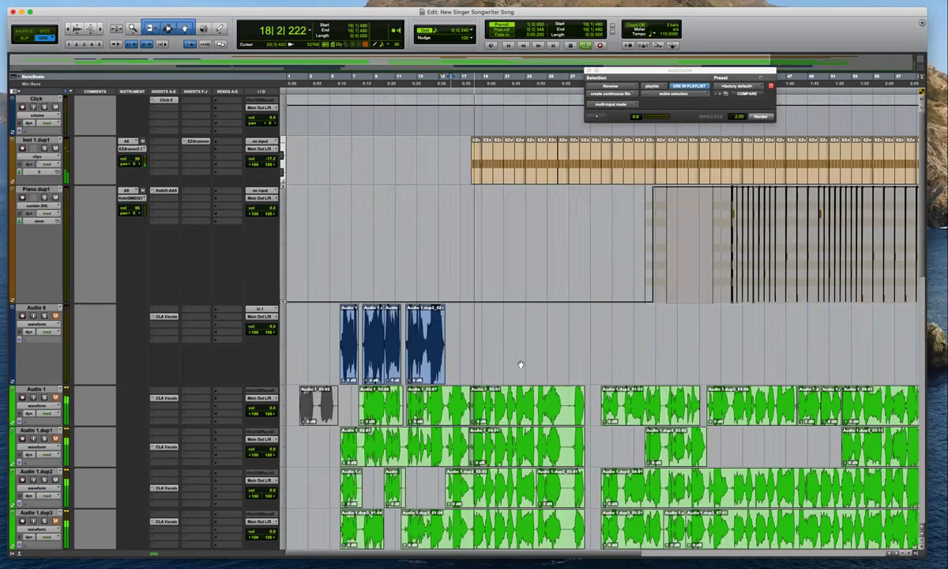
scroll(471, 253, "down", 2)
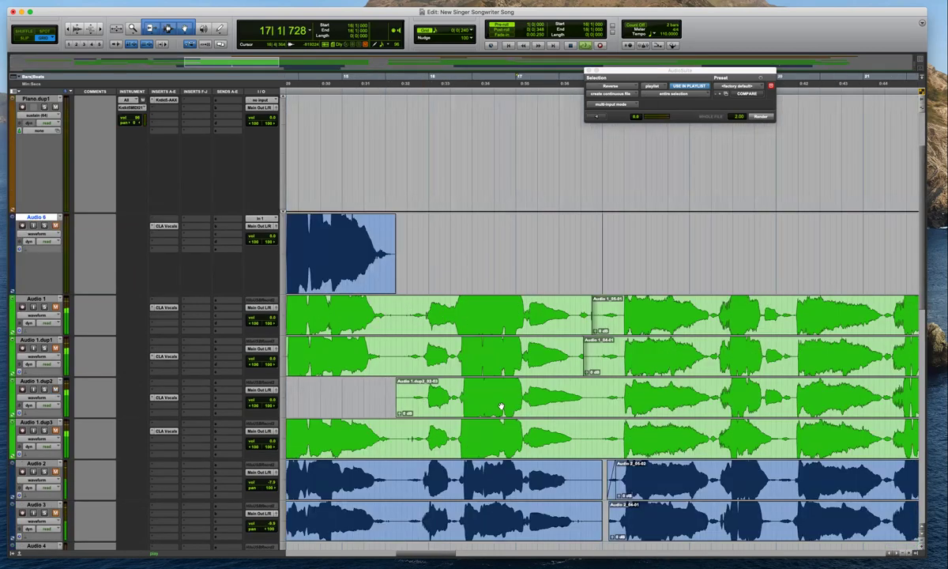
Separate the following phrase, from 15|3|480 to the end of bar 17, on Audio 1.dup2 and move it to Audio 6
key("space")
left_click(592, 390)
key("b")
left_click_drag(508, 406, 506, 277)
scroll(612, 237, "up", 1)
scroll(686, 260, "down", 1)
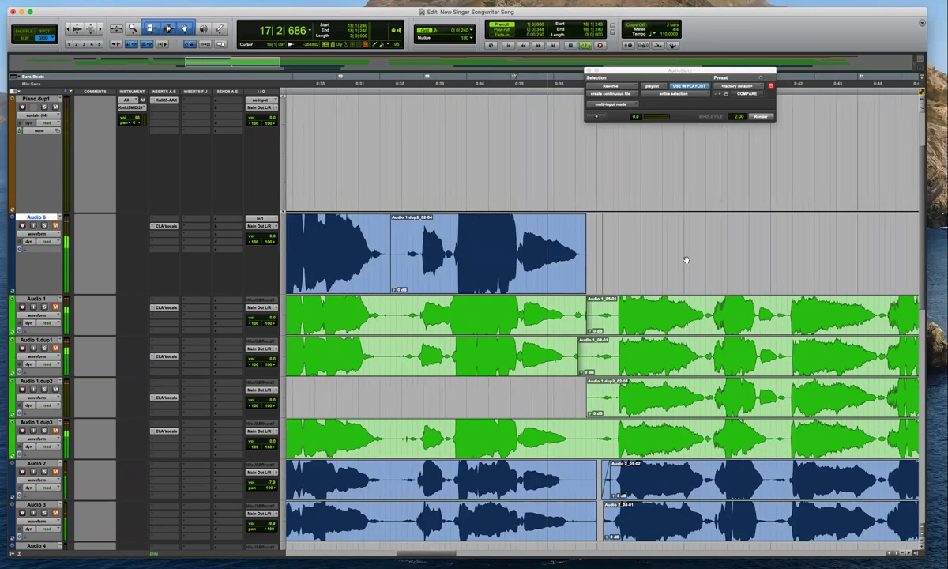
Play back the end of the comped phrase on Audio 6 across the transition into bar 18
key("r")
key("t")
key("t")
scroll(623, 232, "down", 1)
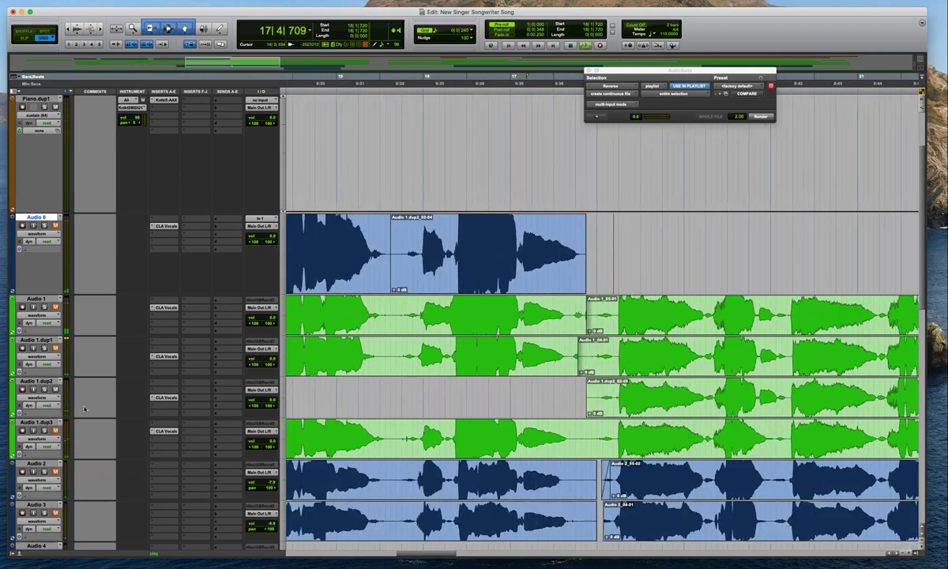
key("space")
key("space")
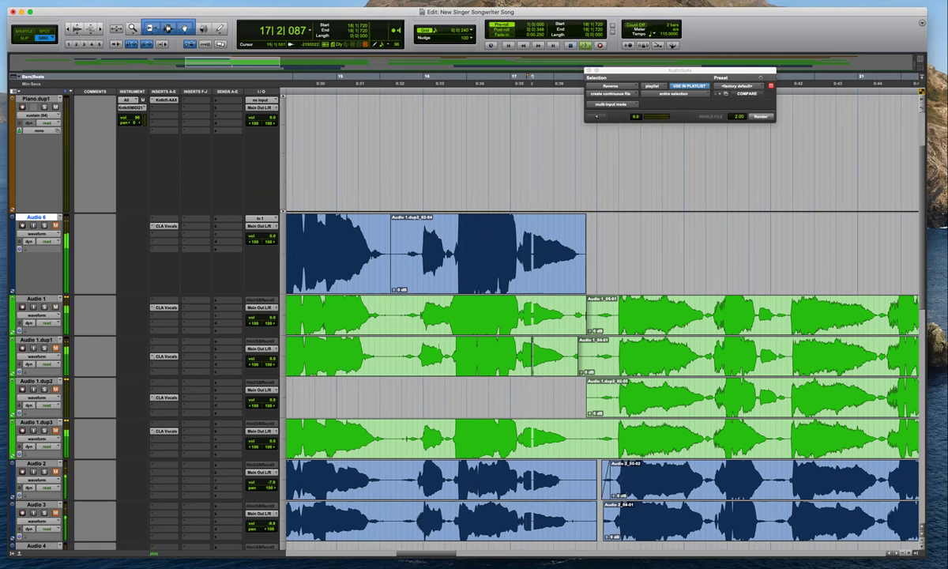
key("t")
Trim the start of the Audio 1 clip just before bar 18 to 17|4|720
left_click(562, 312)
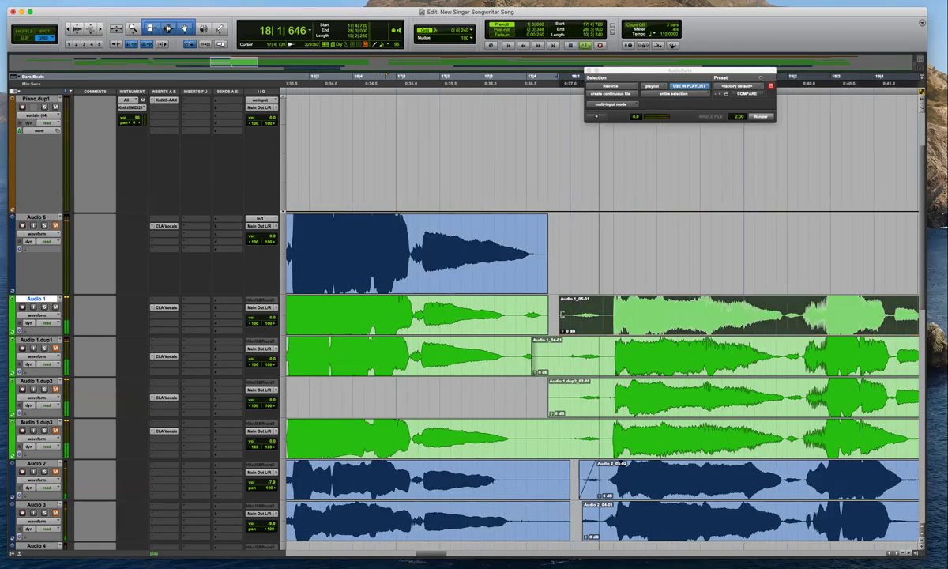
scroll(693, 319, "down", 1)
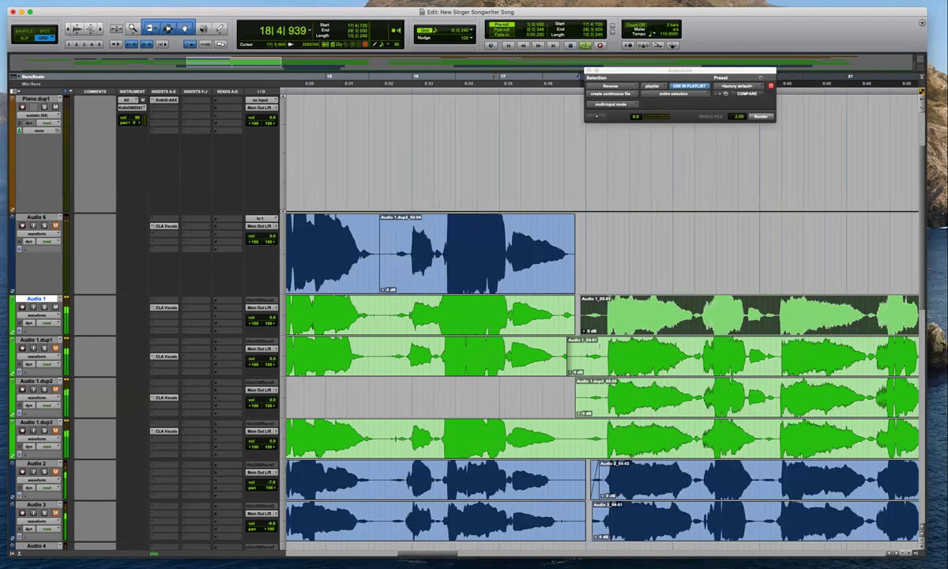
left_click(300, 362)
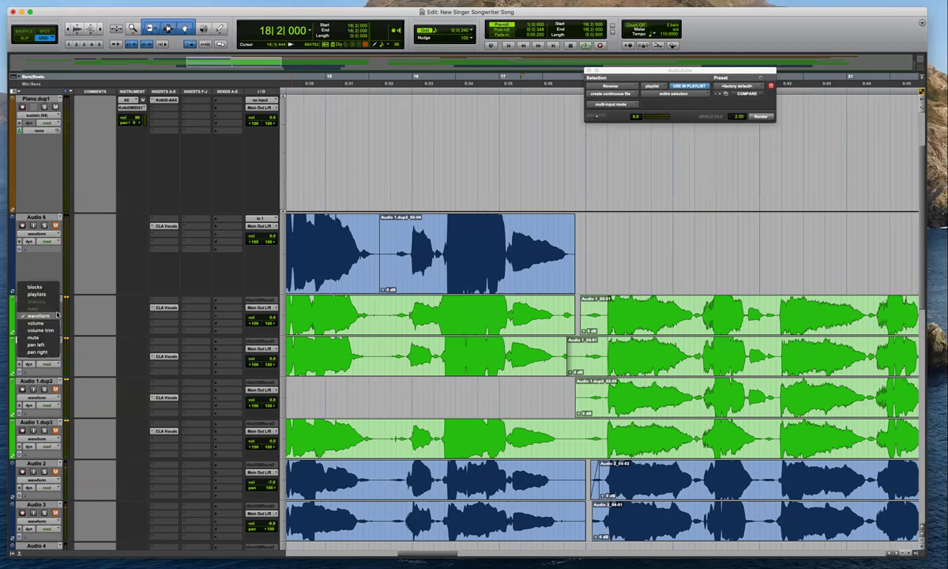
key("space")
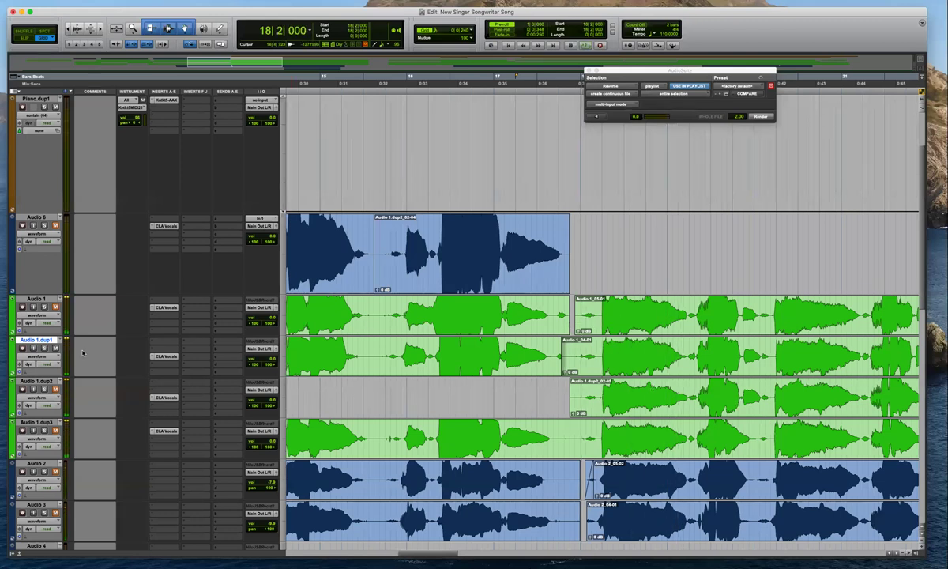
Split the Audio 1.dup1 vocal clip at 18|1|000 and play back the phrase from there
left_click(624, 348)
key("space")
key("t")
left_click(527, 350)
key("b")
left_click(556, 364)
key("space")
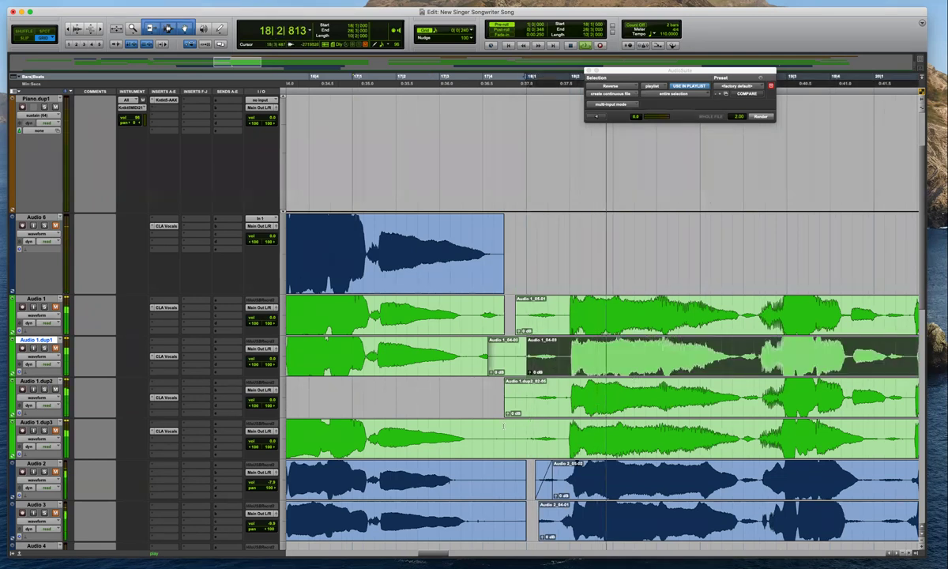
Split the Audio 1.dup3 clip at 18|1|000 and remove the start of the Audio 1.dup2 clip up to that point
key("space")
left_click(578, 432)
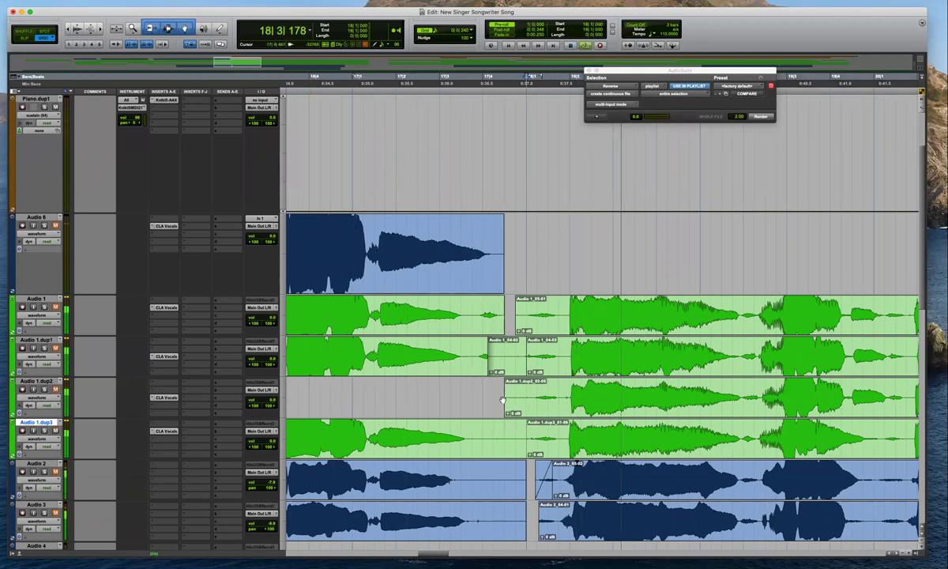
left_click_drag(496, 391, 525, 391)
key("Delete")
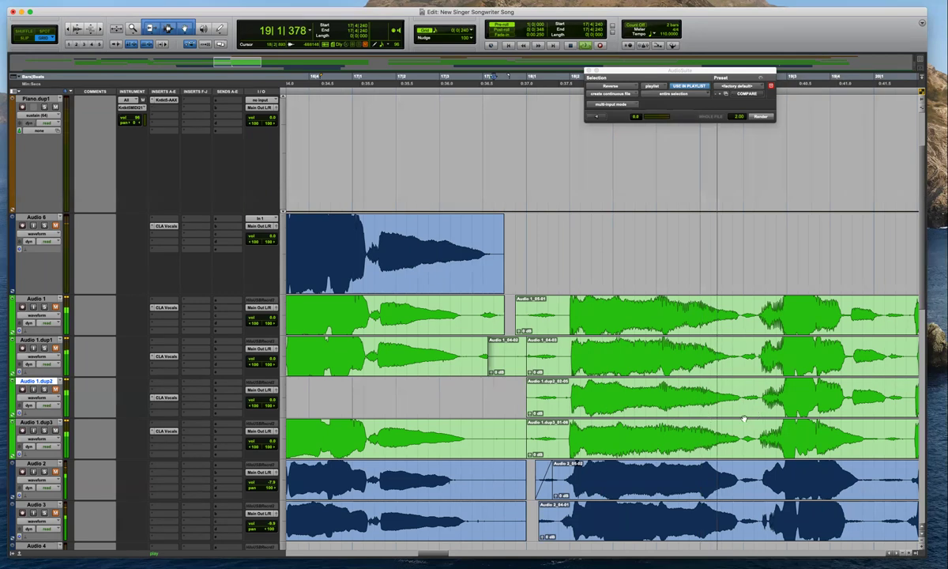
Audition the long vocal phrase on Audio 1.dup3 from 20|1|240 onward
key("super+bracketleft")
left_click(743, 434)
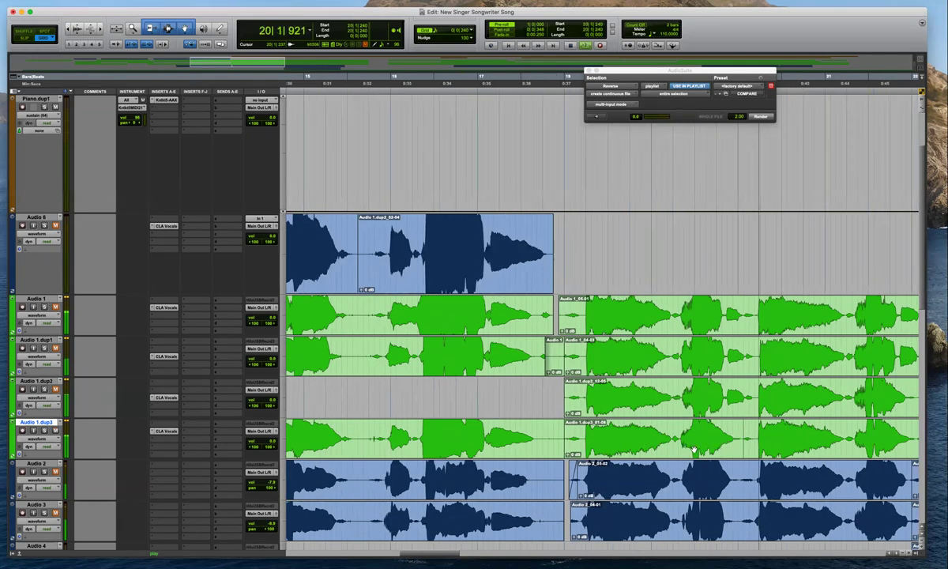
key("super+bracketleft")
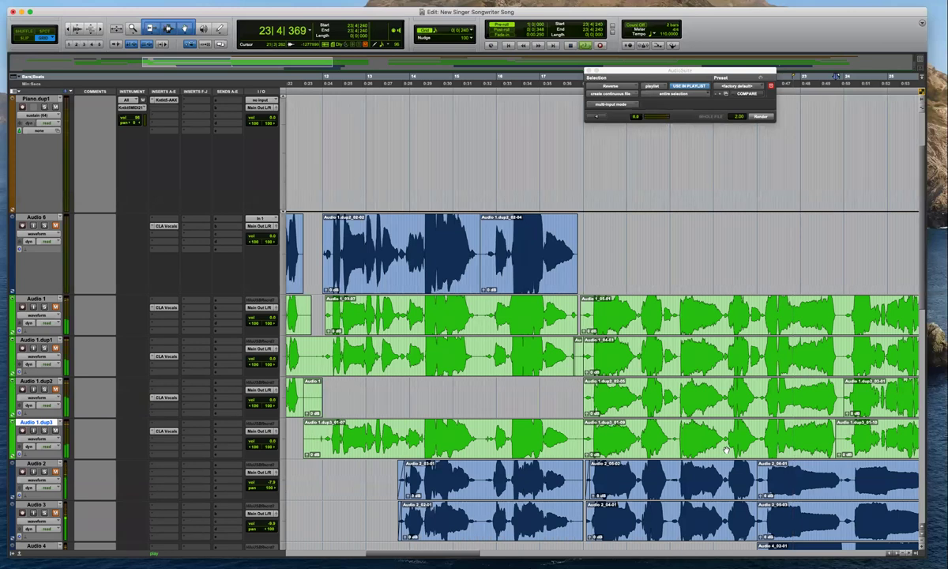
Separate the long phrase from 18|1|000 on Audio 1.dup3 and move its part up to 25|1|480 to Audio 6
key("super+bracketleft")
key("super+bracketright")
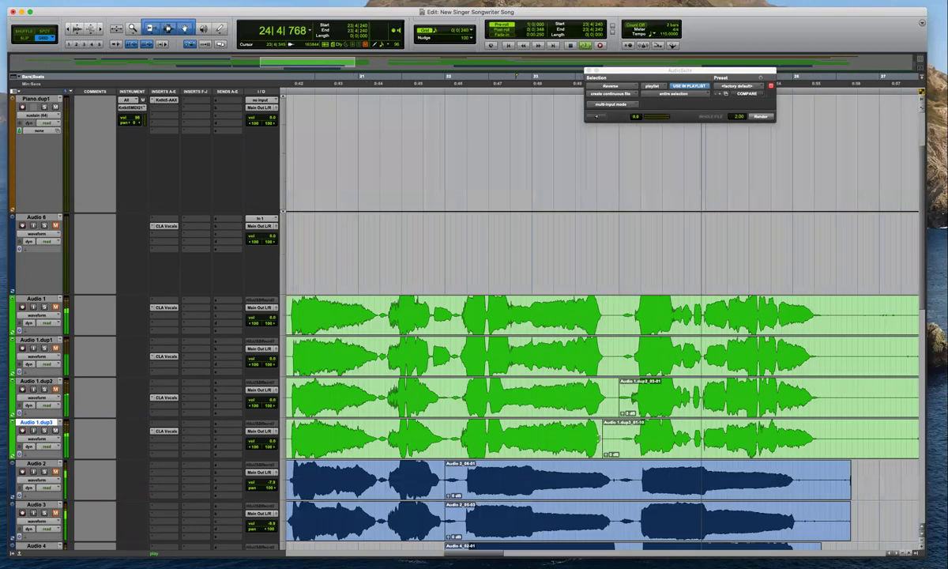
left_click_drag(840, 441, 843, 441)
key("super+bracketleft")
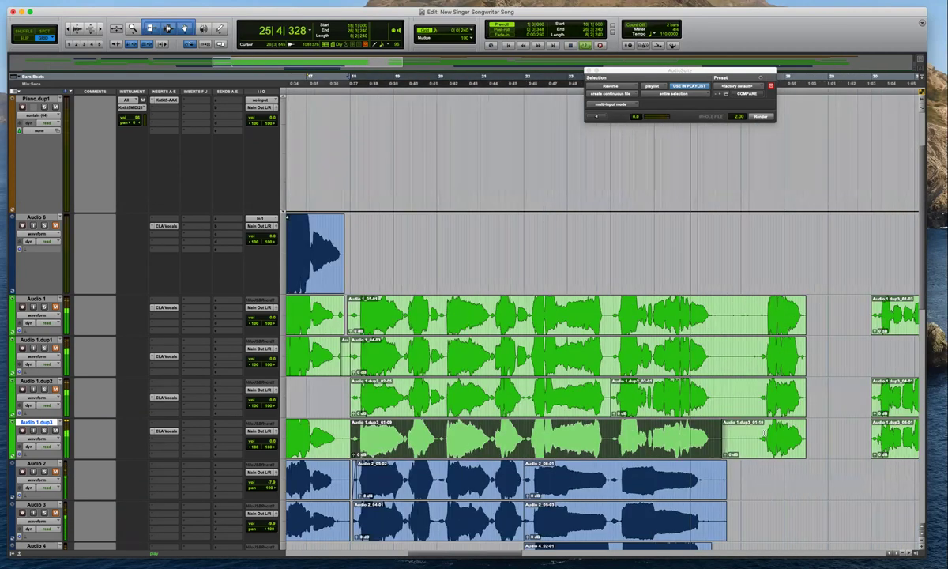
key("space")
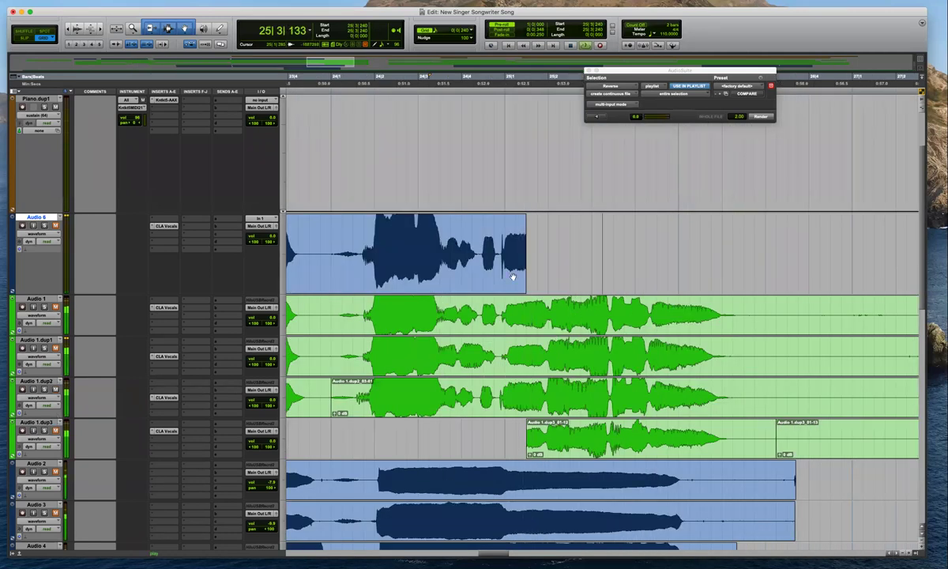
Play back the end of the comped vocal on Audio 6 around 25|1|000
key("space")
left_click(508, 267)
key("space")
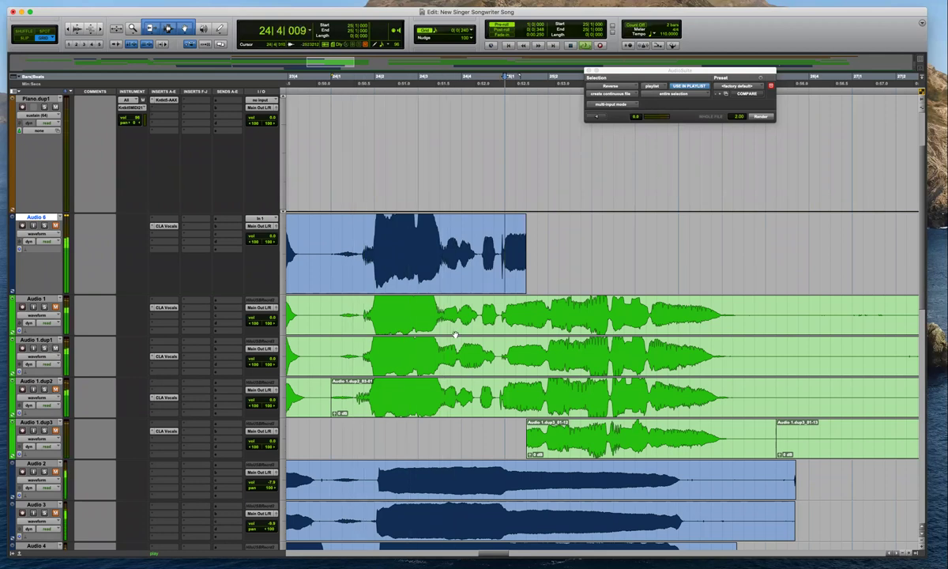
key("space")
Compare the same line from 24|4|480 on the takes by toggling the mute on Audio 1.dup1 during playback
left_click(484, 300)
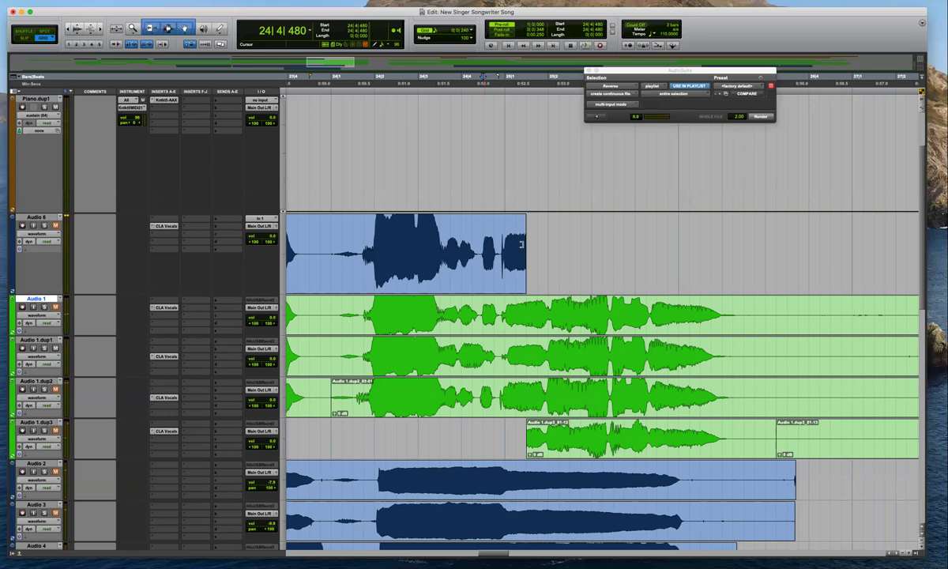
key("space")
left_click(56, 348)
key("space")
key("space")
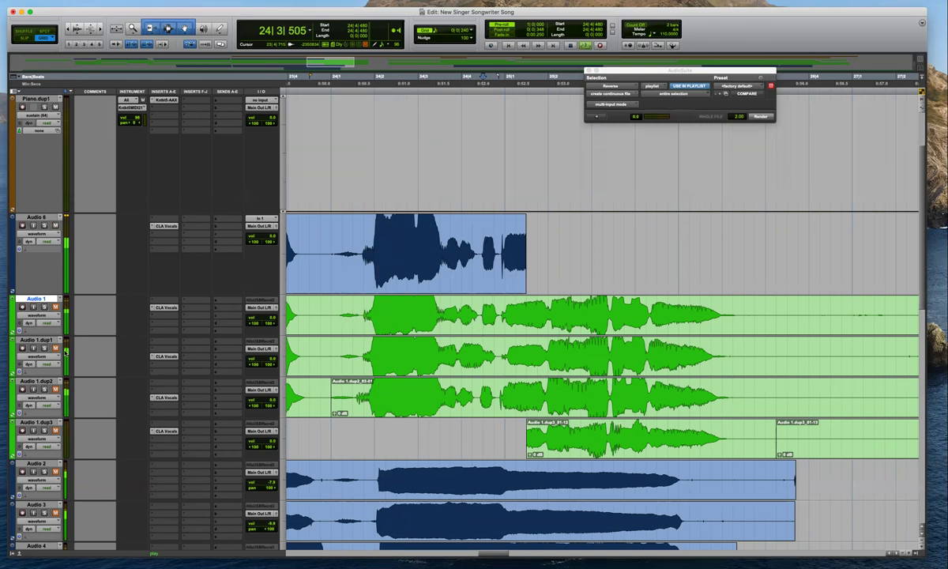
key("space")
Extend the end of the last Audio 6 vocal clip to 25|3|240 and play back the result
left_click_drag(523, 251, 606, 253)
left_click(624, 253)
key("space")
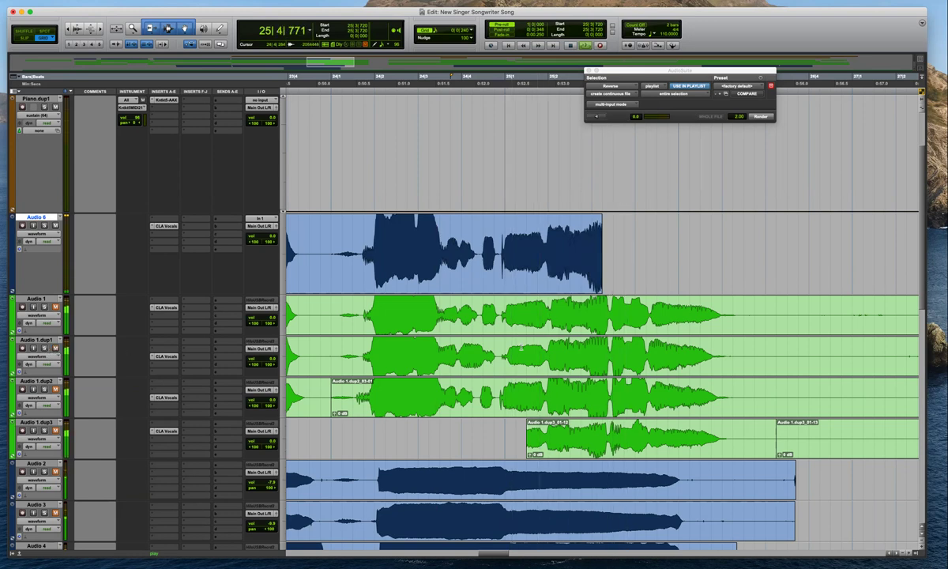
Split the Audio 1.dup1 clip at 25|3|240 and mute the part from 18|1|000 up to the split
left_click(603, 340)
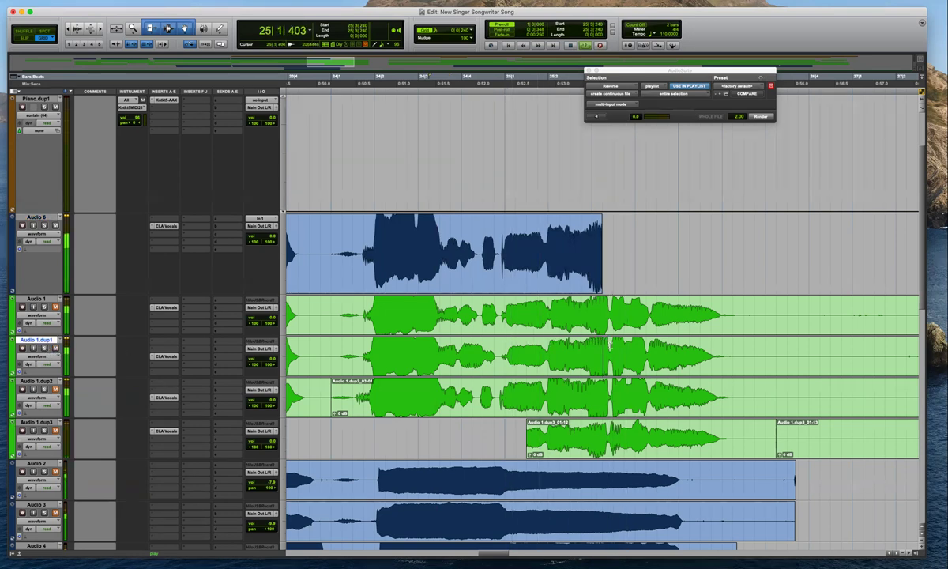
key("space")
key("b")
left_click(585, 366)
key("super+m")
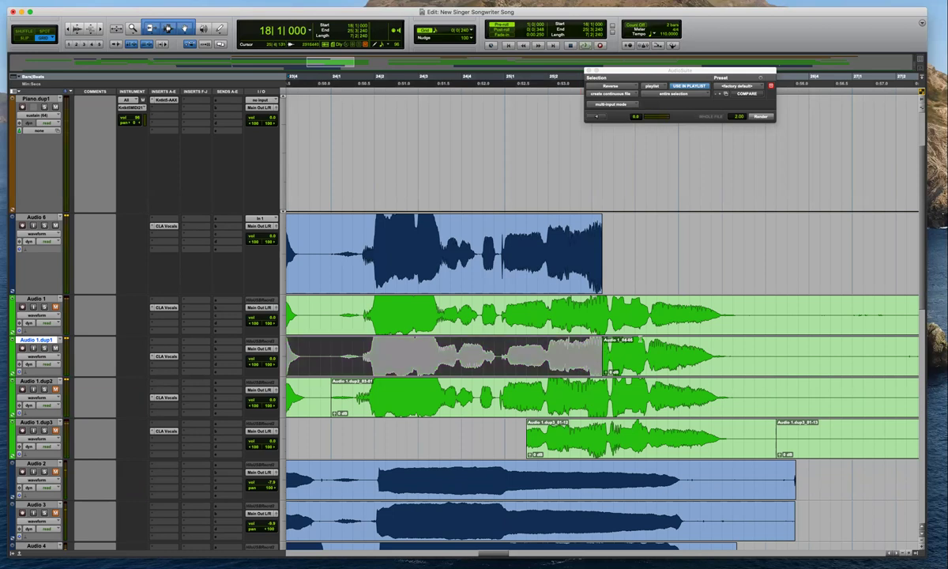
Play back and compare the phrase following 25|3|240 on the Audio 1.dup1 and Audio 1 takes
left_click(643, 340)
key("space")
key("t")
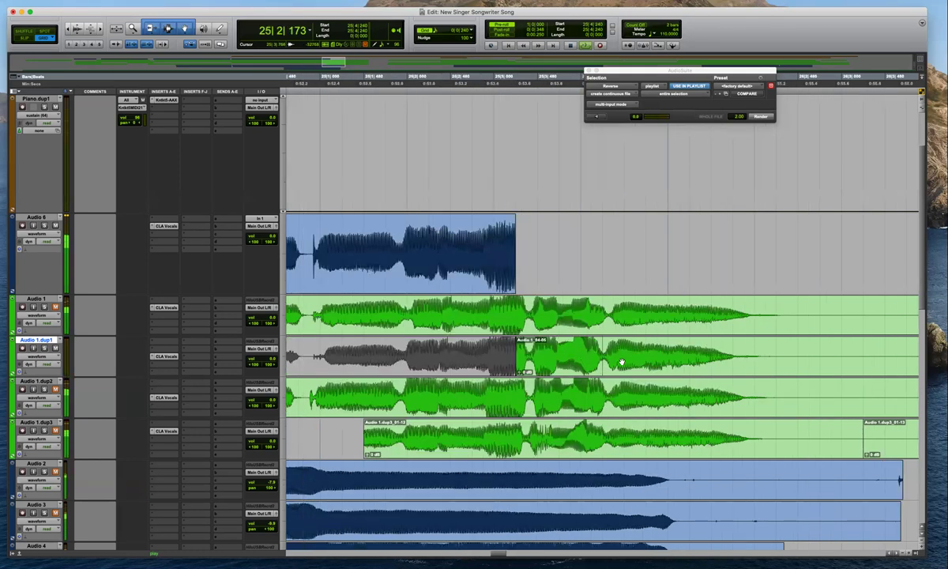
key("super+bracketleft")
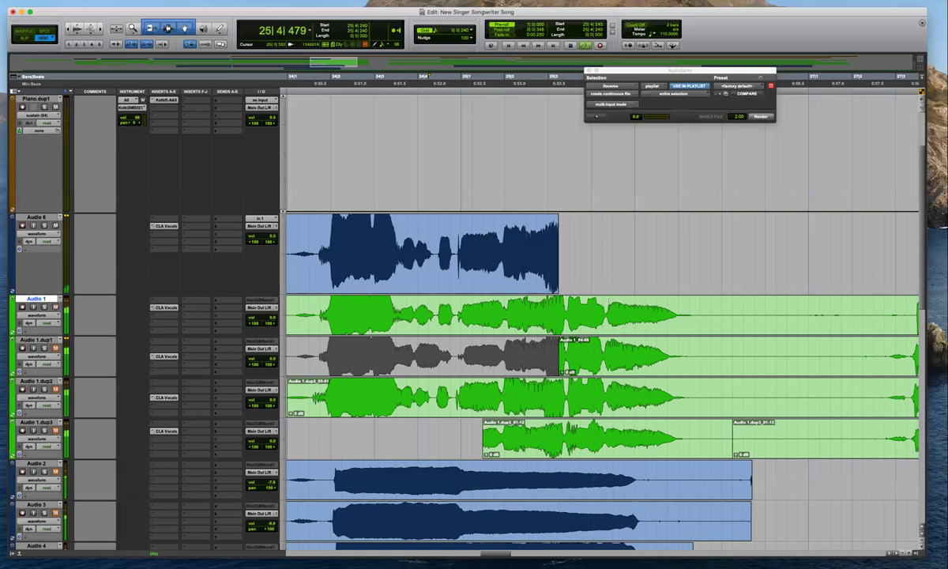
key("space")
key("space")
key("space")
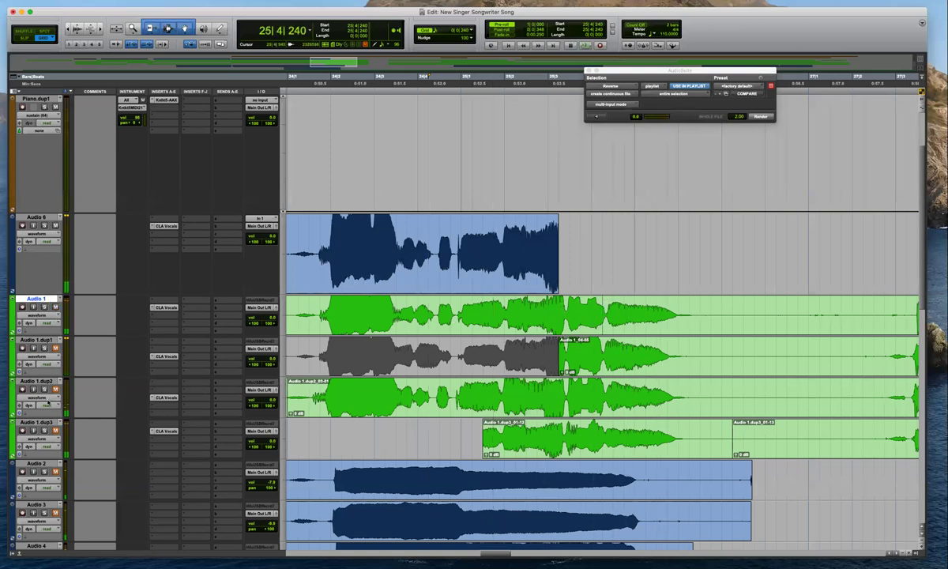
key("space")
key("super+bracketright")
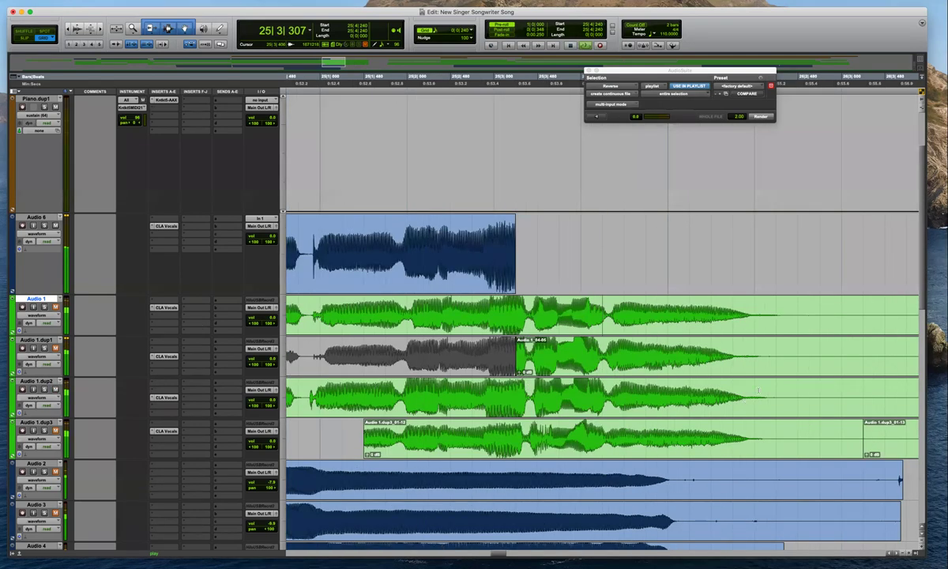
key("space")
Switch to Slip mode and extend the end of the last Audio 6 clip slightly past 25|3|240, up to the vocal gap
key("F2")
mouse_move(513, 256)
left_mouse_down()
mouse_move(620, 257)
mouse_move(526, 256)
left_mouse_up()
left_click(531, 312)
key("t")
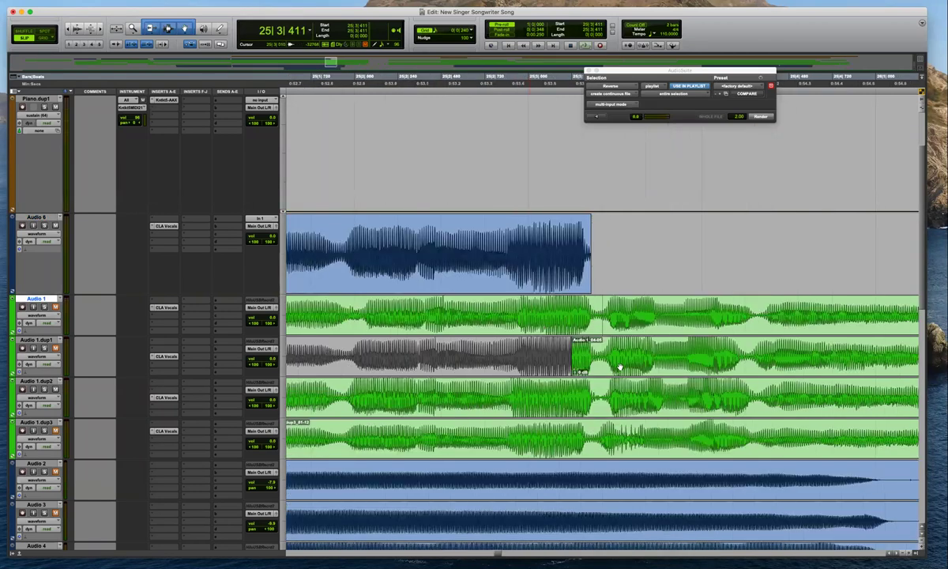
Split Audio 1.dup1 at 25|3|385 and after the phrase, and move the resulting clip onto Audio 6
left_click(608, 357)
key("super+bracketleft")
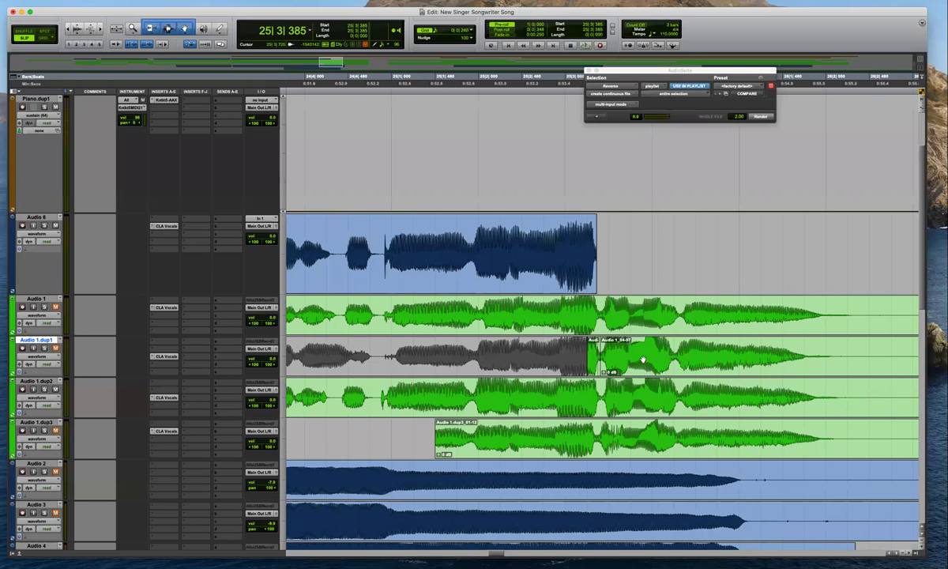
key("r")
left_click(742, 351)
key("b")
left_click_drag(667, 364, 619, 238)
Play back the transition into the Audio 1.dup1 phrase on Audio 6
left_click(616, 237)
key("t")
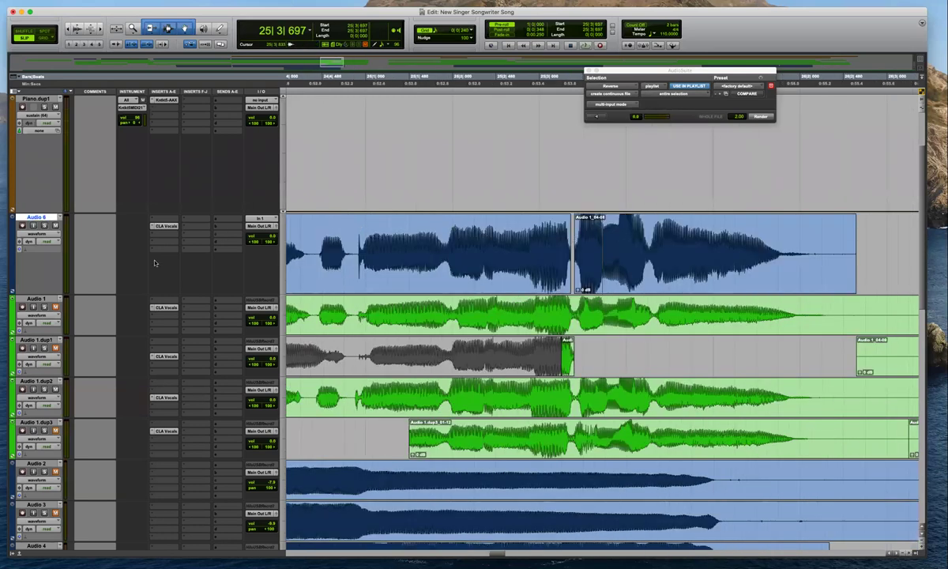
key("t")
key("space")
key("r")
key("r")
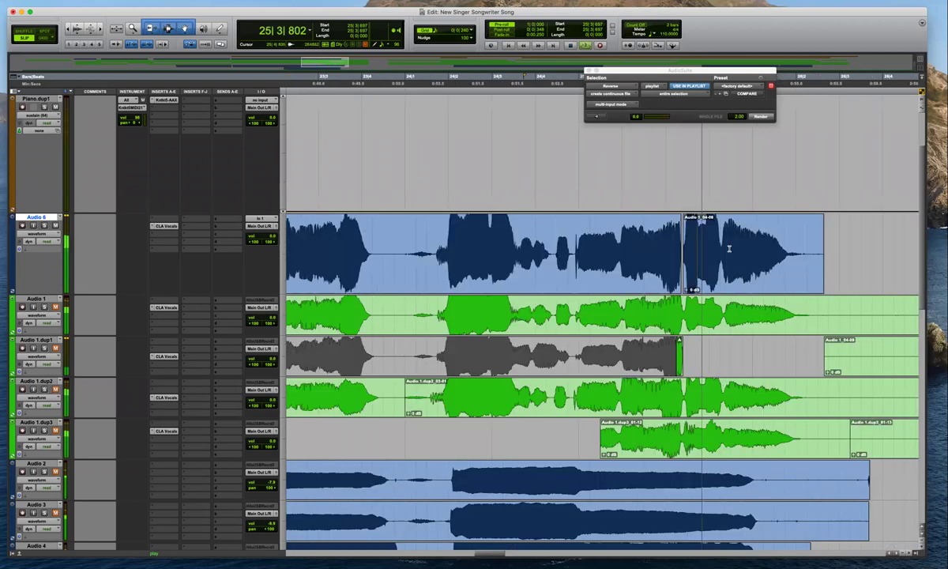
key("space")
Close the small gap between the two Audio 6 clips just before 25|3|385 and play back the join
left_click(690, 244)
key("t")
key("t")
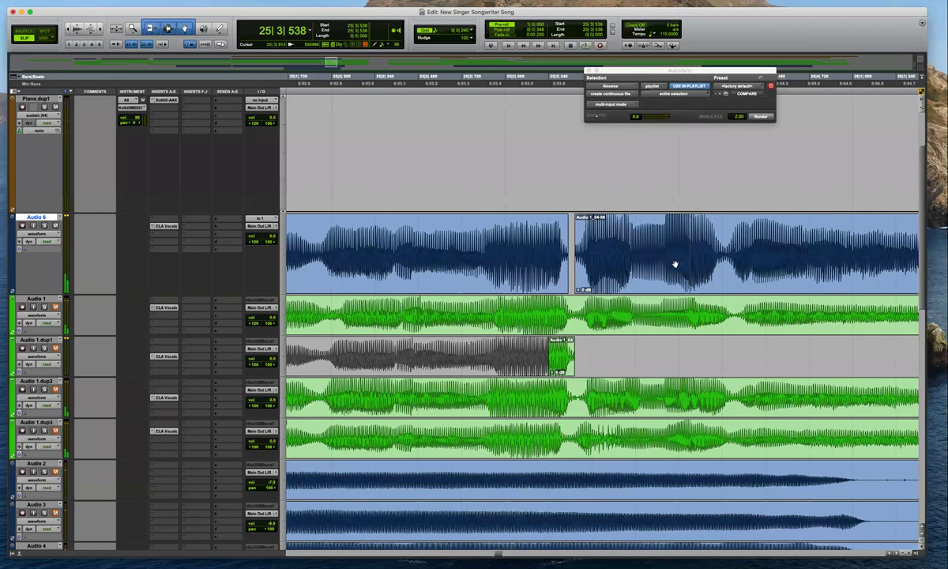
left_click(637, 263)
key("t")
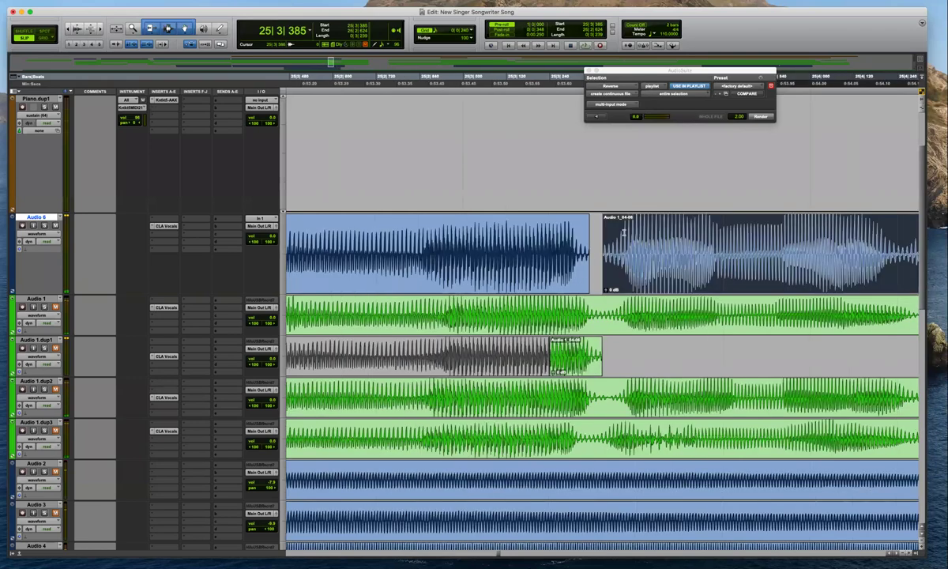
left_click(625, 232)
key("r")
key("space")
key("super+bracketleft")
key("super+bracketleft")
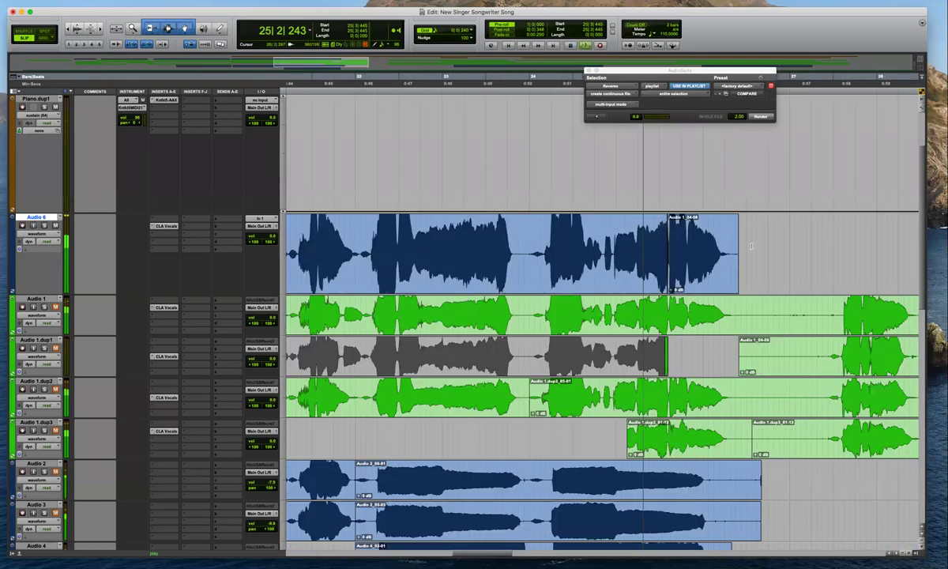
Move the phrase clip from the end of Audio 6 back down to Audio 1.dup1
left_click(732, 246)
key("space")
key("t")
left_click_drag(531, 268, 504, 356)
Split Audio 1.dup2 at 25|3|359 and after the phrase, and move the resulting clip up to Audio 6
left_click(482, 393)
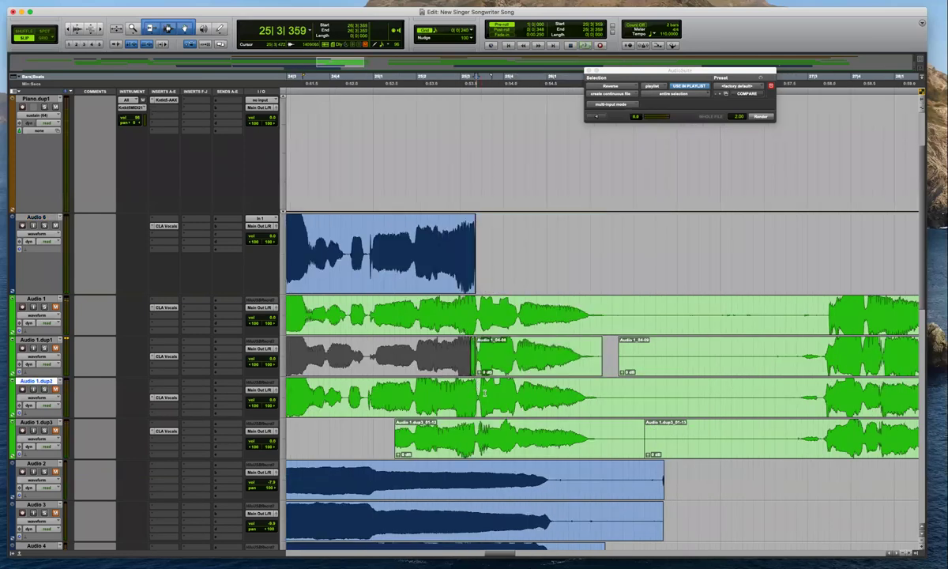
key("b")
left_click(621, 395)
key("b")
left_click_drag(545, 396, 535, 286)
left_click_drag(522, 403, 526, 273)
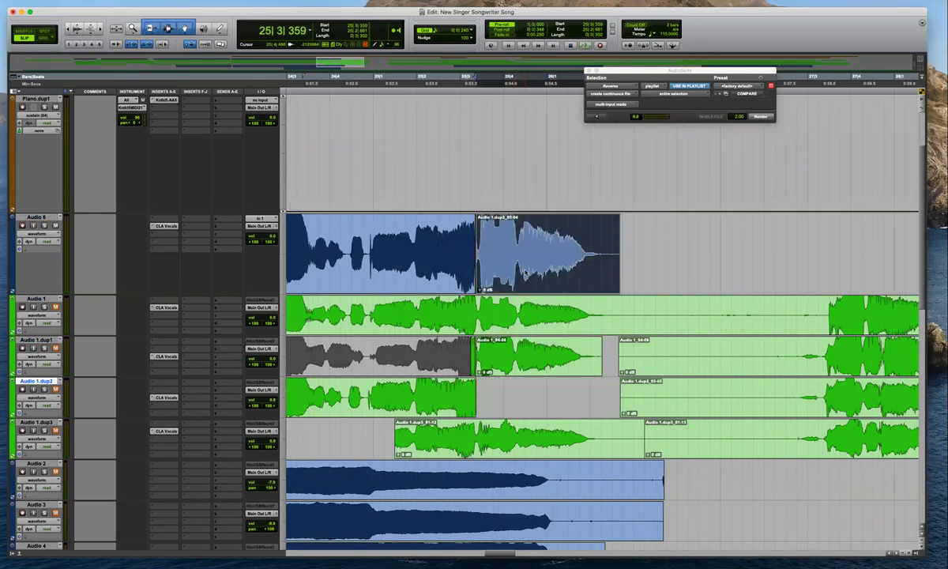
Play back the join with the Audio 1.dup2 phrase on Audio 6 around 25|3|359
key("super+bracketright")
key("super+bracketright")
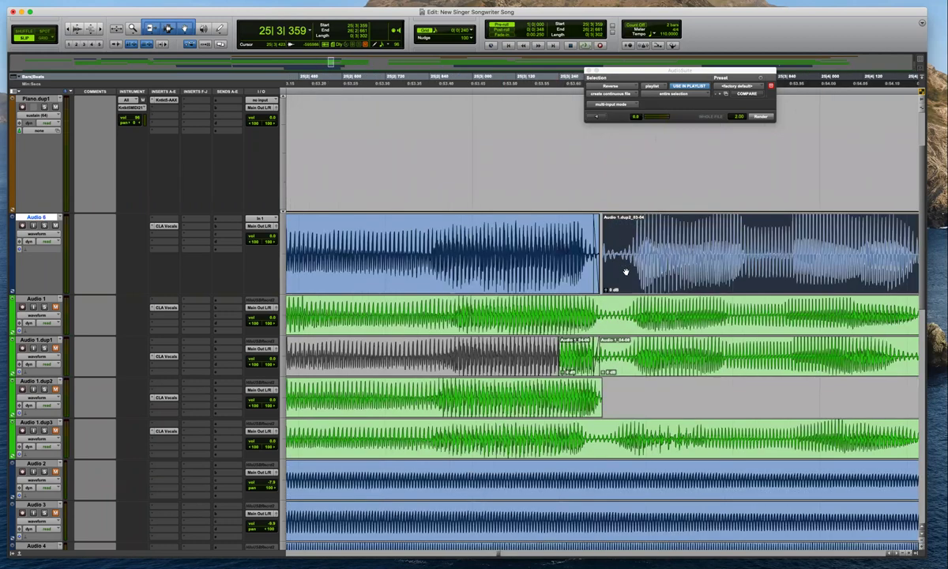
key("space")
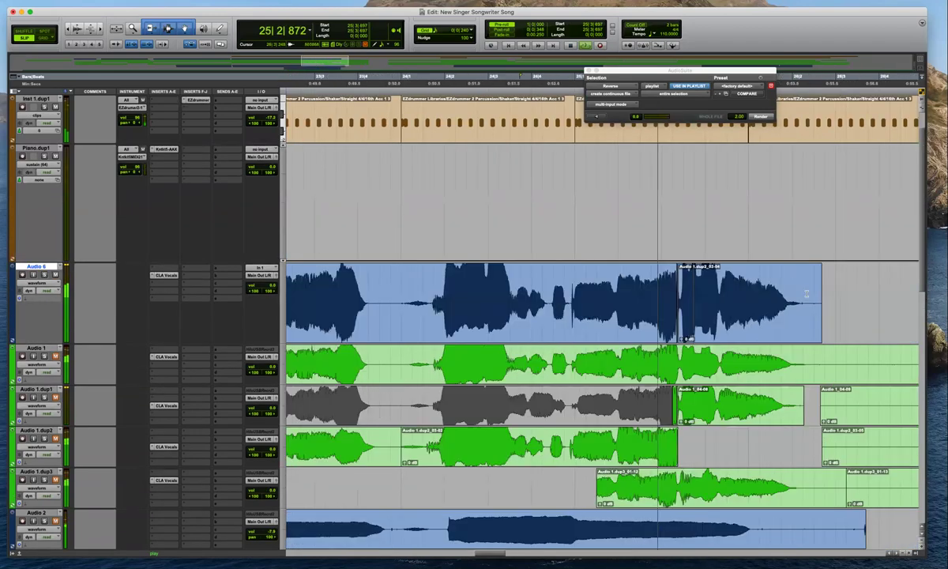
key("space")
Trim the start of the Audio 1.dup2 clip on Audio 6 to just after 25|3|359 and play back the transition
left_click(698, 291)
key("t")
key("t")
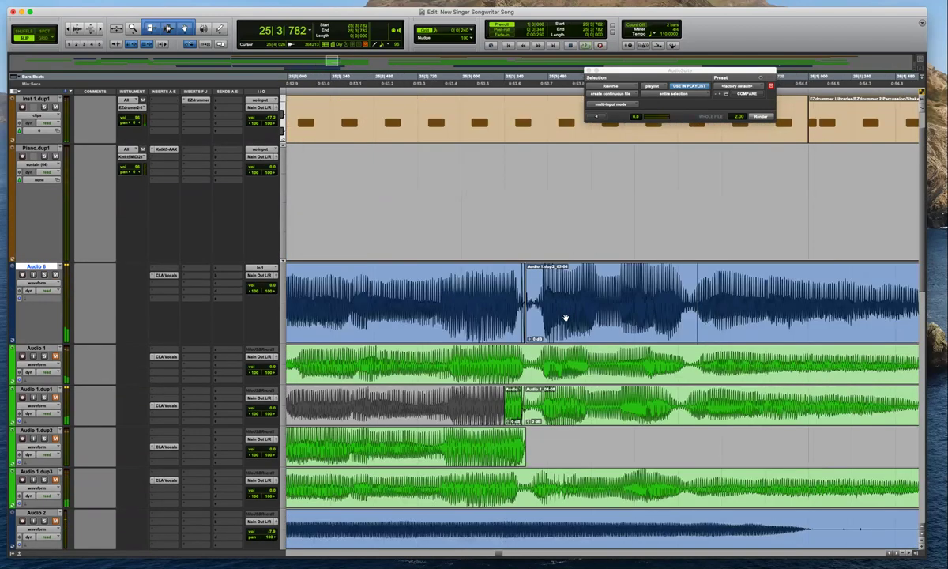
left_click(610, 315)
key("super+bracketright")
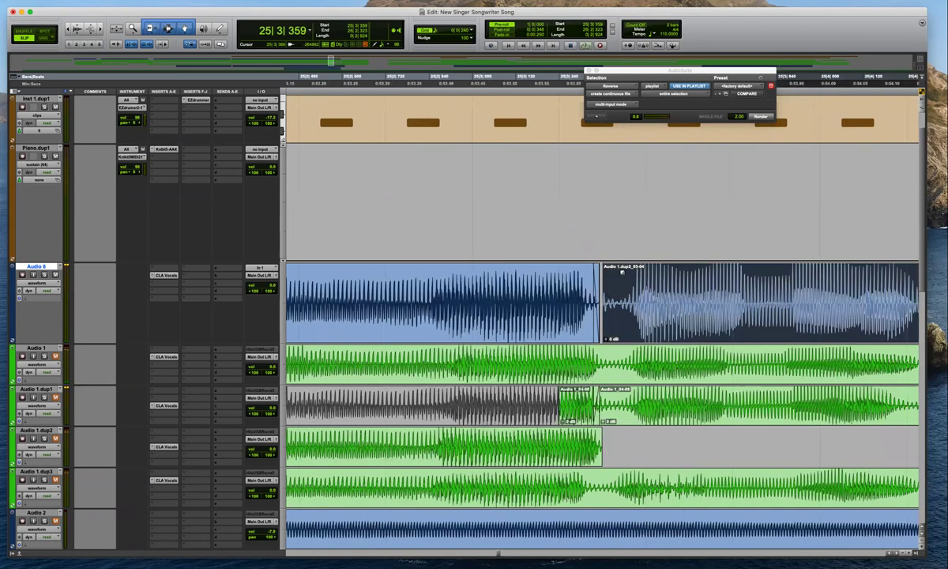
left_click_drag(607, 316, 625, 316)
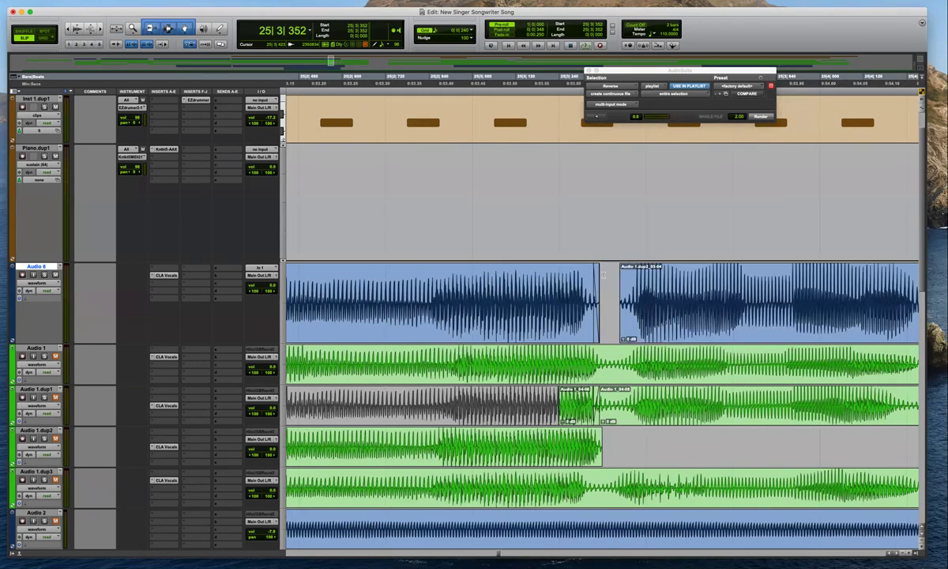
key("super+bracketleft")
key("super+bracketleft")
key("super+bracketleft")
key("super+bracketleft")
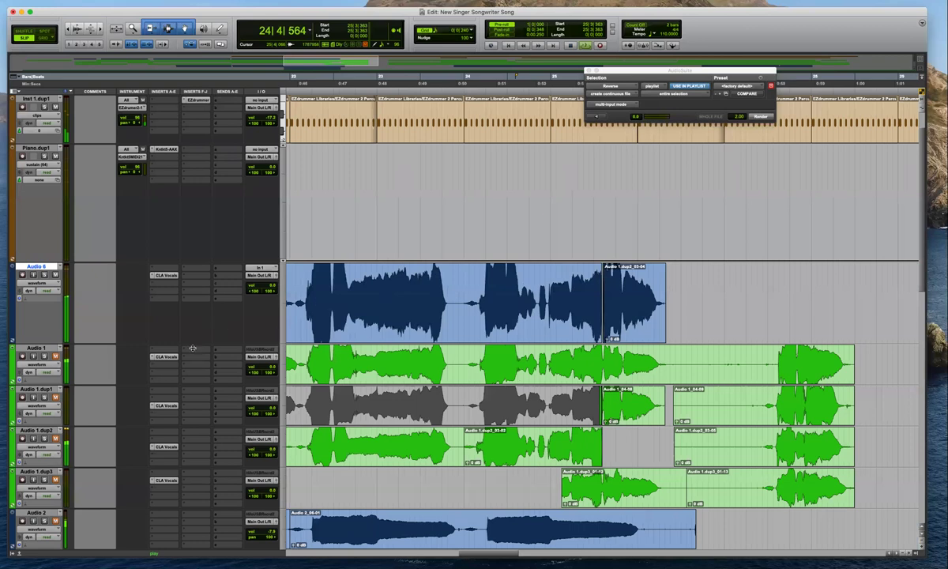
key("super+bracketleft")
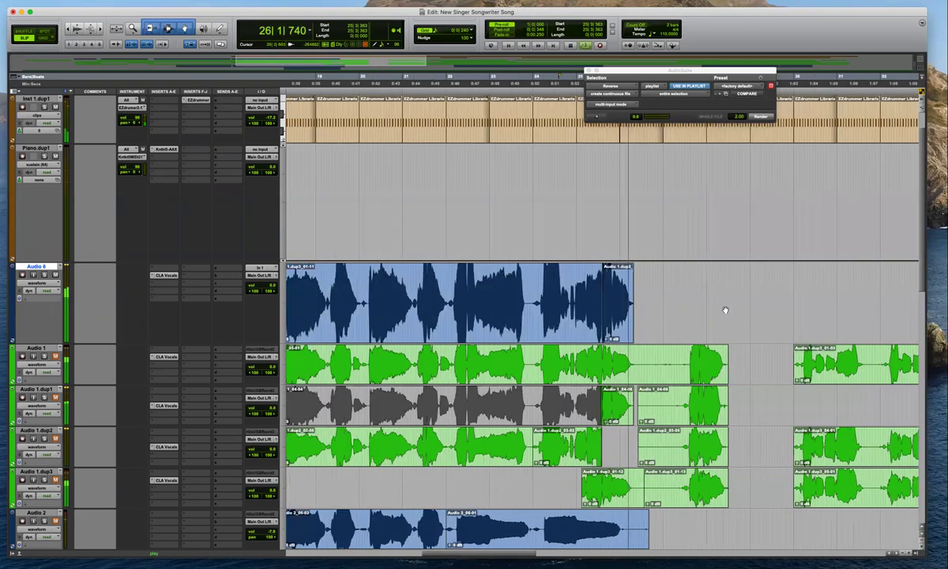
key("super+bracketleft")
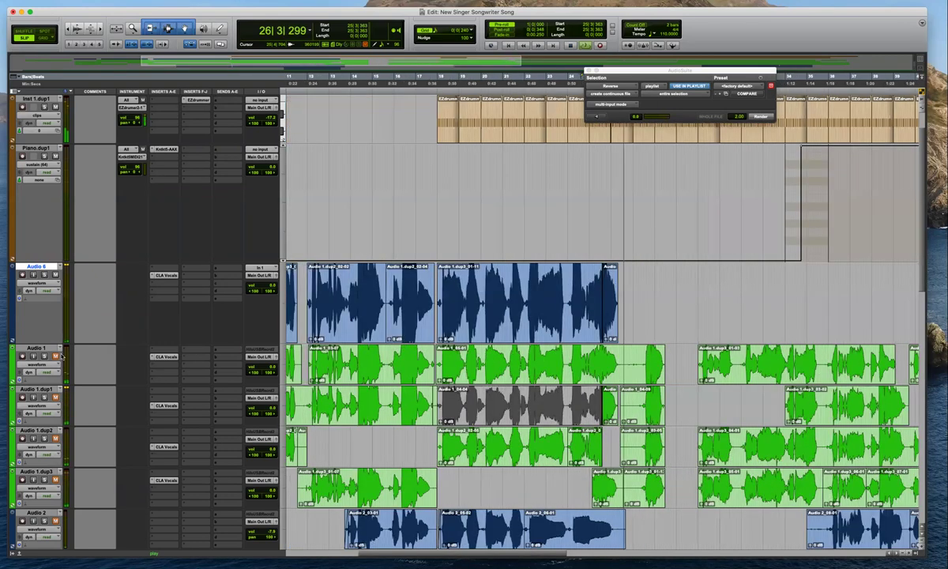
Play the next sung line around bar 27 and split the Audio 1.dup1 take before it at 27|2|764
key("super+bracketright")
key("super+bracketright")
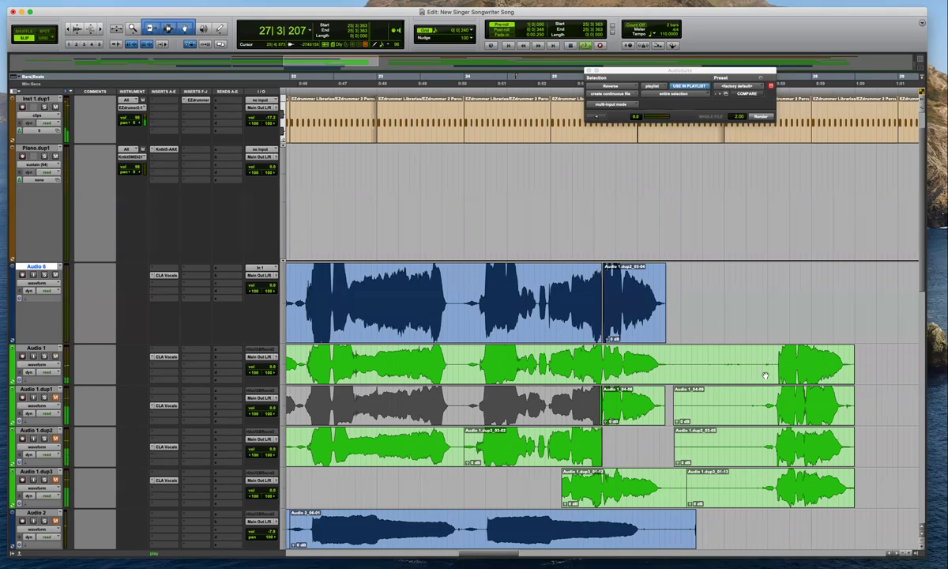
scroll(765, 375, "down", 2)
left_click(56, 307)
key("t")
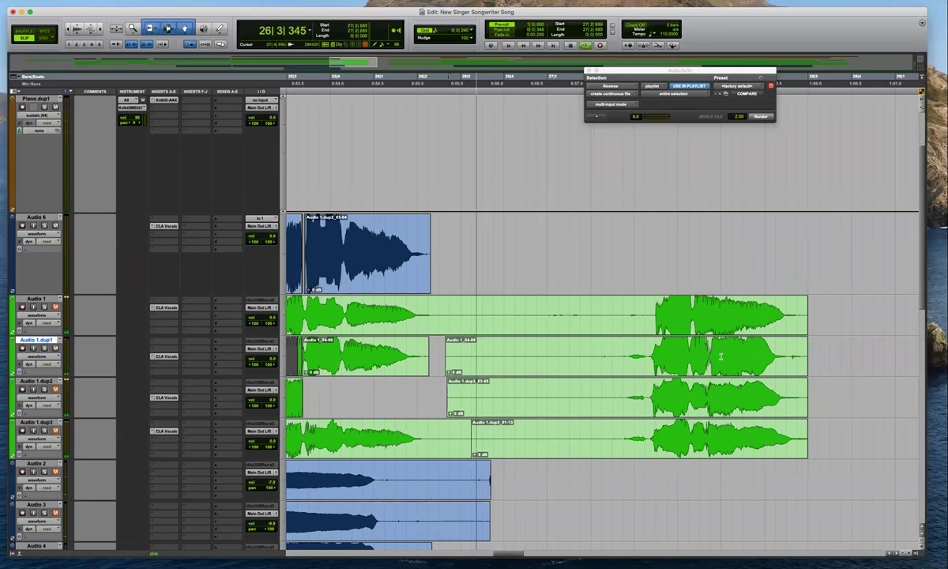
key("super+bracketleft")
key("super+bracketright")
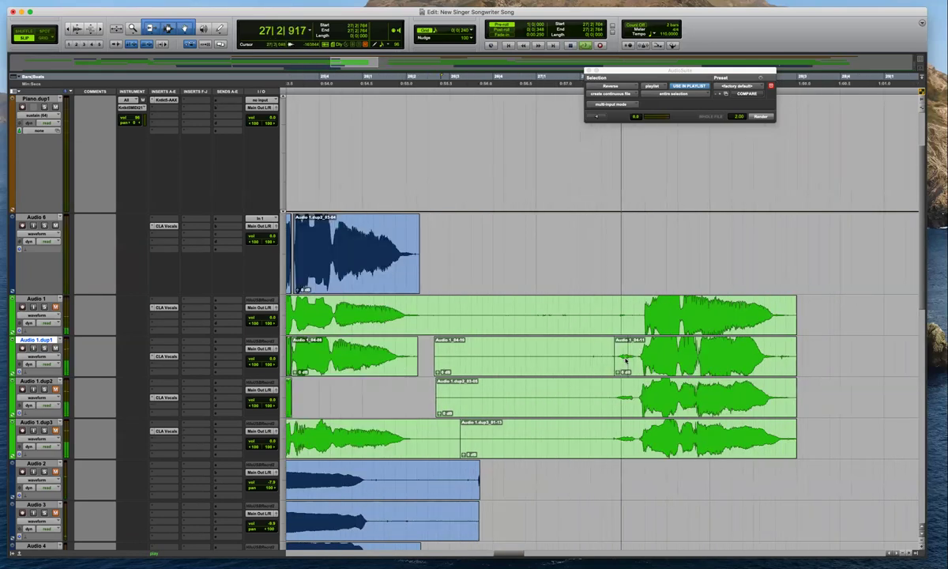
key("super+bracketleft")
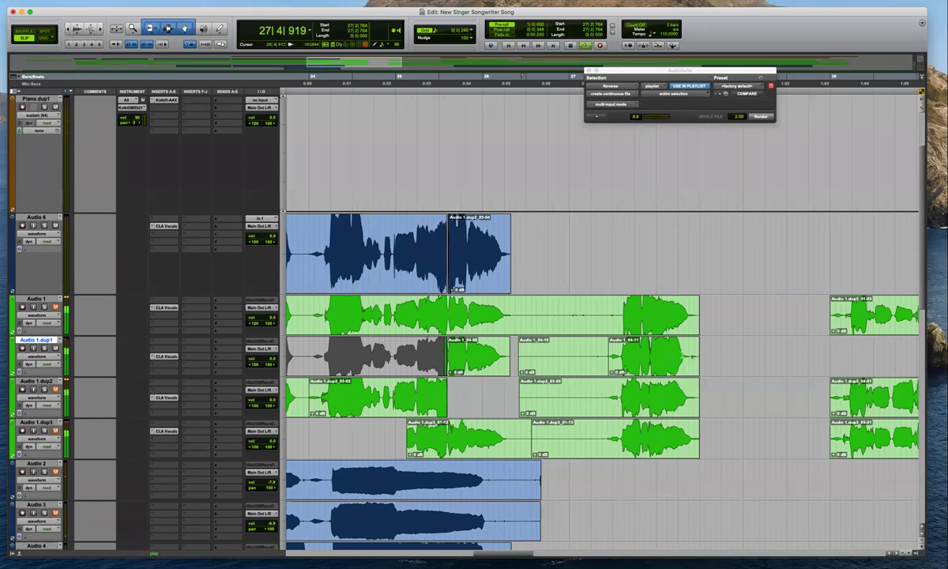
Play back the bar 27 line on Audio 1.dup2 around 27|3|761 to compare it with the Audio 1.dup1 take
left_click(631, 397)
key("space")
key("space")
left_click(55, 389)
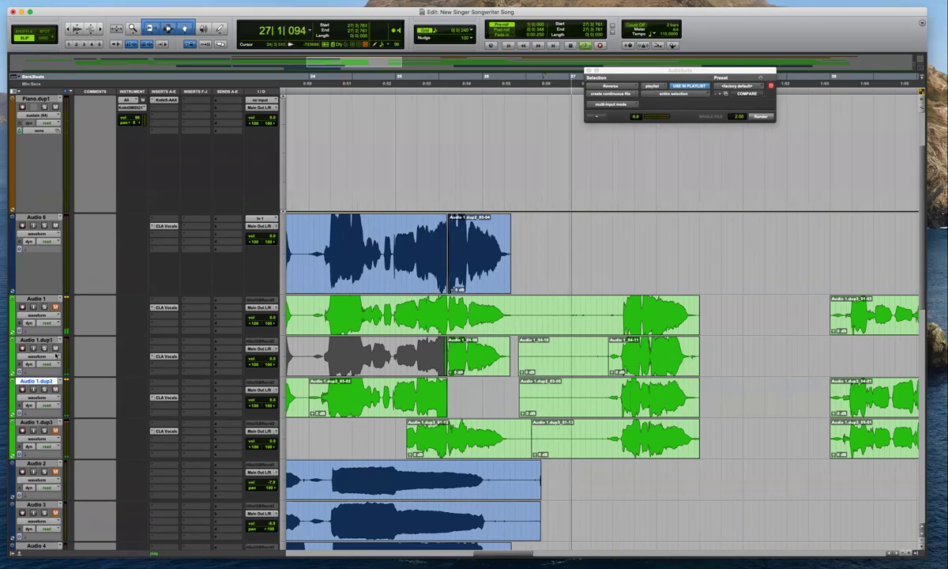
key("super+bracketright")
key("super+bracketleft")
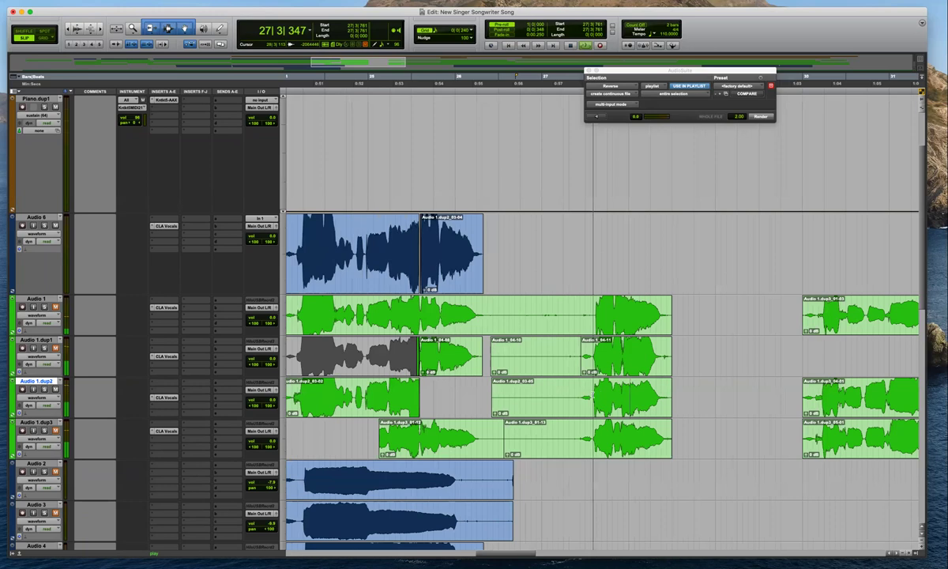
Play the bar 27 line on Audio 1.dup3 and split that take at 27|2|632
left_click(603, 436)
key("space")
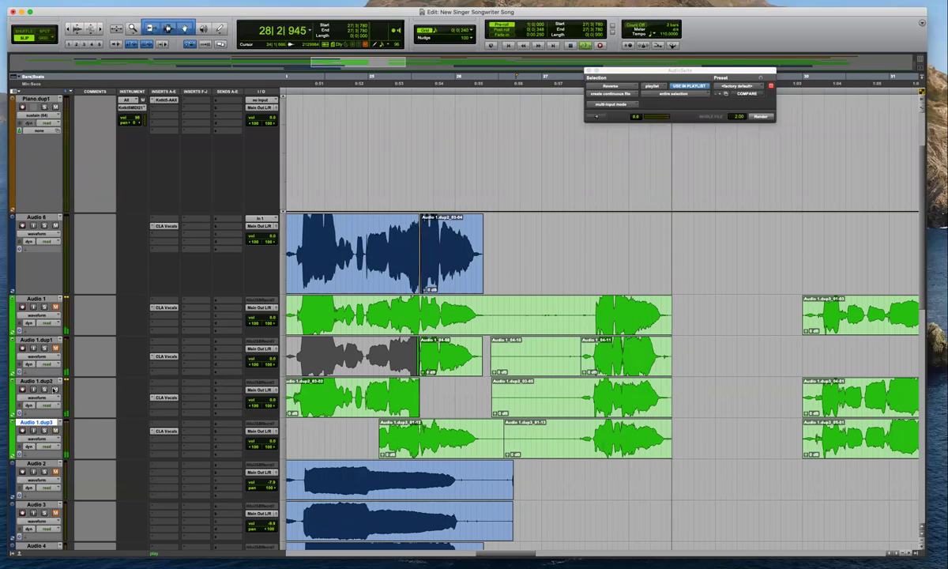
key("t")
key("t")
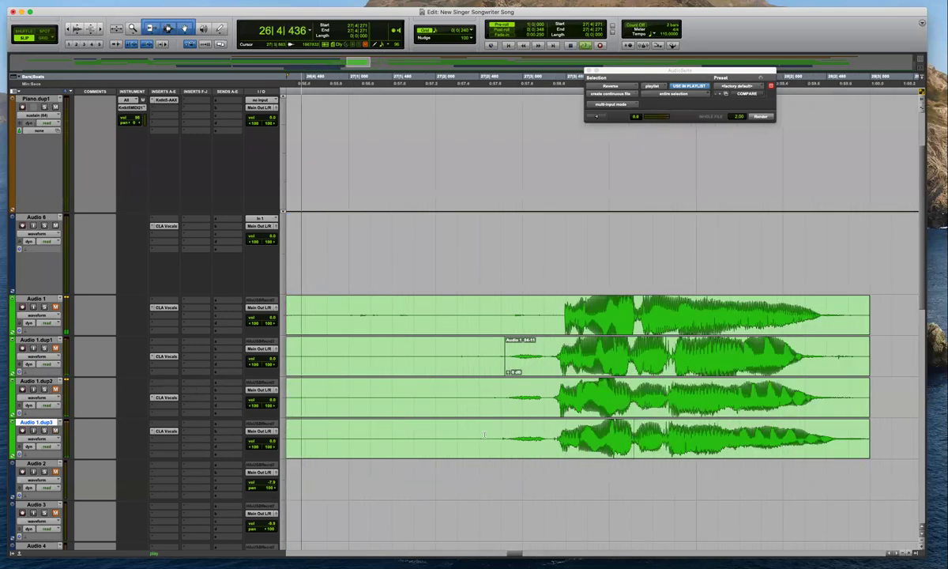
key("r")
key("r")
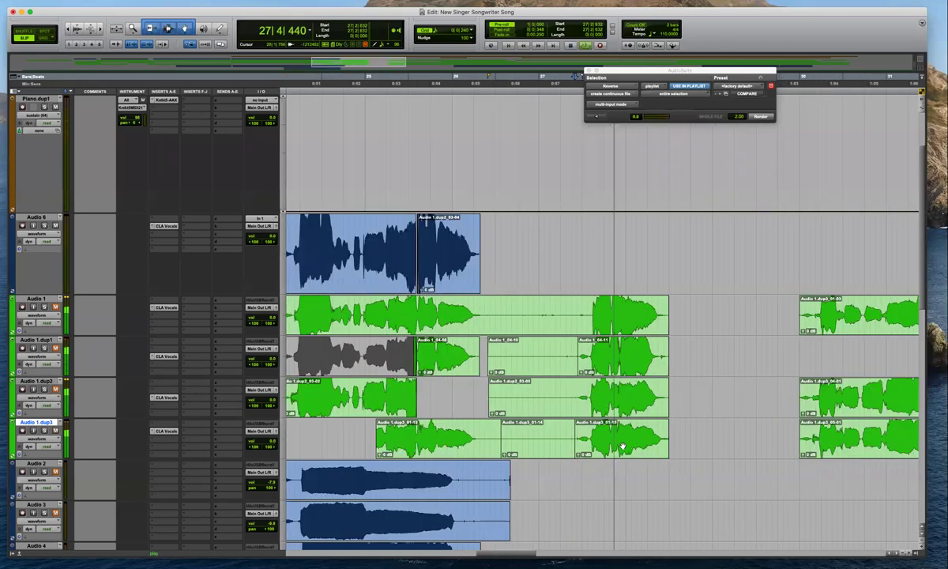
key("space")
Play the bar 27 line on Audio 1 and split that take just before the line begins
left_click(626, 310)
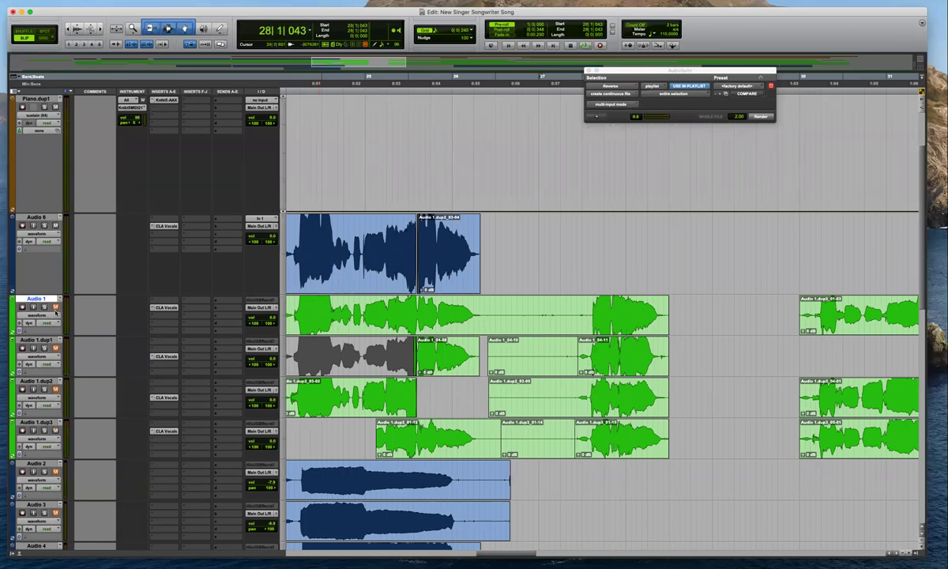
left_click(54, 431)
key("space")
key("t")
left_click(527, 314)
key("b")
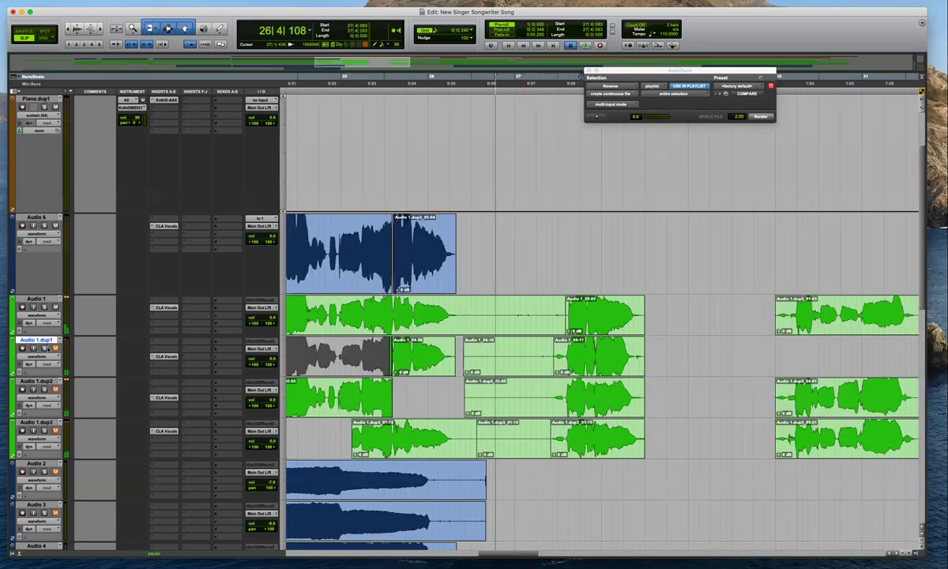
Play the Audio 1.dup1 version of the line again and move its clip starting at 27|2|764 onto Audio 6
key("space")
key("space")
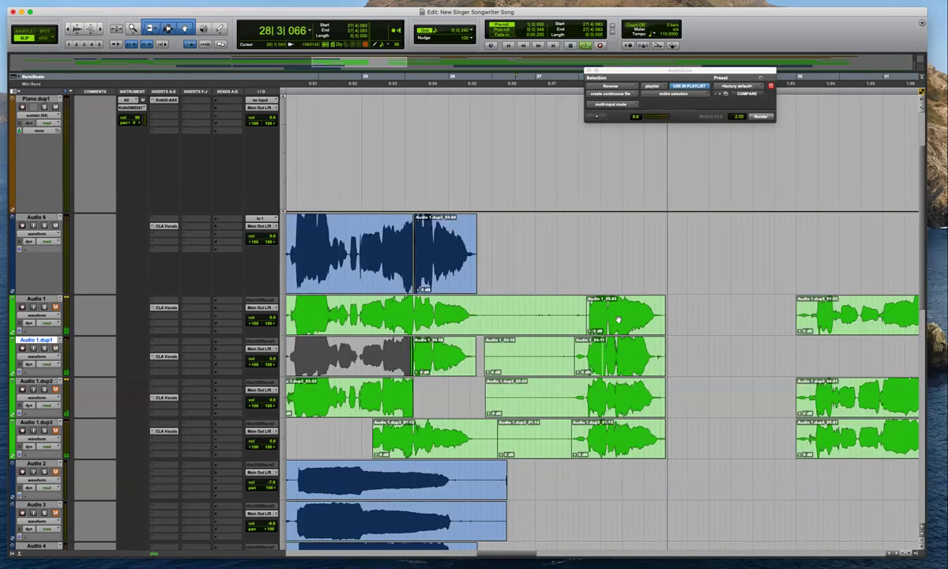
left_click_drag(624, 275, 624, 273)
Trim the end of the new Audio 6 clip after the phrase, fade it out from 28|2|397, and play it back
left_click(654, 246)
key("t")
key("t")
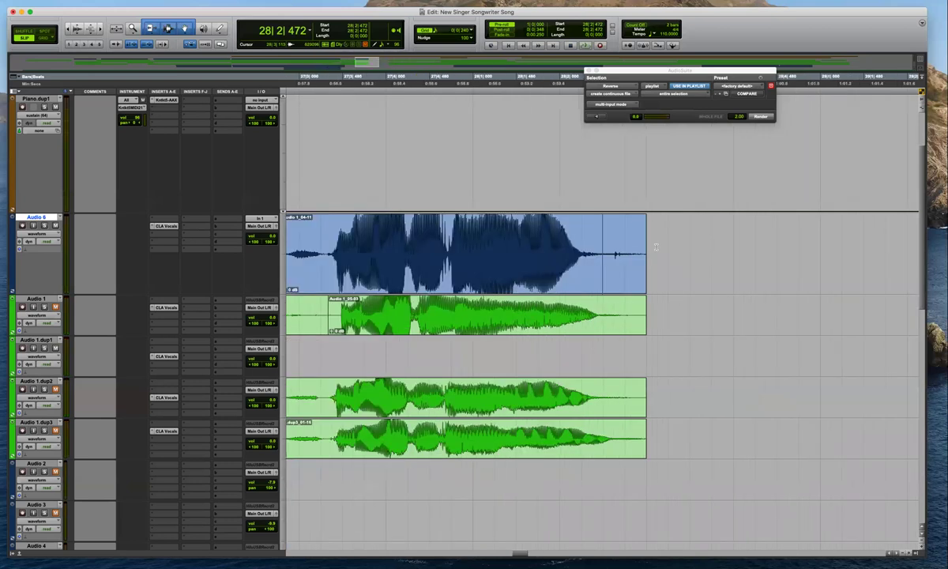
left_click(608, 238)
key("s")
left_click(596, 237)
key("g")
key("r")
key("space")
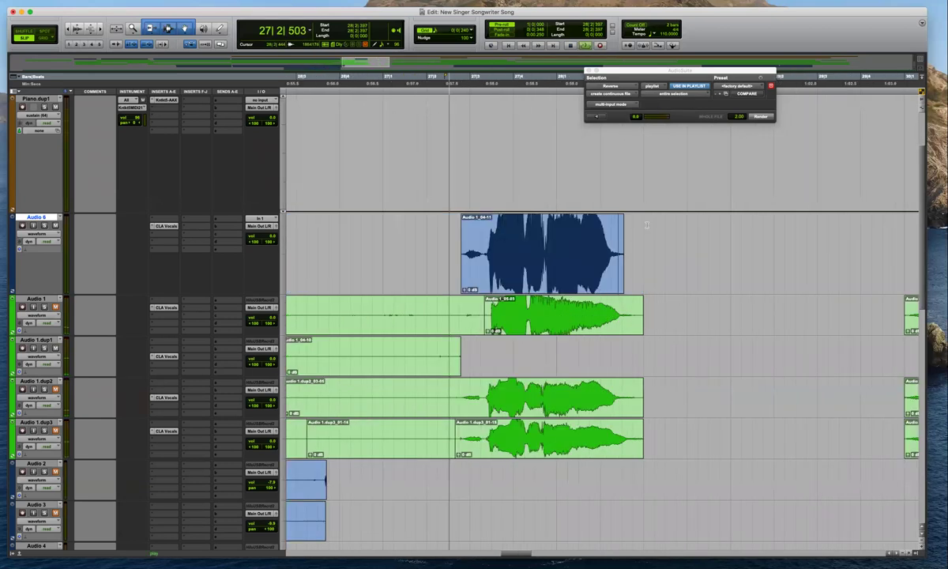
Trim and fade in the start of the Audio 1 clip at bar 30 and play its opening line
scroll(623, 221, "down", 3)
scroll(637, 191, "up", 5)
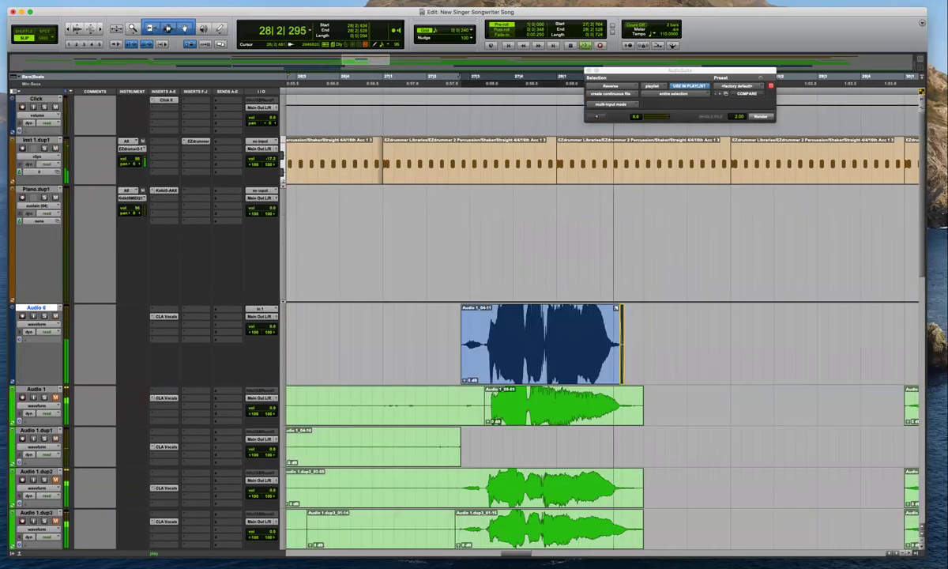
key("super+bracketleft")
key("super+bracketleft")
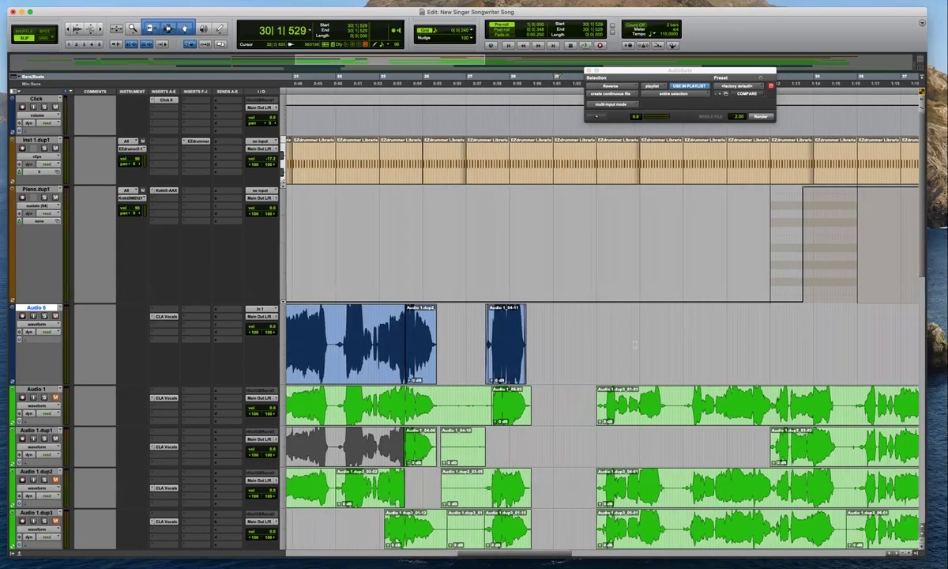
scroll(158, 316, "down", 3)
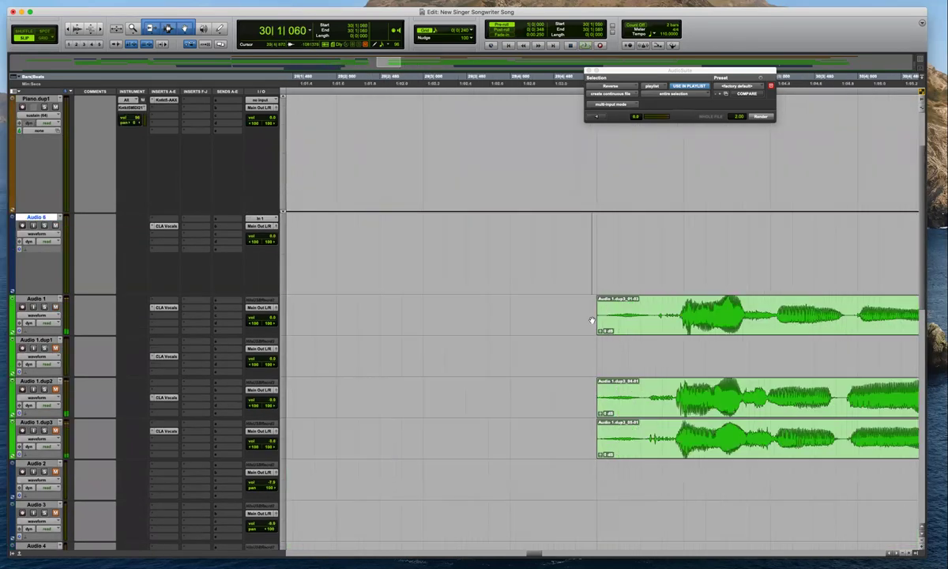
left_click_drag(598, 316, 607, 301)
key("Delete")
left_click(611, 281)
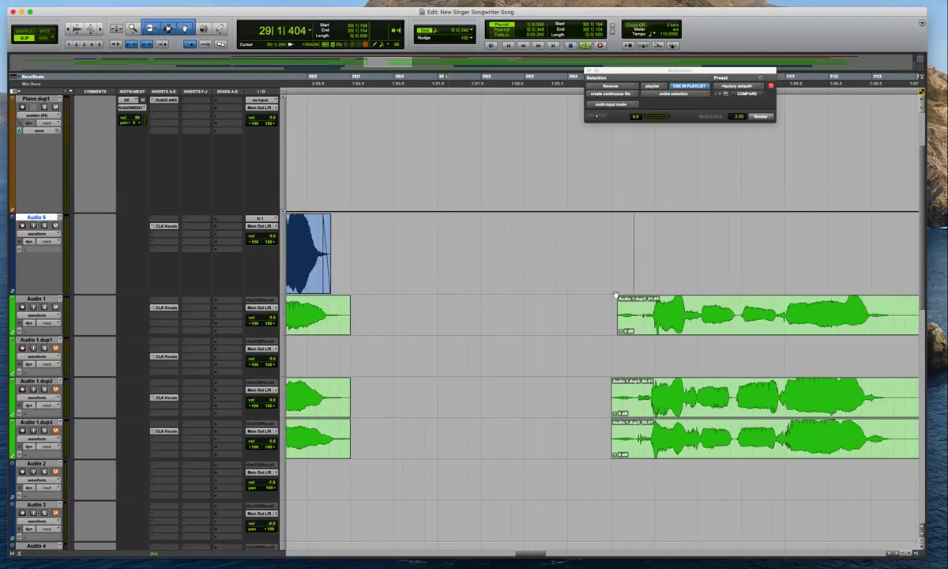
left_click_drag(618, 298, 626, 299)
key("space")
key("super+bracketleft")
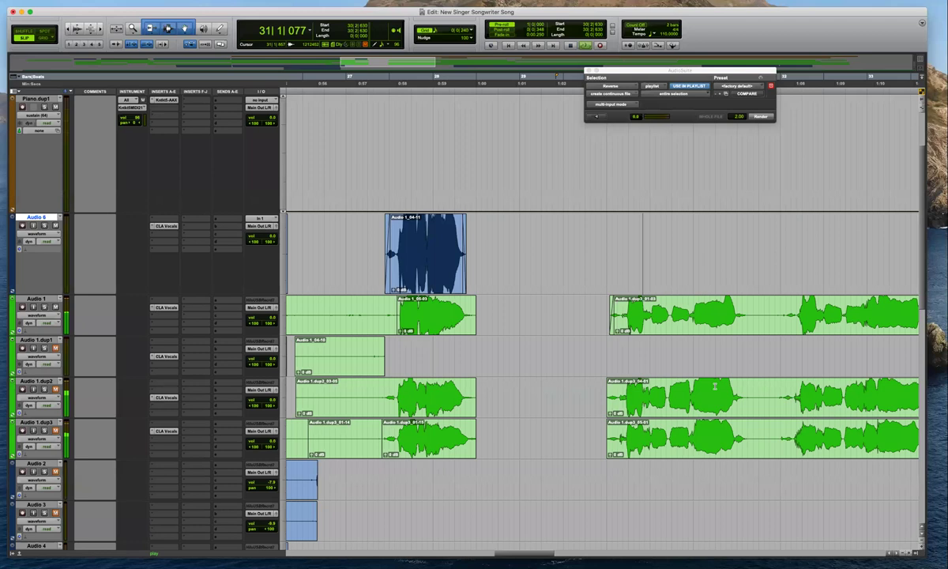
Play the bar 30 line on the Audio 1.dup2 take for comparison
key("space")
left_click(40, 381)
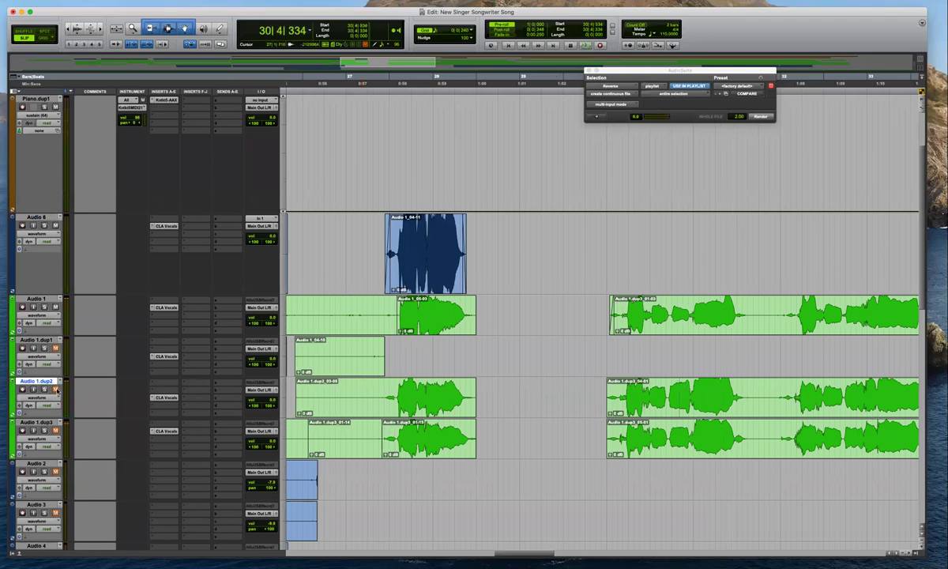
key("space")
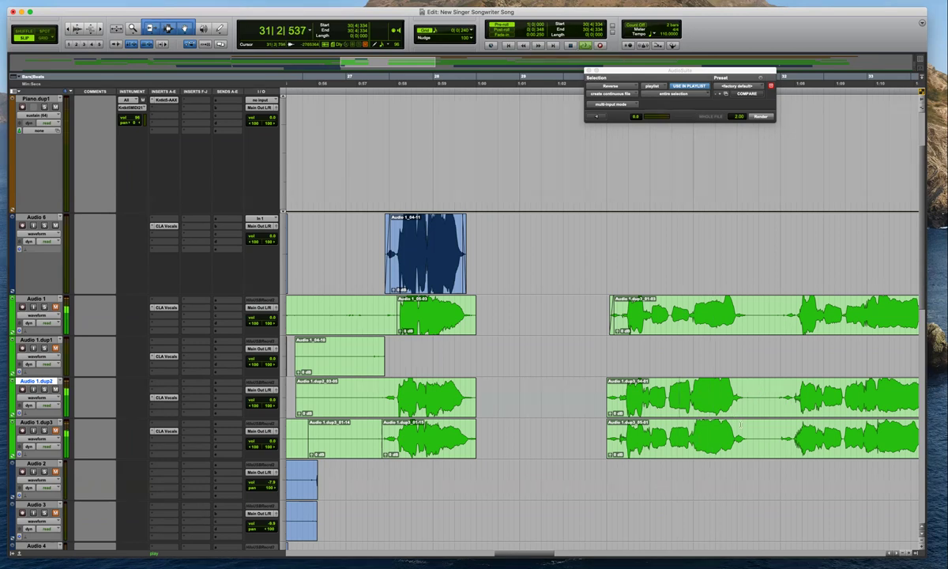
left_click(763, 391)
key("r")
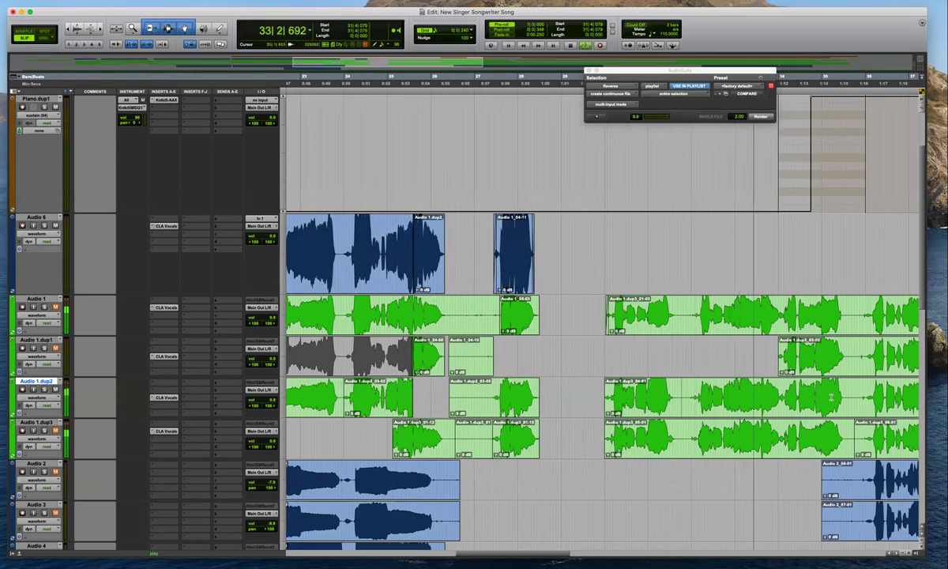
Fade in the start of the Audio 1.dup3 clip at bar 30 and play its opening line
left_click(612, 432)
key("space")
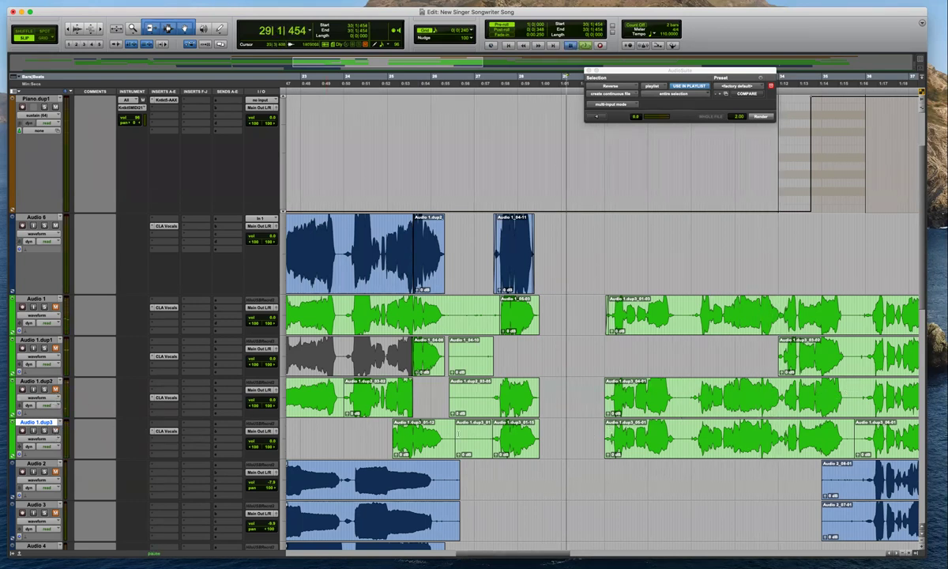
key("t")
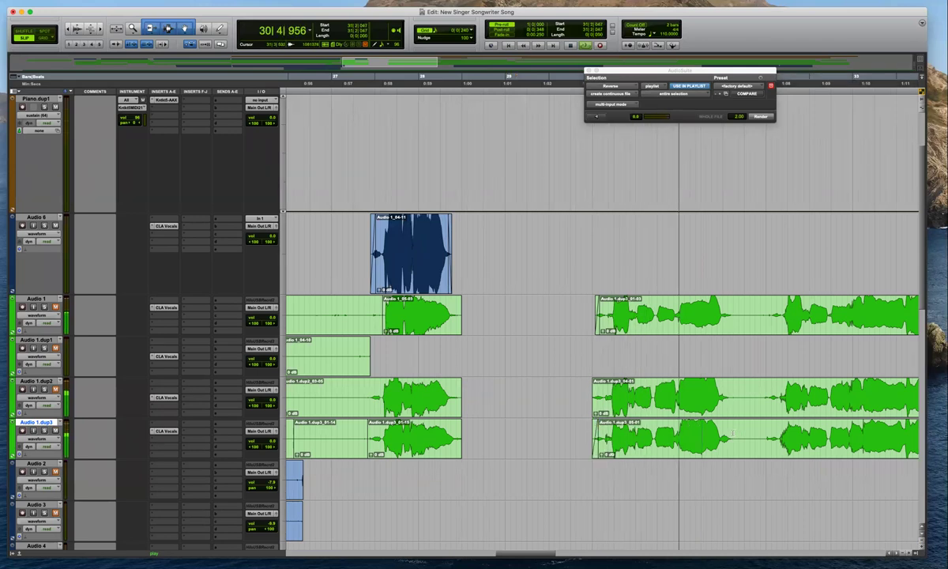
scroll(746, 434, "down", 1)
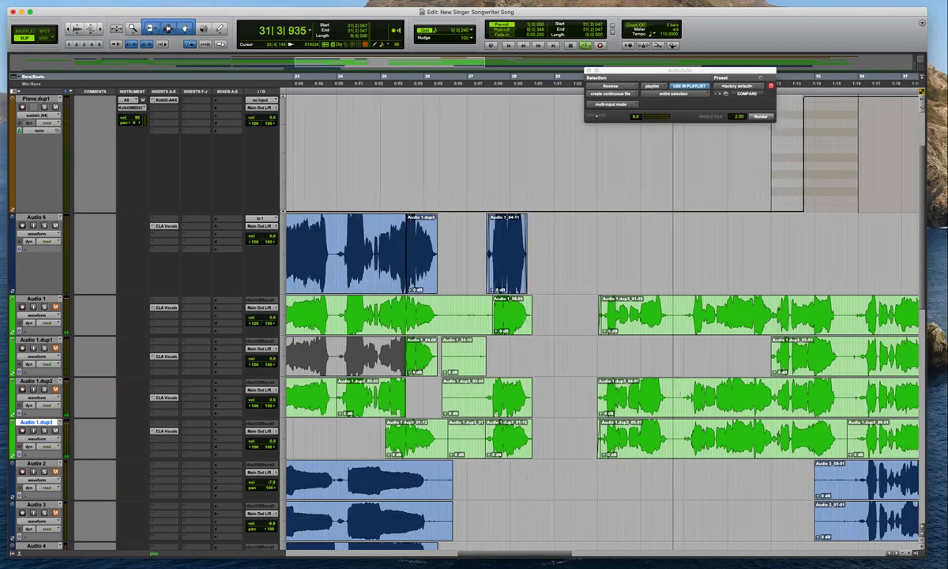
Move the Audio 1.dup2 phrase from bar 30 to 31|4|192 onto Audio 6 at the same time position
left_click_drag(645, 409, 641, 261)
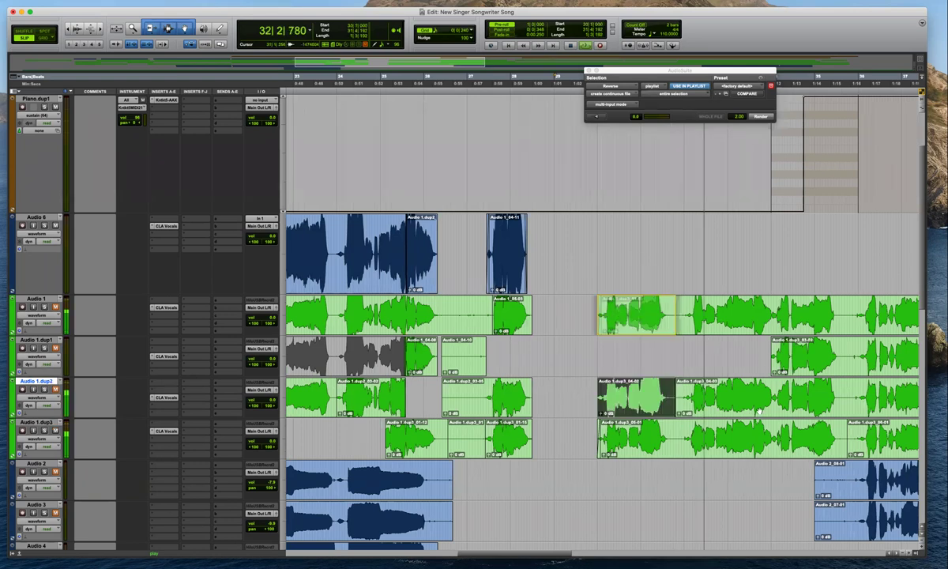
key("ctrl+alt+v")
scroll(731, 382, "right", 5)
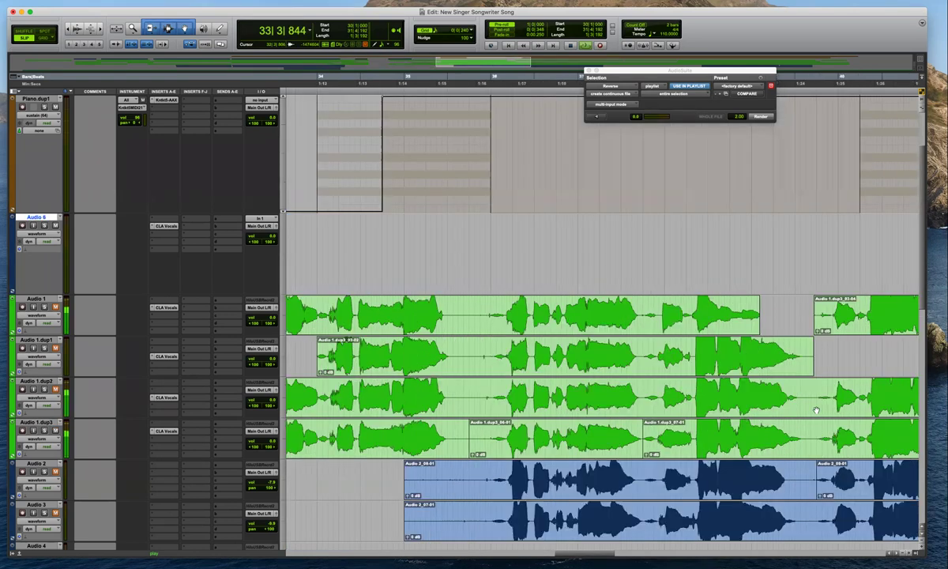
scroll(647, 379, "left", 2)
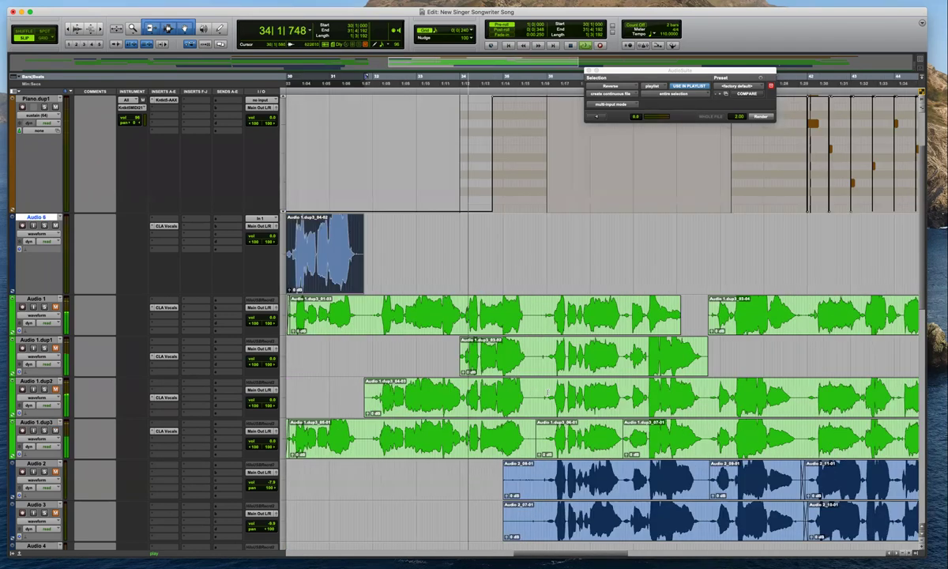
Split Audio 1.dup2 at 35|3|172 and move the phrase starting at 31|4|192 onto Audio 6
left_click(477, 404)
key("b")
left_click_drag(477, 409, 506, 265)
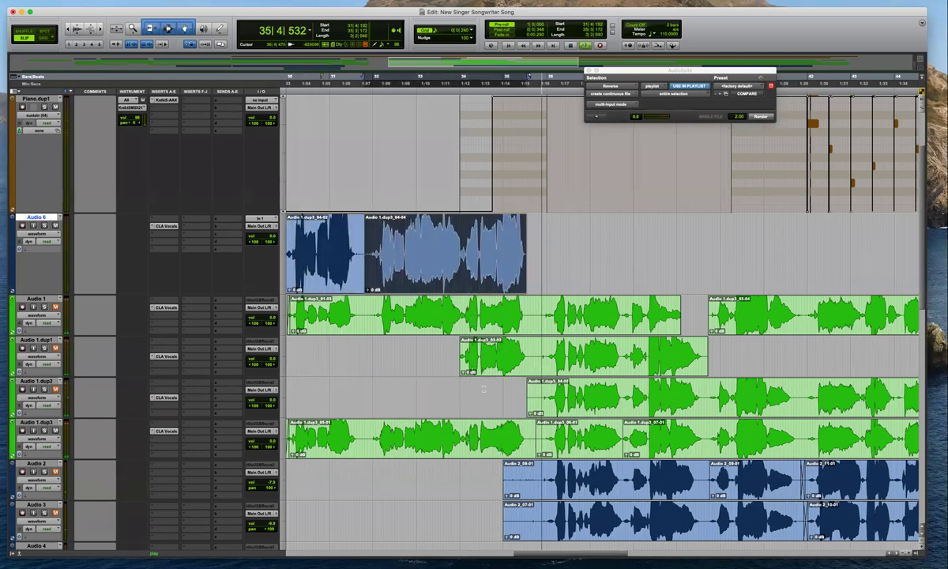
Play back the newly moved Audio 6 clip from around 34|4|049
scroll(476, 413, "right", 3)
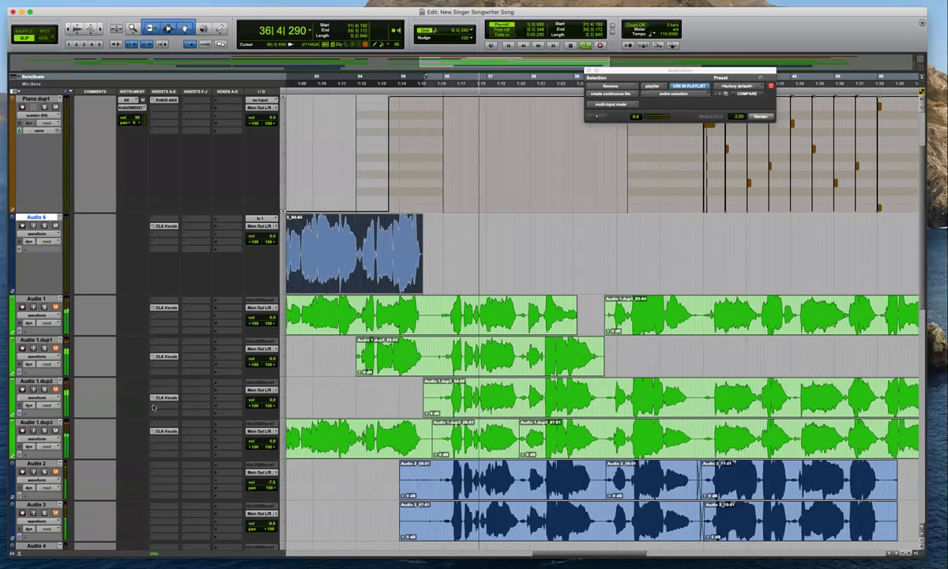
key("space")
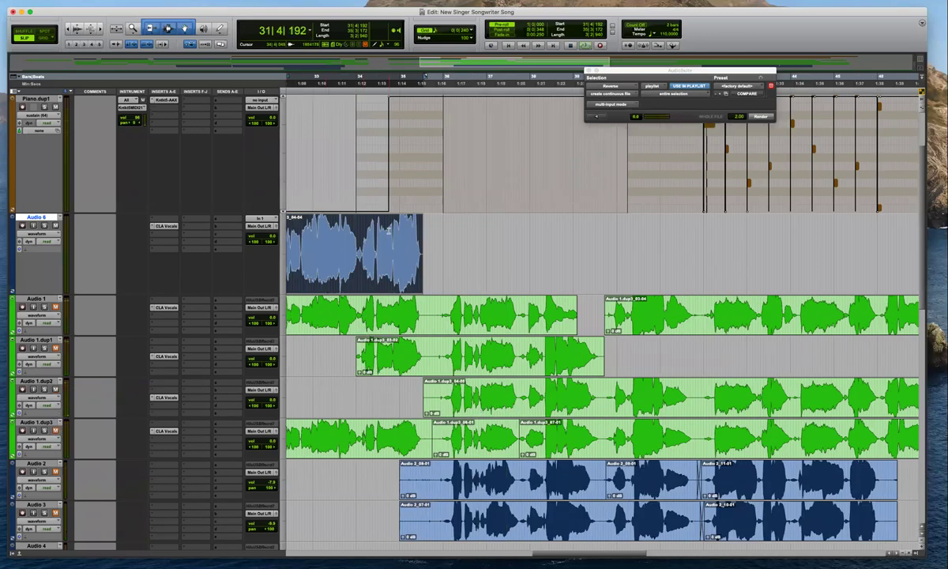
left_click(389, 230)
key("space")
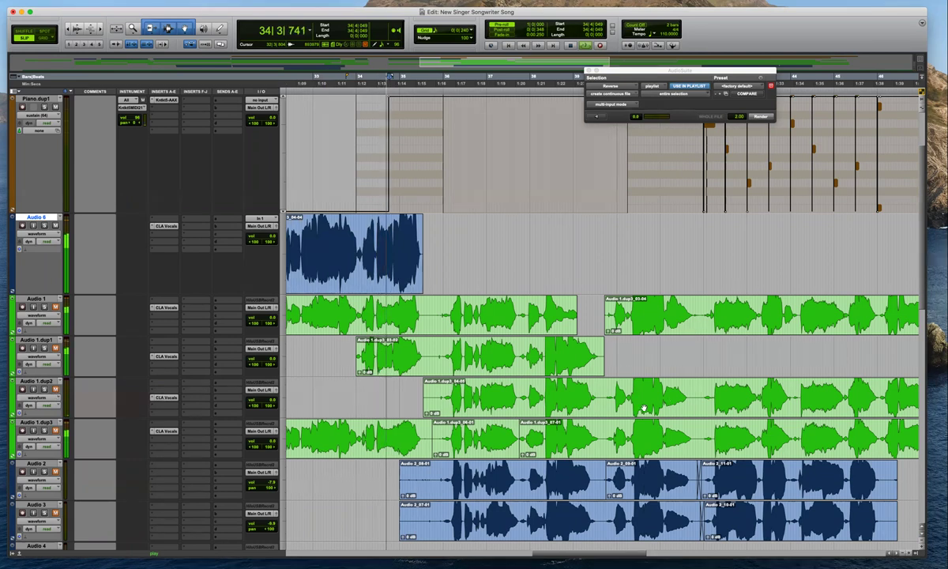
scroll(487, 392, "left", 5)
key("space")
Play the bar 36 line on Audio 1.dup2 and split that take at 36|1|017, just before the line begins
left_click(56, 390)
left_click(668, 384)
key("r")
key("space")
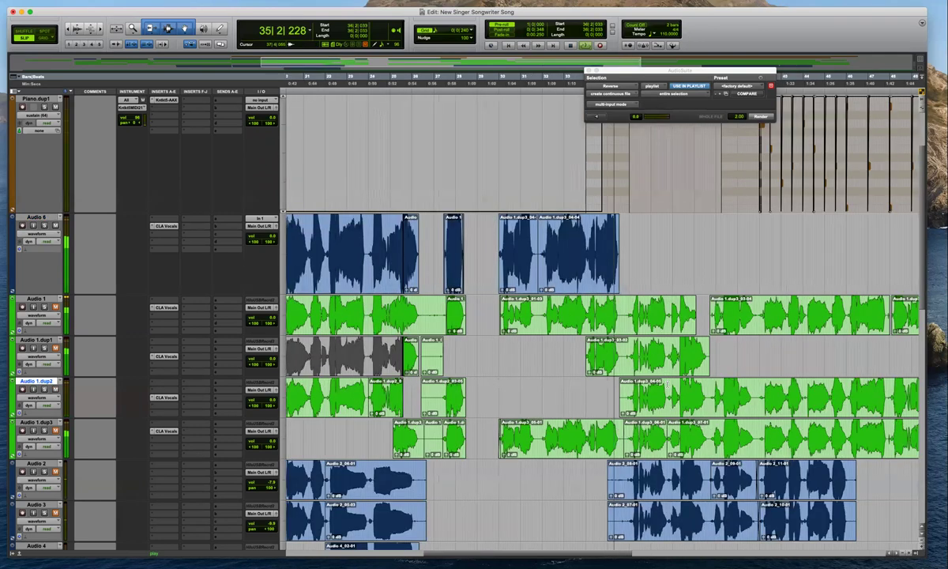
key("t")
key("t")
key("t")
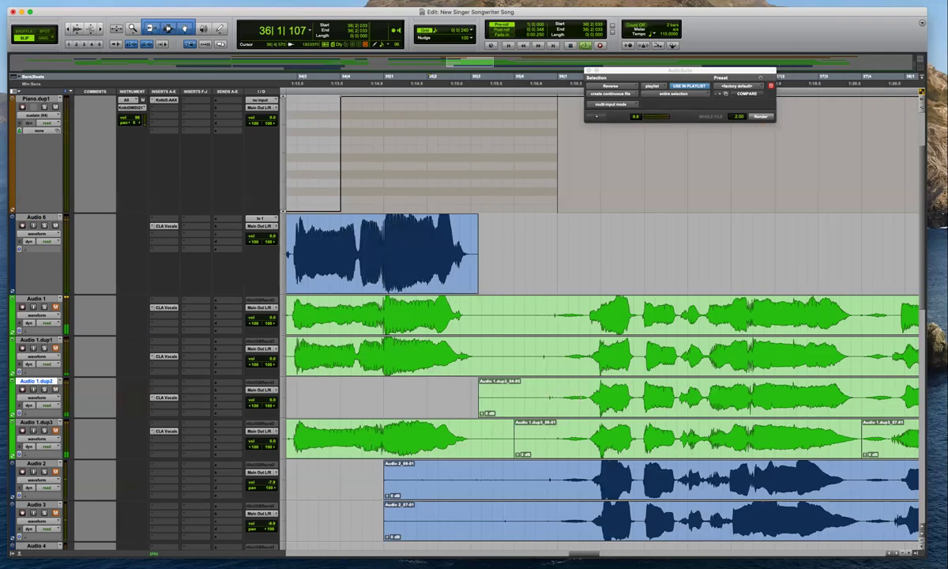
key("r")
key("r")
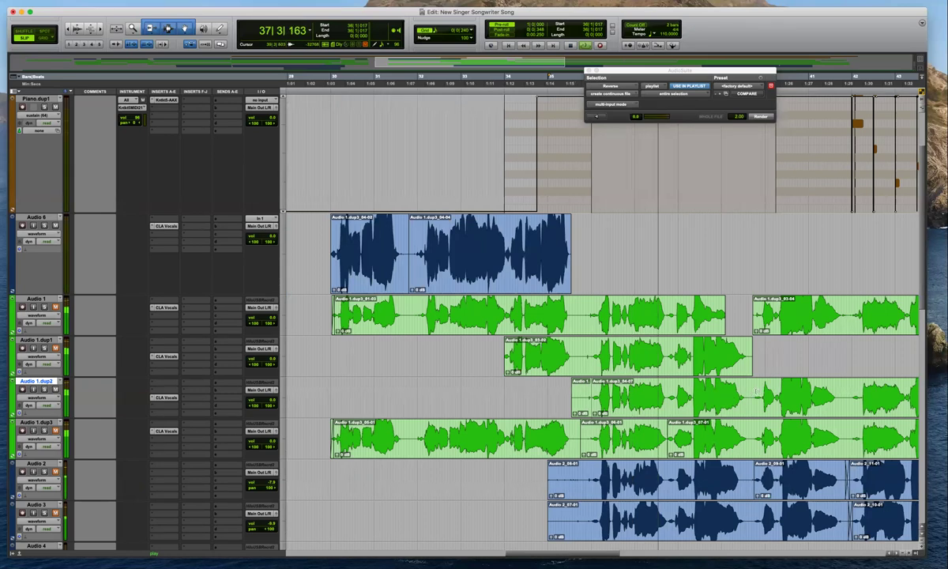
Split Audio 1.dup2 after the bar 36 phrase, move that phrase onto Audio 6, and play on from there
left_click(666, 390)
key("b")
key("space")
left_click_drag(649, 403, 689, 254)
key("t")
key("space")
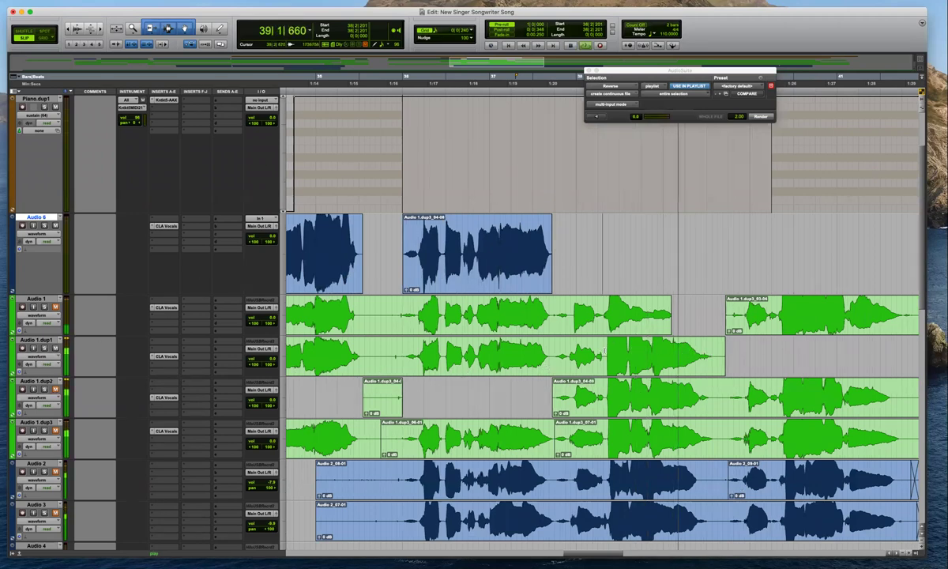
Split Audio 1.dup1 partway through bar 38 and move its closing phrase onto Audio 6
left_click(657, 351)
left_click_drag(657, 350, 664, 278)
key("t")
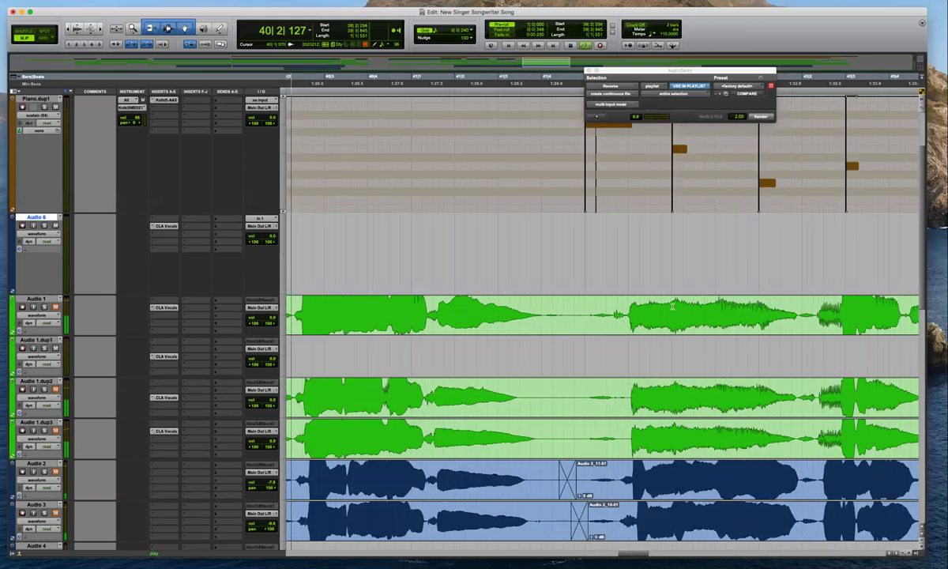
key("super+bracketleft")
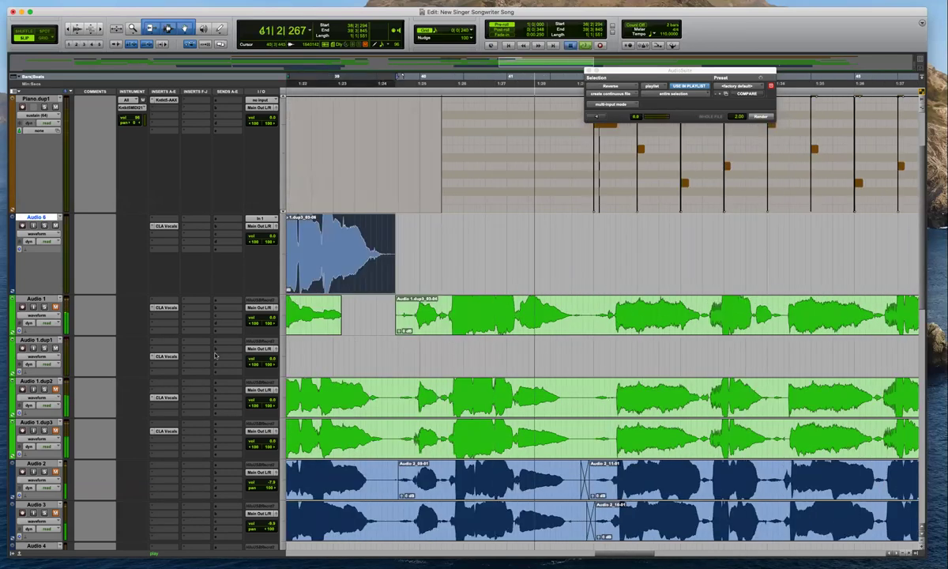
Play the passage leading out of the new Audio 6 clip into bar 40
left_click(56, 344)
key("t")
key("space")
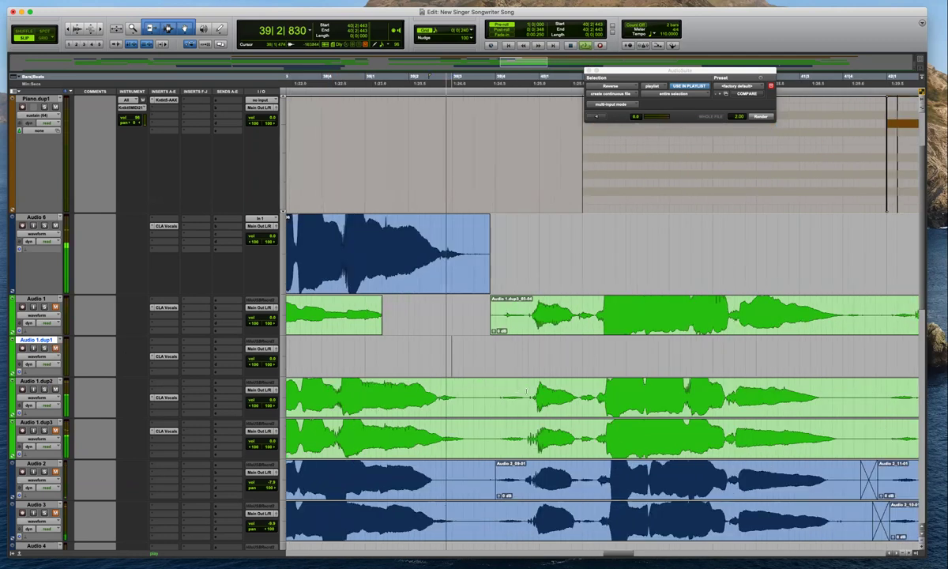
key("r")
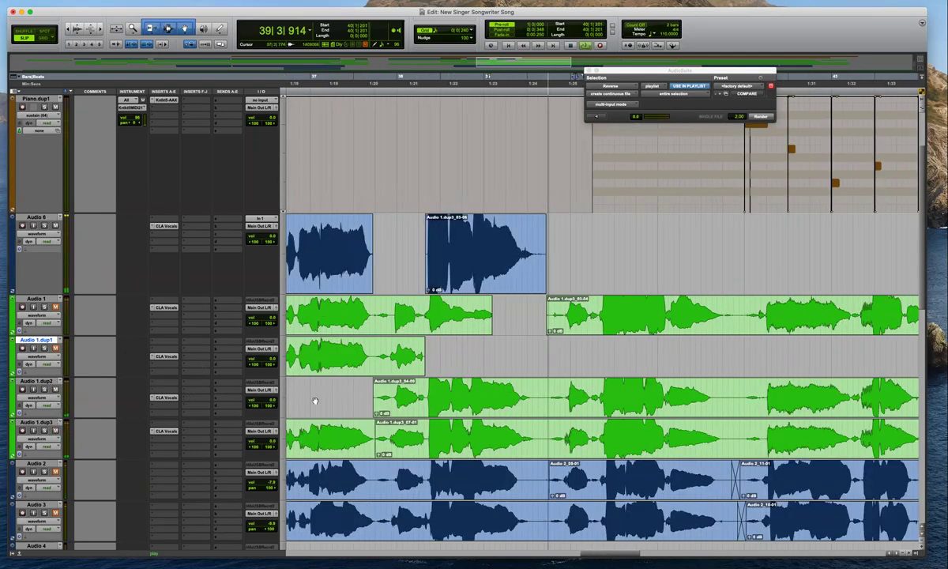
Separate the Audio 1.dup3 phrase from 39|3|957 to 41|4|240 and move it onto Audio 6
key("super+bracketright")
key("super+bracketleft")
left_click_drag(577, 431, 755, 437)
key("b")
left_click_drag(678, 451, 679, 253)
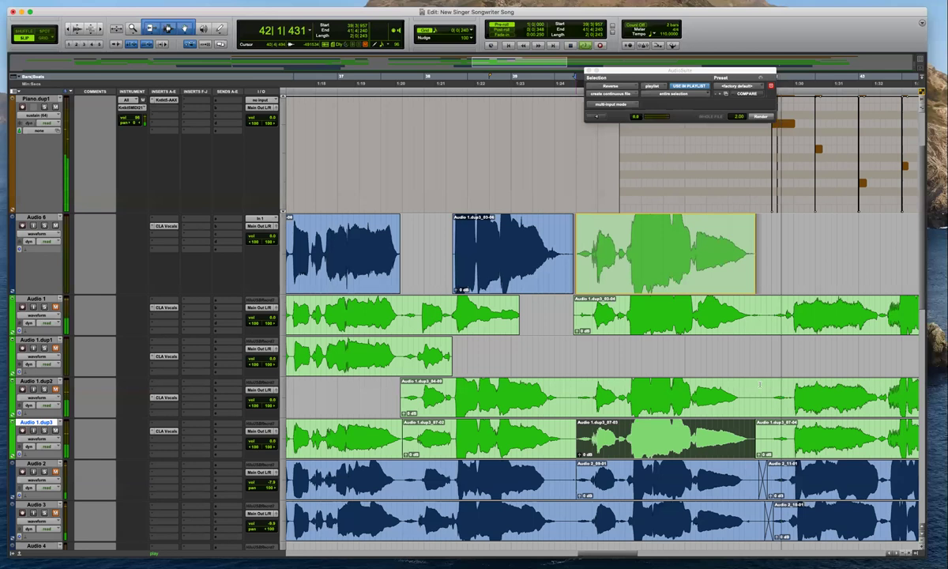
Play the line following bar 42 on the Audio 1 and Audio 1.dup3 takes to compare them
key("r")
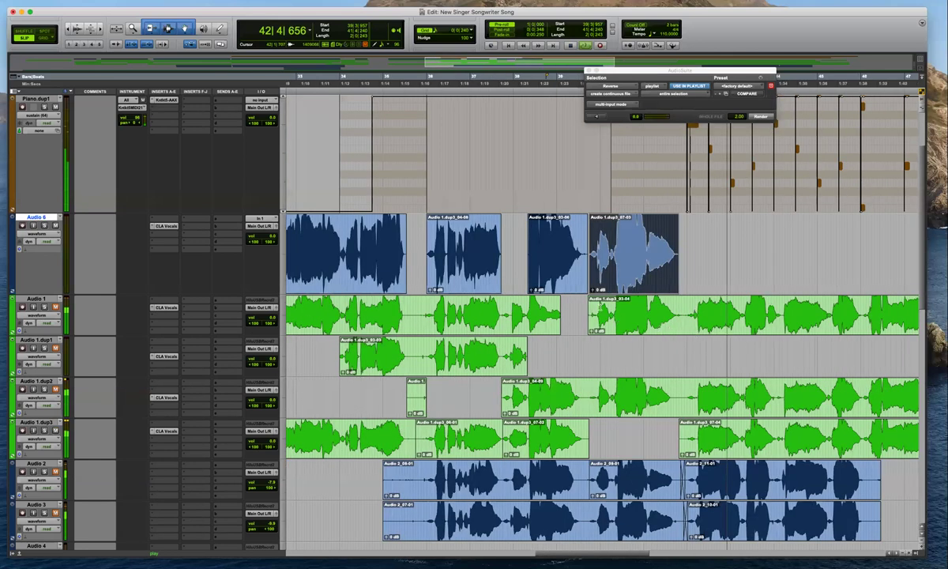
key("super+bracketright")
key("super+bracketleft")
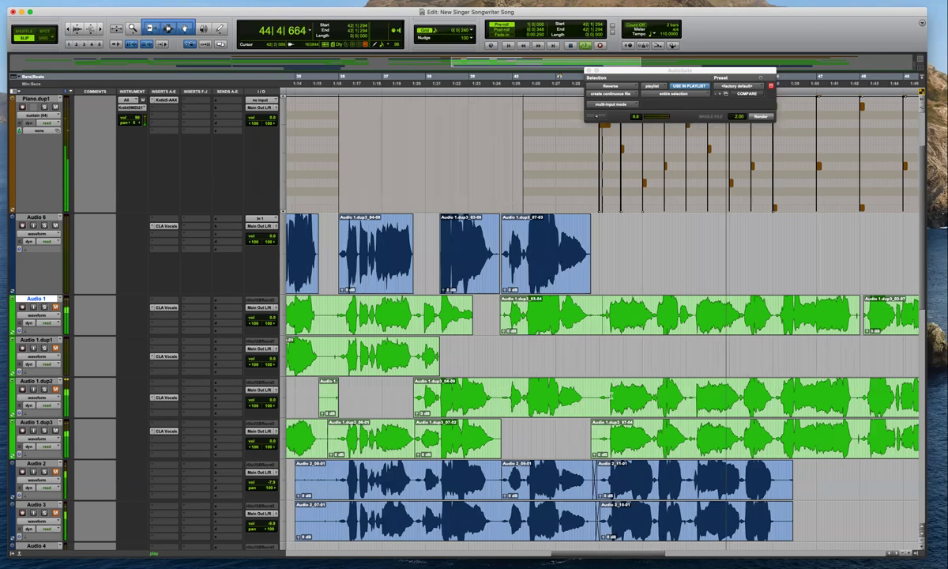
left_click(709, 386)
key("space")
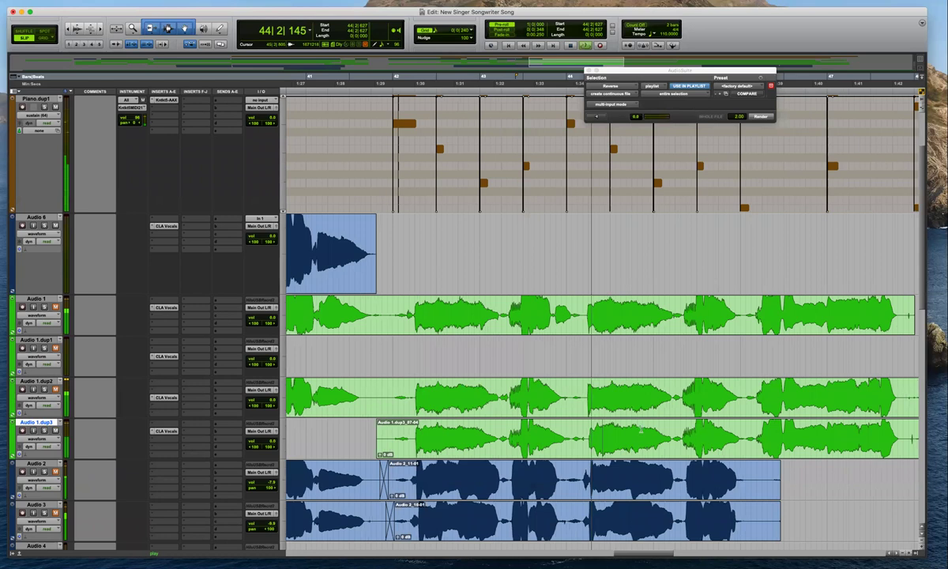
Split Audio 1.dup3 at 44|1|874 and move the phrase starting at 41|4|240 onto Audio 6
left_click(589, 439)
key("space")
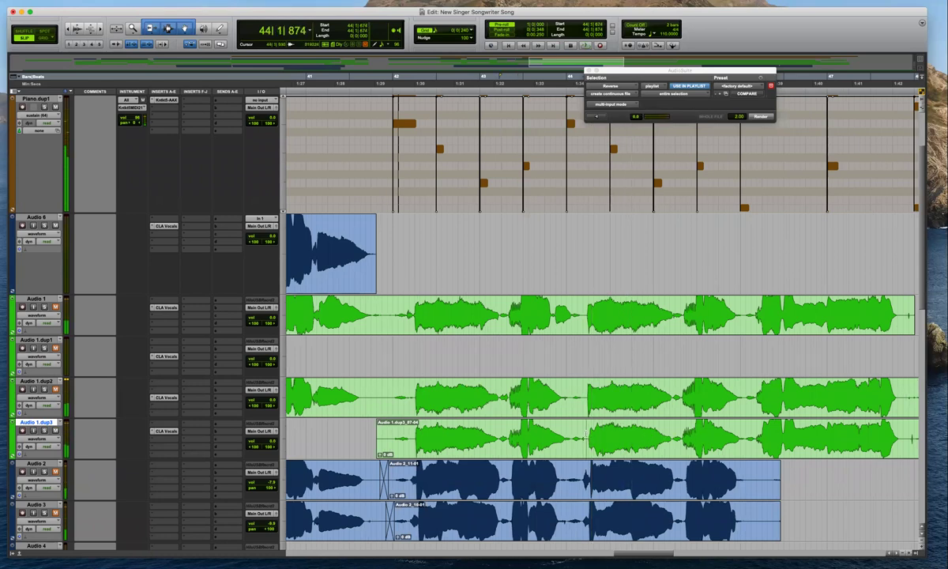
key("b")
left_click_drag(480, 438, 489, 277)
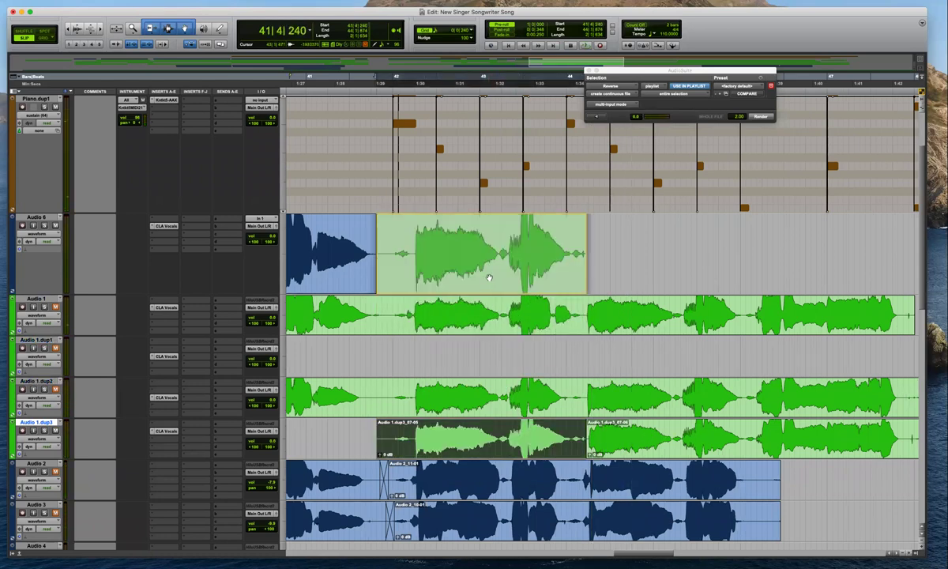
Trim the end of the new Audio 6 clip slightly in bar 44 and play it back
left_click(584, 243)
key("space")
left_click(602, 243)
key("space")
key("space")
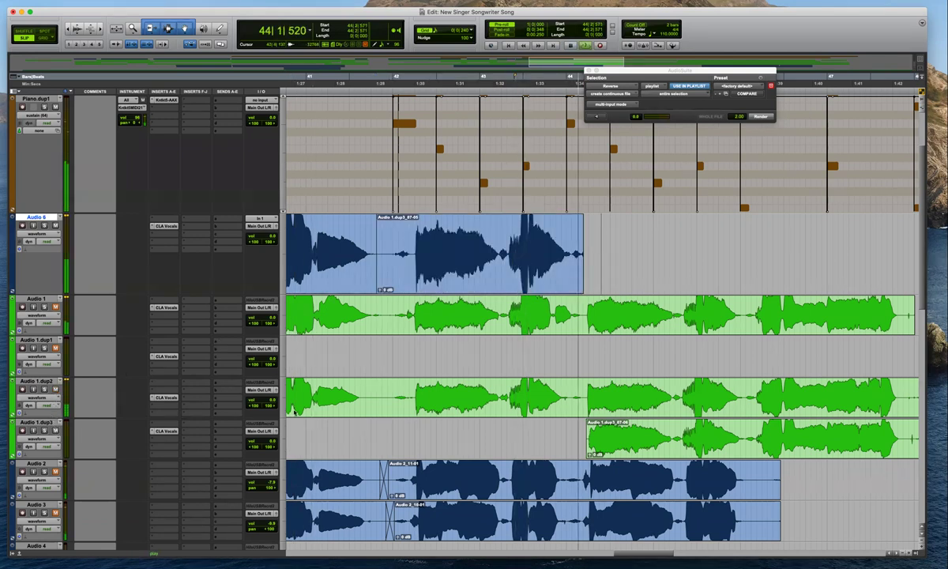
Play the line around bar 44 from the Audio 1.dup2 and Audio 1 takes to compare them
left_click(585, 392)
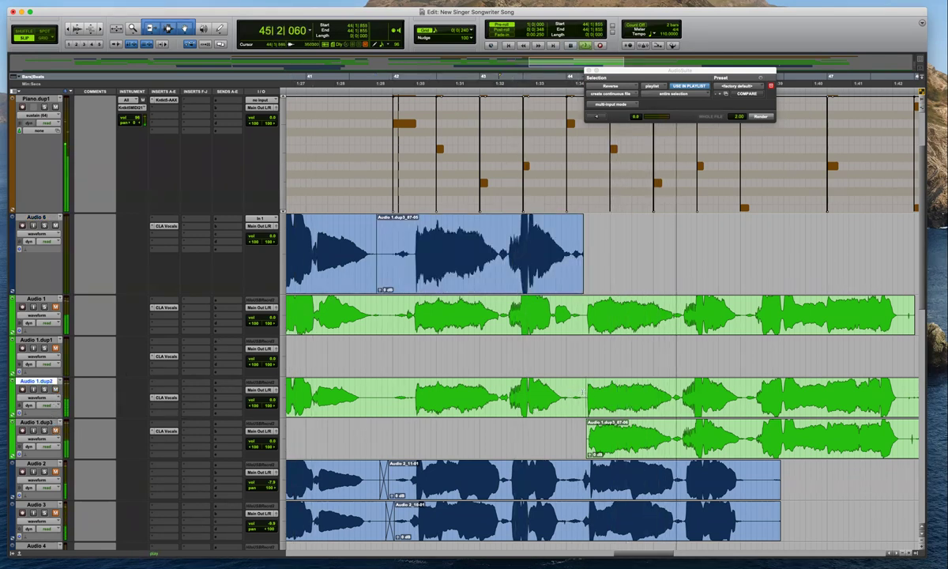
key("space")
left_click(603, 315)
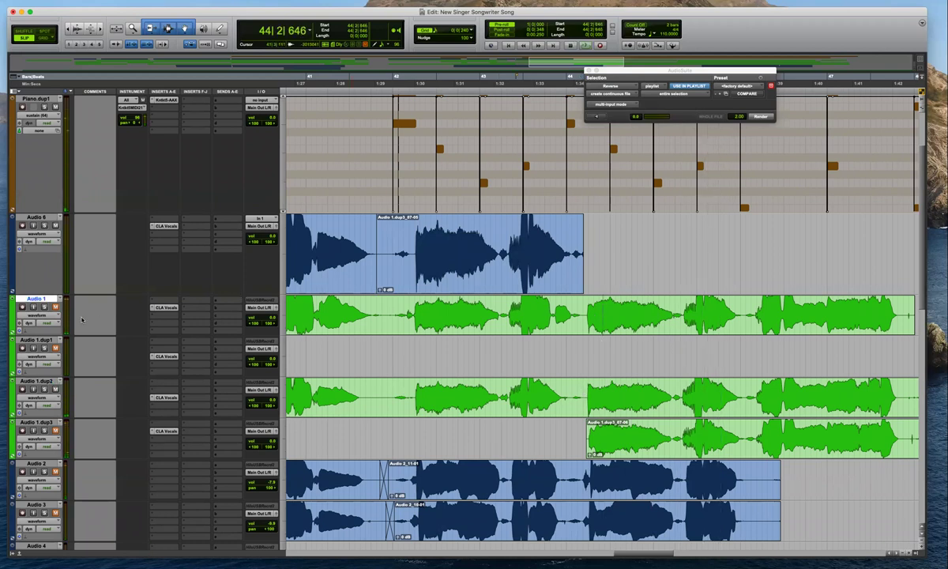
key("space")
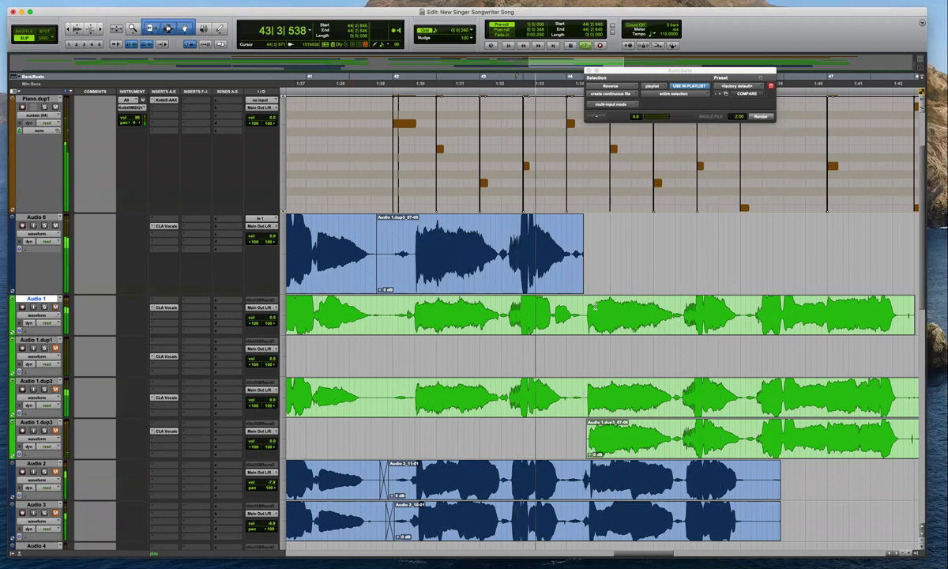
Split Audio 1 at 44|1|742 and in bar 46, and move the phrase between the splits onto Audio 6
left_click(584, 318)
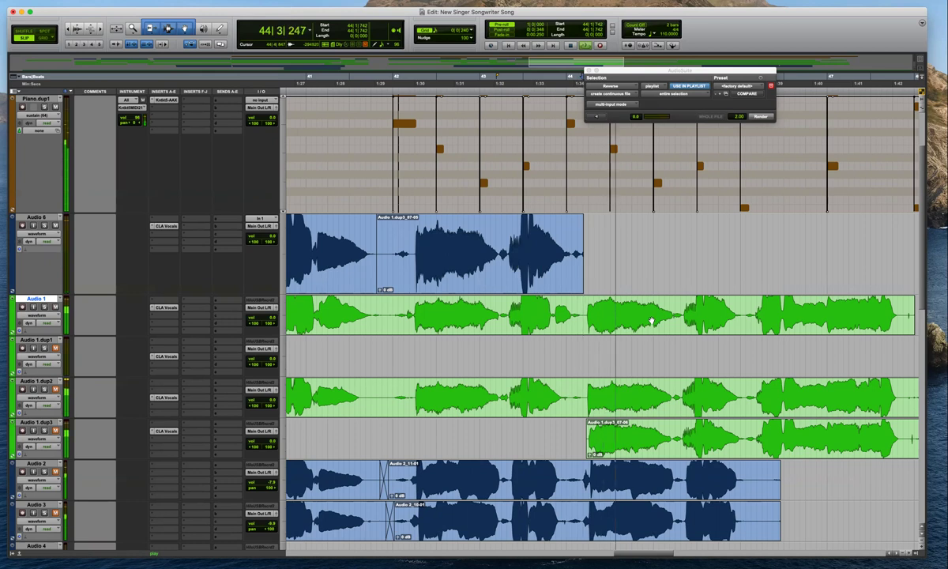
key("r")
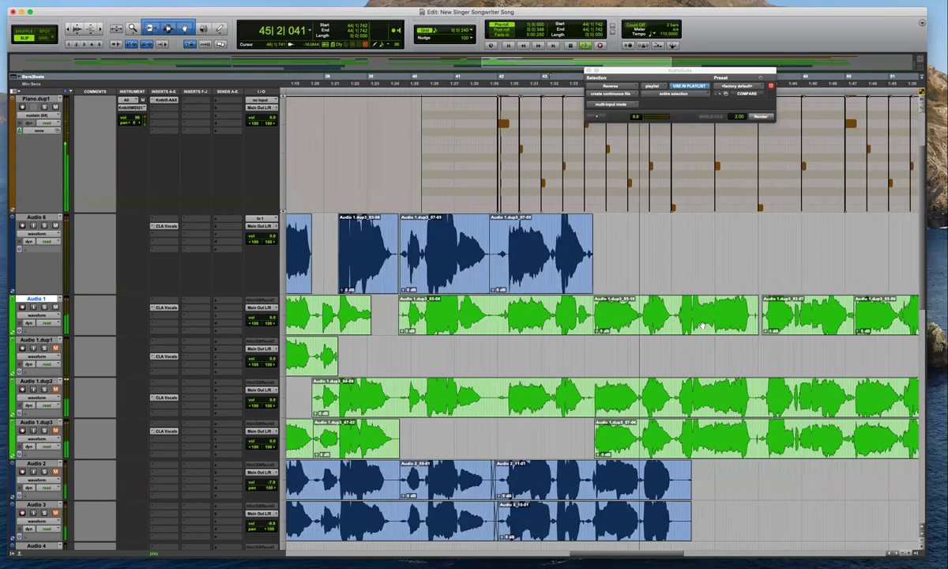
key("super+bracketright")
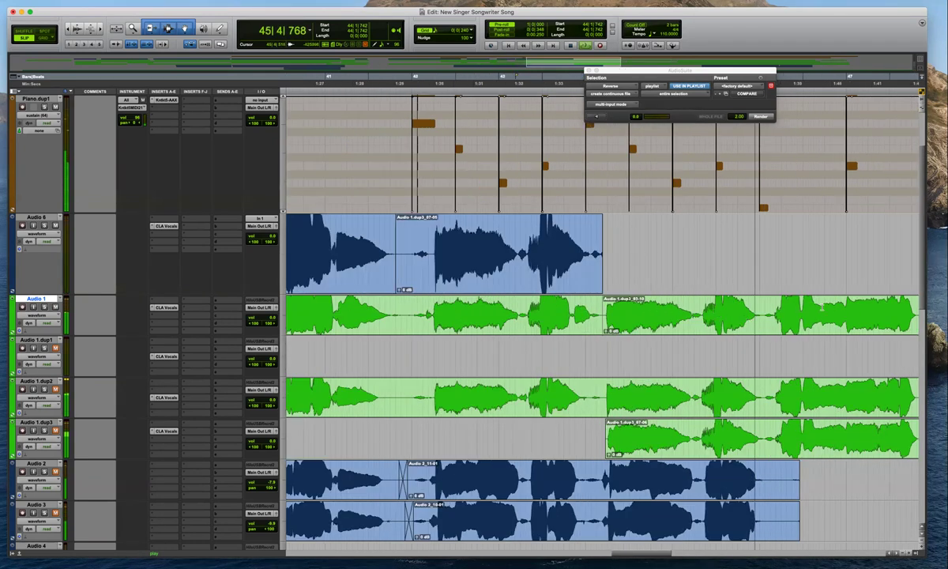
scroll(822, 308, "right", 4)
mouse_move(792, 309)
left_mouse_down()
mouse_move(775, 311)
mouse_move(795, 312)
left_mouse_up()
key("super+bracketleft")
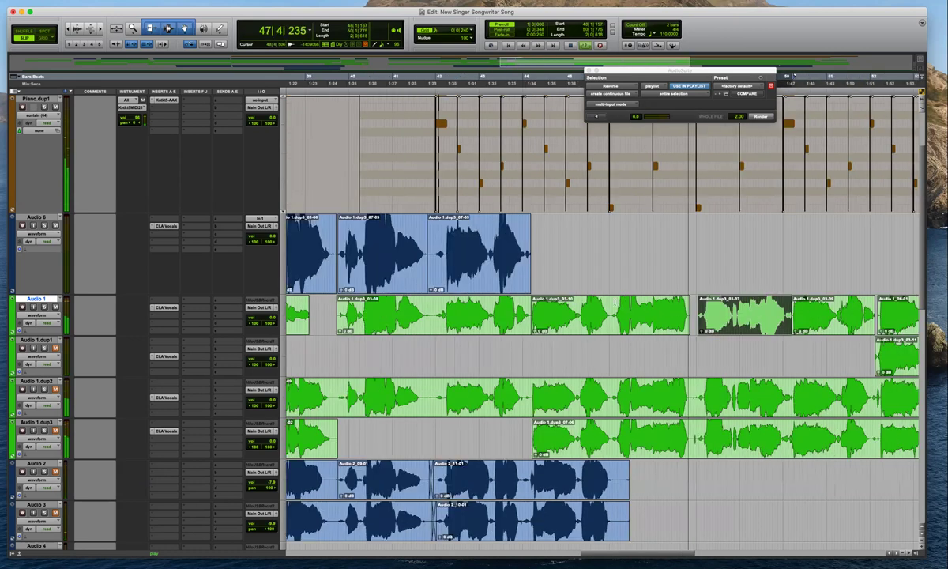
left_click_drag(594, 326, 432, 296)
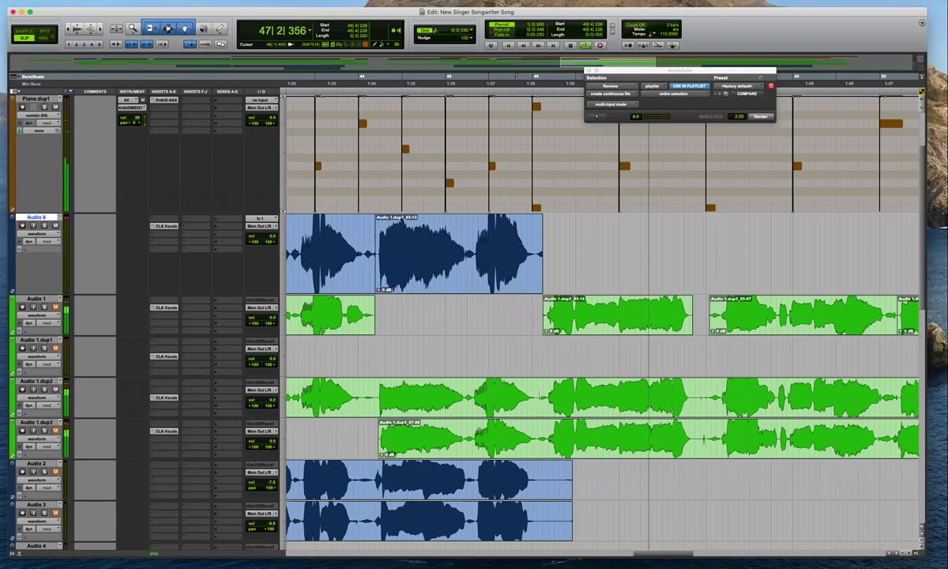
Play from bar 46 and trim the end of the newest Audio 6 clip slightly in that bar
left_click(537, 393)
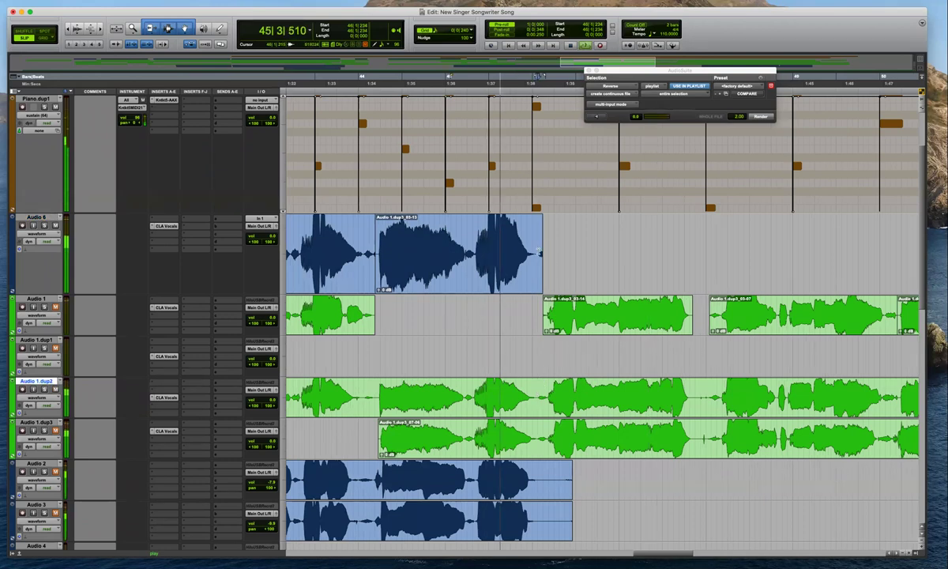
left_click_drag(537, 251, 548, 253)
key("Delete")
Separate the Audio 1.dup2 phrase from 46|1|196 to 47|4|479 and move it onto Audio 6
left_click(538, 392)
key("b")
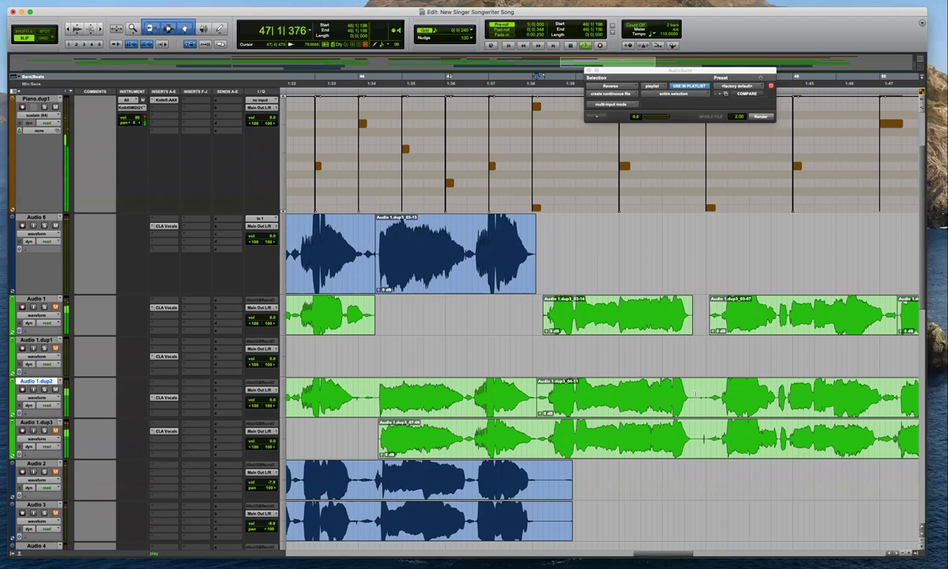
left_click(696, 393)
key("b")
left_click_drag(652, 416, 652, 250)
key("r")
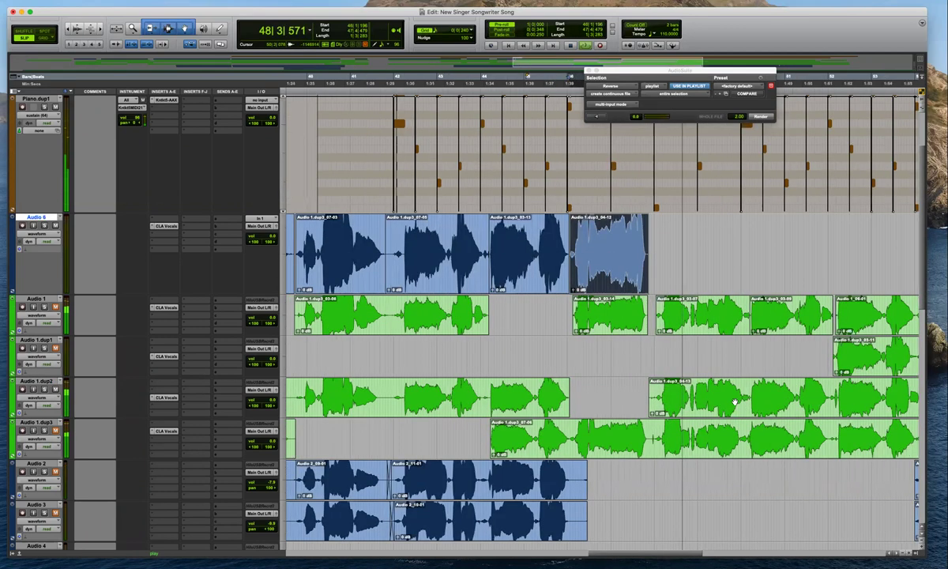
Split Audio 1.dup2 at 52|1|172 and move the phrase spanning bars 48 to 52 onto Audio 6
key("t")
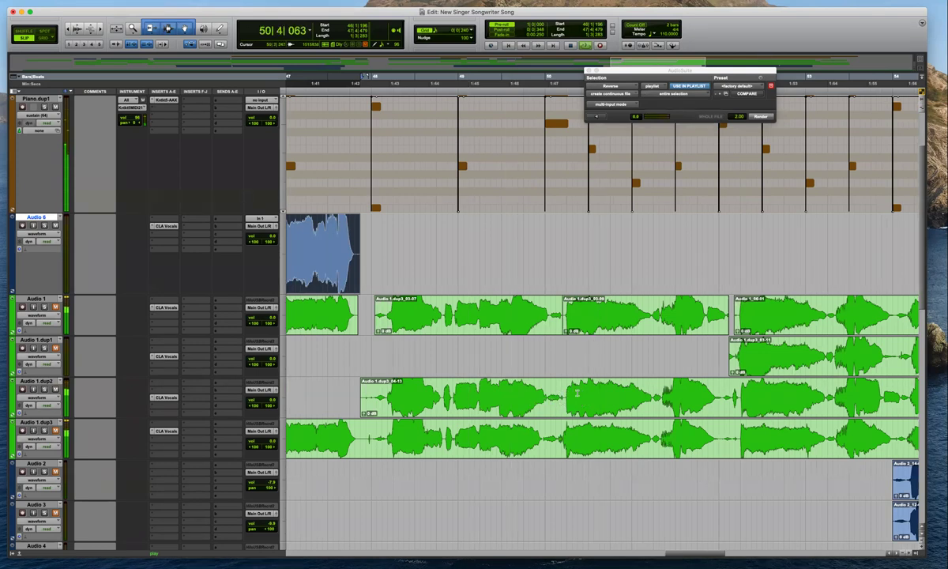
left_click(723, 395)
key("b")
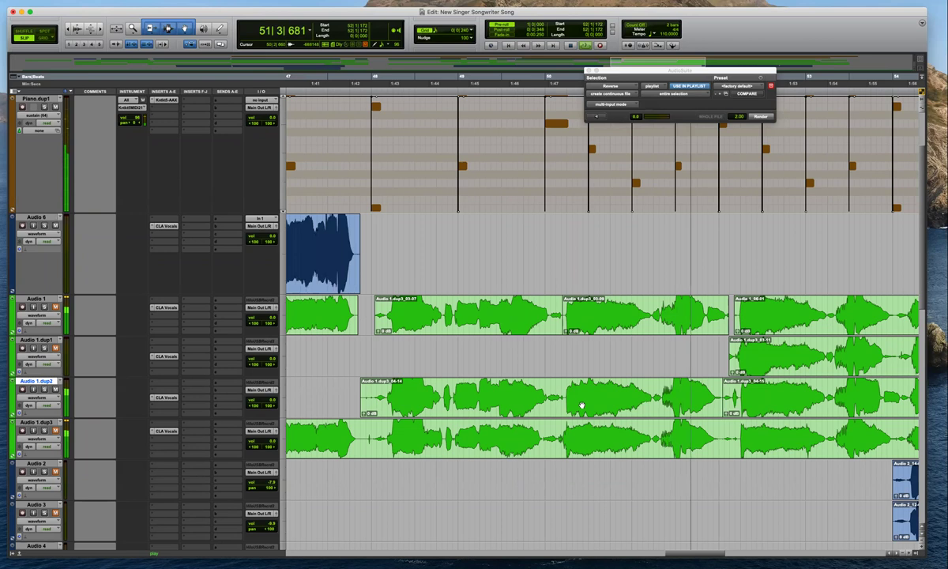
left_click_drag(517, 405, 534, 263)
left_click(755, 234)
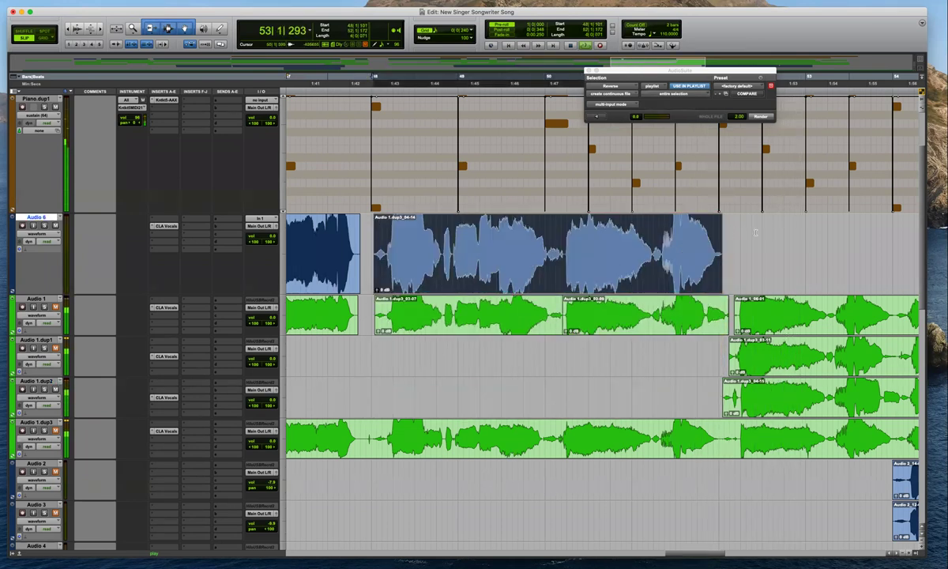
key("r")
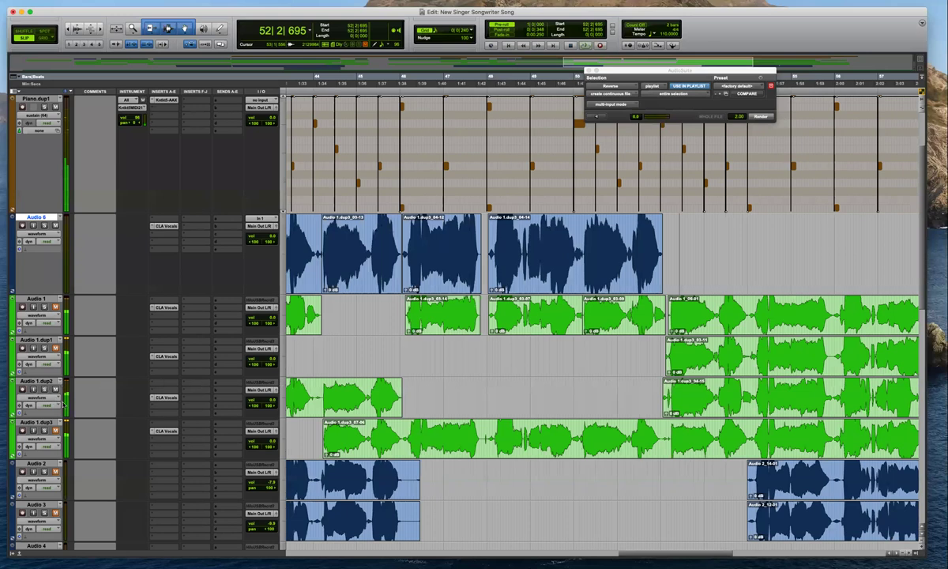
Play the takes from bar 52 and split Audio 1.dup3 at 52|1|848
left_click(55, 403)
key("t")
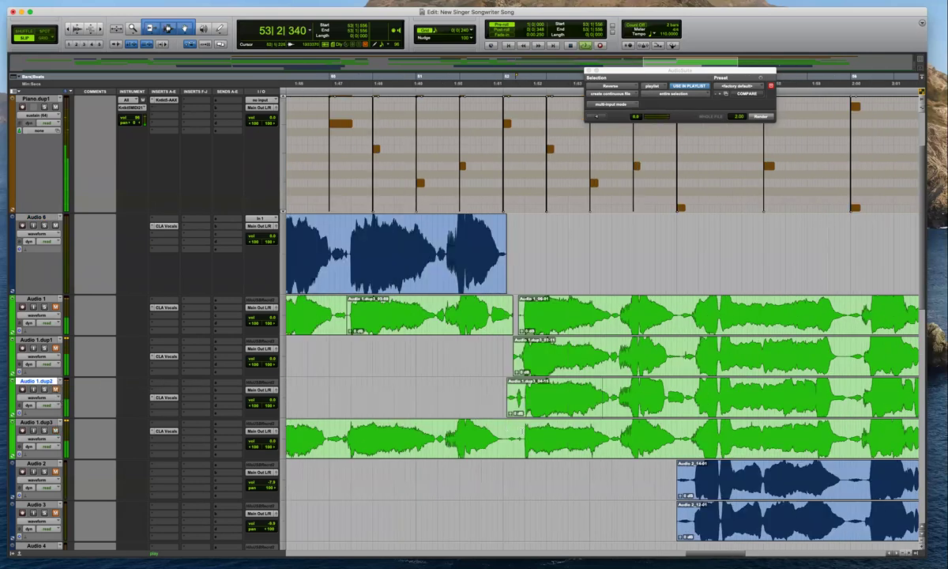
left_click(527, 433)
key("r")
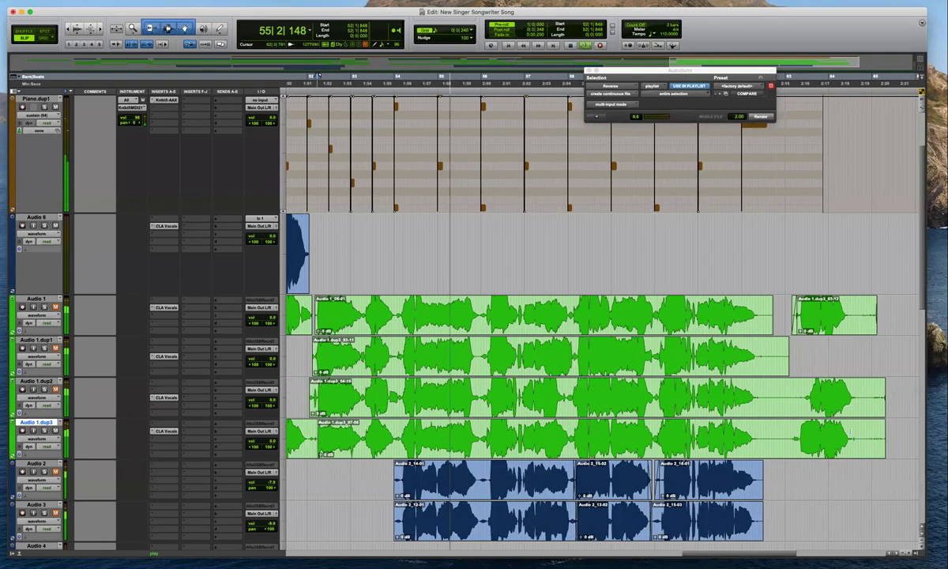
Split Audio 1.dup3 after the phrase ending in bar 62 and delete the tail of the take from 64|4|267
left_click(761, 431)
key("b")
left_click_drag(864, 430, 898, 430)
key("Delete")
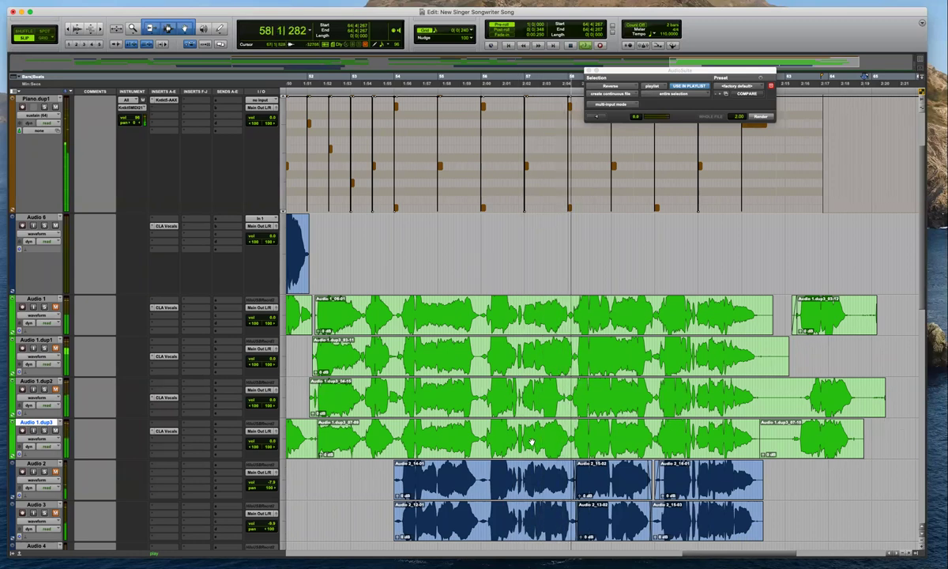
Delete a short sliver of Audio 1.dup3 in bar 58 and move the phrase starting at 52|1|848 onto Audio 6
key("space")
left_click_drag(570, 436, 568, 435)
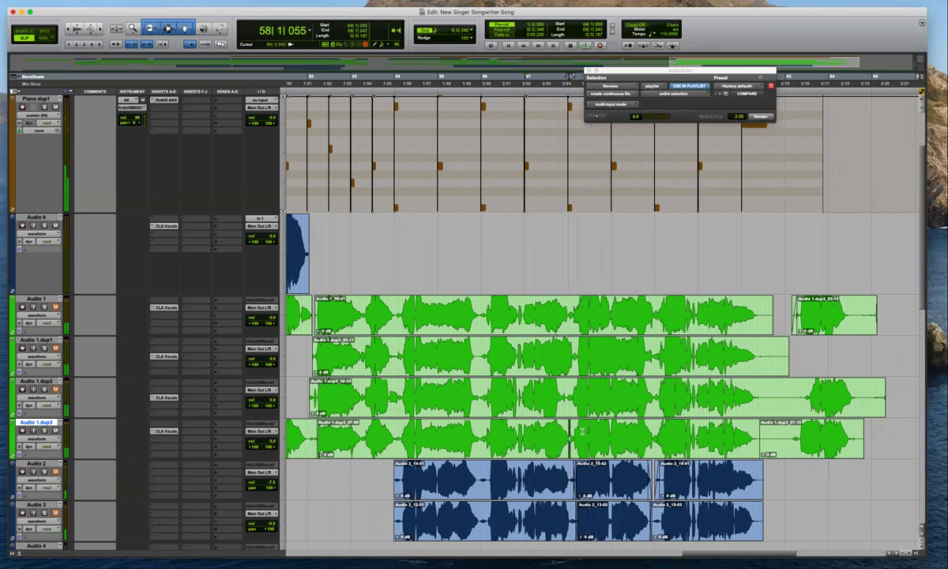
key("Delete")
left_click_drag(466, 449, 464, 257)
left_click(583, 241)
key("t")
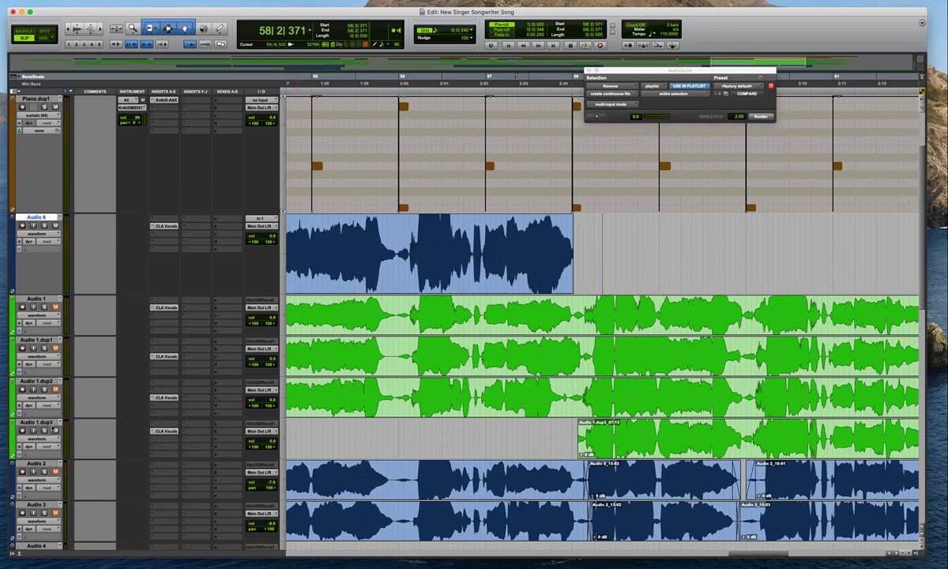
Play the line around bar 58 and split Audio 1.dup1 at 58|1|881 and at the start of bar 60
key("space")
key("super+bracketright")
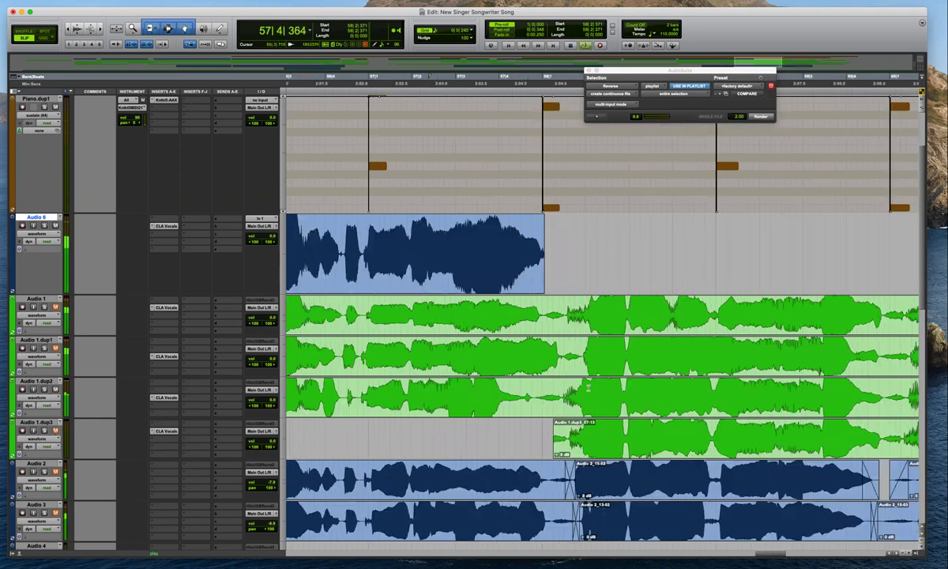
key("super+bracketleft")
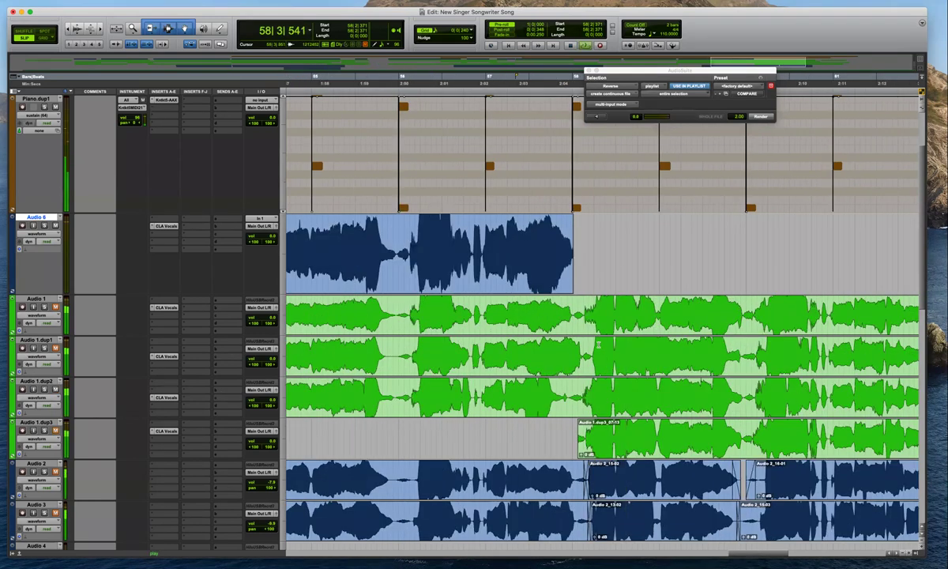
left_click(289, 364)
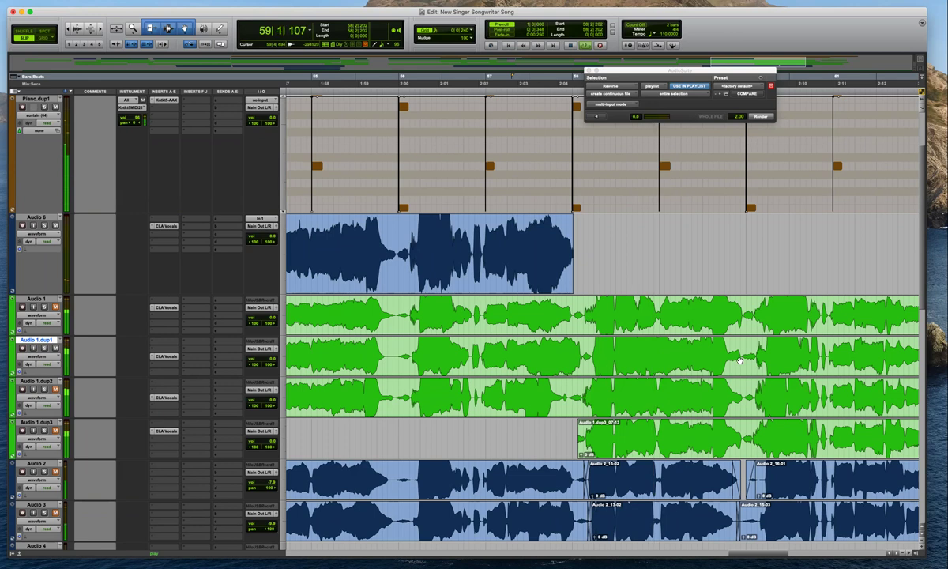
key("r")
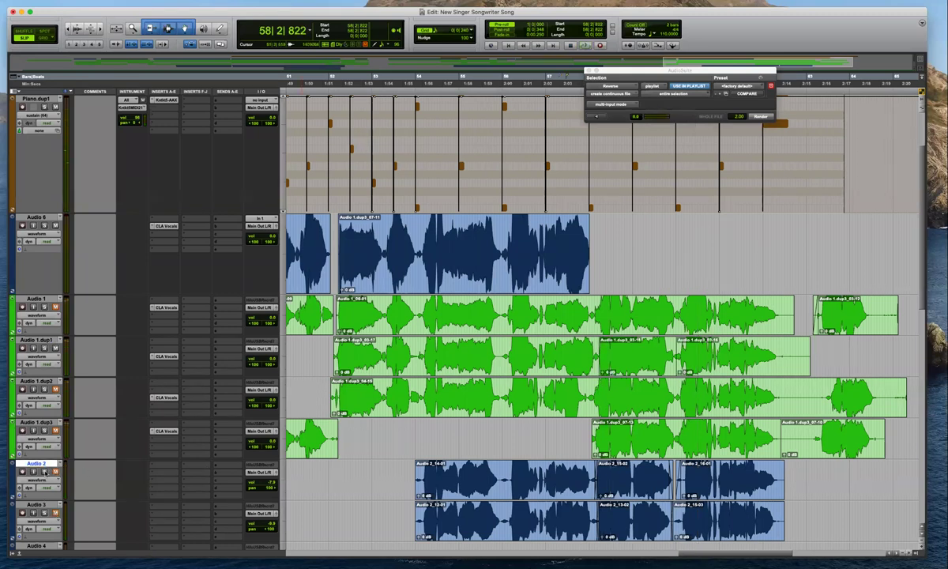
Play the separated Audio 1.dup1 phrase soloed with Audio 2 and Audio 3, and move it onto Audio 6
key("space")
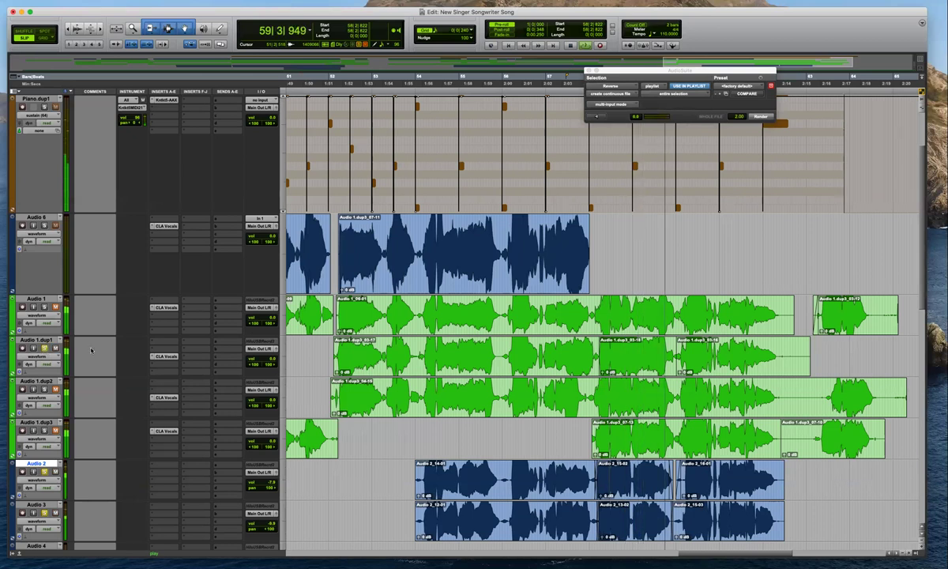
key("space")
left_click_drag(625, 364, 621, 273)
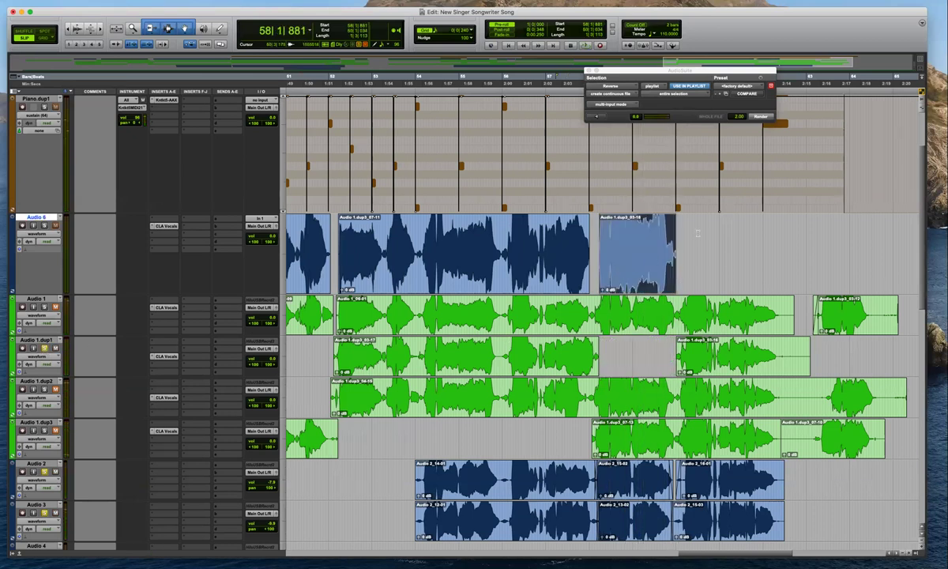
Unsolo Audio 1.dup1, Audio 2 and Audio 3, and play the Audio 6 comp and takes through bars 59 to 61
key("super+bracketright")
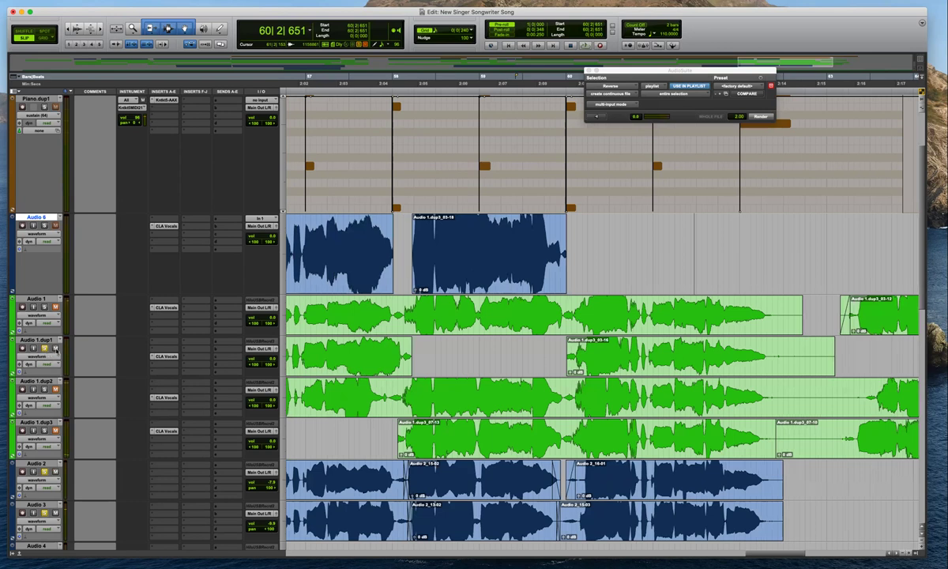
key("space")
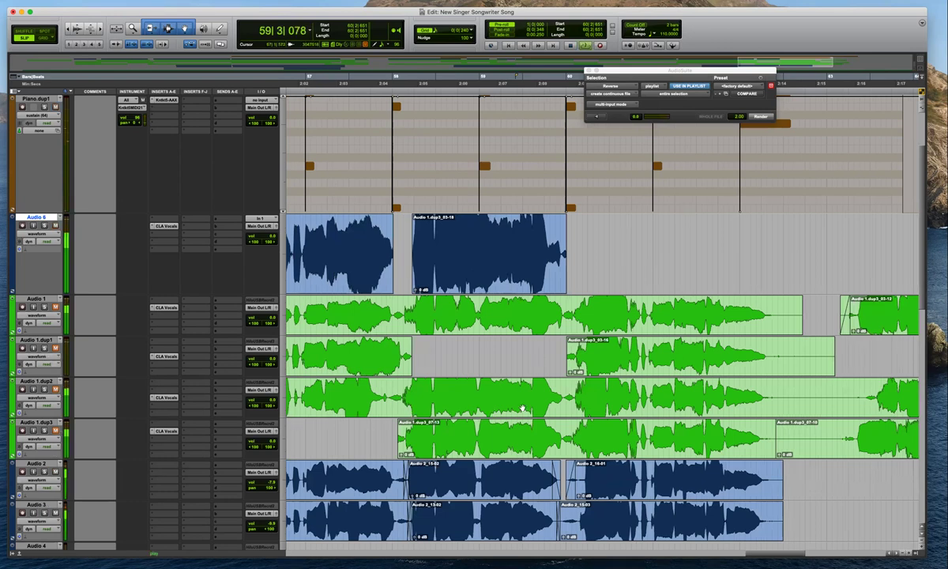
key("space")
key("super+bracketleft")
key("t")
key("t")
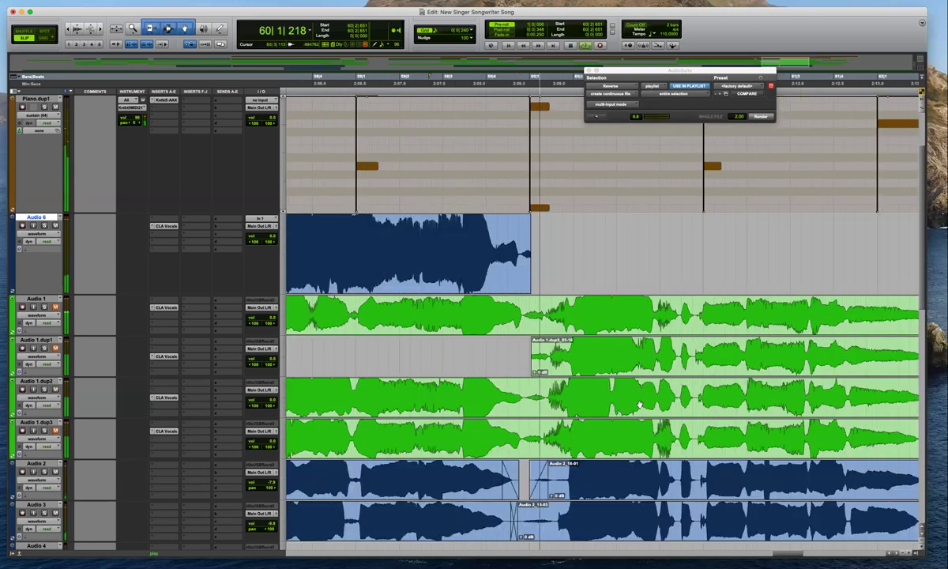
key("r")
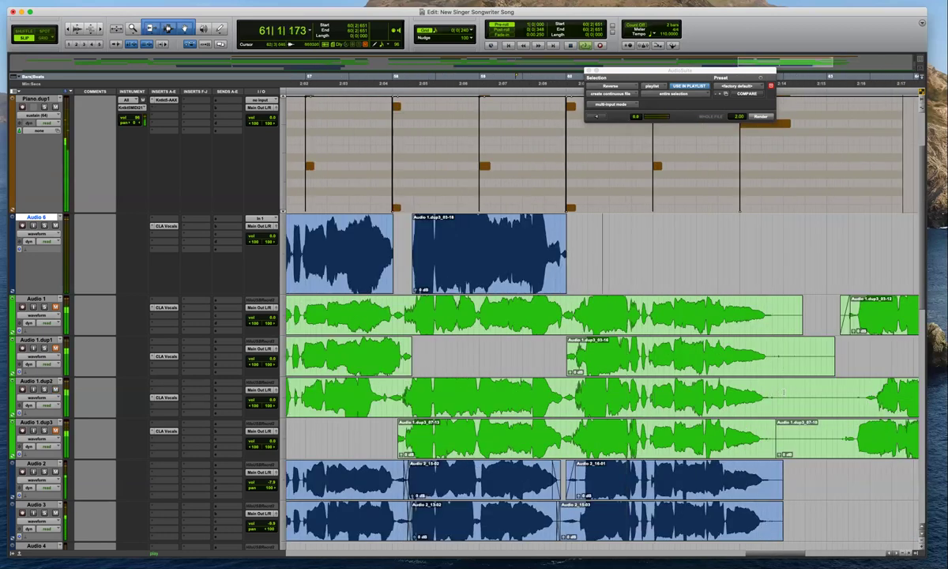
Separate the Audio 1.dup2 phrase between bars 60 and 62, move it onto Audio 6 and trim the clip's silent end
left_click_drag(784, 393, 623, 261)
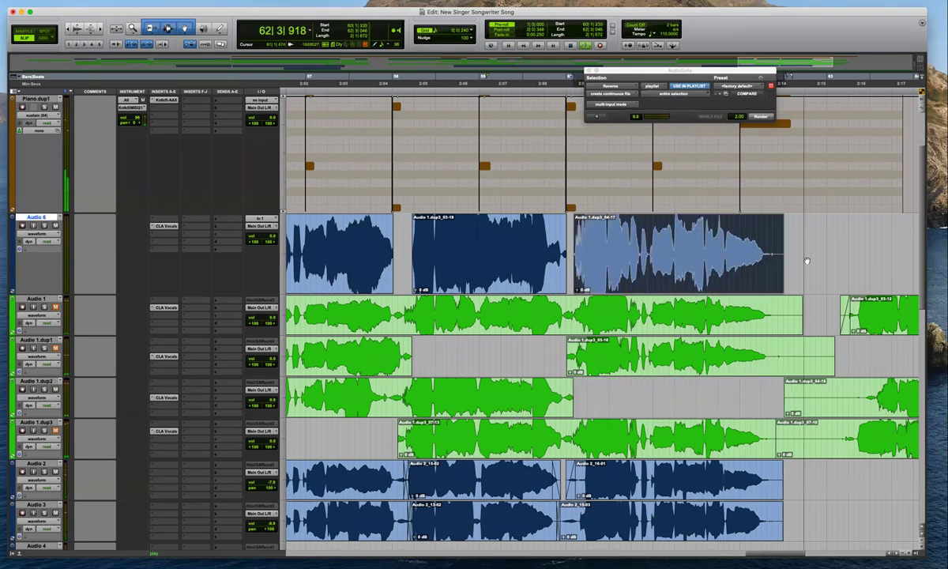
left_click_drag(780, 247, 772, 249)
key("Delete")
left_click(789, 257)
key("space")
key("t")
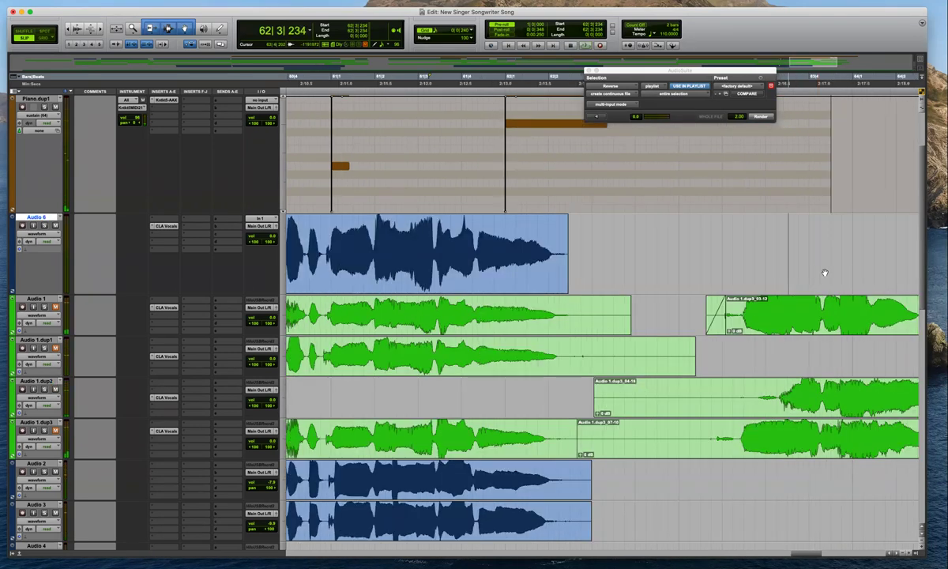
key("super+bracketleft")
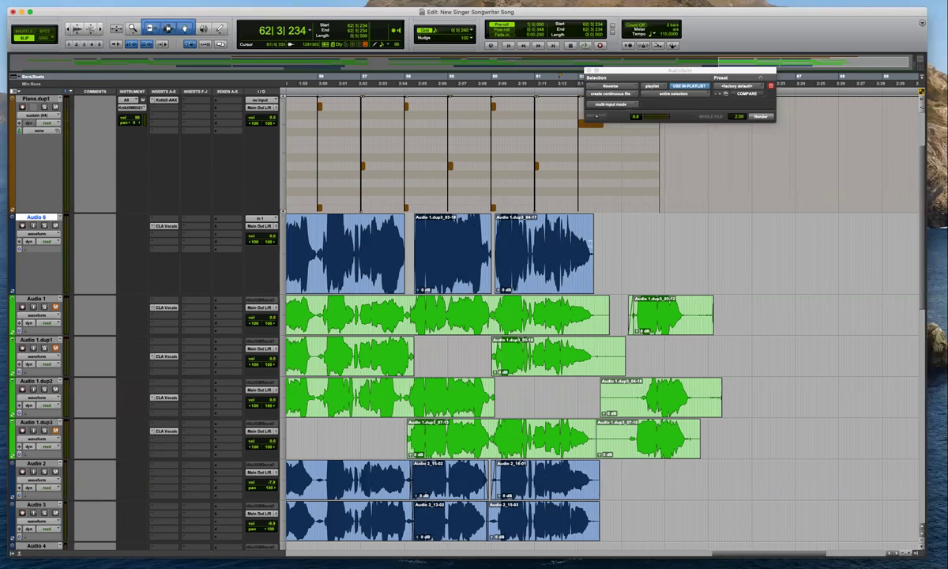
left_click(576, 242)
key("t")
key("super+bracketright")
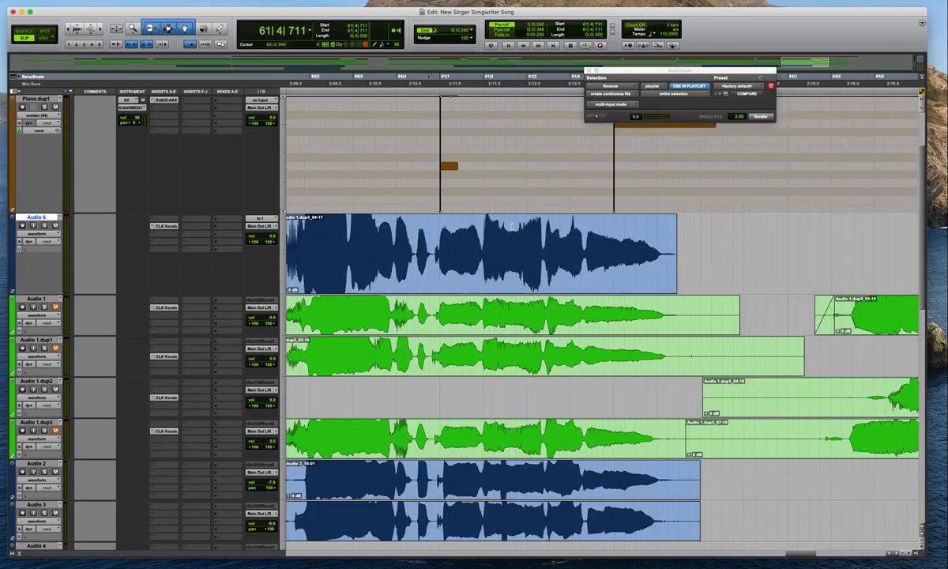
key("super+bracketleft")
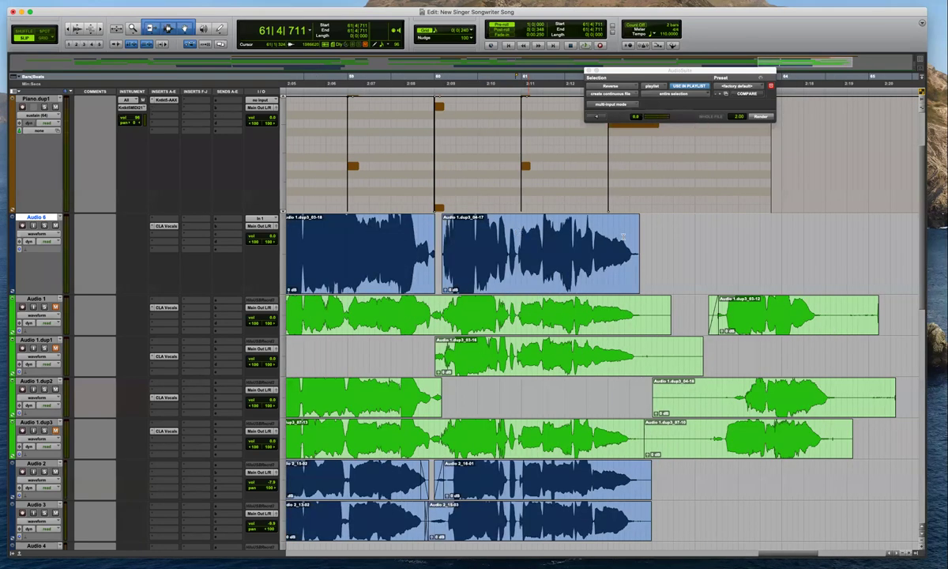
Delete the silent tail of the Audio 1.dup1 clip after 62|2|462 and add fades to its start and end
key("space")
left_click_drag(742, 353, 640, 354)
key("Delete")
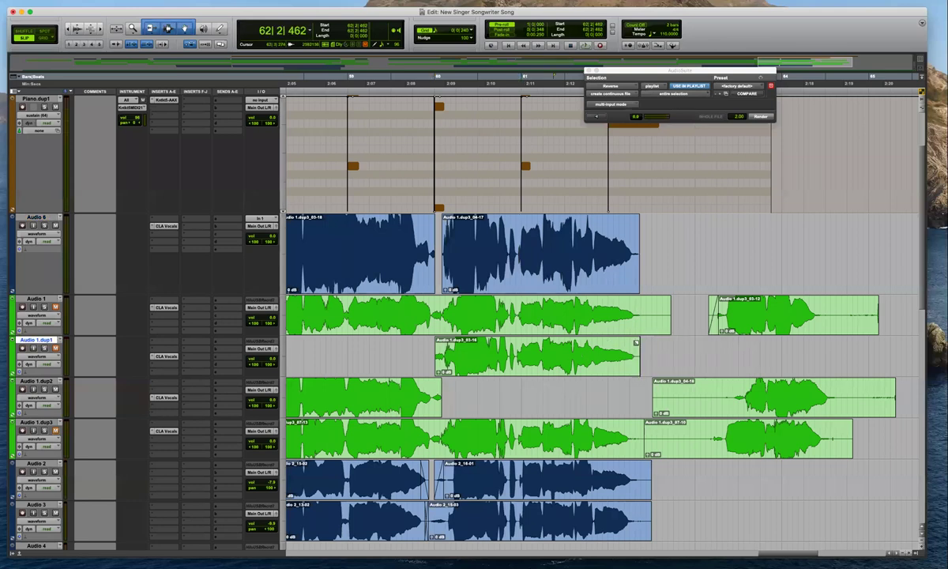
mouse_move(435, 348)
left_mouse_down()
mouse_move(422, 348)
mouse_move(439, 342)
left_mouse_up()
left_click(680, 362)
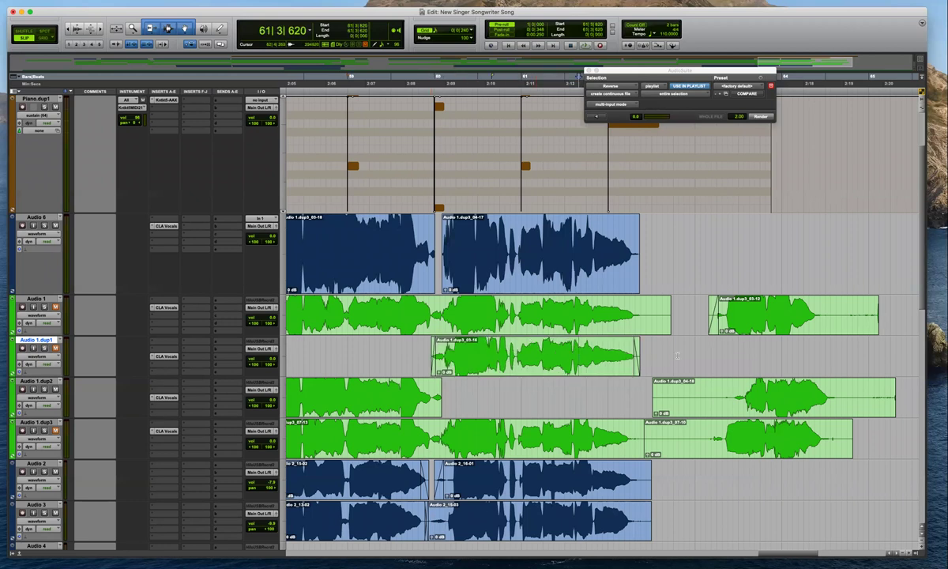
left_click(589, 364)
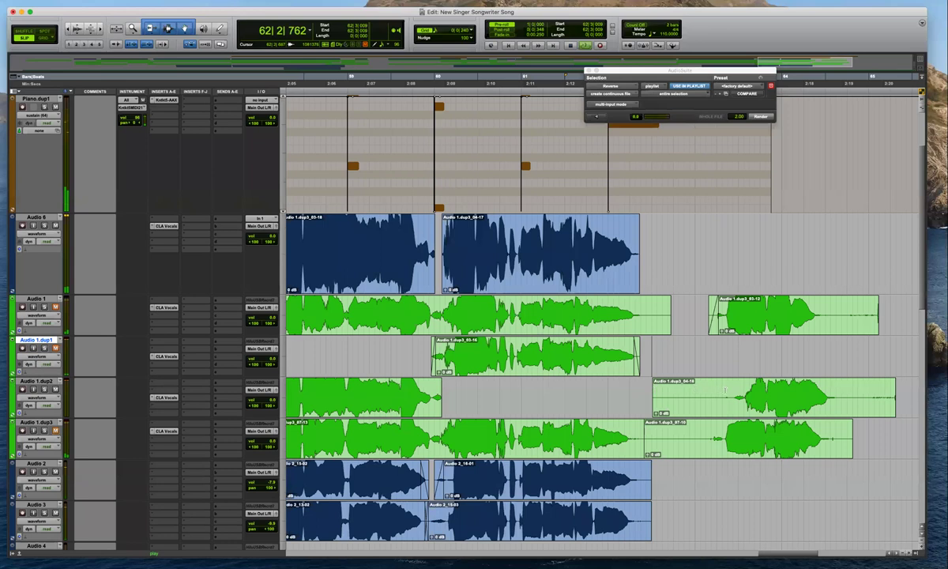
Trim the silence from both ends of the Audio 1.dup2 phrase around bar 63 and play the passage
left_click_drag(732, 398, 639, 398)
key("Delete")
left_click_drag(906, 392, 889, 395)
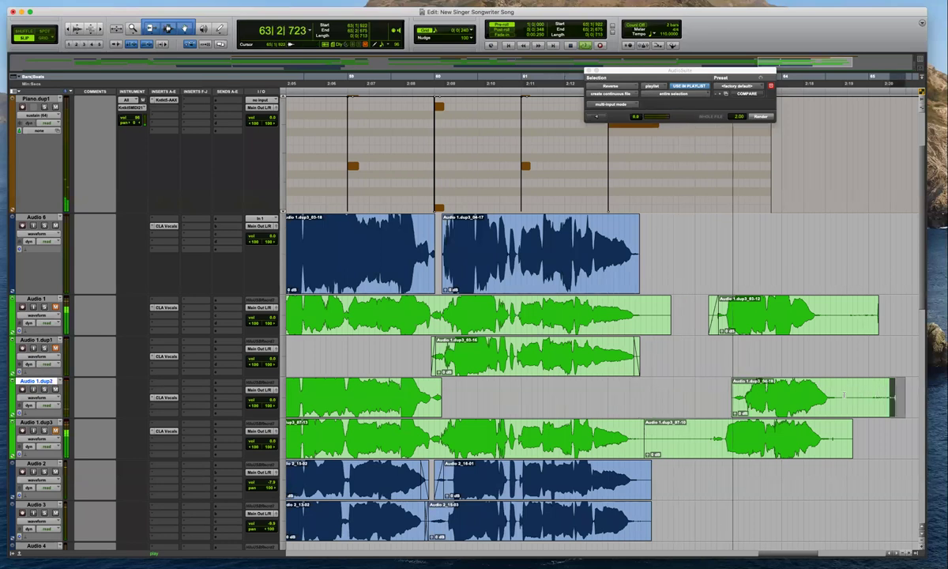
key("Delete")
key("r")
left_click(668, 342)
key("space")
key("space")
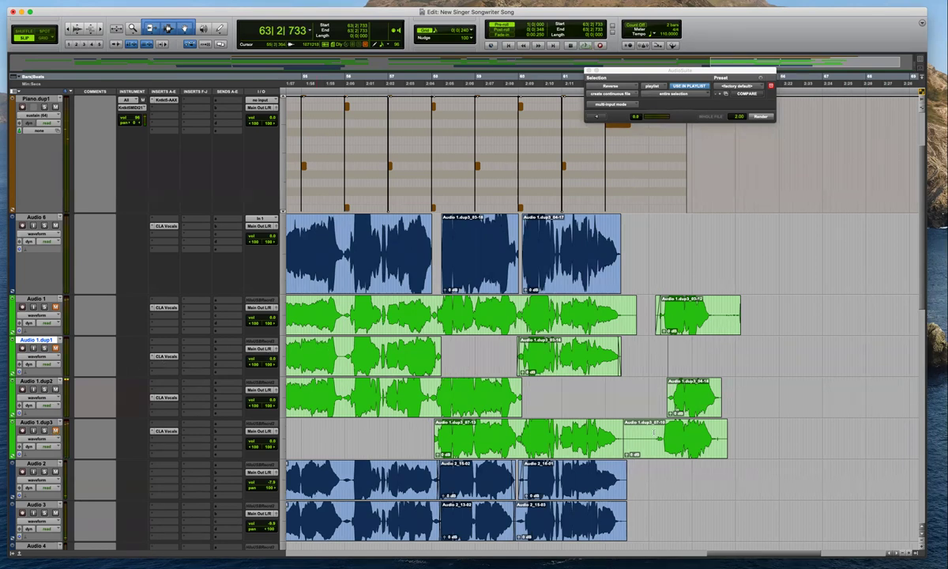
Separate the final Audio 1.dup3 phrase in bar 63, trim the silence from both ends and fade in its start
left_click(689, 449)
key("shift+Tab")
key("t")
key("t")
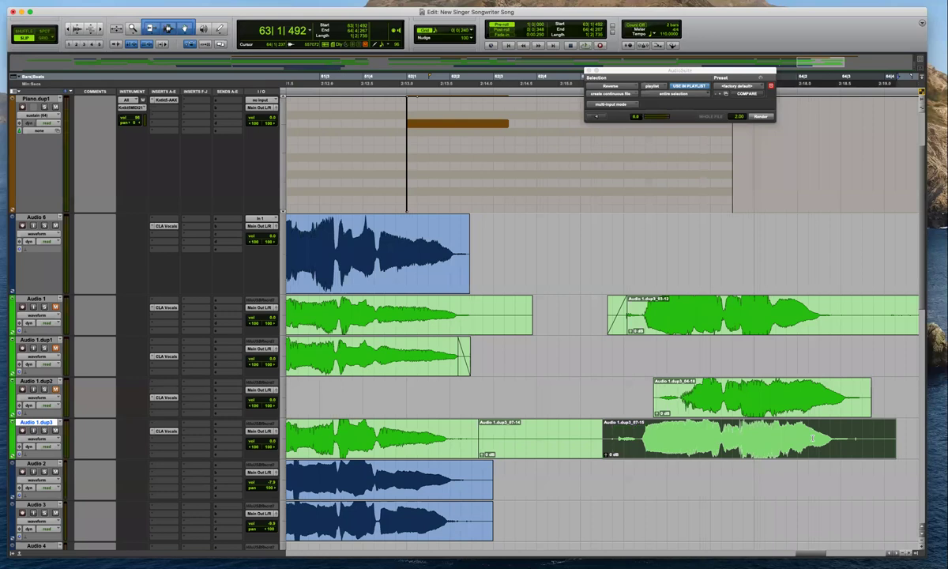
left_click_drag(849, 438, 909, 437)
key("s")
left_click_drag(605, 436, 622, 421)
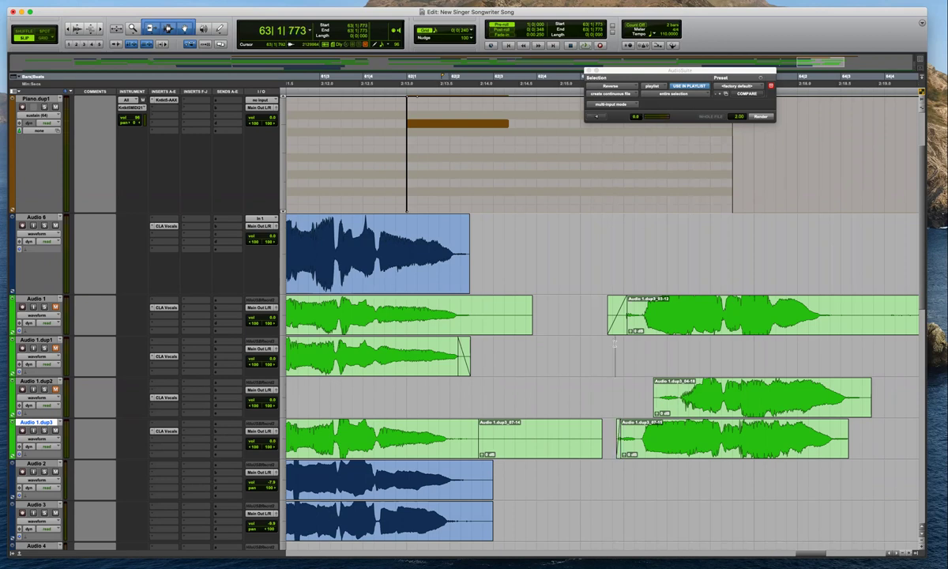
Play the takes around bars 62 and 63 and trim the silent end of the final Audio 1 phrase
left_click(577, 348)
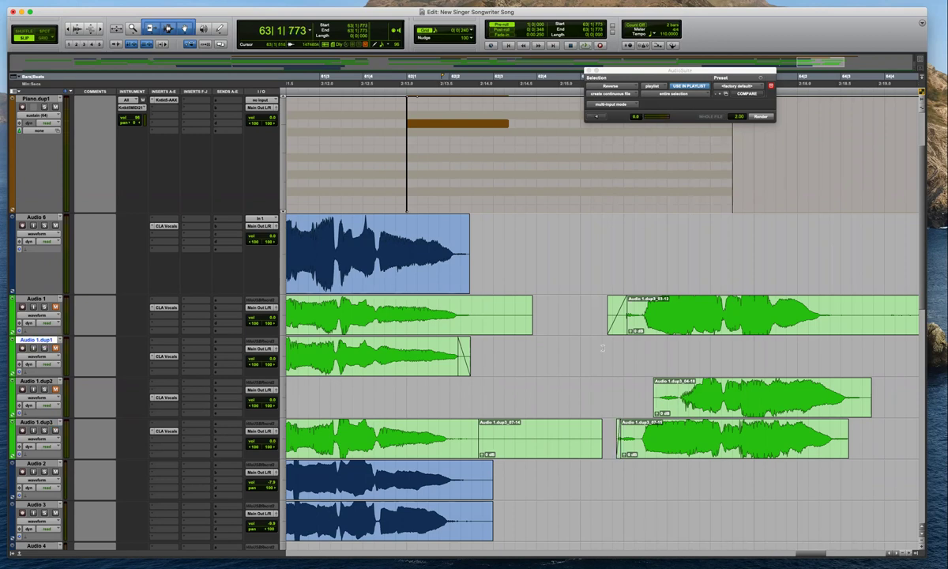
left_click(600, 361)
key("r")
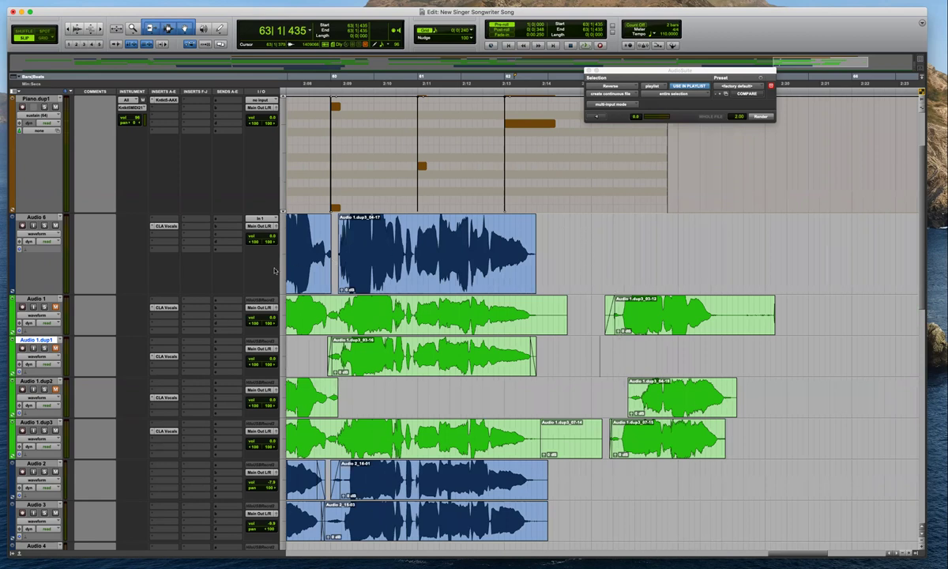
left_click(585, 267)
key("space")
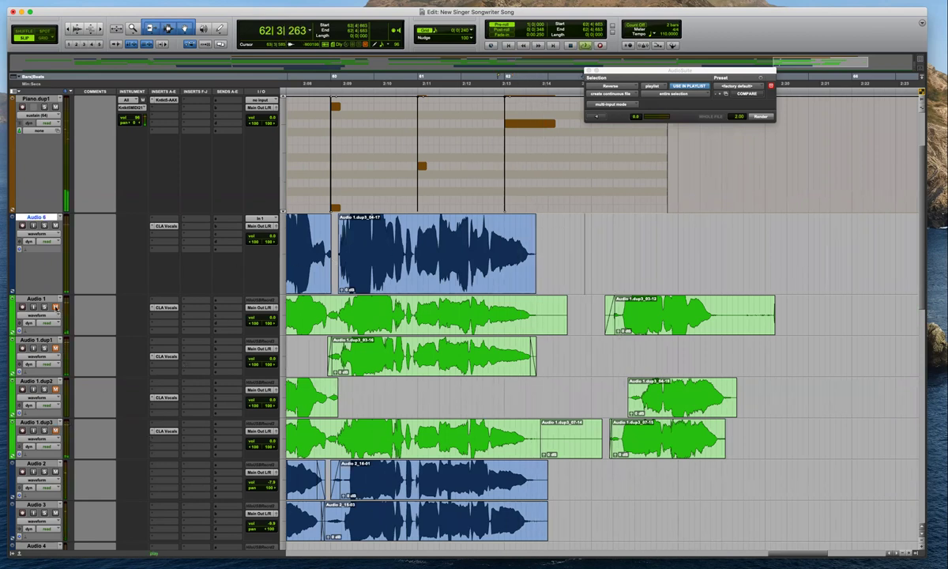
key("super+bracketright")
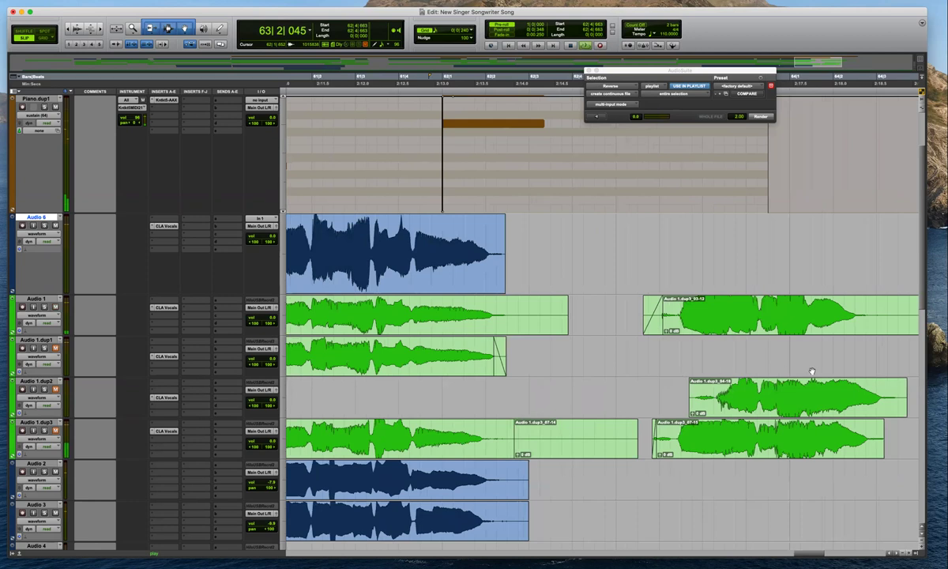
key("super+bracketleft")
key("space")
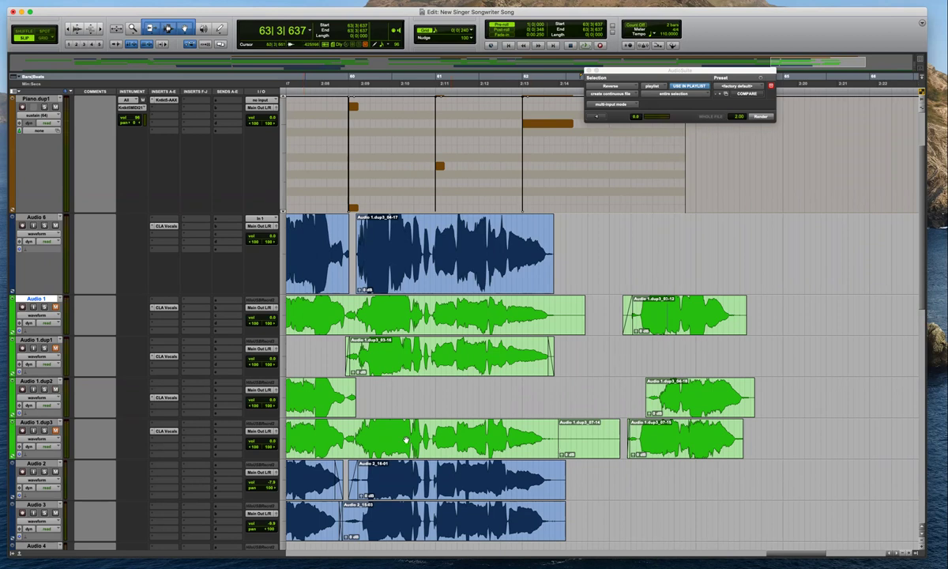
key("space")
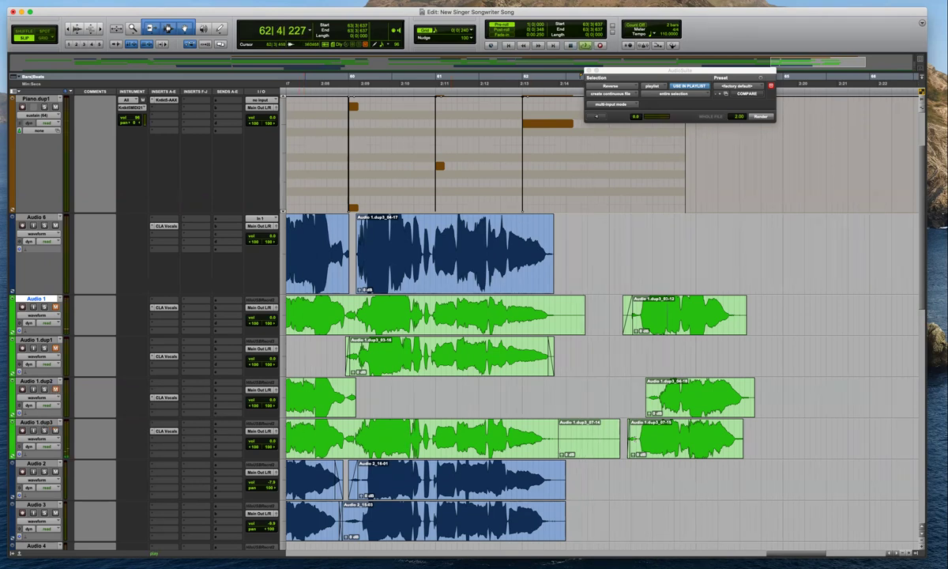
Fade out the end of the final Audio 1.dup3 phrase and move it onto Audio 6 in bar 63
key("t")
left_click_drag(753, 424, 748, 425)
left_click(763, 431)
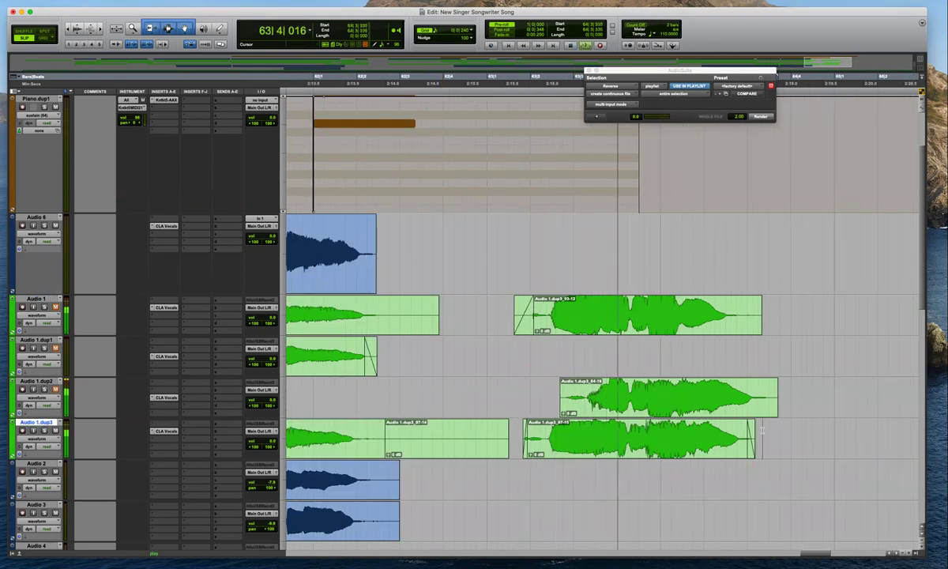
key("super+bracketleft")
key("super+bracketleft")
left_click_drag(611, 453, 613, 261)
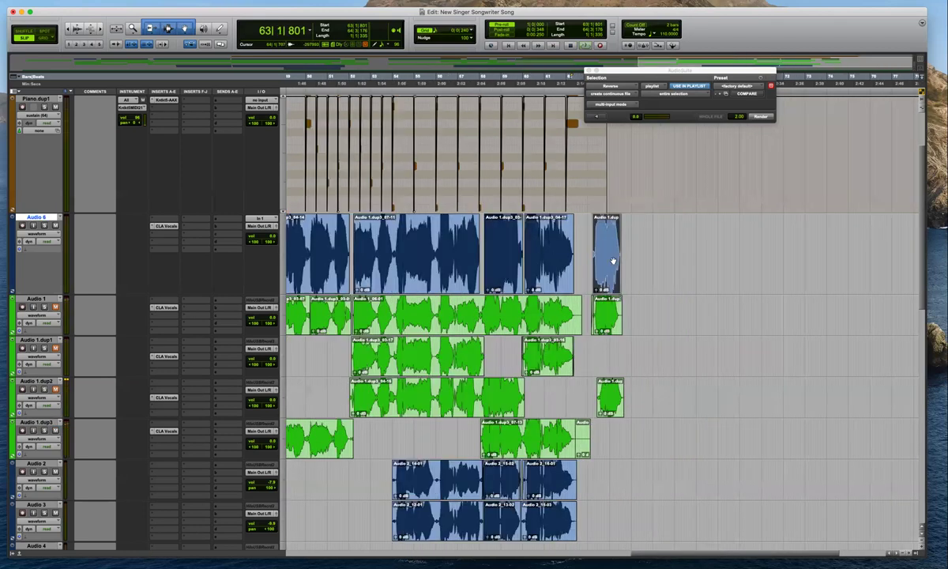
Go back to the song's beginning and fade in the start of the first Audio 6 clip near 5|4
key("Return")
left_click(379, 236)
key("super+bracketleft")
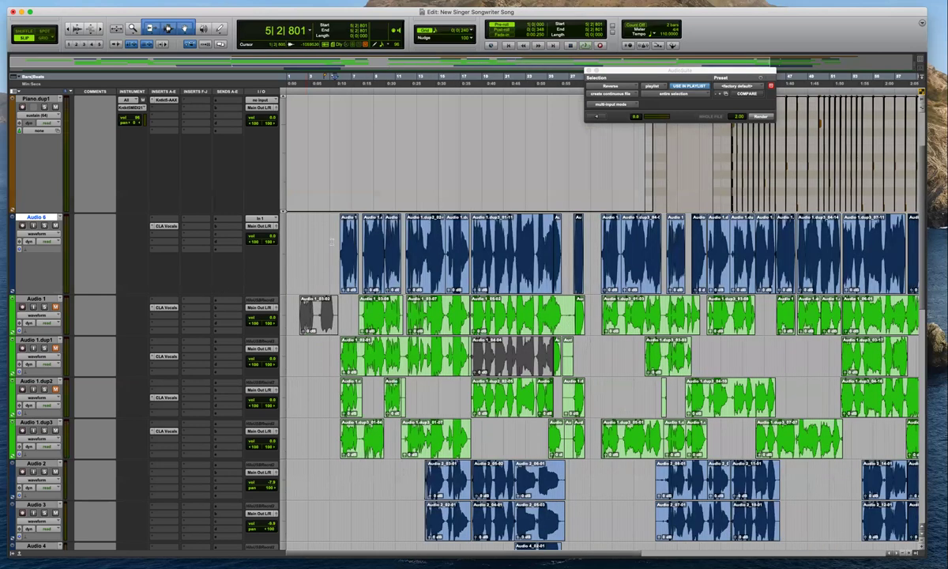
left_click(337, 241)
key("super+bracketright")
key("super+bracketright")
key("super+bracketright")
key("super+bracketright")
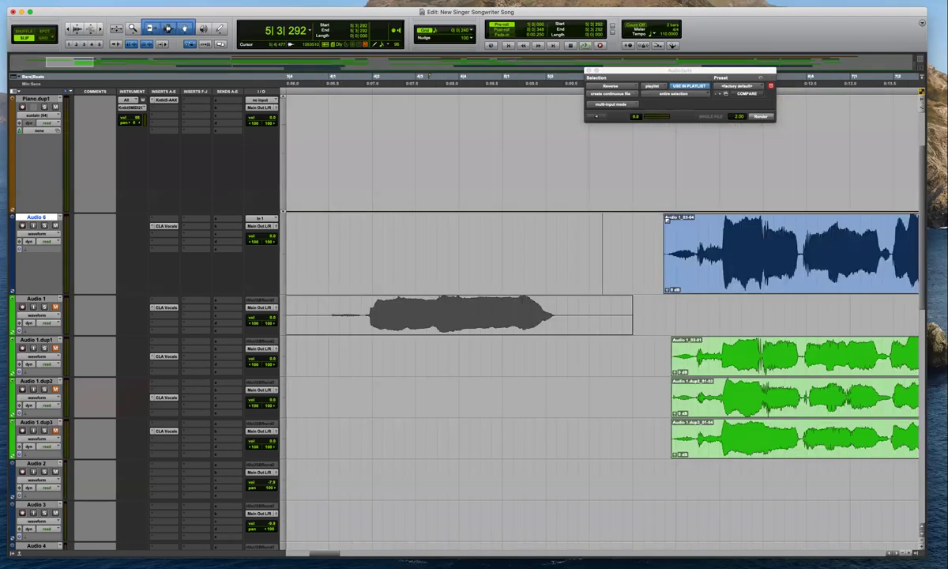
key("super+bracketleft")
key("super+bracketleft")
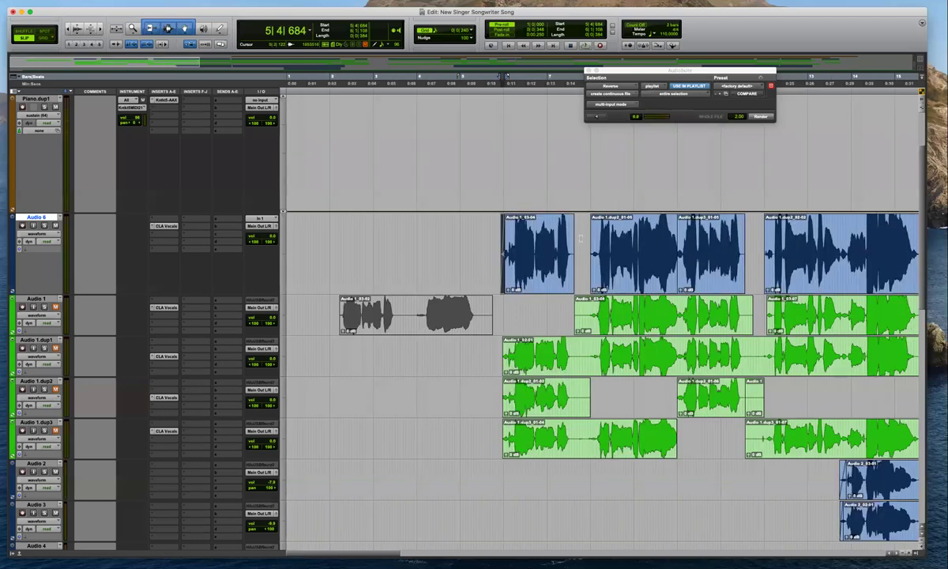
Fade out the end of the first Audio 6 phrase in bar 7 and fade in the start of the following phrase
left_click(584, 222)
key("super+bracketright")
key("super+bracketright")
key("super+bracketright")
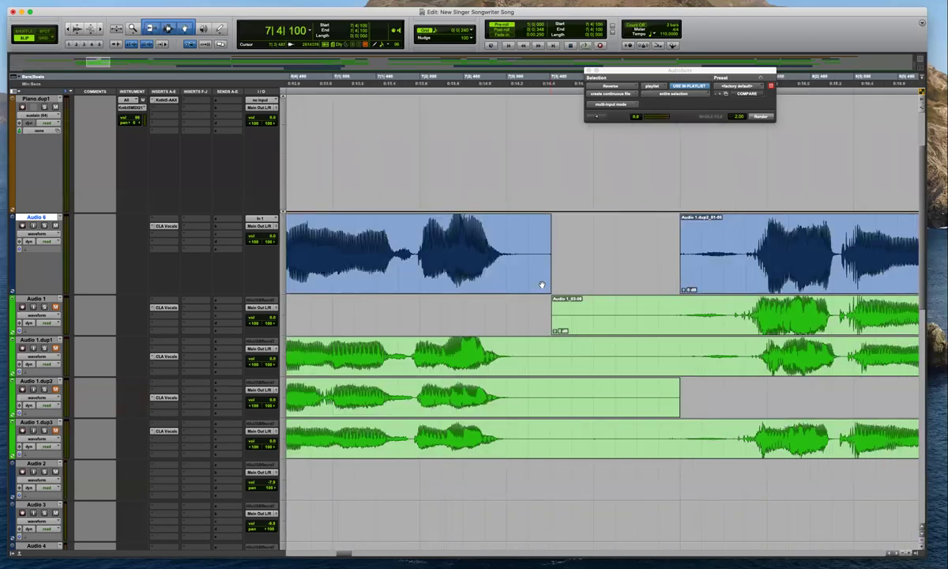
left_click_drag(542, 287, 525, 283)
left_click_drag(668, 239, 695, 237)
key("BackSpace")
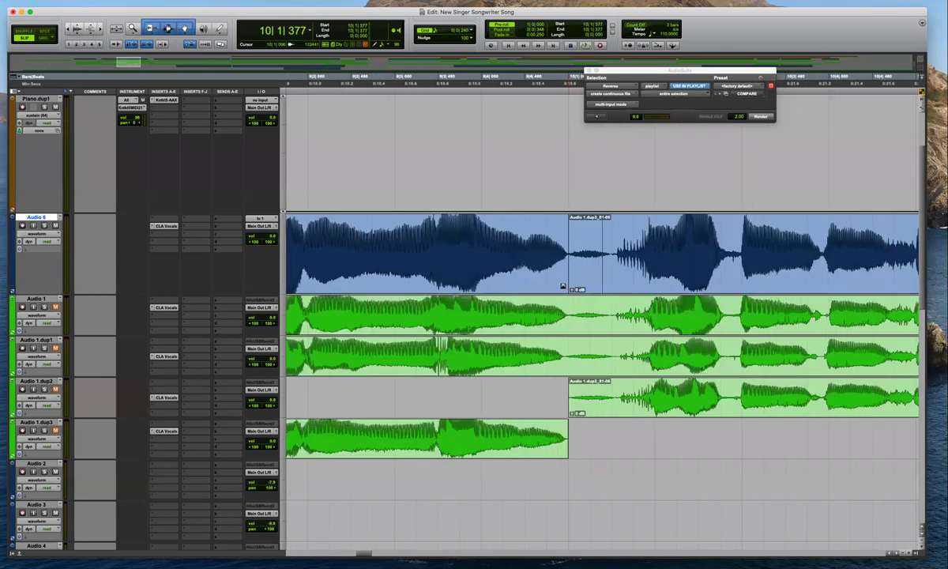
Adjust the join between the two Audio 6 clips at the start of bar 10 and fade it
left_click(529, 268)
left_click(573, 255)
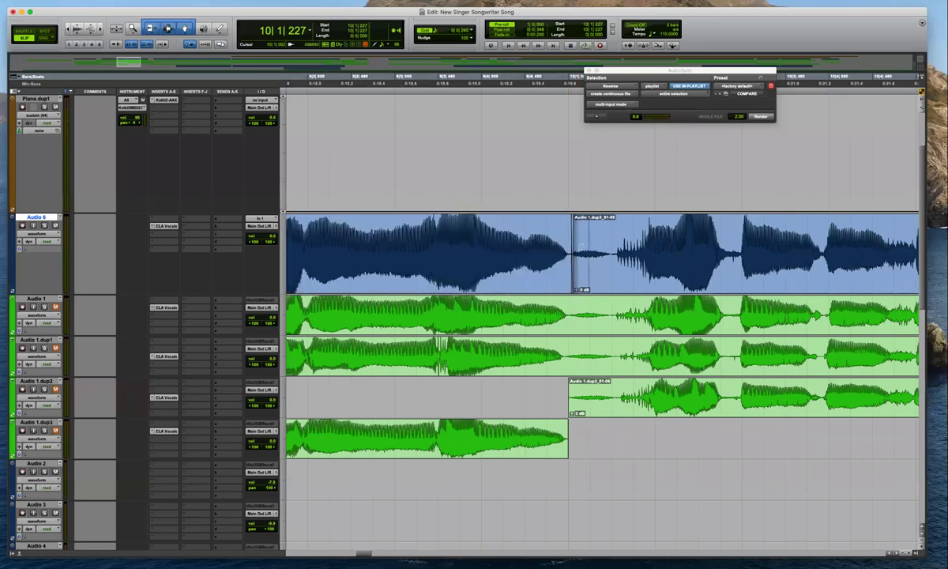
mouse_move(573, 255)
left_mouse_down()
mouse_move(603, 254)
mouse_move(576, 247)
left_mouse_up()
key("super+z")
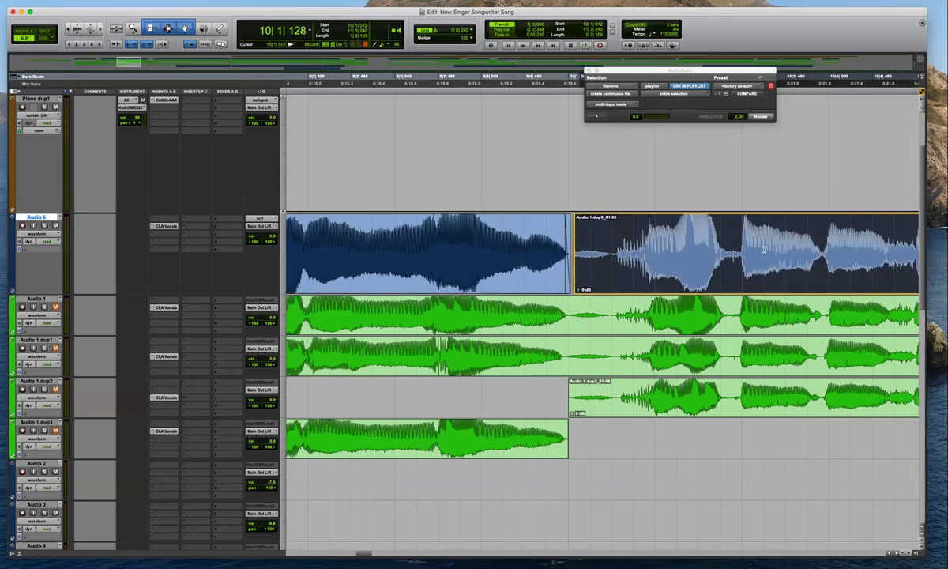
Play the Audio 6 comp, fade out the phrase ending in bar 11 and fade in the phrase starting at bar 12
left_click(637, 225)
key("r")
key("r")
key("space")
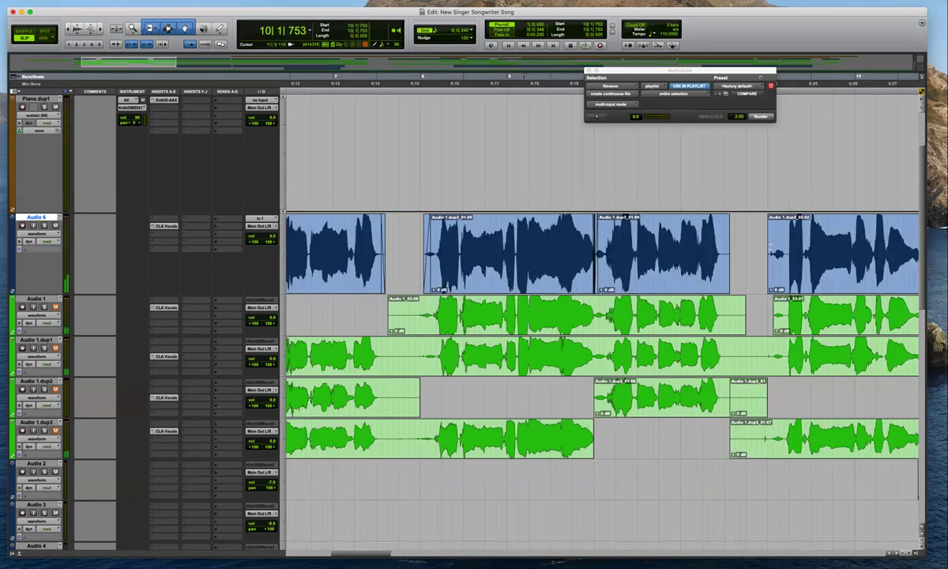
key("space")
key("super+bracketleft")
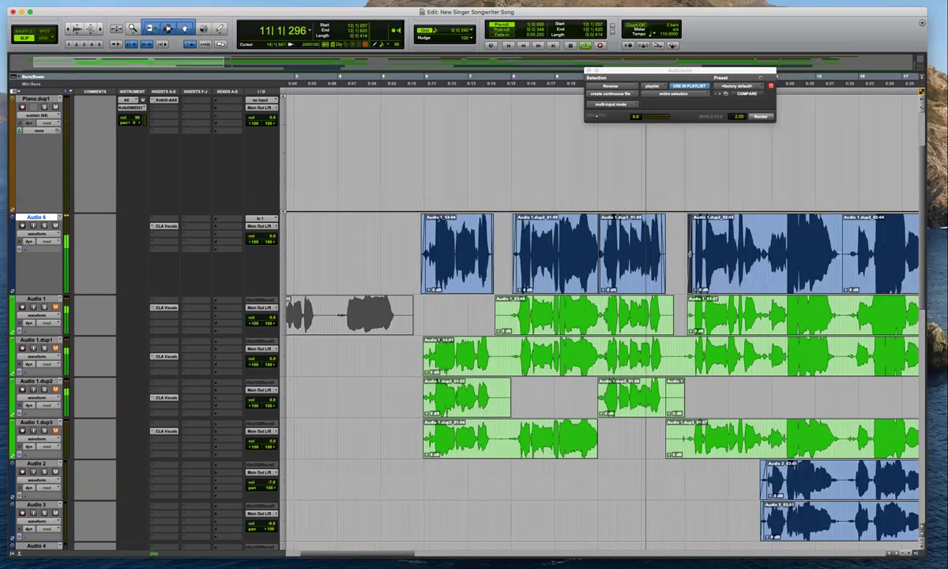
Fade the Audio 6 join in bar 15, split the second clip at 15|4|206 and remove the near-silent section before the split
left_click_drag(842, 288, 845, 279)
key("t")
left_click(635, 238)
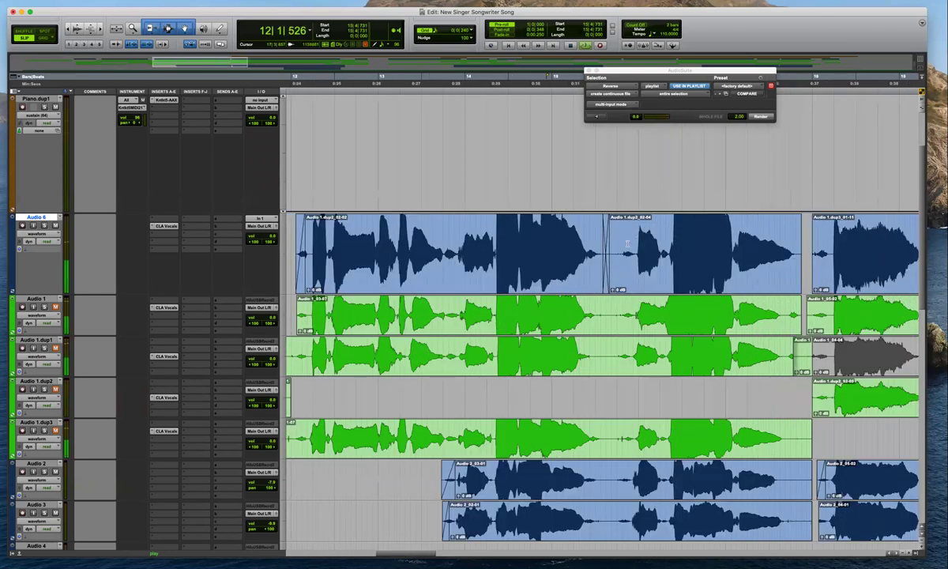
left_click(622, 248)
key("b")
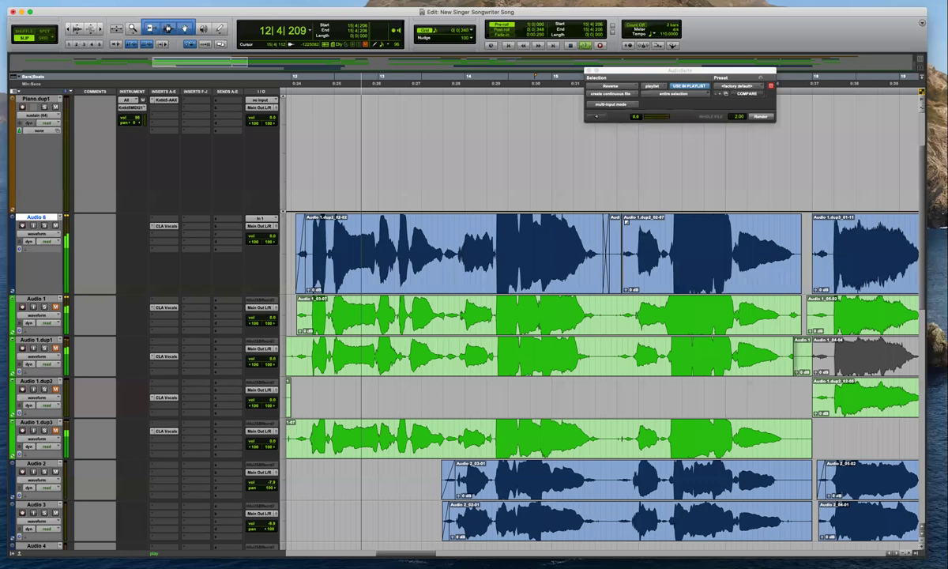
key("super+z")
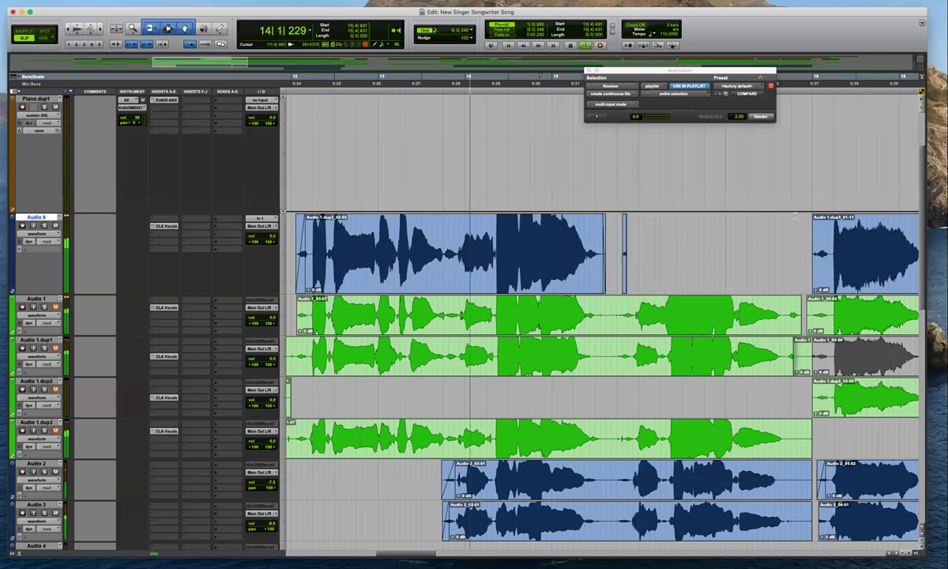
key("super+shift+z")
Fade out the Audio 6 phrase ending in bar 17 and fade in the Audio 1.dup3_01-11 clip at the start of bar 18
left_click(808, 235)
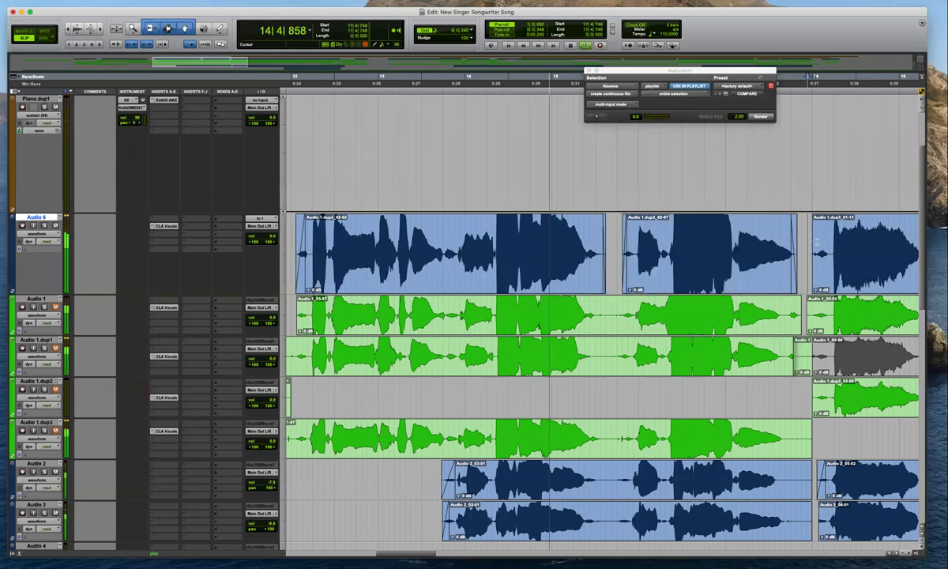
left_click_drag(820, 223, 824, 224)
key("r")
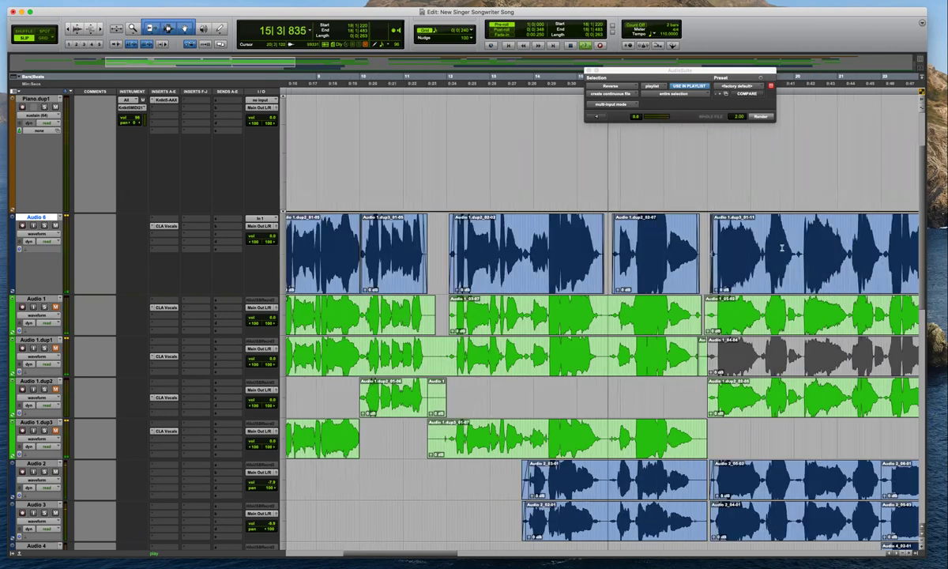
key("super+bracketright")
key("super+bracketright")
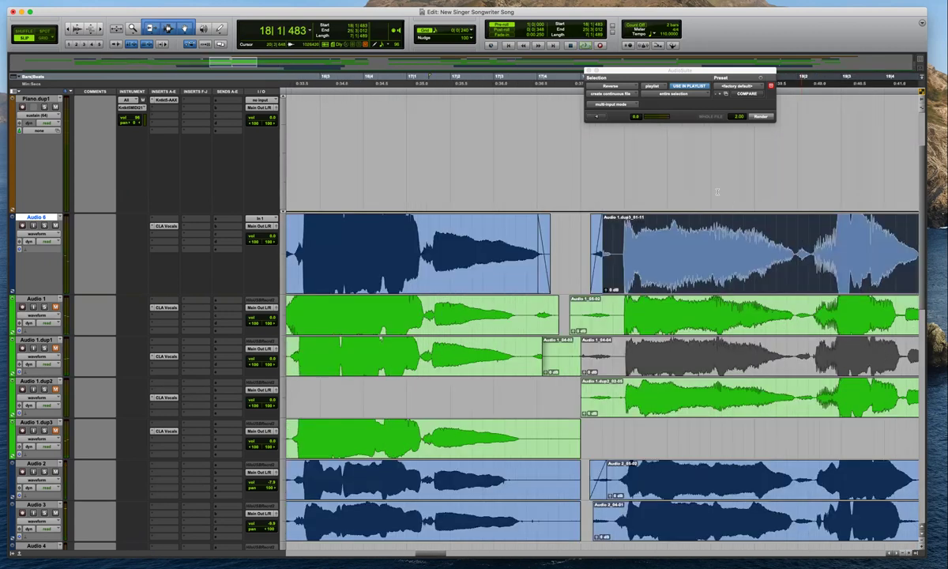
key("r")
key("r")
key("r")
Fade out the end of the Audio 1.dup2_03-04 clip on Audio 6 in bar 26
left_click(772, 136)
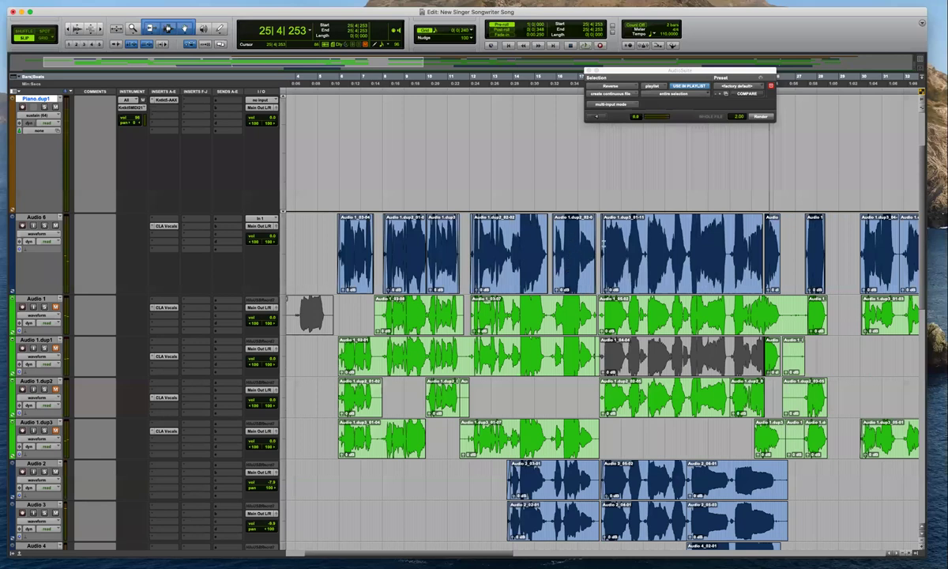
key("super+bracketright")
key("super+bracketright")
left_click_drag(828, 219, 822, 220)
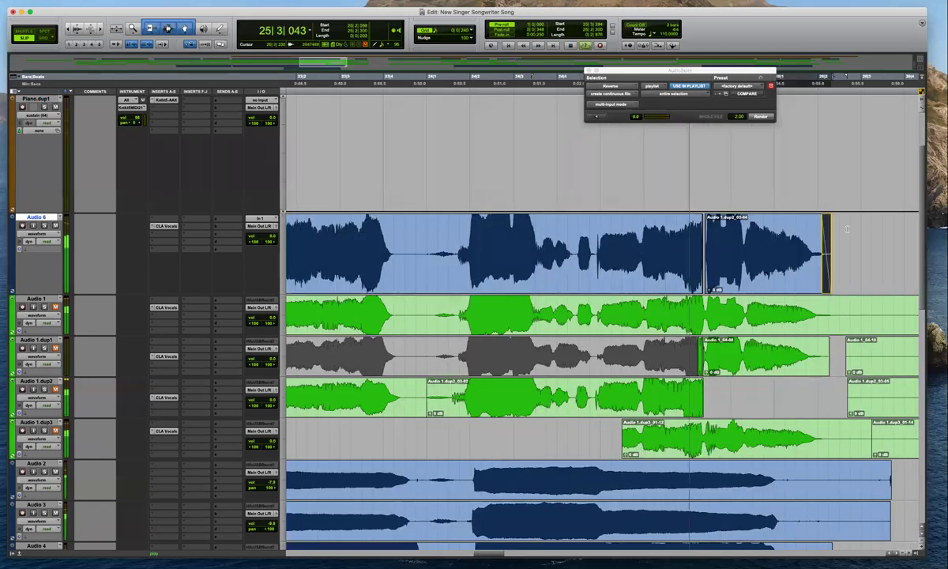
key("super+bracketleft")
key("super+bracketleft")
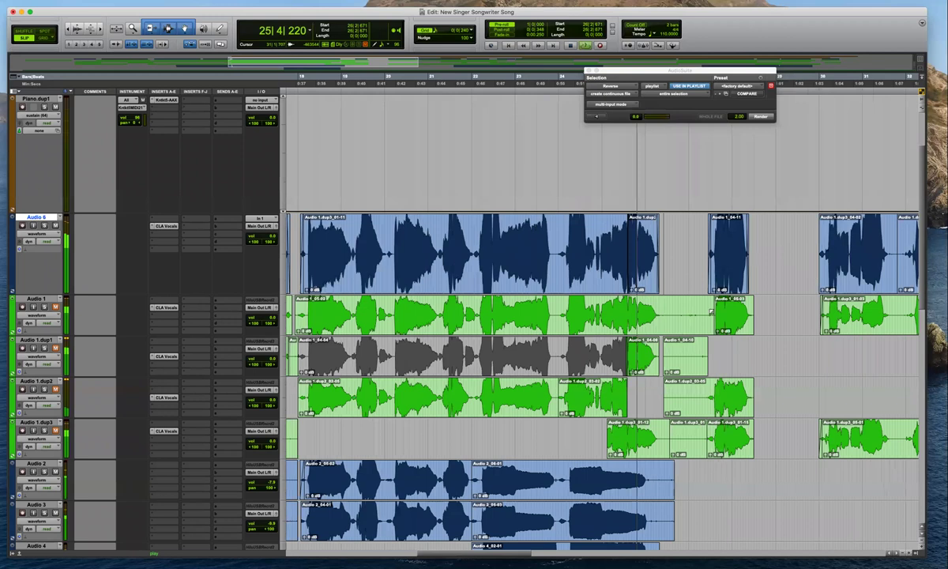
Fade in the start of the Audio 1.dup3_04-02 clip on Audio 6 at bar 30
key("space")
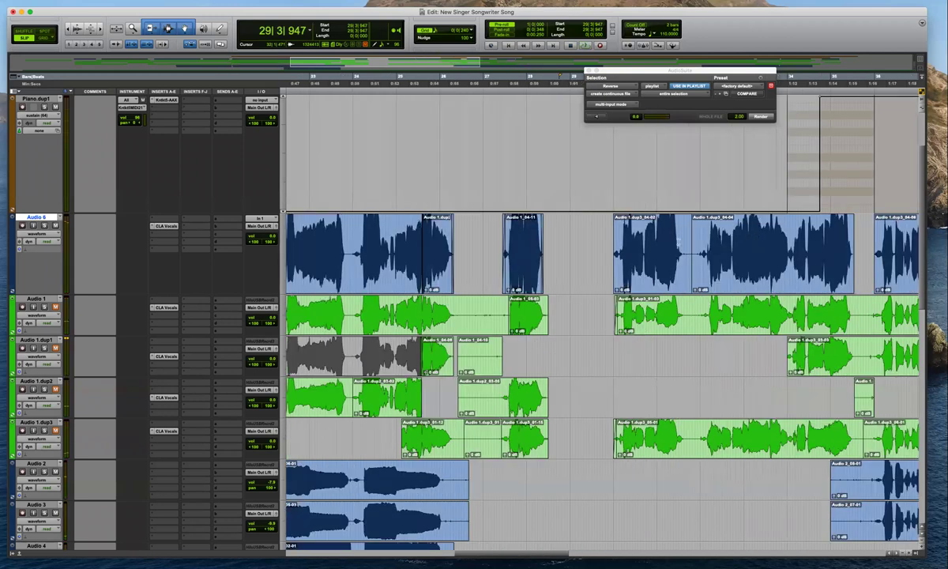
key("super+bracketright")
key("super+bracketright")
left_click_drag(649, 219, 658, 219)
key("super+bracketleft")
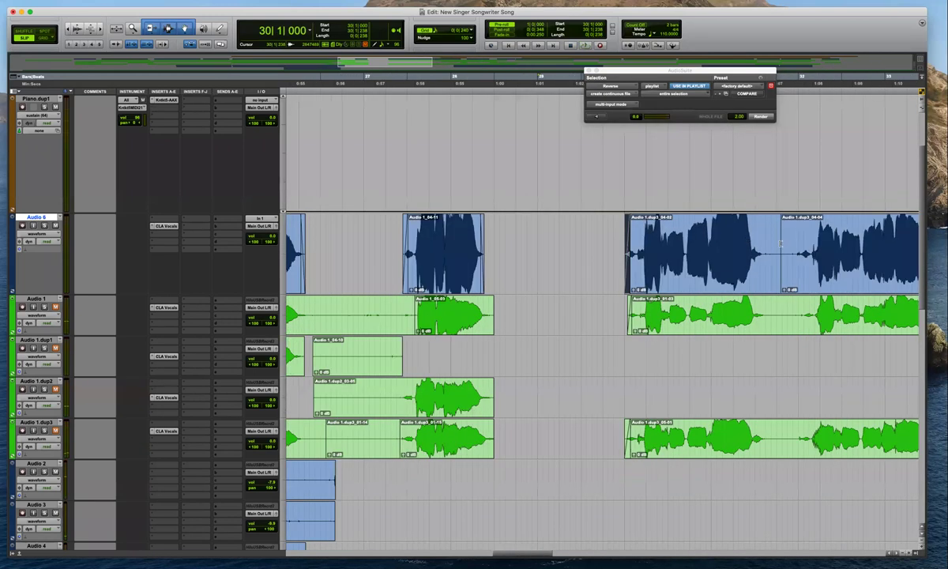
Remove the near-silent section between the Audio 1.dup3_04-02 and Audio 1.dup3_04-04 clips in bar 31 on Audio 6 and fade both new edges
left_click_drag(793, 246, 801, 219)
key("Delete")
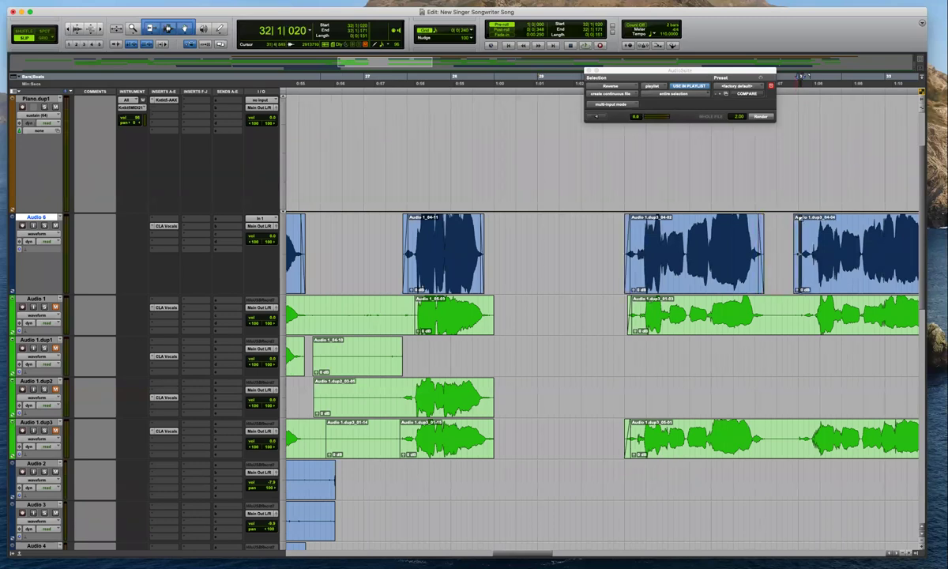
left_click(805, 236)
key("d")
key("r")
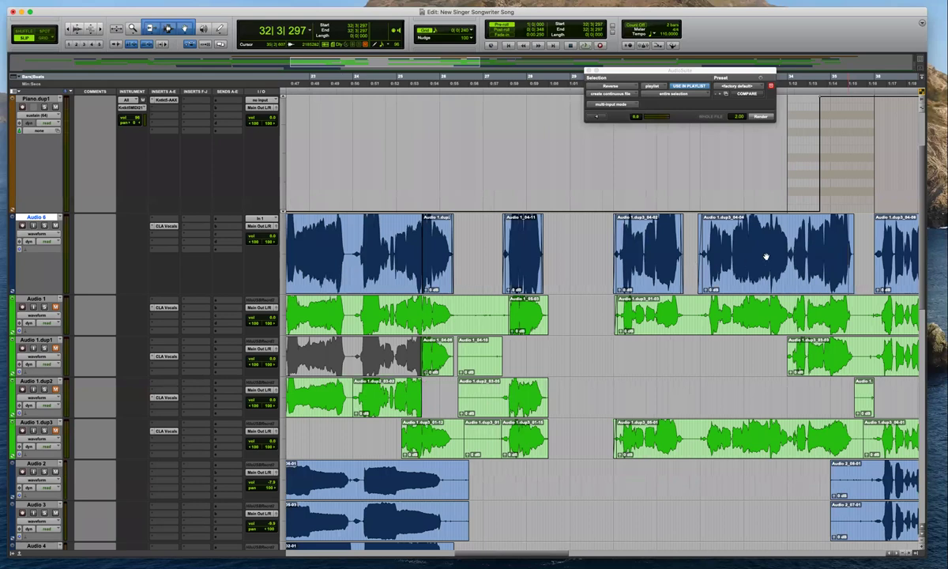
Fade out the Audio 1.dup3_04-04 clip in bar 35 and fade in the Audio 1.dup3_04-08 clip at bar 36
left_click(752, 264)
key("t")
key("t")
scroll(718, 203, "right", 5)
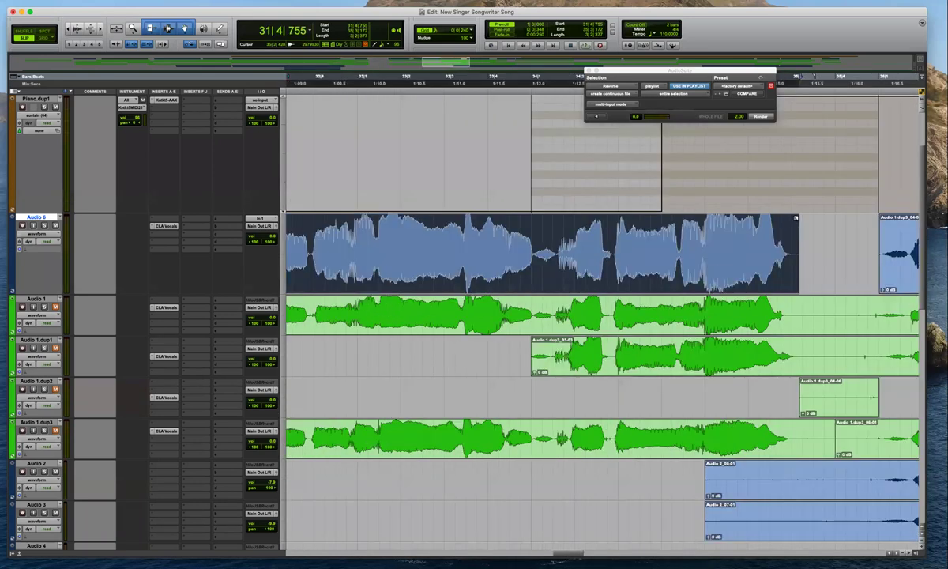
left_click(884, 225)
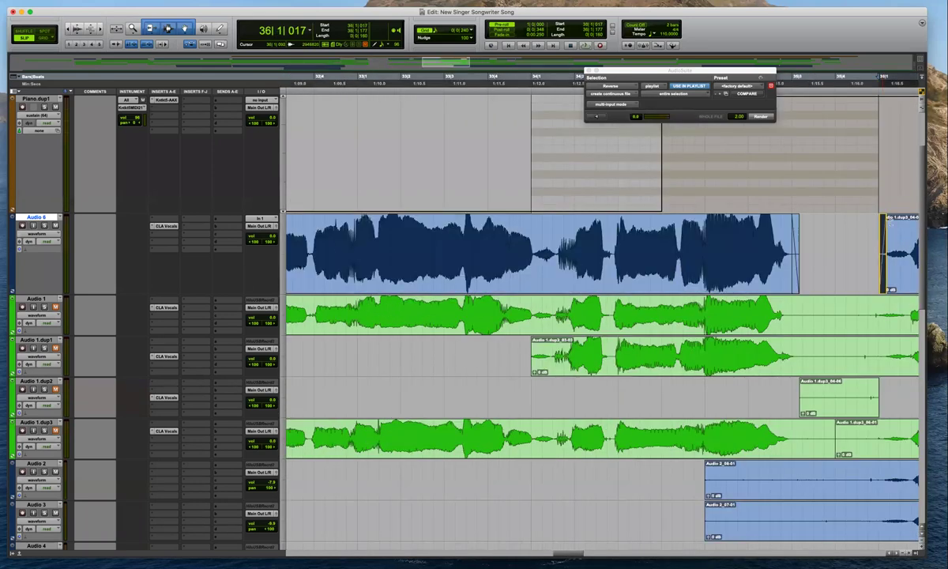
key("super+bracketleft")
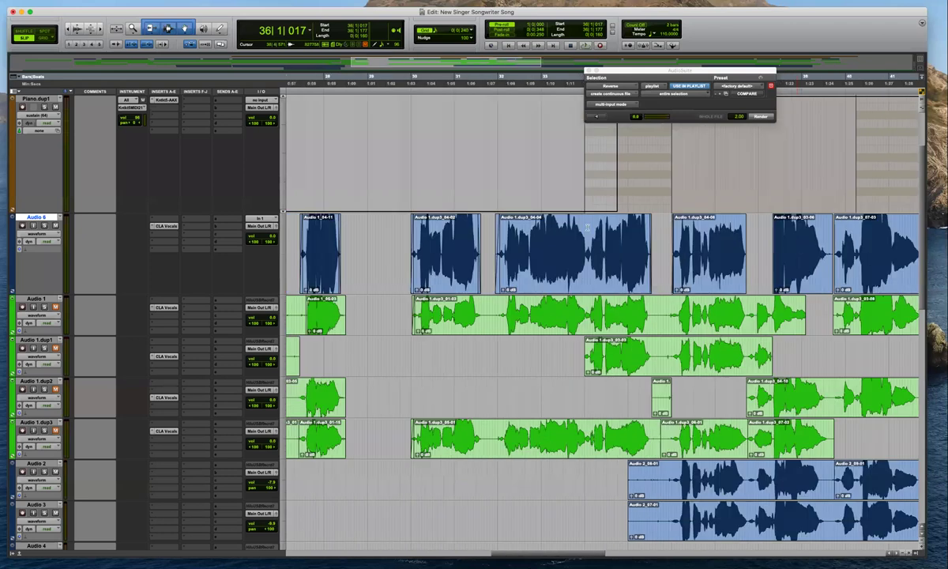
Fade in the start of the Audio 1.dup3_03-06 clip on Audio 6 in bar 38
left_click(599, 211)
key("super+bracketright")
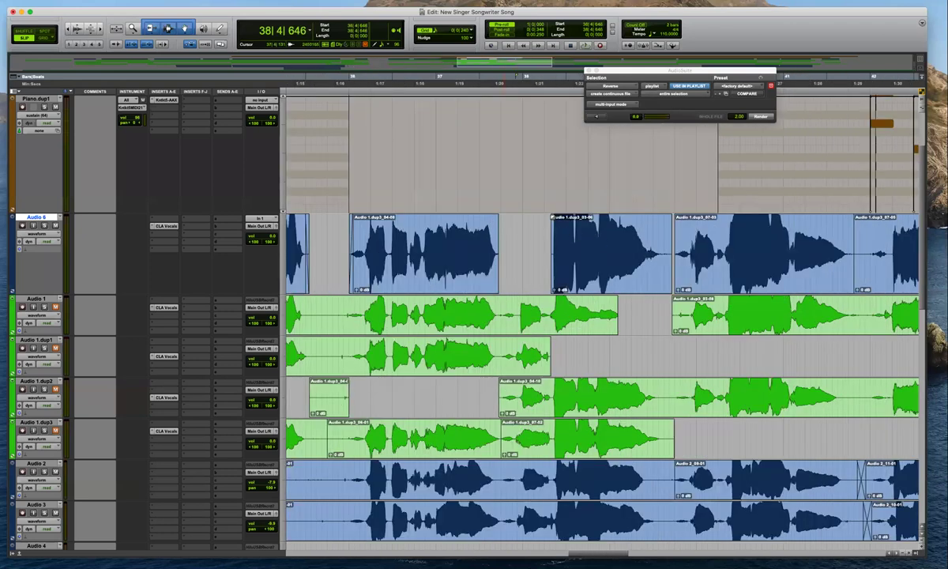
key("alt+Tab")
left_click(607, 237)
key("super+bracketright")
key("super+bracketright")
left_click(645, 238)
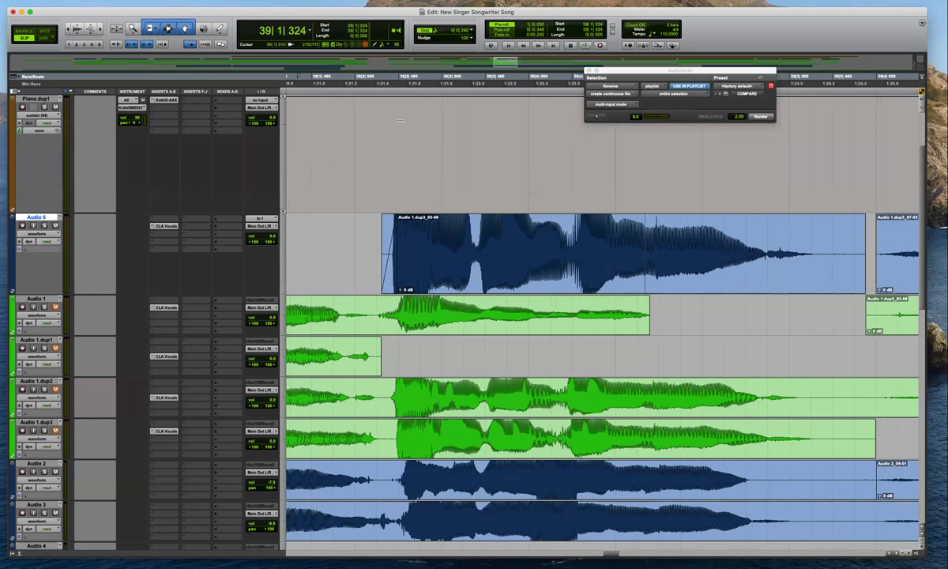
Fade the Audio 6 clip edges around the small gap in bar 39, before the Audio 1.dup3_07-03 clip
key("Tab")
key("Tab")
left_click_drag(864, 223, 839, 223)
left_click_drag(855, 289, 831, 286)
left_click_drag(879, 218, 896, 221)
Crossfade the Audio 6 join at the start of the Audio 1.dup3_07-05 clip in bar 41
key("Tab")
key("Tab")
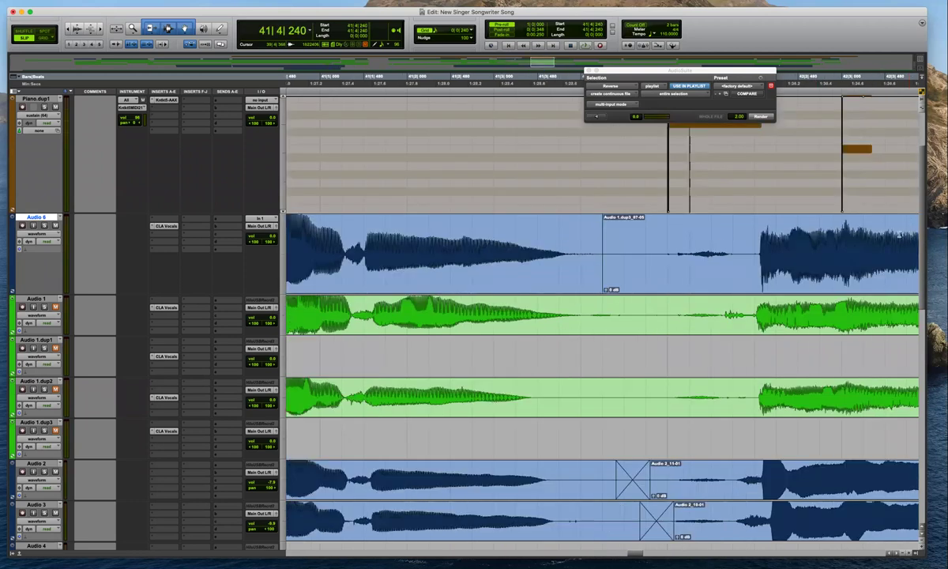
key("Tab")
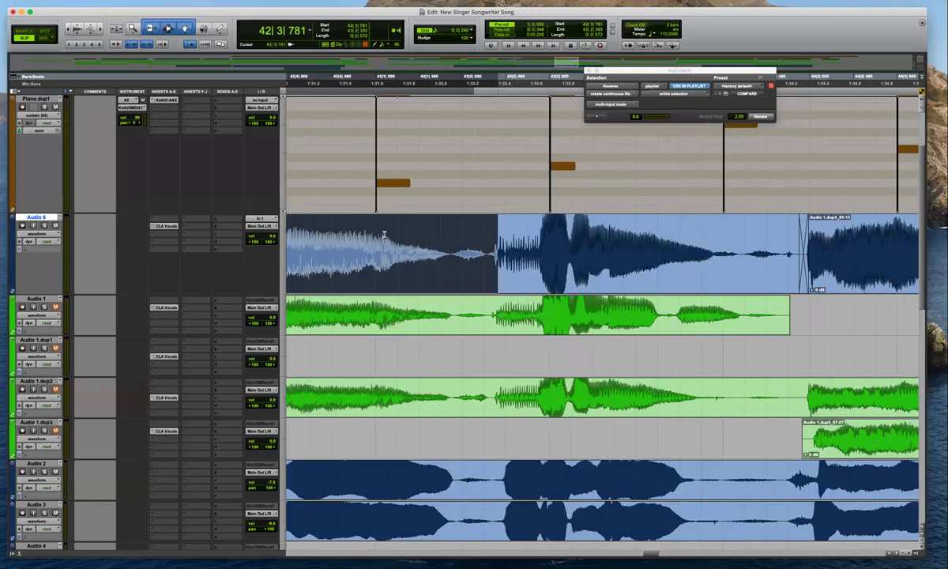
key("alt+shift+Tab")
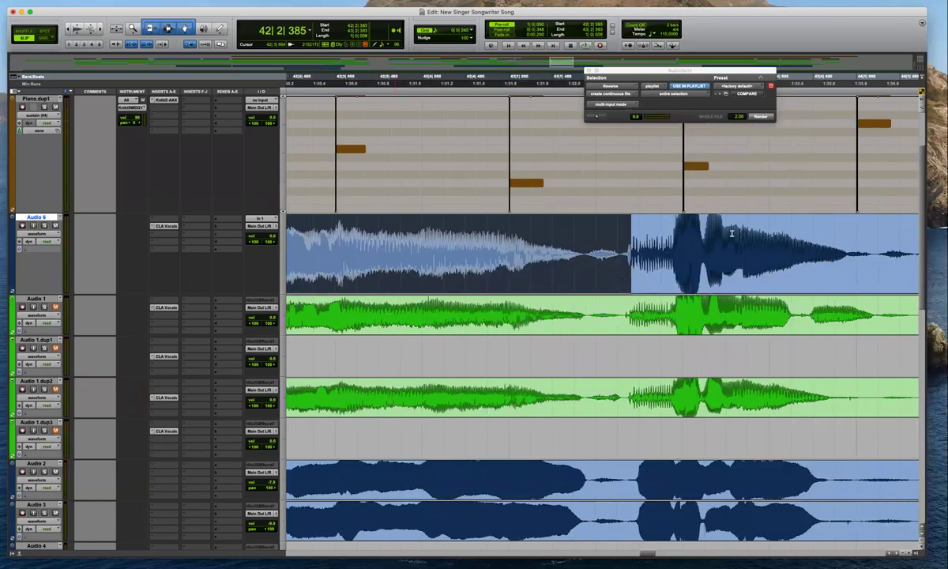
key("r")
left_click(669, 253)
left_click_drag(350, 289, 342, 286)
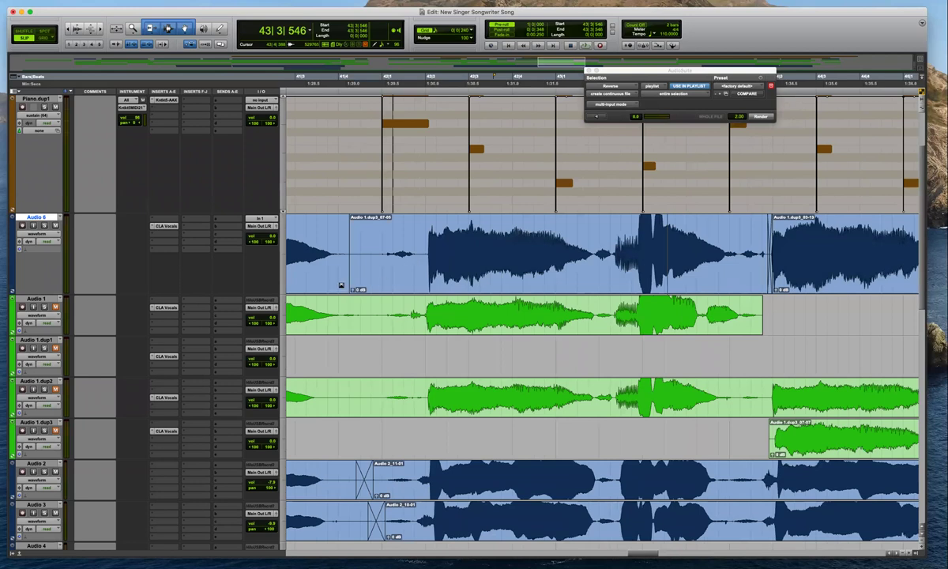
Crossfade the Audio 6 join at bar 46, between the Audio 1.dup3_03-13 and Audio 1.dup3_04-12 clips
left_click(728, 240)
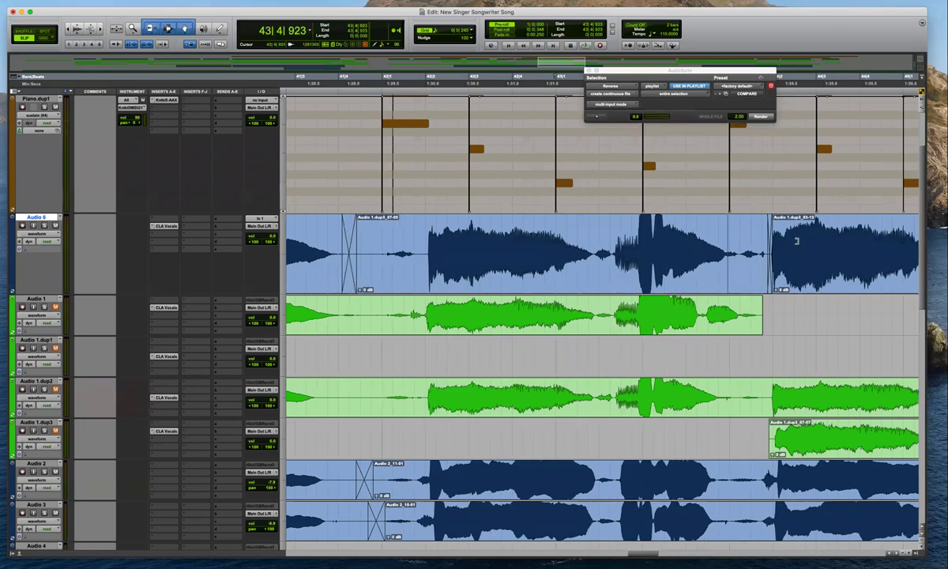
scroll(686, 245, "right", 4)
left_click(685, 245)
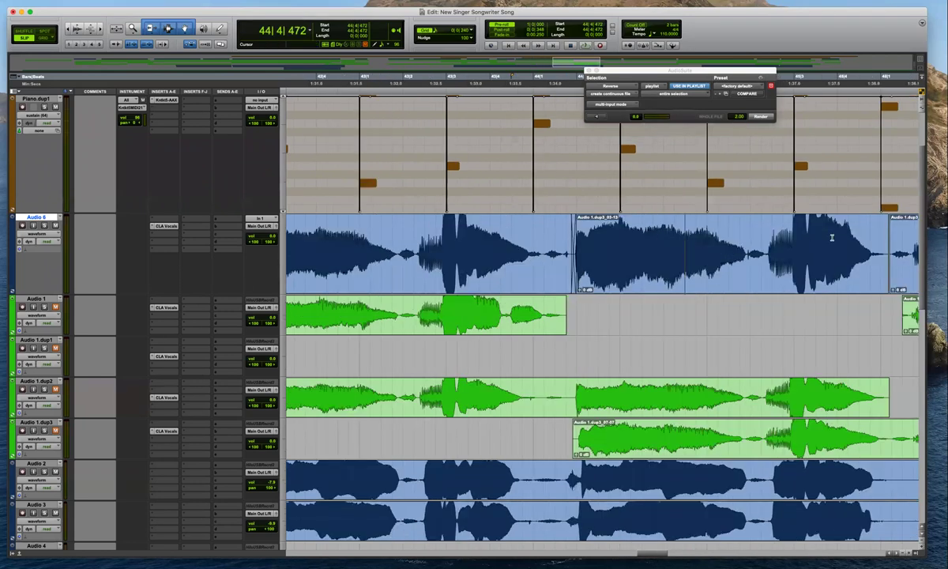
left_click_drag(883, 222, 901, 221)
Fade the Audio 6 clip edges on both sides of the gaps at bars 48, 52 and 58
key("Tab")
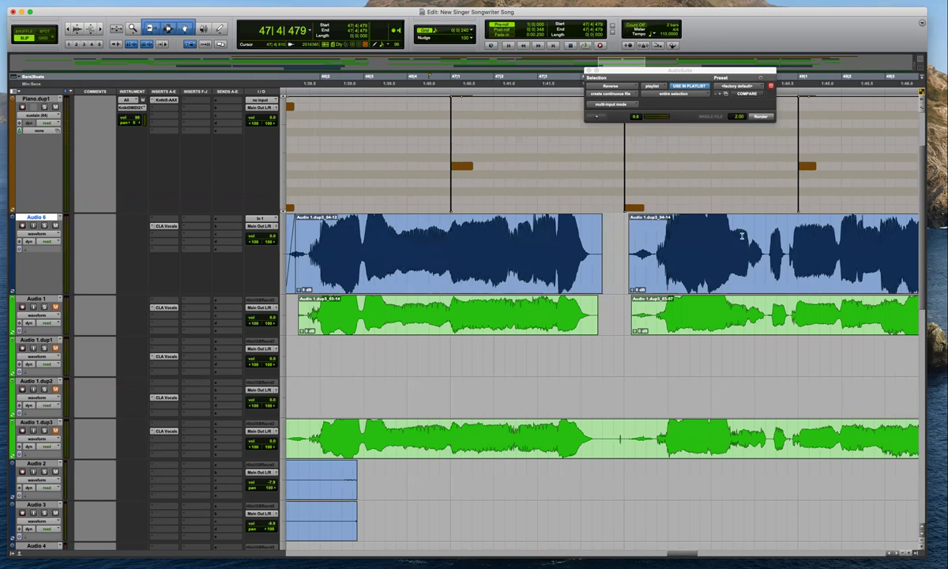
key("Tab")
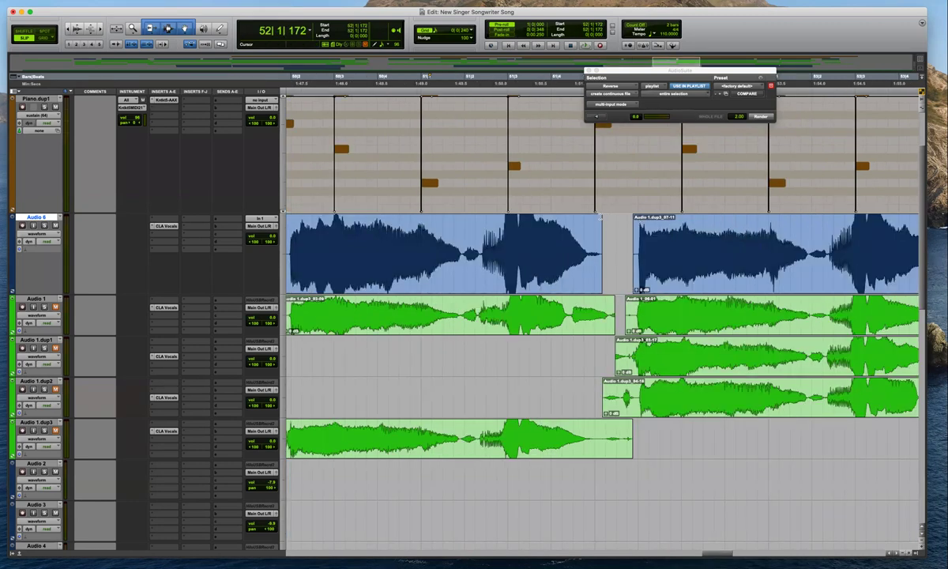
key("Tab")
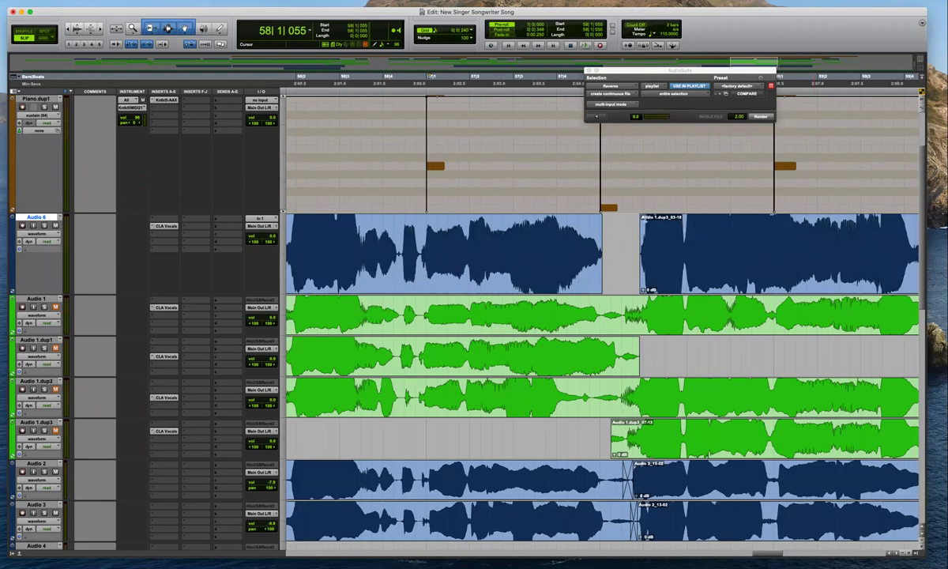
key("Tab")
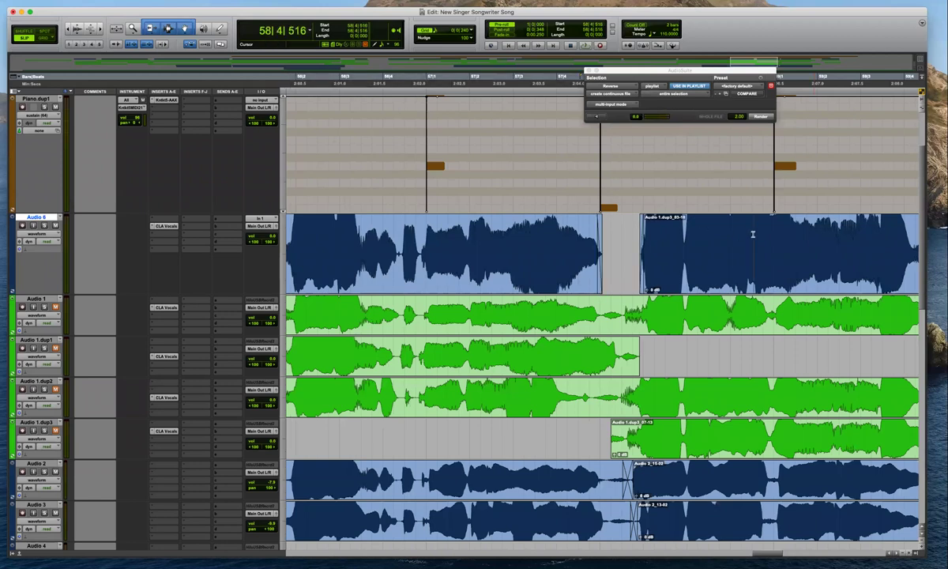
key("Tab")
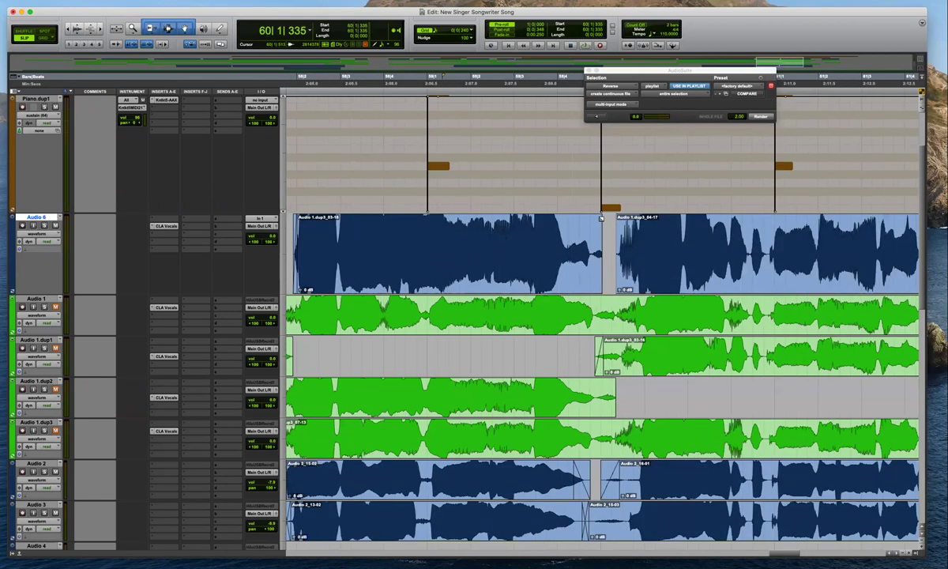
Close the gap before the Audio 1.dup3_04-17 clip at the end of bar 59, crossfade the join and play it back
key("space")
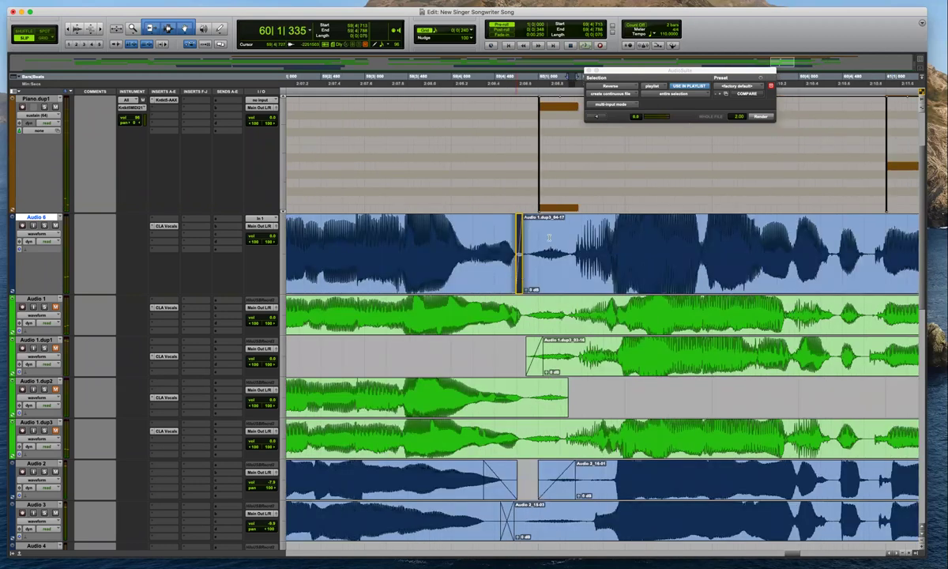
key("super+z")
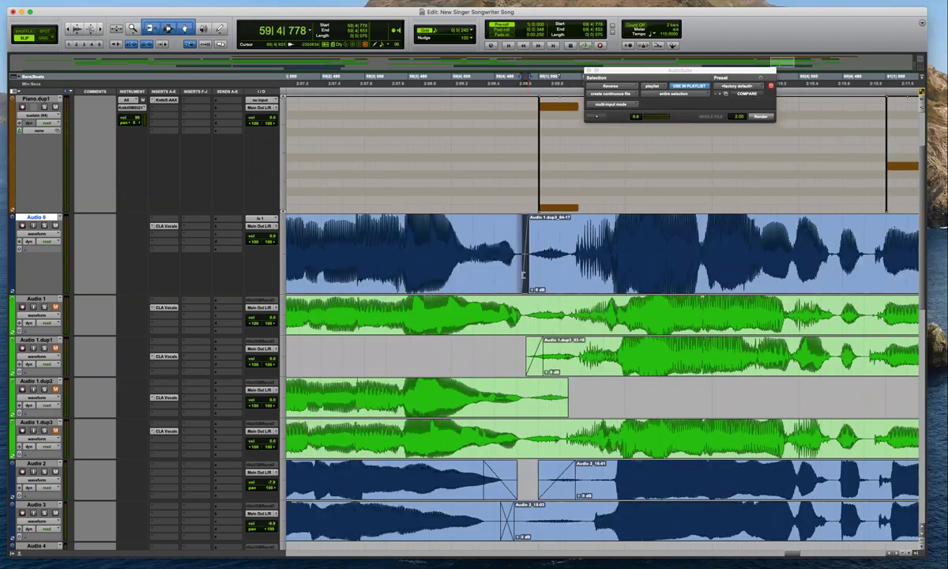
key("super+z")
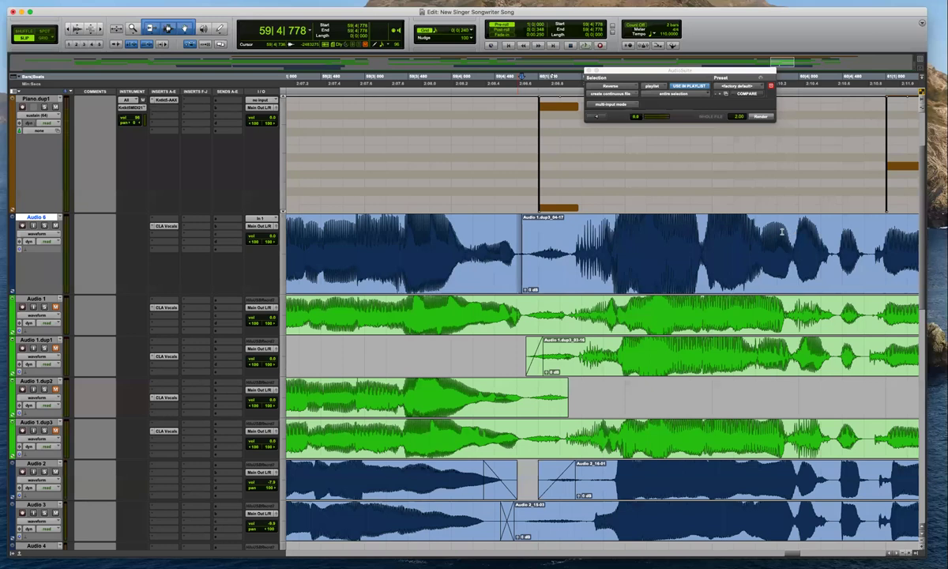
key("space")
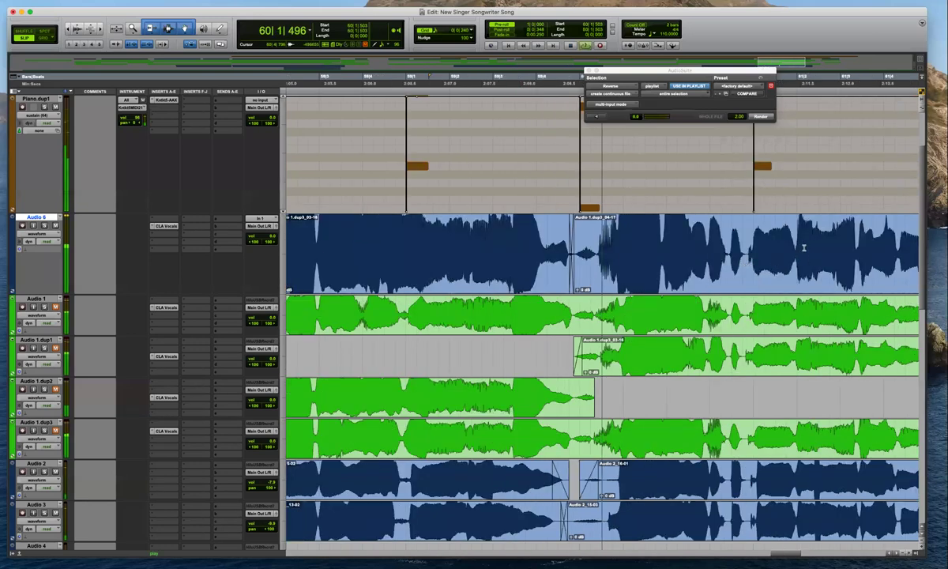
Fade out the Audio 6 phrase ending in bar 62 and fade both ends of the last clip in bars 63 to 64
key("r")
key("r")
key("r")
left_click(735, 238)
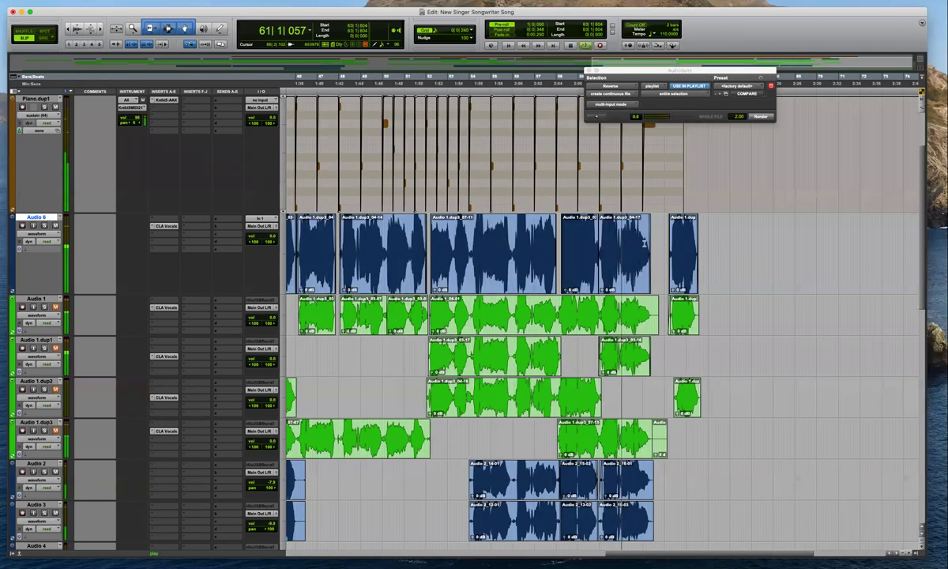
key("t")
key("t")
key("t")
key("t")
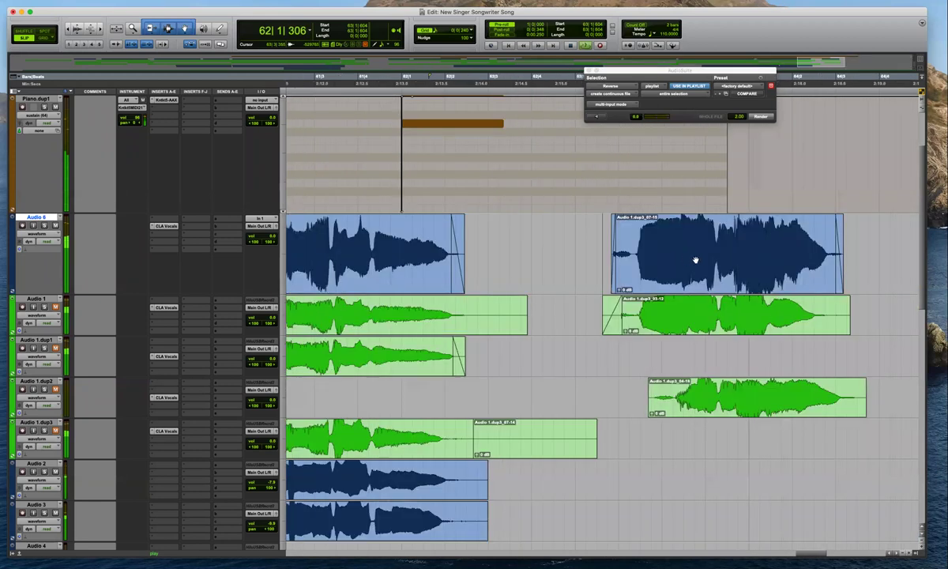
Consolidate the whole Audio 6 comp from 1|1|000 to bar 72 into one continuous clip
key("r")
key("r")
key("r")
key("r")
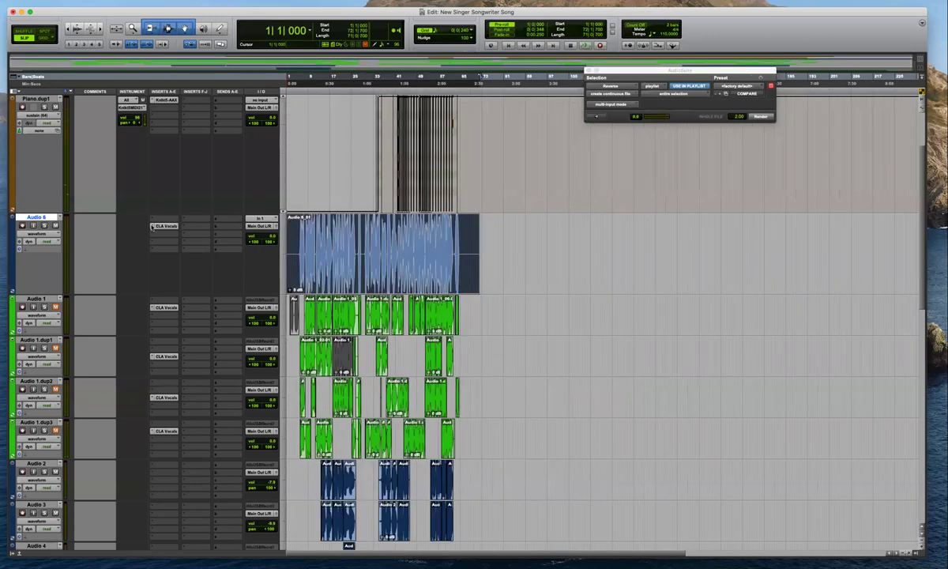
Insert the Melodyne plug-in in the first insert slot of Audio 6, ahead of CLA Vocals
left_click(175, 226)
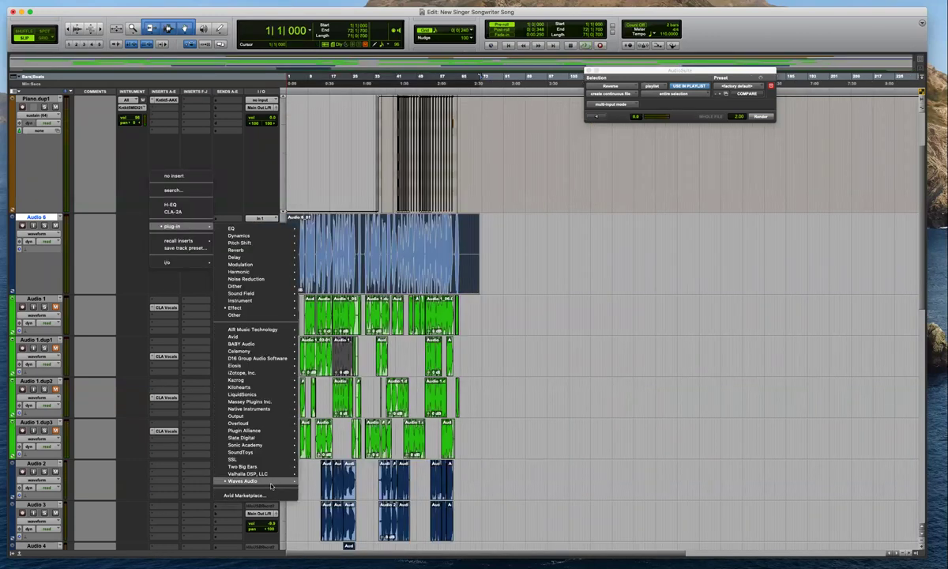
left_click(151, 204)
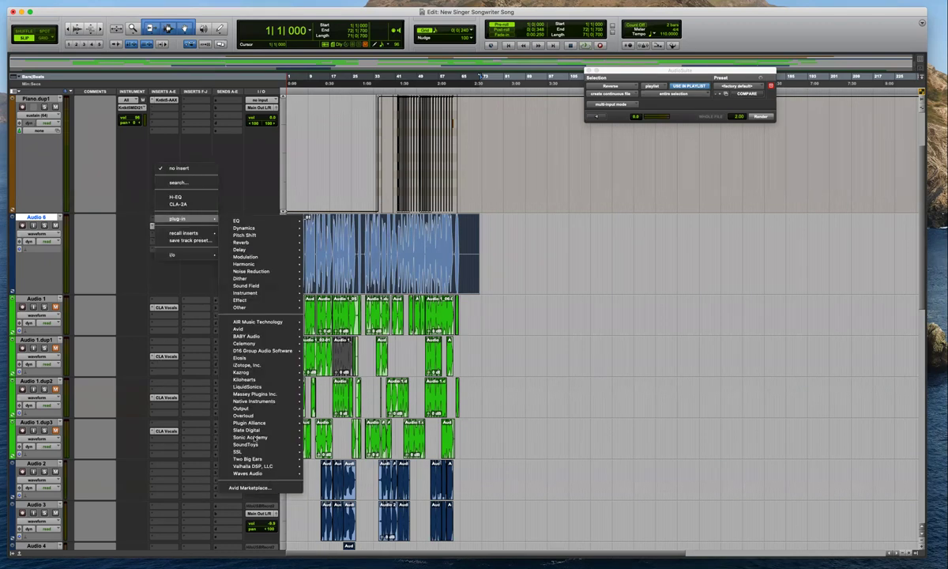
mouse_move(253, 343)
left_click(317, 345)
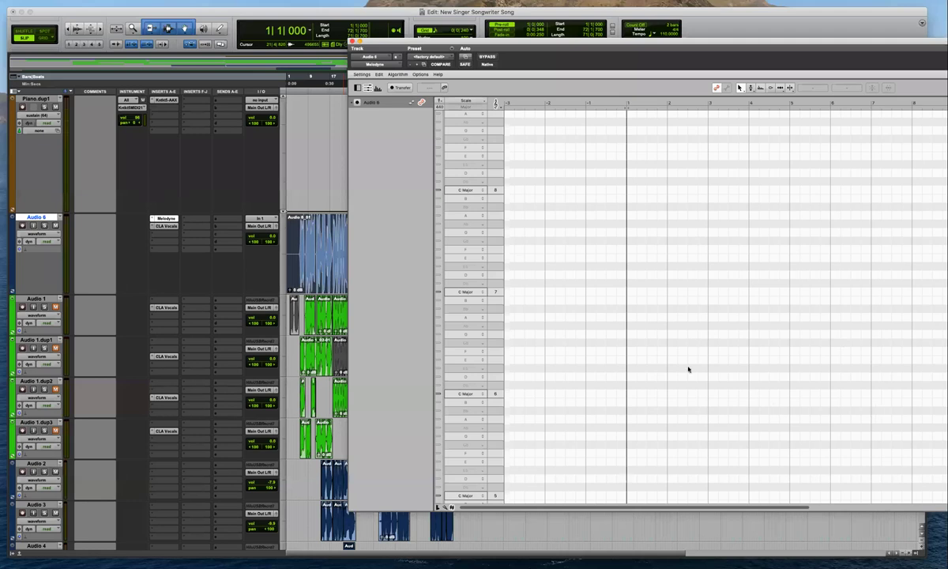
Enlarge the timeline around the opening Audio 6 phrases at 4|4|619, then resize the Melodyne window and move it aside
left_click(302, 248)
left_click(299, 248)
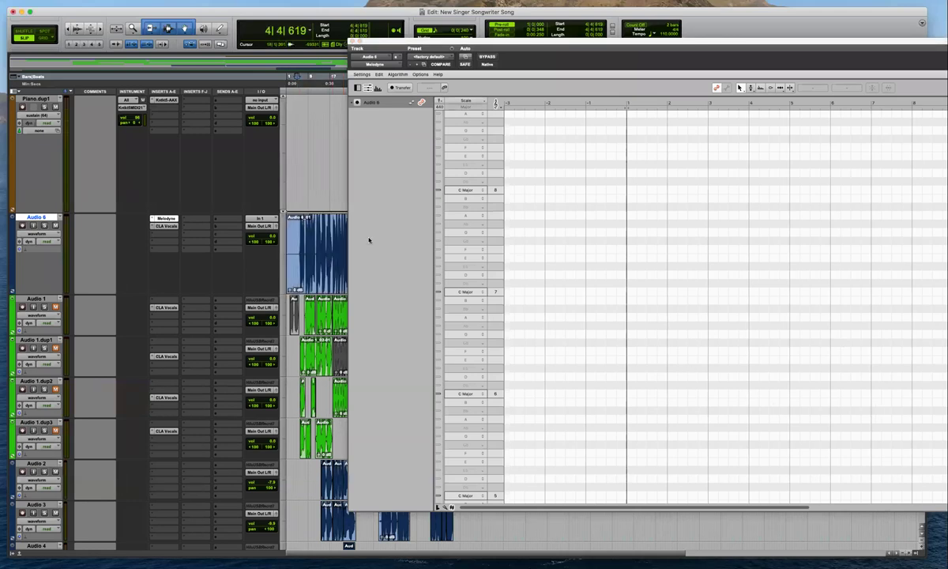
key("t")
key("super+bracketright")
left_click_drag(574, 40, 278, 33)
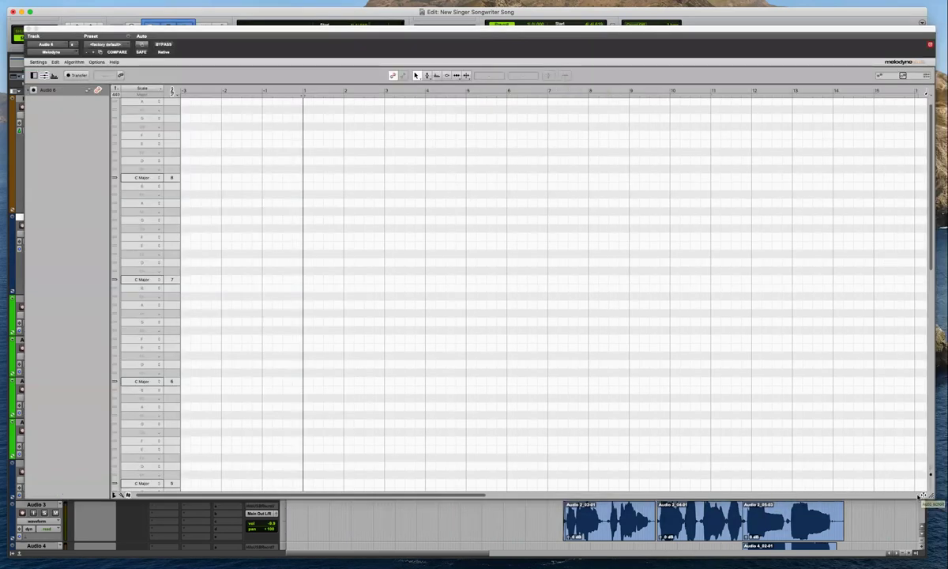
left_click_drag(925, 496, 662, 501)
left_click_drag(388, 30, 660, 39)
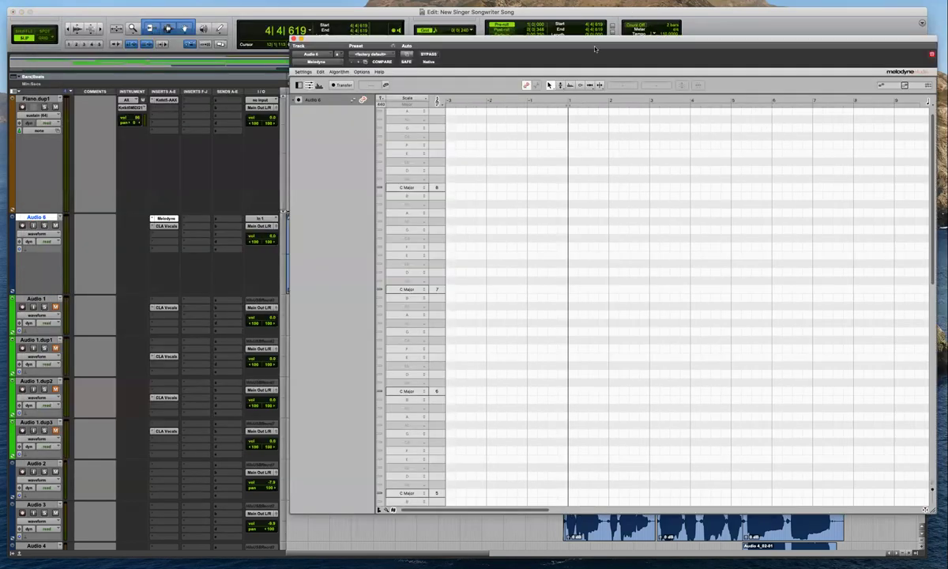
left_click_drag(381, 42, 380, 41)
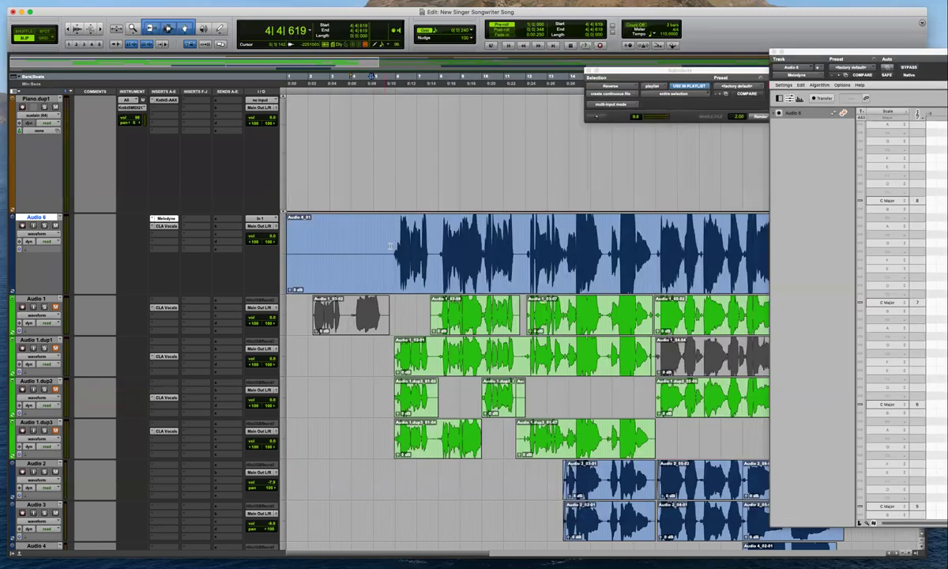
Set the playback start to 5|4|083, just before the first Audio 6 phrase, and arm Transfer in Melodyne
key("space")
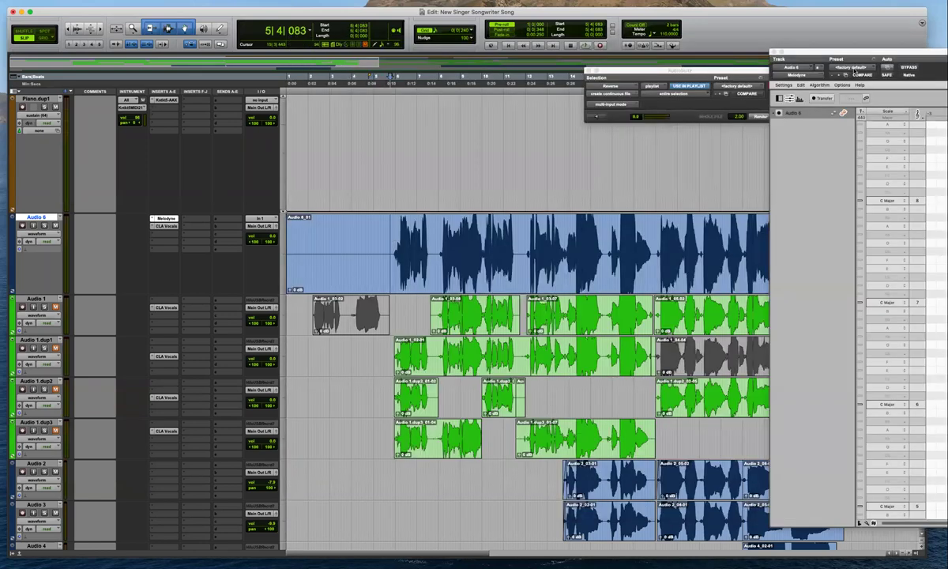
left_click(894, 56)
left_click_drag(899, 56, 461, 18)
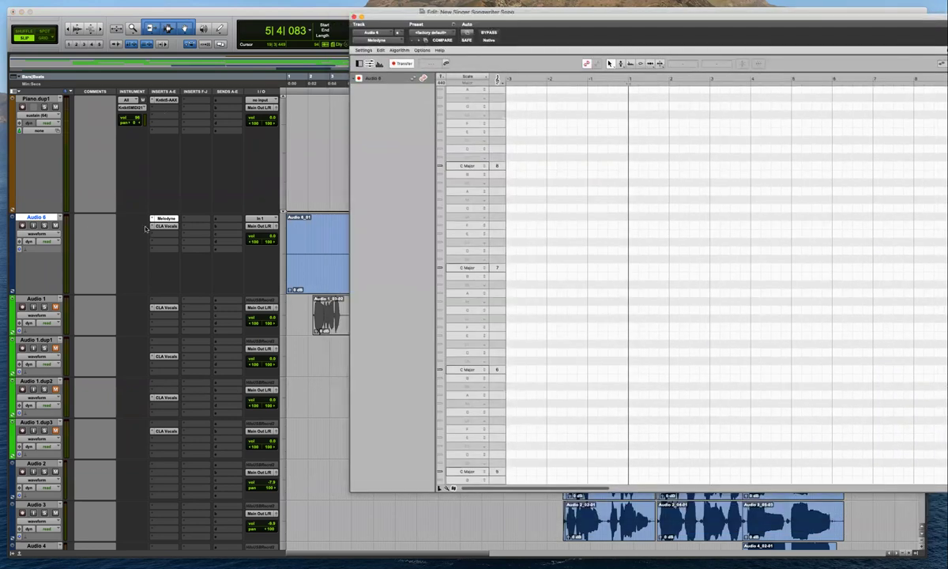
Remove the CLA Vocals plug-in from the Audio 6 inserts
left_click(152, 227)
left_click(219, 176)
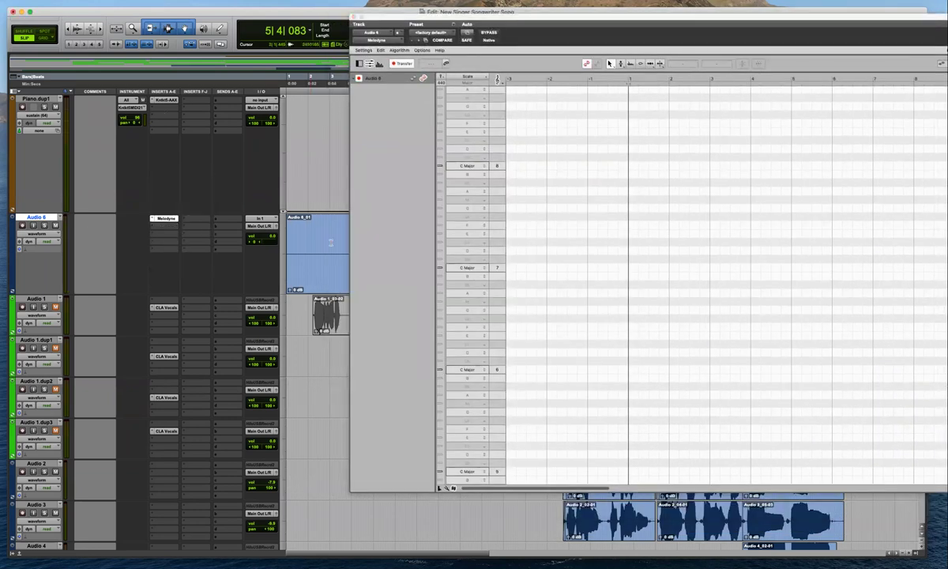
Play from 5|4|083 and again from 62|3|835 to transfer the Audio 6 vocal into Melodyne, closing the floating Reverse window meanwhile
left_click_drag(476, 16, 581, 30)
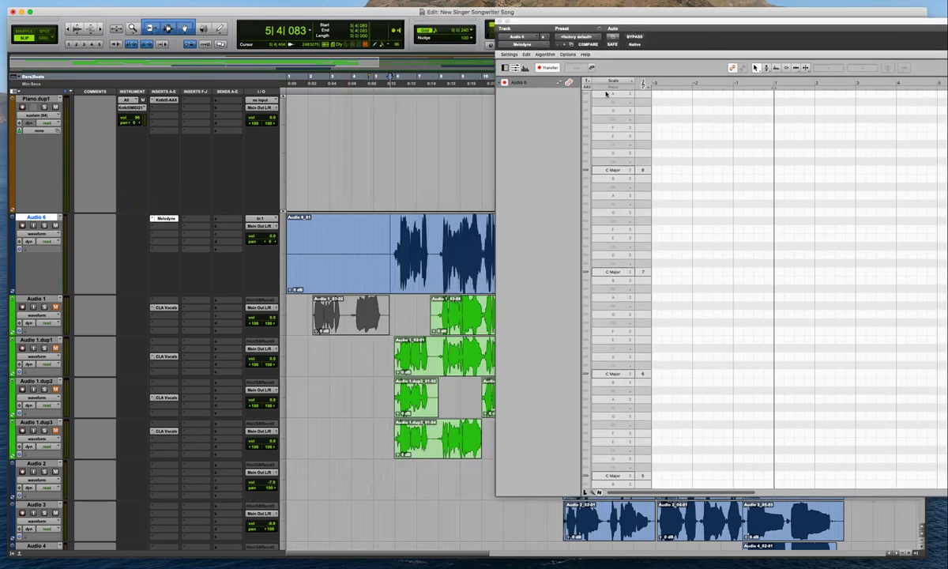
key("space")
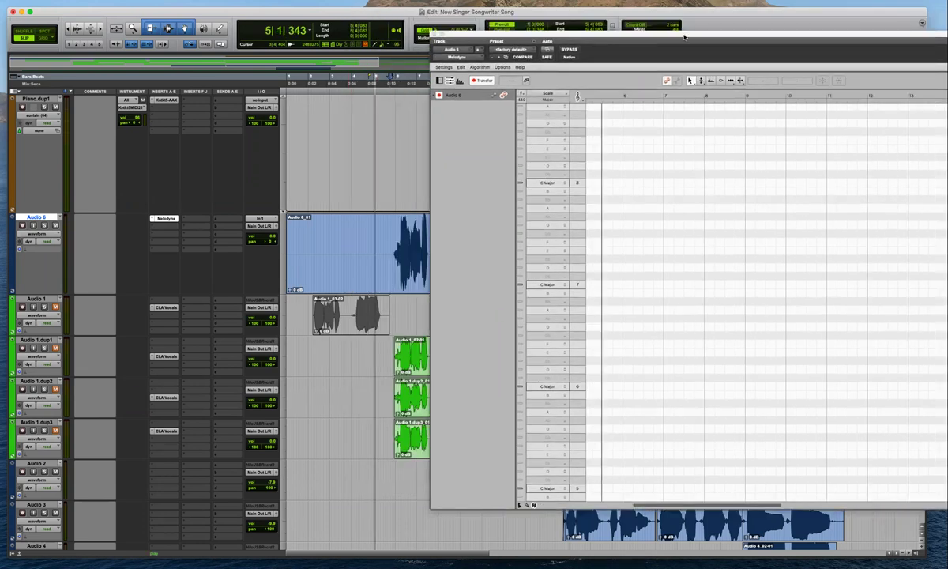
left_click_drag(684, 36, 933, 38)
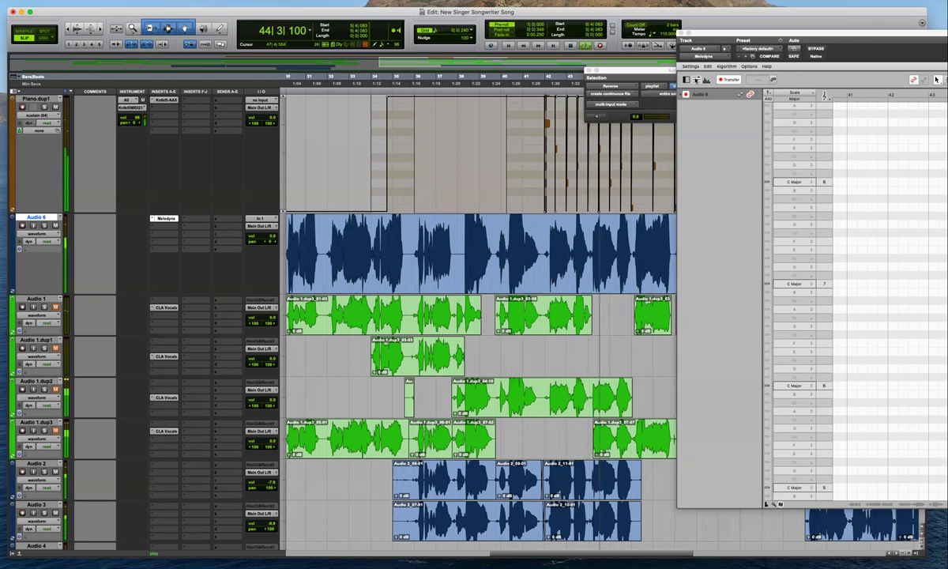
left_click(589, 71)
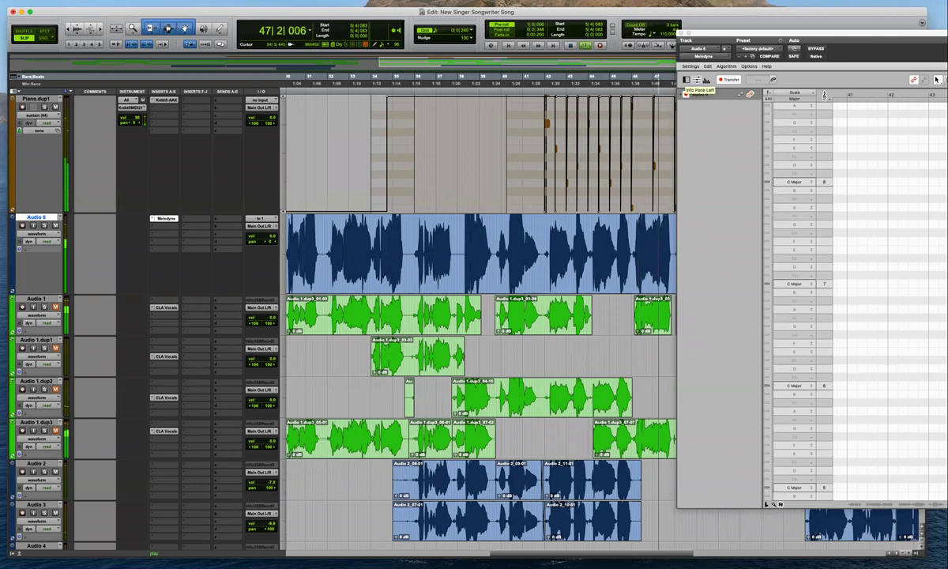
left_click_drag(716, 33, 934, 49)
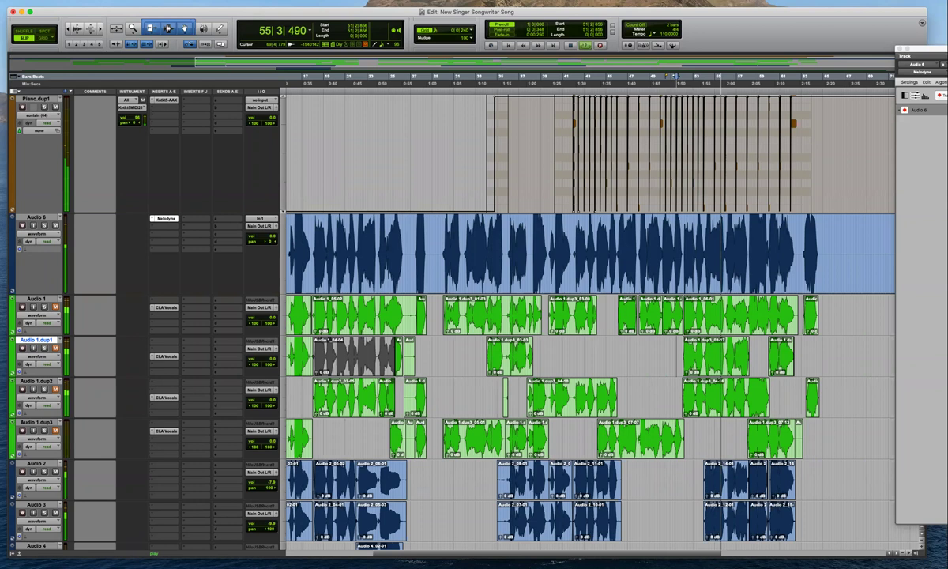
left_click(800, 240)
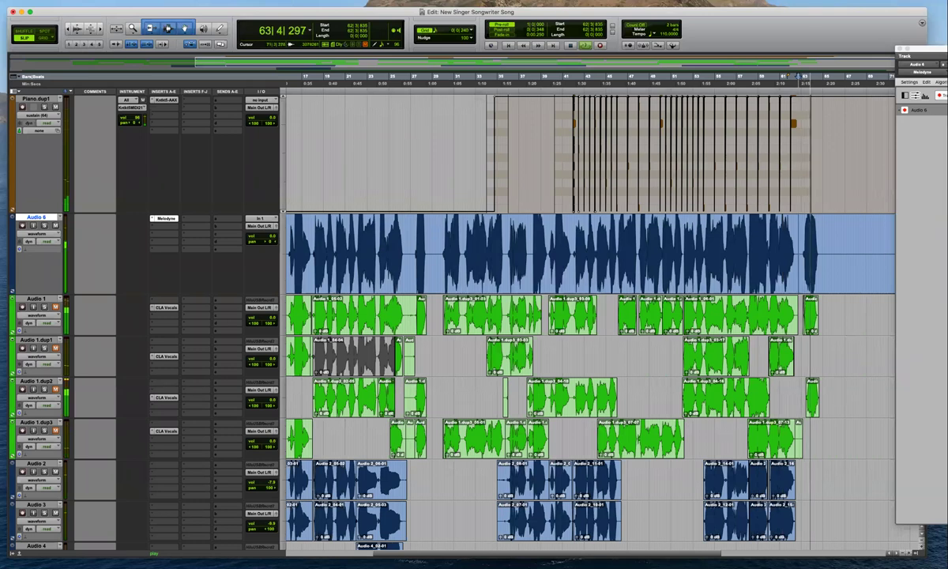
key("space")
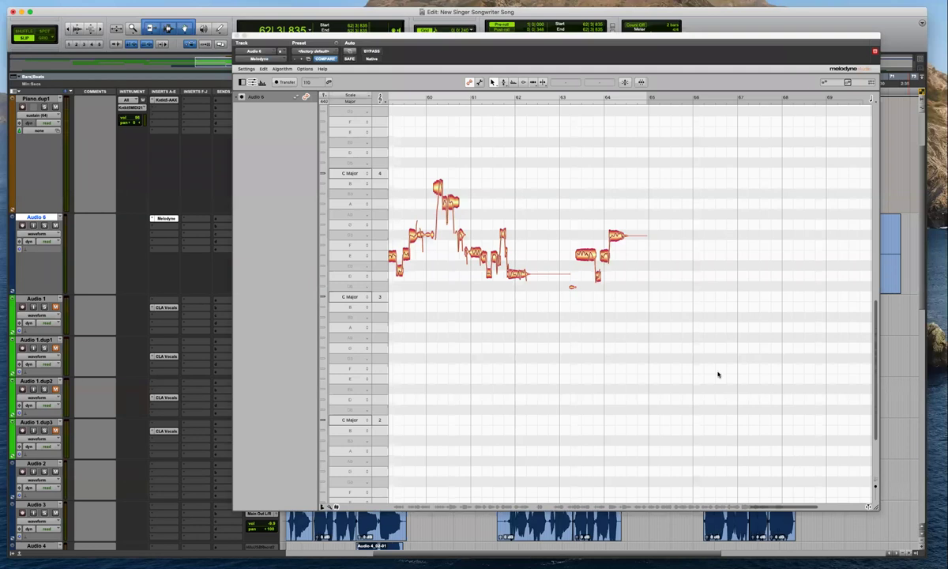
Move Melodyne aside and examine the silent gap in Audio 6 around 37|4|806 against the takes below
left_click_drag(424, 35, 450, 39)
left_click_drag(806, 46, 931, 53)
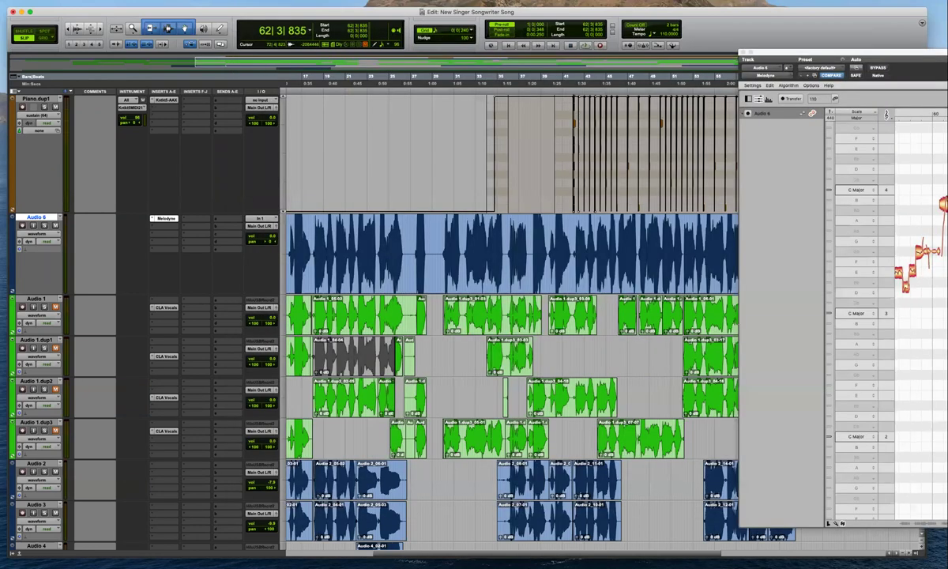
left_click(534, 247)
key("t")
key("t")
key("t")
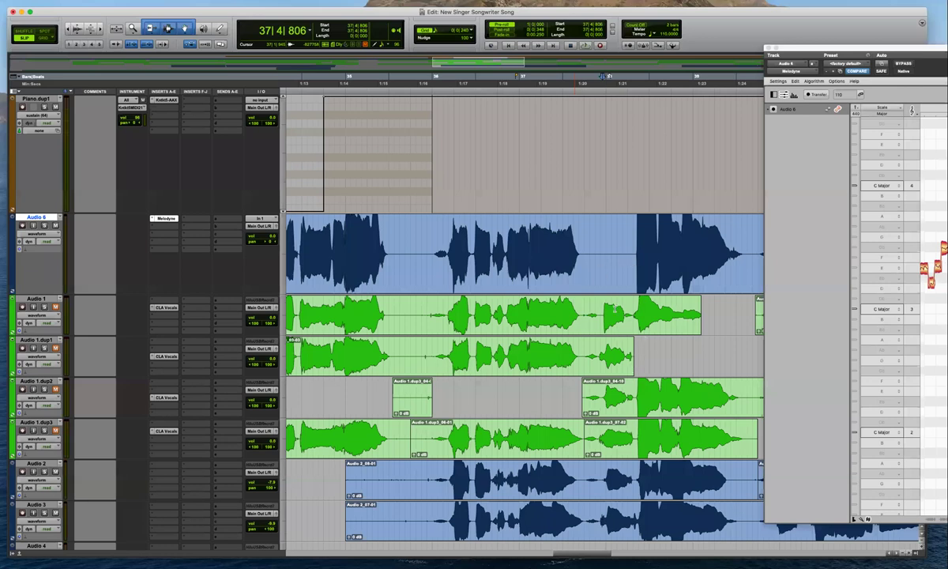
key("super+bracketright")
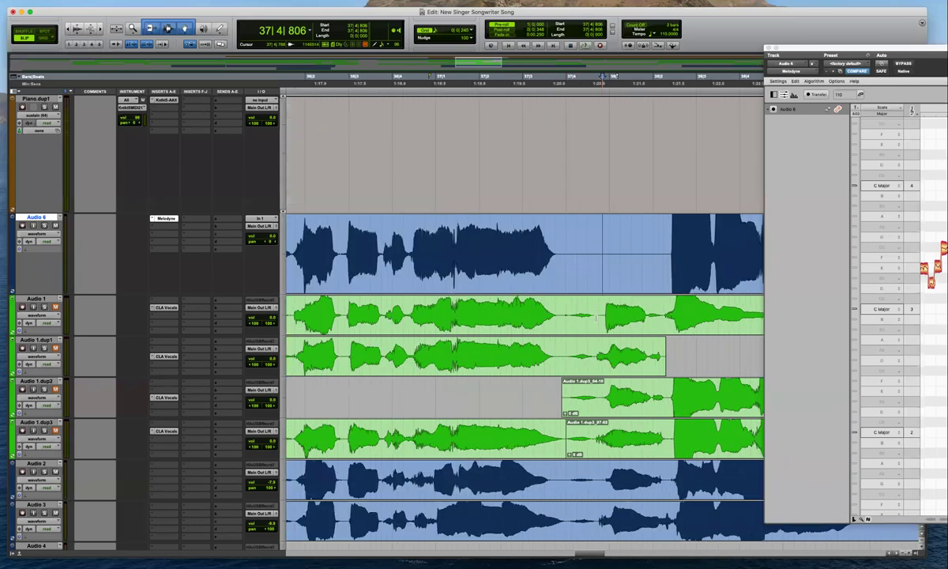
key("r")
Return to the song start at 1|1|000 and set the Melodyne scale to D Major
left_click_drag(933, 55, 422, 45)
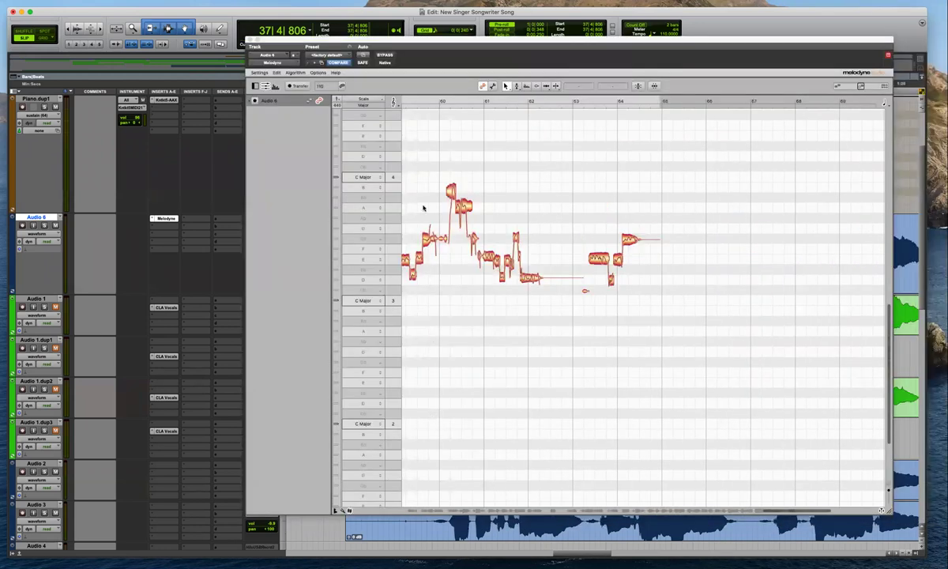
key("Return")
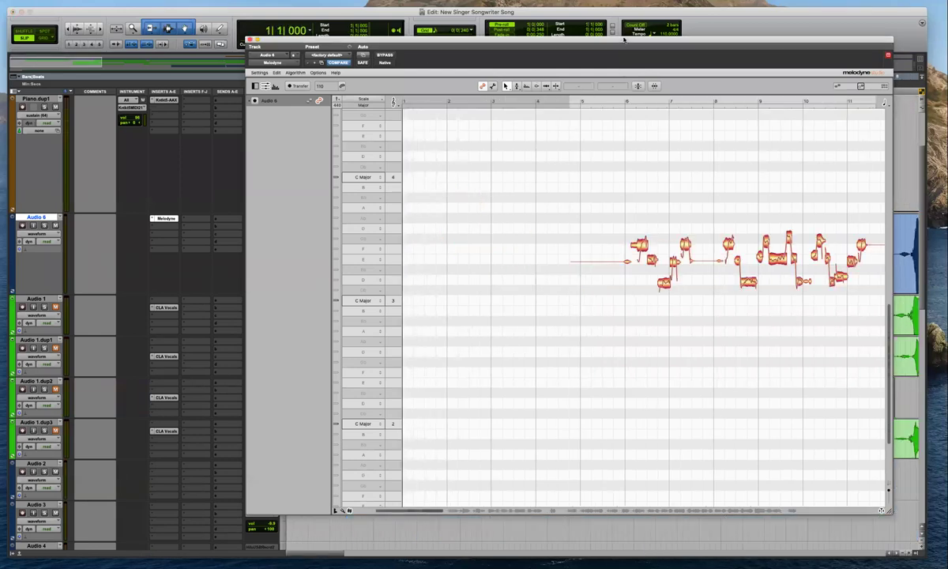
left_click_drag(625, 39, 596, 46)
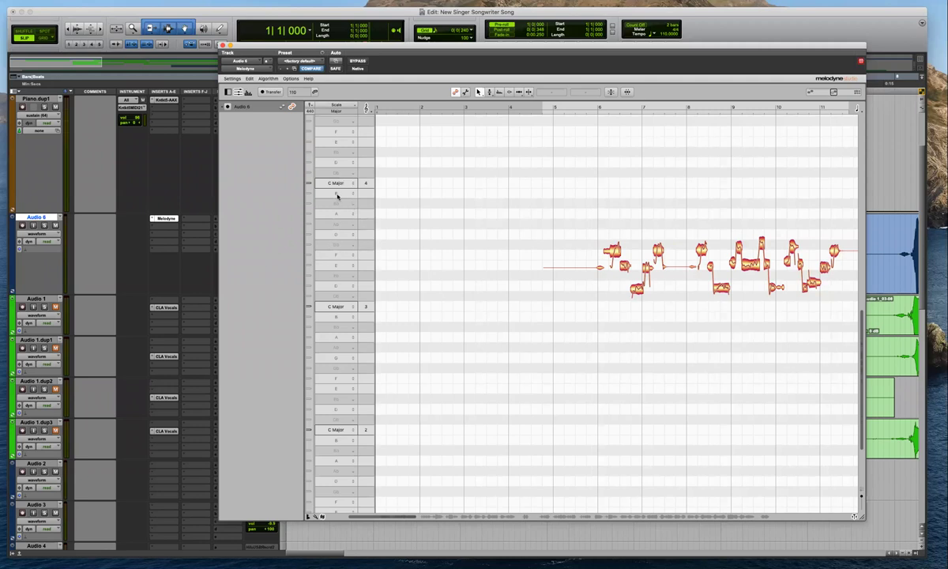
left_click(337, 164)
left_click(337, 171)
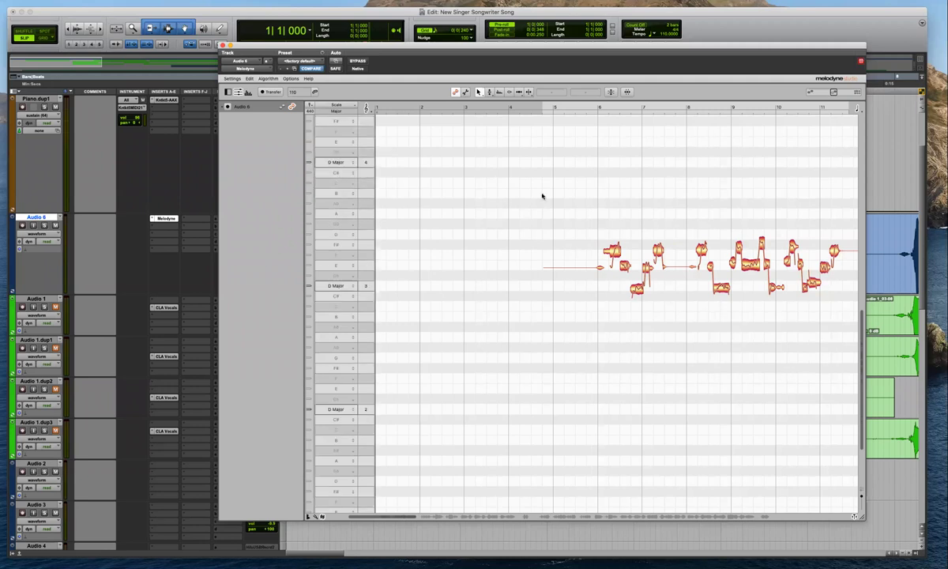
left_click_drag(653, 46, 599, 42)
left_click_drag(518, 27, 481, 26)
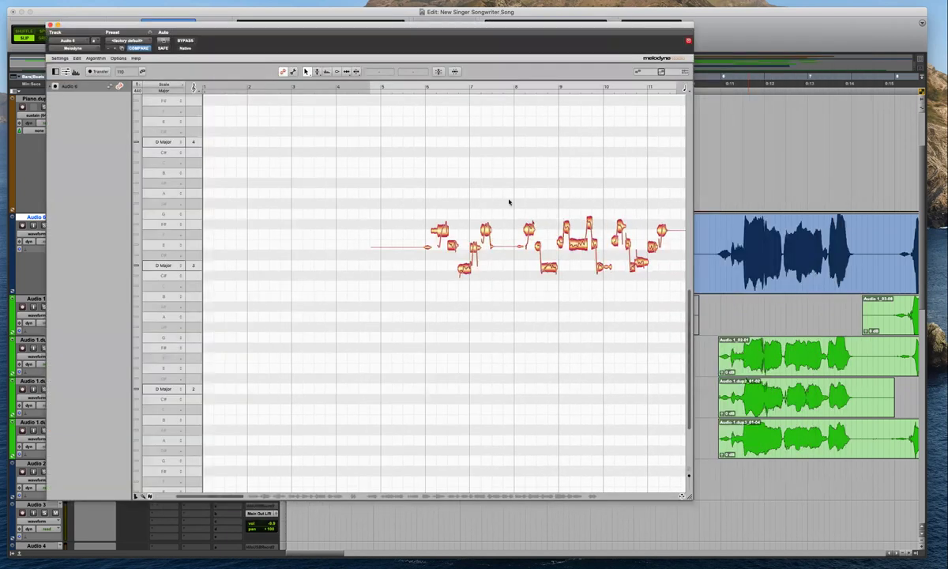
Select all vocal notes in Melodyne and snap their pitches to the D Major scale
key("super+a")
key("F2")
double_click(440, 229)
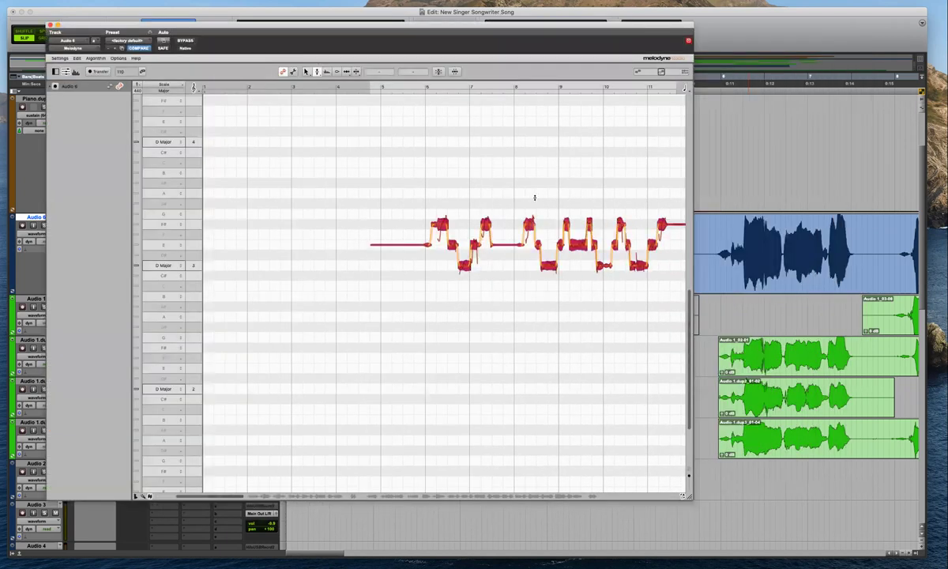
Check which snap option is active for Melodyne's pitch grid, then deselect all notes
left_click(96, 58)
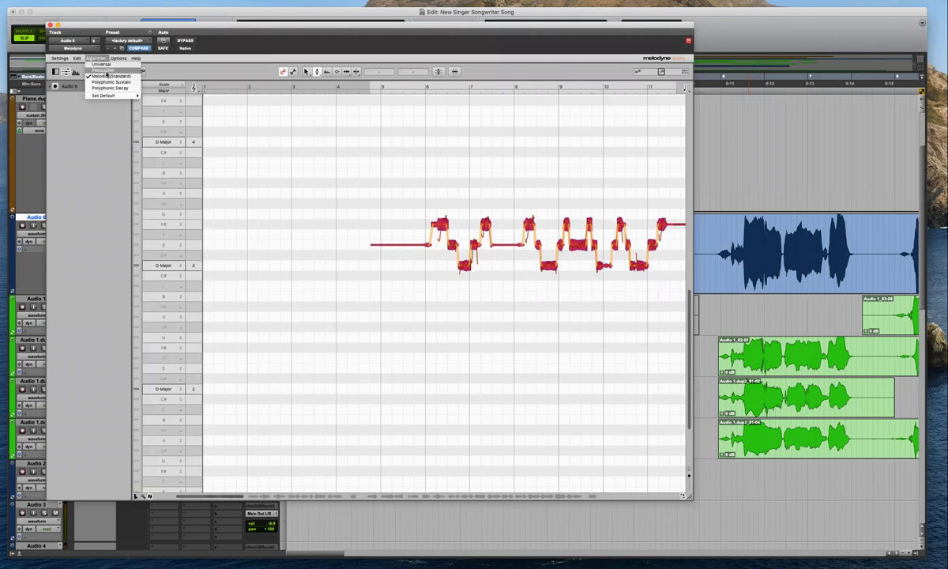
mouse_move(118, 58)
mouse_move(131, 91)
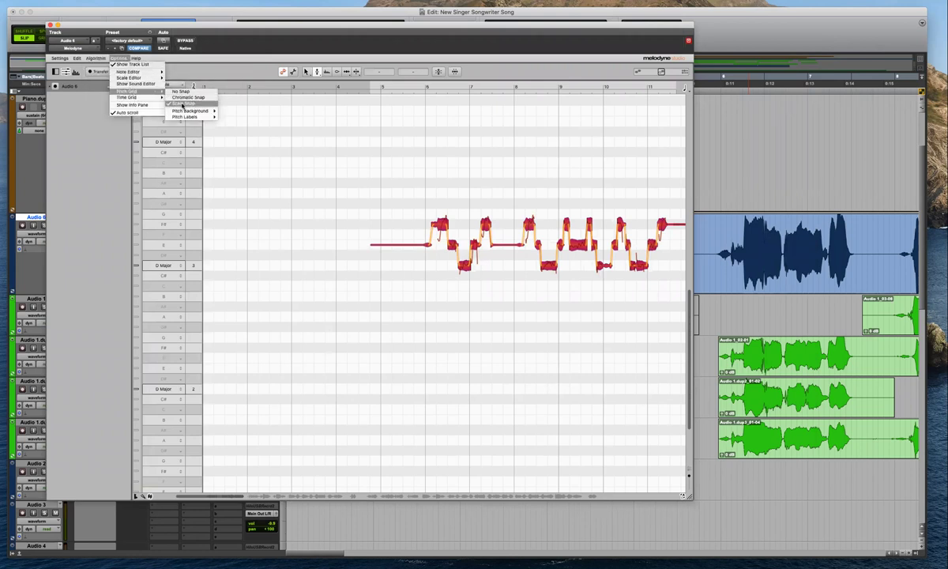
left_click(481, 197)
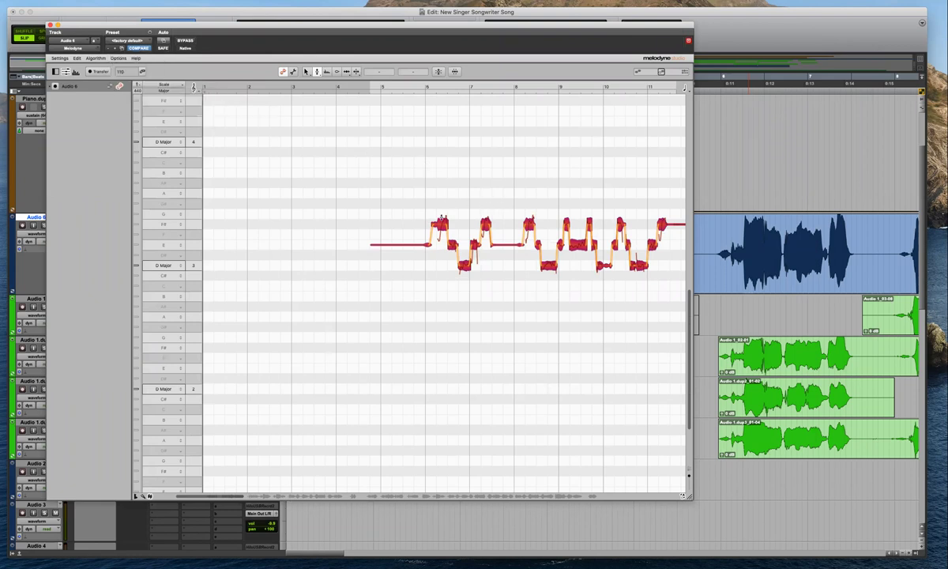
left_click(439, 204)
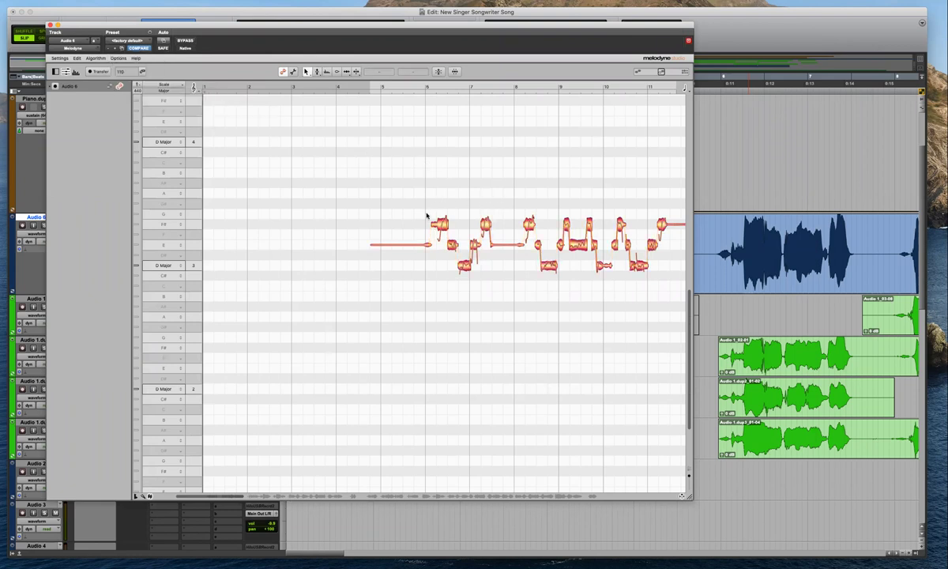
Split the F# note in bar 6 into two notes where its pitch curve rises
left_click_drag(428, 214, 548, 278)
left_click(512, 253)
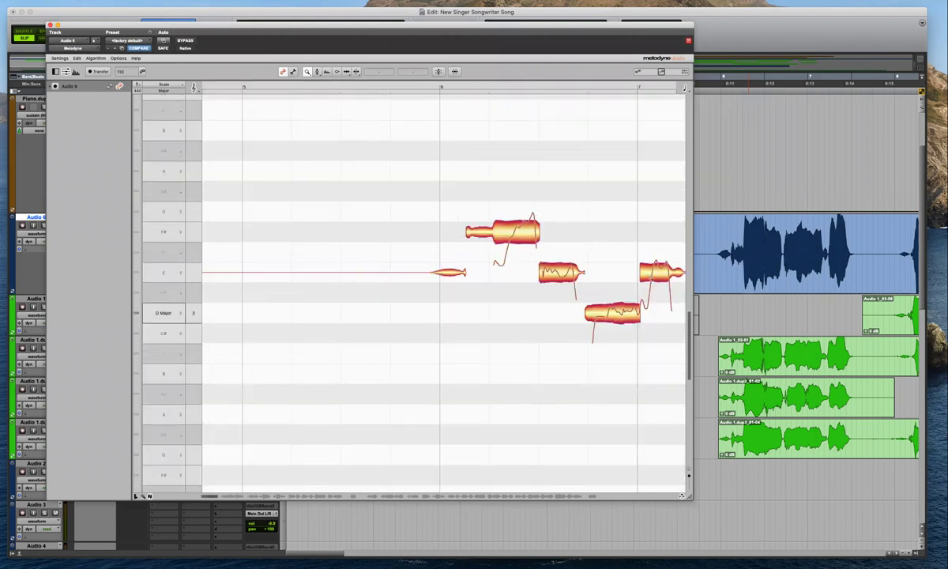
scroll(556, 334, "right", 3)
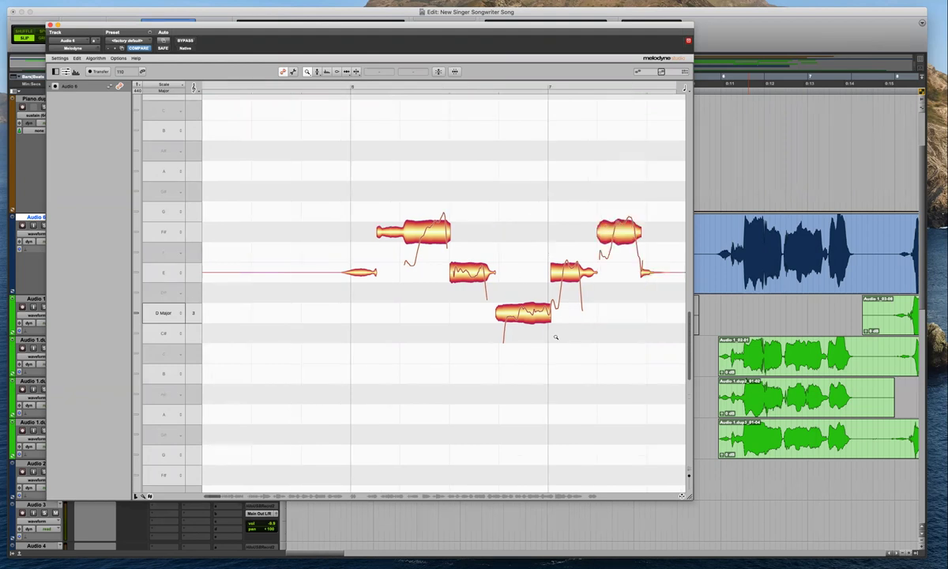
key("F2")
key("F3")
key("F4")
key("F5")
key("F6")
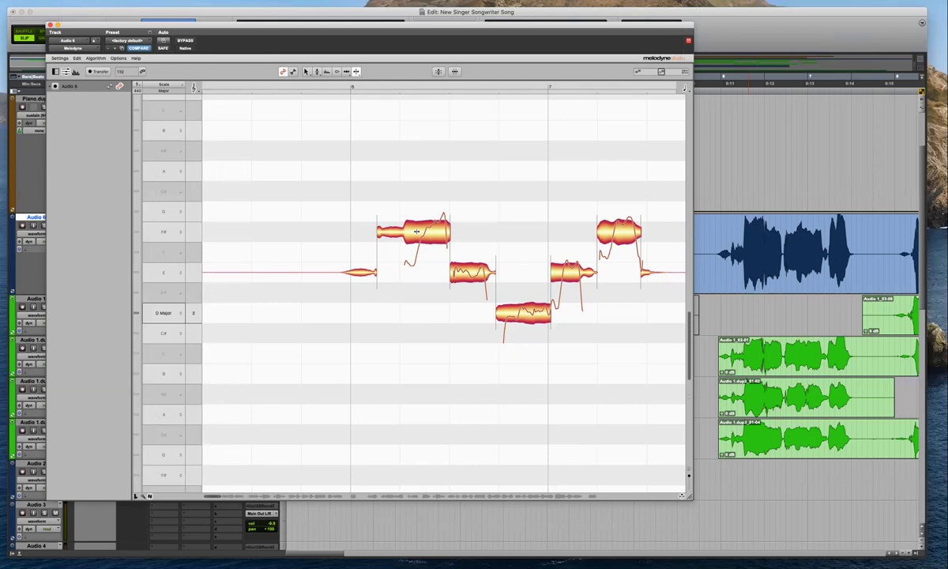
double_click(417, 232)
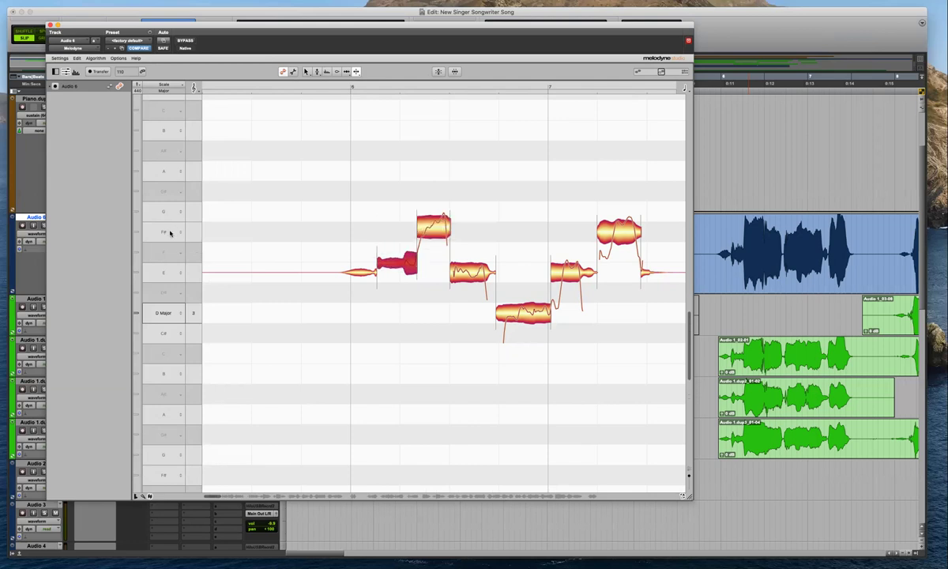
Snap the first half of the split bar 6 note to E and the second half to F#
key("F2")
left_click_drag(462, 181, 401, 265)
double_click(433, 232)
left_click(429, 254)
left_click(431, 231)
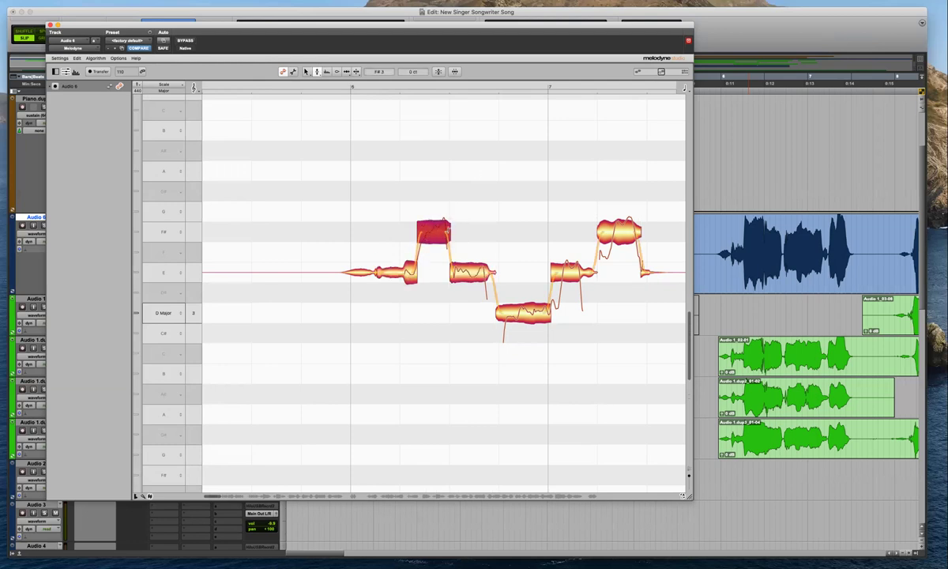
left_click(521, 207)
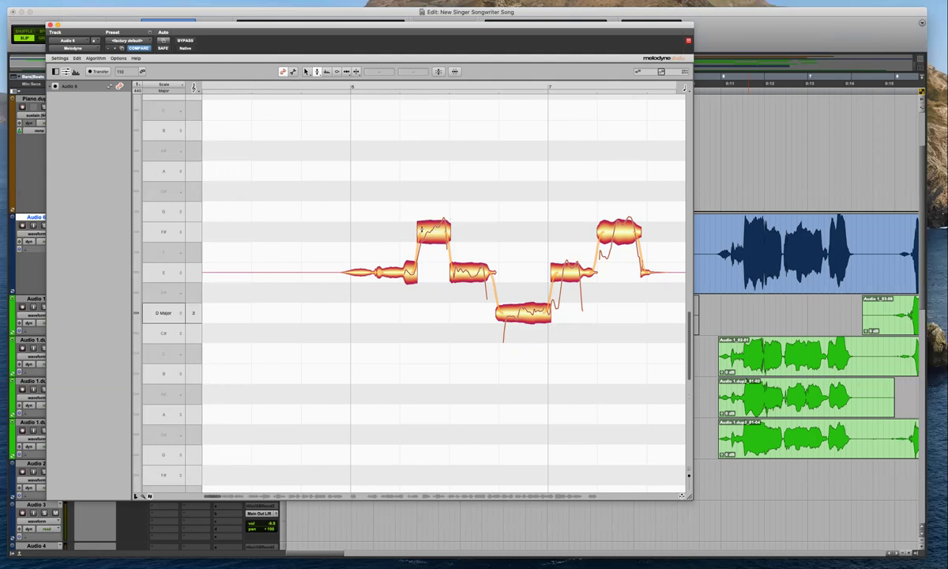
Split the F# note in bar 7 and snap its short first part to E and the rest to F#
left_click(610, 231)
left_click_drag(642, 275, 580, 191)
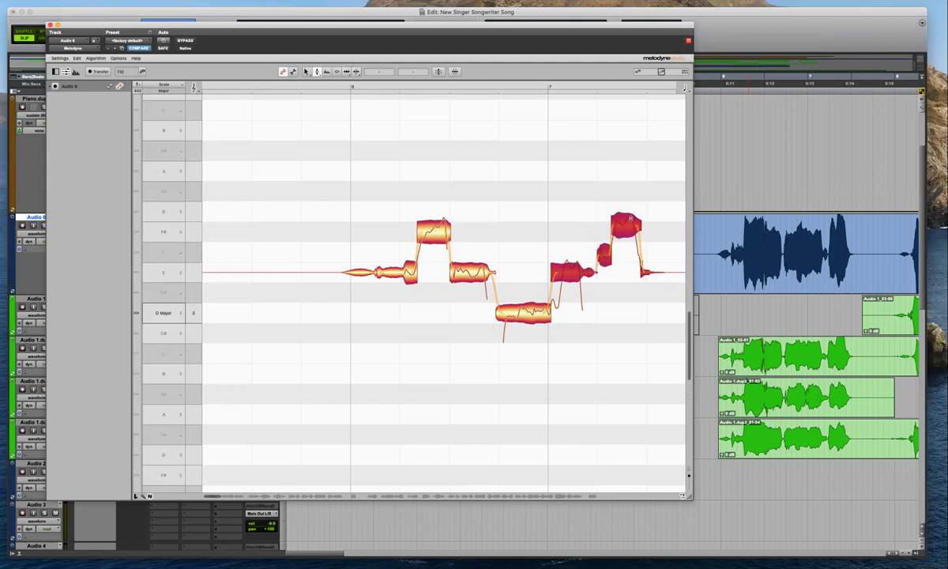
left_click(580, 191)
left_click_drag(605, 231, 539, 311)
Split the E note at the start of bar 7, snapping its front part to D and the remainder to E
key("F6")
double_click(562, 267)
key("F2")
double_click(572, 263)
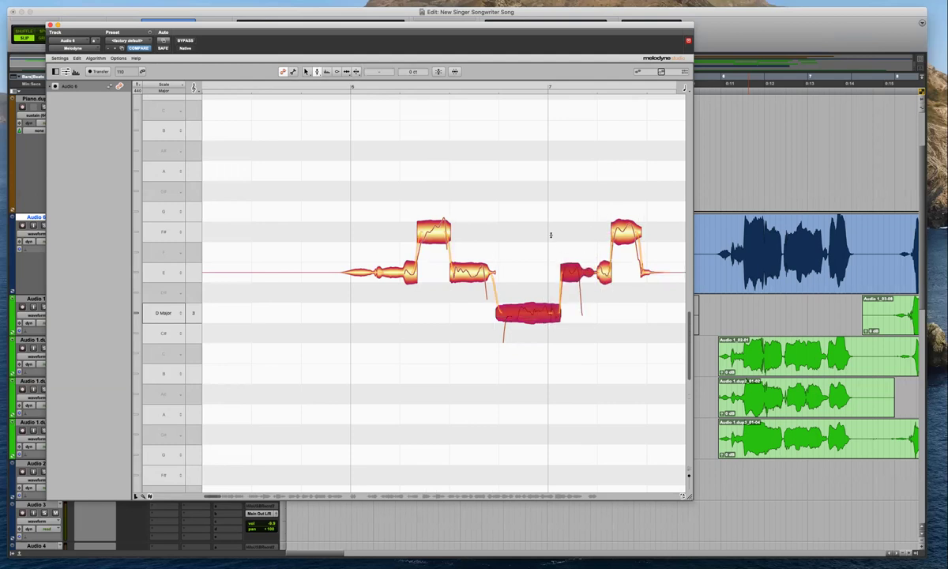
left_click(545, 230)
Copy the CLA Vocals plug-in from Audio 1 to the Audio 6 insert slot directly below Melodyne
key("space")
left_click_drag(604, 25, 841, 17)
left_click_drag(165, 307, 158, 226)
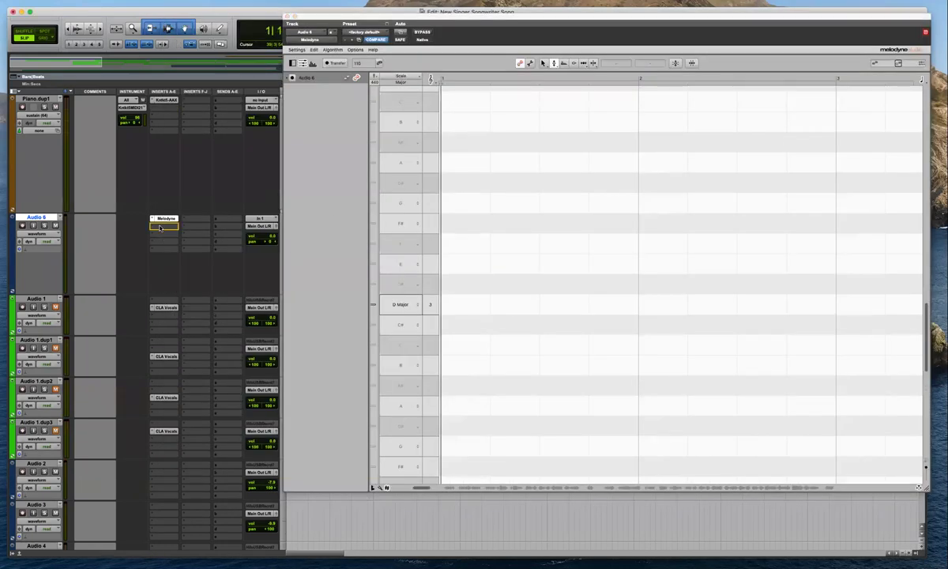
left_click_drag(608, 15, 423, 15)
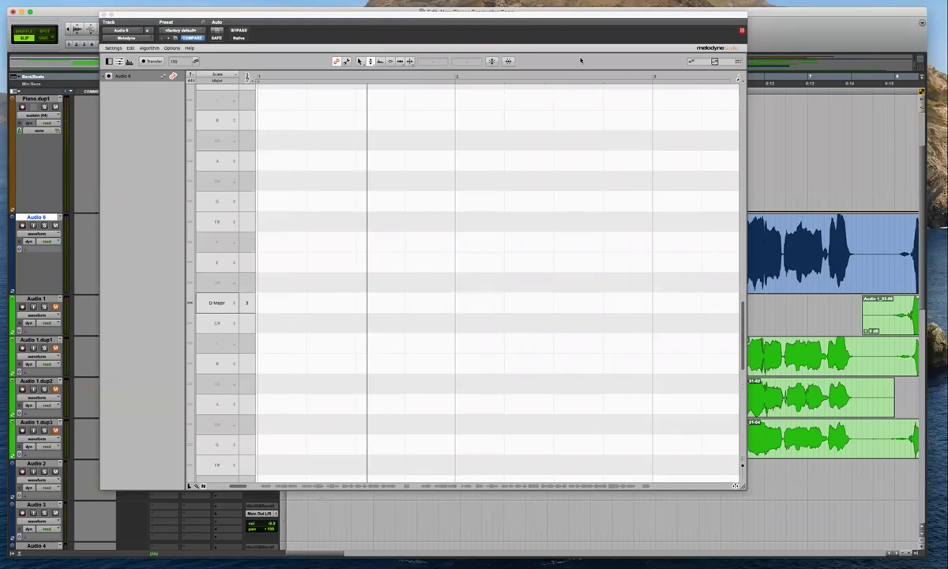
Listen to the corrected opening phrase into bar 7, then select the F# note in bar 6
left_click_drag(574, 21, 665, 22)
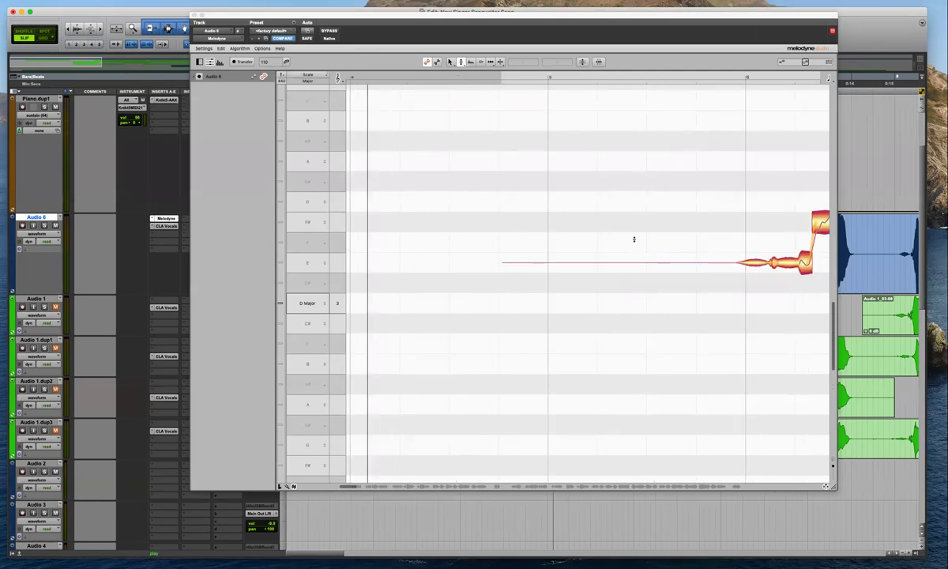
left_click_drag(274, 23, 302, 51)
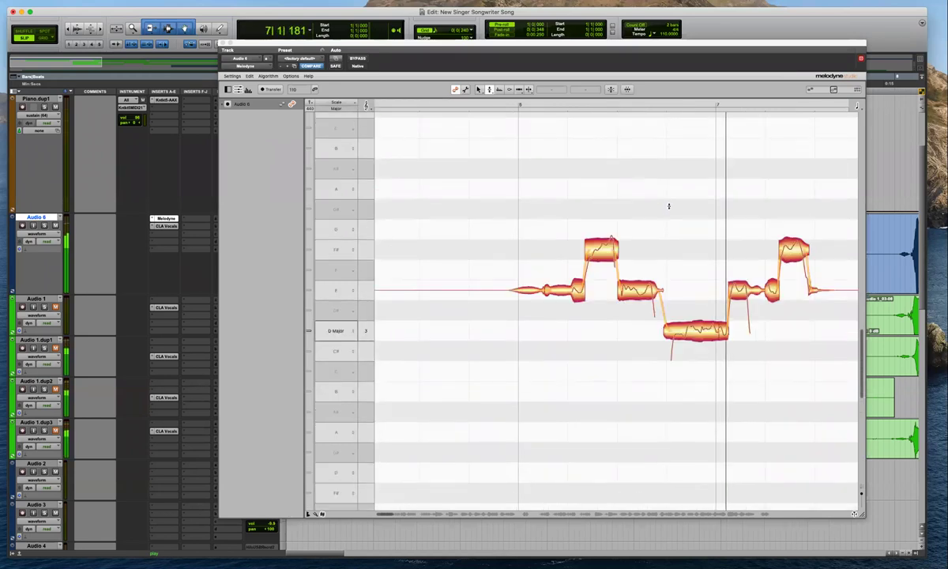
key("space")
left_click(606, 247)
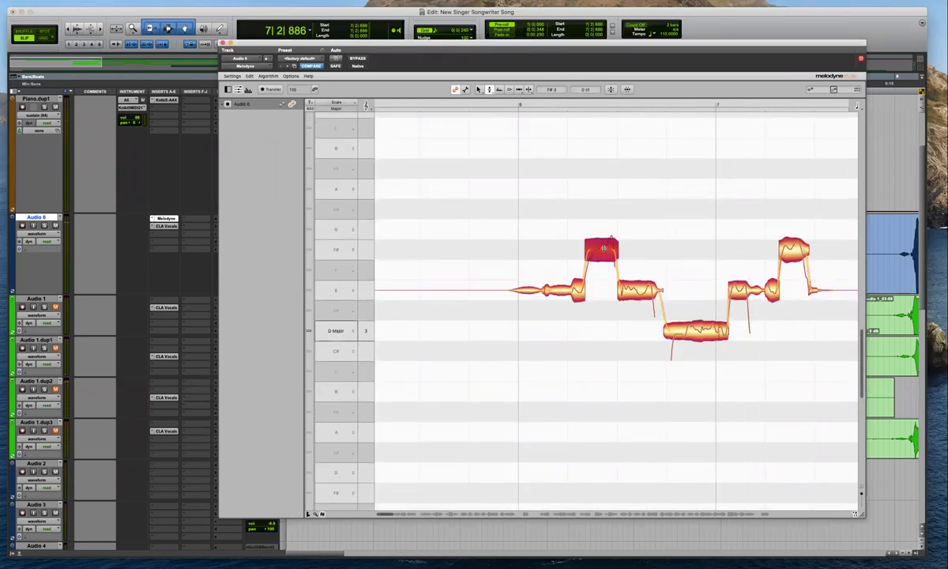
left_click_drag(608, 246, 620, 260)
Split the F# note in bar 8 and snap its short front part to E and the rest to F#
key("space")
left_click(711, 243)
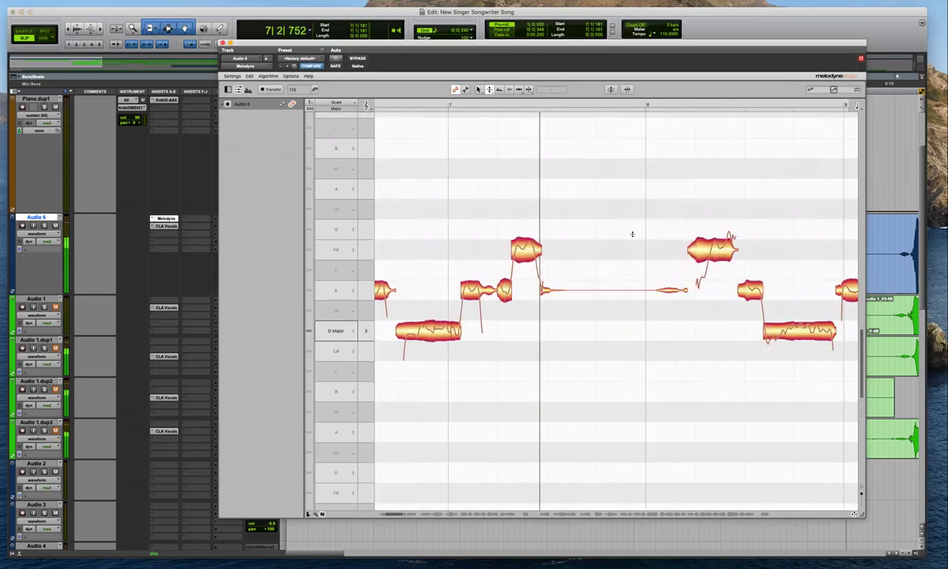
key("space")
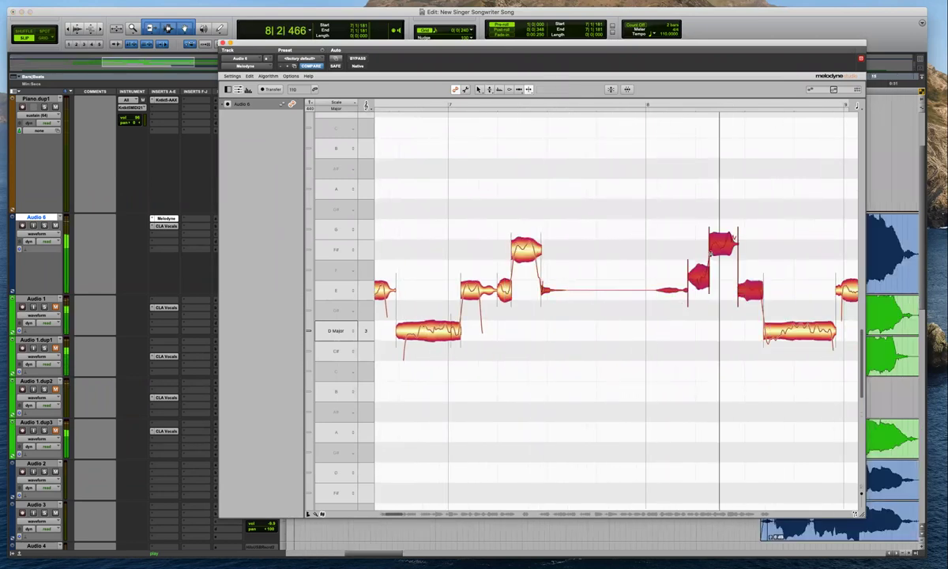
left_click(744, 241)
key("space")
key("space")
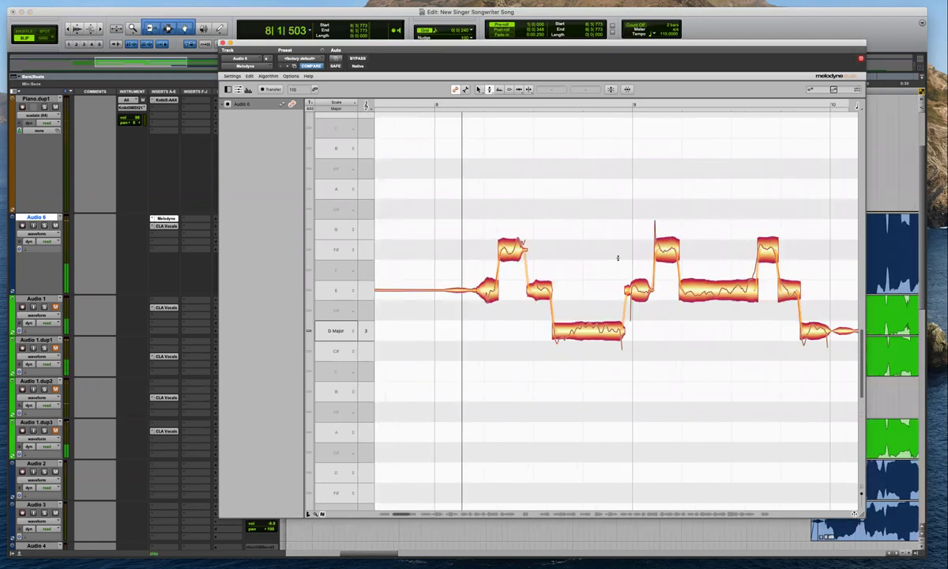
Reduce the pitch variation of the D note in bar 8 to 35% and smooth the long E, second F# and following E in bar 9
left_click(594, 331)
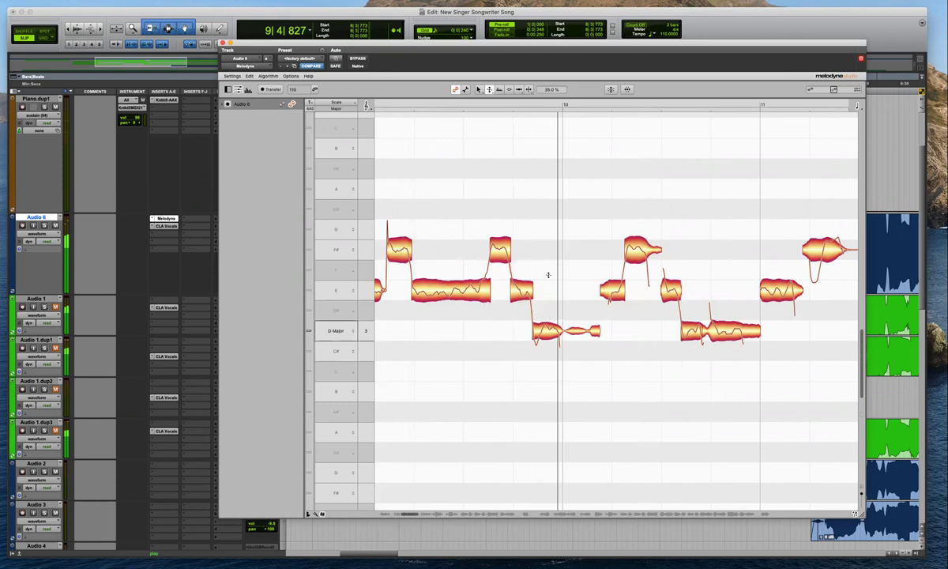
left_click(467, 291)
left_click(499, 241)
key("space")
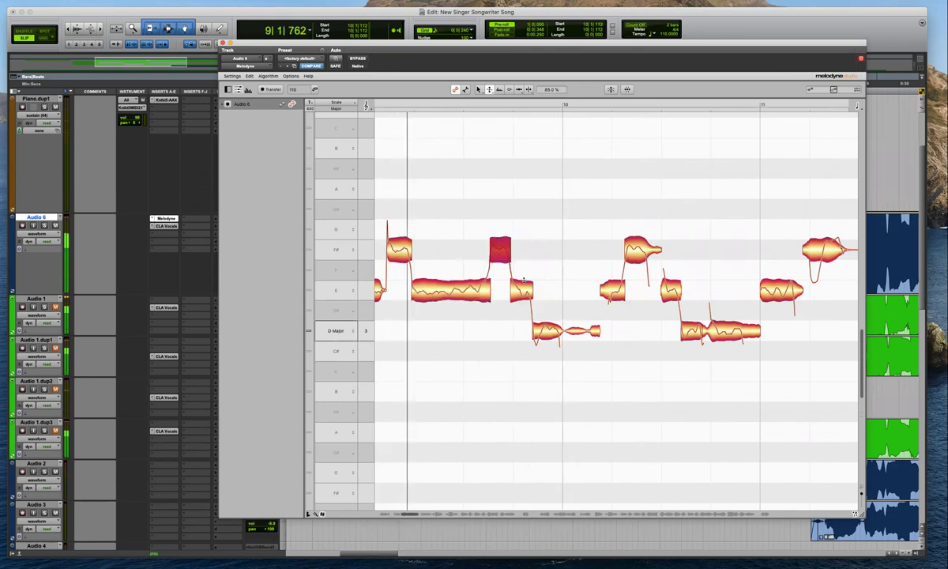
left_click(521, 290)
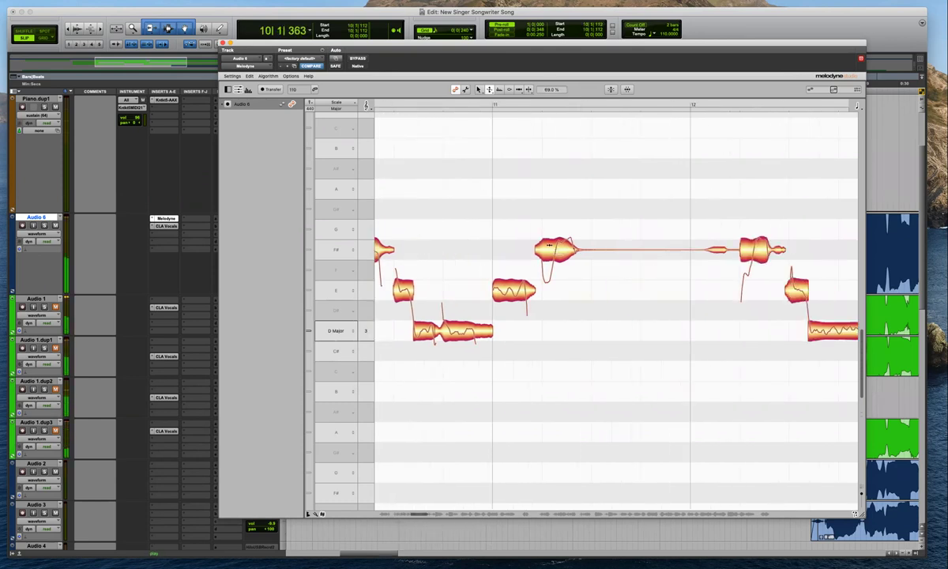
Split the F# note in bar 11 and snap its front part to E and the remainder to F#
double_click(553, 245)
left_click_drag(596, 208, 528, 301)
key("space")
key("F2")
double_click(559, 239)
key("space")
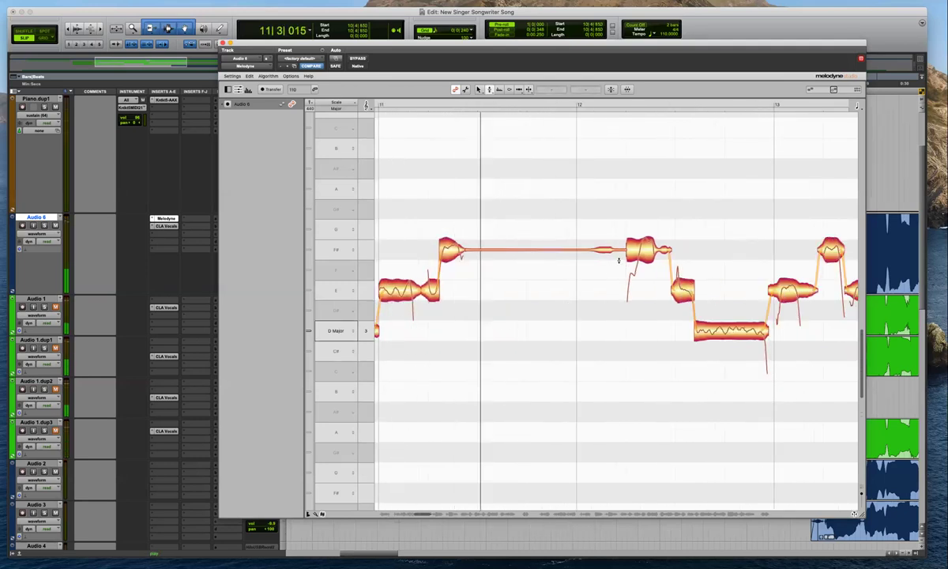
Snap the split F# note in bar 12 to pitch, with its short front part on E and the rest on F#
left_click_drag(695, 210, 622, 310)
key("F2")
double_click(648, 243)
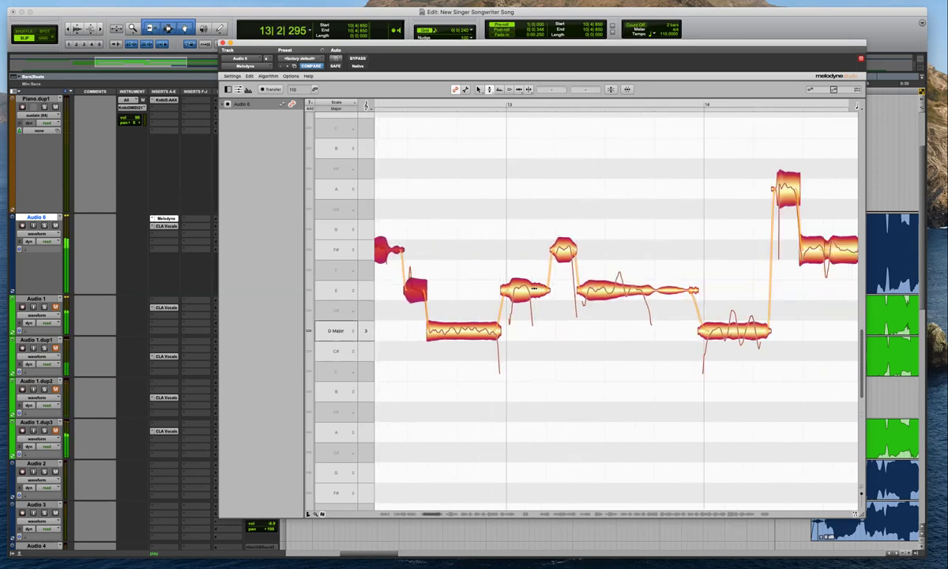
Try splitting the E note at the start of bar 13 into three parts snapped to D, E and D
left_click(515, 289)
double_click(512, 289)
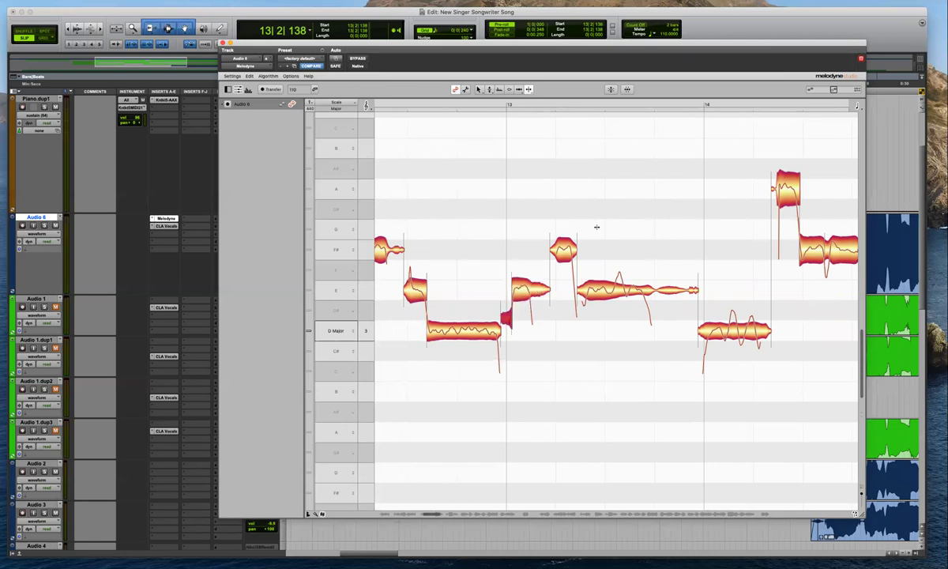
left_click_drag(617, 224, 500, 332)
key("F2")
double_click(534, 298)
left_click(540, 318)
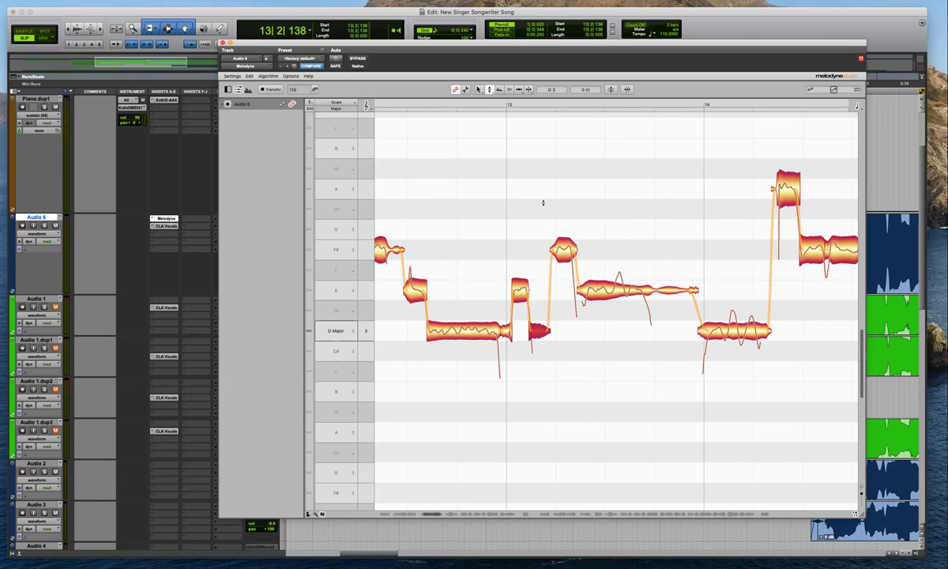
key("space")
Try reducing the long E note's pitch variation in bar 13 to 41% and raising the short E note before it to F#
left_click(631, 298)
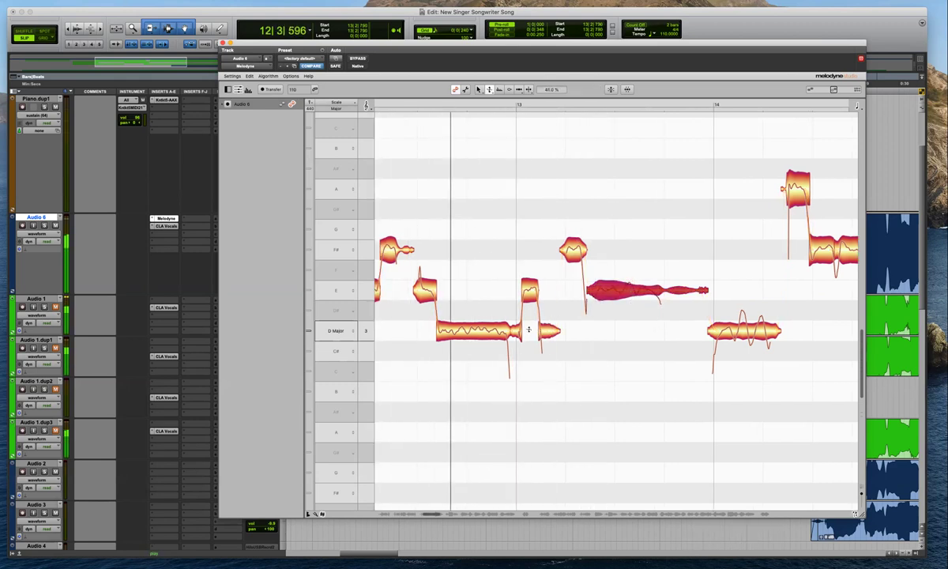
left_click(530, 289)
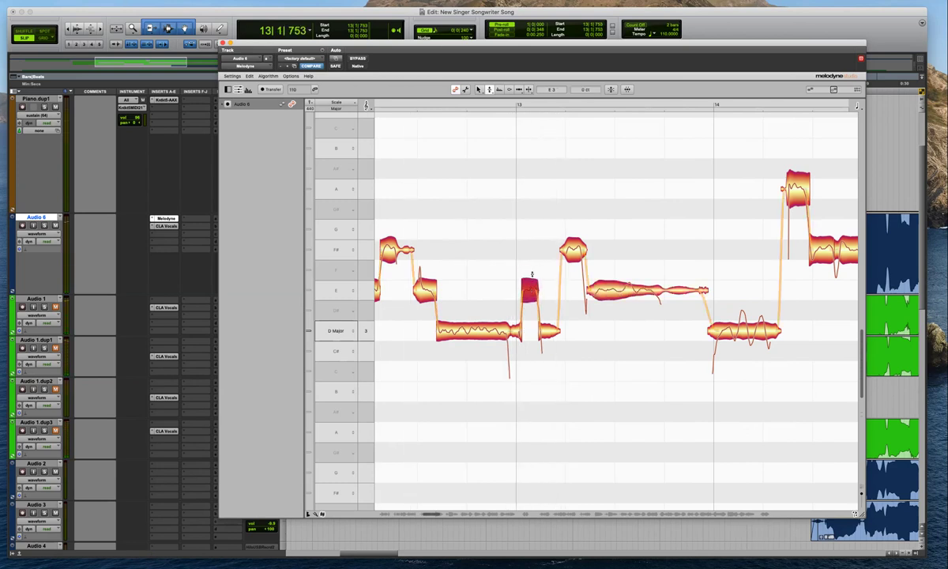
left_click_drag(528, 286, 529, 245)
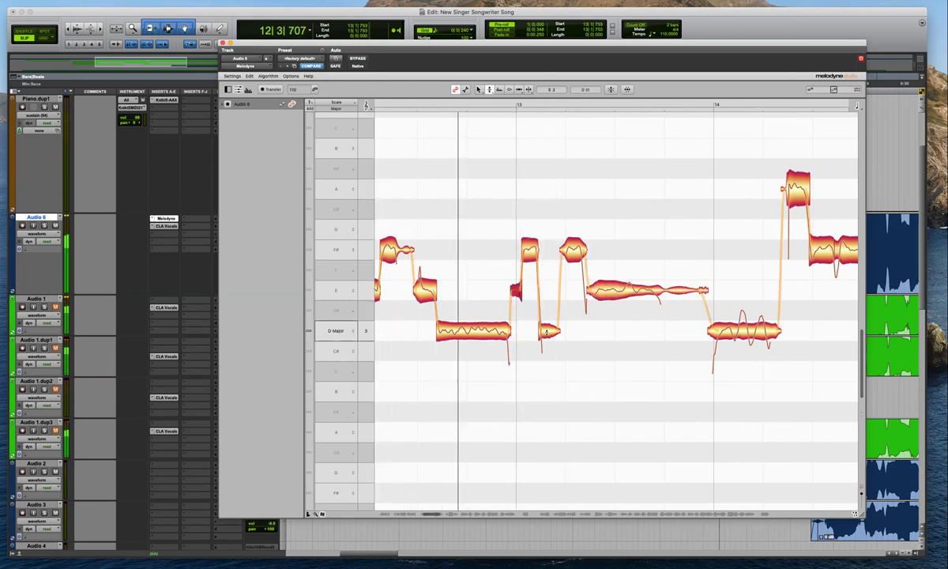
key("space")
Undo the splits and pitch changes made to the notes in bar 13
key("super+z")
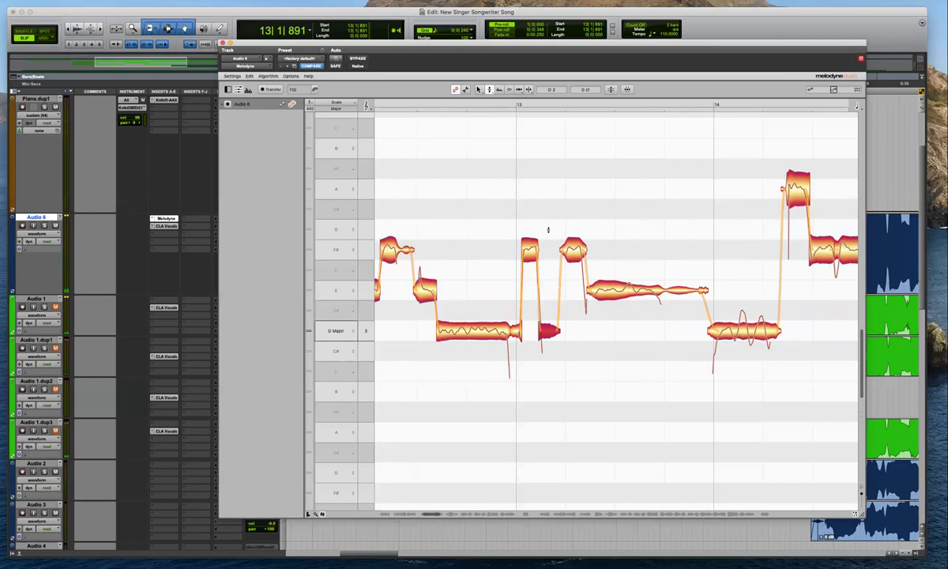
key("super+z")
key("super+z")
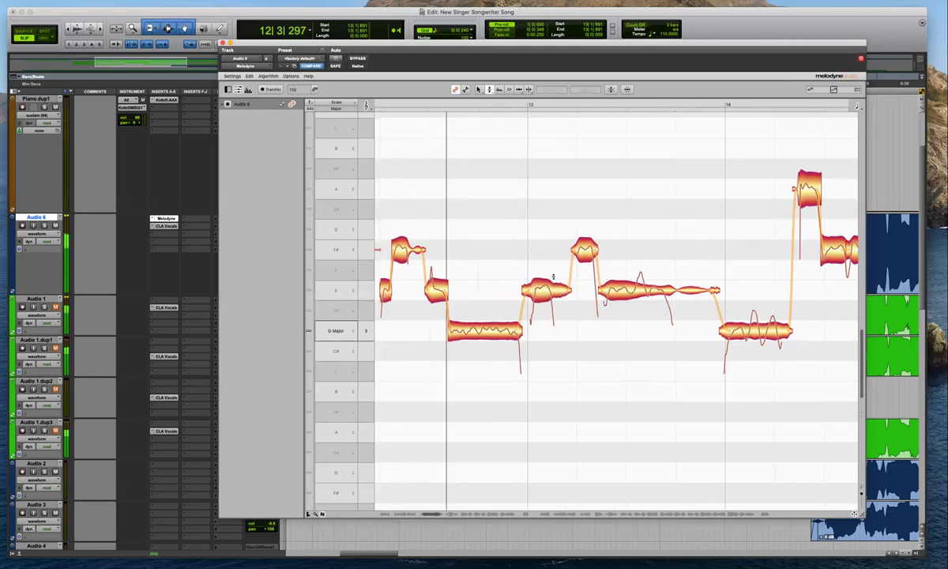
Split the tail off the E note at the start of bar 13 and snap both parts to E
left_click(553, 290)
left_click_drag(565, 236, 519, 332)
key("F2")
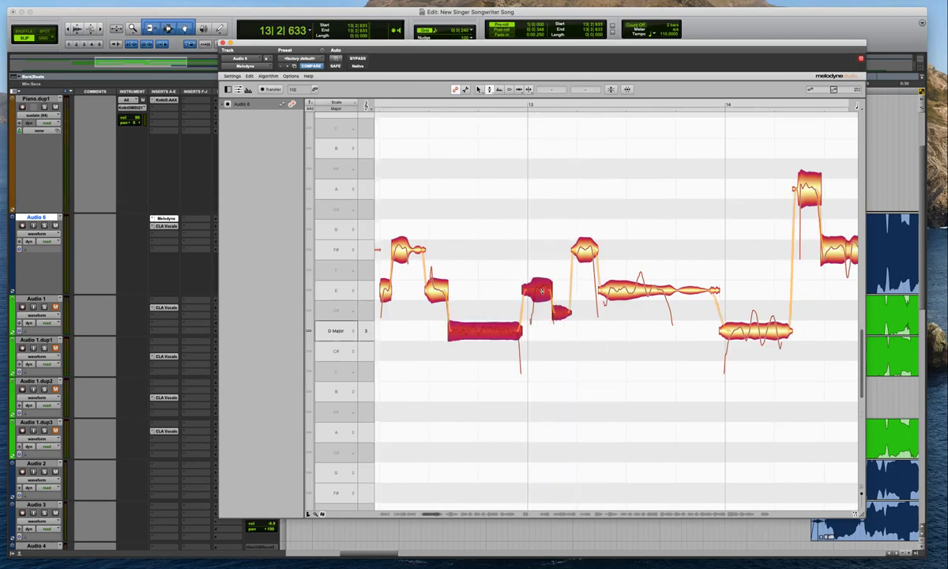
left_click(540, 268)
key("space")
Split the short front part off the E note at the start of bar 13 and snap it to D
key("F6")
double_click(535, 290)
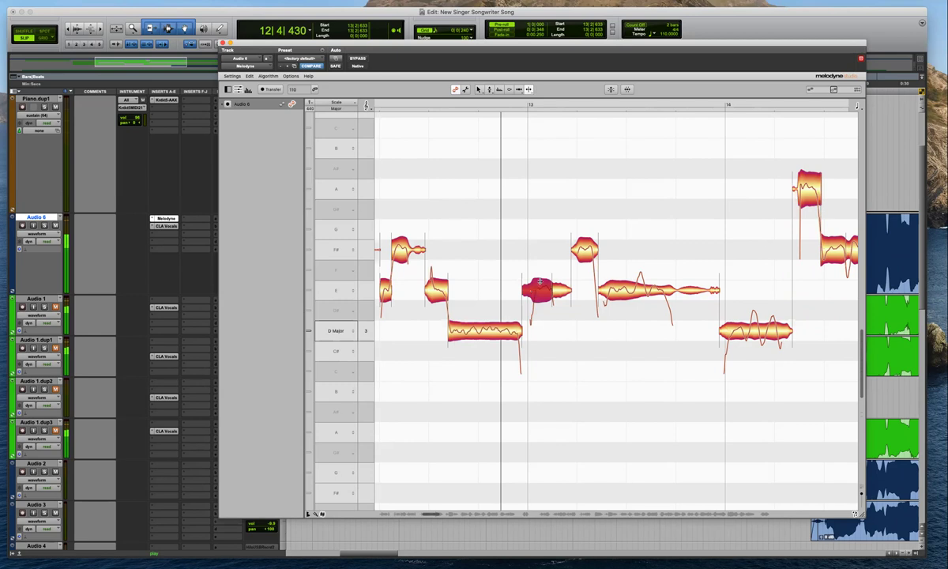
left_click_drag(565, 259, 508, 349)
left_click(543, 318)
key("space")
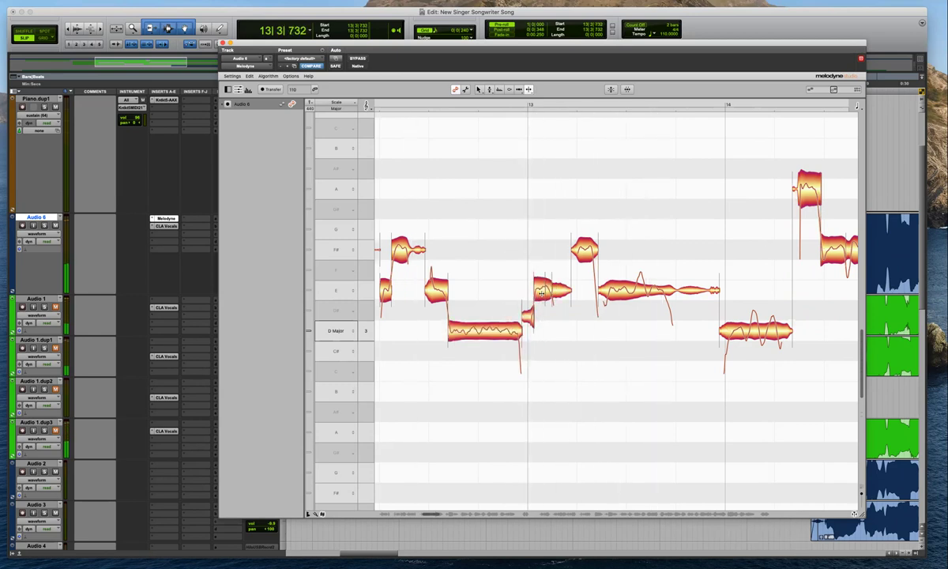
left_click_drag(527, 322, 514, 336)
key("F2")
key("F2")
left_click(528, 323)
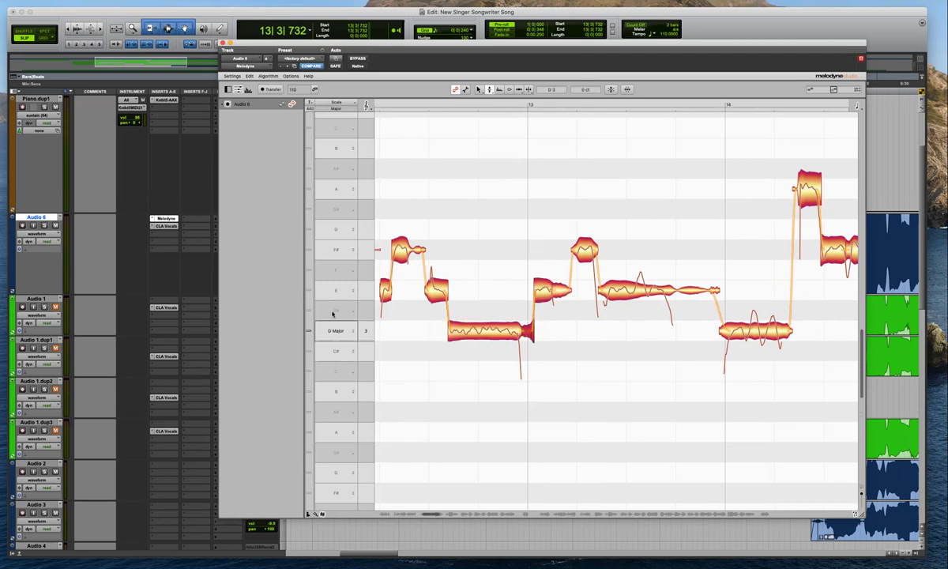
Switch the pitch grid to Chromatic Snap, move the short note leading into bar 13's E to D#, and play it back
left_click(289, 76)
mouse_move(305, 109)
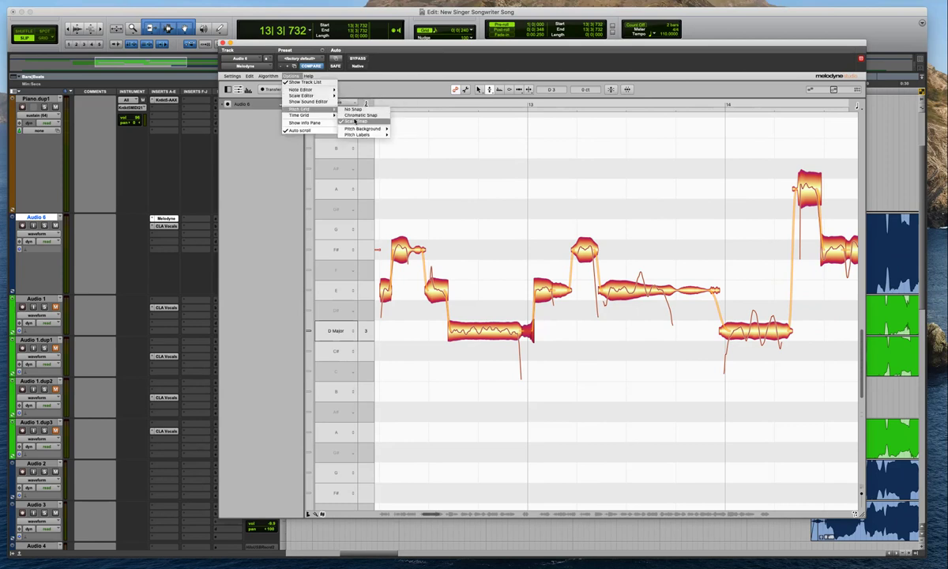
left_click(357, 117)
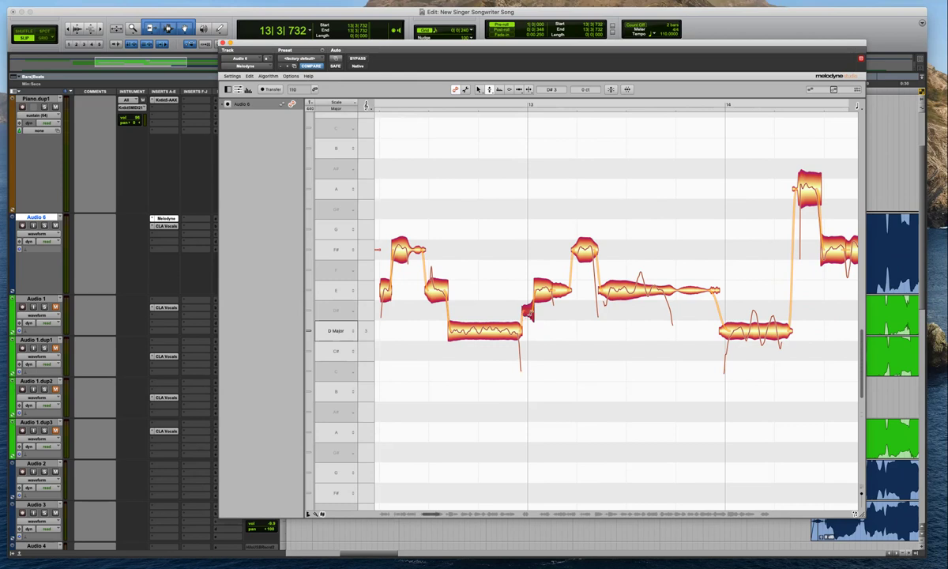
key("space")
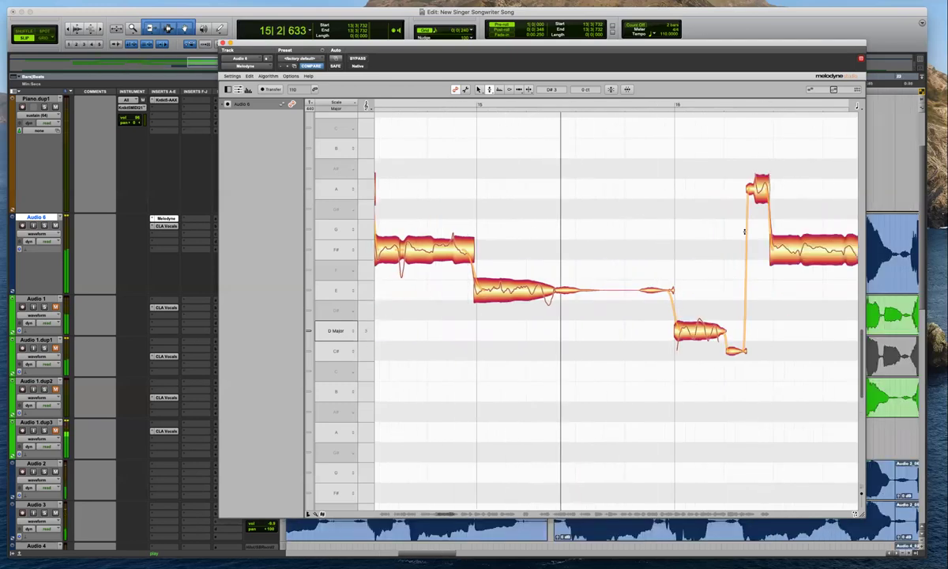
Listen on into bar 18 and set the pitch variation of its E note to 73%
left_click(542, 249)
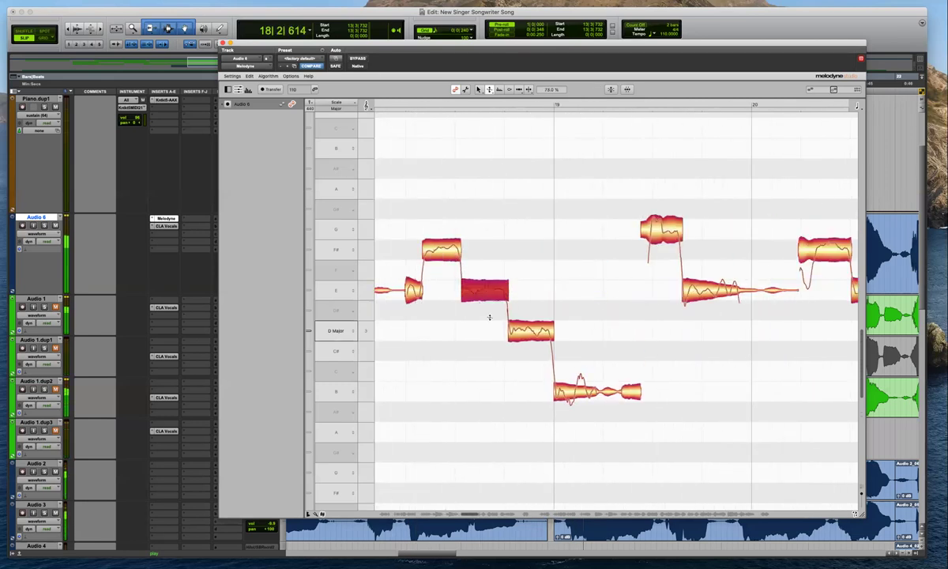
left_click_drag(579, 389, 584, 422)
key("KP_1")
left_click(610, 341)
Split the G note in bar 19 into three parts and cut the short front part off the F# note in bar 20
key("F6")
key("space")
double_click(650, 229)
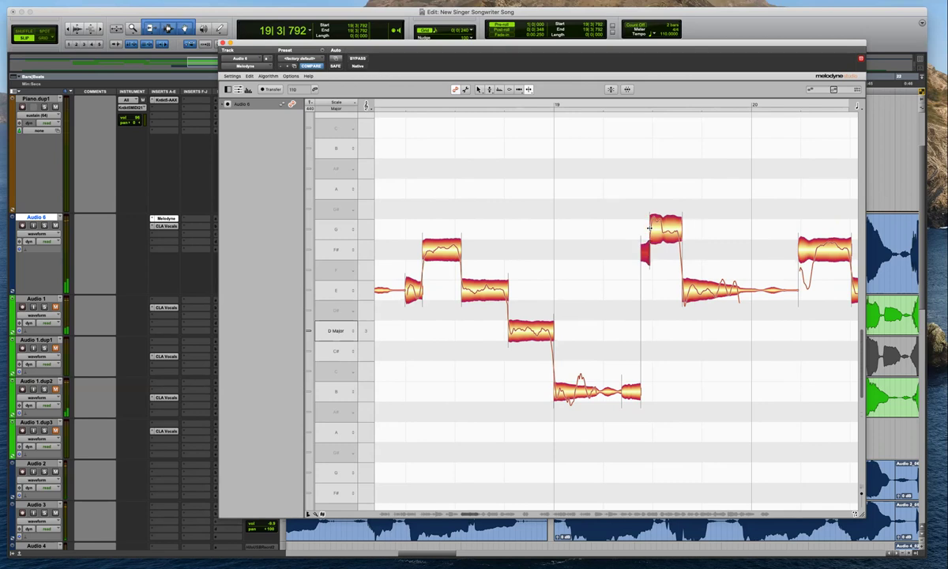
left_click(811, 250)
left_click_drag(800, 139, 570, 315)
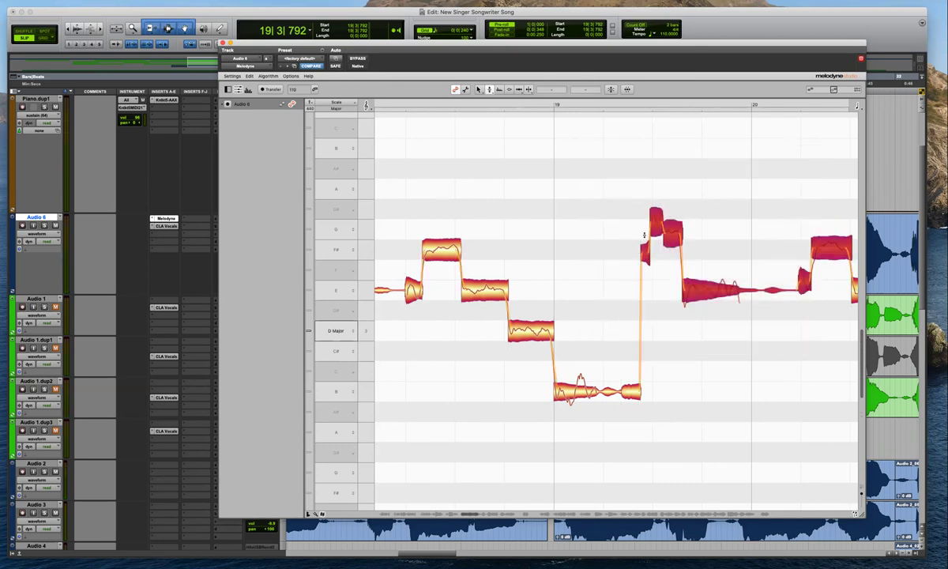
Snap the split notes in bars 19 and 20 to pitch and lower the last part of bar 19's G note to F#
double_click(657, 226)
left_click(720, 174)
key("space")
left_click(671, 241)
left_click_drag(672, 240, 672, 248)
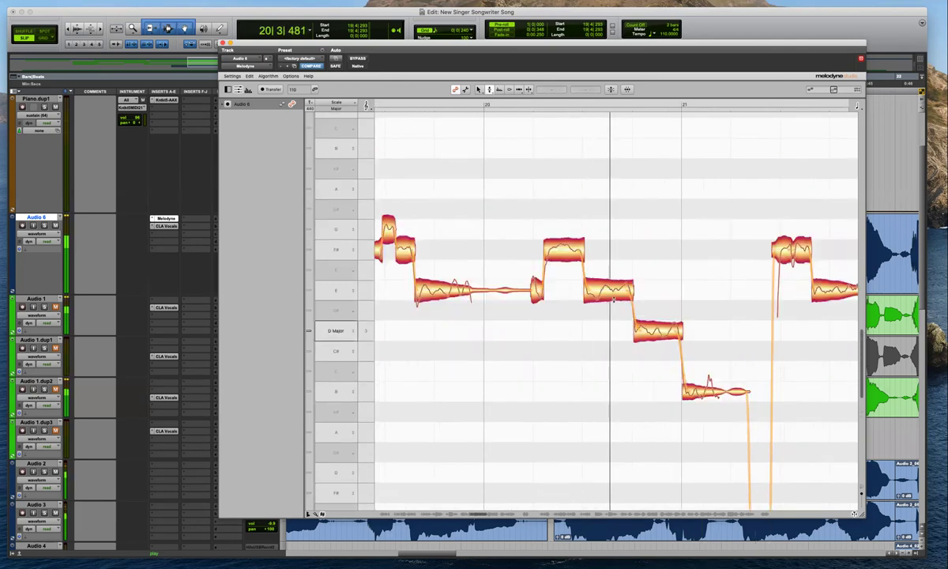
Reduce the pitch variation of the E note in bar 20 and replay the phrase
left_click(618, 289)
key("space")
key("space")
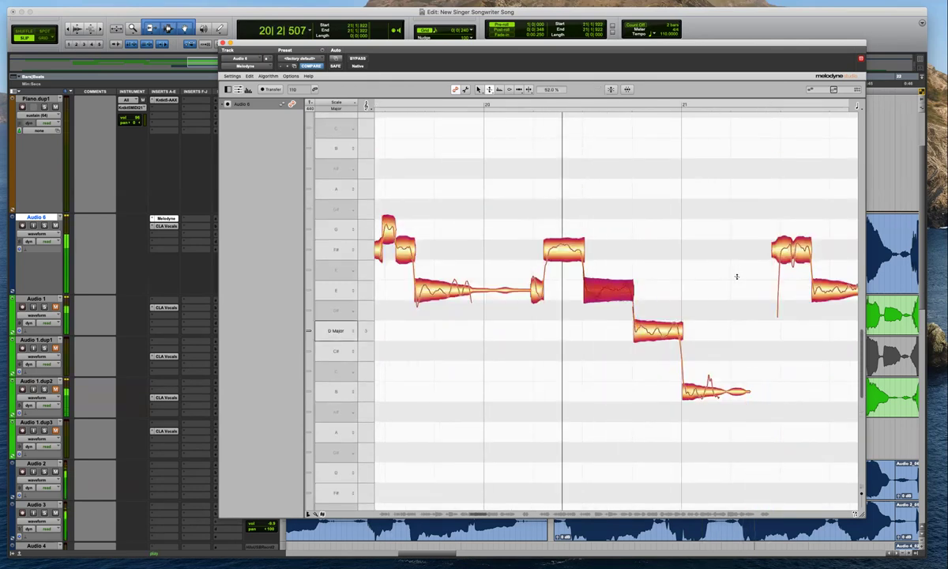
Split the G note in bar 22 and snap its front part to F# and the rest to G
scroll(737, 278, "right", 3)
scroll(737, 277, "right", 2)
left_click(528, 89)
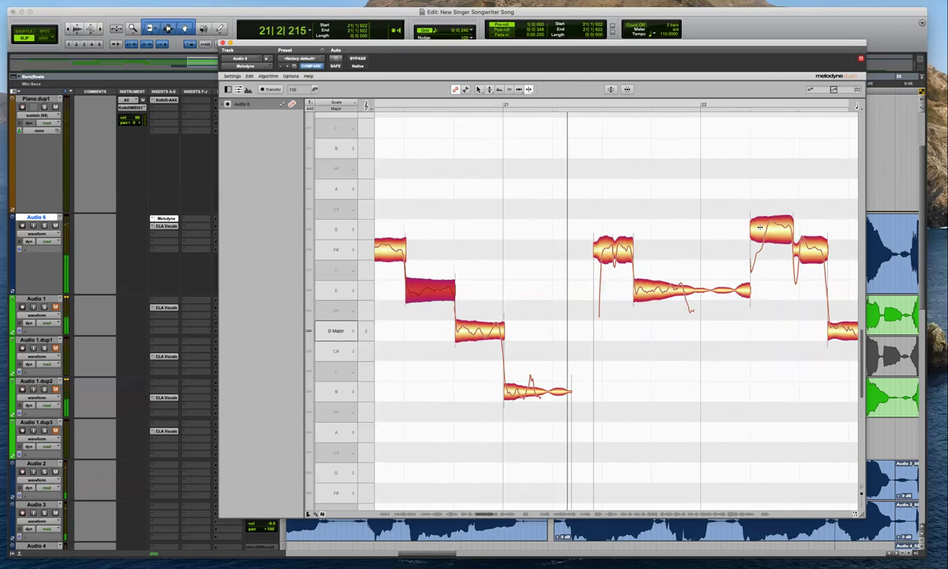
double_click(763, 227)
left_click_drag(814, 193, 739, 276)
key("F2")
double_click(738, 283)
key("space")
left_click(737, 271)
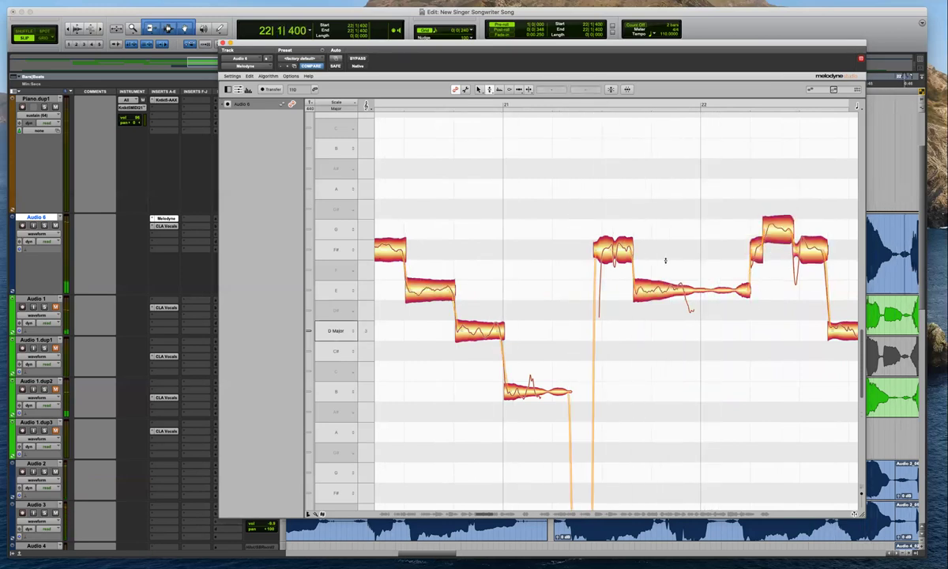
Raise the first of the two F# notes in bar 21 to G and listen on through the following bars
left_click_drag(605, 249, 605, 229)
key("space")
left_click(778, 229)
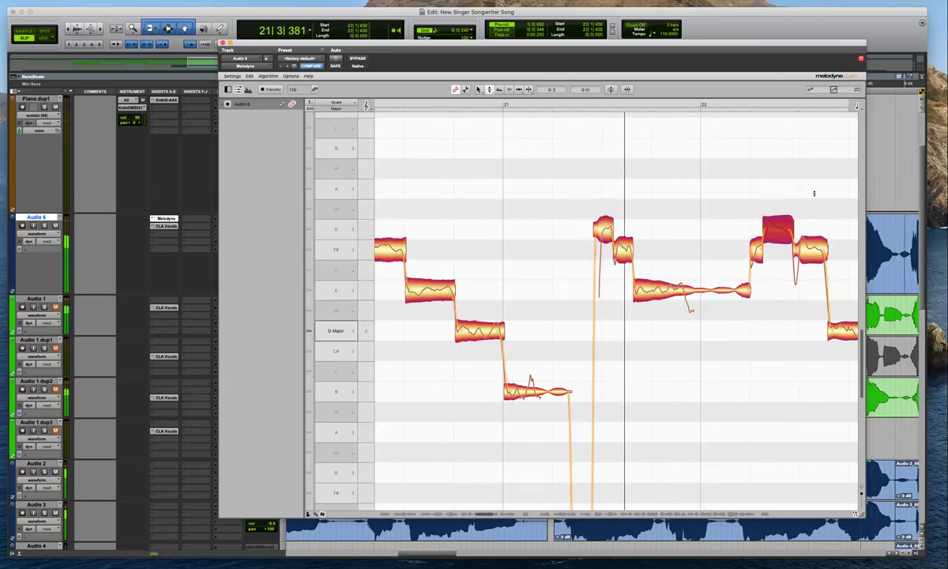
scroll(789, 188, "right", 3)
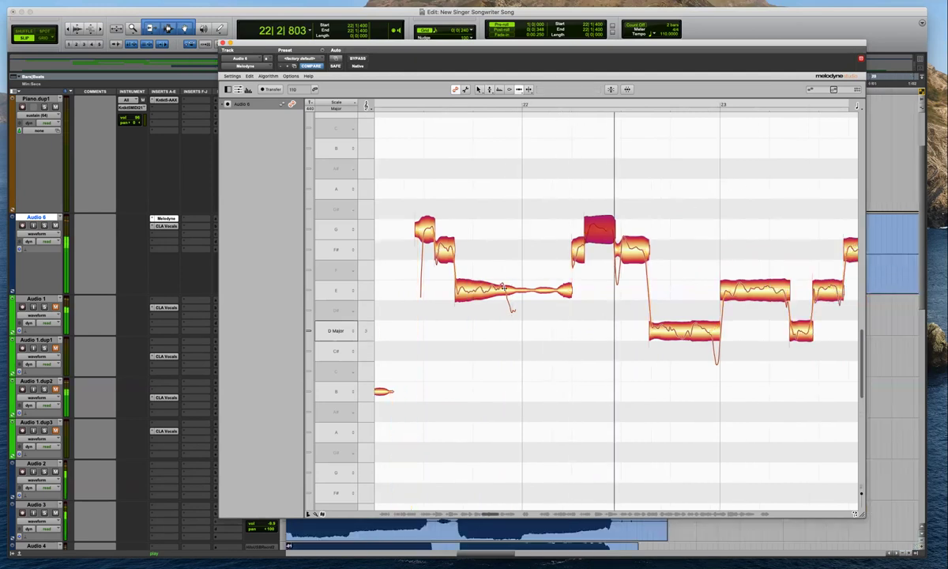
left_click(504, 289)
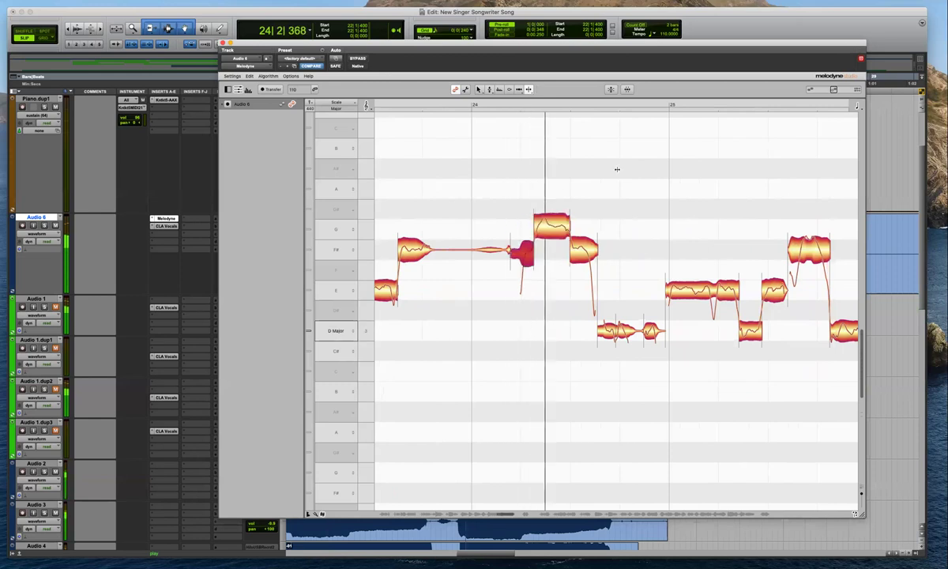
Snap the G and F# notes at the end of bar 24 to pitch and split the bar 25 F# note into three snapped pieces
left_click(551, 220)
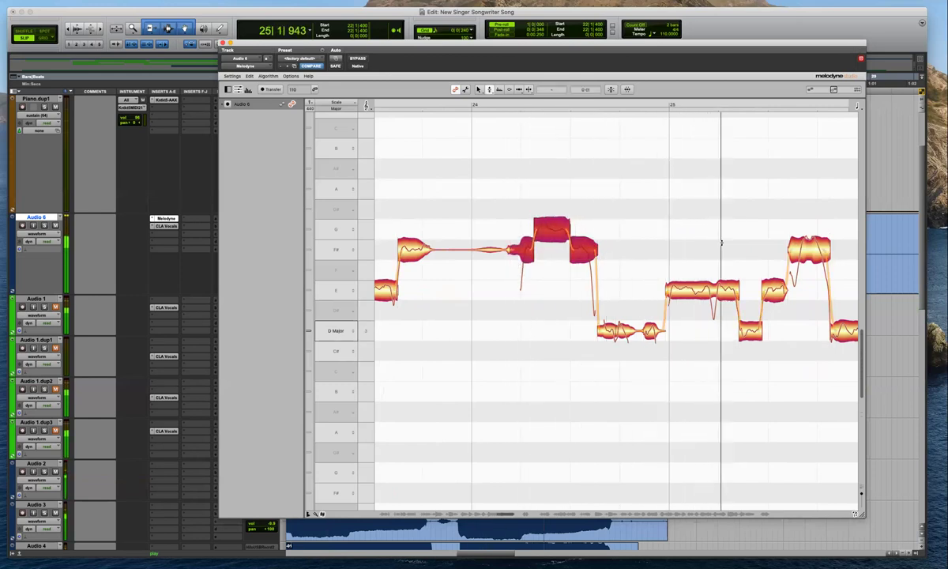
key("space")
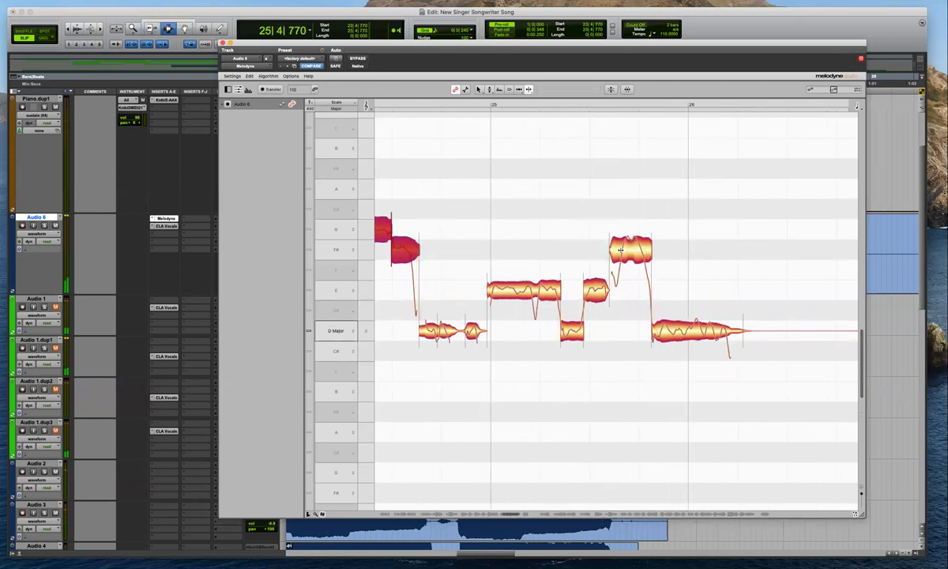
double_click(620, 250)
double_click(644, 246)
key("F2")
double_click(631, 243)
left_click_drag(708, 205, 599, 325)
double_click(631, 250)
key("space")
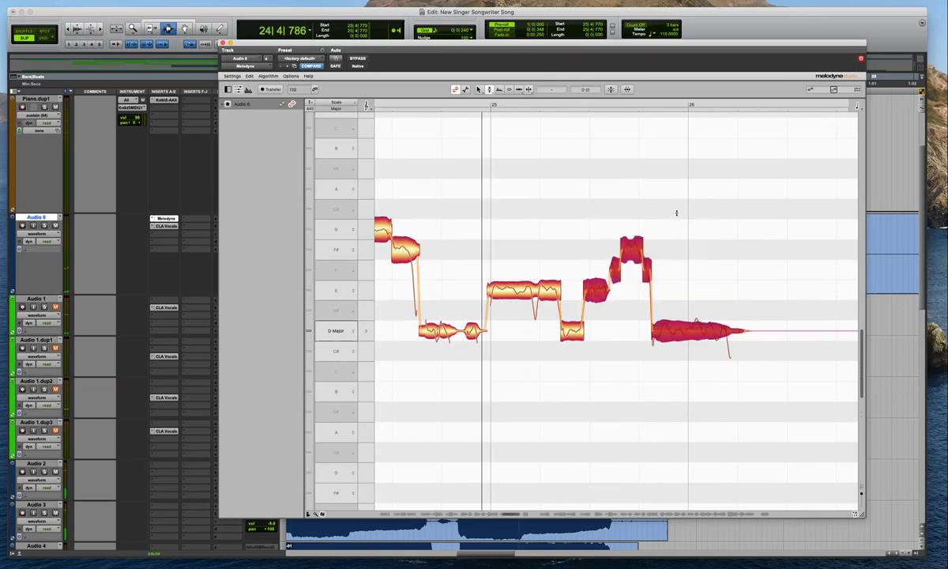
Play back bar 25 and lower the short F piece before its F# note to E
left_click(660, 229)
mouse_move(631, 250)
left_mouse_down()
mouse_move(633, 229)
mouse_move(632, 250)
left_mouse_up()
key("space")
key("space")
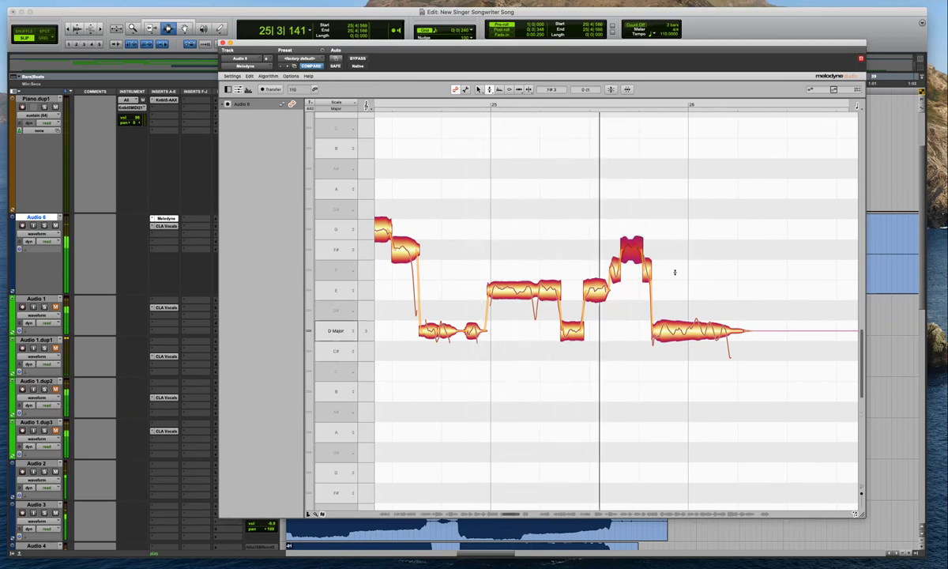
left_click(618, 283)
left_click_drag(619, 282, 619, 303)
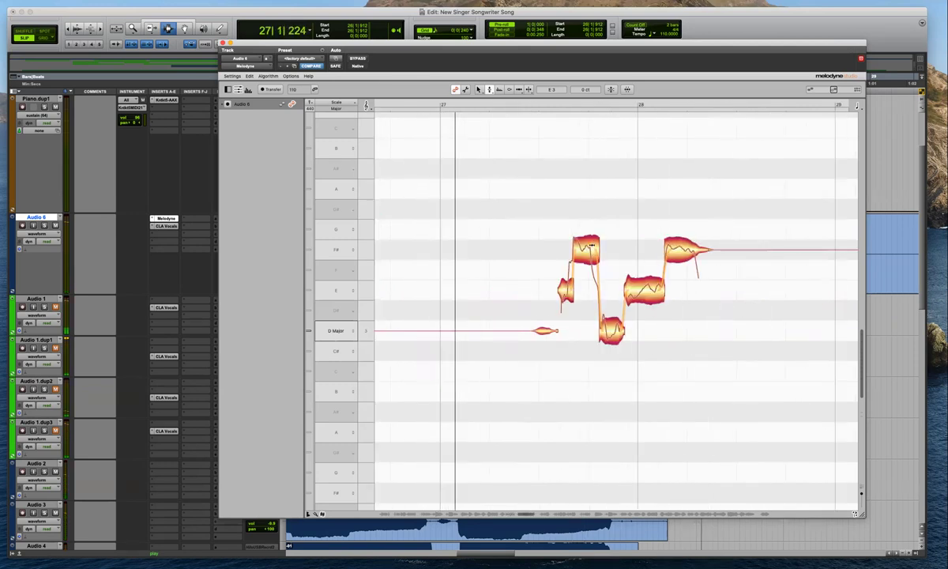
Split the end off the F# note in bar 27 and snap the bar's notes to pitch
double_click(591, 244)
left_click_drag(633, 212, 551, 340)
double_click(580, 238)
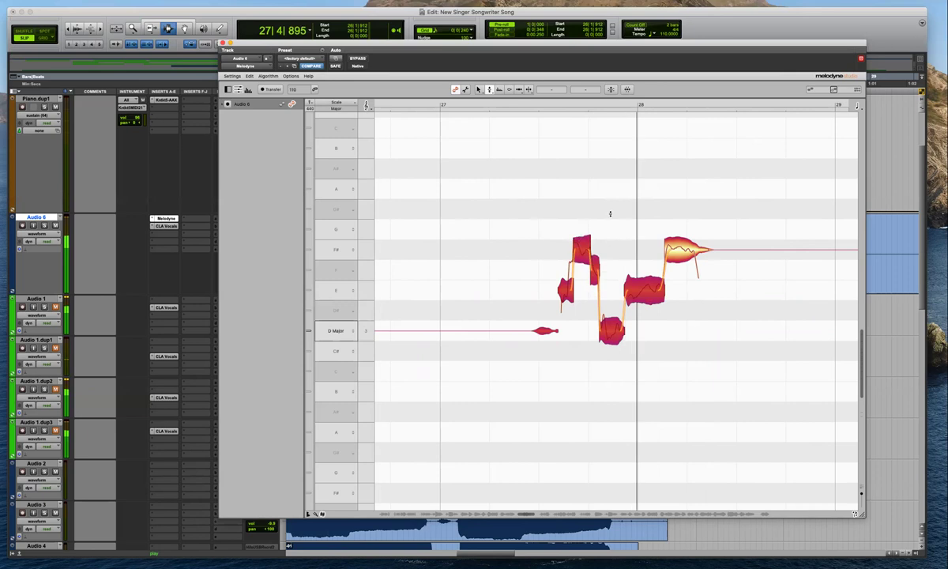
Split the E note in bar 27 in two, snap the pieces to pitch and play the phrase
key("F6")
key("F2")
left_click_drag(614, 222, 549, 339)
double_click(576, 259)
key("space")
left_click(633, 218)
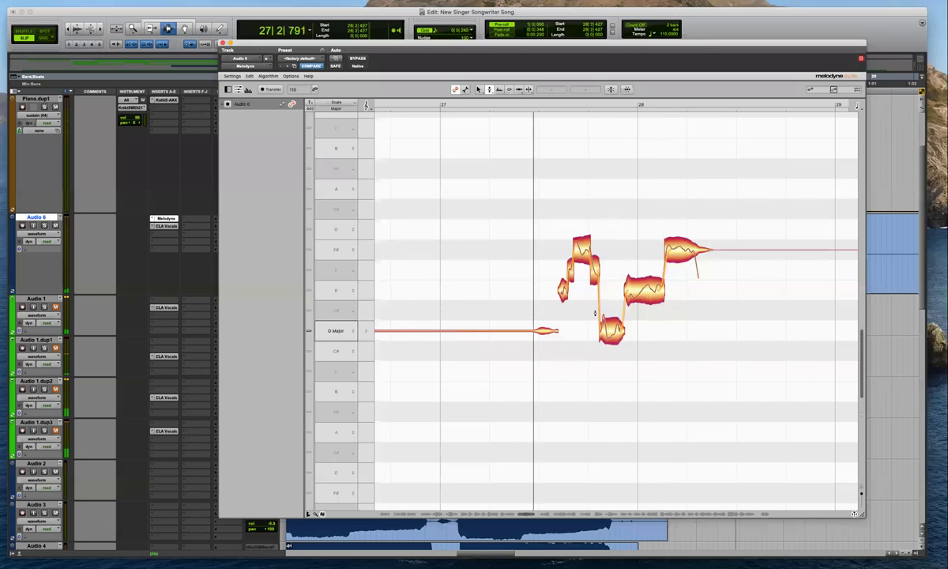
Select the D note at the end of bar 27 and listen to the following phrase
left_click(611, 331)
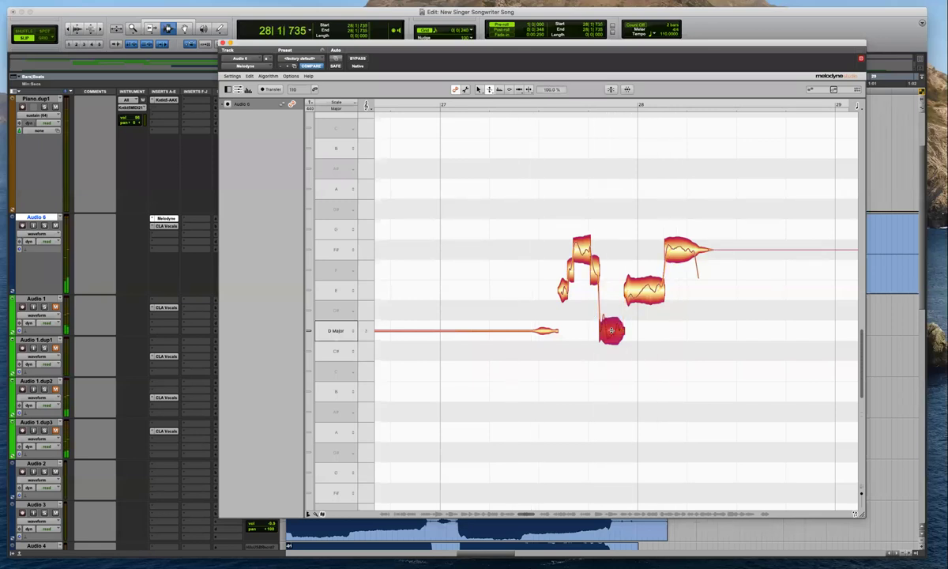
left_click(697, 329)
key("space")
scroll(697, 328, "right", 3)
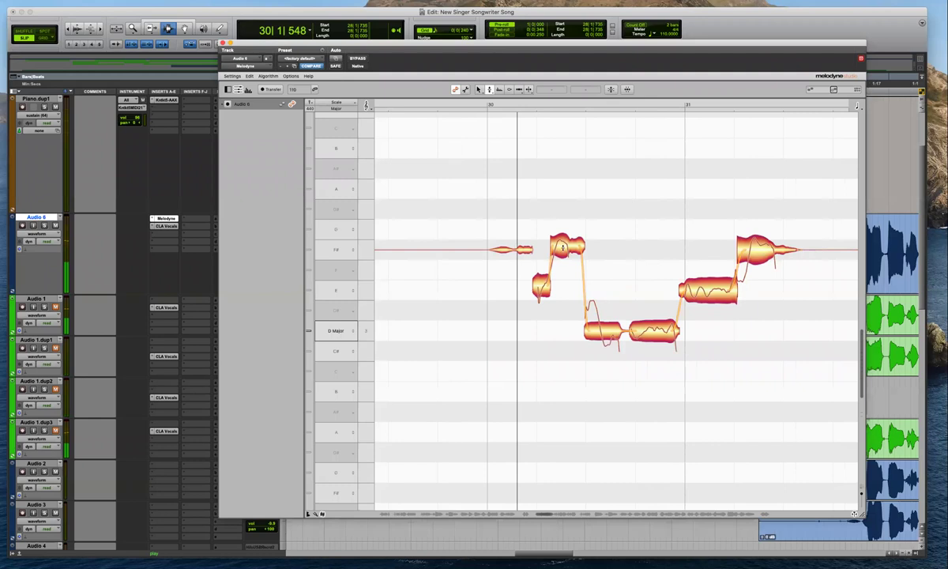
Split the first D note in bar 30 in two and snap the bar's notes to the nearest semitones
key("space")
left_click(562, 246)
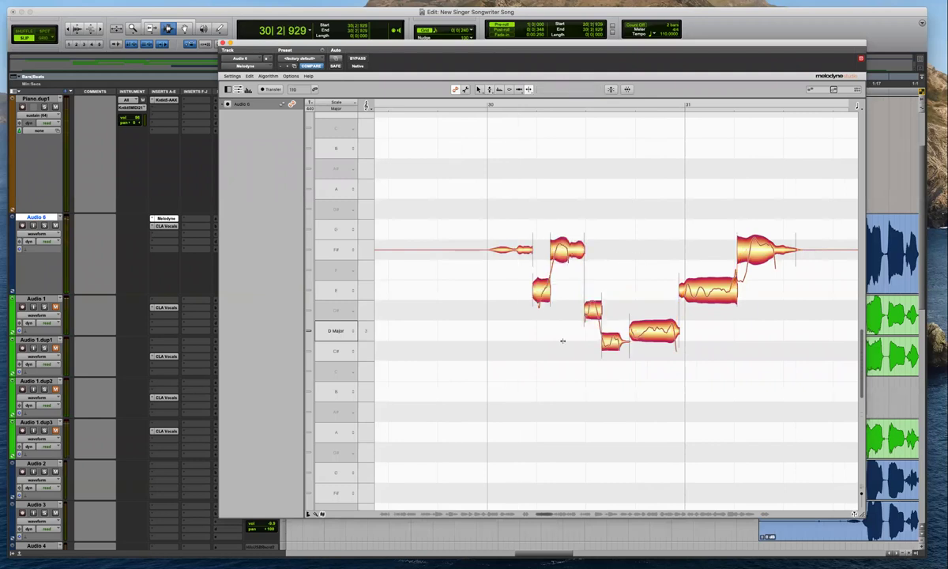
key("space")
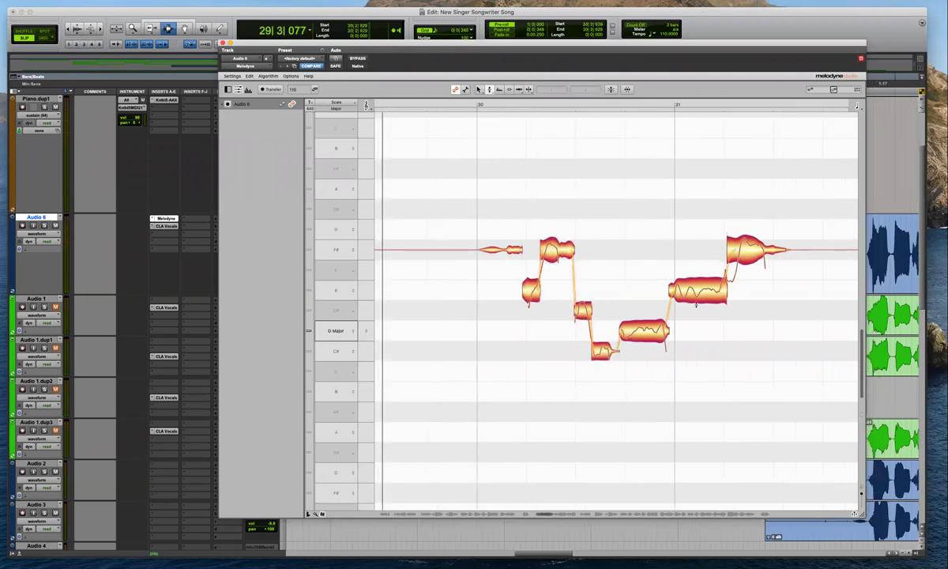
Split the start off the F# note in bar 31 and snap both pieces to pitch
double_click(738, 249)
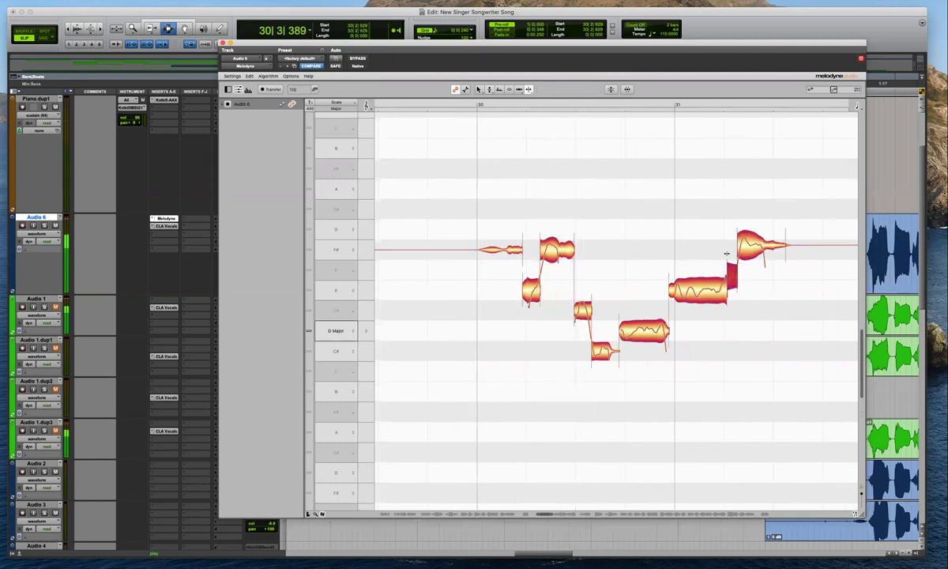
left_click_drag(726, 254, 747, 286)
key("F2")
key("space")
Raise the C# piece in bar 30 to D and the D# piece before it to E
left_click_drag(601, 352, 599, 331)
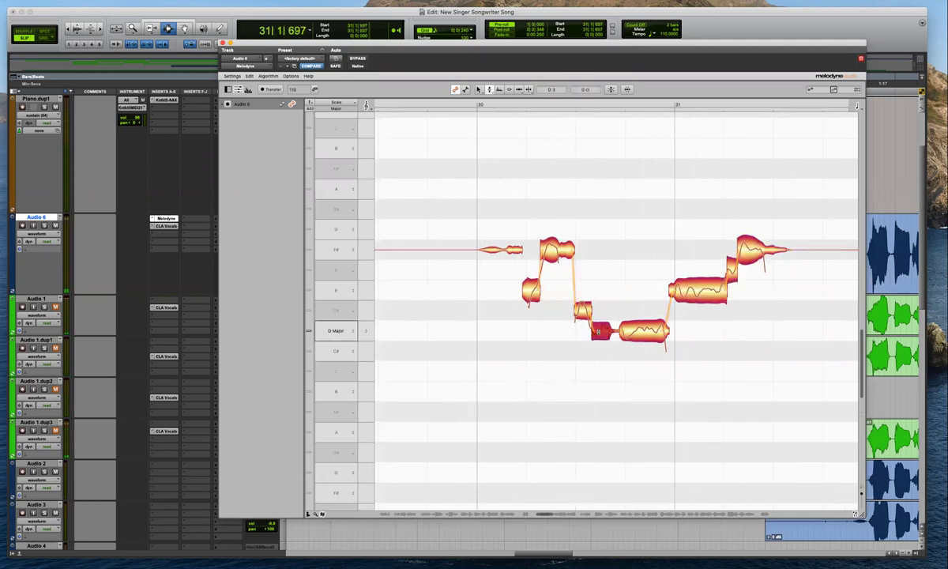
left_click(582, 308)
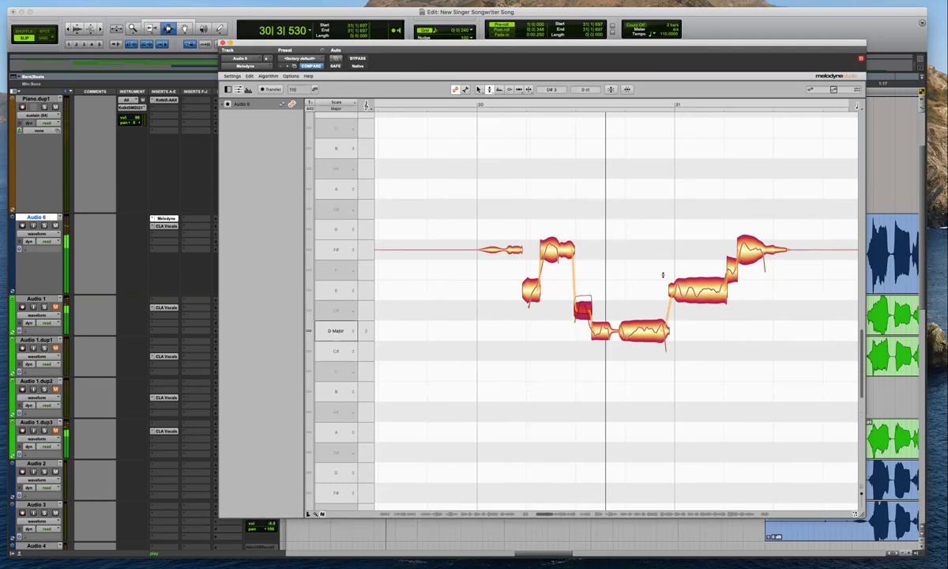
key("Up")
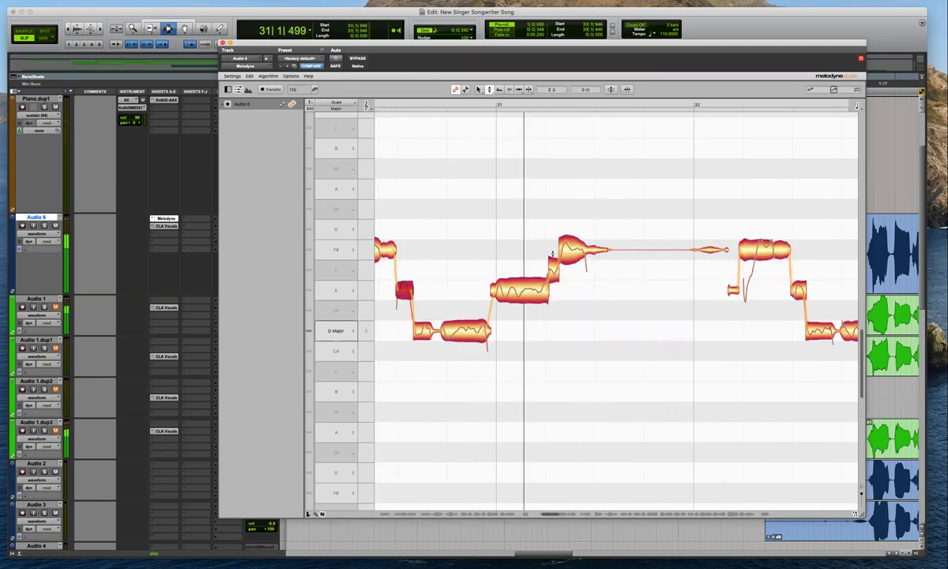
Raise the short F piece in bar 31 to F# and play the passage
left_click_drag(553, 267, 553, 246)
key("space")
key("space")
Split the F# note in bar 32 in two and bring its first piece down to E
double_click(753, 248)
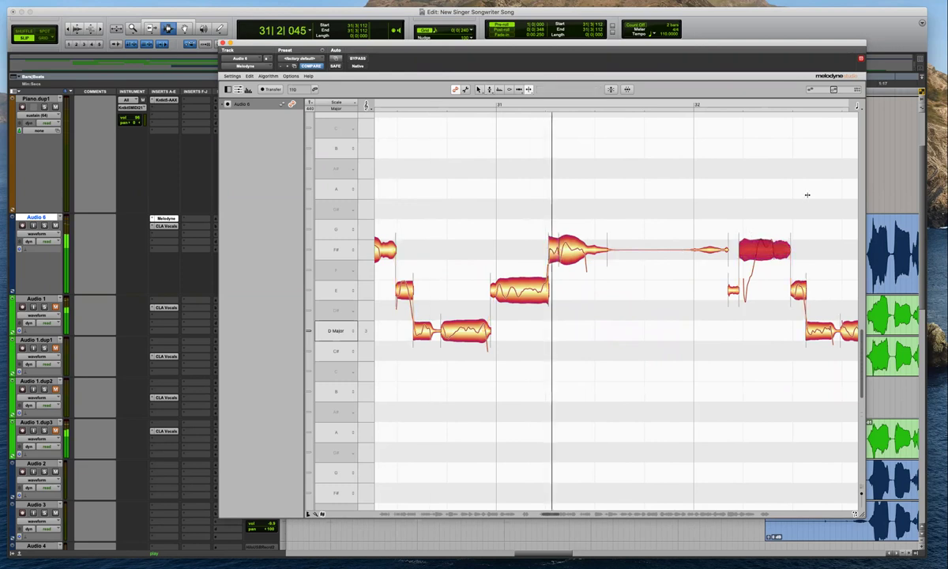
left_click_drag(804, 200, 729, 307)
key("space")
double_click(747, 286)
left_click(649, 227)
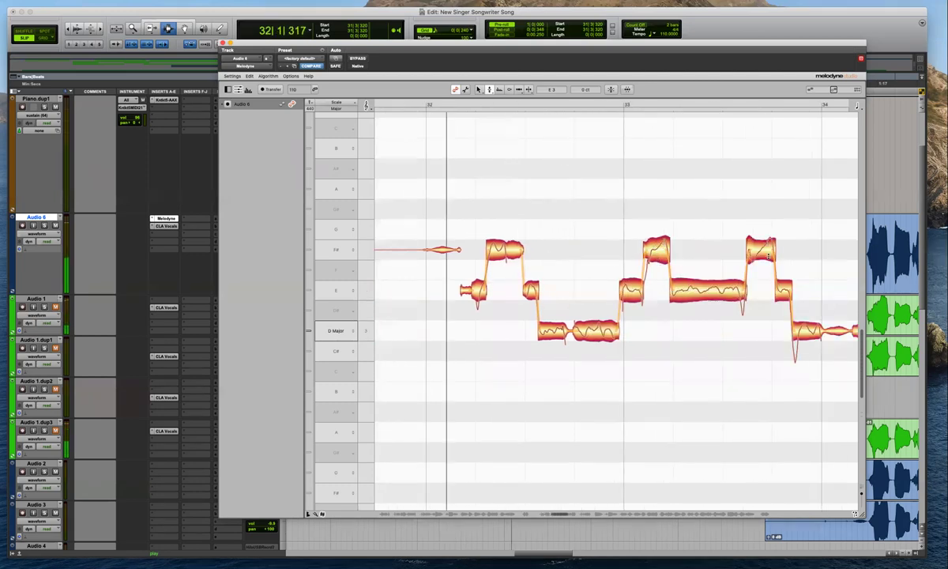
Adjust the pitch variation of the bar 33 F# note to 34.0% and of the bar 34 F# note to 99.0%
left_click(769, 244)
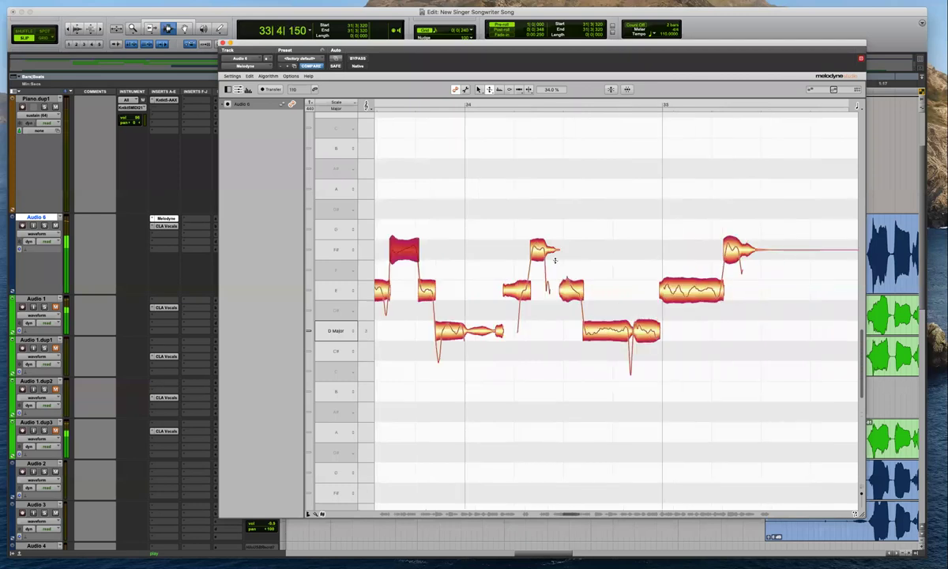
left_click(538, 246)
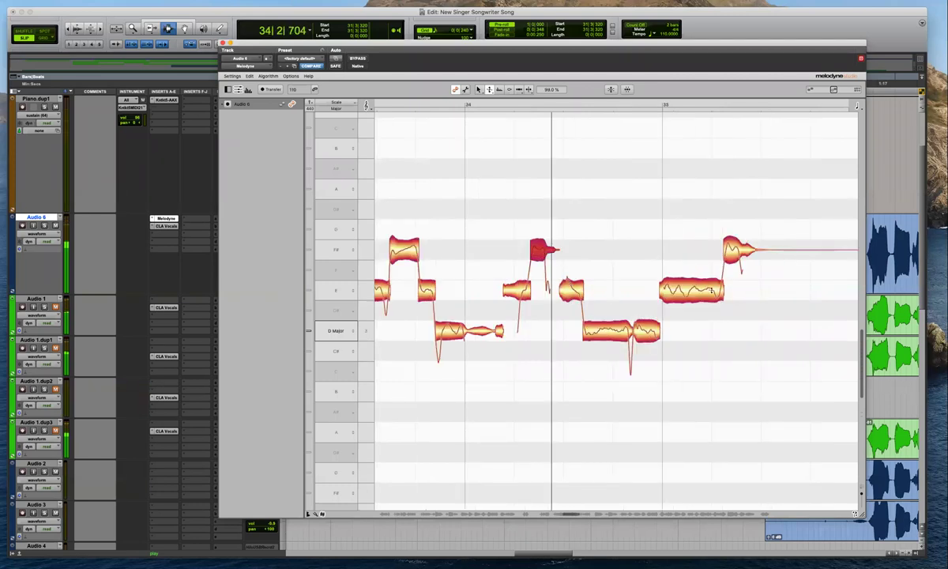
Split the falling note in bar 36 into two pieces and snap them to E and D with the surrounding notes
key("Right")
double_click(616, 328)
left_click_drag(574, 363, 661, 256)
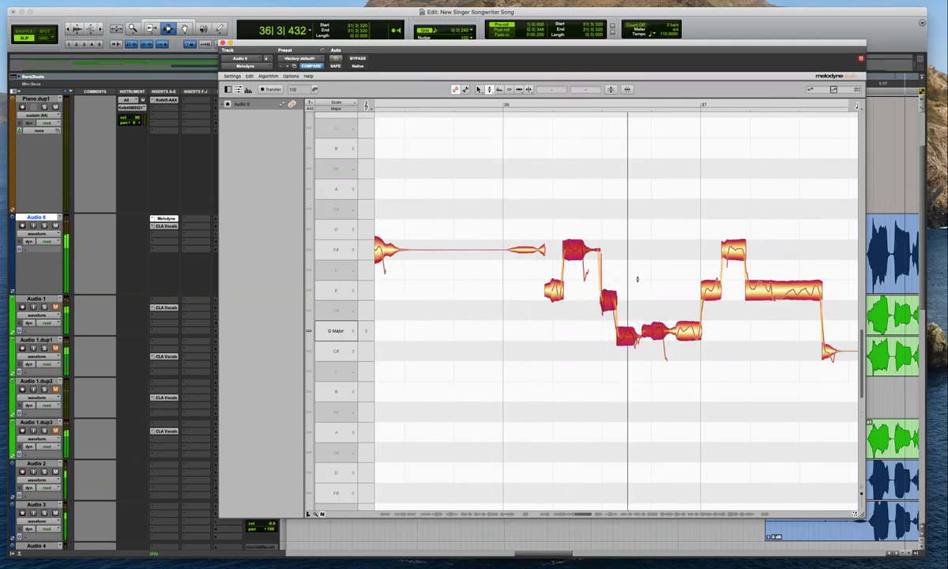
left_click(654, 253)
Reduce the pitch variation of the long E note in bar 37 to 33.0% and resume playback
left_click(590, 290)
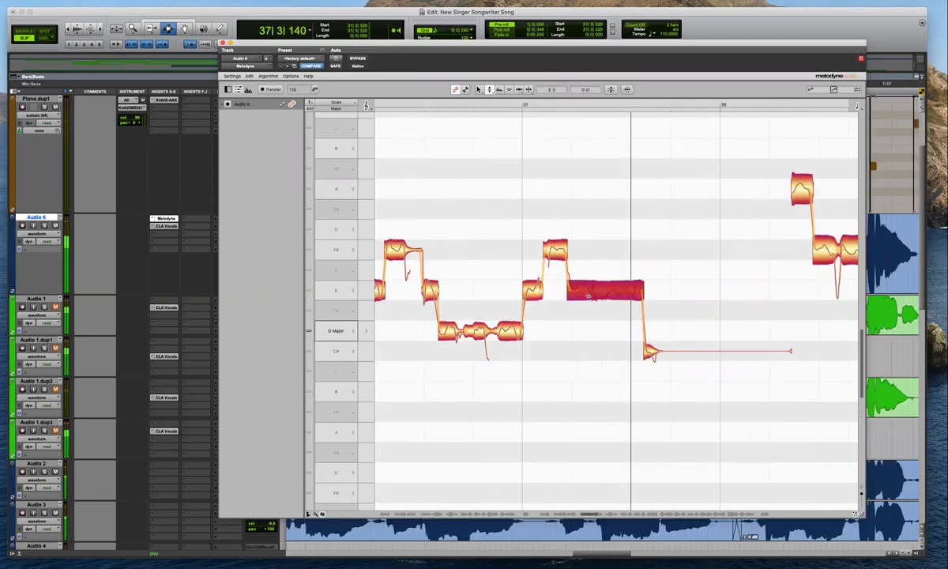
scroll(593, 319, "down", 5)
scroll(592, 319, "left", 3)
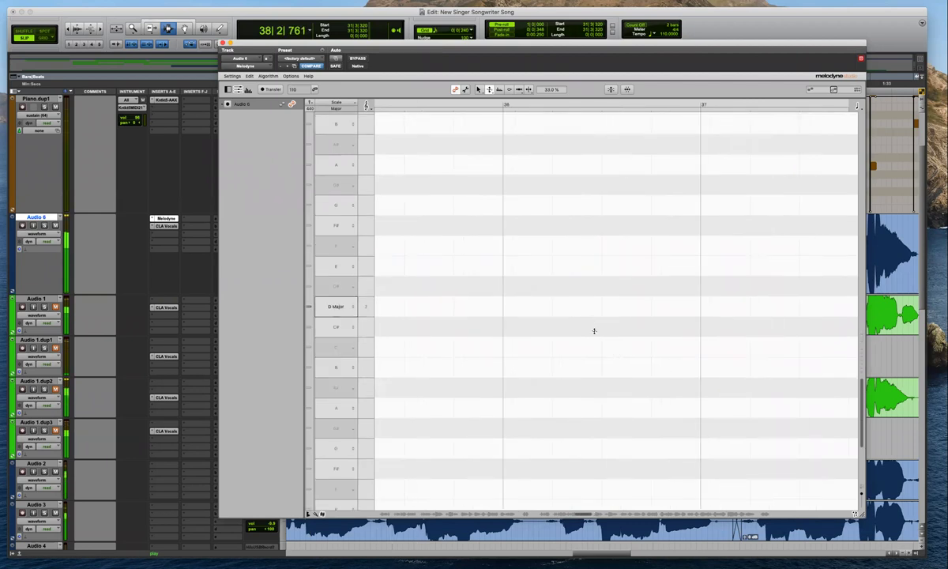
scroll(547, 285, "up", 3)
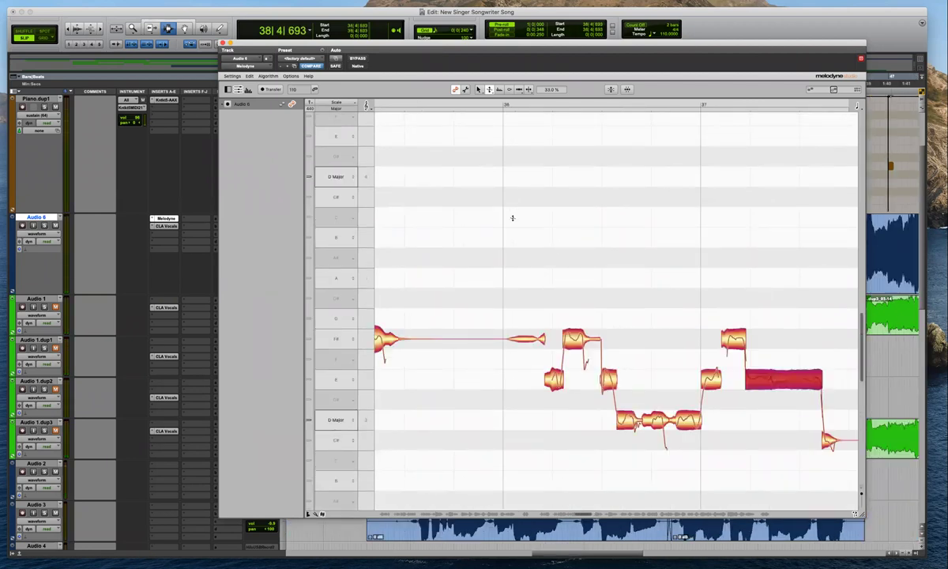
key("space")
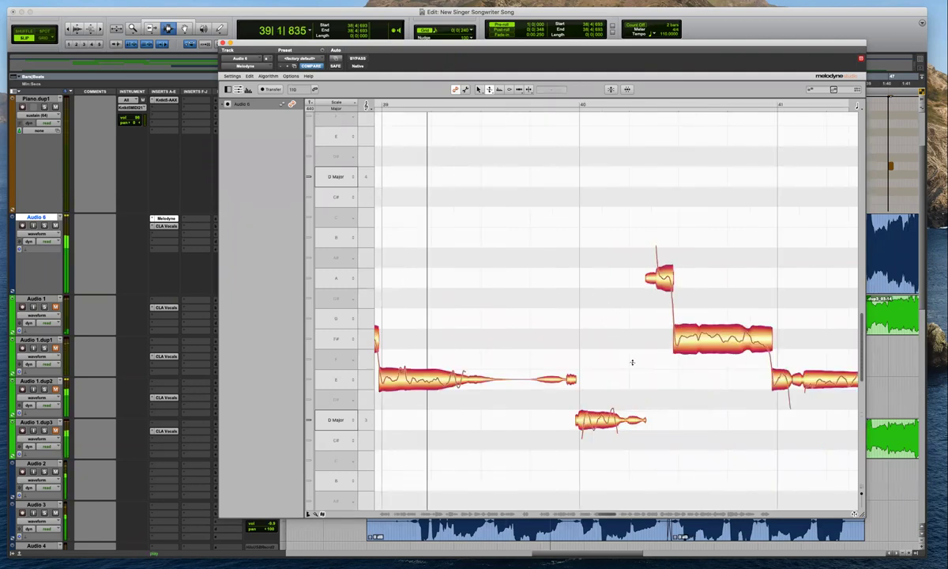
Adjust the pitch variation of the bar 40 F# note to 63.0%, and of the held bar 41 E and bar 42 F# notes
left_click(716, 338)
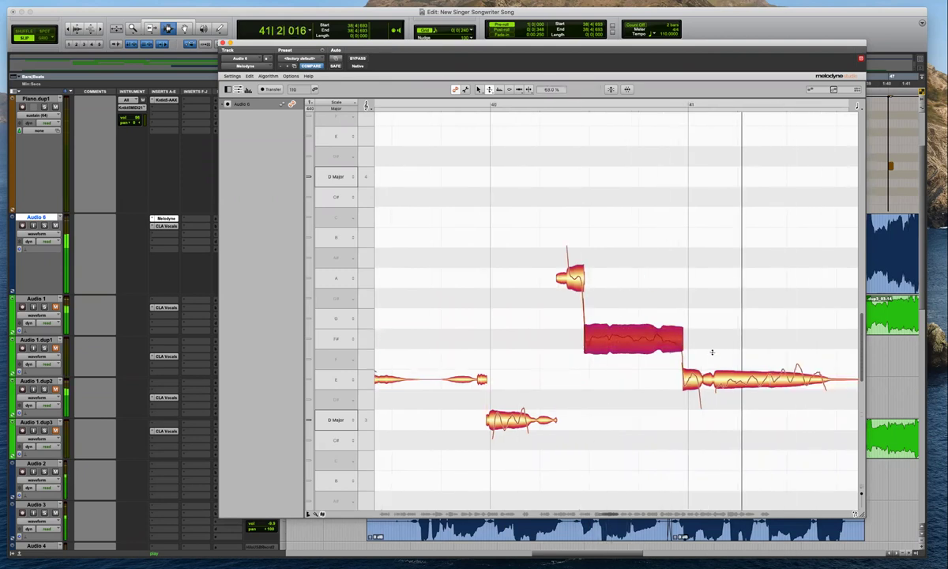
left_click(520, 377)
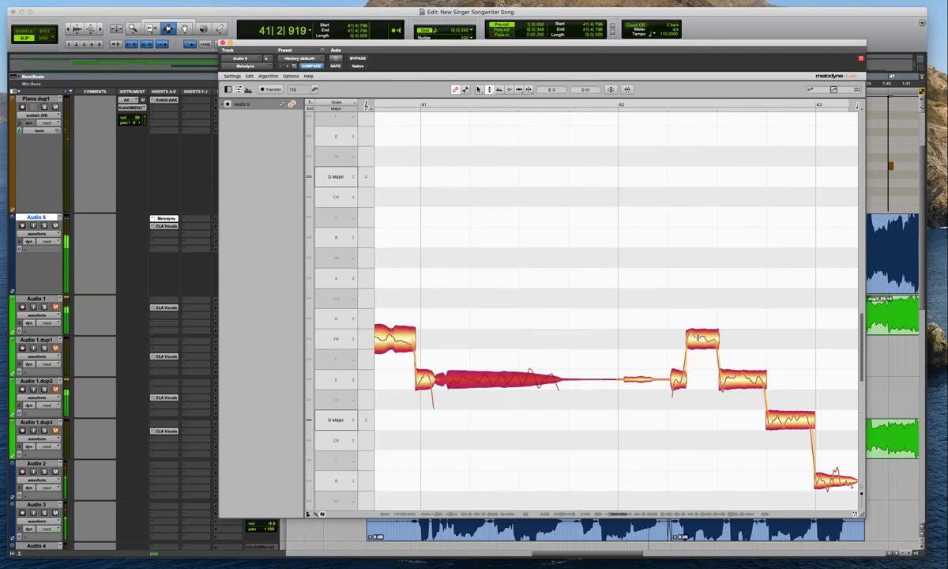
left_click(697, 340)
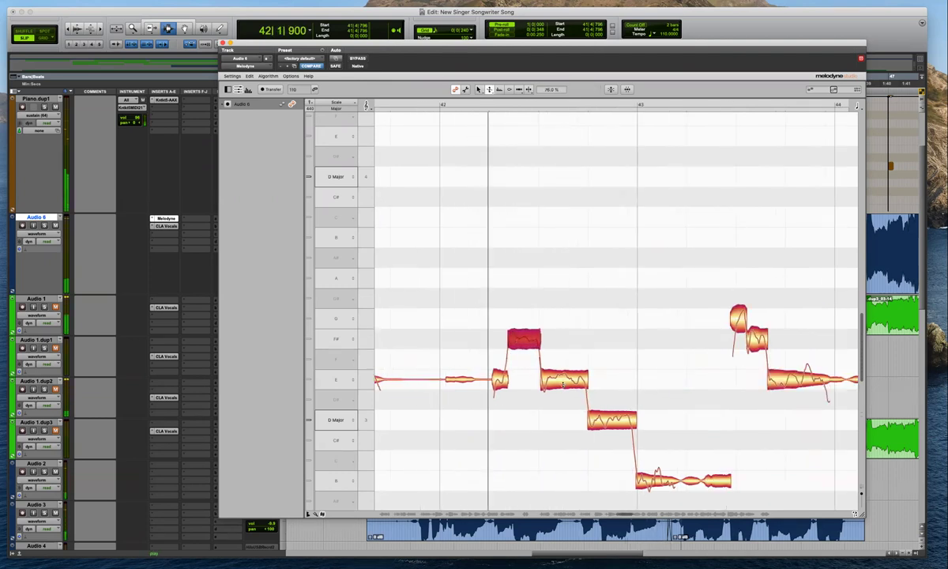
Adjust the pitch variation of the E and D notes in bar 42, with D at 96.0%, and the G and E notes in bar 43
left_click(563, 383)
left_click(600, 420)
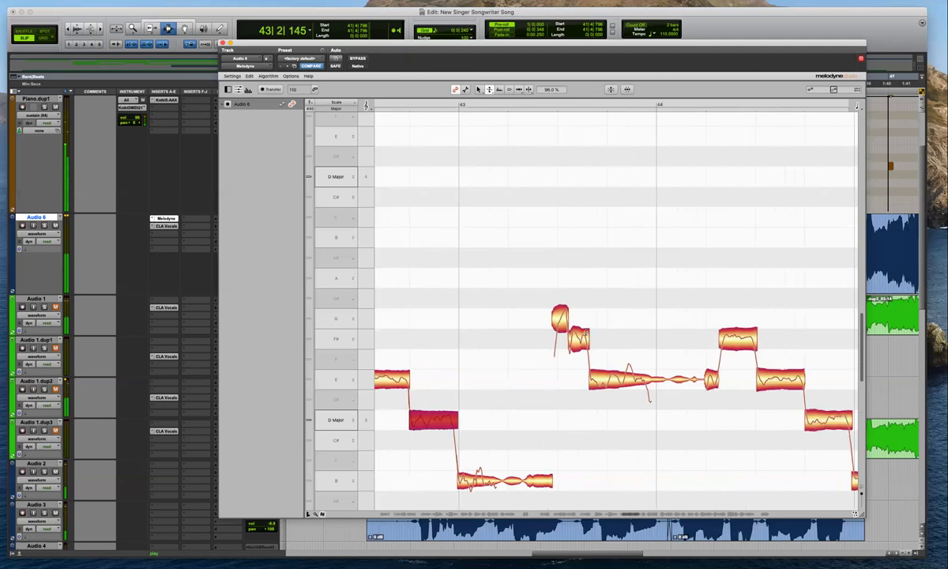
left_click(560, 316)
left_click(674, 388)
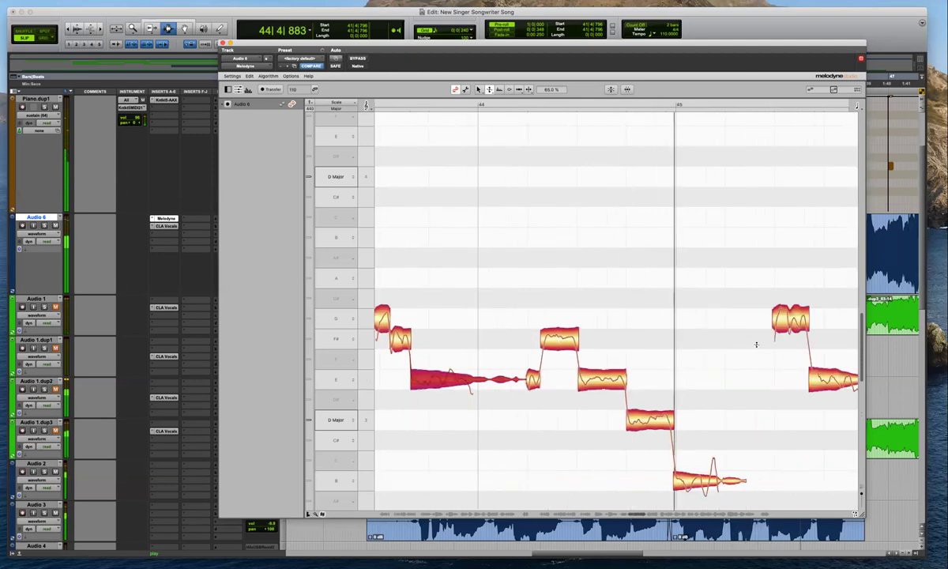
Shorten the Melodyne window to uncover the tracks below, toggle the mute on track Audio 2 and resume playback
left_click_drag(861, 513, 870, 441)
left_click(54, 472)
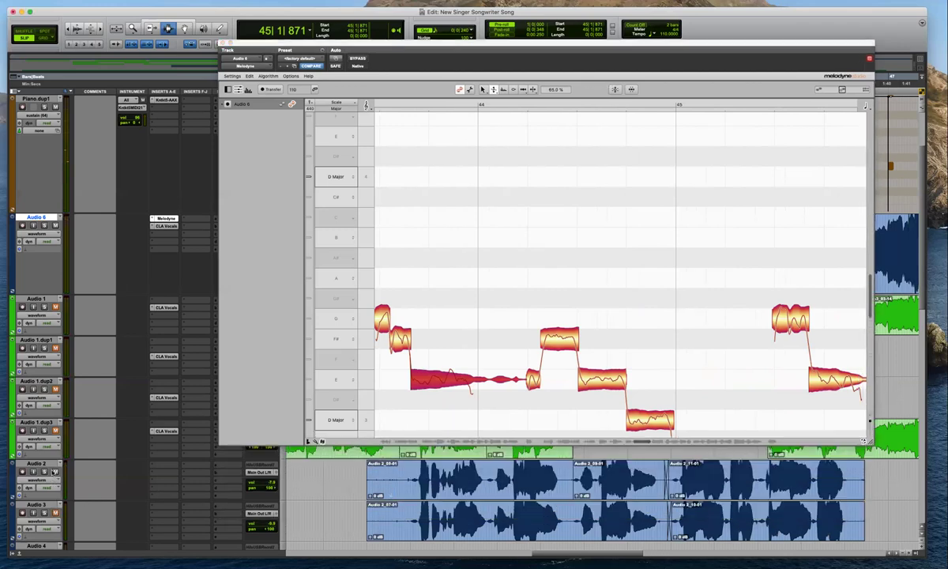
key("space")
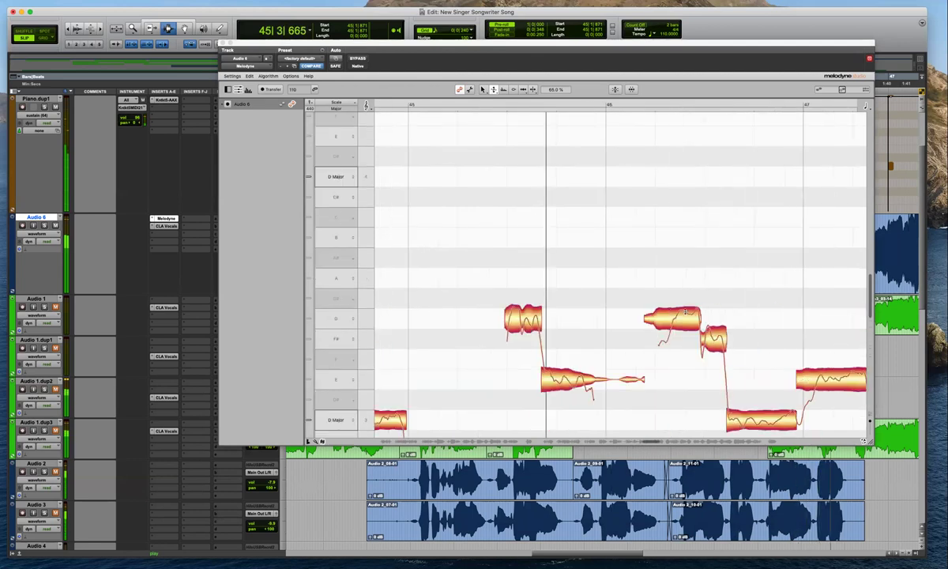
Split the G note in bar 45 in two, lower its second piece to F# and play the result
key("space")
left_click(521, 318)
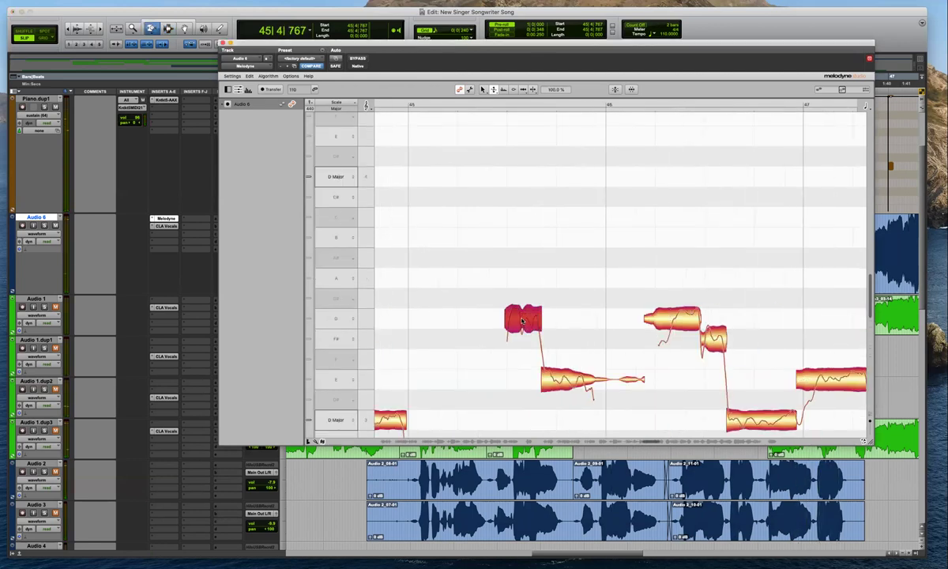
right_click(505, 293)
left_click(513, 314)
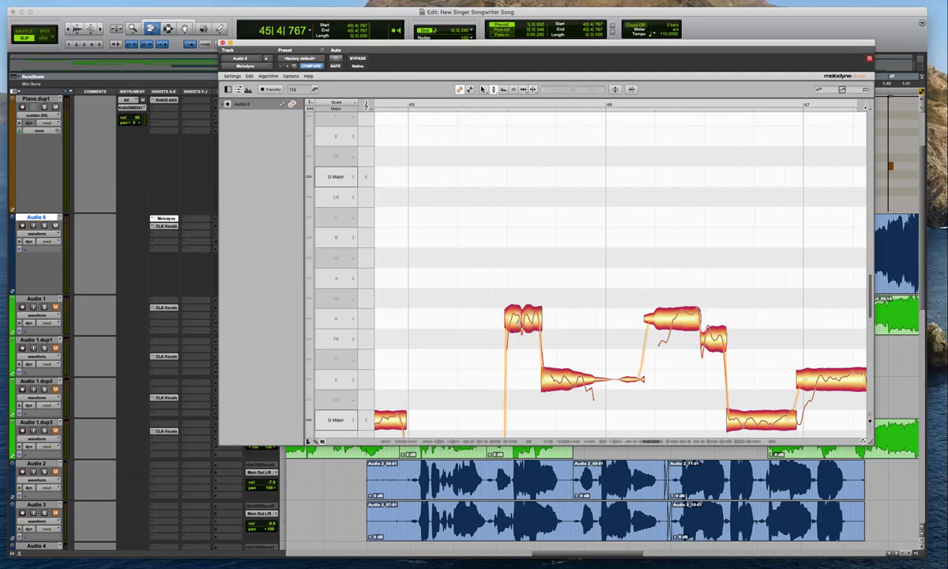
left_click_drag(531, 320, 531, 340)
key("space")
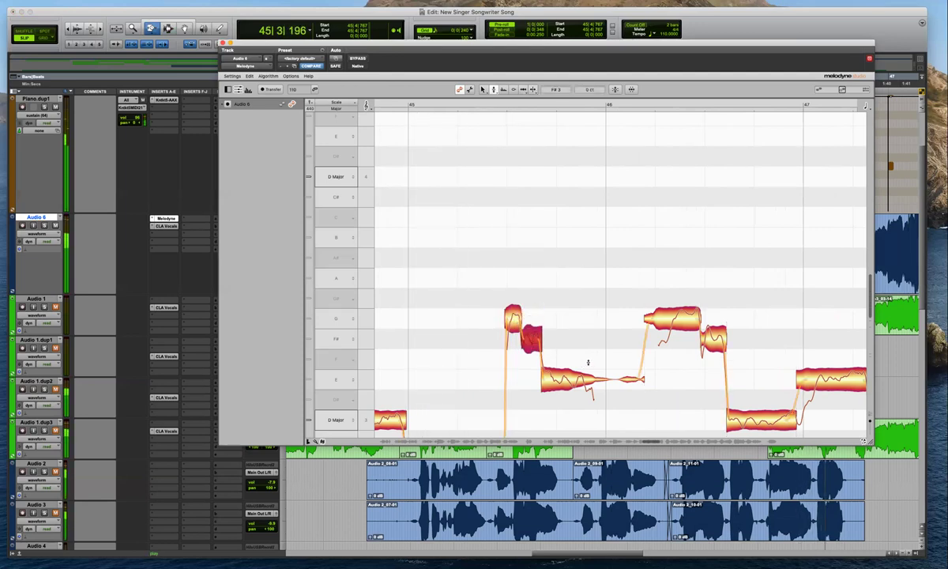
Split the G note in bar 46 in two, snap its pieces to F# and G, and play the phrase
key("space")
key("F6")
double_click(668, 319)
left_click_drag(736, 278, 649, 346)
key("F2")
double_click(684, 312)
key("space")
left_click(775, 278)
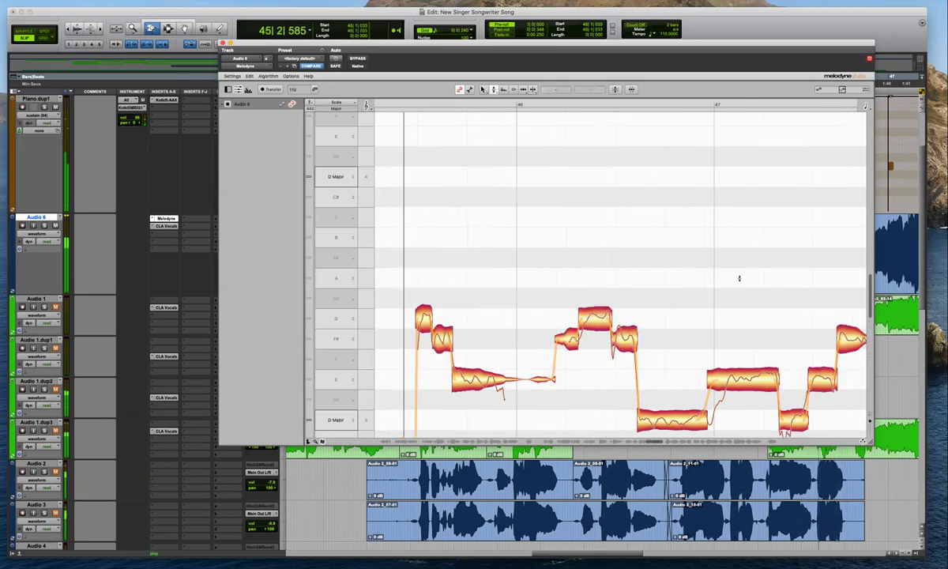
Split the E note at the start of bar 47 in two, snap its first piece to D# and play it
scroll(687, 364, "down", 4)
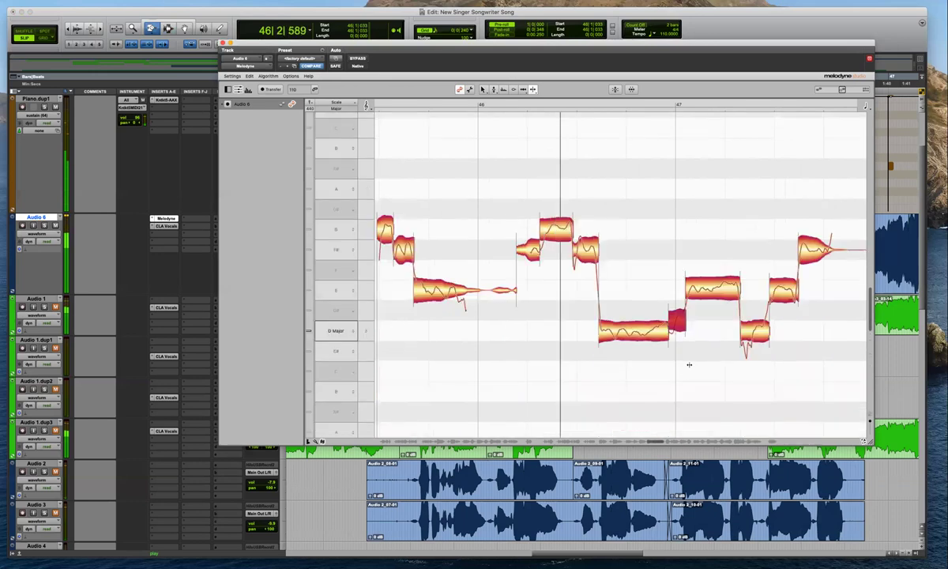
left_click_drag(662, 262, 700, 206)
key("F2")
double_click(702, 205)
key("space")
left_click(694, 221)
left_click(678, 224)
key("space")
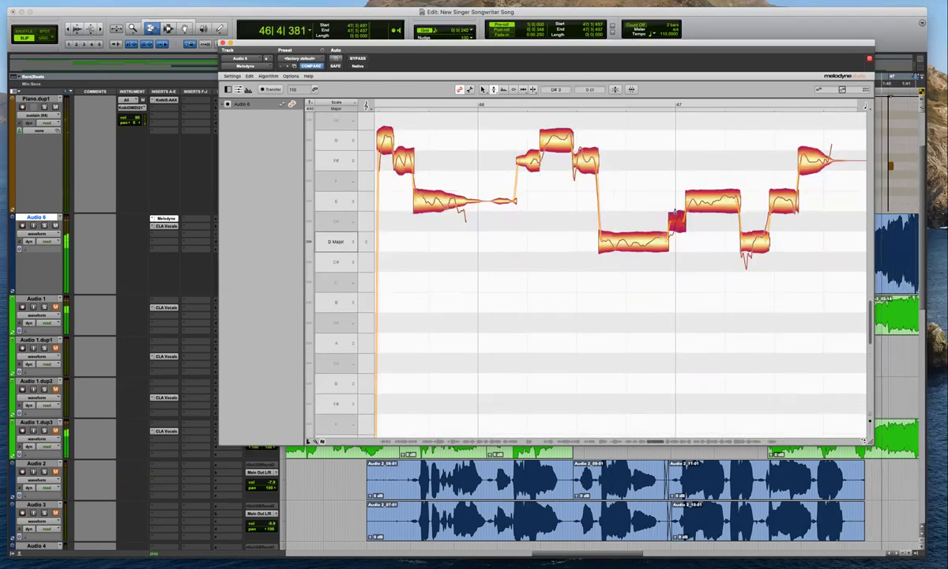
Lower the short D# piece just before the start of bar 47 to D and play the phrase
left_click_drag(678, 224, 679, 204)
scroll(697, 243, "right", 2)
key("space")
left_click_drag(594, 206, 598, 264)
key("space")
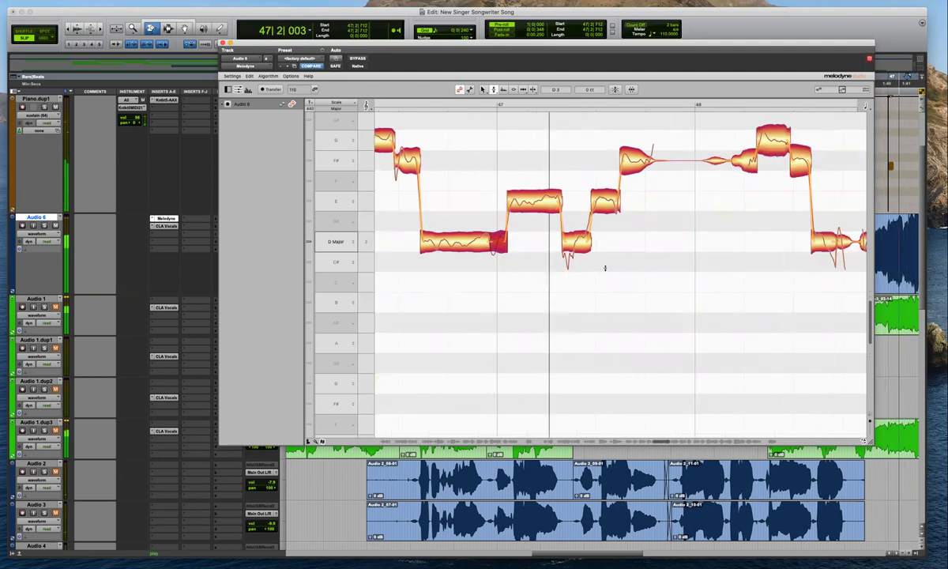
Reduce the pitch variation of the D note in bar 47 to 37% and adjust that of the G note in bar 48
left_click(577, 240)
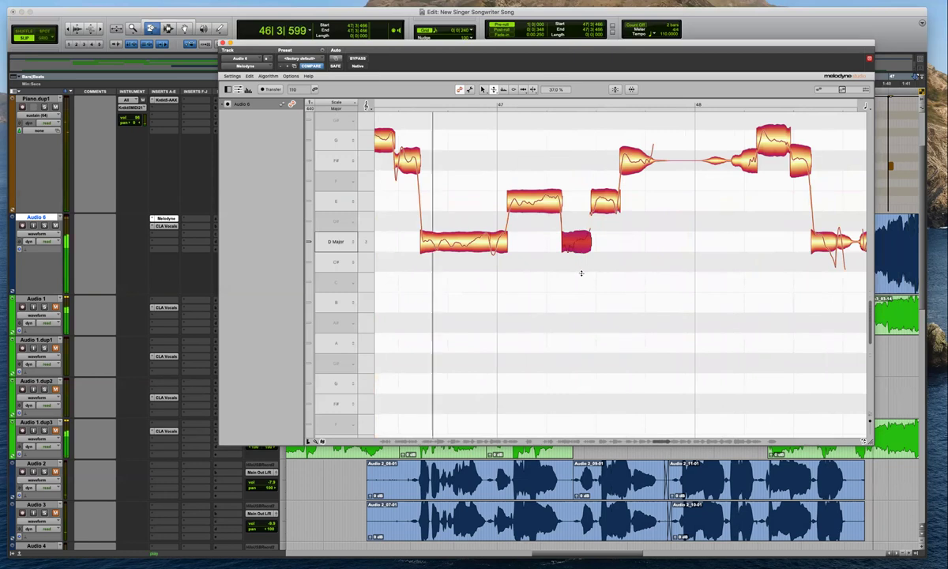
left_click(500, 138)
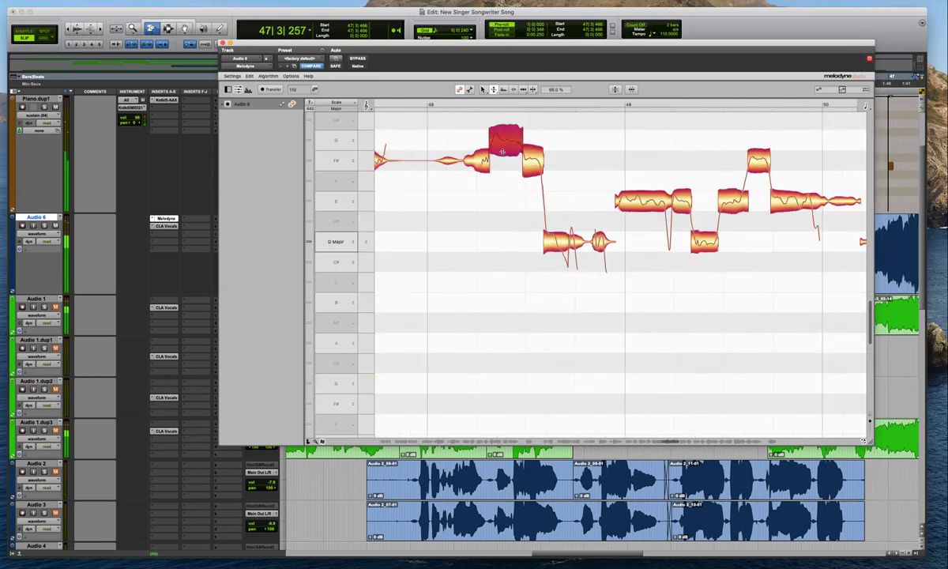
scroll(575, 253, "up", 5)
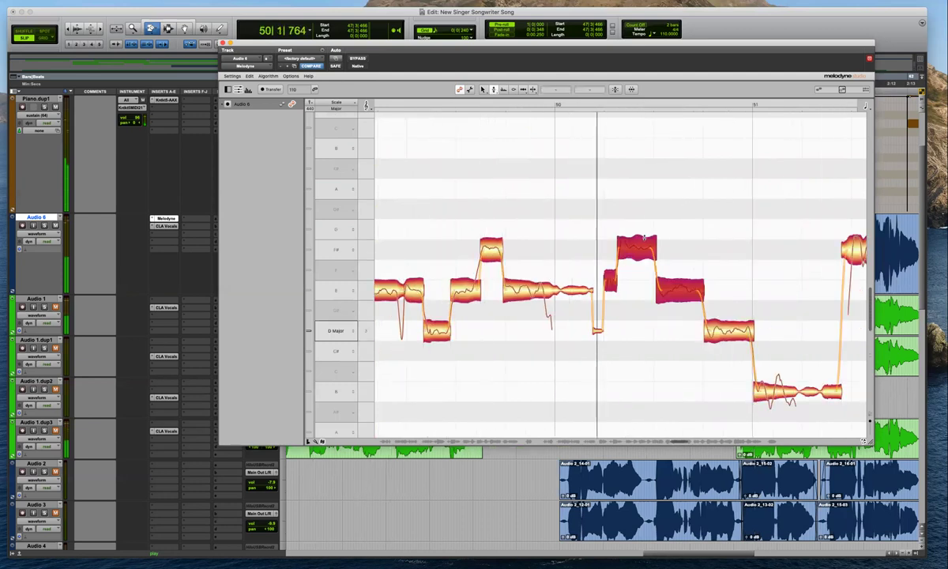
Split the E note at the end of bar 49 in two, set its second piece to E and play the result
key("space")
double_click(548, 291)
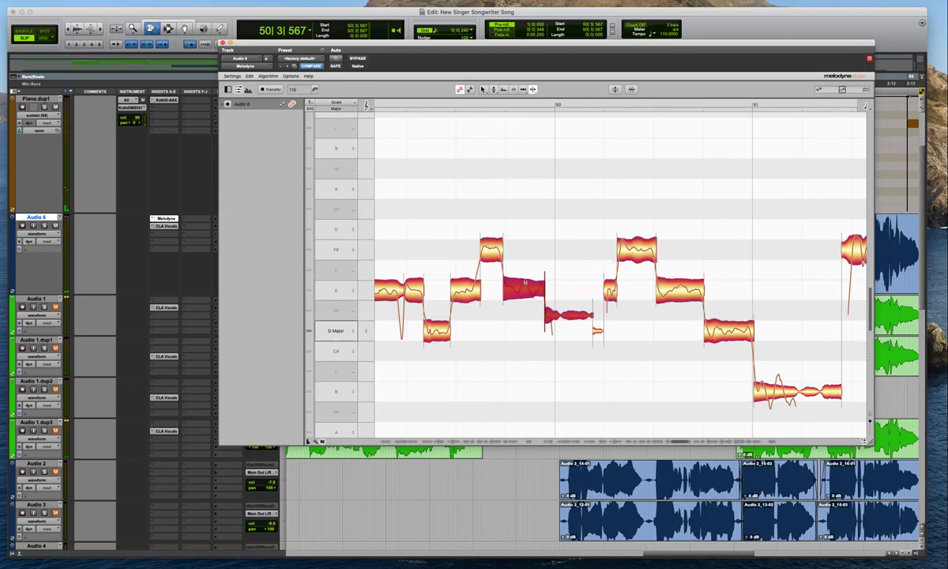
left_click(573, 235)
key("space")
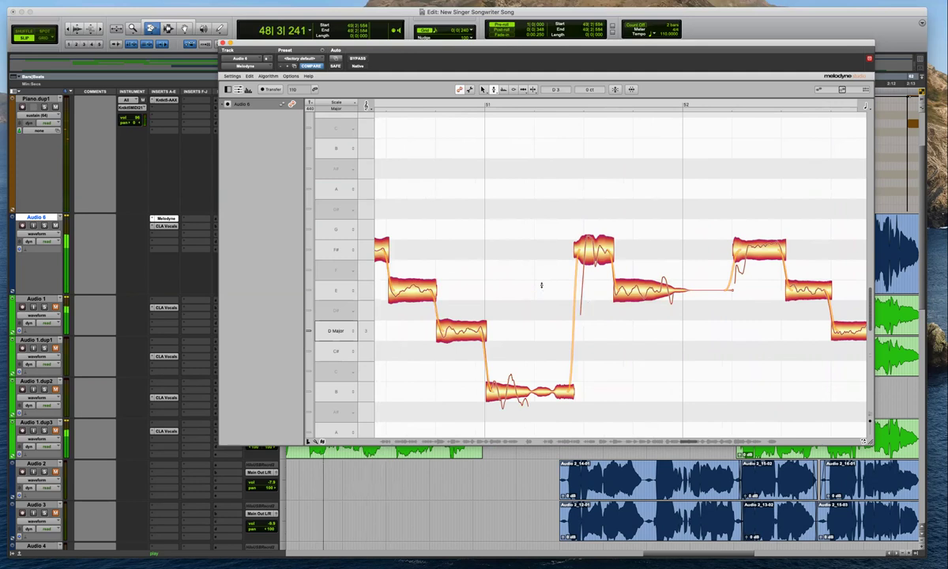
left_click_drag(644, 331, 645, 290)
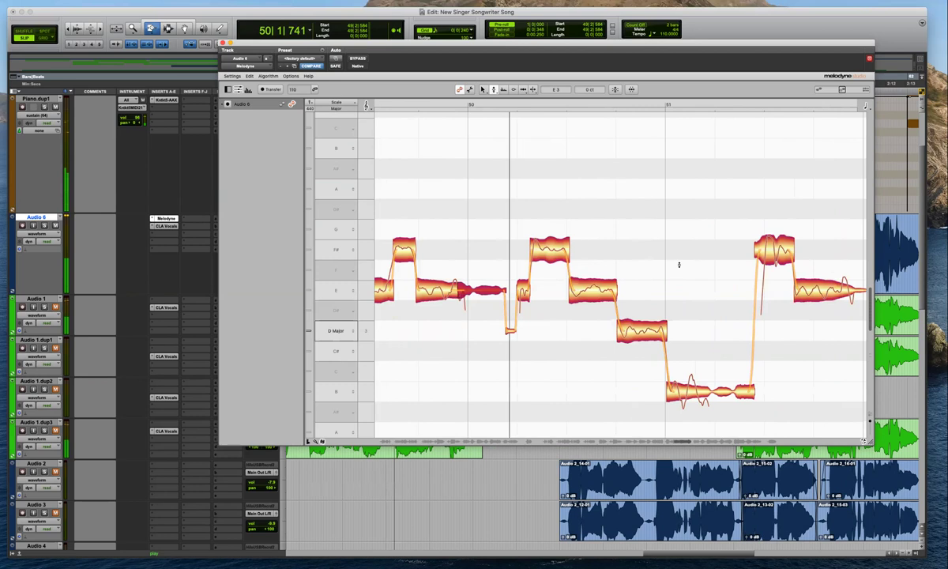
key("space")
Set the pitch variation of the F# note in bar 50 to 64% and resume playback
left_click(451, 248)
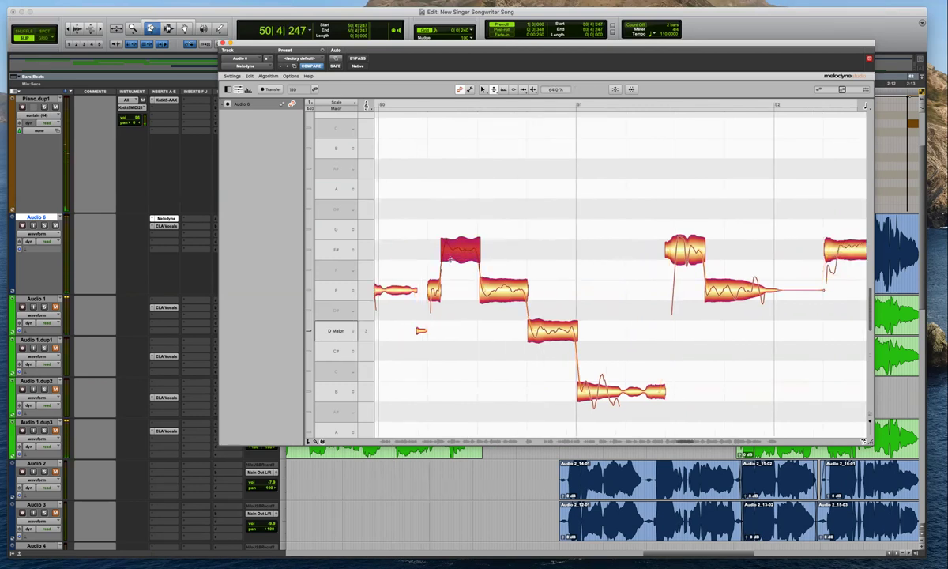
key("space")
left_click(609, 263)
Split the F# notes in bars 51 and 52 in two each and snap their pieces to E and F#
double_click(688, 238)
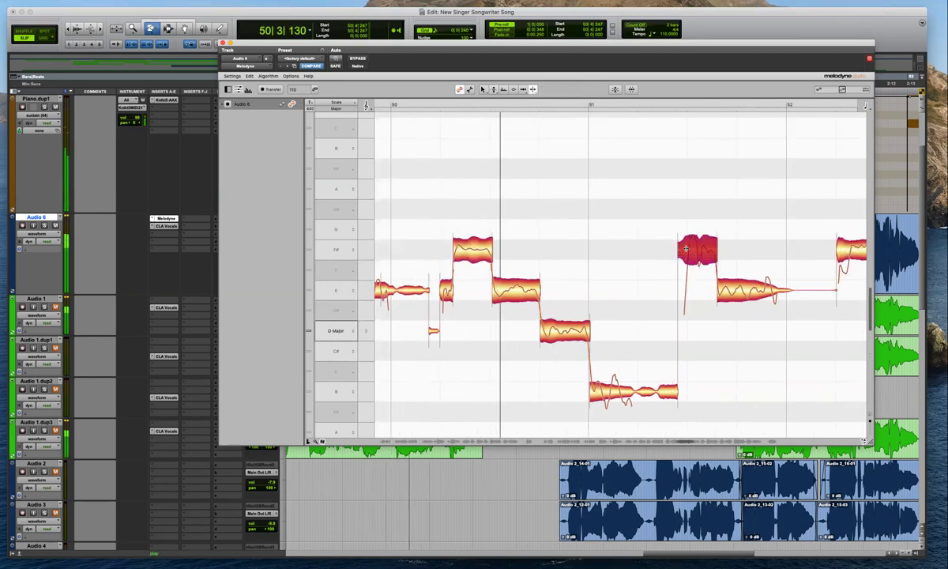
left_click_drag(742, 208, 656, 334)
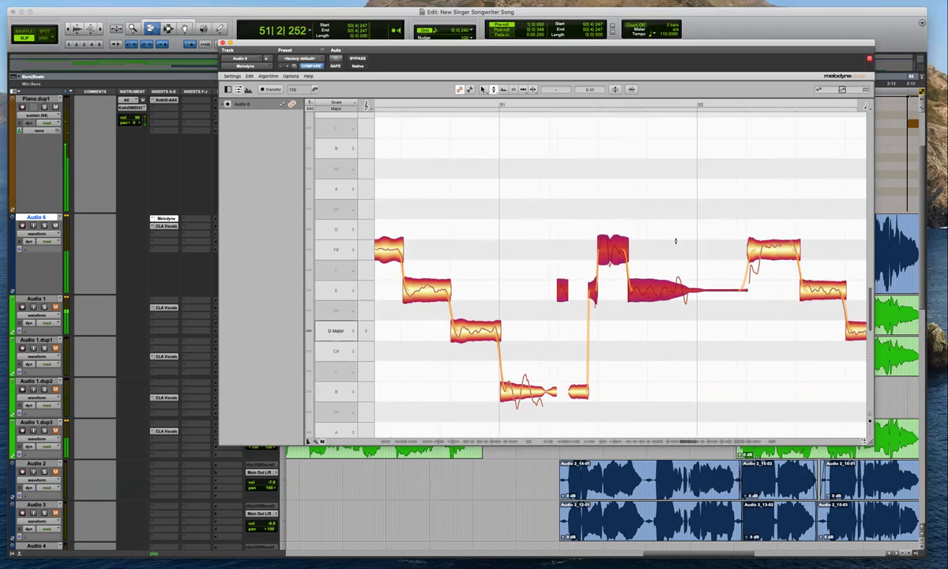
key("space")
double_click(581, 241)
left_click_drag(647, 200, 574, 283)
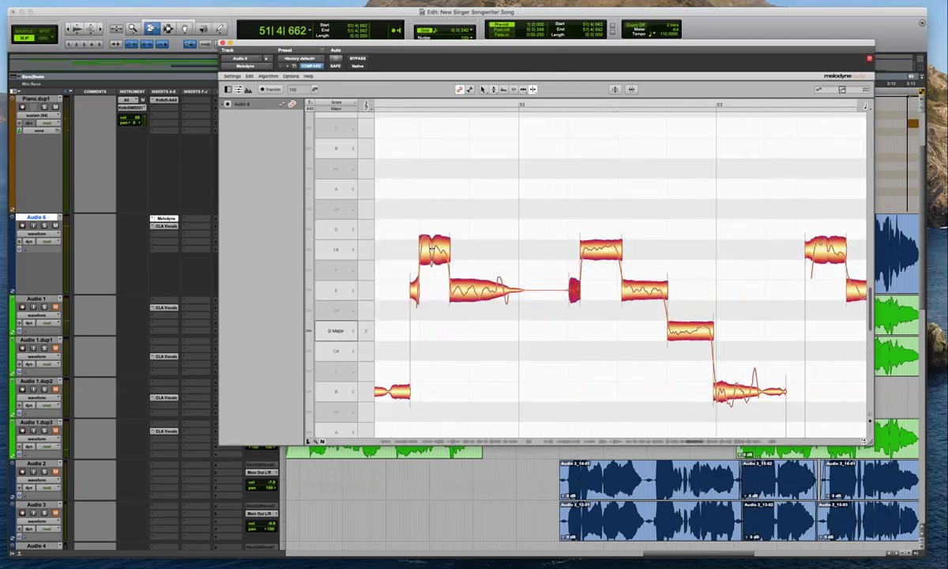
Split the remaining F# note in bar 51 again, raise its first piece to G and play the result
double_click(432, 250)
left_click_drag(487, 205, 414, 295)
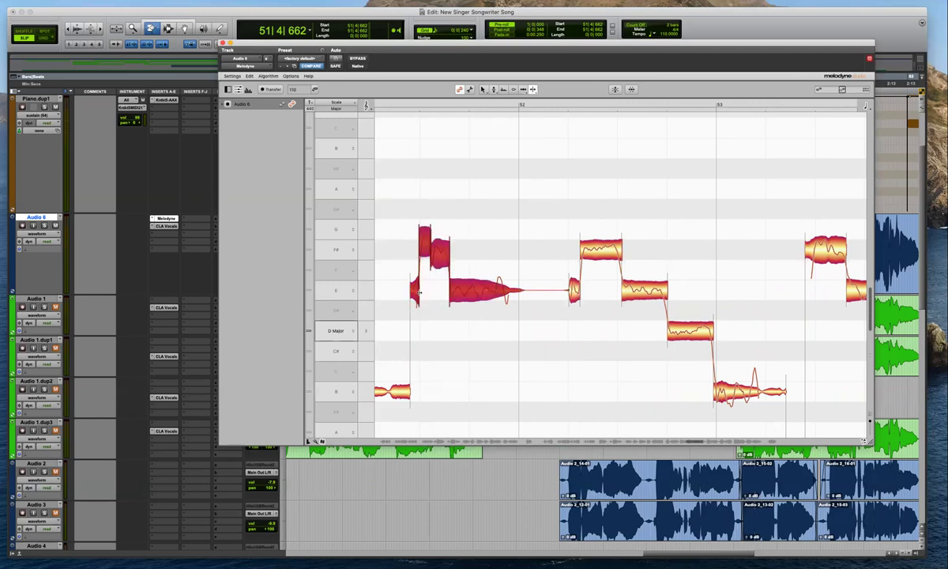
double_click(442, 252)
left_click(462, 244)
left_click(428, 253)
key("space")
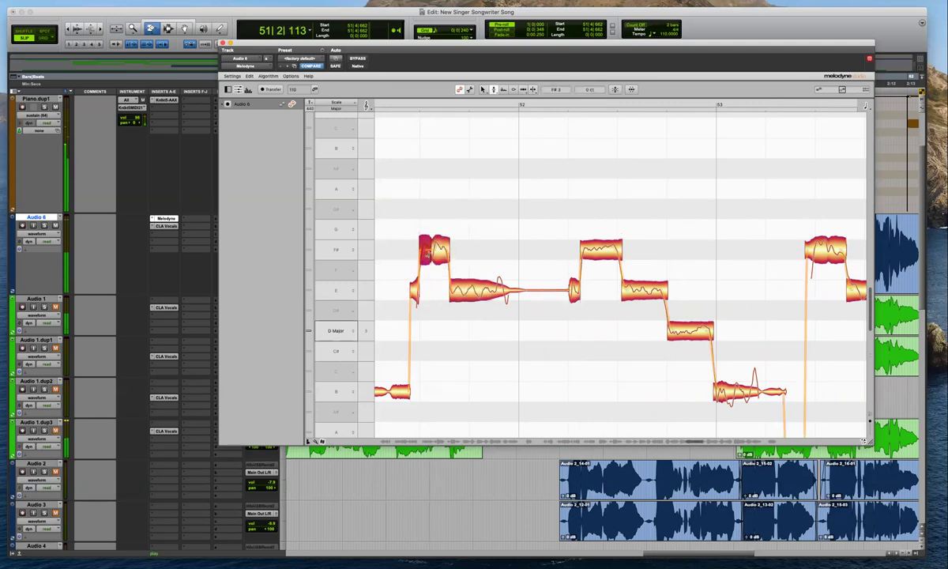
left_click_drag(428, 253, 424, 233)
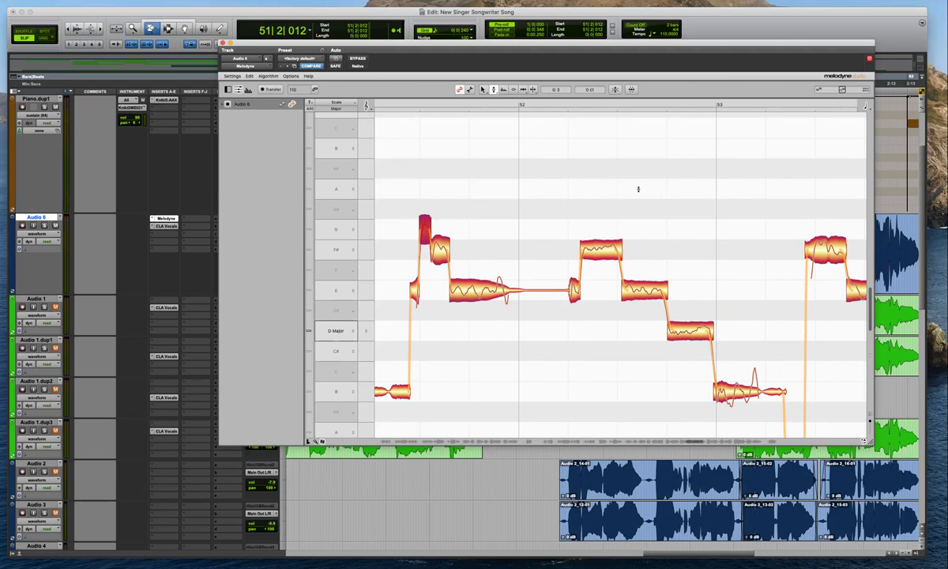
key("space")
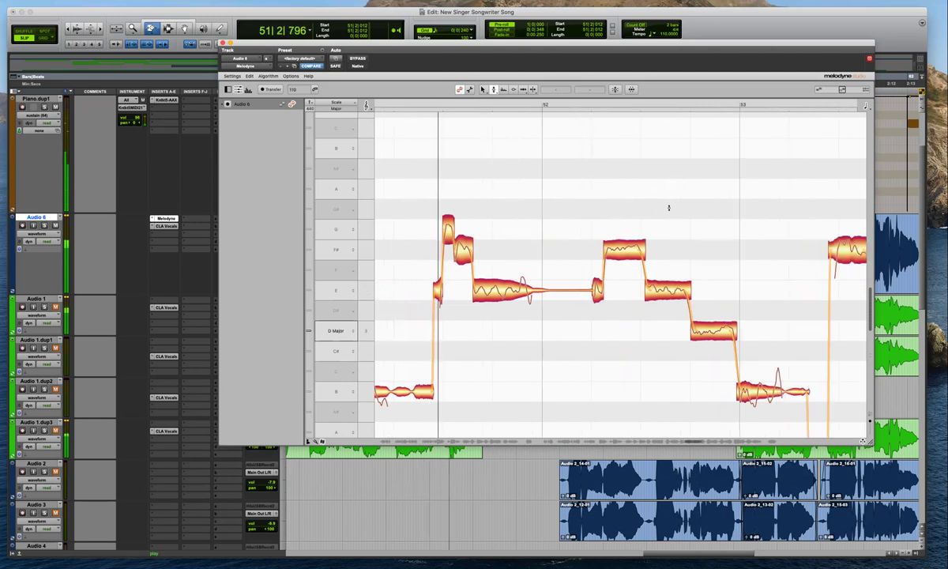
Audition the short E note opening the phrase in bar 51 on F#, then settle it on F and play it
scroll(666, 208, "up", 3)
key("space")
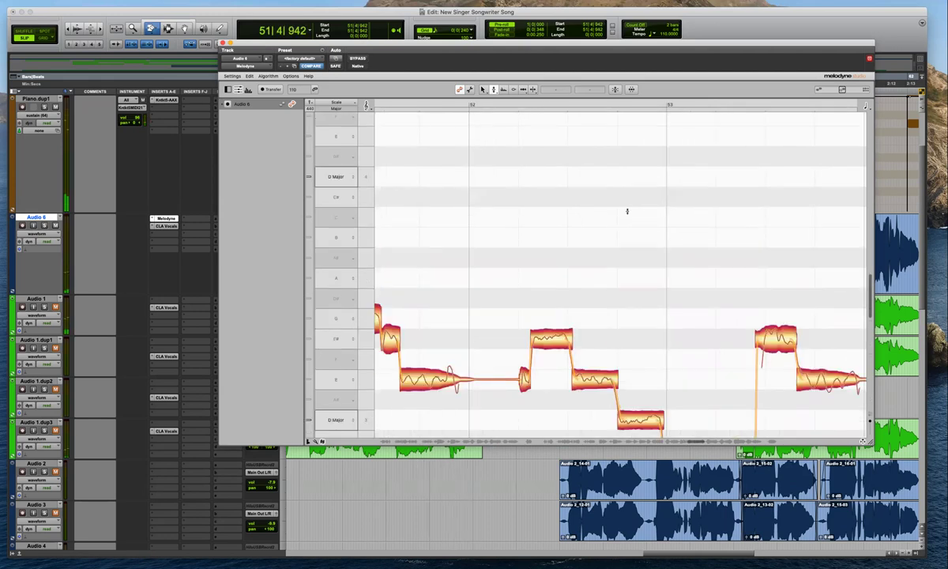
key("space")
scroll(536, 285, "down", 4)
key("space")
left_click_drag(470, 290, 469, 267)
key("space")
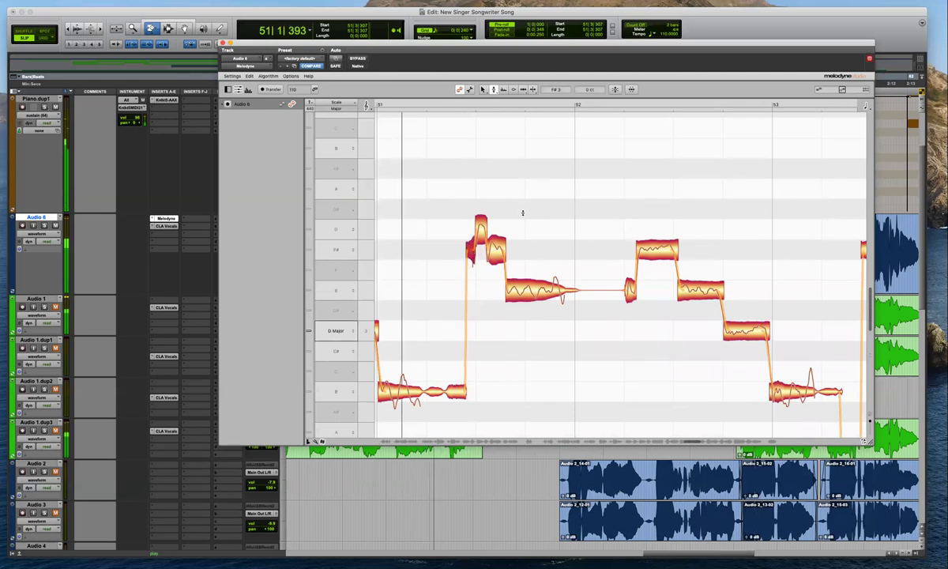
key("space")
left_click_drag(472, 255, 472, 276)
key("space")
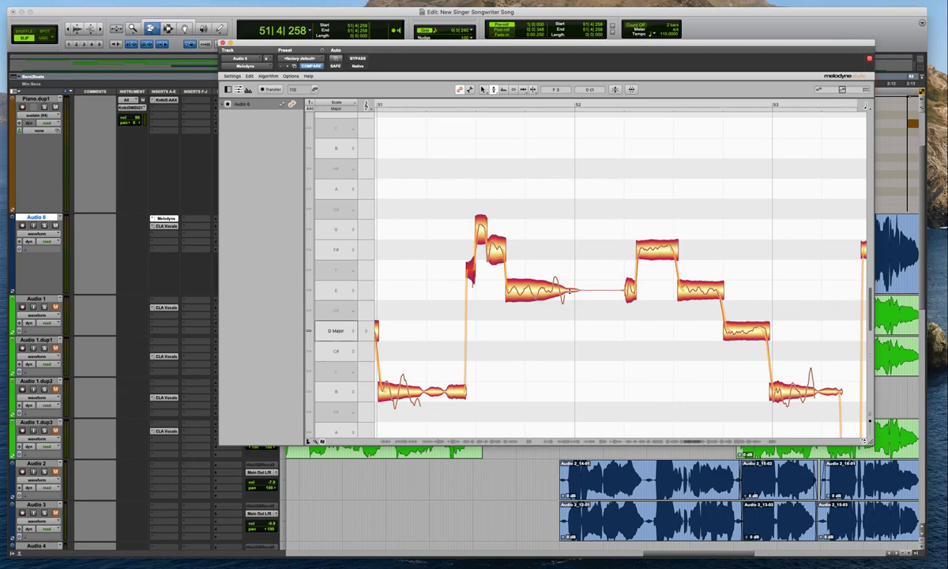
scroll(570, 291, "right", 5)
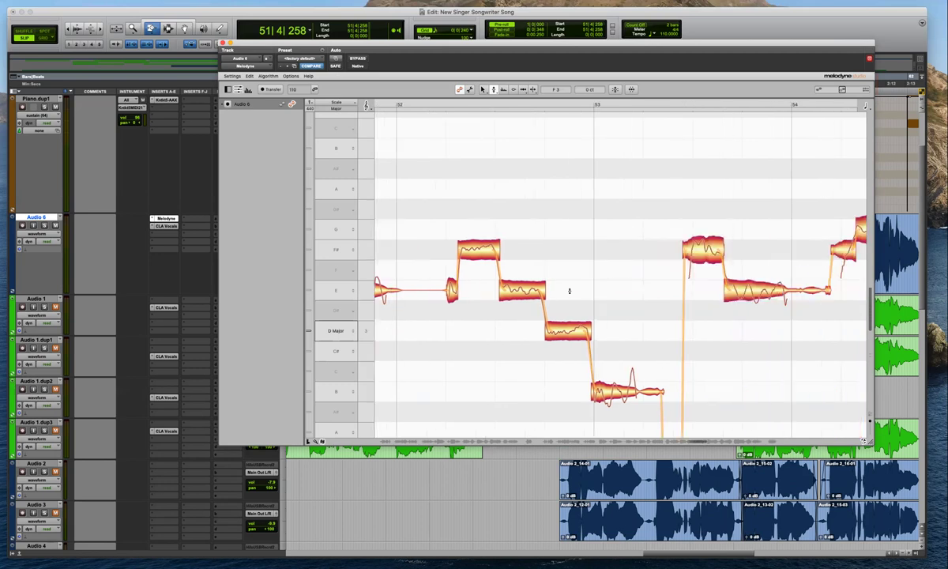
left_click(691, 246)
key("F6")
left_click_drag(684, 247, 690, 247)
left_click_drag(754, 217, 674, 325)
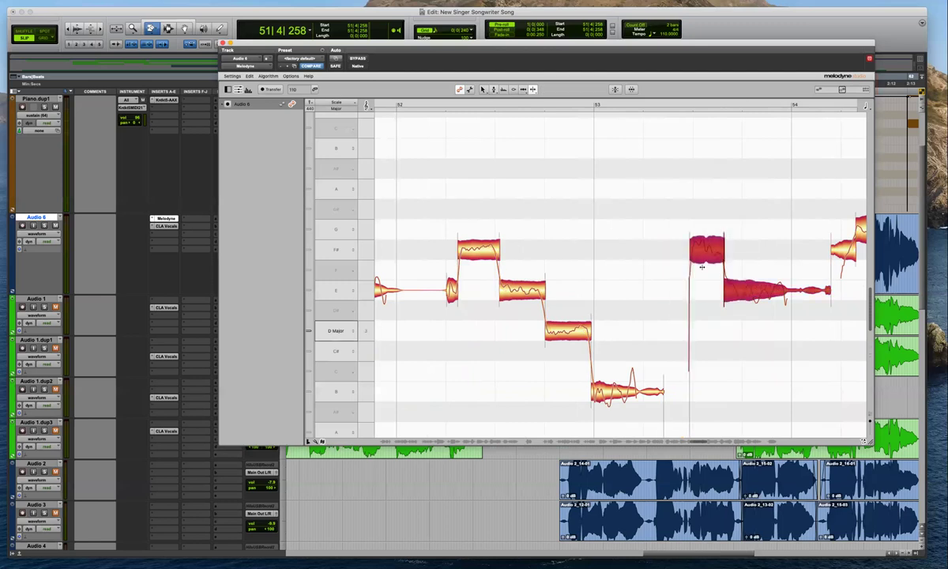
scroll(740, 239, "down", 5)
scroll(741, 239, "up", 5)
left_click(736, 230)
Split the F# note in bar 53 near its middle, select its pieces for pitch editing and play on to bar 56
double_click(706, 249)
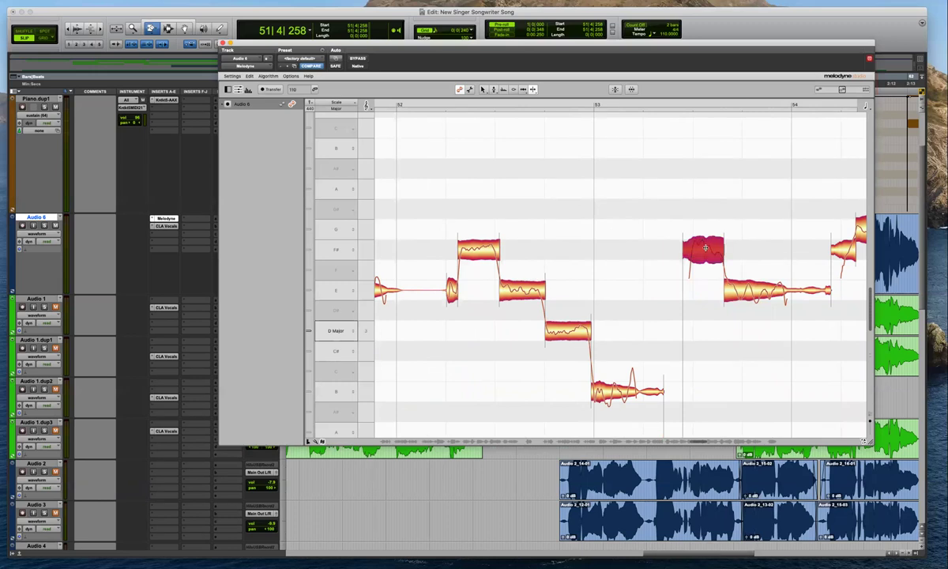
key("F2")
left_click_drag(735, 218, 698, 226)
left_click(720, 227)
key("space")
left_click_drag(760, 200, 682, 305)
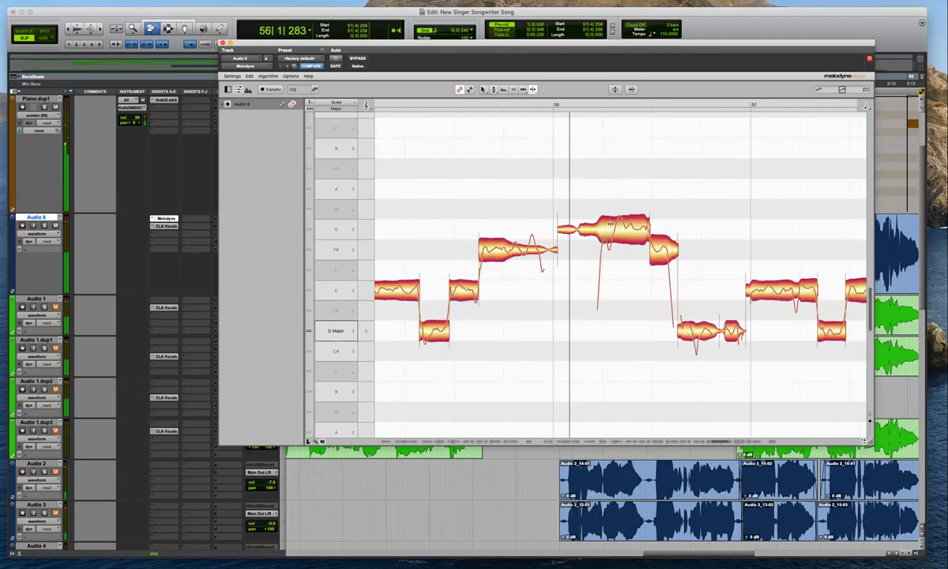
Split the G note in bar 56 in two, snap its pieces to F# and G, and play the phrase
double_click(611, 224)
left_click_drag(656, 197, 597, 267)
key("space")
key("F2")
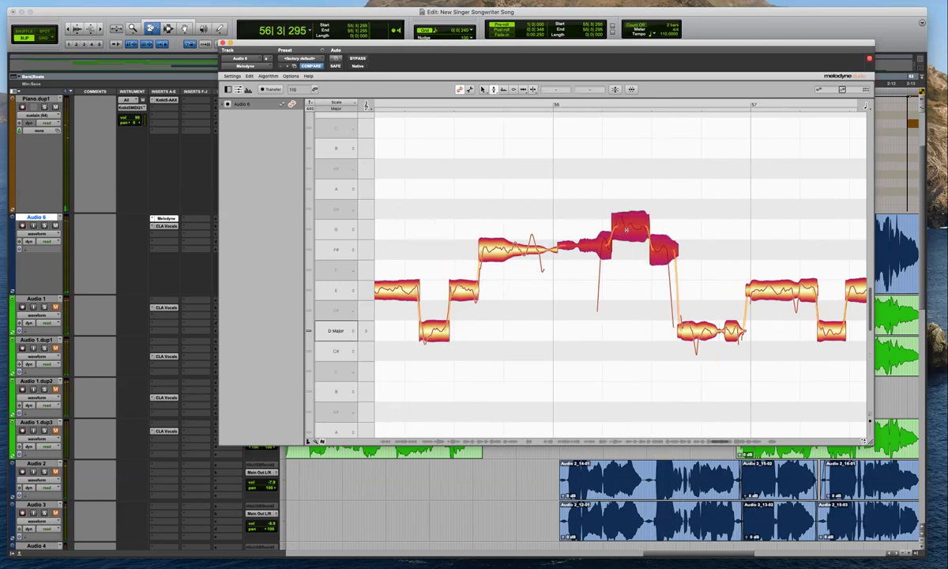
double_click(626, 230)
key("space")
Set the pitch variation of the D note at the end of bar 56 to 40%
left_click(692, 203)
scroll(722, 239, "right", 4)
left_click(522, 332)
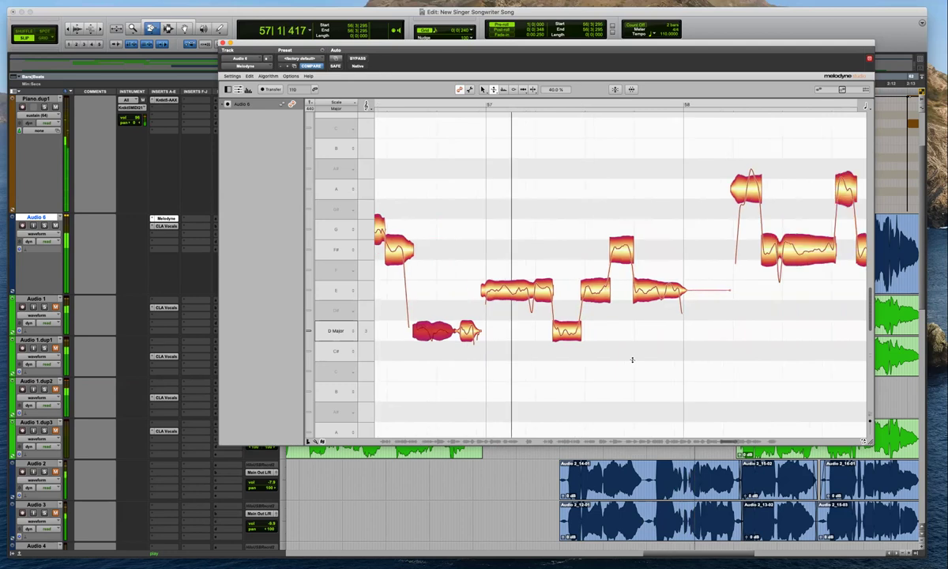
Split the A note in bar 58 in two, snap its pieces to G# and A, and play them
double_click(658, 189)
left_click_drag(701, 149, 626, 299)
key("space")
left_click(706, 156)
key("space")
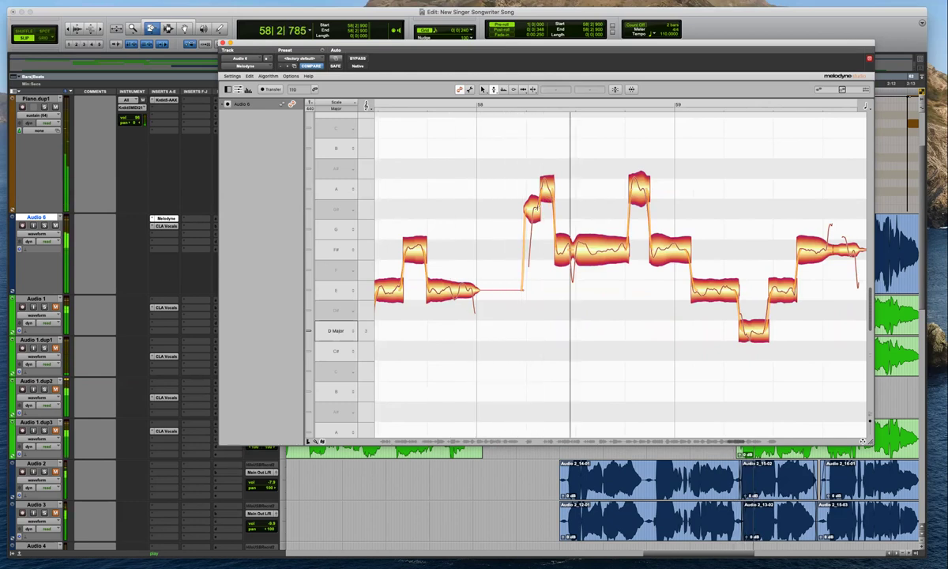
Lower the short G# note in bar 58 to G and reduce the pitch variation of the bar's two A notes
key("space")
key("space")
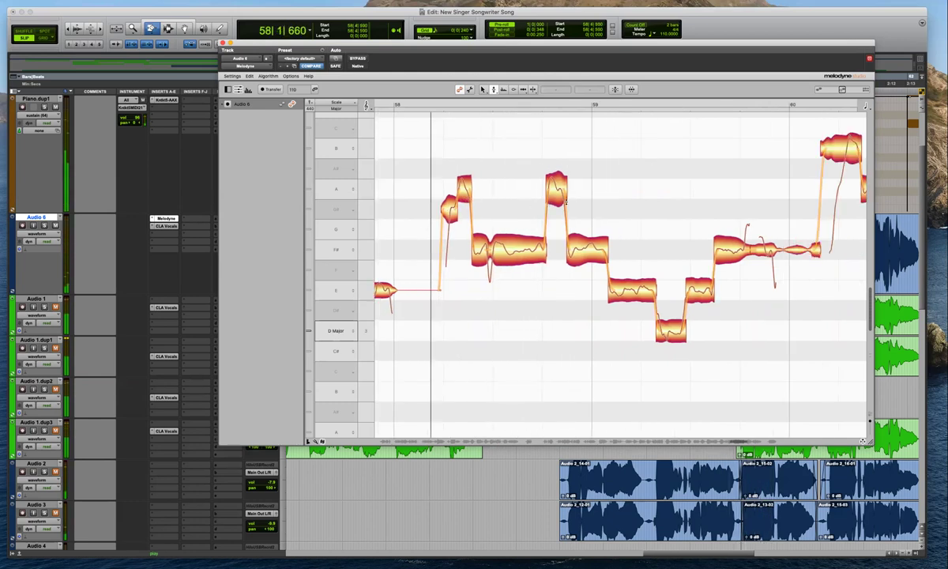
left_click_drag(449, 208, 449, 228)
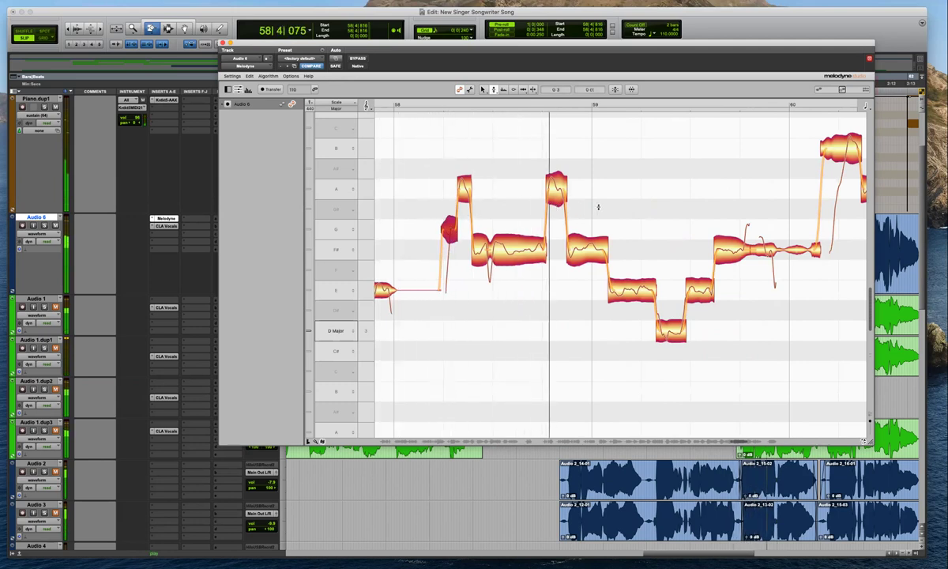
left_click(465, 185)
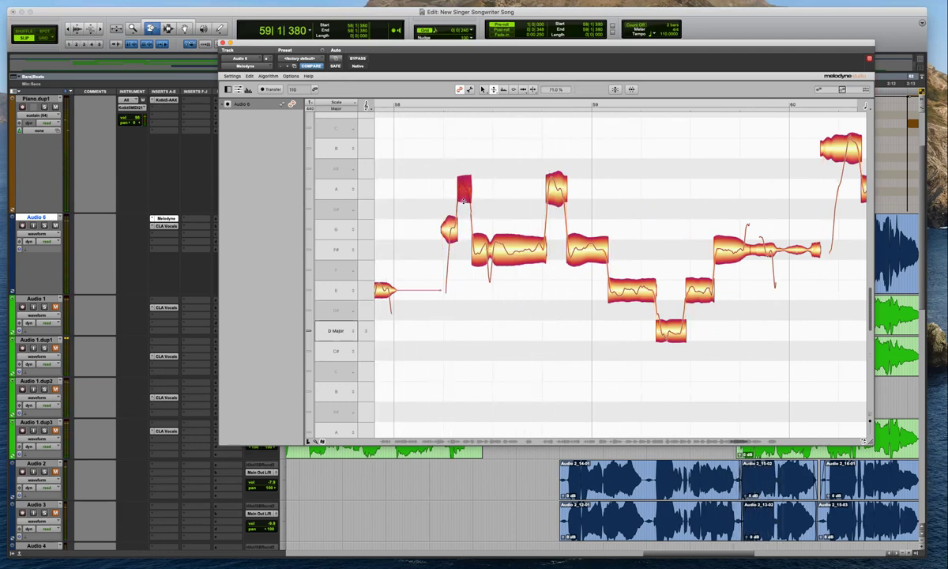
left_click(556, 188)
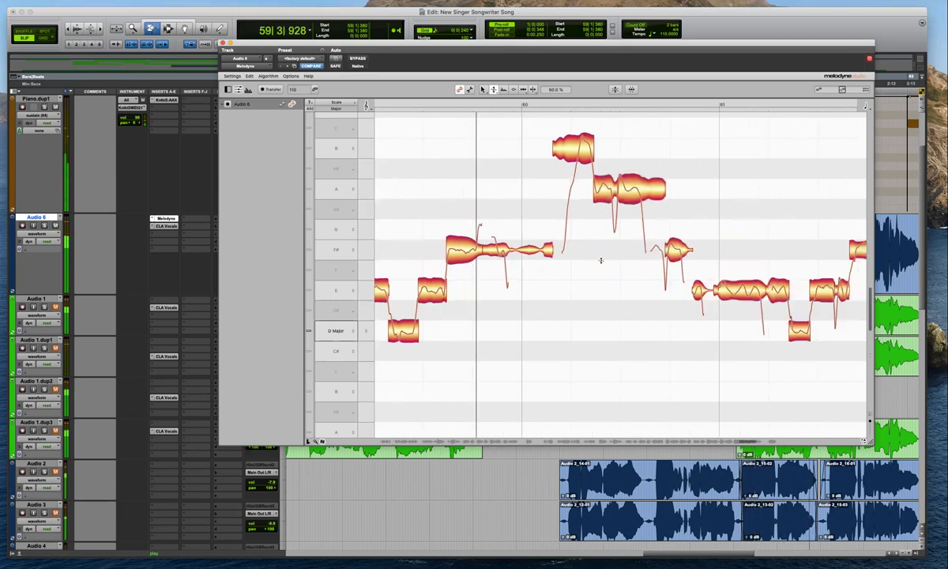
Split the B note in bar 60 in two, snap its pieces to A and B, and play on to bar 62
double_click(577, 137)
left_click_drag(658, 120, 553, 226)
double_click(588, 138)
key("space")
left_click(678, 188)
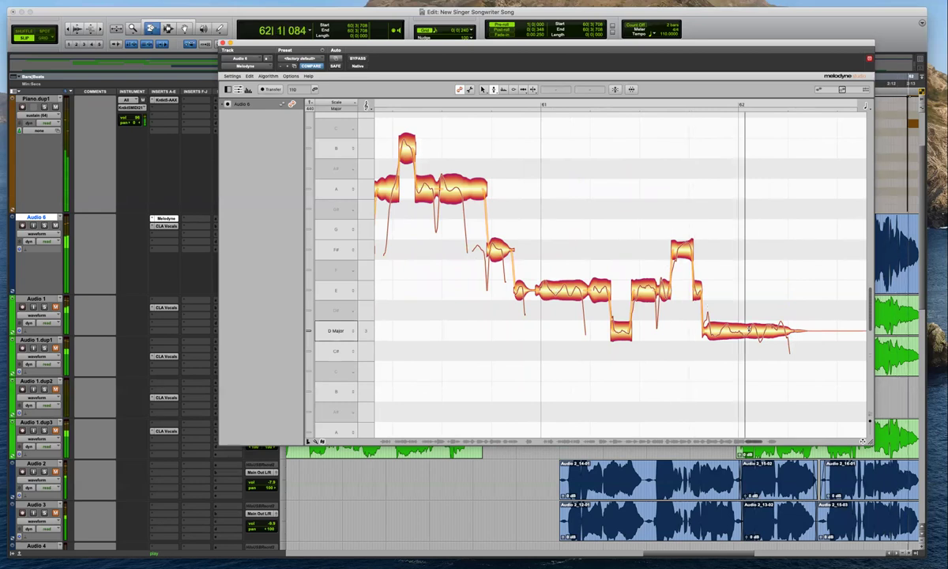
Adjust the pitch variation of the long D note at bar 62 and set that of the F# note in bar 61 to 77%
left_click(745, 329)
key("space")
left_click(727, 254)
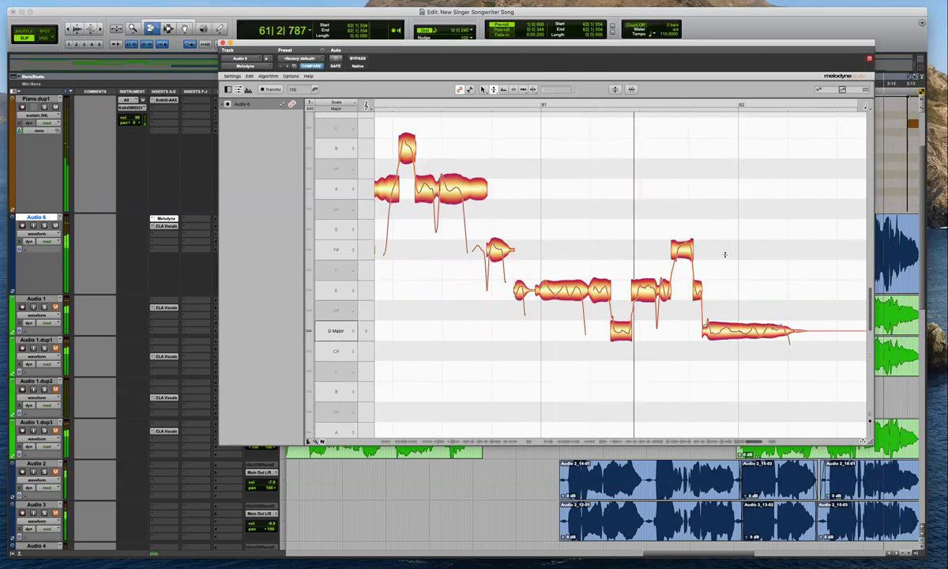
left_click(685, 250)
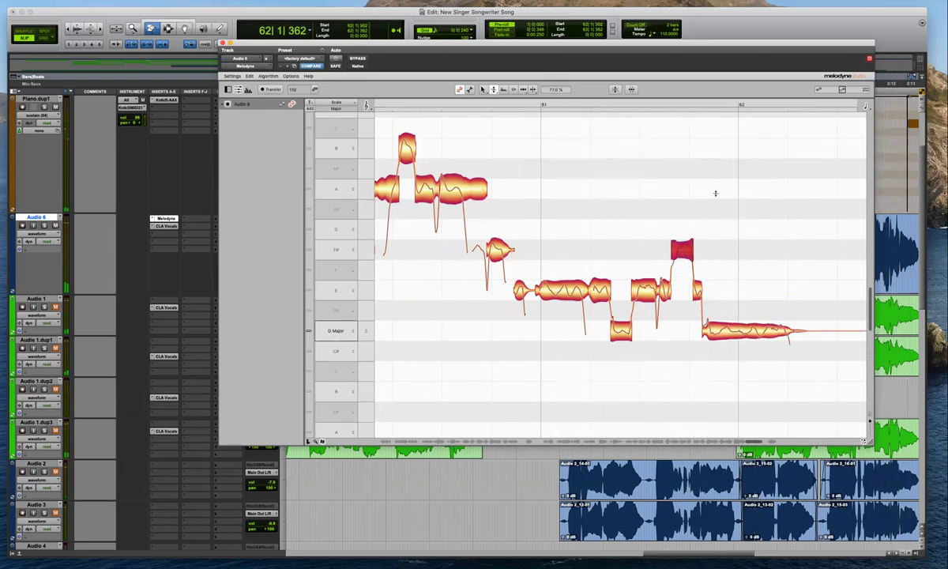
Move the Melodyne window aside to uncover the sends and I/O columns of the tracks
left_click_drag(441, 47, 895, 49)
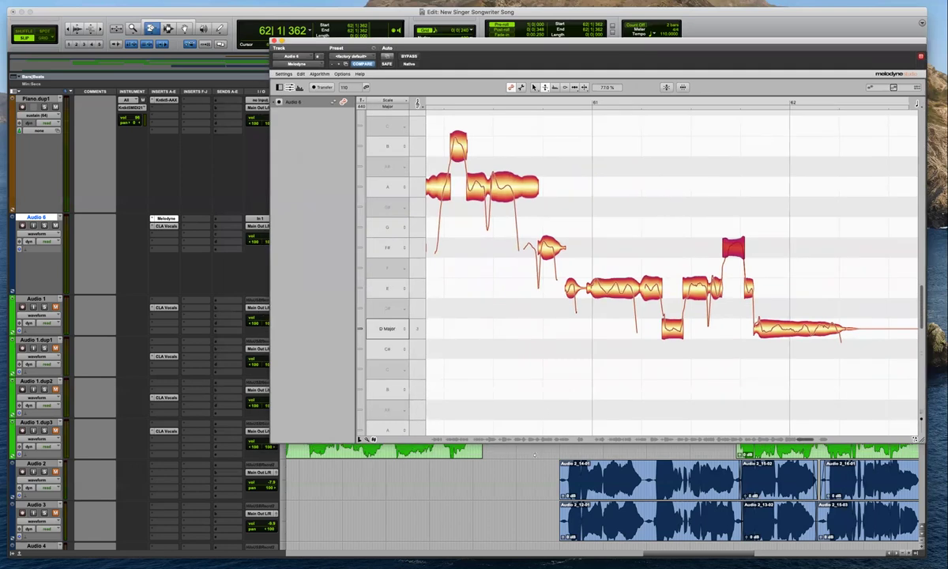
Move the Melodyne window aside, go back to the song start and play Audio 6 from just before its first vocal phrase in bar 5
left_click_drag(460, 39, 643, 50)
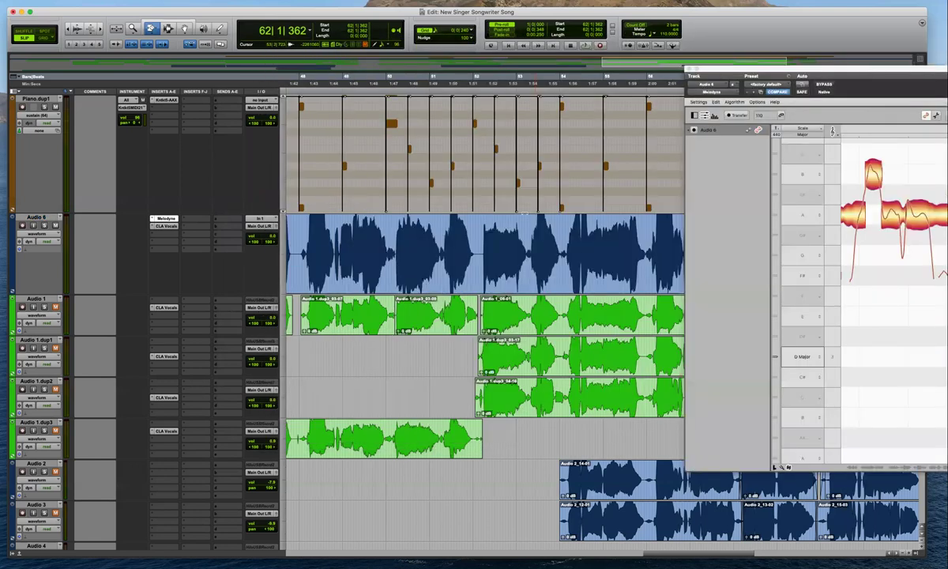
key("Return")
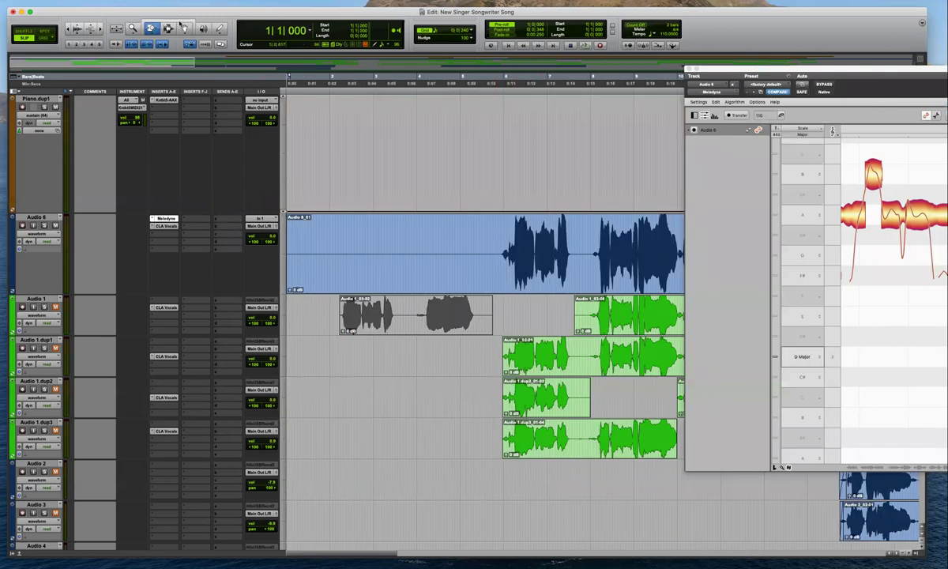
left_click(180, 22)
left_click(500, 239)
key("space")
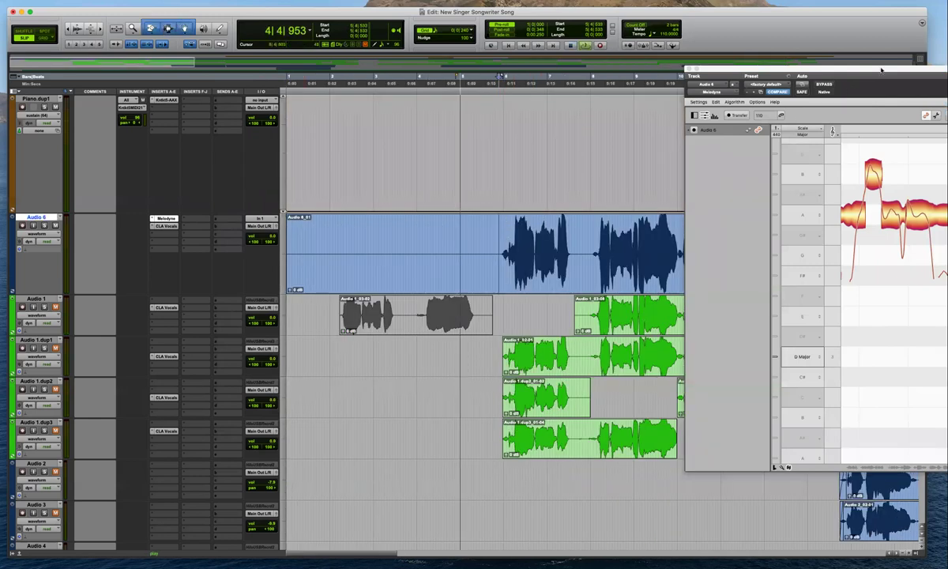
Bring the Melodyne window back beside the track columns and lower the Audio 6 track volume during playback
left_click_drag(798, 69, 309, 68)
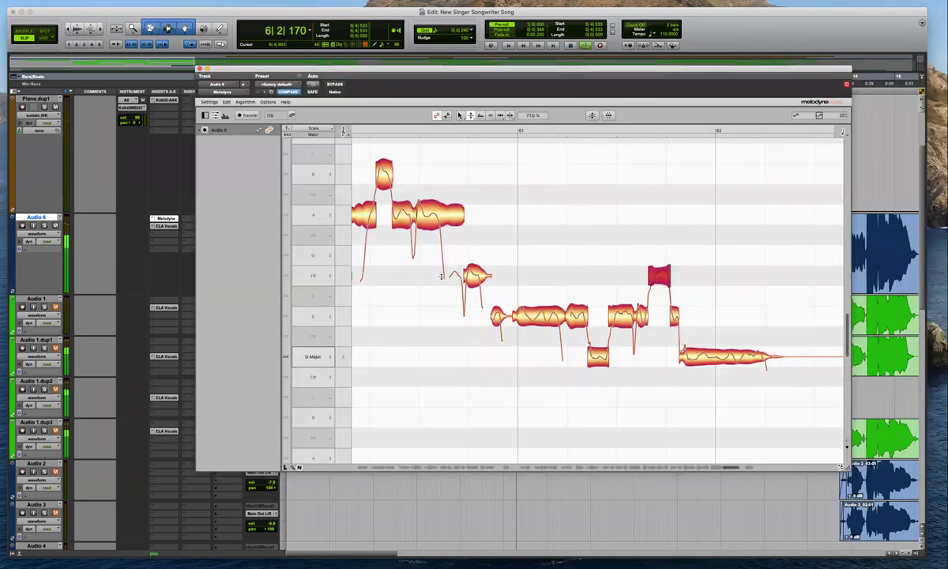
left_click_drag(263, 68, 340, 72)
left_click(269, 238)
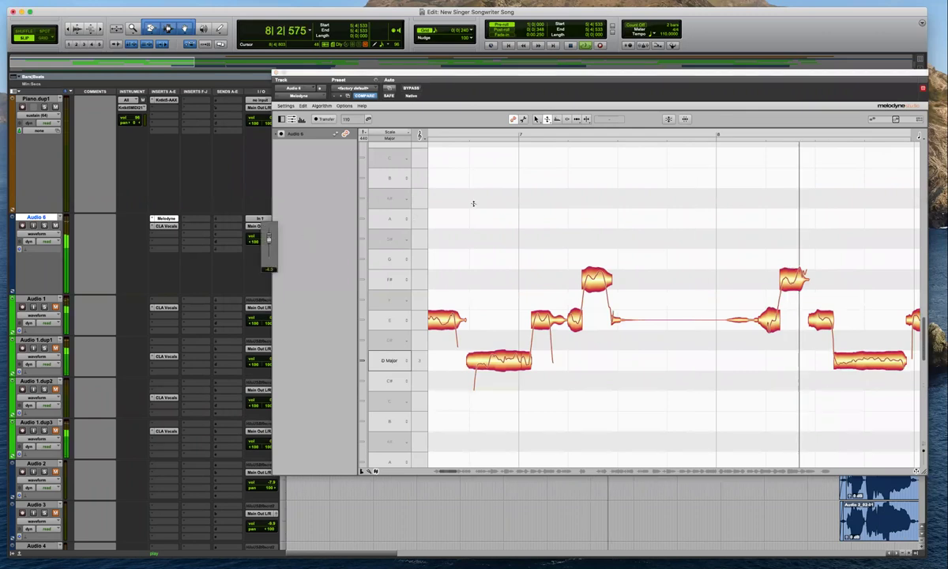
left_click_drag(532, 70, 495, 58)
key("KP_1")
key("KP_1")
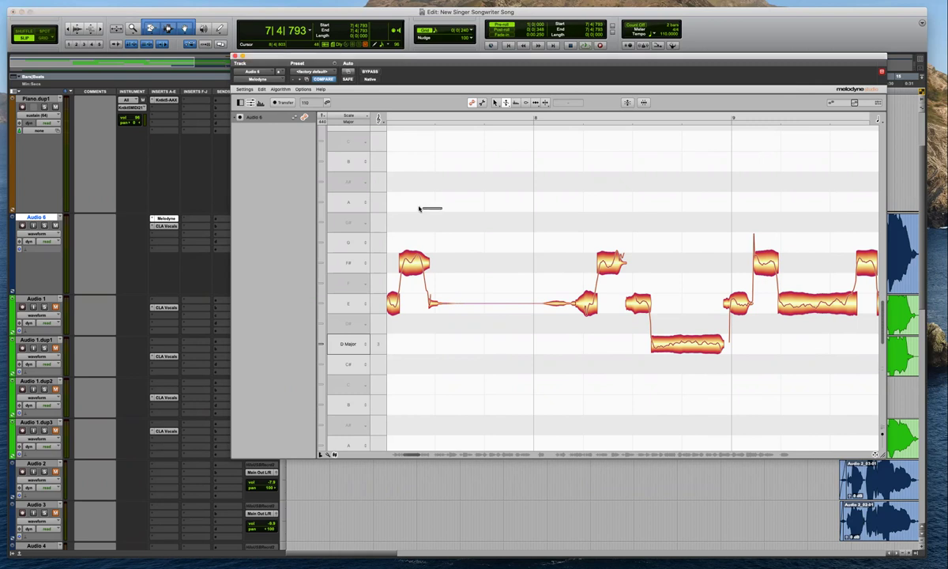
Set the pitch variation of the F# note in bar 6 to 12% and of the F# note in bar 7 to 81%
scroll(430, 205, "left", 5)
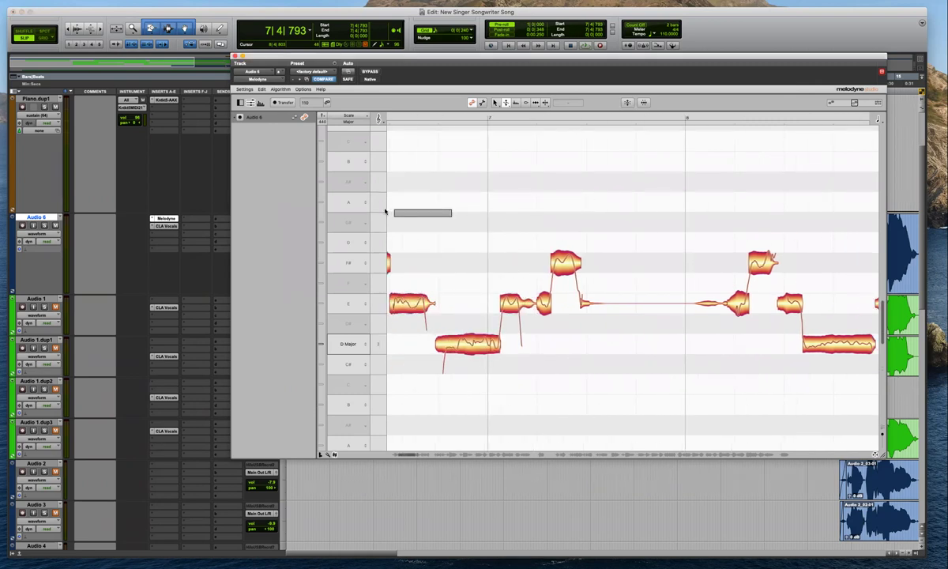
scroll(392, 207, "left", 6)
left_click(661, 262)
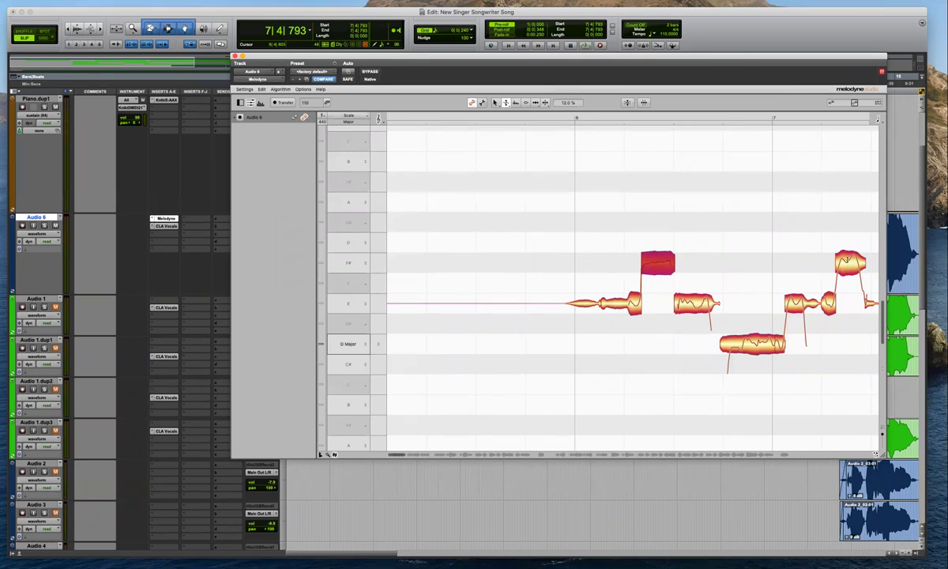
left_click(847, 267)
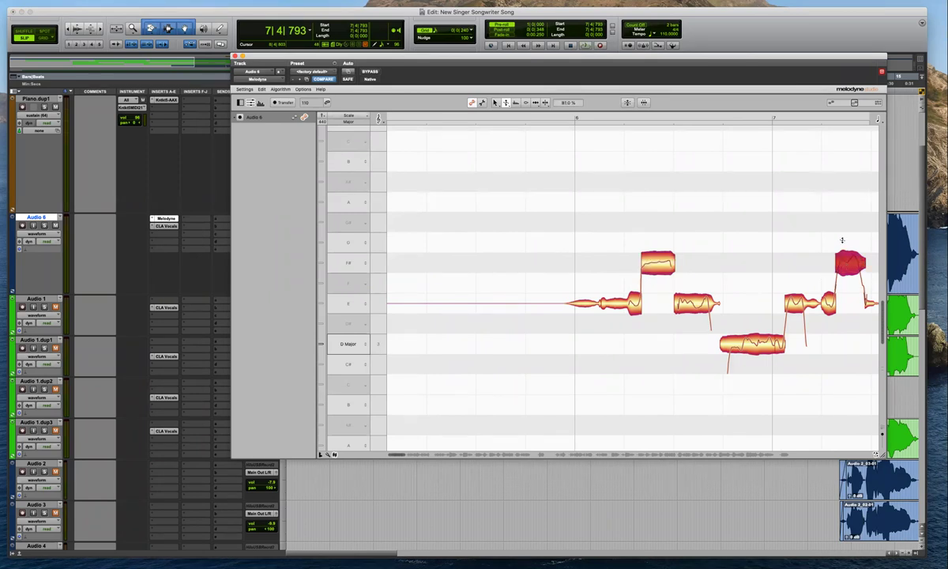
Set the pitch variation of the F# note in bar 8 to 58%
scroll(843, 240, "right", 2)
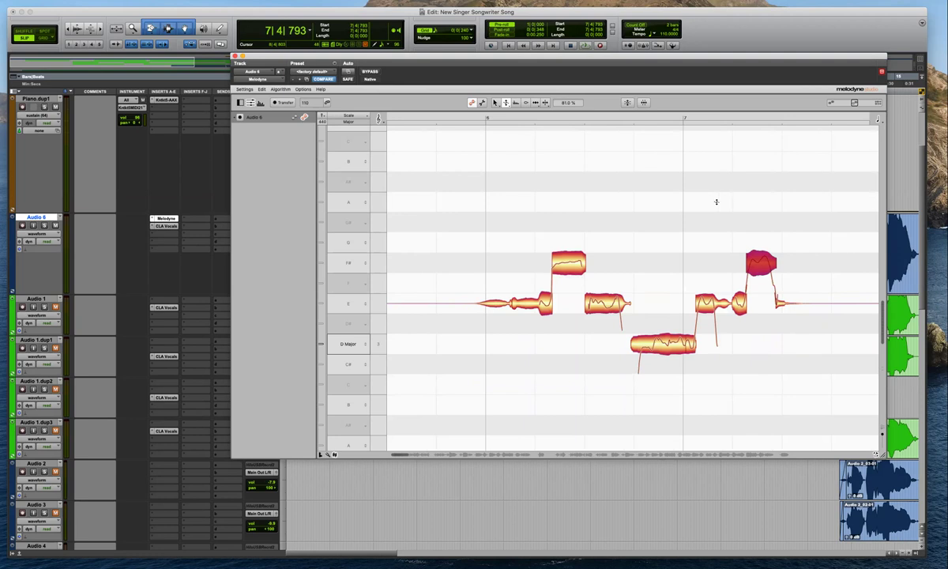
scroll(761, 232, "right", 2)
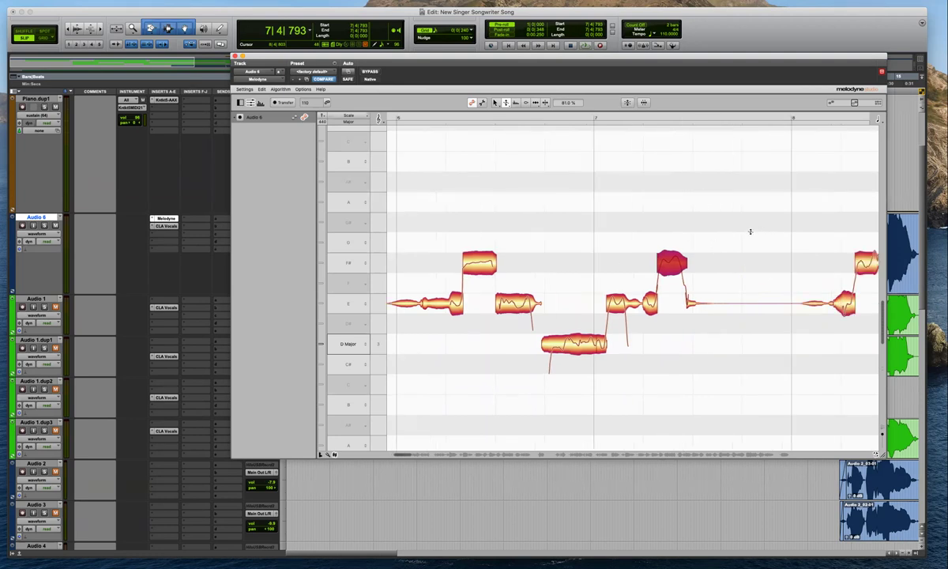
scroll(713, 273, "right", 6)
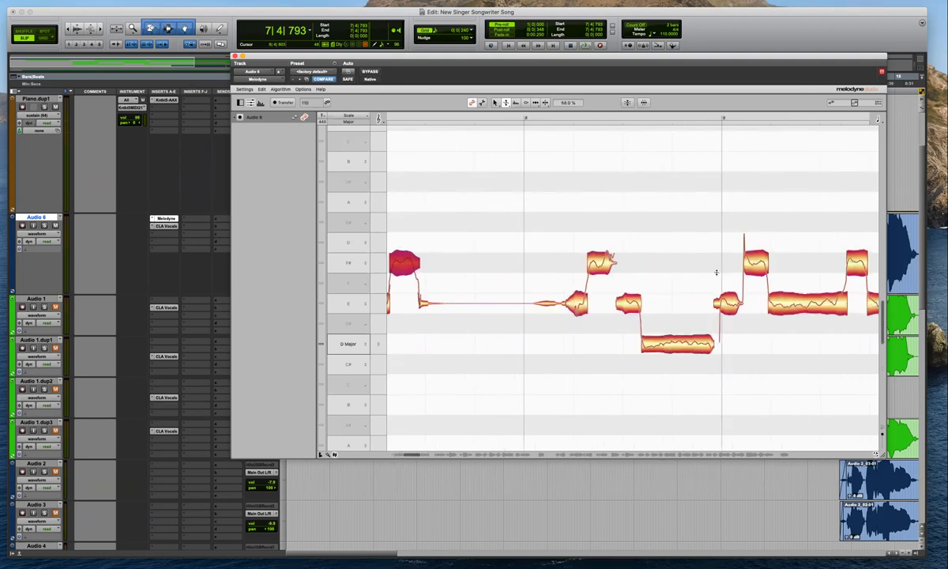
left_click(607, 263)
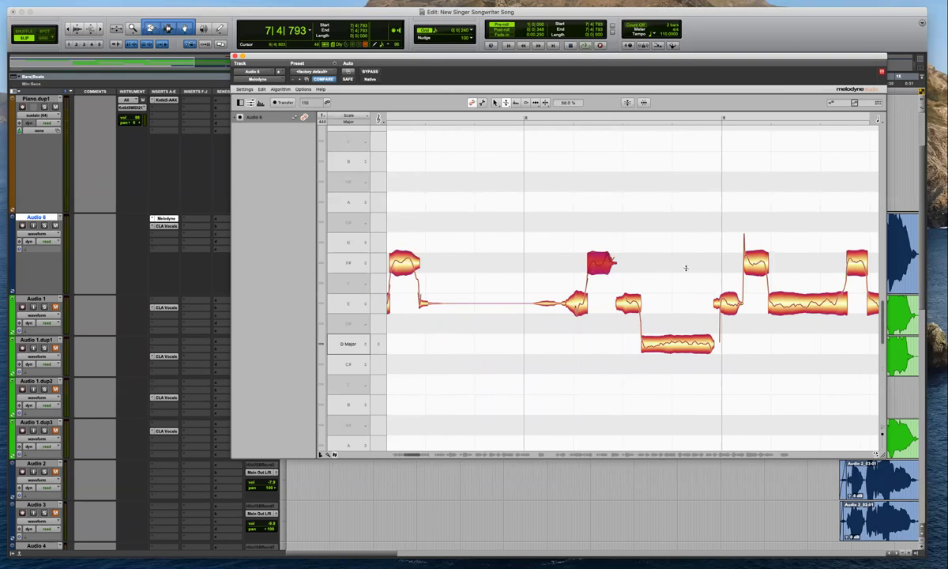
Examine the vocal notes from bar 8 to bar 12, checking the F# note in bar 9 and the long D note in bar 10
scroll(686, 269, "right", 2)
scroll(654, 251, "down", 3)
scroll(648, 253, "up", 5)
left_click_drag(670, 293, 651, 356)
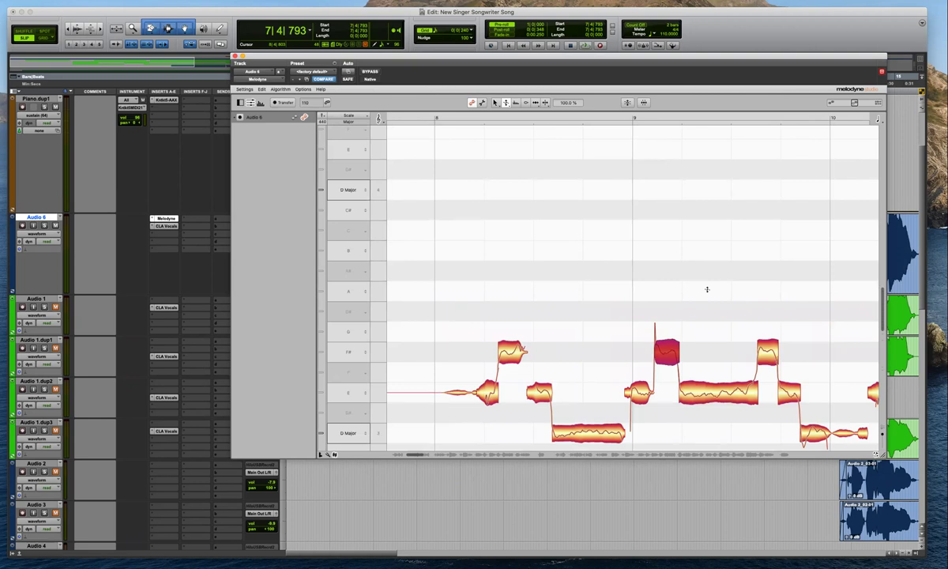
scroll(711, 297, "down", 3)
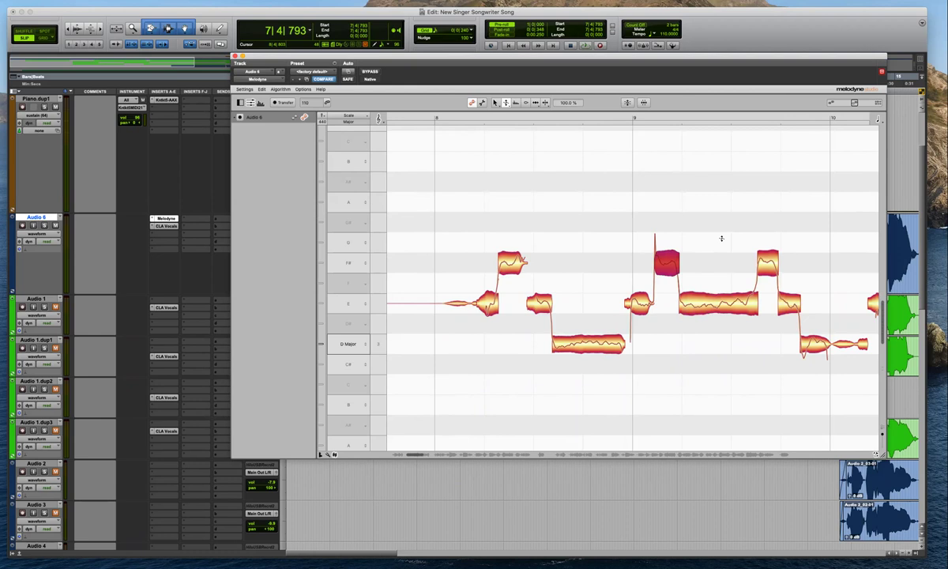
scroll(722, 238, "right", 3)
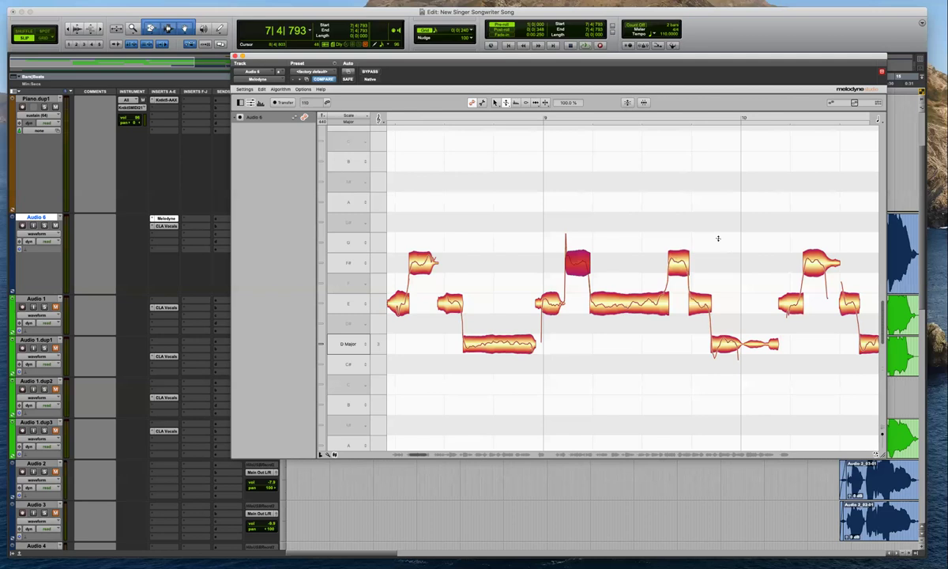
scroll(716, 239, "left", 3)
scroll(716, 239, "right", 3)
scroll(696, 230, "down", 3)
scroll(632, 214, "up", 3)
scroll(662, 222, "right", 3)
scroll(701, 226, "right", 3)
scroll(702, 229, "right", 3)
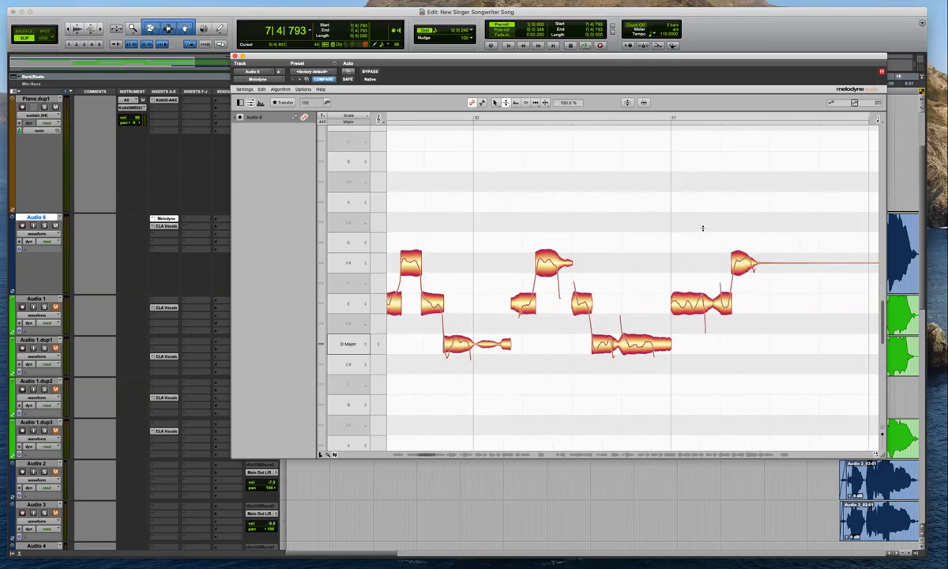
left_click(628, 344)
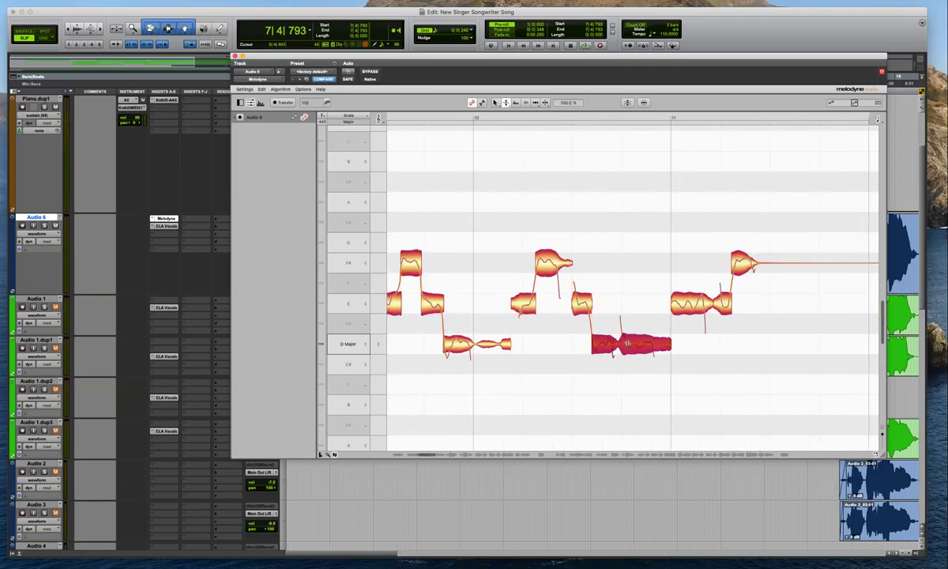
Try a pitch variation of 38% on the short E note ending bar 9 and 30% on the D note after it
key("space")
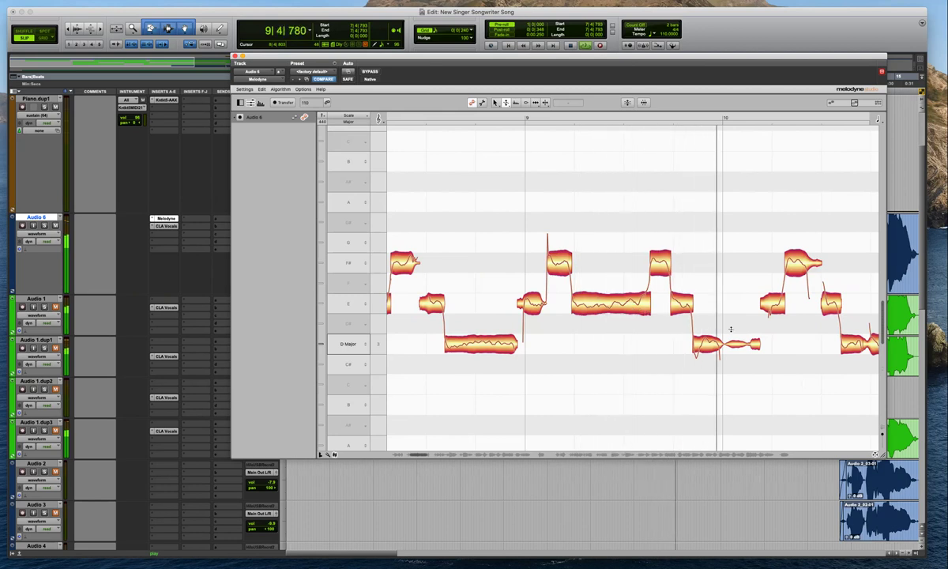
scroll(731, 330, "right", 5)
key("space")
left_click(500, 301)
left_click_drag(501, 301, 500, 313)
key("space")
key("space")
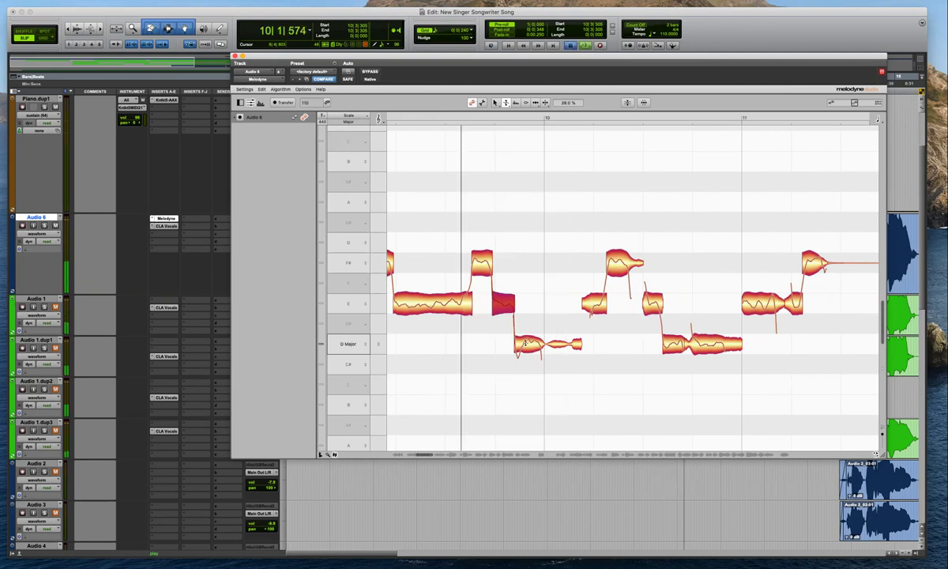
left_click(525, 343)
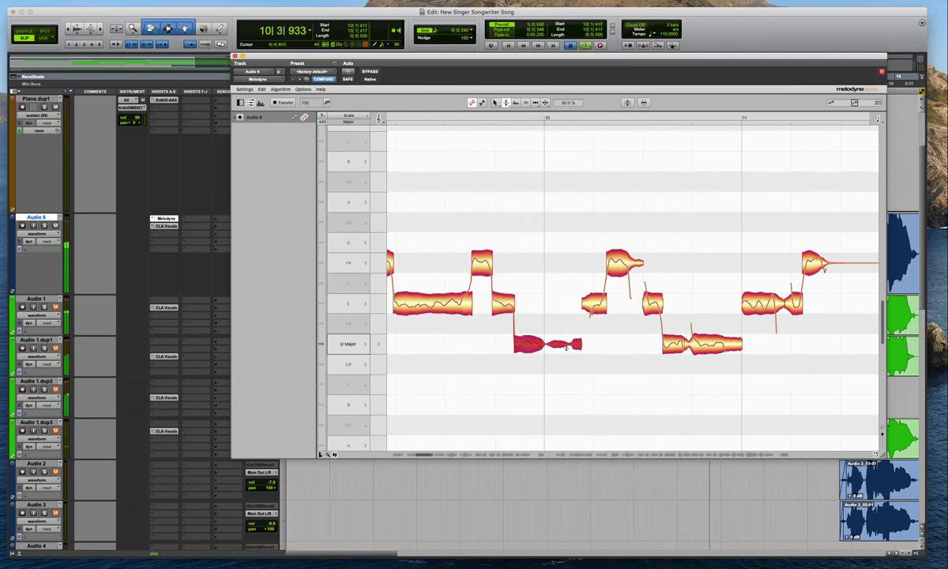
key("space")
left_click(525, 369)
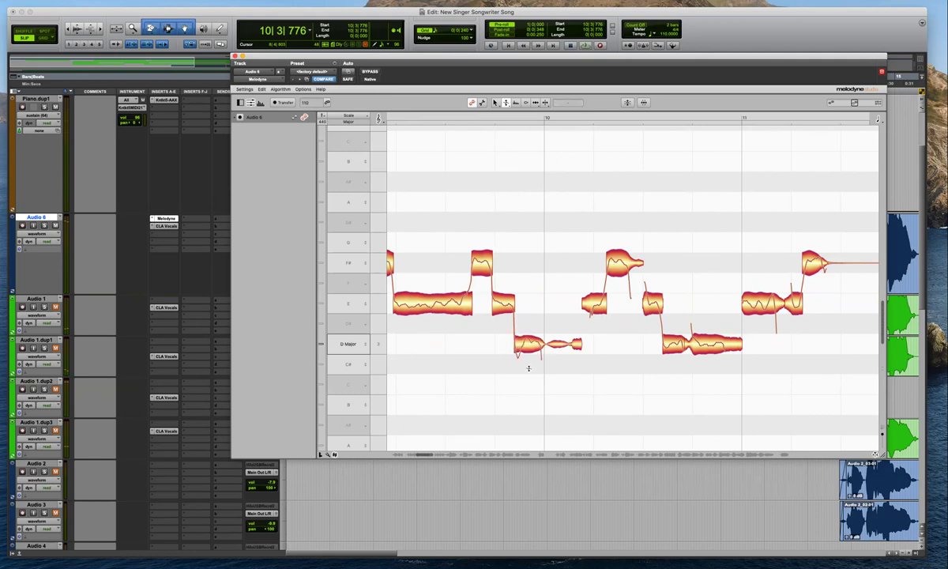
Split the D note leading into bar 10 near its start and snap the separated pieces to D
key("space")
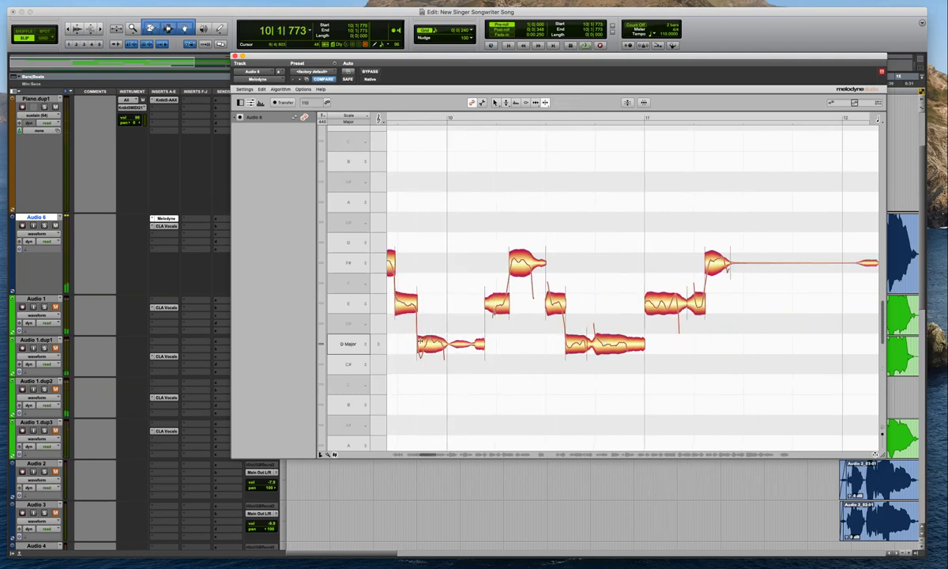
left_click(421, 342)
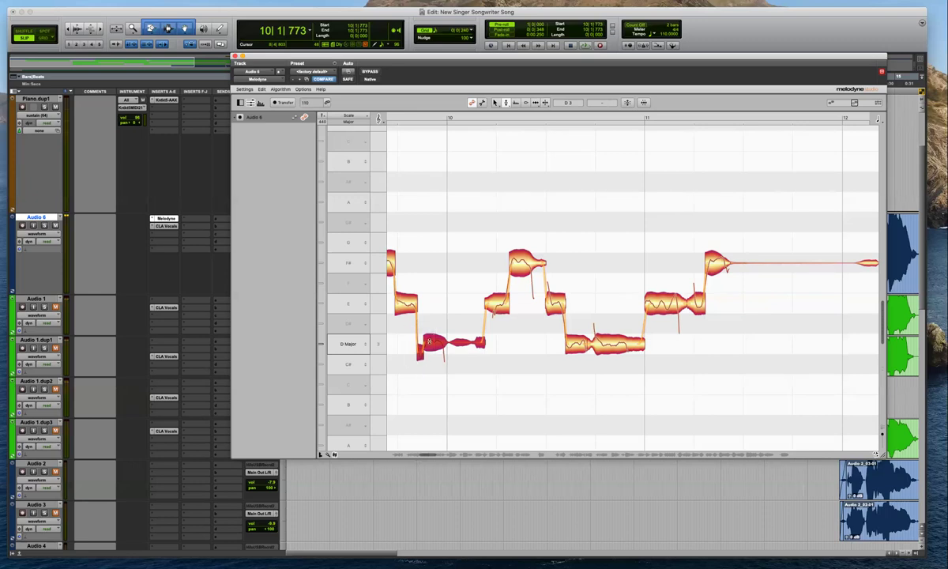
left_click(407, 319)
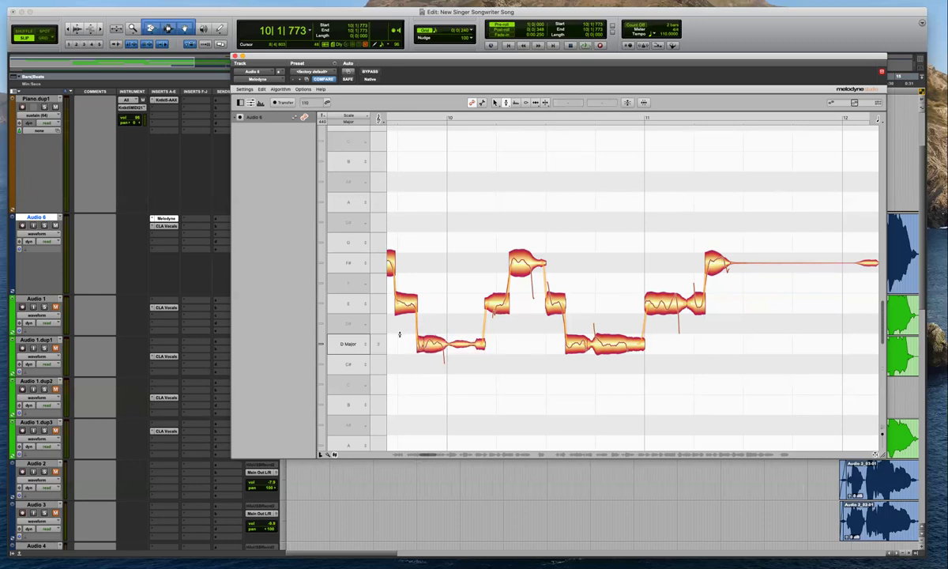
Try a pitch variation of 60% on the long E note in bar 9 and 0% on the D note leading into bar 10
scroll(435, 326, "left", 3)
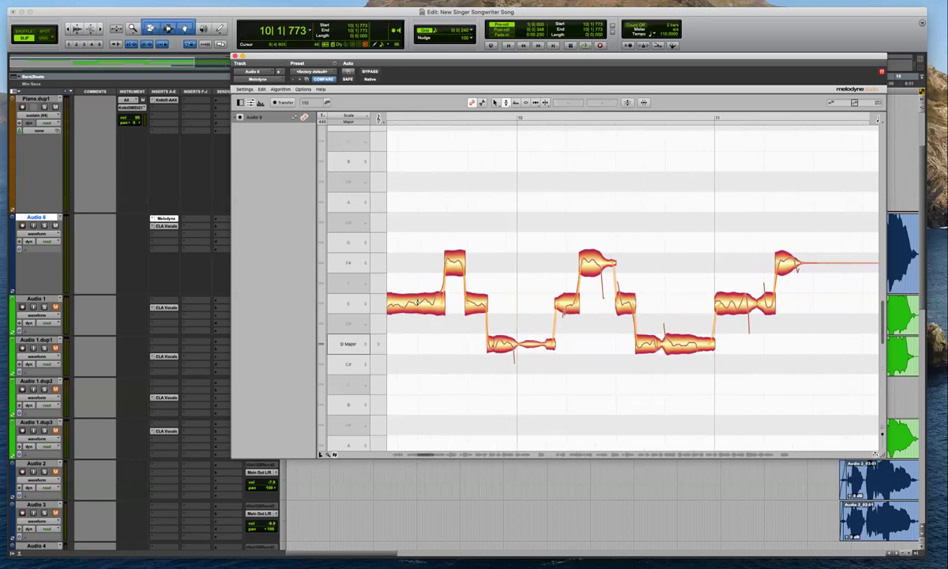
scroll(388, 279, "left", 1)
left_click(448, 304)
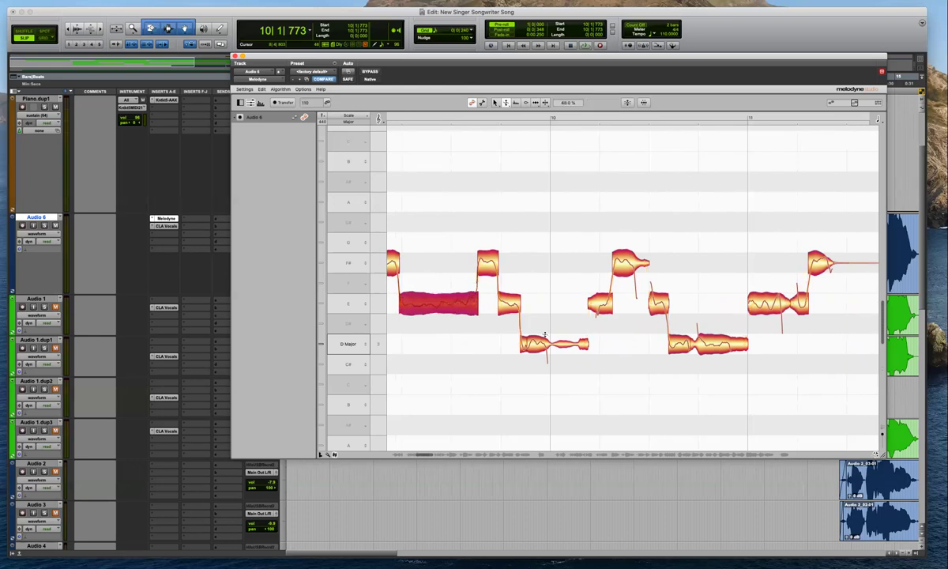
left_click(533, 345)
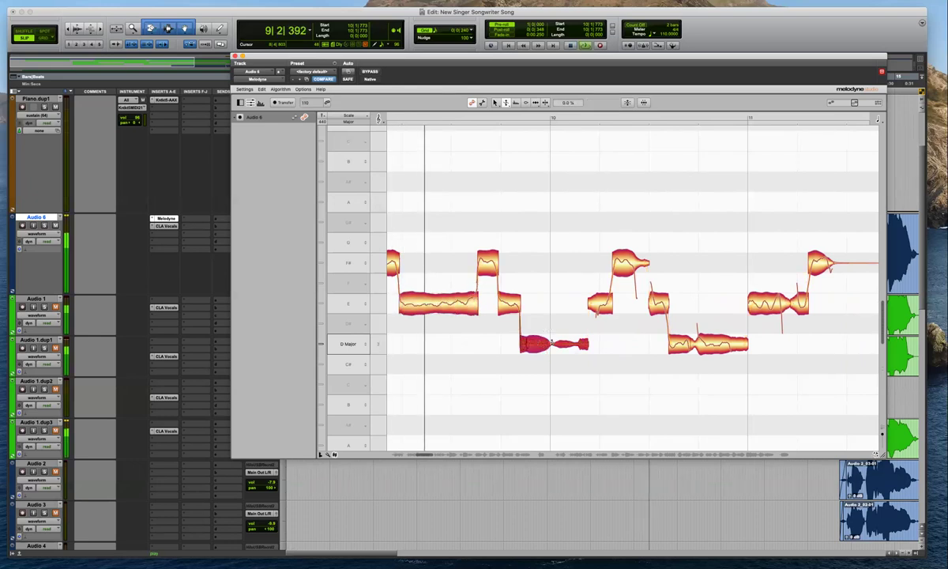
left_click(509, 303)
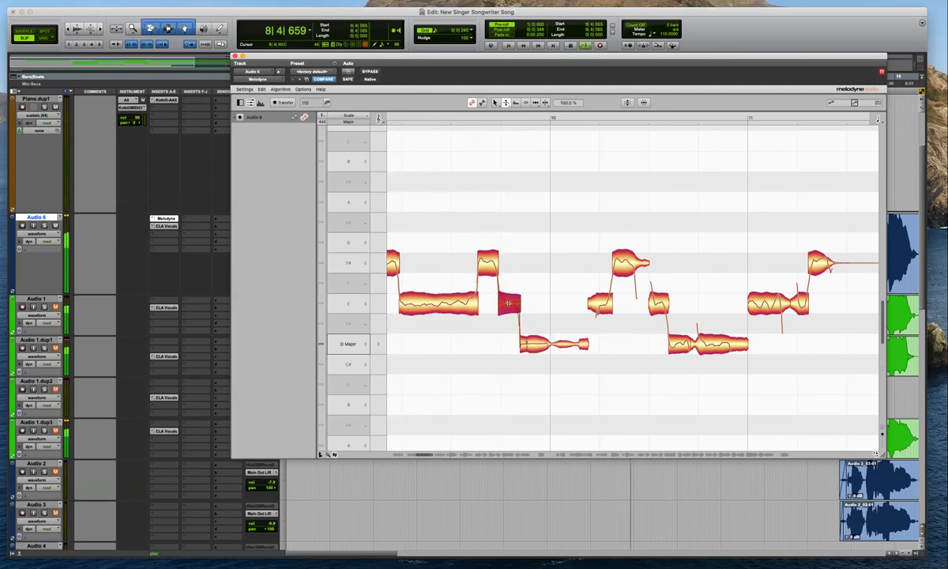
left_click(488, 261)
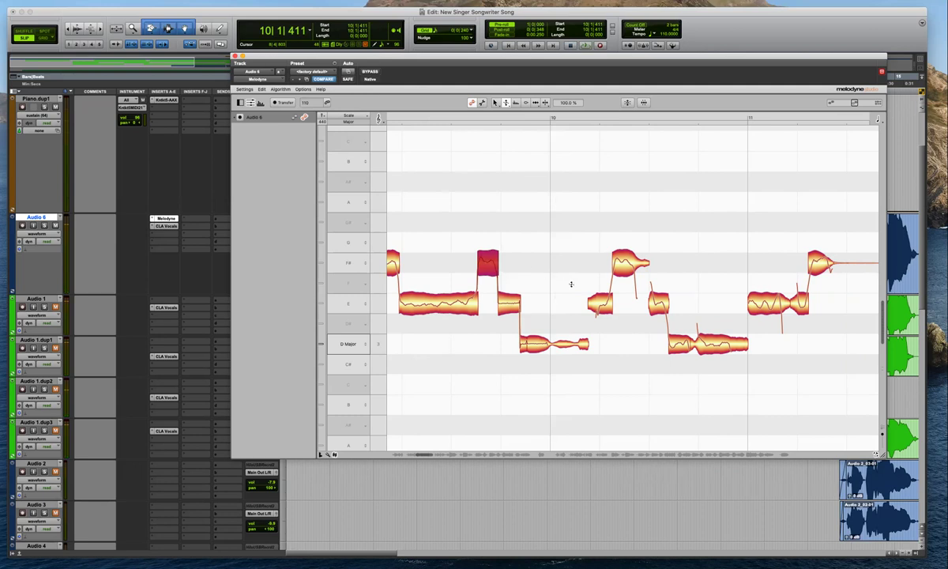
left_click(548, 300)
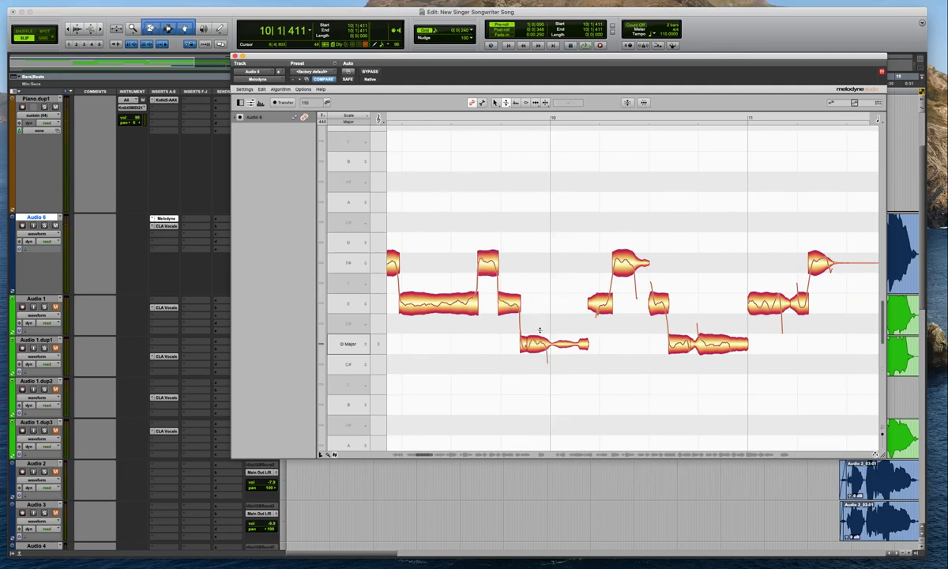
Set the pitch variation of bar 9's long E note to 28% and of the D note leading into bar 10 to 58%, playing the phrase back
left_click(456, 302)
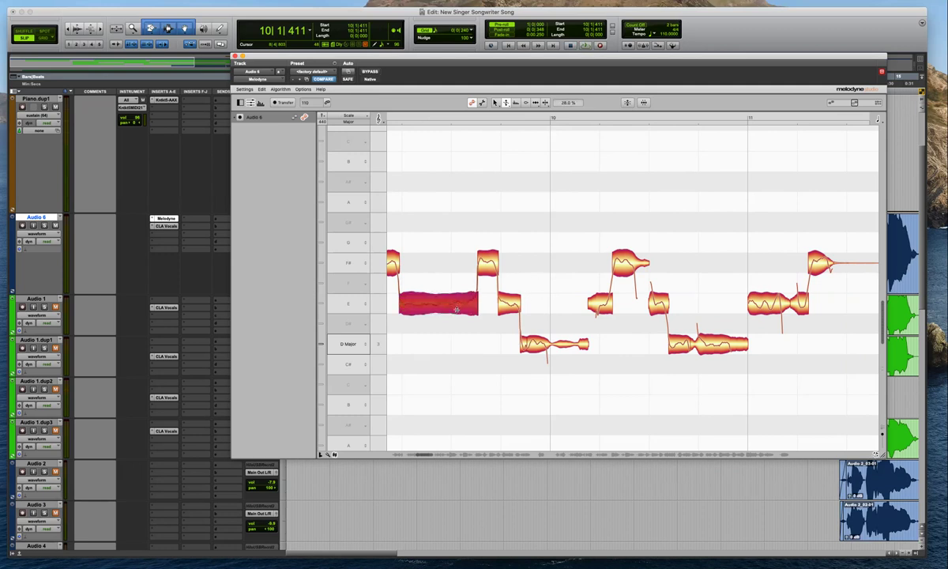
key("space")
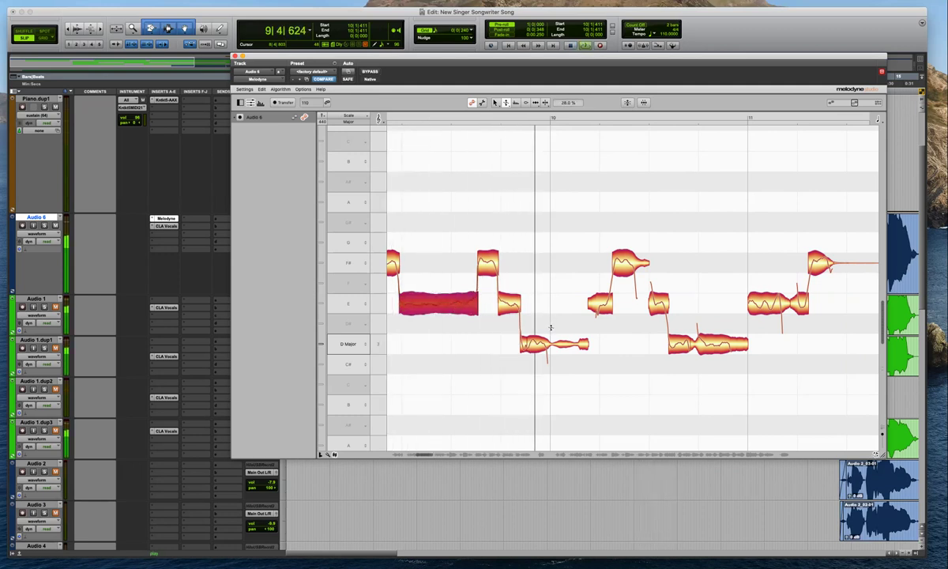
left_click(538, 347)
key("space")
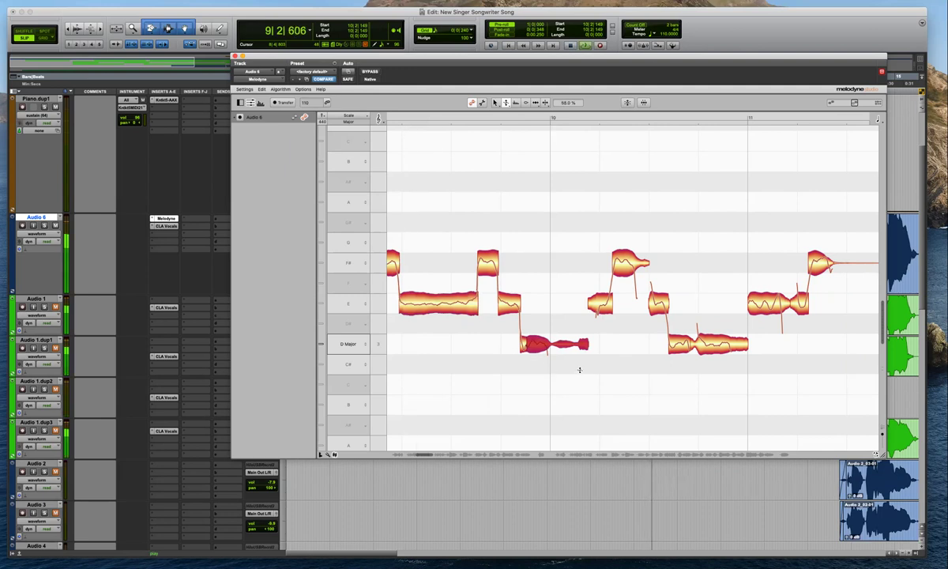
left_click(620, 354)
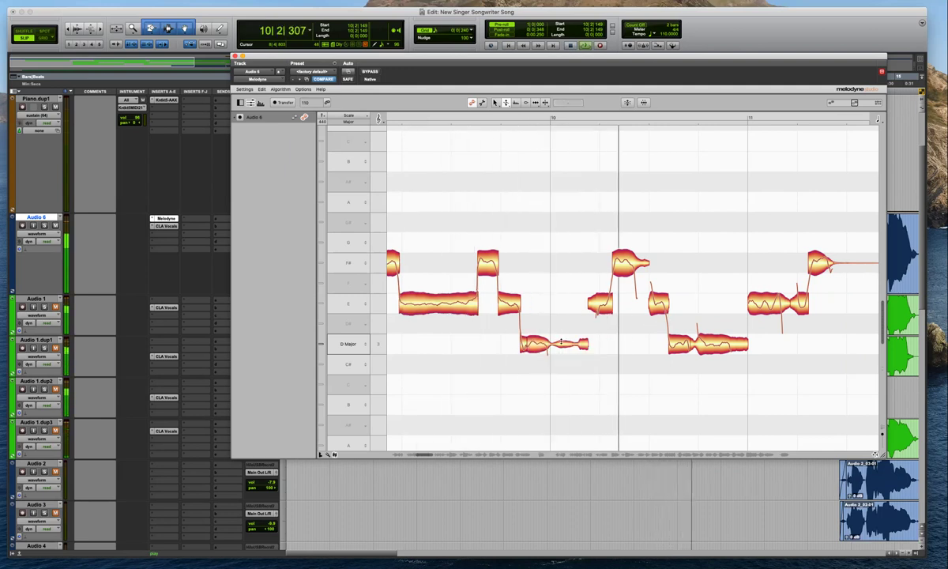
Split the D note around bar 10 just before the bar line, snap the pieces to the nearest semitone and play on
key("space")
left_click(545, 103)
double_click(548, 340)
key("F2")
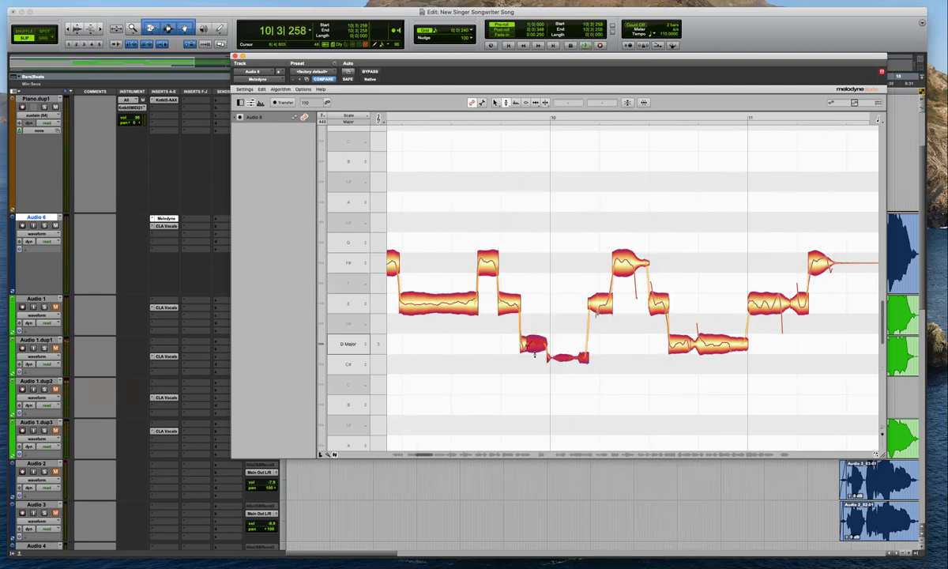
double_click(539, 343)
left_click(593, 354)
key("space")
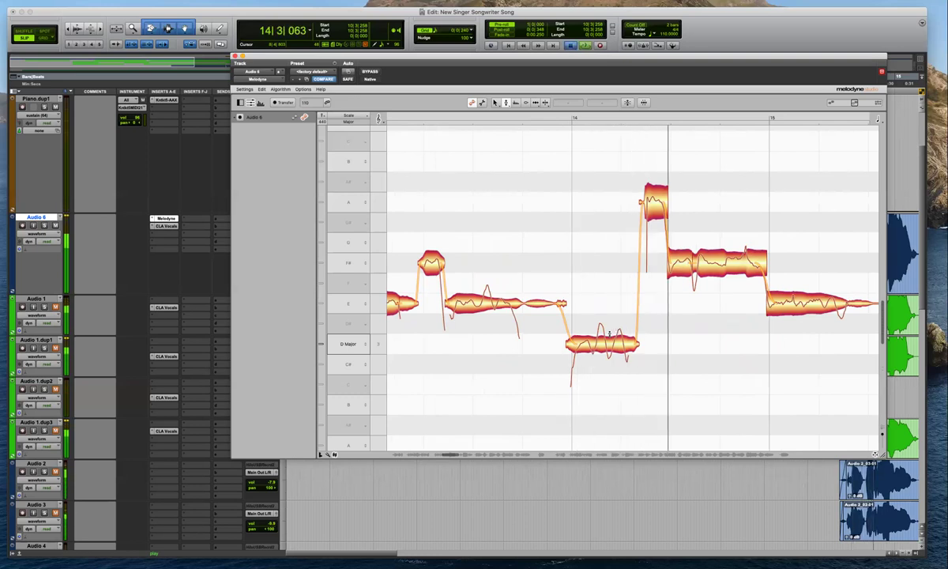
Set the pitch variation of the D note starting bar 14 to 55%
key("space")
left_click(603, 348)
left_click_drag(601, 355, 594, 364)
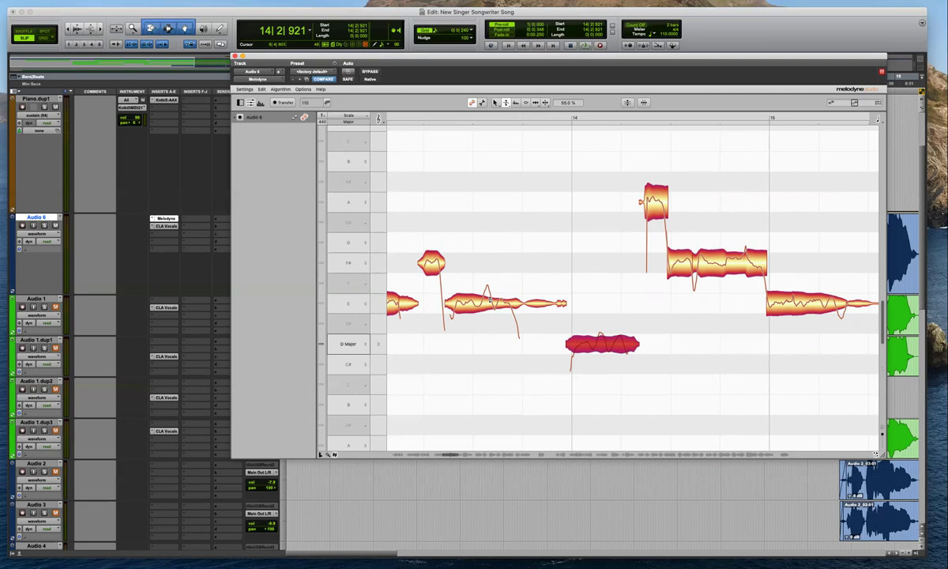
Set the pitch variation of the E note leading into bar 14 to 71% and play the phrase back
scroll(491, 300, "down", 3)
scroll(500, 266, "up", 3)
left_click(490, 301)
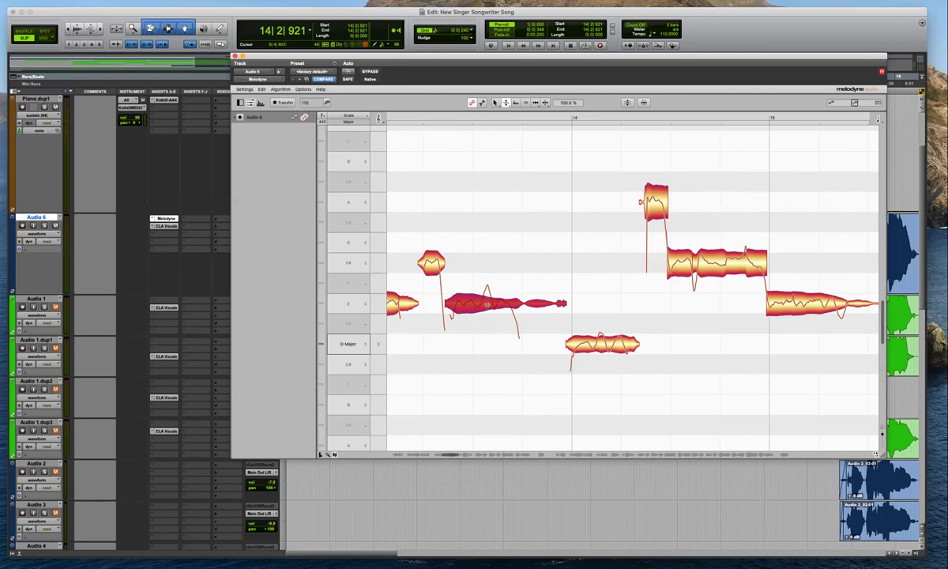
mouse_move(487, 304)
left_mouse_down()
mouse_move(474, 251)
mouse_move(457, 275)
mouse_move(493, 314)
left_mouse_up()
key("space")
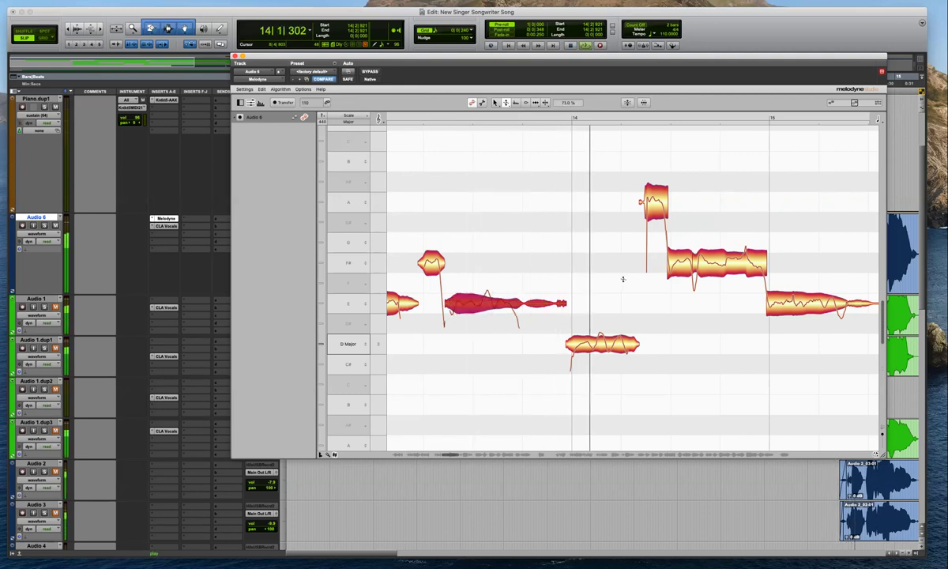
key("space")
key("space")
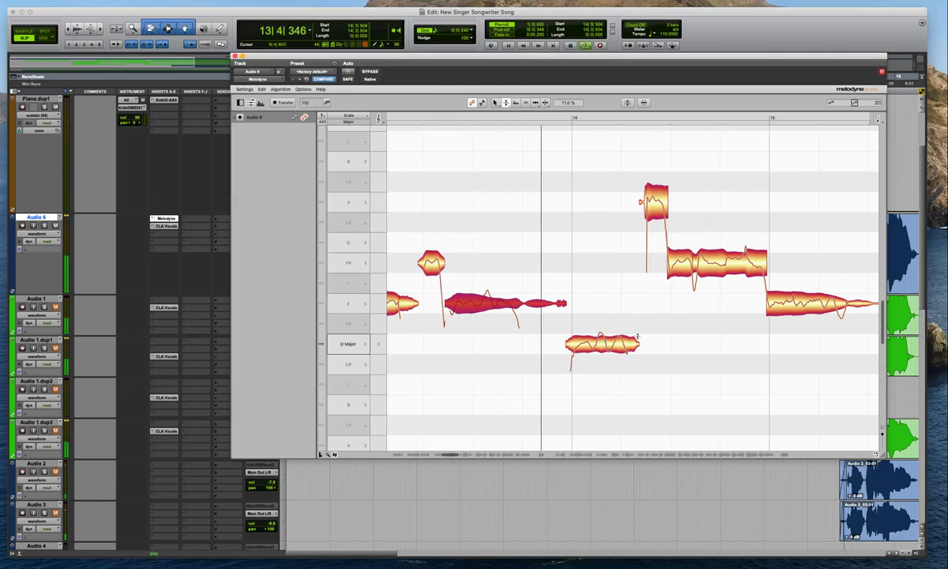
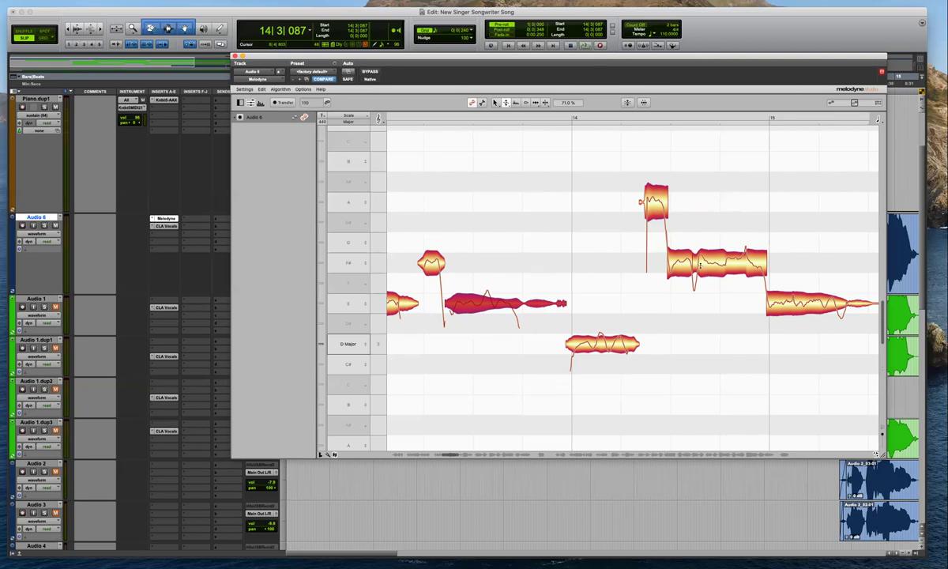
Set the pitch variation of the long F# note leading into bar 15 to 60% and play the phrase back
left_click(741, 262)
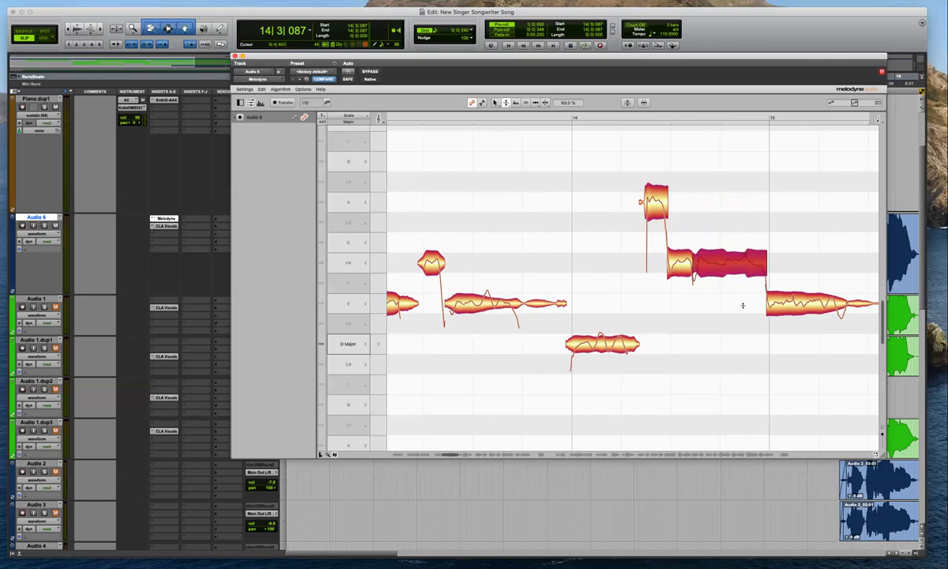
left_click(745, 295)
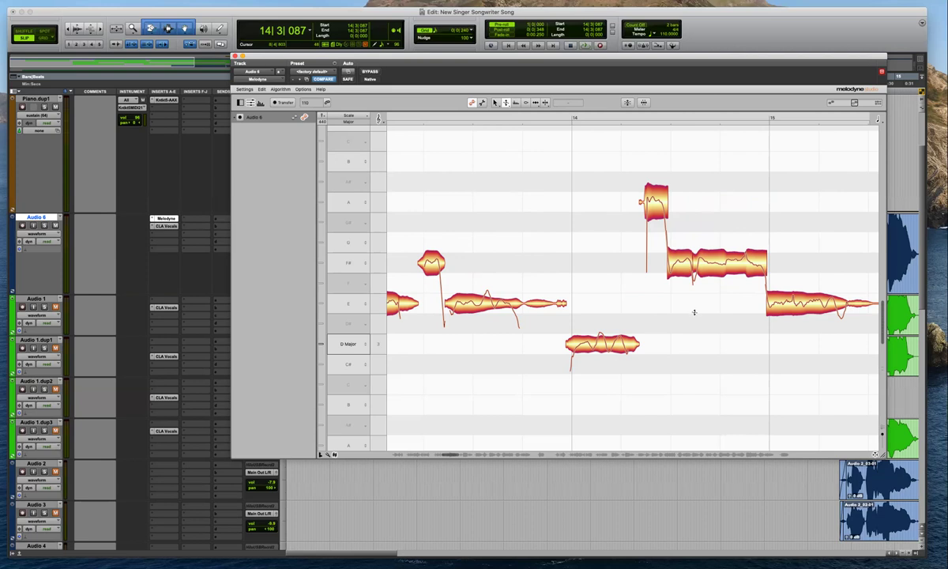
scroll(695, 312, "right", 3)
key("space")
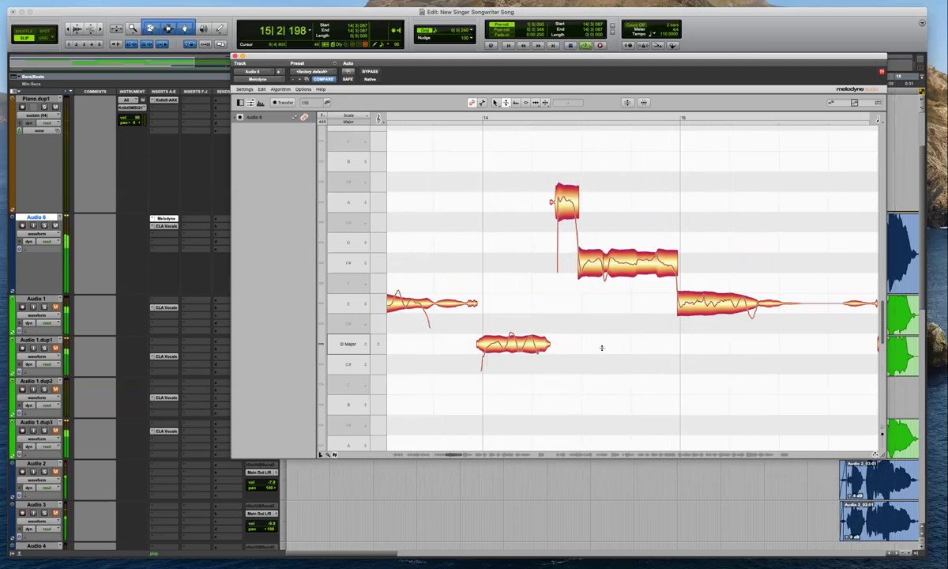
scroll(601, 347, "down", 4)
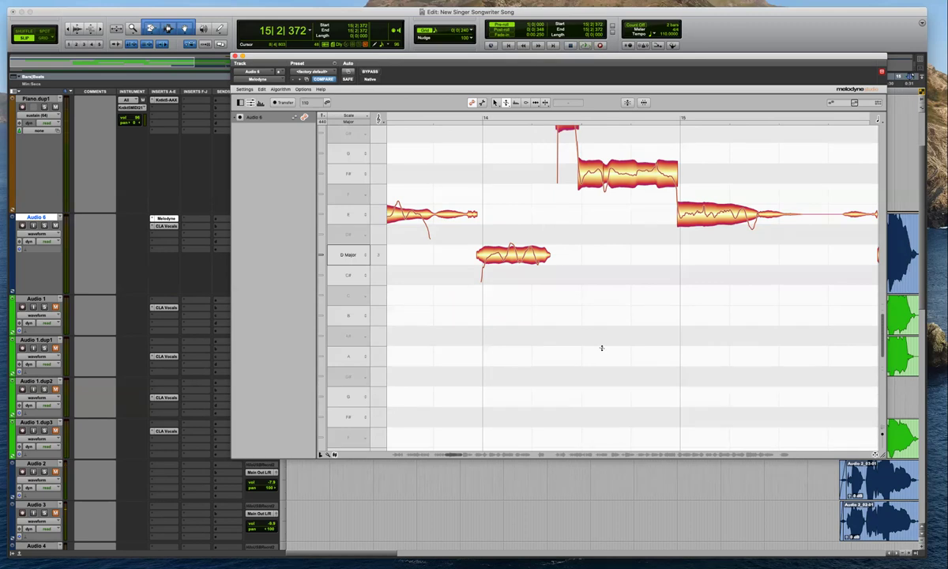
scroll(602, 347, "up", 4)
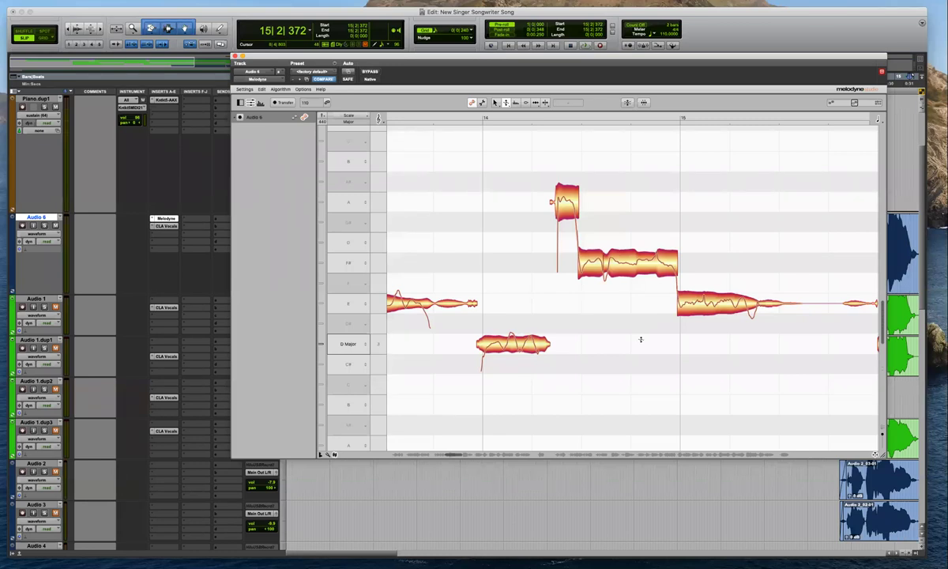
Set the pitch variation of the D note starting bar 16 to 78% during playback
scroll(641, 339, "right", 3)
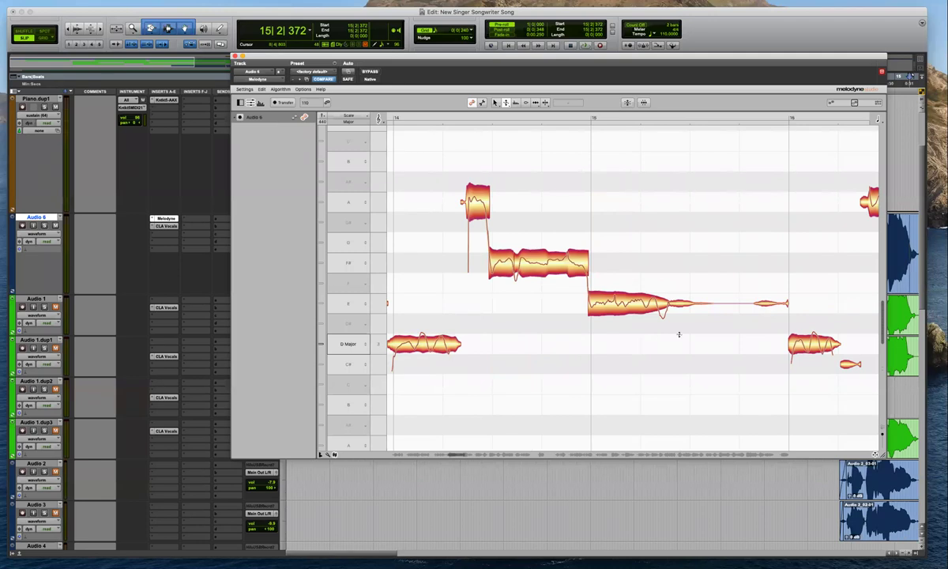
key("space")
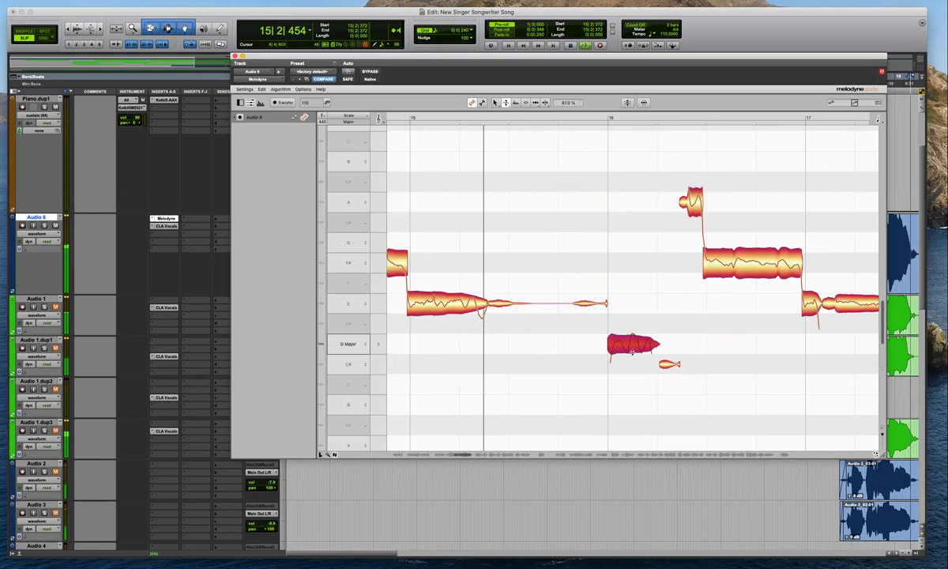
scroll(692, 354, "up", 2)
scroll(691, 353, "down", 3)
scroll(691, 353, "up", 5)
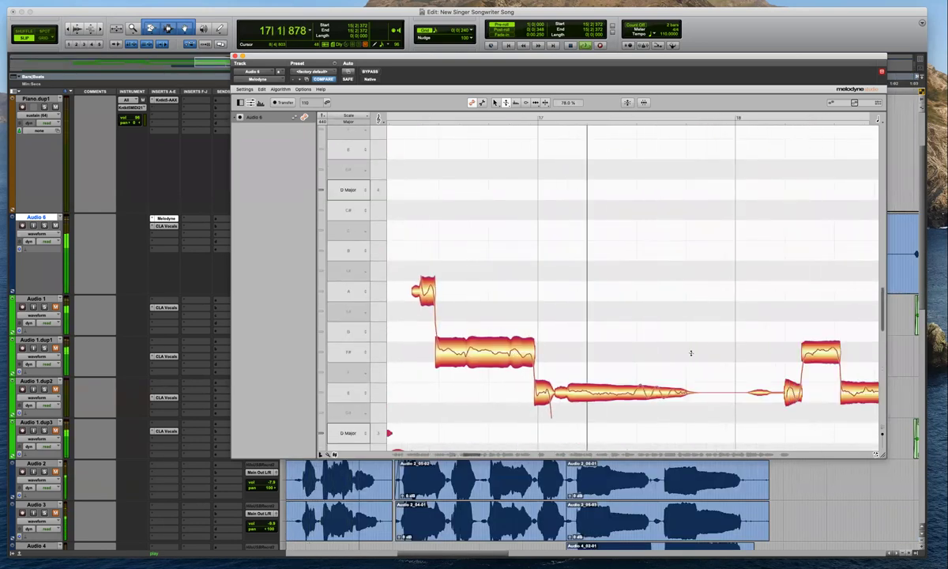
Listen through the vocal from bar 17 to bar 22, following the notes for pitch problems
scroll(691, 354, "down", 4)
scroll(691, 353, "up", 4)
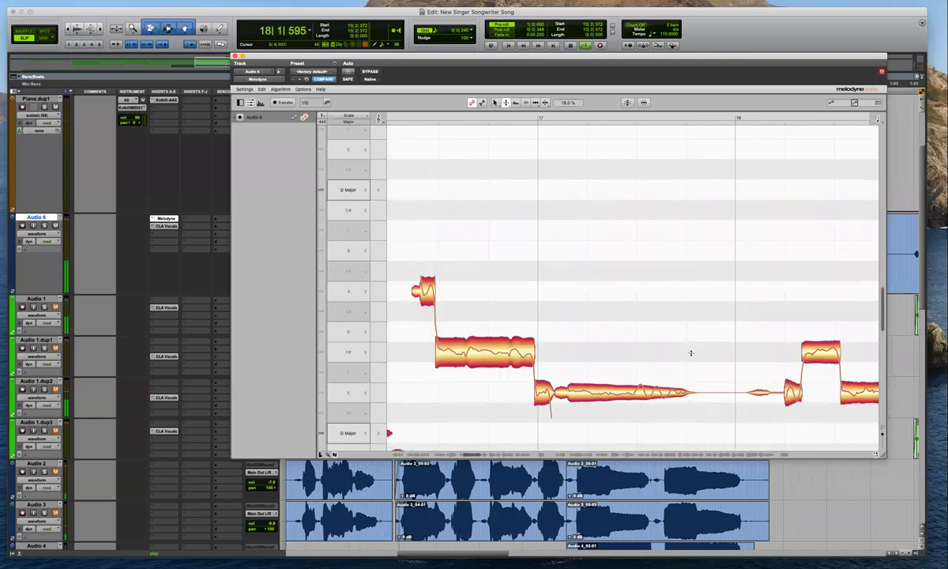
scroll(691, 354, "up", 4)
scroll(691, 353, "down", 4)
scroll(691, 354, "down", 3)
scroll(690, 353, "right", 3)
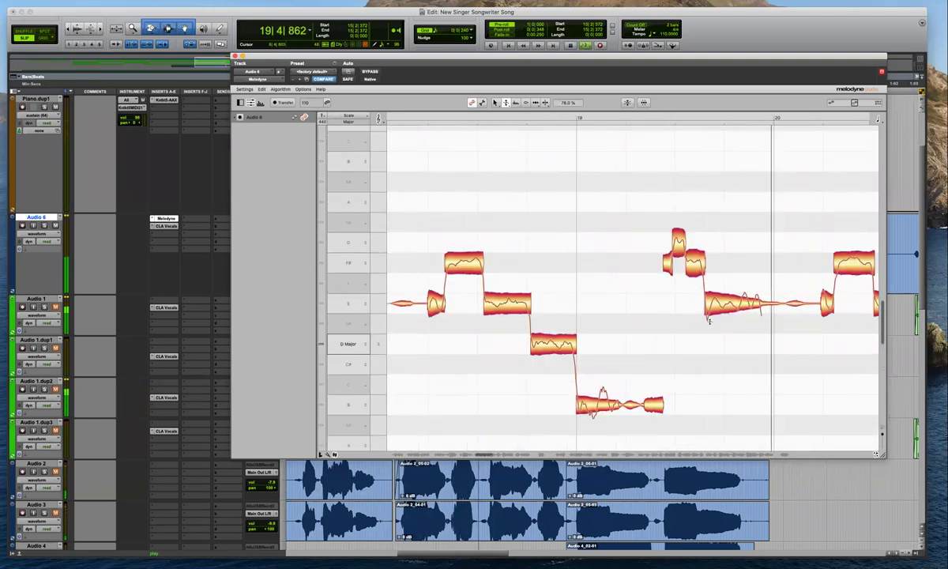
scroll(710, 321, "right", 5)
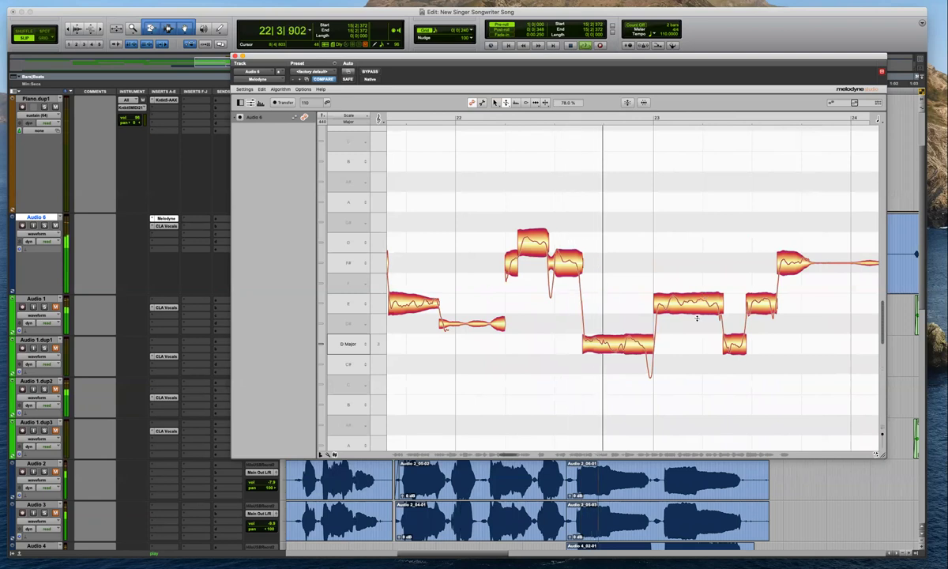
Set the pitch drift of the D note leading into bar 23 to -118% and play it back
left_click(605, 341)
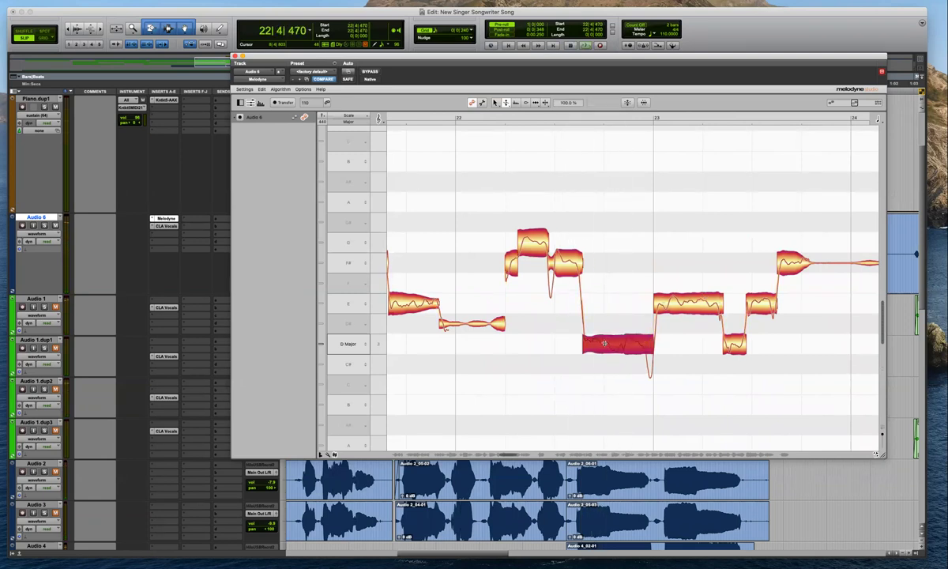
key("space")
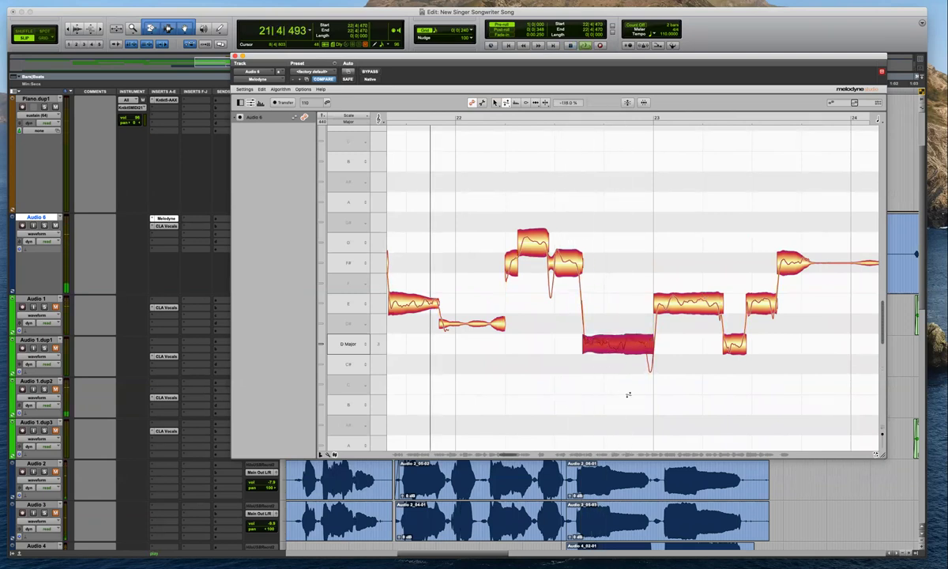
left_click(668, 365)
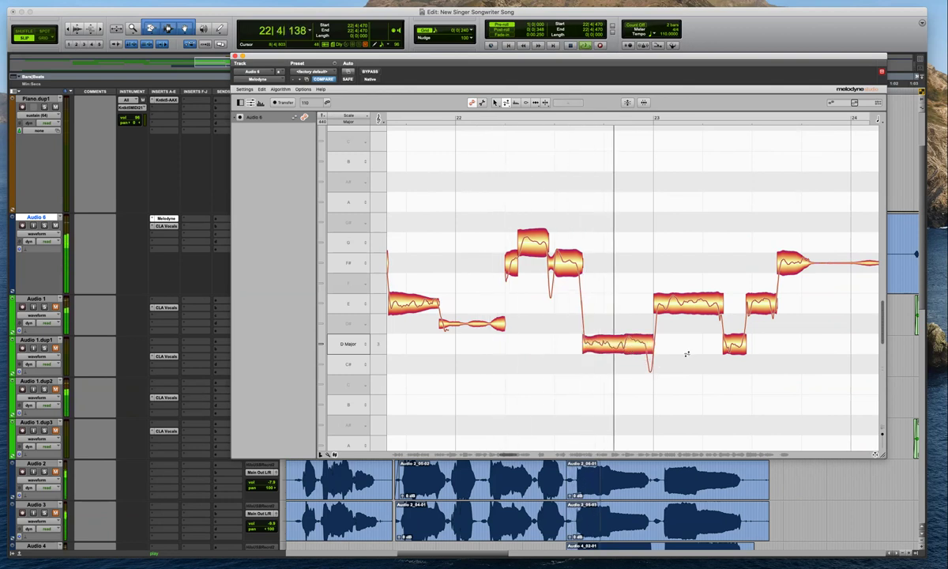
key("space")
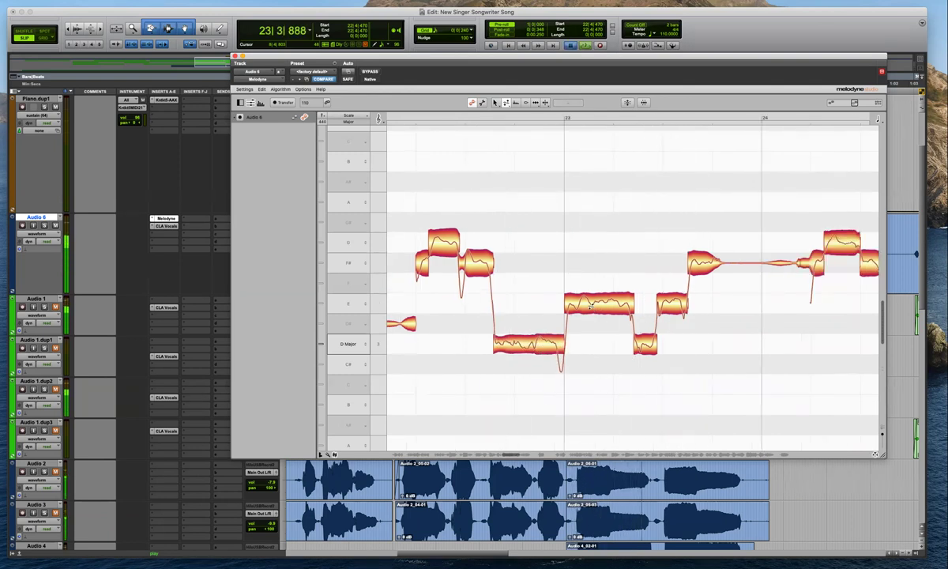
Split the D note leading into bar 23 near its end, snap the short end piece to C#, and play the phrase
left_click(598, 310)
double_click(556, 341)
key("F2")
left_click_drag(583, 280, 536, 397)
key("F2")
double_click(536, 343)
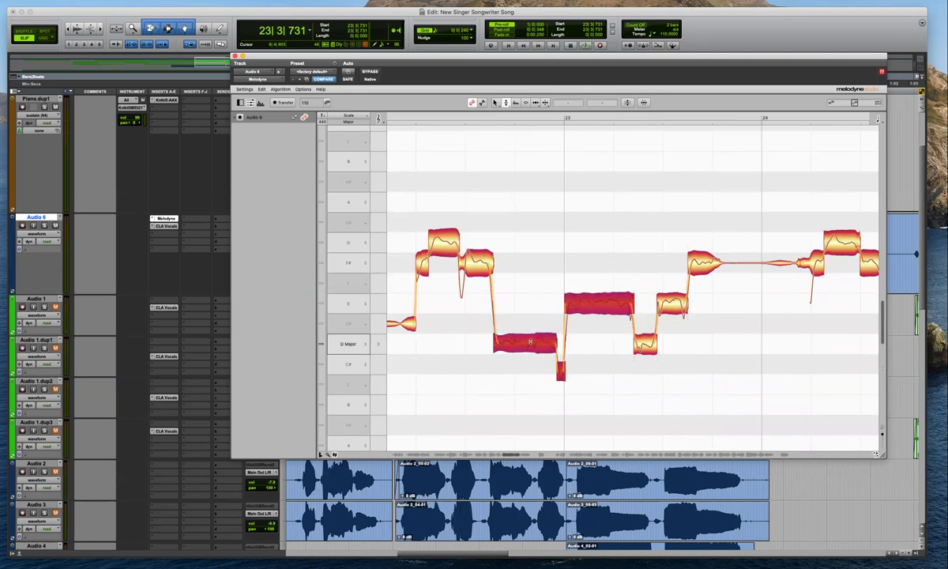
left_click(597, 345)
key("space")
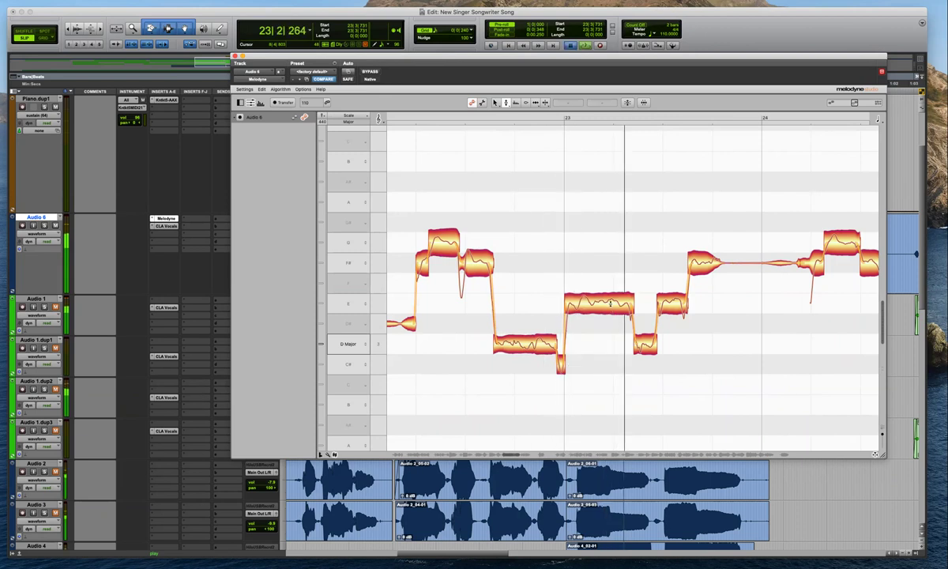
Set the pitch variation of bar 23's long E note to 48% and play its transition from the C# piece
left_click(601, 300)
left_click_drag(599, 312, 599, 321)
key("space")
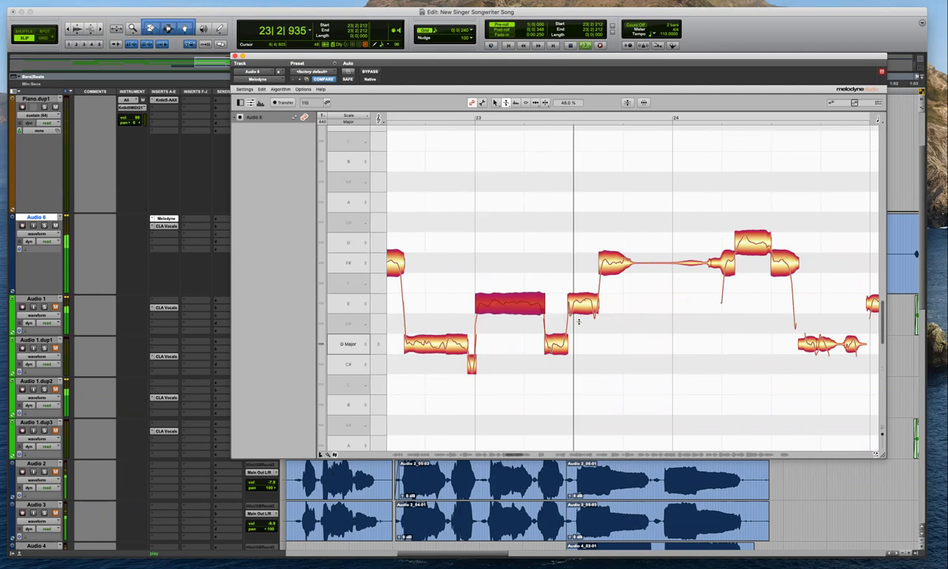
left_click_drag(497, 274, 470, 324)
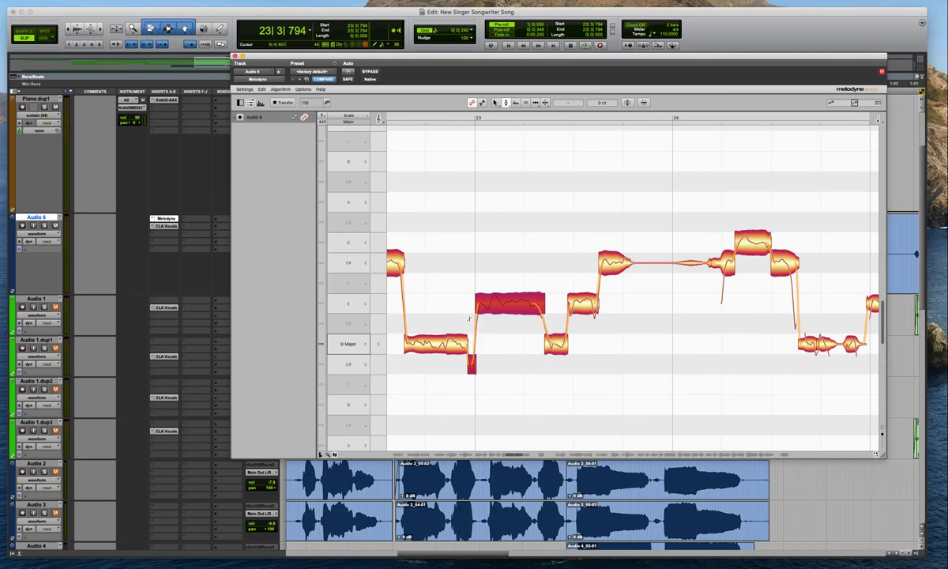
key("space")
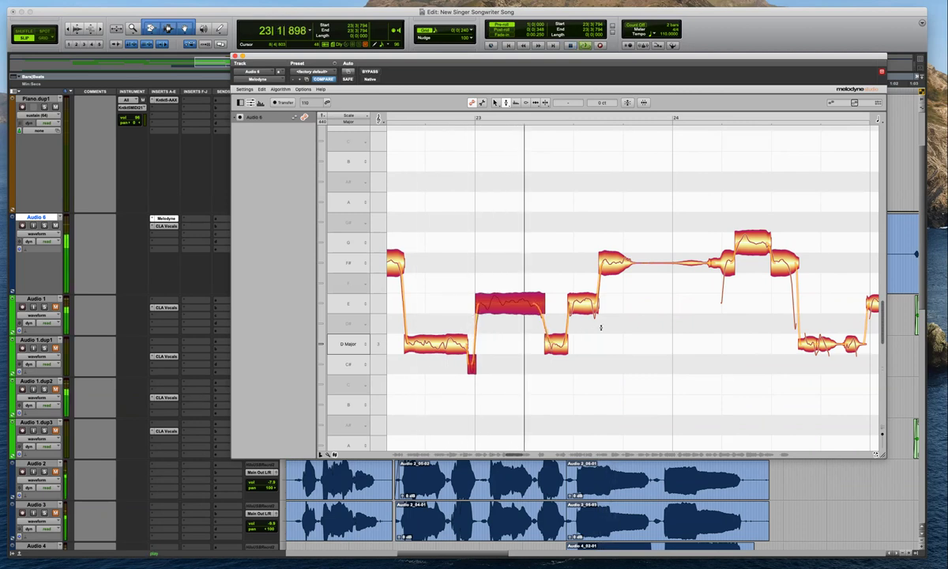
left_click(546, 317)
key("space")
Split bar 23's long E note at two points near its start and snap the pieces to E
left_click(546, 103)
double_click(488, 298)
double_click(500, 298)
left_click_drag(541, 274, 465, 339)
key("F2")
double_click(510, 302)
left_click(504, 287)
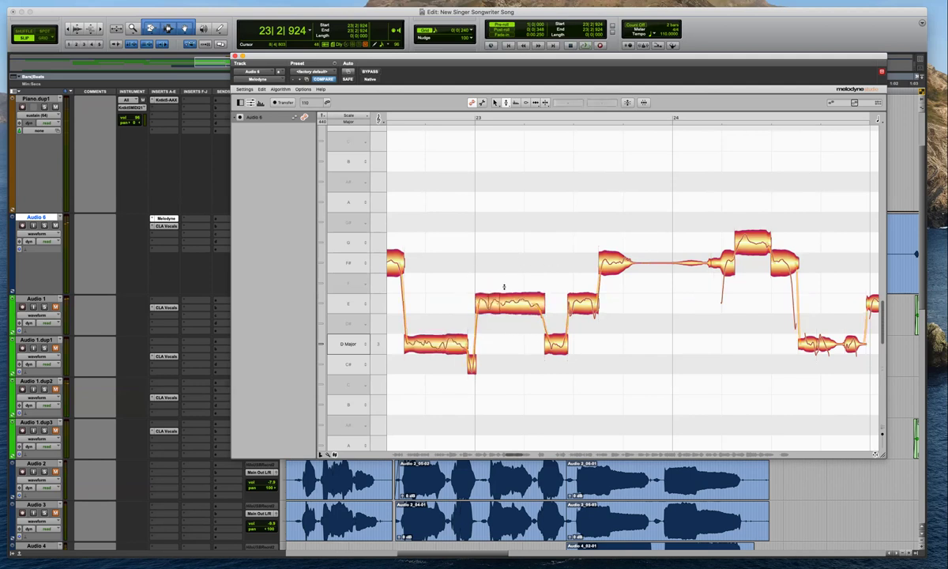
Adjust the pitch of the first piece of bar 23's split E note and play the phrase back
left_click(496, 303)
key("space")
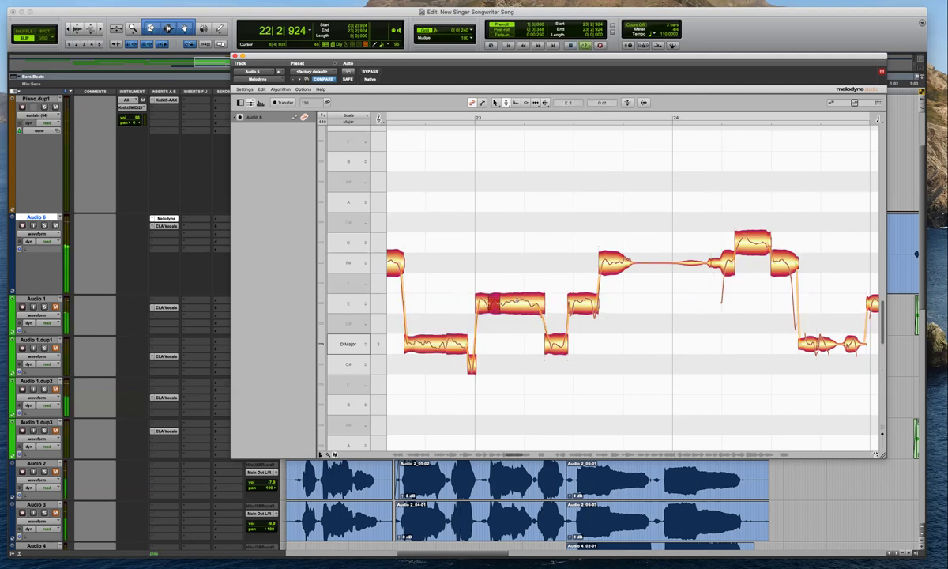
left_click(517, 338)
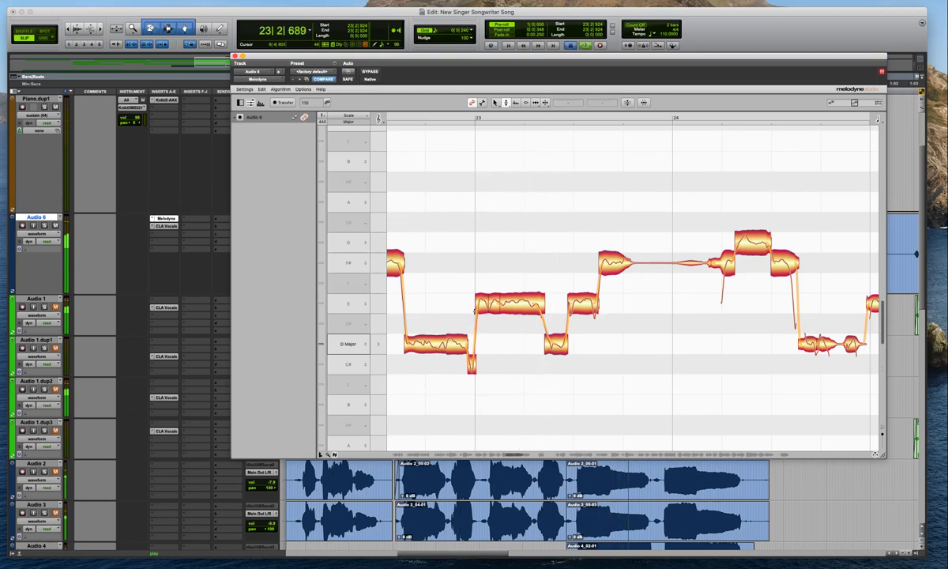
key("space")
left_click_drag(482, 305, 484, 327)
key("space")
left_click(503, 341)
key("space")
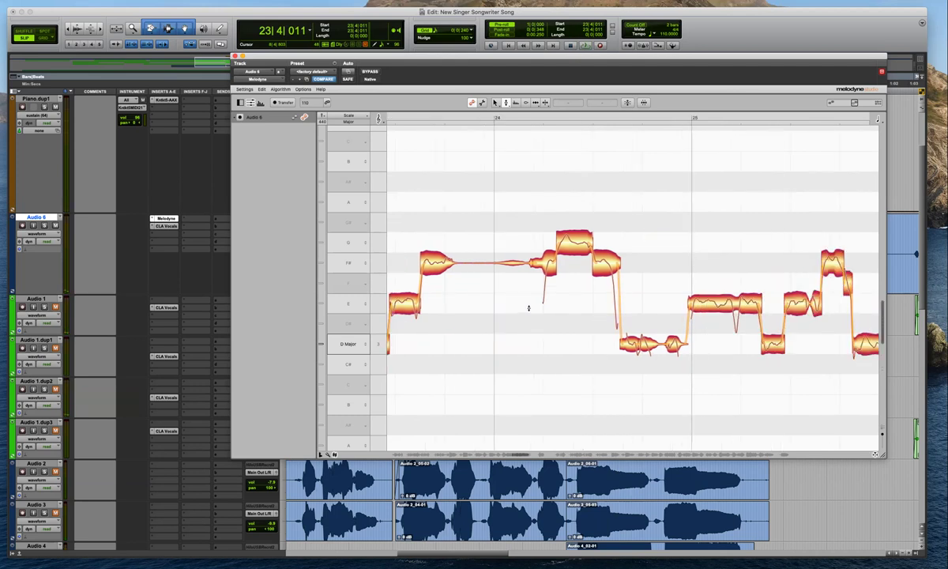
Set the pitch variation of the G note in bar 24 to 50% and play on
left_click(574, 243)
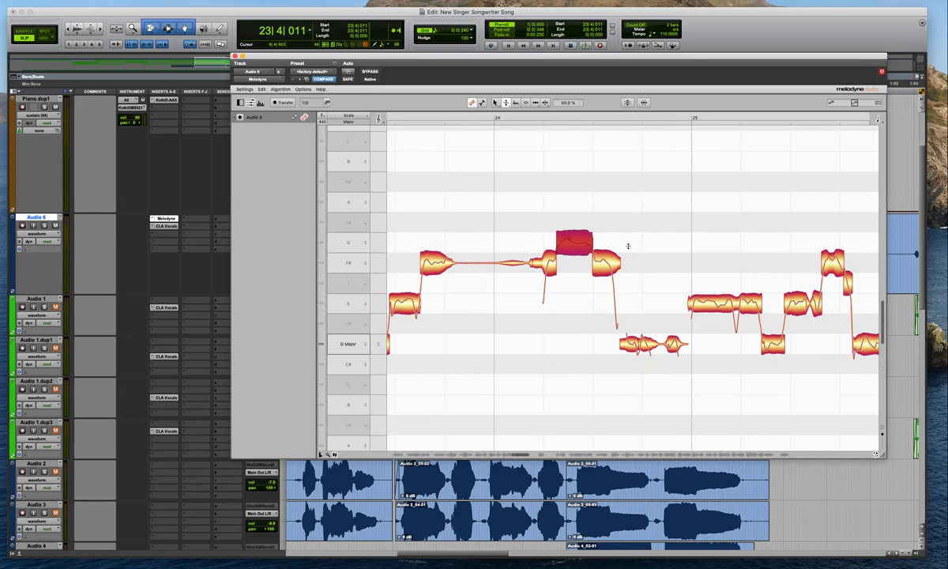
key("space")
left_click(659, 242)
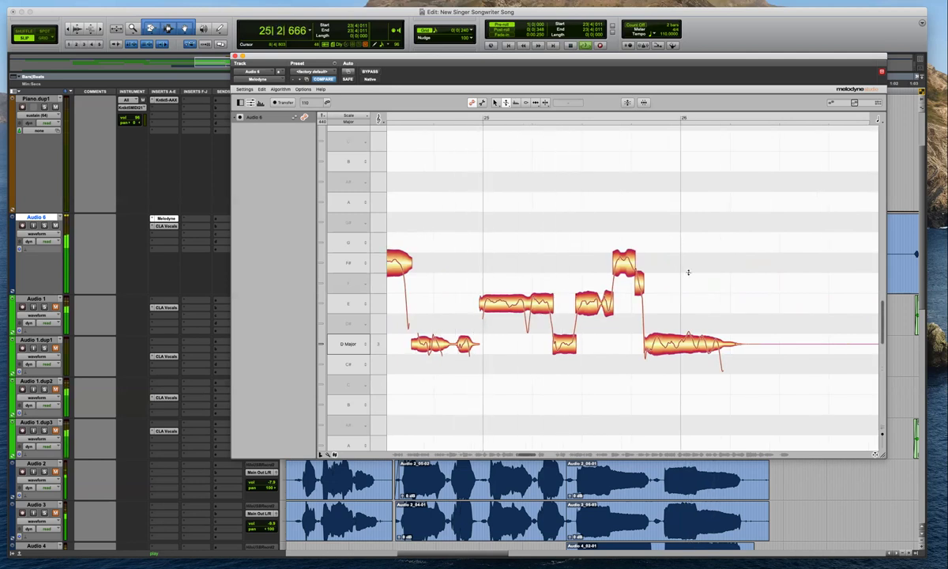
Set the pitch variation of the long D note leading into bar 26 to 87% and reduce it on the F# note before bar 28
left_click(633, 343)
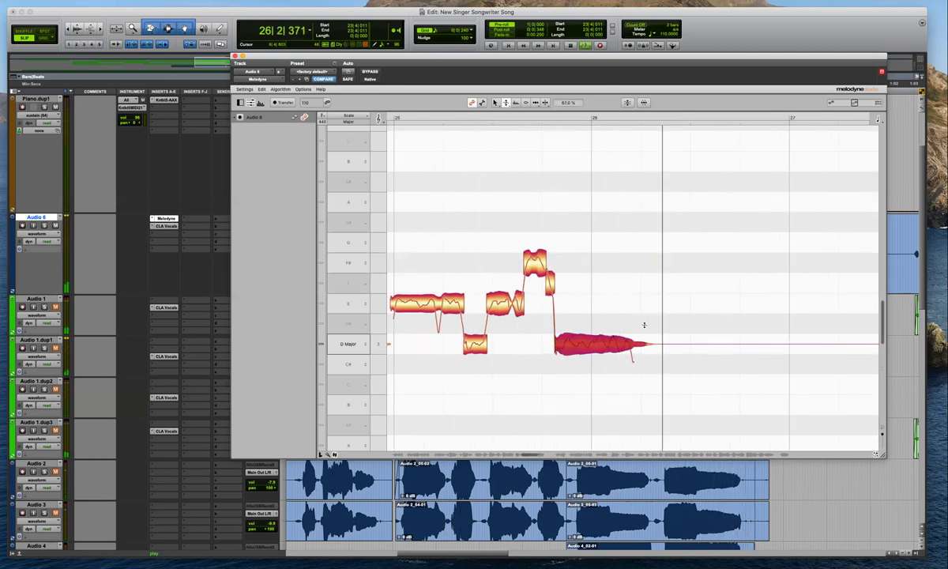
left_click(574, 266)
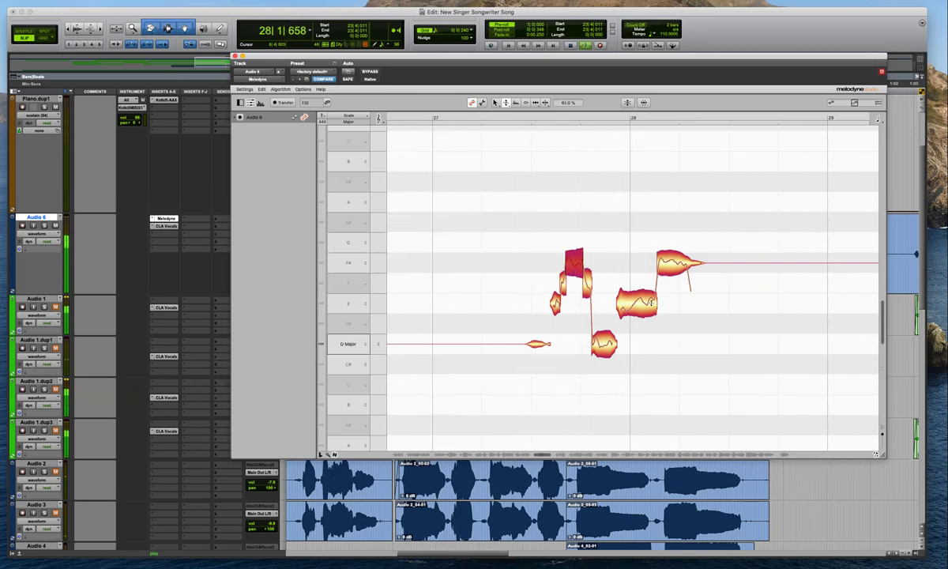
Set the pitch drift of the E note leading into bar 28 to -40% and play on to bar 31
left_click(646, 301)
key("space")
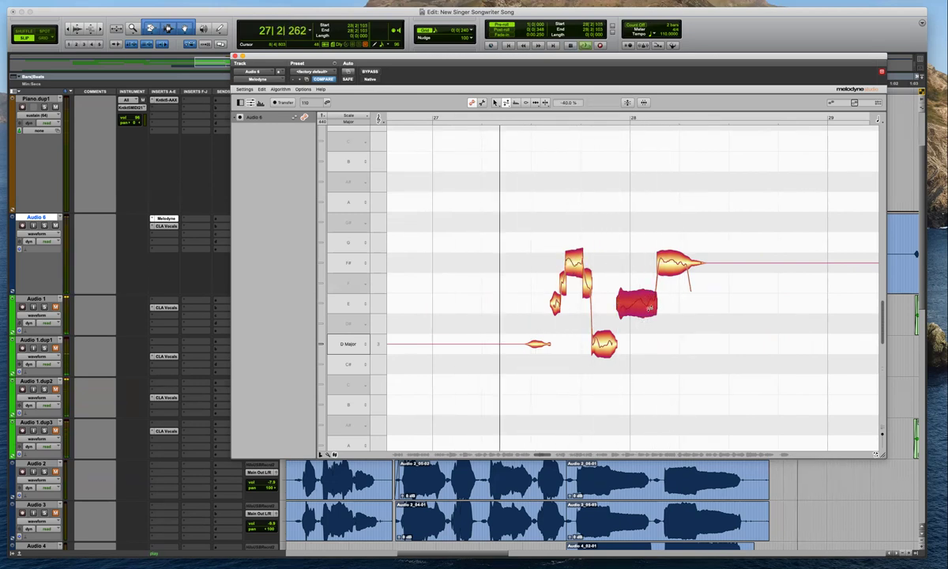
scroll(698, 305, "right", 3)
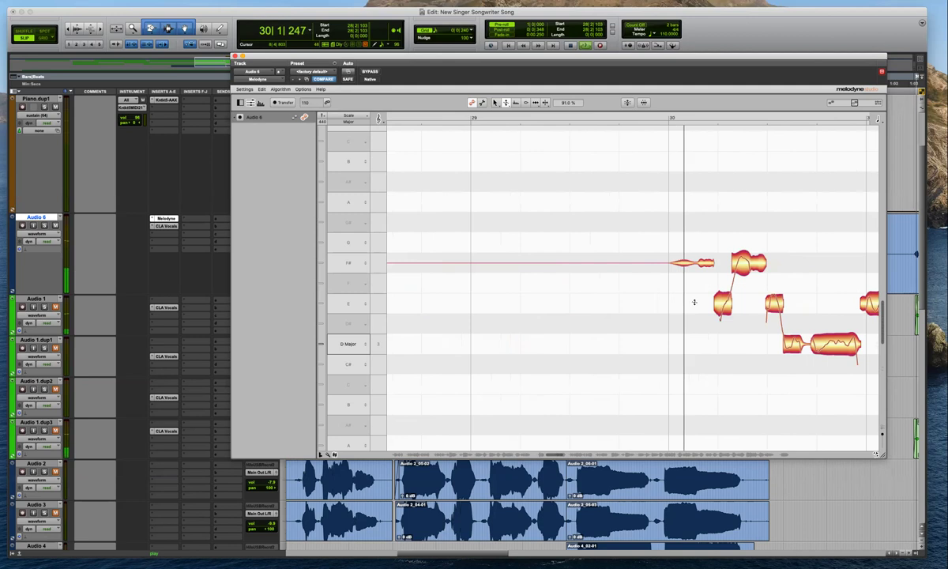
key("space")
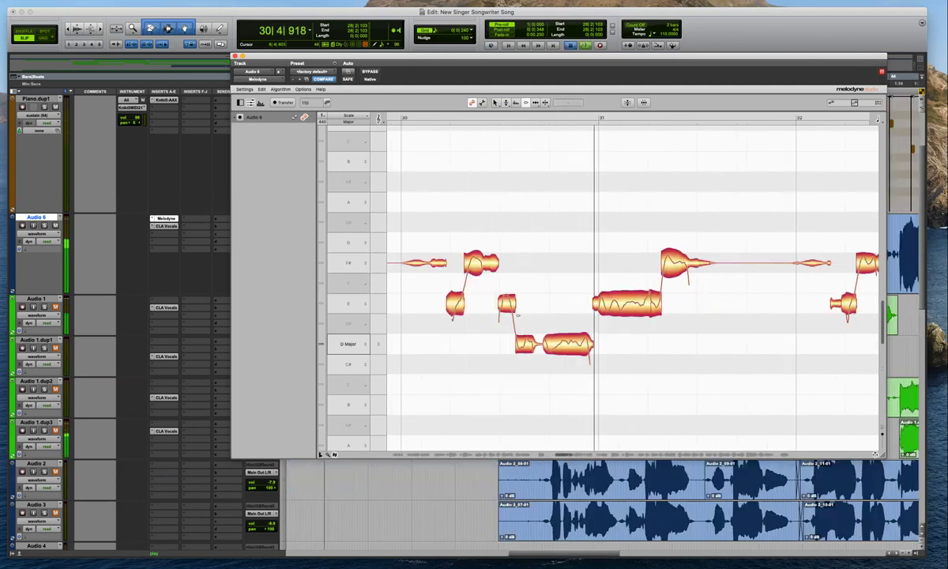
Lower the short E note in bar 30 to an offset of -42 cents and play the phrase back
left_click(506, 304)
key("F2")
left_click(510, 286)
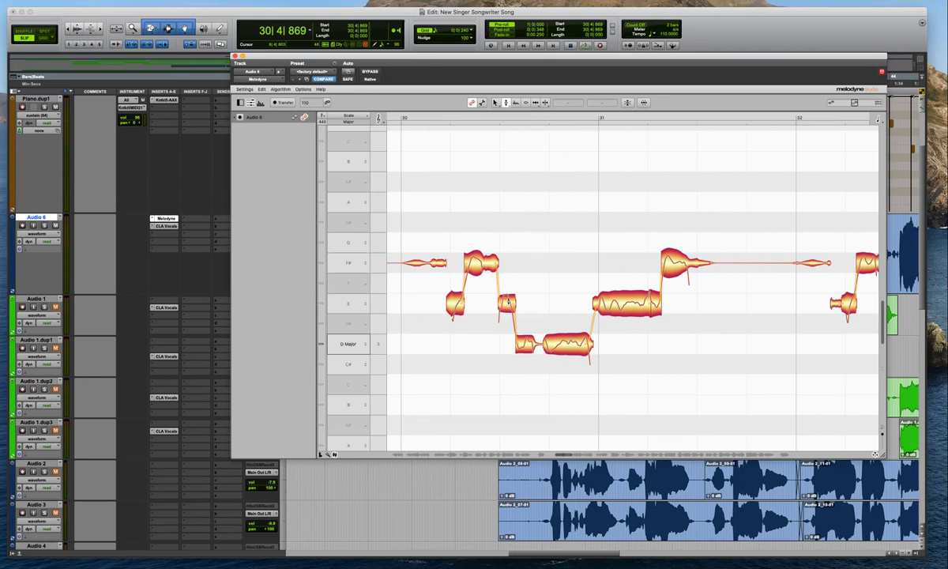
left_click(507, 302)
left_click_drag(506, 304, 507, 310)
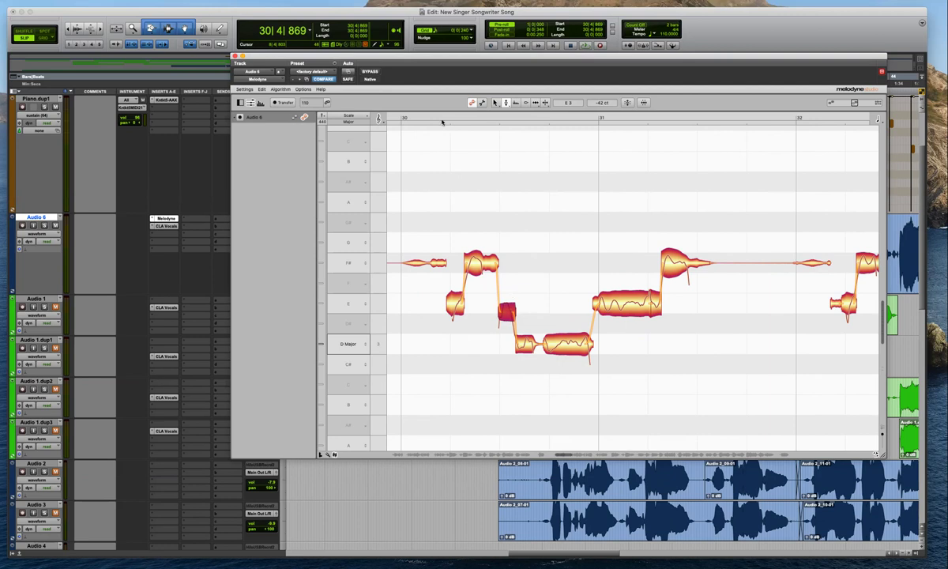
key("space")
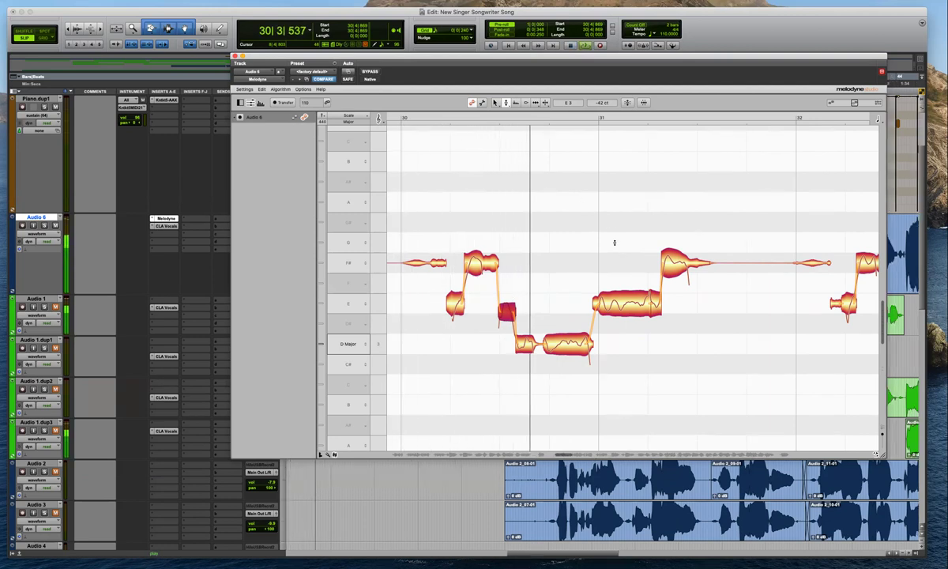
key("space")
Set the pitch variation of the short D note in bar 30 to 0% and play on
left_click(524, 344)
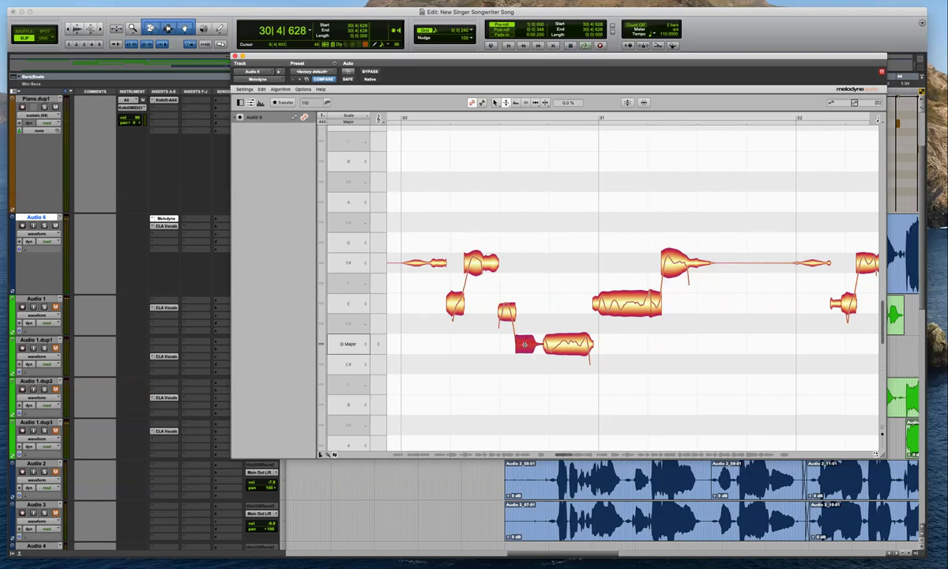
key("space")
left_click(644, 346)
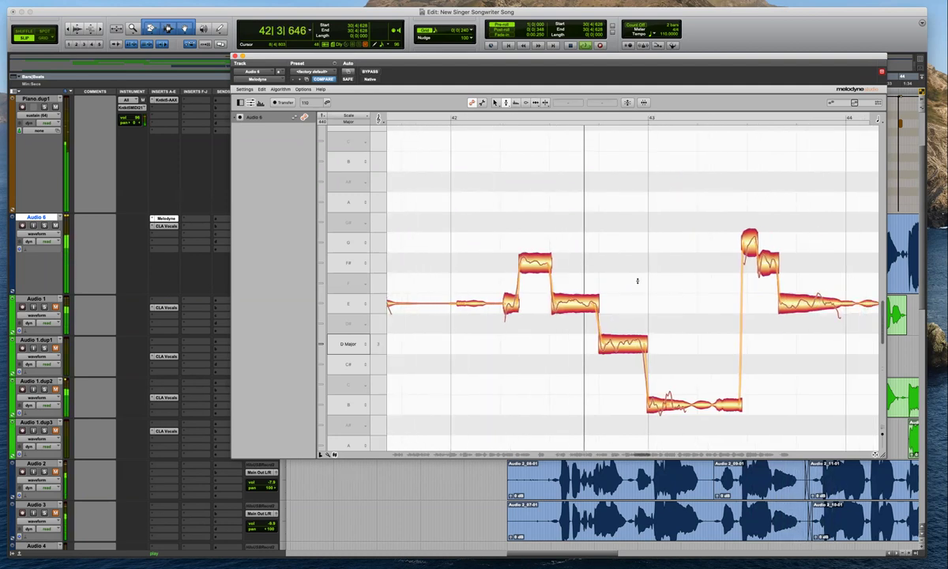
Reduce the pitch variation of the B note's later part in bar 43 and set the pitch drift of the E note before bar 46 to 27%
scroll(696, 344, "right", 5)
key("space")
left_click_drag(498, 404, 499, 418)
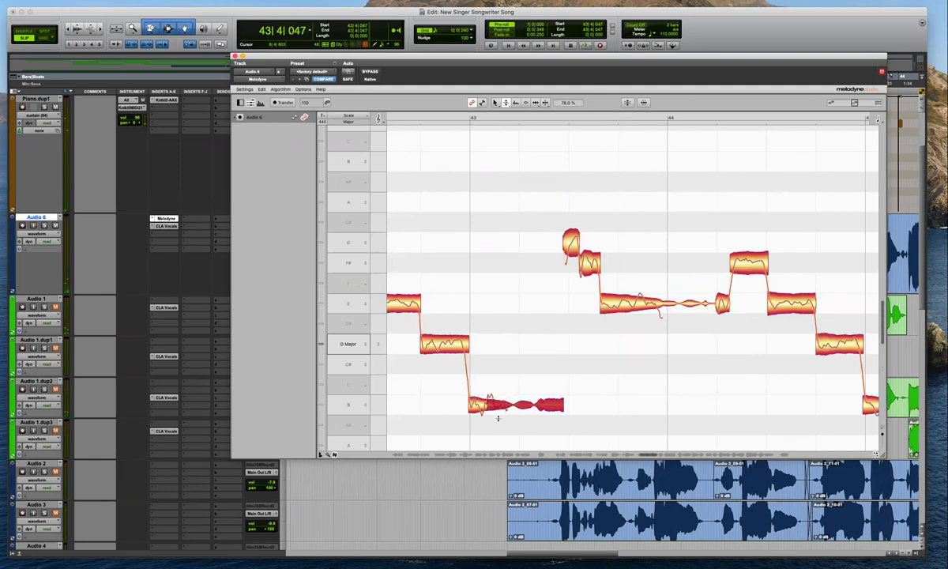
left_click(597, 363)
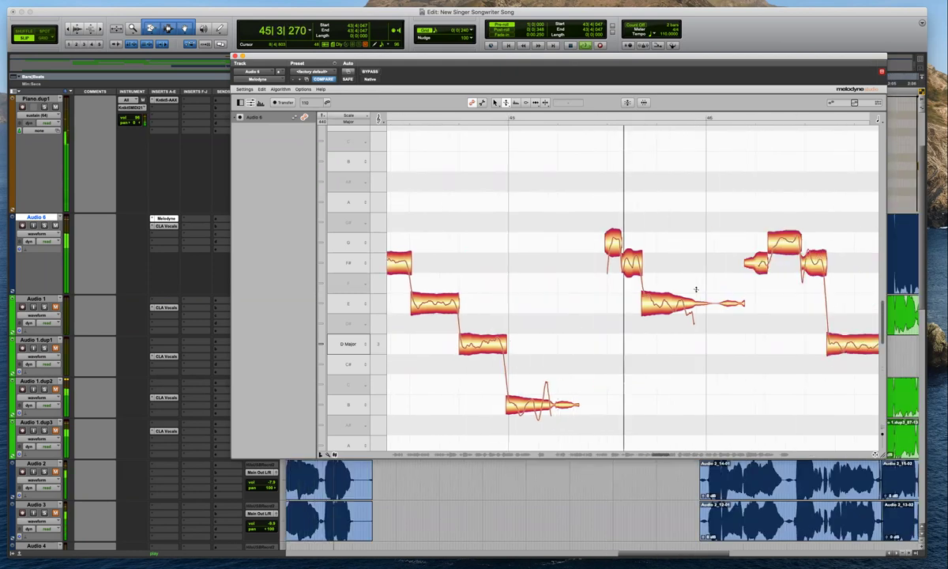
left_click(649, 300)
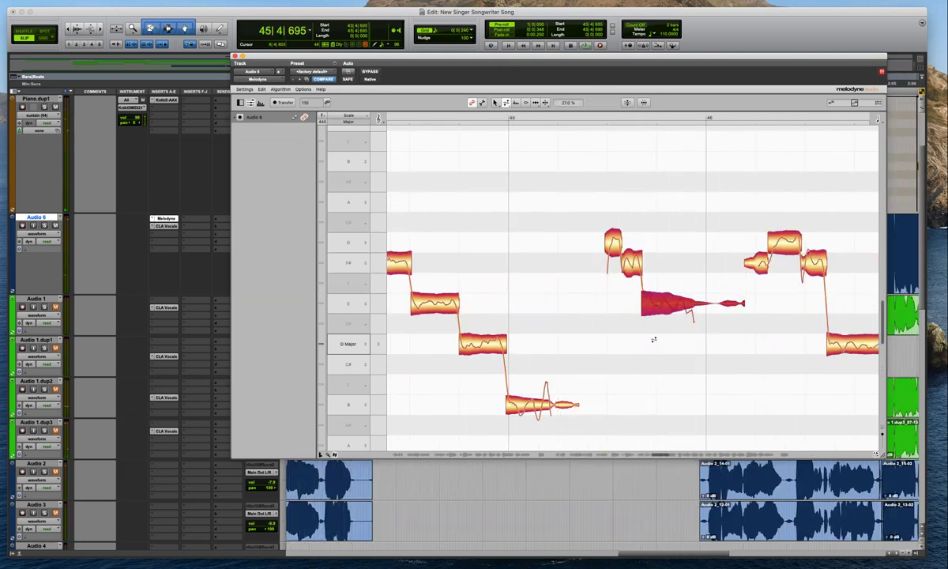
key("space")
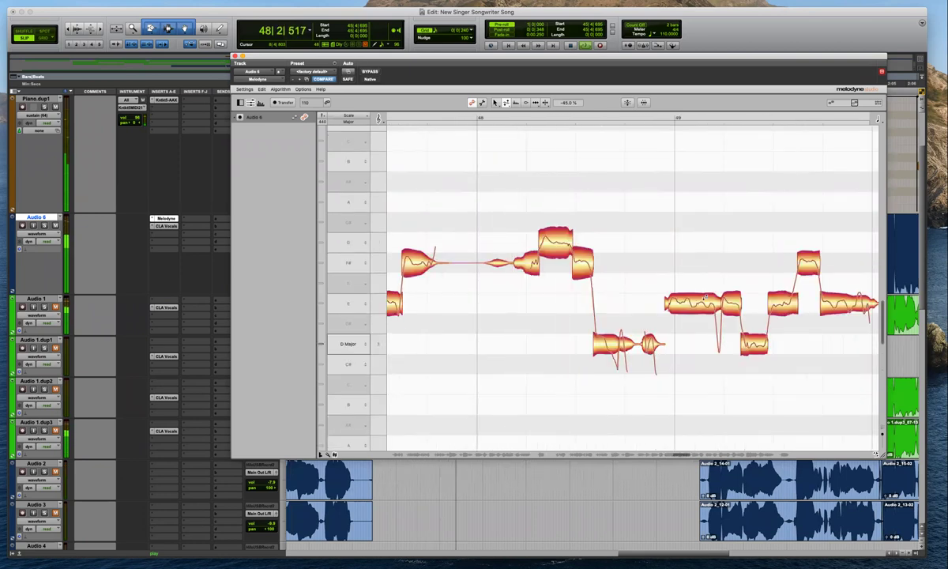
Check the D note in bar 48 and listen through the remaining vocal phrases to bar 65
left_click(519, 343)
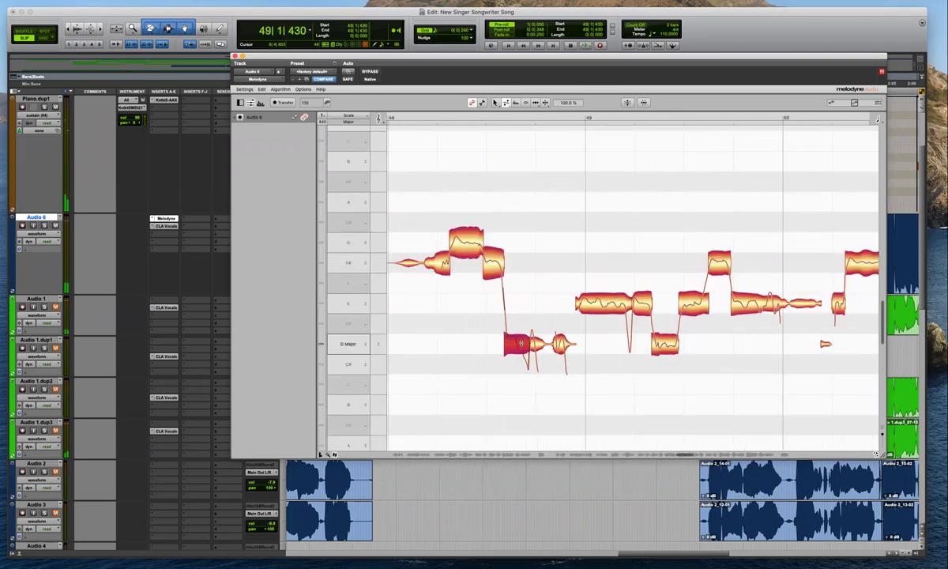
key("space")
left_click(607, 383)
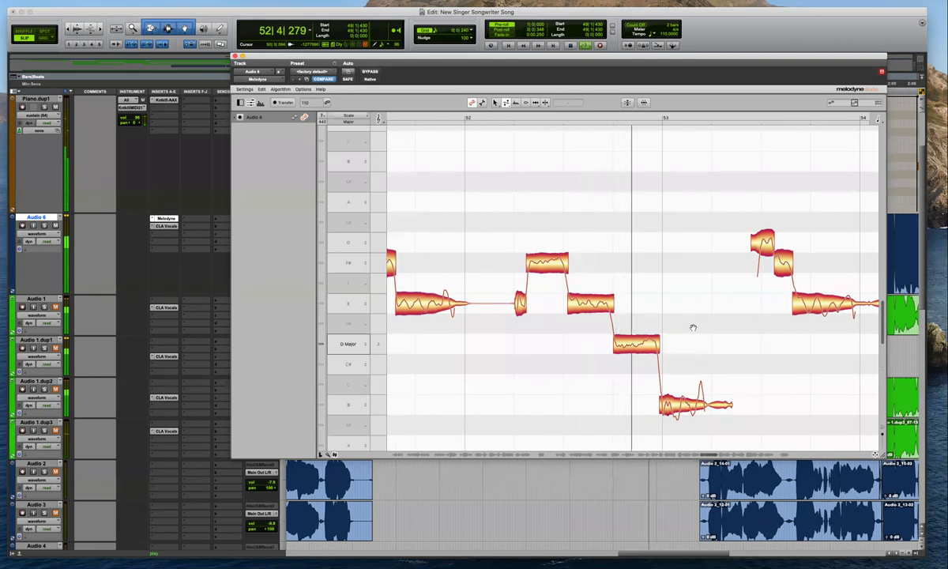
scroll(693, 327, "right", 5)
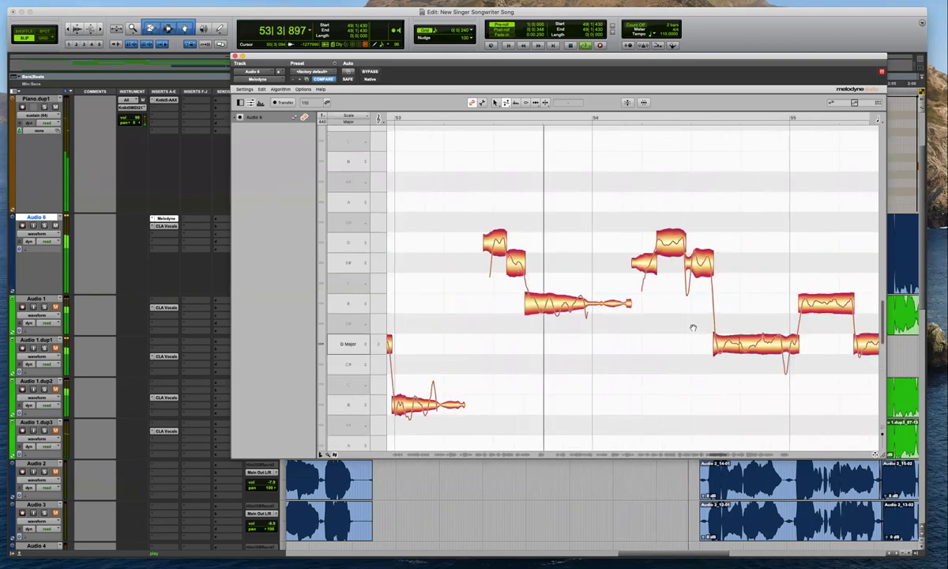
scroll(693, 328, "down", 3)
scroll(667, 316, "up", 5)
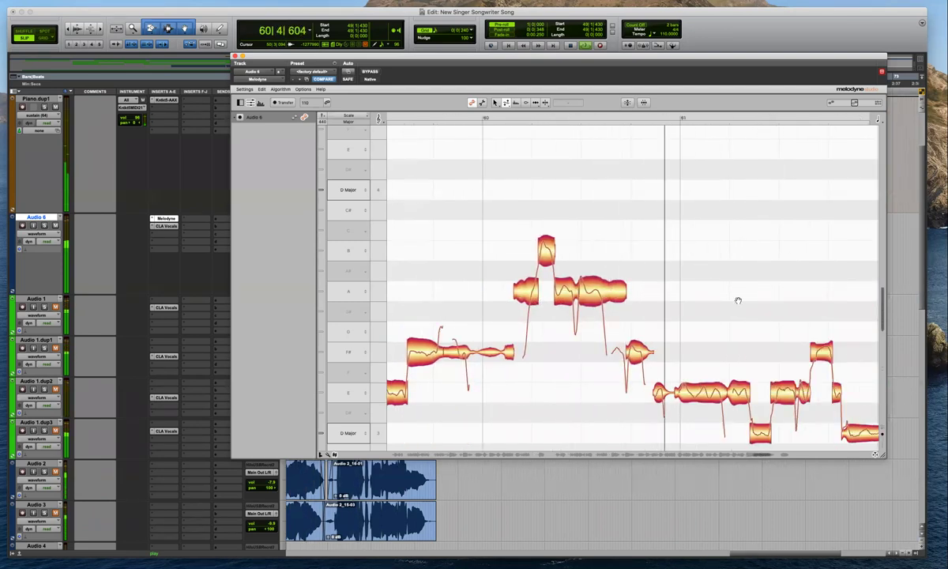
scroll(739, 300, "down", 2)
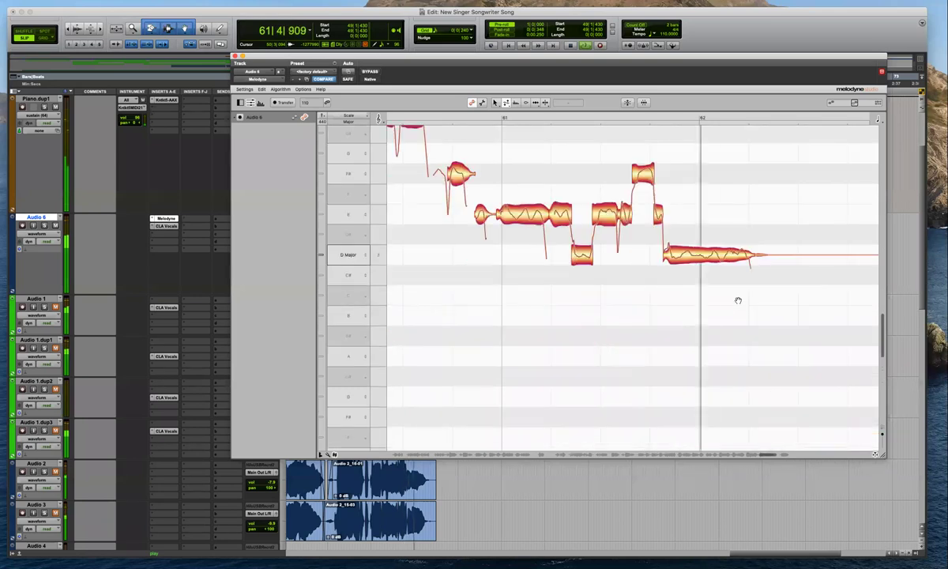
scroll(738, 300, "up", 1)
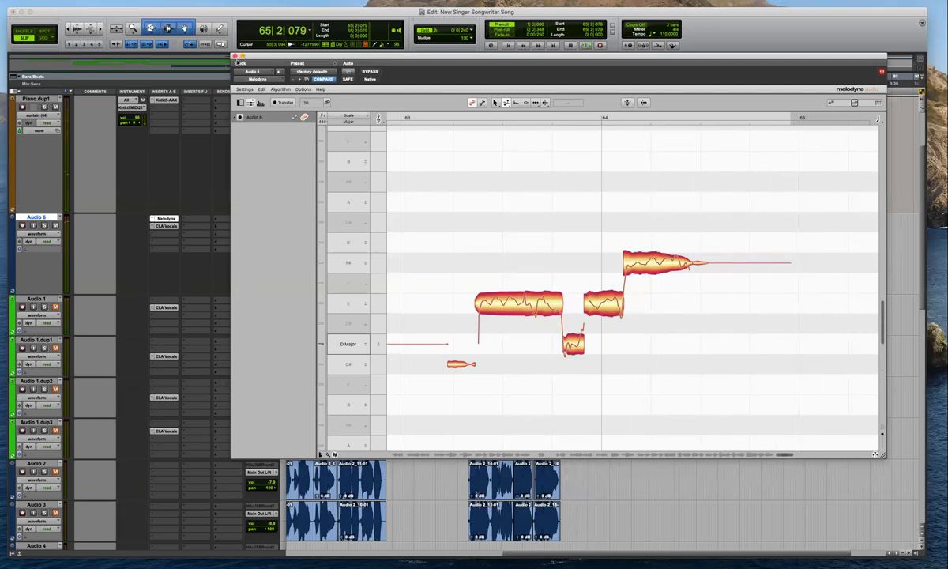
Close the Melodyne window and return the playback position to the start of the session with the whole song in view
left_click(234, 58)
left_click(578, 324)
key("super+bracketright")
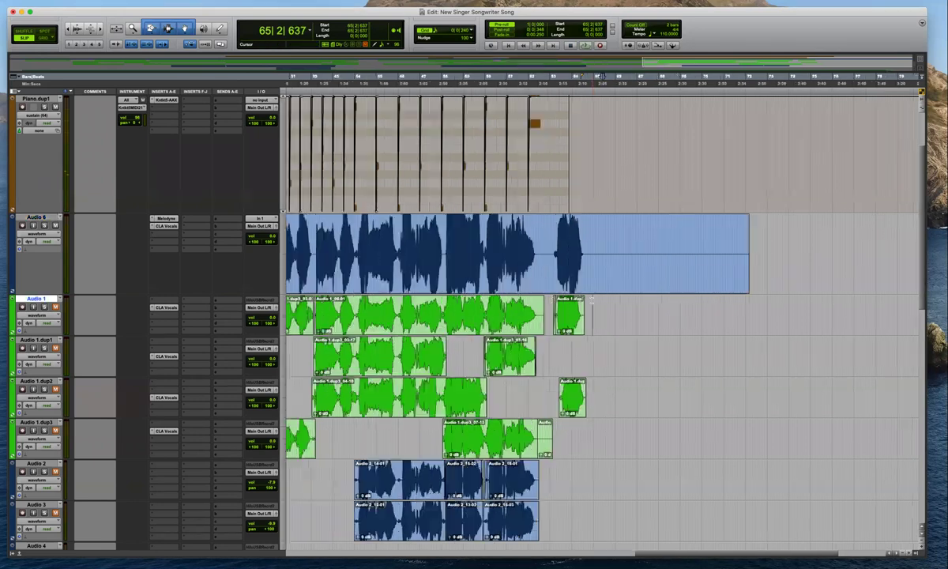
key("Return")
key("super+bracketleft")
key("super+bracketleft")
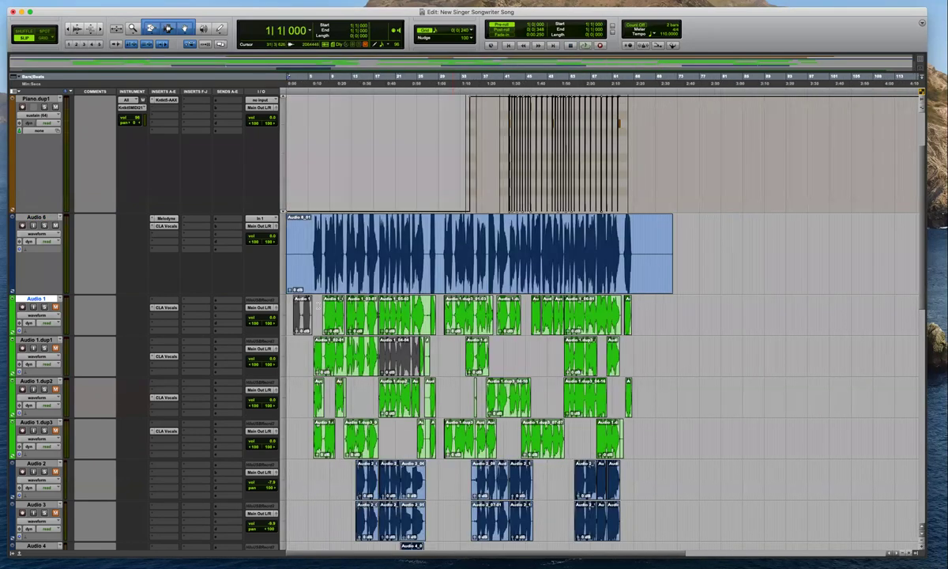
scroll(60, 420, "down", 3)
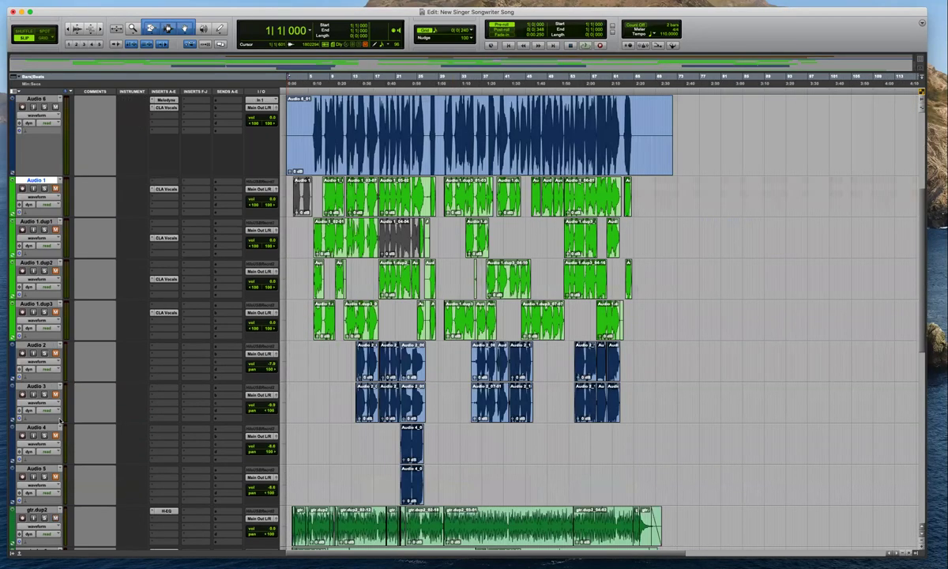
scroll(60, 420, "up", 3)
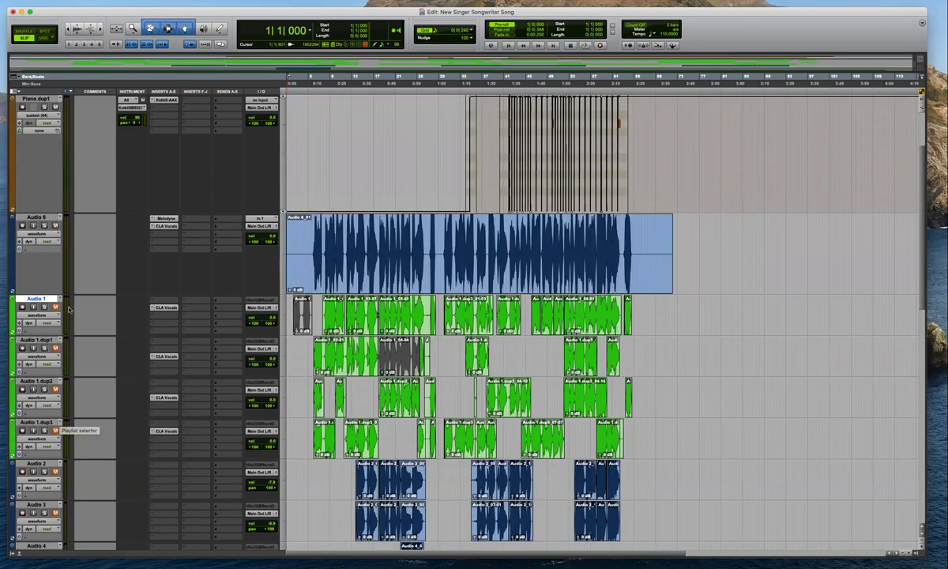
left_click(38, 422, "shift")
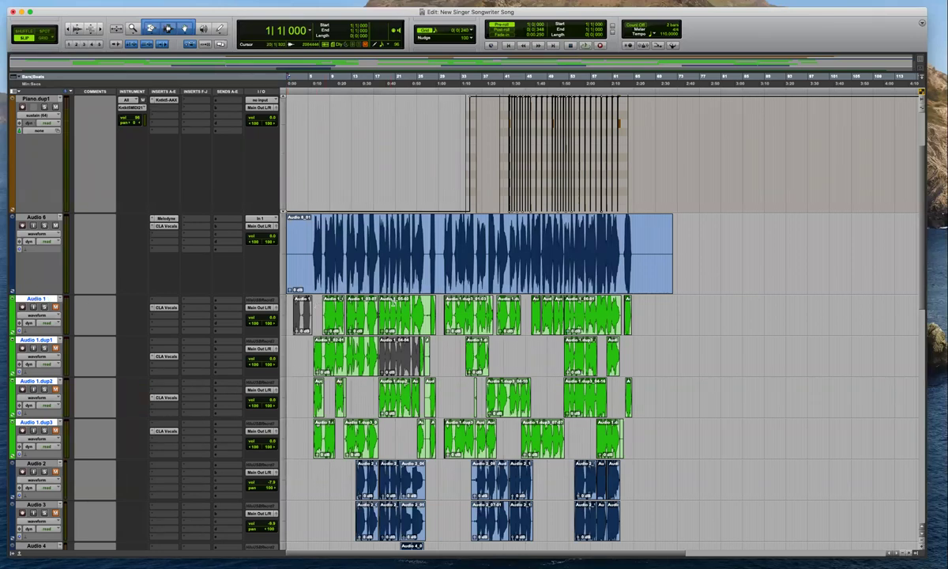
key("t")
key("r")
left_click(649, 305)
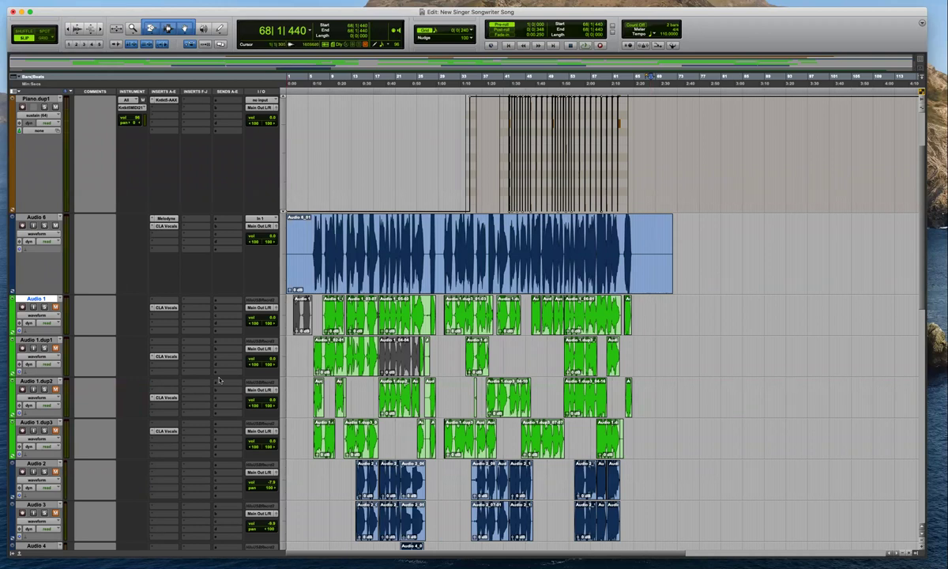
Select the tracks Audio 1 through Audio 1.dup3 with all their clips, and hide and make them inactive
left_click(44, 424, "shift")
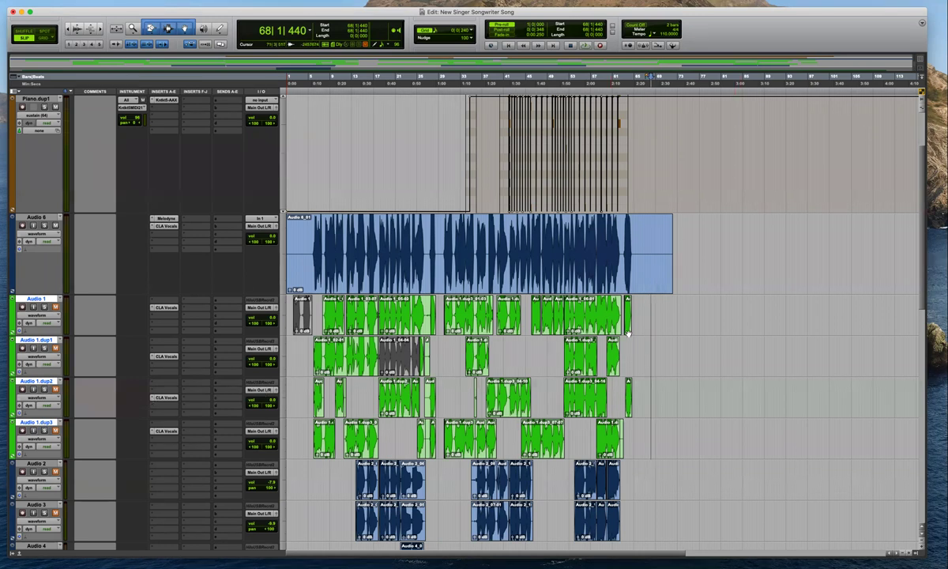
scroll(346, 346, "down", 3)
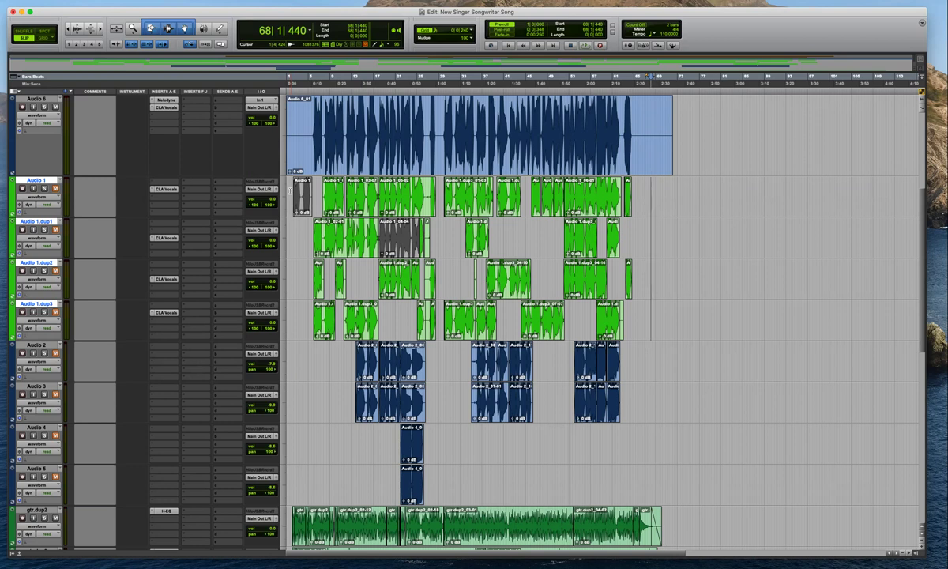
left_click_drag(659, 193, 108, 298)
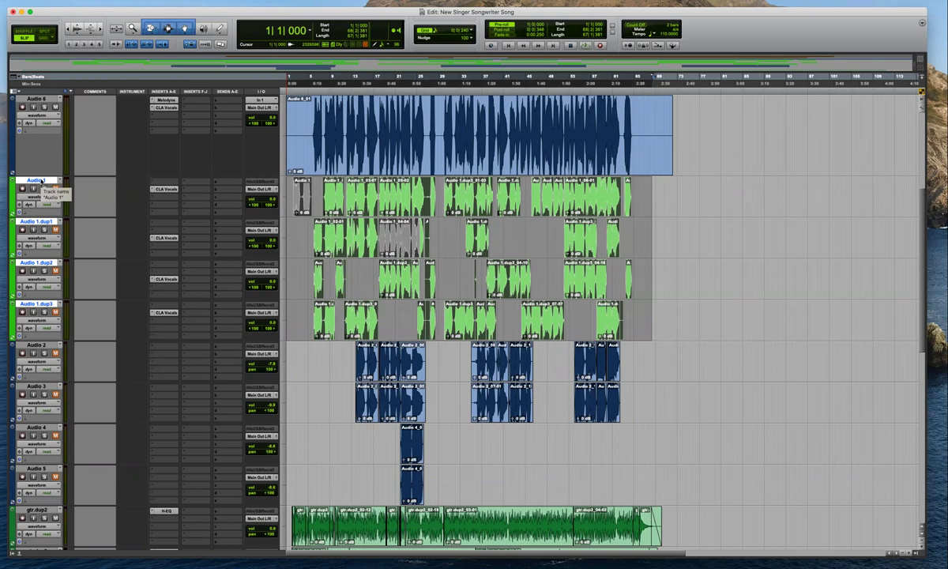
right_click(45, 181)
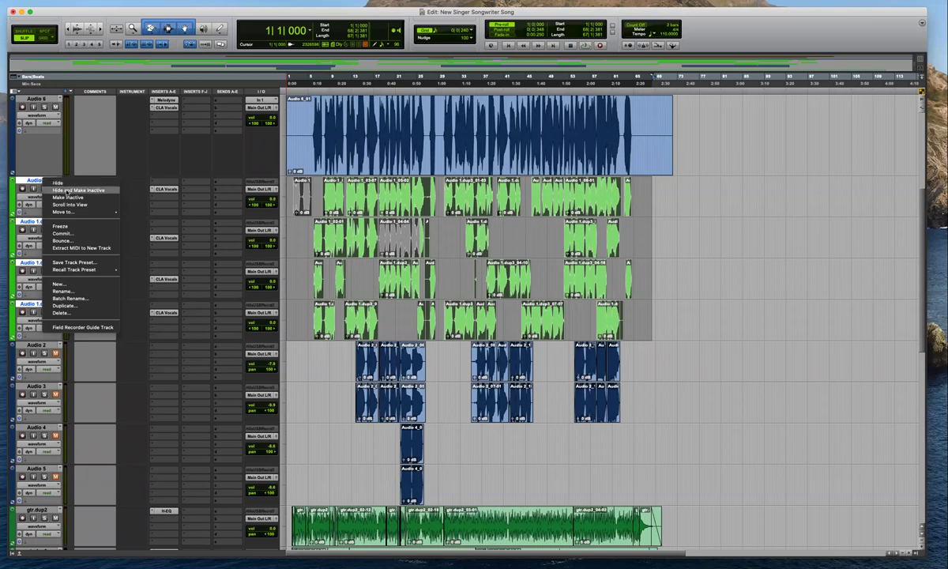
left_click(69, 190)
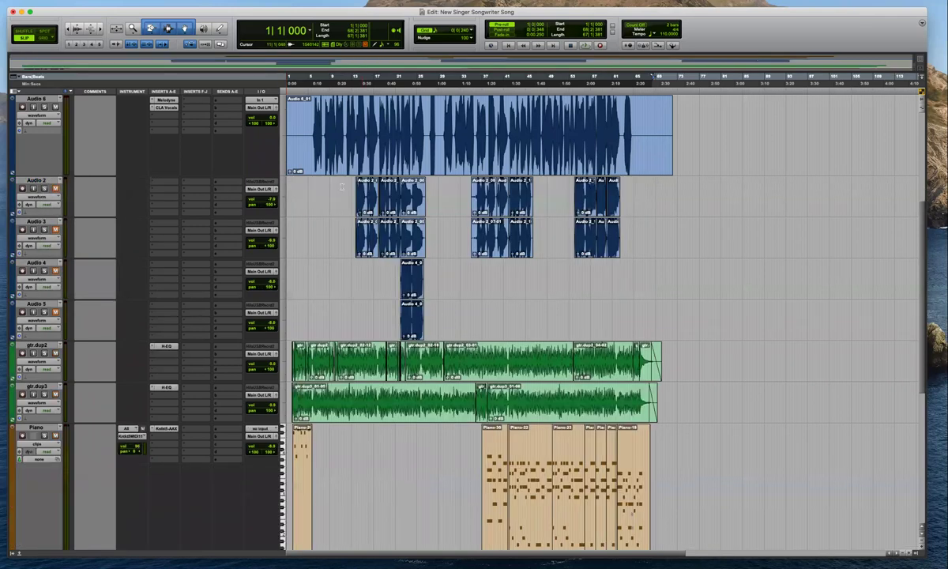
Examine how the harmony clips on Audio 2 and Audio 3 line up with the Audio 6 lead vocal around bars 14 to 17
left_click(362, 118)
key("super+bracketright")
key("super+bracketright")
key("super+bracketright")
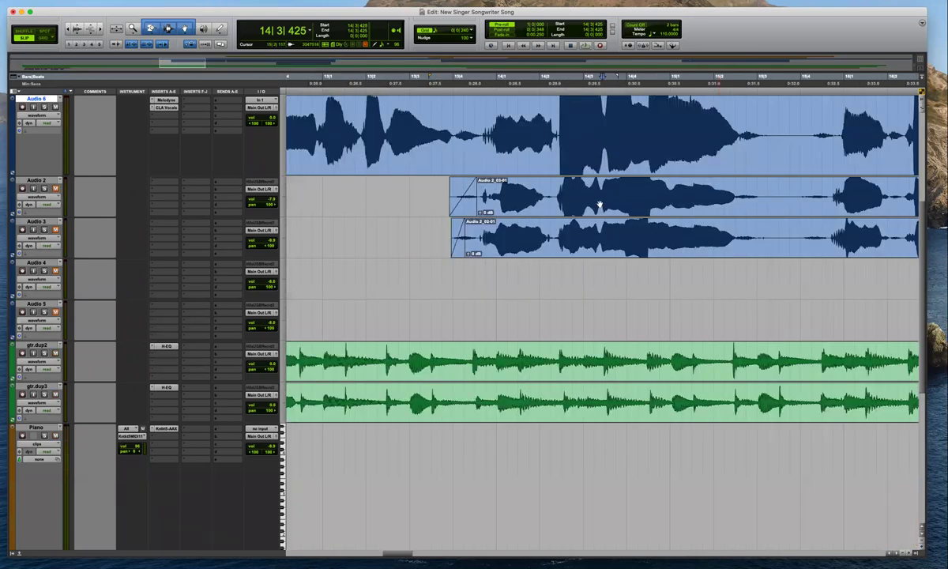
key("super+bracketleft")
key("super+bracketleft")
key("super+bracketleft")
key("r")
left_click(634, 156)
key("t")
key("t")
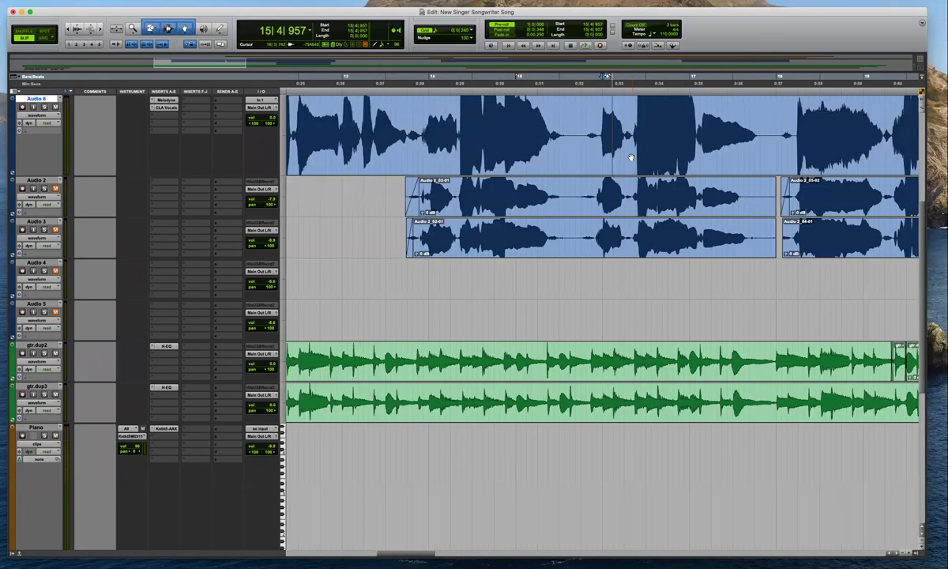
key("t")
left_click(478, 191)
key("super+bracketleft")
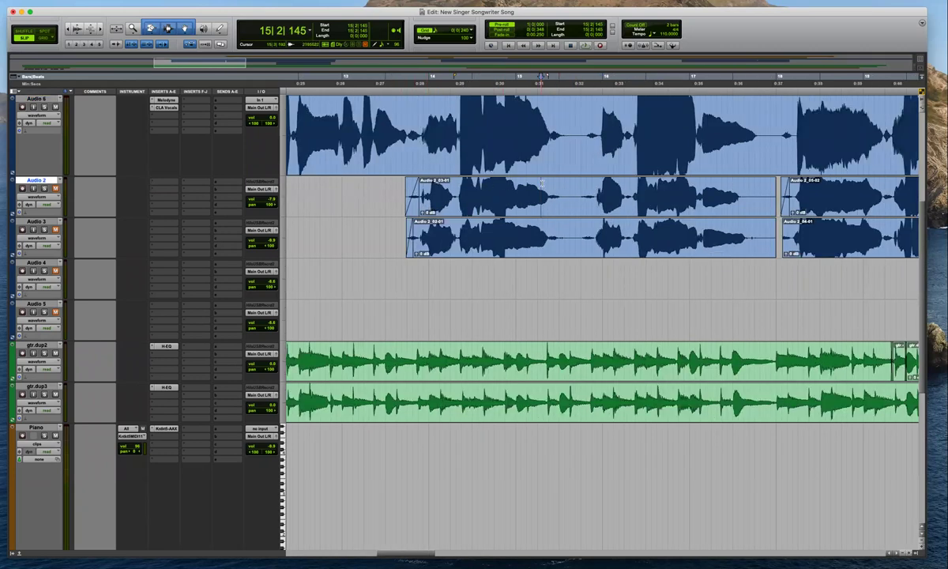
key("super+bracketright")
key("super+bracketright")
key("super+bracketleft")
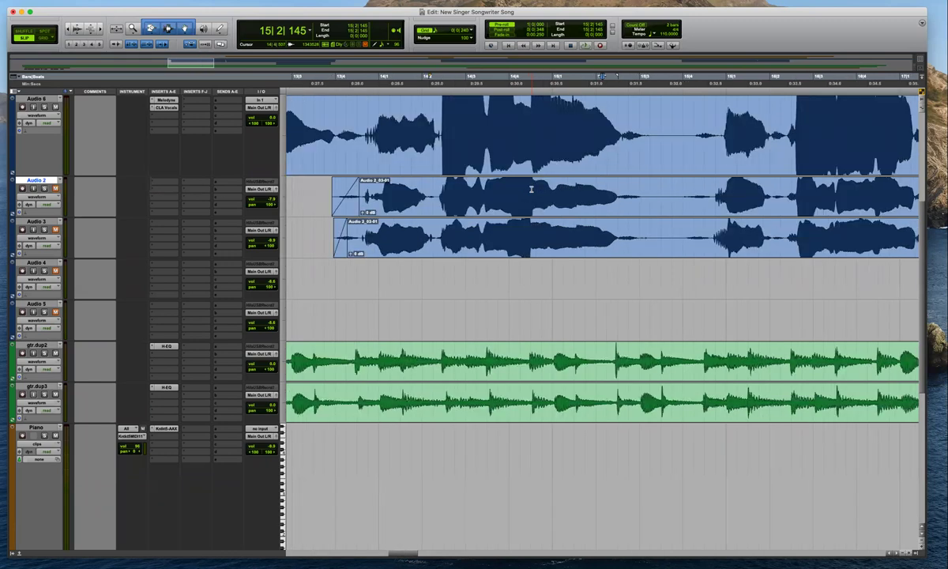
Reduce the displayed waveform height of the audio tracks
key("super+alt+bracketleft")
key("super+bracketright")
key("super+bracketleft")
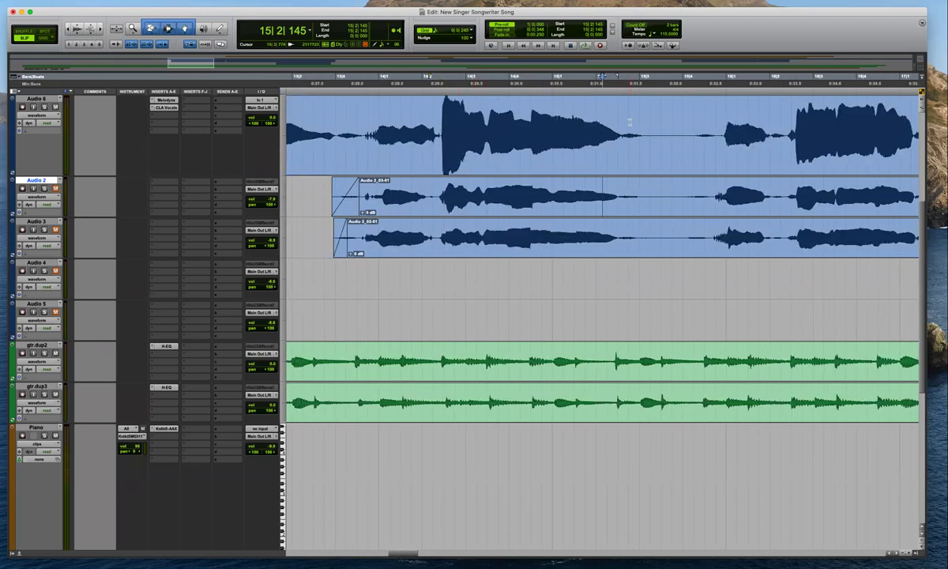
Unmute Audio 2 and Audio 3, solo them together with Audio 6, and play back from bar 14
left_click(437, 119)
left_click(57, 188)
left_click(44, 229)
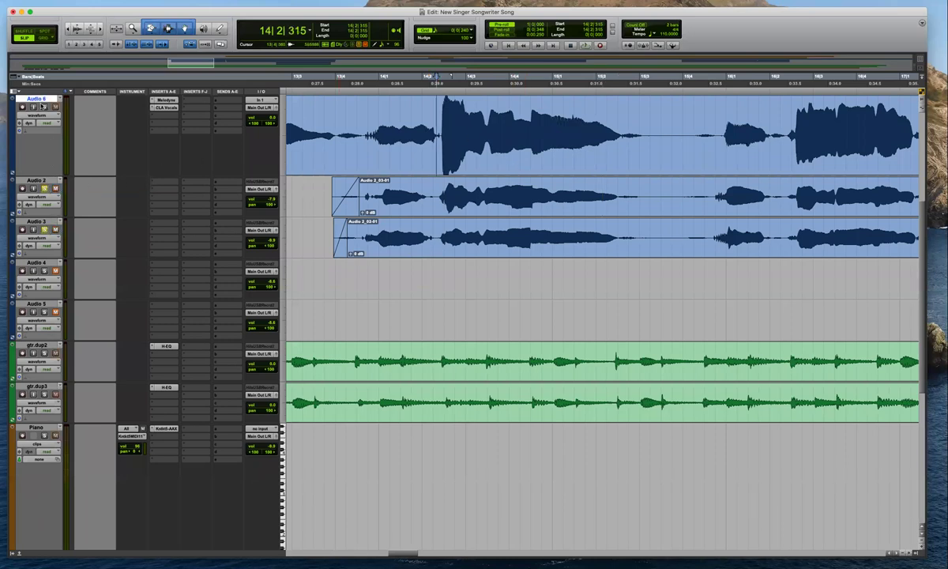
left_click(43, 106)
key("space")
key("t")
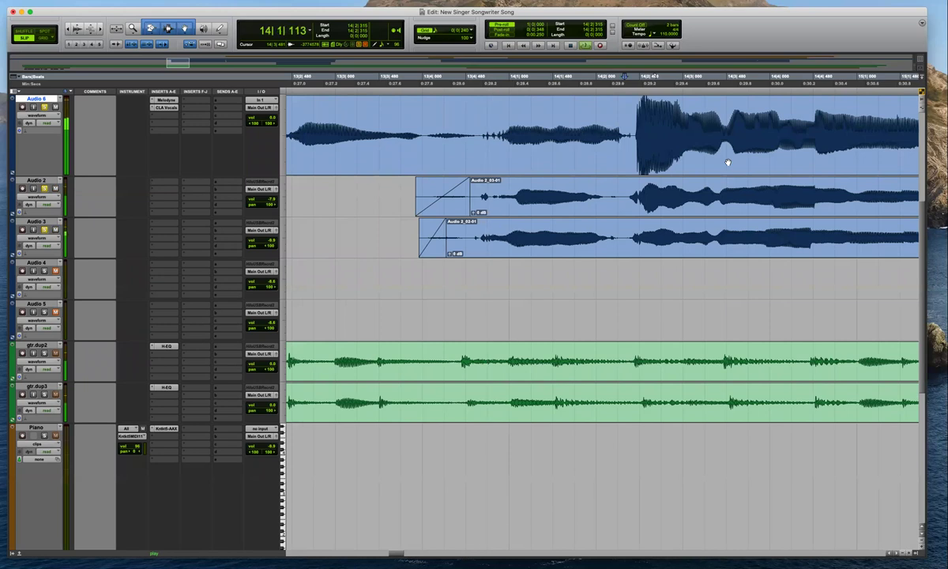
key("super+bracketleft")
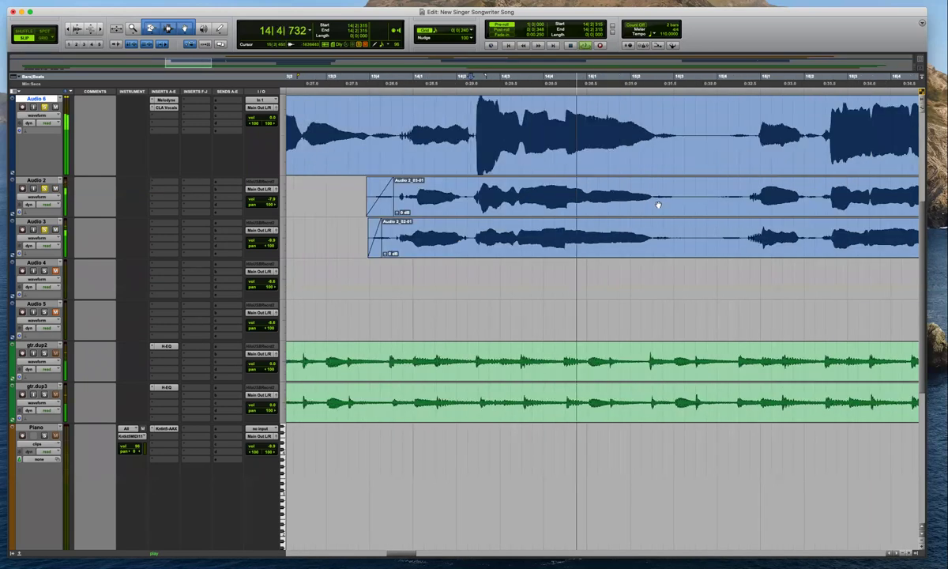
key("space")
Delete the excess audio after the first harmony phrase near bar 15 on Audio 2 and Audio 3 and fade the cut ends
left_click_drag(676, 193, 653, 199)
key("Delete")
left_click_drag(680, 234, 652, 230)
key("Delete")
left_click_drag(660, 185, 648, 229)
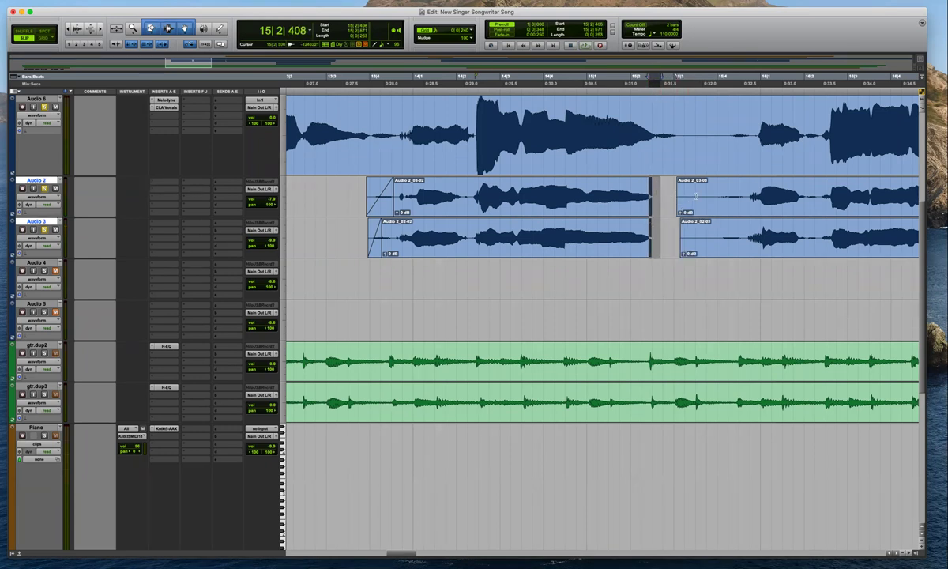
Delete the silence before the harmony phrase at bar 16 on Audio 2 and Audio 3 and fade in both clips
left_click_drag(672, 194, 749, 229)
key("Delete")
left_click(737, 195)
key("f")
key("r")
Delete the excess audio between the bar 16 harmony phrase and the bar 18 phrase on Audio 2 and Audio 3
left_click(747, 192)
key("t")
key("t")
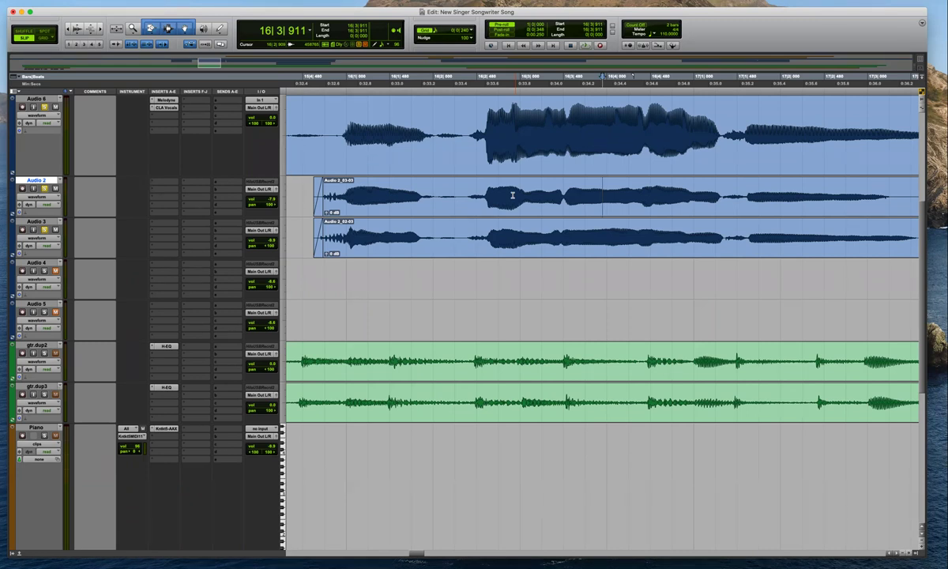
key("r")
key("r")
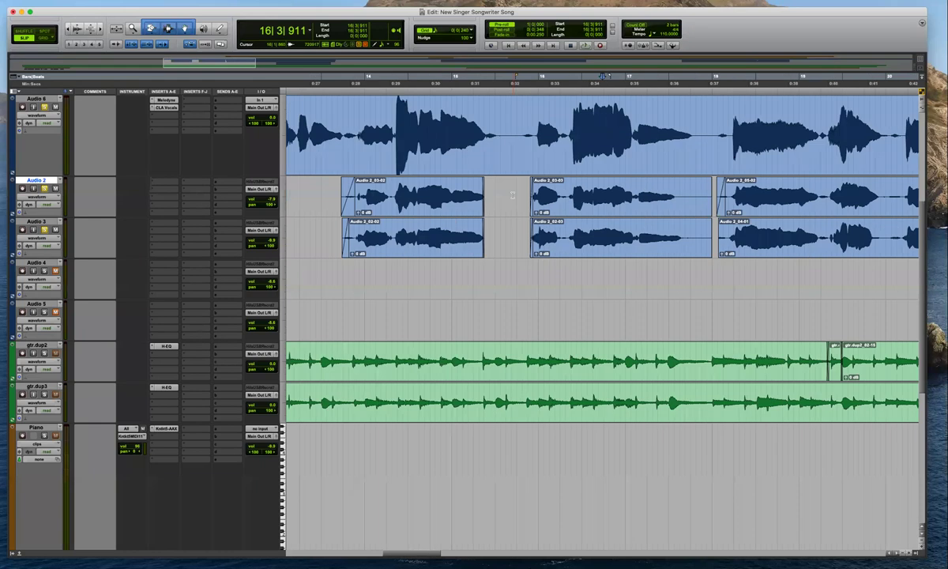
left_click_drag(682, 194, 717, 235)
key("Delete")
Play back the end of the harmony phrase around bar 17 and fade out both the Audio 2 and Audio 3 clips there
key("t")
key("t")
key("r")
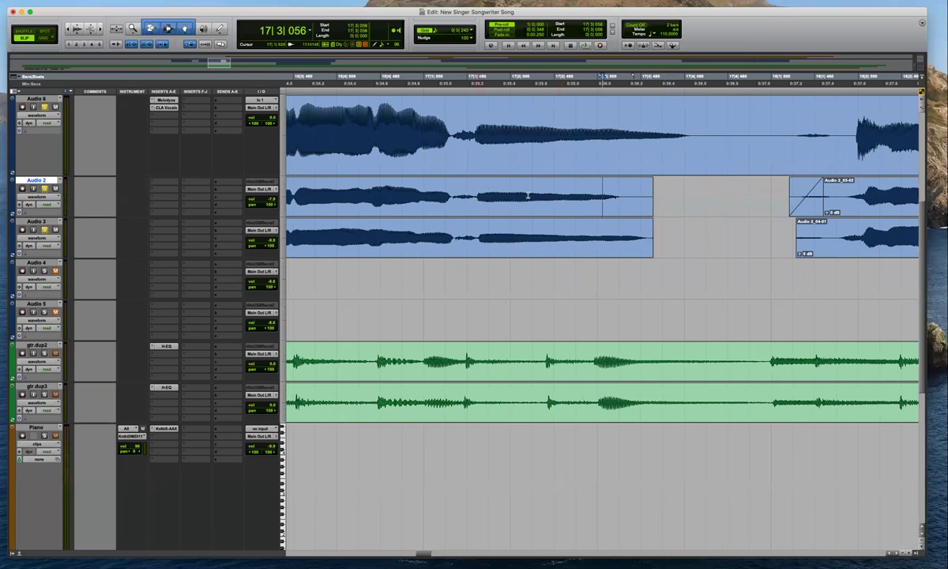
left_click(615, 194)
key("space")
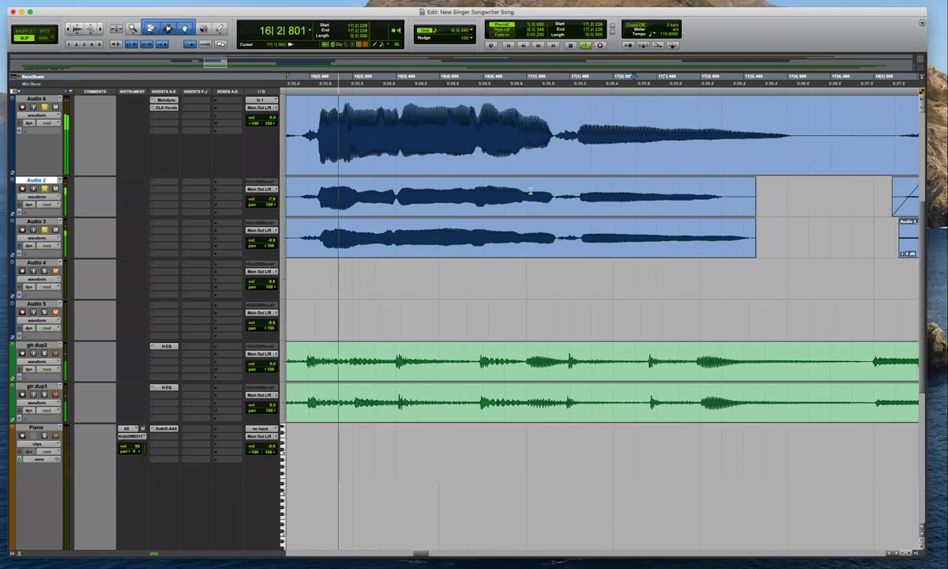
key("t")
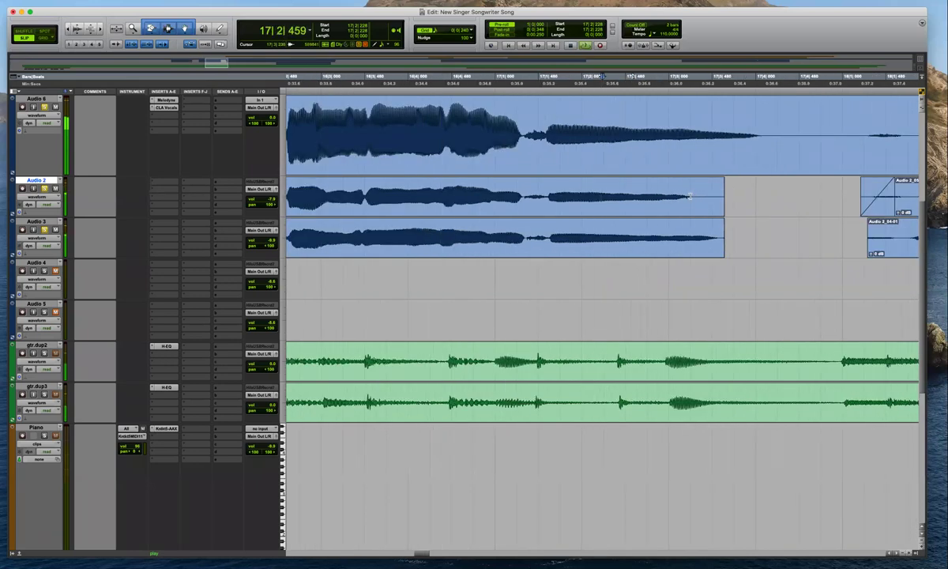
key("r")
key("r")
key("space")
left_click_drag(638, 200, 629, 222)
key("f")
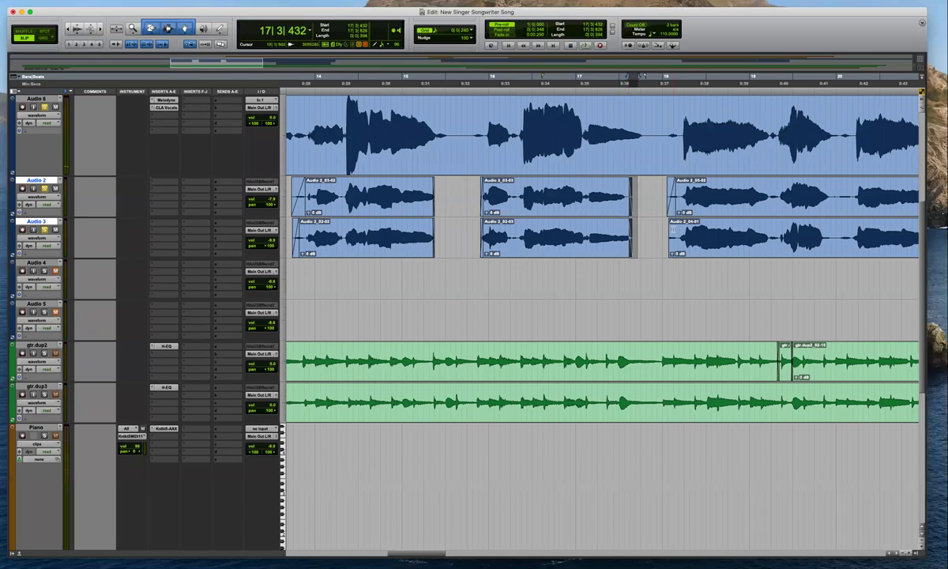
Trim the silence before the harmony phrase at bar 18 on Audio 2 and Audio 3 and fade in both clips
left_click(674, 229)
key("t")
left_click_drag(575, 200, 616, 222)
key("Delete")
left_click(607, 201)
key("f")
key("r")
key("r")
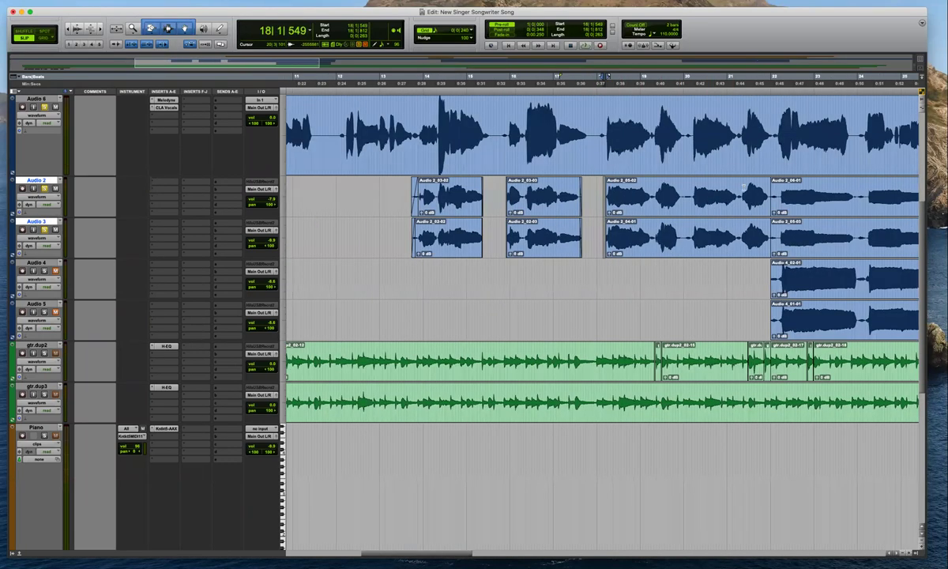
Crossfade the adjoining harmony clips on Audio 2 and Audio 3 just before bar 22
left_click(746, 190)
left_click(783, 193)
key("t")
key("t")
left_click_drag(557, 213, 553, 212)
left_click_drag(556, 255, 551, 255)
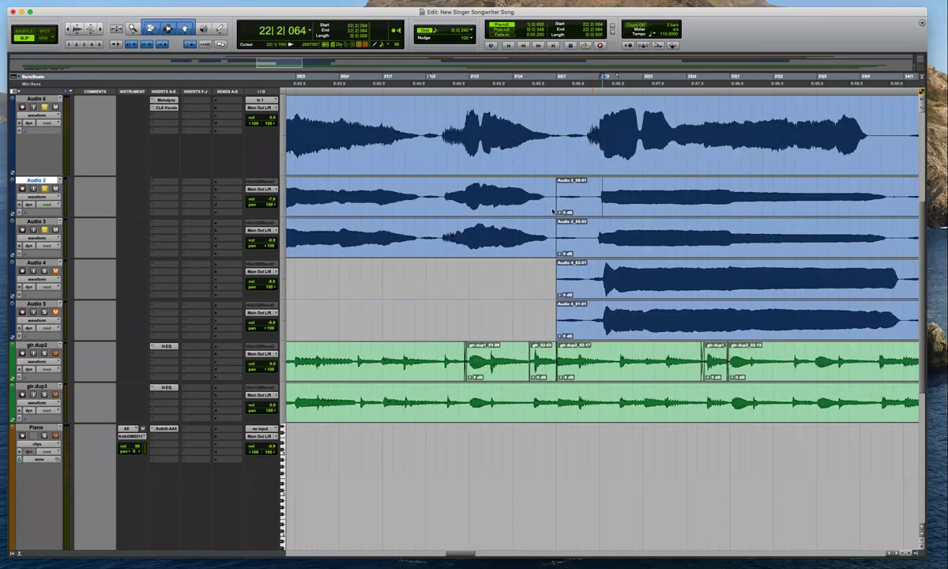
Delete the excess tails after the harmony phrase near bar 26 on Audio 2 through Audio 5 and fade the clip ends
left_click(624, 203)
key("super+bracketleft")
key("super+bracketleft")
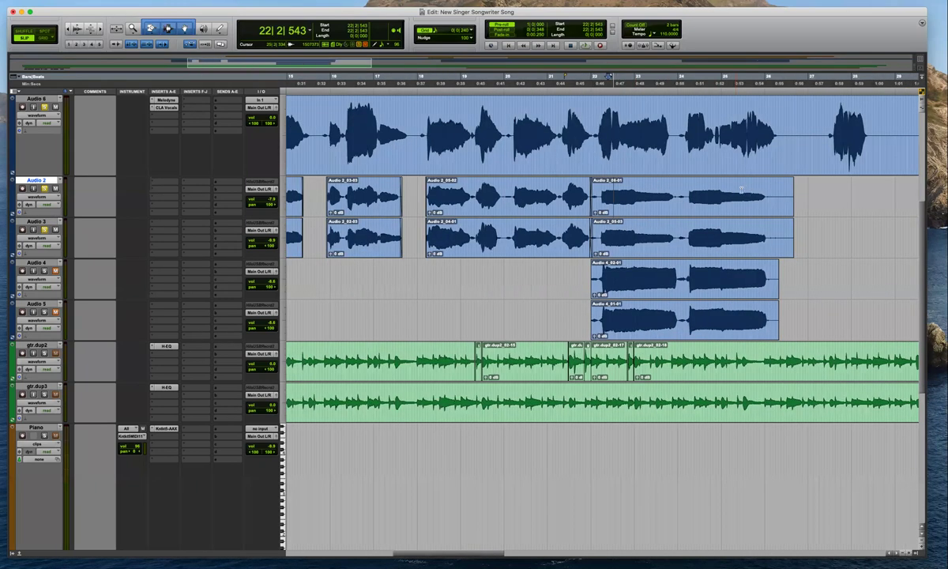
left_click_drag(806, 188, 772, 314)
key("BackSpace")
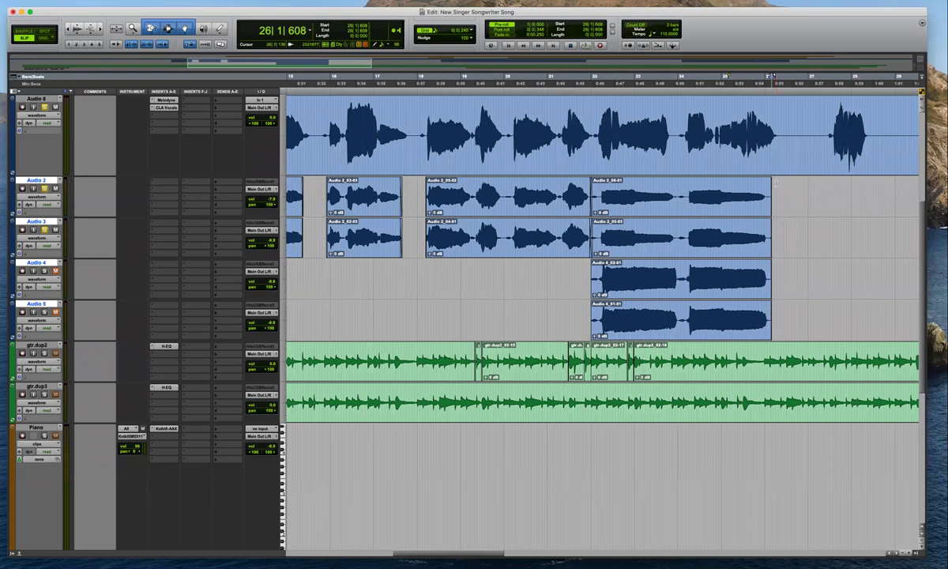
left_click_drag(780, 200, 779, 201)
left_click_drag(769, 314, 782, 253)
Play back the harmony endings around bar 26 and clear the solo on all tracks
left_click(785, 192)
key("r")
key("r")
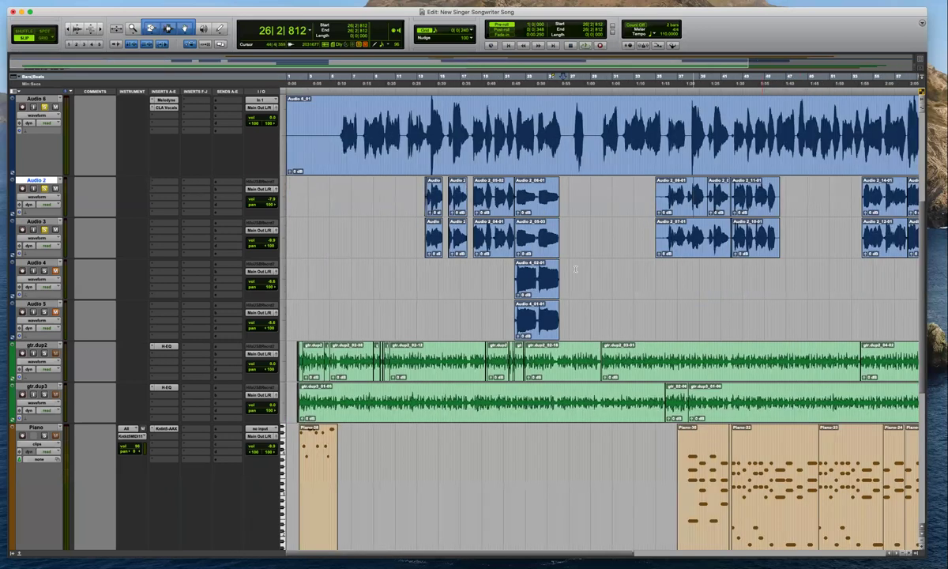
key("space")
key("t")
key("t")
key("t")
key("space")
key("r")
key("super+bracketleft")
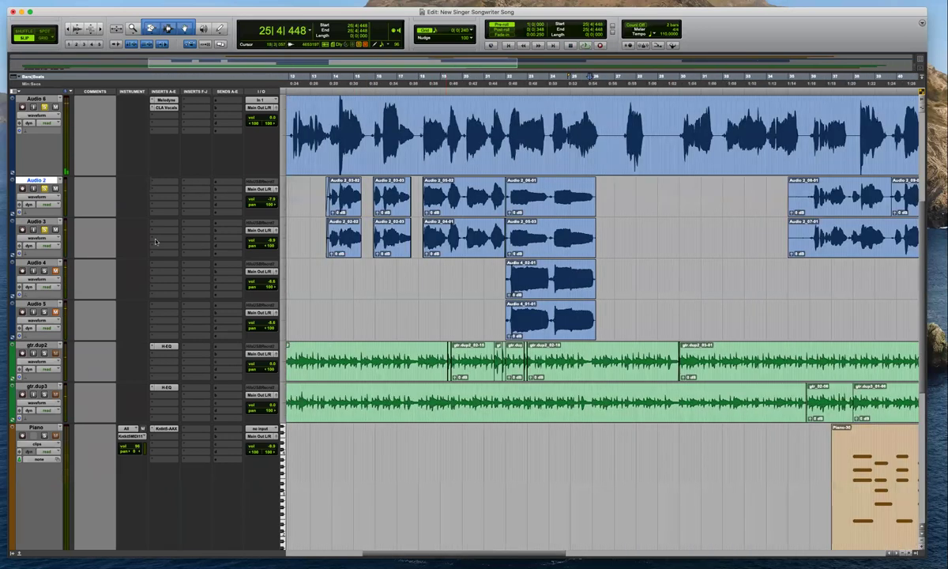
left_click(470, 277)
left_click(45, 107, "alt")
Delete the silence before the harmony phrase at bar 36 on Audio 2 and Audio 3 and fade in both clips
key("r")
left_click(673, 129)
key("t")
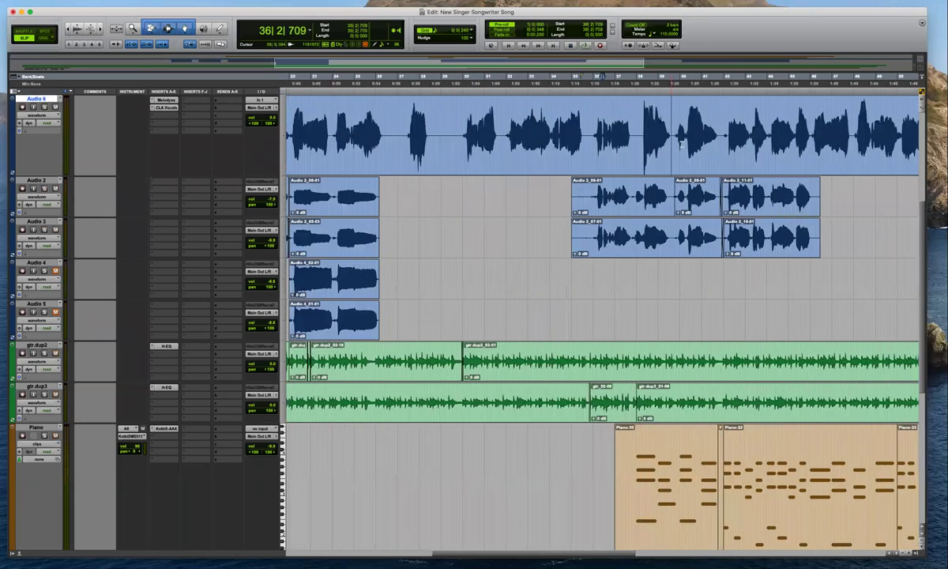
key("t")
key("t")
left_click_drag(459, 194, 459, 233)
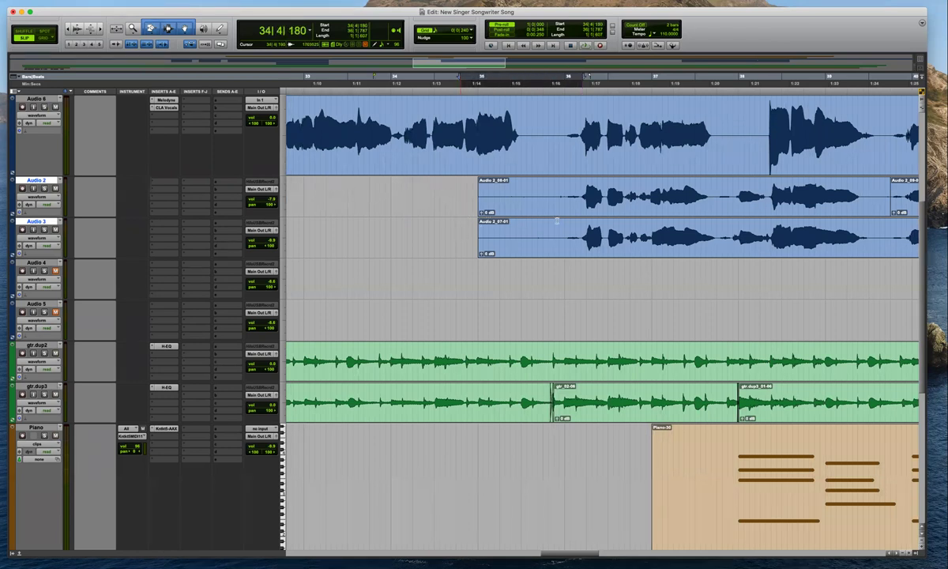
key("Delete")
left_click_drag(583, 182, 587, 182)
left_click_drag(584, 222, 588, 223)
Crossfade the adjoining Audio 2 clips around bar 39 and fade out the Audio 2 and Audio 3 clips near bar 46
left_click(818, 222)
key("r")
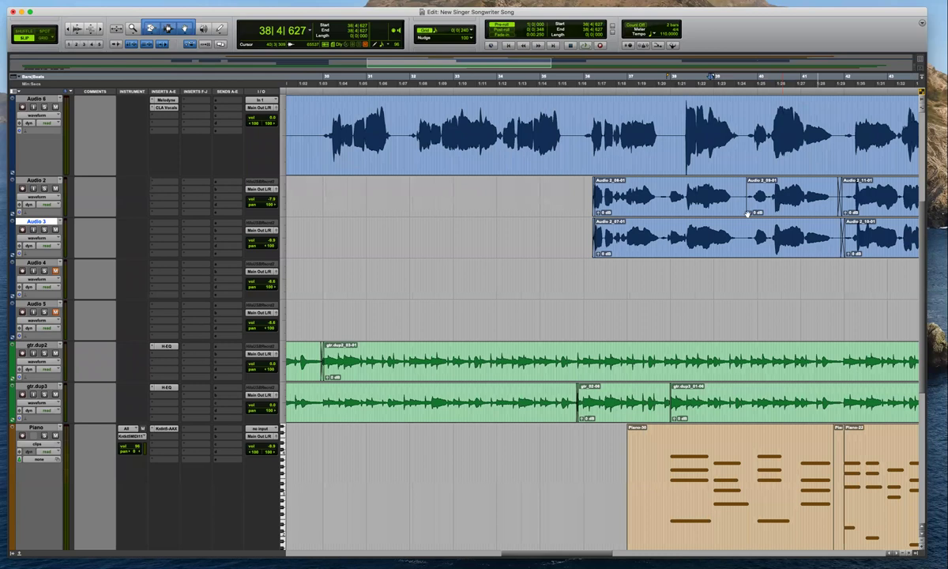
left_click_drag(747, 211, 750, 211)
key("r")
left_click_drag(830, 209, 816, 225)
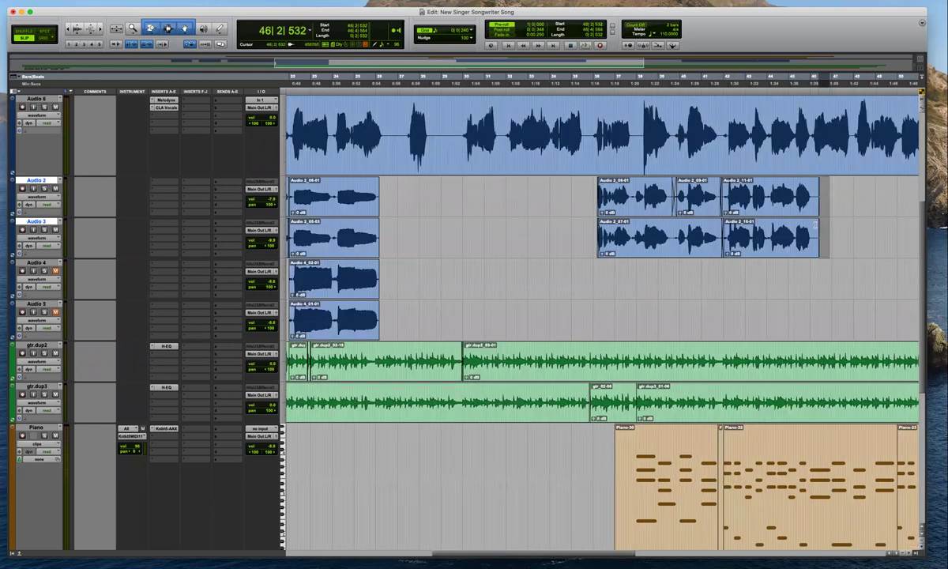
left_click(811, 228)
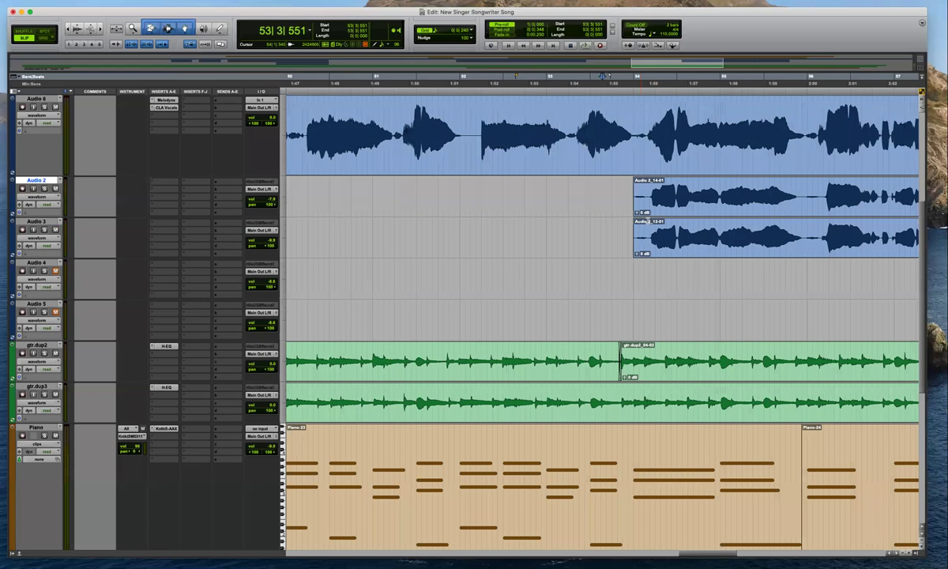
Trim the silence before the harmony phrase at bar 54 on Audio 2 and Audio 3
mouse_move(648, 222)
left_mouse_down()
mouse_move(627, 206)
mouse_move(638, 225)
left_mouse_up()
key("Delete")
key("Delete")
key("r")
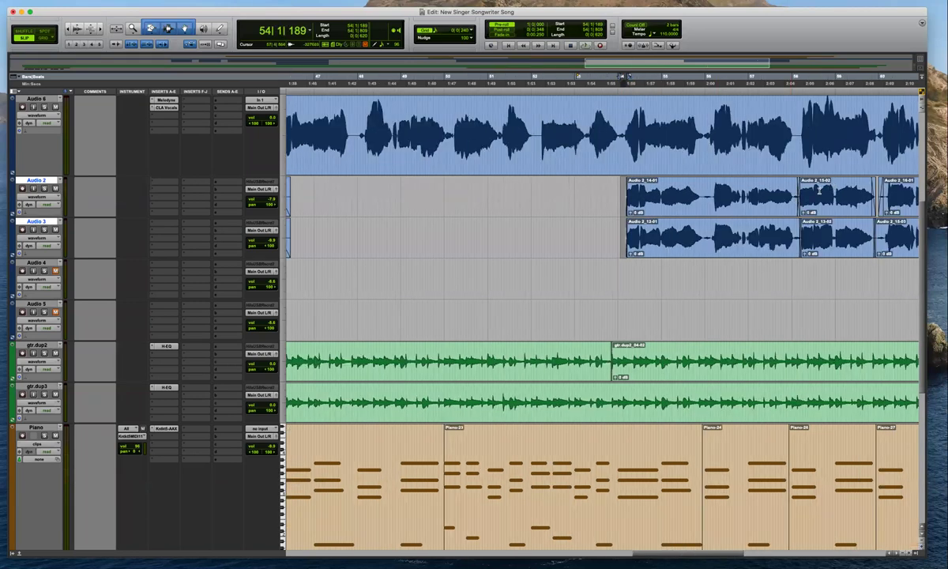
Delete the excess audio after the last harmony phrase near bar 62 on Audio 2 and Audio 3 and fade out both clips
left_click(832, 187)
key("t")
left_click(913, 187)
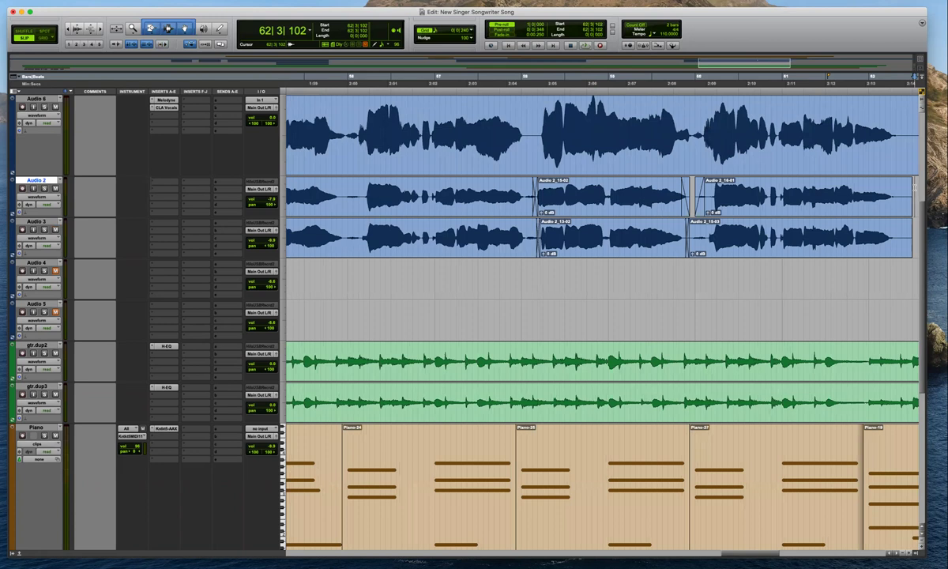
key("Delete")
mouse_move(900, 230)
left_mouse_down()
mouse_move(917, 187)
mouse_move(894, 231)
left_mouse_up()
key("f")
Unmute the Audio 4 and Audio 5 tracks
left_click(707, 237)
key("r")
key("r")
key("r")
key("r")
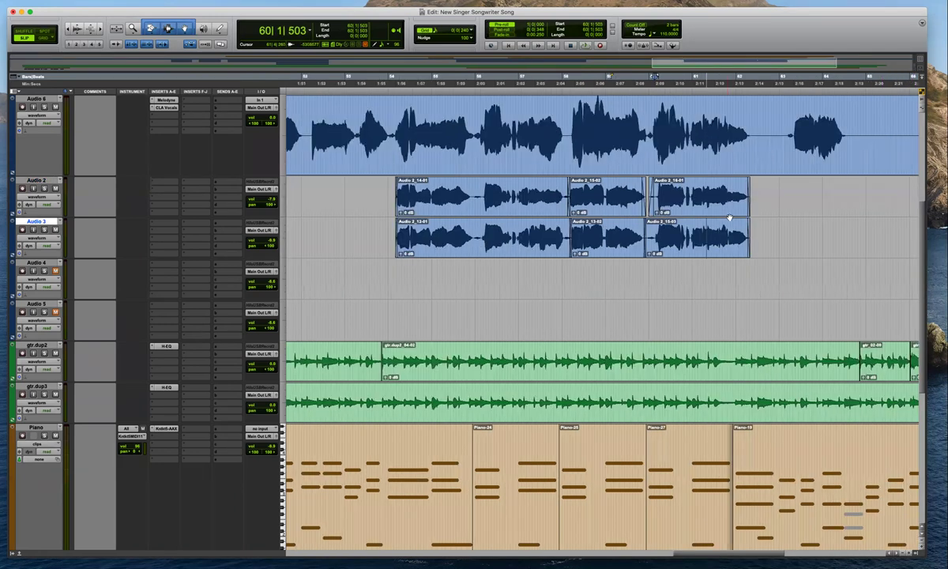
key("super+bracketleft")
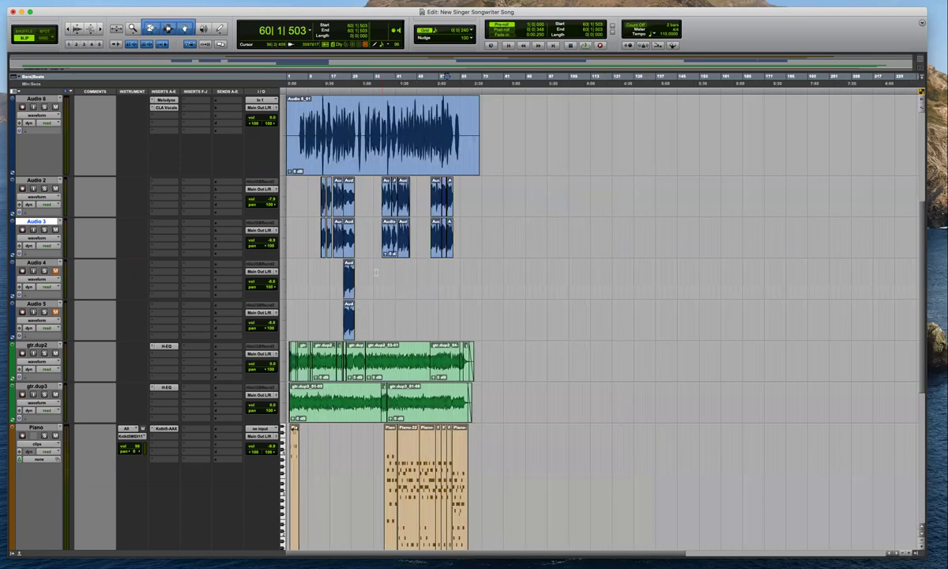
left_click(56, 270)
left_click(55, 312)
Select the tracks Audio 2 through Audio 5 with their clips and insert Melodyne on all four at once
left_click(37, 180)
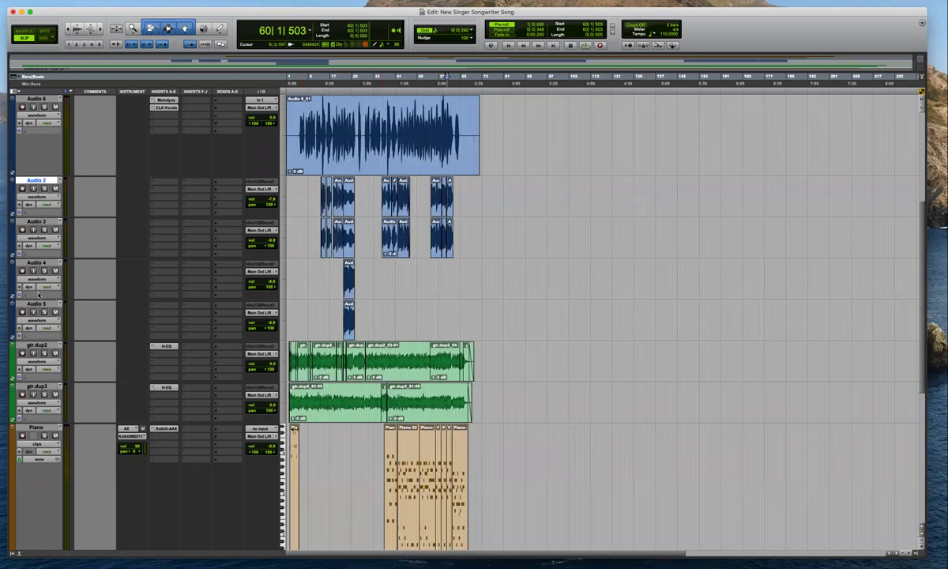
left_click(36, 303, "shift")
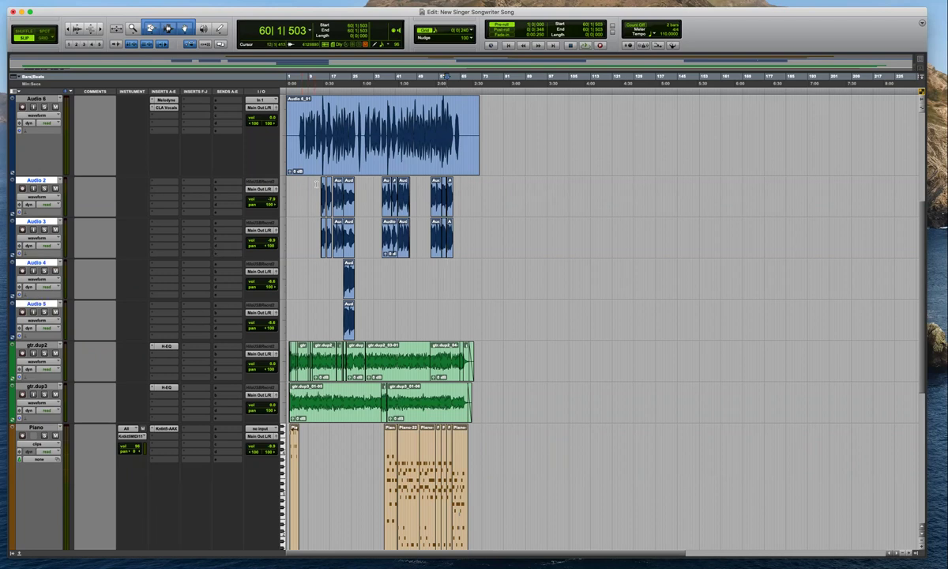
left_click_drag(467, 181, 248, 313)
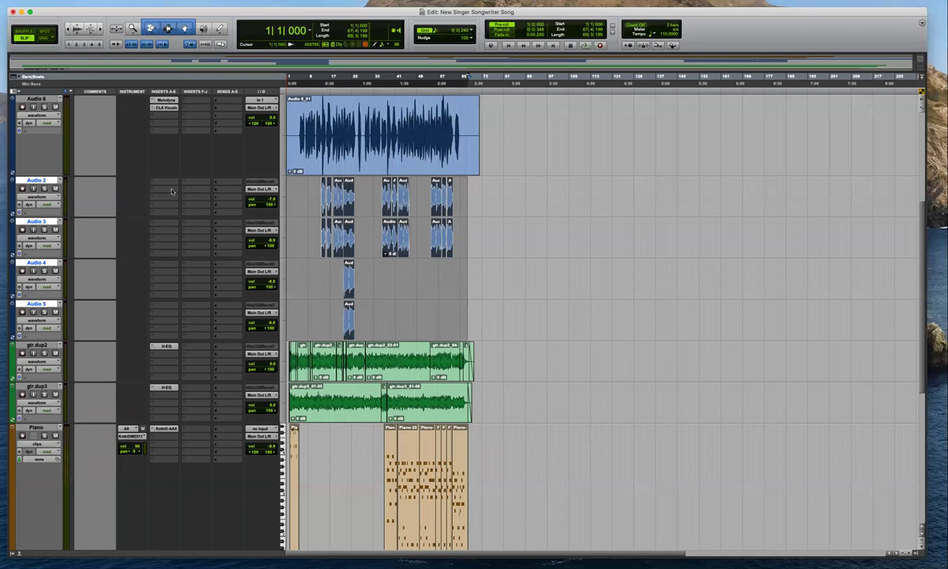
left_click(171, 191)
mouse_move(179, 192)
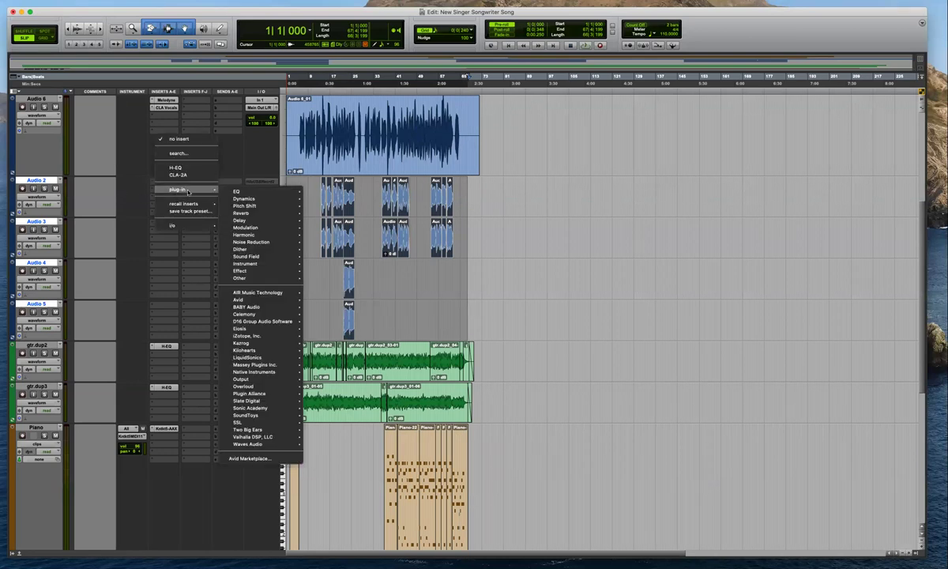
left_click(211, 349)
mouse_move(172, 188)
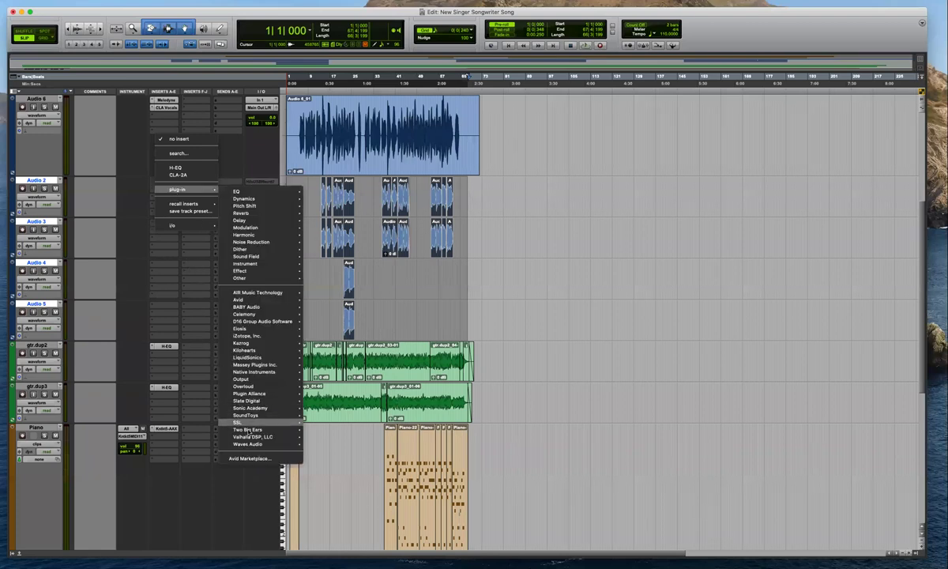
mouse_move(256, 316)
left_click(321, 316)
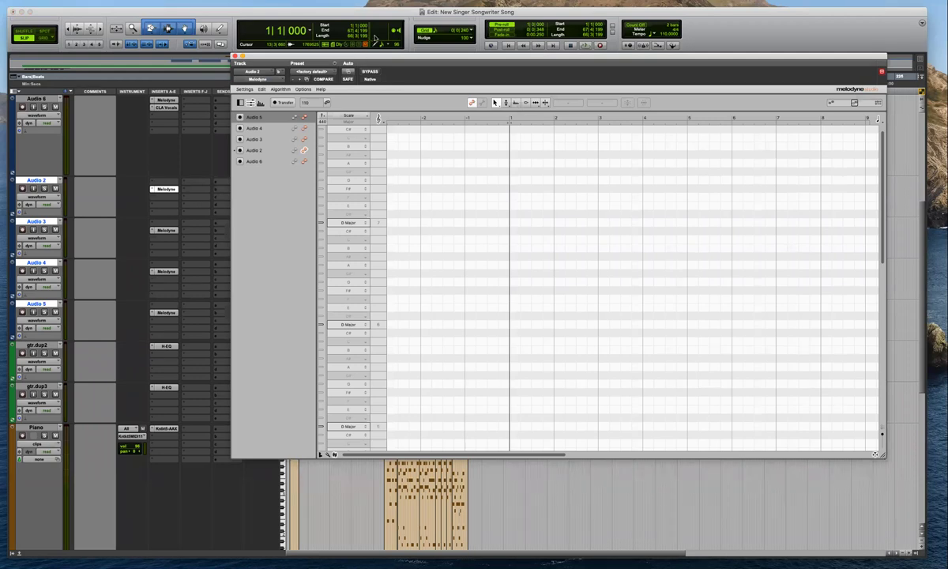
Move the Melodyne window clear of the timeline and arm transfer for Audio 2 through Audio 5
left_click_drag(357, 55, 370, 61)
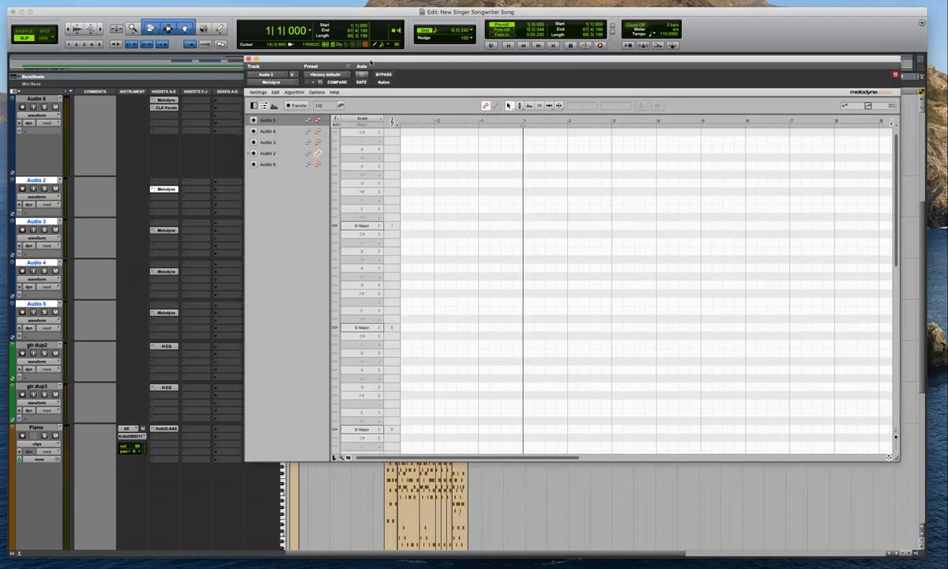
left_click_drag(268, 62, 573, 57)
left_click_drag(315, 189, 434, 328)
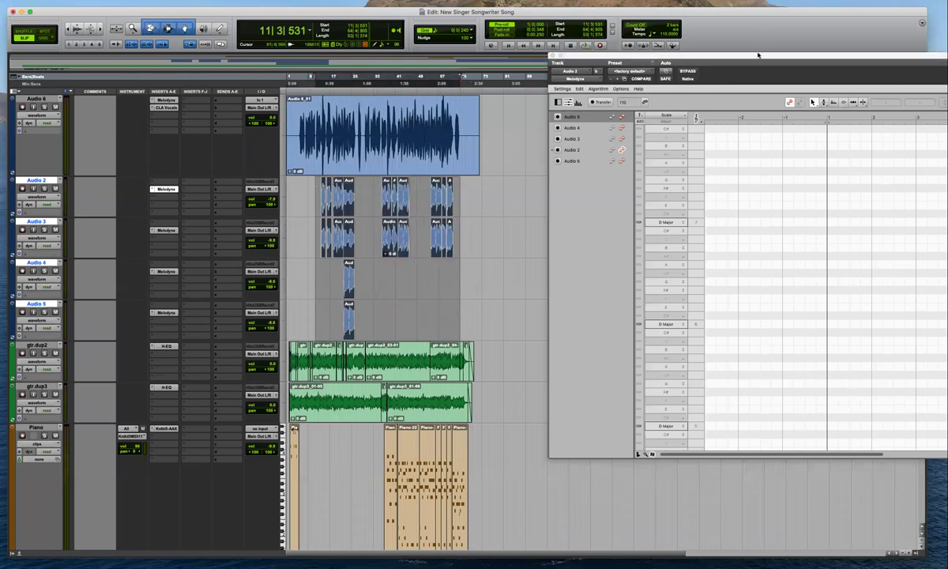
left_click_drag(757, 59, 757, 58)
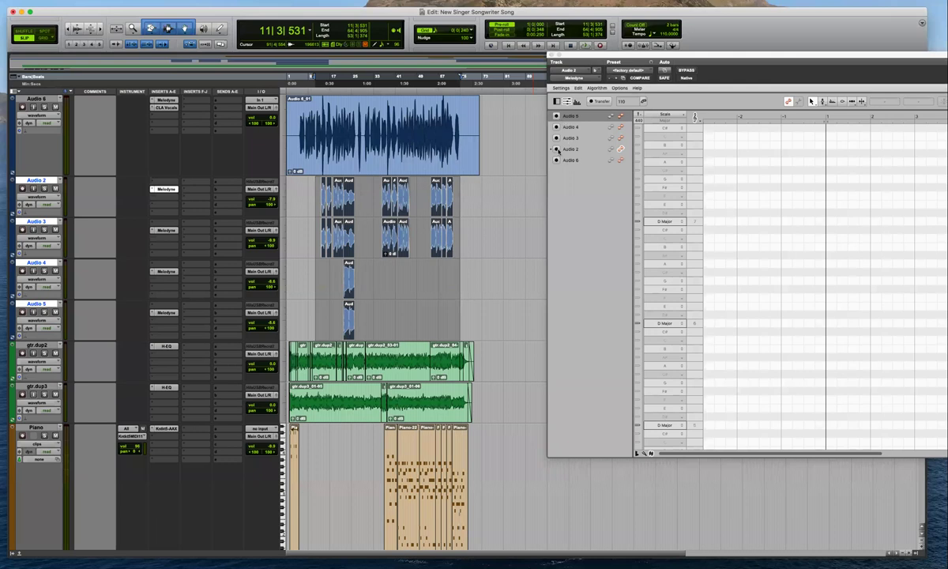
left_click(557, 150)
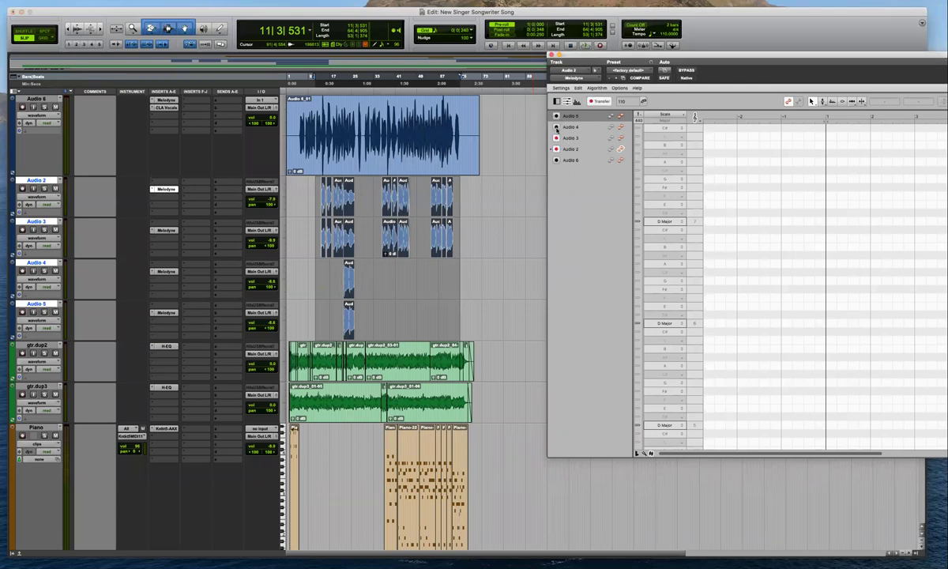
left_click(557, 116)
Play from bar 13, just before the first harmony phrase, to transfer the first section of Audio 2 through Audio 5 into Melodyne
left_click(319, 193)
key("space")
key("t")
key("t")
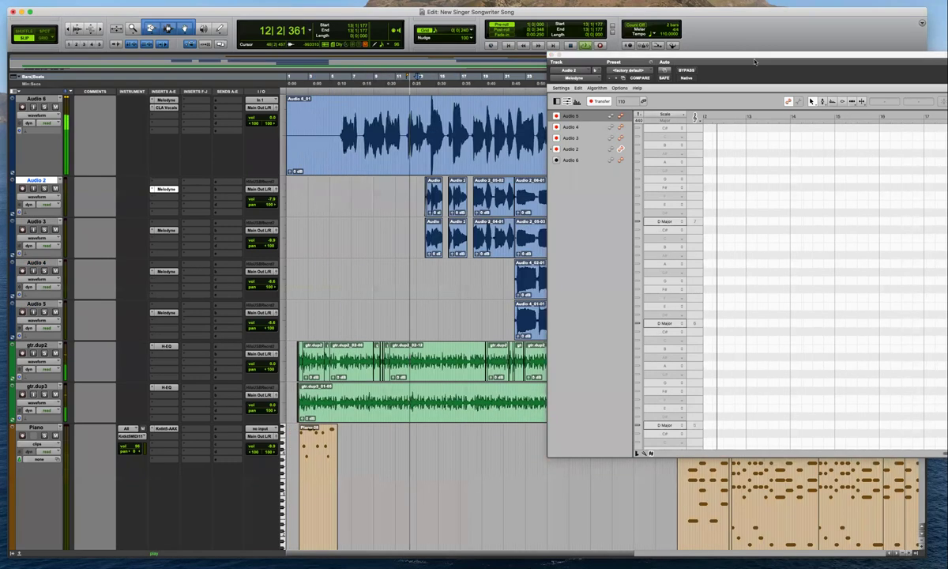
key("r")
left_click_drag(746, 56, 658, 21)
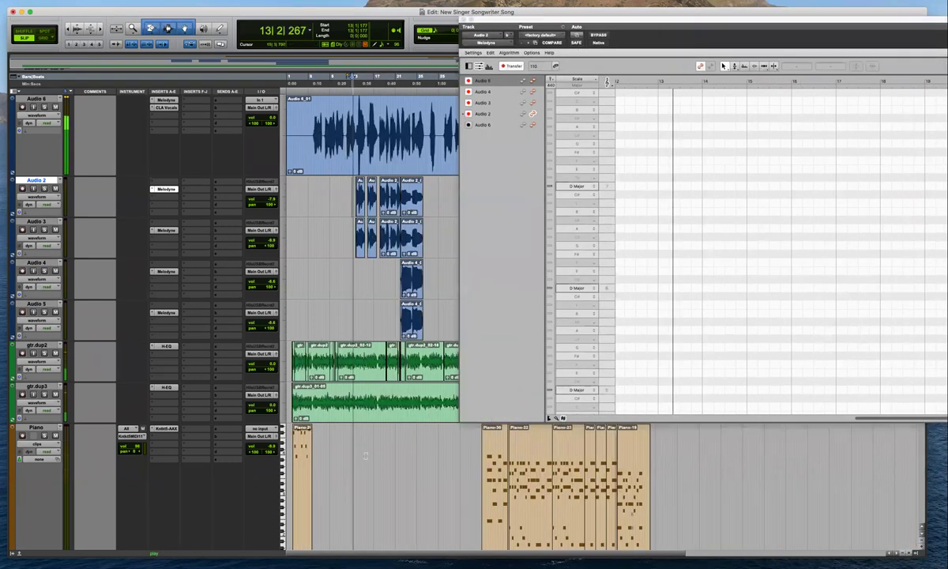
scroll(201, 471, "down", 3)
left_click_drag(201, 485, 197, 397)
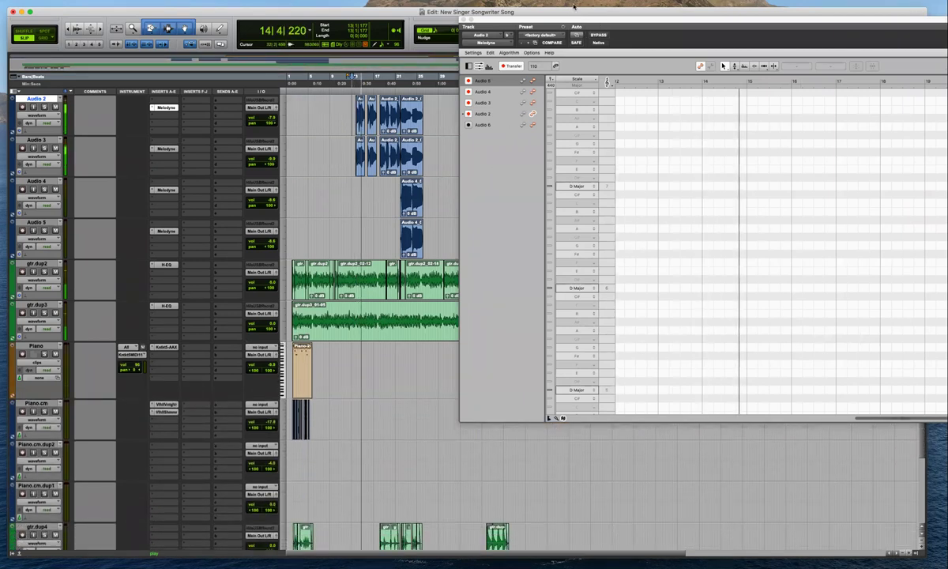
left_click_drag(658, 39, 629, 16)
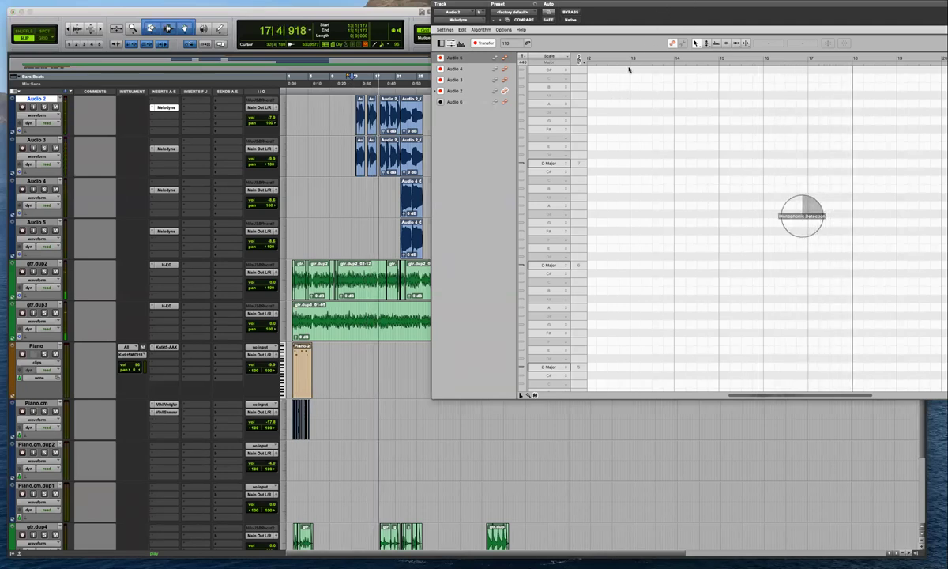
left_click_drag(467, 4, 595, 56)
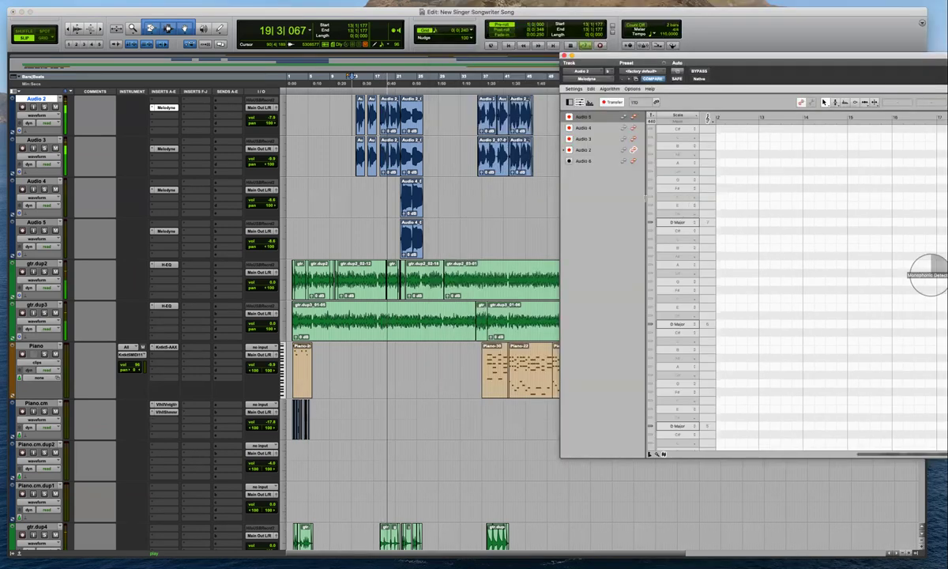
scroll(345, 202, "up", 3)
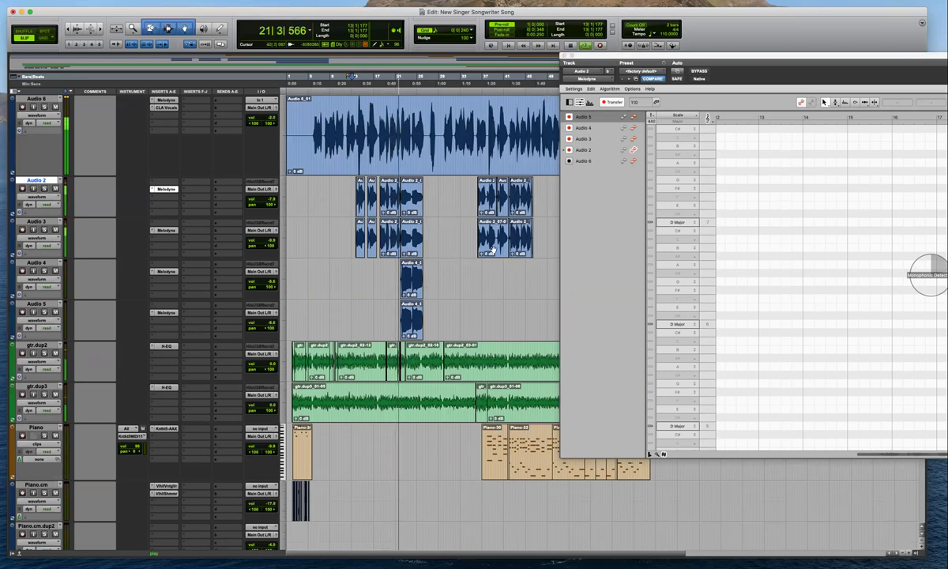
key("t")
key("super+bracketleft")
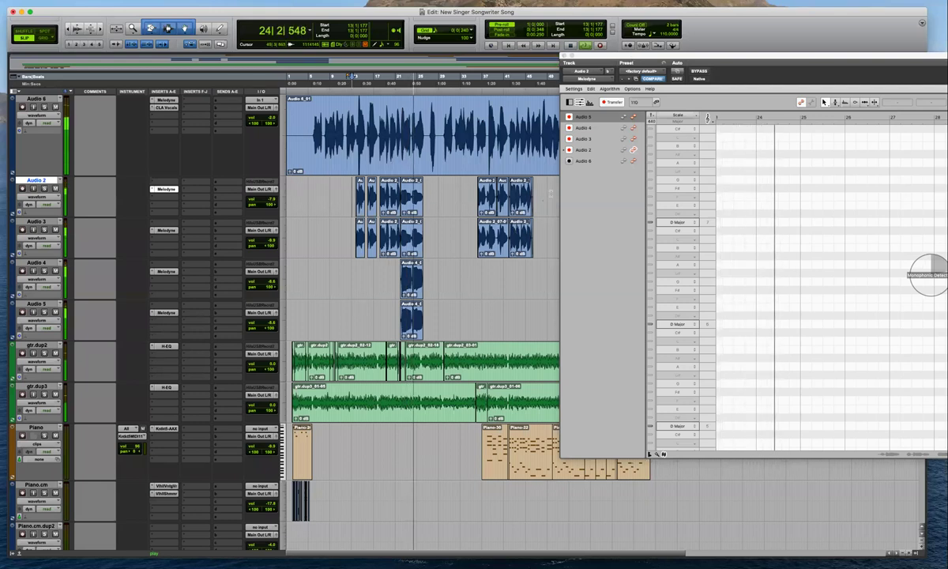
key("super+bracketright")
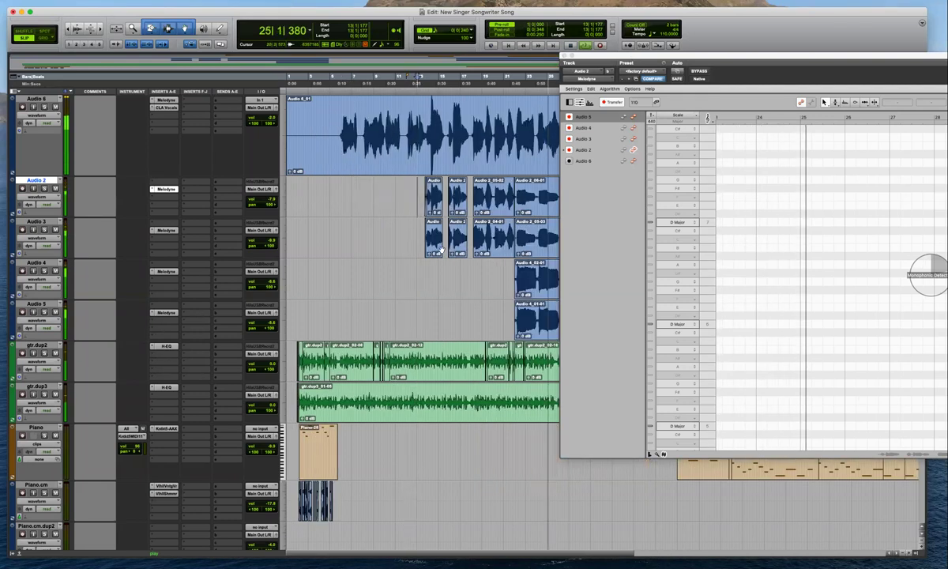
Arm transfer for Audio 2 and Audio 3 only and play from bar 35 to capture the second harmony section in Melodyne
key("super+bracketleft")
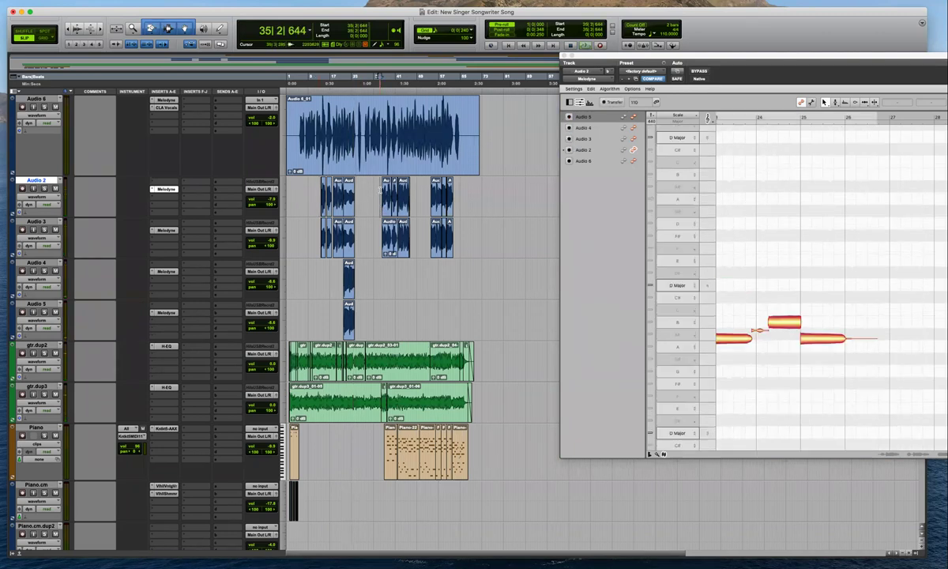
left_click(569, 150)
left_click(569, 139)
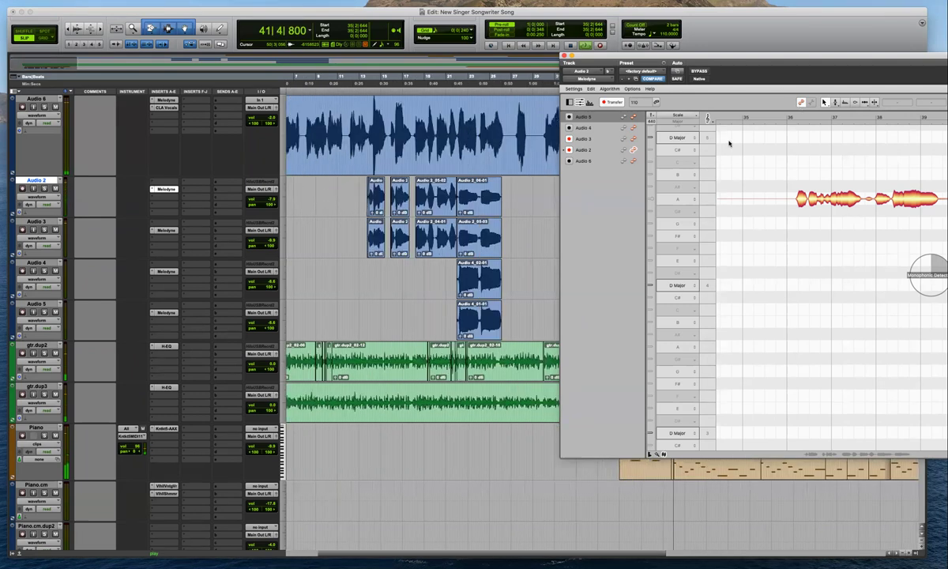
key("r")
key("r")
left_click_drag(588, 56, 653, 43)
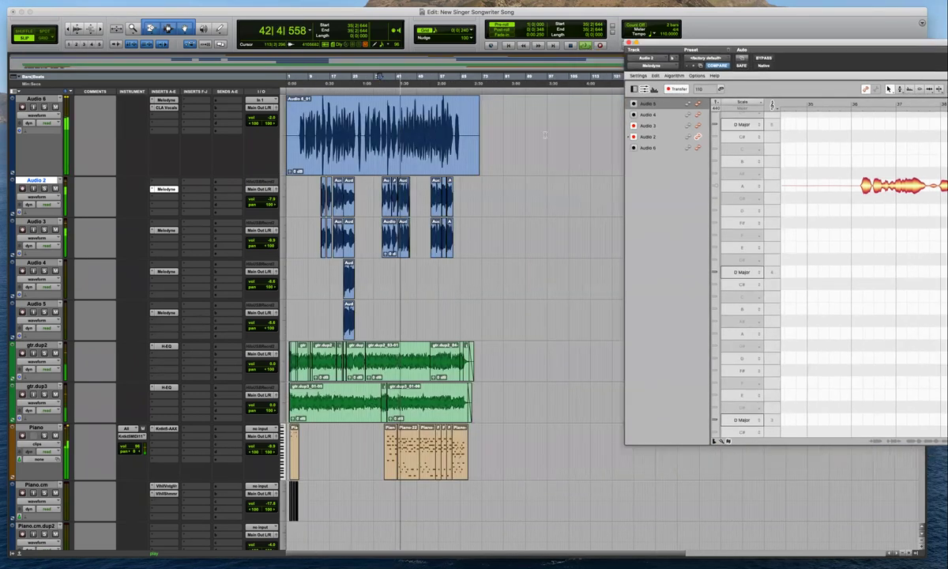
key("t")
key("t")
key("r")
scroll(433, 198, "right", 5)
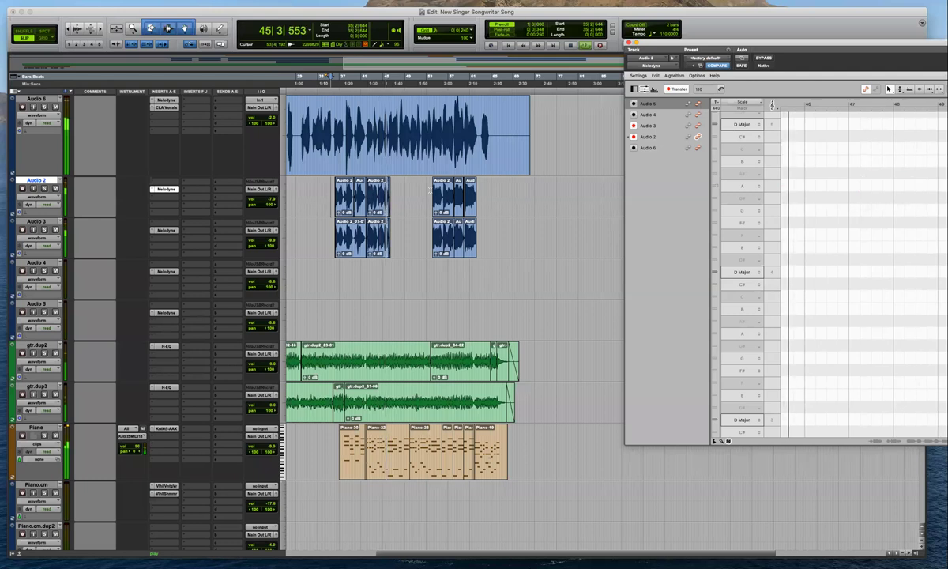
Place the playback position at bar 53 on Audio 2 and arm Melodyne transfer for Audio 2 and Audio 3 only
key("t")
key("t")
key("r")
key("r")
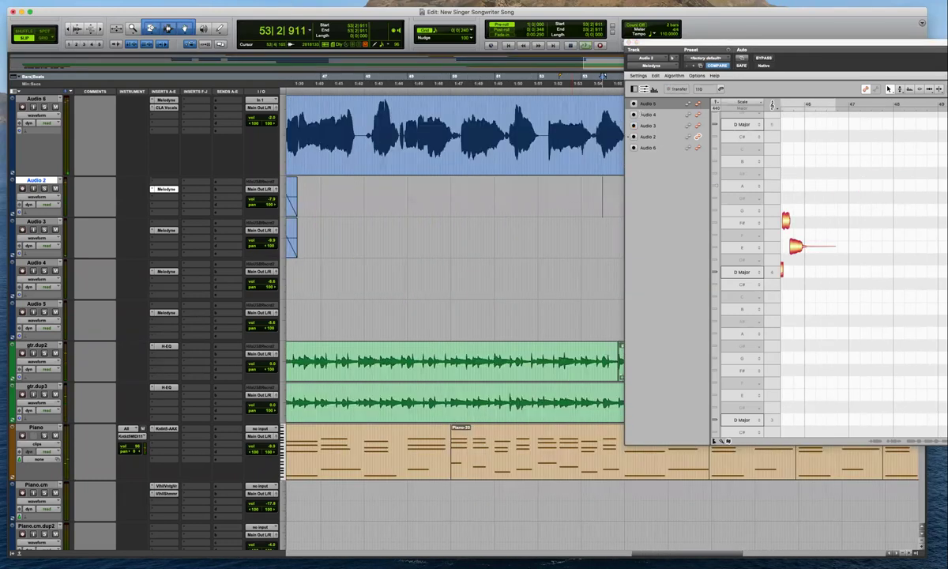
scroll(455, 237, "down", 2)
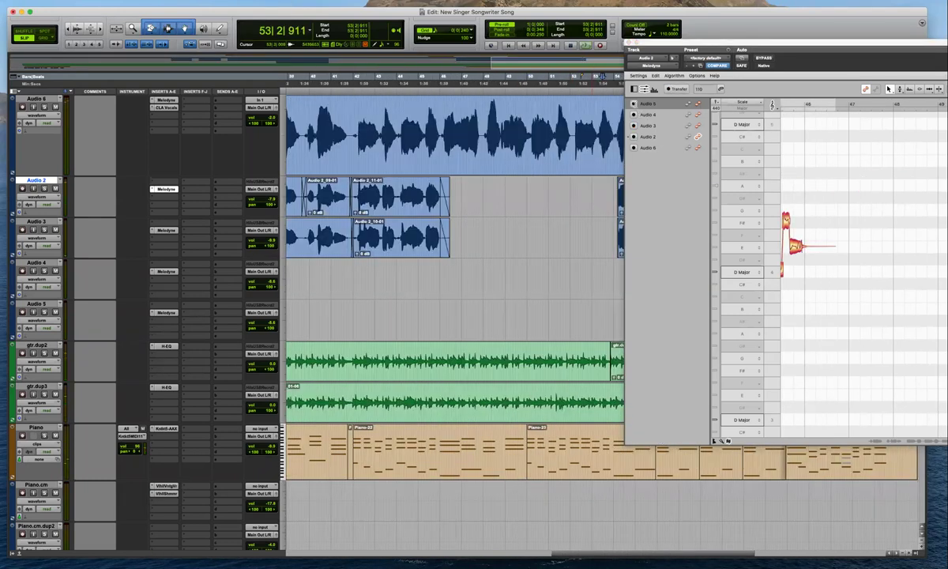
left_click(634, 116)
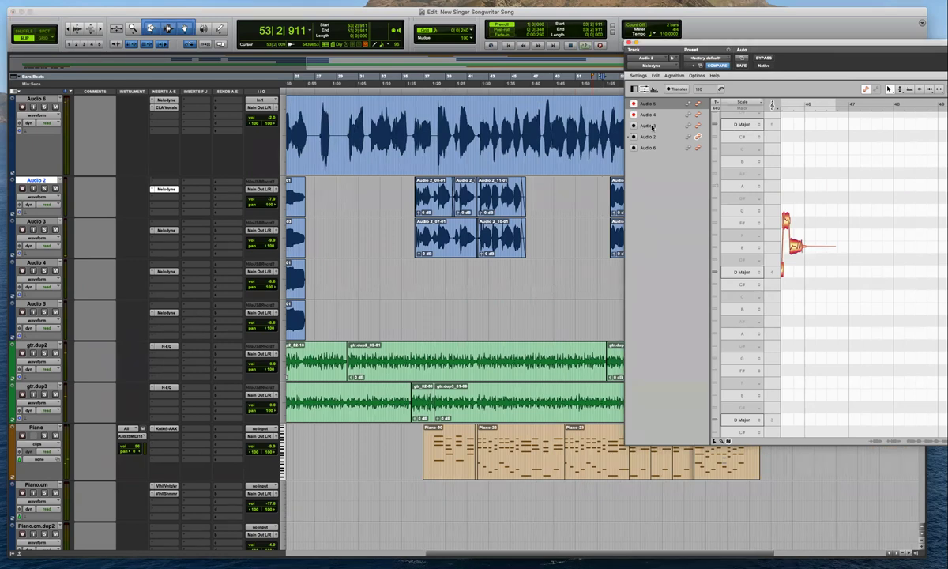
left_click(634, 126)
key("r")
left_click(573, 193)
key("t")
key("t")
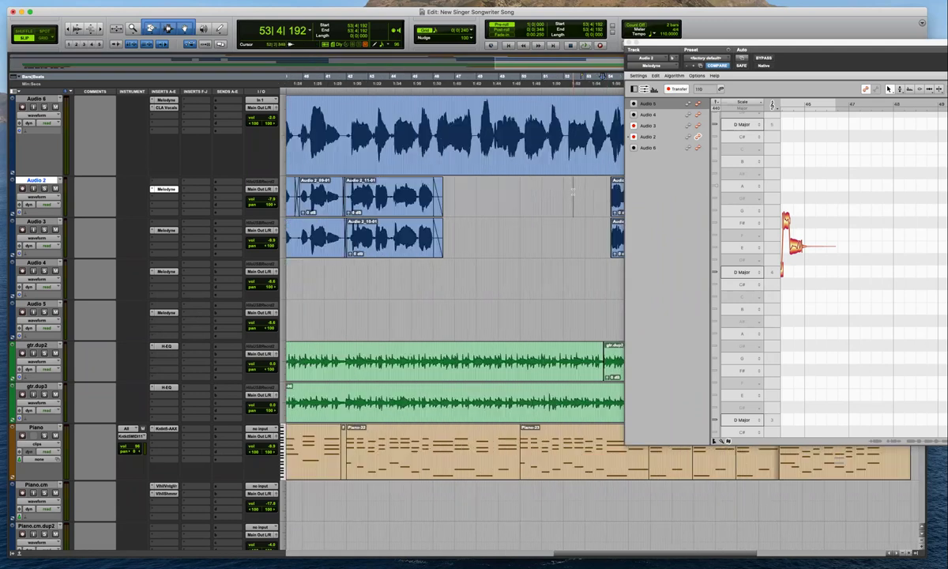
Play from bar 53 past the last harmony phrase to transfer it into Melodyne, and stop playback
key("space")
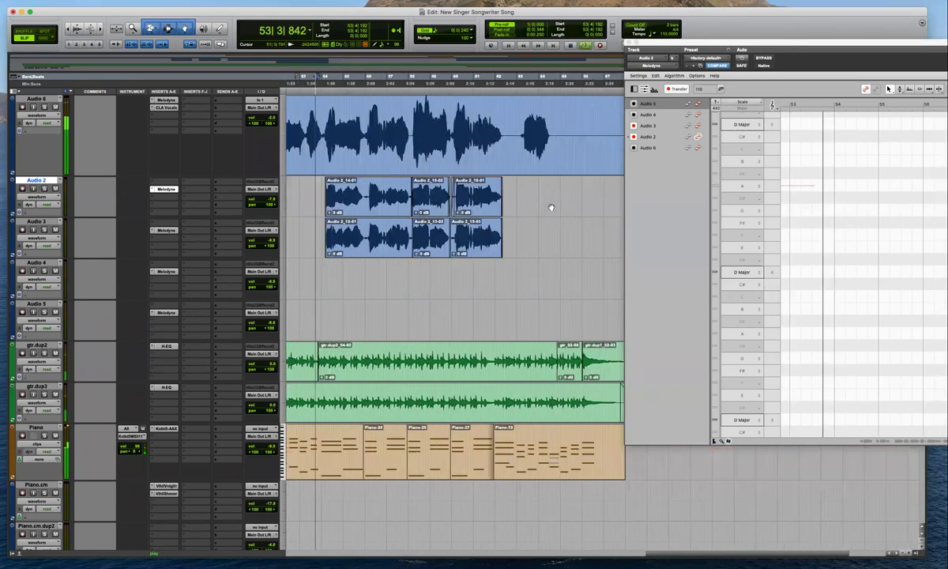
key("r")
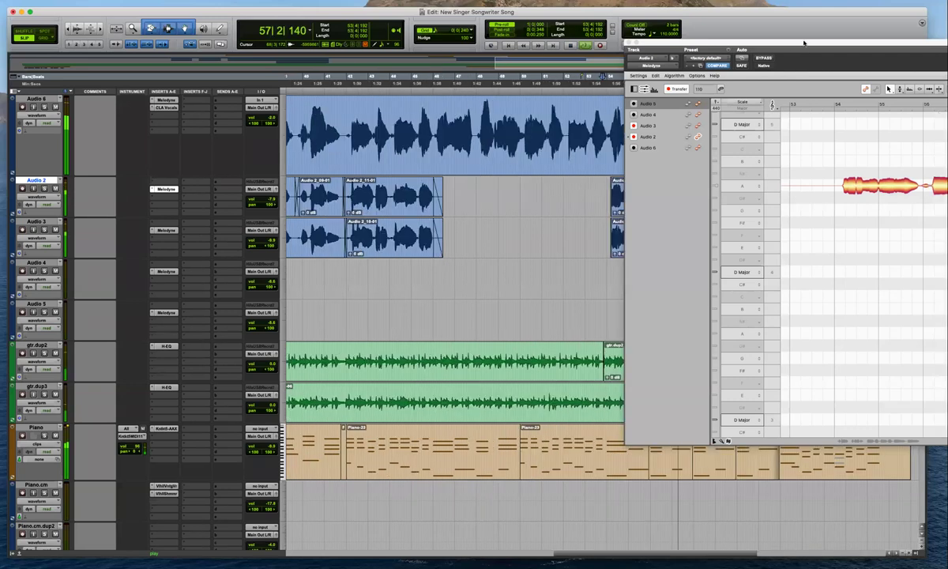
key("r")
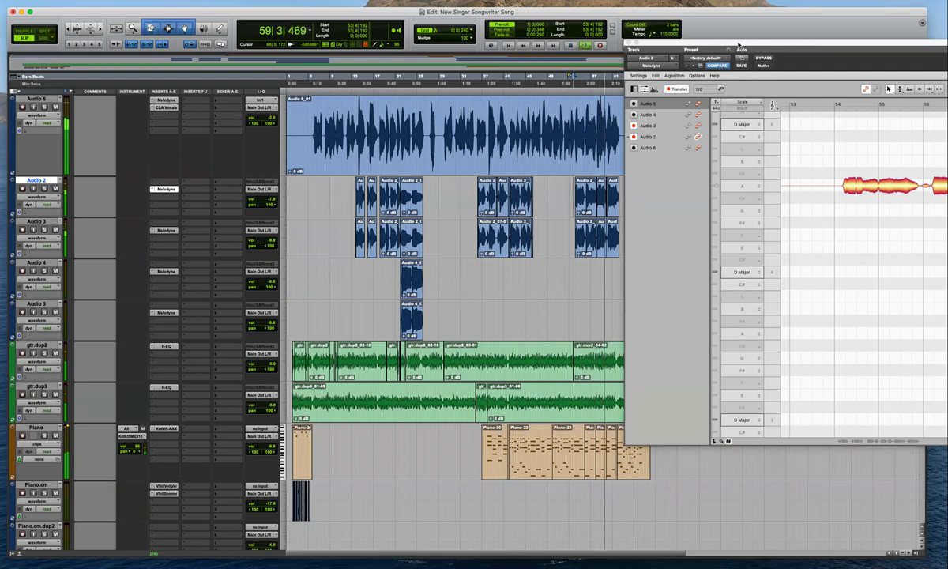
key("super+bracketright")
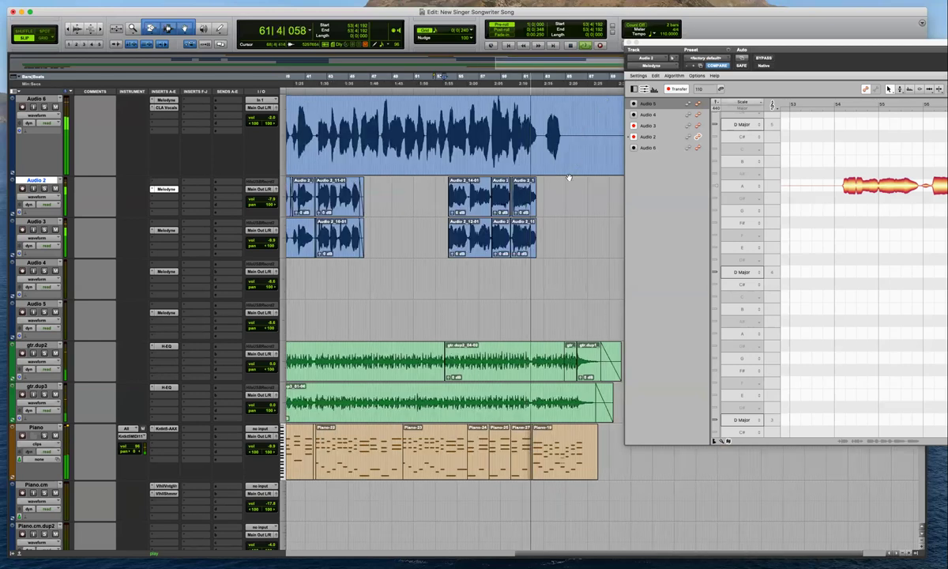
key("super+bracketleft")
key("super+bracketleft")
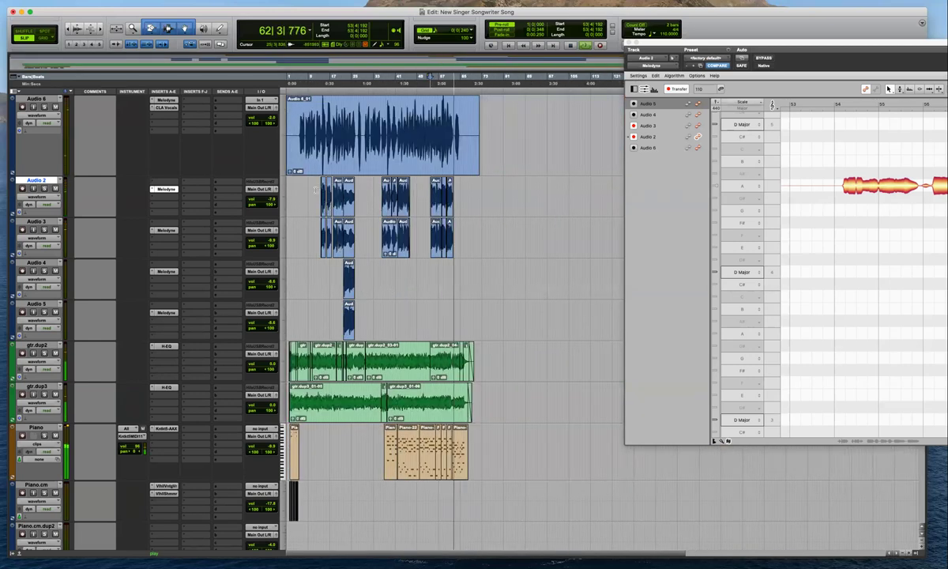
key("space")
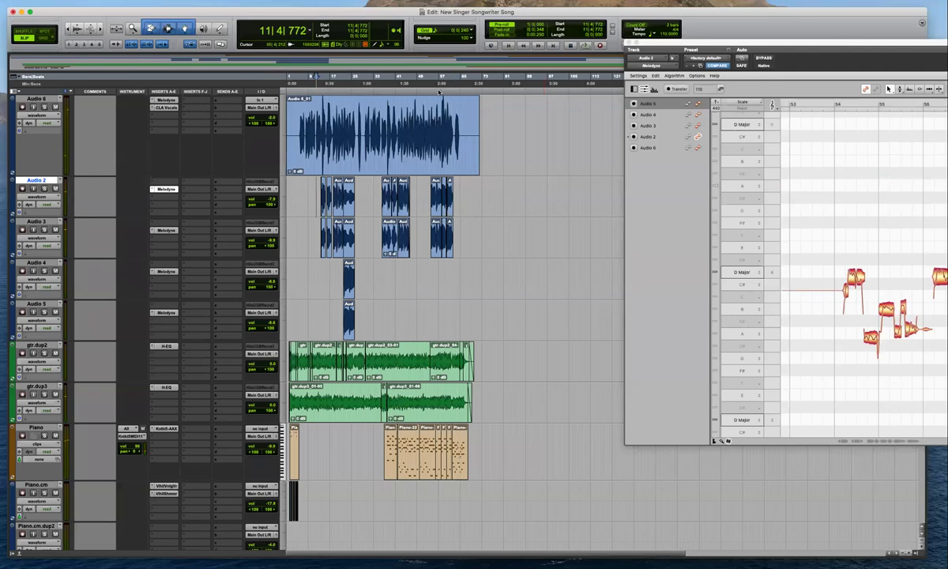
Insert CLA Vocals on Audio 2 and Audio 3 and mute Audio 4 and Audio 5
left_click_drag(439, 93, 445, 38)
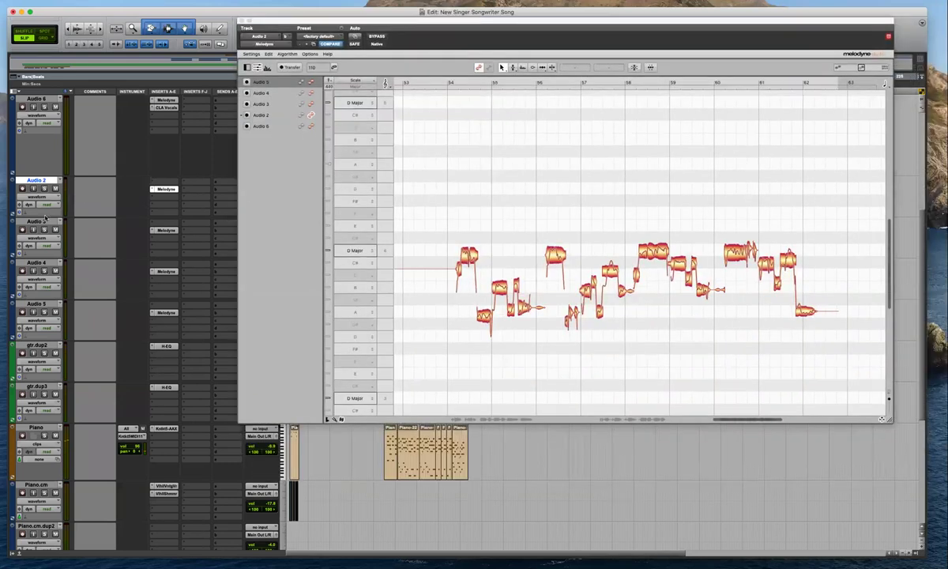
left_click(44, 221, "shift")
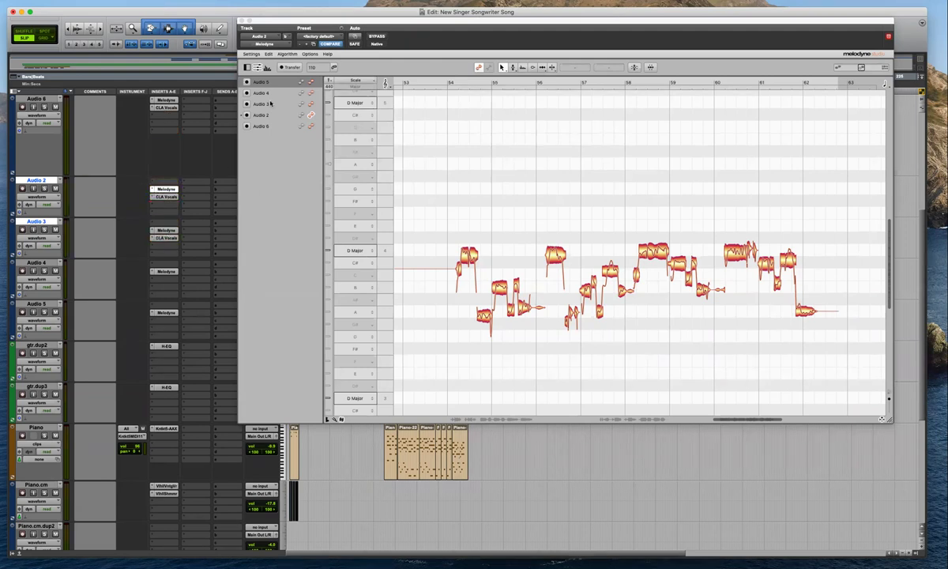
left_click_drag(298, 24, 462, 24)
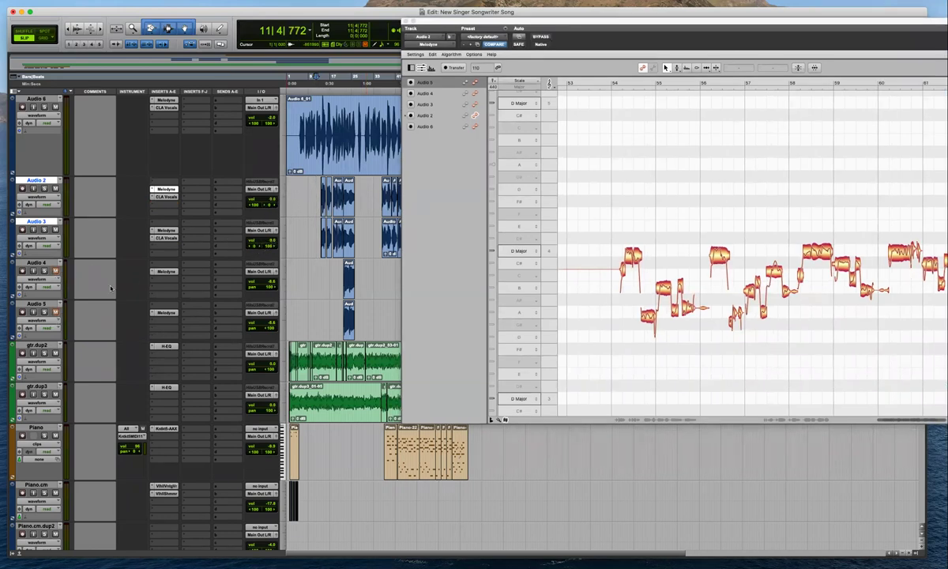
Play from bar 12, ahead of the first harmony phrase, and make Audio 2 the editable track in Melodyne
left_click(318, 192)
key("t")
key("t")
key("t")
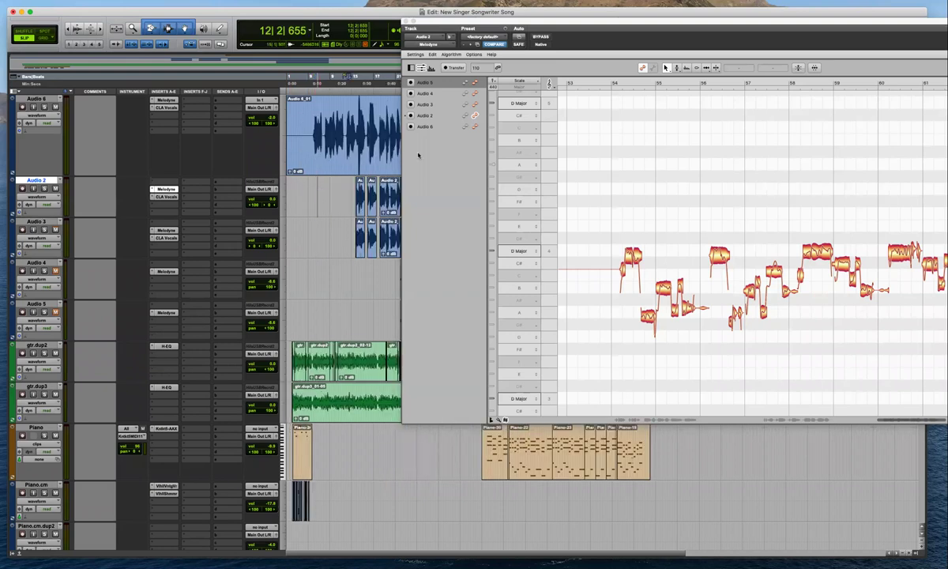
left_click_drag(602, 22, 548, 31)
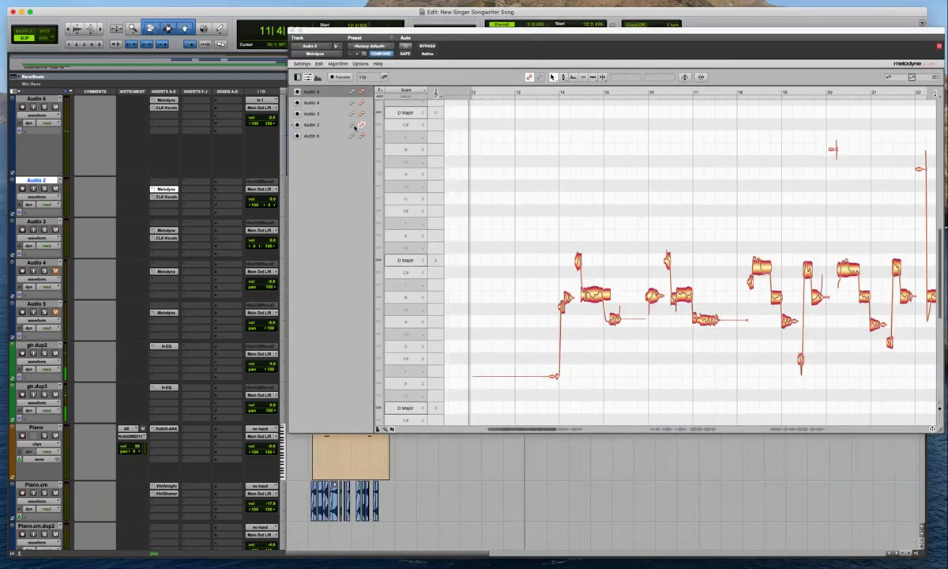
left_click(354, 127)
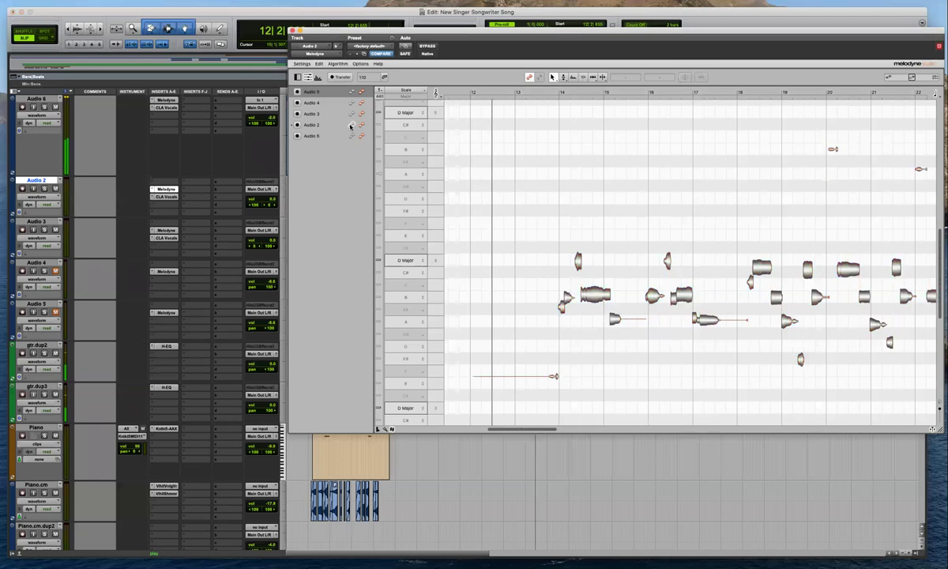
left_click(362, 126)
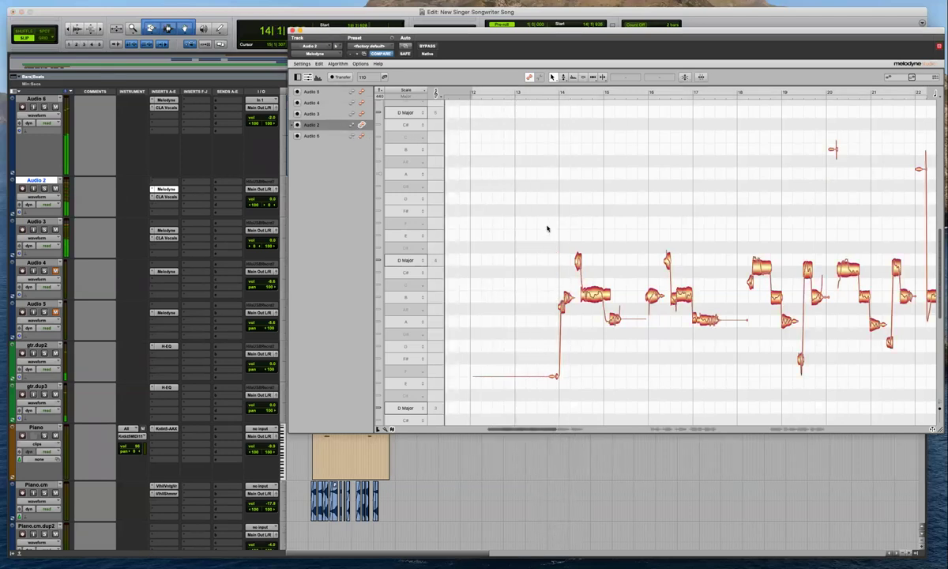
Set the pitch grid to Scale Snap and snap all of Audio 2's notes to the scale
key("super+a")
key("F2")
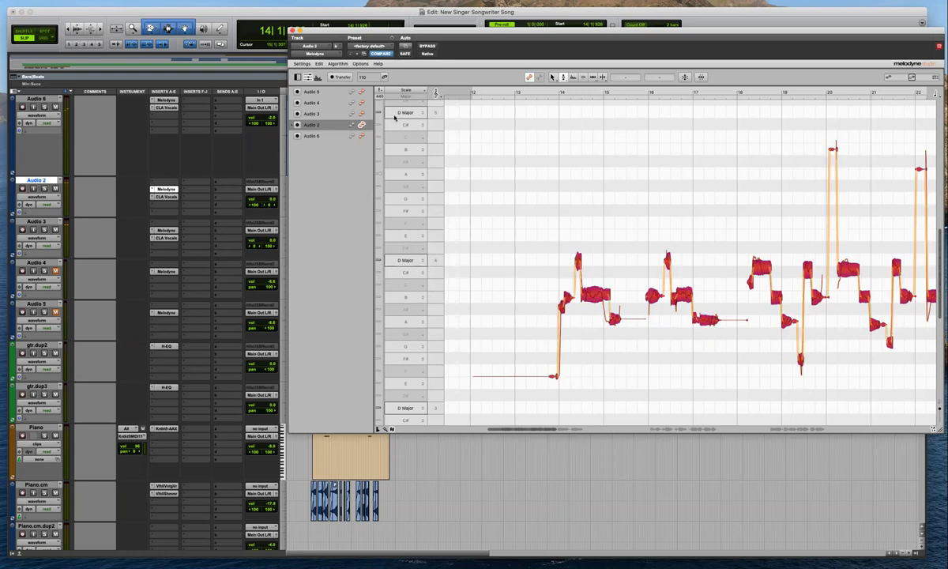
left_click(359, 64)
mouse_move(369, 97)
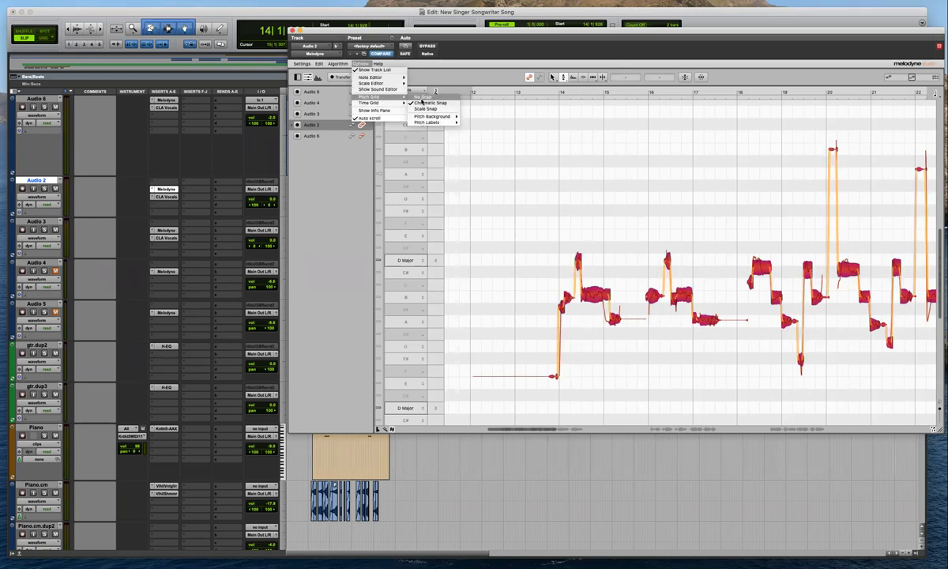
left_click(426, 109)
double_click(595, 294)
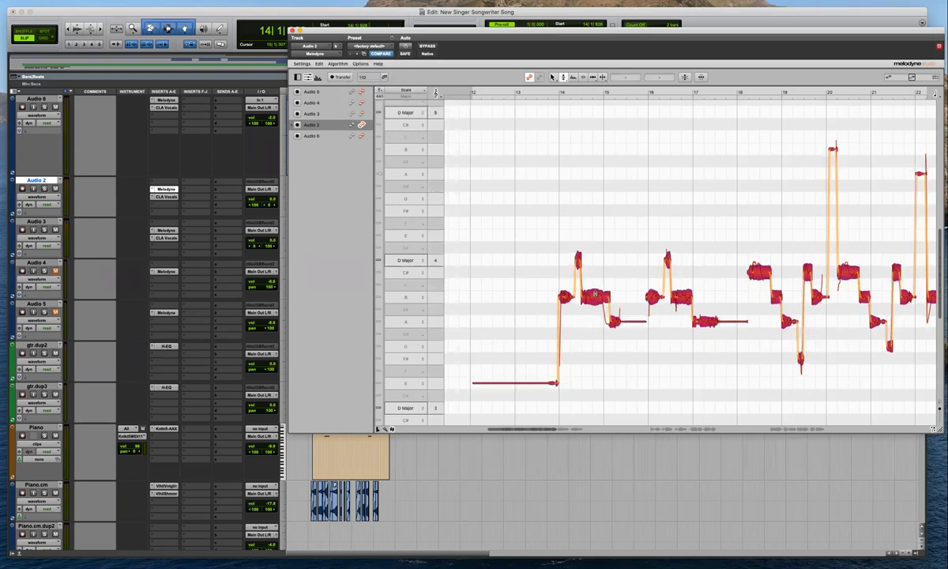
Split Audio 2's merged C#4 notes in bars 18 and 20 and snap the separated parts to D4 and C#4
left_click(593, 78)
key("F6")
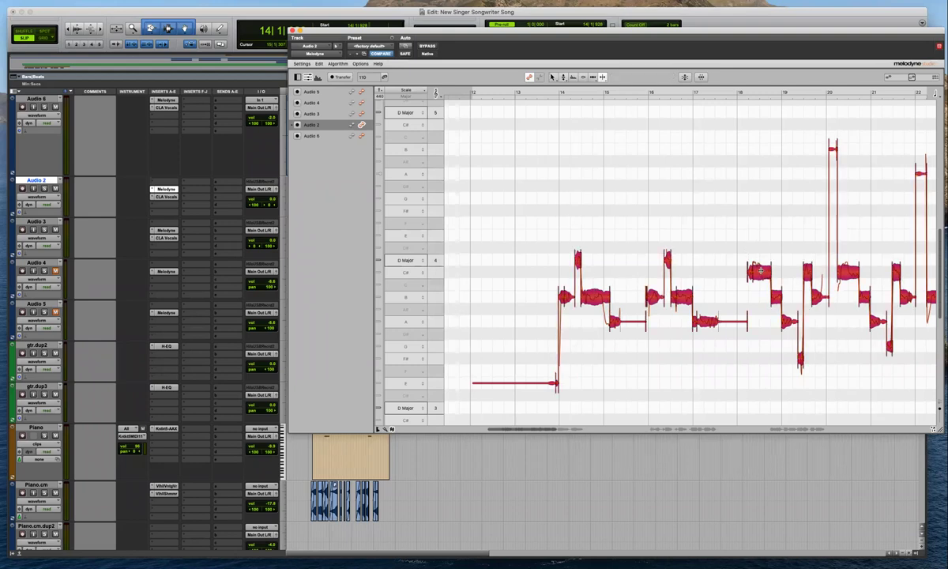
double_click(762, 271)
key("F2")
key("F6")
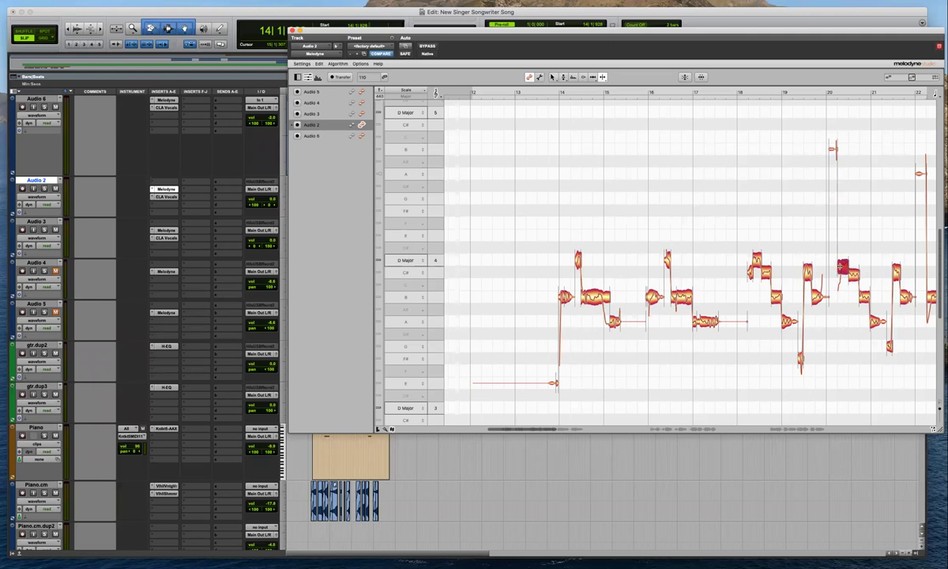
key("F2")
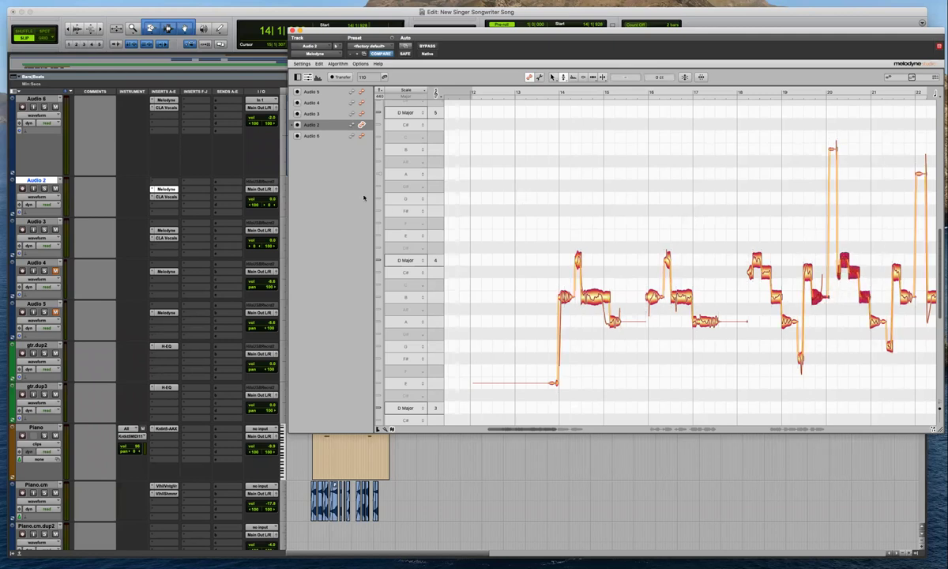
Lower the volume of Audio 2 to about -11.3 dB and Audio 3 to about -12.5 dB, and play into the first harmony phrase
left_click(356, 24)
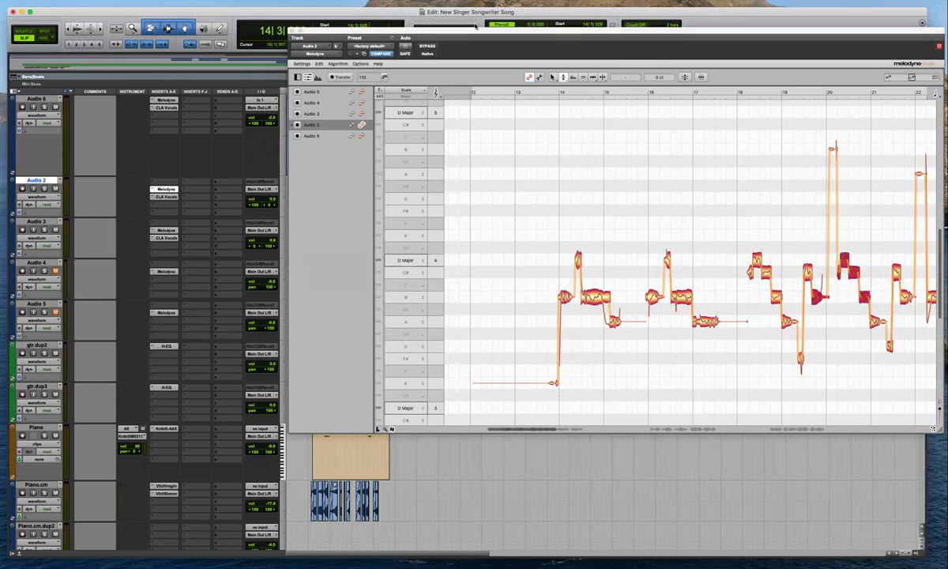
left_click_drag(398, 28, 560, 22)
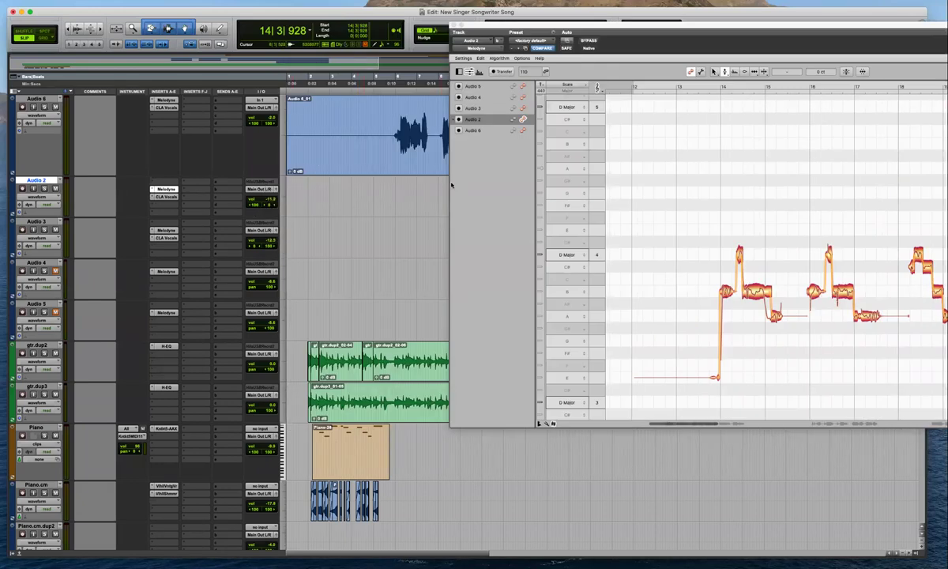
left_click_drag(520, 30, 603, 28)
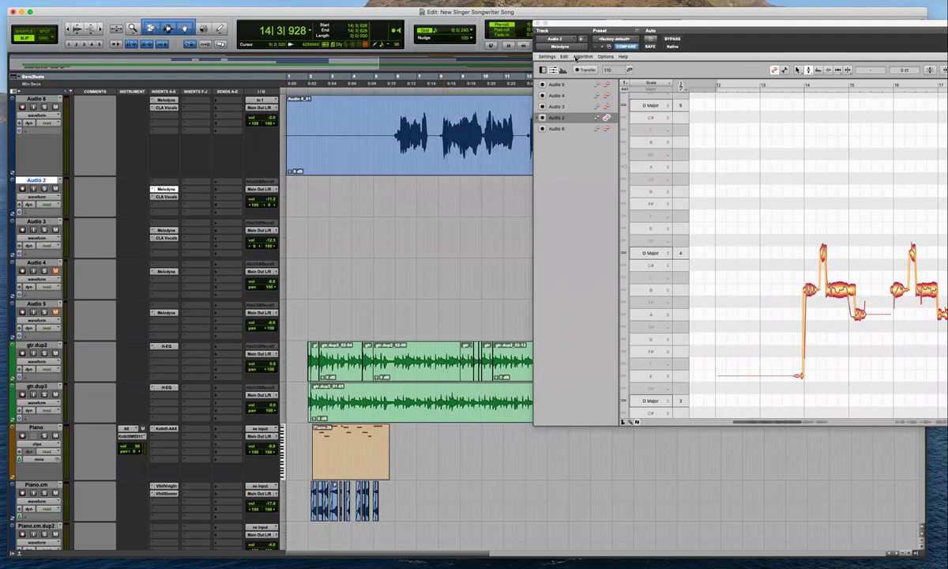
left_click_drag(727, 34, 391, 33)
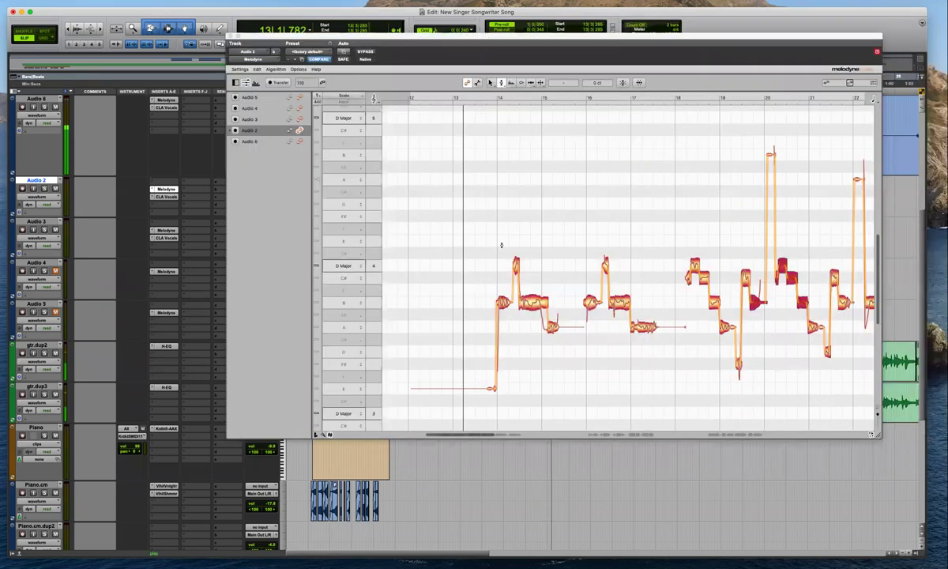
Retime Audio 2's held B3 note in bar 14 so it ends at the start of bar 15
left_click(509, 295)
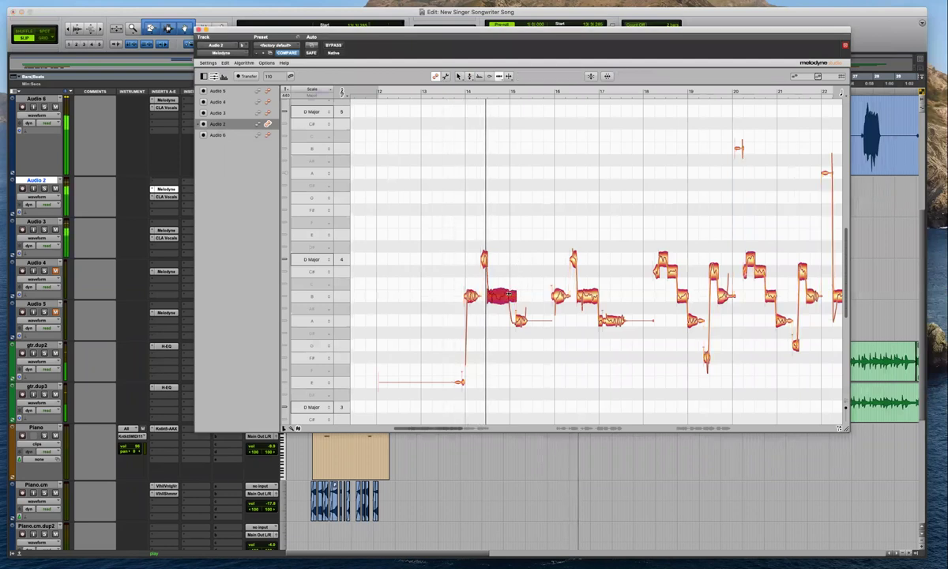
key("super+z")
left_click_drag(536, 267, 505, 320)
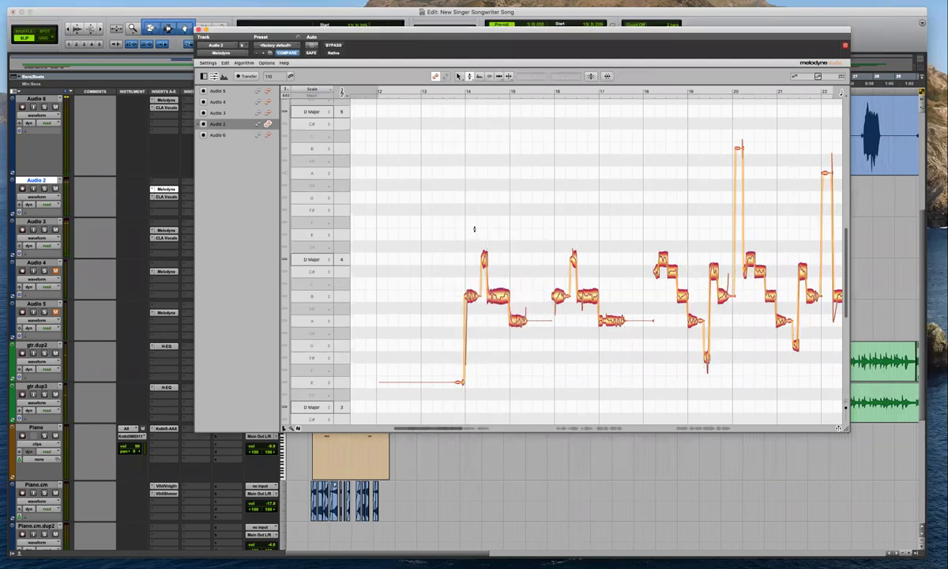
left_click_drag(467, 267, 443, 225)
Make Audio 3 editable with Audio 2 shown as reference, and snap all of Audio 3's notes to the scale
left_click(258, 112)
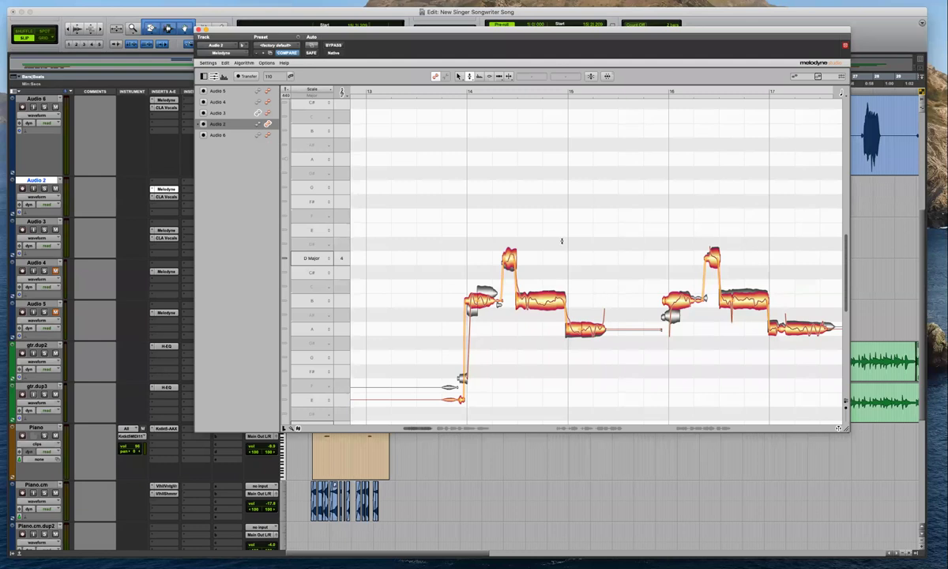
left_click(269, 113)
key("super+a")
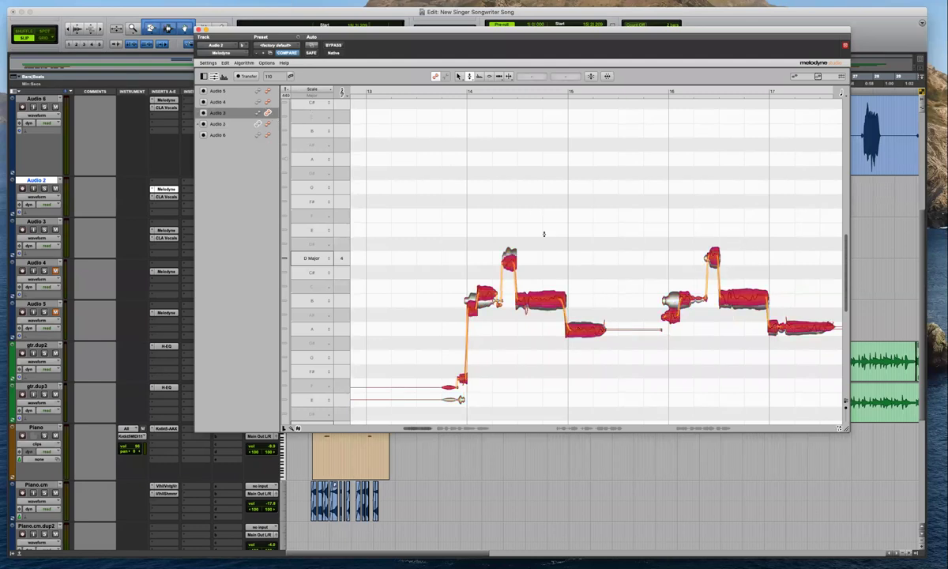
double_click(543, 300)
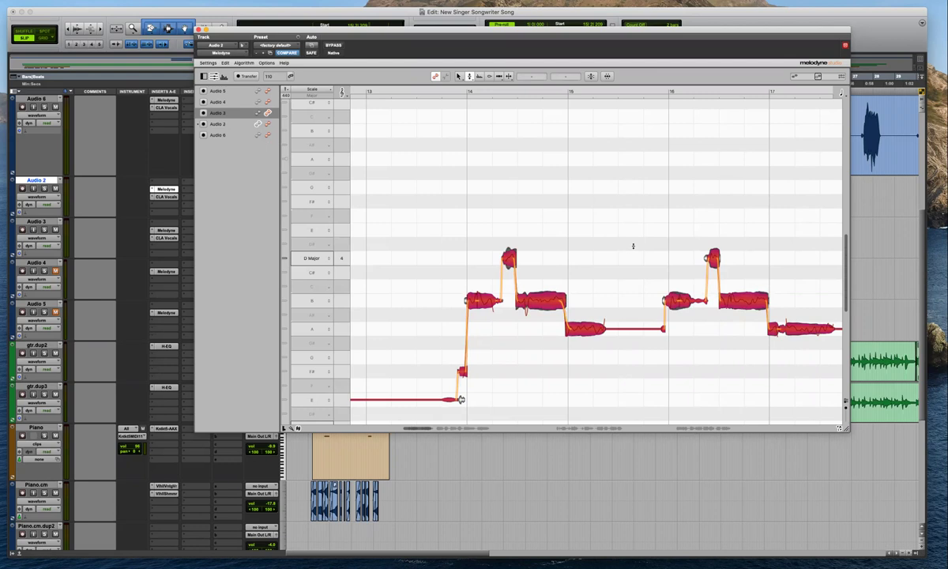
Split Audio 3's merged C#4 note in bar 18 to match Audio 2, moving its middle part to D4
scroll(561, 272, "right", 5)
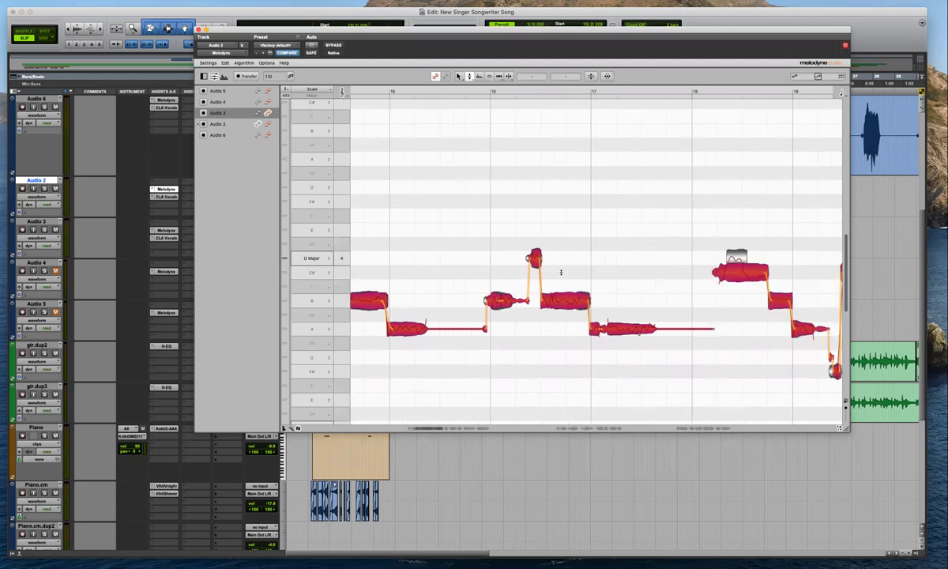
key("F6")
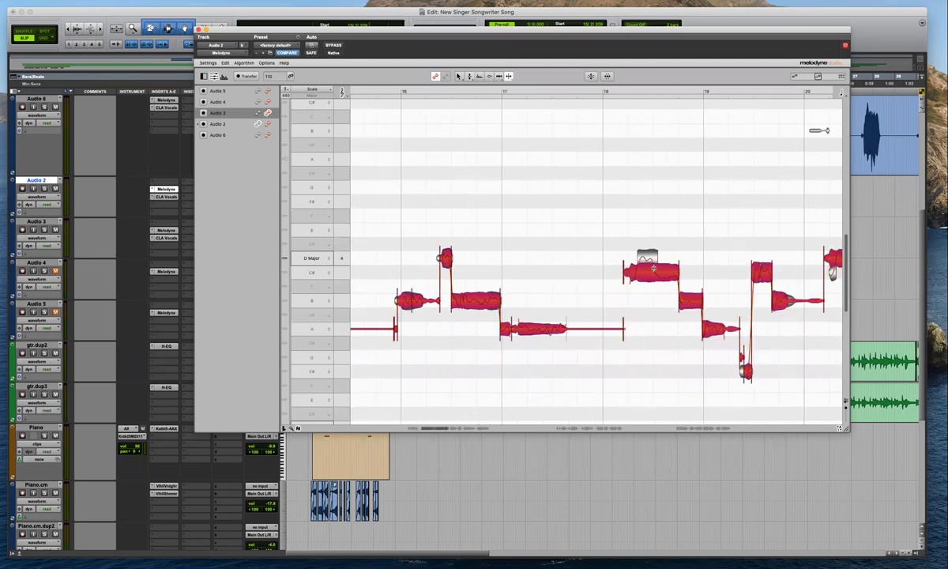
double_click(653, 253)
left_click_drag(701, 211, 585, 308)
key("F2")
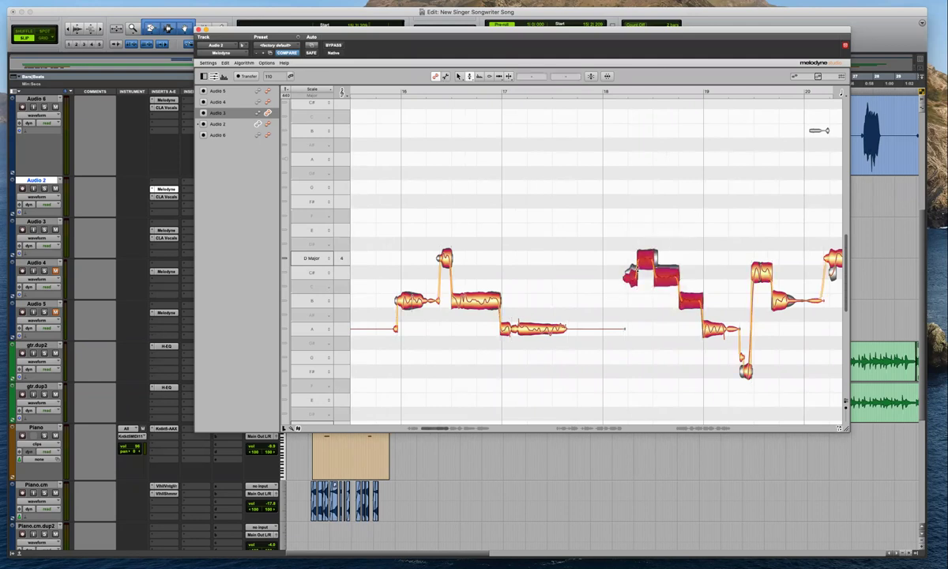
Split Audio 3's merged note at the start of bar 20 and snap its parts to C#4 and D4 like Audio 2
key("F6")
left_click(836, 259)
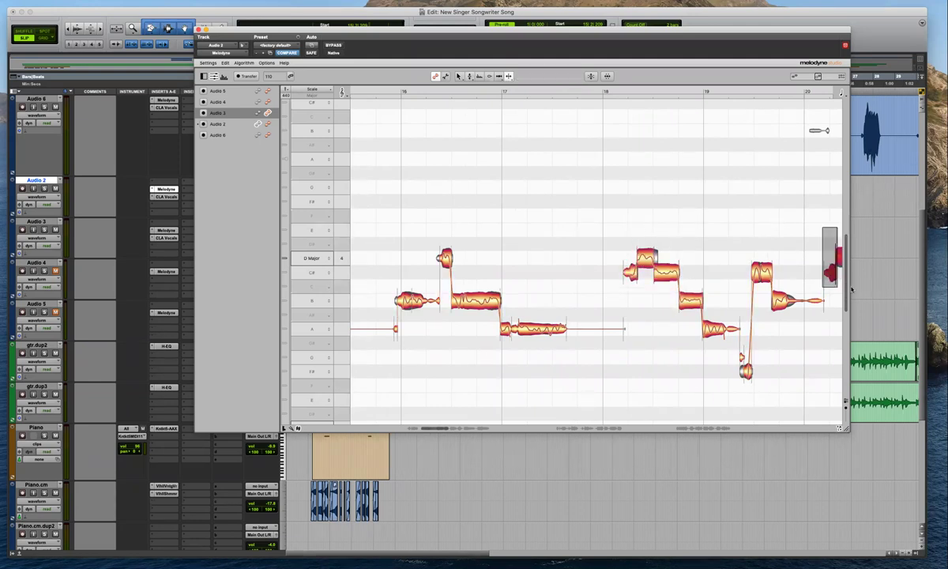
scroll(839, 287, "right", 3)
Play the first harmony phrase and reduce the pitch fluctuation within Audio 3's B3, D4 and A3 notes in bars 14 and 15
key("space")
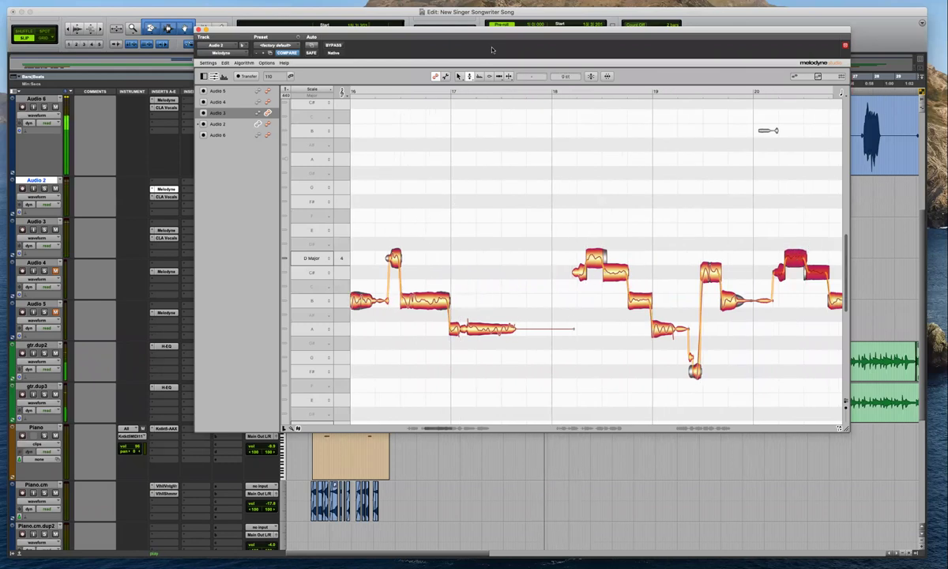
left_click_drag(494, 30, 506, 27)
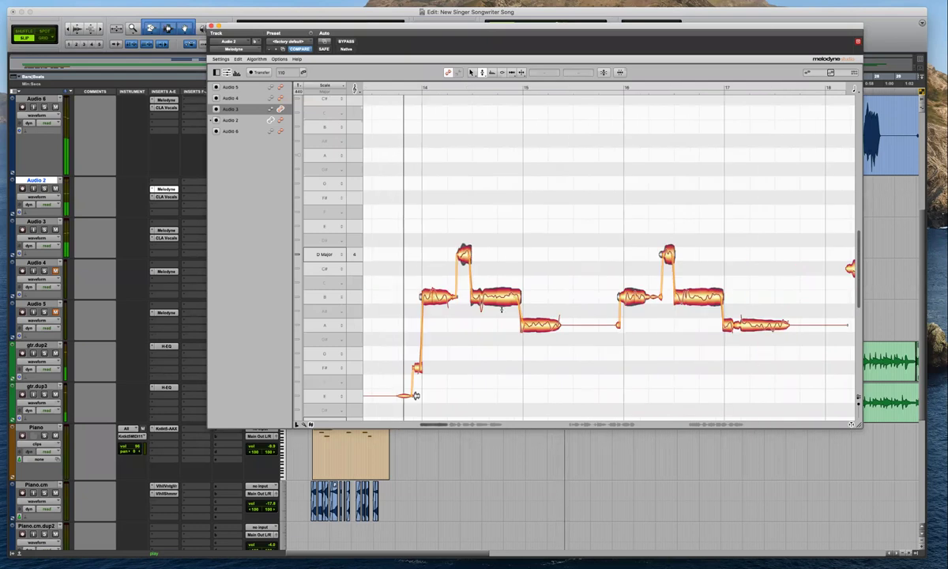
left_click(438, 296)
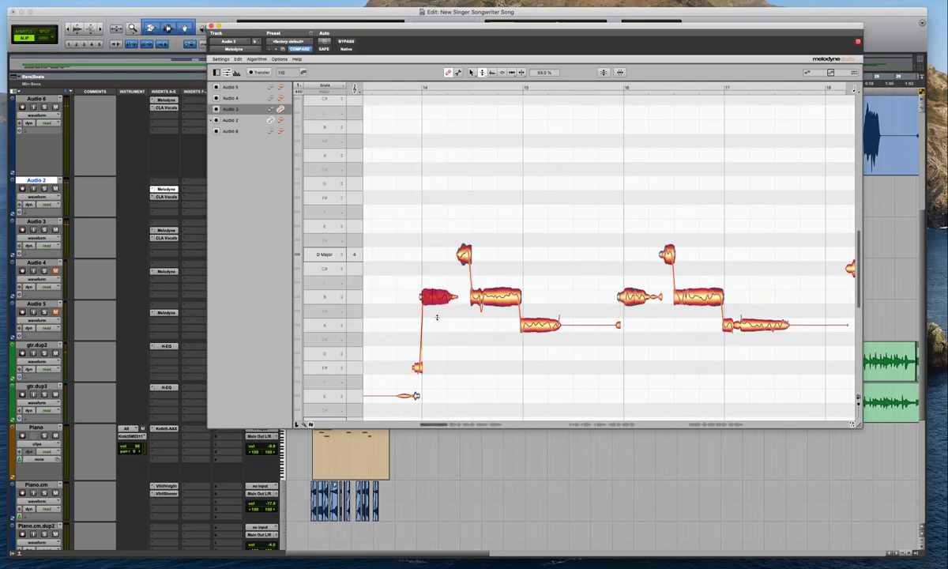
left_click(476, 251)
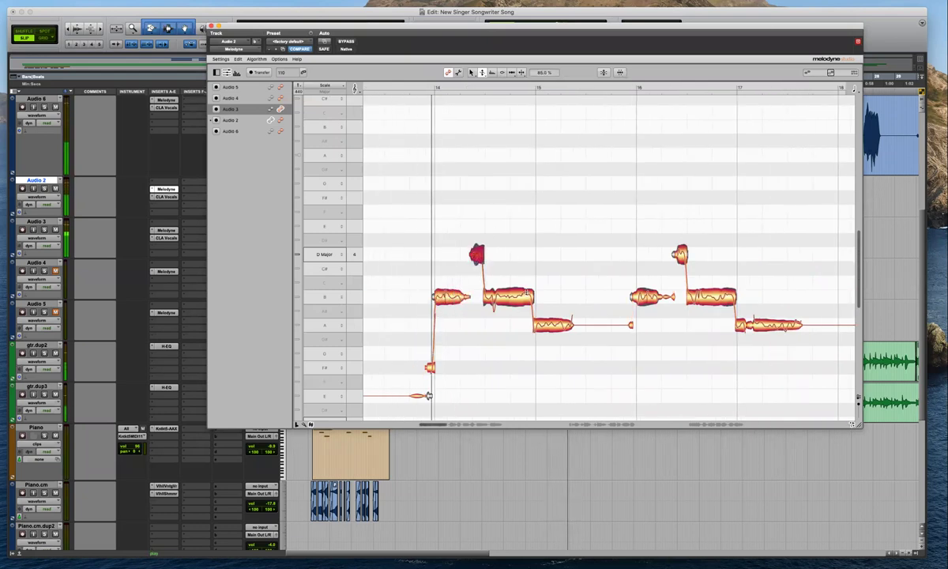
left_click(521, 305)
left_click(553, 325)
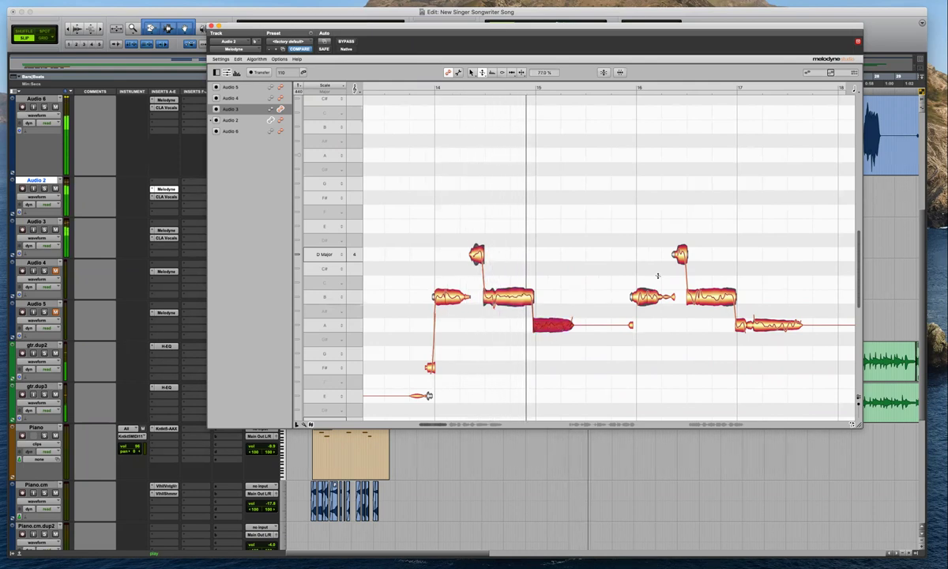
Reduce the pitch fluctuation within Audio 3's B3 and A3 notes in bars 16 and 17 and its D4 and C#4 notes in bar 18
left_click(649, 297)
left_click(709, 304)
scroll(696, 305, "right", 5)
left_click(590, 327)
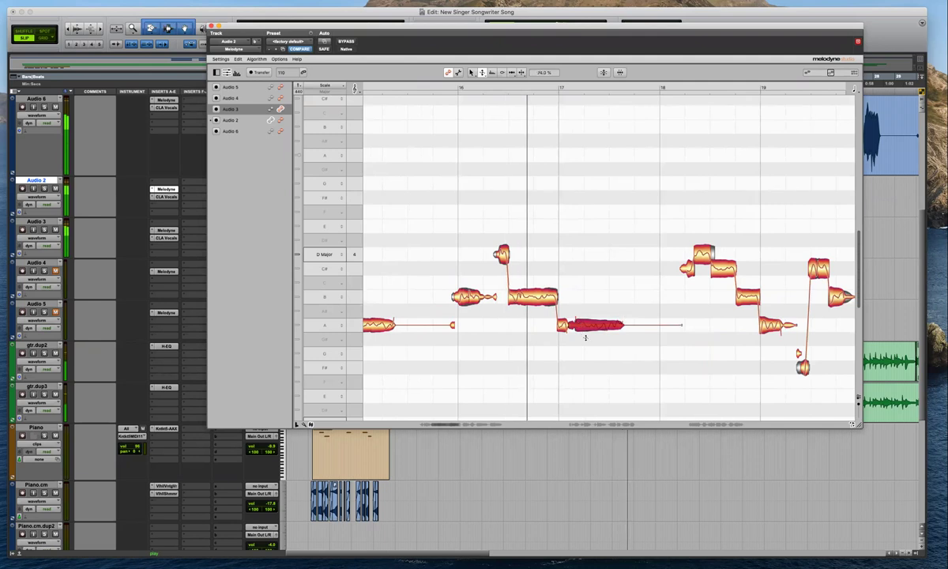
left_click(701, 254)
left_click(722, 269)
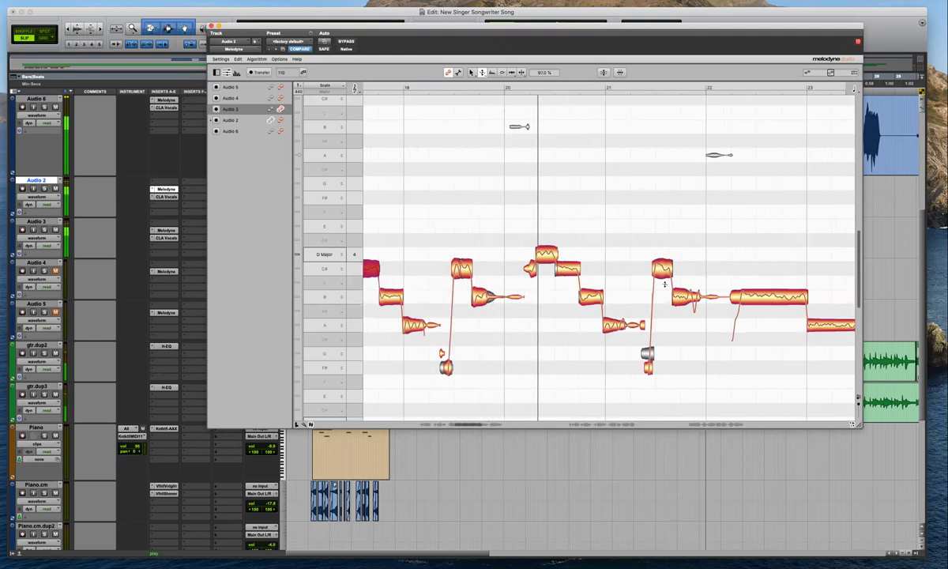
Move Audio 3's low F#3 note in bar 21 to G3 and smooth the long notes through bar 24, using 81% on the last B3
left_click(647, 354)
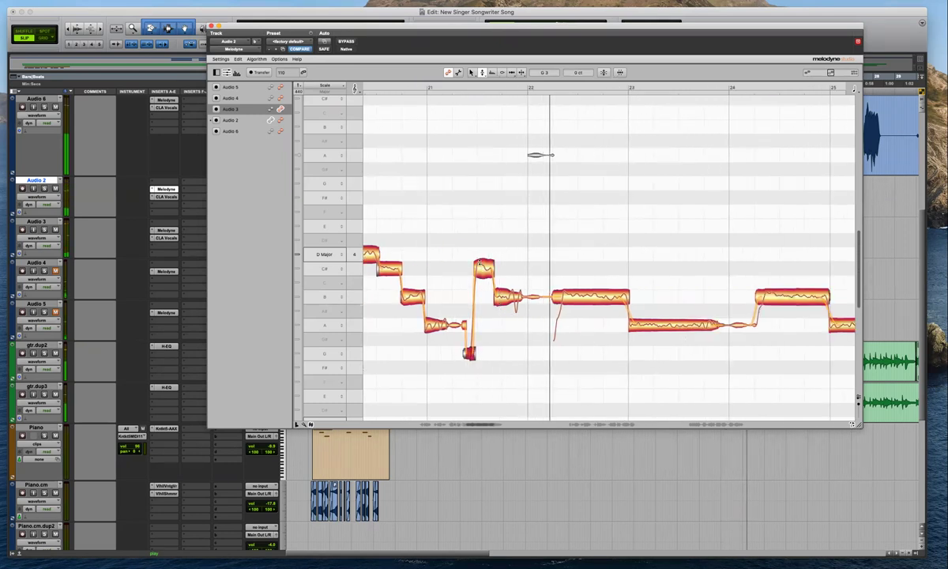
left_click(479, 264)
left_click(616, 298)
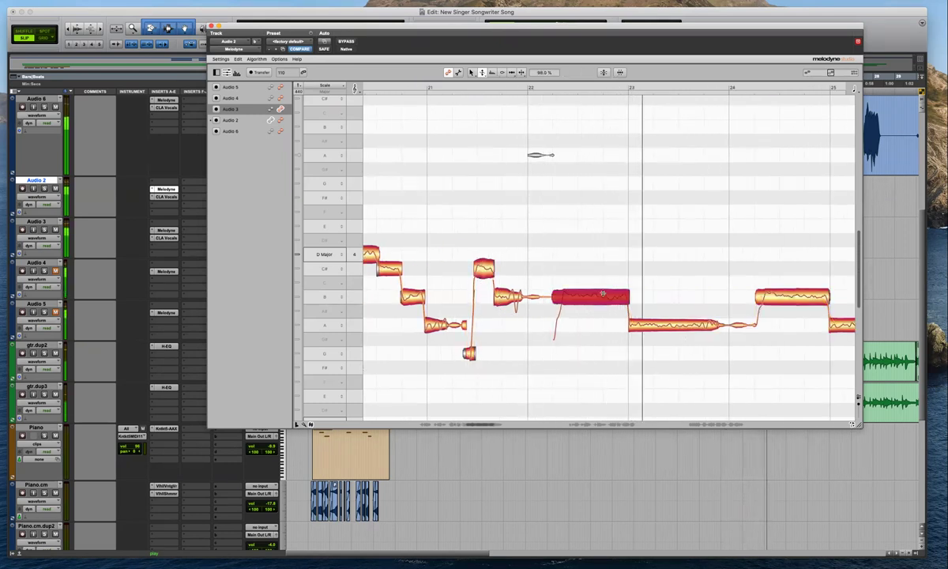
left_click(646, 322)
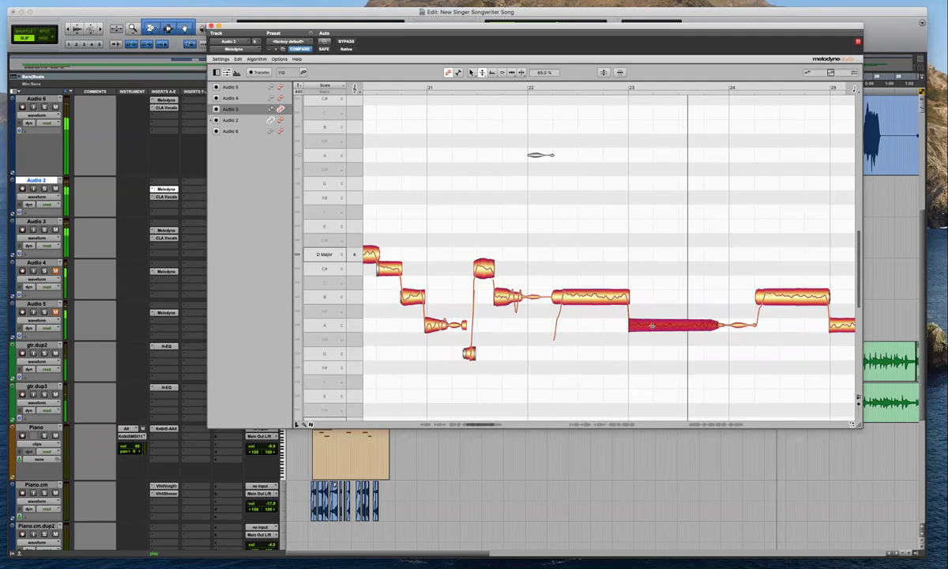
key("F2")
left_click(511, 300)
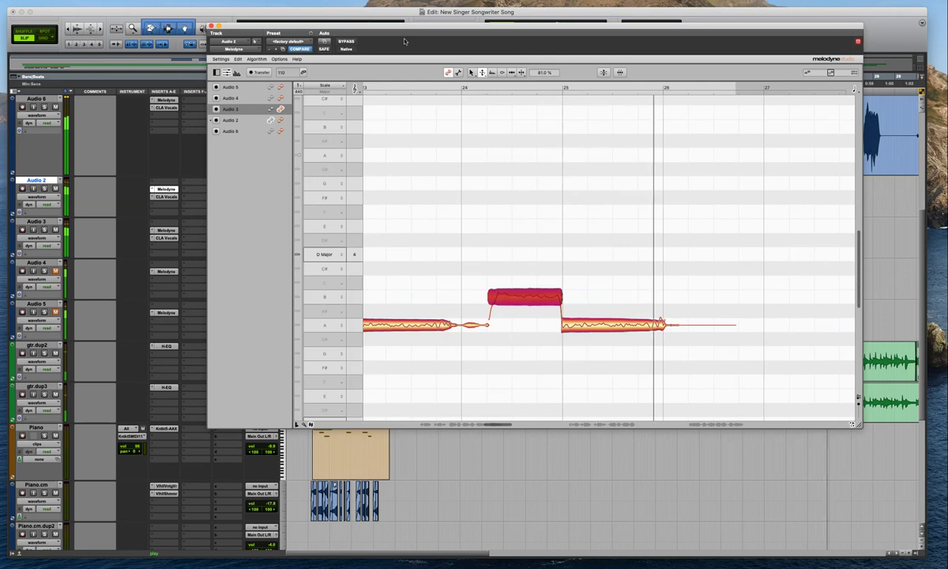
Make Audio 2 the editable track again and play from around bar 10 into the first harmony phrase
left_click_drag(393, 30, 483, 23)
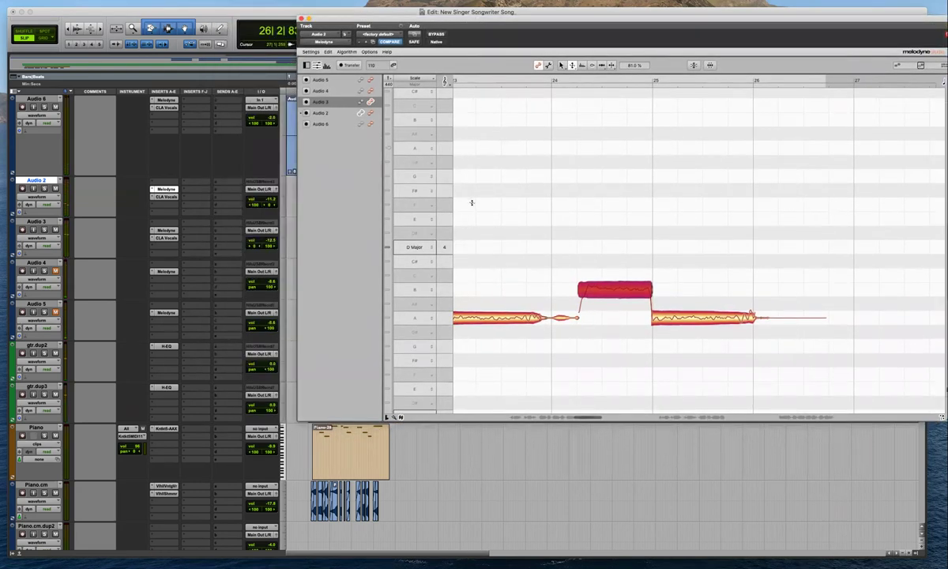
left_click(372, 113)
left_click_drag(395, 18, 602, 16)
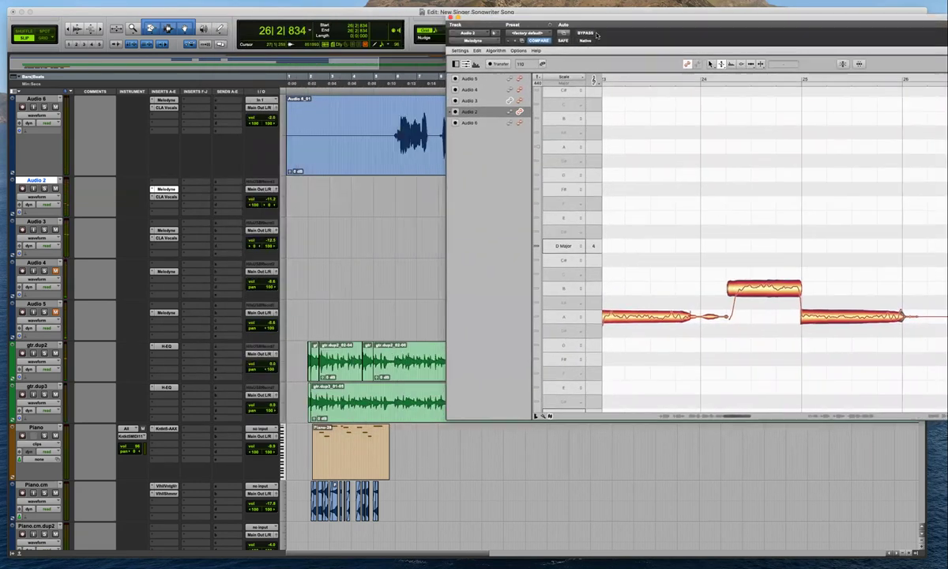
left_click(473, 199)
key("space")
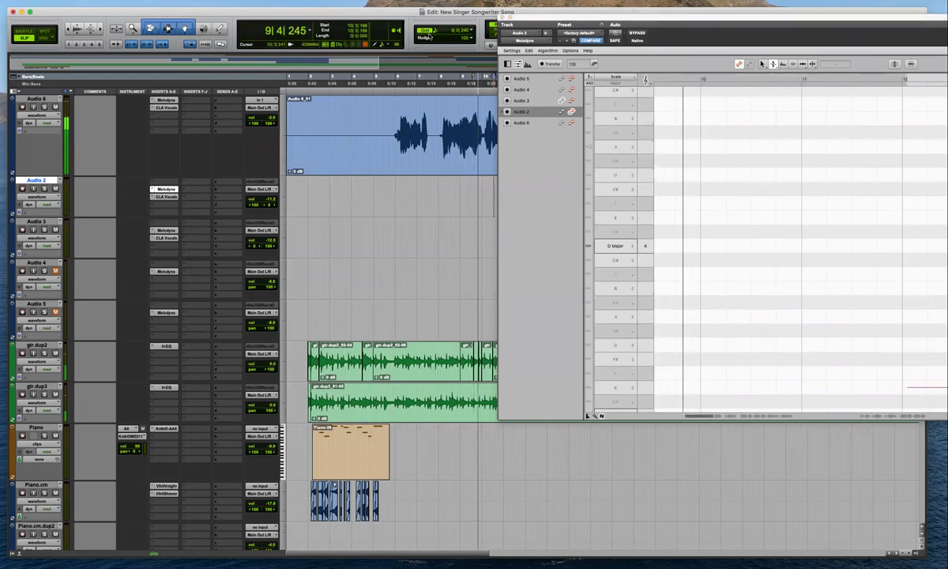
left_click_drag(616, 8, 640, 9)
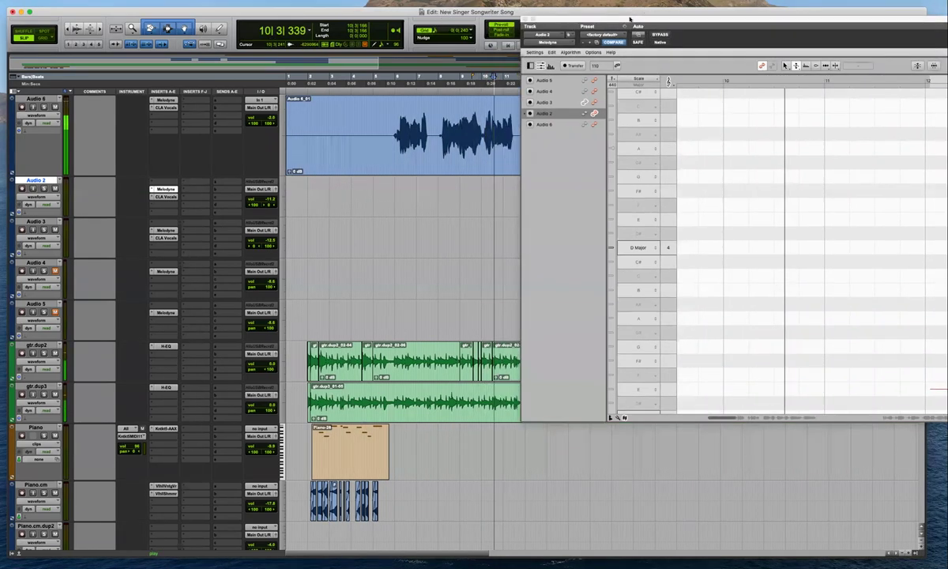
left_click_drag(777, 7, 318, 17)
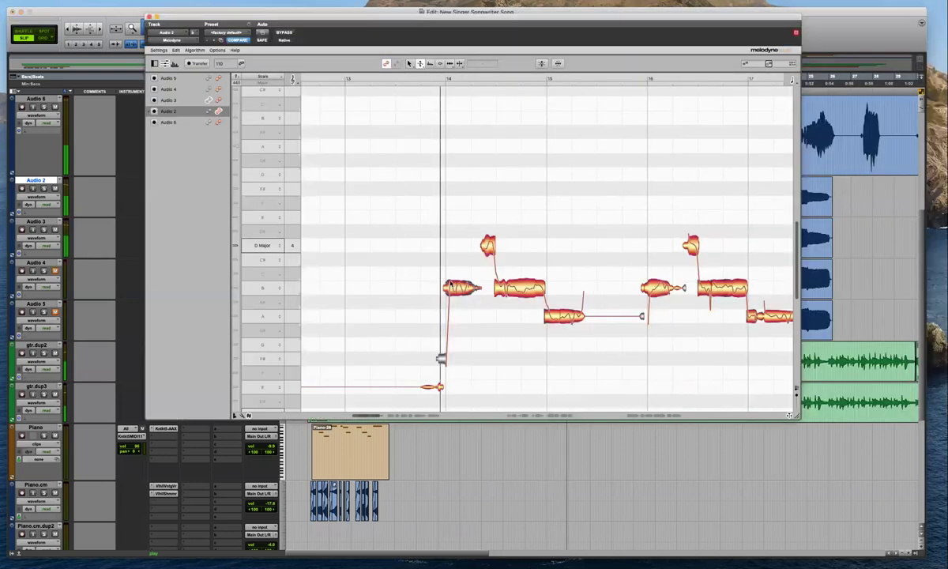
Reduce the pitch fluctuation within Audio 2's D4, B3 and A3 notes around bars 16 and 17 and its long B3 notes in bars 22 and 24
left_click(488, 247)
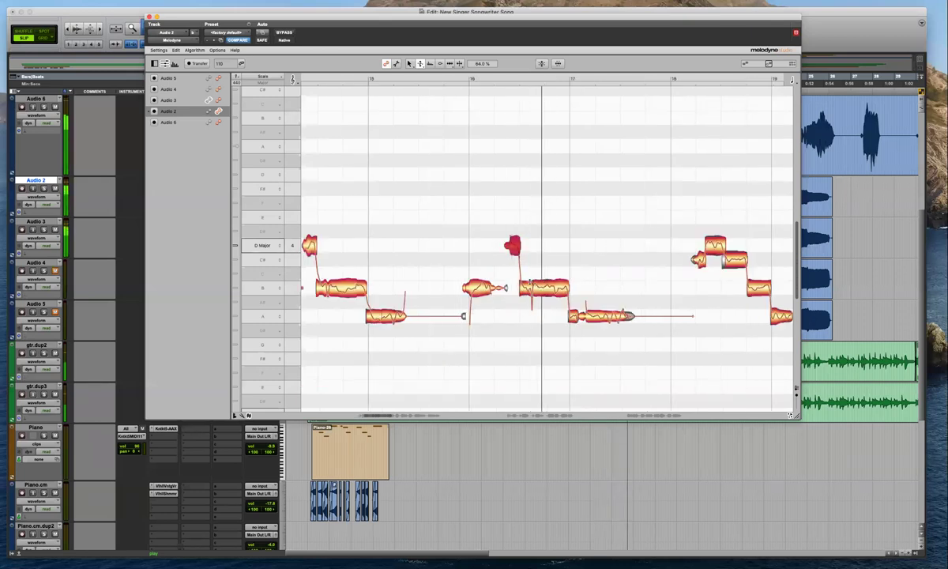
left_click(550, 293)
left_click(609, 317)
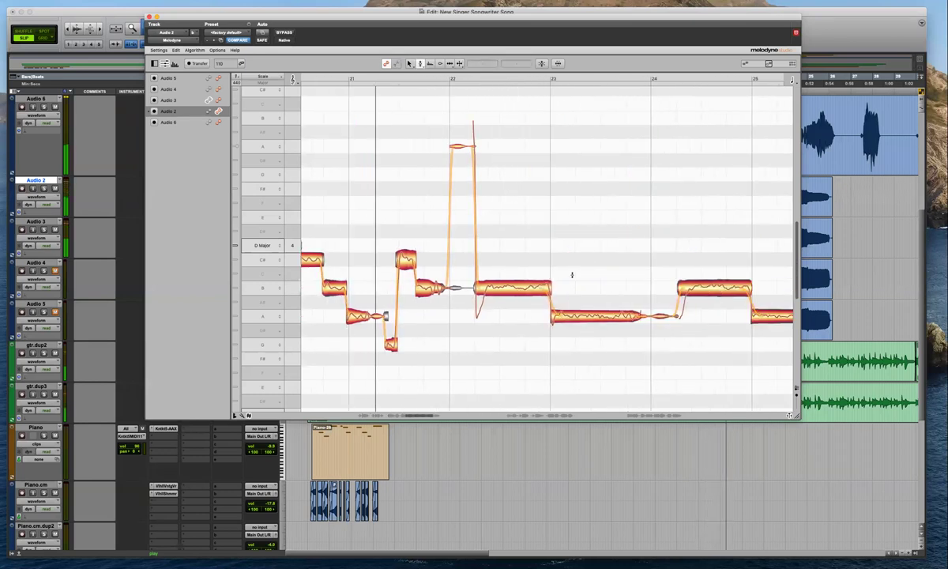
left_click(531, 286)
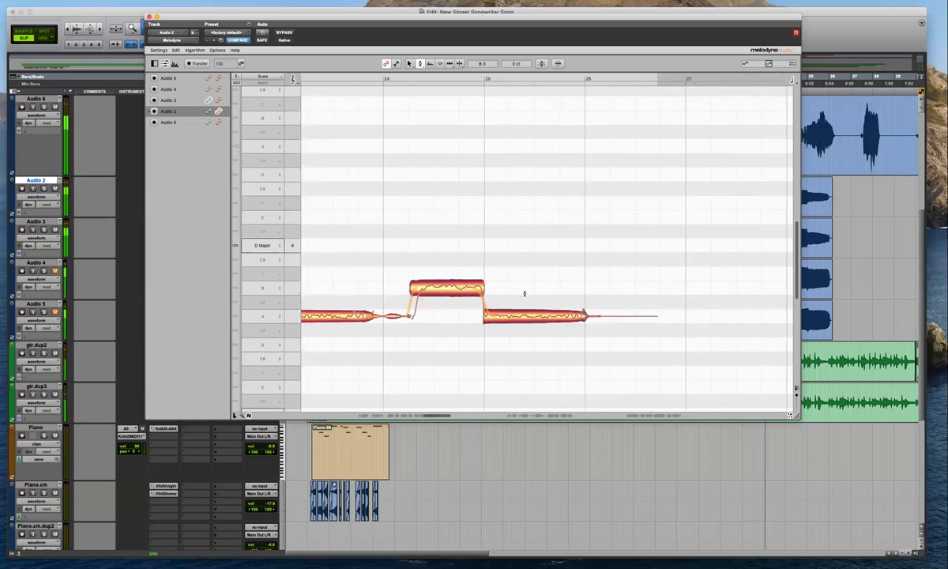
left_click(454, 295)
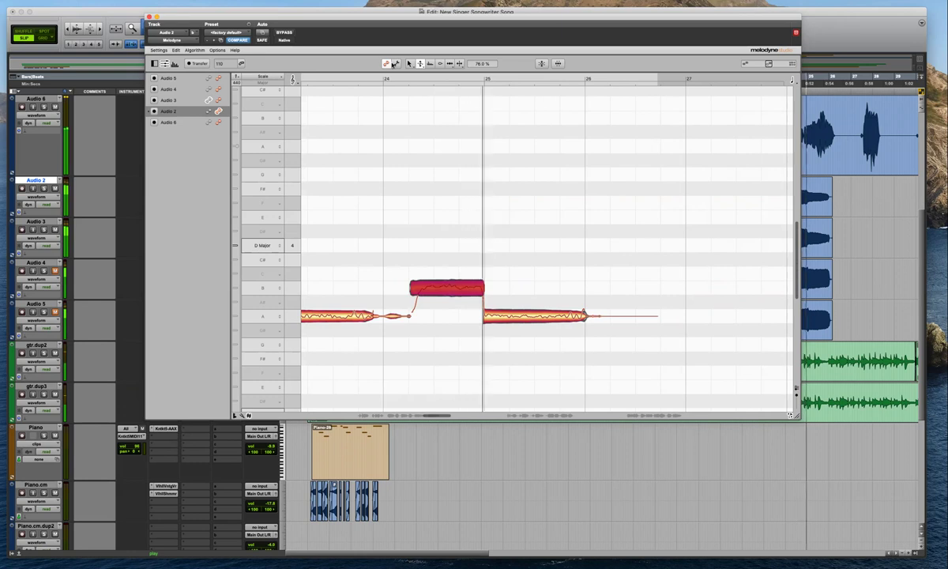
Move the Melodyne window aside to show the whole arrangement and play the second group of harmony clips from around bar 36
left_click_drag(328, 18, 337, 388)
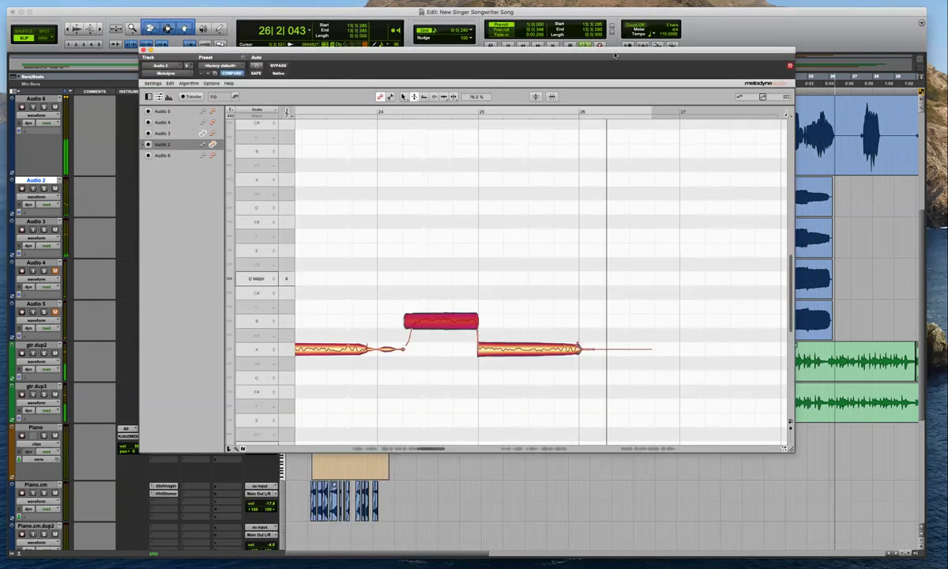
left_click_drag(603, 51, 524, 51)
left_click(879, 183)
key("r")
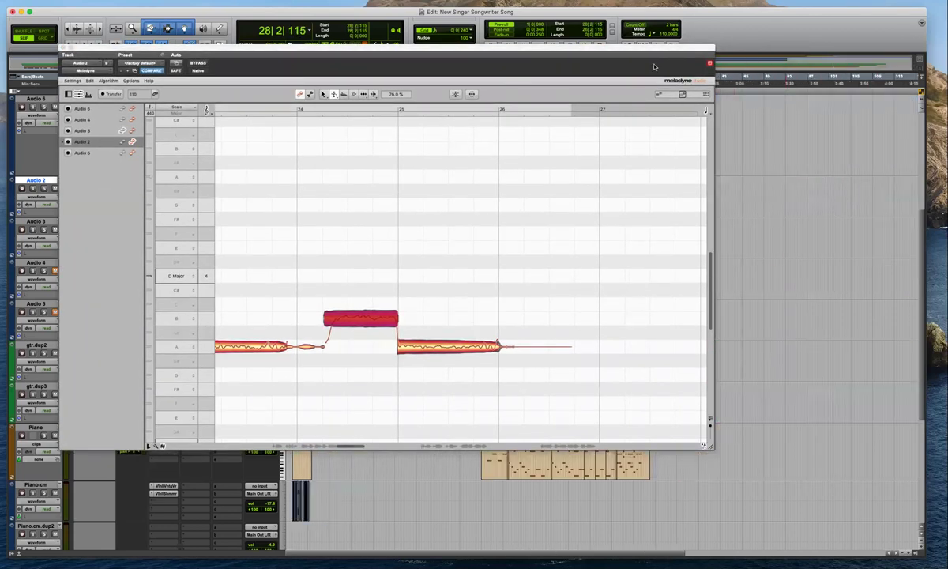
left_click_drag(356, 49, 941, 49)
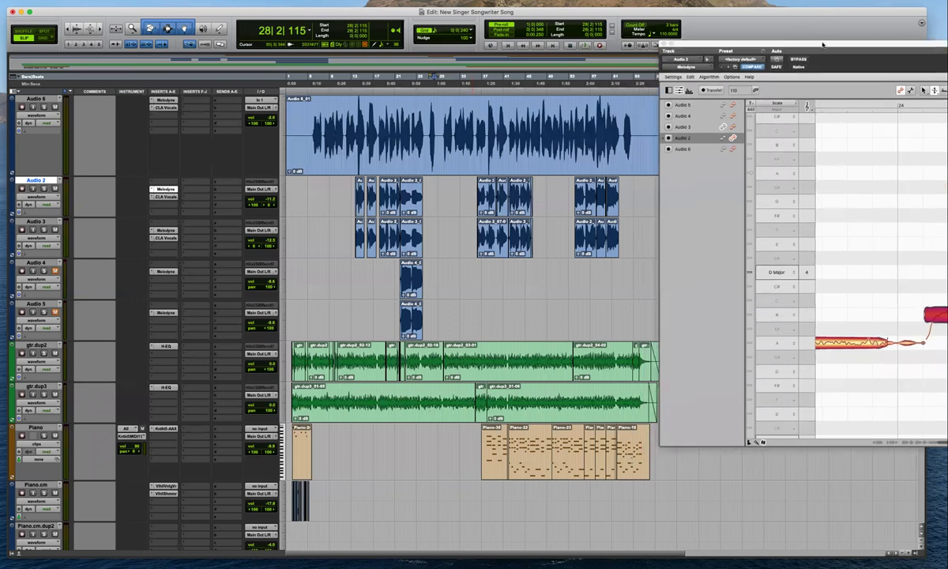
left_click_drag(822, 45, 611, 53)
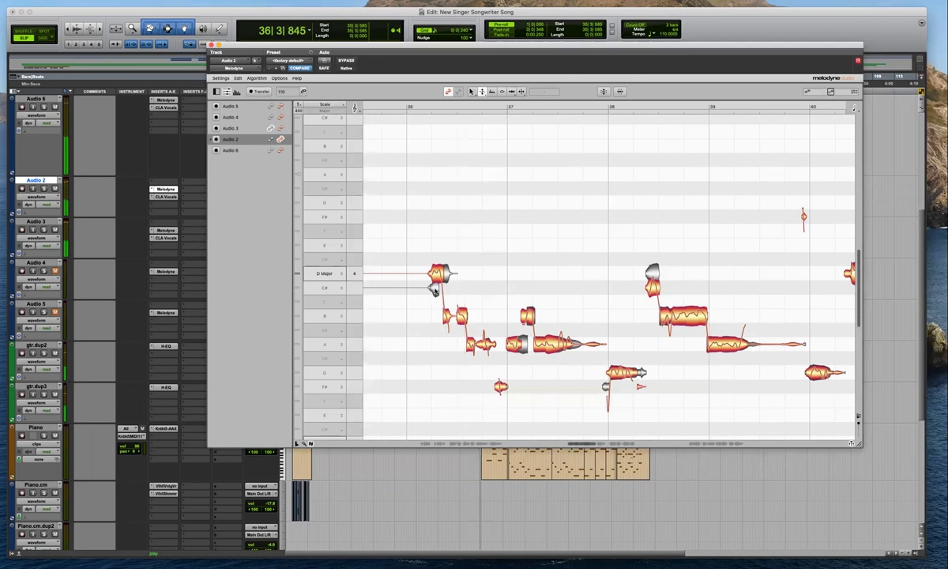
Snap Audio 2's opening D4 and B3 notes in bar 36 to pitch and play the phrase from bar 35
left_click(435, 291)
left_click(434, 273)
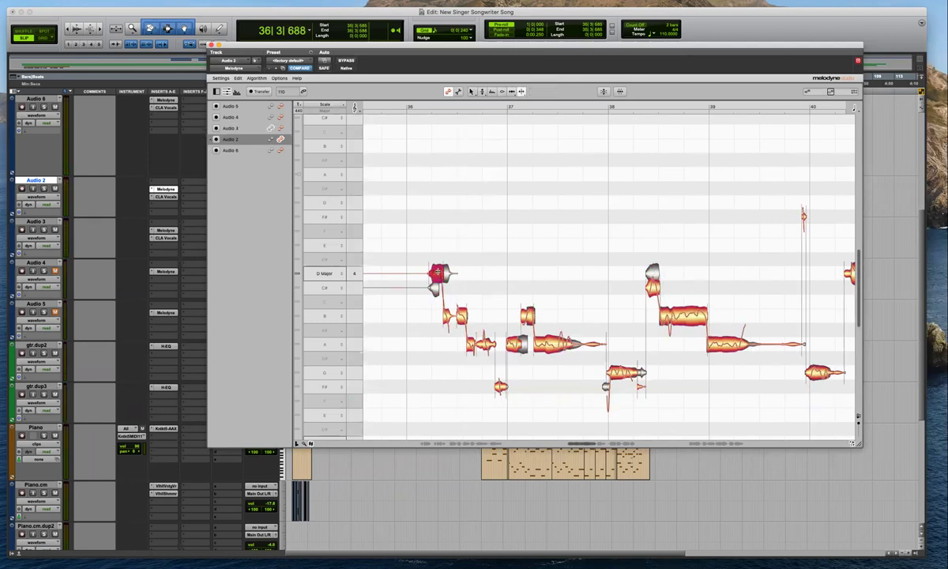
left_click_drag(454, 262, 434, 313)
key("F2")
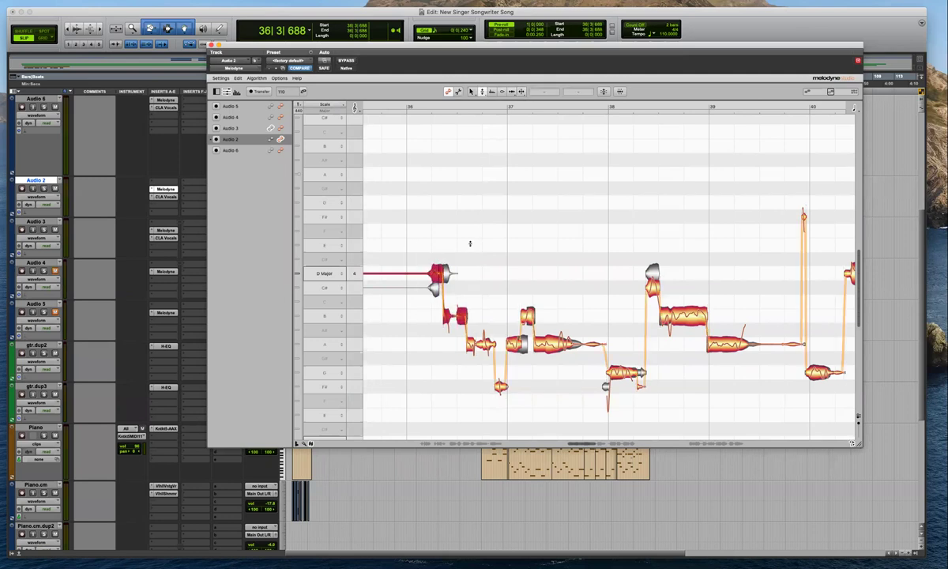
left_click_drag(434, 274, 435, 288)
key("space")
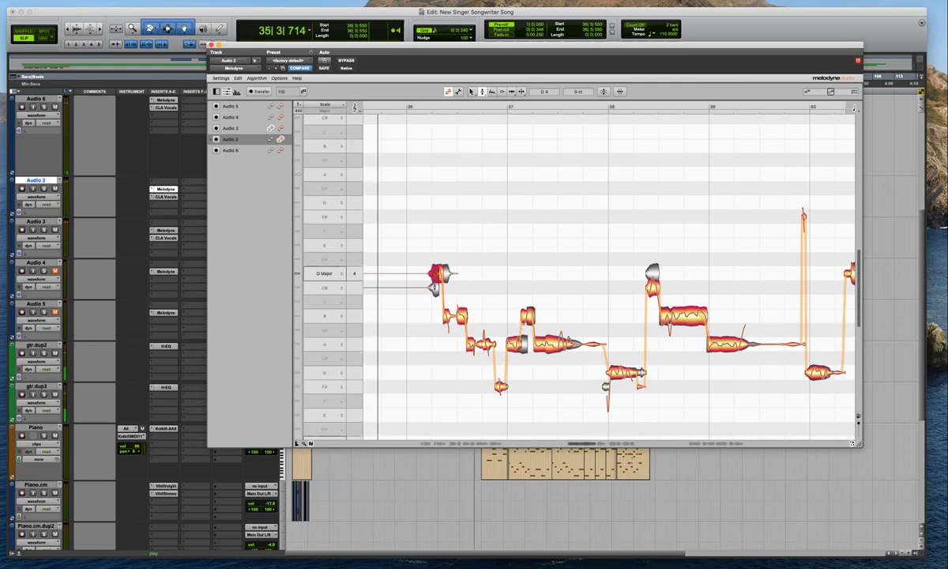
In Audio 3's bar 36, move the opening C#4 note to D4 and the note after it to B3, playing the phrase to check
key("space")
double_click(435, 288)
left_click_drag(435, 289, 445, 315)
left_click(446, 314)
key("space")
key("space")
key("space")
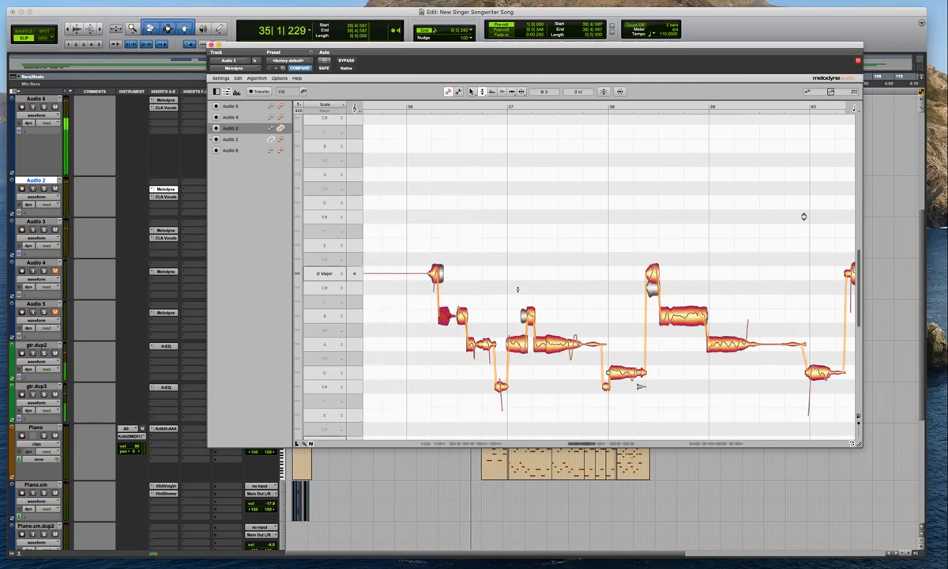
Raise Audio 2's C#4 note in bar 38 to D4 and the short B3 note after the opening in bar 36 to D4
left_click(519, 289)
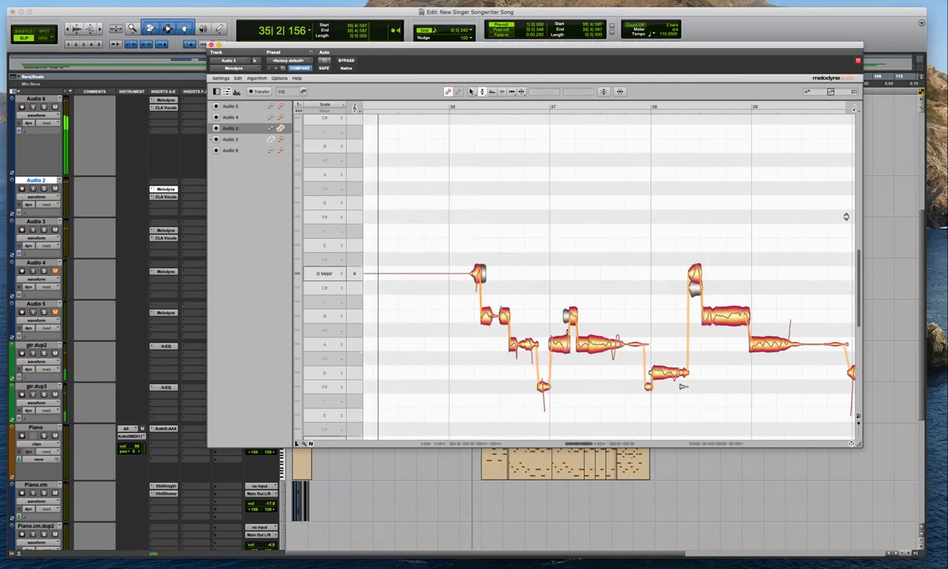
left_click(694, 284)
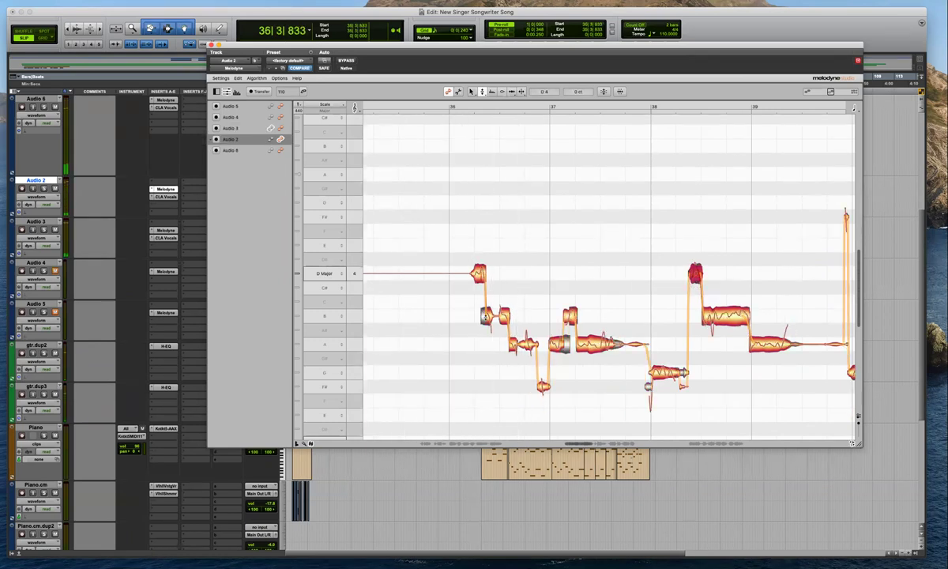
left_click(484, 316)
key("space")
double_click(489, 316)
left_click_drag(490, 316, 490, 274)
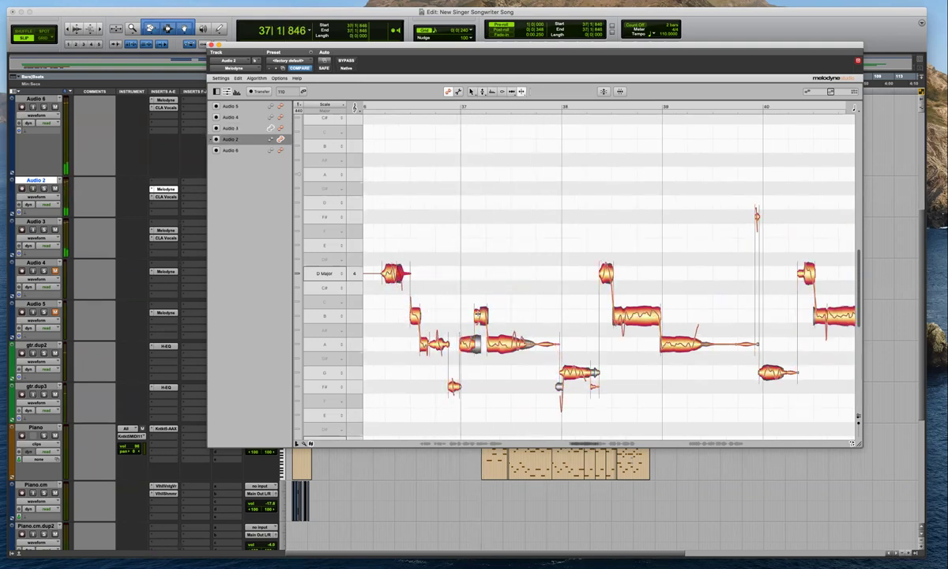
Split Audio 2's B3 note in bar 37 and lower its first part to A3, matching the Audio 3 note change
left_click_drag(444, 264, 487, 337)
key("F2")
double_click(484, 314)
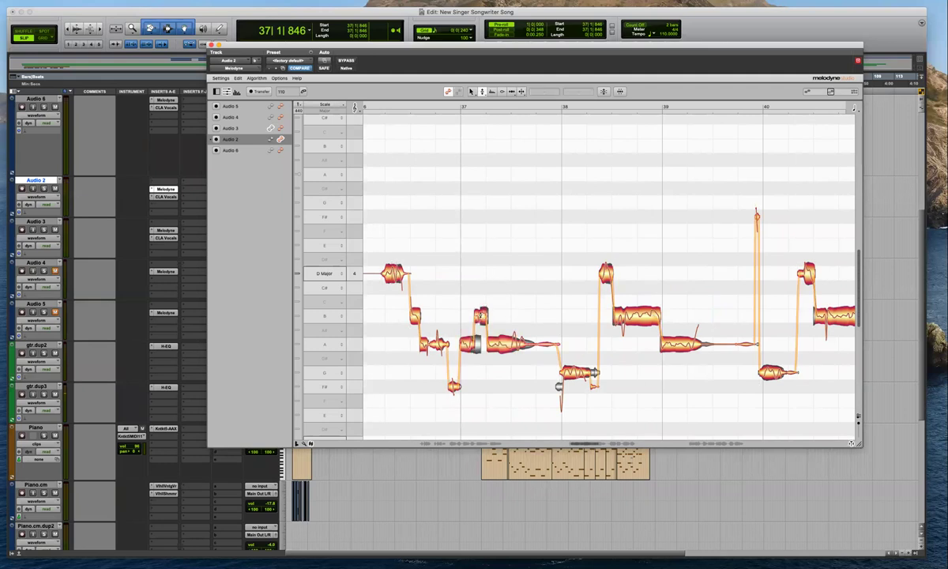
key("space")
key("F1")
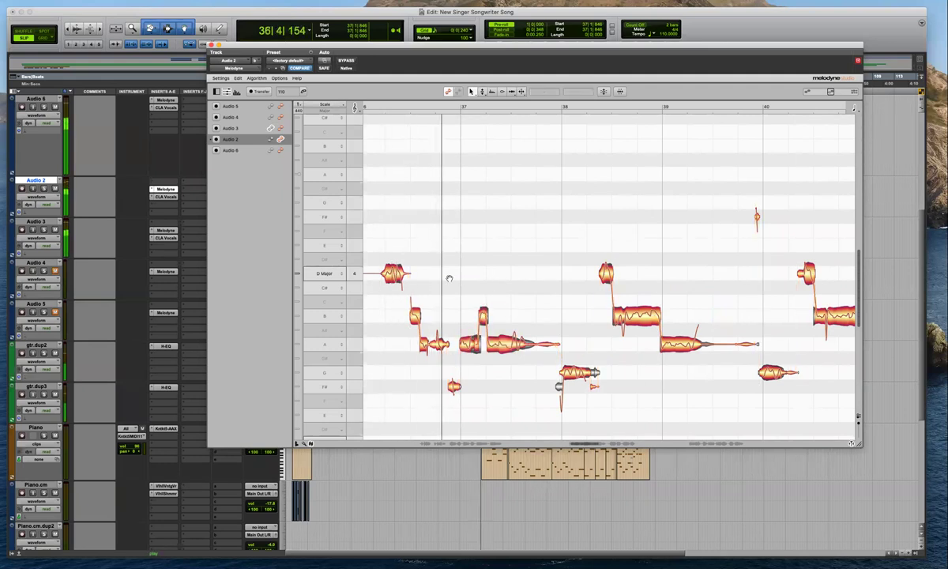
Reduce the pitch fluctuation within Audio 2's D4 and B3 notes in bar 38 and its long A3 note in bar 41, using 57% on the A3
scroll(454, 286, "up", 3)
key("F2")
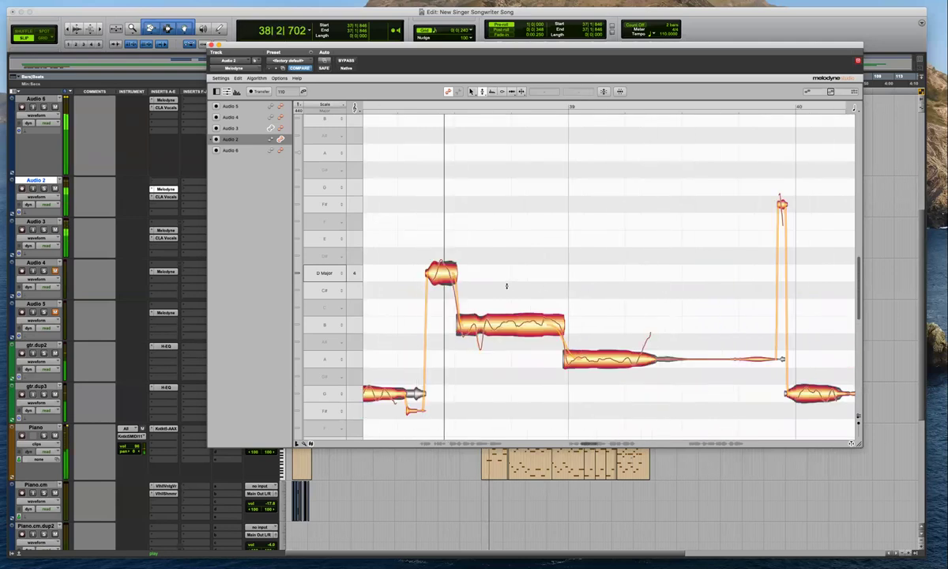
left_click(440, 270)
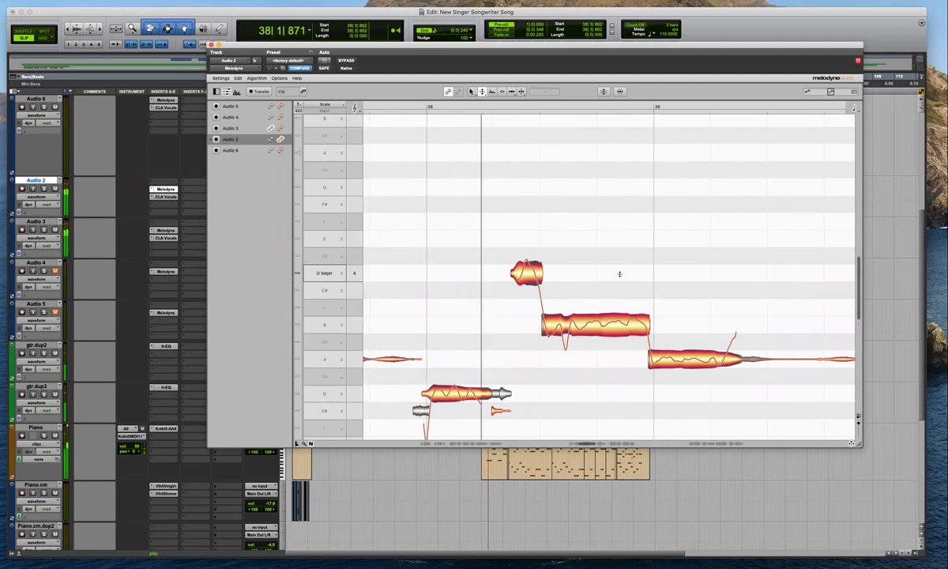
left_click(617, 314)
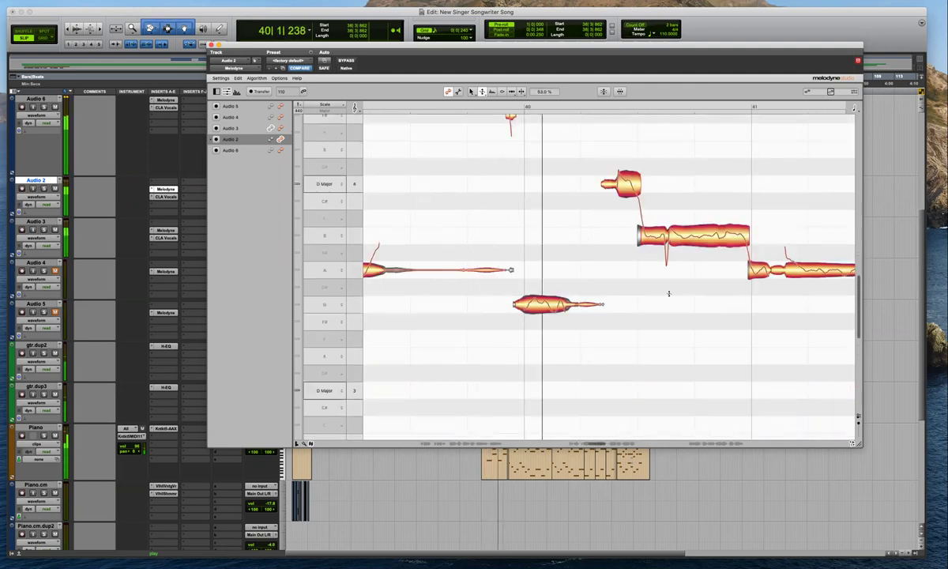
left_click_drag(574, 268, 563, 281)
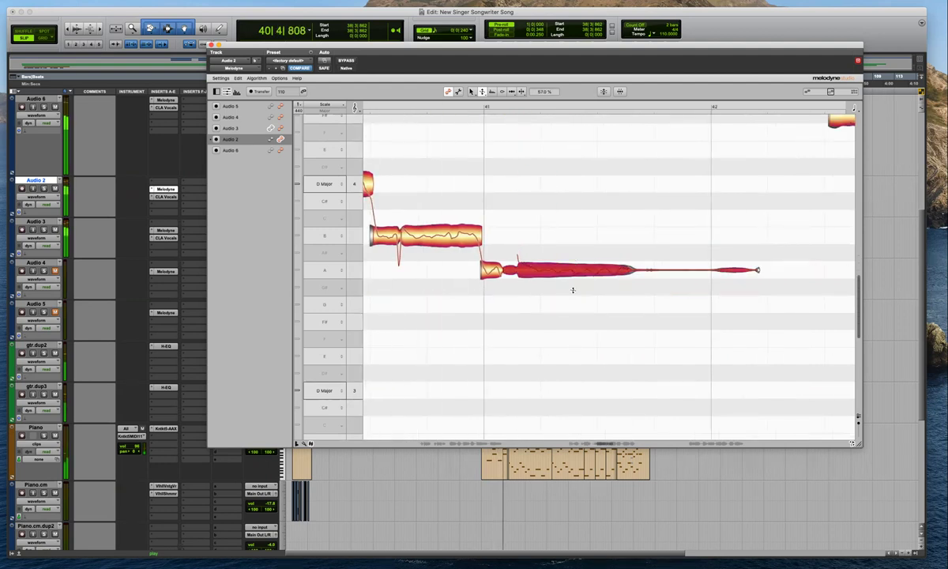
Separate the opening of Audio 2's A4 note in bar 42 and place that first part on G4
scroll(573, 290, "up", 5)
left_click(797, 234)
key("F6")
double_click(790, 239)
left_click_drag(762, 199, 815, 288)
key("F2")
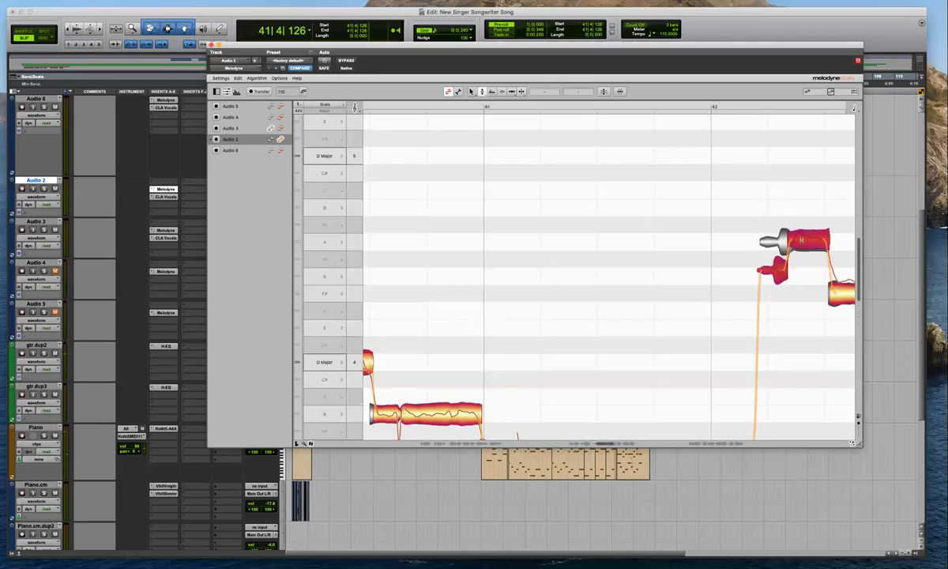
Split Audio 3's A4 note in bar 42 at the same point as Audio 2 and lower its opening part towards G4
key("F6")
double_click(787, 240)
left_click_drag(790, 241, 807, 247)
left_click_drag(828, 181, 765, 316)
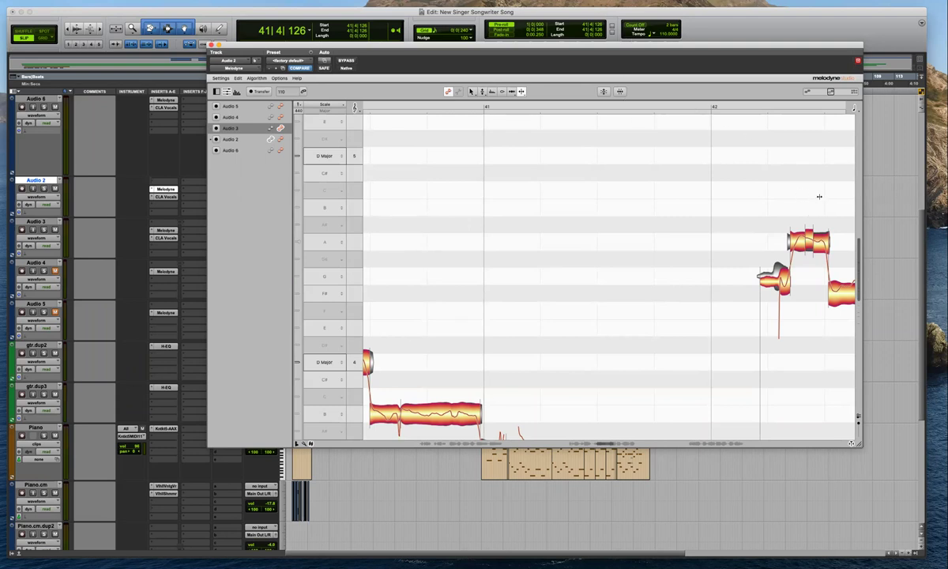
Bring the separate pieces of Audio 3's A4 note in bar 42 to one common pitch
scroll(820, 196, "right", 5)
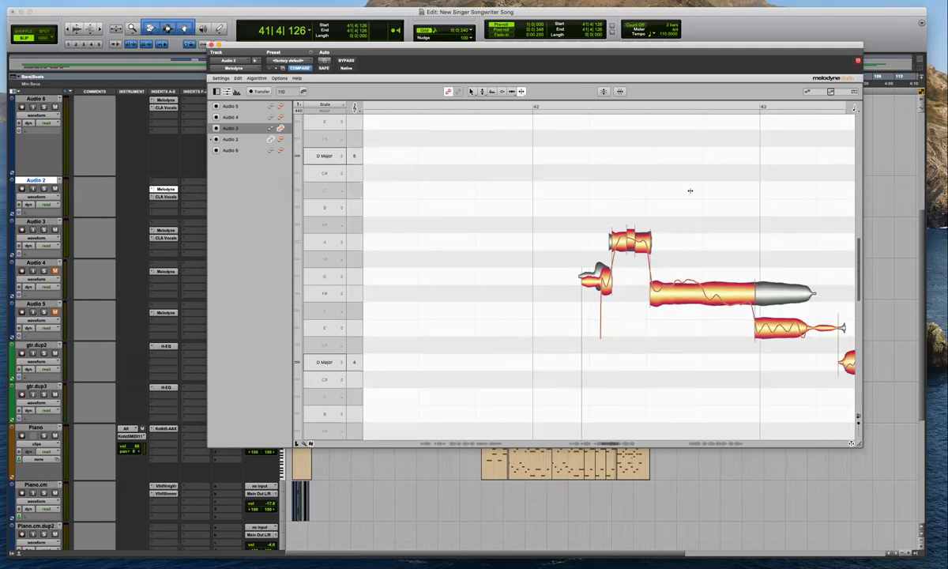
left_click_drag(661, 201, 629, 242)
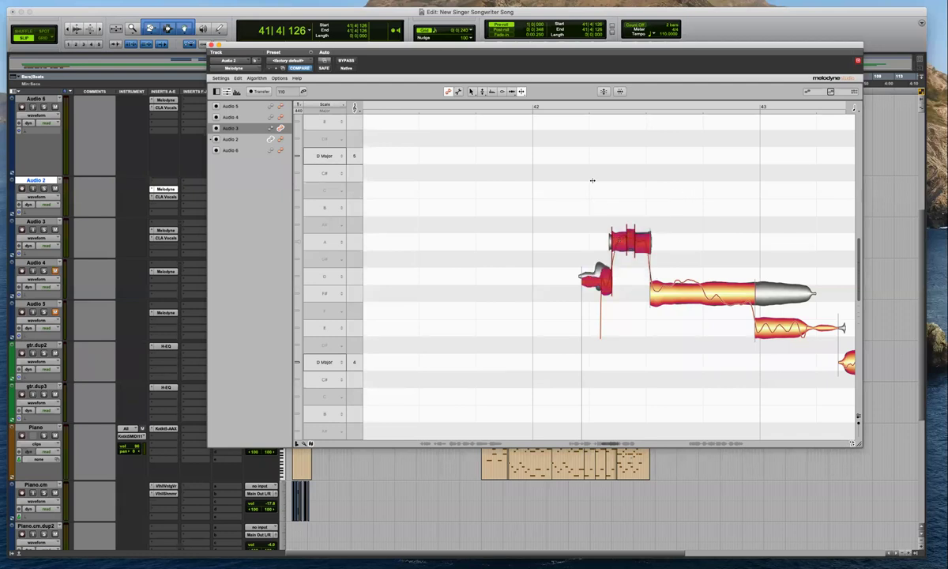
left_click_drag(519, 50, 518, 69)
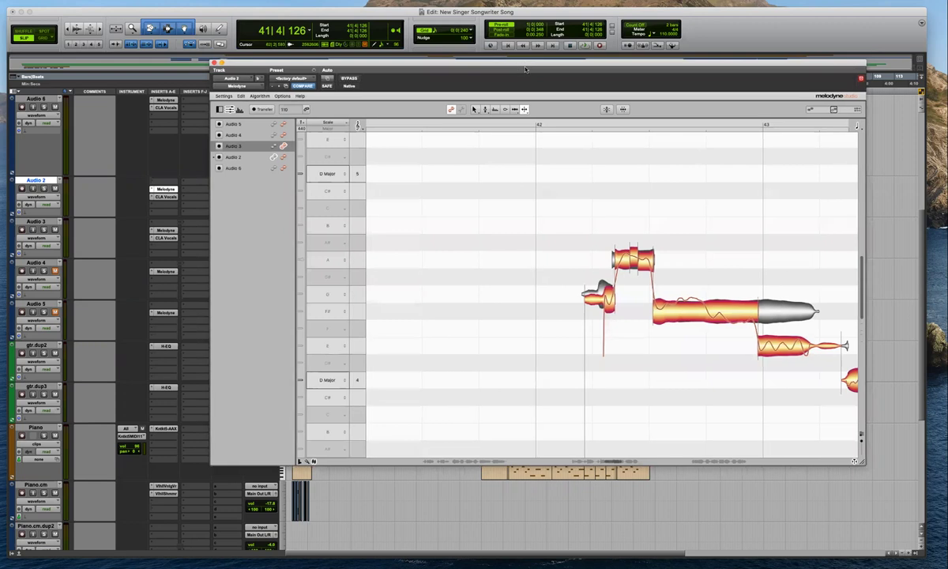
left_click(305, 29)
left_click(512, 242)
left_click(654, 267)
left_click_drag(673, 239, 607, 276)
key("F2")
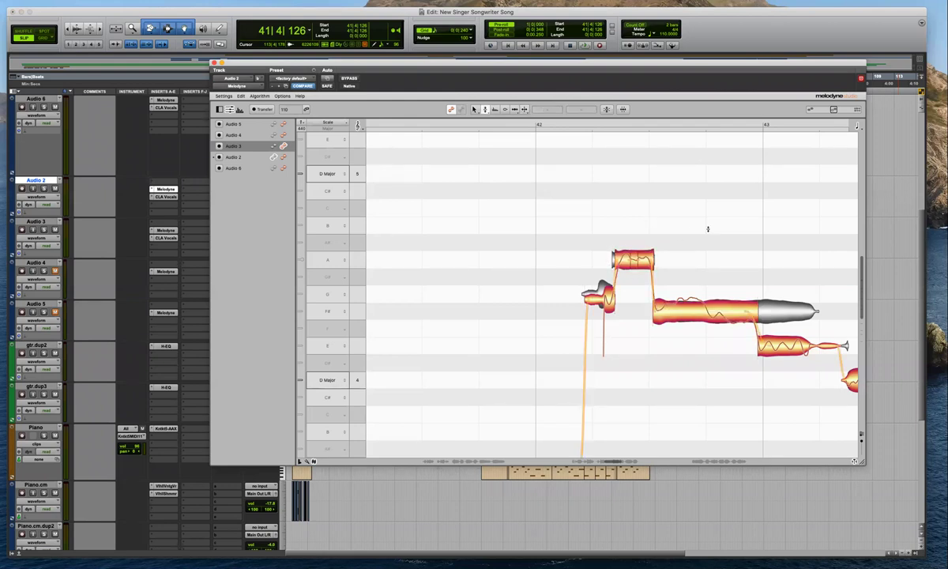
Snap Audio 3's G4, A4 and F#4 notes in bar 42 to pitch and play from bar 41
left_click_drag(690, 201, 554, 300)
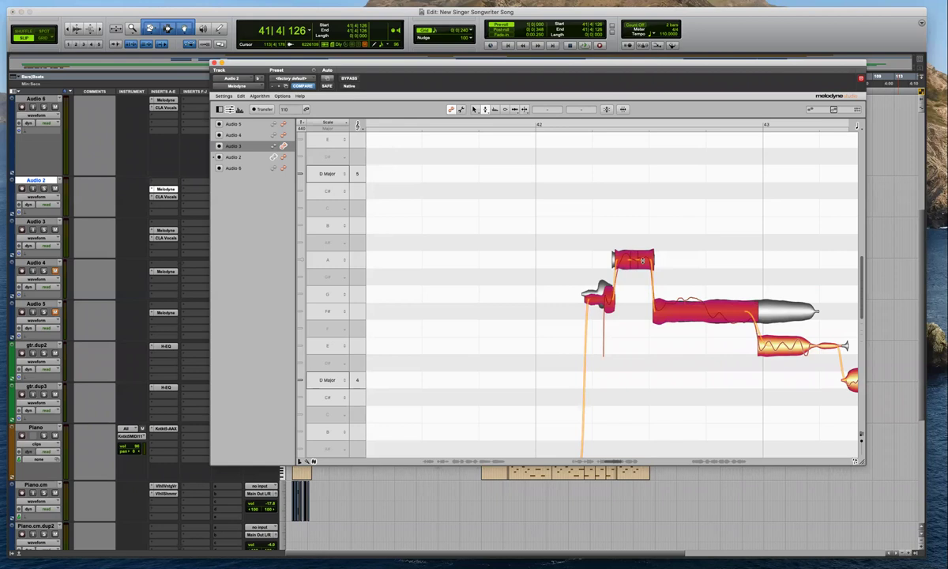
left_click(665, 241)
key("space")
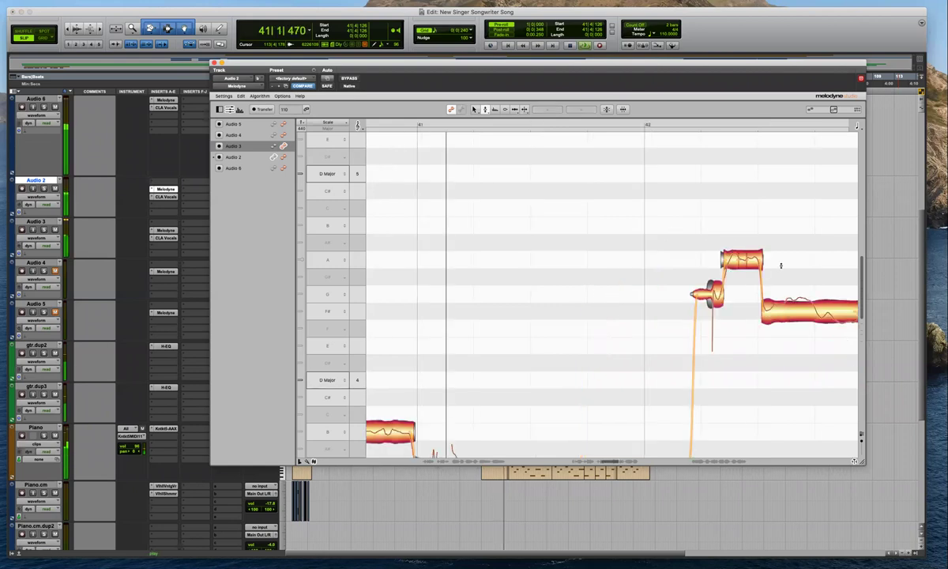
Split Audio 3's long F#4 note in bar 42 in the middle and raise its first half to G4
key("F6")
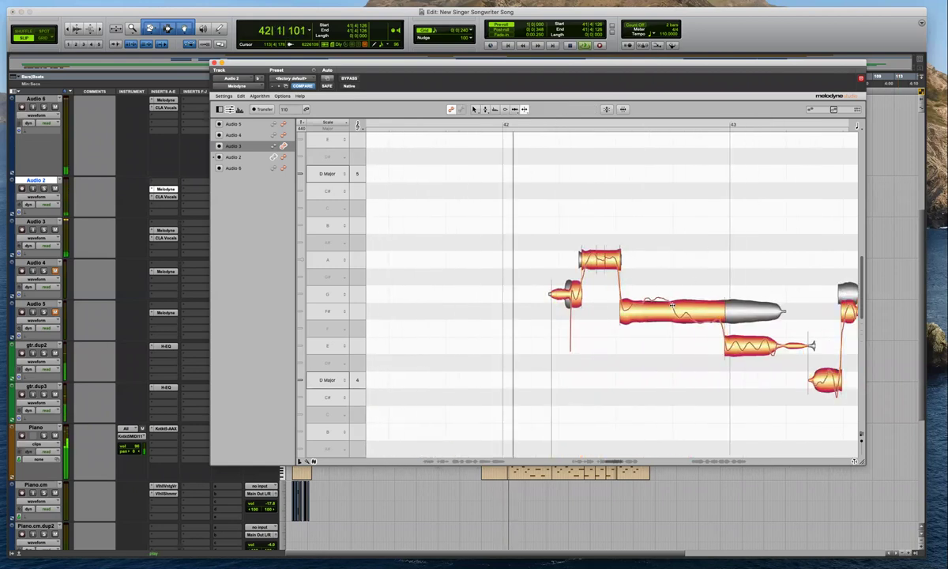
double_click(673, 305)
left_click_drag(726, 247, 642, 350)
key("F2")
double_click(652, 307)
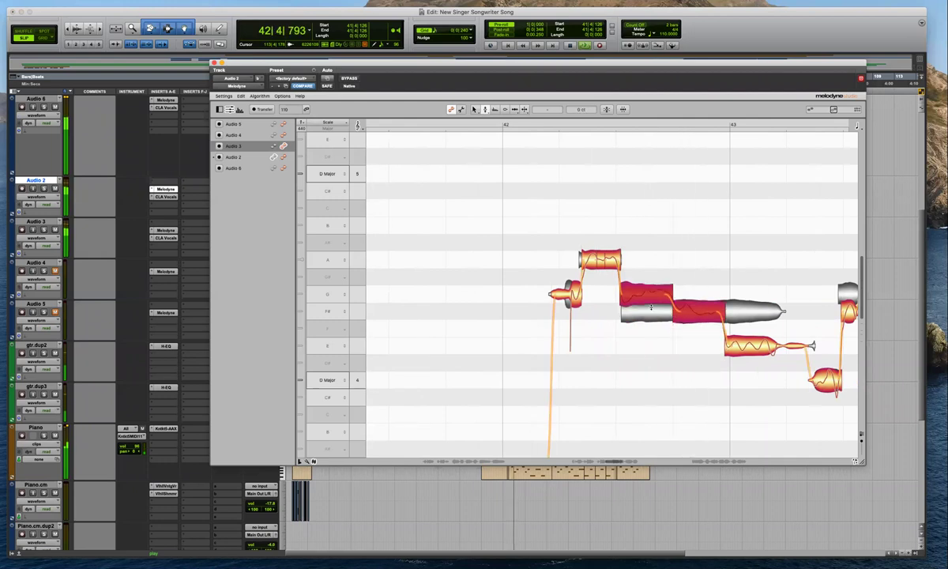
Split Audio 2's long F#4 note in bar 42 into three parts on G4, F#4 and E4 to match Audio 3
key("space")
double_click(647, 311)
key("F6")
double_click(673, 310)
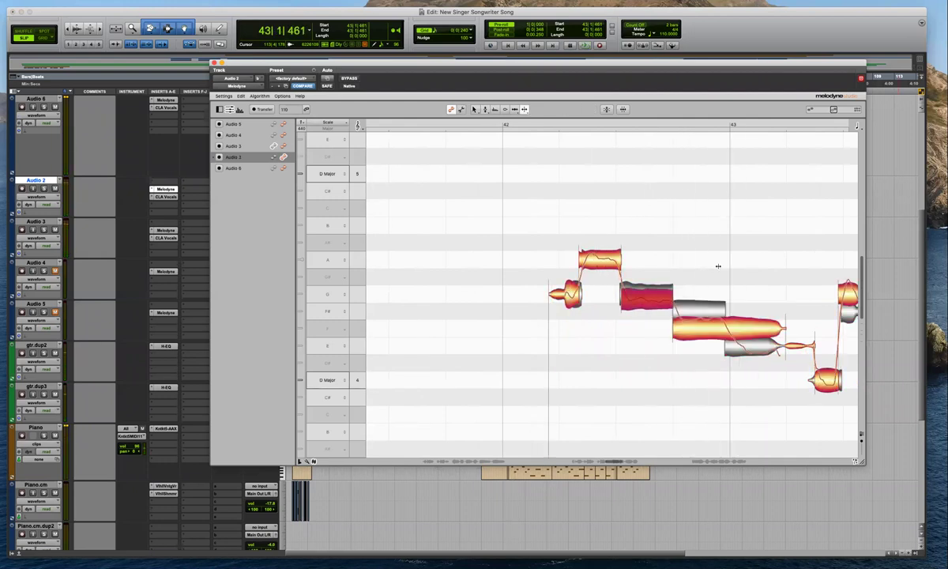
double_click(725, 326)
left_click_drag(777, 252, 647, 360)
key("F2")
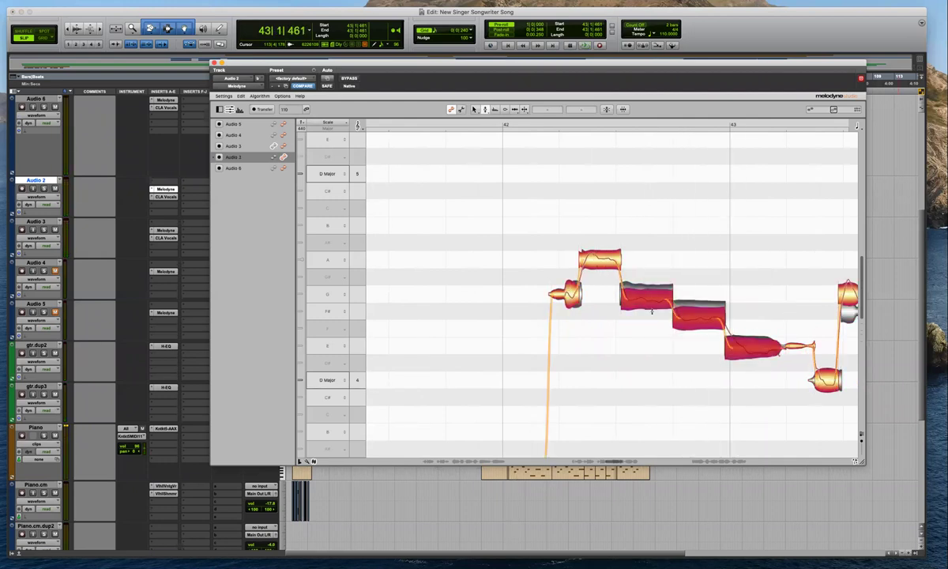
double_click(650, 297)
Play the corrected bar 42 phrase and reduce the pitch fluctuation within Audio 2's A4 note
key("space")
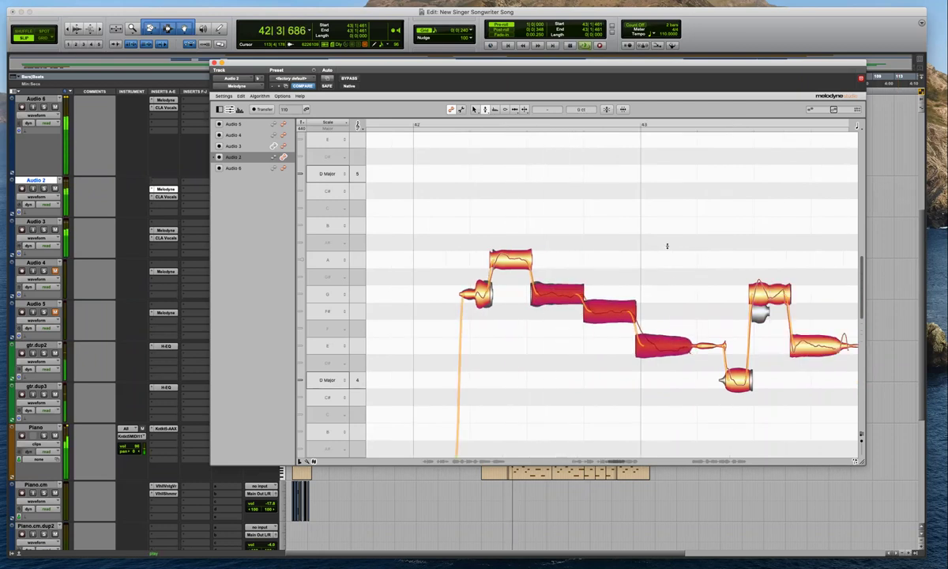
key("space")
double_click(513, 259)
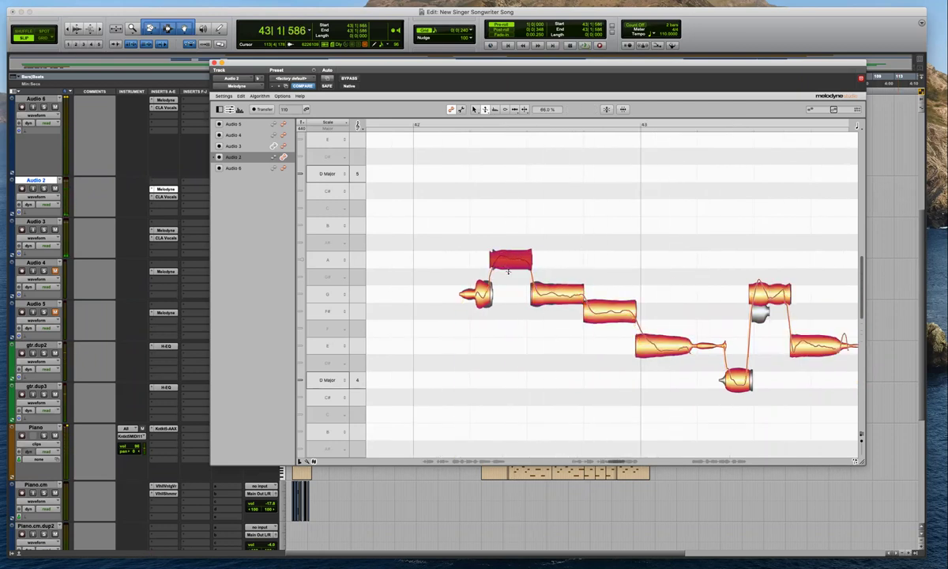
Play the phrase and reduce the pitch fluctuation of the E4 note at bar 43 on both Audio 2 and Audio 3
key("space")
left_click(581, 225)
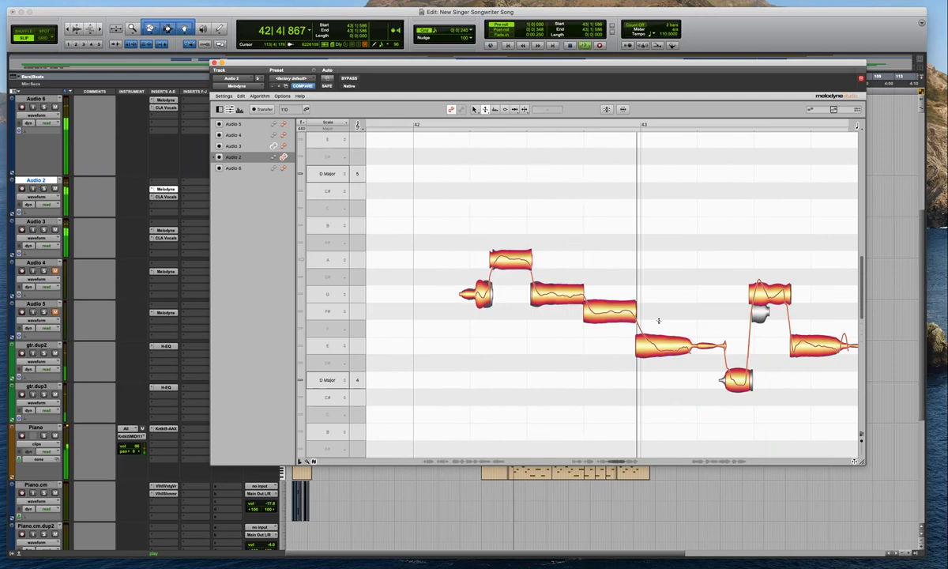
left_click(469, 350)
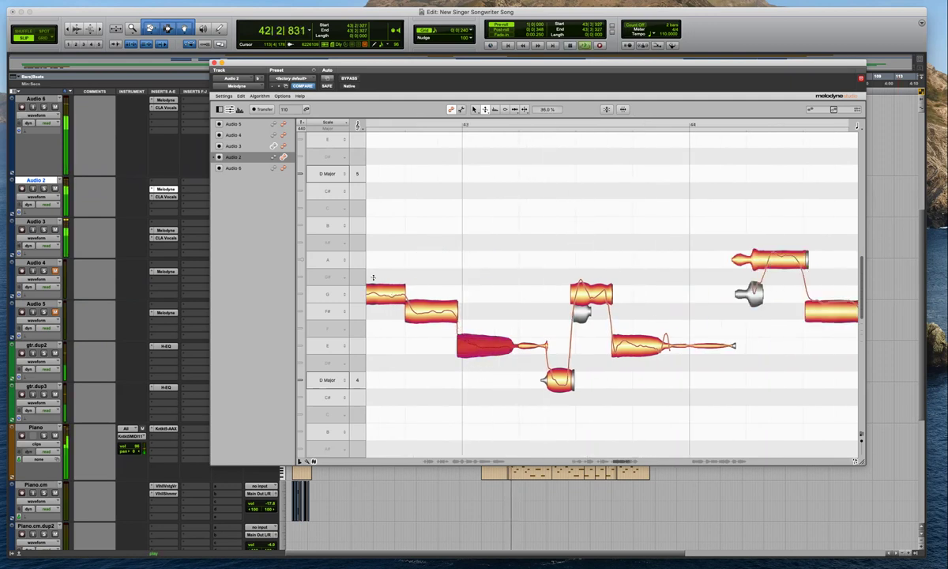
left_click(286, 145)
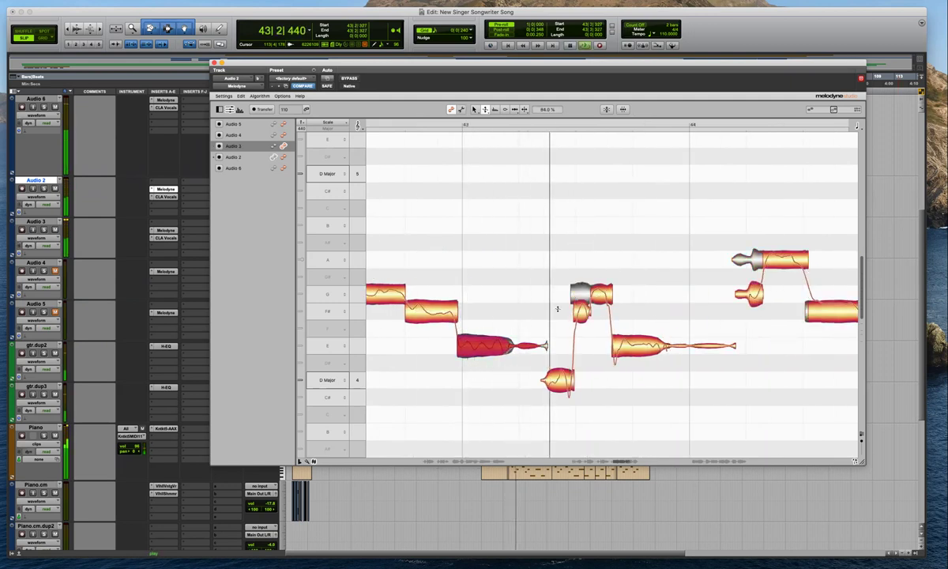
Split Audio 2's G4 note in bar 43, lower its first part to F#4 to match Audio 3, and play the phrase
left_click(588, 293)
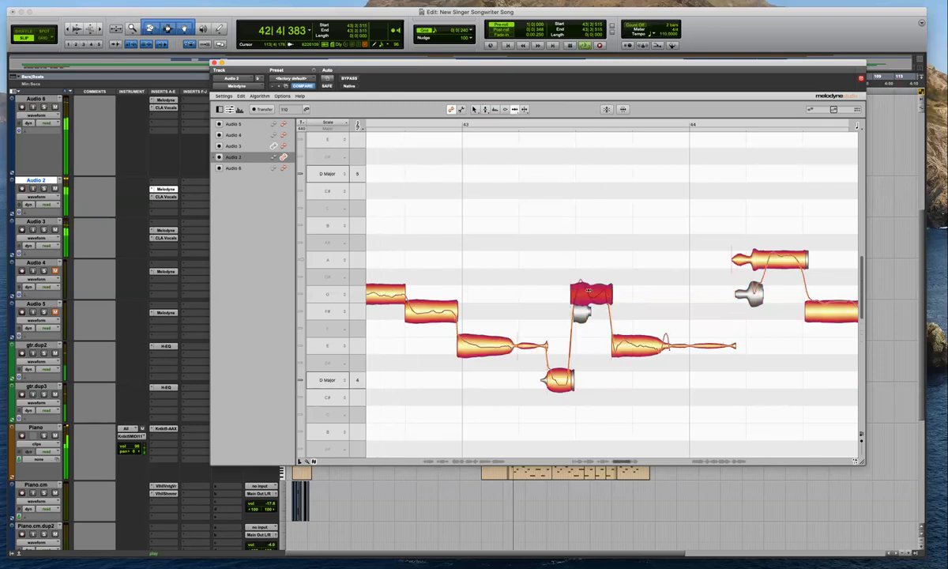
double_click(588, 289)
left_click_drag(639, 248, 556, 326)
key("F2")
double_click(589, 294)
left_click(614, 258)
left_click_drag(588, 295, 589, 310)
key("space")
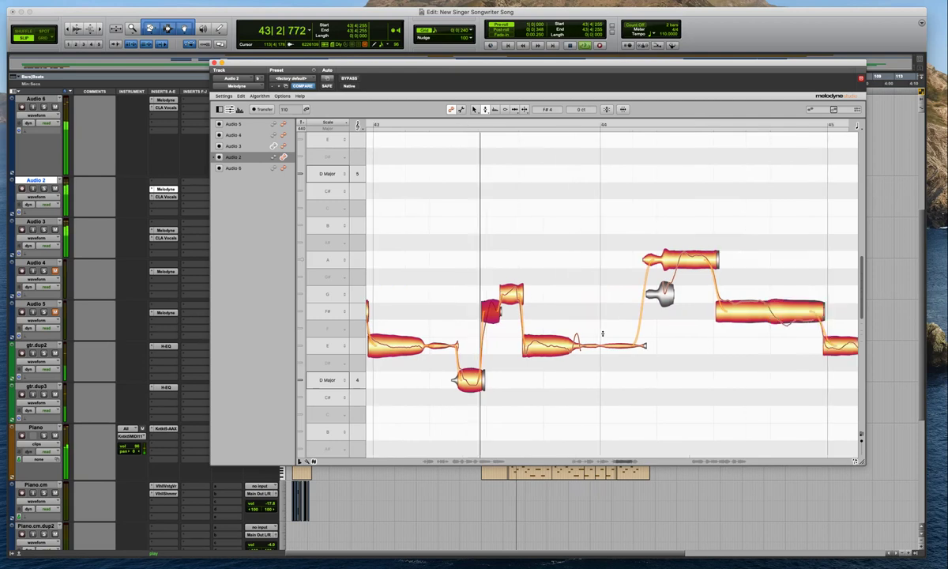
Split Audio 2's A4 note in bar 44 and lower its first part to G4
key("space")
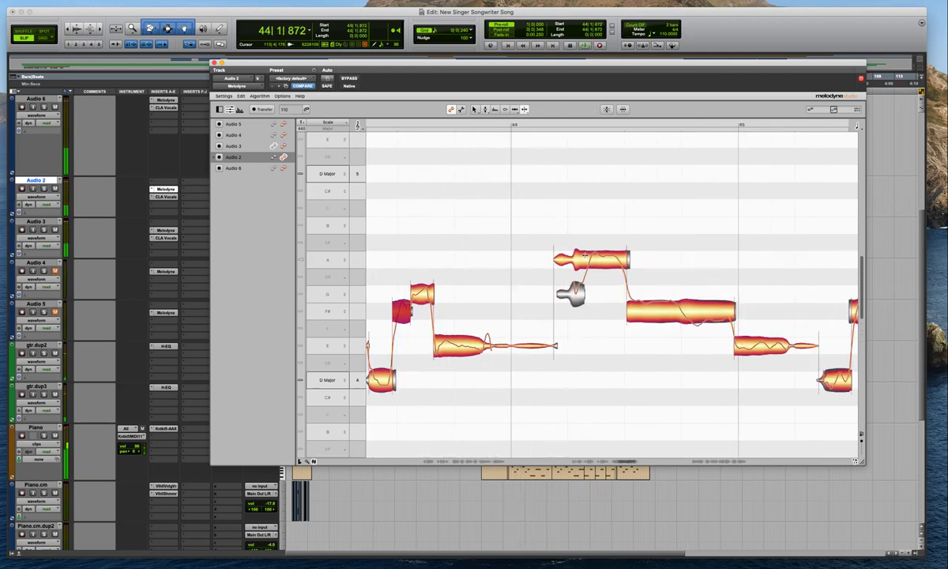
double_click(587, 256)
left_click_drag(686, 231, 583, 303)
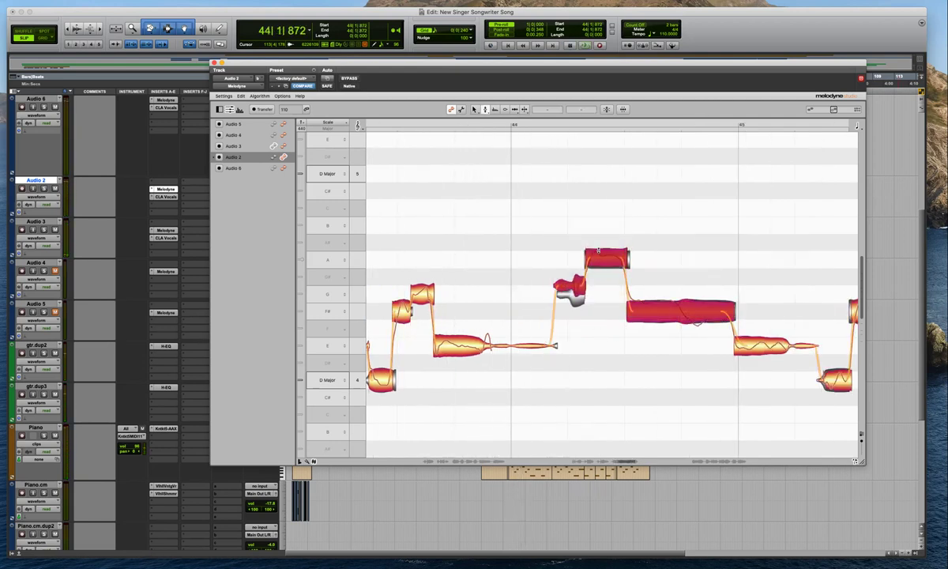
Split Audio 2's long F#4 note in bar 44 in the middle and raise its first half to G4
double_click(682, 302)
left_click_drag(736, 261, 671, 341)
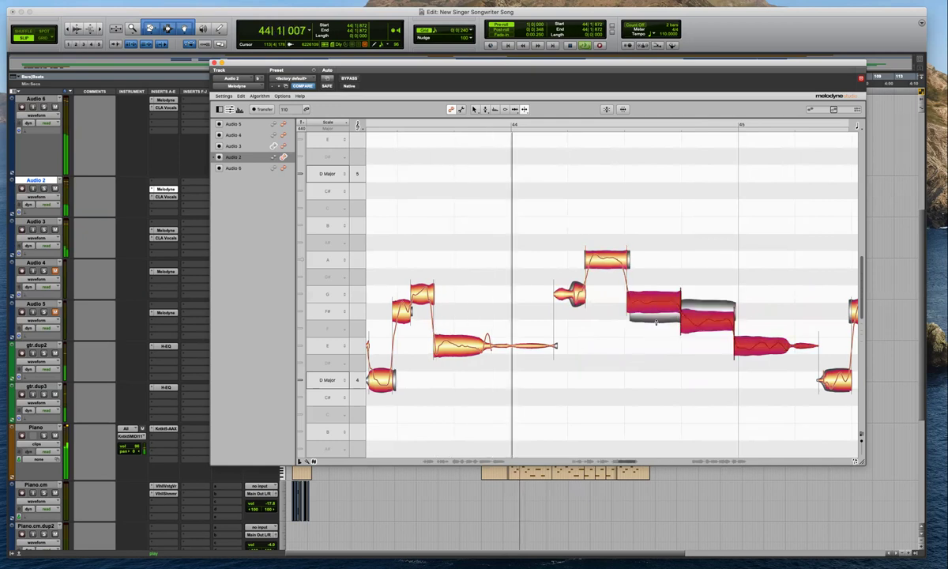
double_click(701, 323)
Split Audio 3's long F#4 note in bar 44, raise its first half to G4, and play through the phrase
key("F6")
double_click(677, 313)
key("space")
double_click(680, 308)
key("F2")
double_click(696, 317)
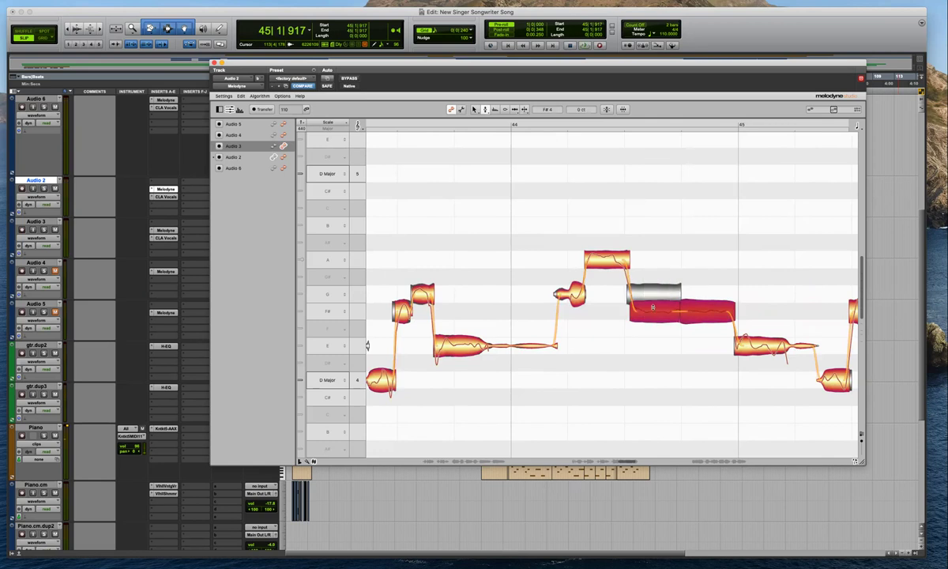
left_click(687, 273)
left_click_drag(657, 310, 658, 290)
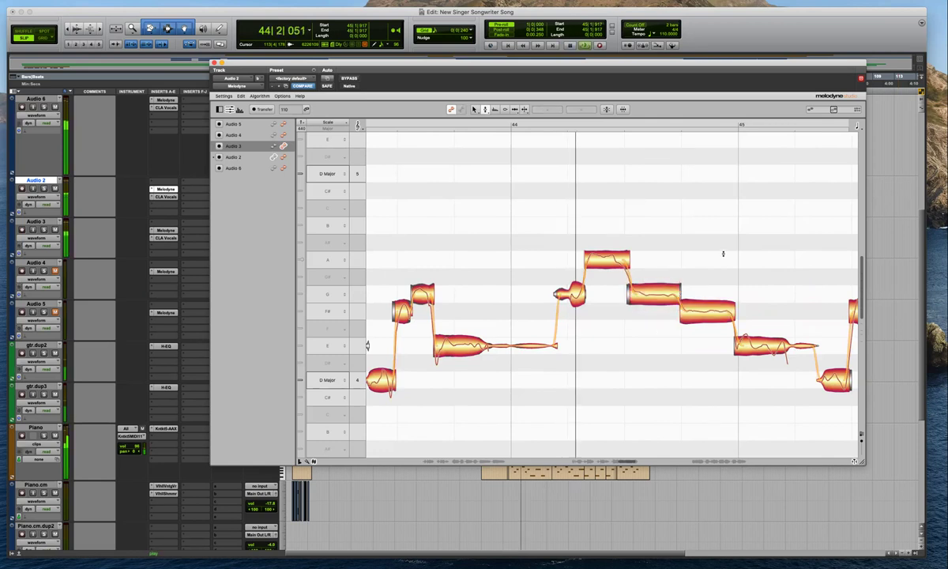
key("space")
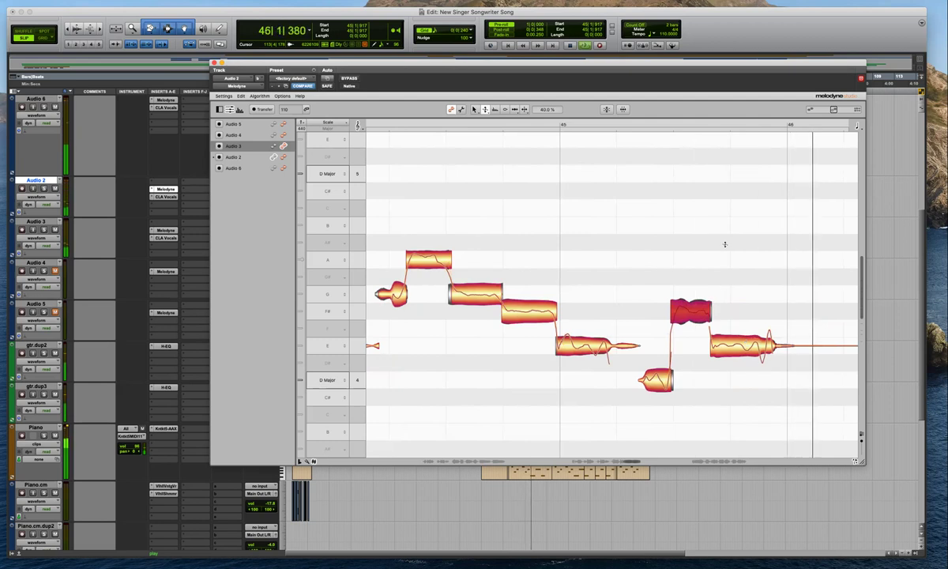
Restart playback from the Audio 2 clip at bar 35 and follow the tuned notes
left_click_drag(721, 63, 736, 336)
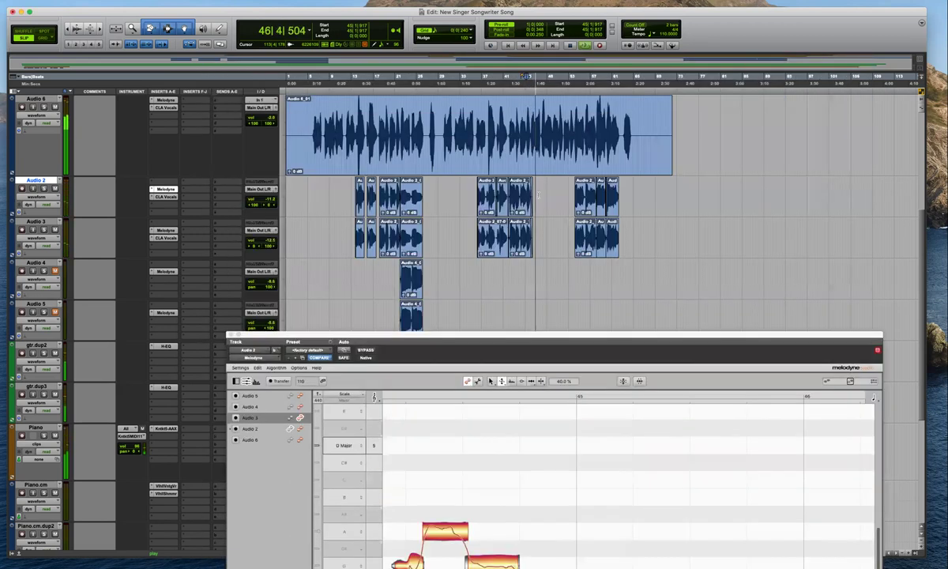
left_click(471, 192)
left_click_drag(565, 335, 558, 69)
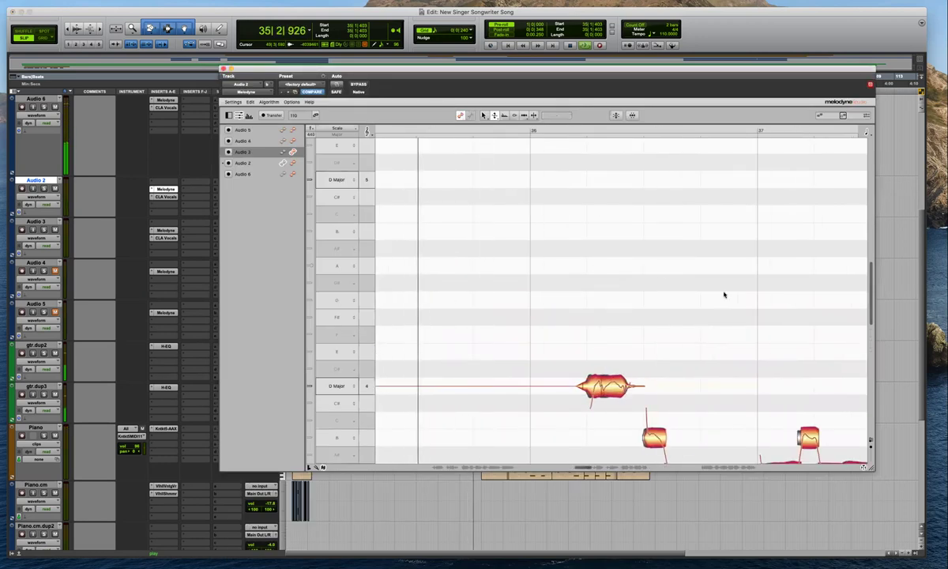
scroll(731, 294, "up", 4)
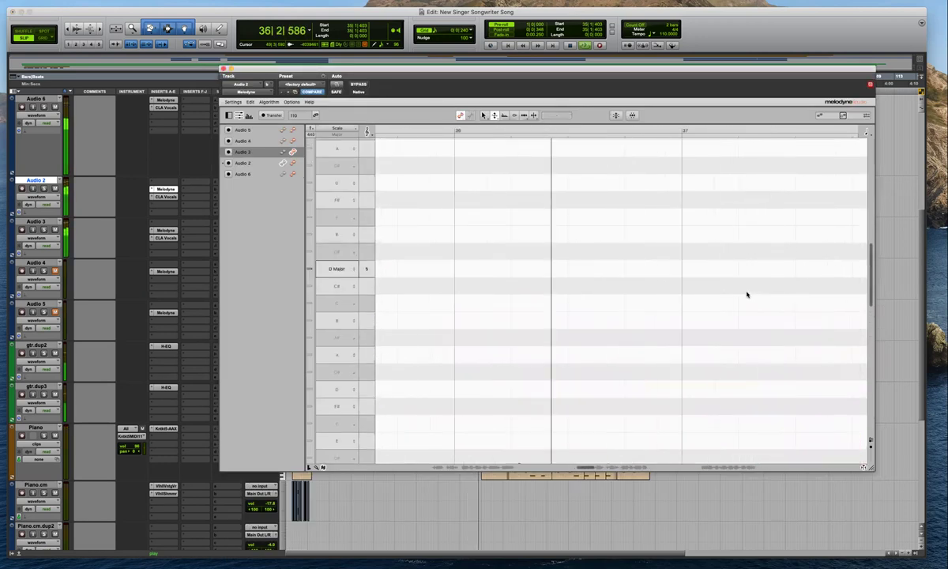
scroll(825, 281, "down", 8)
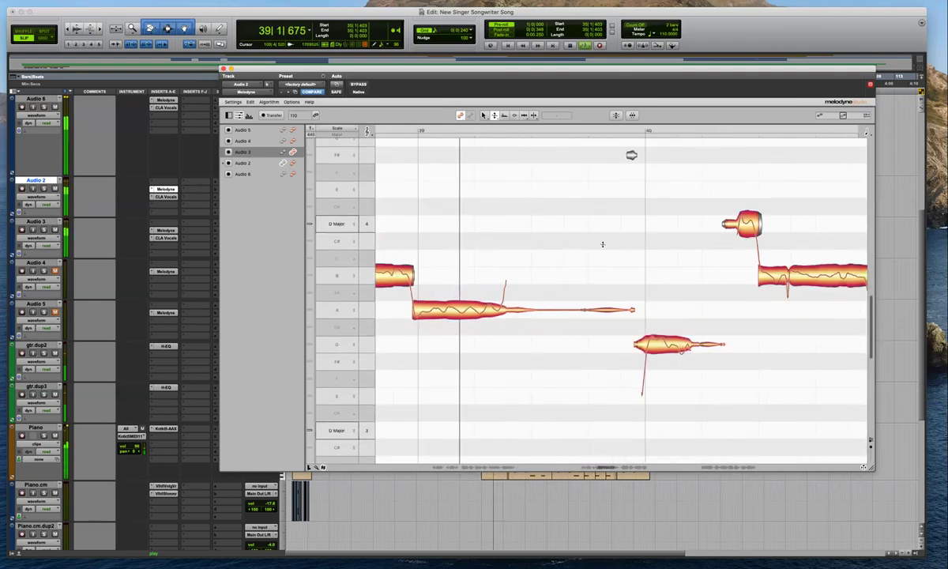
Reduce the pitch fluctuation of Audio 3's G3 note at bar 40 to 70%, listen onward and bring up Audio 2's notes
left_click(578, 354)
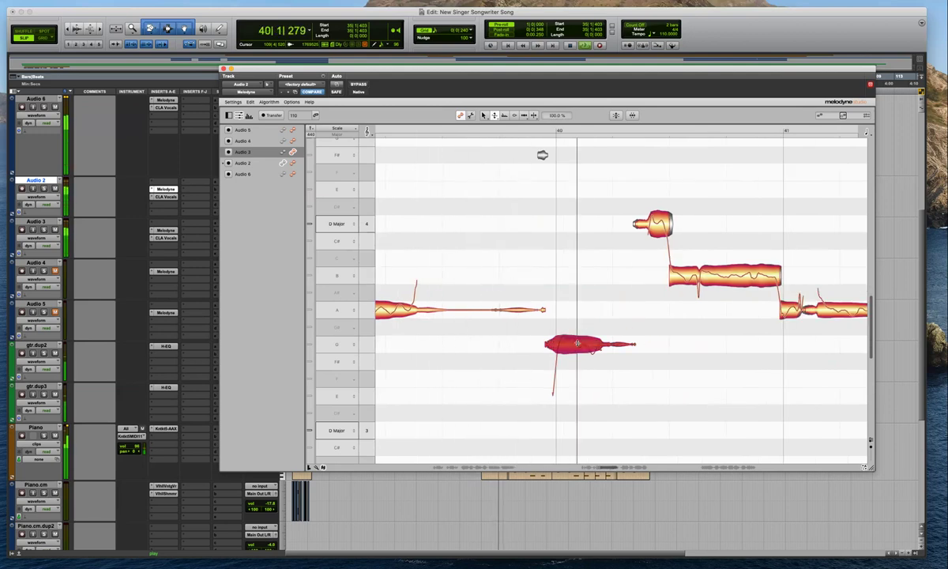
scroll(664, 336, "right", 8)
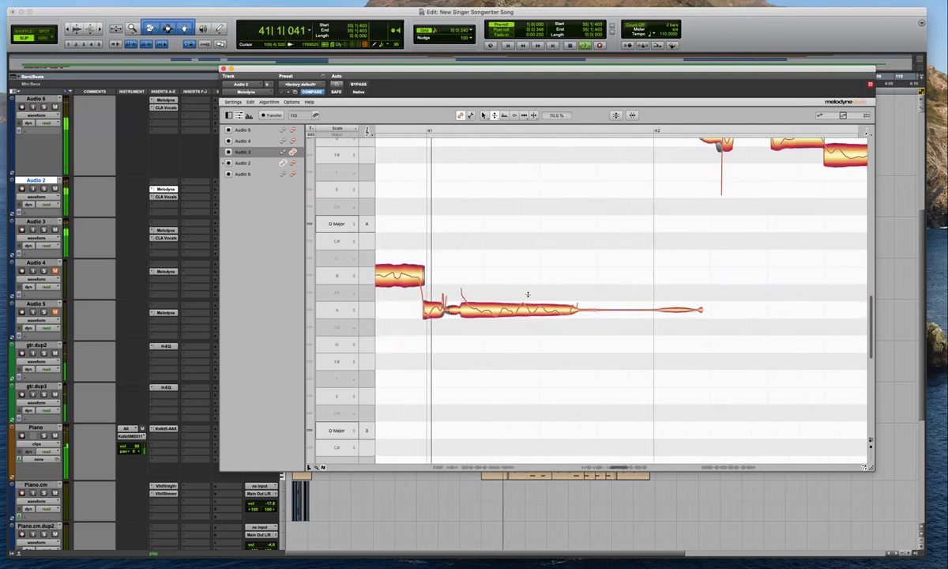
scroll(554, 294, "up", 5)
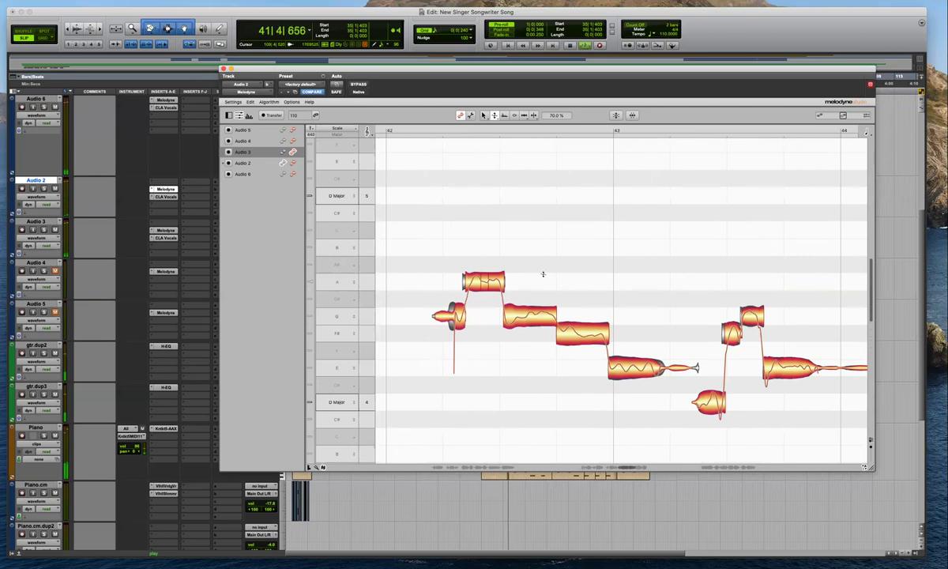
left_click(292, 163)
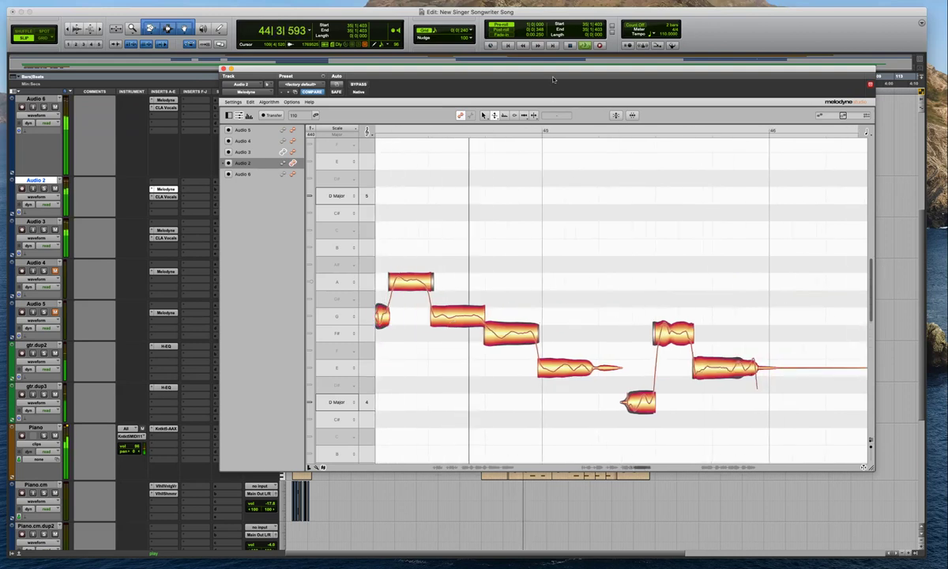
Move playback to the start of the next group of Audio 2 clips in bar 53 and play from there
left_click_drag(555, 69, 564, 391)
left_click_drag(554, 146, 542, 322)
left_click(573, 199)
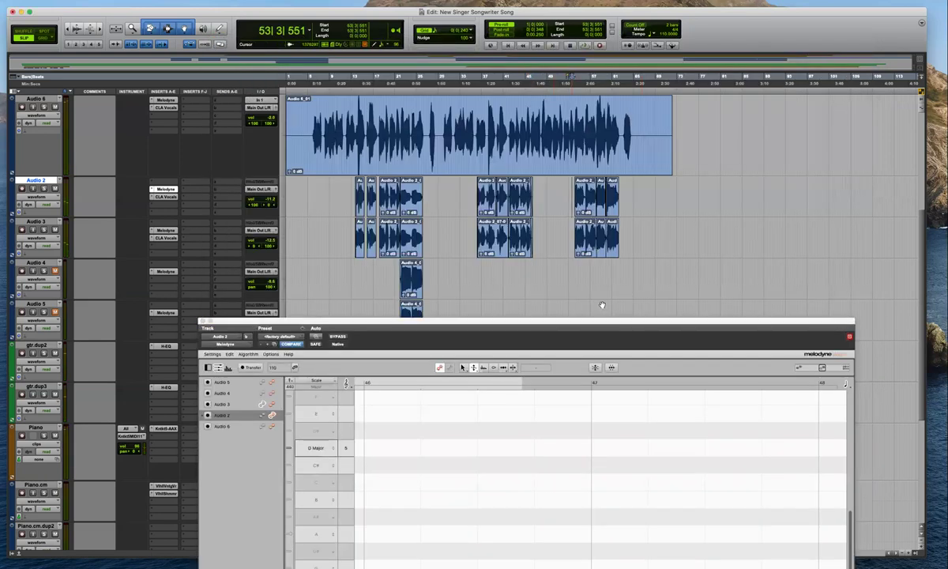
key("space")
left_click_drag(604, 323, 585, 78)
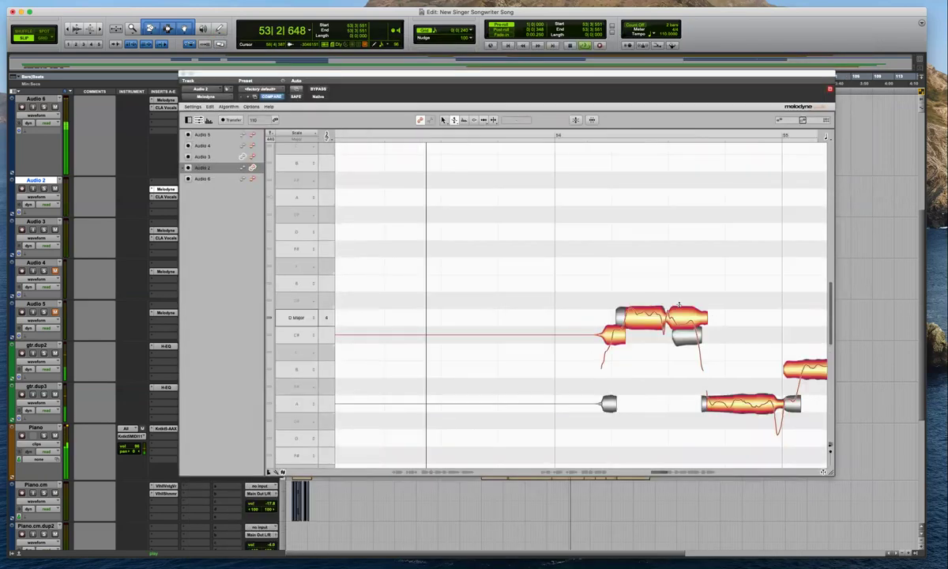
Split the start of Audio 3's D4 note in bar 54 and lower that first part to C#4
left_click(593, 336)
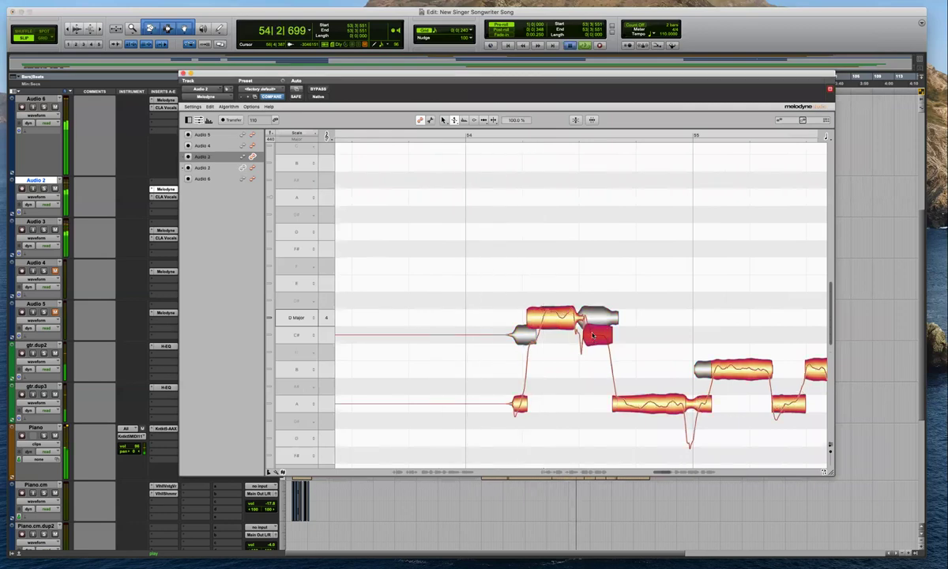
key("F6")
double_click(538, 313)
left_click_drag(625, 267, 510, 372)
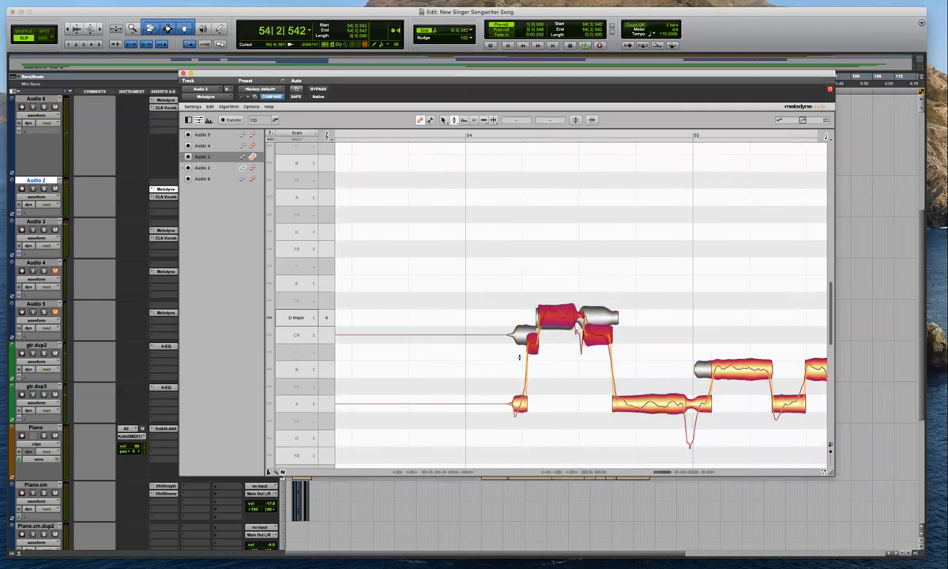
left_click(567, 343)
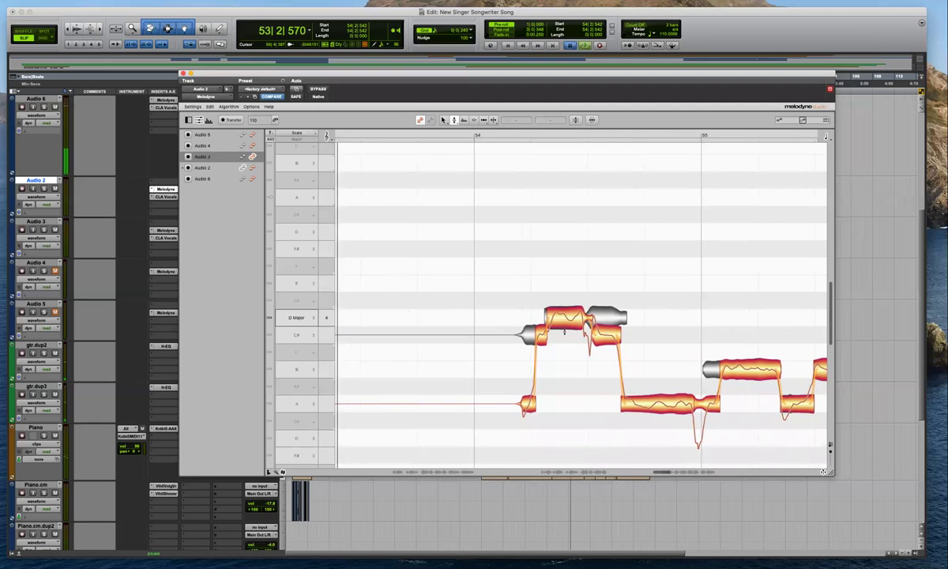
Split Audio 2's opening C#4 note in bar 54 and lower its first part to A3 to match Audio 3
double_click(527, 335)
key("F6")
double_click(533, 335)
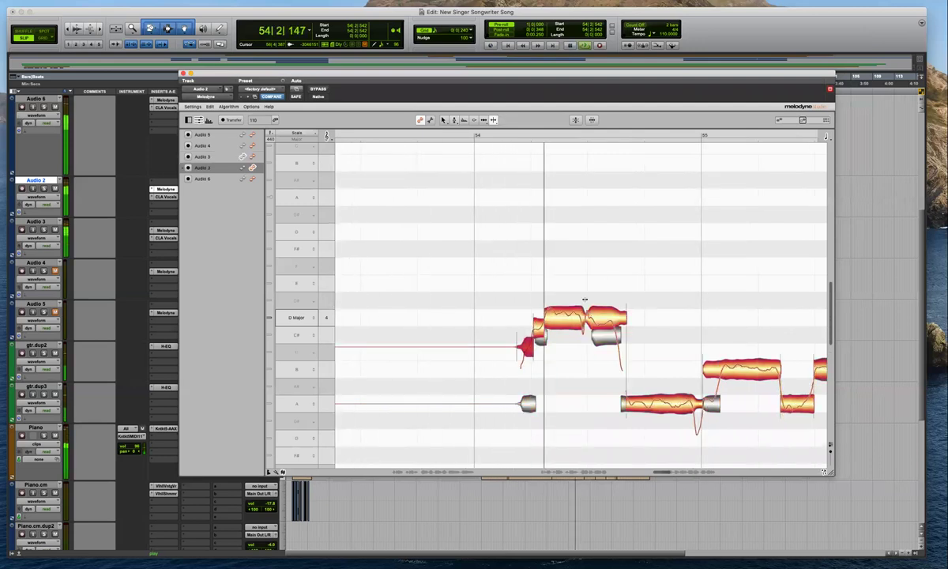
left_click_drag(526, 347, 537, 407)
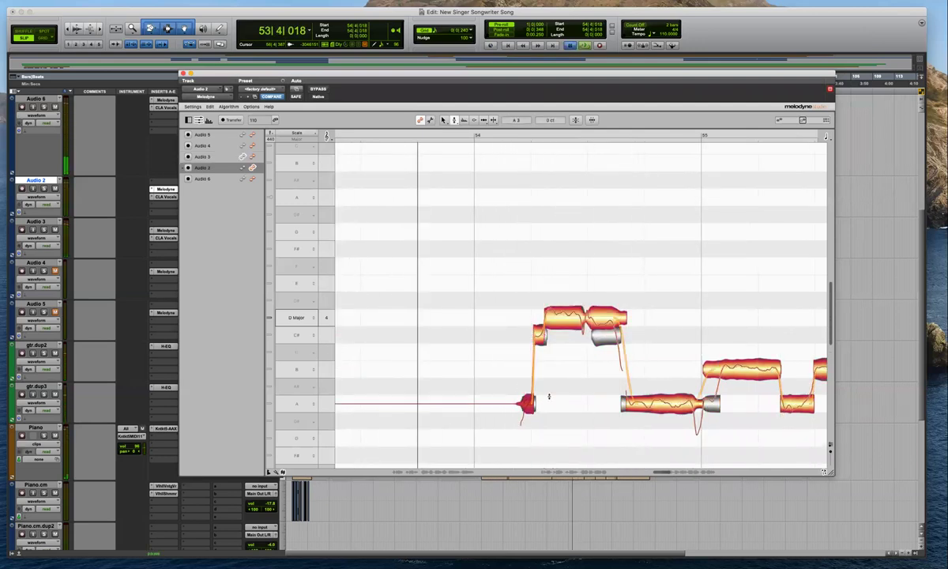
Adjust the split between Audio 2's two D4 notes in bar 54 and lower the second one to C#4
mouse_move(601, 316)
left_mouse_down()
mouse_move(601, 336)
mouse_move(586, 315)
left_mouse_up()
double_click(583, 315)
left_click_drag(624, 290, 540, 335)
key("F2")
double_click(564, 313)
left_click(620, 280)
left_click_drag(607, 318, 607, 335)
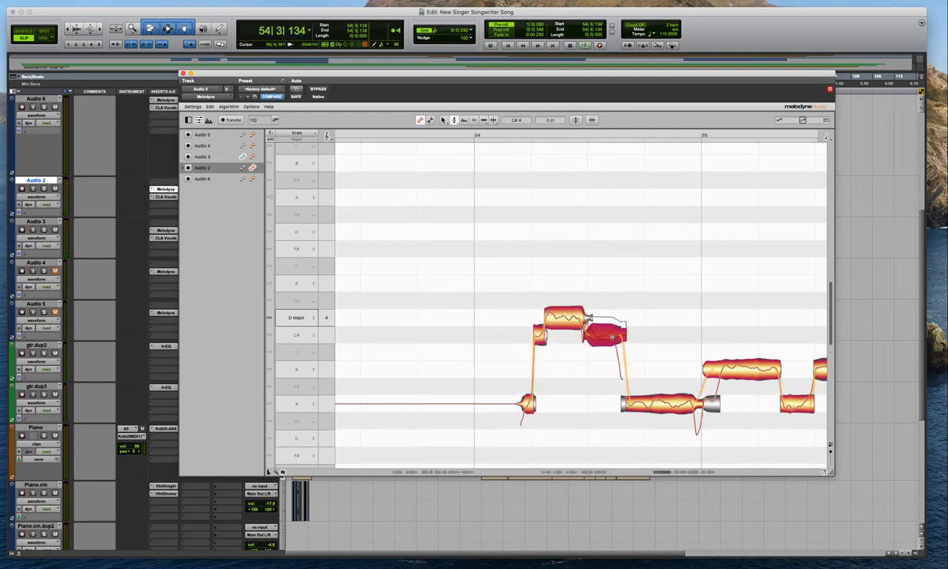
Split Audio 2's first B3 note in bar 55 and lower its opening part to A3
key("space")
scroll(648, 345, "right", 3)
scroll(631, 363, "down", 3)
key("F6")
scroll(631, 332, "down", 3)
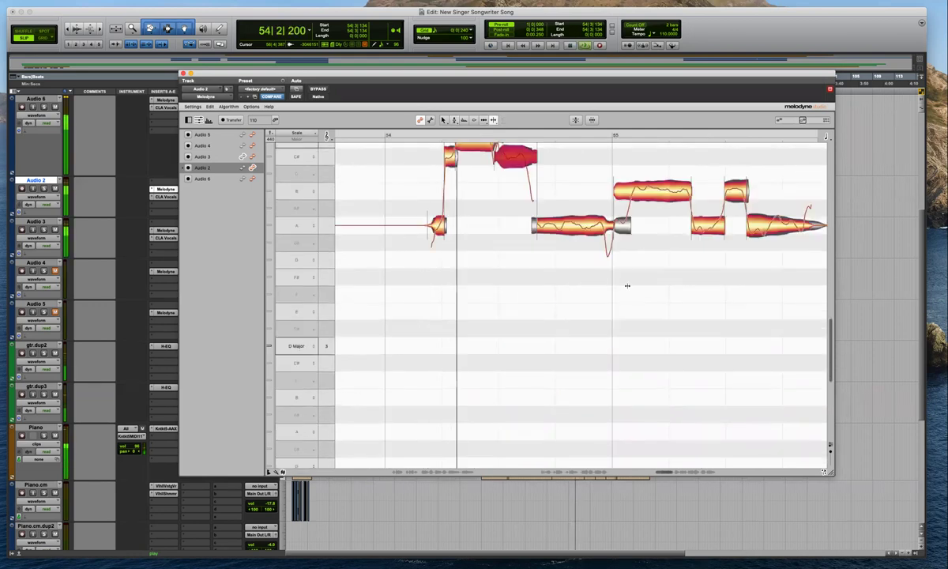
double_click(630, 189)
scroll(630, 188, "up", 3)
key("F2")
key("space")
left_click_drag(680, 324, 622, 401)
key("space")
Split Audio 2's long D4 note in bar 56 in the middle and lower its second half to C#4
scroll(648, 369, "right", 3)
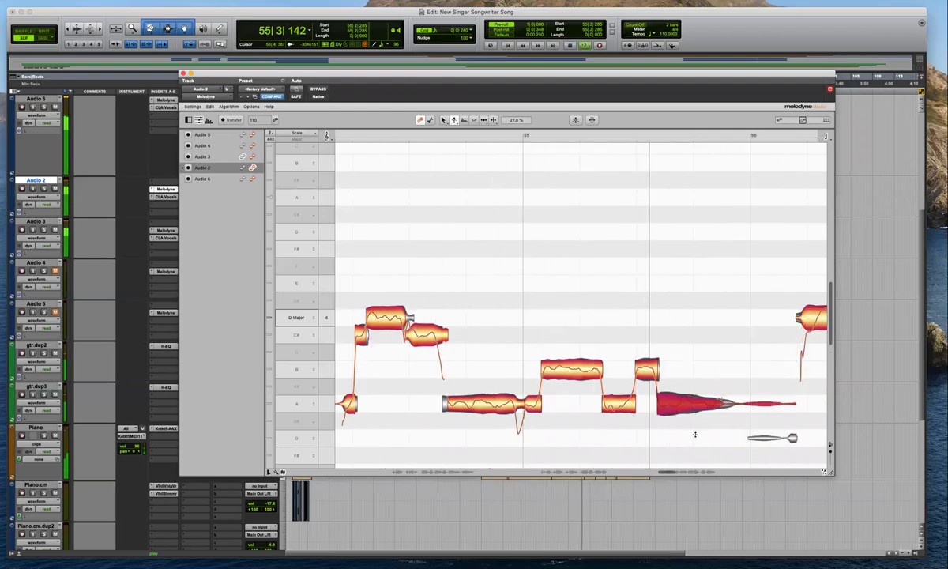
scroll(555, 262, "down", 3)
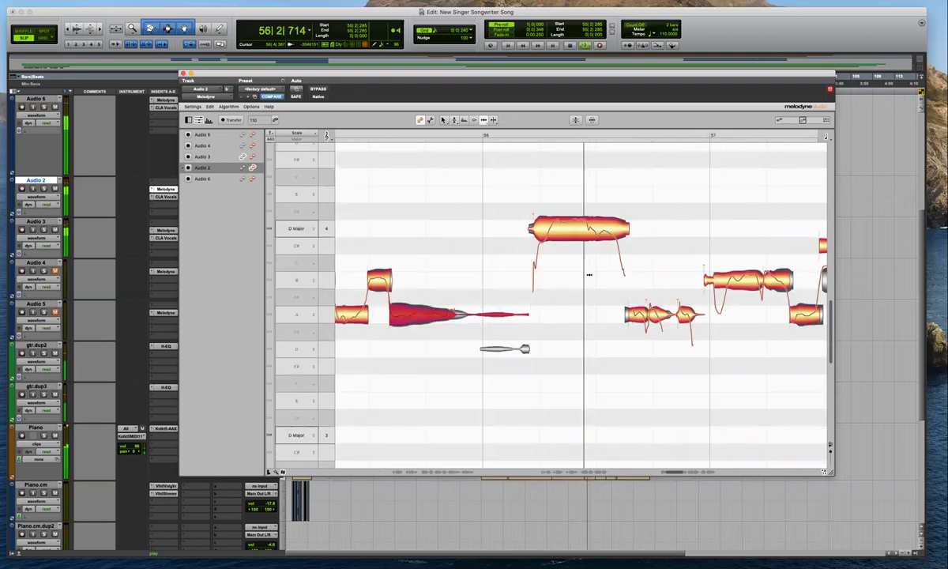
left_click(588, 222)
key("F2")
double_click(572, 223)
left_click(572, 263)
double_click(598, 227)
key("space")
left_click(622, 171)
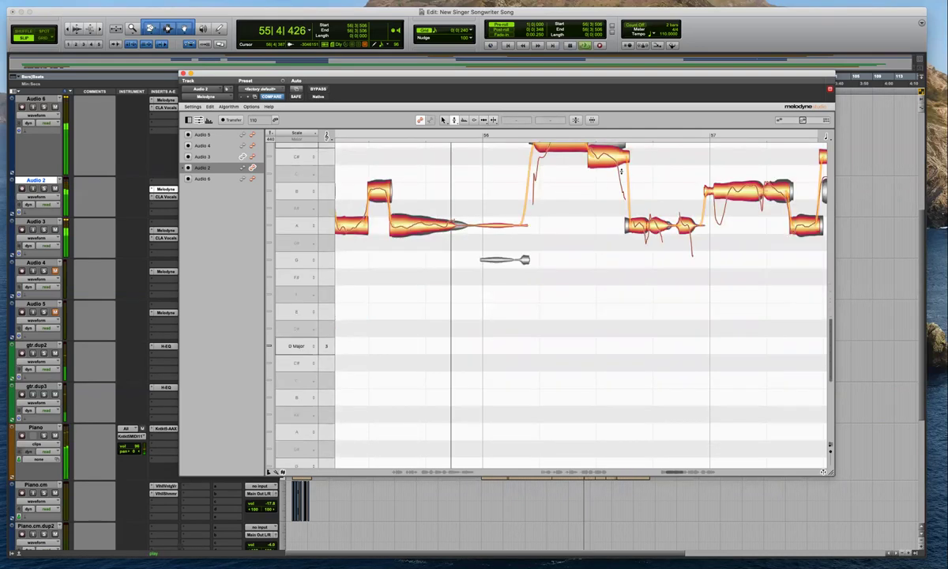
Split Audio 3's long D4 note in bar 56 in the middle and lower its second half to C#4
double_click(598, 227)
key("space")
double_click(591, 220)
double_click(591, 228)
left_click(594, 265)
left_click(601, 245)
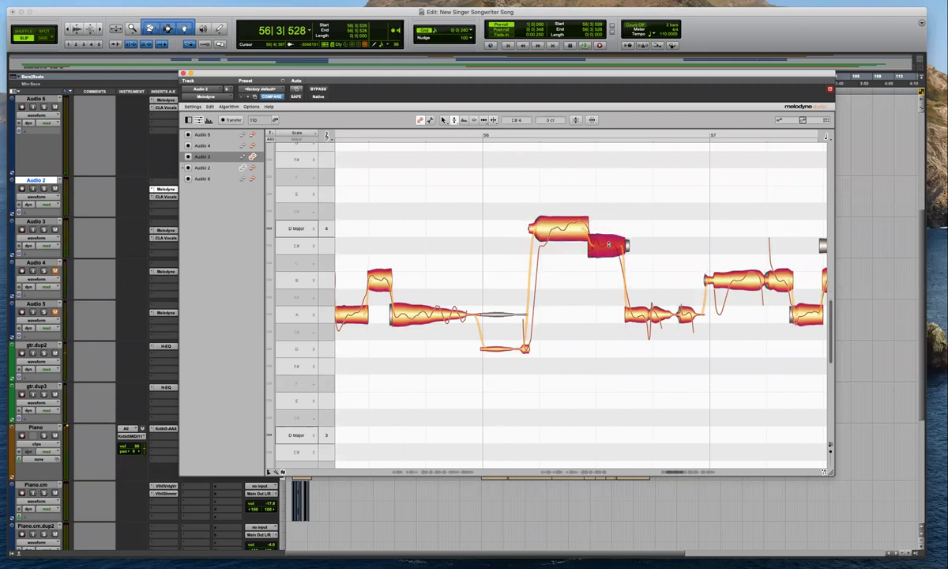
Split Audio 3's B3 note at the start of bar 57 and lower its first part to A3
double_click(726, 276)
key("space")
left_click(735, 318)
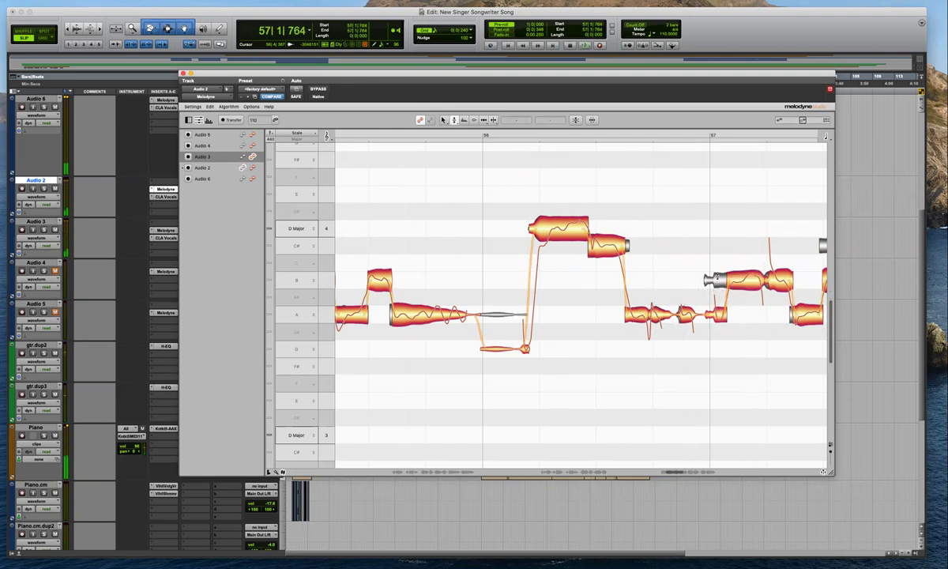
Split Audio 2's B3 note at the start of bar 57, lower its first part to A3, and play the result
double_click(717, 279)
key("F6")
double_click(728, 273)
left_click(742, 281)
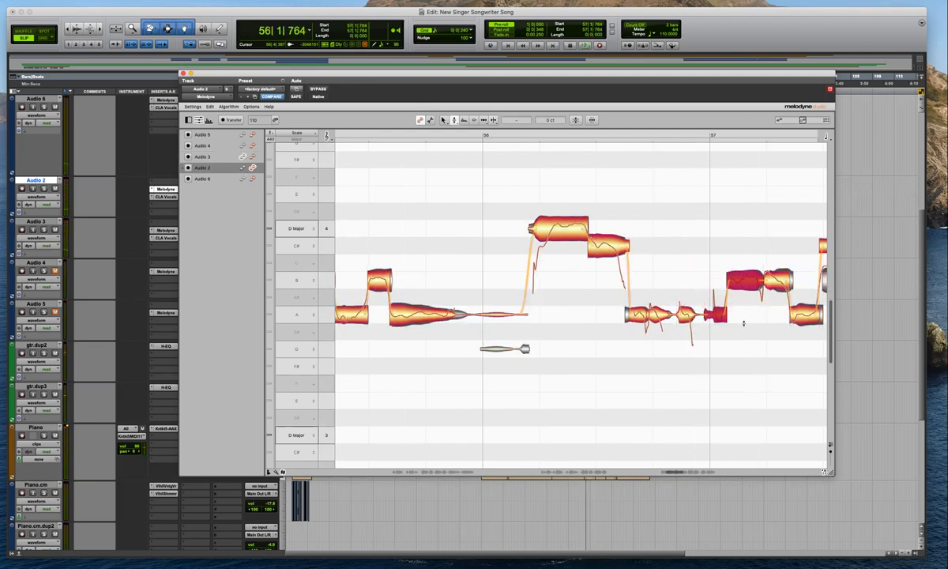
key("space")
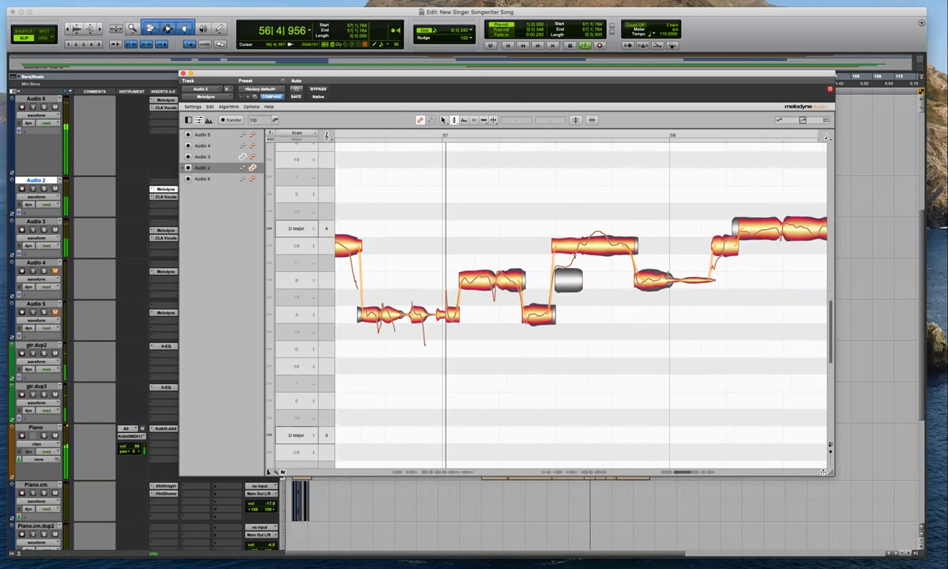
Split Audio 2's long C#4 note in bar 57, lower its first part to B3 and raise a short middle piece to D4
left_click(578, 243)
double_click(578, 242)
key("Down")
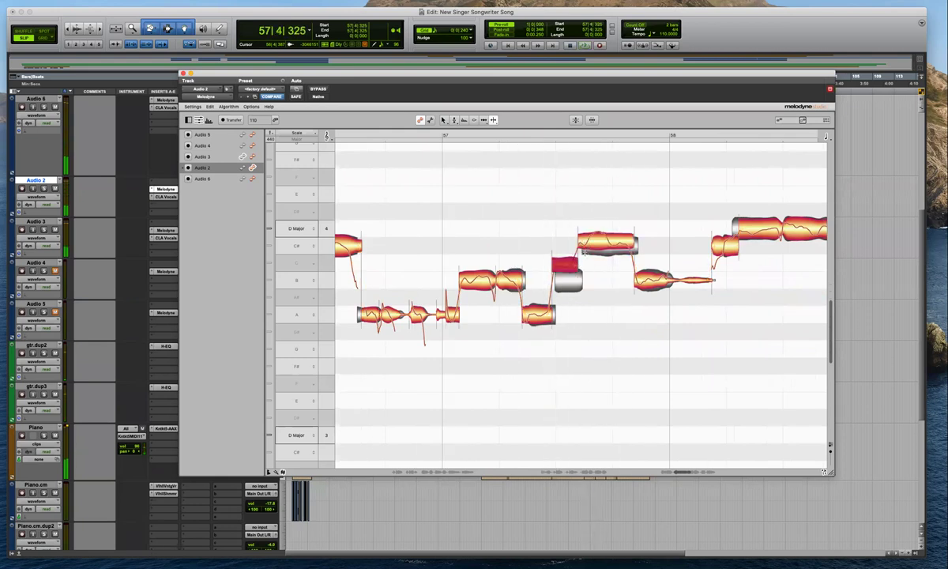
double_click(605, 236)
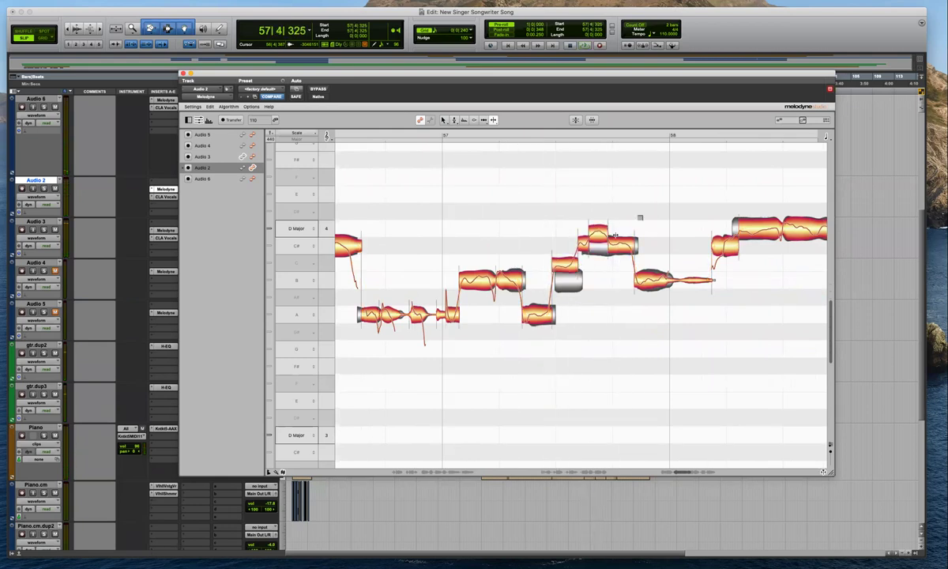
left_click_drag(645, 215, 543, 302)
key("F2")
double_click(598, 234)
left_click(596, 278)
left_click_drag(569, 247, 569, 281)
key("space")
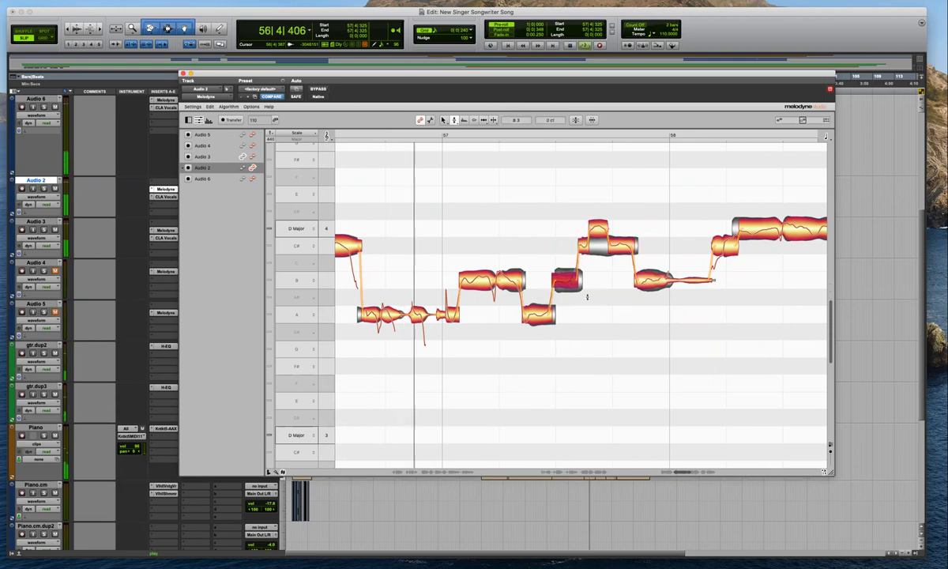
Split Audio 3's C#4 note in bar 57 into three parts and raise the short middle part to D4
left_click(599, 243)
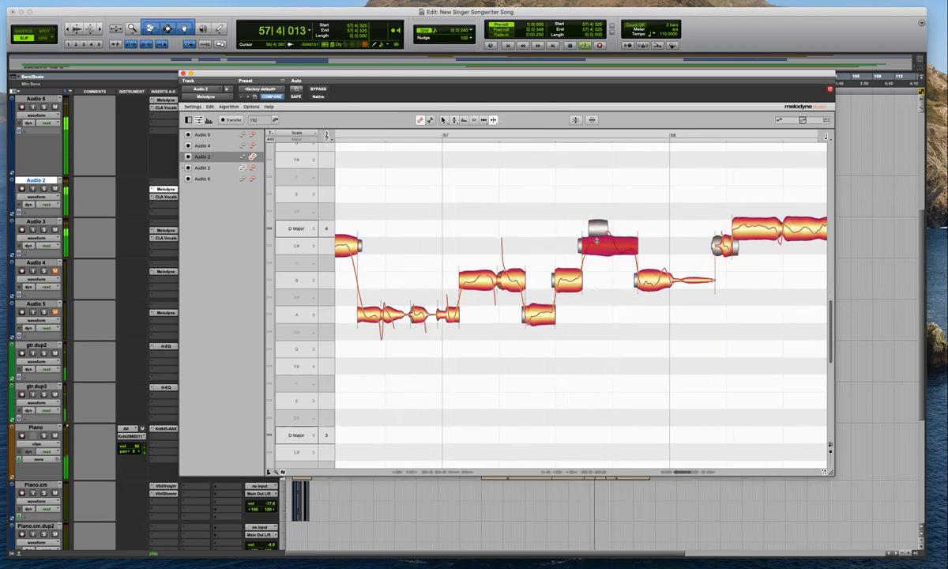
left_click_drag(656, 206, 543, 256)
key("F2")
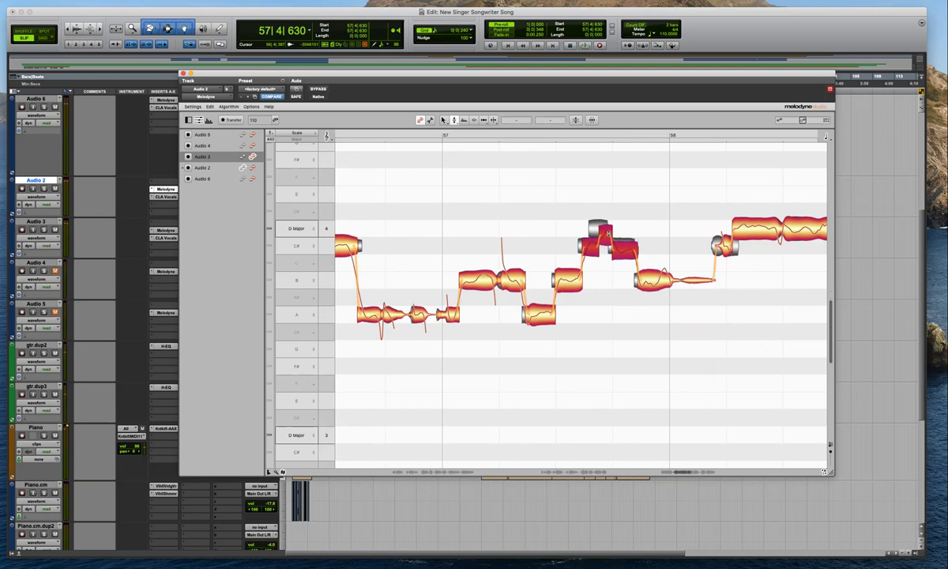
key("space")
left_click(601, 248)
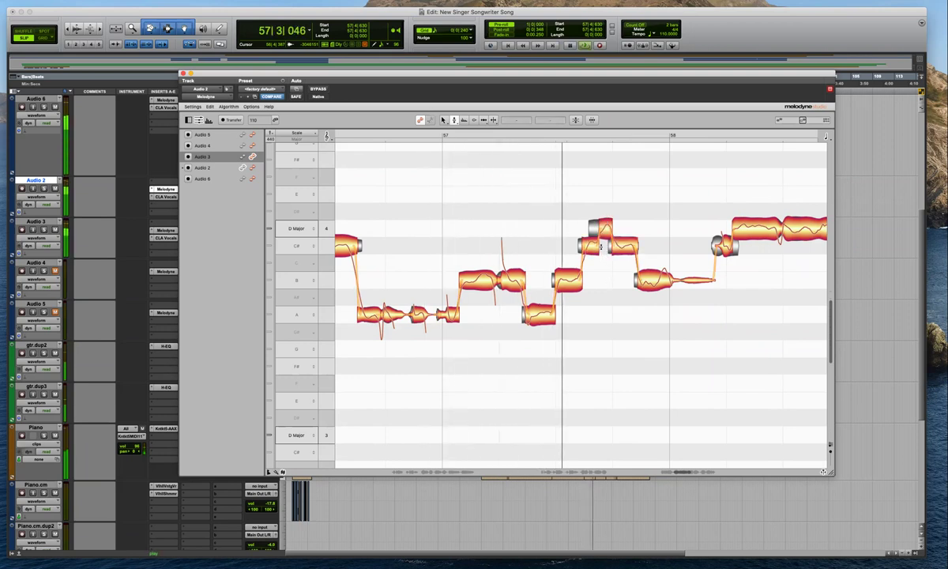
Set the pitch modulation of Audio 3's B3 note at the end of bar 57 to 62% and play the result
left_click(658, 278)
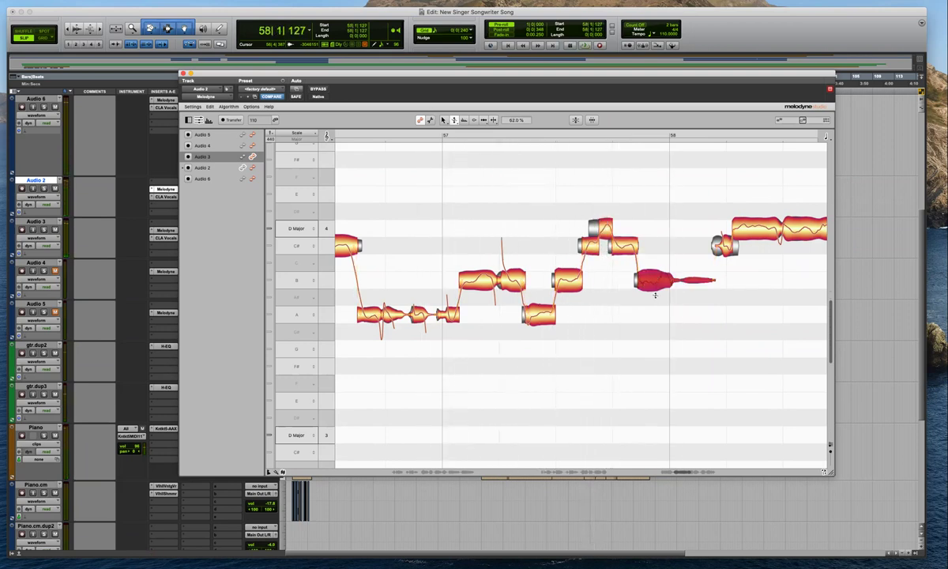
key("space")
left_click(695, 307)
Split Audio 3's C#4 note at the start of bar 59 and lower its first part to B3
scroll(694, 308, "right", 5)
scroll(620, 241, "down", 3)
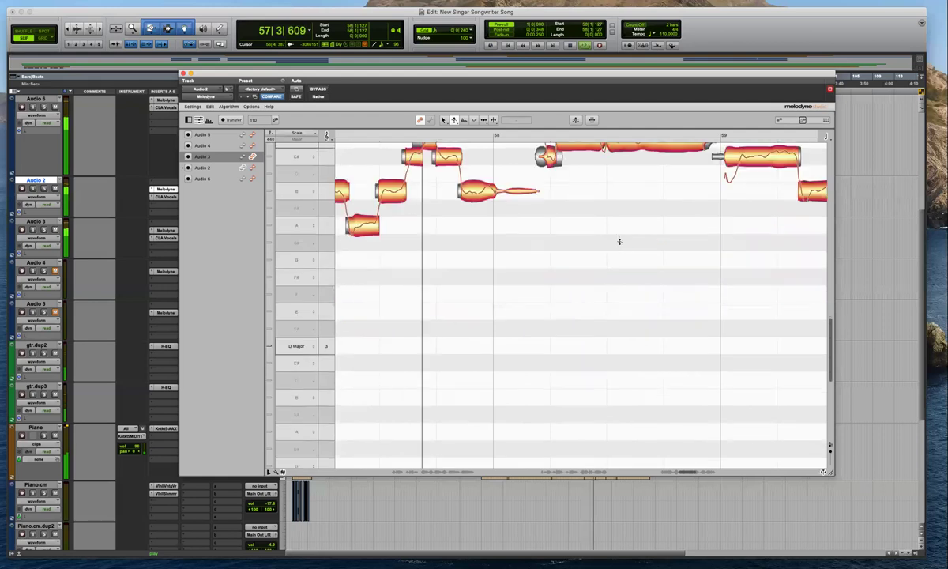
scroll(650, 256, "up", 3)
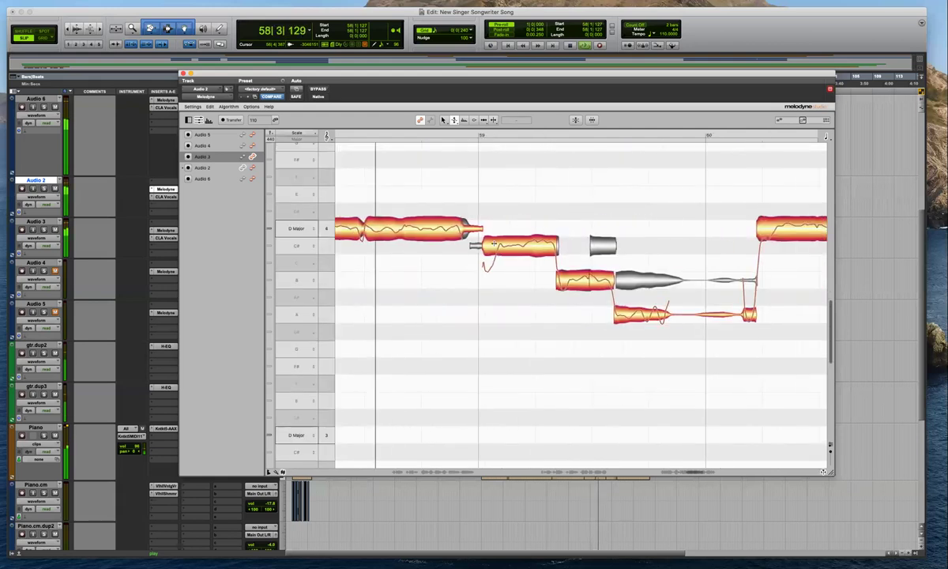
double_click(495, 245)
left_click_drag(489, 246, 489, 271)
left_click(500, 263)
key("space")
Split Audio 2's C#4 note at the start of bar 59, lower its first part to B3, and play the result
double_click(487, 245)
double_click(496, 244)
left_click_drag(525, 220, 488, 273)
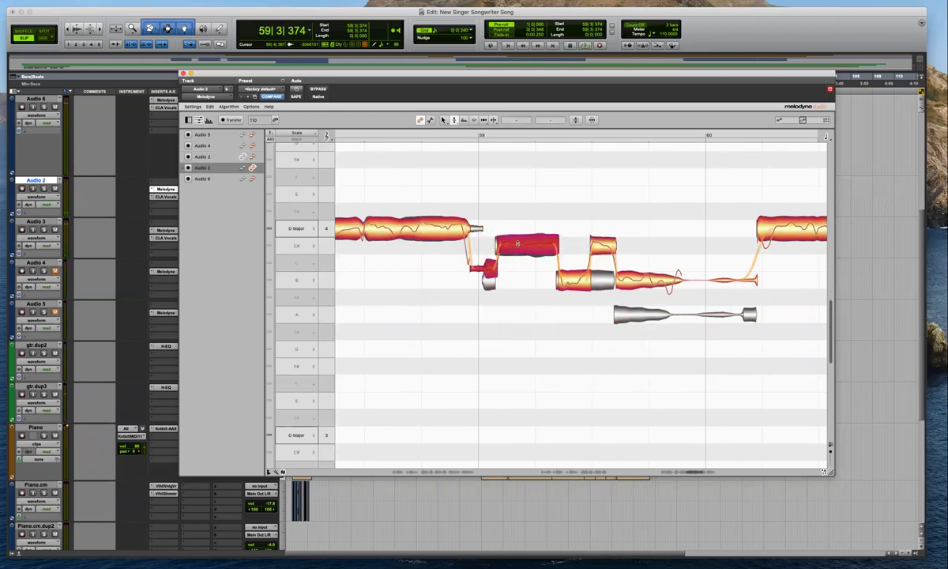
double_click(490, 274)
left_click(530, 283)
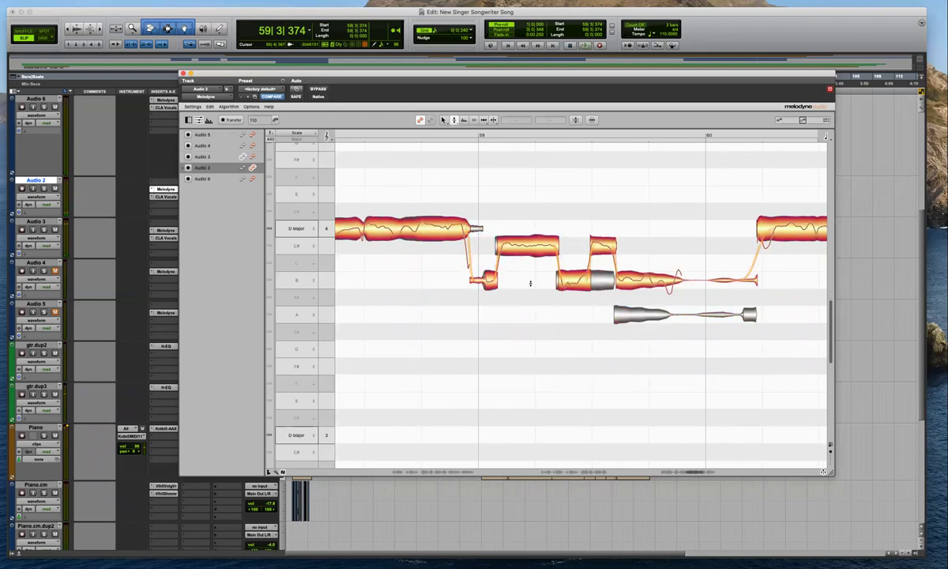
left_click(479, 281)
left_click_drag(480, 283, 480, 248)
key("space")
Raise Audio 3's long A3 note in the second half of bar 59 to B3 and play the result
left_click_drag(514, 315, 514, 282)
key("space")
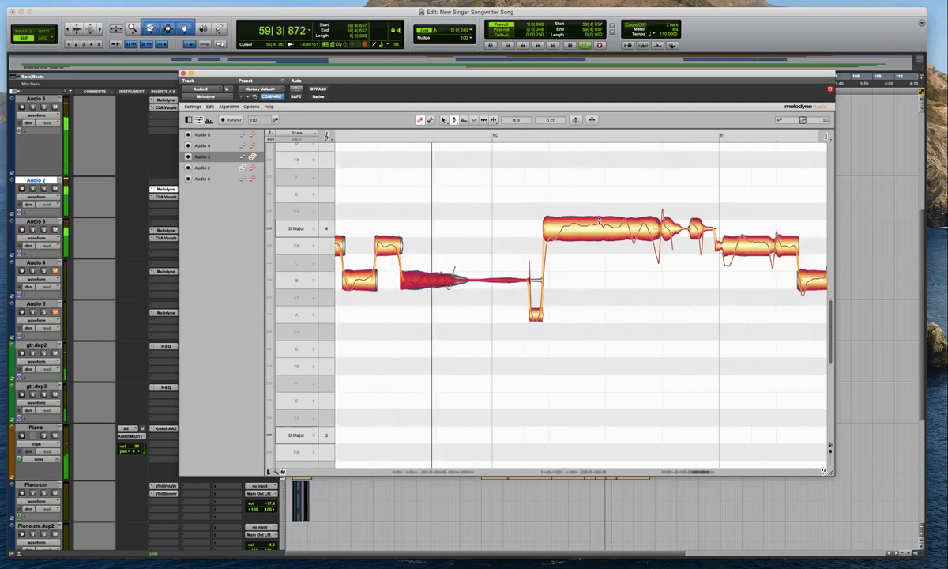
left_click(558, 235)
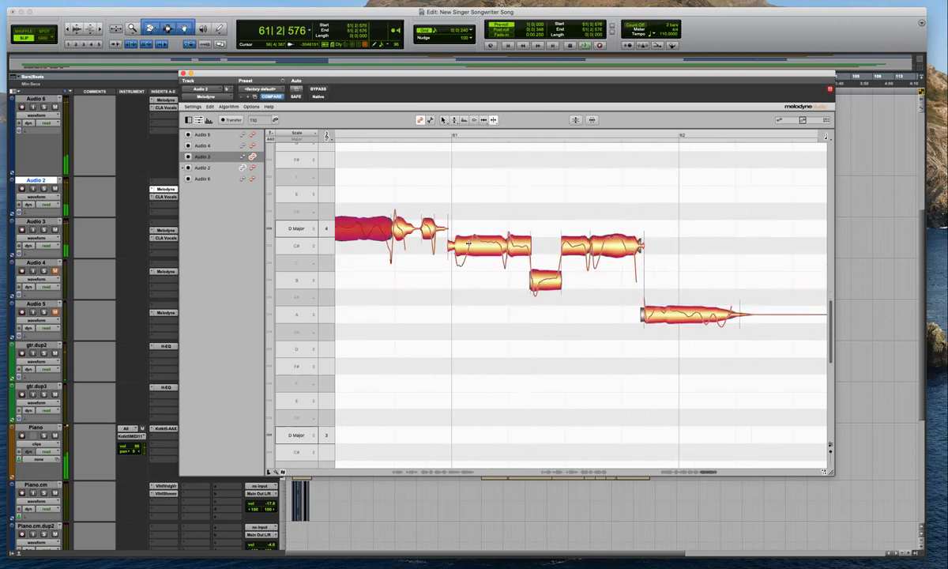
Split the C#4 note at the start of bar 61 in Audio 3 and Audio 2, and lower each first part to B3
left_click(468, 243)
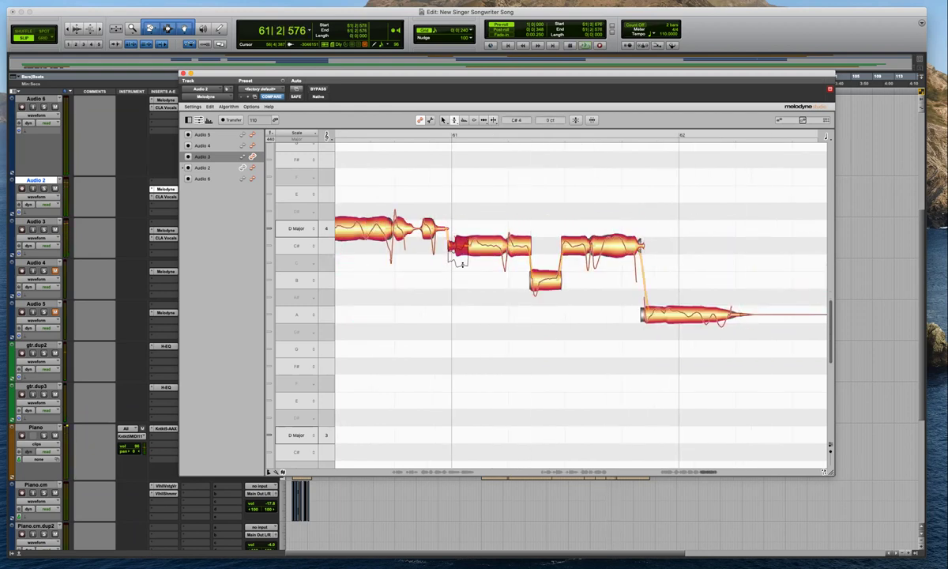
double_click(462, 246)
key("F6")
double_click(470, 246)
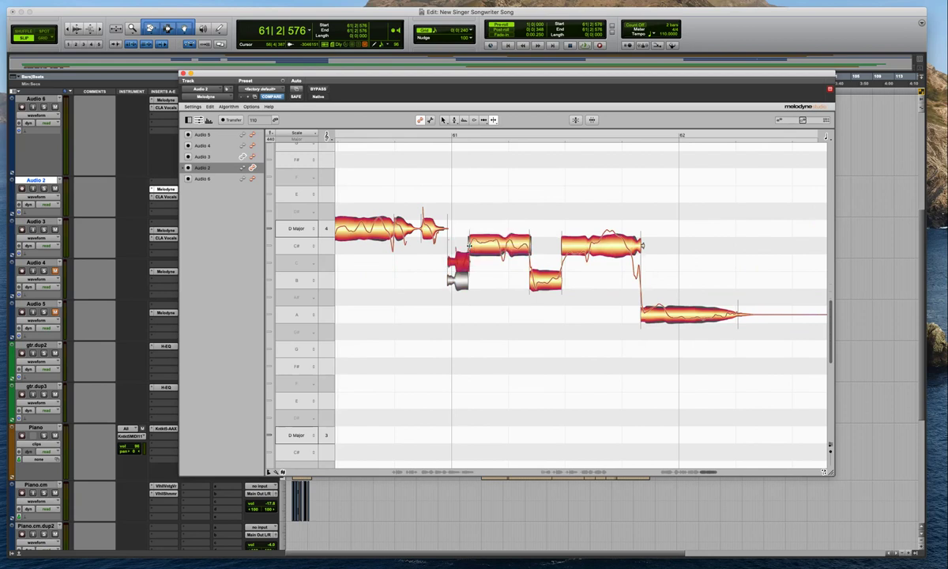
left_click(471, 259)
left_click(460, 269)
Split Audio 2's second C#4 note in bar 61 and snap both parts to C#4
double_click(590, 242)
left_click_drag(656, 206, 567, 265)
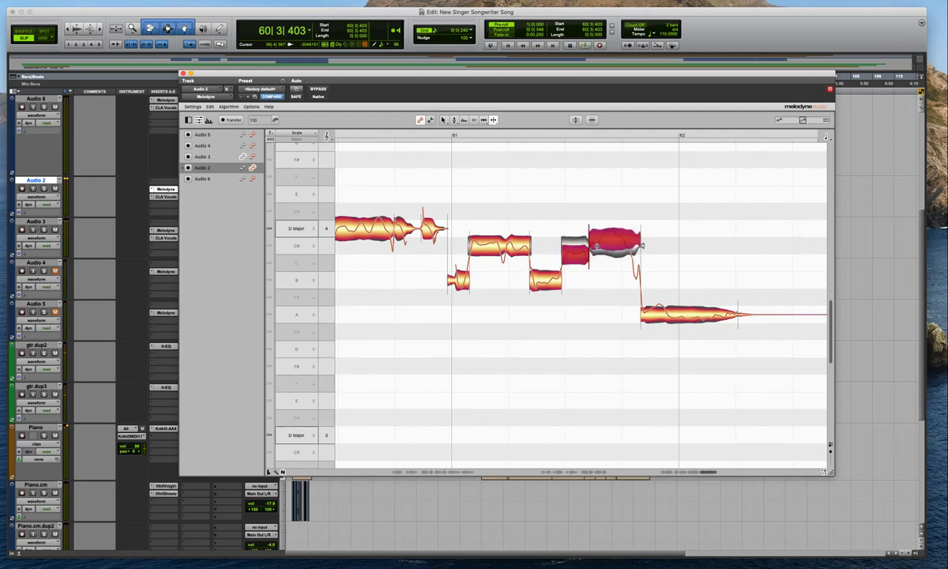
key("F2")
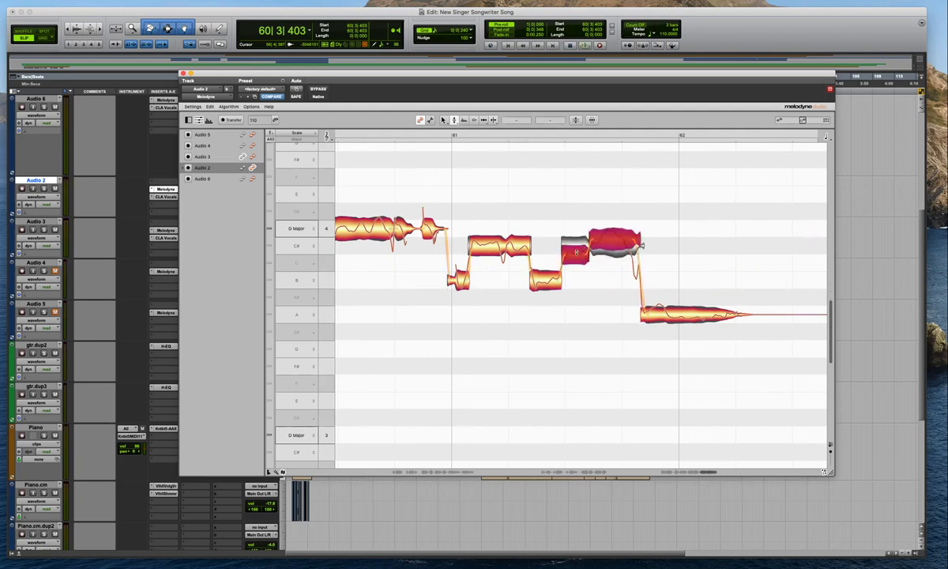
double_click(577, 253)
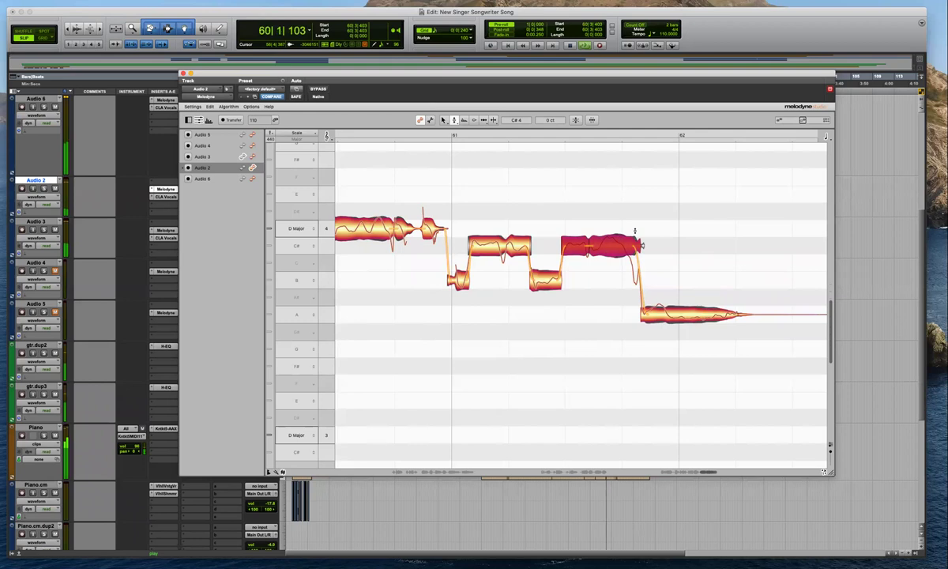
left_click(707, 216)
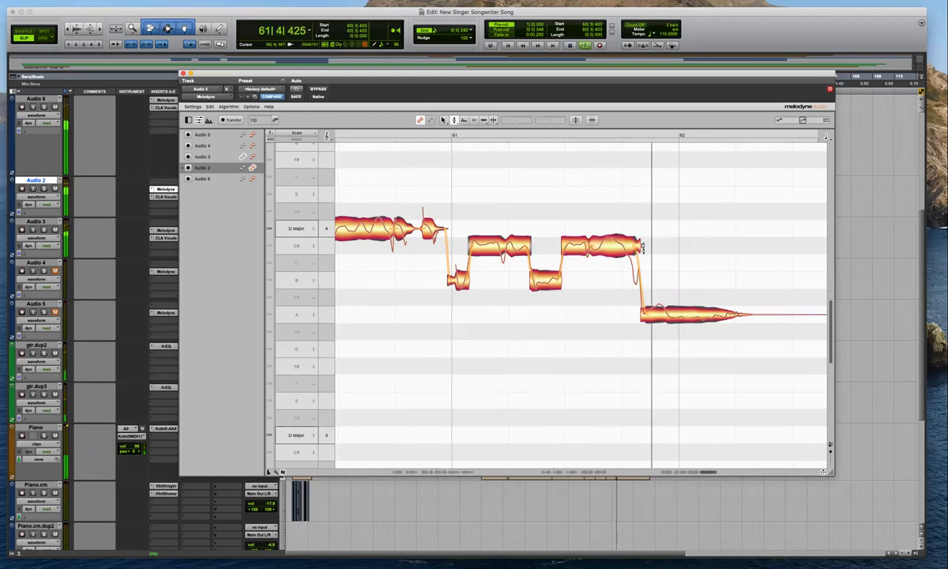
Set the pitch modulation of Audio 2's final A3 note to 39% and that of the preceding C#4 part to 66%
left_click(663, 315)
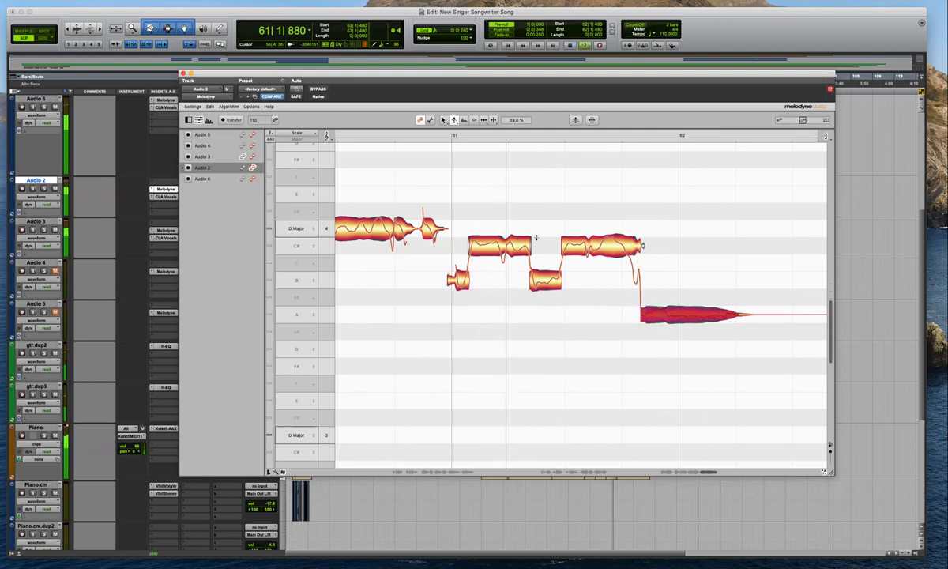
left_click(614, 251)
left_click_drag(615, 251, 614, 263)
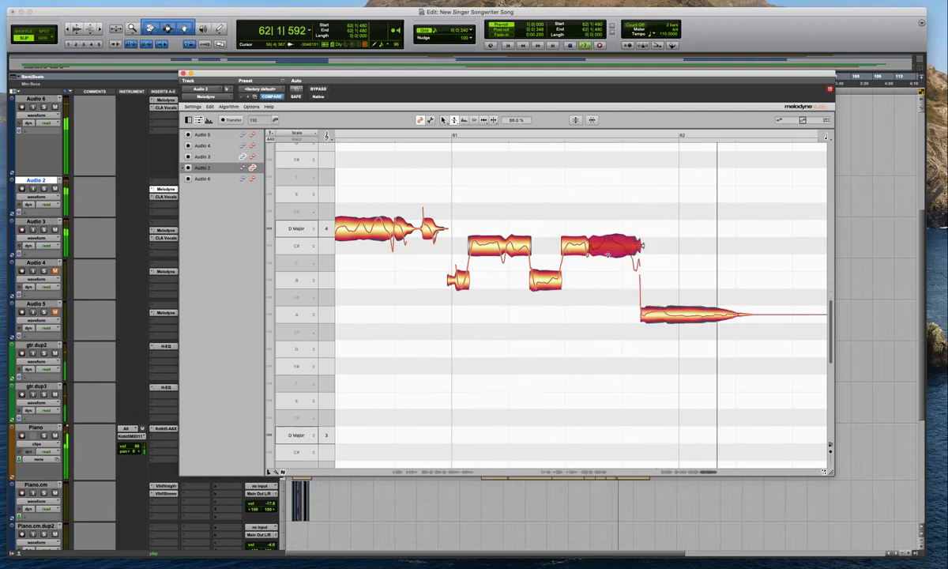
key("space")
Unmute Audio 5 and copy the CLA Vocals insert from Audio 3 to Audio 4 and Audio 5
left_click_drag(505, 73, 821, 67)
left_click(397, 273)
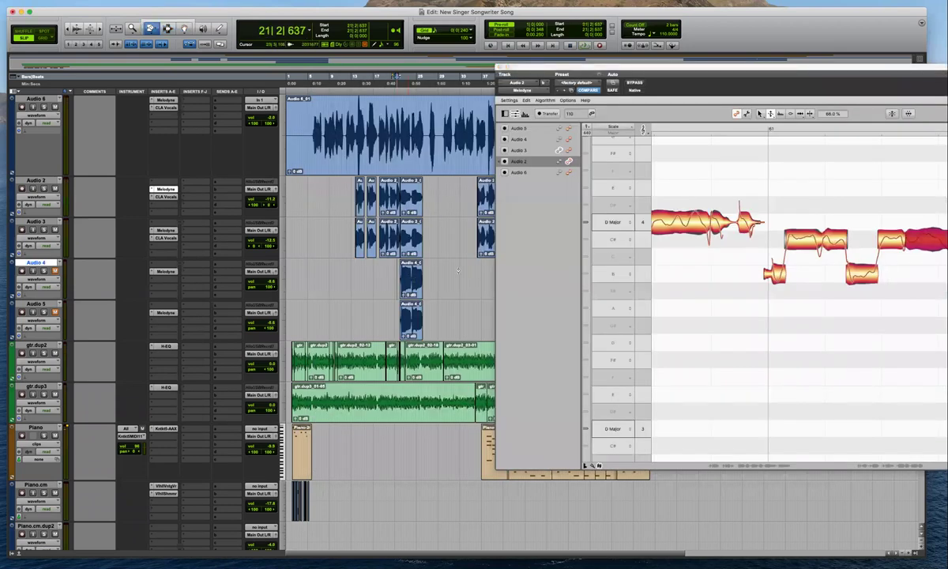
left_click(401, 277)
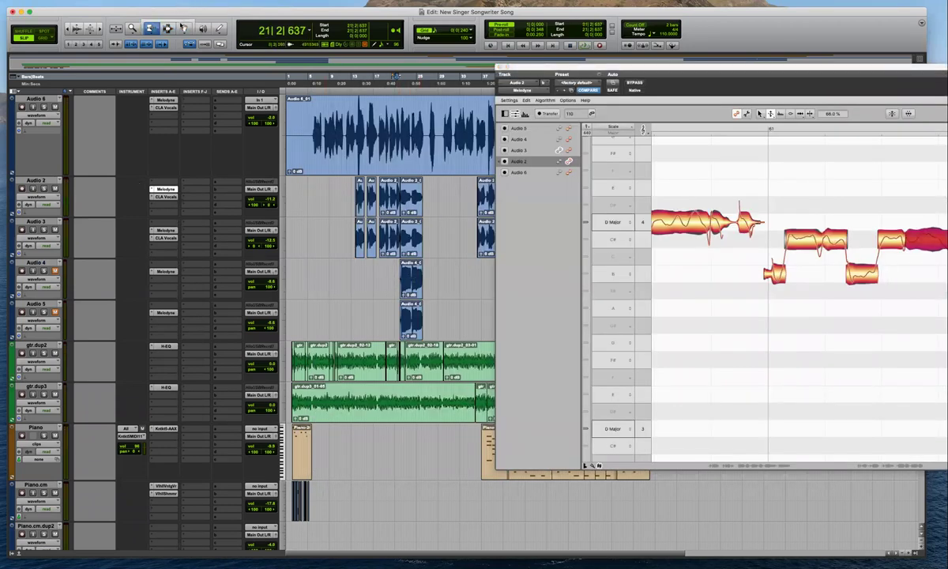
left_click(167, 35)
left_click(54, 311)
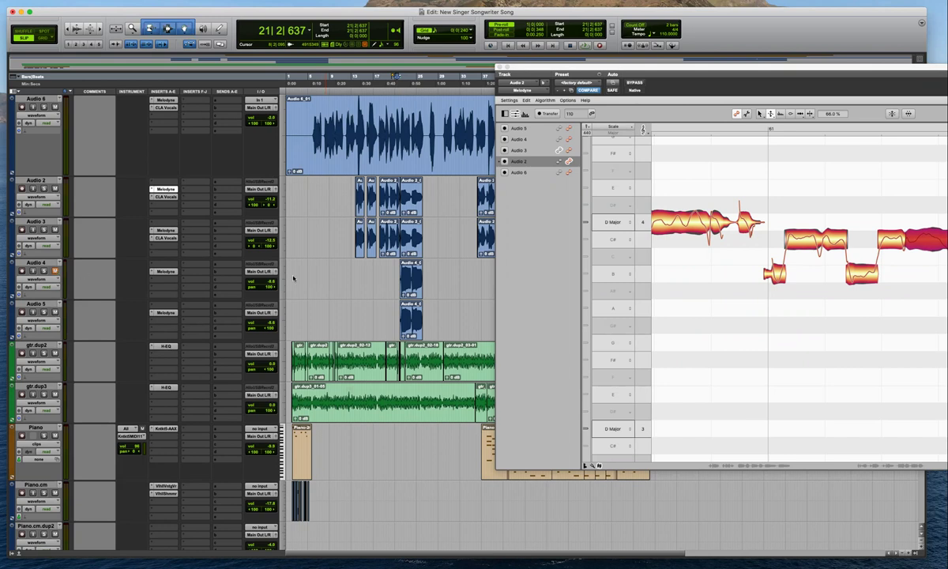
left_click_drag(166, 239, 165, 321)
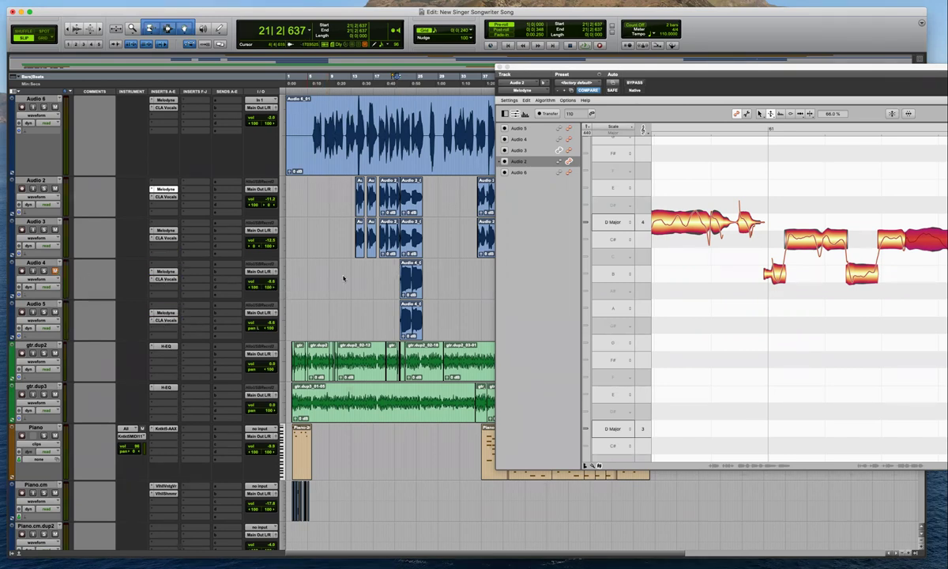
Play the song from just before the Audio 4 clip at bar 21
left_click(396, 274)
key("space")
left_click_drag(614, 67, 658, 54)
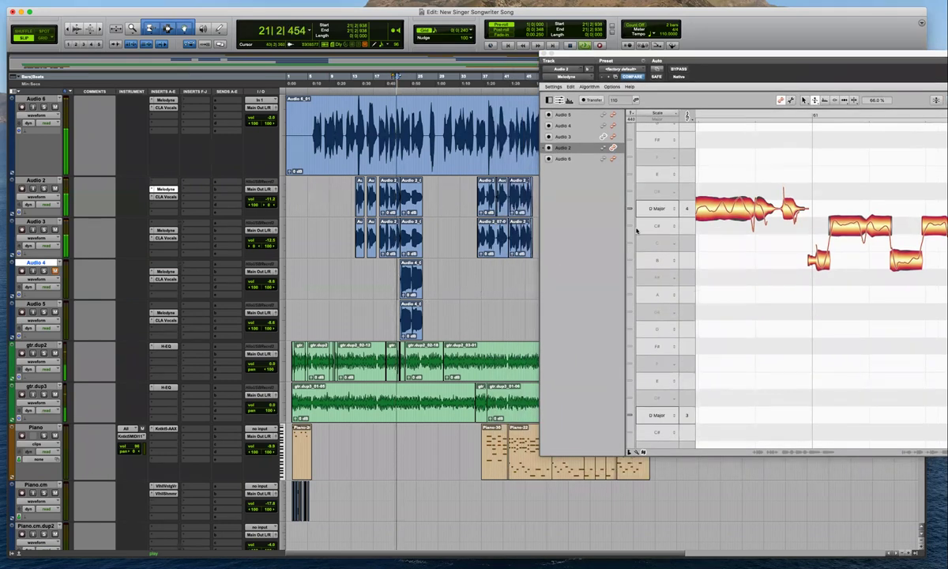
Make Audio 4 editable in Melodyne with Audio 5 as its reference, and hide the Audio 3 reference
key("t")
key("t")
key("t")
left_click(615, 126)
left_click(603, 114)
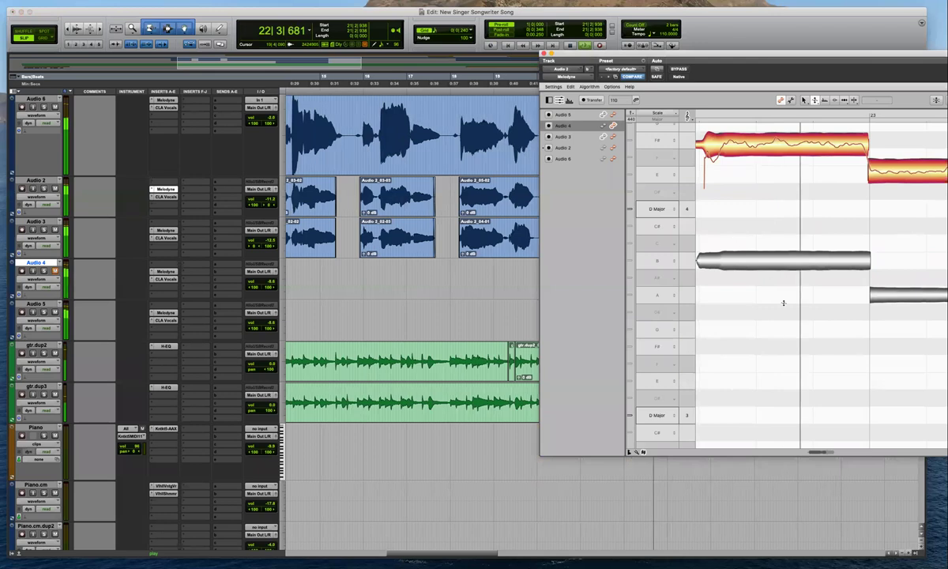
left_click(603, 137)
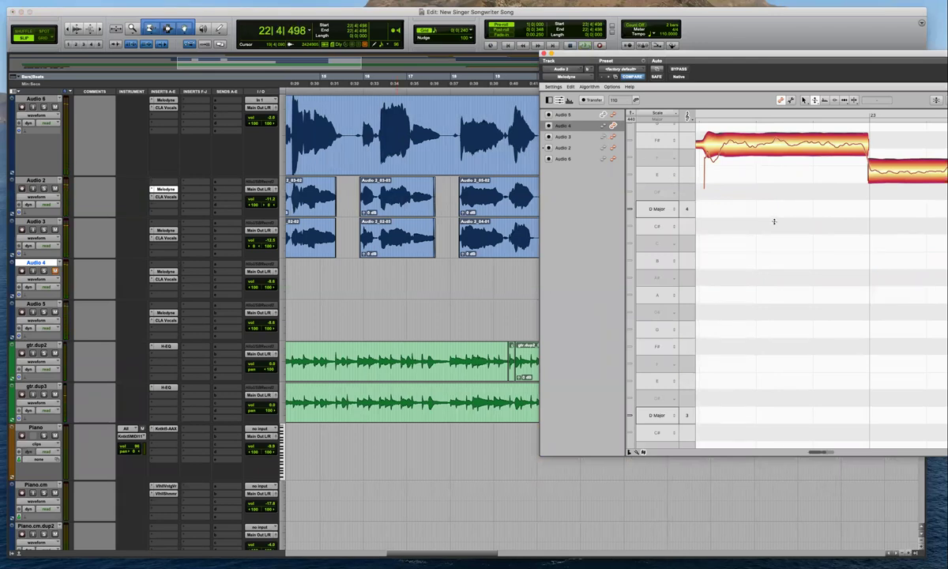
Select all notes in Audio 4 and Audio 5 and snap them to their nearest pitches
scroll(775, 222, "up", 5)
key("super+a")
left_click_drag(790, 314, 782, 311)
key("space")
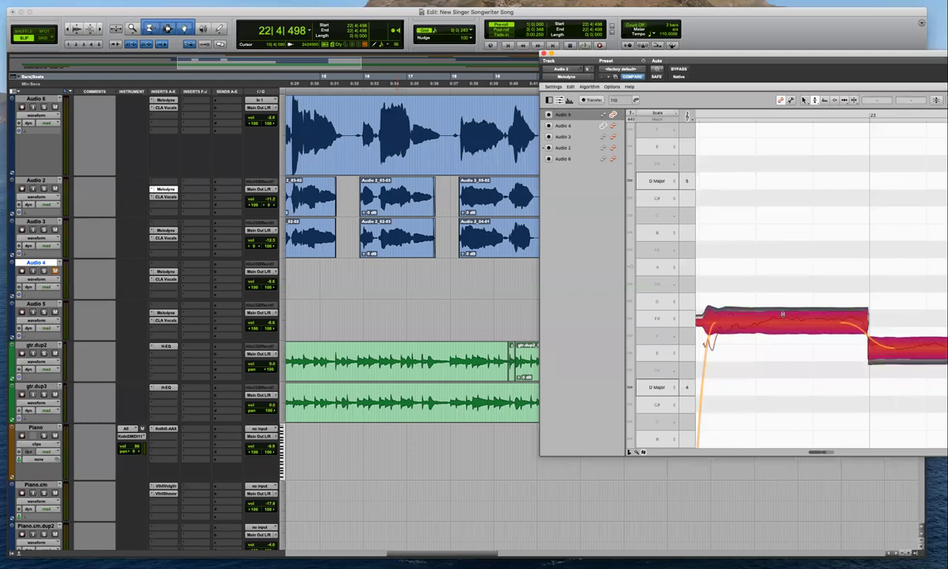
Split Audio 5's F#4 note in bar 22 just after its start, placing the short first part on E4
left_click_drag(869, 63, 533, 54)
key("space")
left_click(462, 275)
left_click_drag(461, 308, 409, 309)
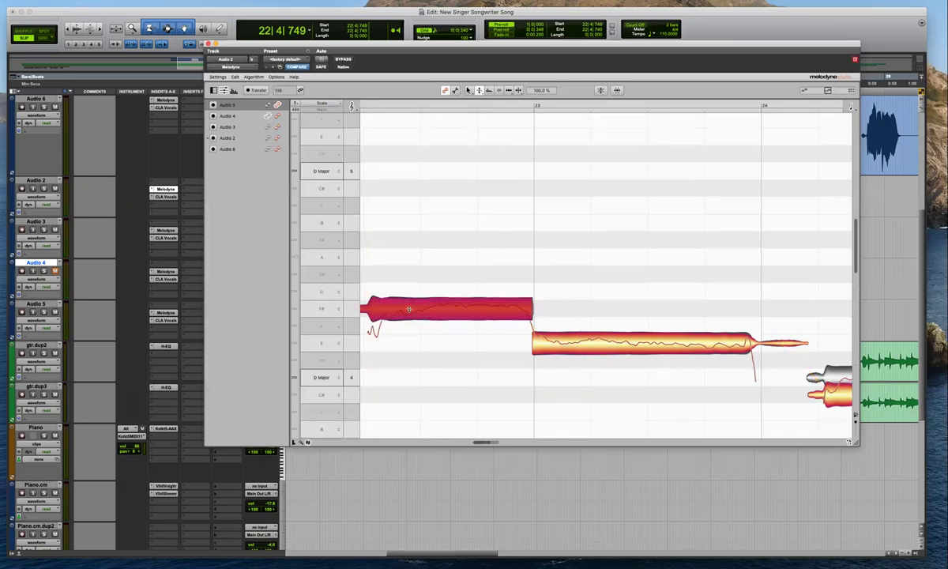
left_click_drag(389, 272, 357, 267)
key("F5")
key("F6")
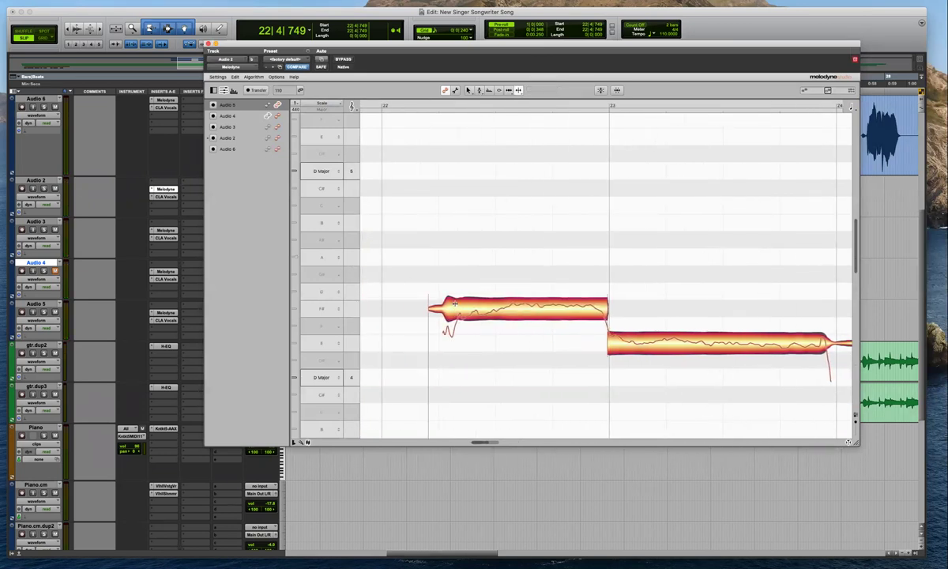
double_click(456, 306)
key("super+z")
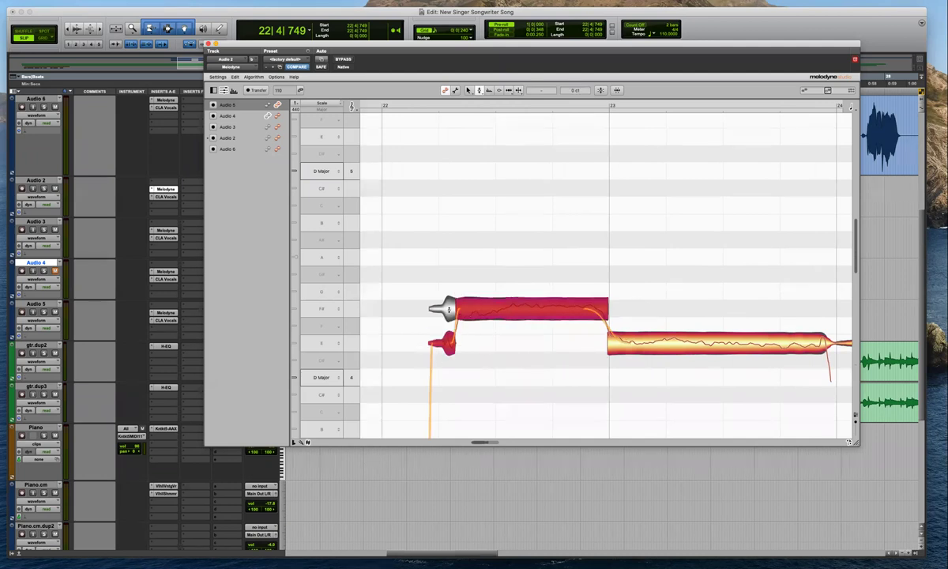
Split Audio 4's F#4 note in bar 22 just after its start and snap both parts to pitch
double_click(449, 310)
key("F6")
double_click(456, 309)
key("F2")
left_click_drag(478, 284, 454, 339)
double_click(480, 305)
left_click(483, 357)
Reduce the pitch modulation of Audio 4's long F#4 note in bar 22 and E4 note in bar 23, and play them
left_click(503, 316)
key("F2")
left_click_drag(507, 310, 505, 338)
key("space")
left_click_drag(653, 341, 655, 373)
key("space")
Reduce the pitch modulation of Audio 5's long F#4 note in bar 22 and E4 note in bar 23
left_click(276, 105)
key("space")
left_click_drag(549, 305, 552, 346)
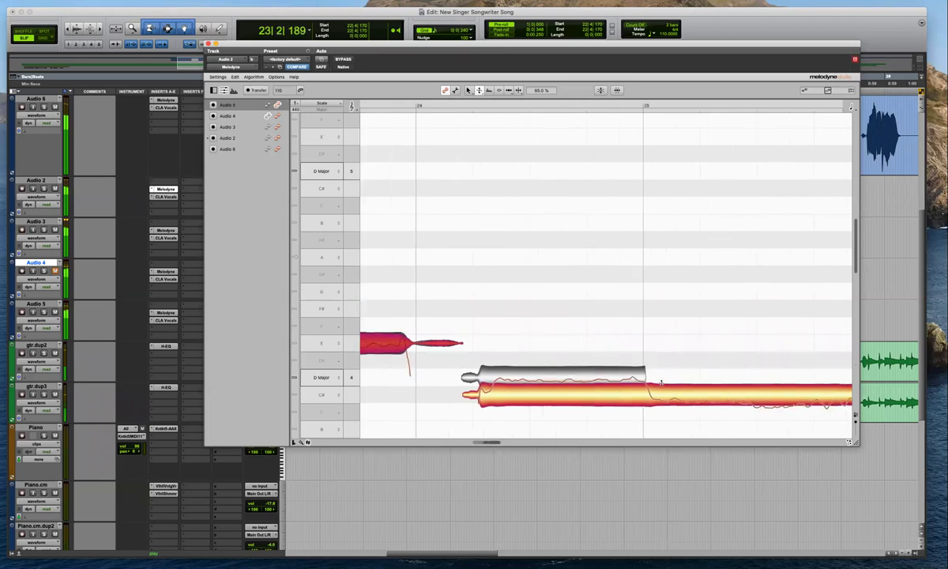
Split Audio 5's long C#4 note at the start of bar 25 and snap its two parts to D4 and C#4
scroll(662, 384, "right", 3)
key("space")
key("F6")
double_click(558, 393)
left_click(603, 334)
key("F2")
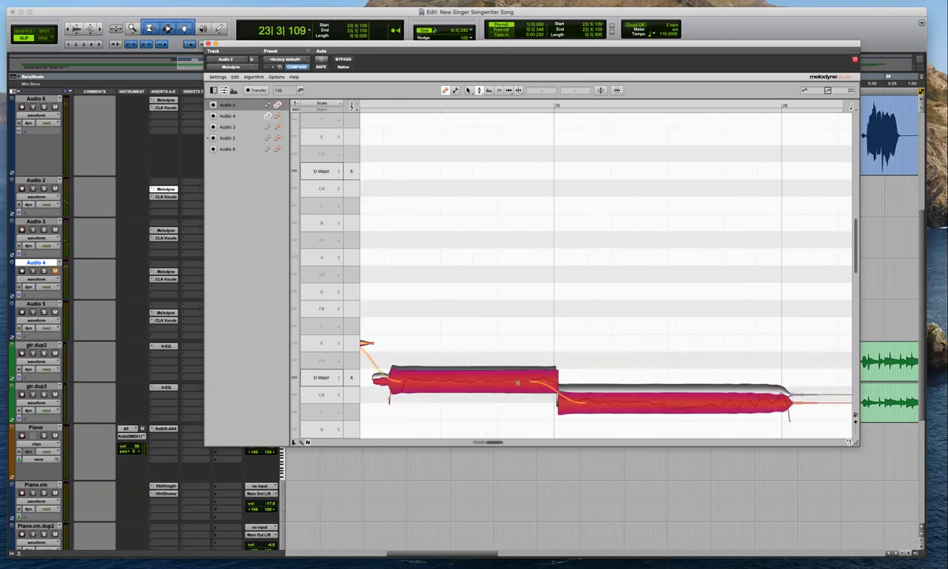
scroll(554, 309, "down", 3)
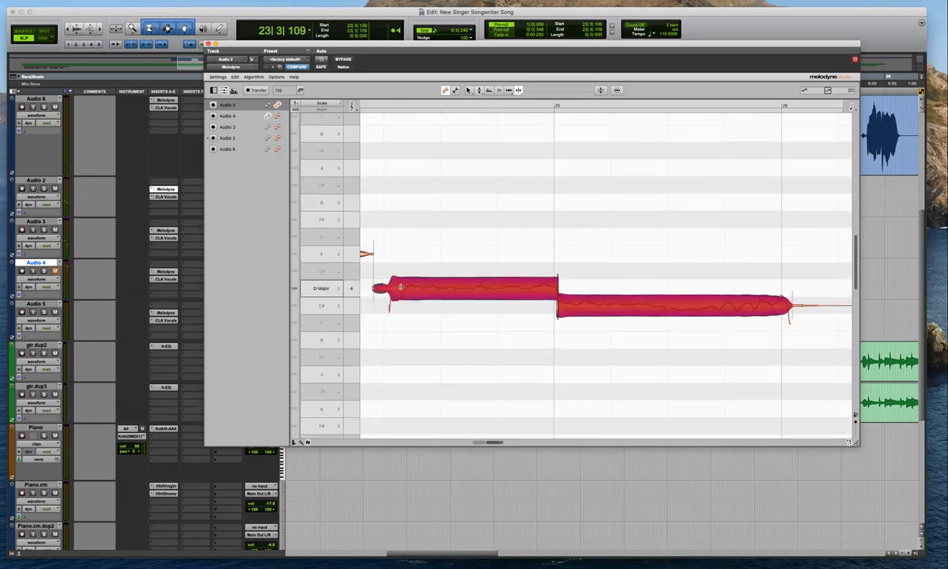
Split the opening of the D note near bar 24 in the Audio 5 part and move its first fragments down to C#
double_click(402, 285)
left_click_drag(402, 286, 422, 292)
double_click(422, 287)
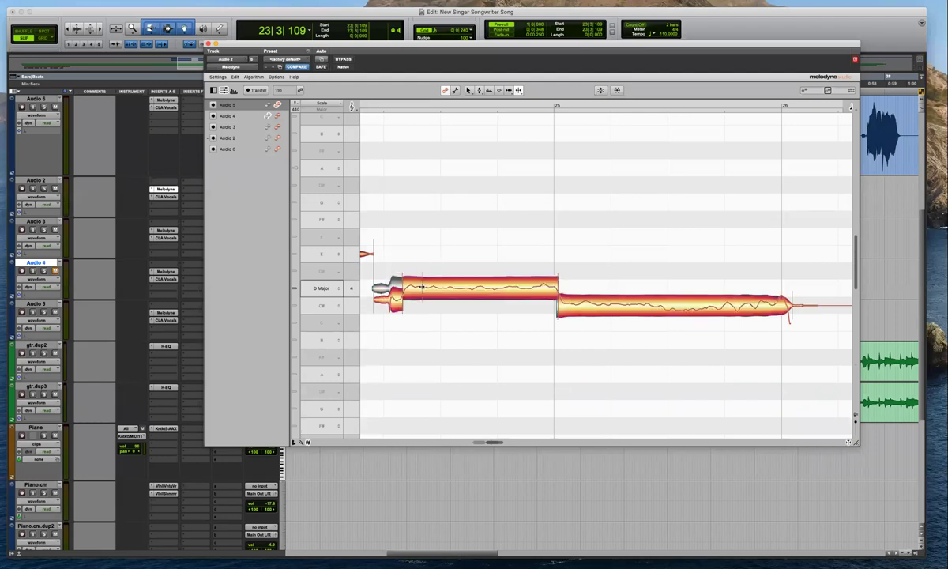
left_click_drag(495, 224, 382, 320)
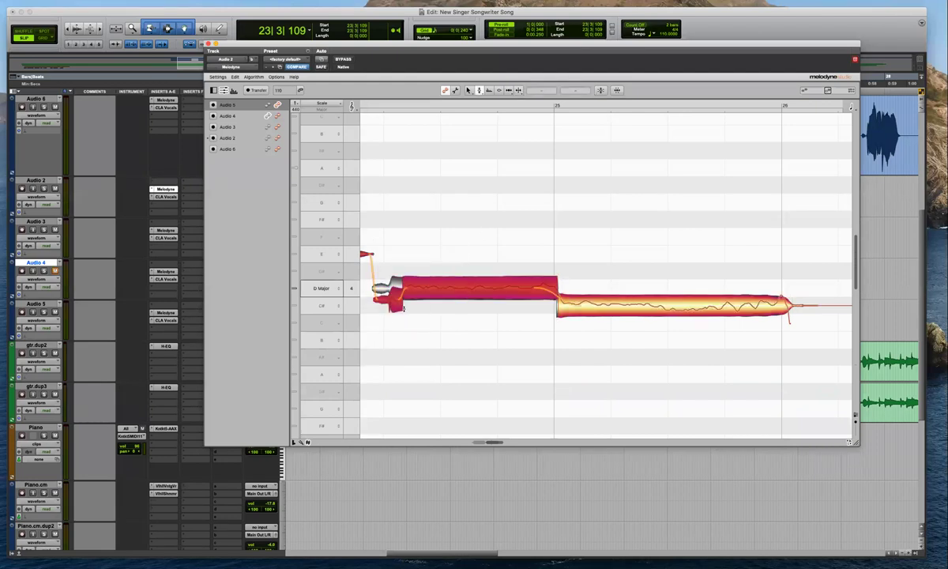
double_click(422, 293)
Split the opening of the D note near bar 24 in the Audio 4 part and move its first fragments down to C#
left_click(412, 325)
double_click(394, 287)
key("F6")
double_click(402, 286)
left_click_drag(436, 264, 377, 318)
key("F2")
double_click(428, 293)
Play back the Audio 4 part and smooth the pitch modulation of the long D note, setting the closing C# note's to 23%
key("space")
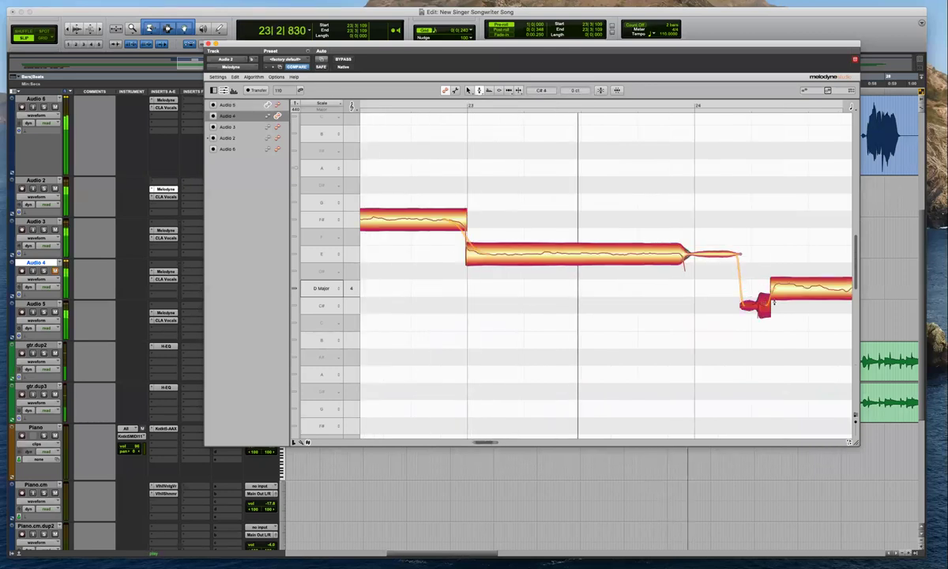
left_click(493, 290)
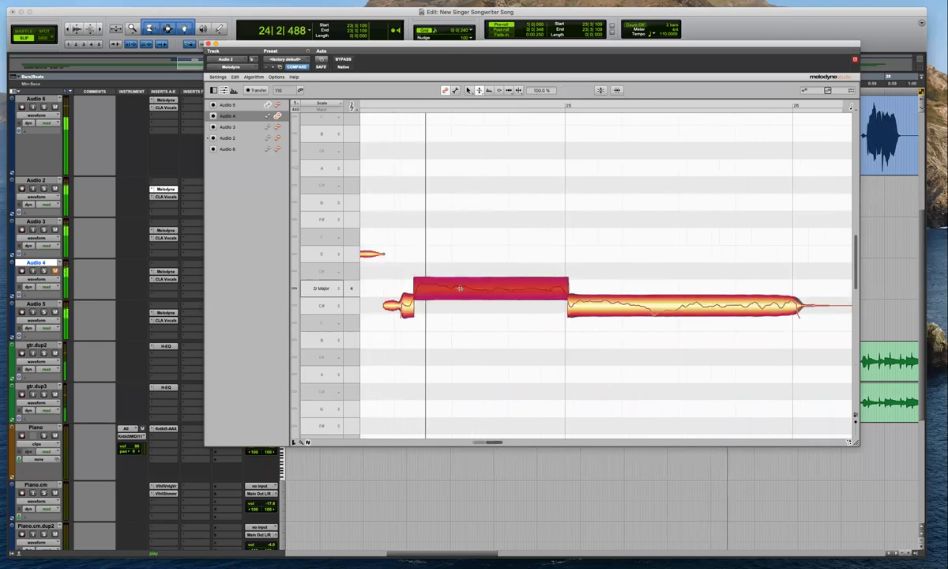
left_click(688, 309)
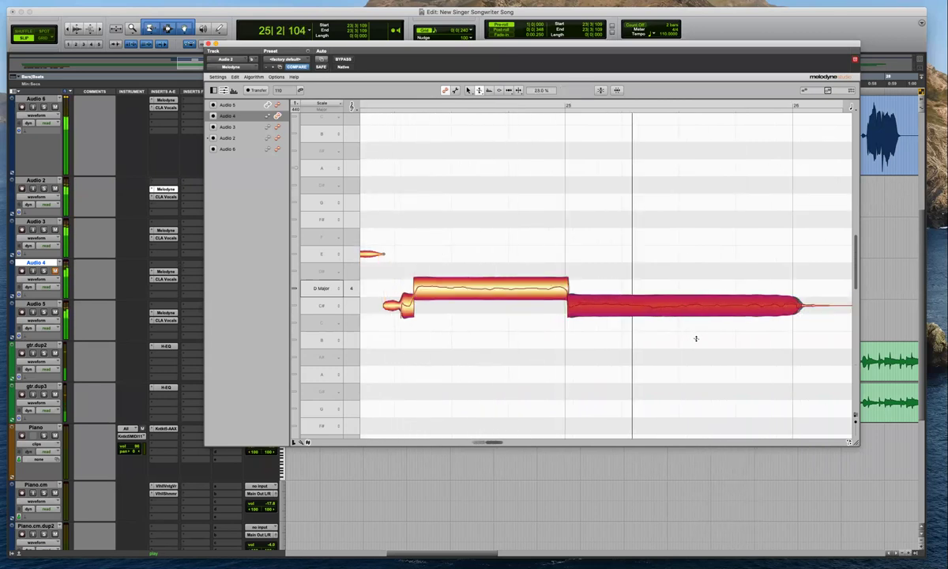
key("space")
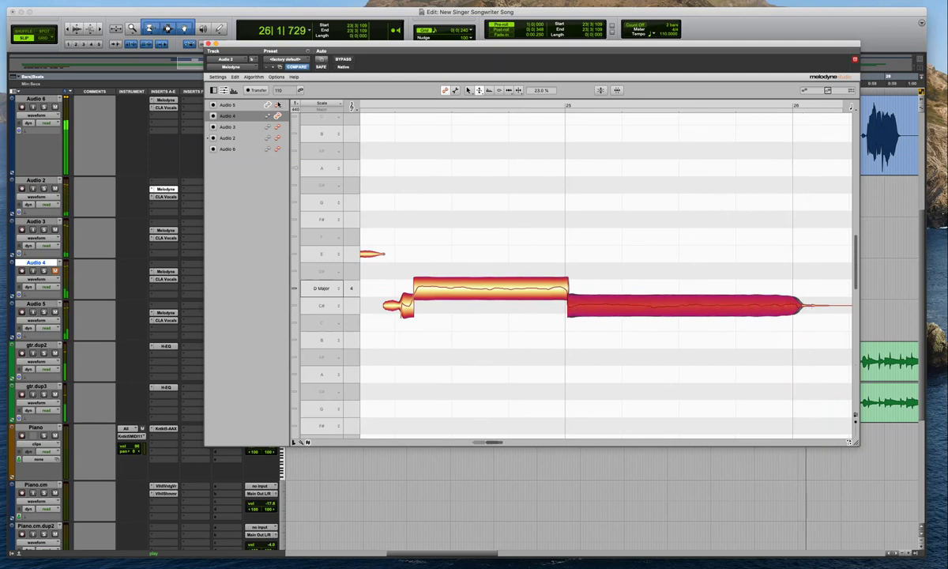
Replay the Audio 5 part and smooth the pitch modulation of the long E note, setting the closing C# note's to about 28%
left_click(277, 105)
key("space")
key("KP_1")
key("KP_1")
key("KP_1")
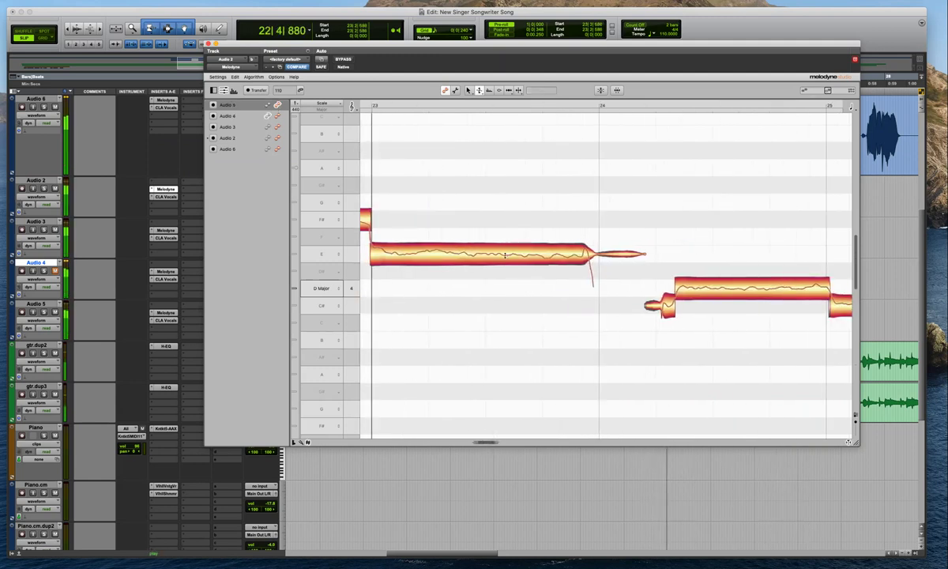
left_click_drag(495, 256, 533, 297)
left_click(672, 307)
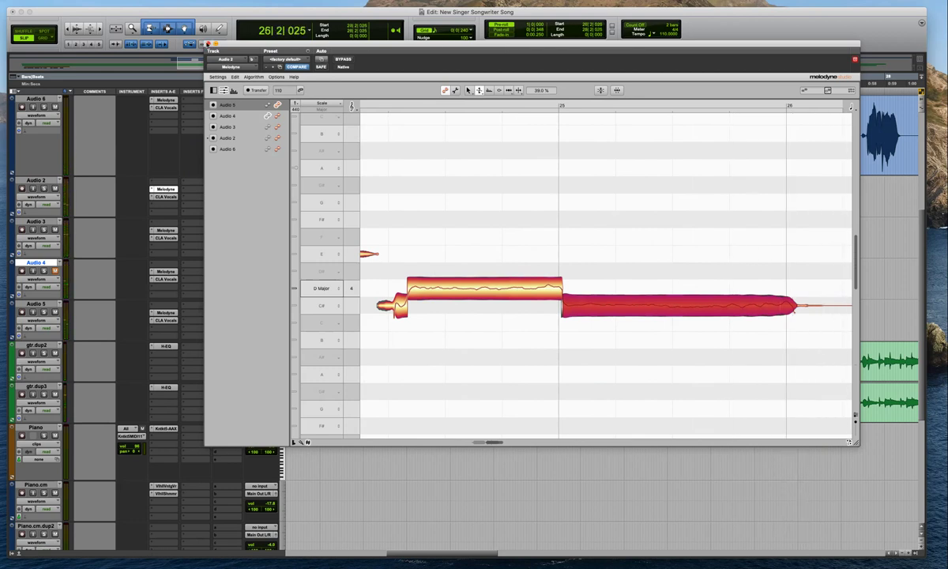
Close the Melodyne editor, stop playback and select the five vocal tracks from Audio 6 through Audio 5
left_click(207, 45)
key("space")
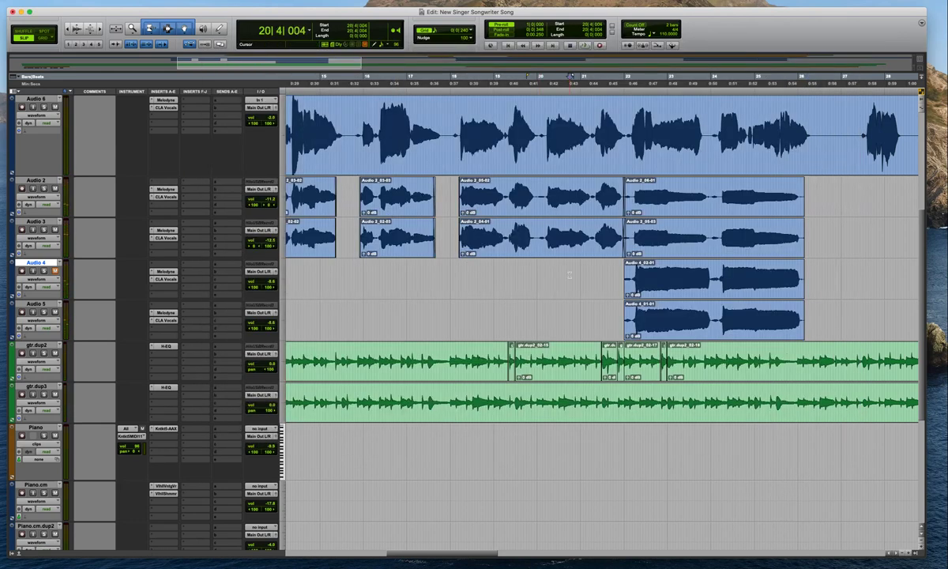
key("r")
key("r")
key("r")
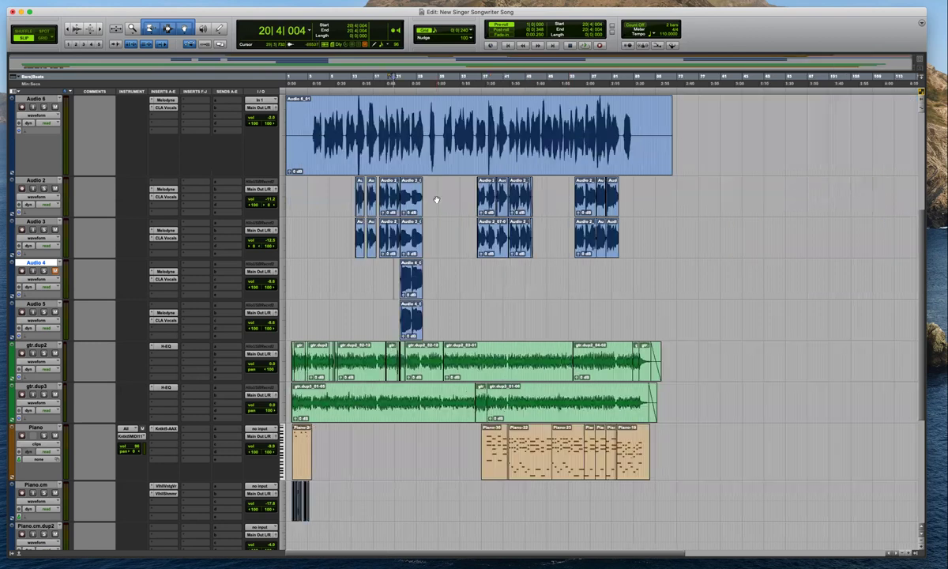
left_click(34, 100)
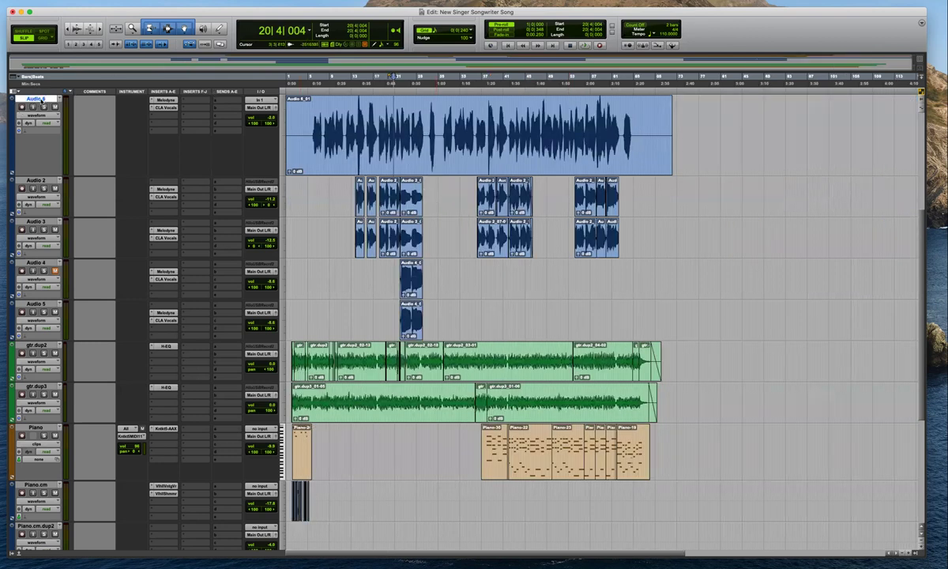
left_click(34, 304, "shift")
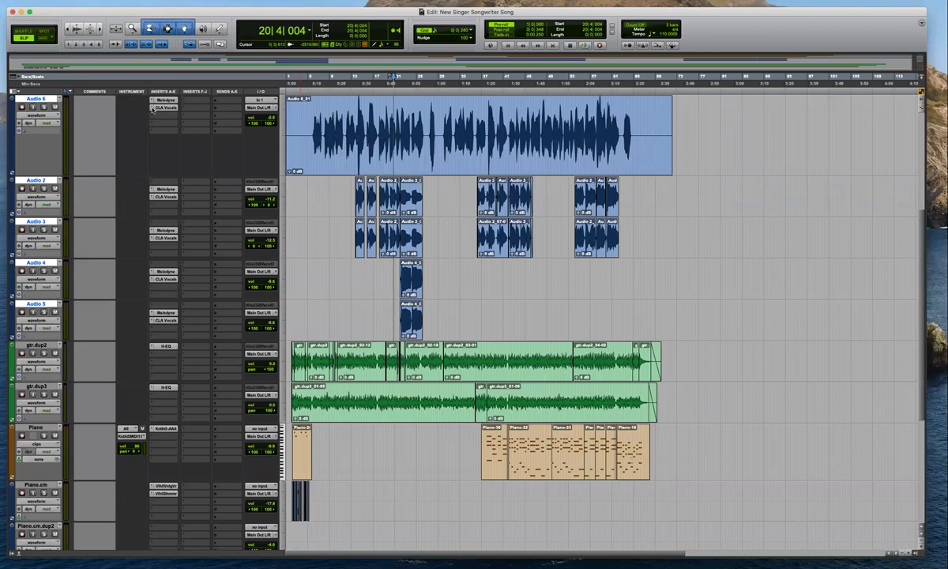
Try to clear the CLA Vocals insert from the Audio 6 track and reduce that track's height
left_click(152, 109)
left_click(249, 122)
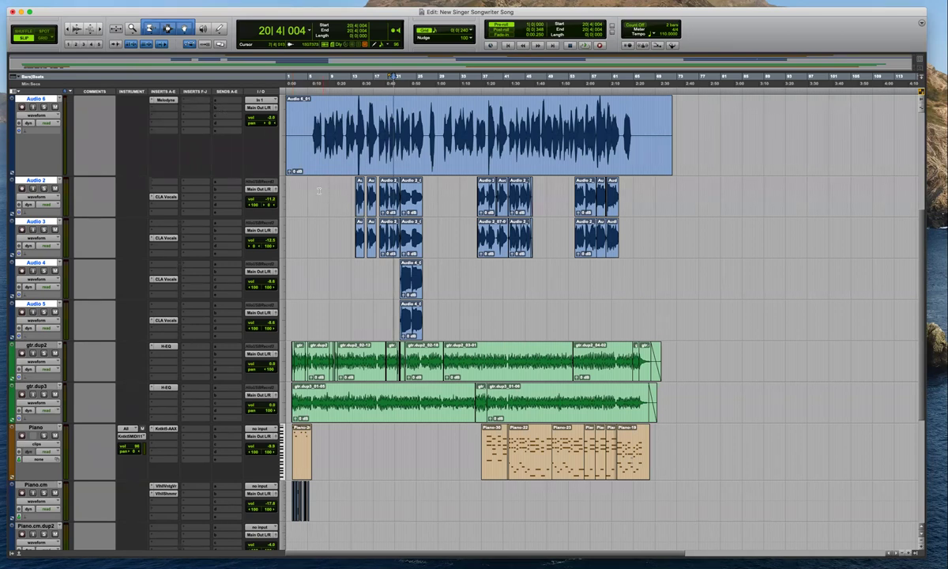
scroll(318, 191, "up", 3)
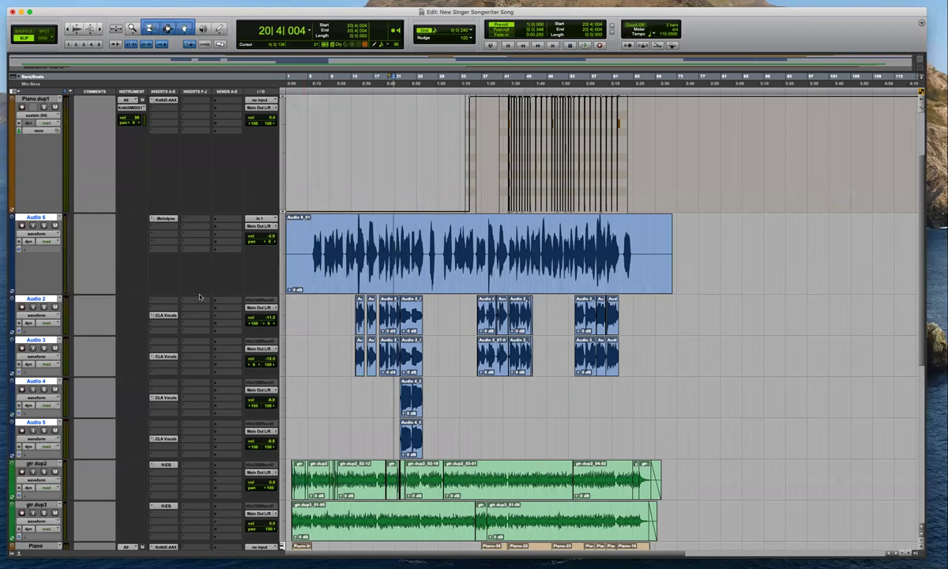
left_click_drag(200, 294, 200, 253)
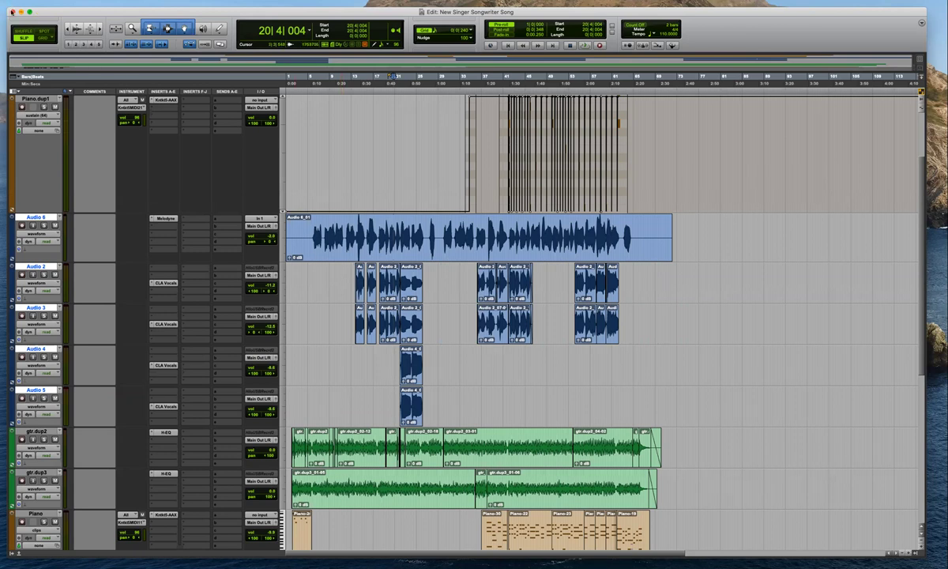
Reopen the New Singer Songwriter Song session from the 2021 May folder on the Sessions Drive, discarding the unsaved changes
left_click(12, 12)
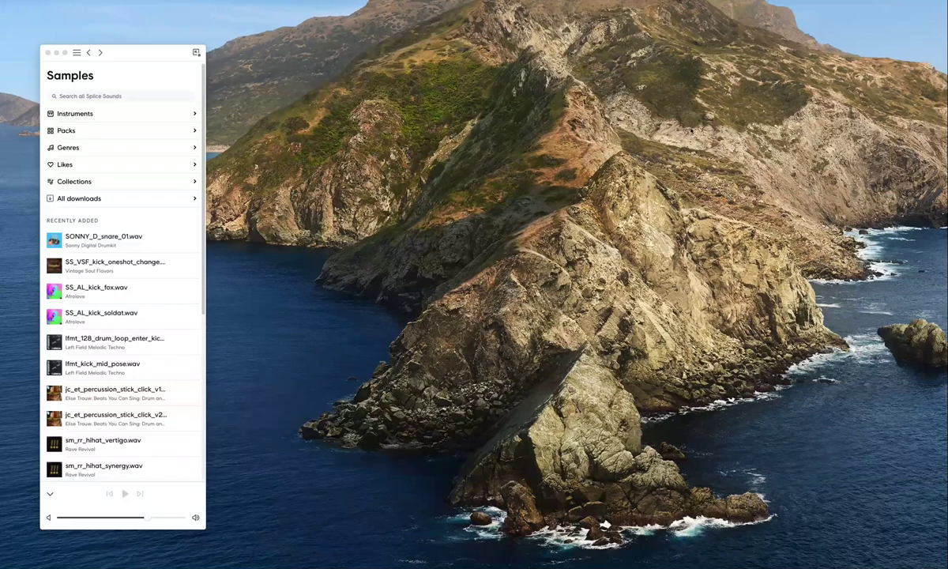
key("super+o")
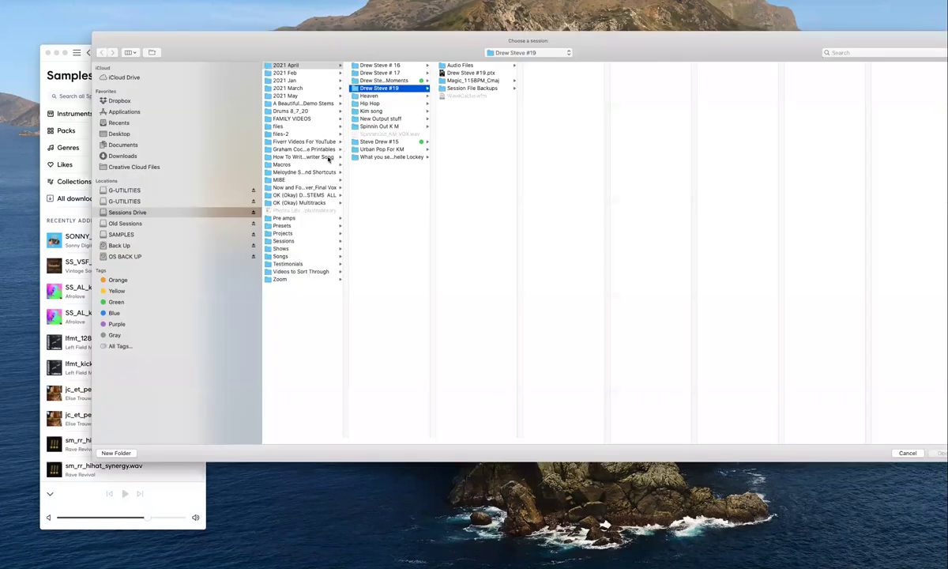
left_click(198, 212)
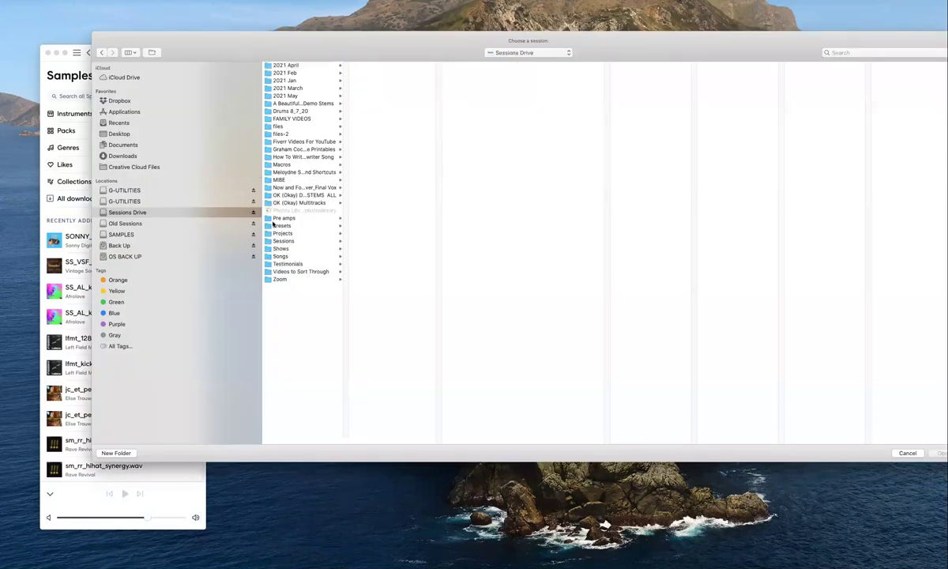
left_click(303, 96)
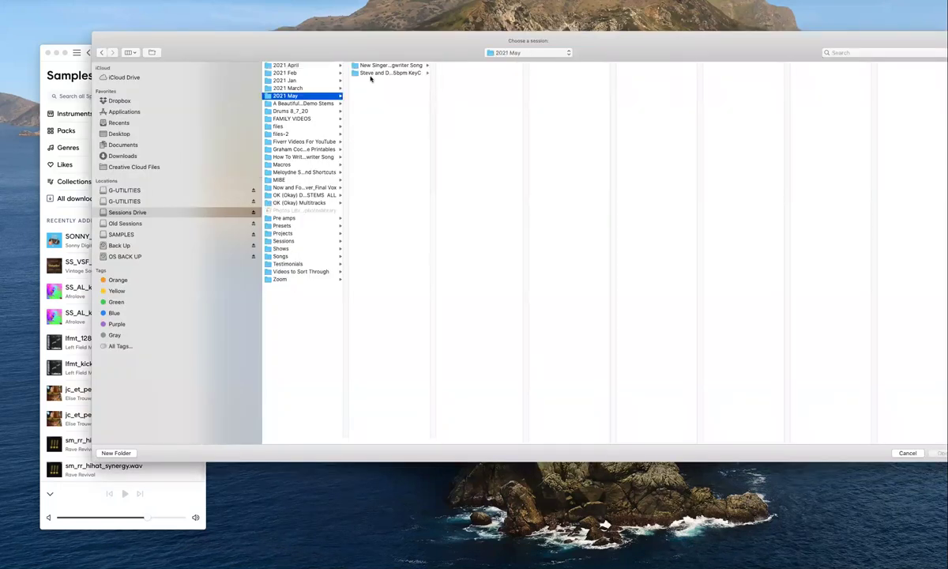
key("Right")
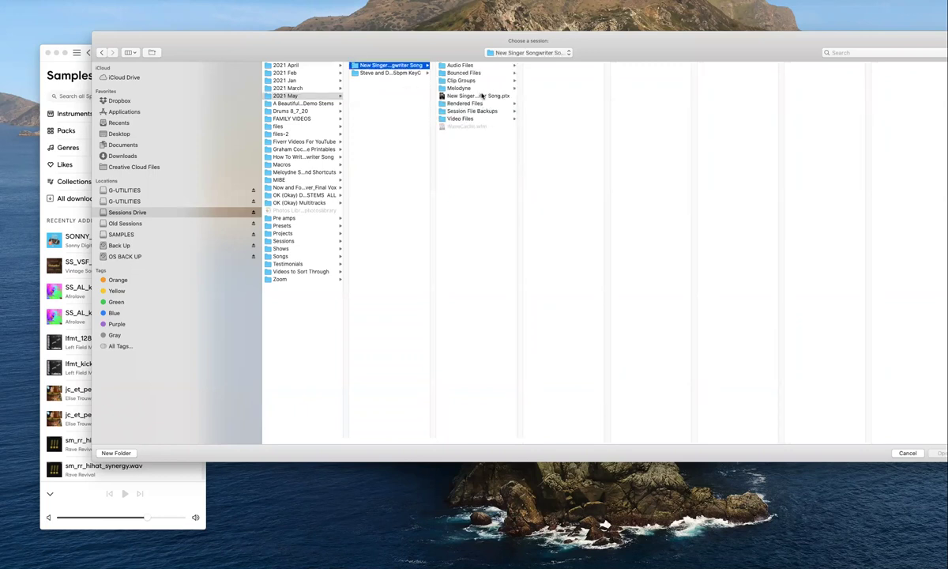
double_click(482, 95)
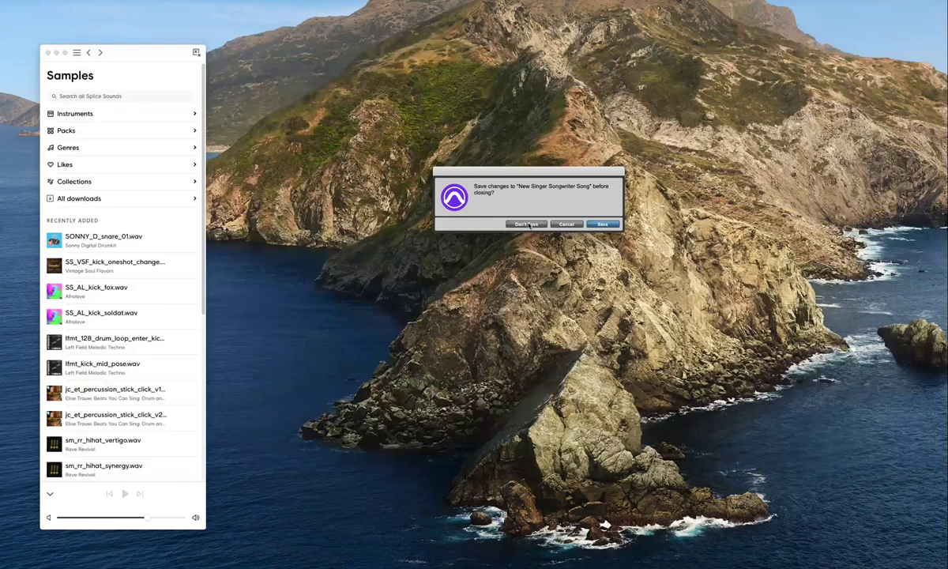
left_click(527, 225)
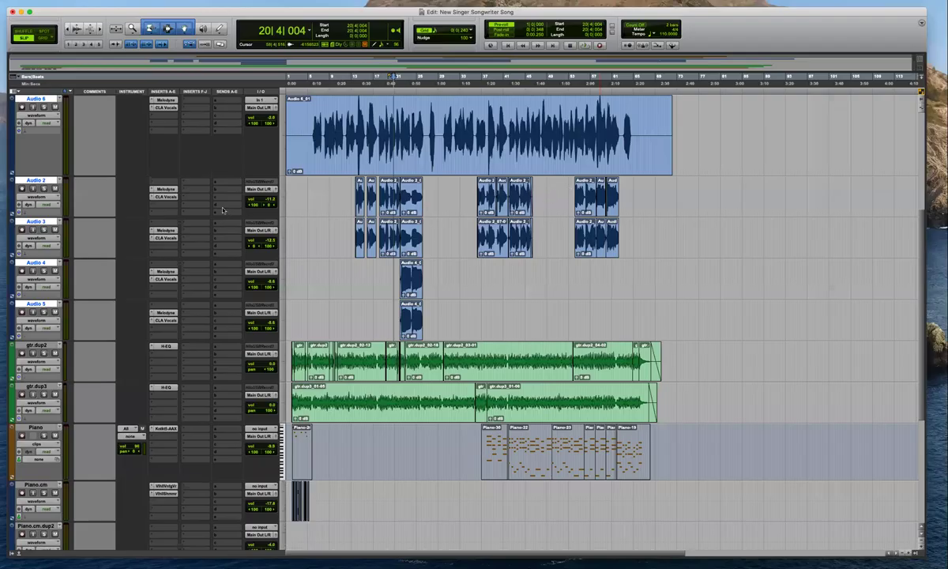
Reduce the Audio 6 track's height and remove the CLA Vocals inserts from all five vocal tracks, keeping Melodyne
left_click_drag(84, 173, 89, 139)
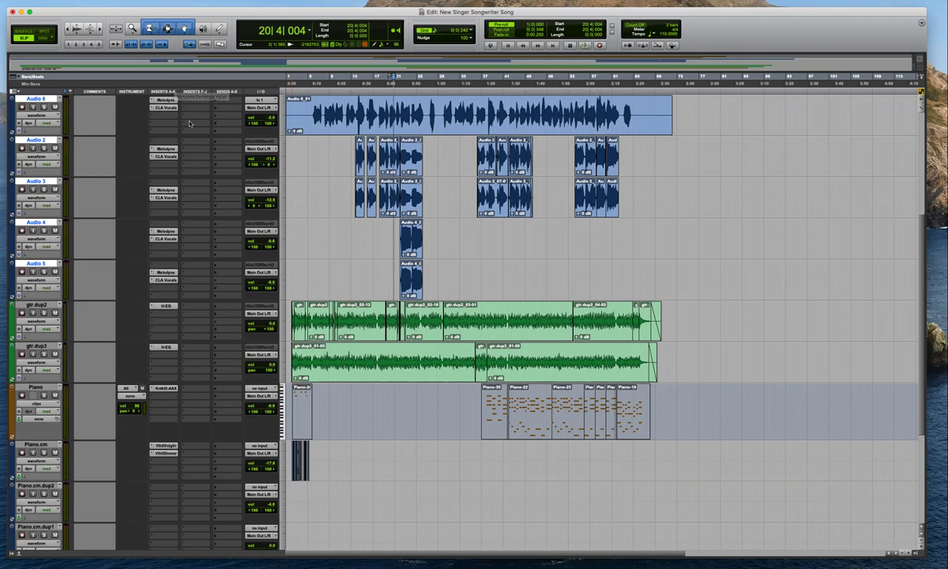
left_click(152, 108)
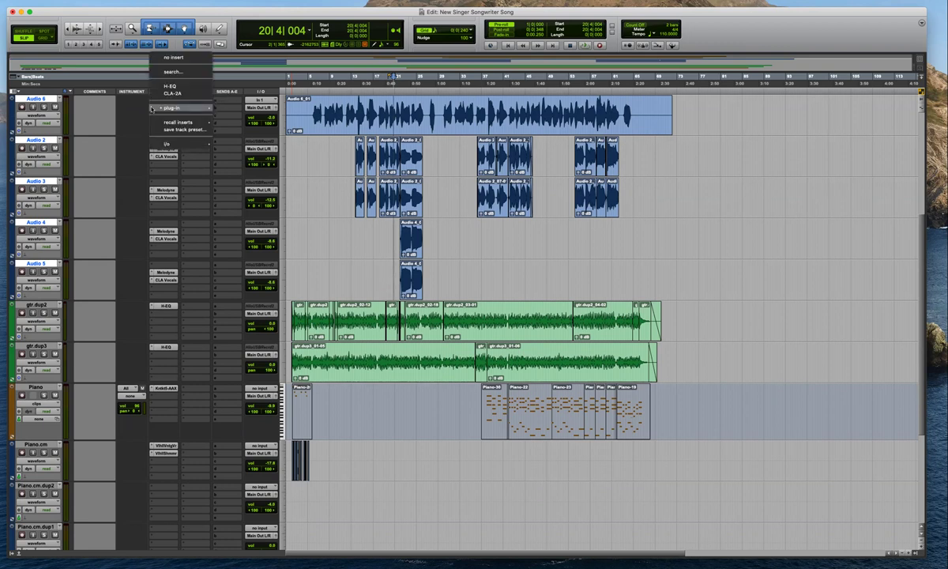
left_click(162, 56)
left_click(152, 157)
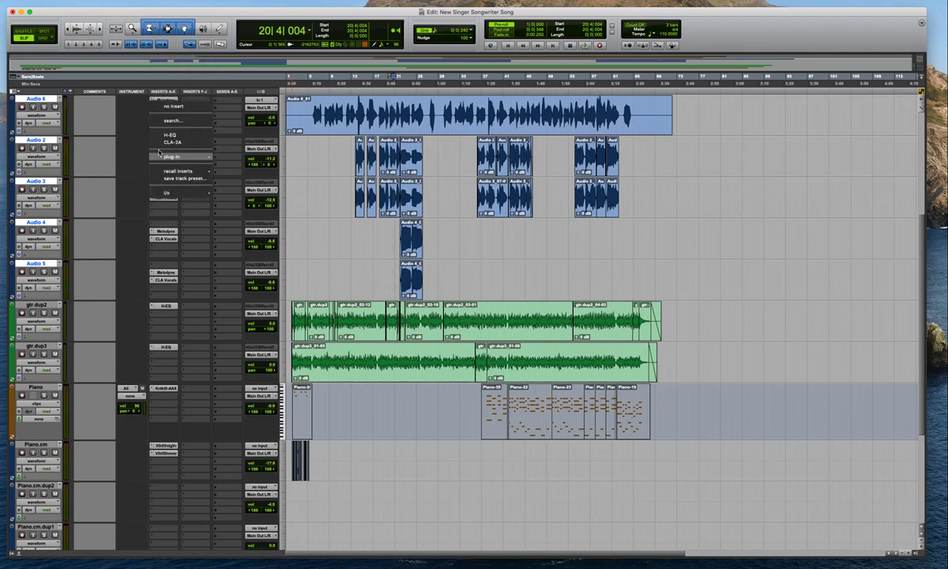
left_click(166, 100)
left_click(152, 198)
left_click(162, 139)
left_click(156, 240)
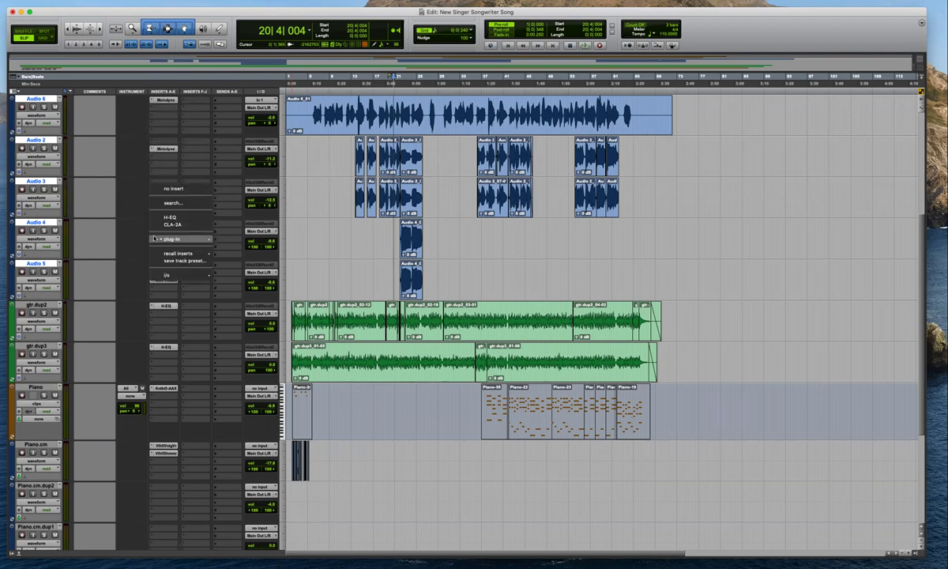
left_click(162, 181)
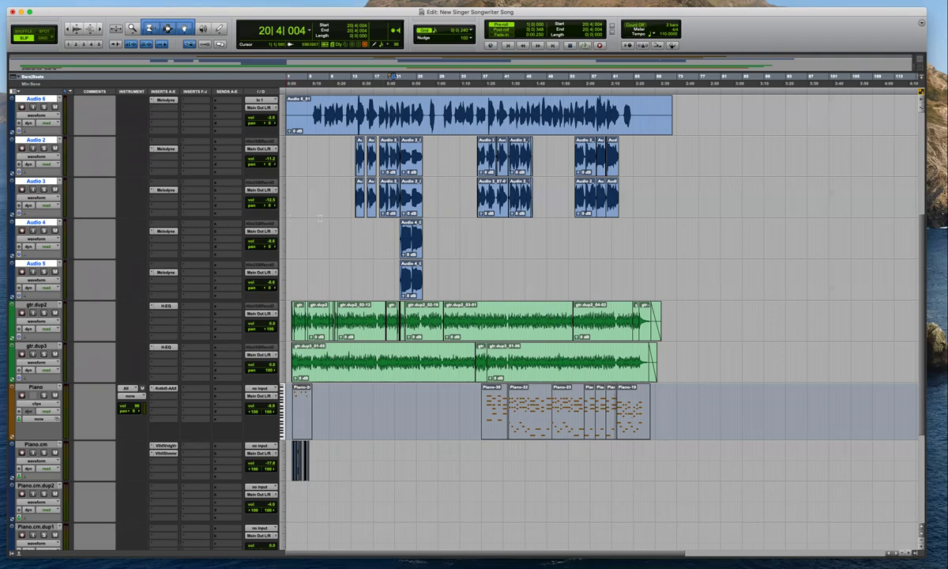
Commit the selected vocal tracks offline with consolidated clips and rendered volume and pan, hiding and making the source tracks inactive
scroll(320, 217, "up", 3)
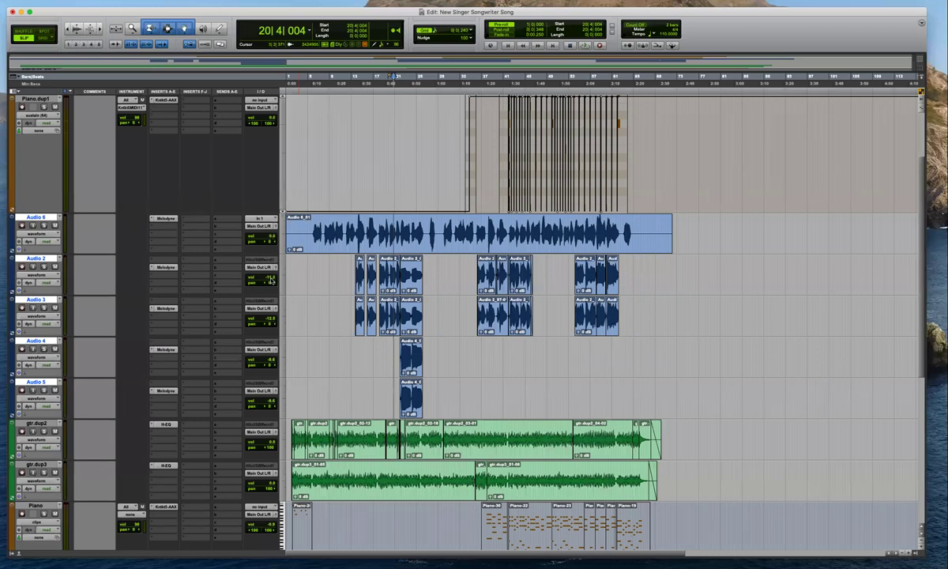
right_click(52, 215)
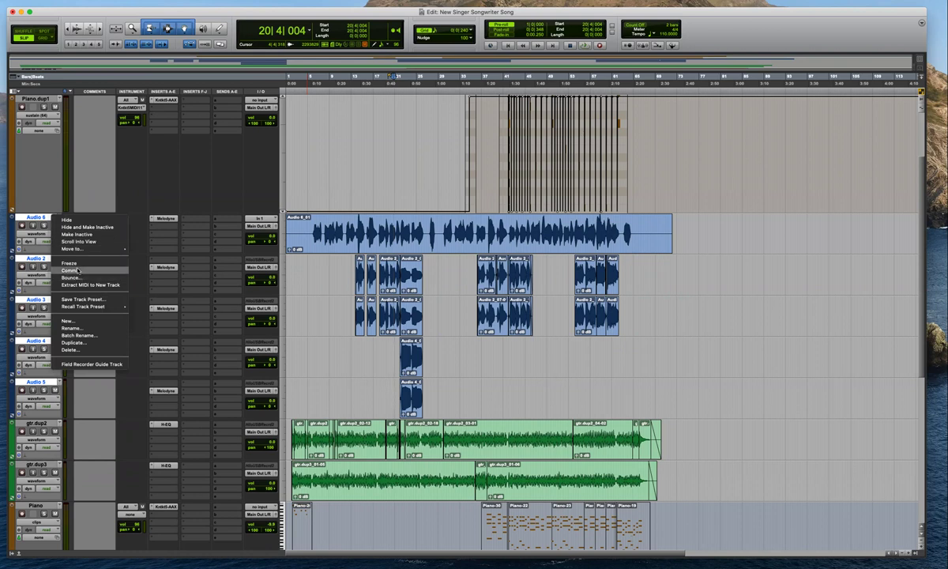
left_click(528, 163)
left_click(528, 164)
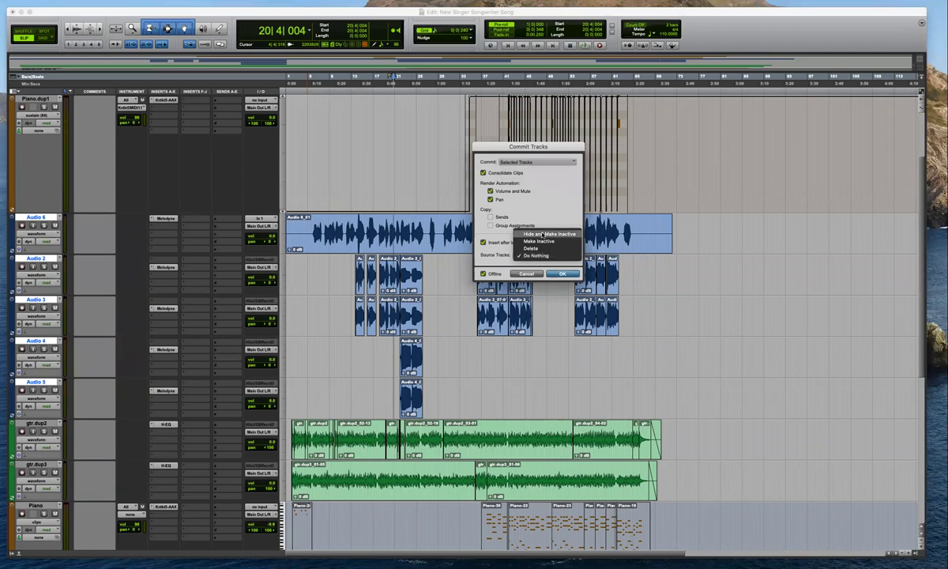
left_click(540, 255)
left_click(563, 273)
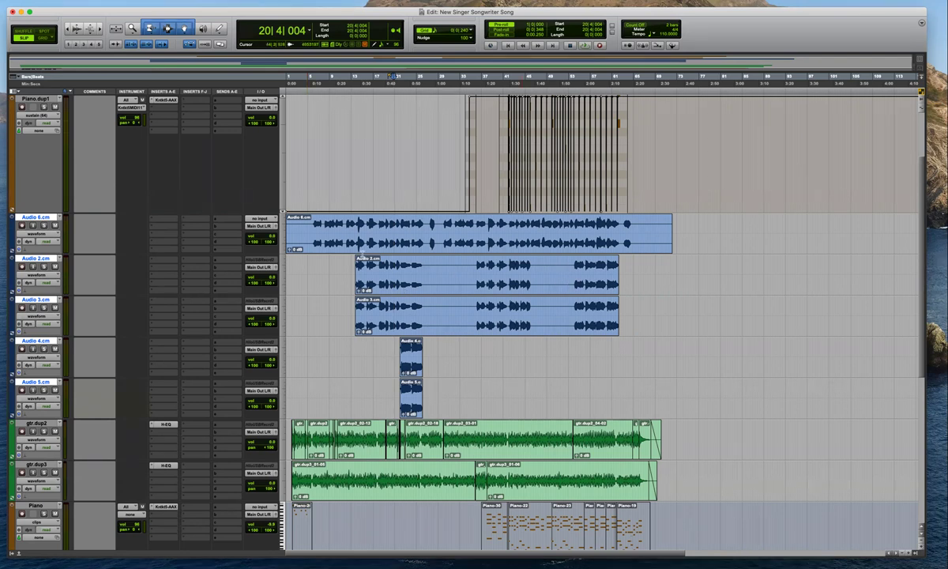
Enlarge the waveform display and examine the committed vocal tracks alongside the guitar and piano tracks
left_click(317, 228)
key("t")
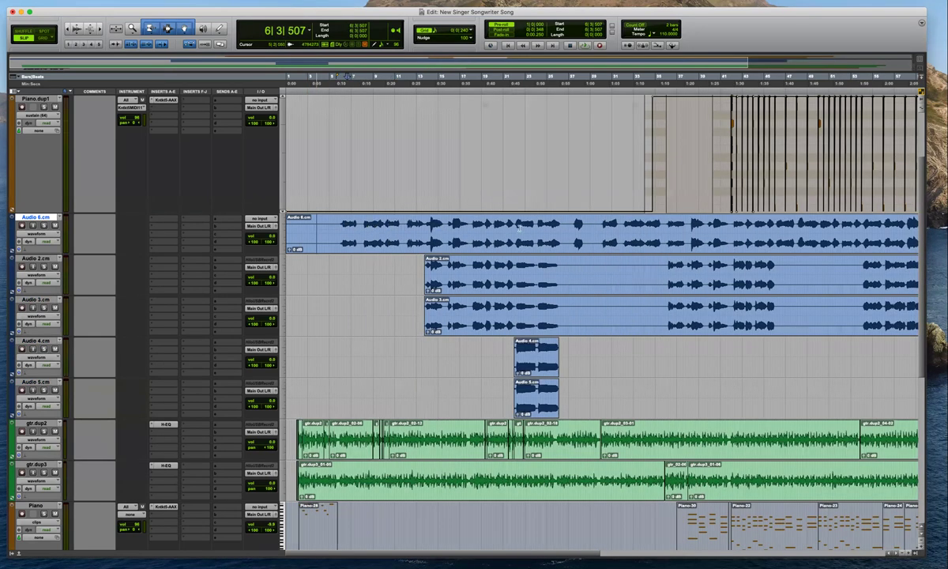
key("super+alt+bracketright")
key("super+alt+bracketright")
key("super+alt+bracketleft")
left_click(339, 220)
key("t")
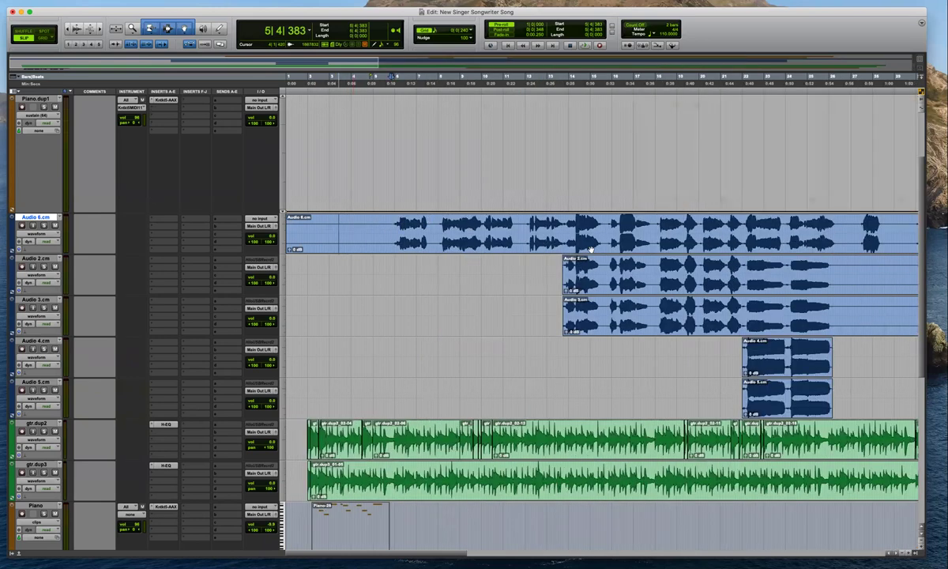
key("super+bracketleft")
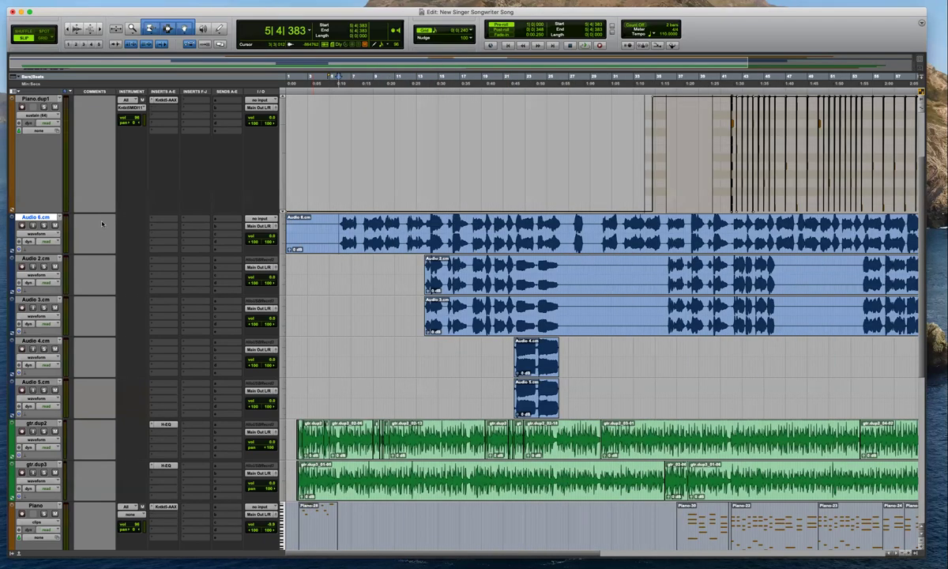
key("super+bracketleft")
scroll(347, 332, "down", 5)
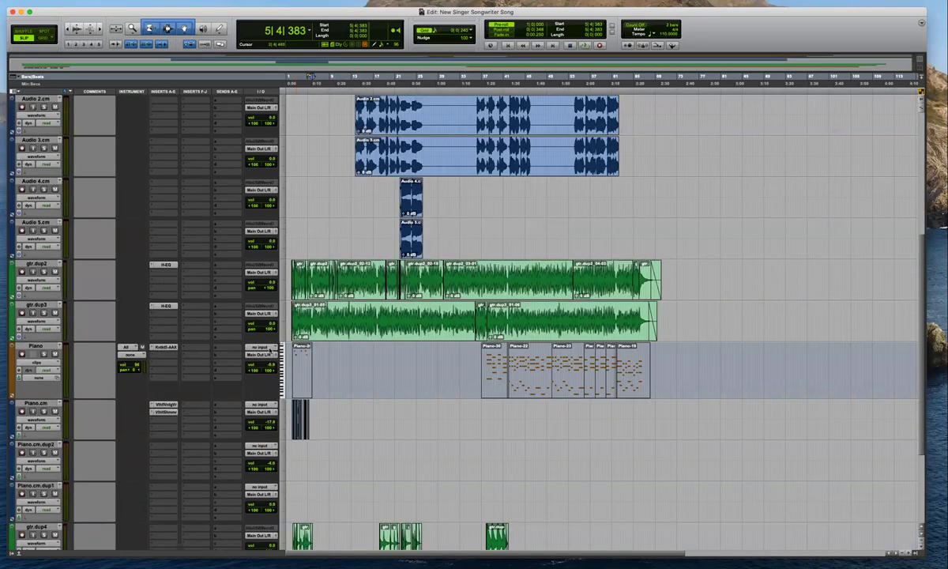
Check the Piano track's Kontakt instrument and assign the track's MIDI output to Piano - Kontakt 5 MIDI In 2, channel-1
left_click(166, 347)
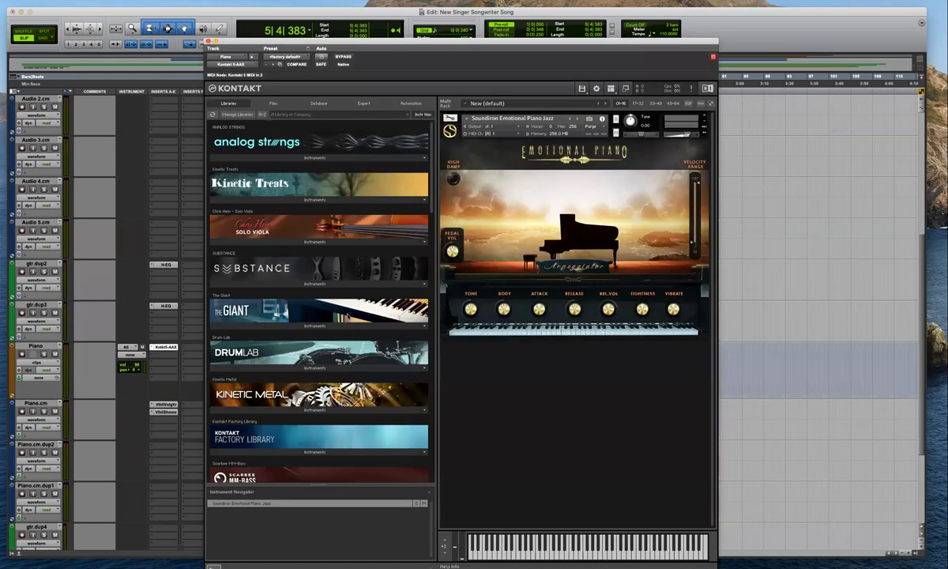
left_click(209, 40)
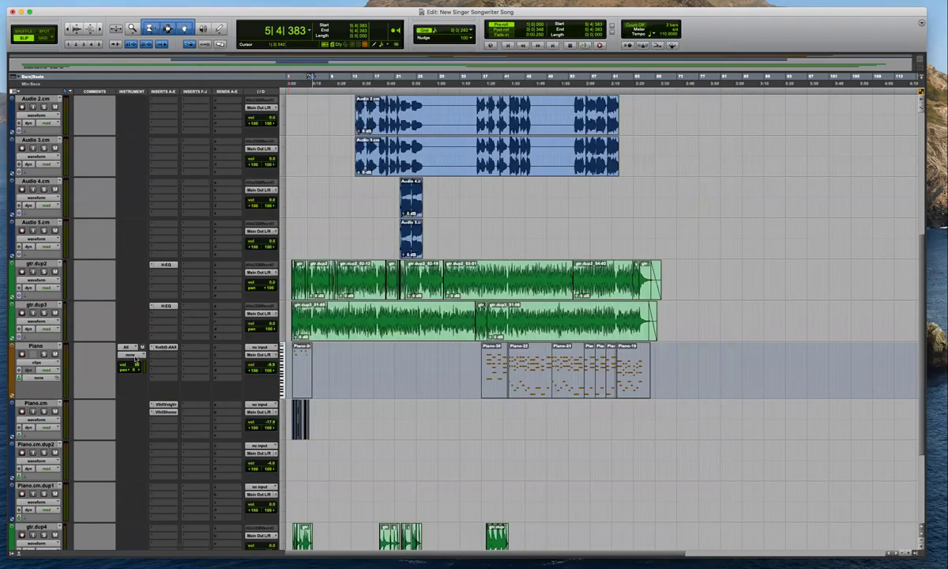
left_click(134, 357)
mouse_move(160, 380)
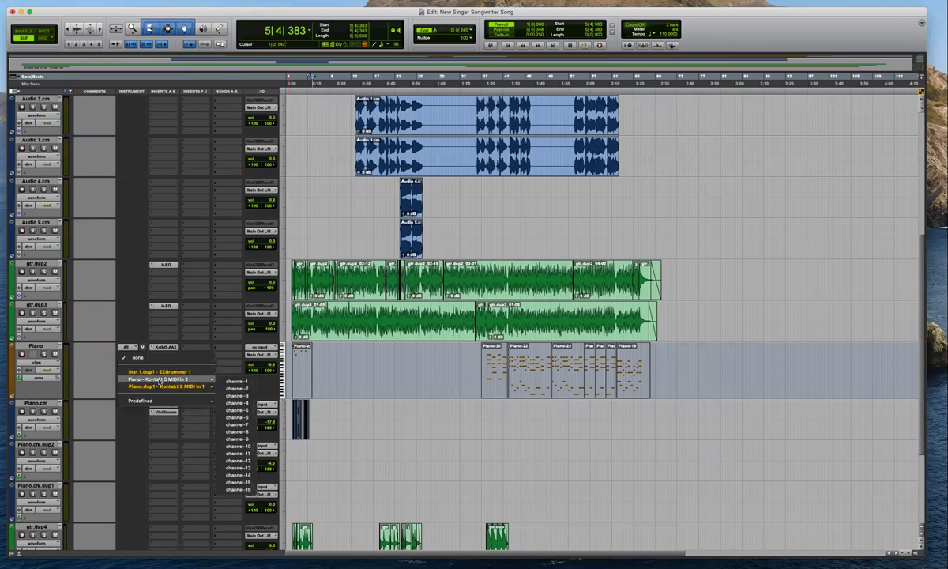
left_click(236, 382)
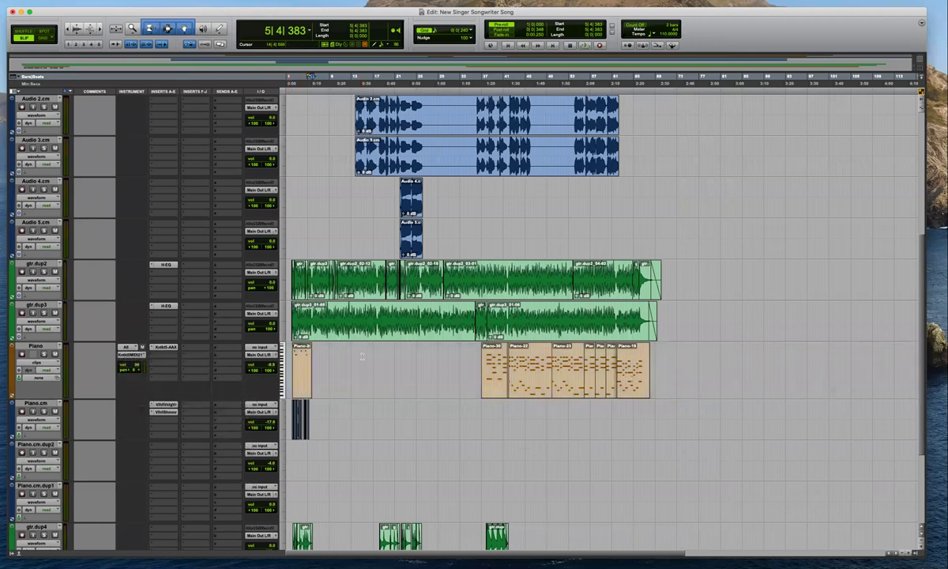
Delete the empty Piano.cm.dup2 and Piano.cm.dup1 tracks
scroll(362, 356, "down", 3)
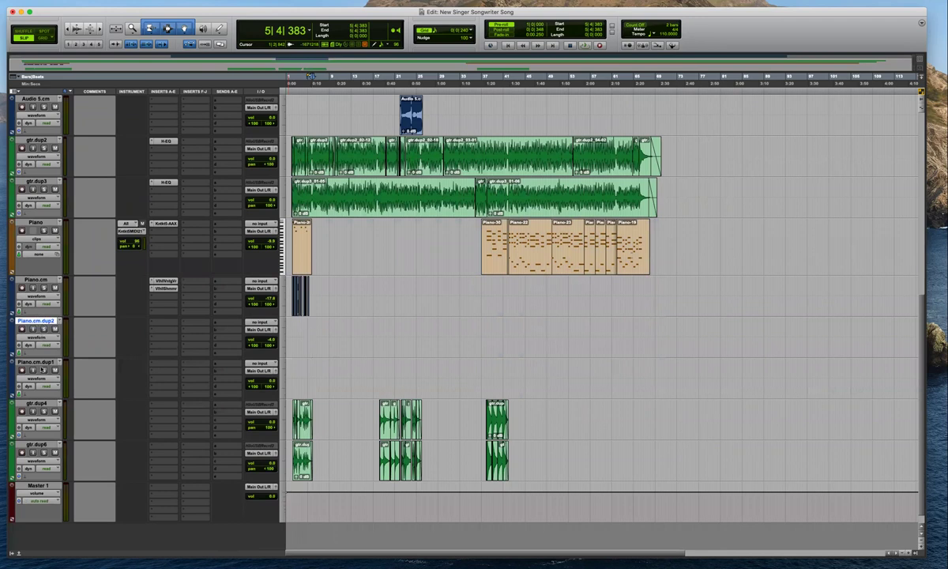
right_click(41, 363)
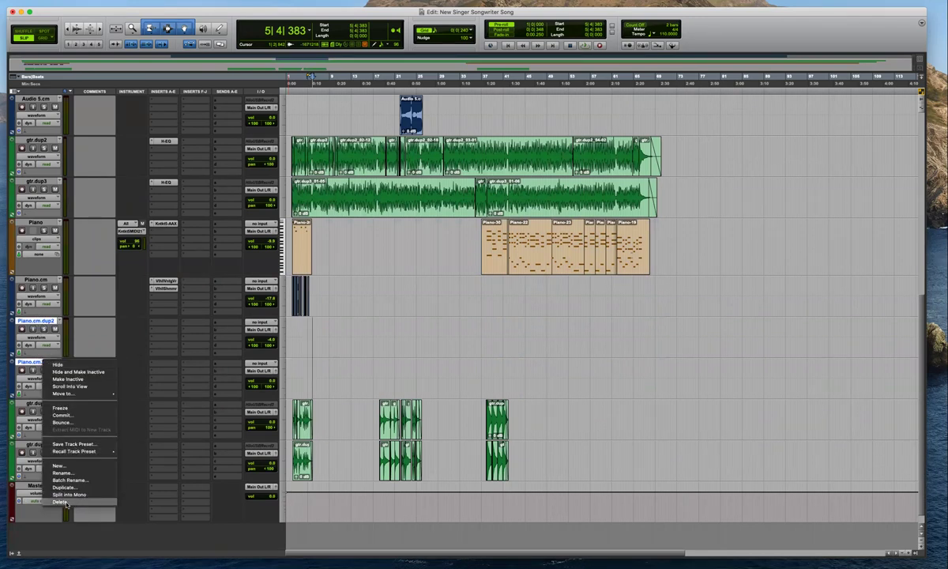
left_click(68, 502)
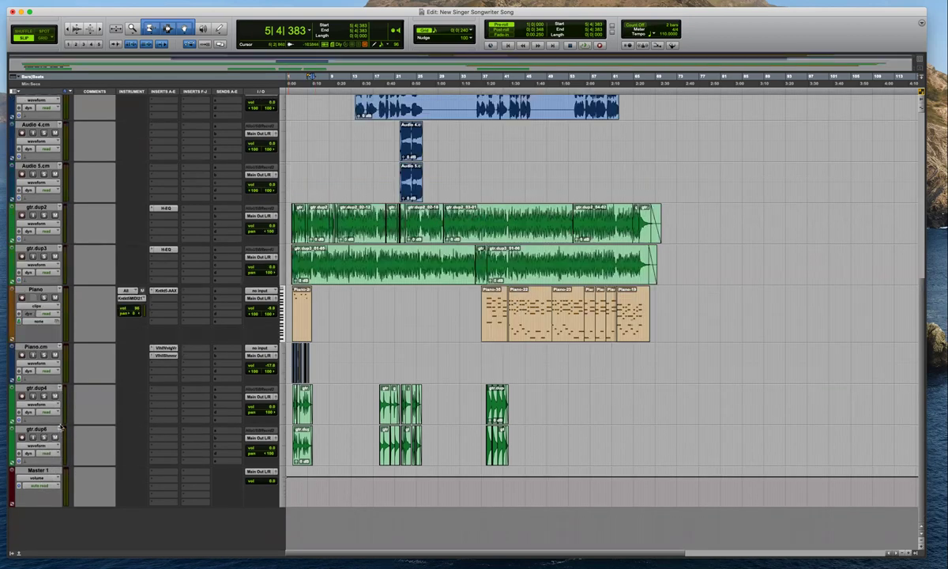
Create new tracks below gtr.dup6 from the Full Mix track preset in the A Mixing category
left_click(38, 431)
key("super+shift+n")
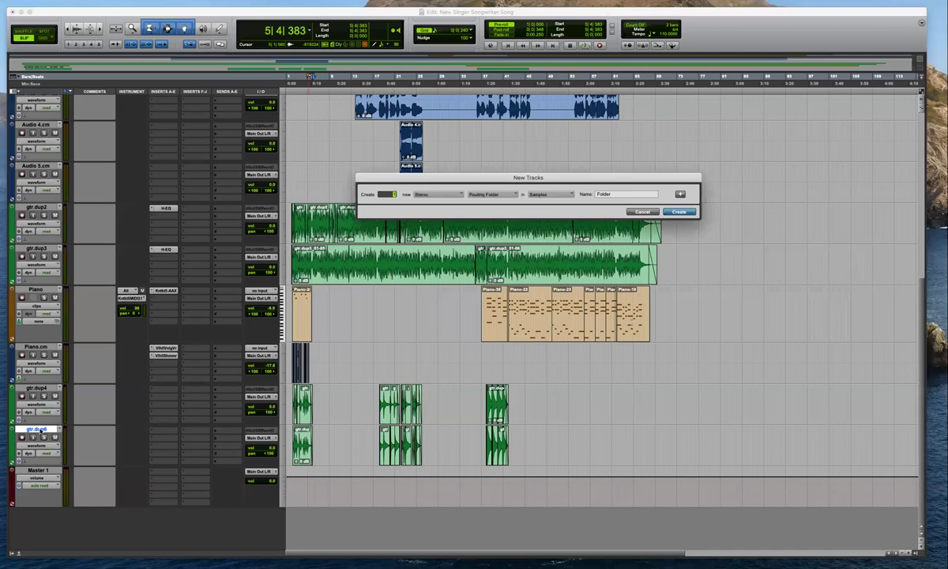
key("super+Left")
key("super+Left")
key("super+Left")
key("super+Left")
key("super+Left")
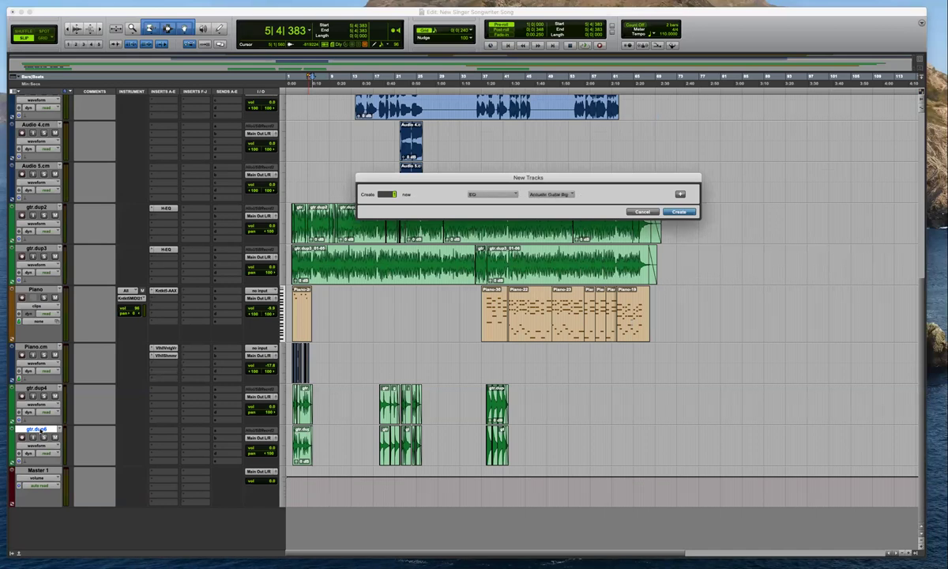
key("super+Left")
key("super+Down")
key("super+Down")
key("super+Up")
key("super+Up")
key("super+Up")
key("super+Up")
key("Up")
key("Up")
key("Up")
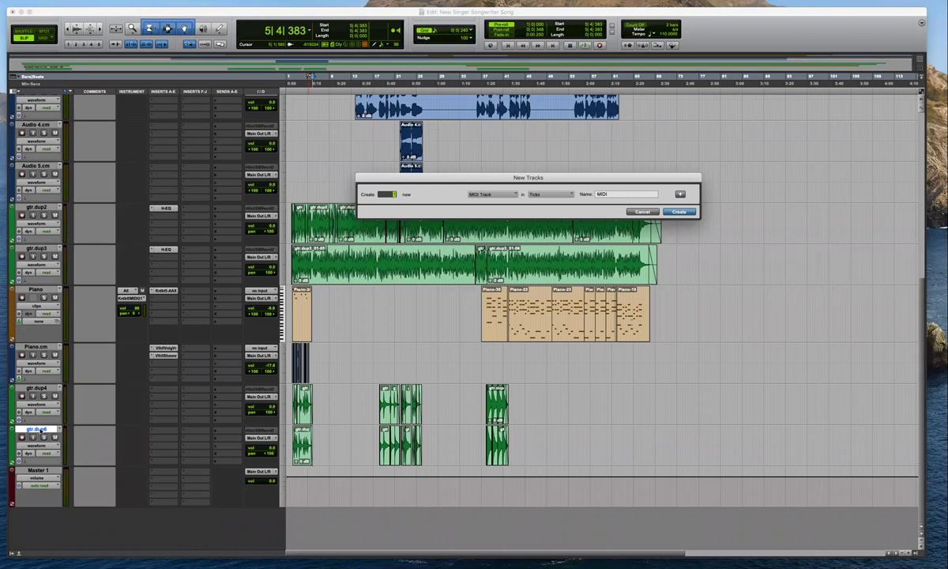
key("super+Down")
key("super+Down")
key("super+Down")
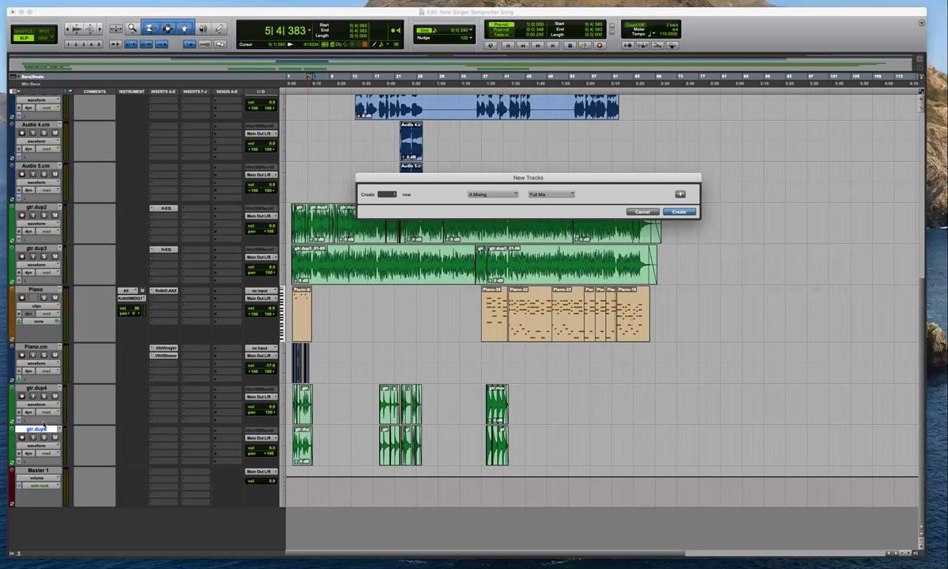
key("Return")
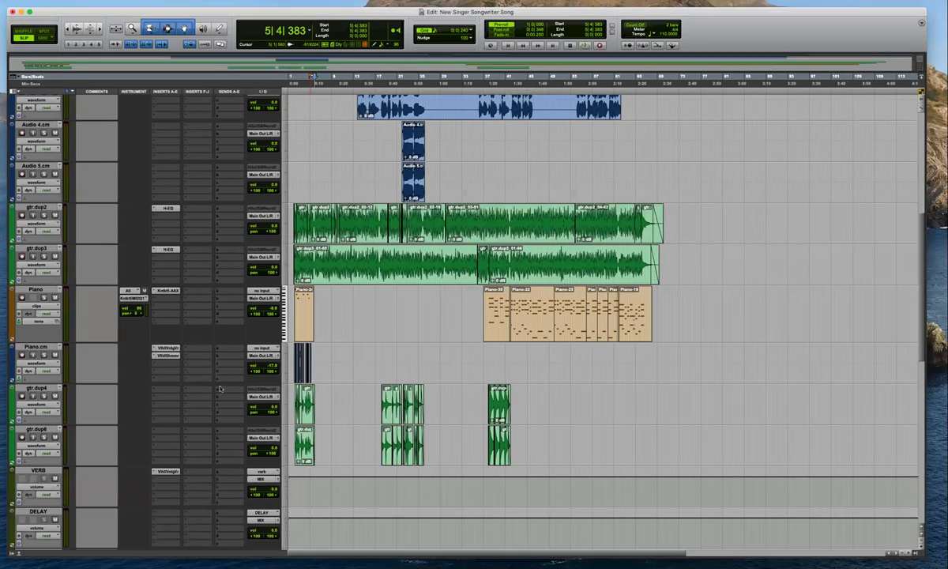
Route the gtr.dup4 and gtr.dup6 outputs to the AC GTR stereo bus and move both tracks directly below gtr.dup3
scroll(219, 389, "down", 10)
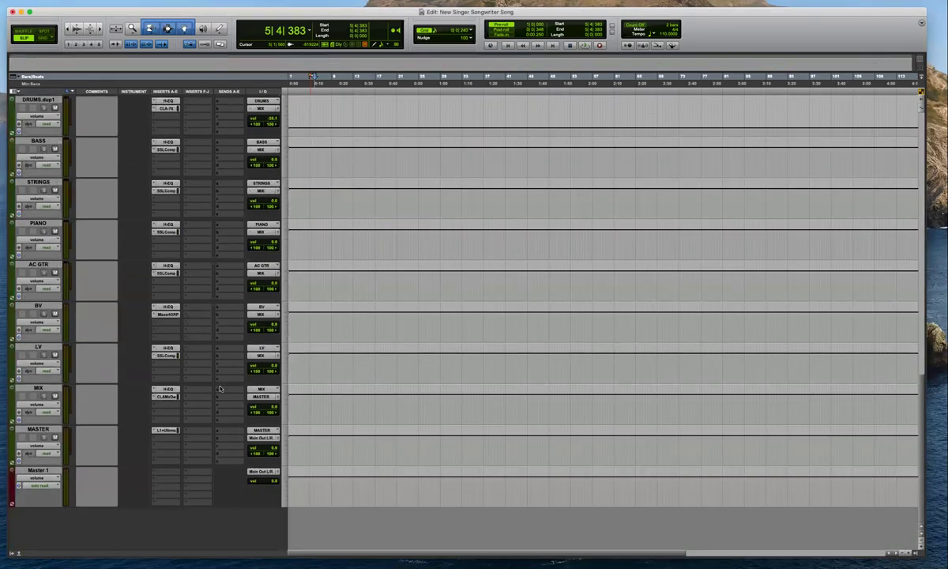
scroll(211, 363, "up", 7)
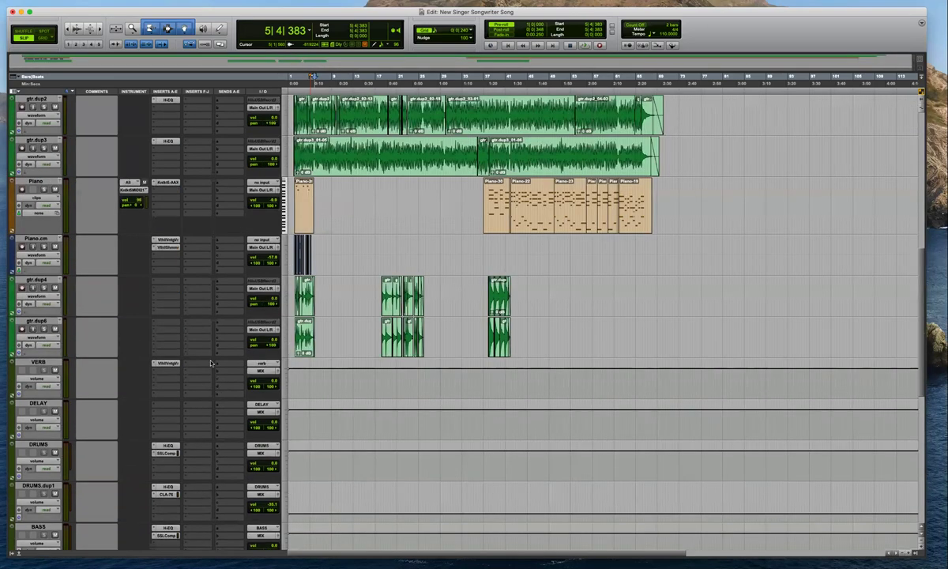
scroll(45, 362, "up", 1)
left_click(36, 364)
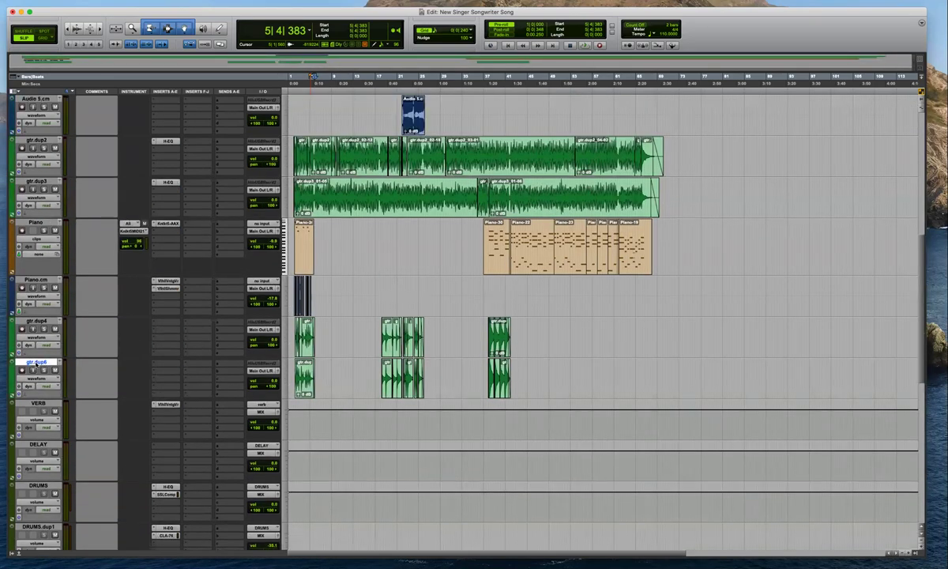
left_click(36, 321, "shift")
left_click(262, 329)
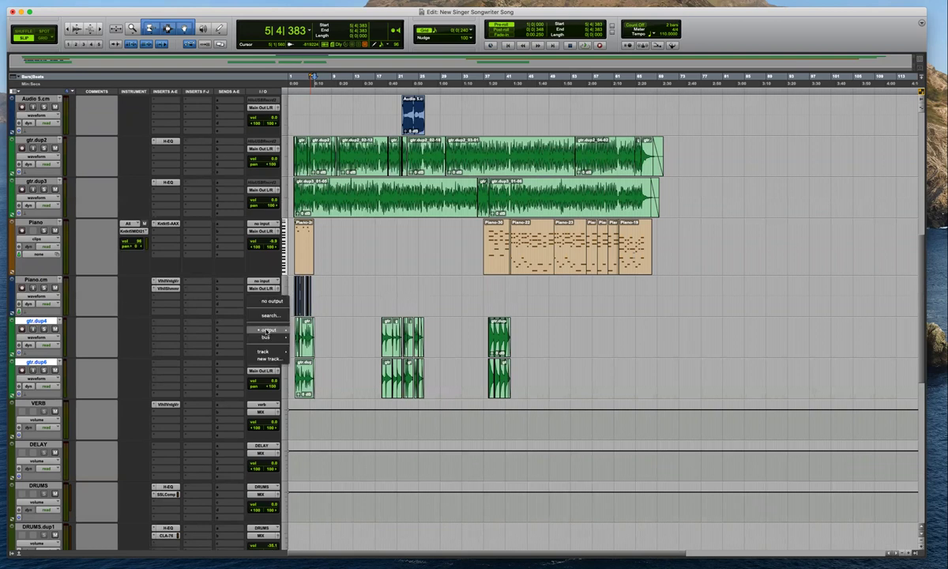
mouse_move(266, 337)
left_click(310, 503)
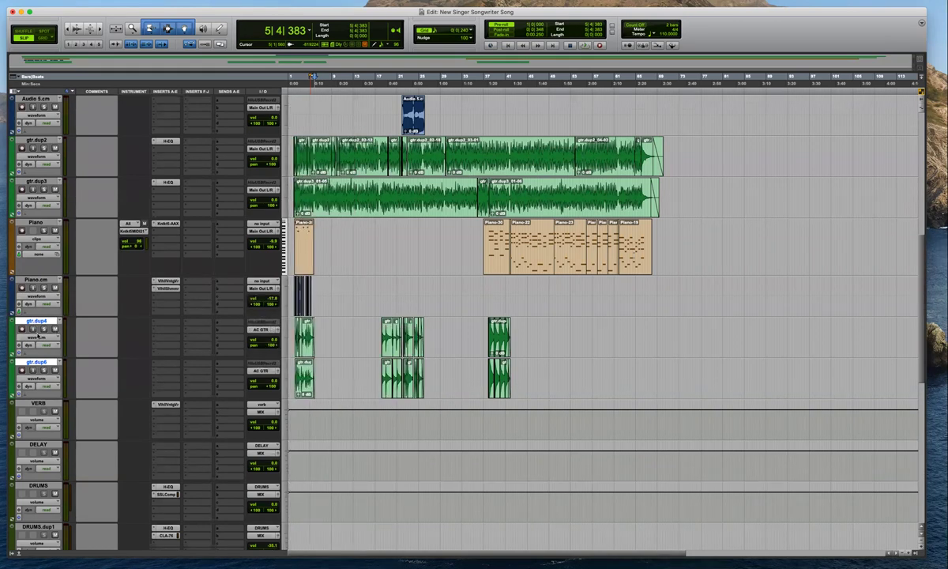
left_click_drag(35, 322, 44, 215)
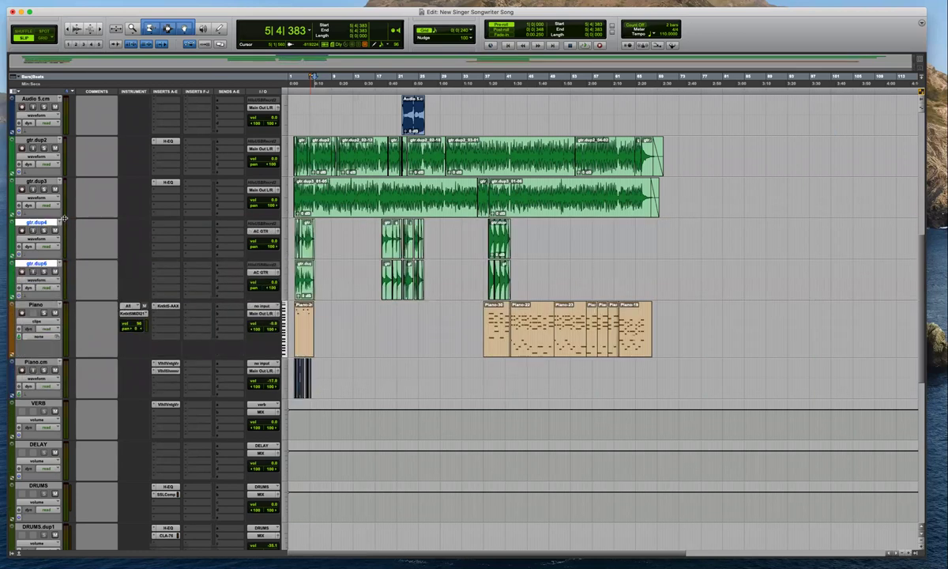
Route the outputs of all four guitar tracks, including gtr.dup2 and gtr.dup3, to the AC GTR stereo bus
scroll(44, 214, "up", 1)
left_click(36, 182, "shift")
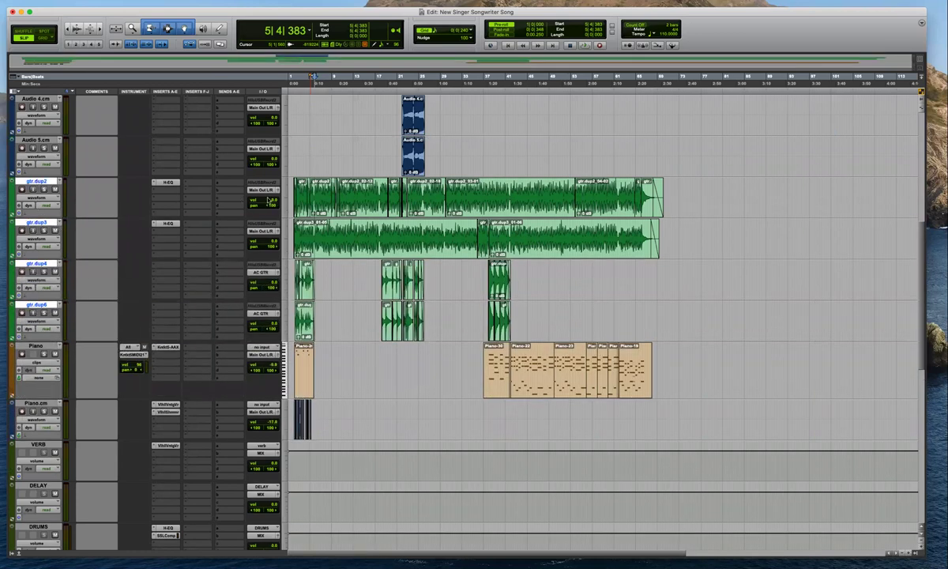
left_click(263, 190)
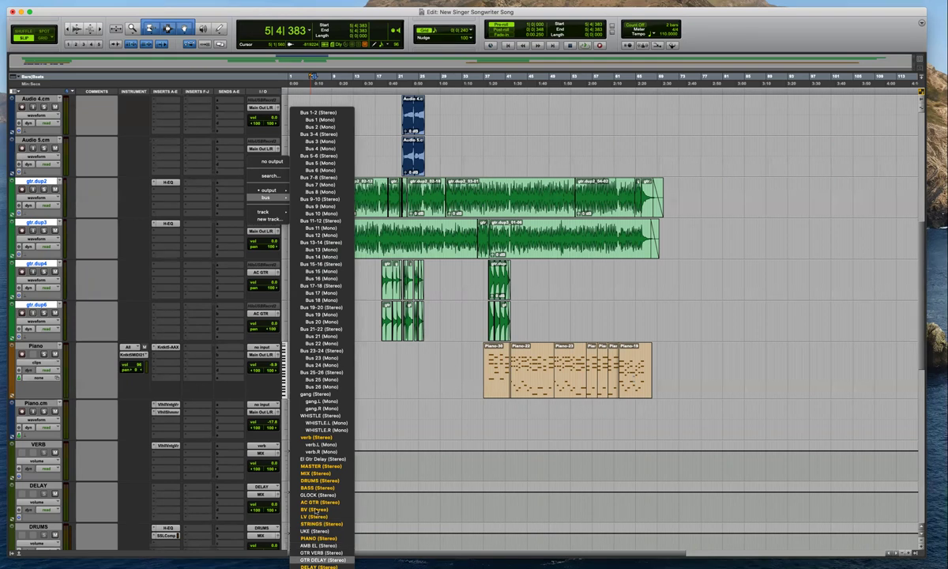
key("Escape")
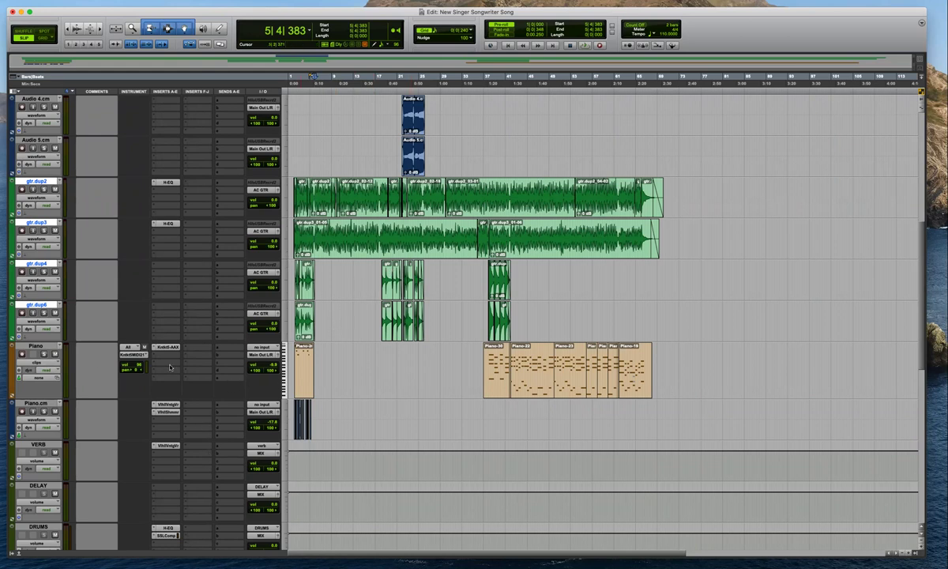
Route the outputs of the Piano and Piano.cm tracks to the PIANO stereo bus
left_click(35, 345)
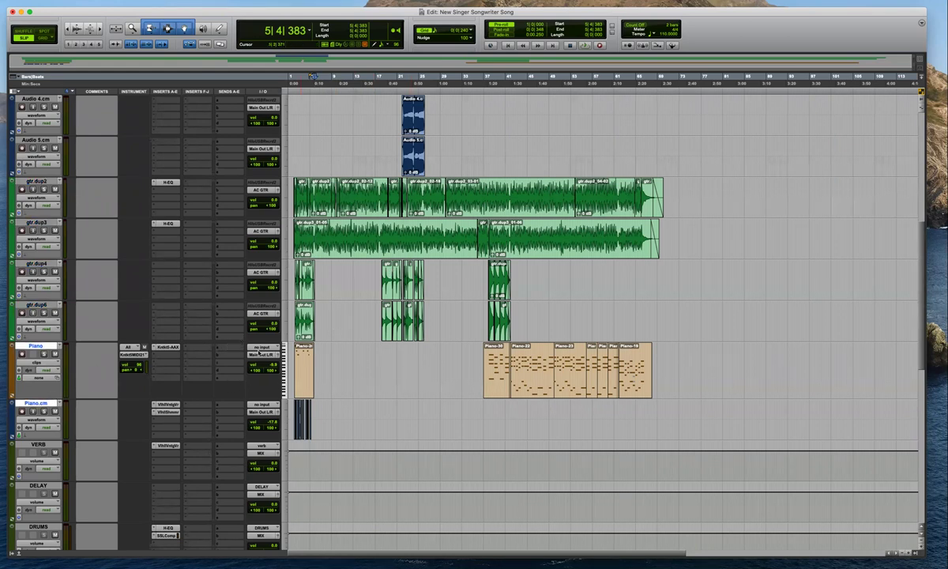
left_click(260, 353)
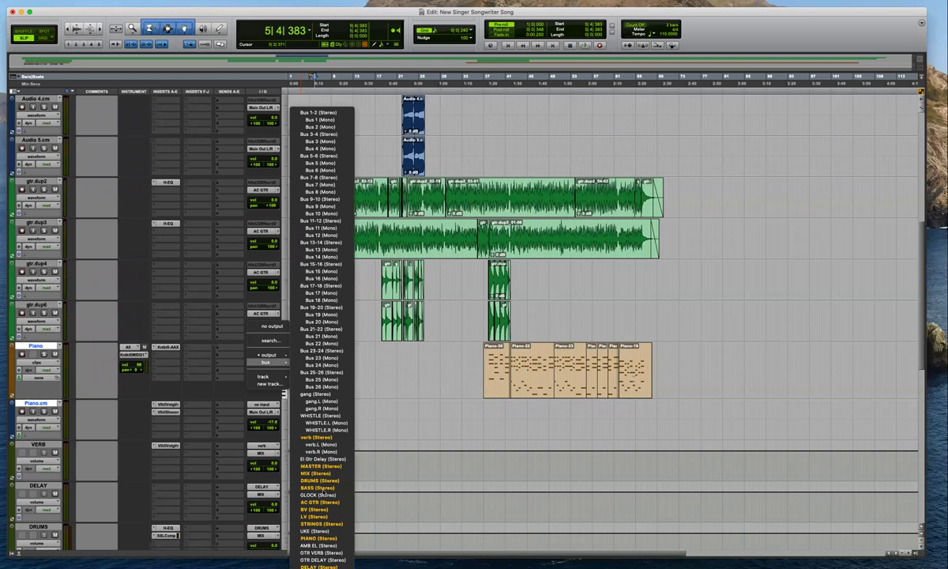
left_click(319, 539)
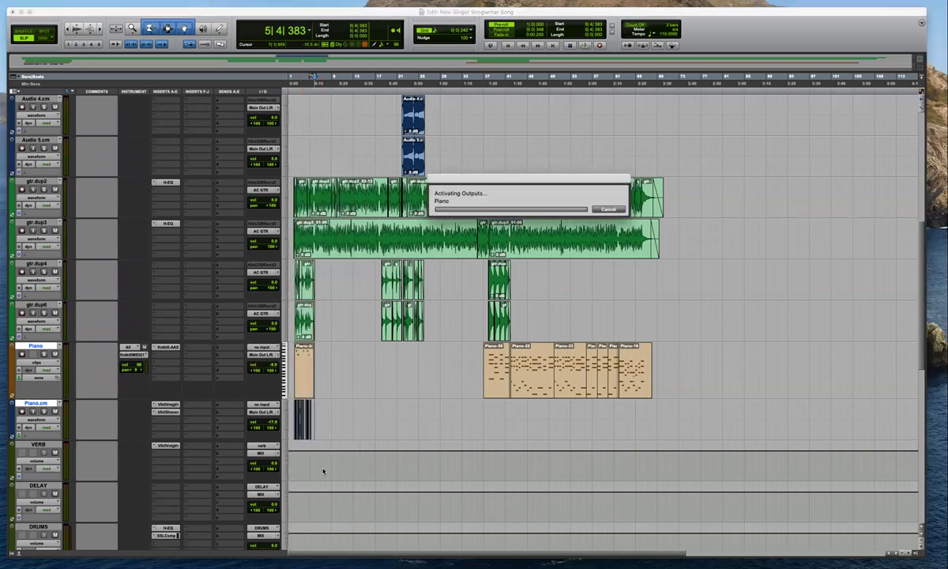
Inspect the H-EQ and SSLComp settings on the PIANO bus track, closing each plug-in window after viewing
scroll(325, 396, "down", 3)
scroll(306, 349, "down", 5)
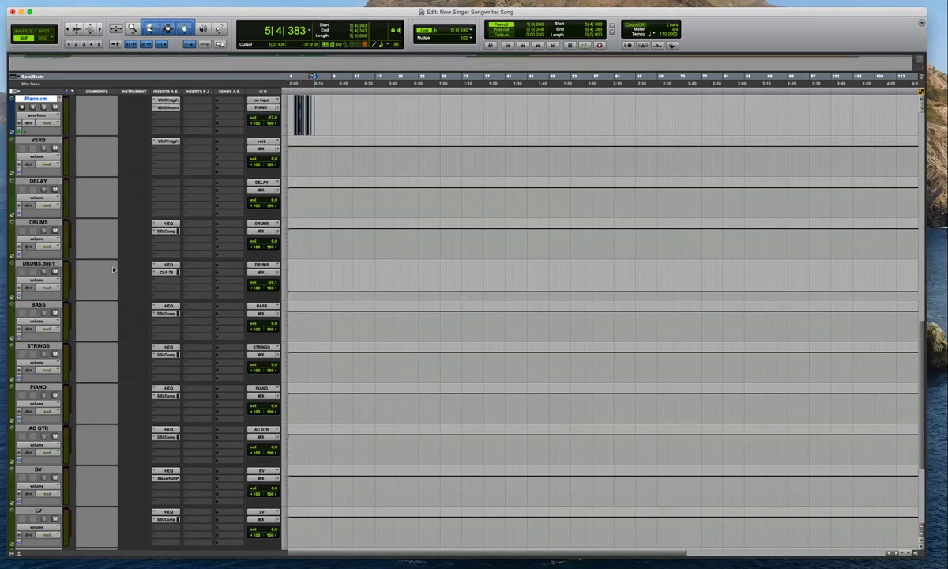
left_click(48, 387)
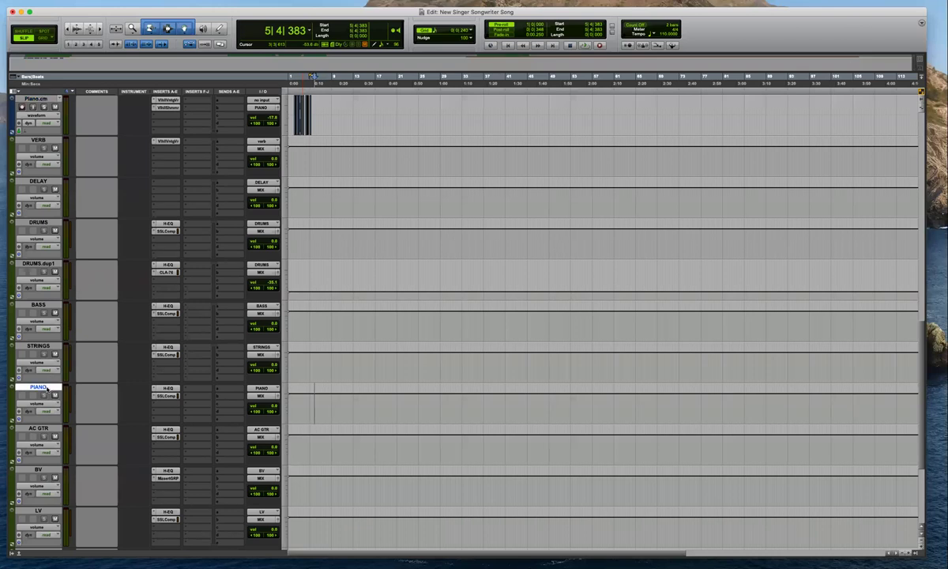
left_click(166, 388)
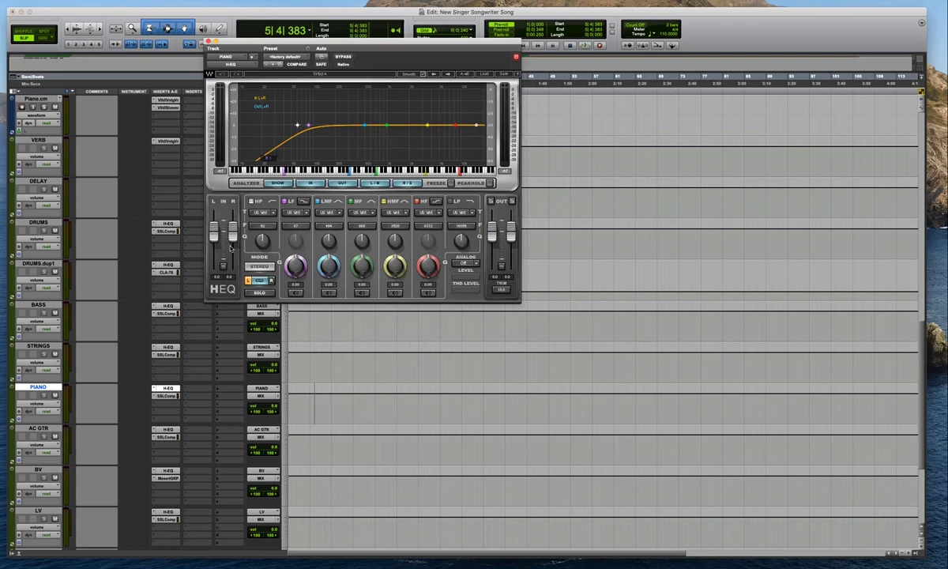
left_click(209, 41)
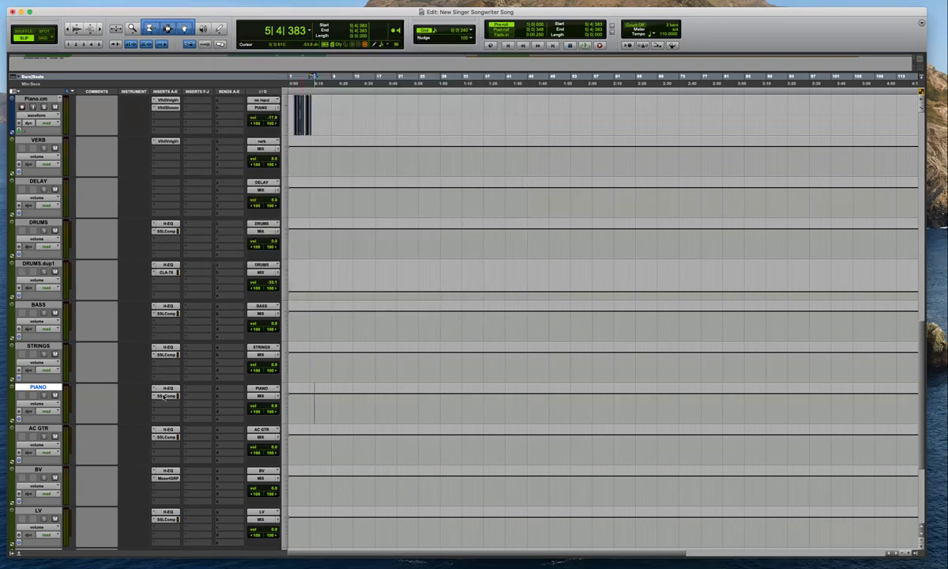
left_click(165, 395)
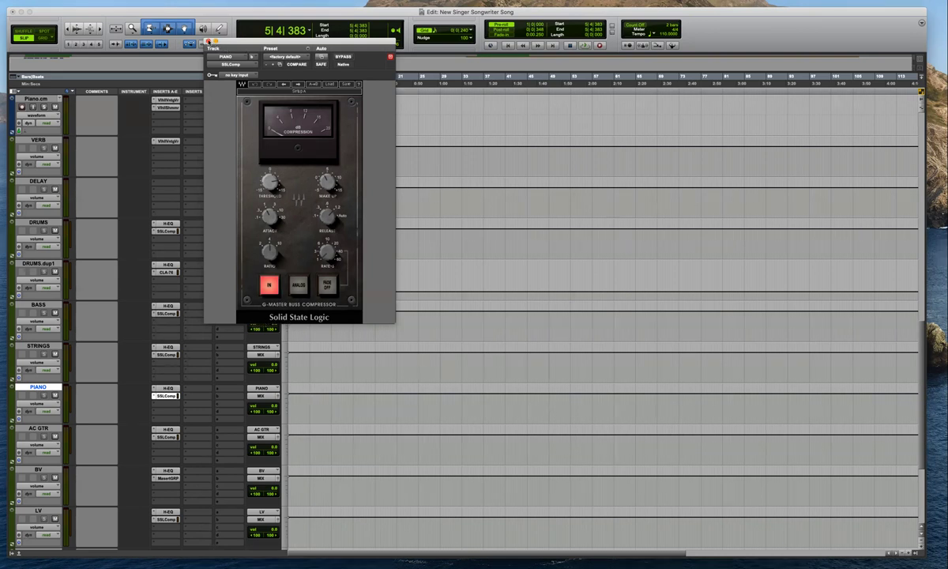
left_click(208, 40)
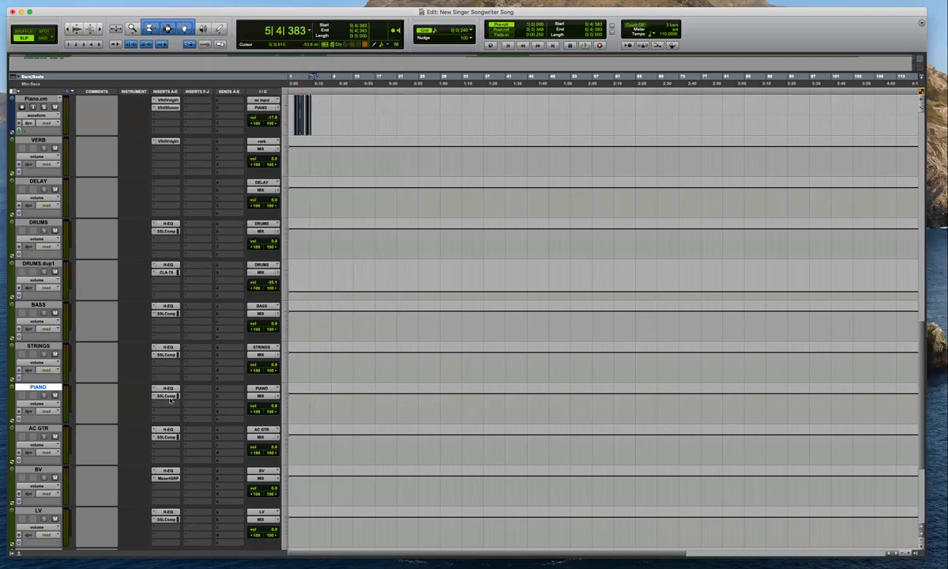
left_click(171, 397)
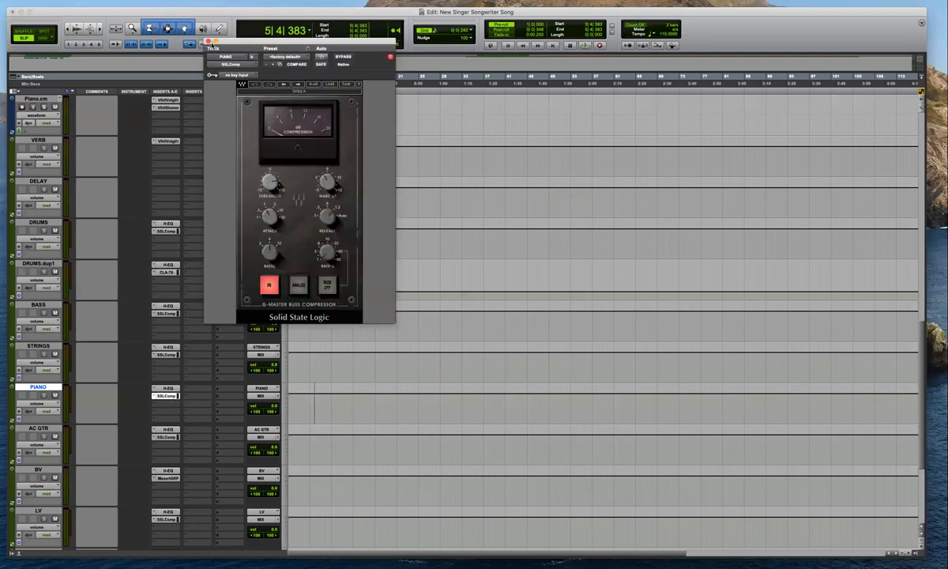
left_click(208, 40)
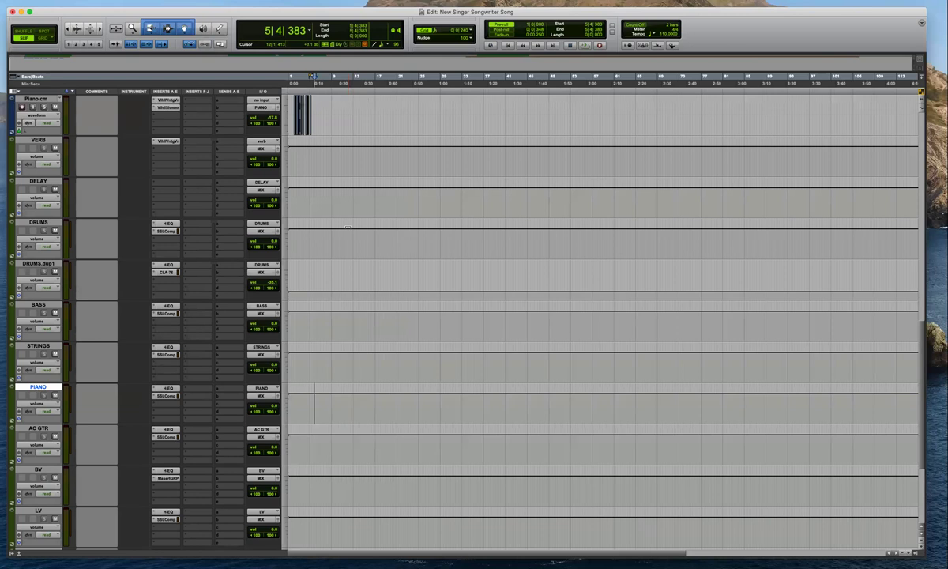
Enlarge the timeline and waveform view and copy the H-EQ insert from the main guitar tracks to gtr.dup4 and gtr.dup6
scroll(347, 226, "up", 3)
key("ctrl+]")
key("ctrl+]")
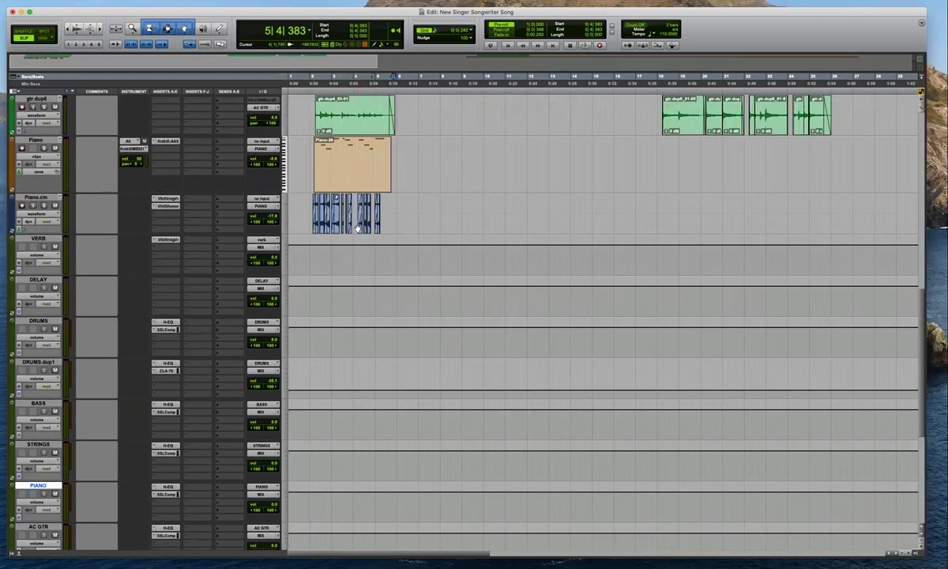
scroll(357, 228, "up", 5)
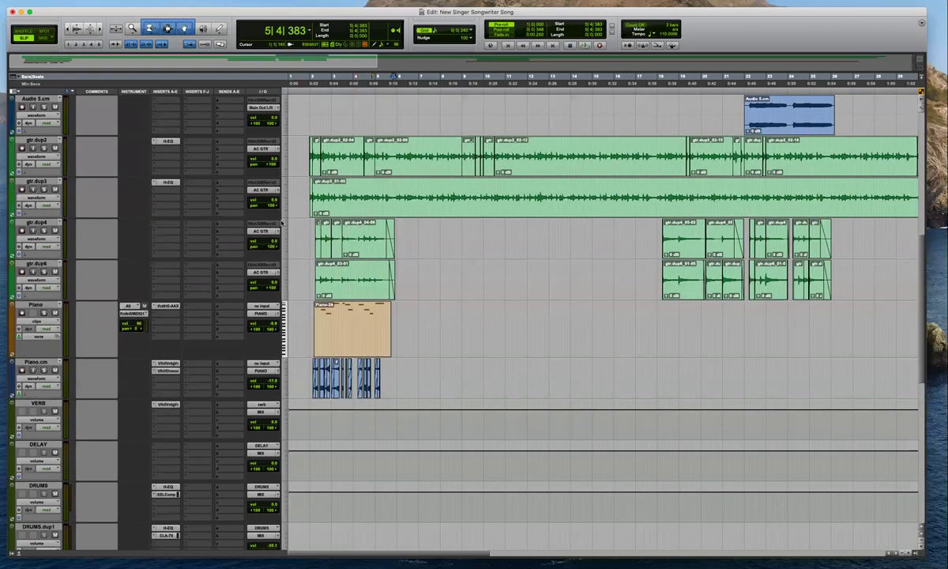
left_click(41, 139)
left_click_drag(169, 226, 170, 267)
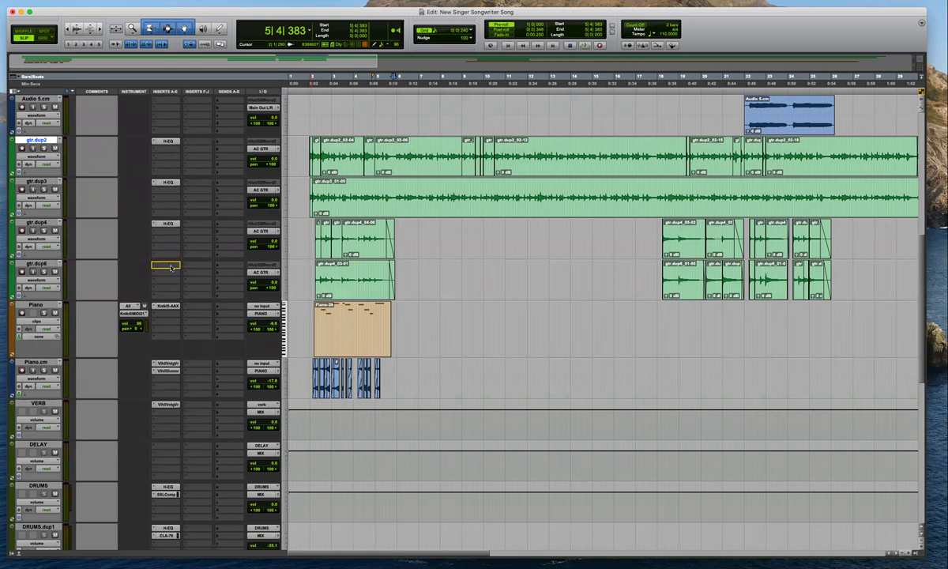
Check the H-EQ settings on the gtr.dup6 track and close the plug-in window
left_click(168, 266)
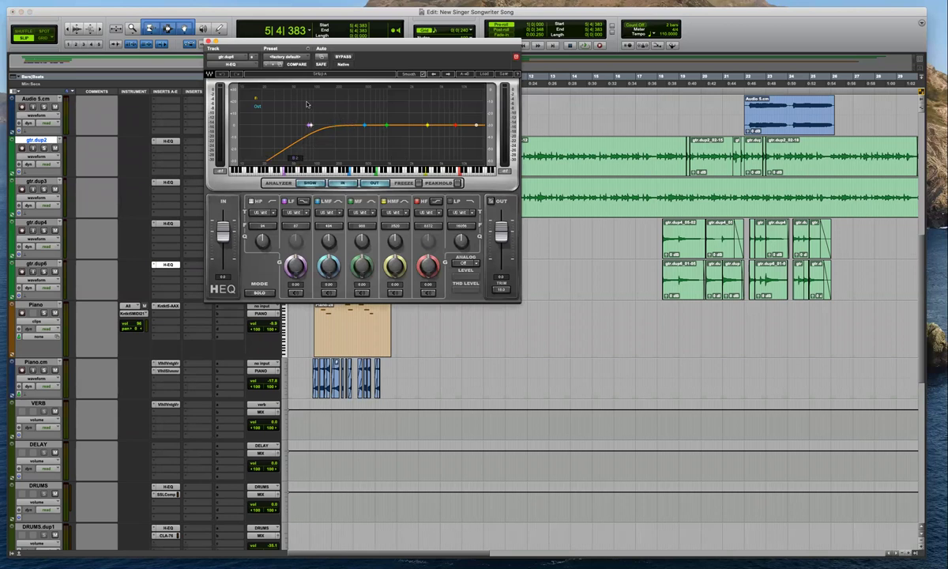
left_click(207, 41)
Recolor the Audio 2.cm, Audio 3.cm, Audio 4.cm and Audio 5.cm tracks light turquoise
scroll(321, 214, "up", 5)
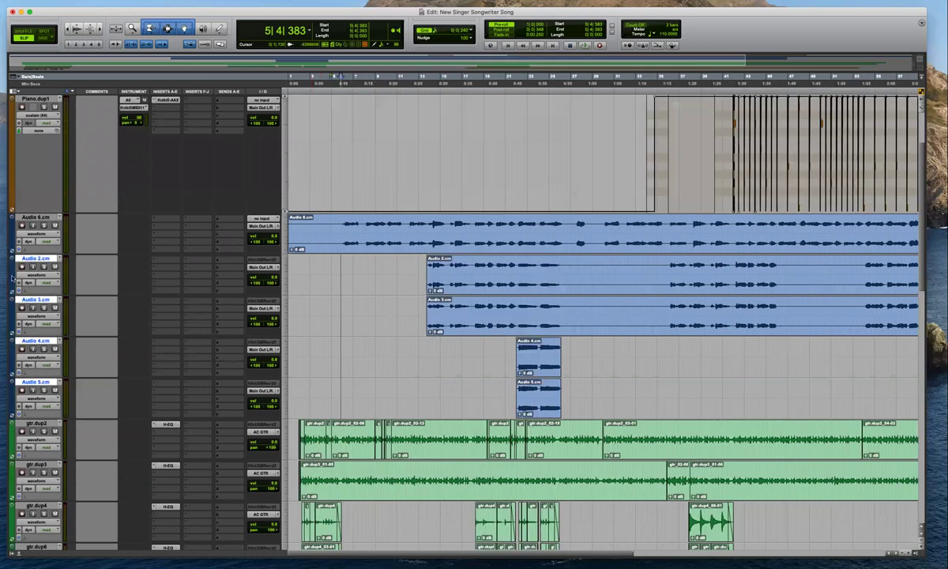
double_click(60, 211)
left_click(58, 208)
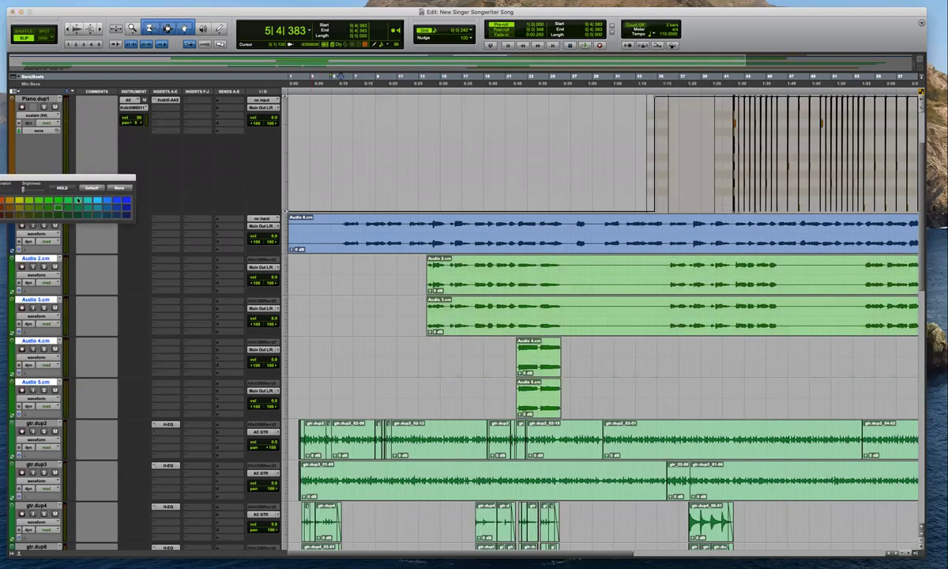
left_click(88, 202)
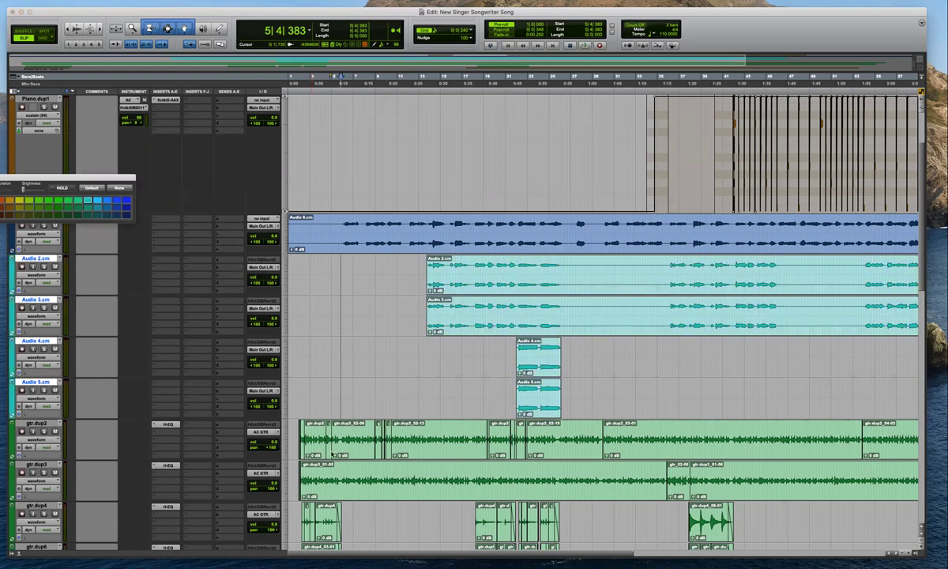
Route the outputs of Audio 2.cm through Audio 5.cm to the BV bus, and the output of Audio 6.cm to the LV bus
left_click(263, 267)
mouse_move(268, 274)
left_click(314, 509, "alt+shift")
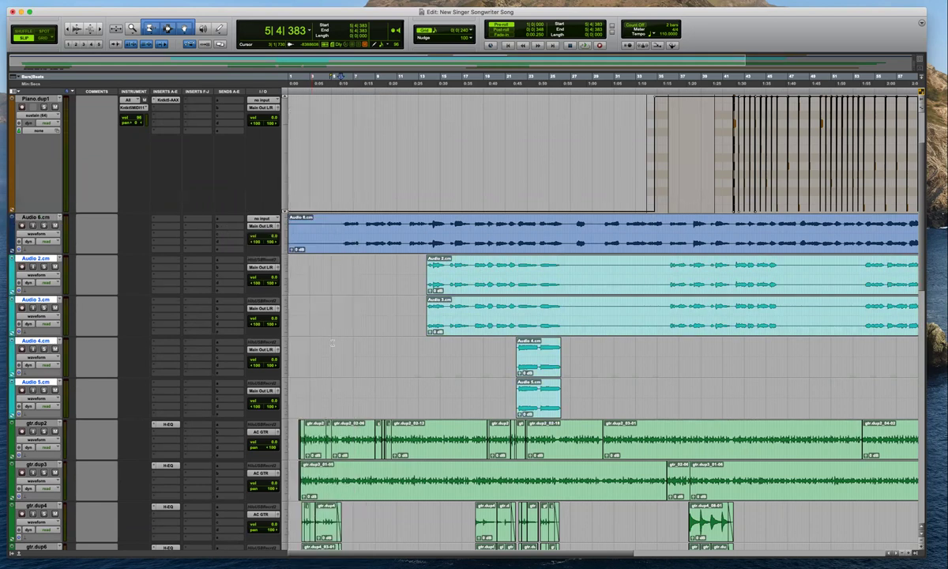
left_click(39, 217)
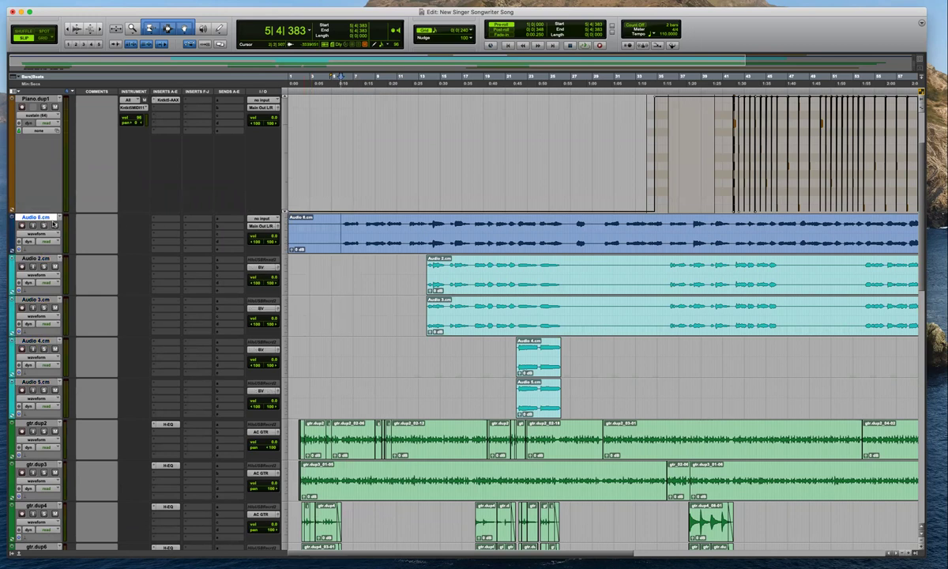
left_click(262, 227)
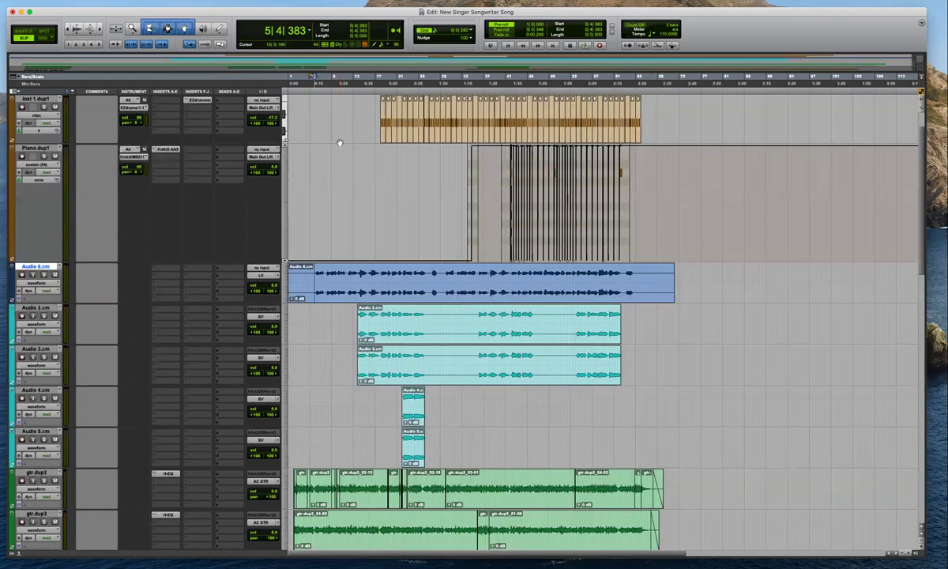
Rename the Piano.dup1 track as Bass P and route its output to the BASS stereo bus
double_click(42, 147)
type("Bass P")
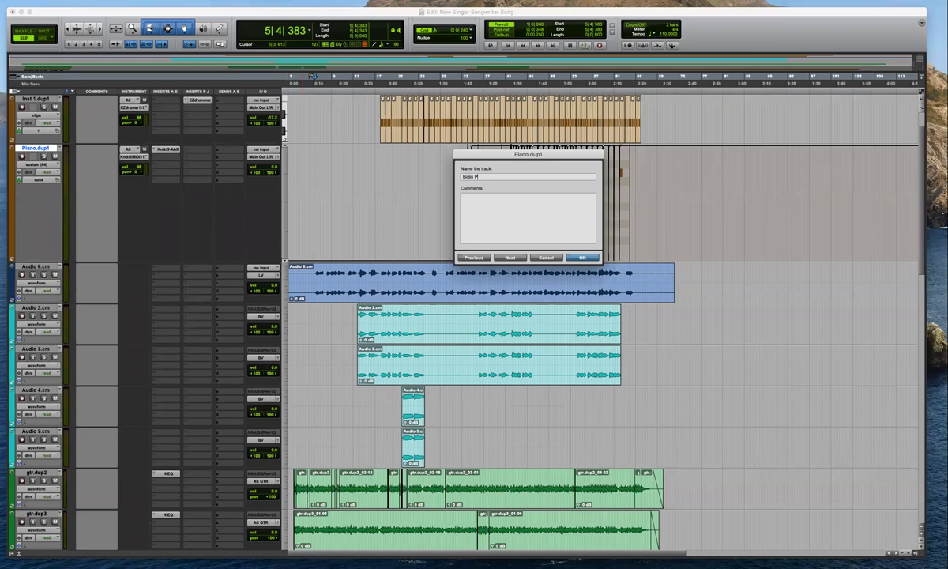
key("Return")
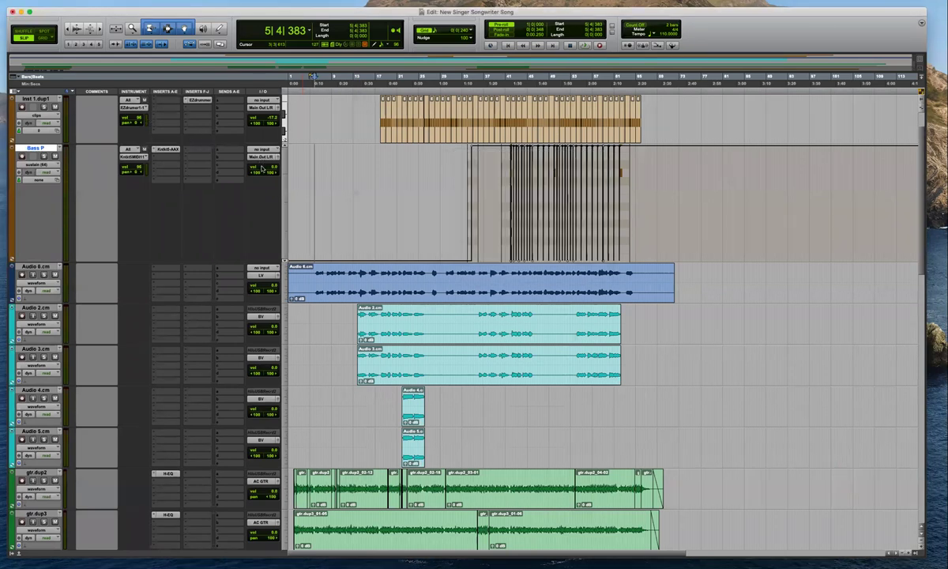
left_click(263, 157)
mouse_move(266, 163)
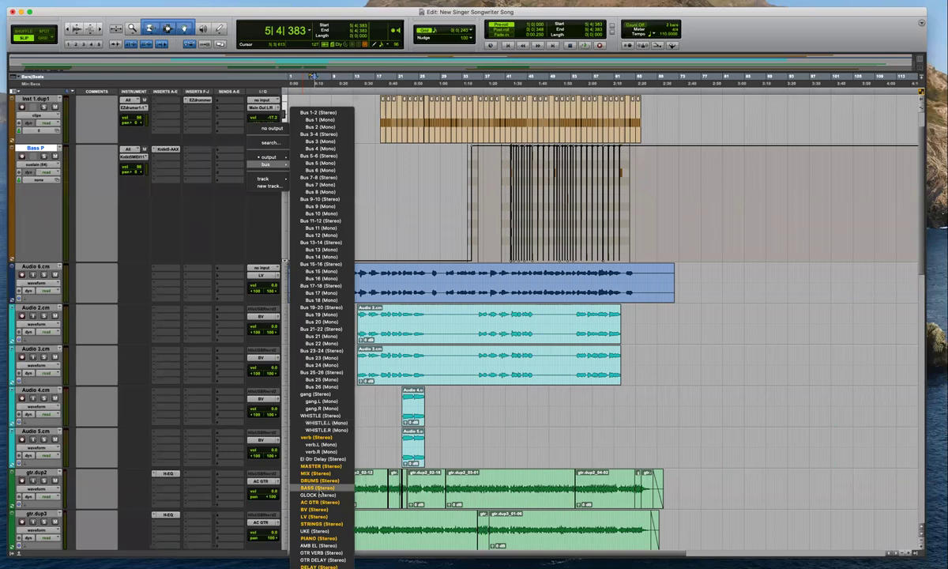
left_click(316, 487)
Route the output of Inst 1.dup1 to the DRUMS stereo bus and reduce the height of the Bass P track
scroll(250, 142, "up", 2)
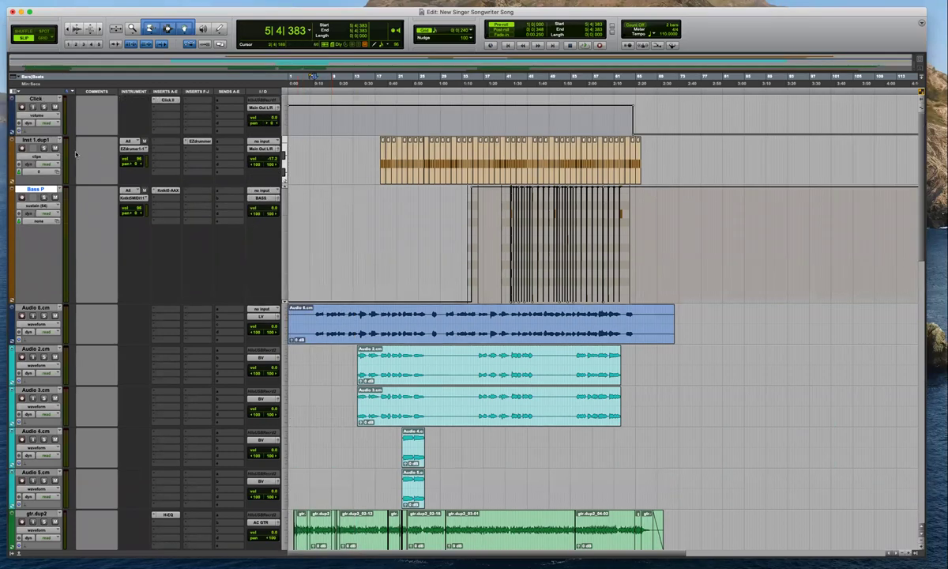
left_click(251, 141)
mouse_move(265, 156)
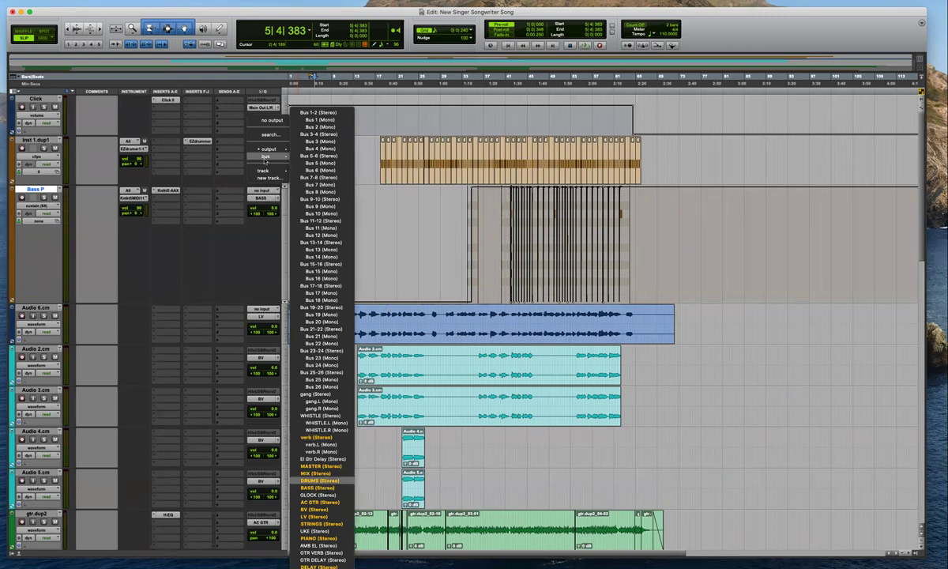
left_click(320, 481)
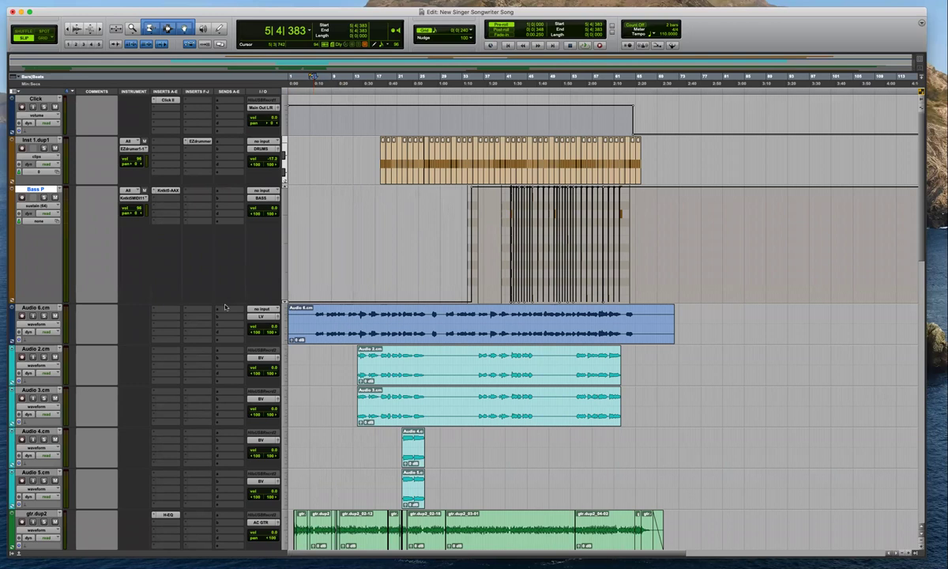
left_click_drag(226, 301, 221, 241)
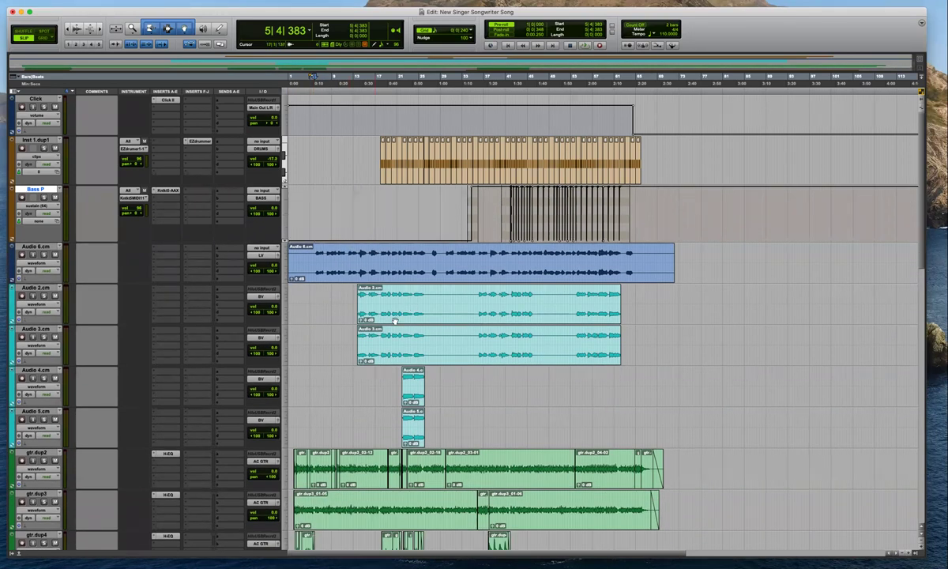
Look over the template's bus tracks from VERB to Master 1, checking their inserts and output routing against the source tracks
scroll(331, 339, "down", 10)
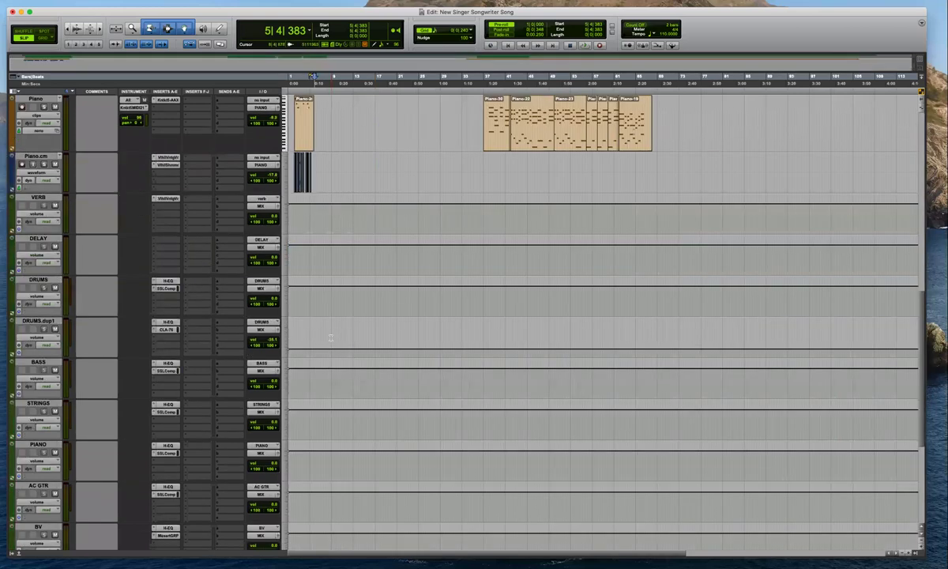
scroll(330, 339, "down", 5)
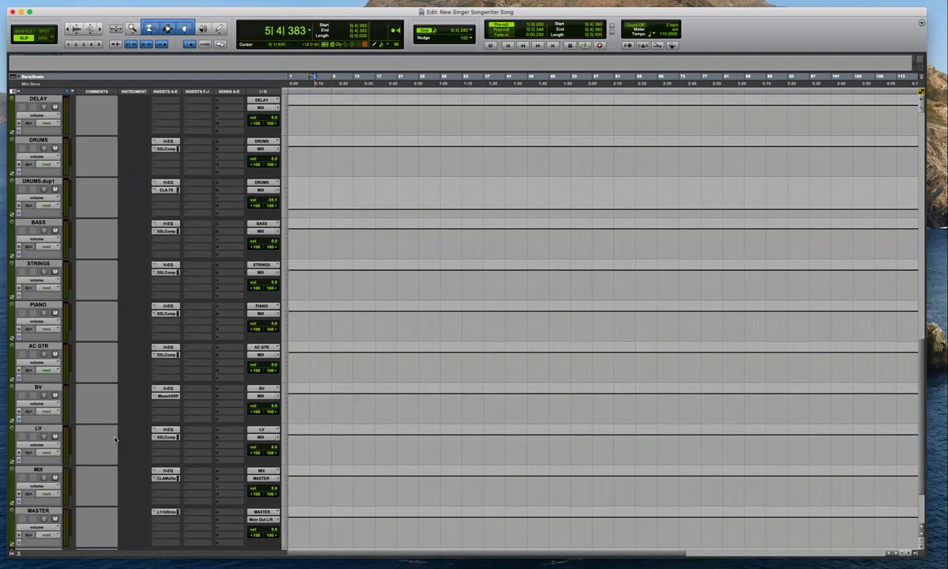
scroll(115, 440, "up", 3)
scroll(115, 440, "up", 3)
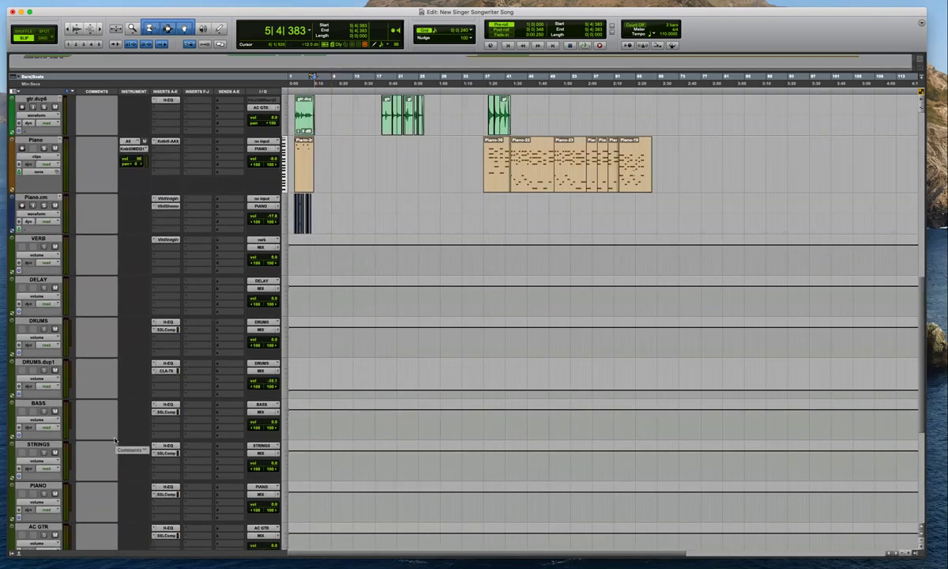
scroll(115, 440, "down", 3)
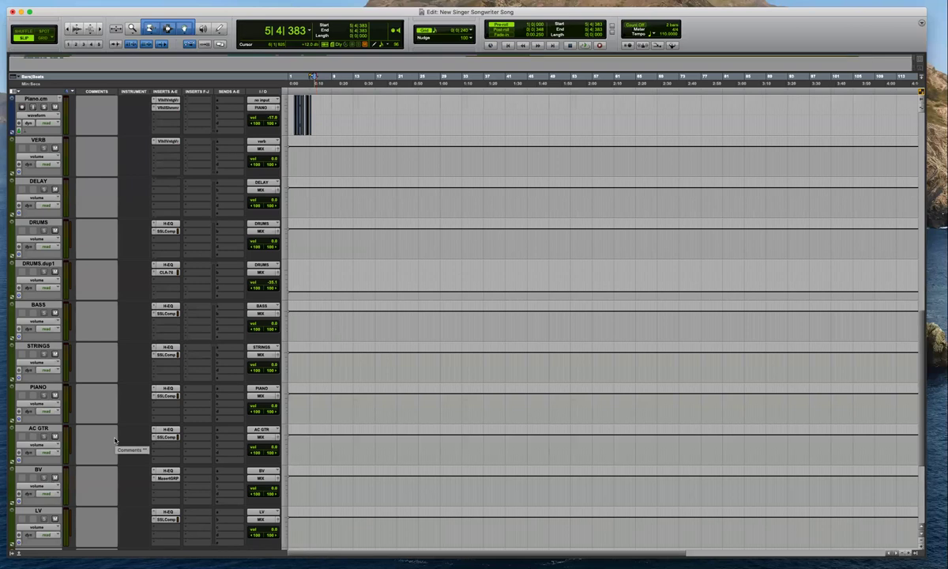
scroll(114, 440, "down", 3)
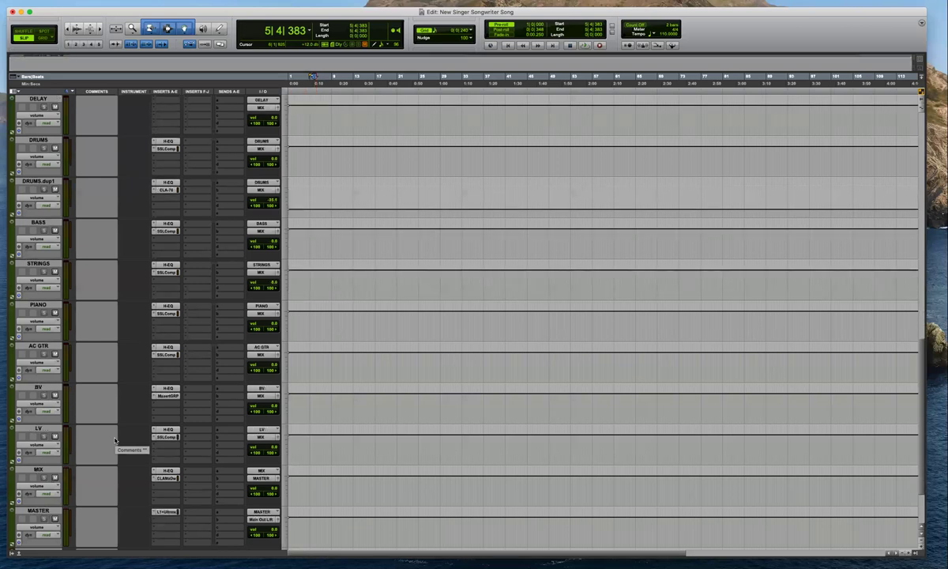
scroll(114, 440, "down", 2)
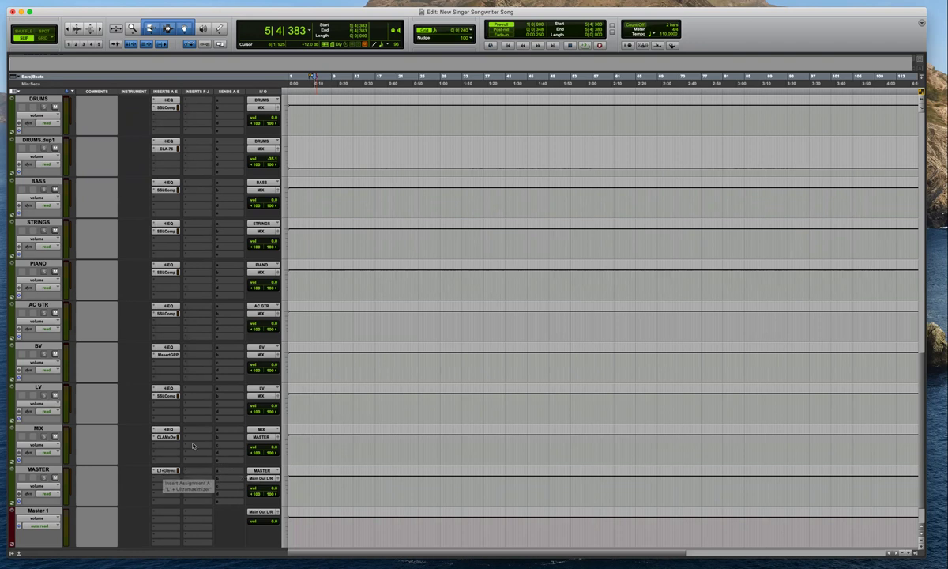
scroll(208, 421, "up", 10)
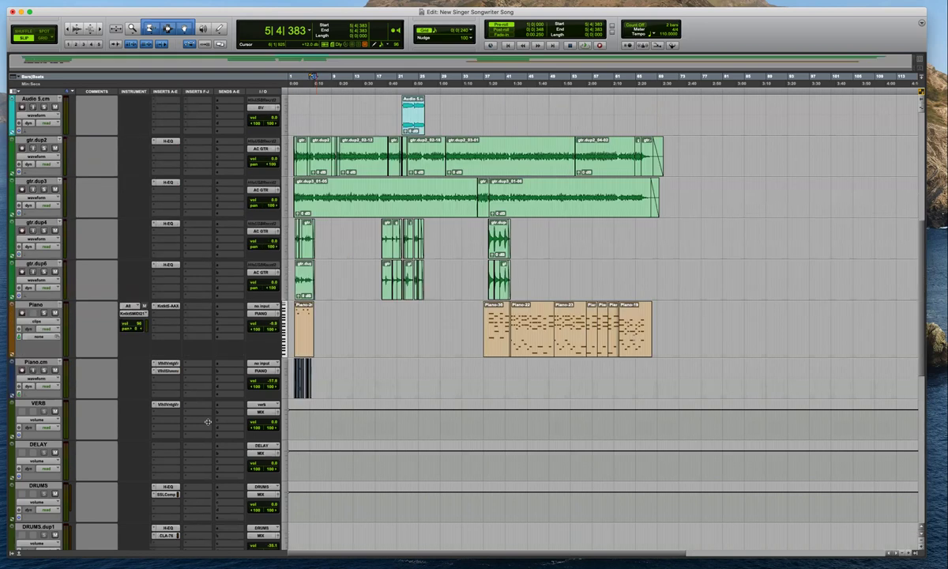
scroll(274, 394, "up", 7)
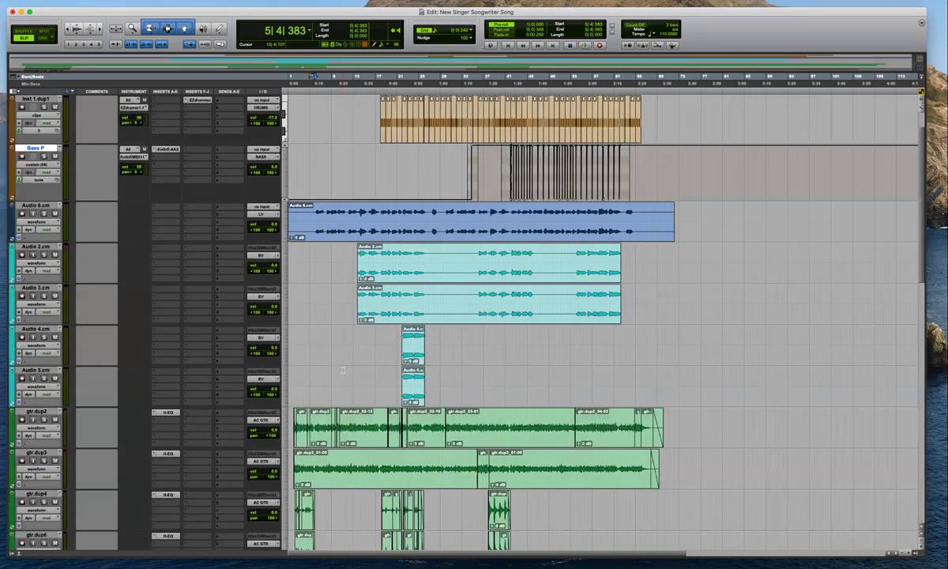
Play the song from the beginning with the timeline enlarged and watch the levels of the routed tracks
scroll(343, 370, "up", 2)
key("Return")
key("t")
key("t")
key("space")
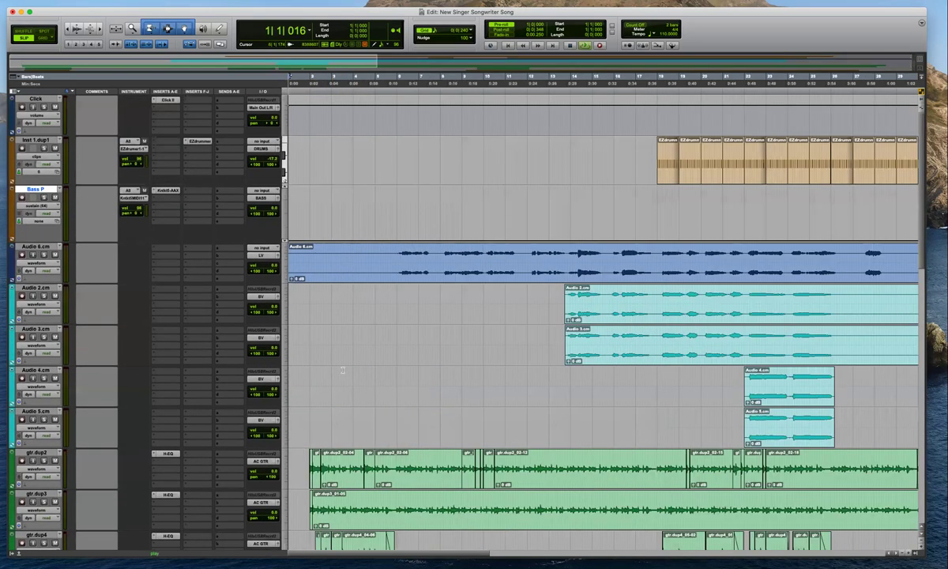
scroll(381, 393, "down", 4)
key("super+bracketleft")
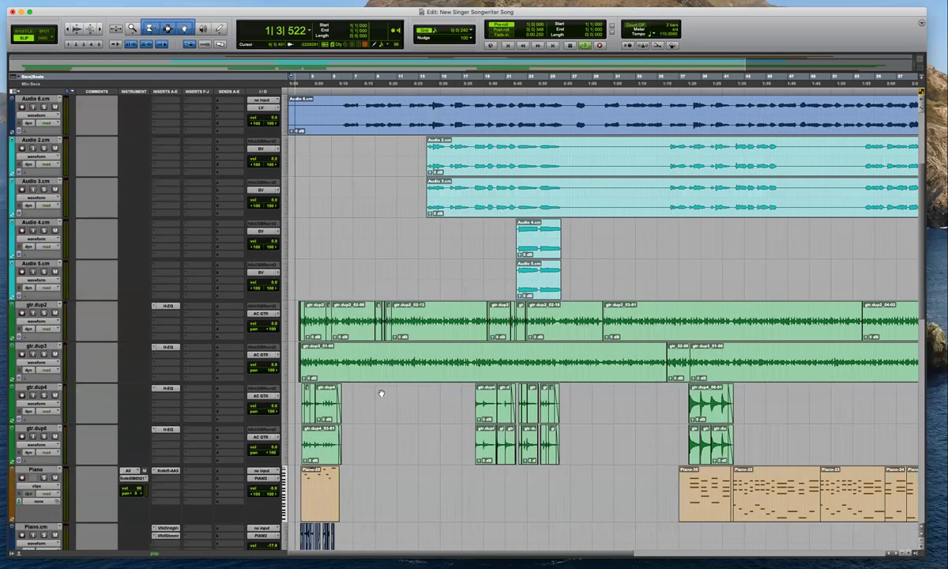
scroll(371, 391, "down", 3)
key("super+bracketright")
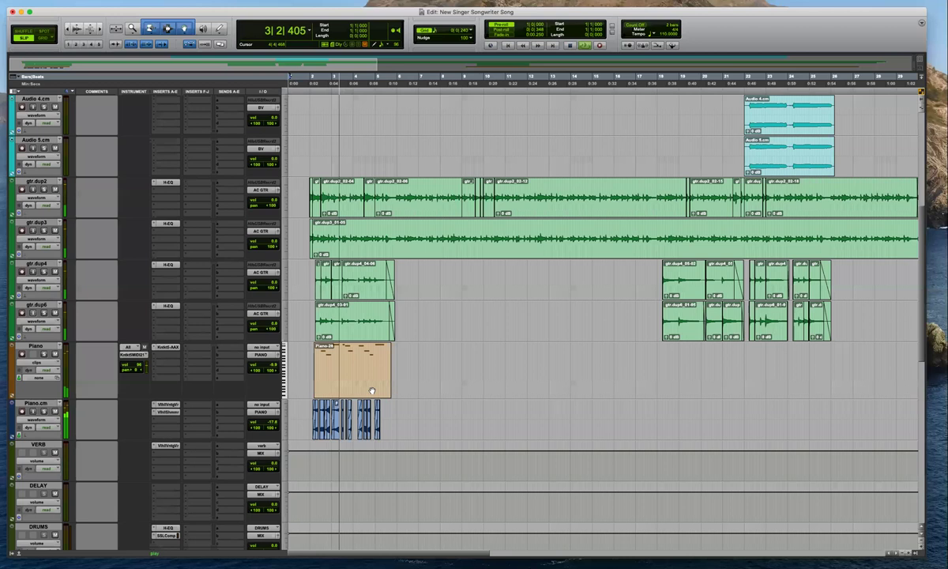
scroll(371, 391, "up", 4)
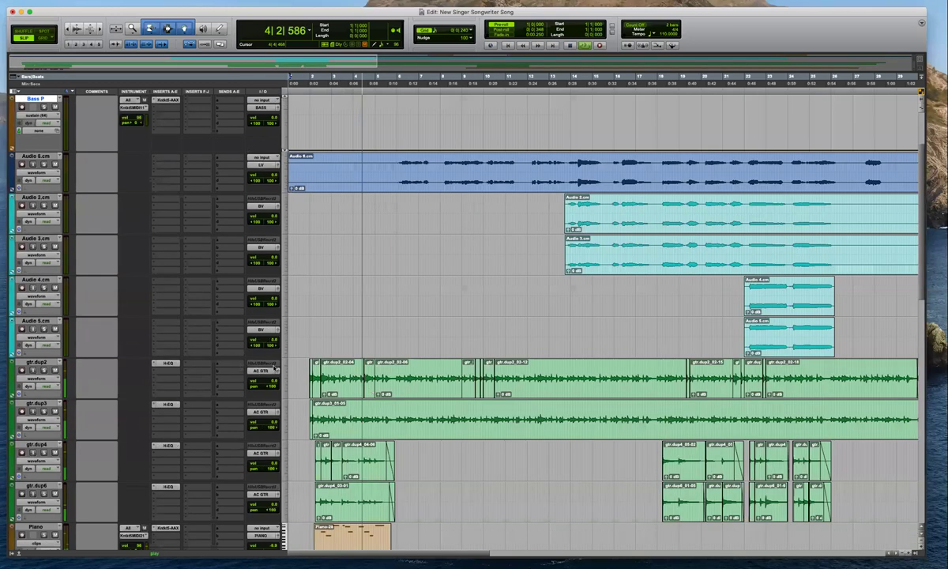
Lower the LV bus volume and set the BV bus volume to about -3.3 dB during playback
scroll(274, 371, "down", 10)
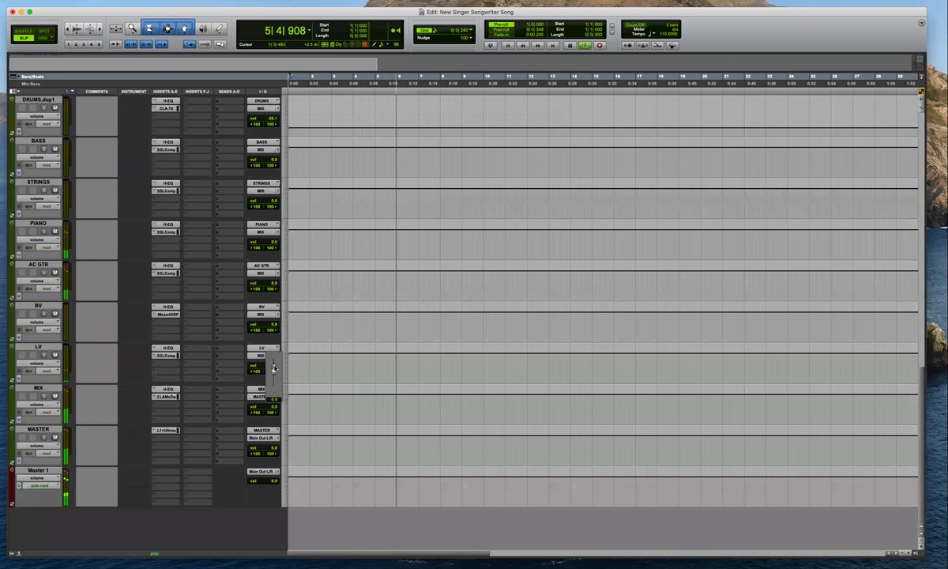
left_click_drag(274, 325, 276, 329)
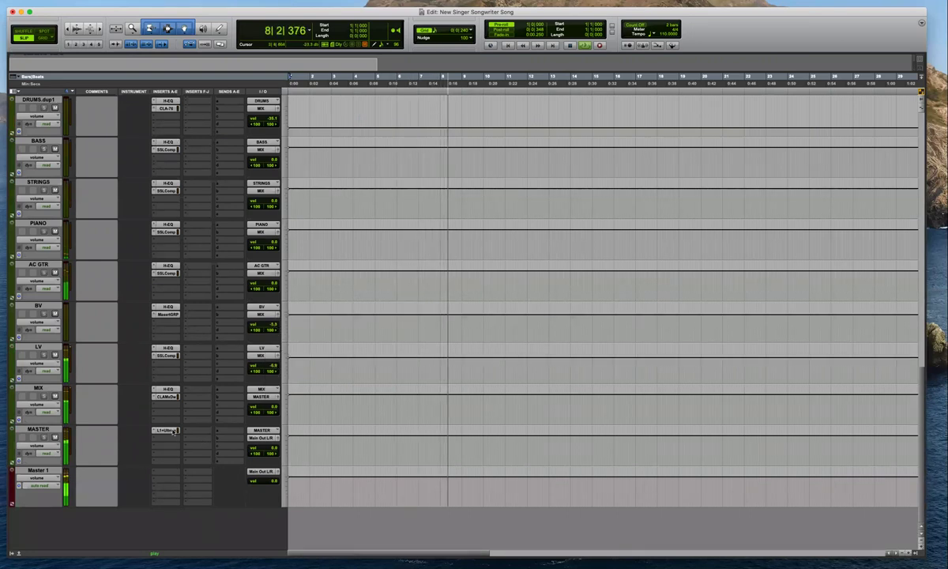
Inspect the L1+ Ultramaximizer on the MASTER track during playback, close its window and stop playback
left_click(166, 430)
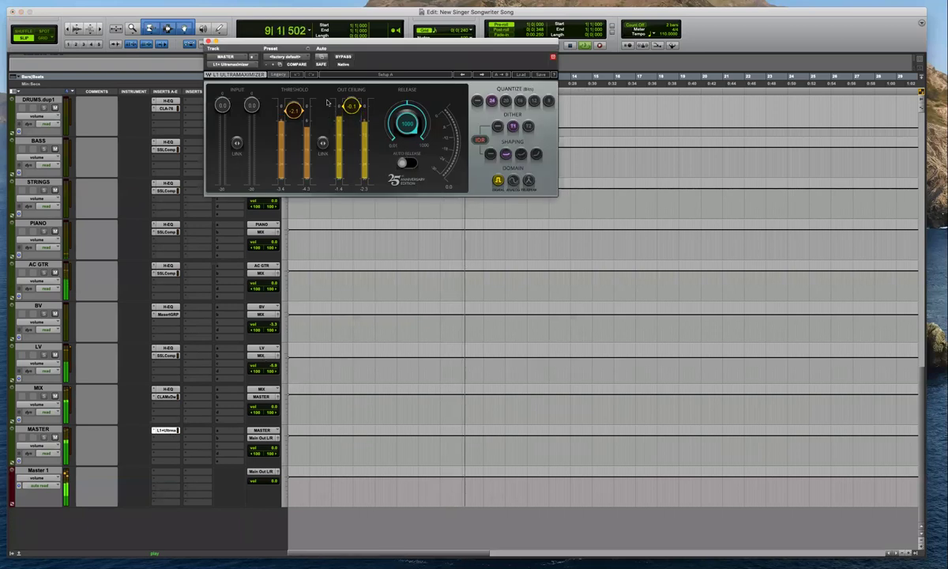
left_click(209, 41)
key("space")
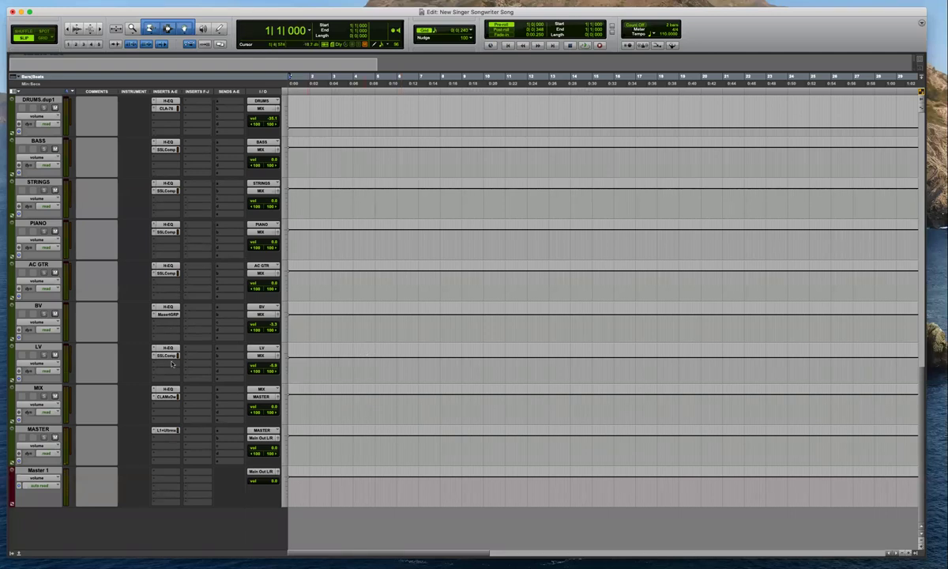
Move the L1+ Ultramaximizer on the MASTER track to insert slot B and review its threshold and output ceiling
left_click_drag(166, 432, 167, 439)
left_click(166, 437)
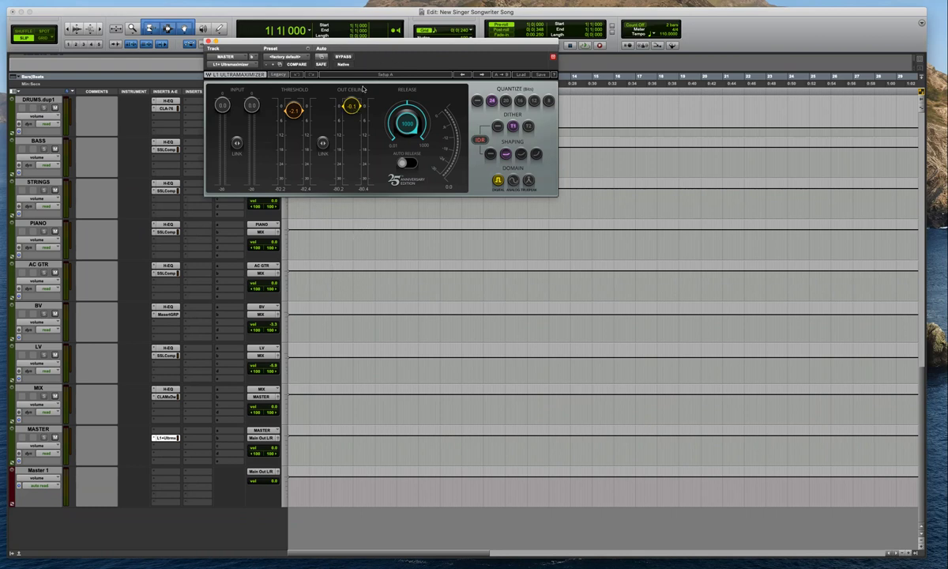
left_click_drag(355, 111, 355, 107)
left_click(209, 40)
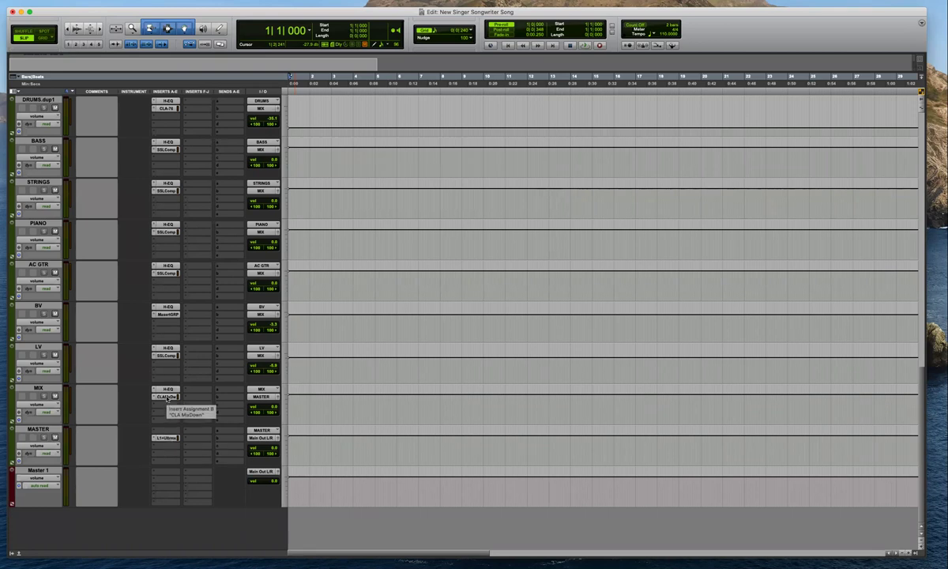
Review the CLA MixDown and H-EQ inserts on the MIX track and close each plug-in window
left_click(166, 397)
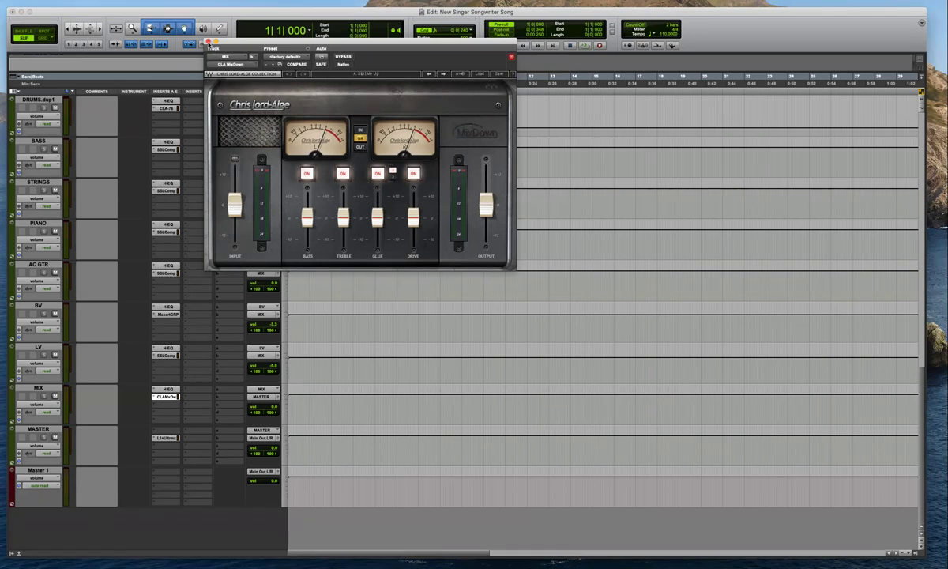
left_click(208, 41)
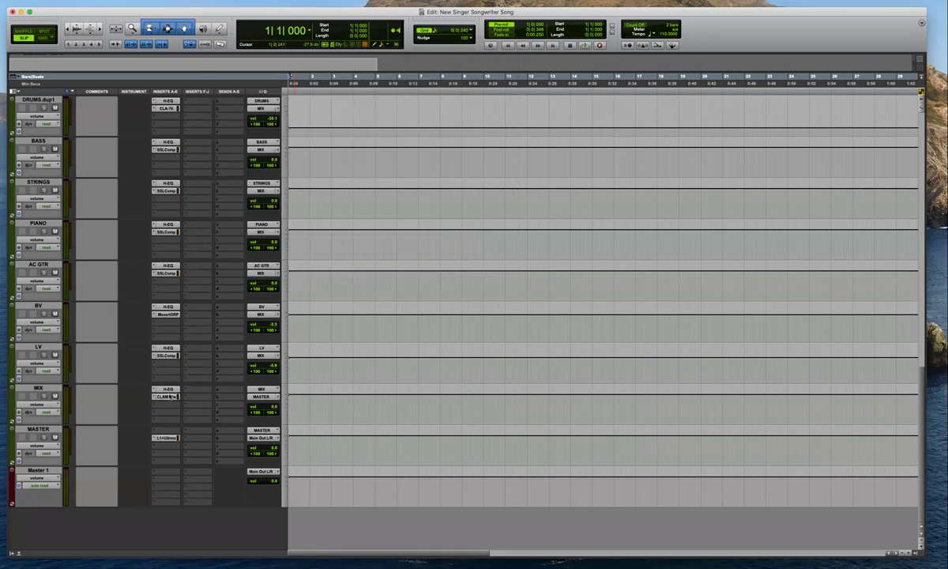
left_click(167, 389)
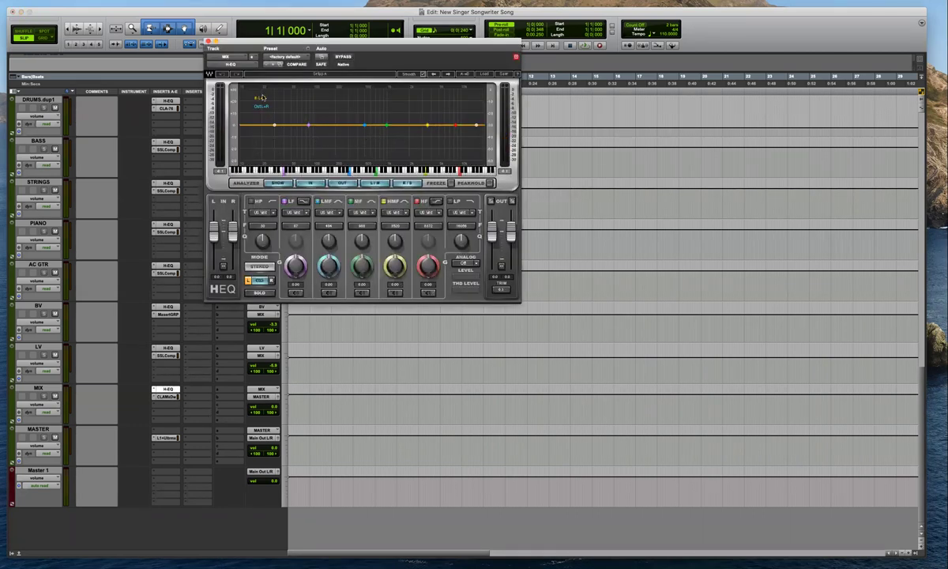
left_click(209, 41)
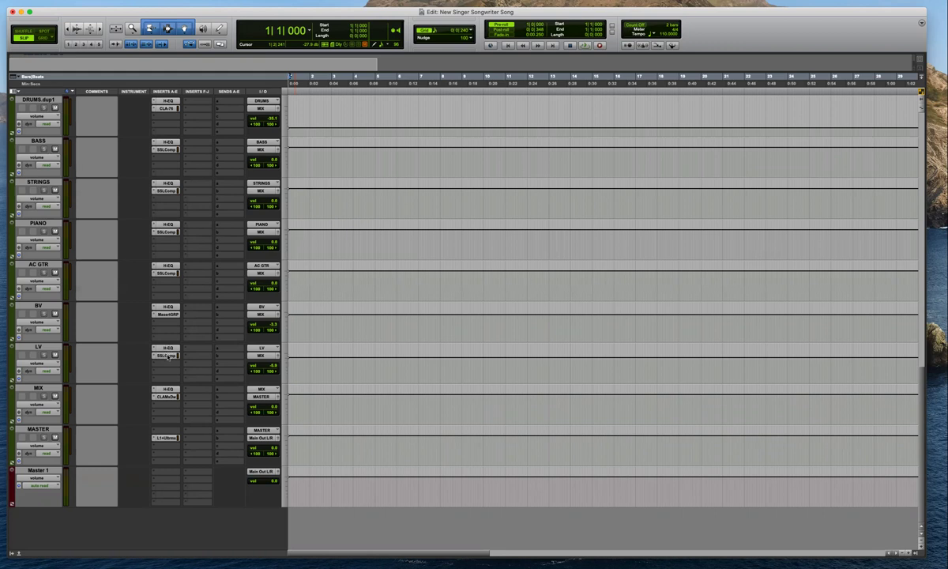
Review the SSLComp insert on the LV track and the Maserati GRP insert on the BV track, closing each window
left_click(166, 356)
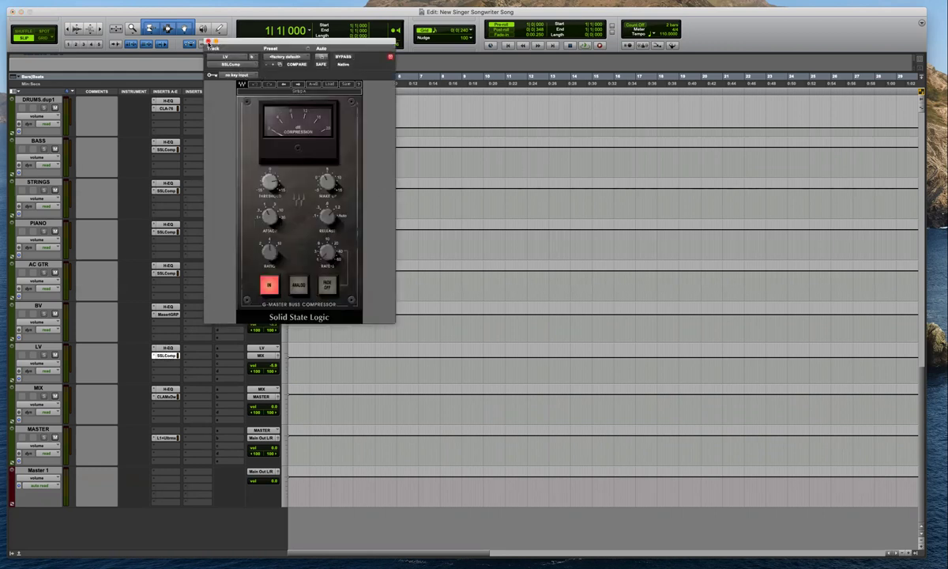
left_click(208, 41)
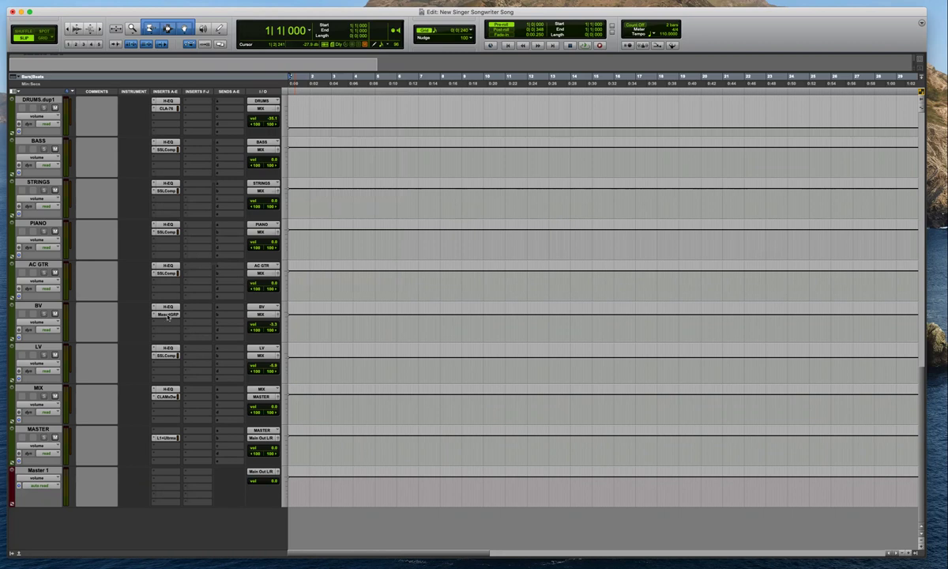
left_click(168, 315)
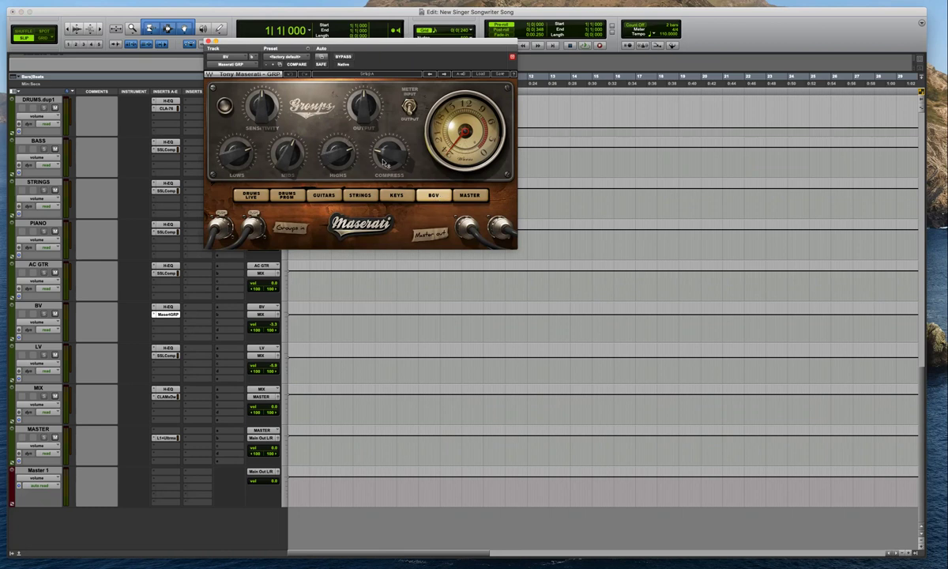
mouse_move(385, 163)
left_click(457, 73)
left_click(448, 66)
left_click(208, 40)
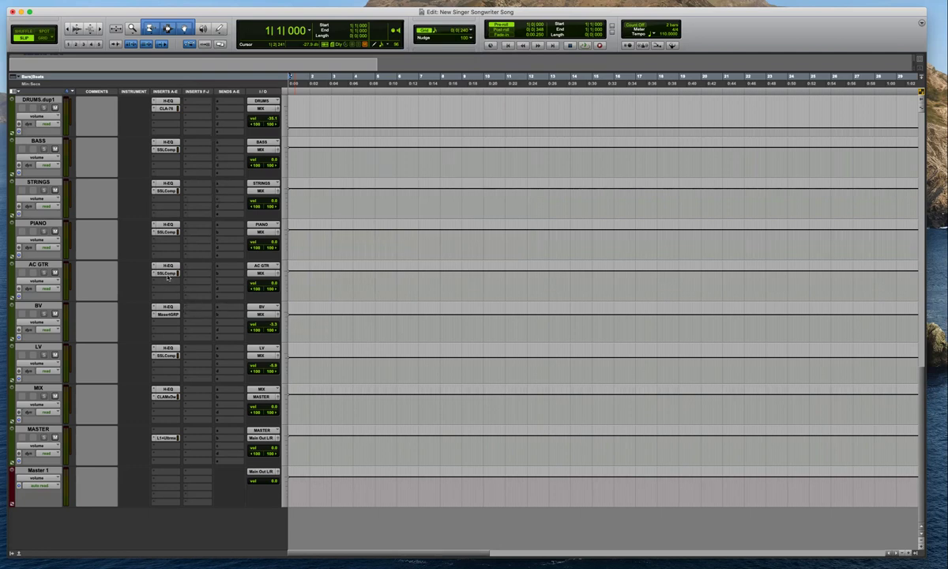
Review the SSLComp and H-EQ inserts on the AC GTR track and the SSLComp on the STRINGS track
left_click(168, 274)
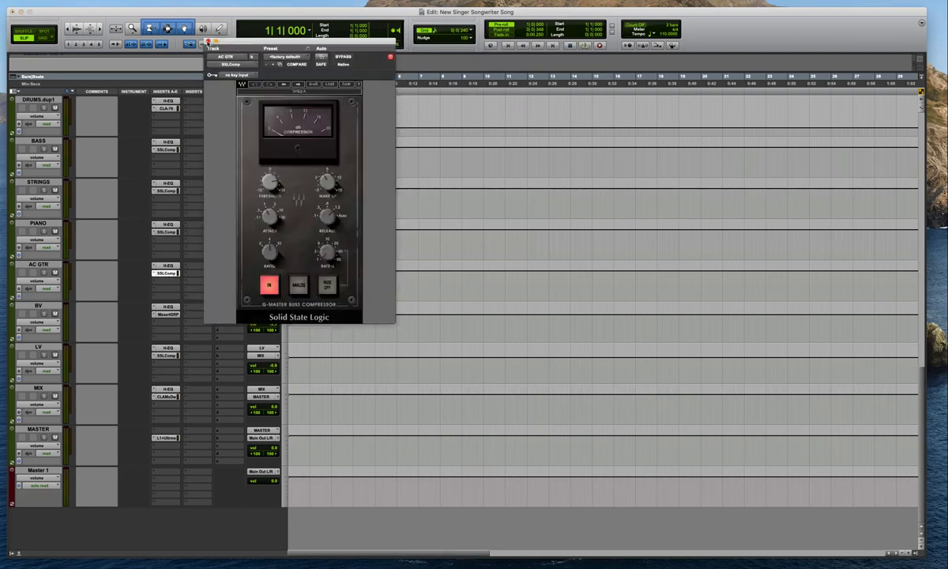
left_click(195, 39)
left_click(167, 265)
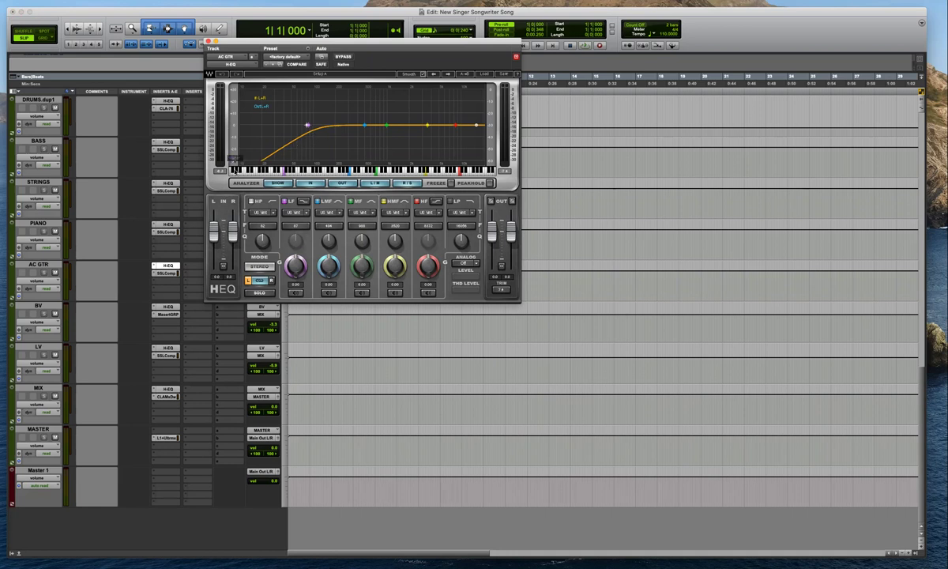
left_click(207, 41)
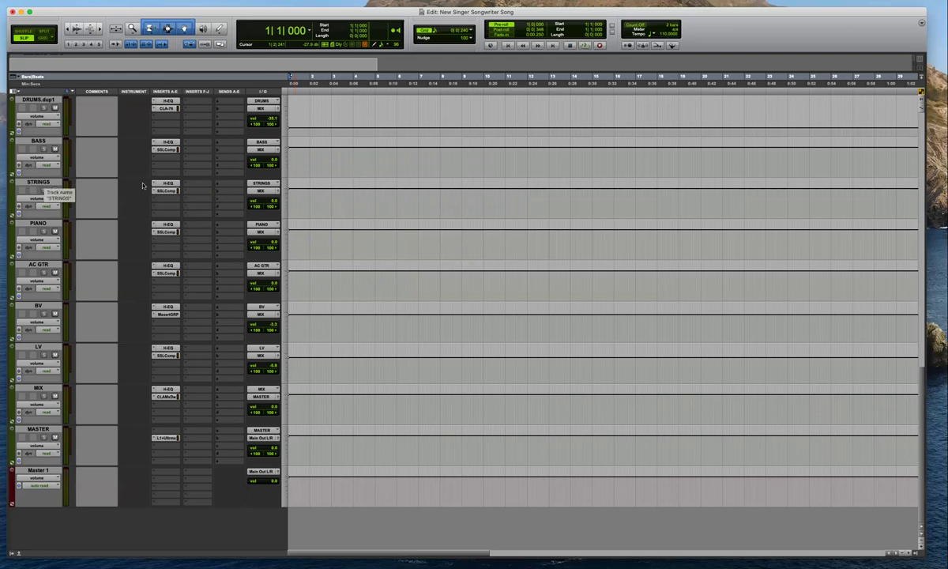
left_click(167, 190)
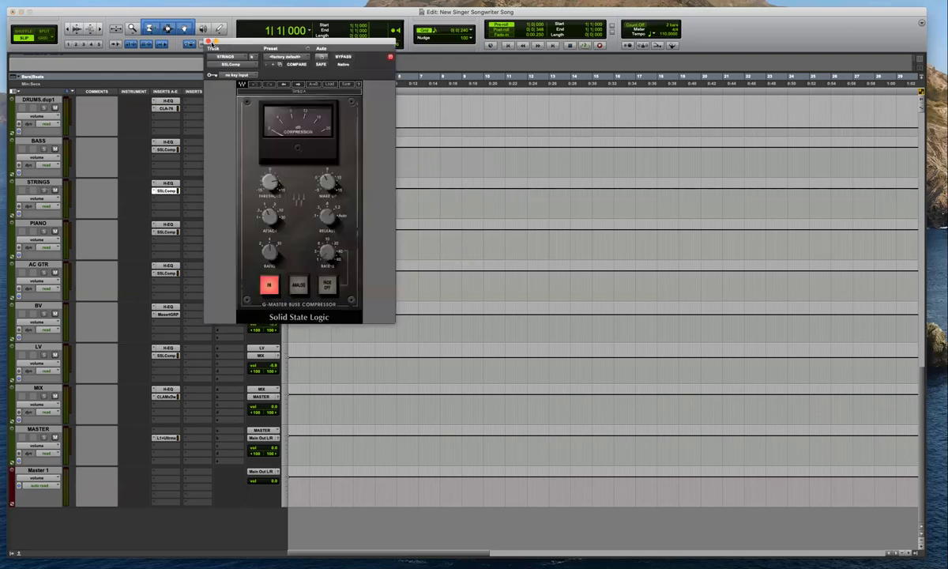
left_click(208, 41)
Check the CLA-76 insert on the DRUMS.dup1 track and delete that duplicate drum bus
scroll(186, 152, "up", 2)
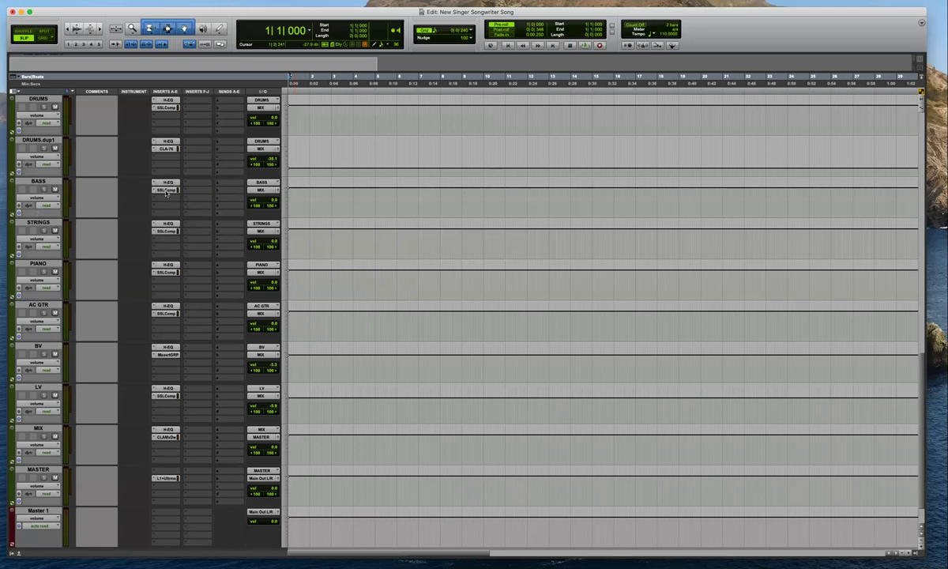
scroll(170, 186, "up", 2)
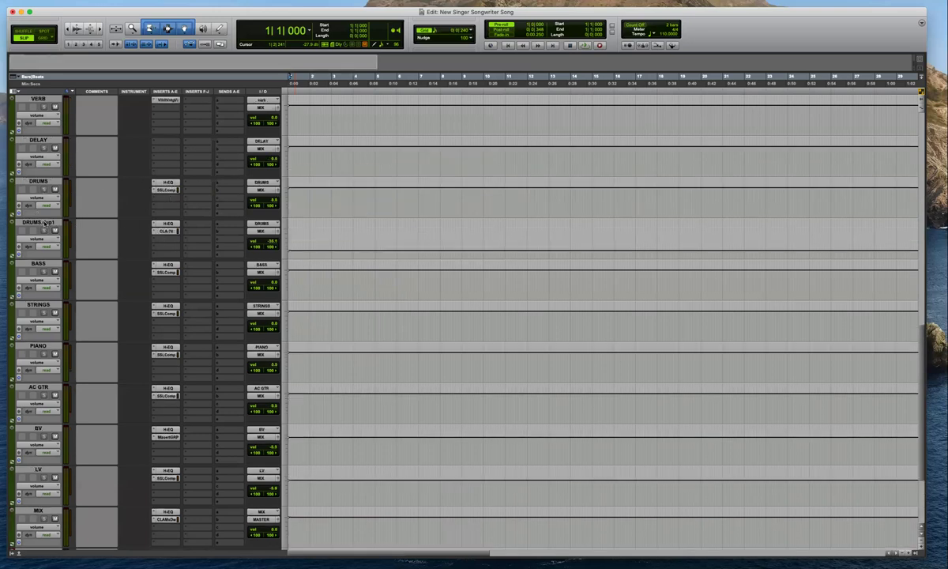
left_click(41, 182)
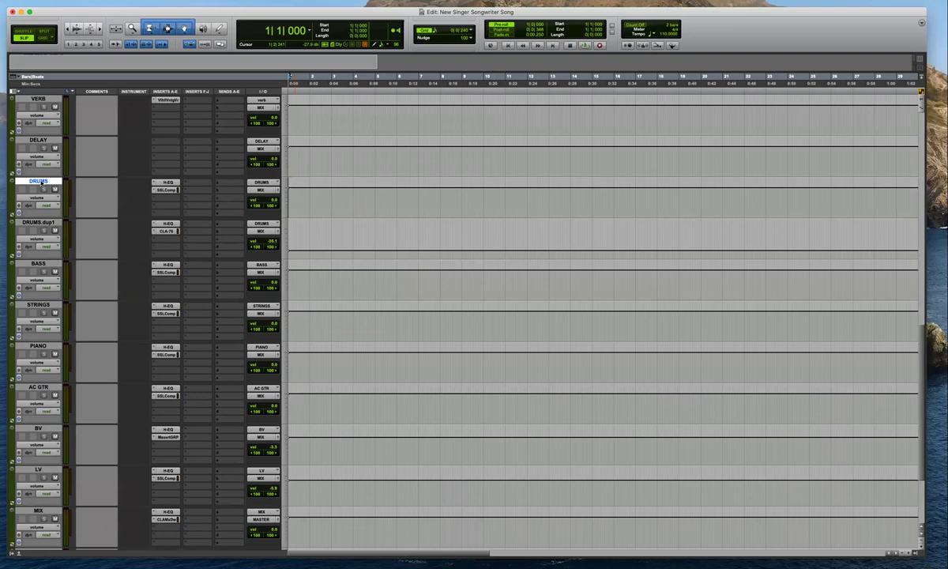
left_click(39, 222)
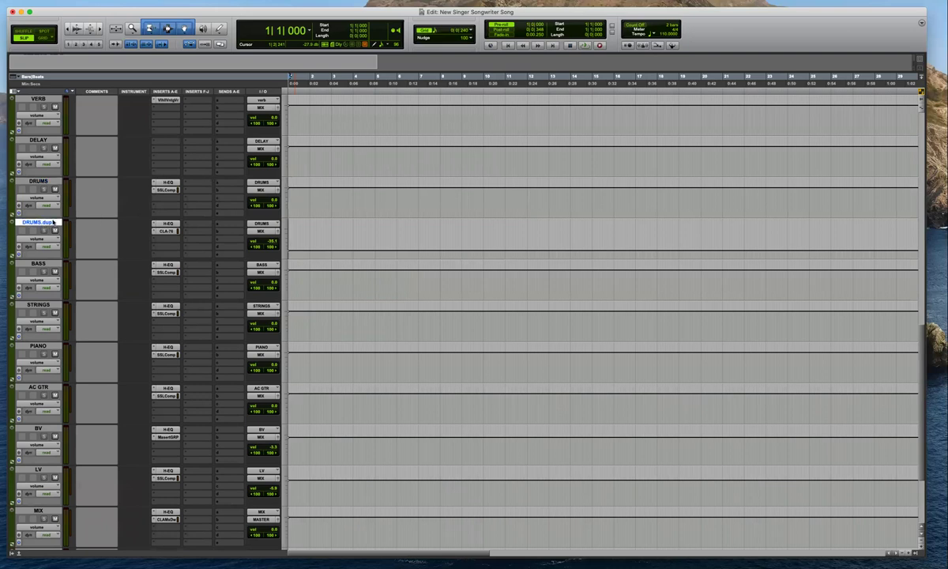
left_click(166, 231)
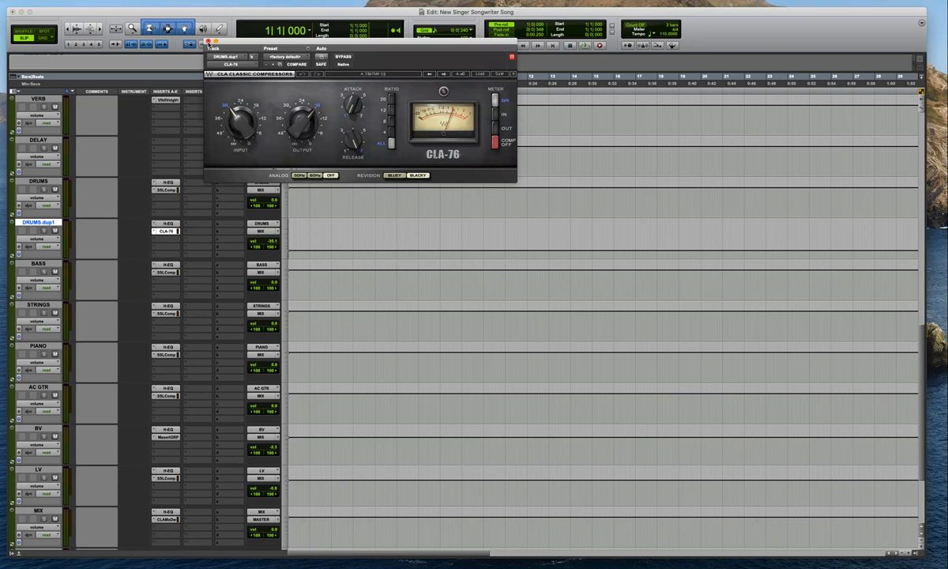
left_click(208, 41)
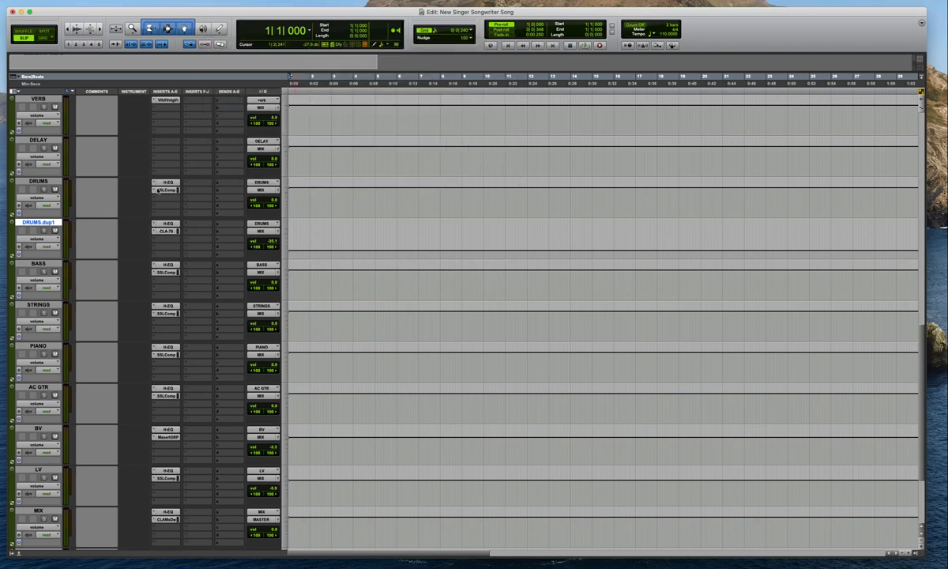
right_click(42, 222)
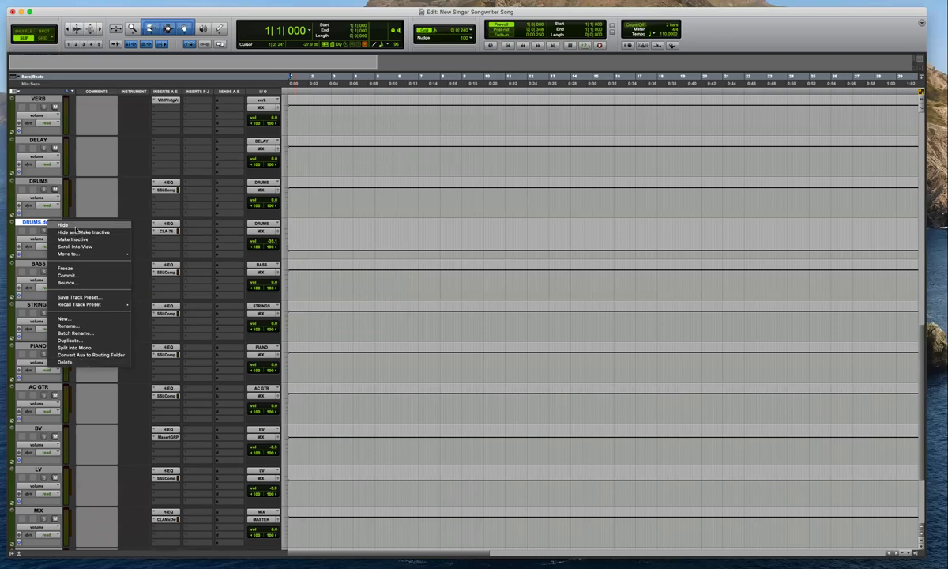
left_click(77, 361)
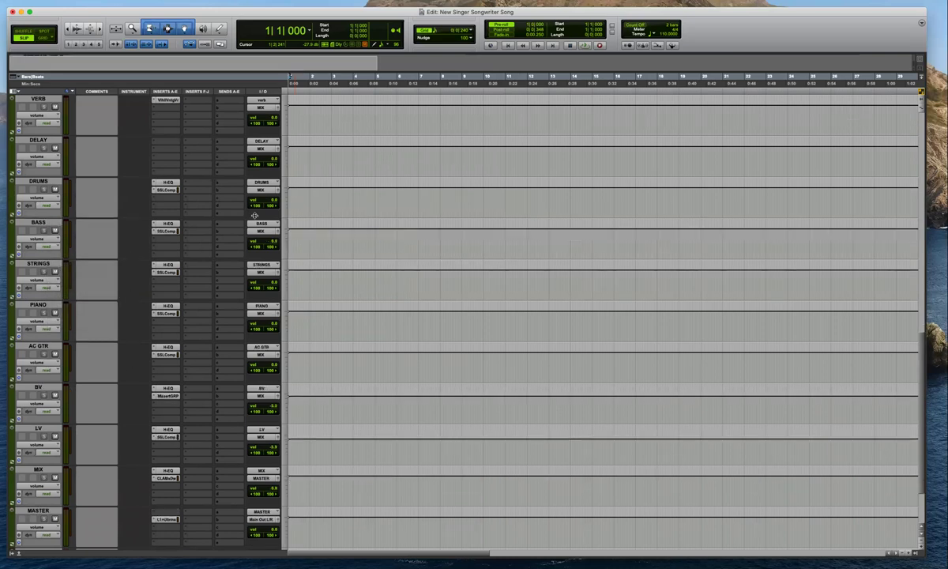
Review the ValhallaVintageVerb settings on the VERB track and close the plug-in window
scroll(308, 209, "up", 5)
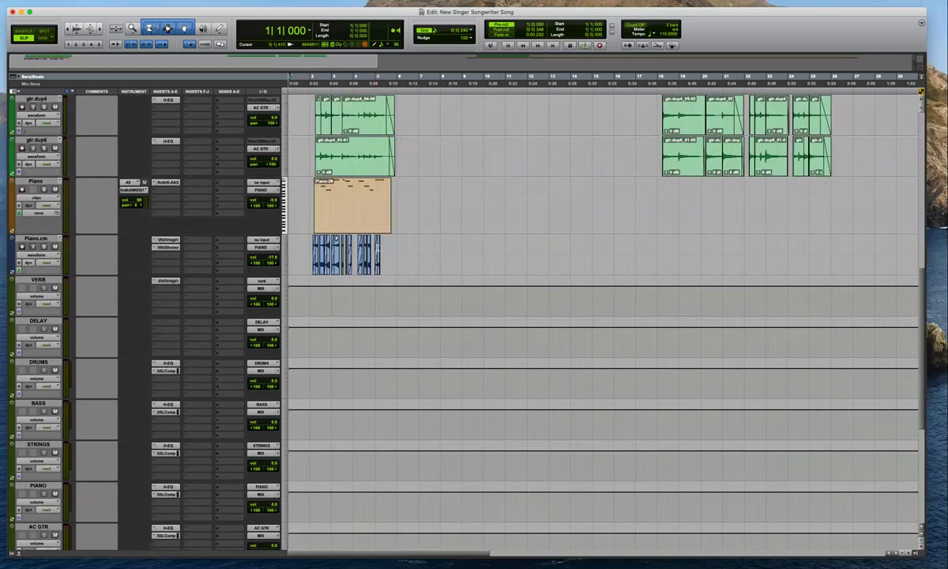
scroll(378, 248, "up", 2)
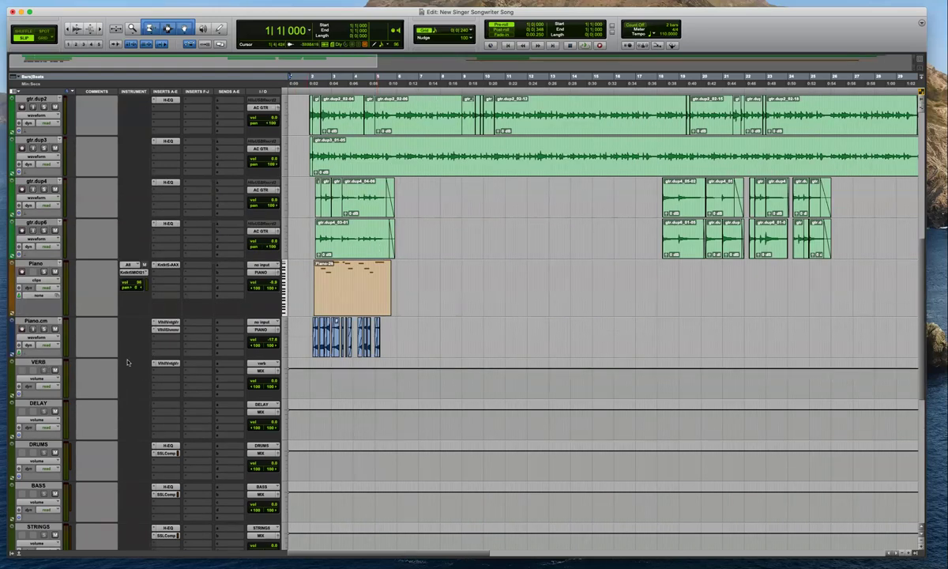
left_click(166, 362)
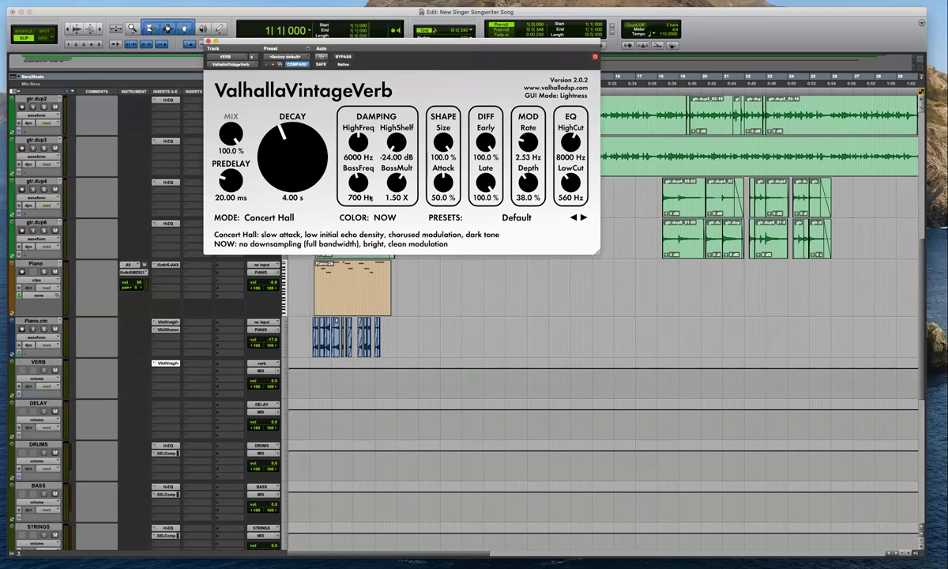
left_click(208, 41)
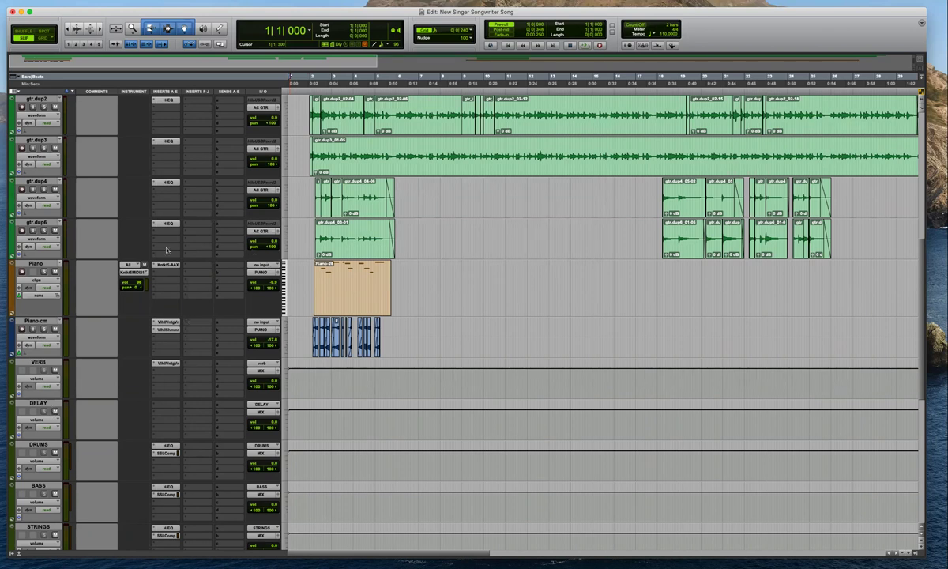
Add a send in slot B to the verb bus on the gtr.dup4, gtr.dup6, Piano and Piano.cm tracks together
left_click(41, 182)
left_click(38, 322, "shift")
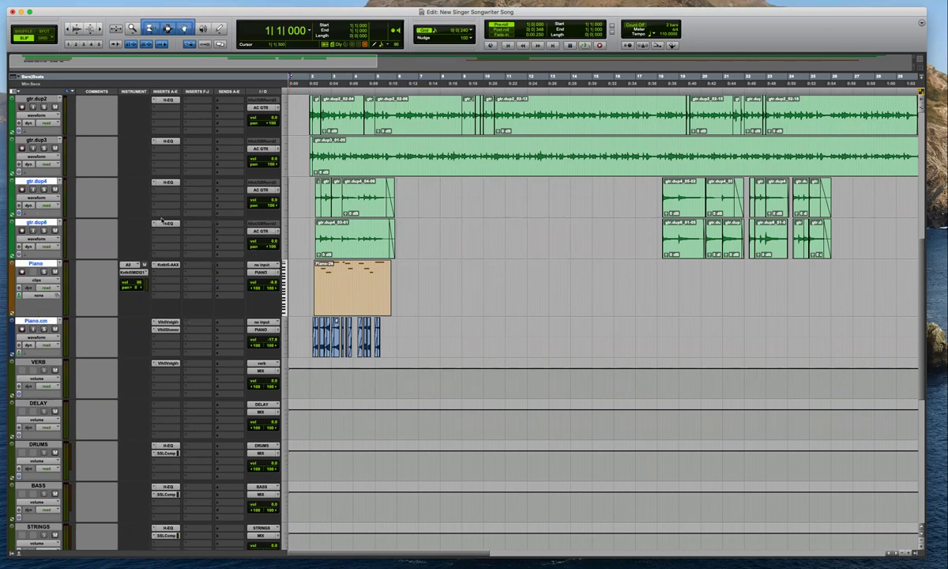
left_click(228, 190)
mouse_move(248, 198)
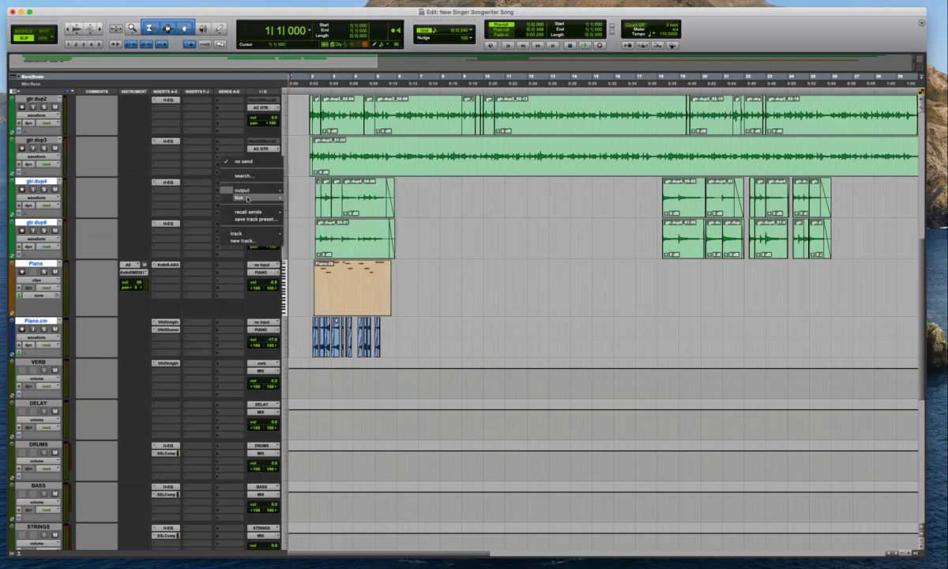
left_click(313, 438)
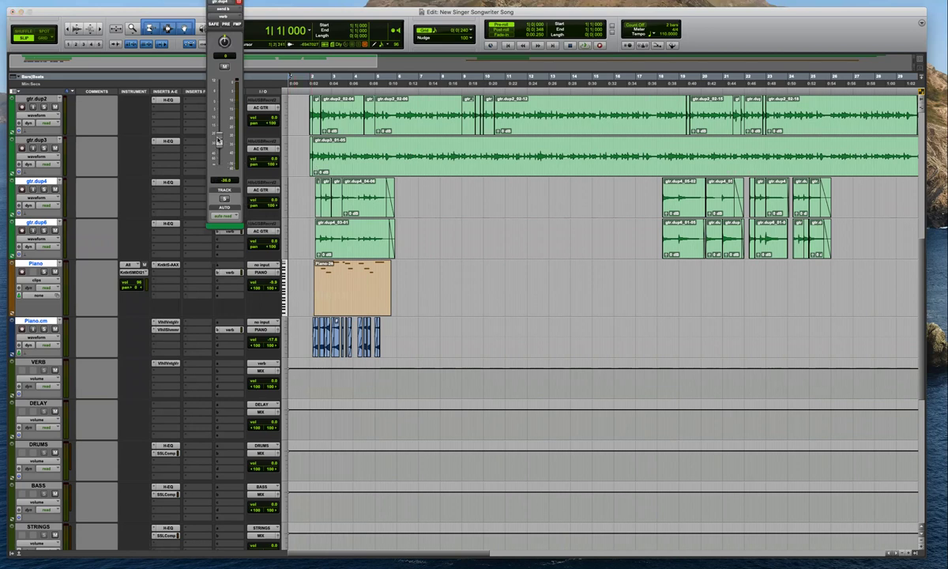
Switch the send window to gtr.dup6, reposition it to check the verb send fader, and close it
left_click(226, 4)
left_click(246, 116)
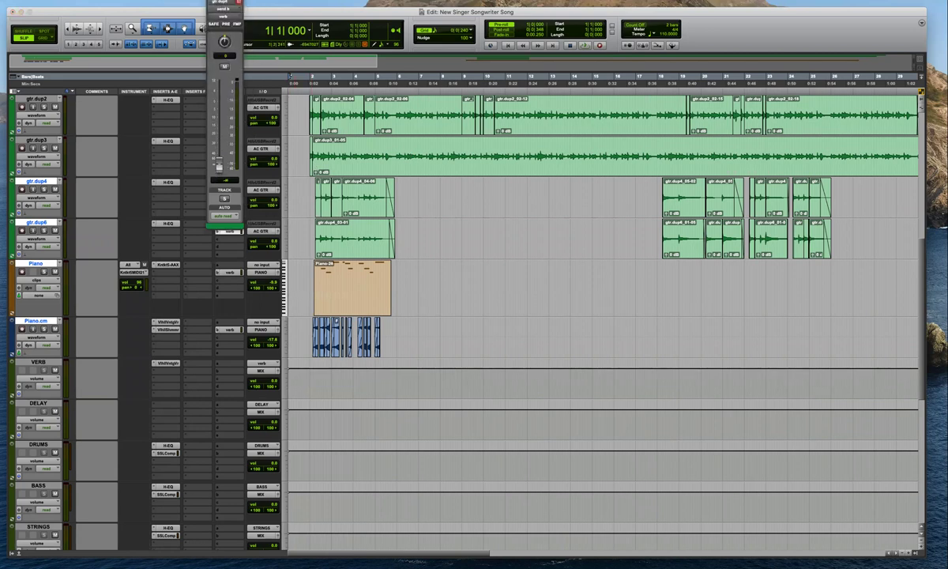
left_click_drag(214, 3, 224, 57)
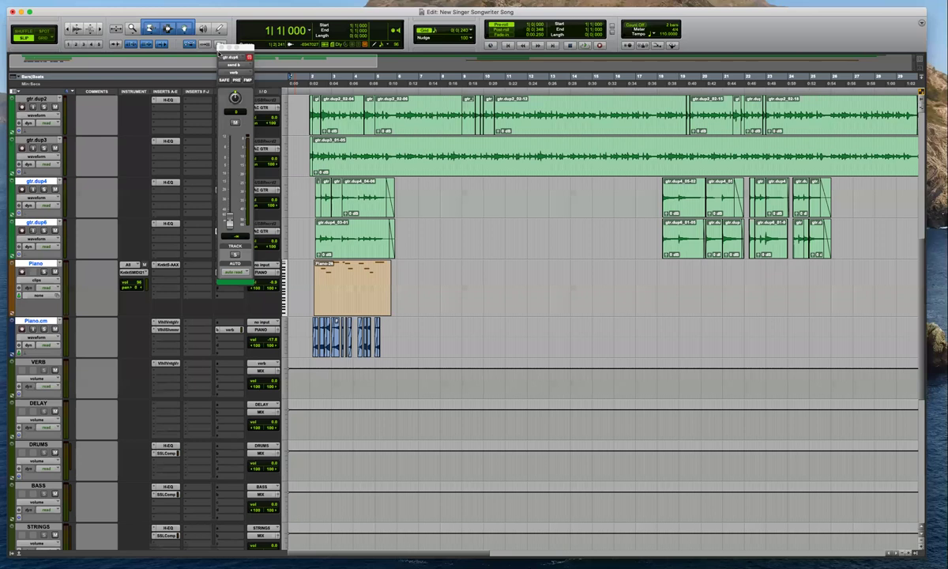
key("super+w")
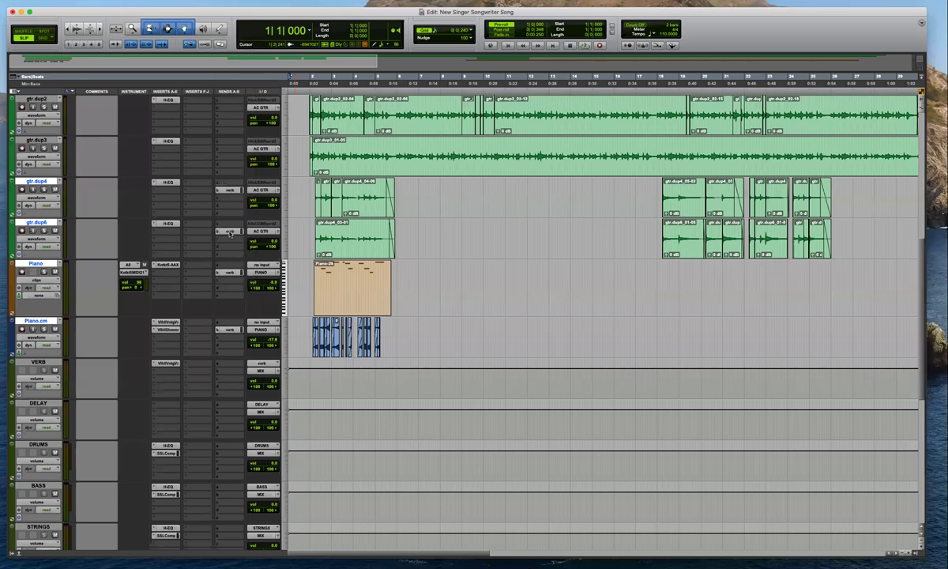
Play the opening guitar and piano passage, check the gtr.dup4 verb send, and replay around bar 4 to hear the reverb
key("space")
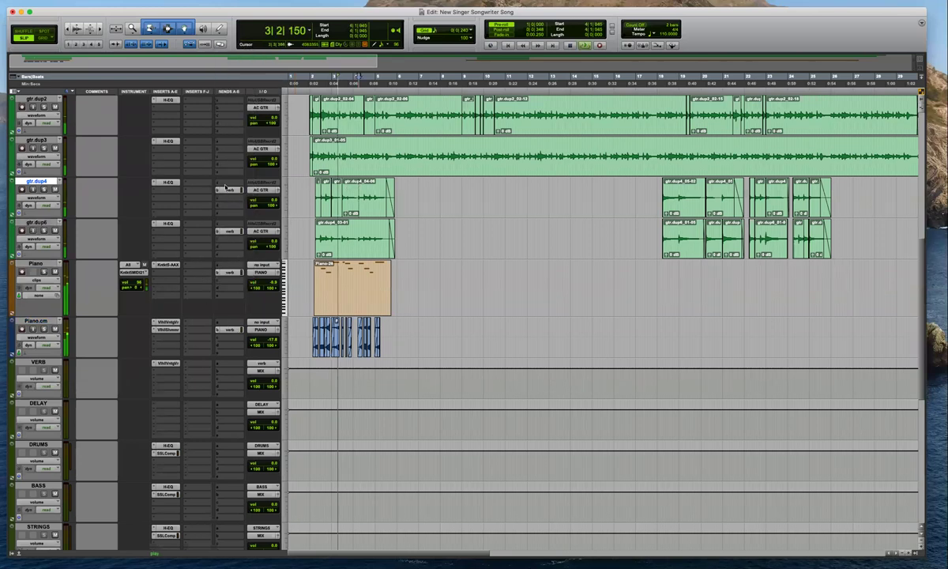
left_click(230, 191)
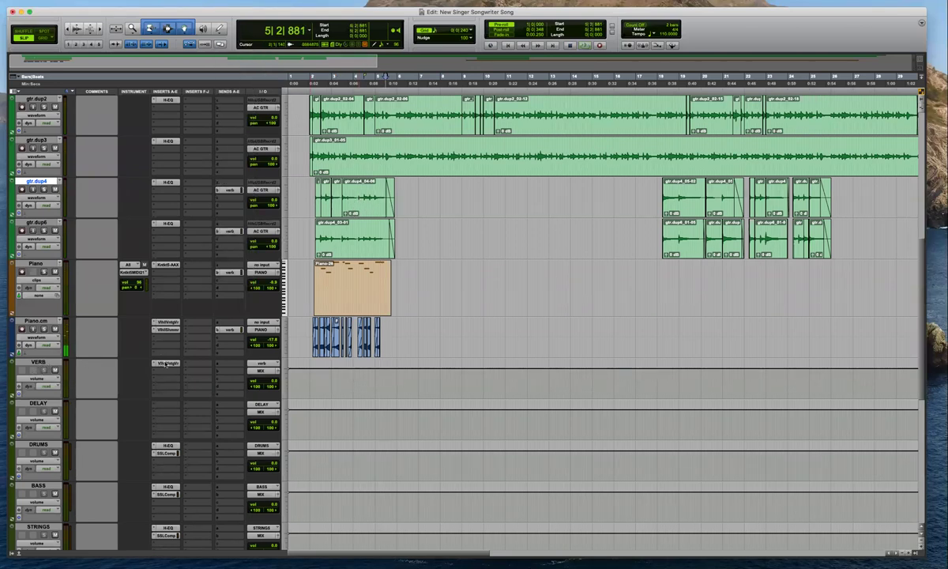
left_click(365, 194)
key("space")
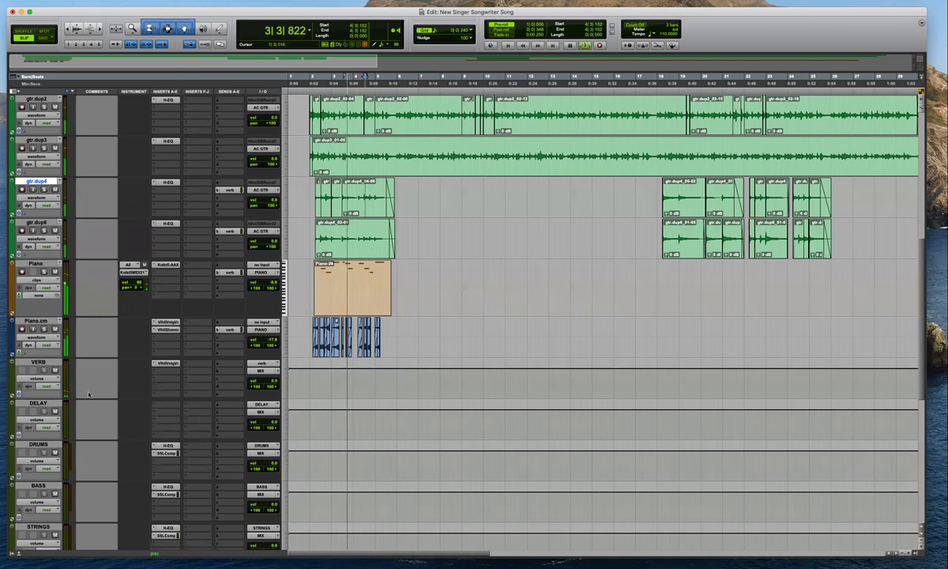
key("space")
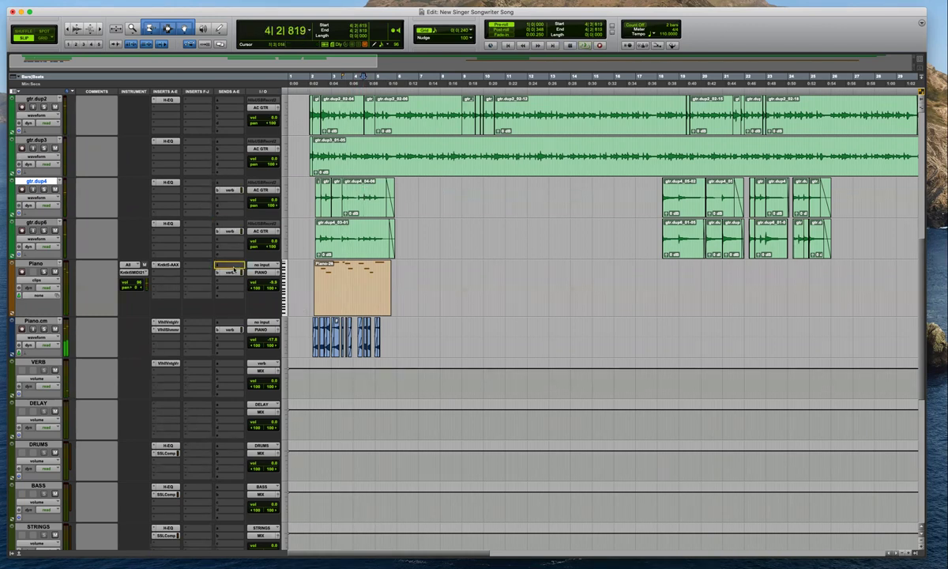
Check the Piano.cm verb send during playback and lower the Piano.cm track volume to -20.7 dB
left_click(229, 329)
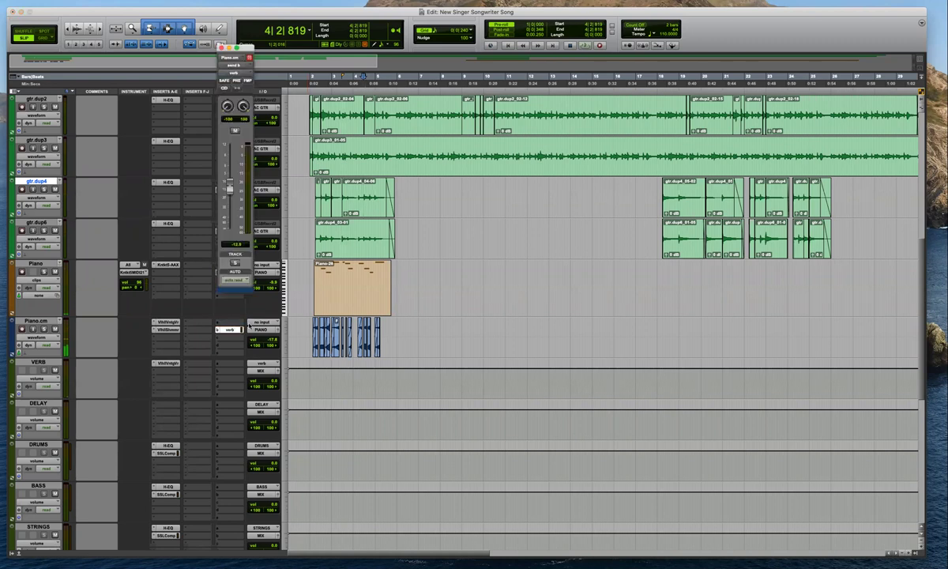
key("space")
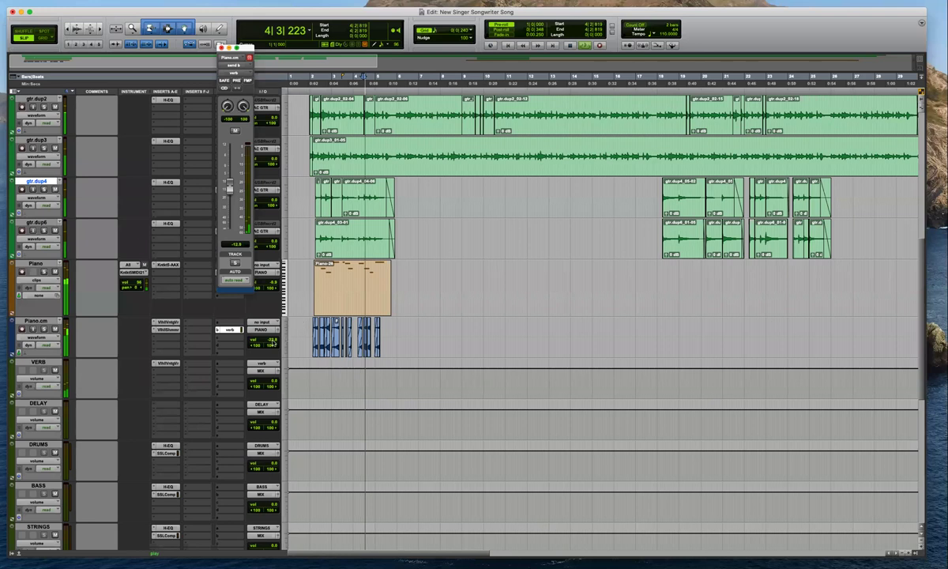
key("super+w")
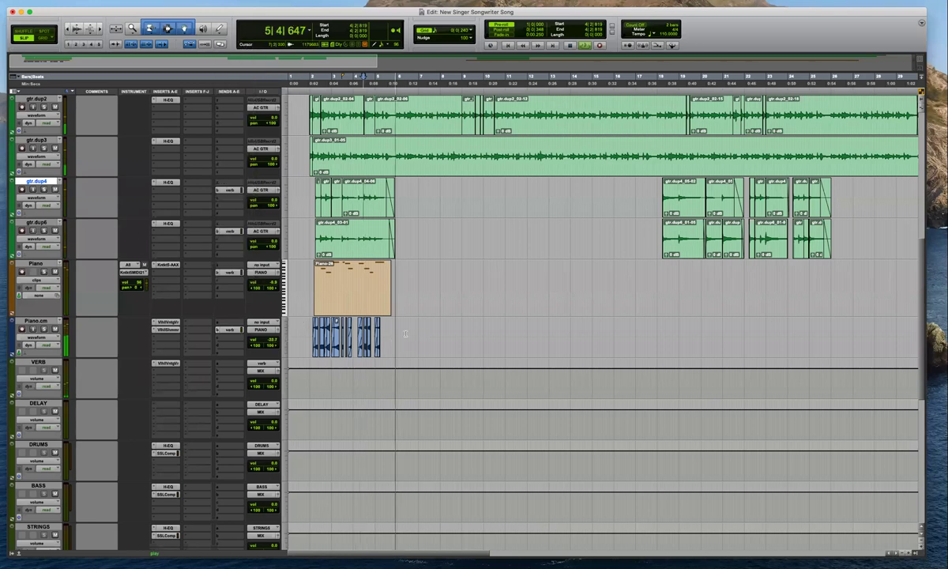
scroll(163, 214, "up", 3)
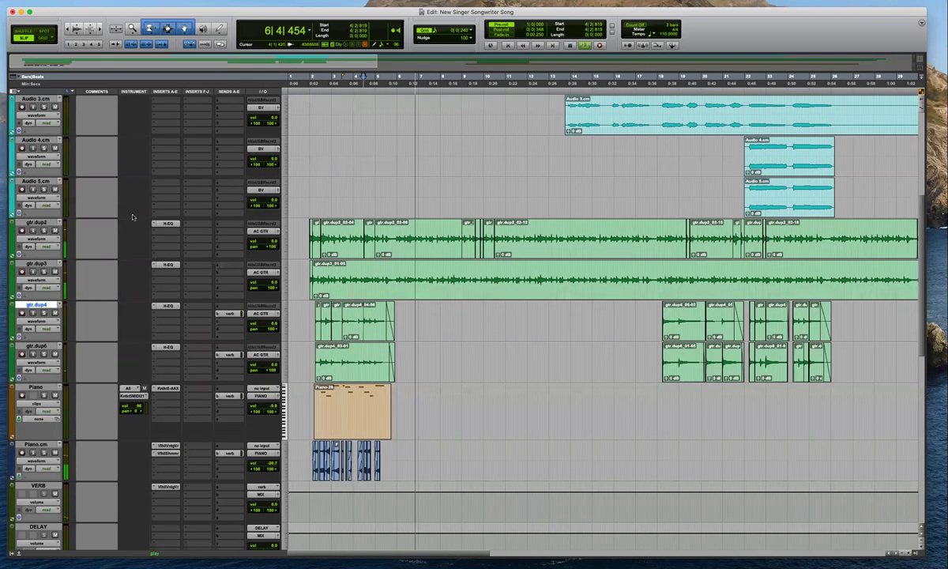
Insert a mono CLA-76 compressor in insert slot B on the gtr.dup2 and gtr.dup3 tracks together
left_click_drag(45, 264, 40, 223)
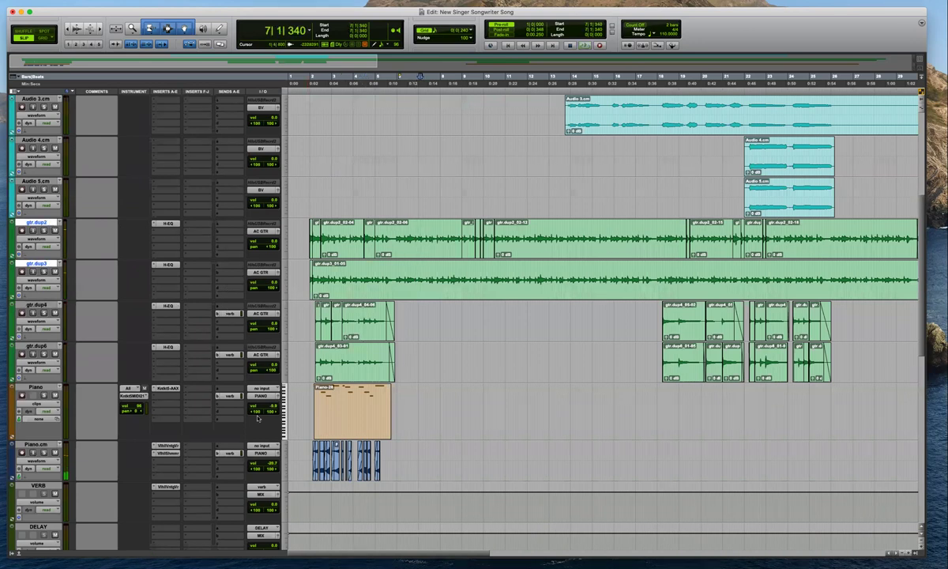
left_click(167, 230)
mouse_move(285, 486)
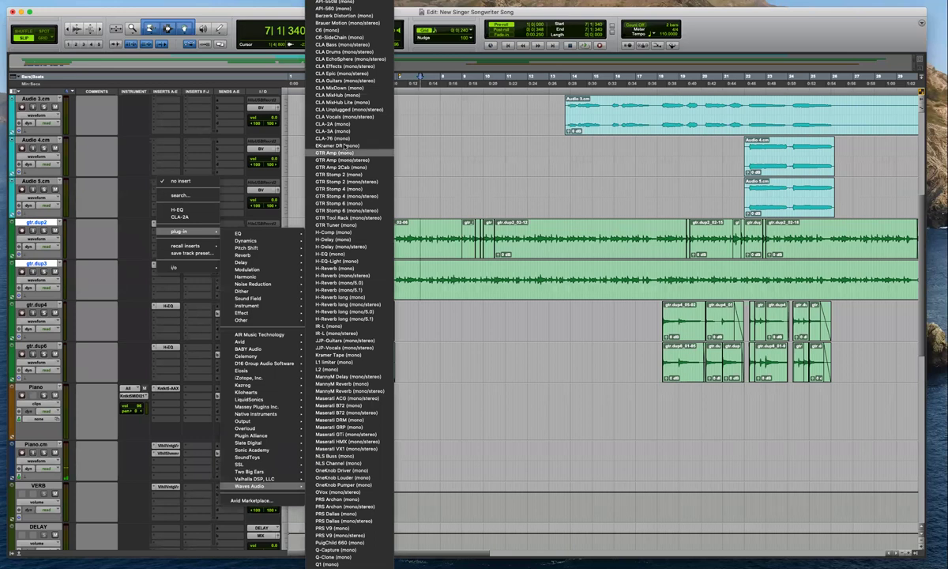
left_click(338, 138, "alt+shift")
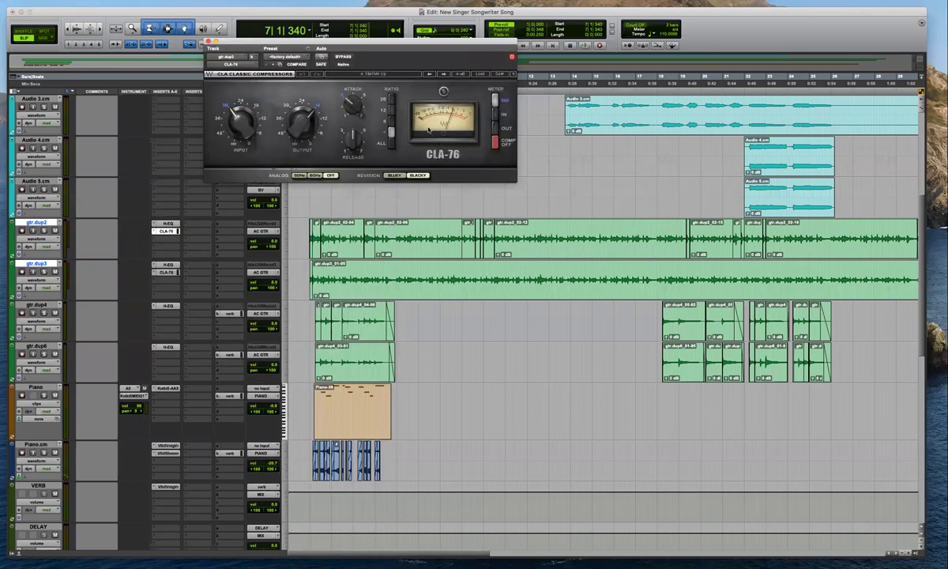
Play the guitars to hear the CLA-76 compression on gtr.dup2 and close its plug-in window
mouse_move(243, 121)
key("space")
left_click(208, 41)
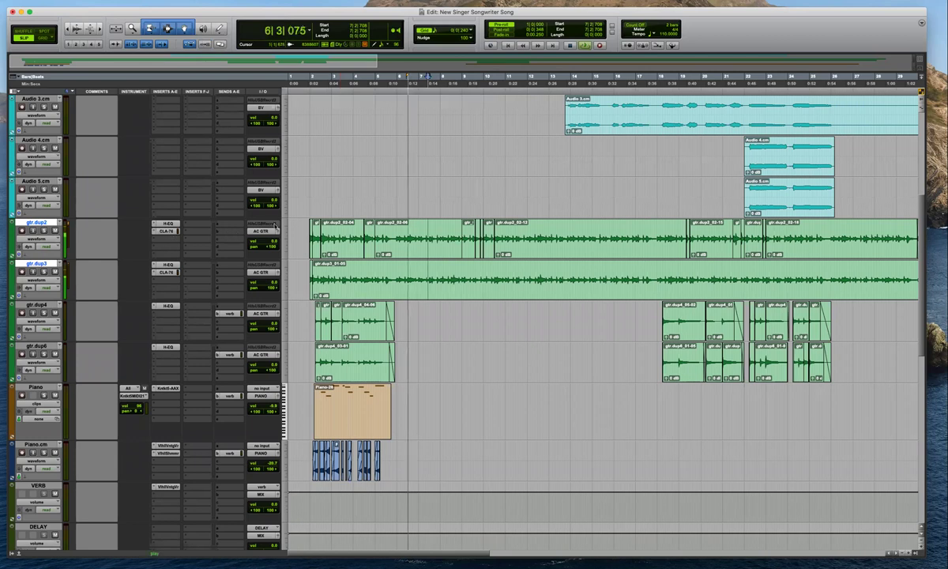
Fine-tune the attack and release of the CLA-76 on gtr.dup3 during playback and close the plug-in window
left_click(166, 272)
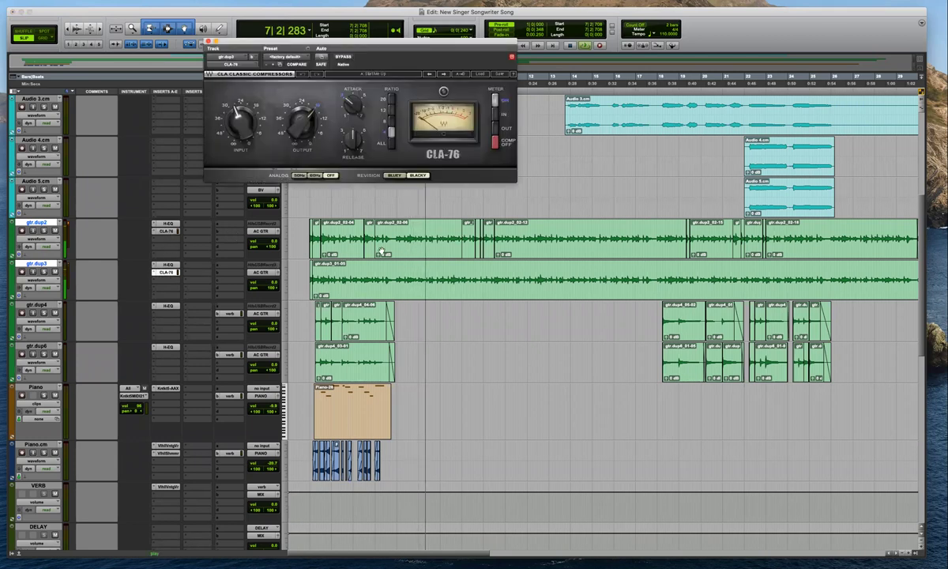
left_click_drag(357, 109, 357, 102)
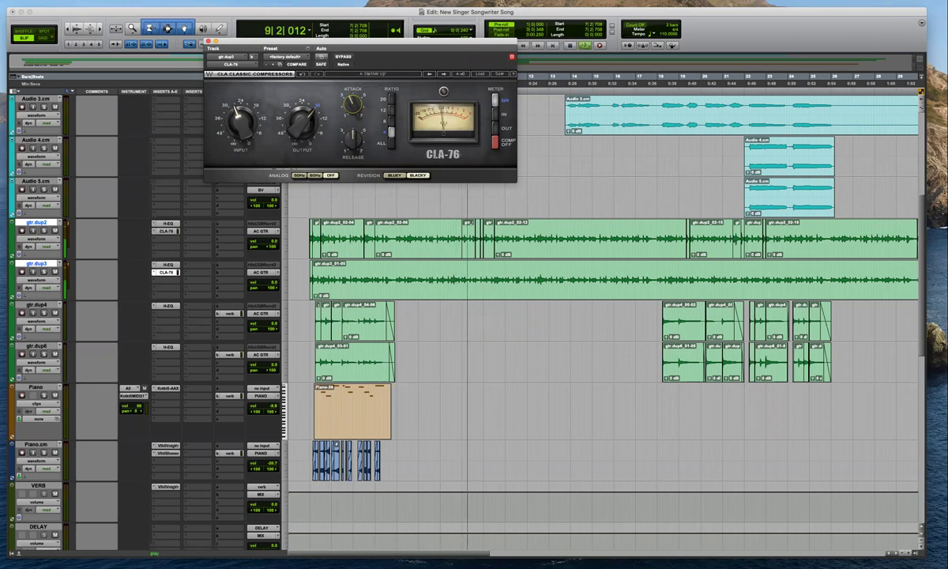
left_click_drag(354, 142, 355, 138)
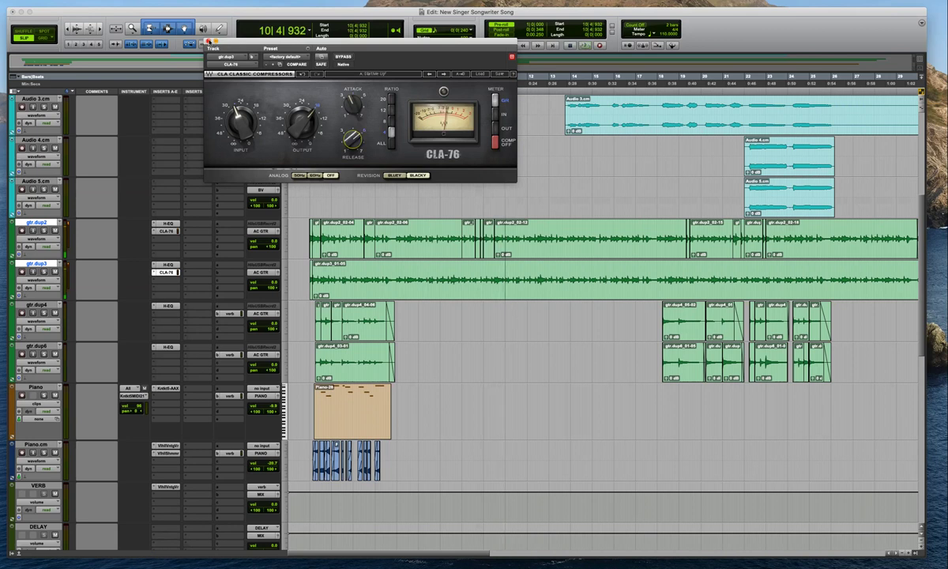
left_click(208, 40)
Check the H-EQ curve and high-pass setting on gtr.dup2 during playback and close the plug-in window
key("space")
left_click(168, 223)
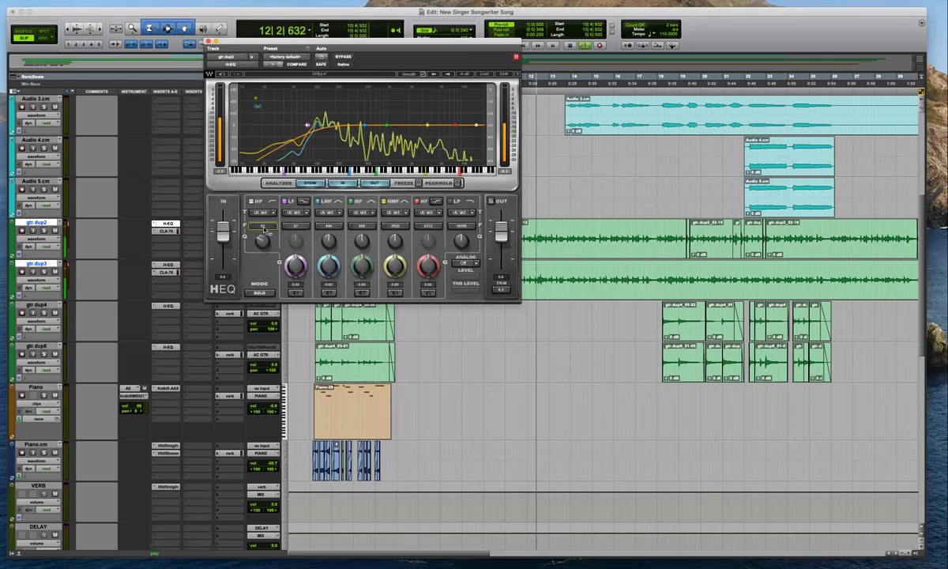
left_click(208, 41)
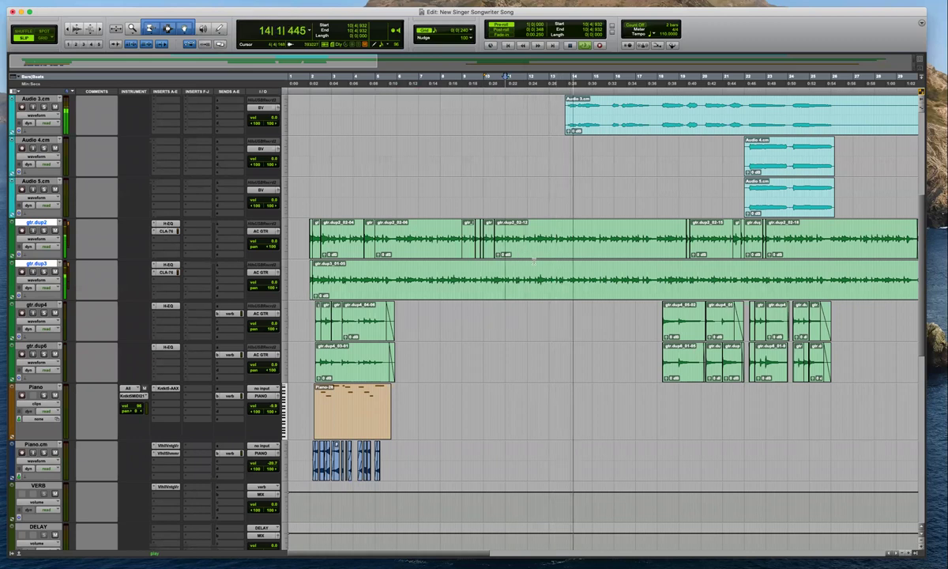
Insert a stereo CLA Vocals plug-in in slot A on Audio 6.cm and Audio 2.cm through Audio 5.cm together
key("r")
scroll(534, 261, "up", 4)
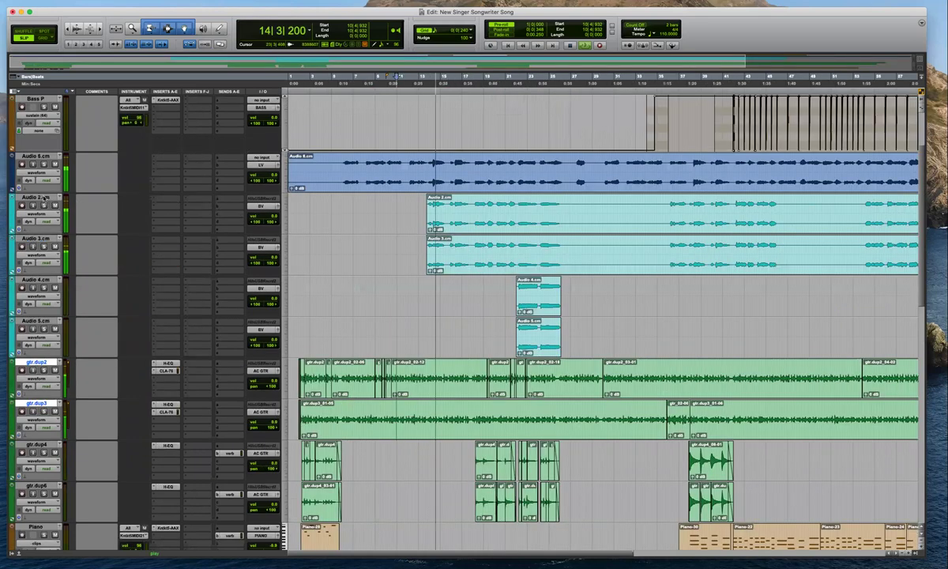
left_click(36, 198)
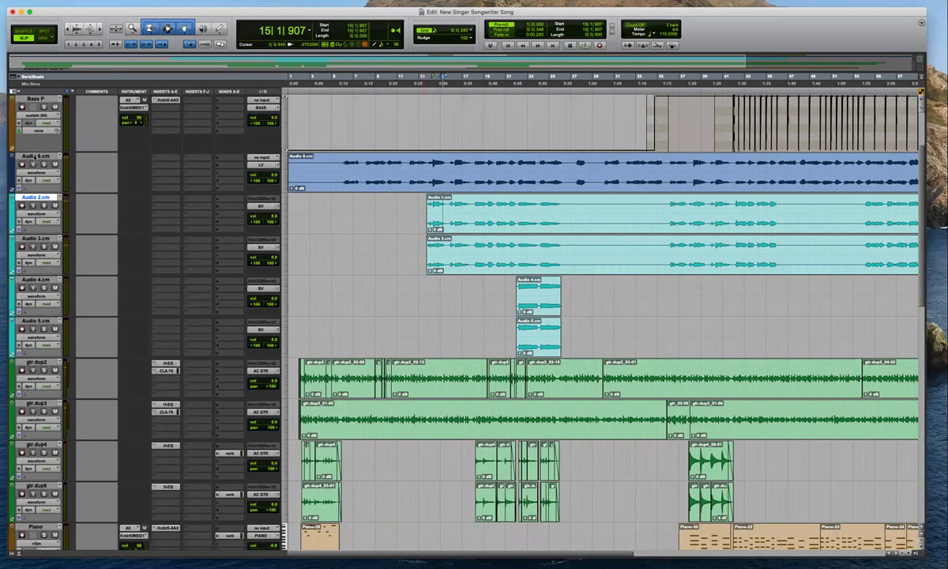
left_click(37, 324, "shift")
left_click(168, 164)
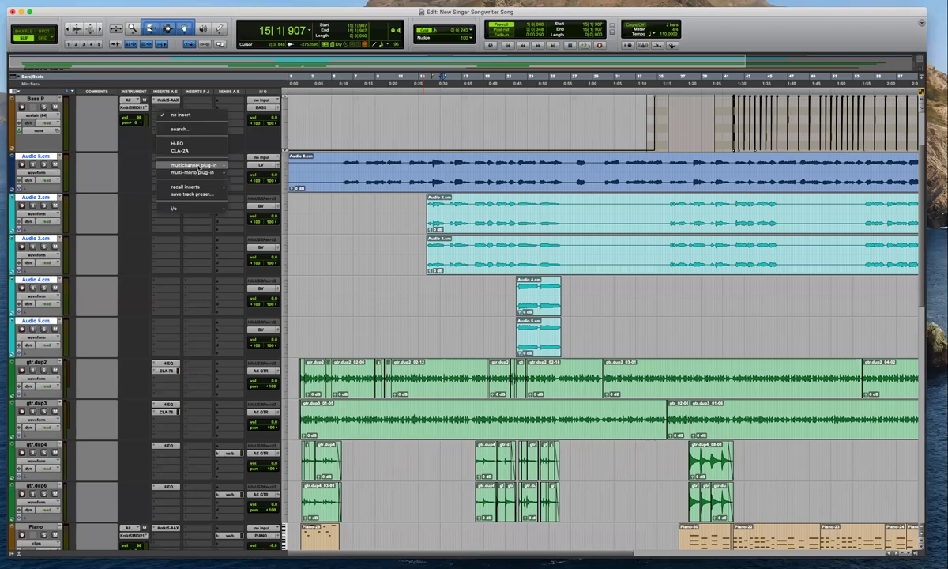
mouse_move(190, 164)
mouse_move(269, 457)
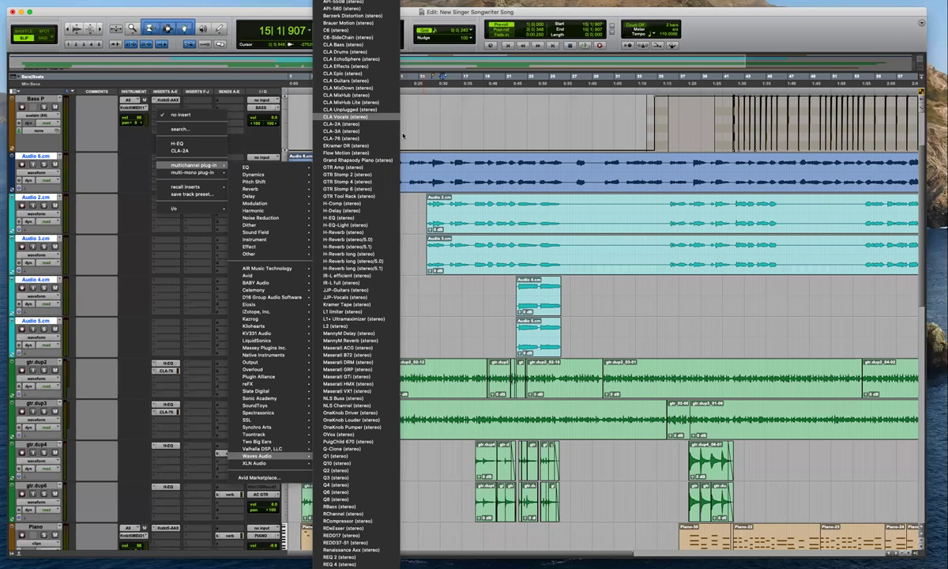
left_click(345, 117)
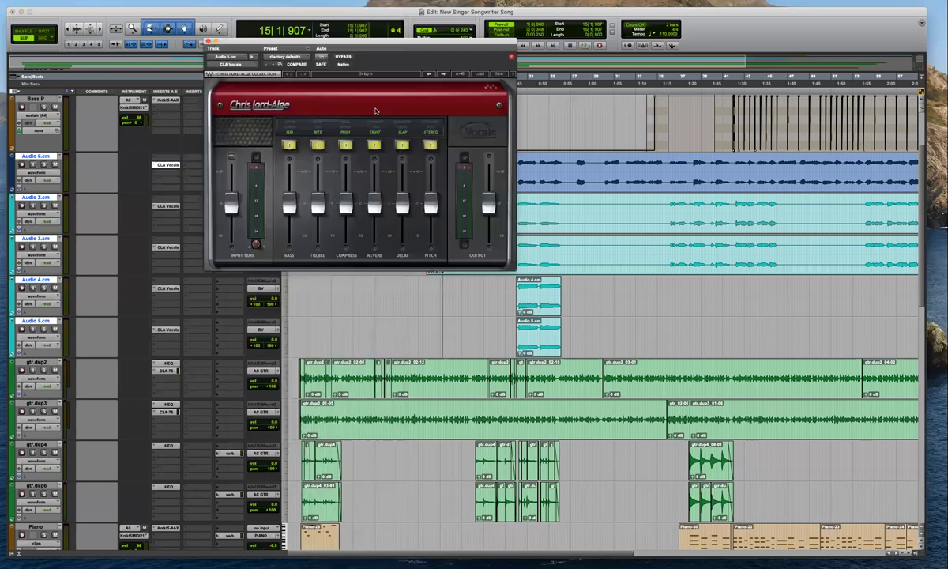
Load the Rock Man preset in CLA Vocals on Audio 6.cm and close the plug-in window
left_click(480, 74)
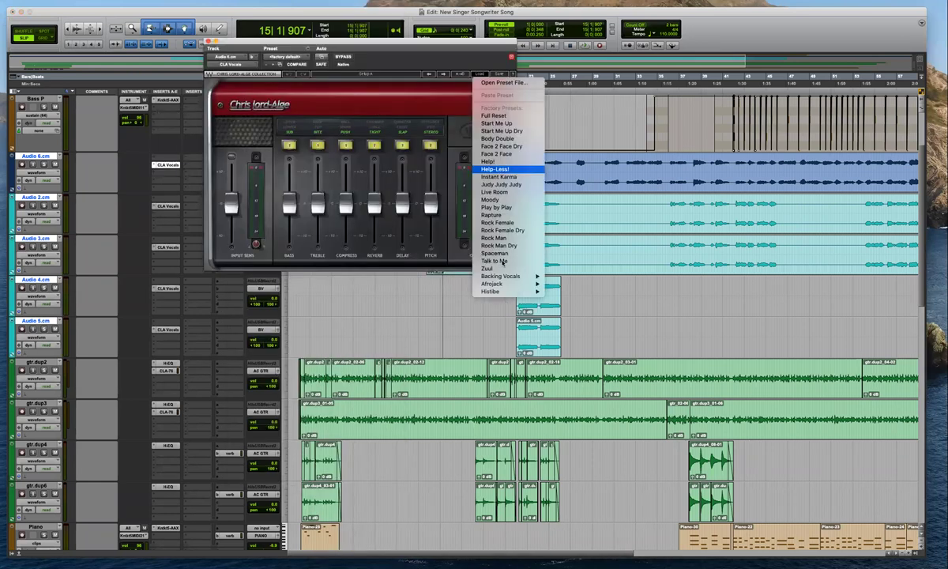
key("Return")
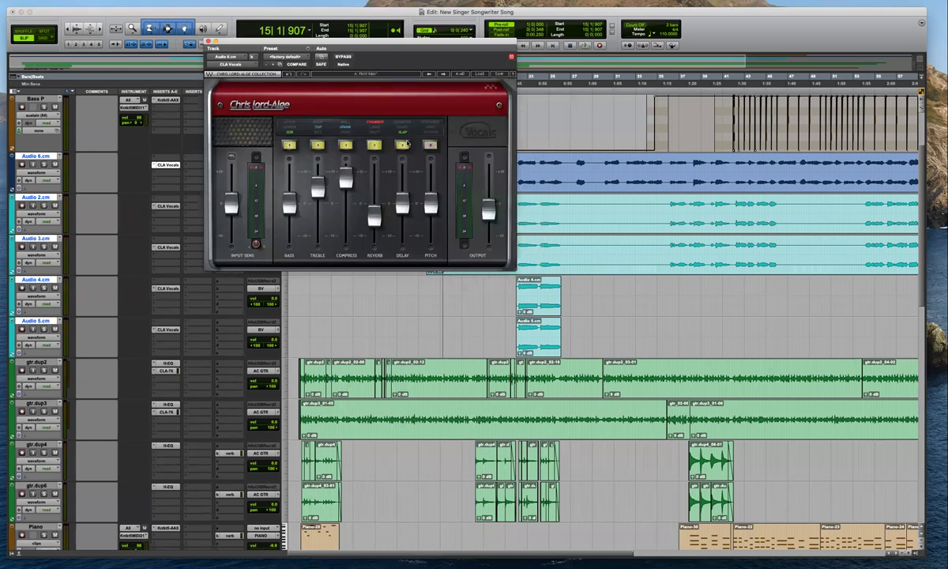
left_click(208, 40)
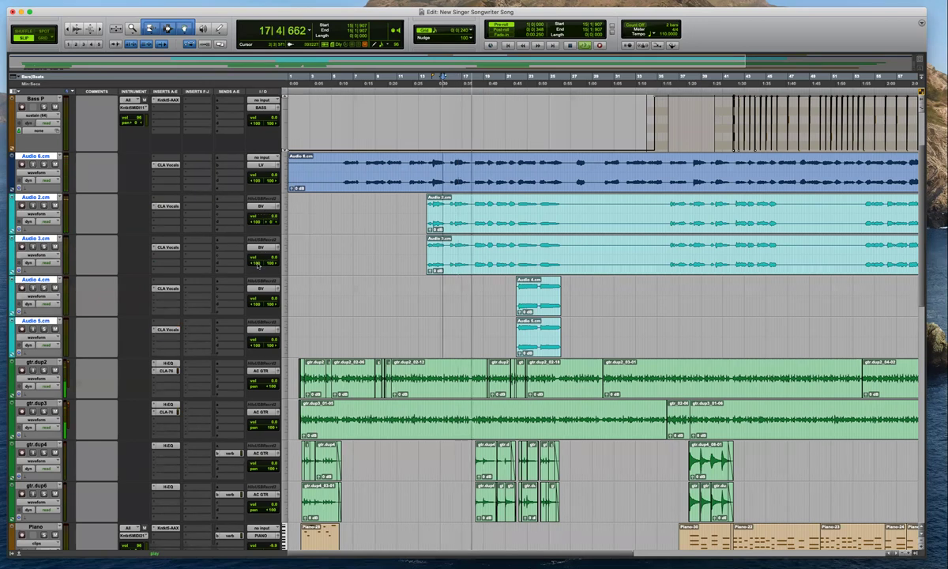
Pan Audio 2.cm hard left and Audio 3.cm hard right, lowering both volumes, with Audio 3.cm at -7.3 dB
left_click(274, 221)
left_click_drag(275, 258, 275, 261)
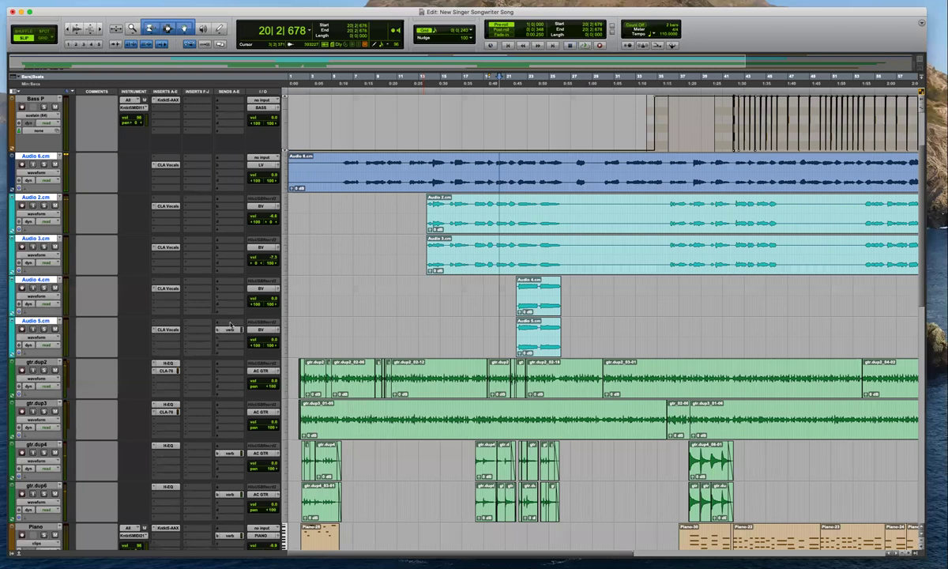
Copy the Audio 5.cm verb send to the other vocals and the first two guitars, and lower the Audio 6.cm send level during playback
left_click_drag(231, 330, 237, 246)
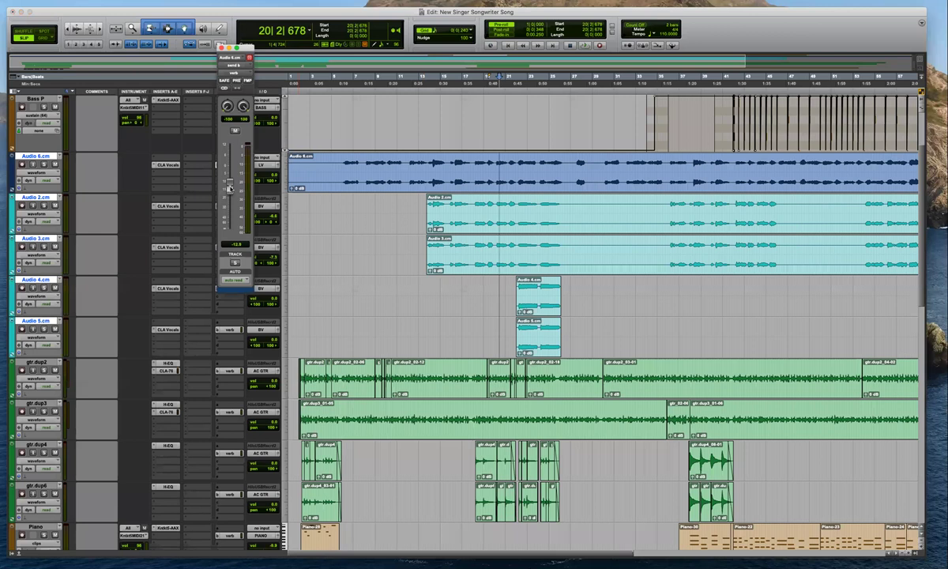
left_click_drag(230, 189, 230, 196)
key("space")
key("space")
key("super+w")
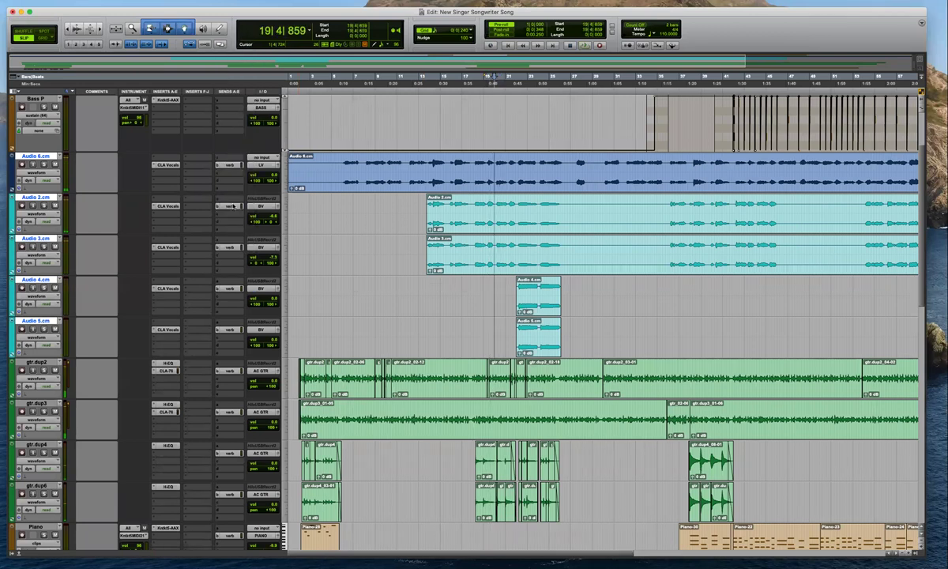
Check the verb send levels on Audio 2.cm, Audio 3.cm and gtr.dup2
left_click(233, 207)
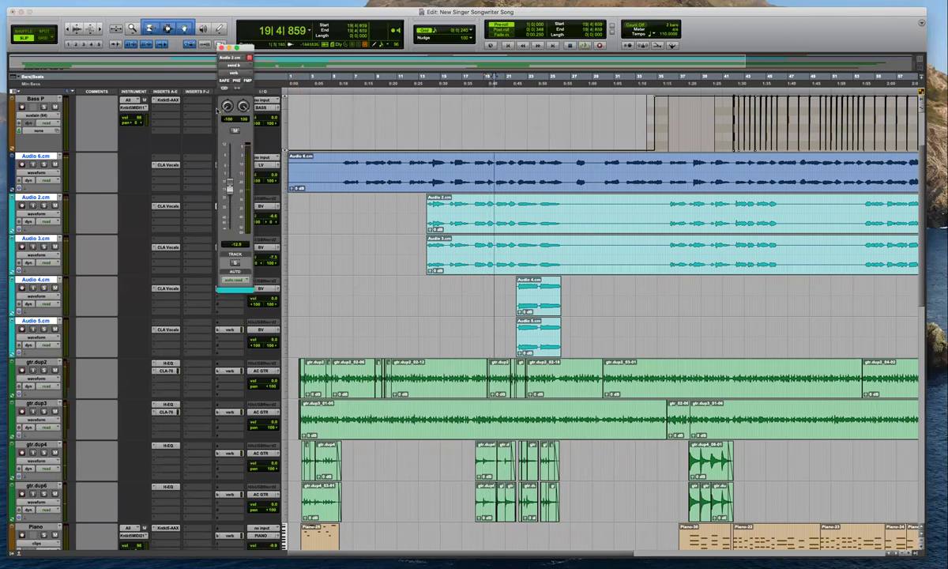
key("super+w")
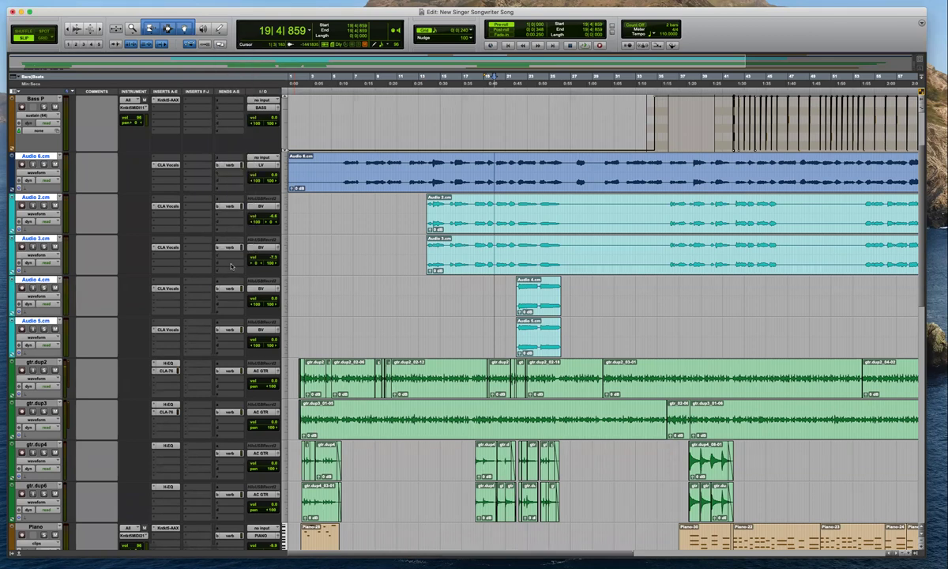
left_click(230, 205)
left_click(219, 45)
left_click(230, 247)
left_click(225, 370)
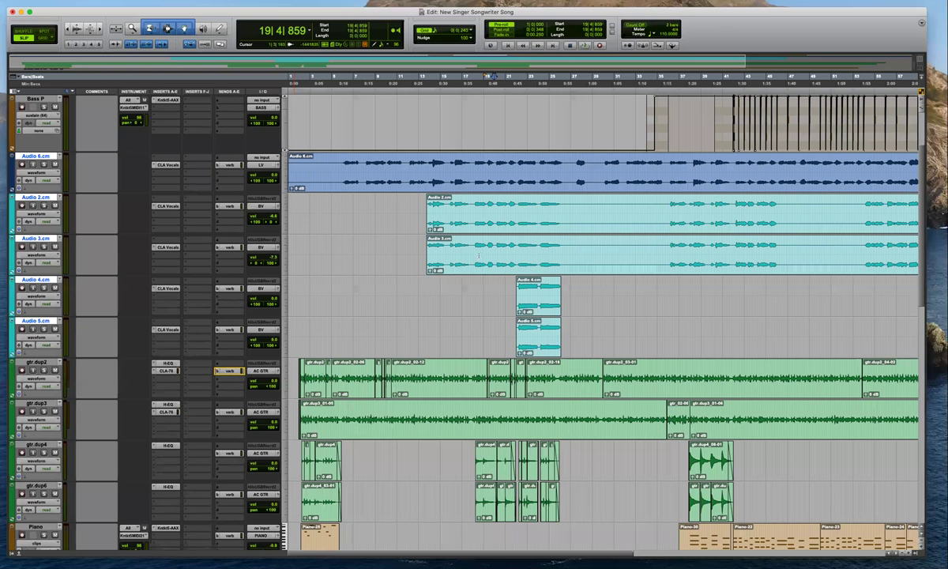
Add a verb send in slot B on Inst 1.dup1 with its level at about -19 dB, and close the send window
key("space")
scroll(479, 255, "up", 2)
key("r")
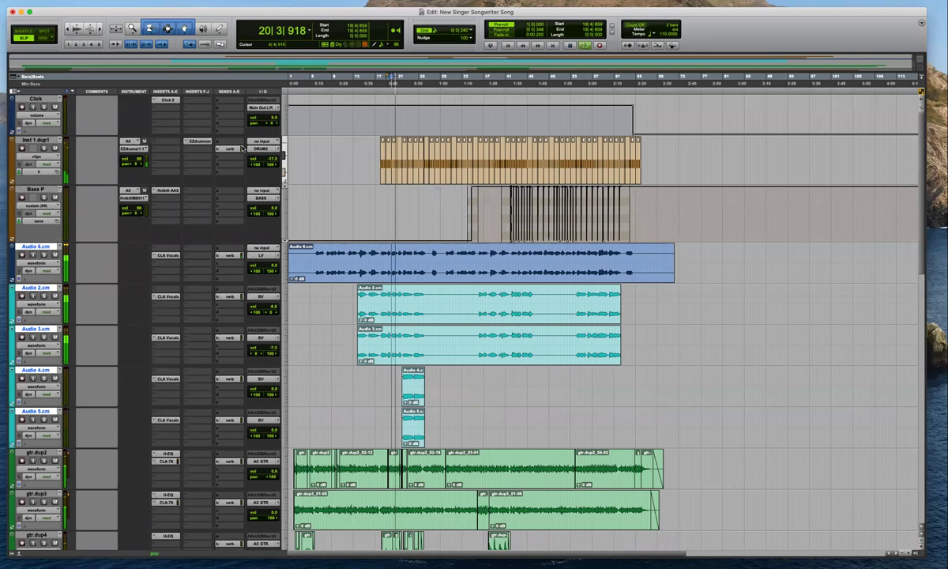
left_click(229, 254)
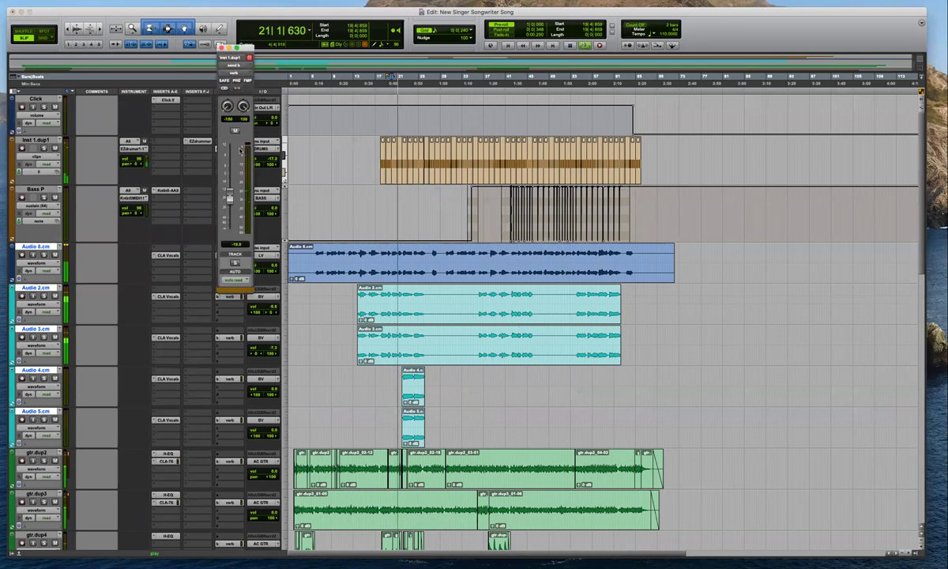
left_click(222, 48)
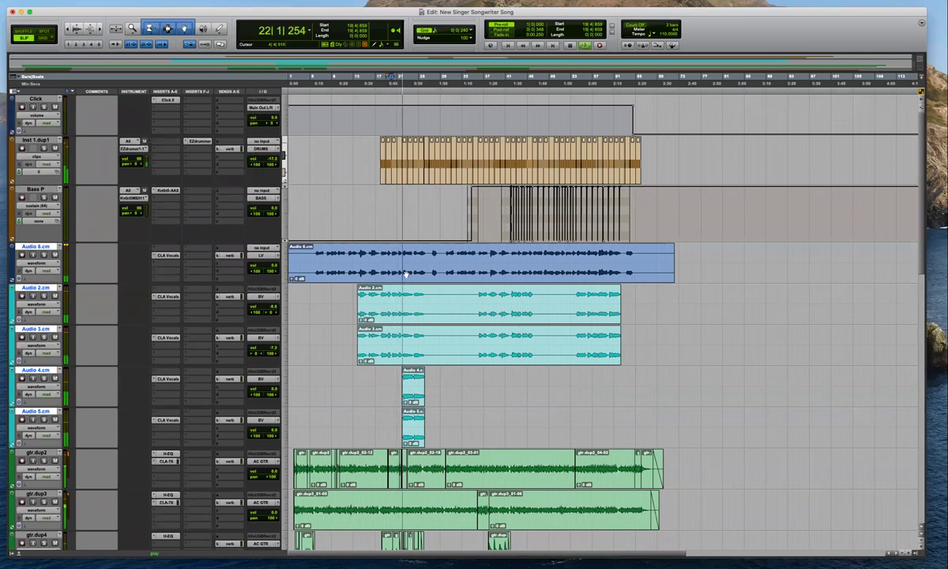
Lower the Audio 4.cm and Audio 5.cm track volumes to -15.8 dB and adjust their panning
scroll(269, 300, "down", 2)
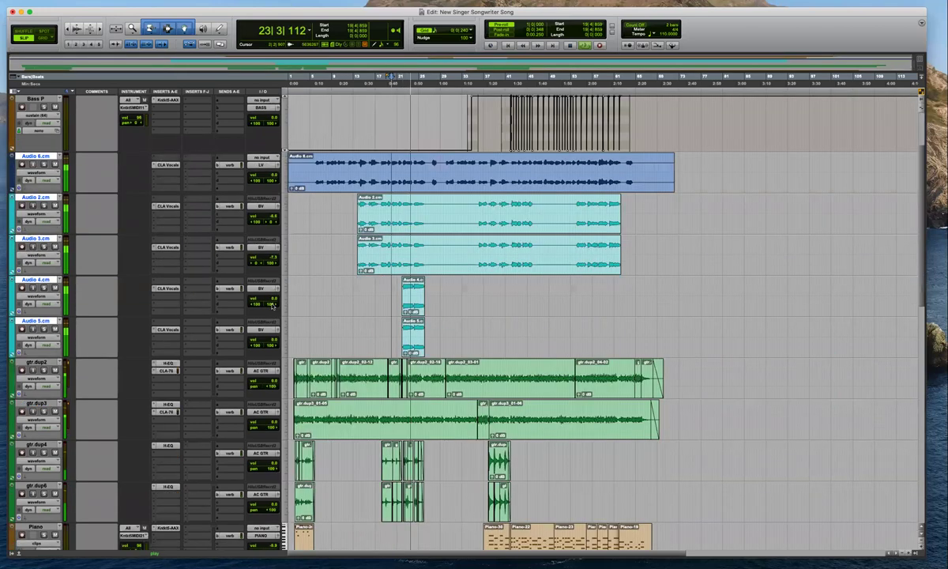
left_click_drag(274, 314, 275, 349)
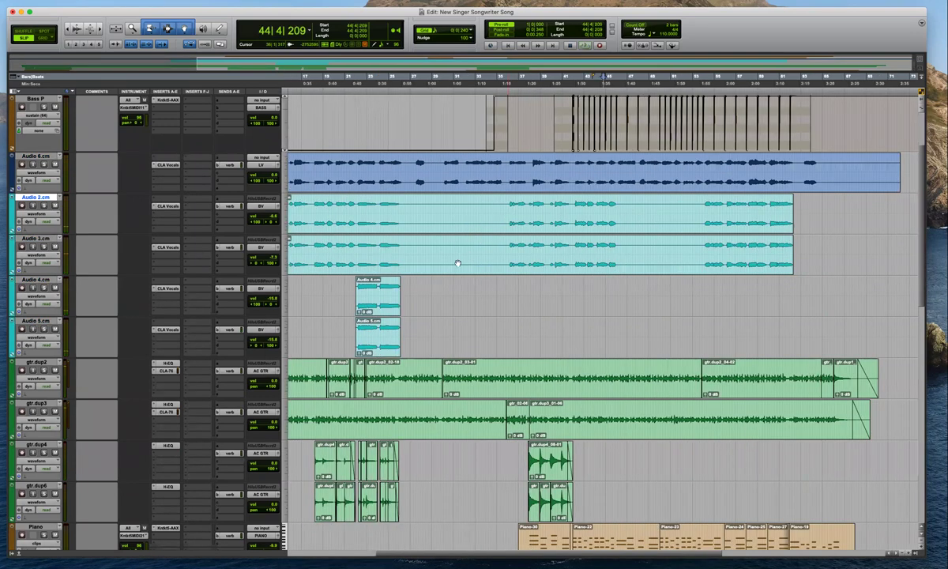
Play the section from about bar 39 to check the vocal balance, and inspect the bus tracks from DRUMS to MASTER
key("super+bracketleft")
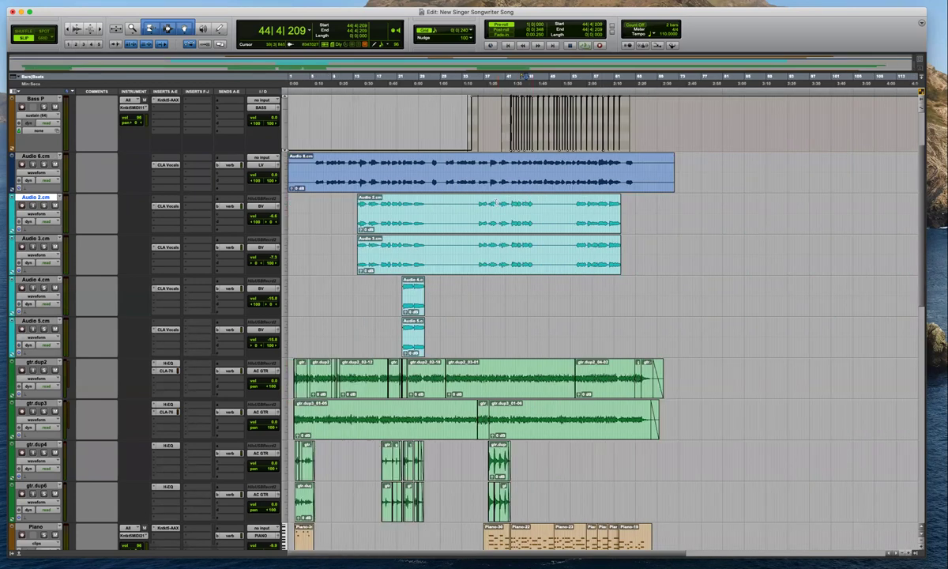
left_click(496, 204)
key("super+bracketright")
key("space")
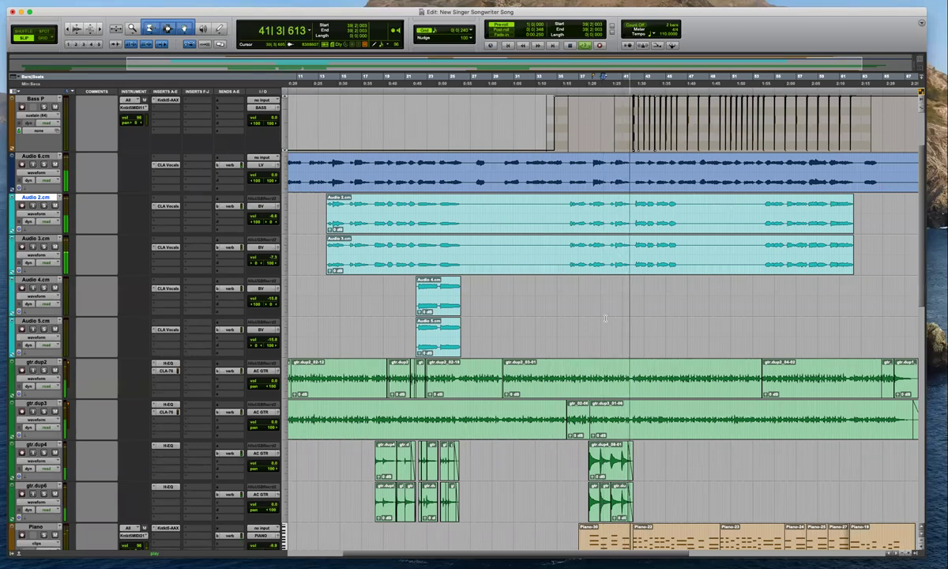
scroll(606, 319, "down", 5)
scroll(606, 318, "down", 10)
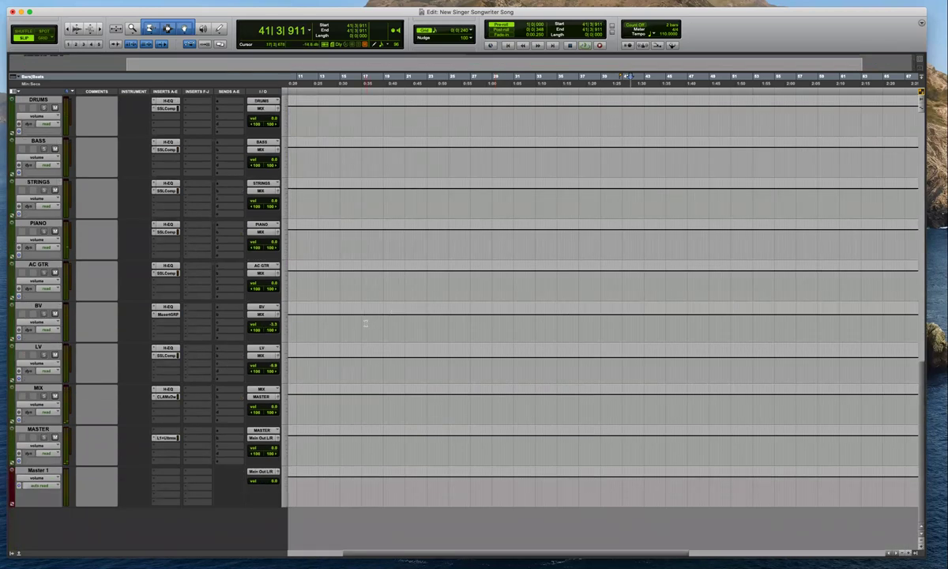
Locate the backing-vocal passage around bar 43 on the Audio 2.cm and Audio 3.cm tracks
scroll(588, 320, "up", 1)
scroll(588, 321, "down", 1)
scroll(403, 279, "up", 9)
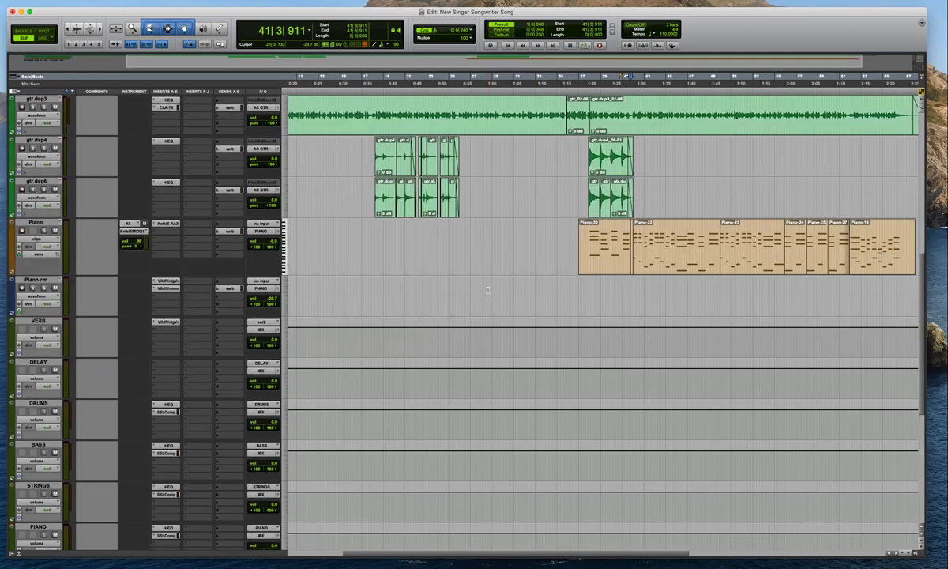
key("r")
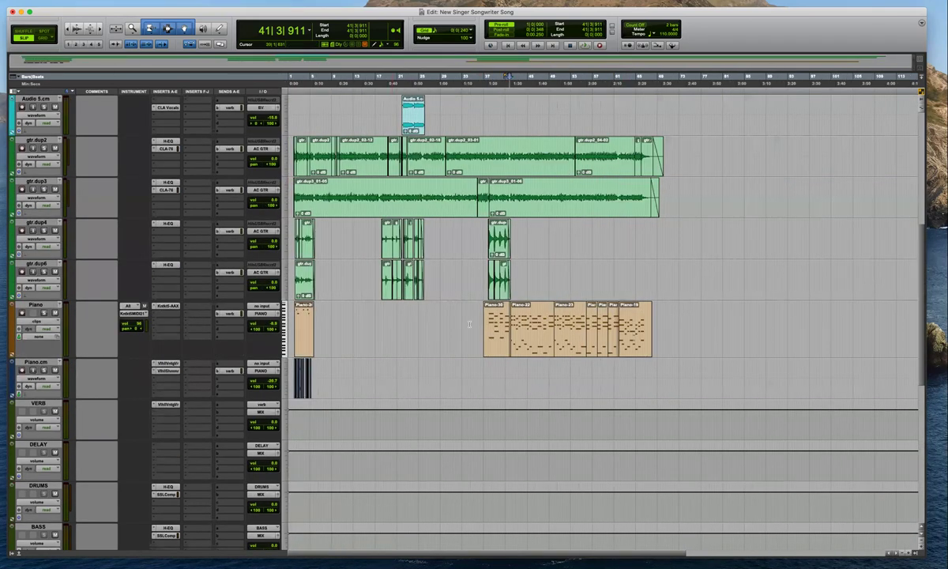
scroll(484, 168, "up", 5)
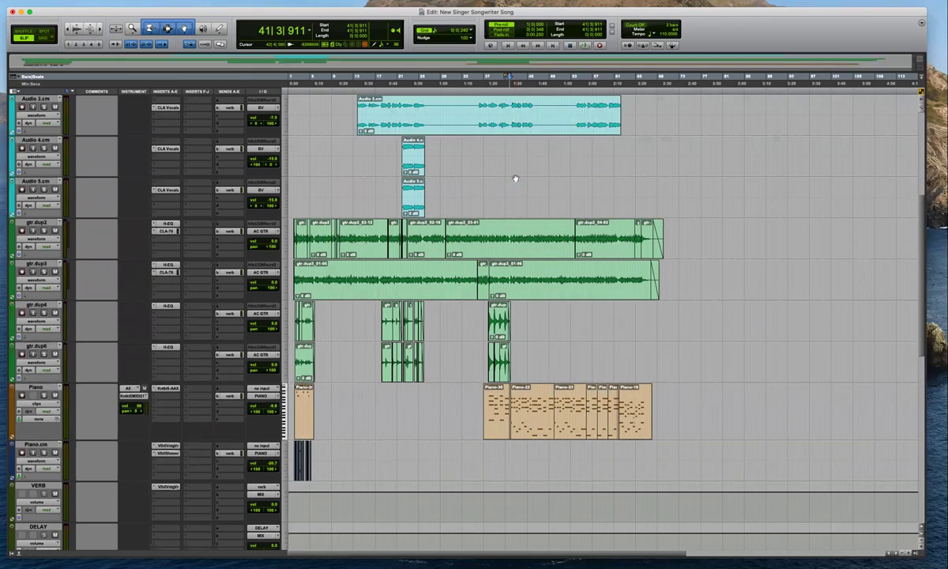
left_click(522, 207)
key("t")
key("t")
key("t")
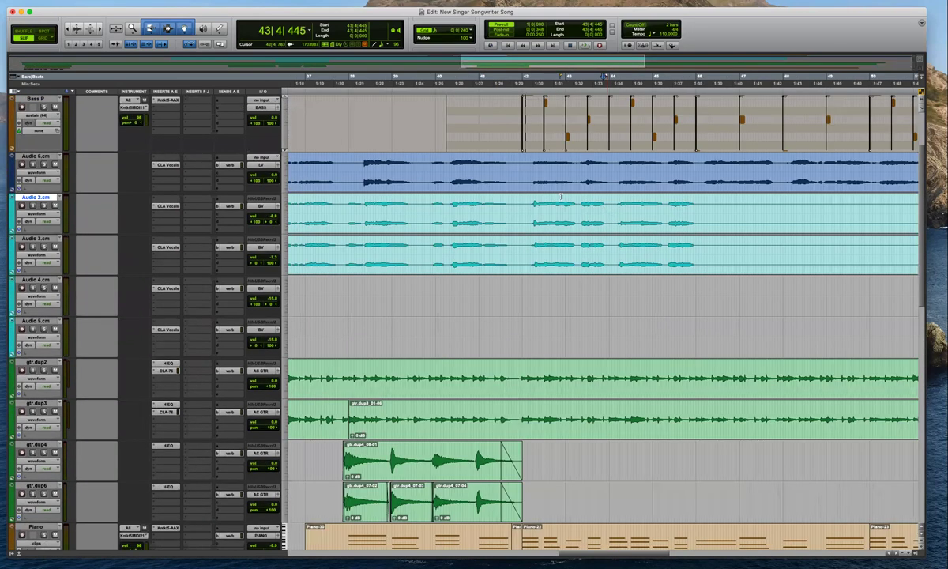
Play the section leading into bar 42 and check how the backing vocals are laid out across the song
left_click(525, 203)
left_click(521, 204)
key("super+alt+bracketright")
key("space")
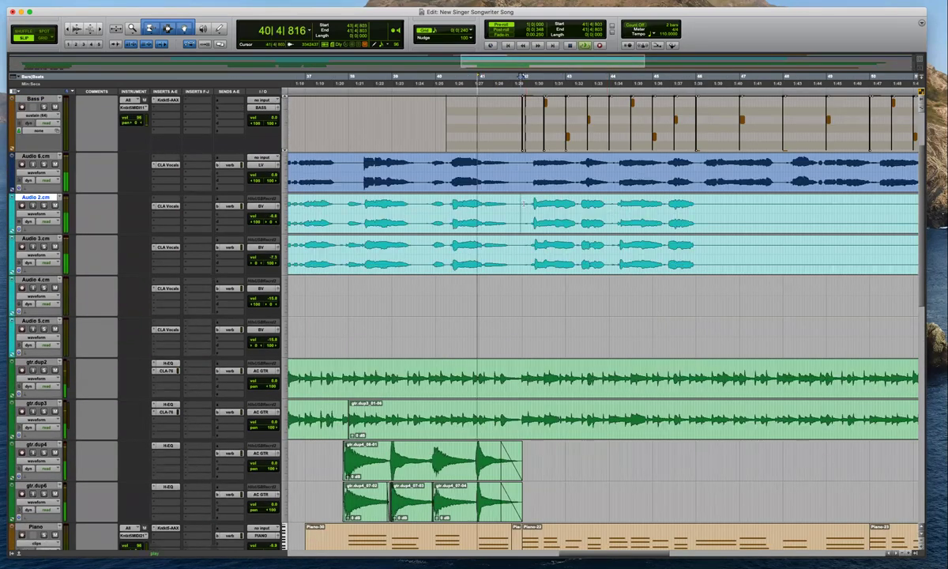
key("r")
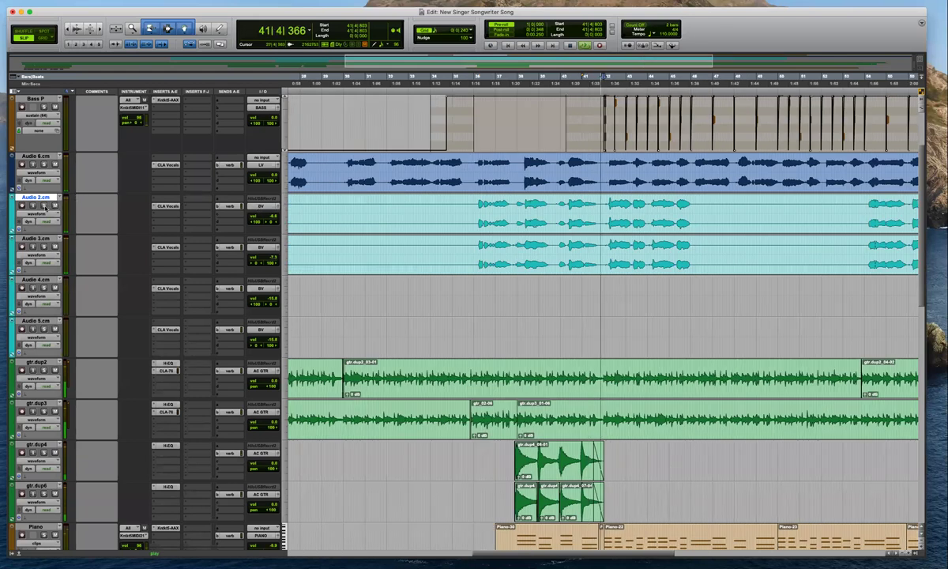
key("r")
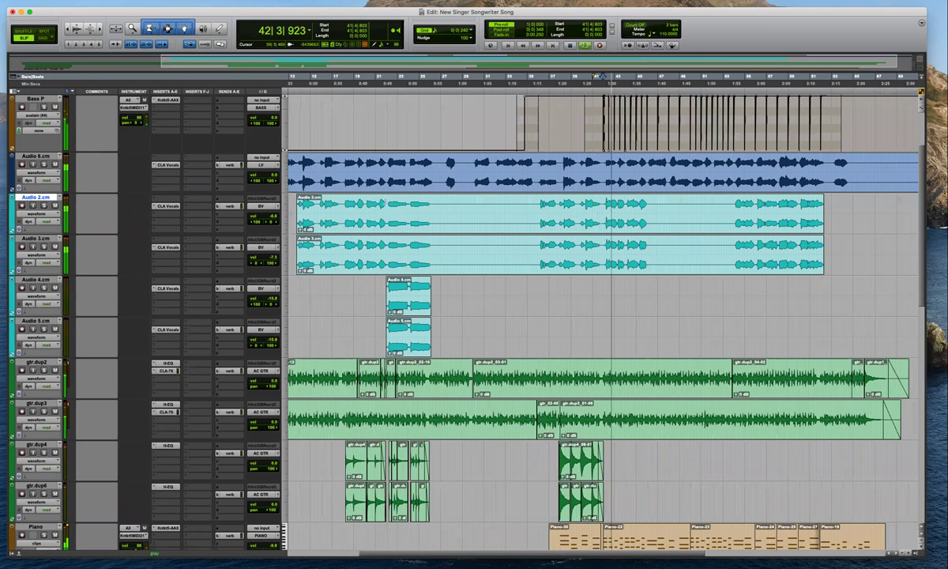
Separate the Audio 2.cm and Audio 3.cm clips from 18|1|240 to 22|1|000
scroll(321, 231, "up", 2)
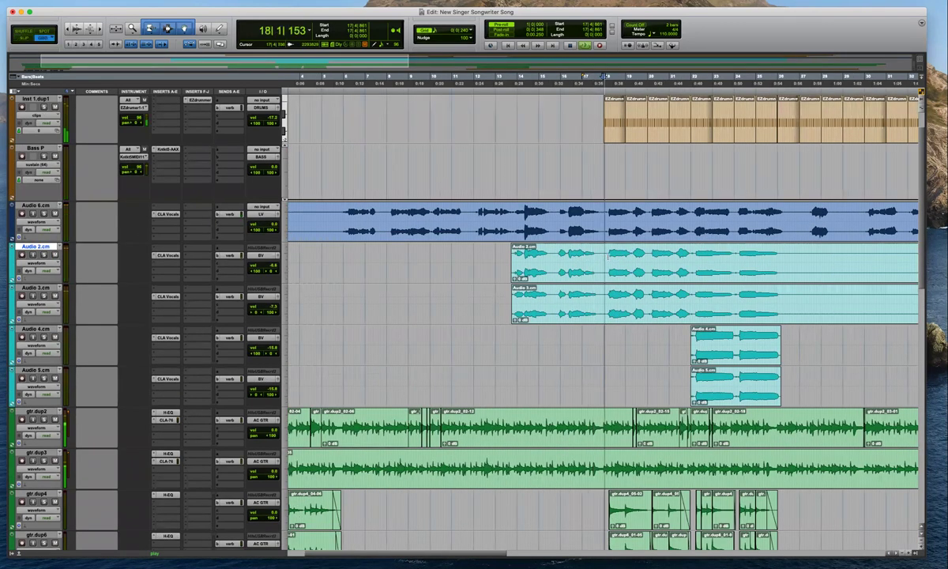
left_click_drag(606, 255, 692, 314)
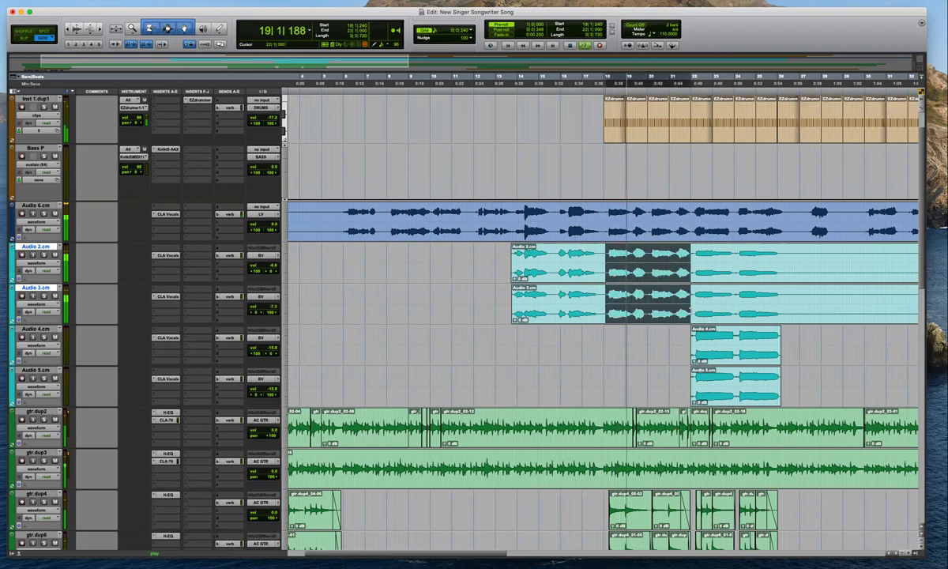
key("b")
key("r")
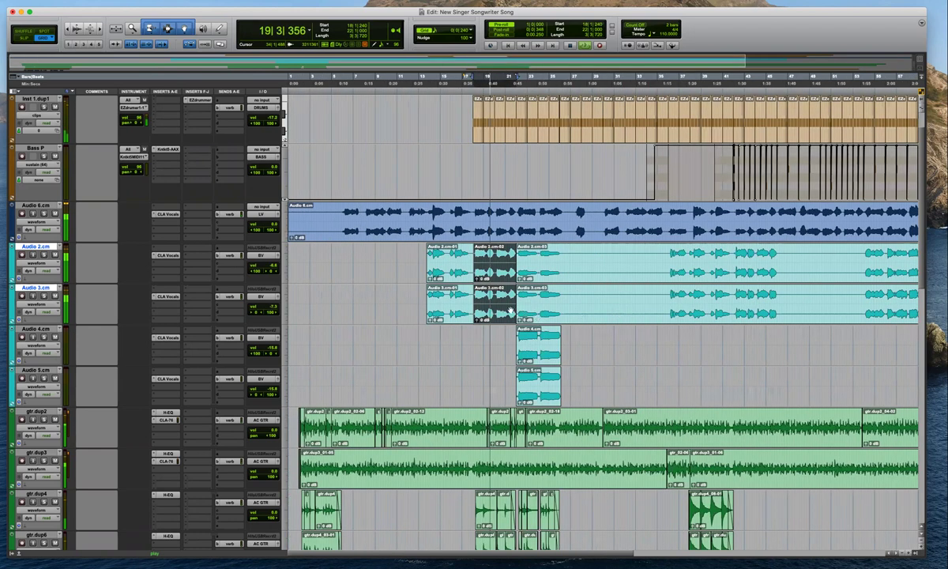
Move the bars 42–47 vocals from Audio 2.cm and Audio 3.cm to Audio 4.cm and Audio 5.cm, and copy the bar-18 clips to 42|1|240
left_click_drag(734, 296, 786, 300)
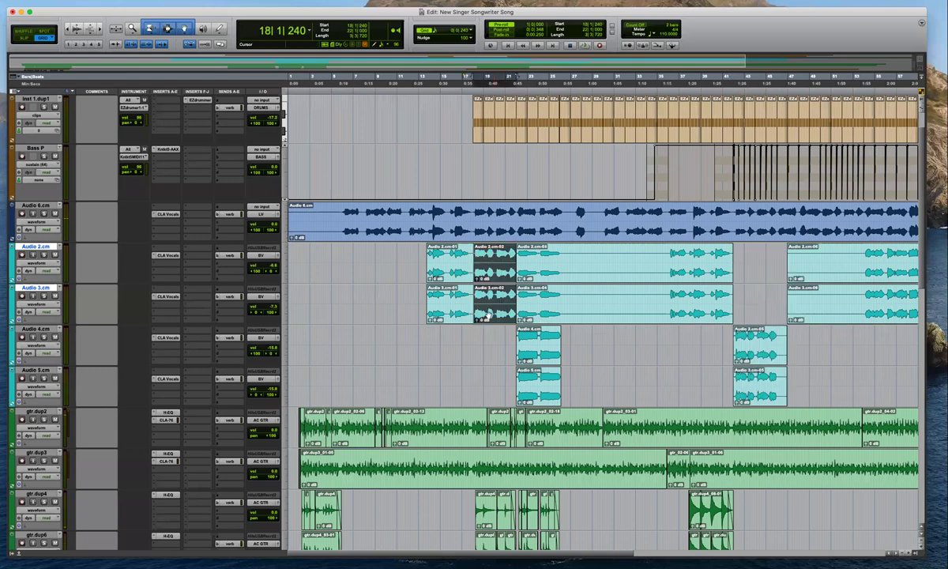
left_click_drag(490, 317, 750, 309)
key("super+bracketright")
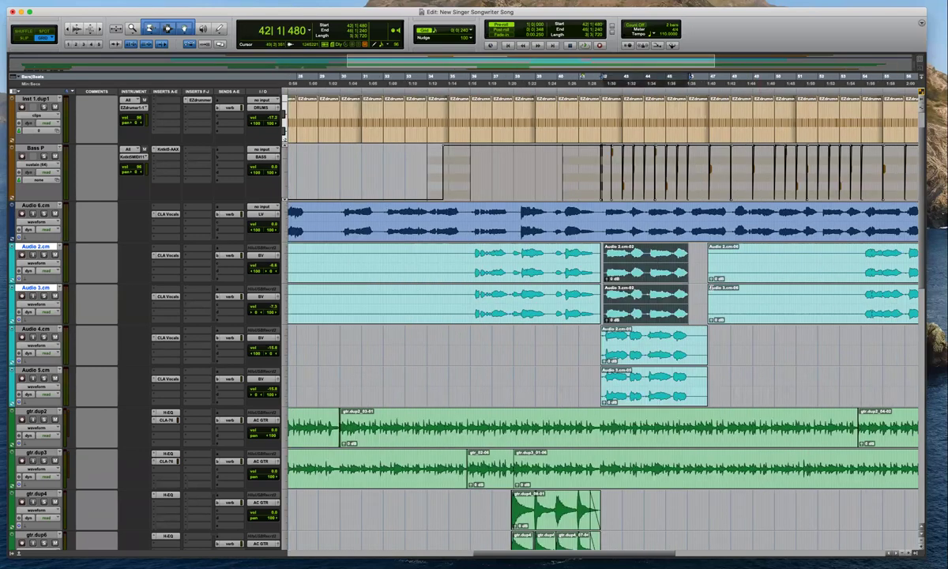
key("super+bracketright")
key("super+bracketright")
key("super+bracketright")
left_click_drag(688, 309, 677, 311)
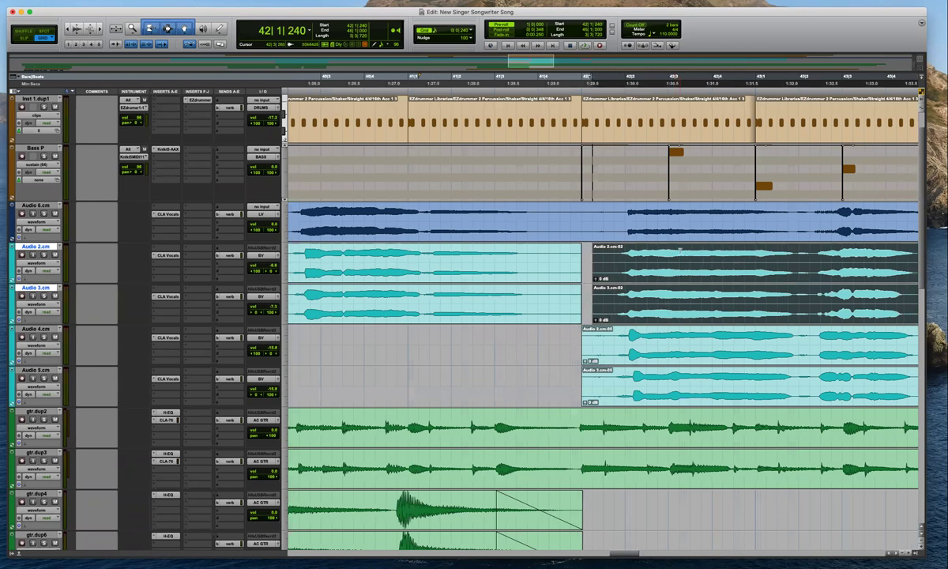
During playback around bar 42, lower the Audio 4.cm volume to -18.1 dB and the Audio 5.cm volume to -20.8 dB
left_click(683, 265)
key("super+bracketleft")
key("space")
key("super+bracketleft")
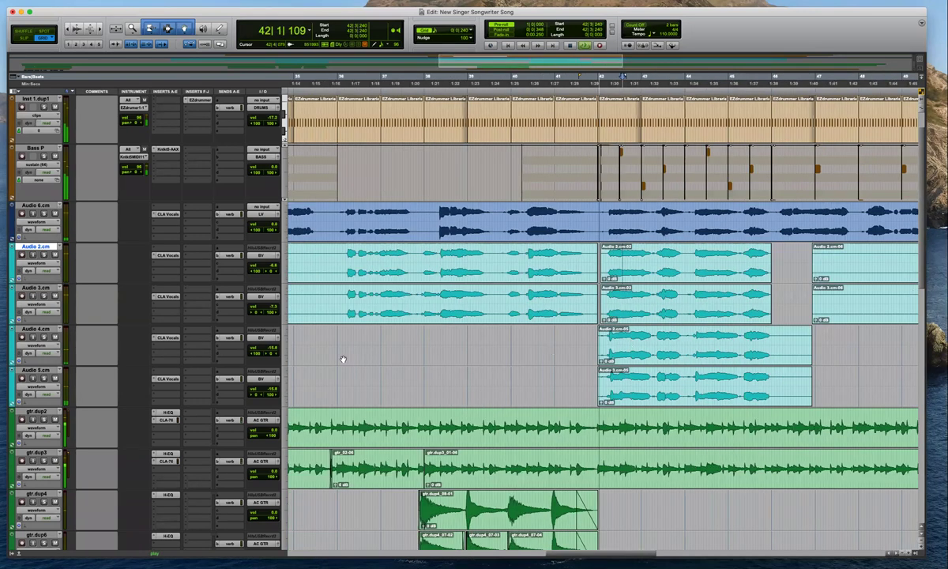
left_click_drag(273, 348, 274, 353)
left_click_drag(274, 389, 275, 392)
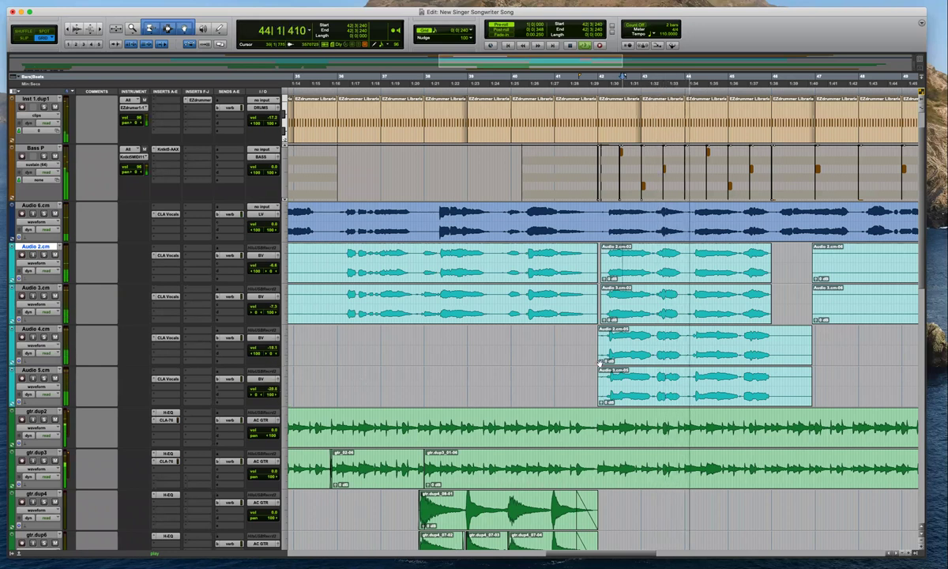
Listen to the layered backing vocals through to bar 48 and stop playback
key("super+bracketleft")
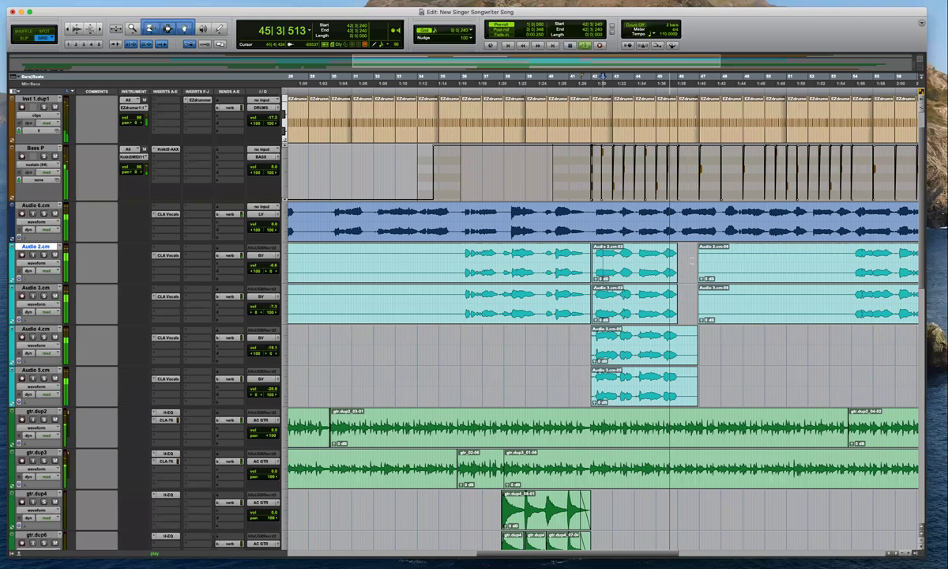
left_click(185, 28)
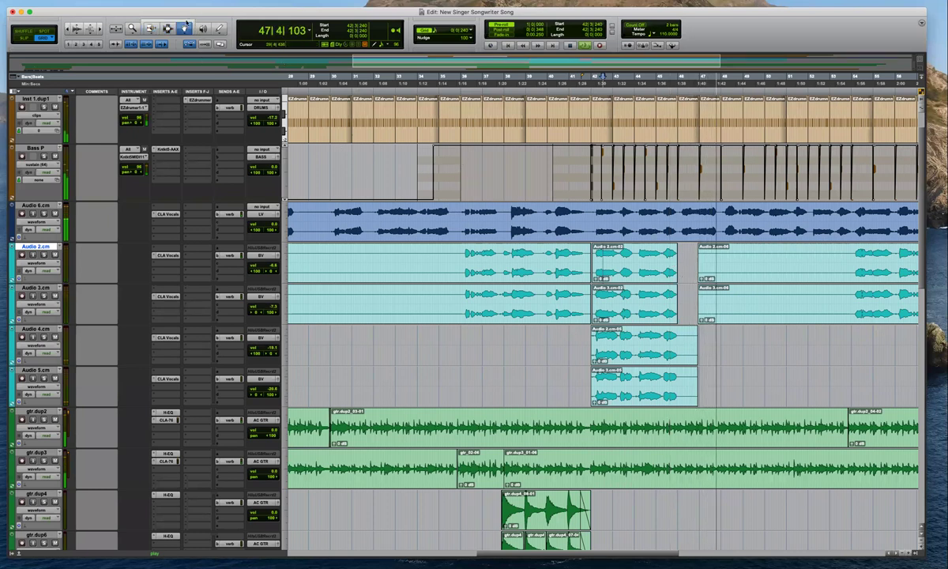
left_click(186, 22)
key("r")
key("space")
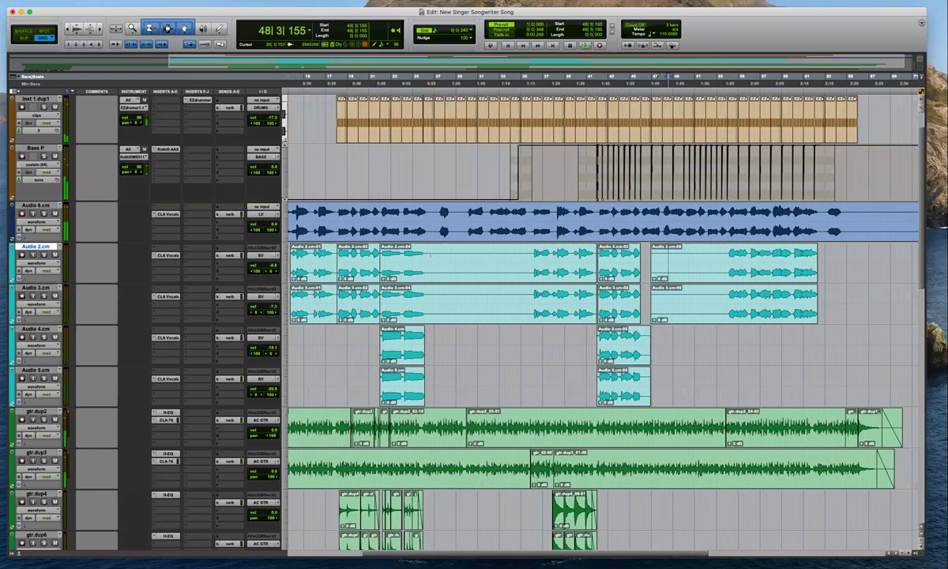
Separate the backing vocals on Audio 2.cm through Audio 5.cm from 22|1|000 to 26|3|720
left_click(431, 254)
key("t")
left_click_drag(603, 269, 571, 370)
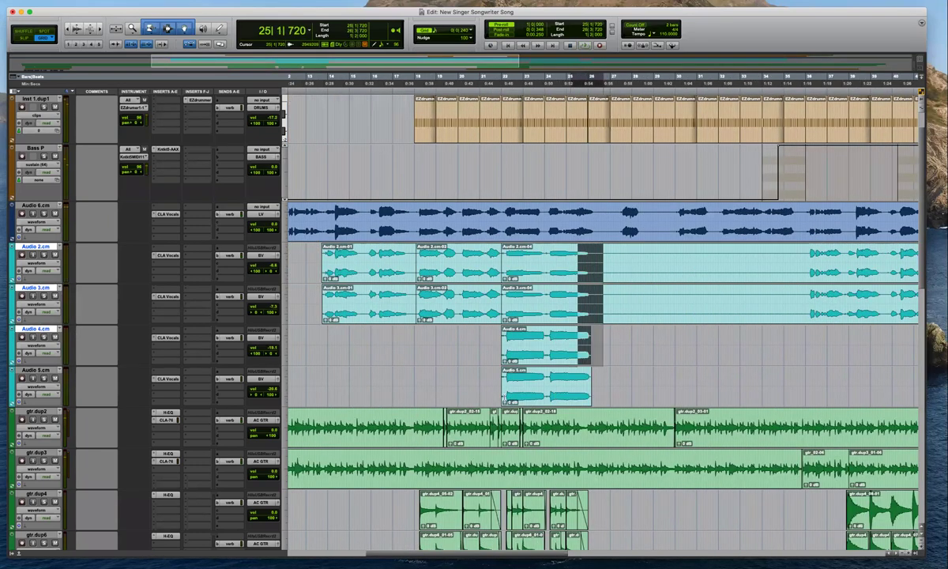
key("r")
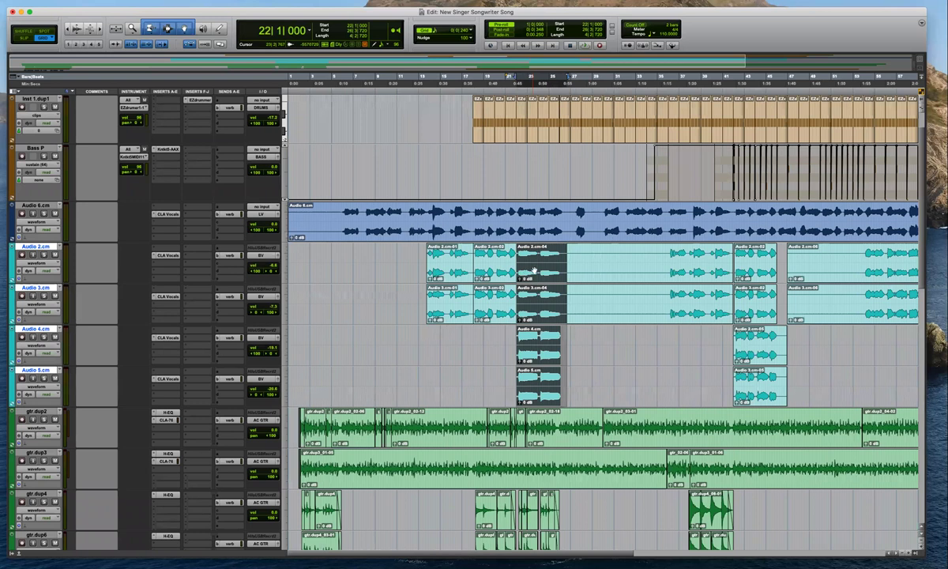
key("super+r")
left_click(536, 216)
key("super+e")
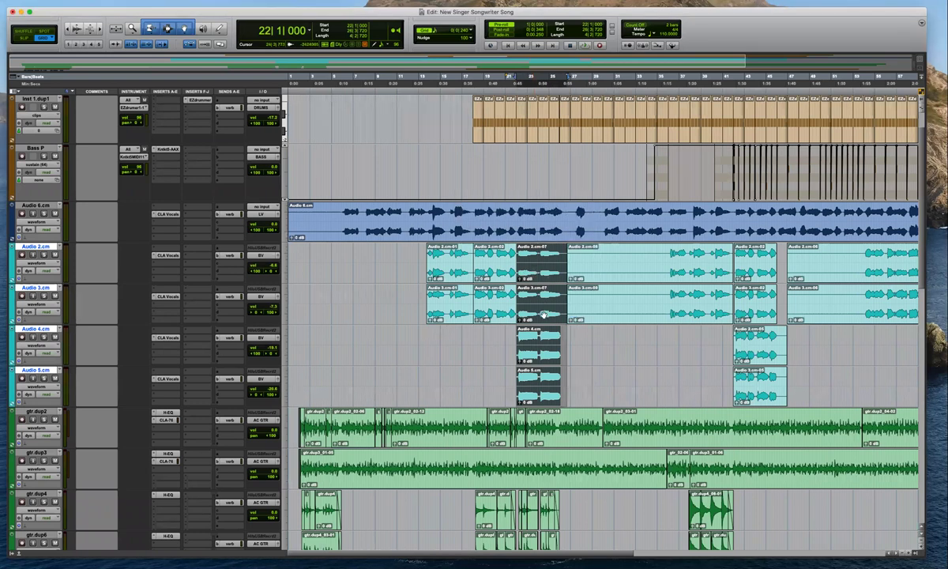
Try placing a copy of the four bar-22 backing-vocal clips at 45|4|720 and play it against the lead vocal
left_click_drag(536, 319, 808, 315)
key("t")
key("t")
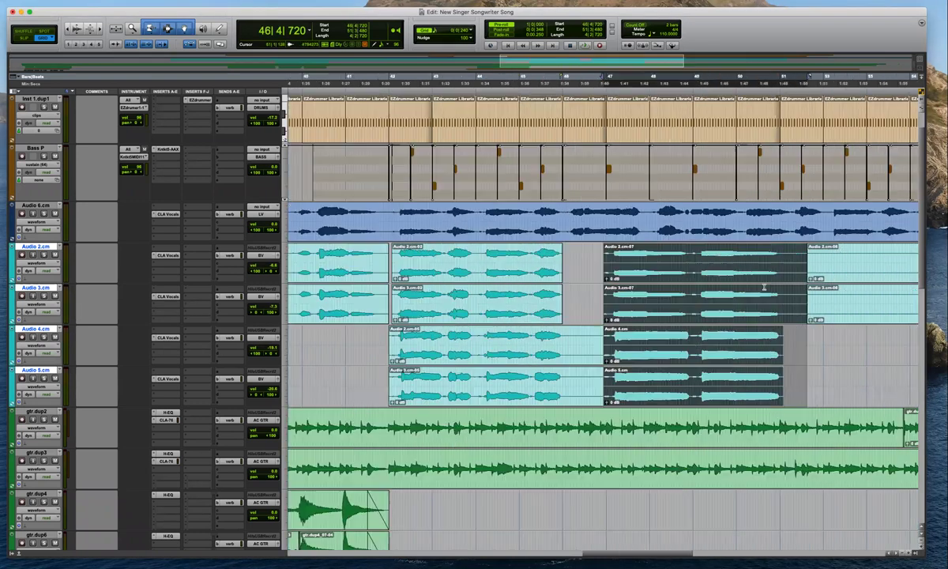
key("super+bracketright")
key("space")
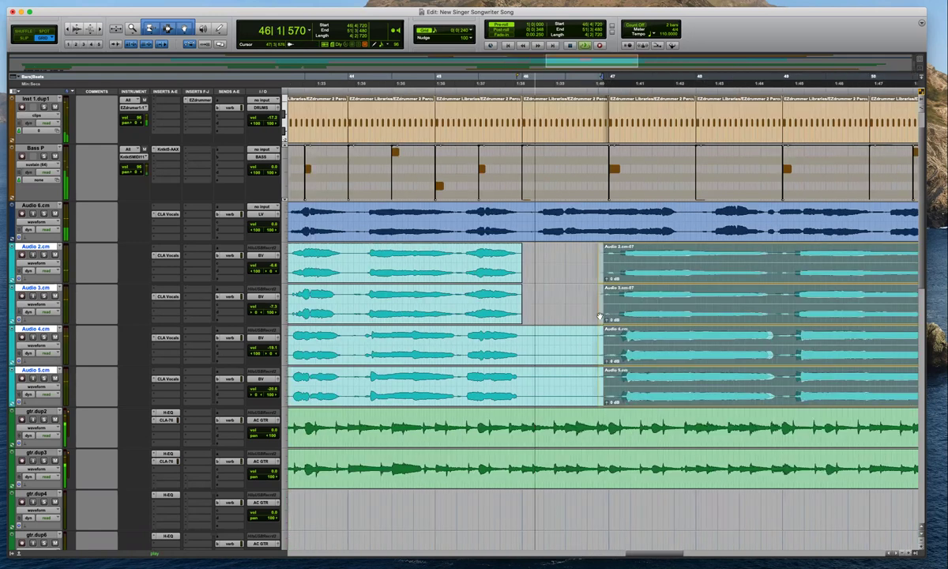
left_click_drag(592, 317, 593, 316)
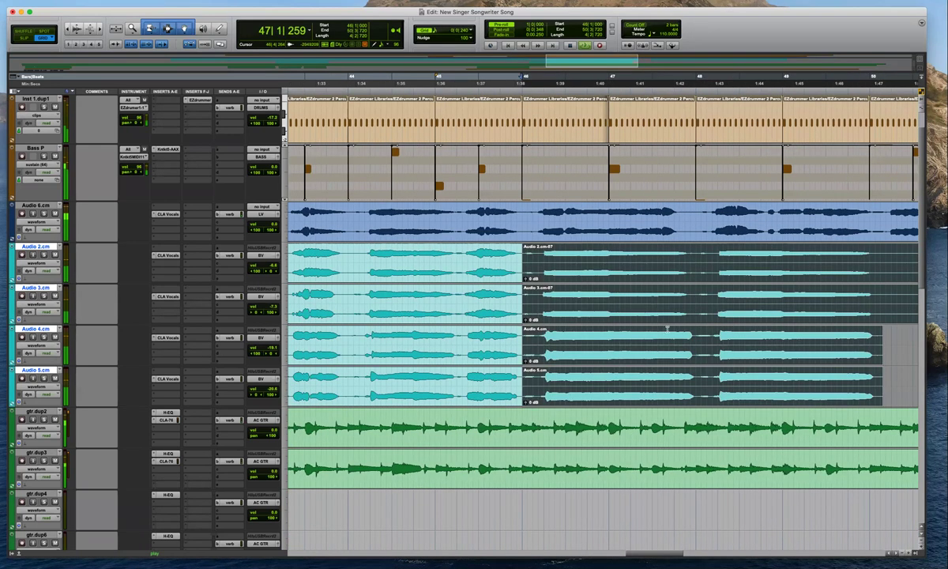
left_click_drag(670, 319, 667, 320)
key("super+bracketleft")
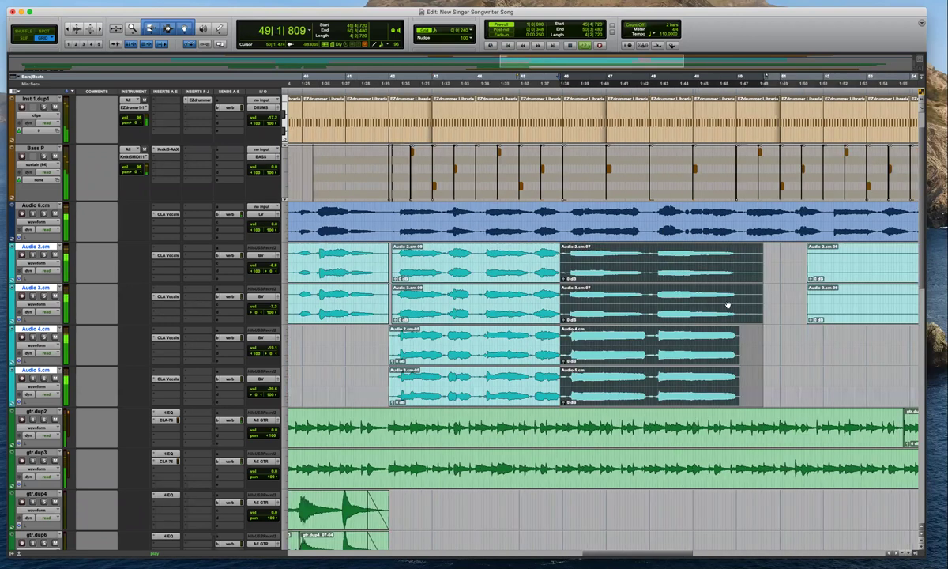
key("space")
key("space")
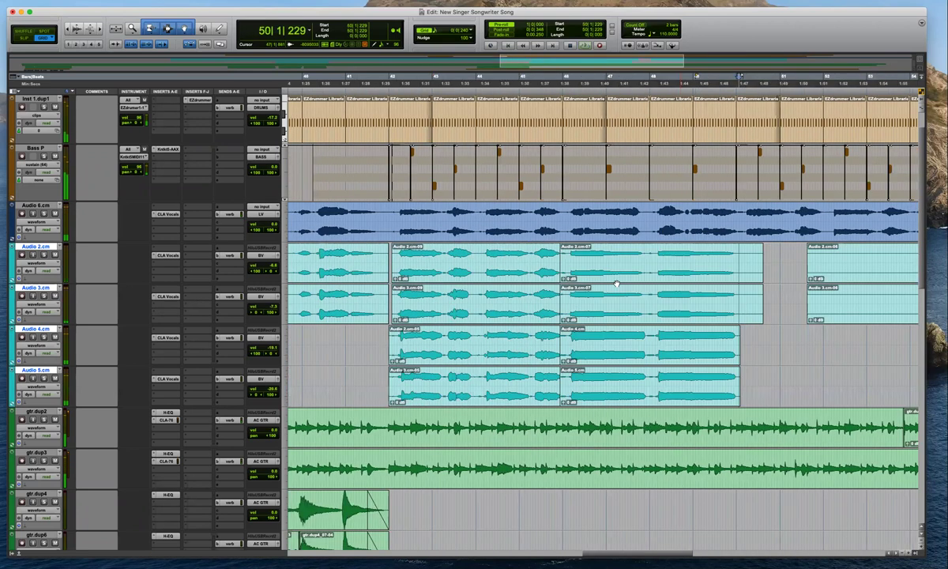
Try shifting the copied clips on all four backing-vocal tracks earlier to 45|4|000 and play the transition into bar 46
left_click(558, 212)
key("super+bracketright")
key("super+bracketright")
left_click(680, 278)
left_click(680, 313, "shift")
key("space")
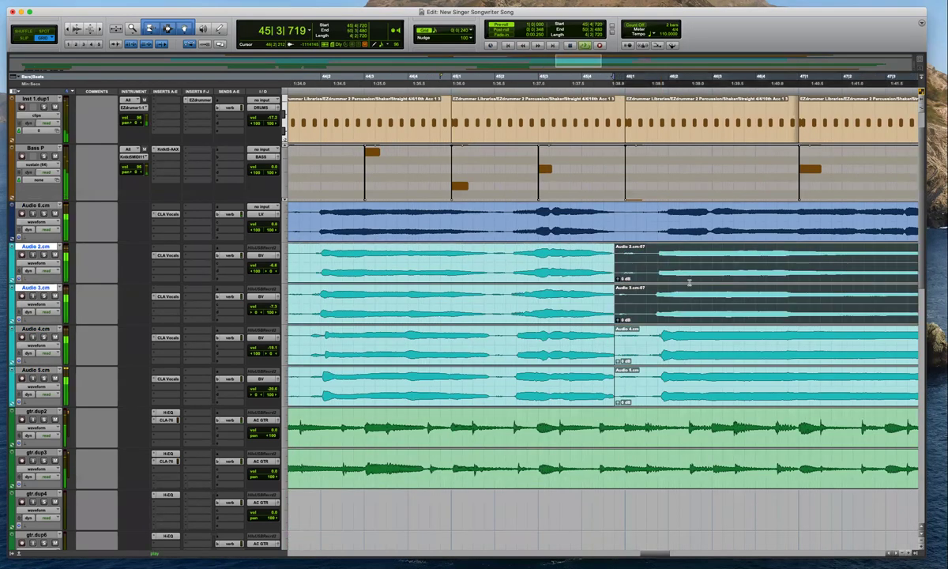
key("shift+semicolon")
key("shift+semicolon")
left_click_drag(683, 278, 665, 277)
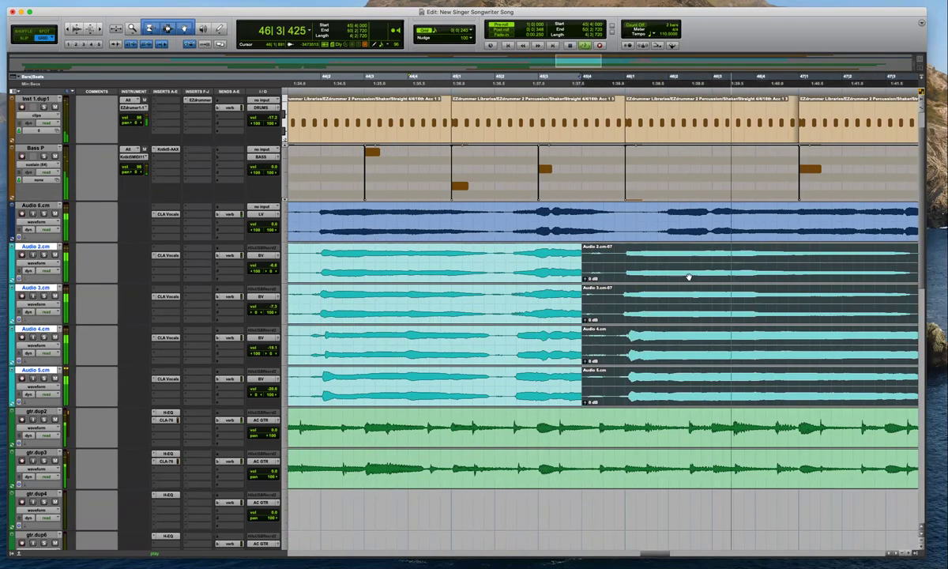
key("super+bracketleft")
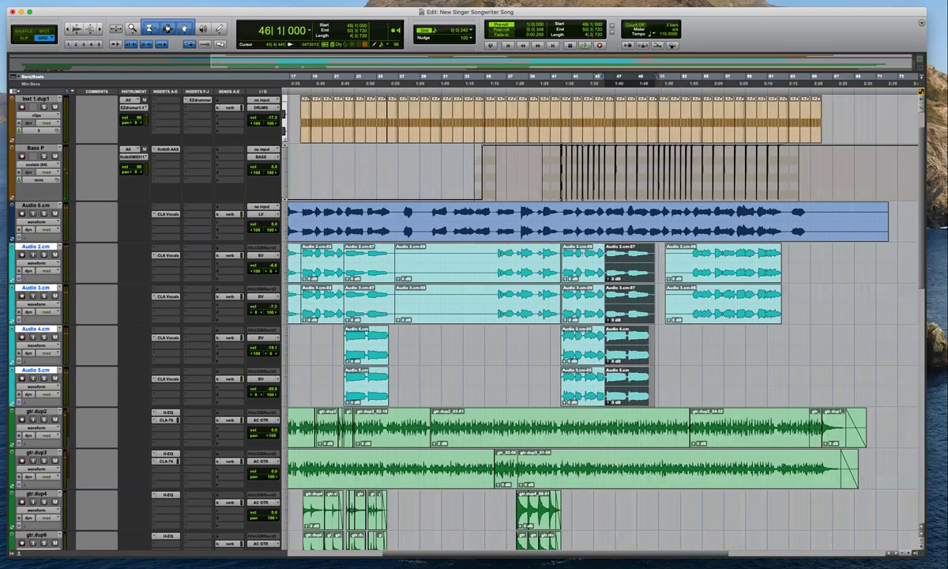
Compare the start of the original backing-vocal clips at bar 22 with the lead vocal on Audio 6.cm
left_click(346, 209)
key("t")
key("t")
key("t")
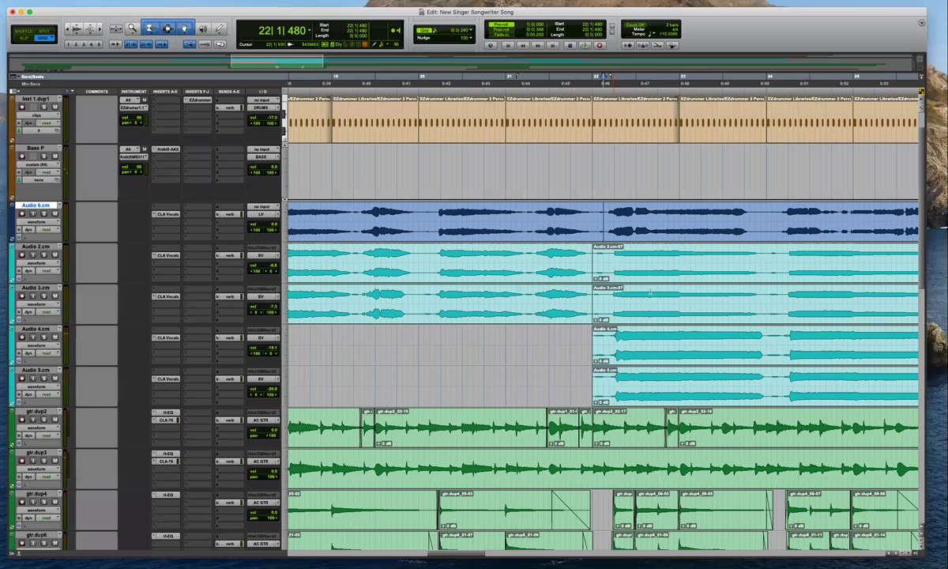
key("r")
key("r")
key("r")
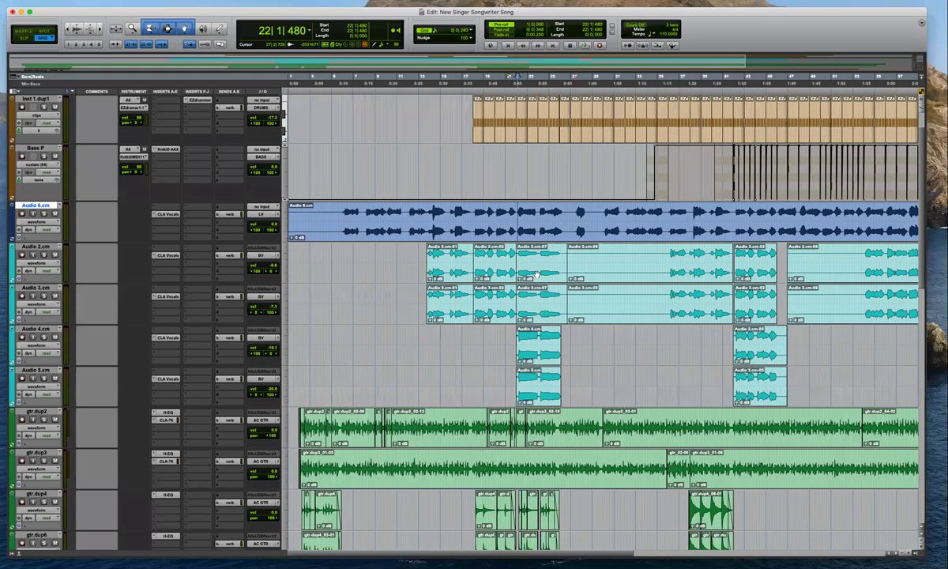
Copy the four bar-22 clips from Audio 2.cm through Audio 5.cm to 46|2|000 on the same tracks
left_click_drag(530, 309, 794, 316)
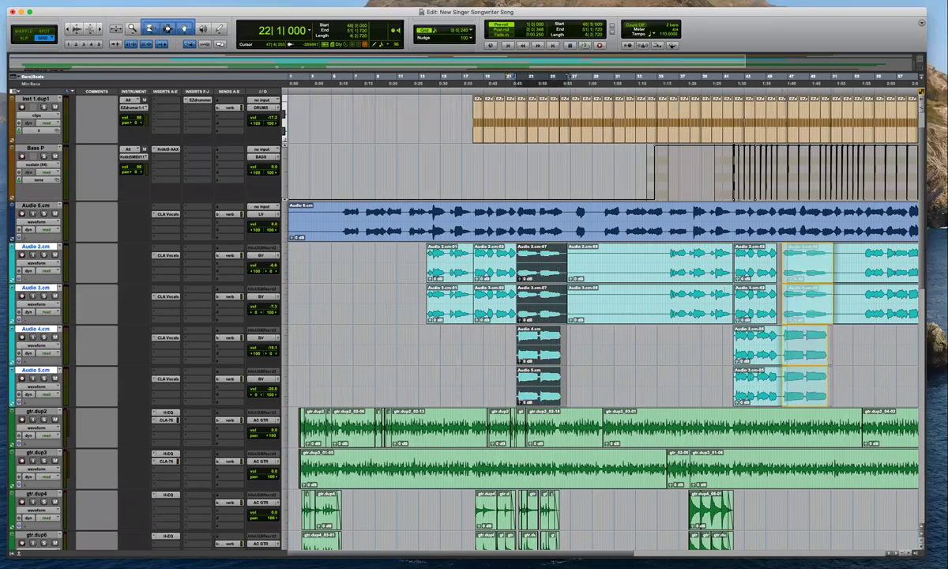
key("t")
key("t")
key("t")
key("t")
mouse_move(654, 274)
left_mouse_down()
mouse_move(645, 275)
mouse_move(662, 275)
mouse_move(656, 265)
left_mouse_up()
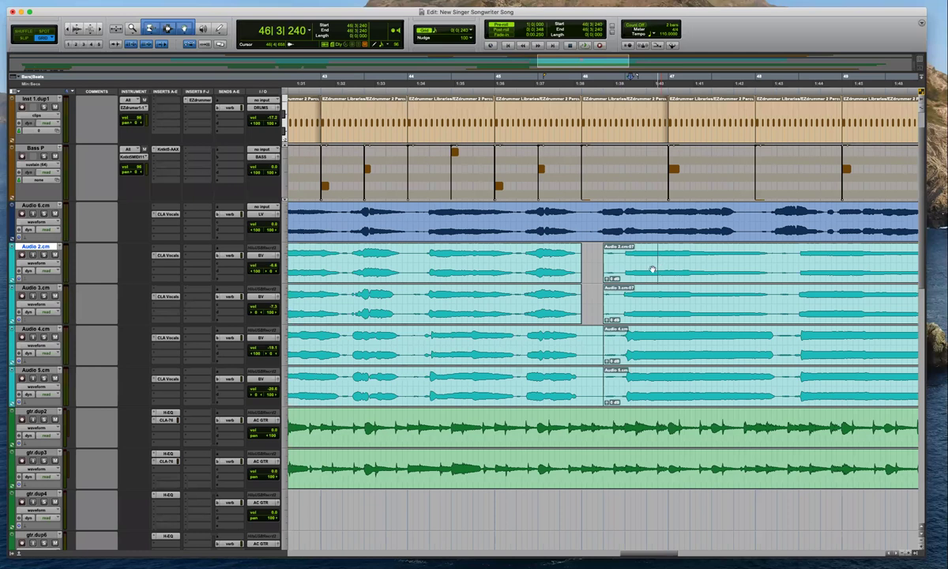
Play the newly copied backing vocals after bar 46 and undo their last shift in position
key("space")
left_click(656, 276)
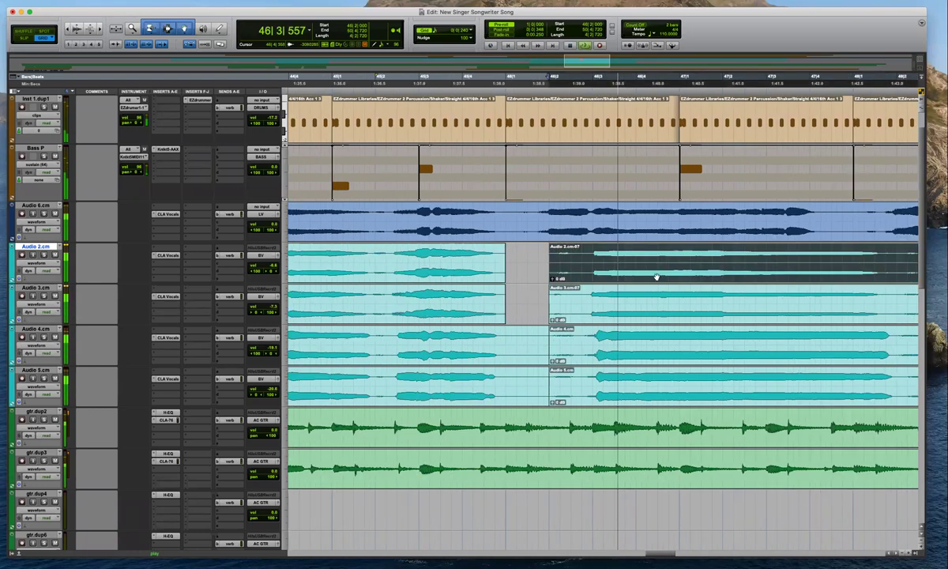
key("super+z")
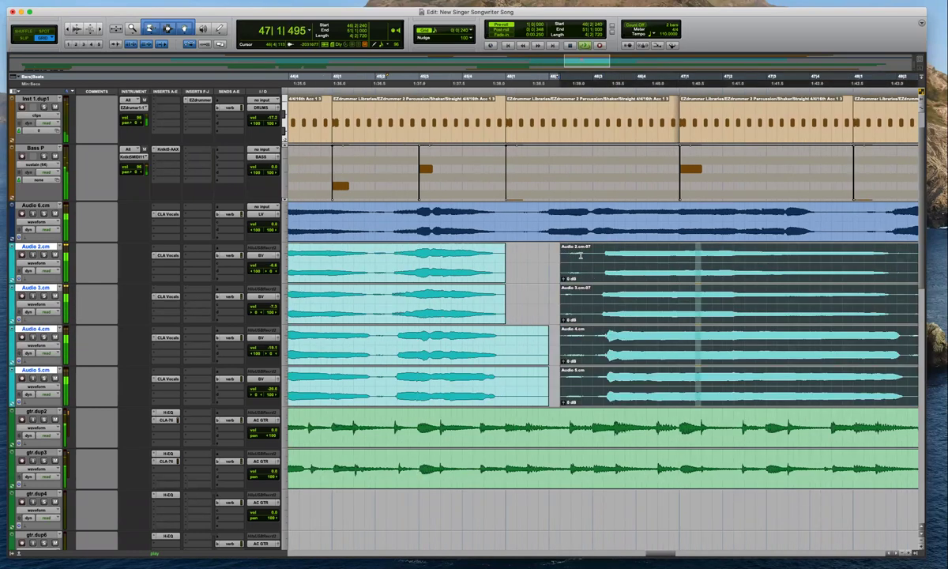
Crossfade the clip joins at bar 46 on Audio 2.cm through Audio 5.cm in Slip mode, adjusting the bounds of invalid fades
key("space")
key("super+z")
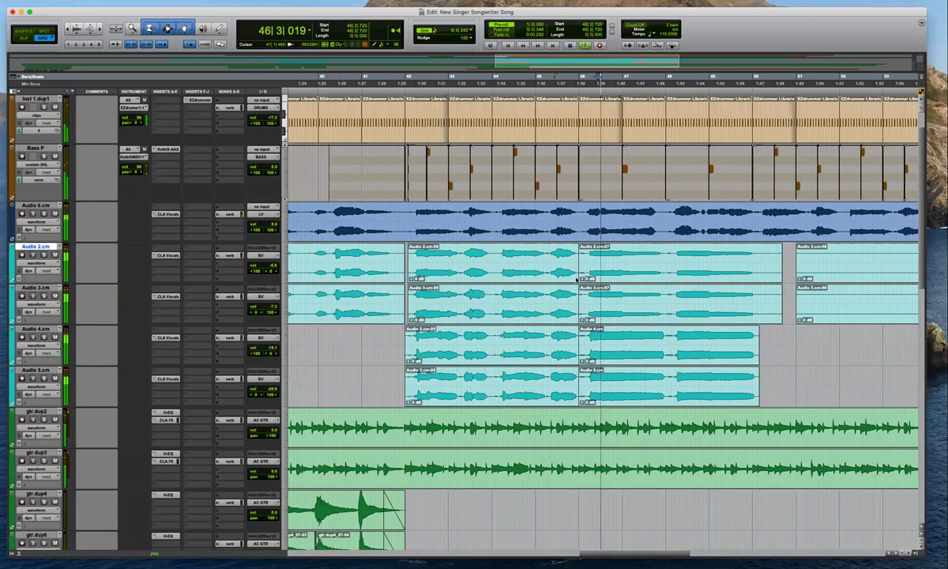
key("F2")
left_click_drag(576, 359, 579, 361)
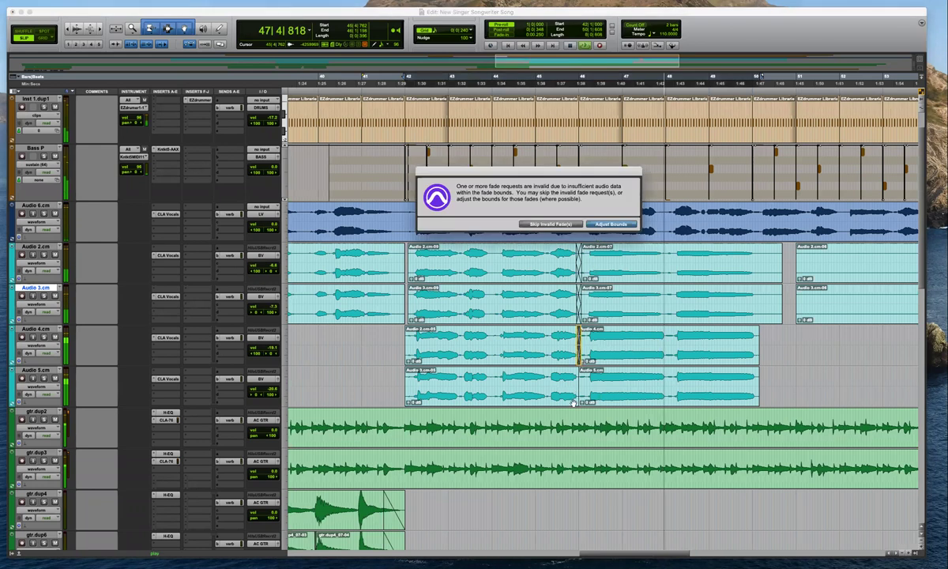
key("Return")
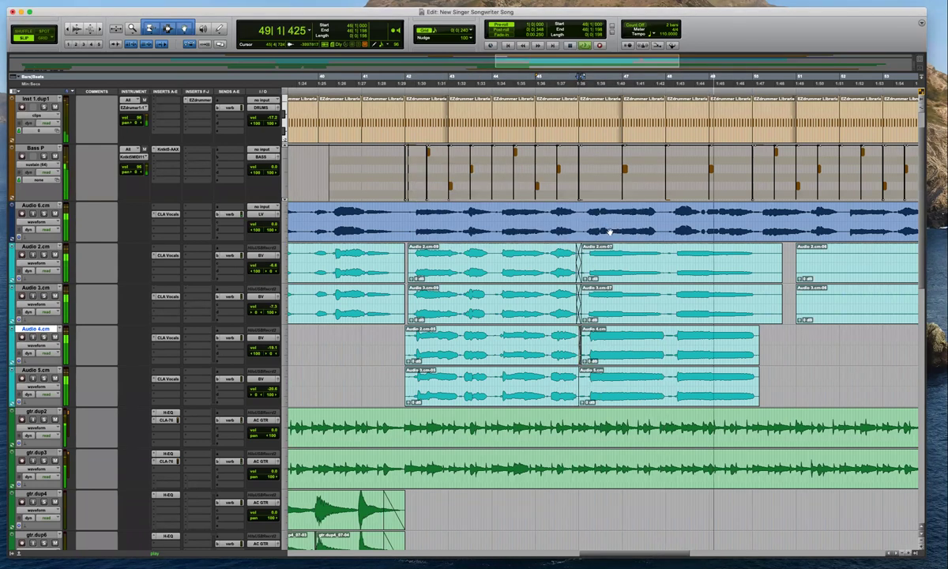
left_click(148, 33)
left_click(160, 34)
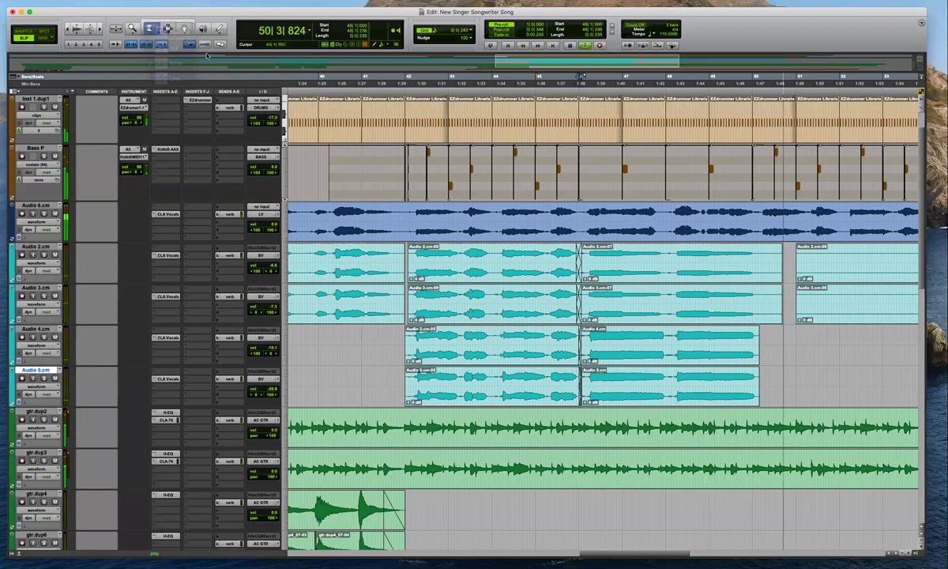
In Grid mode, separate the backing-vocal clips on Audio 2.cm through Audio 5.cm over the range from 42|1|000 to just past bar 50
key("r")
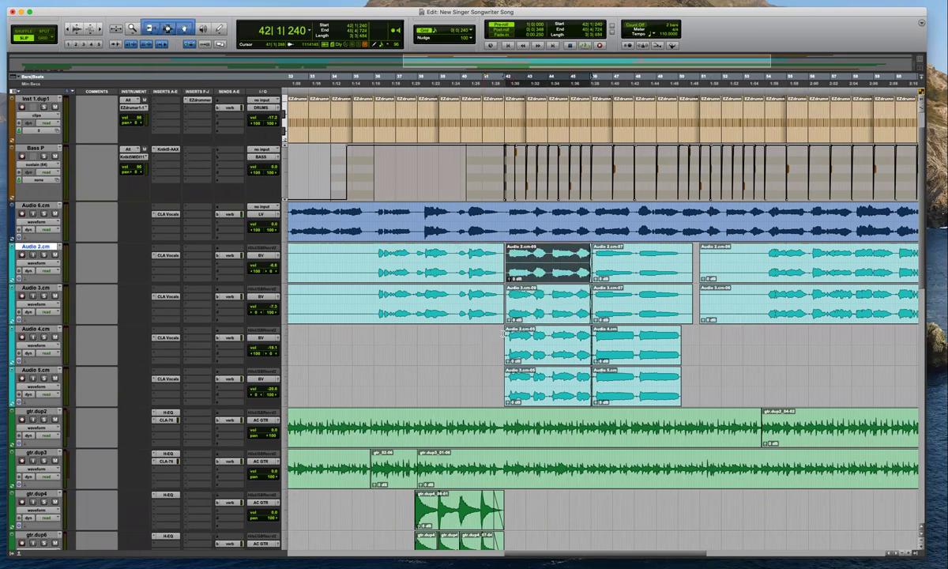
left_click(503, 334)
key("t")
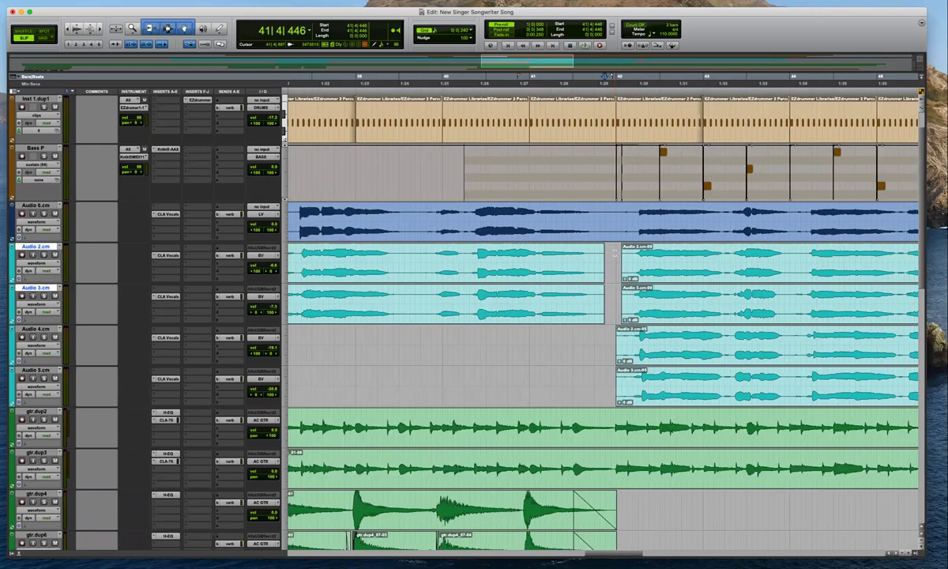
key("F4")
left_click(613, 251)
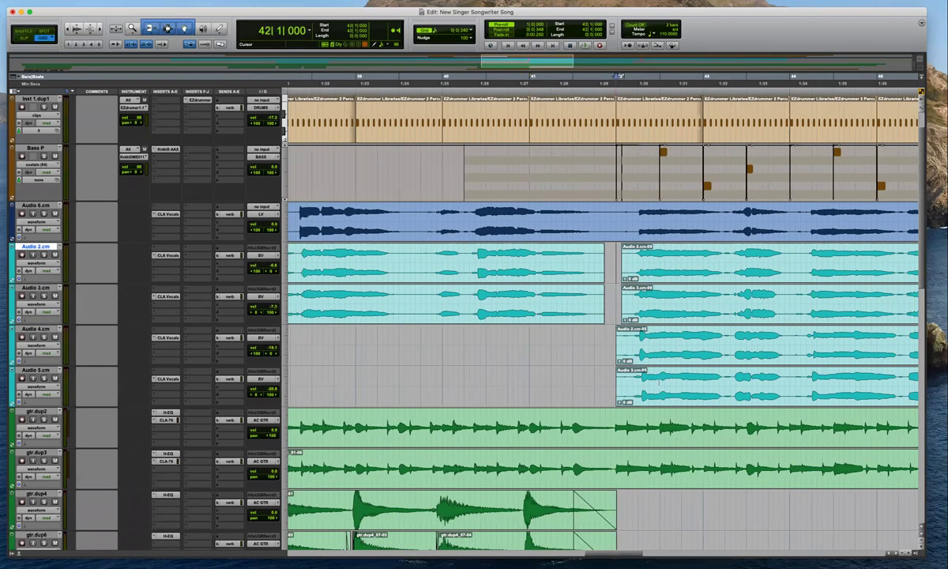
left_click_drag(896, 378, 858, 376)
key("b")
key("r")
key("r")
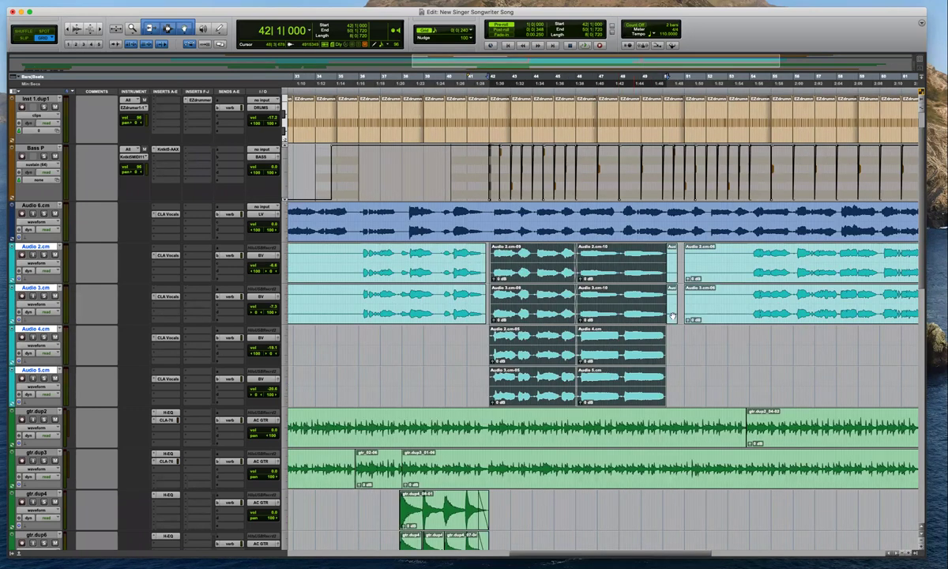
Copy the four bar-42 backing-vocal clips to 50|1|000 on the same tracks and play them
key("super+bracketleft")
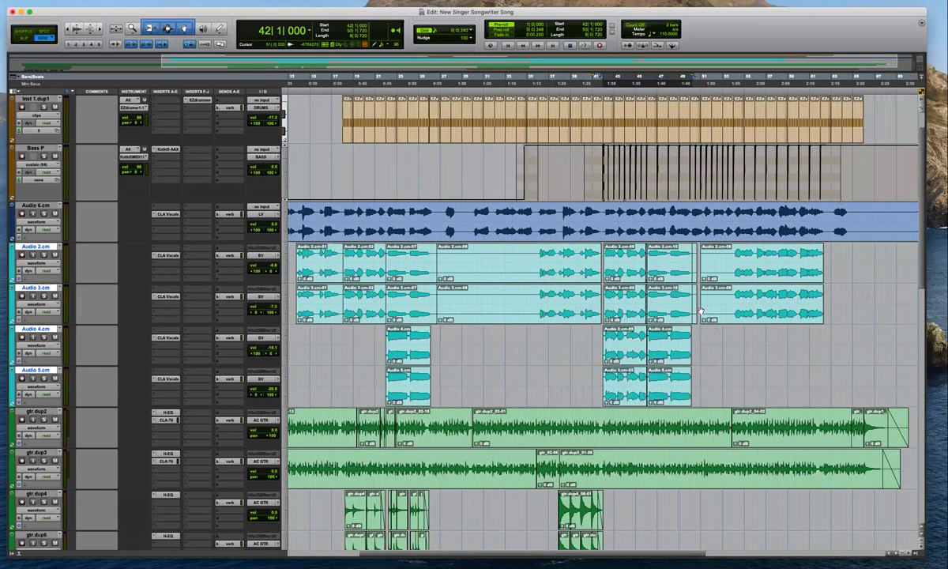
left_click(670, 294)
key("super+bracketright")
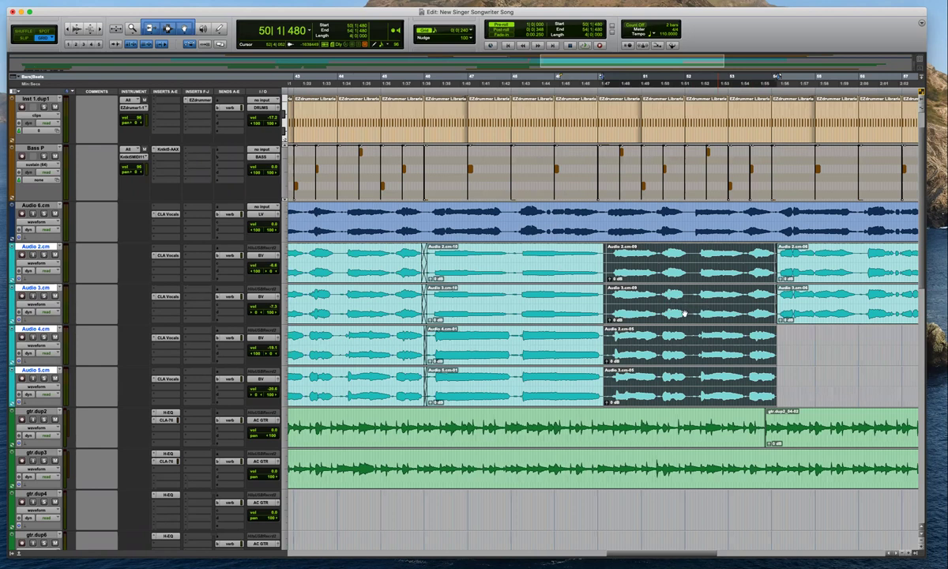
left_click_drag(673, 313, 667, 313)
key("space")
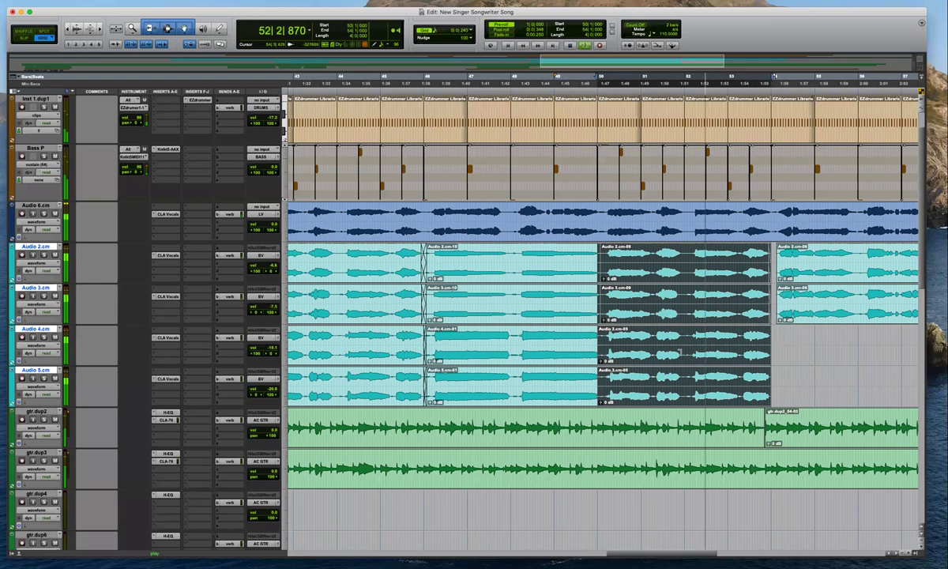
Create two empty duplicates of the Audio 2.cm track and move the bar-54 clips of Audio 2.cm and Audio 3.cm onto them
key("r")
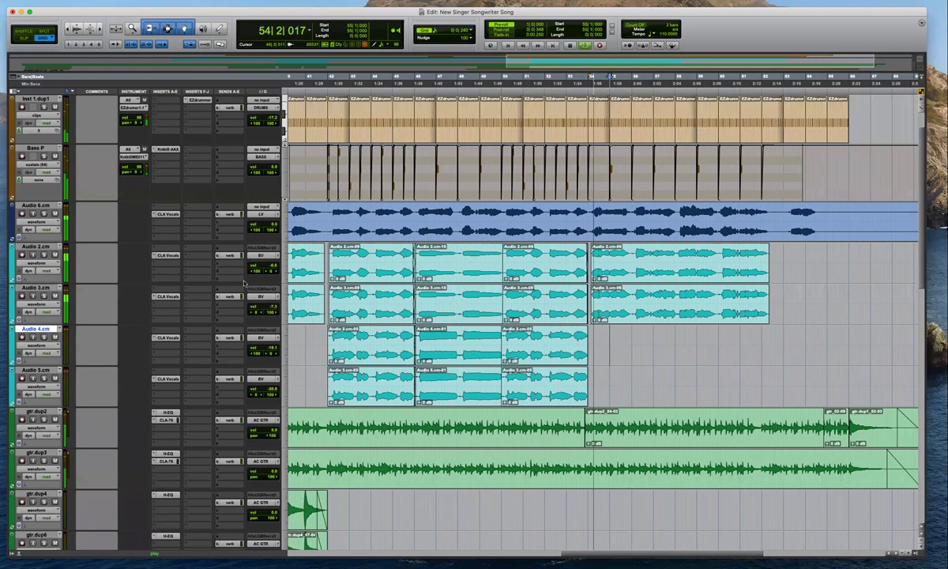
left_click(37, 247)
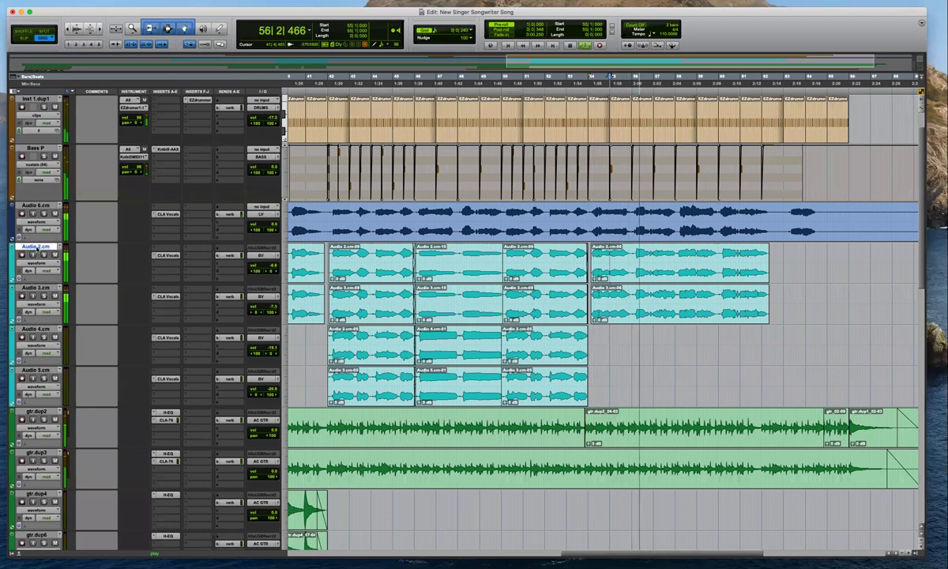
key("alt+shift+d")
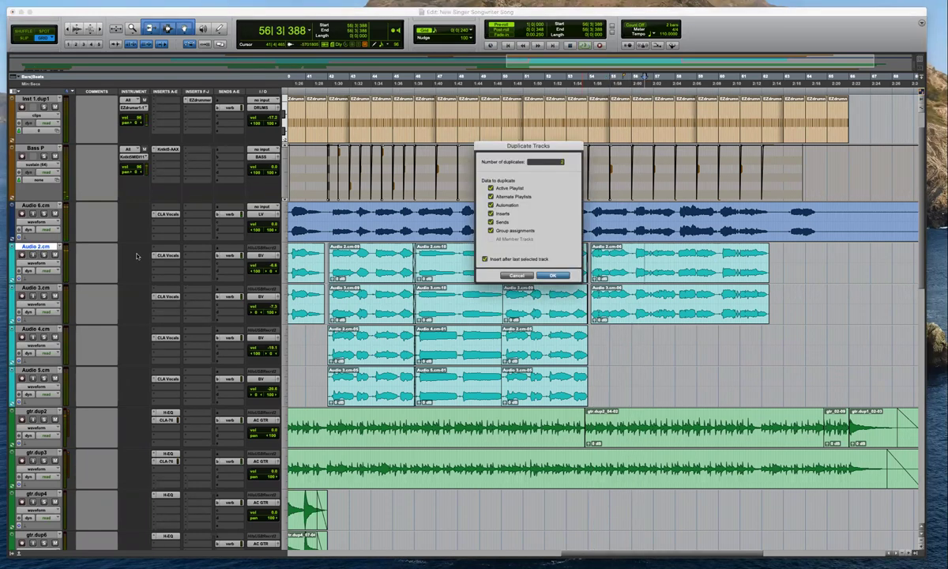
key("Return")
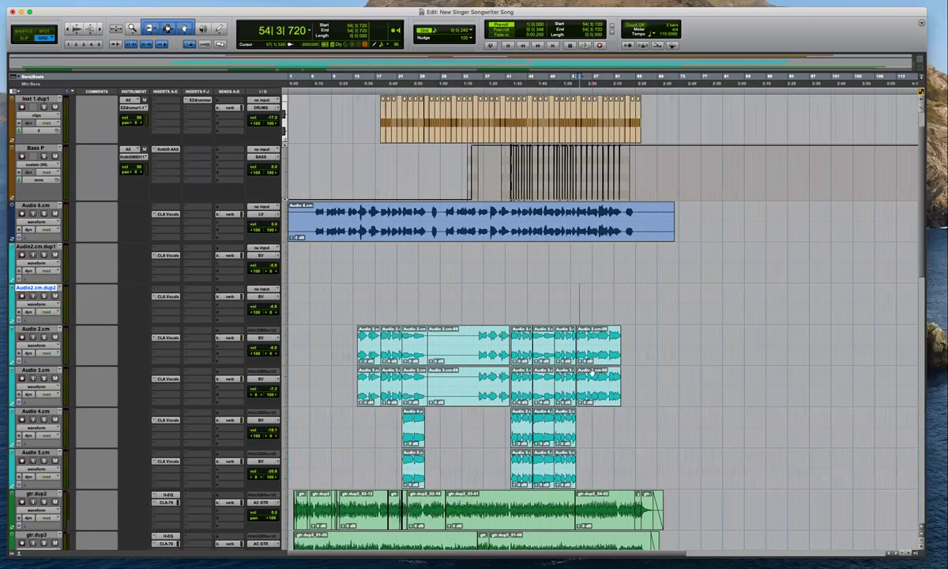
left_click(602, 345)
left_click_drag(596, 355, 596, 271)
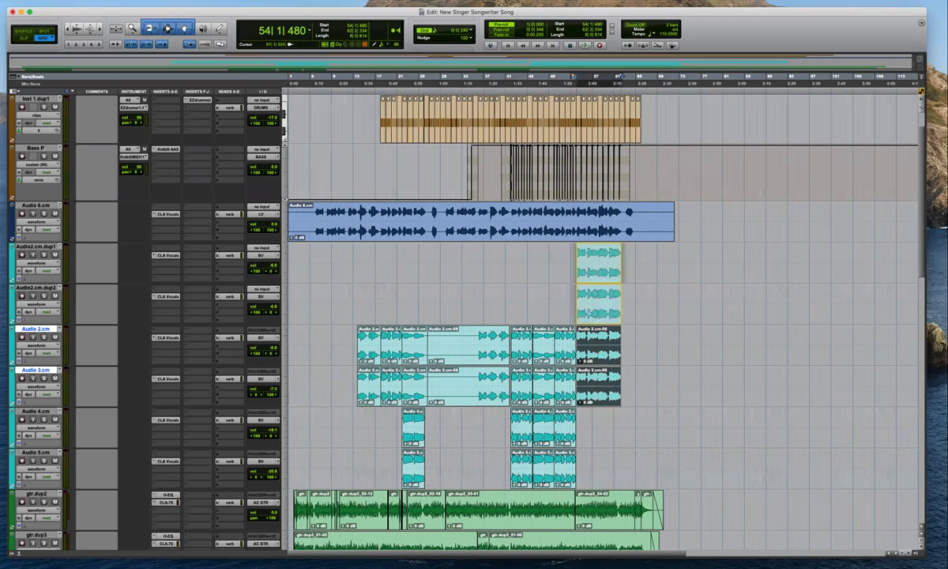
Copy the four bar-46 clips on Audio 2.cm through Audio 5.cm to 54|1|000 on the same tracks
left_click(544, 360)
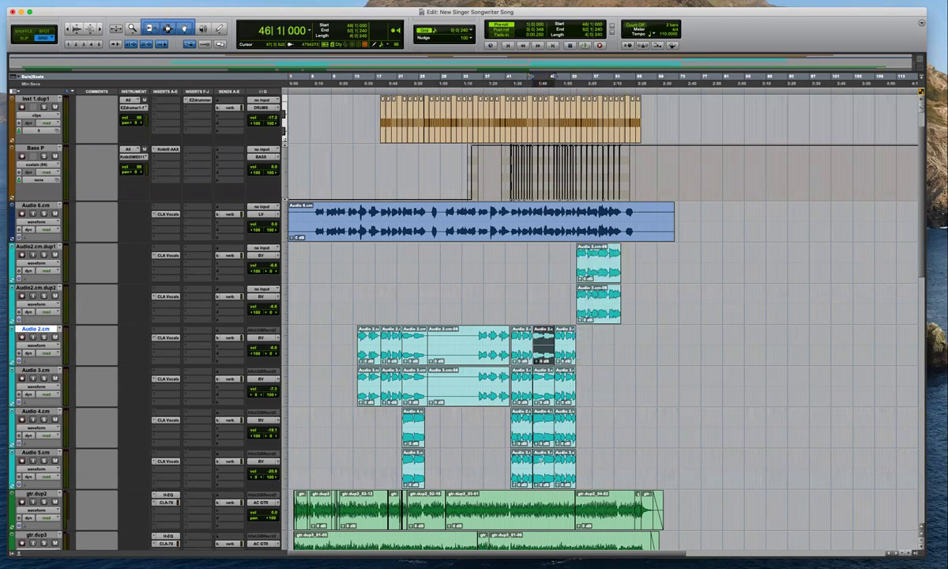
left_click(543, 476, "shift")
left_click(542, 440, "shift")
left_click(541, 402, "shift")
left_click_drag(542, 398, 588, 385)
key("t")
key("t")
key("t")
key("t")
key("t")
key("space")
left_click_drag(688, 352, 671, 363)
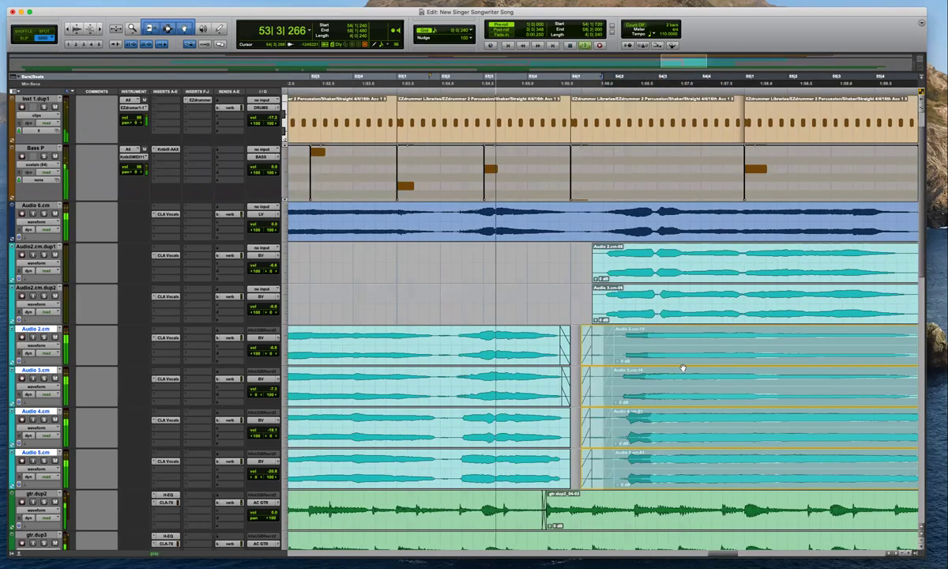
key("super+bracketleft")
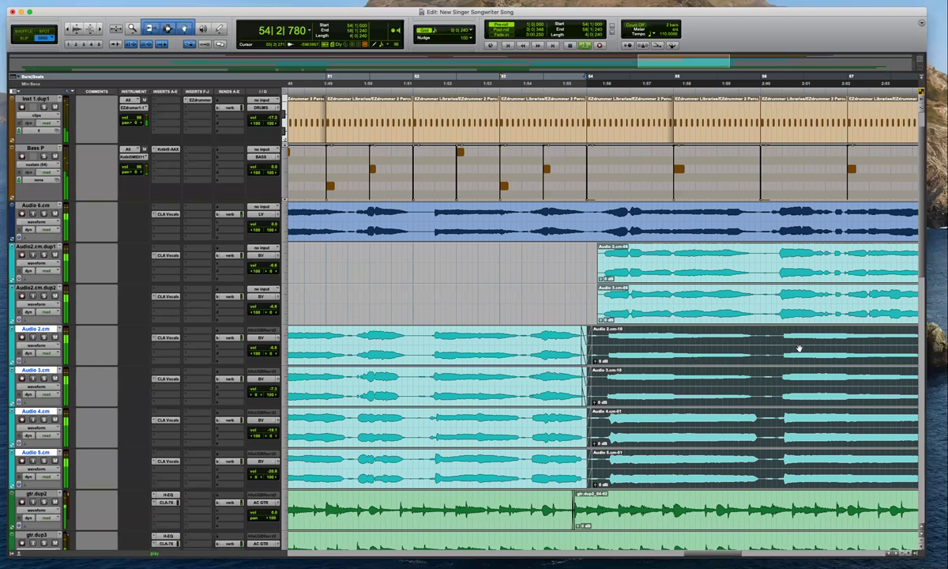
Repeat the four bar-54 clips at 58|1|240 and pan the Audio2.cm.dup1 track to 0 and 100
key("super+bracketleft")
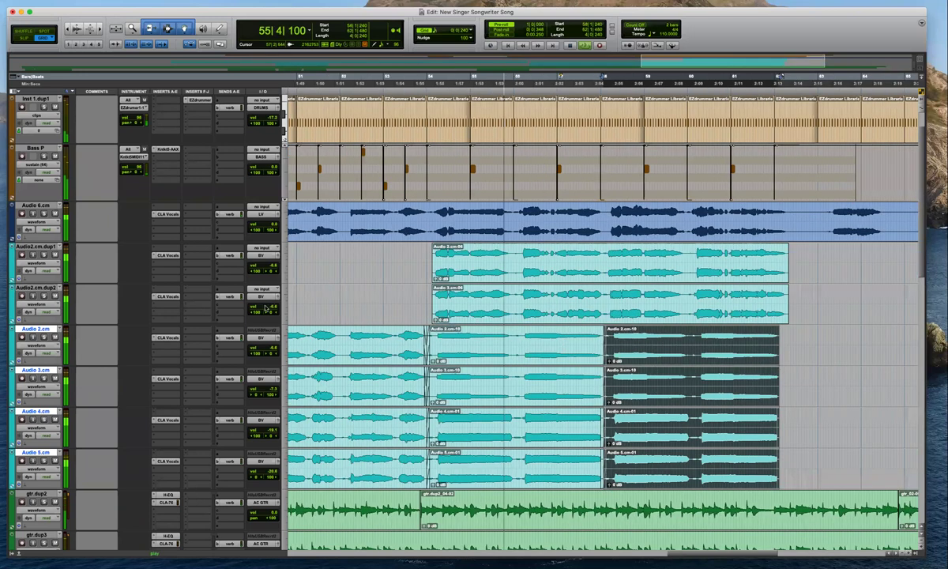
key("KP_Add")
left_click_drag(269, 272, 315, 275)
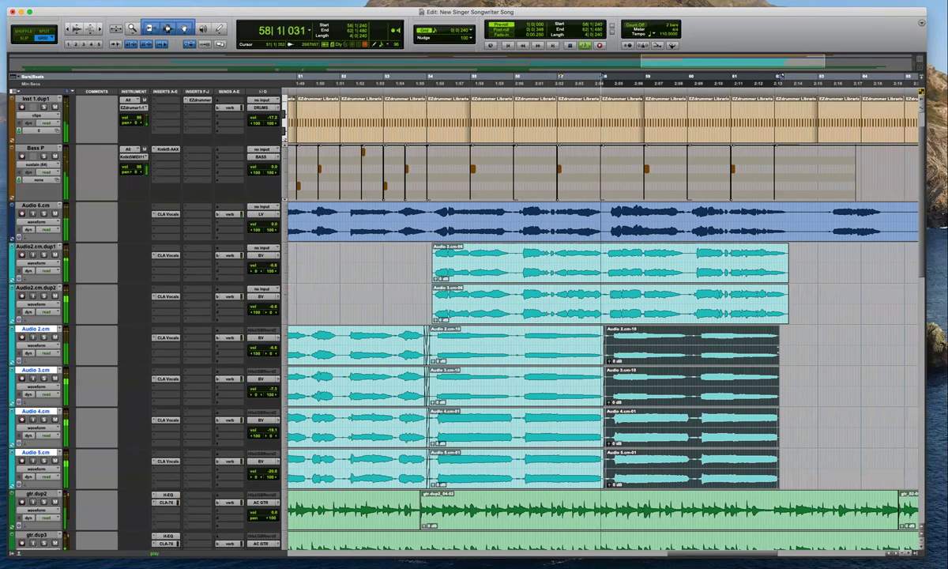
Try another copy of the four bar-58 clips at 62|1|480, play past it and delete the extra copy
left_click(669, 344)
left_click(661, 358)
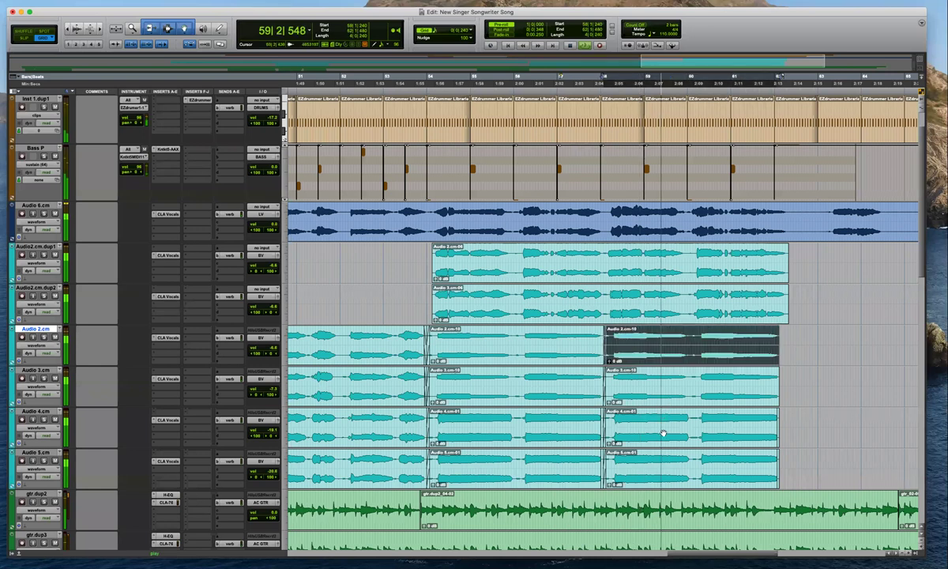
left_click(671, 468, "shift")
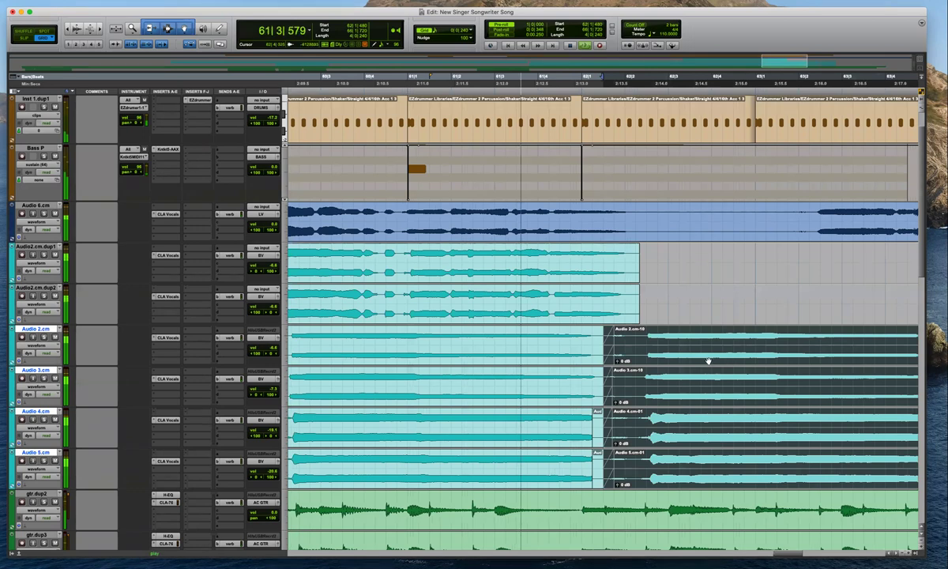
key("Delete")
key("super+bracketleft")
key("t")
key("t")
key("t")
key("t")
key("space")
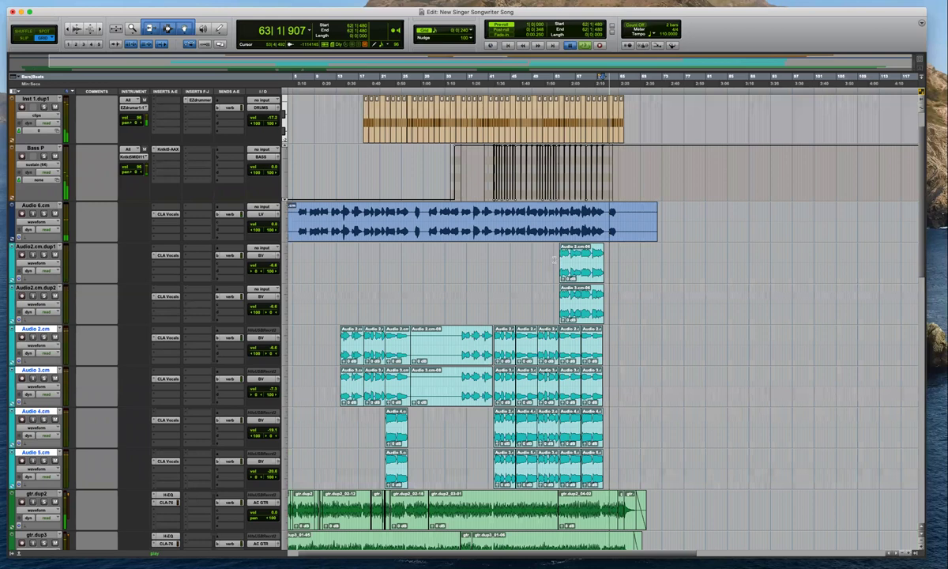
Crossfade the clip joins just after bar 50 on Audio 2.cm and Audio 3.cm in Slip mode
left_click(555, 259)
key("super+bracketright")
key("super+bracketright")
key("super+bracketright")
key("super+bracketright")
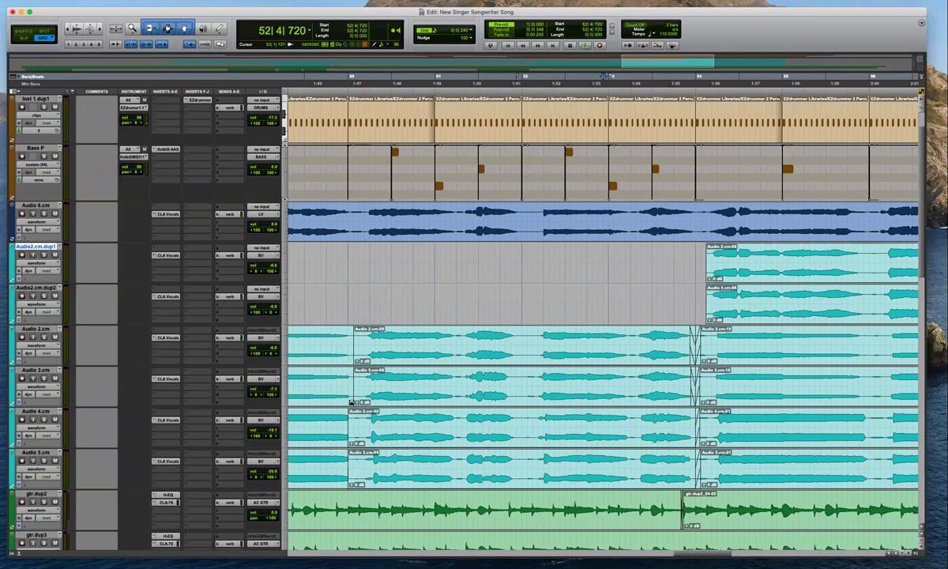
key("F2")
left_click_drag(354, 399, 352, 399)
left_click_drag(354, 359, 351, 359)
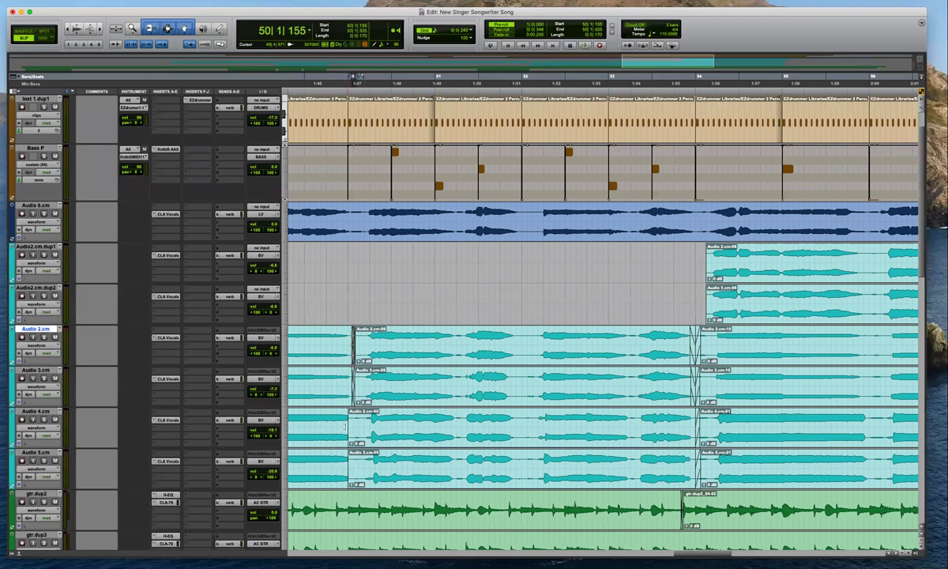
Trim the bar-50 joins on Audio 4.cm and Audio 5.cm to about 50|1|568 and crossfade them with adjusted bounds, then play the transition
left_click_drag(364, 428, 362, 441)
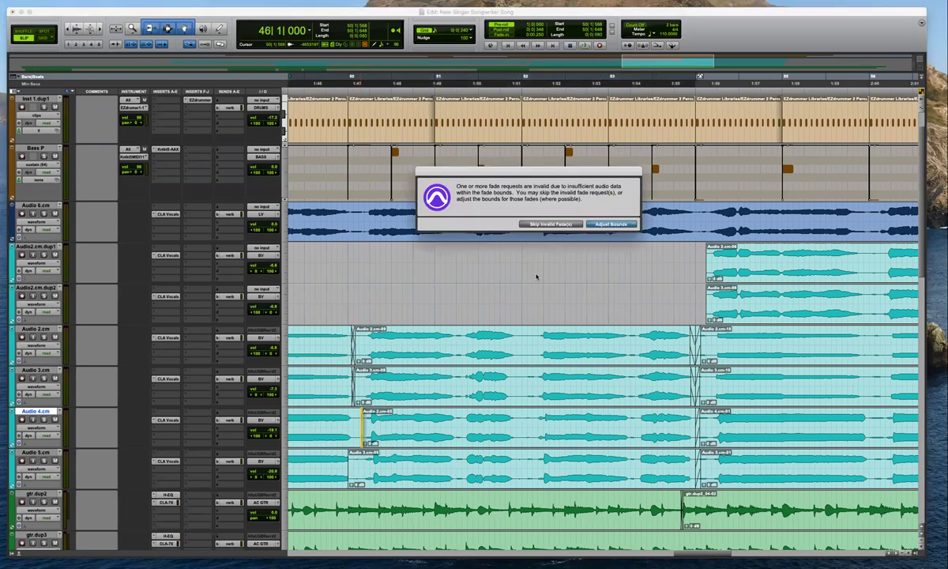
left_click(611, 224)
key("super+bracketright")
key("super+bracketright")
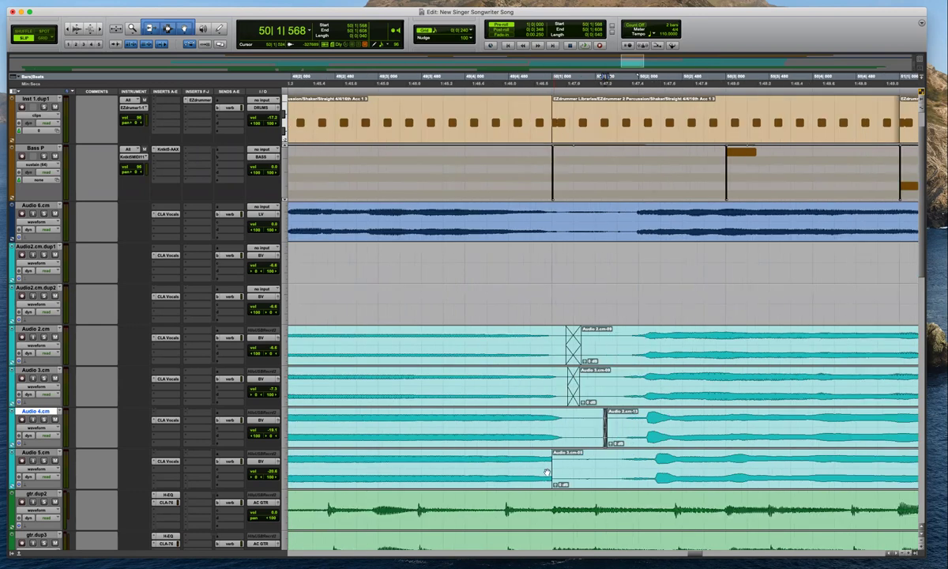
left_click_drag(618, 467, 621, 467)
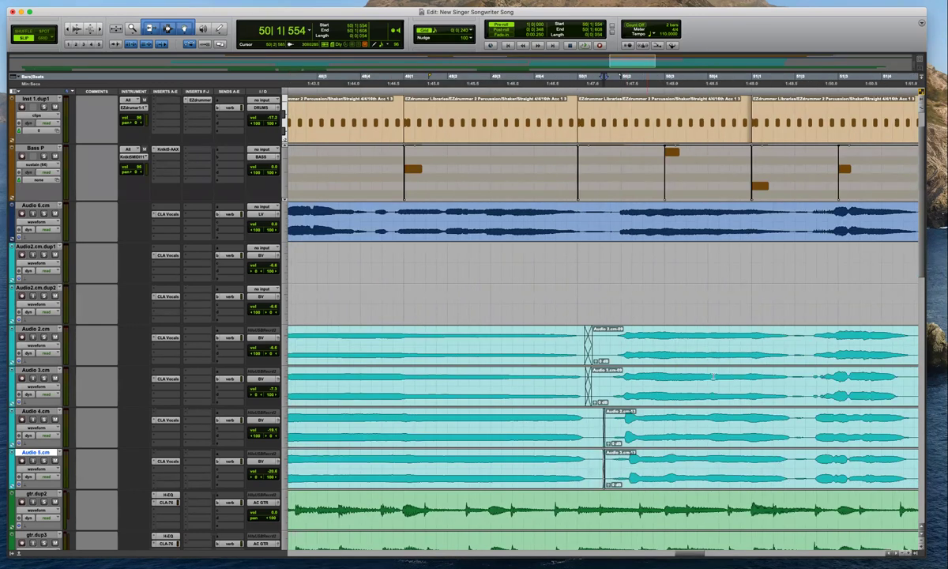
left_click(714, 377)
key("space")
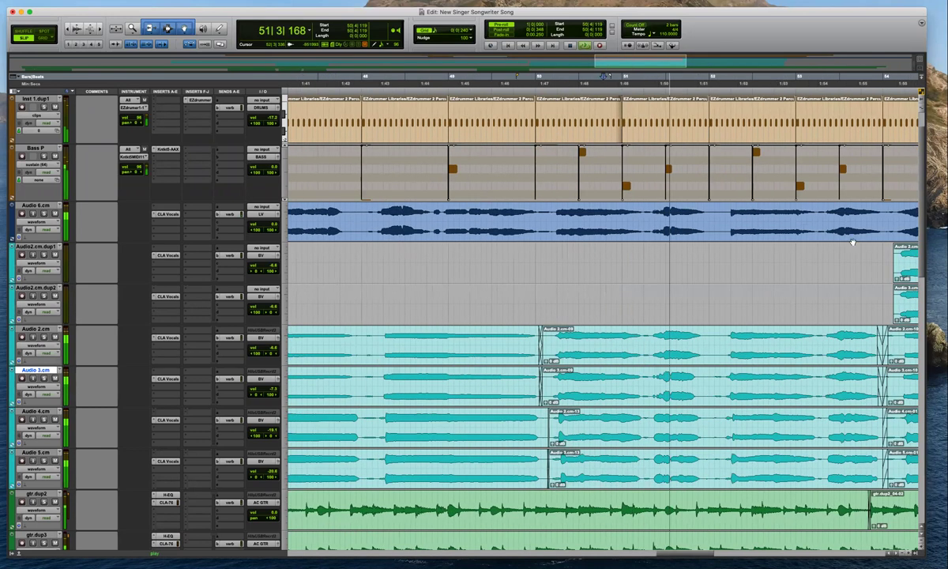
Add fade-ins at bar 54 and fade-outs at bar 62 to the clips on Audio2.cm.dup1 and Audio2.cm.dup2
left_click_drag(883, 264, 897, 294)
key("f")
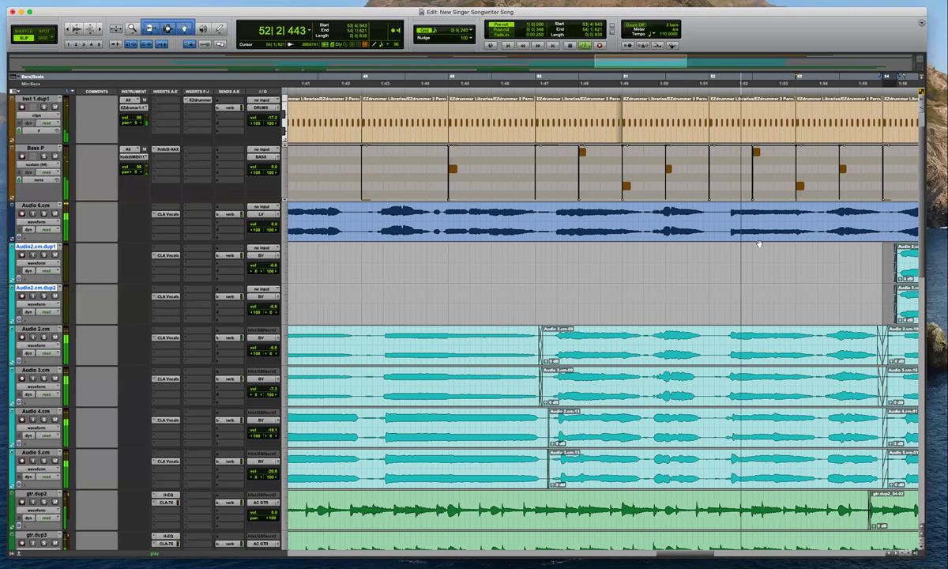
key("r")
scroll(830, 237, "right", 5)
left_click(674, 225)
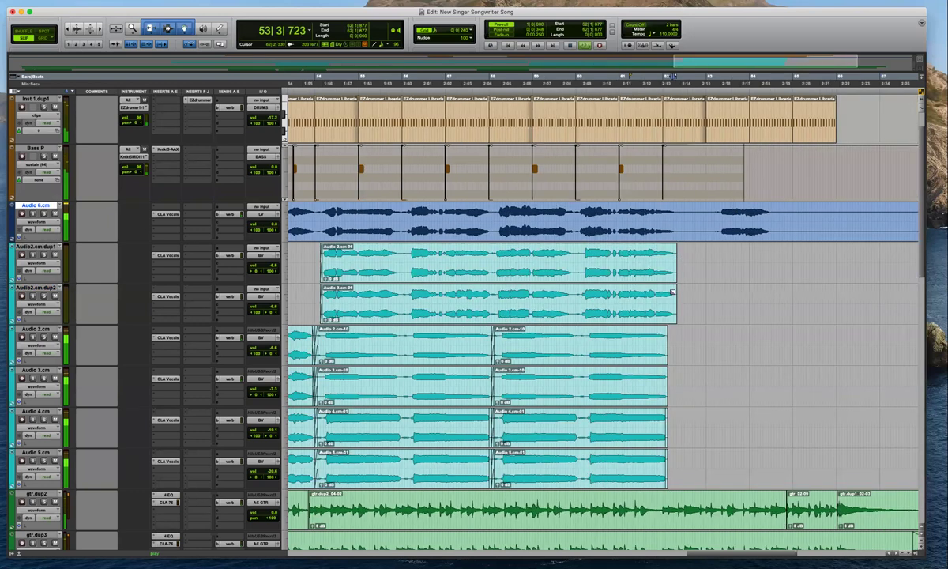
left_click_drag(672, 299, 683, 265)
key("f")
Fade out the ends of the last backing-vocal clips at bar 62 on Audio 2.cm through Audio 5.cm
left_click_drag(677, 344, 668, 384)
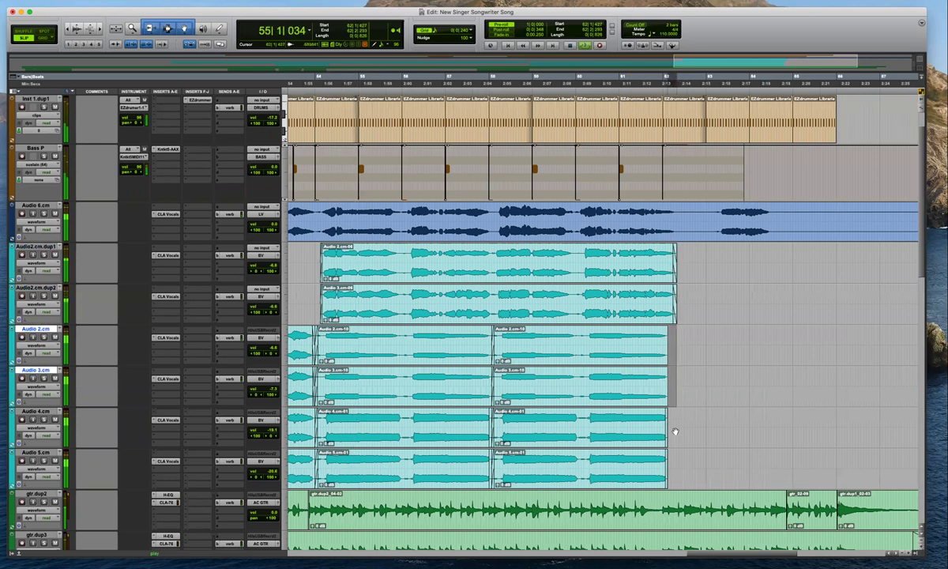
key("f")
left_click_drag(674, 457, 665, 426)
key("Delete")
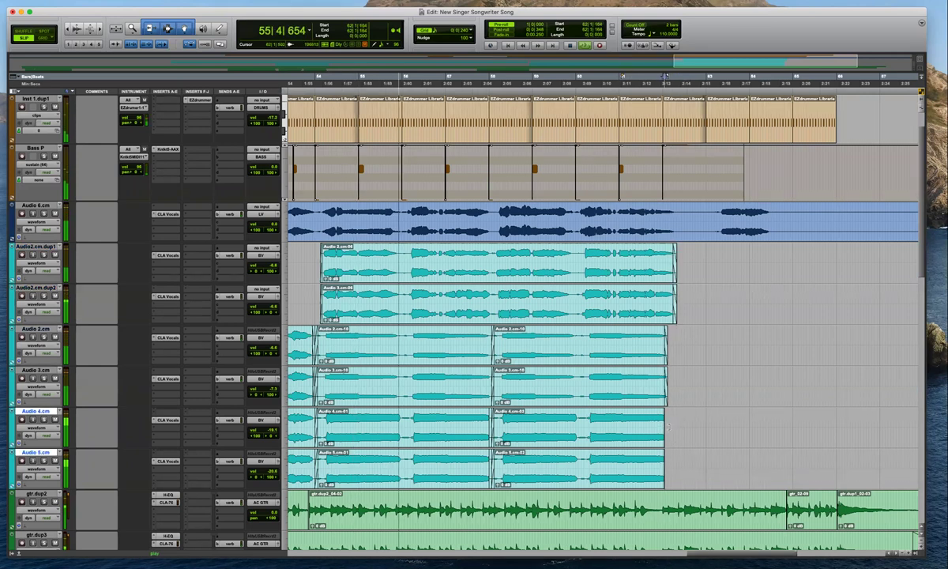
left_click_drag(662, 465, 666, 453)
left_click(546, 422)
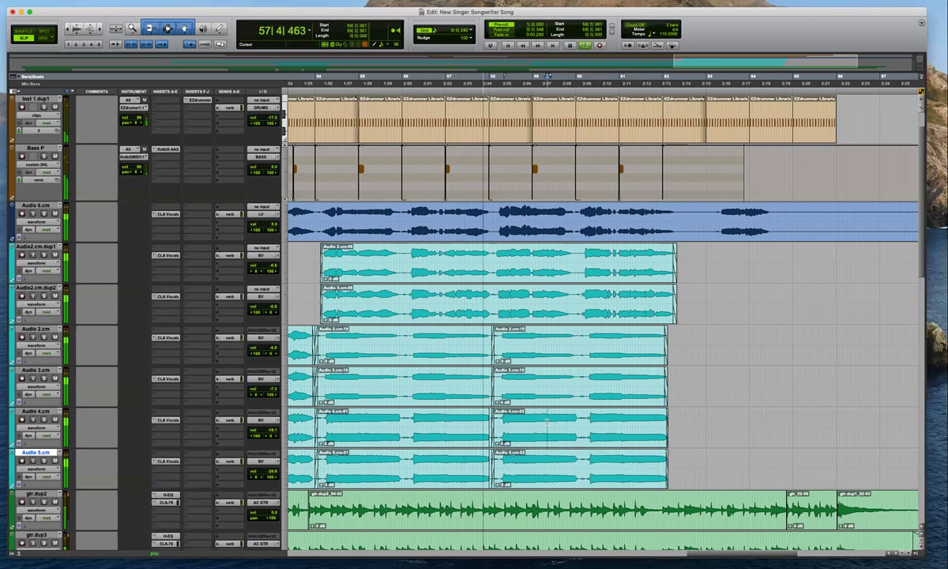
Play from around bar 58 and look over the whole arrangement from the drums down to the piano and reverb tracks
key("r")
key("r")
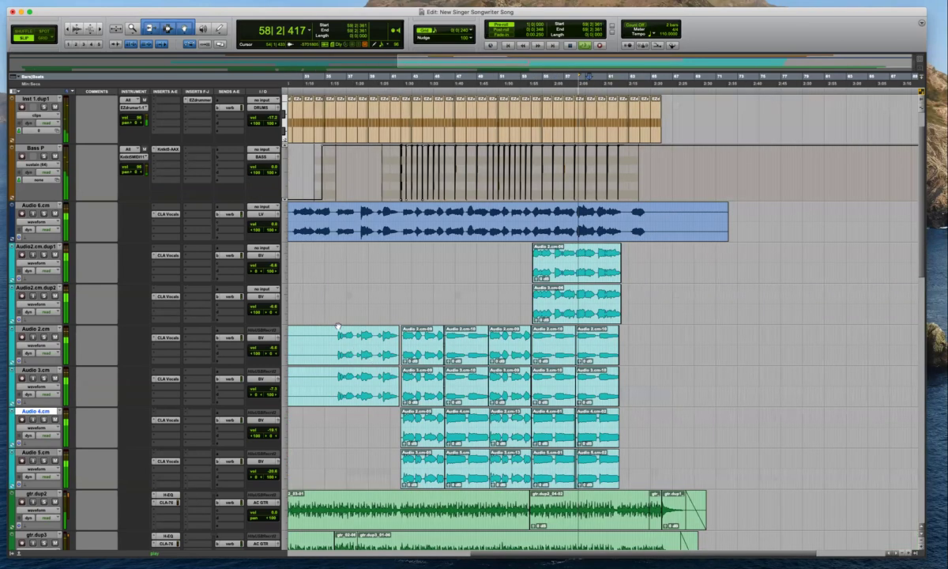
key("r")
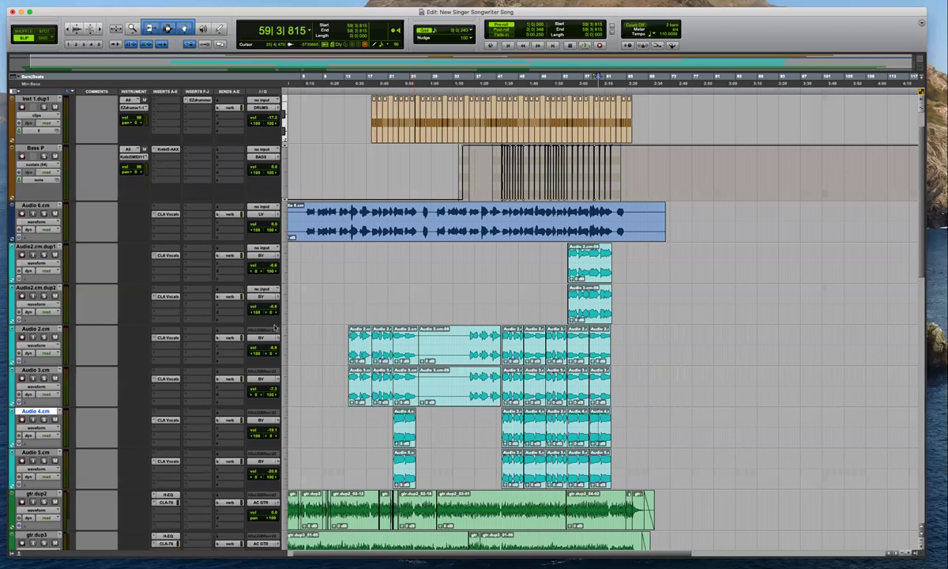
scroll(258, 310, "down", 10)
scroll(401, 309, "up", 10)
key("space")
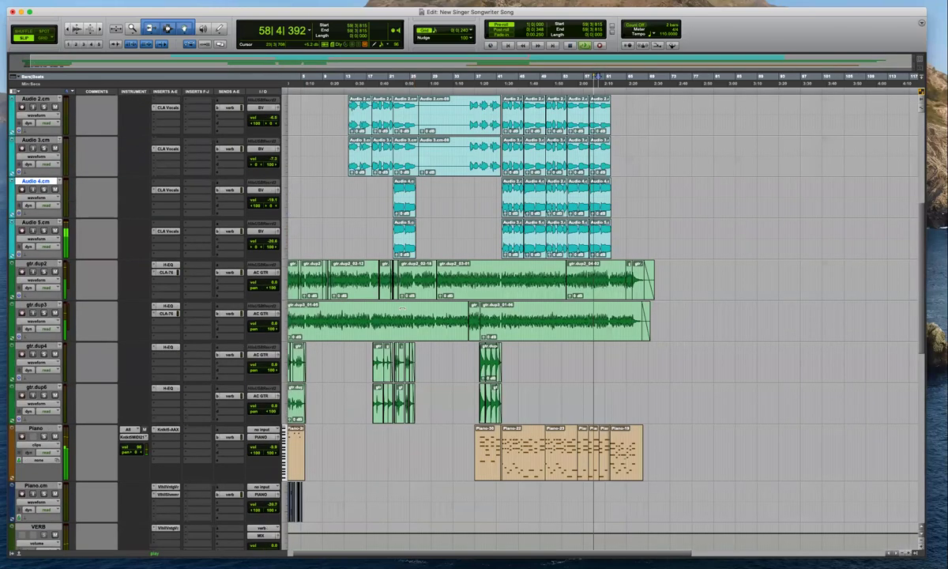
scroll(450, 293, "up", 5)
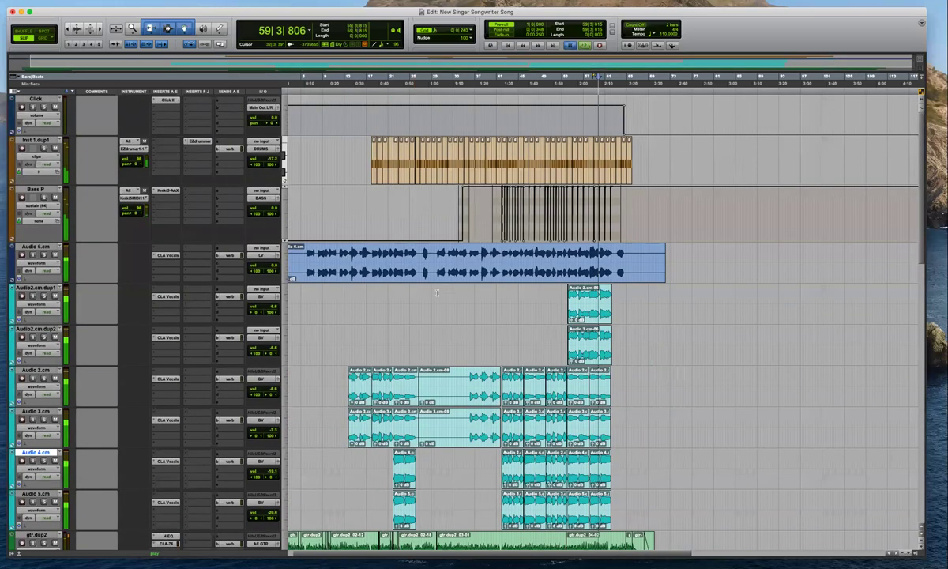
Audition the lead vocal on Audio 6.cm around bar 37 and cut out the short pickup phrase around bar 38
left_click(436, 293)
left_click(481, 267)
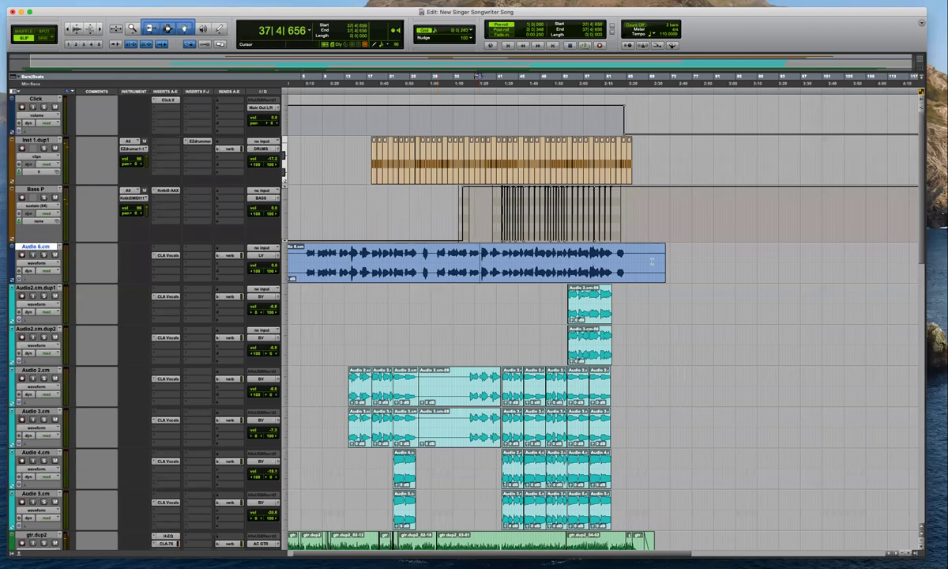
key("super+bracketright")
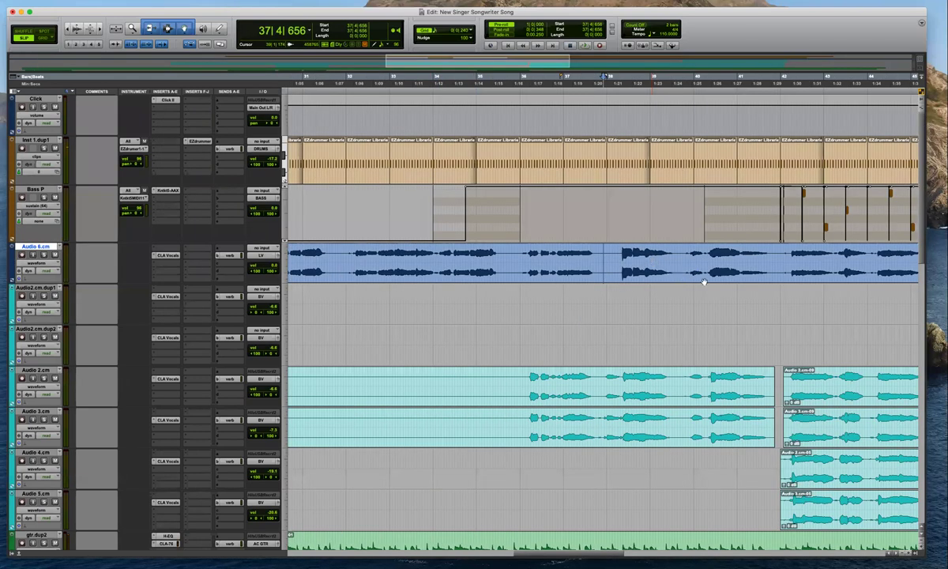
key("super+bracketleft")
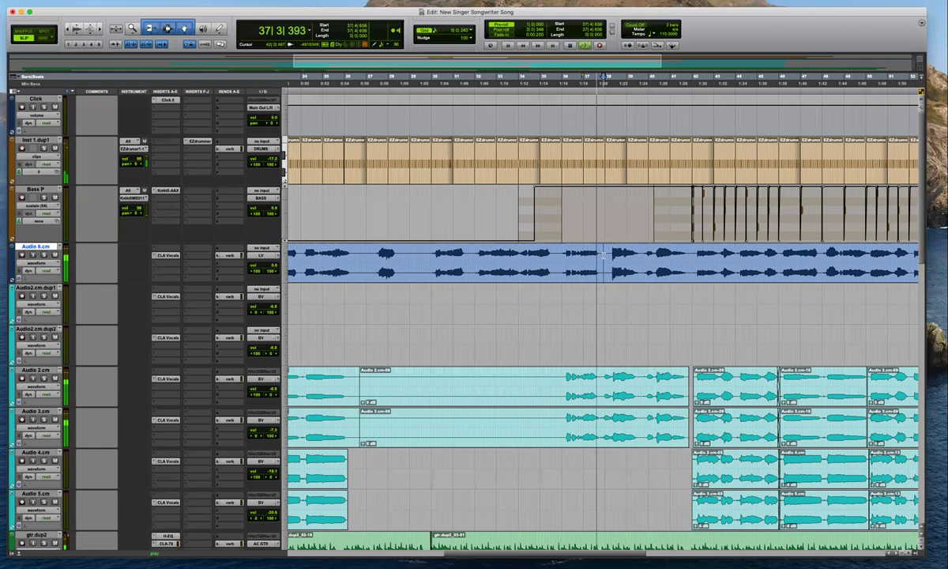
key("space")
left_click(609, 258, "shift")
left_click(622, 290)
key("super+bracketleft")
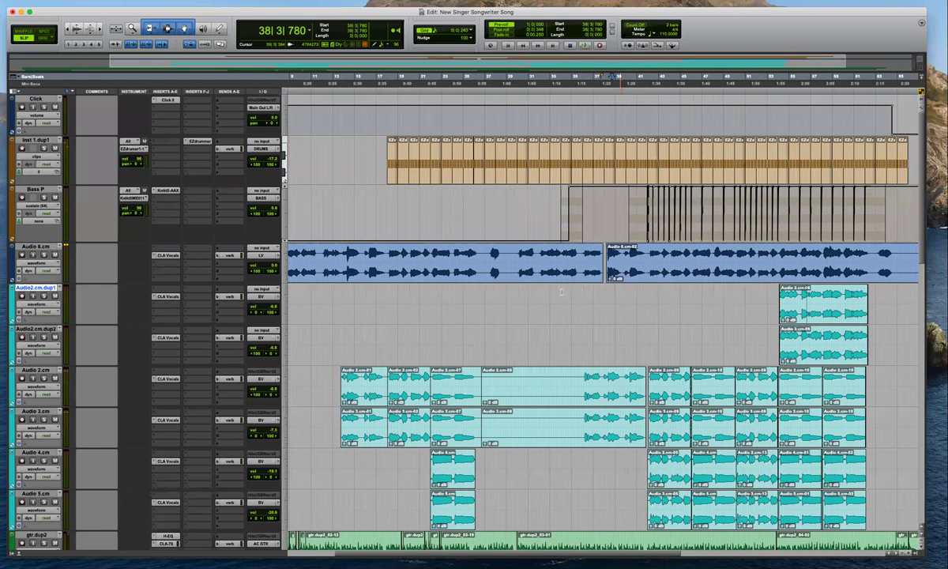
Play the Audio 6.cm lead vocal between bars 13 and 16 to locate a matching replacement phrase
left_click(361, 294)
key("super+bracketleft")
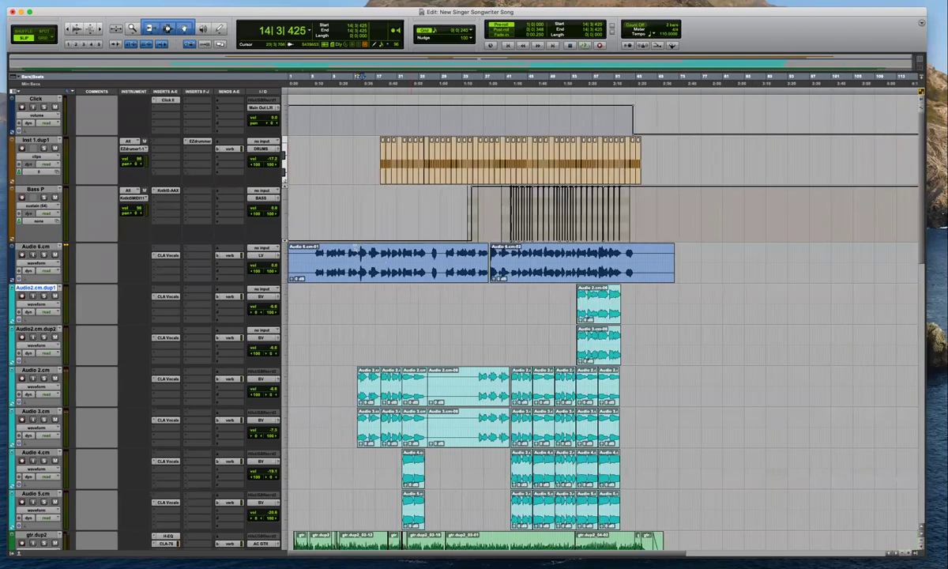
left_click(354, 259)
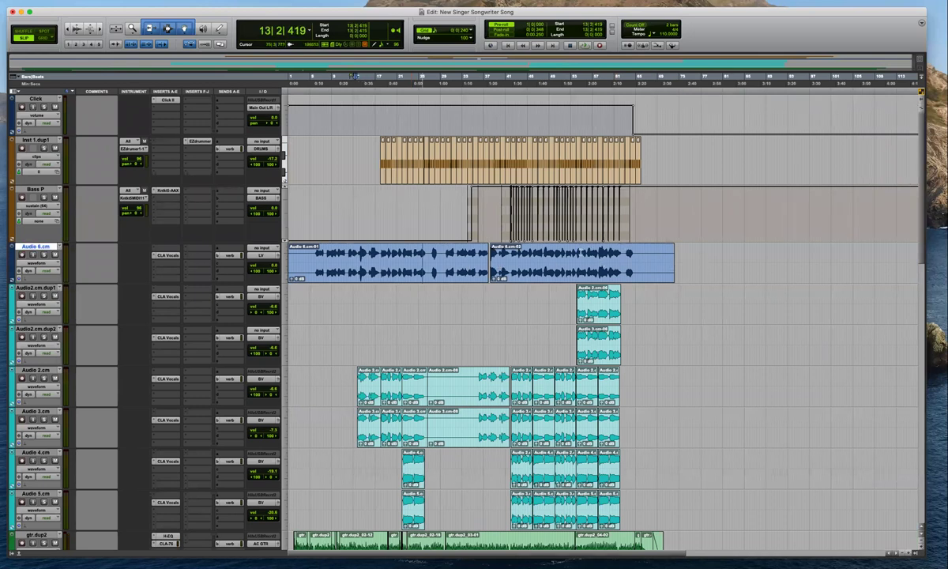
left_click(372, 256)
key("super+bracketright")
key("super+bracketright")
key("space")
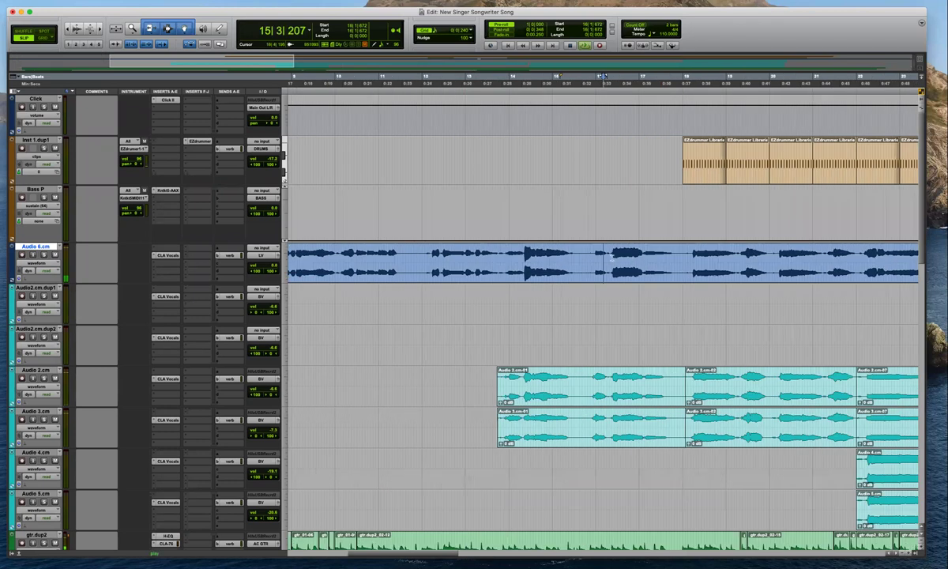
key("super+bracketright")
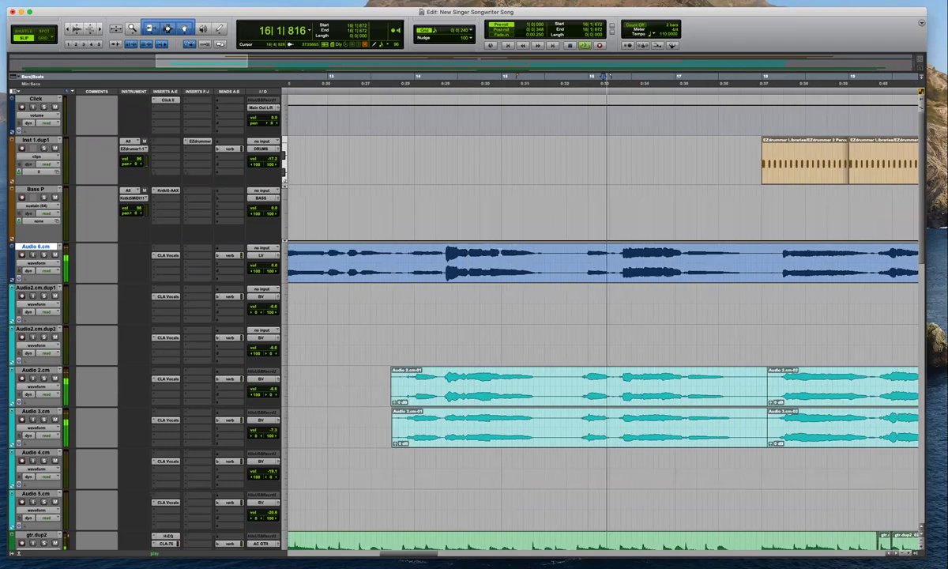
left_click(501, 252)
key("space")
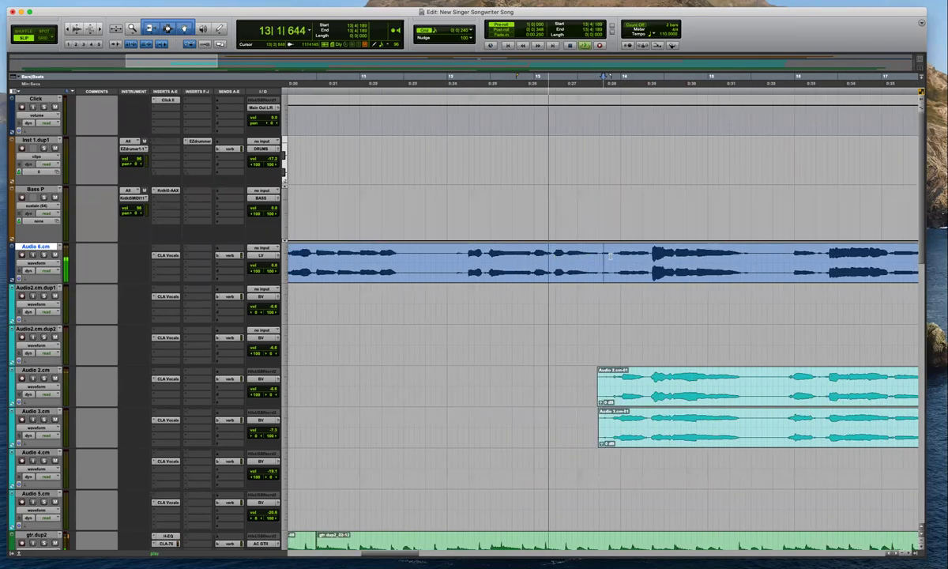
key("space")
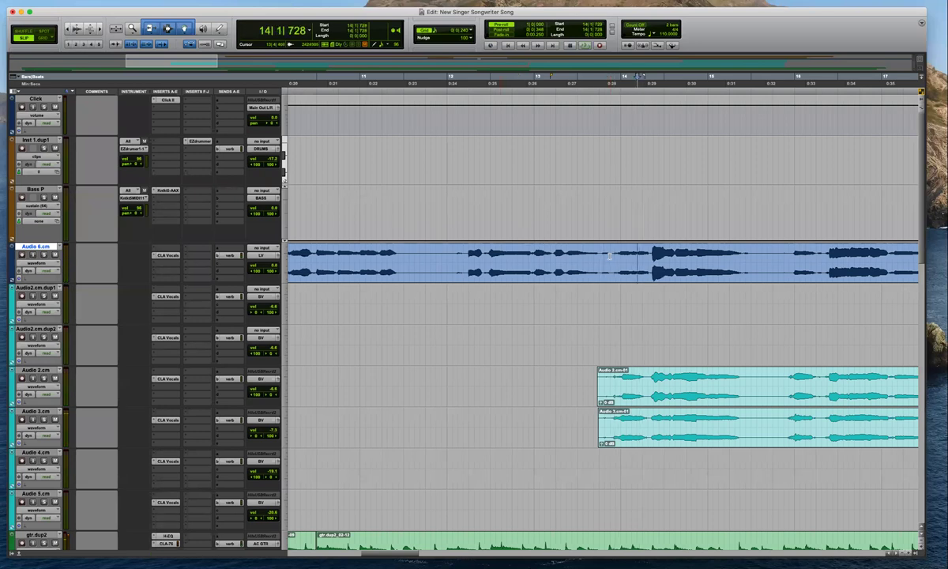
Check the guitar and piano tracks while playing the passage around bars 13 and 14
scroll(408, 344, "down", 5)
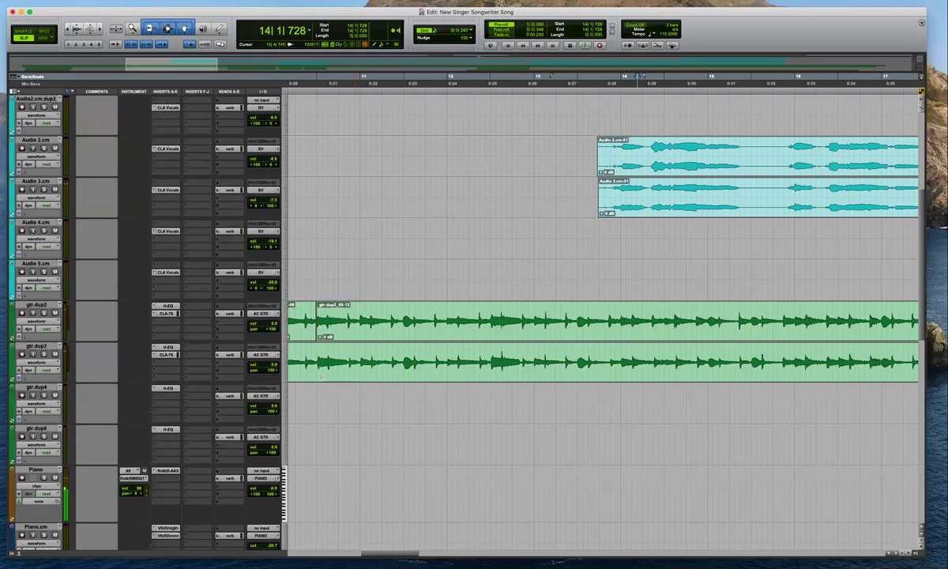
scroll(289, 231, "down", 7)
left_click_drag(276, 259, 394, 270)
key("space")
scroll(511, 277, "up", 8)
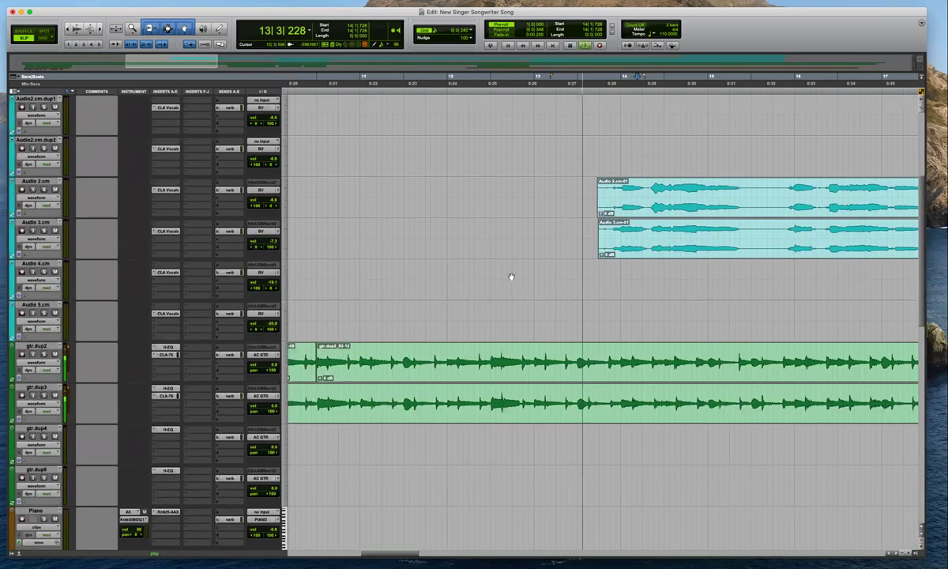
scroll(574, 227, "up", 4)
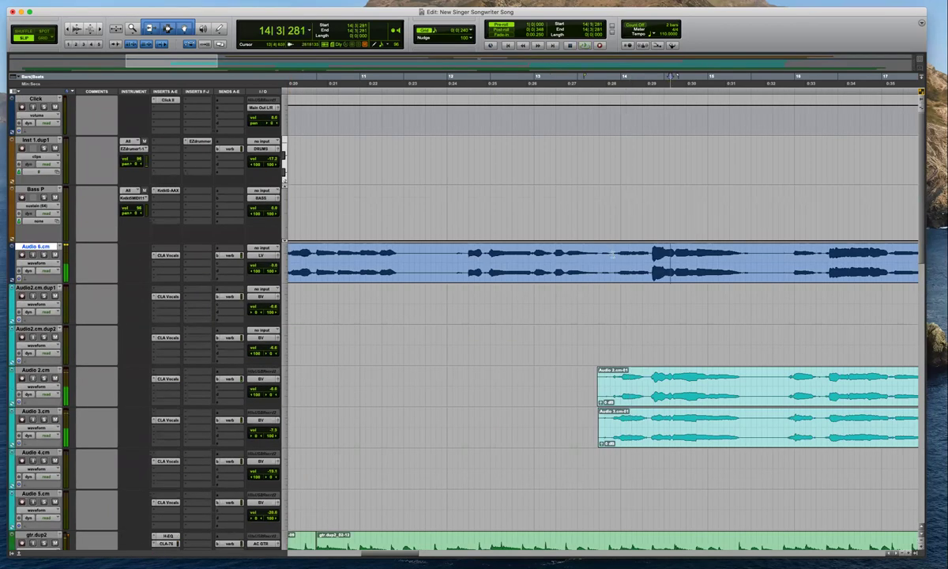
In Grid mode, separate the short lead-vocal pickup phrase starting at 13|4|720 on Audio 6.cm
key("F4")
left_click_drag(648, 258, 616, 261)
key("b")
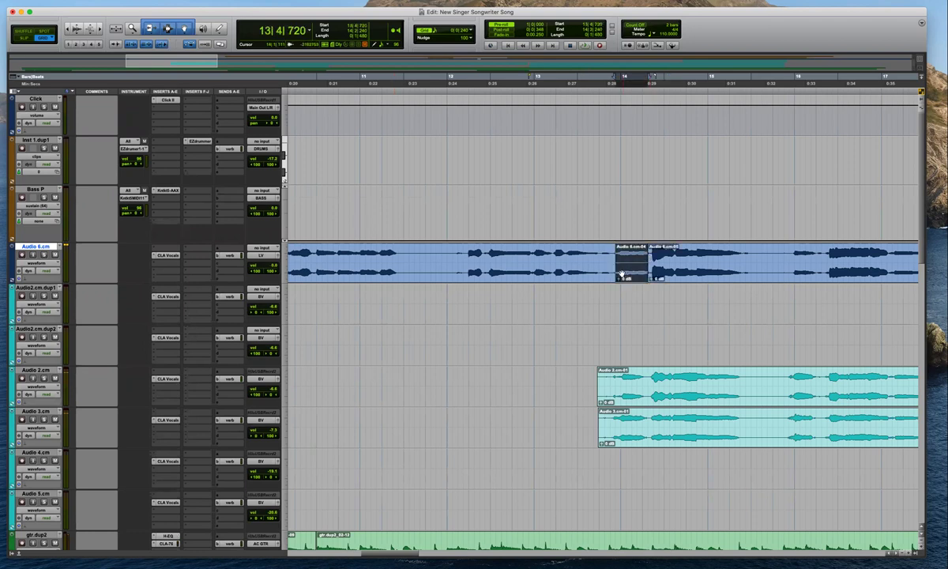
Place a copy of the separated pickup phrase in the Audio 6.cm gap around bar 38
key("r")
left_click_drag(890, 269, 906, 269)
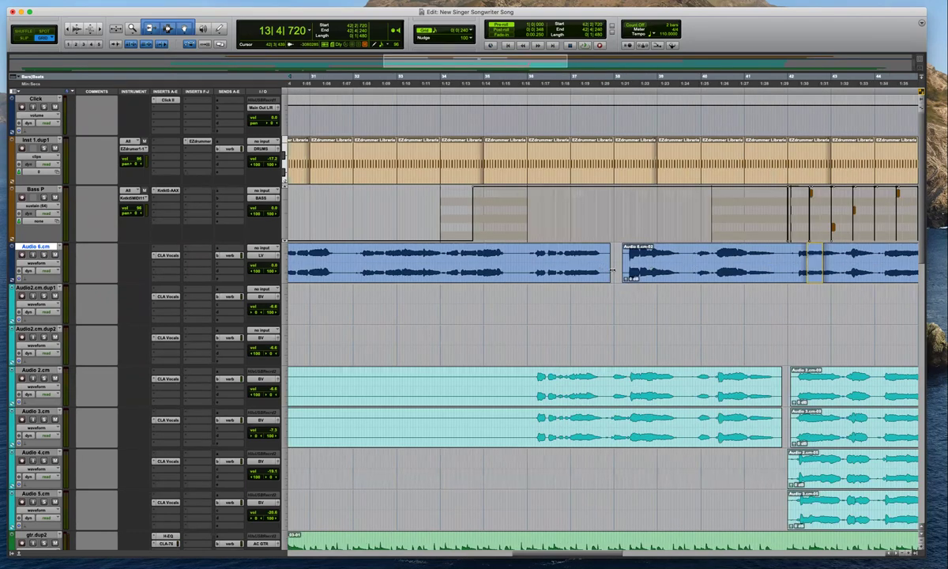
left_click_drag(622, 270, 617, 270)
left_click(616, 259)
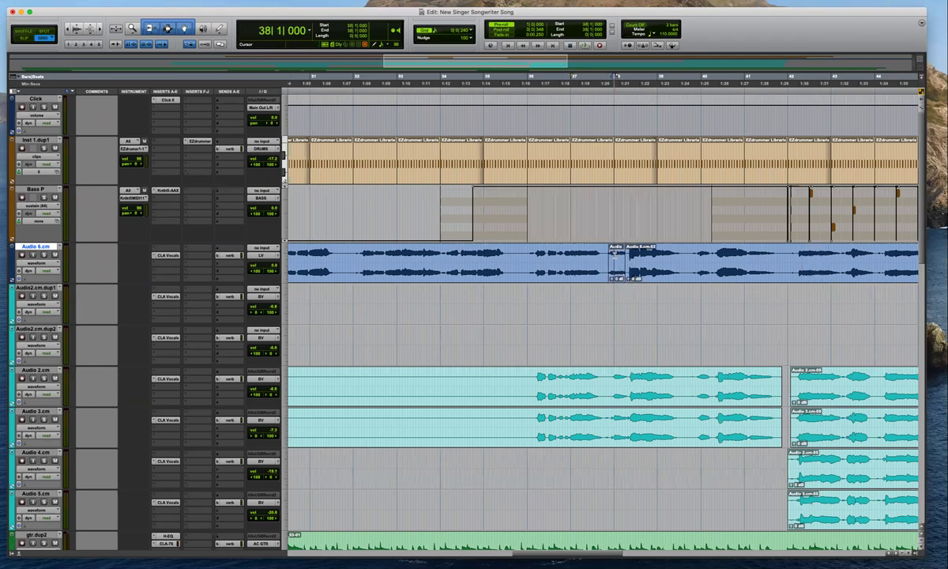
In Slip mode, trim the copied phrase at bar 38, crossfade it into the following lead-vocal clip and fade in its start
key("t")
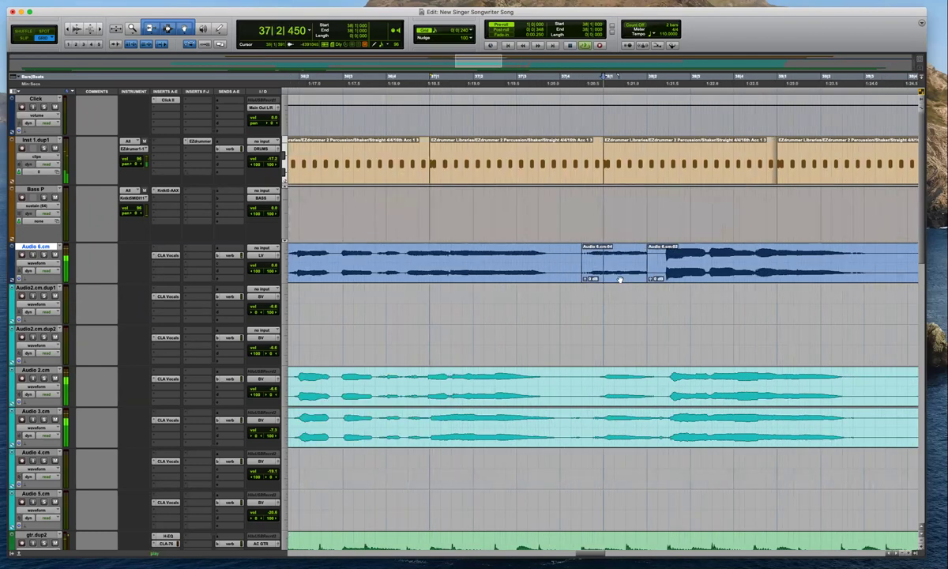
left_click_drag(623, 279, 635, 281)
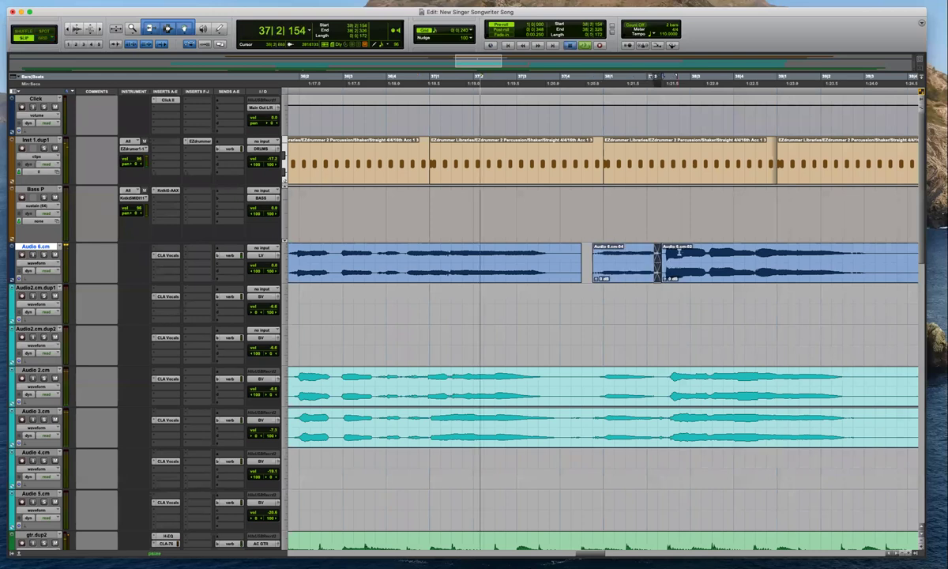
left_click(681, 253)
key("space")
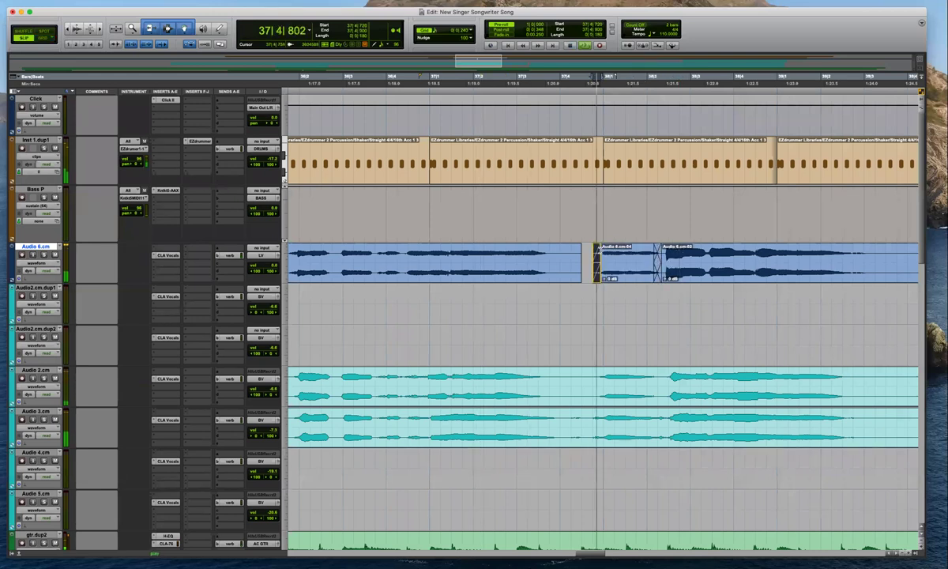
Fade out the end of the Audio 6.cm clip preceding the copied phrase before bar 38 and play the transition
key("super+bracketleft")
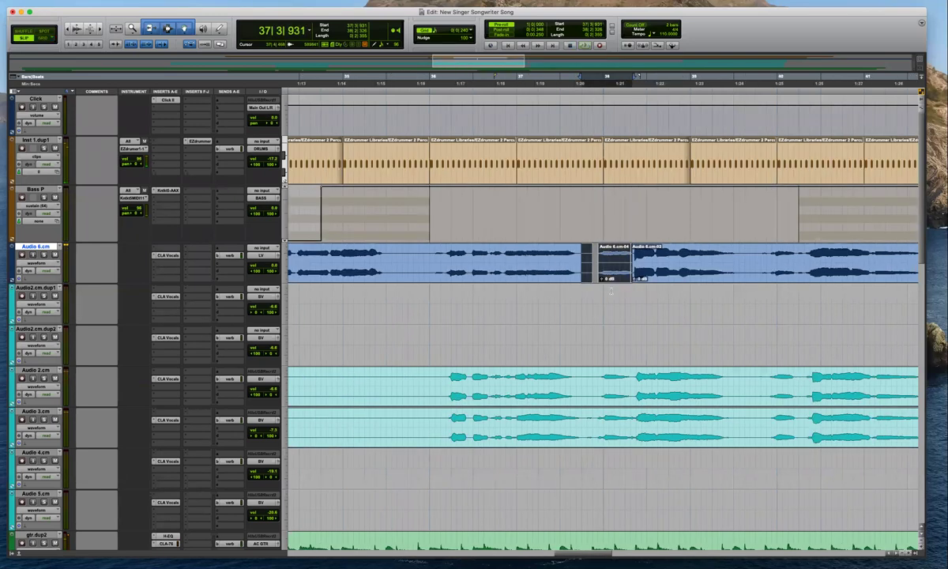
left_click(611, 291)
key("space")
left_click_drag(592, 263, 583, 252)
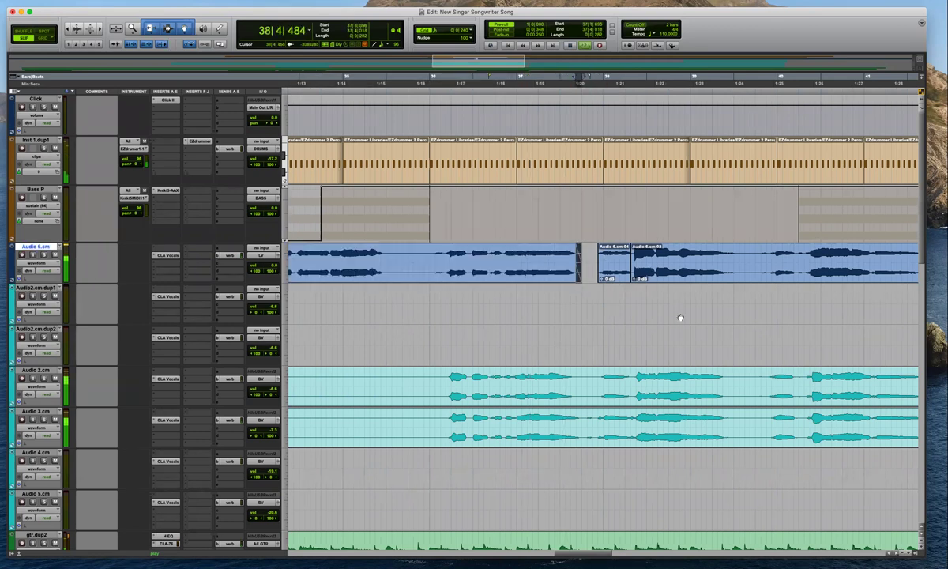
key("super+bracketleft")
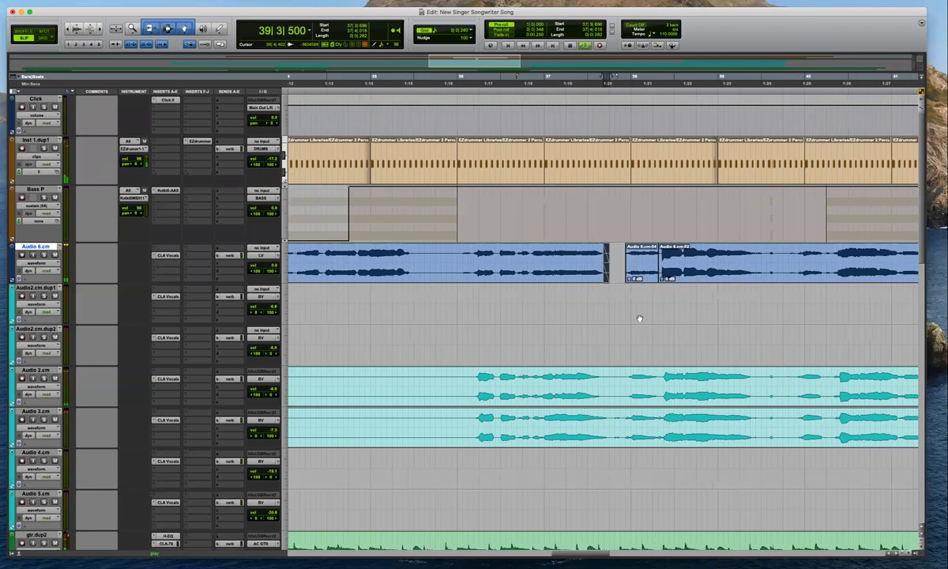
Lower the verb send level on Audio 2.cm and copy that send to Audio 3.cm
left_click(229, 378)
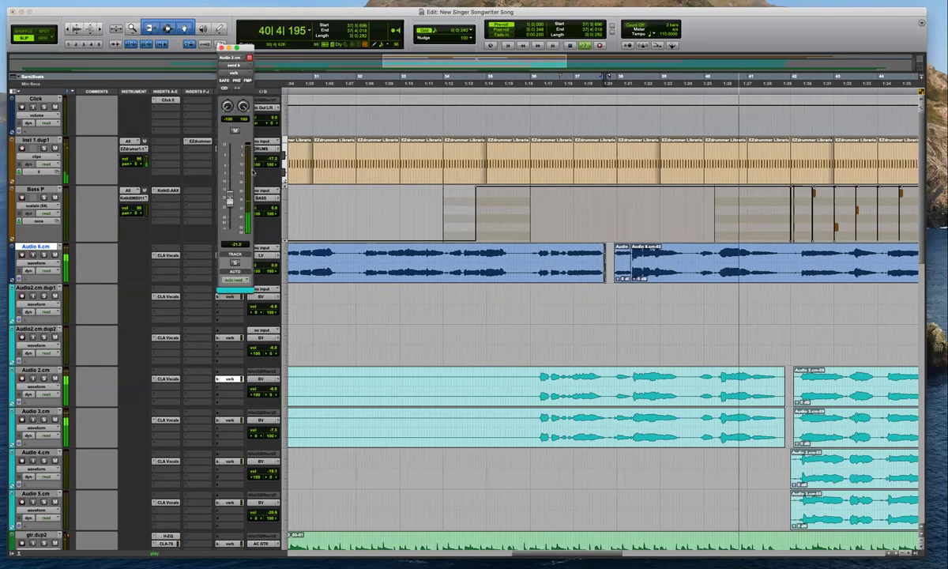
left_click_drag(223, 205, 224, 212)
left_click_drag(230, 379, 231, 420)
left_click(222, 48)
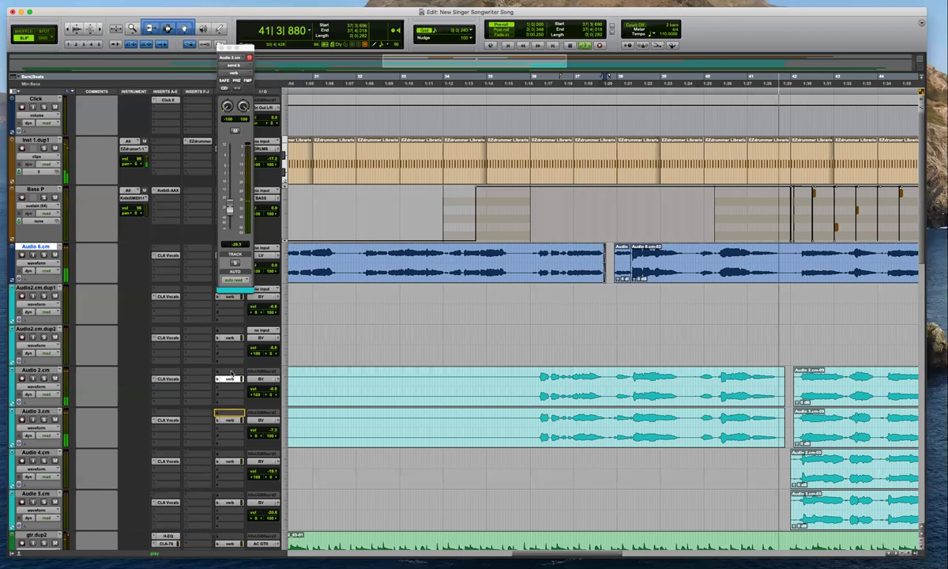
Delete the silent section between about bars 26 and 35 from the clips on Audio 2.cm and Audio 3.cm
key("super+bracketleft")
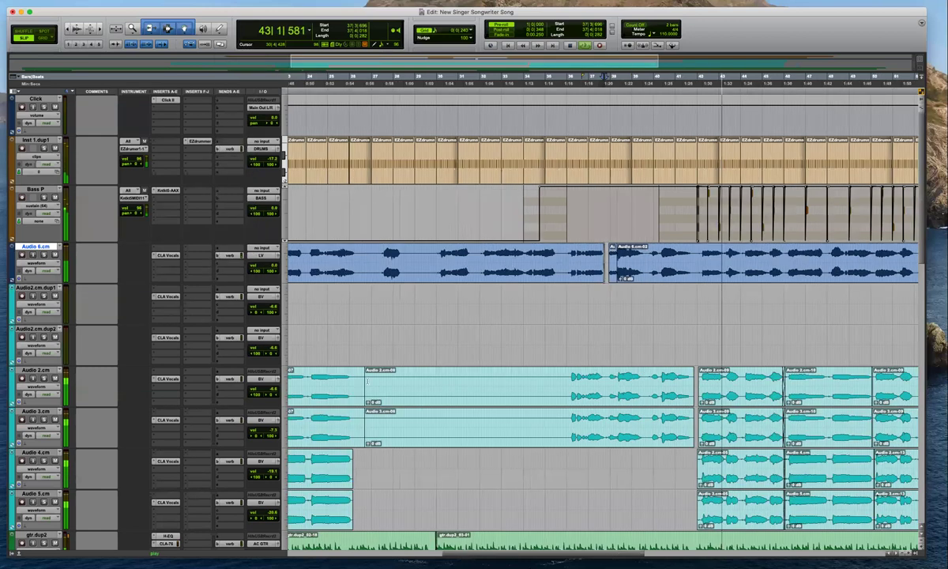
key("super+bracketleft")
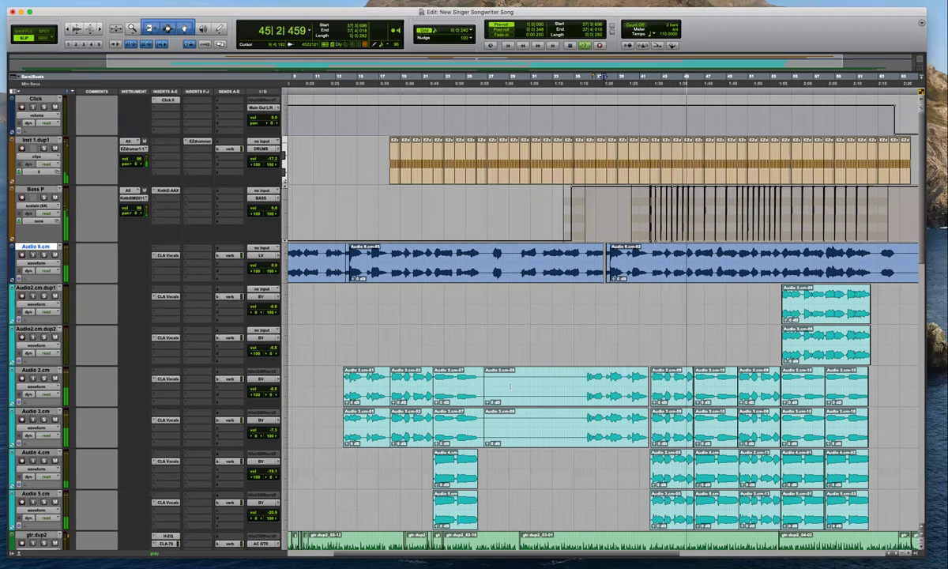
scroll(585, 211, "down", 4)
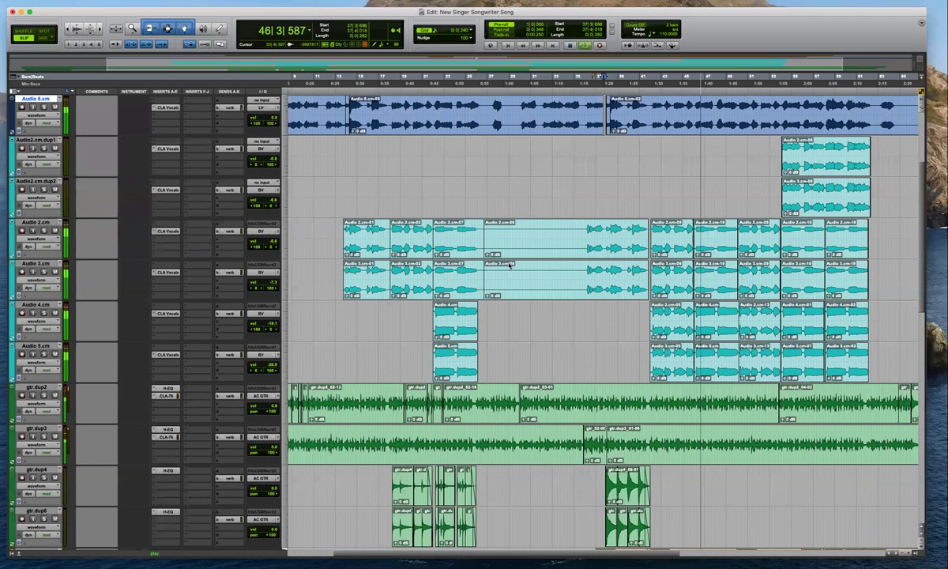
left_click(567, 297)
key("Delete")
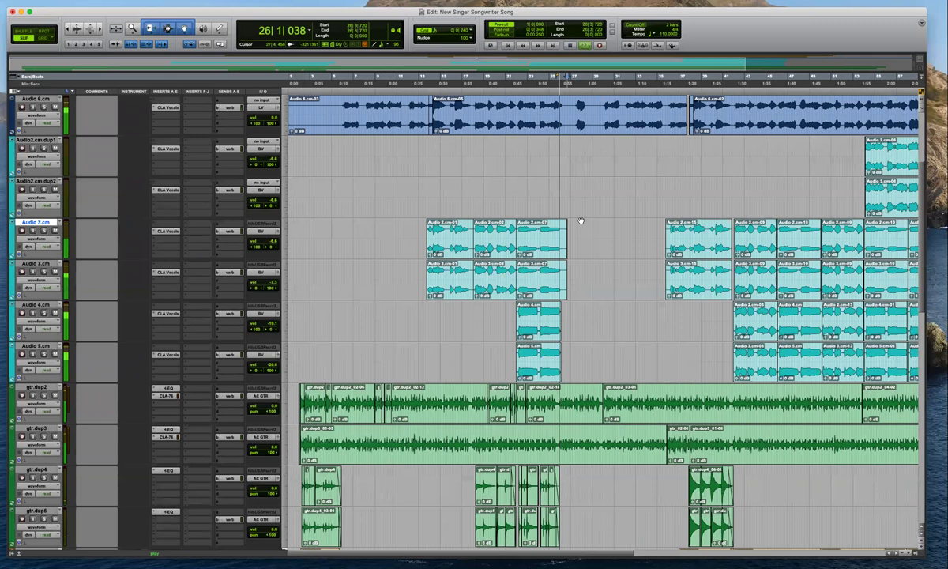
Crossfade the joins at bar 22 on Audio 2.cm and Audio 3.cm and fade in the Audio 4.cm and Audio 5.cm clips there
key("space")
key("t")
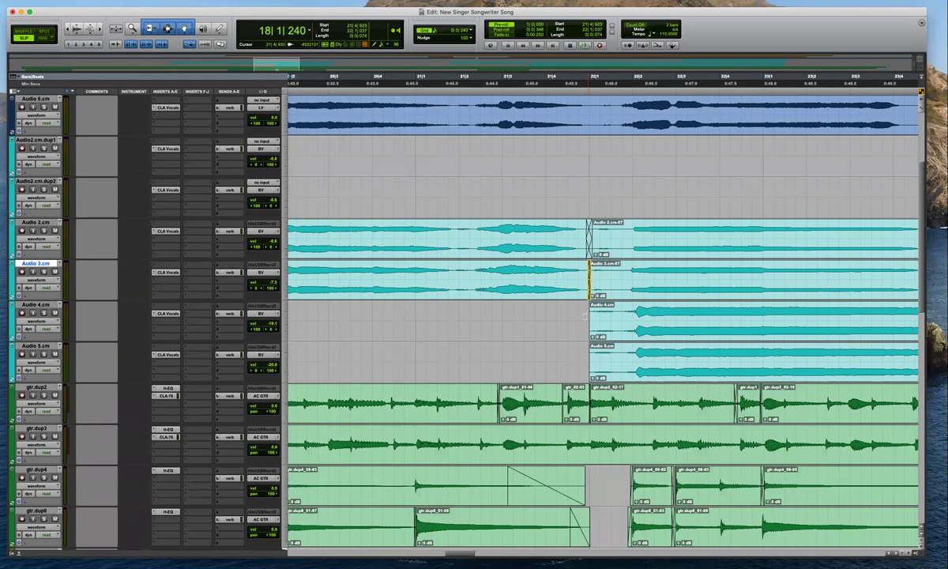
left_click_drag(587, 322, 605, 360)
key("f")
key("r")
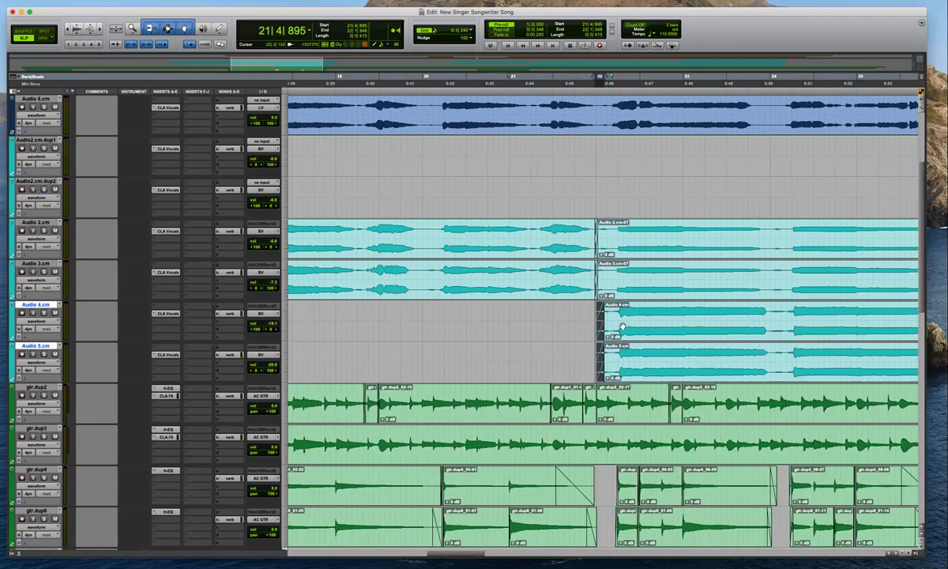
key("super+bracketleft")
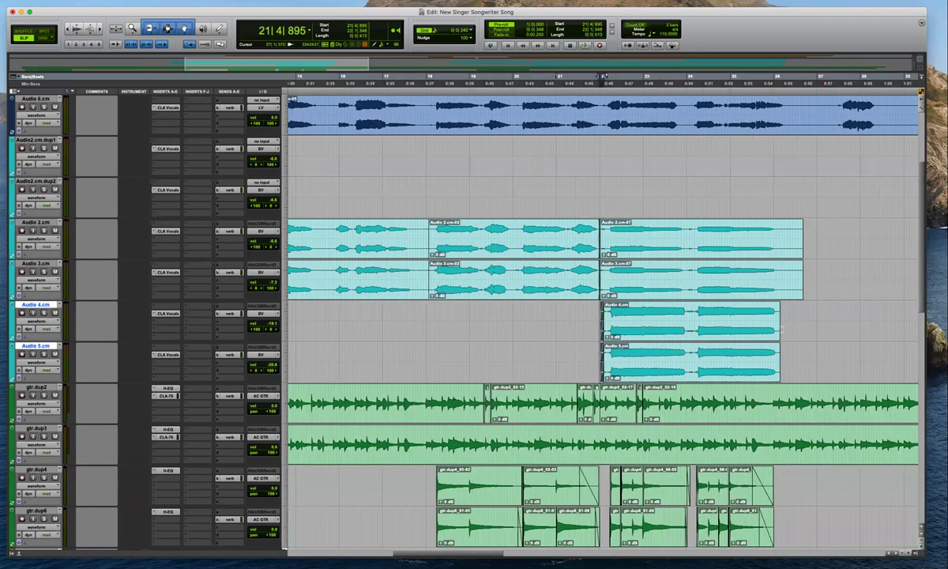
Fade out the ends of the Audio 4.cm and Audio 5.cm clips at about bar 26
left_click_drag(778, 348, 787, 346)
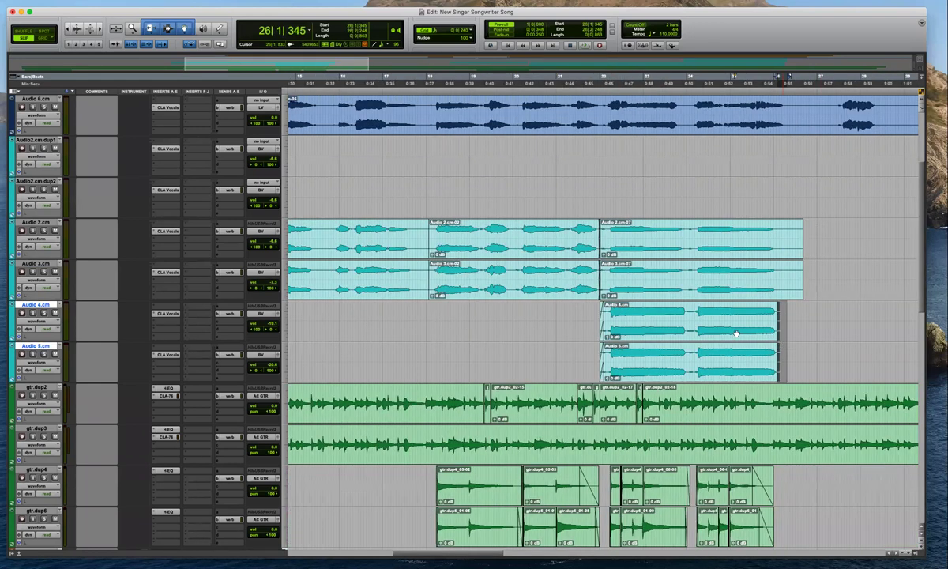
key("super+bracketright")
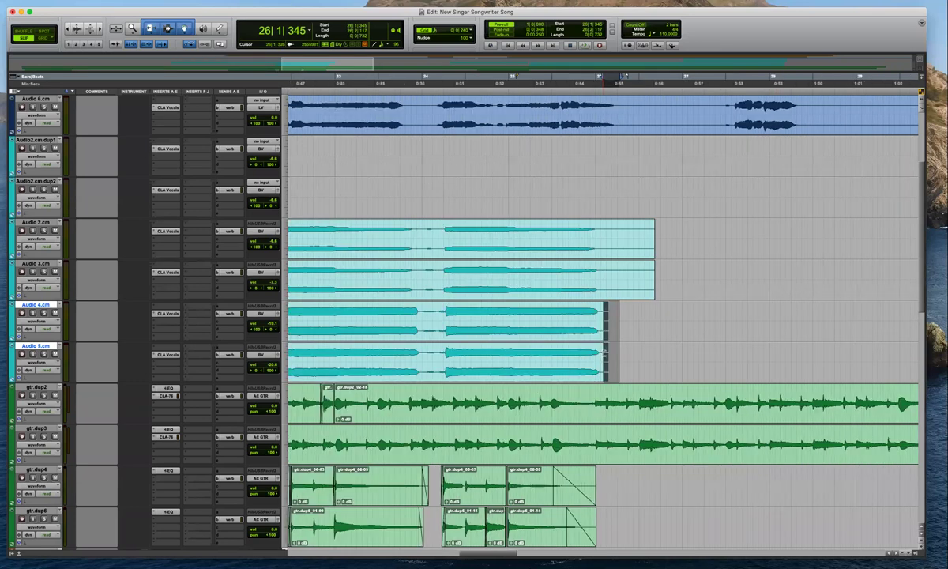
key("super+bracketleft")
Delete the tails of the Audio 2.cm and Audio 3.cm clips after bar 26 and fade out their new ends
left_click_drag(640, 227, 607, 267)
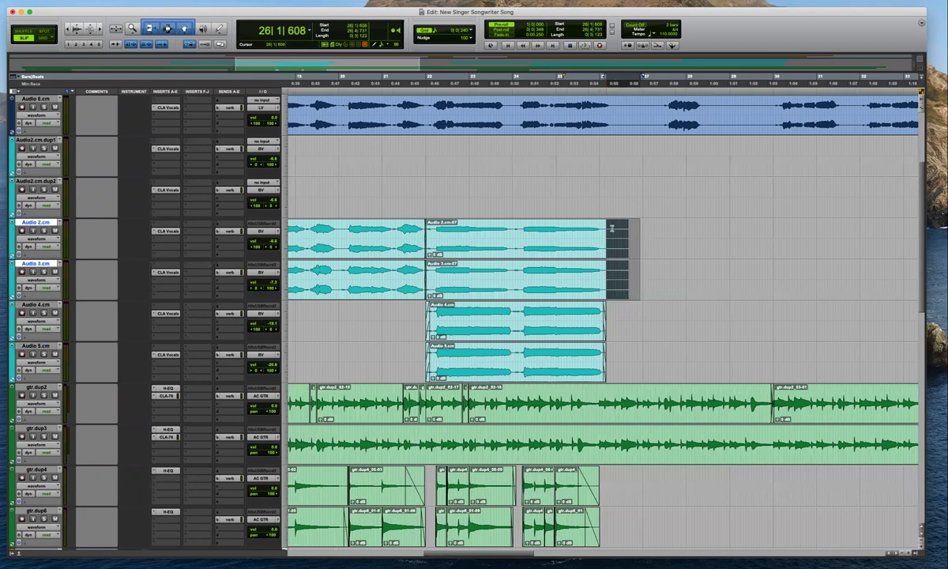
key("Delete")
left_click_drag(613, 224, 602, 265)
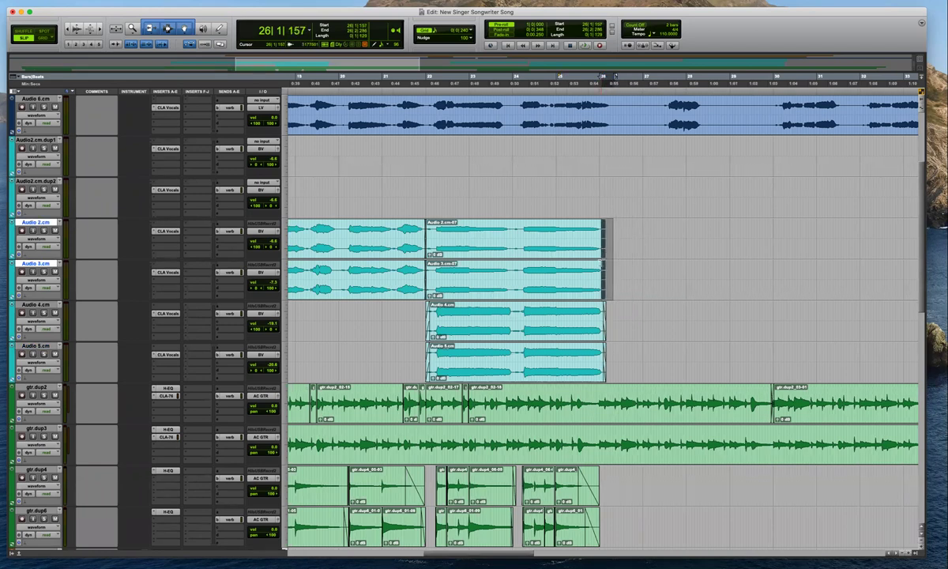
key("super+bracketleft")
key("super+bracketleft")
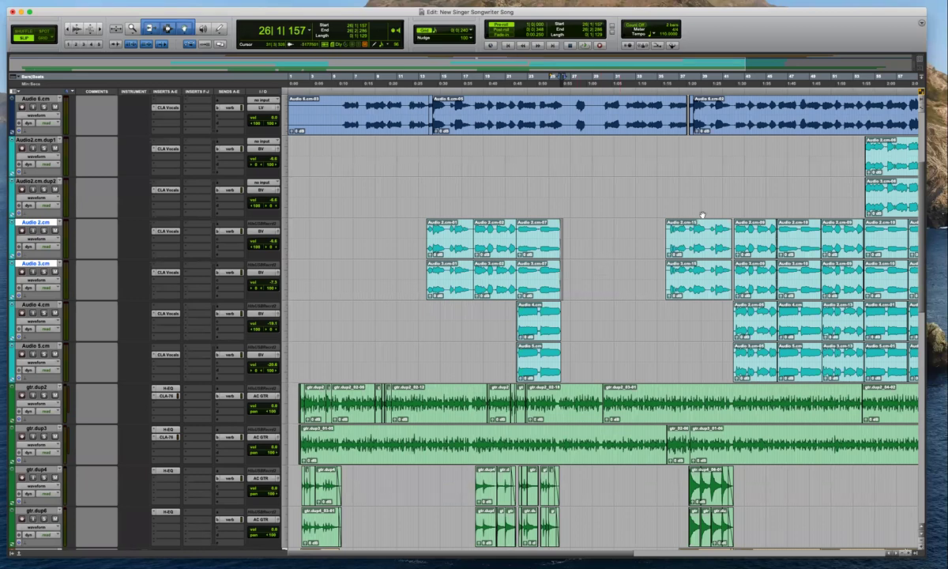
Review the whole arrangement across the vocal, guitar, piano, bass and drum tracks
left_click(662, 193)
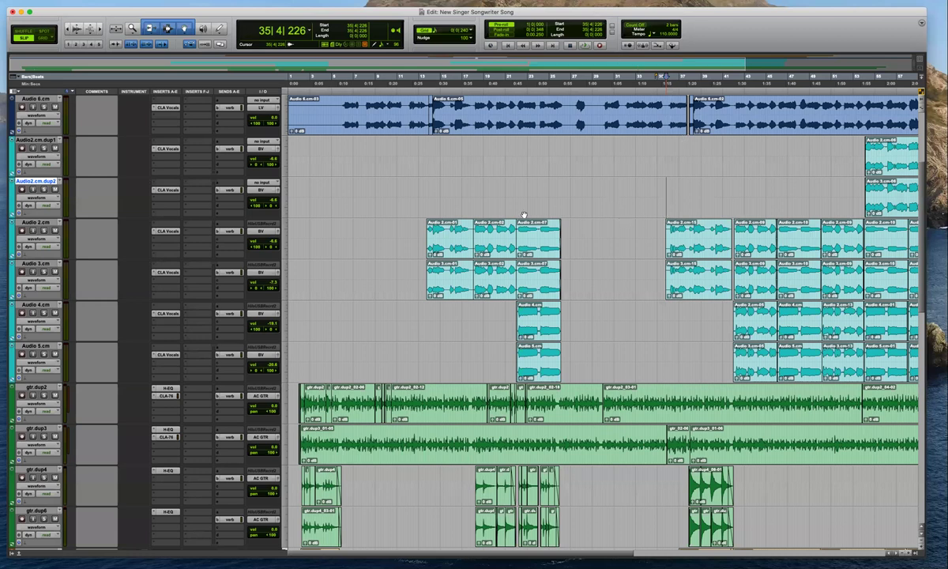
left_click(420, 194)
key("r")
key("r")
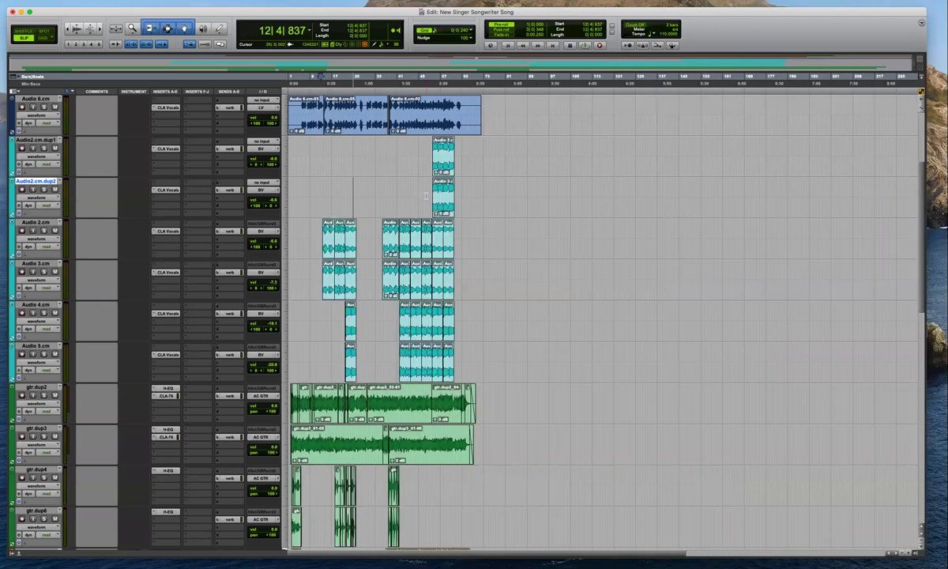
key("super+bracketright")
key("super+bracketright")
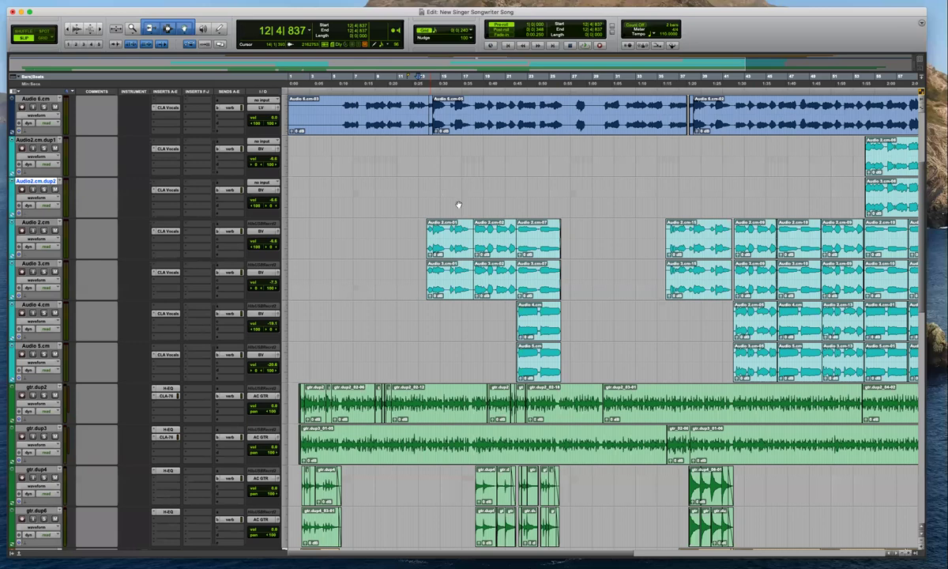
key("super+bracketleft")
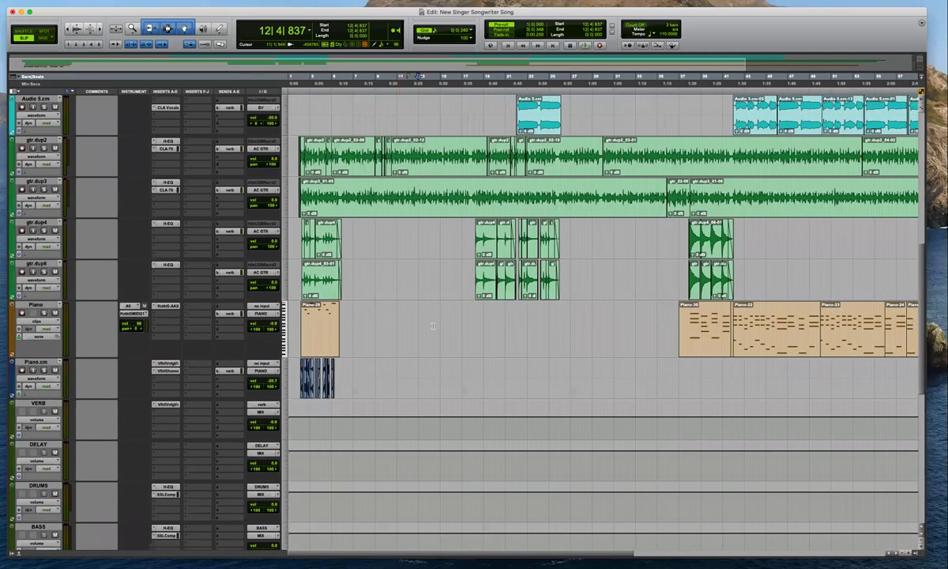
scroll(433, 326, "up", 8)
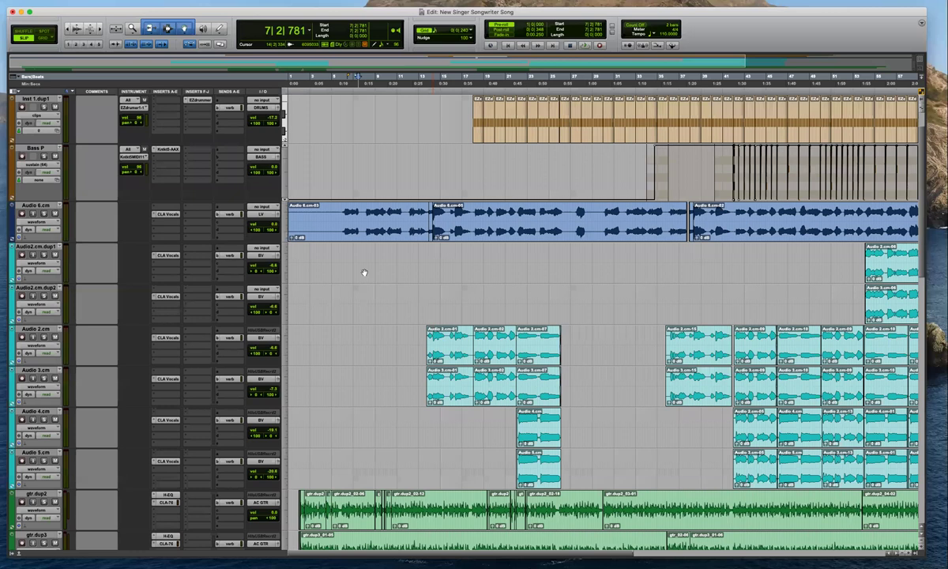
scroll(365, 271, "up", 1)
key("super+bracketleft")
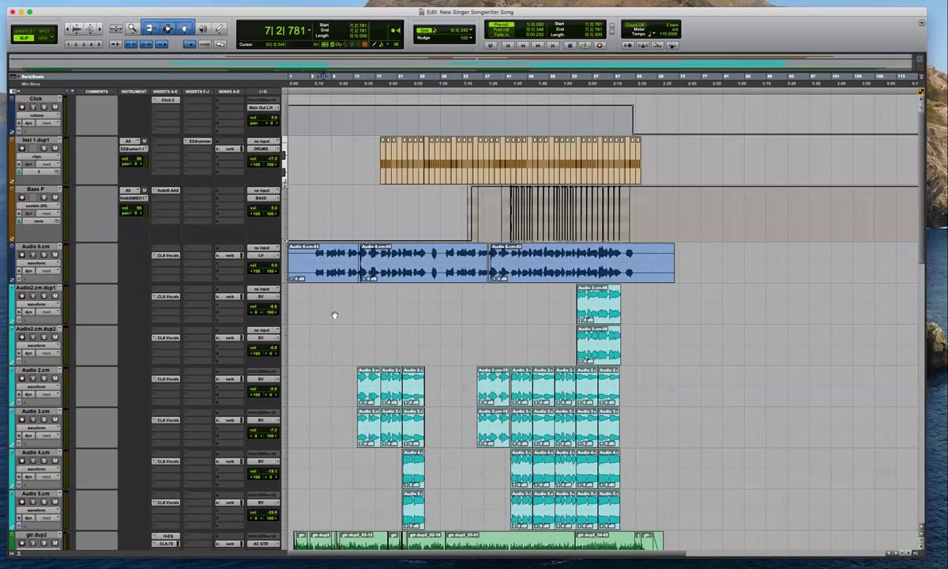
scroll(324, 305, "down", 2)
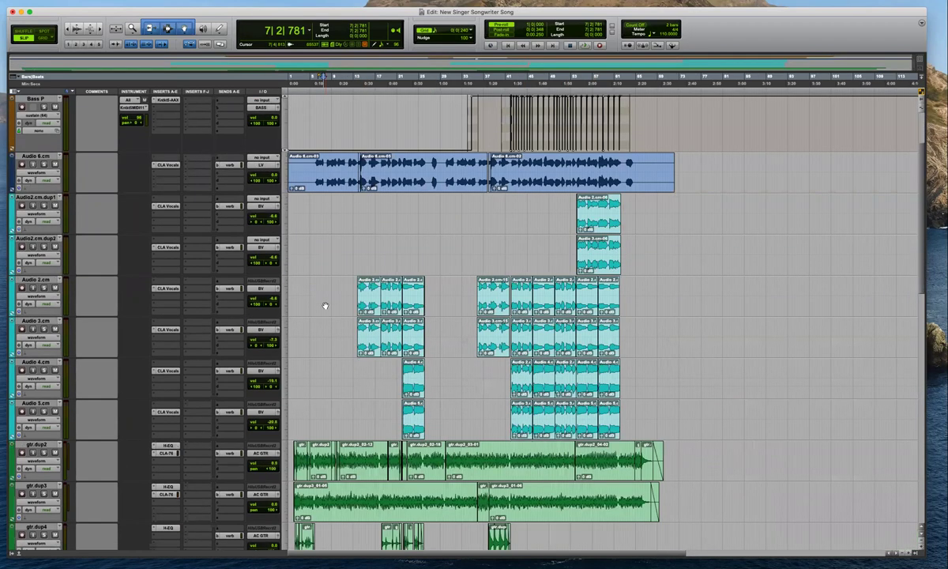
scroll(325, 306, "down", 6)
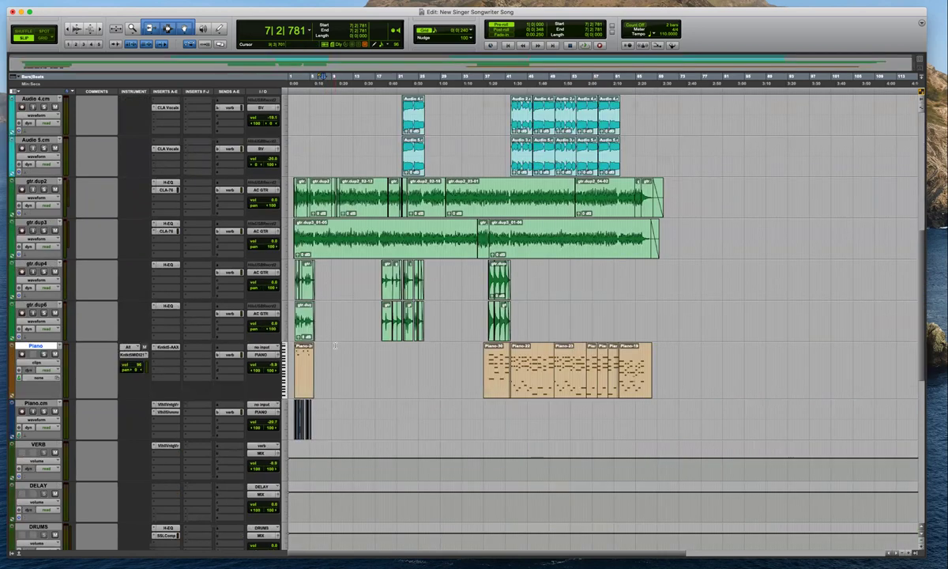
key("t")
key("t")
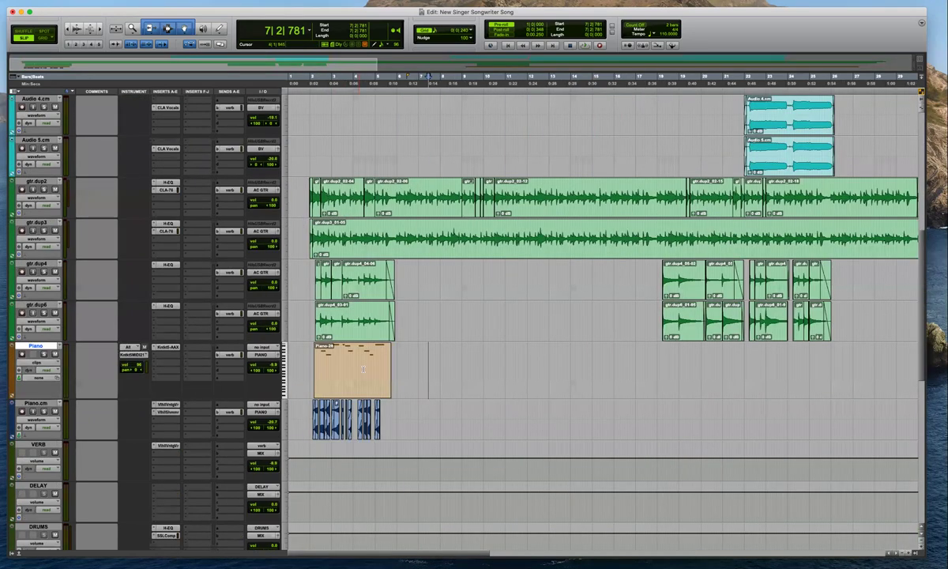
scroll(457, 345, "up", 6)
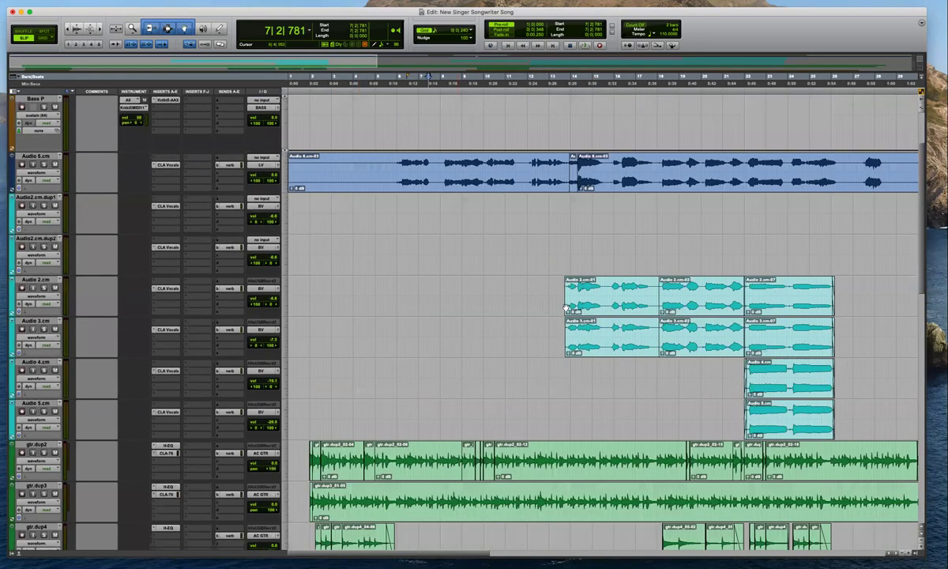
key("r")
key("r")
scroll(127, 149, "up", 2)
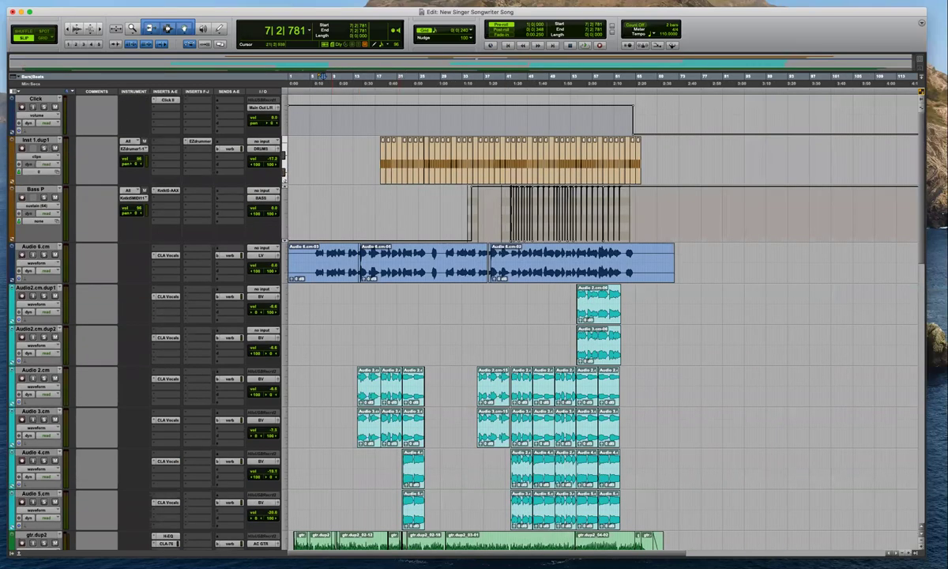
Bring up the Splice Samples window, shrink the Edit window and place the two side by side
key("super+Tab")
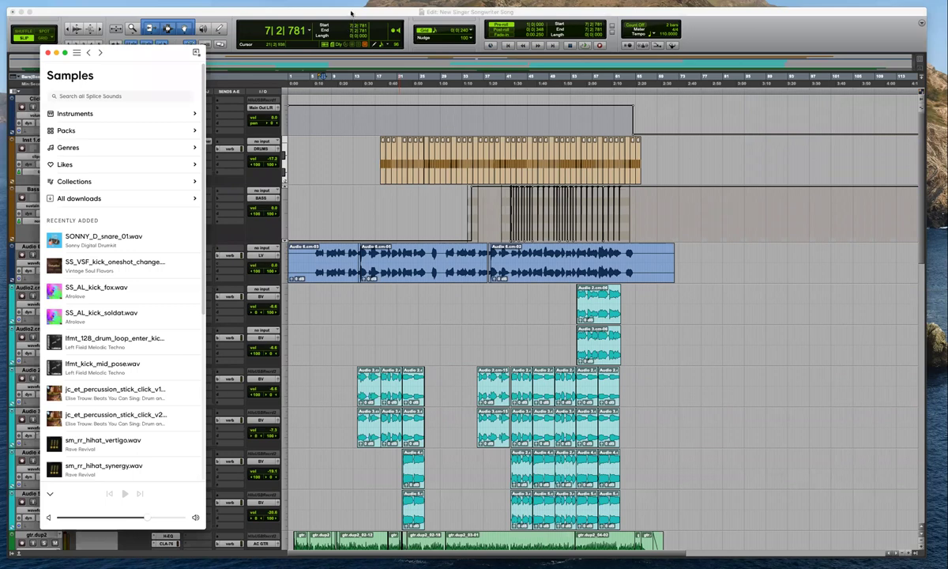
key("super+Tab")
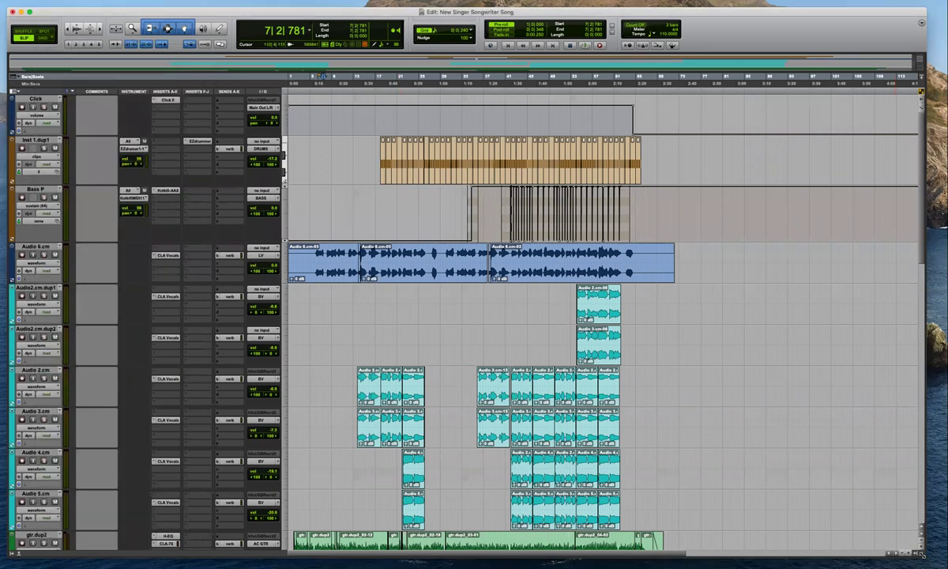
left_click_drag(777, 555, 758, 551)
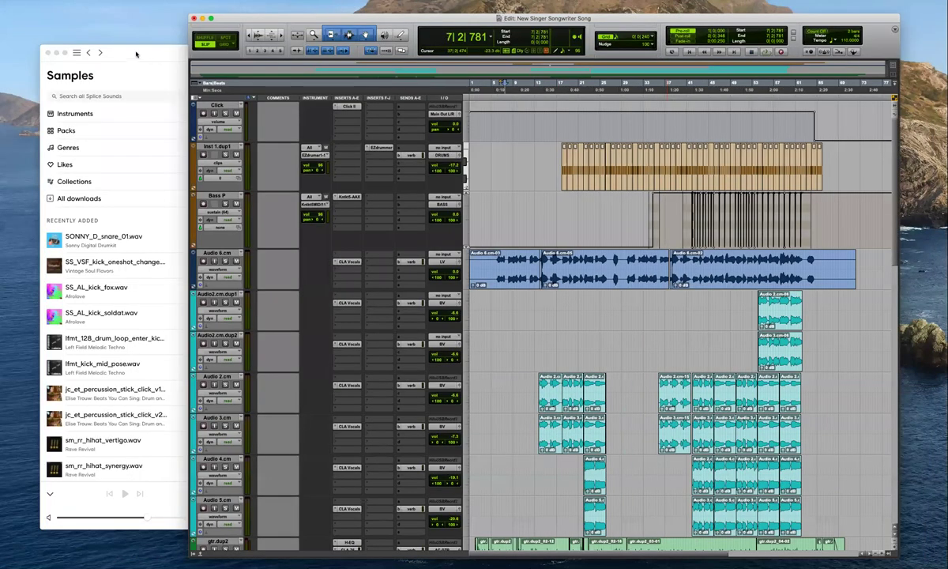
left_click(136, 54)
left_click_drag(136, 53, 98, 50)
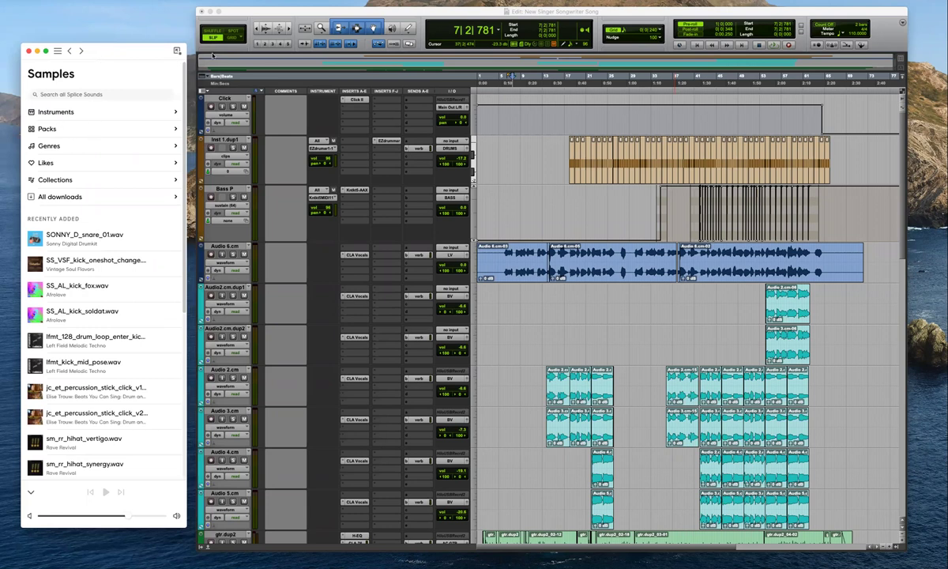
Switch to Safari, show the Sounds page on splice.com and move the browser window next to the Samples window
mouse_move(343, 558)
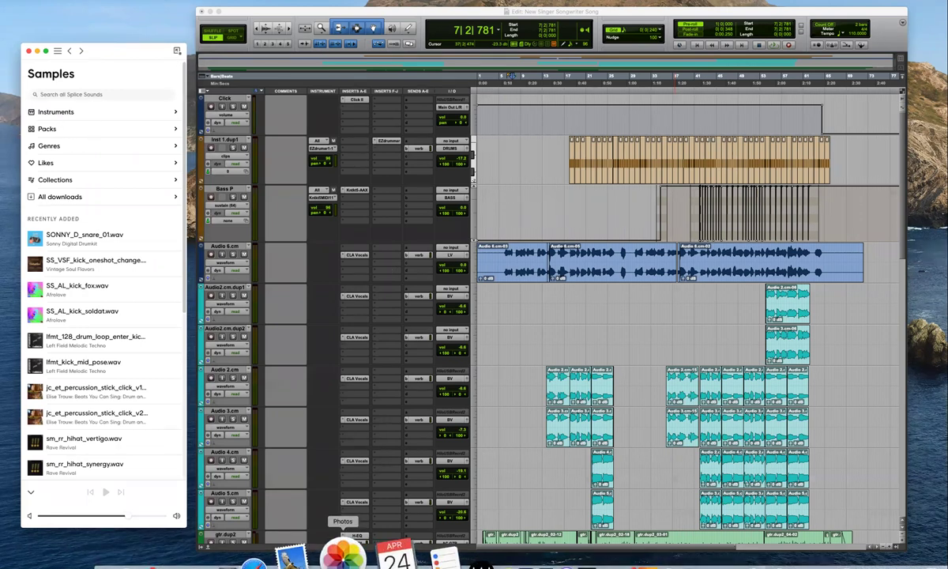
left_click(845, 554)
left_click(883, 44)
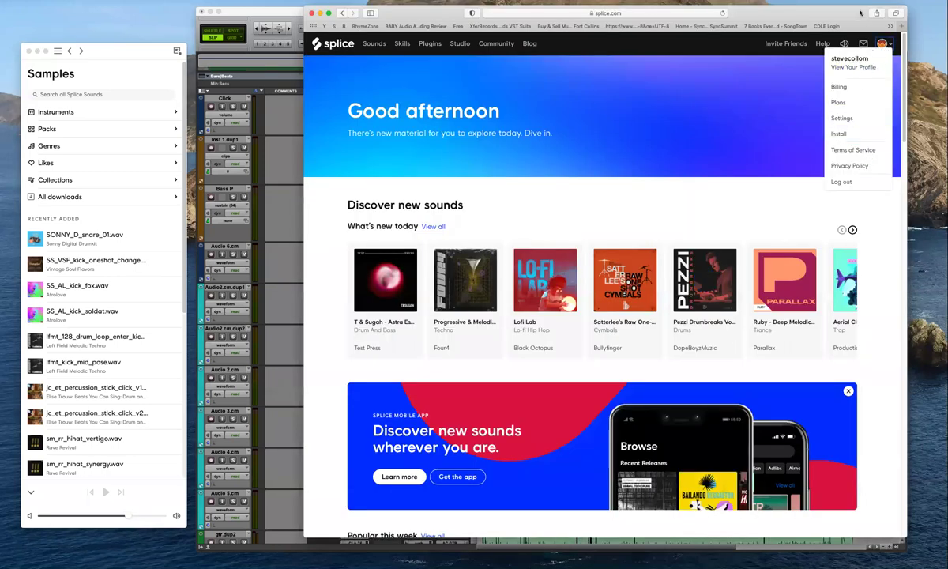
left_click(430, 44)
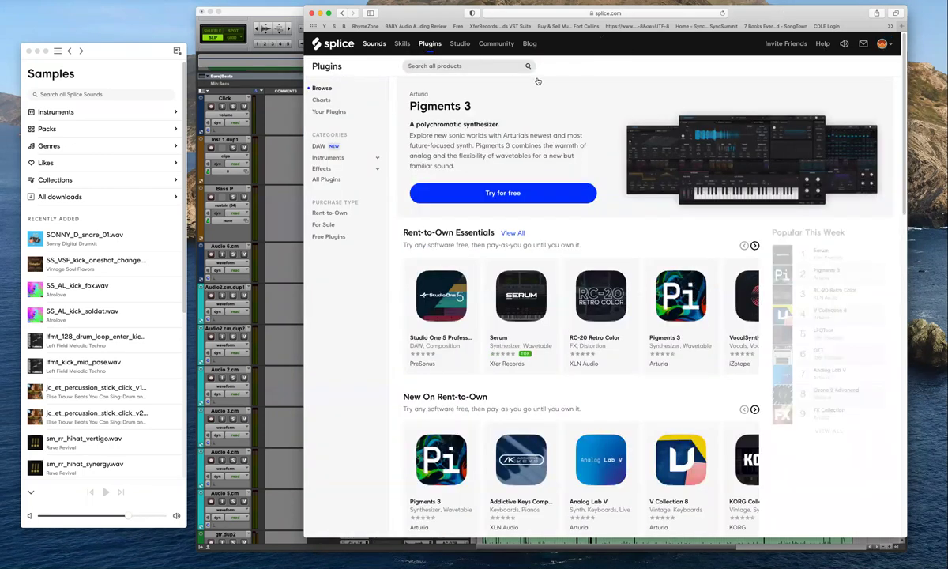
key("super+bracketleft")
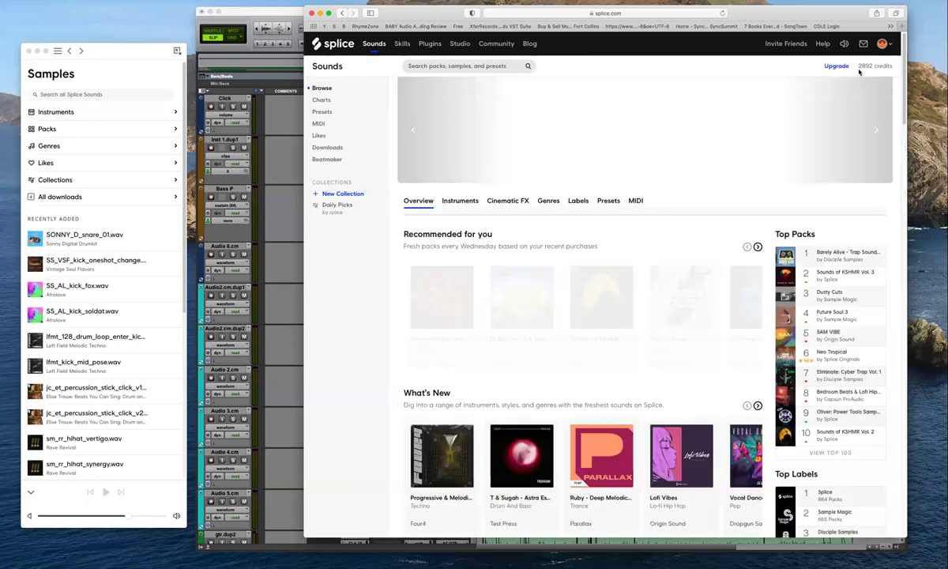
left_click_drag(851, 11, 834, 1)
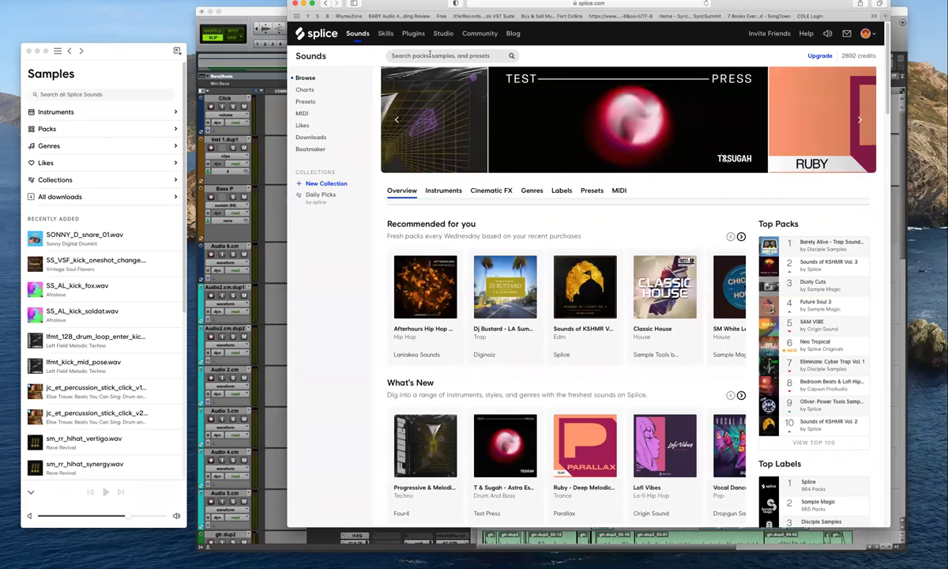
Search the Splice sounds library for "snap"
left_click(443, 55)
type("snap")
key("Return")
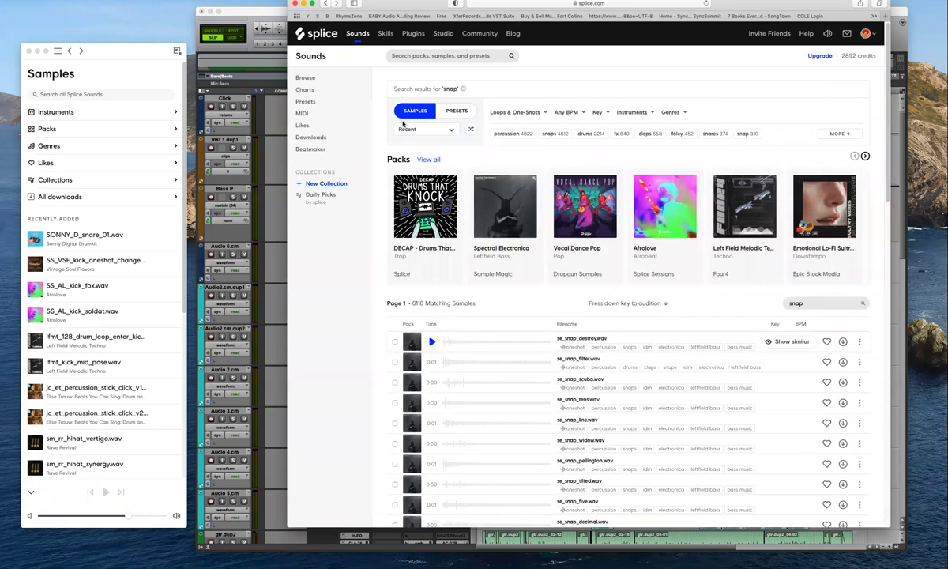
Audition the snap search results one after another, from se_snap_destroy.wav down to DFH2_one_shot_snap_can_t_get_over.wav
key("Down")
key("Down")
key("Down")
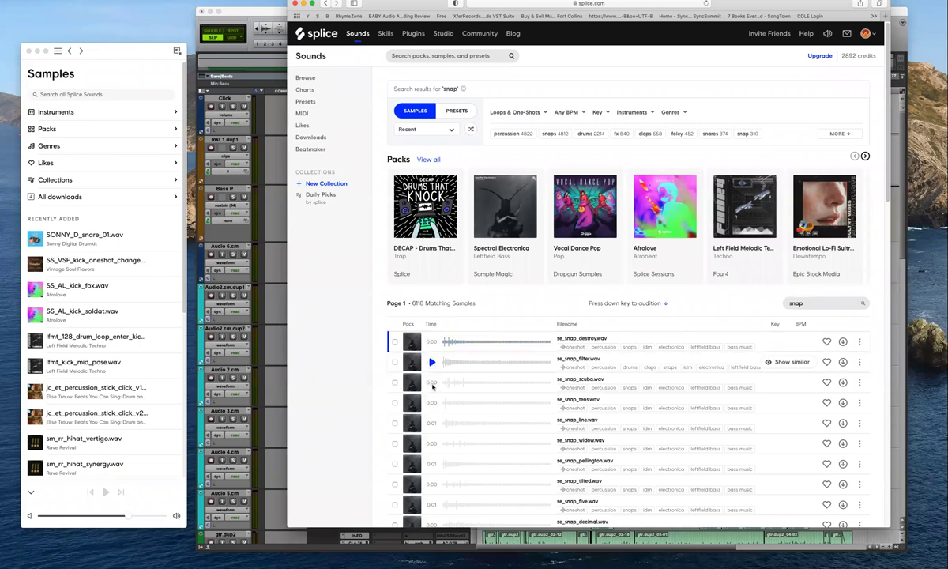
key("Down")
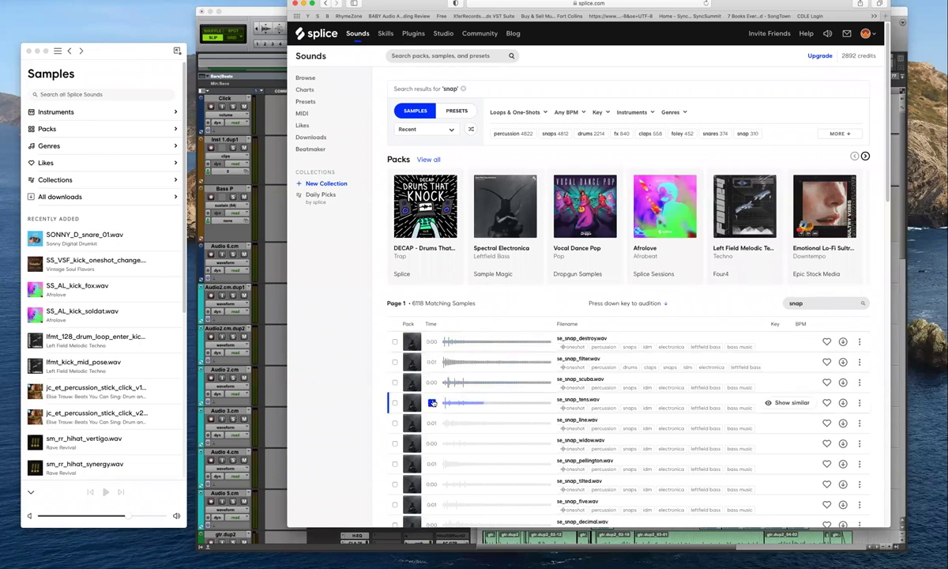
key("Down")
key("Down")
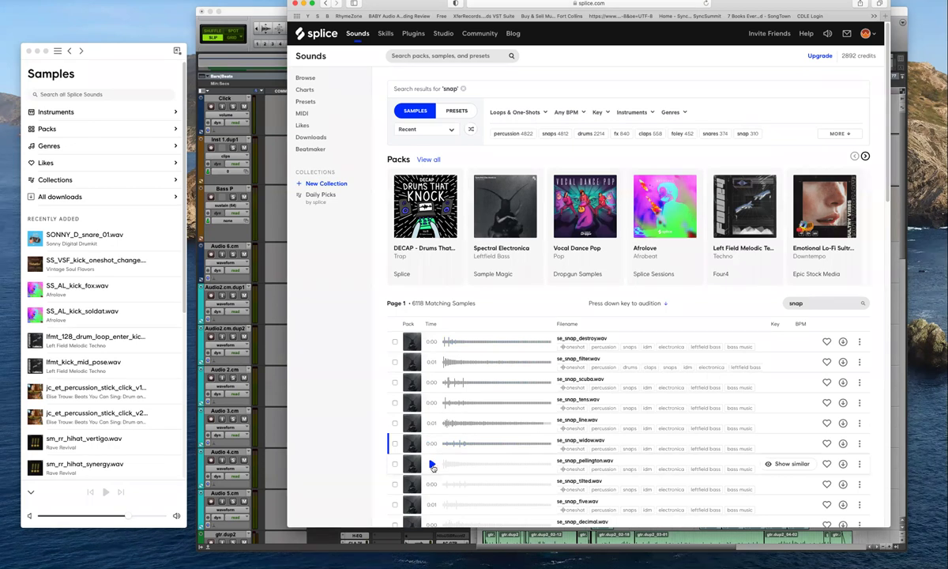
key("Down")
key("Down")
key("Down")
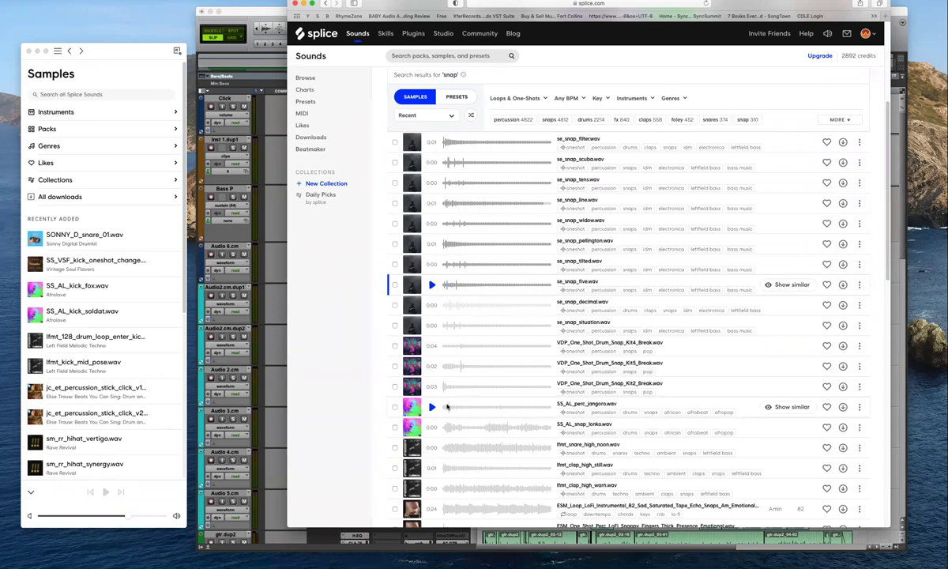
key("Down")
key("Down")
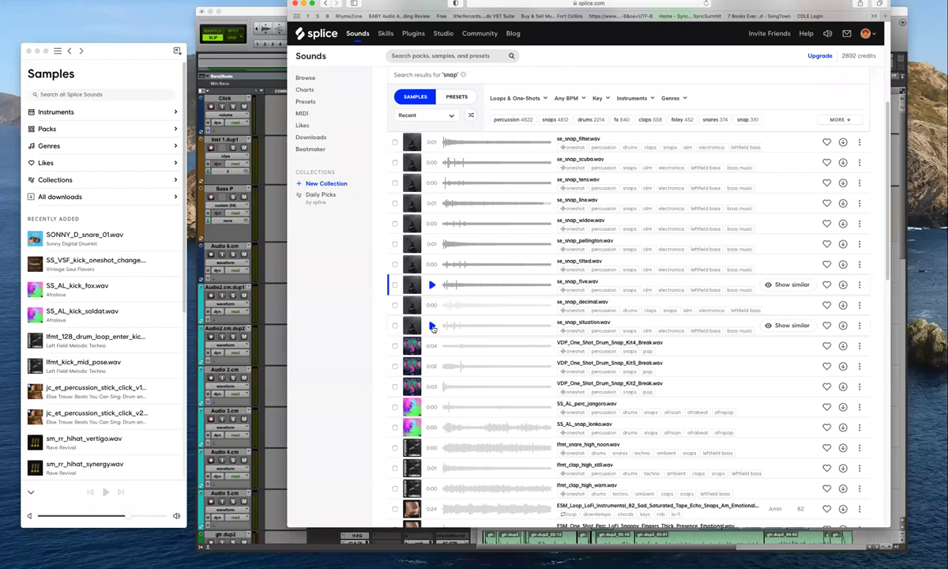
key("Down")
key("Down")
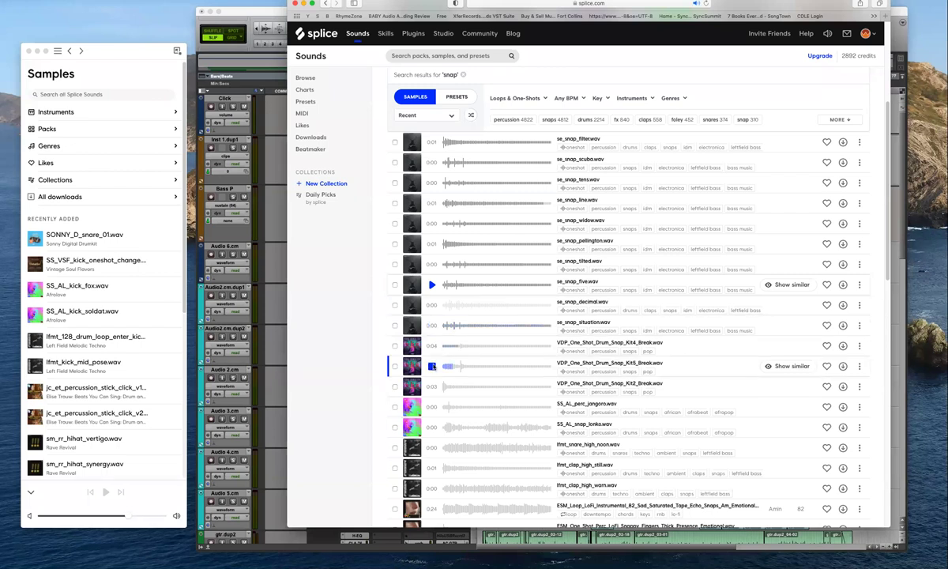
key("Down")
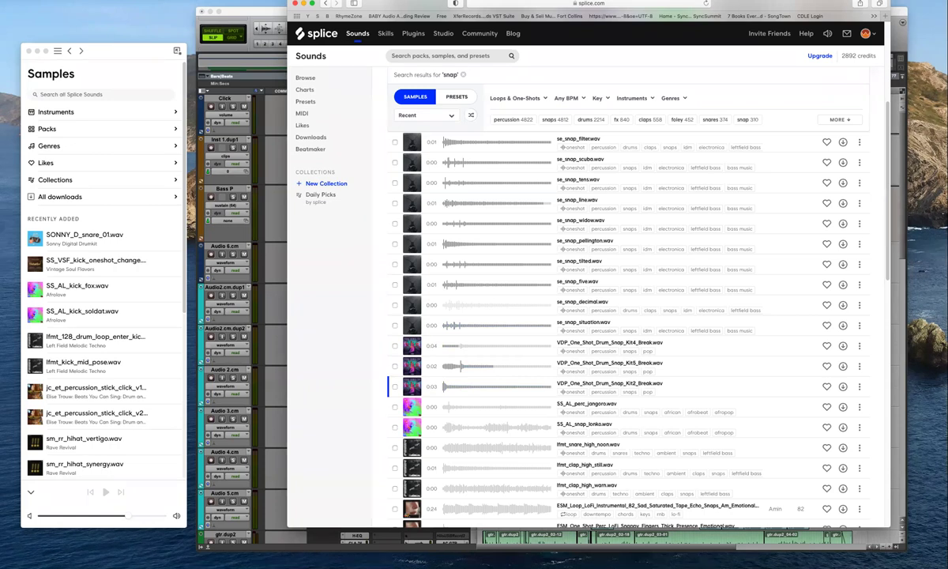
key("Down")
key("Down")
key("Down")
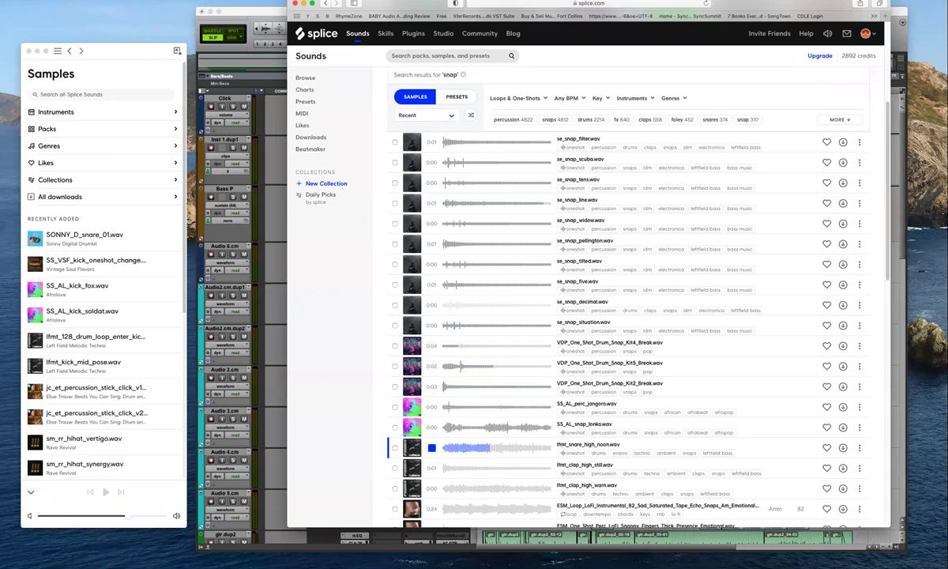
key("Down")
key("Down")
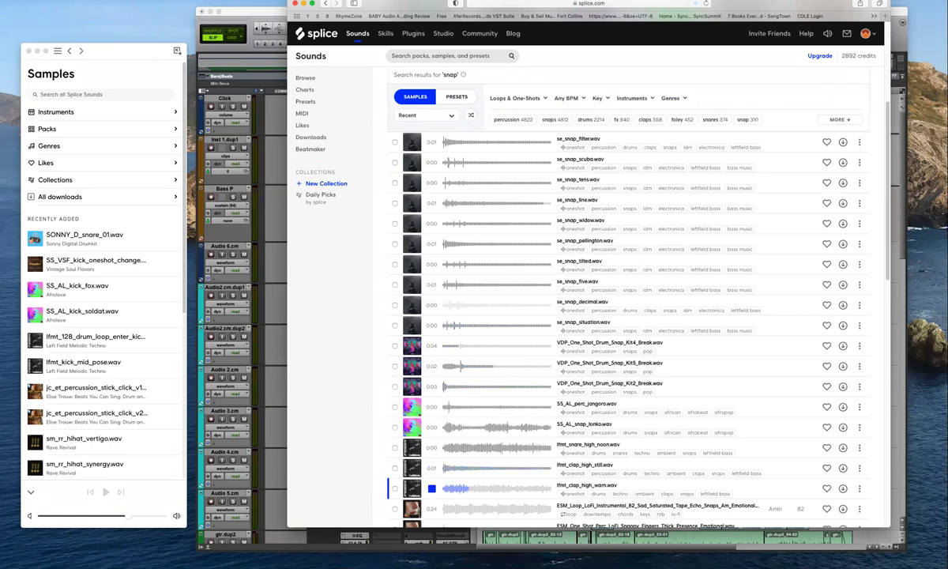
key("Down")
key("Down")
key("Down")
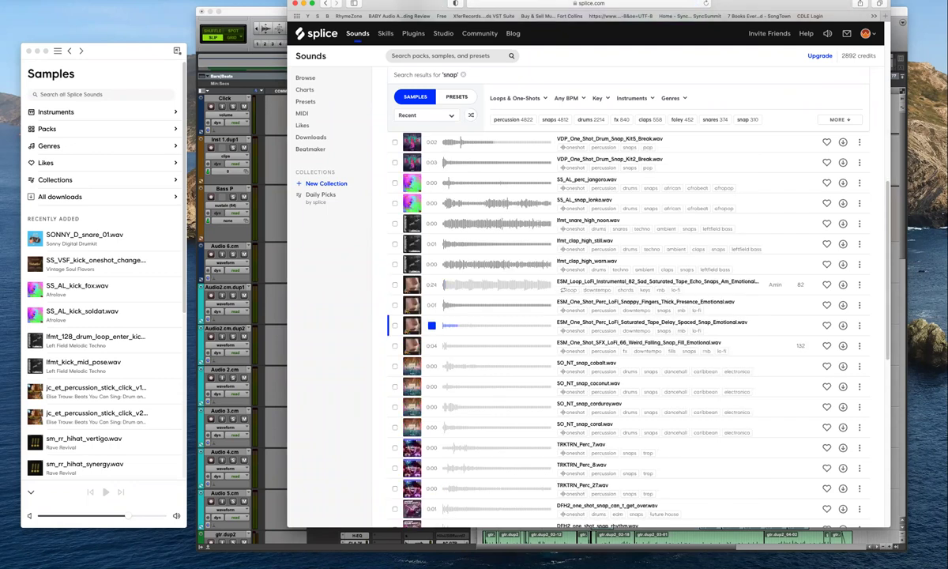
key("Down")
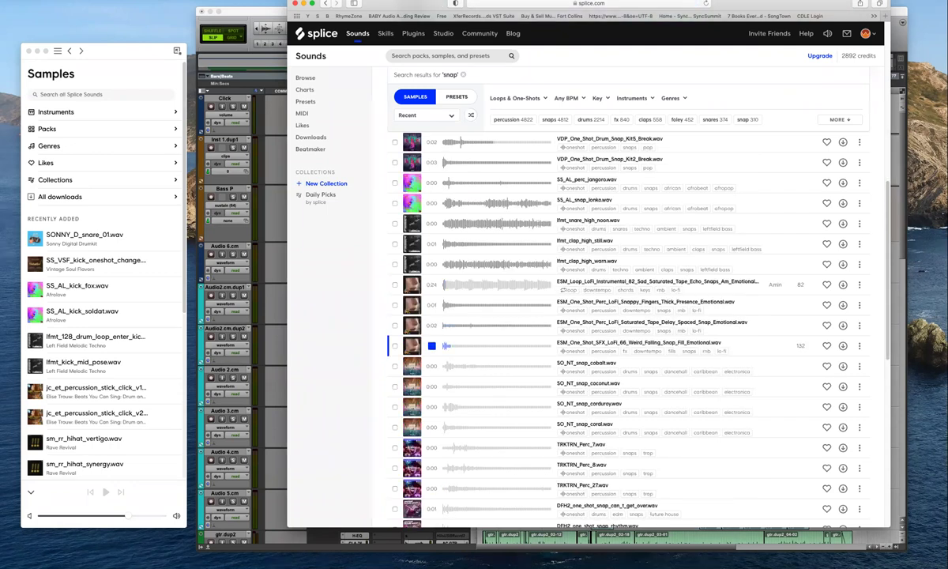
key("Down")
key("Down")
key("Down")
key("Down")
key("Down")
key("Down")
key("Down")
key("Down")
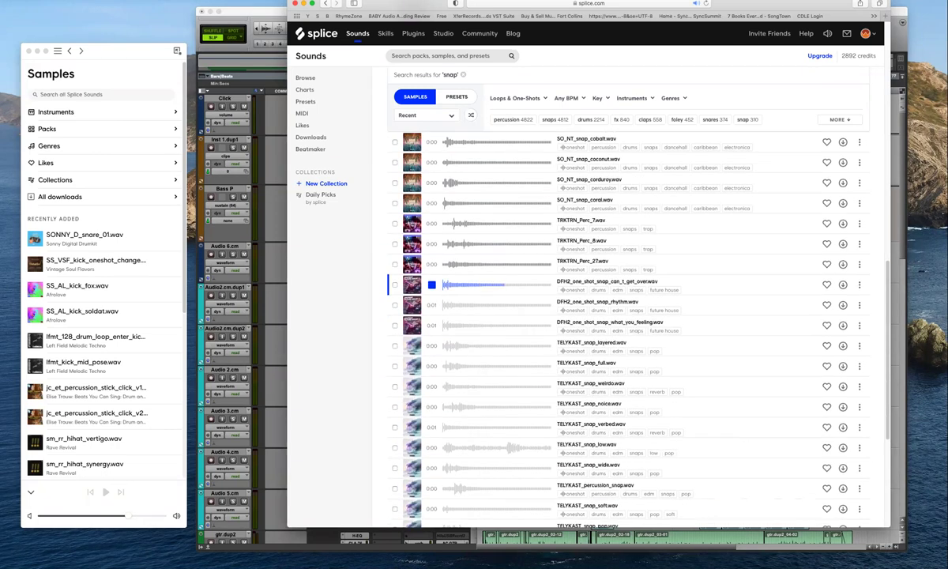
Compare DFH2_one_shot_snap_rhythm.wav with DFH2_one_shot_snap_can_t_get_over.wav and download the latter
key("Down")
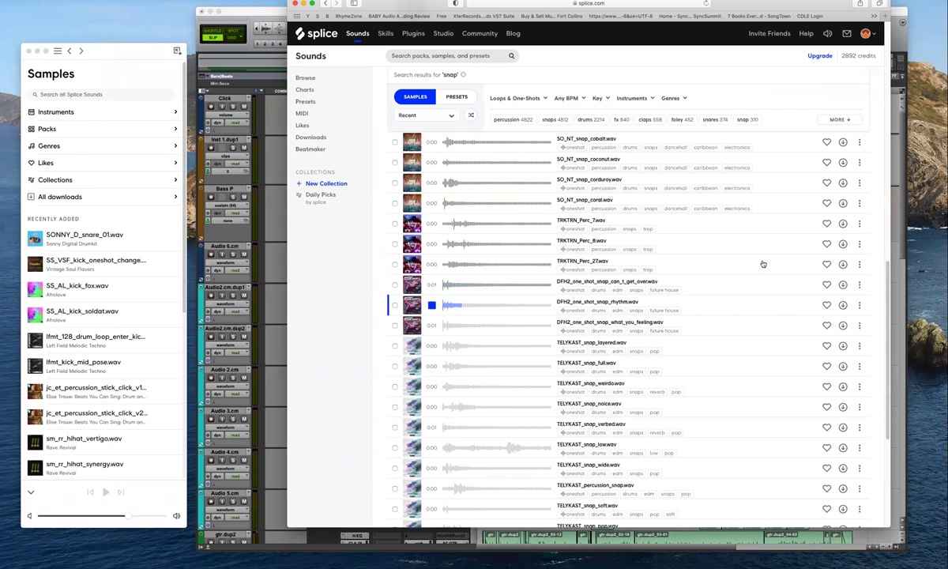
key("Up")
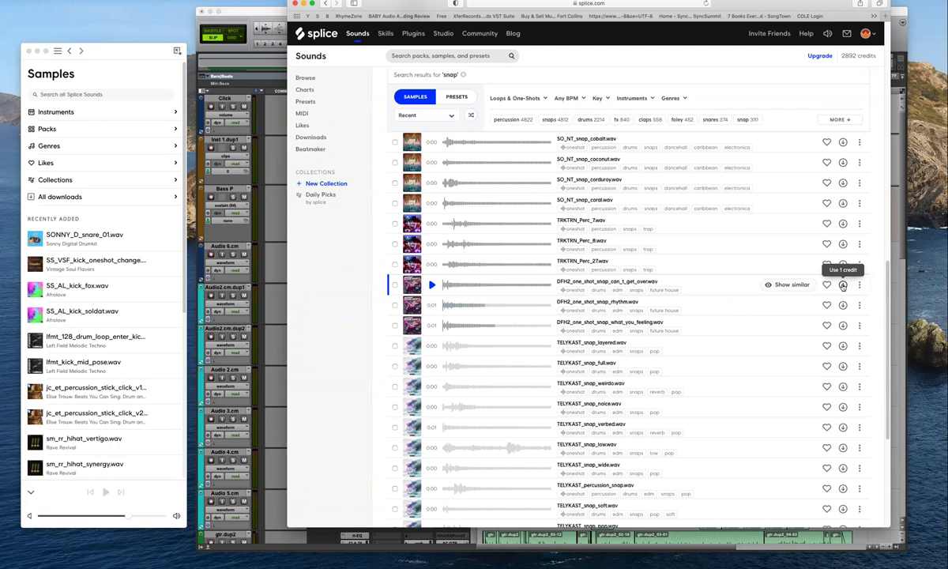
left_click(844, 285)
Audition the next results from DFH2_one_shot_snap_rhythm.wav to TELYKAST_snap_weirdo.wav and download TELYKAST_snap_full.wav
left_click(432, 306)
key("Down")
key("Down")
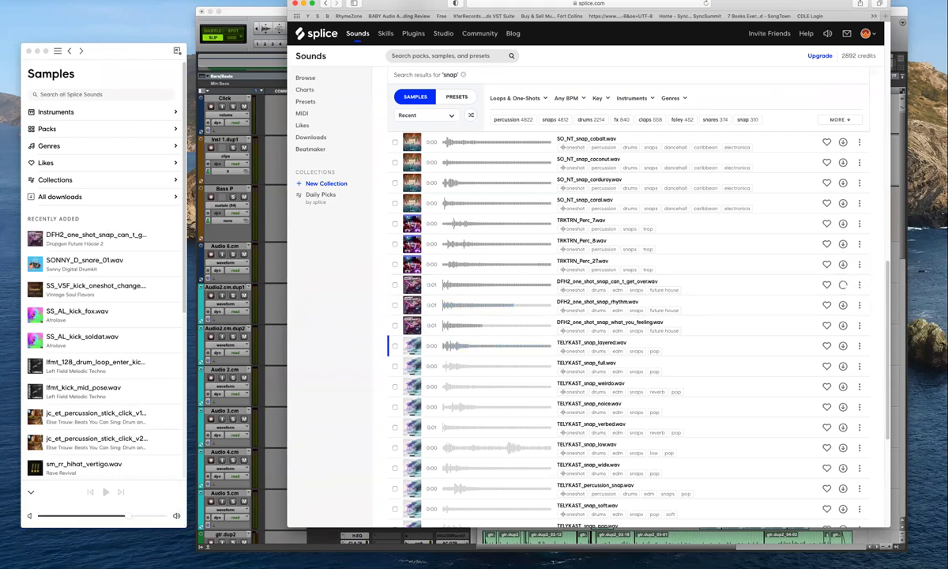
key("Down")
key("Down")
key("Up")
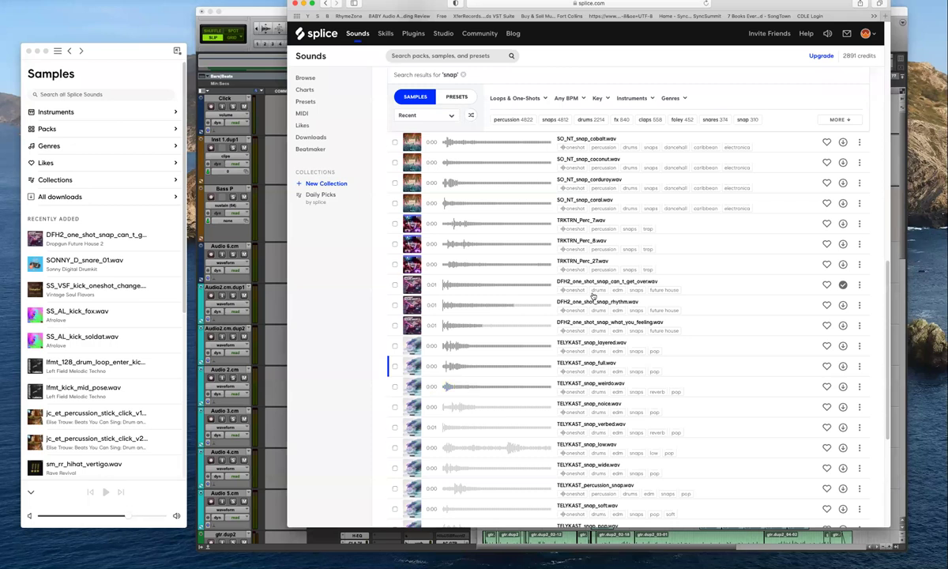
left_click(843, 366)
Audition the remaining TELYKAST snaps from TELYKAST_snap_weirdo.wav onward and download TELYKAST_snap_wide.wav
left_click(432, 386)
key("Down")
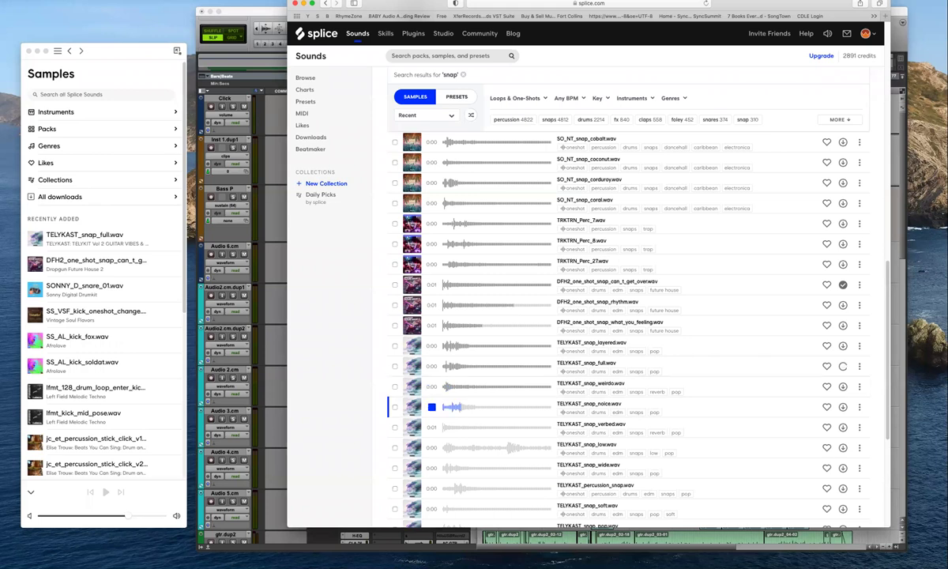
key("Up")
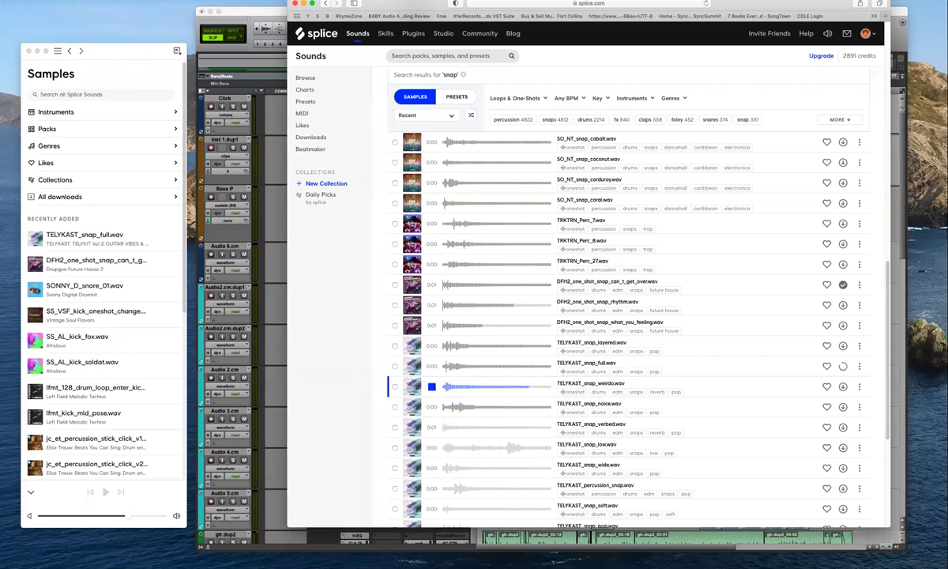
key("Down")
key("Down")
key("Down")
key("Down")
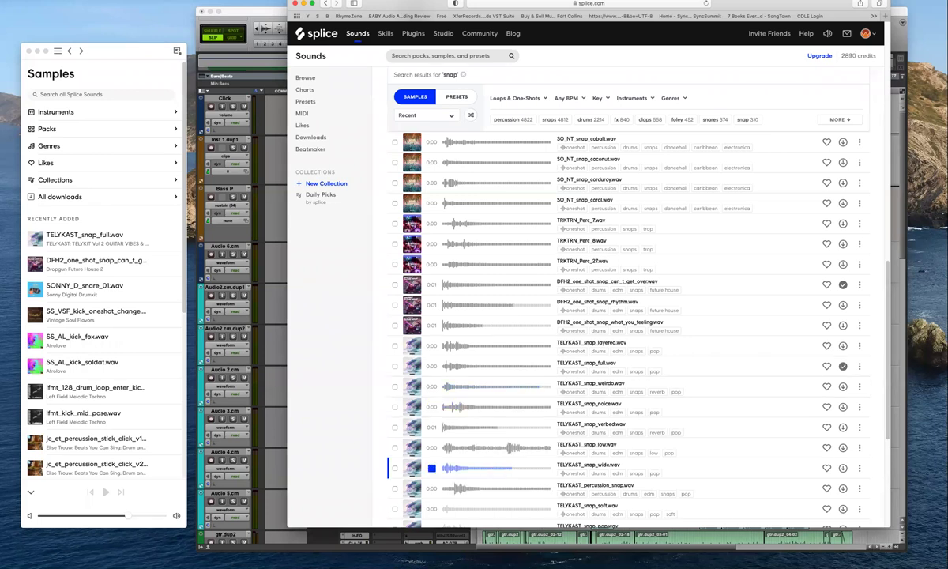
left_click(843, 468)
Hide Safari, return to Pro Tools and import TELYKAST_snap_wide, TELYKAST_snap_full and DFH2_one_shot_snap_can_t_get_over from the Samples window as new tracks
left_click_drag(385, 5, 386, 12)
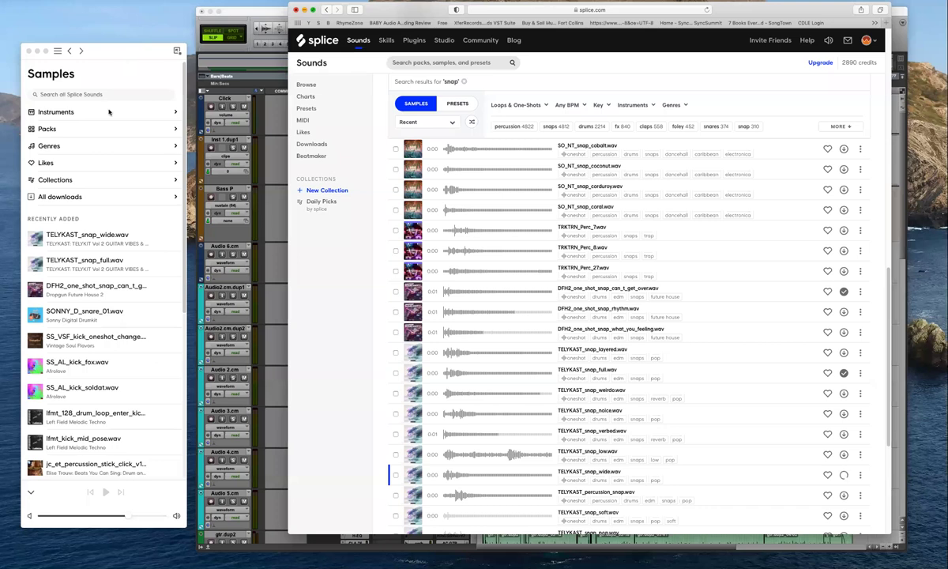
key("super+h")
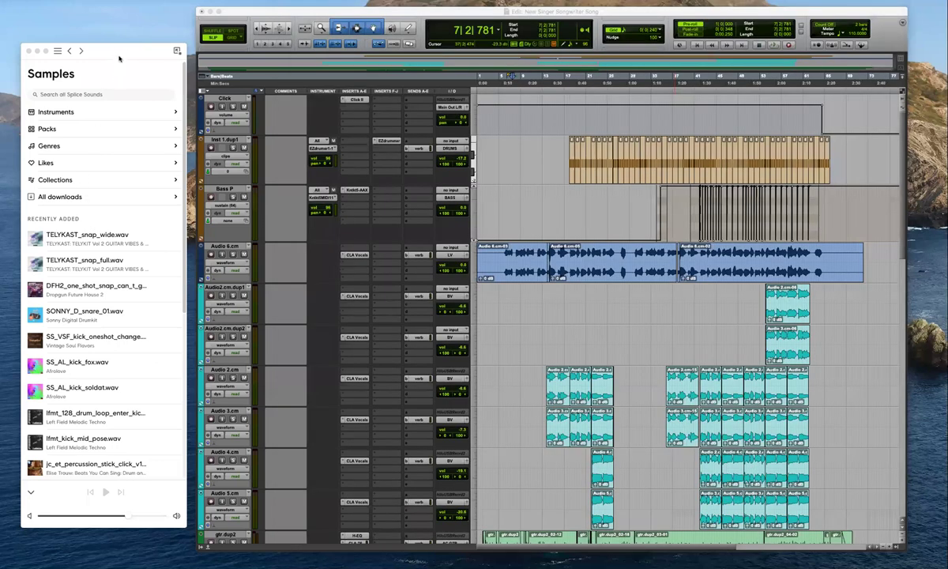
left_click(329, 15)
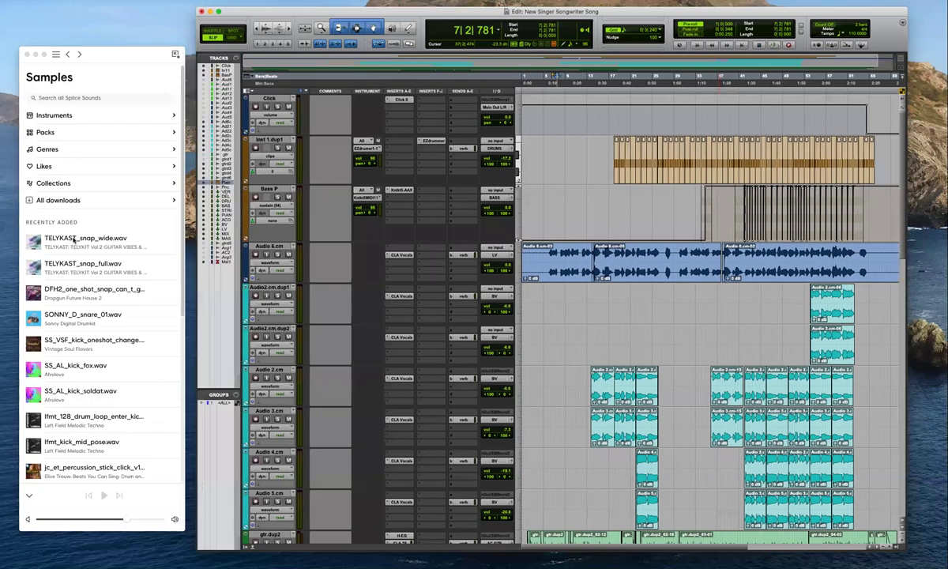
left_click_drag(74, 240, 203, 297)
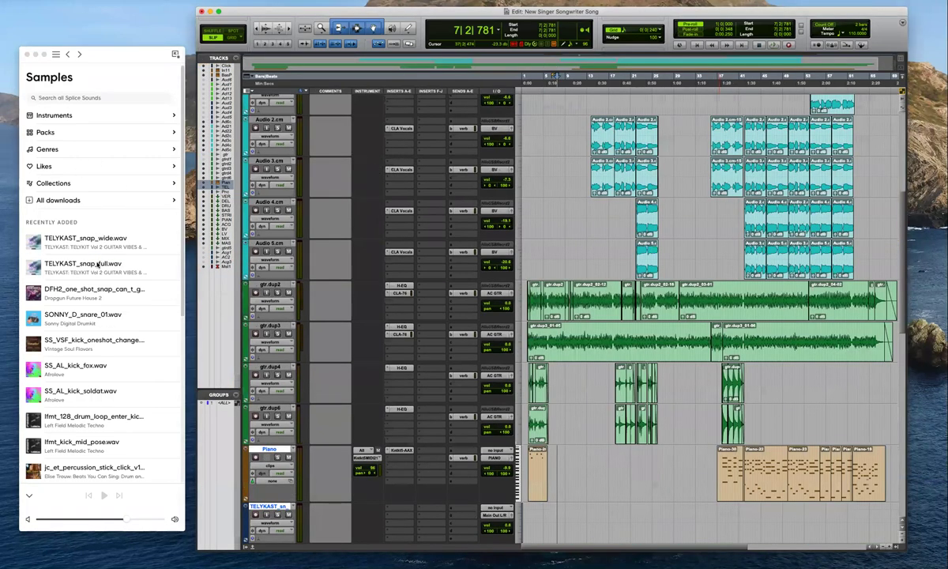
left_click(122, 297)
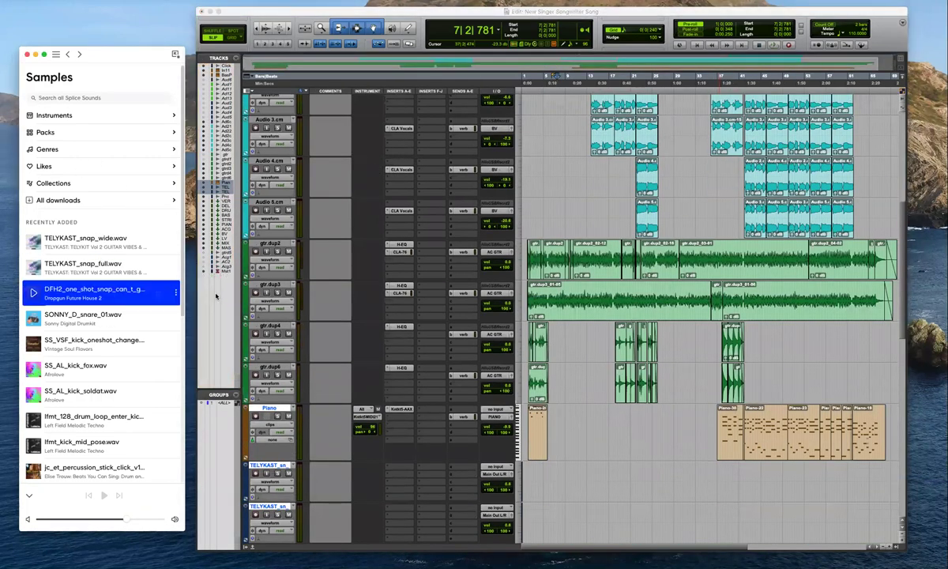
Go to the session start and examine the imported snap clips' lengths and waveforms at close zoom
scroll(553, 253, "down", 2)
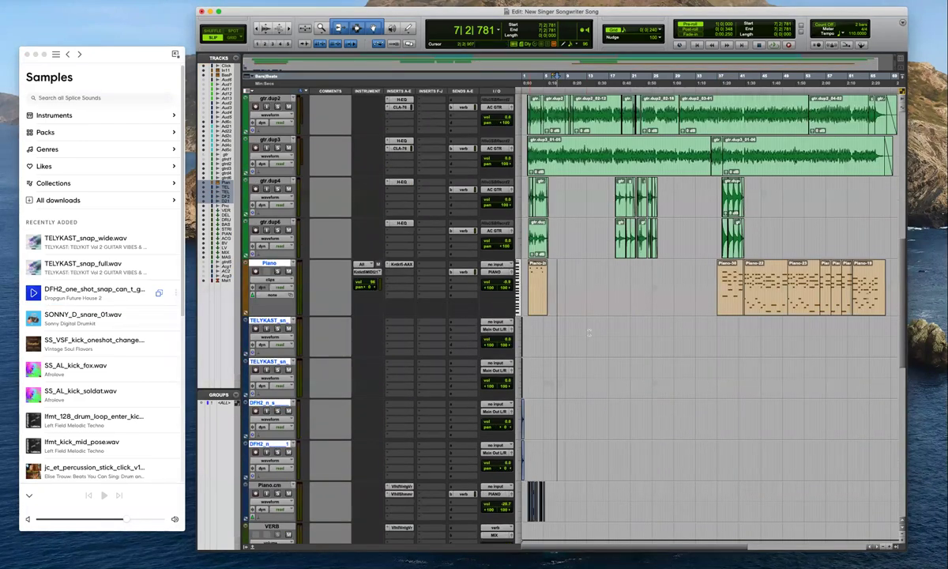
key("Return")
key("t")
key("t")
key("t")
key("t")
key("t")
key("t")
key("t")
key("t")
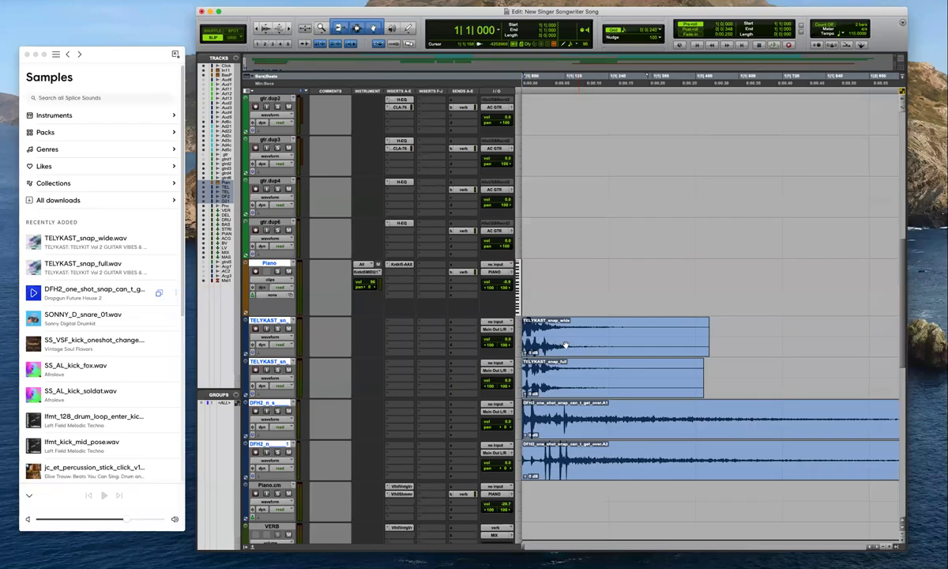
key("t")
key("t")
key("super+bracketleft")
key("super+bracketleft")
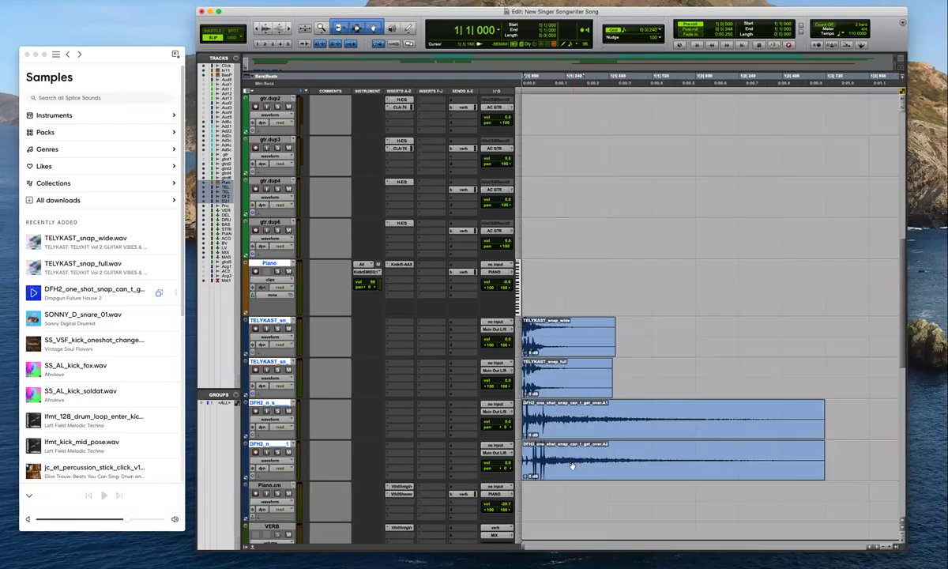
key("super+bracketleft")
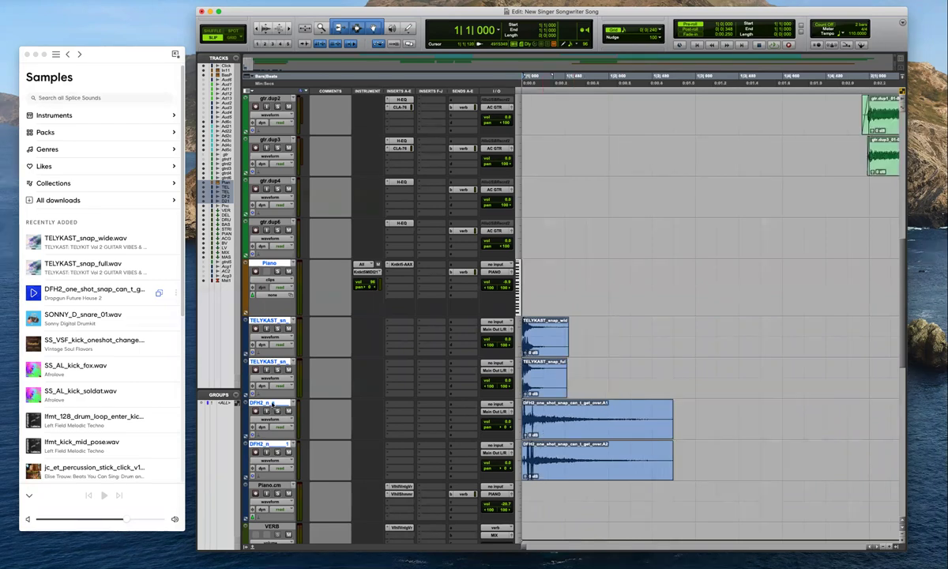
key("super+bracketleft")
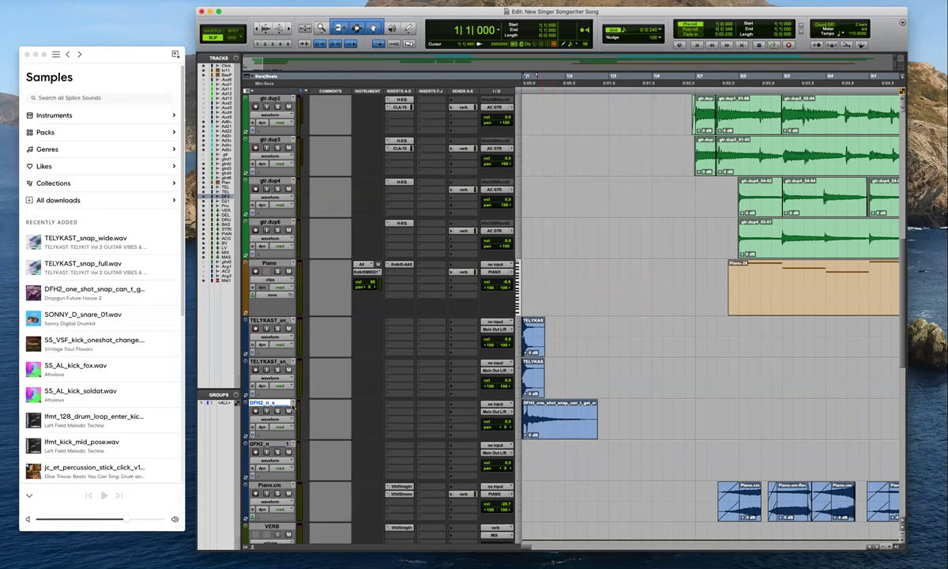
Create one new stereo audio track next to the two mono DFH2 snap tracks
left_click(271, 405)
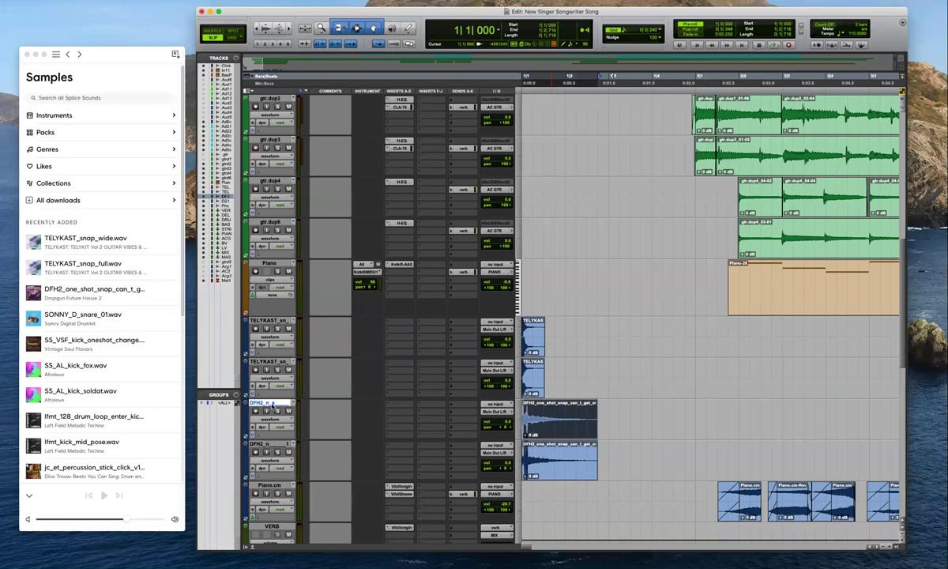
key("shift+super+n")
key("super+Left")
key("super+Right")
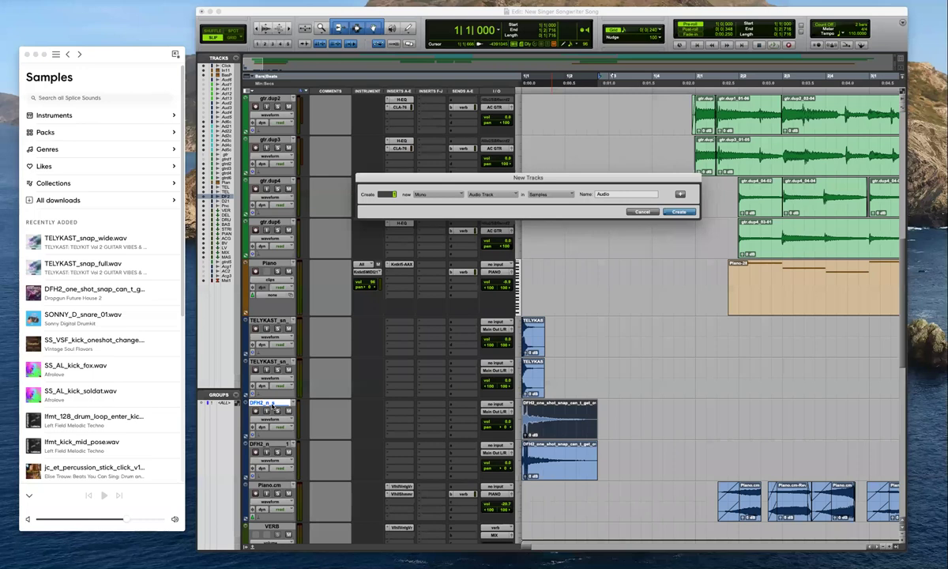
key("super+Left")
left_click(462, 196)
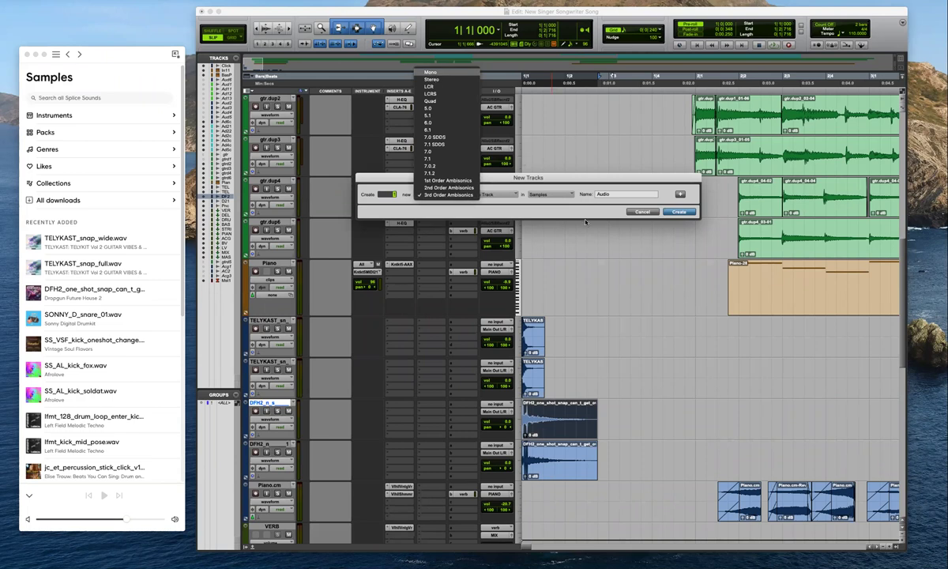
left_click(432, 80)
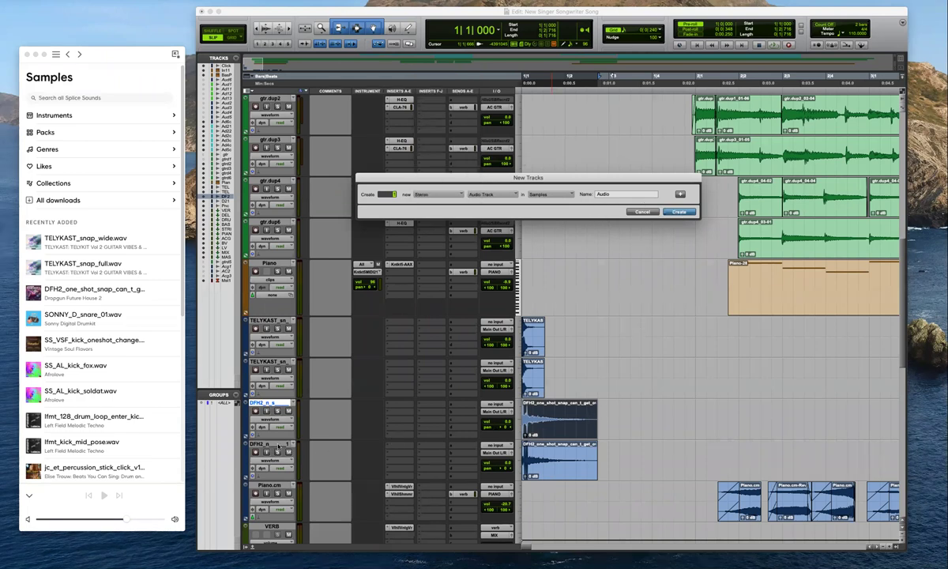
key("Return")
Move both mono DFH2 clips onto the new stereo track and place that track above the mono DFH2 tracks
left_click_drag(526, 413, 536, 424)
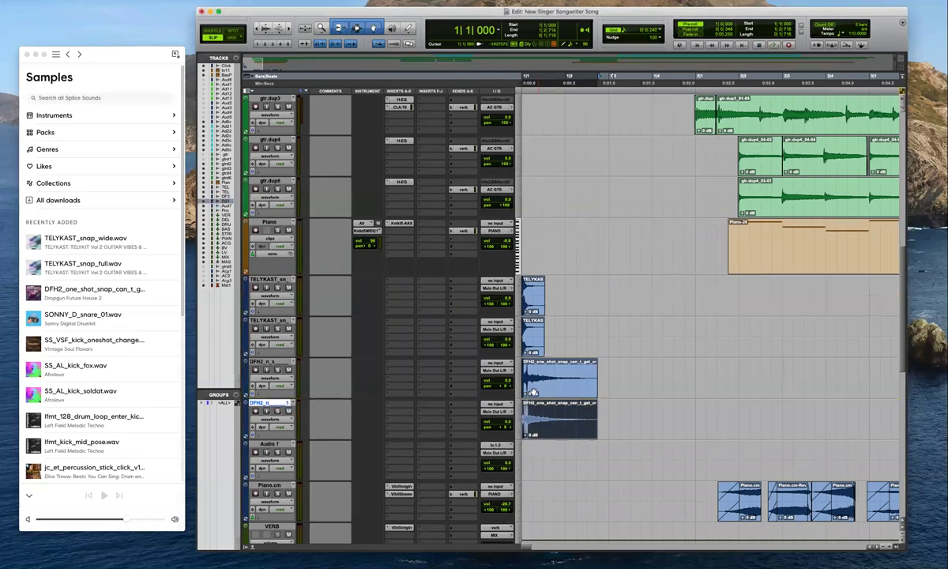
left_click_drag(276, 444, 278, 364)
Hide the two emptied mono DFH2 tracks
left_click(269, 403)
left_click(280, 444, "shift")
right_click(280, 444)
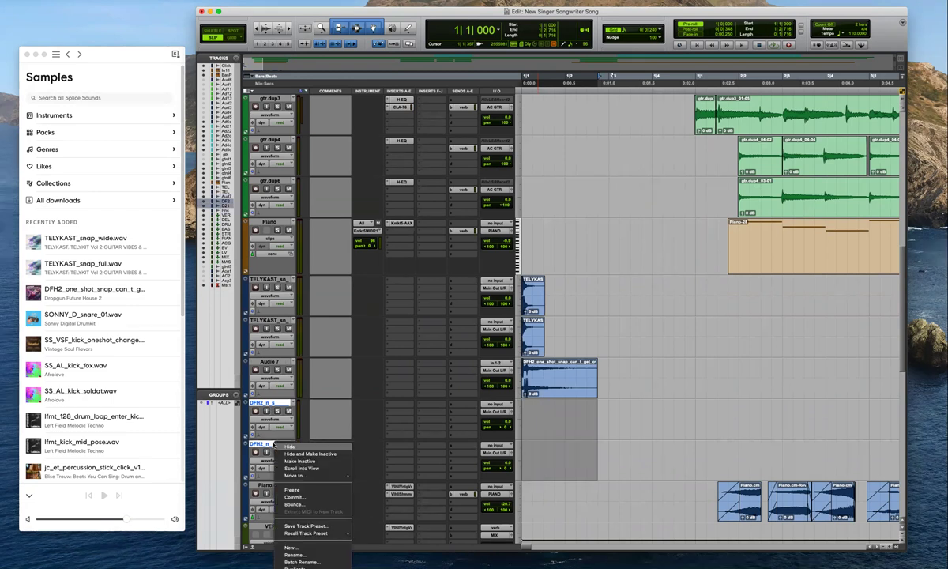
left_click(289, 447)
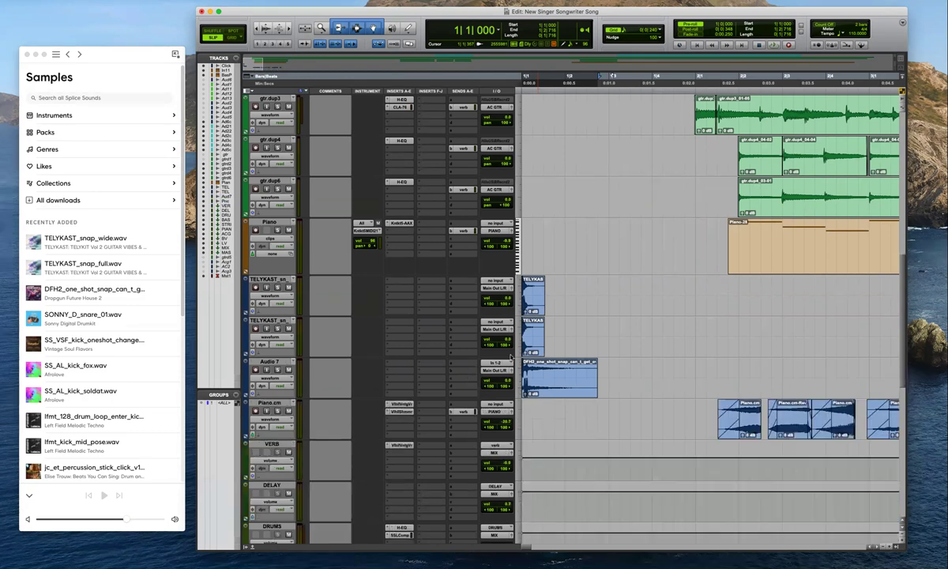
Color both TELYKAST snap tracks and Audio 7 green
left_click(267, 279)
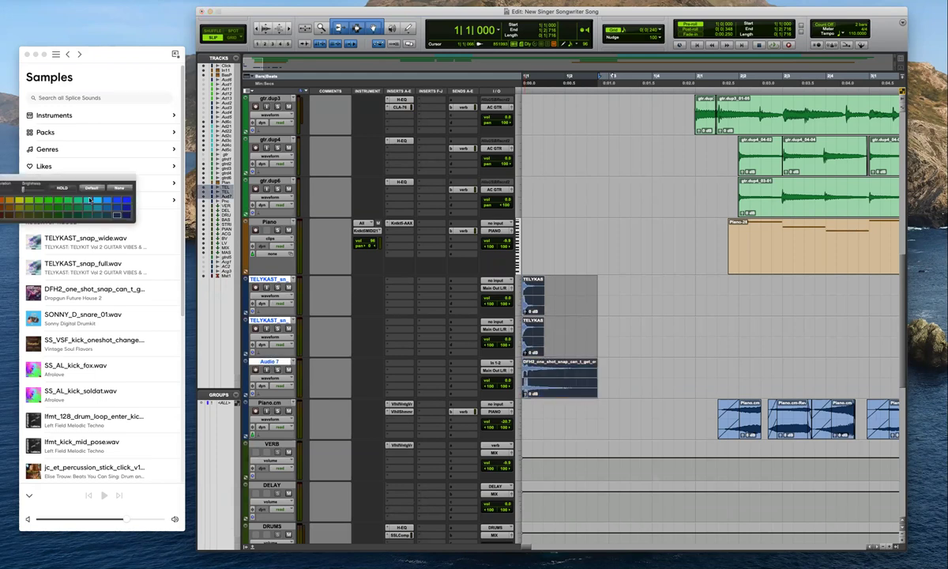
left_click(69, 201)
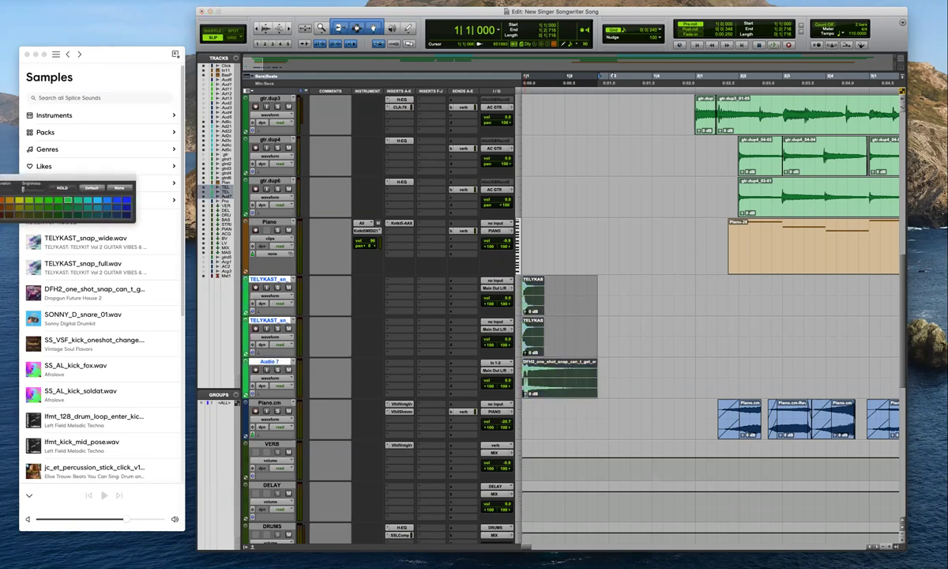
left_click(1, 177)
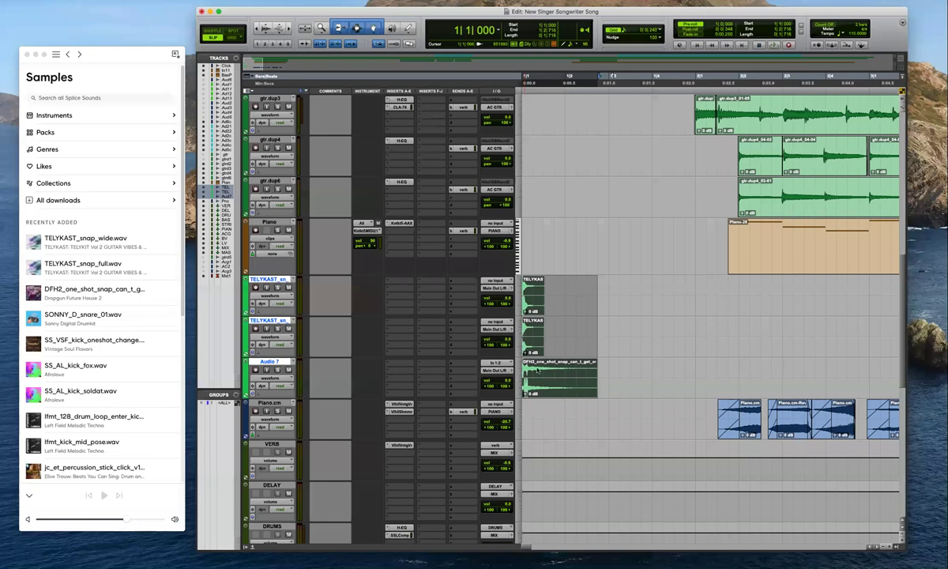
Route the outputs of the three snap tracks to DRUMS and place the tracks directly below the Click track
left_click(497, 289, "alt+shift")
mouse_move(500, 298)
left_click(562, 482)
left_click_drag(276, 280, 286, 168)
Move the three snap clips together into bar 18, where the EZdrummer shaker clips begin
left_click_drag(293, 85, 508, 150)
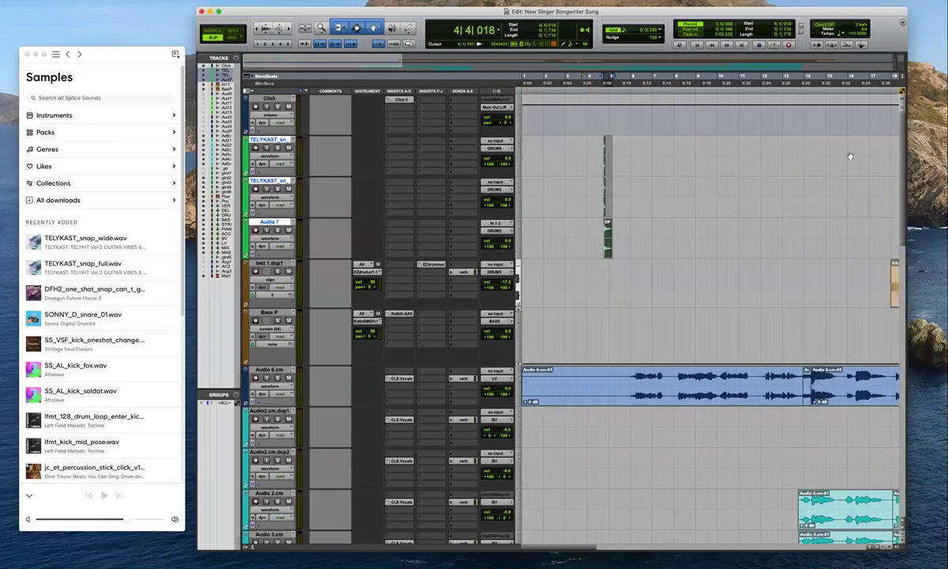
scroll(803, 152, "right", 10)
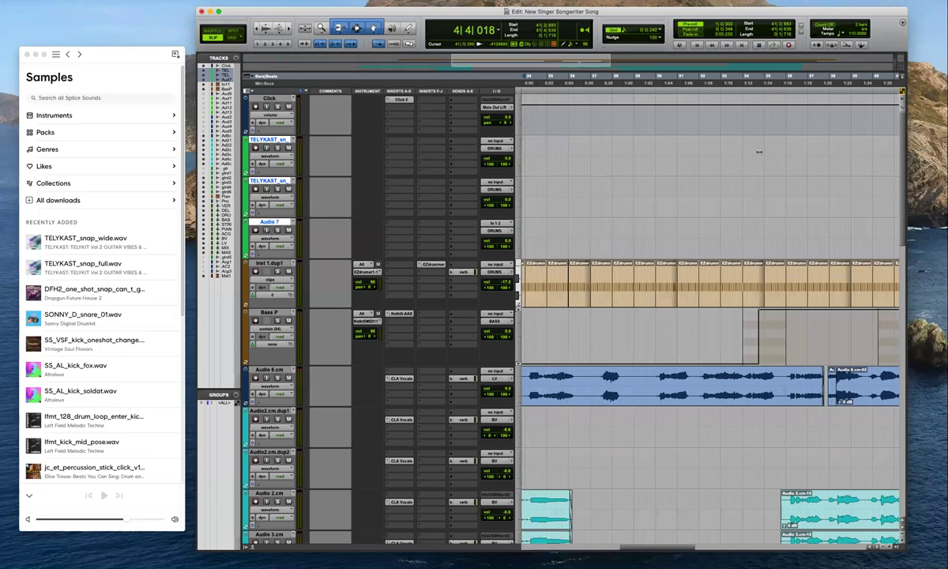
scroll(722, 139, "left", 5)
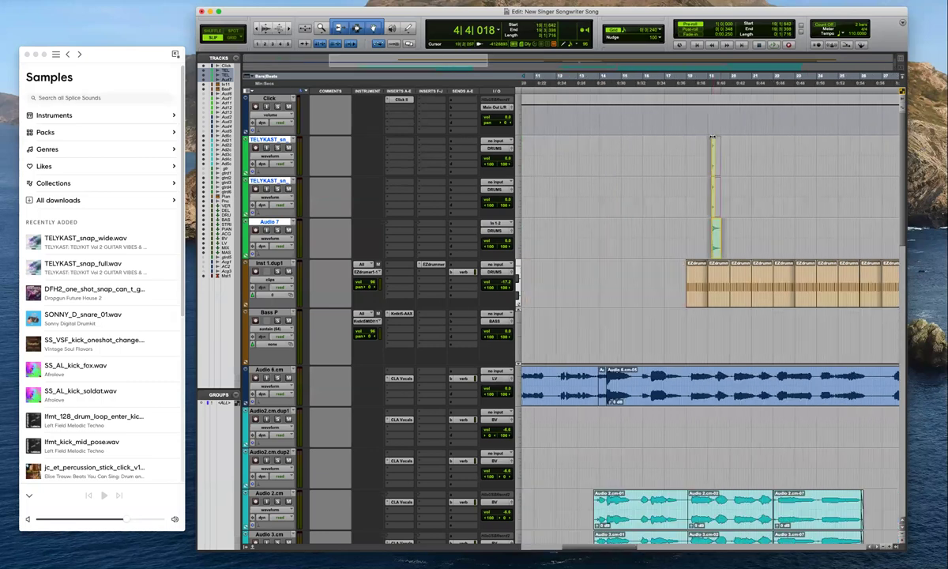
left_click(690, 146)
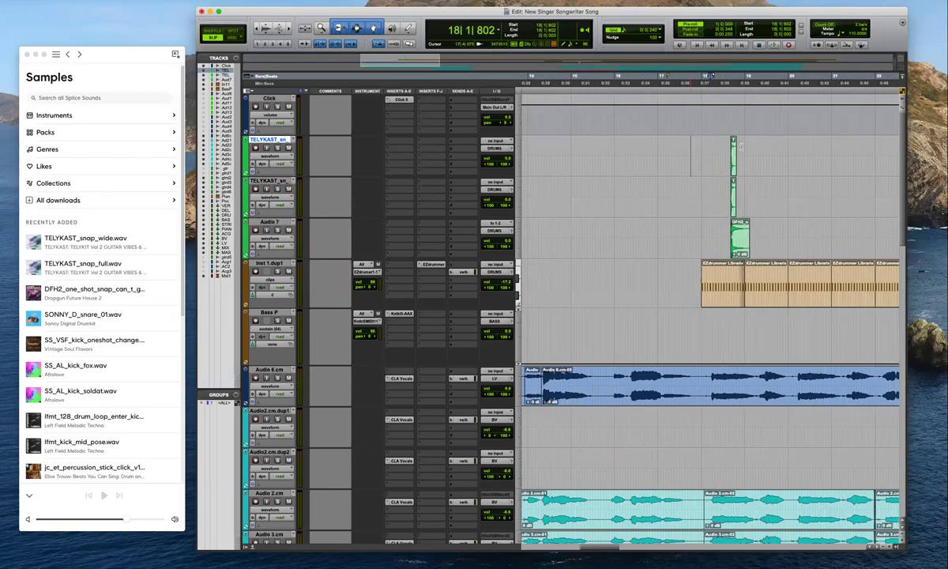
key("super+bracketright")
key("super+bracketright")
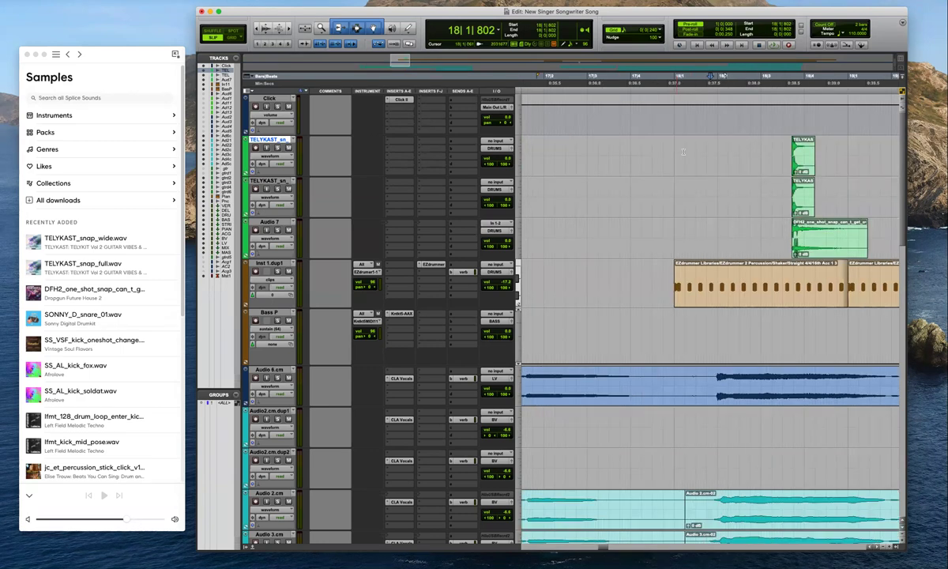
Switch to Grid mode, select bar 18 on the Click track and start playback
left_click_drag(796, 116, 845, 116)
key("F4")
left_click(677, 117)
key("super+bracketleft")
key("space")
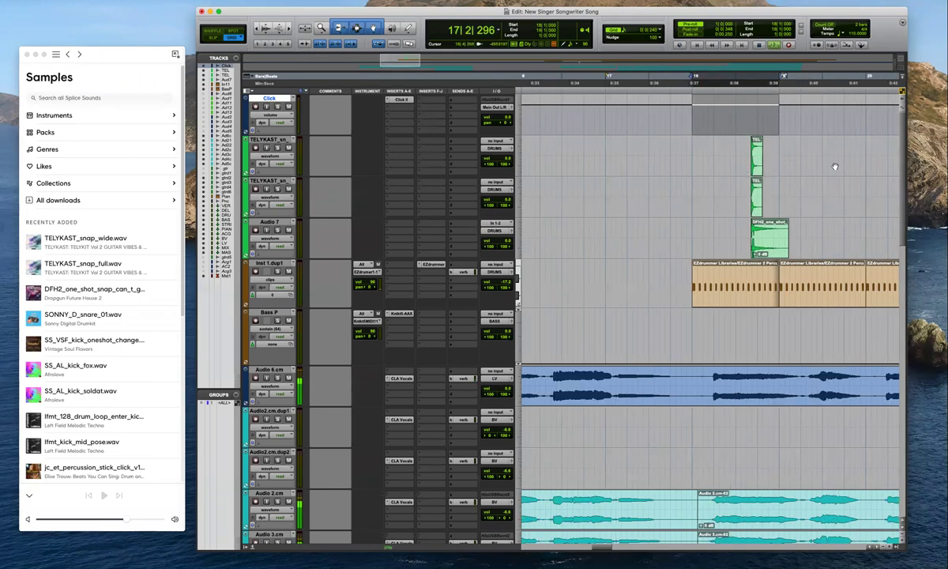
Align each of the three snap clips to the grid at 18|4|000
key("super+bracketright")
left_click_drag(672, 167, 683, 168)
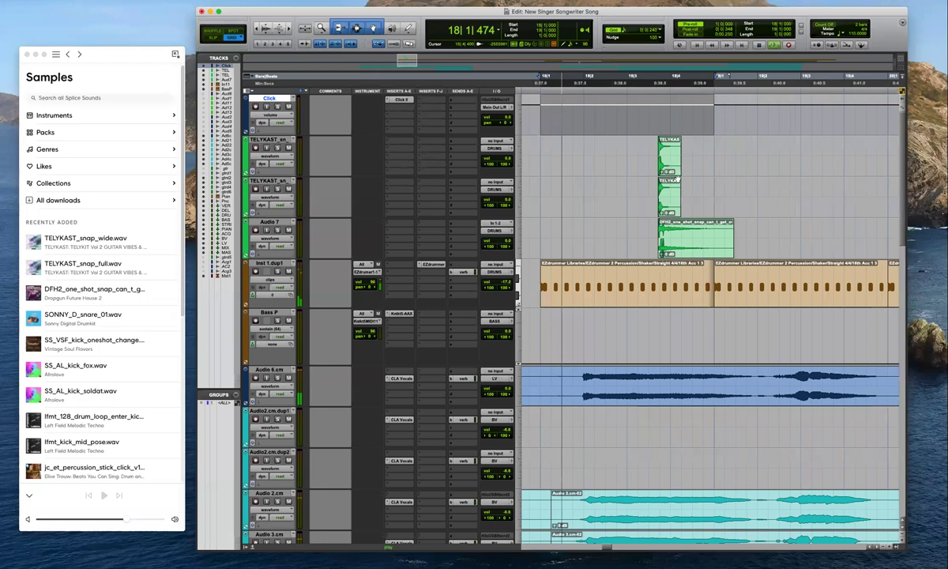
left_click_drag(670, 211, 682, 211)
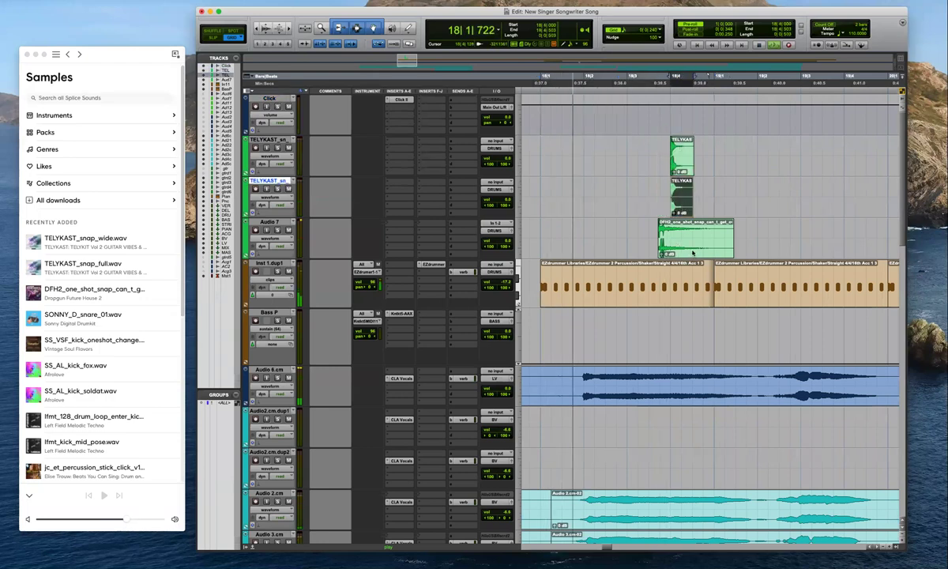
left_click_drag(679, 254, 691, 253)
Play the song around bar 18 to check the snaps' timing against the shaker and vocals
key("space")
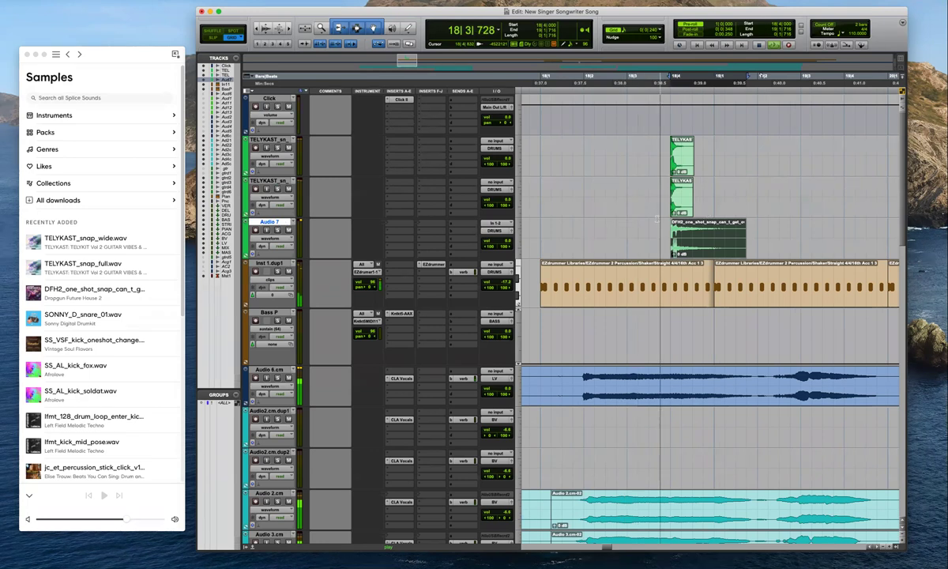
key("space")
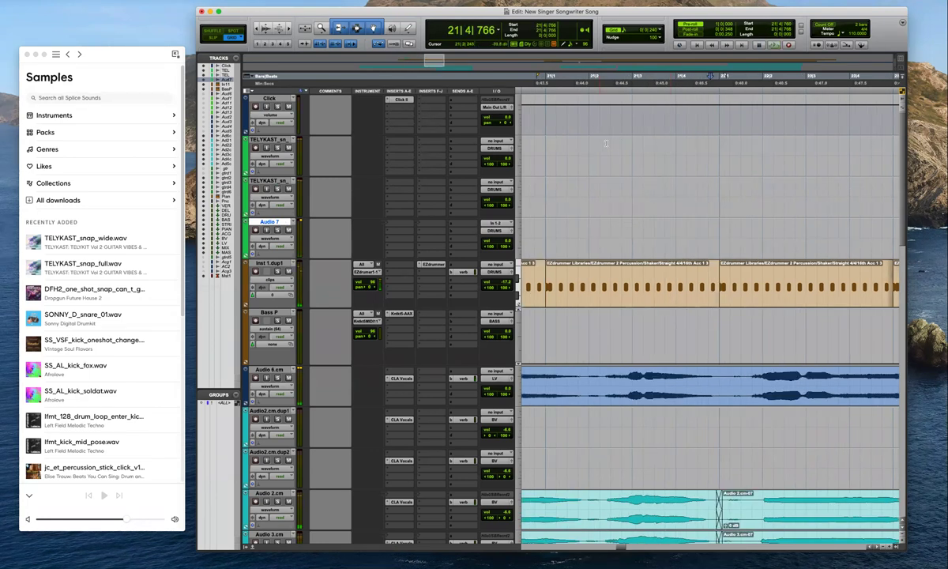
key("space")
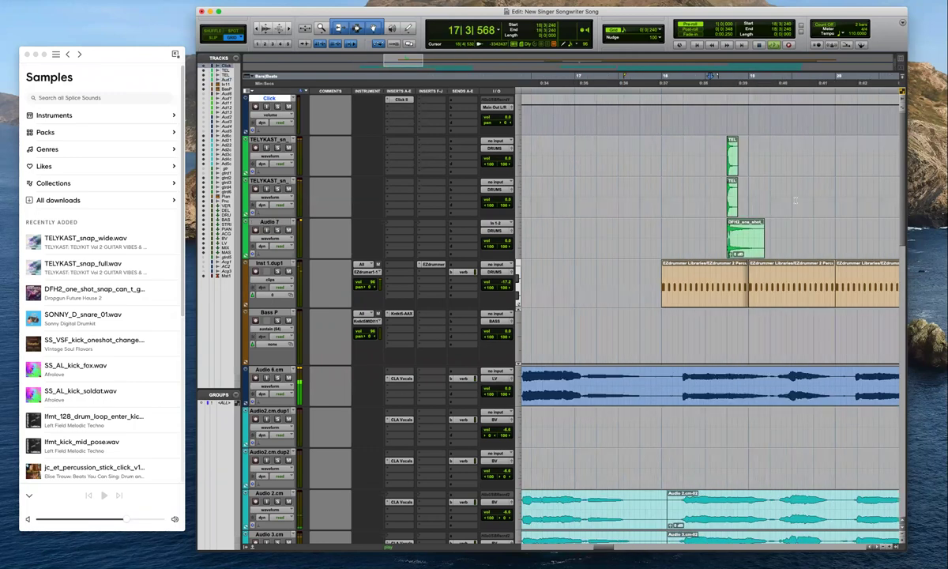
key("t")
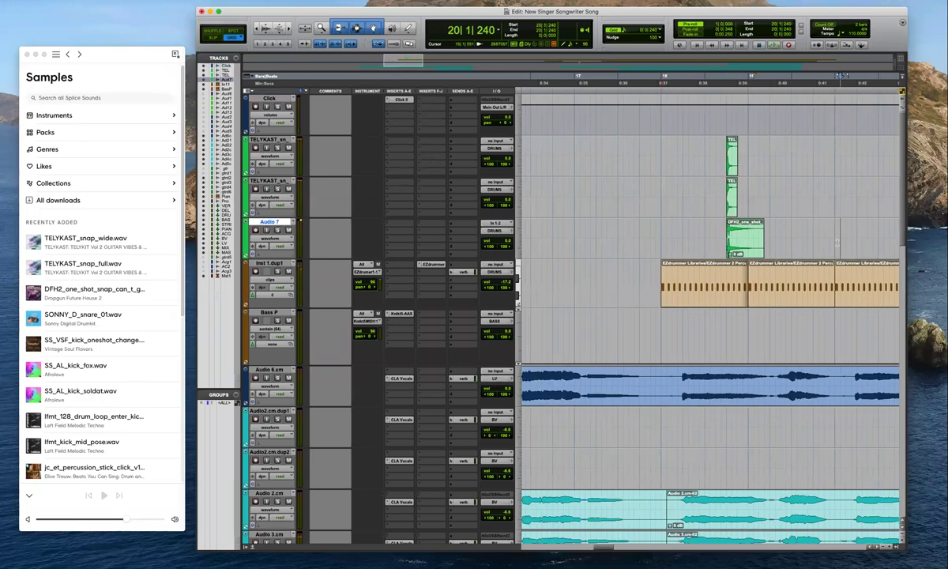
Select the one-bar span from 18|2 to 19|2 on all three snap tracks and duplicate it eight times
left_click_drag(661, 151, 836, 244)
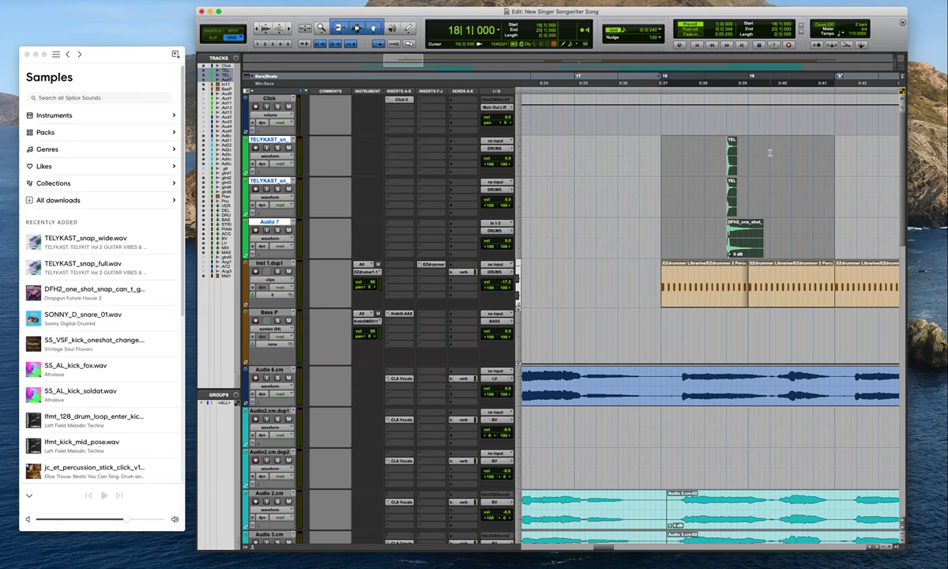
left_click(764, 169)
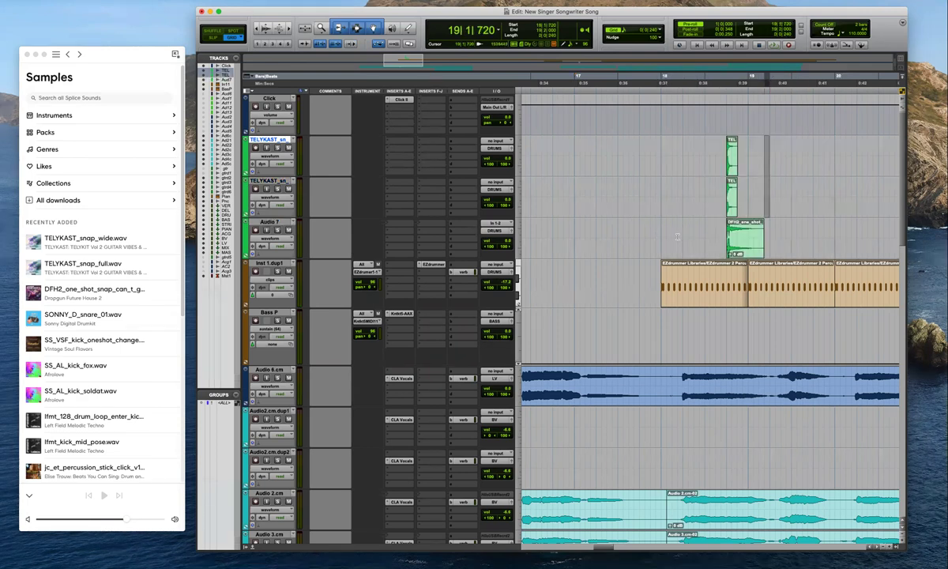
left_click(682, 237, "shift")
key("super+d")
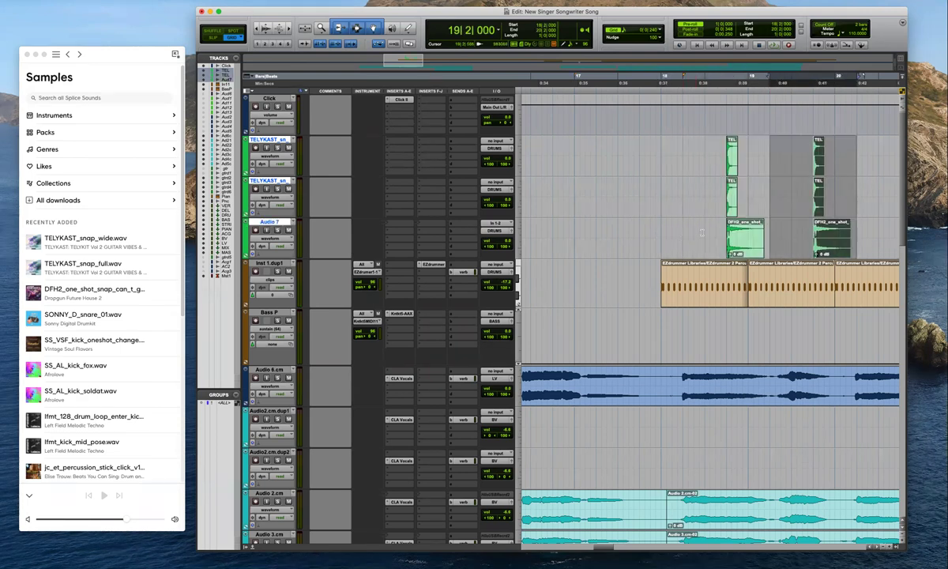
key("super+bracketleft")
key("super+d")
key("super+d")
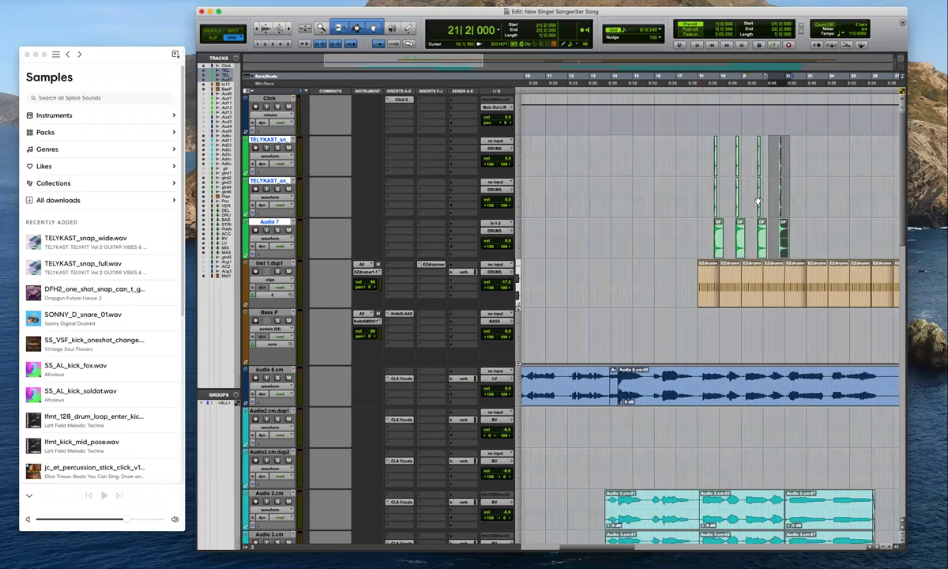
key("super+d")
key("super+d")
key("super+d")
key("super+d")
key("super+d")
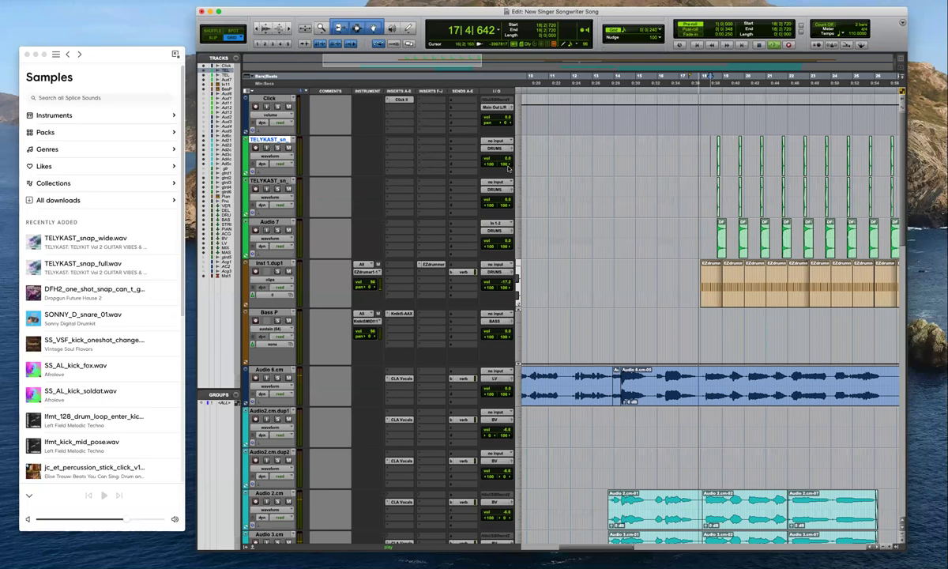
Lower the three snap tracks' volumes during playback and add a verb send to each, raising Audio 7's send to about -17 dB
key("space")
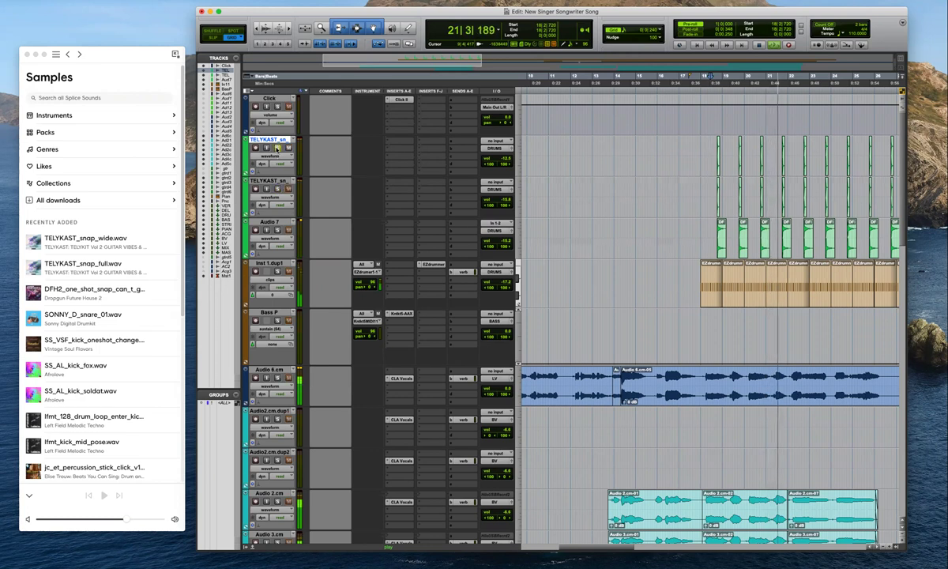
left_click(279, 148)
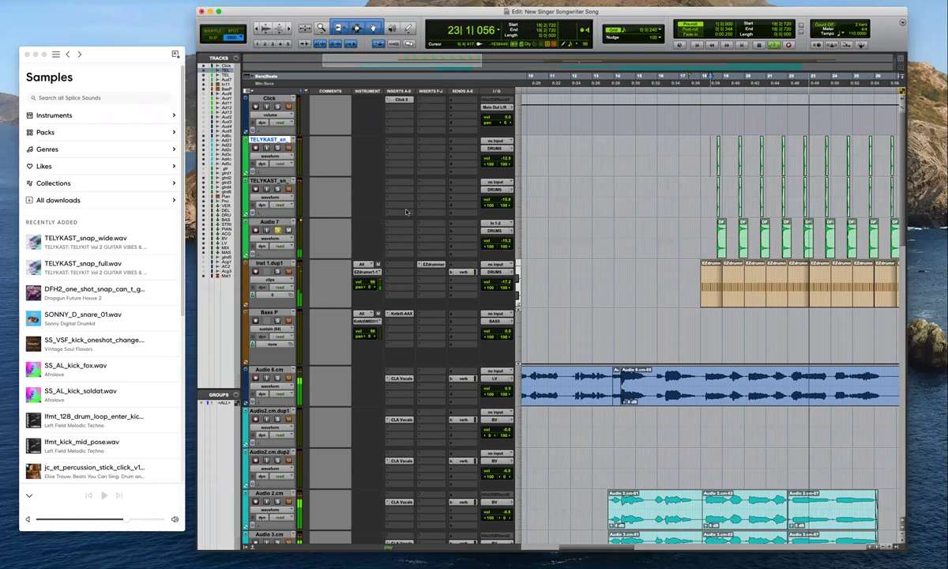
left_click_drag(469, 199, 465, 150)
left_click(462, 230)
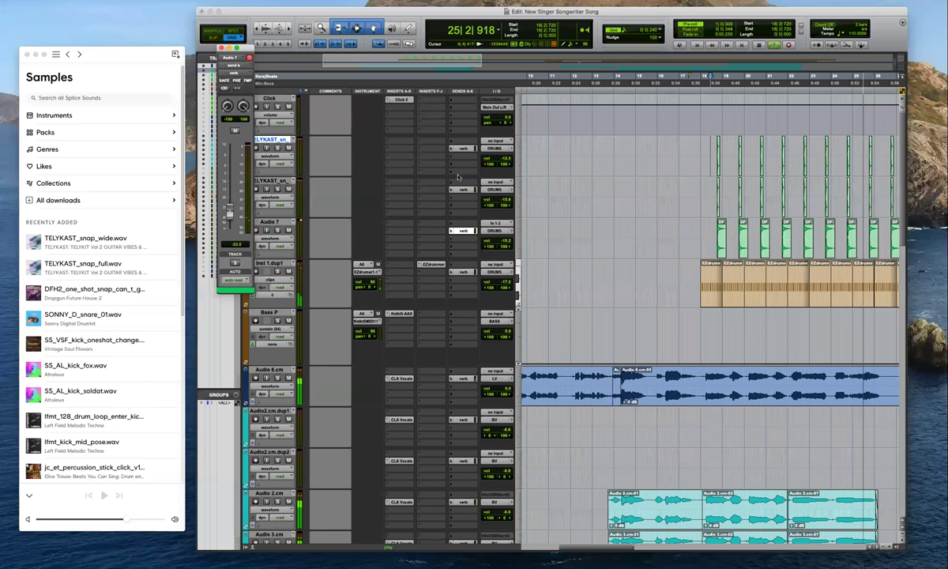
Delete the snap clips from bar 25 onward on all three snap tracks
key("super+bracketleft")
key("super+bracketright")
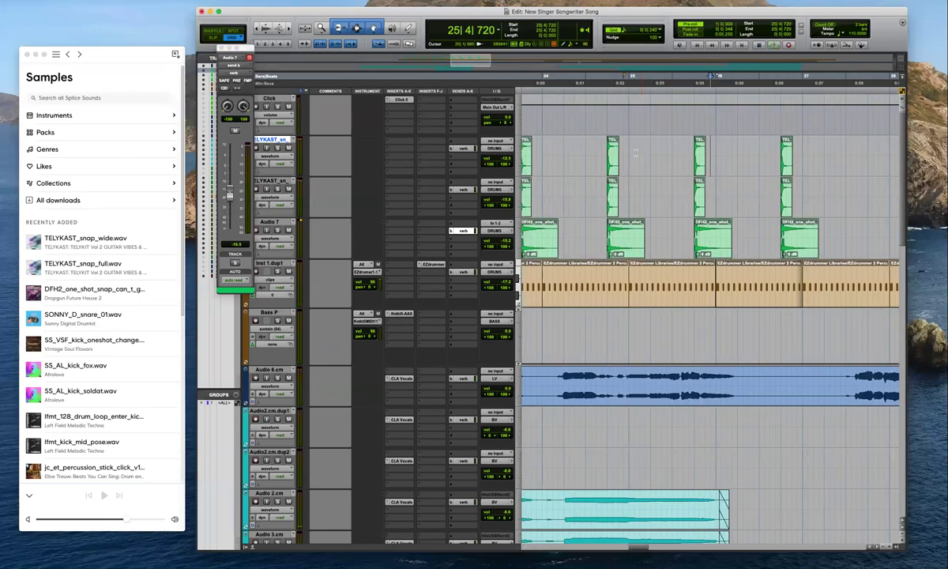
key("space")
left_click_drag(684, 152, 742, 237)
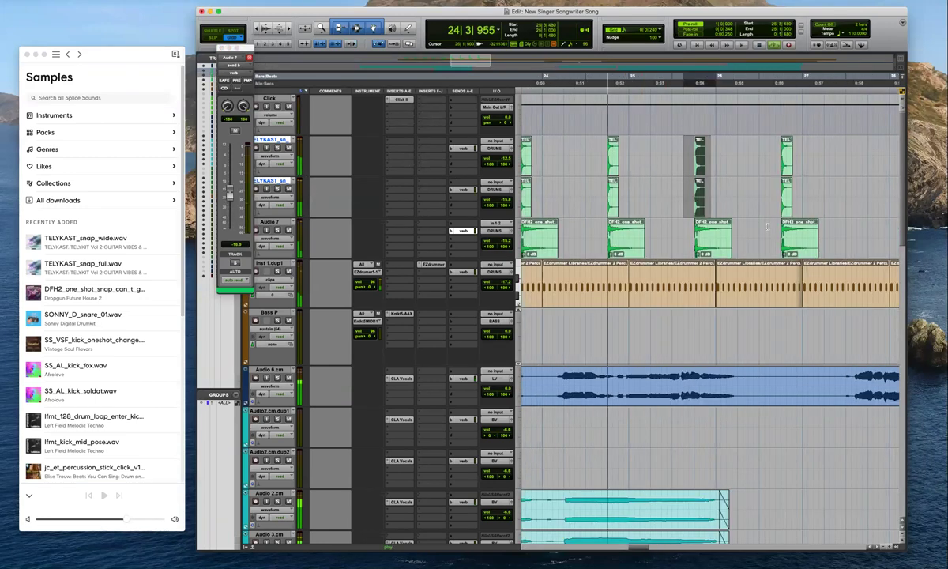
key("Delete")
left_click_drag(854, 151, 769, 237)
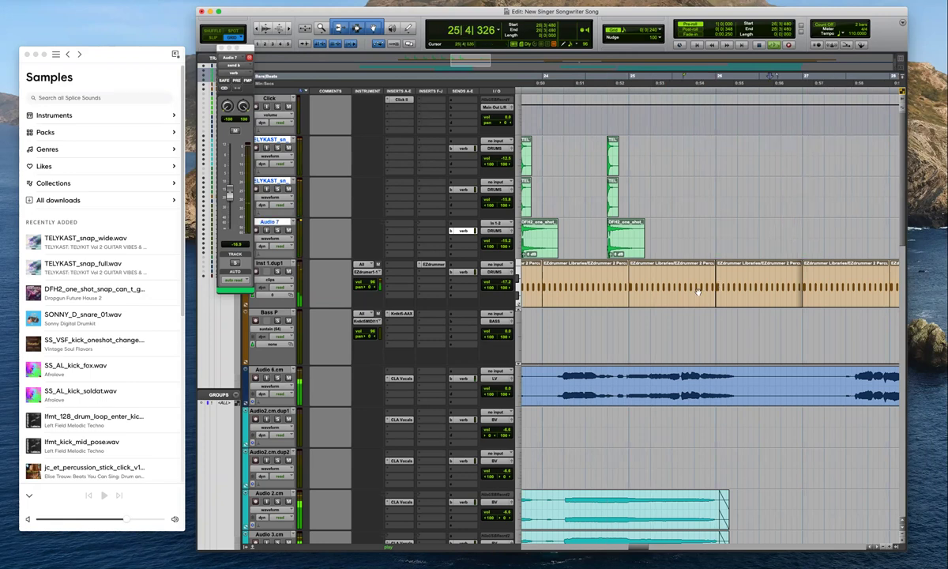
Remove the EZdrummer shaker part from 25|3 to 26|1 on the Inst 1.dup1 track
key("super+bracketright")
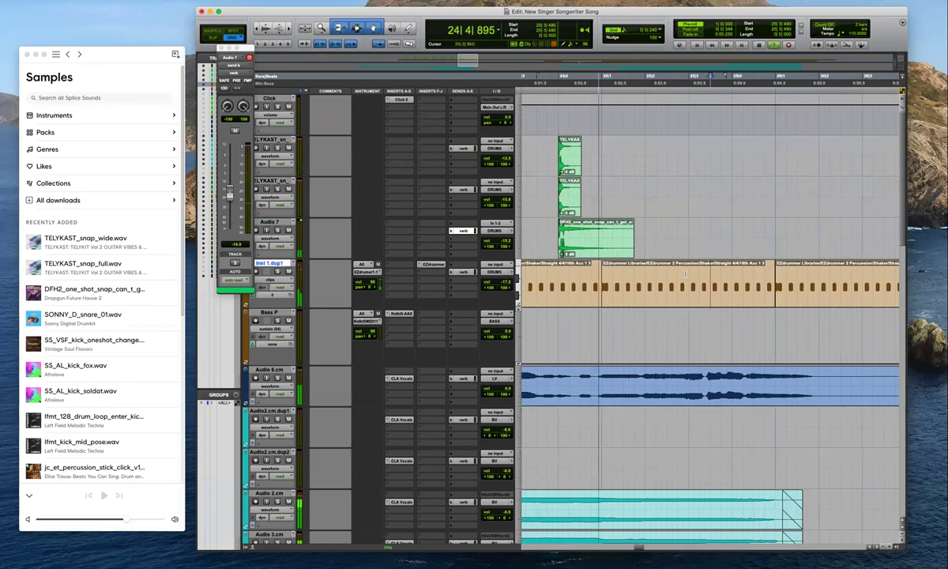
left_click_drag(774, 286, 688, 285)
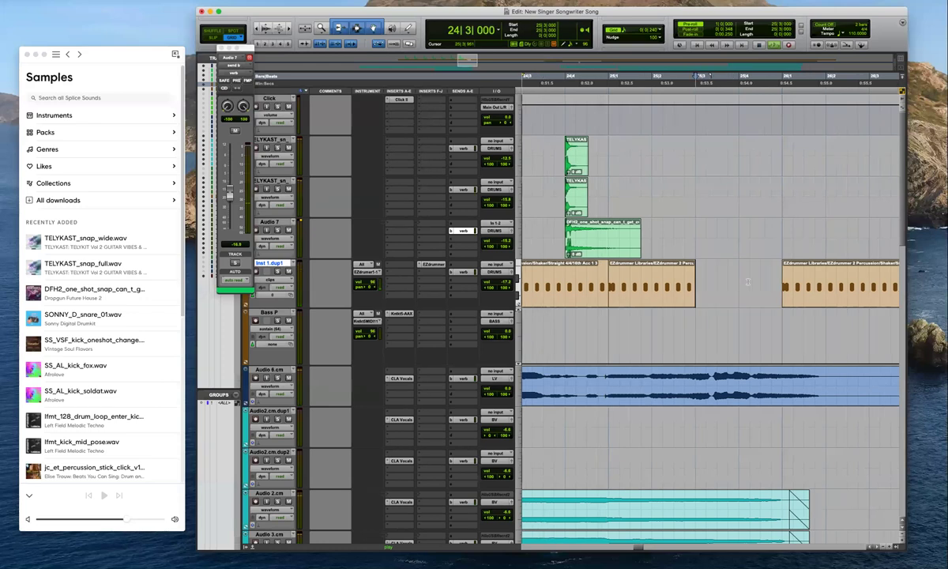
key("super+bracketright")
key("super+bracketleft")
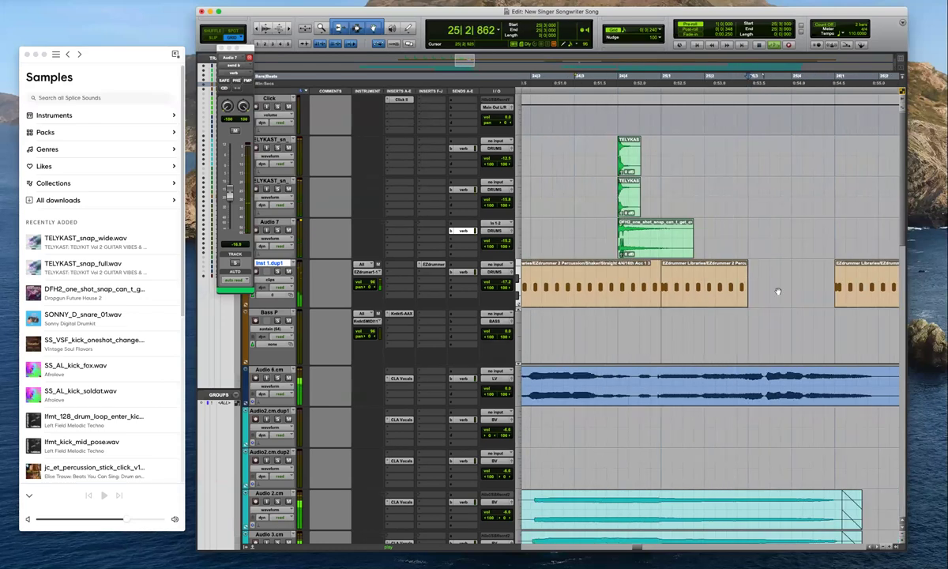
Try to copy the snap section, selected from 17|3 on all three snap tracks, to a point farther along the timeline
key("super+bracketleft")
key("super+bracketleft")
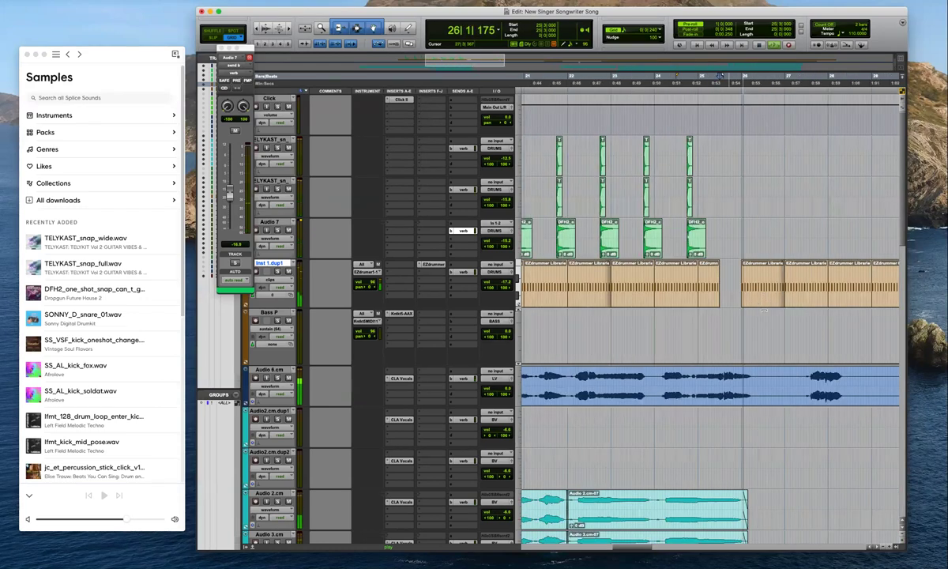
key("super+bracketleft")
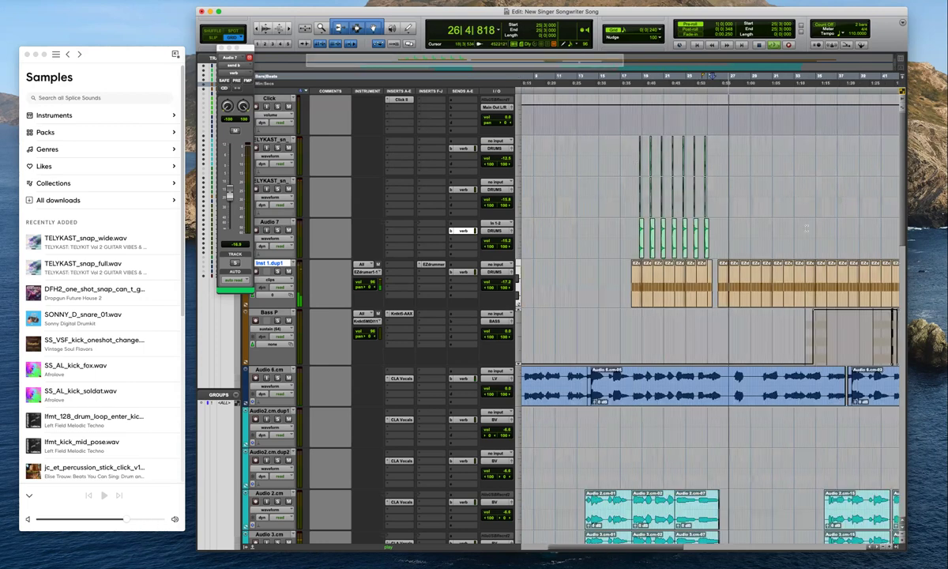
left_click_drag(630, 157, 807, 228)
key("super+bracketleft")
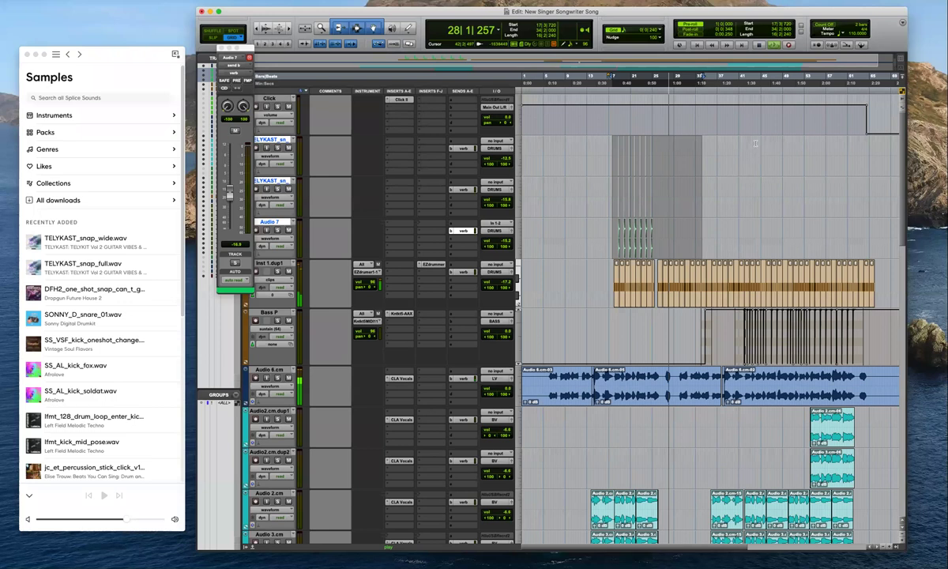
left_click(759, 145)
key("super+v")
key("super+bracketright")
key("super+bracketright")
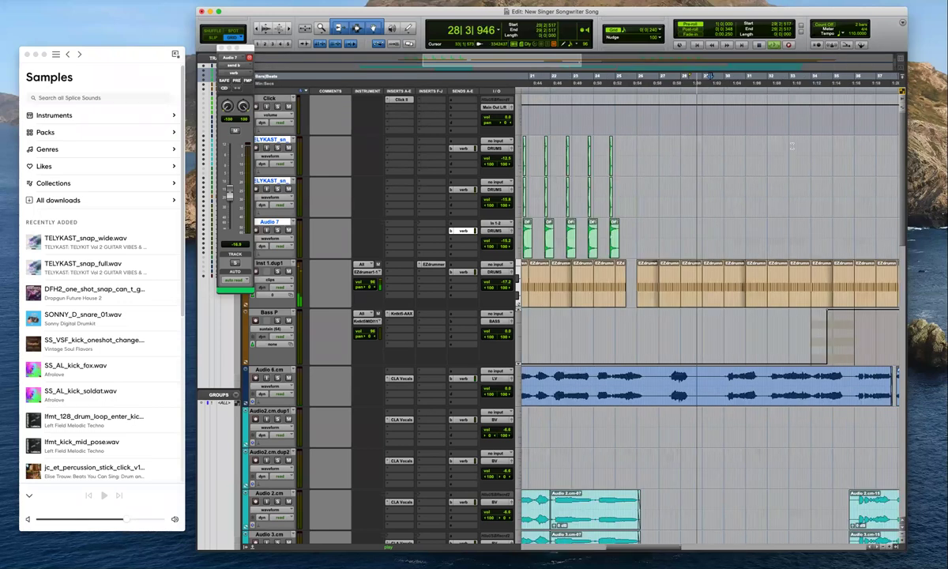
key("super+bracketleft")
key("super+z")
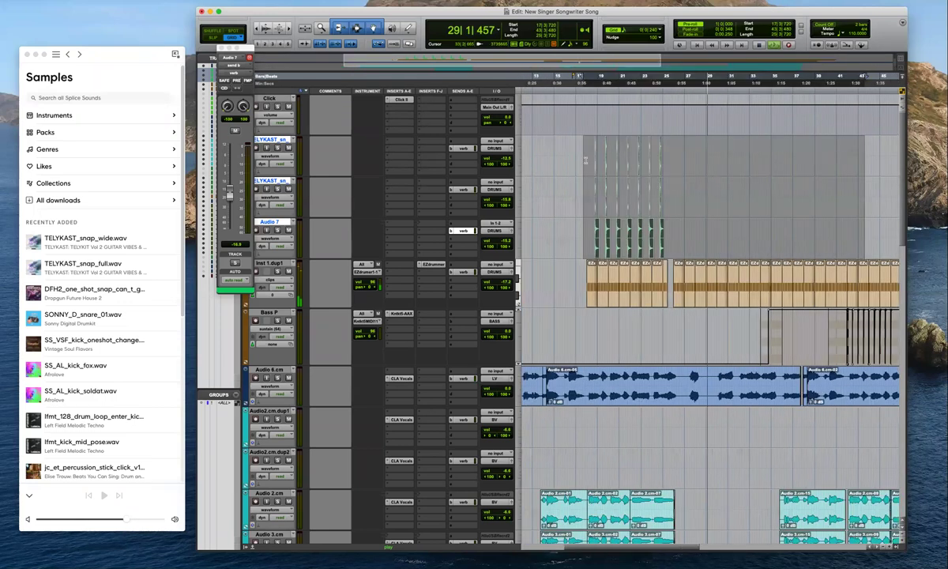
Copy the eight-bar snap section starting in bar 18 on all three snap tracks and paste it starting in bar 45
left_click(583, 155)
left_click(595, 163)
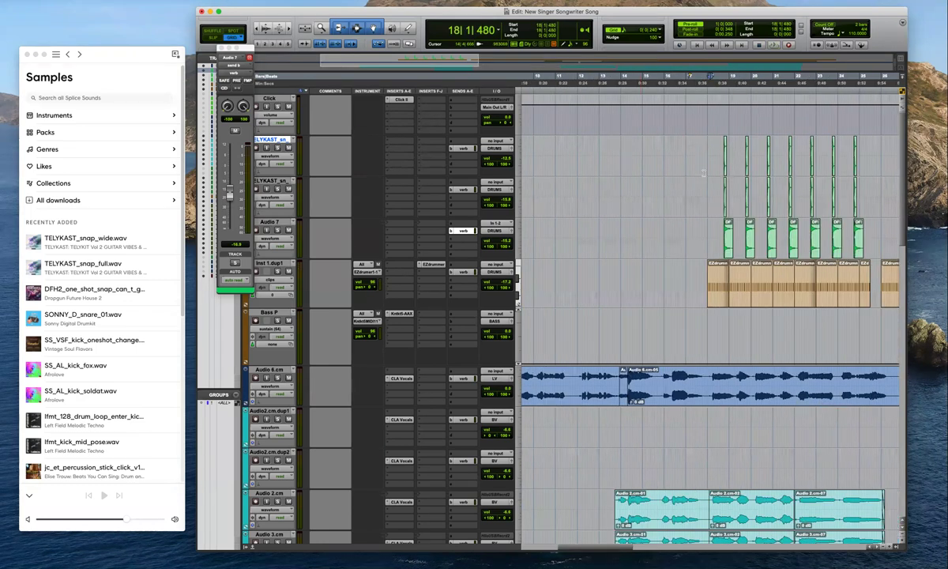
left_click(704, 174)
key("super+bracketright")
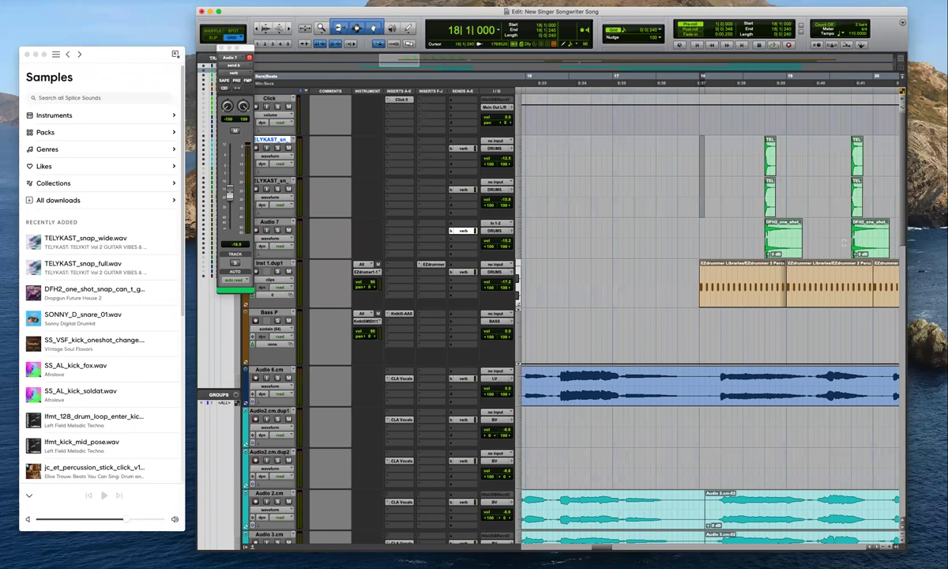
left_click_drag(900, 248, 659, 243)
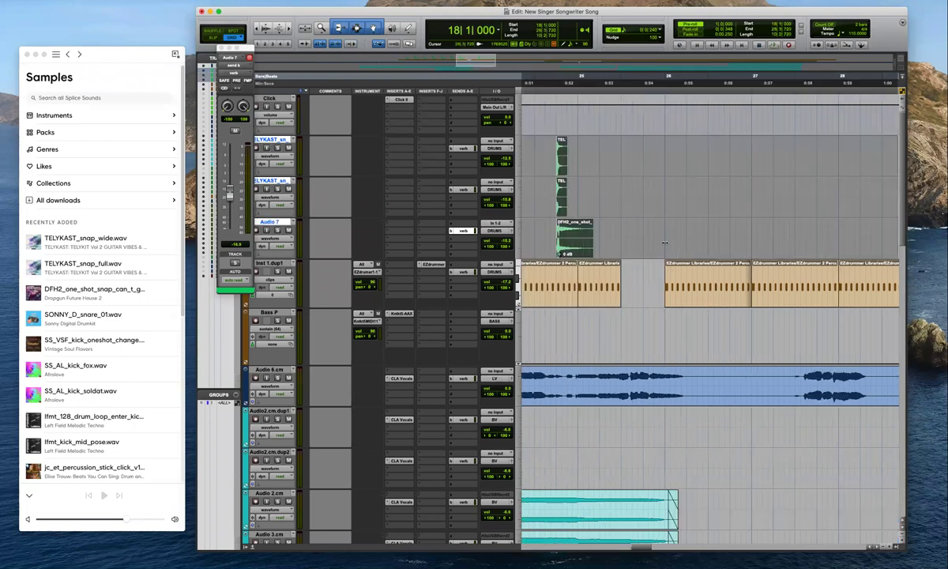
key("super+bracketleft")
key("super+bracketleft")
key("super+bracketleft")
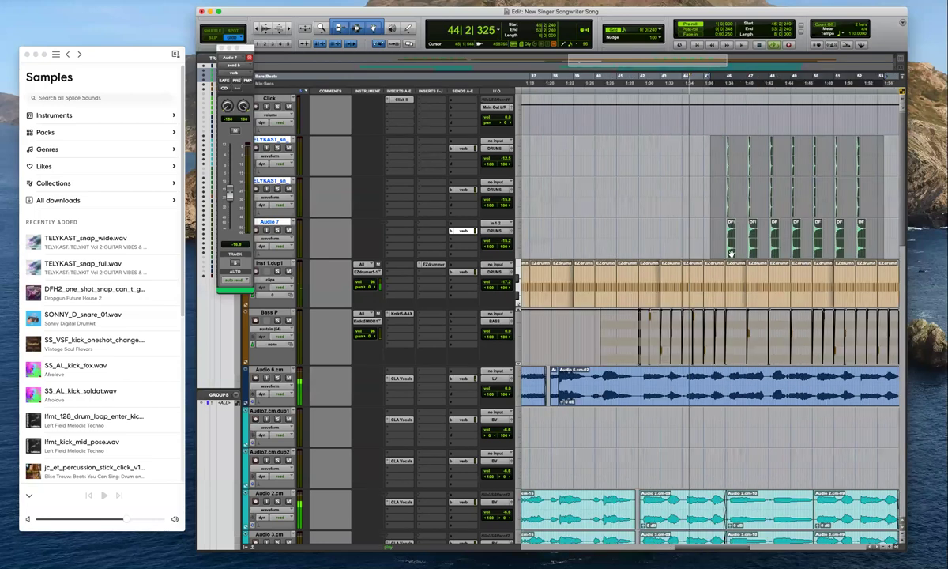
Try to shift the pasted snap clips about two bars earlier on all three snap tracks, and undo the move
left_click_drag(681, 258, 681, 255)
left_click(690, 255)
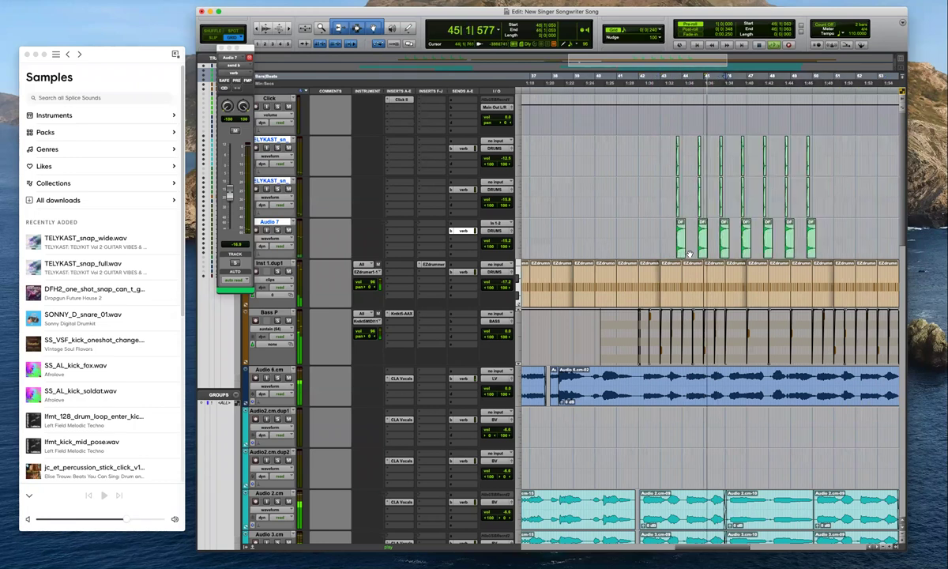
key("super+z")
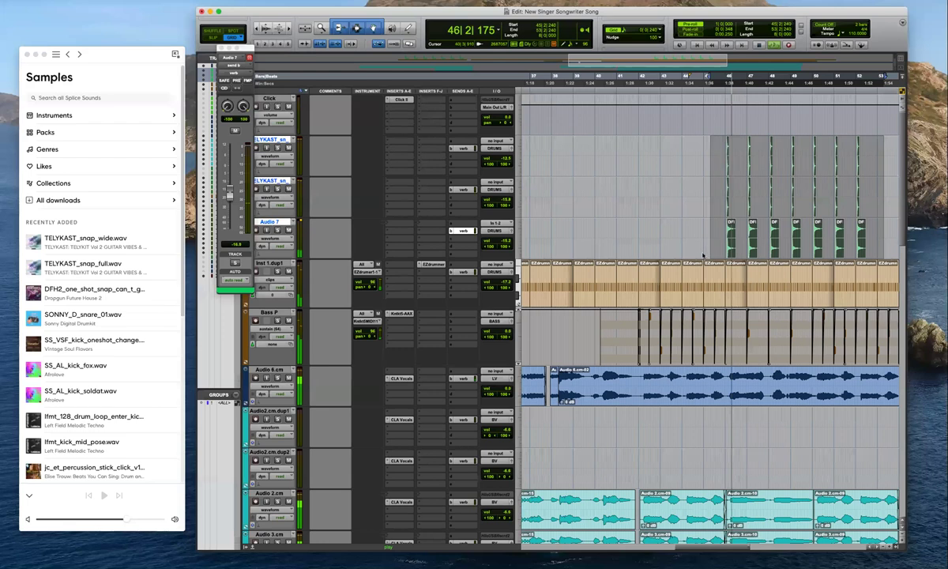
Undo the last placement of the snap pattern and align its clips on the three snap tracks to start at 42|1|000
key("super+z")
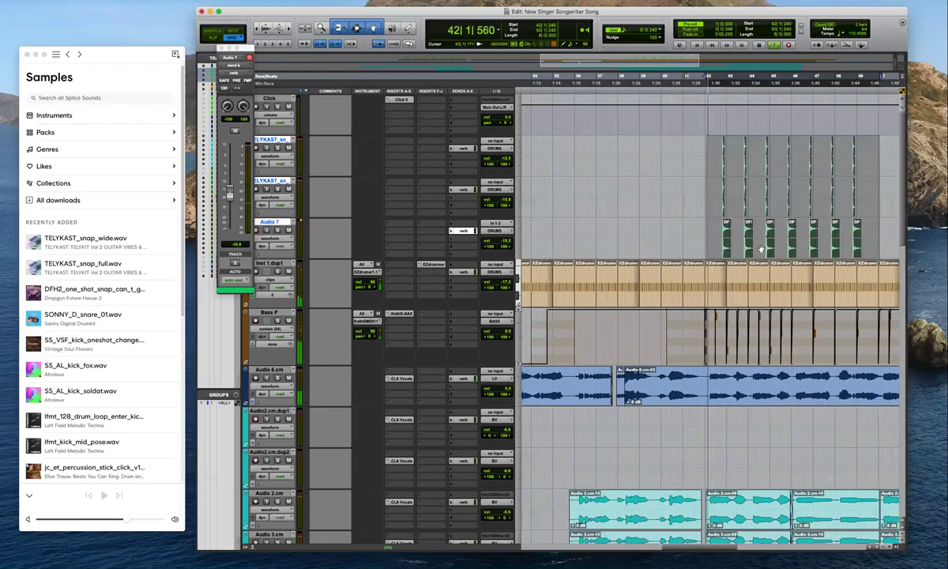
scroll(748, 253, "up", 2)
left_click_drag(753, 253, 748, 254)
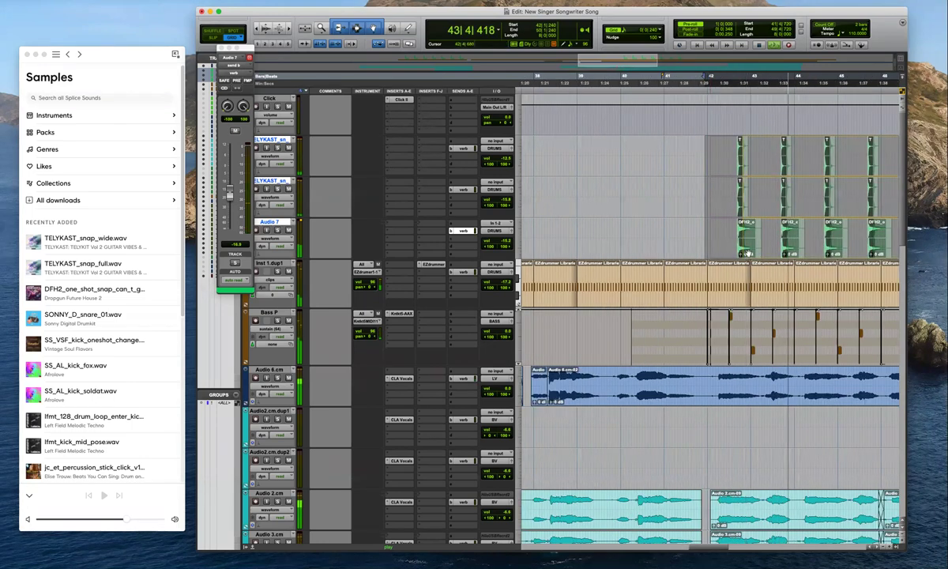
scroll(804, 243, "right", 5)
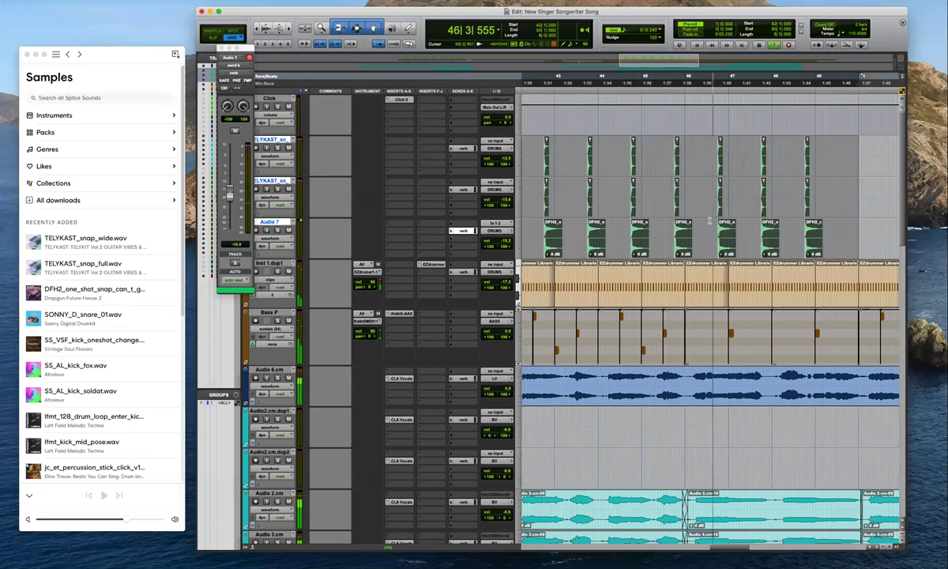
Set Audio 7's verb send to -4.8 dB, and duplicate the snap pattern with the copy starting at 49|1|000
key("r")
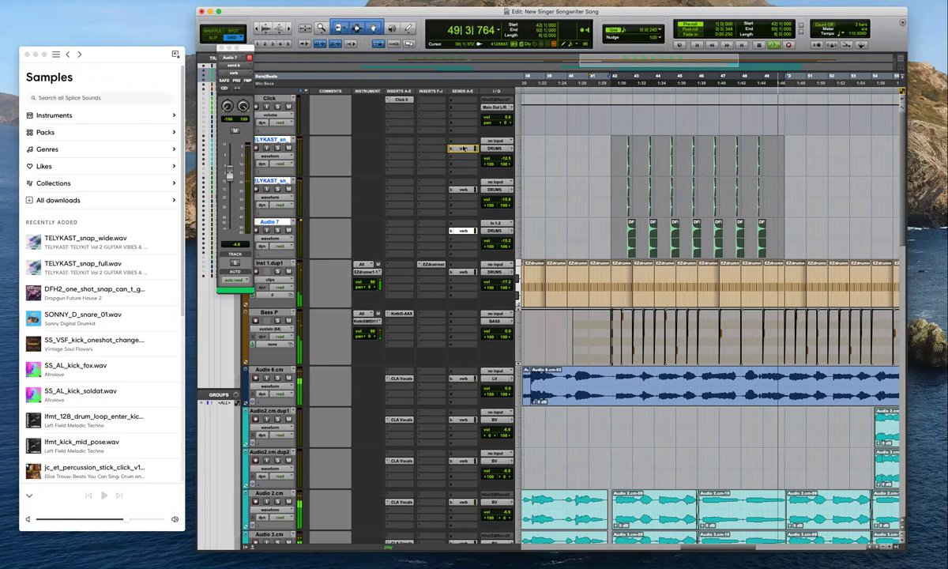
left_click(250, 58)
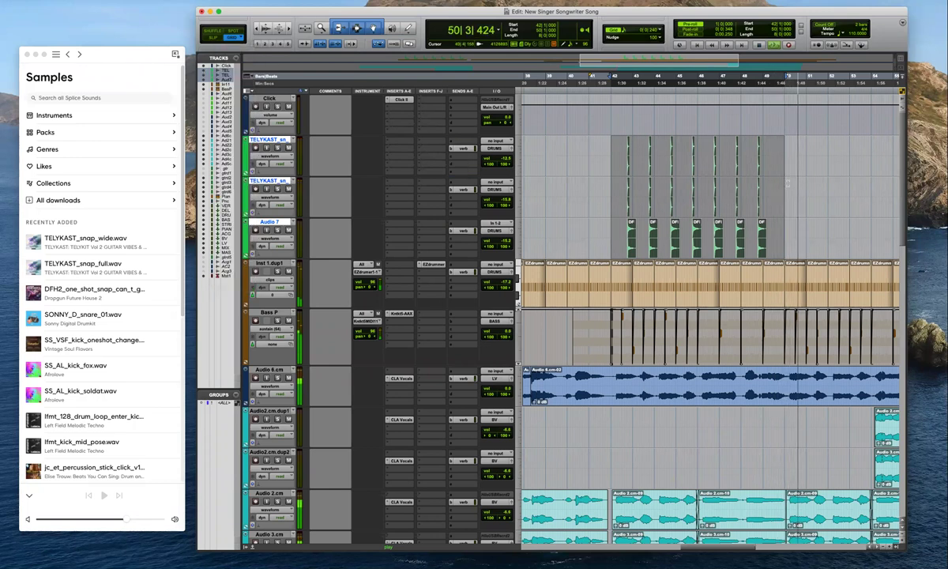
key("super+d")
left_click_drag(788, 253, 782, 253)
key("t")
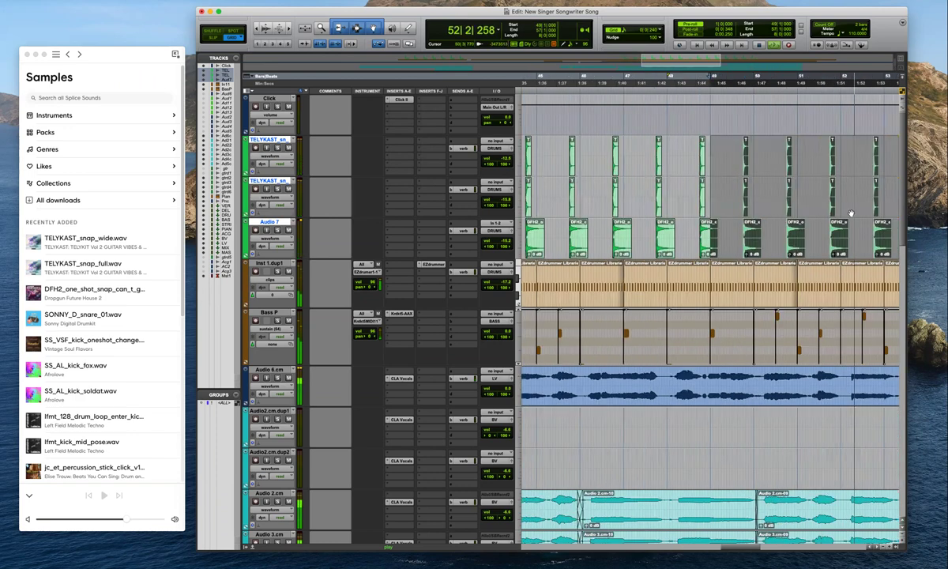
Repeat the snap pattern once more on all three snap tracks, starting at 56|1|000
key("super+bracketleft")
key("super+bracketleft")
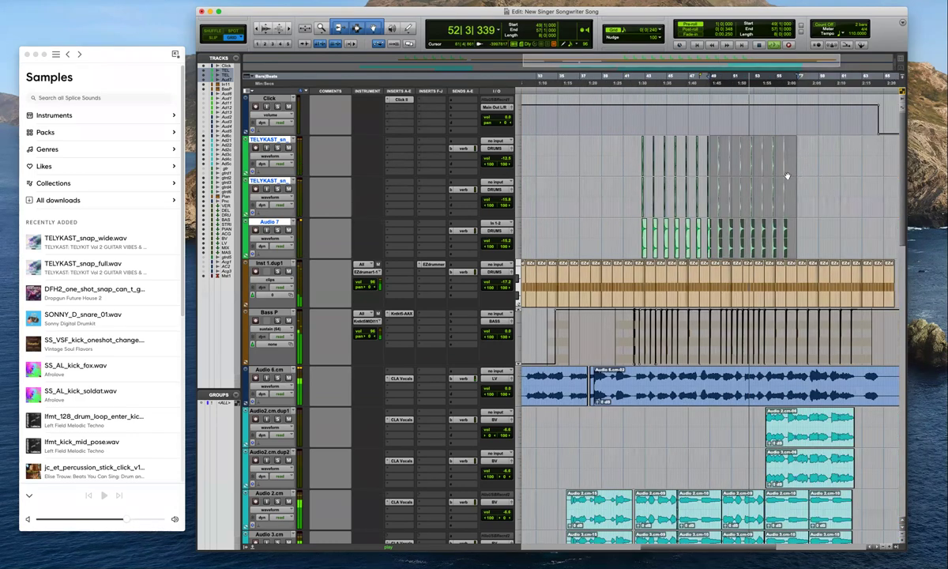
key("super+bracketright")
key("super+bracketright")
left_click_drag(710, 253, 686, 233)
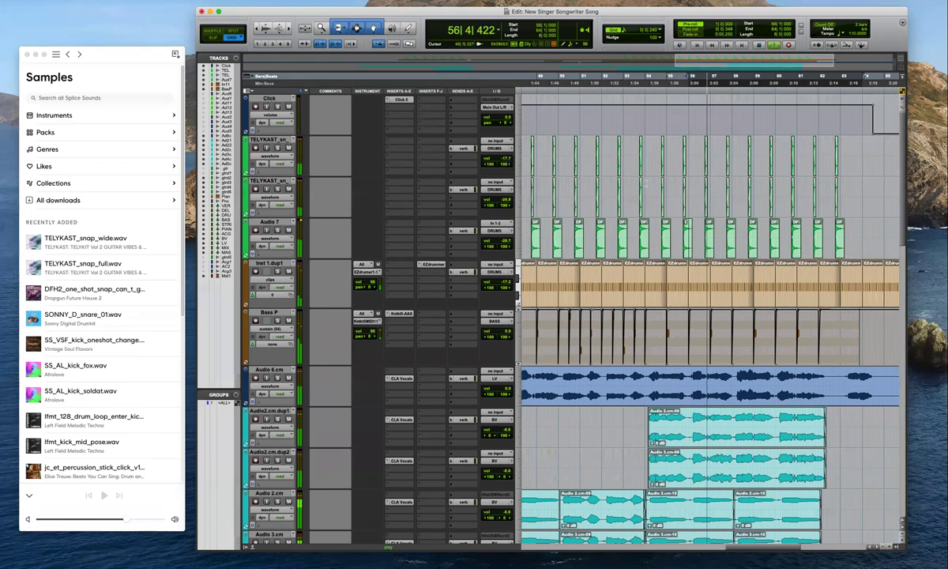
Lower the two TELYKAST snap tracks to -19.7 and -31.1 dB and Audio 7 to -22.8 dB, leaving the send window closed
scroll(851, 181, "left", 1)
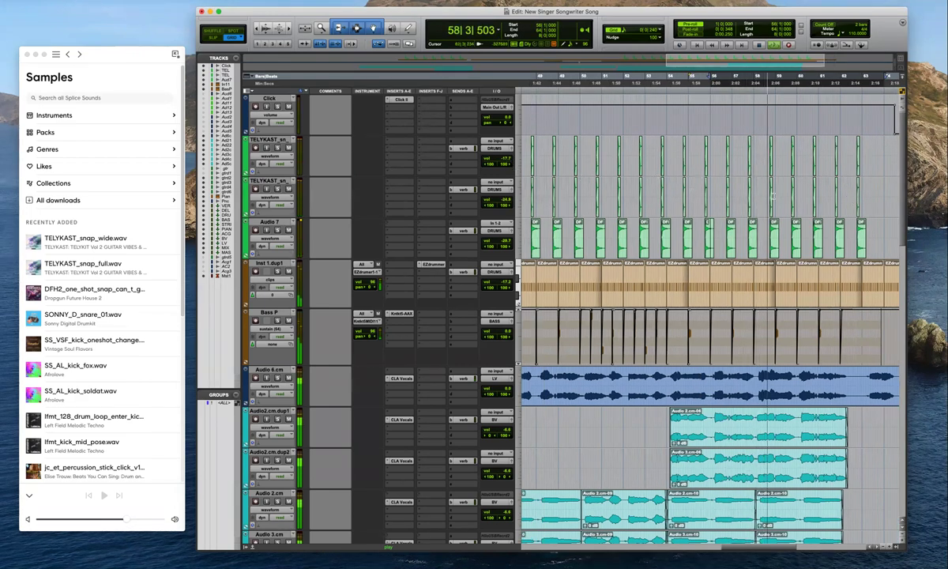
key("r")
left_click_drag(508, 158, 508, 162)
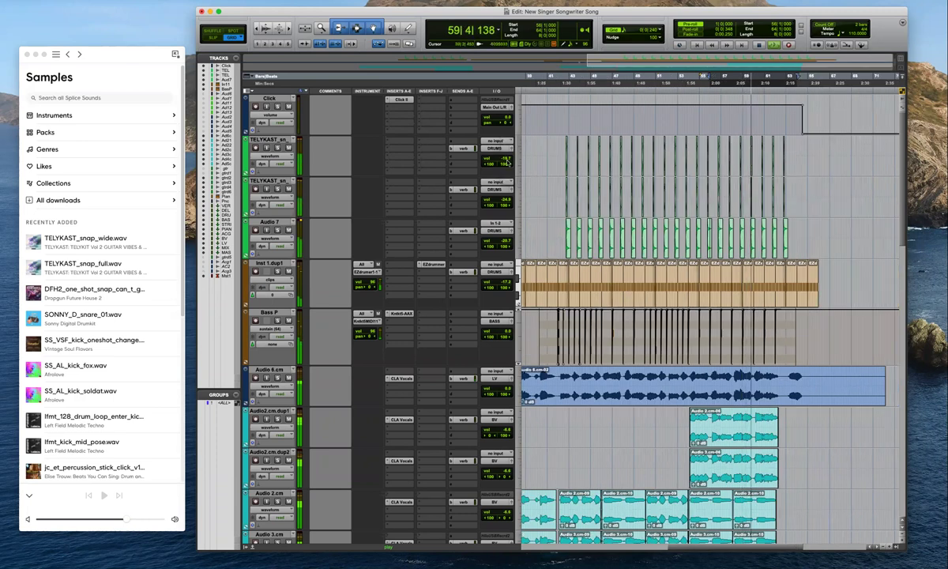
left_click_drag(508, 202, 509, 238)
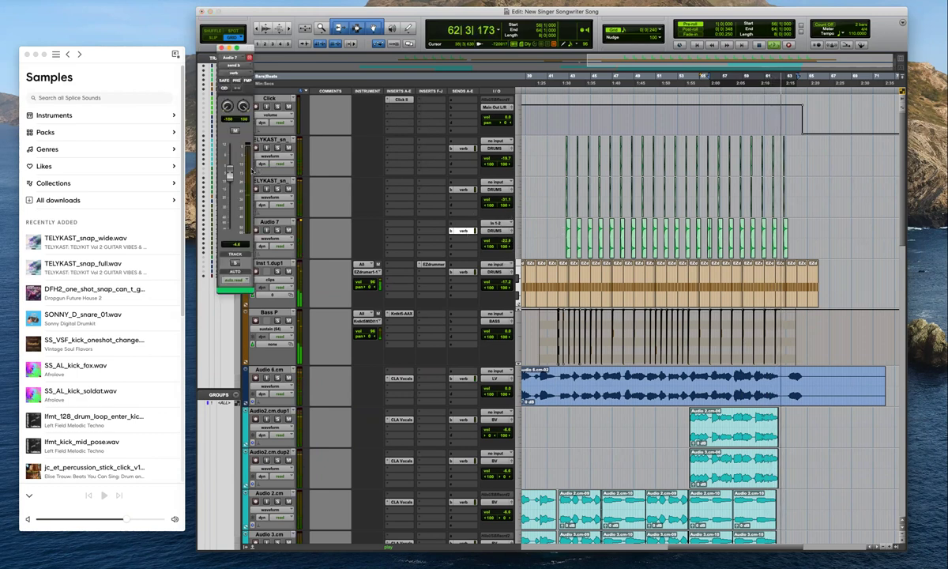
left_click(221, 48)
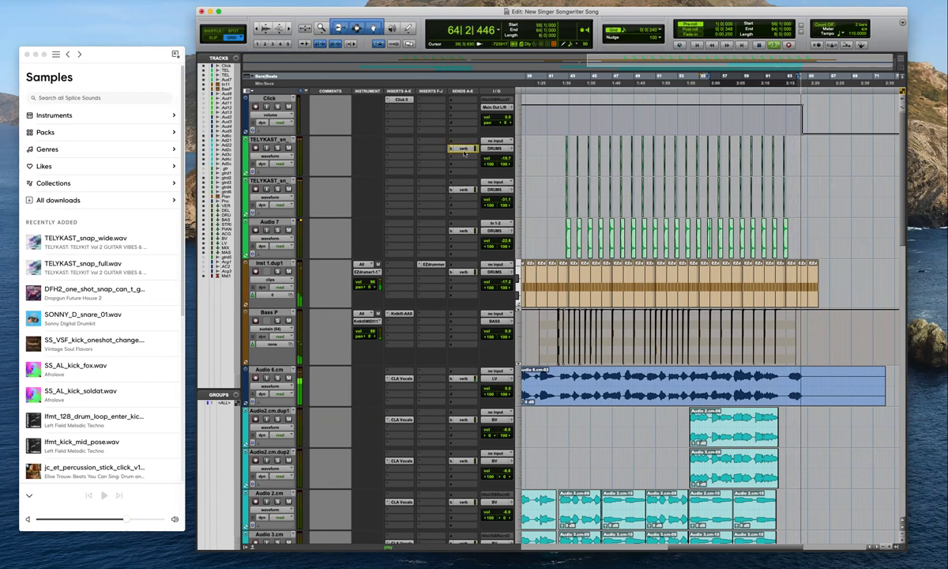
Duplicate the final bar of snap hits across the three snap tracks, placing the copy from 63|3|240
left_click(793, 157)
key("t")
key("t")
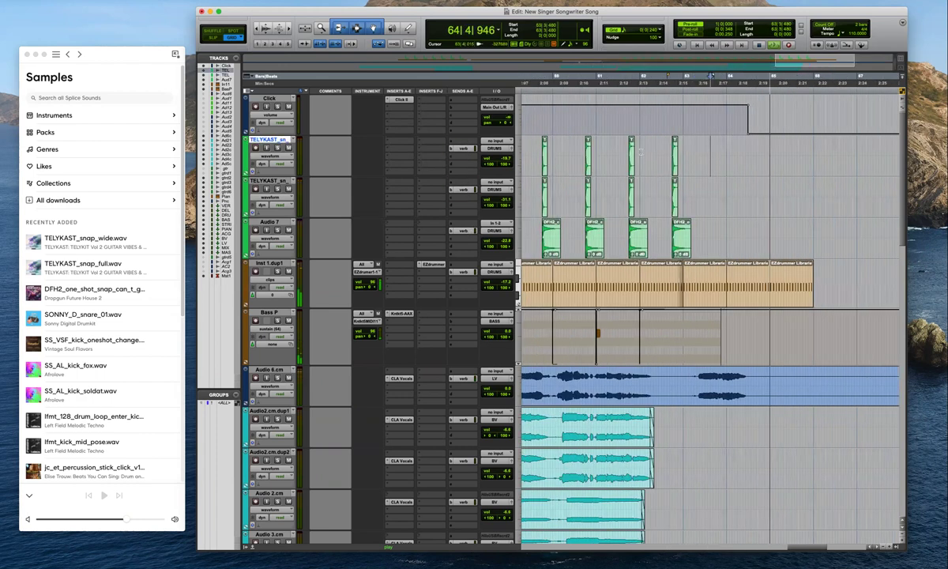
left_click_drag(641, 152, 712, 239)
left_click(675, 151)
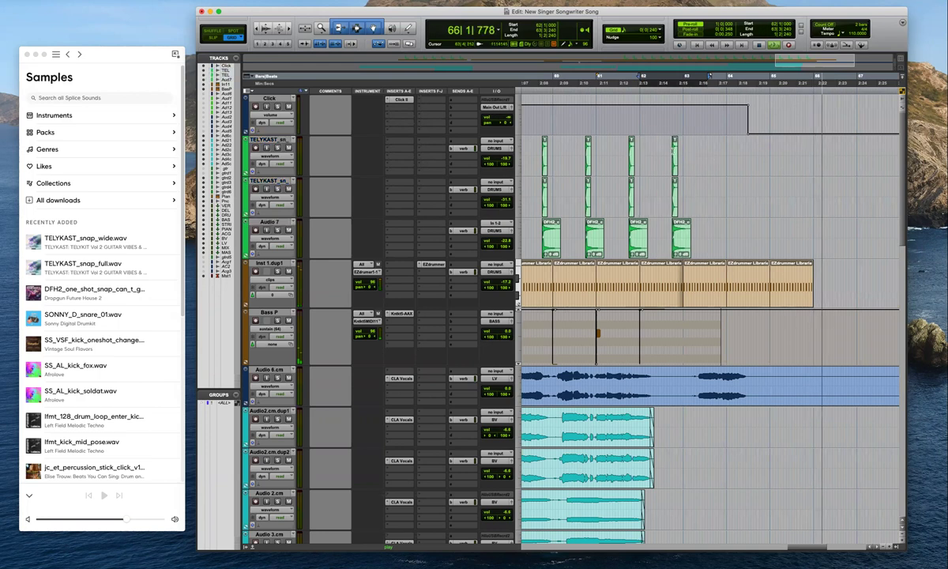
left_click_drag(673, 142, 707, 229)
key("super+d")
key("super+]")
key("super+]")
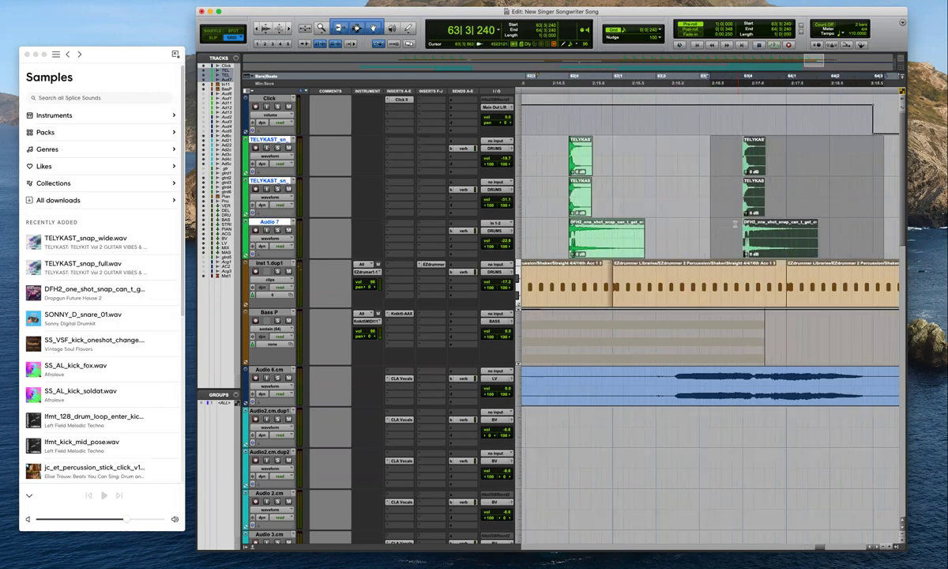
Duplicate the snap hit again from 64|3|240 and play the ending
key("super+[")
key("super+[")
key("super+d")
key("space")
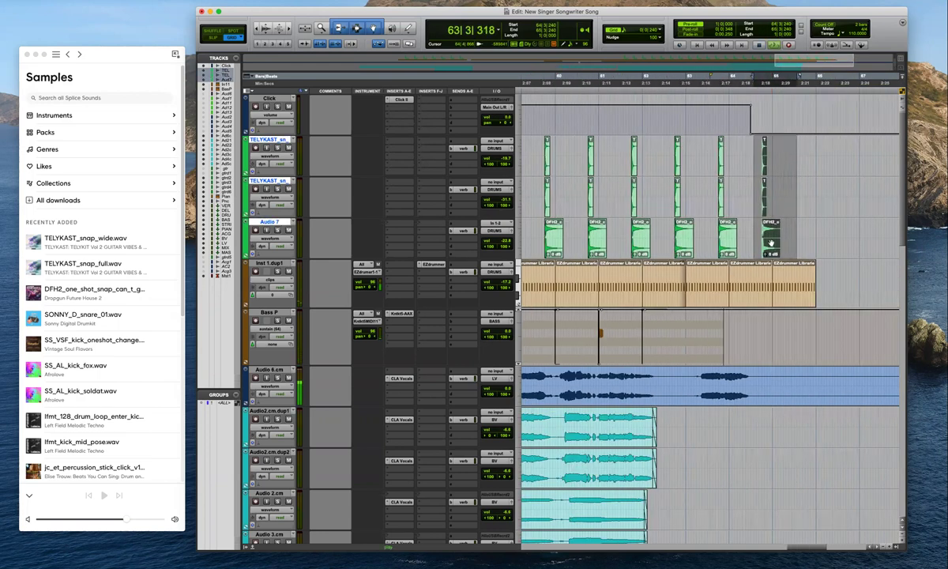
key("super+]")
key("super+]")
key("super+[")
key("super+[")
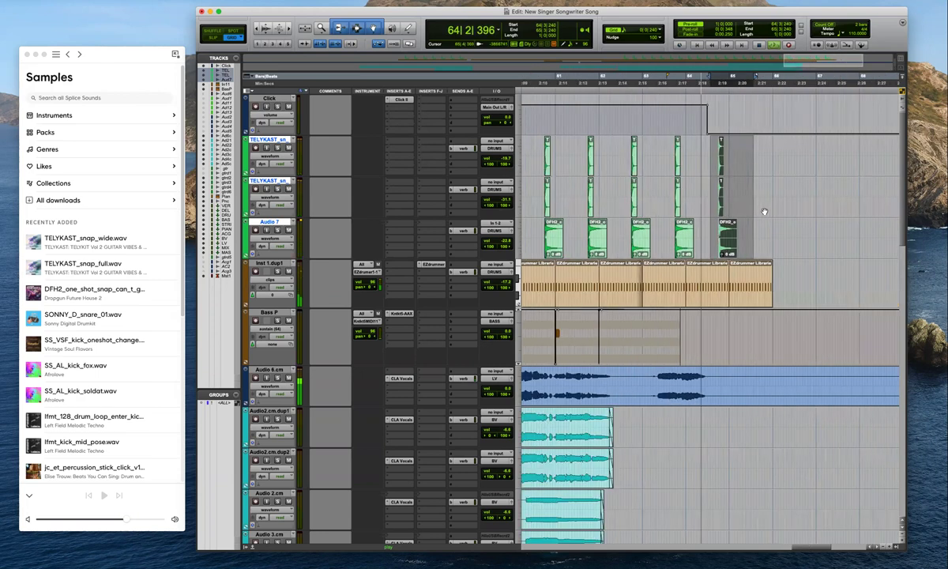
Try one more duplicate of the snap hit from 65|3|240 at the end of the song
key("super+d")
key("super+[")
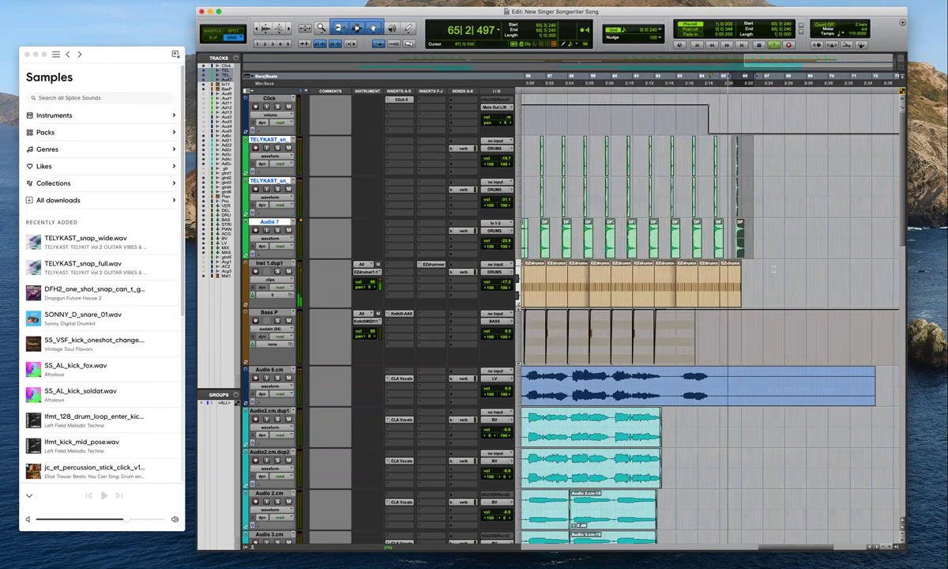
key("super+]")
key("super+]")
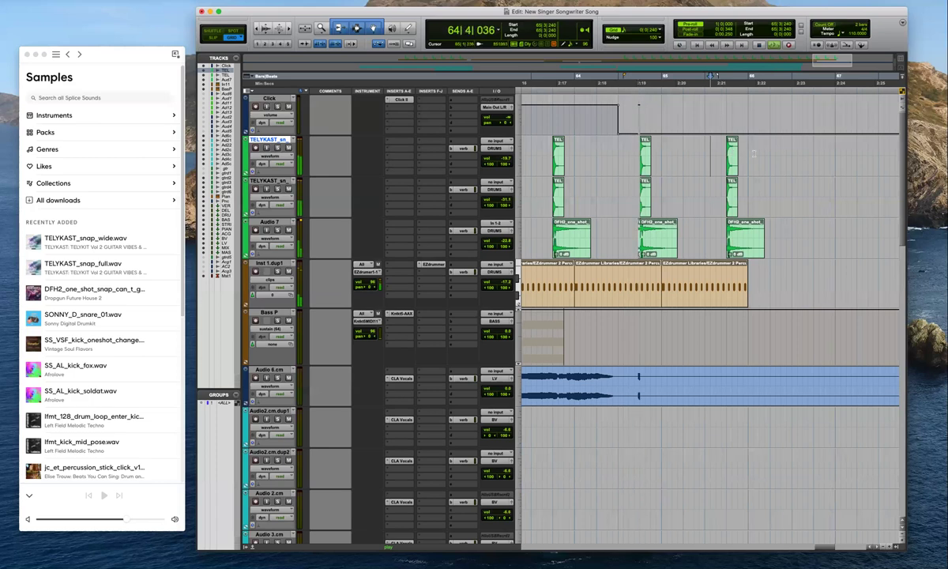
key("super+[")
key("super+[")
key("super+]")
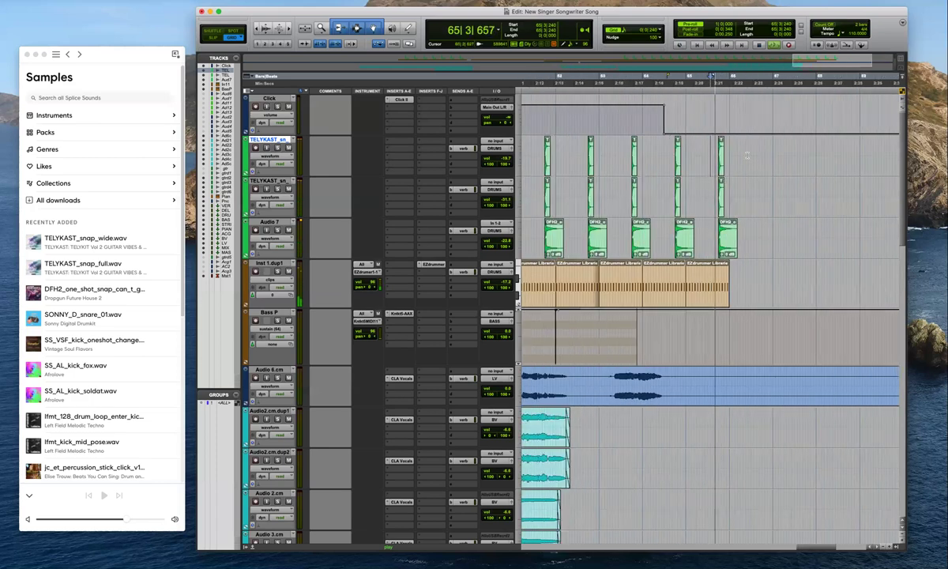
Delete the extra snap hit at 65|3|240 from all three snap tracks
key("space")
left_click_drag(710, 157, 753, 222)
key("Delete")
Examine the start of the earlier snap section around bars 17 to 19 on the snap tracks
key("super+[")
key("super+[")
key("super+[")
key("super+[")
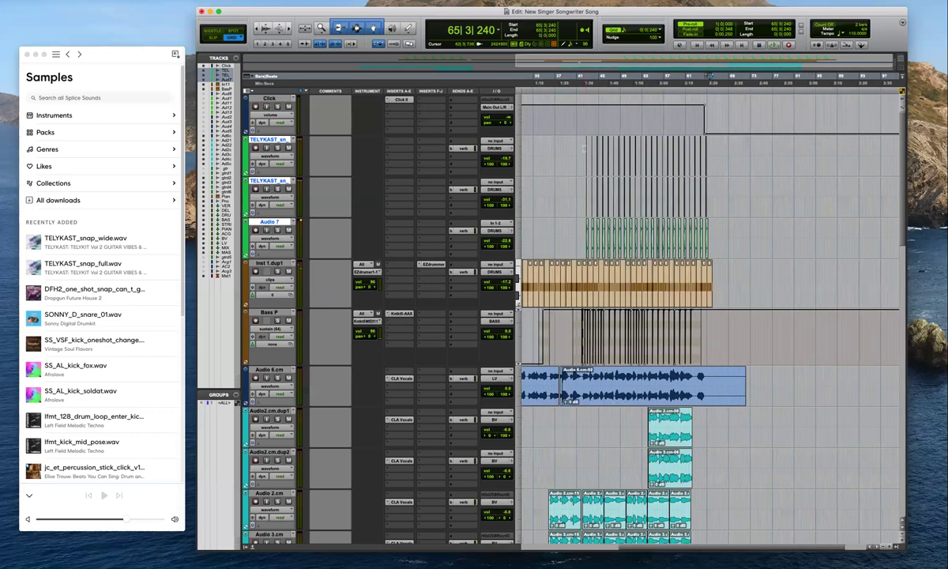
left_click(568, 147)
key("super+]")
key("super+]")
key("super+]")
key("super+]")
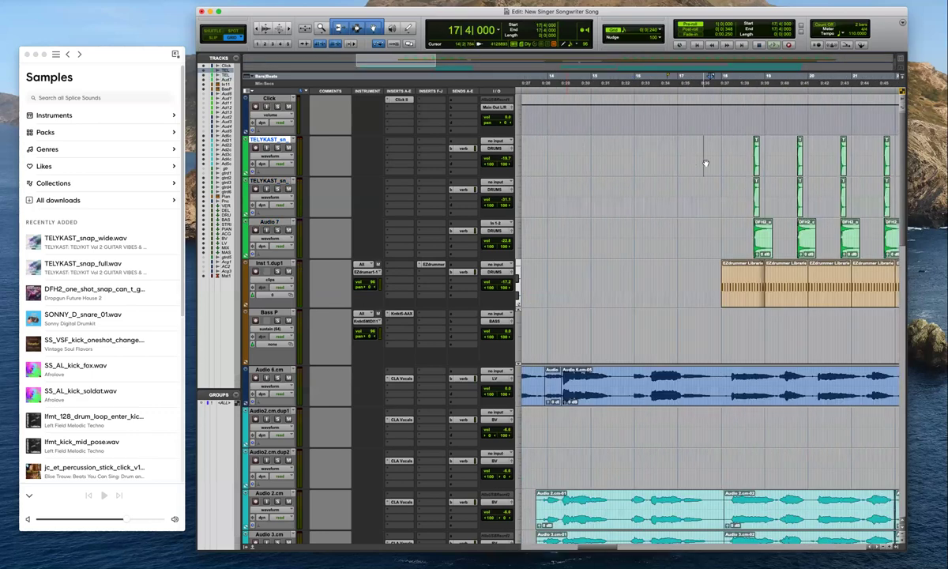
key("super+[")
key("super+[")
left_click(706, 165)
key("super+]")
key("super+]")
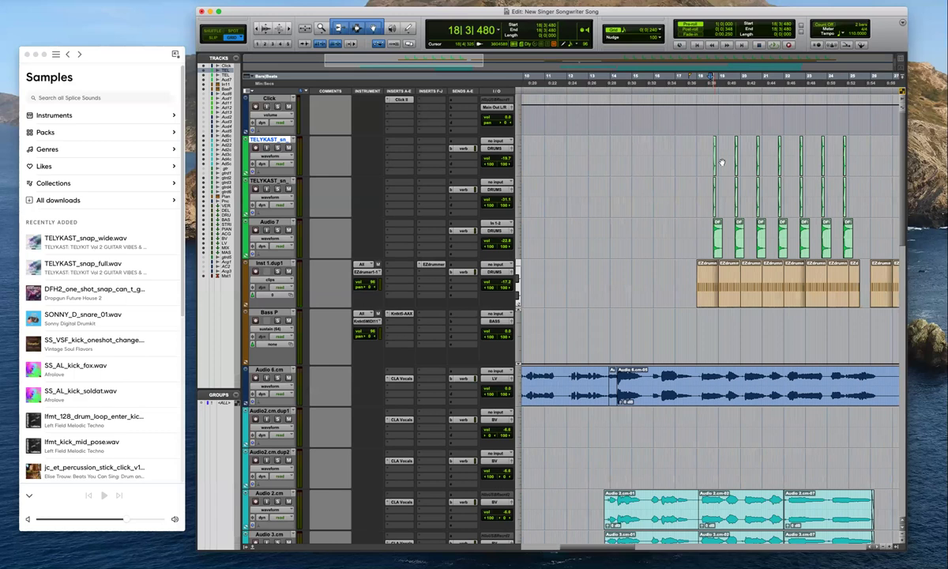
key("super+[")
key("super+[")
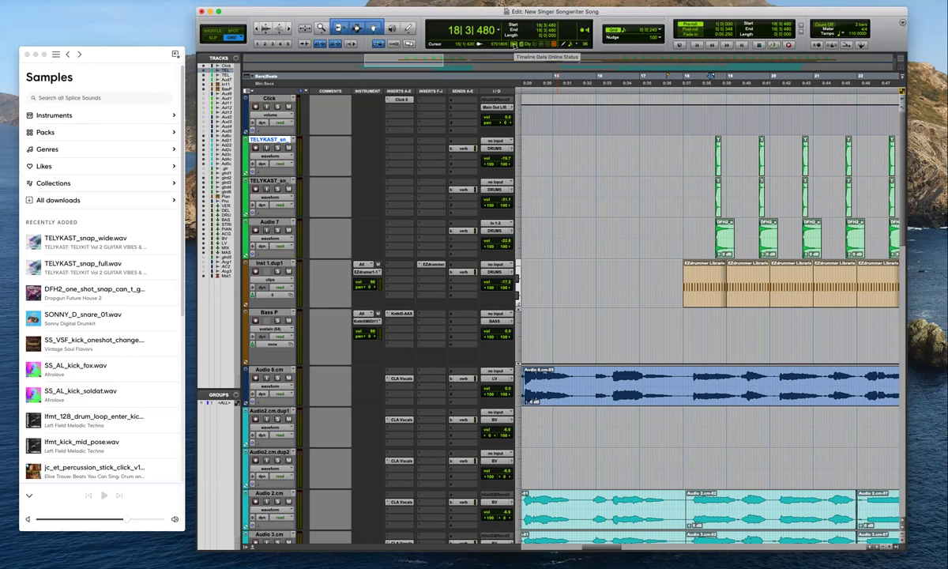
Examine the rest of the earlier snap section from bar 21 to bar 23 on Audio 7
key("super+bracketleft")
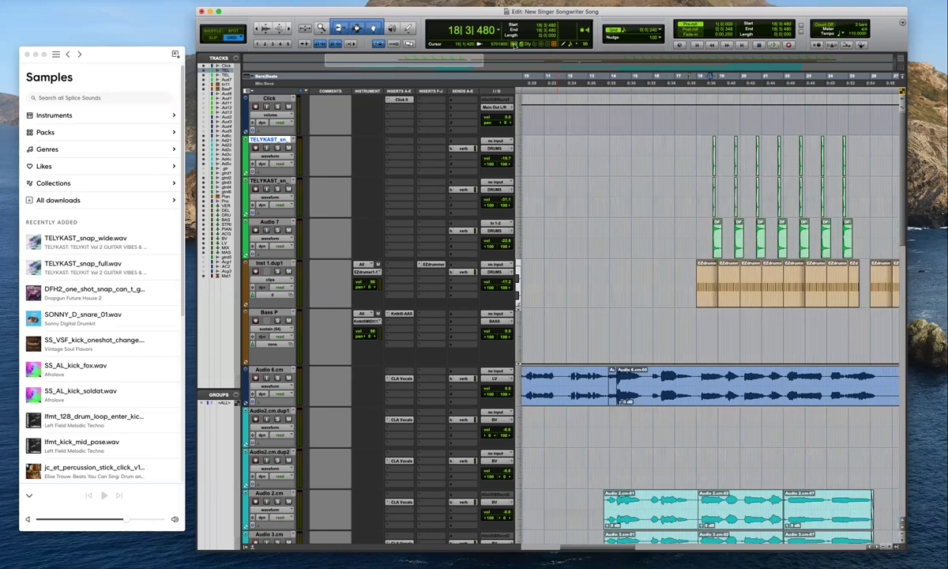
key("super+bracketleft")
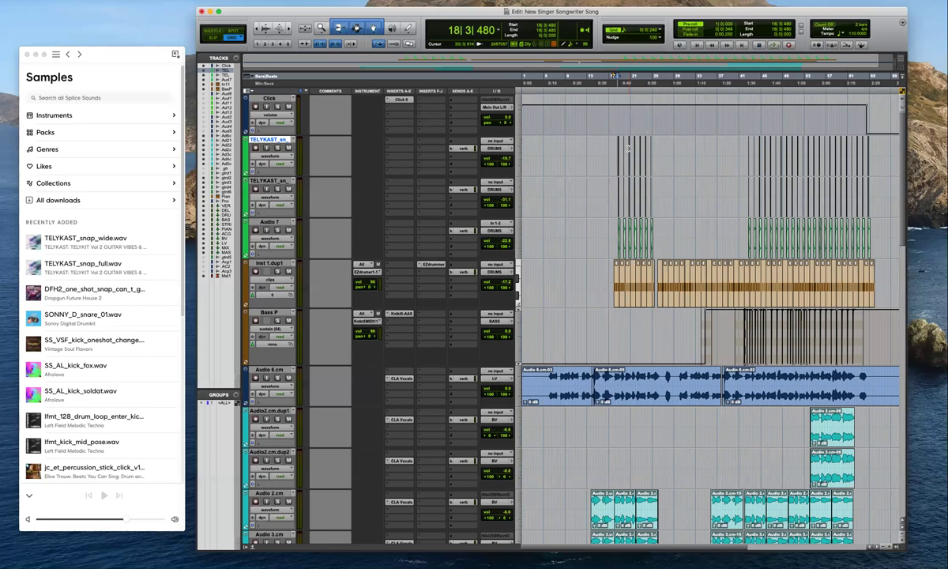
left_click(665, 204)
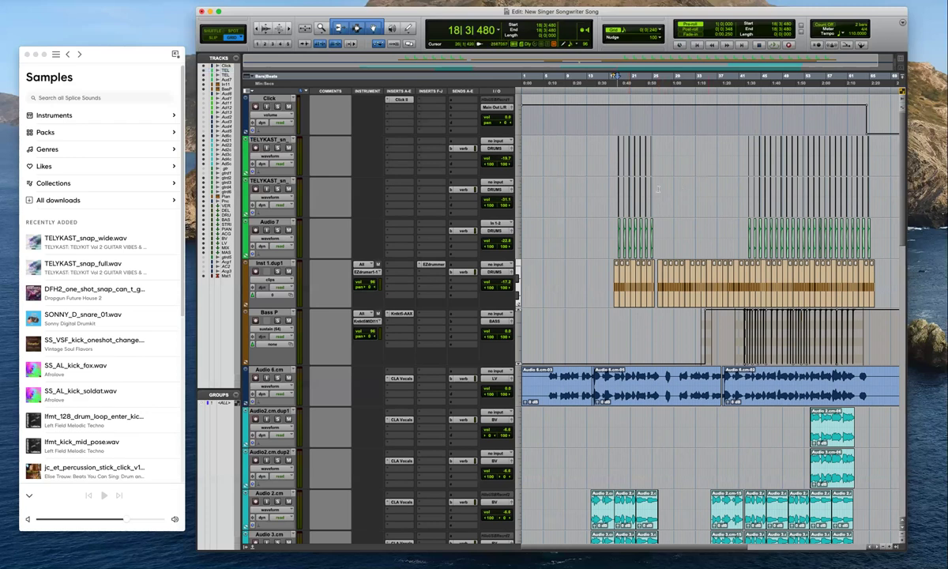
key("t")
key("ctrl+]")
key("ctrl+]")
key("ctrl+]")
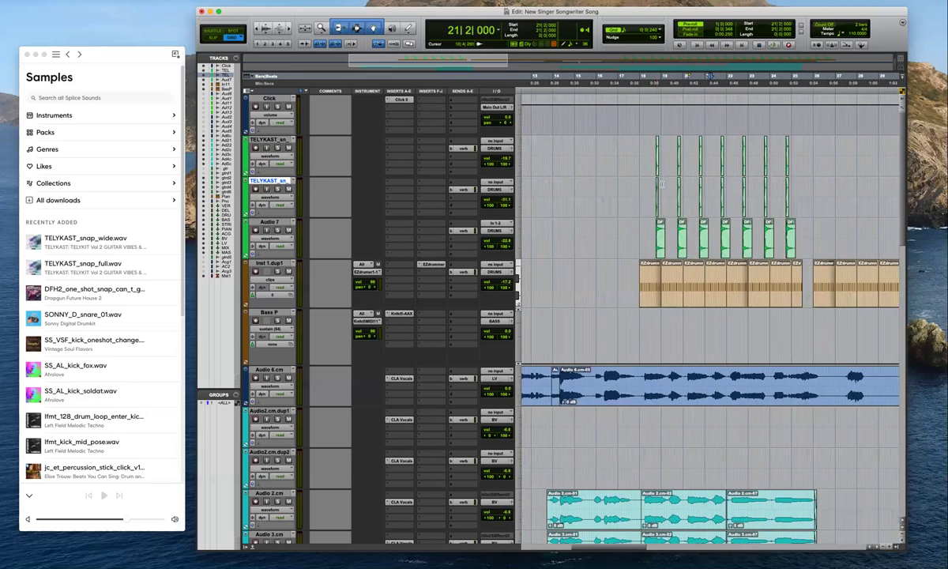
key("r")
left_click(739, 233)
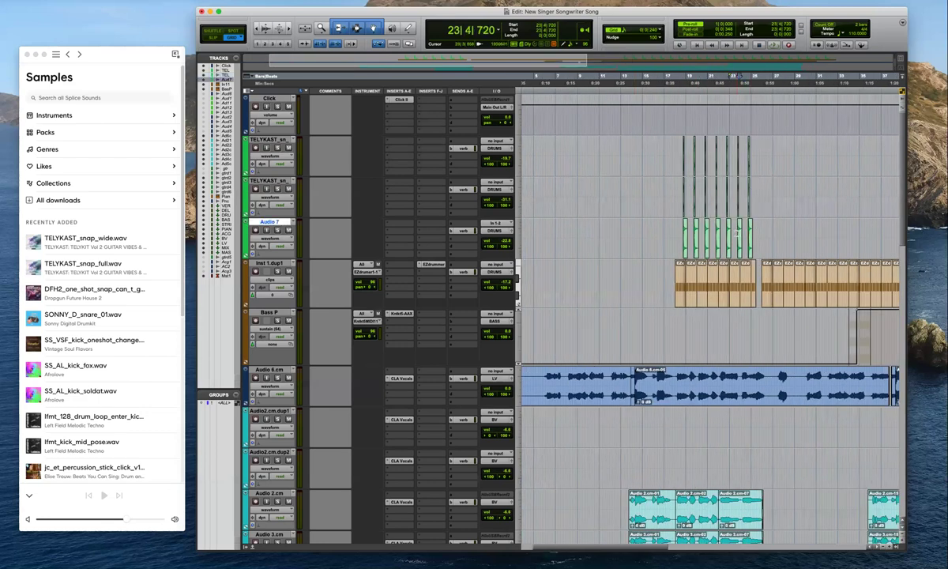
Select the Audio 7 snap clip at 23|4|000 and duplicate the track with its playlists, automation, inserts, sends and group assignments
left_click(736, 233)
key("t")
key("t")
key("ctrl+]")
left_click(749, 245)
key("alt+shift+d")
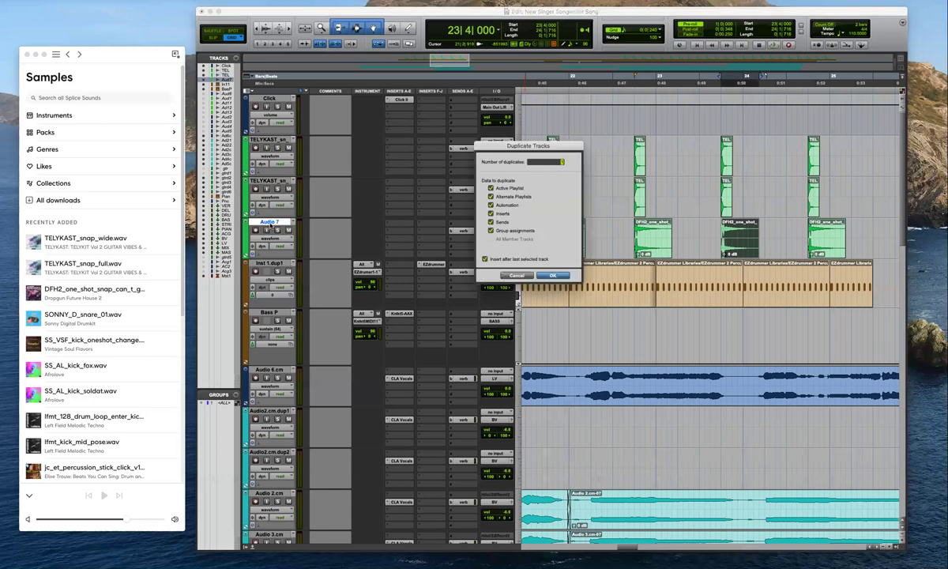
key("Return")
Clear all the snap clips from the duplicated track Audio 7.dup1
key("ctrl+[")
key("ctrl+[")
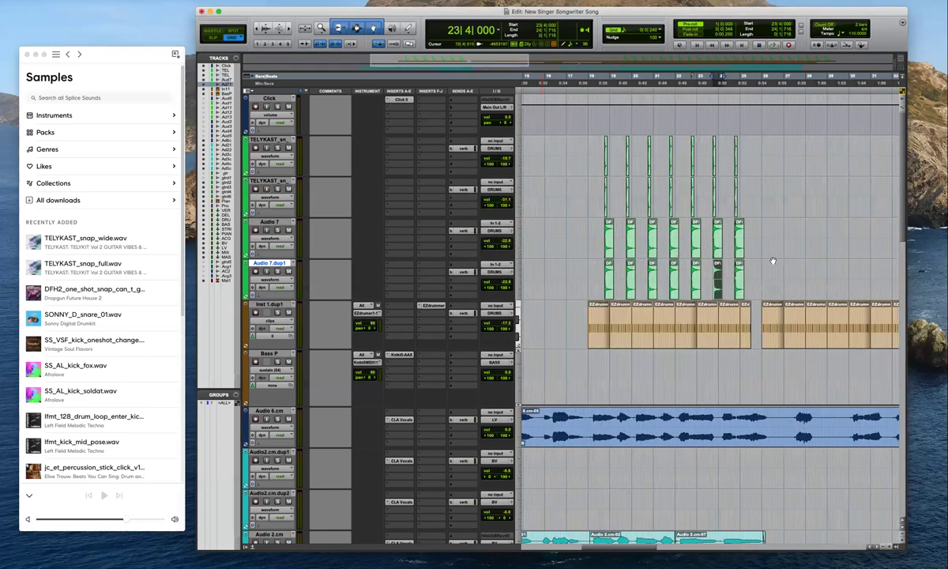
key("r")
key("r")
key("r")
left_click_drag(723, 279, 556, 280)
left_click(575, 269)
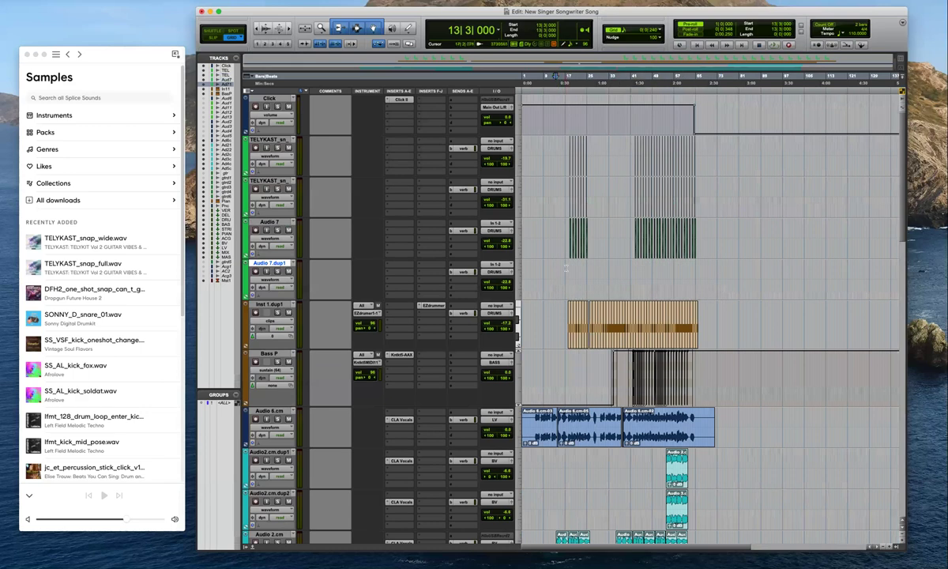
Copy the Audio 7 snap clip at 19|4|000 onto the Audio 7.dup1 track at the same position
key("ctrl+]")
key("ctrl+]")
key("ctrl+]")
key("ctrl+]")
key("ctrl+]")
left_click_drag(776, 251, 777, 271)
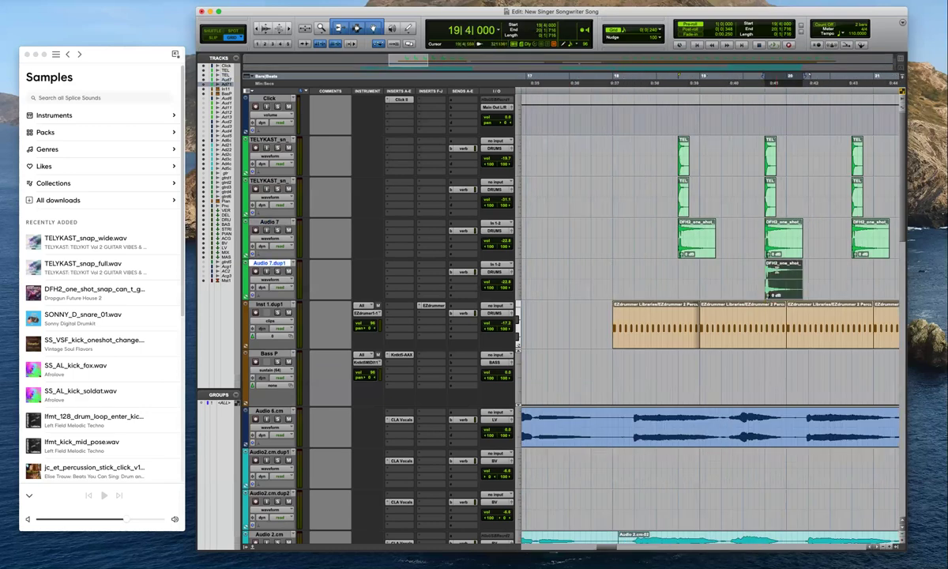
Reverse the copied snap clip on Audio 7.dup1 with the AudioSuite Reverse process and play it back
left_click(27, 0)
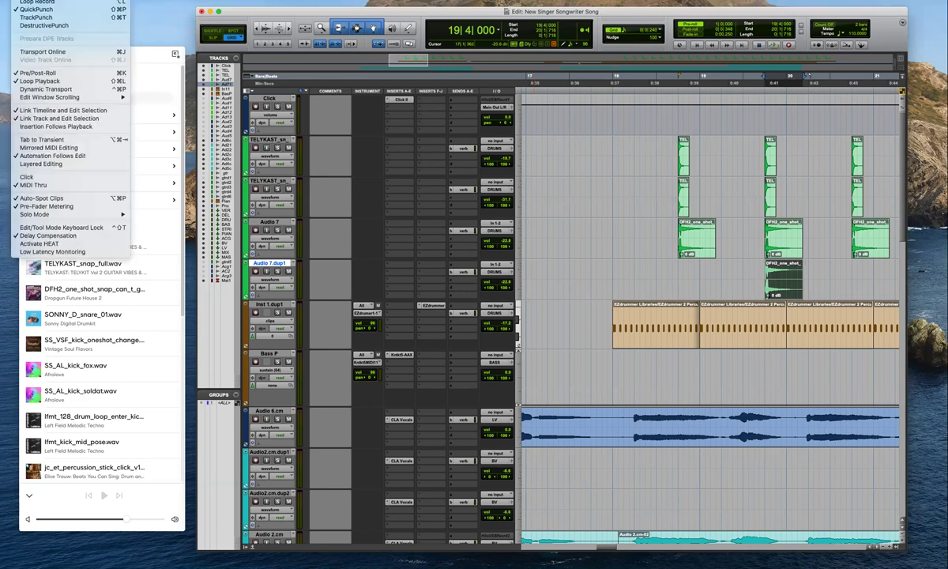
mouse_move(79, 0)
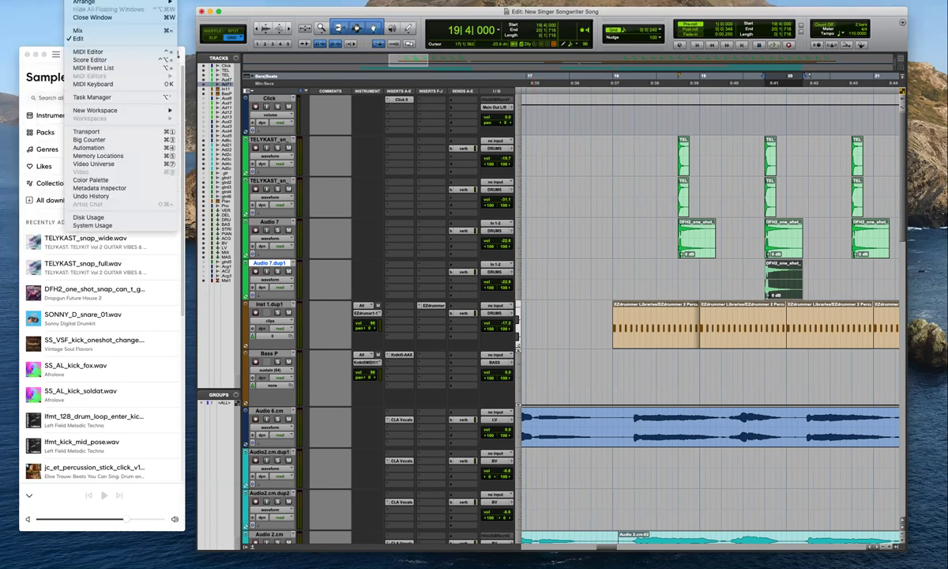
mouse_move(1, 0)
mouse_move(40, 81)
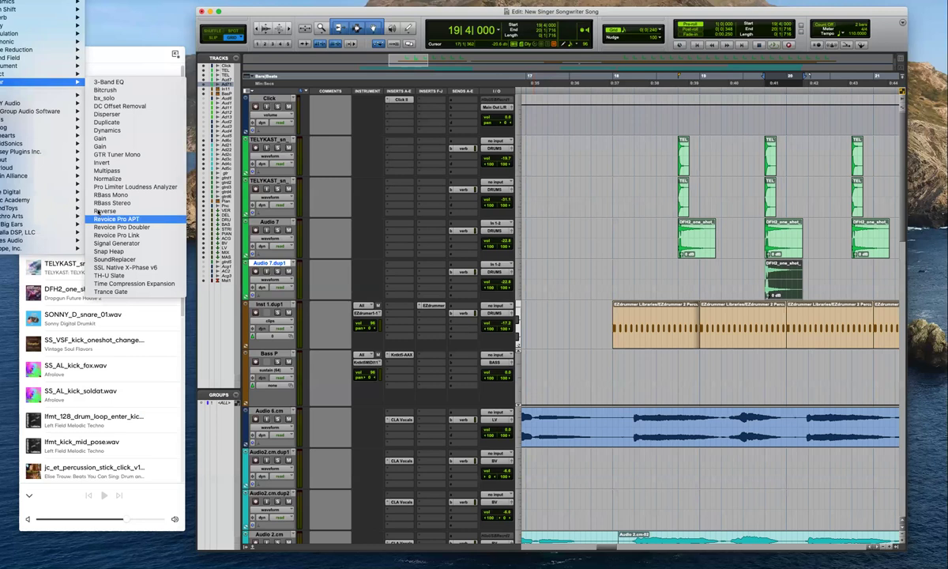
left_click(98, 211)
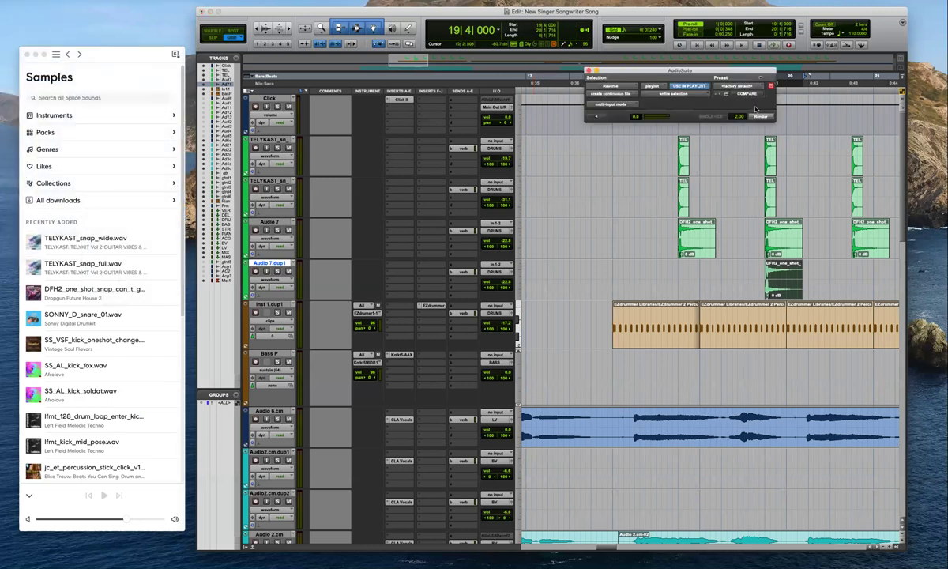
left_click(615, 275)
key("space")
In Slip mode, move the reversed snap clip on Audio 7.dup1 earlier so its end lines up with the 19|4|000 snap
left_click_drag(791, 289, 759, 291)
key("F2")
key("t")
key("r")
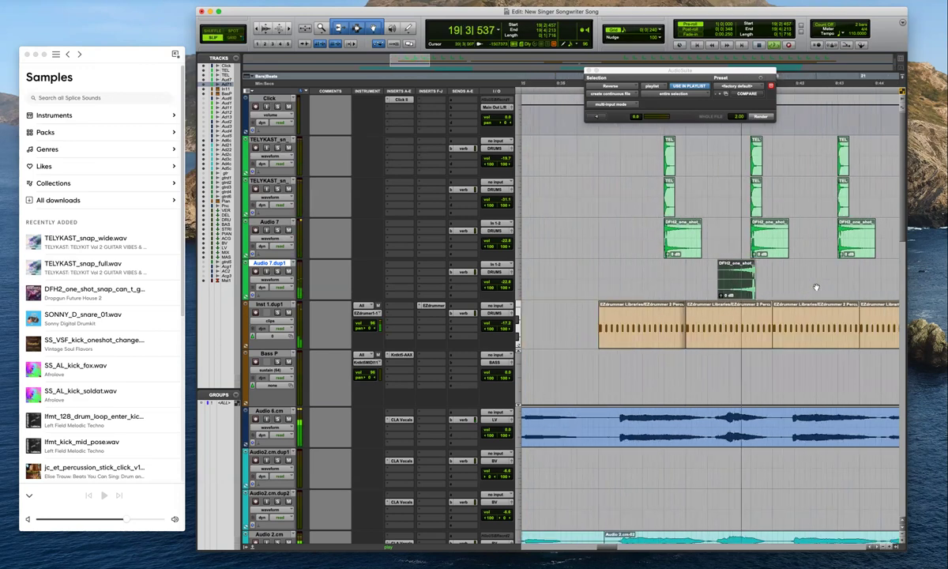
key("space")
left_click(774, 281)
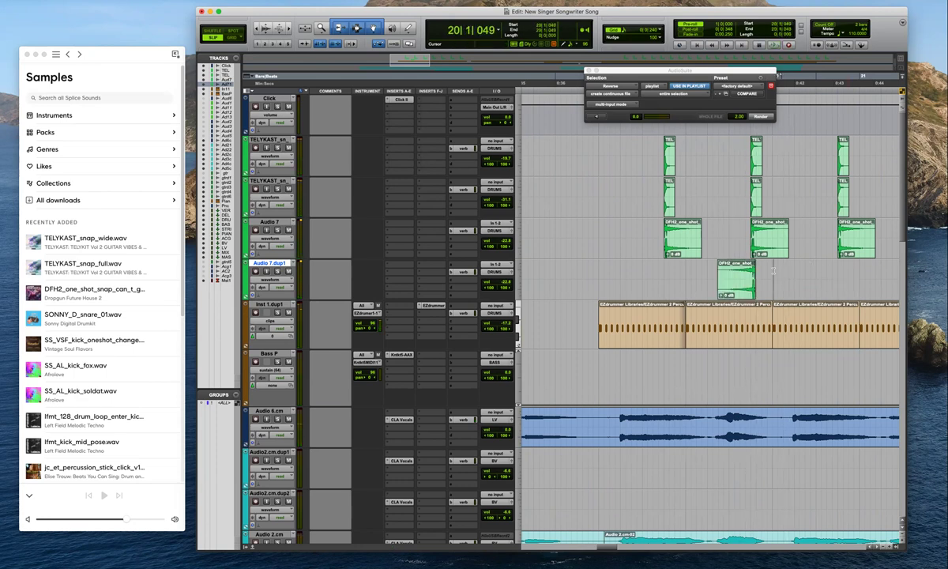
key("t")
key("t")
left_click_drag(630, 295, 623, 294)
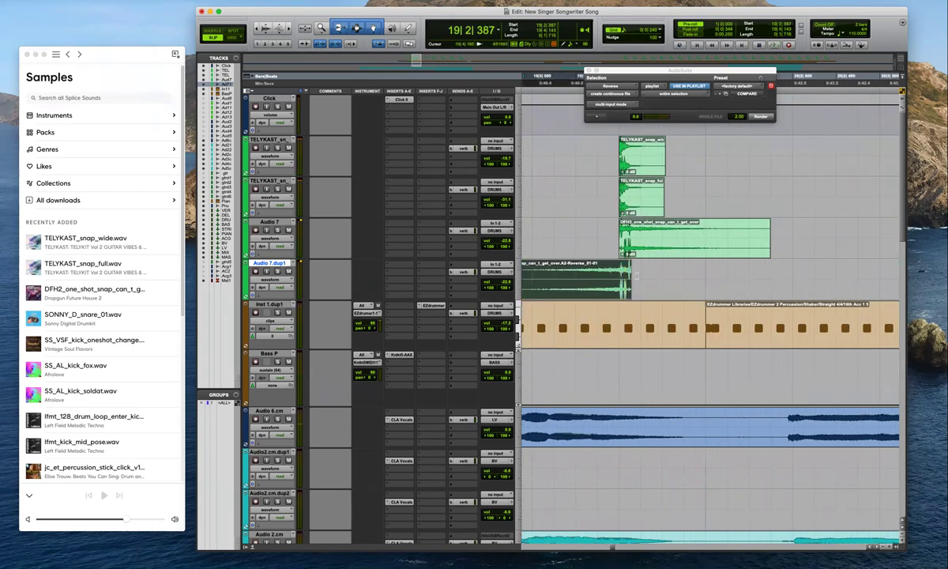
scroll(695, 269, "down", 2)
left_click(644, 271)
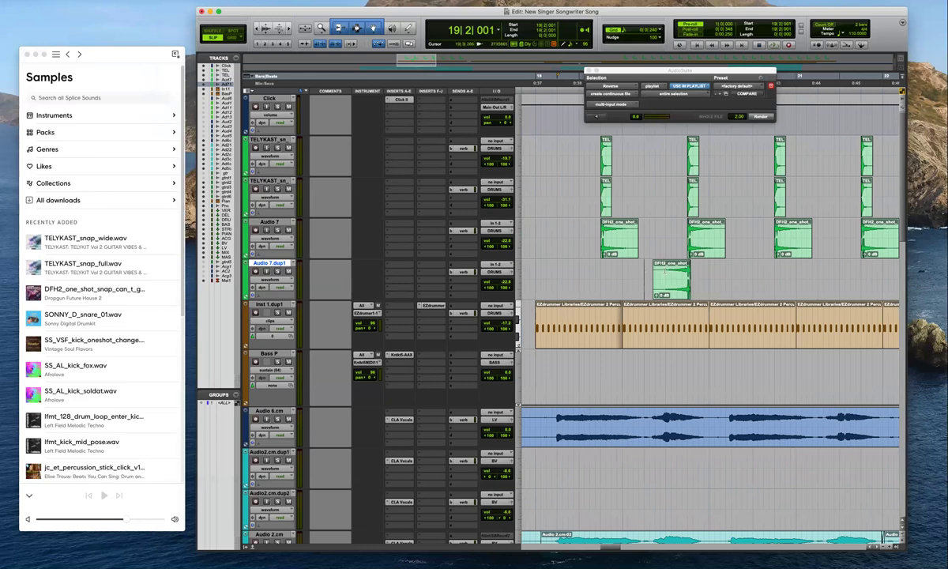
Switch to Grid mode and trim off the opening part of the reversed snap clip on Audio 7.dup1
key("F4")
mouse_move(640, 272)
left_mouse_down()
mouse_move(672, 264)
mouse_move(666, 294)
left_mouse_up()
key("Delete")
Duplicate the two-bar section from 18|1|000 to 20|1|000 on Audio 7.dup1 and audition it in the song
left_click_drag(539, 276, 708, 275)
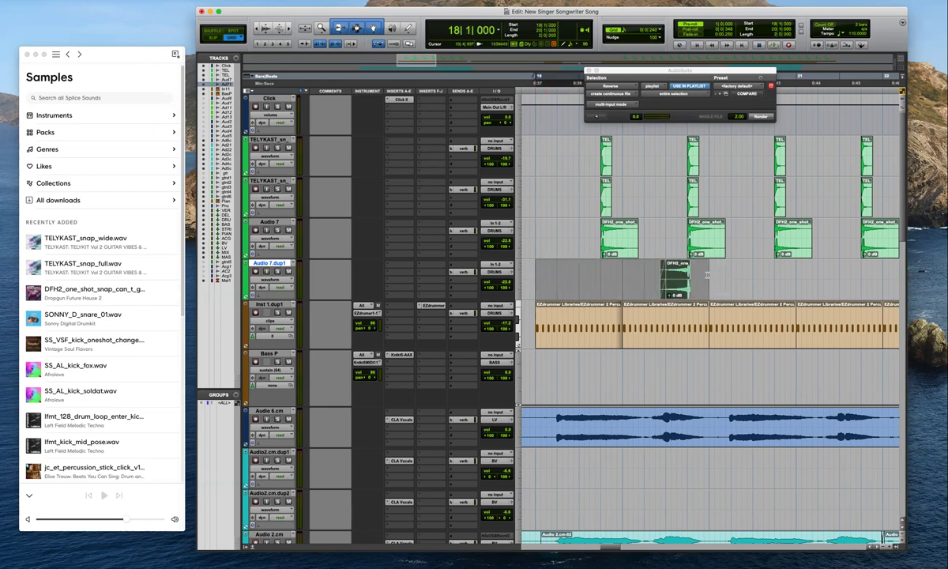
key("super+d")
key("super+z")
left_click(620, 273, "shift")
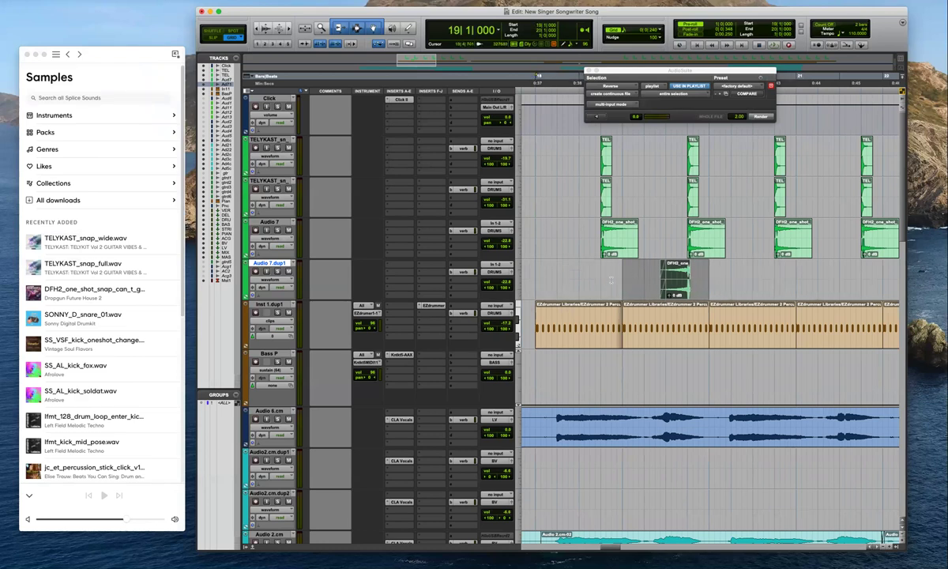
left_click(537, 274, "shift")
key("super+d")
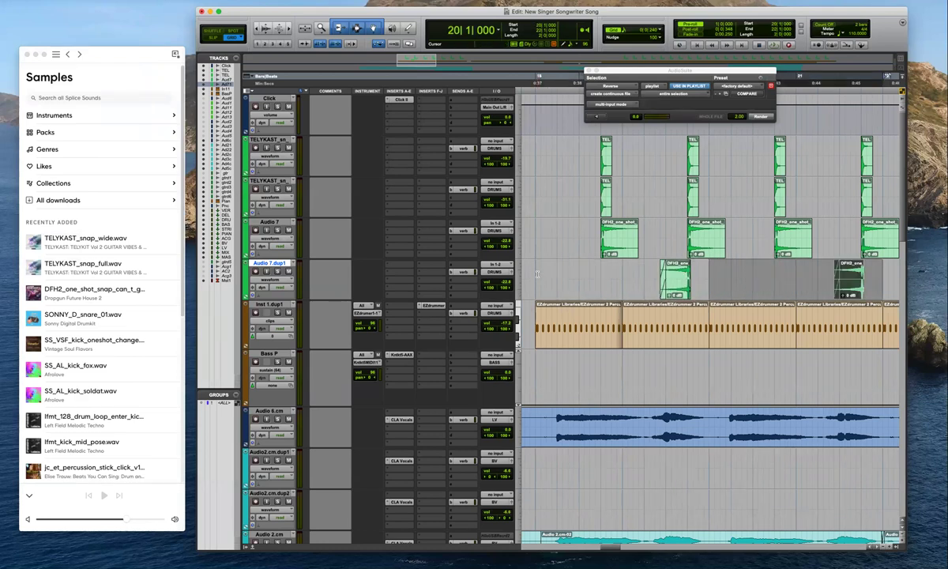
left_click(536, 270)
key("r")
key("space")
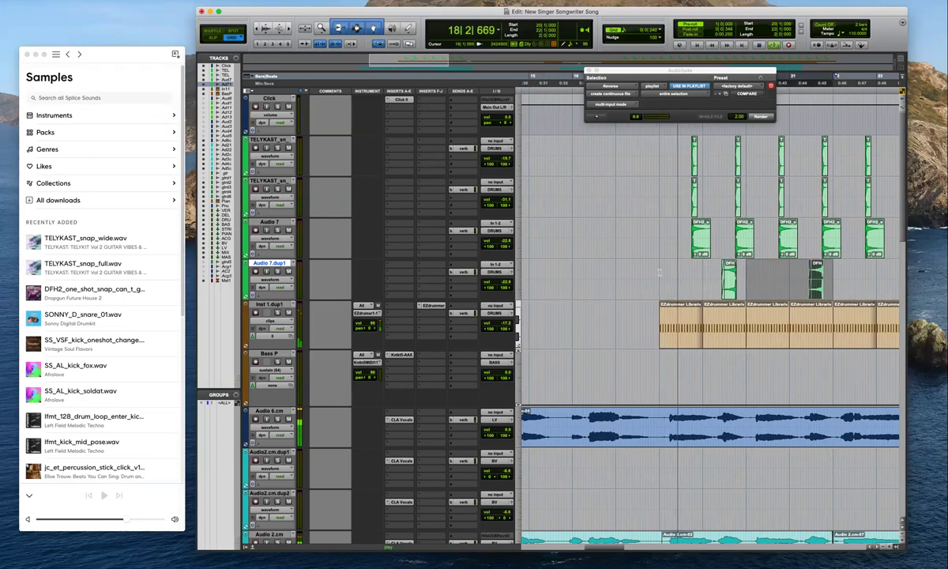
Repeat the reversed snap section along Audio 7.dup1 and clear the repeats running past the last snaps
key("alt+r")
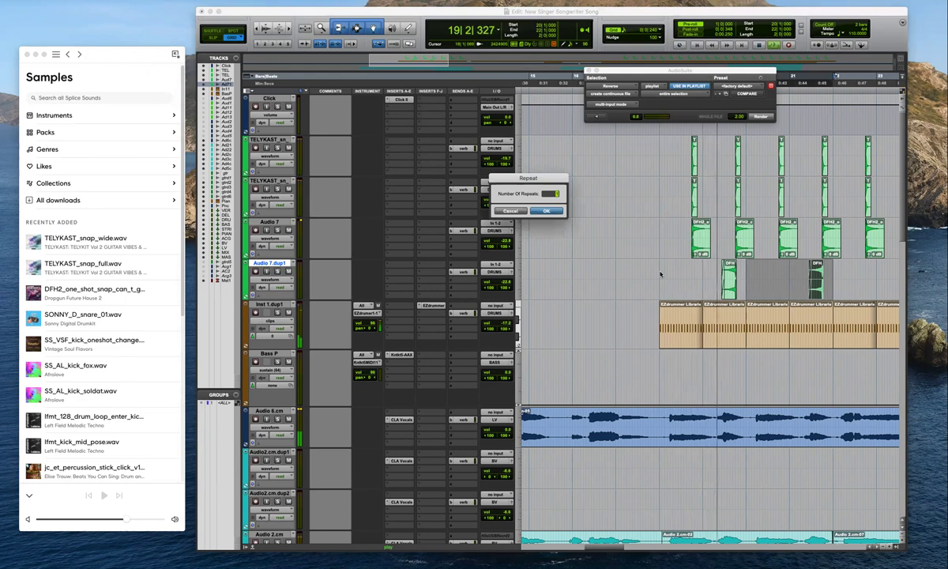
key("Return")
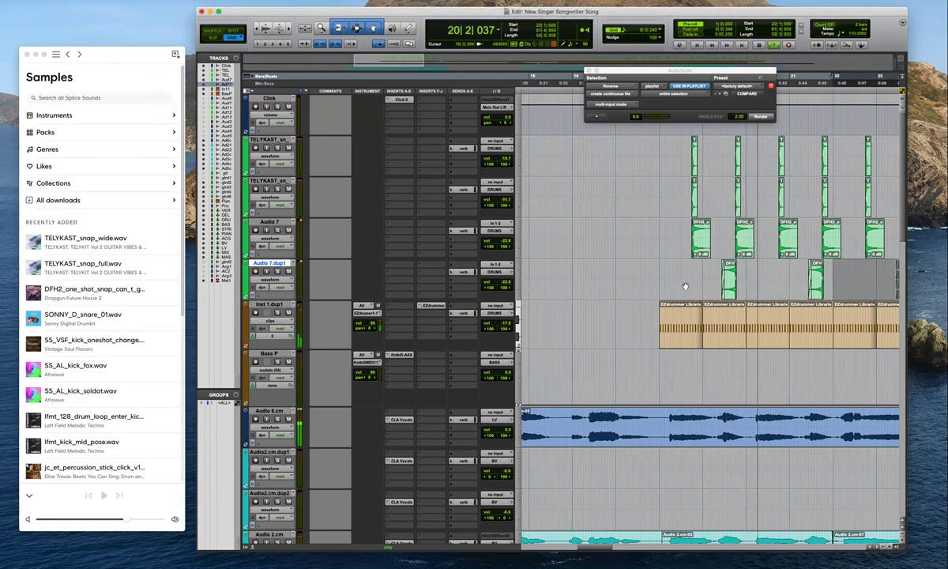
key("r")
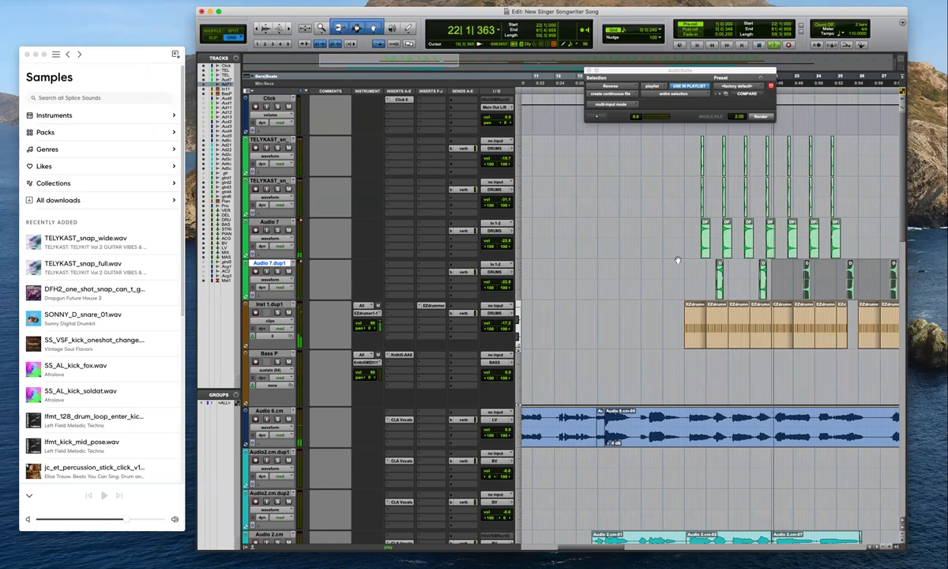
left_click(278, 231)
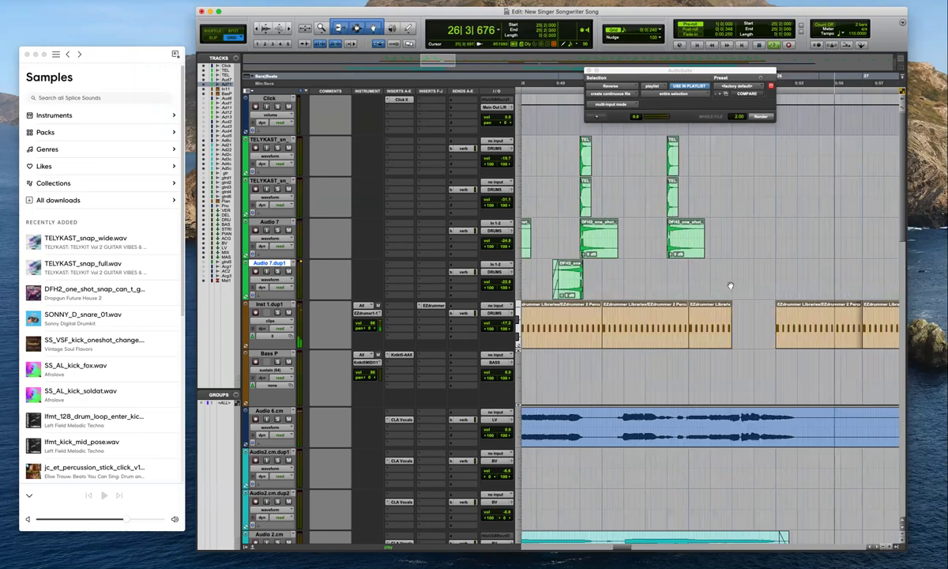
Copy the opening Piano and Piano.cm clips to 24|2|240 on the same tracks and play them in the song
scroll(720, 306, "down", 5)
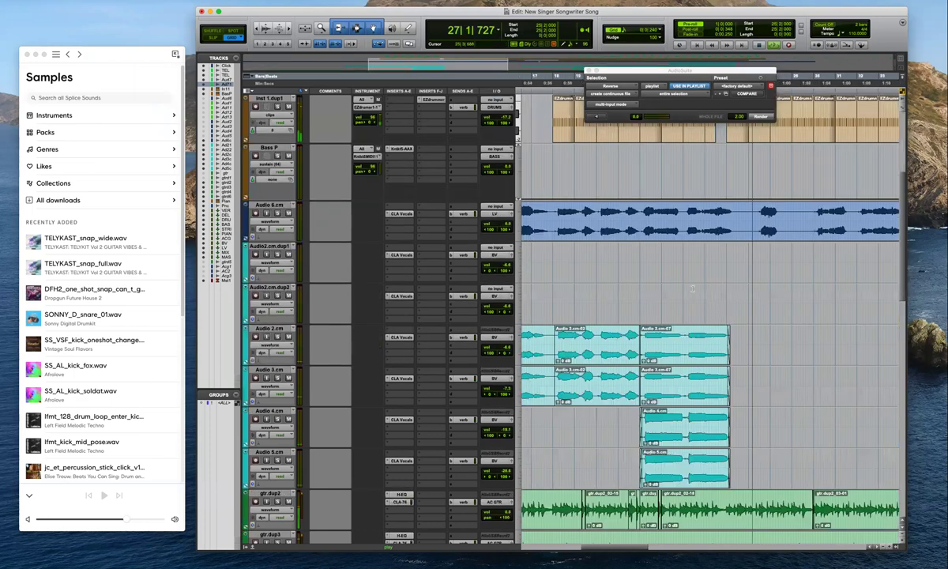
key("space")
scroll(692, 290, "down", 10)
left_click(539, 312)
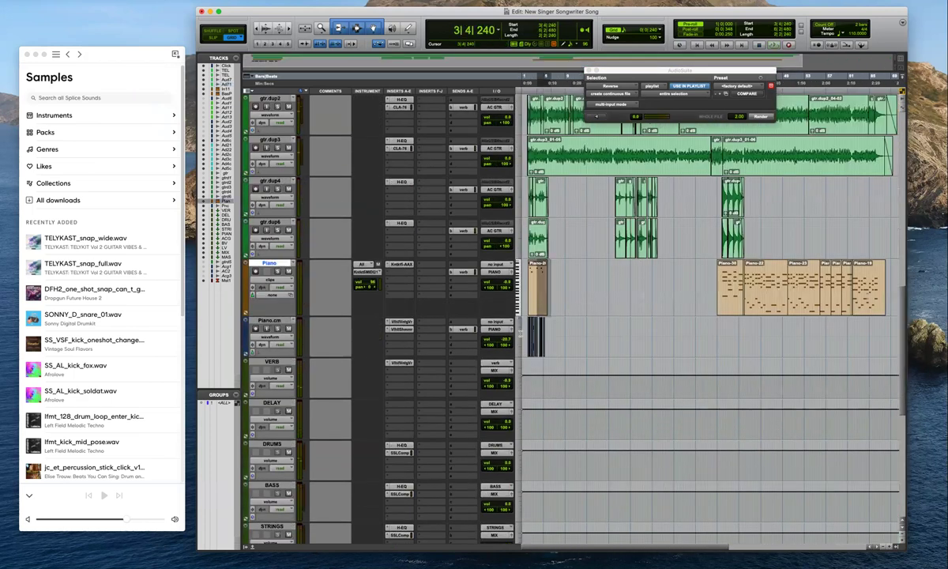
left_click_drag(536, 311, 778, 276)
key("t")
key("t")
key("r")
key("r")
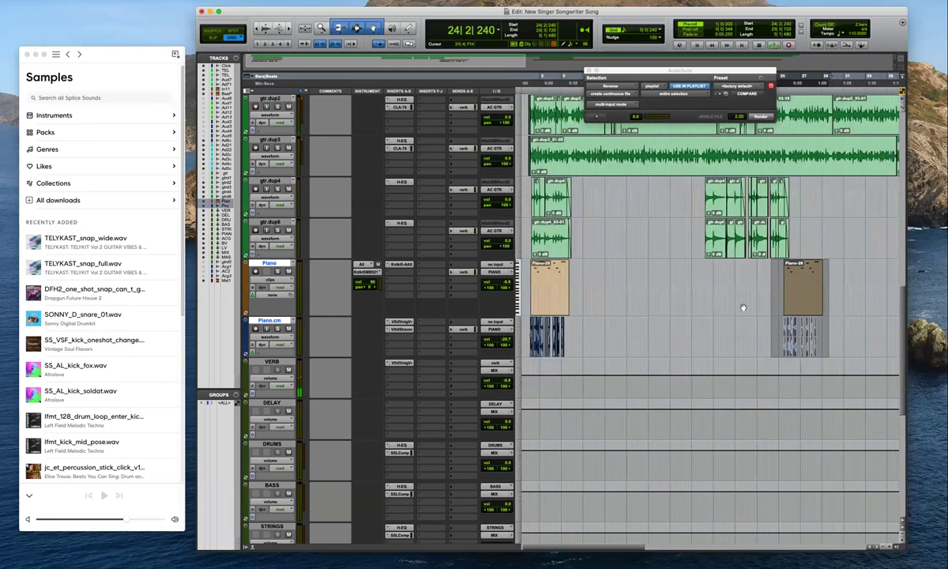
key("space")
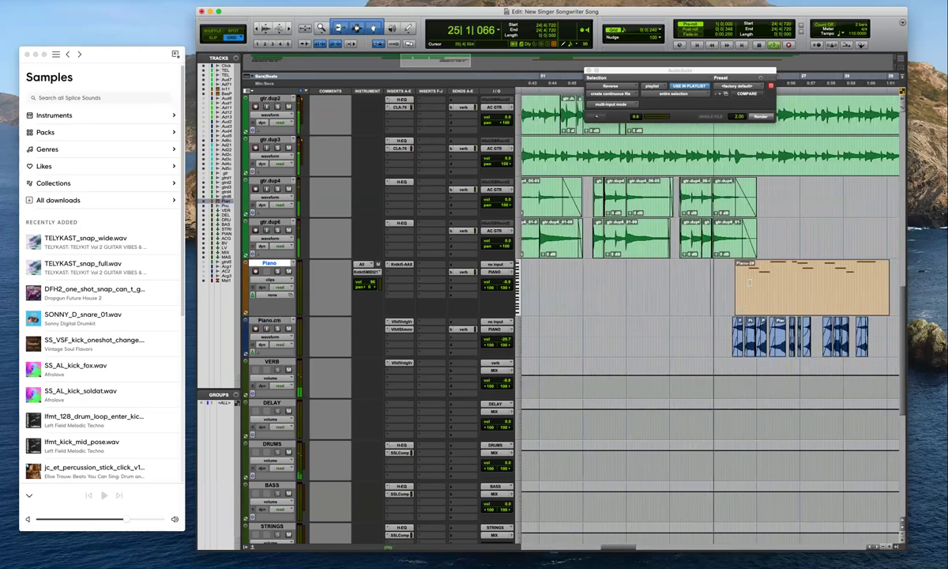
key("Delete")
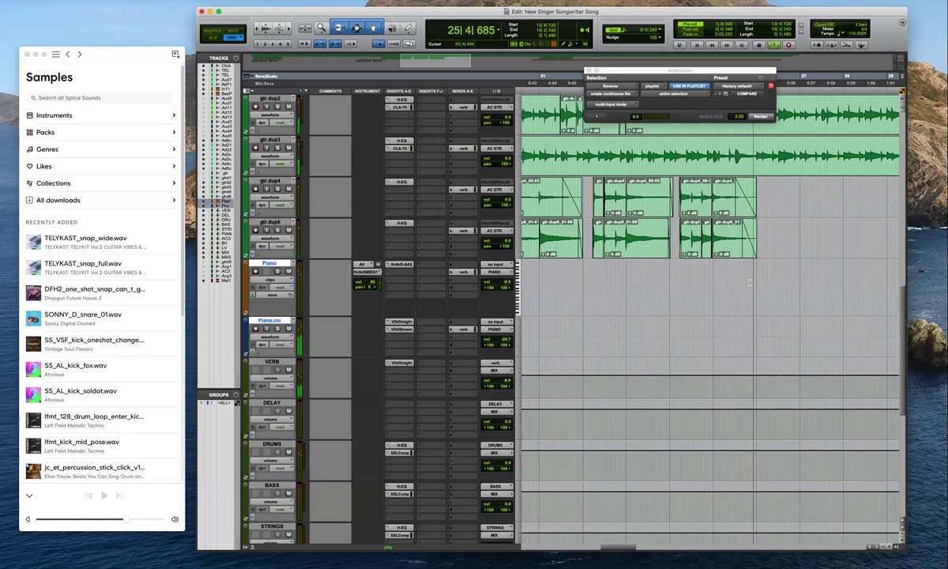
key("shift+super+s")
left_click(754, 387)
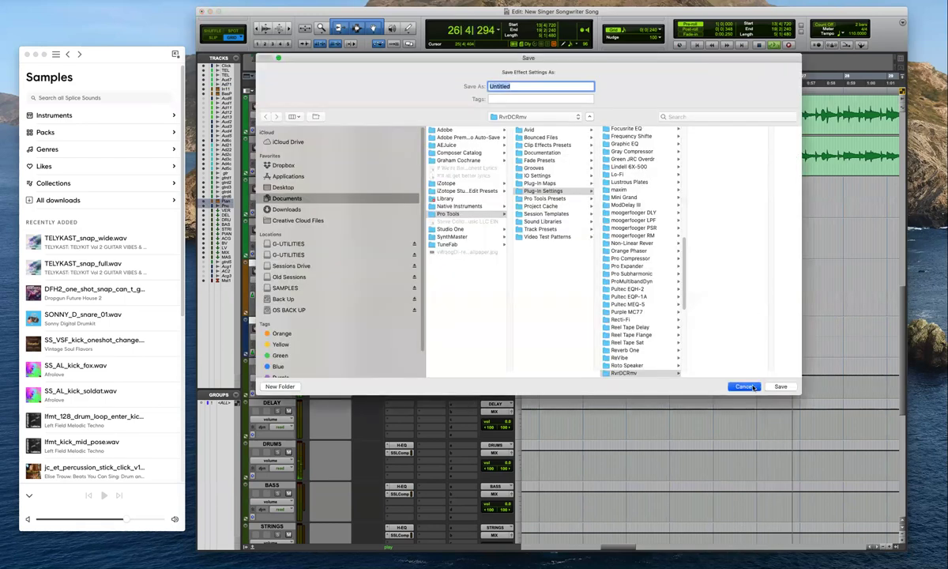
left_click(745, 387)
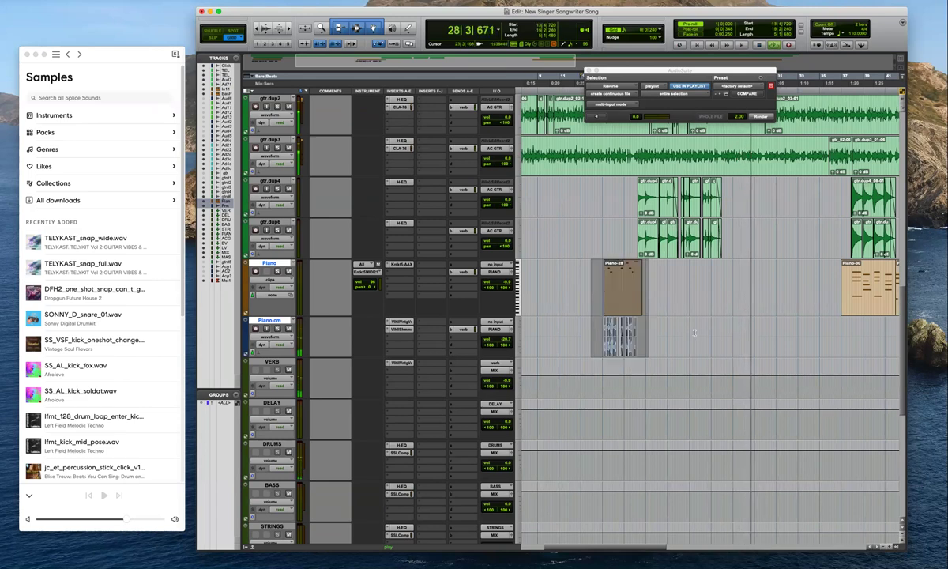
key("super+z")
Audition the song from 19|4|480 and move the copied piano clips to start at bar 26
key("t")
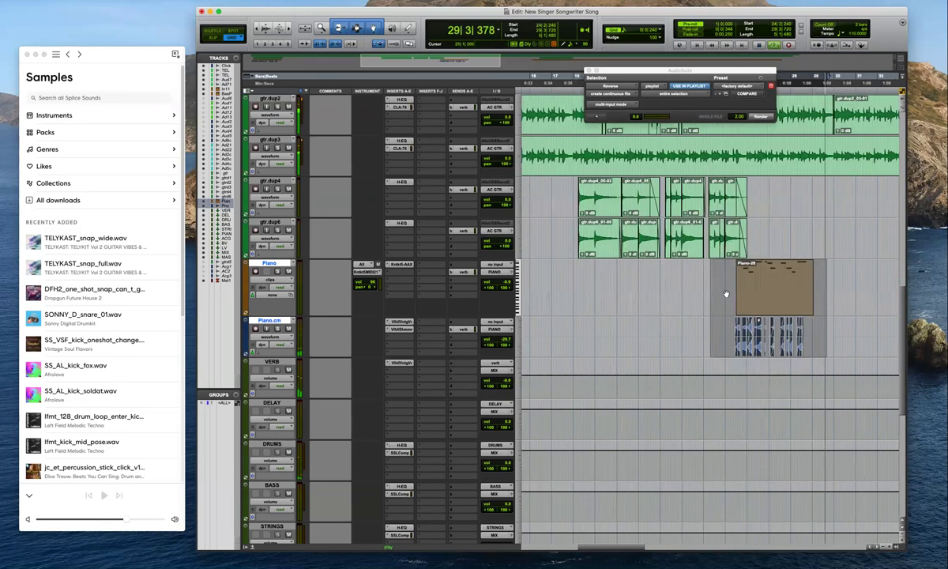
left_click(614, 278)
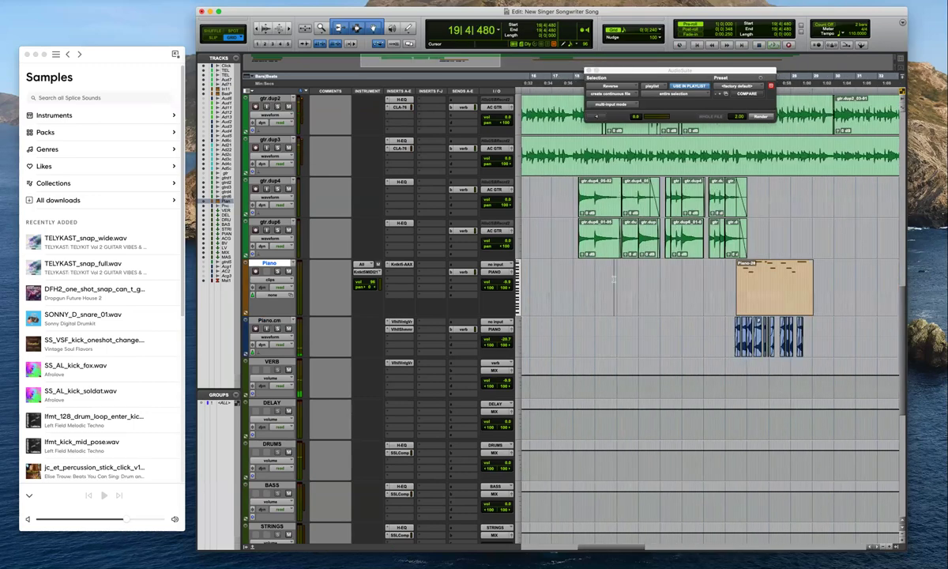
key("t")
key("r")
key("space")
key("r")
left_click_drag(771, 280, 820, 308)
key("super+bracketright")
key("super+bracketright")
left_click(807, 309)
key("space")
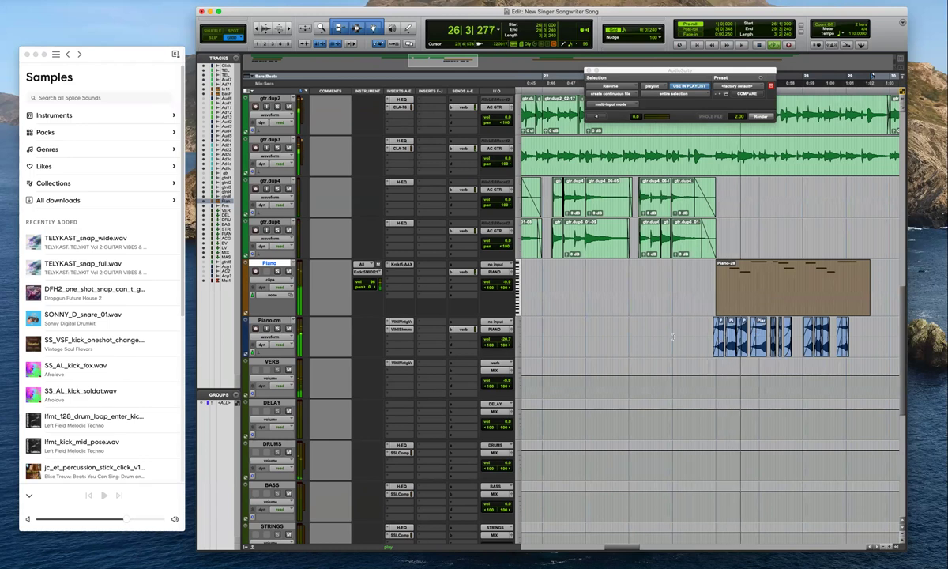
Select the copied Piano and Piano.cm clips together and shift the selection half a beat to start at 26|1|240
left_click(874, 286)
left_click_drag(723, 335, 711, 336)
key("t")
key("t")
key("r")
key("space")
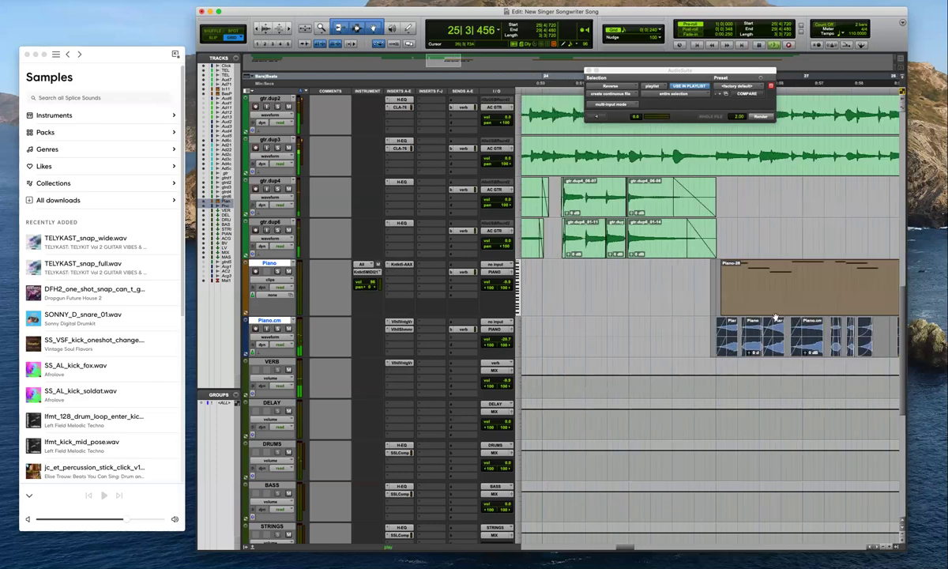
left_click_drag(741, 314, 752, 312)
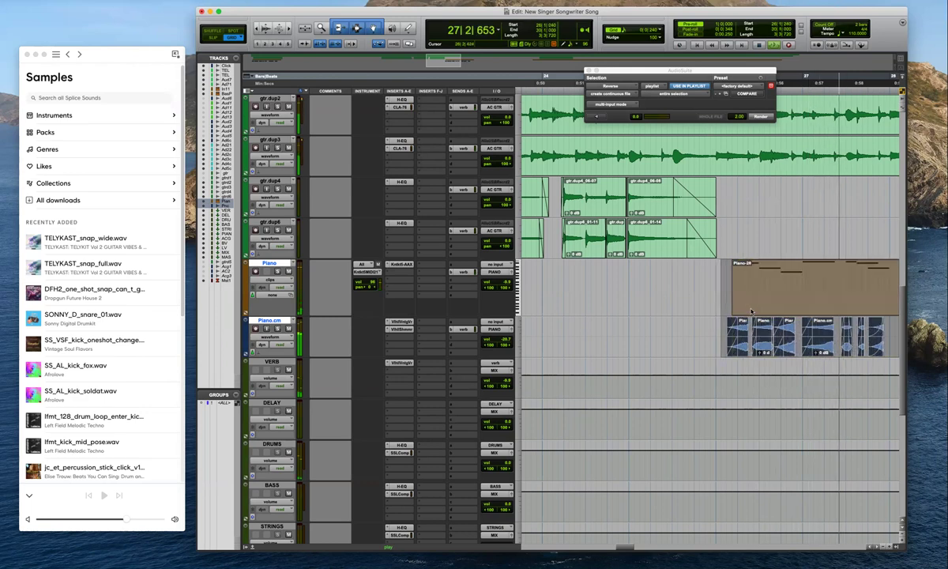
Set the Piano.cm track volume to -18.5 and audition the copied piano part with the rest of the song
key("r")
key("r")
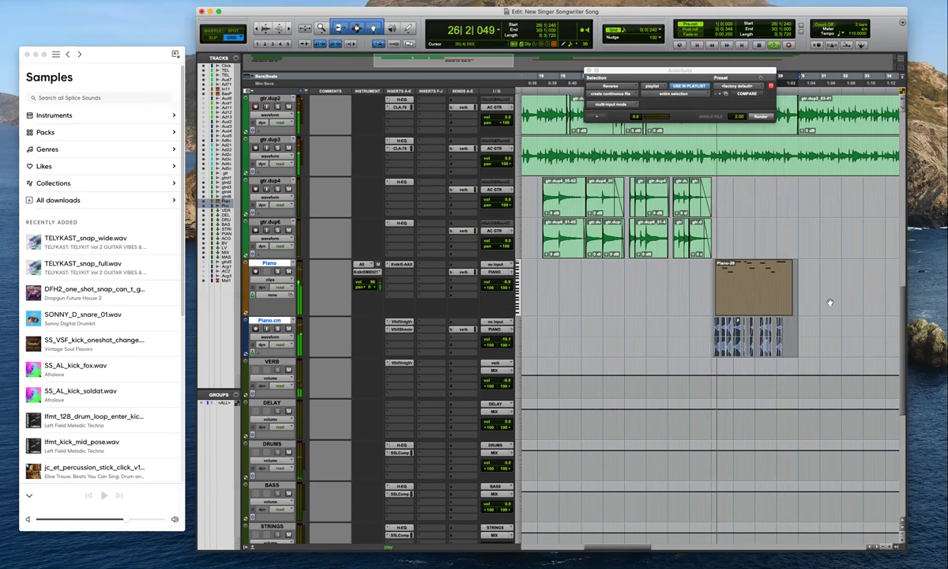
key("r")
key("r")
scroll(712, 332, "up", 1)
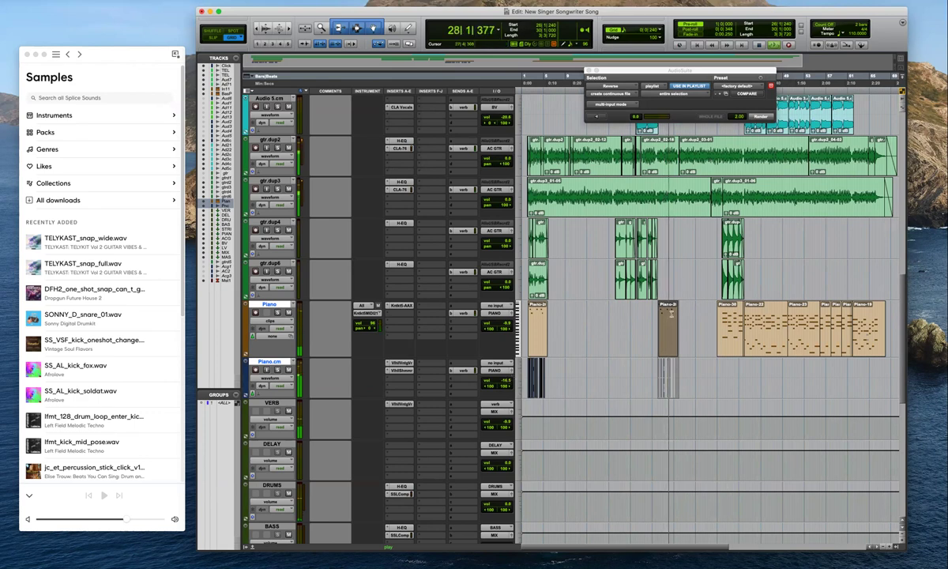
left_click(667, 232)
key("space")
key("space")
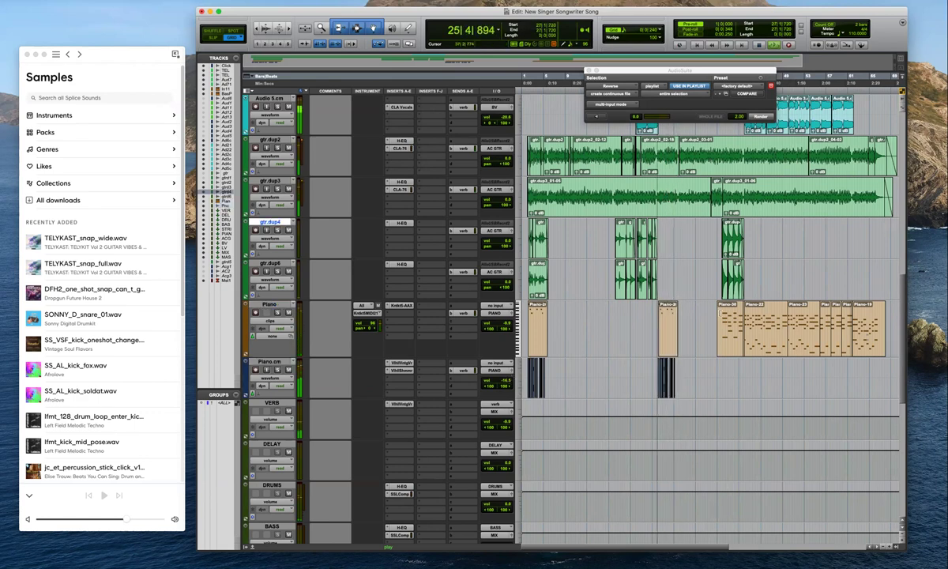
key("space")
Place the edit cursor at 7|2|000 on the Piano.cm track
left_click(556, 381)
key("t")
key("t")
key("t")
key("r")
key("r")
key("super+bracketleft")
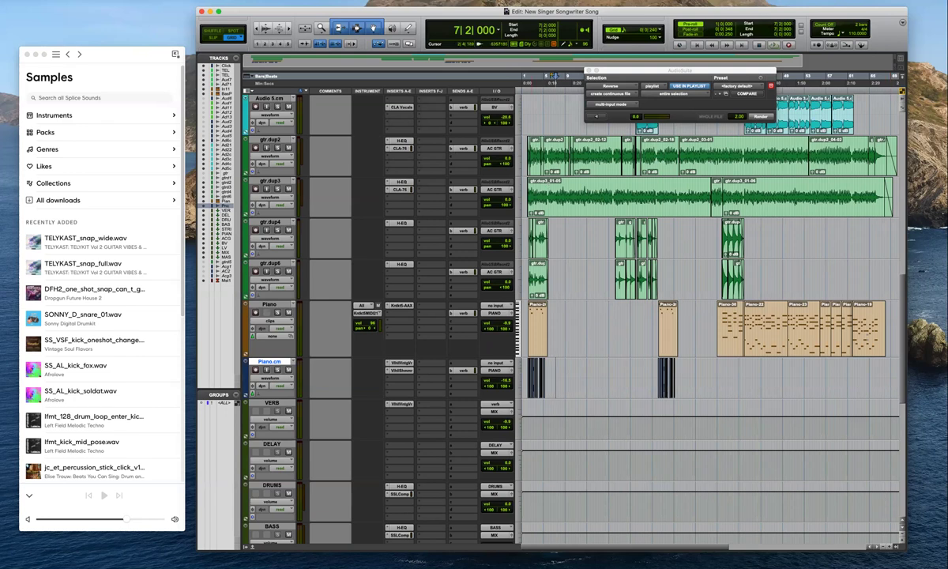
View the Mac's system overview, move its window lower, and close it
left_click(177, 21)
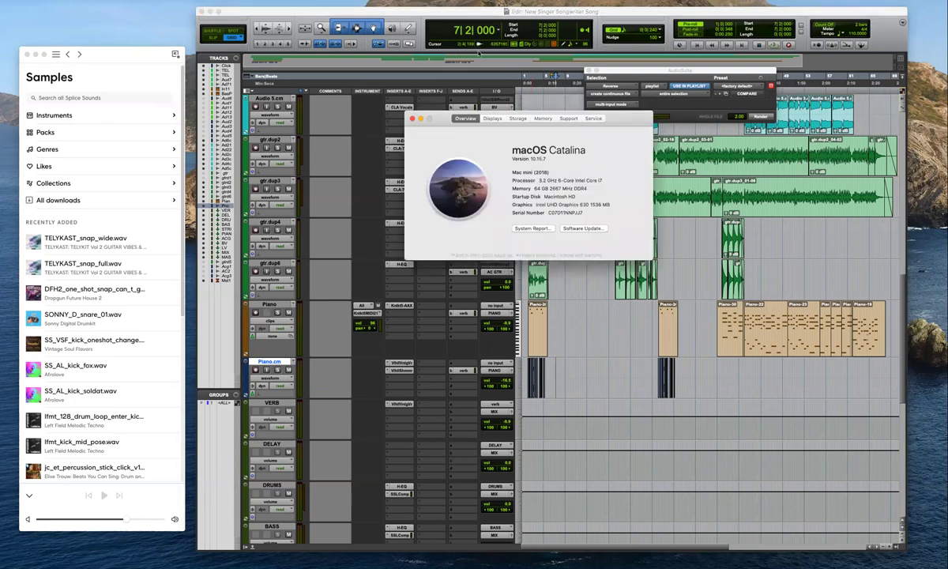
left_click_drag(576, 117, 595, 207)
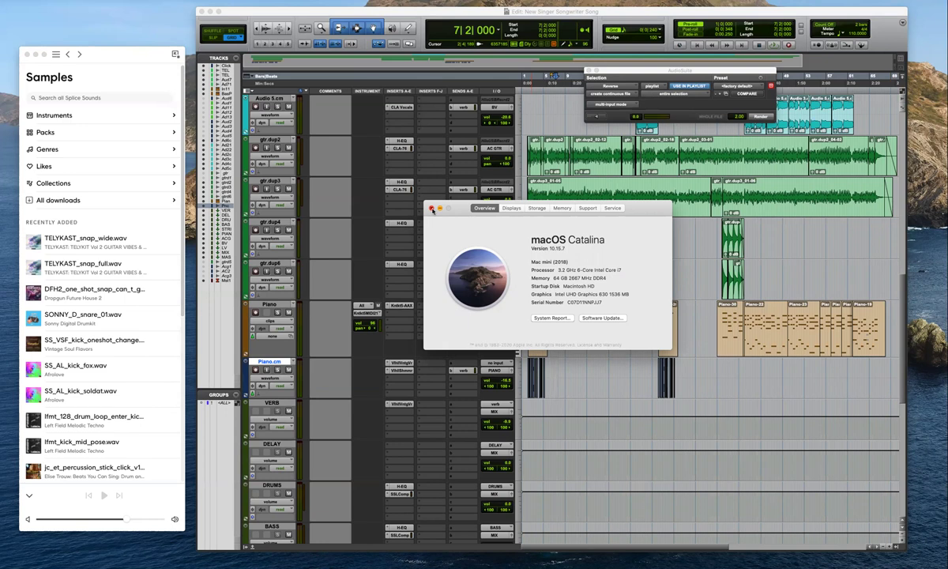
left_click(432, 209)
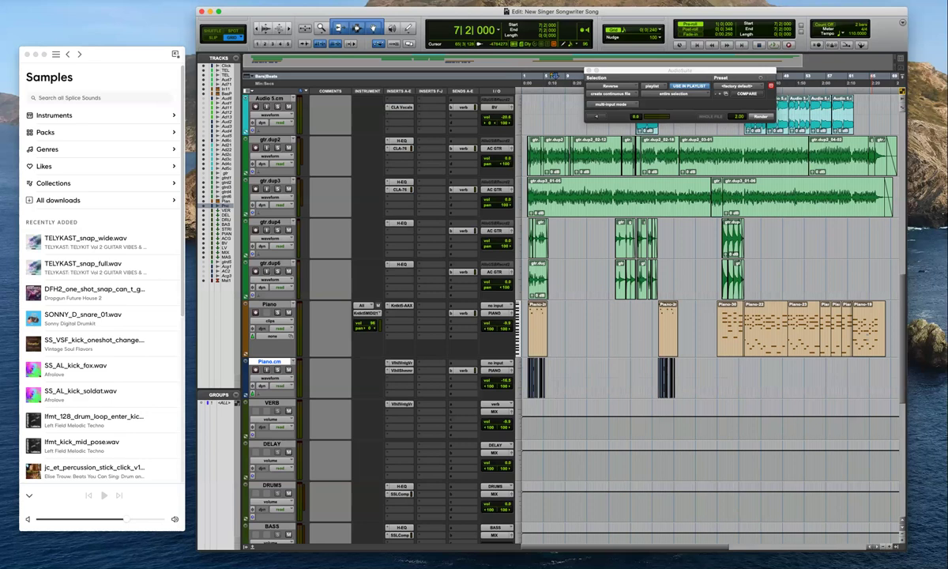
Play the song from 25|3|480 to audition the copied piano part leading into the next section
left_click(556, 376)
left_click(656, 314)
key("super+bracketright")
key("super+bracketright")
left_click(709, 316)
key("space")
key("t")
key("t")
key("r")
key("r")
key("t")
key("t")
key("r")
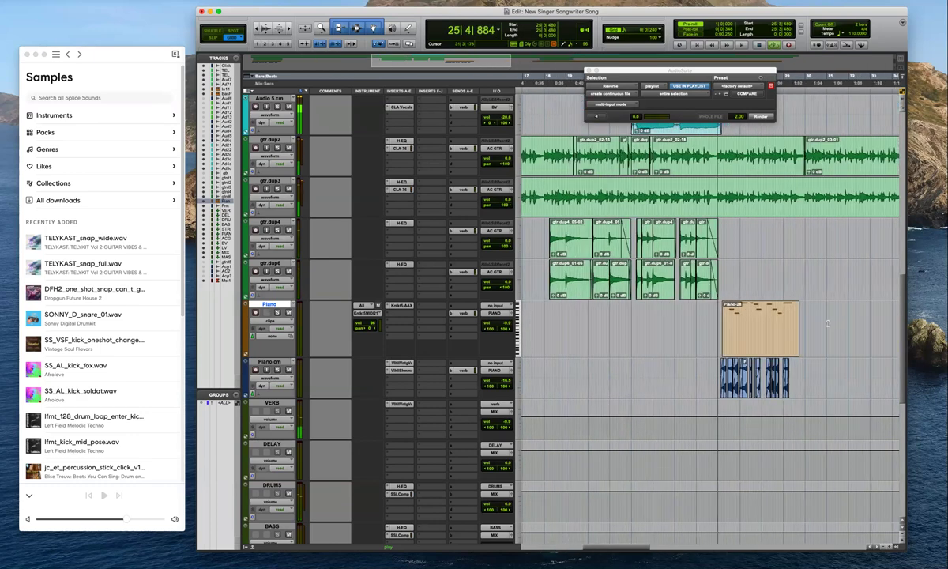
key("super+bracketleft")
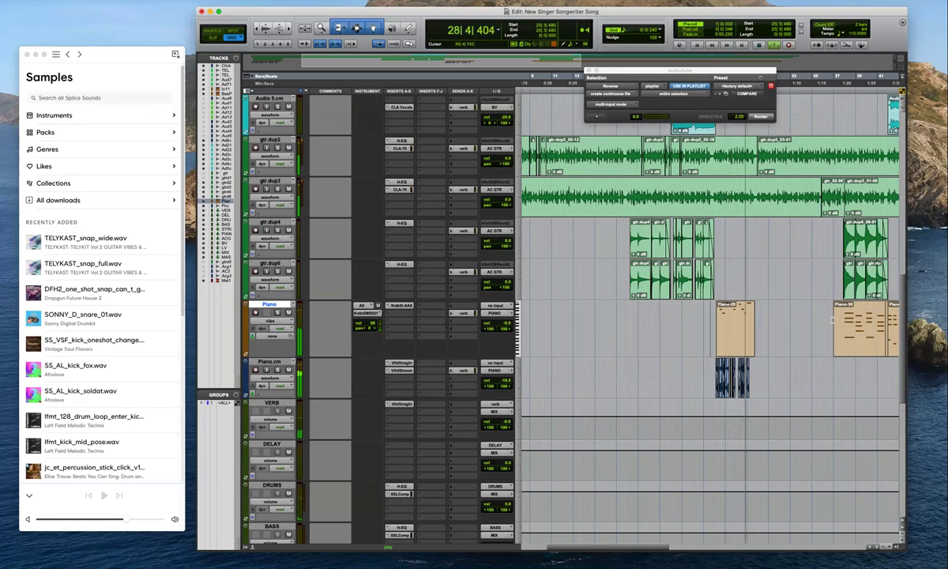
key("space")
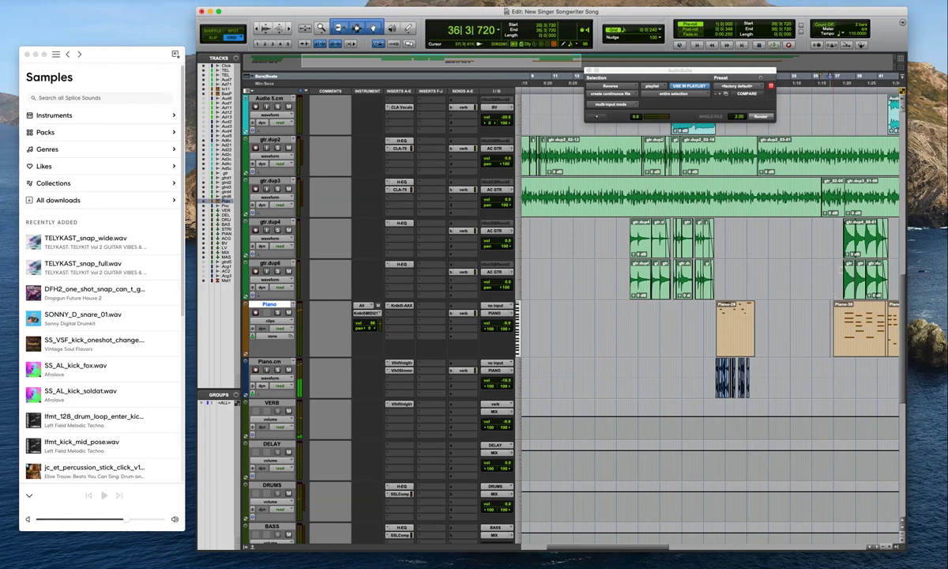
Trim the start of the Piano clip near bar 37 slightly inward and play it from 37|2|720
left_click(823, 320)
left_click_drag(835, 314, 841, 311)
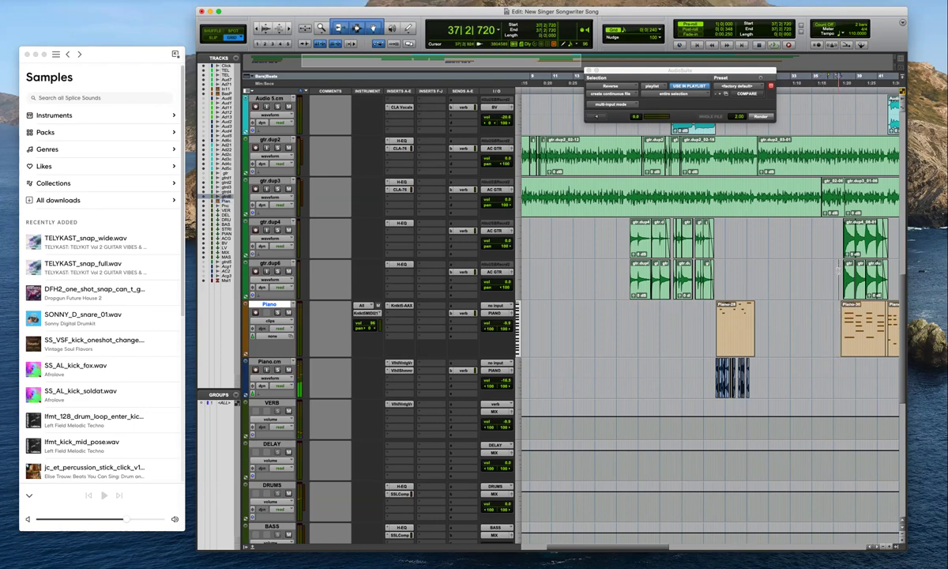
key("t")
key("t")
key("space")
key("space")
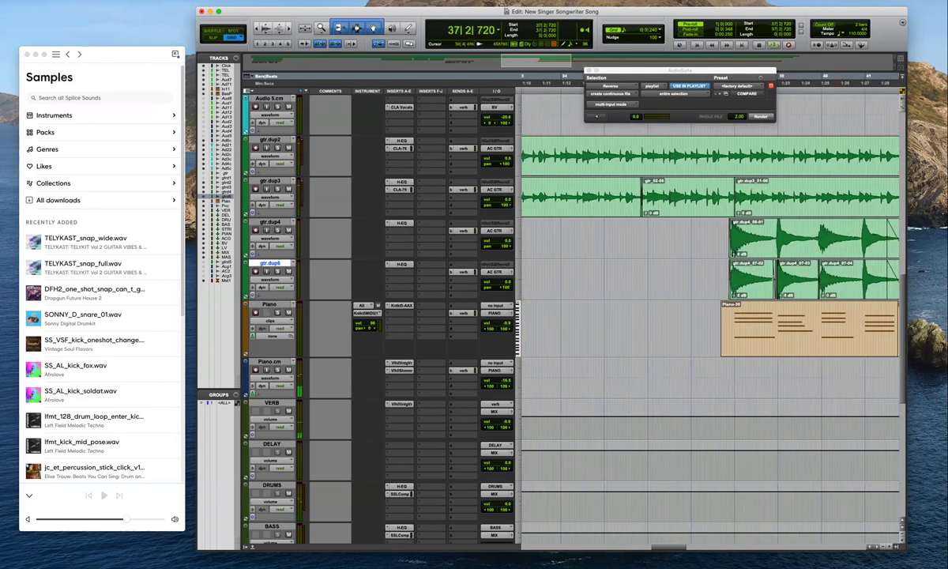
Trim the Piano clip's start further to meet the first gtr.dup4 clip near bar 38 and audition it from 37|4|480
left_click(719, 314)
key("super+bracketright")
left_click_drag(710, 308, 740, 307)
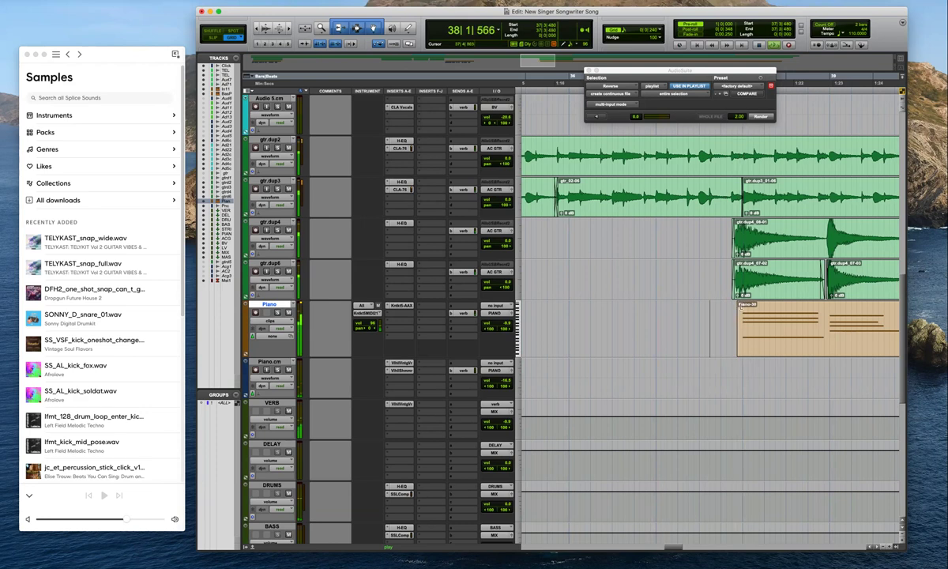
left_click(743, 333)
left_click(731, 320)
key("r")
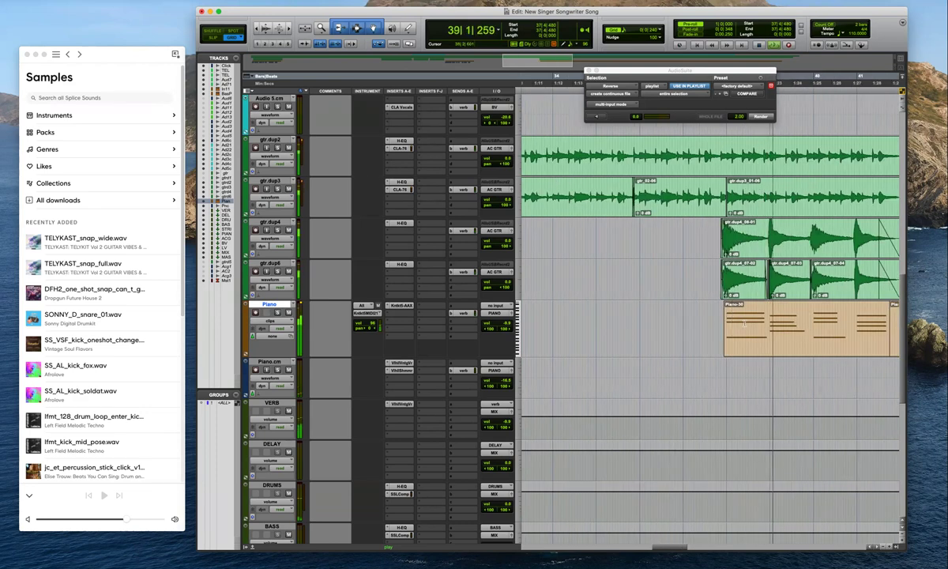
key("r")
key("t")
key("r")
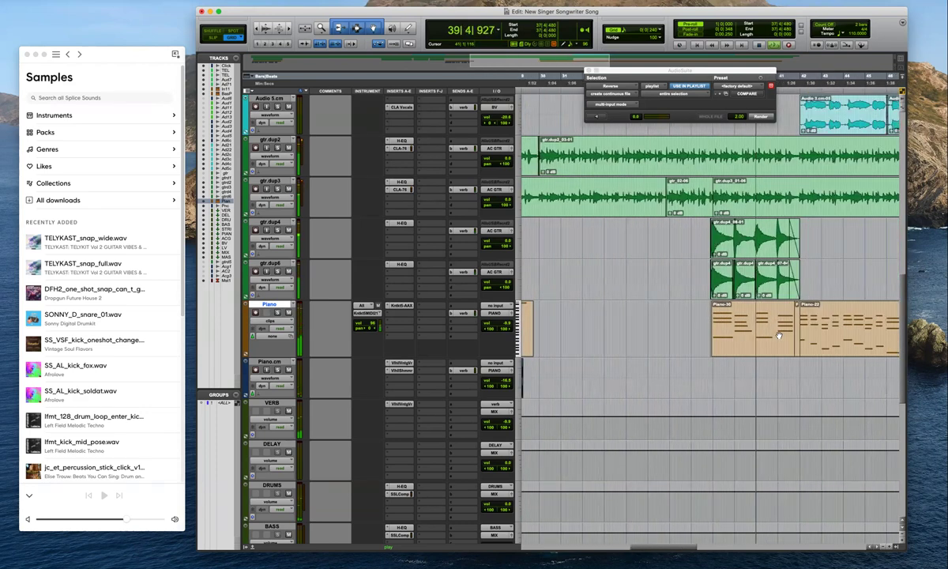
Lower the Audio 7.dup1 volume automation from 26|2|000 to 42|2|720 to about -41.9 dB and play the section
scroll(775, 336, "up", 5)
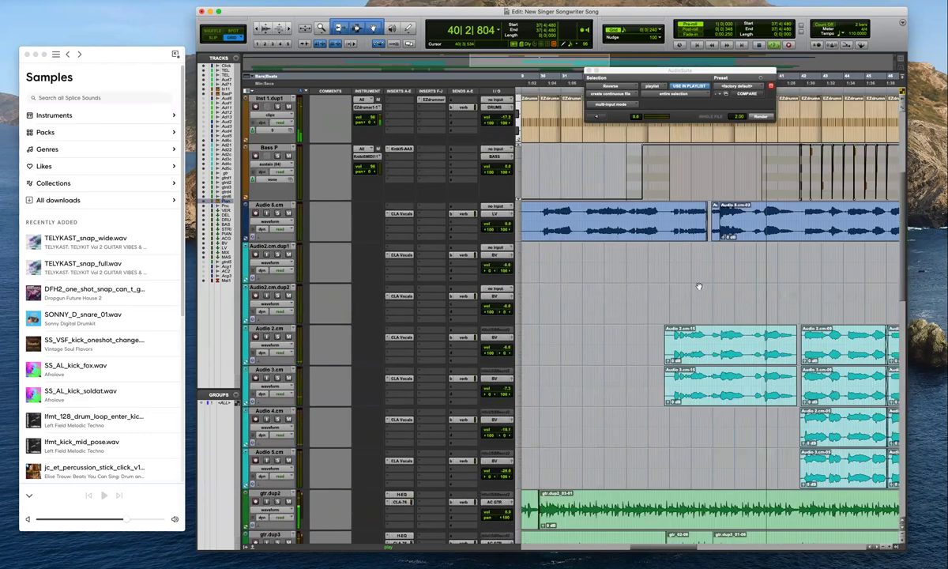
scroll(751, 286, "up", 3)
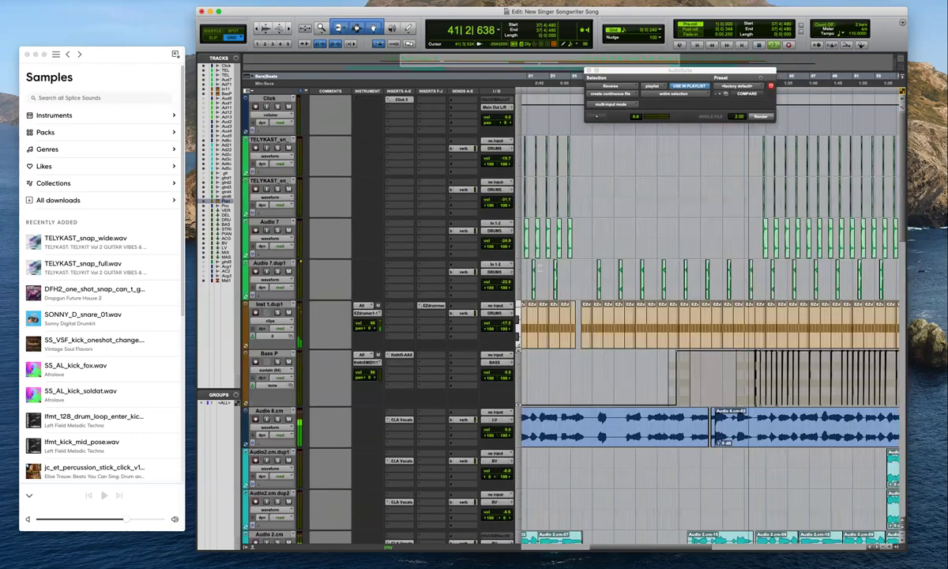
left_click(463, 271)
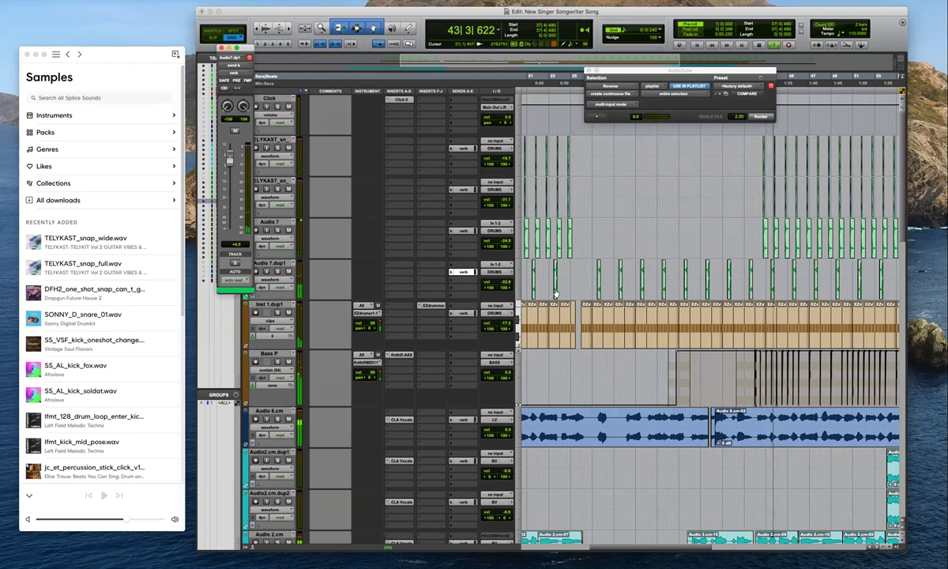
left_click_drag(585, 278, 768, 283)
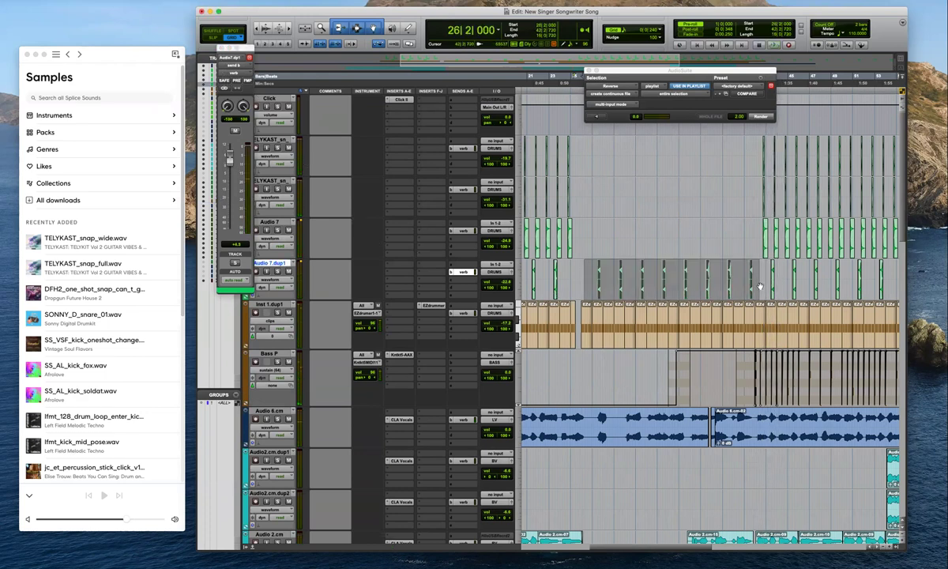
left_click(220, 49)
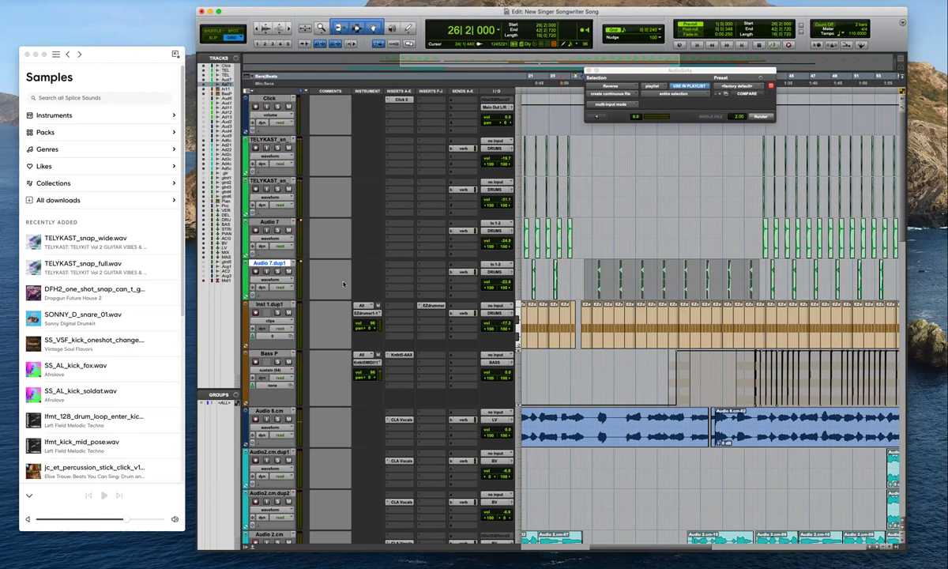
left_click(276, 281)
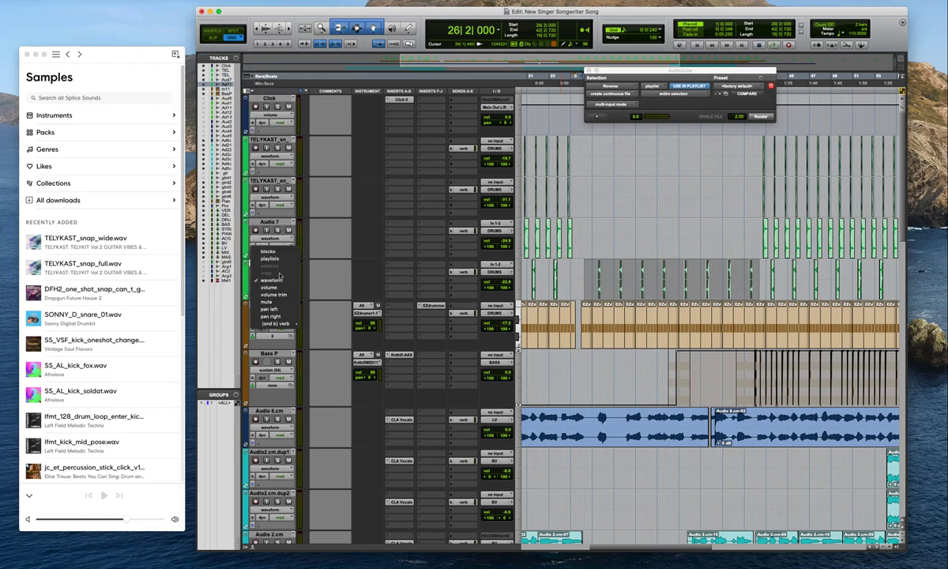
left_click(270, 288)
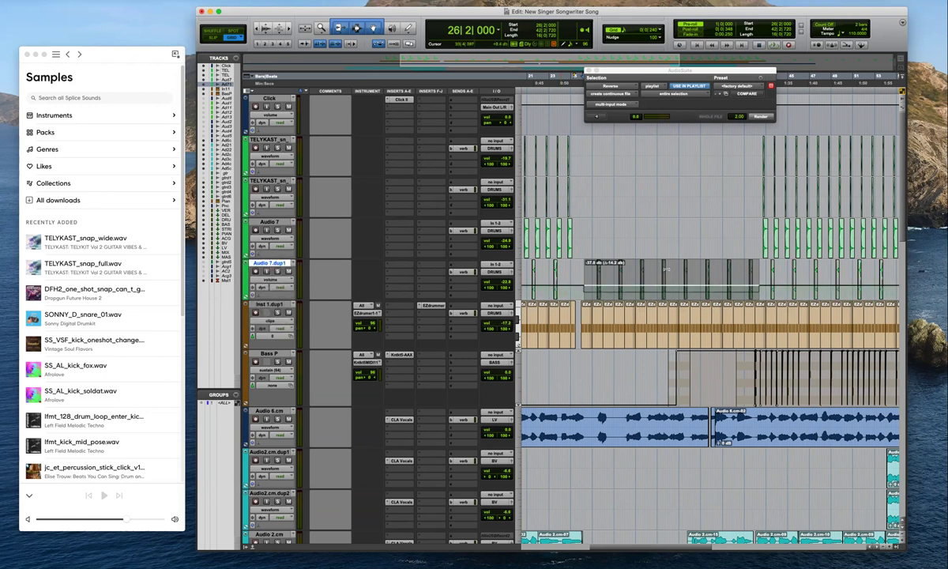
key("space")
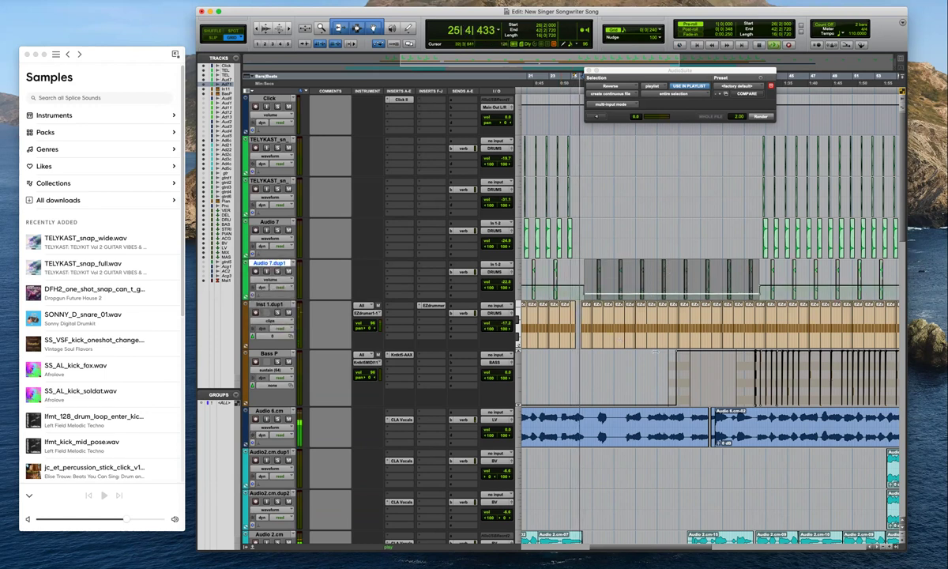
Show audio volume automation on Inst 1.dup1 and lower it to about -25.5 dB from 26|1|000 to 42|4|480
scroll(475, 316, "down", 1)
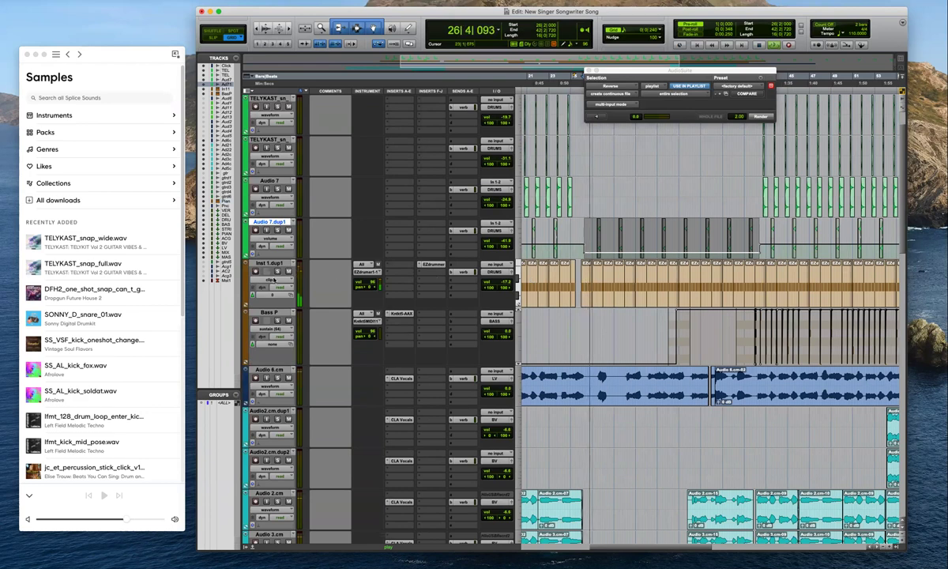
left_click(270, 280)
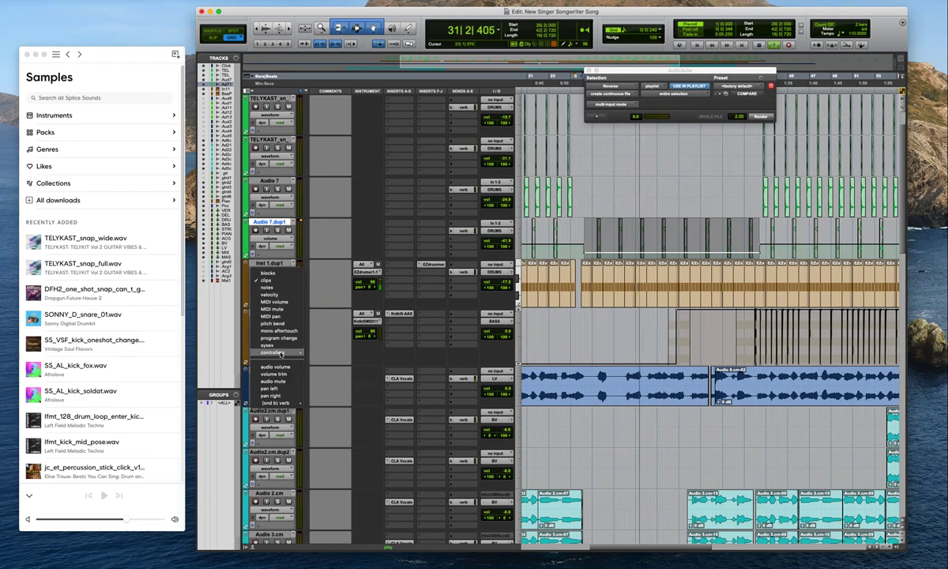
mouse_move(281, 353)
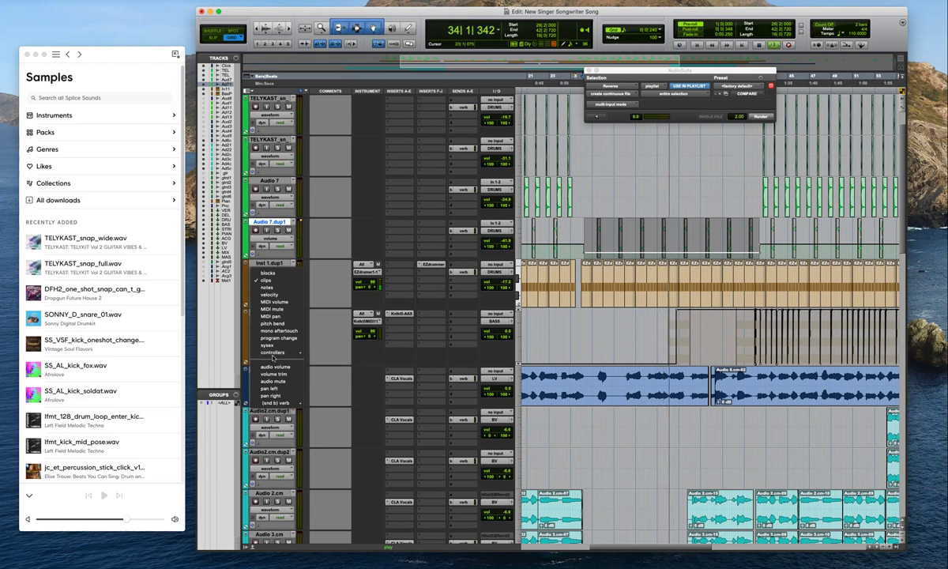
left_click(275, 366)
left_click_drag(581, 278, 752, 275)
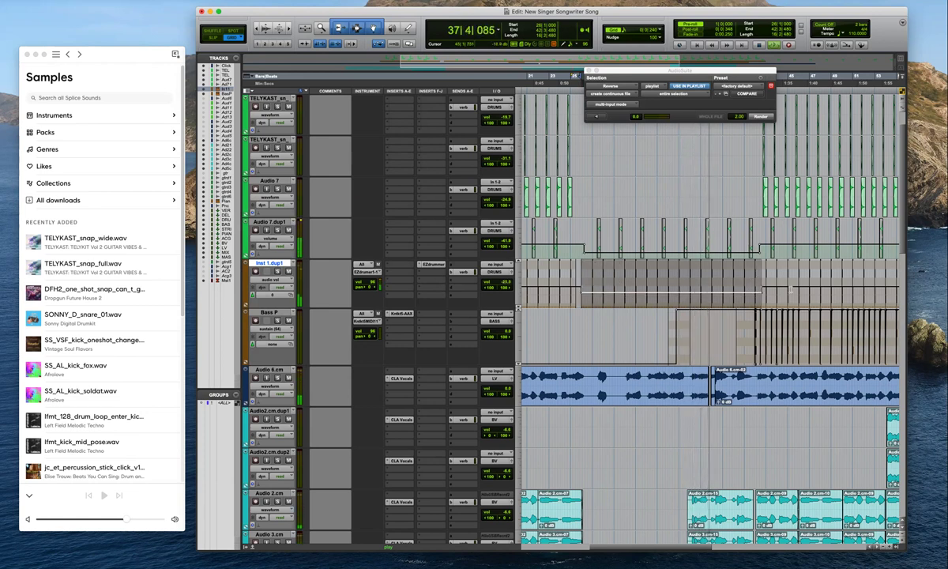
scroll(752, 353, "down", 1)
scroll(750, 353, "down", 3)
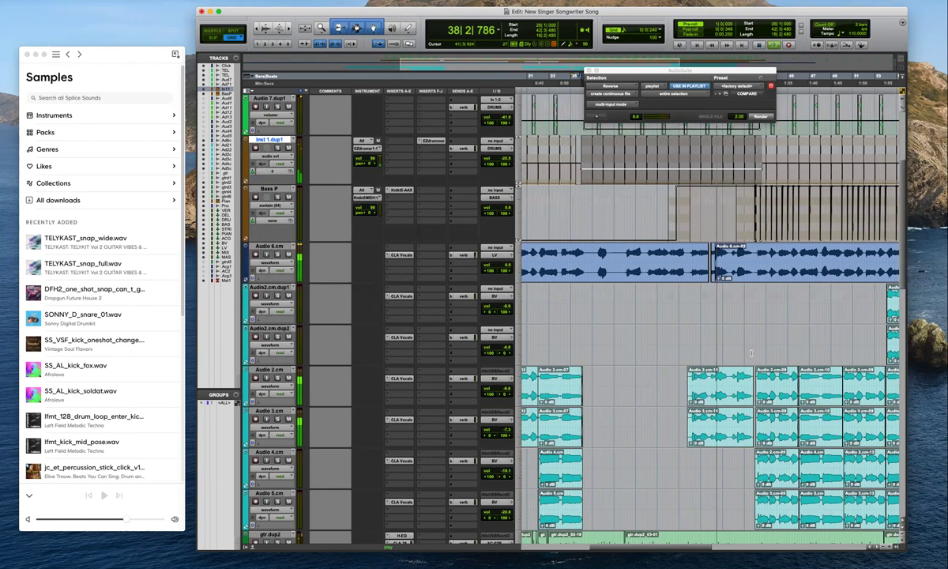
scroll(703, 253, "down", 8)
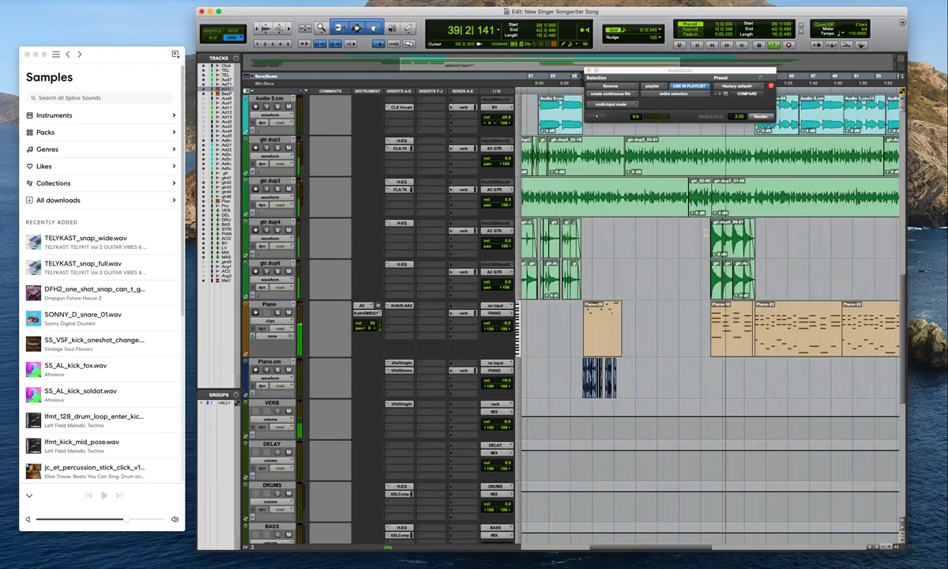
key("r")
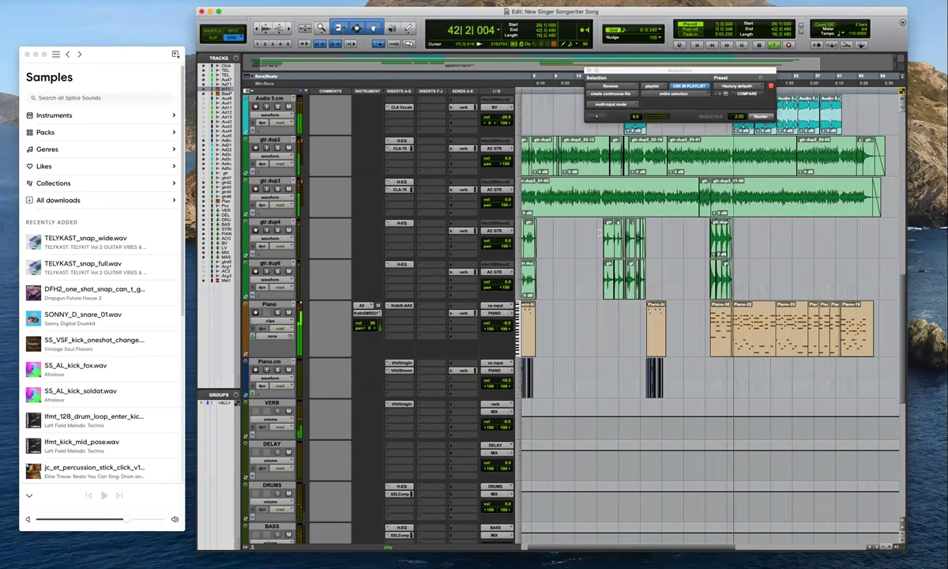
left_click_drag(598, 228, 755, 250)
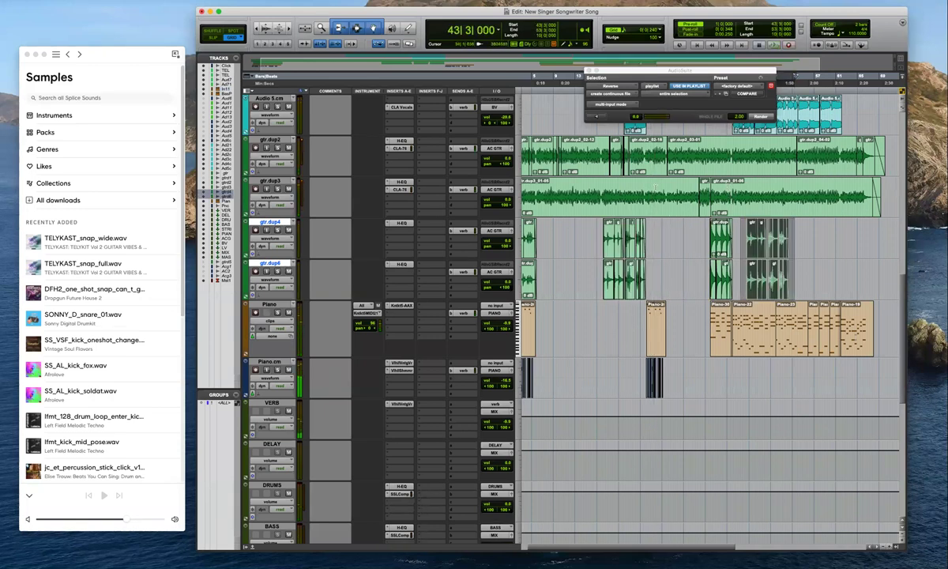
key("super+z")
Audition the guitars from 18|4|240 and consolidate the second group of gtr.dup4 and gtr.dup6 clips into one clip per track
left_click(611, 196)
key("t")
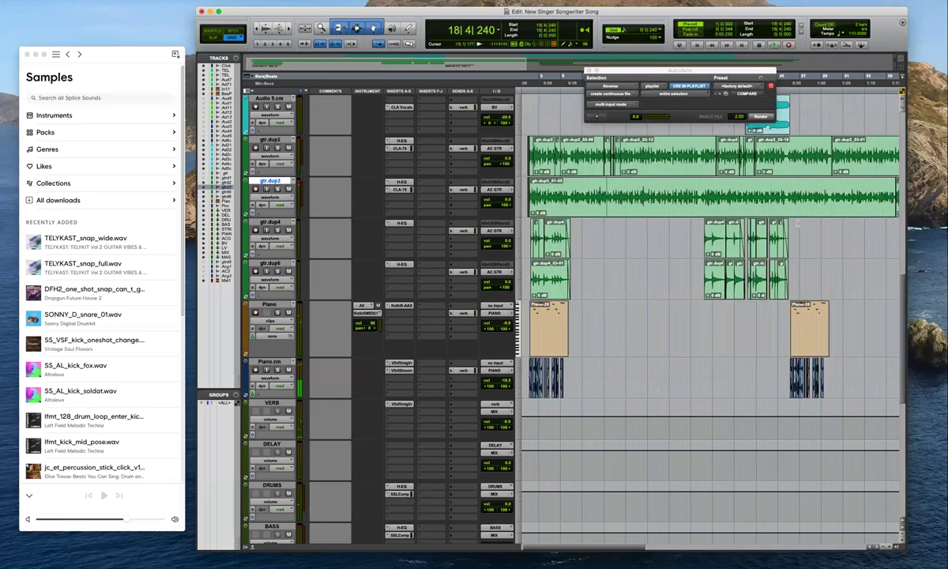
key("t")
key("t")
key("t")
key("space")
key("r")
left_click_drag(686, 251, 906, 279)
left_click_drag(803, 271, 577, 248)
key("shift+alt+3")
Copy the consolidated gtr.dup4 and gtr.dup6 clips into the section near bar 43
key("r")
key("r")
key("space")
key("t")
key("r")
key("r")
key("super+bracketright")
key("super+bracketright")
key("super+bracketright")
key("super+bracketright")
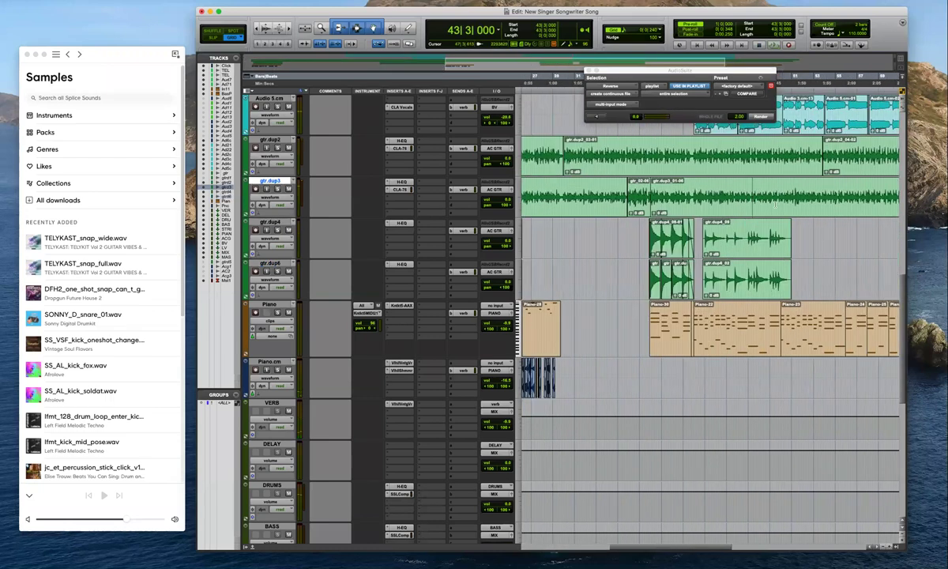
Move the copied guitar clips earlier to line up with the start of the Piano-22 clip and audition from 42|2|480
left_click(732, 287, "shift")
left_click_drag(732, 287, 658, 289)
key("super+bracketleft")
key("super+bracketleft")
key("super+bracketleft")
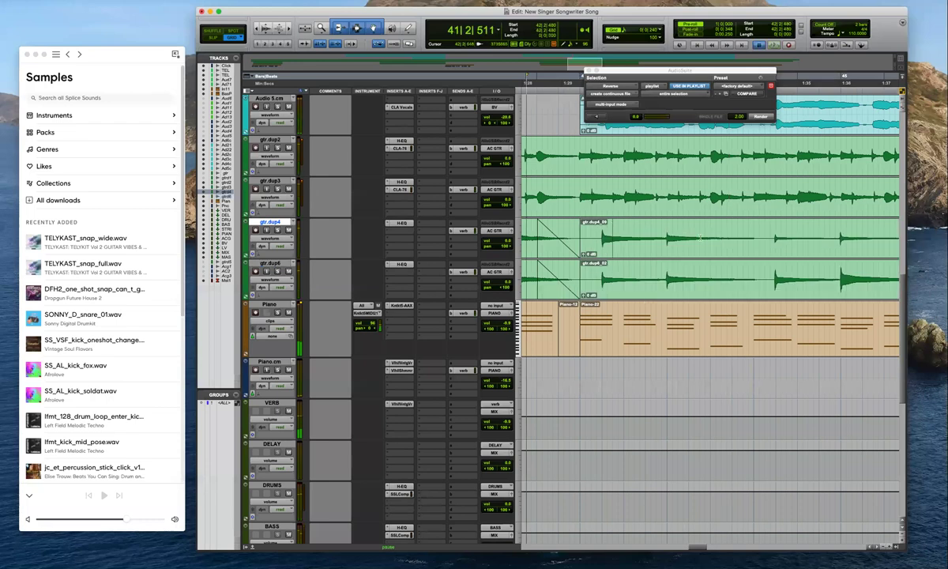
key("super+bracketright")
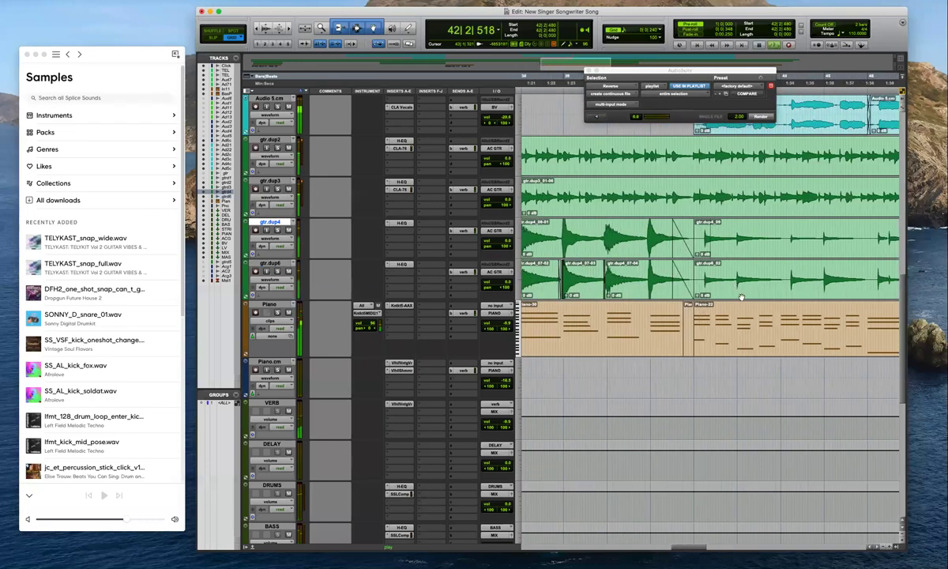
key("super+bracketleft")
key("super+bracketleft")
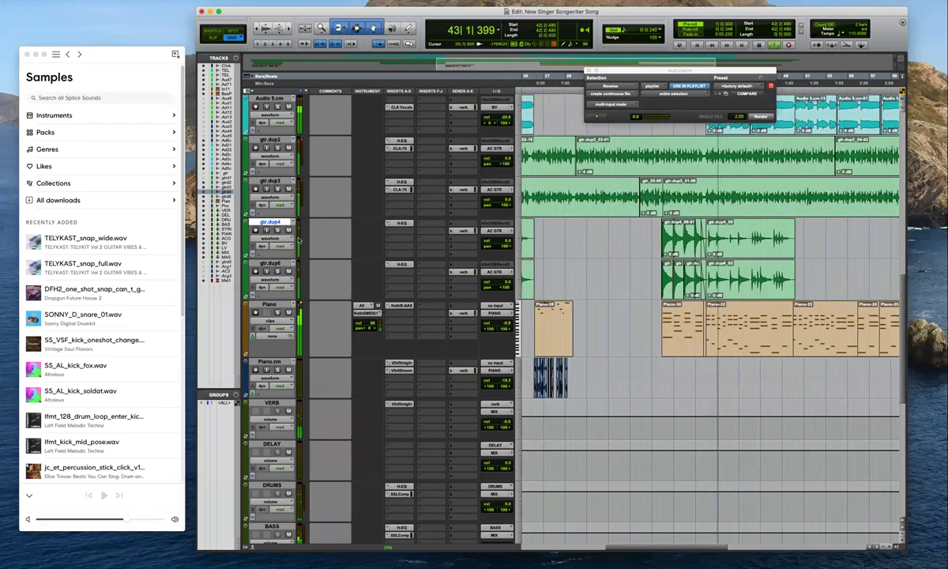
key("space")
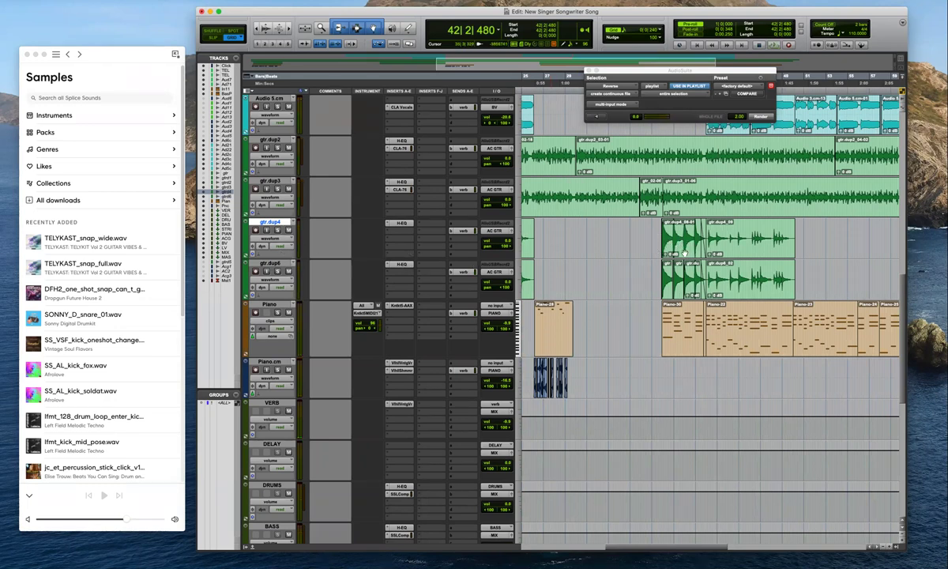
left_click(276, 263)
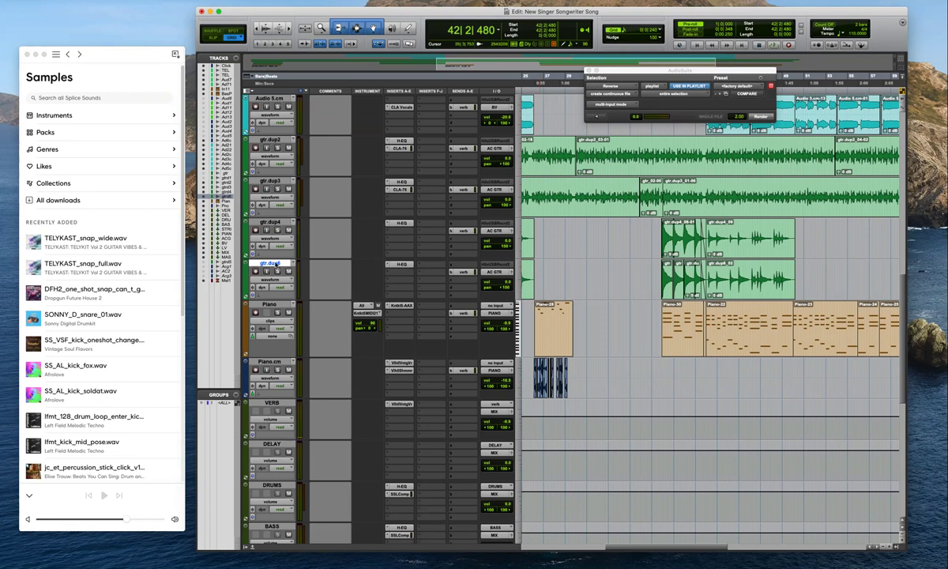
key("super+shift+n")
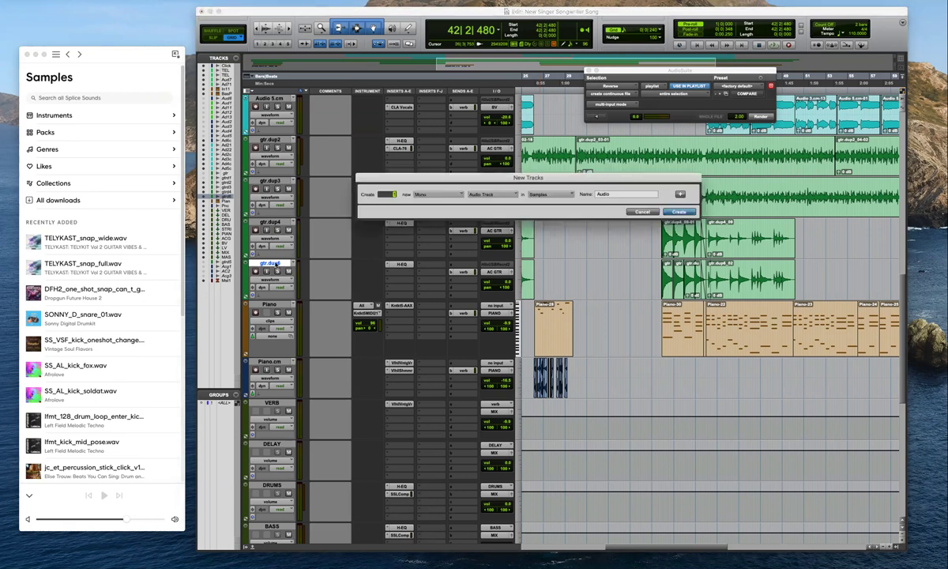
left_click(642, 212)
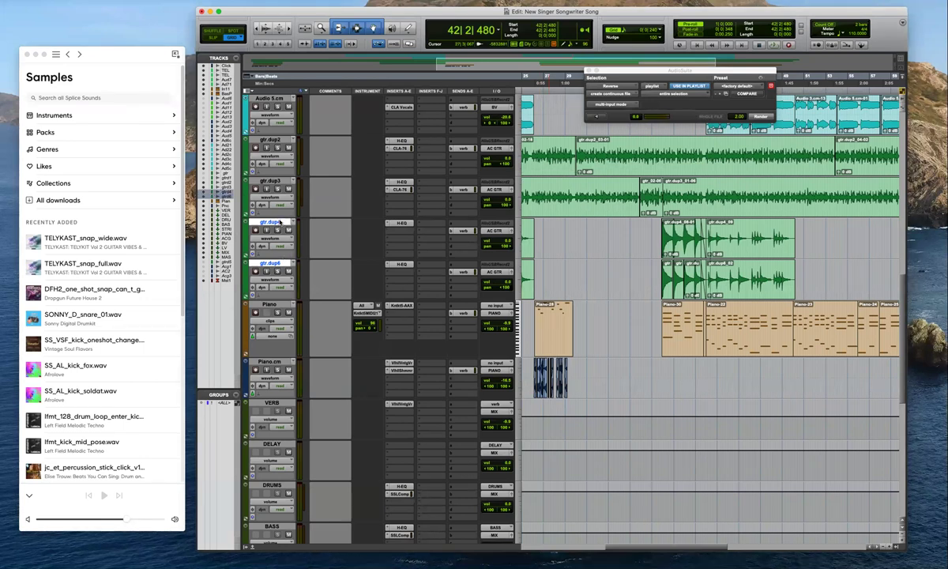
Duplicate the gtr.dup4 and gtr.dup6 tracks and clear all clips from the two duplicates
key("alt+shift+d")
key("Return")
key("r")
key("r")
key("r")
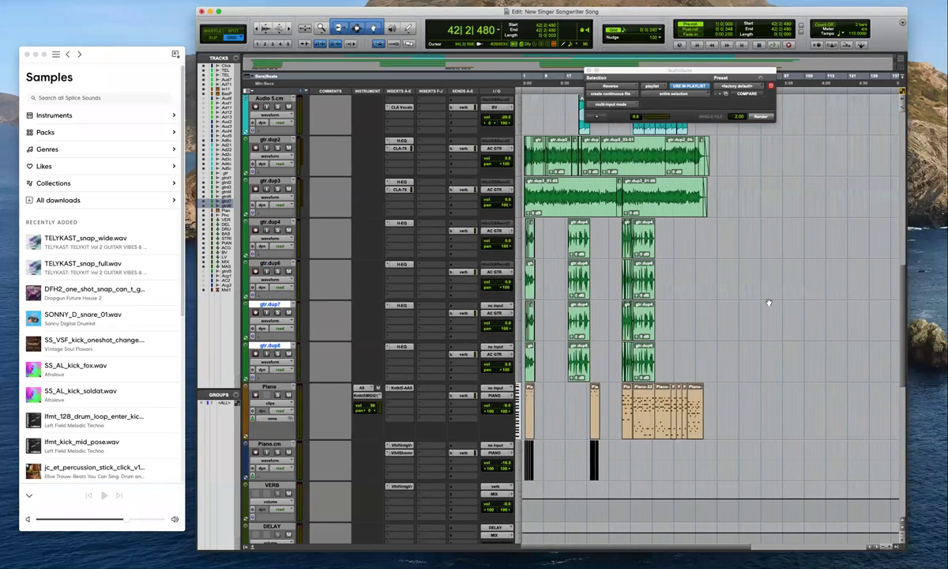
key("super+a")
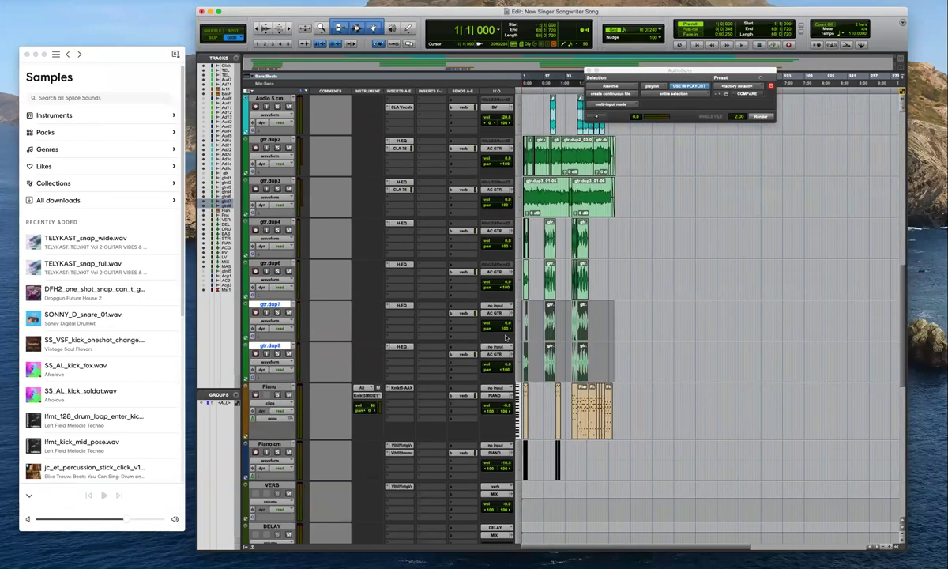
key("Delete")
Move the gtr.dup4 and gtr.dup6 clips leading up to the Piano-22 clip down onto gtr.dup7 and gtr.dup8
left_click(574, 307)
key("super+bracketright")
key("super+bracketright")
key("super+bracketright")
key("super+bracketright")
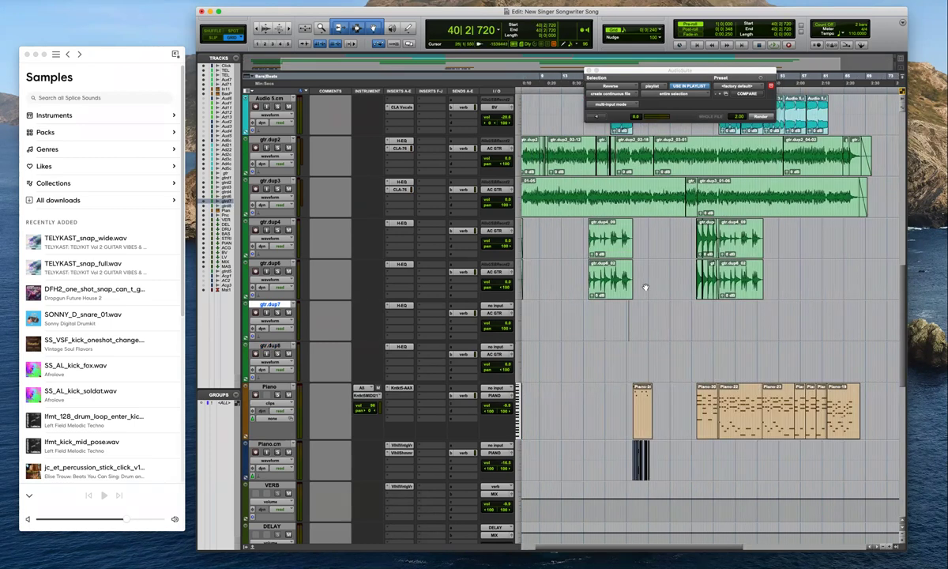
left_click(643, 233)
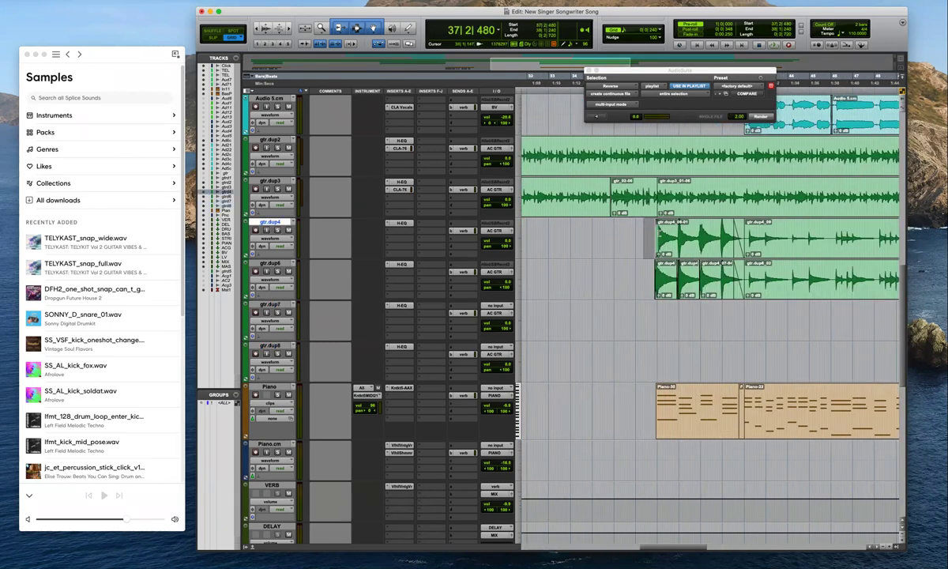
left_click(729, 296)
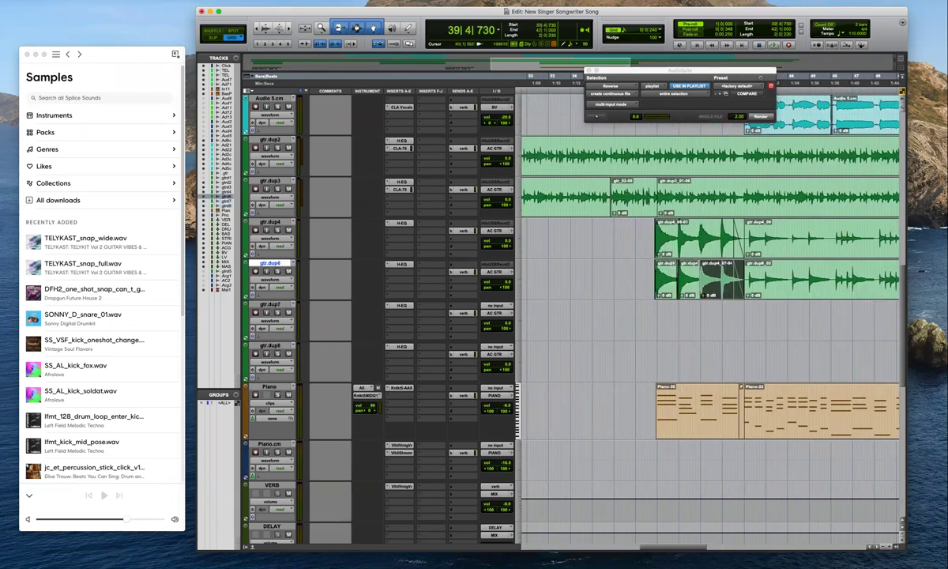
left_click(644, 235, "shift")
left_click(643, 235, "shift")
left_click_drag(677, 250, 677, 319)
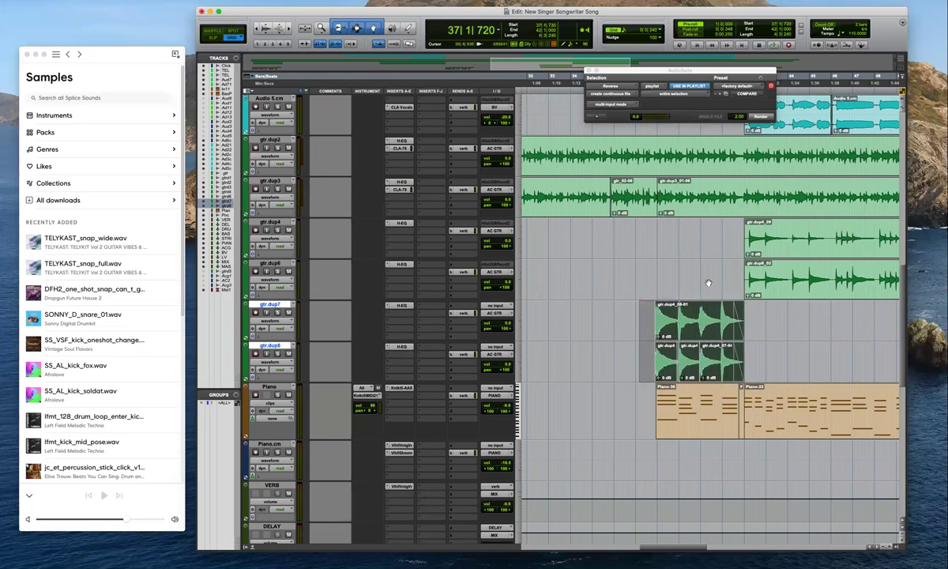
Play from 37|4|720 and lower the volume of gtr.dup7 to about -5 dB and gtr.dup8 to about -7 dB
left_click(658, 267)
key("space")
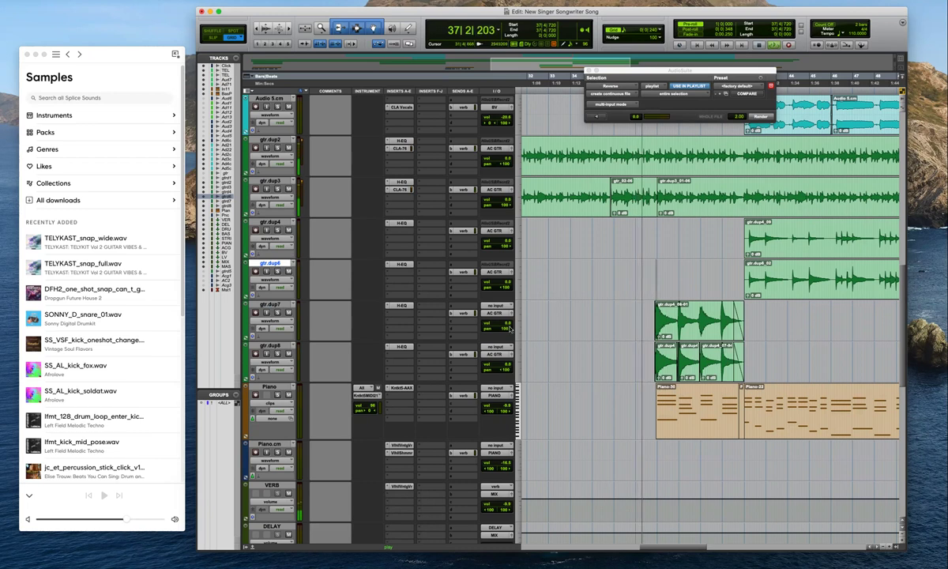
left_click_drag(505, 331, 505, 331)
left_click_drag(506, 371, 509, 372)
left_click_drag(508, 323, 507, 331)
left_click_drag(508, 370, 503, 371)
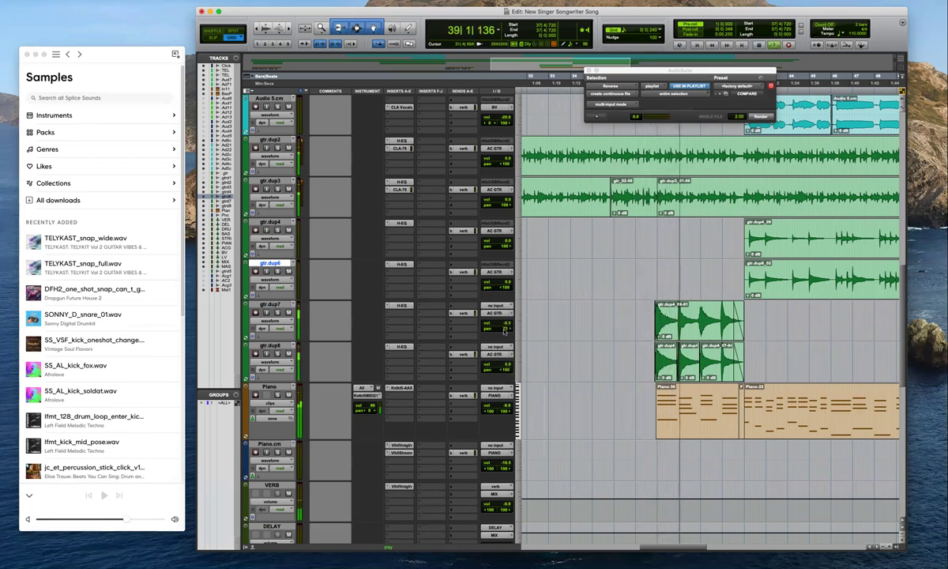
left_click_drag(506, 329, 512, 329)
left_click_drag(507, 364, 508, 374)
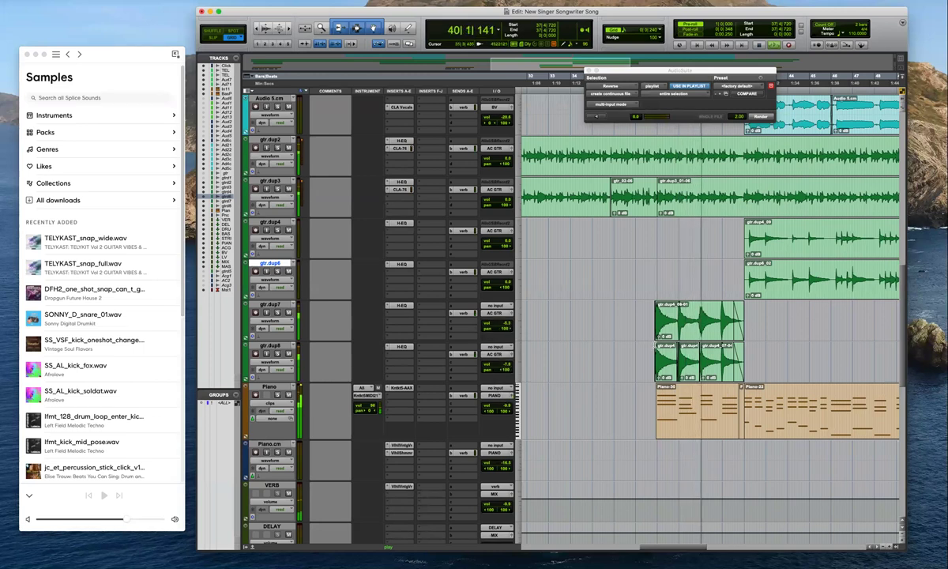
Copy the CLA-76 compressor from gtr.dup3 onto gtr.dup7 and gtr.dup8 and audition from 38|4|000 with the gtr.dup7 compressor open
left_click_drag(401, 190, 400, 355)
key("space")
left_click(654, 286)
key("space")
left_click(400, 313)
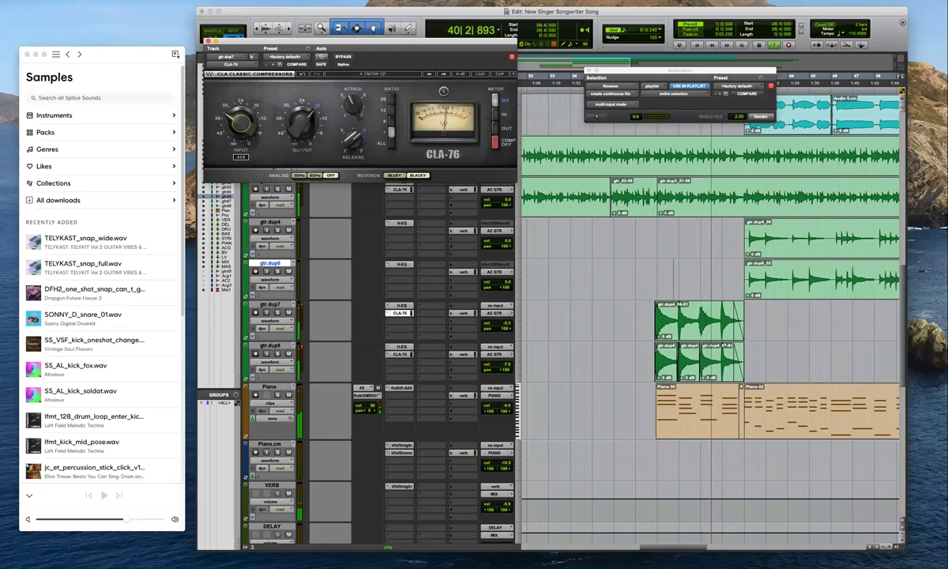
key("space")
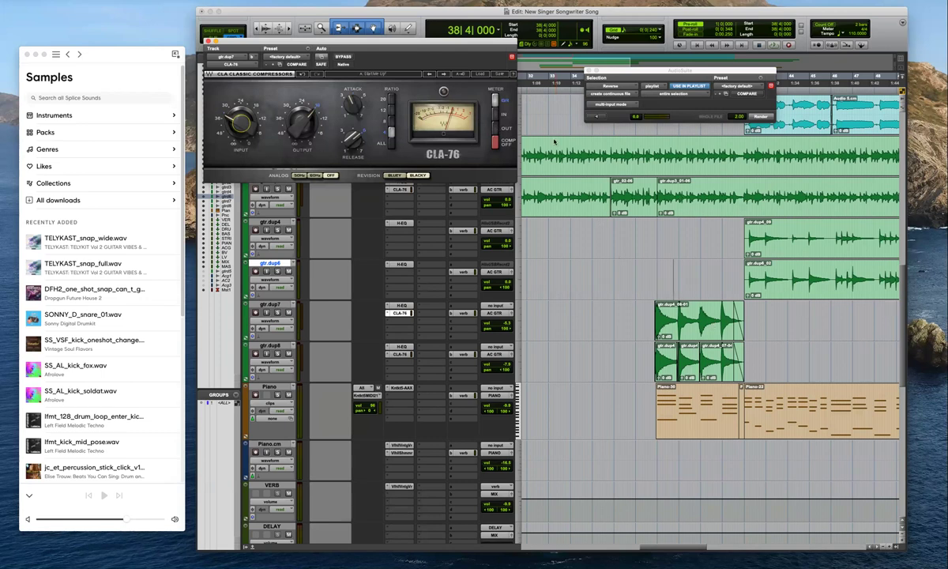
Adjust the CLA-76 input on gtr.dup7 while playing from 38|1|480 and copy the compressor onto gtr.dup8
left_click(661, 180)
key("t")
key("t")
key("t")
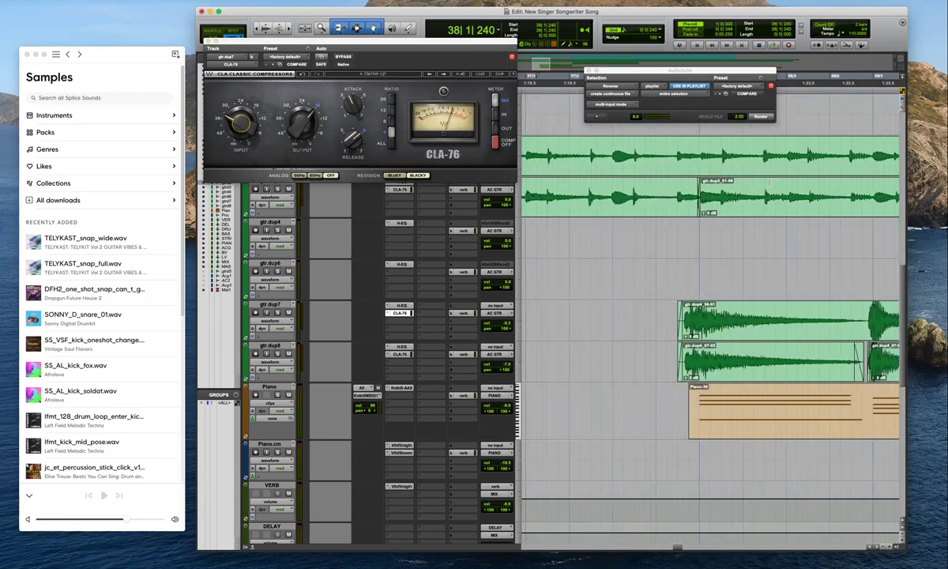
key("super+bracketleft")
key("super+bracketleft")
key("space")
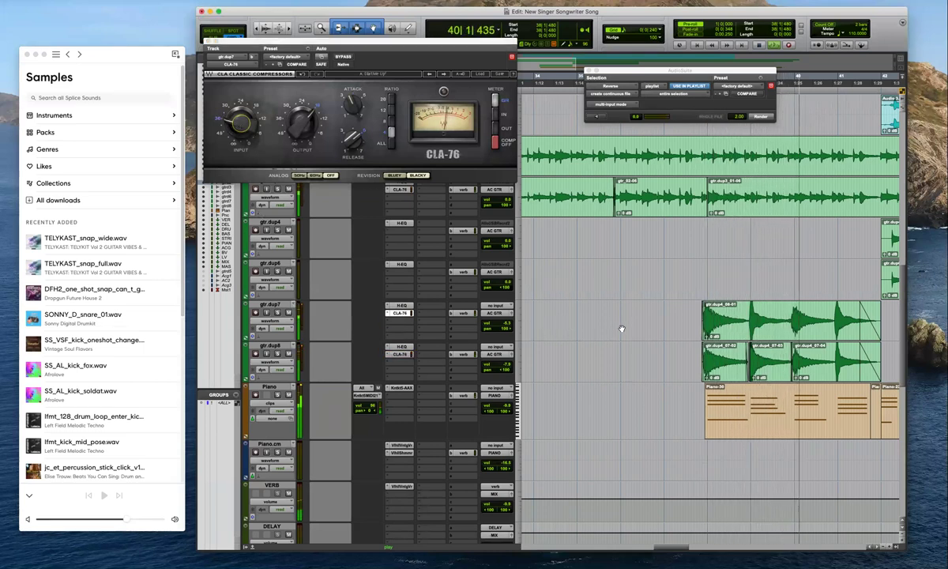
left_click(241, 123)
left_click_drag(399, 314, 400, 356)
Duplicate the Piano.cm track and clear all clips from the duplicate
key("r")
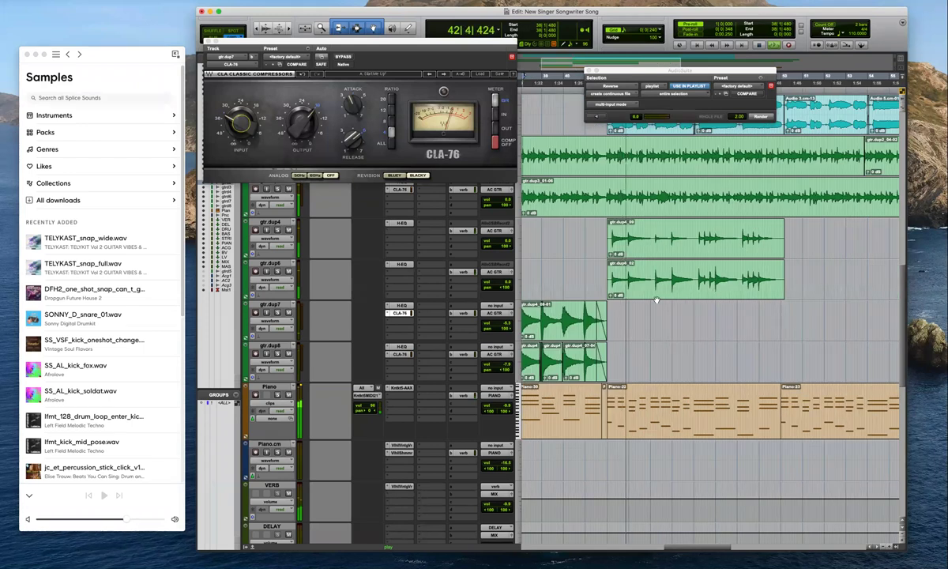
key("r")
key("r")
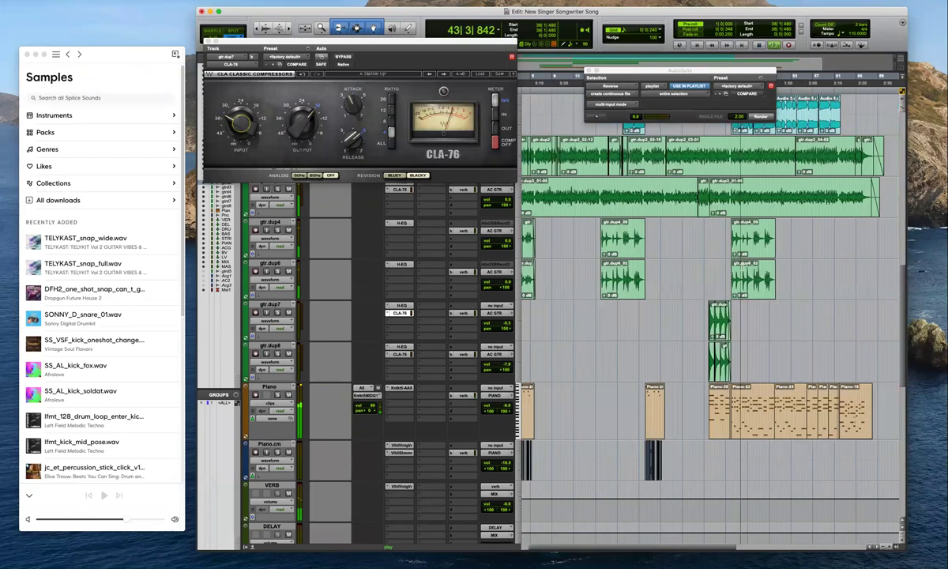
key("t")
key("r")
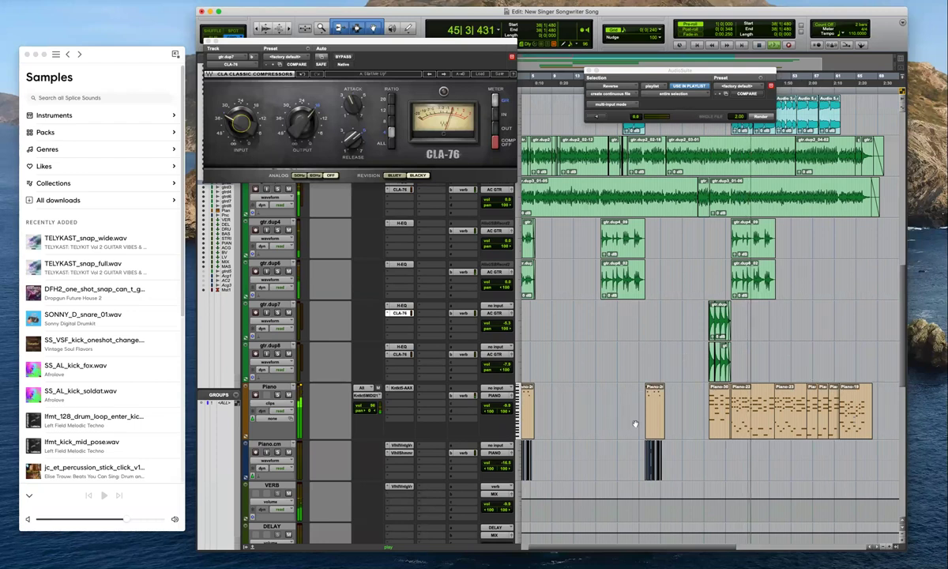
scroll(636, 474, "down", 3)
left_click(269, 362)
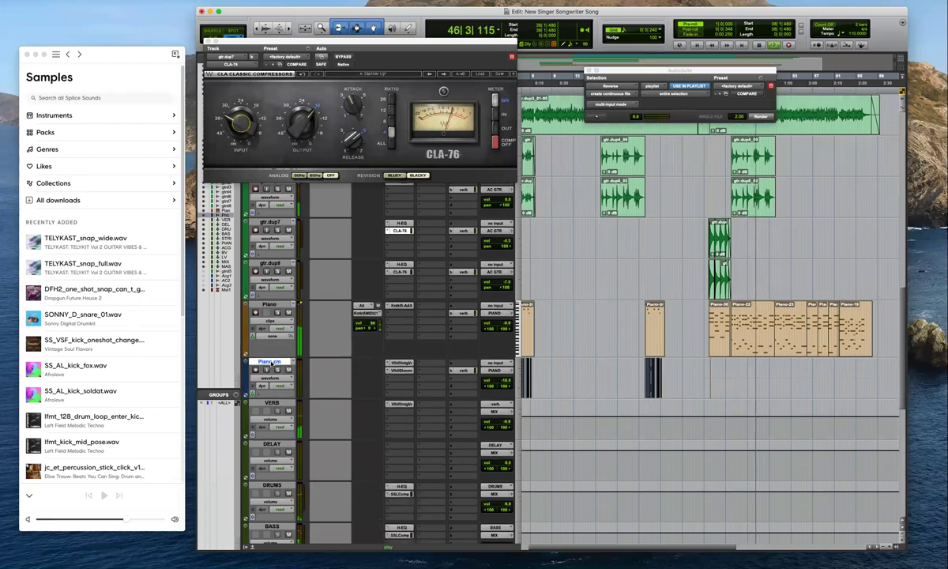
key("alt+shift+d")
key("Return")
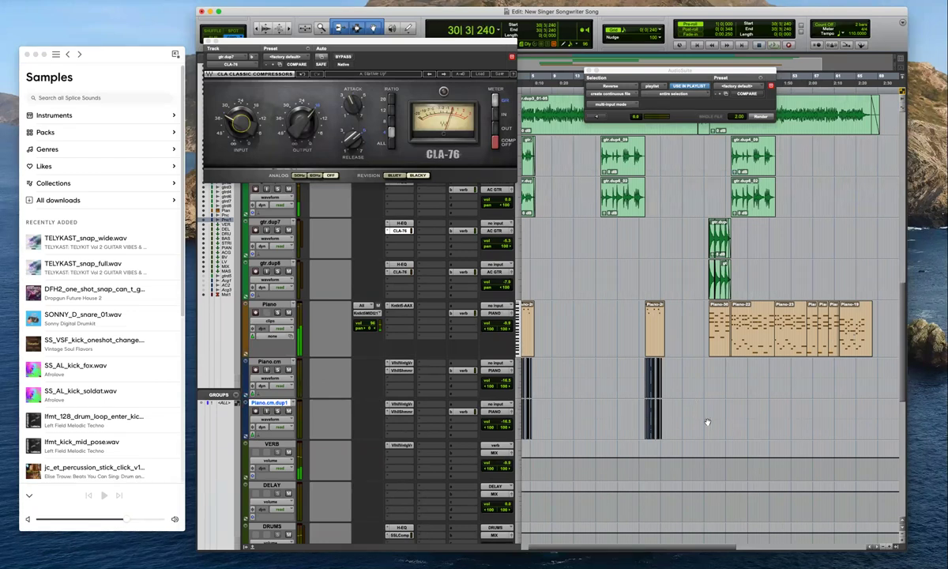
left_click_drag(687, 414, 485, 422)
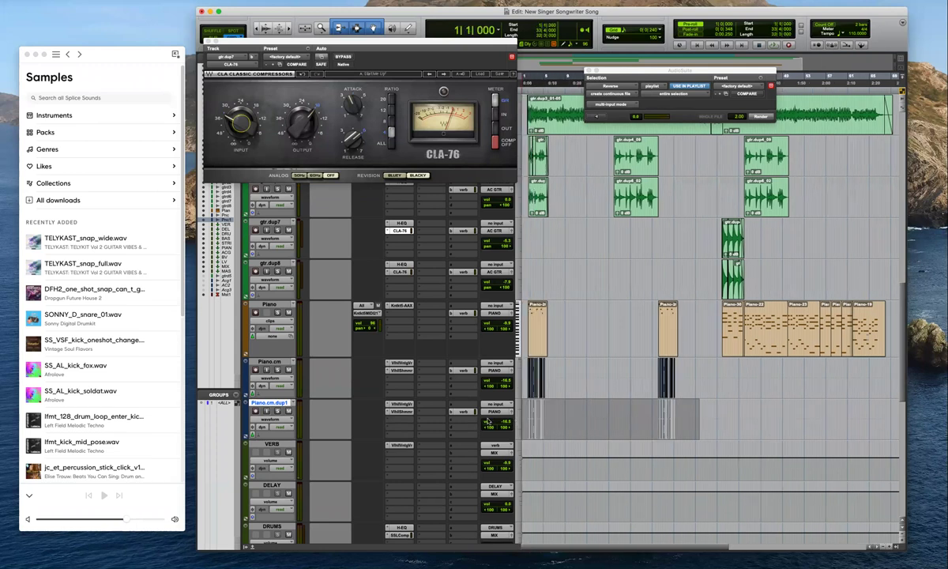
key("Delete")
Copy the last reversed piano clip before bar 5 from Piano.cm onto Piano.cm.dup1
left_click(531, 420)
key("t")
key("t")
key("t")
key("t")
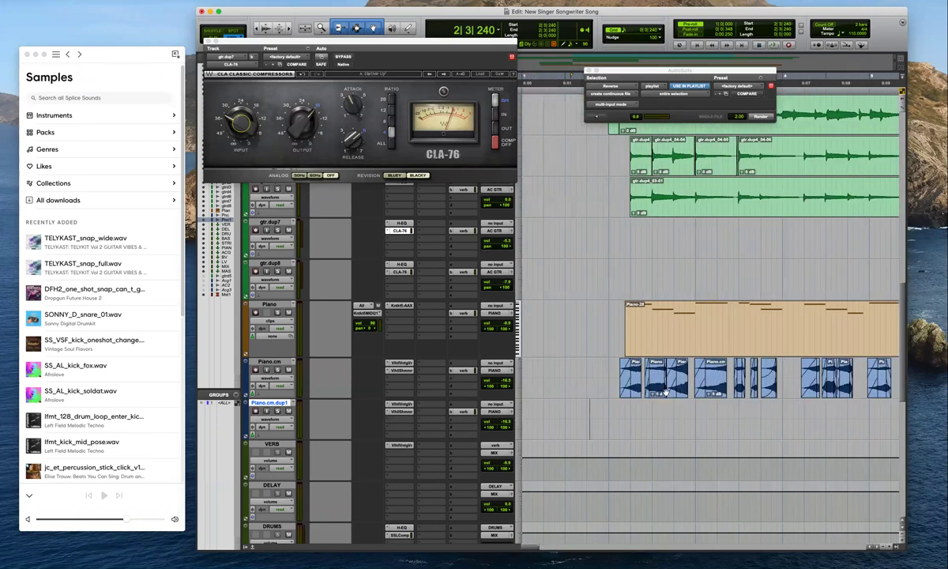
scroll(668, 393, "down", 3)
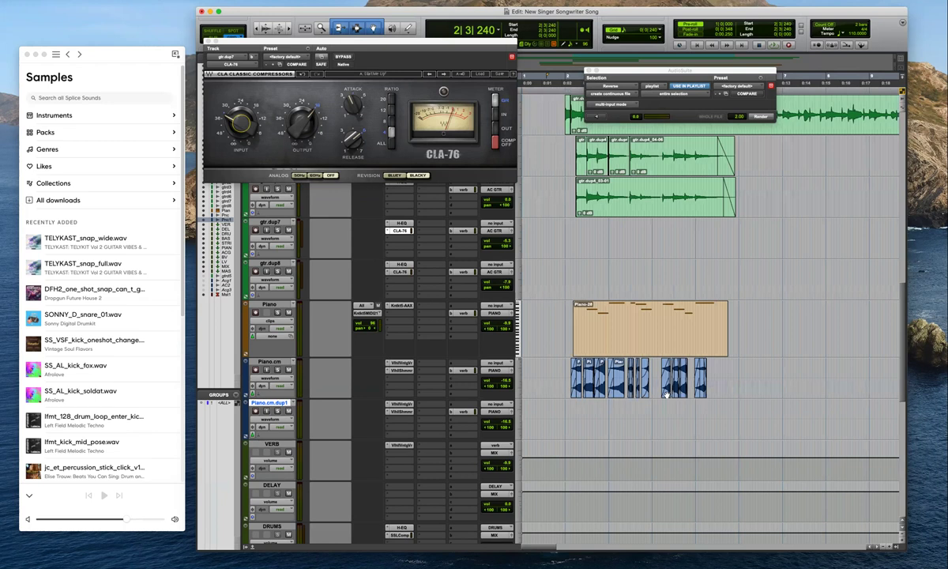
scroll(742, 392, "up", 3)
left_click(740, 395)
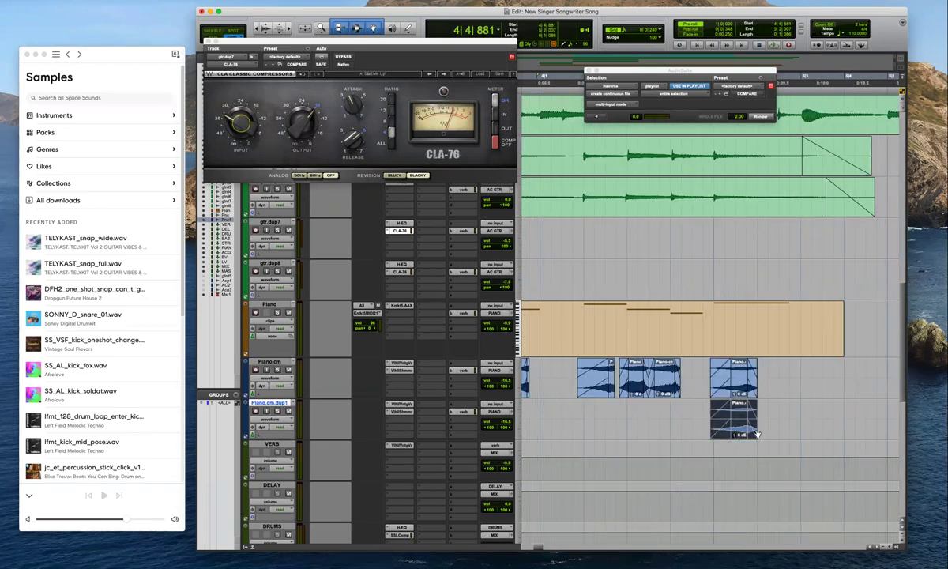
Remove the fades from the copied reversed piano clip and extend its start earlier on Piano.cm.dup1
left_click(770, 432)
left_click(754, 432)
key("Delete")
left_click_drag(756, 424, 617, 418)
left_click(722, 434)
key("Delete")
Solo Piano.cm.dup1 and audition the extended reversed piano clip
key("space")
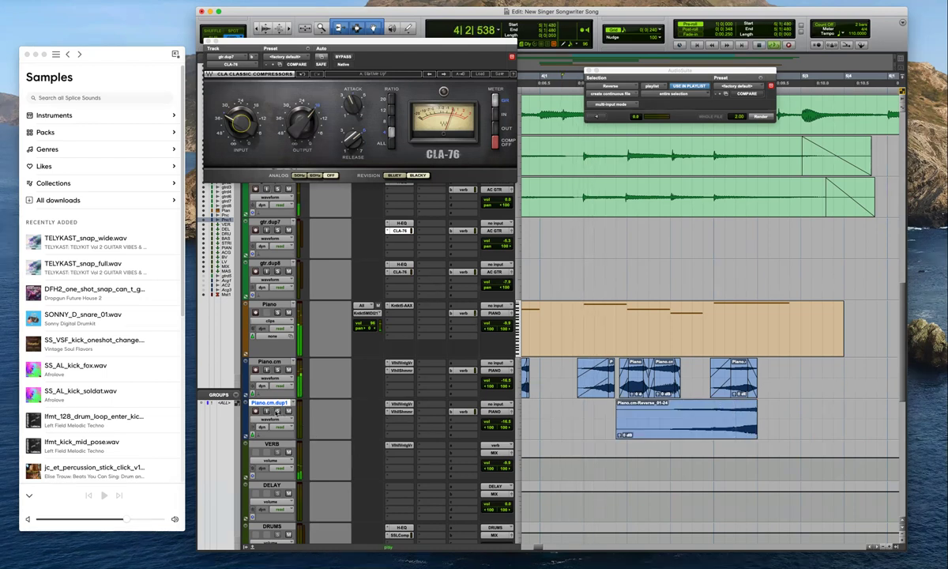
left_click(277, 412)
key("r")
key("space")
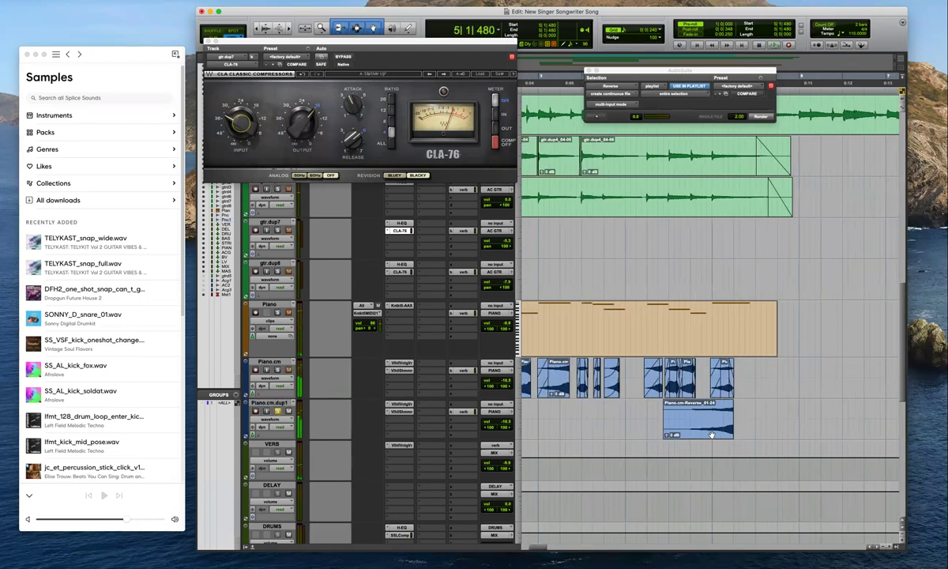
Delete the extended reversed piano clip from Piano.cm.dup1
left_click(711, 435)
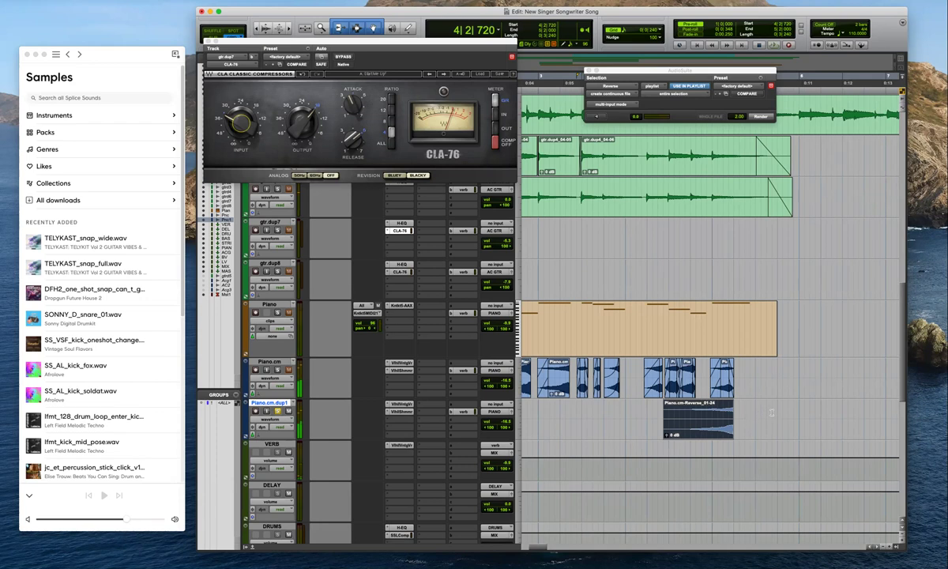
key("Delete")
key("super+bracketleft")
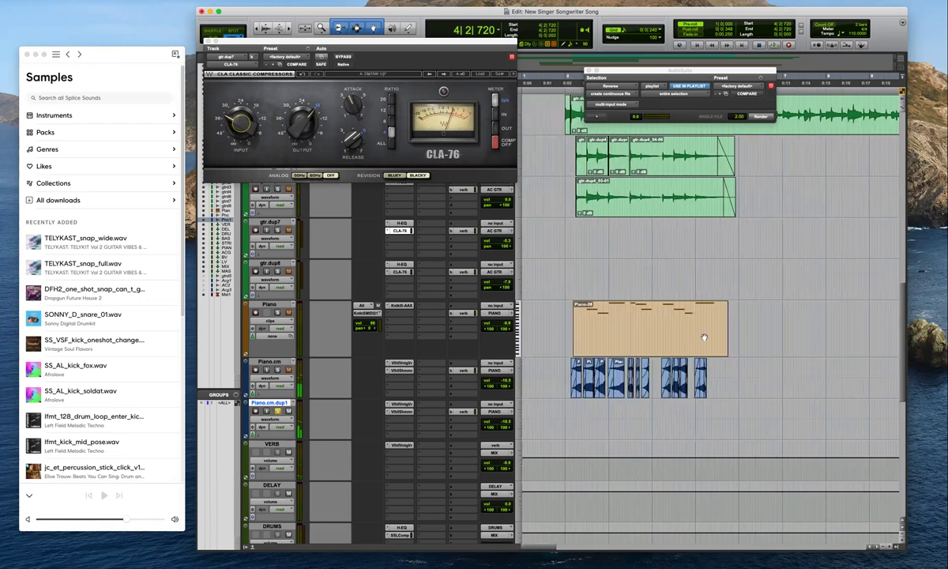
Solo Piano.cm as well and audition the intro piano from 2|1|480
left_click(612, 308)
left_click(528, 417)
key("space")
key("super+bracketright")
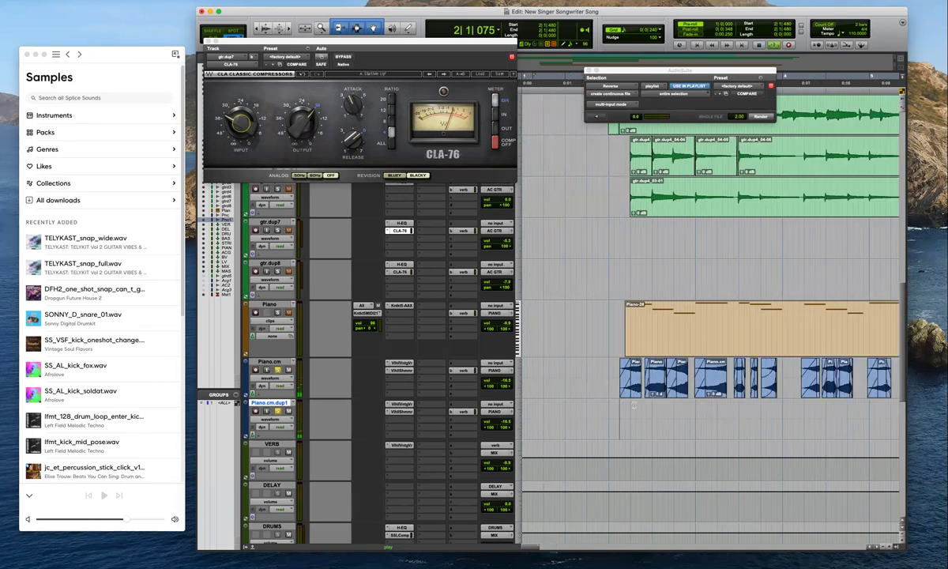
key("space")
Try moving the first reversed piano clip onto Piano.cm.dup1, delete it there, and undo the changes
left_click_drag(639, 395, 645, 439)
key("super+bracketright")
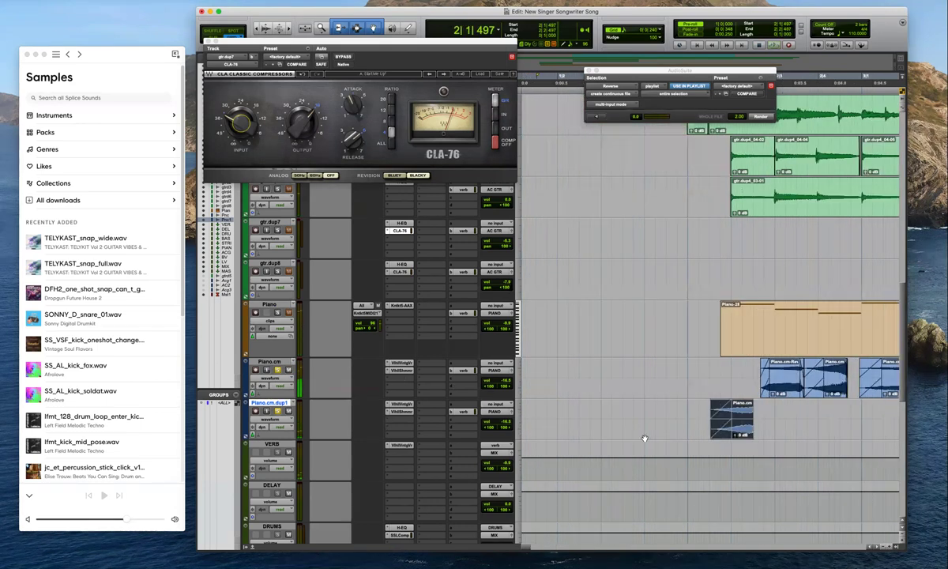
key("Delete")
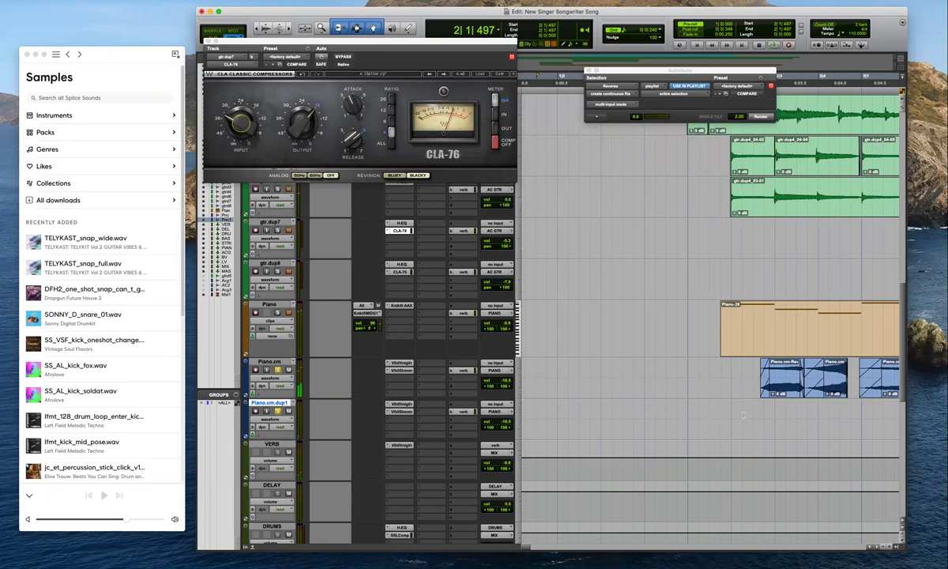
key("super+z")
key("super+z")
Audition the intro's reversed piano clips from 2|2|240
left_click(737, 374)
key("super+bracketleft")
key("space")
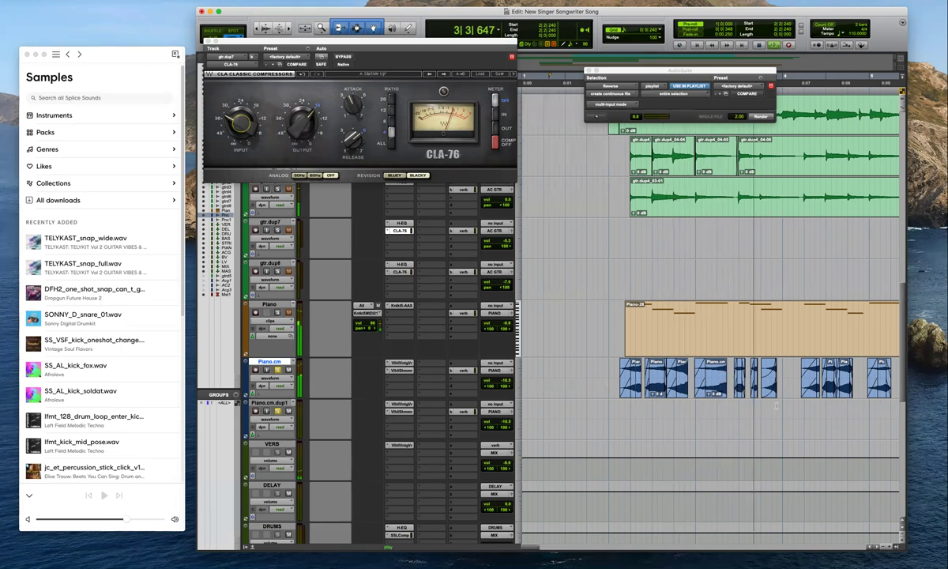
key("r")
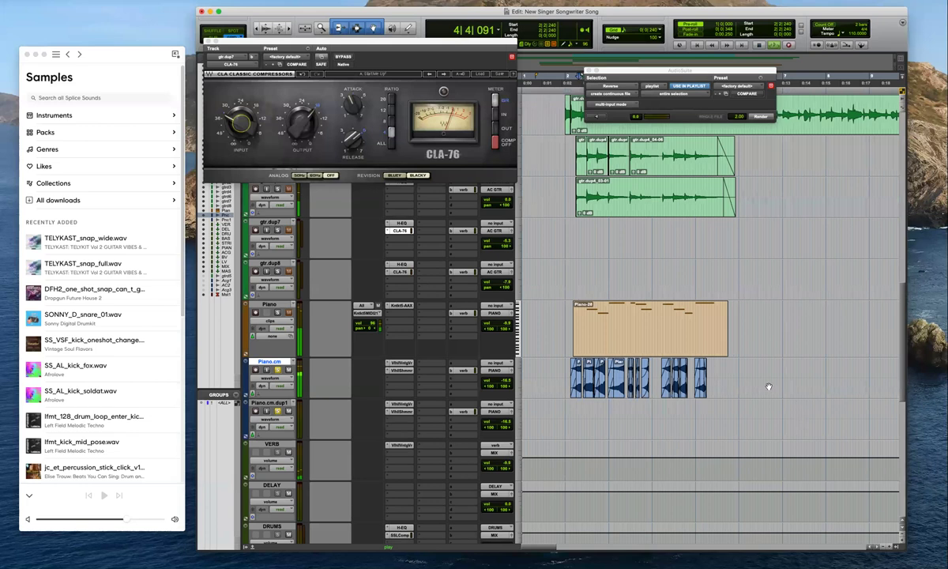
key("space")
Audition the reversed piano clips around bar 4 from 4|2|000
left_click(680, 408)
key("t")
key("t")
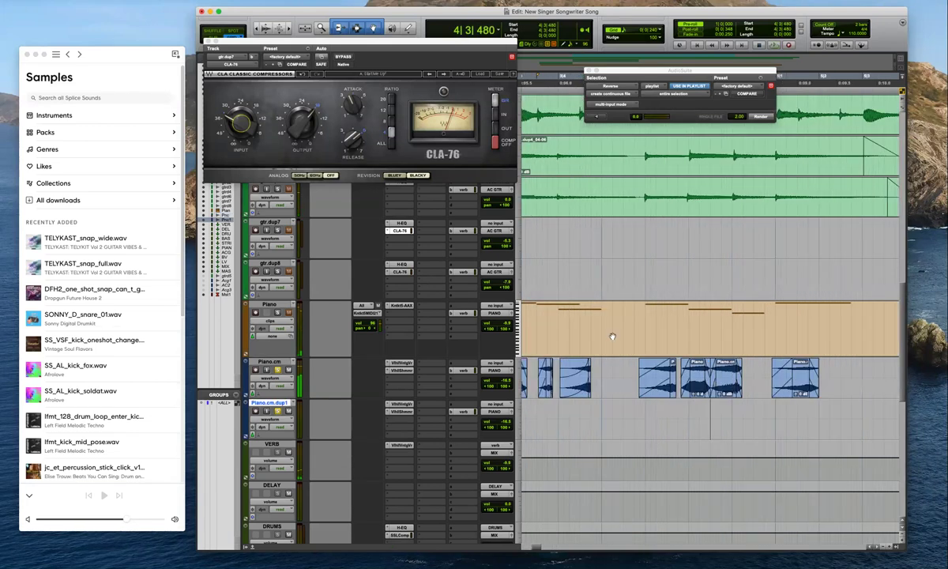
left_click(641, 343)
key("t")
key("space")
key("r")
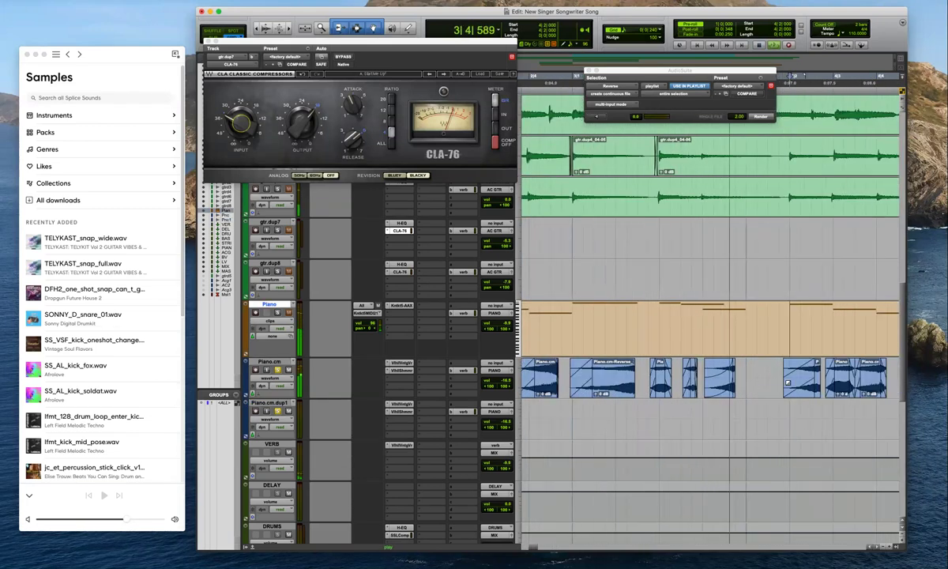
key("space")
Shift the two adjacent reversed piano clips around beat 3 of bar 4 slightly later and audition from 4|3|000
left_click_drag(839, 391, 852, 393)
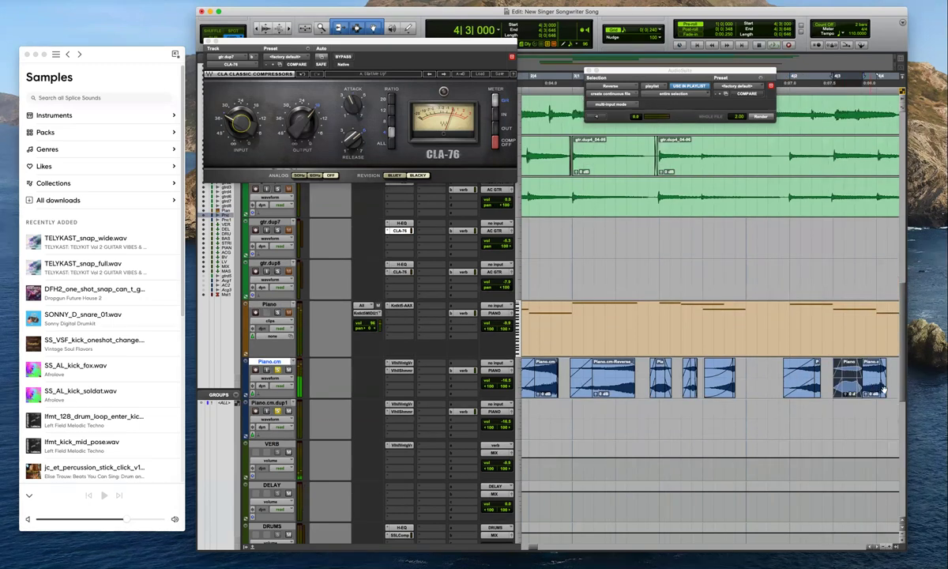
left_click(829, 323)
key("space")
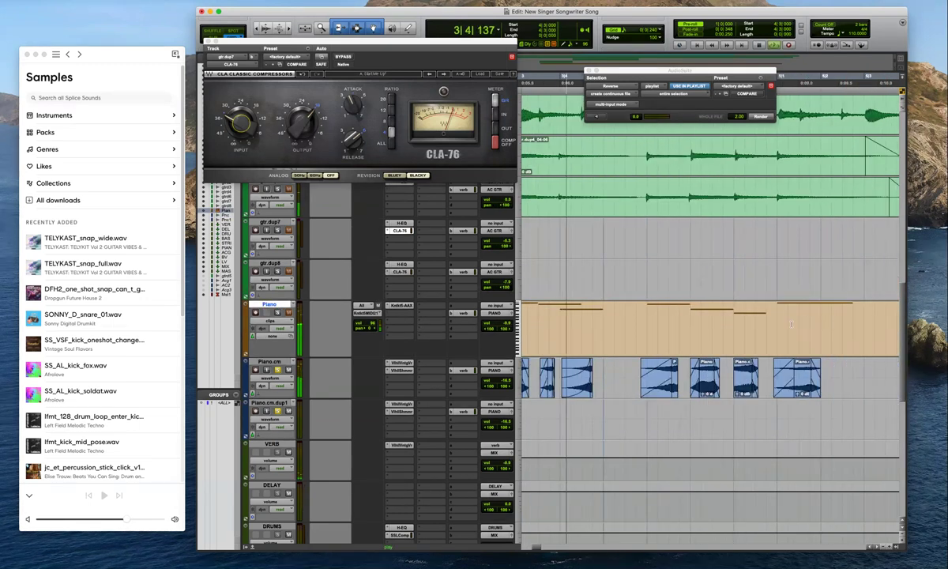
Audition the intro's reversed piano clips from 3|2|240
key("space")
left_click(573, 323)
key("space")
key("t")
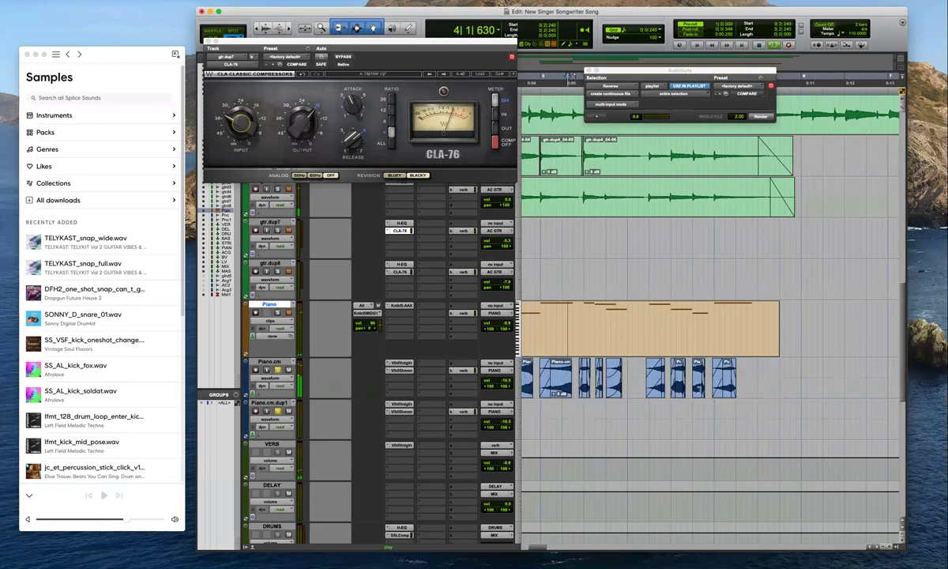
key("r")
key("space")
Review the ValhallaShimmer settings on the Piano.cm track
left_click(574, 415)
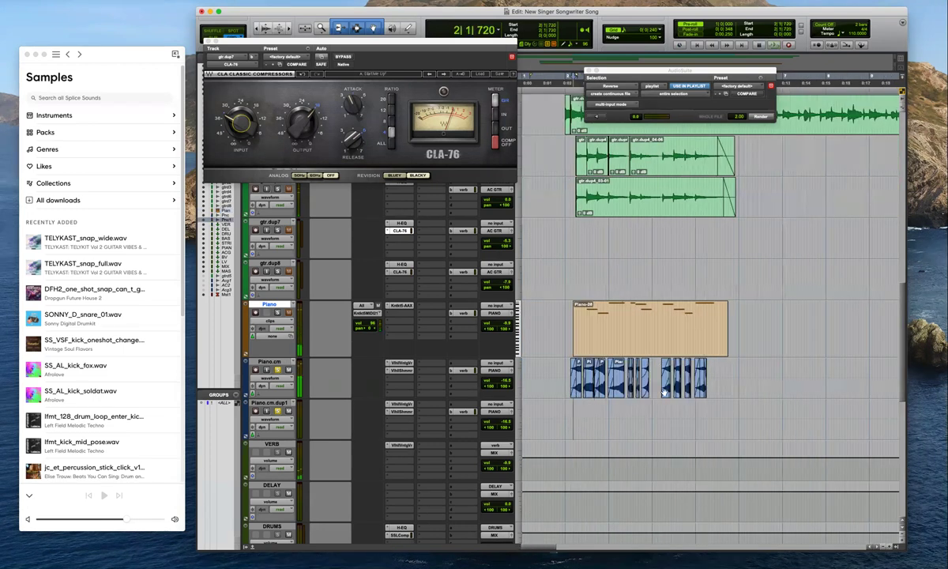
left_click(399, 370)
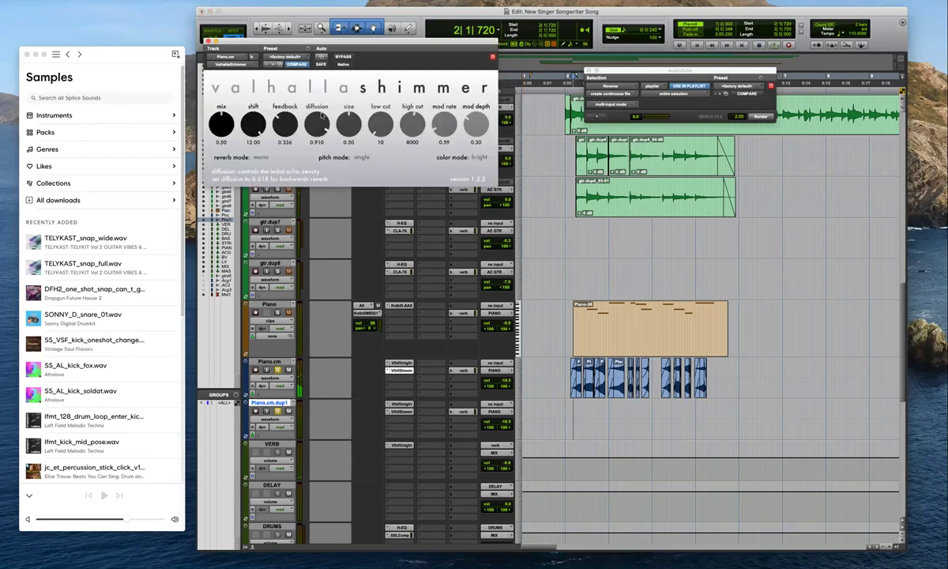
left_click(207, 41)
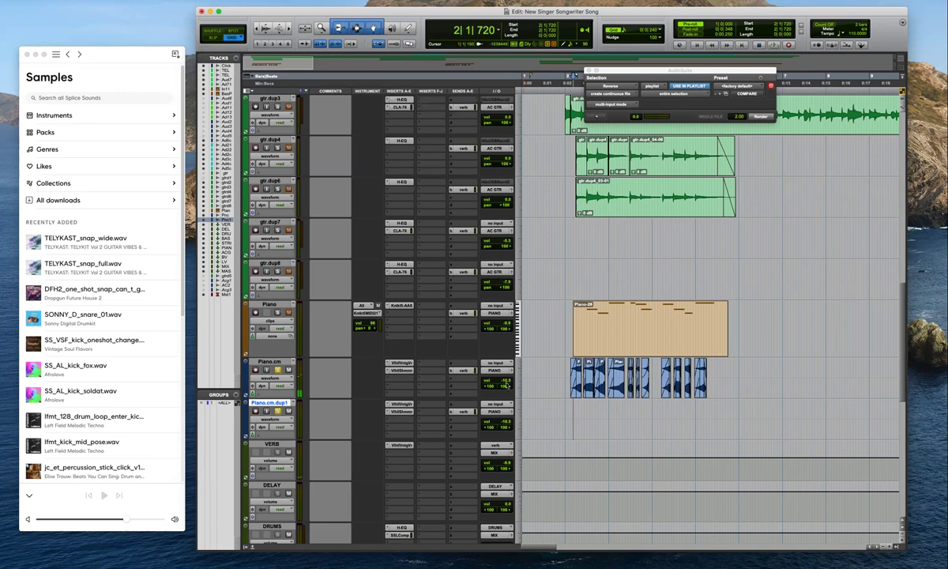
Audition the piano parts from 3|4|480 to check the reversed clip there
left_click(577, 412)
left_click(568, 409)
left_click(649, 409)
key("t")
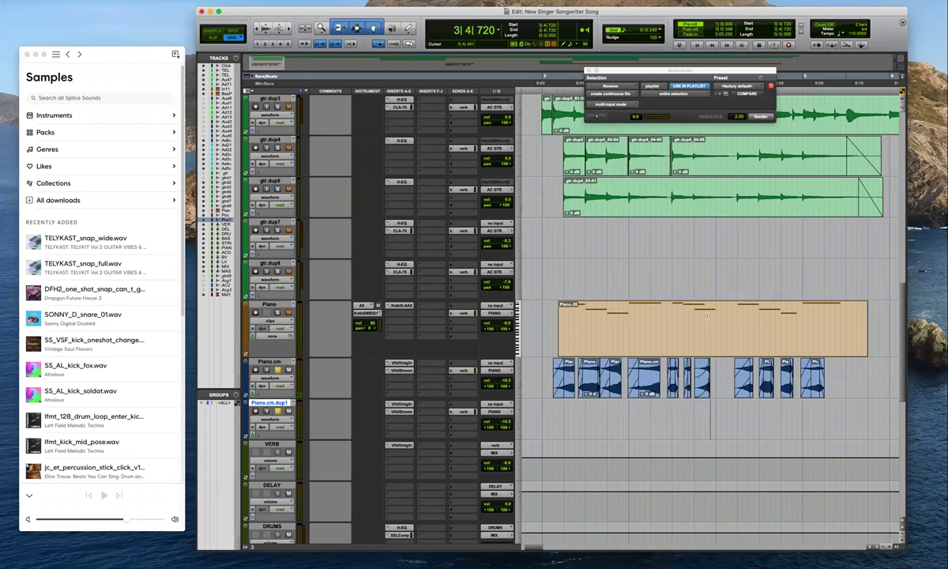
left_click(706, 341)
key("t")
key("space")
key("r")
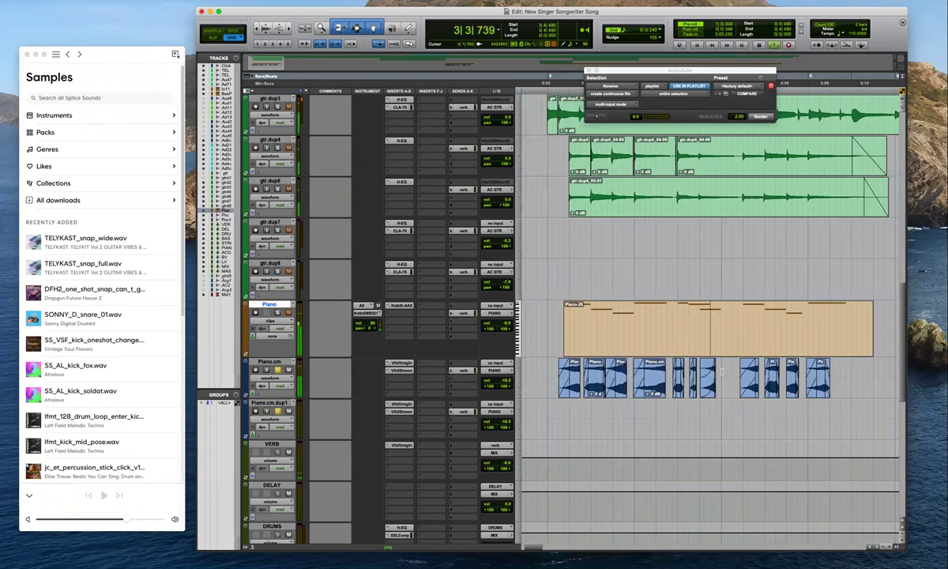
key("space")
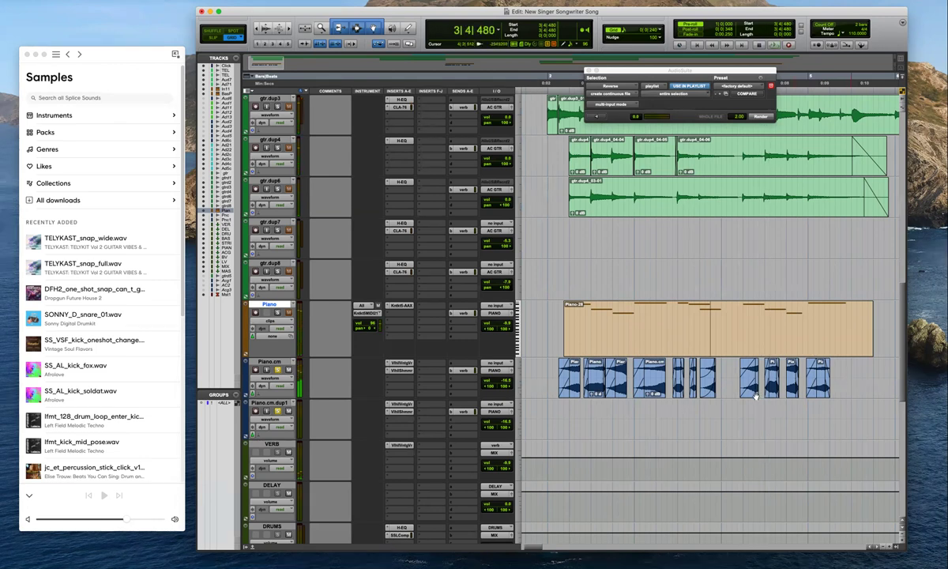
Copy the reversed piano clip at 3|4|480 from Piano.cm onto Piano.cm.dup1 at 2|1|000
left_click_drag(704, 391, 566, 437)
key("t")
key("t")
key("r")
key("r")
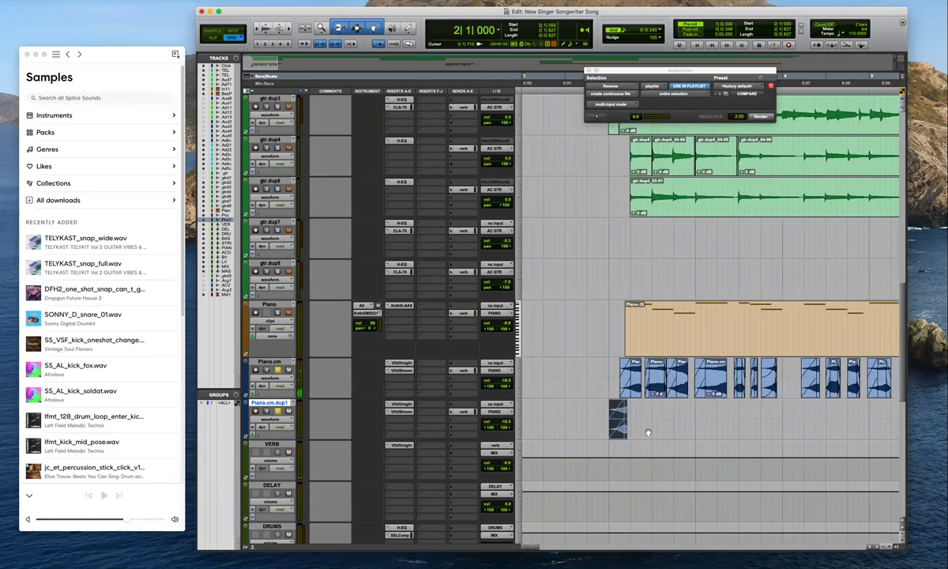
Remove the fades from the reversed piano clip copied onto Piano.cm.dup1
left_click(581, 437)
left_click(622, 433)
key("Delete")
left_click(622, 432)
mouse_move(610, 422)
left_mouse_down()
mouse_move(582, 420)
mouse_move(610, 419)
mouse_move(615, 405)
left_mouse_up()
left_click(604, 416)
key("t")
key("t")
left_click_drag(756, 411, 726, 403)
left_click(742, 410)
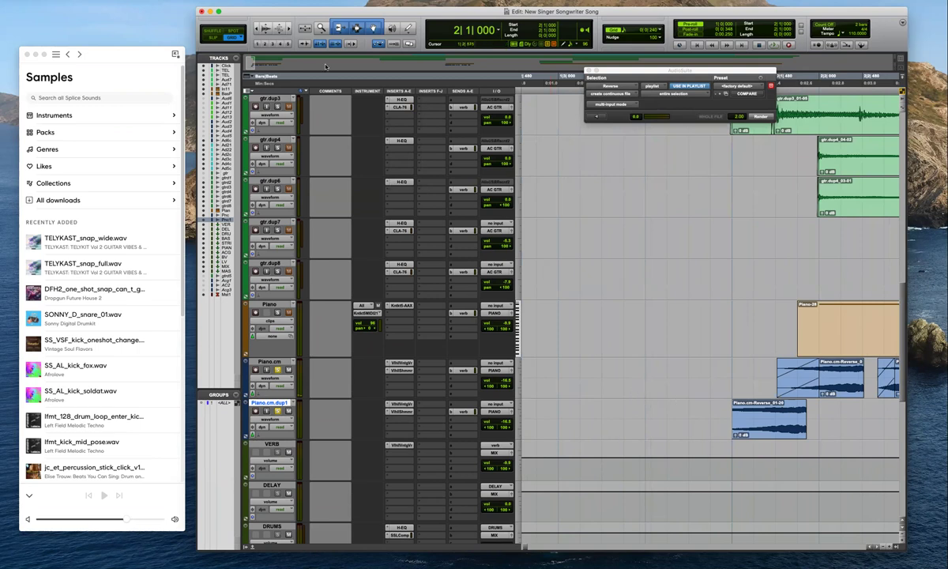
Extend the copied reversed clip's start slightly earlier in Slip mode and give it a long fade-in
left_click(211, 37)
left_click_drag(732, 419, 762, 404)
key("Delete")
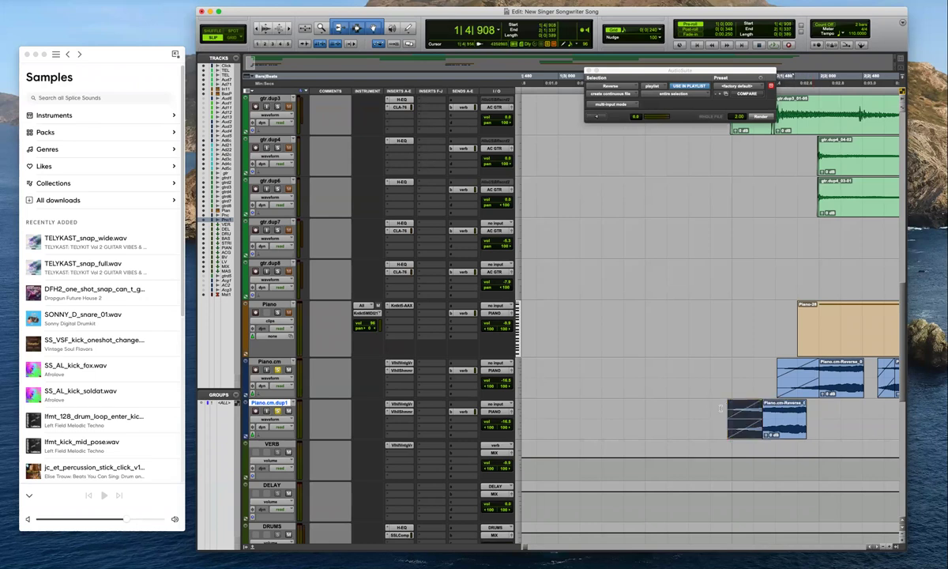
Audition the faded reversed clip on Piano.cm.dup1 from 1|4|823
left_click(720, 409)
key("space")
key("r")
key("r")
key("r")
key("r")
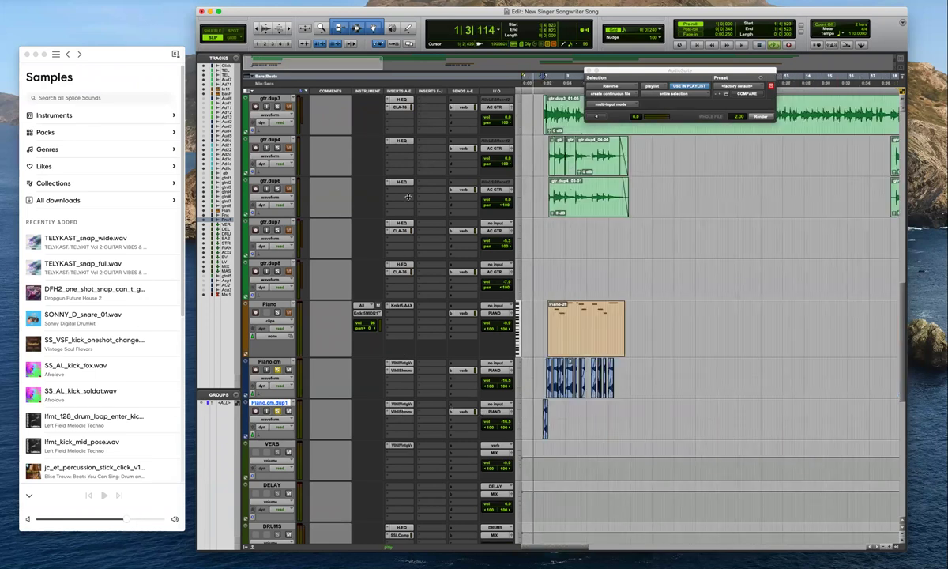
Set ValhallaShimmer on Piano.cm.dup1 to a mix of 1.00 and feedback of 0.636
left_click(400, 412)
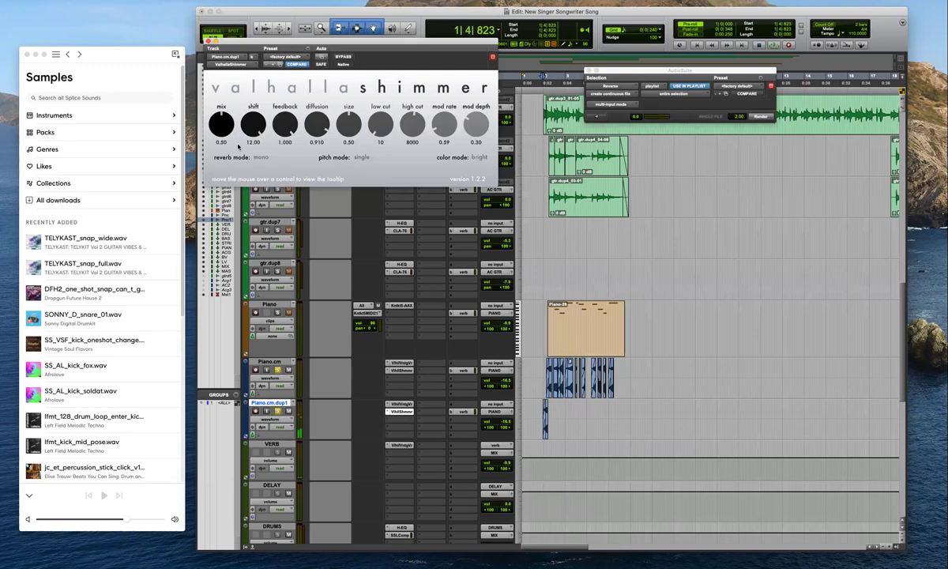
left_click_drag(305, 177, 516, 481)
left_click_drag(285, 125, 288, 146)
left_click(542, 413)
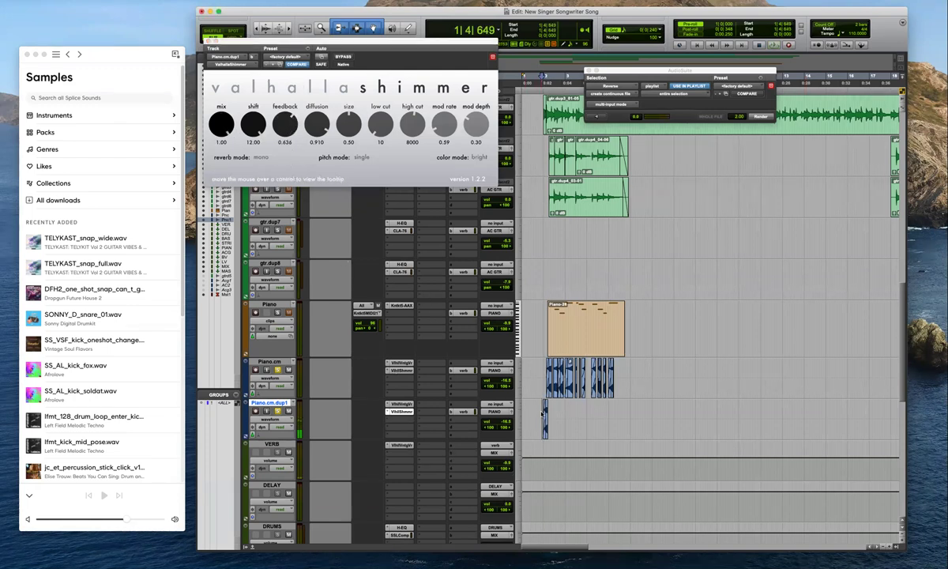
Set ValhallaVintageVerb on Piano.cm.dup1 to a 36.03 s decay and a 610 Hz low cut
left_click(401, 404)
left_click_drag(300, 138, 304, 109)
left_click_drag(567, 182, 557, 142)
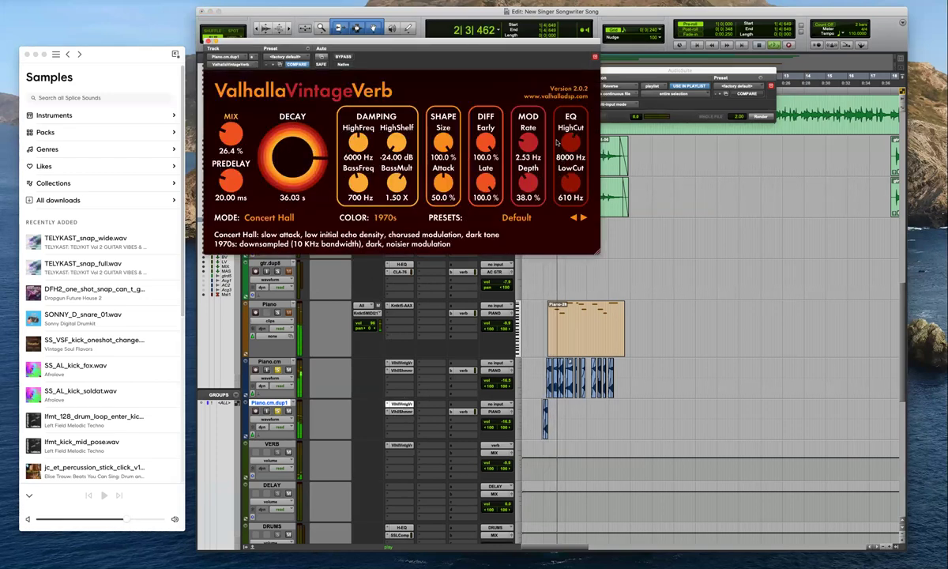
left_click(208, 41)
Audition the reverb-soaked clip on Piano.cm.dup1 with the intro and select that clip
key("t")
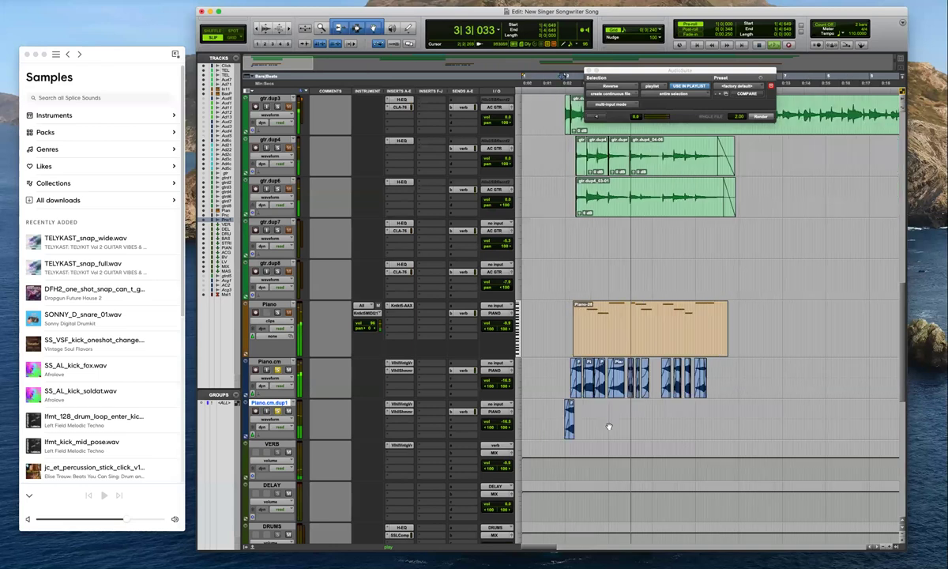
left_click(570, 431)
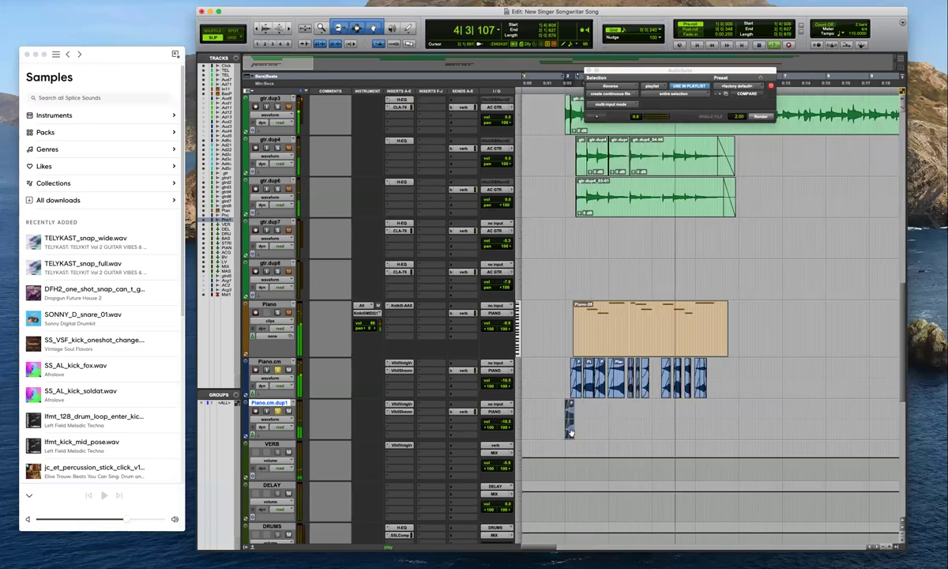
key("super+bracketleft")
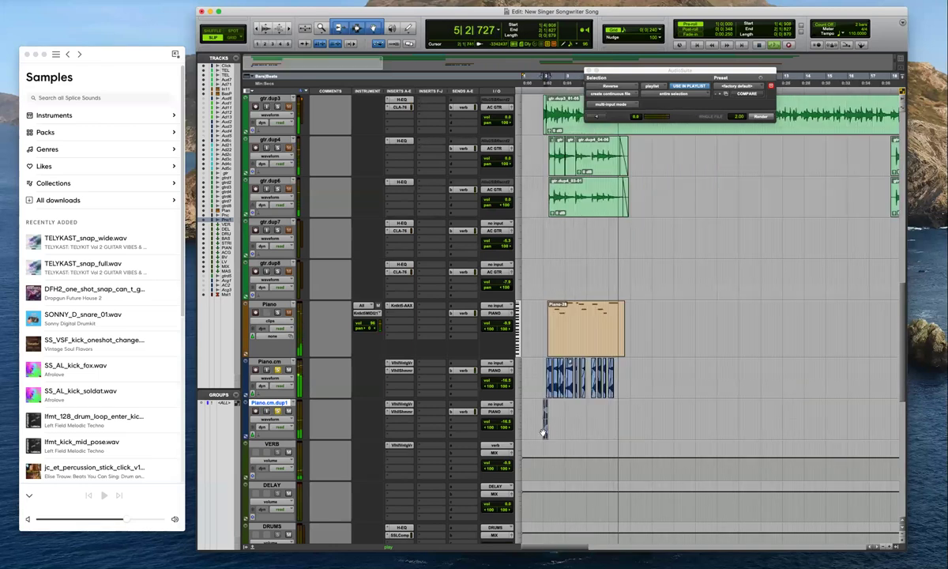
key("space")
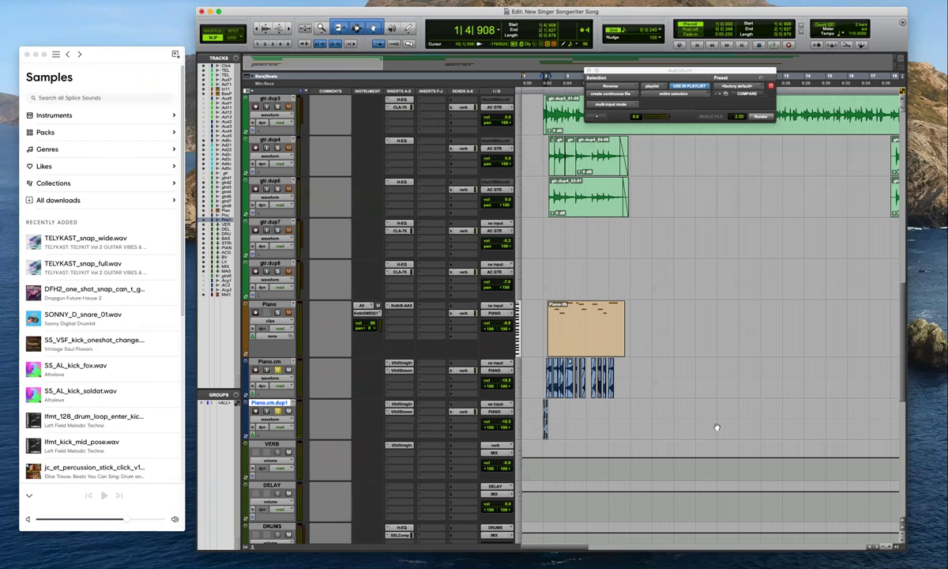
Move the reversed clip on Piano.cm.dup1 to 1|1|000 and raise the track's volume to 0.0 dB
left_click(557, 413)
key("t")
key("t")
key("super+bracketright")
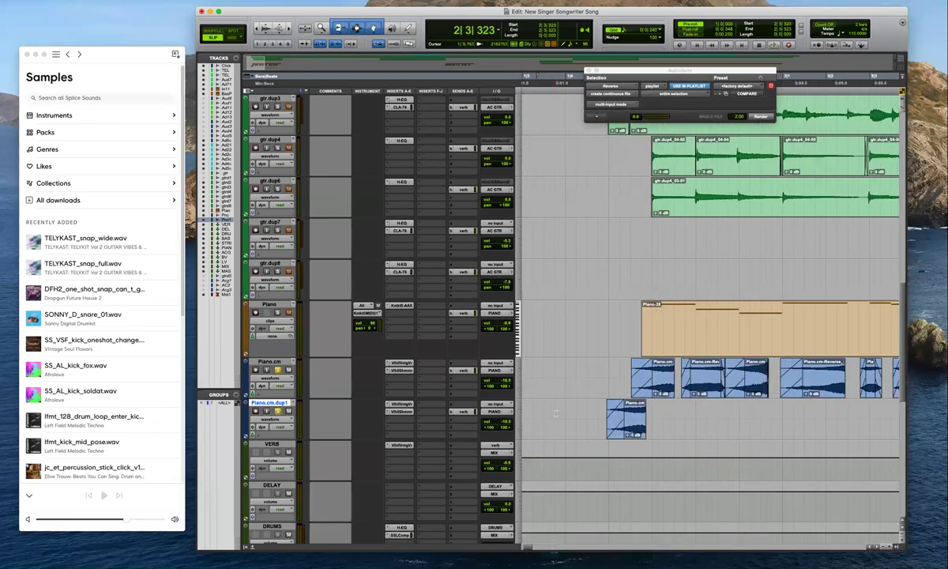
key("super+bracketright")
key("super+bracketleft")
left_click_drag(638, 431, 529, 433)
key("super+bracketleft")
key("super+bracketleft")
key("super+bracketright")
key("super+bracketright")
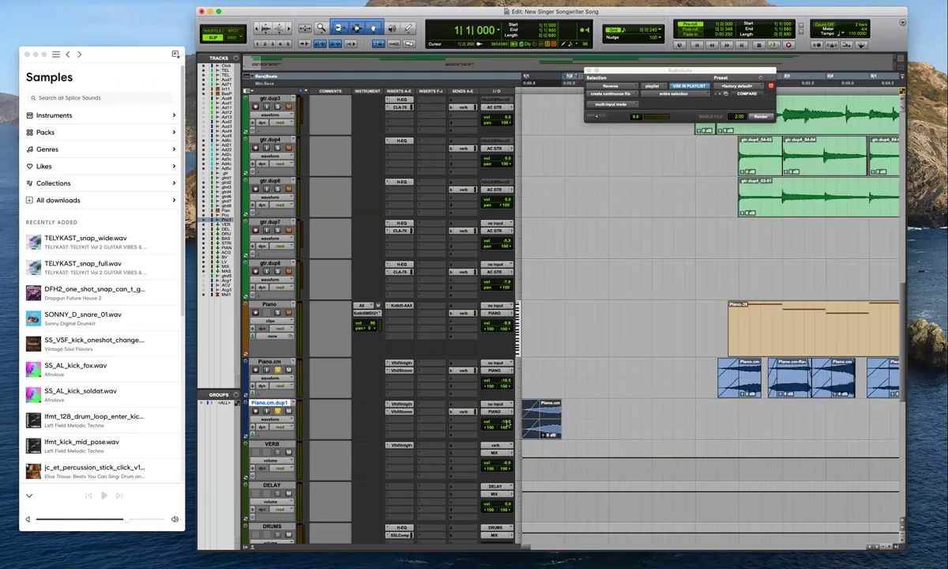
key("super+bracketleft")
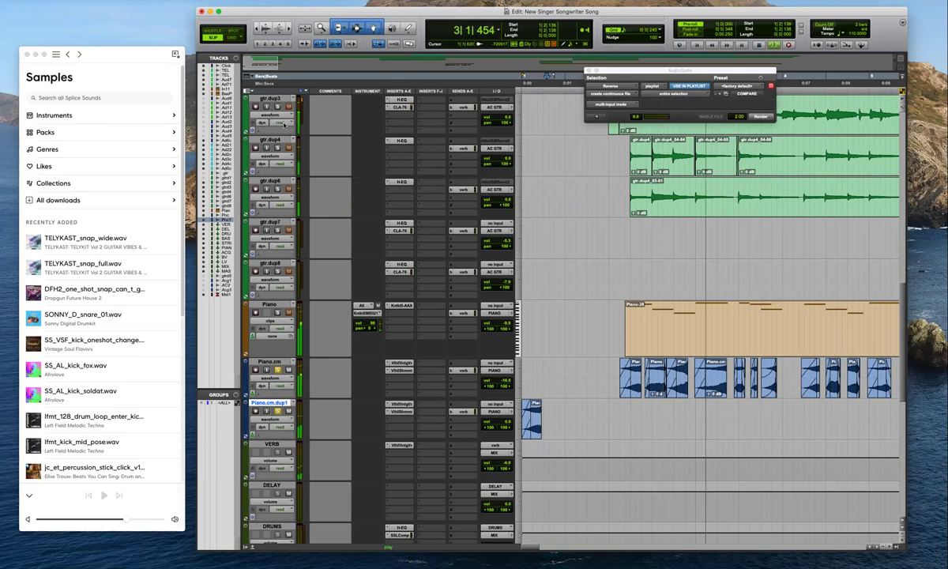
Raise the ValhallaVintageVerb decay on Piano.cm.dup1 to 70.00 s and ease it back slightly
left_click_drag(308, 170, 310, 131)
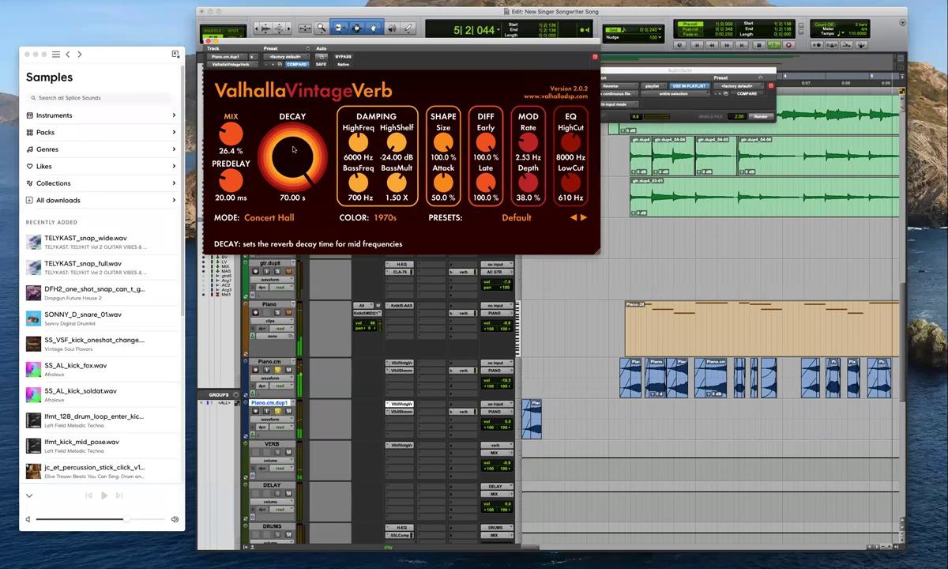
left_click_drag(291, 150, 291, 160)
left_click(207, 42)
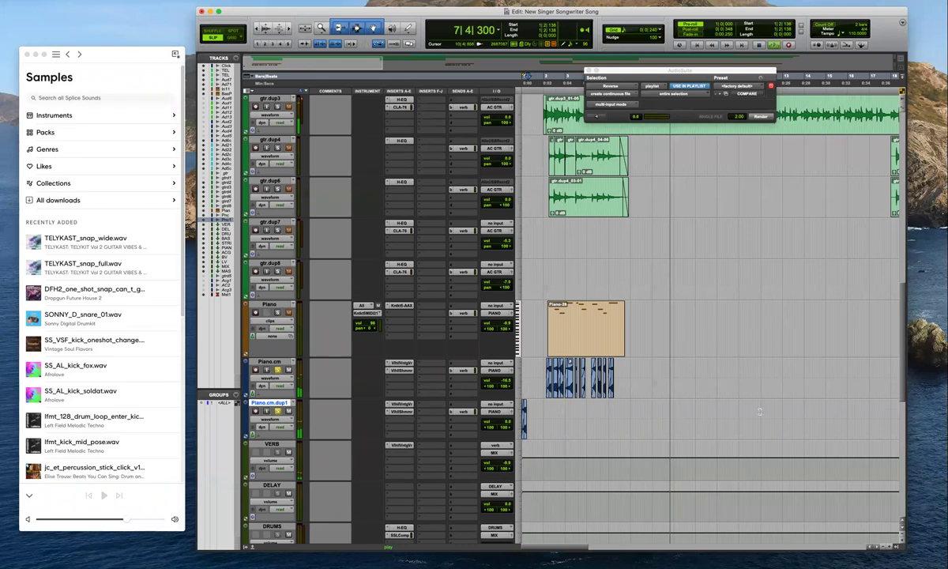
Commit Piano.cm.dup1 over the selected range from 1|1|000, consolidating clips and hiding and deactivating the source track
key("space")
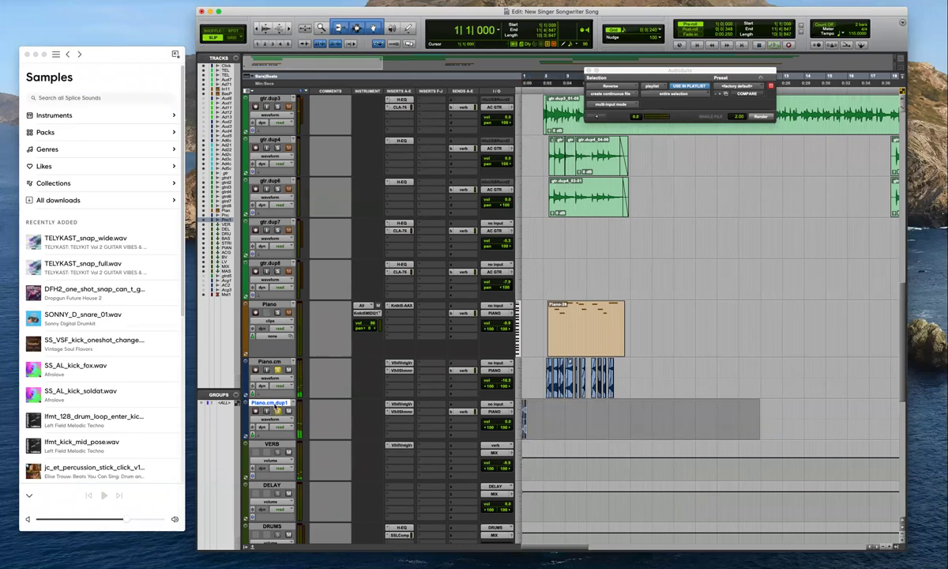
right_click(278, 406)
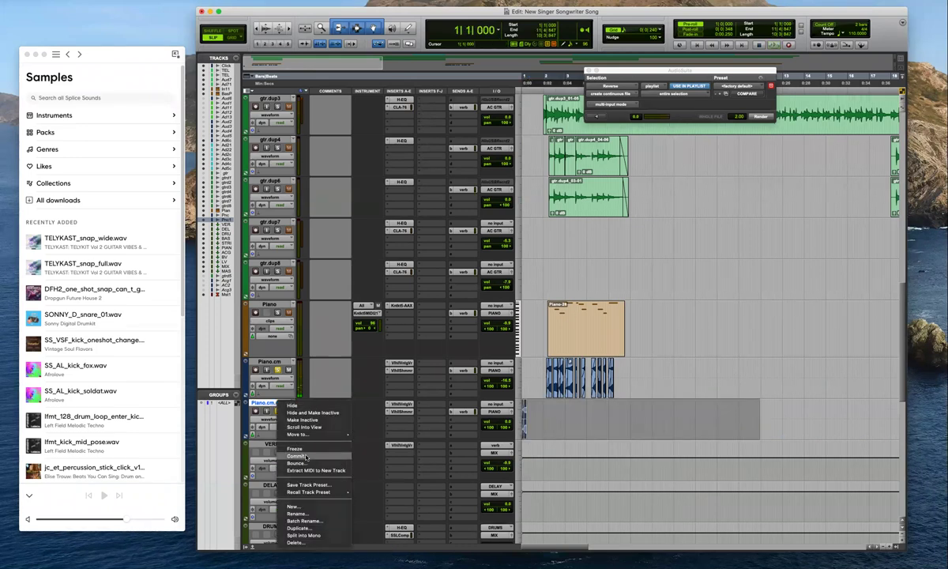
left_click(289, 434)
left_click(551, 256)
left_click(547, 258)
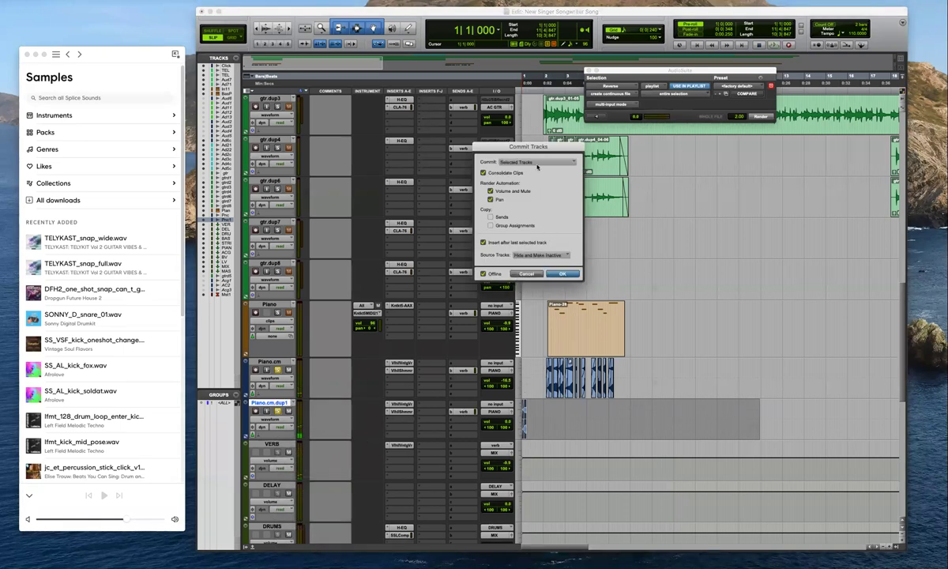
left_click(538, 163)
left_click(562, 273)
left_click(563, 274)
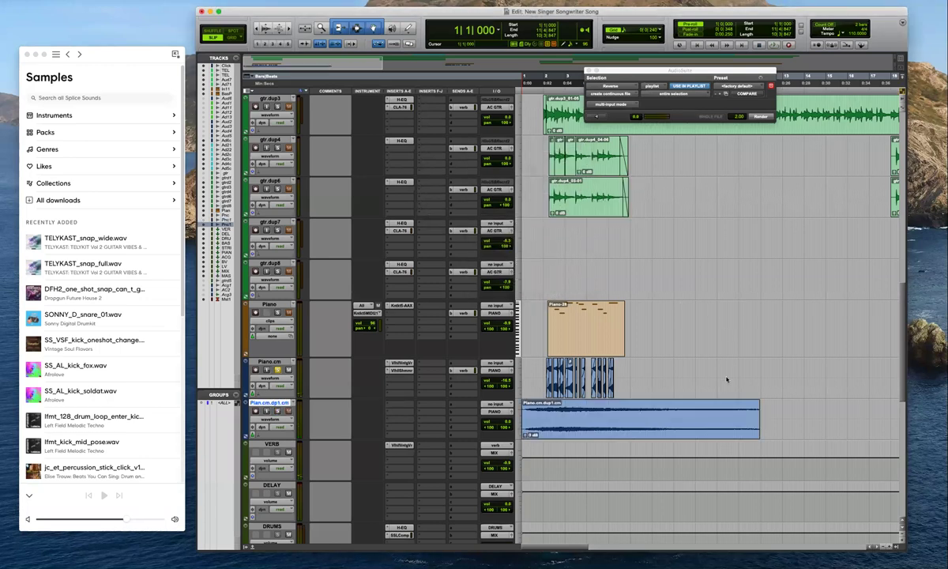
Unsolo Piano.cm and lower the committed piano reverb track's volume during playback
left_click(277, 369)
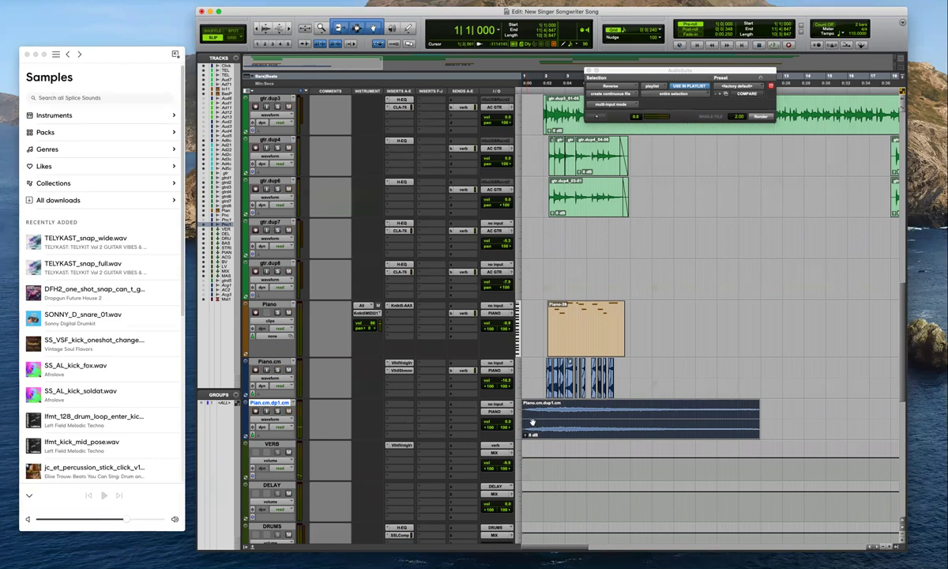
key("space")
left_click_drag(506, 422, 505, 431)
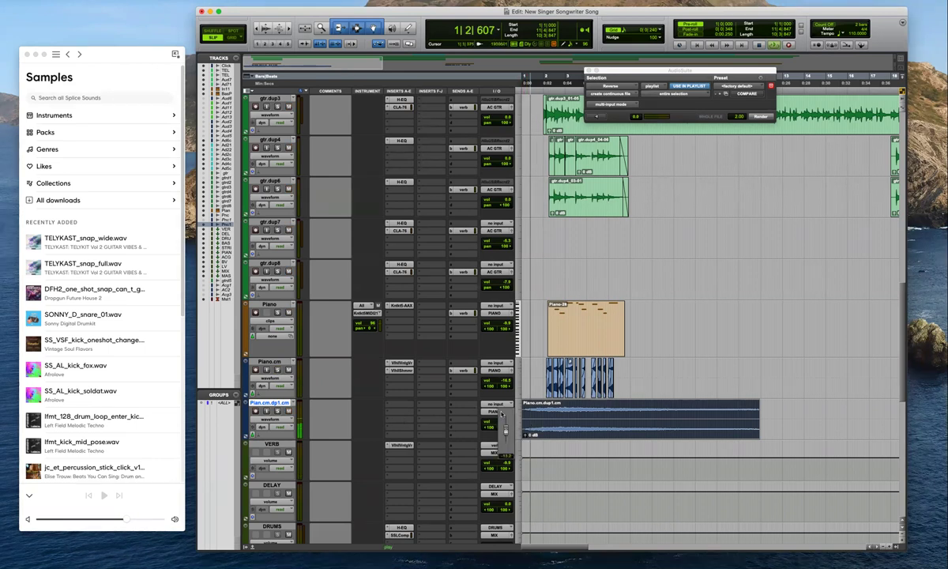
Route the committed piano reverb track to the STRINGS bus and lower its volume to about -25.8 dB
left_click(494, 412)
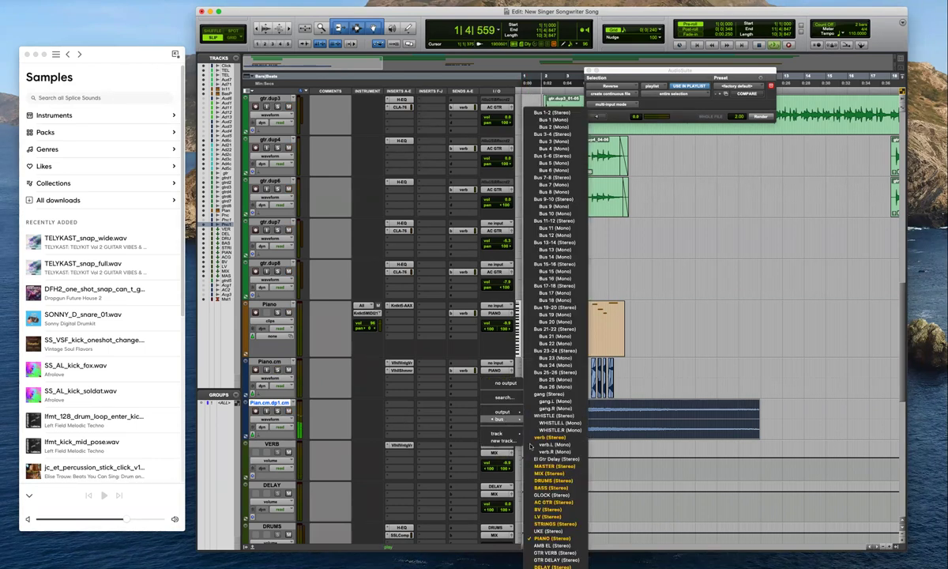
left_click(554, 523)
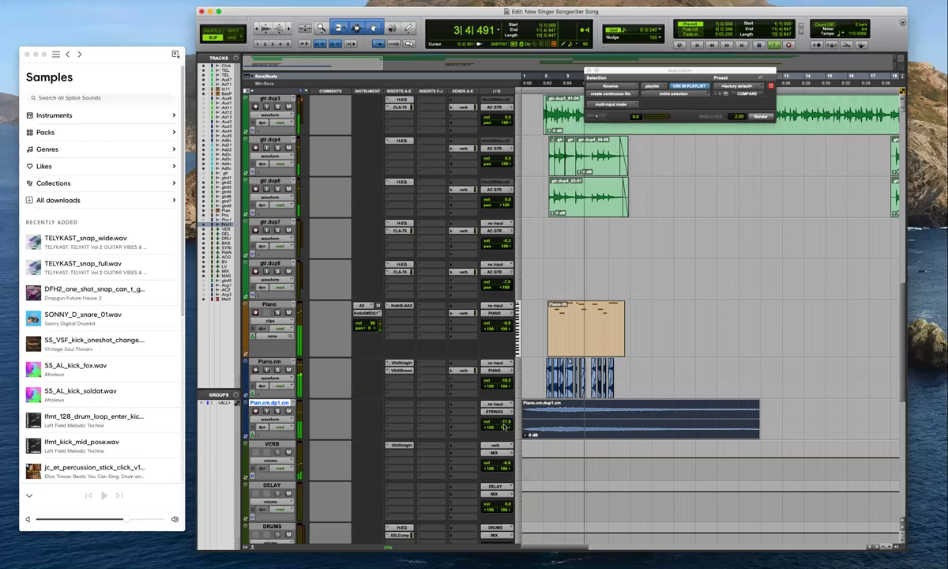
key("r")
left_click_drag(505, 425, 505, 437)
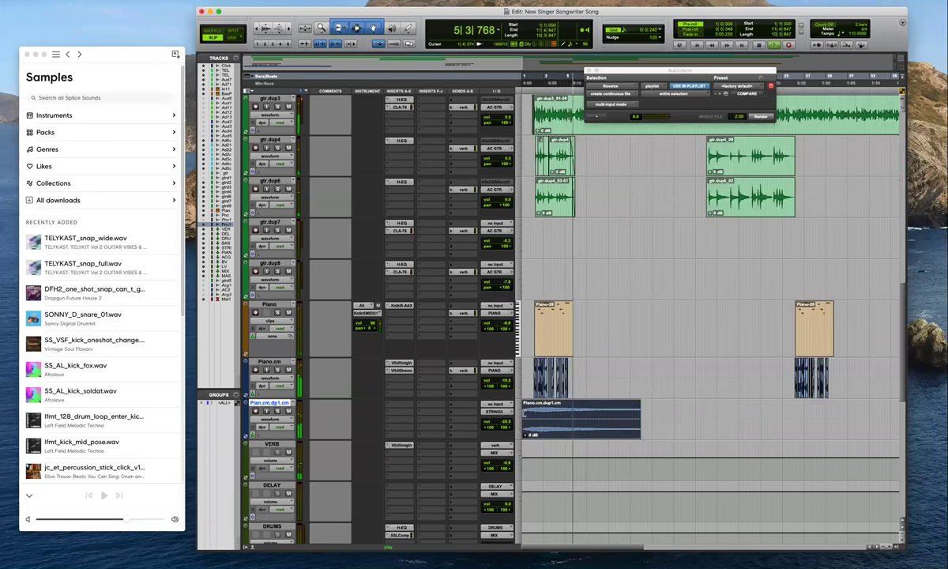
key("space")
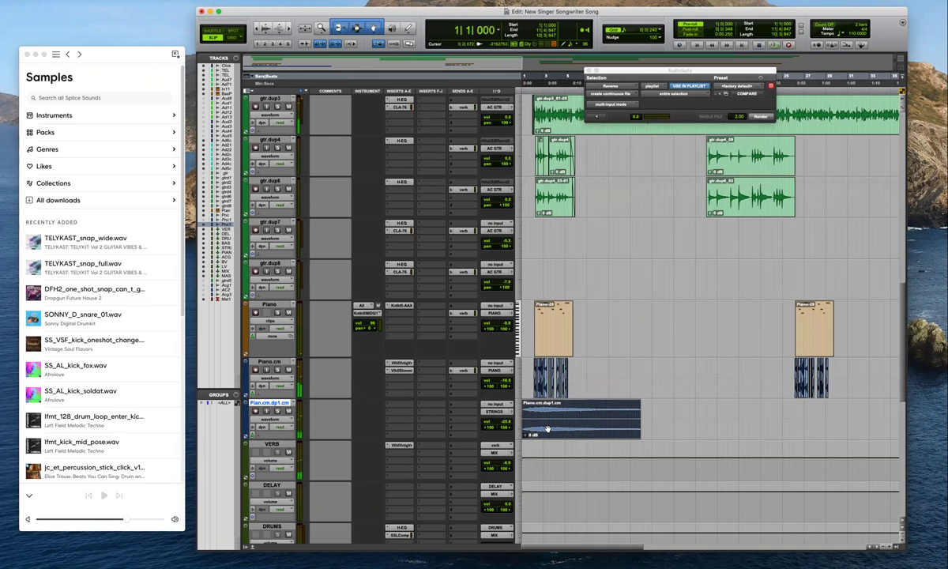
Fade in the committed piano reverb clip and place a copy of it at 8|1|454, overlapping the original's tail
left_click(548, 429)
key("super+bracketright")
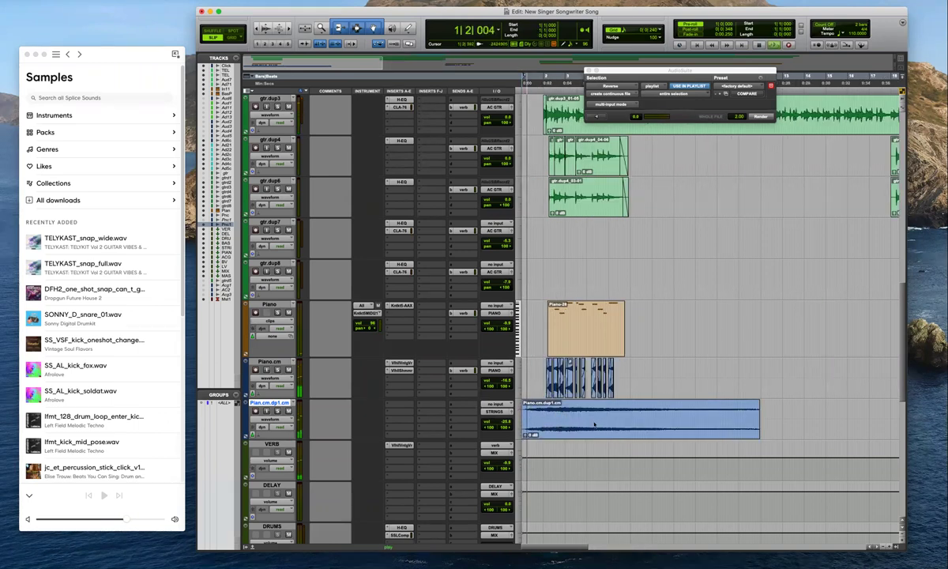
left_click_drag(595, 424, 597, 432)
left_click_drag(587, 434, 663, 428)
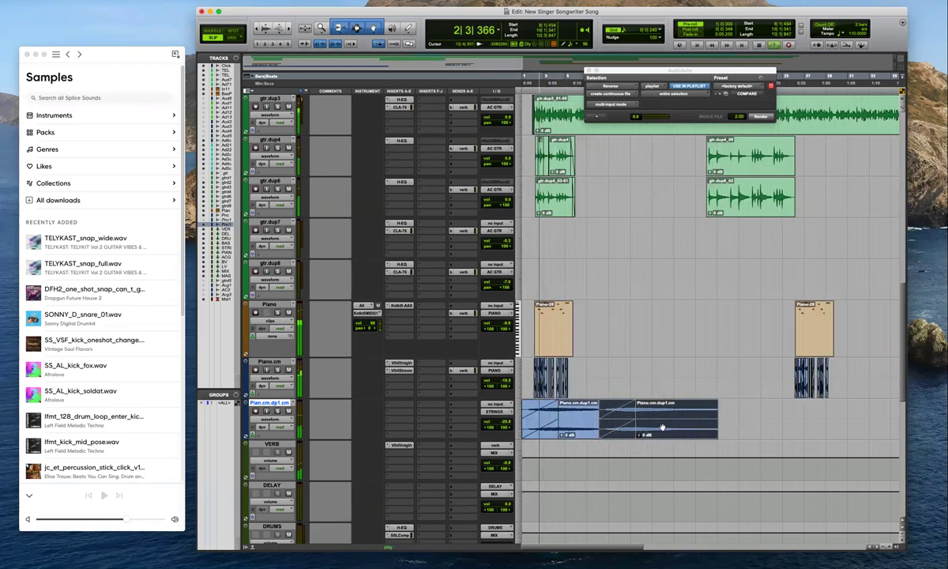
Move the committed piano reverb track up the track list to directly below the Audio 6.cm vocal track
scroll(702, 426, "up", 5)
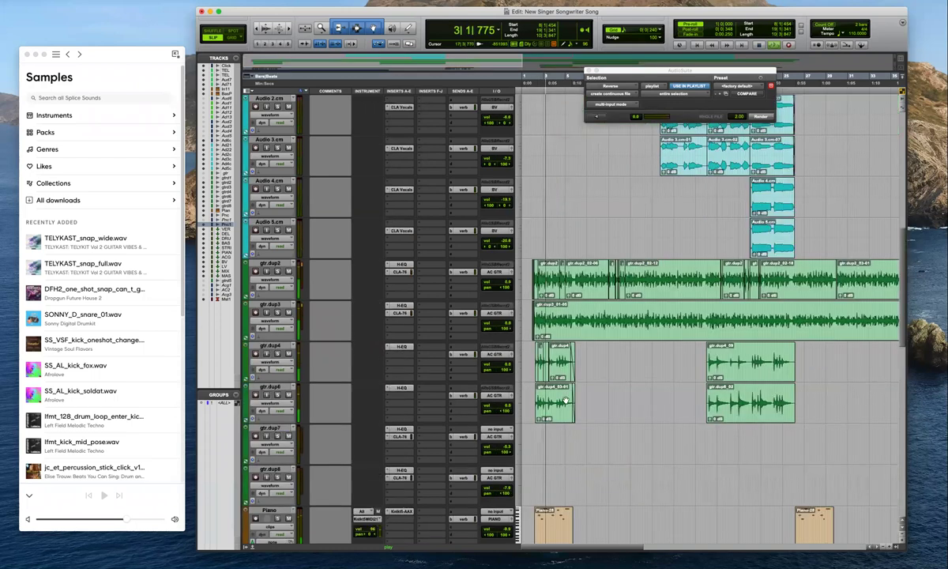
scroll(275, 358, "down", 5)
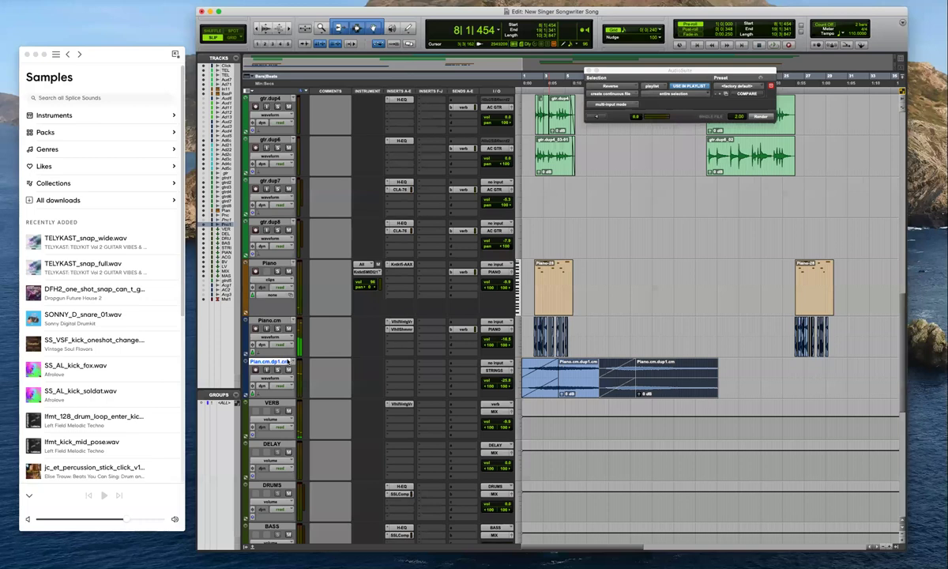
scroll(293, 181, "up", 7)
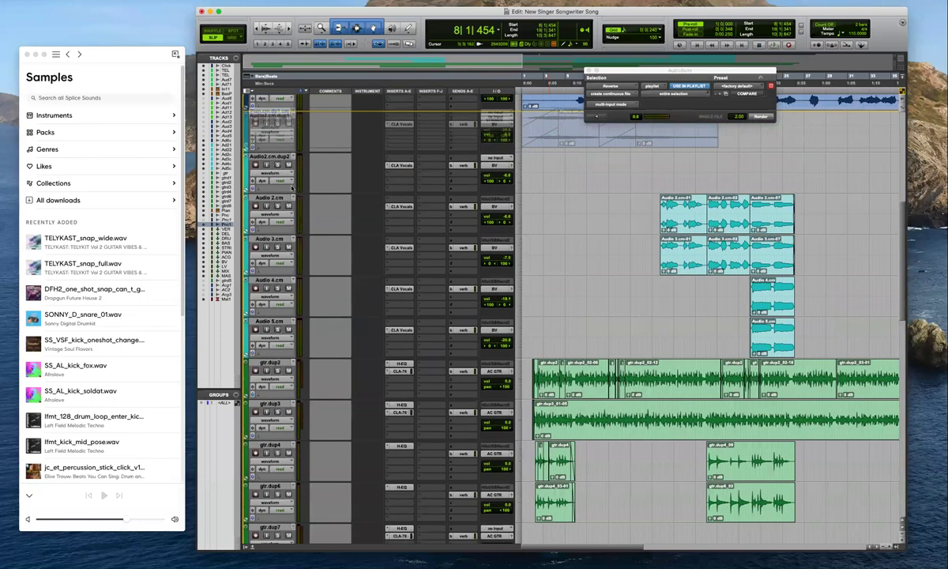
scroll(288, 269, "up", 4)
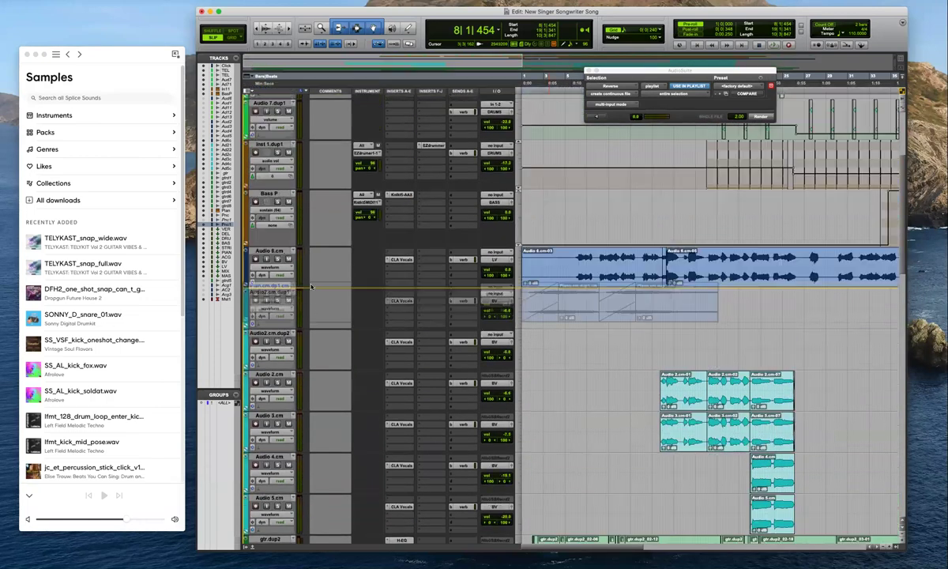
Lower the first piano reverb clip's gain to about -11.3 dB and delete the overlapping second copy
left_click_drag(584, 322, 568, 325)
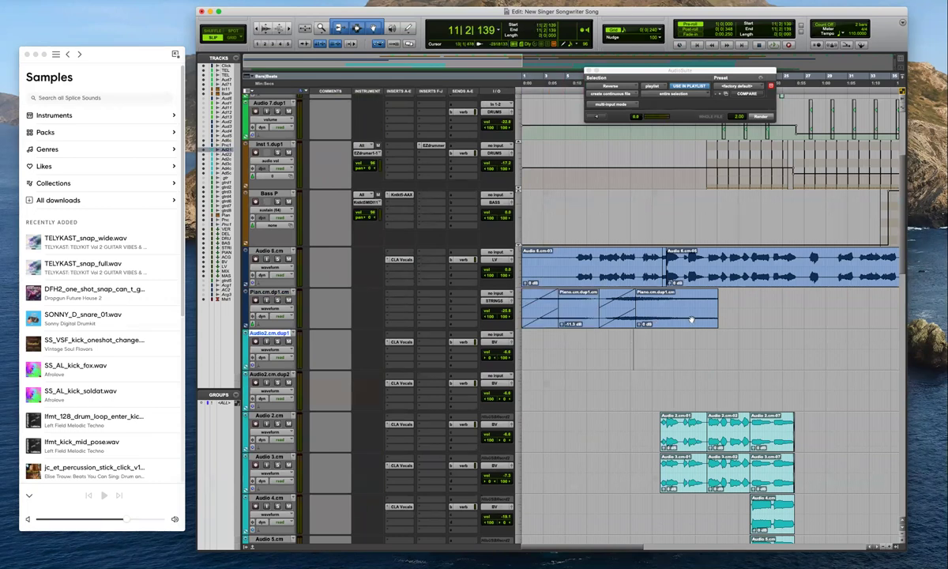
left_click(666, 322)
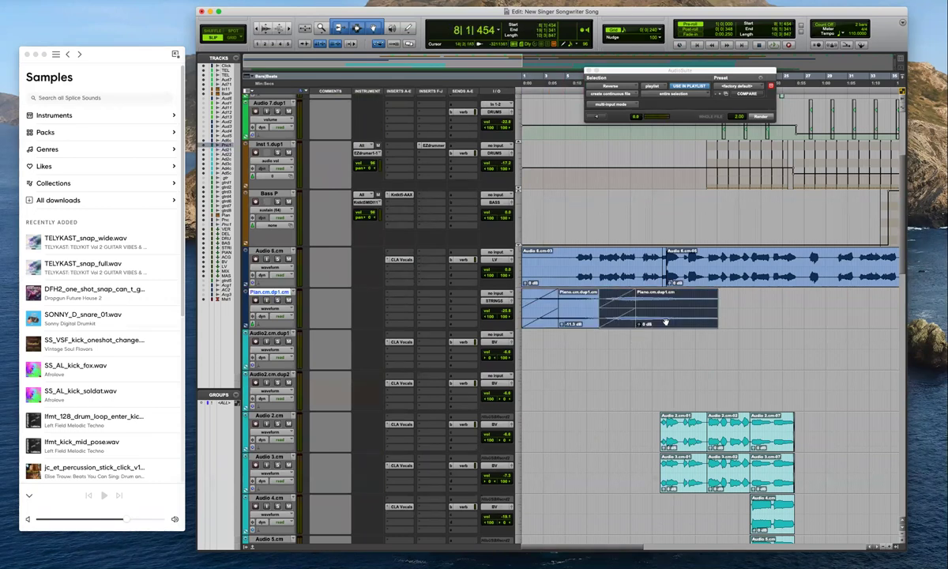
key("Delete")
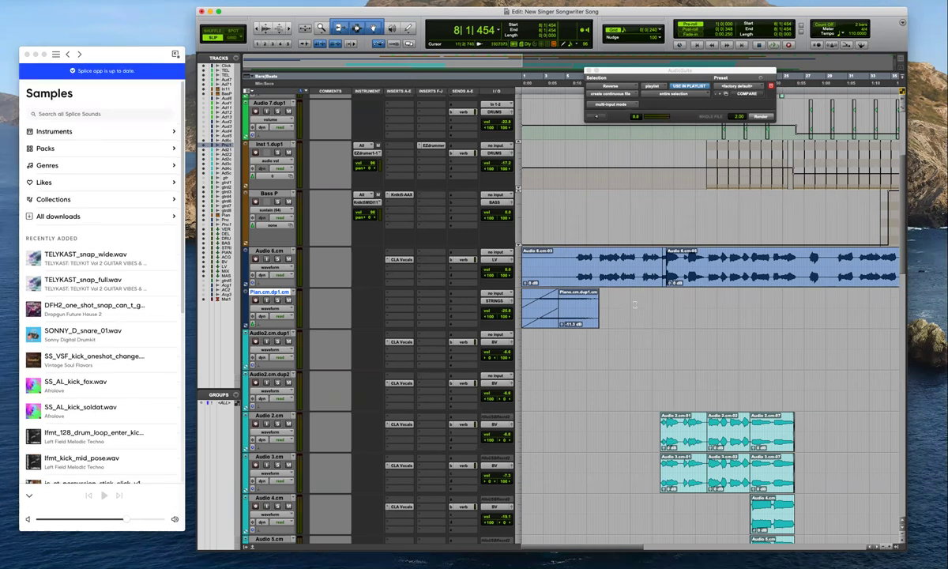
Paste a copy of the piano reverb clip on the same track, place it at about bar 14, and play it back
scroll(649, 341, "down", 5)
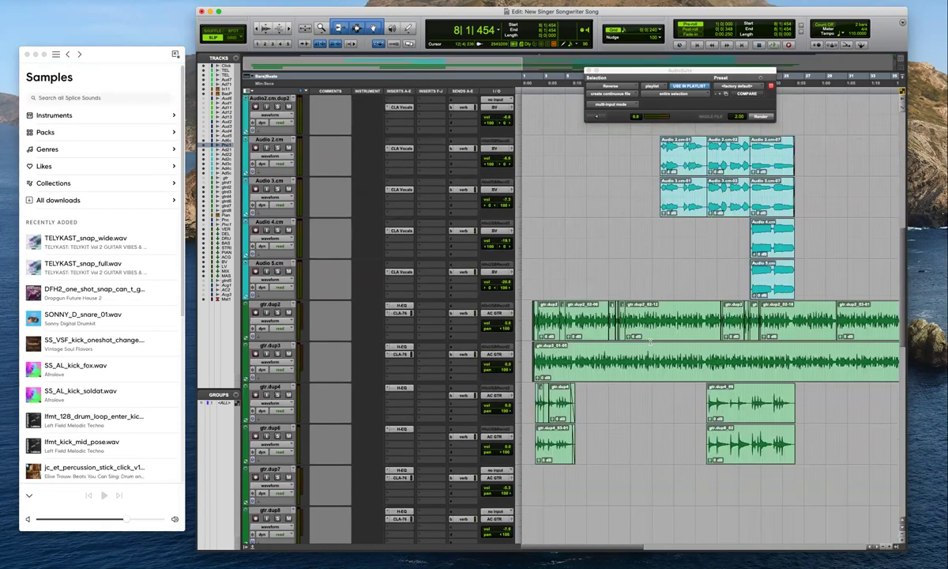
scroll(654, 348, "up", 7)
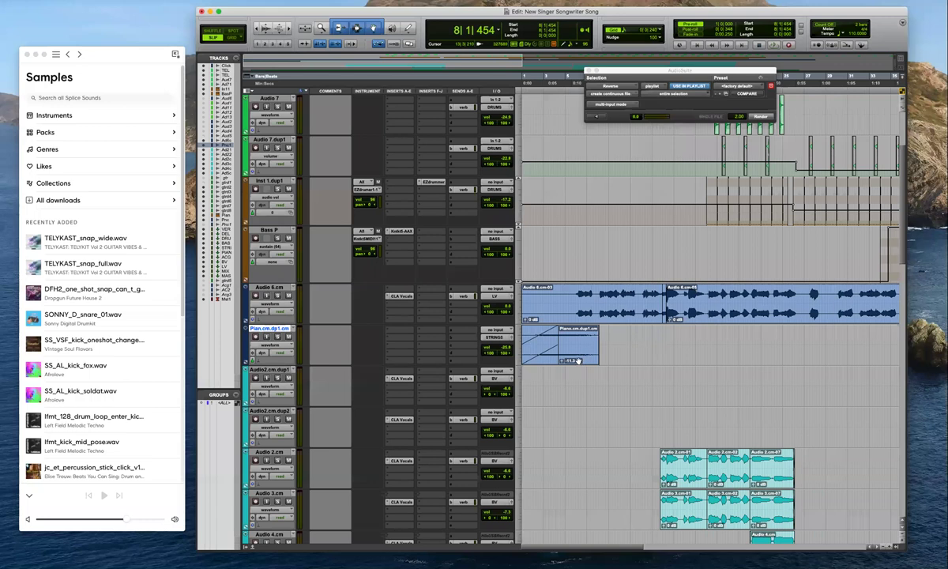
key("super+v")
left_click_drag(705, 353, 732, 351)
left_click(656, 340)
key("space")
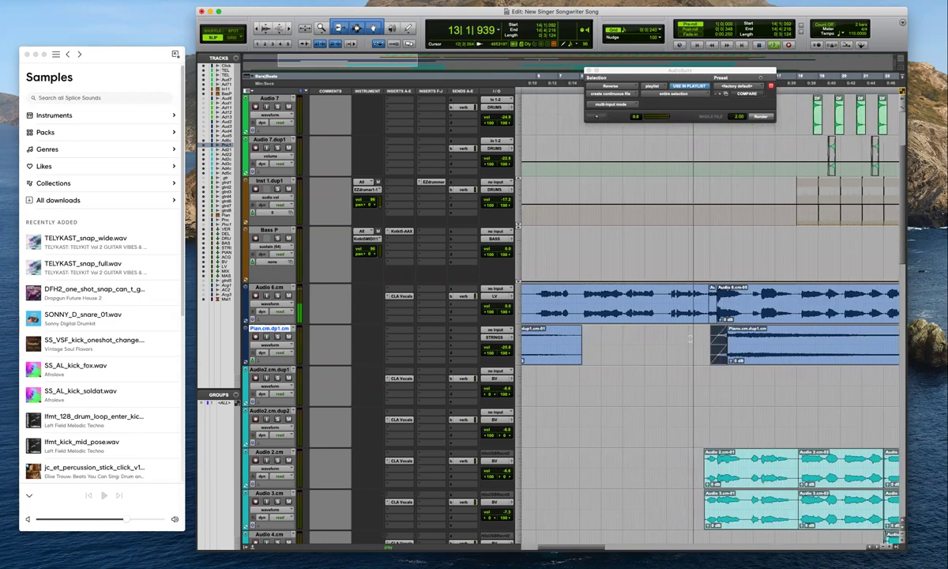
Shift the pasted piano reverb clip to start at 13|4|752 and lower its clip gain to about -6.6 dB
key("t")
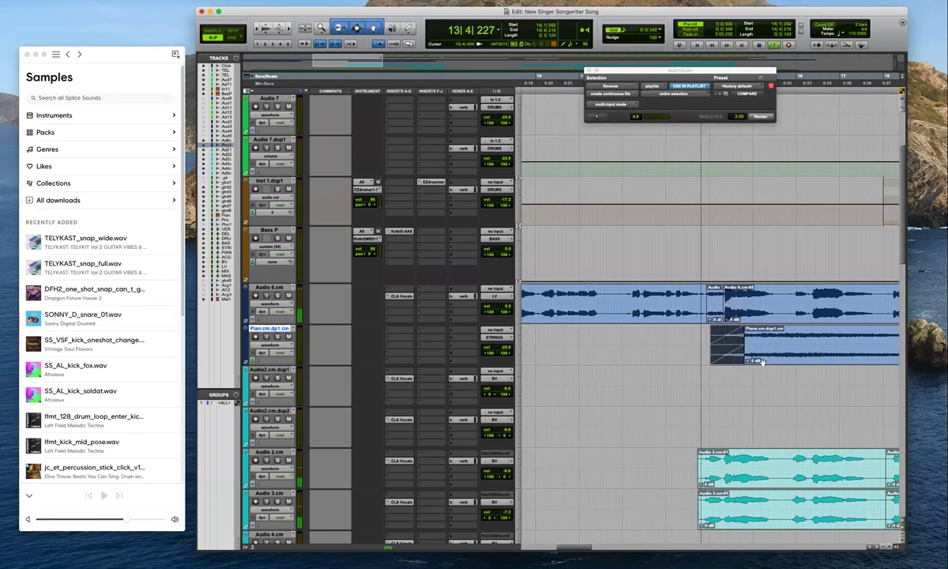
key("super+bracketleft")
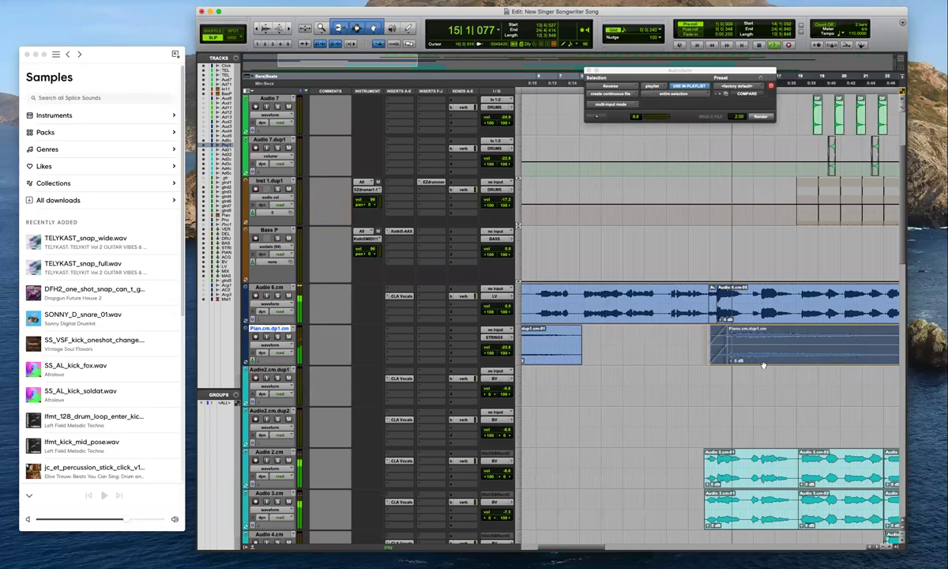
left_click(766, 363)
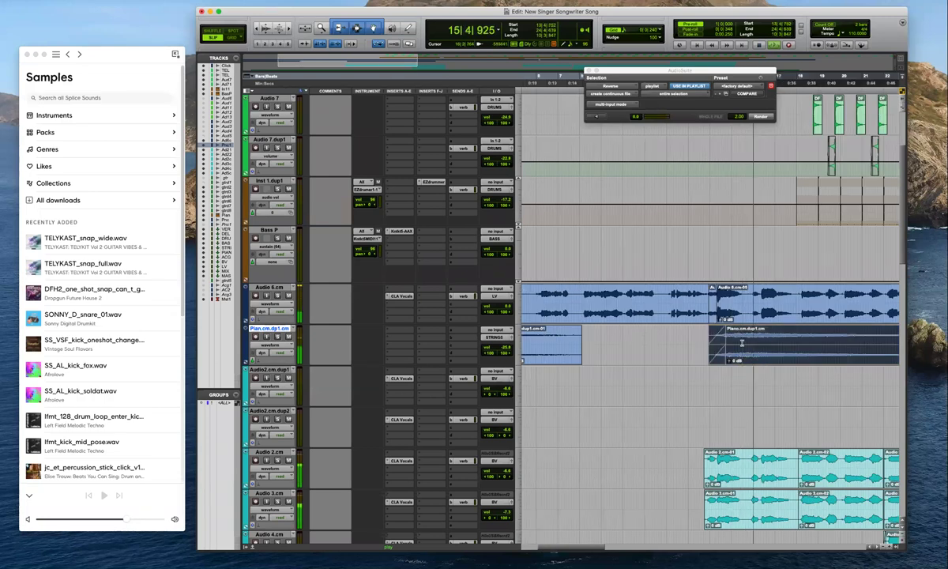
key("super+bracketleft")
left_click_drag(674, 359, 675, 364)
left_click(793, 359)
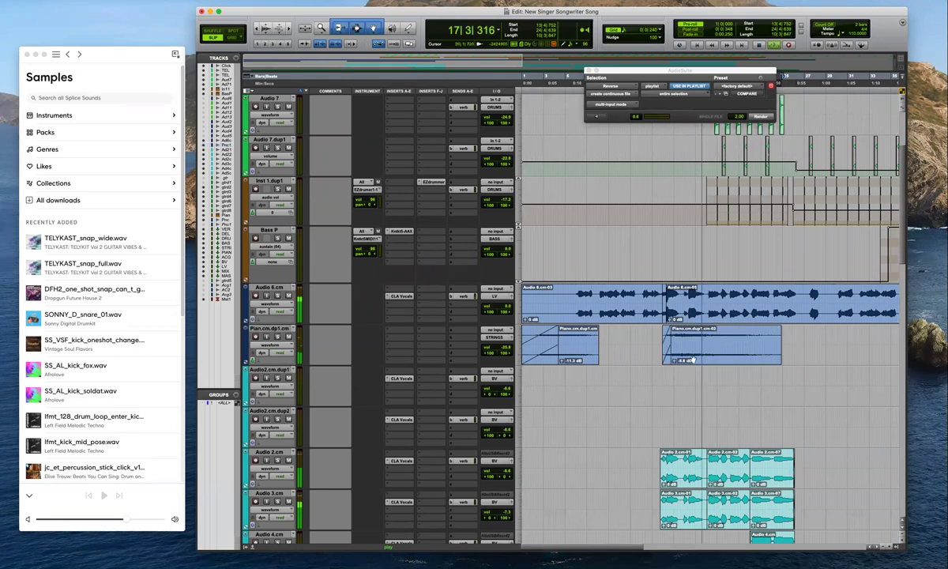
Move the pasted piano reverb clip to 18|1|000, switching to Grid mode to align it
key("super+bracketleft")
key("space")
left_click_drag(613, 358, 635, 358)
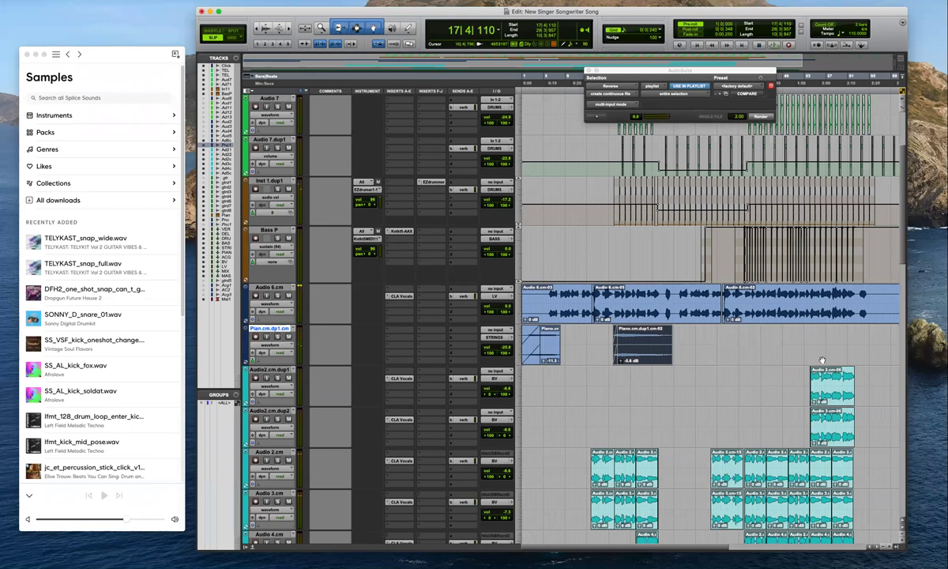
key("super+bracketright")
key("space")
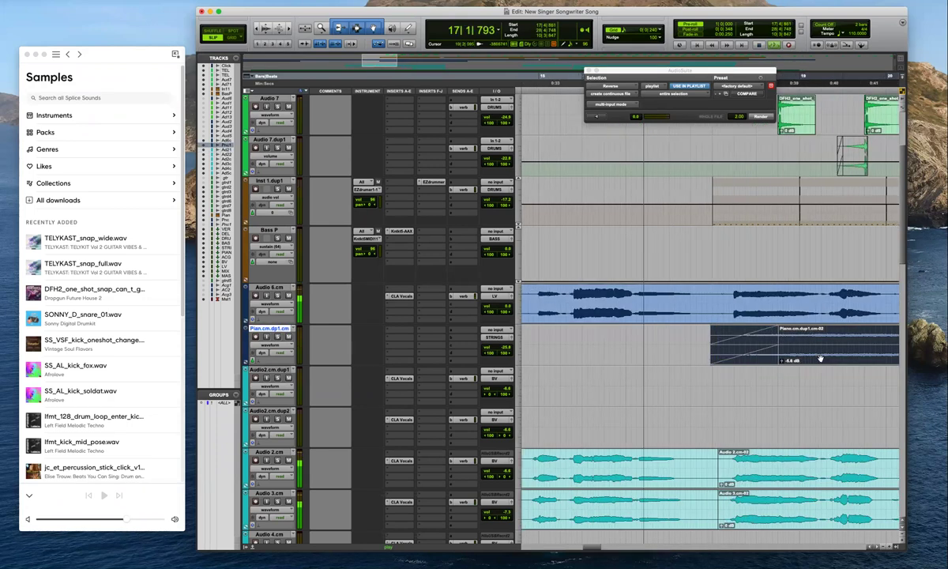
key("F4")
left_click_drag(805, 358, 806, 357)
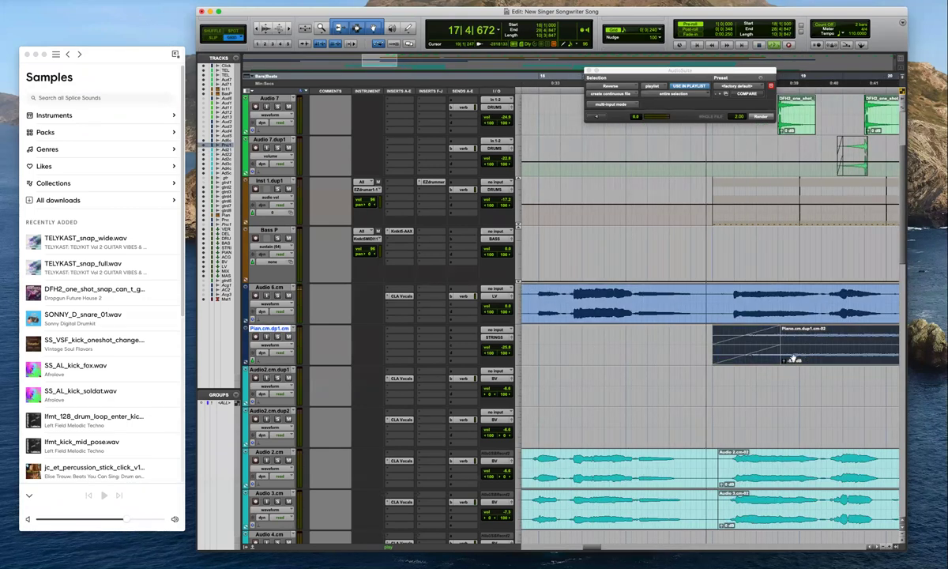
Replace the fade-in of the piano reverb clip near bar 18 with a short one at the clip's start
left_click(729, 378)
key("super+bracketleft")
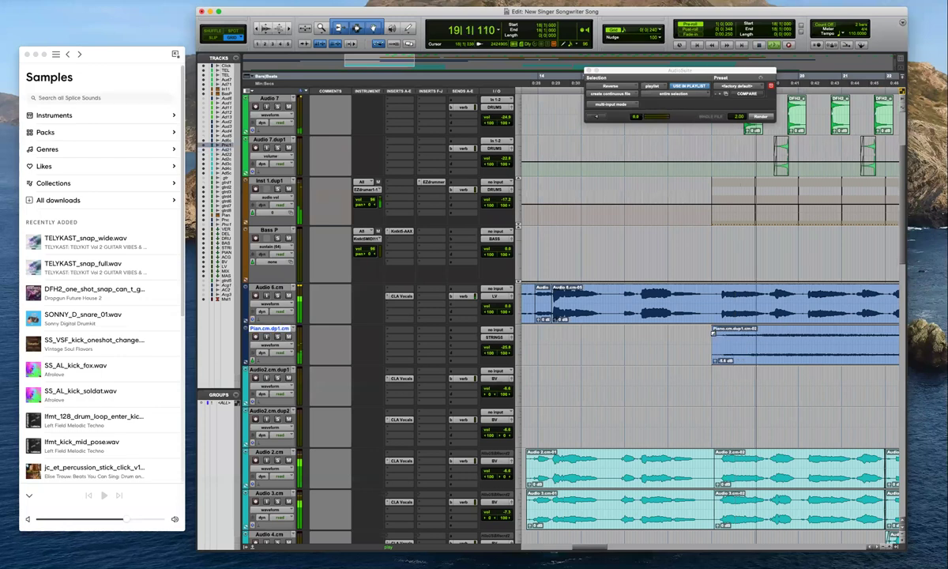
left_click(743, 359)
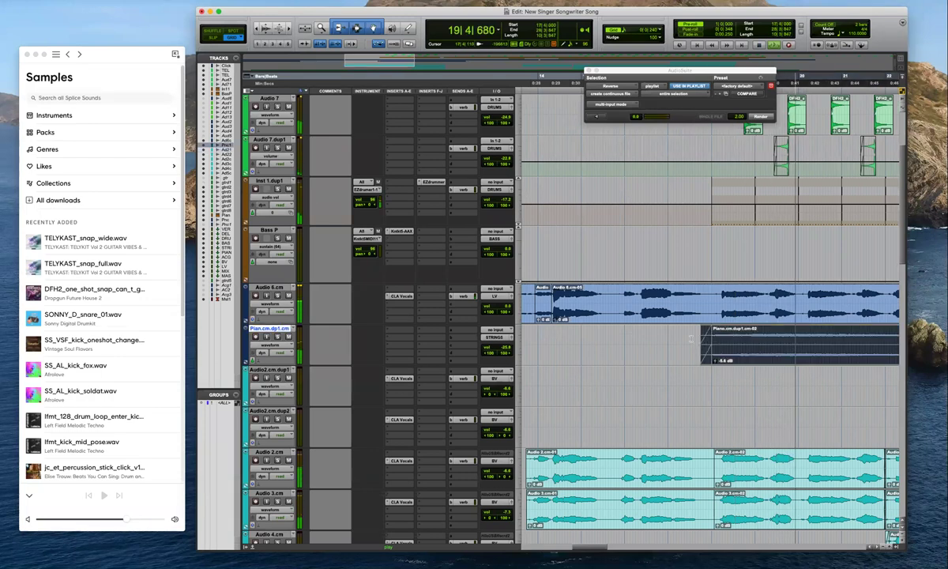
left_click(714, 340)
left_click_drag(715, 332, 715, 357)
key("f")
left_click(741, 359)
left_click(711, 340)
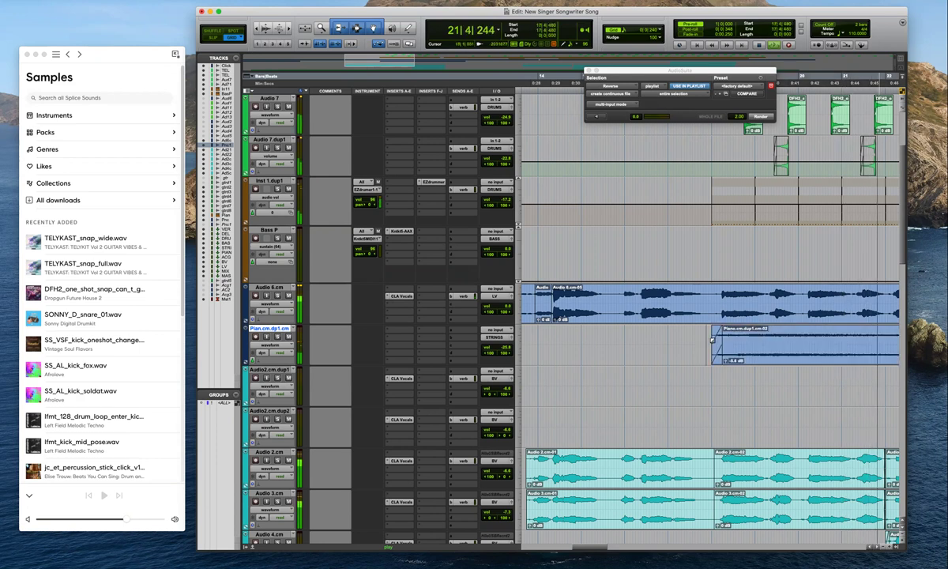
Raise the piano reverb track's volume to about -22.8 dB and insert an H-EQ on it
key("r")
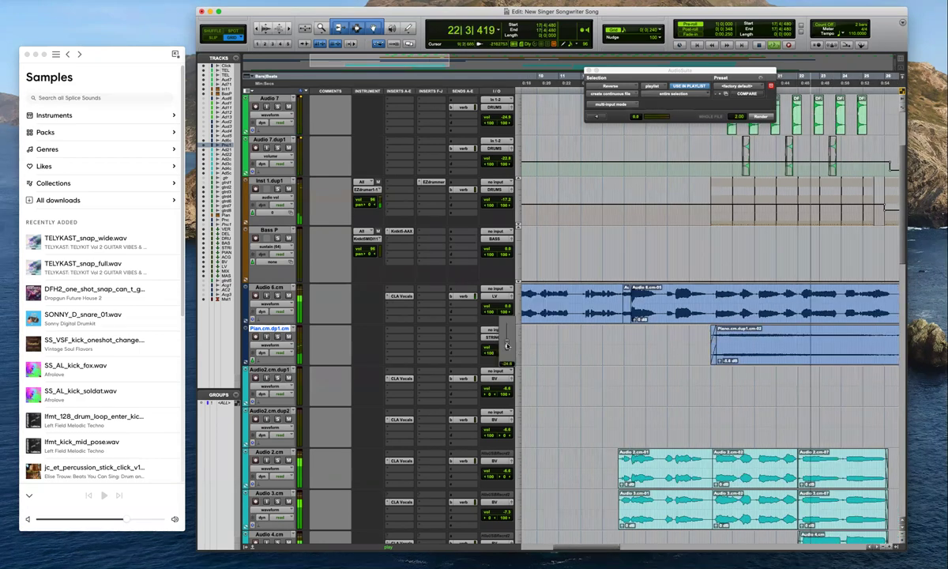
key("super+bracketleft")
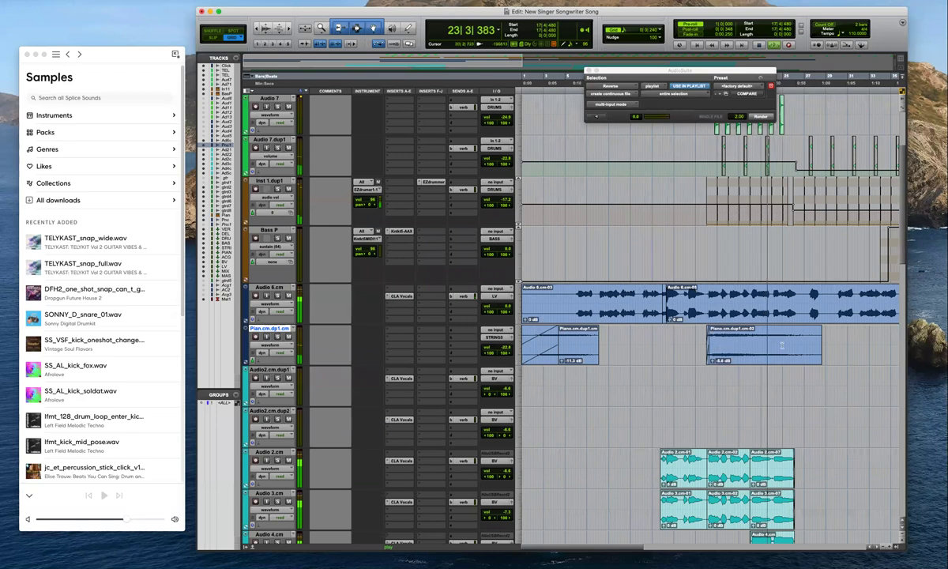
left_click(401, 335)
left_click(426, 310)
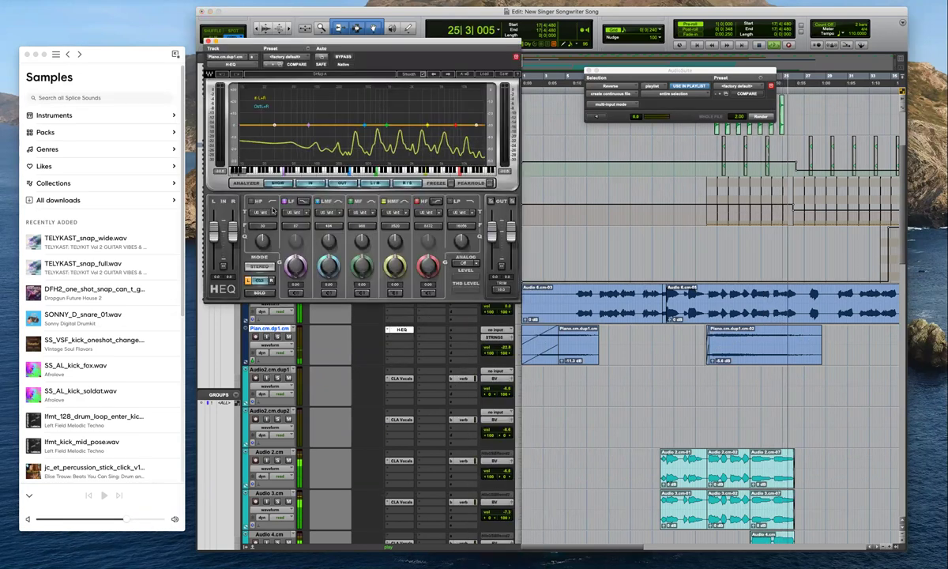
Audition from 20|1|480, then engage the H-EQ high-pass filter at about 228 Hz with the Digital 2 type
key("space")
left_click(735, 334)
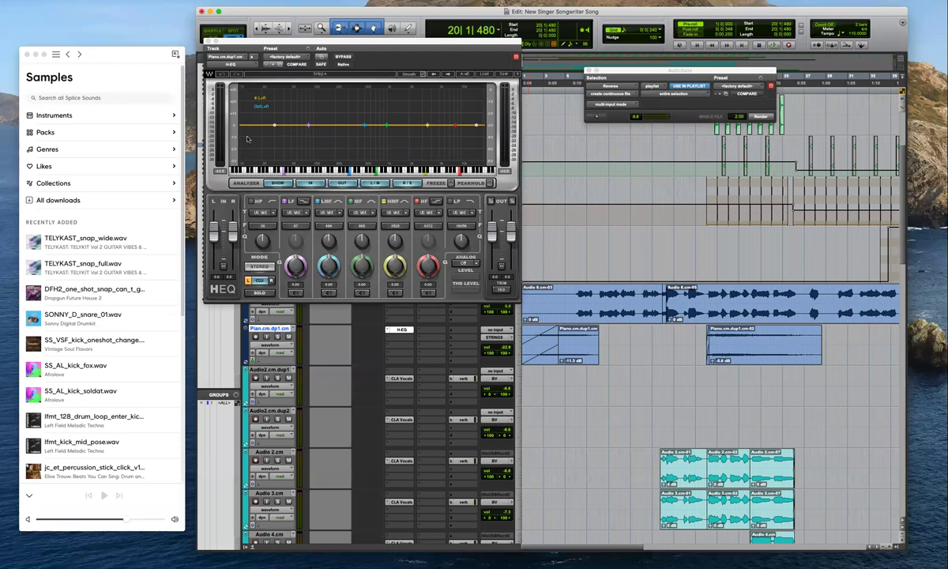
key("space")
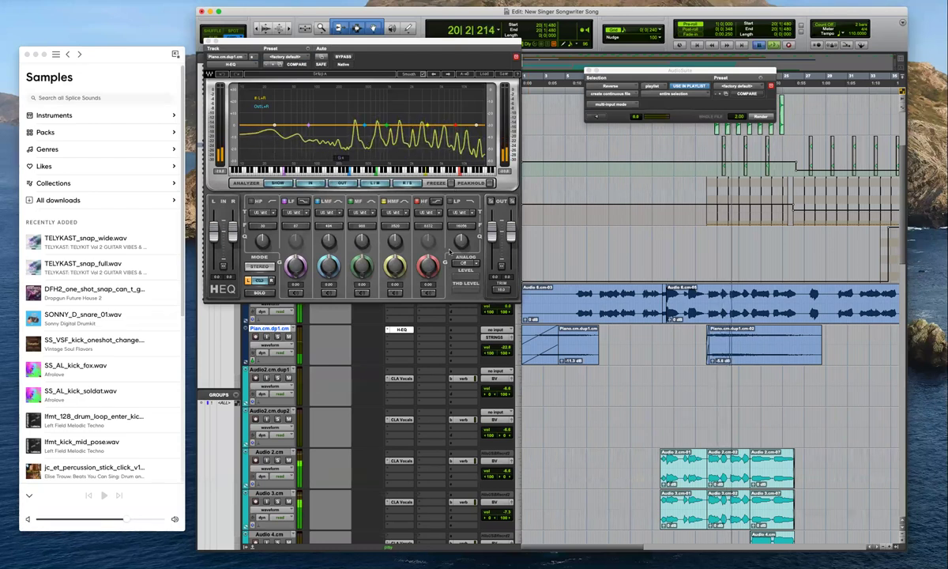
key("space")
left_click_drag(275, 125, 339, 125)
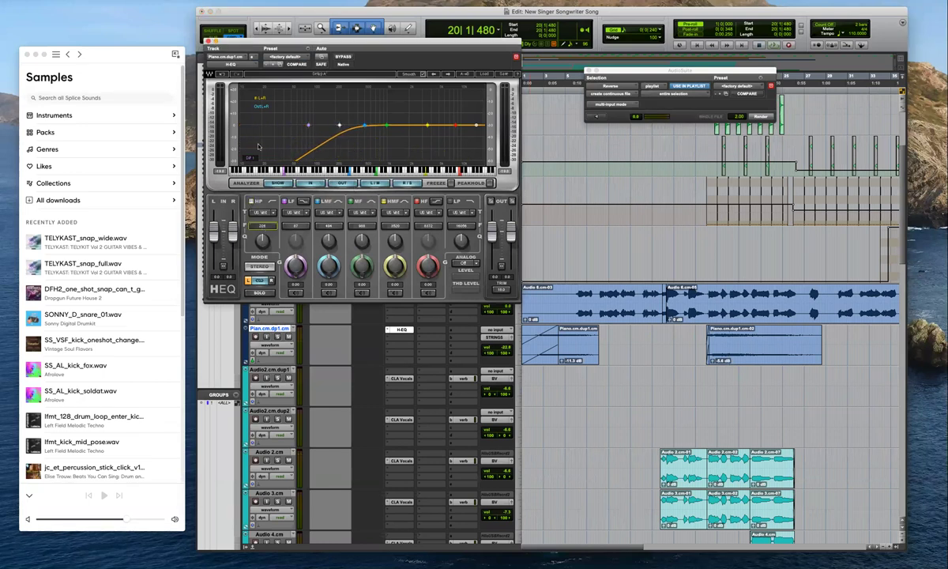
left_click(273, 214)
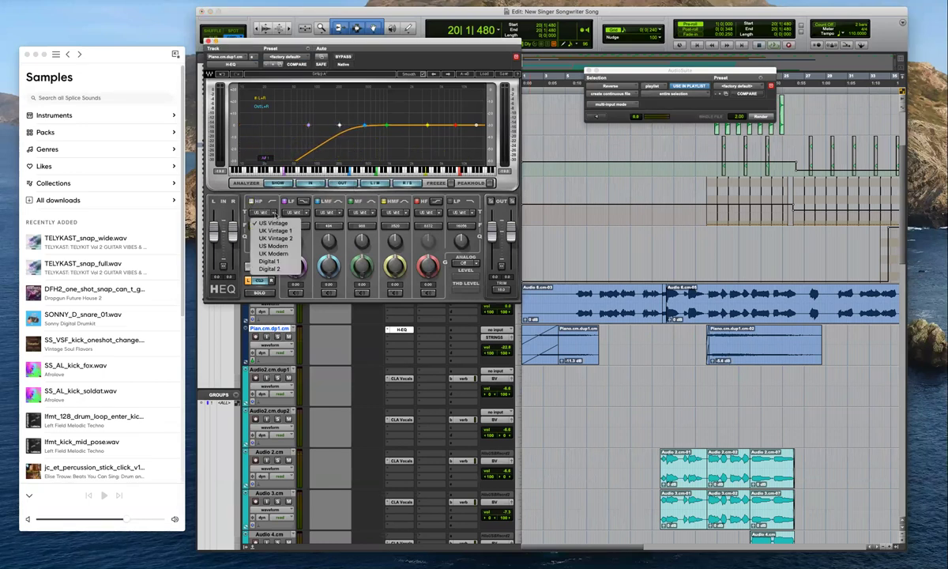
left_click(278, 269)
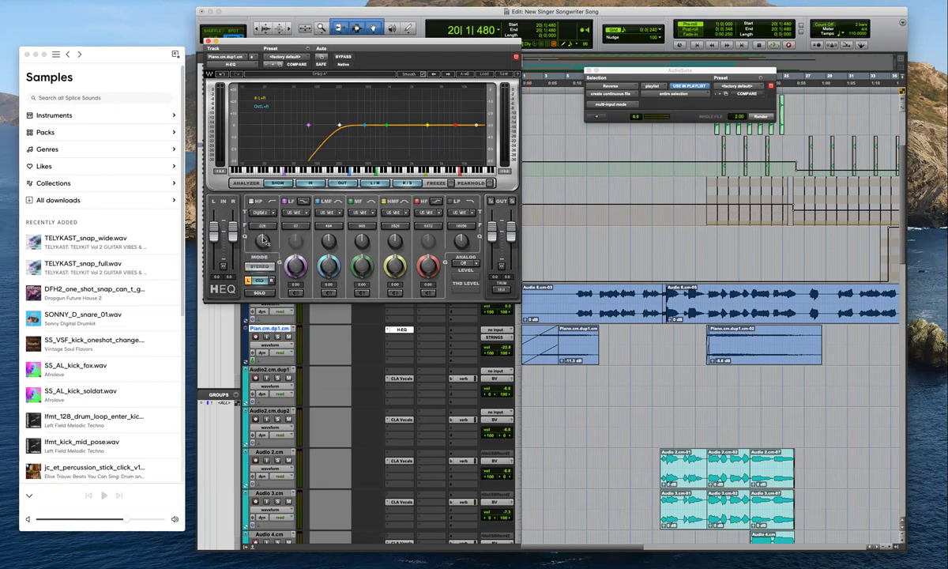
Adjust the high-pass cutoff frequency upward during playback and close the H-EQ
key("space")
left_click_drag(262, 226, 263, 69)
key("super+w")
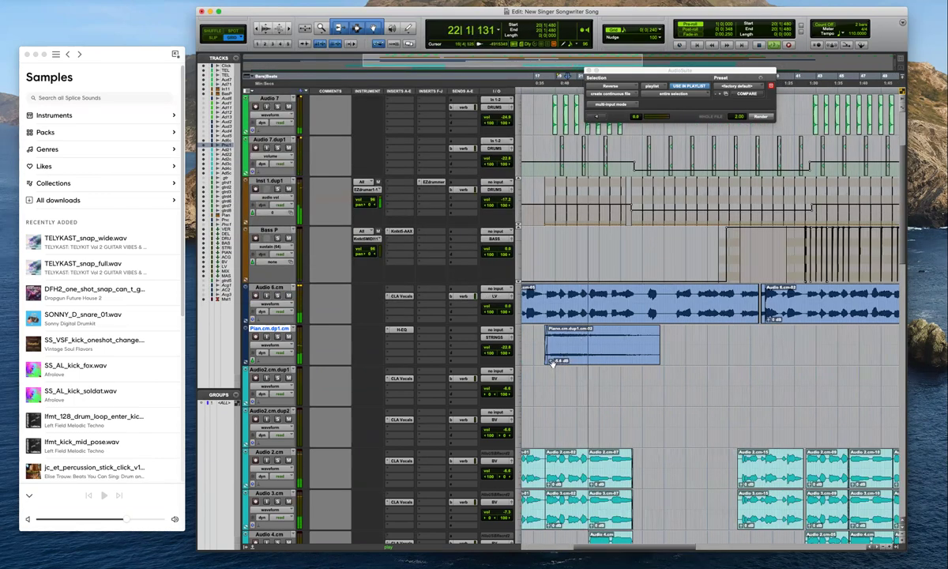
Set the gain of the piano reverb clip near bar 18 to about -1.8 dB and fade out its end
left_click_drag(547, 361, 552, 362)
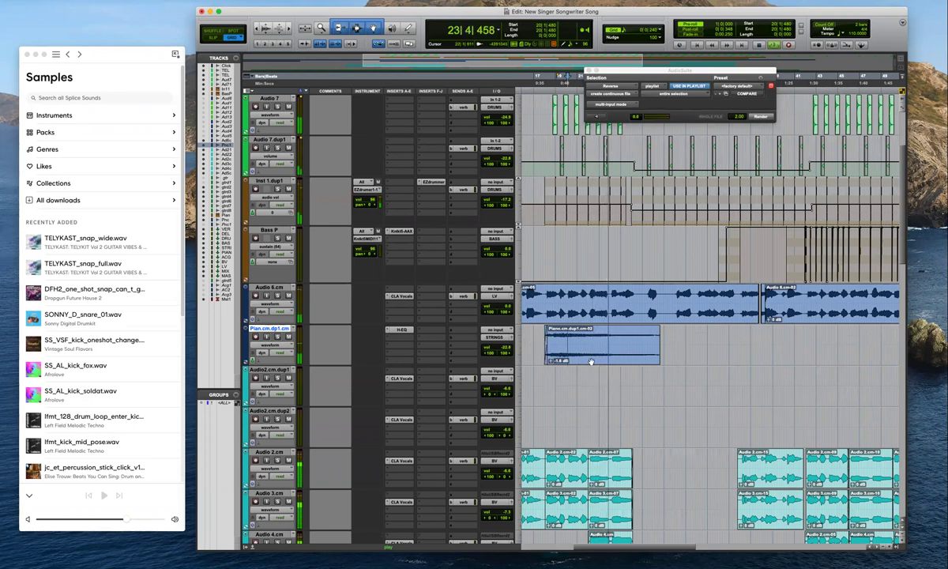
scroll(592, 362, "down", 2)
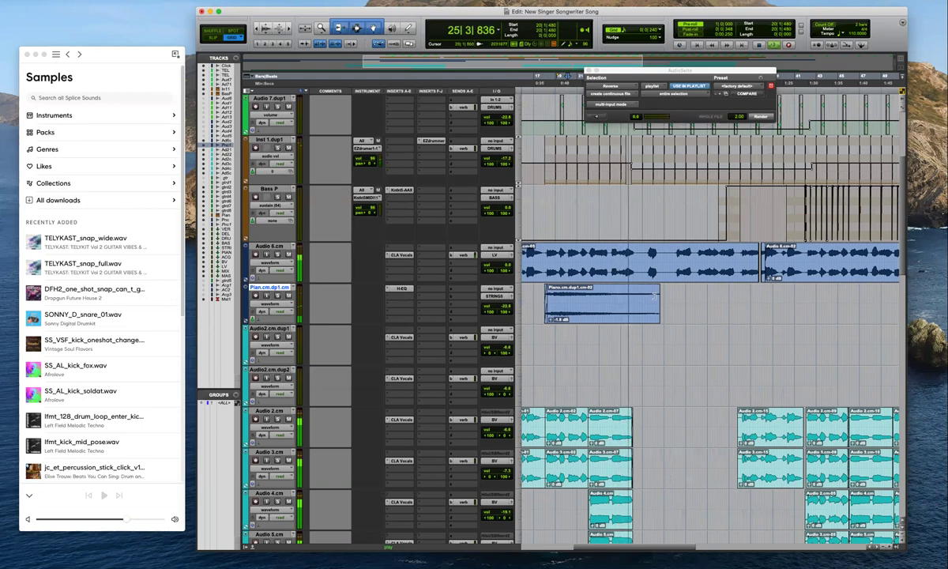
left_click_drag(656, 290, 641, 293)
left_click(678, 318)
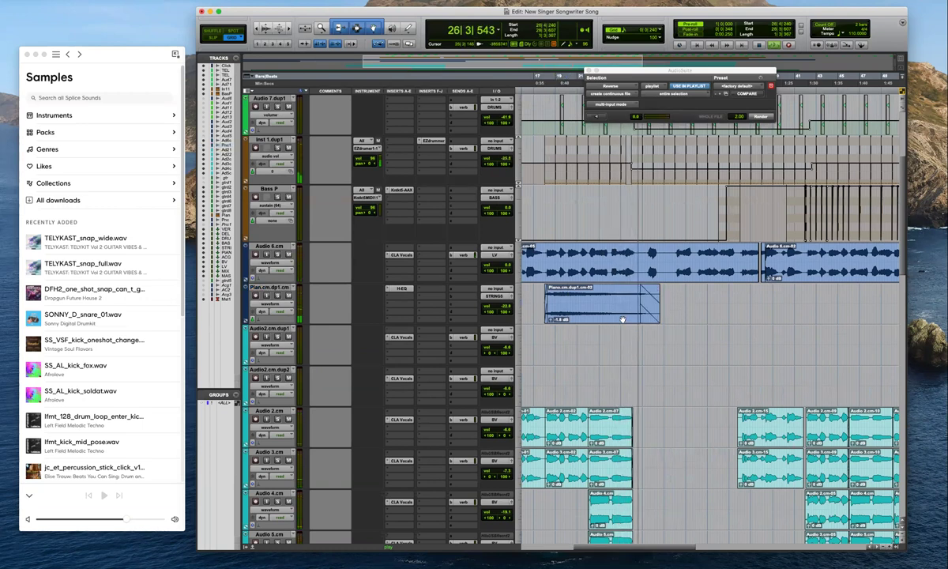
Place a copy of the piano reverb clip at 27|1|000, overlapping the original's faded tail, and lower the copy's clip gain
left_click(607, 321)
left_click_drag(607, 321, 772, 318)
key("t")
key("t")
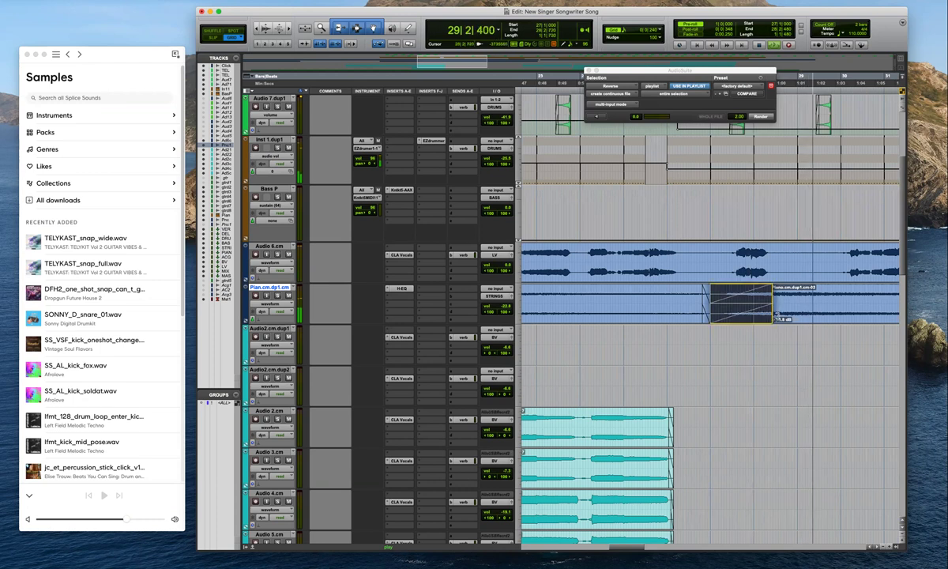
key("super+bracketleft")
key("super+bracketleft")
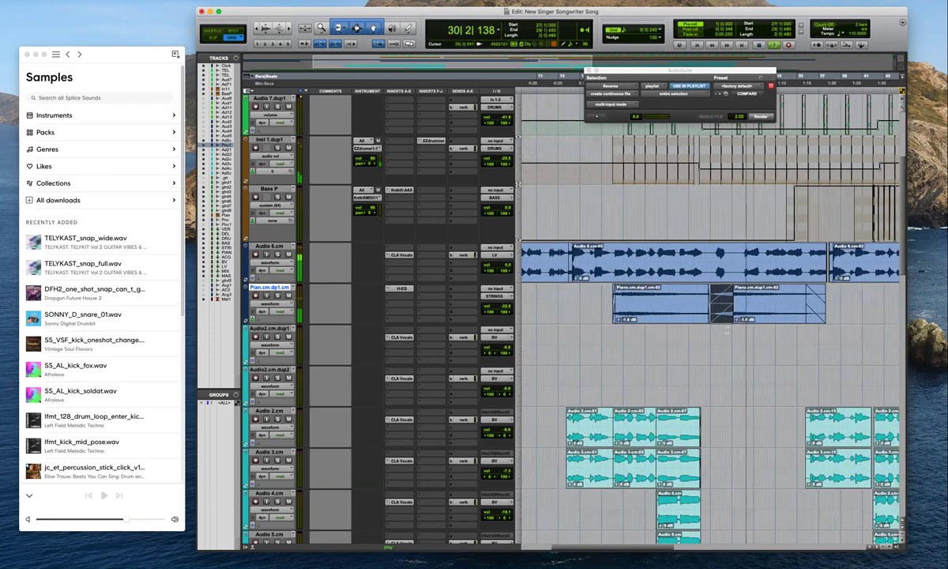
left_click_drag(737, 320, 743, 331)
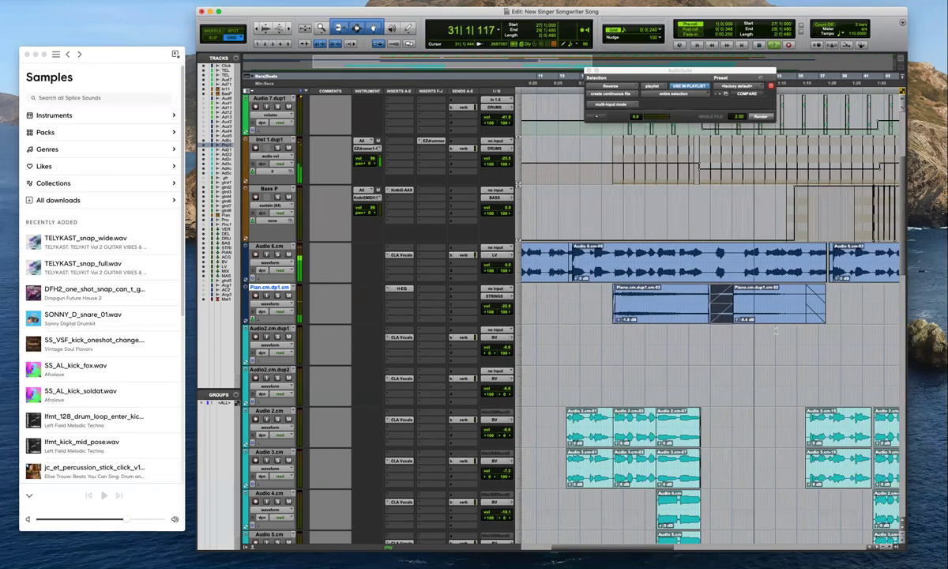
Duplicate the two overlapping piano reverb clips that start near bar 18, placing the copy directly after the originals
left_click(753, 311)
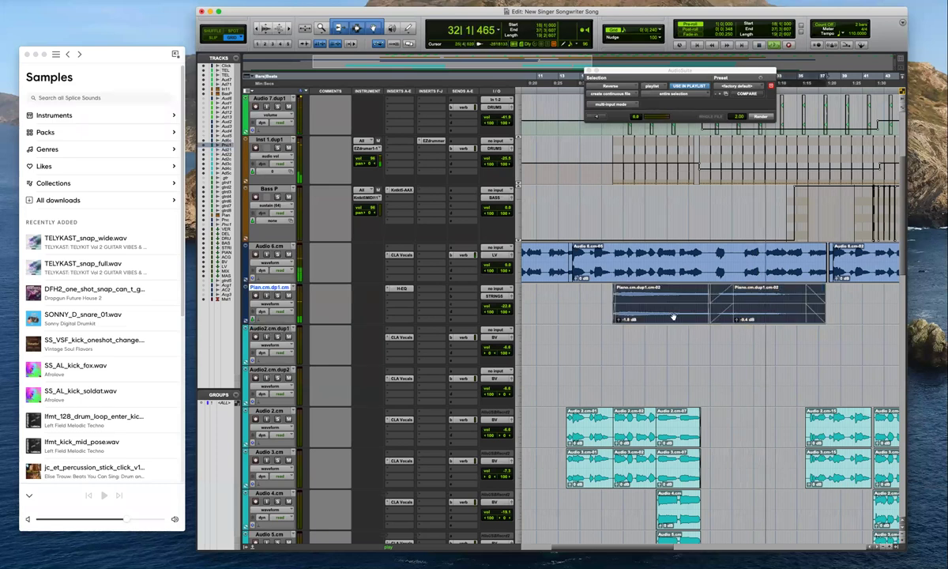
key("super+bracketleft")
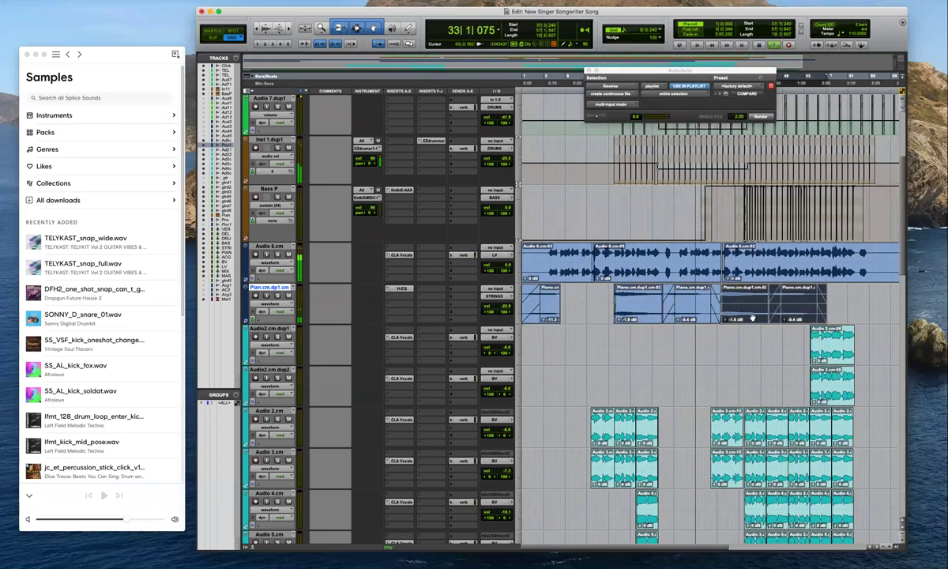
key("super+bracketright")
key("super+bracketright")
Move the duplicated pair of piano reverb clips so it starts about two bars ahead of bar 42
left_click_drag(744, 318, 802, 322)
key("r")
key("t")
key("r")
left_click_drag(739, 320, 819, 318)
key("t")
key("t")
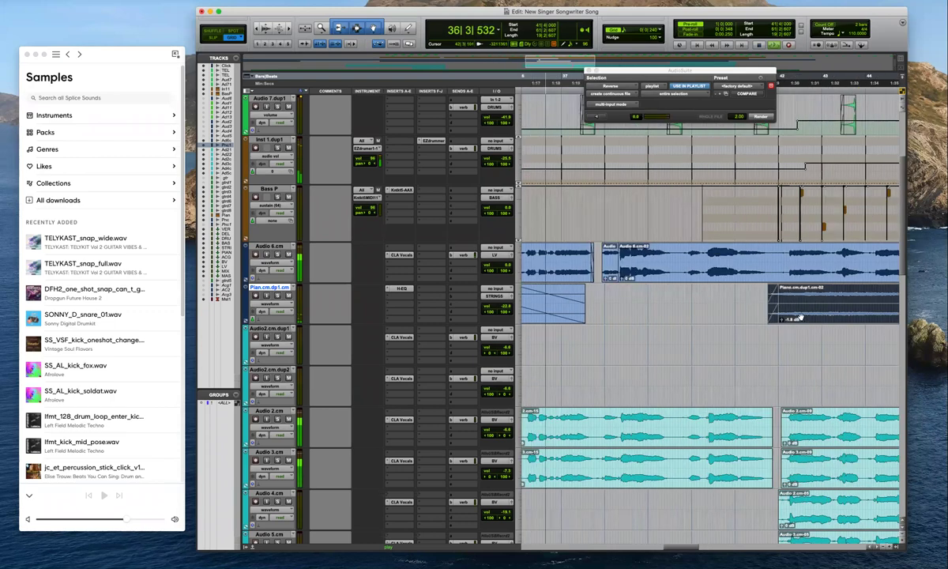
key("r")
key("r")
key("r")
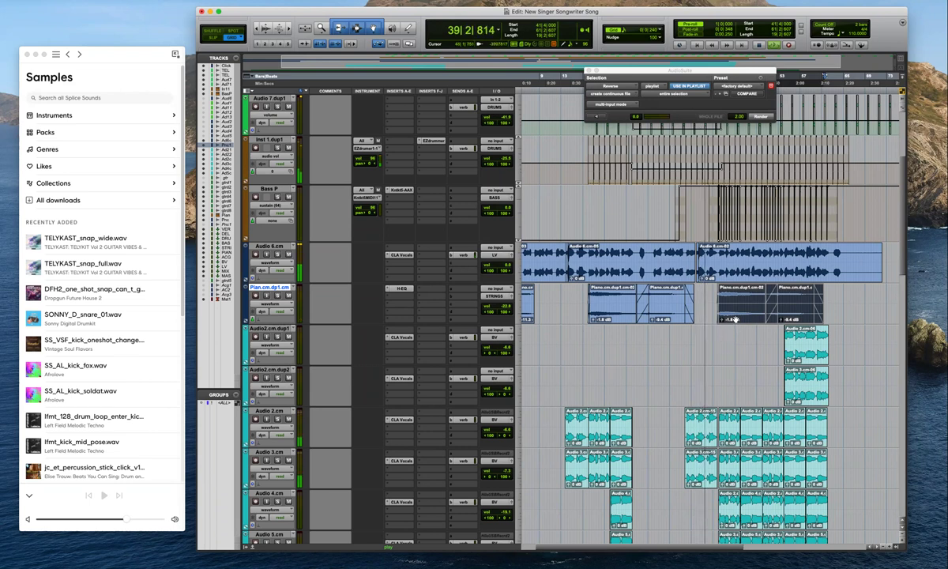
key("super+bracketright")
key("super+bracketright")
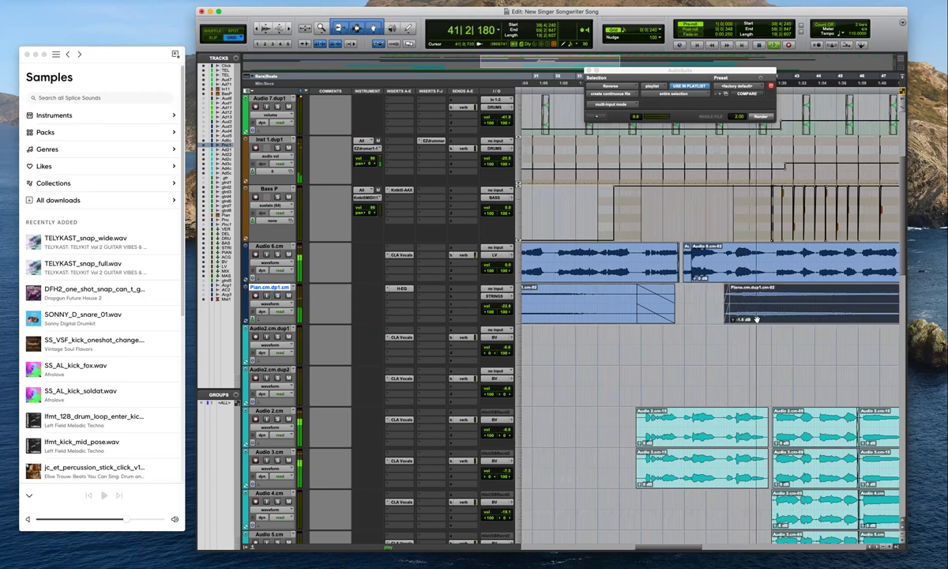
key("super+bracketright")
Split the first duplicated piano reverb clip just before bar 42, fade across the split, and lengthen the fade-in at its start
left_click(803, 293)
key("b")
key("space")
left_click_drag(803, 289, 775, 305)
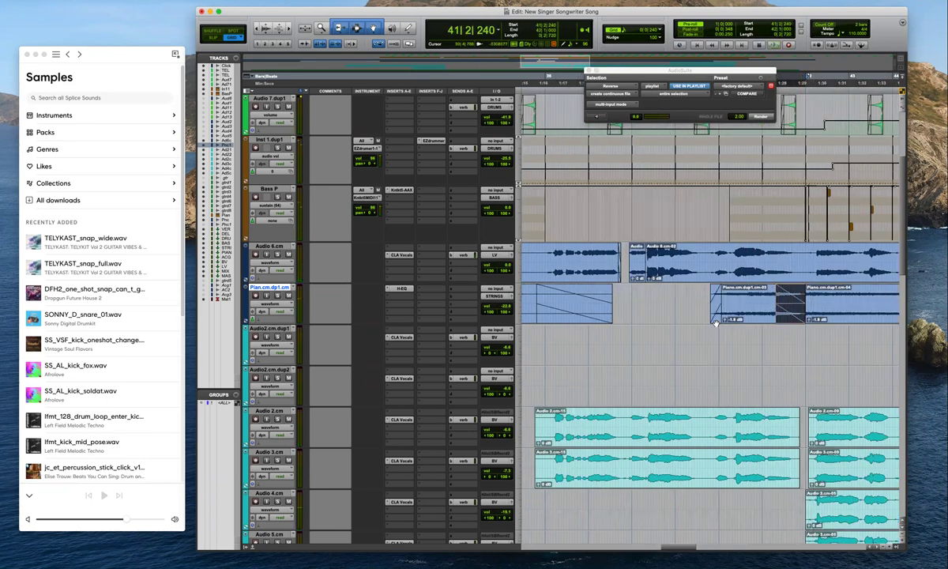
left_click_drag(720, 318, 757, 321)
left_click(749, 332)
key("space")
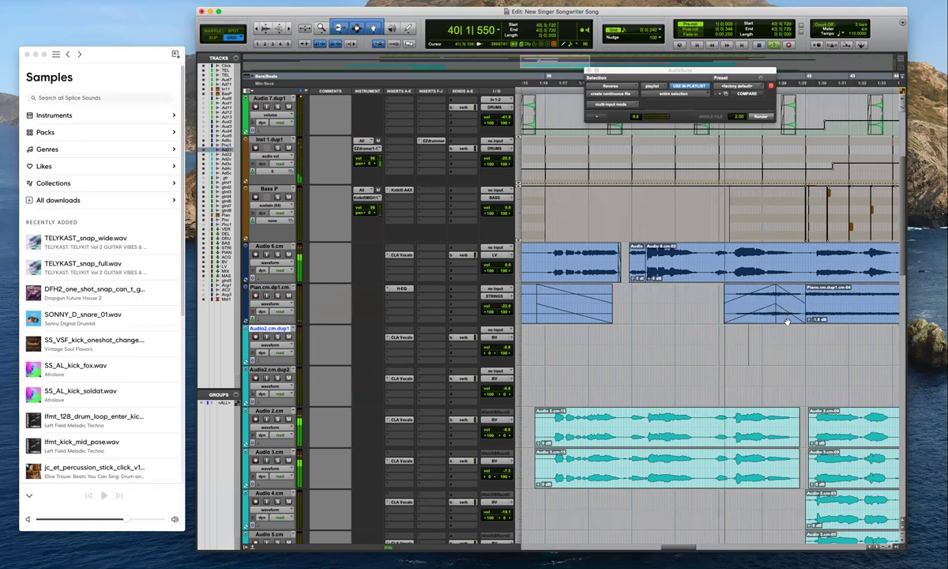
Replace the long fade at the split before bar 42 with a short crossfade
left_click(786, 320)
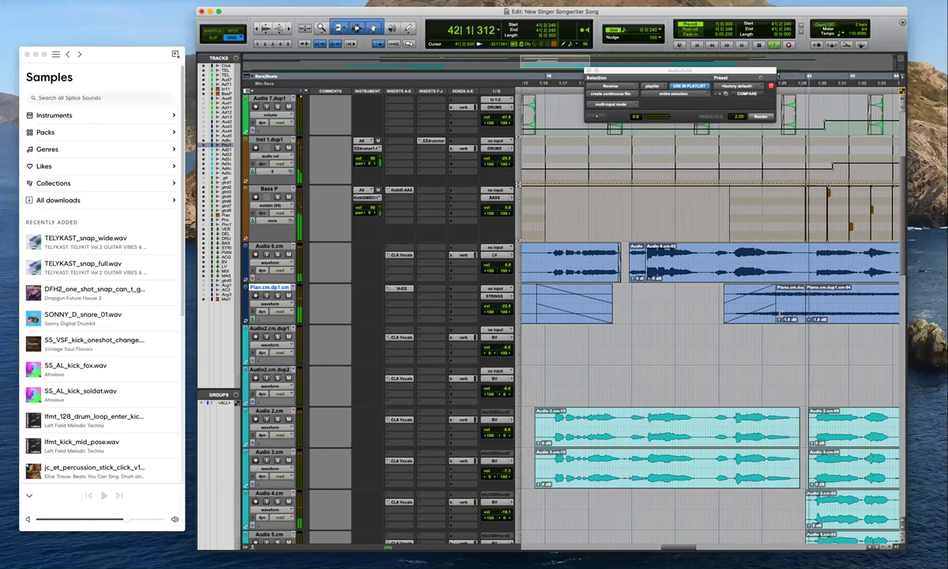
left_click_drag(804, 321, 796, 321)
left_click(803, 329)
key("r")
key("r")
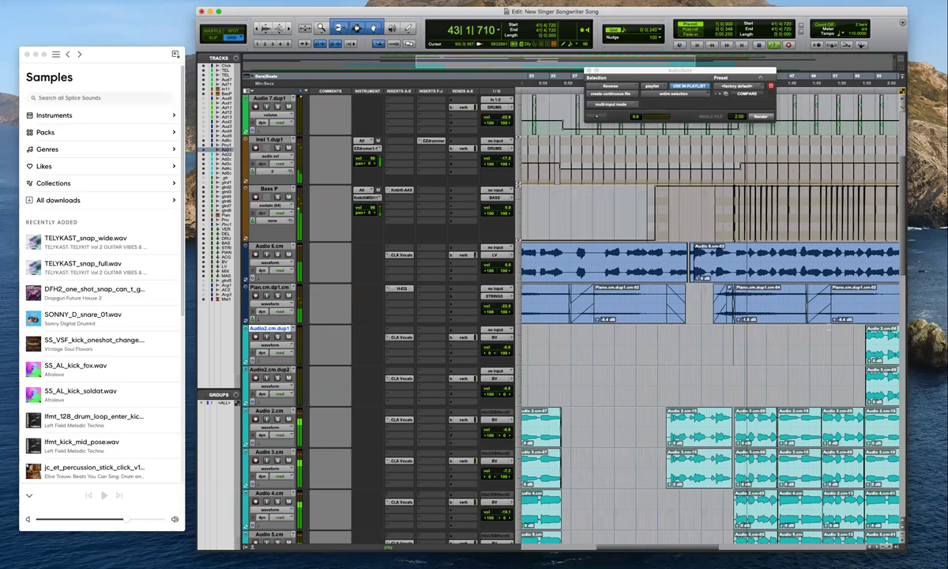
Replace the crossfade between the duplicated piano reverb clips near bar 46 with one around their boundary, adjusting the fade bounds
left_click(821, 320)
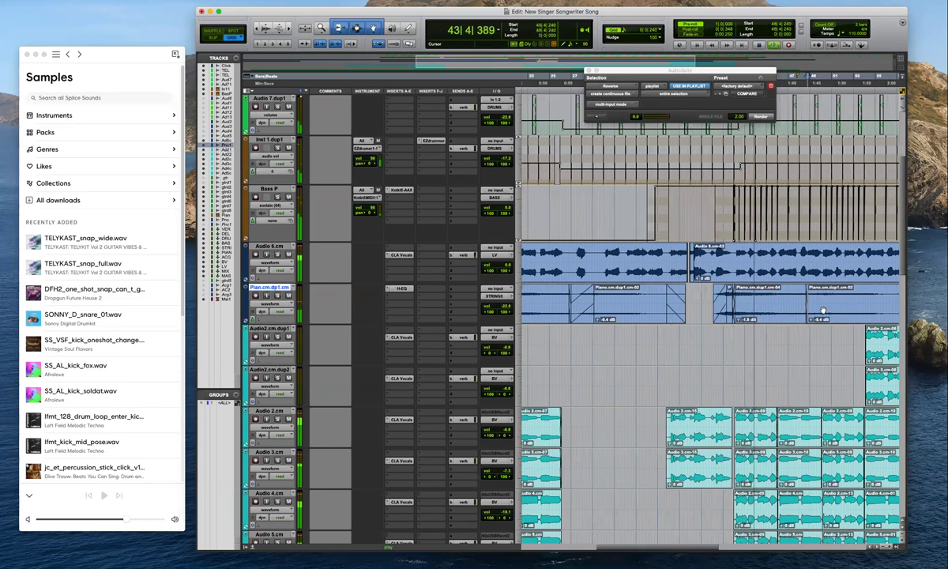
mouse_move(807, 308)
left_mouse_down()
mouse_move(815, 306)
mouse_move(809, 295)
mouse_move(803, 318)
left_mouse_up()
key("Delete")
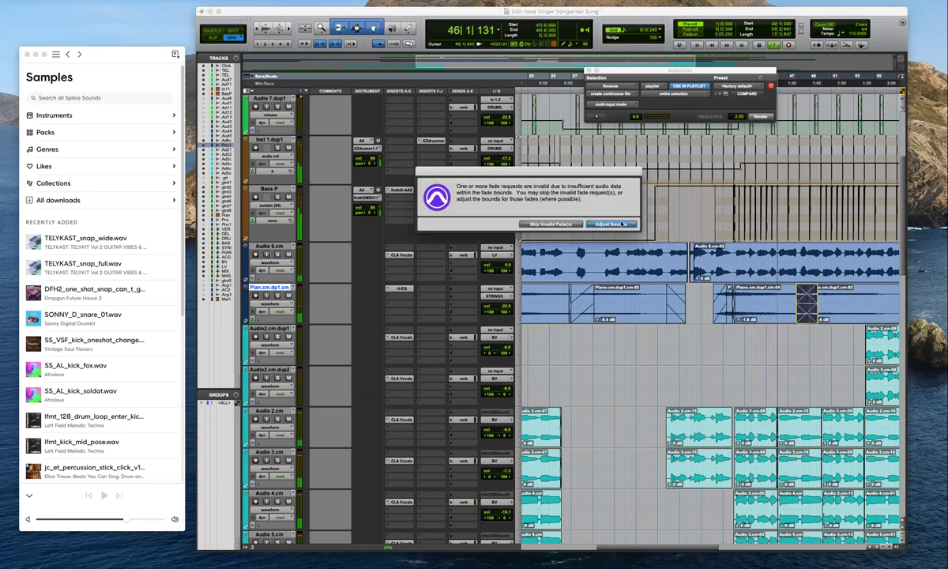
left_click(622, 225)
Close the AudioSuite Reverse window and bring the whole arrangement into view from the Click track down
scroll(762, 337, "up", 1)
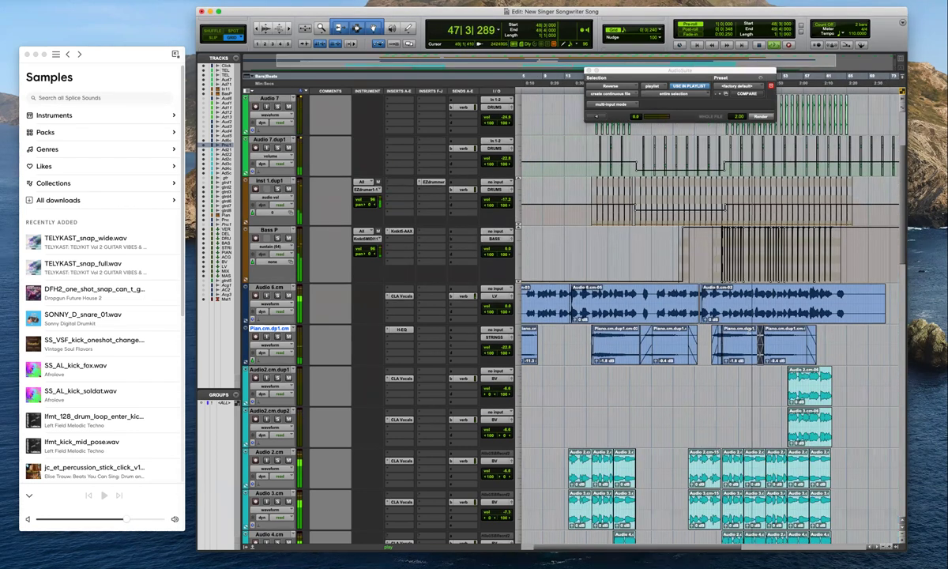
left_click(589, 71)
scroll(718, 271, "up", 3)
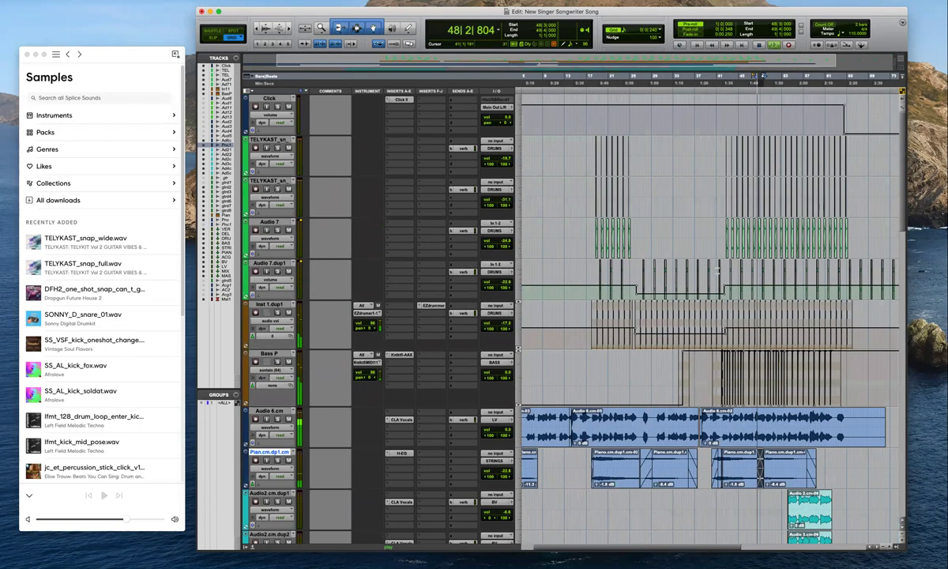
key("r")
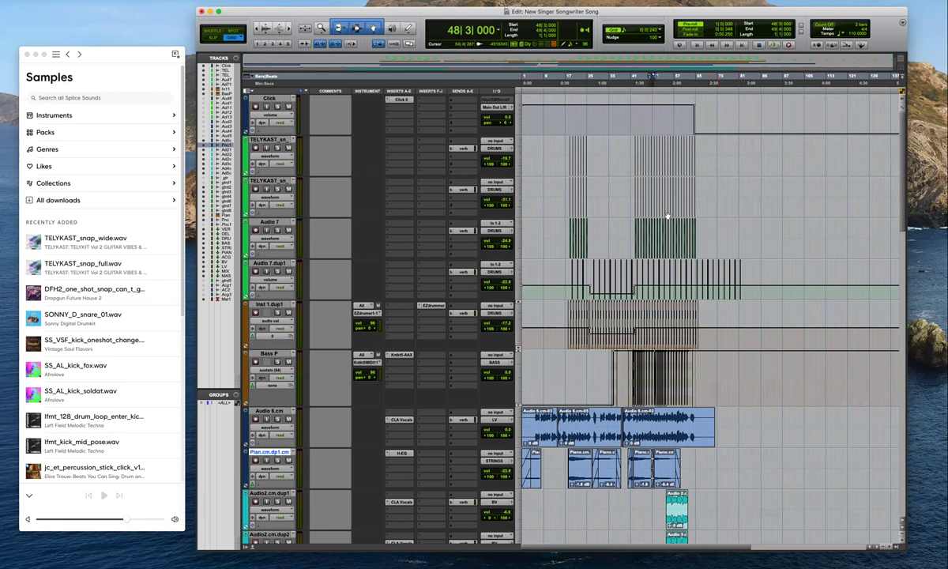
Return to the song start and review the tracks and buses from the vocals and guitars down to the master
scroll(668, 215, "down", 5)
scroll(668, 215, "down", 20)
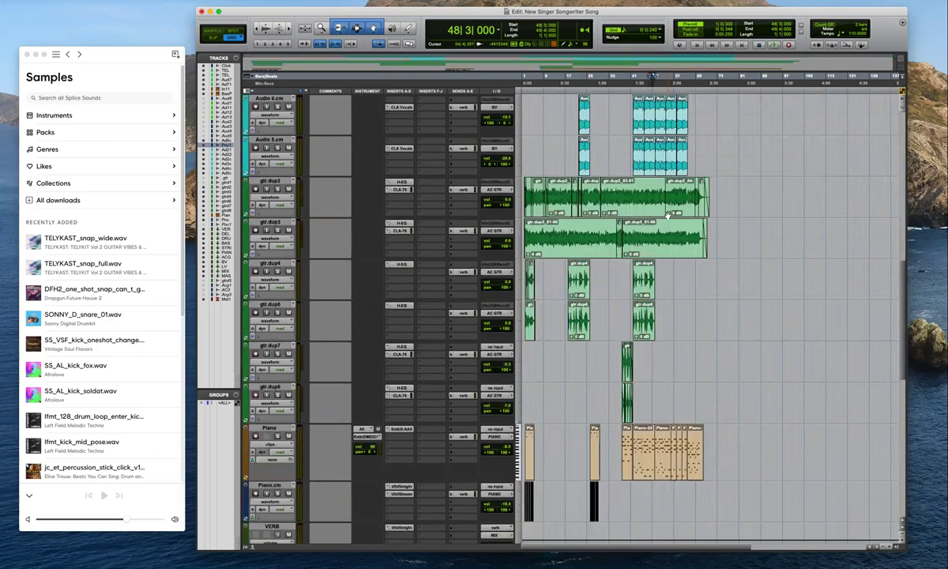
scroll(667, 215, "down", 3)
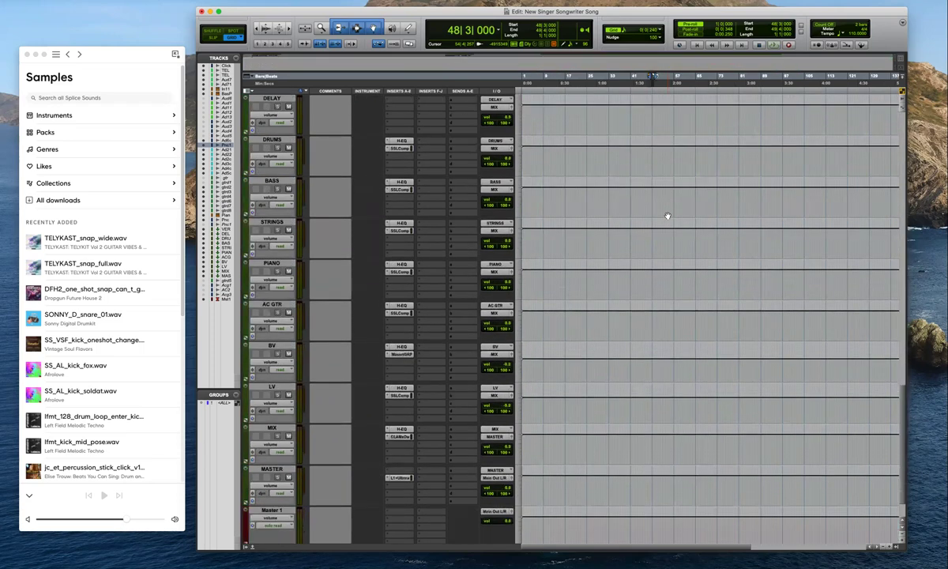
scroll(664, 213, "up", 1)
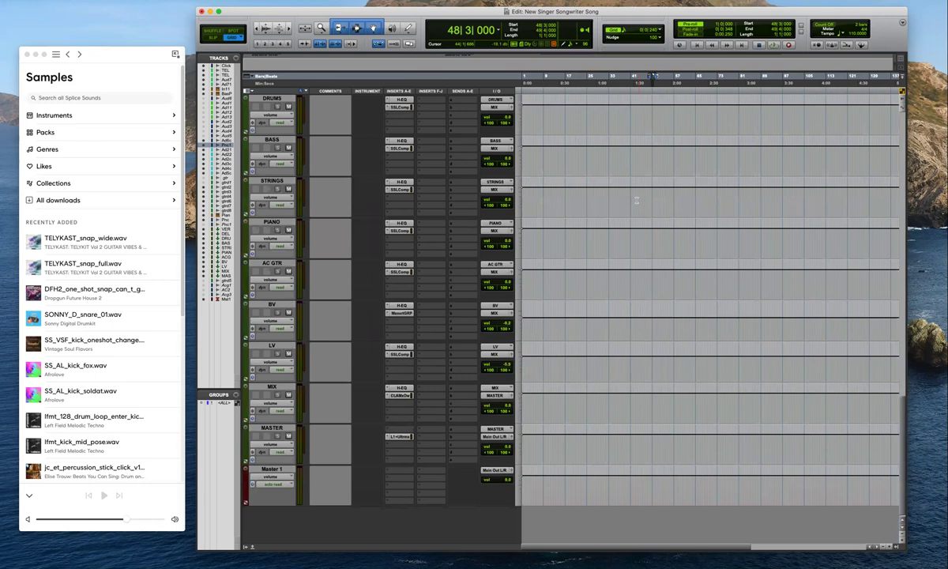
scroll(637, 200, "up", 3)
key("Return")
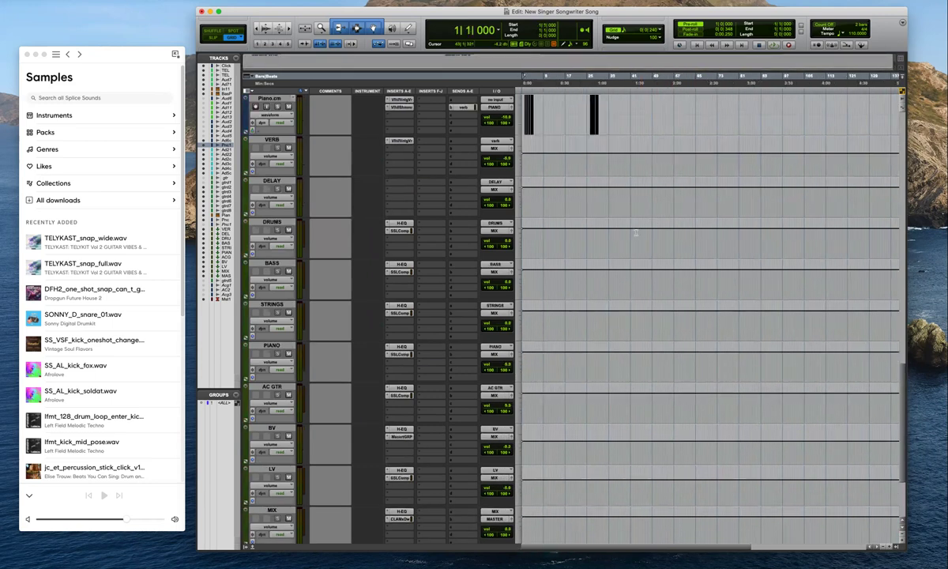
scroll(635, 232, "up", 2)
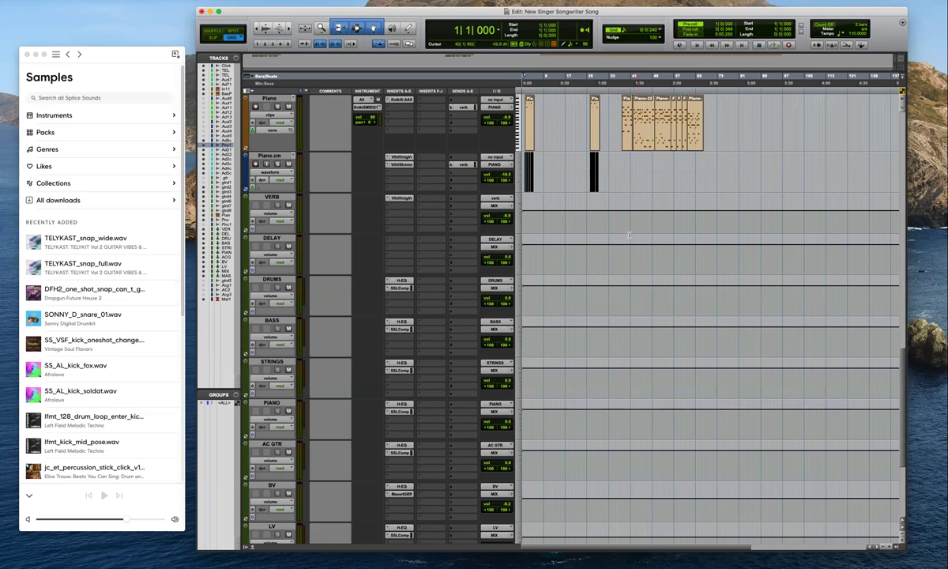
scroll(614, 278, "down", 5)
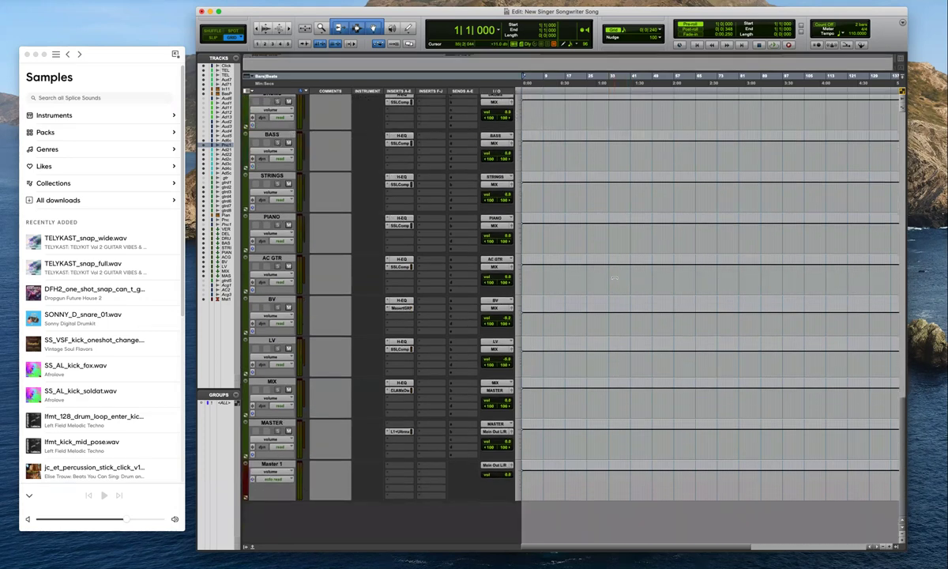
scroll(611, 368, "up", 6)
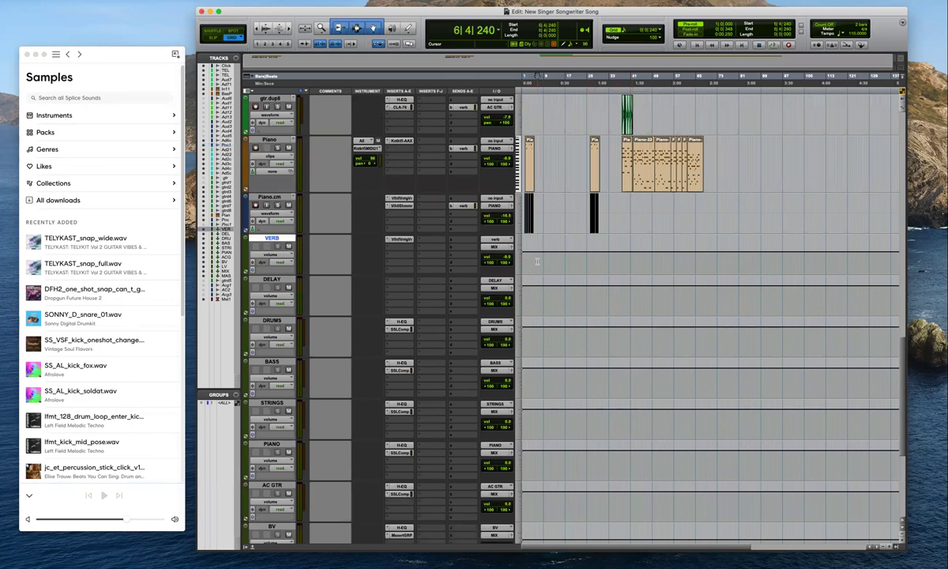
Play the song from the beginning and examine the piano, guitar, vocal and drum tracks during playback
key("super+bracketright")
key("Return")
key("space")
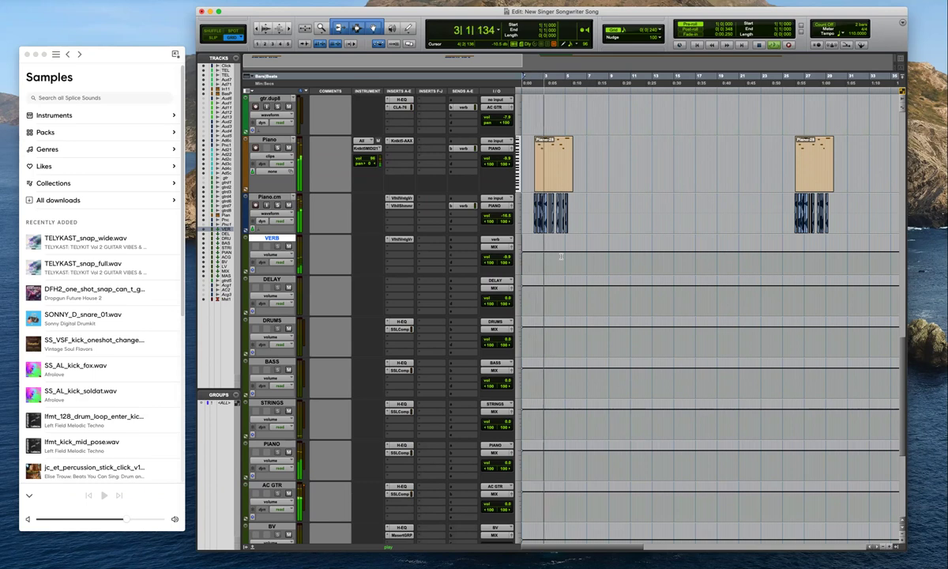
scroll(573, 262, "up", 4)
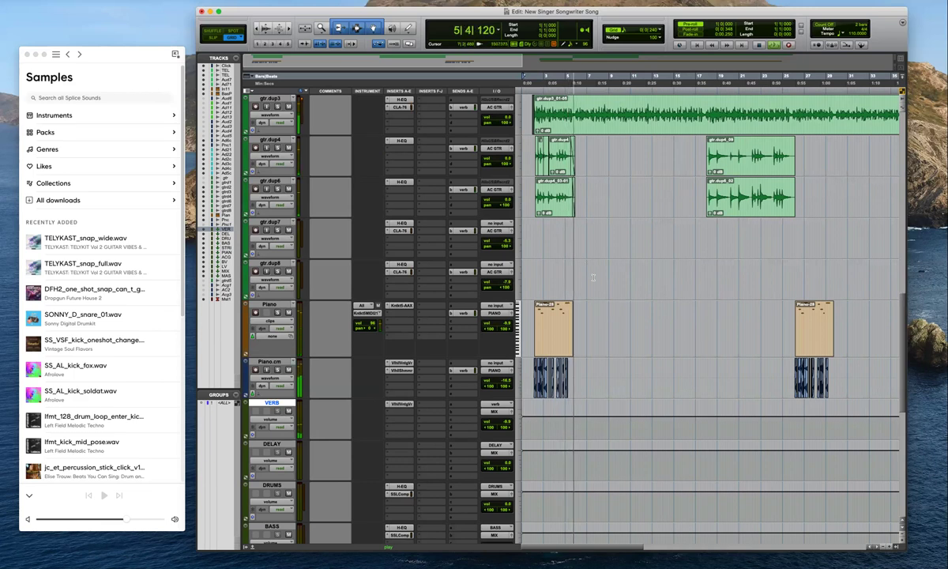
scroll(627, 318, "up", 10)
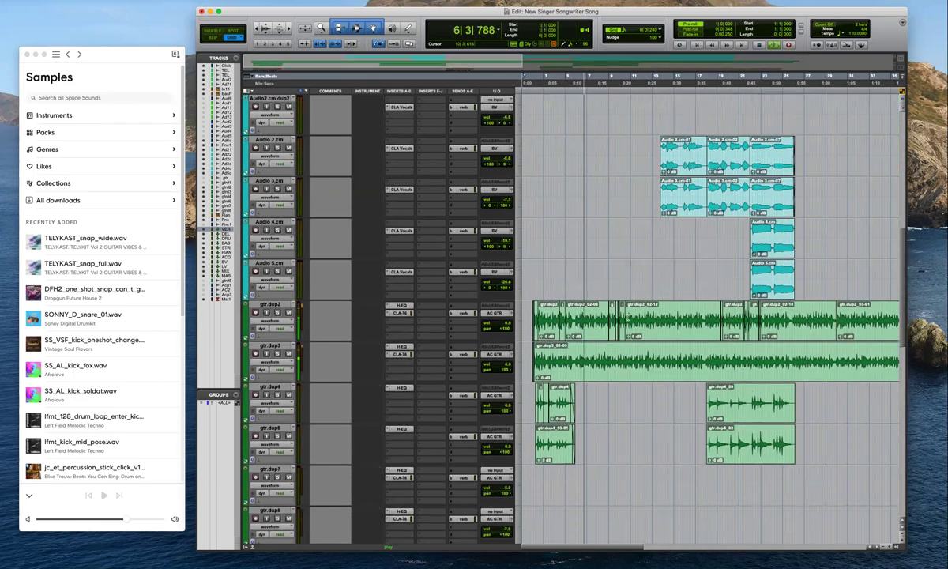
scroll(628, 317, "up", 3)
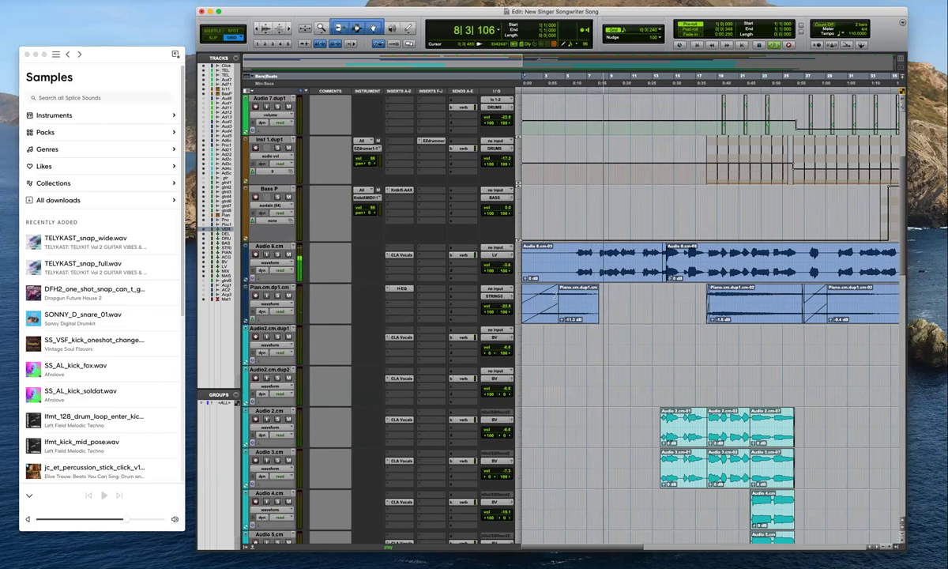
scroll(581, 353, "up", 4)
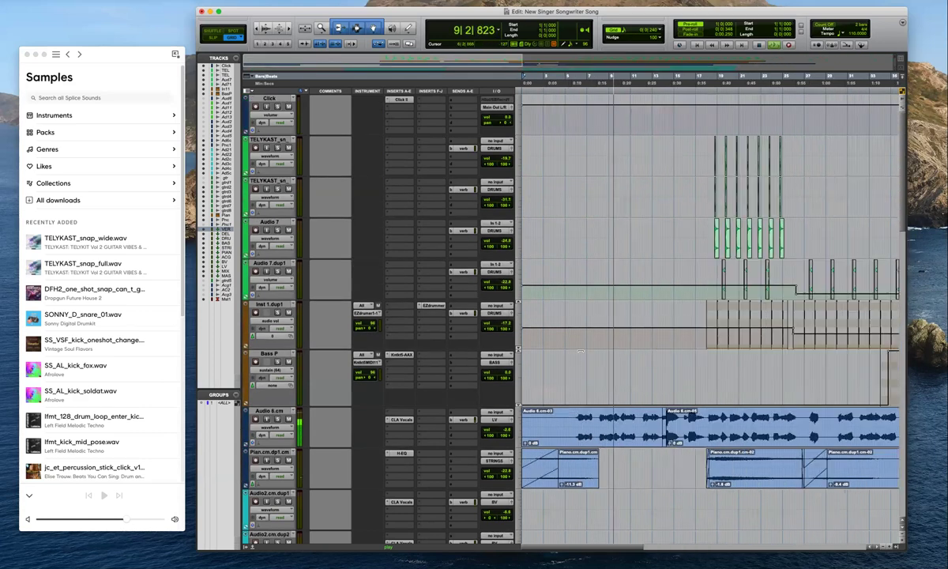
scroll(629, 369, "down", 5)
scroll(629, 368, "up", 5)
Adjust the volumes of the gtr.dup2 and gtr.dup3 tracks during playback
scroll(629, 368, "down", 15)
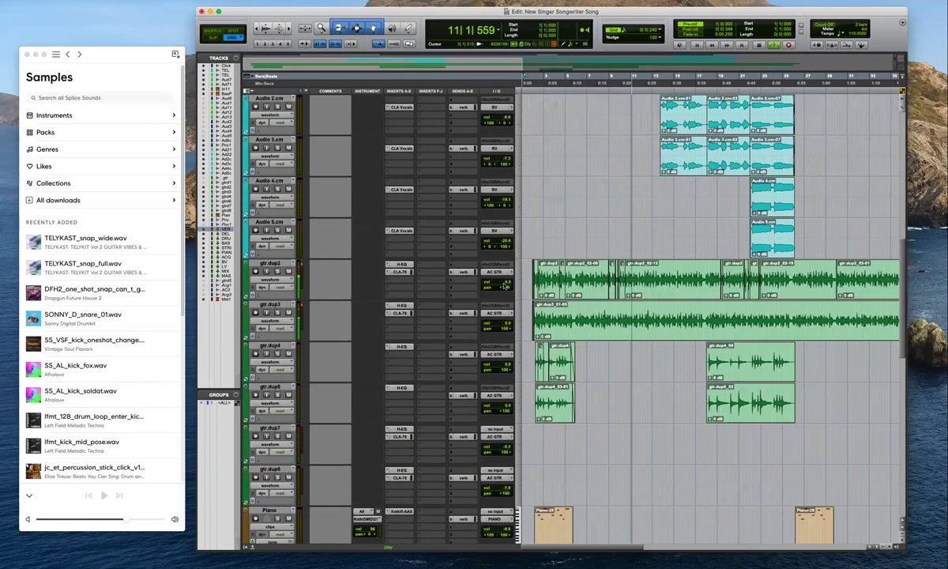
scroll(512, 273, "down", 1)
scroll(508, 167, "down", 1)
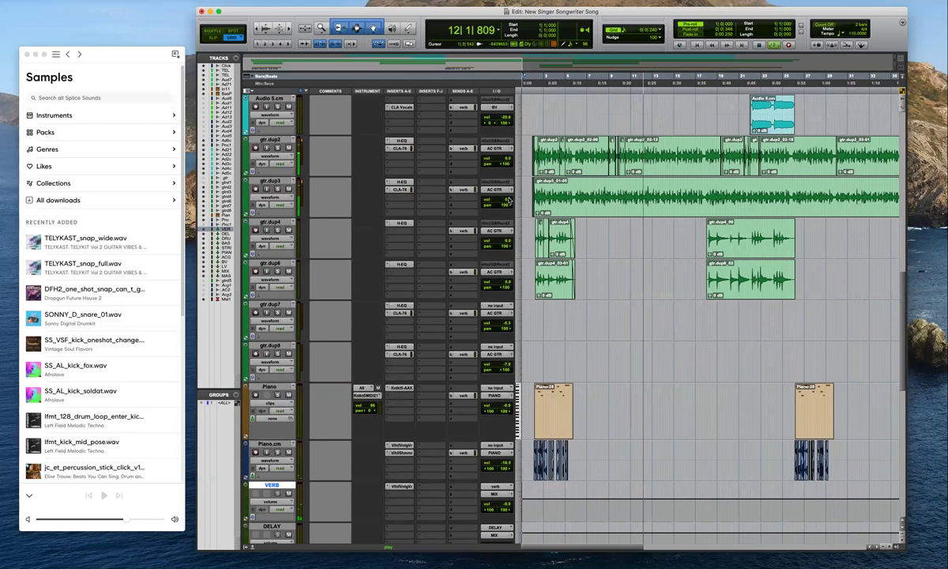
left_click_drag(508, 167, 508, 160)
left_click_drag(508, 199, 508, 201)
Inspect the SSLComp and H-EQ settings on the AC GTR bus during playback and close the plug-in window
scroll(445, 380, "down", 10)
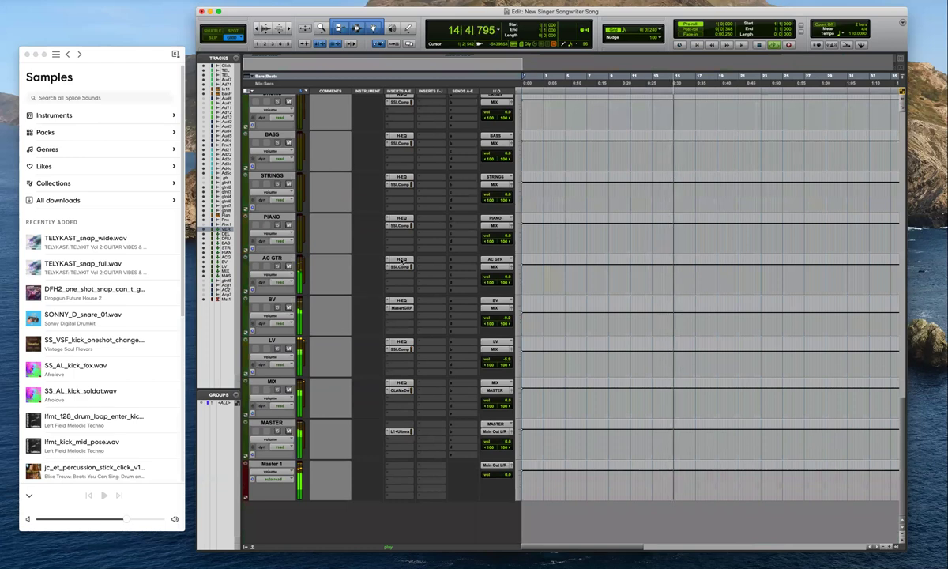
left_click(402, 267)
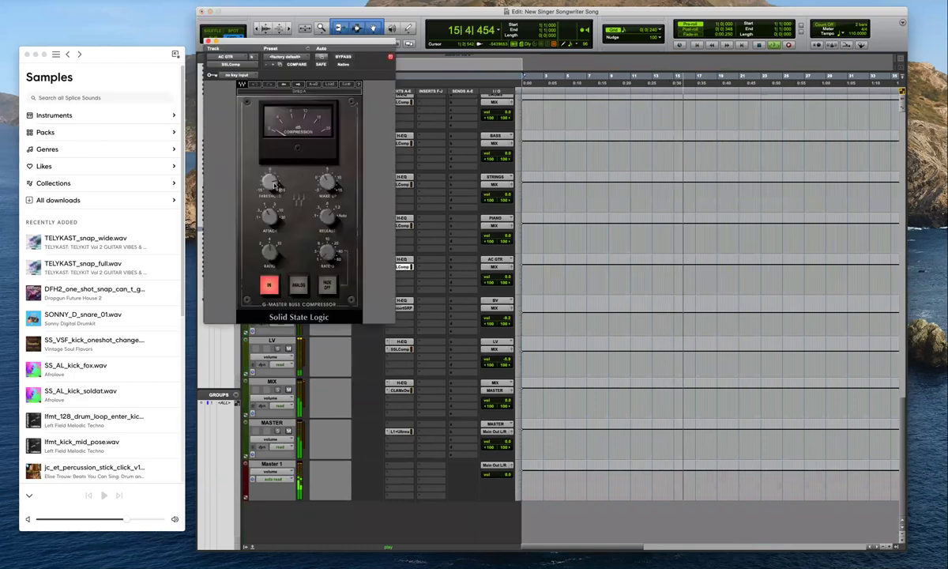
left_click(403, 260)
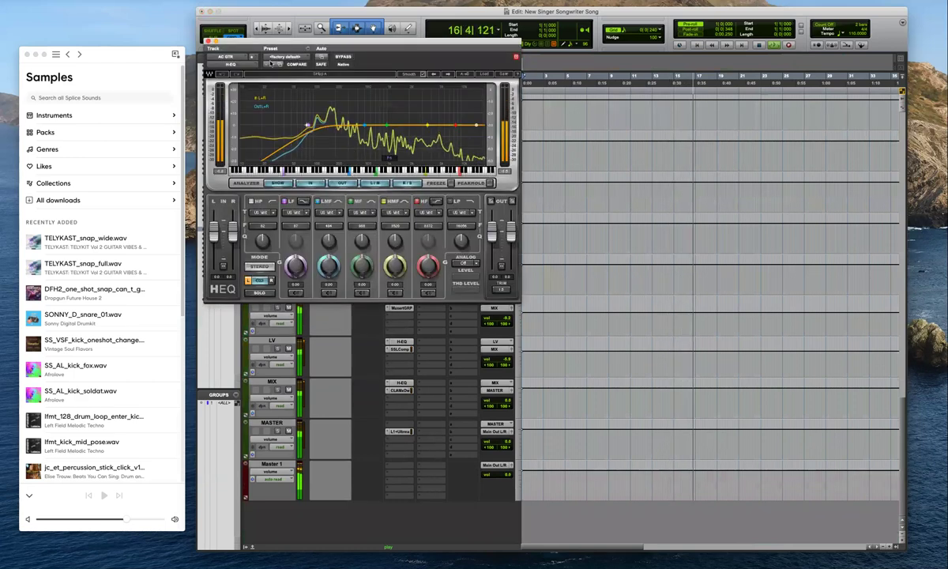
left_click(208, 41)
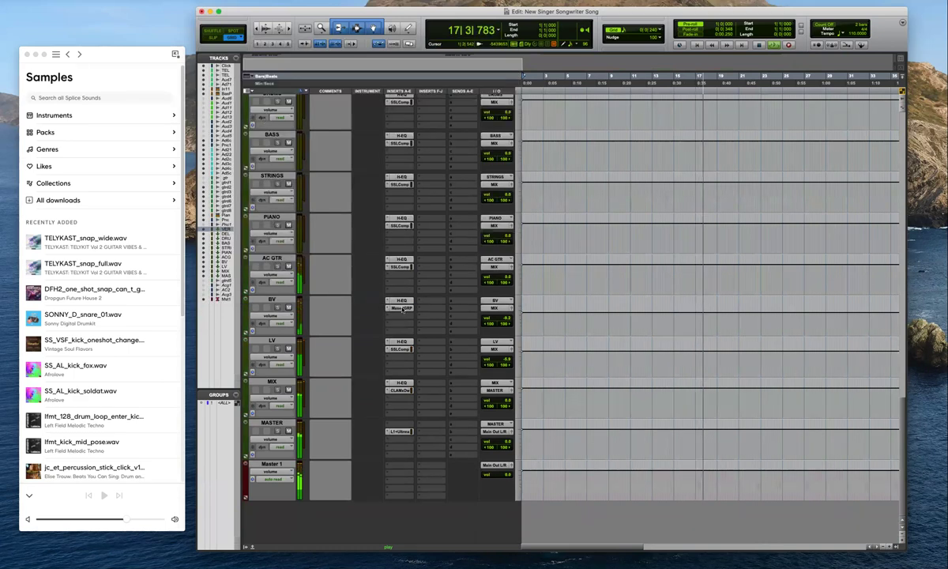
Inspect the Maserati GRP settings on the BV bus and close the plug-in window
left_click(401, 308)
mouse_move(262, 107)
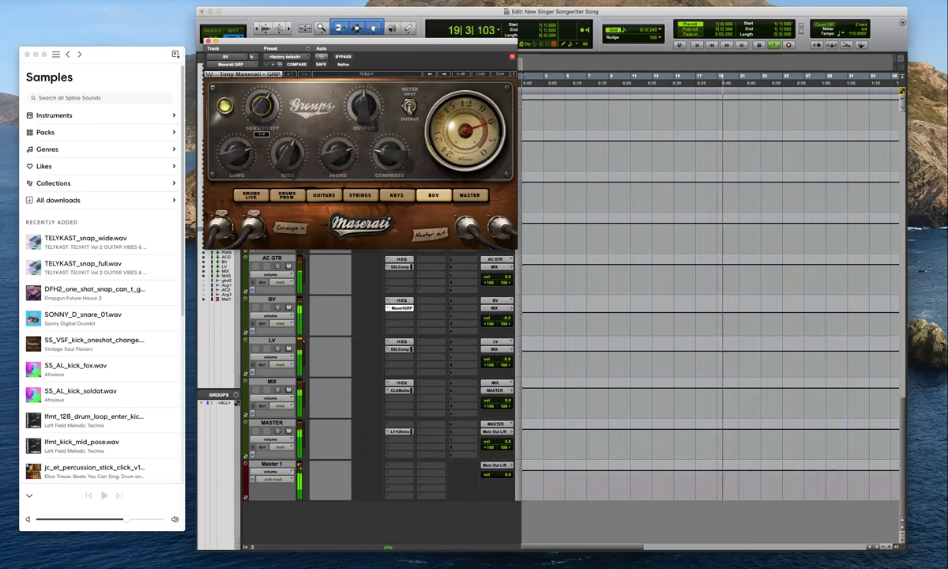
left_click(208, 40)
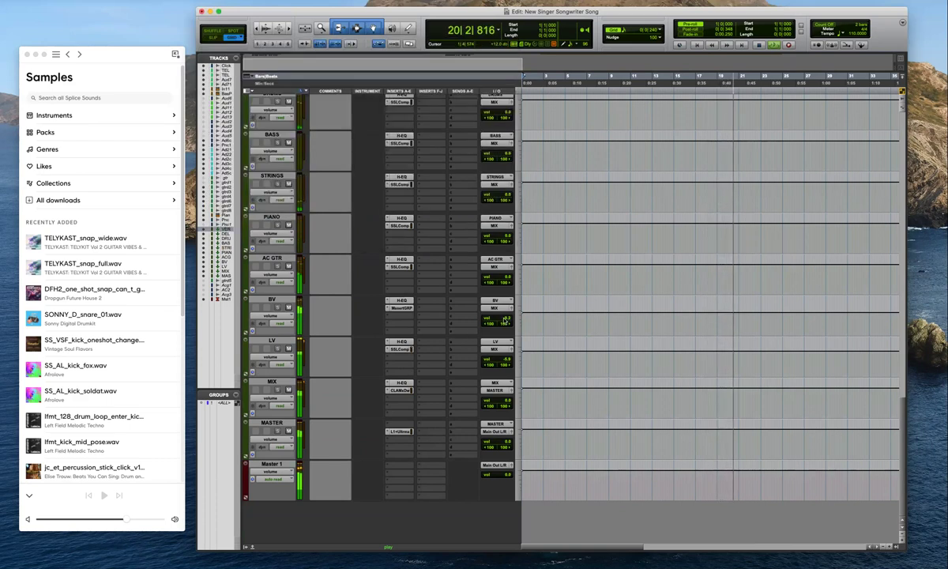
Lower the BV bus volume to about -10.8 dB and the LV bus volume to about -7.6 dB
left_click(505, 320)
left_click_drag(506, 321, 505, 322)
left_click_drag(506, 360, 507, 362)
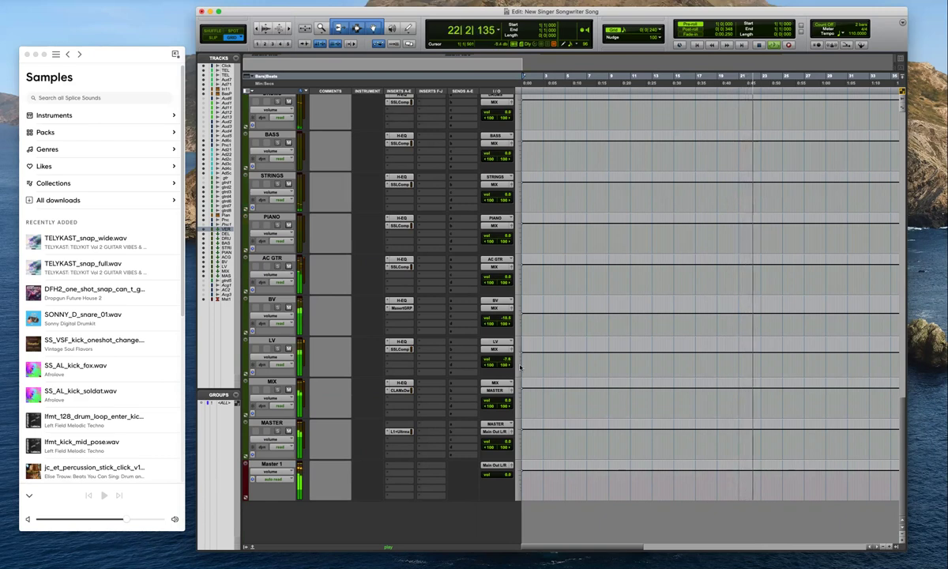
Raise the input level slightly in the CLA MixDown plug-in on the MIX bus and close the plug-in window
left_click(399, 389)
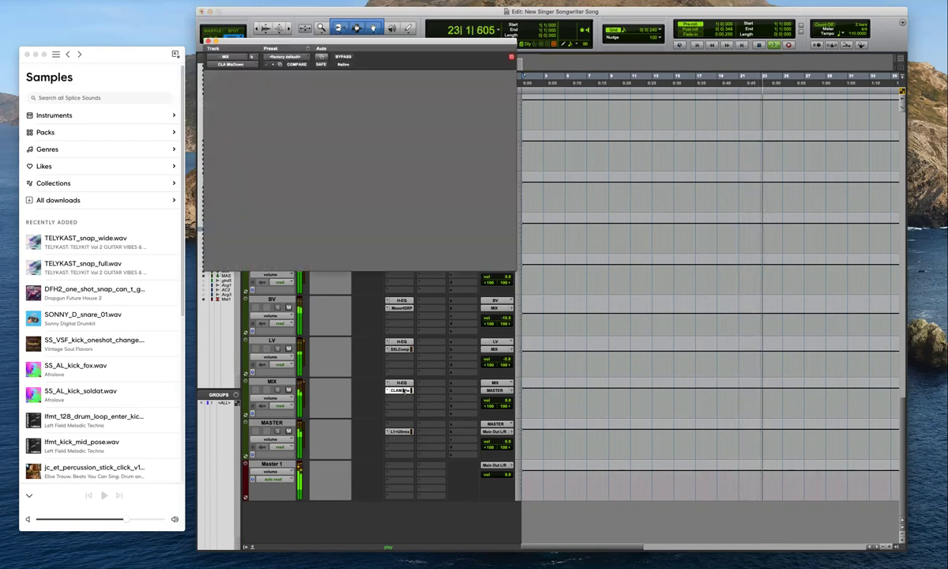
left_click_drag(236, 208, 234, 203)
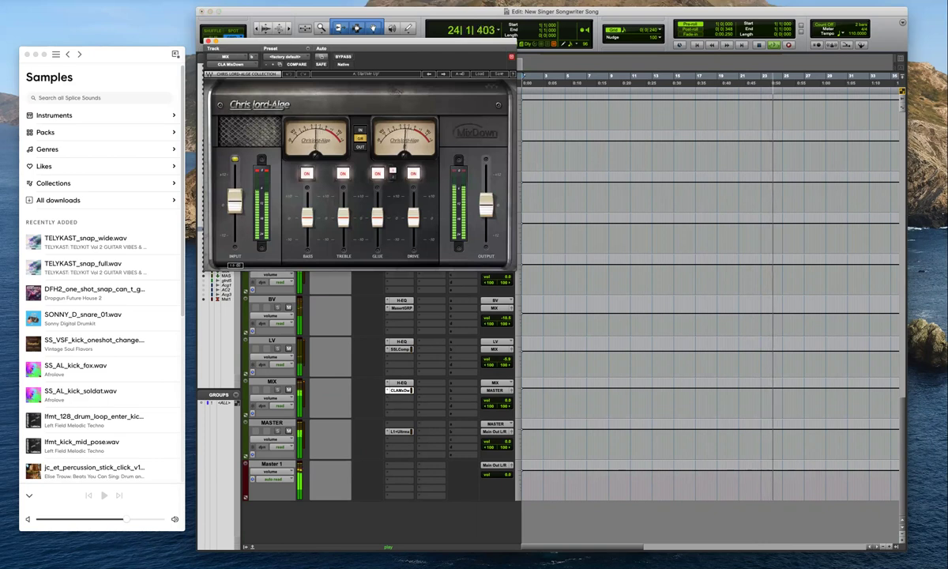
left_click(208, 41)
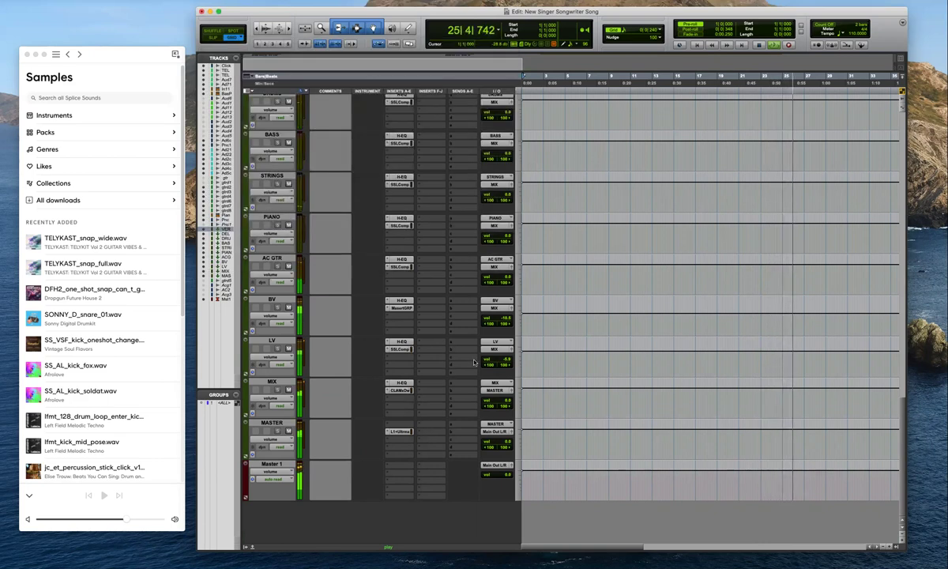
Lower the volumes of the DRUMS and STRINGS buses during playback
scroll(522, 338, "up", 5)
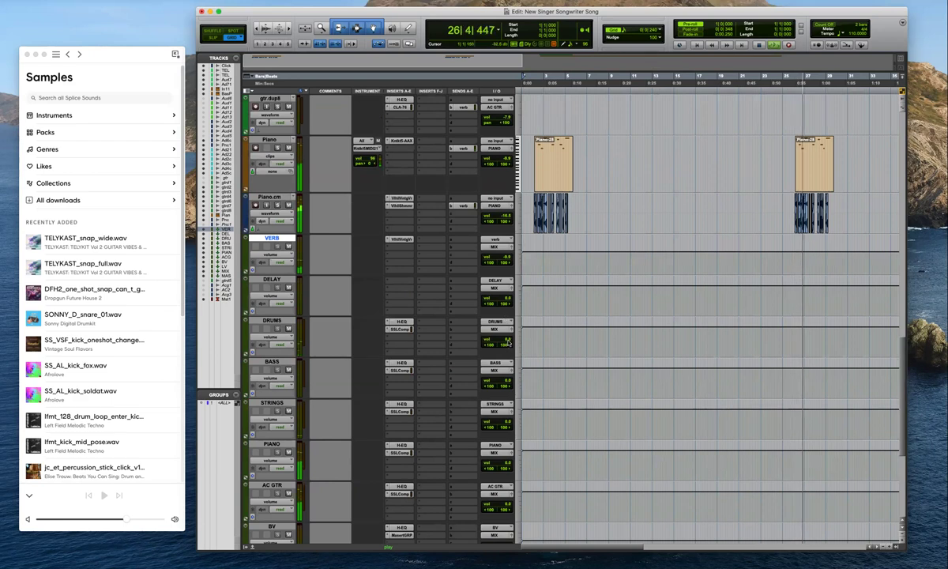
left_click_drag(506, 341, 506, 345)
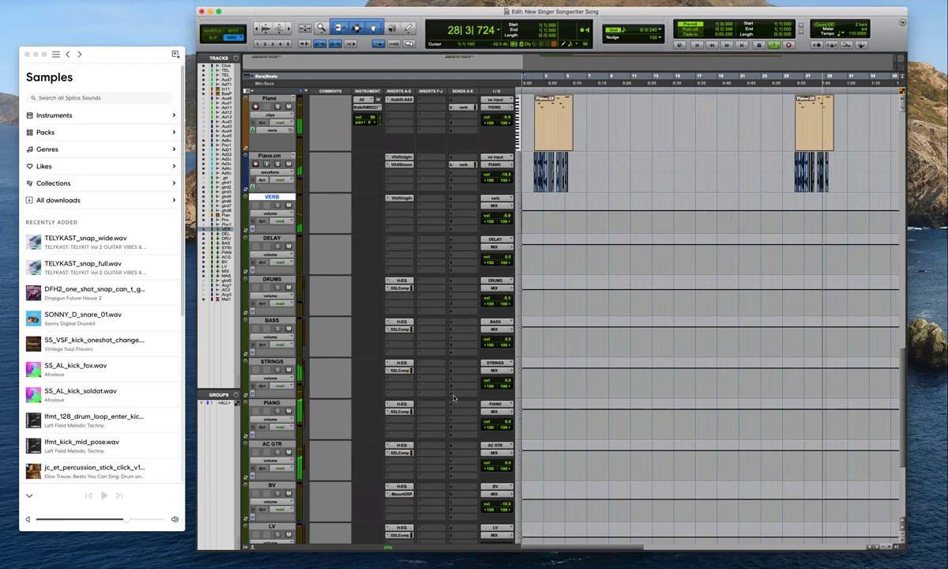
scroll(479, 356, "down", 5)
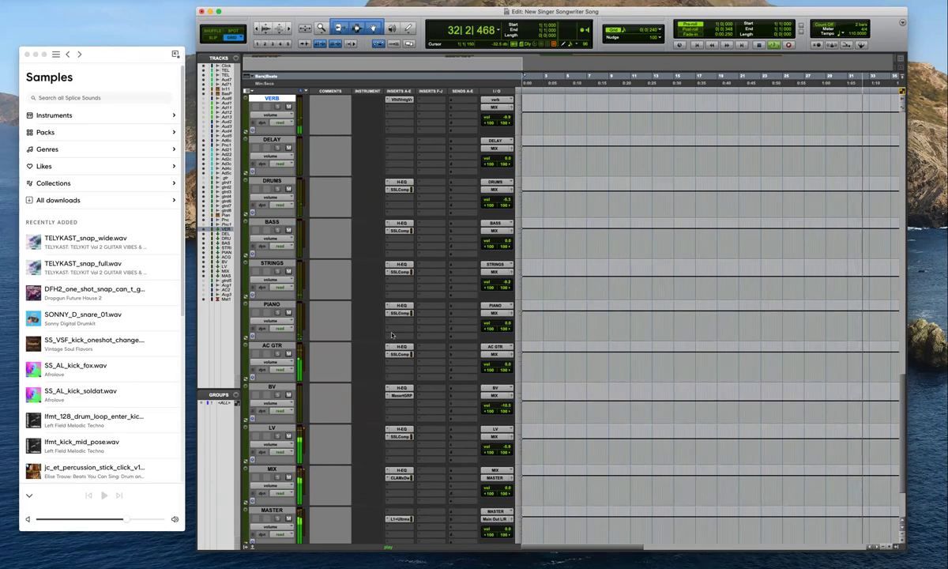
Adjust the threshold of the SSLComp on the AC GTR bus and close the plug-in window
left_click(400, 354)
left_click_drag(270, 182, 271, 195)
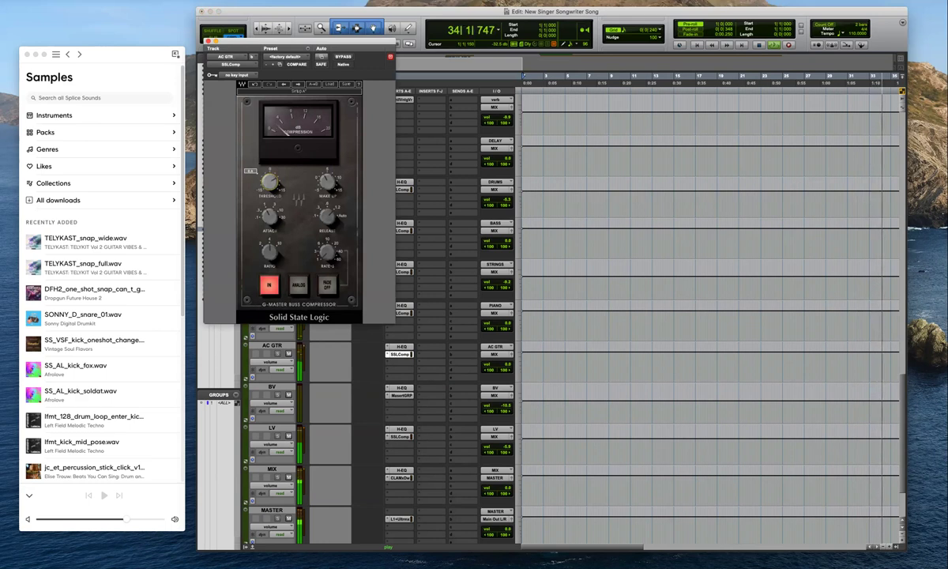
left_click(208, 41)
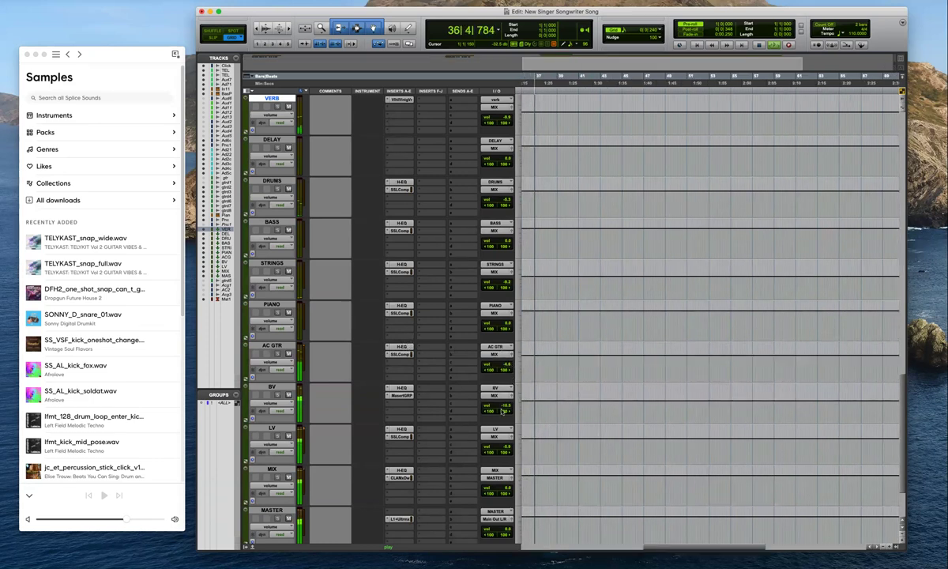
Lower the AC GTR and PIANO bus volumes, the BV bus to about -13.1 dB and the LV bus to about -7.8 dB
left_click(509, 368)
scroll(510, 277, "down", 1)
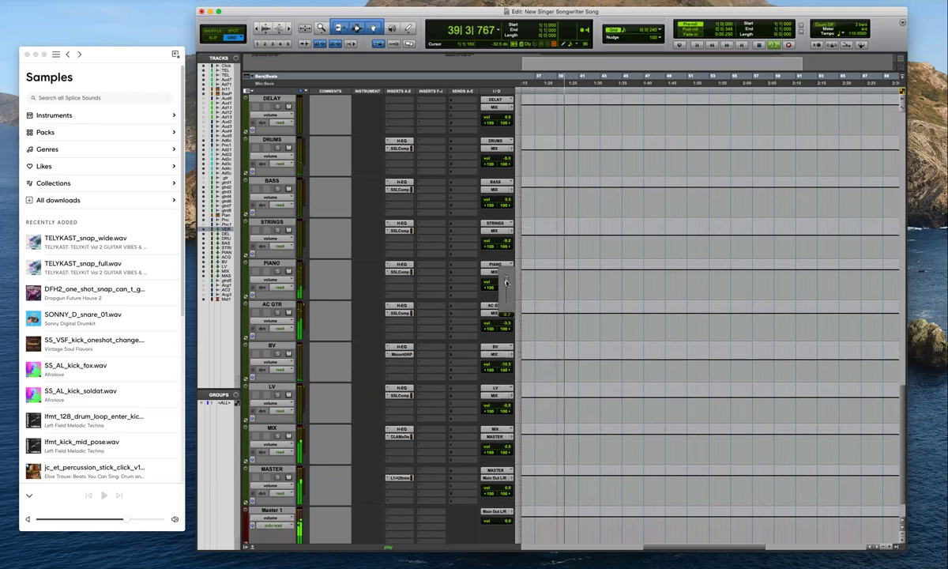
left_click_drag(509, 364, 510, 370)
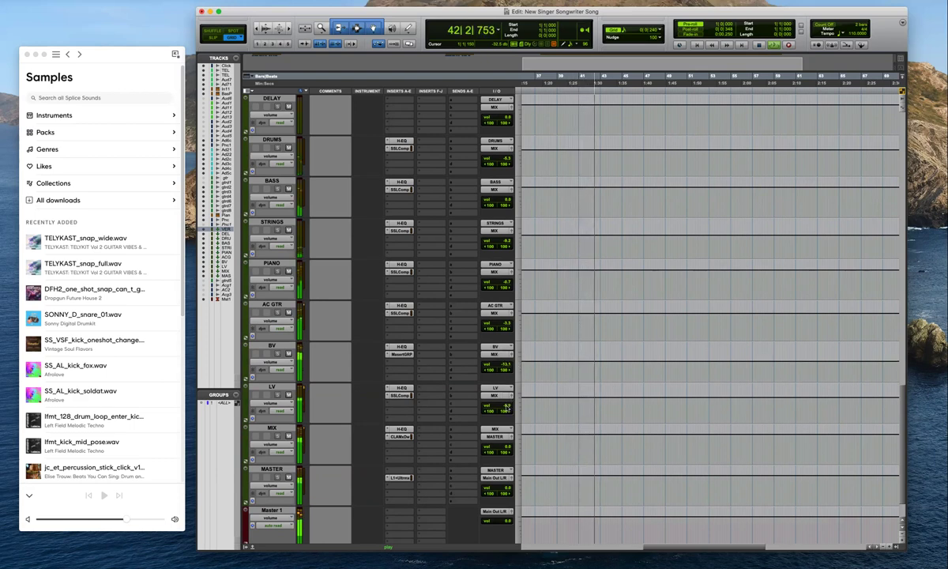
left_click_drag(506, 406, 507, 410)
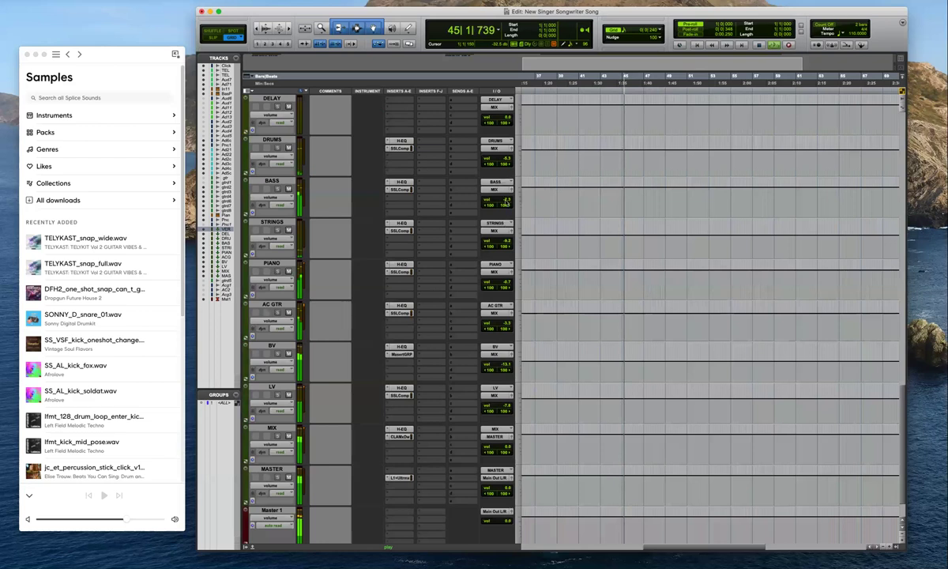
Lower the high-pass frequency in the BASS bus H-EQ, and check the SSLComp on the same bus
left_click(401, 181)
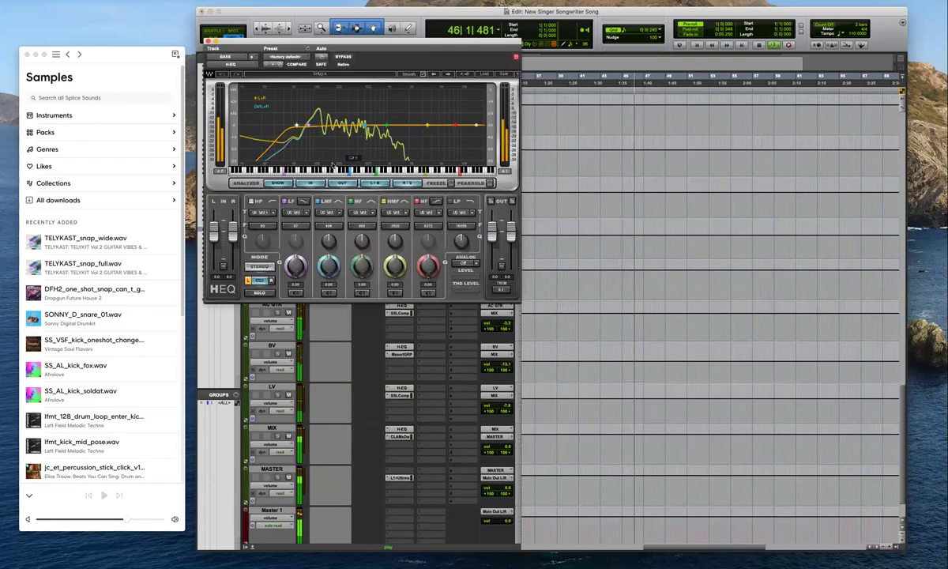
left_click_drag(263, 226, 262, 248)
left_click(207, 41)
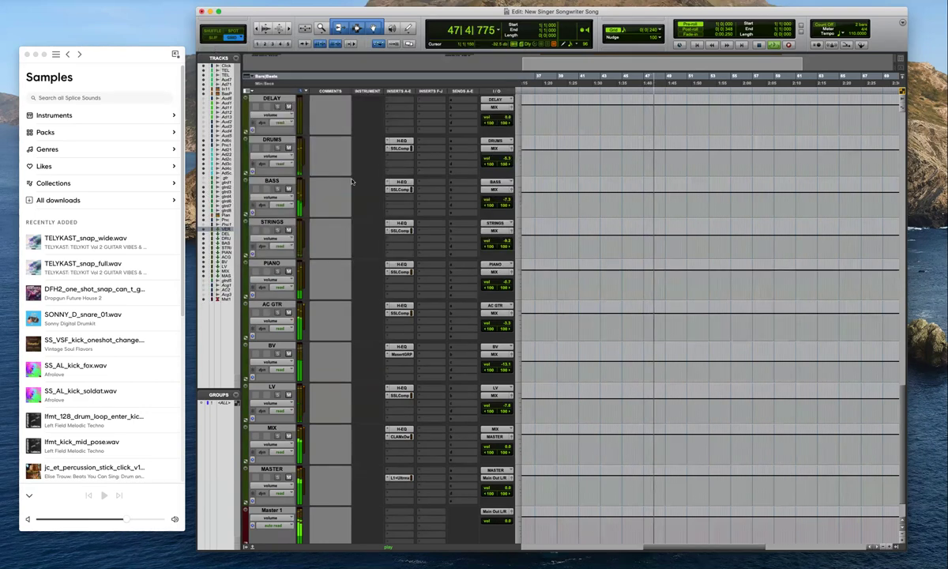
left_click(403, 190)
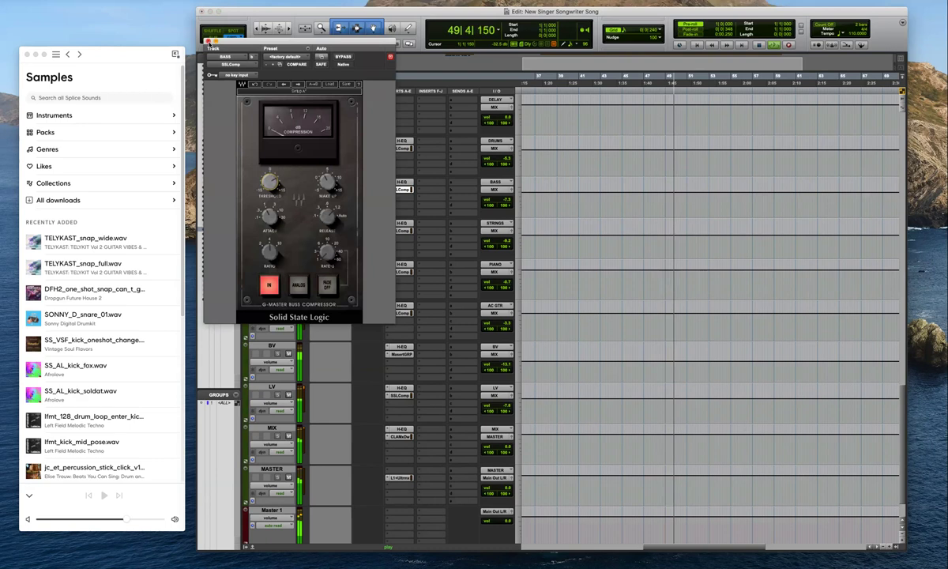
left_click(208, 41)
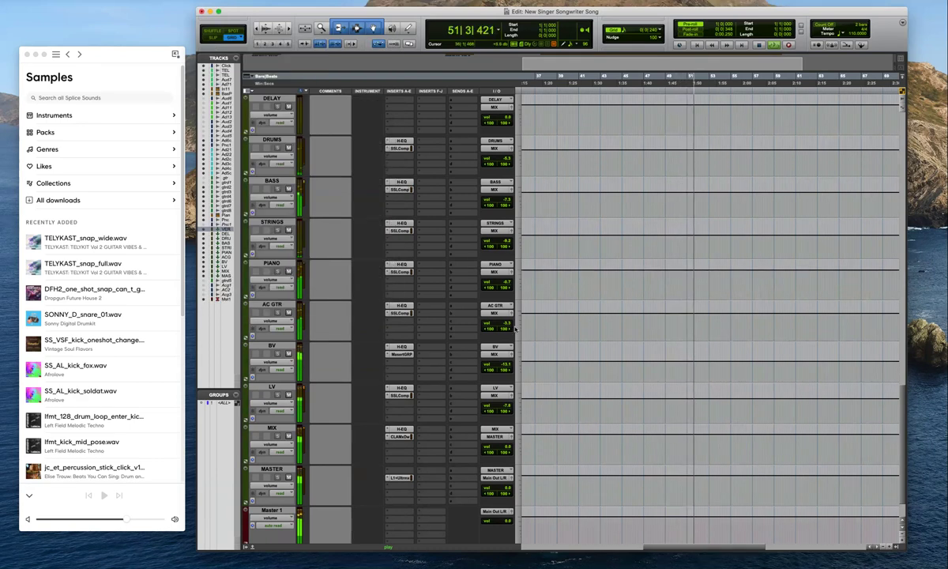
Raise the HF band gain slightly in the H-EQ on the AC GTR bus and close the plug-in window
scroll(466, 391, "down", 3)
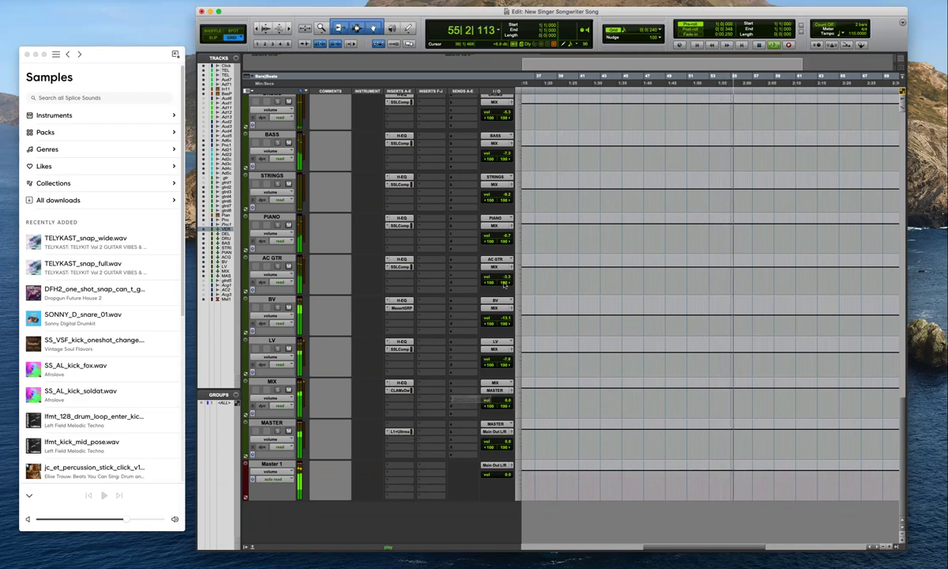
left_click(409, 259)
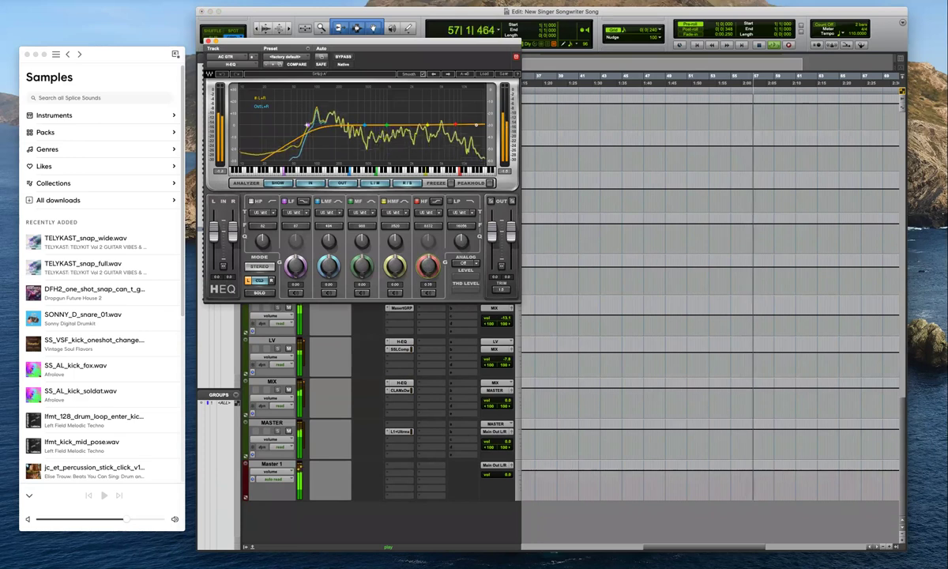
left_click_drag(427, 274, 428, 269)
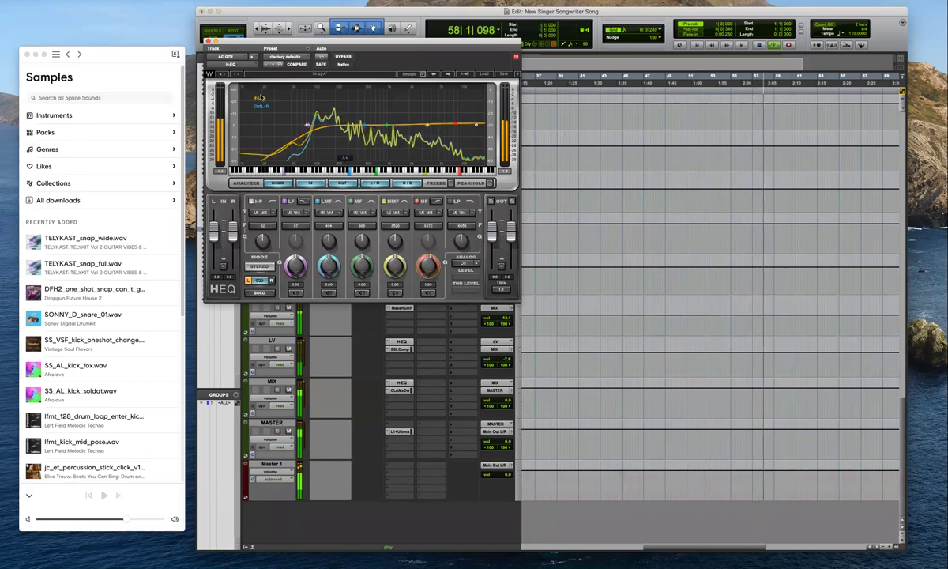
left_click(208, 41)
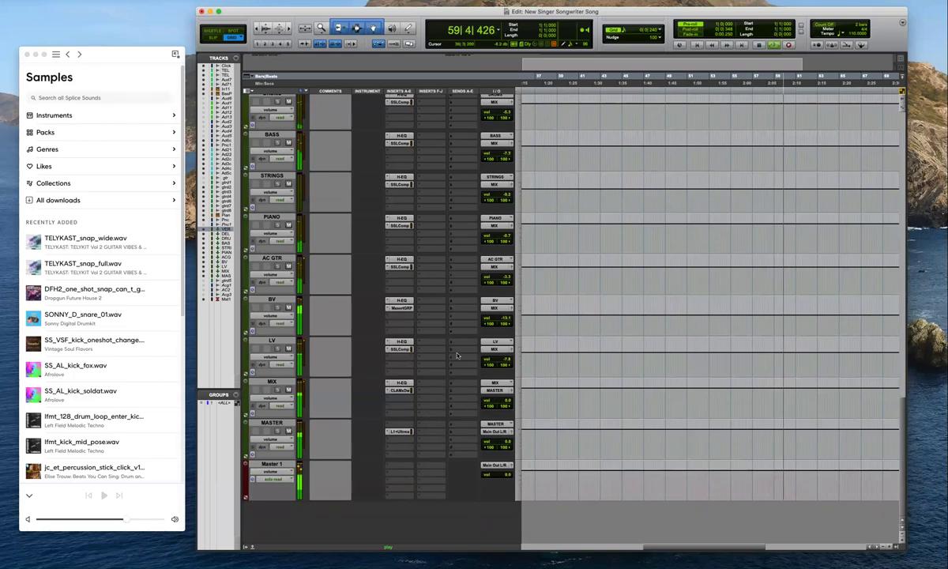
left_click(388, 431)
left_click(377, 419)
Check the verb send level on the Piano track and close the send window
scroll(419, 400, "up", 6)
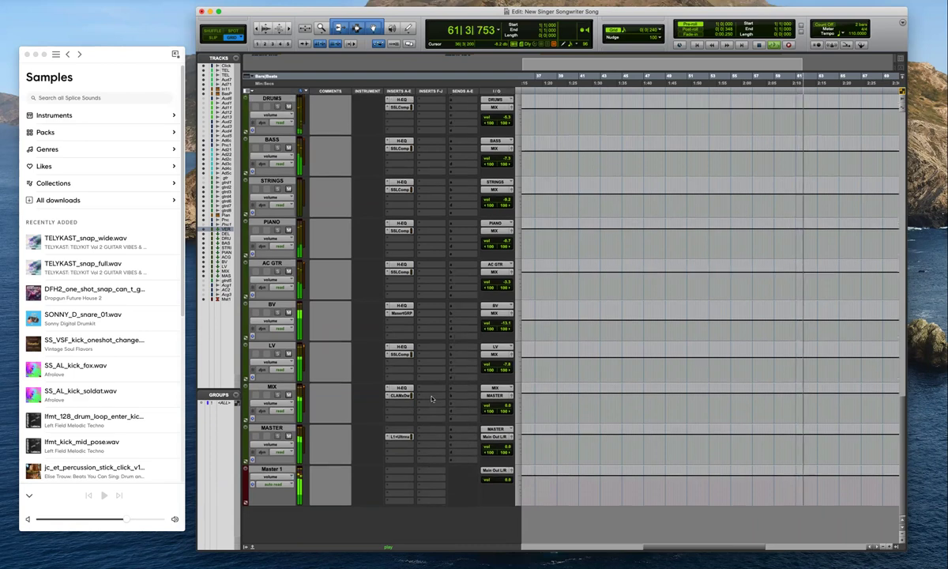
scroll(402, 273, "up", 4)
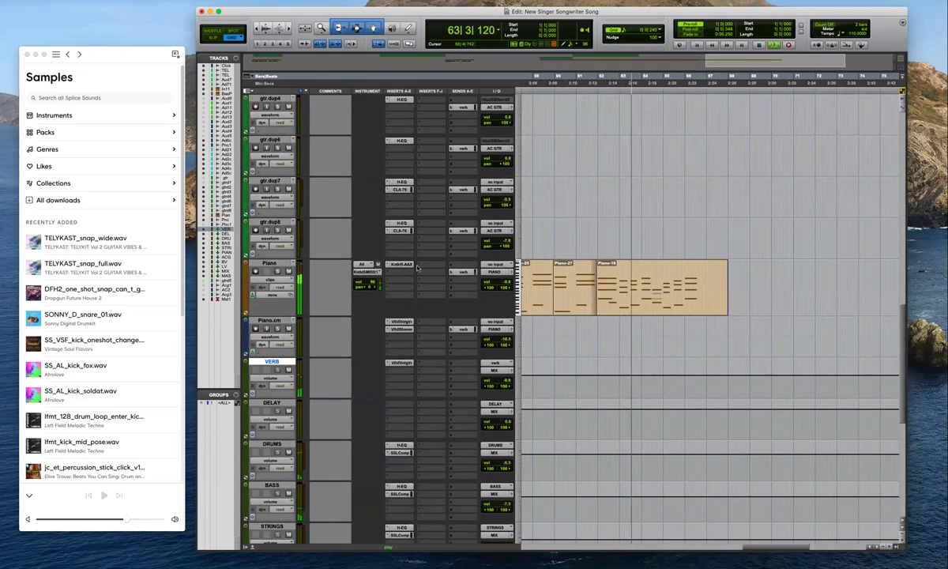
left_click(463, 272)
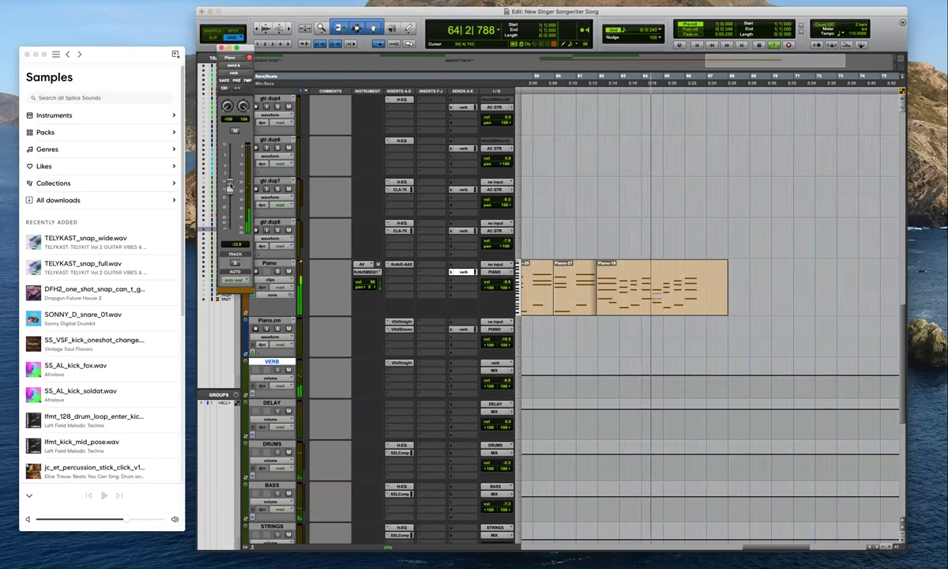
left_click(221, 48)
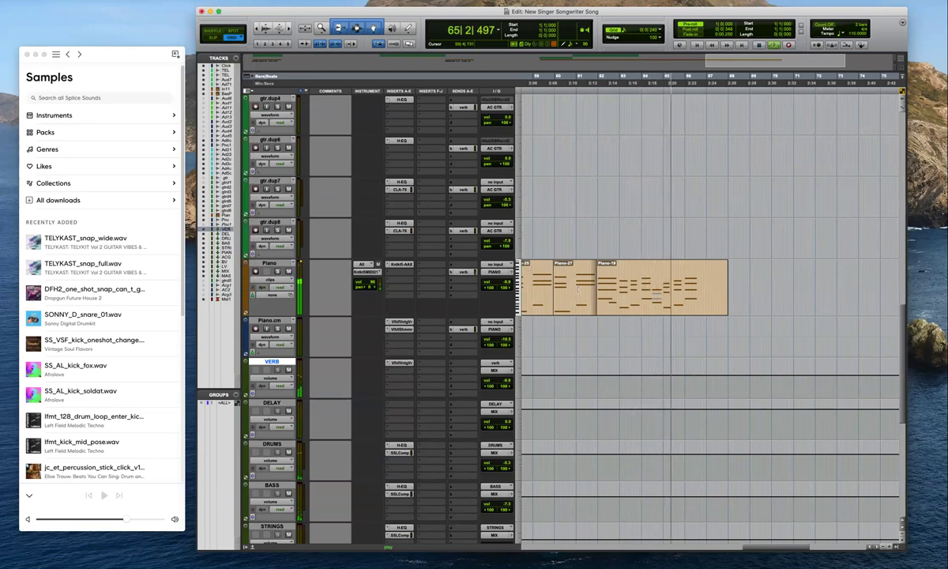
Audition the end of the guitar clips around bar 66, using solo on the gtr.dup3 and gtr.dup2 tracks
scroll(765, 370, "up", 7)
key("t")
key("t")
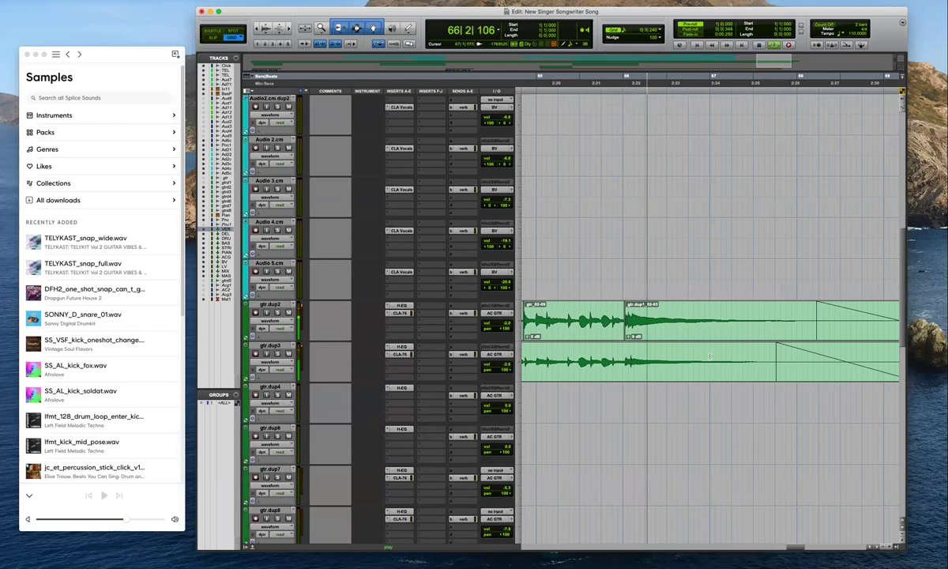
left_click(676, 343)
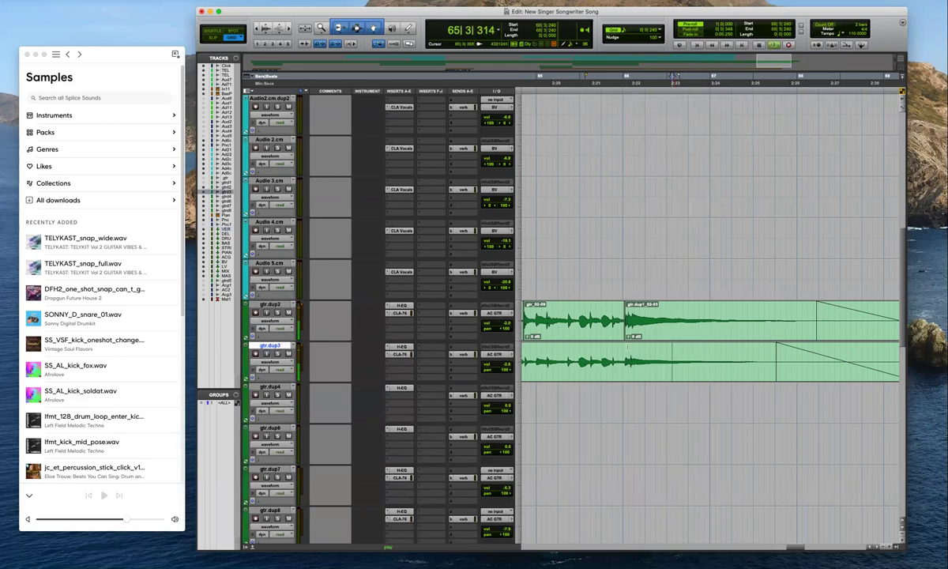
key("space")
key("space")
left_click(278, 354)
left_click(277, 313)
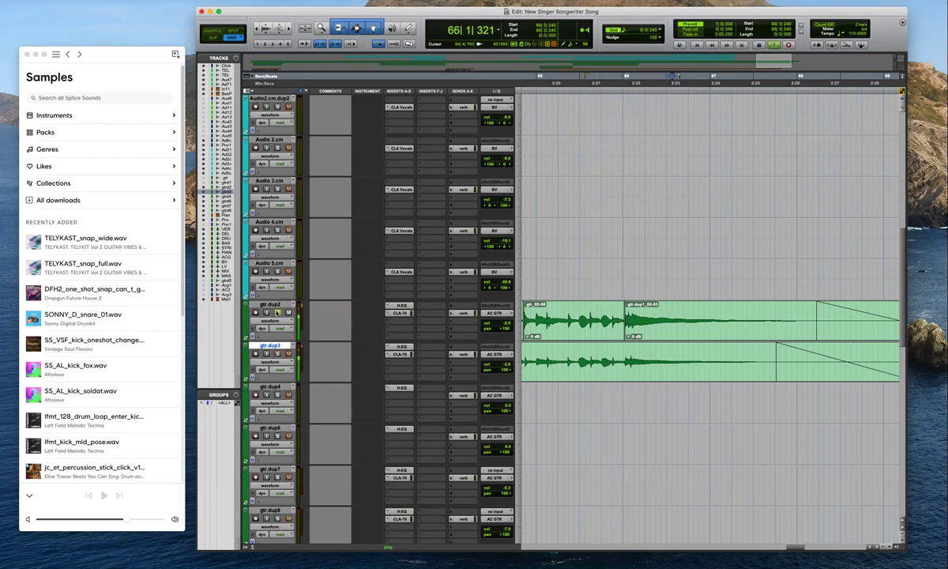
key("space")
Enlarge the audio waveform display and place the cursor at the last phrase of the lead vocal on Audio 6.cm
scroll(659, 442, "down", 4)
scroll(659, 442, "up", 12)
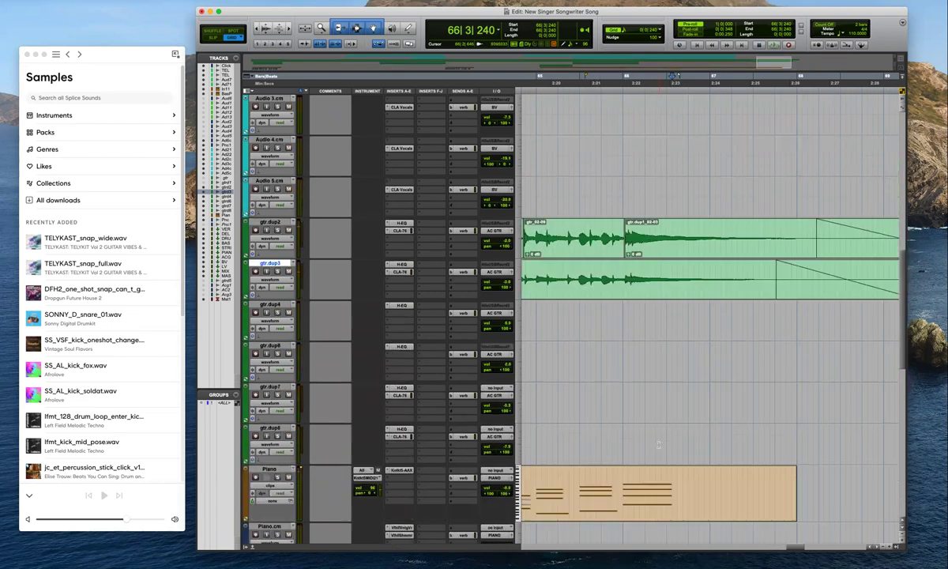
key("r")
key("r")
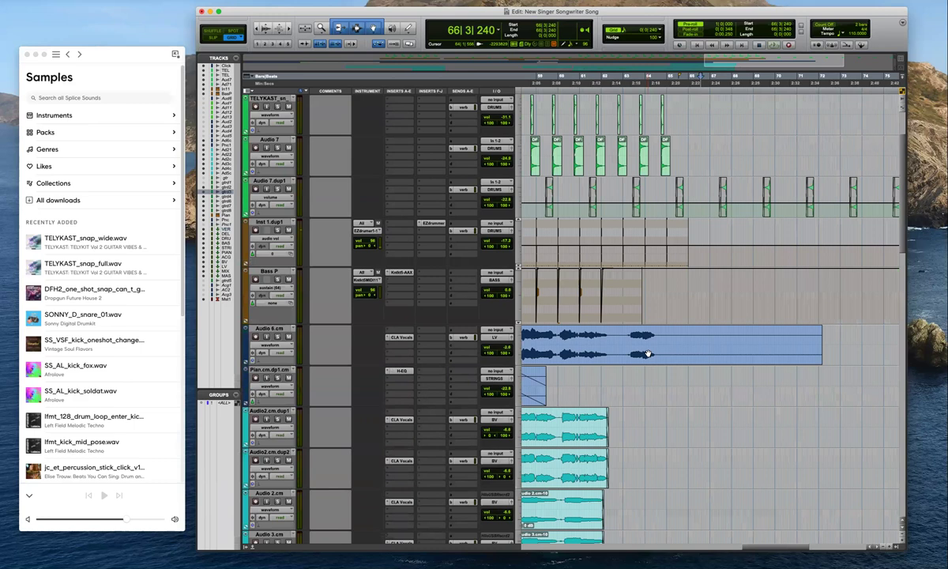
key("super+alt+]")
key("super+alt+]")
key("super+alt+]")
key("super+alt+]")
left_click(659, 339)
Solo the Audio 6.cm track and audition the end of its last vocal phrase around bar 64
key("space")
key("t")
key("t")
key("t")
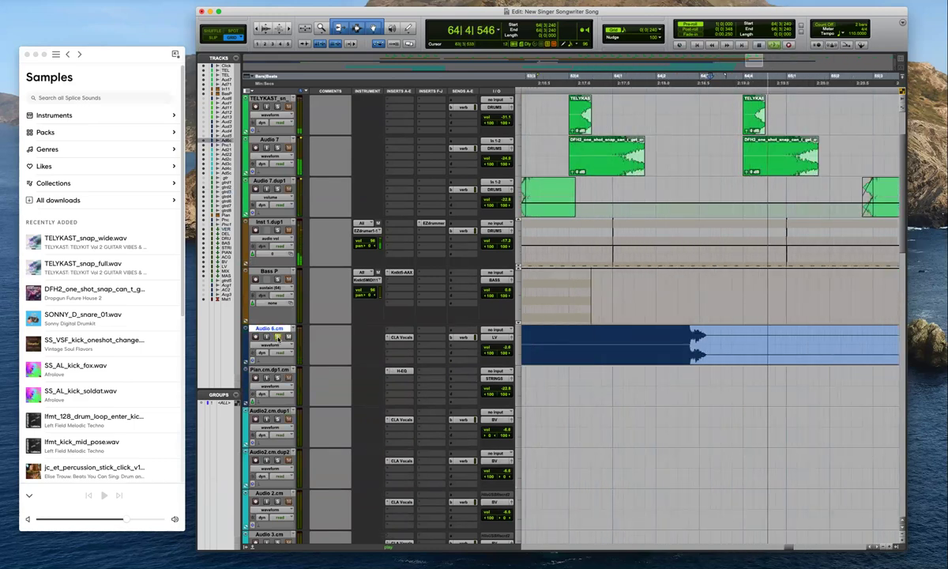
key("super+bracketleft")
key("super+bracketleft")
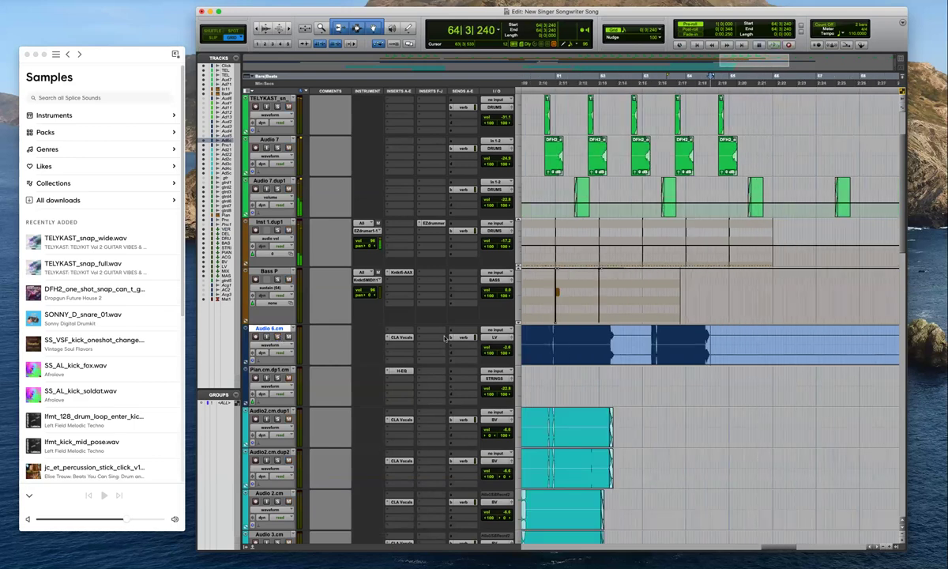
scroll(712, 389, "up", 1)
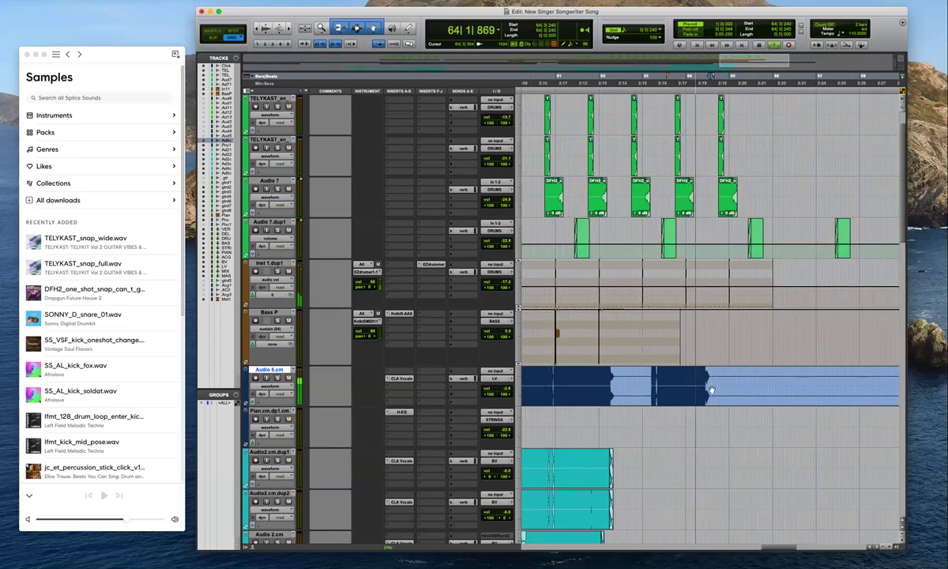
Solo the gtr.dup3 track and audition the ringing tail of its last clip around bar 66
scroll(711, 389, "down", 9)
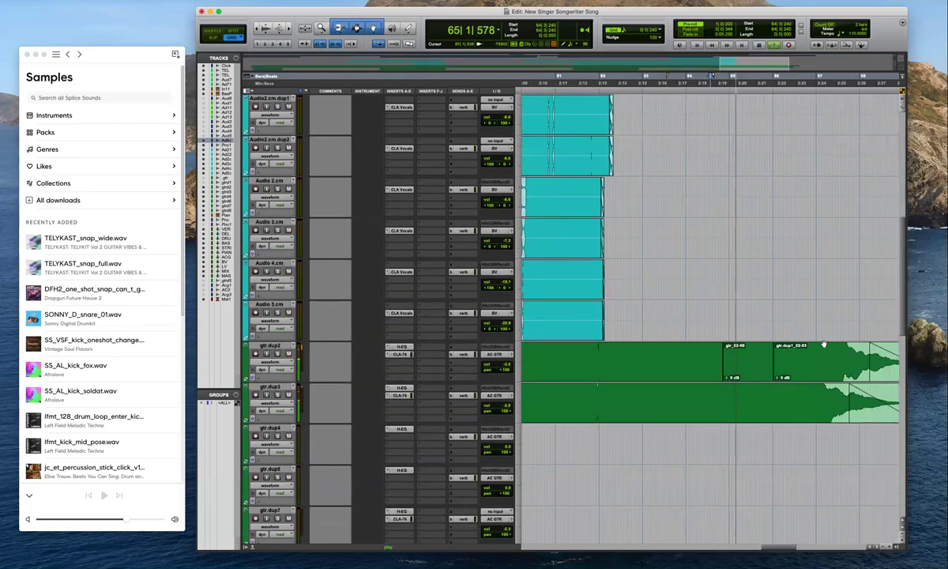
scroll(823, 371, "down", 1)
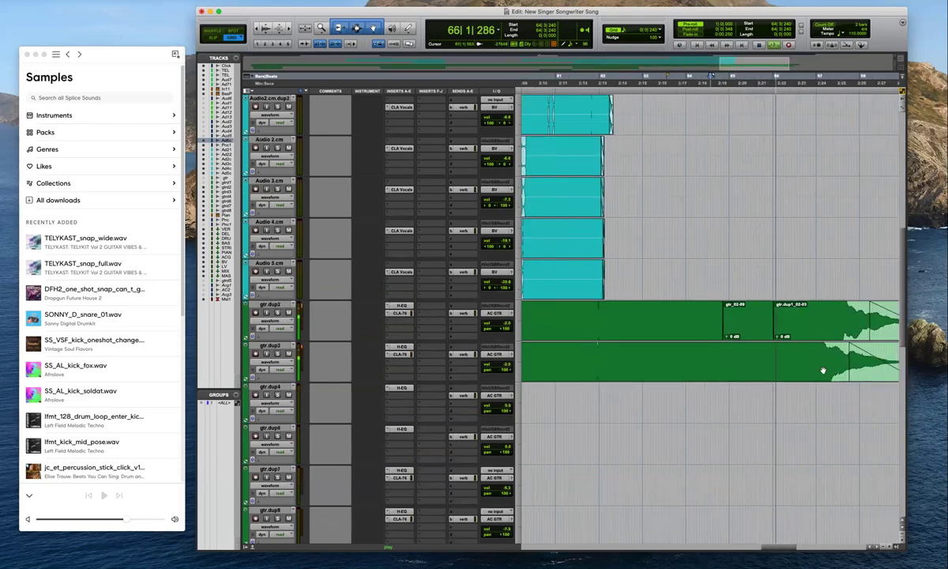
scroll(823, 370, "right", 3)
key("space")
left_click(538, 351)
key("space")
left_click(277, 354)
key("t")
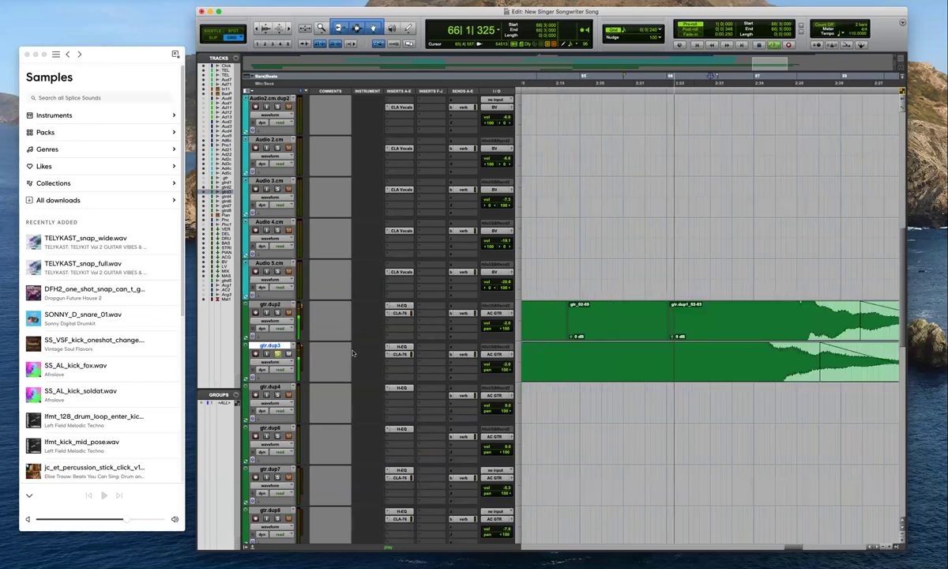
Replay the ending with gtr.dup2 and gtr.dup3 both soloed, and reduce the audio waveform display height
key("space")
key("space")
key("super+alt+bracketleft")
key("super+alt+bracketleft")
key("super+alt+bracketleft")
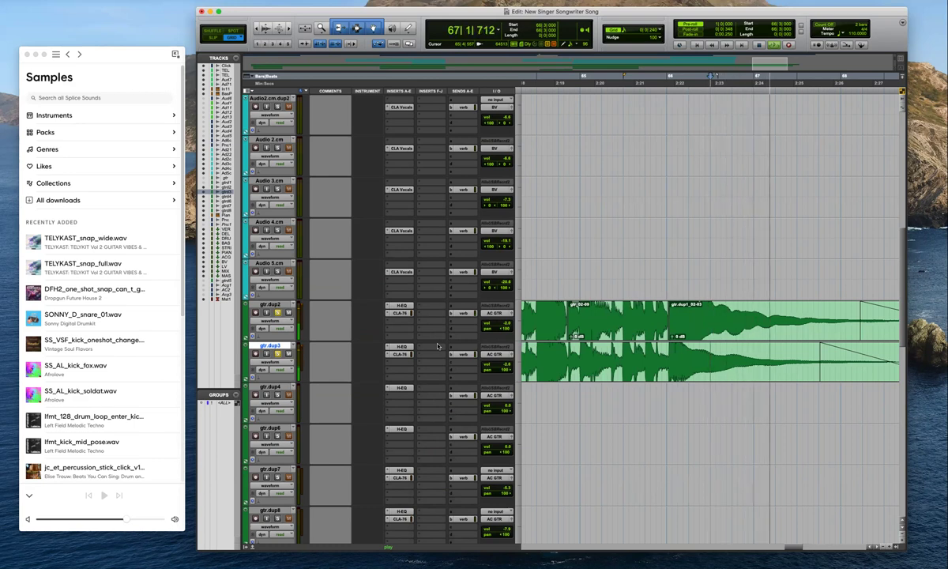
Take gtr.dup2 and gtr.dup3 out of solo and play the ending from bar 66 with all tracks, checking which clips run to the end
key("space")
left_click(277, 313)
key("space")
scroll(716, 425, "up", 9)
key("r")
key("r")
key("r")
scroll(725, 373, "up", 2)
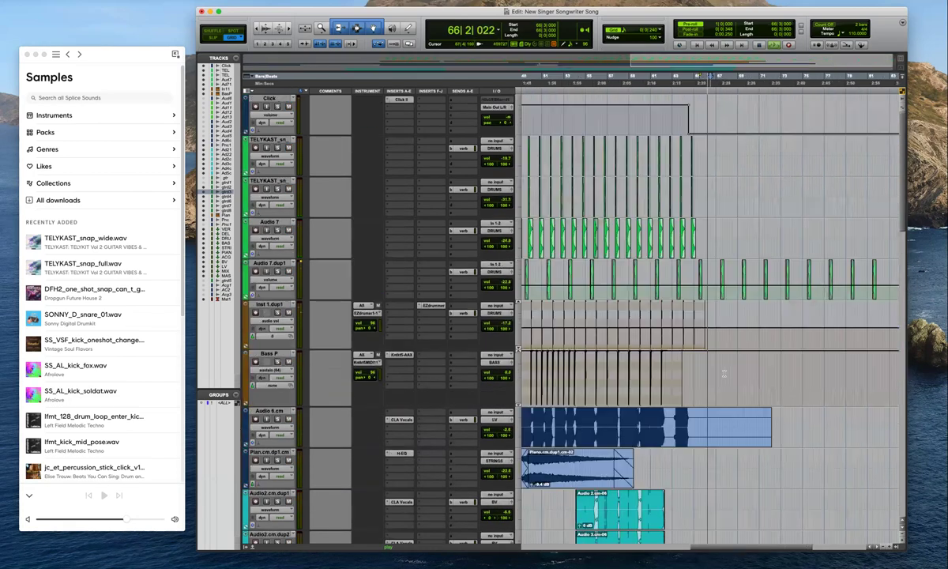
scroll(725, 374, "down", 8)
scroll(724, 373, "down", 5)
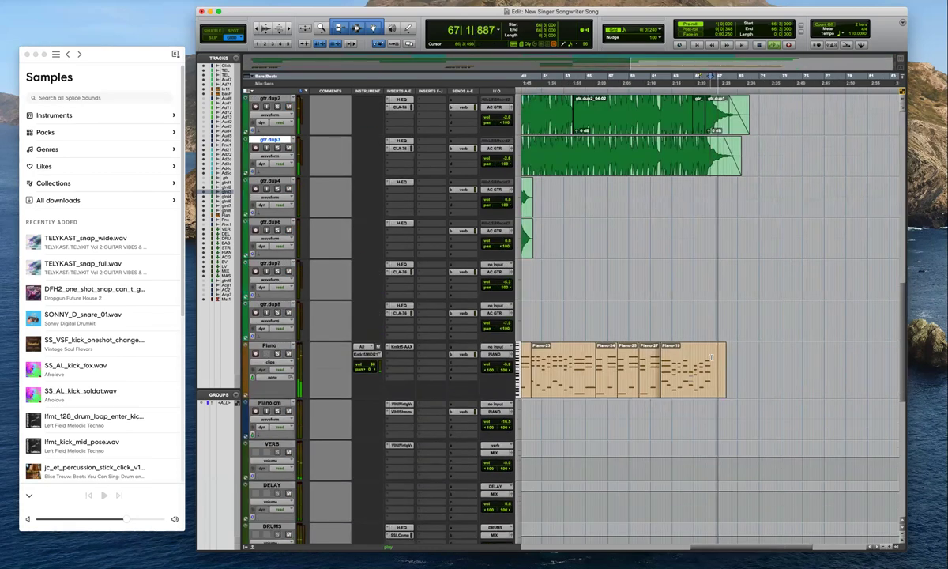
scroll(712, 357, "up", 10)
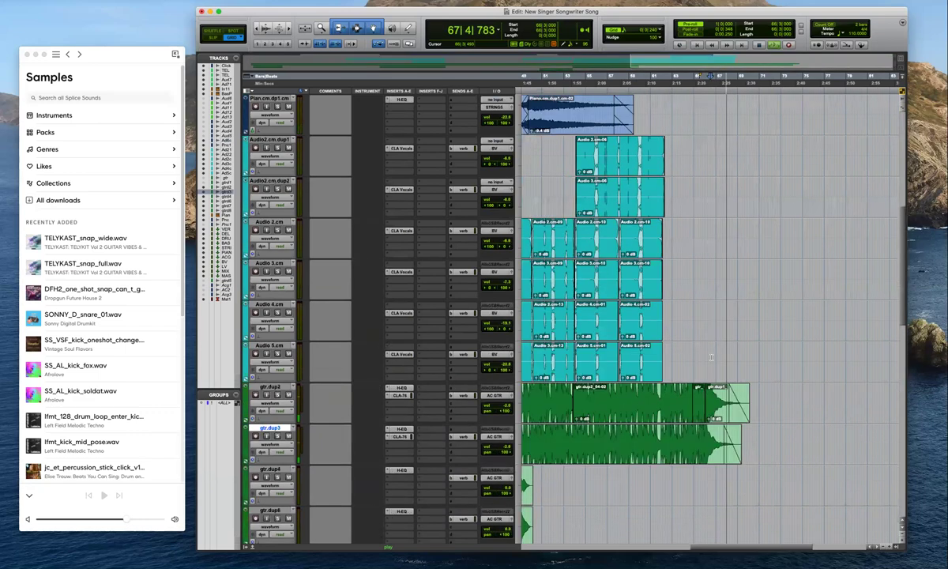
Show the clips on Audio 7.dup1 and delete the surplus snap clips after bar 66
left_click(710, 275)
key("minus")
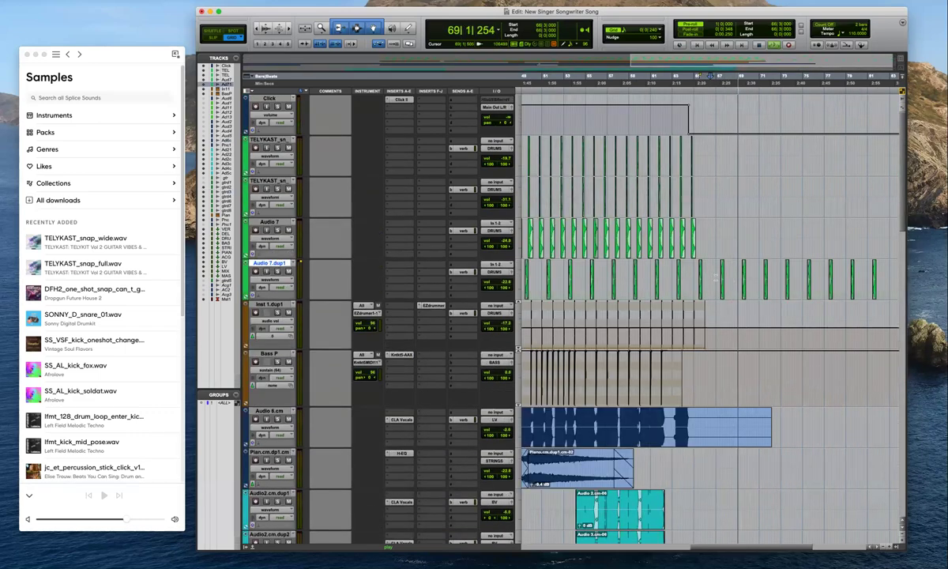
left_click_drag(715, 280, 889, 295)
key("Delete")
left_click(700, 271)
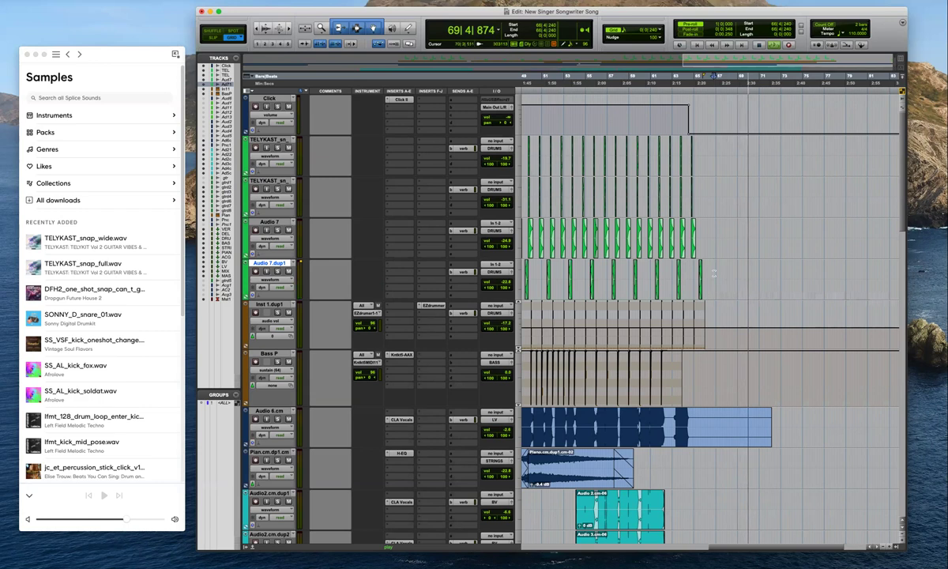
Audition the ending without the last snap on Audio 7.dup1, and paste the snap clip back at 65|2|240
key("space")
key("t")
key("space")
key("t")
key("t")
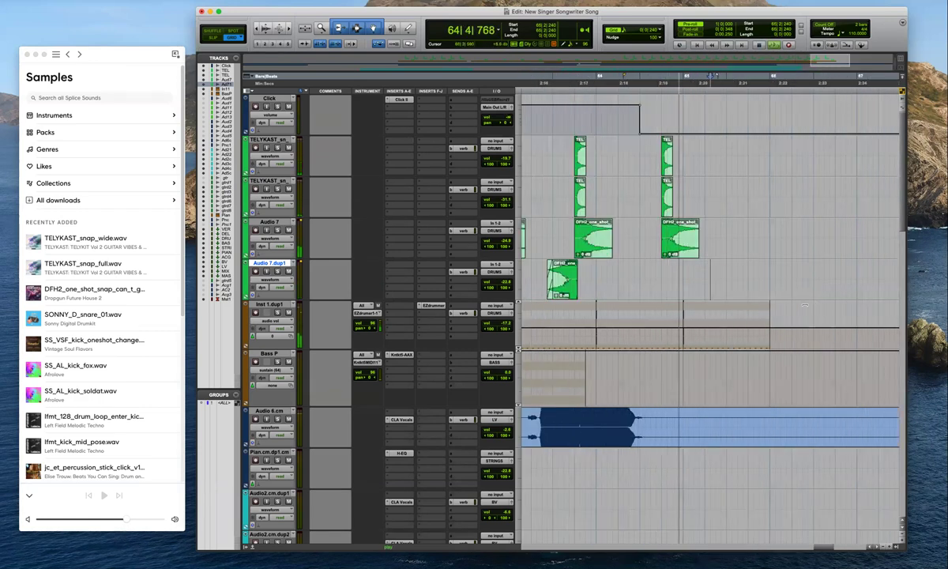
key("super+bracketleft")
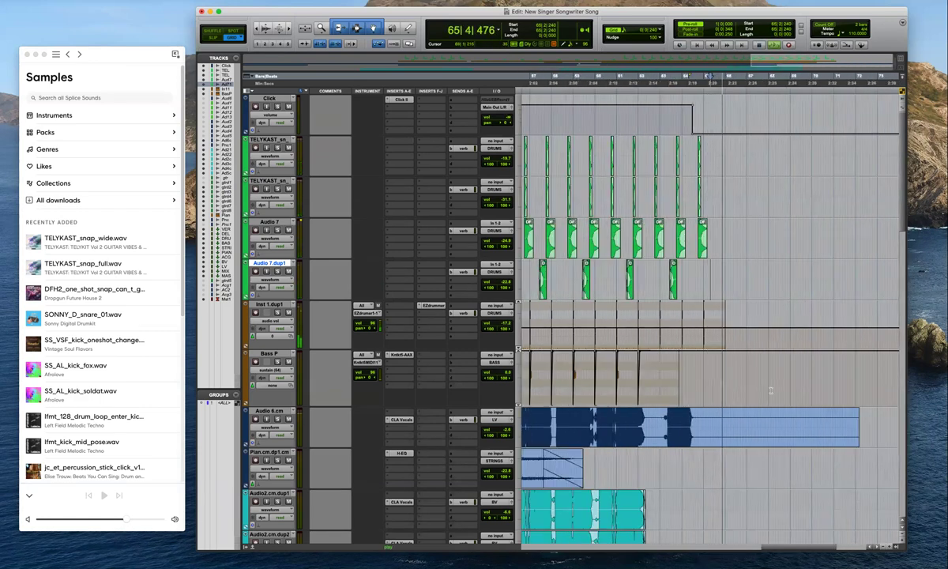
key("super+v")
key("space")
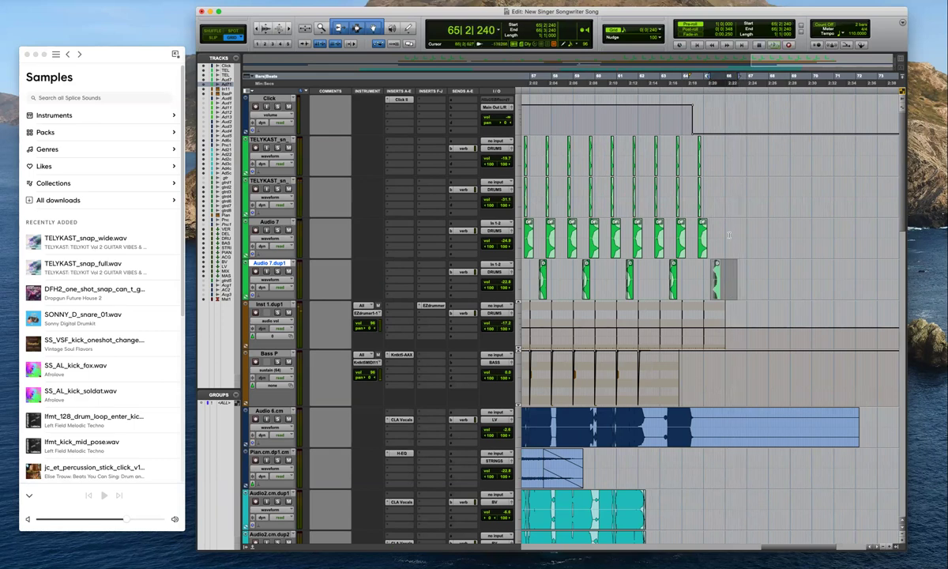
Set the clip gain of the last snap on Audio 7.dup1 to -22.6 dB and audition it around bar 65
left_click(719, 250)
key("t")
key("t")
key("t")
left_click_drag(707, 298, 726, 305)
left_click(734, 247)
key("space")
key("t")
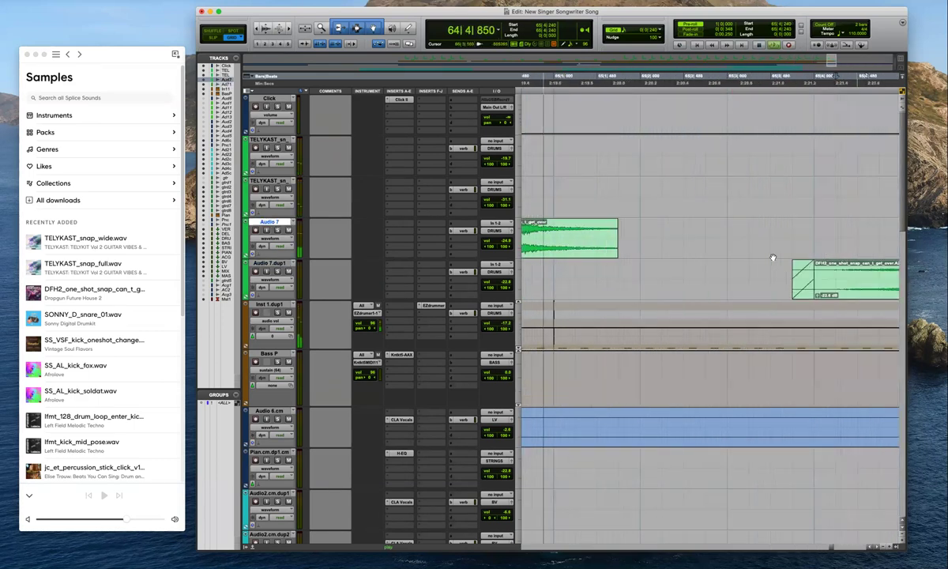
key("r")
key("space")
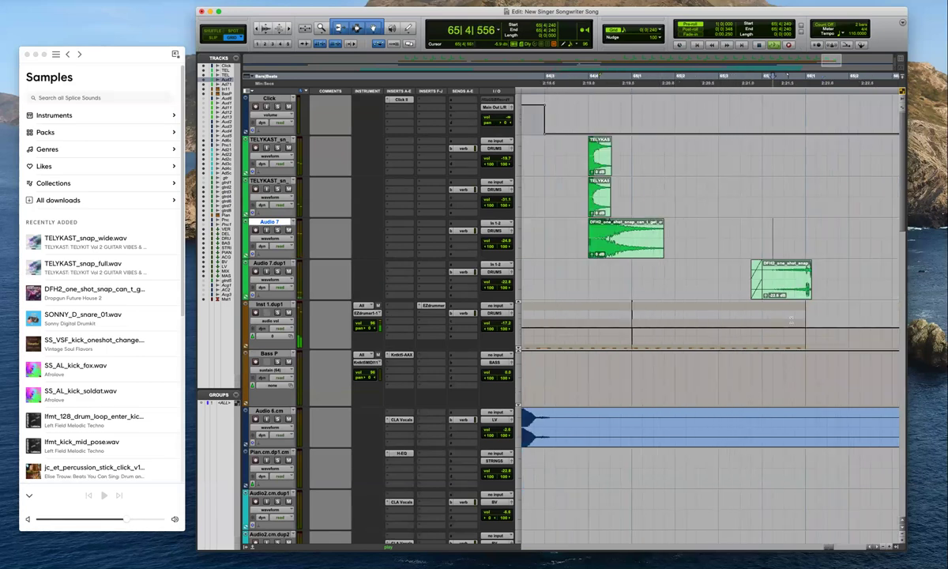
key("r")
key("space")
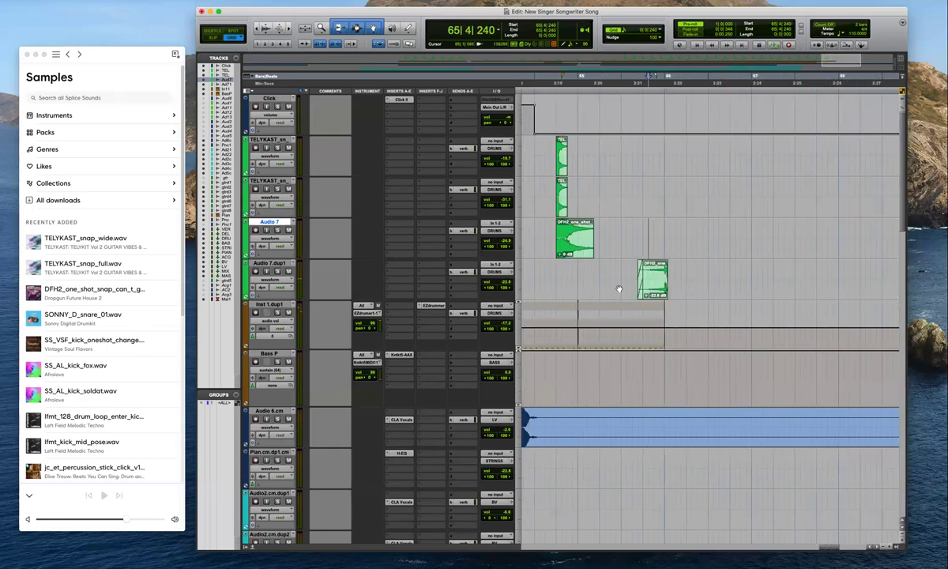
Switch to Slip mode, move the last snap on Audio 7.dup1 slightly earlier, raise its clip gain and audition it
key("F2")
left_click(660, 294)
left_click_drag(660, 280, 646, 285)
left_click(654, 242)
key("space")
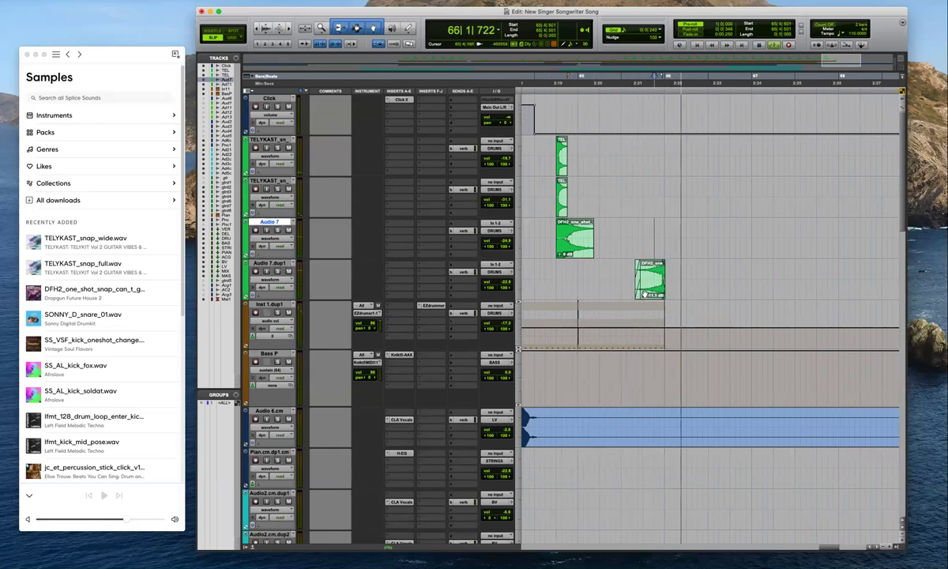
key("space")
Review the vocal, guitar, piano and bus tracks down to Master 1, and widen the view to the whole song
left_click(655, 245)
key("r")
key("r")
key("t")
key("t")
key("r")
key("r")
scroll(640, 390, "down", 15)
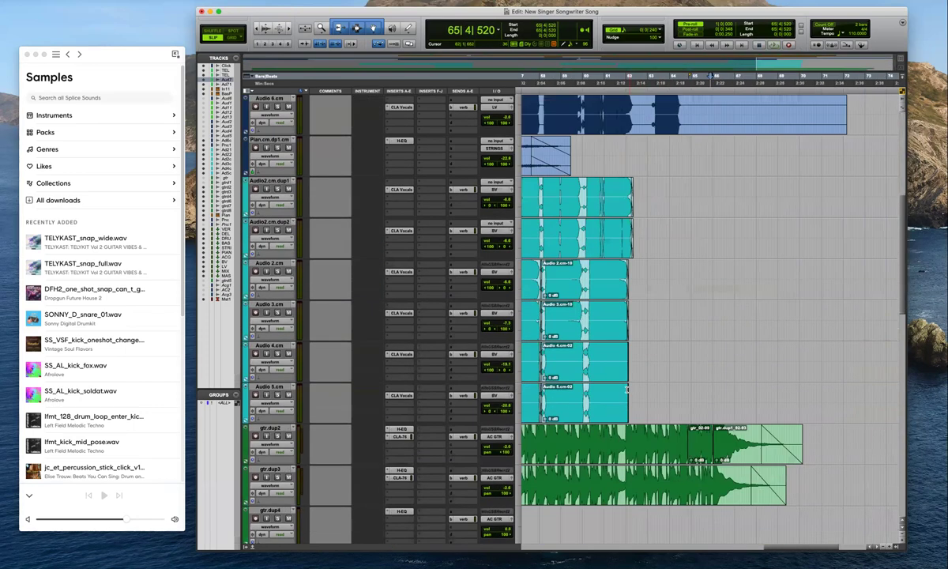
scroll(685, 421, "down", 10)
scroll(669, 403, "up", 6)
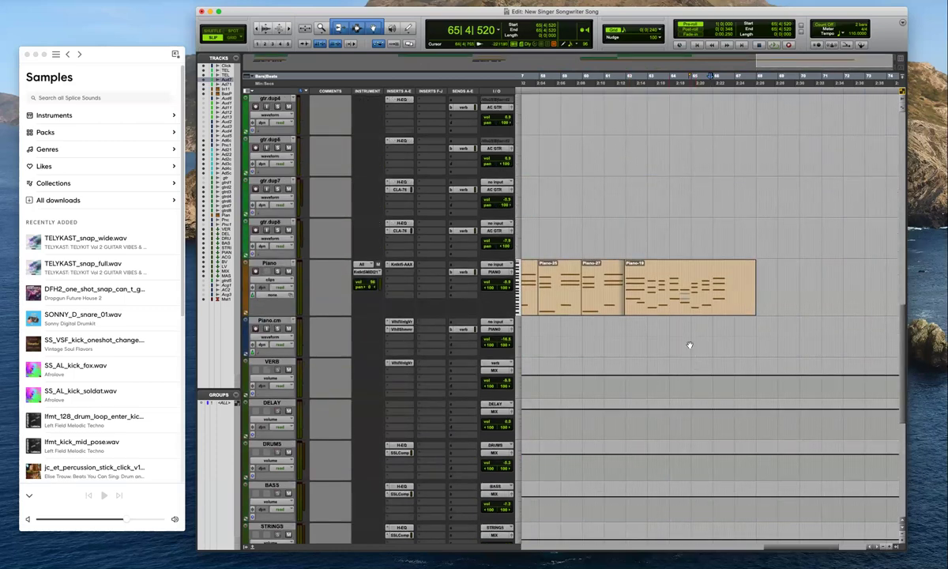
scroll(689, 345, "up", 1)
left_click(722, 269)
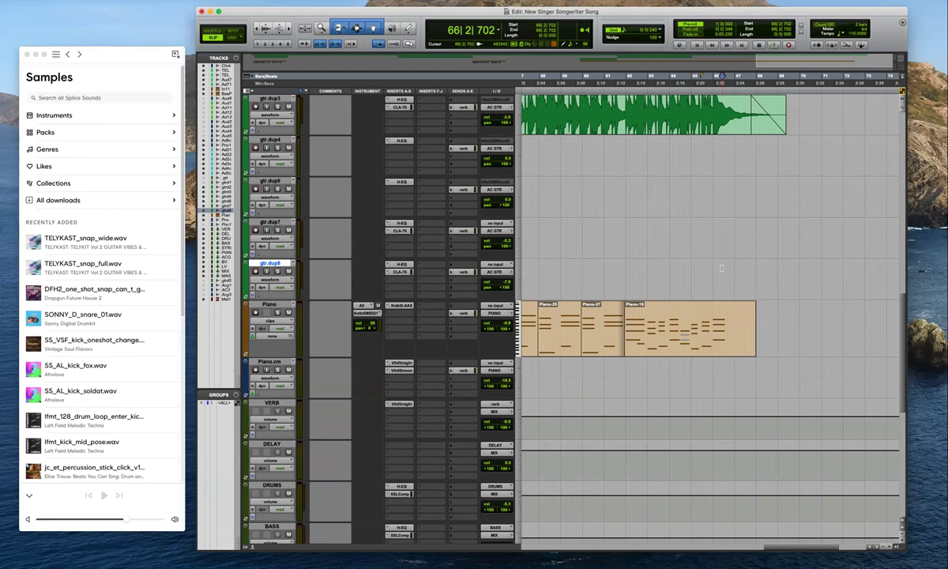
scroll(589, 287, "down", 6)
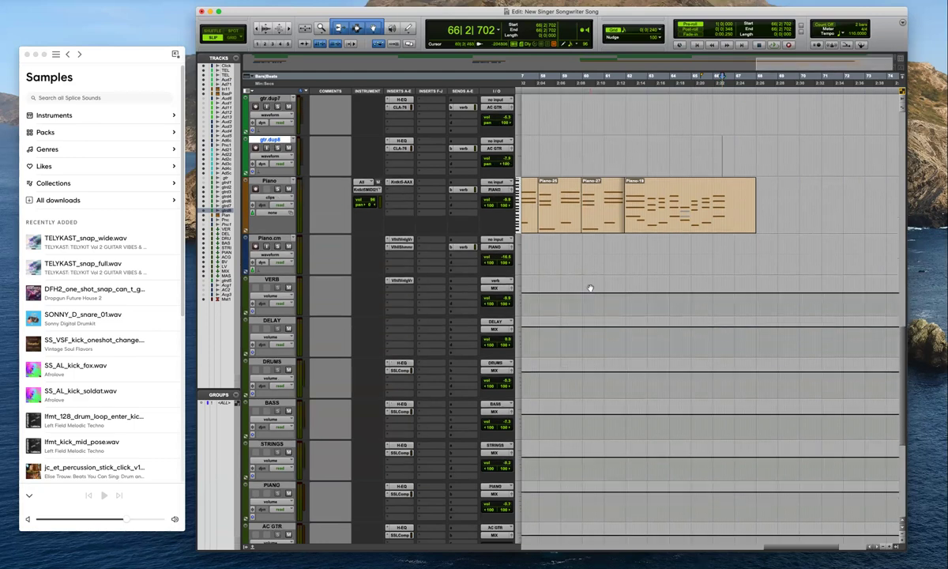
scroll(589, 287, "down", 4)
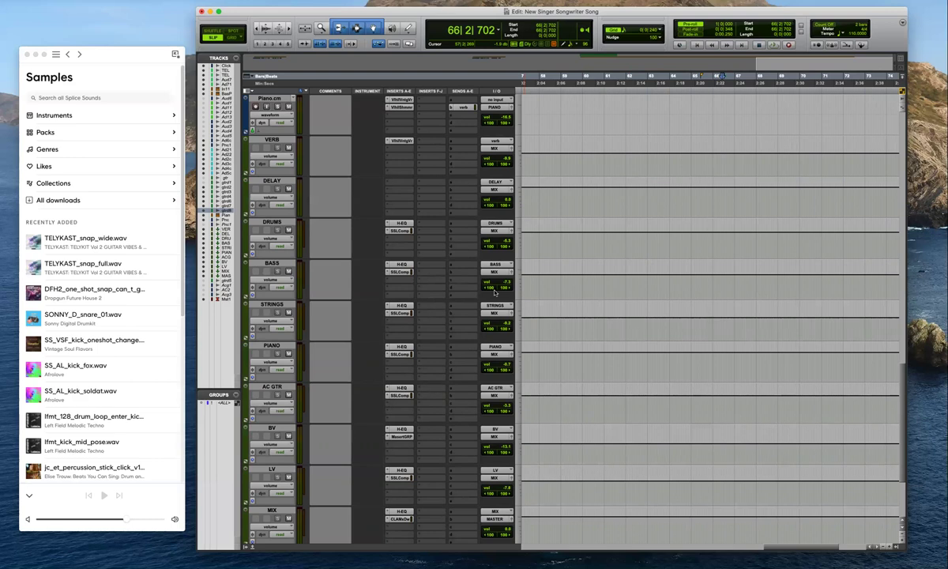
scroll(588, 364, "down", 3)
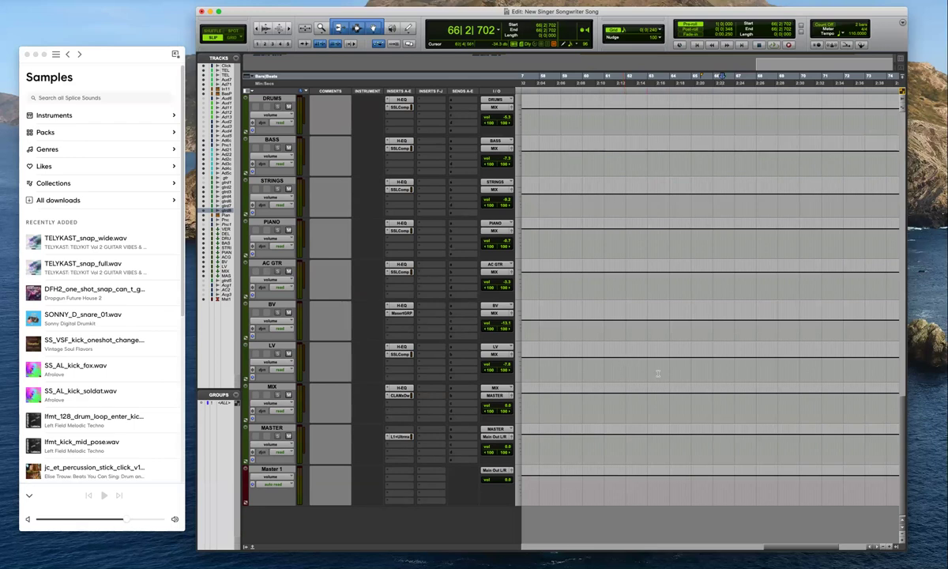
key("r")
key("r")
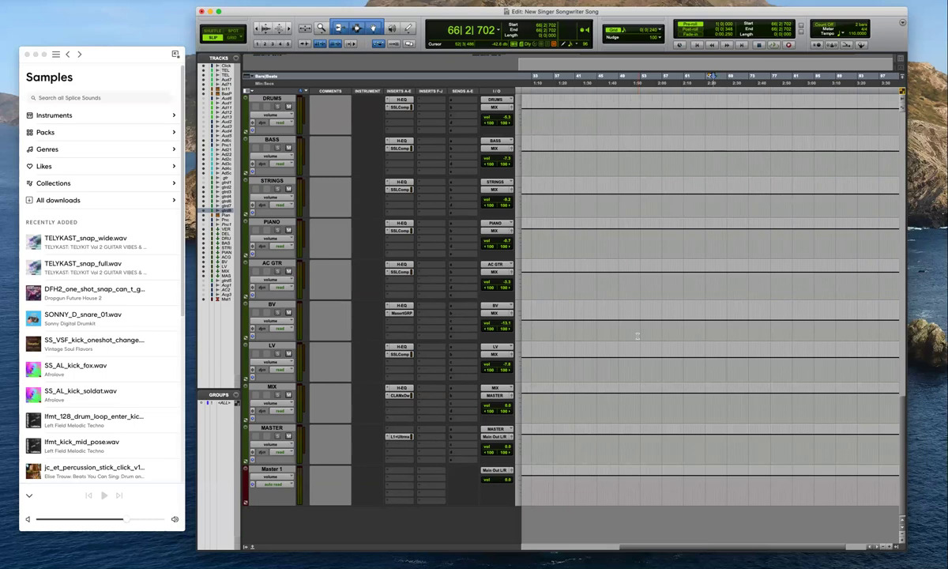
key("super+bracketleft")
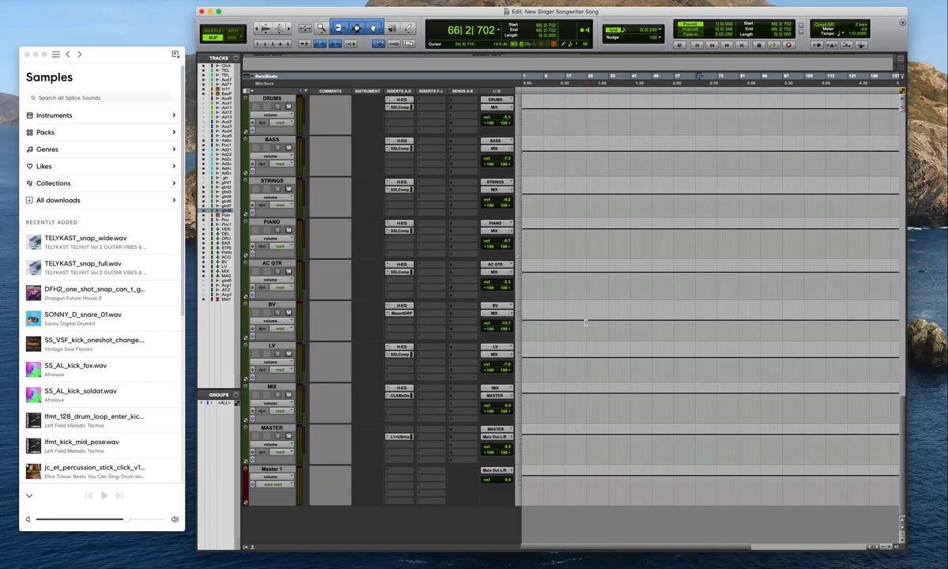
Copy the last clip on the Pian.cm.dp1.cm strings track directly after itself, extending the part from about bar 57 to the ending
scroll(564, 320, "up", 8)
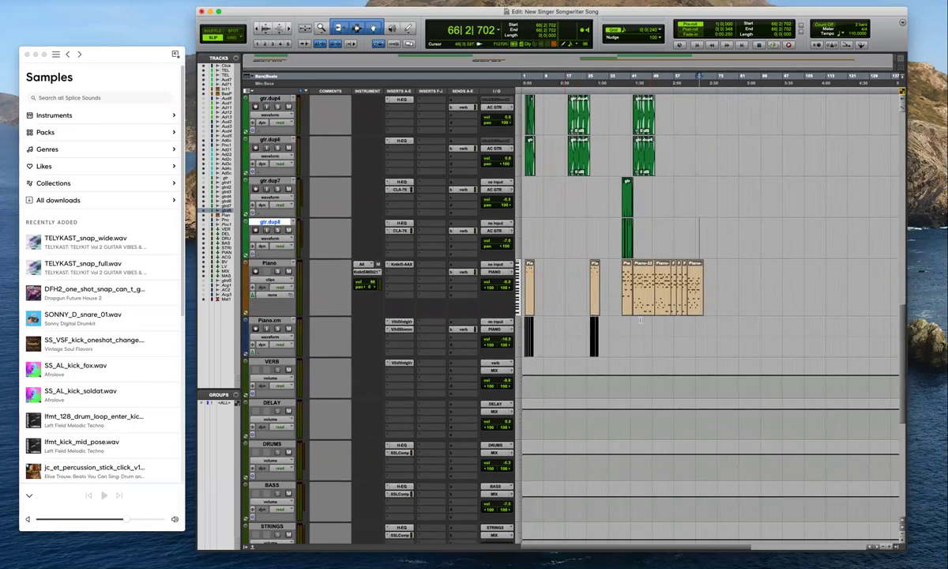
scroll(634, 323, "up", 12)
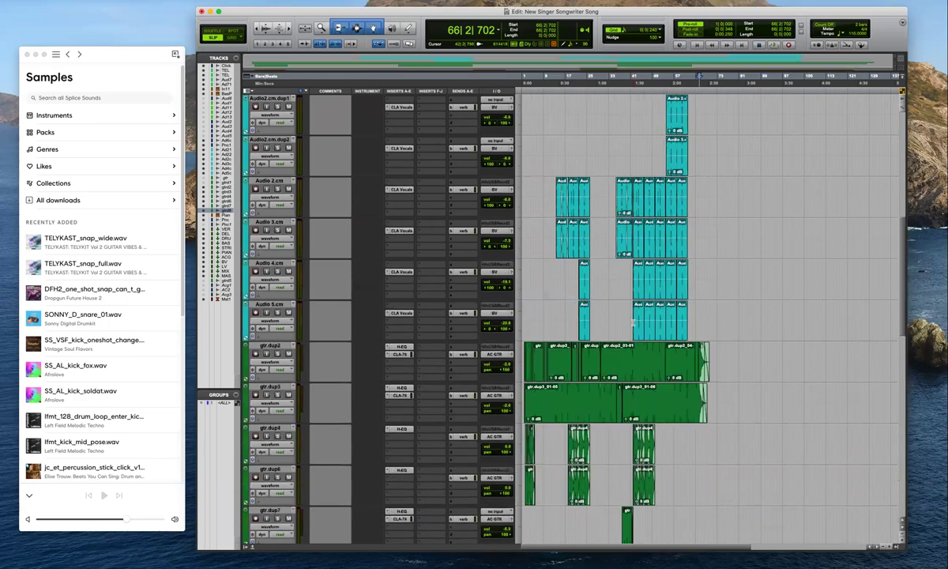
scroll(669, 227, "up", 1)
left_click(669, 228)
left_click(670, 272)
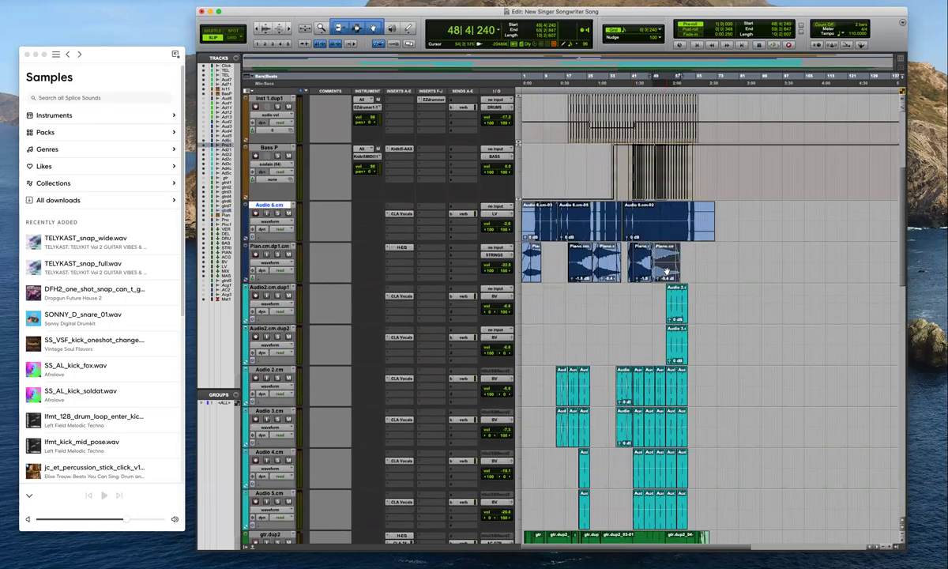
mouse_move(666, 277)
left_mouse_down()
mouse_move(682, 274)
mouse_move(676, 252)
left_mouse_up()
Play the ending from 57|3|210 and set the Pian.cm.dp1.cm track volume to -20.7
left_click(681, 216)
key("t")
key("t")
left_click(703, 217)
key("space")
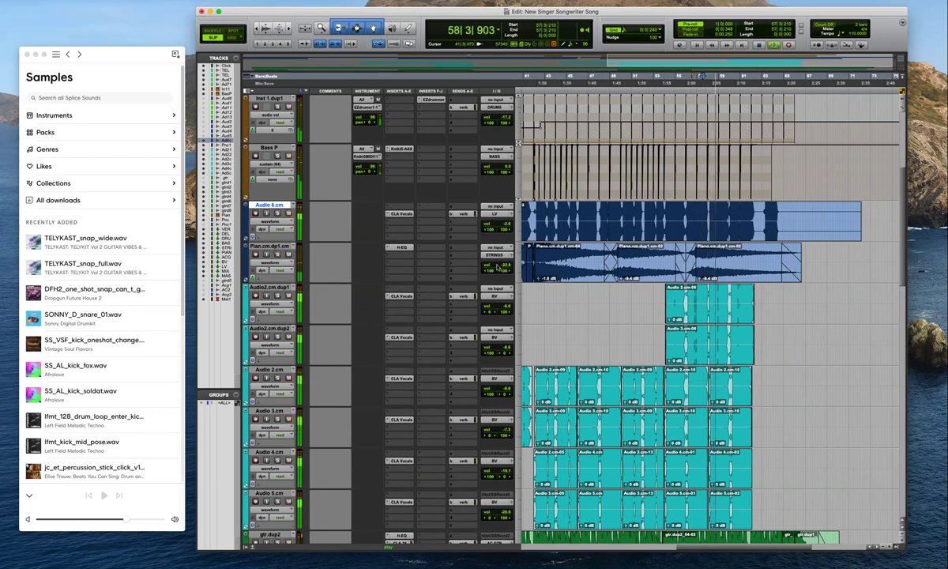
left_click_drag(505, 269, 507, 265)
scroll(467, 308, "up", 1)
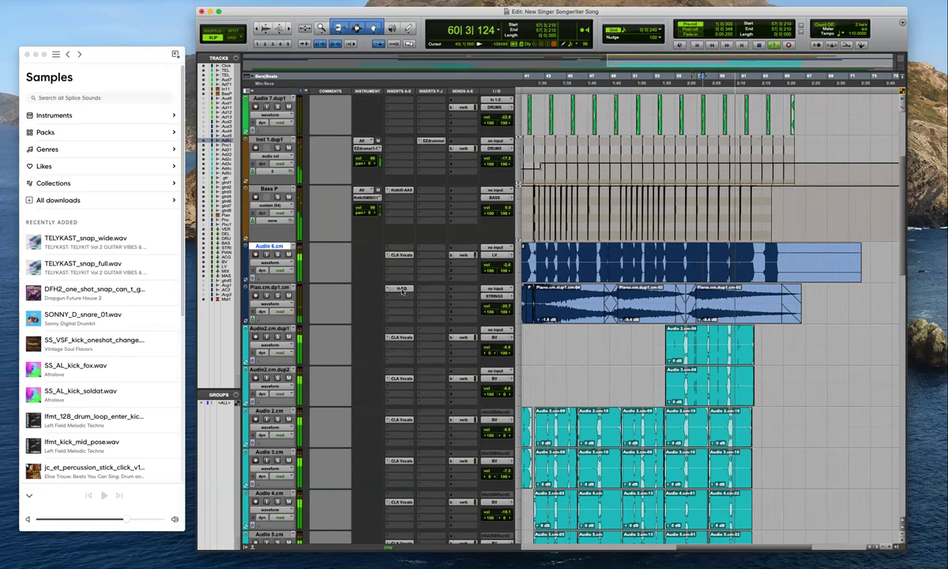
Set the high-pass frequency in the H-EQ on Pian.cm.dp1.cm to 284
left_click(399, 289)
left_click_drag(266, 227, 261, 233)
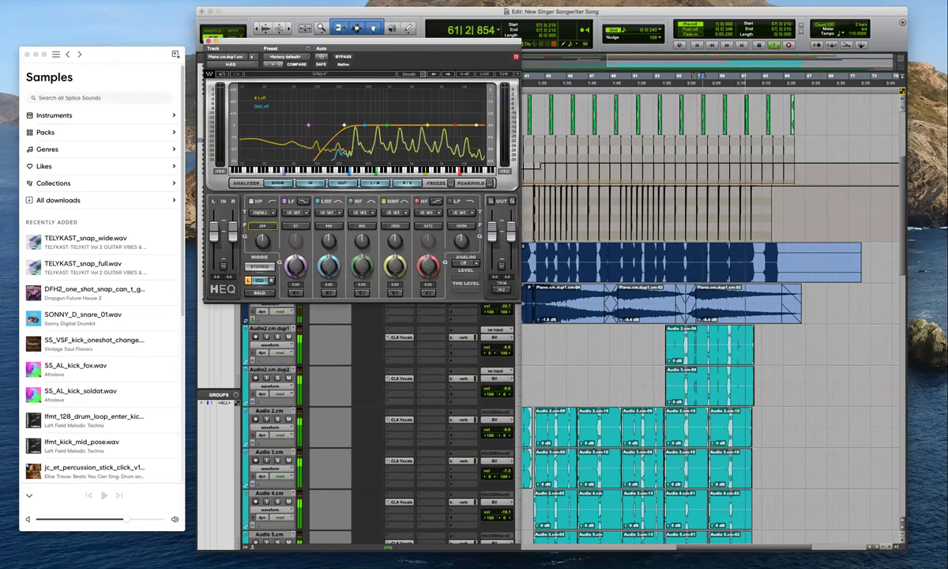
left_click(209, 42)
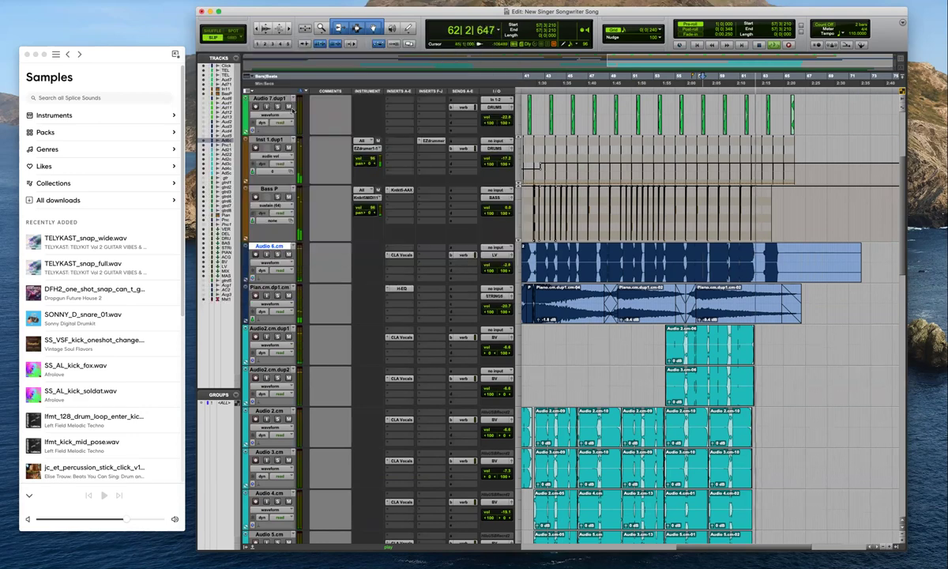
Check the compression of the SSLComp on the PIANO bus during playback of the ending and again from 52|2|245
scroll(769, 400, "down", 8)
scroll(769, 400, "down", 7)
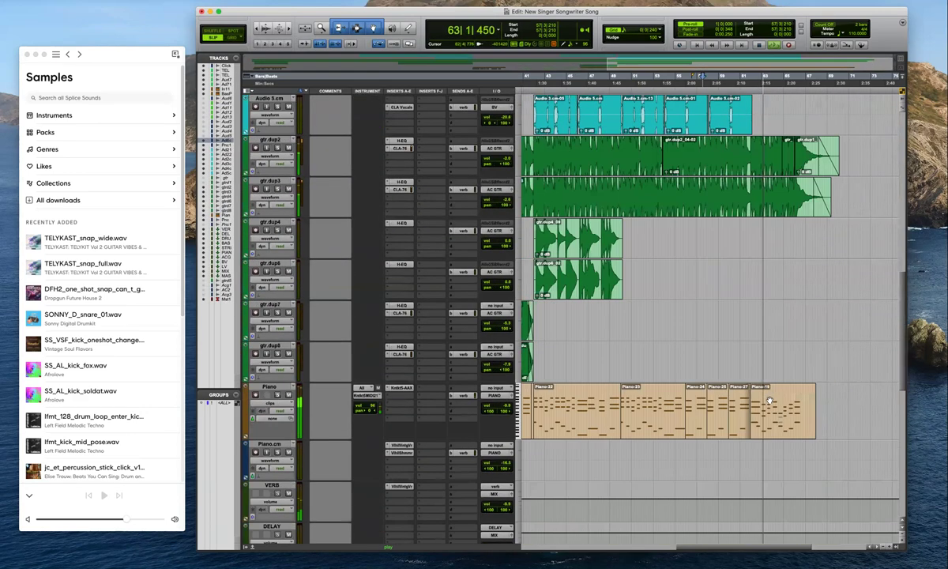
left_click(401, 191)
left_click(646, 382)
scroll(403, 391, "down", 3)
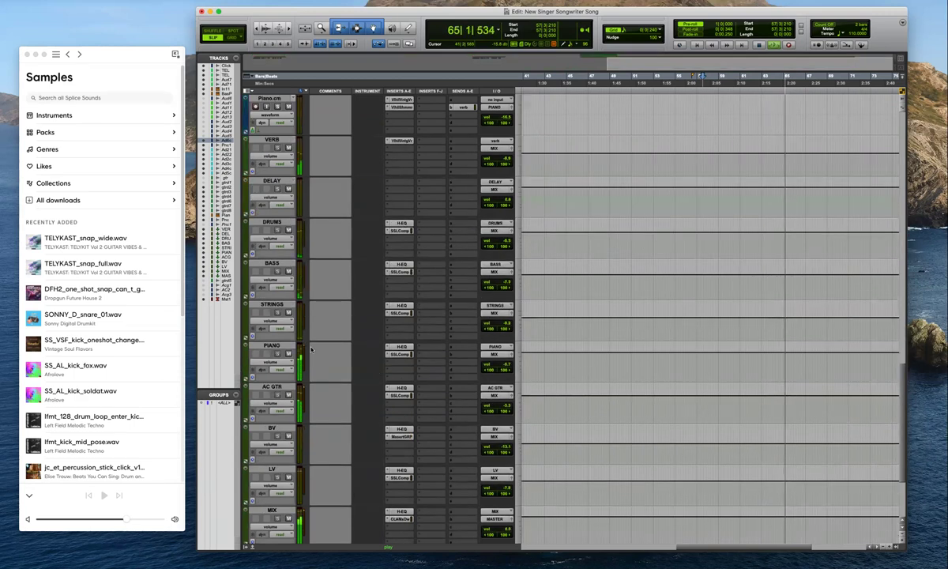
left_click(401, 354)
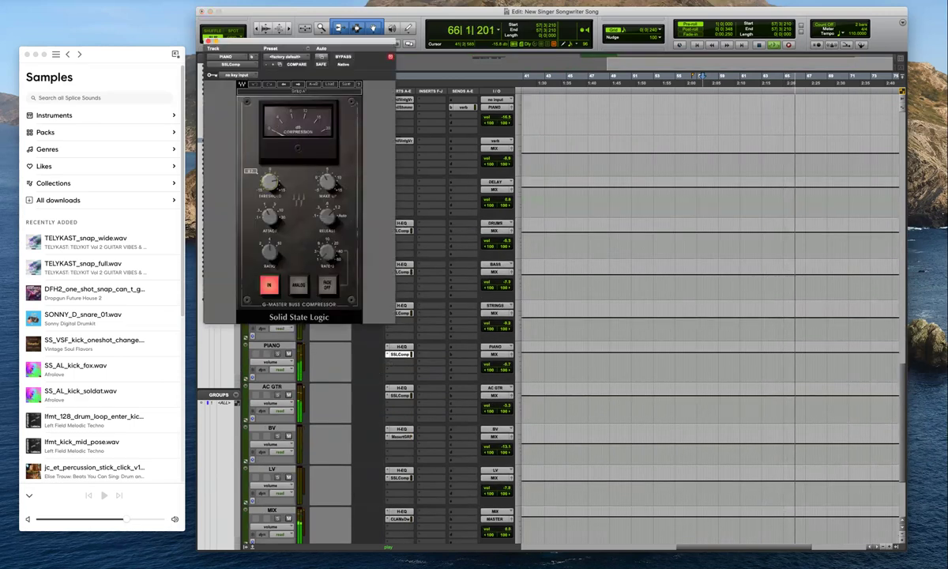
key("space")
left_click(678, 328)
key("space")
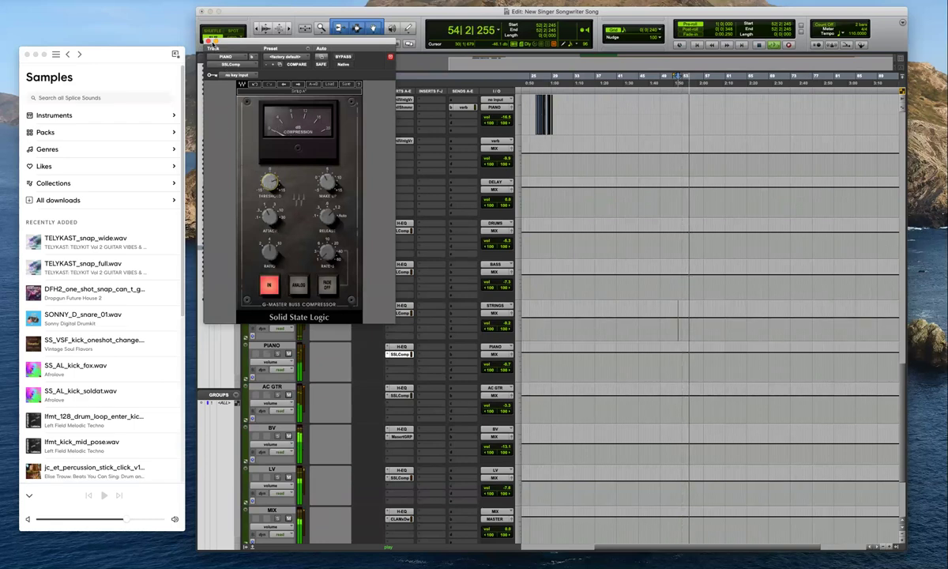
left_click(208, 40)
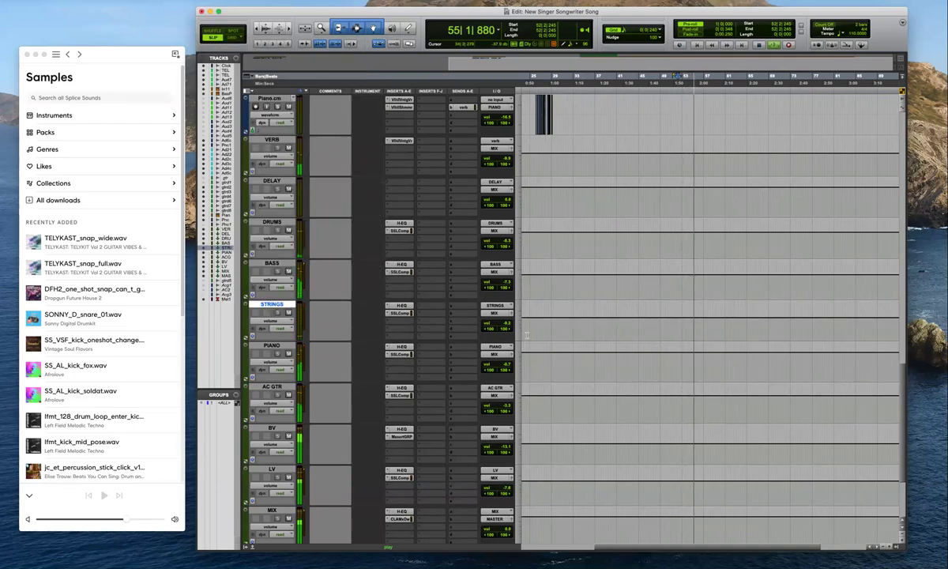
Adjust the MF band gain in the H-EQ on the PIANO bus, and stop playback
left_click(402, 346)
left_click_drag(362, 266, 361, 125)
left_click(209, 41)
key("space")
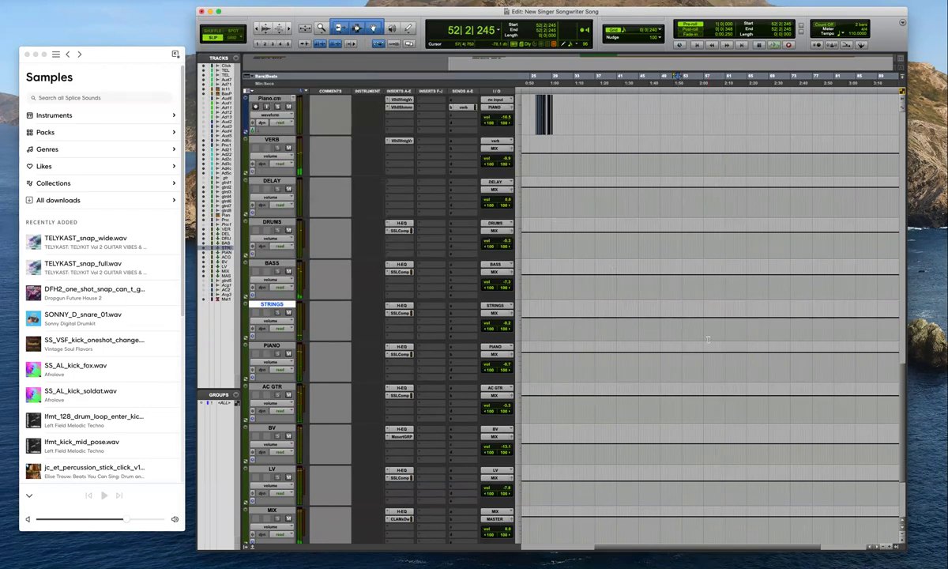
scroll(708, 339, "down", 1)
scroll(708, 340, "down", 2)
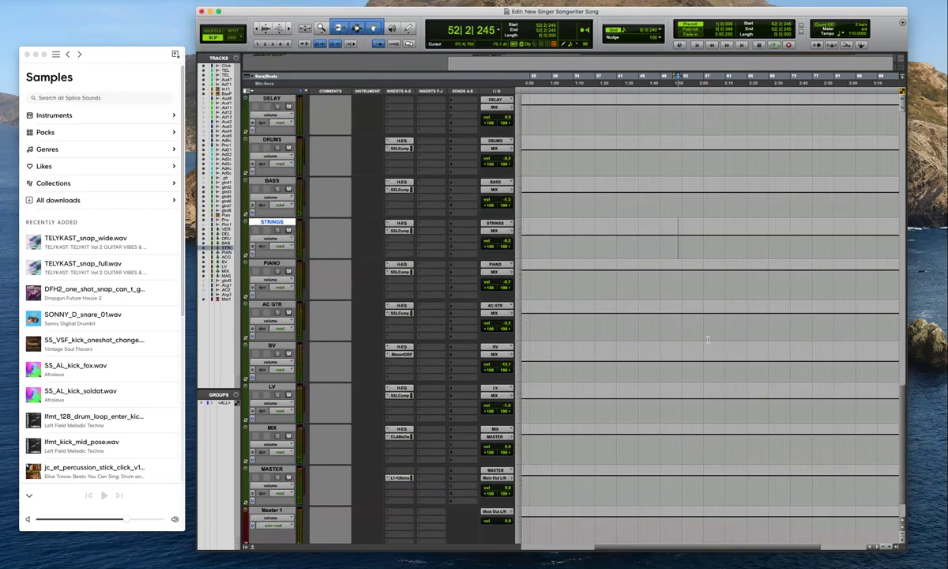
scroll(707, 340, "down", 2)
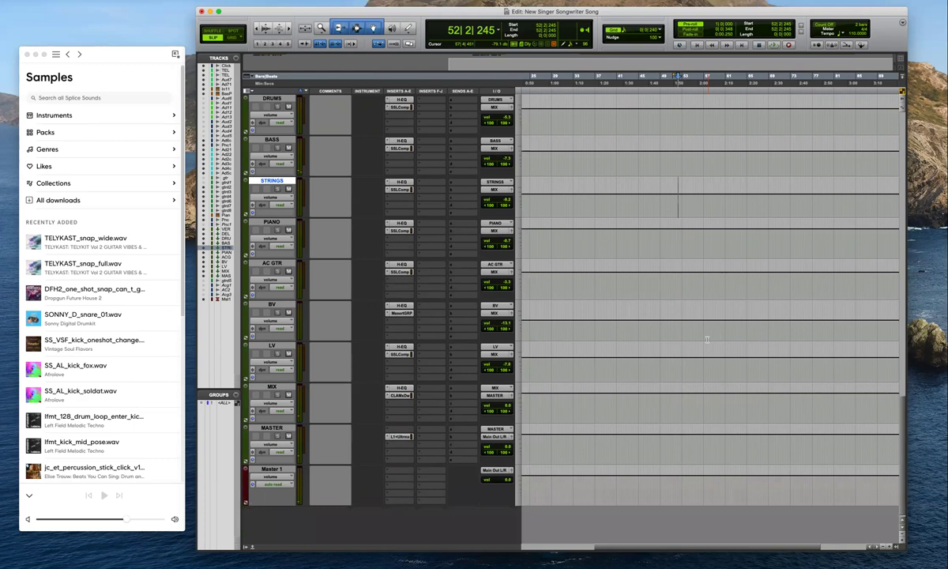
Insert the Dangerous BAX EQ Master plug-in on the MASTER track's first insert slot, before the L1 Ultramaximizer
left_click(404, 430)
mouse_move(443, 430)
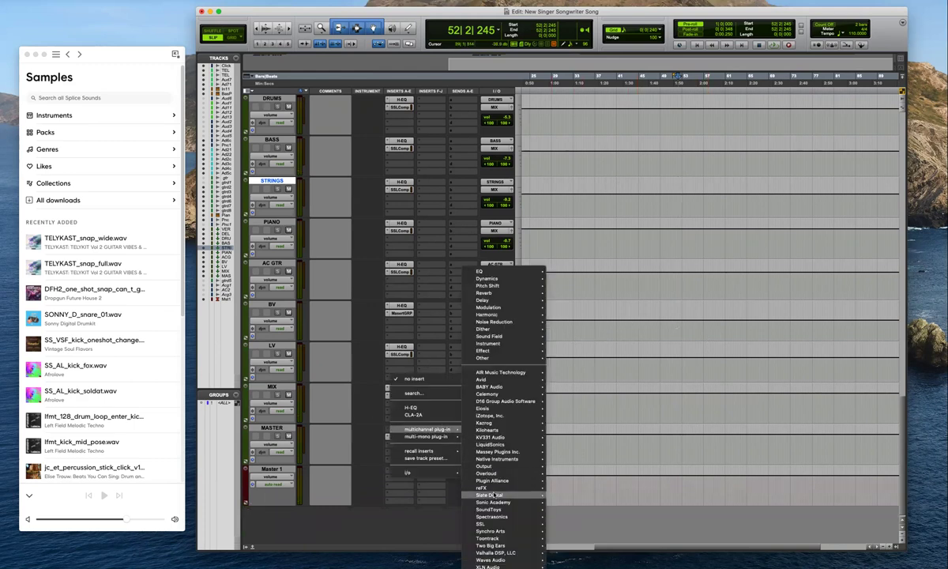
mouse_move(491, 559)
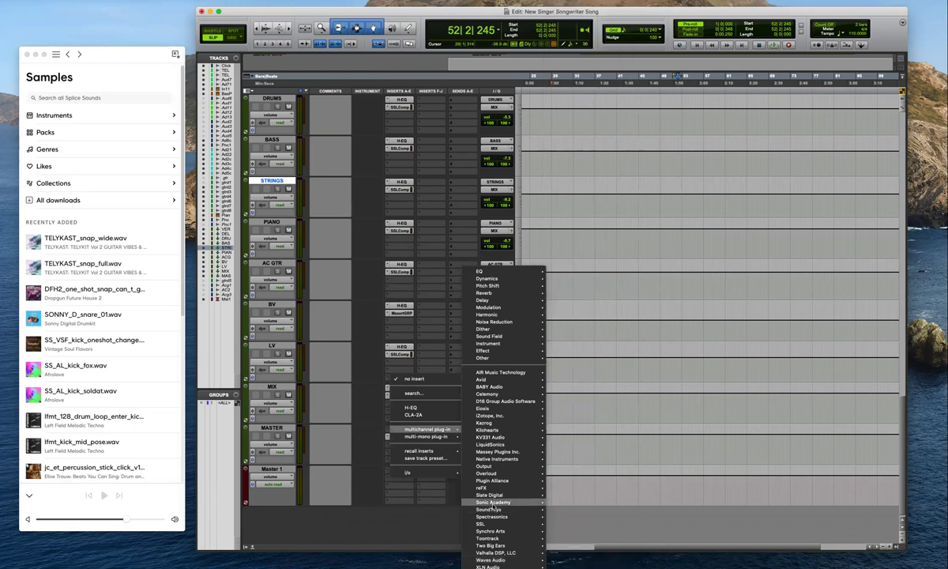
mouse_move(492, 480)
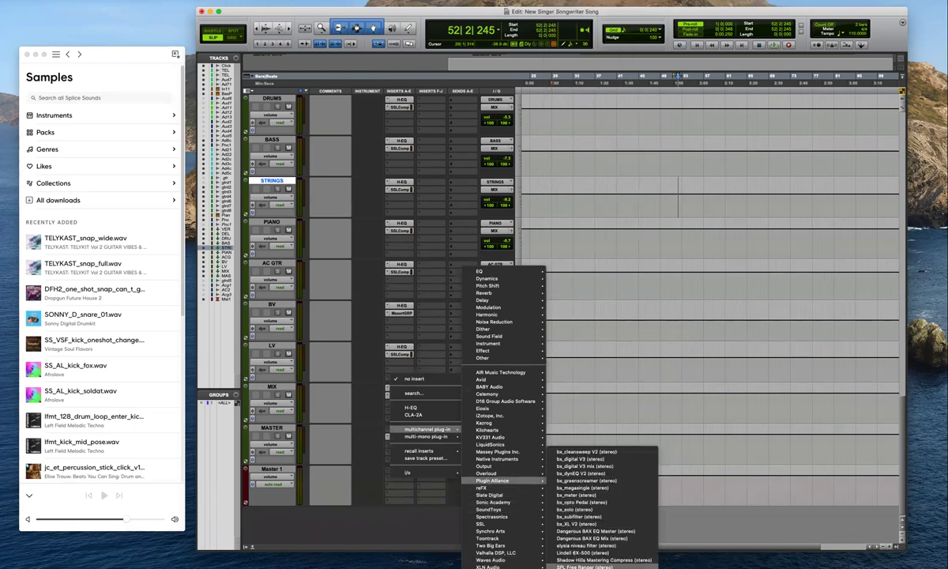
left_click(587, 533)
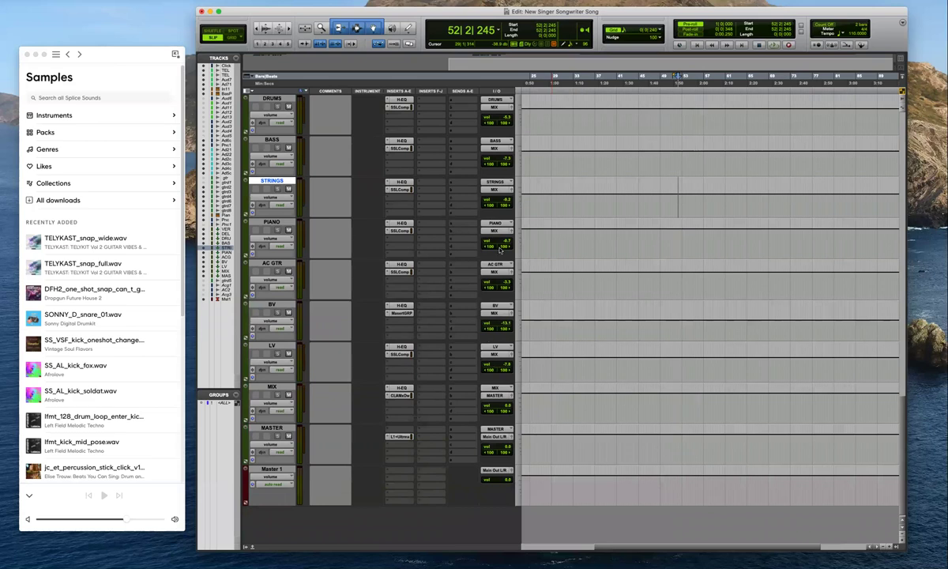
left_click_drag(454, 60, 608, 150)
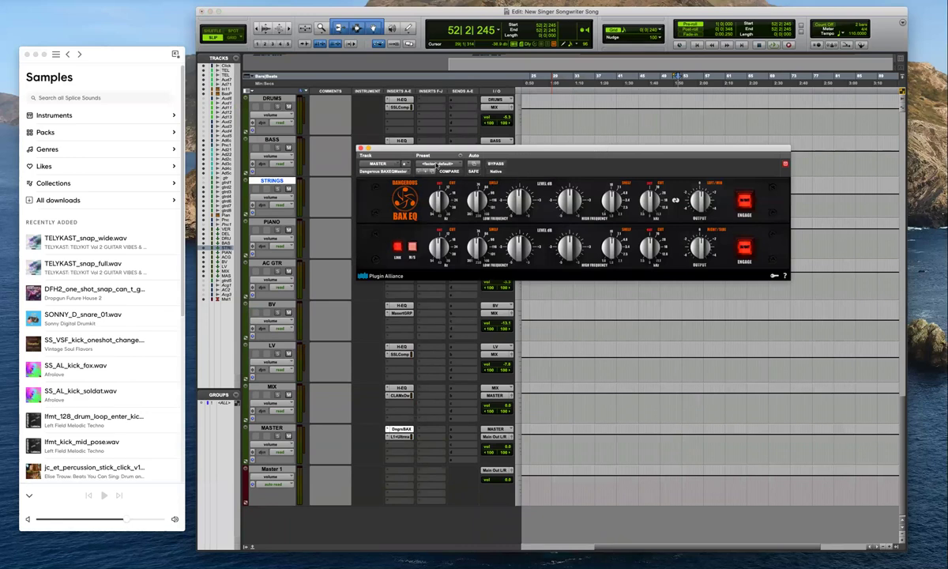
Load the Steve's Light Mastering preset in the BAX EQ on MASTER
left_click(436, 164)
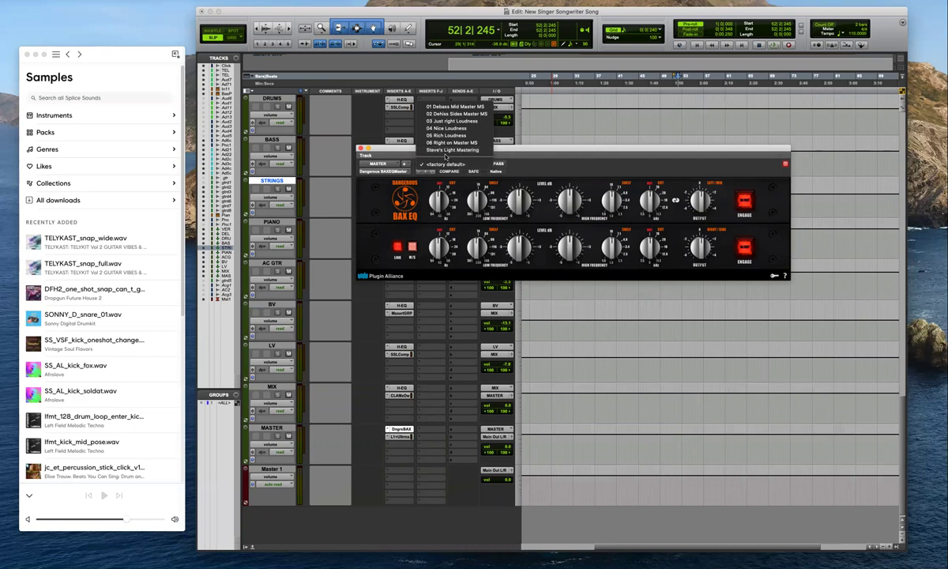
left_click(456, 150)
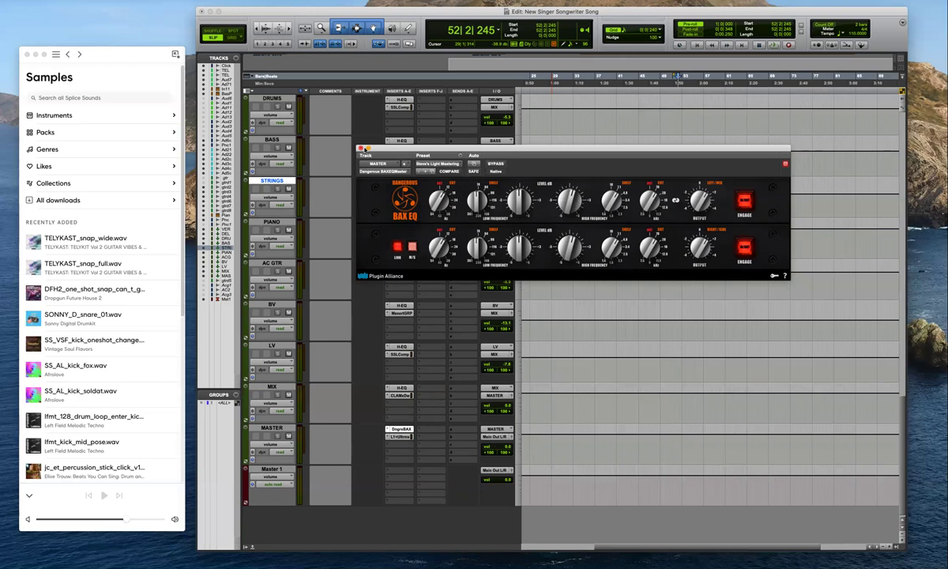
left_click(360, 147)
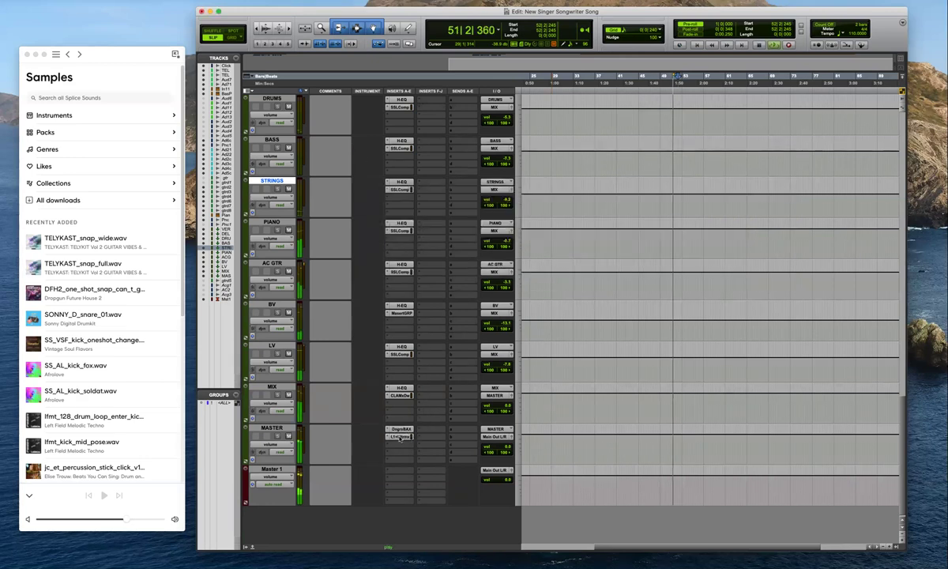
Lower the L1 Ultramaximizer threshold on MASTER to -5.8 while playing the section before bar 52
left_click(401, 436)
mouse_move(445, 225)
left_mouse_down()
mouse_move(445, 234)
mouse_move(447, 226)
left_mouse_up()
key("space")
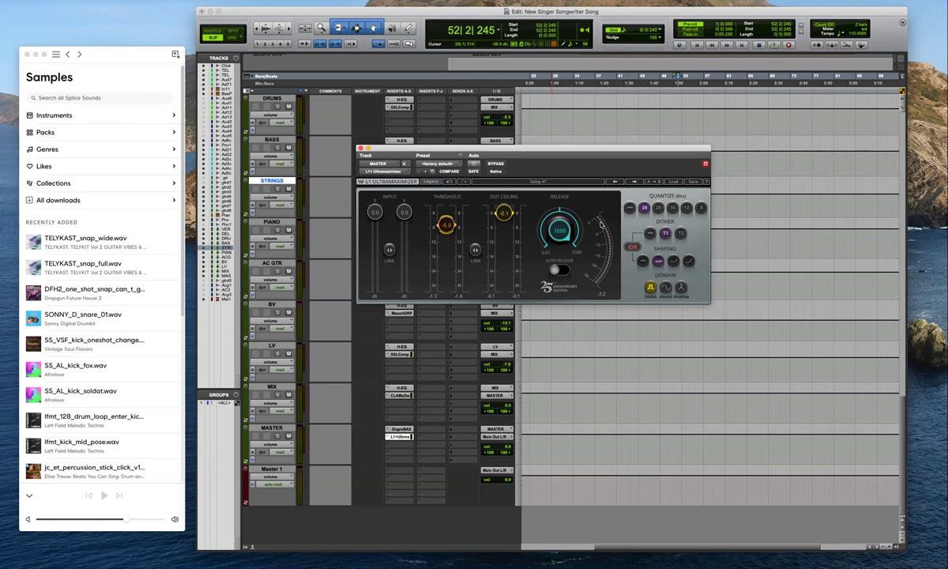
key("space")
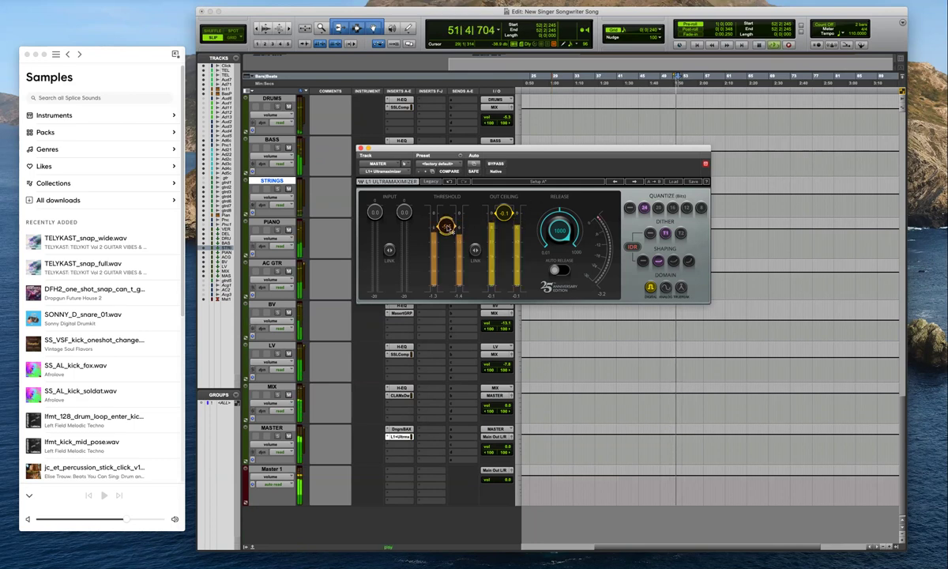
left_click(361, 149)
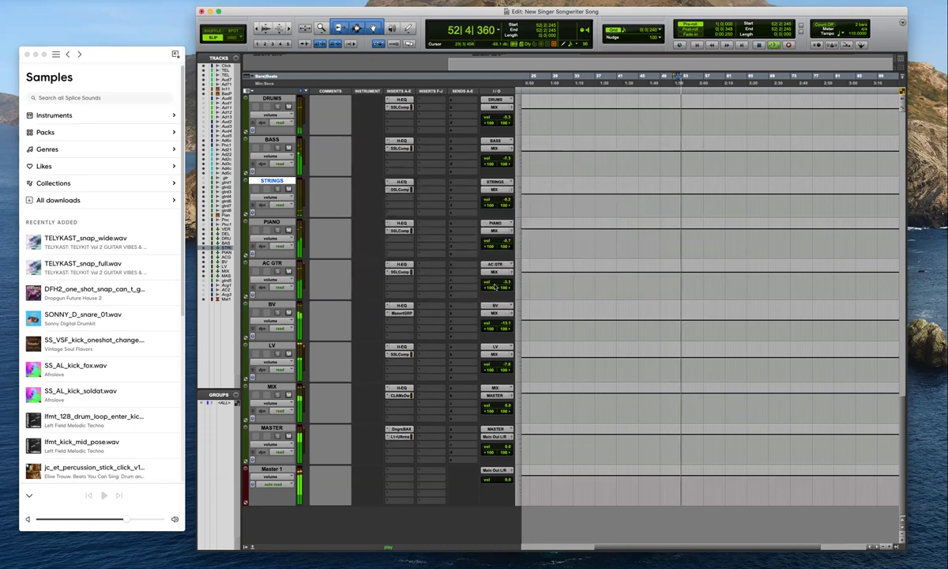
Set the PIANO bus volume to -2.1 during playback and check the compression of its SSLComp
left_click(508, 243)
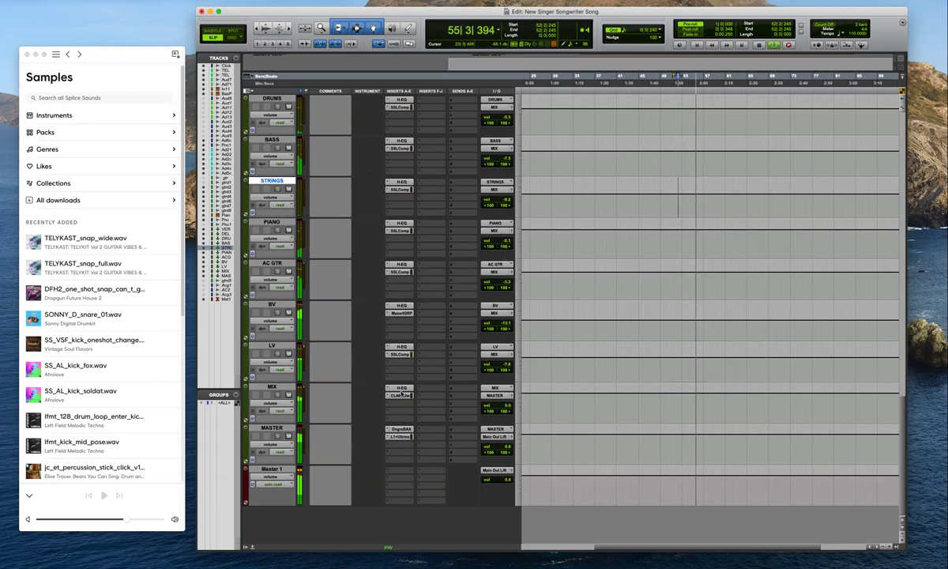
left_click(400, 230)
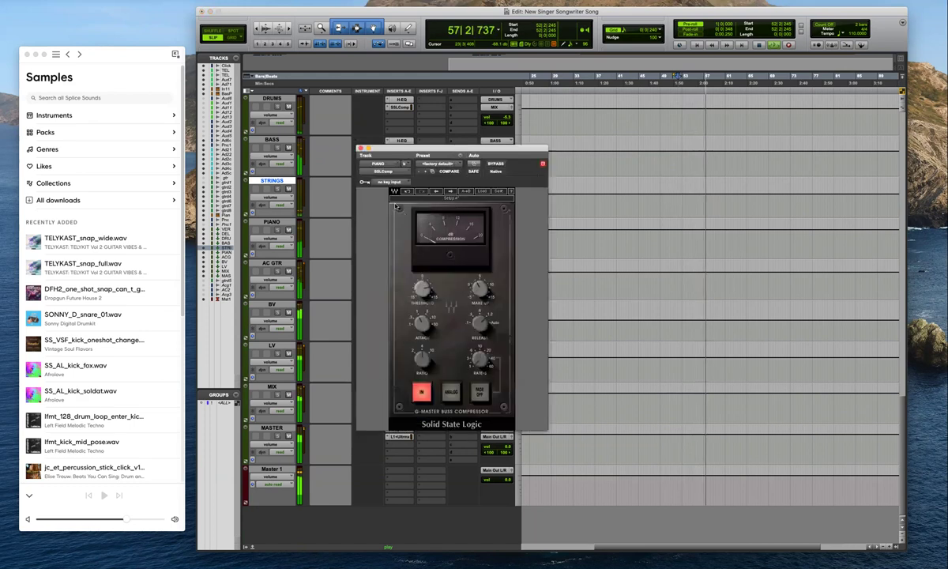
left_click(361, 148)
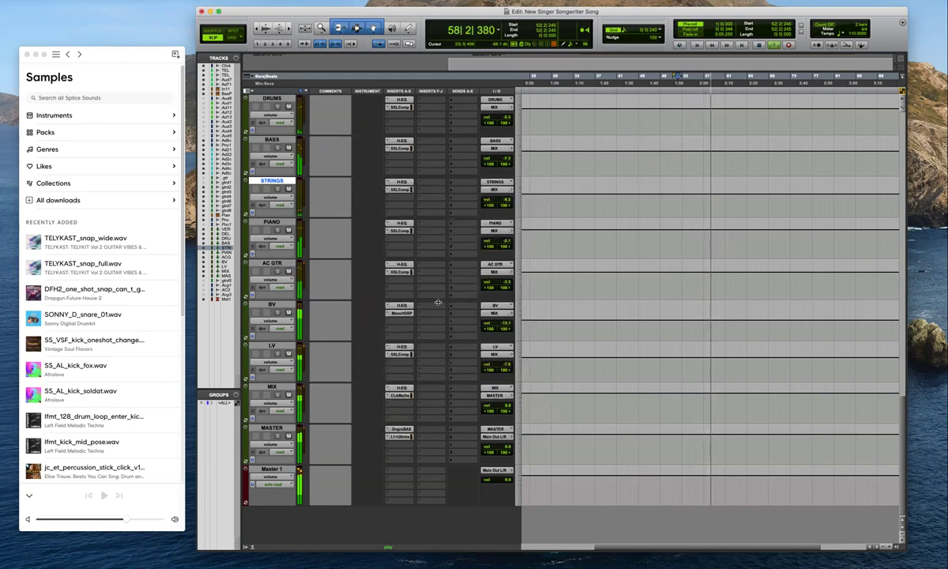
Raise the Glue amount slightly in the CLA MixDown on the MIX bus
left_click(400, 395)
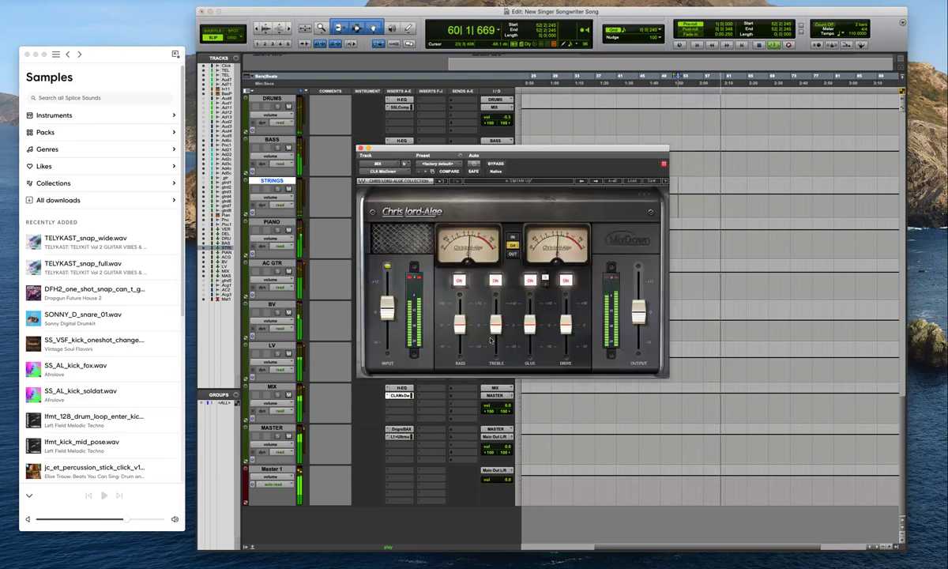
left_click_drag(531, 324, 530, 321)
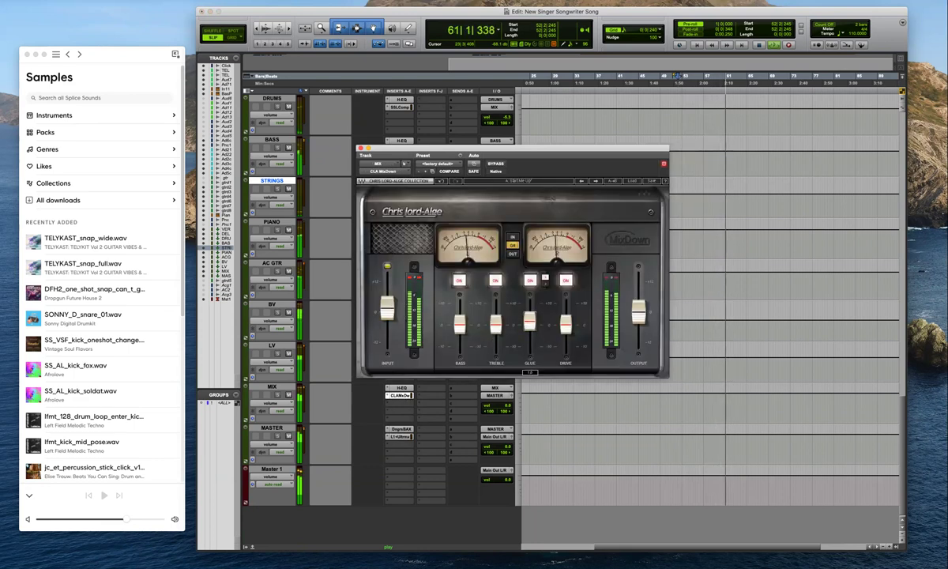
left_click(362, 148)
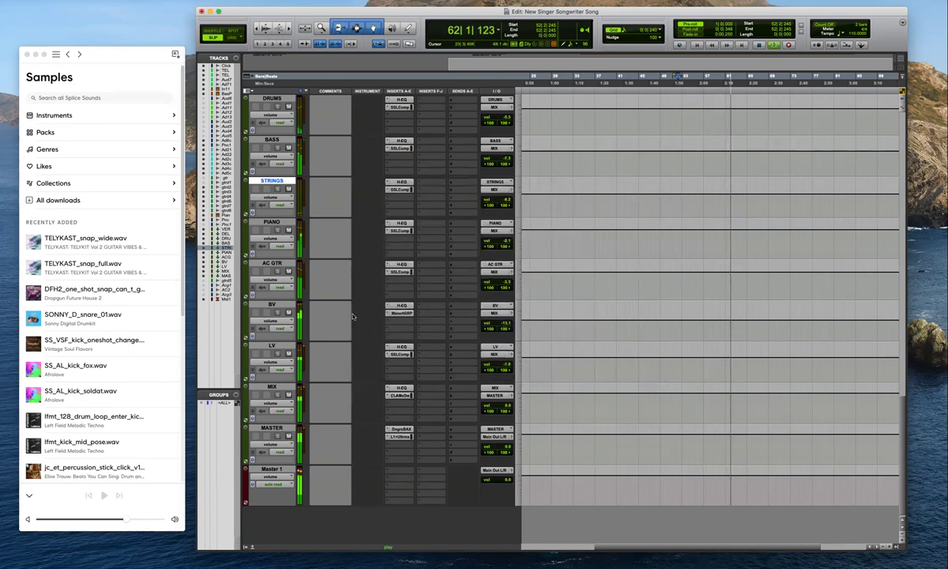
Check the BAX EQ settings and the L1 Ultramaximizer gain reduction on MASTER during playback
left_click(401, 429)
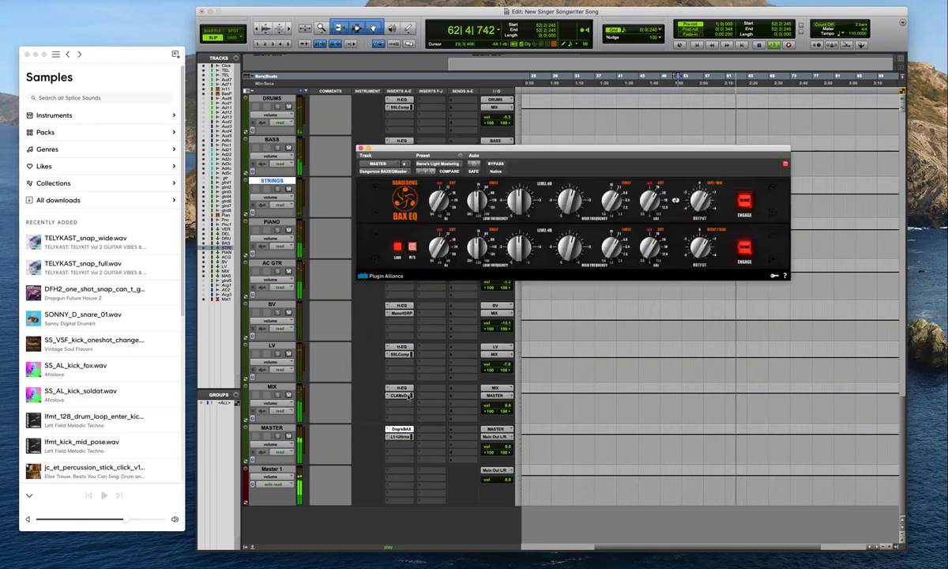
key("super+w")
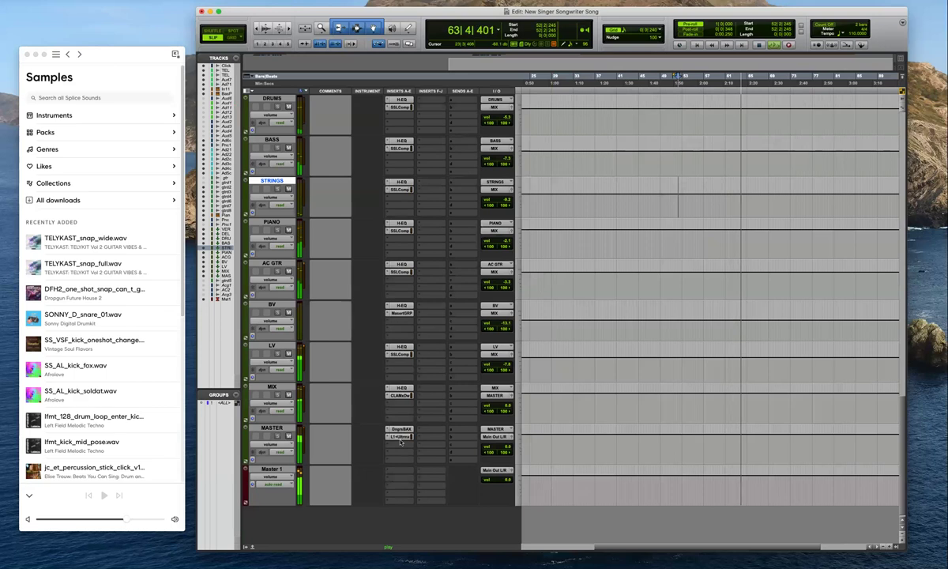
left_click(401, 436)
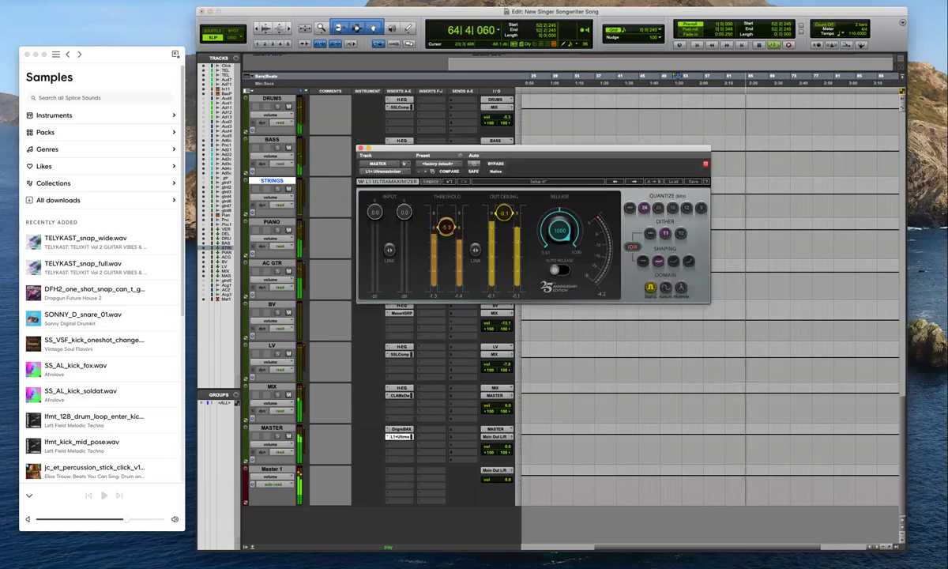
left_click(361, 149)
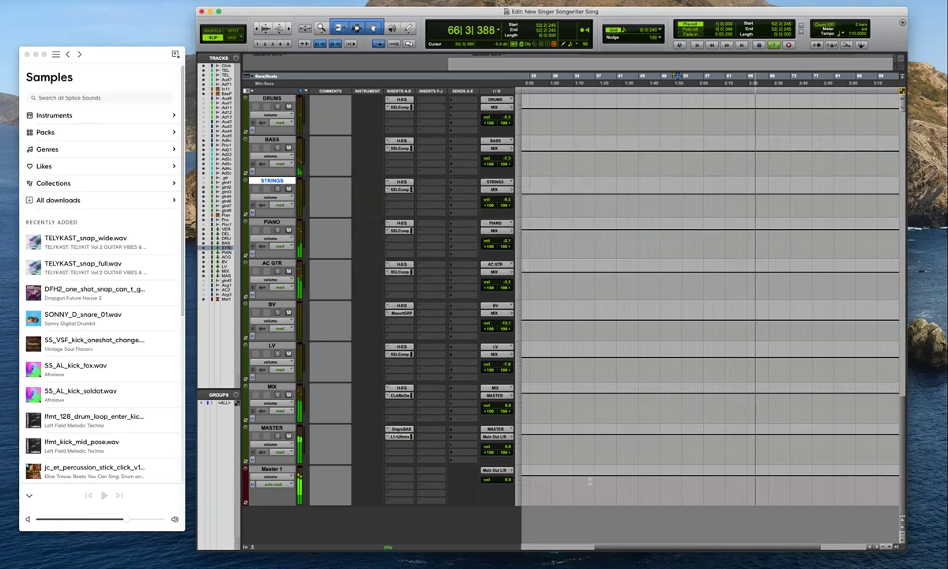
Add a volume automation fade-out on Master 1 over the ending, from about bar 68 to about bar 75
left_click_drag(757, 482, 843, 482)
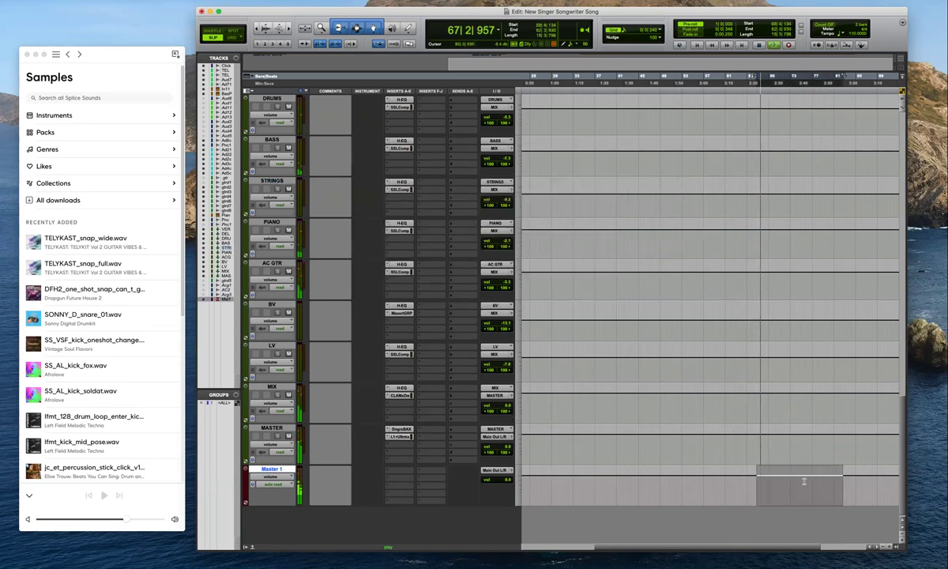
left_click_drag(764, 485, 829, 486)
key("BackSpace")
scroll(802, 455, "up", 15)
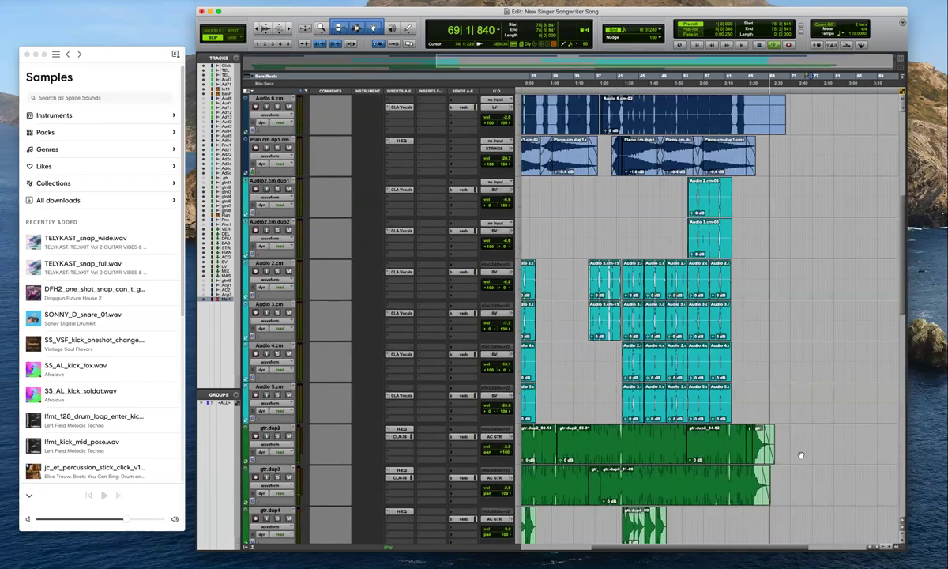
scroll(800, 456, "down", 6)
scroll(760, 312, "down", 1)
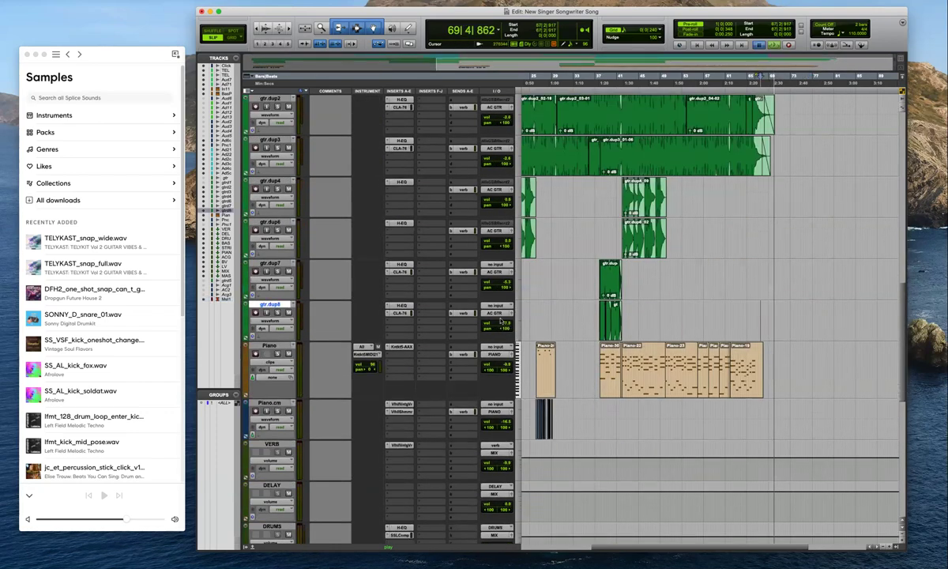
Show the Piano track's audio volume and draw a fade-out over its last clip, from mid-bar 67 to about bar 69
left_click(273, 369)
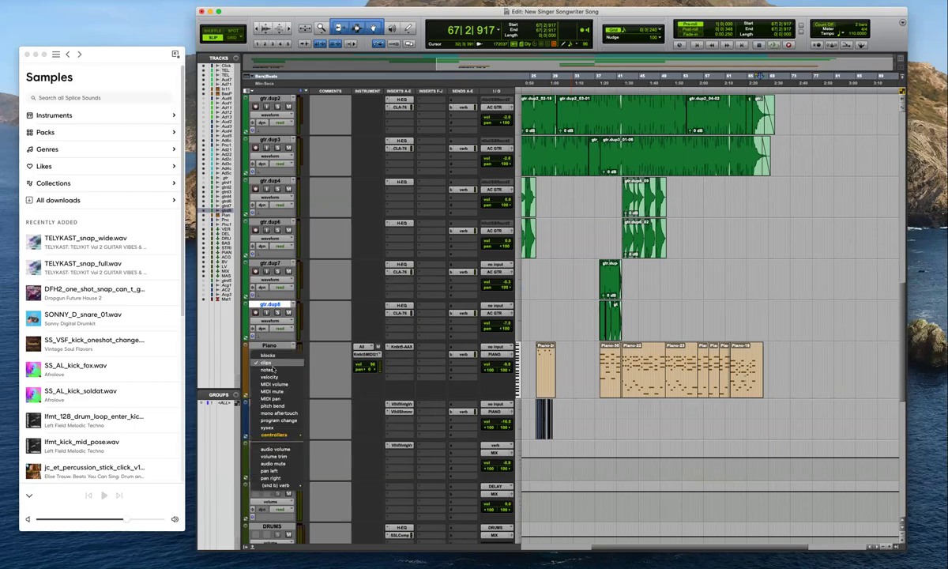
left_click(261, 422)
left_click_drag(761, 378, 821, 380)
left_click(747, 387)
key("space")
key("BackSpace")
key("t")
key("t")
key("r")
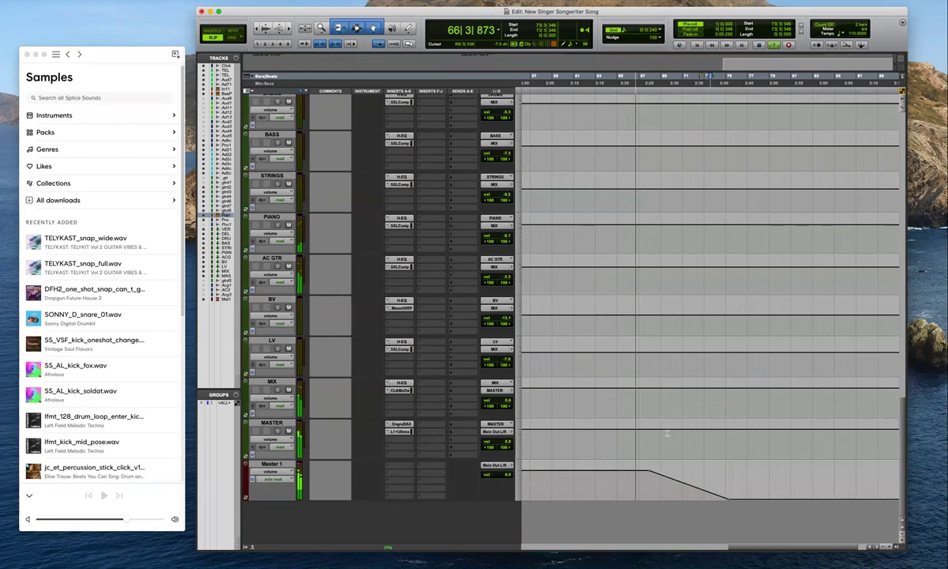
Shorten the Master 1 volume fade-out to end at about bar 71 and replay the ending from 67|1|826
left_click(681, 474, "super")
left_click_drag(687, 475, 658, 474)
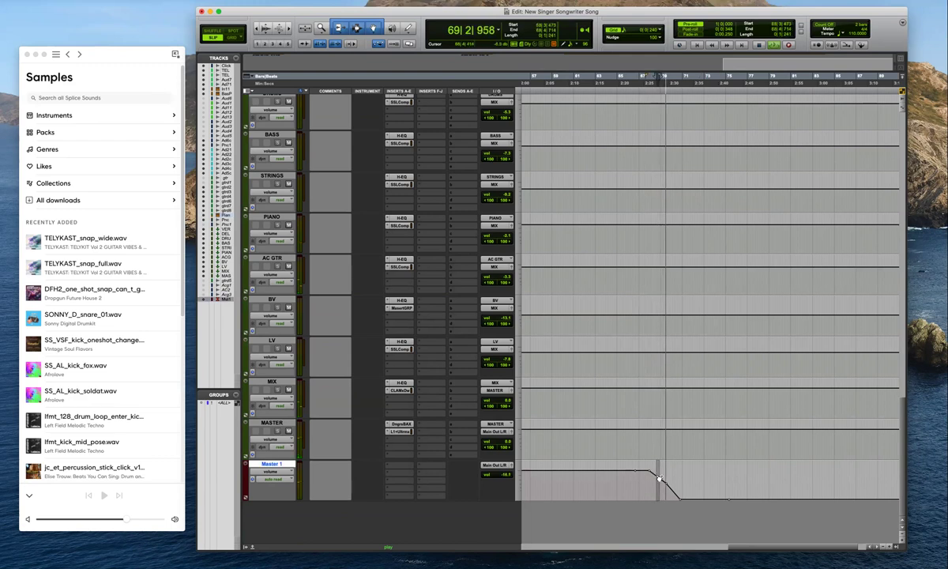
key("space")
left_click(641, 483)
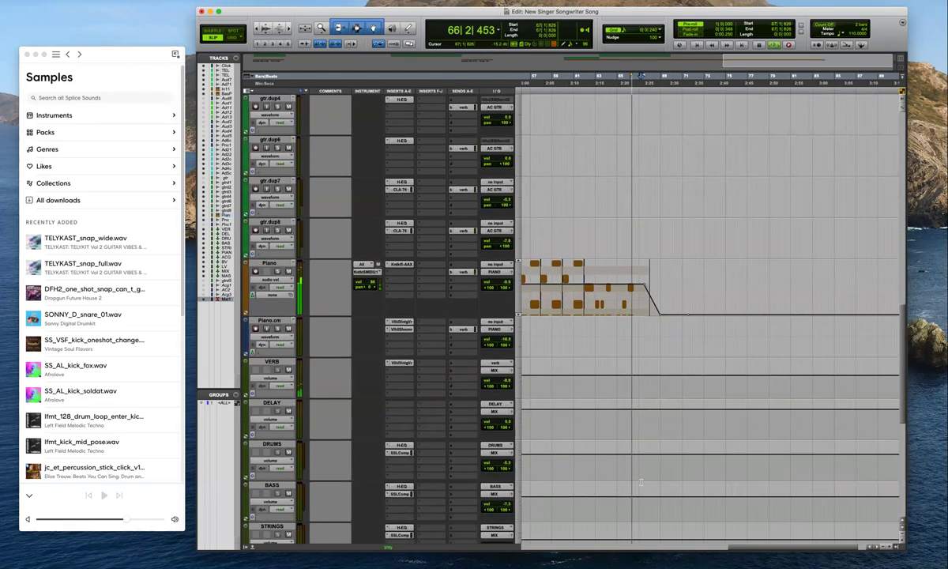
Display the Piano track's sustain (64) controller data while playing the ending
left_click(271, 279)
mouse_move(276, 266)
left_click(328, 296)
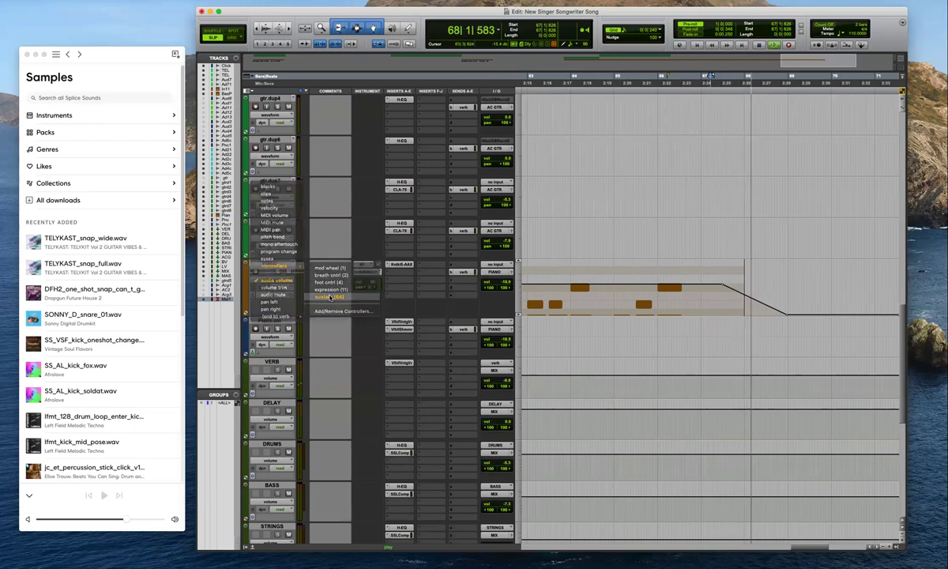
key("space")
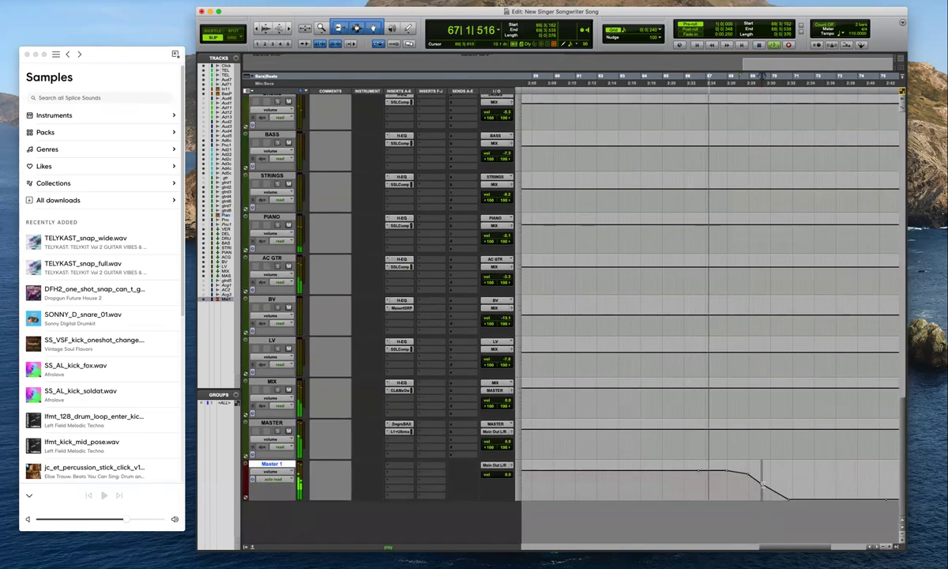
Steepen the tail of the Master 1 volume fade-out so that it ends at about bar 70, and audition it
left_click_drag(770, 487, 768, 499)
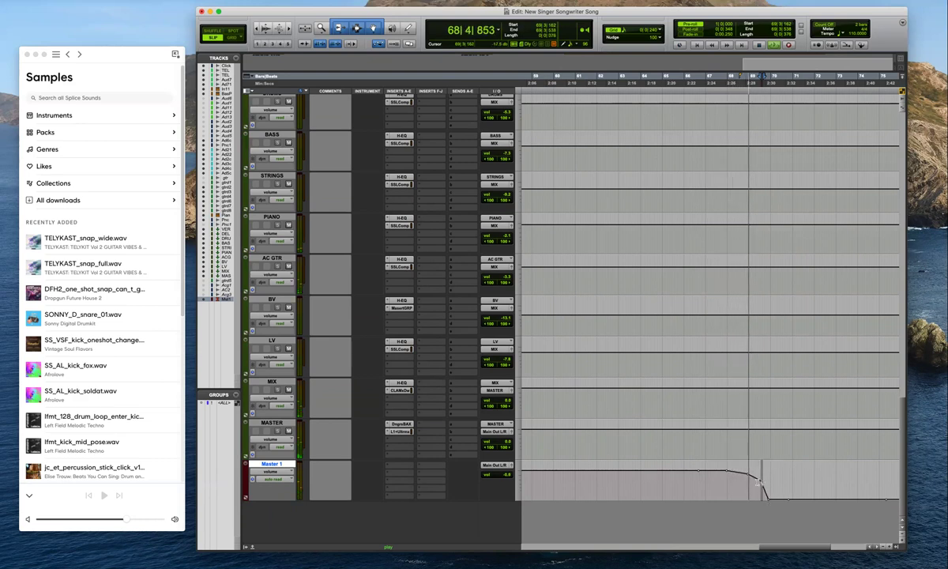
key("space")
left_click_drag(771, 484, 766, 484)
key("space")
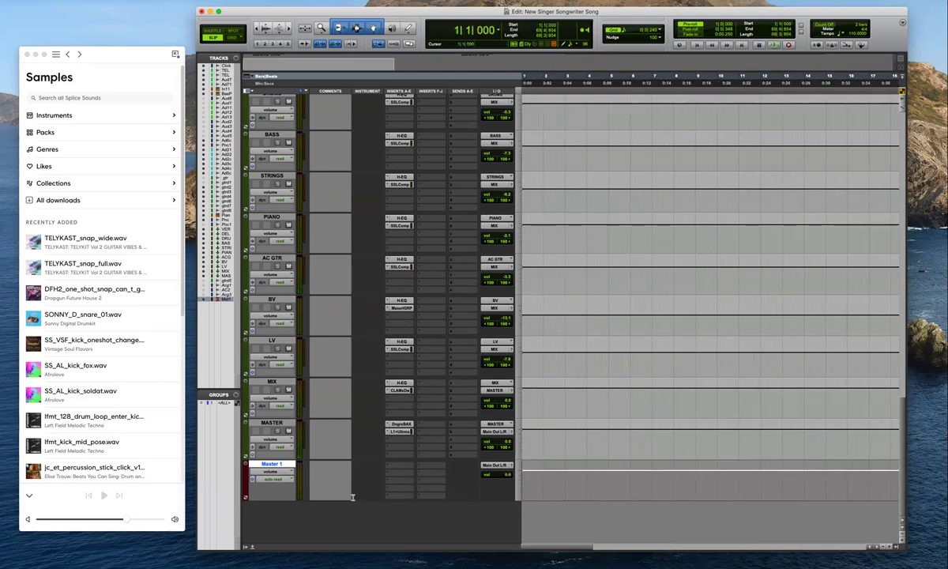
Select the song on Master 1 from 1|4|000 to 69|4|854 in Grid mode and play its opening
left_click(541, 481, "shift")
key("t")
key("t")
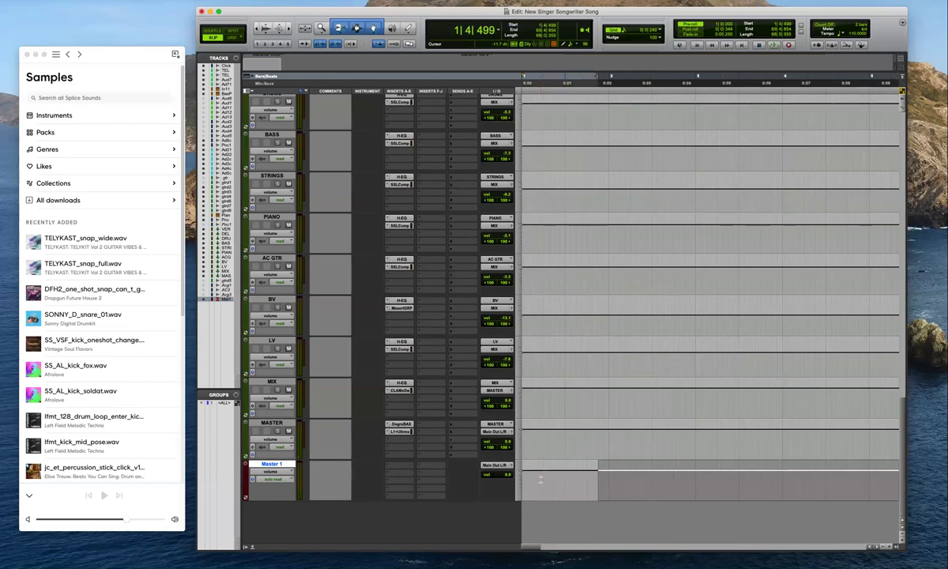
key("F4")
left_click(586, 477)
key("space")
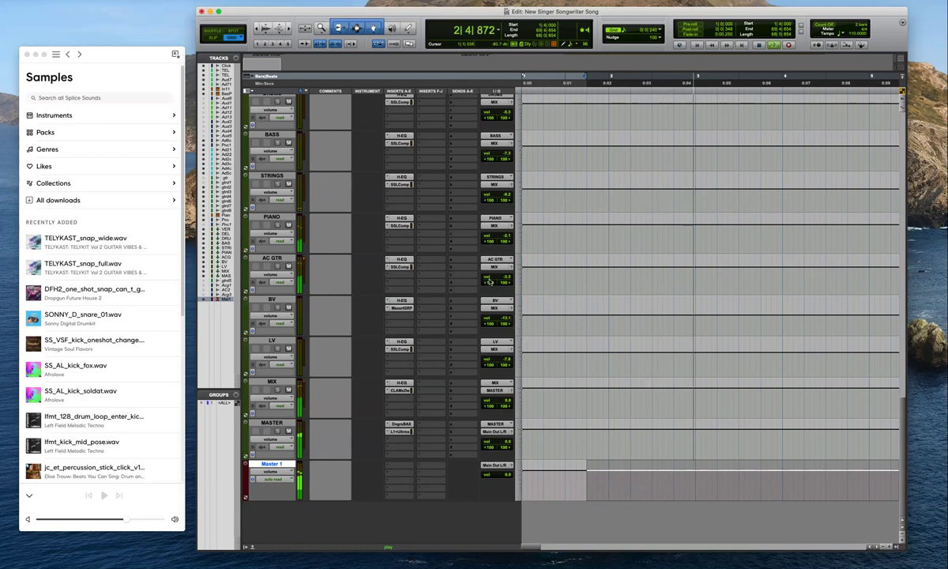
Examine the SSLComp compressor on the AC GTR bus while replaying the song's opening
key("space")
key("space")
left_click(405, 269)
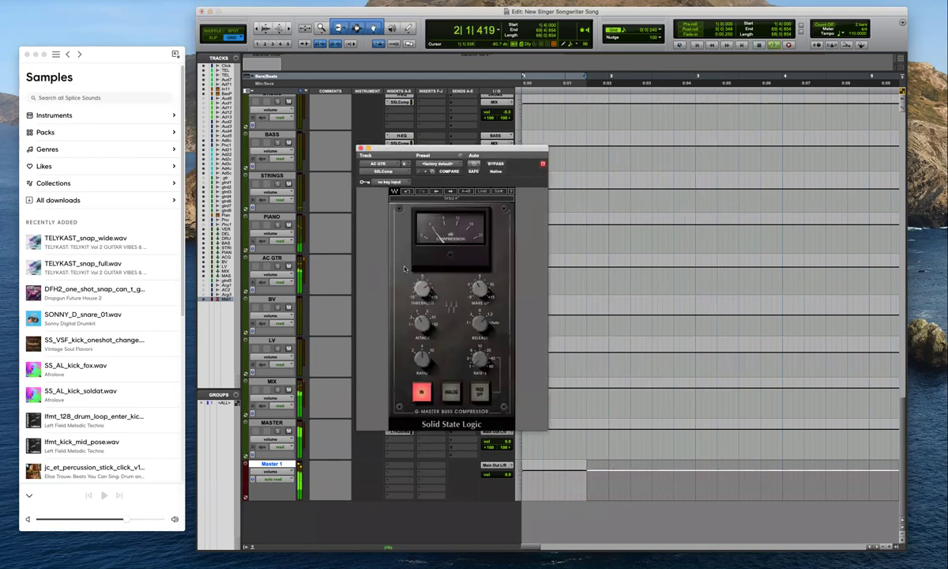
key("space")
key("space")
left_click(360, 149)
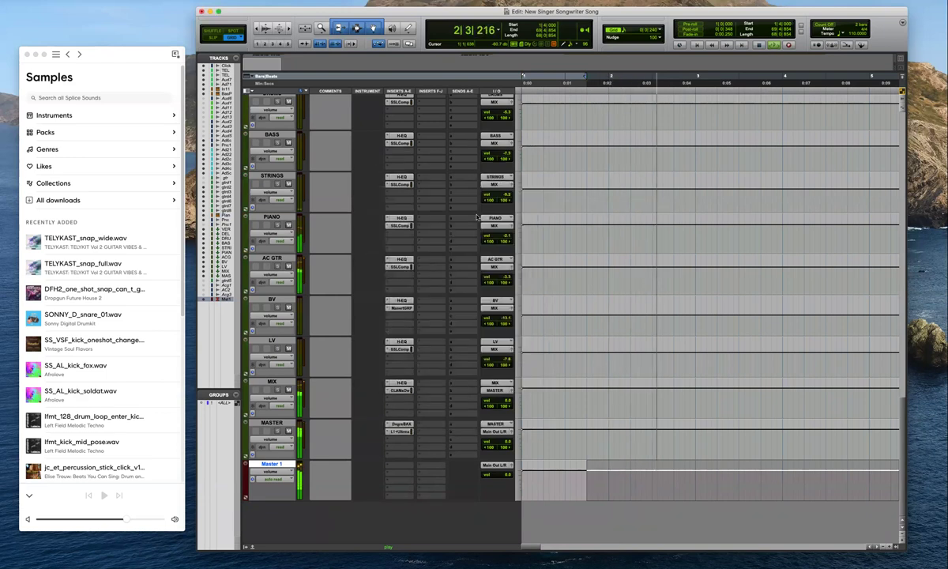
Examine the L1 Ultramaximizer on MASTER and the CLA MixDown on MIX while the opening plays
left_click(402, 432)
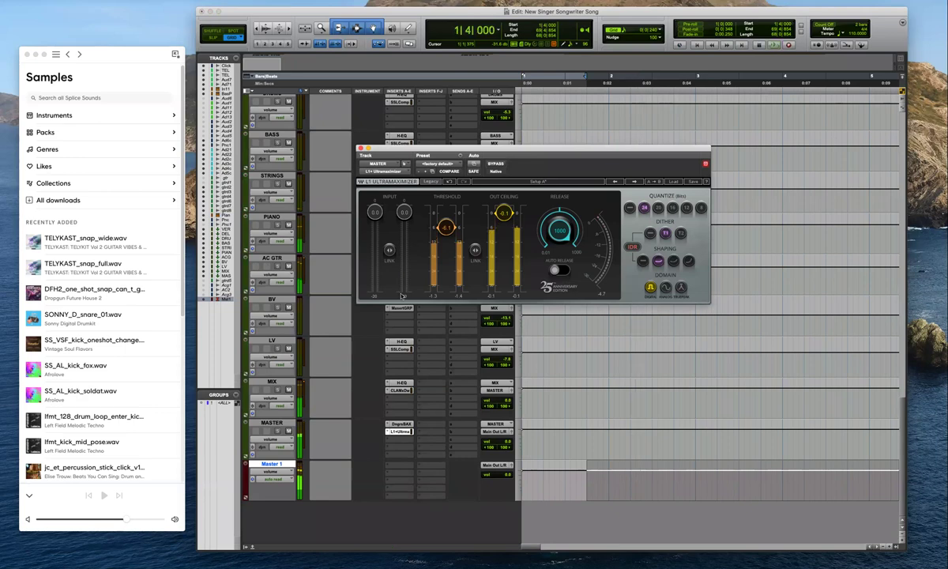
left_click(399, 390)
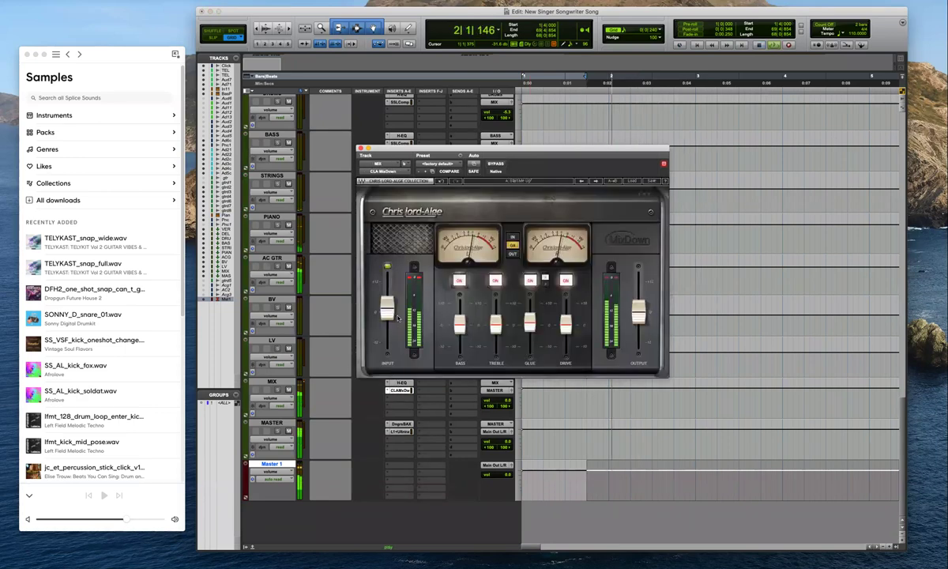
key("space")
left_click(360, 148)
Examine the CLA-76 compressor on the gtr.dup3 track while replaying the opening, then close it
scroll(412, 224, "up", 10)
scroll(412, 225, "up", 12)
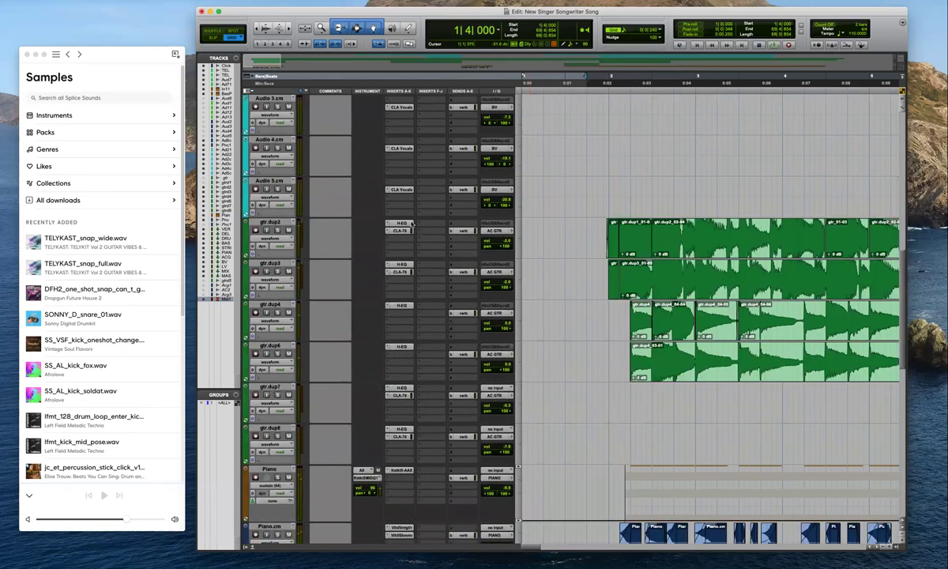
scroll(412, 225, "down", 11)
scroll(411, 224, "down", 3)
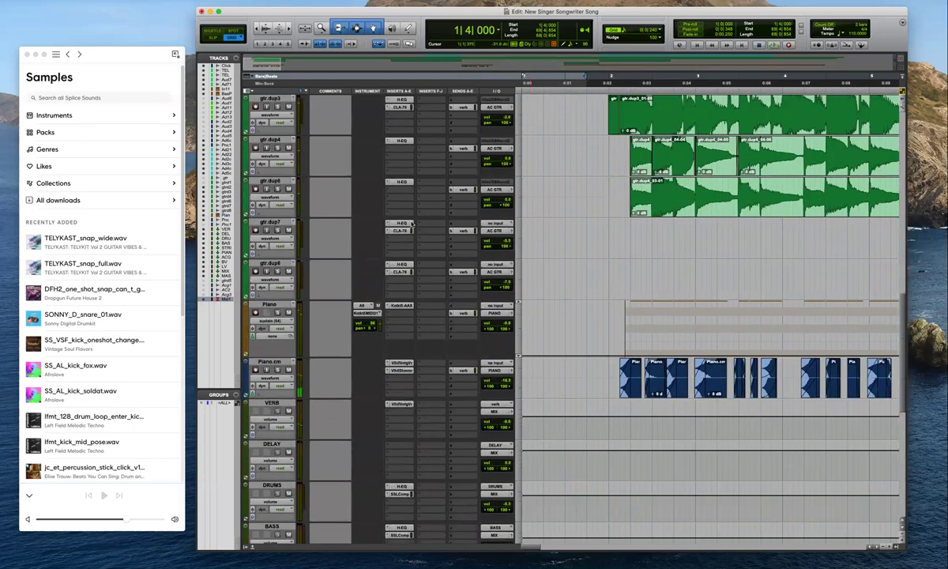
key("space")
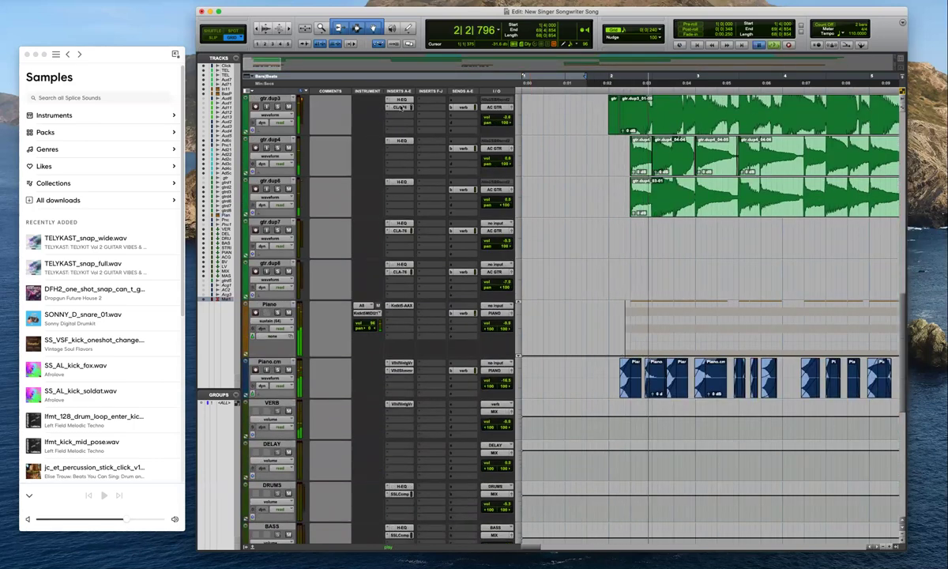
left_click(399, 106)
key("space")
key("space")
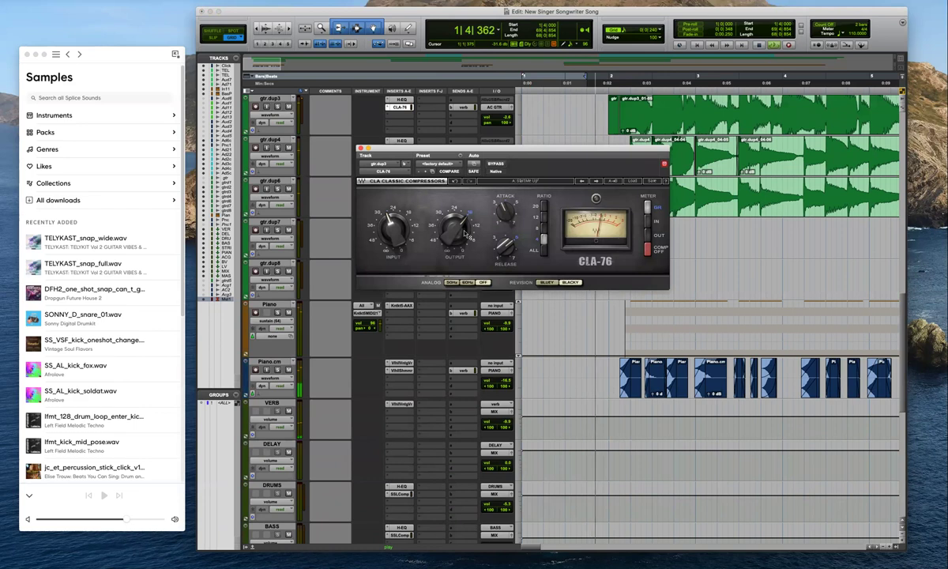
key("space")
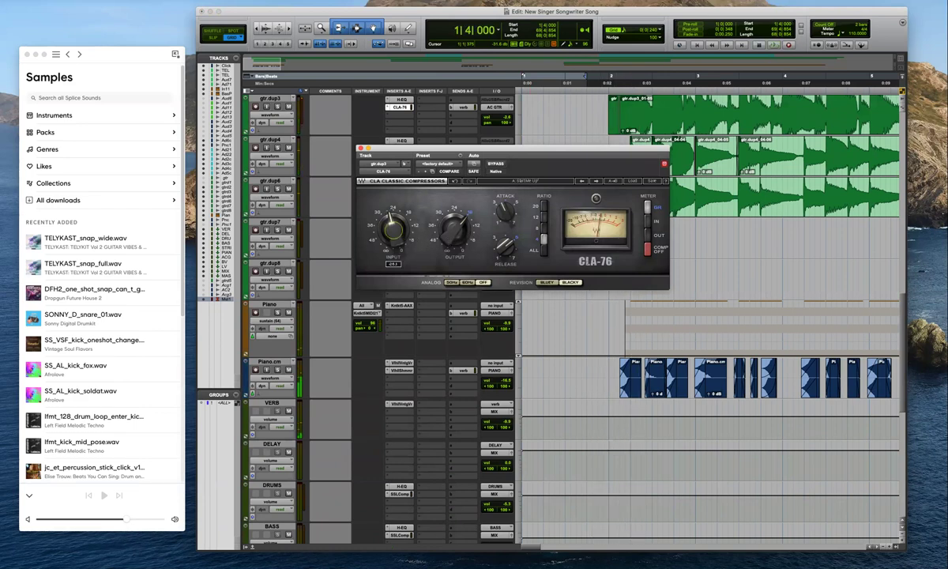
left_click_drag(418, 158, 604, 131)
scroll(411, 116, "up", 2)
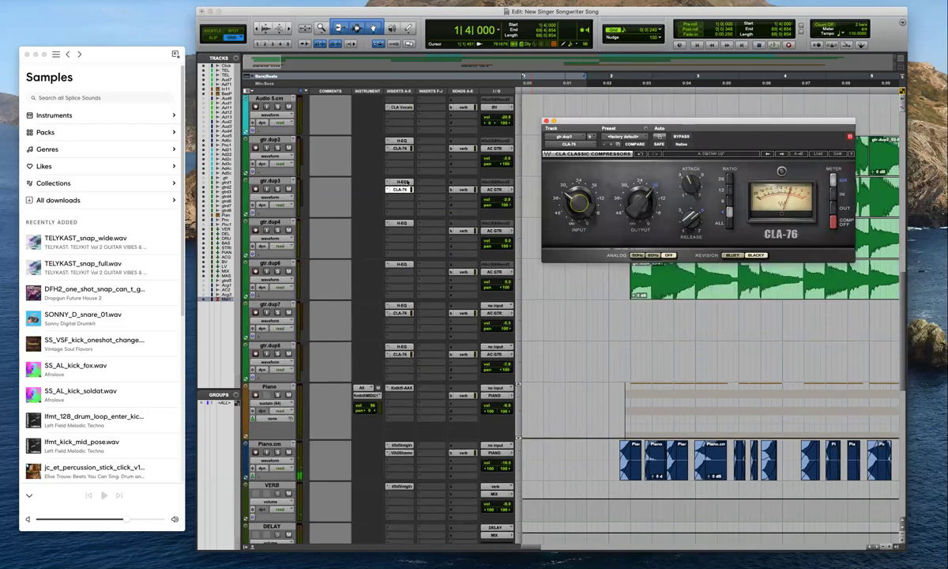
key("space")
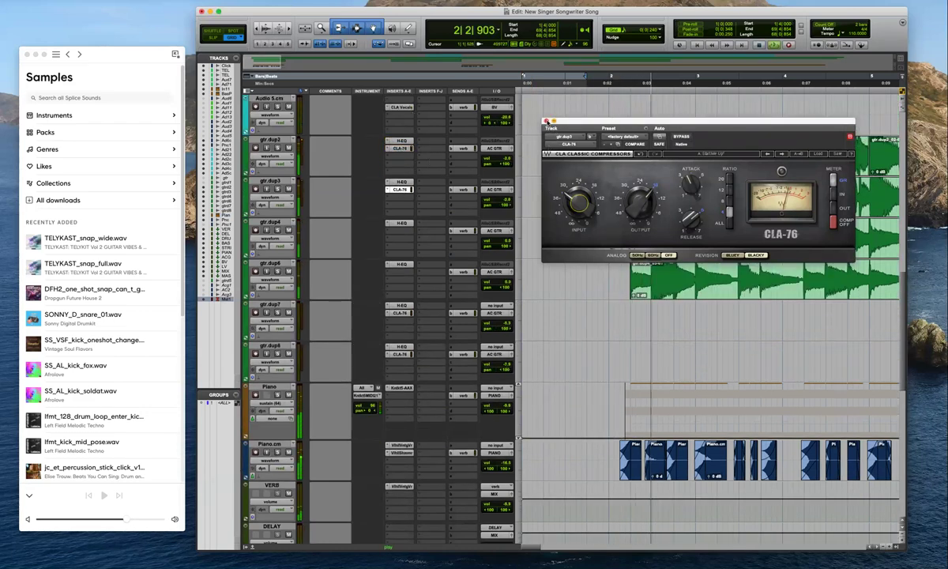
left_click(547, 122)
Copy the H-EQ to the slot after the CLA-76 on gtr.dup2 and gtr.dup3 and reset it to a flat curve
left_click(402, 140)
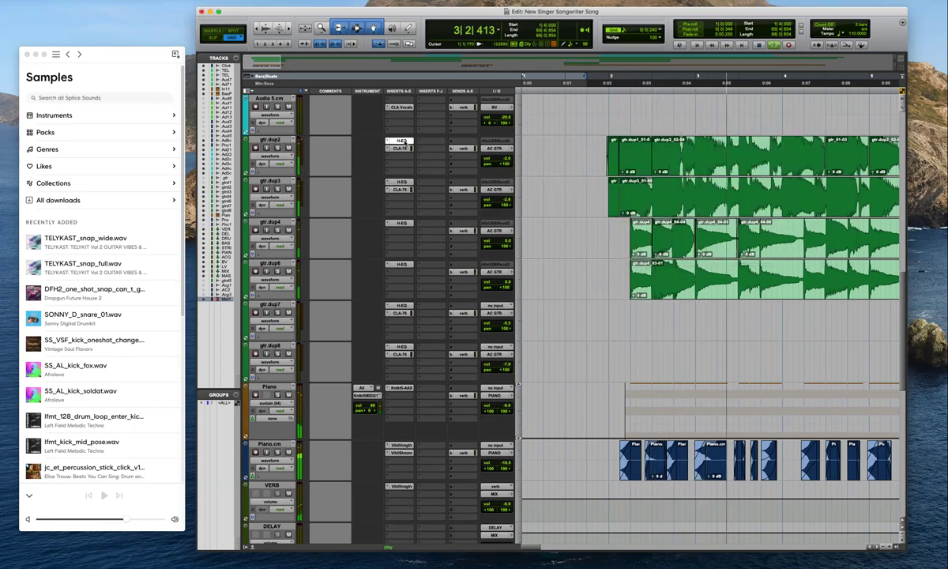
key("space")
left_click(280, 141)
left_click(279, 181, "shift")
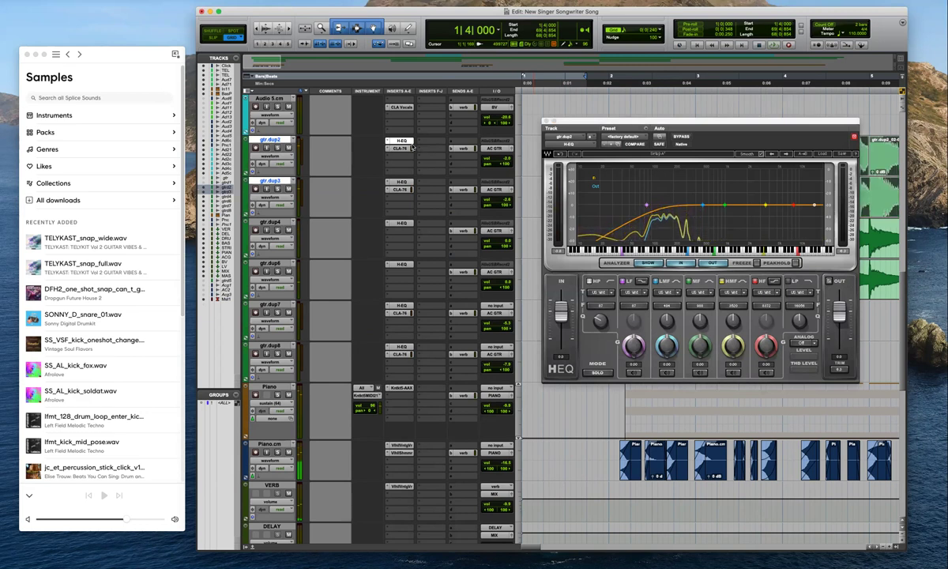
left_click_drag(403, 140, 402, 197)
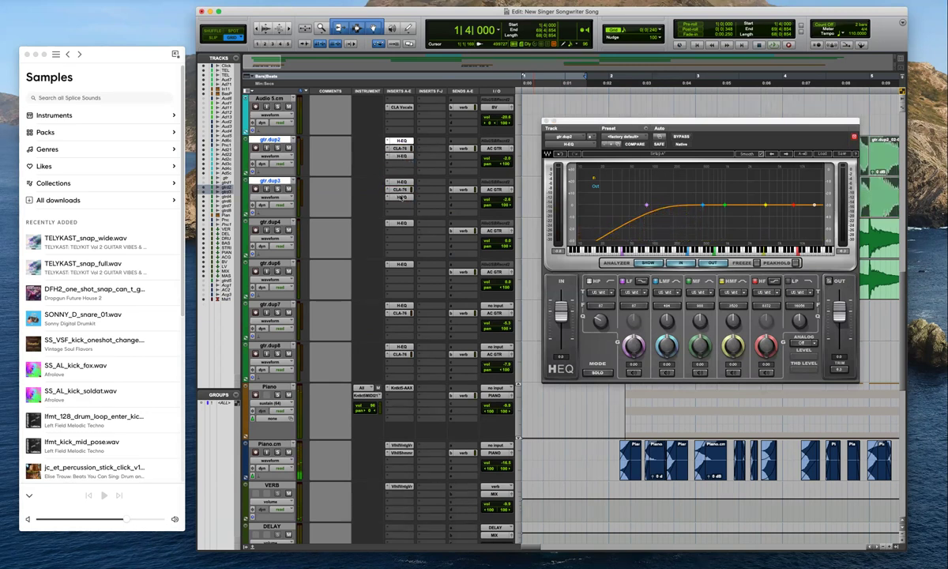
left_click(629, 138)
left_click(629, 124)
left_click(591, 137)
left_click(581, 148)
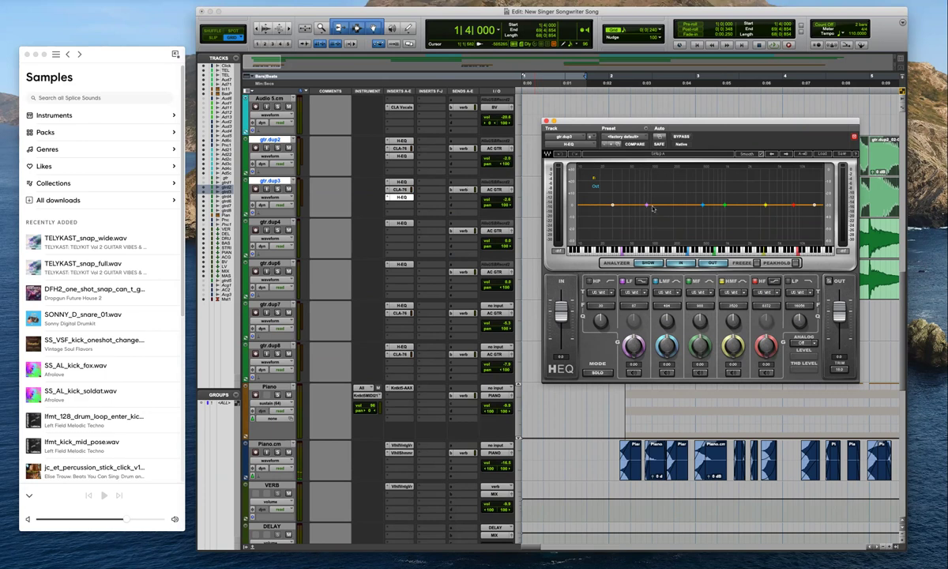
Cut the low-mid (LMF) band of the new H-EQ on the gtr.dup2 and gtr.dup3 guitars while auditioning the opening
key("space")
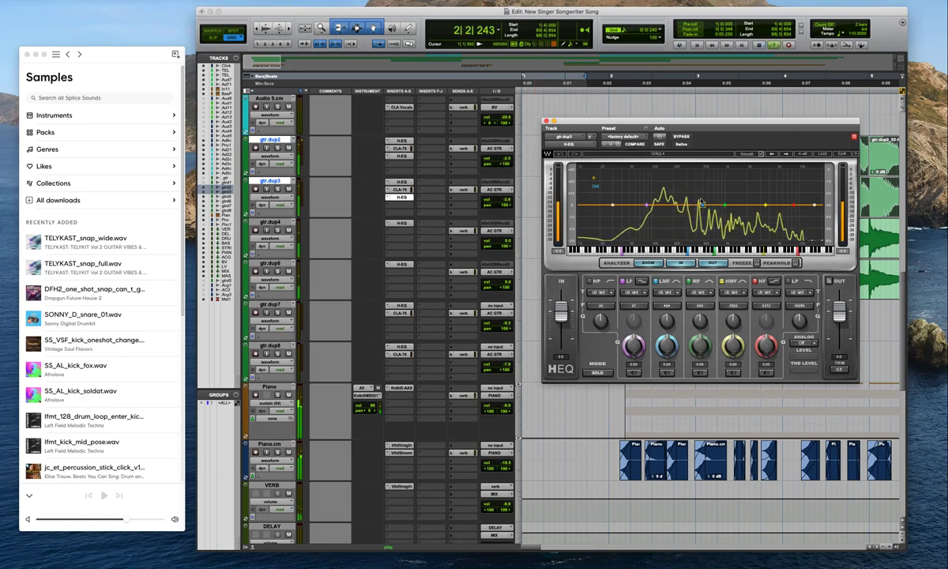
left_click_drag(696, 205, 667, 207)
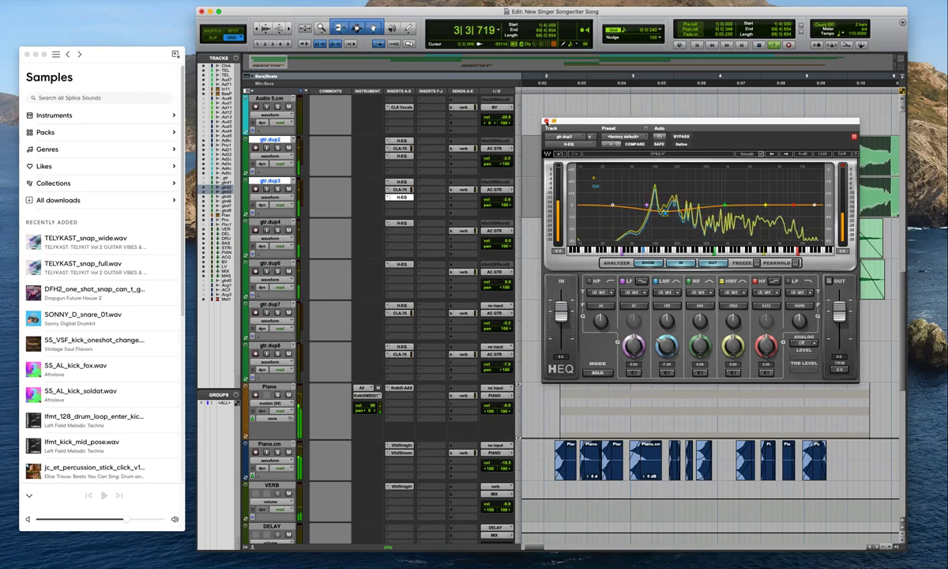
left_click(546, 121)
left_click(402, 156)
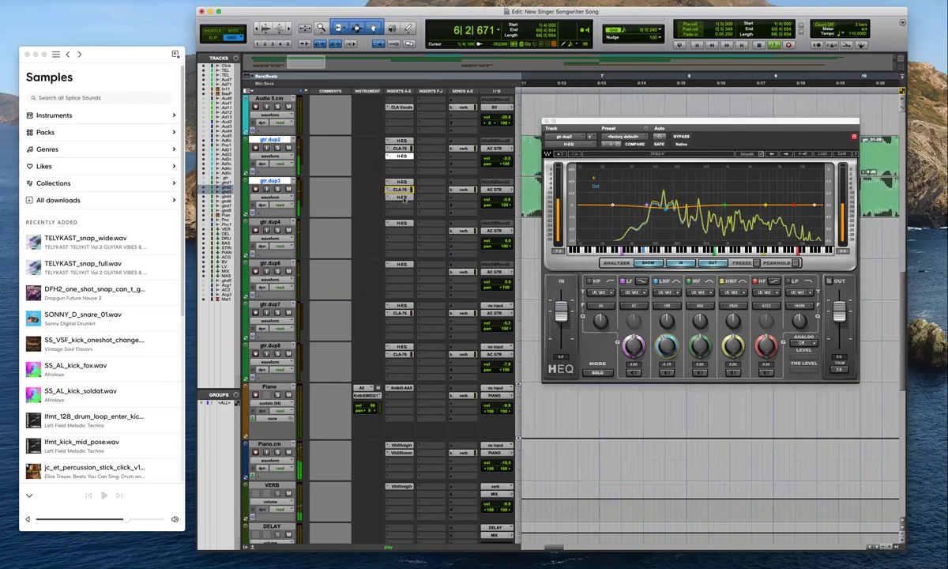
left_click(546, 121)
Select the song on Master 1 from the end of the fade-out at 70|3|240 back to 1|1|000
key("r")
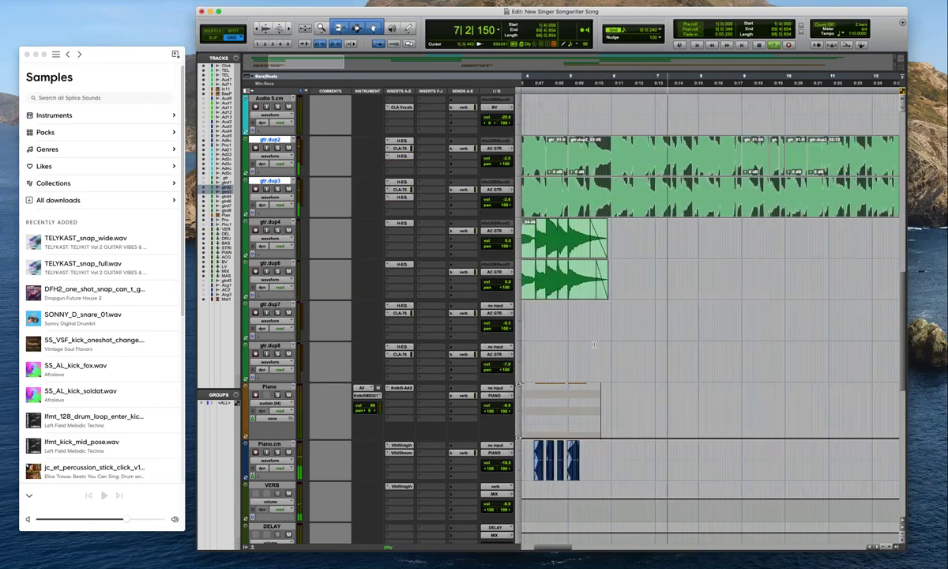
scroll(595, 345, "down", 10)
key("space")
key("r")
key("r")
key("r")
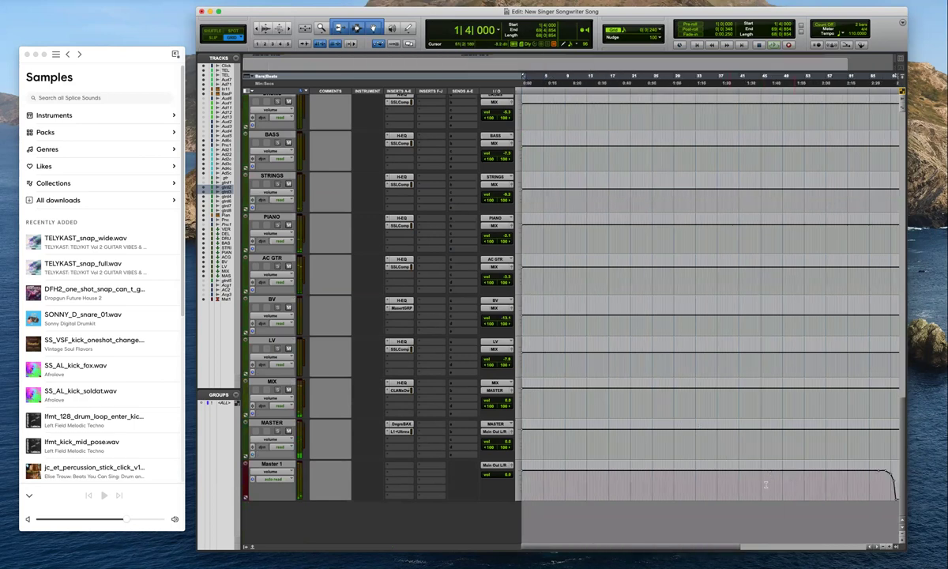
left_click_drag(898, 488, 644, 473)
left_click(877, 487)
key("super+bracketright")
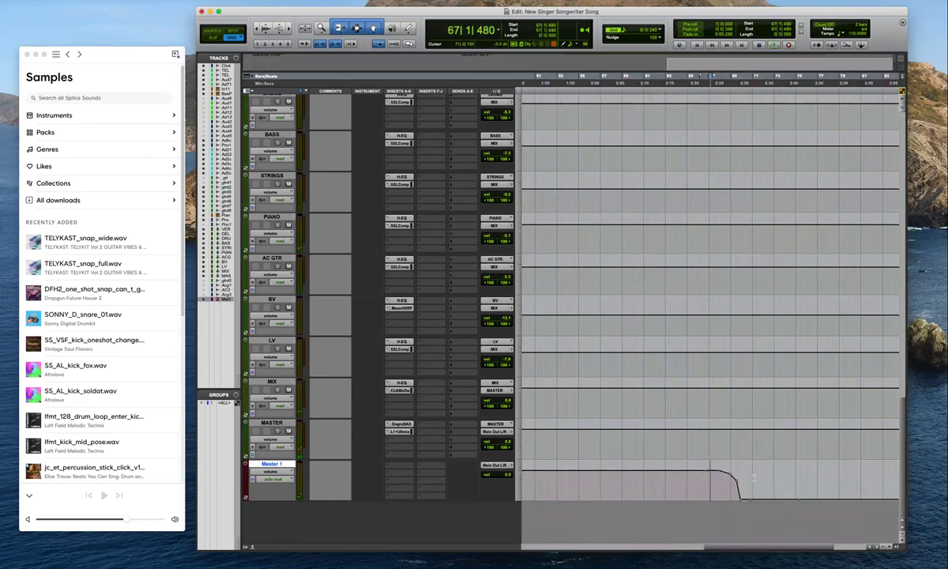
left_click(742, 488)
left_click_drag(745, 487, 457, 489)
key("super+bracketright")
key("super+bracketright")
key("super+bracketright")
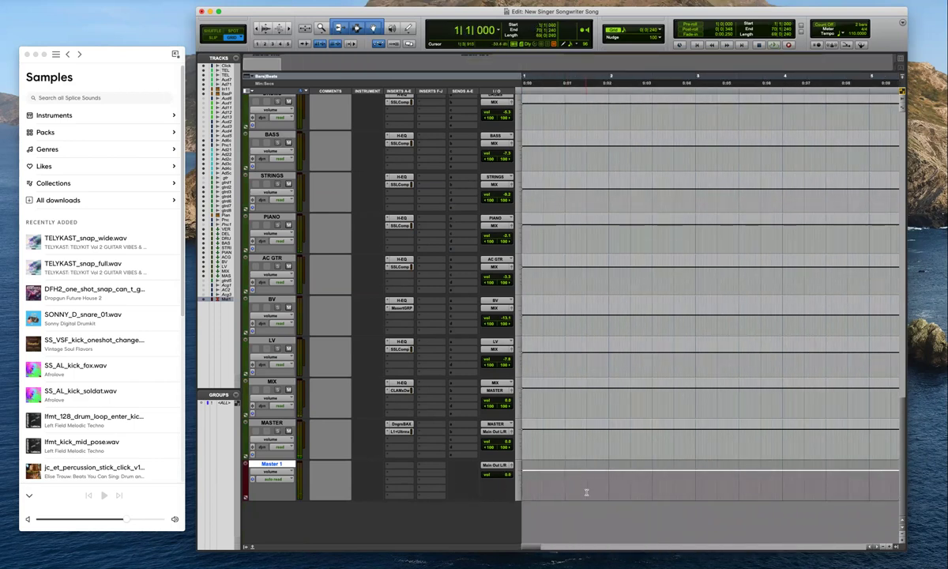
Move the start of the Master 1 selection to 1|4|000 and slightly beyond, auditioning the opening each time
left_click(586, 479, "shift")
key("space")
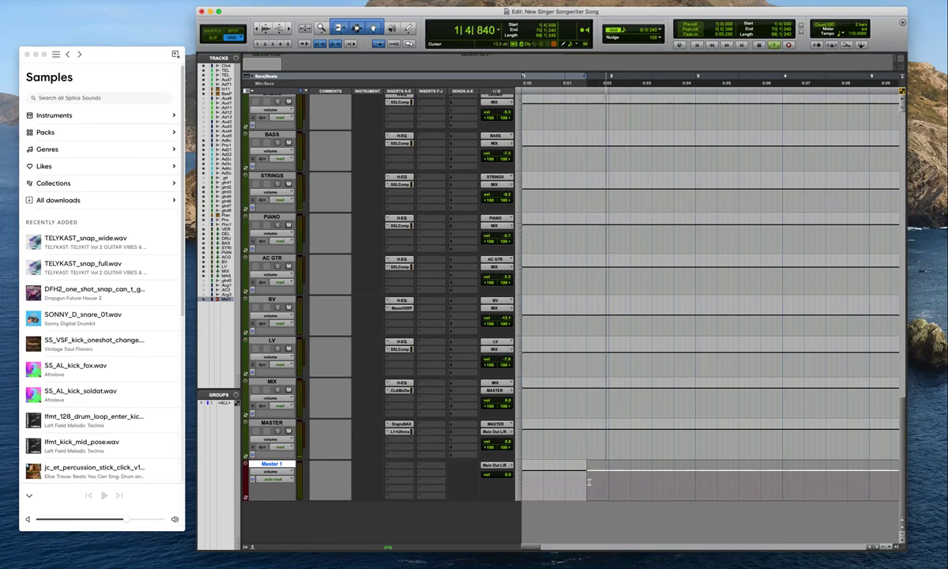
left_click(598, 476, "shift")
key("space")
key("space")
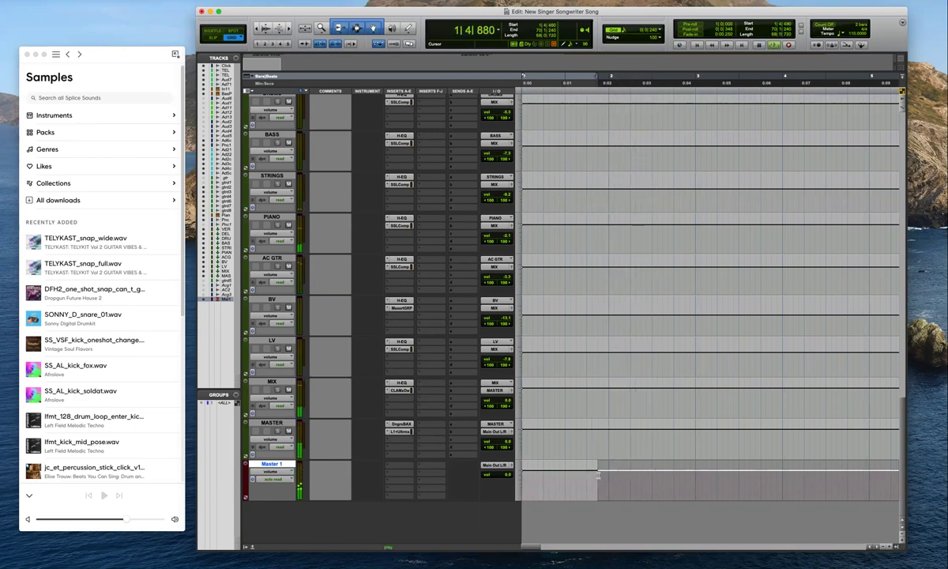
Lower the Master 1 volume automation to silence from the song's beginning to 1|4|720 and play from there
left_click_drag(603, 477, 500, 478)
left_click_drag(569, 466, 575, 540)
key("space")
left_click(602, 481)
key("space")
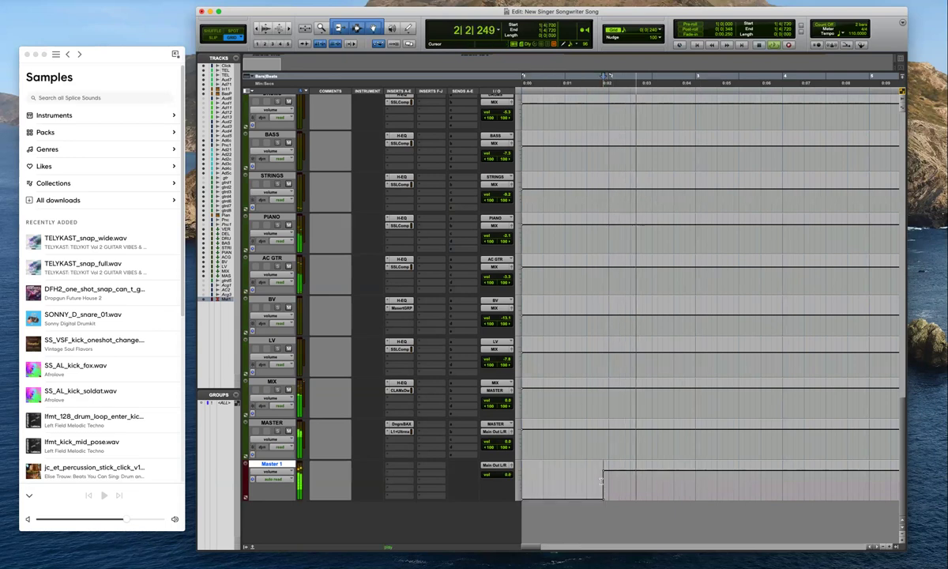
Select the song on Master 1 from 1|4|720 to the end of the fade-out at 70|1|000 and stop playback
key("r")
key("r")
key("r")
key("r")
key("r")
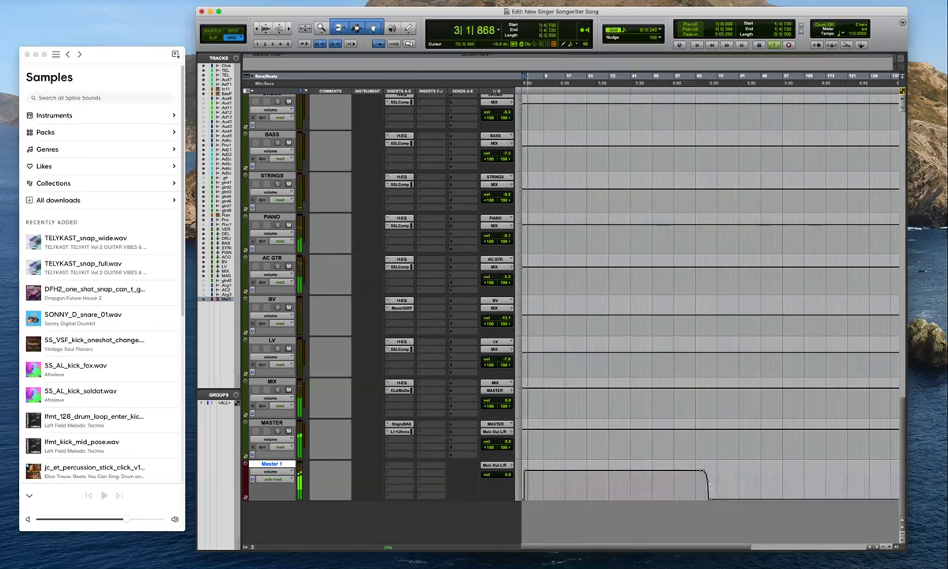
left_click(708, 486, "shift")
key("space")
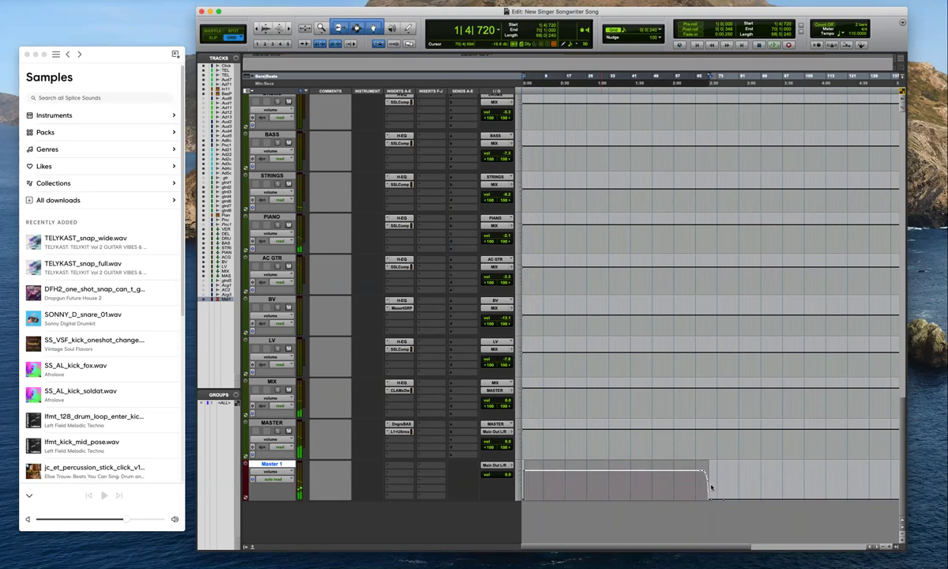
Bounce the mix as an interleaved WAV plus MP3 named "Loving Life M1", accepting the MP3 settings
key("super+alt+b")
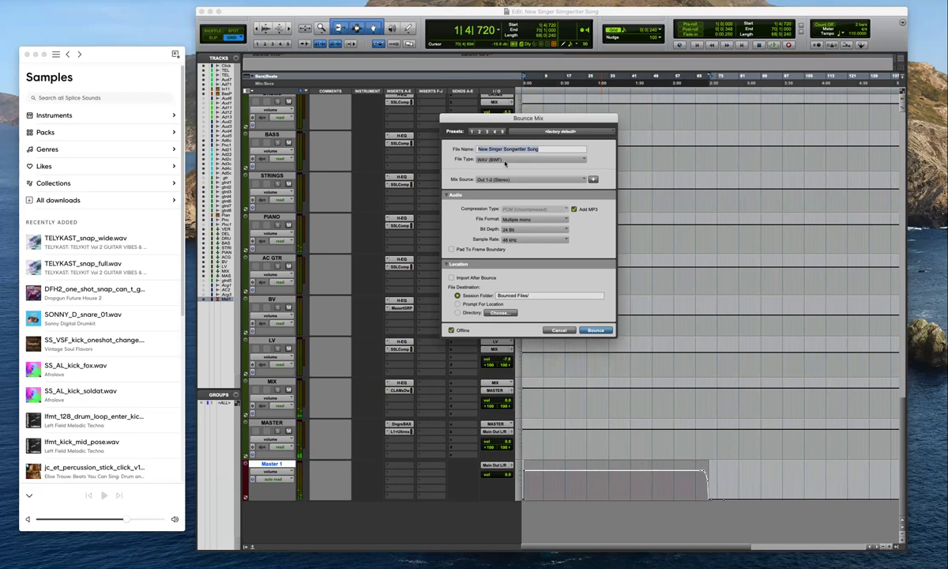
type("Loving Life")
left_click(525, 220)
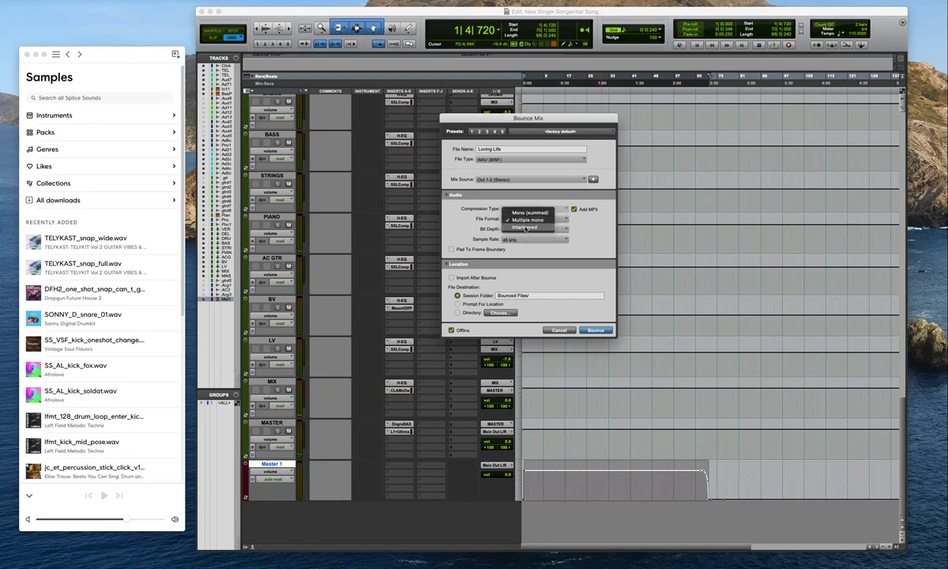
left_click(517, 223)
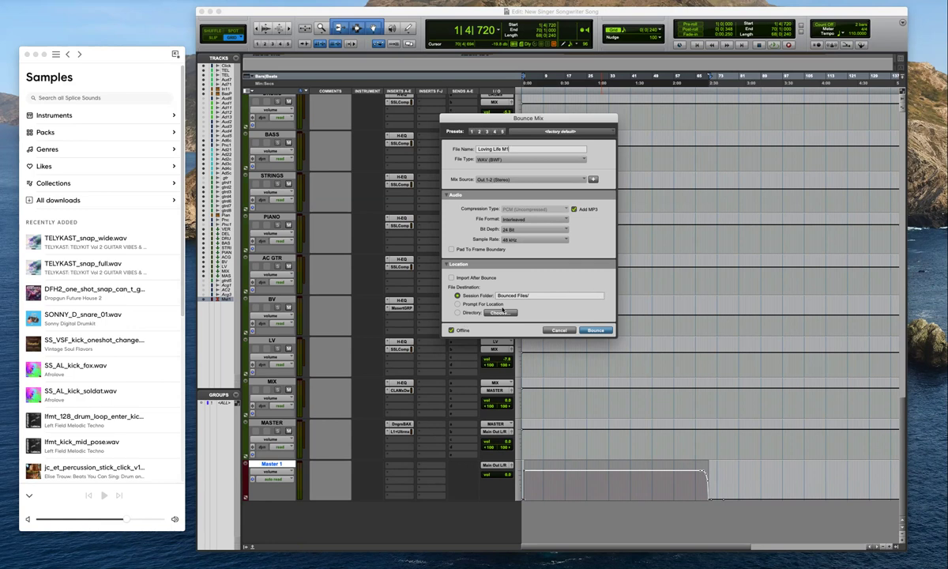
left_click(595, 331)
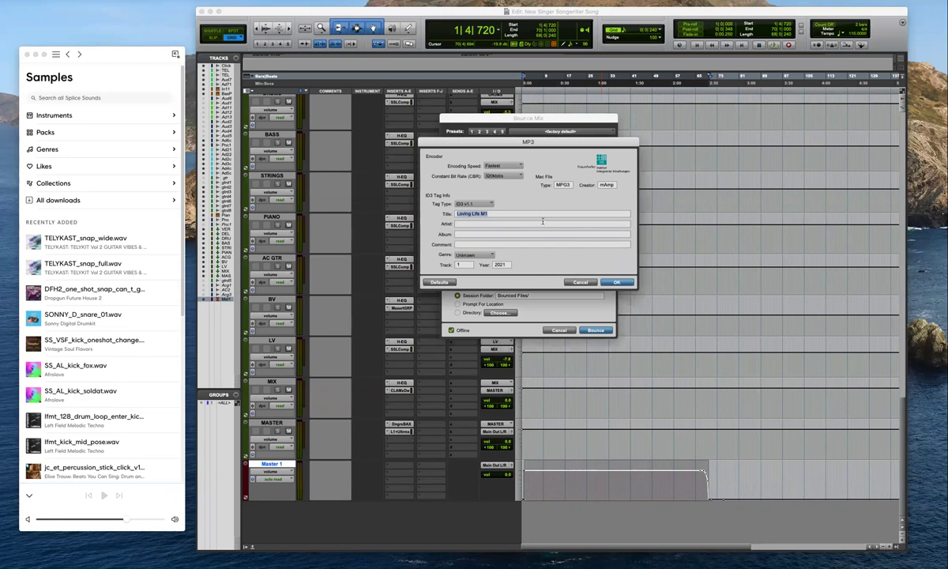
left_click(619, 282)
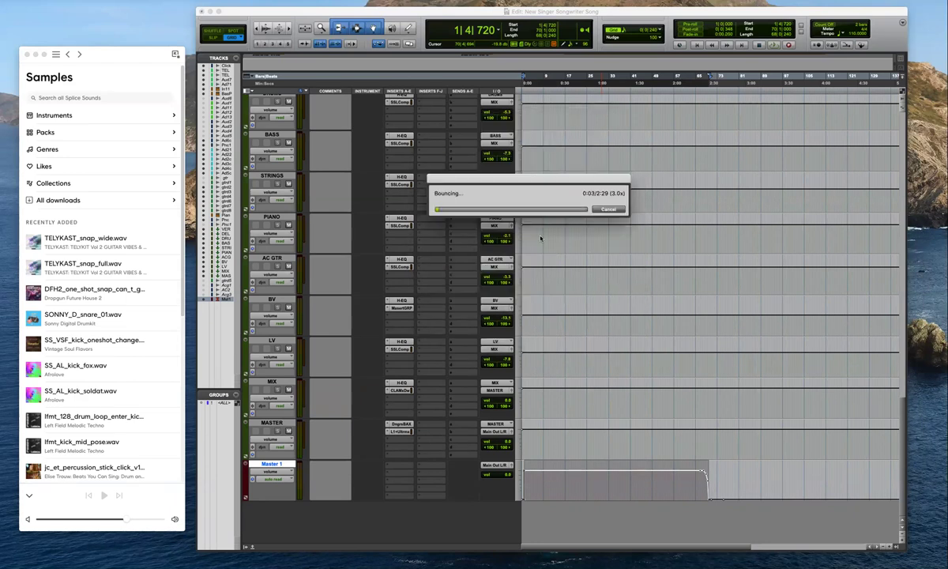